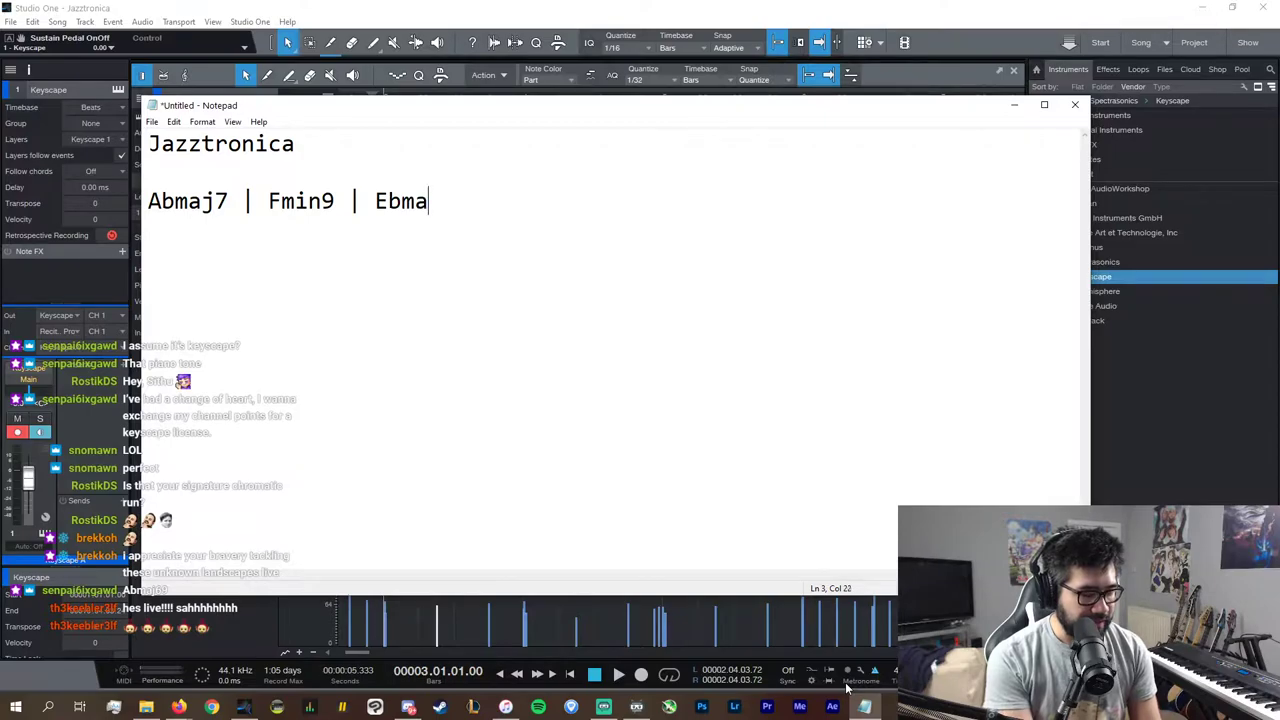
Step: Switch to Studio One and audition the individual piano notes of the chords in bars 3 to 5
click(643, 6)
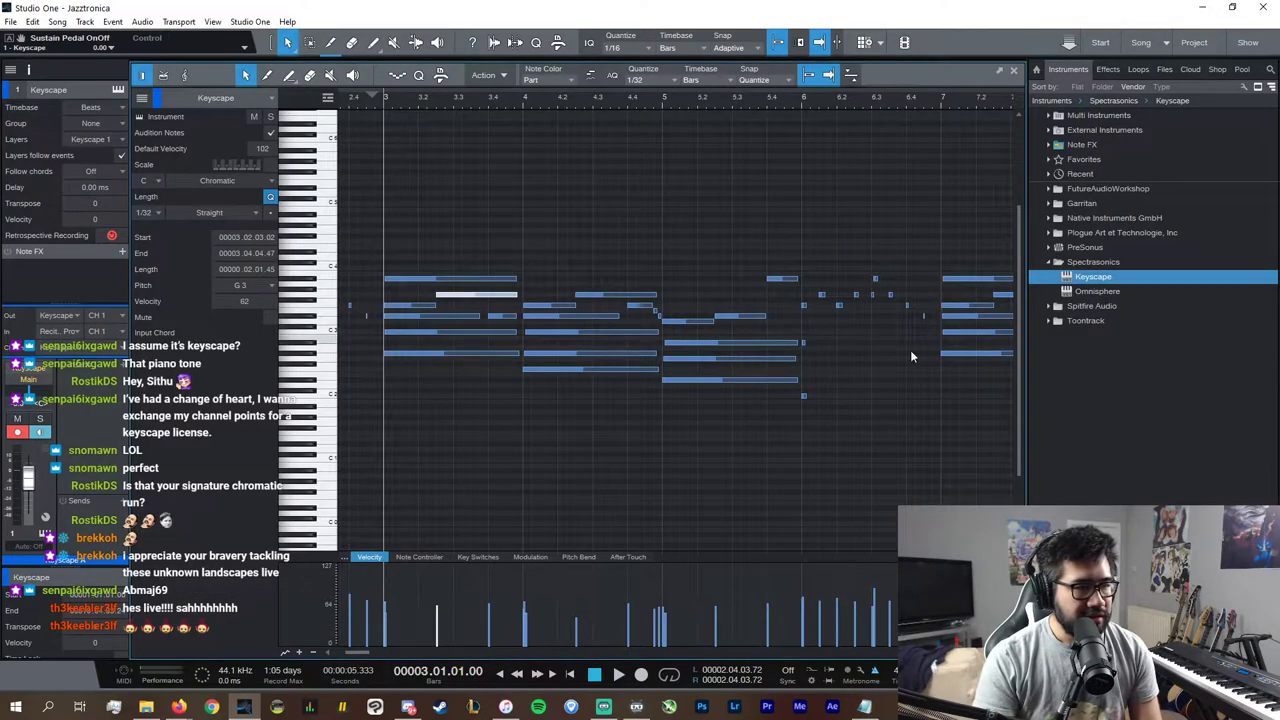
click(719, 381)
click(702, 358)
click(699, 343)
click(557, 370)
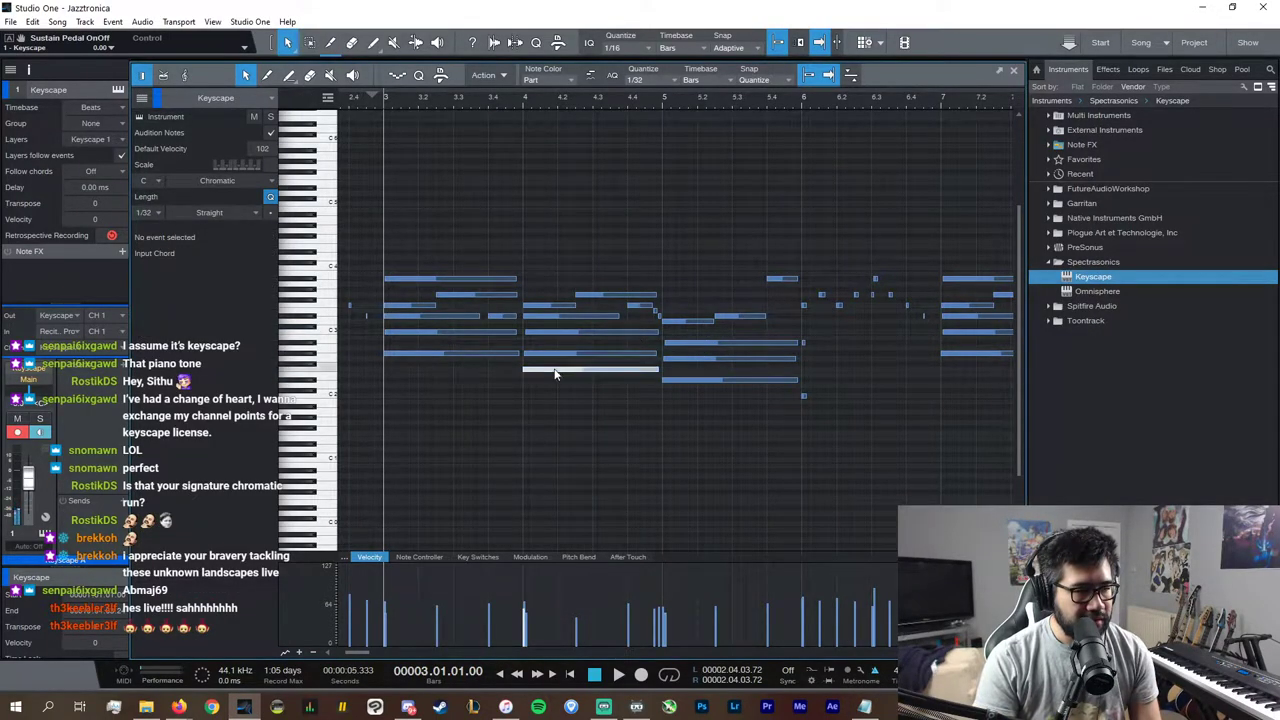
click(557, 353)
click(559, 332)
click(557, 306)
click(601, 296)
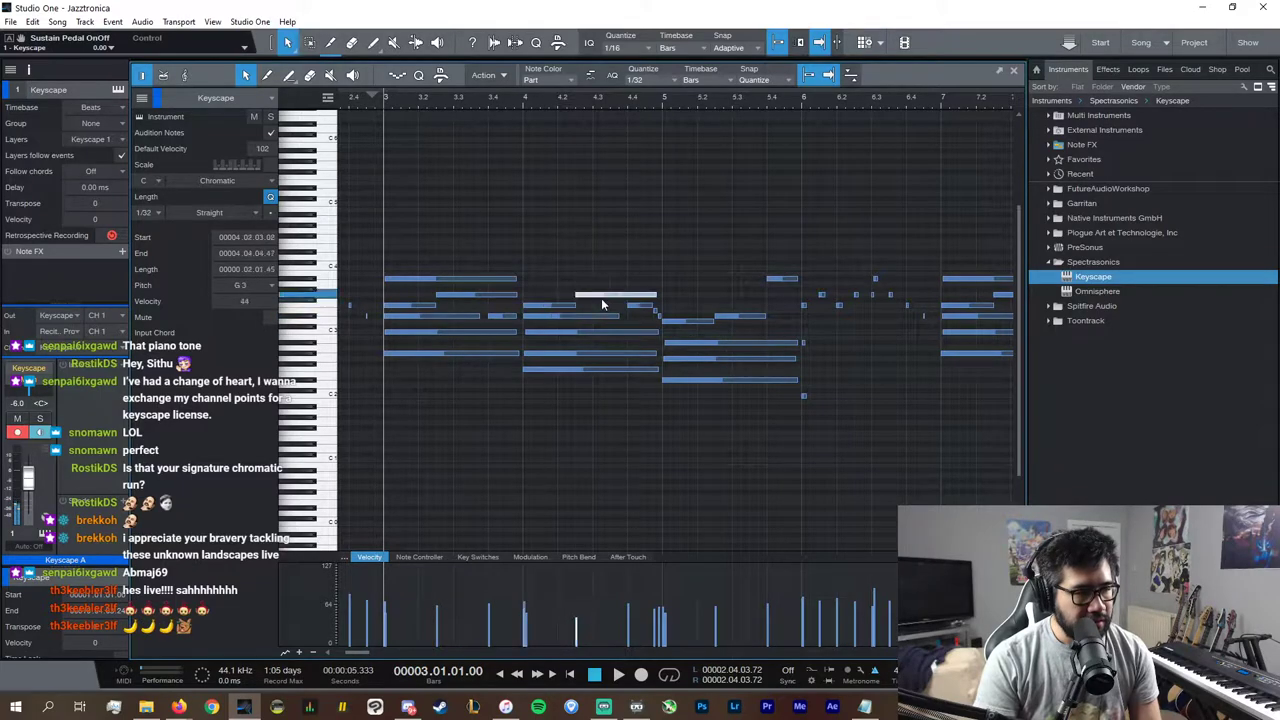
click(422, 306)
click(444, 279)
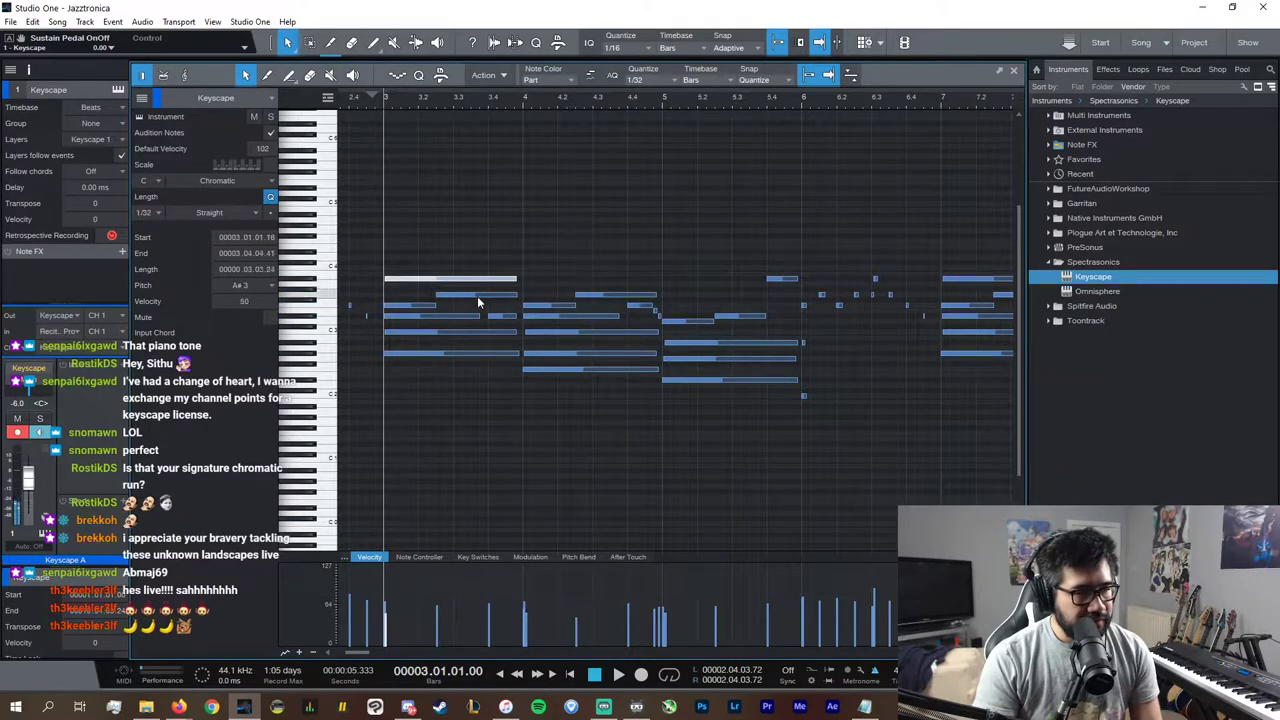
click(478, 296)
click(603, 296)
Step: Complete the chord line in Notepad as "Abmaj9 | Fmin9 | Ebmaj7 | Cm7", then minimize Notepad
key(alt+Tab)
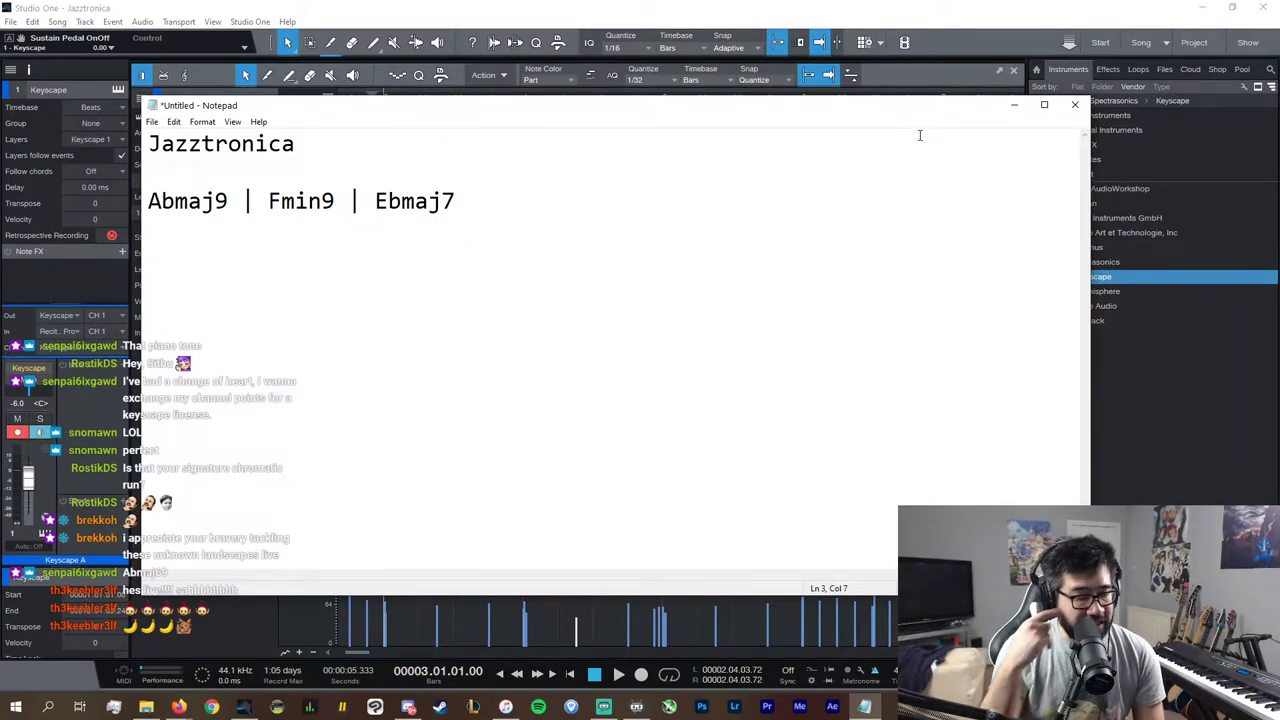
click(457, 204)
text(|)
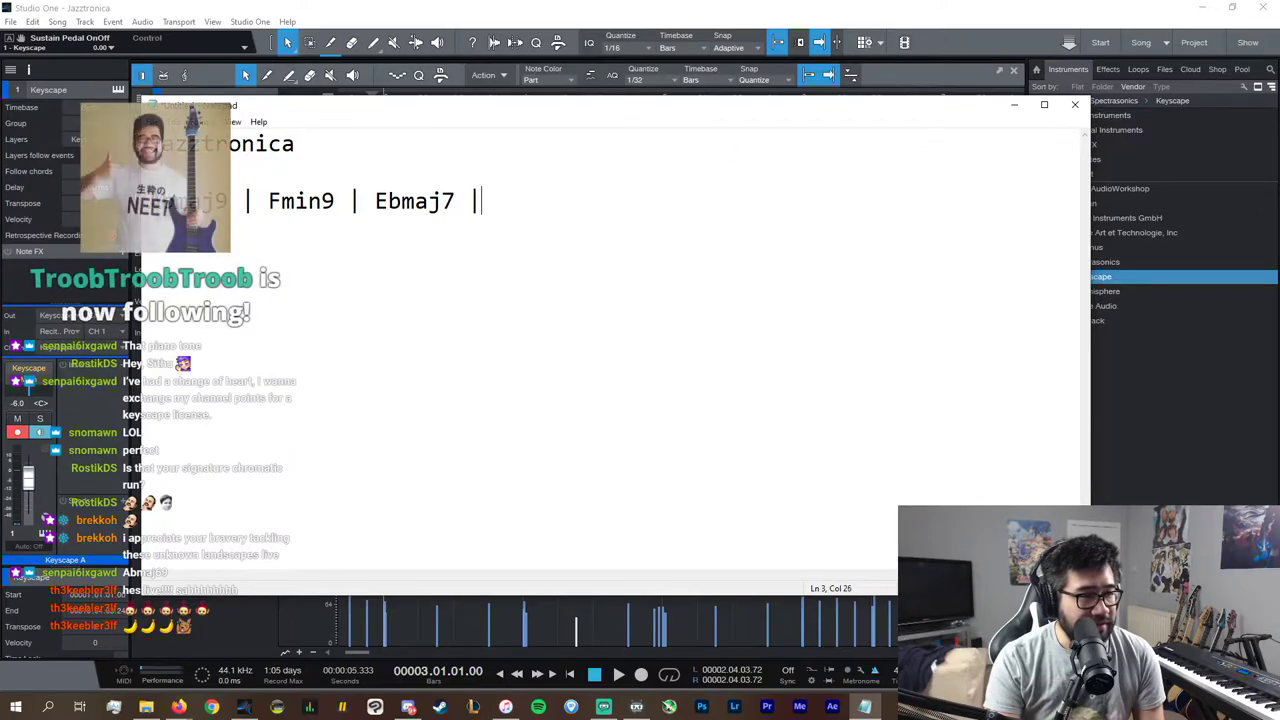
text( Cm7)
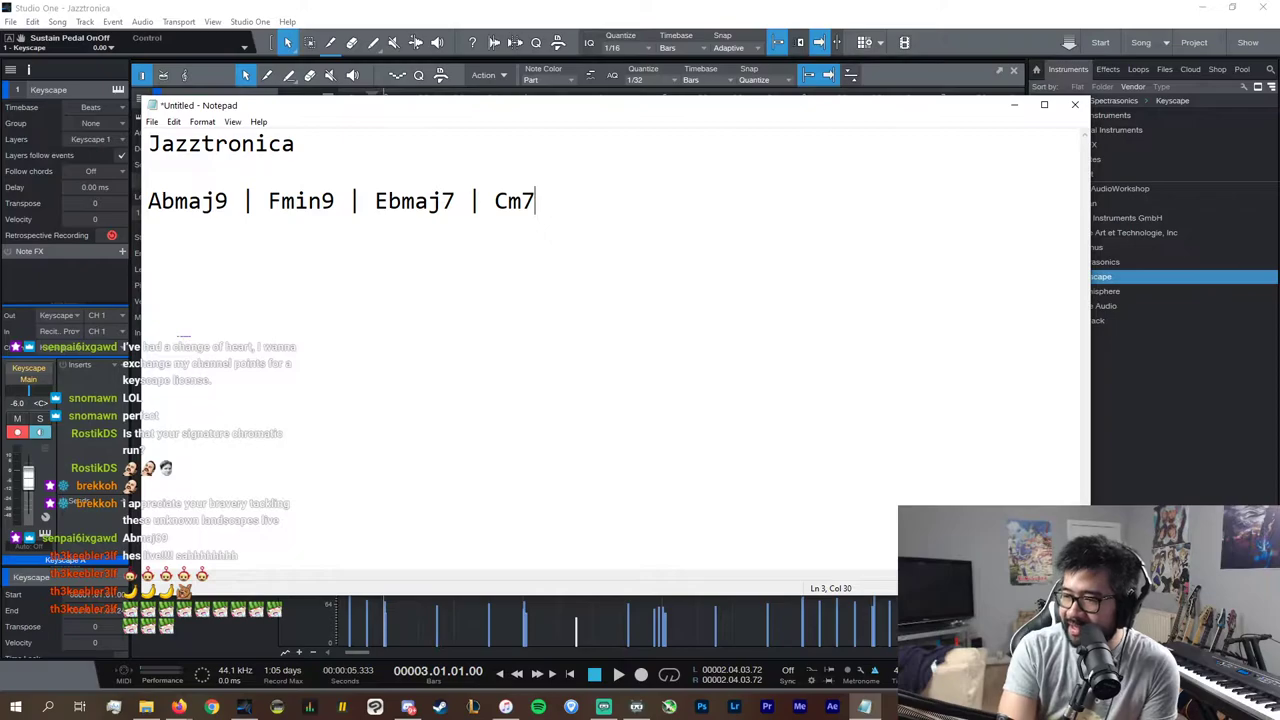
click(1015, 106)
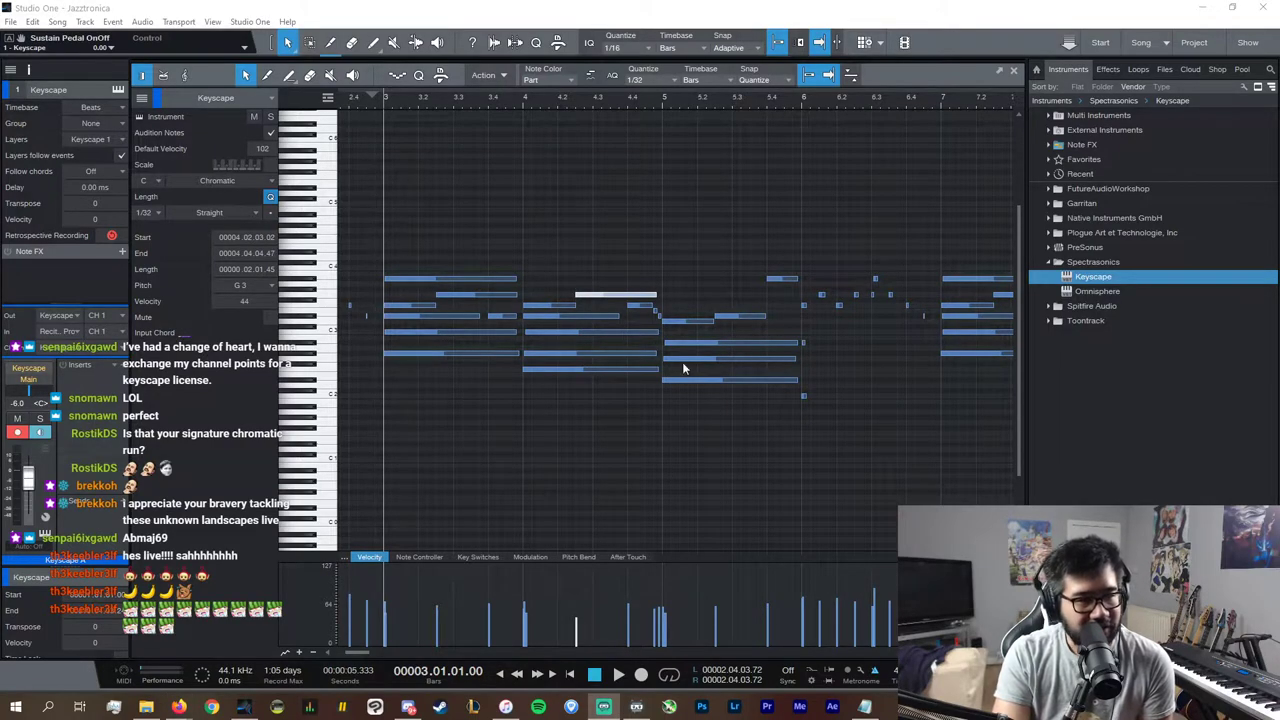
Step: Play back the Keyscape part from bar 3 into bar 7, then stop playback
click(613, 17)
key(space)
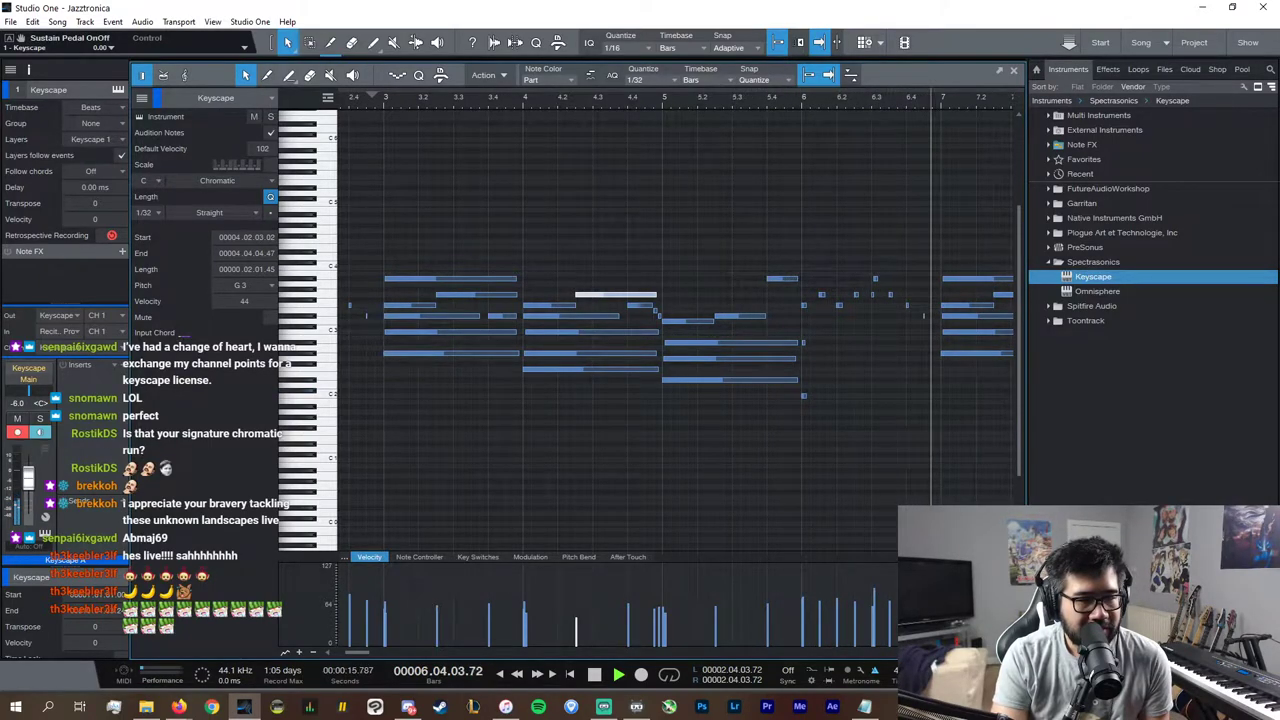
drag(980, 652, 972, 652)
scroll(848, 650, down, 3)
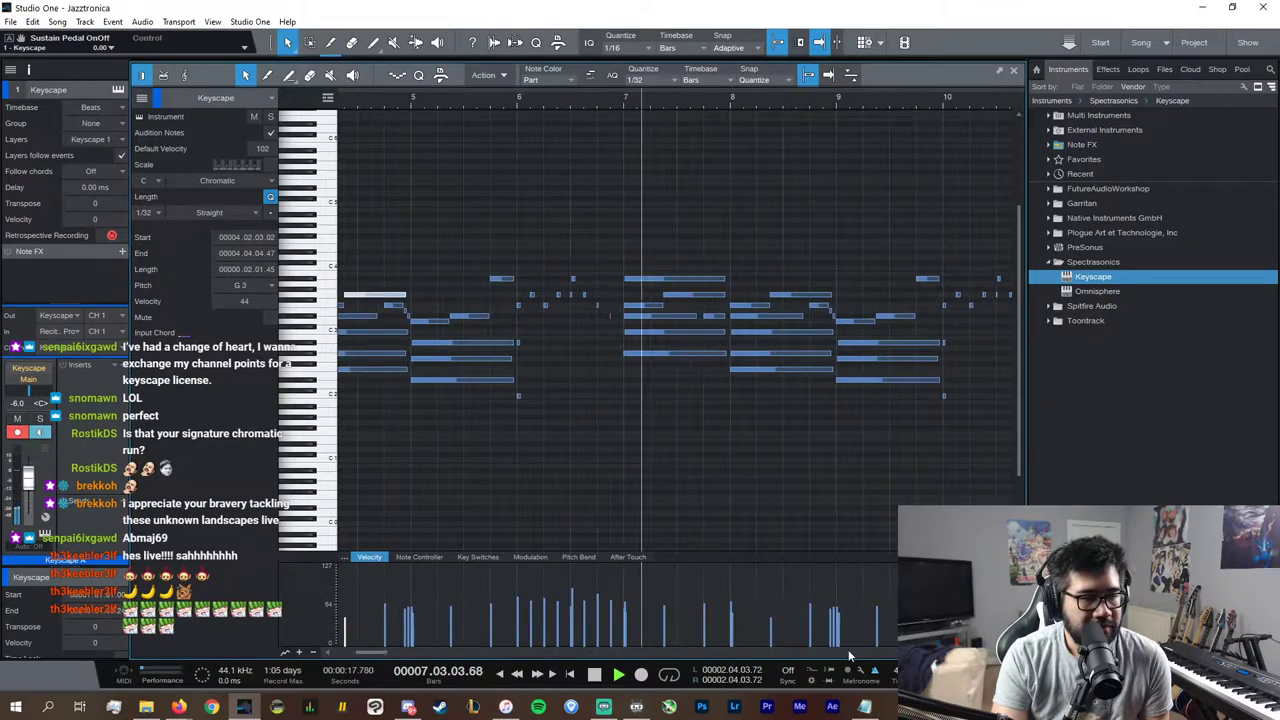
key(space)
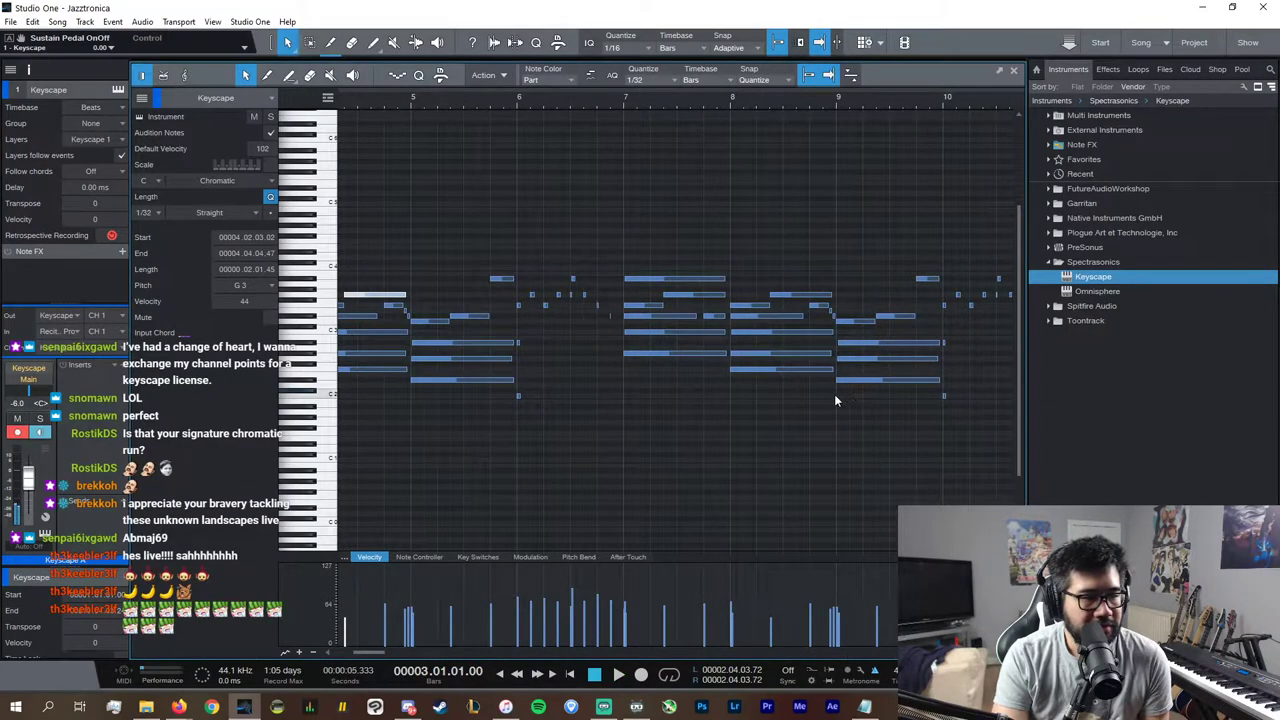
Step: Shorten the three lower chord notes in bar 8 to half a bar and duplicate them into the bar's second half
drag(812, 379, 781, 345)
scroll(798, 360, up, 3)
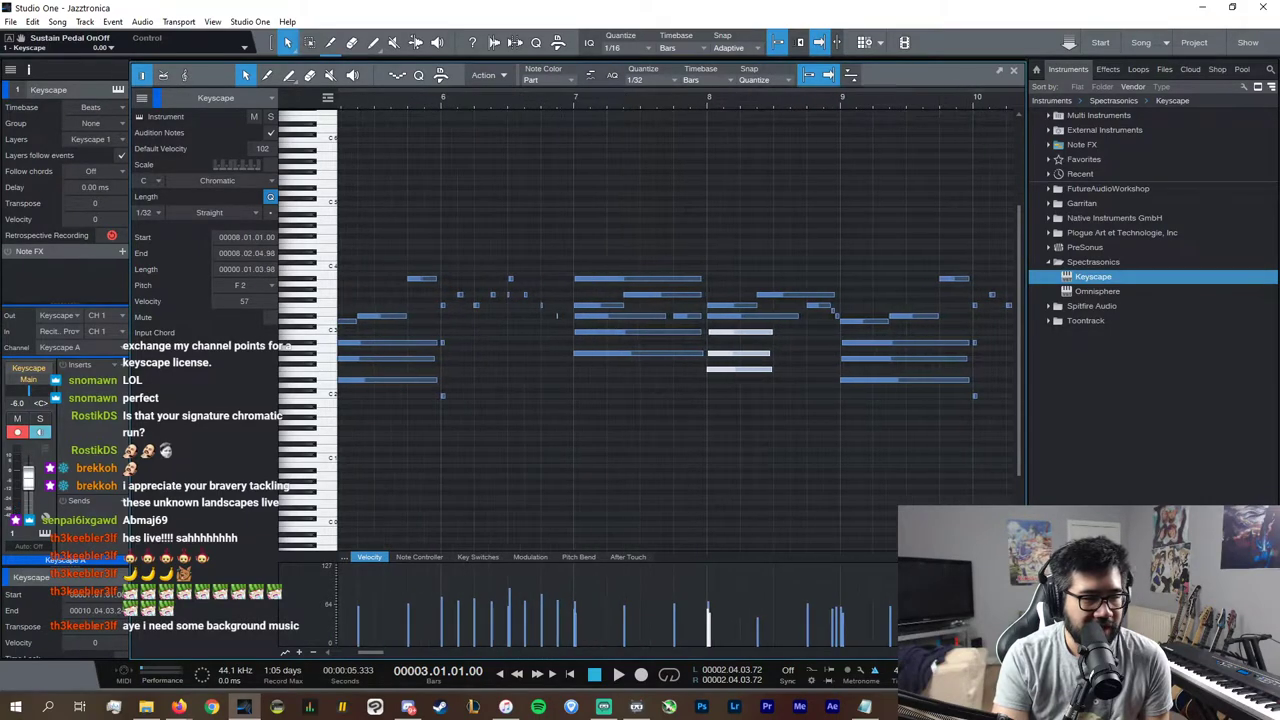
key(d)
click(867, 387)
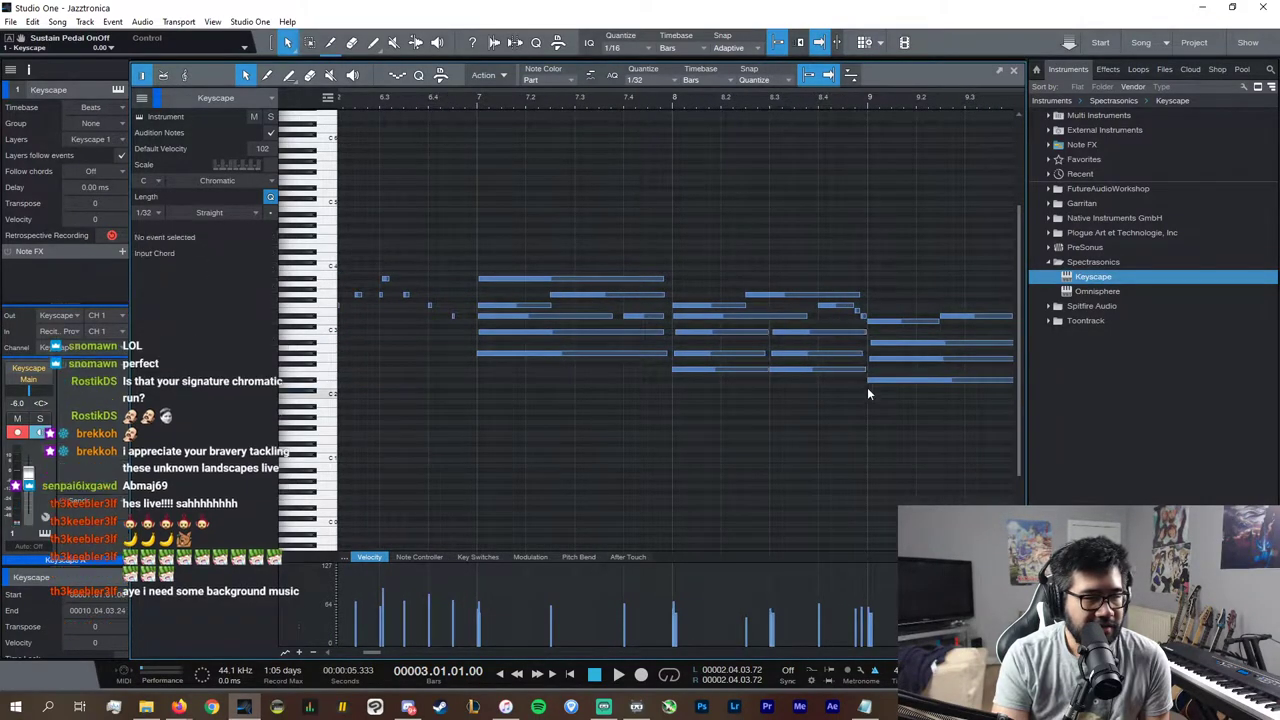
Step: Try moving the duplicated F2 note in the second half of bar 8 up to A#2, auditioning it against bar 9
click(885, 344)
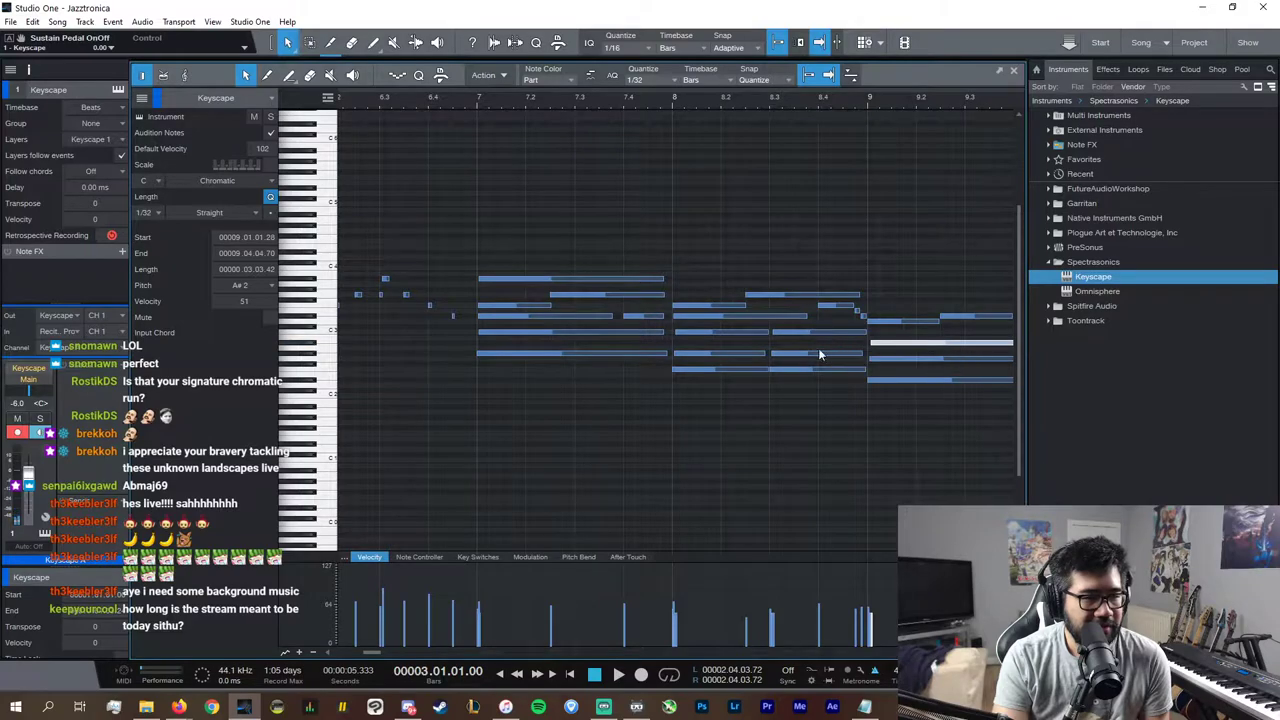
mouse_move(812, 370)
mouse_down()
mouse_move(817, 400)
mouse_move(820, 349)
mouse_up()
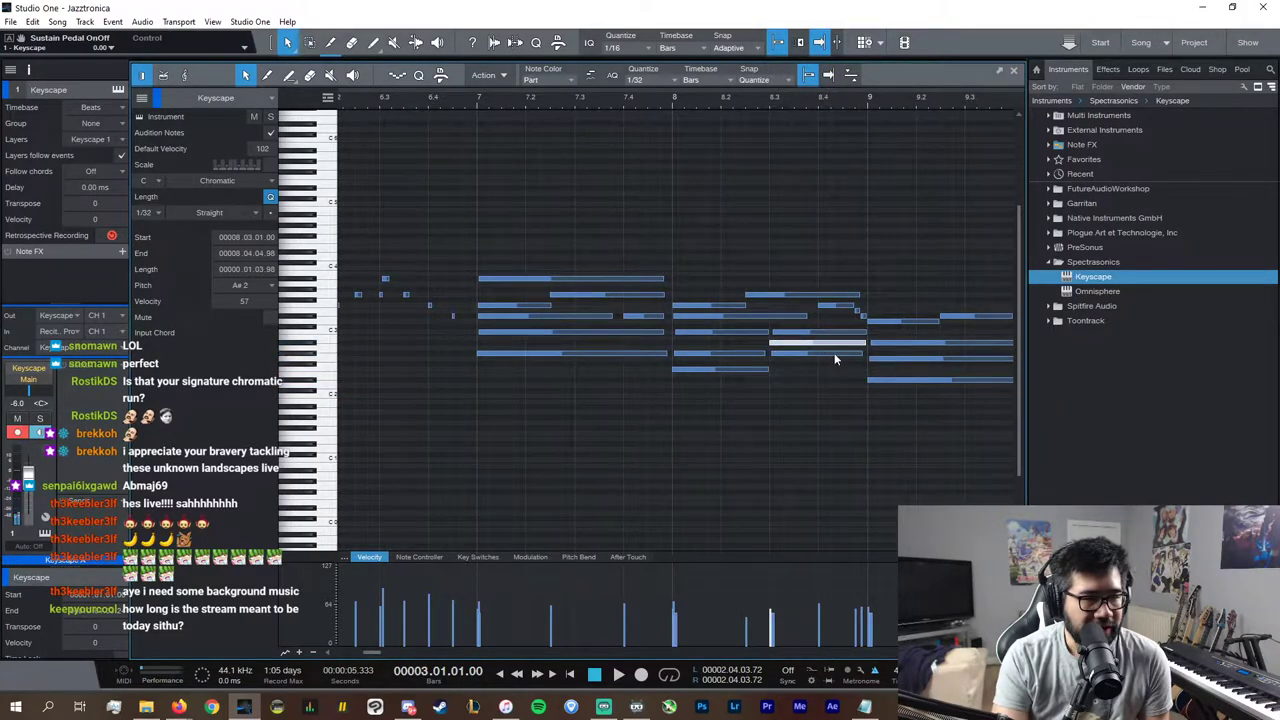
click(883, 345)
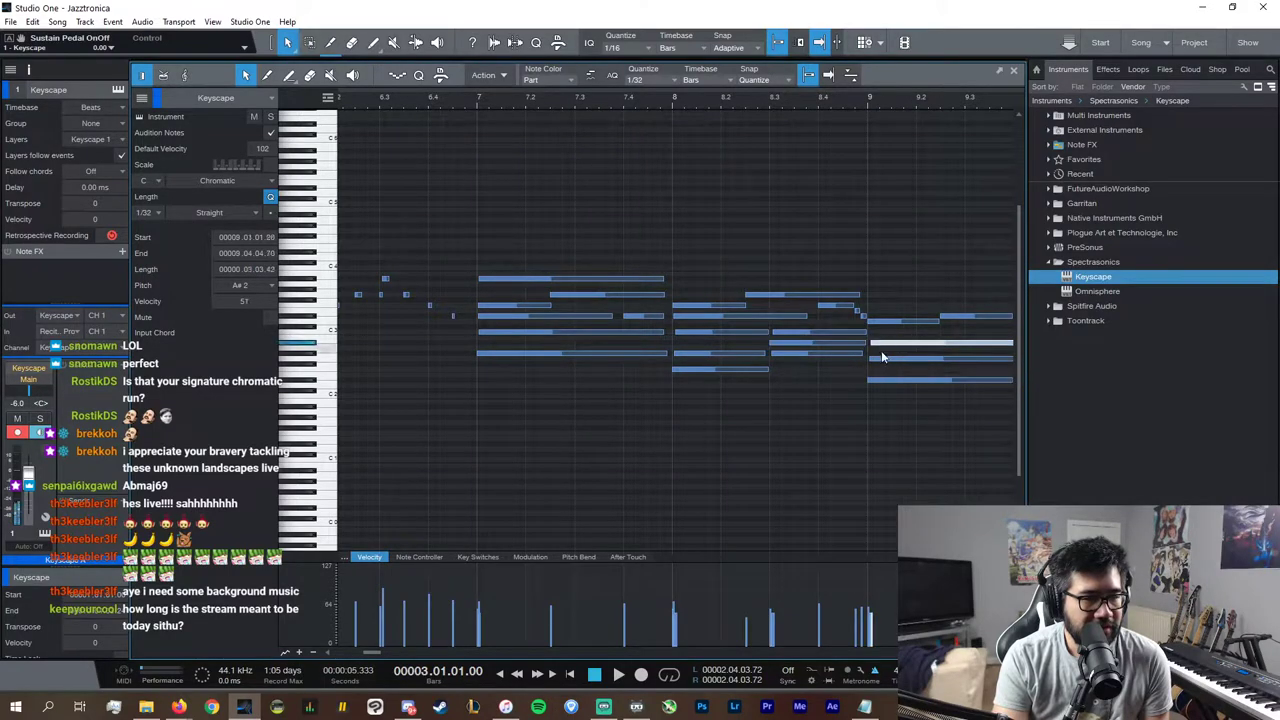
click(880, 358)
click(848, 344)
click(886, 343)
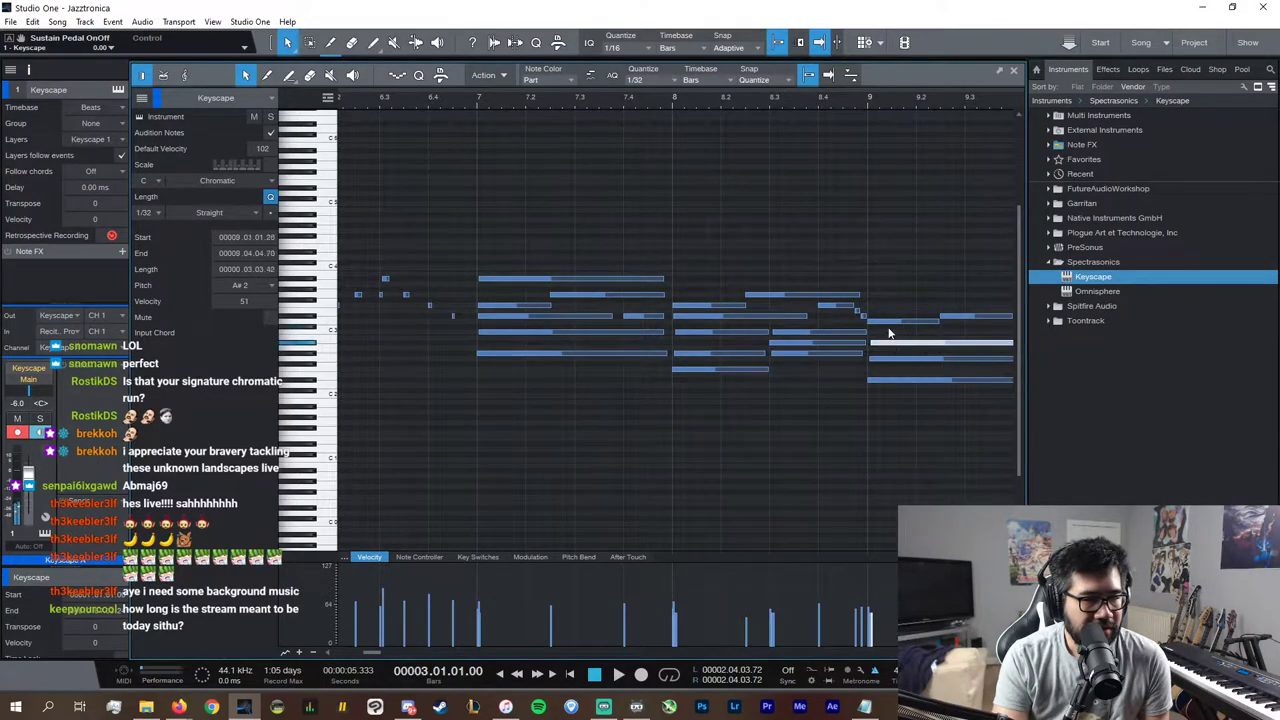
Step: Try moving the duplicated C3 note in bar 8 down to D2 and the G#2 note down to G2
drag(818, 331, 846, 391)
click(890, 367)
click(893, 360)
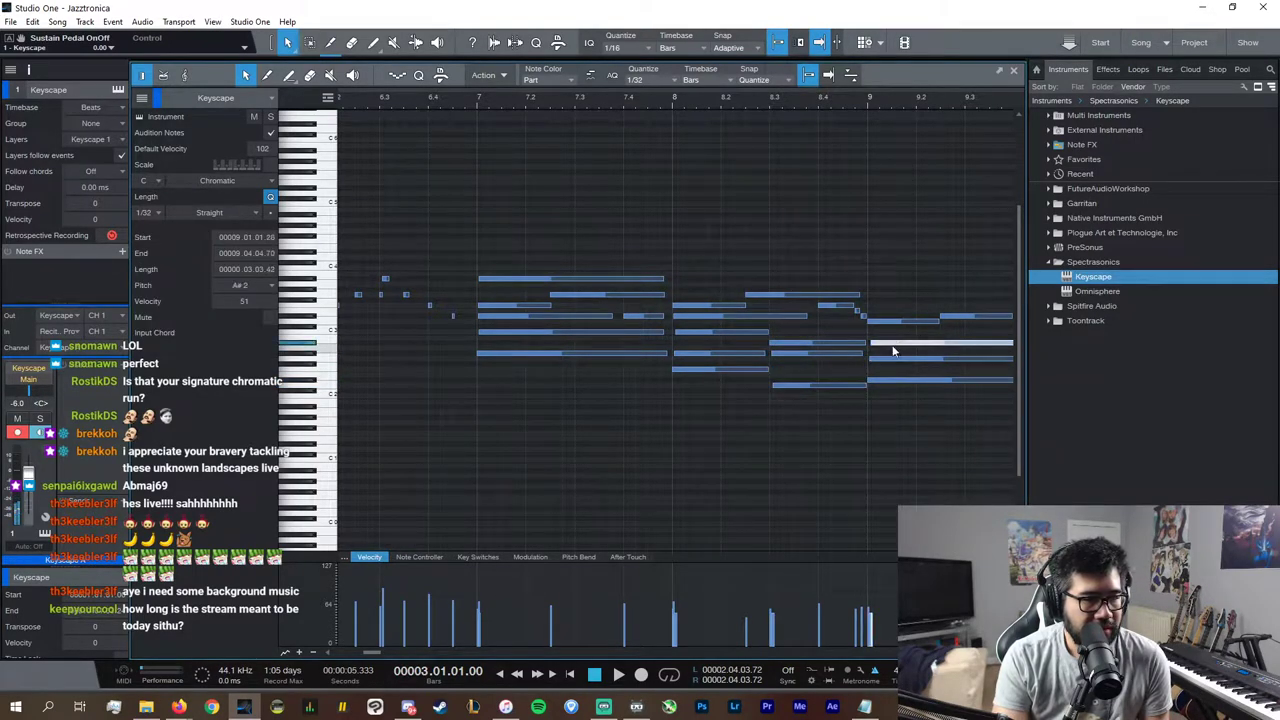
click(895, 323)
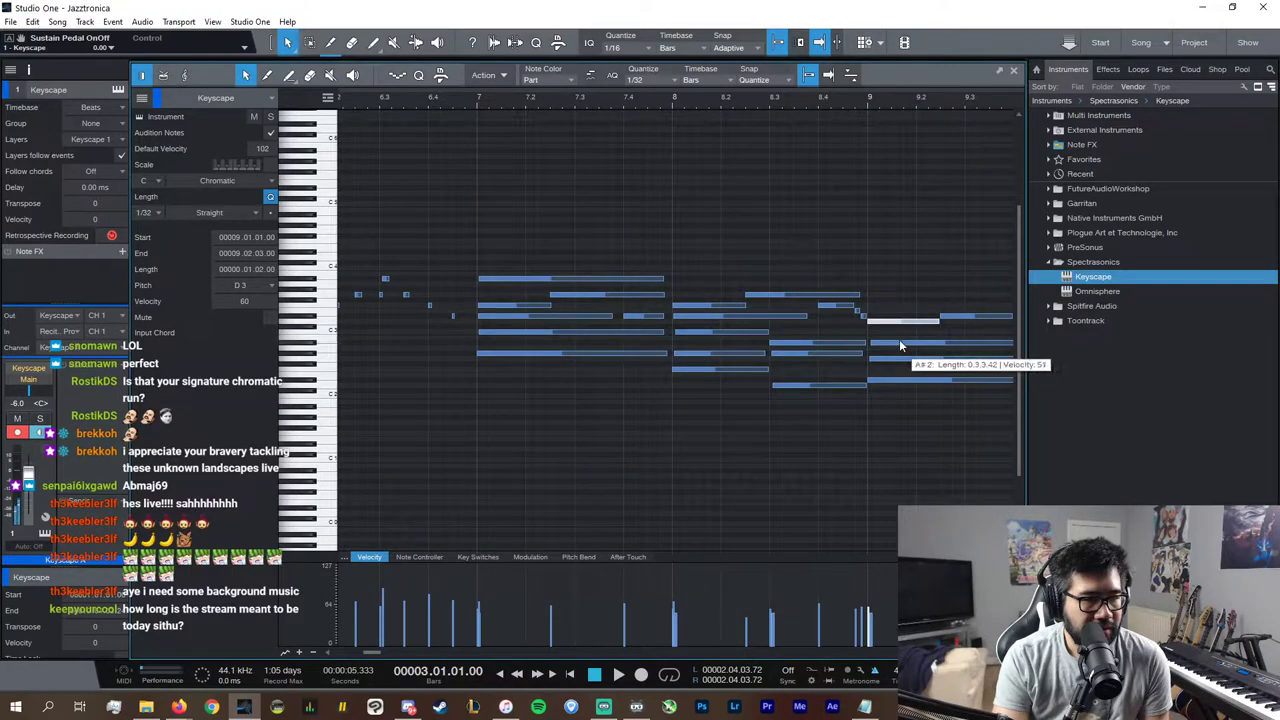
click(836, 385)
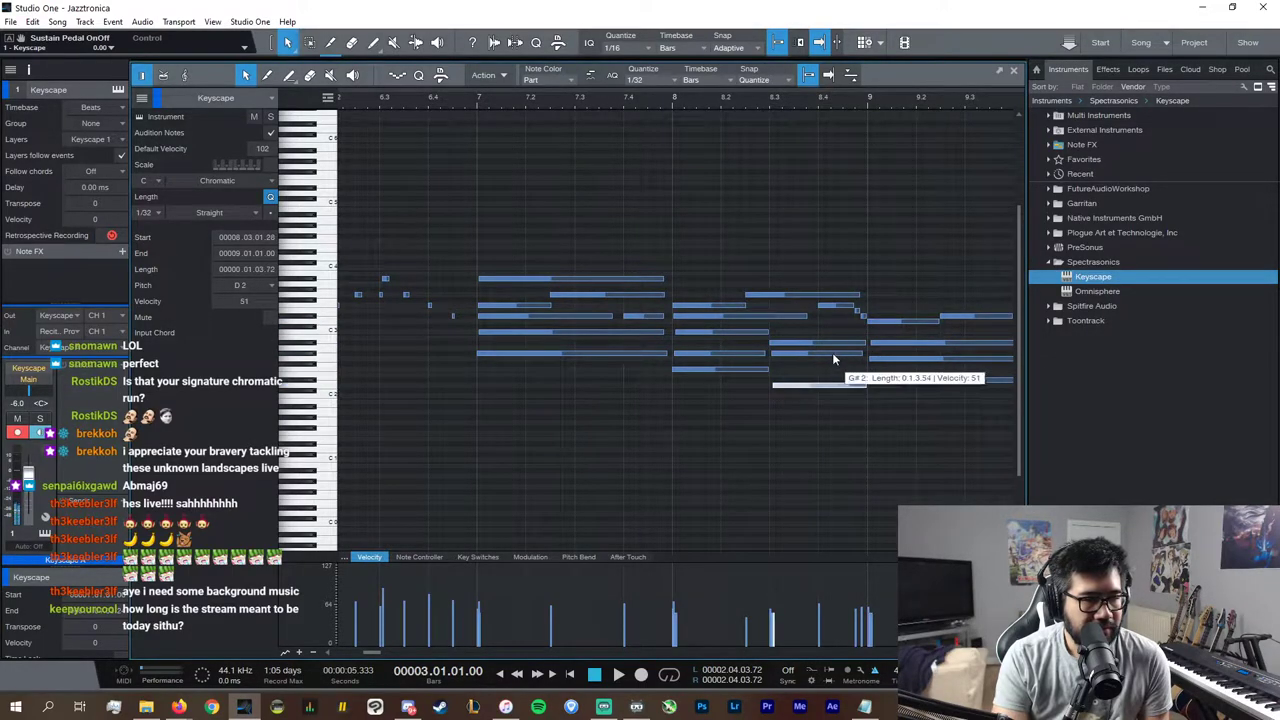
click(836, 355)
mouse_move(833, 356)
mouse_down()
mouse_move(835, 368)
mouse_move(840, 345)
mouse_move(842, 360)
mouse_up()
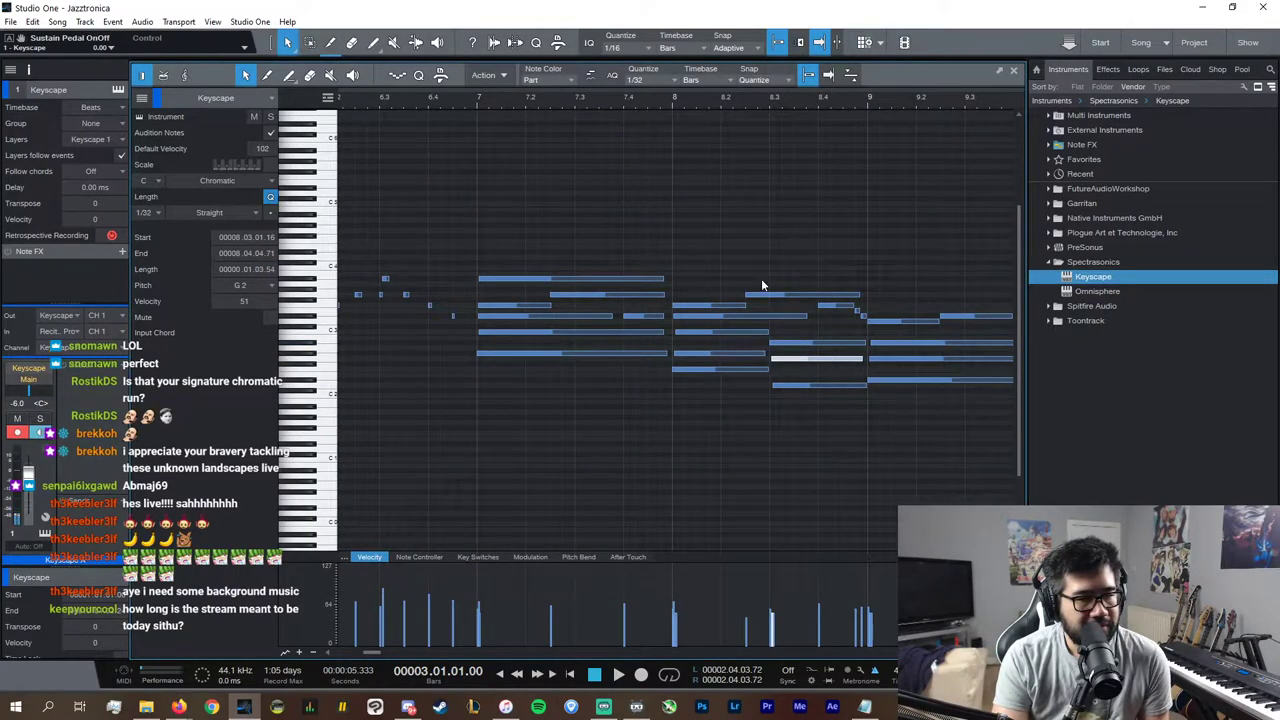
Step: Play back the revoiced chord from the start of bar 8
click(673, 106)
key(space)
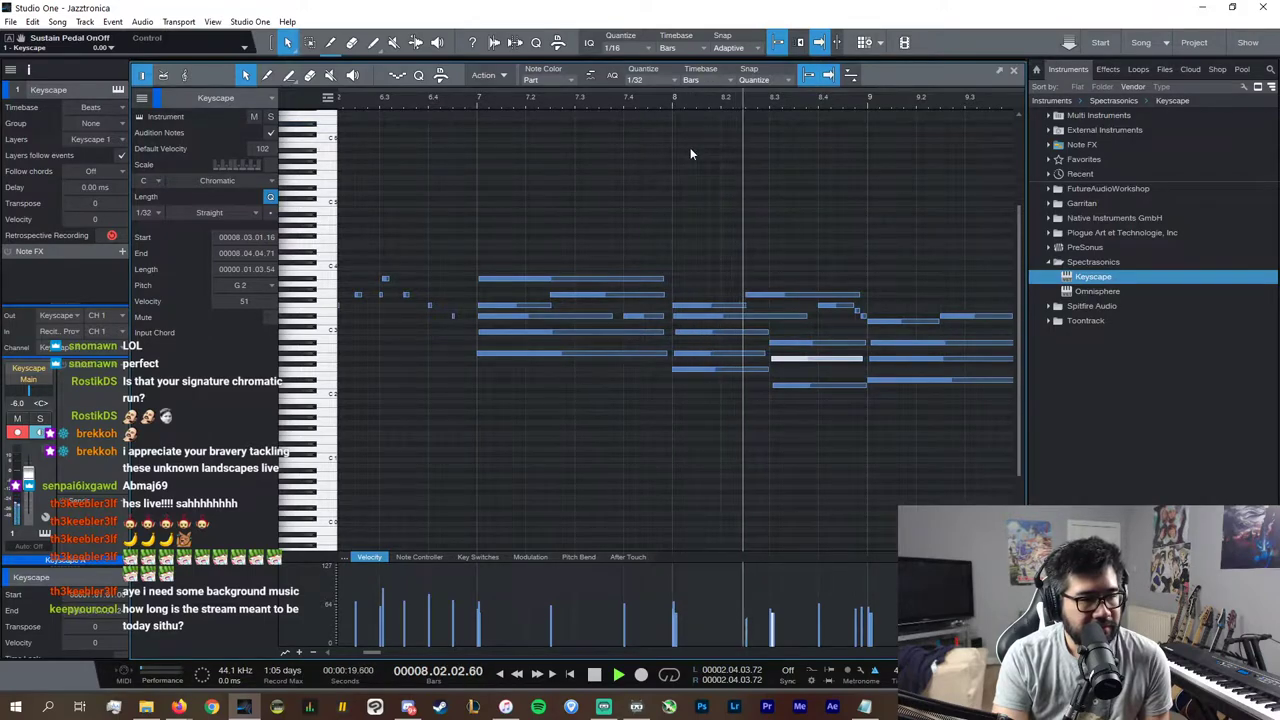
key(space)
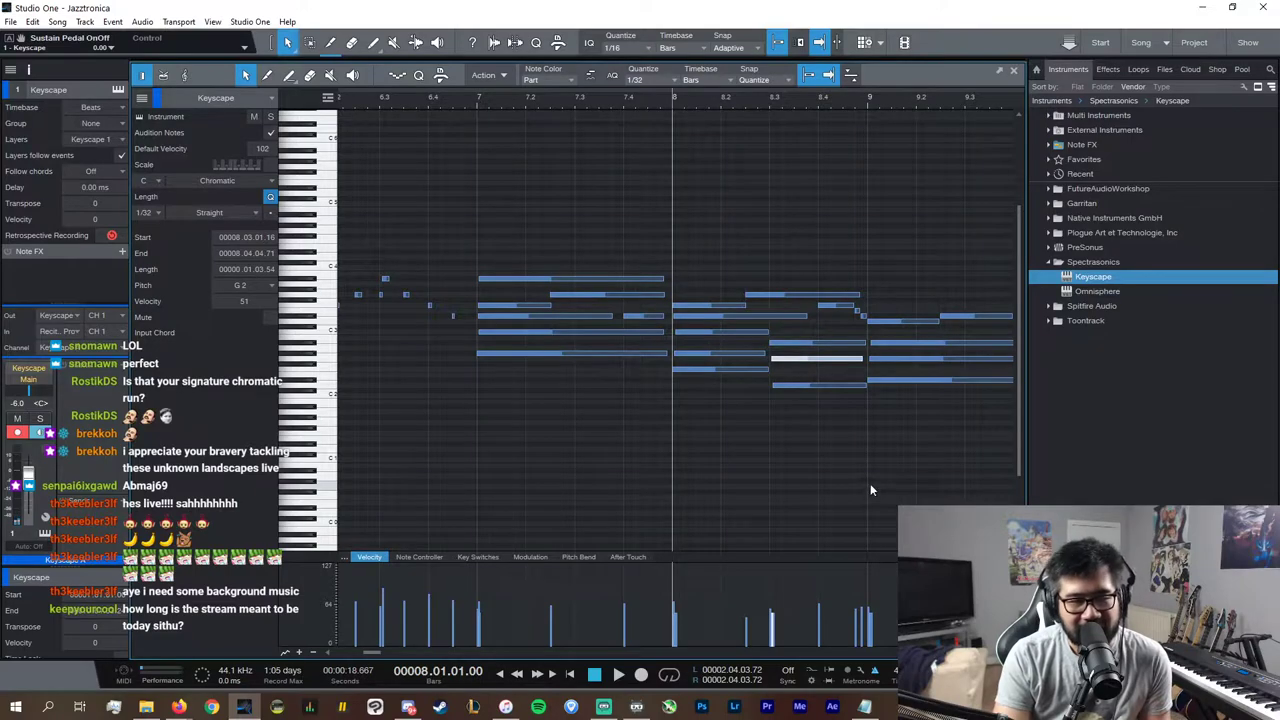
Step: Delete the revoiced notes in the second half of bar 8 and duplicate the bar's first-half lower notes there again
drag(826, 441, 792, 346)
key(Delete)
drag(788, 399, 724, 341)
drag(806, 420, 720, 330)
key(d)
Step: Revoice the duplicated chord in the second half of bar 8 as A#1, D2 and F2, and add a G#2 on top
drag(788, 371, 864, 358)
click(857, 433)
click(846, 408)
click(856, 370)
key(d)
Step: Play back the new chord change from bar 8 through bar 9, then stop playback
key(space)
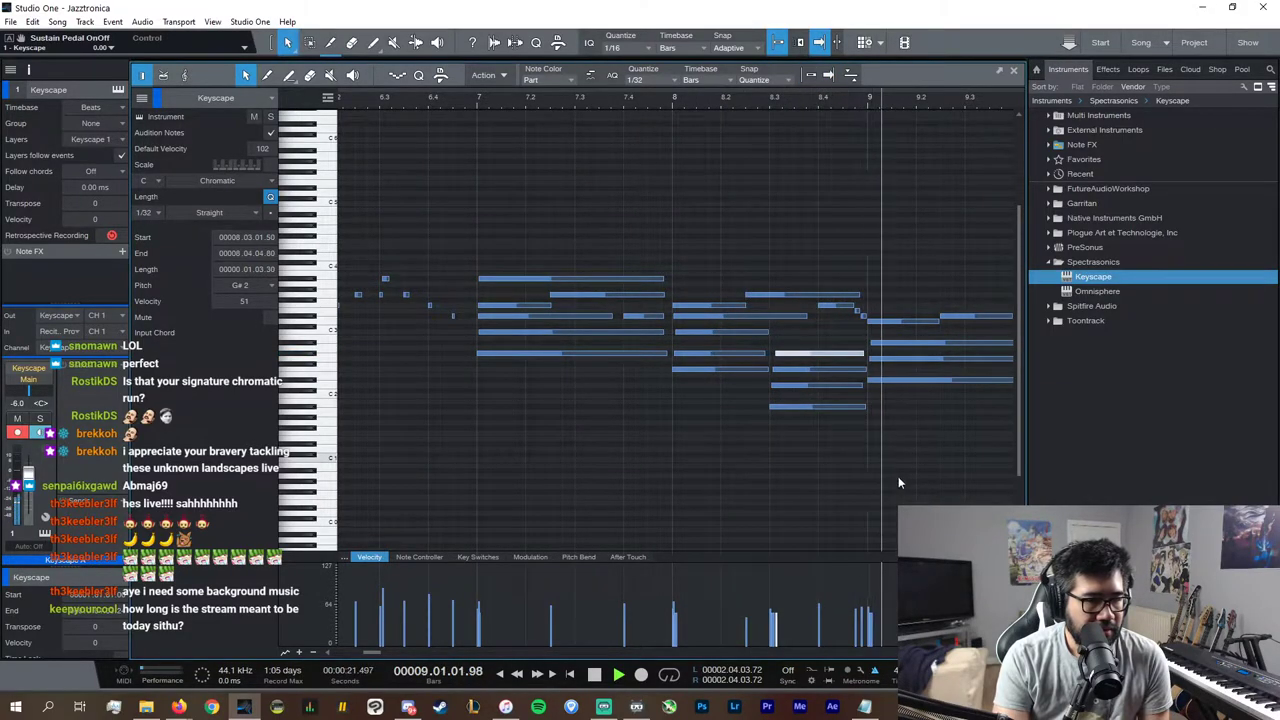
key(w)
scroll(860, 648, right, 7)
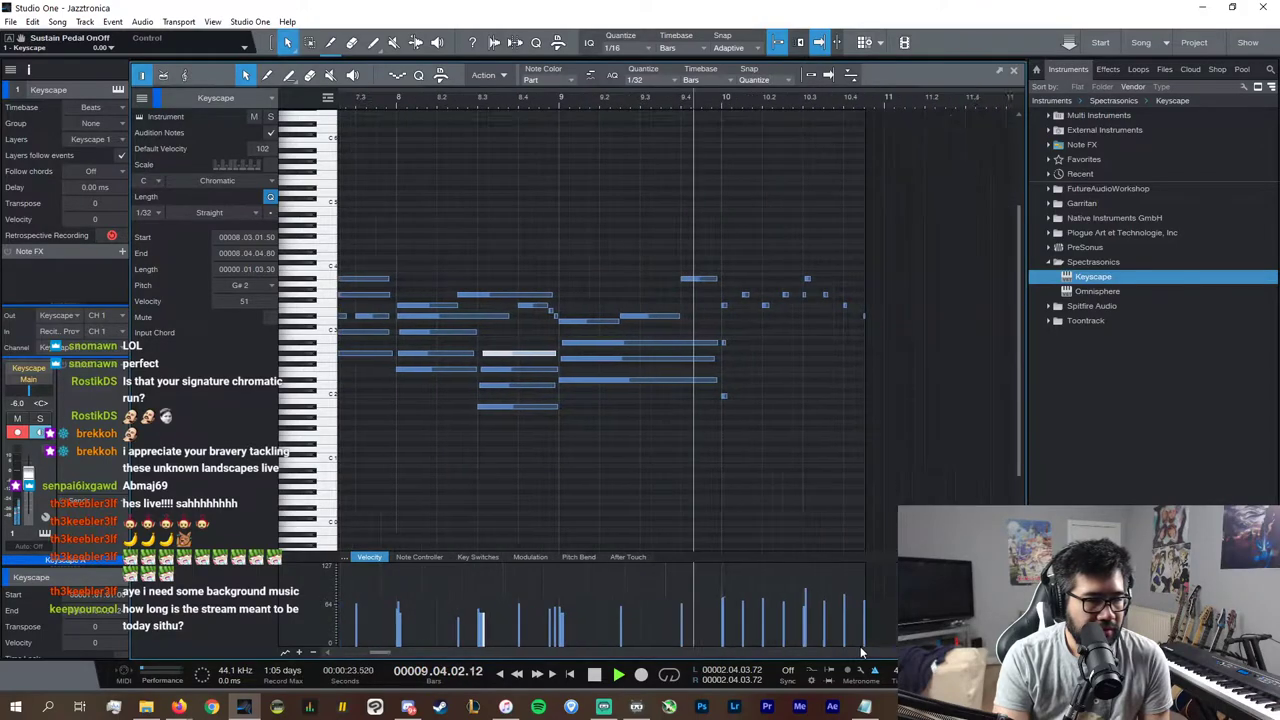
key(space)
drag(744, 436, 662, 336)
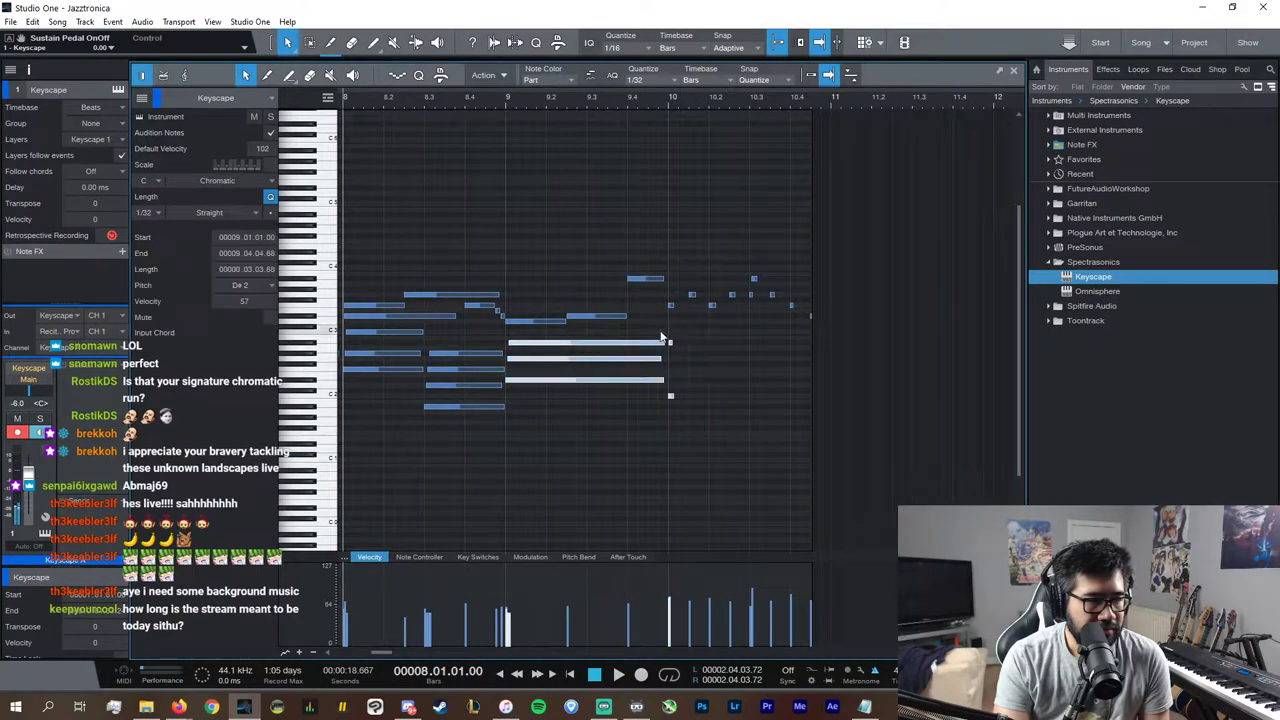
click(712, 404)
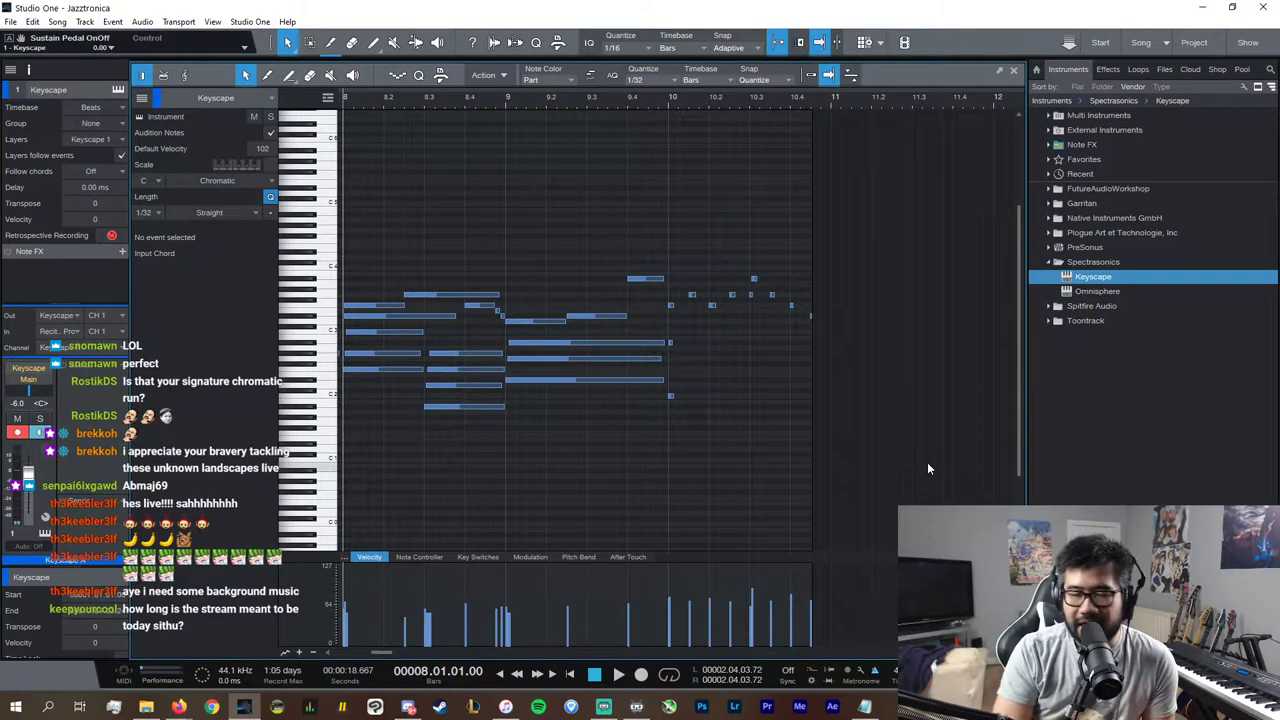
key(alt+Tab)
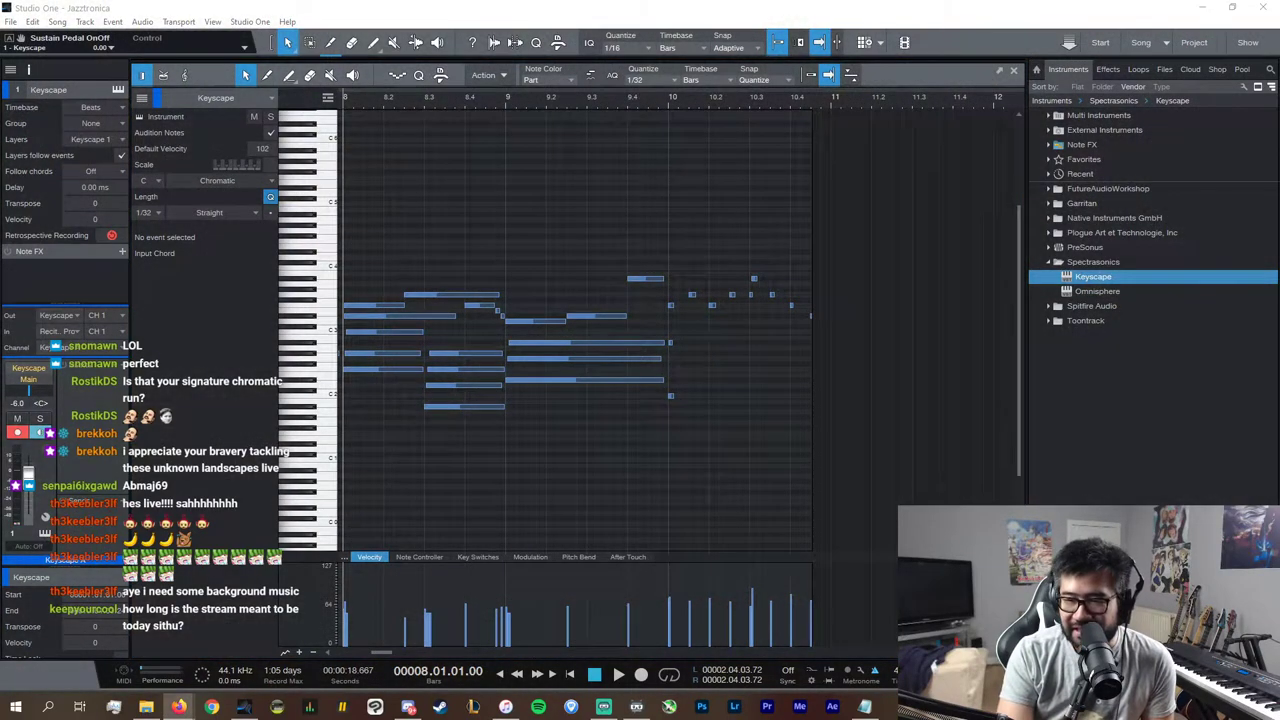
key(alt+Tab)
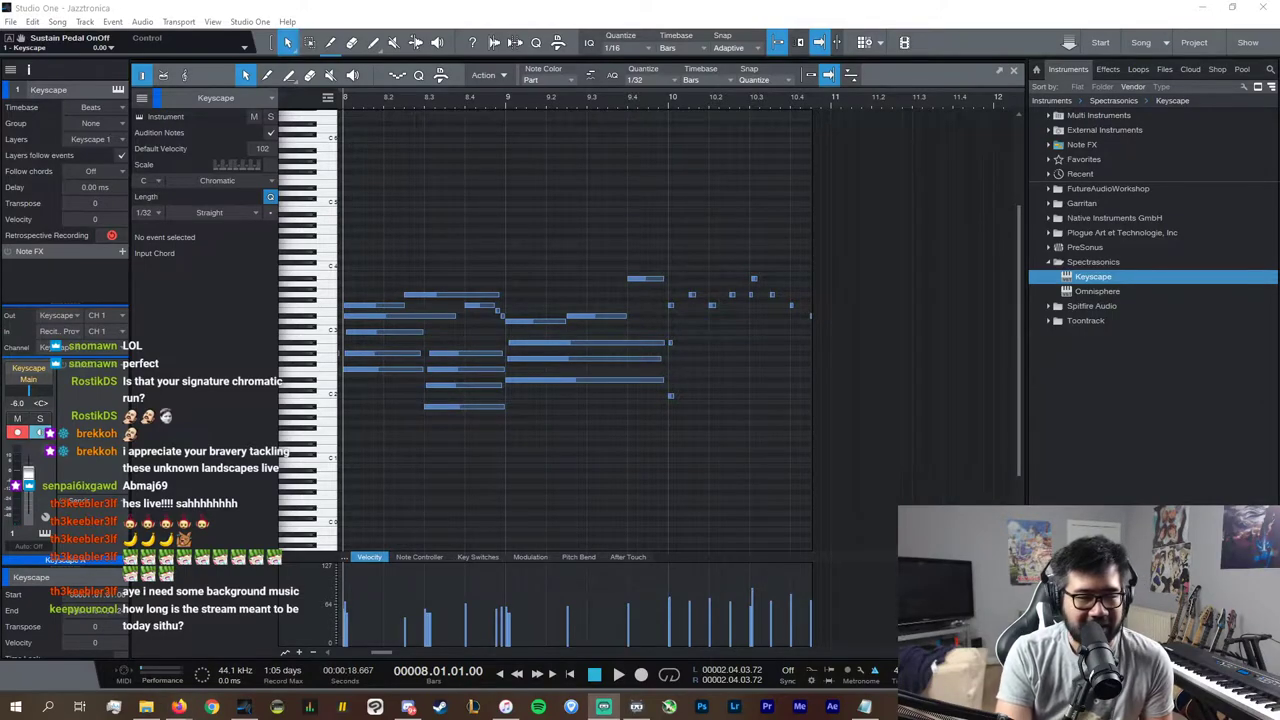
Step: Play back the Keyscape part from bar 7 to hear the reworked chord in bar 8
scroll(640, 652, left, 5)
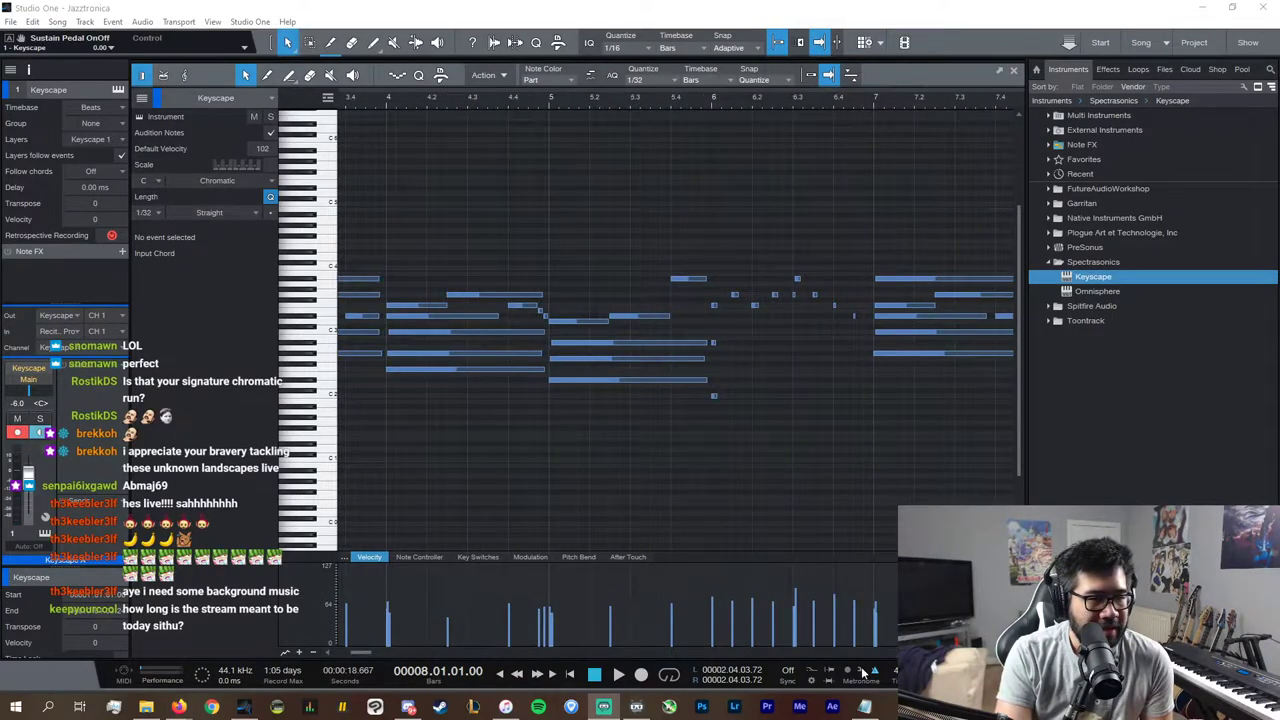
drag(980, 652, 968, 652)
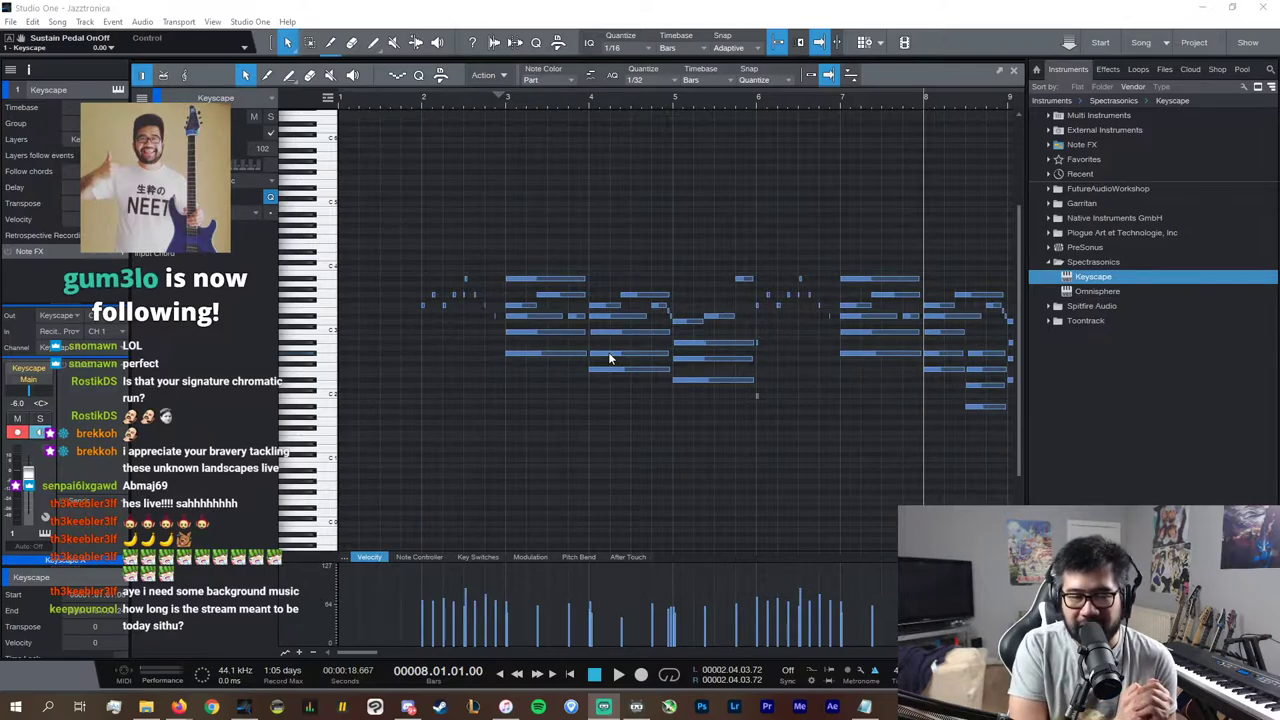
scroll(757, 648, right, 2)
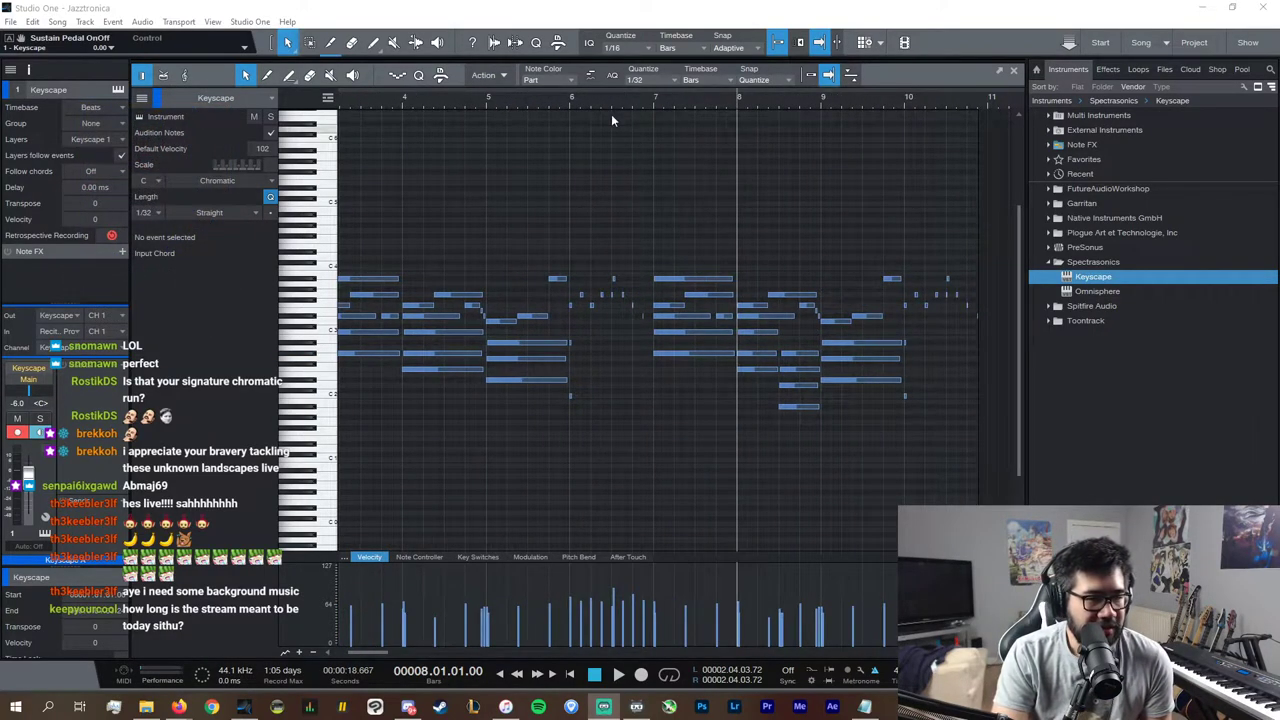
click(647, 102)
key(space)
key(e)
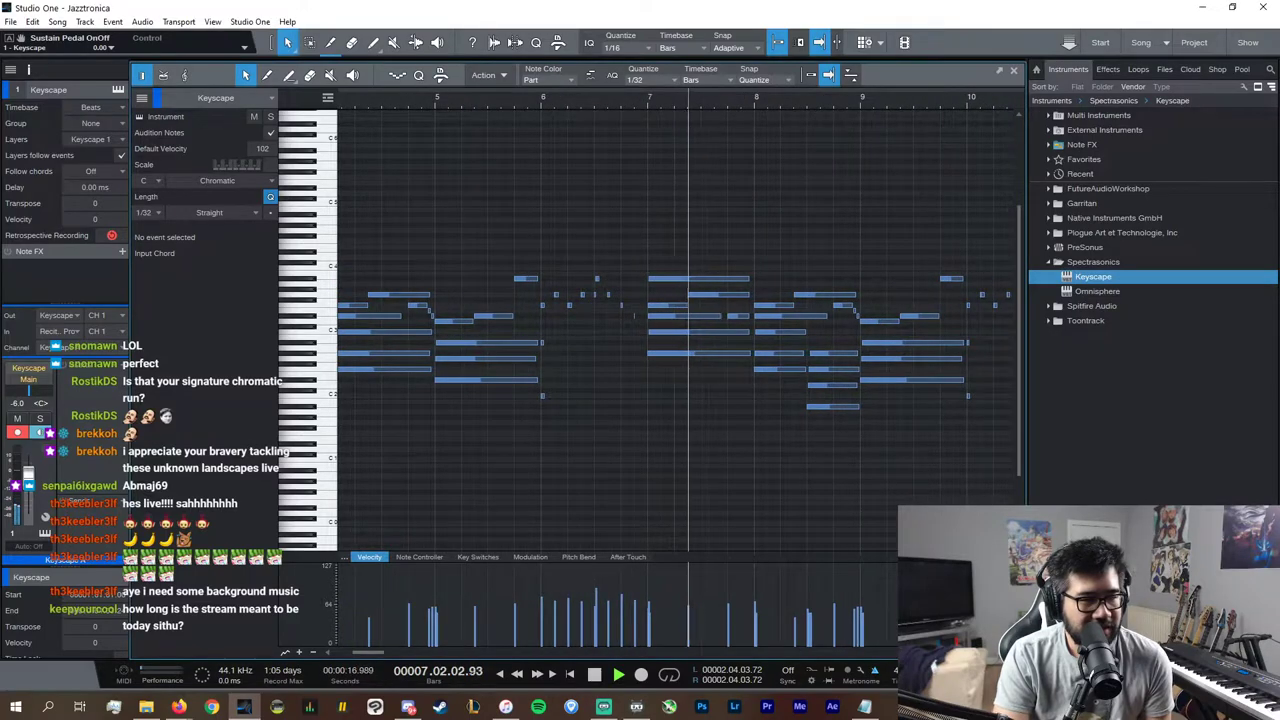
key(e)
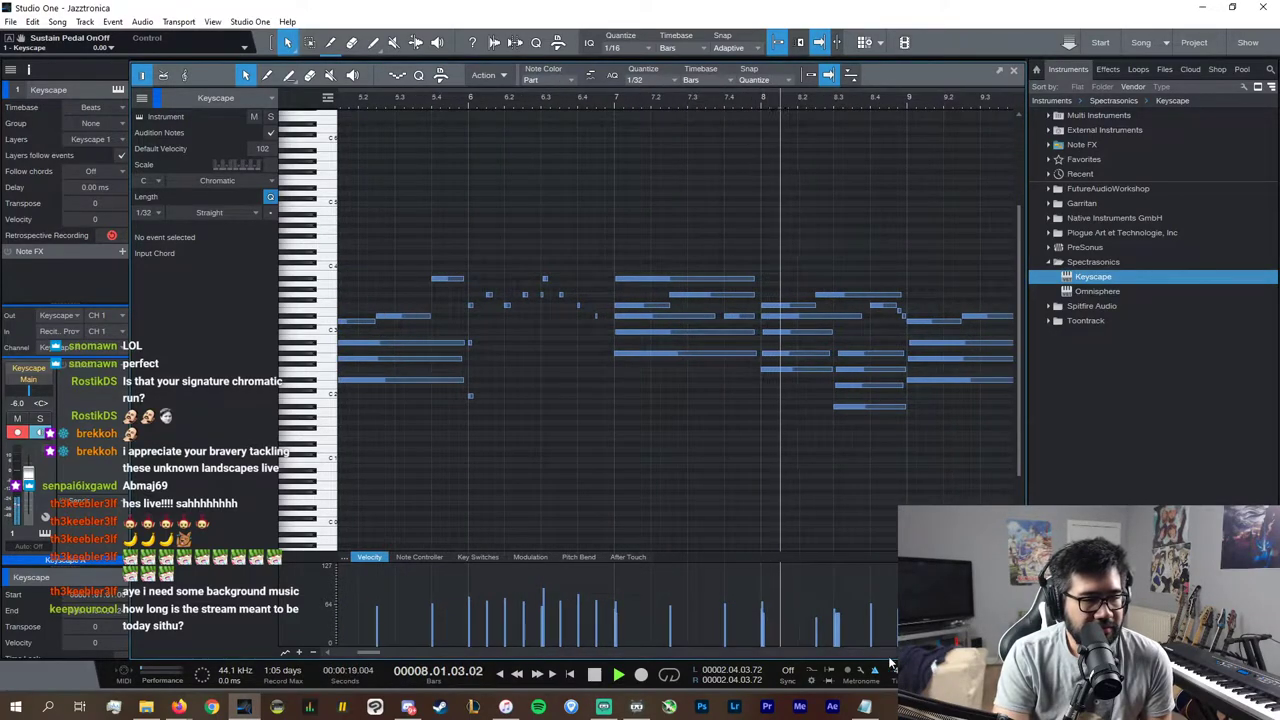
key(e)
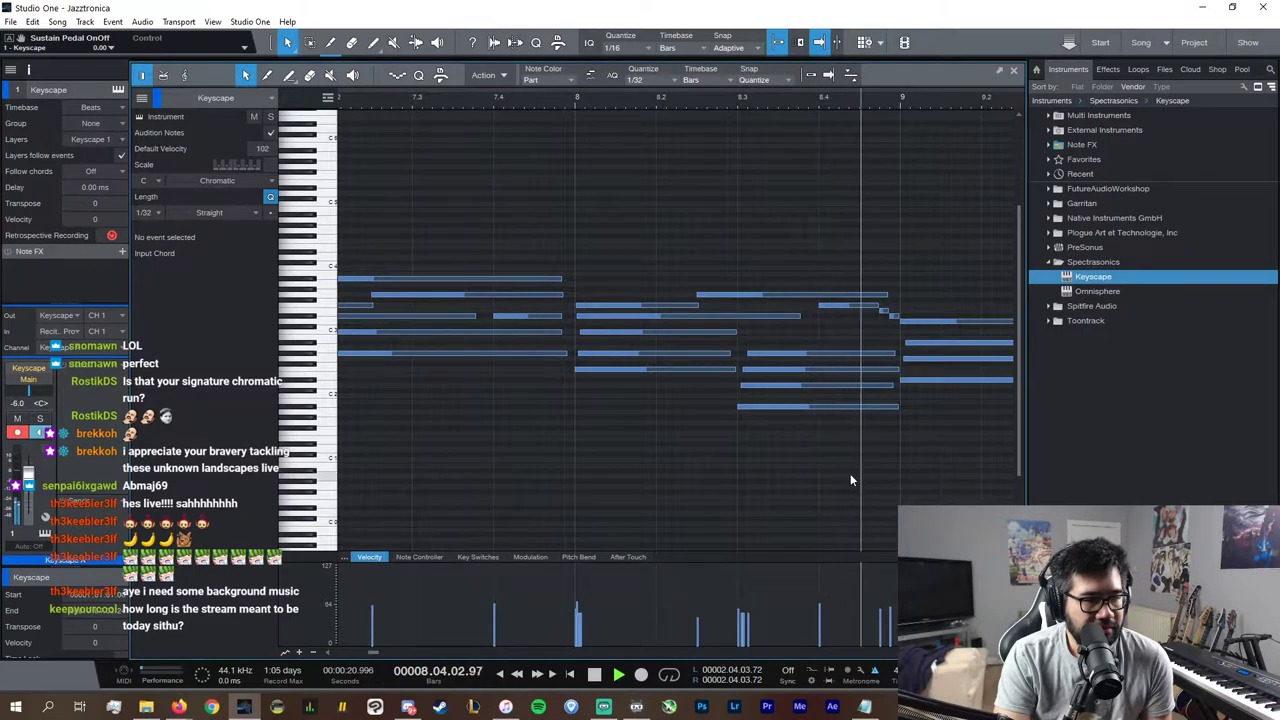
key(space)
drag(850, 473, 752, 354)
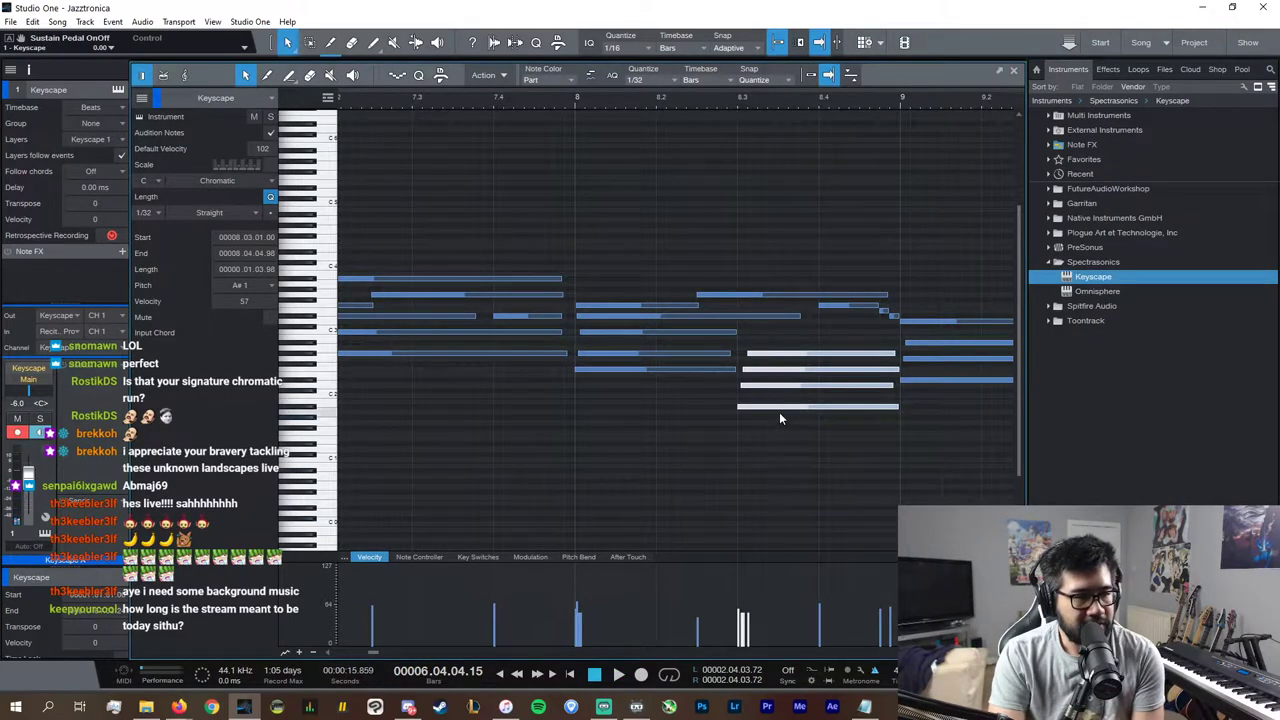
key(Delete)
drag(783, 425, 705, 337)
click(783, 411)
key(ctrl+z)
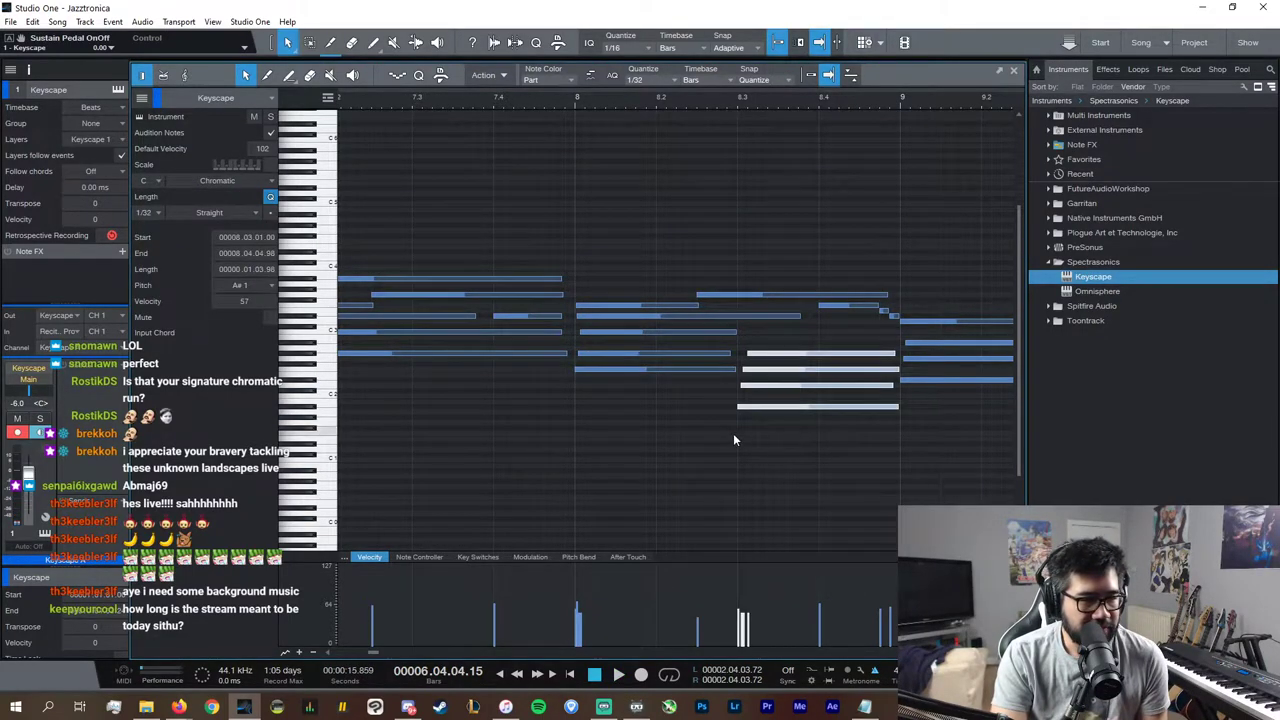
Step: Shorten the four-note passing chord in bar 8 so it starts just after beat 4 and ends just before bar 9
drag(780, 435, 727, 346)
click(733, 422)
drag(783, 443, 798, 343)
drag(738, 408, 823, 407)
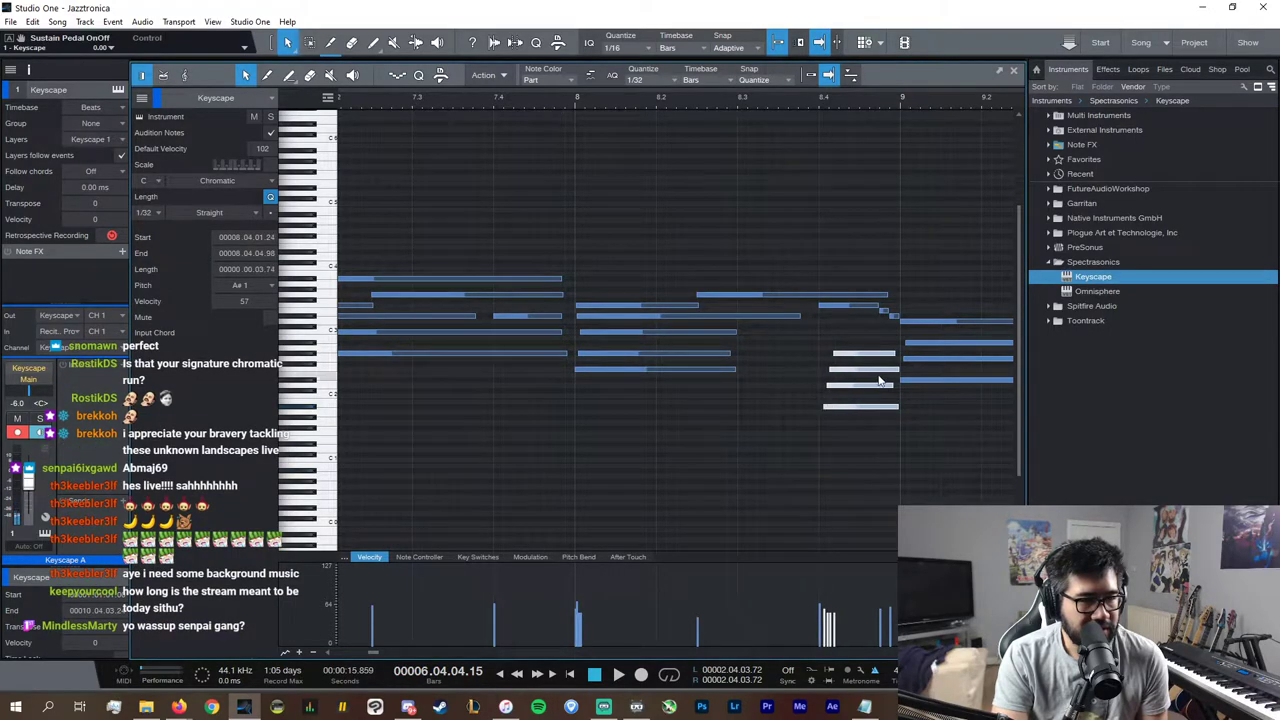
drag(901, 372, 896, 372)
Step: Extend the three lower notes of bar 8's first chord to nearly the end of beat 3, and play back from bar 8
drag(779, 394, 814, 332)
click(576, 101)
key(space)
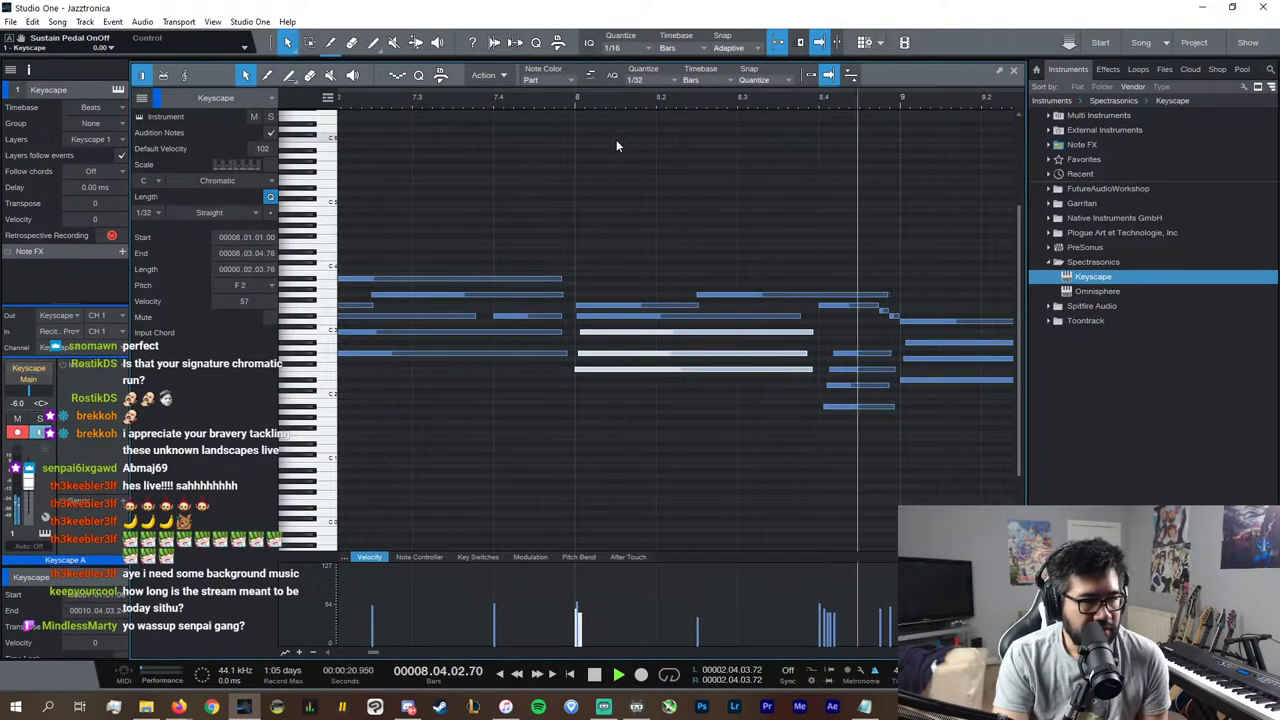
key(space)
Step: Look over the Keyscape notes in the bars after and before the edited bar 8
key(w)
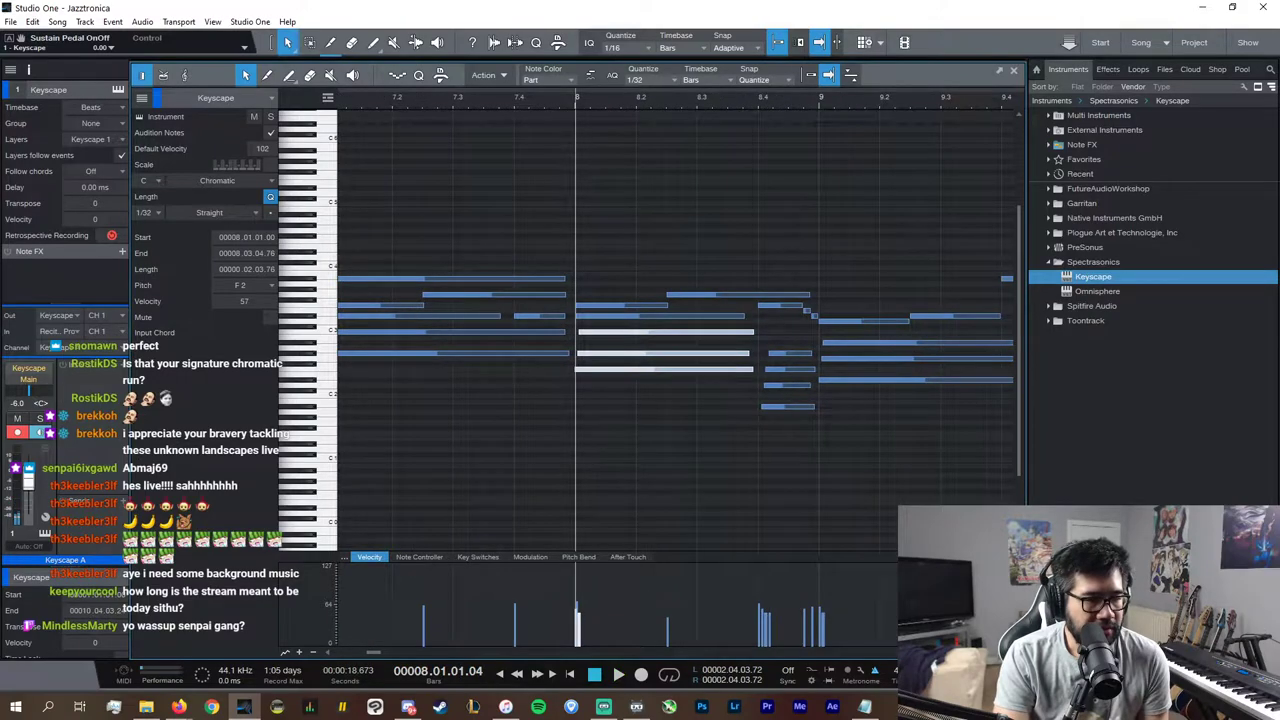
scroll(880, 652, down, 2)
drag(829, 478, 773, 338)
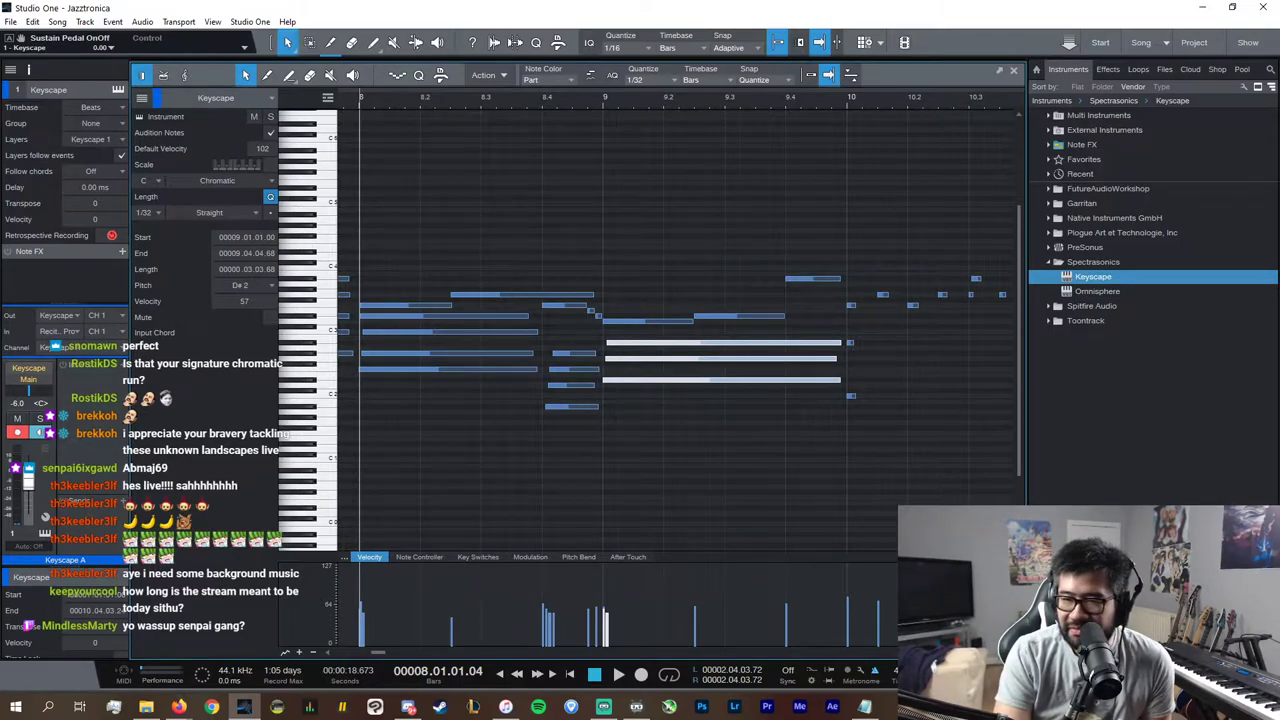
key(alt+Tab)
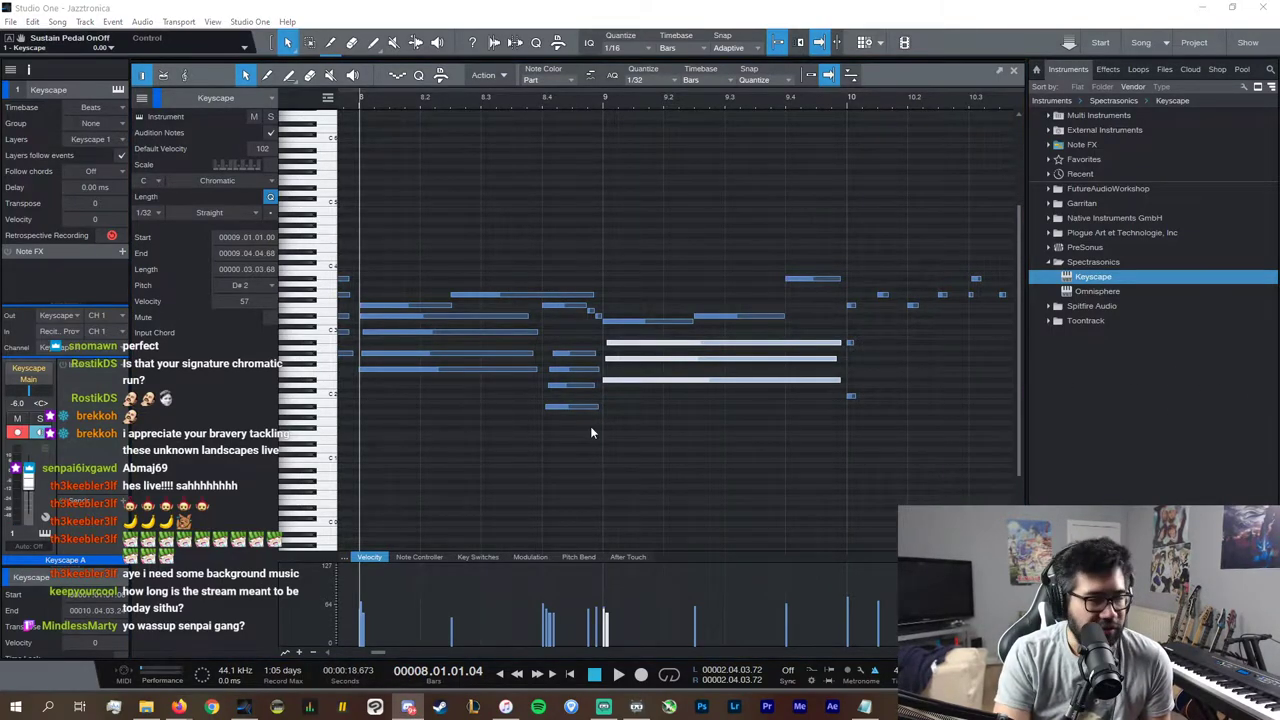
key(w)
key(w)
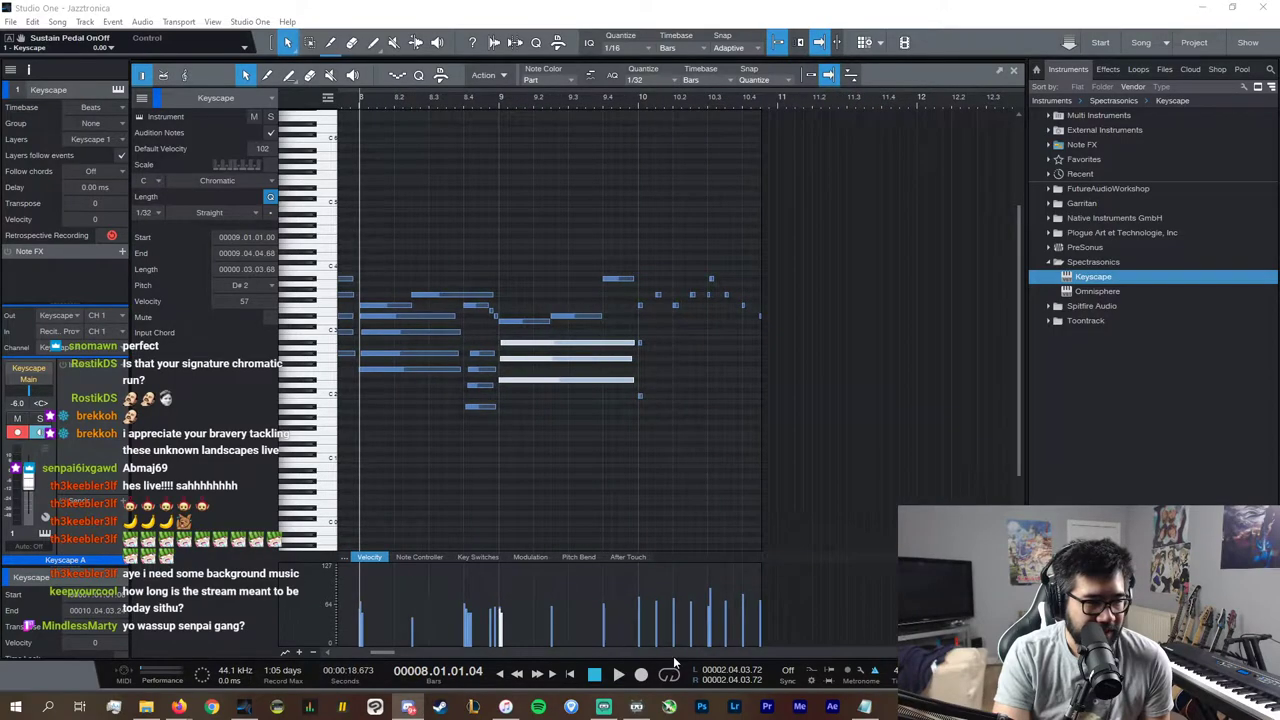
scroll(673, 656, up, 4)
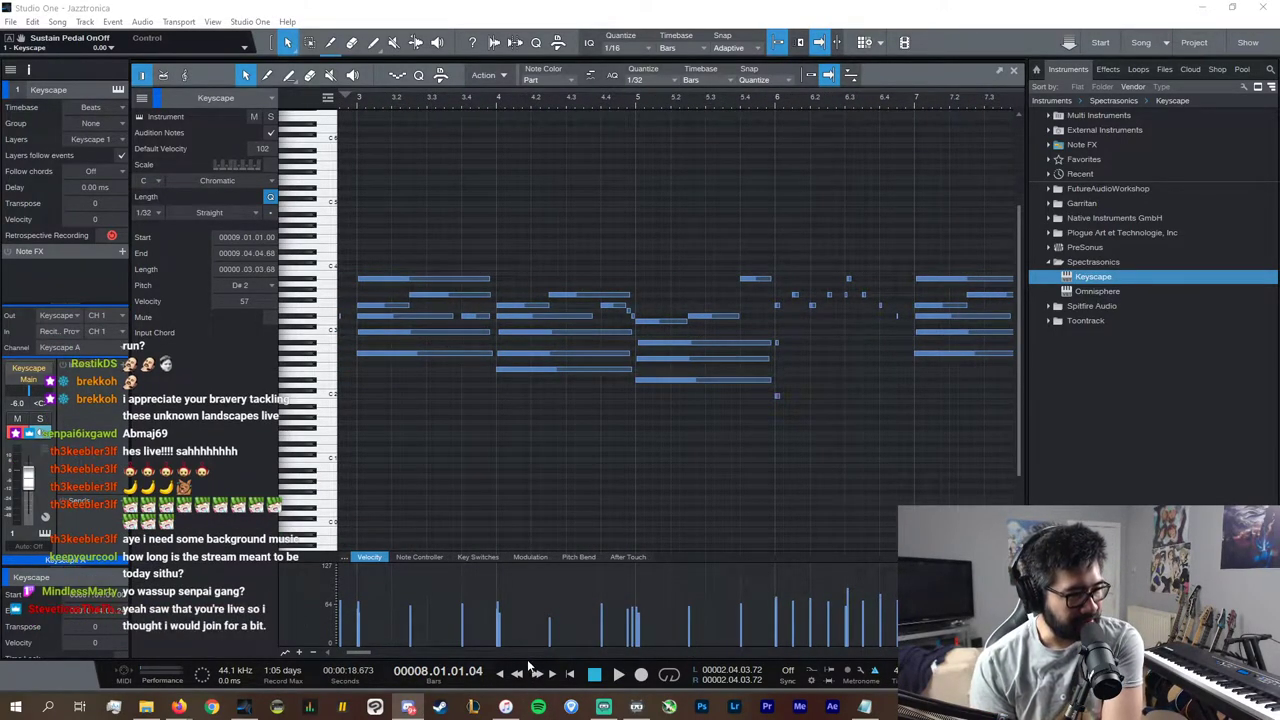
scroll(534, 654, up, 3)
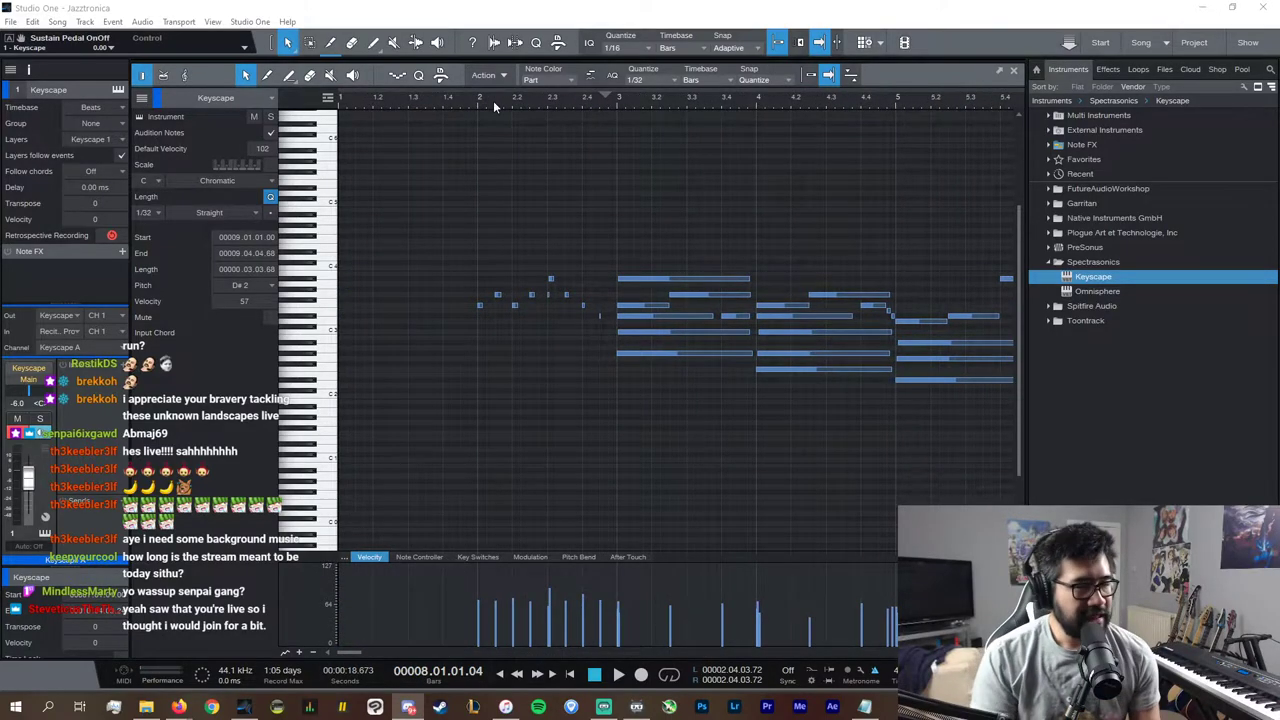
Step: Close the note editor and add the PreSonus SampleOne instrument as a new track below Keyscape
click(1016, 71)
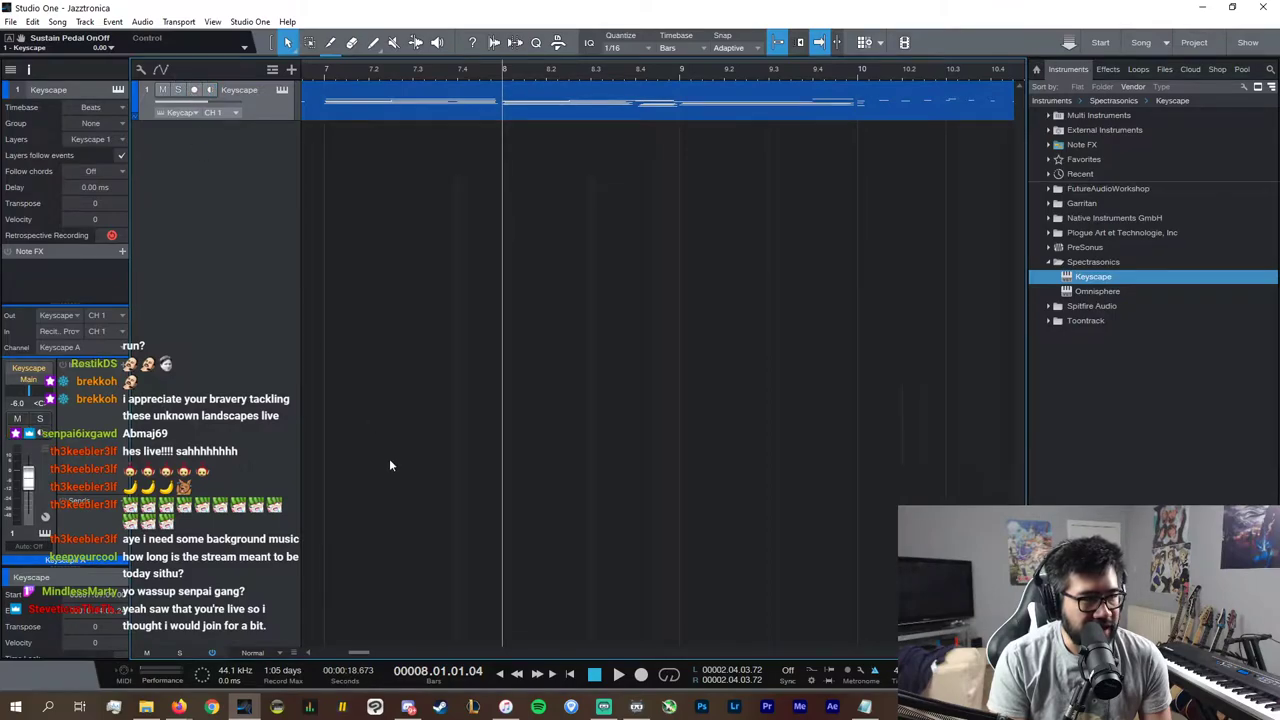
scroll(422, 648, up, 3)
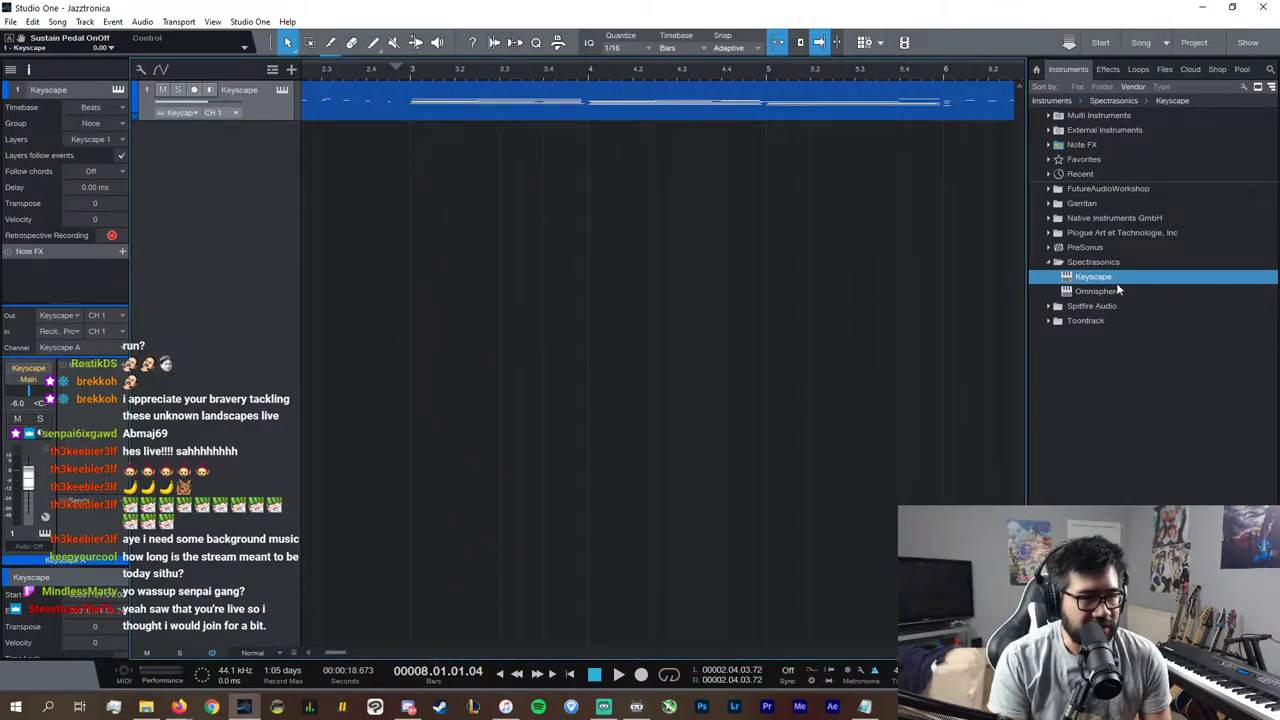
click(1055, 248)
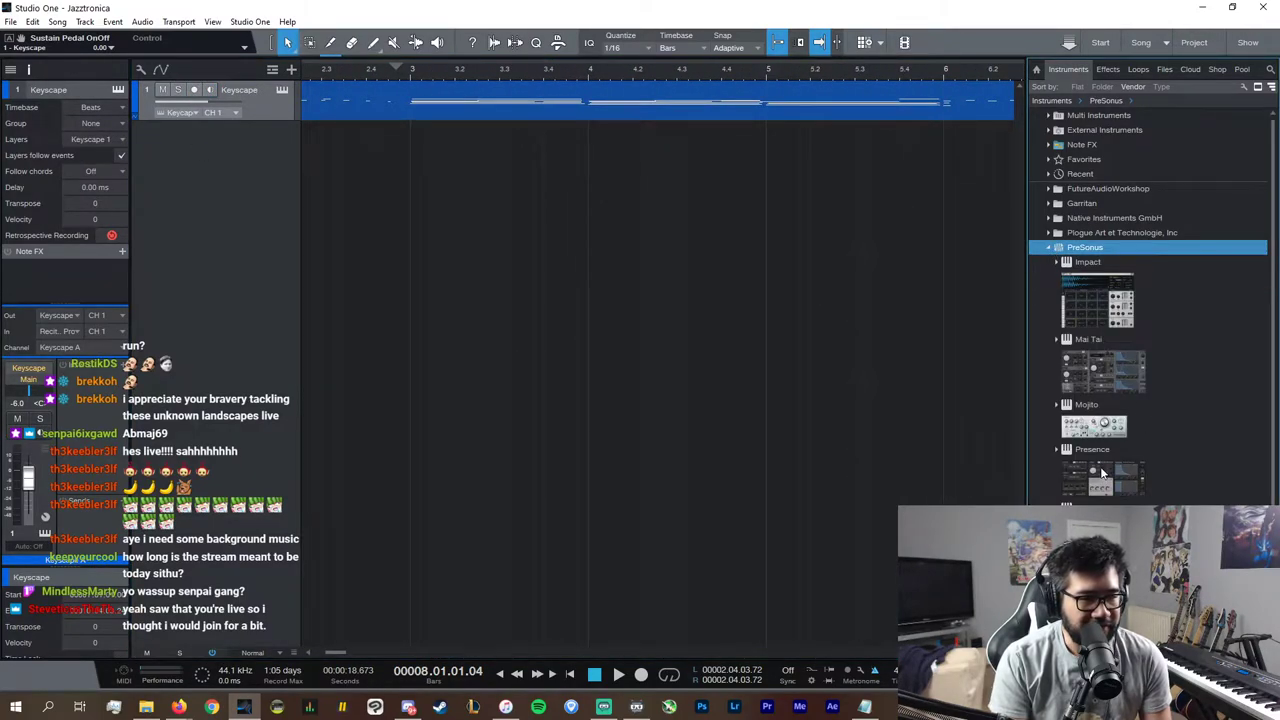
scroll(1103, 472, down, 1)
drag(1100, 470, 397, 286)
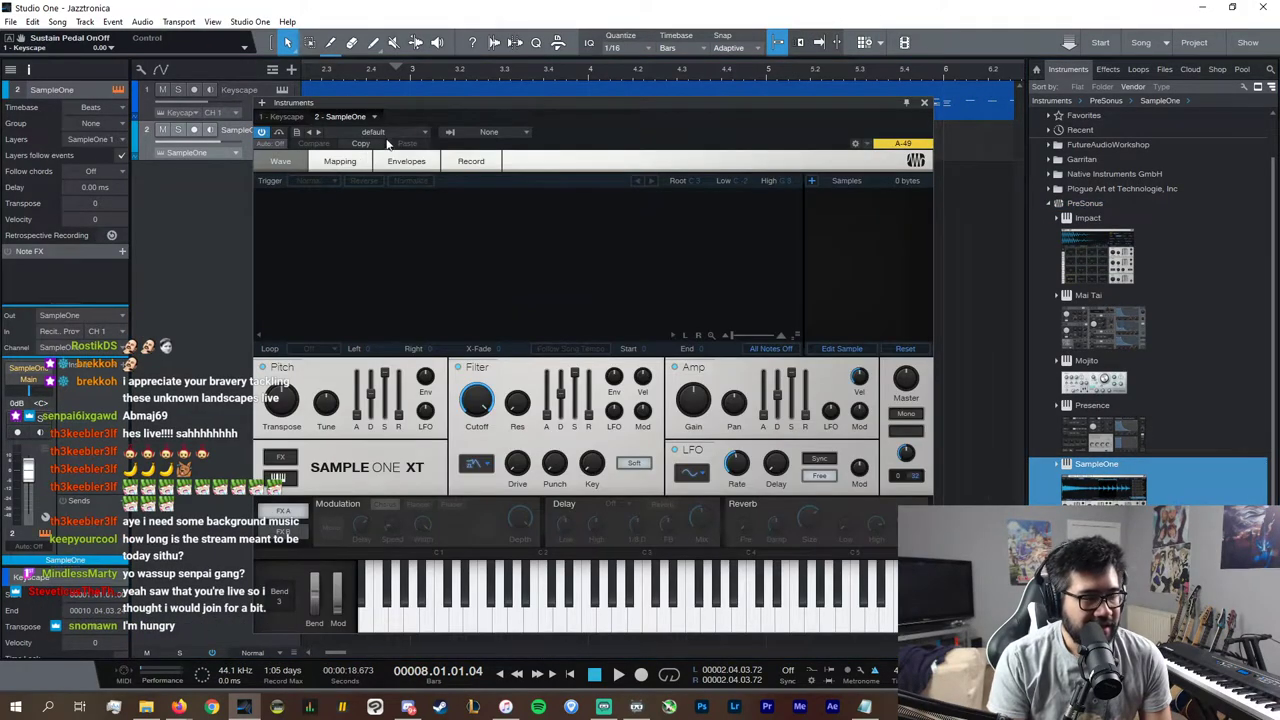
Step: Load the Future Bass Drums preset in SampleOne and set its channel volume to -12 dB
click(401, 134)
double_click(398, 161)
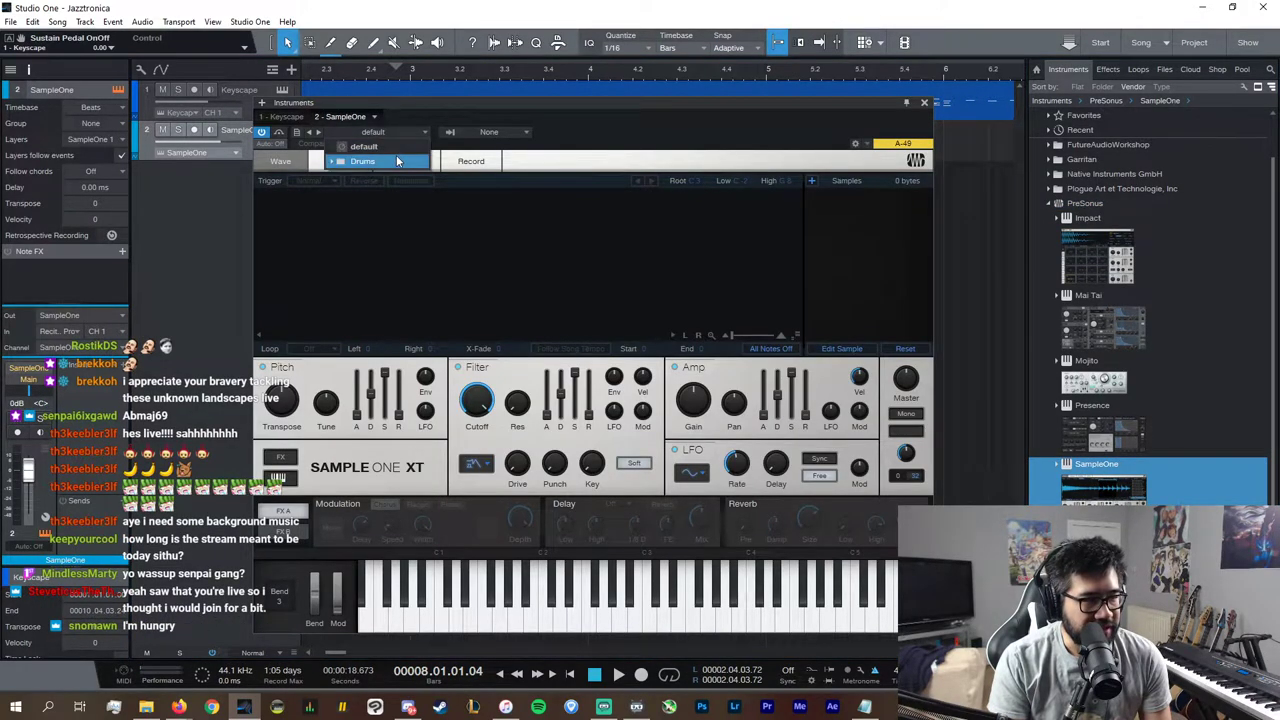
click(408, 178)
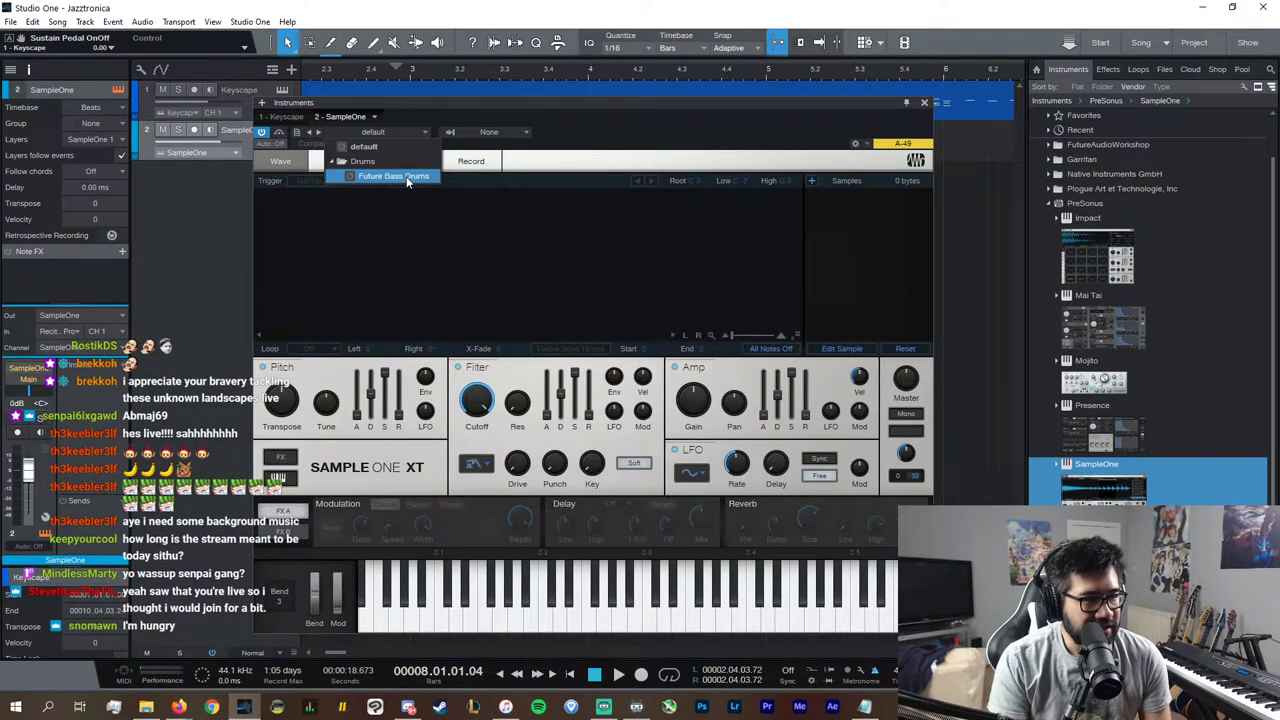
click(924, 103)
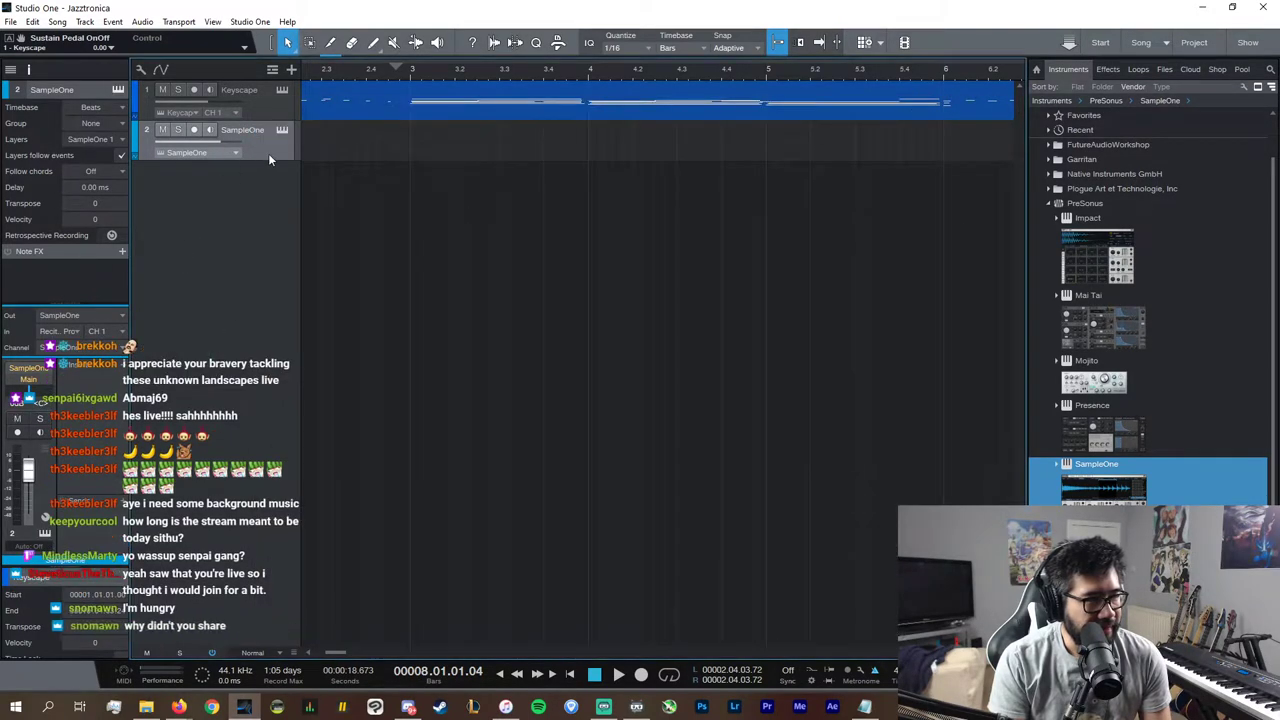
text(-12)
key(Return)
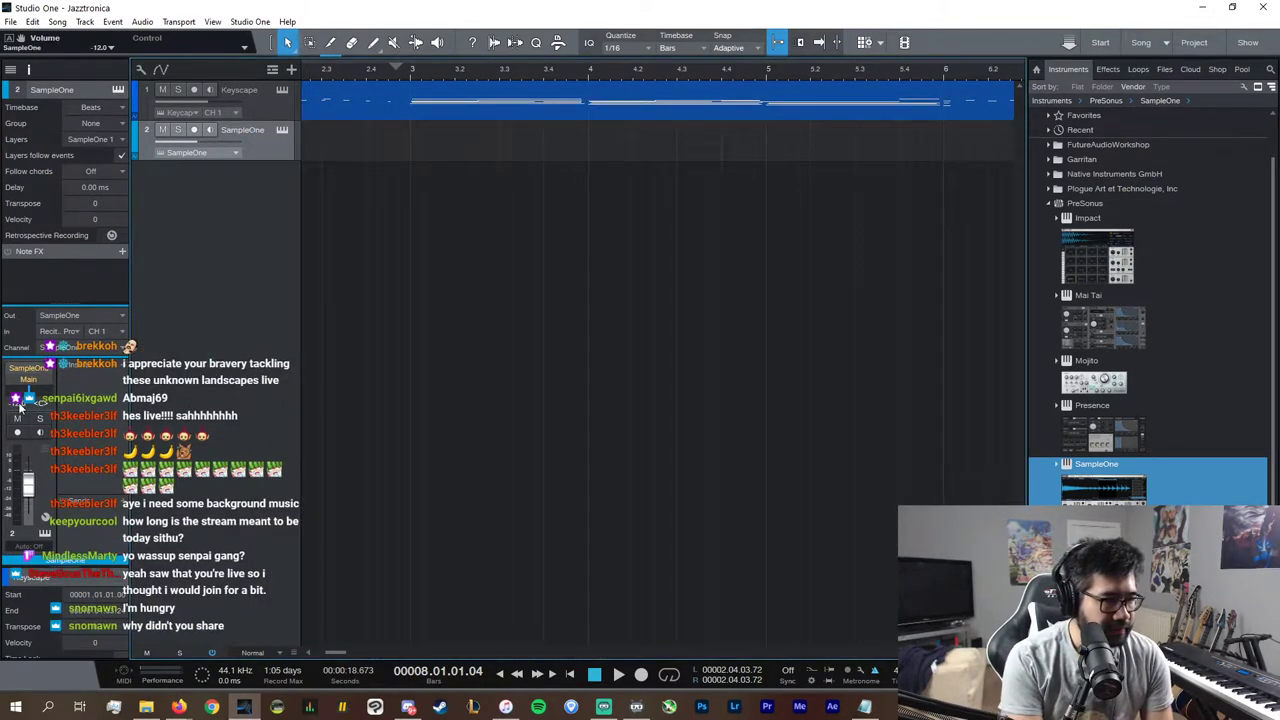
Step: Create an event on the SampleOne track running from bar 3 to bar 6, and rename the track Kick
click(416, 72)
double_click(445, 161)
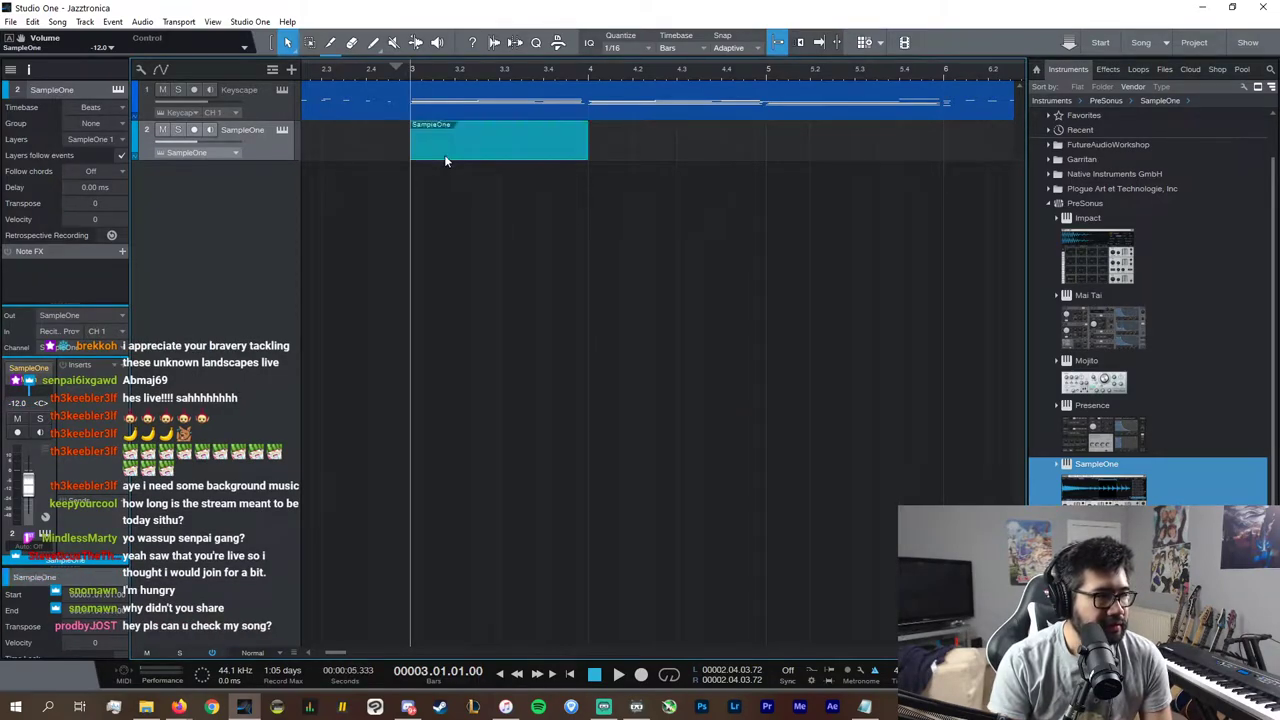
drag(593, 148, 706, 175)
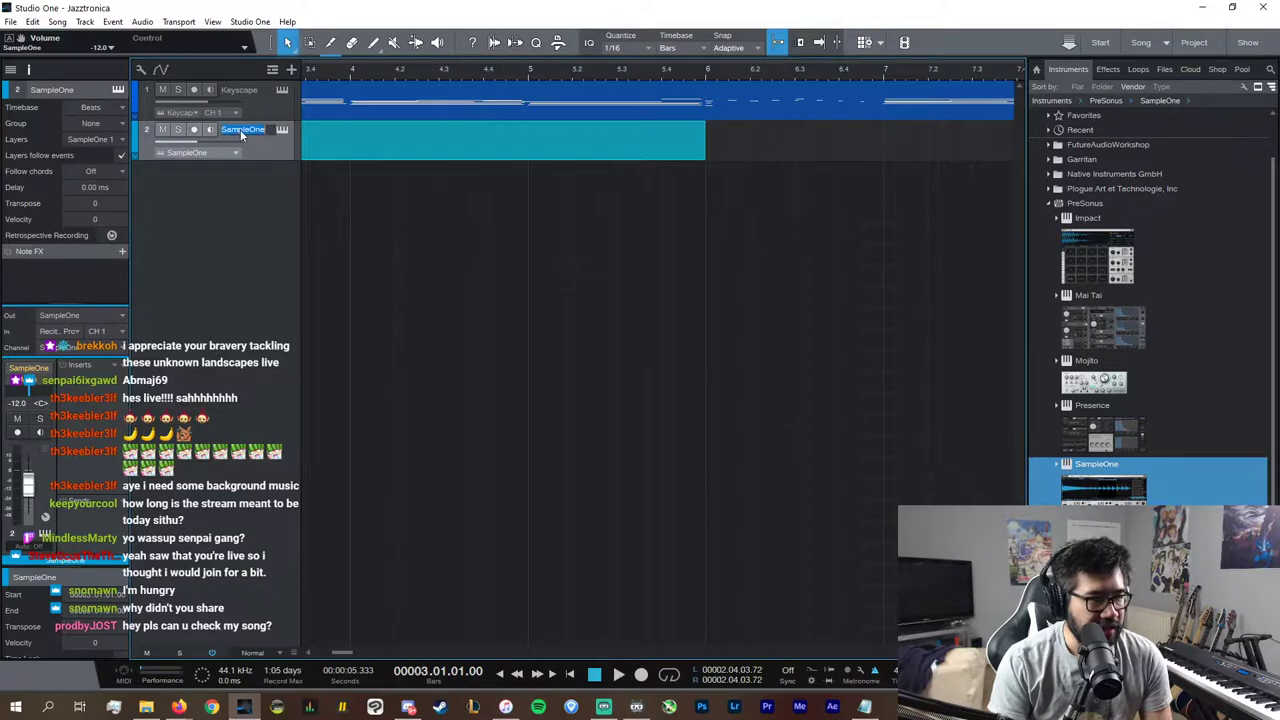
text(Kick)
key(Return)
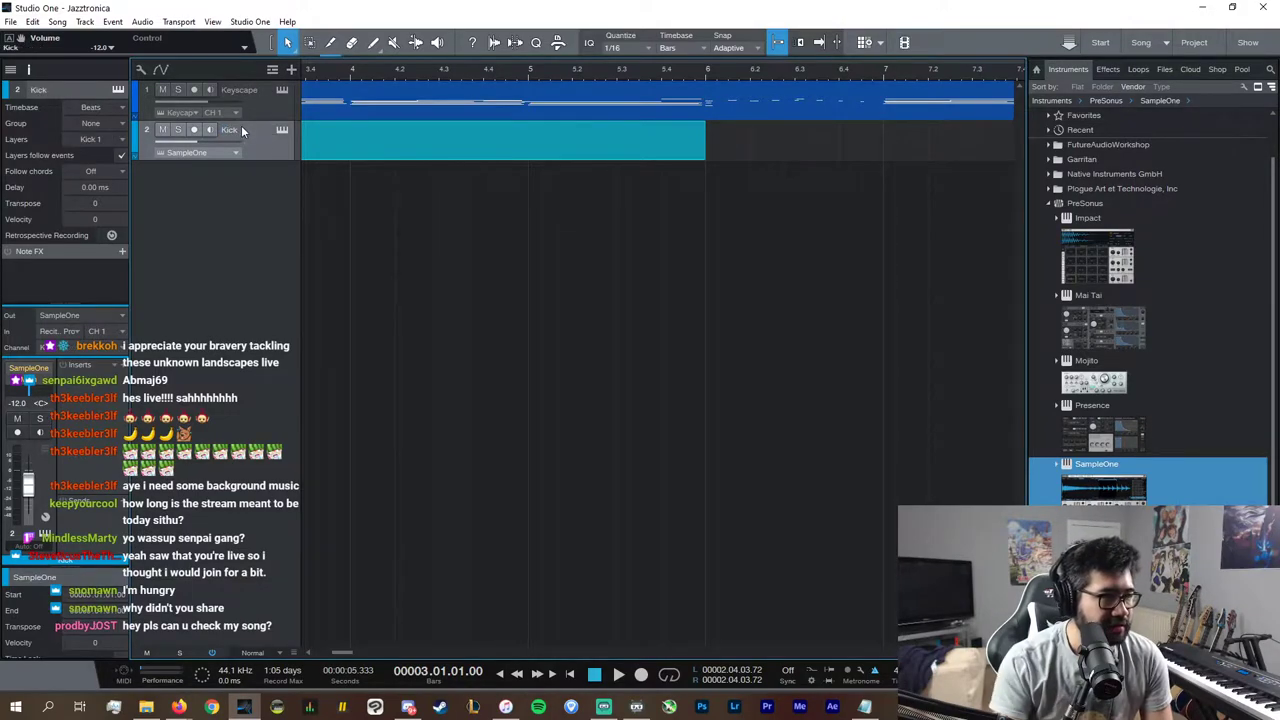
Step: Open the Kick event for note editing and add a B -1 note near the start of bar 3
double_click(370, 137)
scroll(342, 470, down, 2)
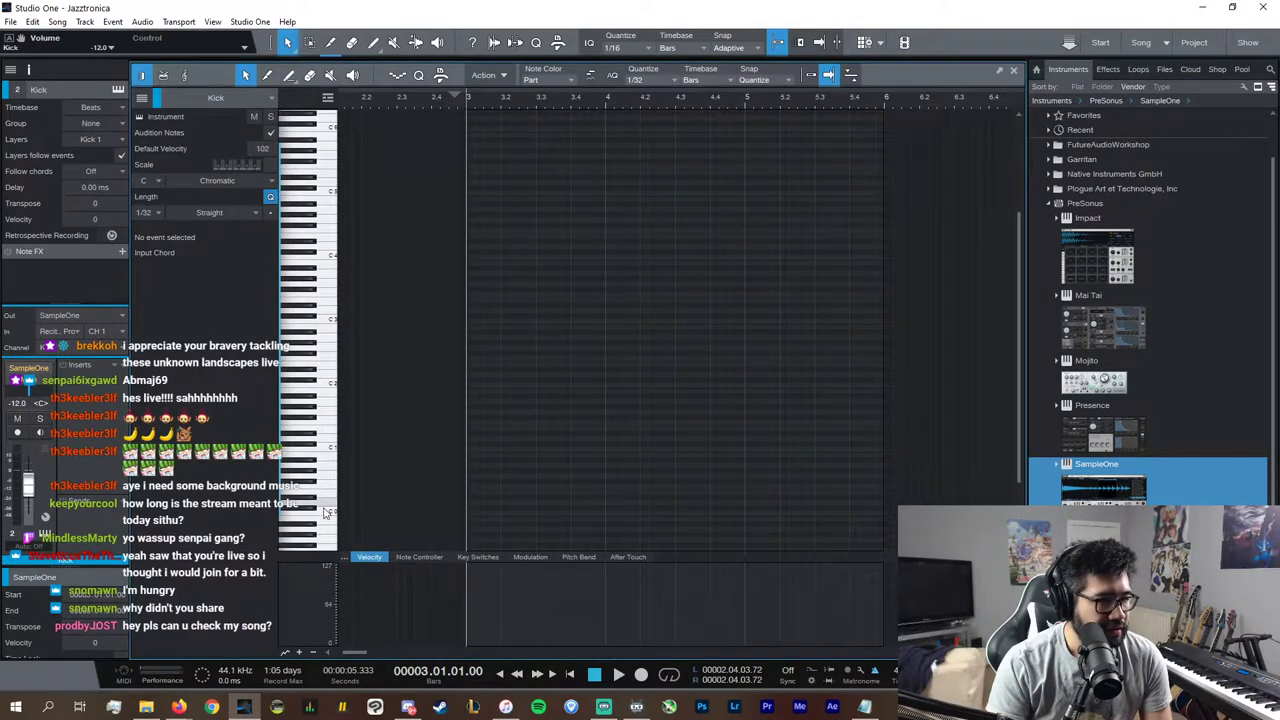
click(326, 514)
double_click(469, 518)
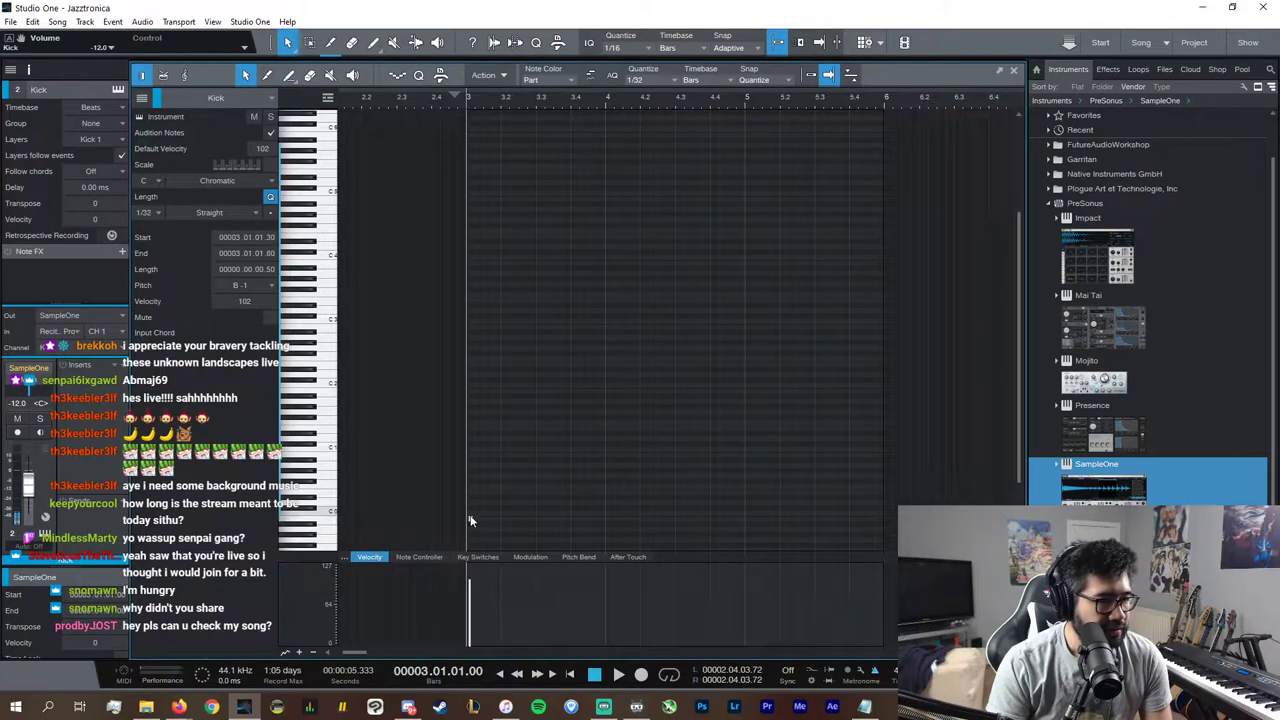
scroll(469, 518, up, 1)
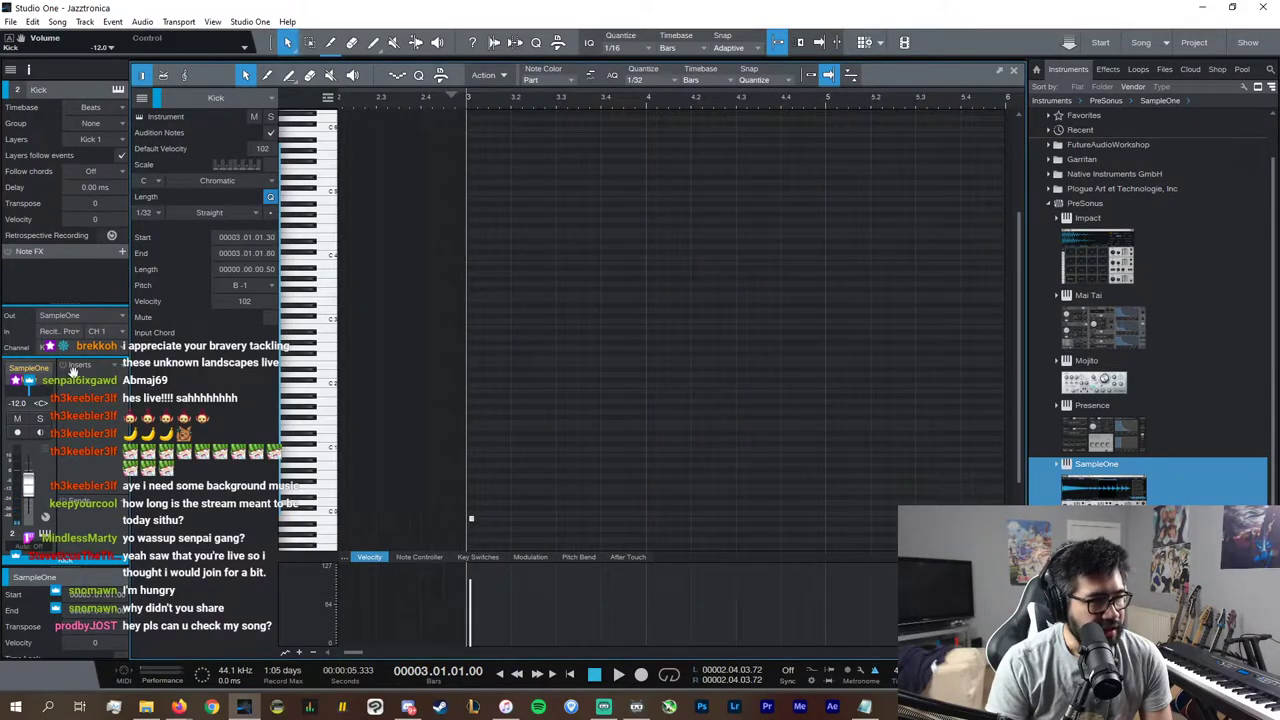
Step: Open the SampleOne instrument from its channel to look over the loaded drum samples, and close it again
click(20, 370)
click(20, 370)
click(20, 370)
click(20, 370)
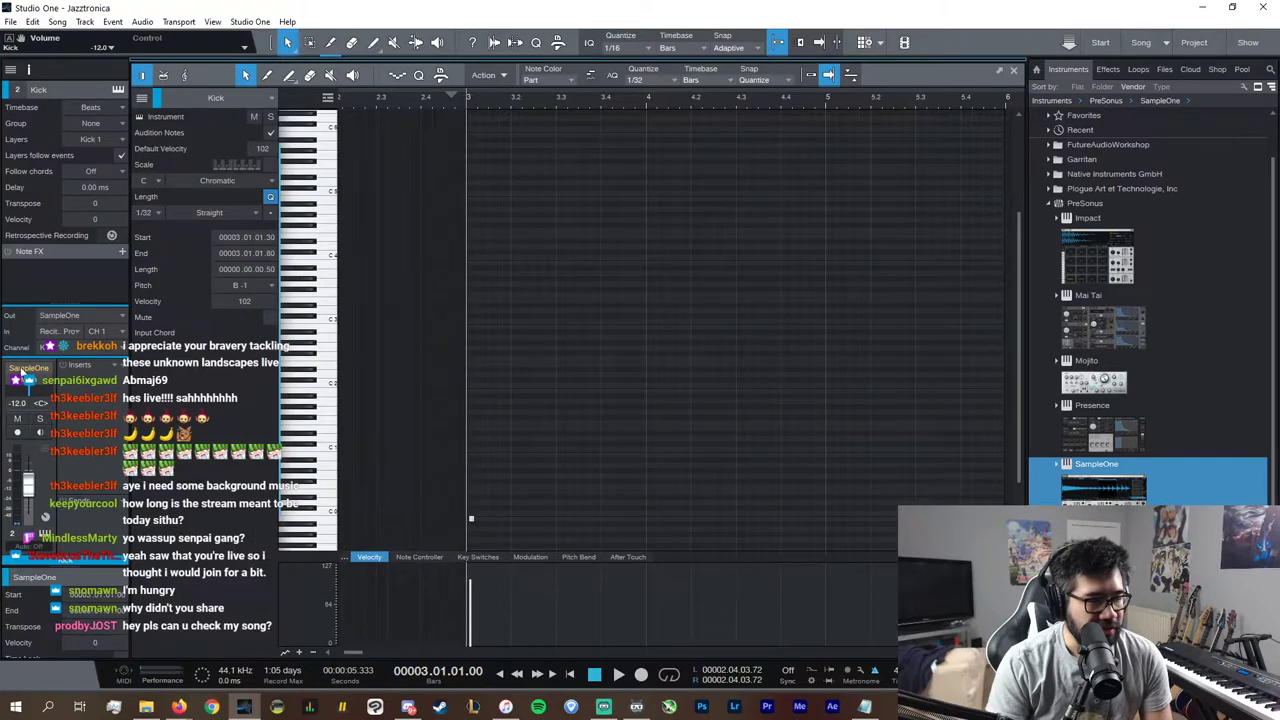
click(20, 372)
drag(862, 385, 915, 140)
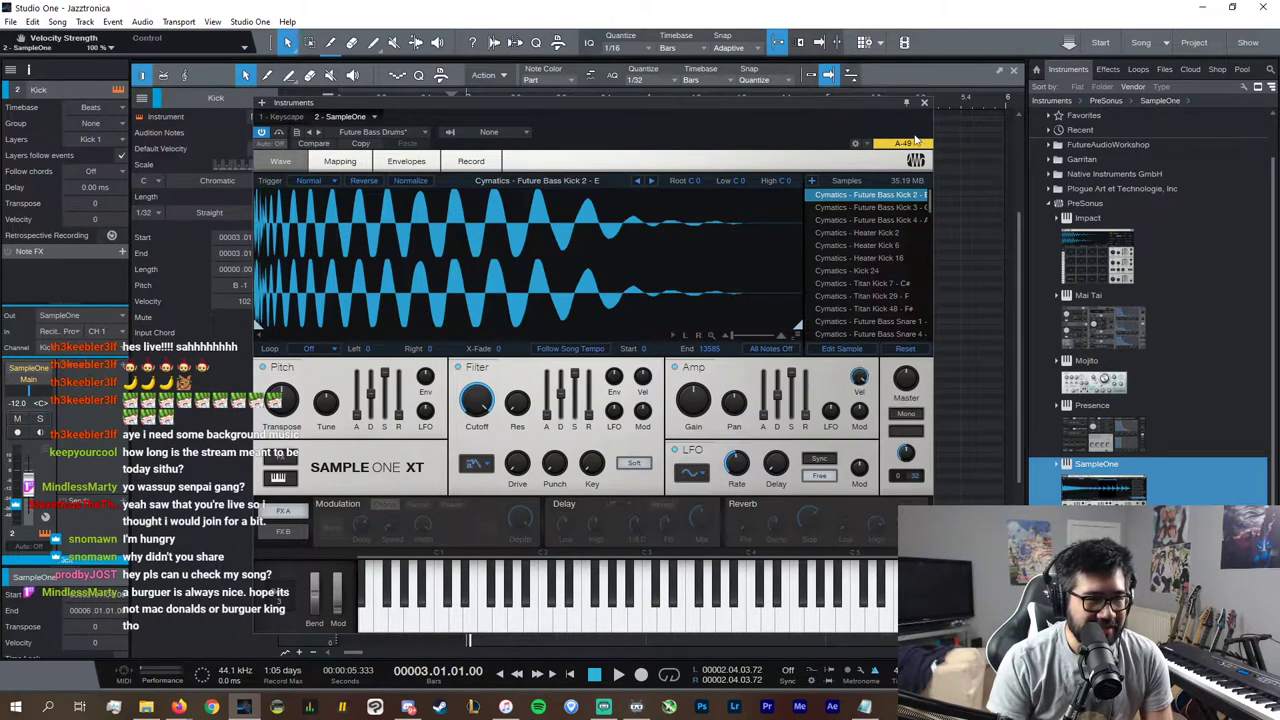
click(925, 104)
Step: Move the kick note to C0 at the exact start of bar 3 and lower its velocity to 83
key(e)
key(e)
key(e)
key(e)
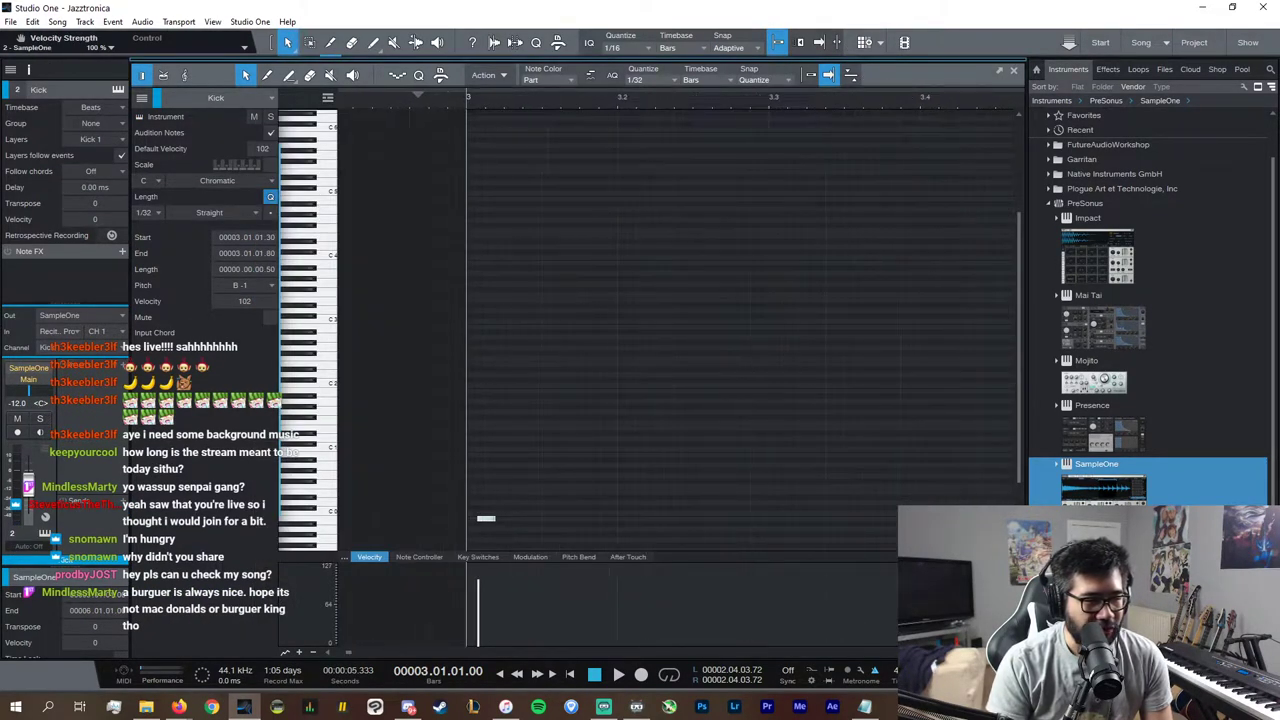
drag(503, 519, 475, 515)
drag(468, 598, 468, 607)
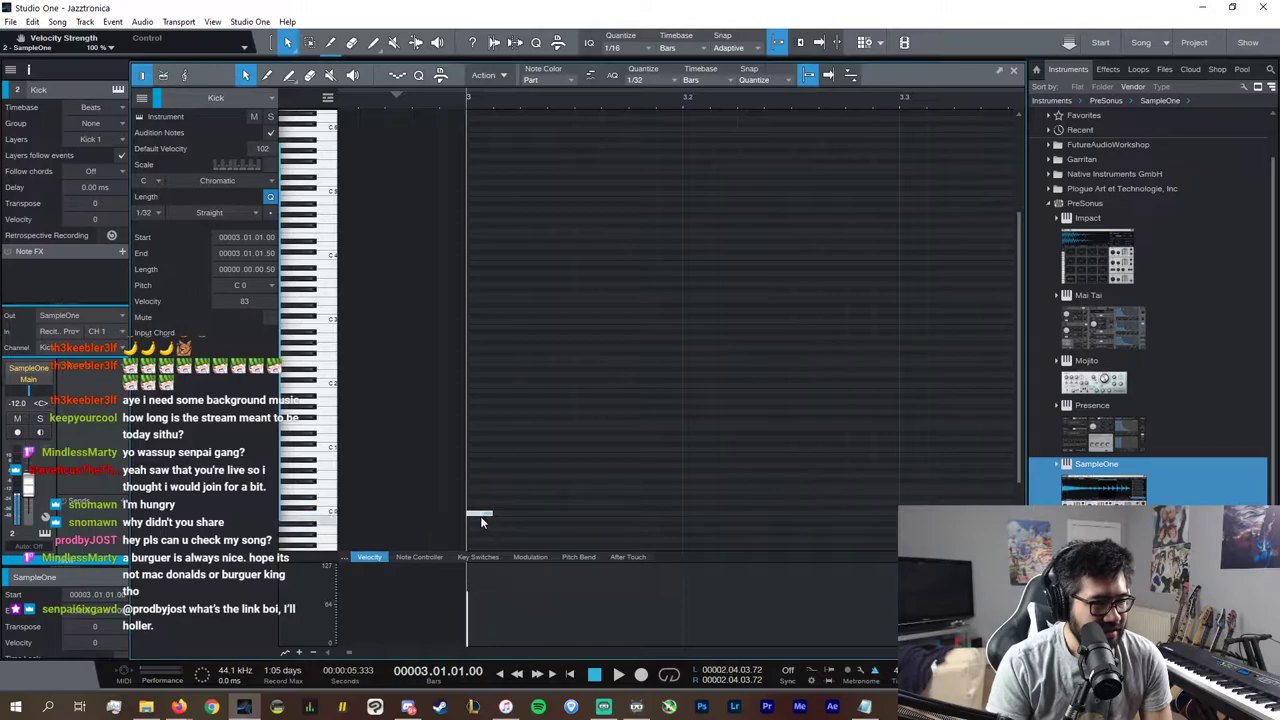
Step: Raise the kick note to E0 and place a copy of it at 3.01.03
drag(480, 510, 598, 500)
key(d)
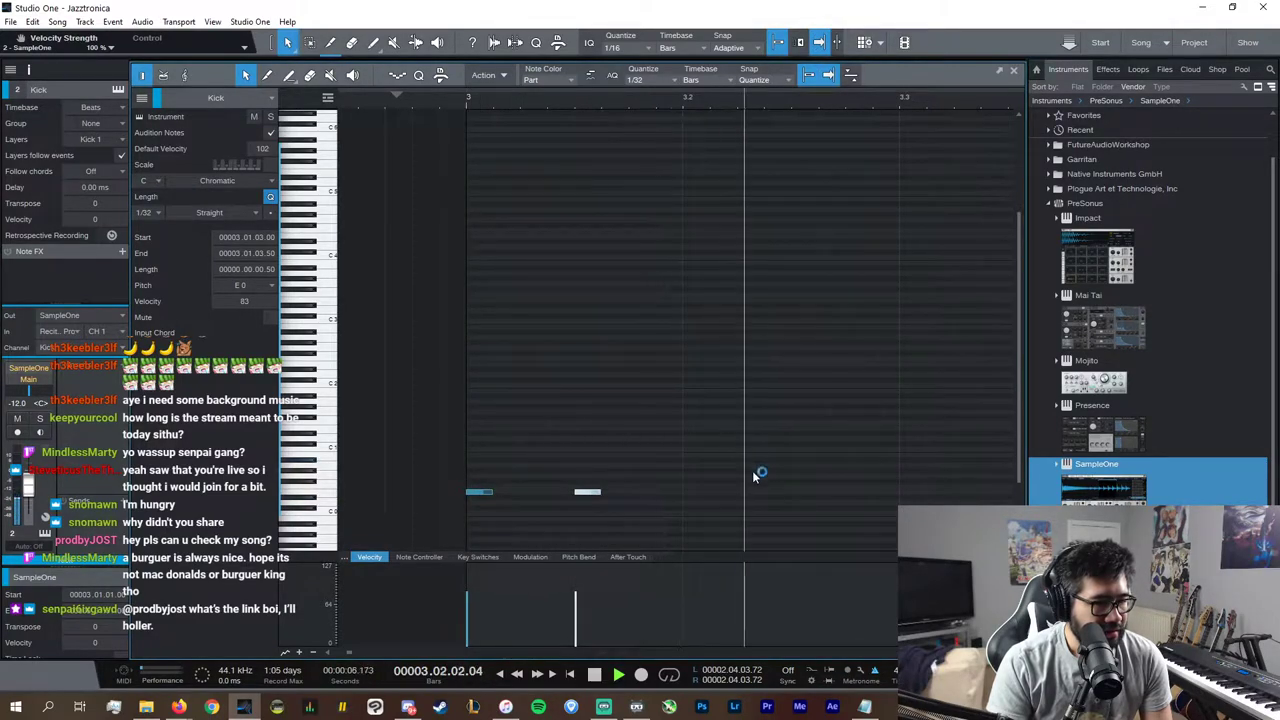
Step: Set the note editor's quantize grid to 1/16 with 40% swing and play back the kick notes from bar 3
click(677, 82)
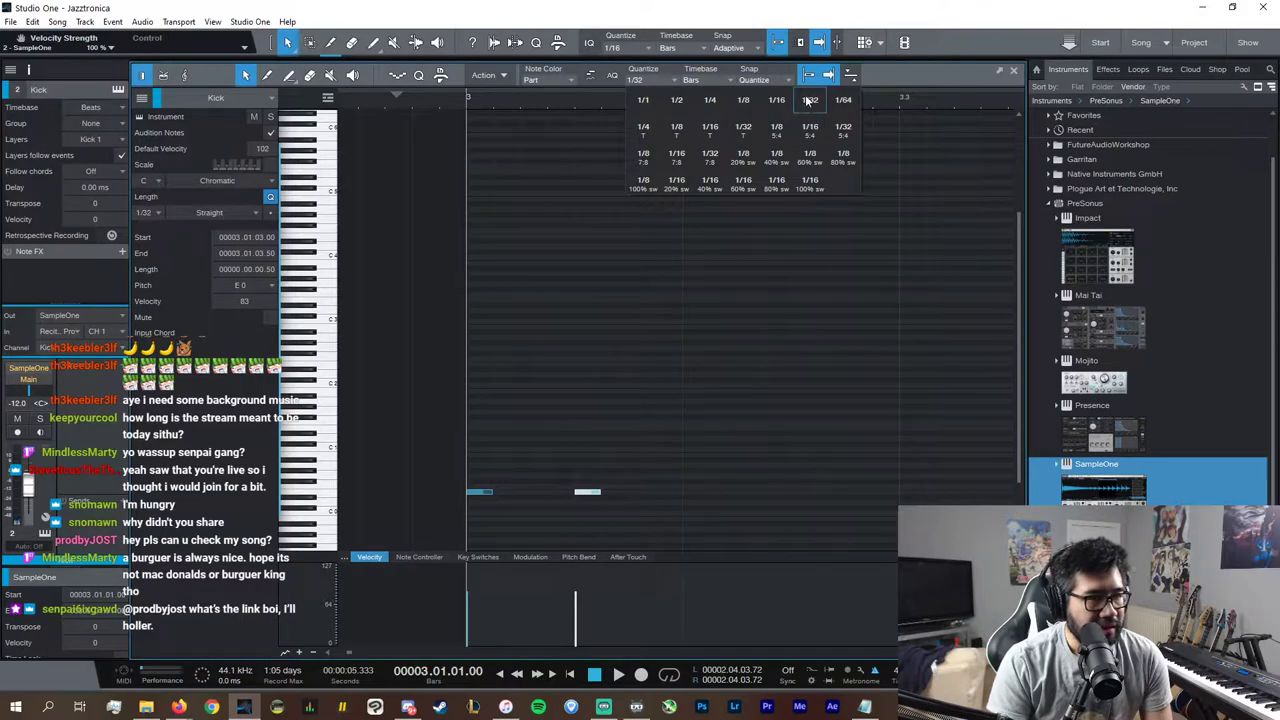
click(773, 102)
click(677, 82)
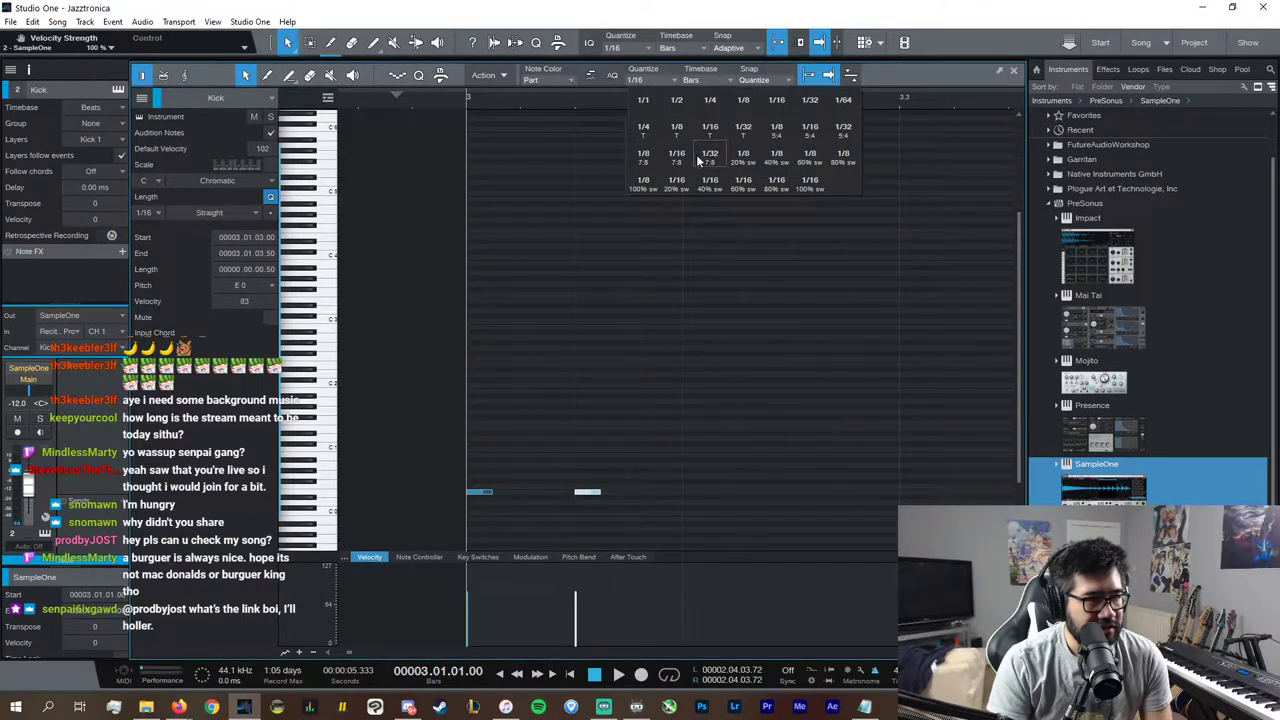
click(709, 186)
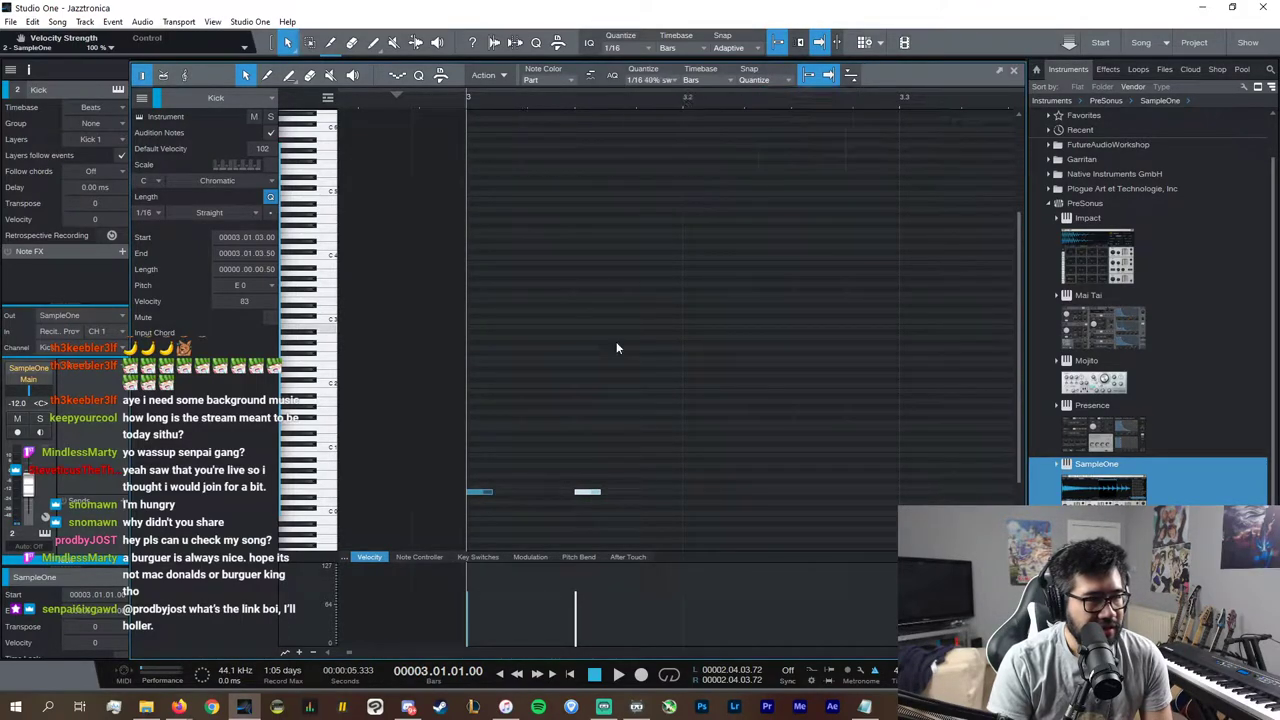
key(space)
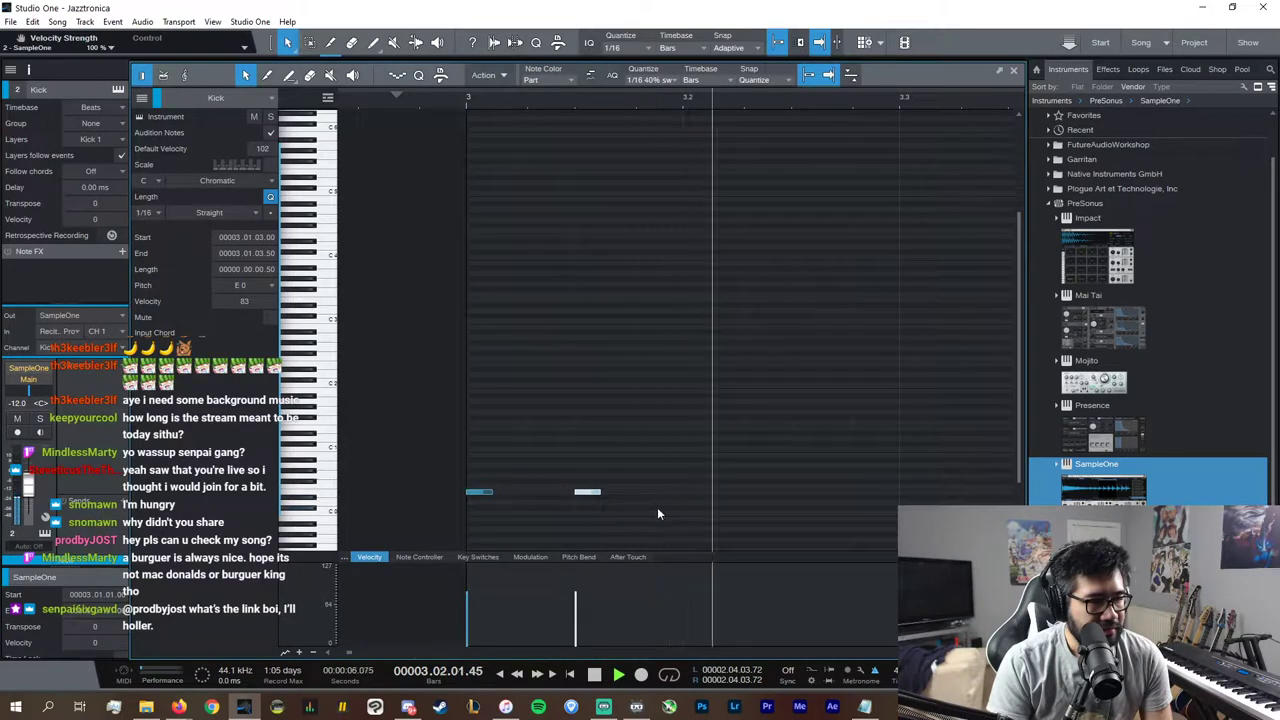
key(space)
Step: Add duplicated kick notes on F0 at 3.02.04, 3.03.01 and 3.03.02, and play back the pattern from bar 3
key(d)
drag(620, 493, 974, 490)
key(d)
key(d)
key(space)
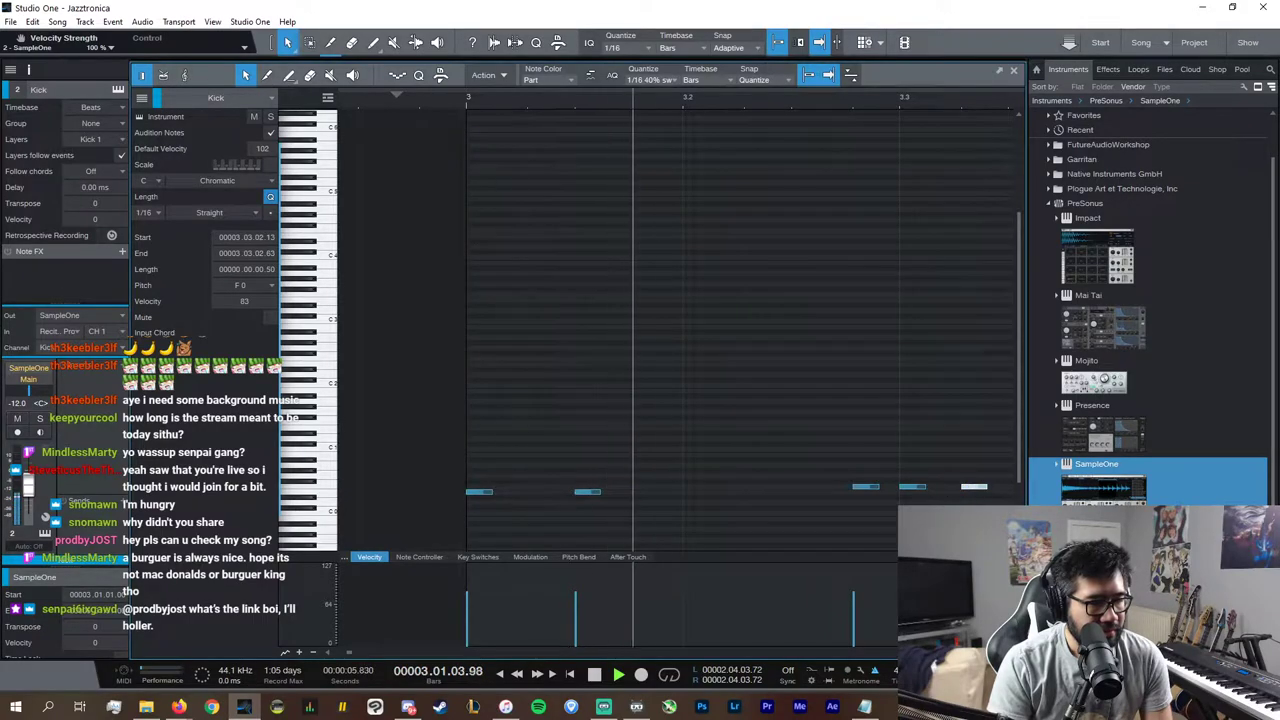
drag(985, 652, 980, 652)
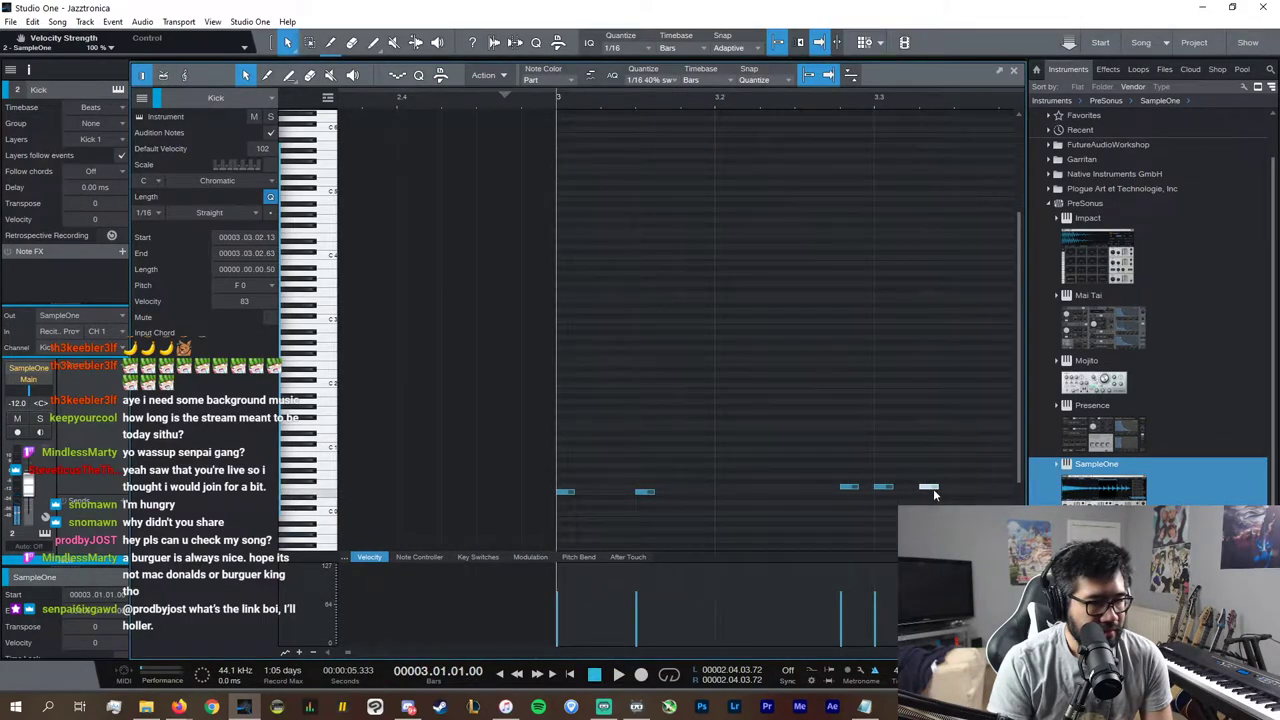
Step: Move the last kick note on F0 to 3.03.03 and play back the pattern from bar 3
drag(929, 488, 963, 488)
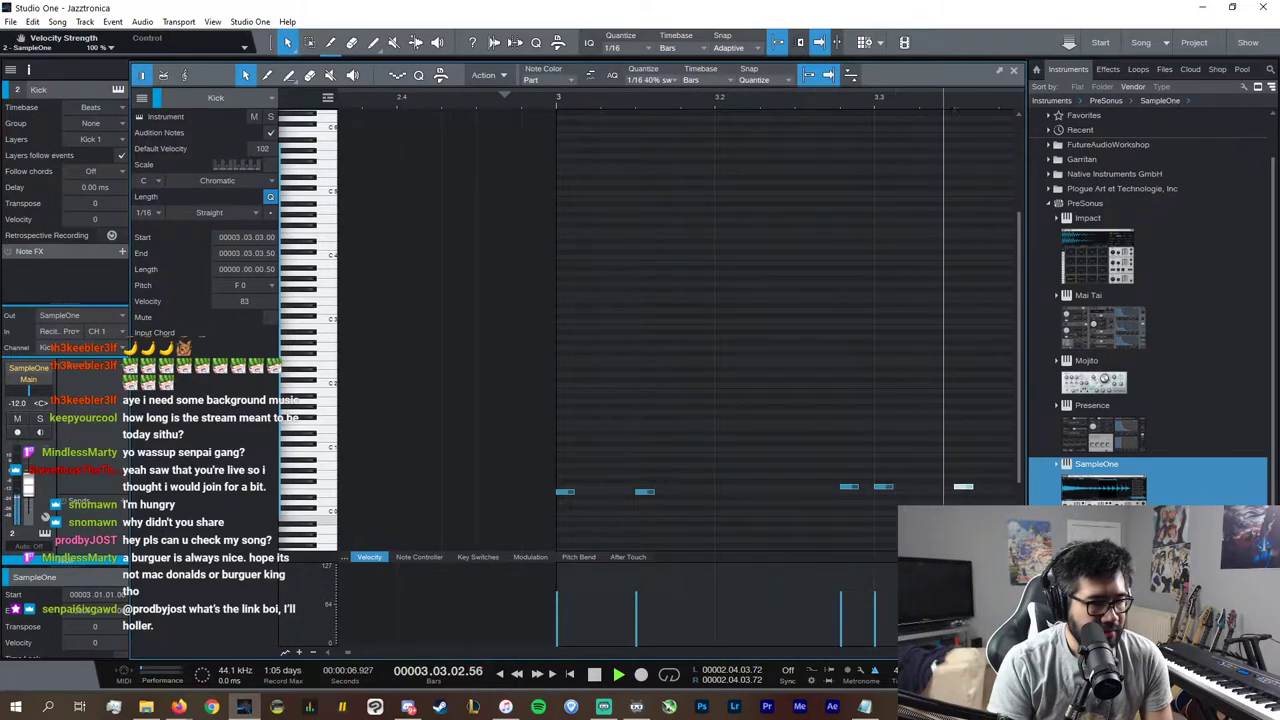
key(space)
scroll(604, 655, up, 1)
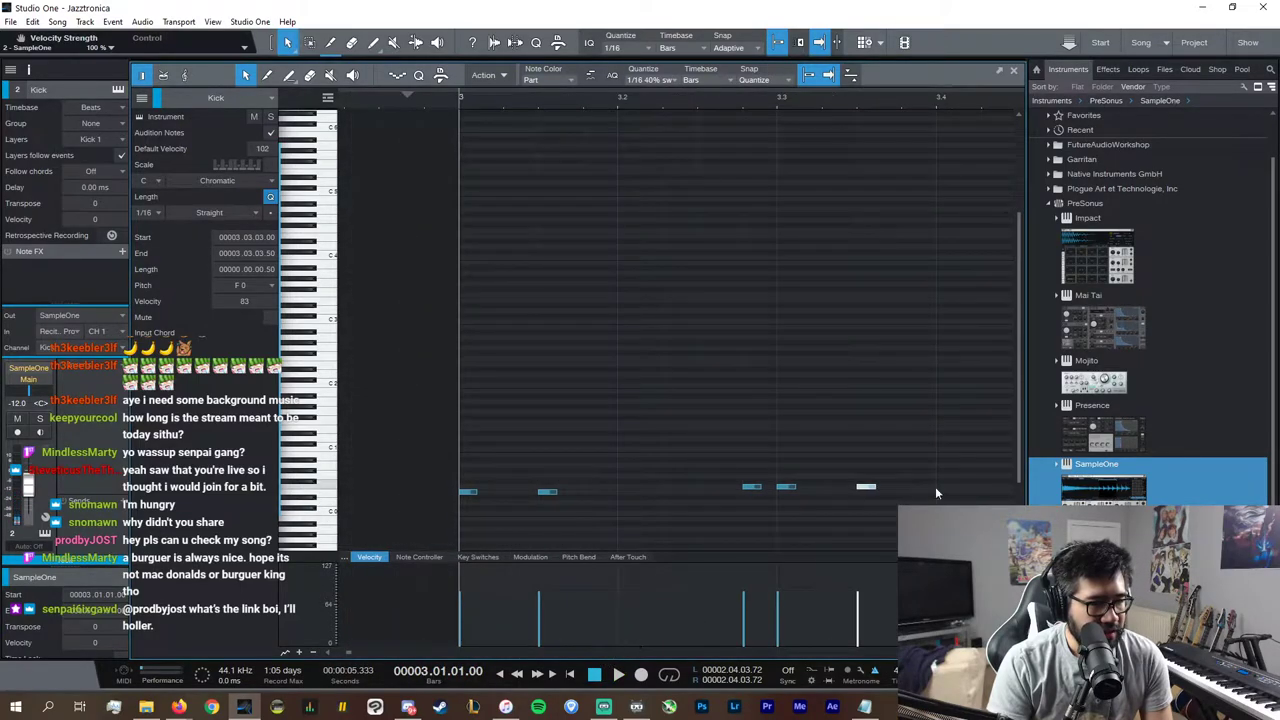
Step: Duplicate the five-note kick pattern from bar 3 into bar 4
drag(935, 488, 380, 456)
drag(1010, 531, 405, 455)
key(d)
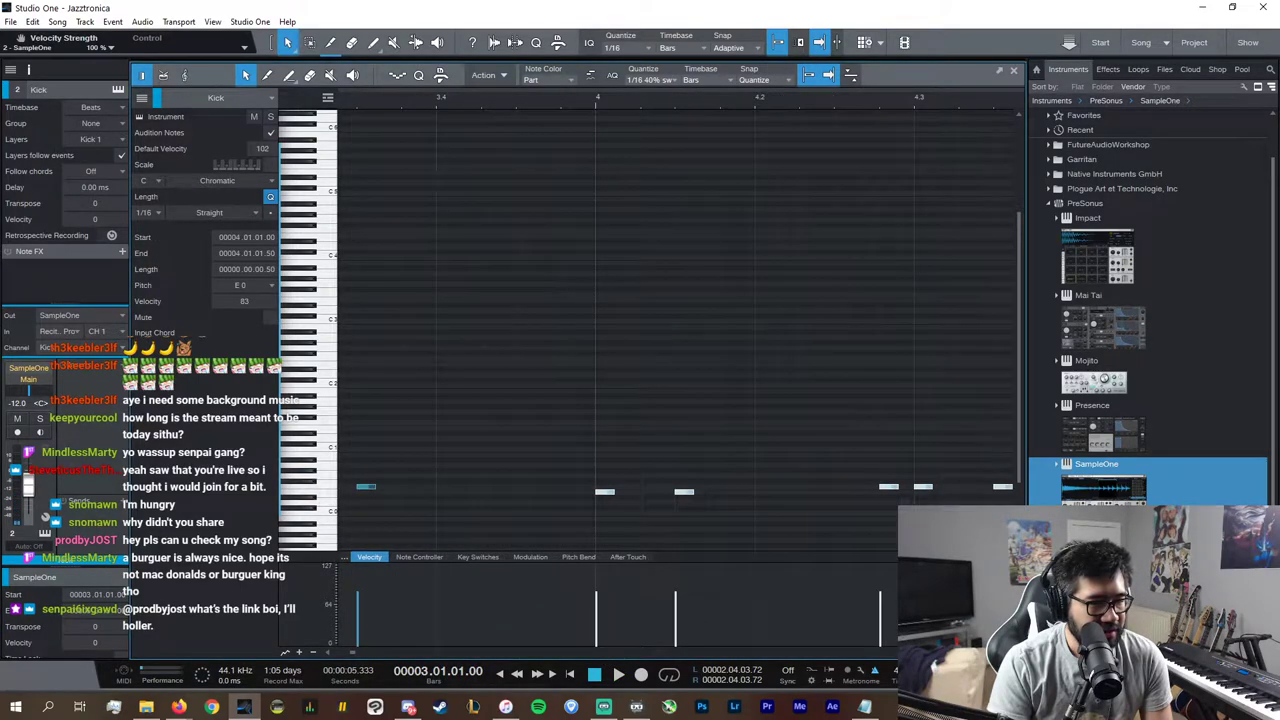
key(w)
key(w)
key(w)
key(w)
scroll(649, 654, up, 1)
scroll(649, 654, up, 1)
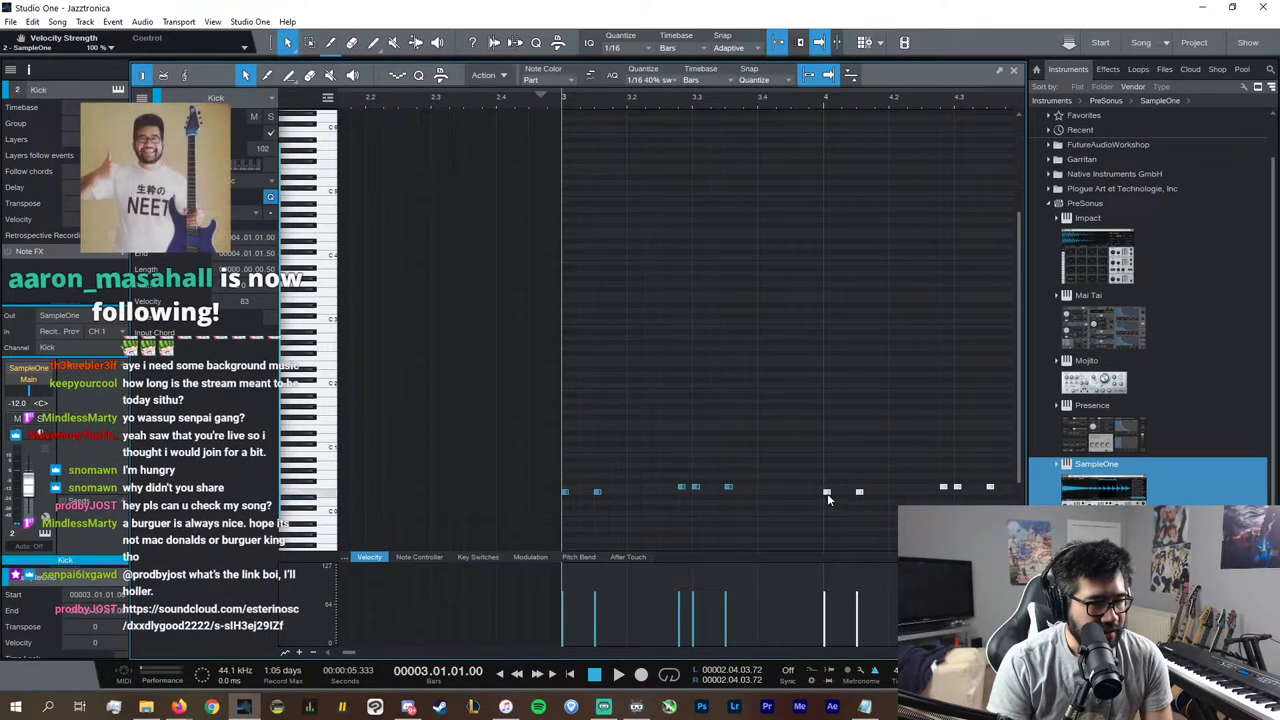
Step: Lower the three F0 kick notes in both bar 3 and bar 4 to E0
click(749, 491)
drag(750, 496, 682, 493)
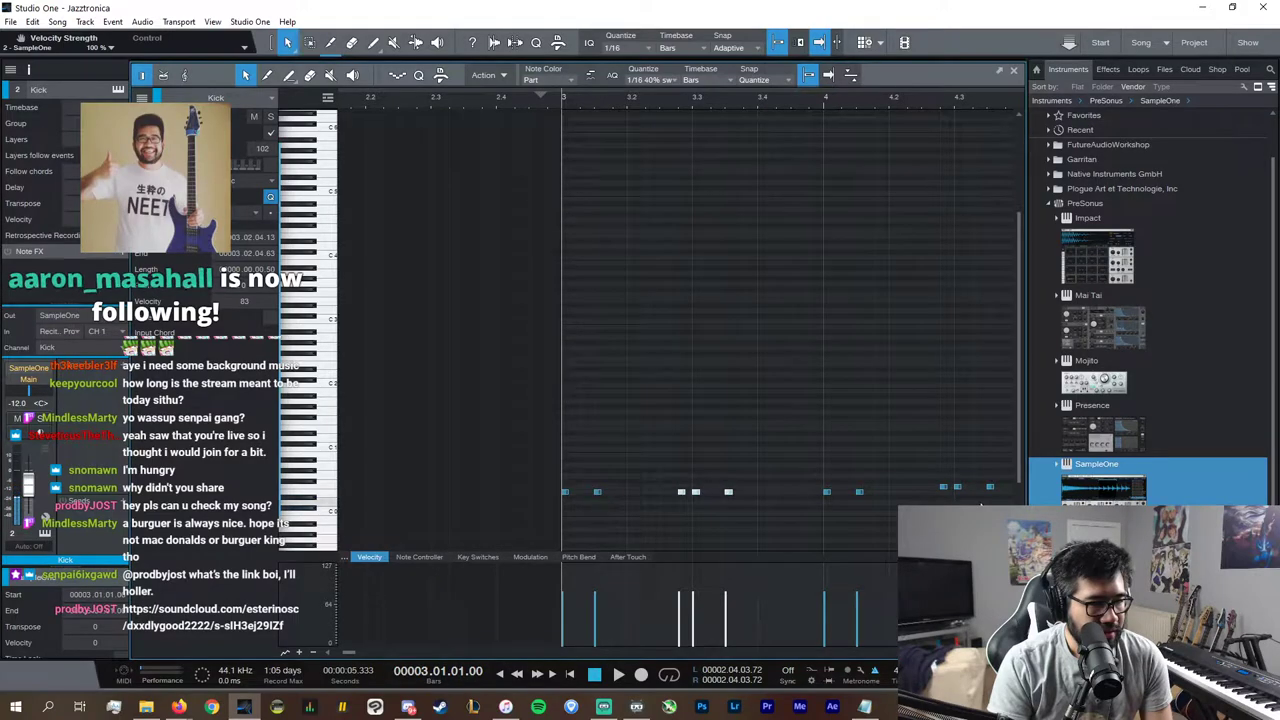
drag(1005, 502, 908, 474)
key(Down)
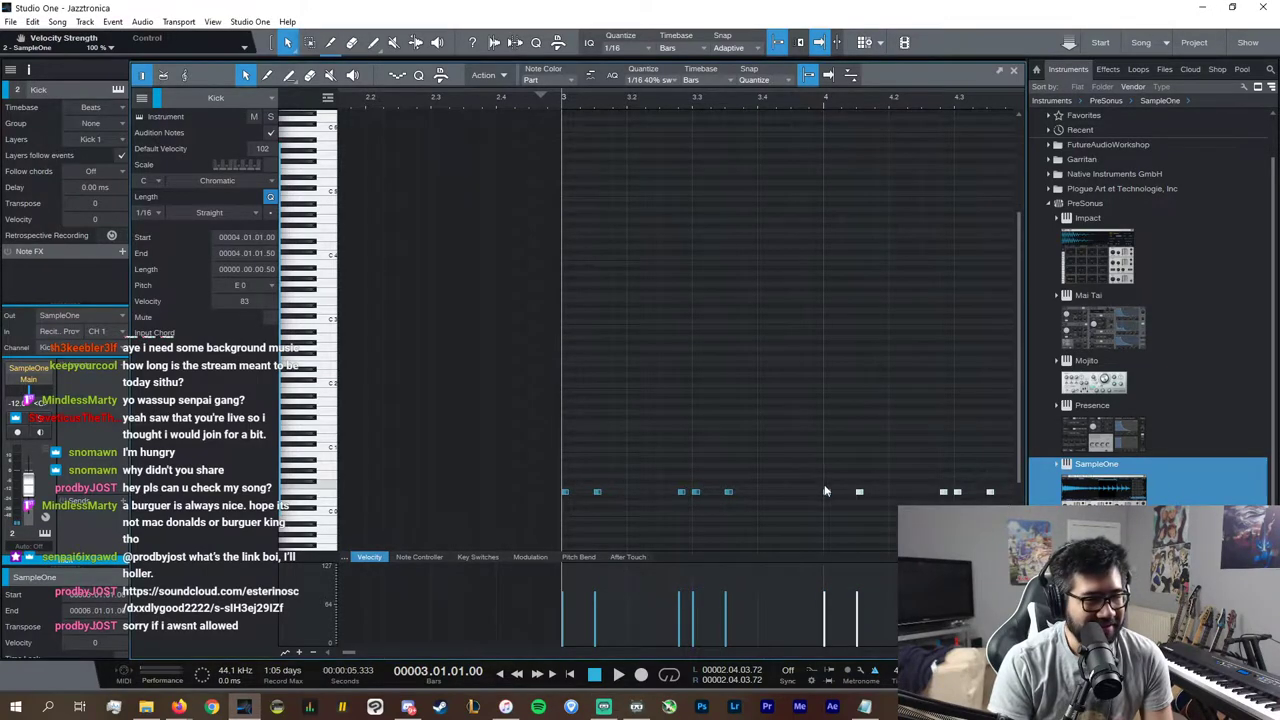
Step: Move the bar 4 kick notes onto bar 3 at G#0 as a second layer and play it back
click(828, 492)
drag(829, 495, 572, 481)
key(space)
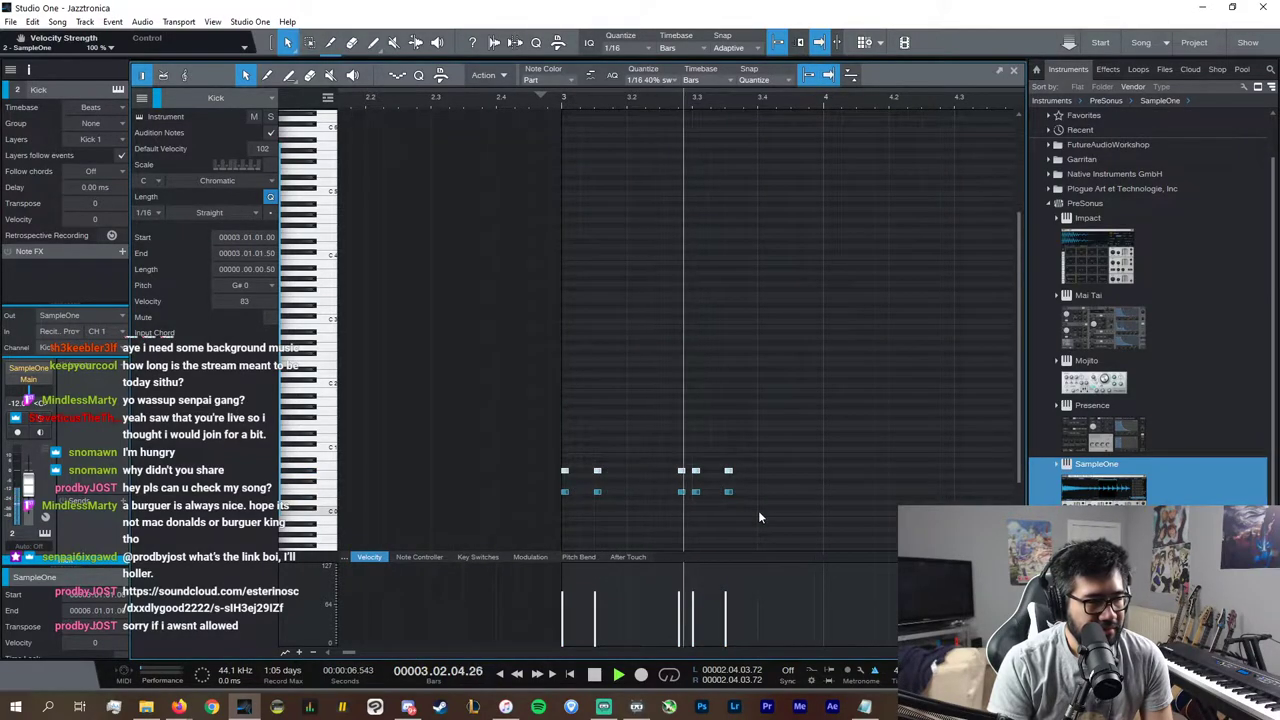
Step: Duplicate the layered E0 and G#0 kick notes from bar 3 into bar 4
drag(762, 509, 494, 434)
key(ctrl+d)
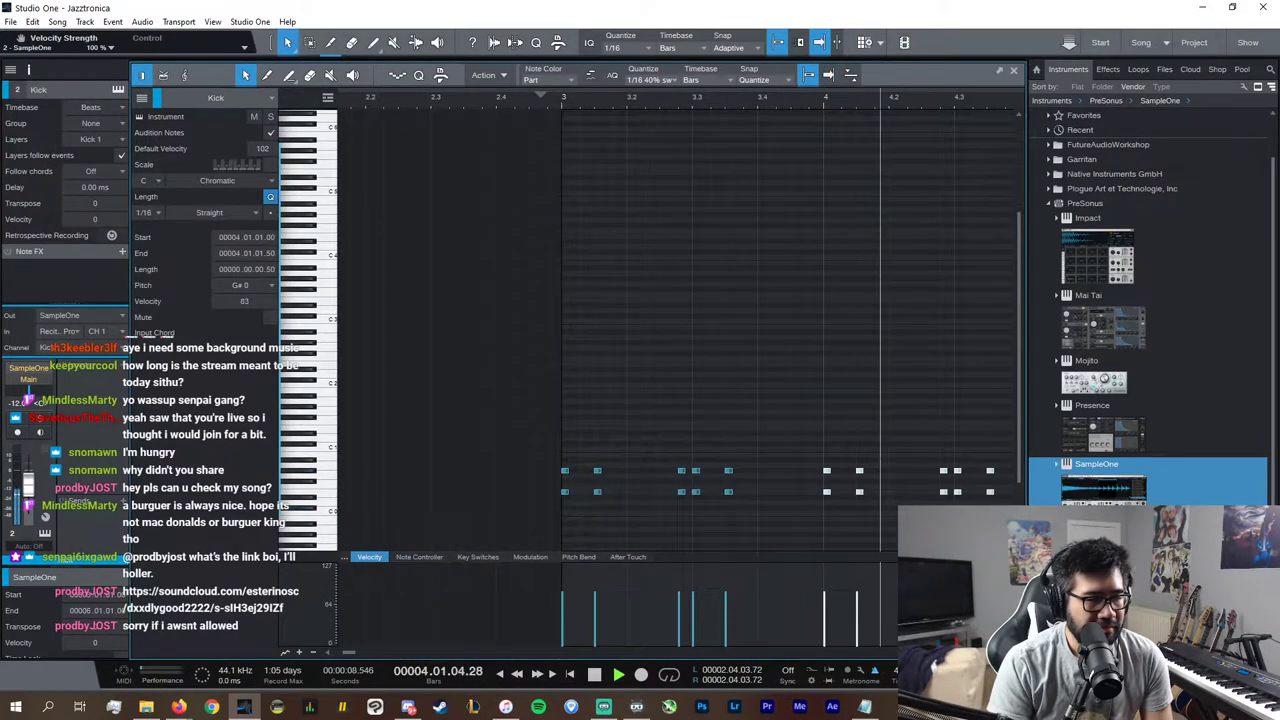
key(w)
key(w)
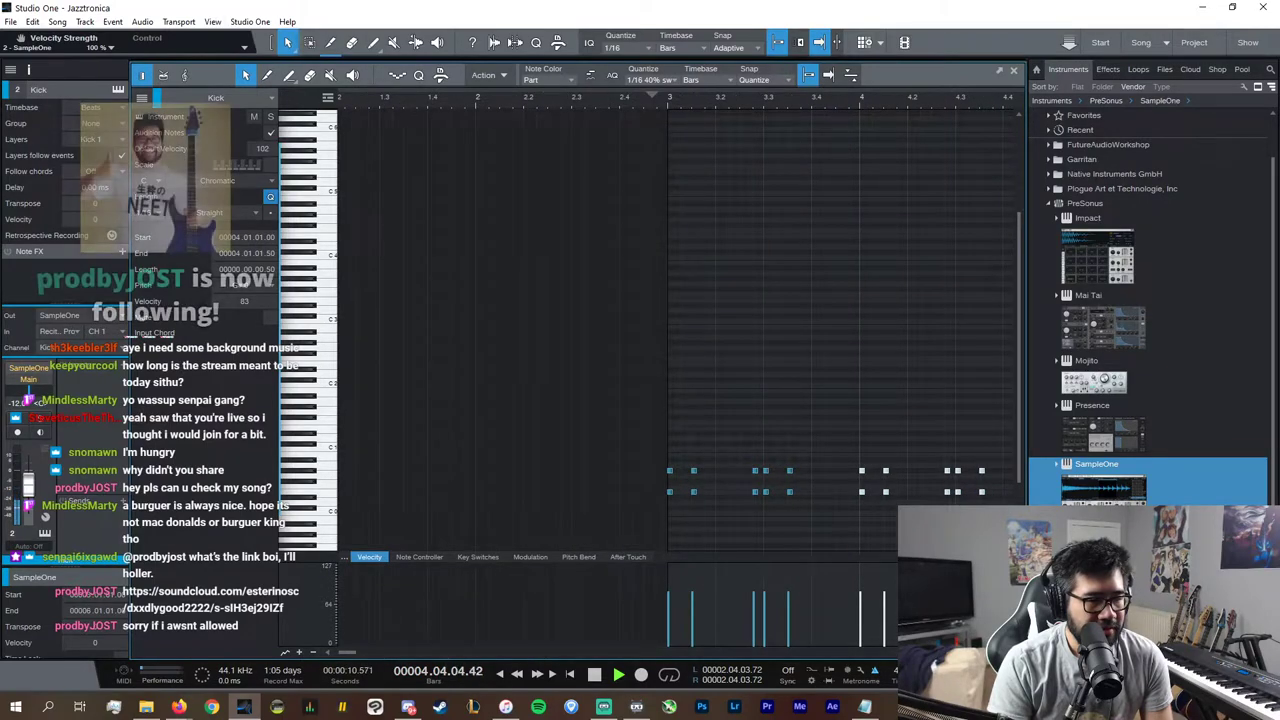
key(w)
Step: Stop playback and duplicate all kick notes of bars 3 and 4 to start at bar 5
drag(907, 508, 512, 426)
key(space)
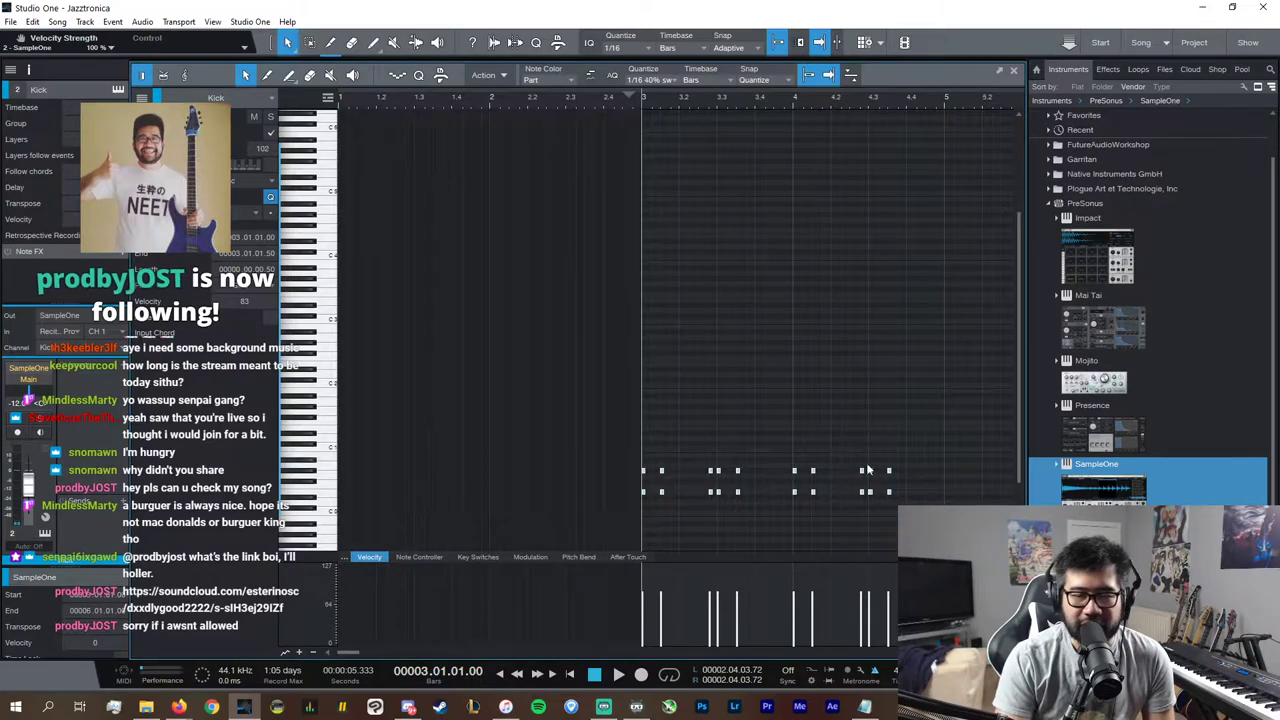
key(ctrl+d)
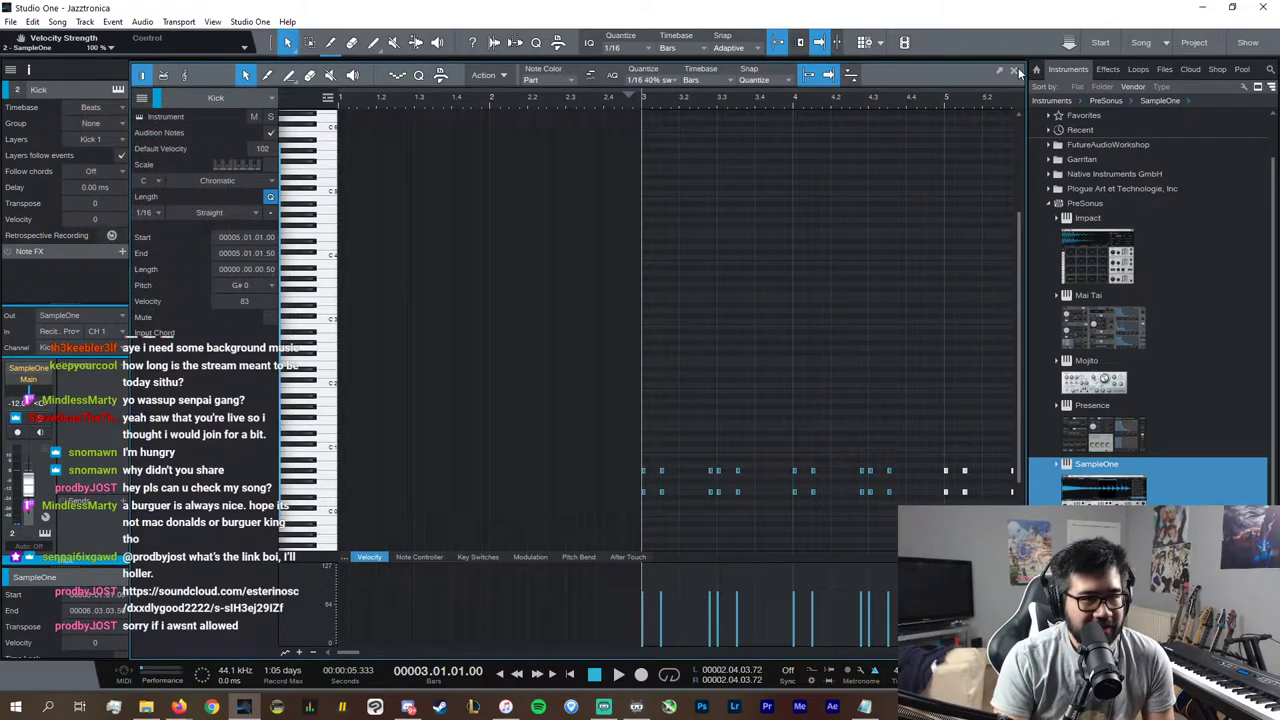
Step: Close the note editor and set the end of the kick part to the start of bar 7
click(1015, 72)
drag(965, 147, 895, 163)
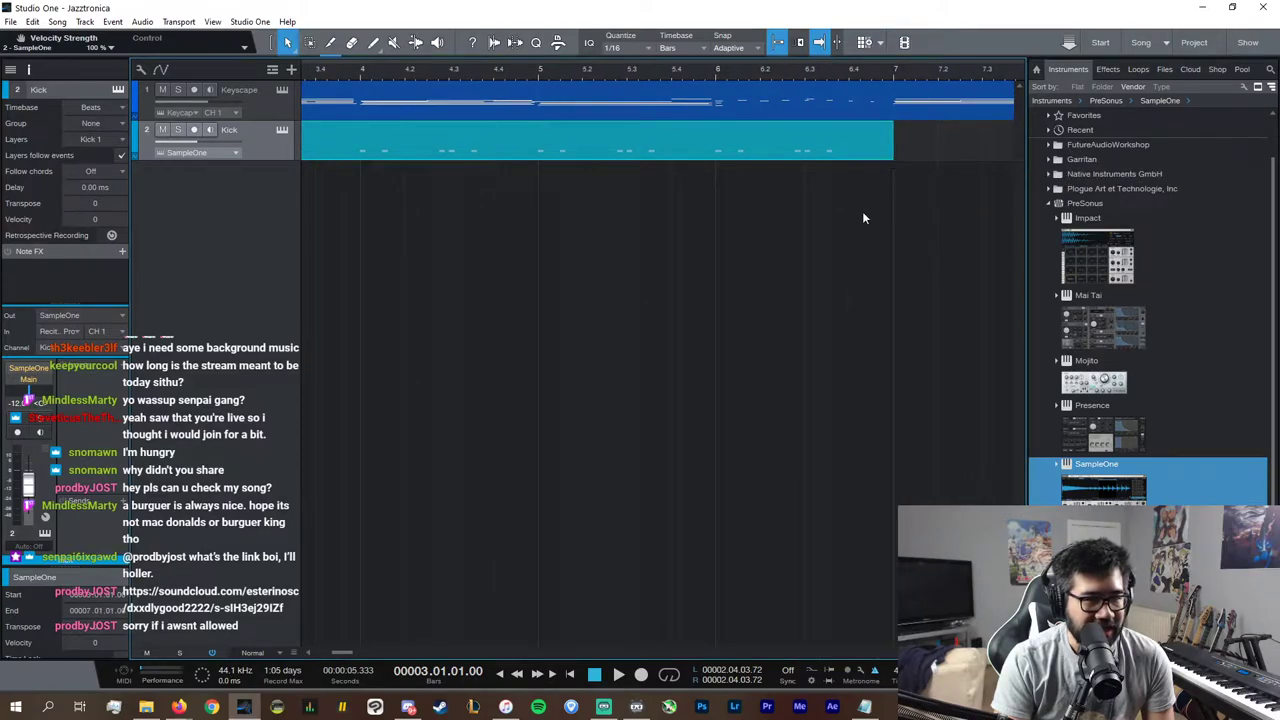
scroll(672, 652, up, 2)
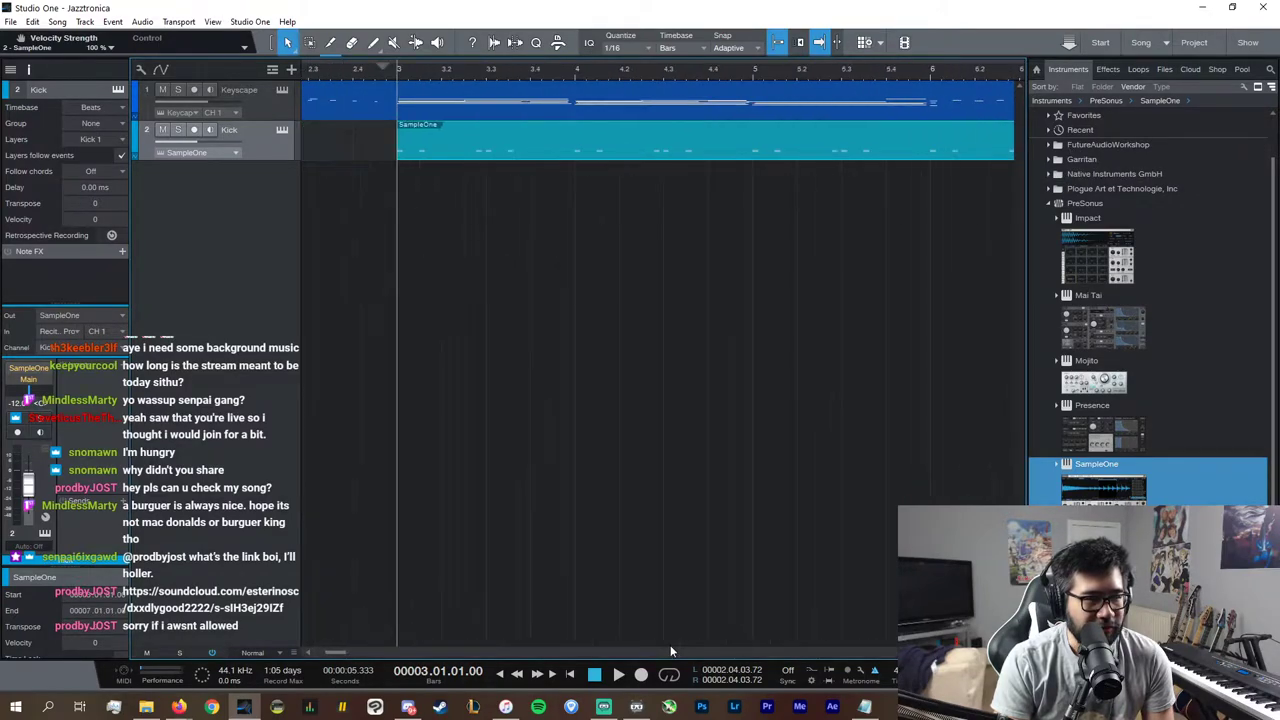
Step: Duplicate the Kick track and rename the copy Snare
right_click(266, 156)
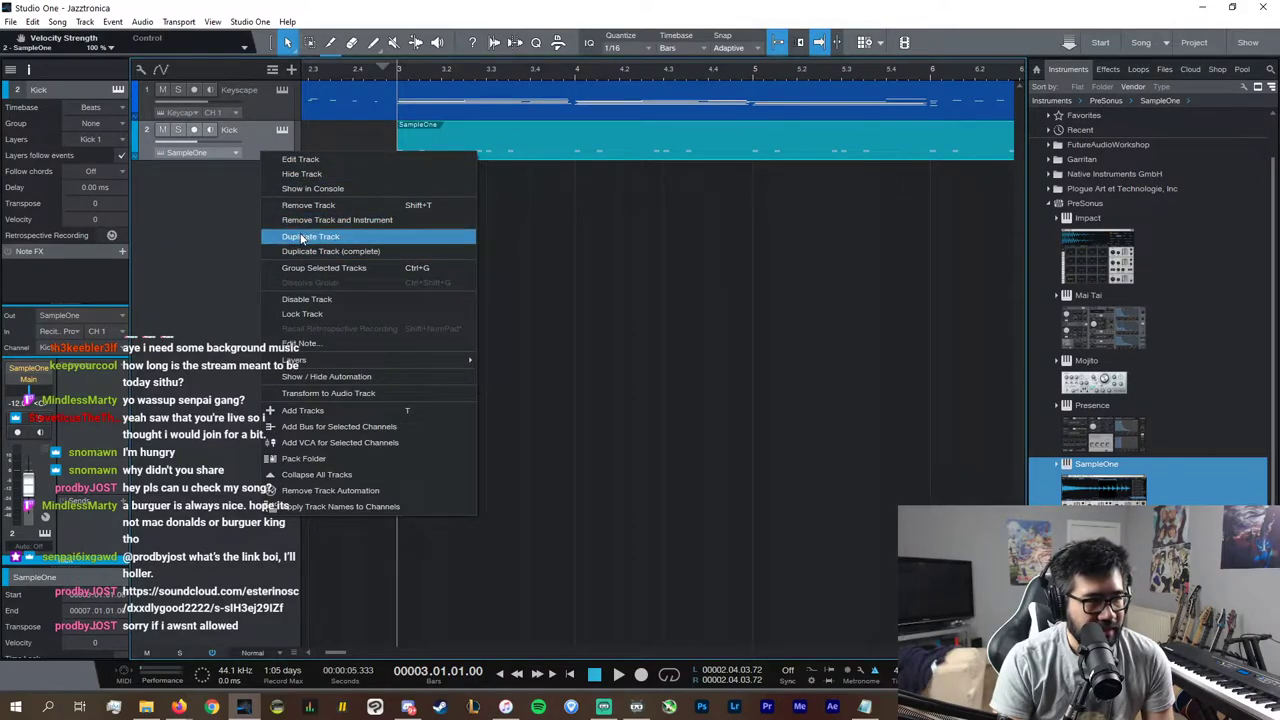
click(310, 238)
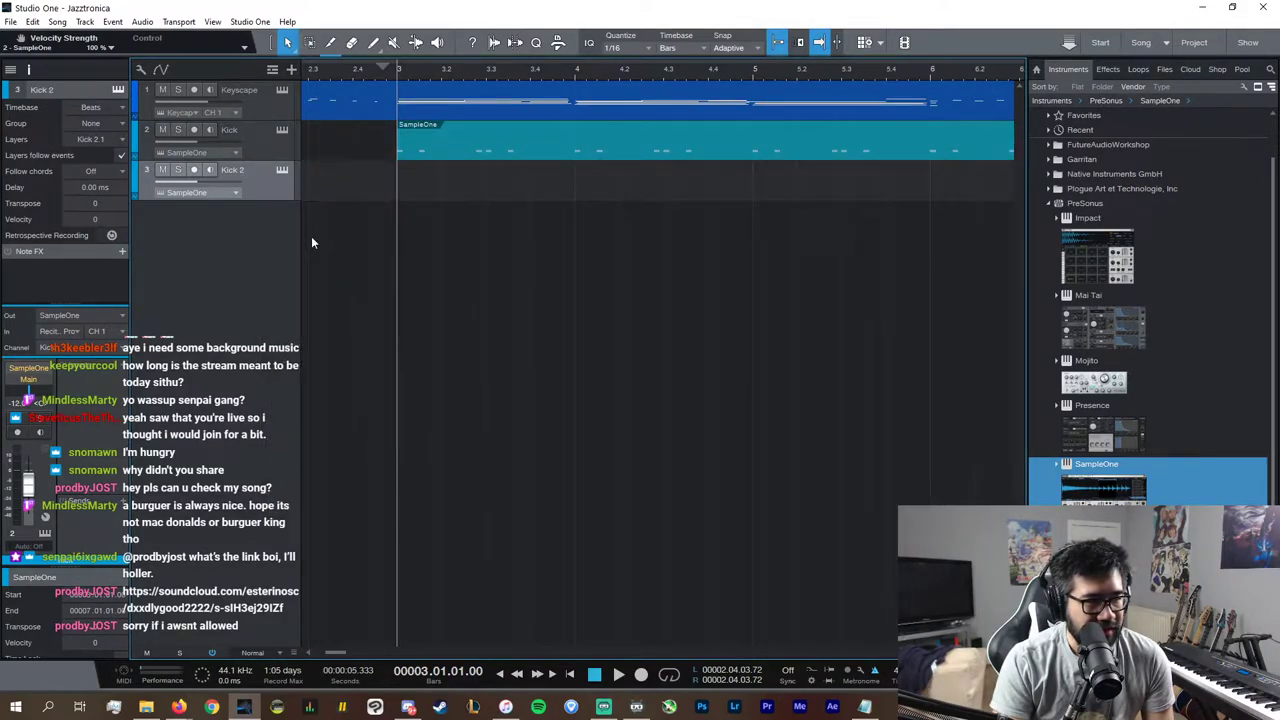
double_click(233, 170)
text(Snare)
key(Return)
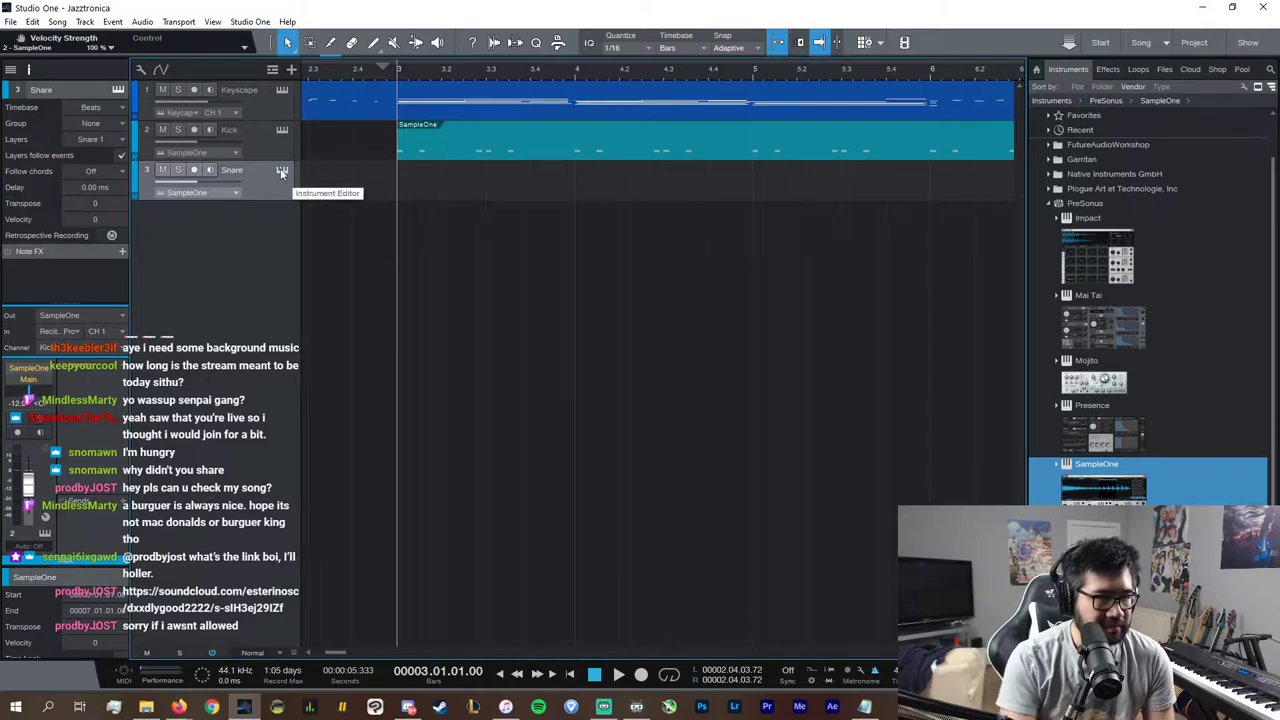
Step: Try to load a new SampleOne onto the duplicated Snare track, and delete that track
drag(250, 198, 250, 198)
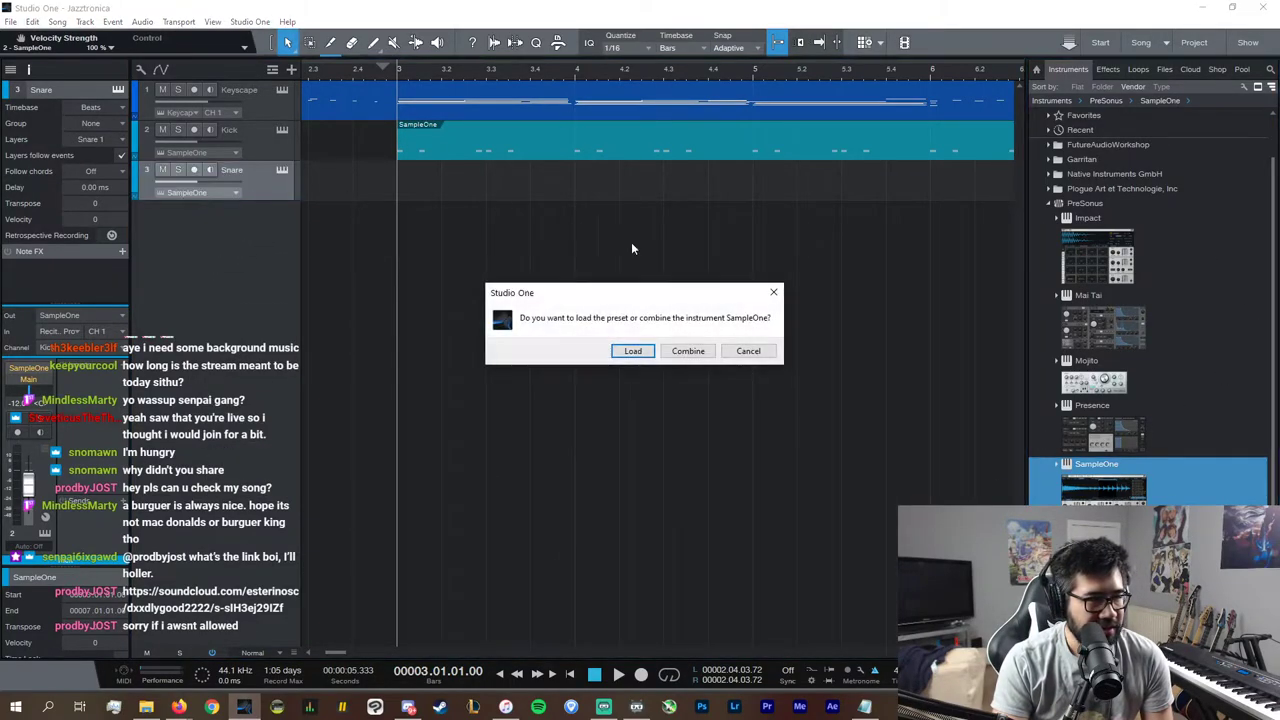
click(740, 351)
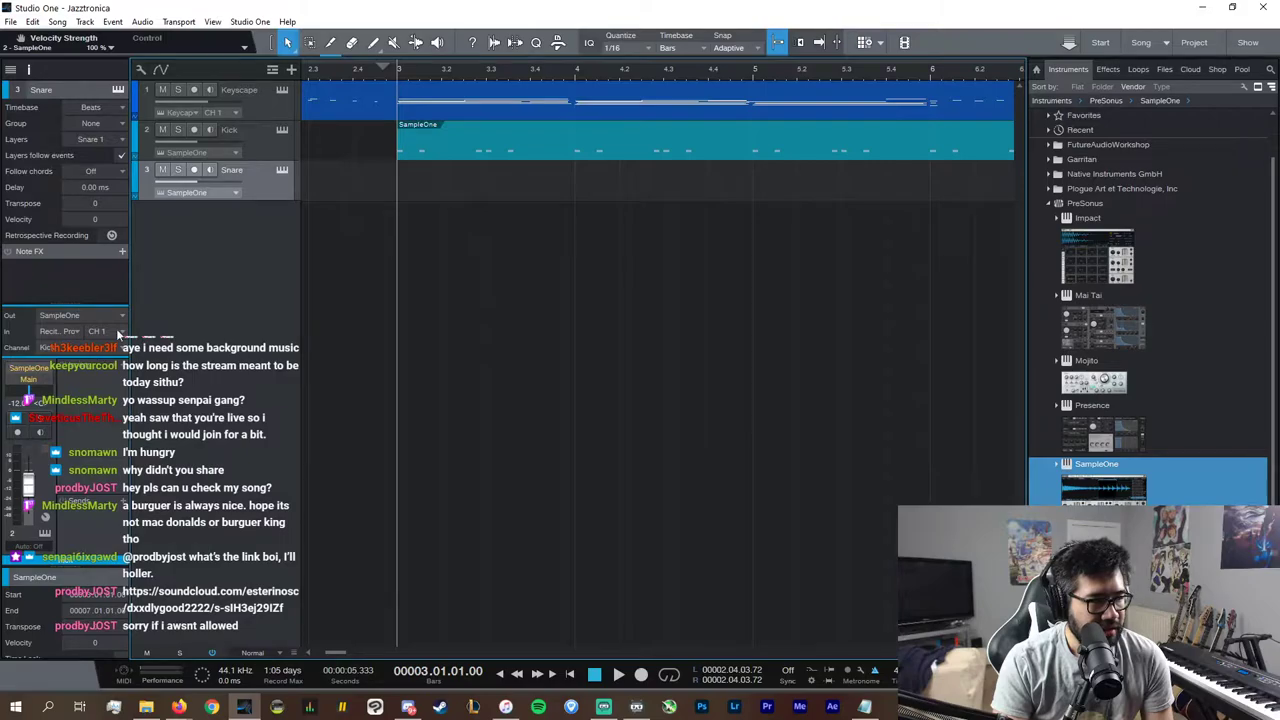
key(Delete)
Step: Add a separate SampleOne instrument track named Snare and load the Future Bass Drums preset
drag(1115, 491, 366, 197)
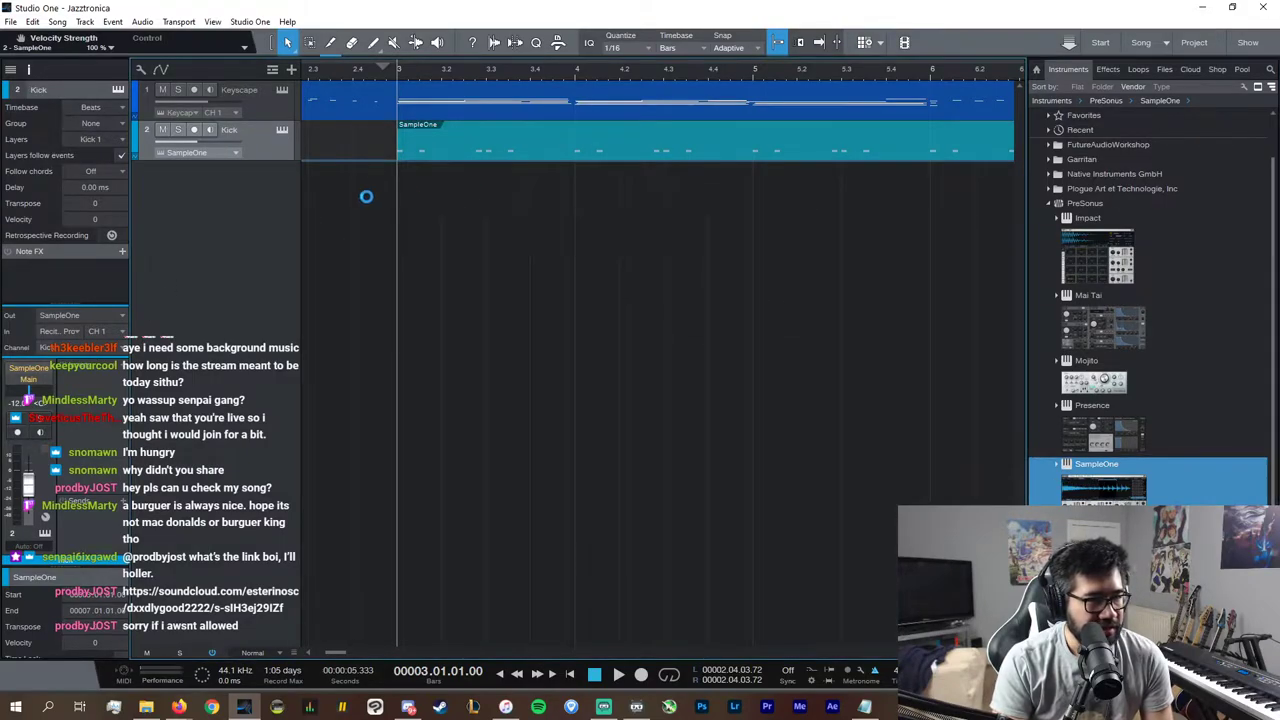
double_click(230, 172)
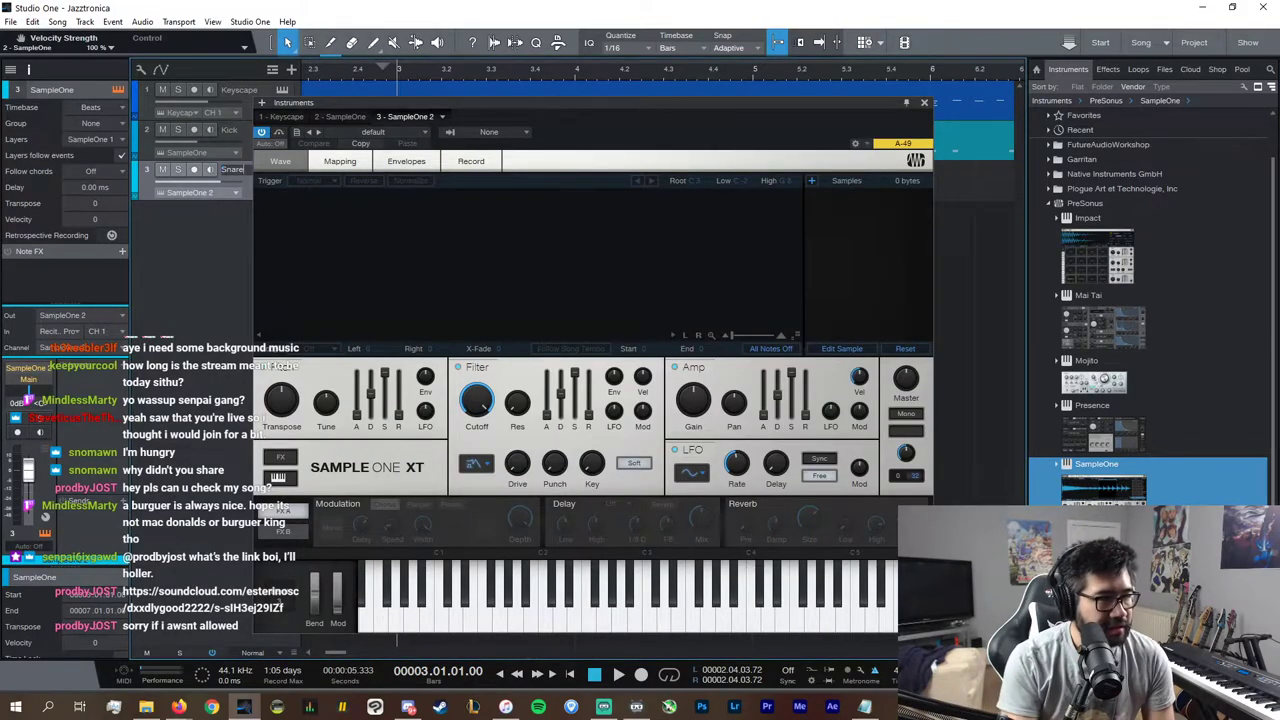
click(414, 133)
click(410, 162)
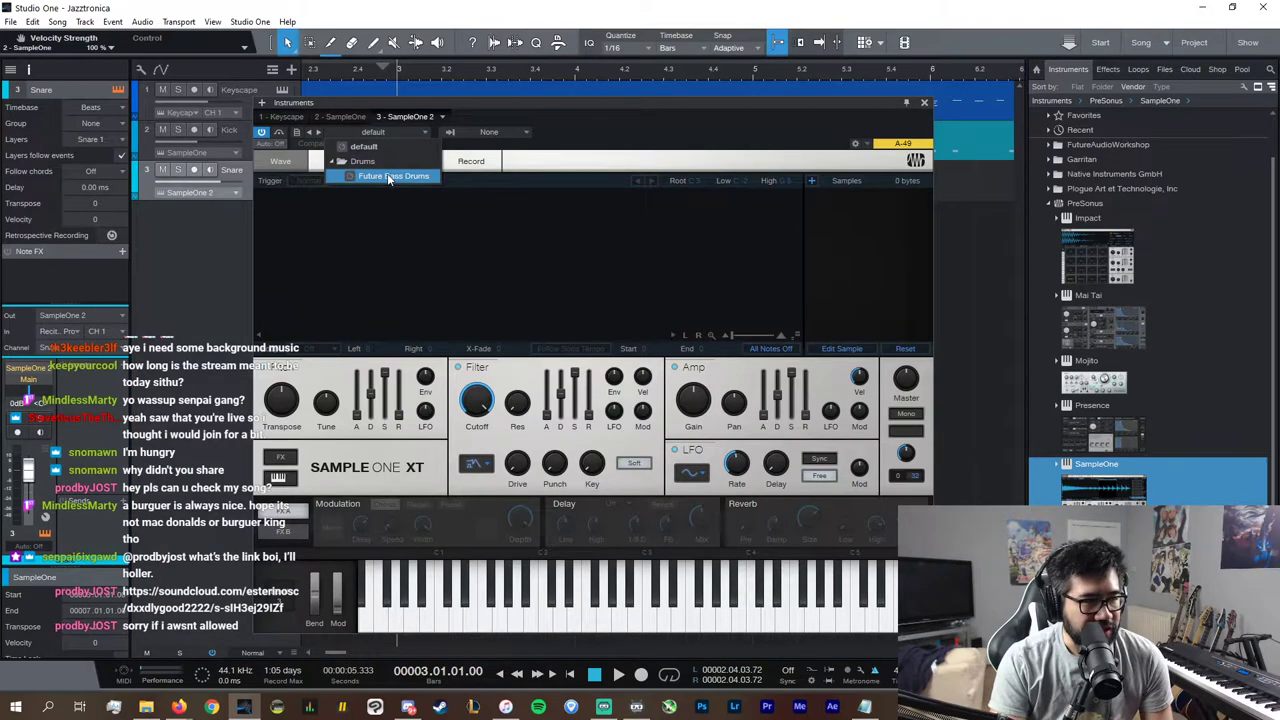
click(390, 177)
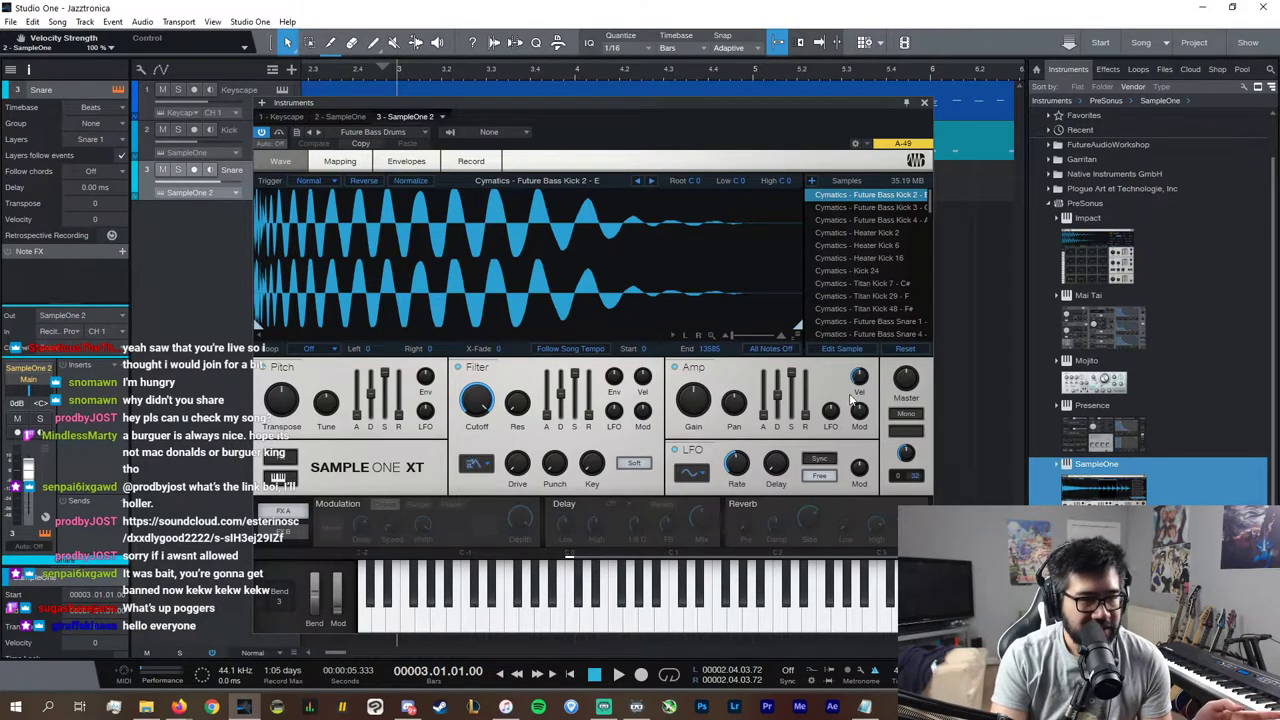
Step: Raise SampleOne's amp velocity amount, set the Snare channel volume to -12 dB, and close the instrument window
drag(861, 379, 865, 334)
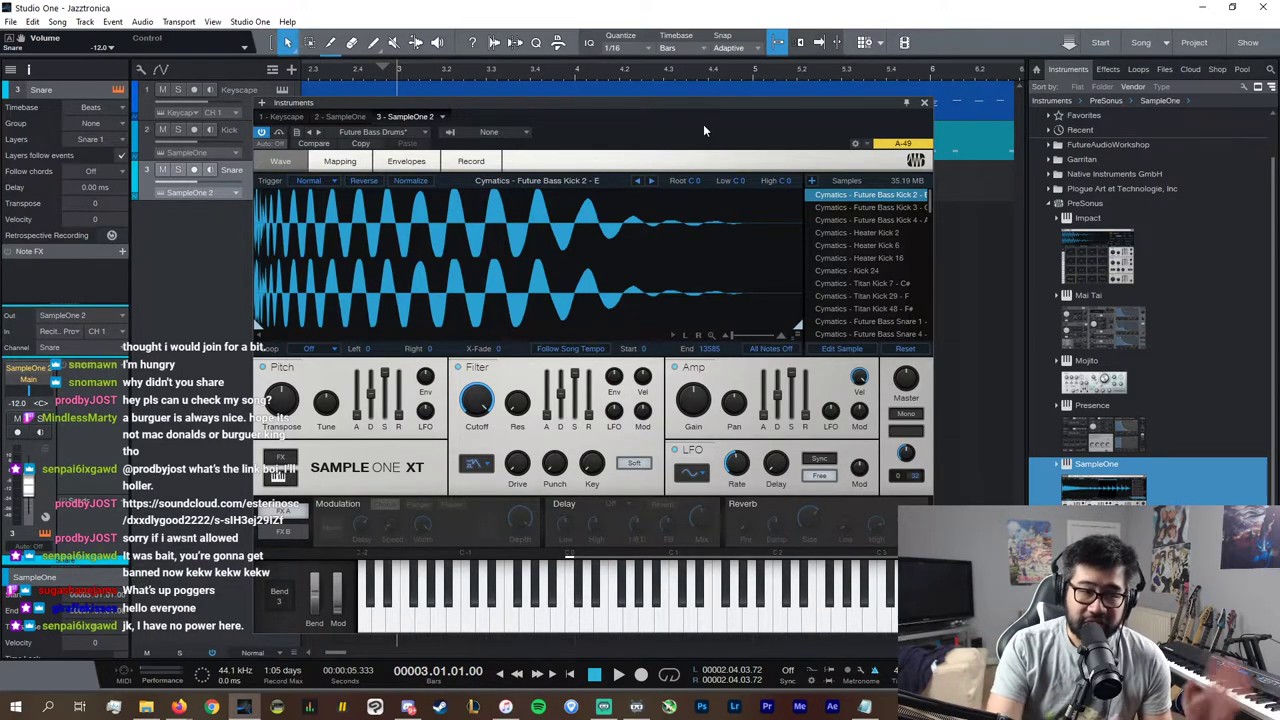
click(926, 104)
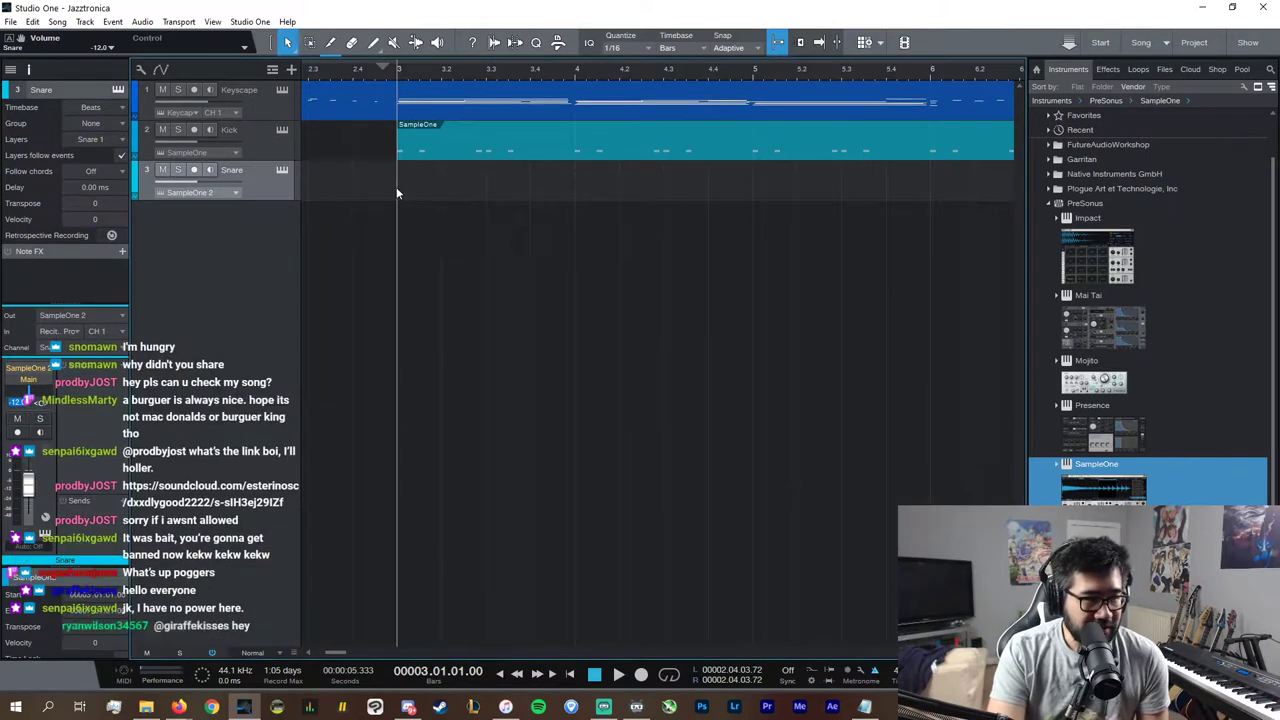
Step: Create an empty one-bar part at bar 3 on the Snare track and open it for note editing
click(441, 75)
double_click(460, 196)
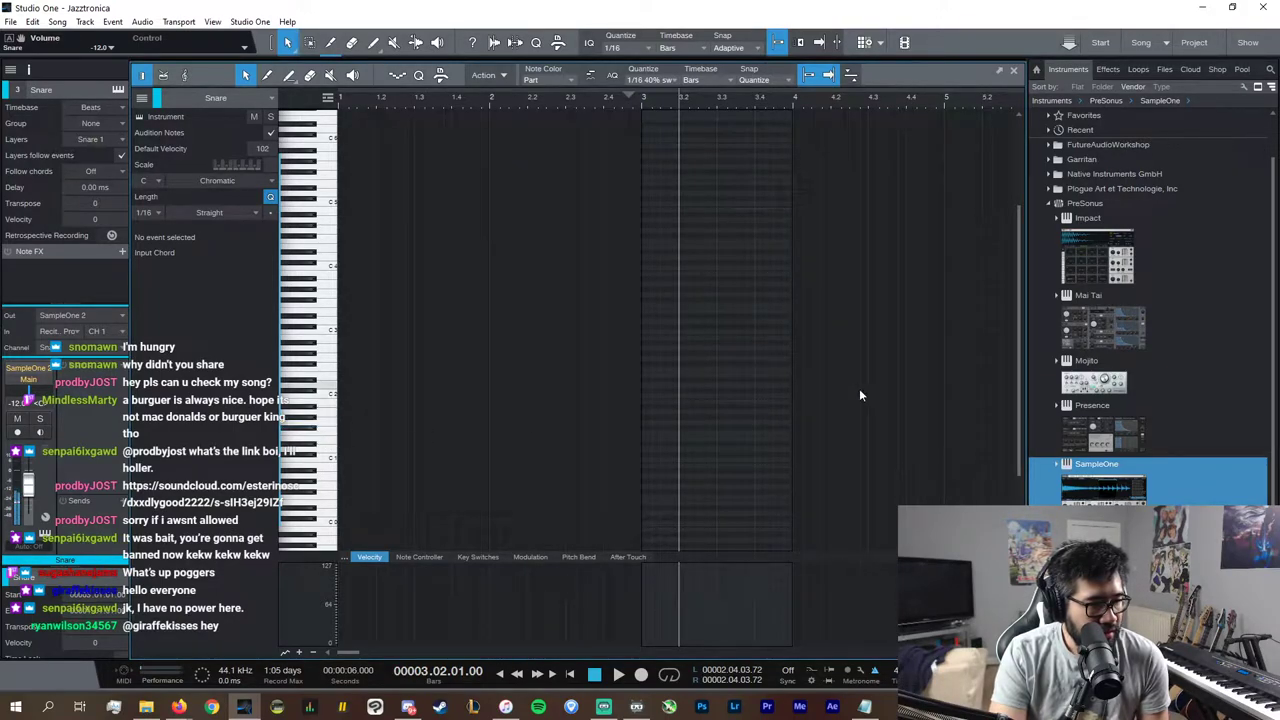
Step: Place one-beat snare notes on F#1 and D1 at beat 2 of bar 3 and play them back
click(681, 424)
scroll(678, 430, up, 3)
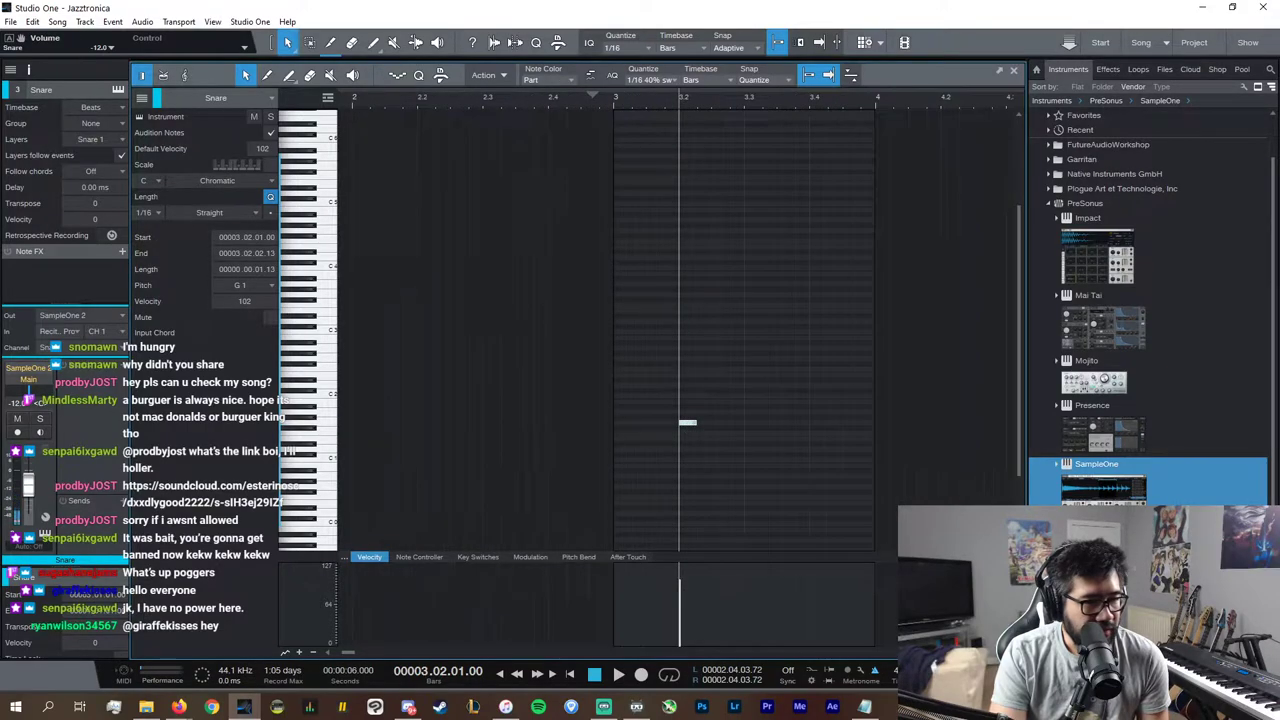
drag(693, 426, 738, 434)
click(714, 452)
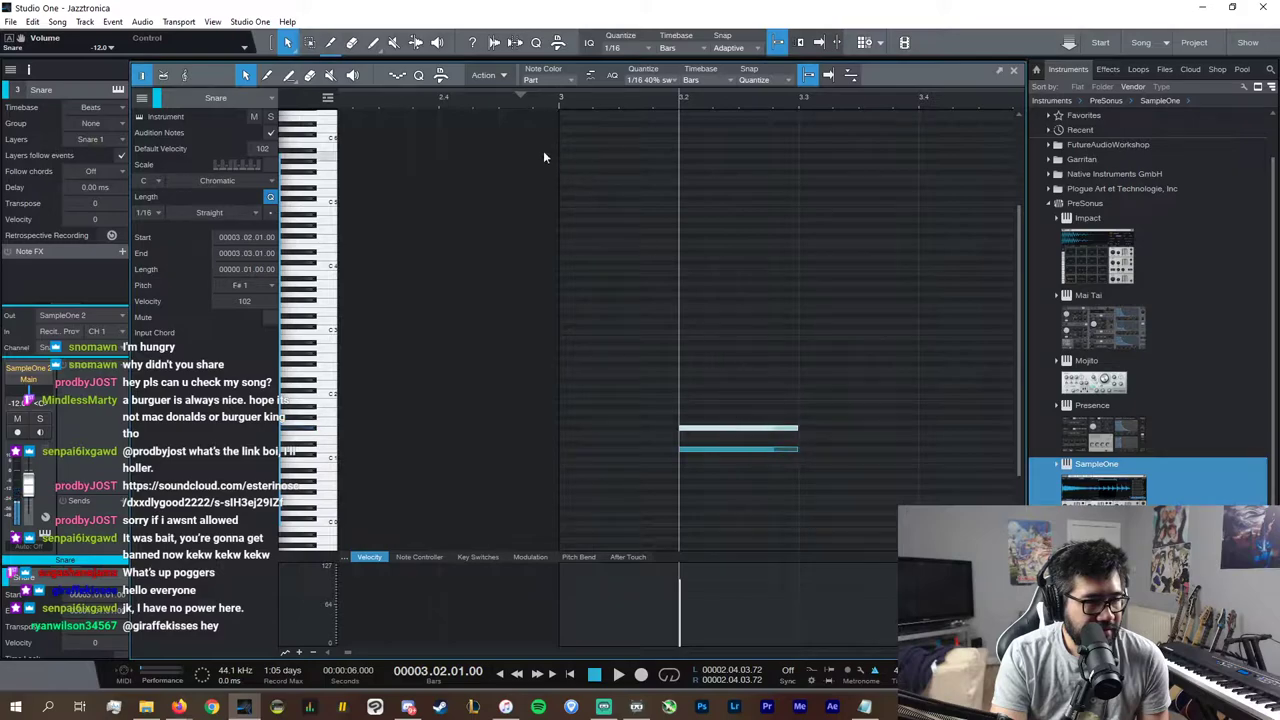
key(space)
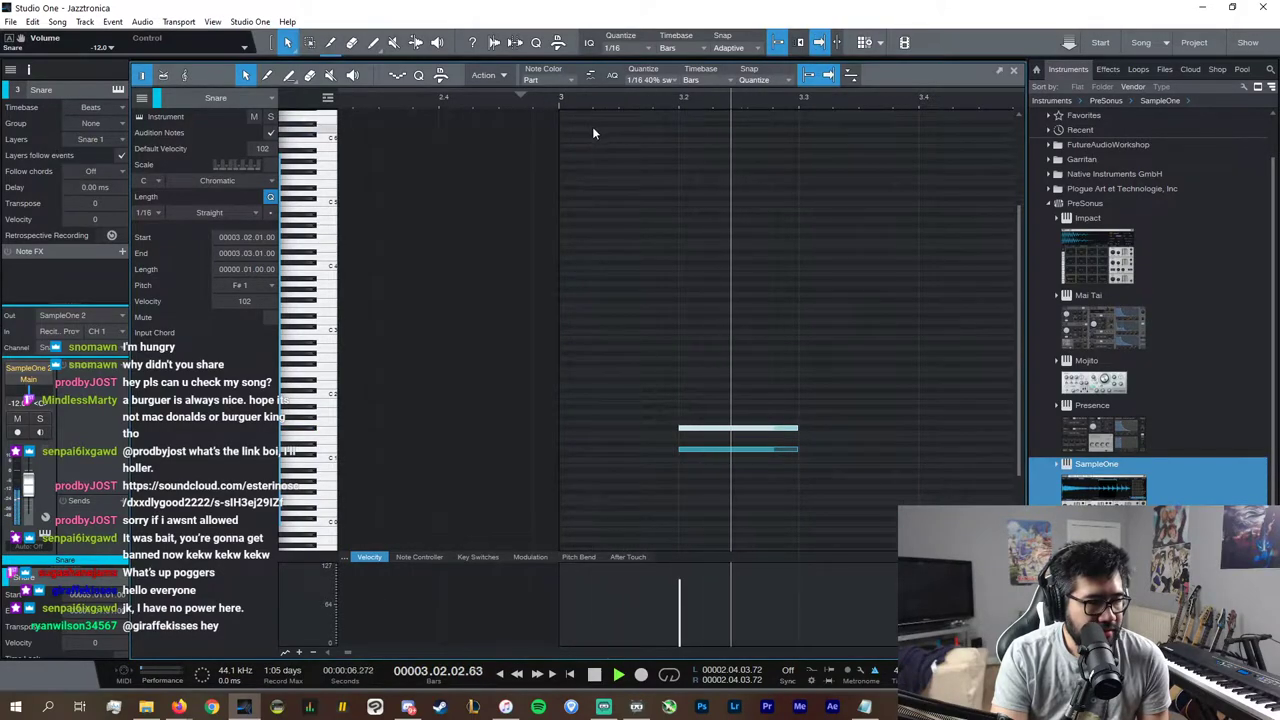
key(space)
Step: Try starting both snare notes slightly early at 3.01.04.84 and placing a duplicate of the pair near beat 4
key(ctrl+a)
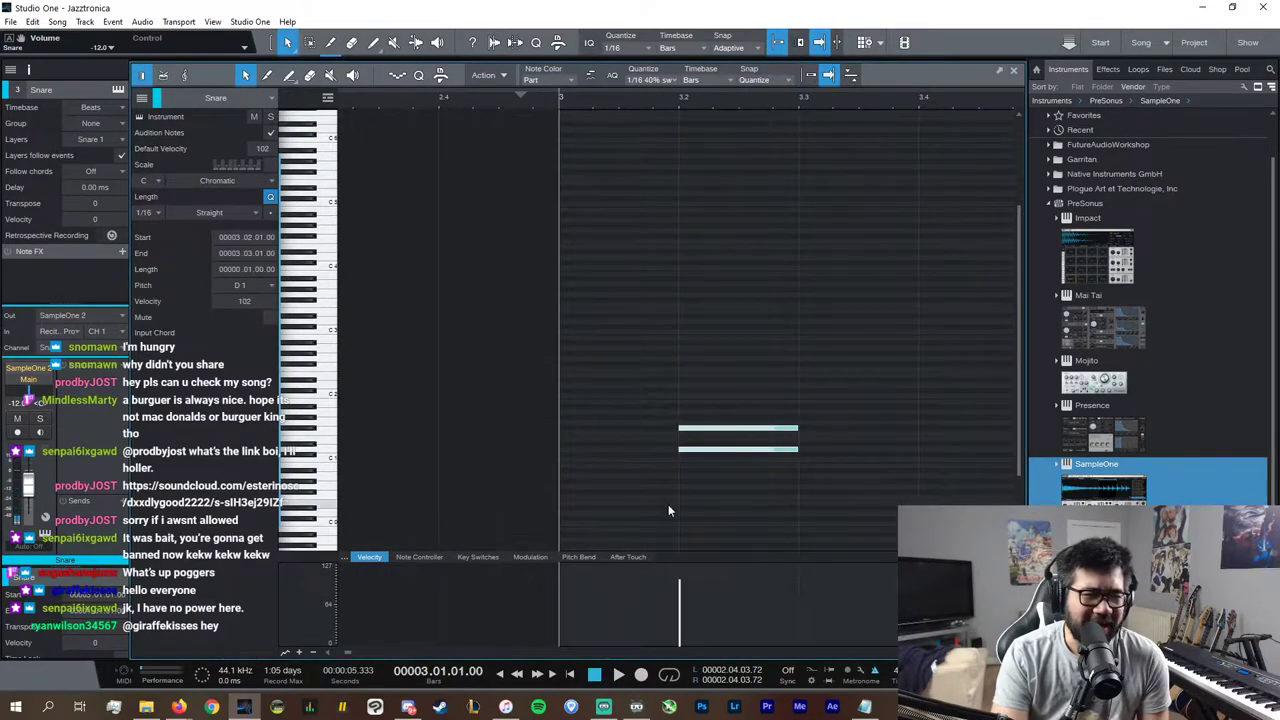
drag(676, 452, 671, 453)
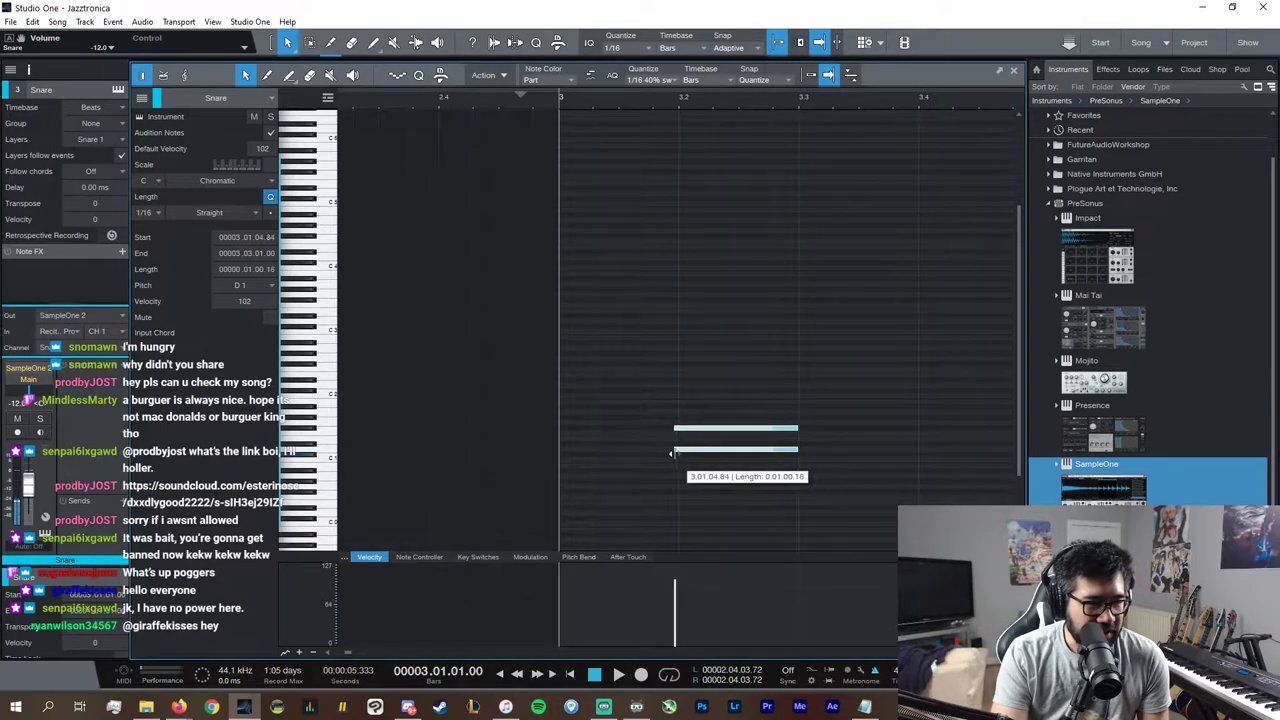
key(ctrl+d)
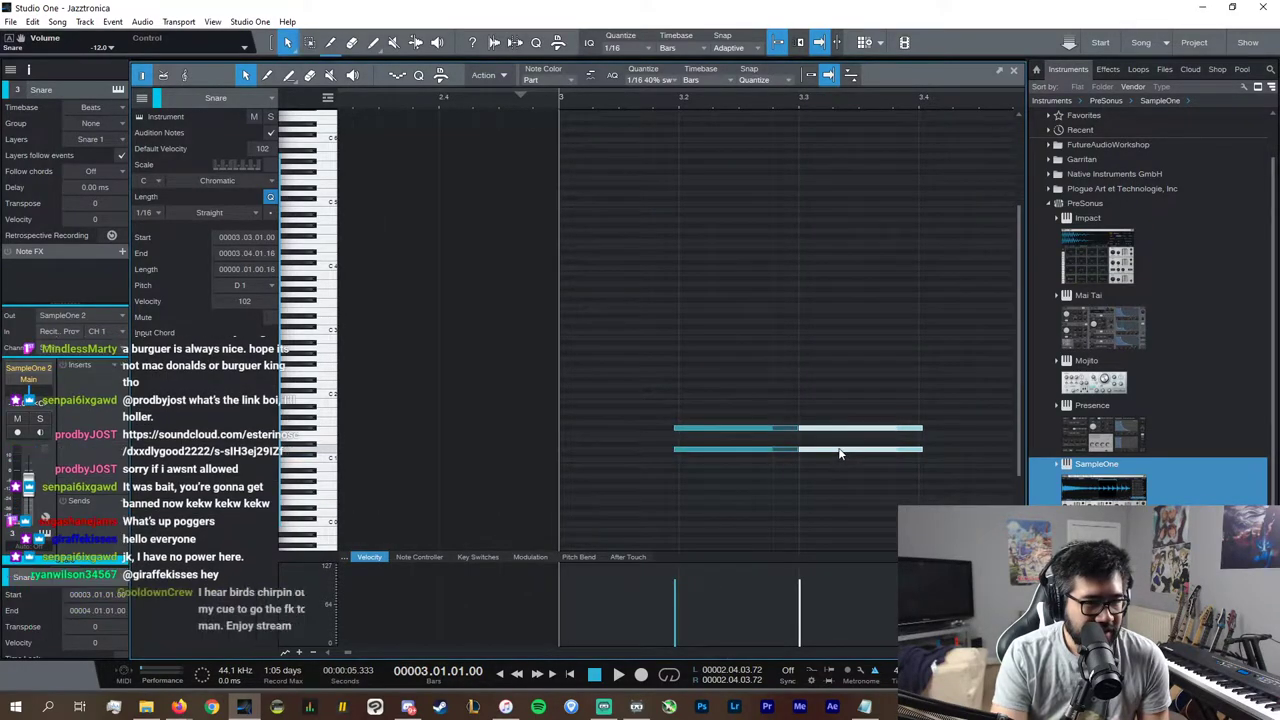
drag(940, 453, 945, 455)
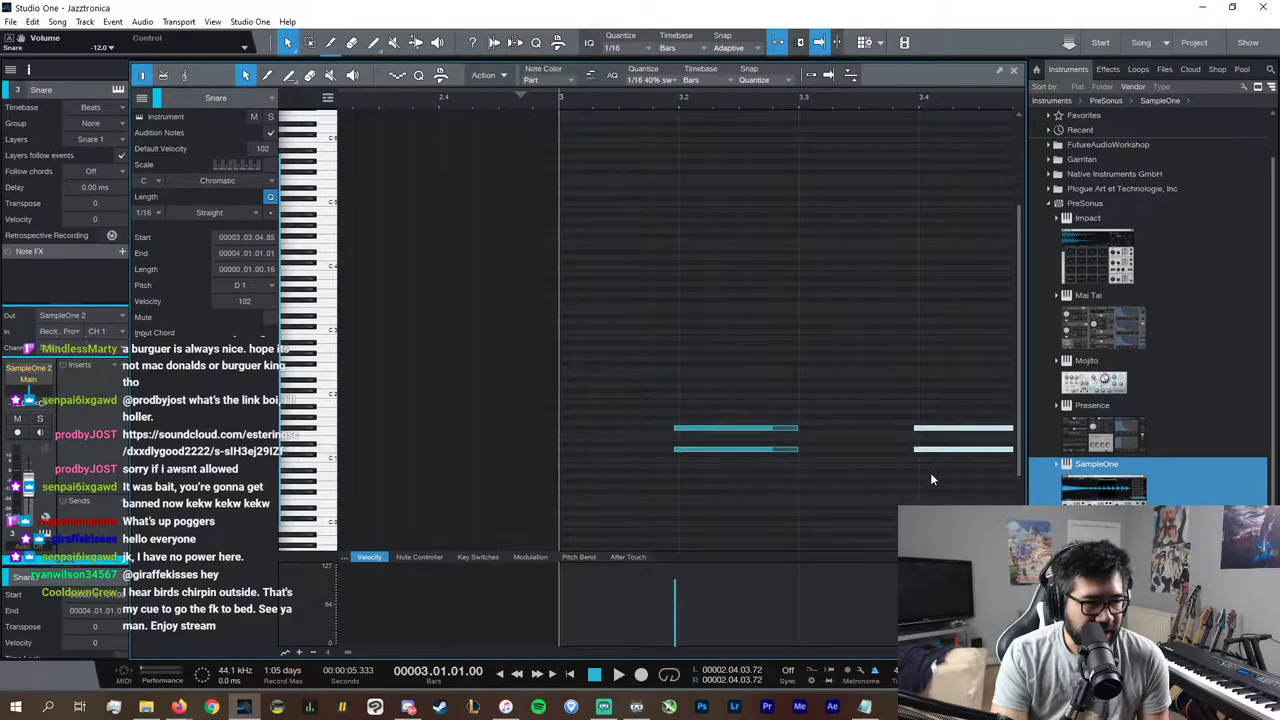
key(ctrl+z)
drag(946, 499, 750, 387)
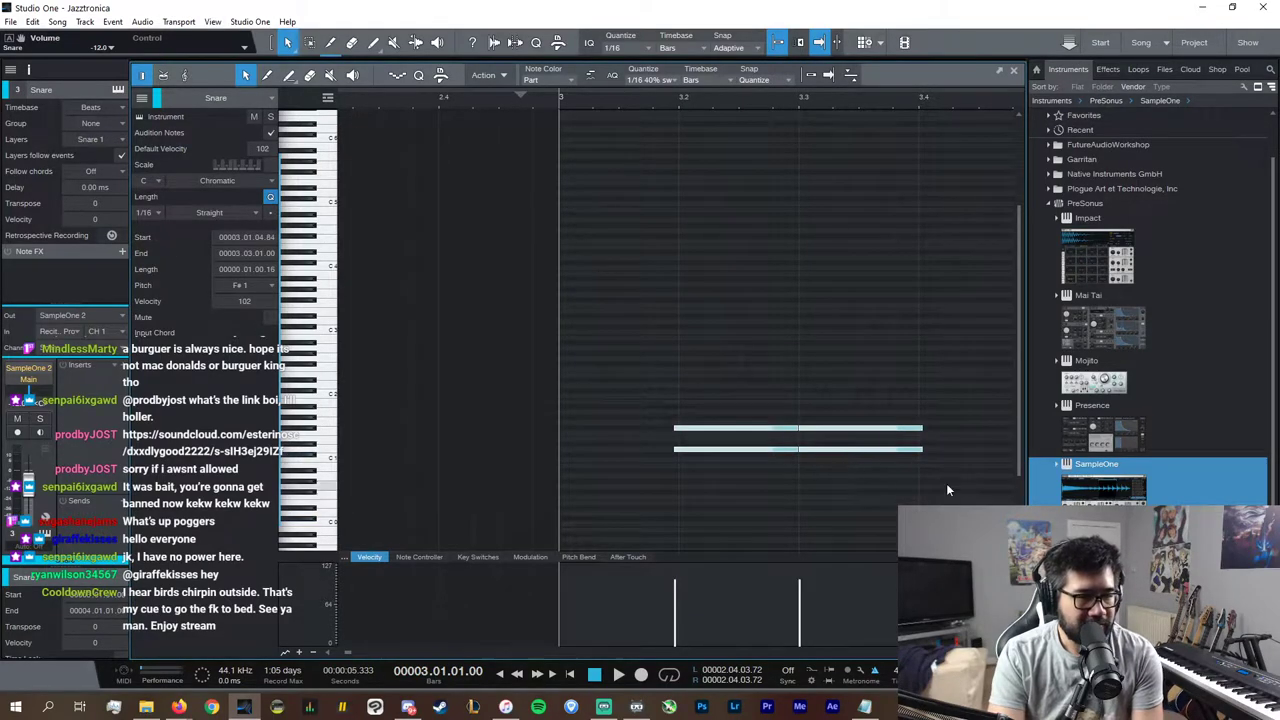
drag(947, 484, 802, 393)
key(ctrl+z)
key(ctrl+z)
Step: Turn snapping back on and place a duplicate of both snare notes at beat 4 of bar 3
drag(880, 480, 680, 382)
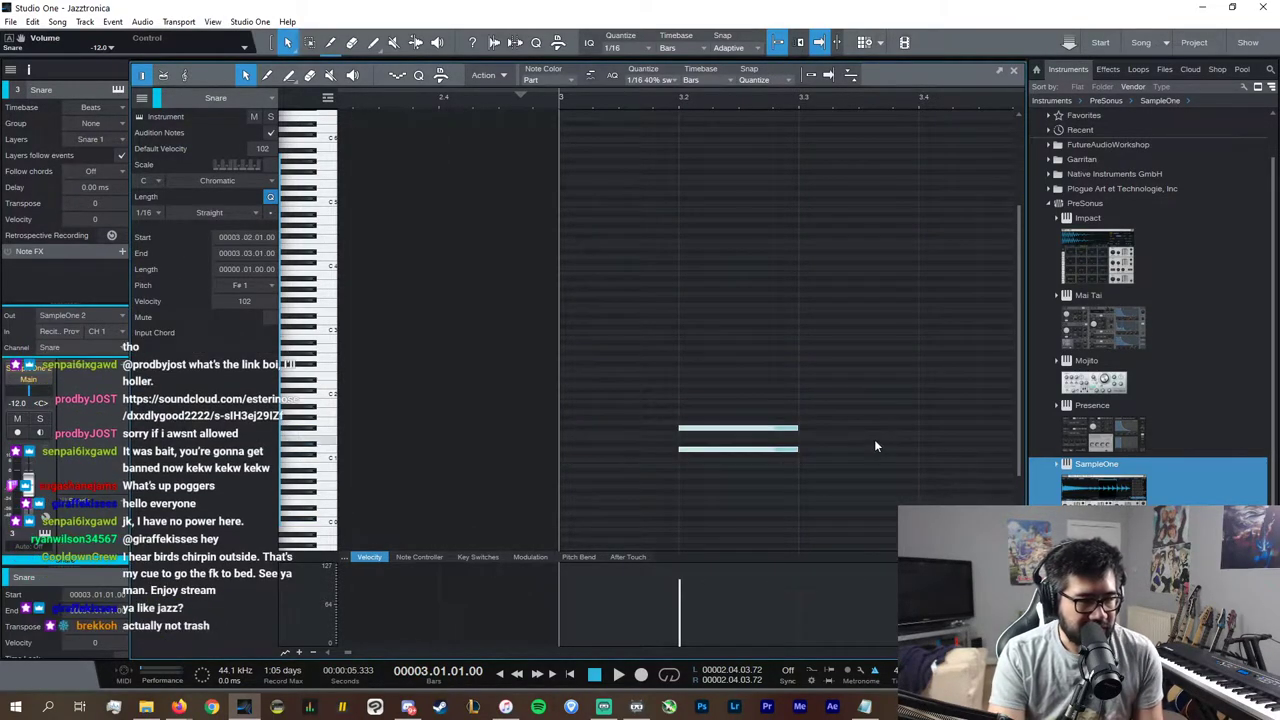
click(809, 76)
key(d)
drag(846, 429, 966, 433)
key(w)
drag(918, 480, 640, 376)
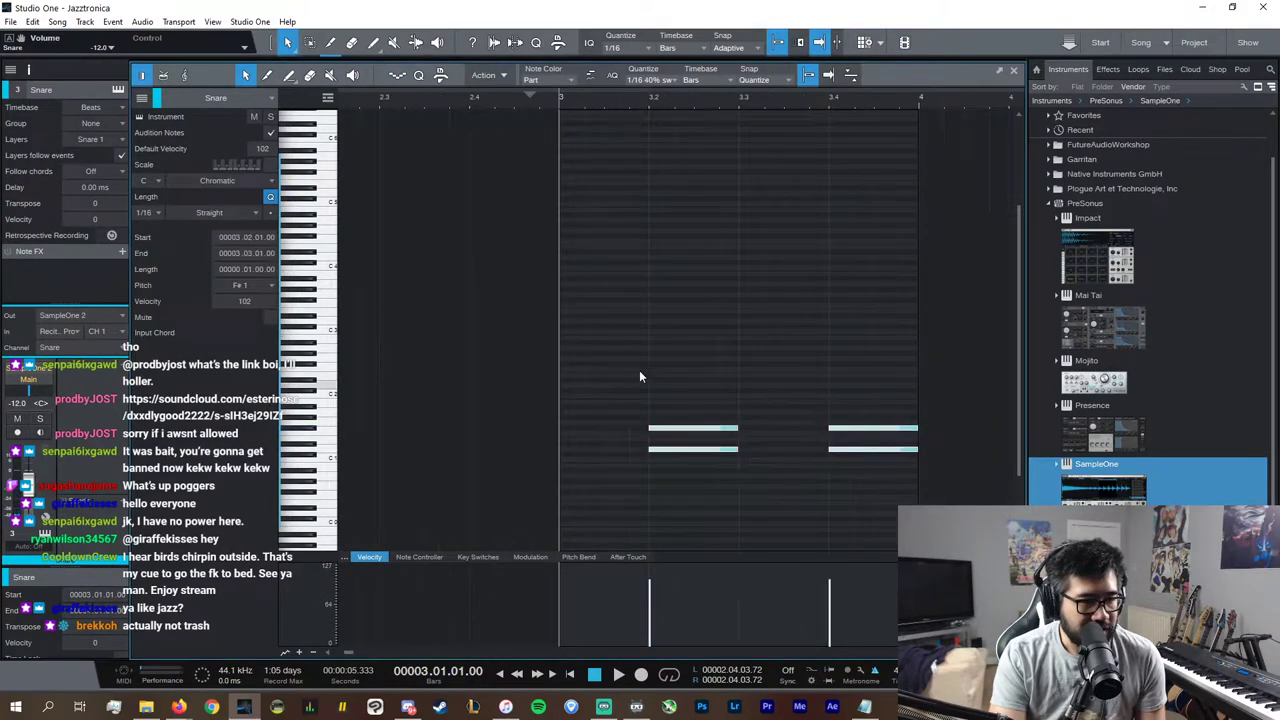
Step: Start both snare note pairs slightly early with snapping off, the first at 3.01.04.78, and play them back
drag(646, 453, 645, 453)
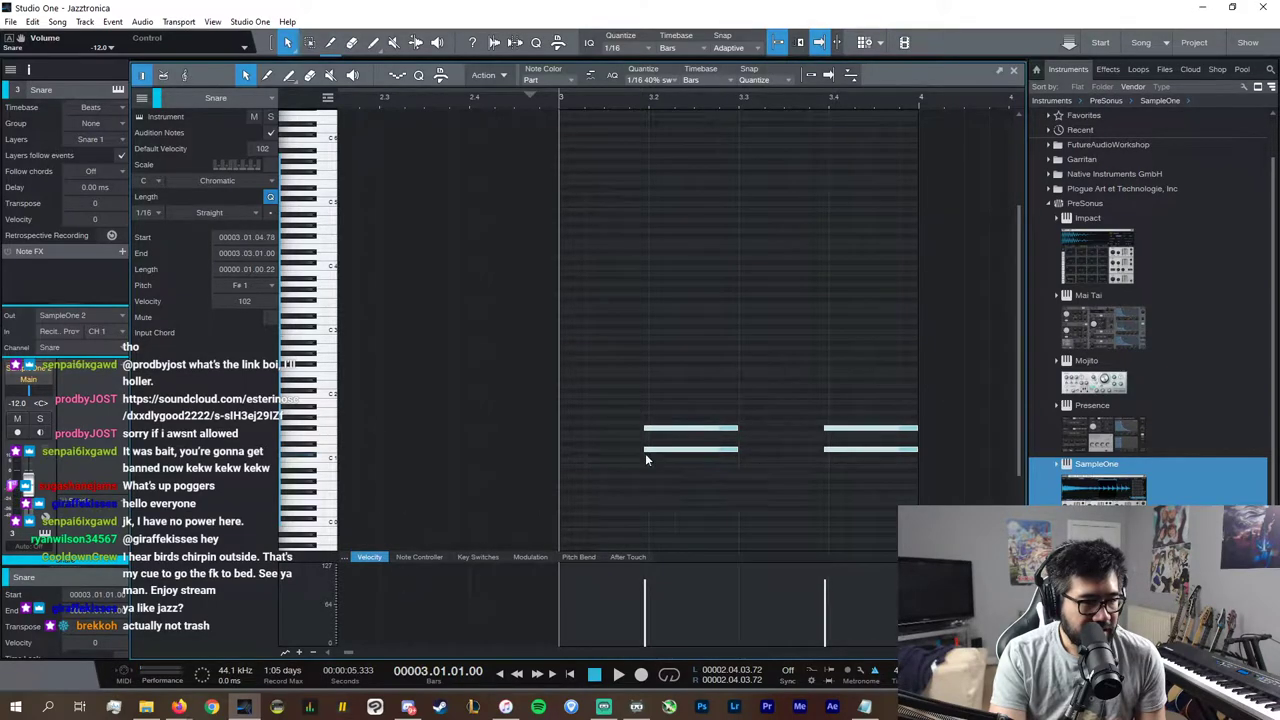
key(space)
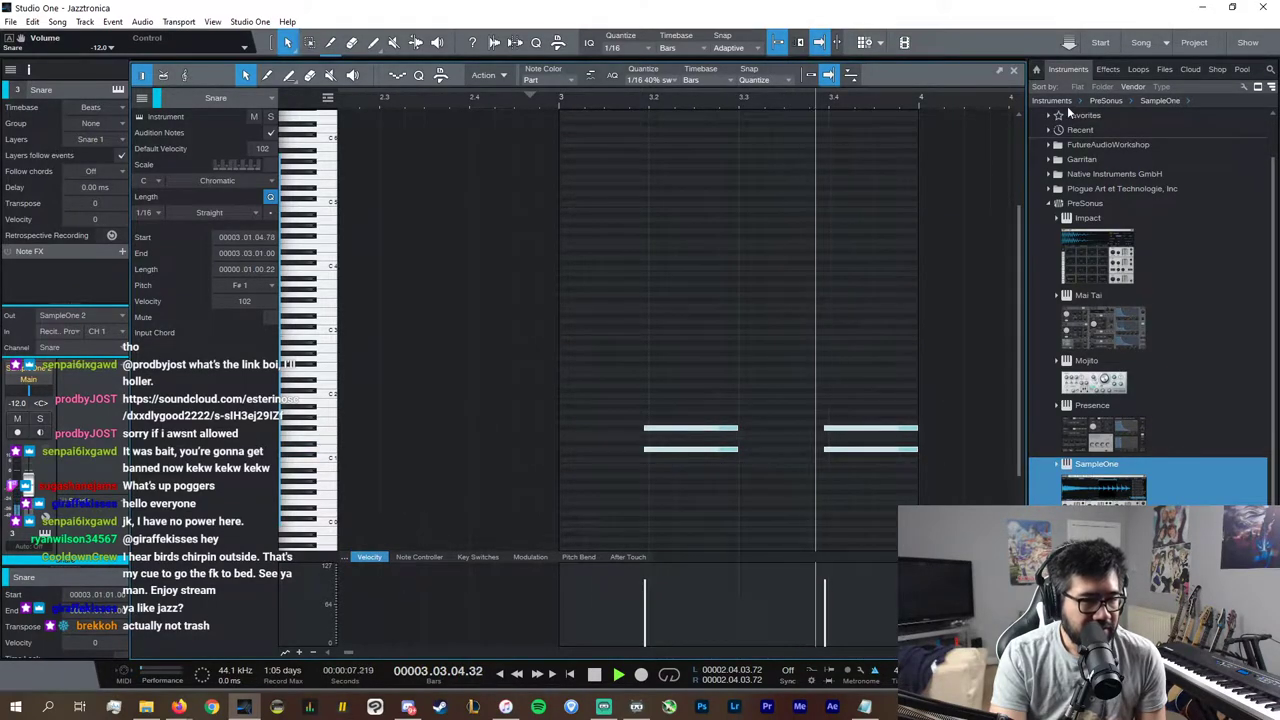
key(F2)
Step: Extend the Snare part and duplicate all its notes until the pattern fills bars 3 to 6
drag(574, 190, 764, 192)
key(space)
double_click(620, 176)
key(ctrl+a)
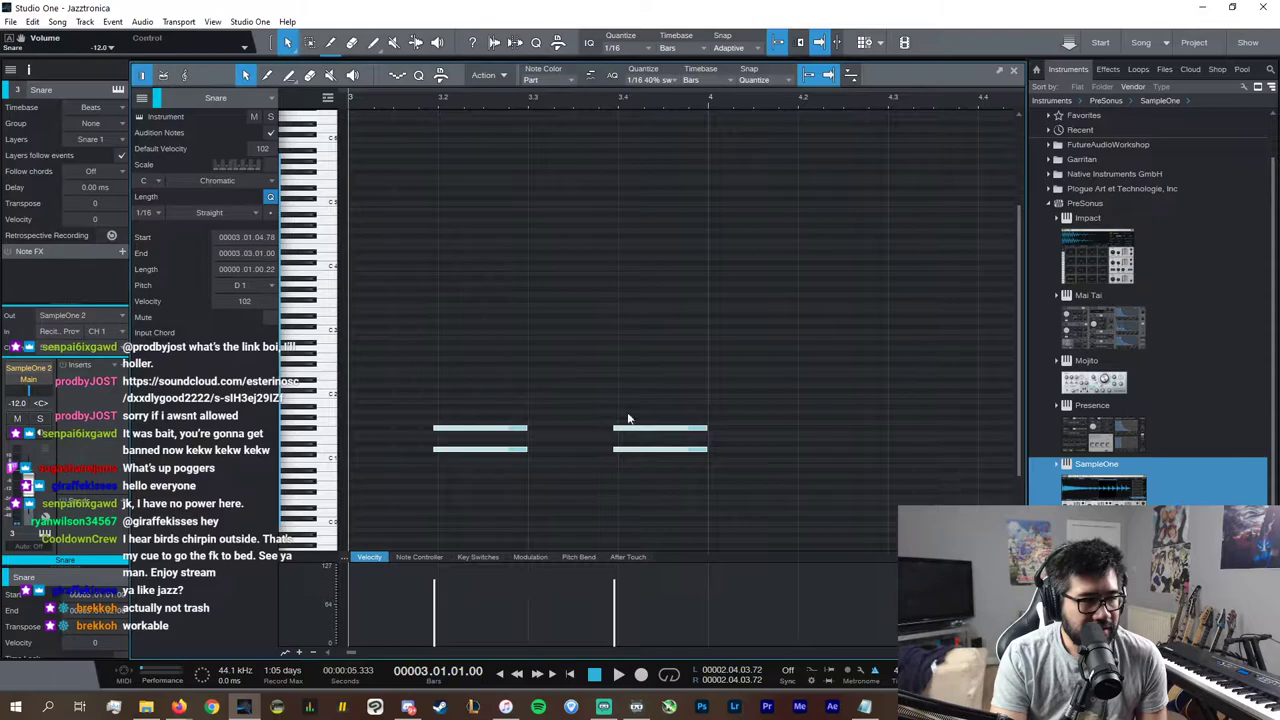
key(d)
key(d)
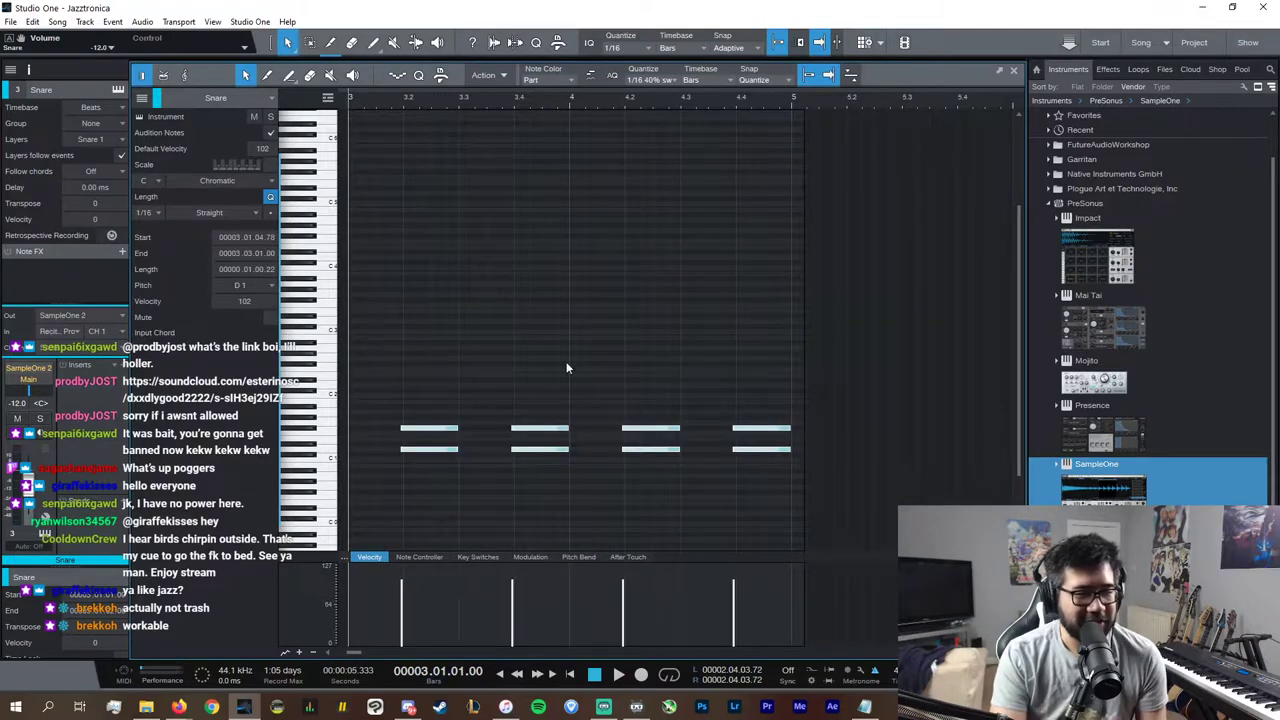
click(1015, 70)
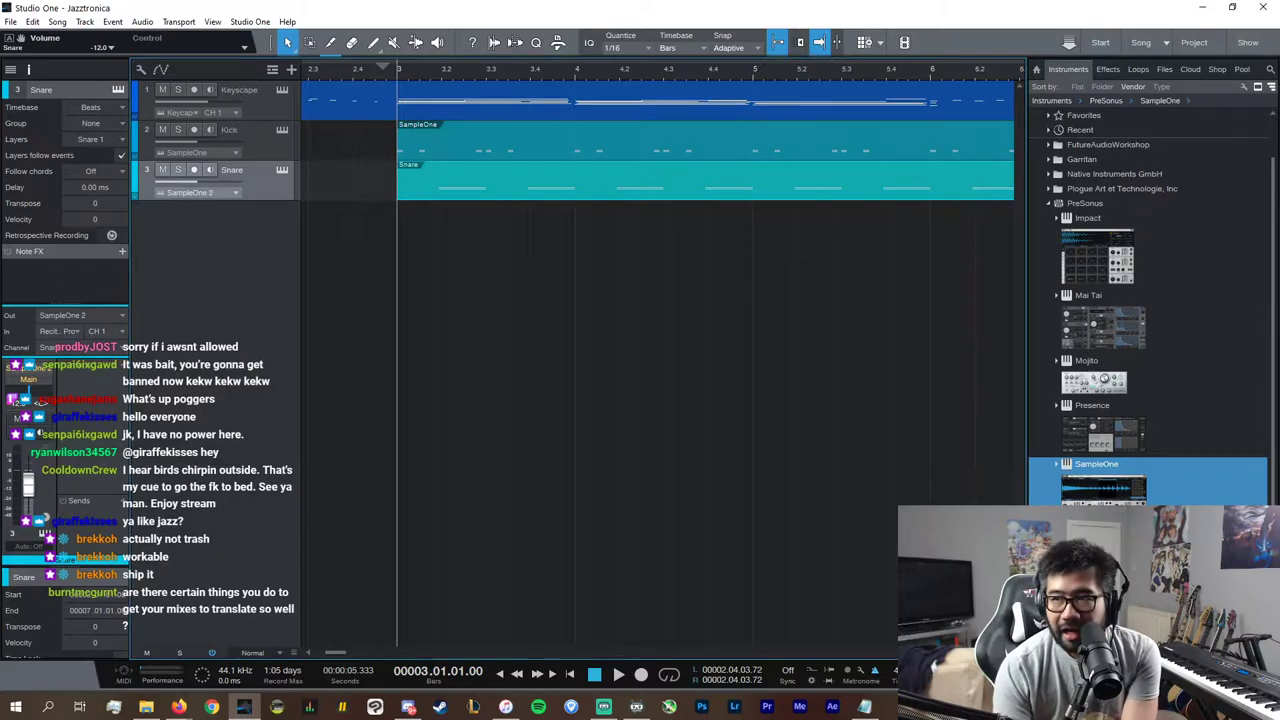
Step: Play back the kick and snare patterns together from bar 3
key(alt+Tab)
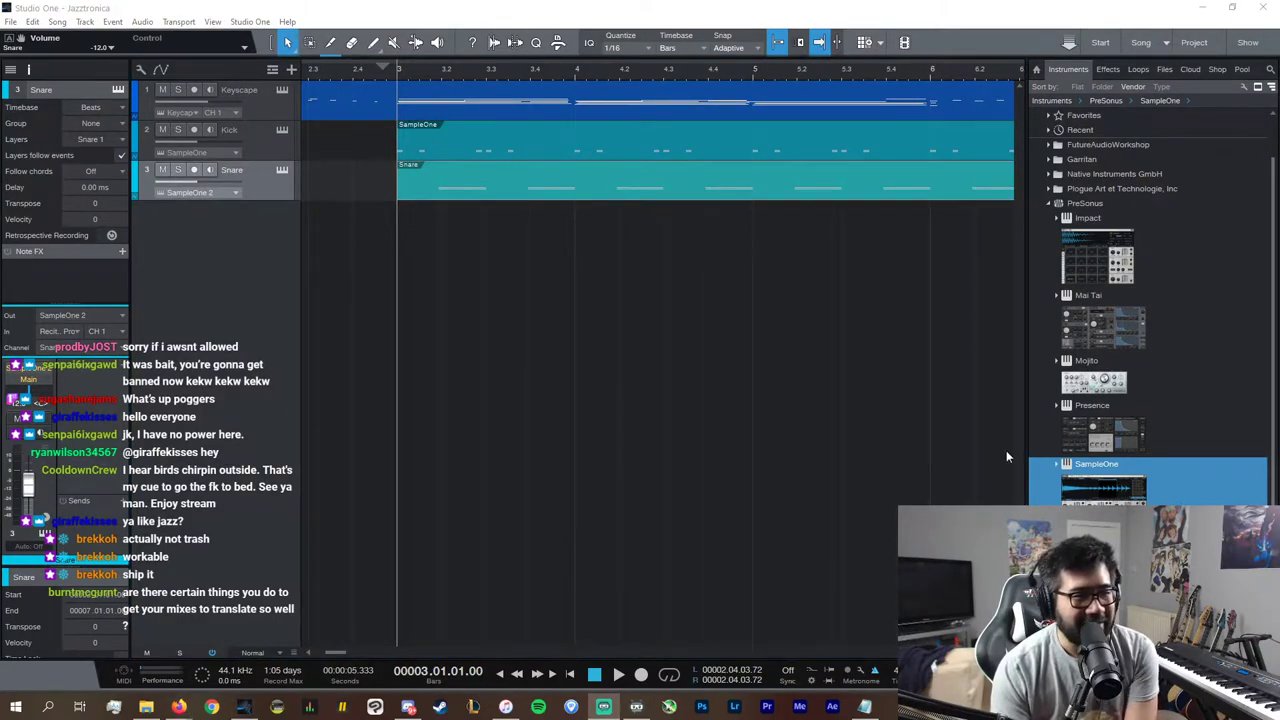
click(806, 6)
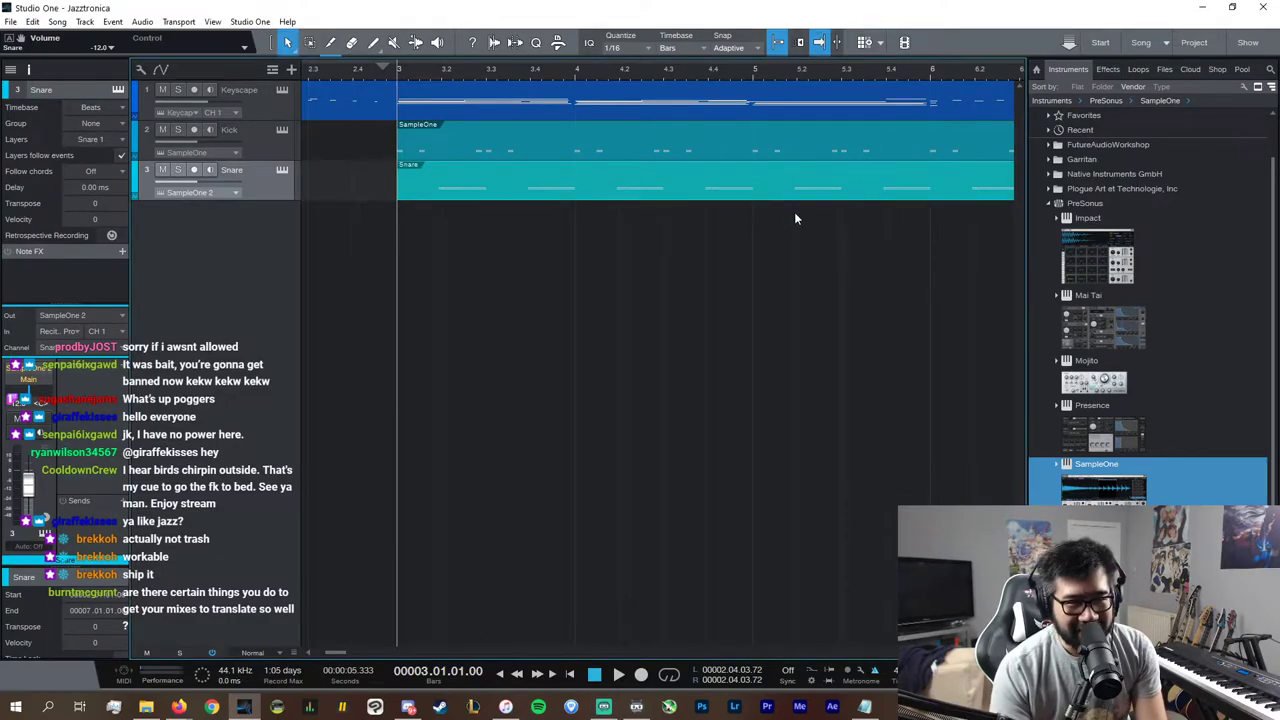
key(space)
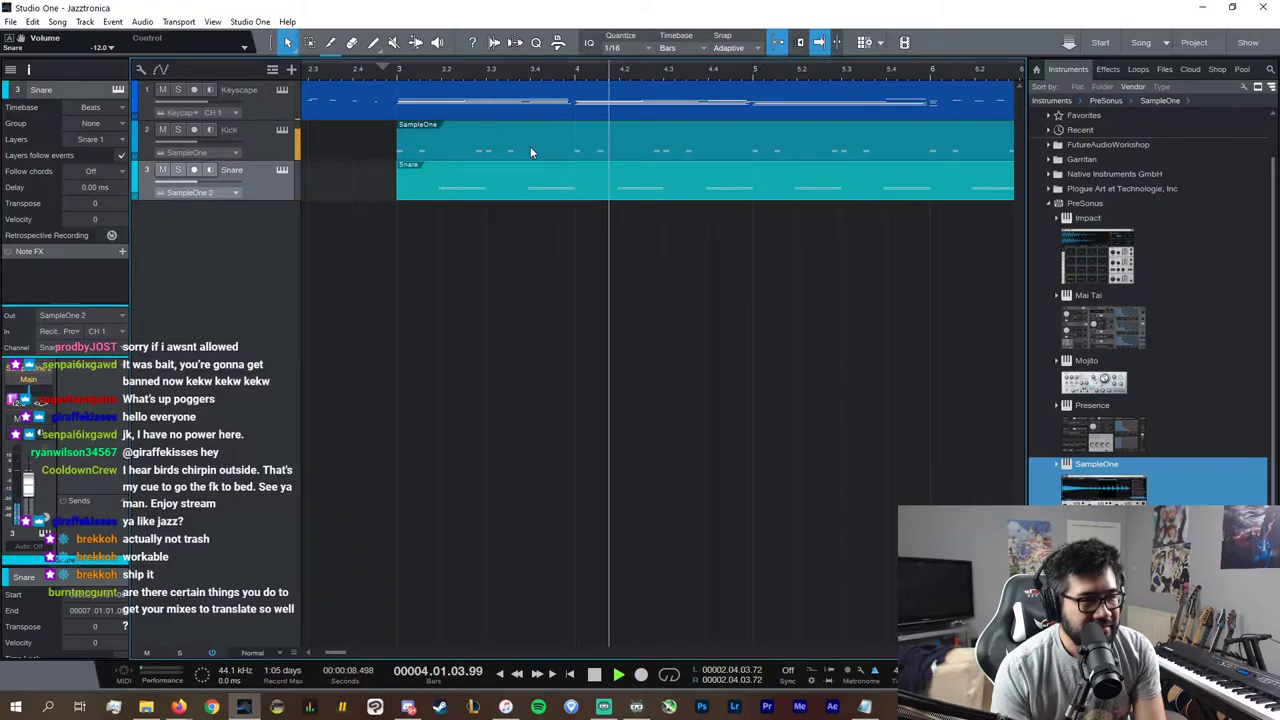
key(space)
Step: Open the Kick part and quantize the off-beat kick notes after beats 1 and 3 of bar 3 to 1/8 with 20% swing
double_click(472, 136)
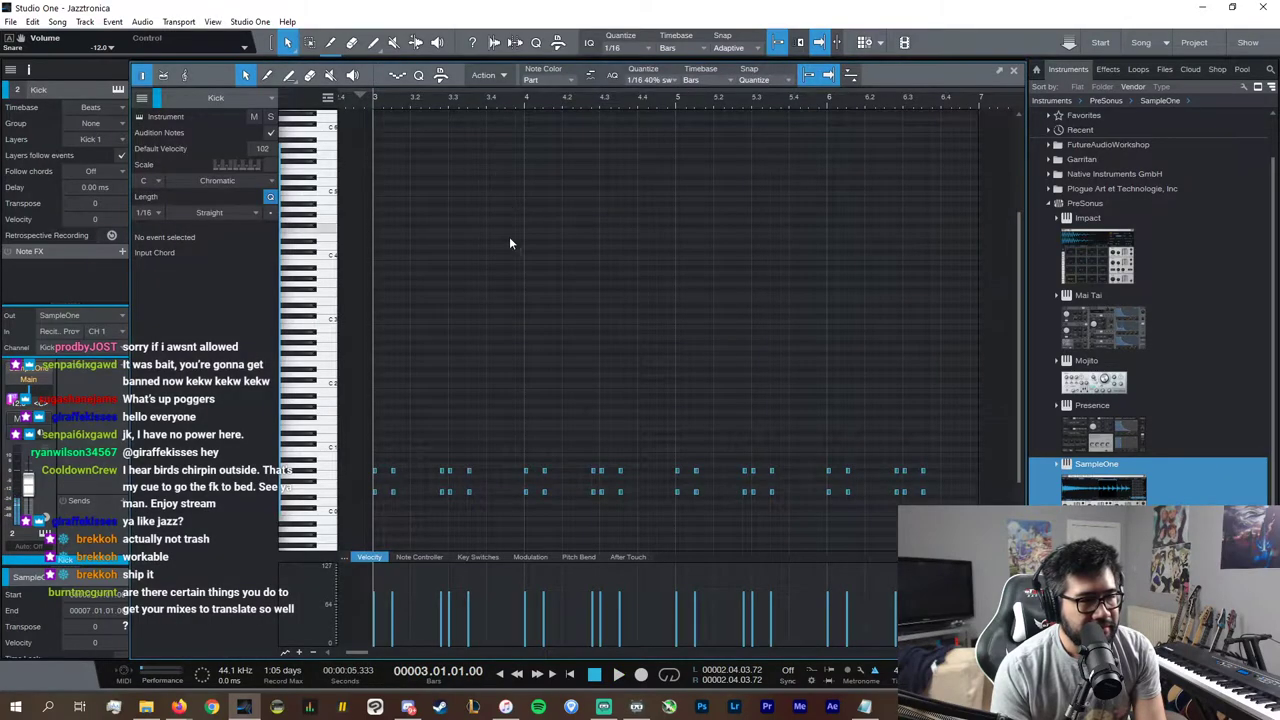
click(648, 79)
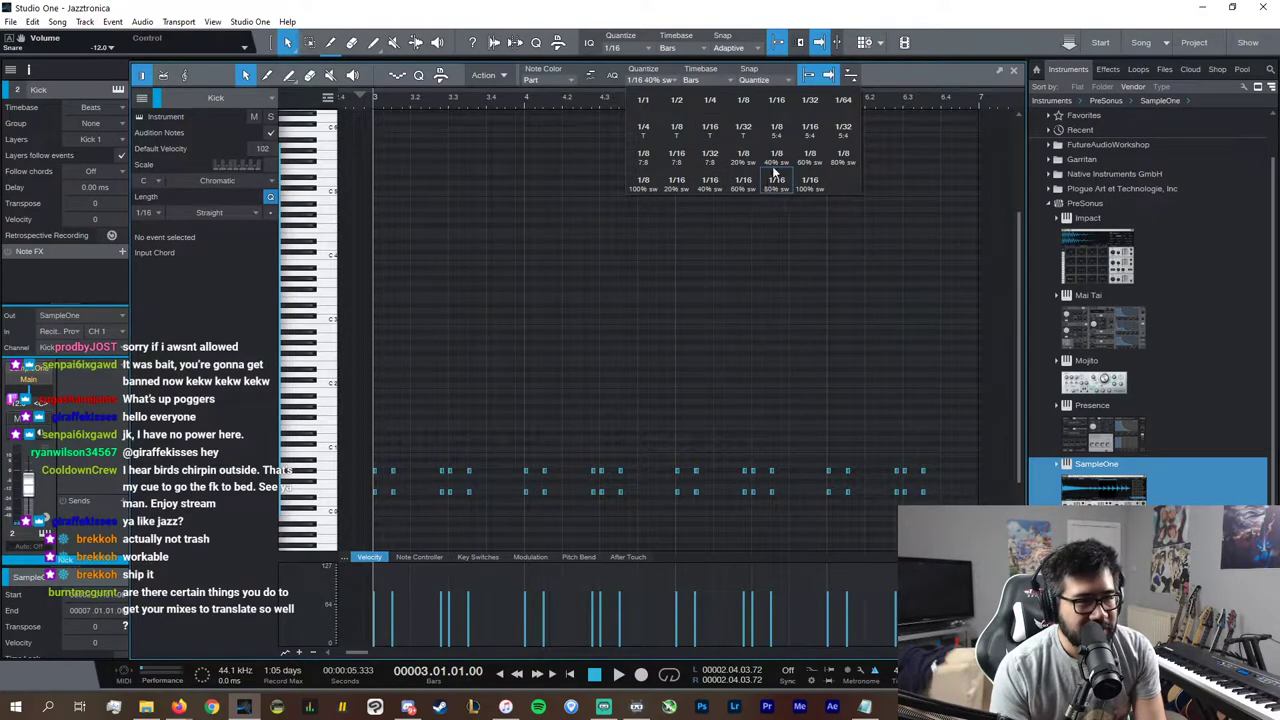
click(745, 158)
key(e)
key(e)
key(e)
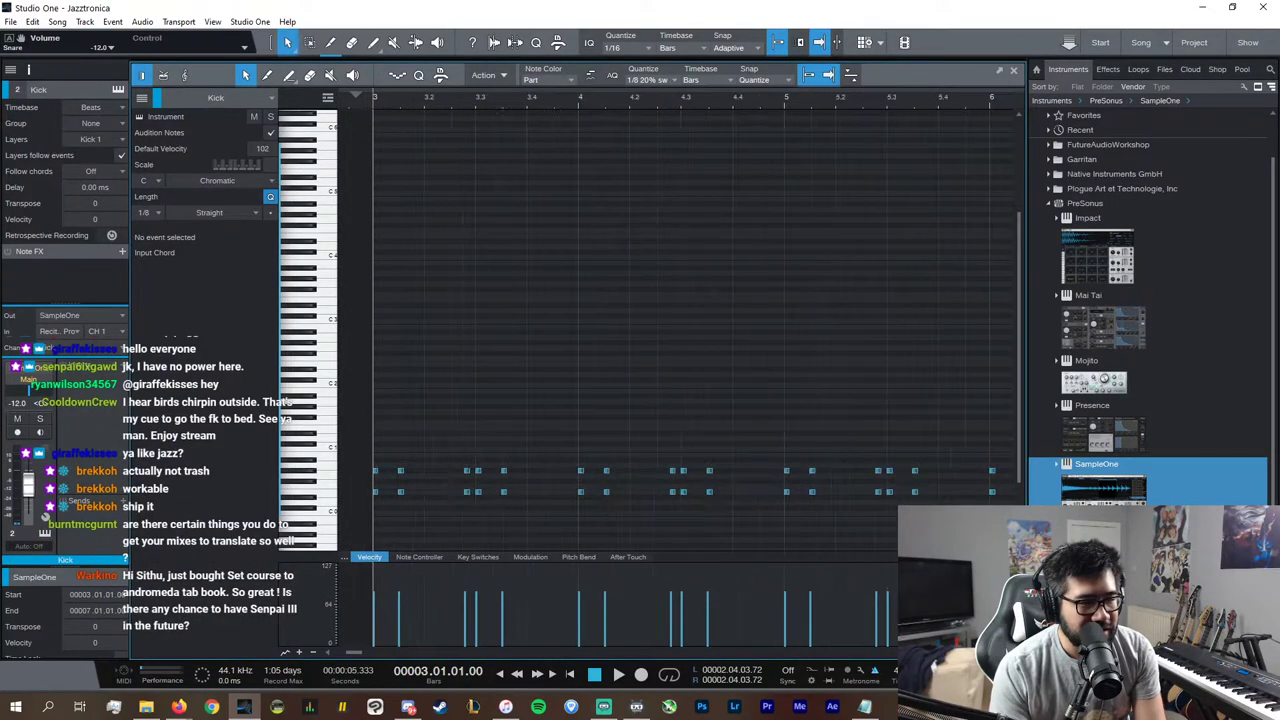
drag(464, 530, 416, 438)
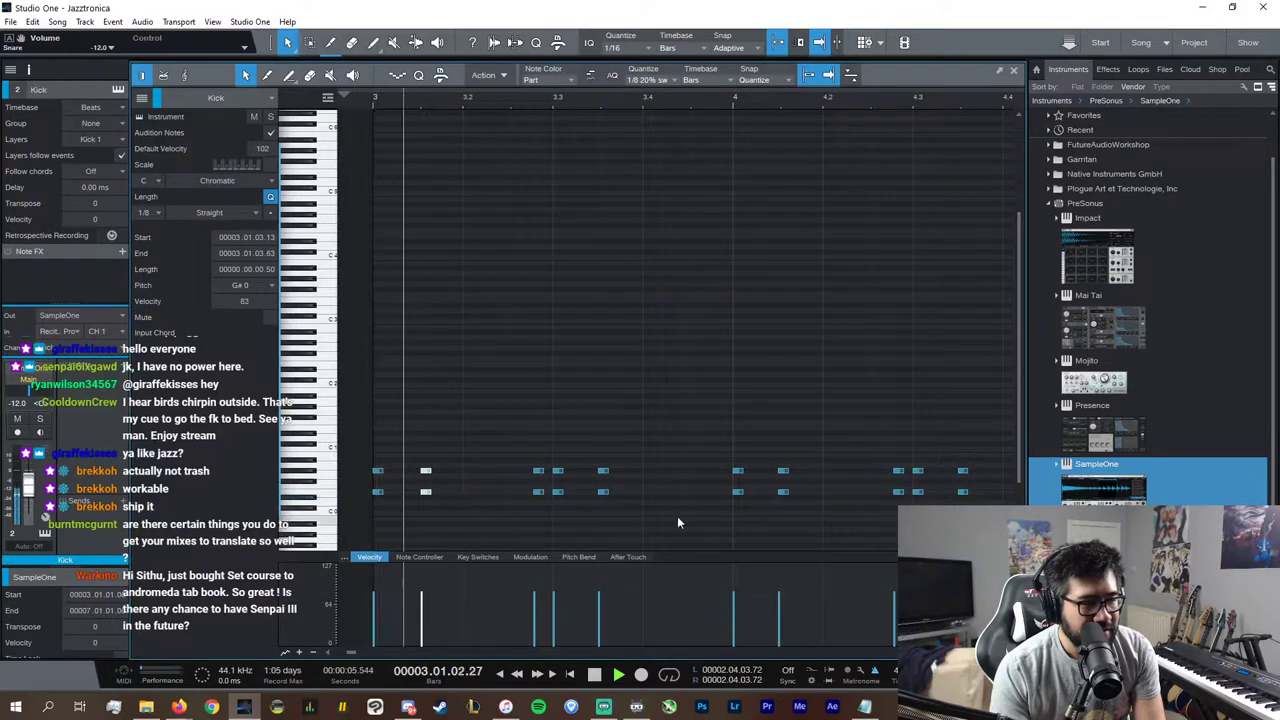
drag(640, 508, 590, 448)
key(q)
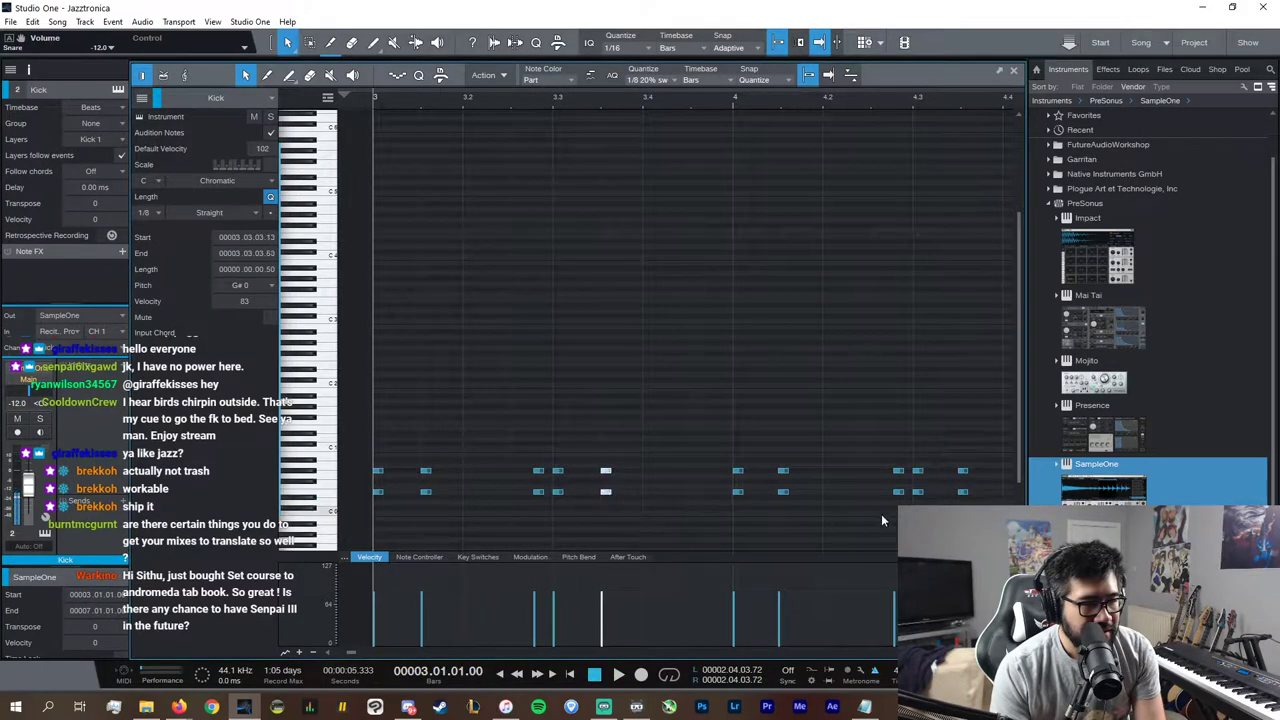
Step: Quantize the off-beat kick notes after beats 1 and 3 of bar 4 to the same swing and play them back
drag(828, 514, 770, 448)
key(q)
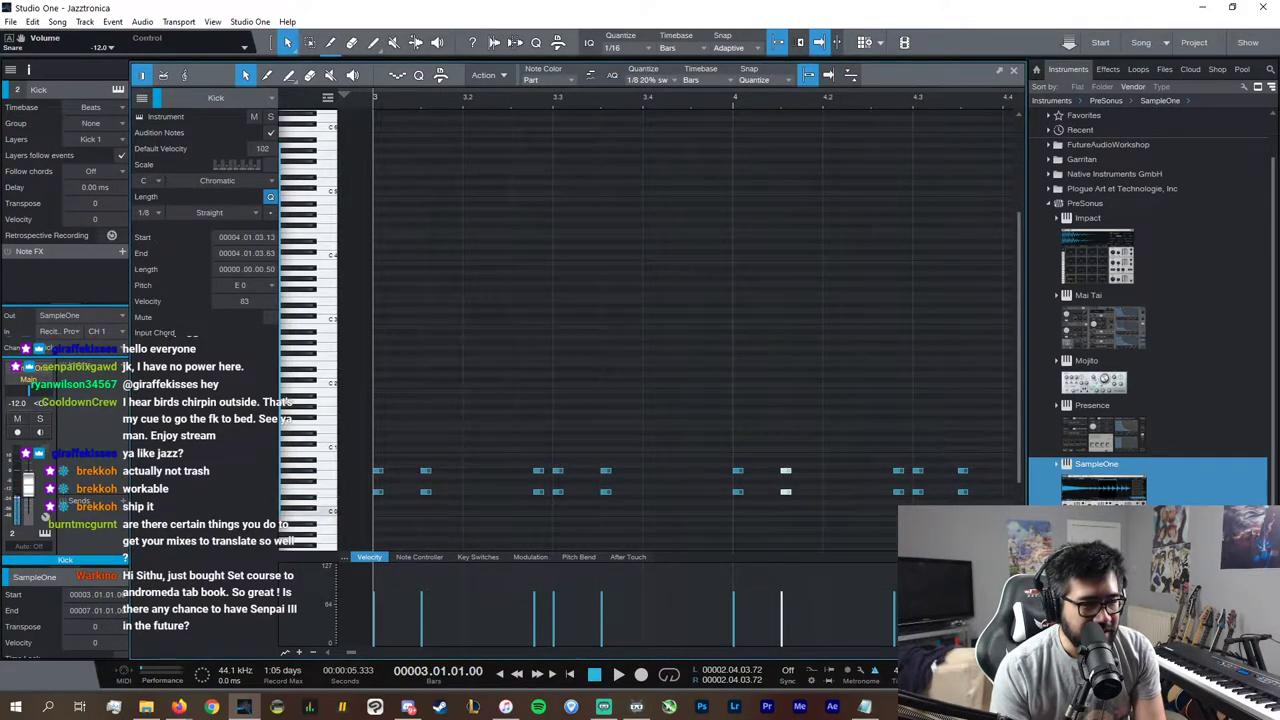
drag(1000, 512, 950, 450)
key(q)
key(space)
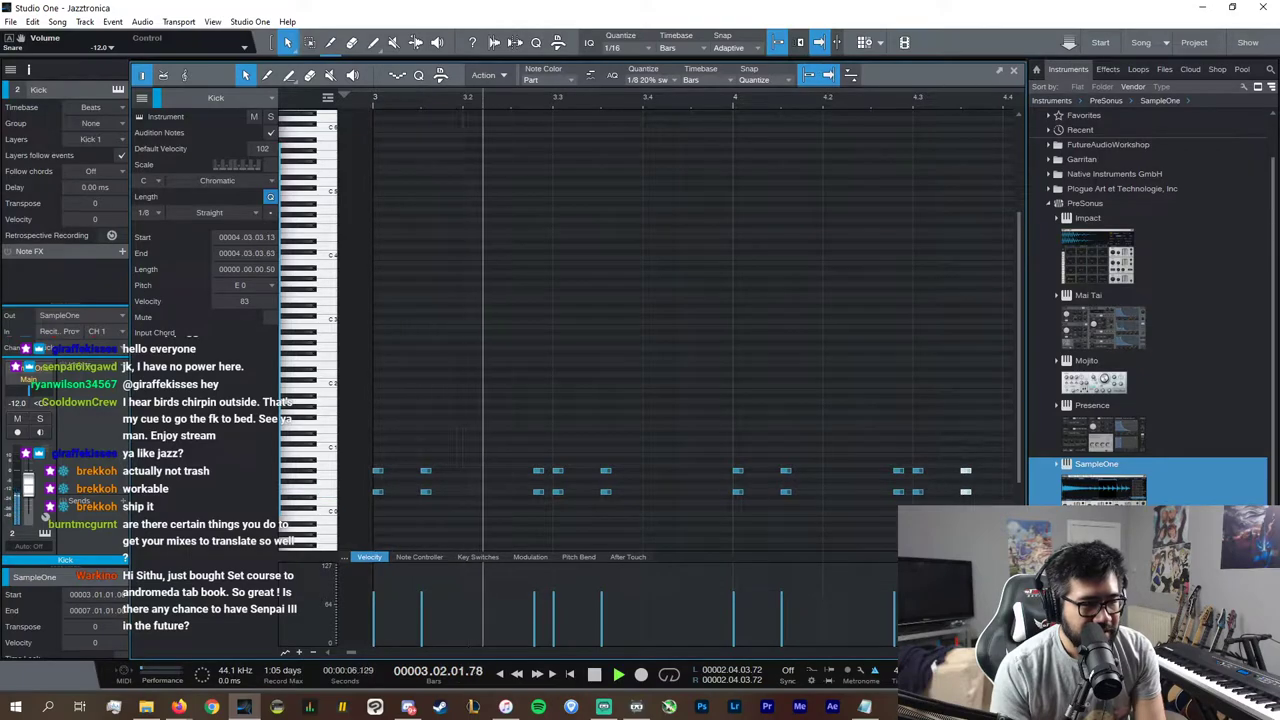
Step: Replace the kick notes in bars 5 and 6 with a duplicate of bars 3 and 4, and listen to the arrangement
scroll(609, 340, down, 5)
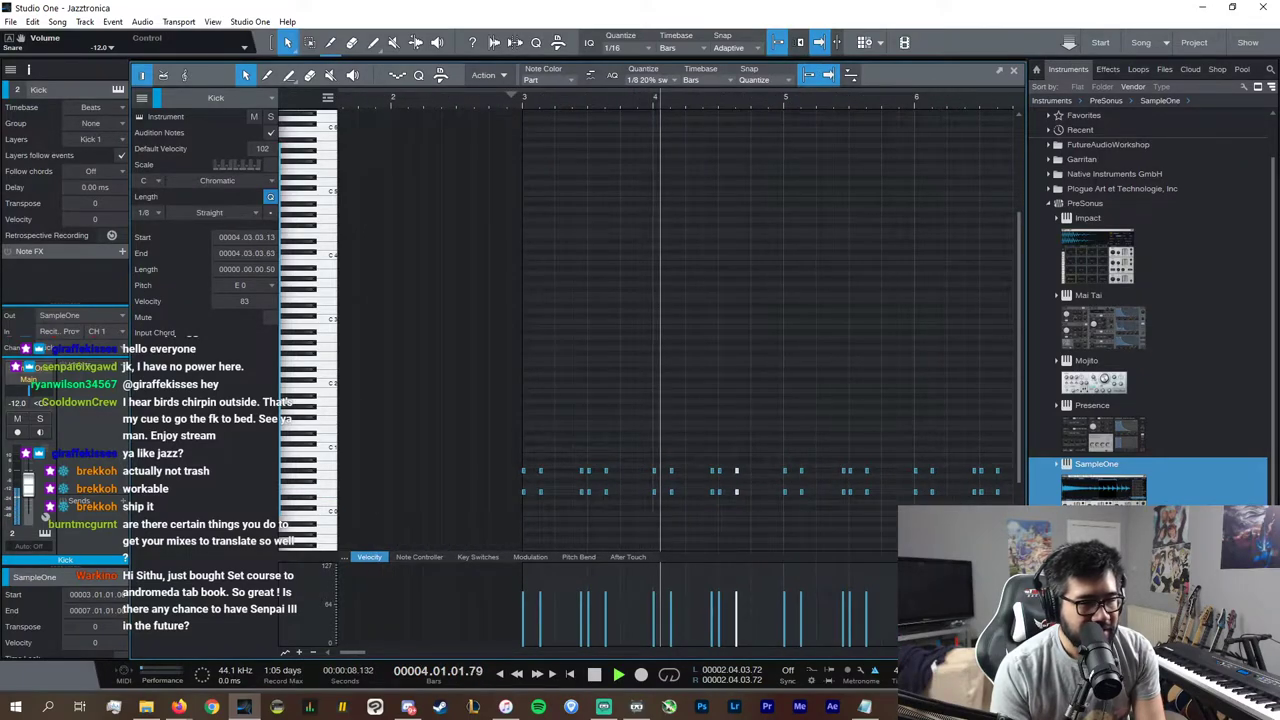
key(w)
drag(955, 540, 747, 437)
key(Delete)
drag(771, 497, 533, 436)
key(d)
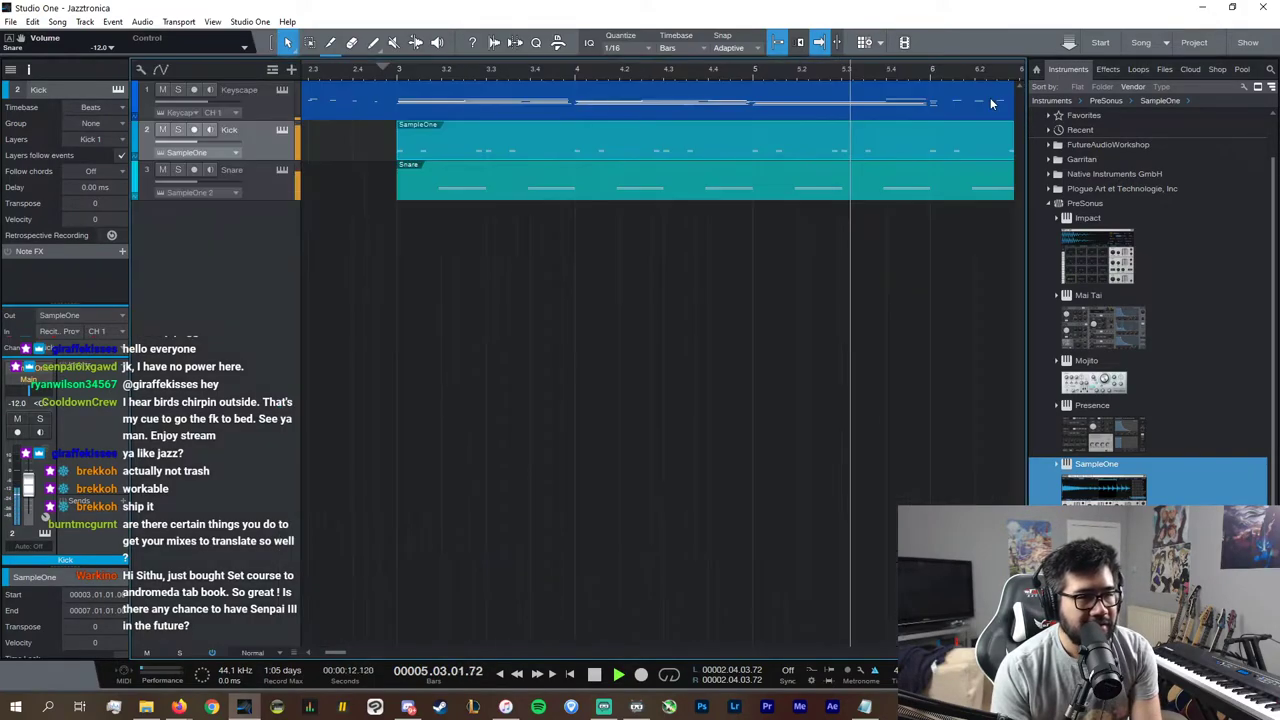
click(1012, 71)
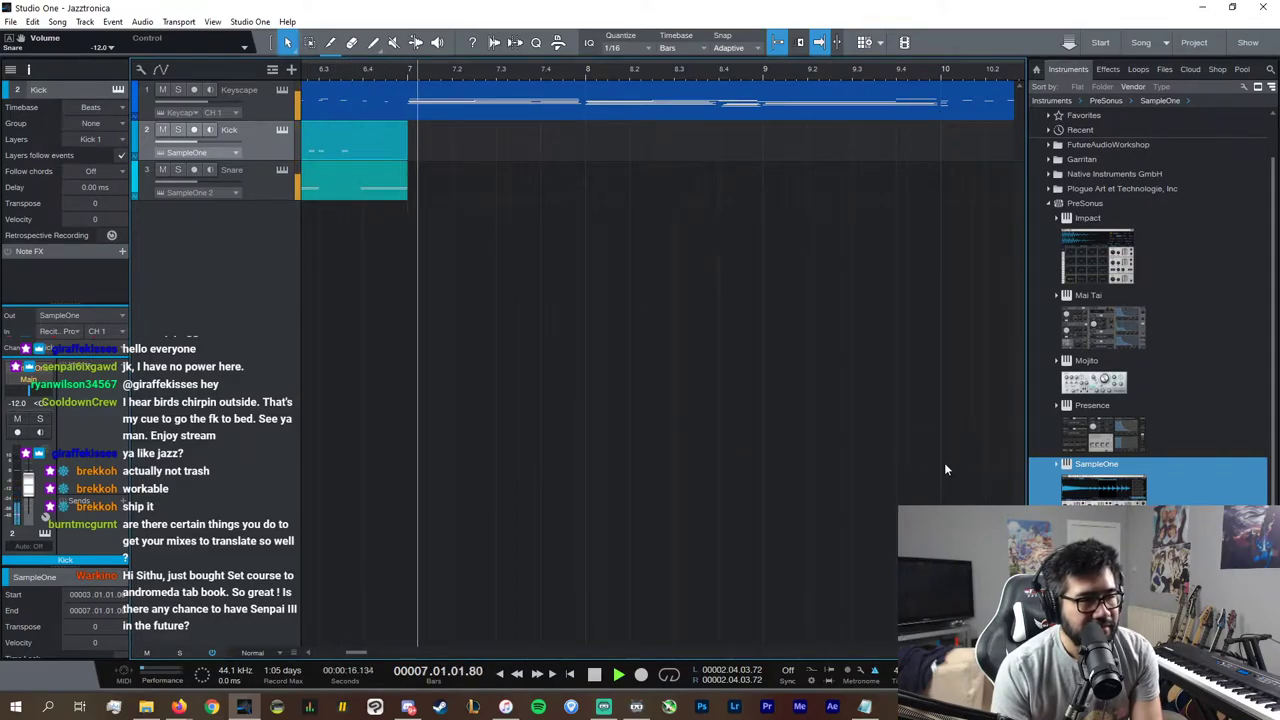
key(space)
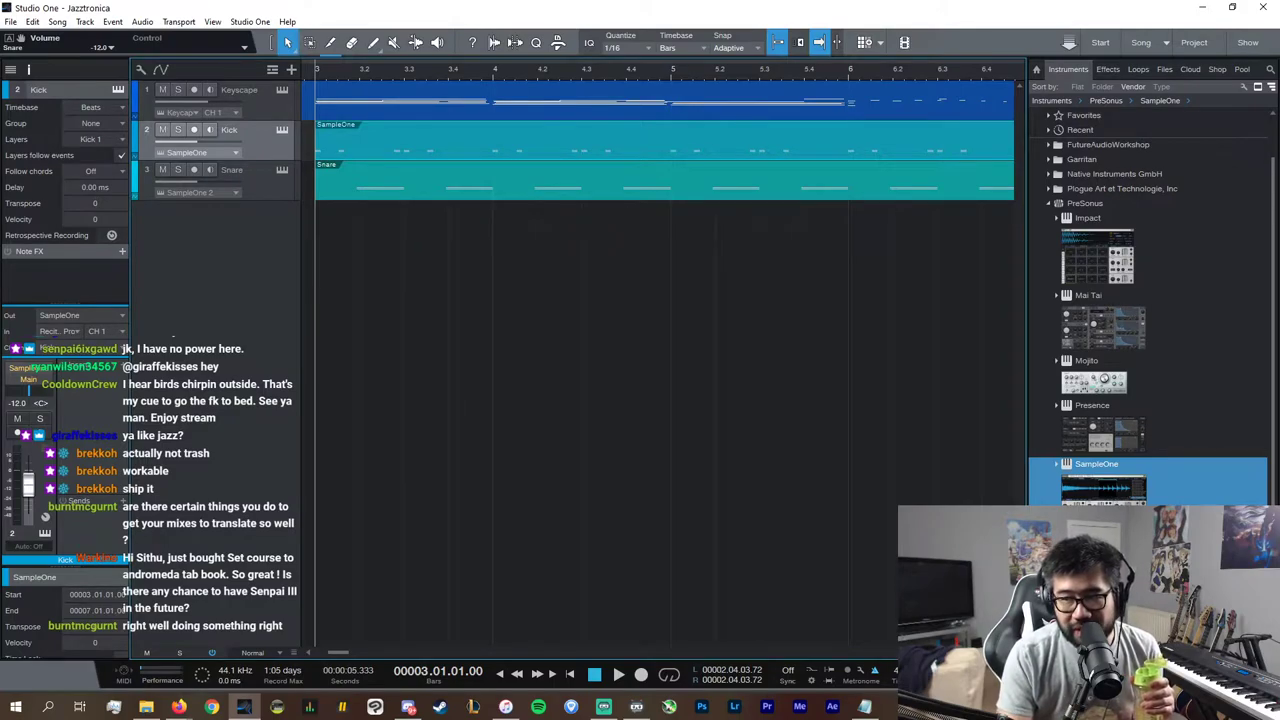
key(alt+Tab)
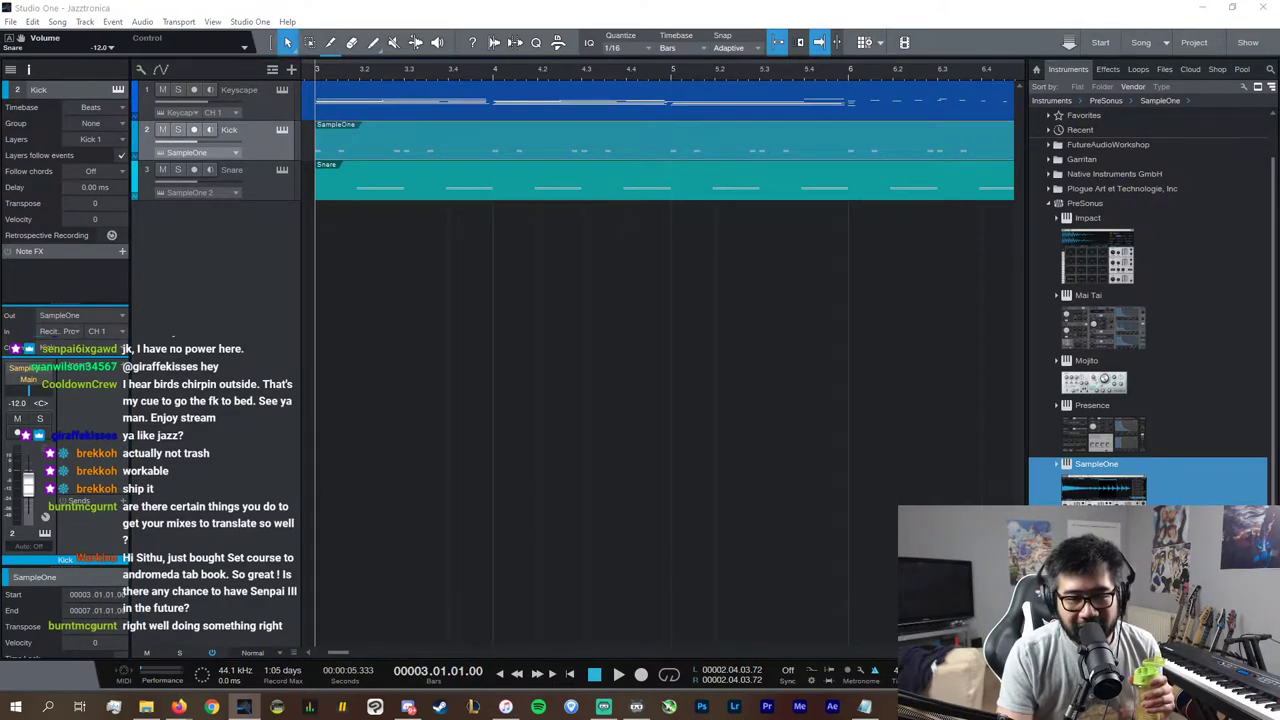
key(alt+Tab)
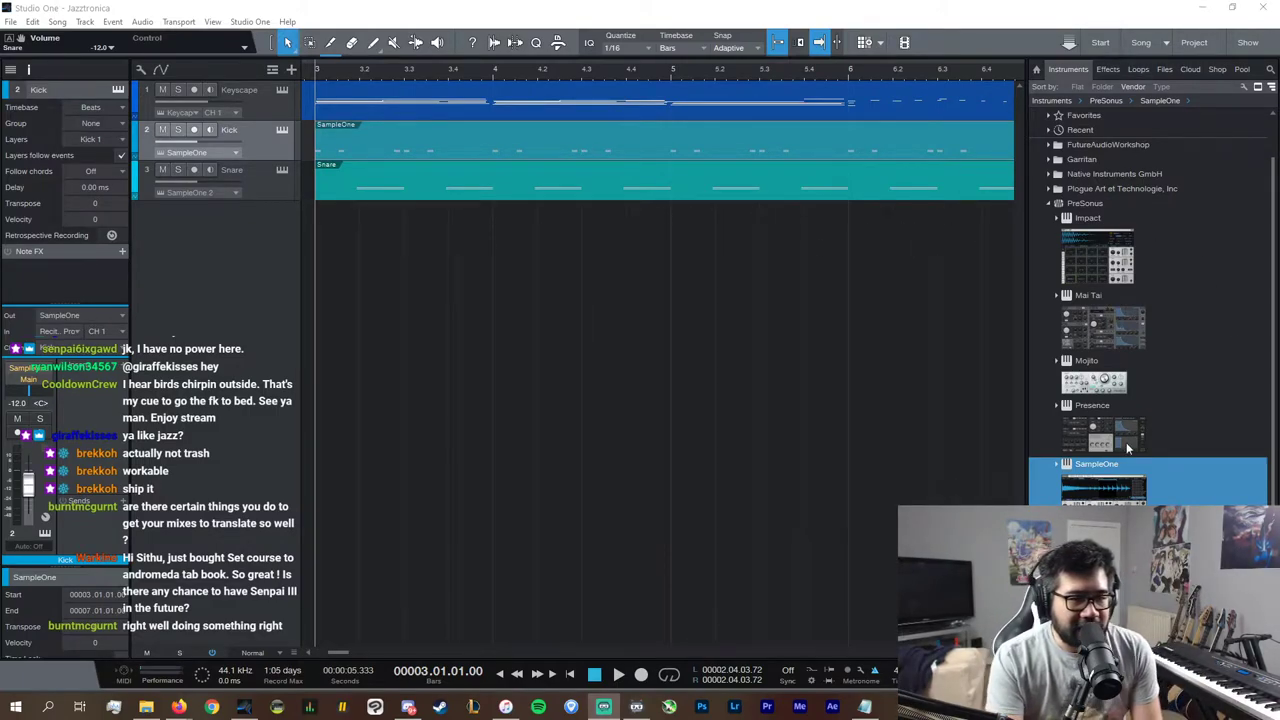
Step: Add a new SampleOne instrument track below the Snare track and name it Hithat
drag(1100, 465, 455, 258)
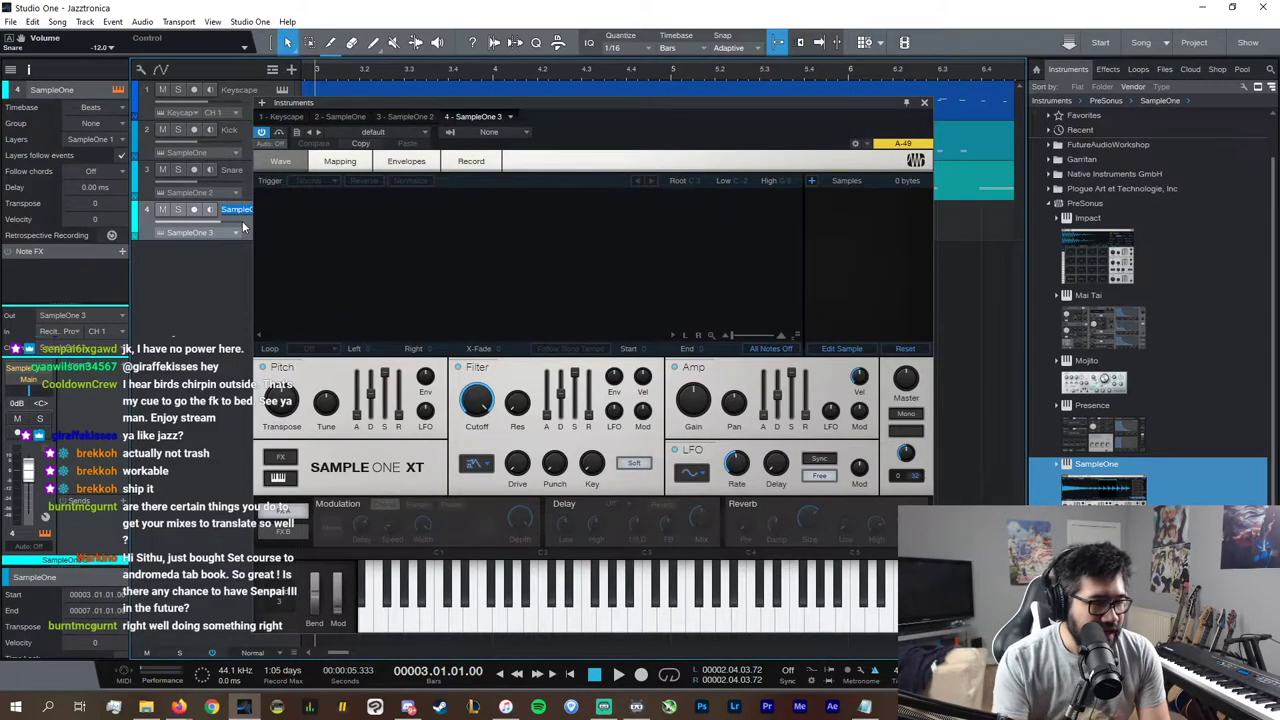
text(Hi)
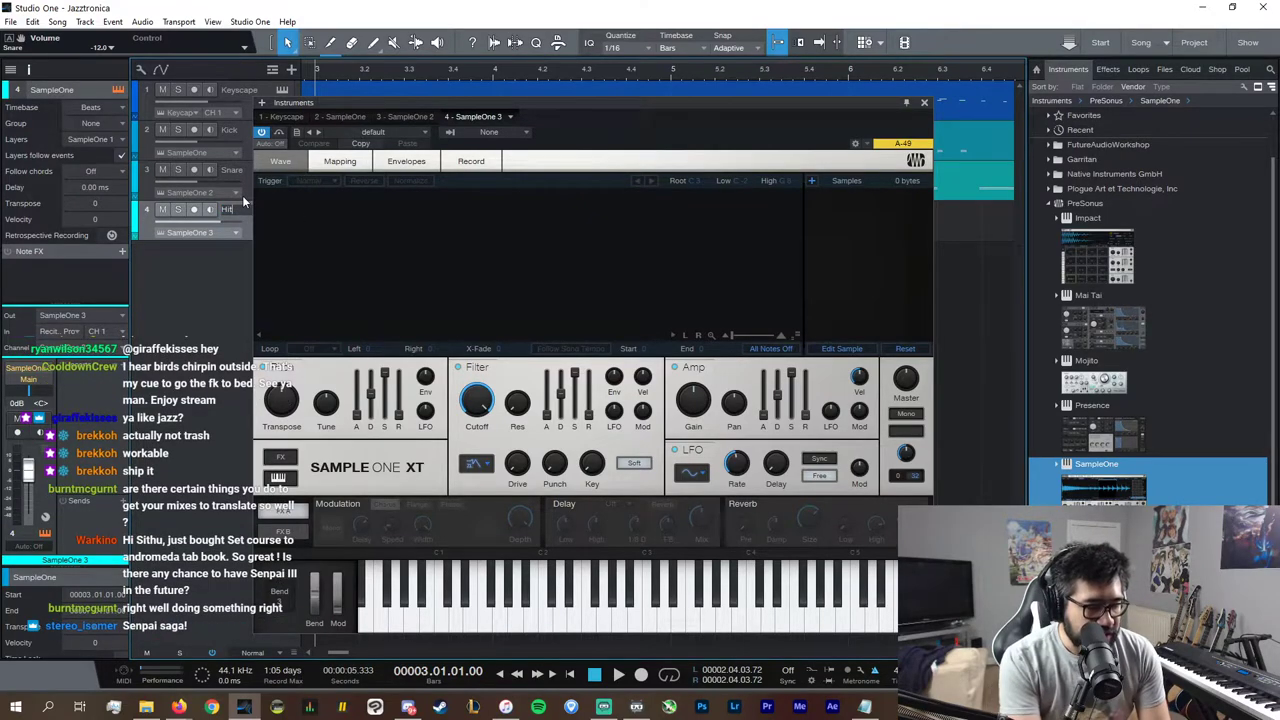
text(that)
Step: Load the Future Bass Drums preset into the Hithat track's SampleOne and set the track volume to -12 dB
click(401, 132)
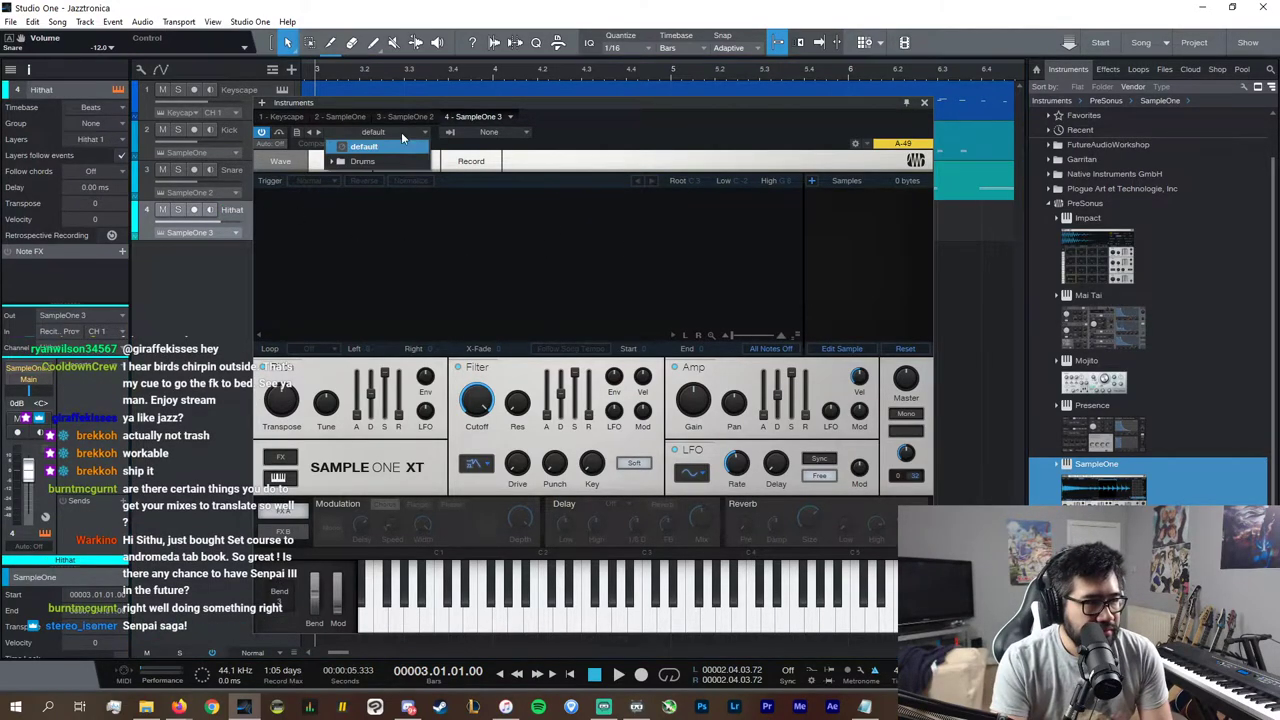
click(362, 161)
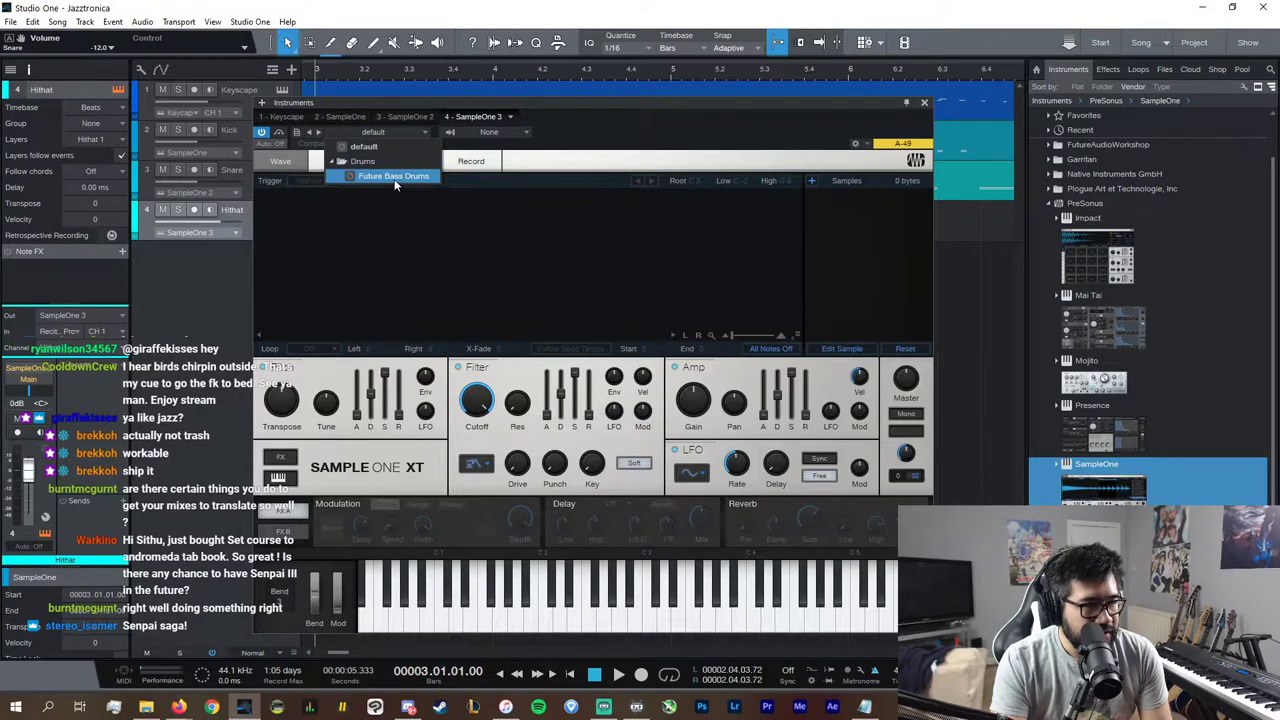
click(393, 176)
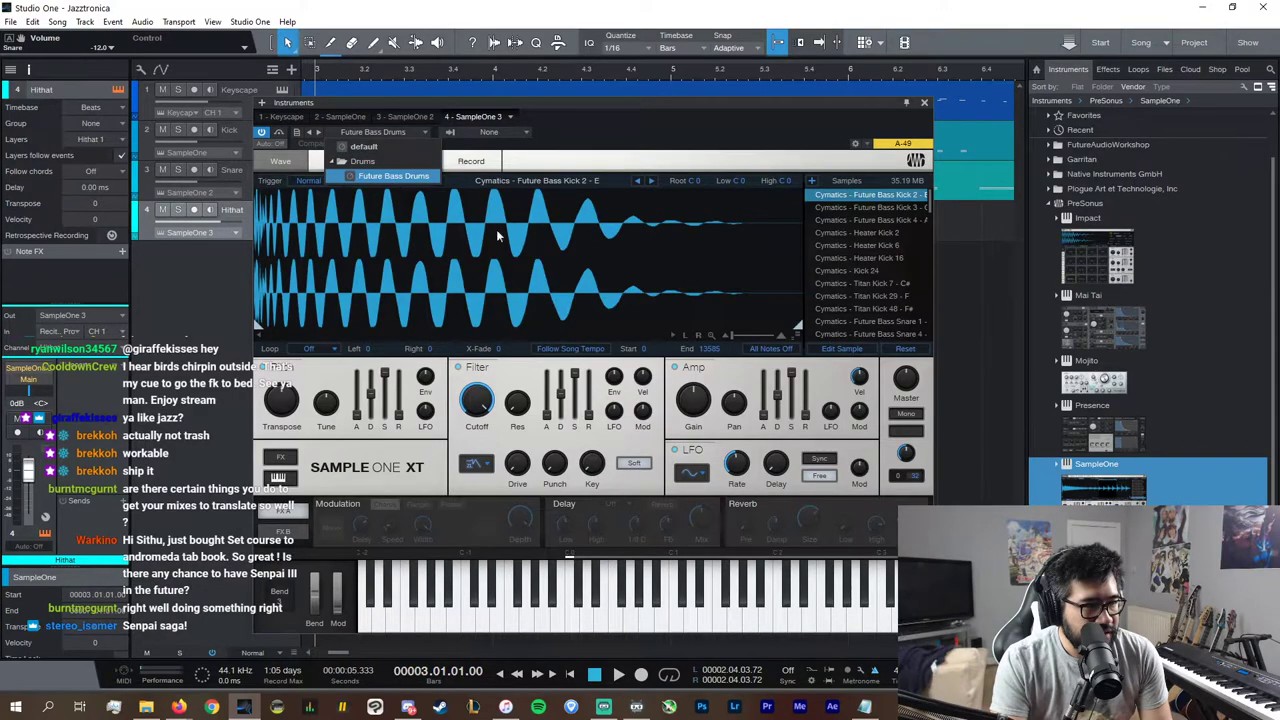
click(33, 384)
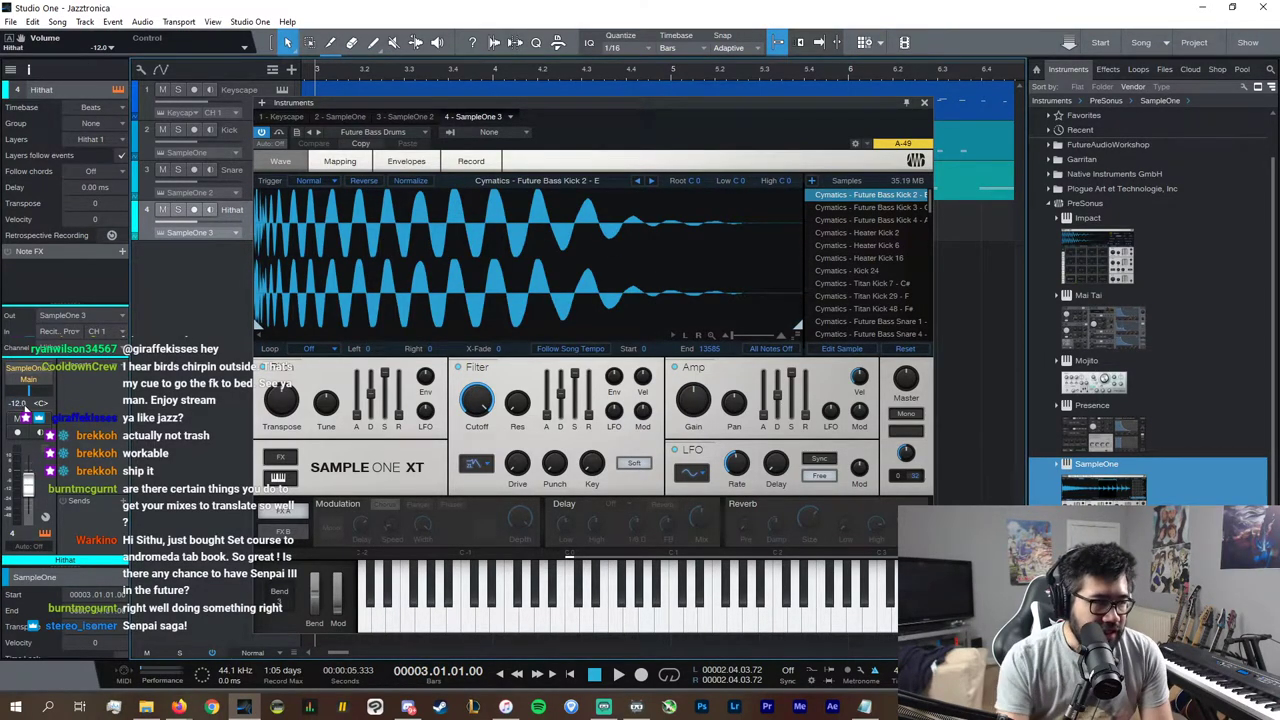
click(924, 102)
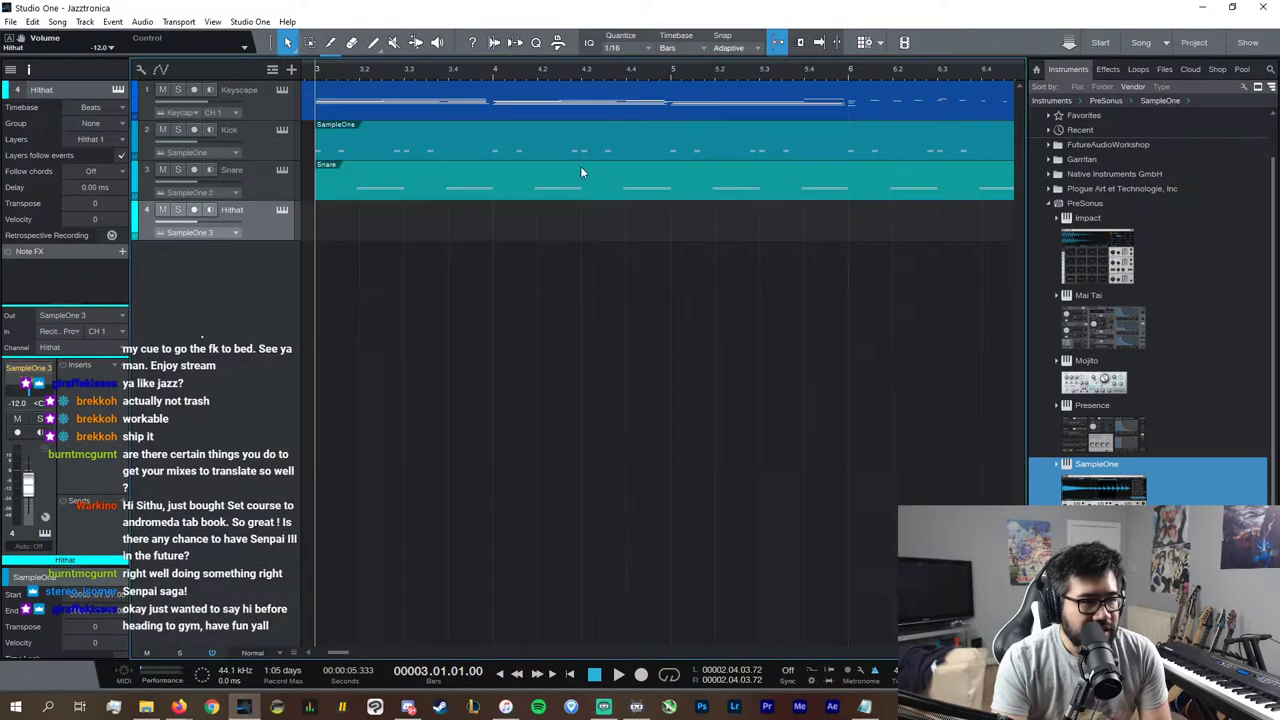
Step: Create an empty one-bar part at bar 3 on the Hithat track, open it for note editing and audition keys for a hi-hat sound
double_click(318, 222)
double_click(443, 223)
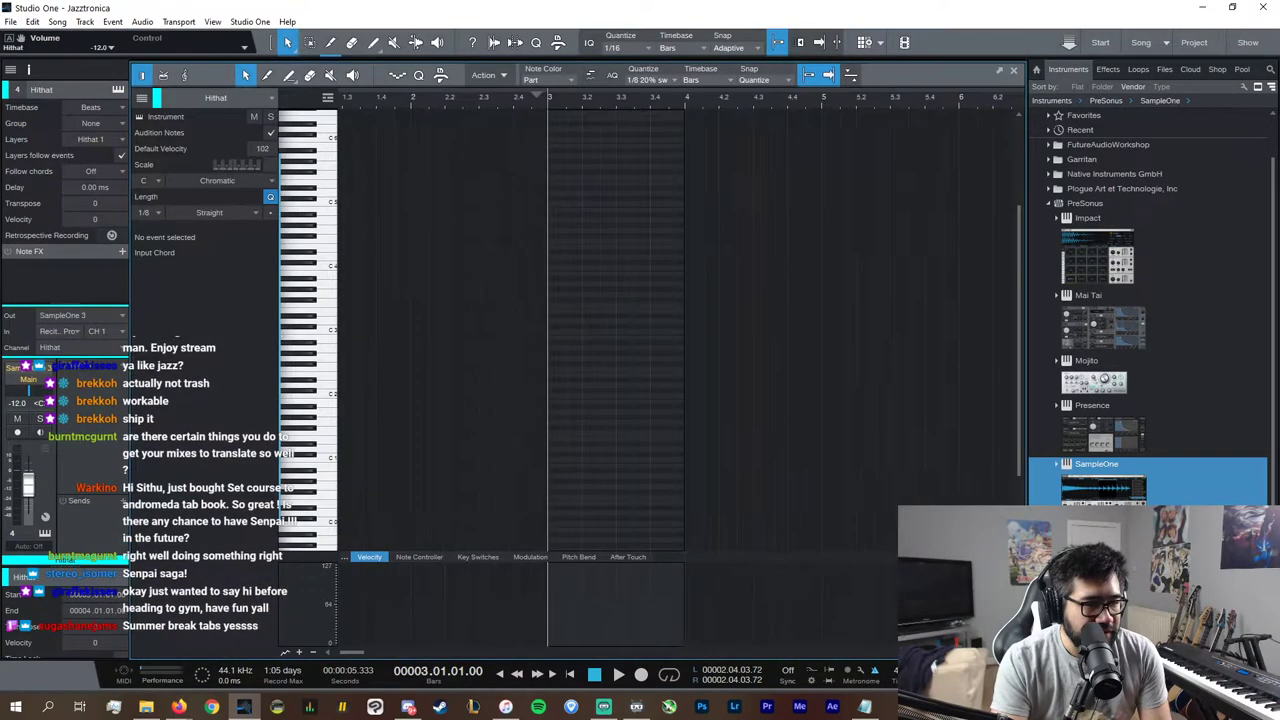
click(318, 317)
click(319, 323)
click(320, 341)
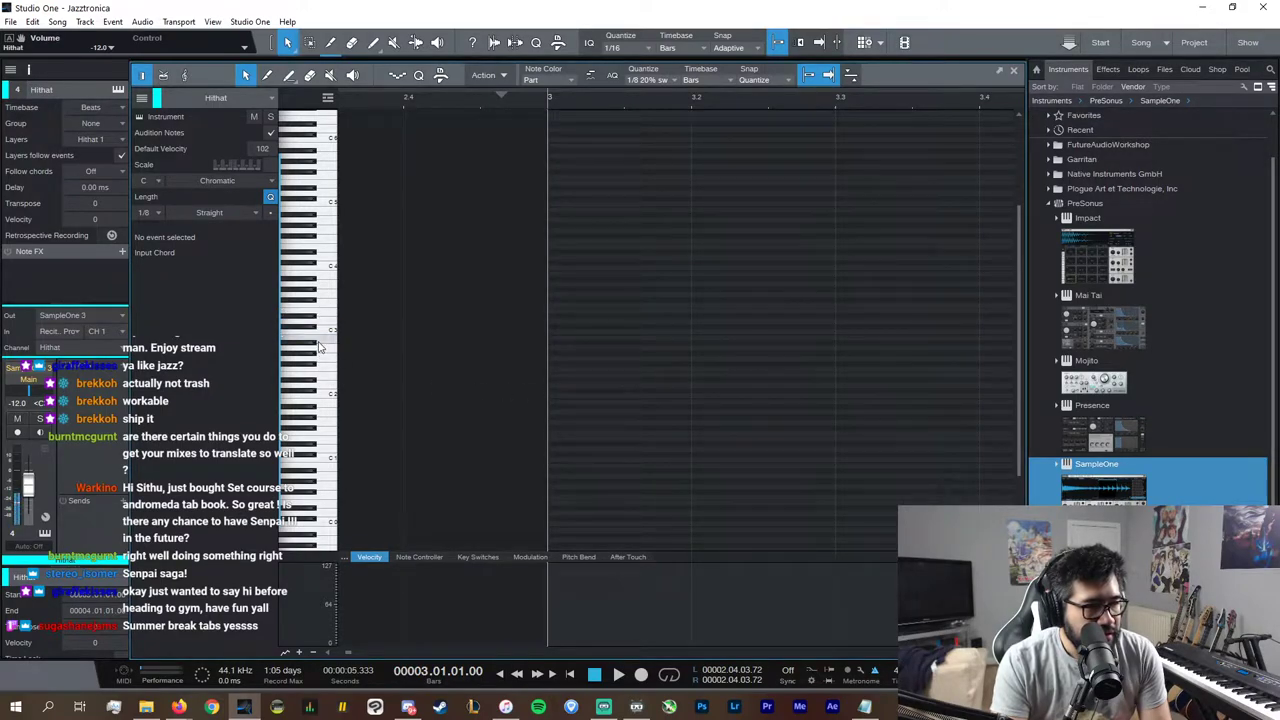
click(319, 350)
click(317, 357)
click(316, 361)
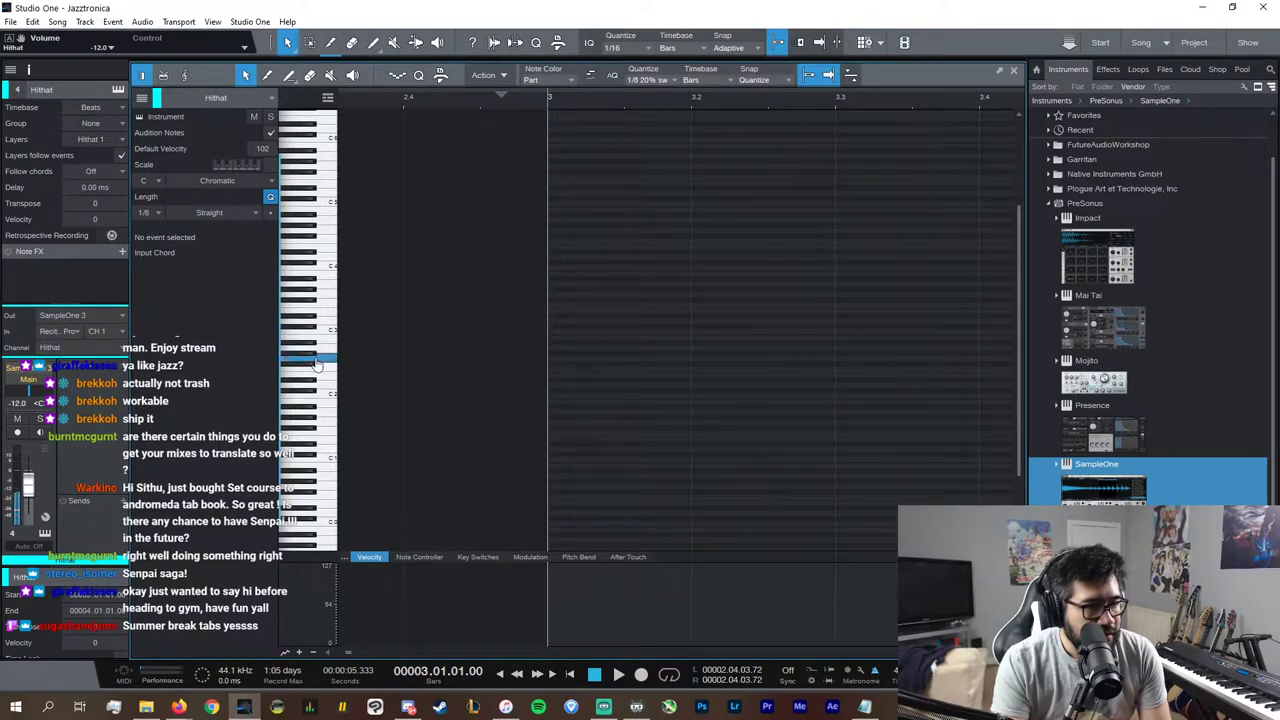
Step: Place swung eighth-note hi-hats on F#2 over beat 1 of bar 3 and duplicate them onto beat 2
click(564, 369)
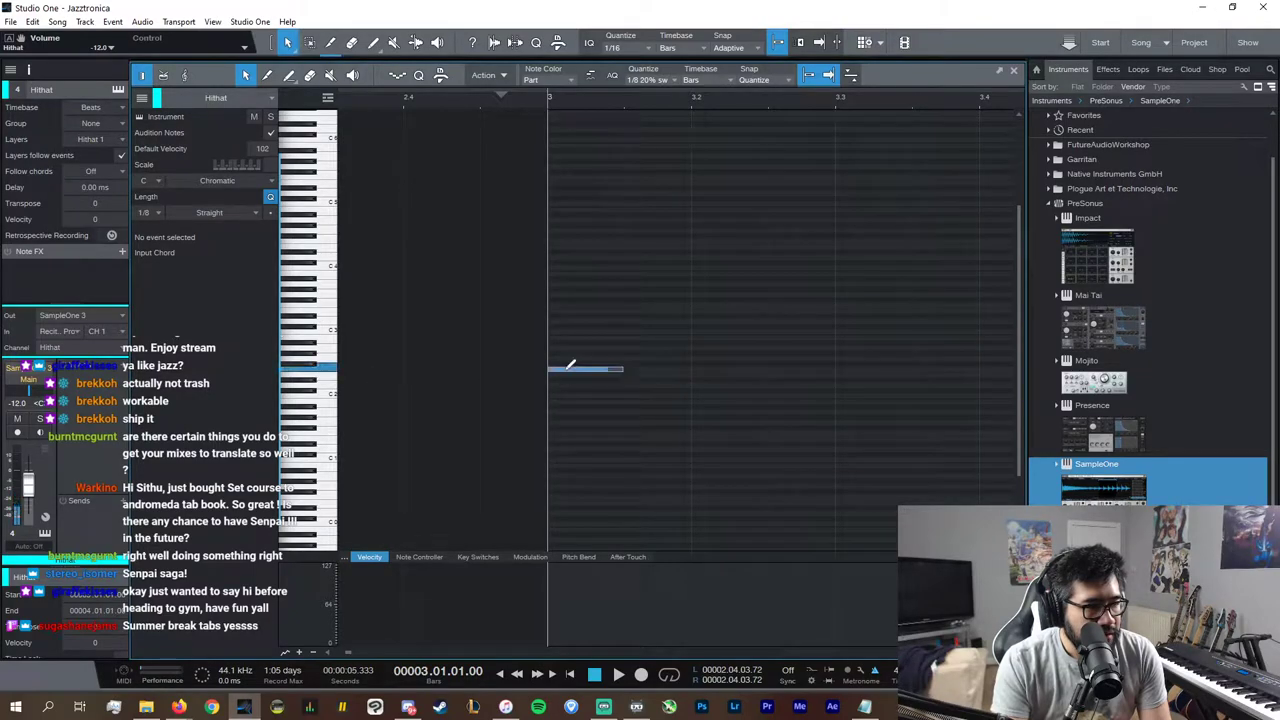
drag(569, 370, 569, 365)
click(708, 366)
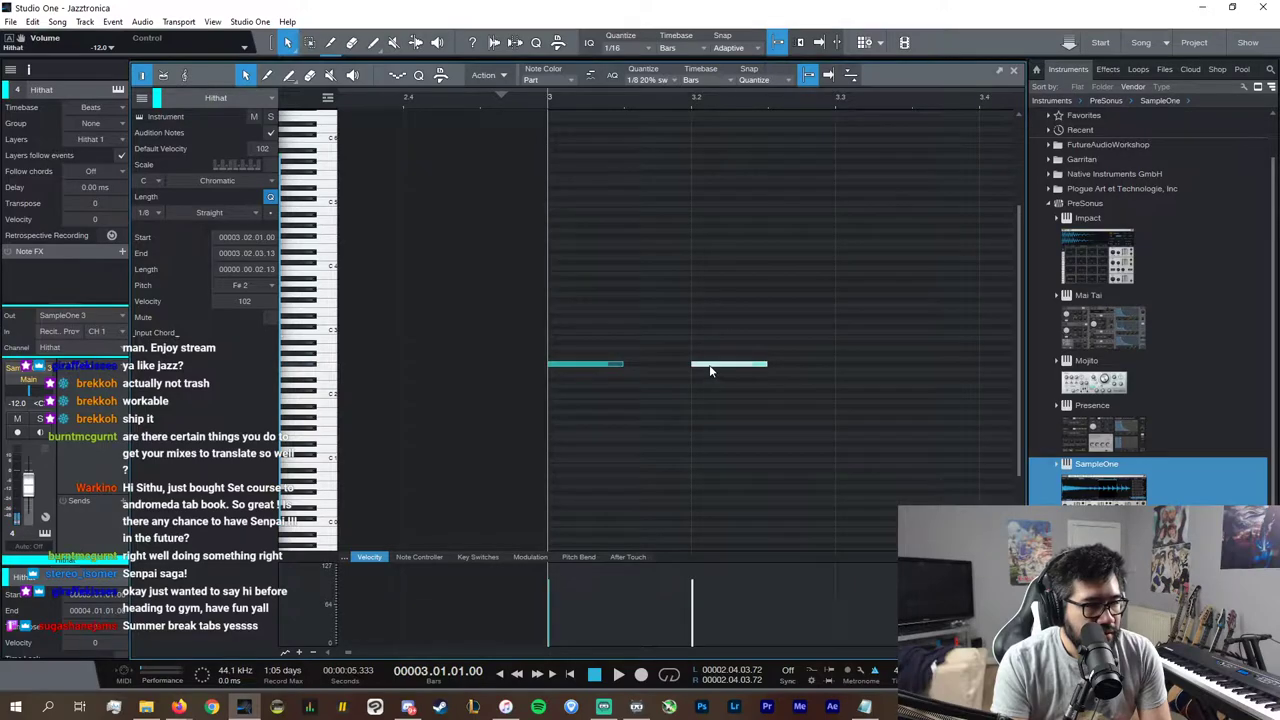
mouse_move(710, 371)
mouse_down()
mouse_move(646, 367)
mouse_move(689, 366)
mouse_up()
drag(716, 394, 575, 355)
key(d)
drag(914, 420, 560, 348)
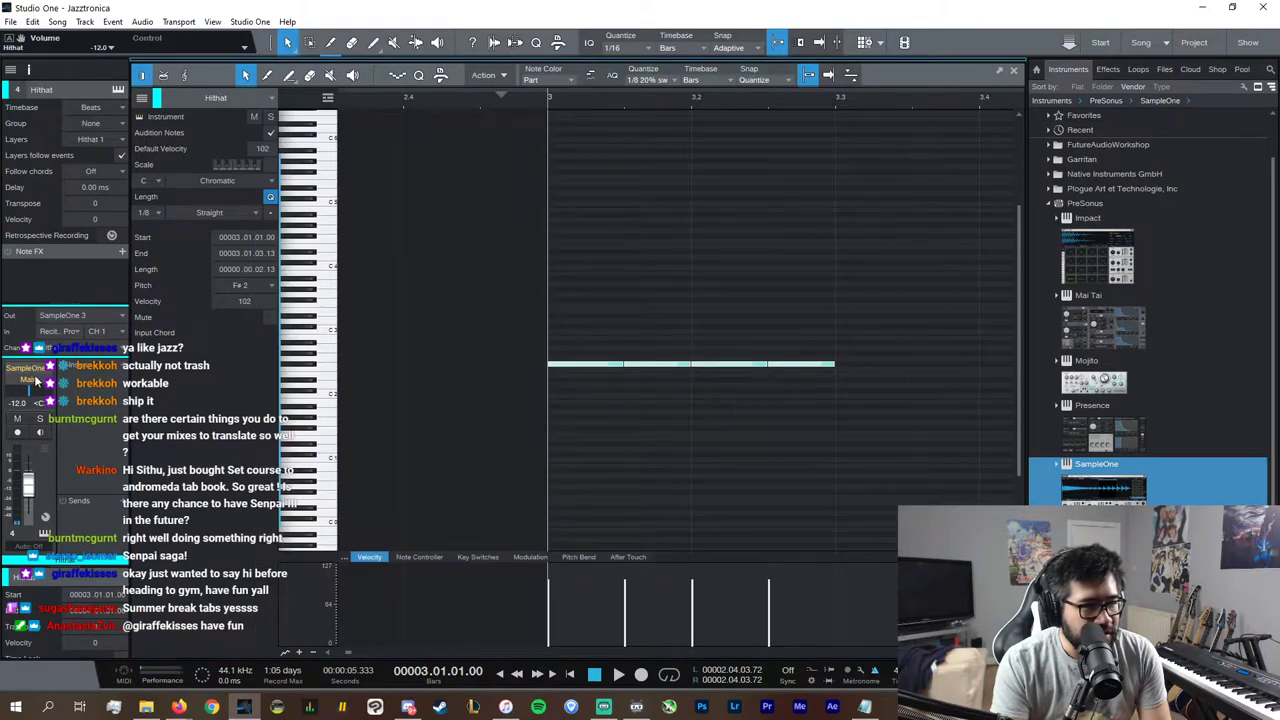
Step: Set the Velocity Strength of the Hithat track's SampleOne to 100% and play back the hi-hat notes
click(37, 370)
drag(863, 377, 921, 166)
click(924, 102)
key(space)
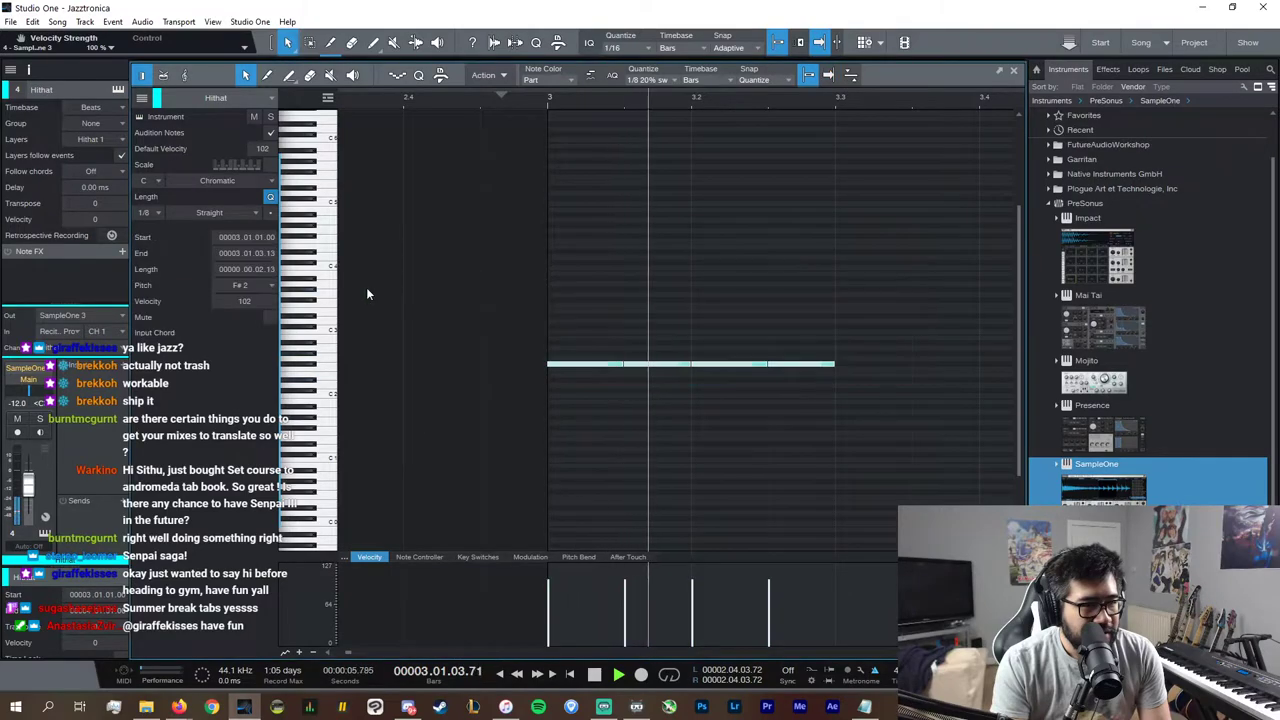
Step: Duplicate the F#2 hi-hat notes until they fill bars 3 to 6, close the note editing and stop playback
drag(975, 652, 806, 657)
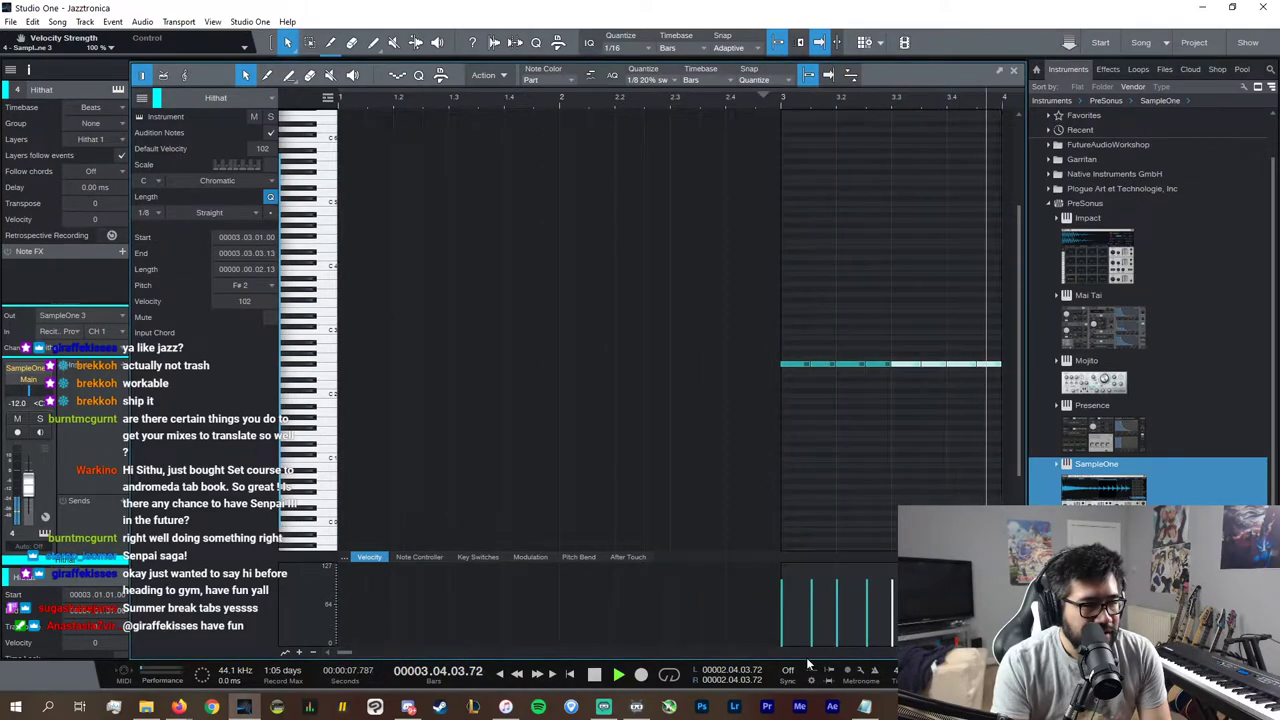
drag(1003, 442, 690, 343)
key(d)
drag(970, 652, 940, 653)
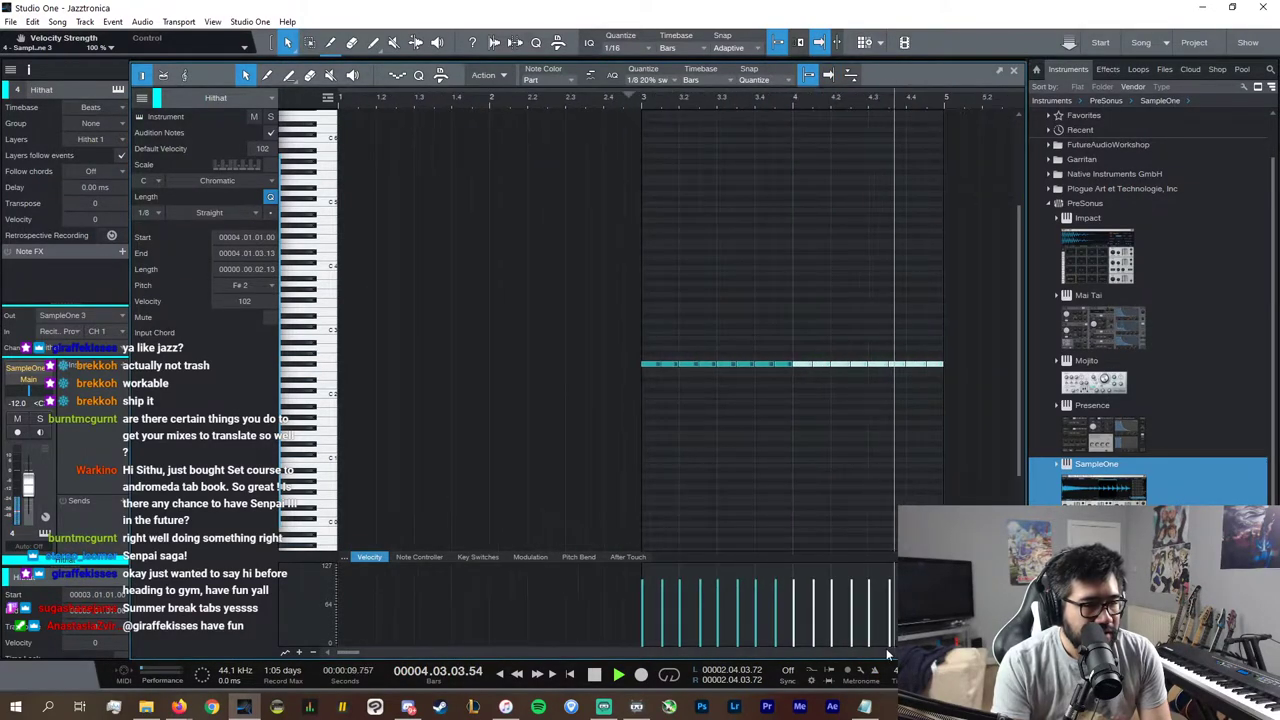
scroll(925, 450, right, 2)
drag(918, 437, 465, 340)
key(d)
click(1013, 71)
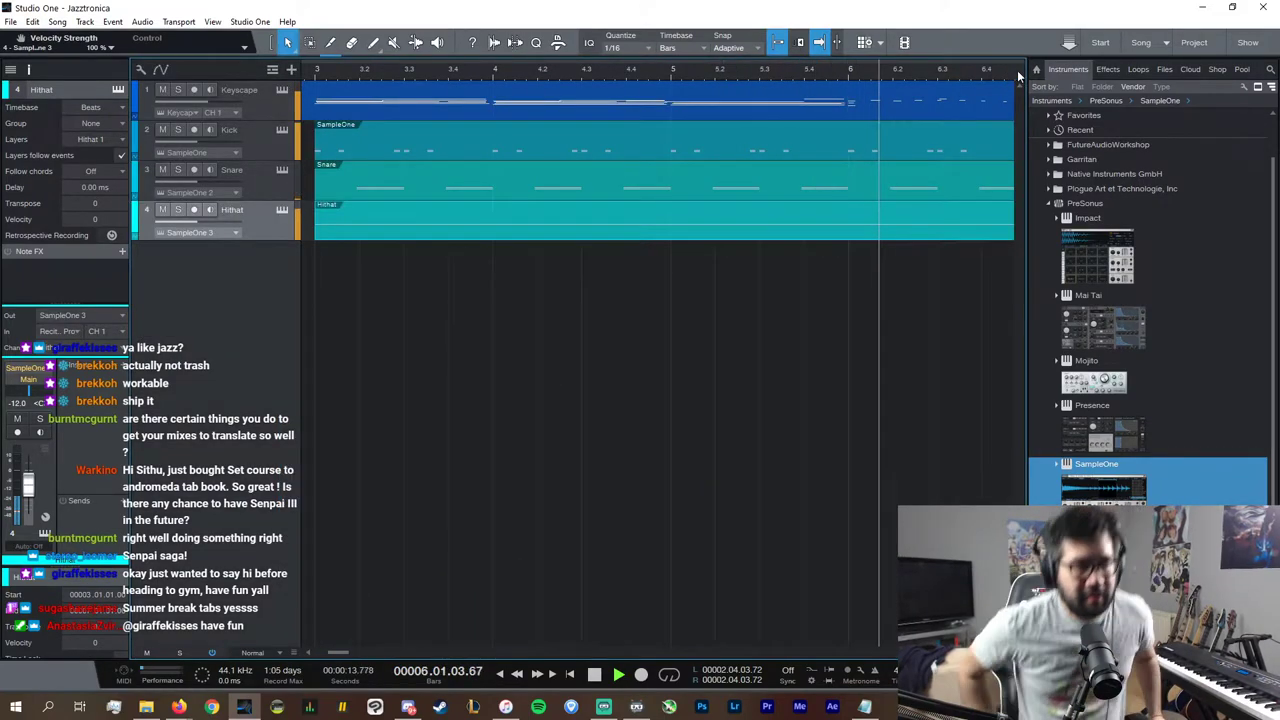
key(space)
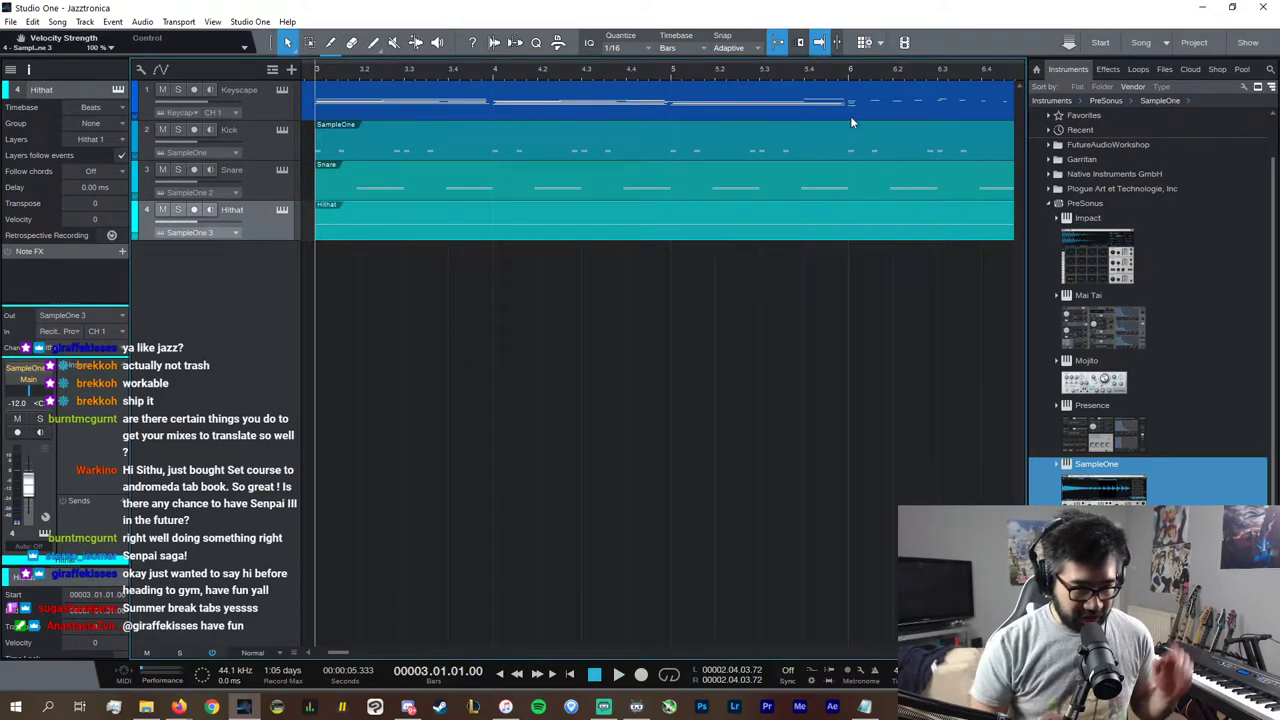
Step: Add an Omnisphere instrument track below the Hithat track and set its volume to -15 dB
scroll(672, 651, left, 4)
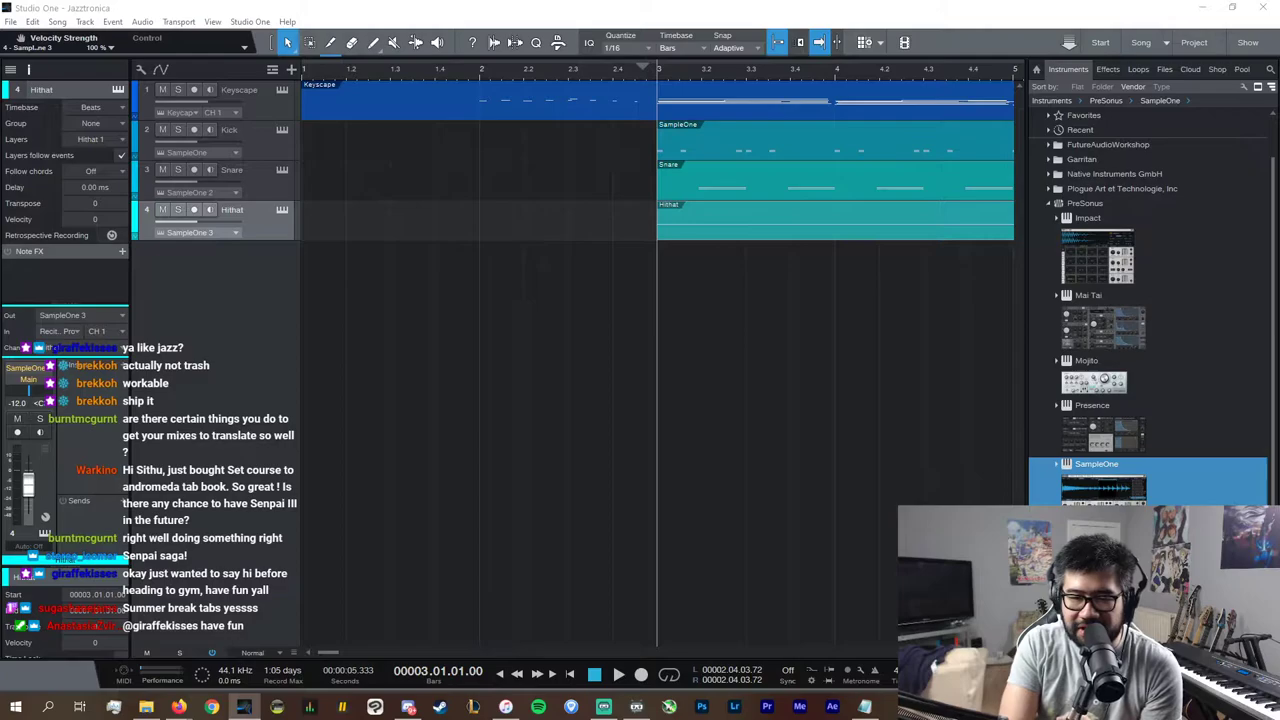
click(1197, 256)
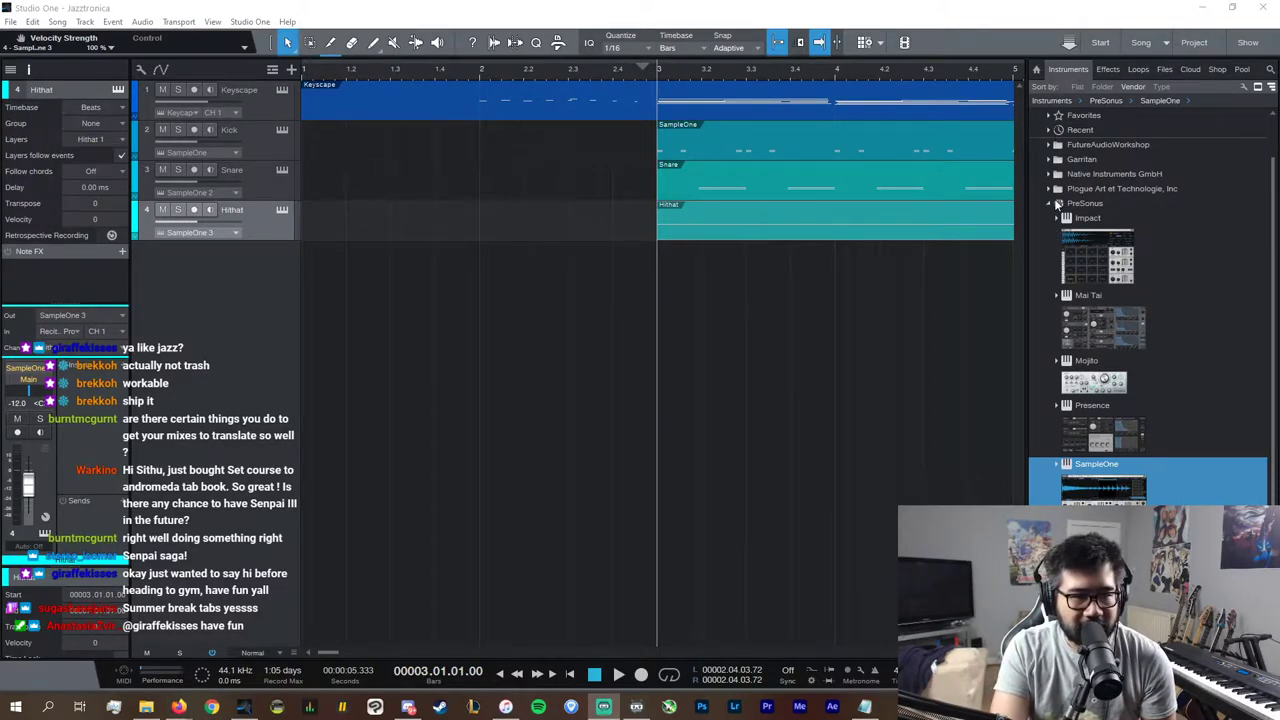
click(1057, 203)
drag(1088, 248, 508, 280)
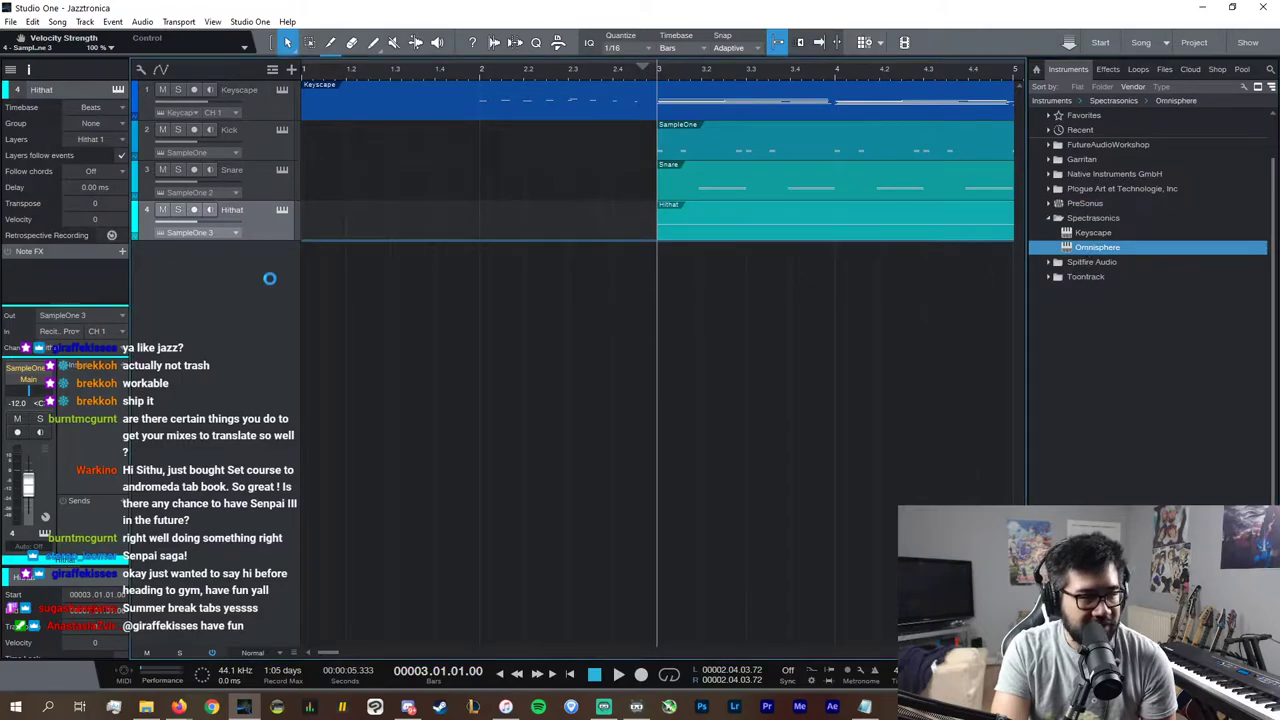
drag(265, 286, 272, 286)
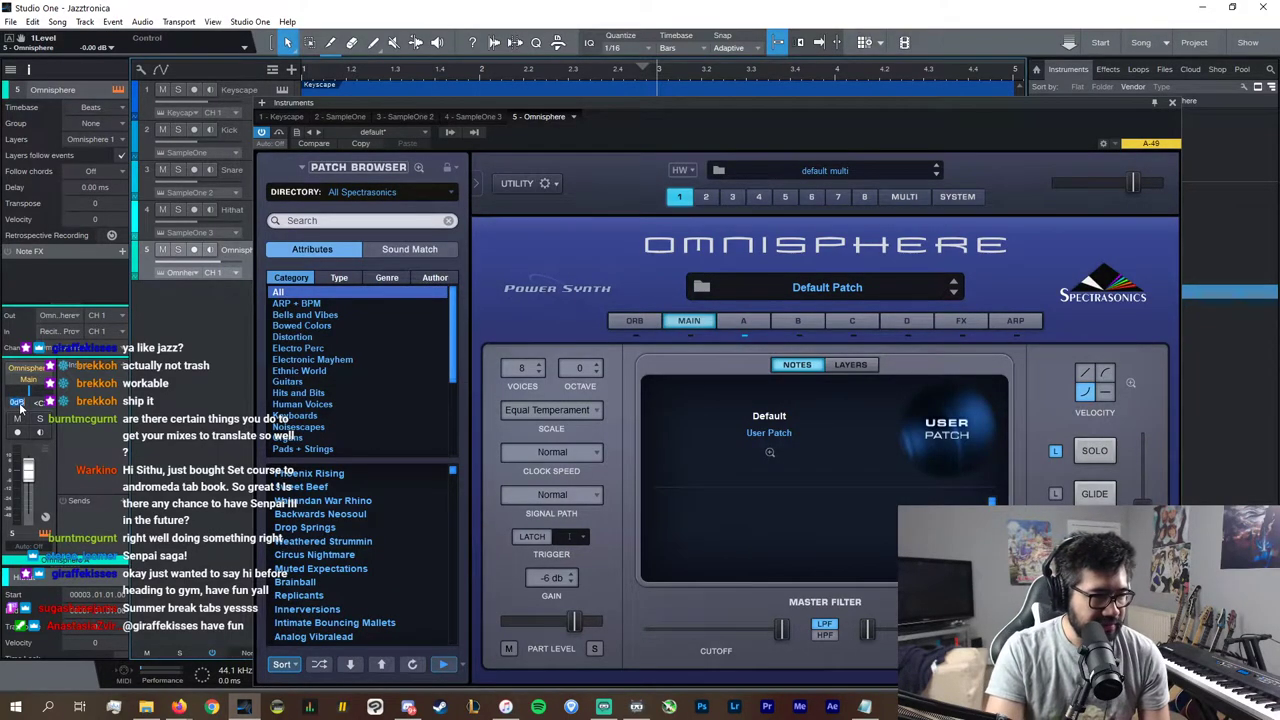
text(-15)
key(Return)
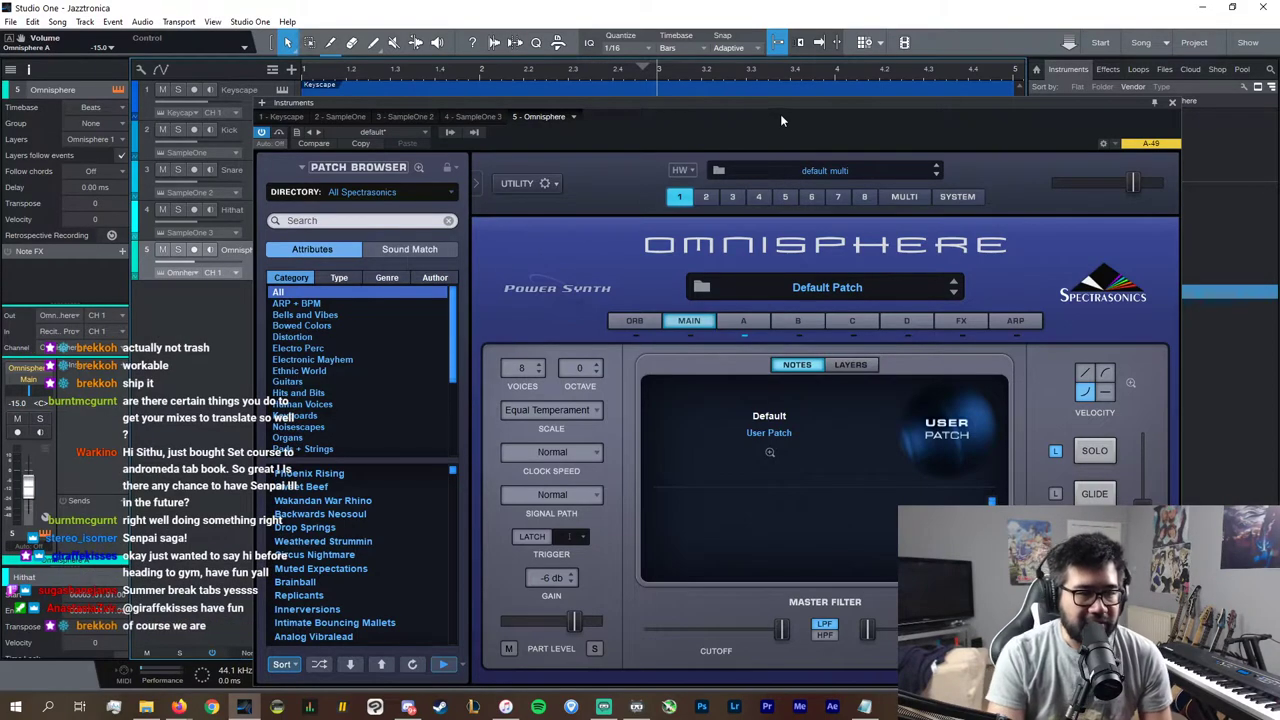
Step: Filter Omnisphere's patches to the Synth Long category and the Dance Synths type
click(341, 278)
scroll(335, 300, down, 6)
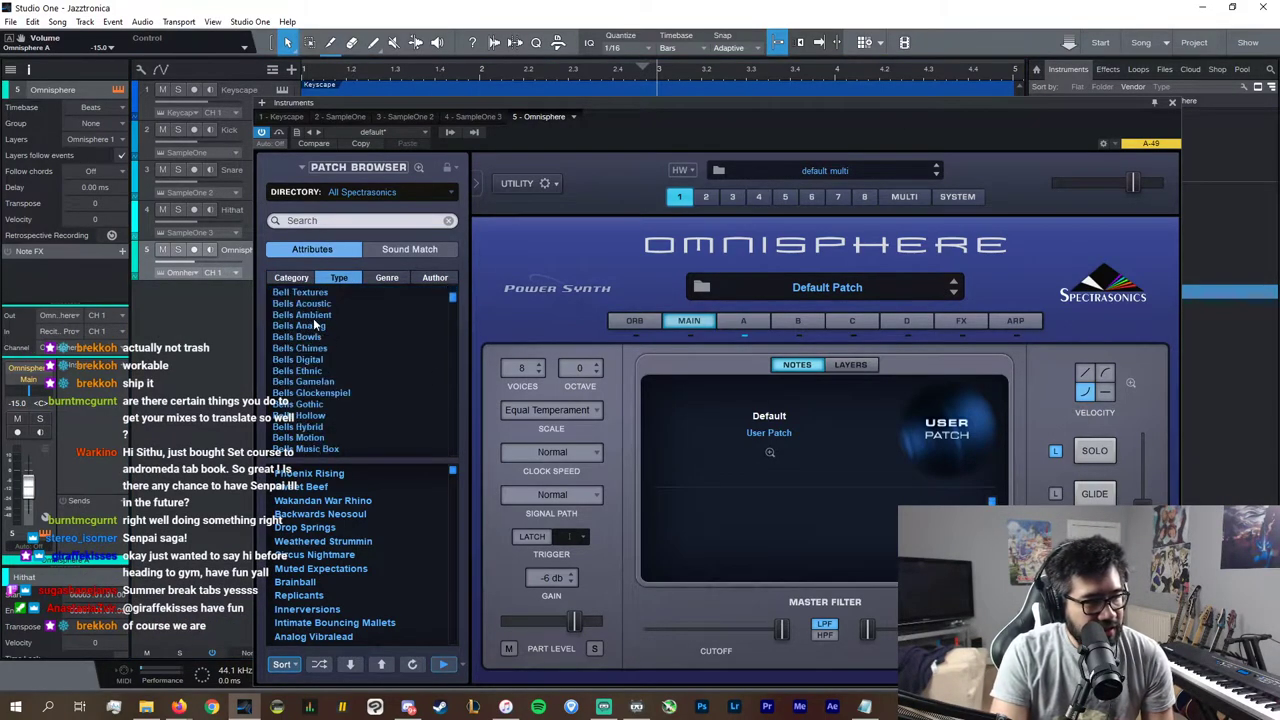
scroll(344, 320, down, 5)
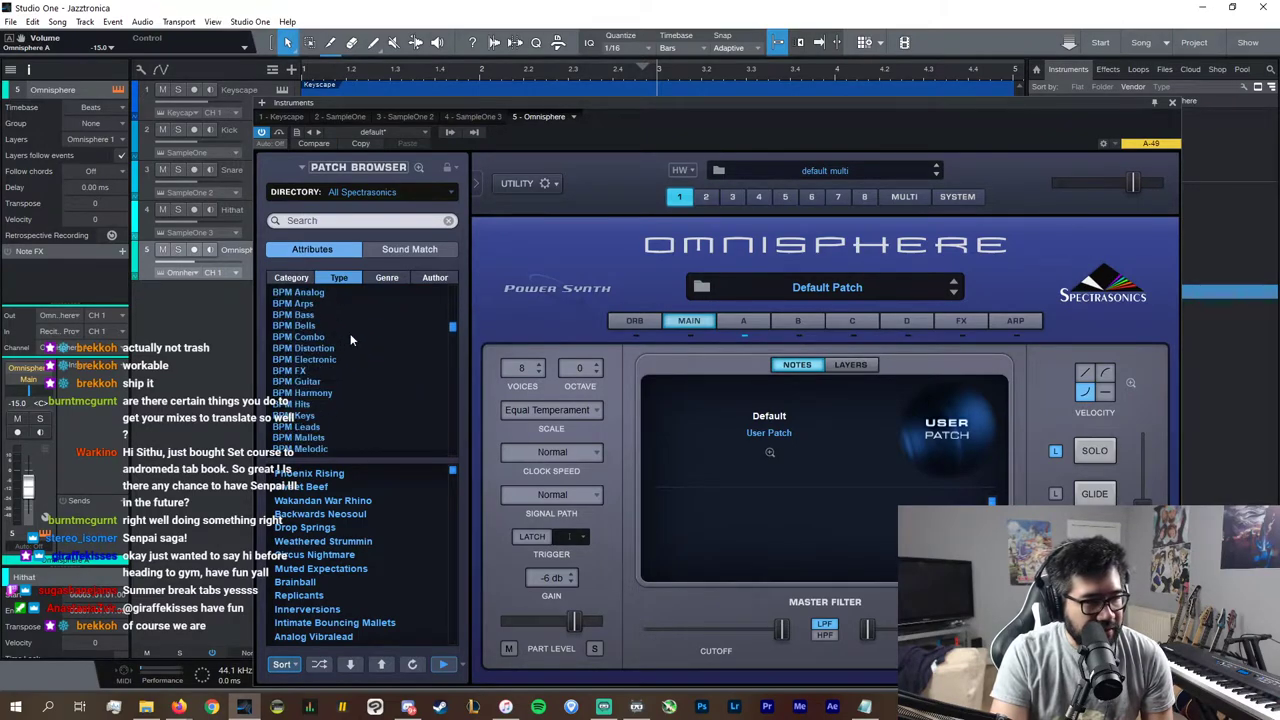
click(291, 278)
scroll(322, 364, down, 5)
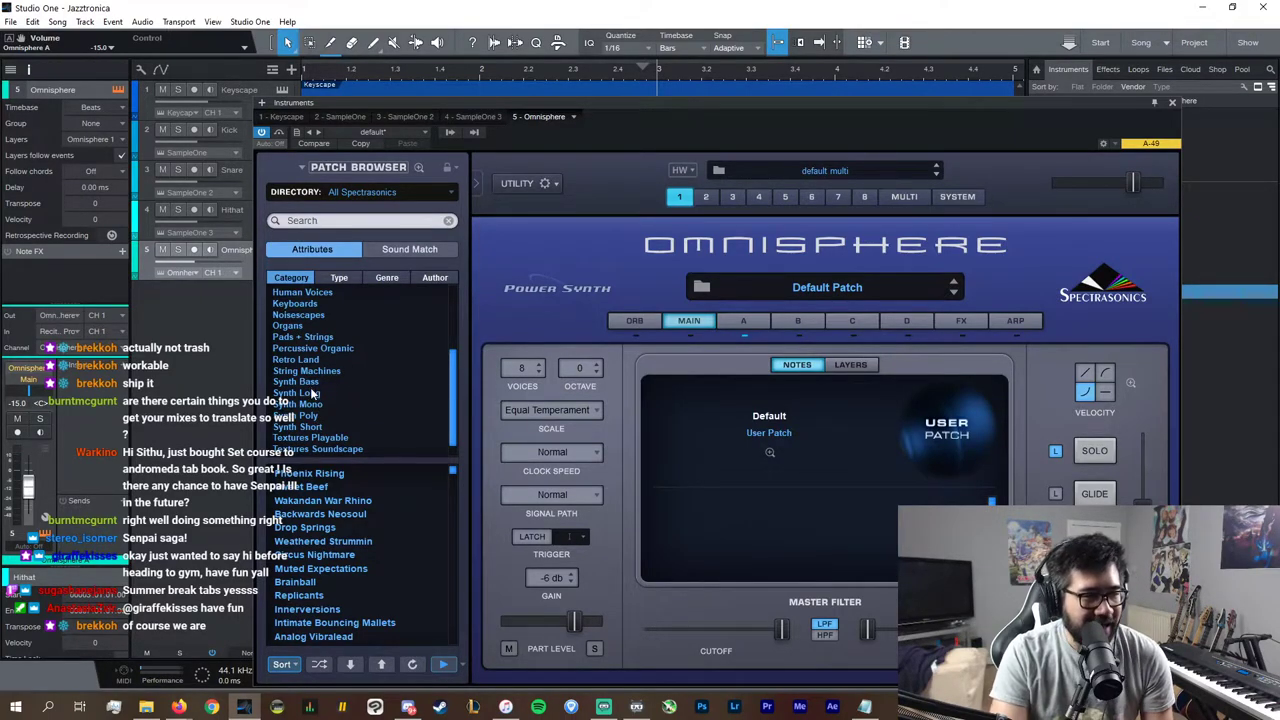
click(313, 395)
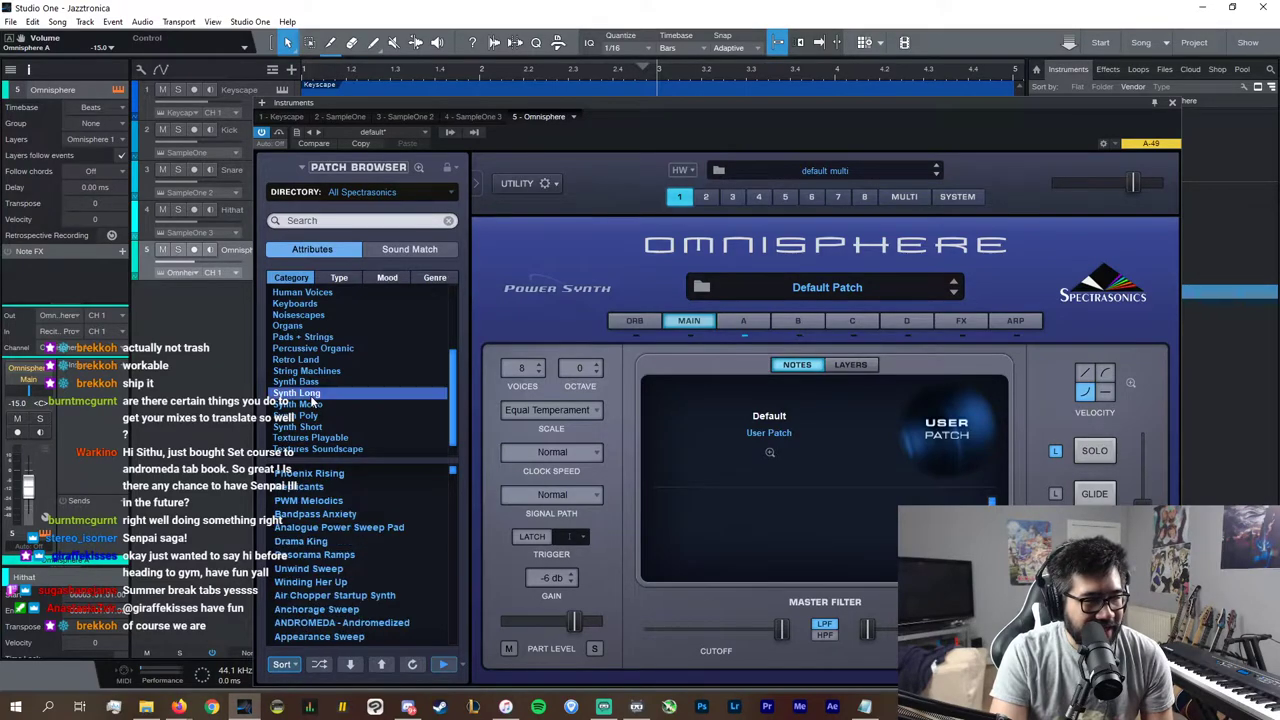
click(339, 277)
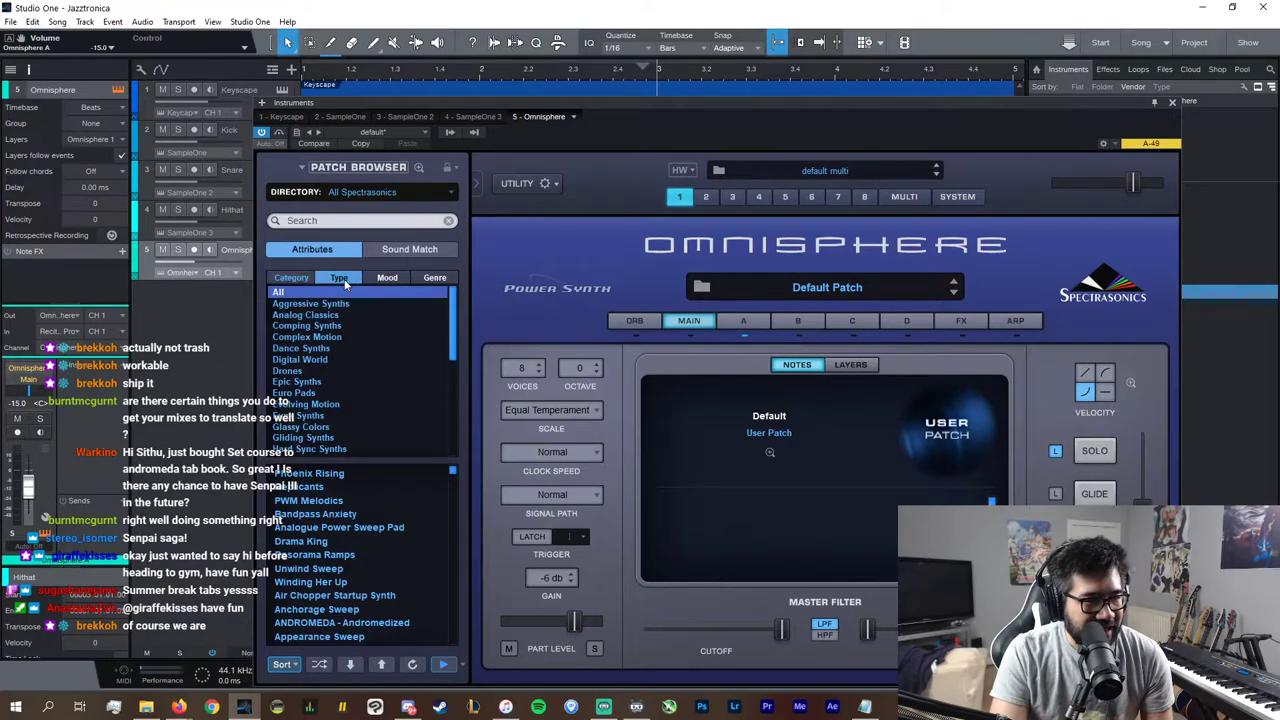
click(342, 347)
Step: Audition long Dance Synths patches, including Dramasweeper Trance Lead, Flanging the Juno, Rise of Supersaw Synth and PRO6 - Cavernous Airlock
click(355, 486)
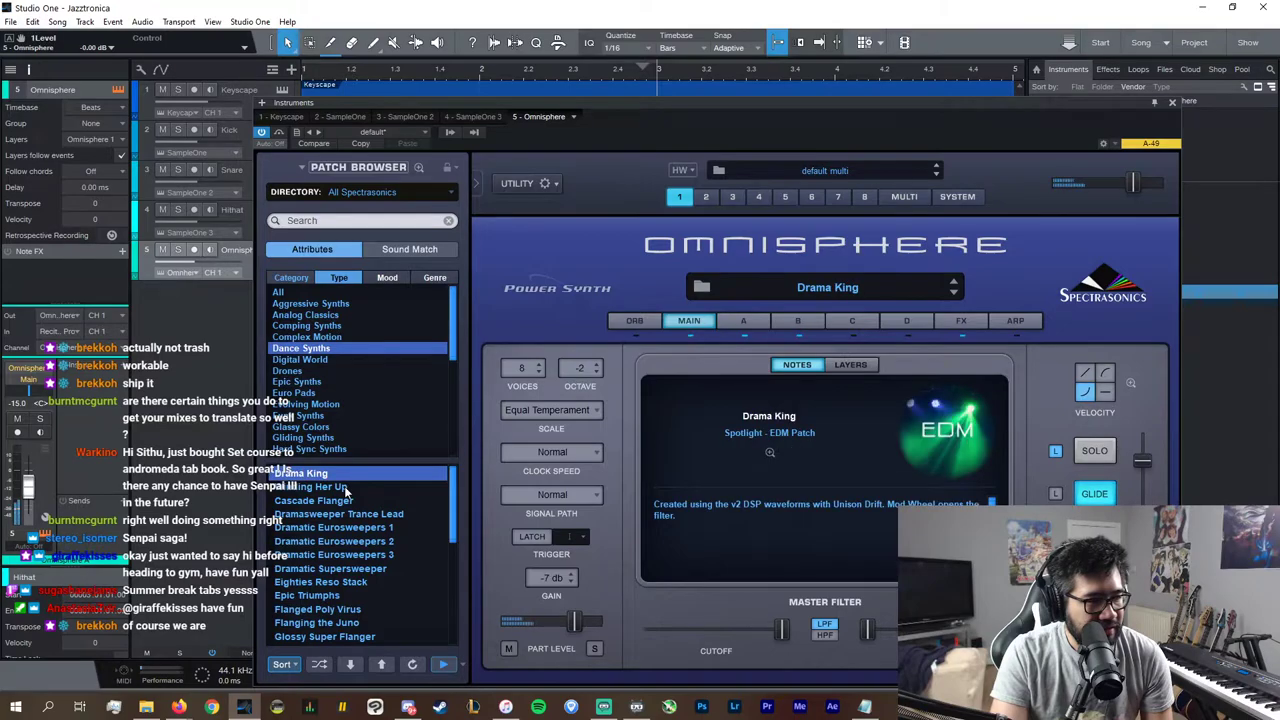
click(350, 488)
click(333, 515)
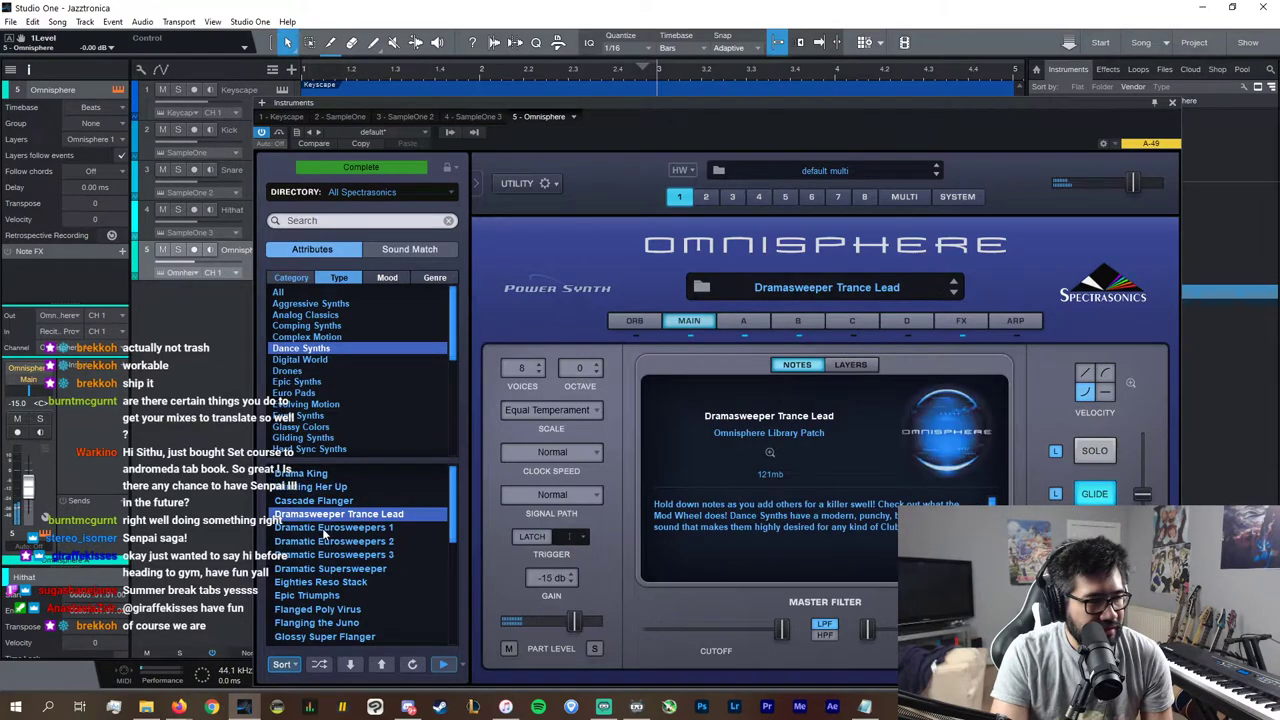
click(321, 530)
scroll(322, 580, down, 1)
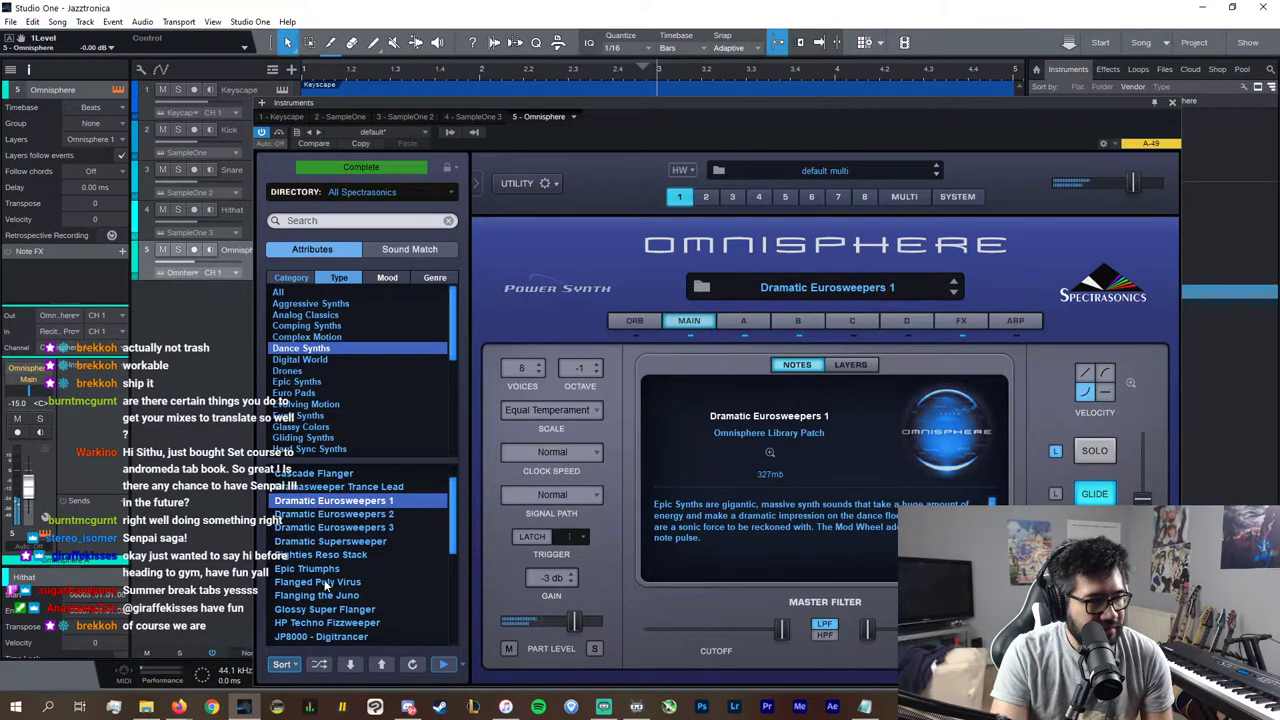
click(321, 583)
click(344, 595)
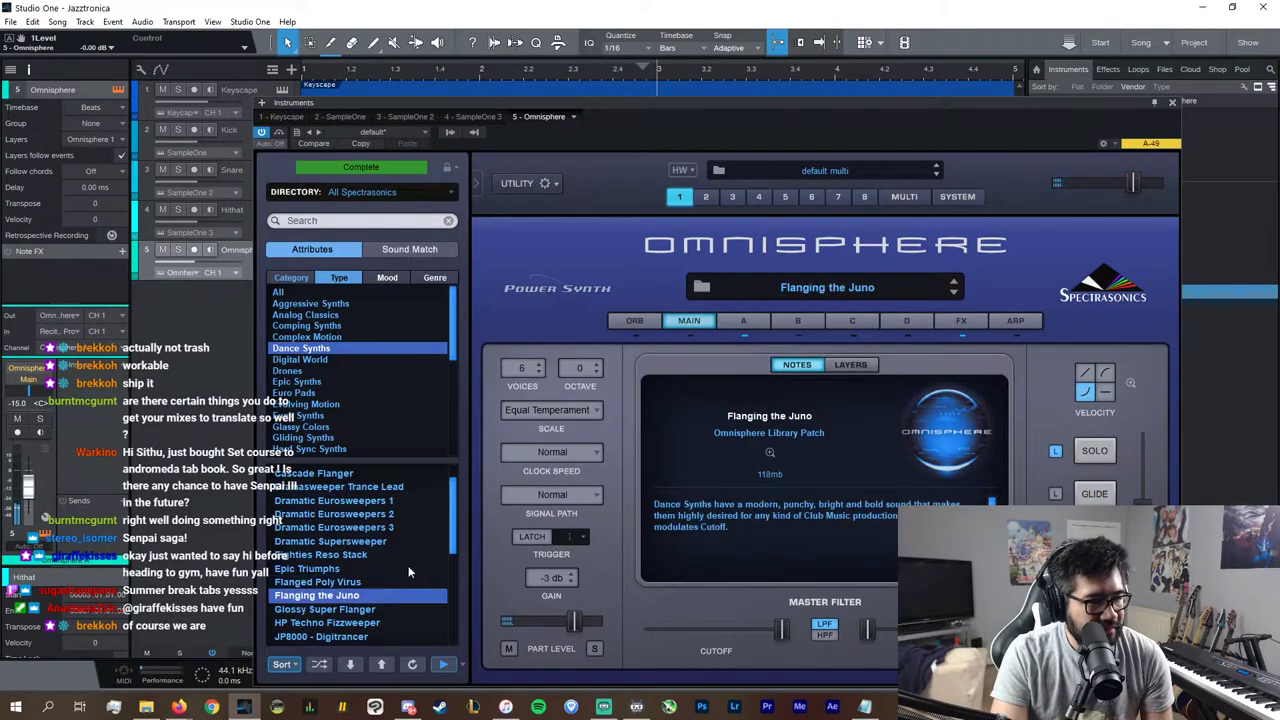
click(367, 609)
scroll(375, 590, down, 6)
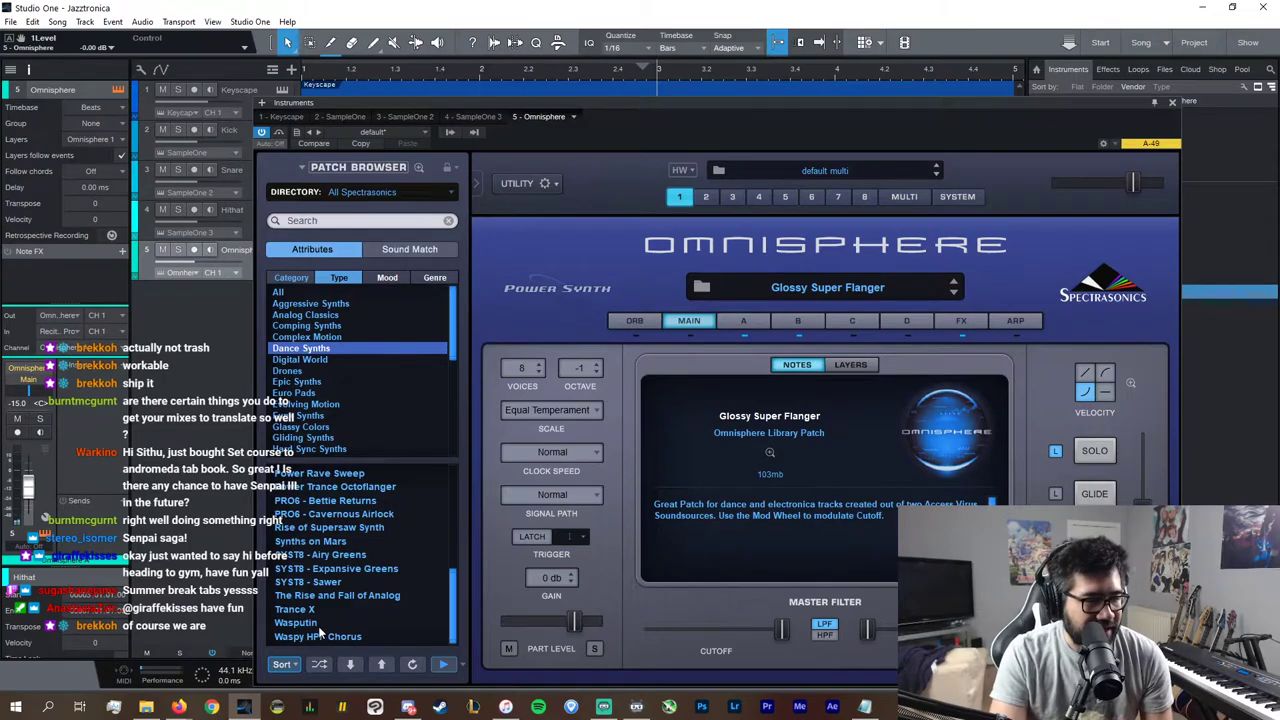
scroll(323, 615, up, 1)
click(337, 556)
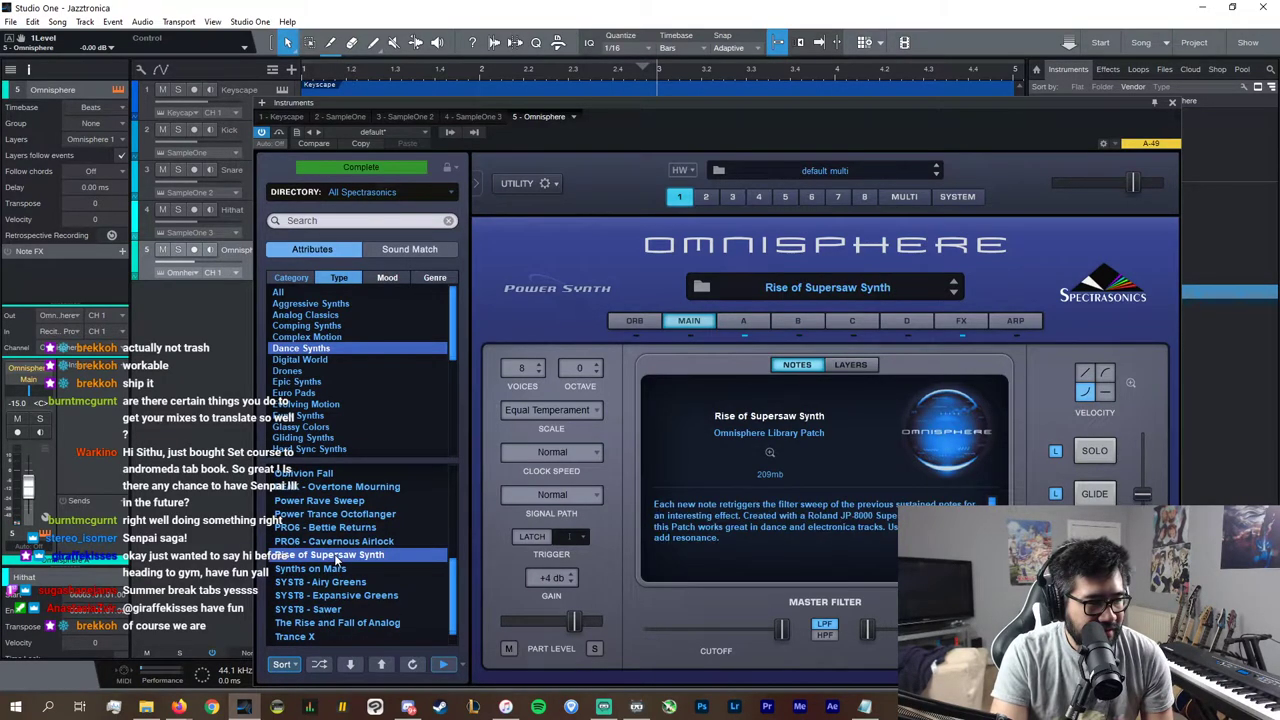
click(334, 541)
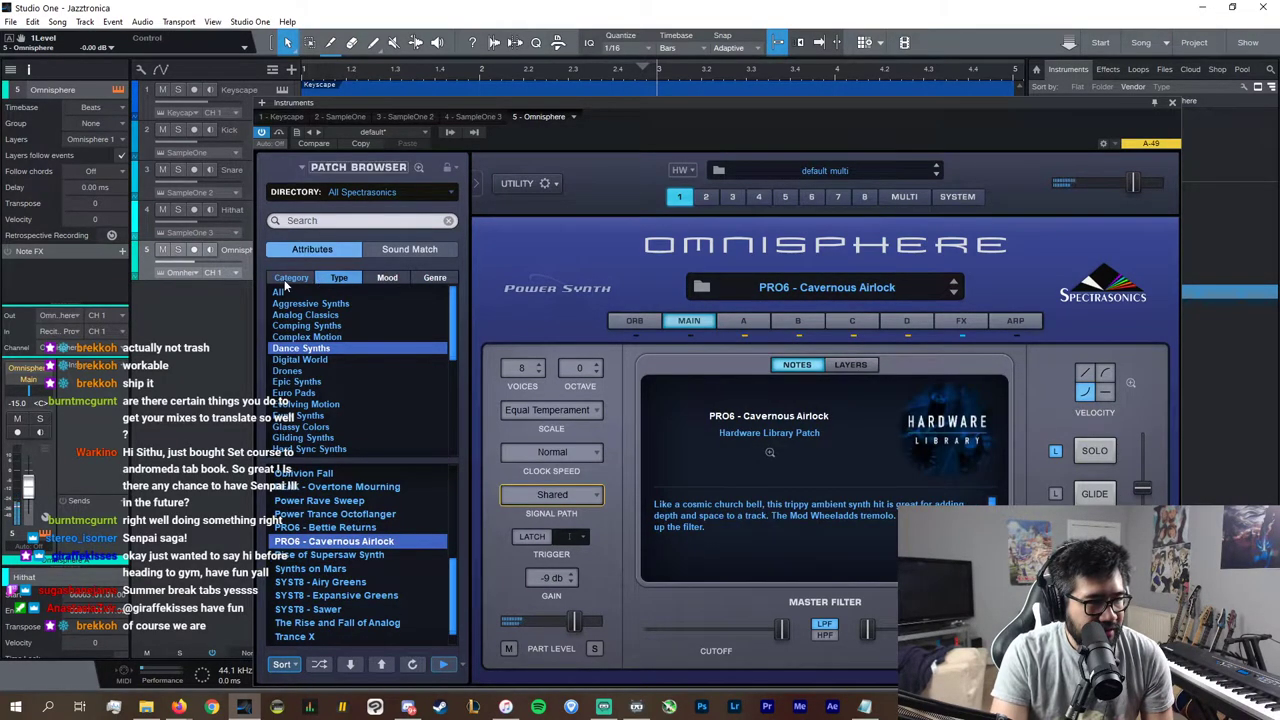
Step: Switch the patch category to Synth Mono and audition Dance Synths patches such as Bending Trance Lead and Bloodthirsty Lead
scroll(323, 380, down, 5)
click(300, 404)
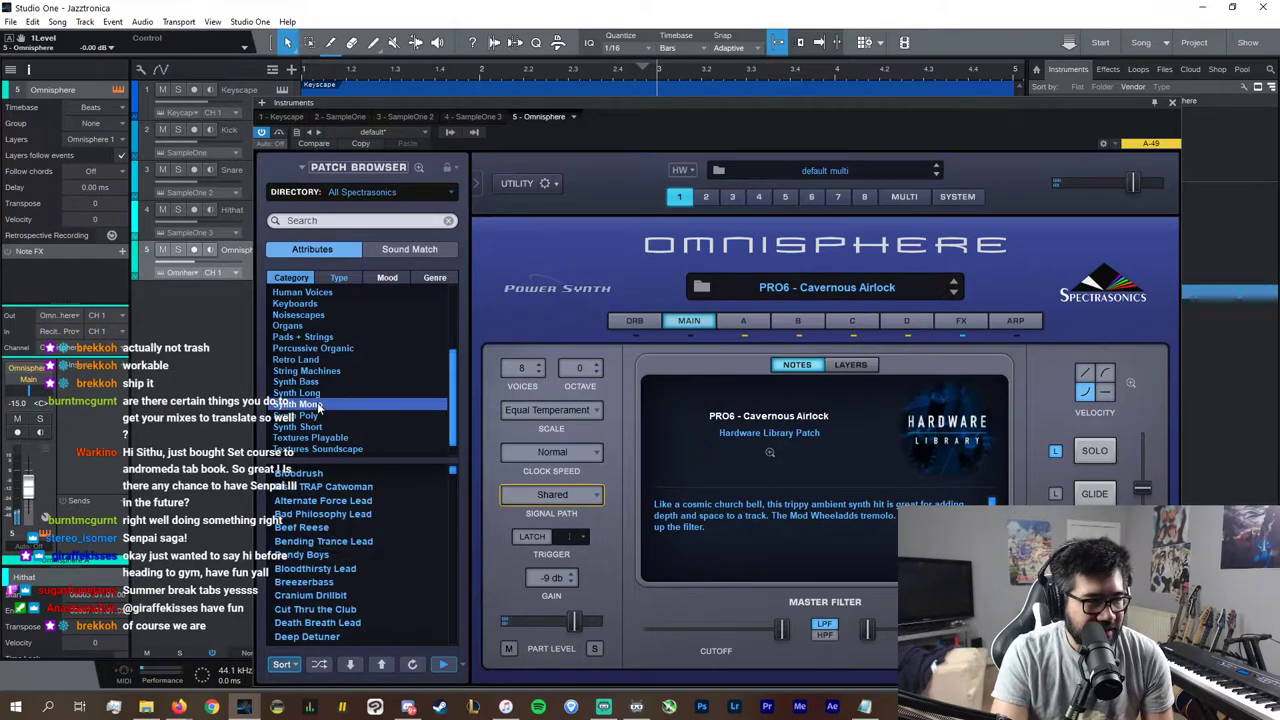
click(340, 279)
click(313, 487)
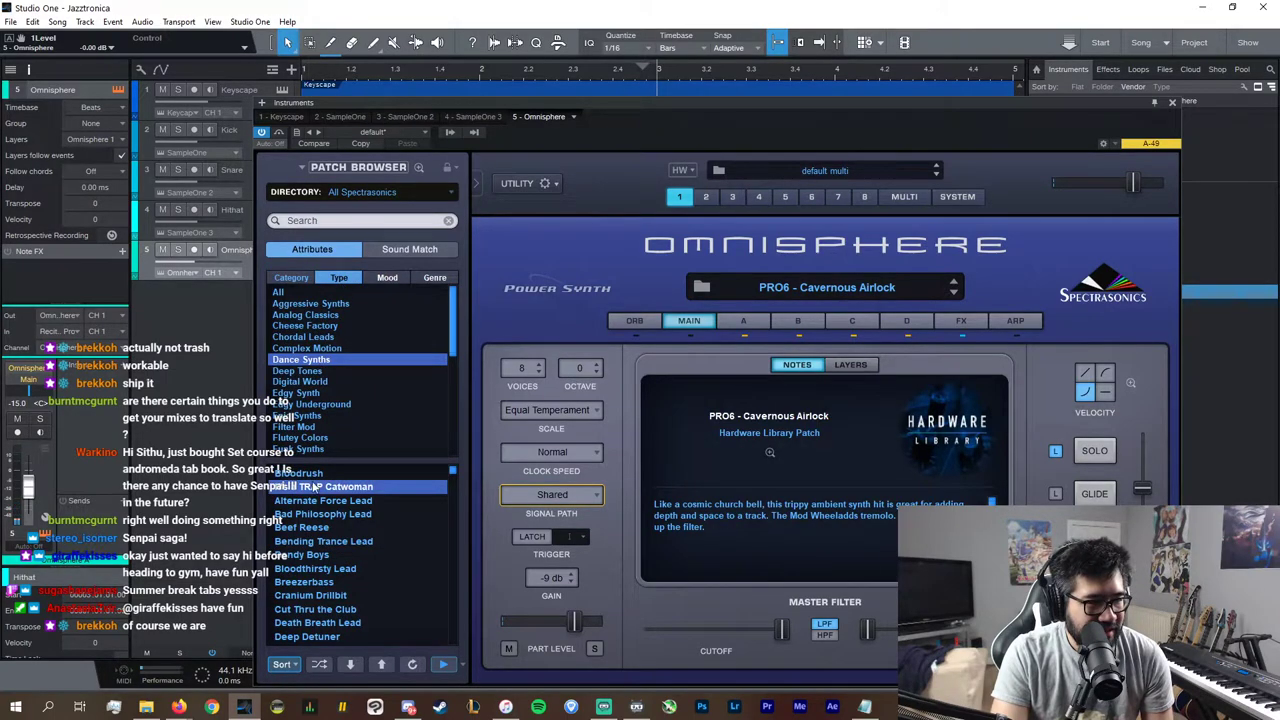
click(315, 500)
click(318, 514)
click(313, 541)
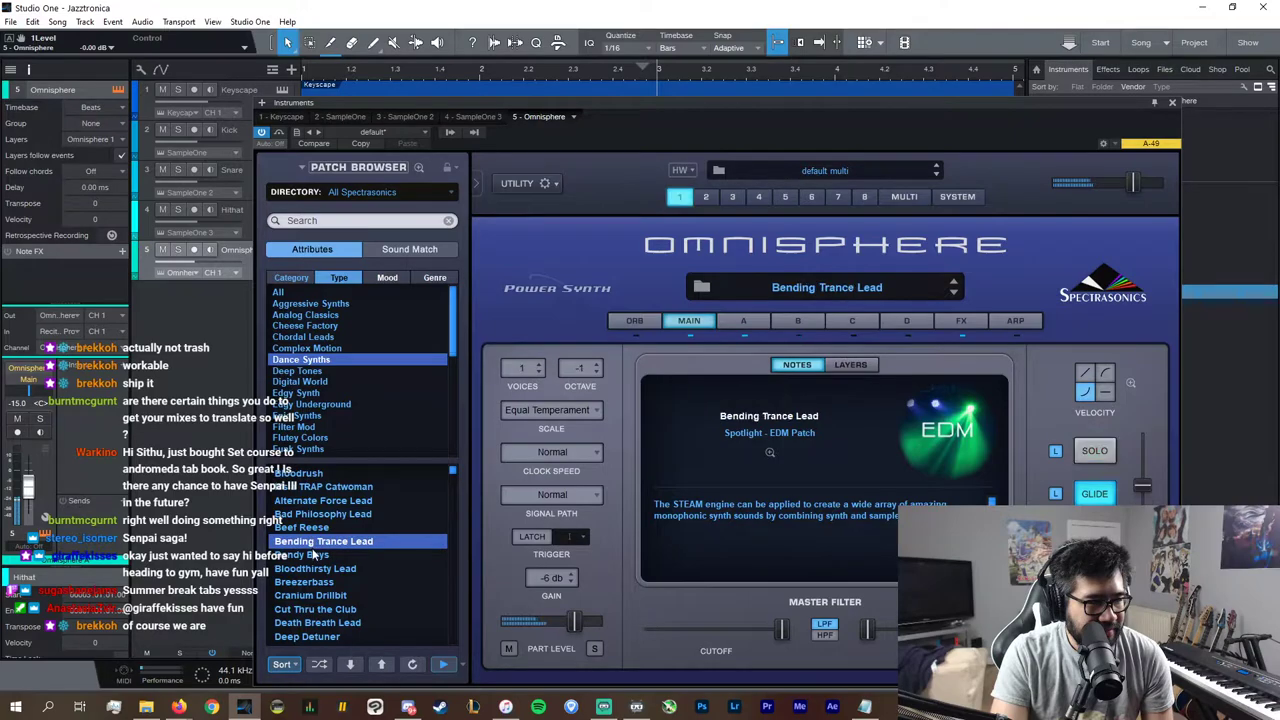
click(313, 568)
Step: Audition further mono leads, load the Digitalized Square Lead patch and close Omnisphere
scroll(313, 578, down, 1)
scroll(318, 580, down, 1)
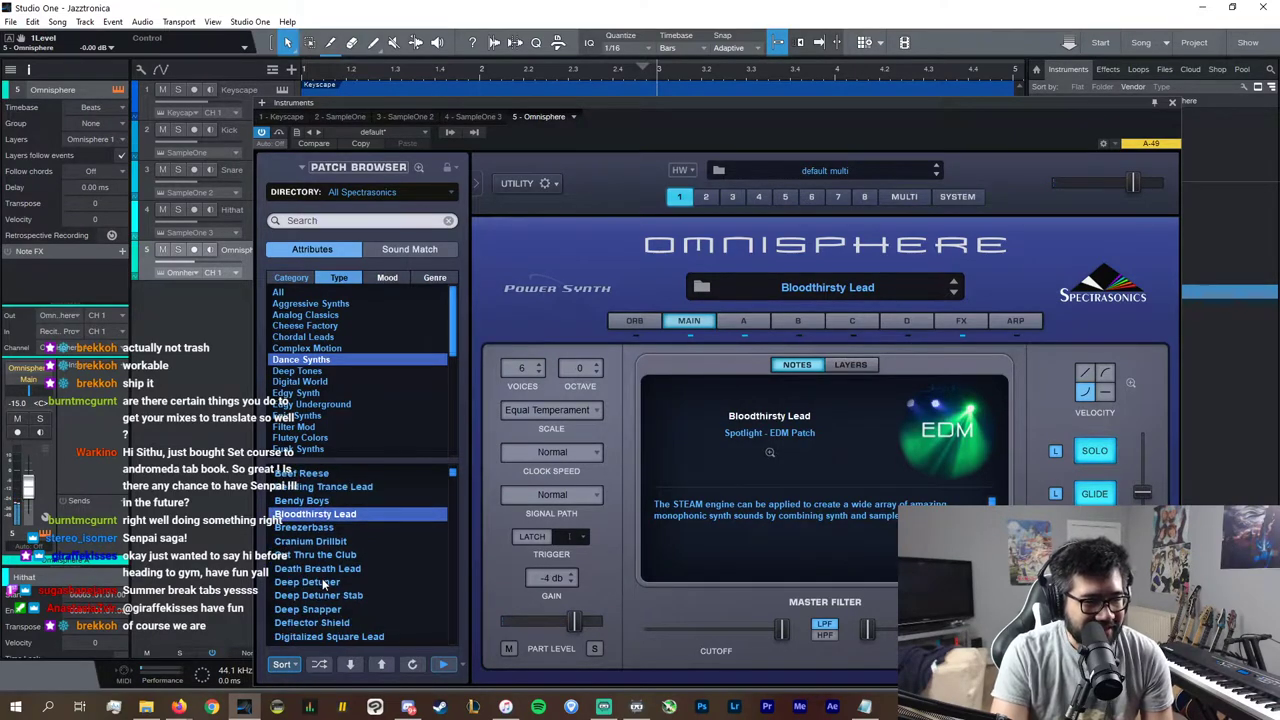
click(330, 568)
scroll(335, 575, down, 3)
click(345, 595)
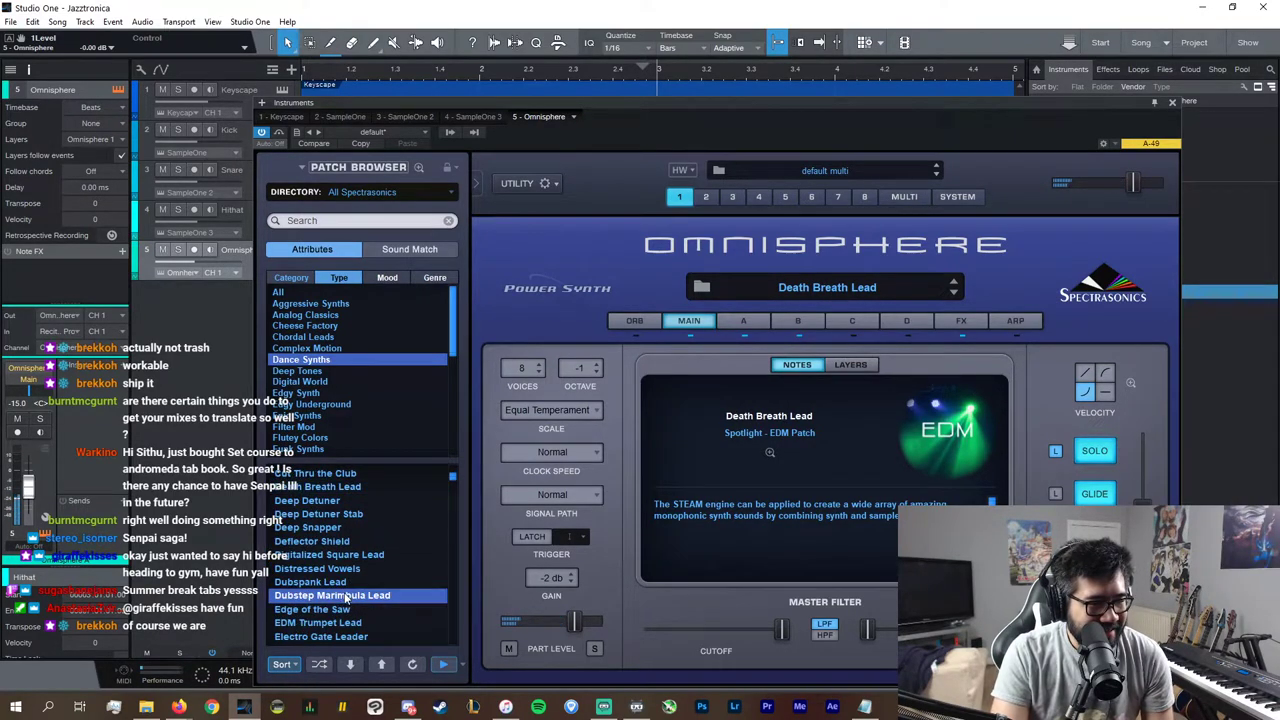
click(350, 568)
click(340, 554)
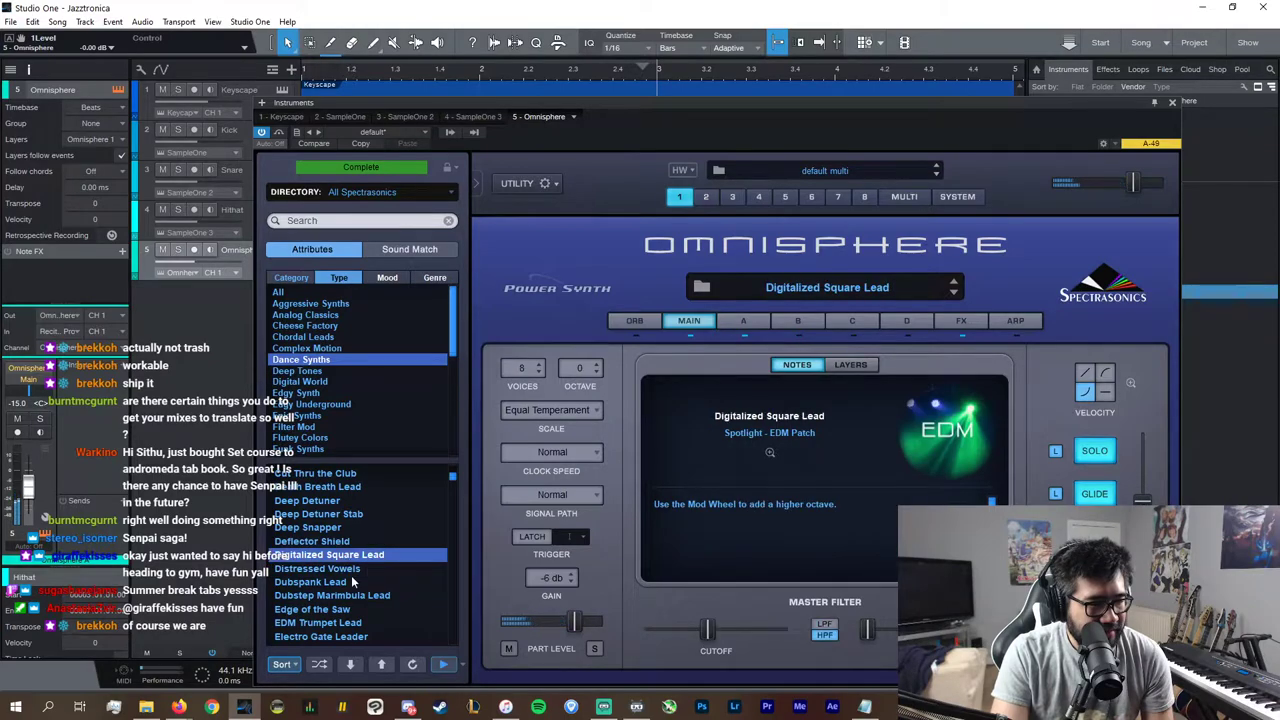
click(1172, 102)
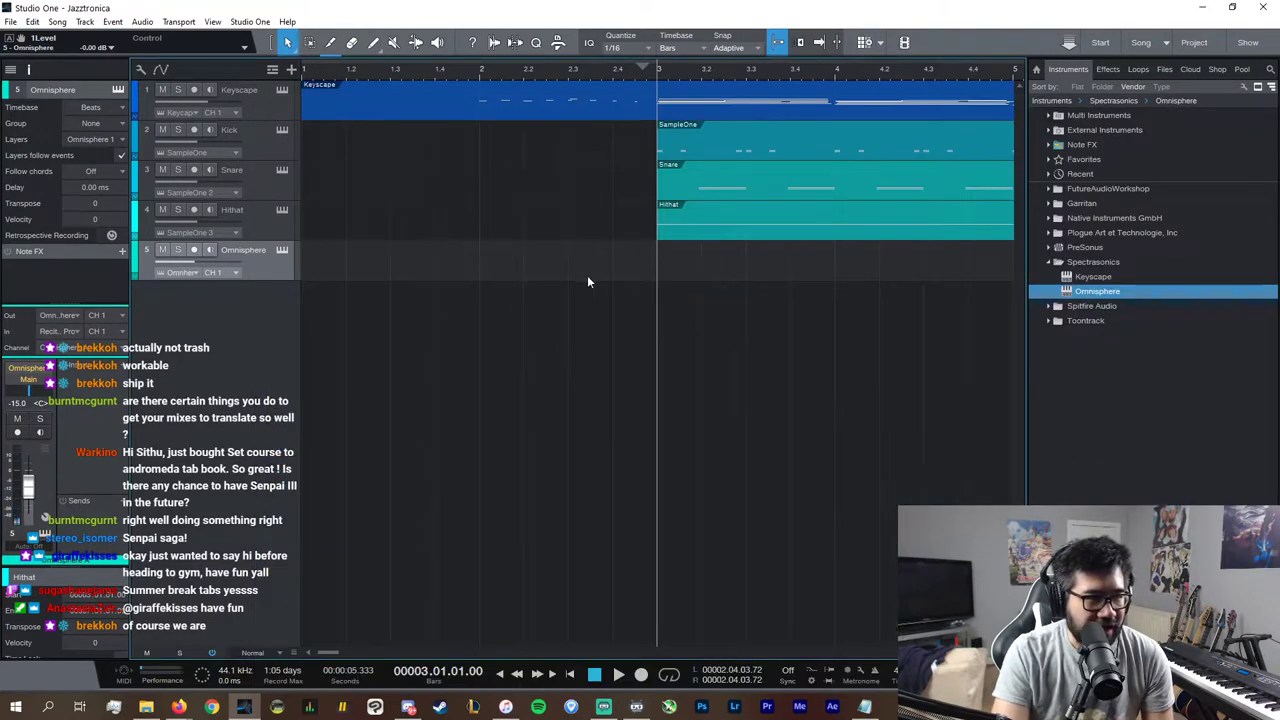
Step: Rename the Omnisphere track Synth Lead, create a part on it from bar 2 and paste the Keyscape part's bar 2 notes there
double_click(497, 267)
drag(656, 267, 889, 268)
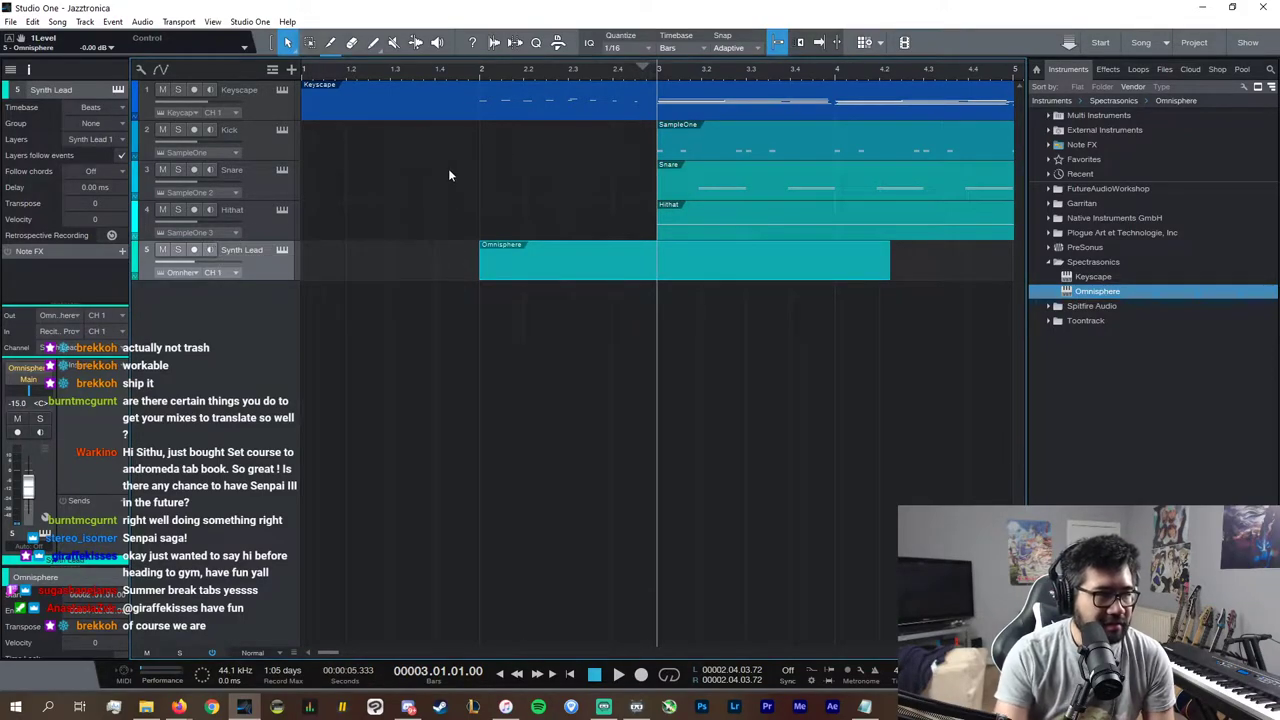
double_click(506, 92)
drag(460, 238, 618, 350)
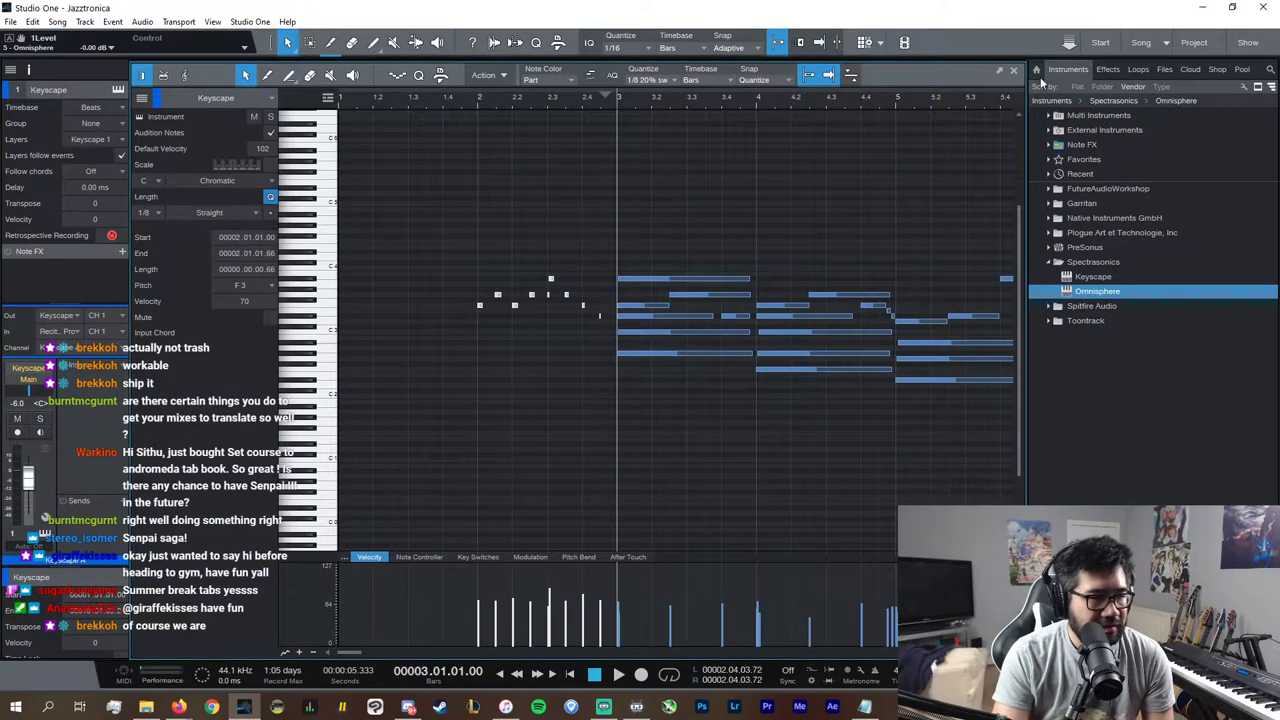
click(1014, 73)
double_click(530, 267)
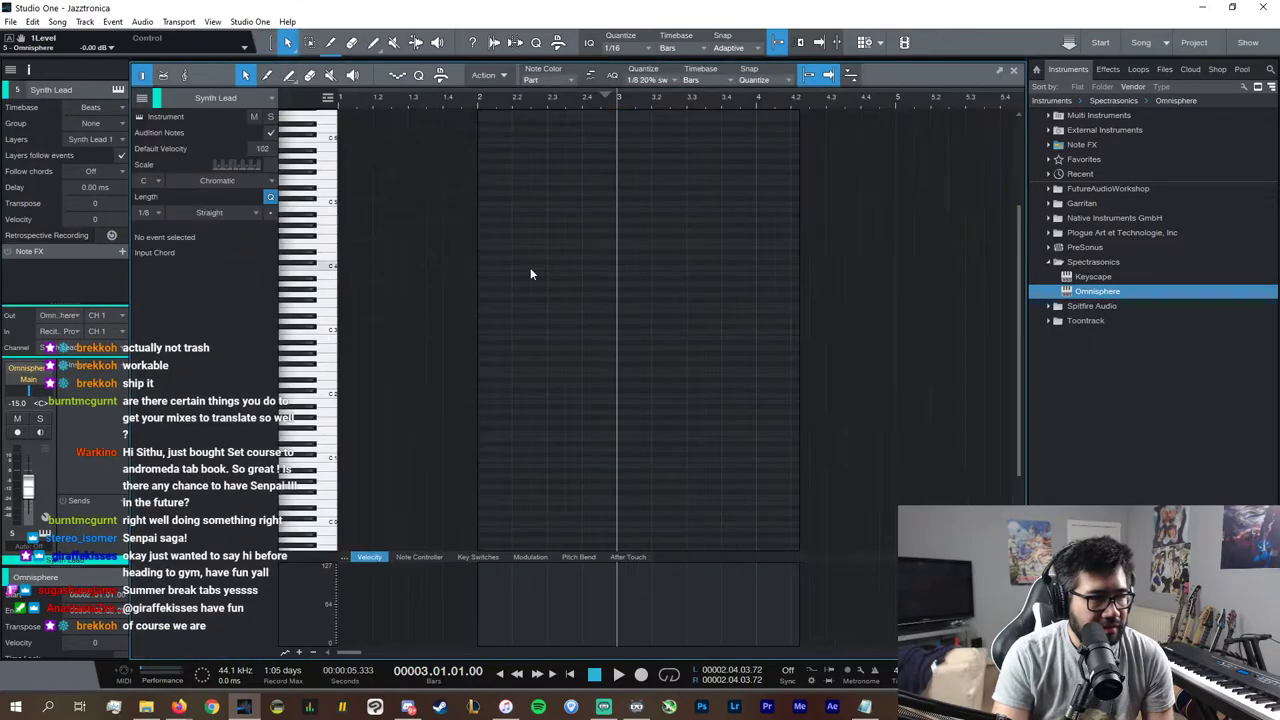
click(479, 100)
key(ctrl+v)
Step: Play back the pasted Synth Lead notes from bar 2 and raise the velocity of all of them to about 100
key(space)
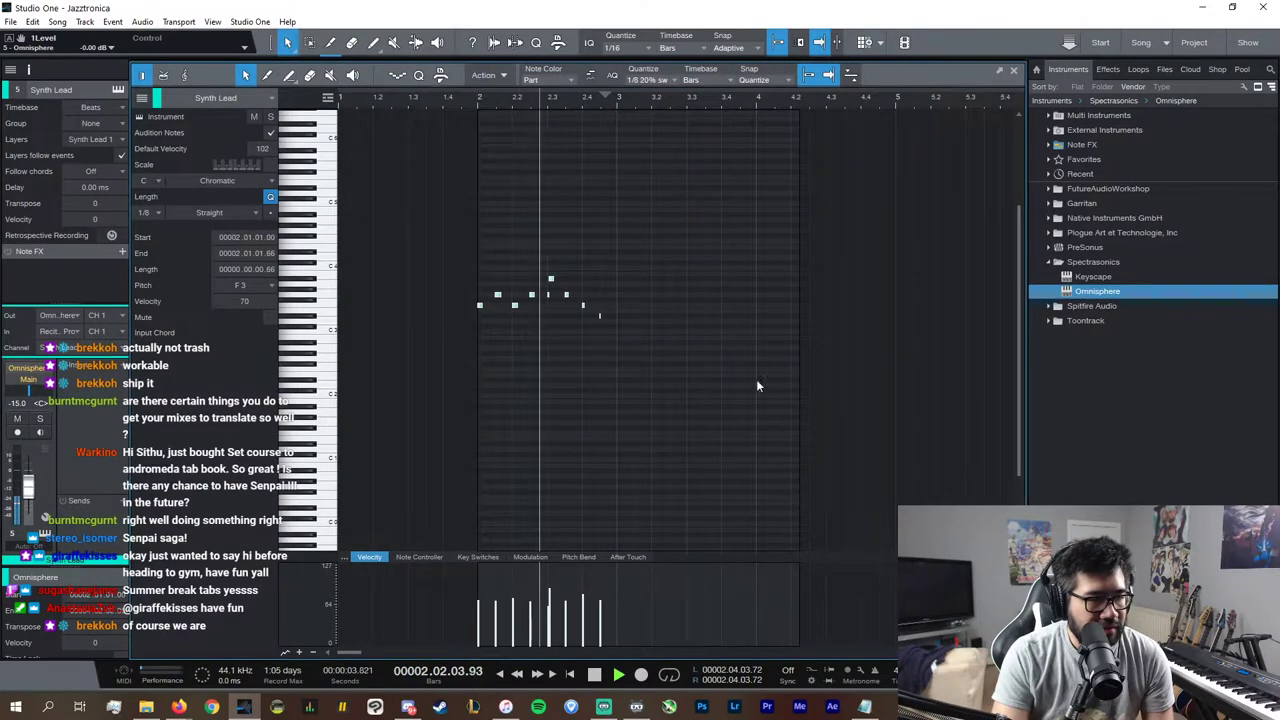
drag(972, 652, 981, 652)
scroll(702, 352, up, 1)
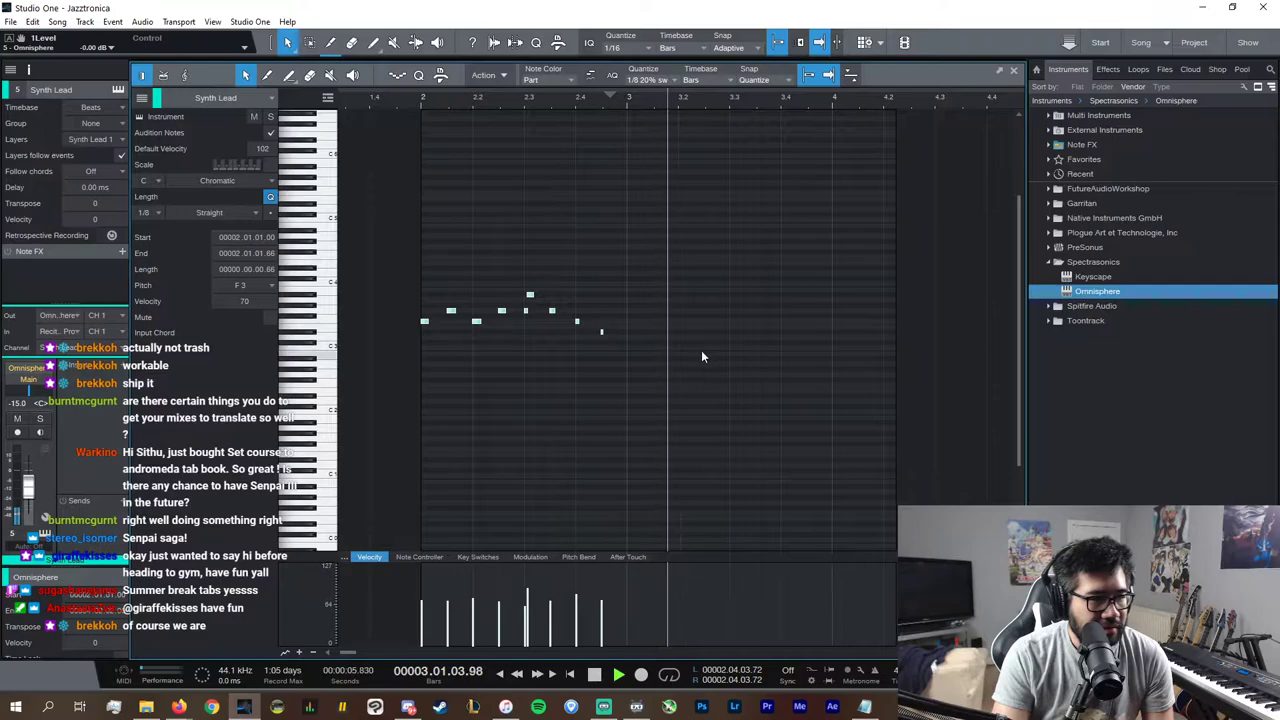
key(space)
drag(658, 346, 590, 324)
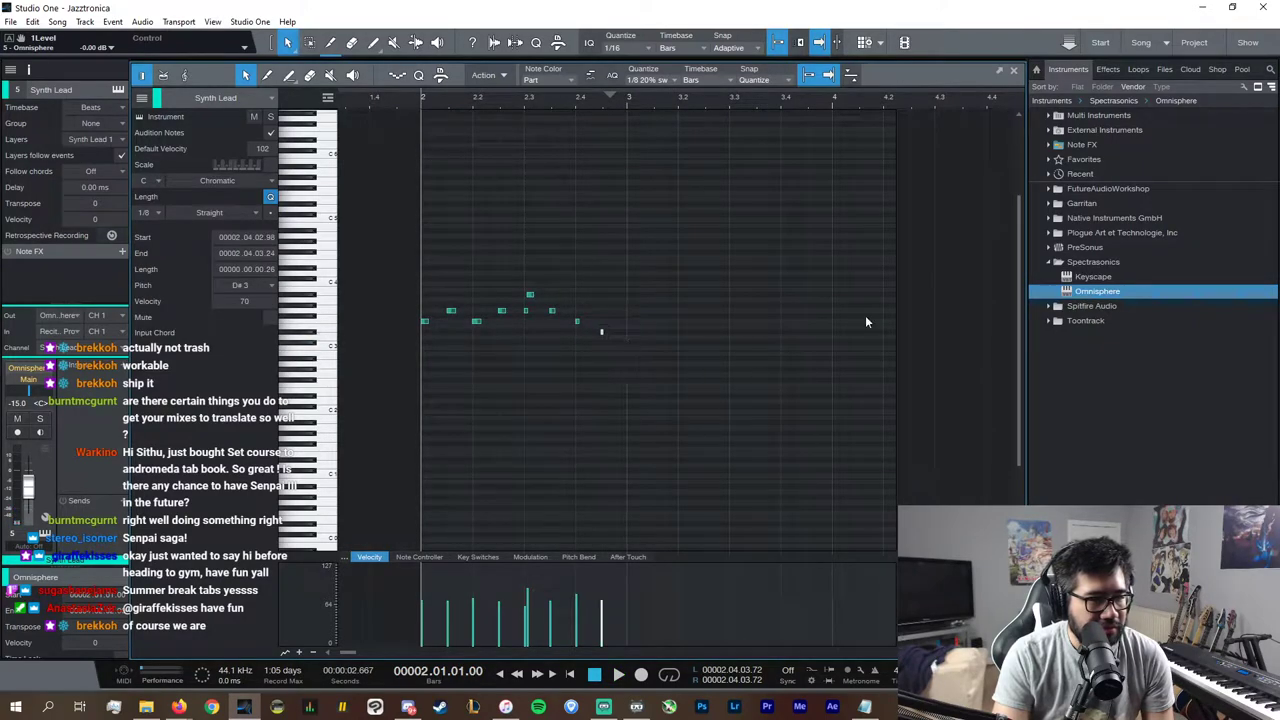
drag(756, 418, 300, 216)
mouse_move(527, 630)
mouse_down()
mouse_move(527, 595)
mouse_move(526, 632)
mouse_move(527, 617)
mouse_up()
key(space)
drag(757, 436, 400, 250)
click(861, 468)
key(e)
key(e)
scroll(646, 386, up, 1)
key(space)
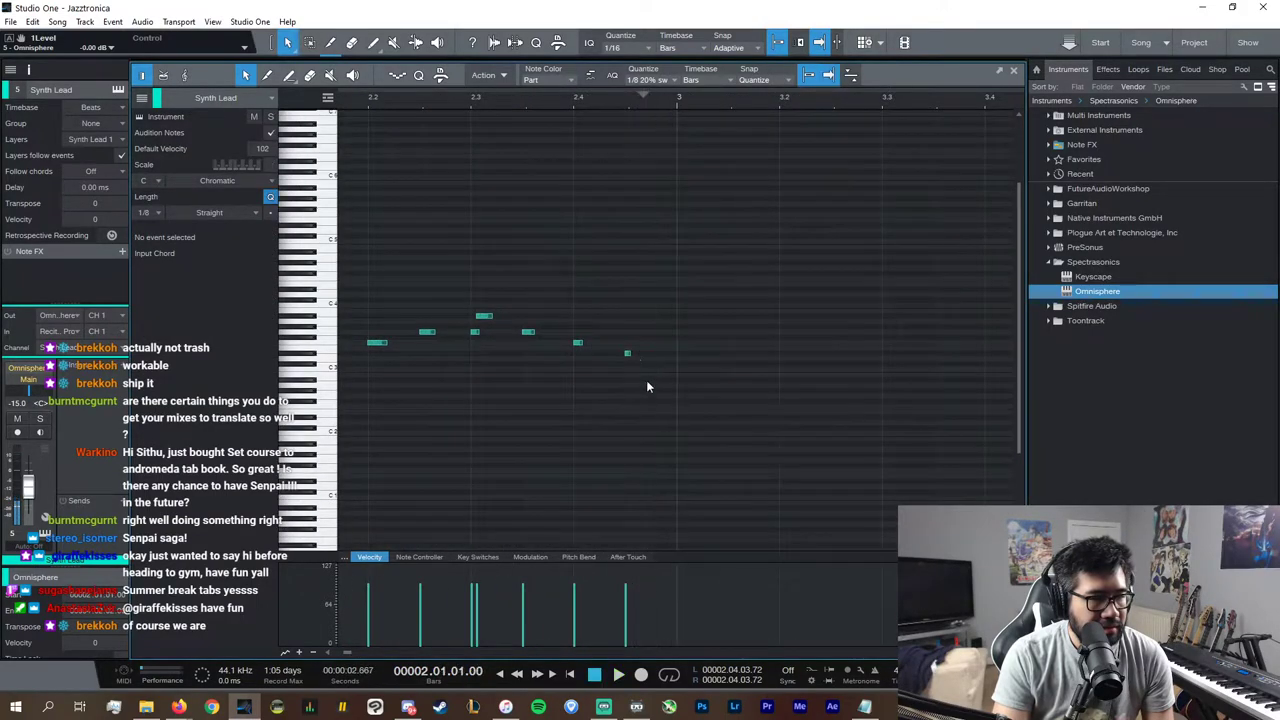
Step: Duplicate the last Synth Lead note of bar 2, place it at bar 3 as a one-beat F3 and play back the phrase
click(628, 356)
key(space)
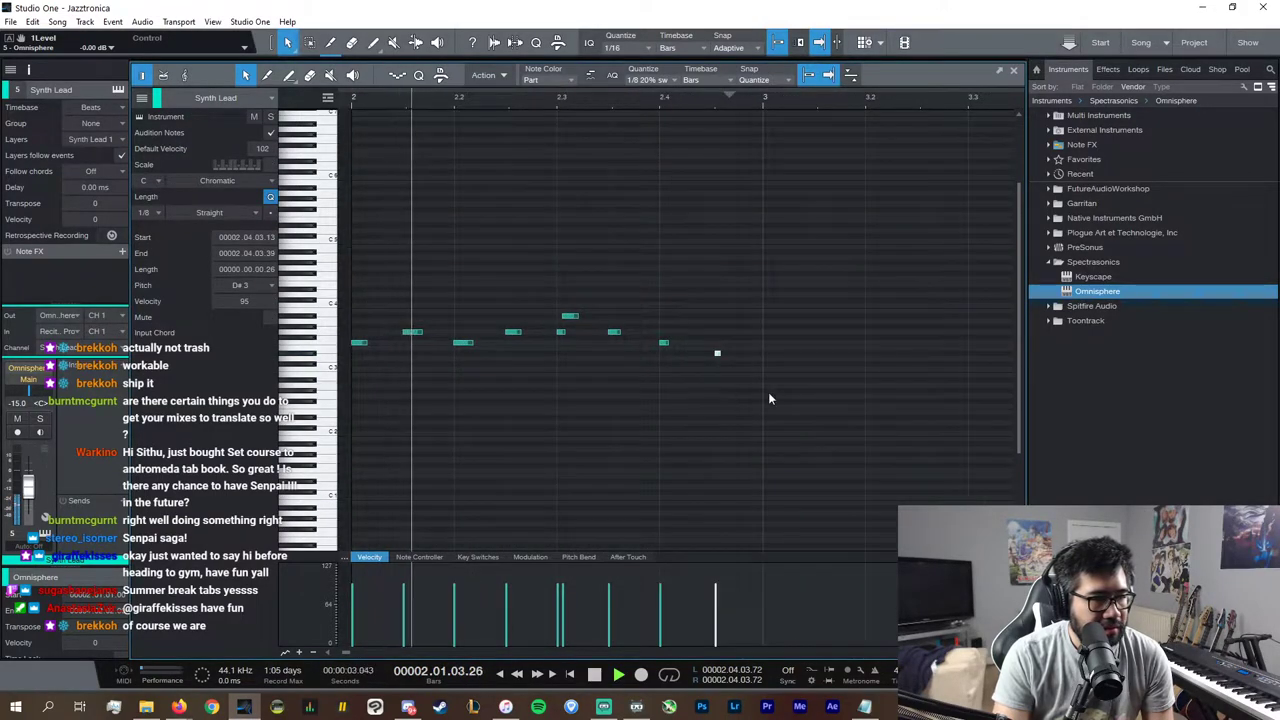
drag(817, 377, 693, 307)
key(d)
key(space)
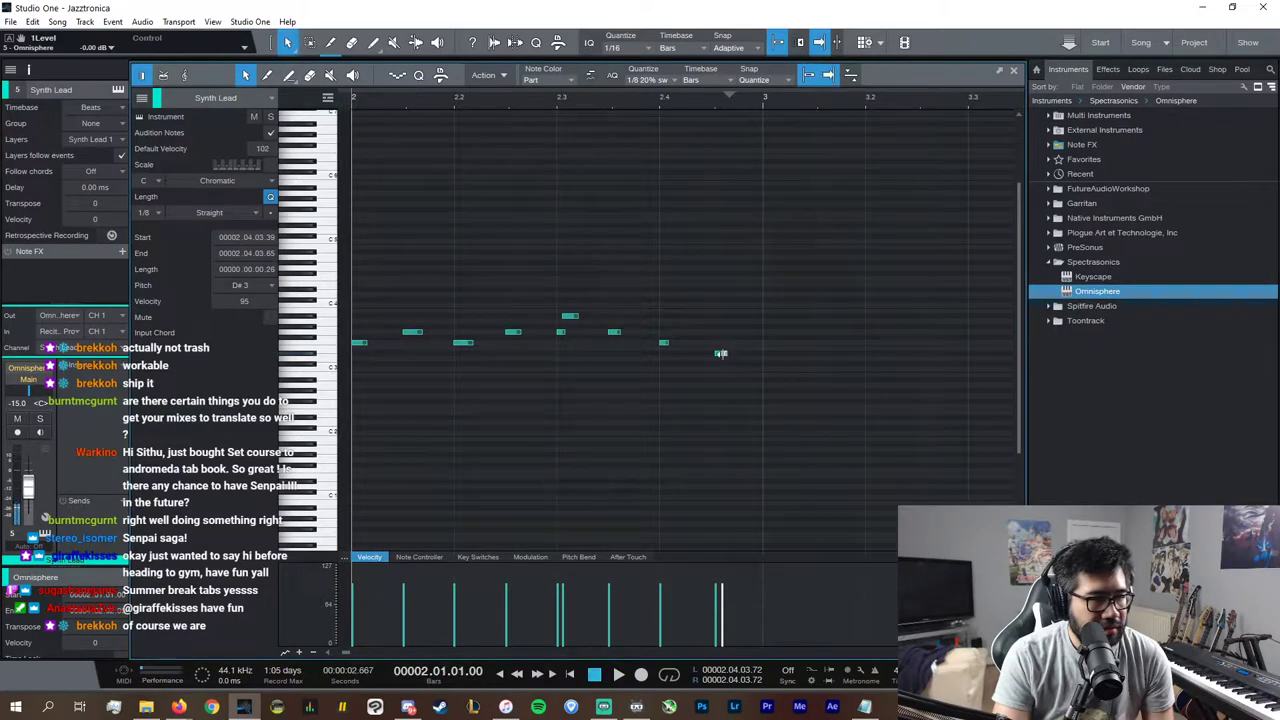
drag(764, 344, 865, 345)
key(space)
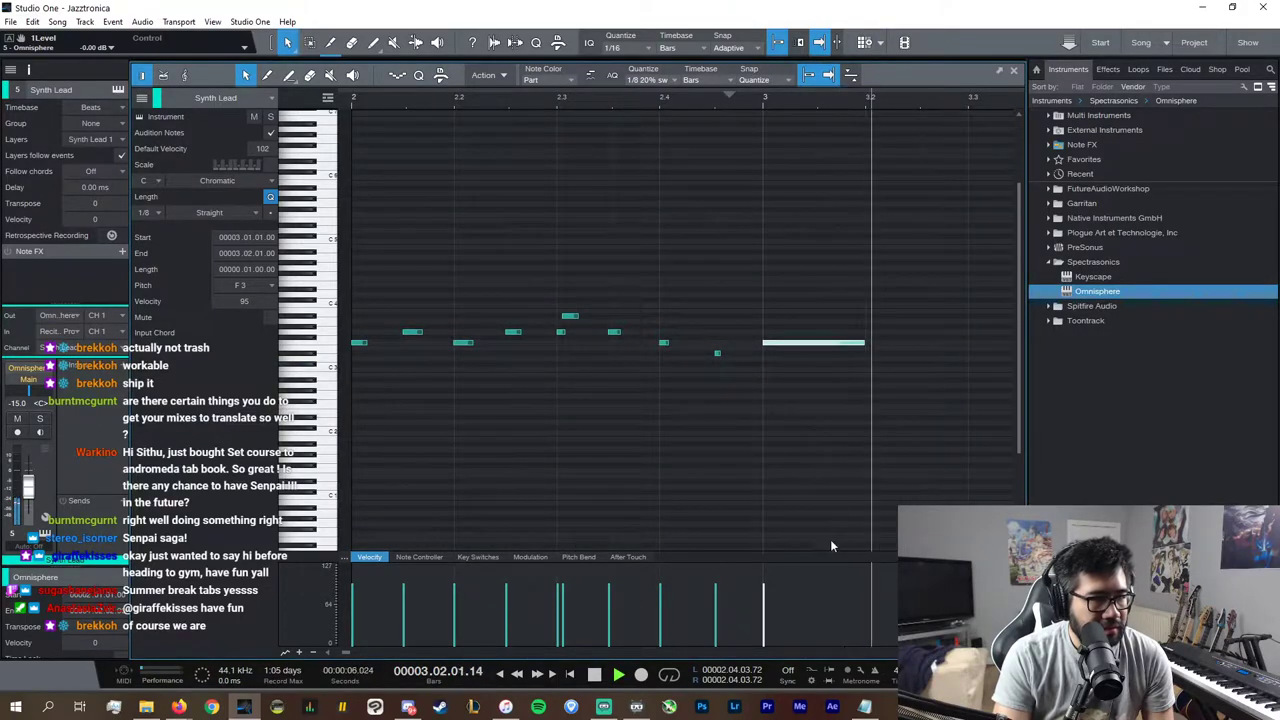
key(space)
Step: With quantize at 1/16, lengthen the bar 3 F3 note to 3.2.3 and duplicate it directly after itself as G3
drag(759, 344, 834, 332)
key(d)
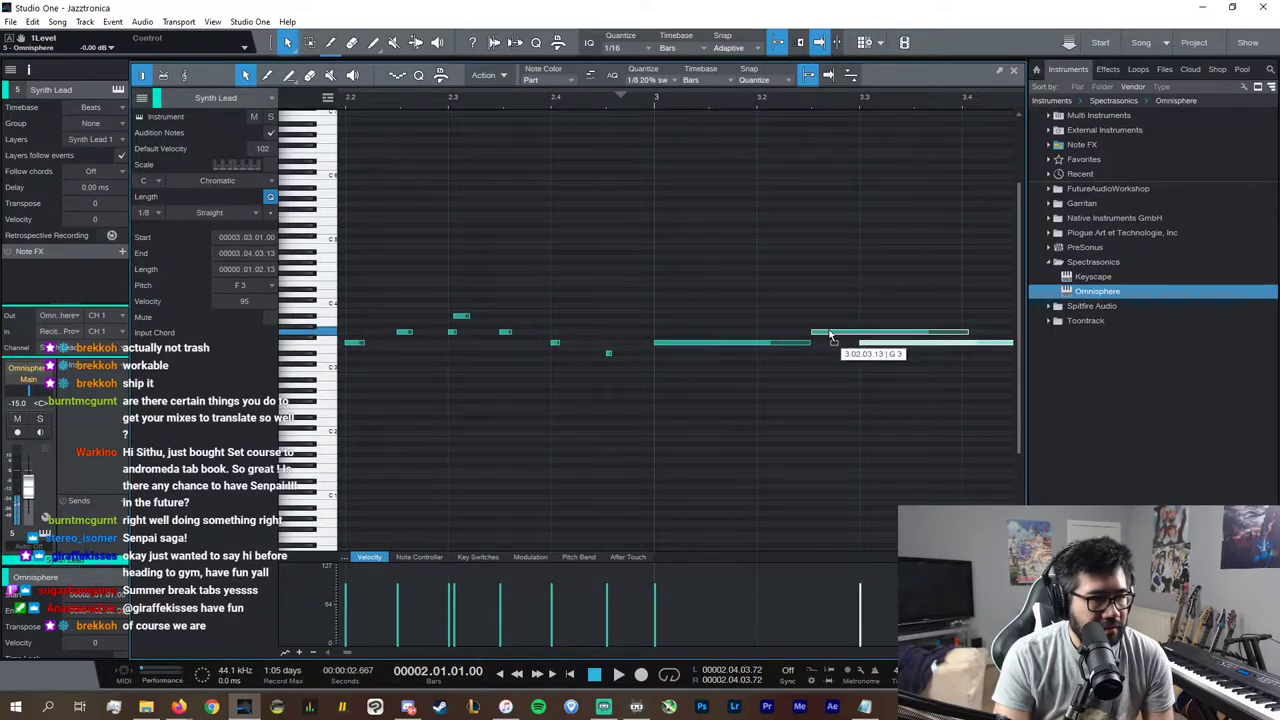
click(685, 81)
click(776, 100)
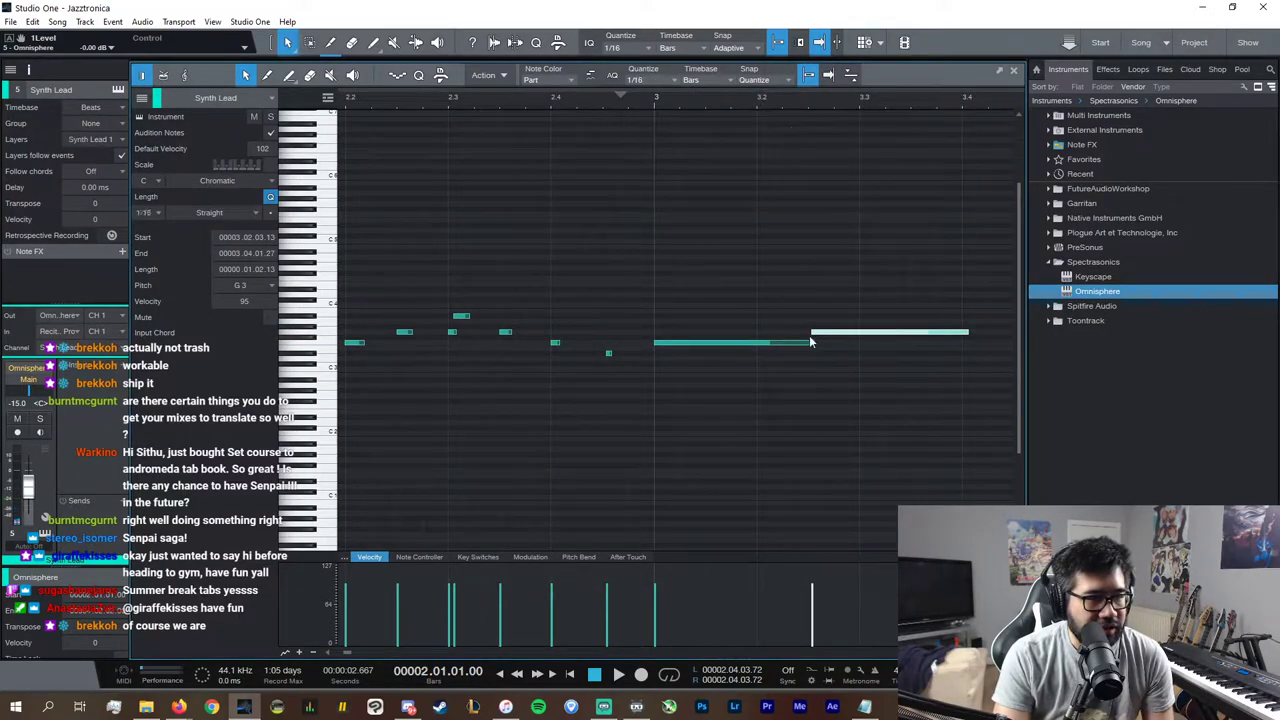
drag(810, 341, 807, 343)
Step: Play back the lead phrase and trim the bar 3 G3 note to end at 3.4.1
click(607, 354)
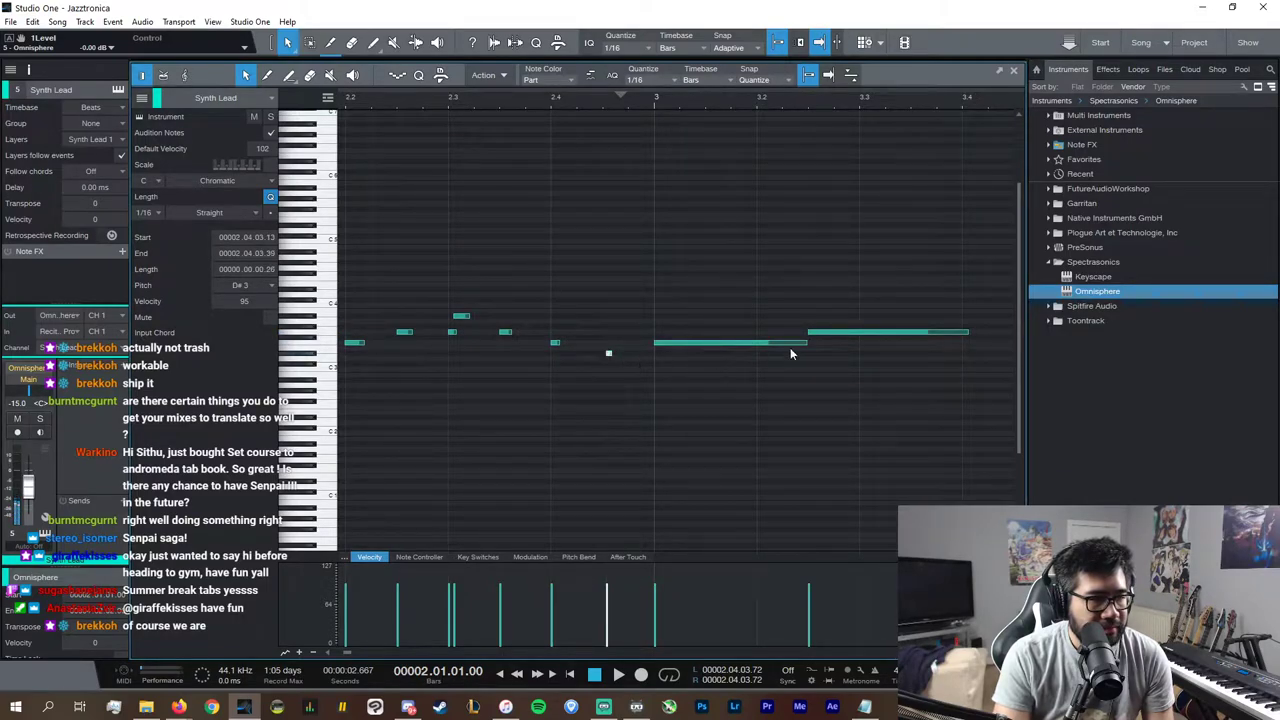
key(space)
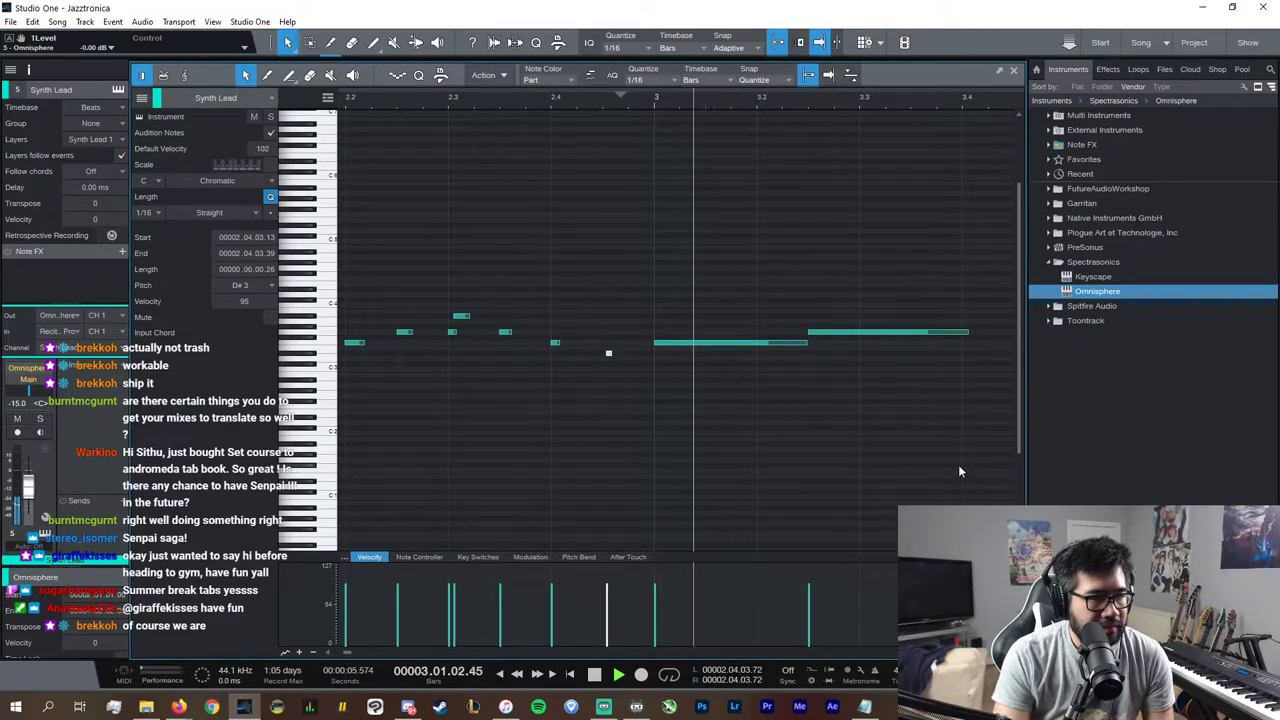
key(space)
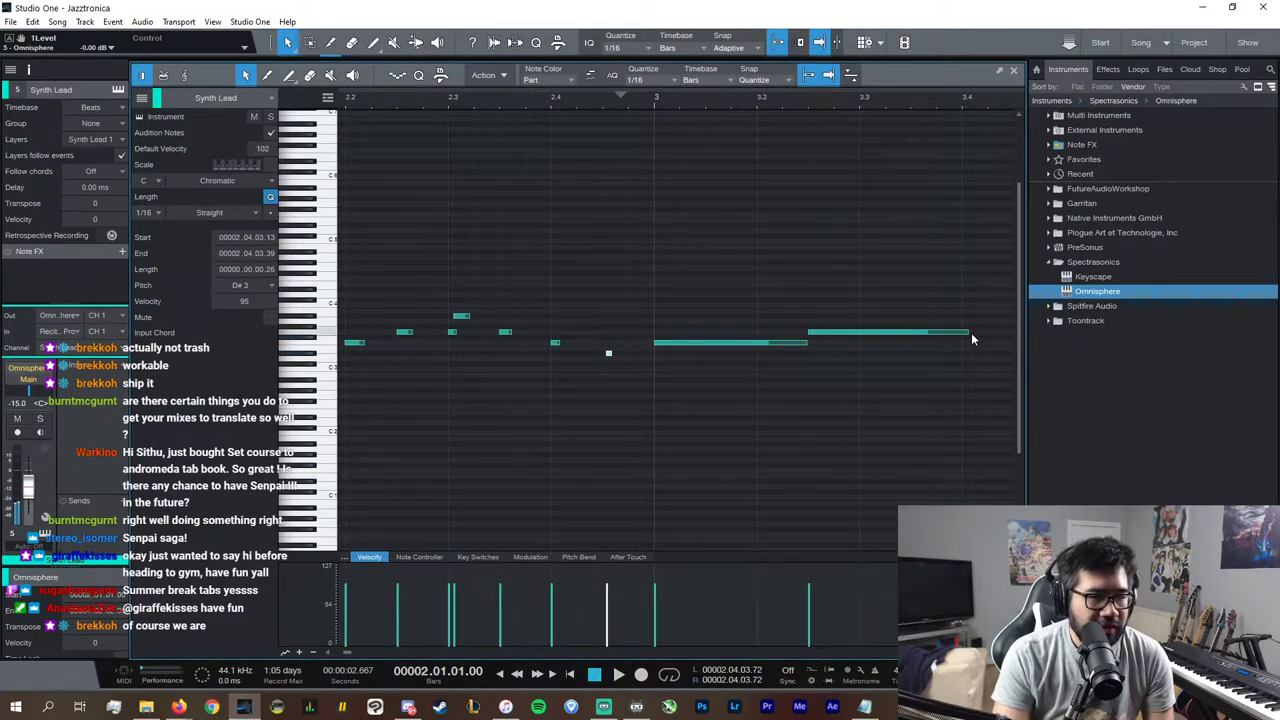
drag(967, 332, 961, 332)
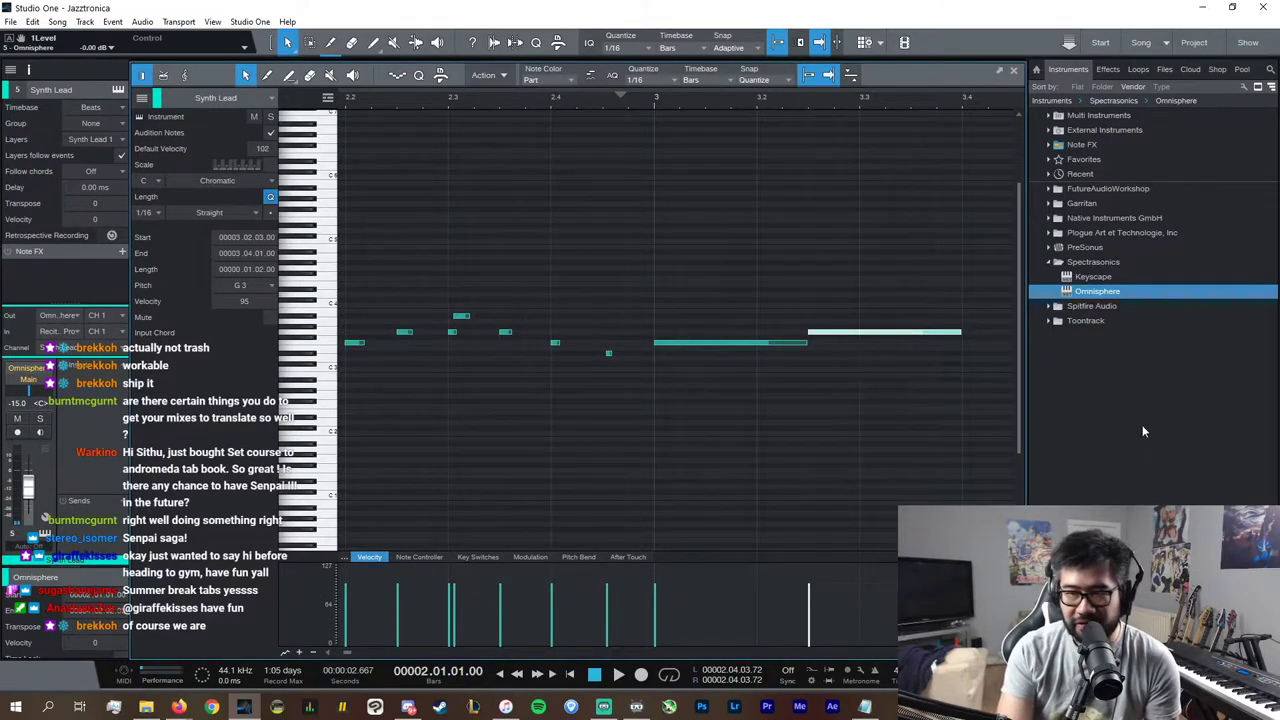
click(178, 706)
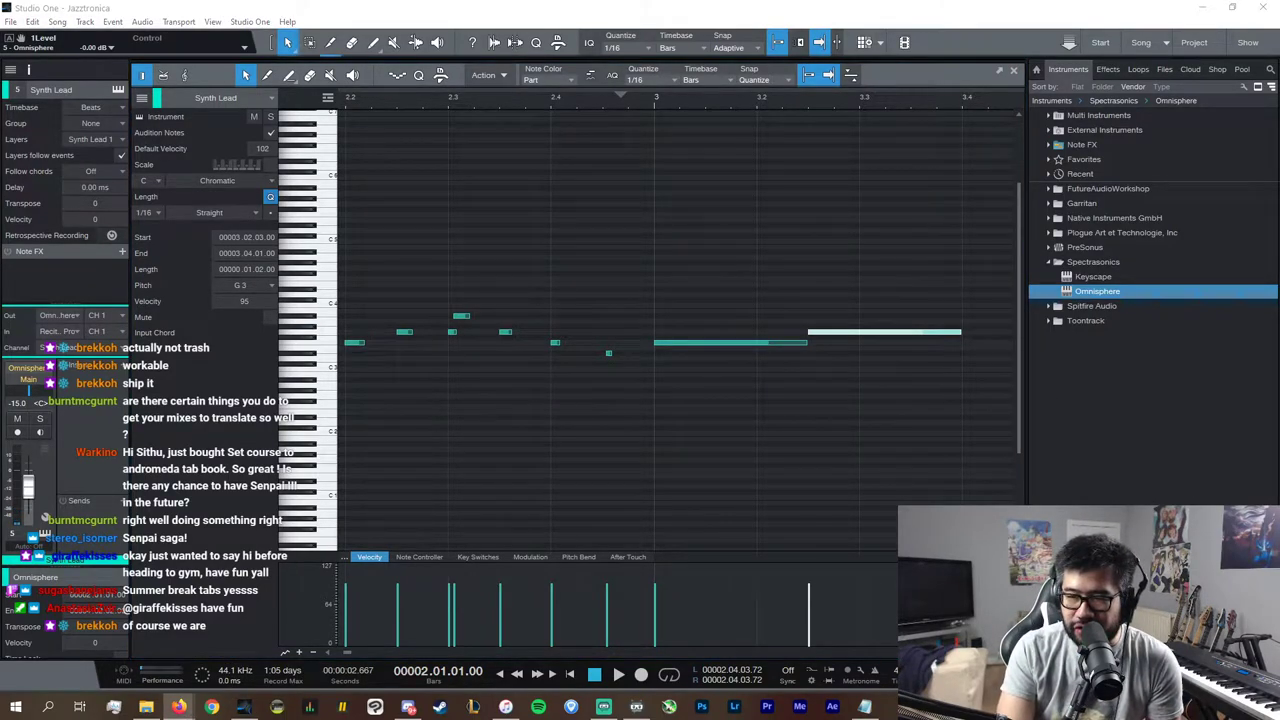
click(178, 706)
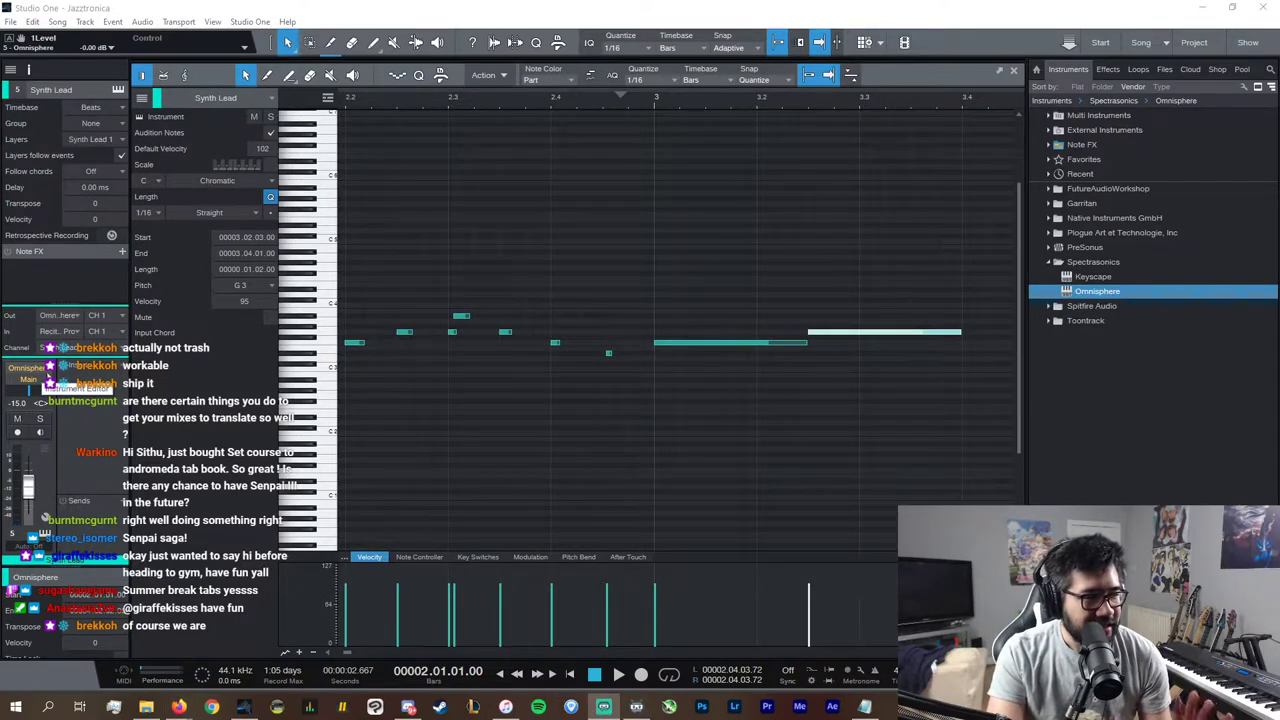
Step: Audition Omnisphere leads from Distressed Vowels through Fair and Square Lead 1, load Fair and Square Lead 2 and play back the phrase
scroll(368, 653, left, 1)
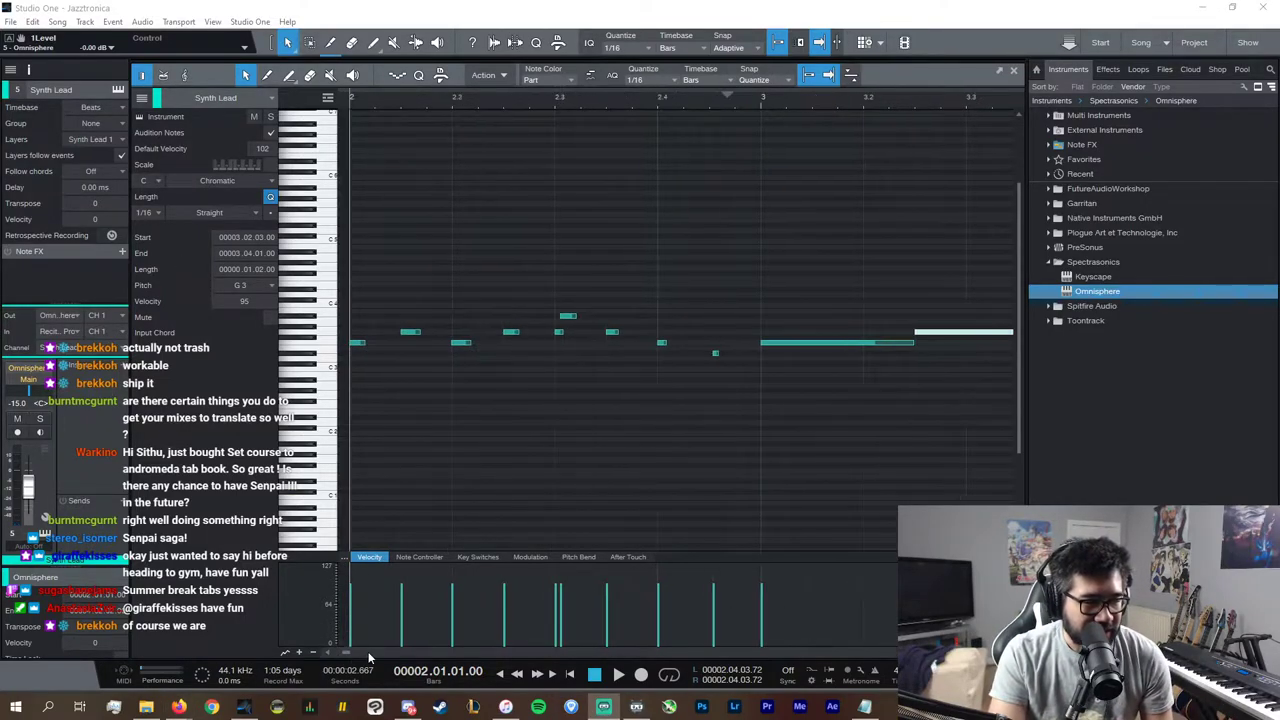
click(28, 370)
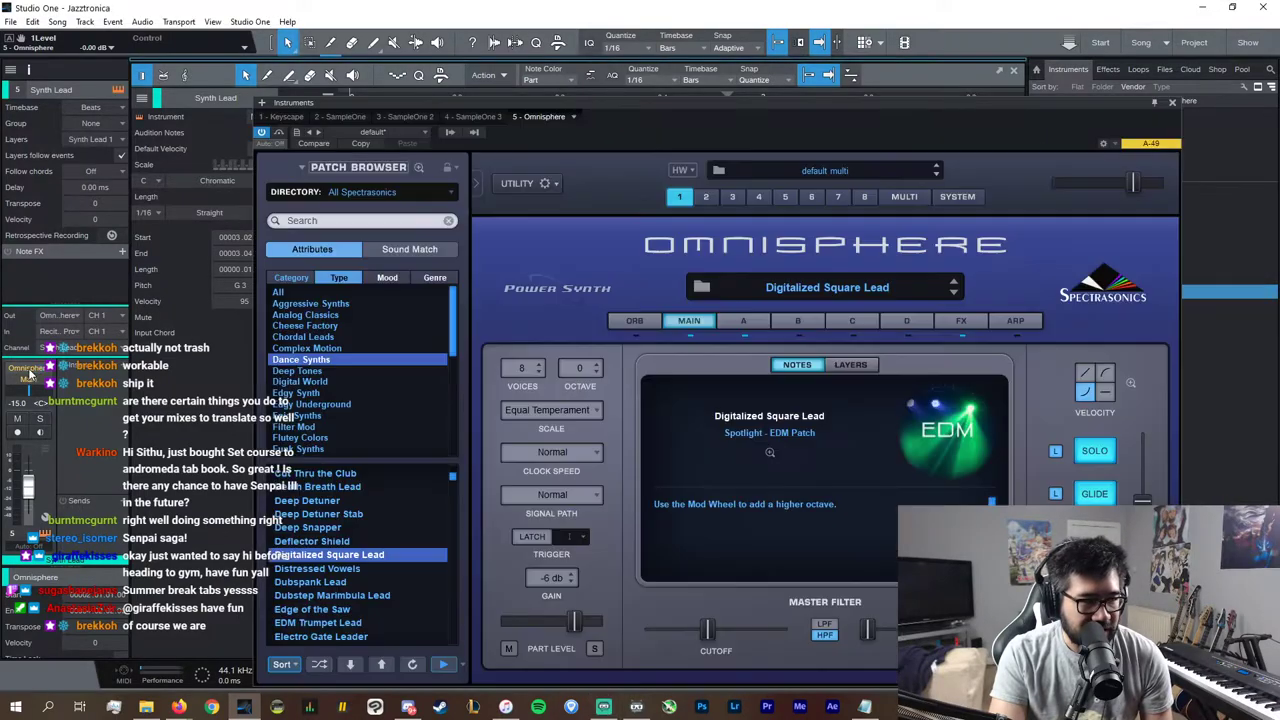
click(350, 568)
scroll(355, 600, down, 2)
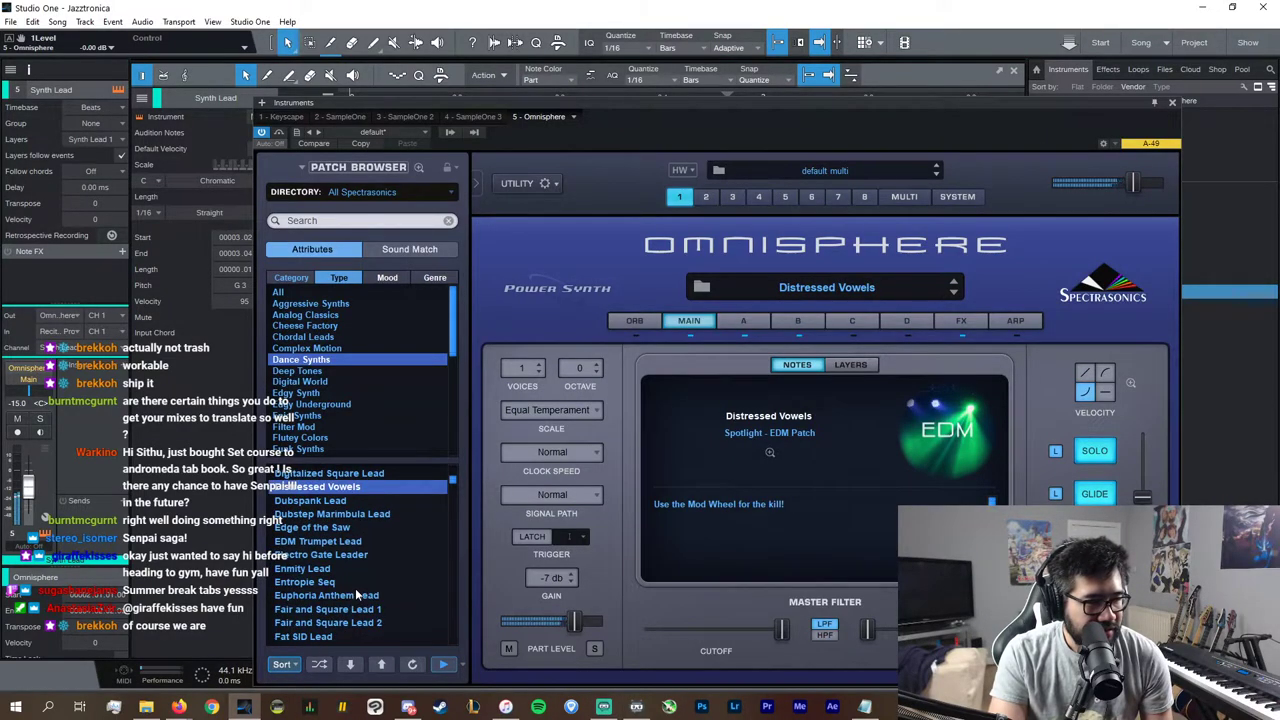
click(340, 597)
click(349, 610)
click(353, 621)
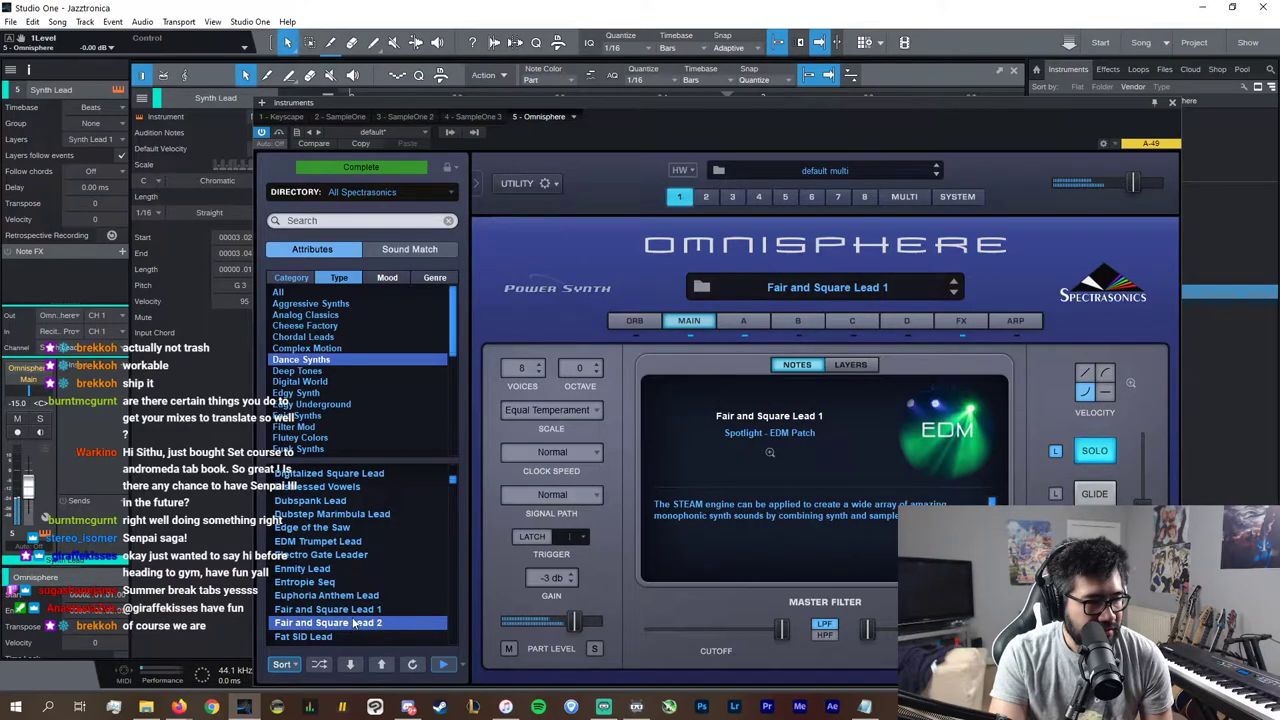
click(1174, 102)
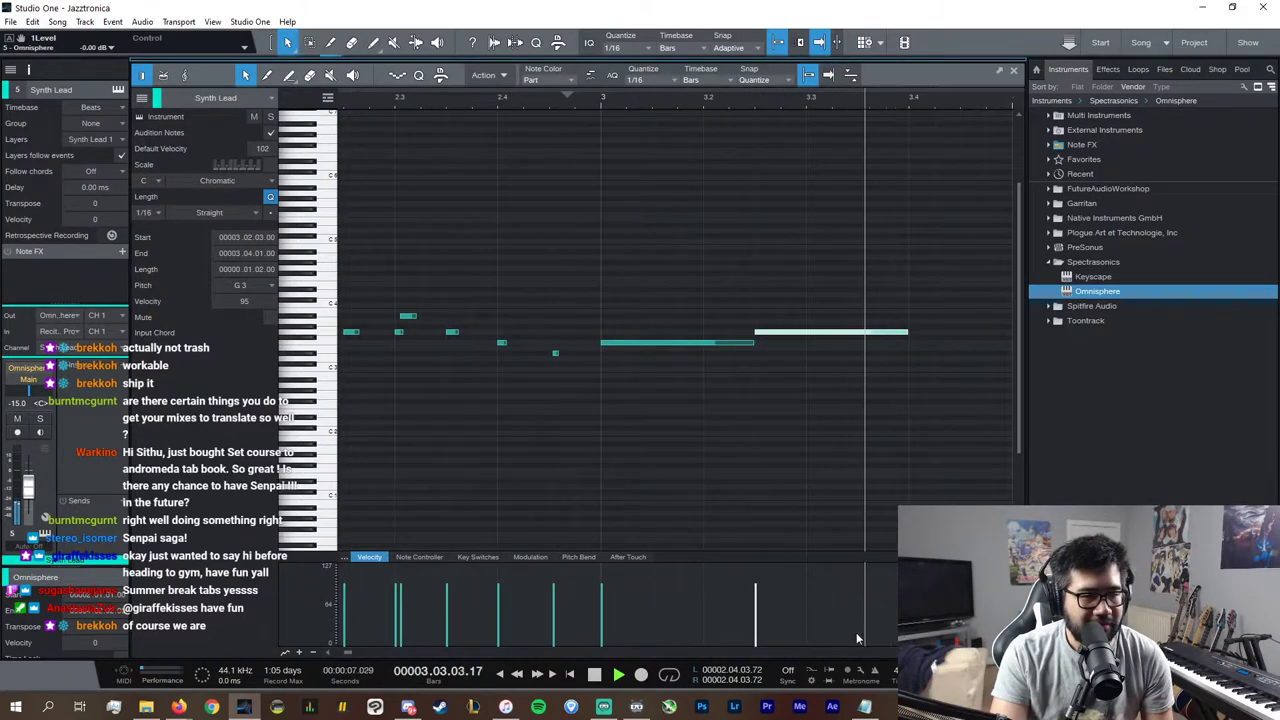
key(space)
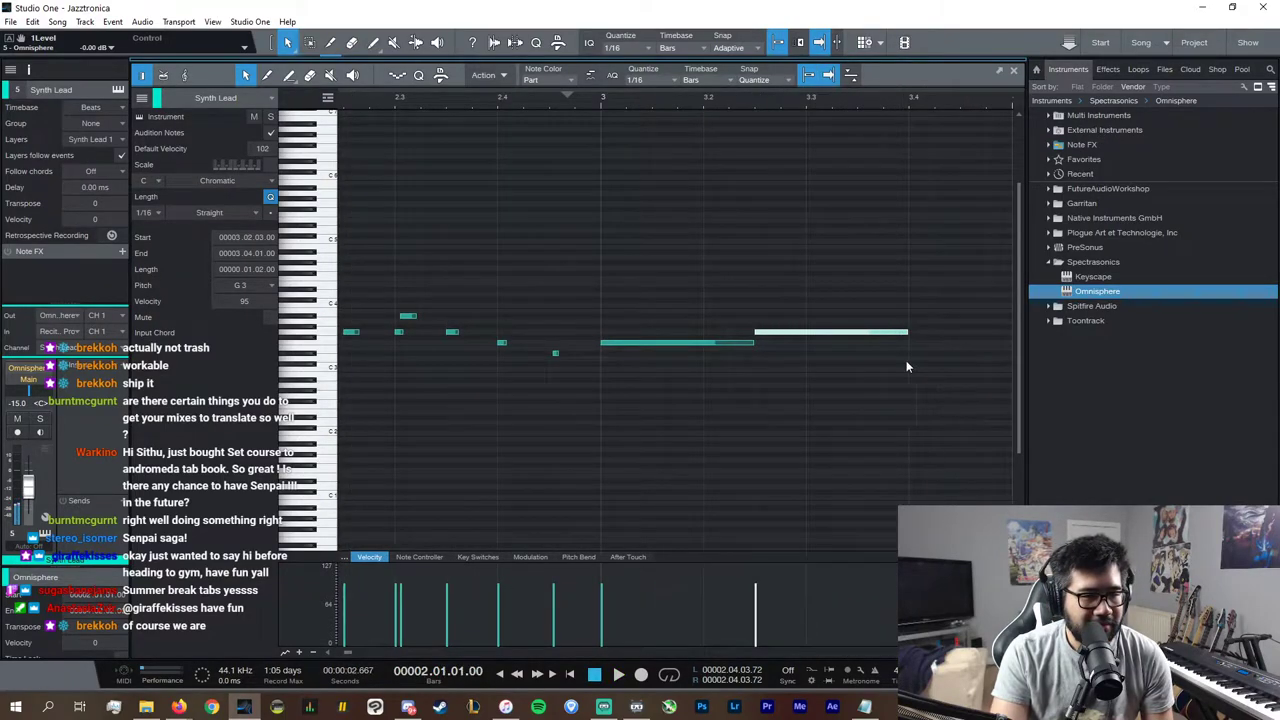
Step: Duplicate the bar 3 G3 note and fit the copy as a one-beat D#3 on beat 4 of bar 3
click(857, 104)
key(d)
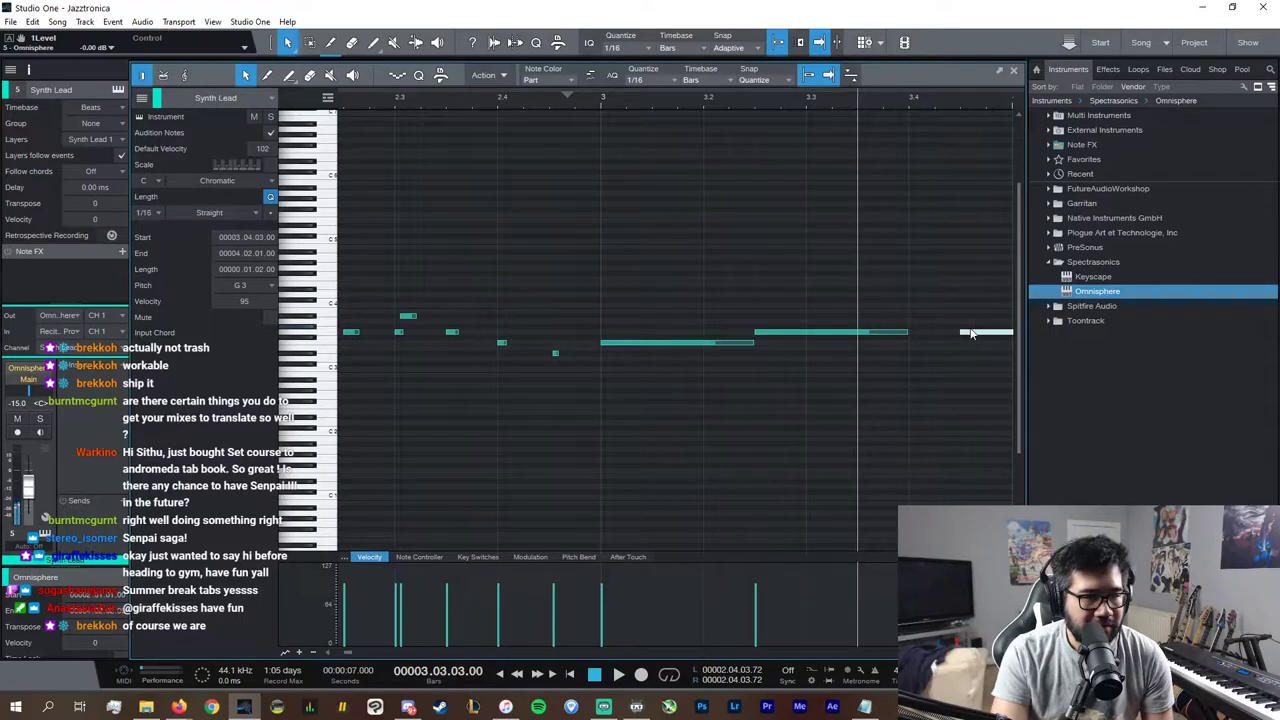
drag(970, 333, 851, 354)
Step: Duplicate the three long bar 3 notes (F3, G3, D#3) into bar 4 and play back from bar 4
scroll(889, 651, right, 2)
drag(517, 277, 917, 466)
key(d)
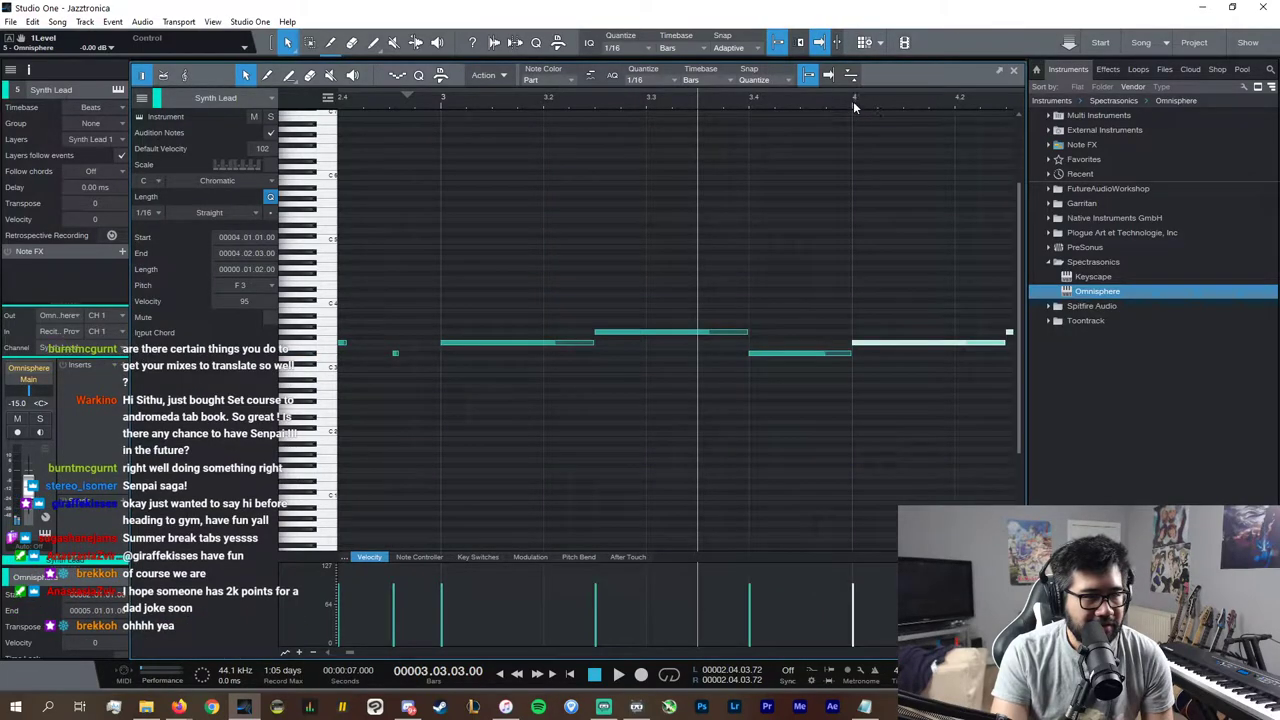
click(850, 103)
key(space)
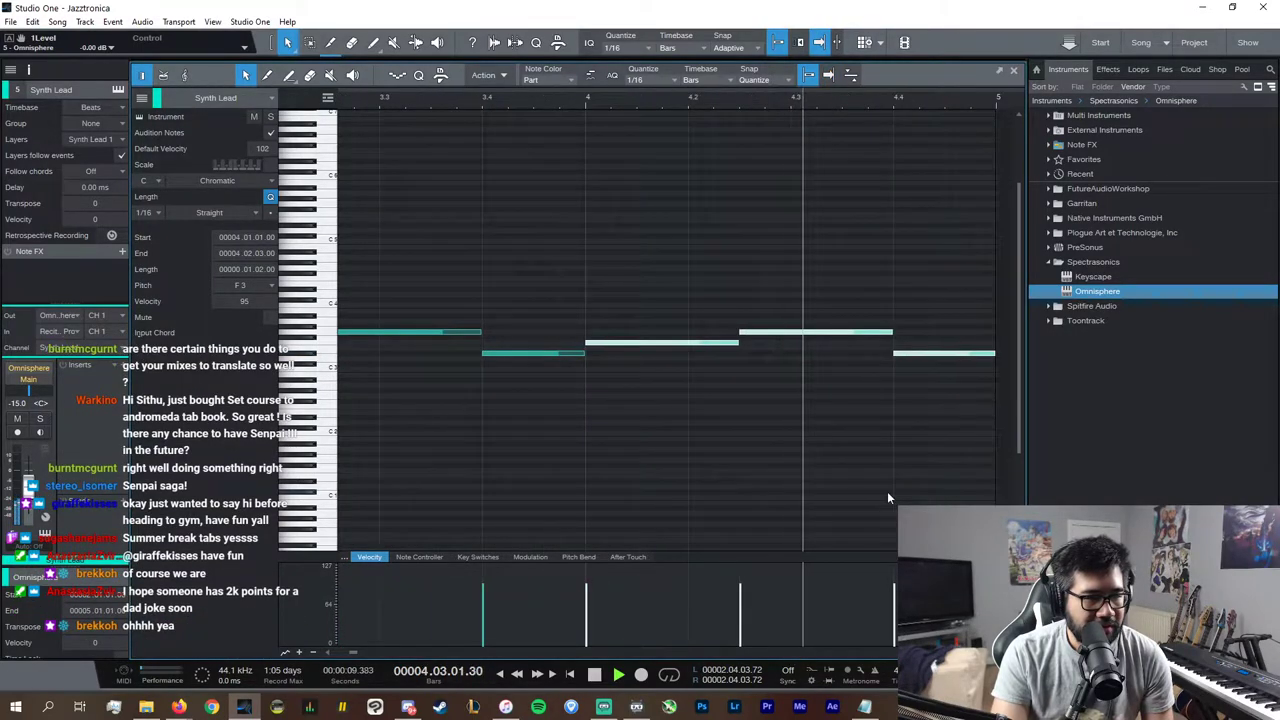
key(space)
Step: Raise the last bar 4 note to F3 and shorten it to end at 4.4.4
click(919, 354)
click(916, 370)
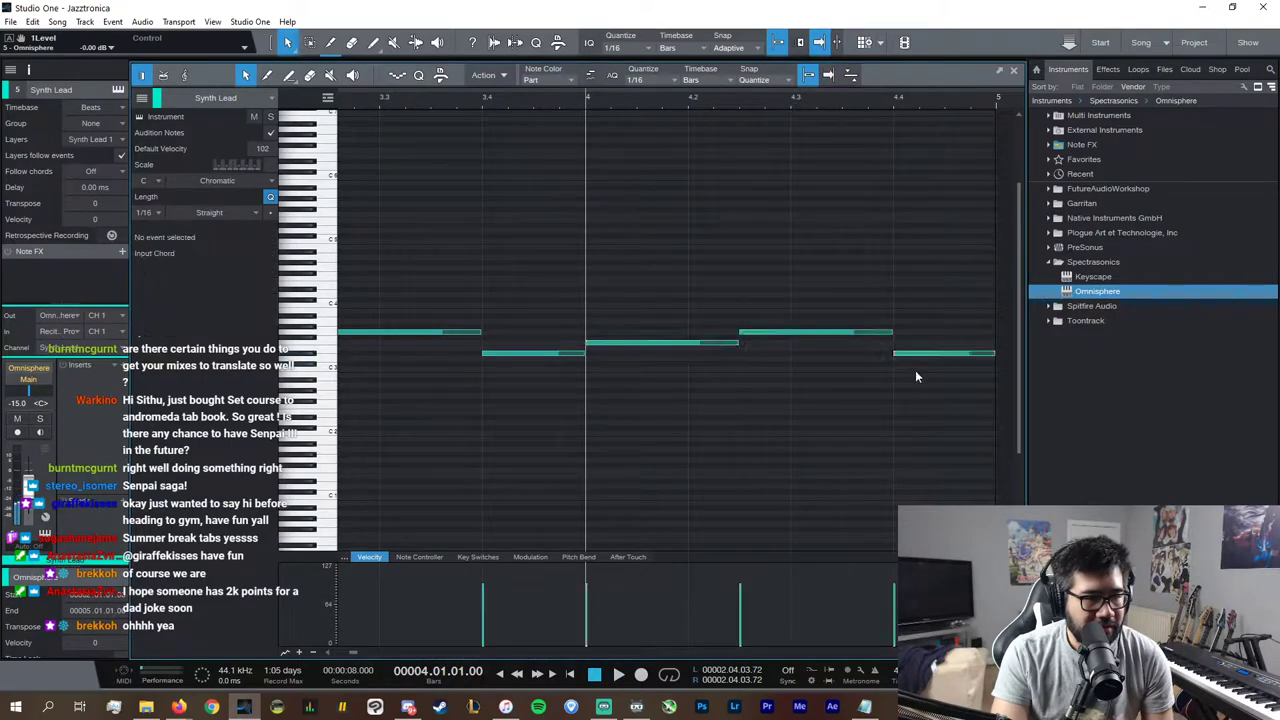
drag(911, 354, 910, 345)
drag(995, 344, 969, 344)
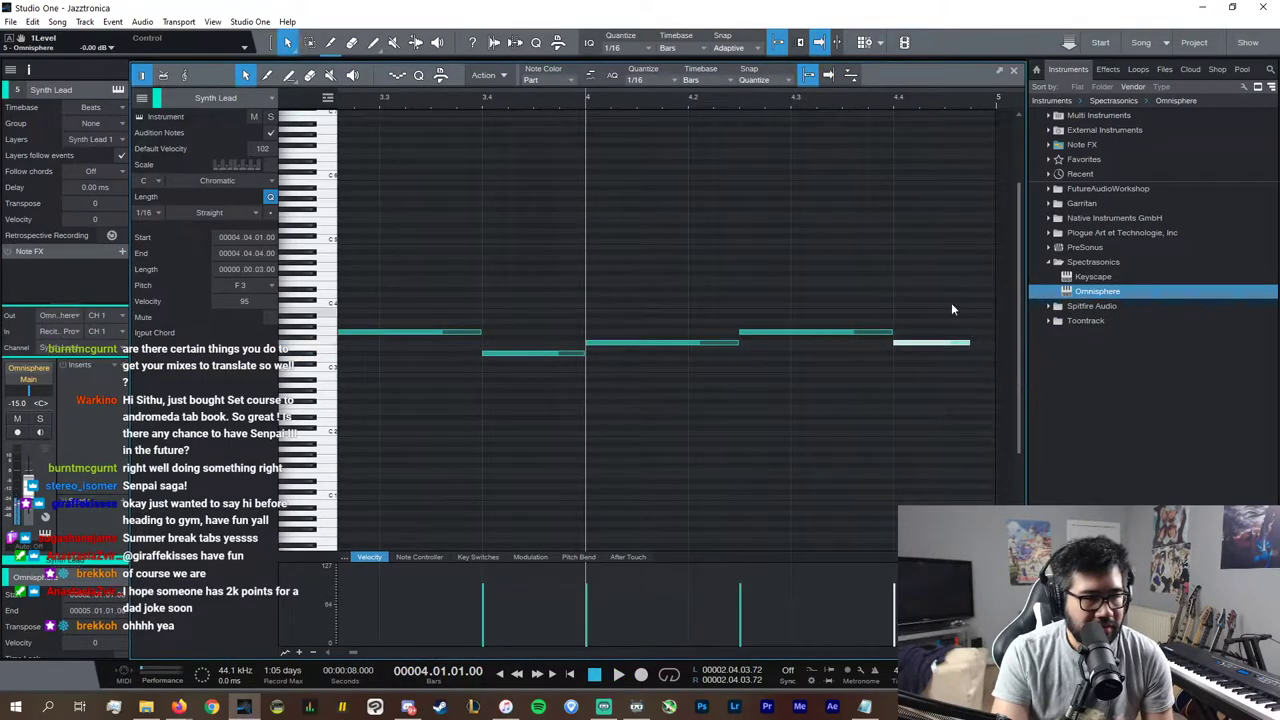
Step: With quantize at 1/32, add a descending run of short E3 and D#3 notes at 4.4.4, ending on a D3 at bar 5
click(651, 81)
click(778, 106)
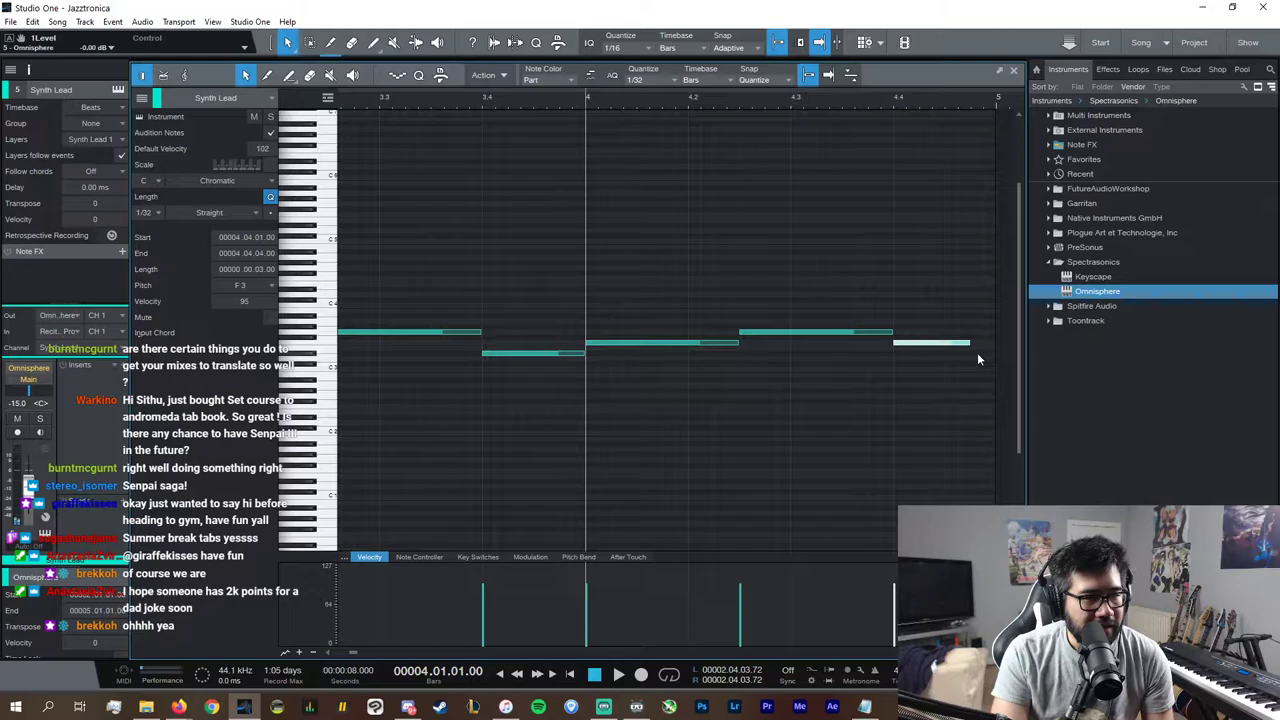
key(d)
drag(1011, 344, 985, 352)
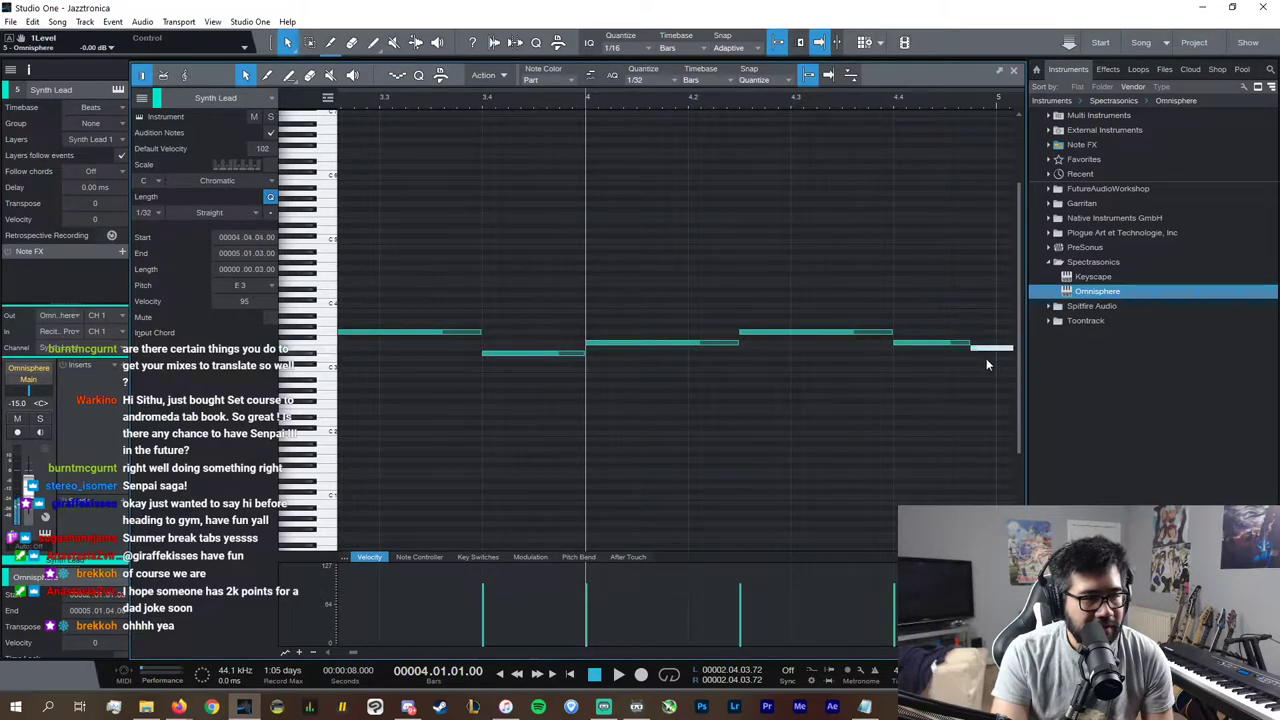
scroll(854, 654, right, 3)
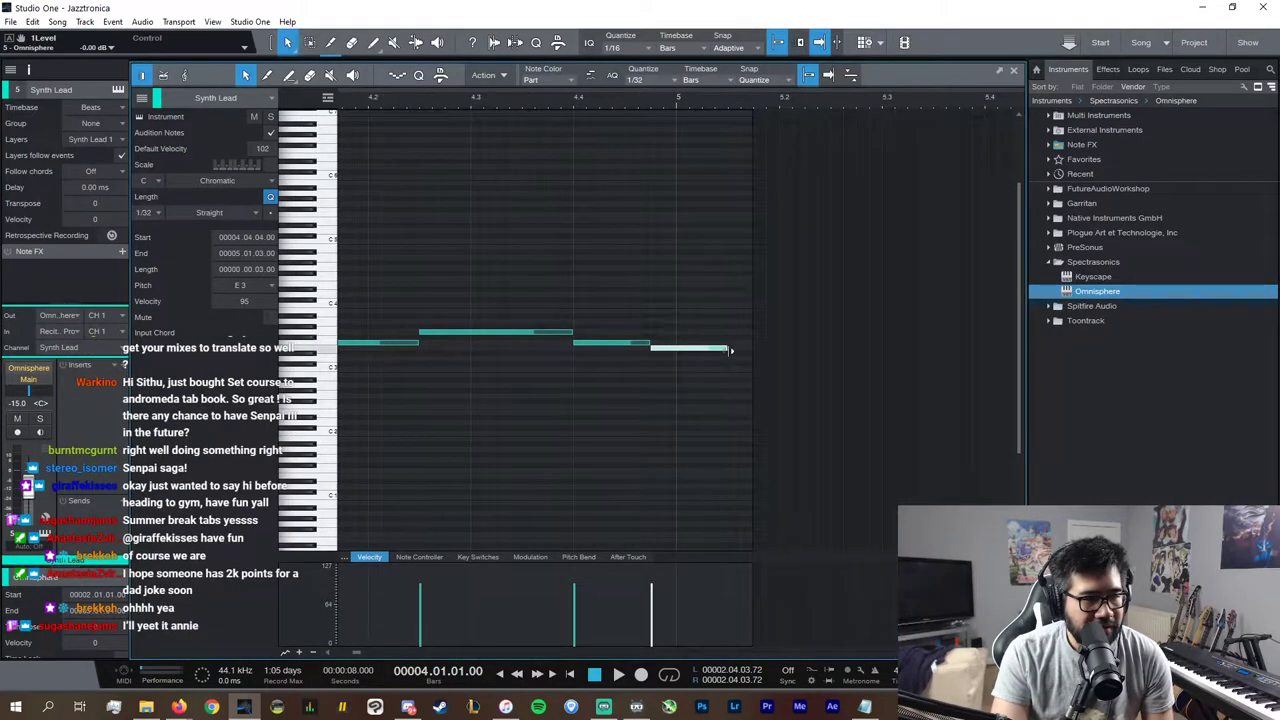
drag(732, 348, 699, 361)
click(673, 350)
click(624, 344)
key(d)
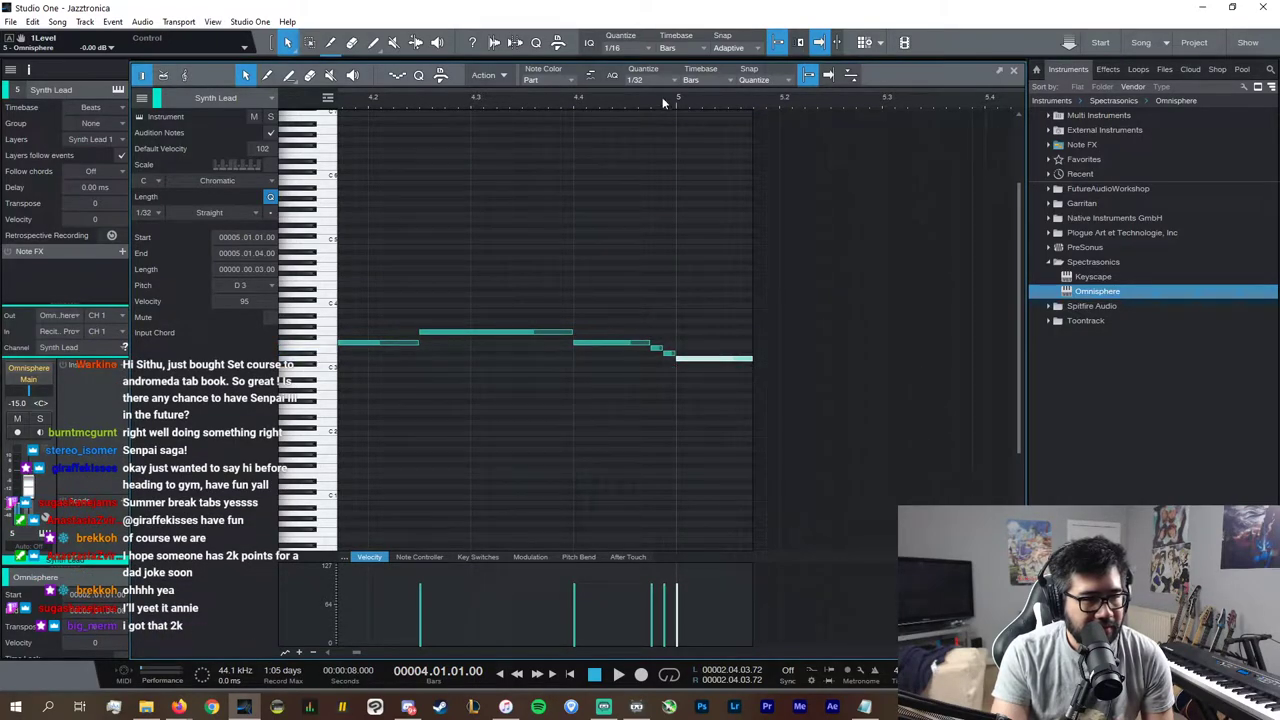
Step: Play back the descending run, extend the Synth Lead part to bar 7 in the arrangement and reopen it for note editing
click(641, 103)
key(space)
click(1014, 73)
key(space)
drag(343, 263, 687, 267)
double_click(621, 270)
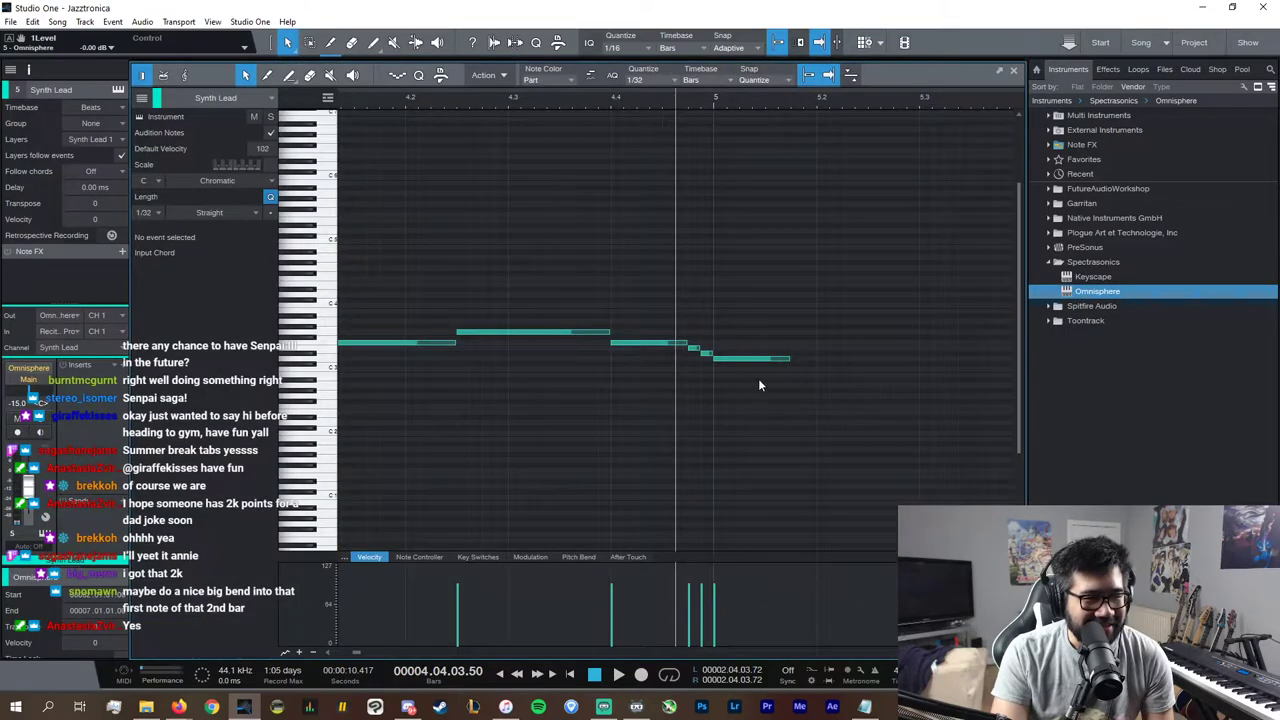
Step: With quantize at 1/16, lengthen the bar 5 D3 note to 5.2.3 and follow it with a D#3 copy ending at 5.4.1
click(635, 84)
click(776, 102)
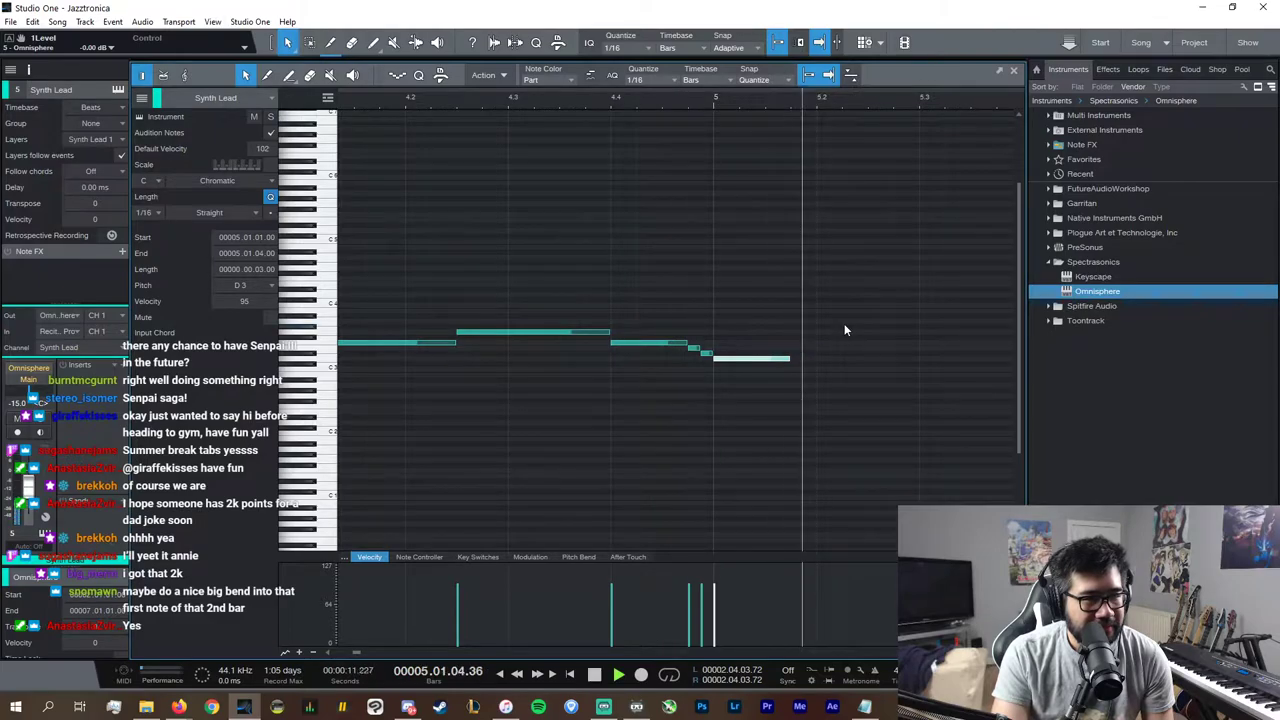
drag(789, 359, 866, 361)
key(d)
drag(944, 359, 900, 360)
key(space)
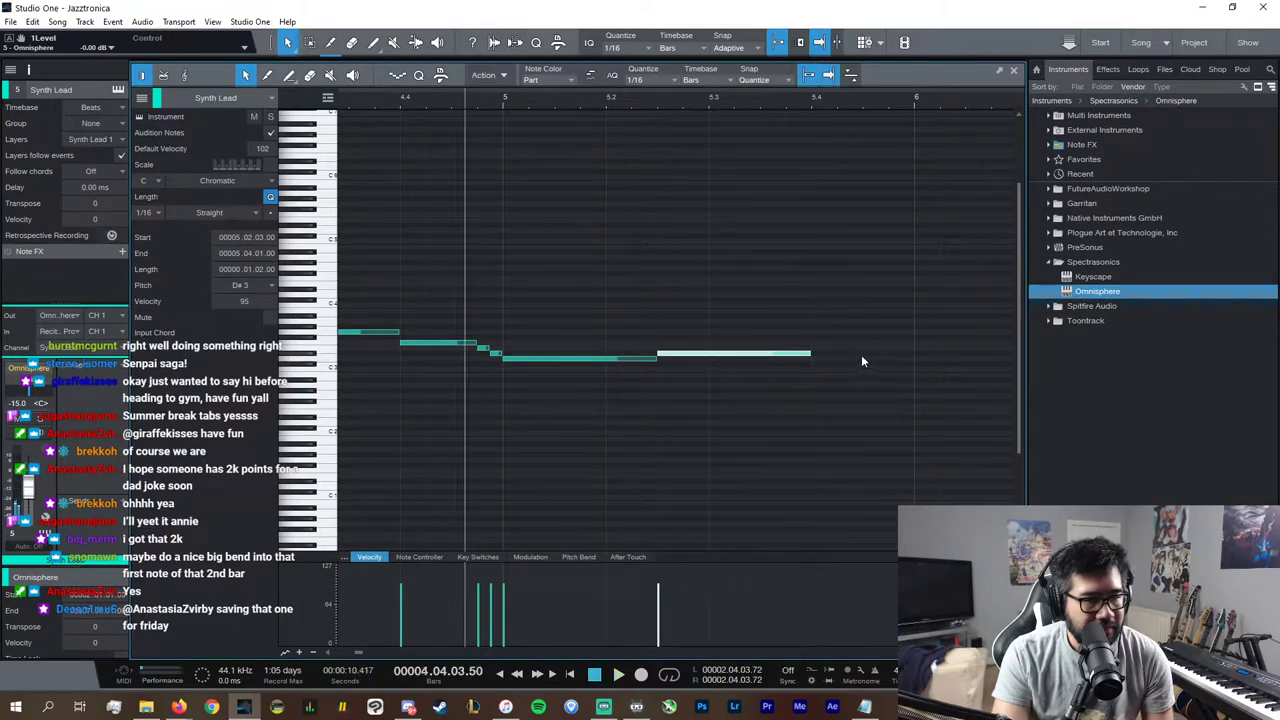
Step: Duplicate the D#3 note as a one-beat A#3 on beat 4 of bar 5, ending at bar 6
key(d)
drag(880, 354, 824, 320)
drag(962, 319, 914, 322)
Step: Play back the whole Synth Lead melody from bar 2 into bar 6
key(w)
key(w)
key(w)
scroll(814, 655, left, 3)
scroll(813, 655, left, 3)
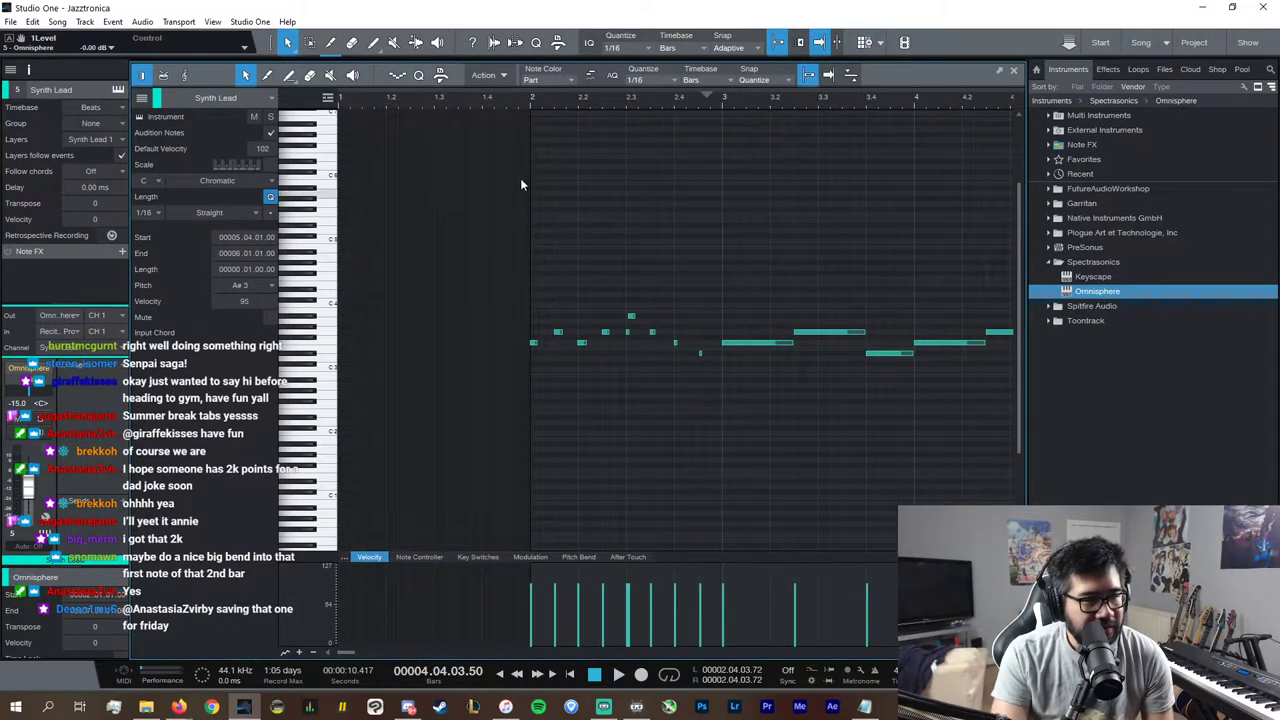
click(529, 104)
key(space)
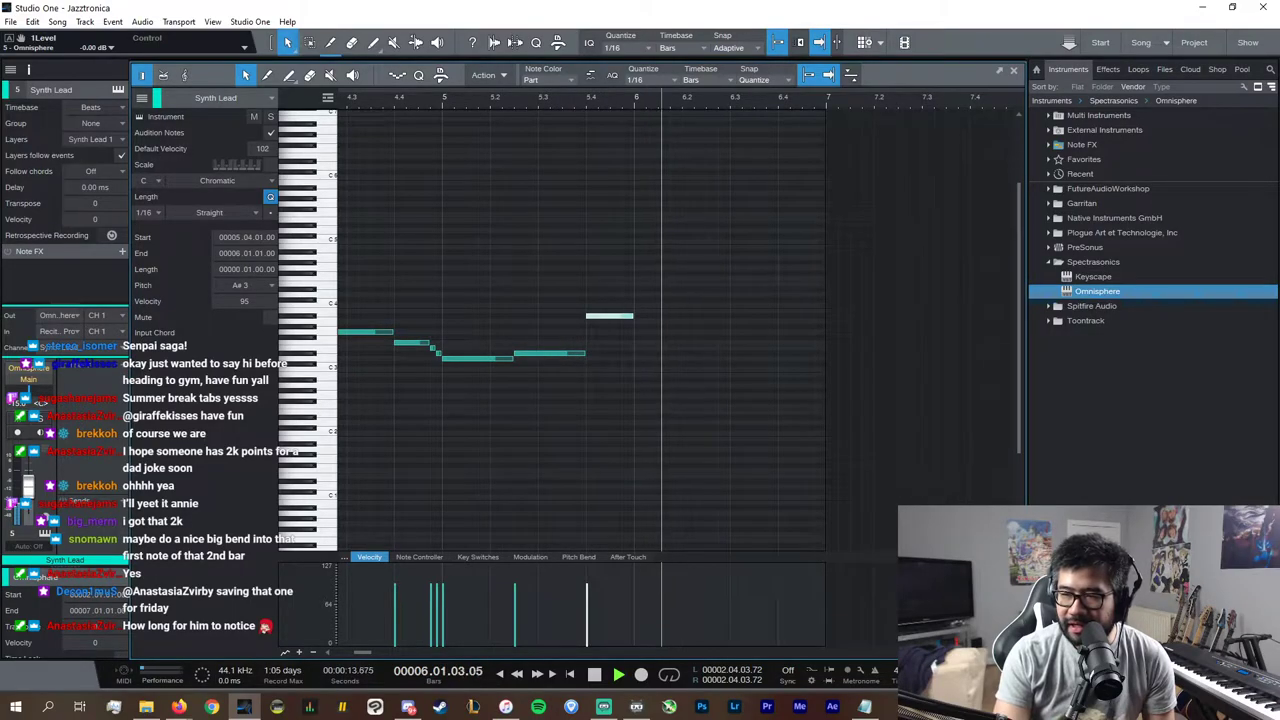
key(space)
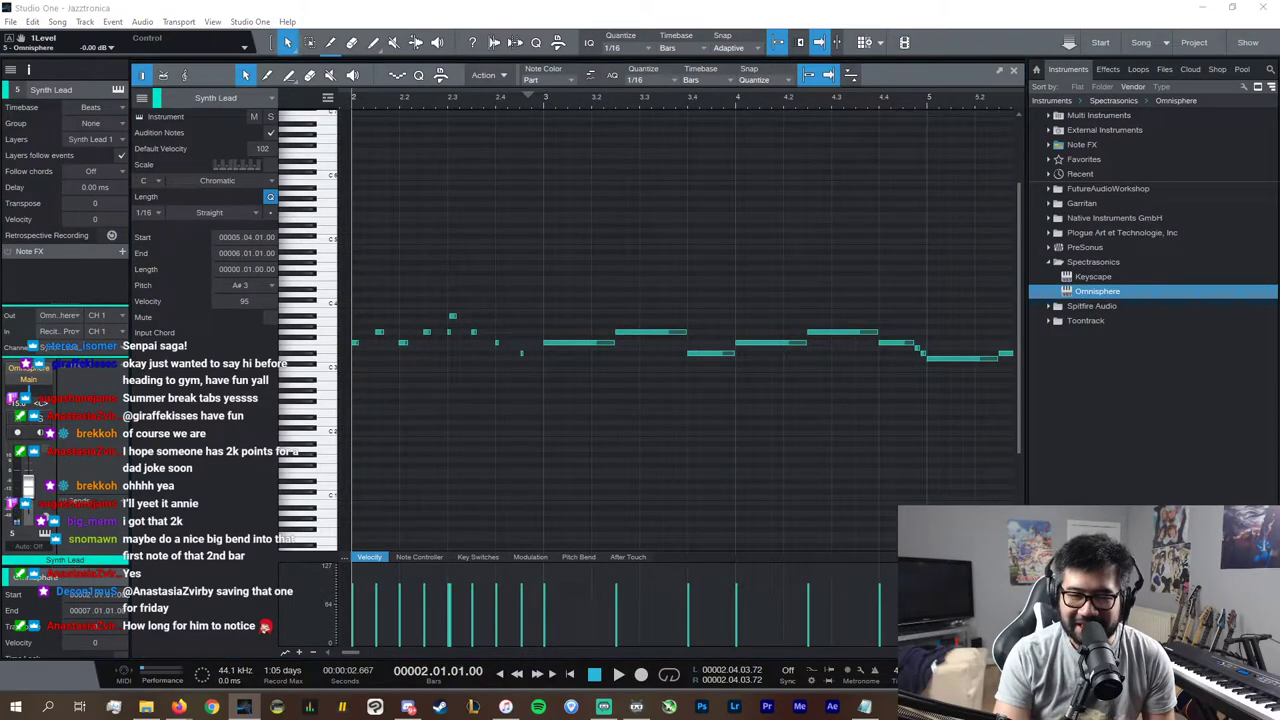
key(alt+Tab)
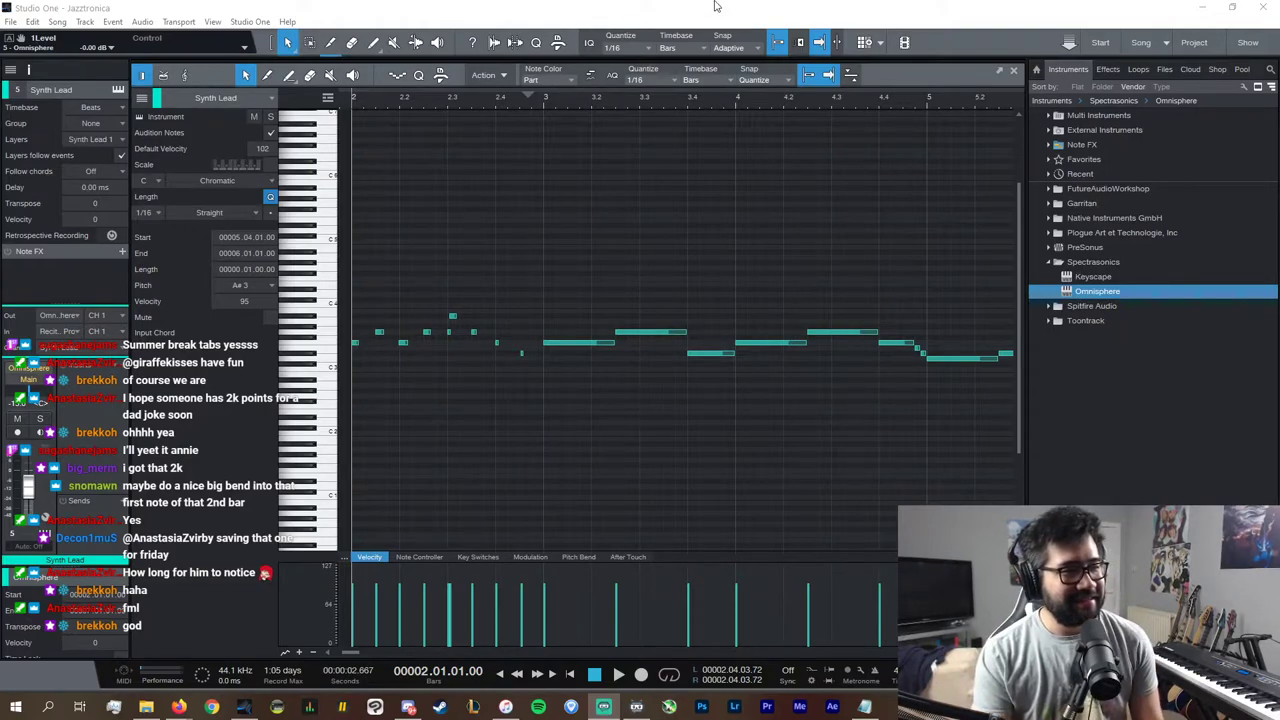
Step: Copy the run of short Synth Lead notes from bar 2 to the start of bar 6 and play back the copy
key(space)
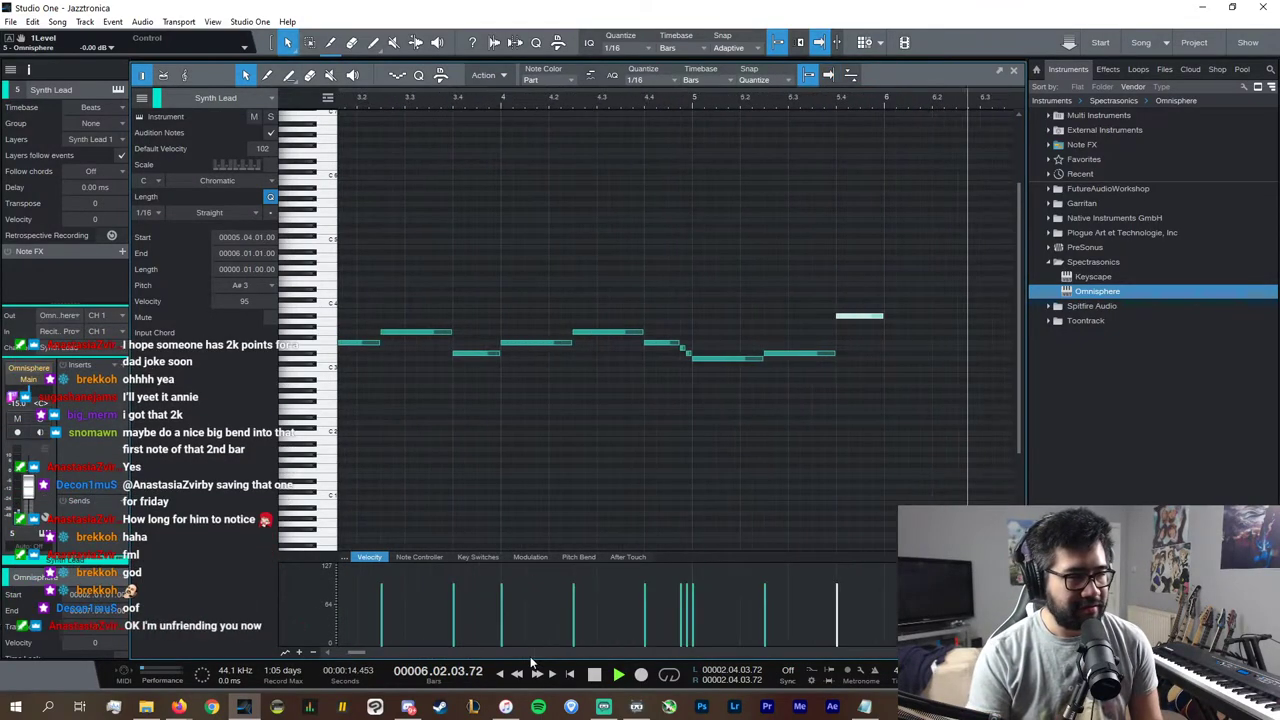
drag(466, 297, 673, 391)
key(space)
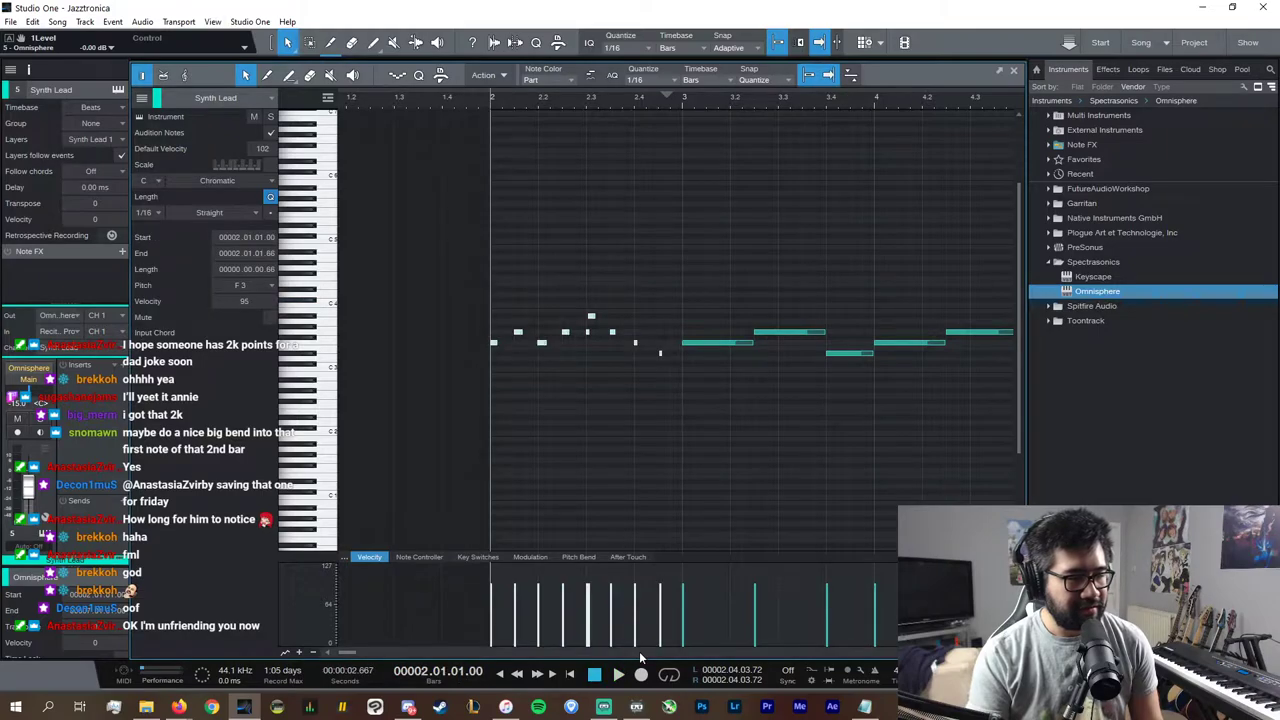
scroll(639, 652, down, 5)
click(617, 101)
key(ctrl+v)
key(space)
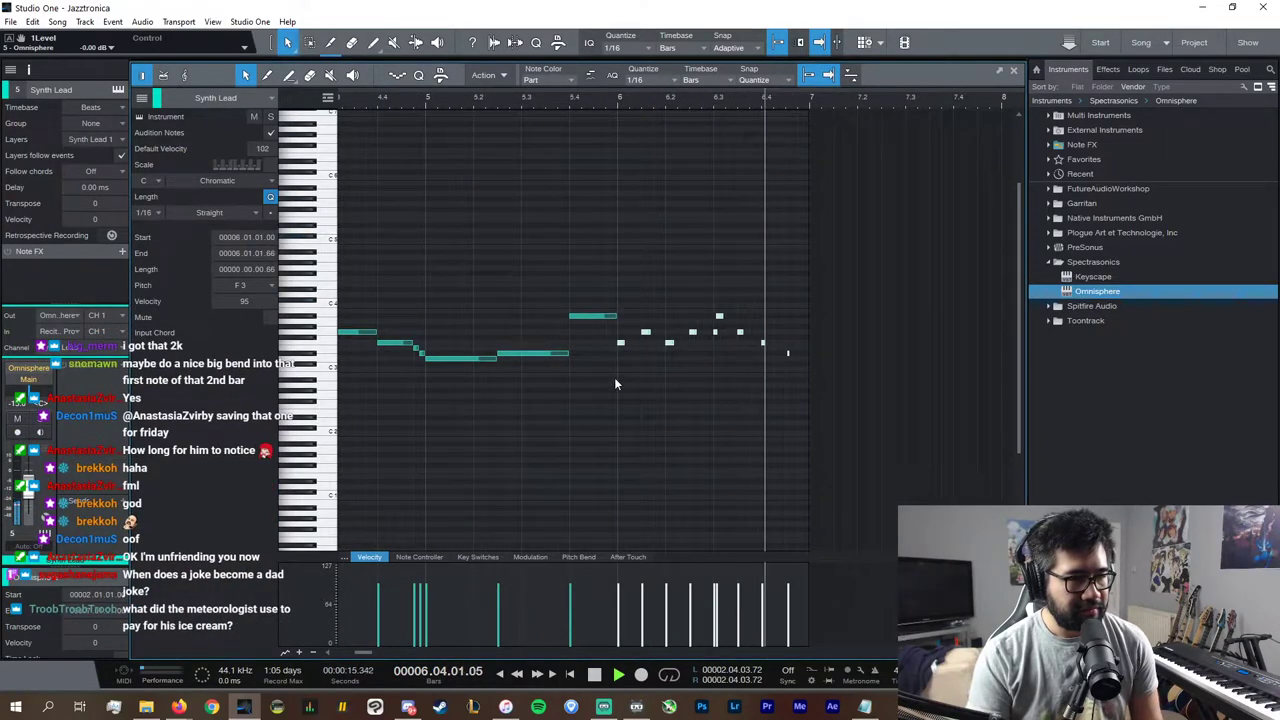
key(space)
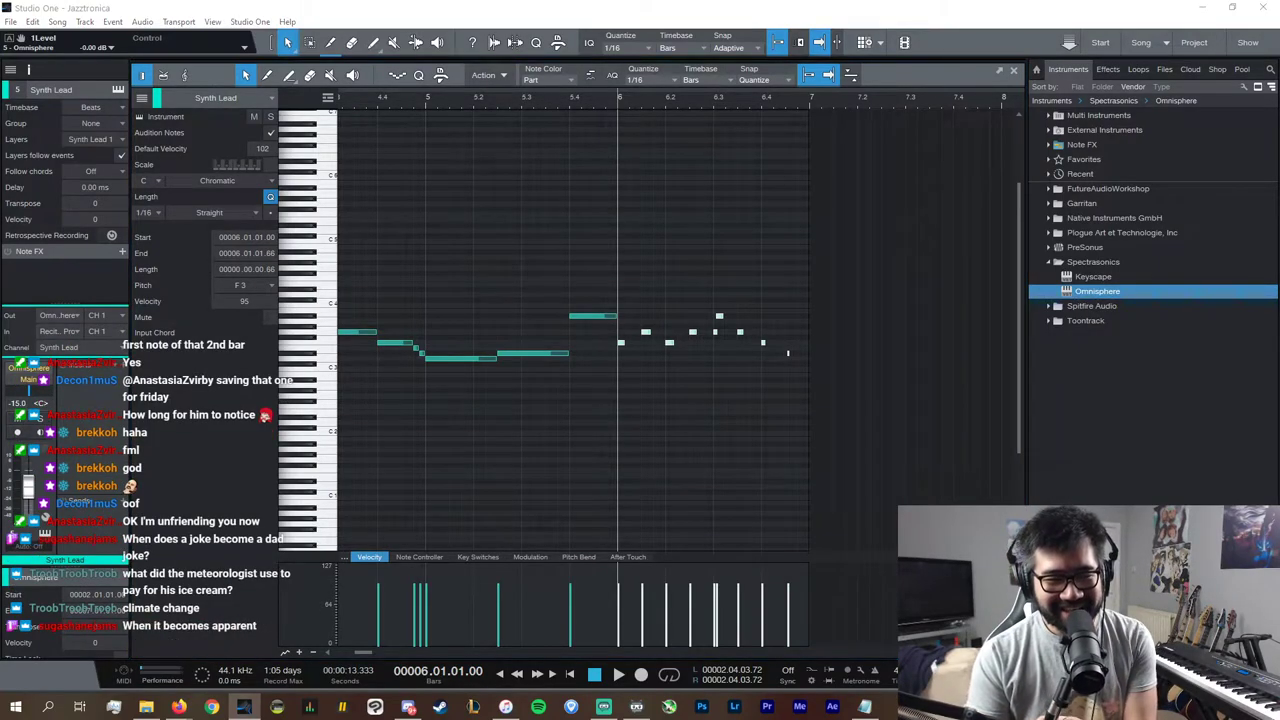
key(super+d)
key(super+d)
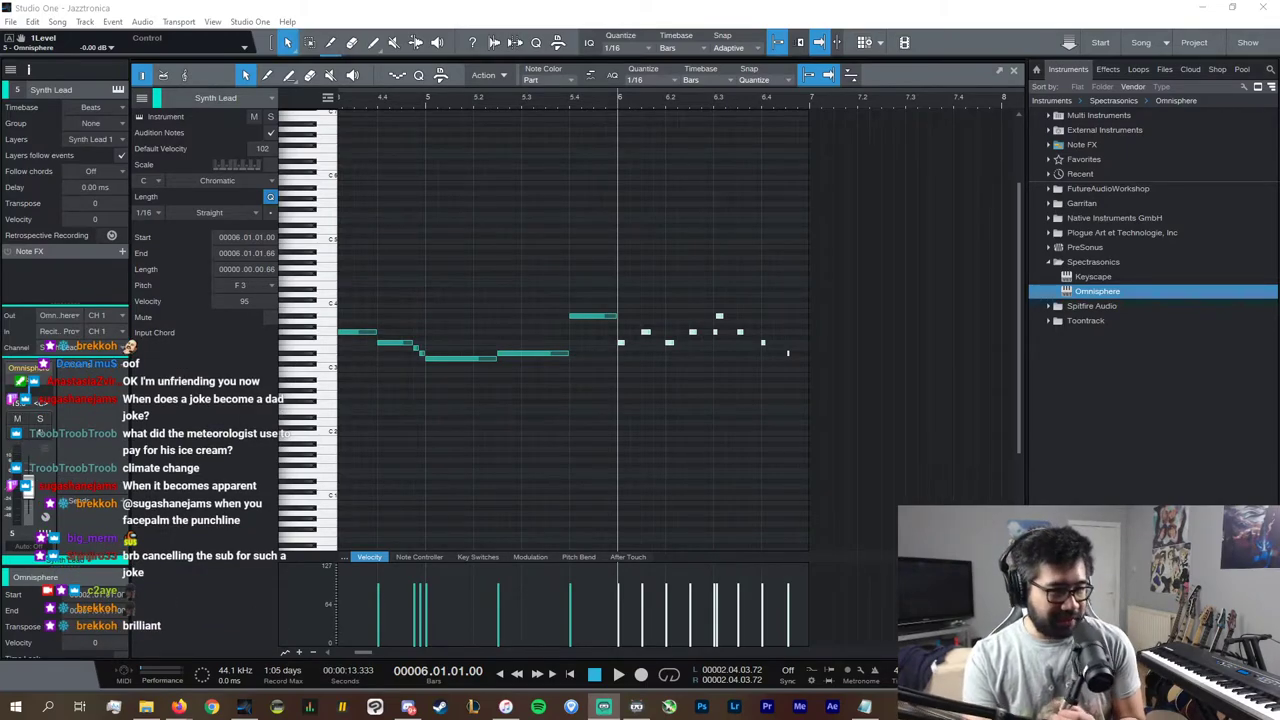
Step: Return to the arrangement, reopen the Synth Lead part for note editing and show its modulation lane
scroll(727, 656, left, 7)
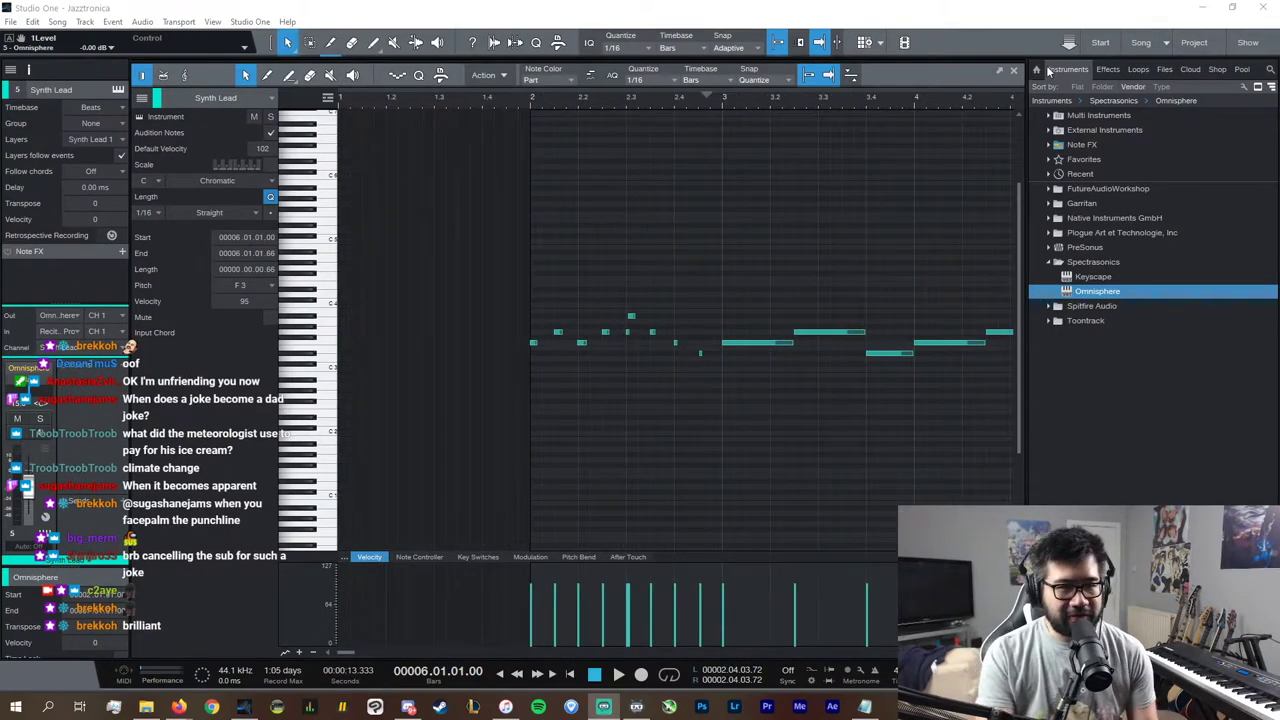
click(1014, 73)
click(1015, 74)
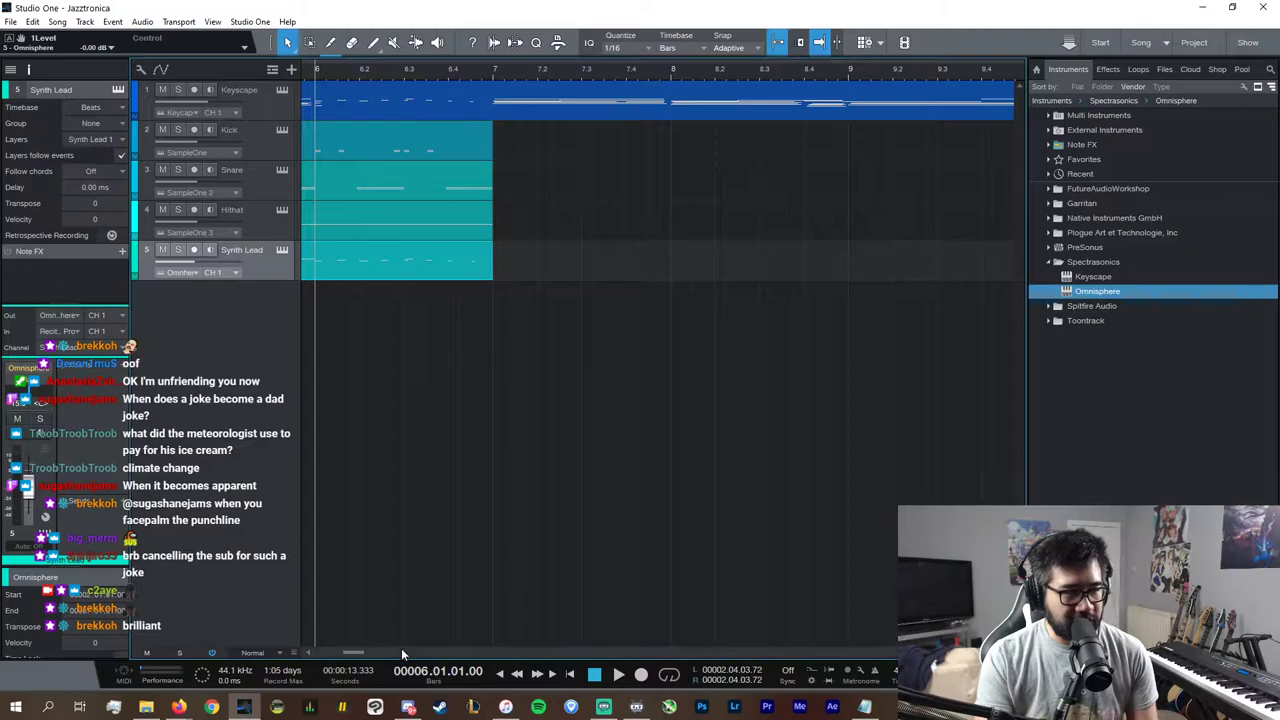
scroll(401, 652, left, 5)
double_click(332, 246)
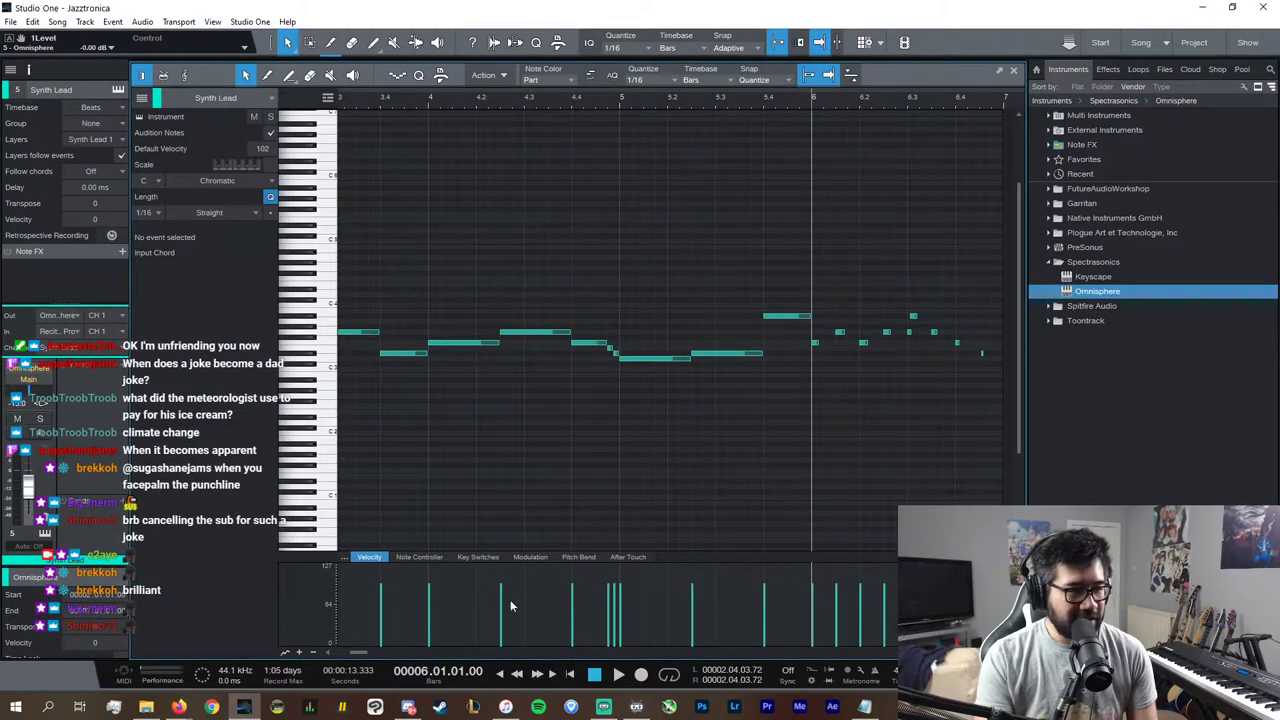
click(529, 557)
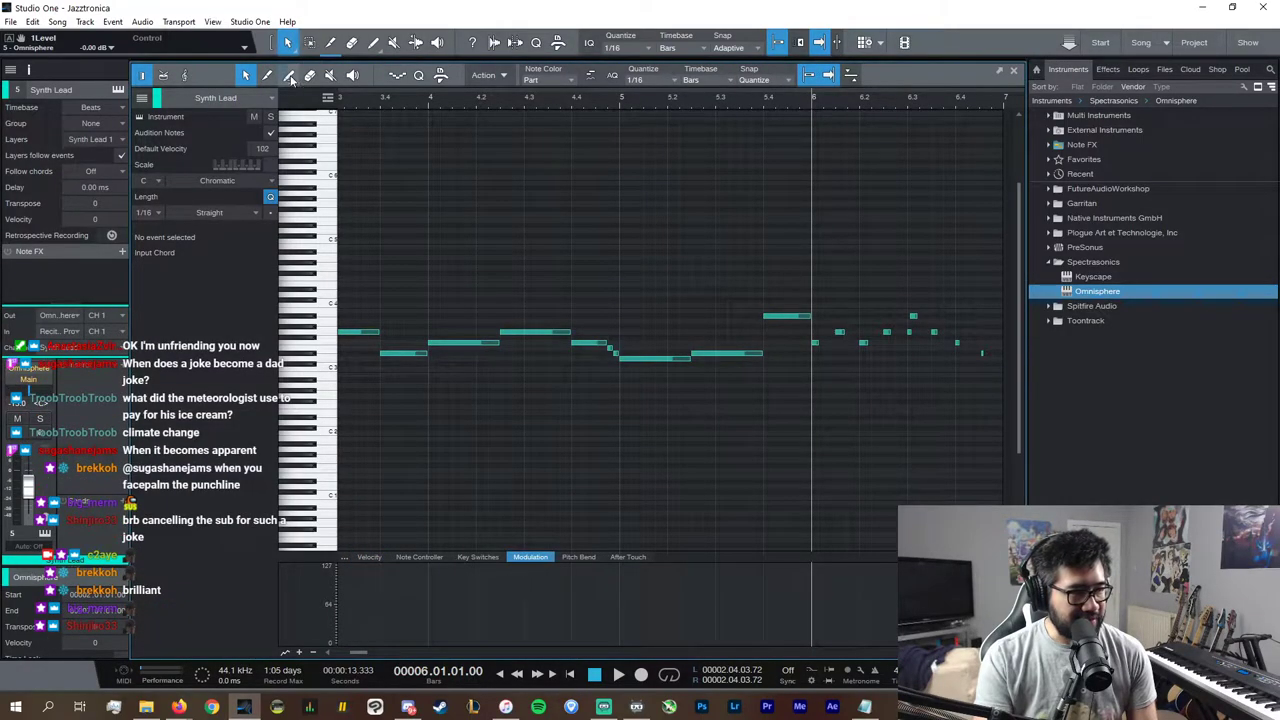
Step: Paint a modulation point in bar 3 of the Synth Lead, lower the curve to zero and play back from bar 2
key(5)
scroll(461, 645, left, 3)
click(453, 617)
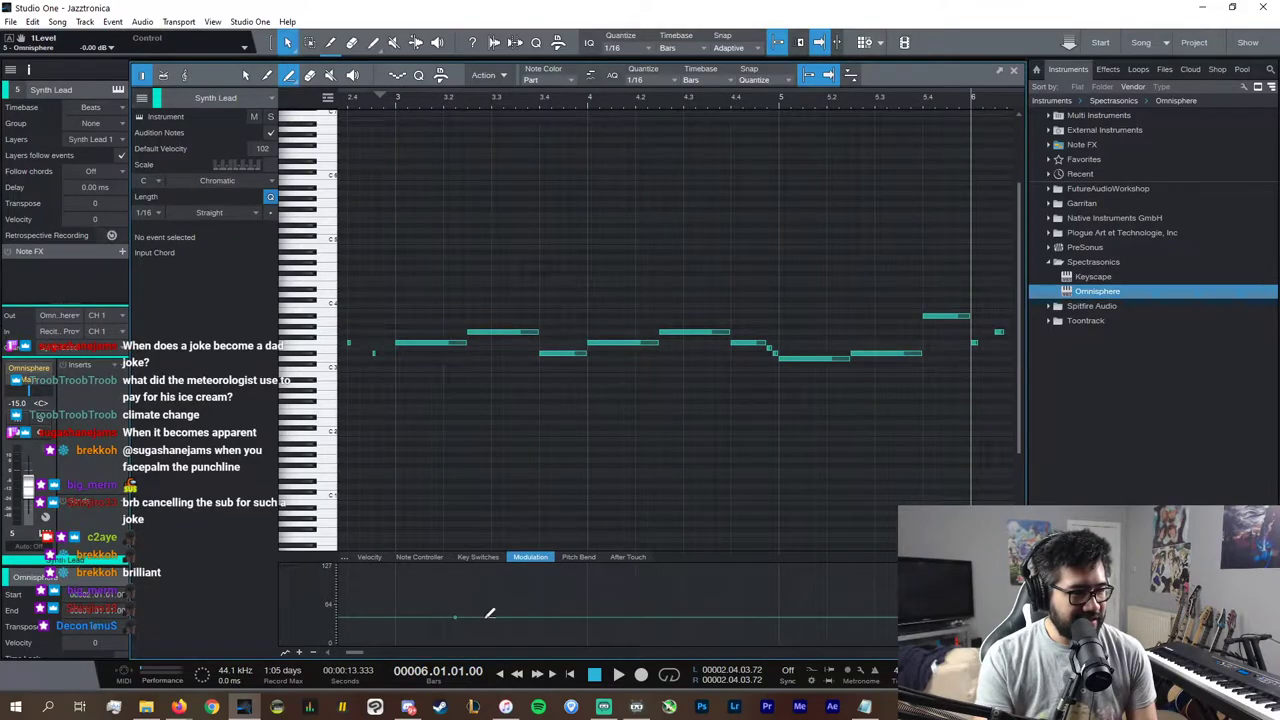
scroll(489, 613, left, 3)
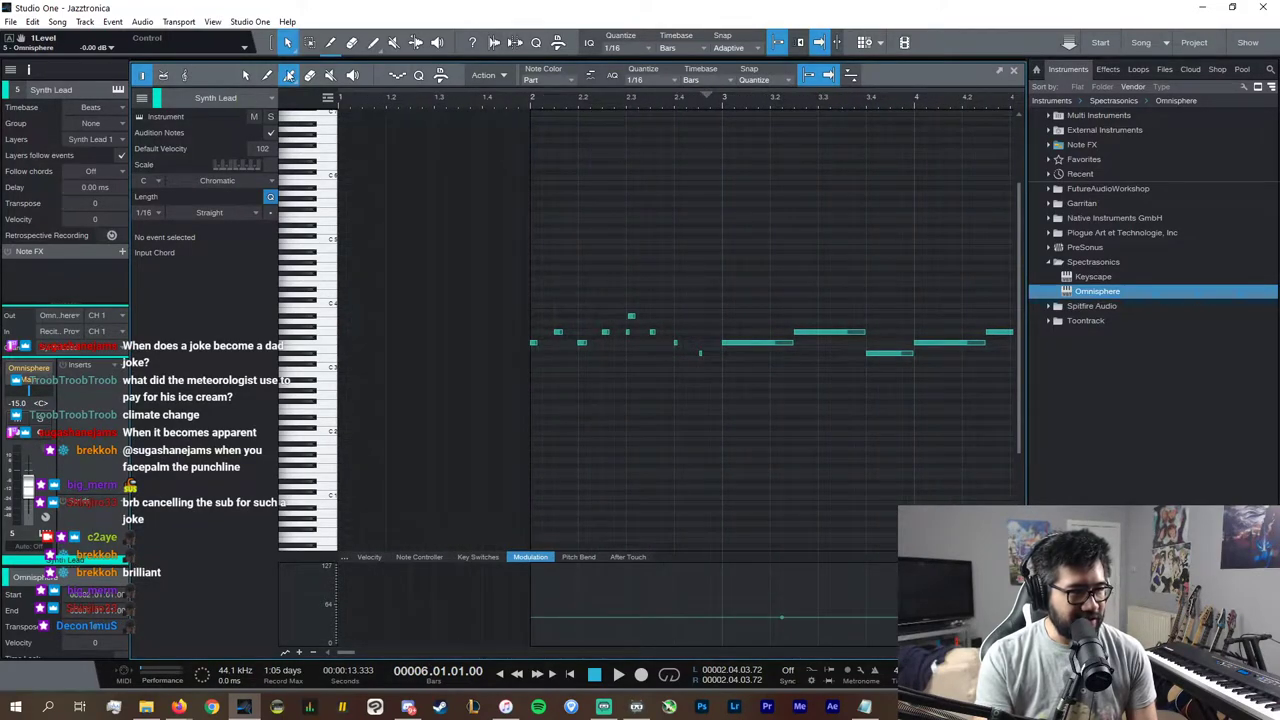
click(246, 75)
mouse_move(781, 618)
mouse_down()
mouse_move(722, 563)
mouse_move(728, 649)
mouse_up()
click(527, 106)
key(space)
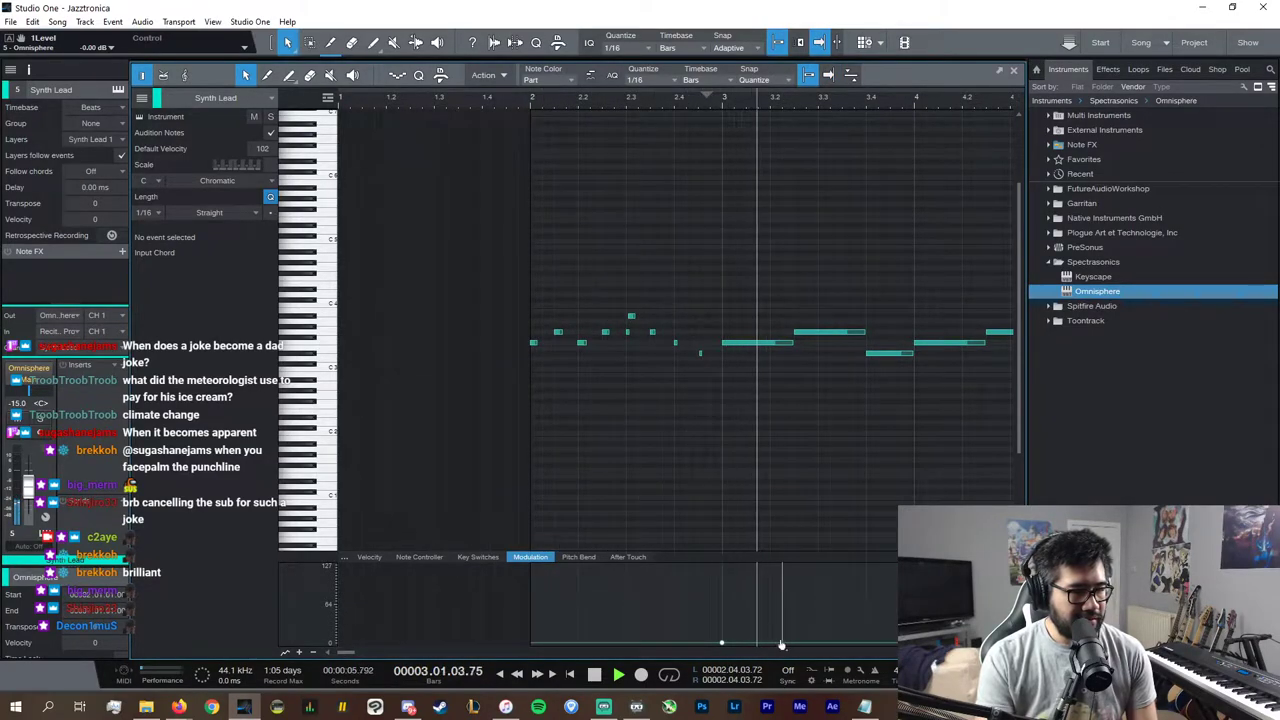
key(space)
Step: Shape the bar 3 modulation into three ramps, each peaking at a note's start and falling to zero at its end, auditioning the result
click(723, 644)
drag(732, 644, 867, 644)
click(794, 627)
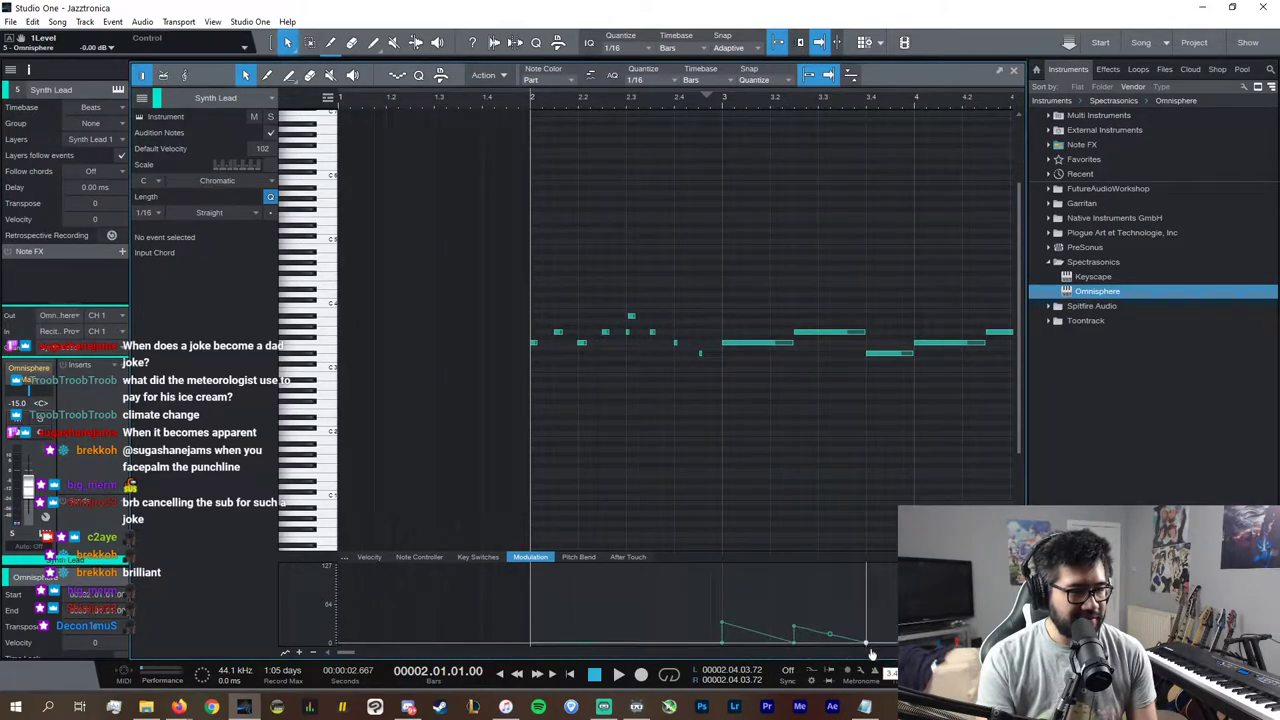
key(space)
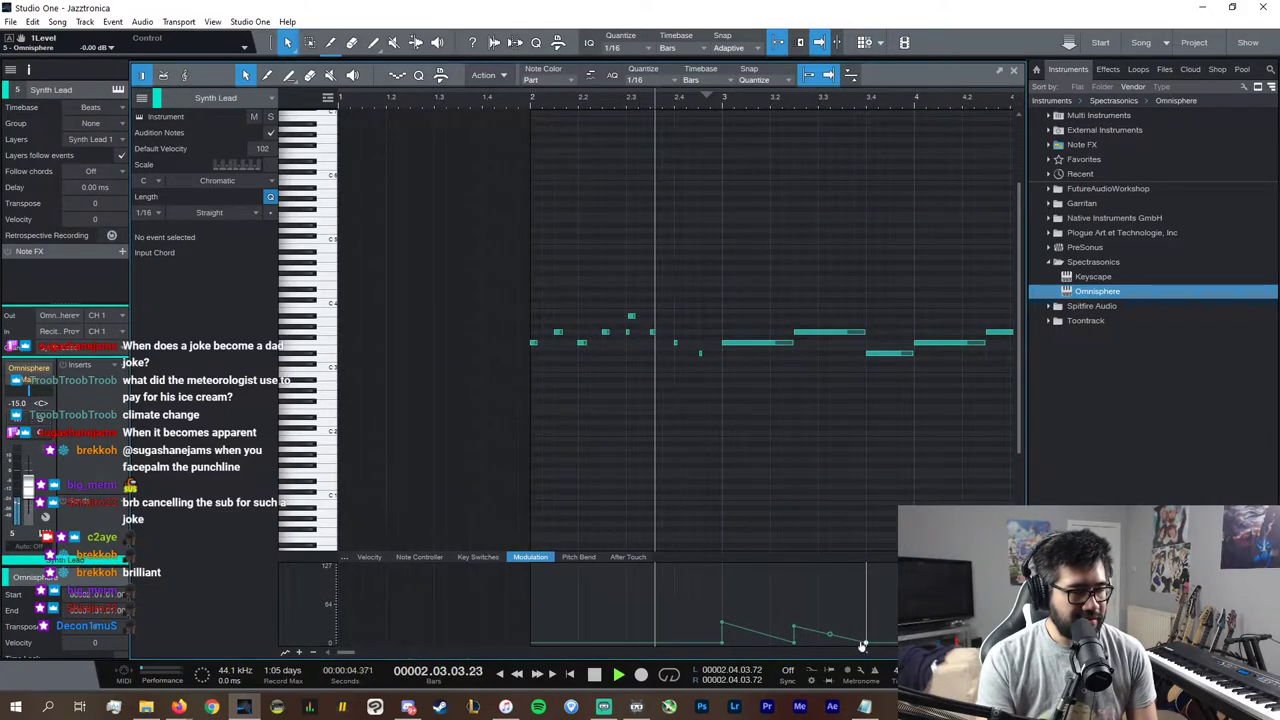
click(844, 641)
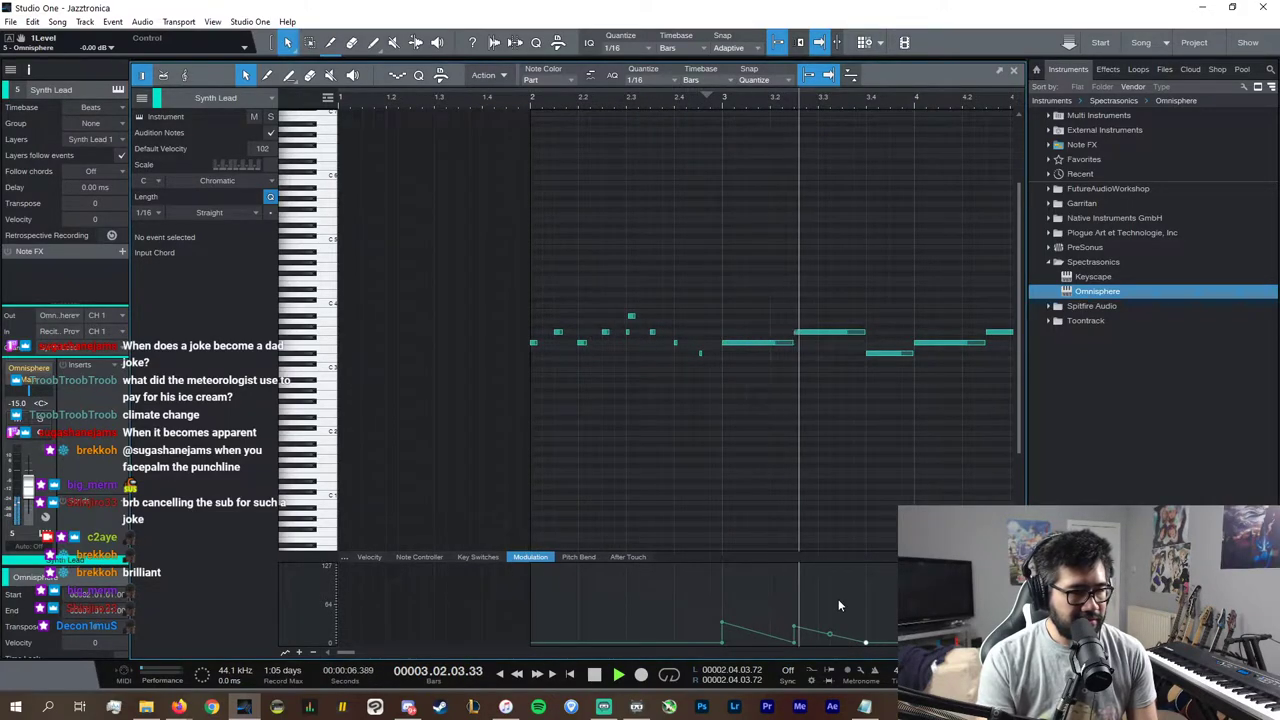
key(space)
click(866, 626)
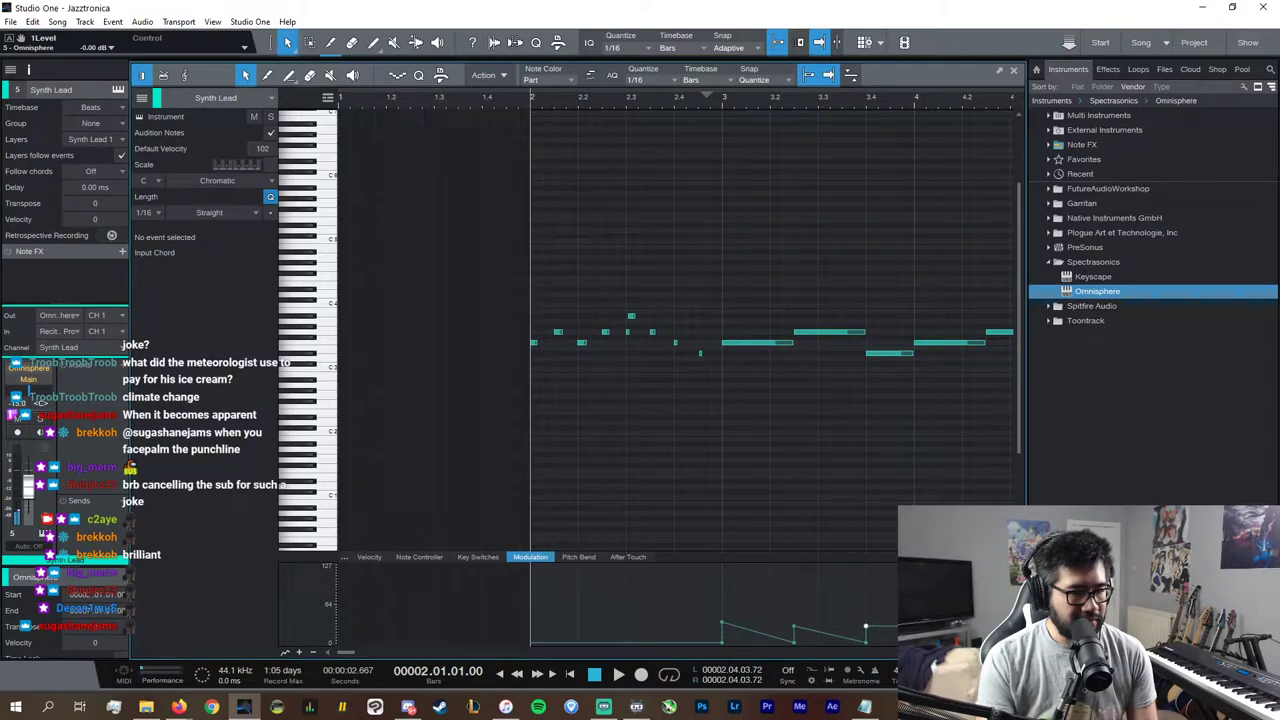
click(914, 643)
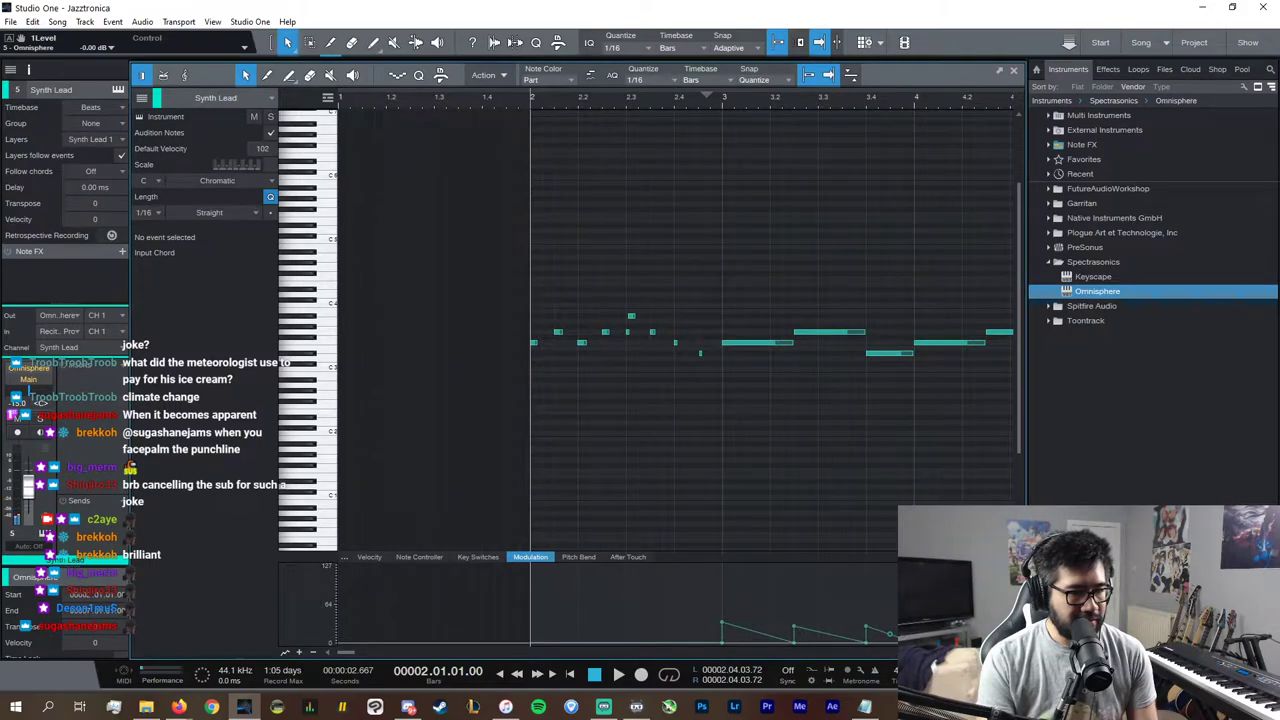
Step: Set the modulation peak at the start of bar 3 to 26 and the following note's peak to 25
right_click(721, 630)
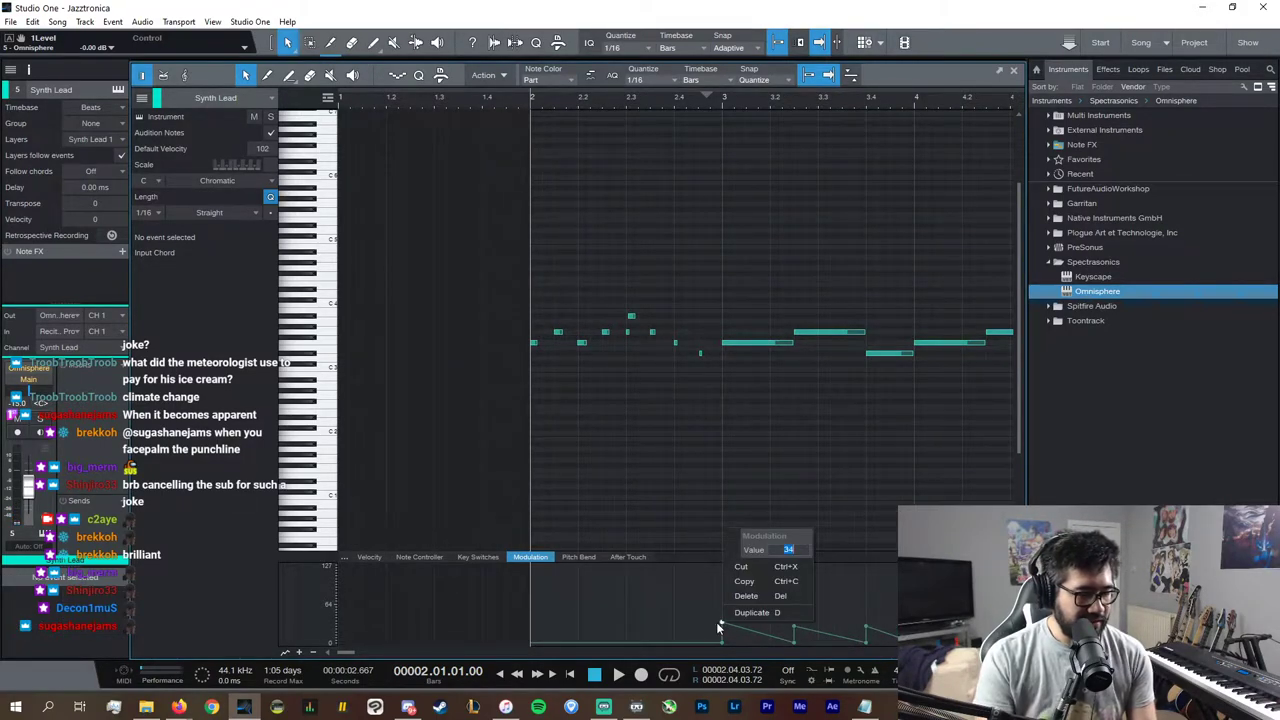
text(26)
key(Return)
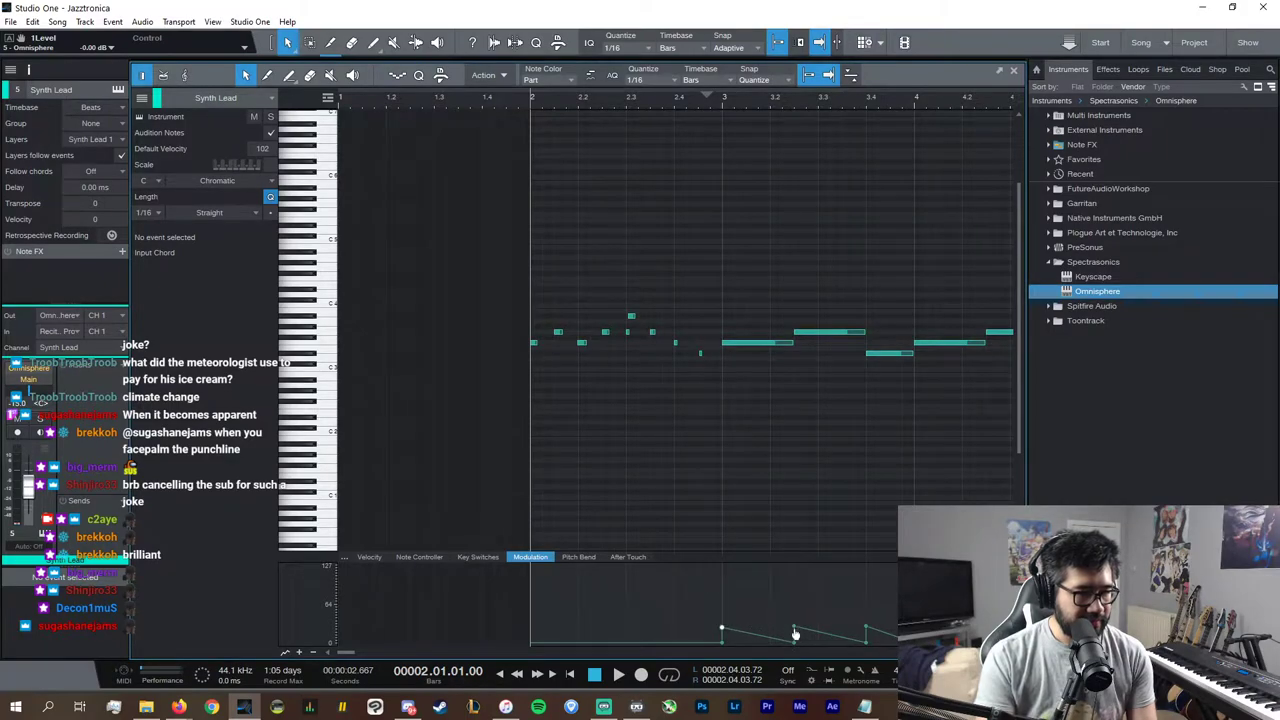
right_click(795, 629)
text(25)
key(Return)
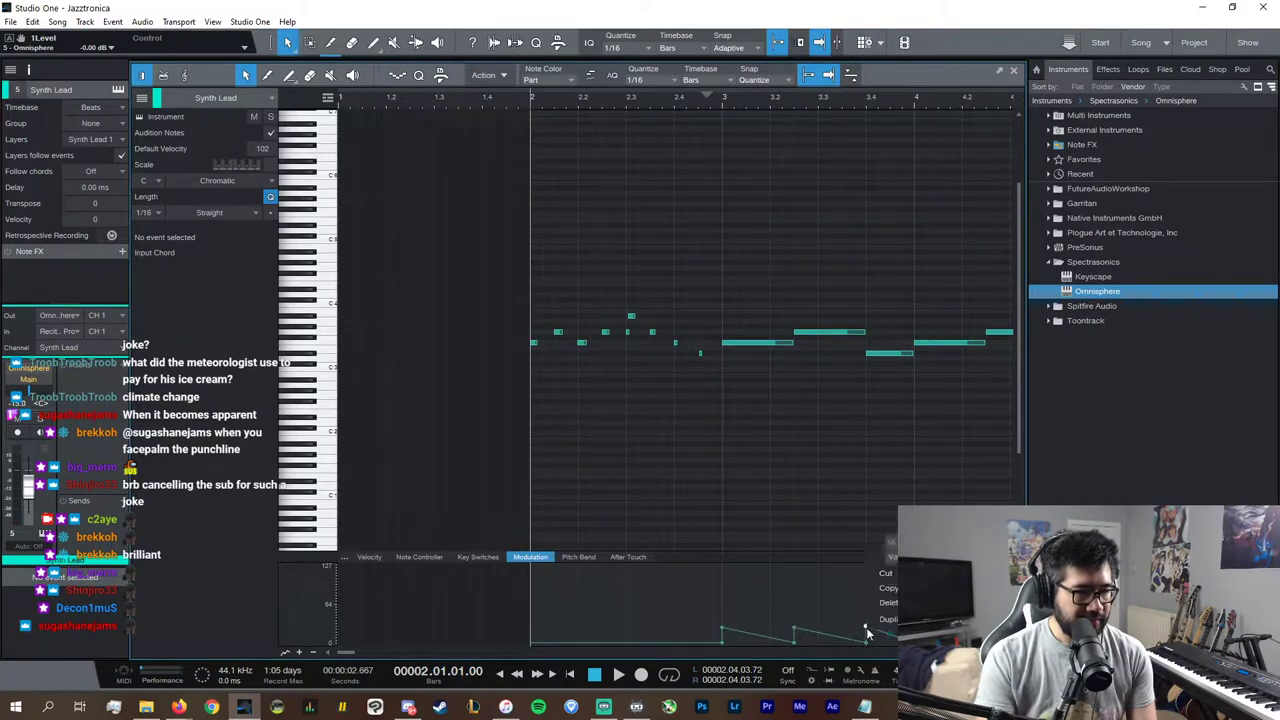
key(Escape)
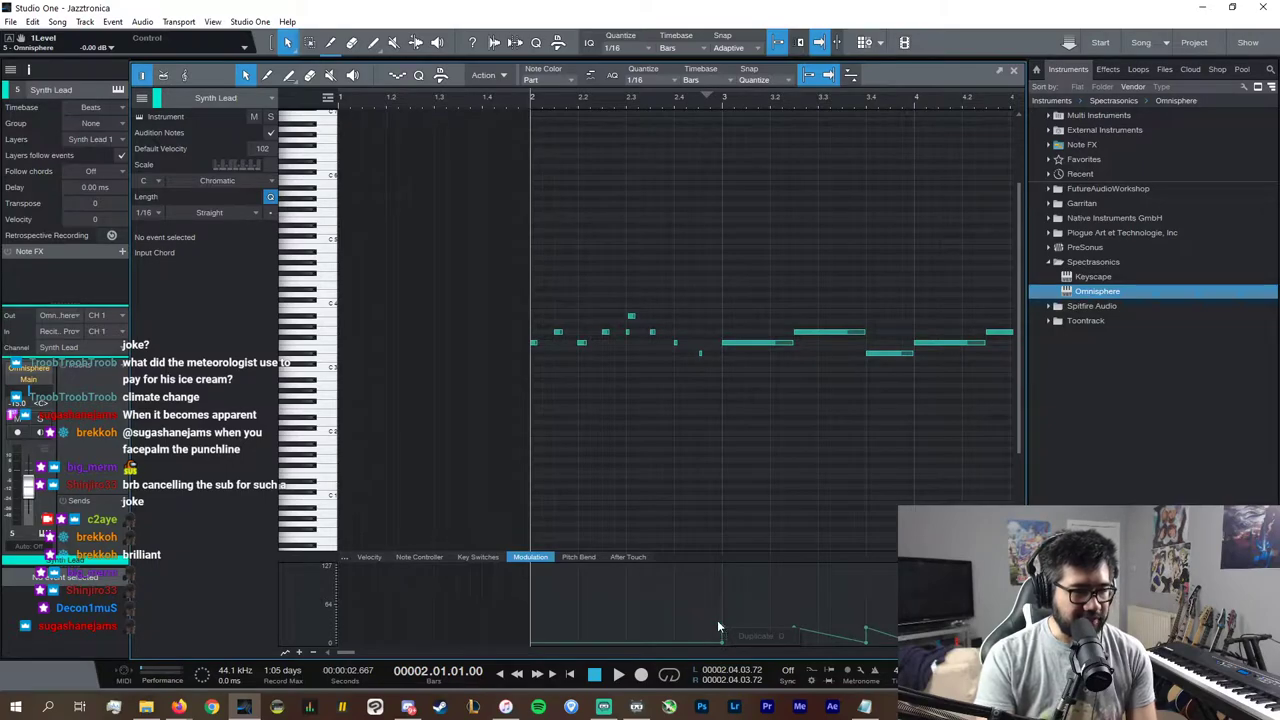
Step: Set the modulation peak at the start of bar 3 to 30 and match the next two peaks to it
right_click(723, 632)
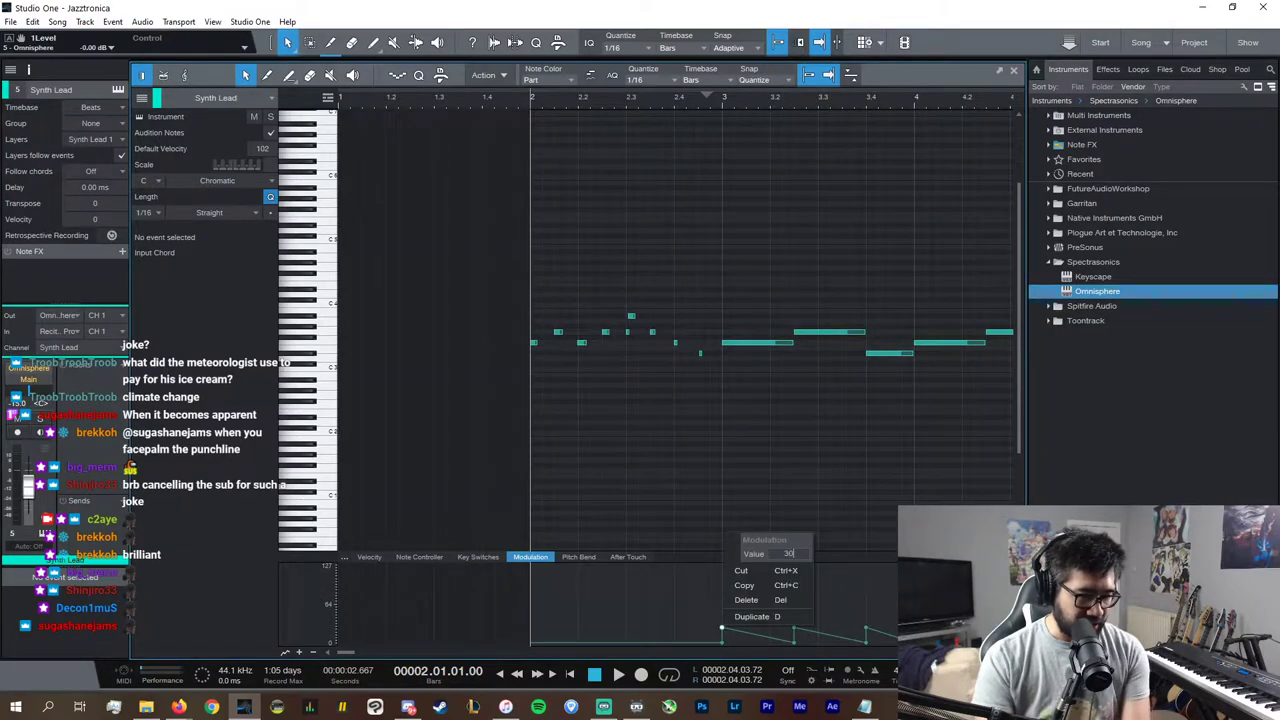
key(Escape)
right_click(795, 634)
key(Escape)
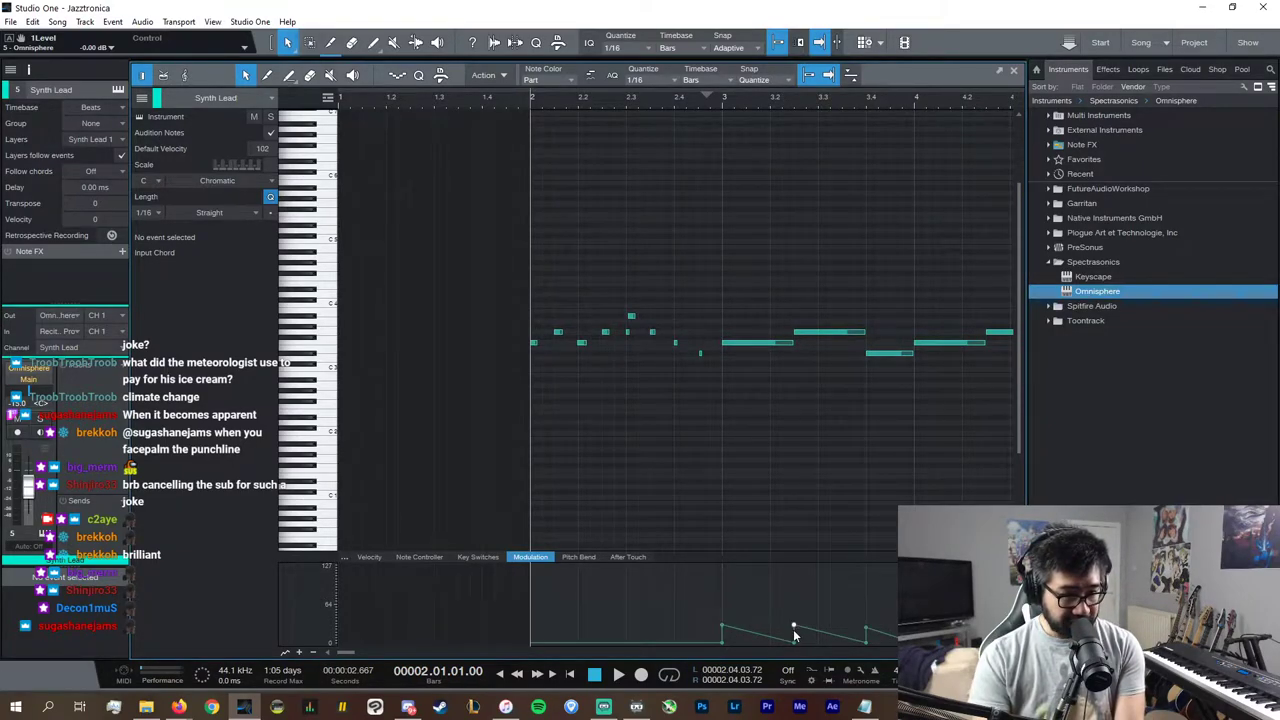
click(867, 629)
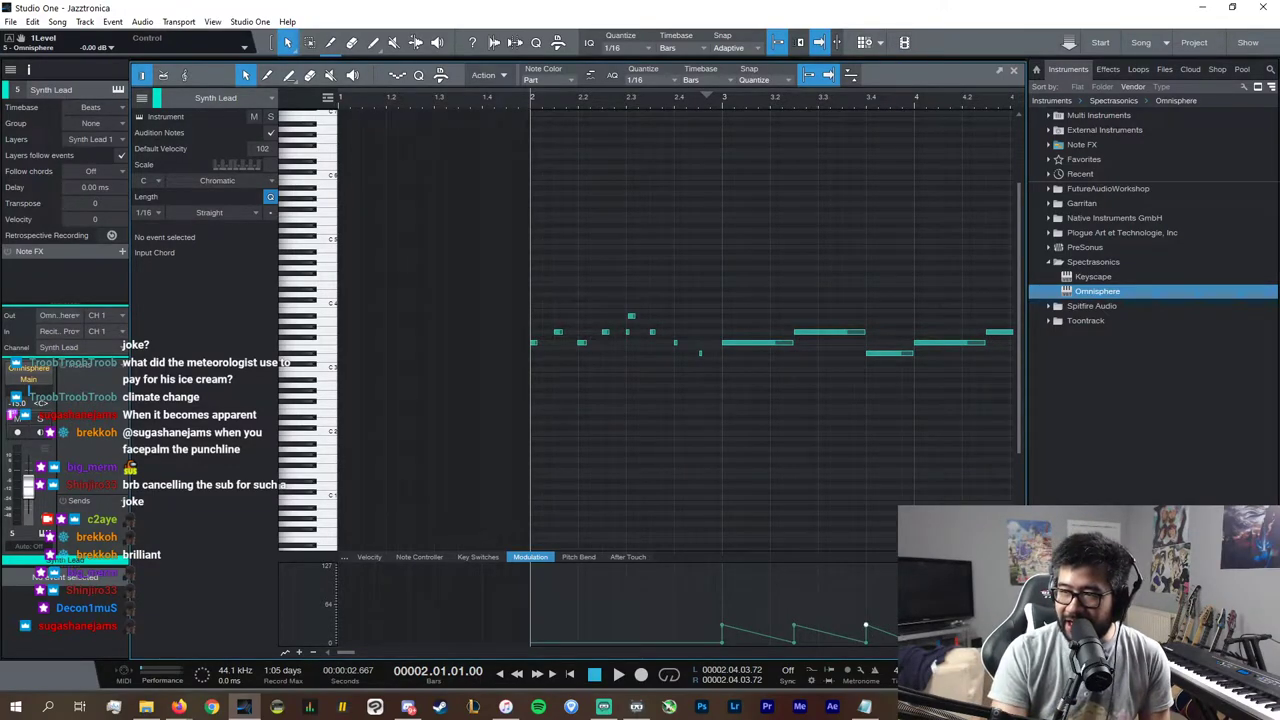
Step: Duplicate the bar 3 modulation ramps over the notes of bars 4 and 5 during playback, and close the note editor
drag(895, 562, 662, 646)
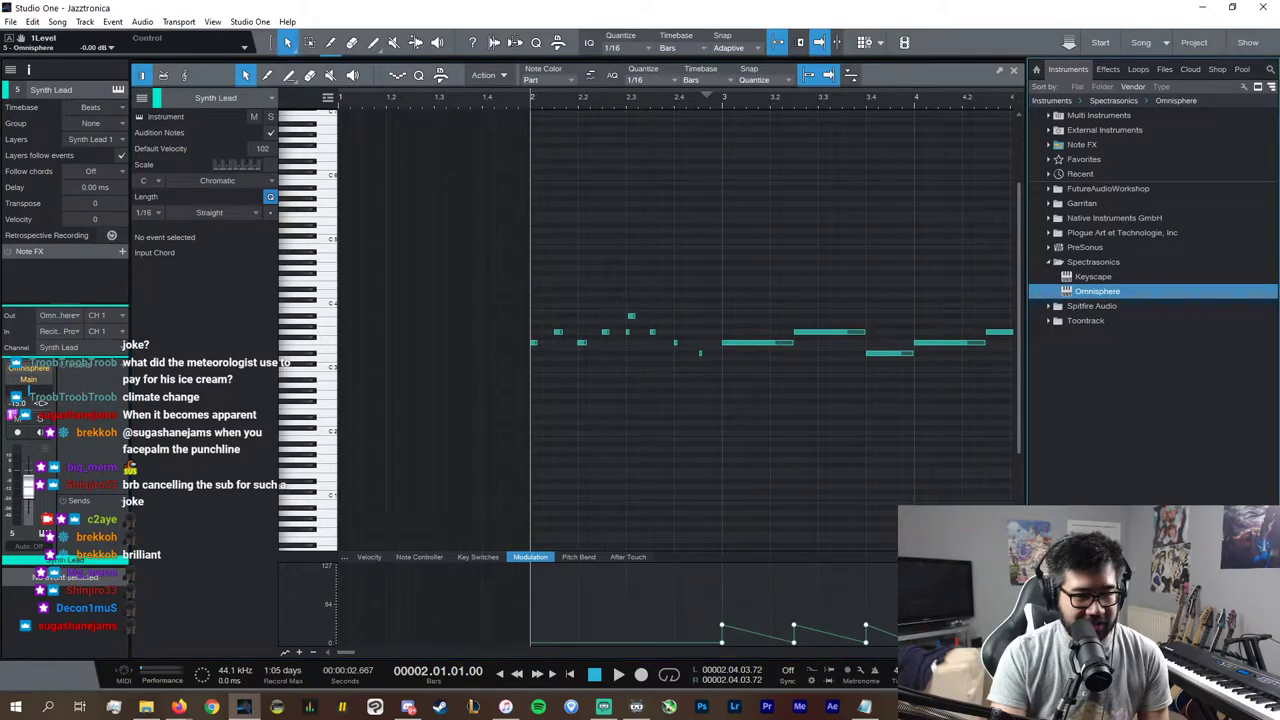
click(891, 633)
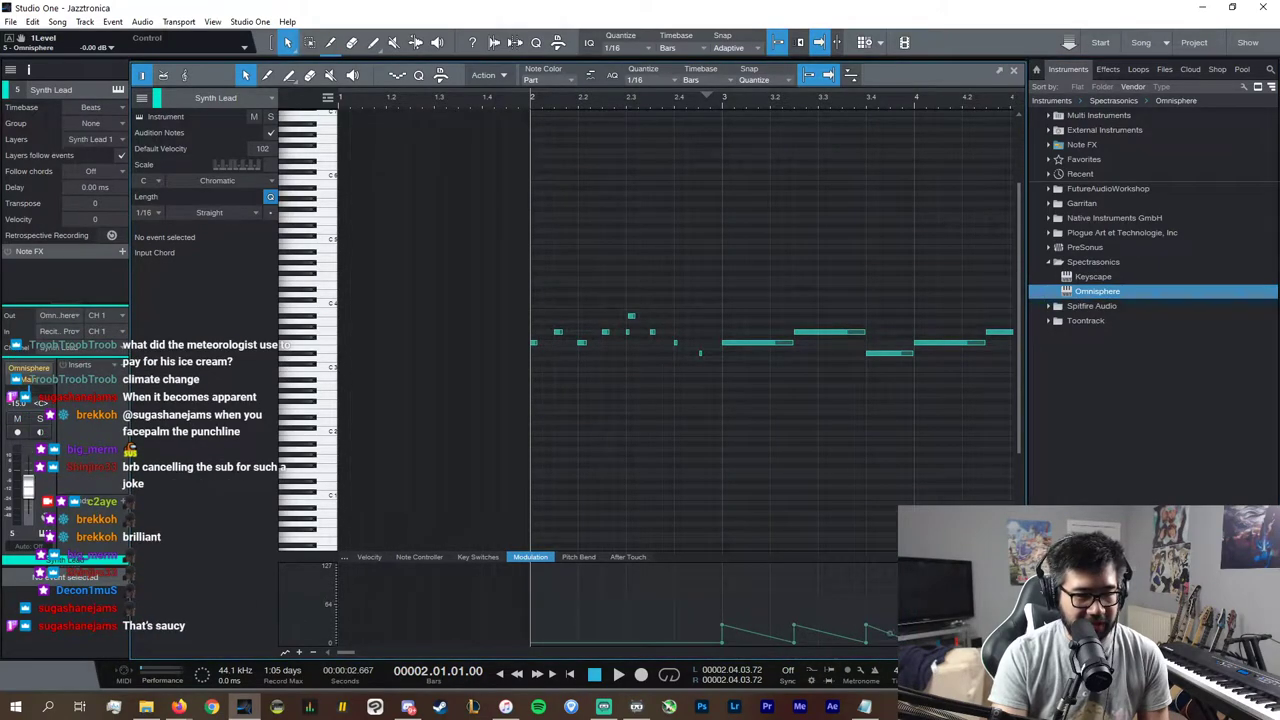
drag(696, 603, 908, 612)
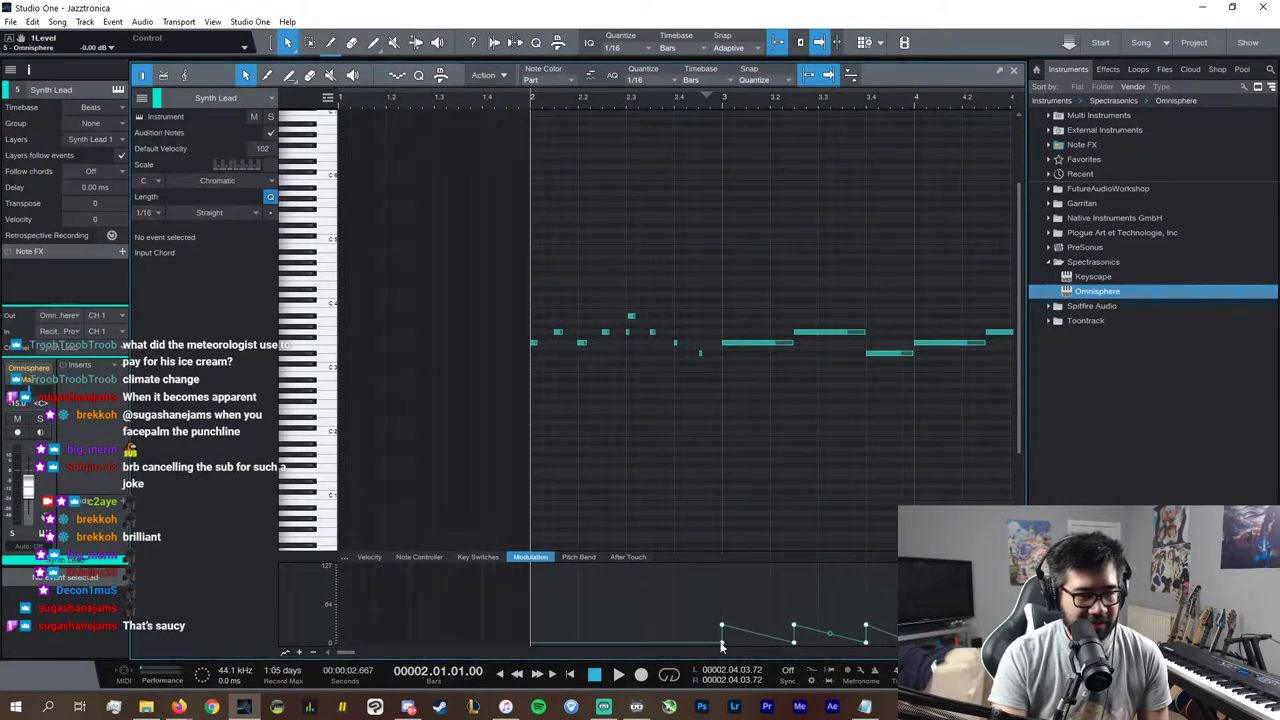
key(space)
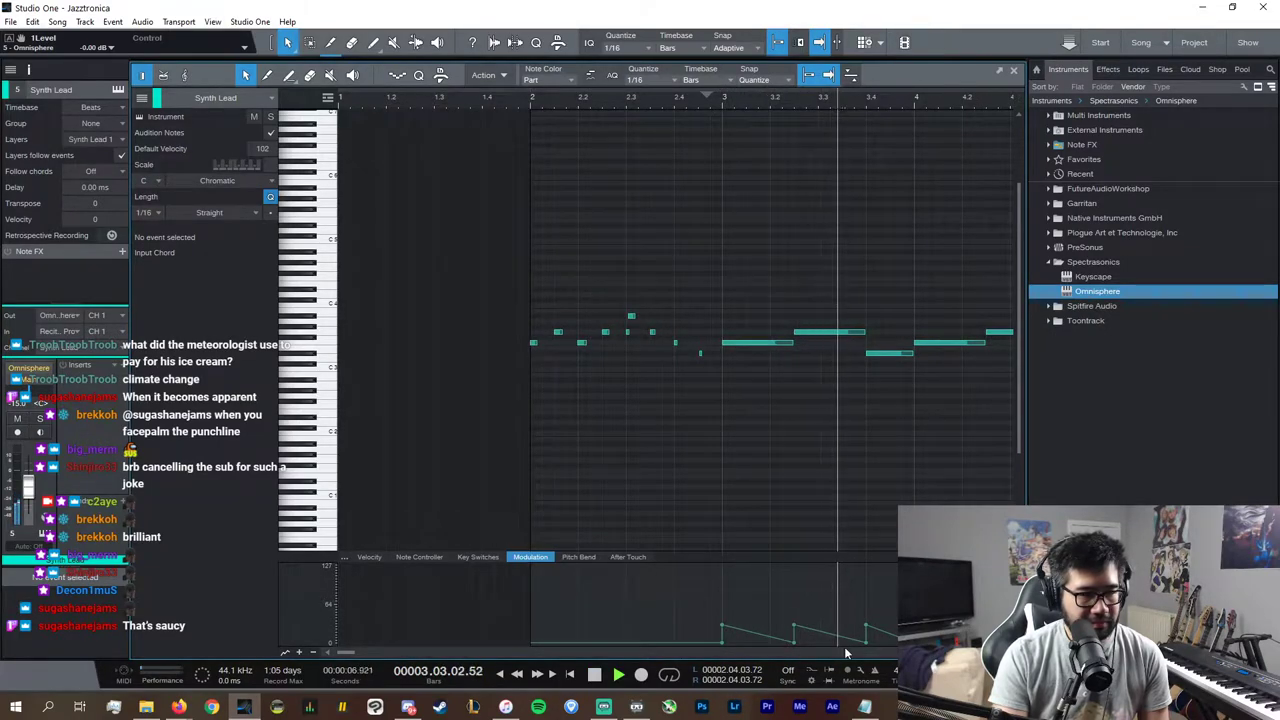
scroll(846, 652, right, 2)
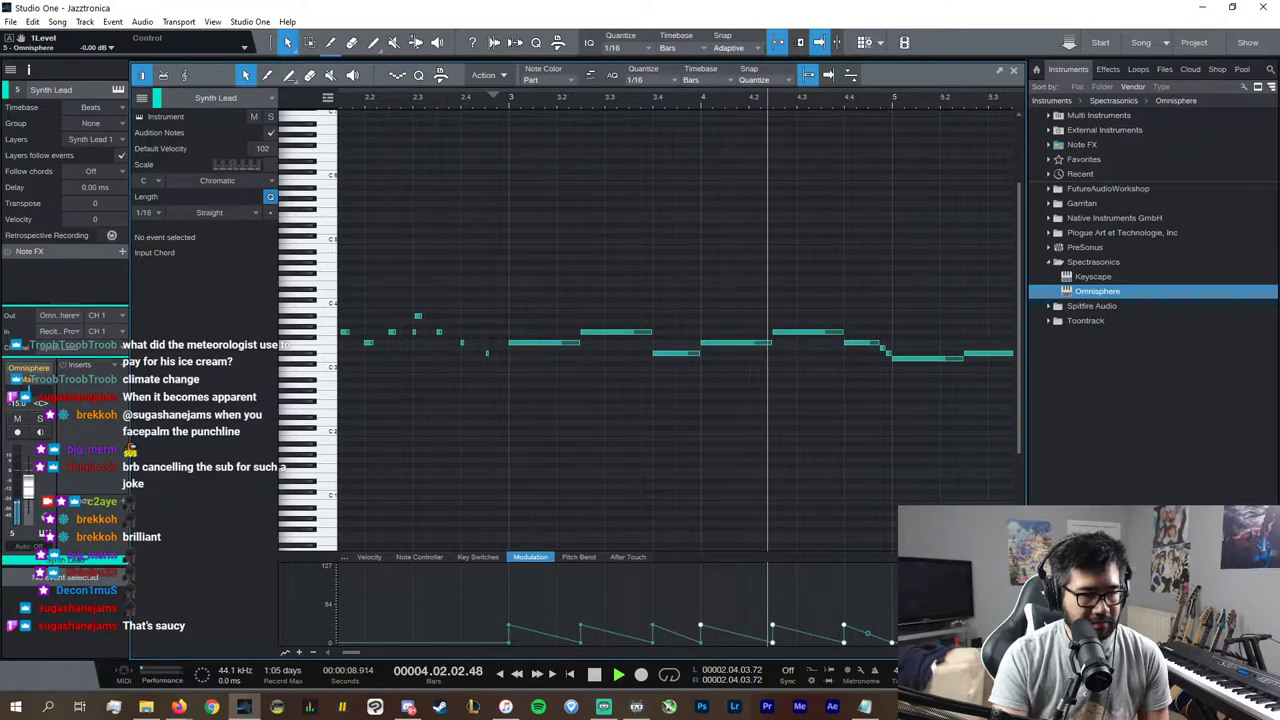
scroll(859, 651, right, 1)
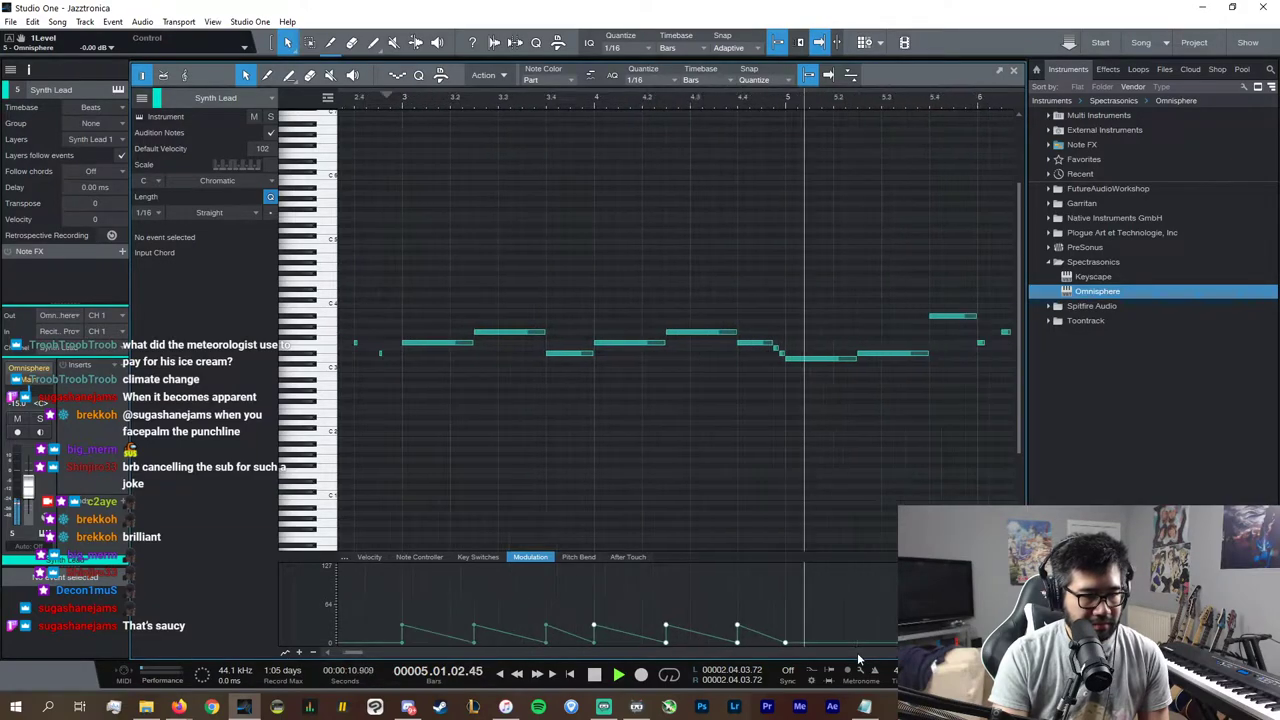
key(d)
scroll(862, 648, right, 2)
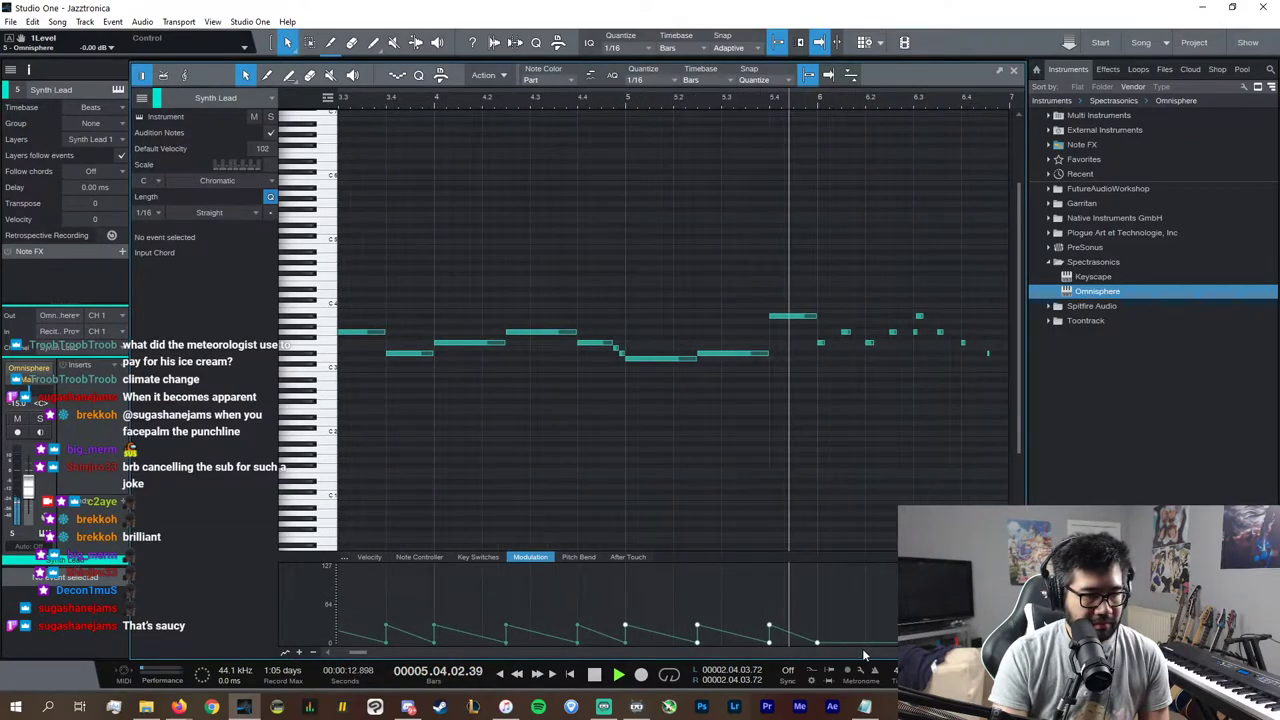
click(1013, 71)
key(space)
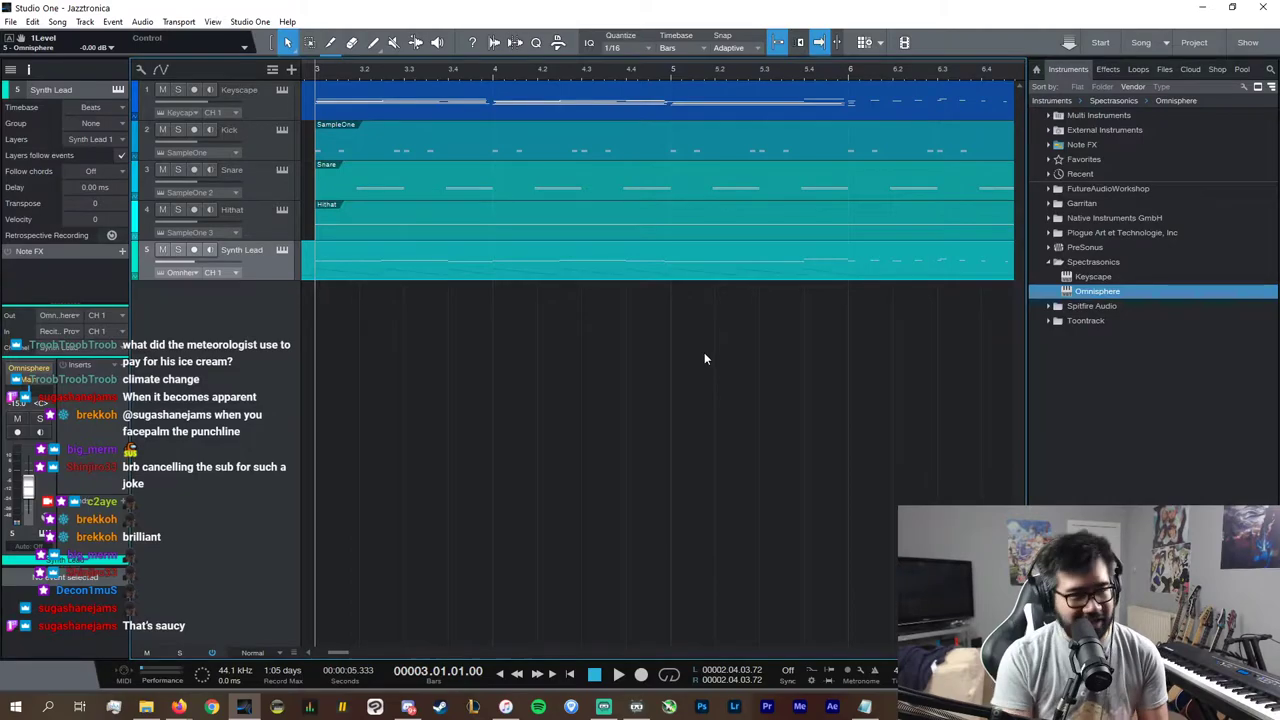
key(alt+Tab)
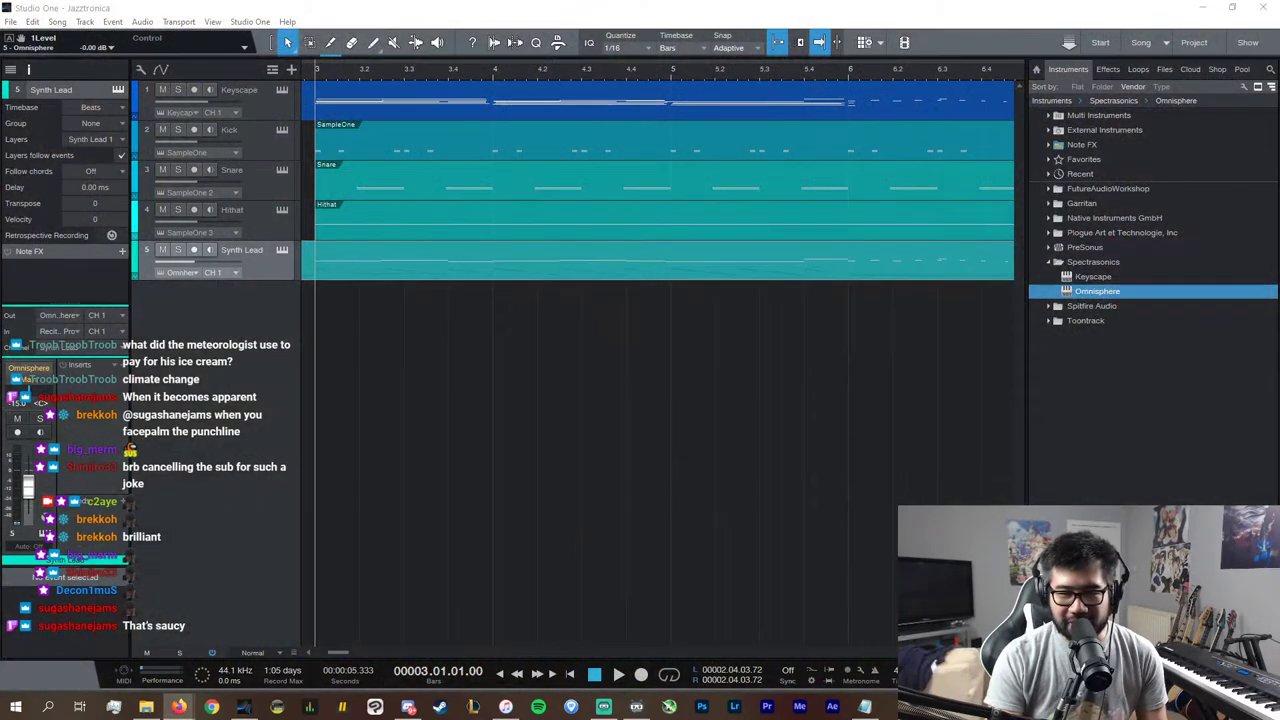
key(alt+Tab)
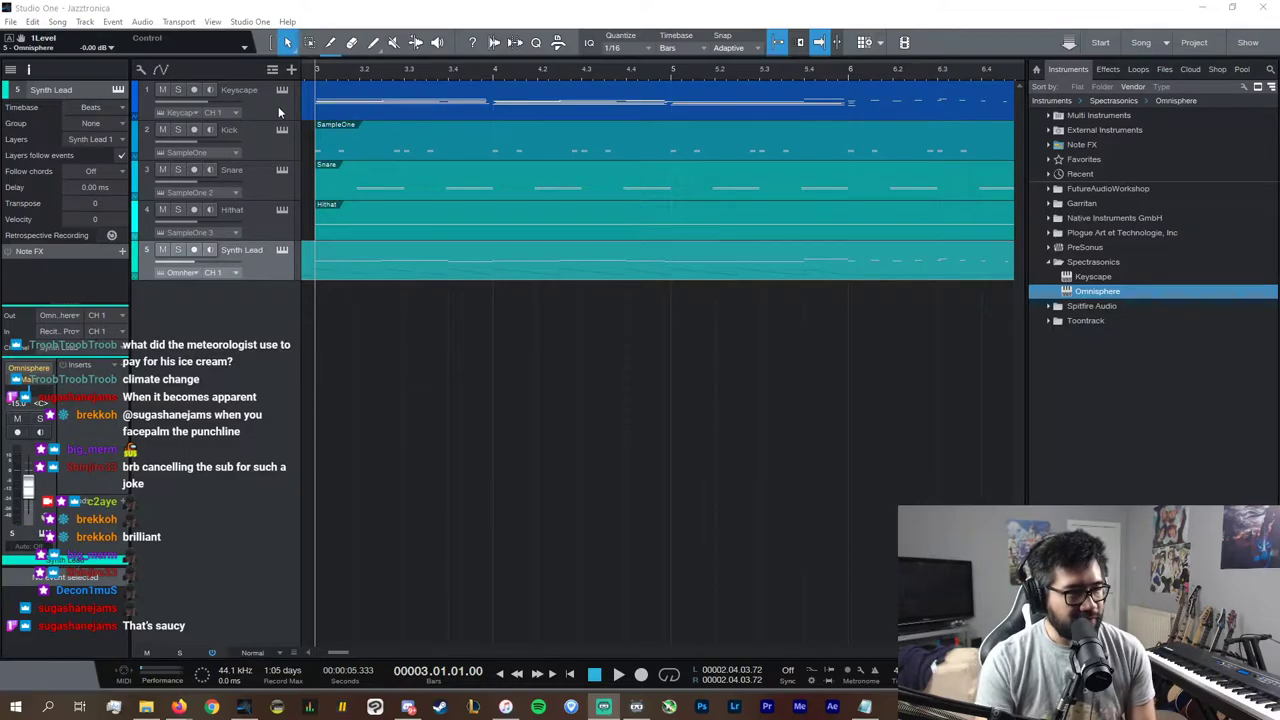
Step: Rename the Synth Lead track as Synths
double_click(243, 250)
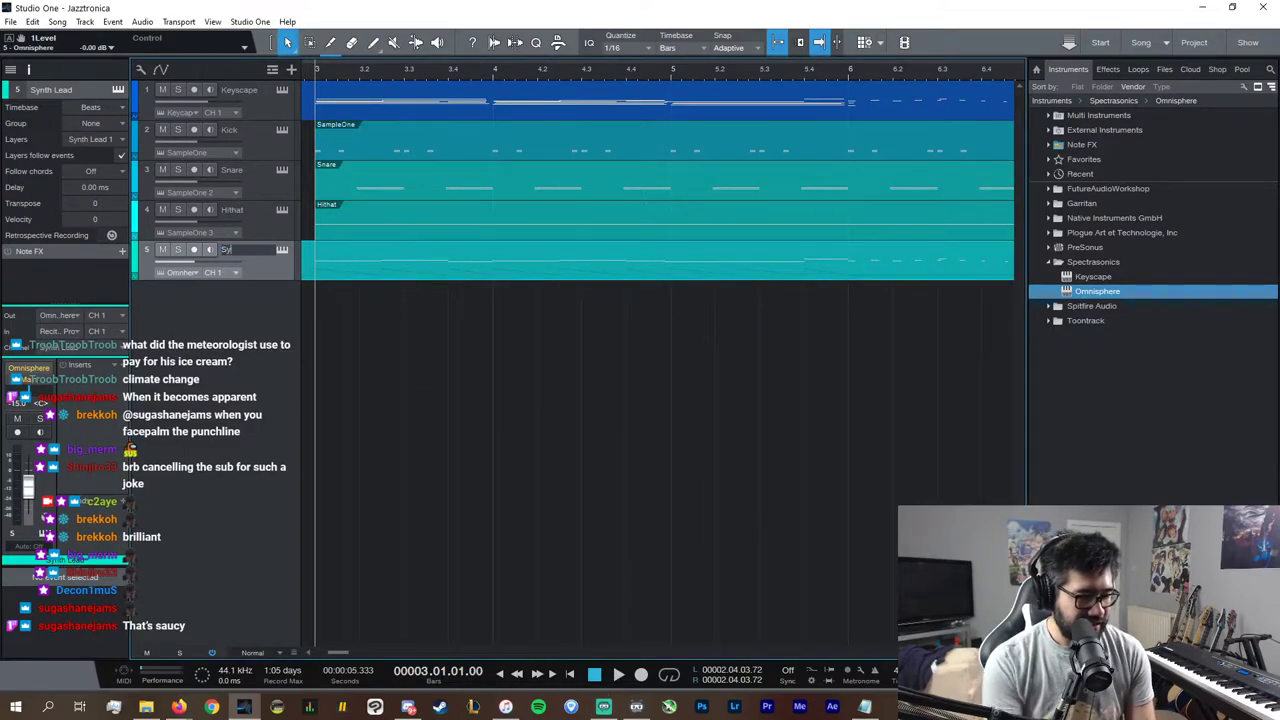
text(Synths)
key(Return)
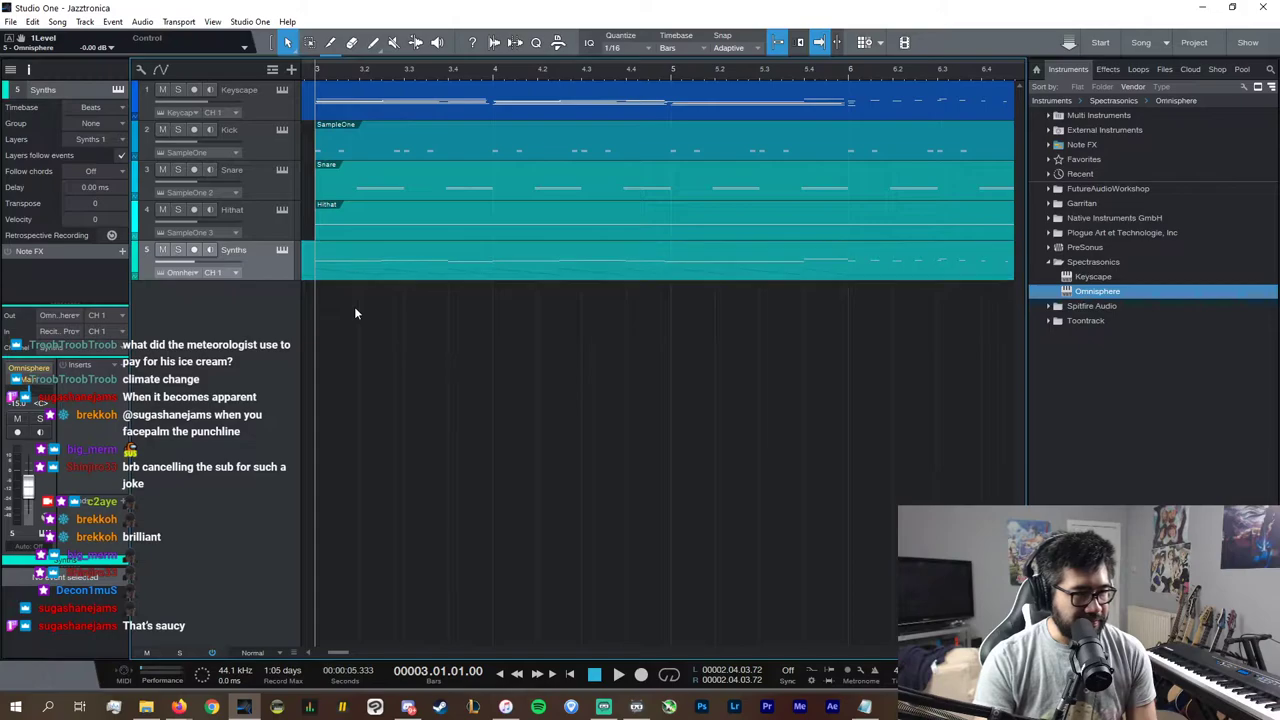
Step: Duplicate the Synths track without its events and set the copy's MIDI channel to CH 2
scroll(453, 652, left, 2)
right_click(268, 280)
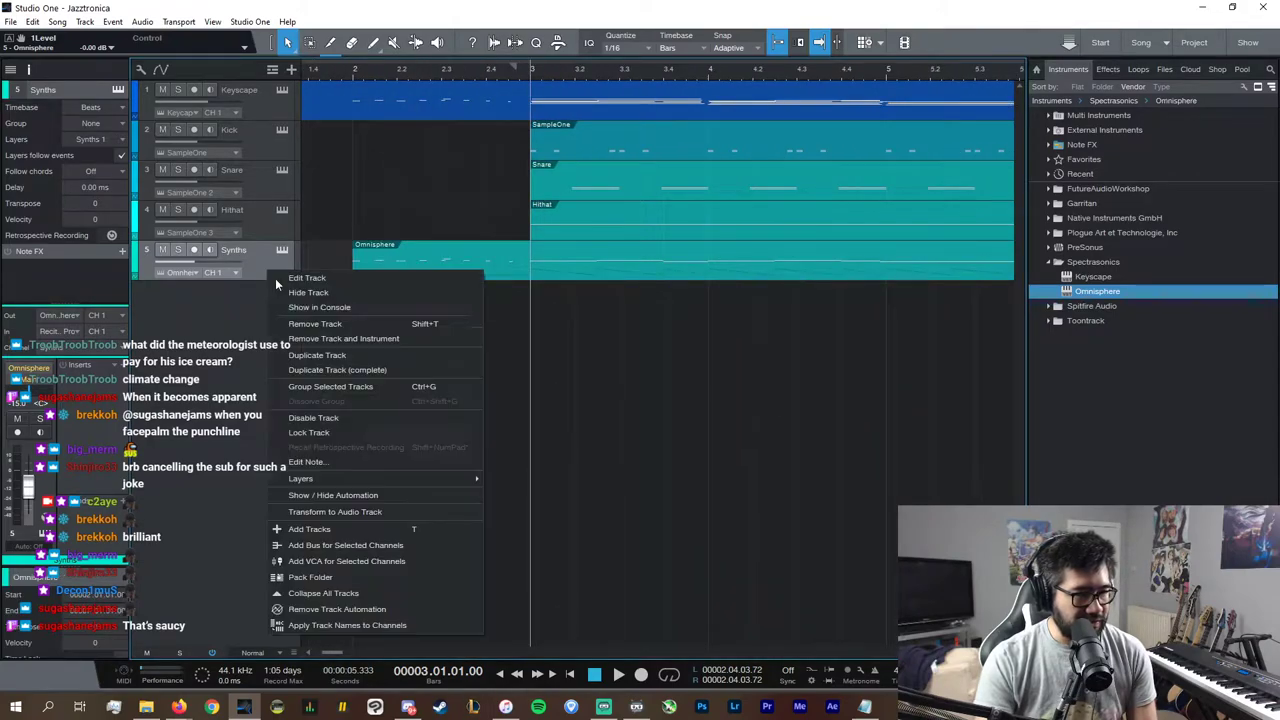
click(336, 354)
click(236, 313)
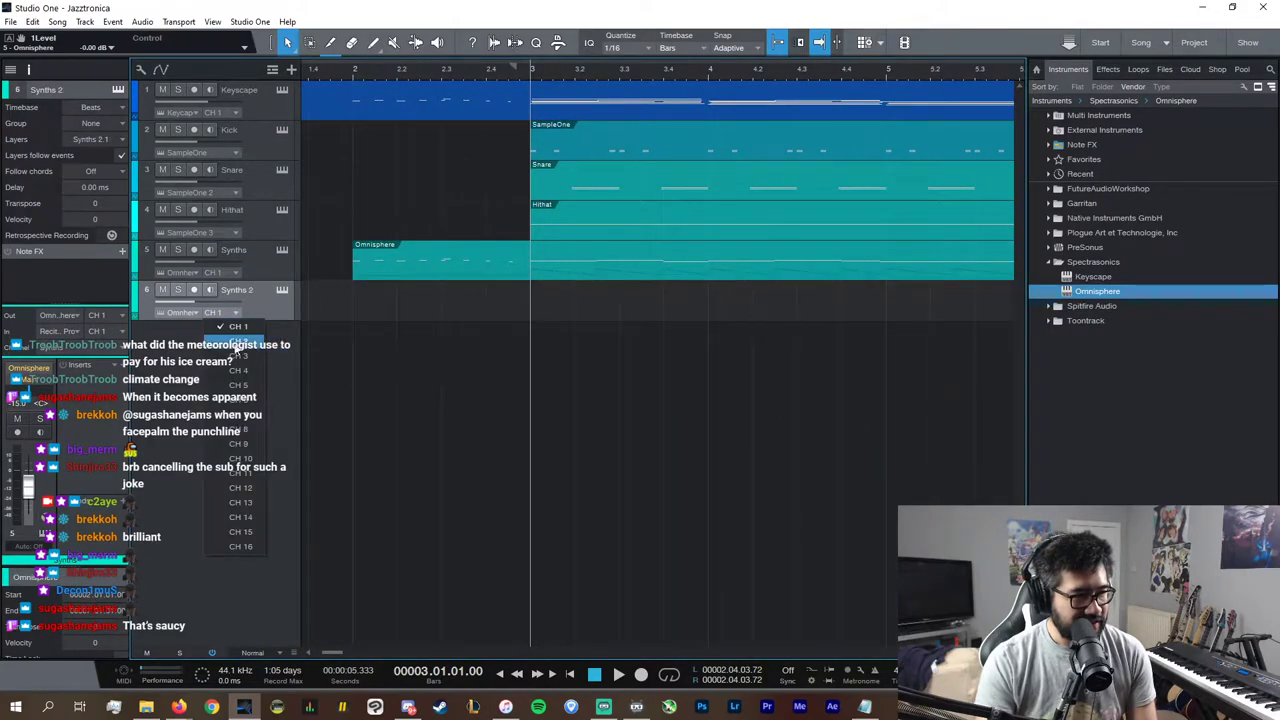
click(238, 344)
right_click(269, 309)
click(238, 296)
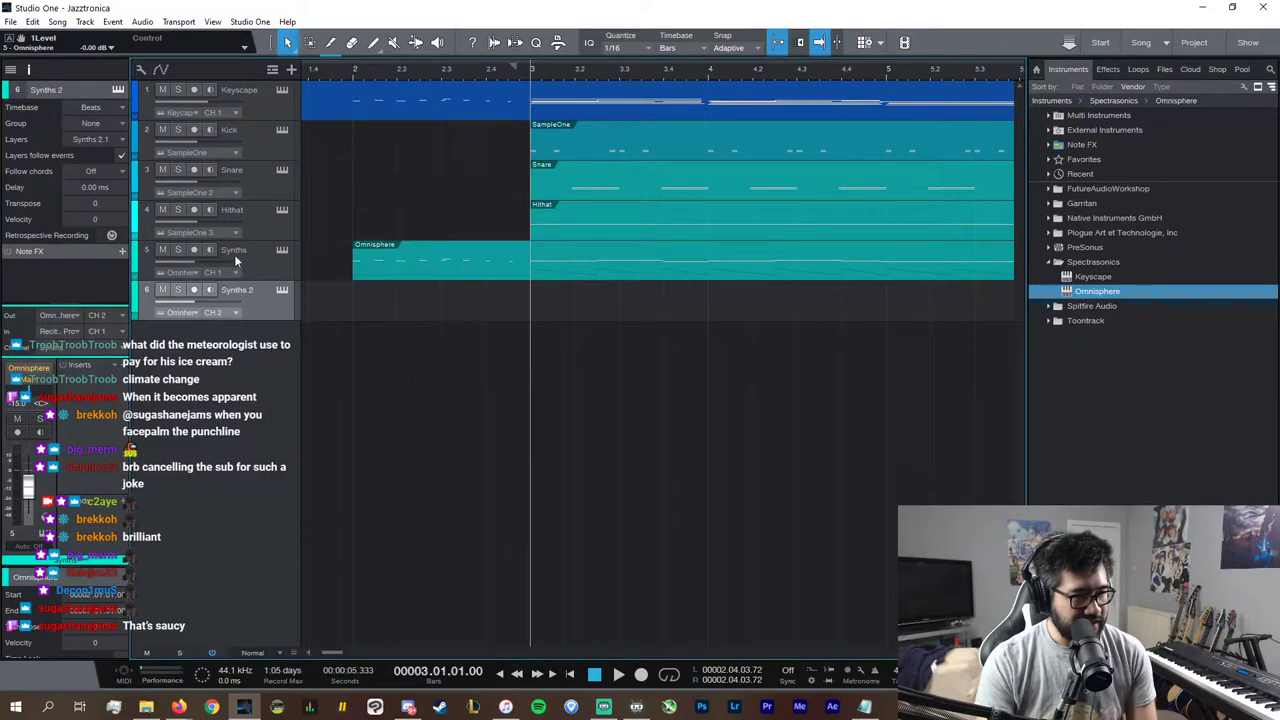
Step: Rename the Synths track as Synth Lead and its duplicate as Synth Chords
double_click(235, 252)
text(Synth  Lead)
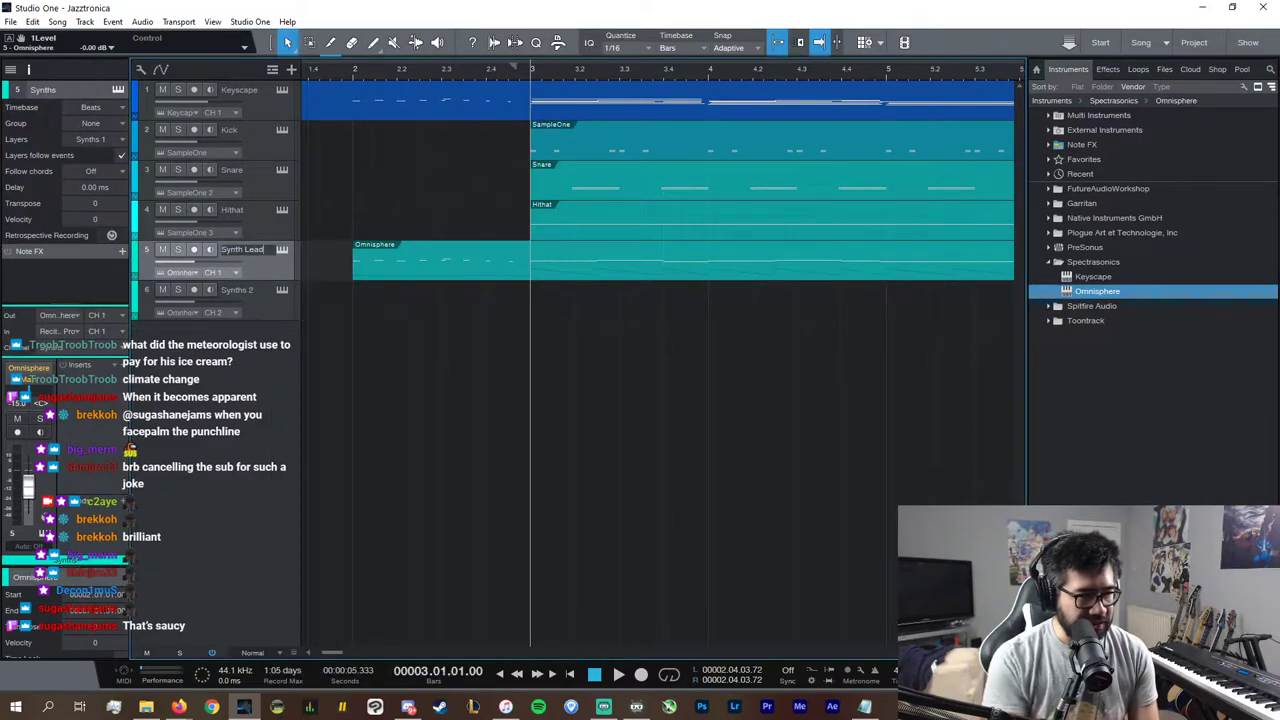
double_click(246, 290)
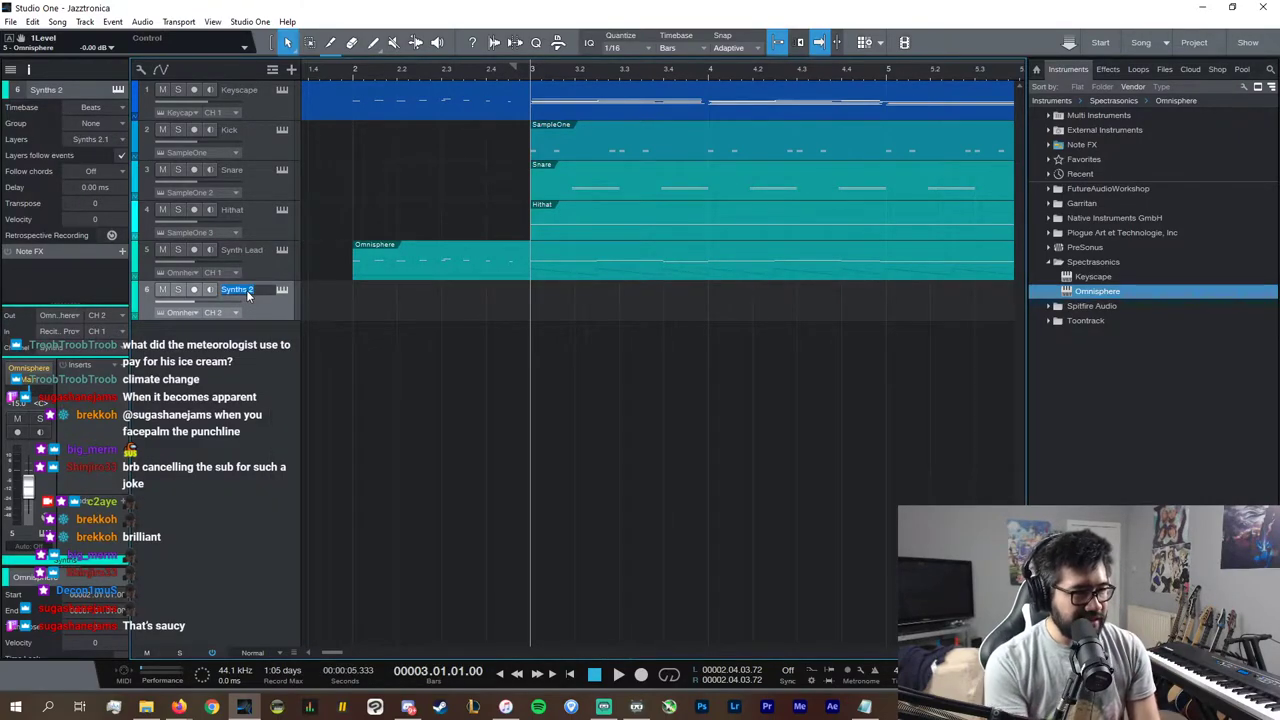
text(Syn)
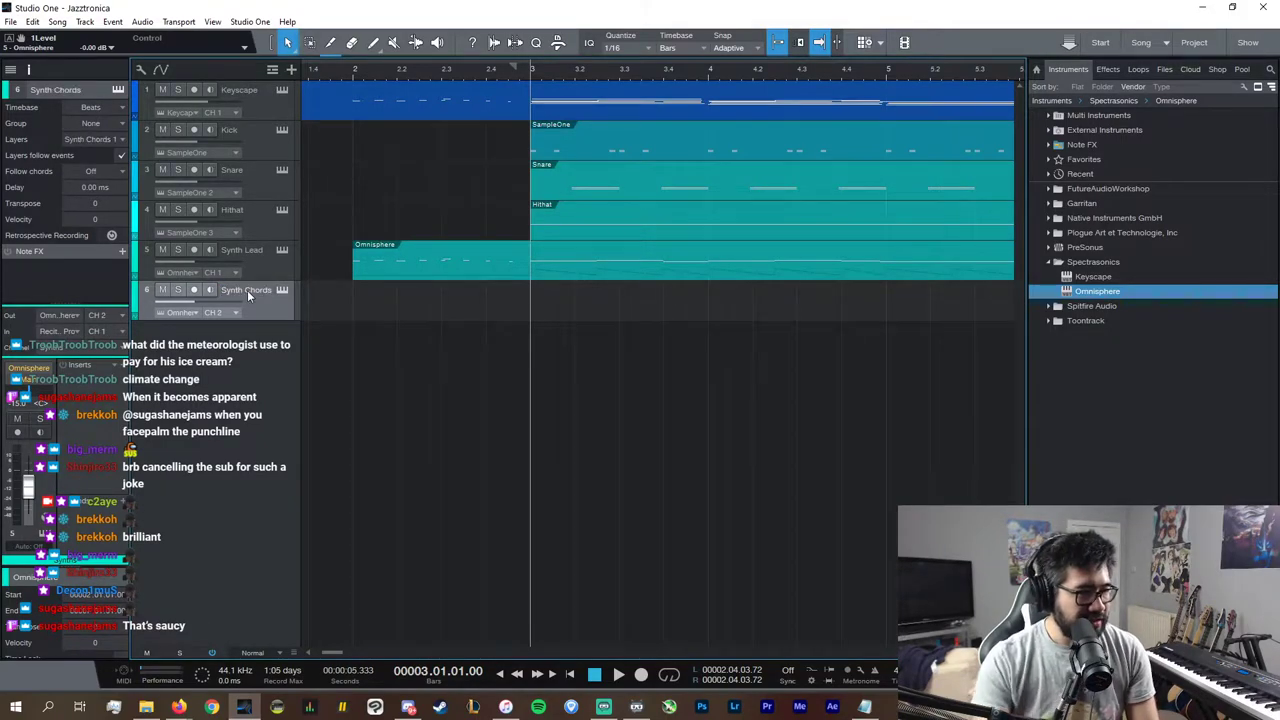
Step: Open the patch browser for part 2 of the Synth Chords track's Omnisphere and search for "neo"
click(283, 290)
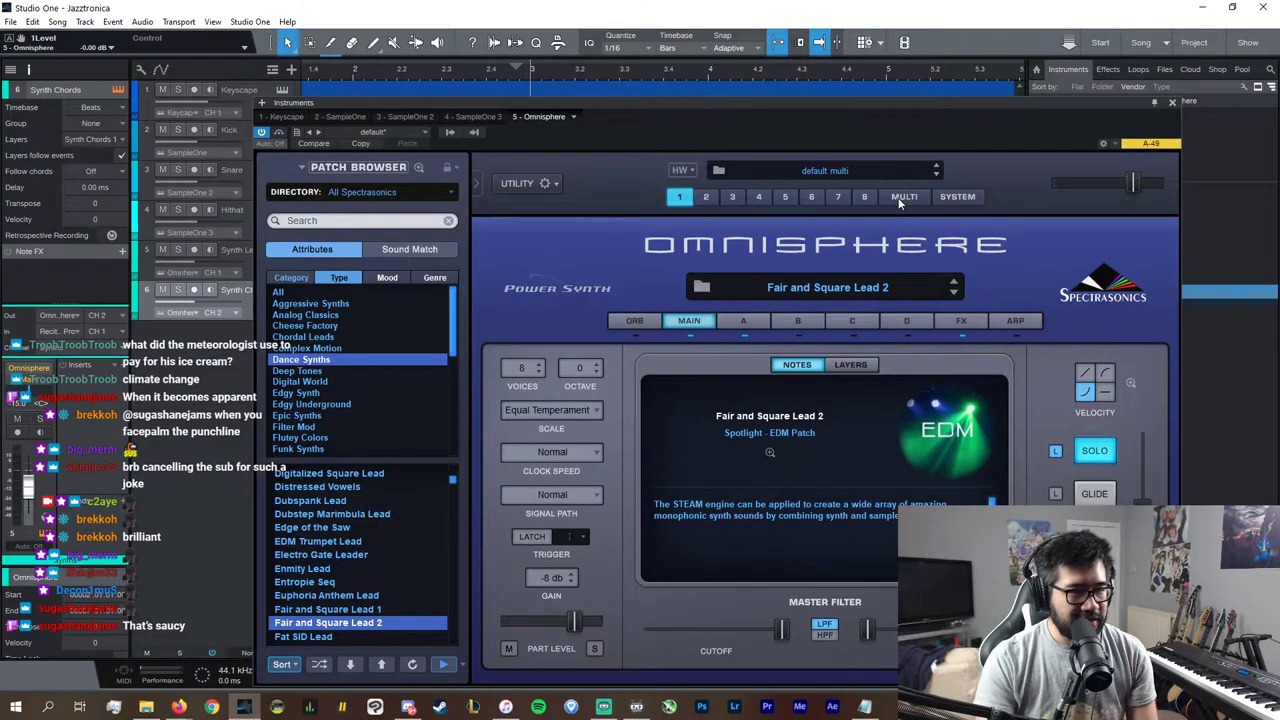
click(900, 197)
click(692, 368)
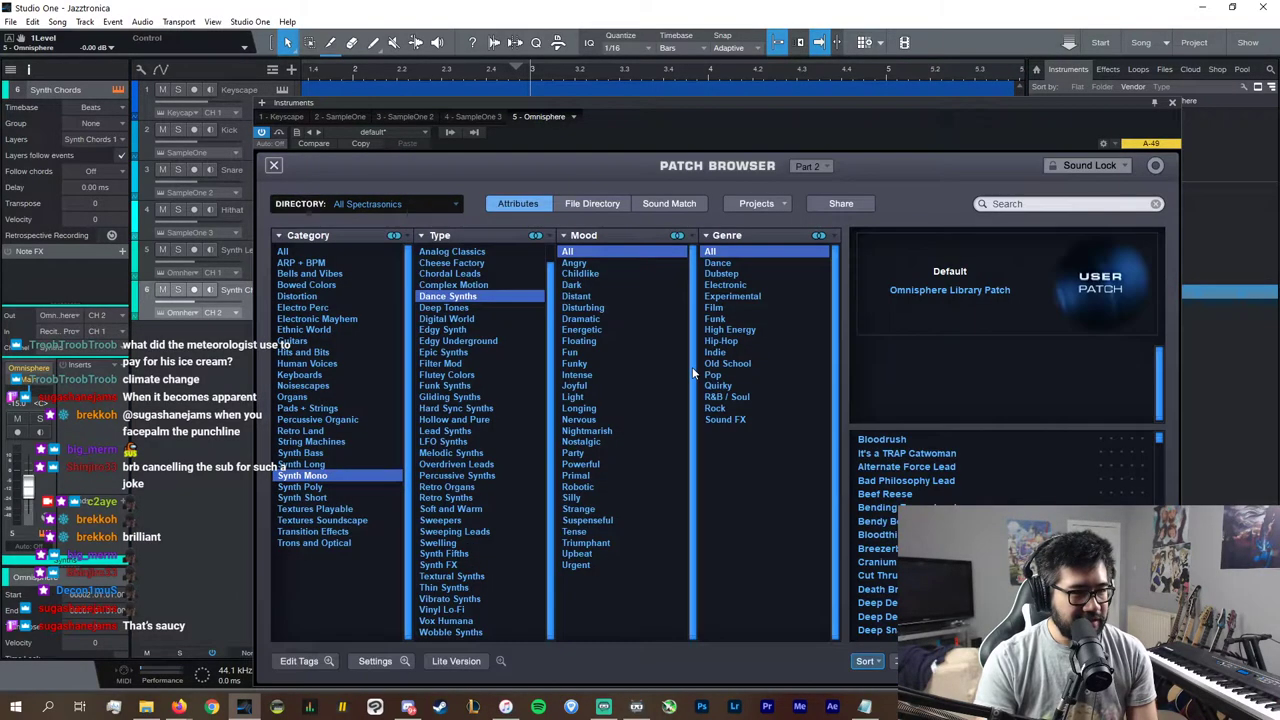
click(1055, 204)
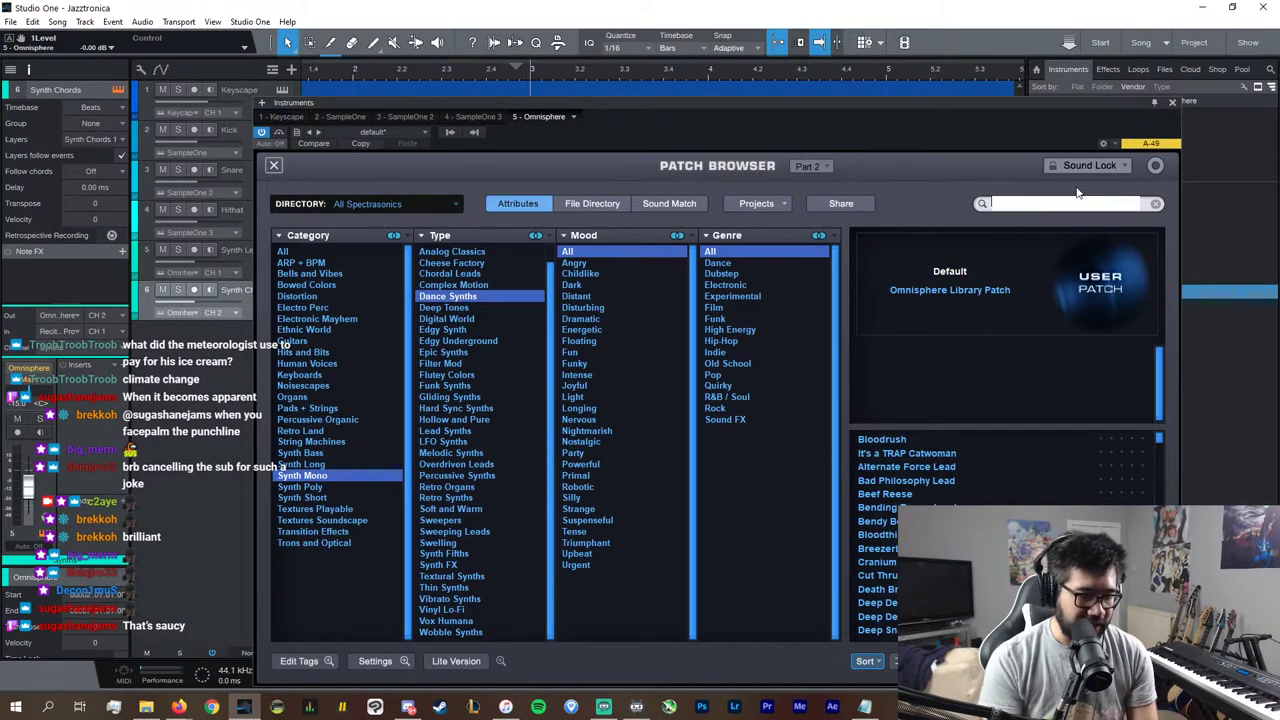
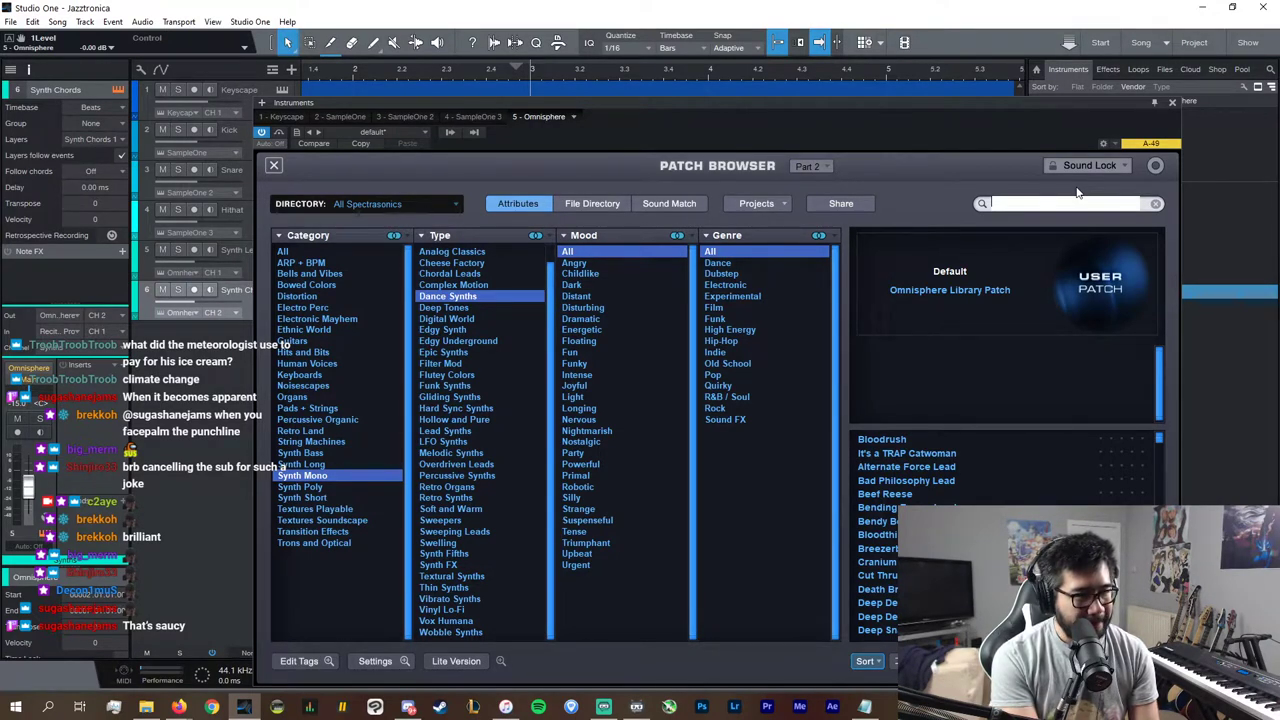
text(neo)
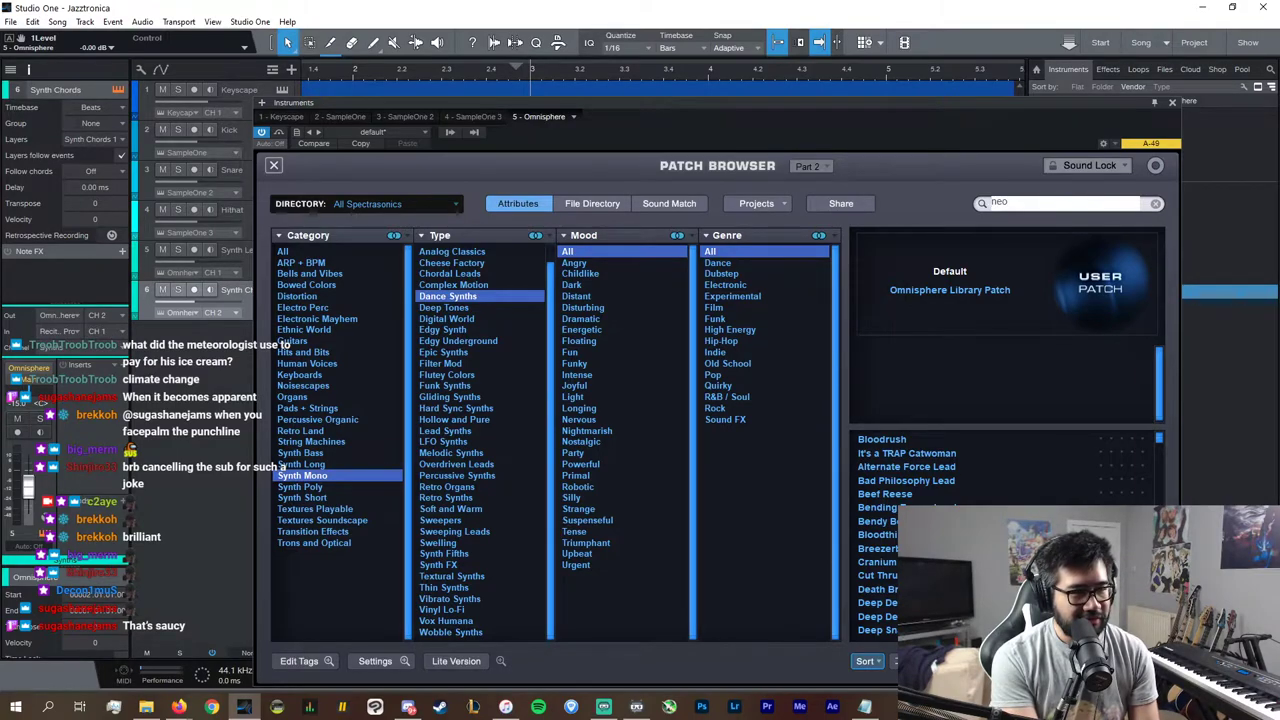
text(soul)
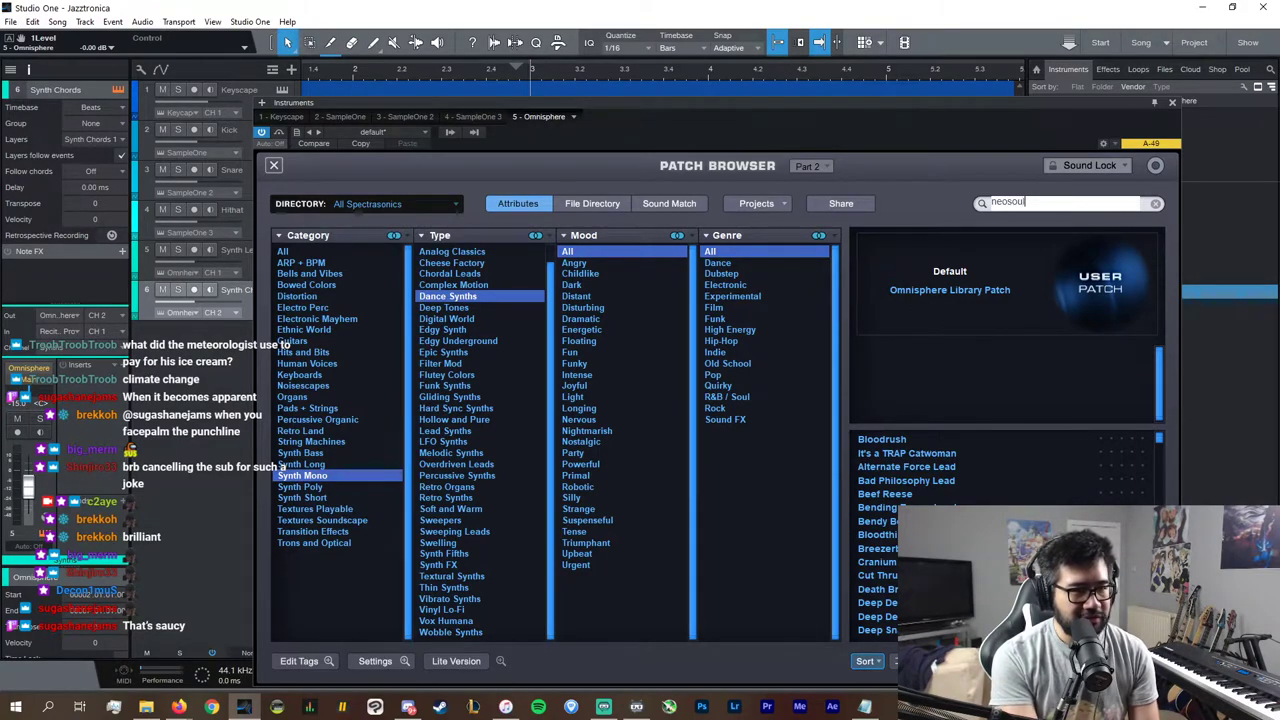
click(1036, 208)
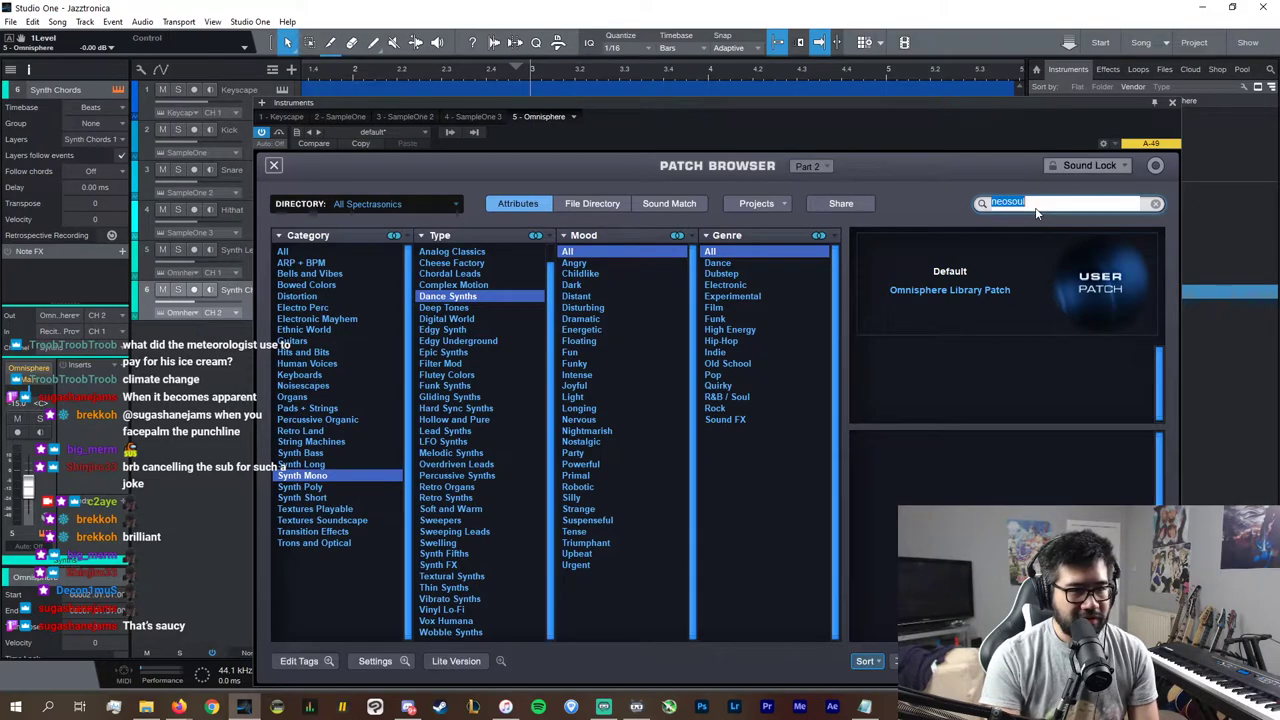
key(BackSpace)
key(BackSpace)
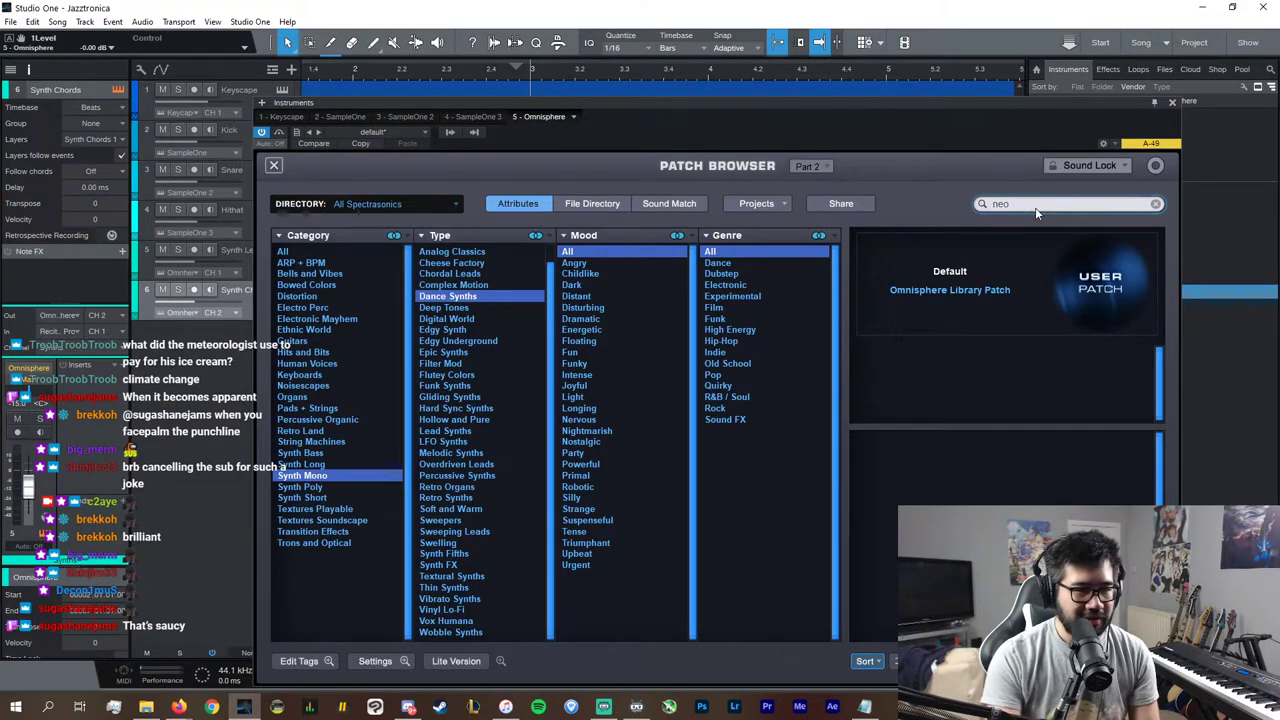
Step: Widen the "neo" search to all categories and types, and load the Backwards Neosoul patch into part 2
click(288, 253)
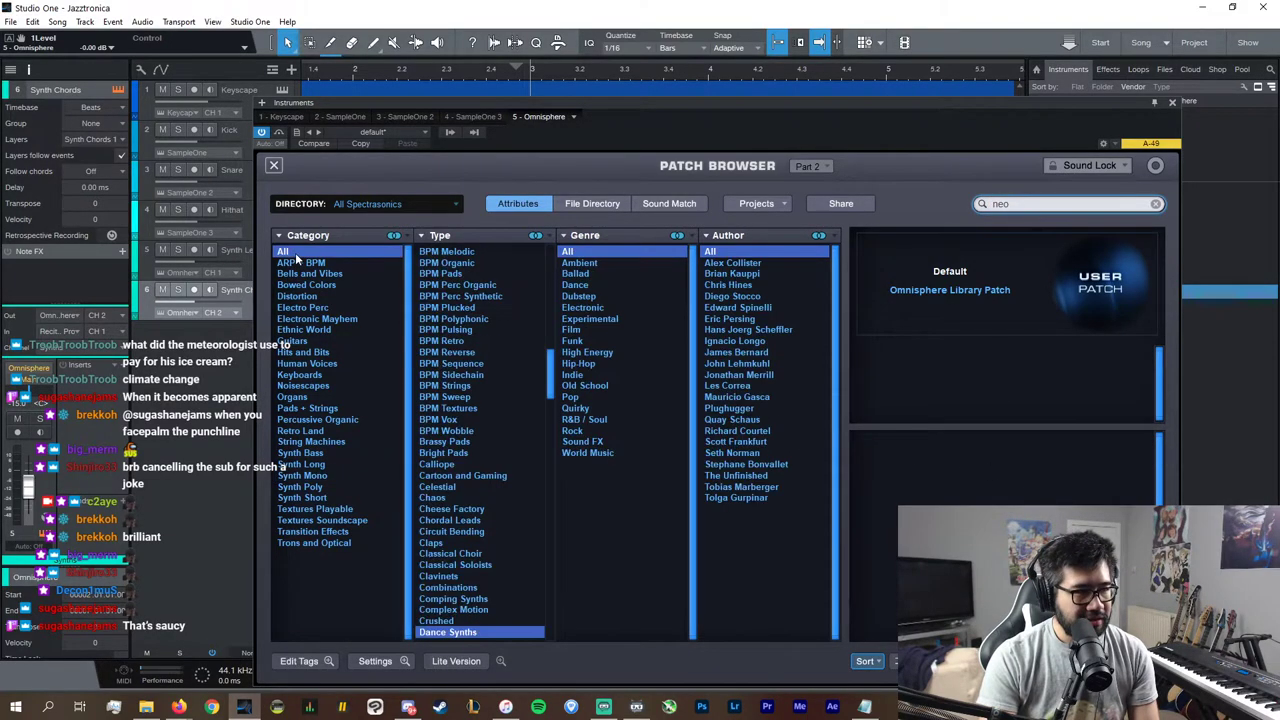
scroll(445, 268, up, 10)
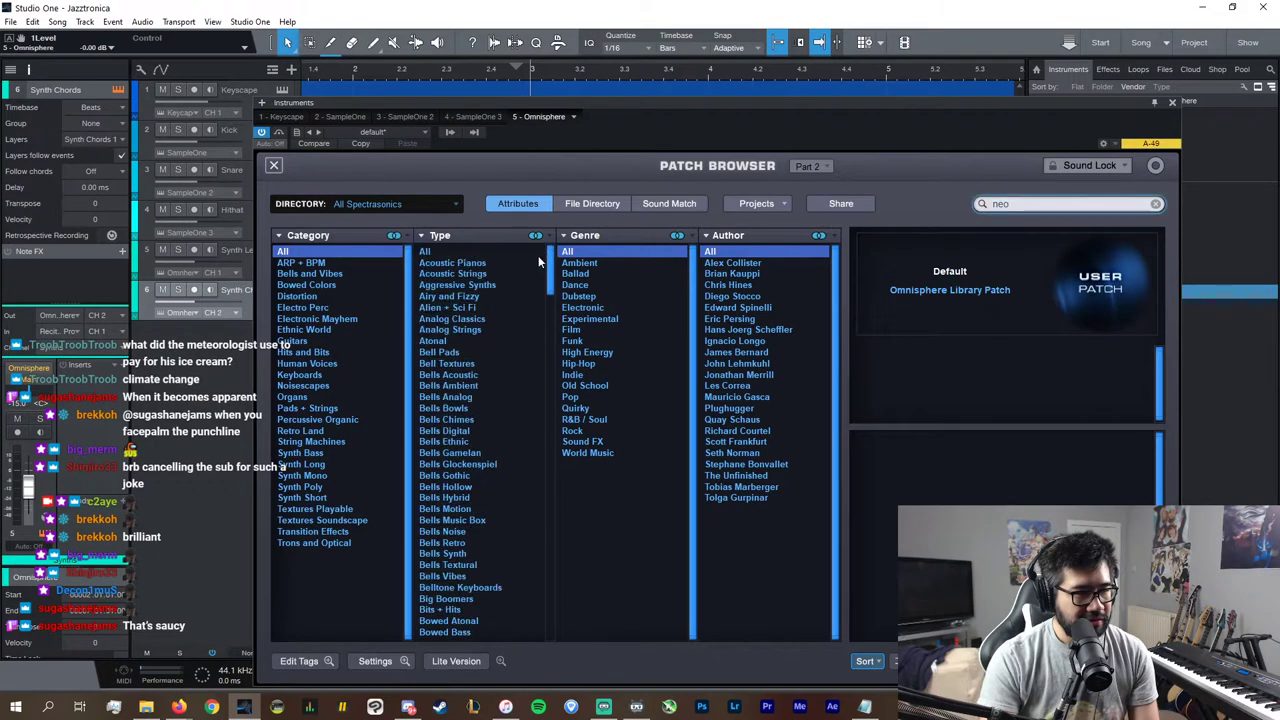
double_click(1037, 209)
text(neo)
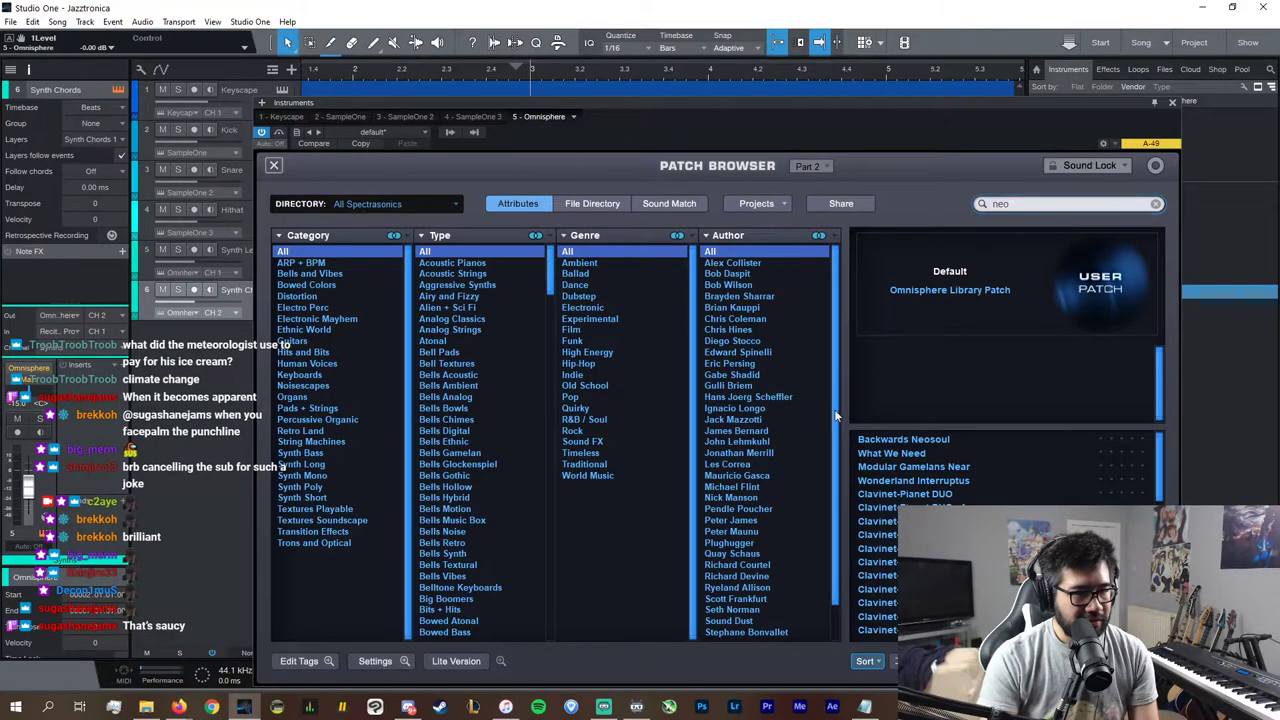
click(912, 441)
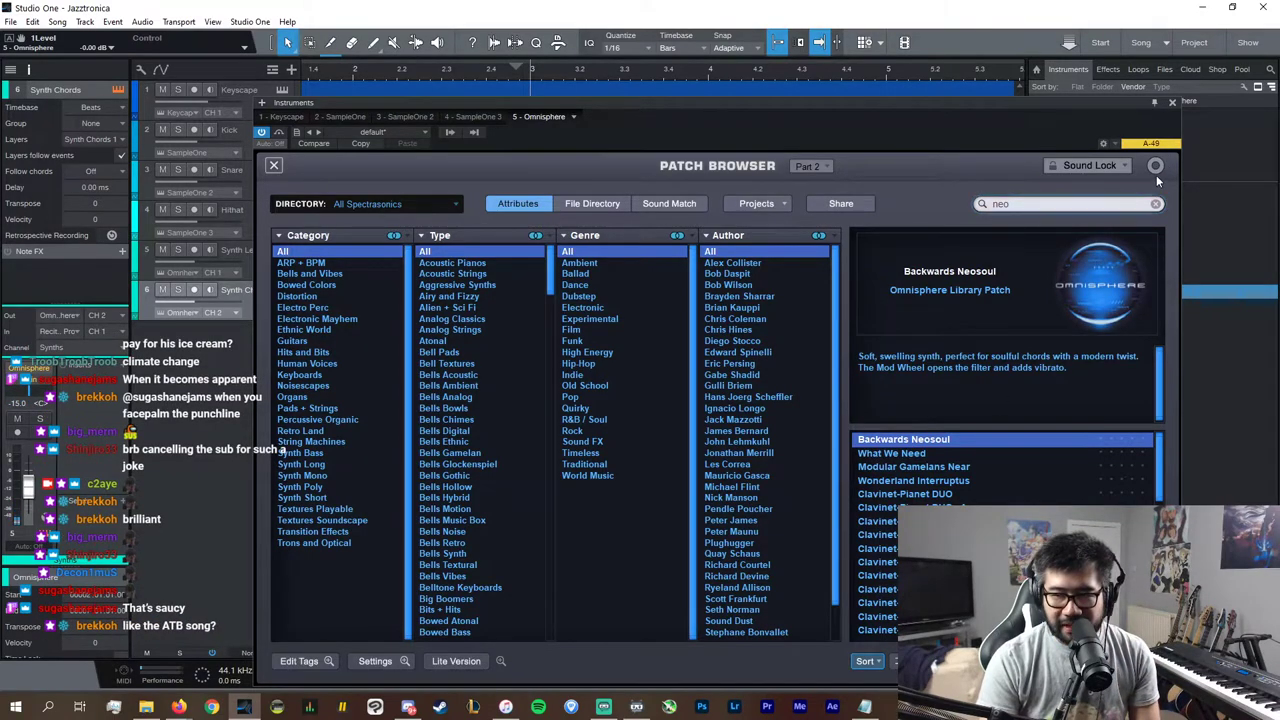
click(592, 203)
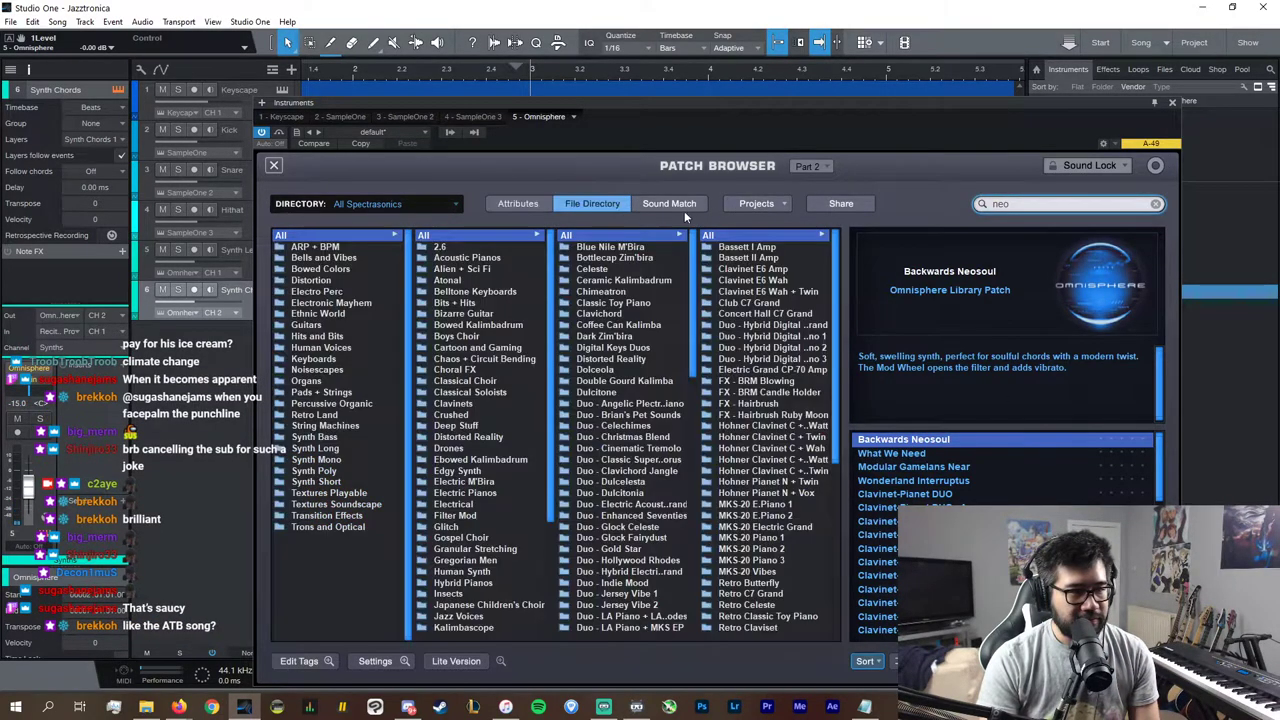
click(273, 165)
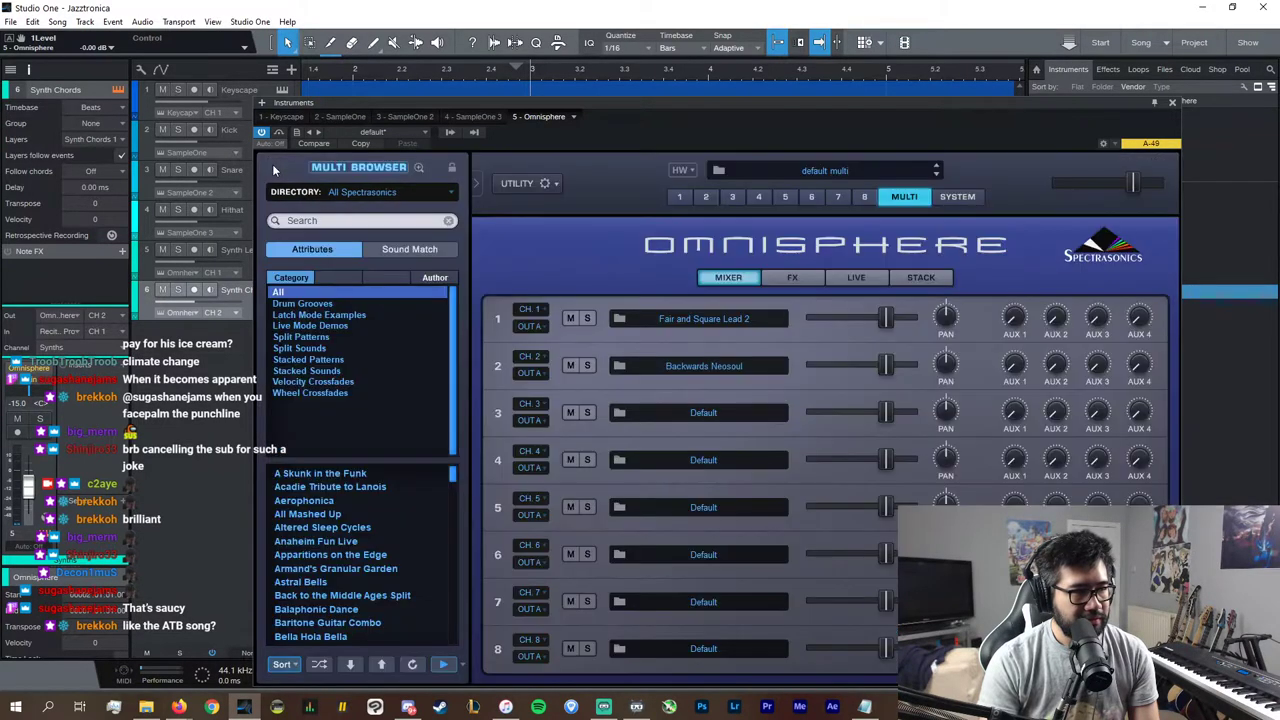
Step: Open the patch browser for part 3 in the Omnisphere multi and search for "neo"
click(697, 409)
click(1020, 203)
text(backwards)
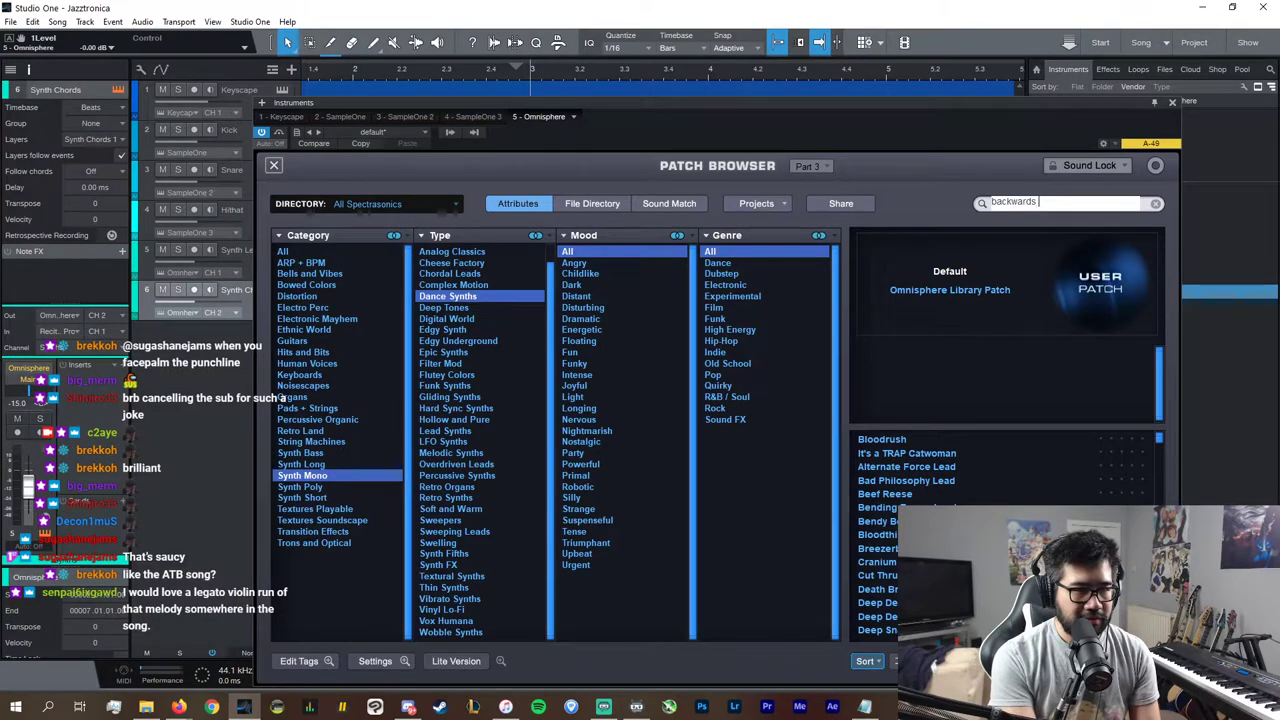
text(ul)
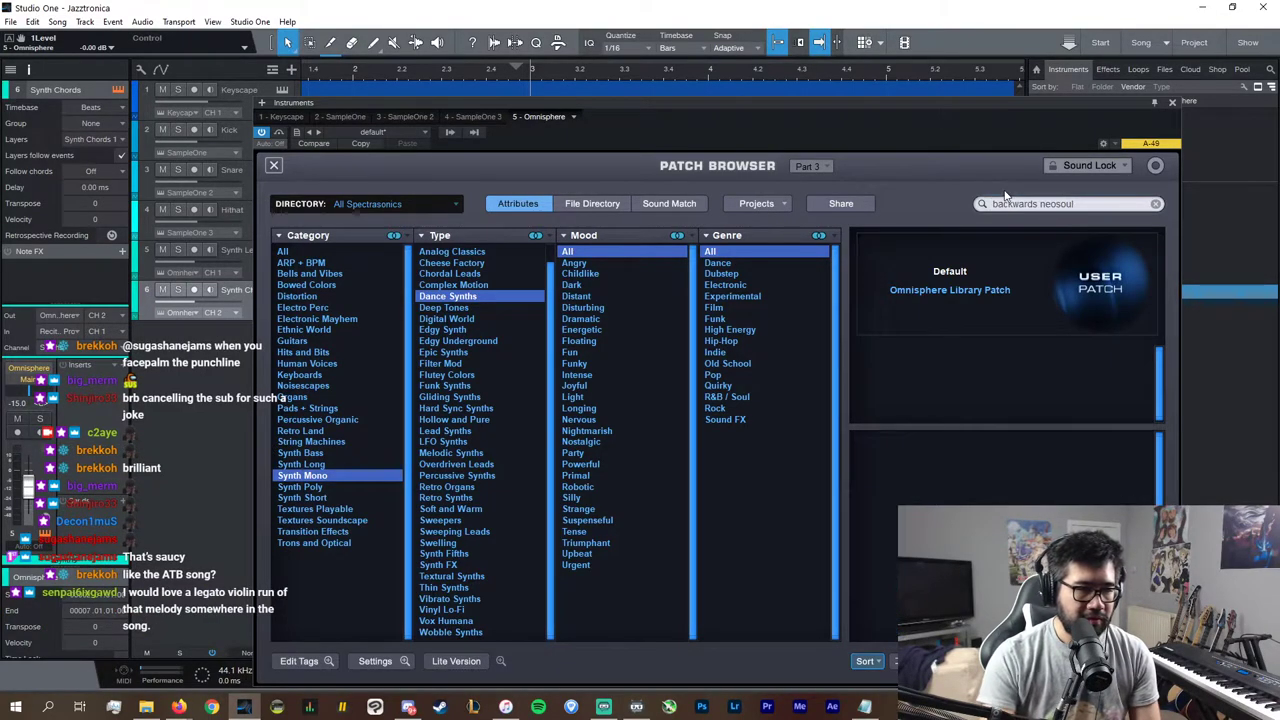
click(1060, 205)
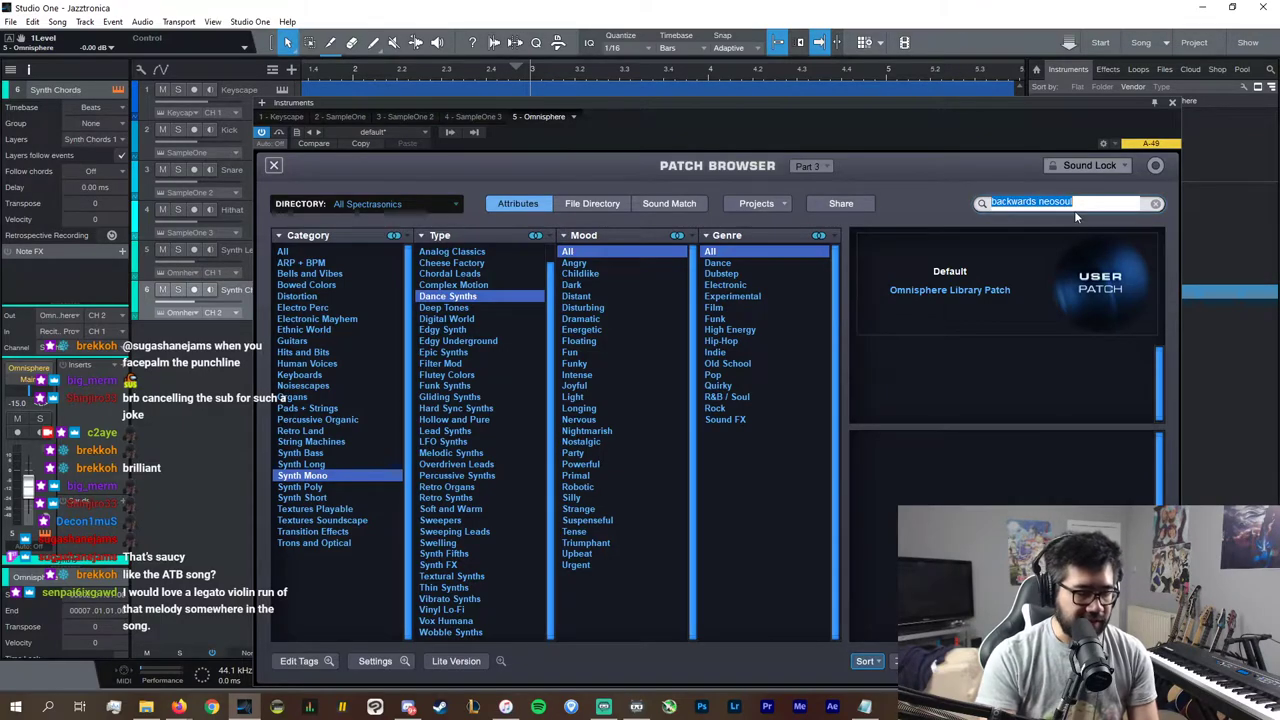
text(b)
text(eo)
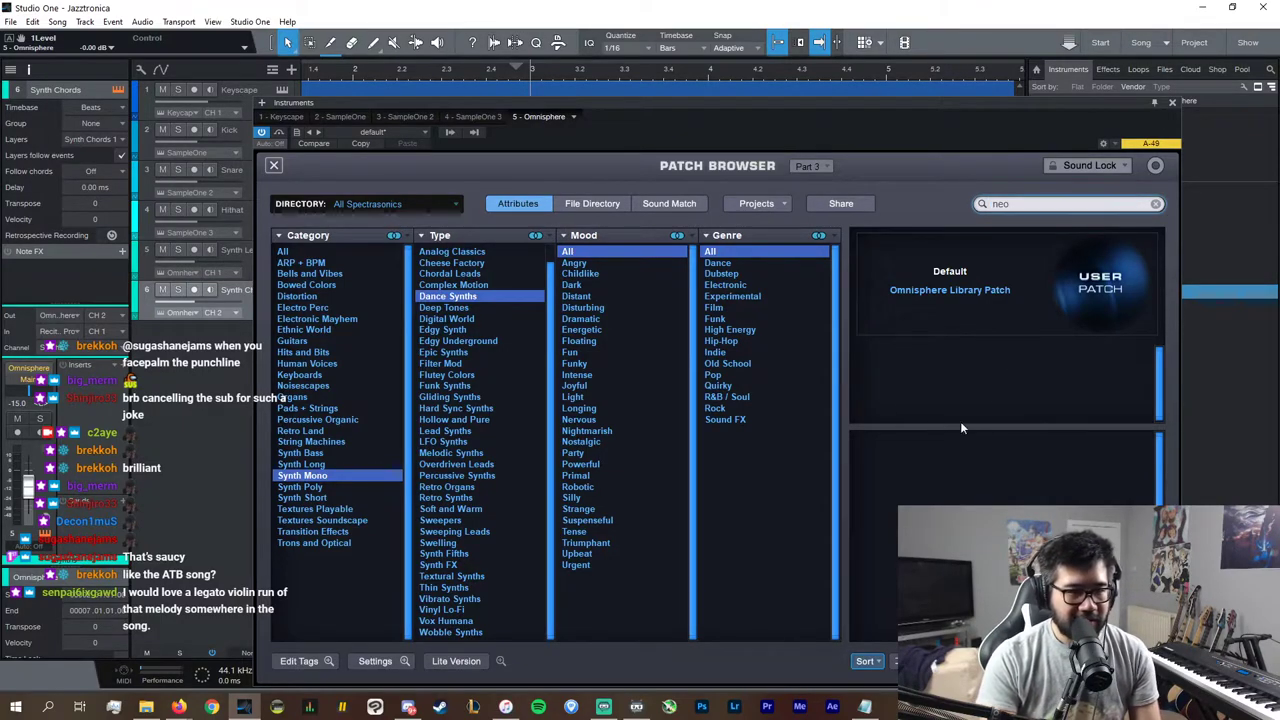
Step: Widen the part 3 search to all categories, load the Backwards Neosoul patch, and close the instrument window
click(460, 262)
click(460, 262)
click(345, 262)
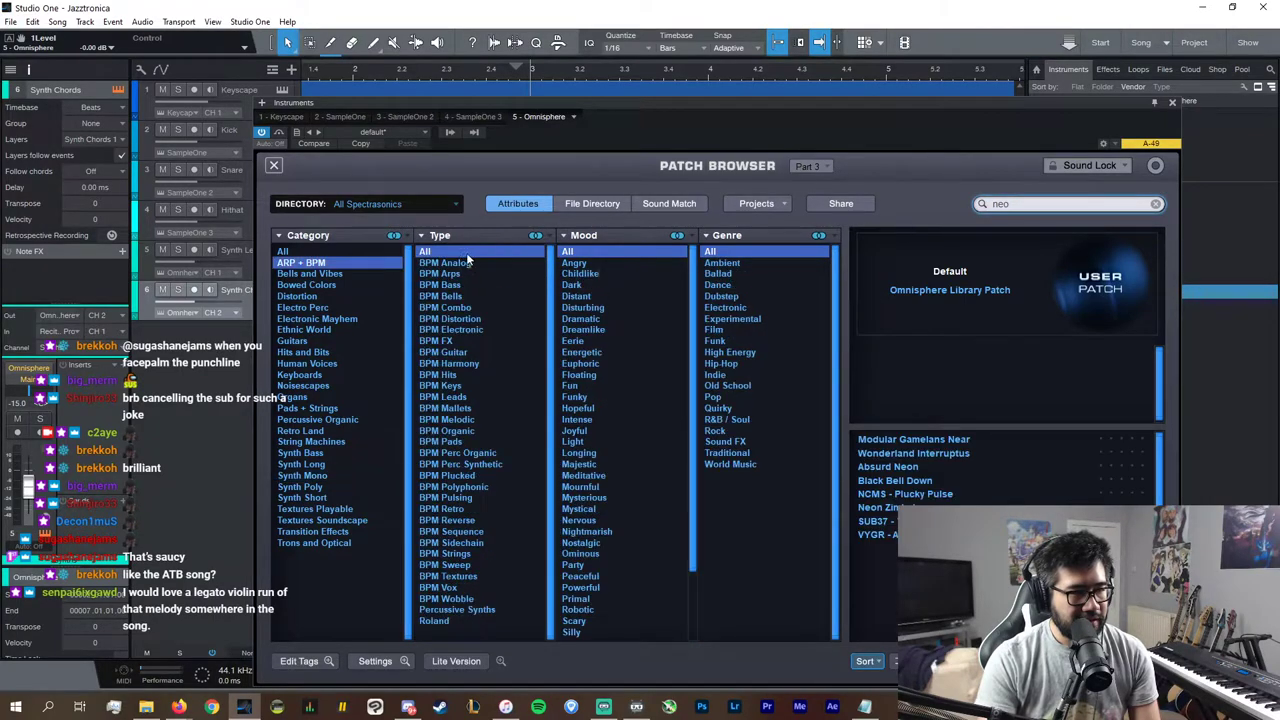
click(300, 251)
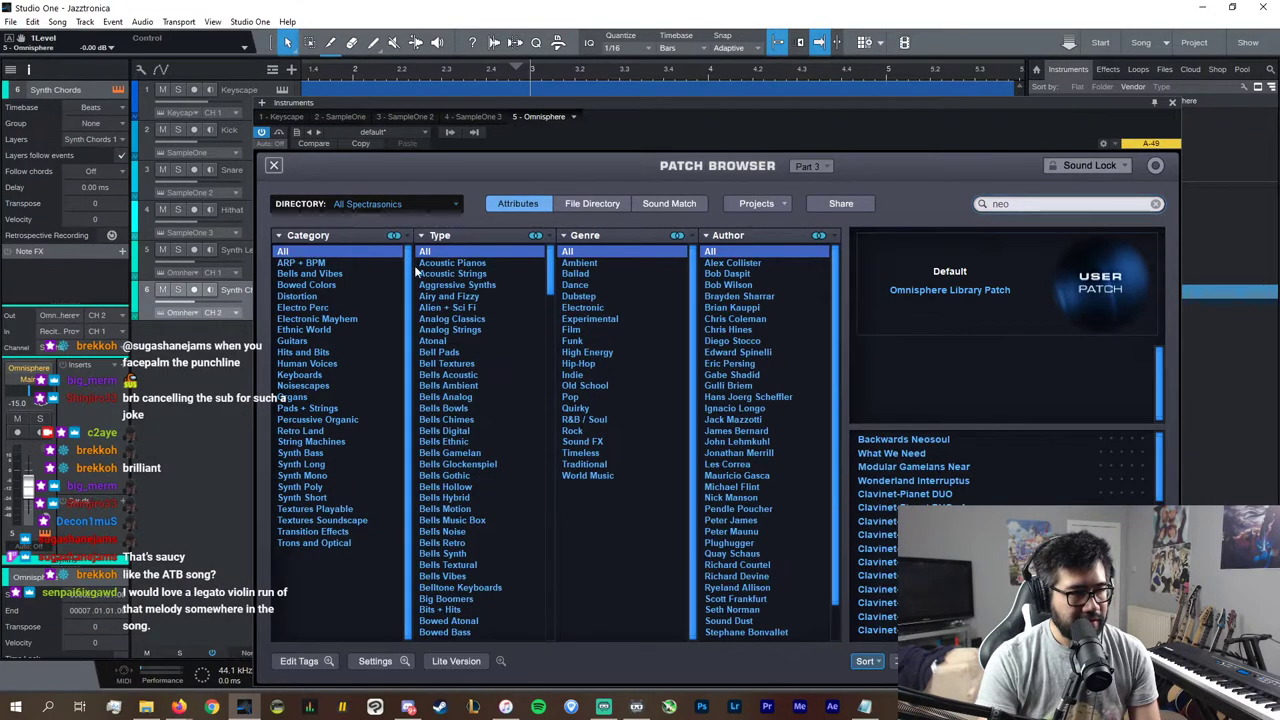
click(904, 439)
click(1171, 103)
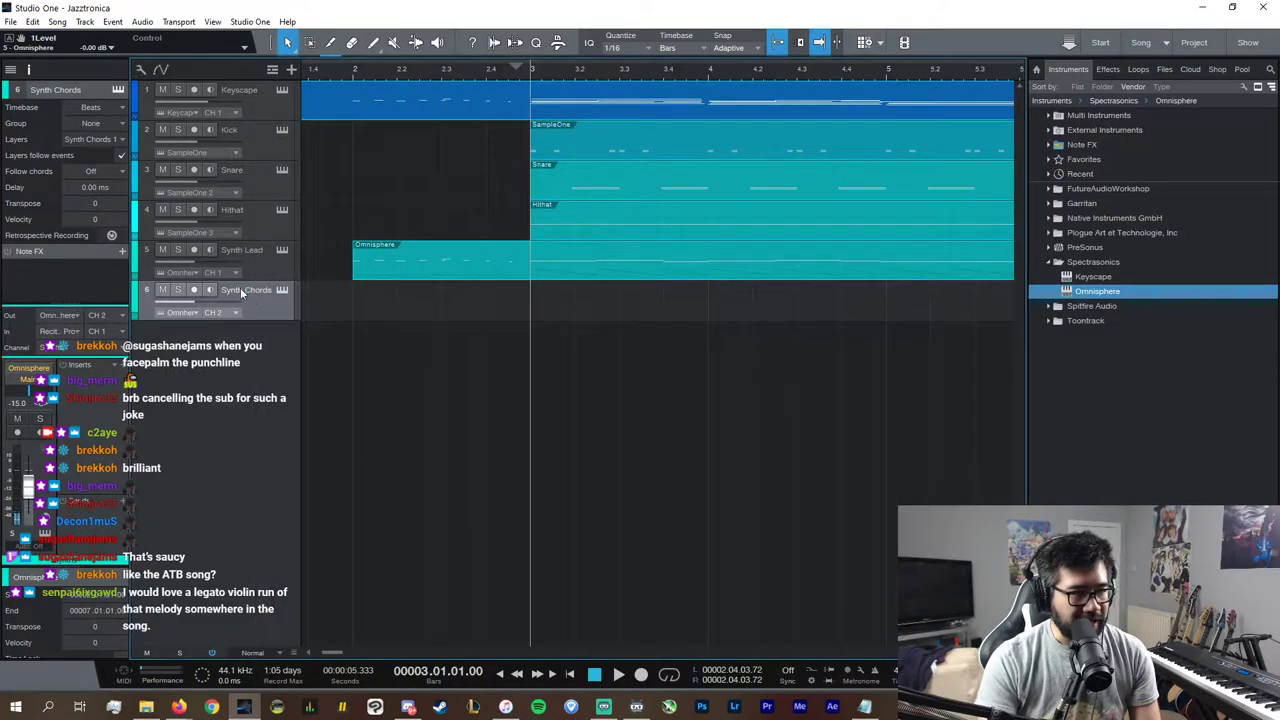
Step: Set Omnisphere part 3 to MIDI channel 2 and lower the levels of parts 2 and 3 to about -2.71 dB
click(282, 290)
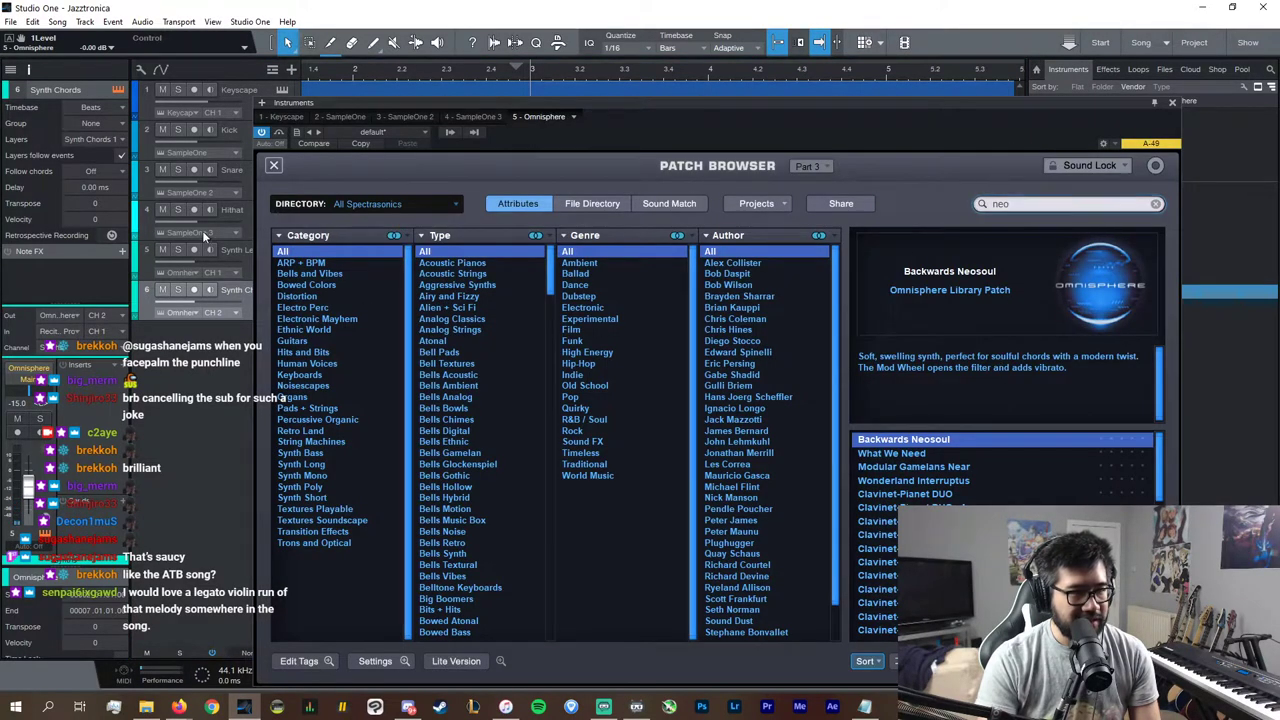
click(274, 167)
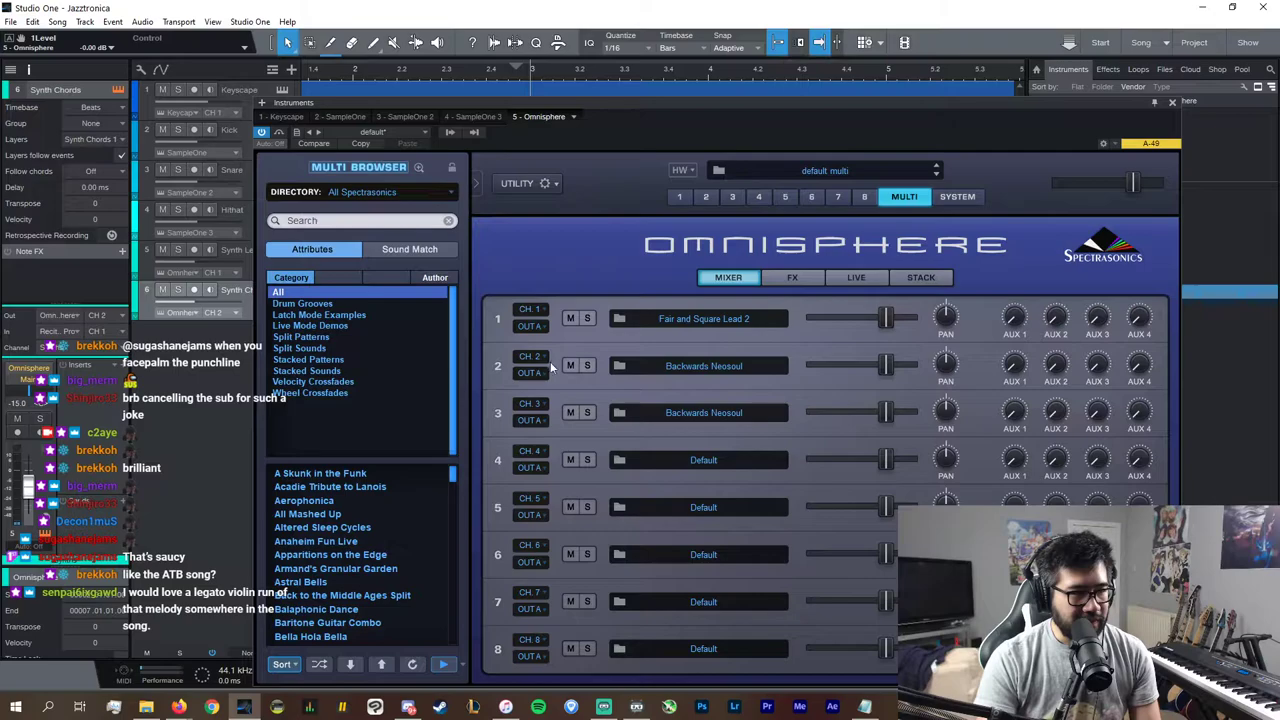
click(533, 403)
click(540, 436)
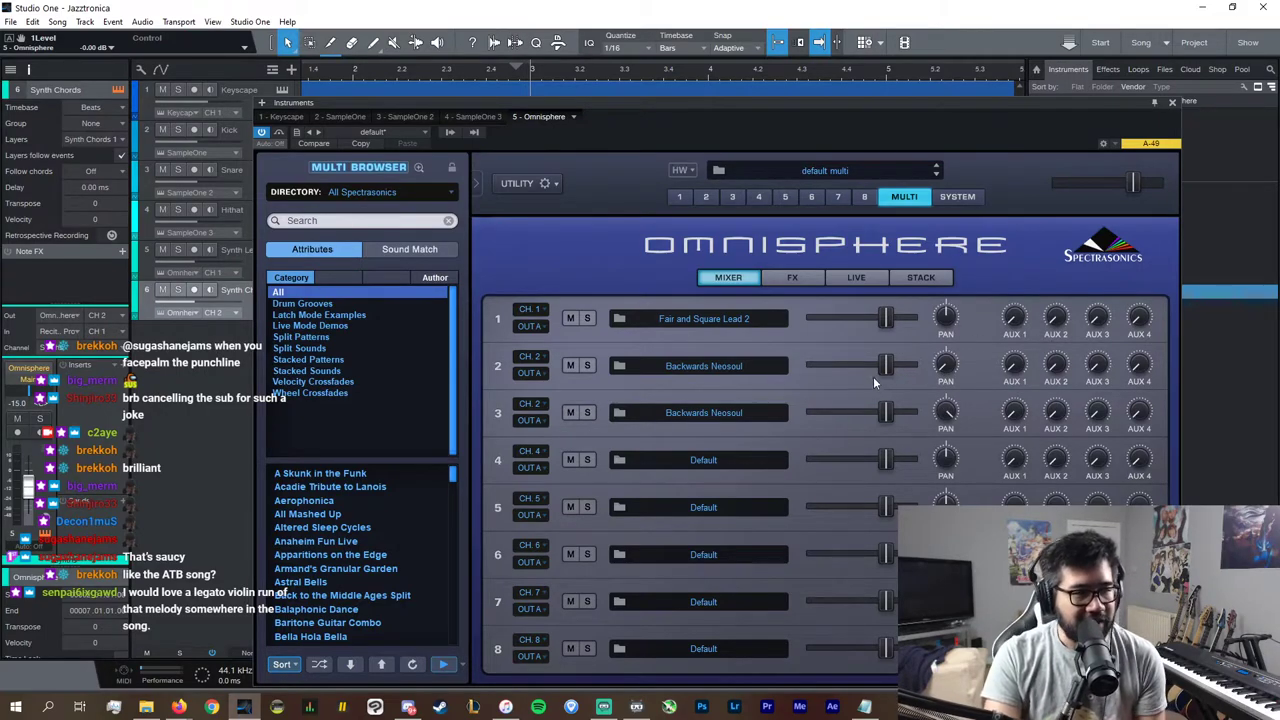
drag(884, 369, 873, 367)
drag(884, 411, 874, 410)
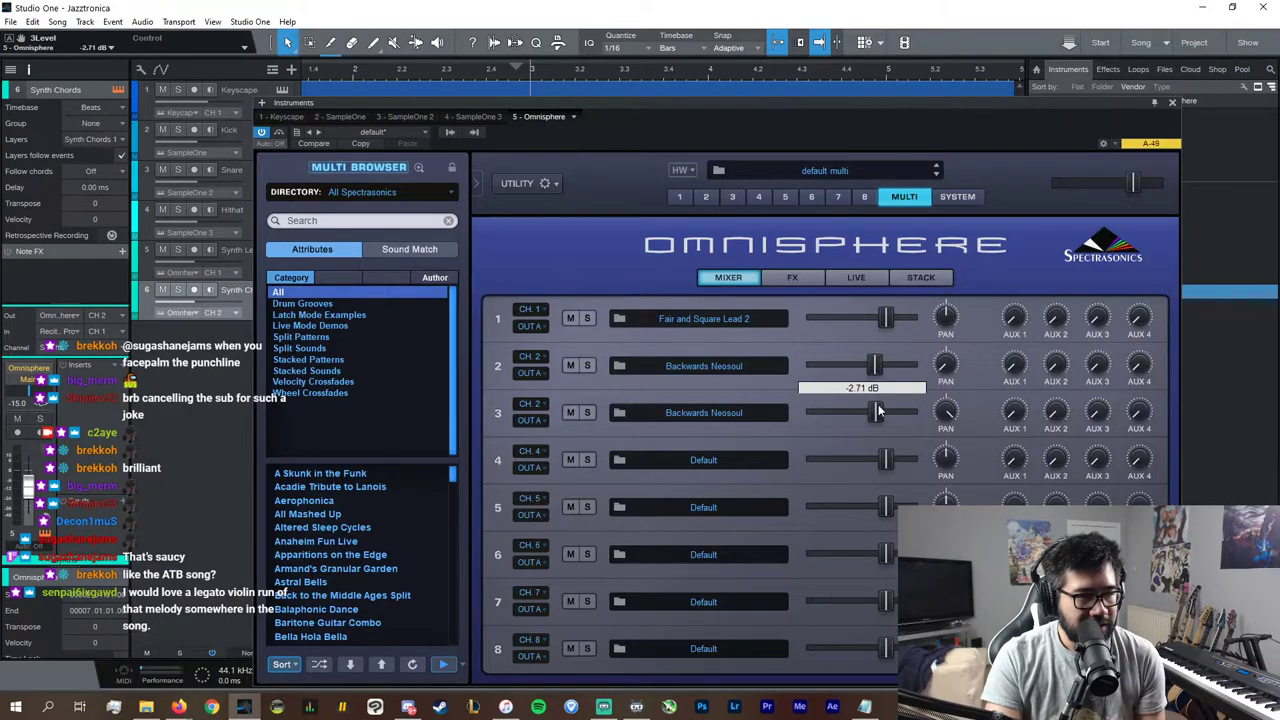
Step: Switch the layer A oscillator of Omnisphere part 3 to the Juno 60 Saw PWM waveform and close the instrument window
click(692, 419)
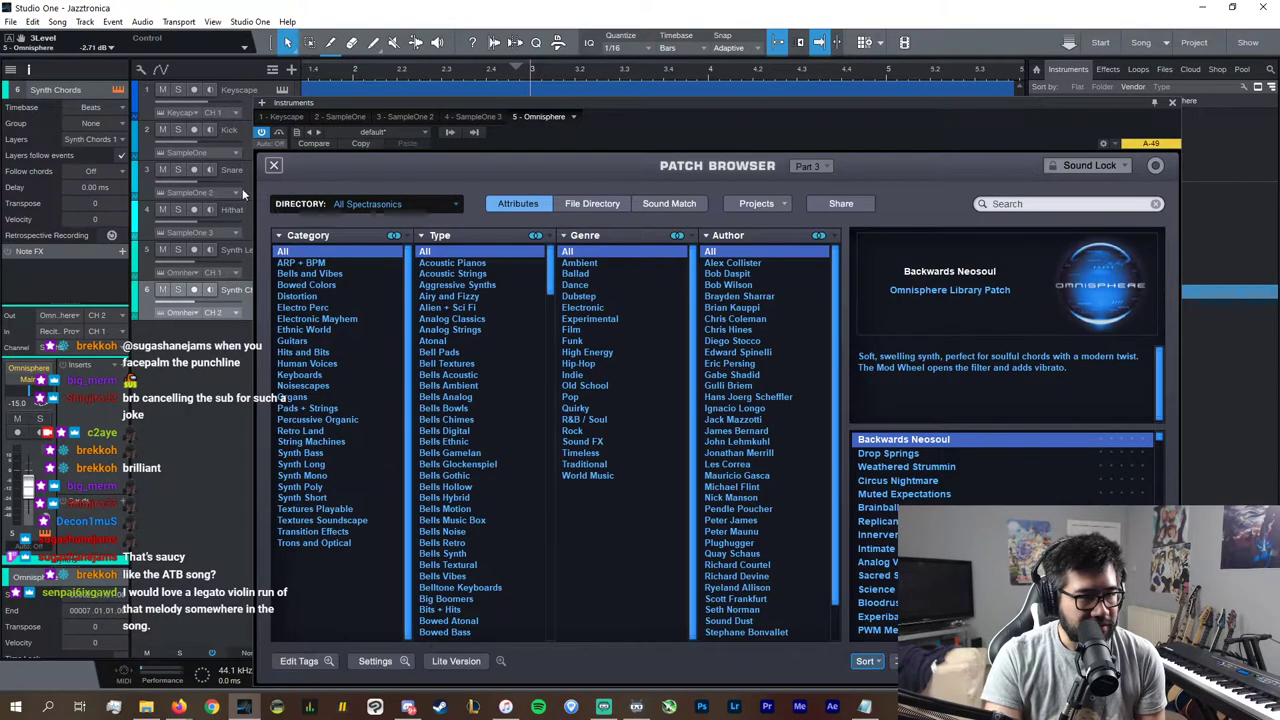
click(273, 165)
click(732, 198)
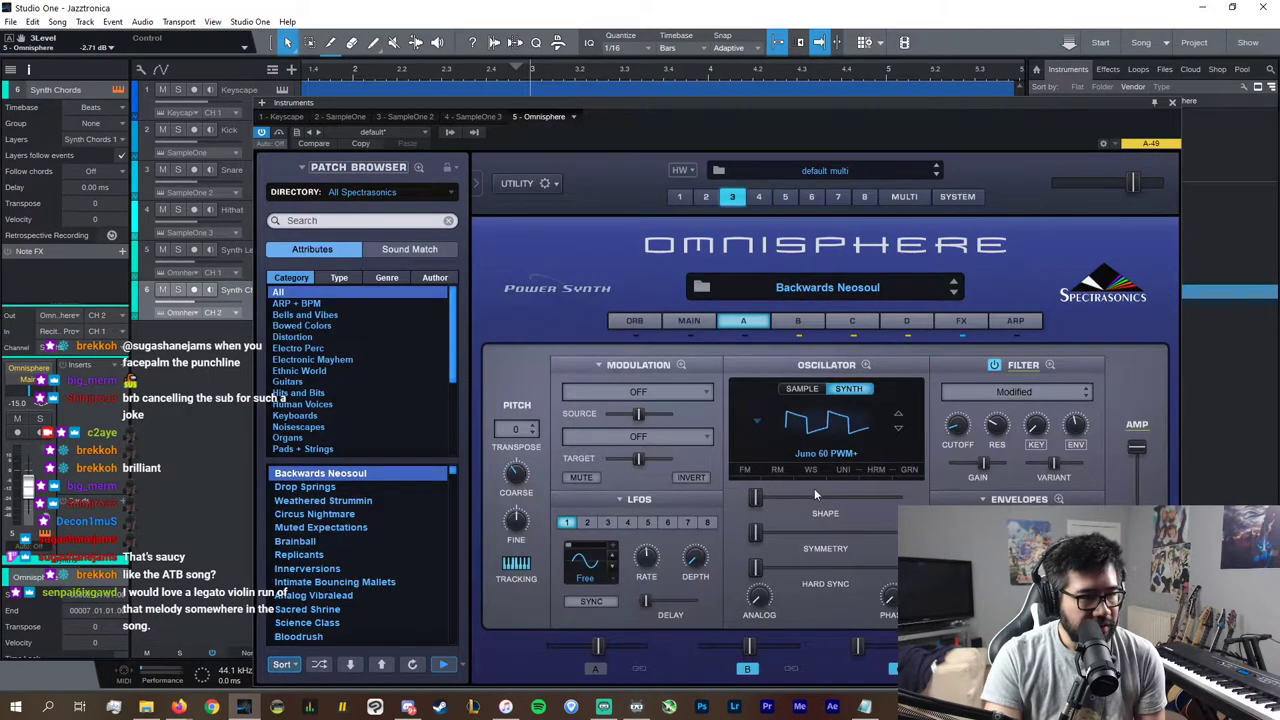
click(899, 430)
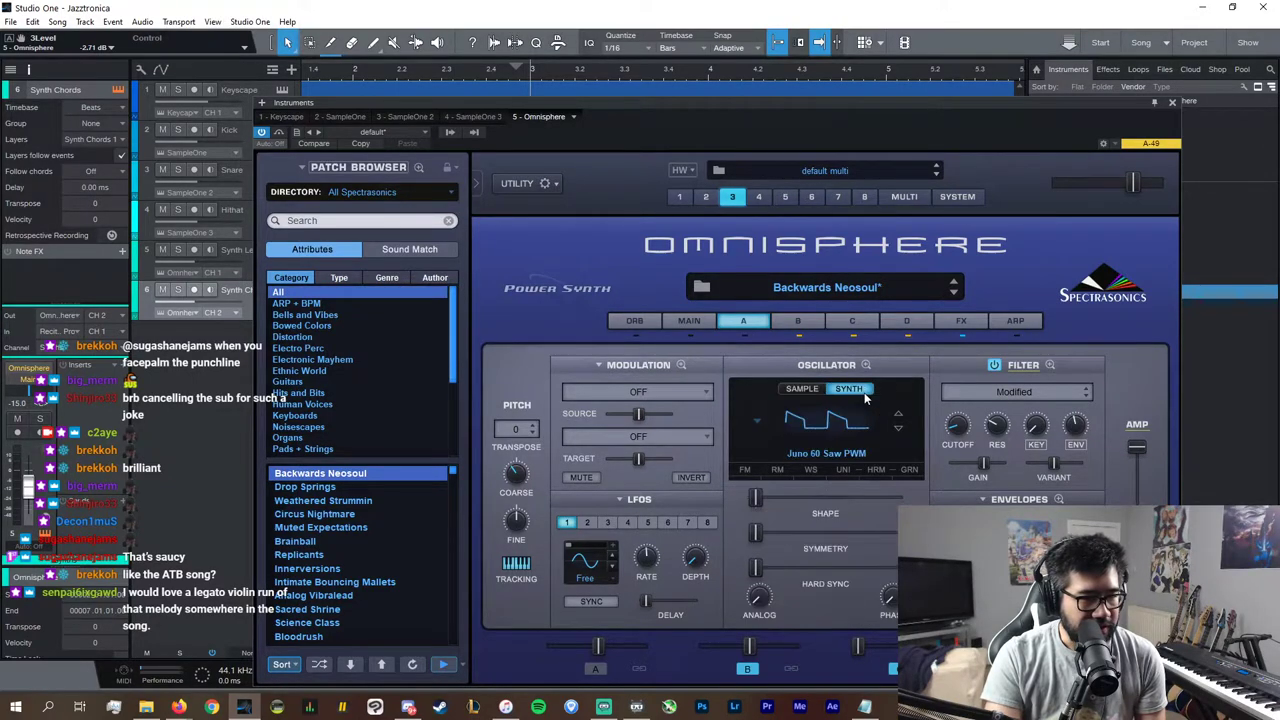
click(1173, 102)
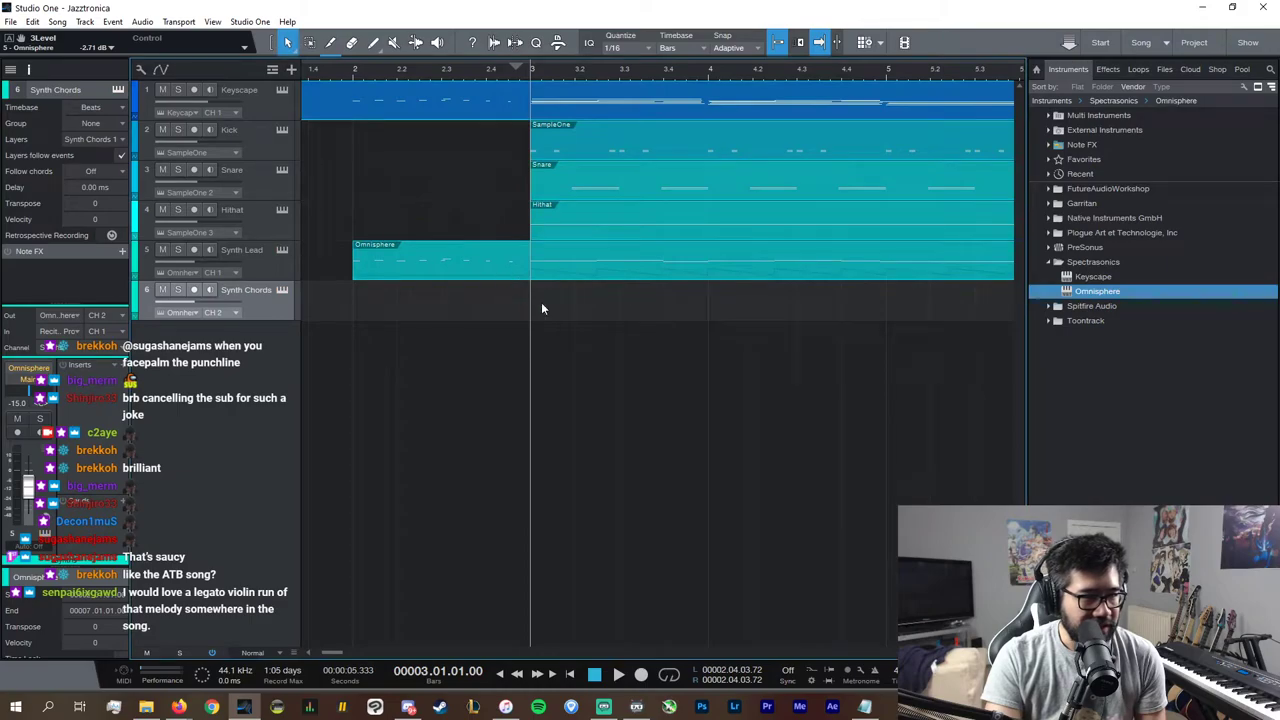
Step: Create a one-bar event at bar 3 on the Synth Chords track and enter a sixteenth-length C3 note at its start
drag(541, 308, 708, 312)
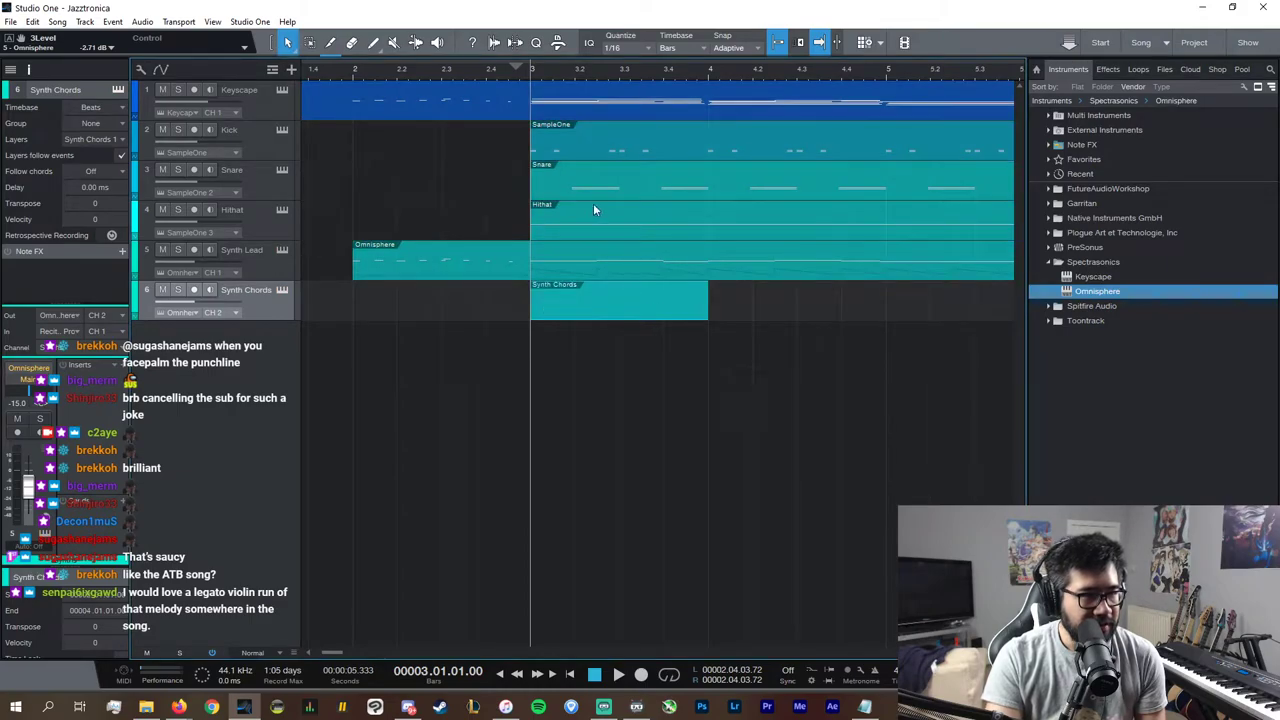
double_click(580, 313)
click(584, 408)
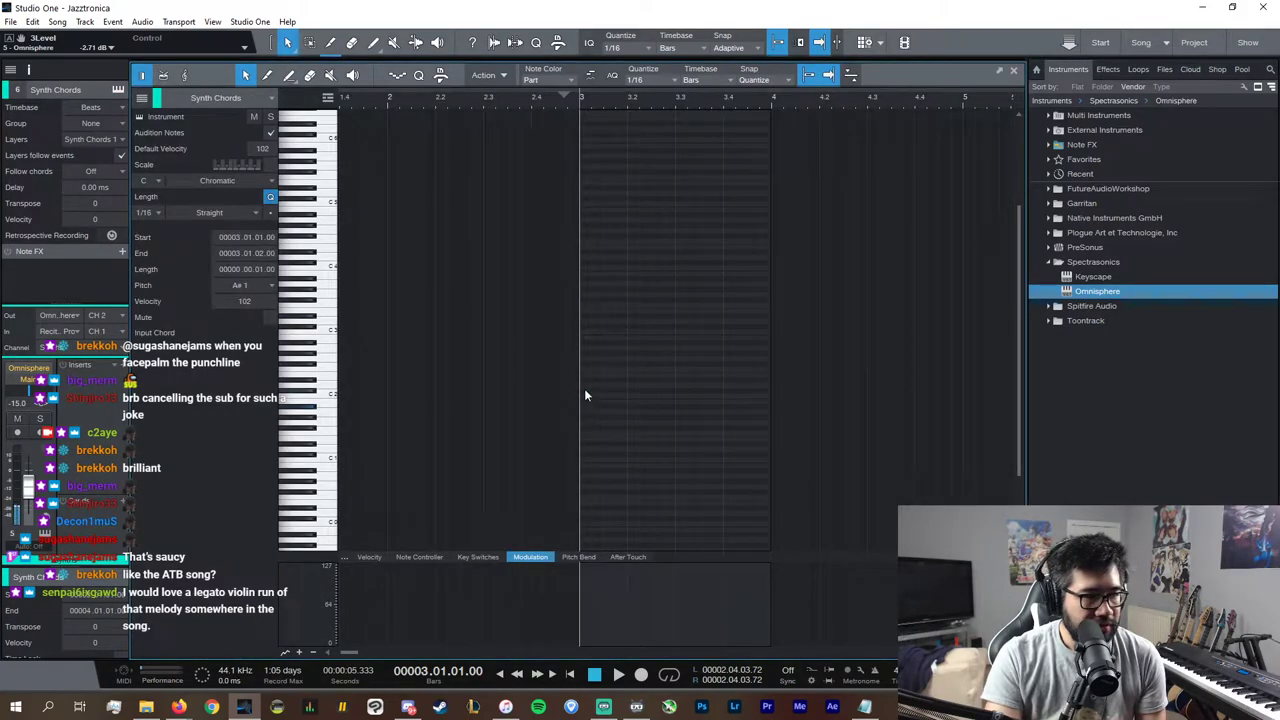
drag(586, 371, 586, 340)
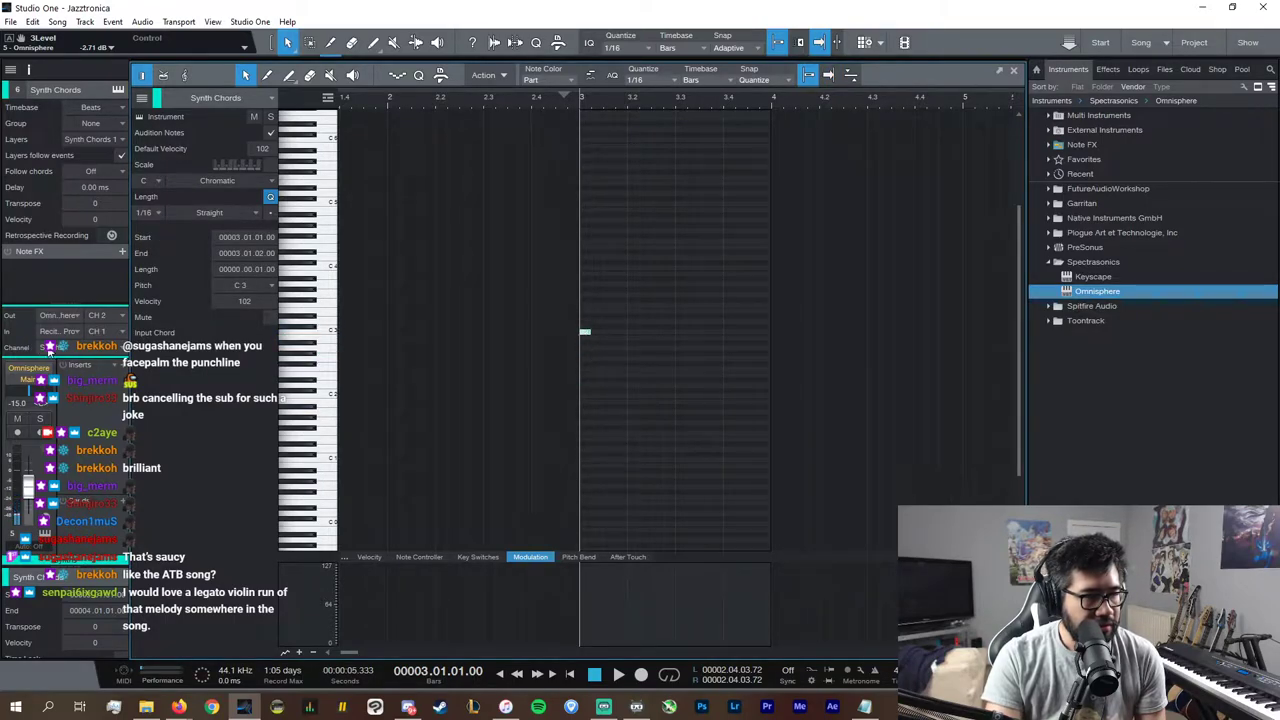
Step: In Omnisphere part 3, step the layer B waveform back and set layer C to Juno 60 SubPulse, then check the multi mixer and close the instrument
click(38, 370)
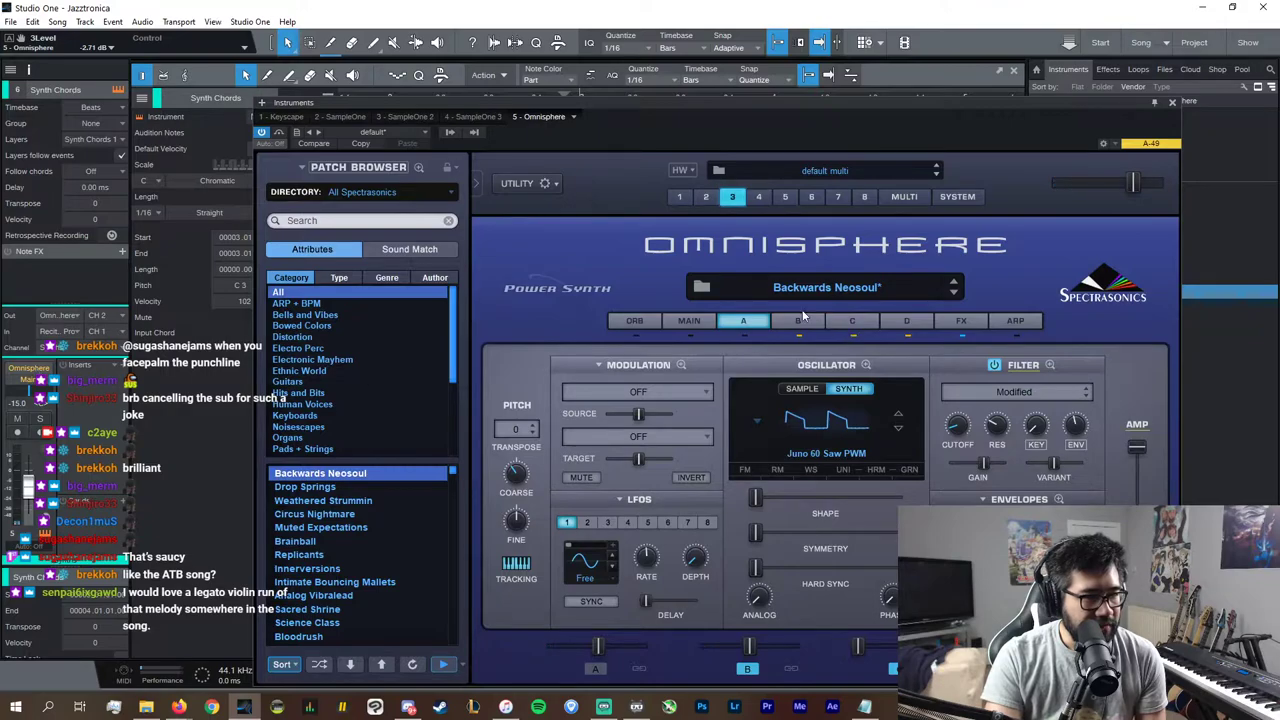
click(797, 320)
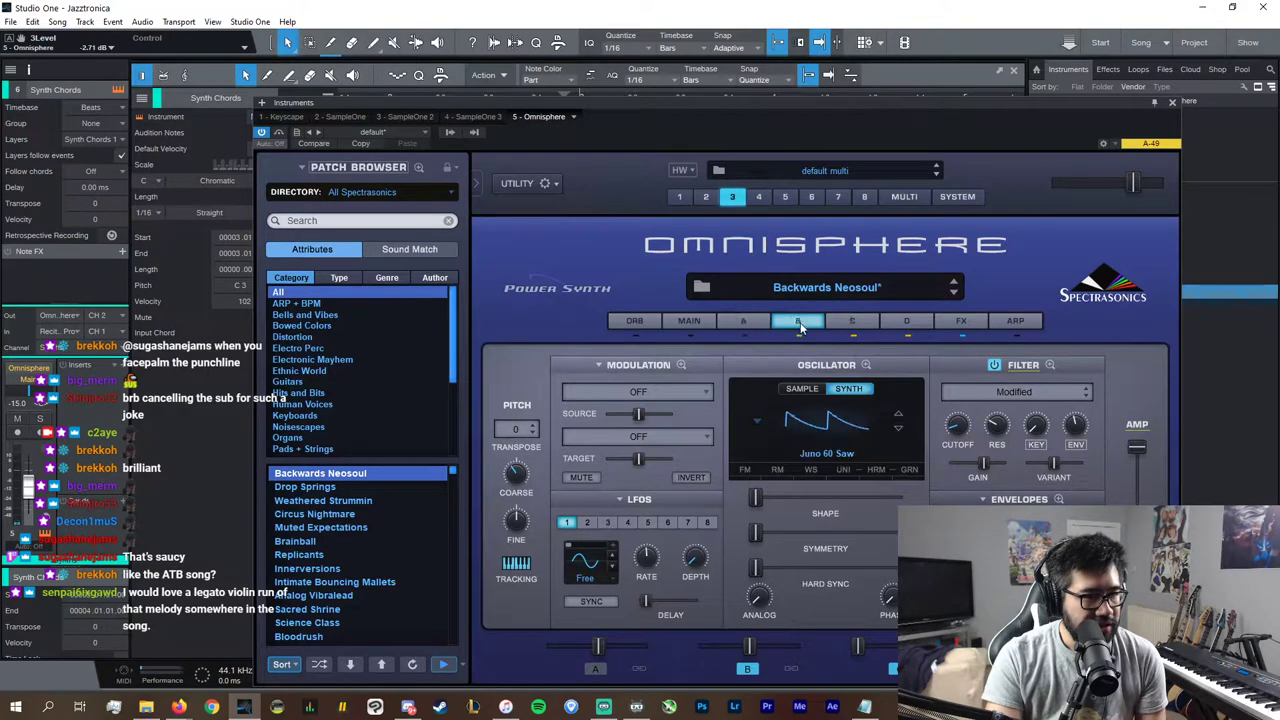
click(897, 418)
click(856, 325)
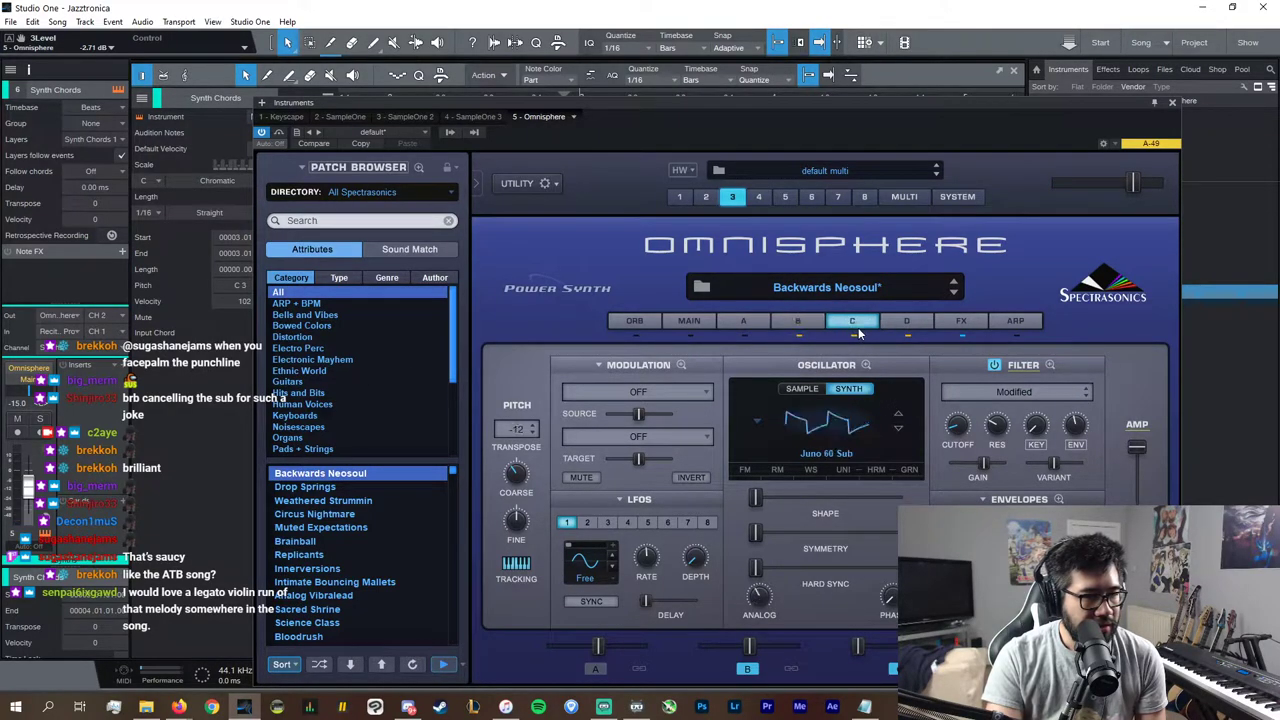
click(898, 428)
click(898, 428)
click(898, 428)
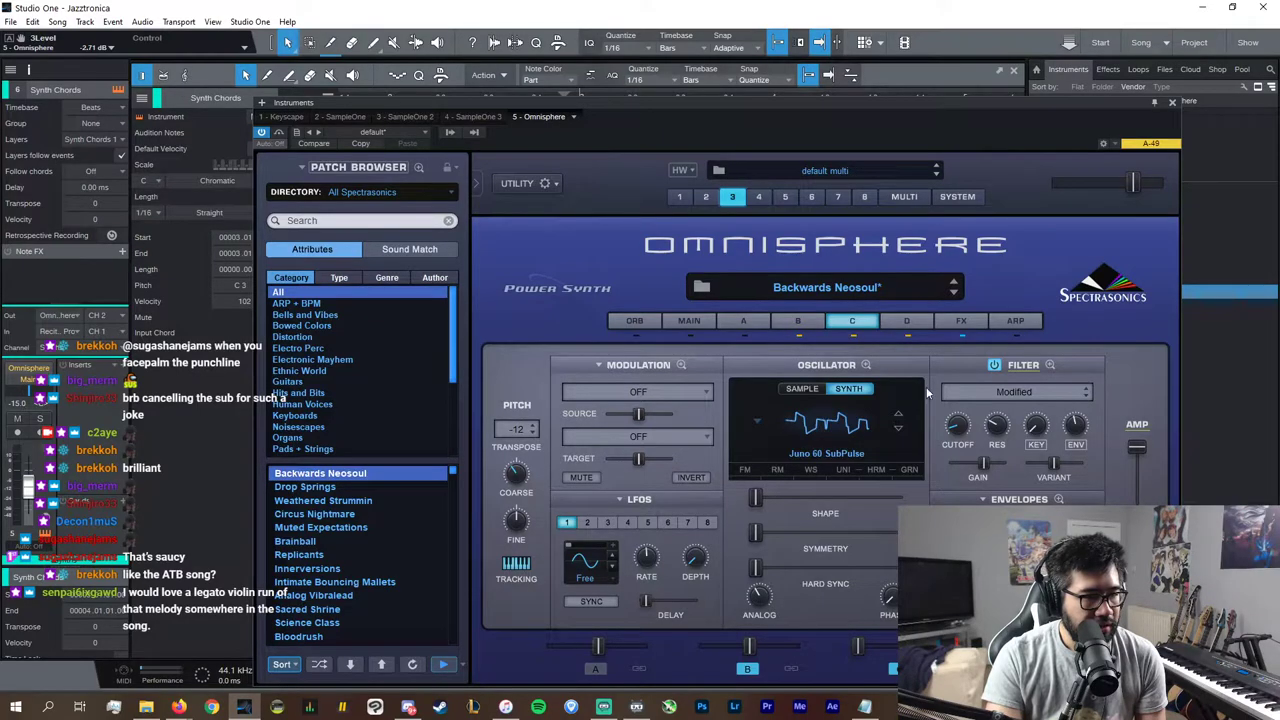
click(904, 197)
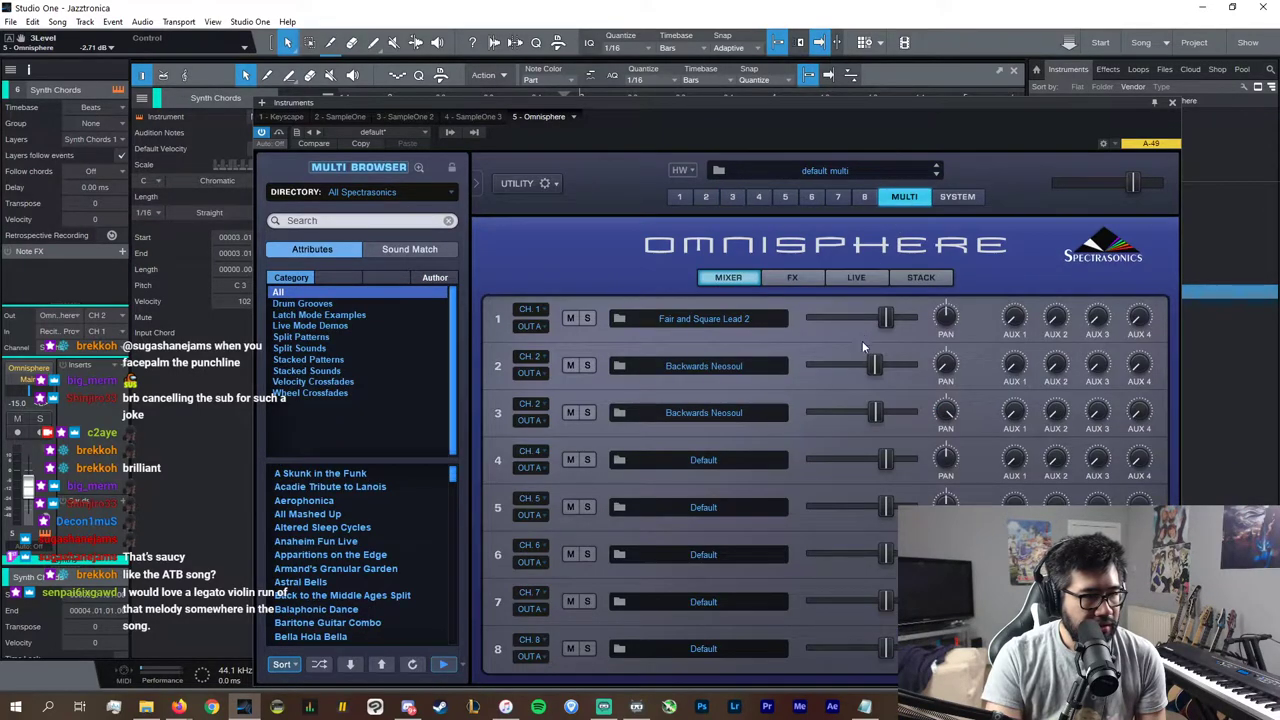
click(732, 197)
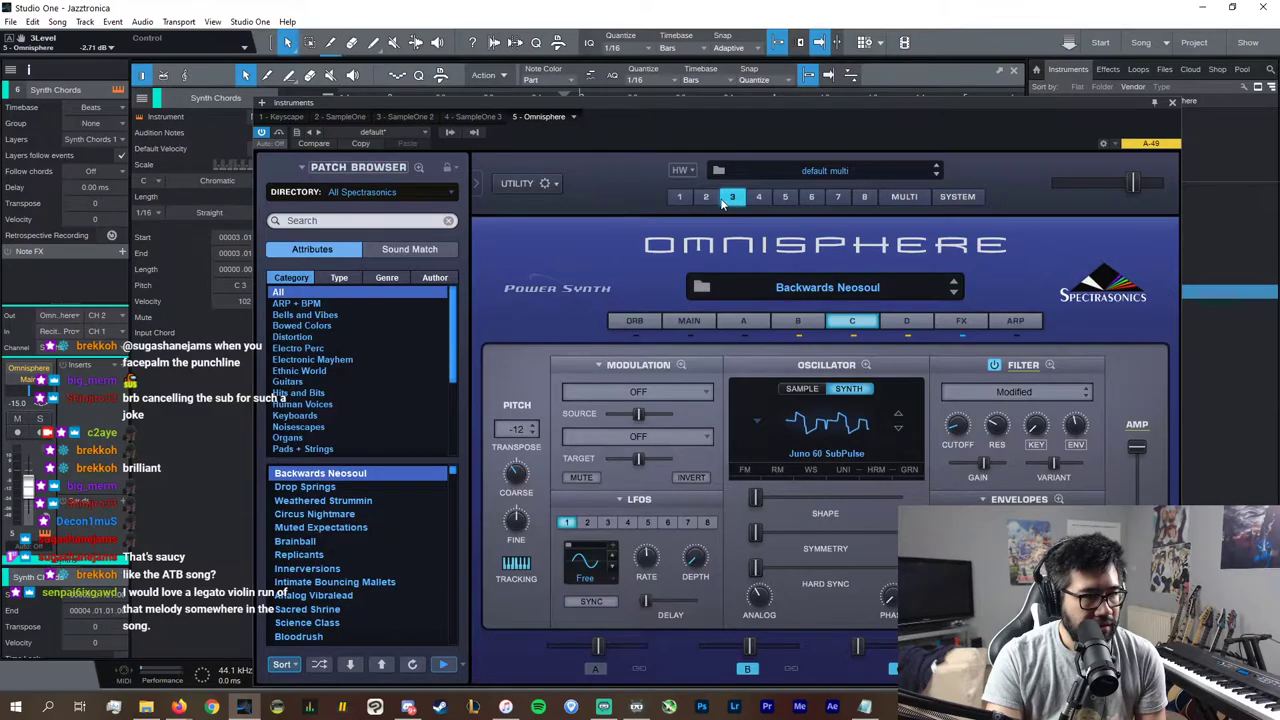
click(900, 199)
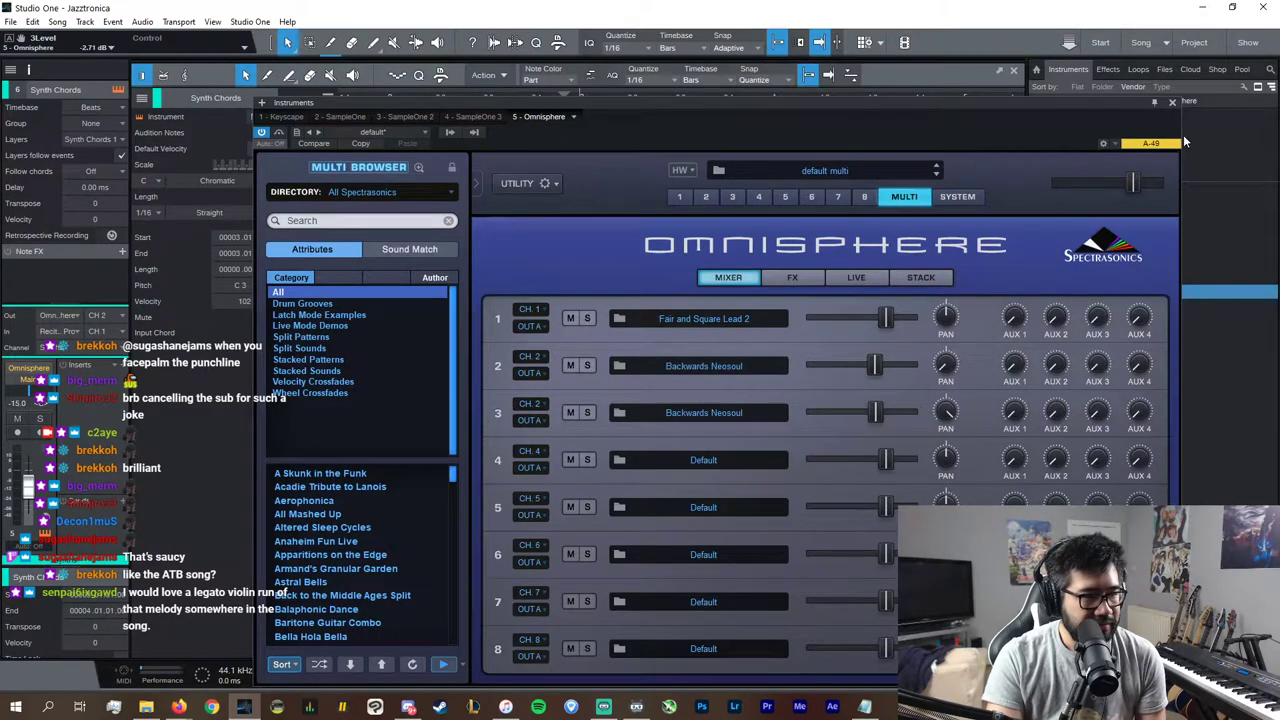
click(1171, 103)
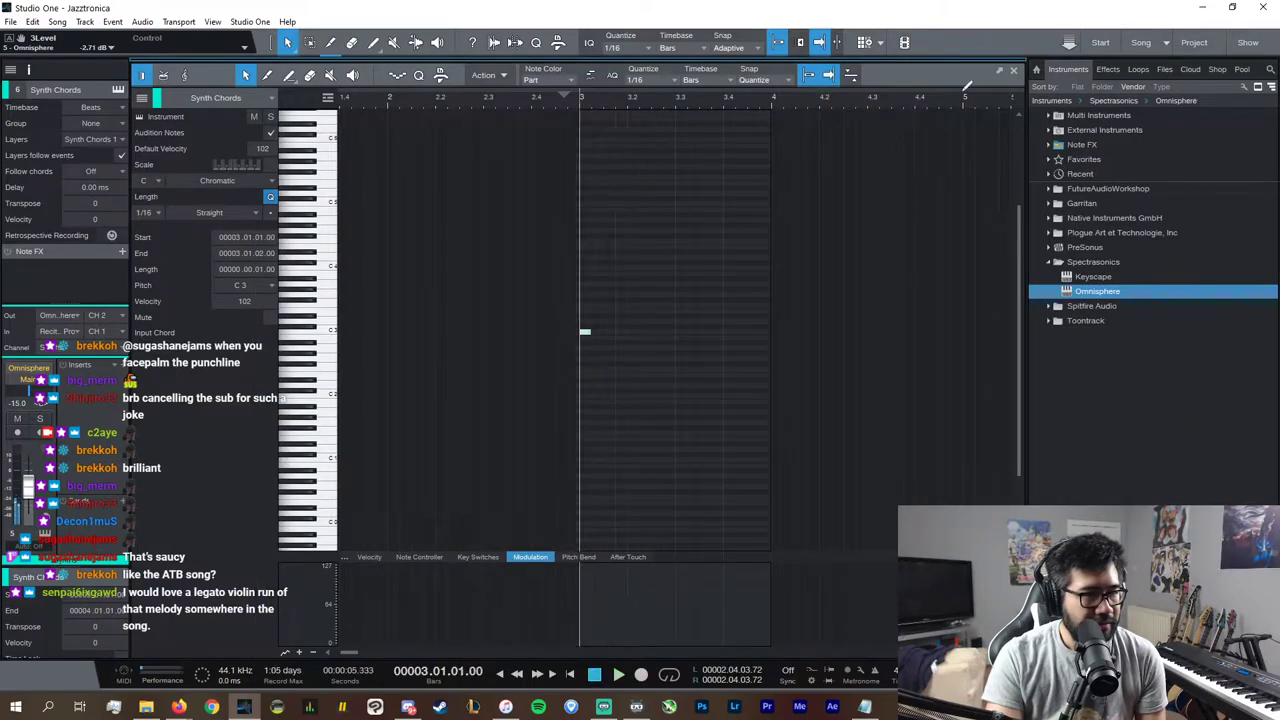
Step: Lower the bar 3 synth chord note to G#2 and copy it up to C3 to begin the chord
key(e)
key(e)
key(e)
key(e)
key(e)
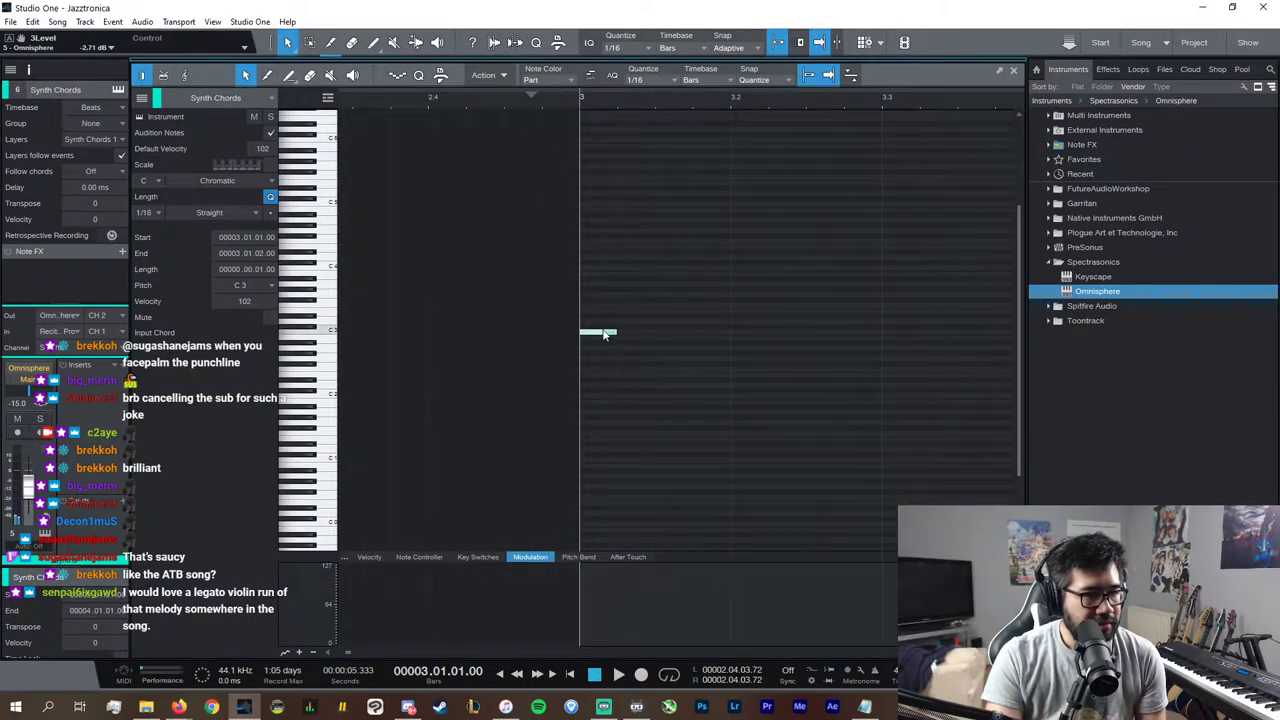
click(607, 335)
drag(607, 337, 633, 360)
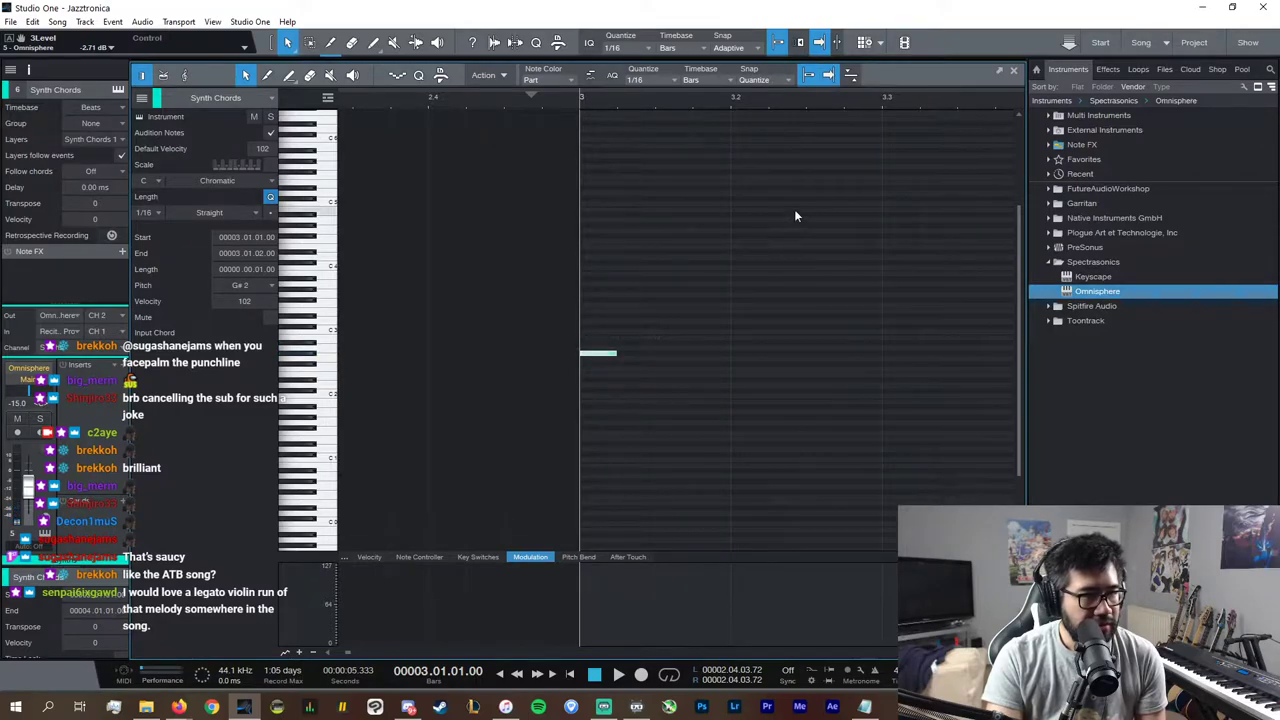
drag(612, 353, 607, 333)
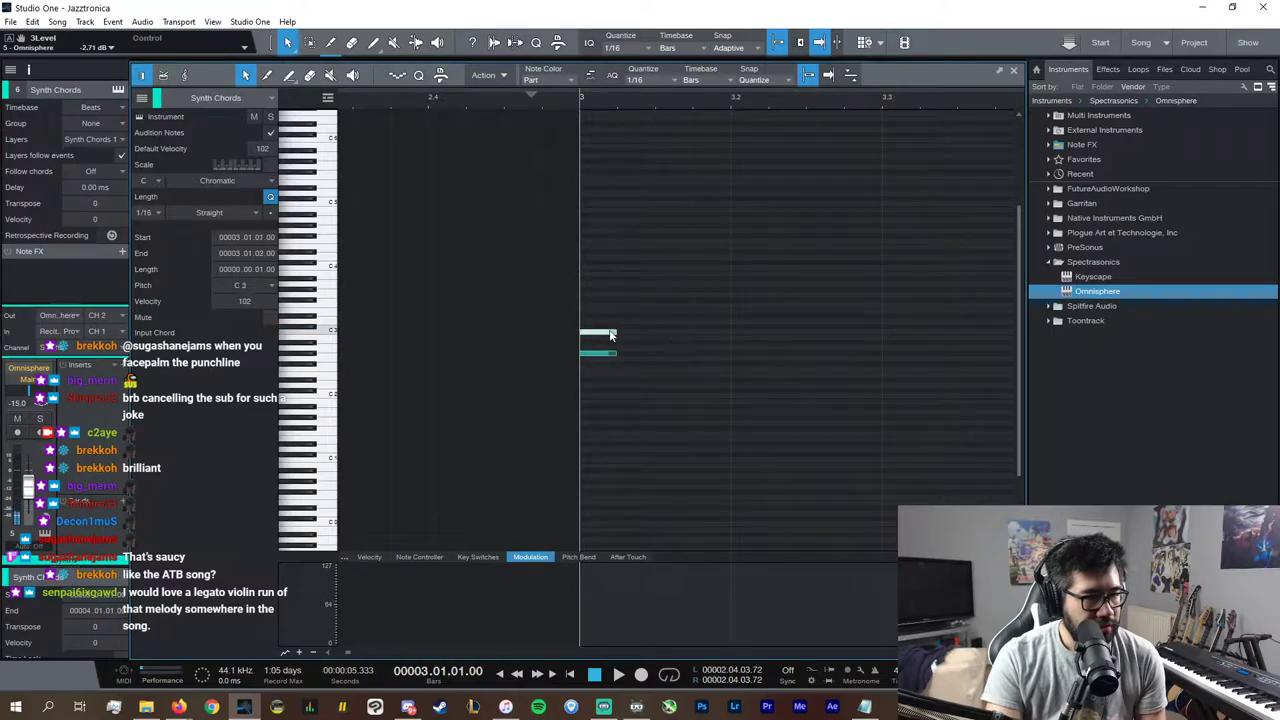
Step: Duplicate the event to bar 4, build the G#2, C3, D#3, G3, A#3 chord, and repeat it as two eighth-length hits
click(632, 331)
scroll(633, 331, right, 5)
click(430, 333)
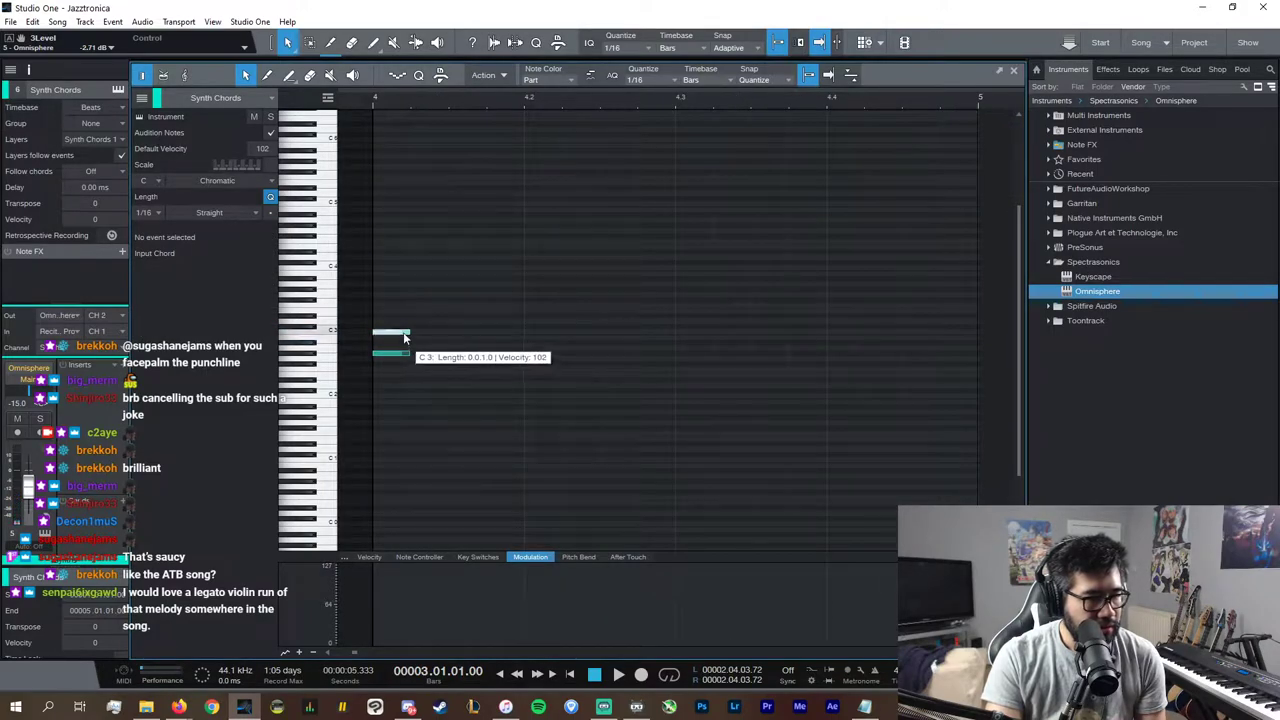
drag(434, 332, 402, 279)
key(d)
key(d)
drag(440, 377, 448, 290)
key(d)
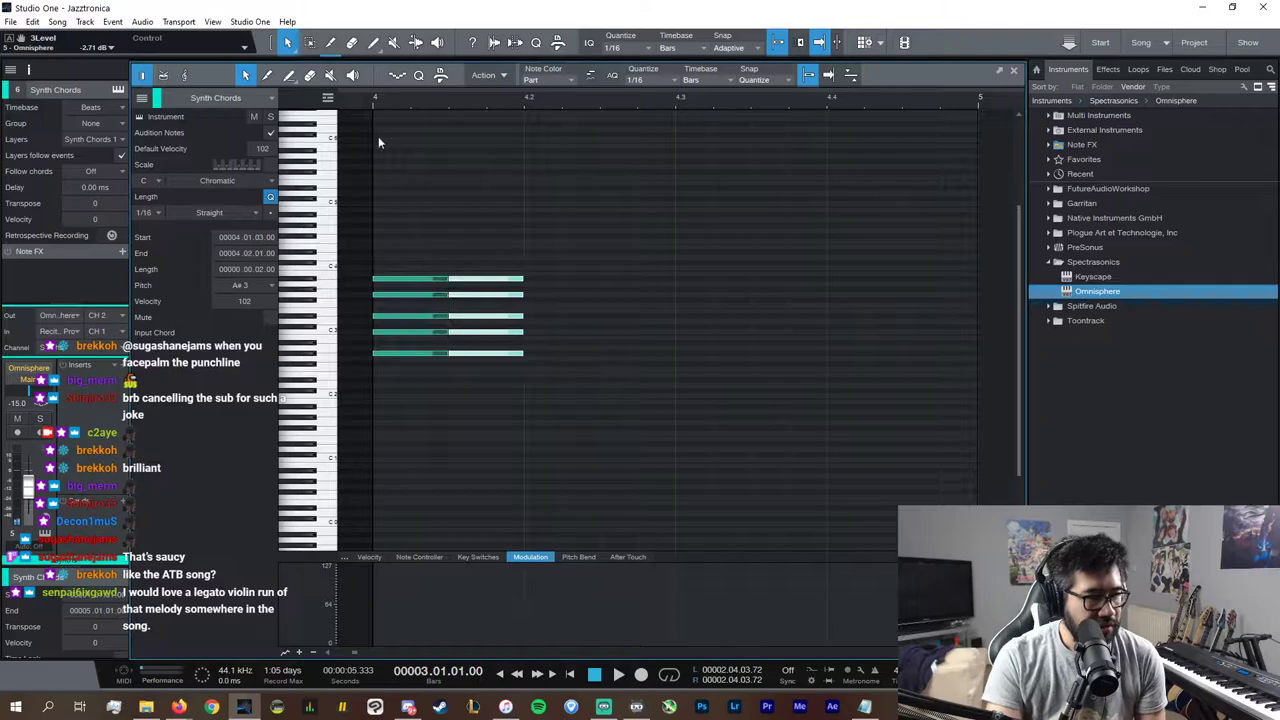
Step: Solo the Synth Chords track, play the chords briefly from bar 4, and close the note editor
click(270, 116)
key(space)
key(space)
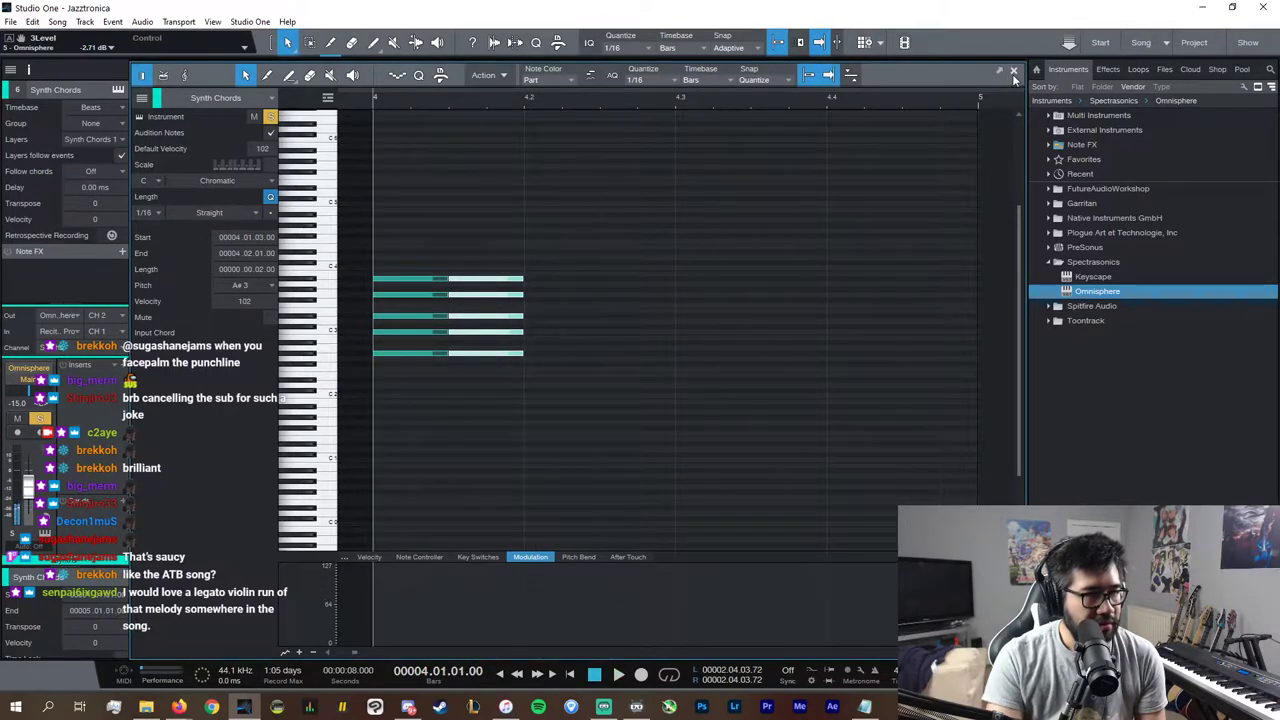
drag(1026, 70, 1020, 83)
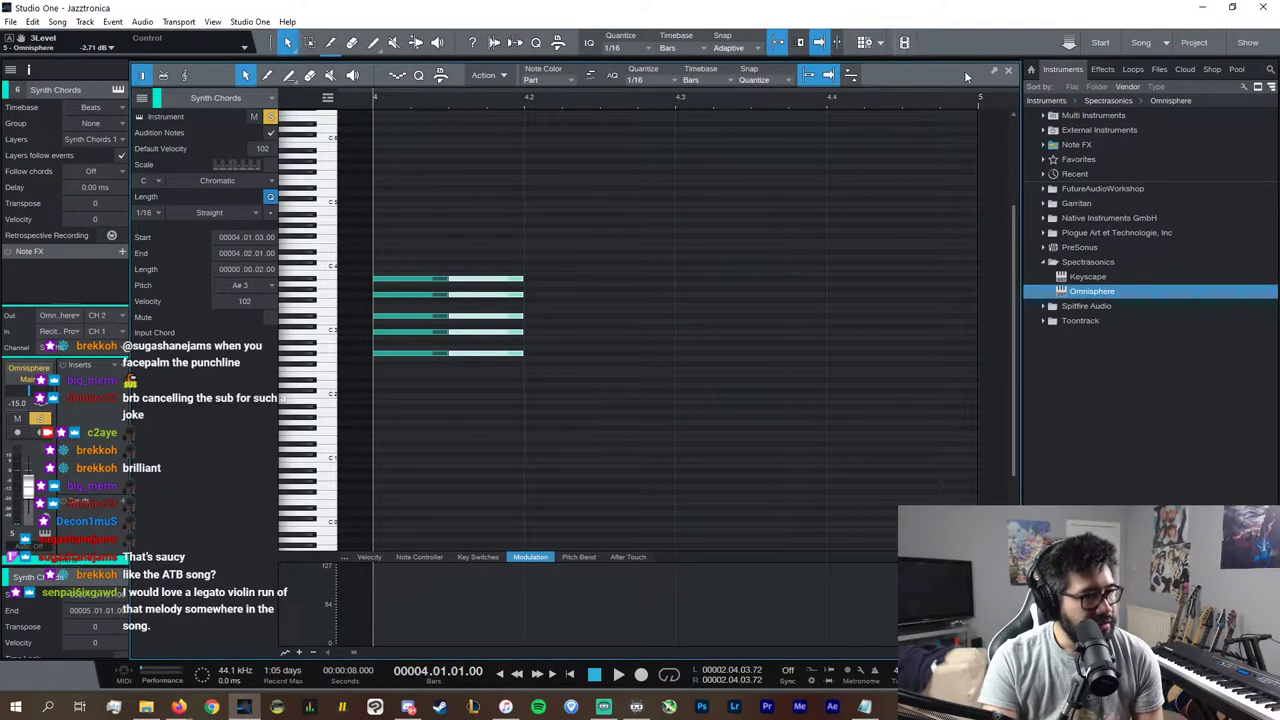
click(1008, 71)
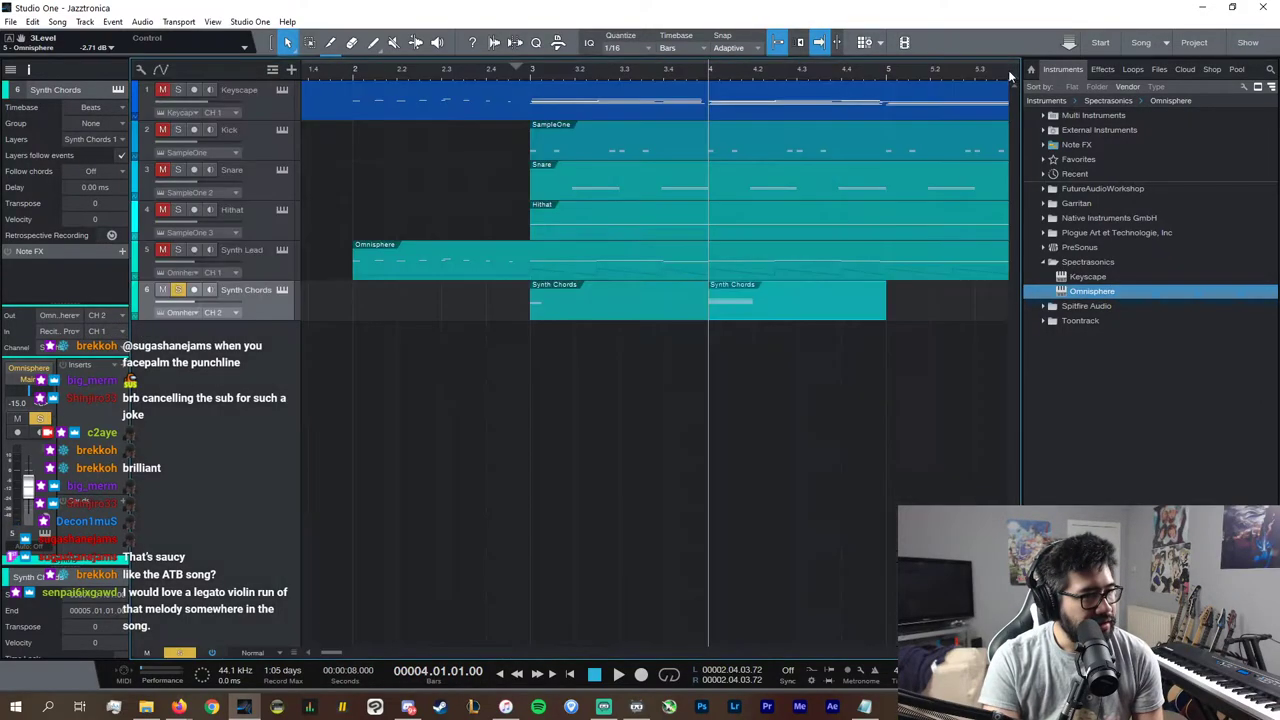
Step: Raise the levels of Omnisphere parts 2 and 3 to about -0.99 dB in the multi mixer
click(284, 291)
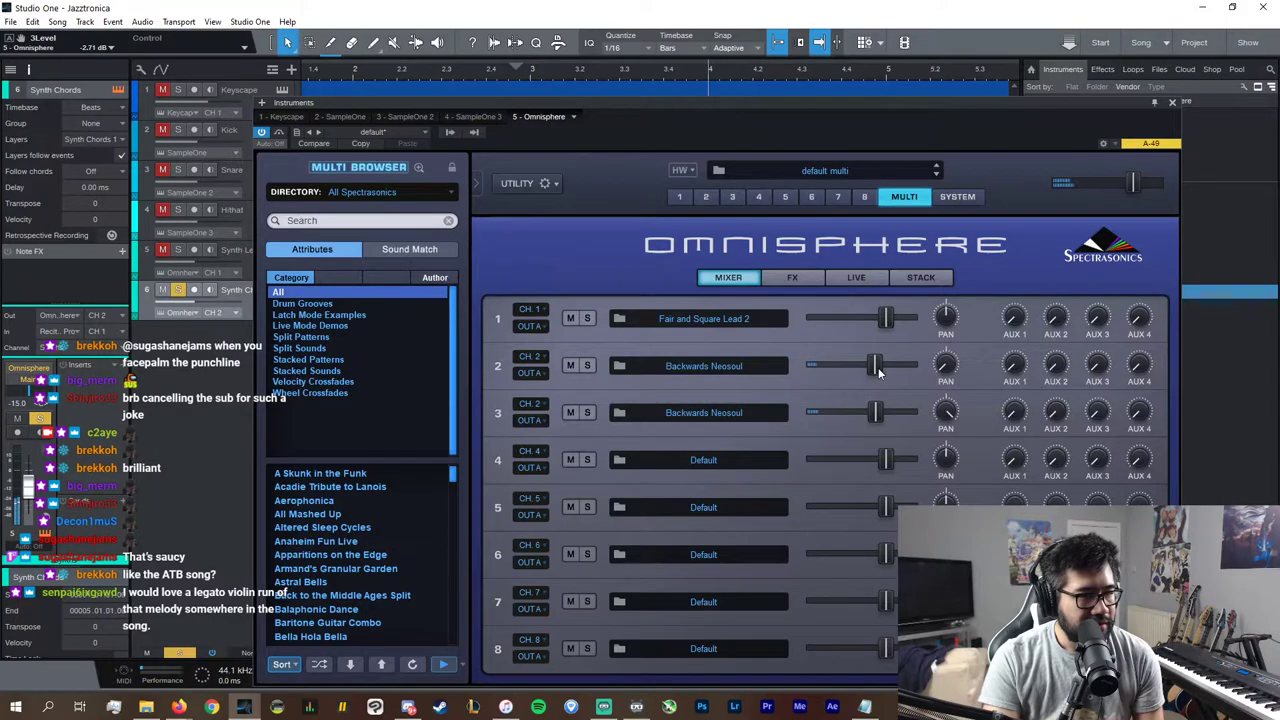
drag(875, 366, 881, 366)
drag(876, 412, 886, 415)
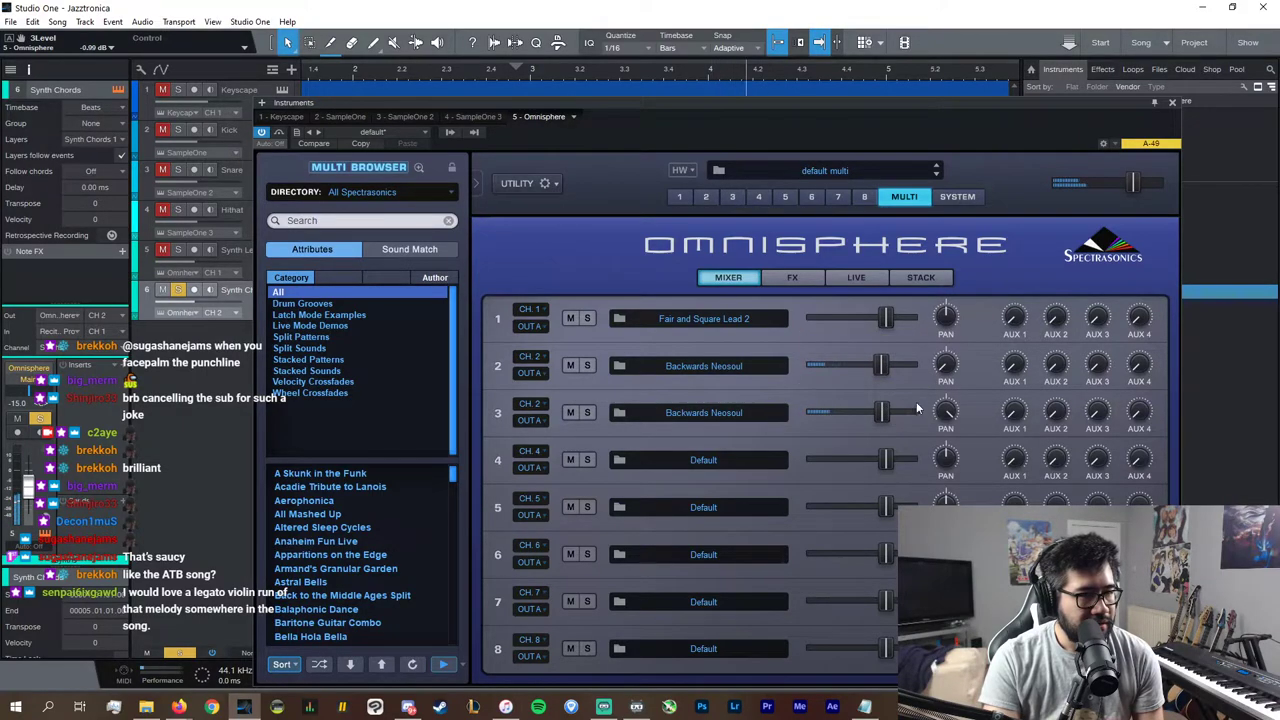
Step: Compare the layer A, B and C oscillator waveforms of Omnisphere parts 2 and 3, and close the instrument window
click(705, 197)
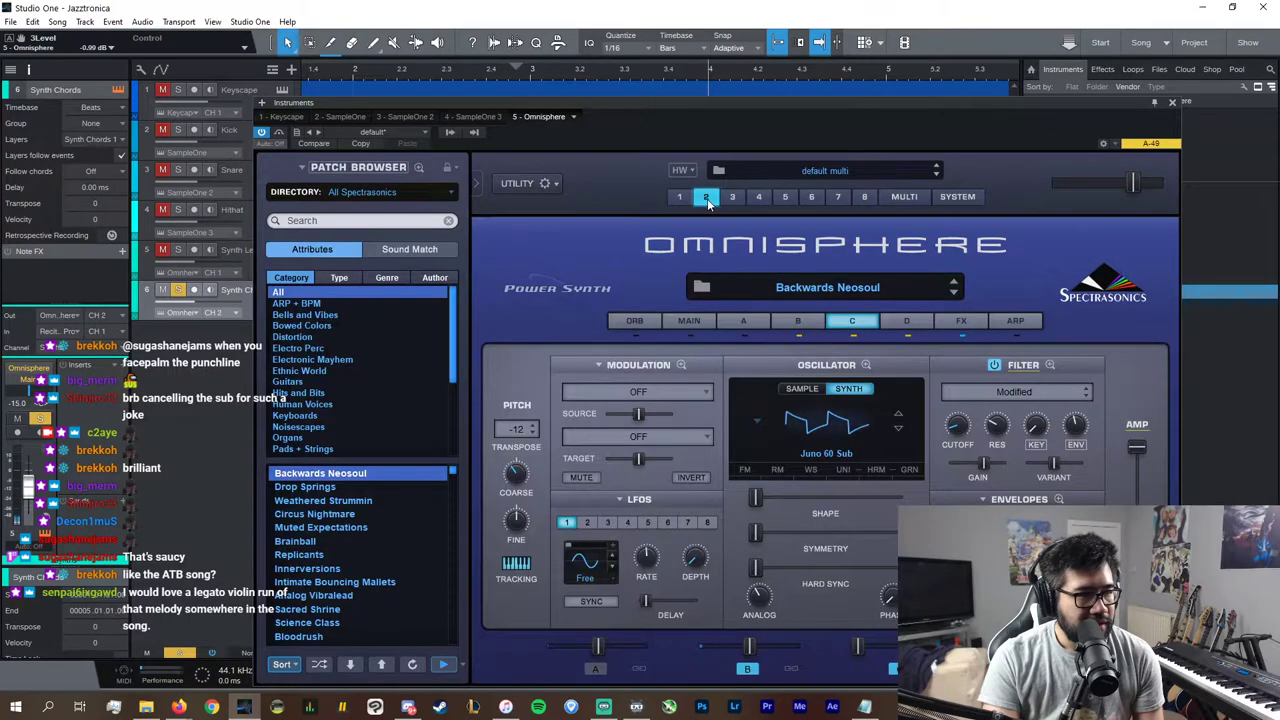
click(792, 322)
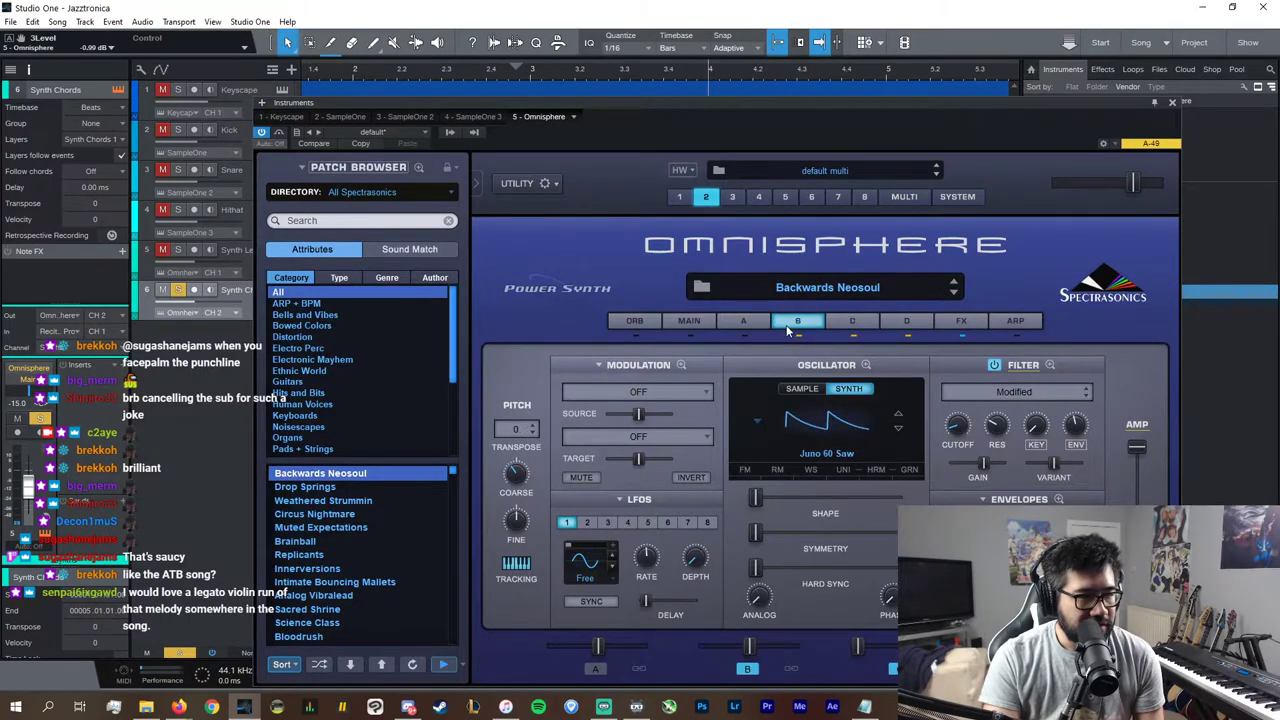
click(750, 322)
click(797, 322)
click(841, 321)
click(738, 198)
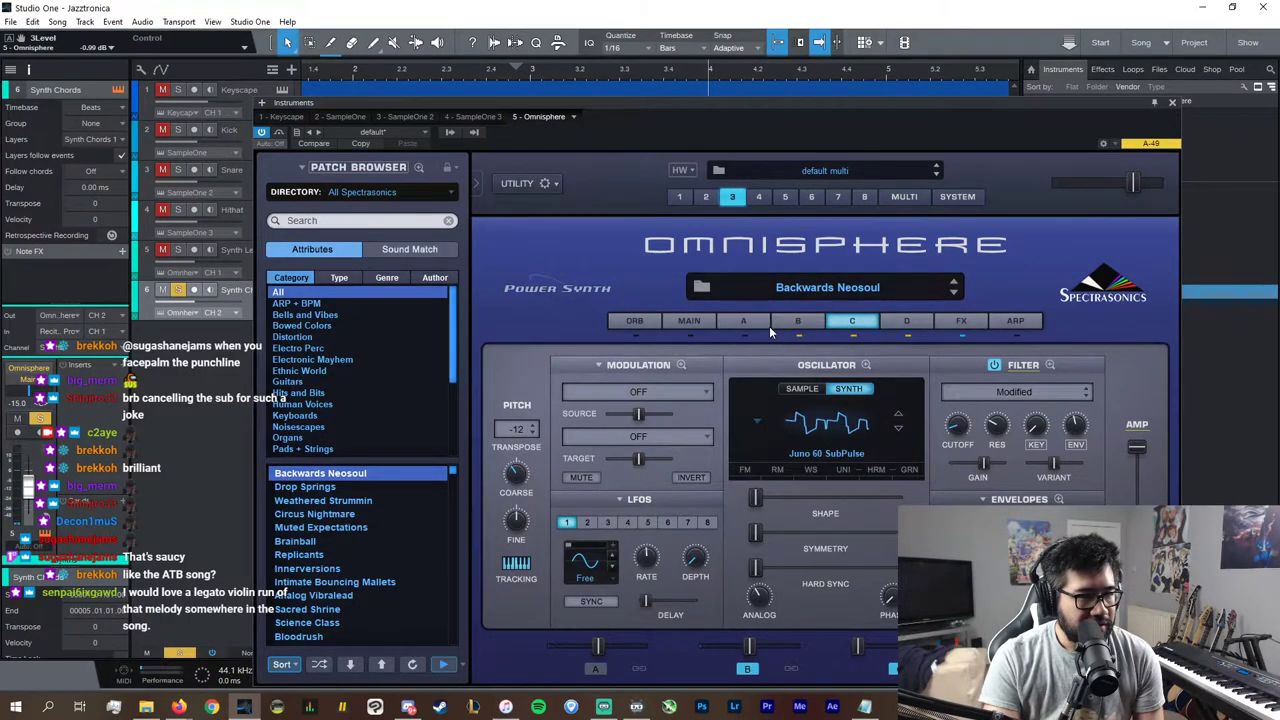
click(797, 320)
click(743, 320)
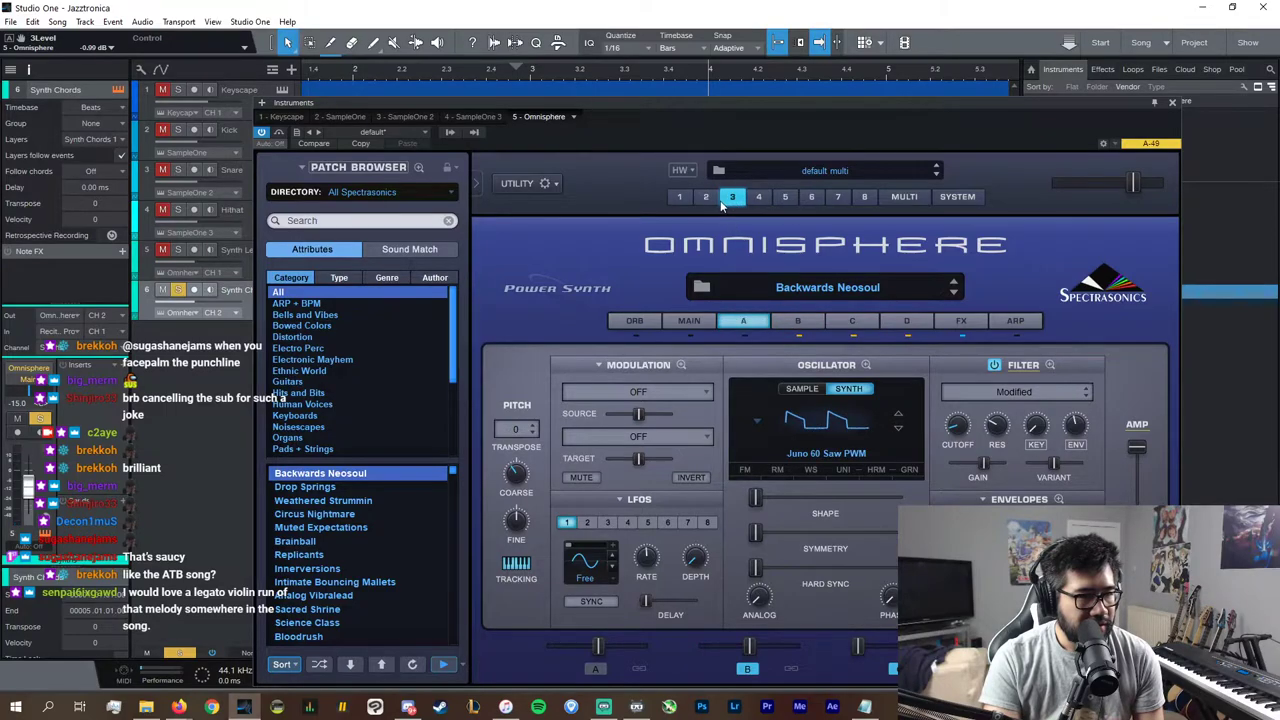
click(707, 199)
click(797, 320)
click(852, 320)
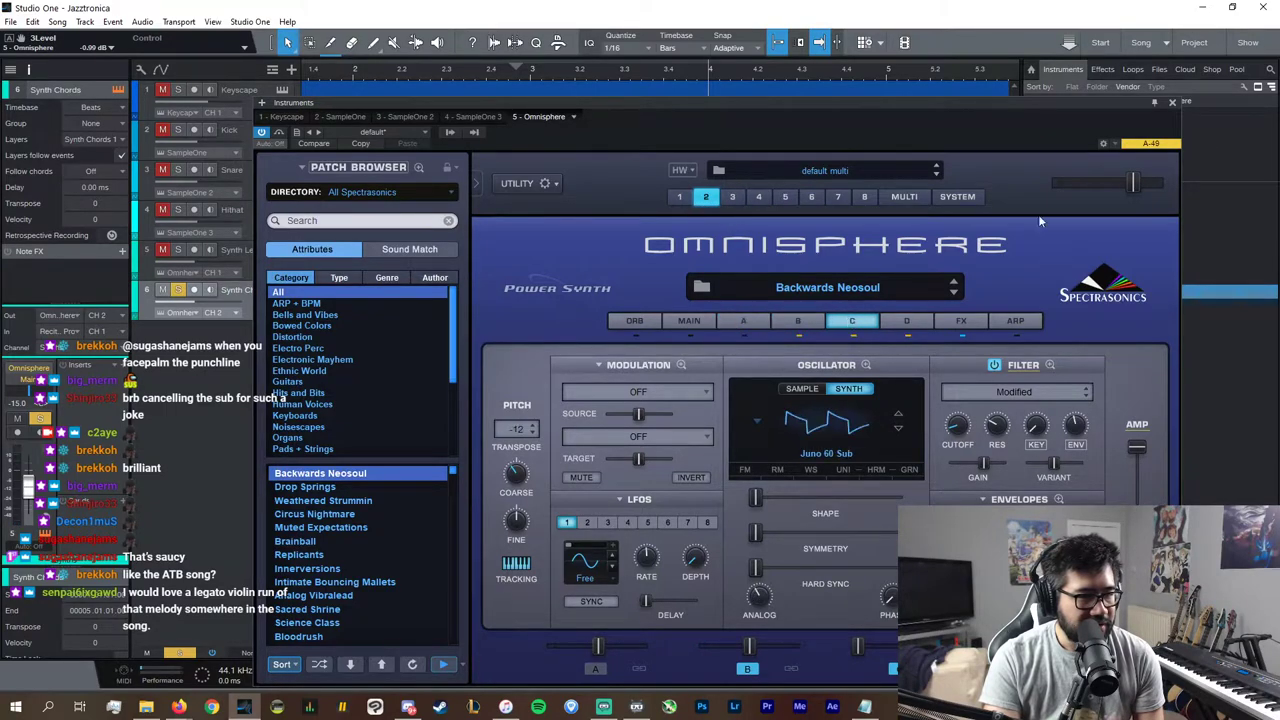
click(1172, 104)
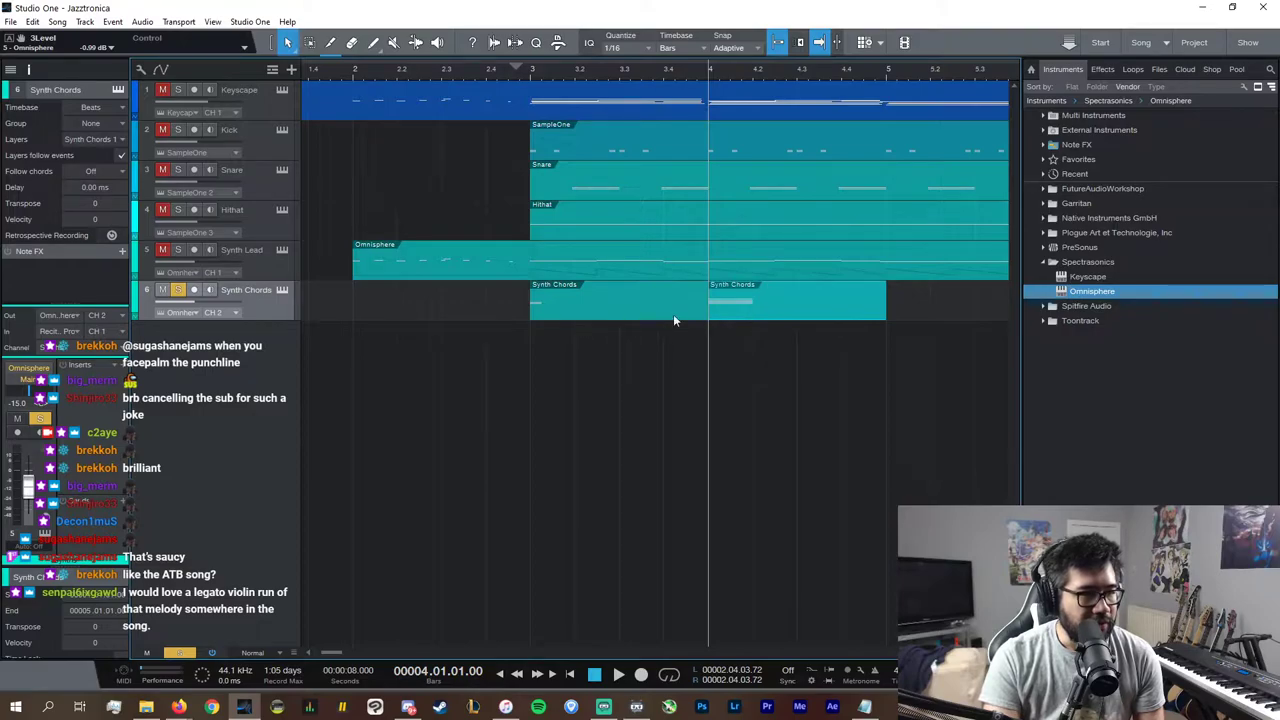
Step: Move the bar 4 Synth Chords event onto bar 3 in place of the unfinished one, and play it from bar 3
drag(786, 301, 608, 306)
click(535, 78)
key(space)
key(space)
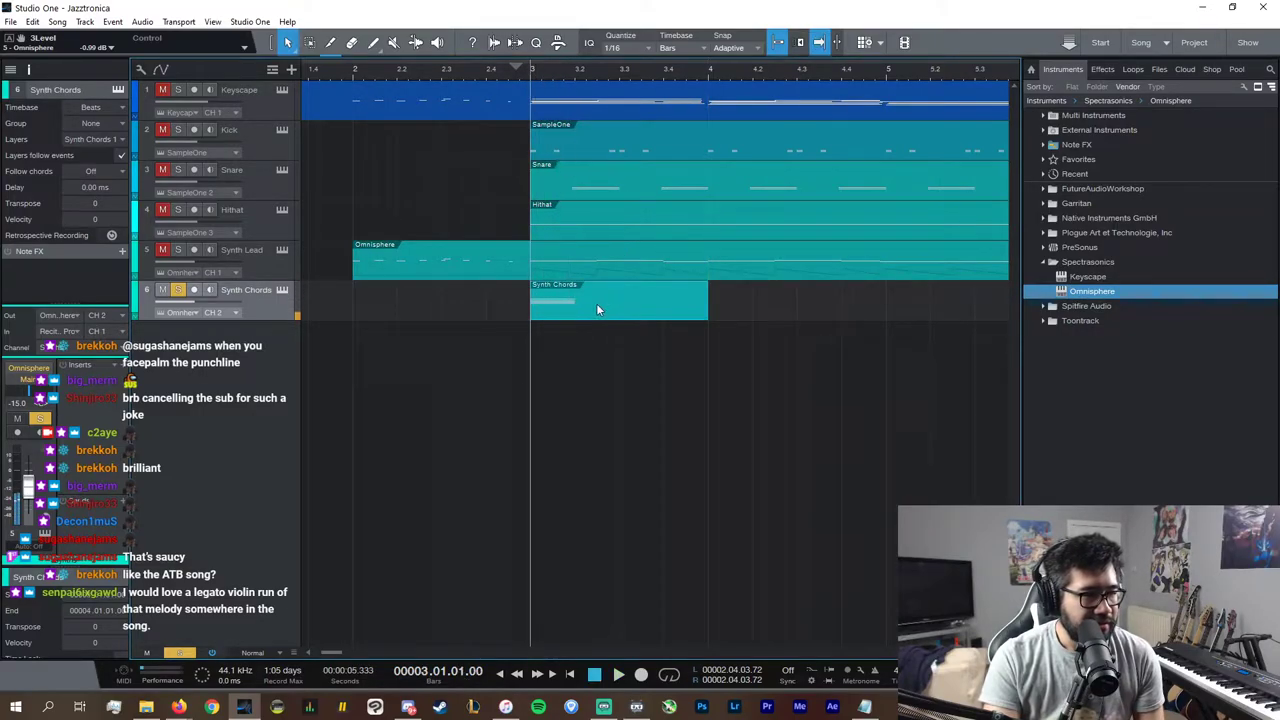
Step: Open the bar 3 Synth Chords event, add a modulation point below 64 at the second chord hit, and return to the Arrow tool
double_click(631, 312)
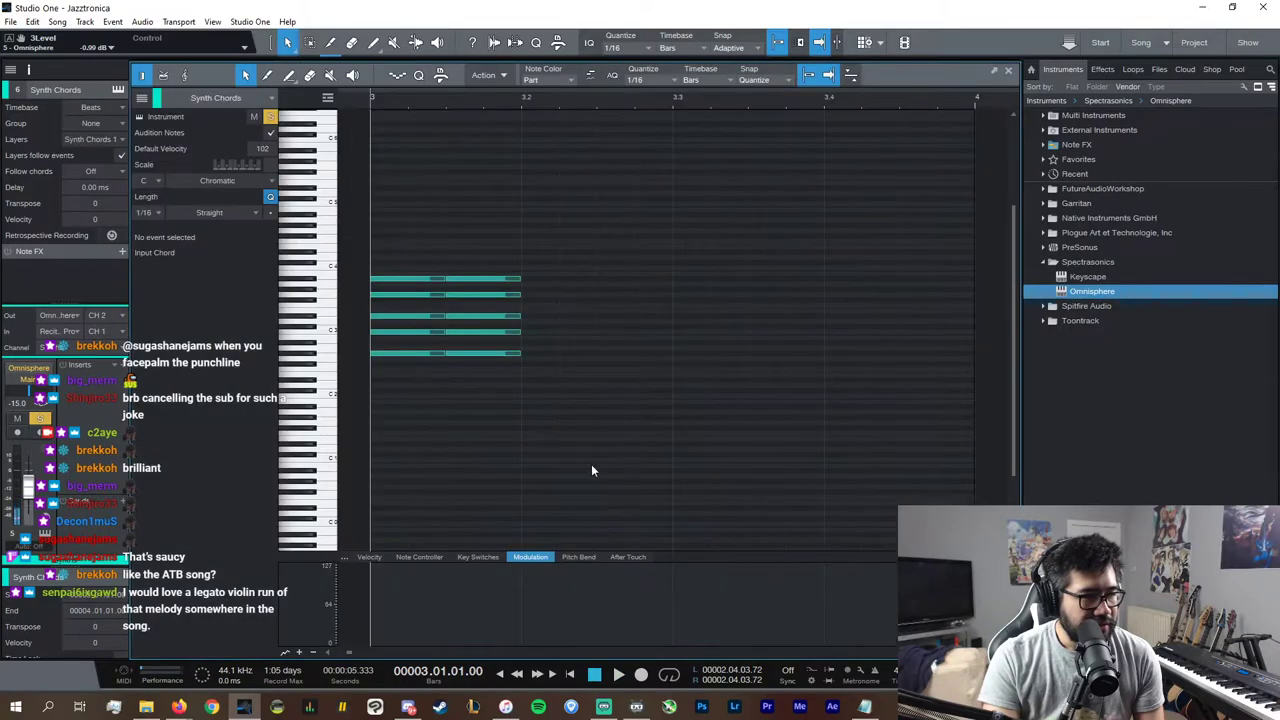
click(289, 75)
click(436, 614)
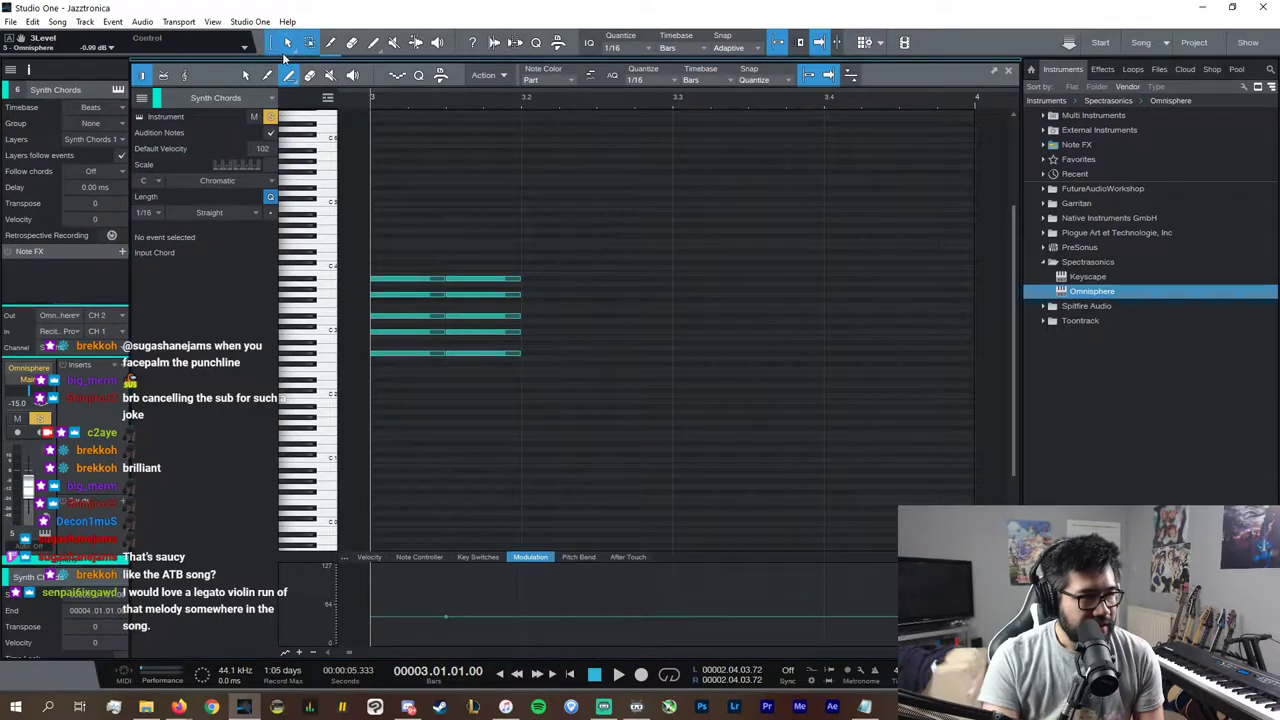
click(291, 51)
click(254, 73)
click(252, 74)
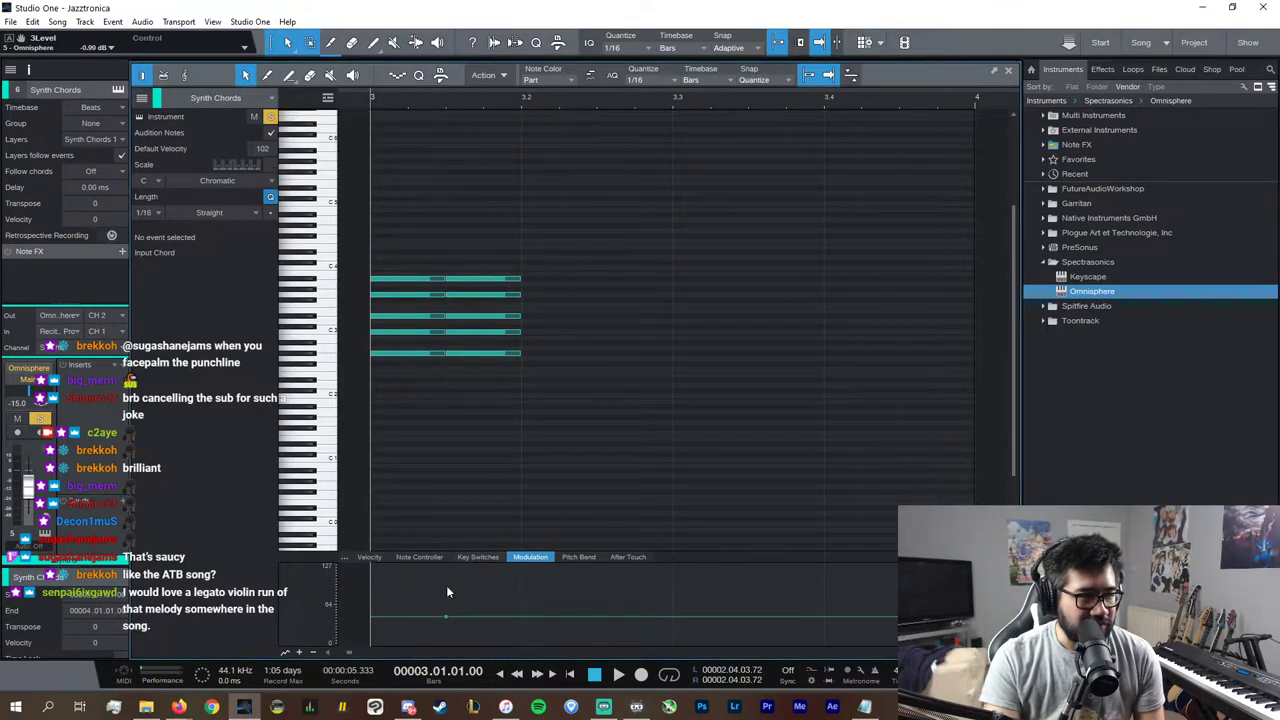
Step: Shape the modulation into two straight ramps falling from about 64 to 0, one per chord hit, and play them
click(375, 583)
drag(443, 606, 528, 647)
drag(375, 590, 446, 605)
key(space)
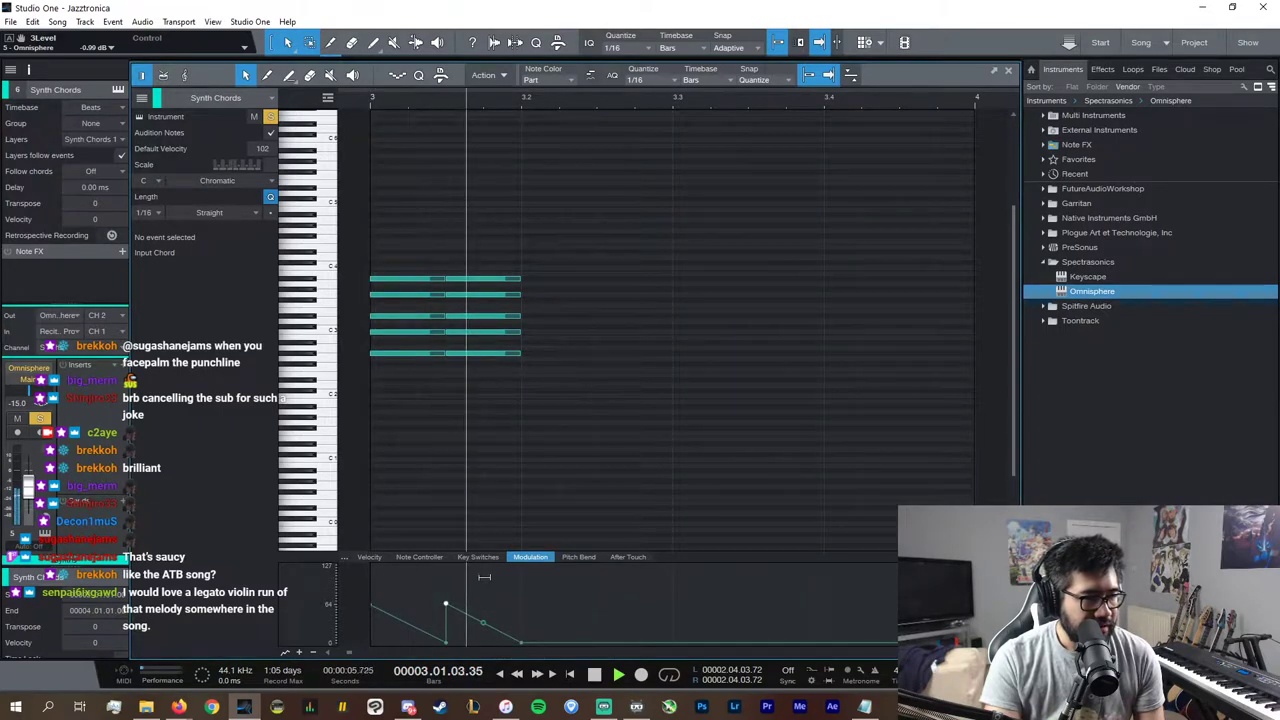
key(space)
key(space)
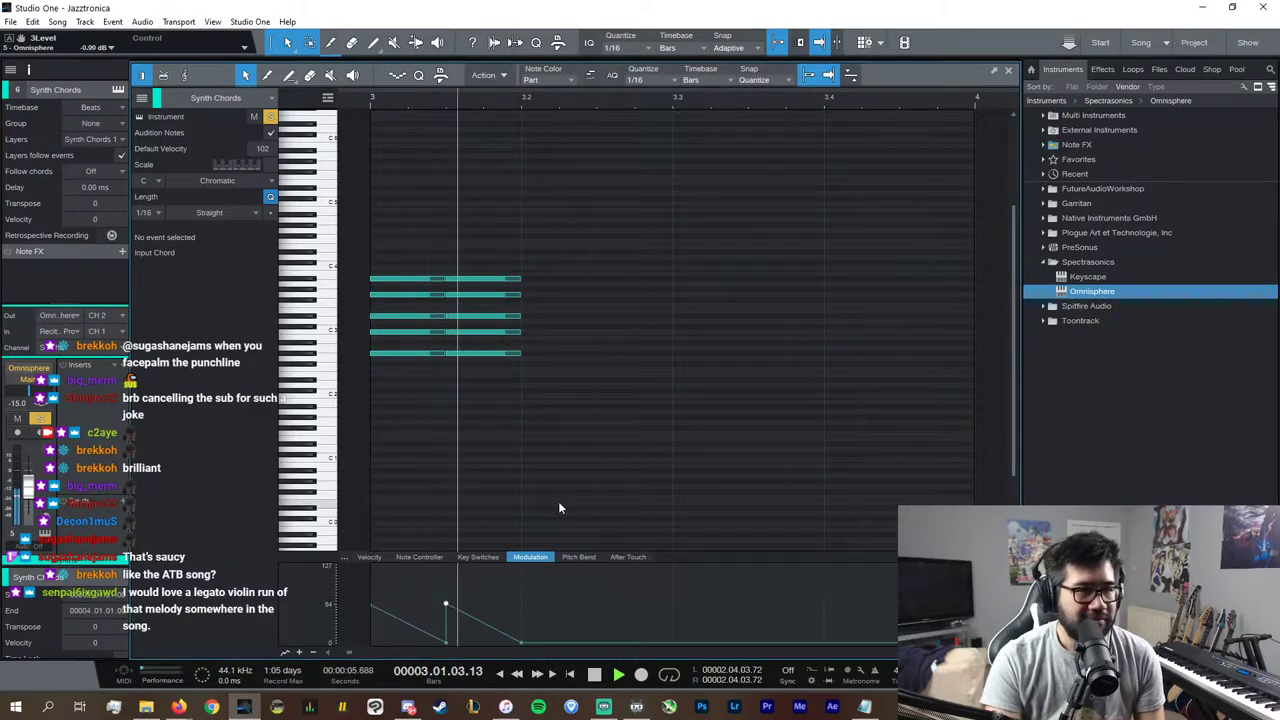
key(space)
Step: Bend the first chord hit's modulation ramp so it holds near 64 before dropping, and delete the second hit's ramp
drag(408, 628, 486, 642)
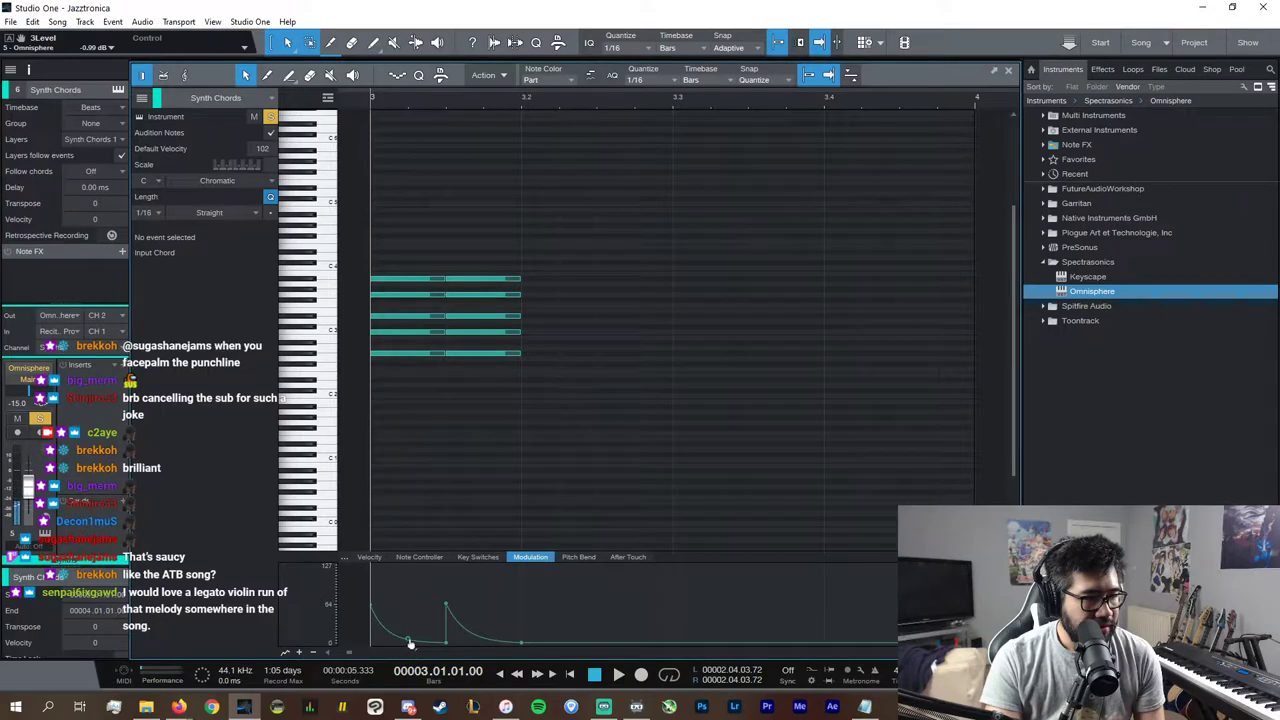
drag(409, 637, 426, 624)
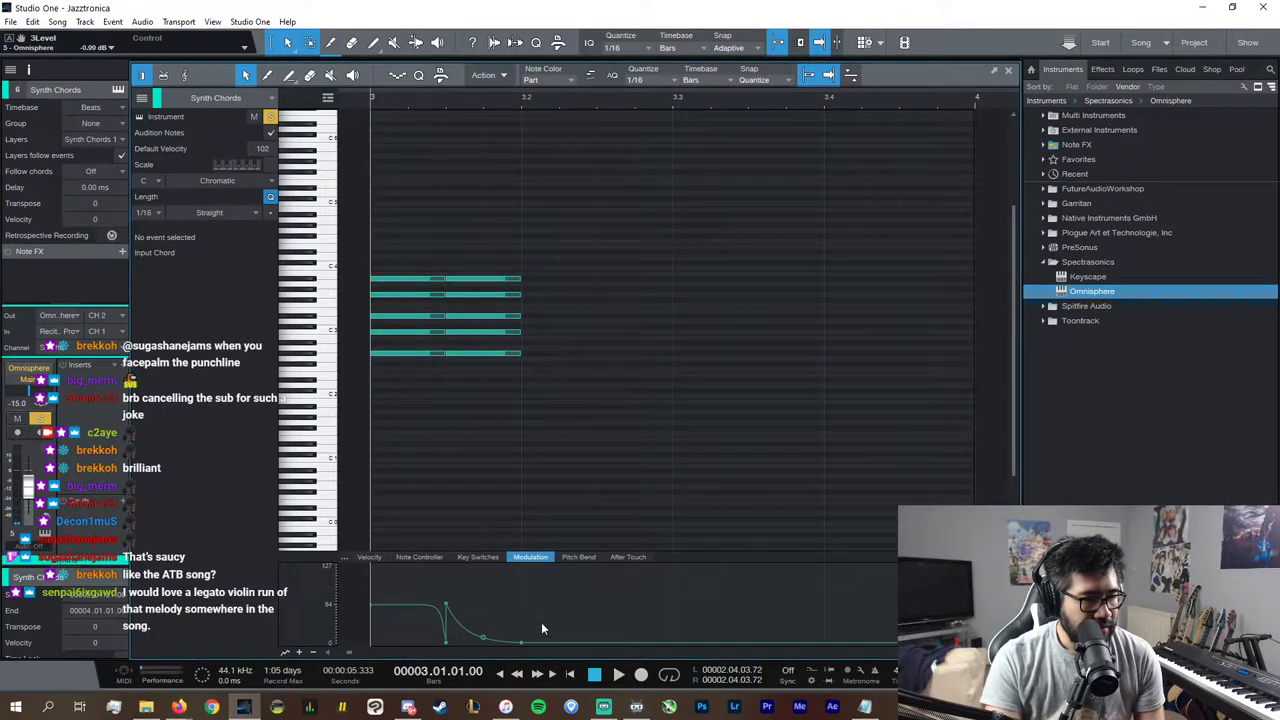
drag(541, 622, 446, 643)
key(Delete)
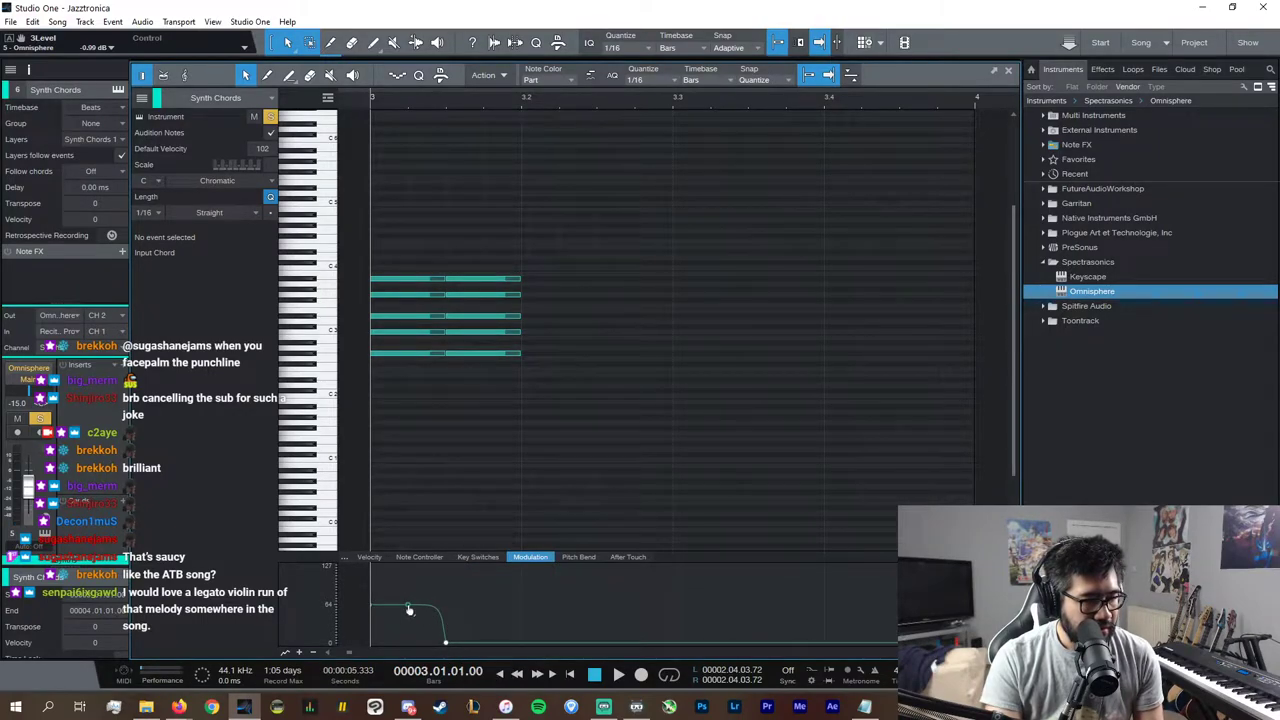
Step: Duplicate the first hit's modulation curve onto the second chord hit and play the result
key(space)
key(space)
drag(474, 612, 366, 596)
key(d)
key(space)
key(space)
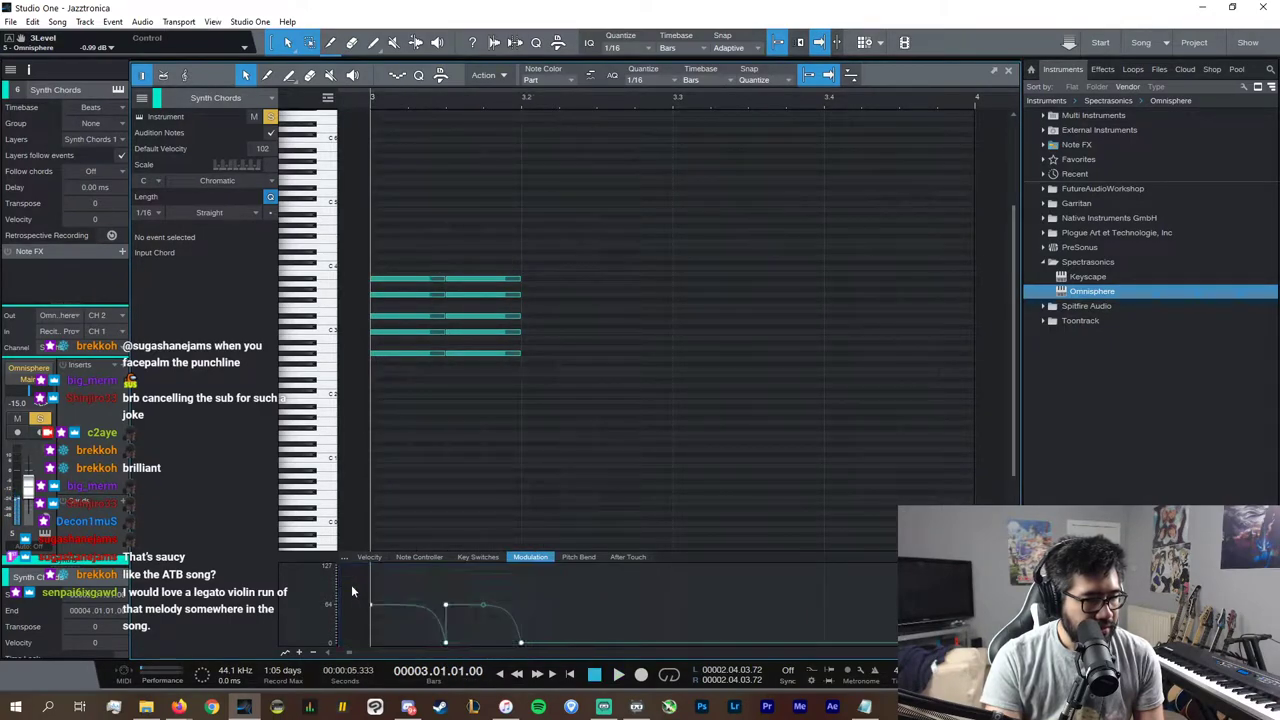
Step: Unsolo Synth Chords and duplicate both chord hits, placing the copies at beat 3.3 on the same pitches
drag(692, 400, 405, 260)
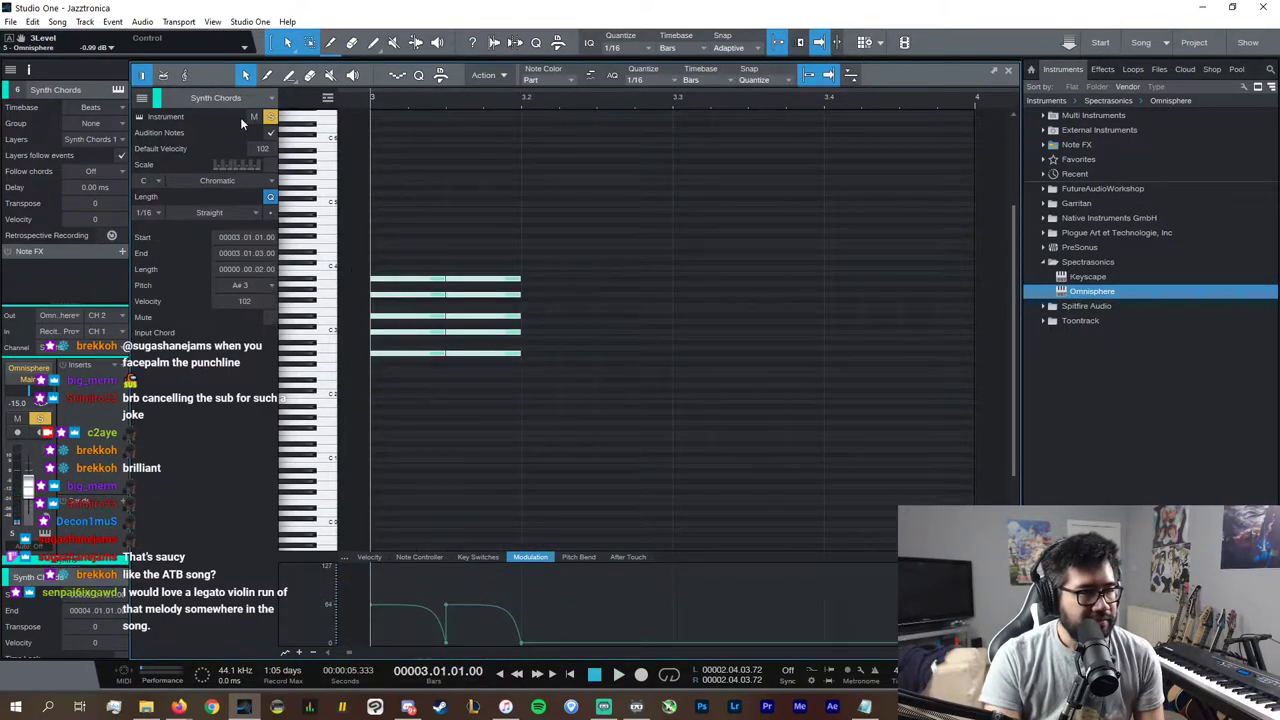
key(ctrl+d)
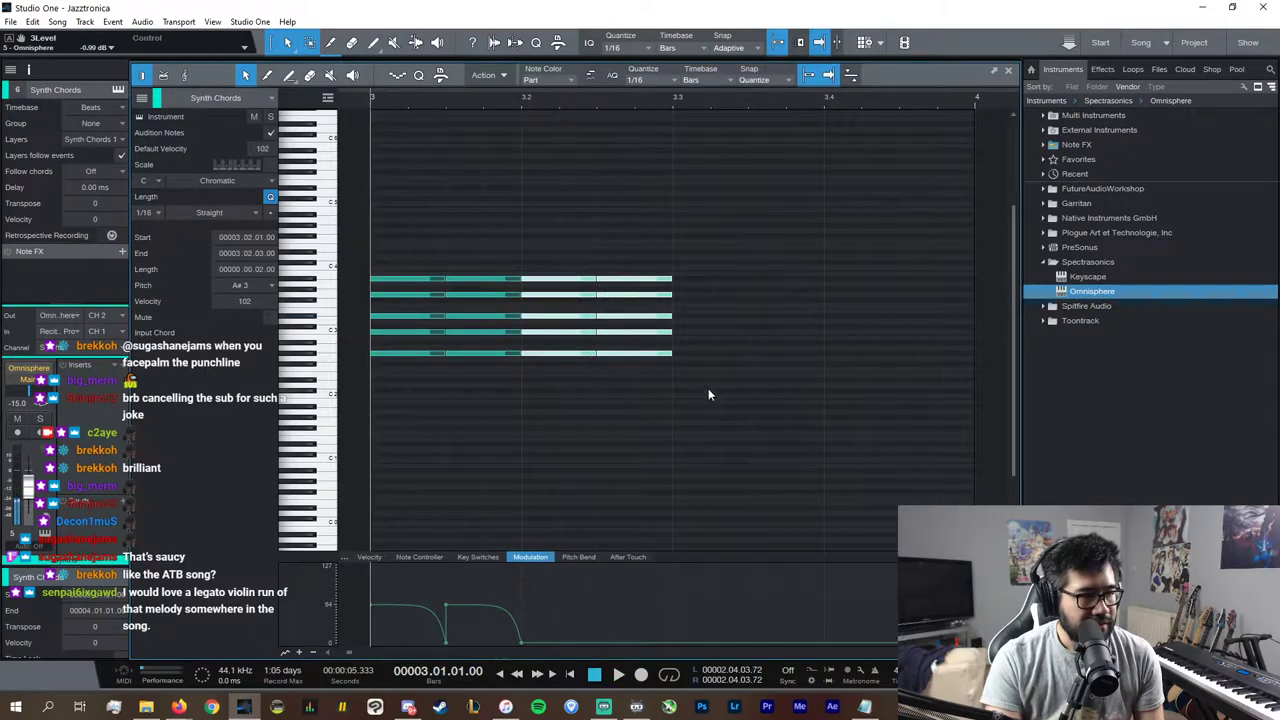
drag(557, 280, 710, 277)
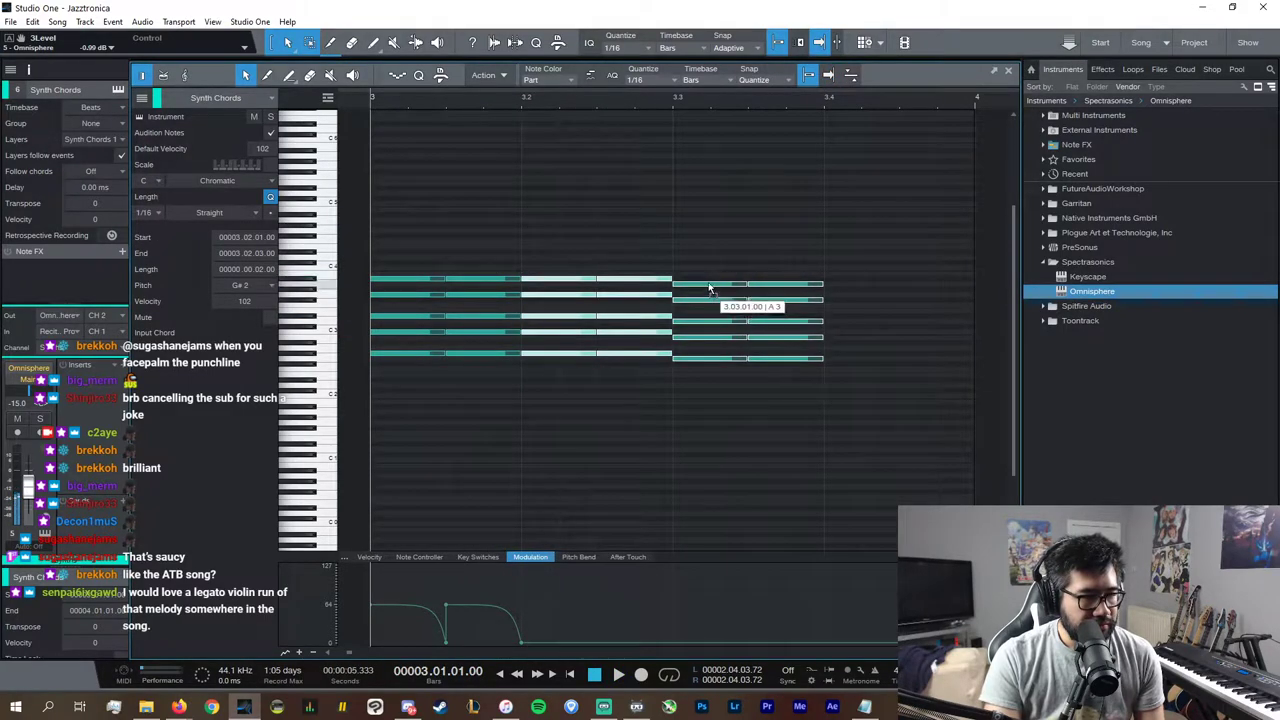
Step: Try pasting the two modulation curves at beat 3.3, and undo the paste
drag(598, 578, 287, 606)
key(ctrl+c)
click(672, 98)
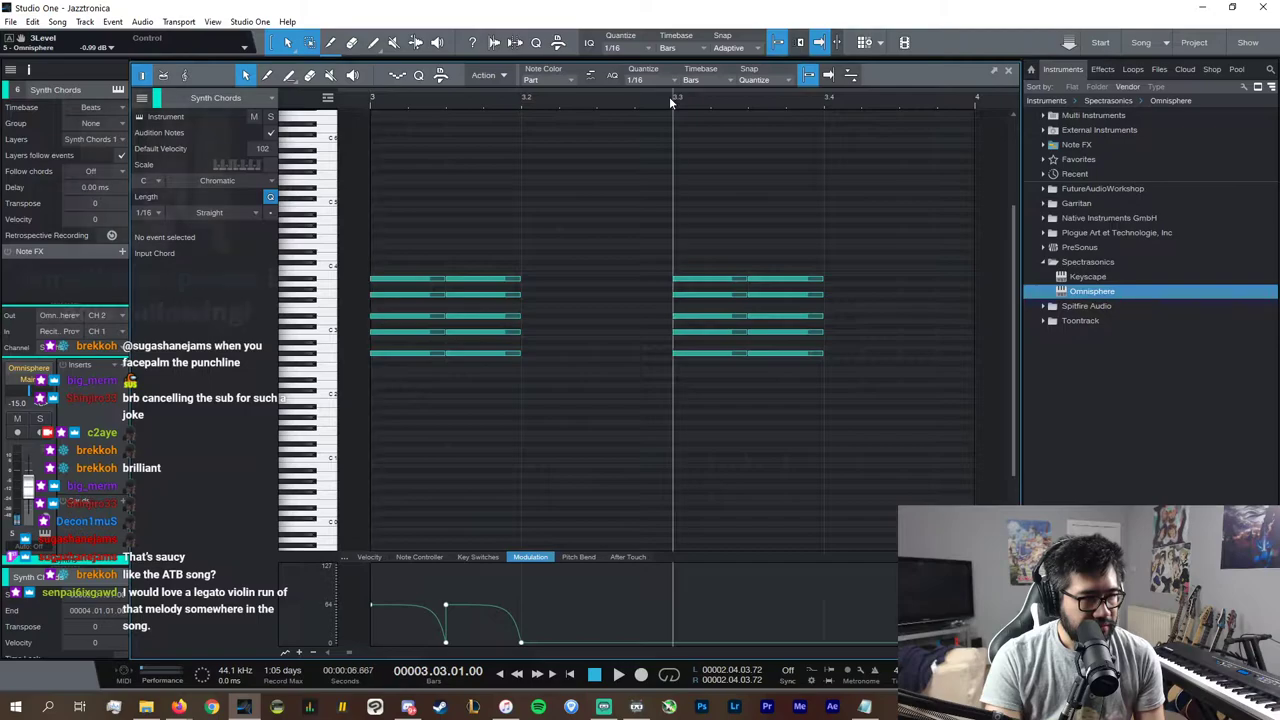
key(ctrl+v)
key(ctrl+z)
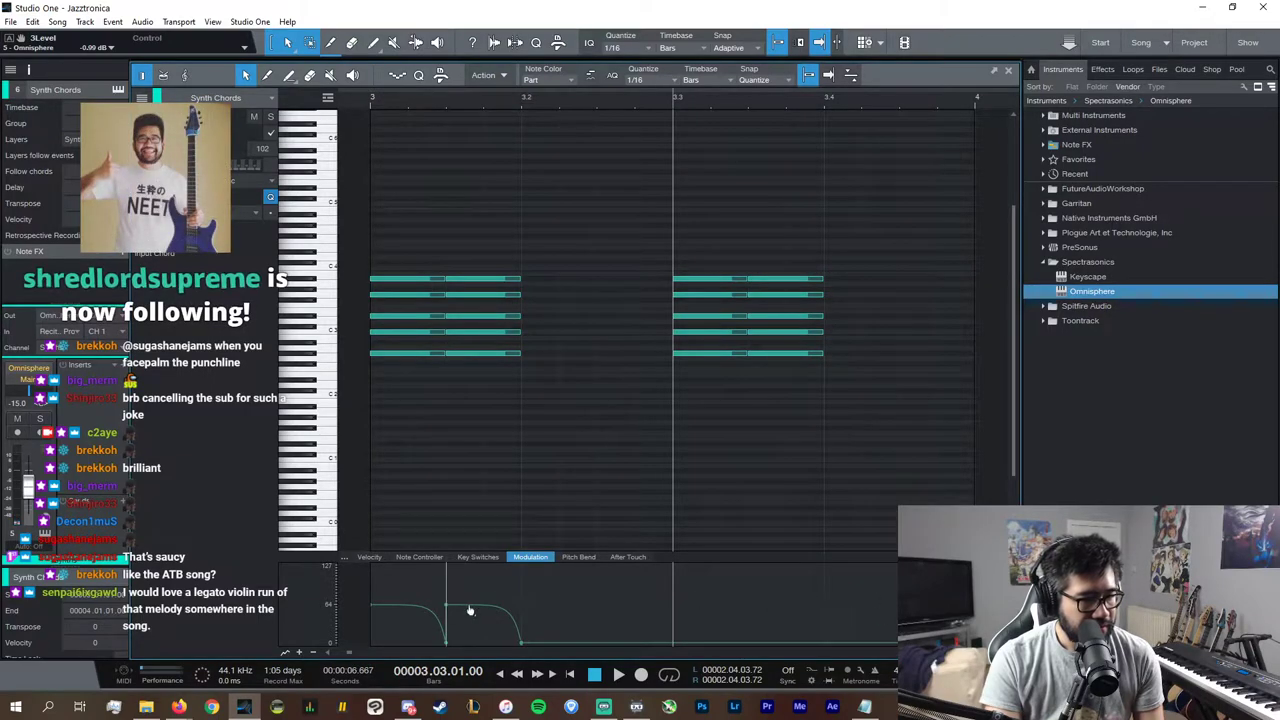
Step: Set the starting point of each of the two modulation curves to a value of 45
right_click(376, 604)
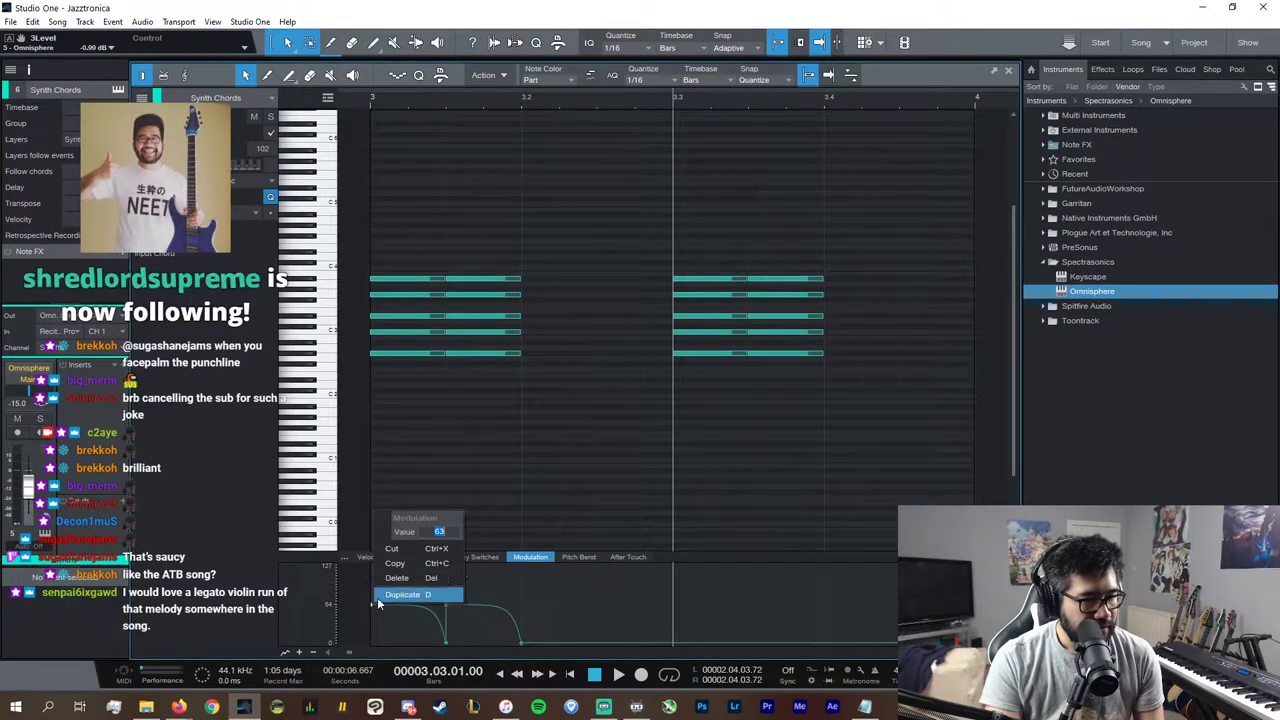
click(390, 577)
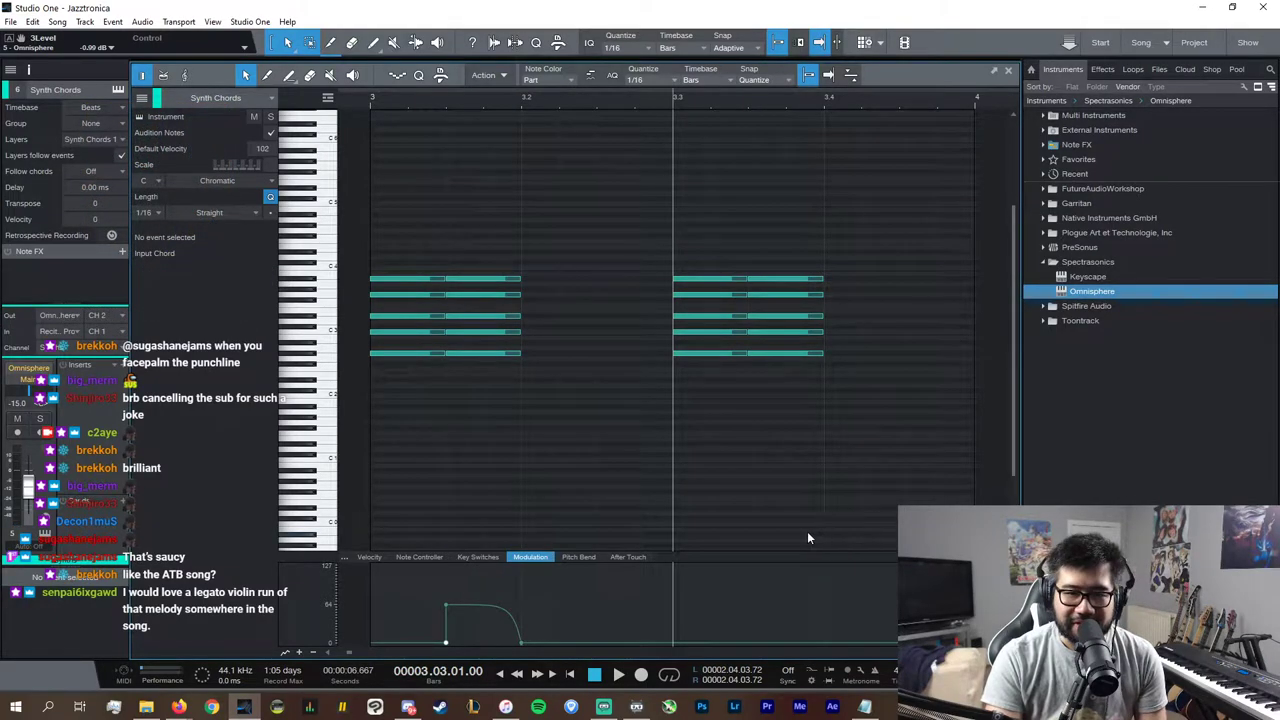
right_click(446, 606)
click(451, 612)
right_click(447, 609)
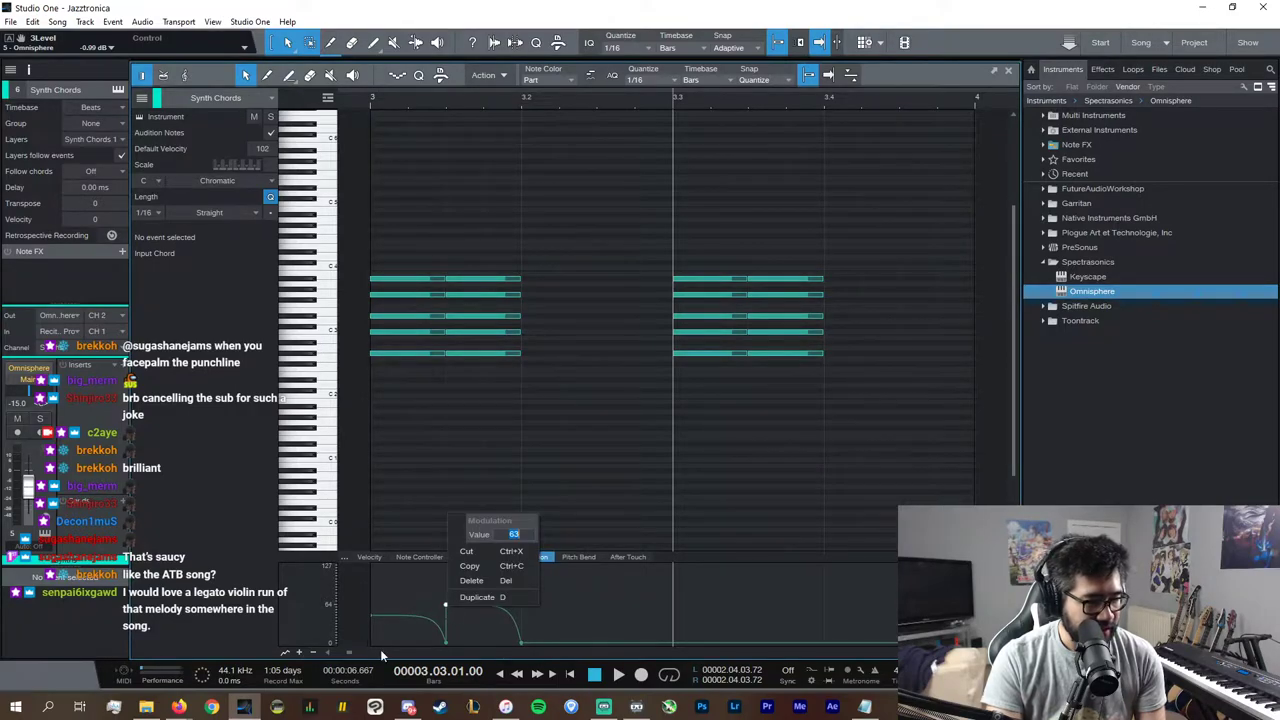
text(45)
key(Return)
Step: Copy the two modulation curves to beat 3.3 under the duplicated chord hits, and play from bar 3
drag(597, 645, 312, 532)
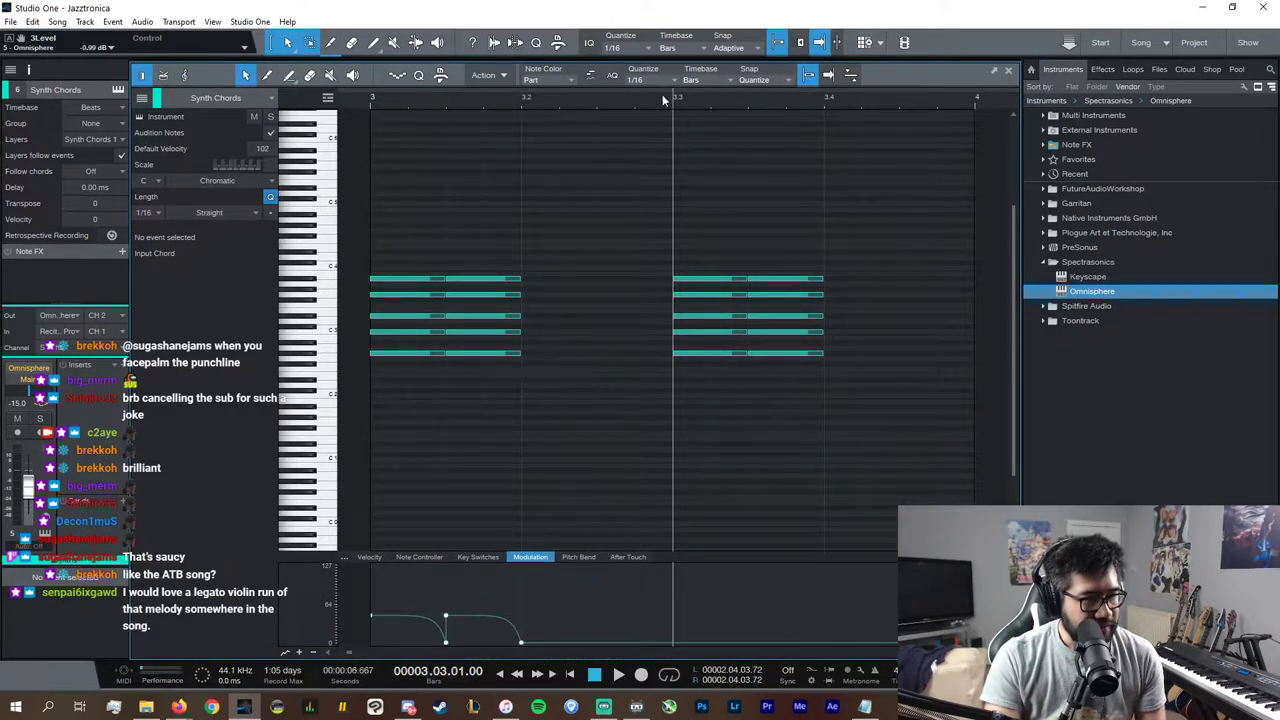
key(ctrl+v)
click(372, 104)
key(space)
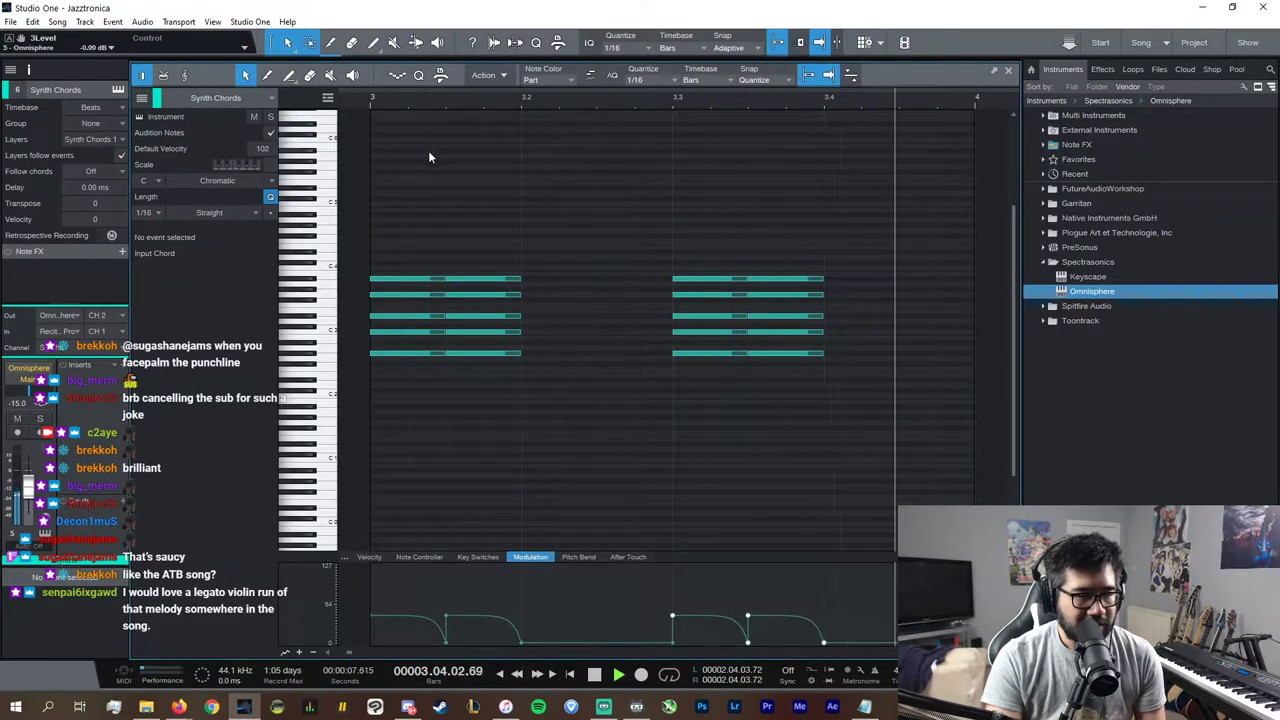
key(space)
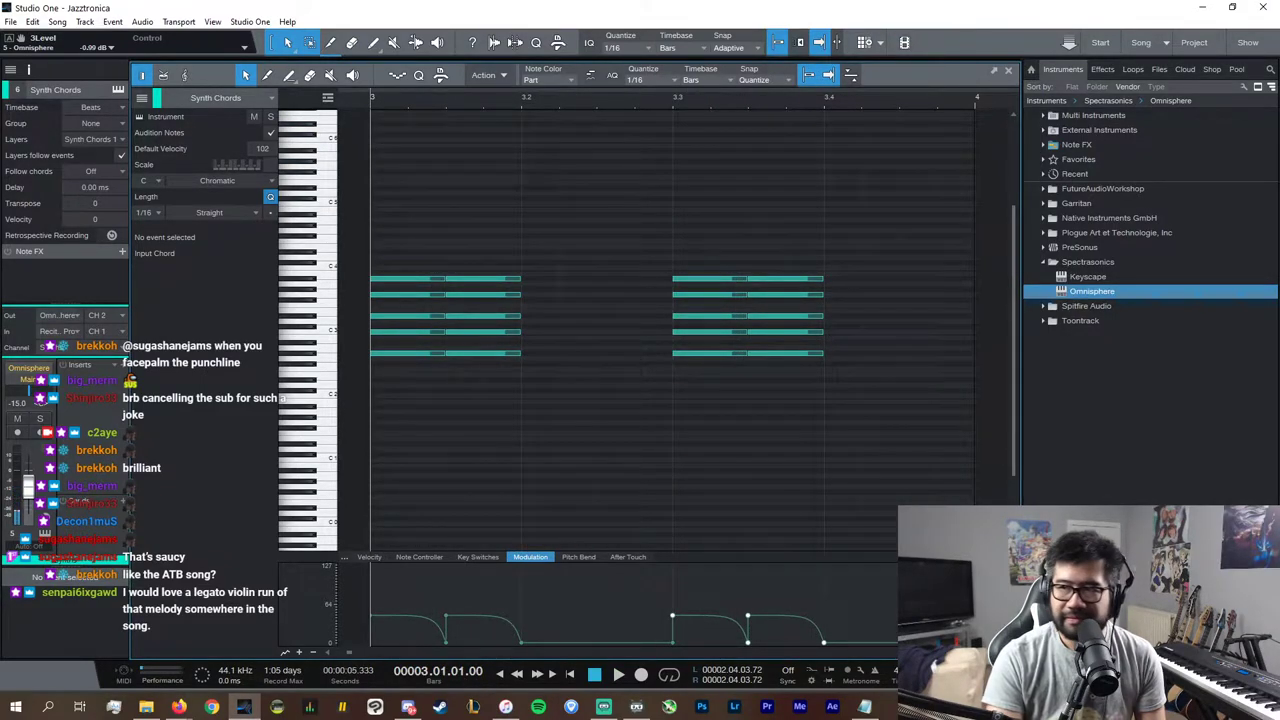
Step: Close the note editor, extend the Synth Chords event to about beat 5.3, and play the song from bar 3
key(alt+Tab)
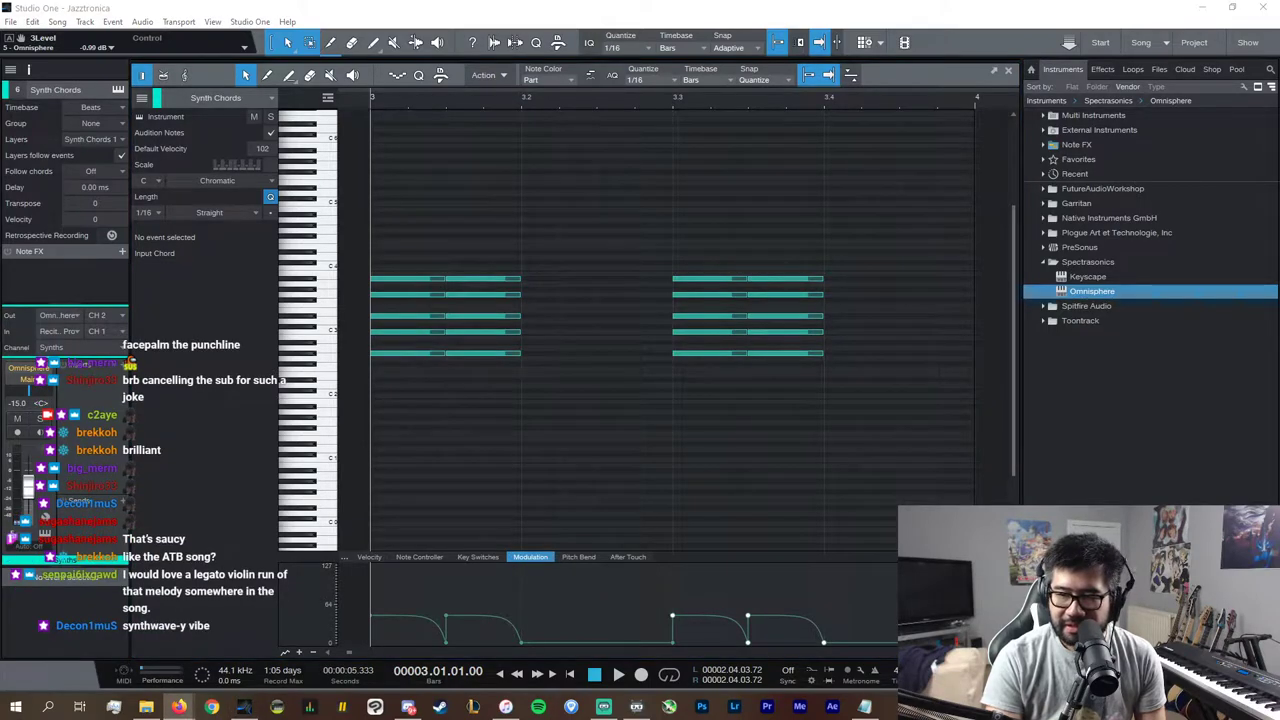
drag(937, 409, 866, 378)
key(ctrl+a)
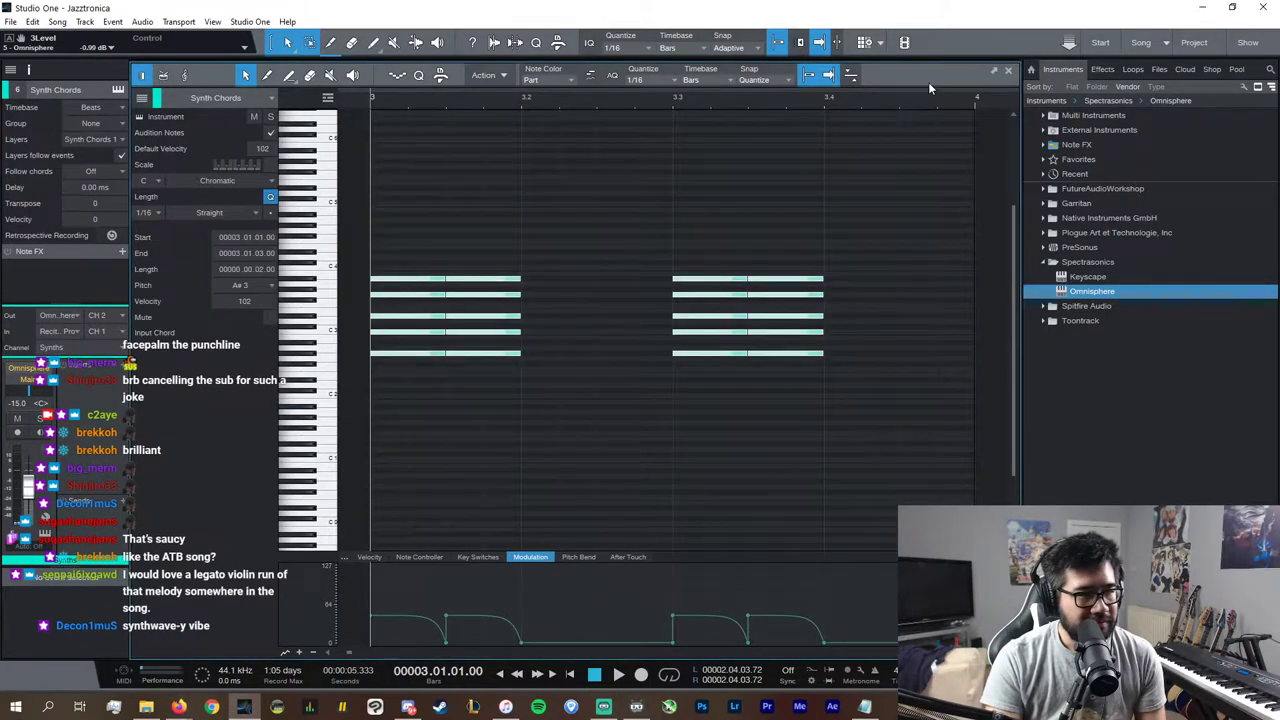
click(1009, 72)
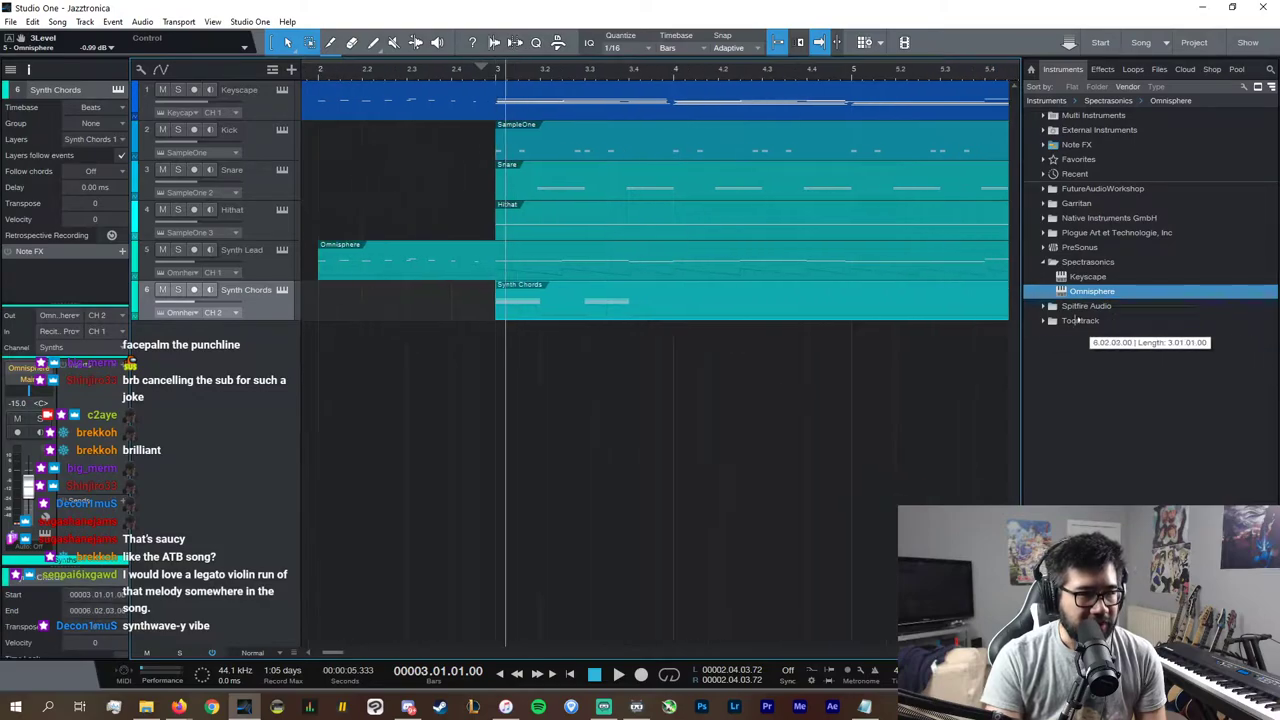
key(space)
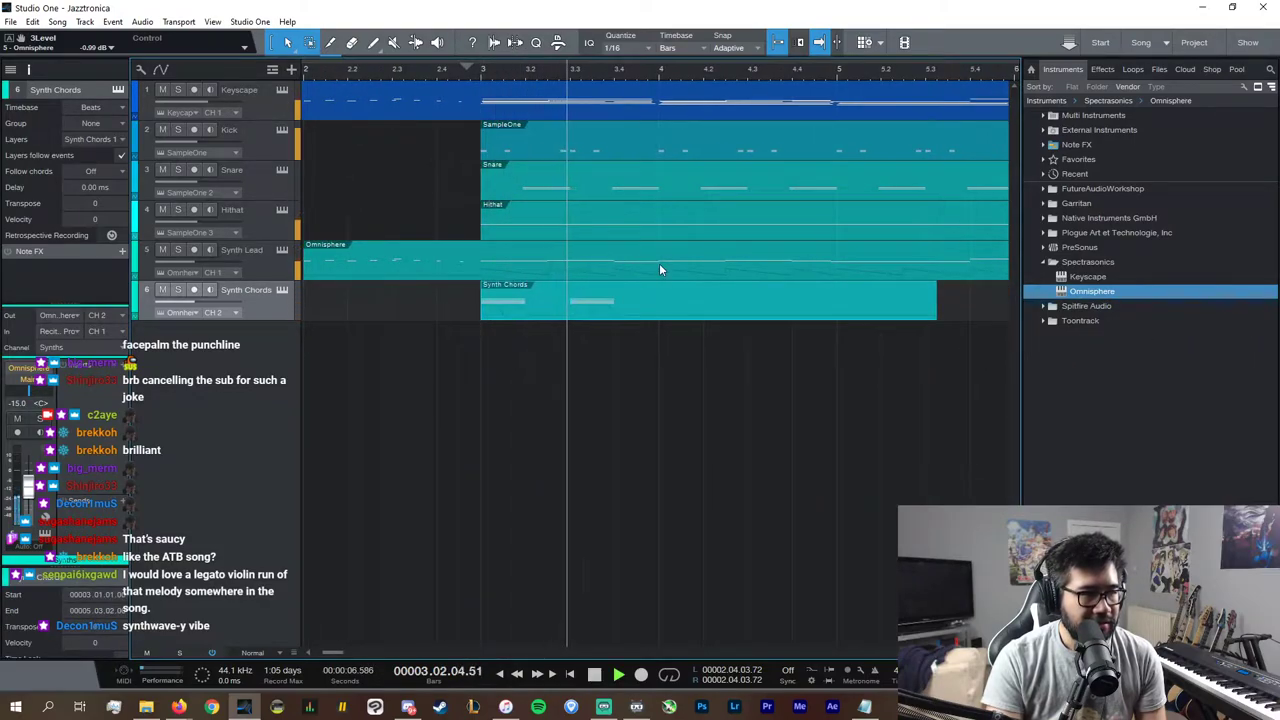
key(space)
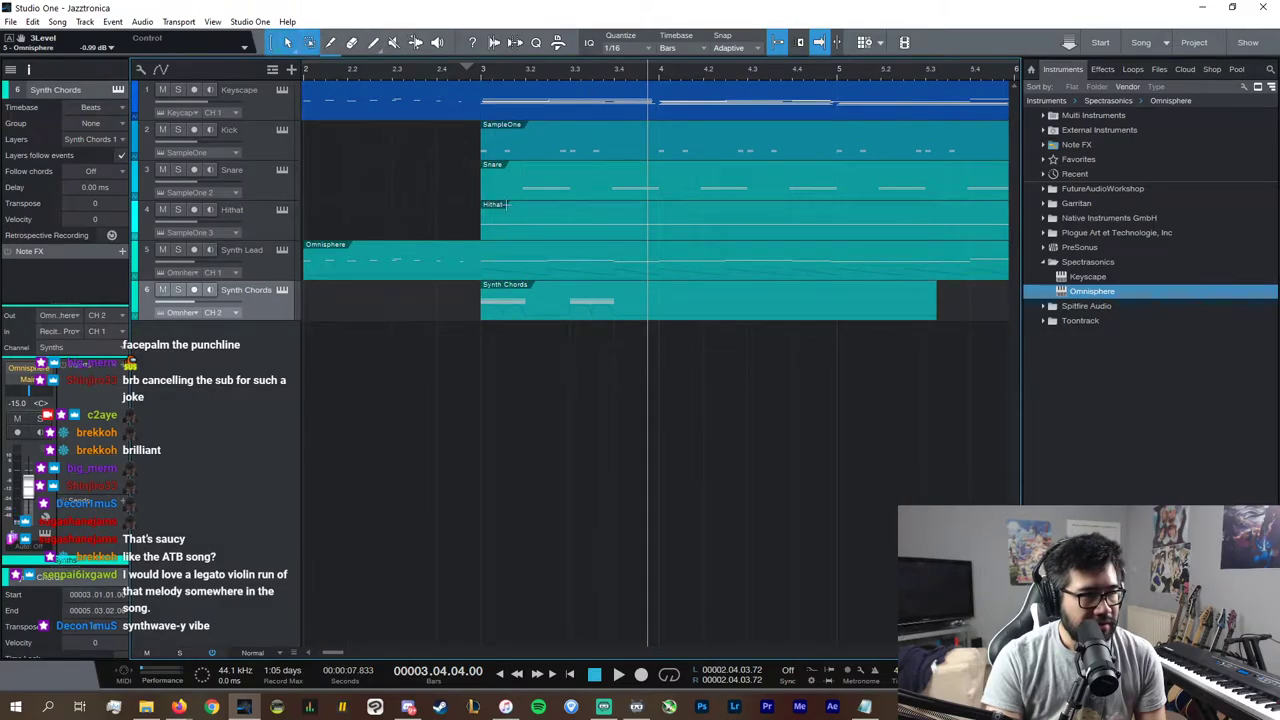
right_click(289, 46)
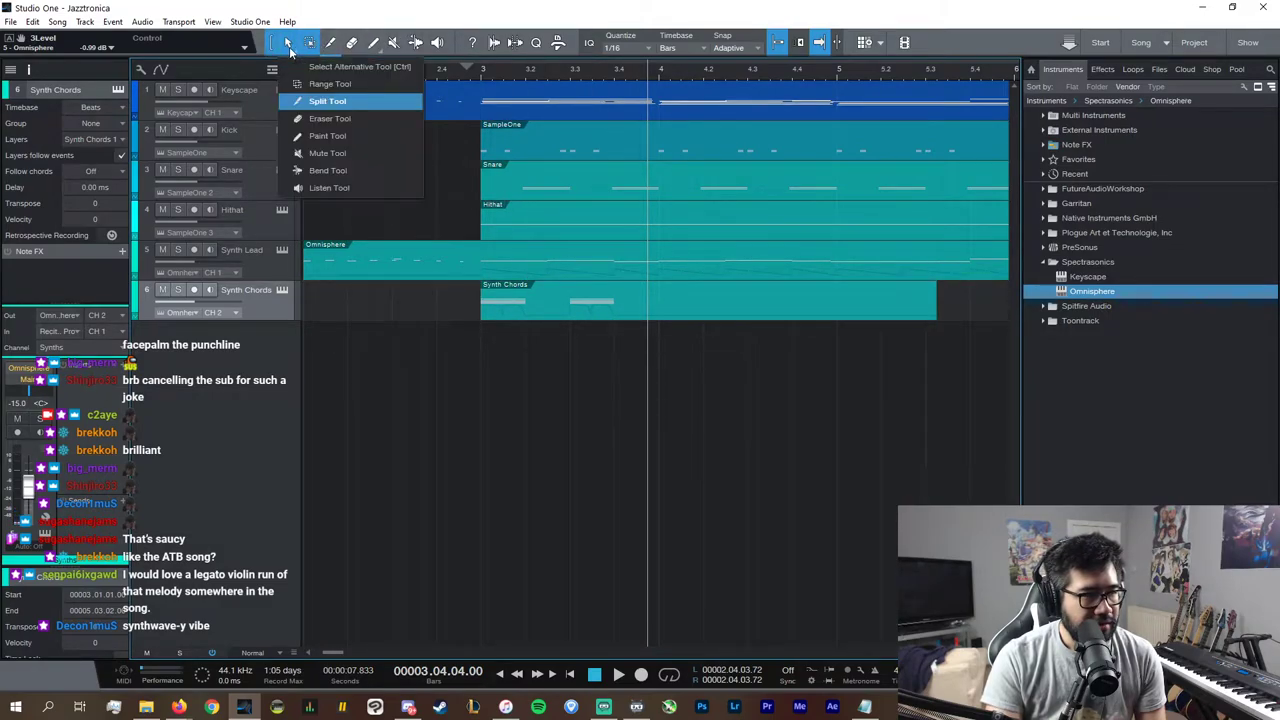
click(330, 84)
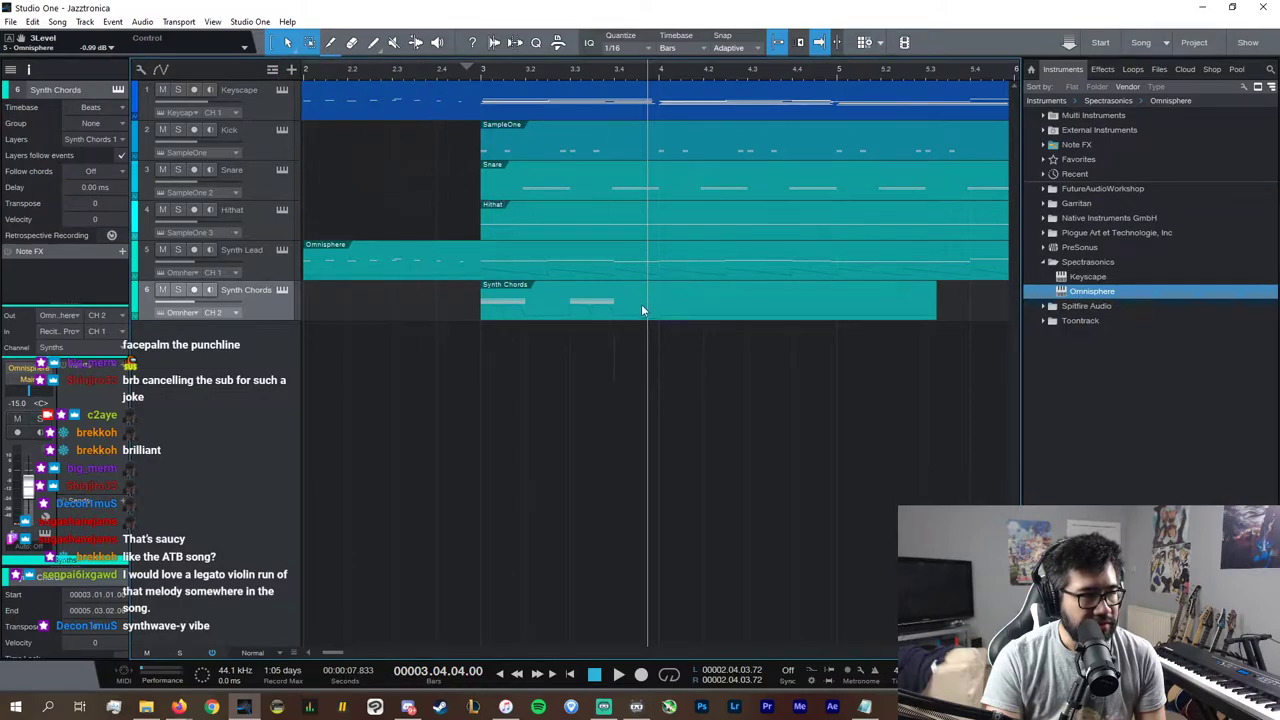
click(310, 44)
click(334, 51)
click(280, 48)
click(288, 47)
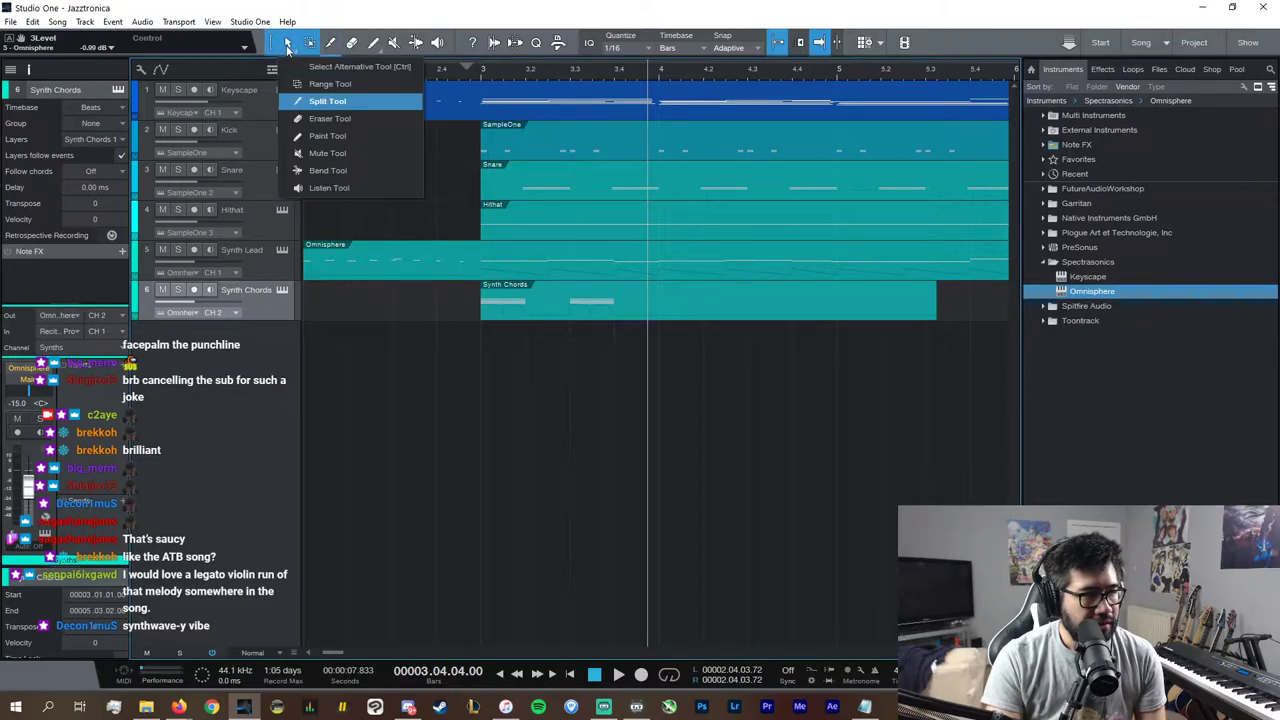
click(604, 34)
Step: Open the Synth Chords event and duplicate all the bar 3 chord hits into bar 4
double_click(653, 305)
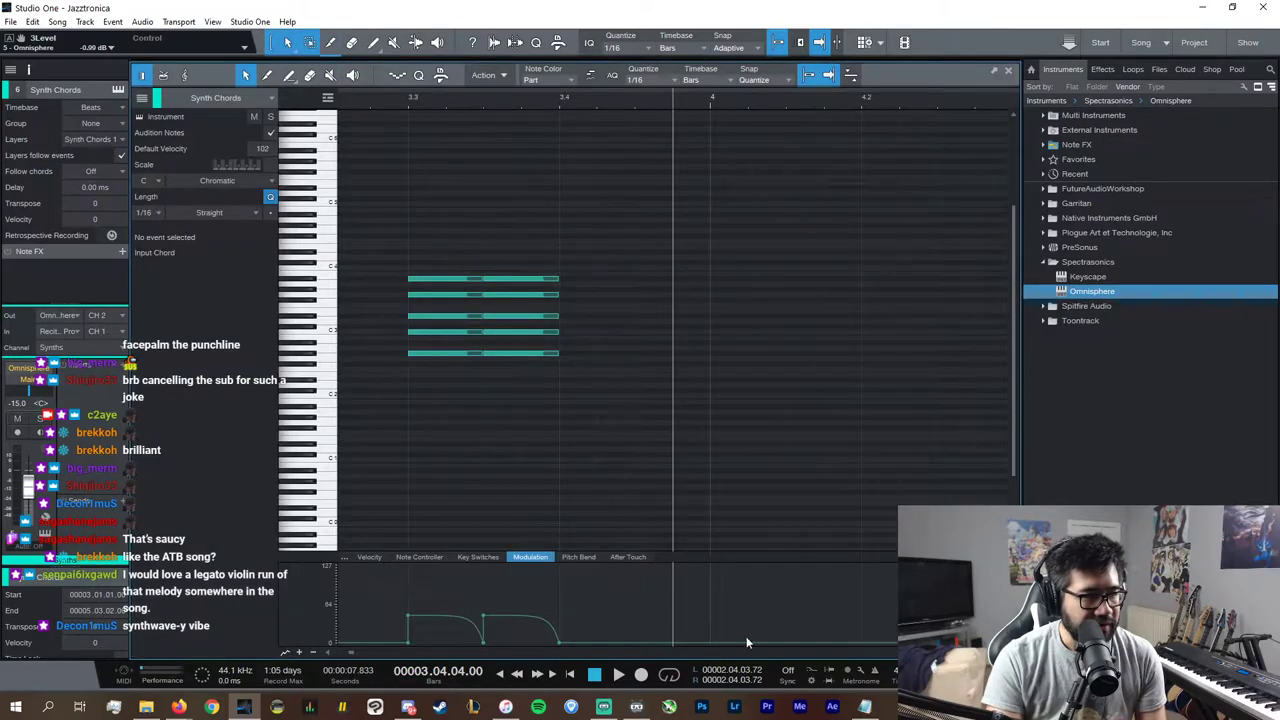
key(w)
key(w)
drag(764, 427, 389, 246)
key(d)
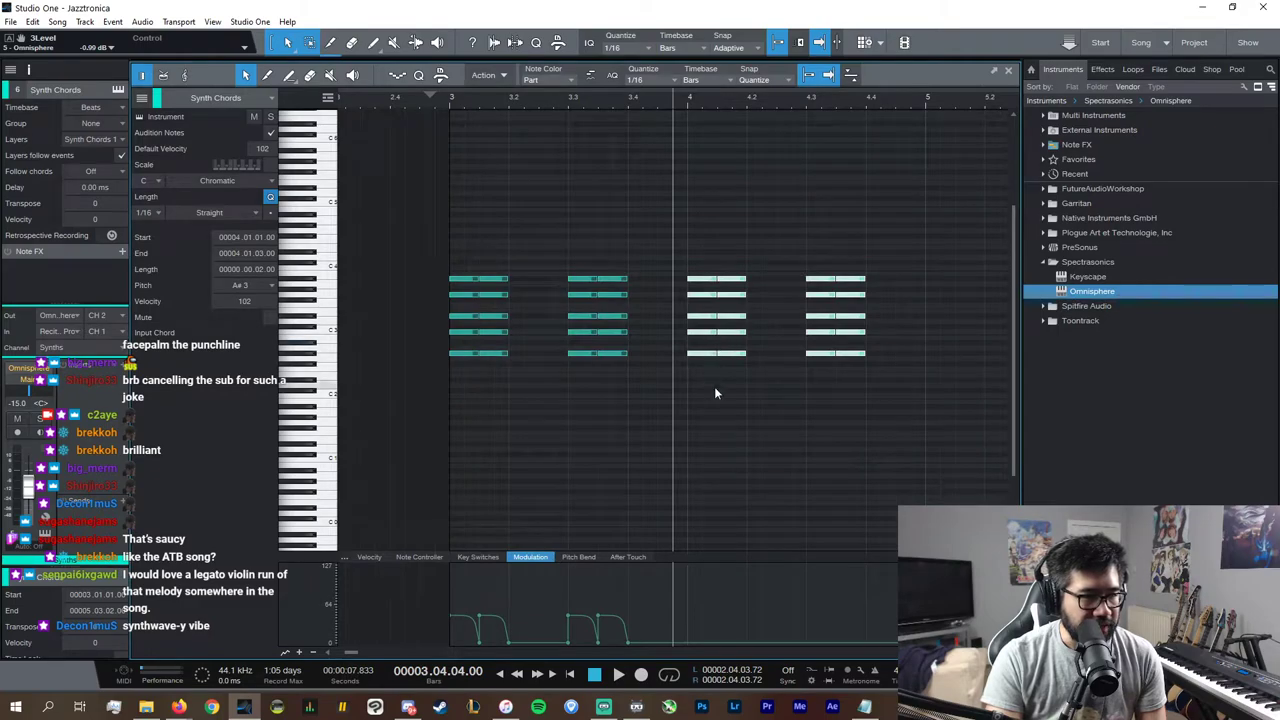
Step: Lower the bar 4 chords by three semitones, and move their A2 notes to G#2 and E3 notes to D#3
mouse_move(703, 358)
mouse_down()
mouse_move(703, 374)
mouse_move(684, 340)
mouse_up()
click(729, 386)
drag(699, 348, 699, 355)
click(698, 332)
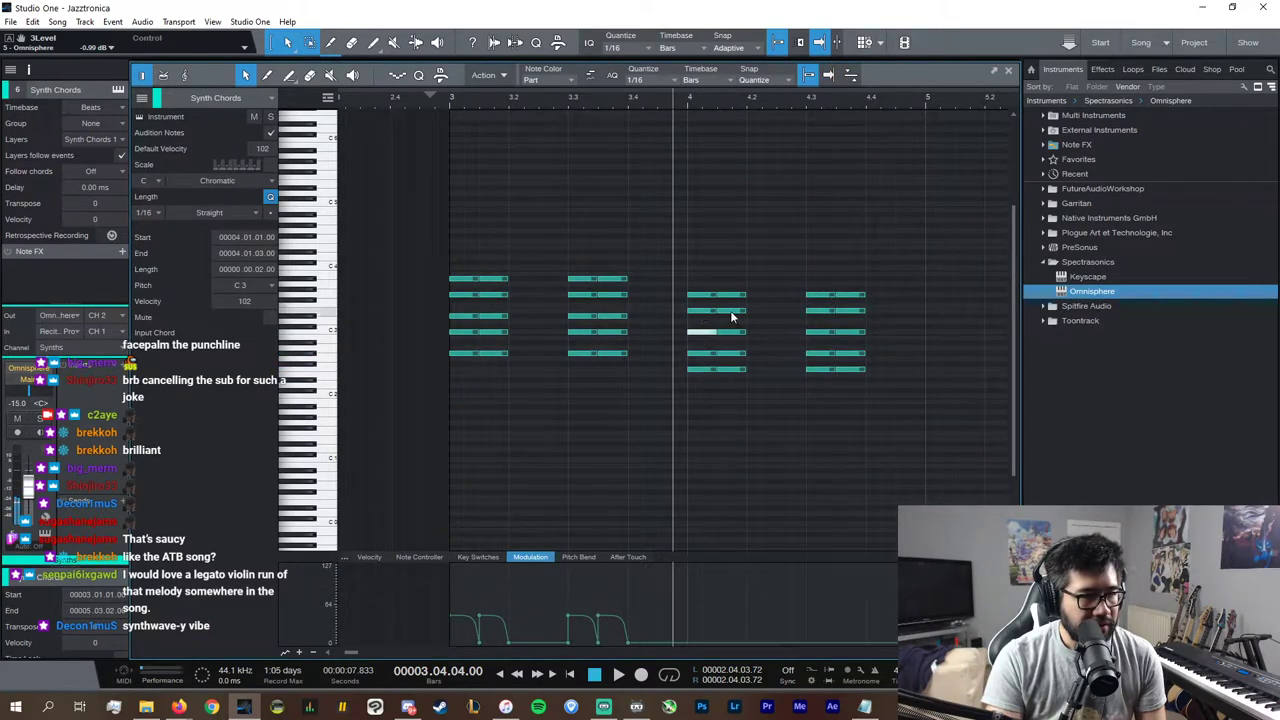
mouse_move(895, 314)
mouse_down()
mouse_move(660, 303)
mouse_move(702, 319)
mouse_up()
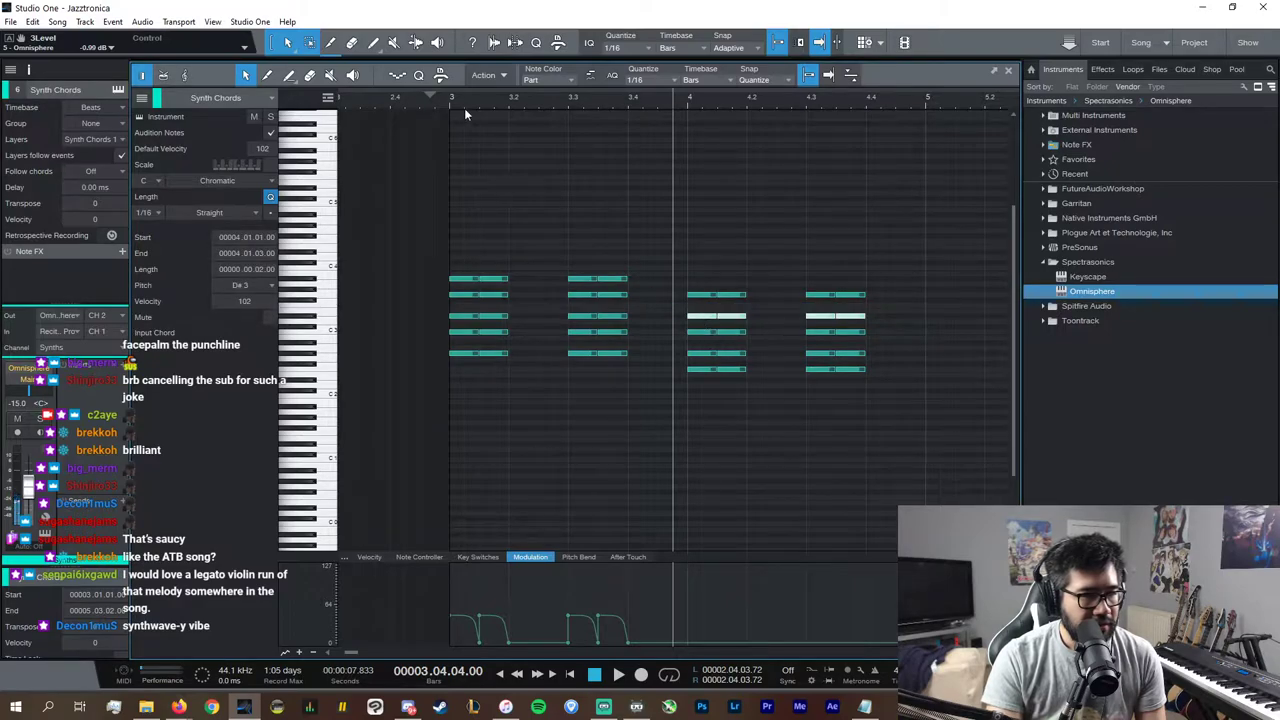
Step: Play from bar 3 while duplicating the bar 3 modulation curves into bar 4, and close the note editor
click(459, 99)
key(space)
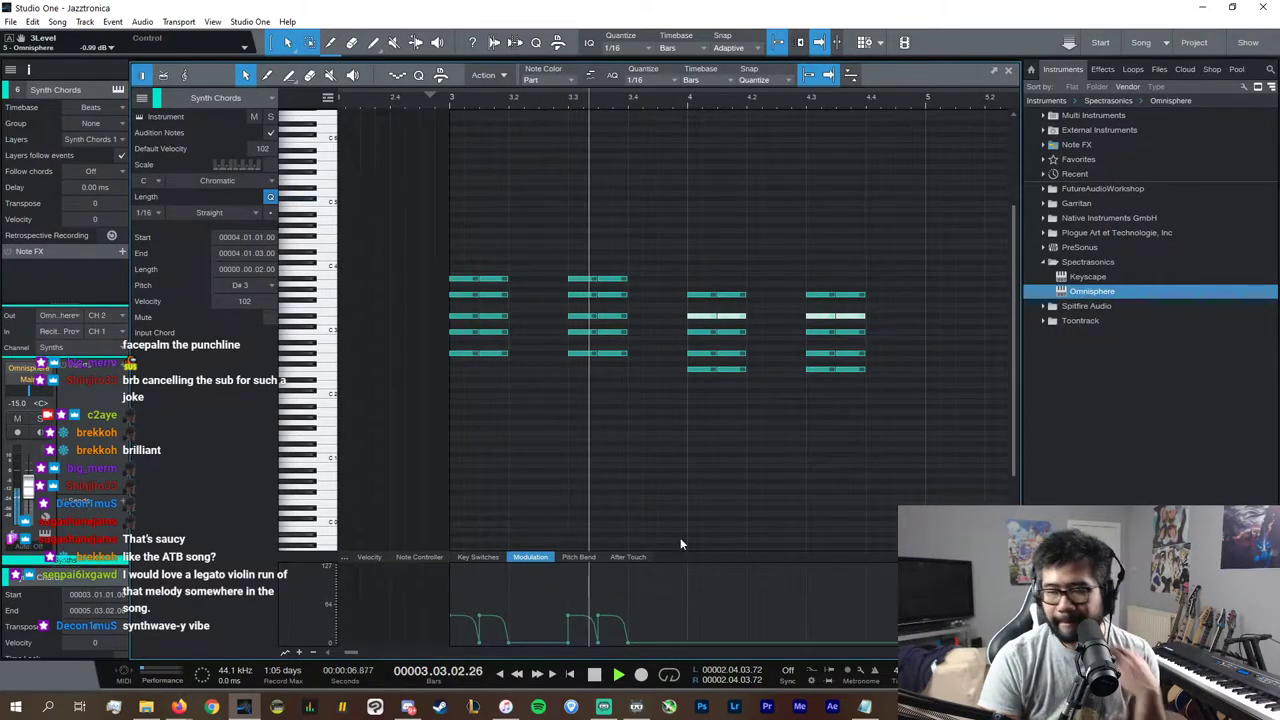
drag(686, 606, 391, 613)
key(d)
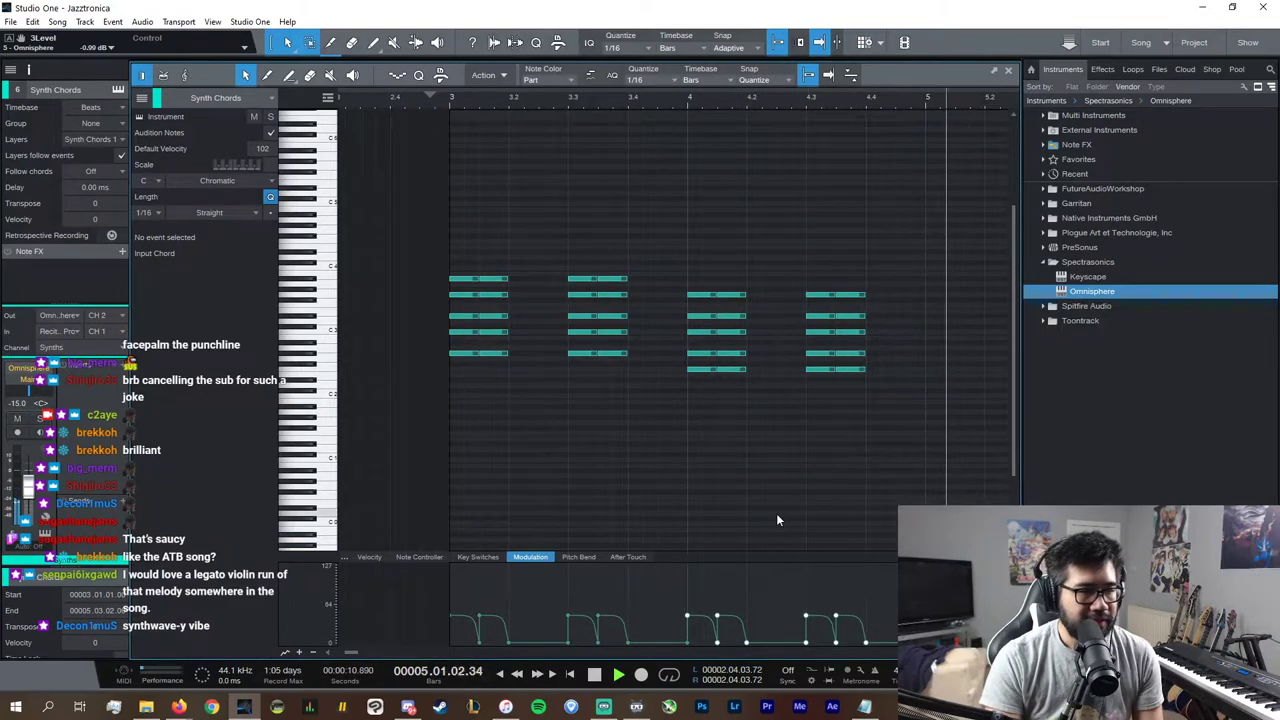
key(space)
click(1008, 71)
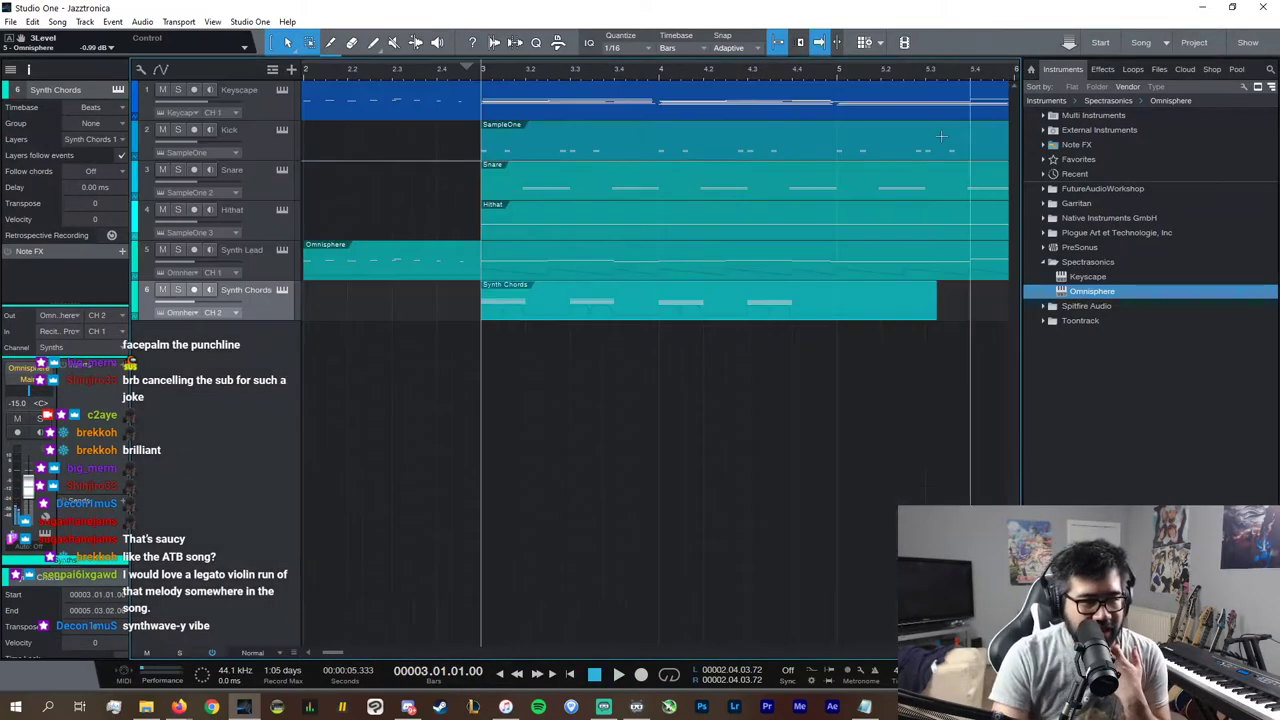
Step: Inspect layers A and C of the Backwards Neosoul patch and part 3 in Omnisphere, close it, and play from bar 3
click(284, 291)
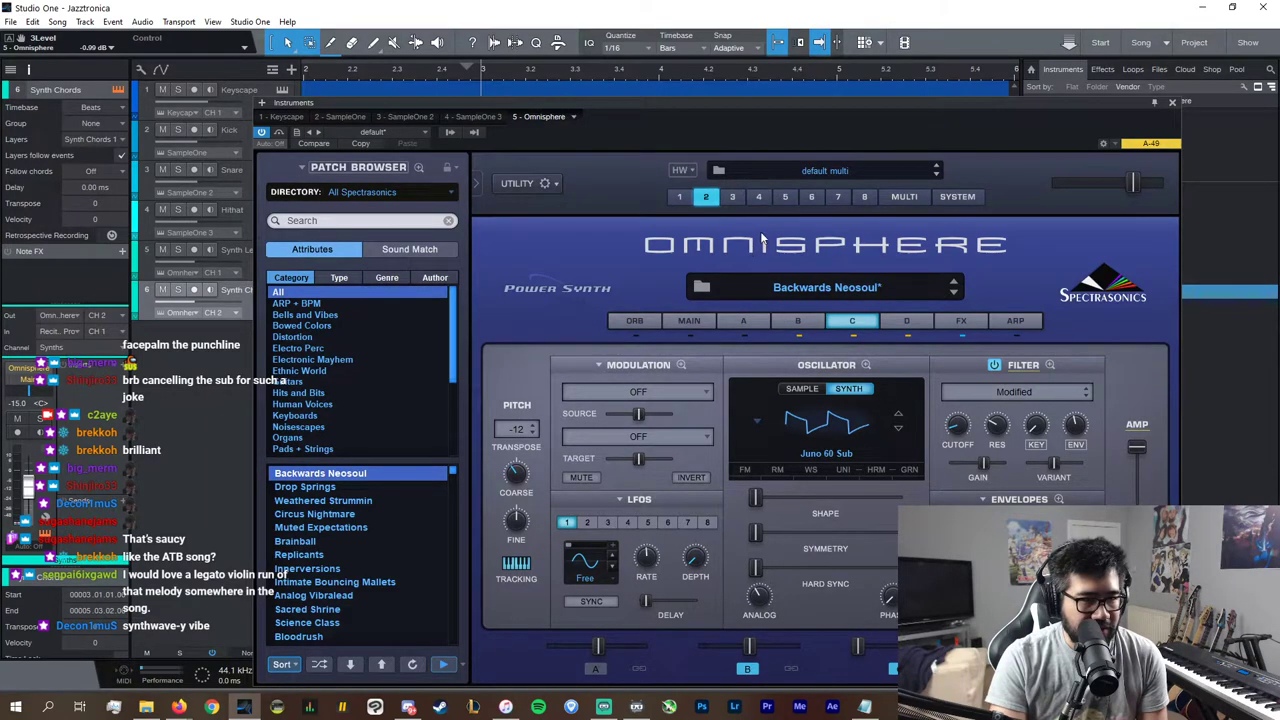
click(801, 320)
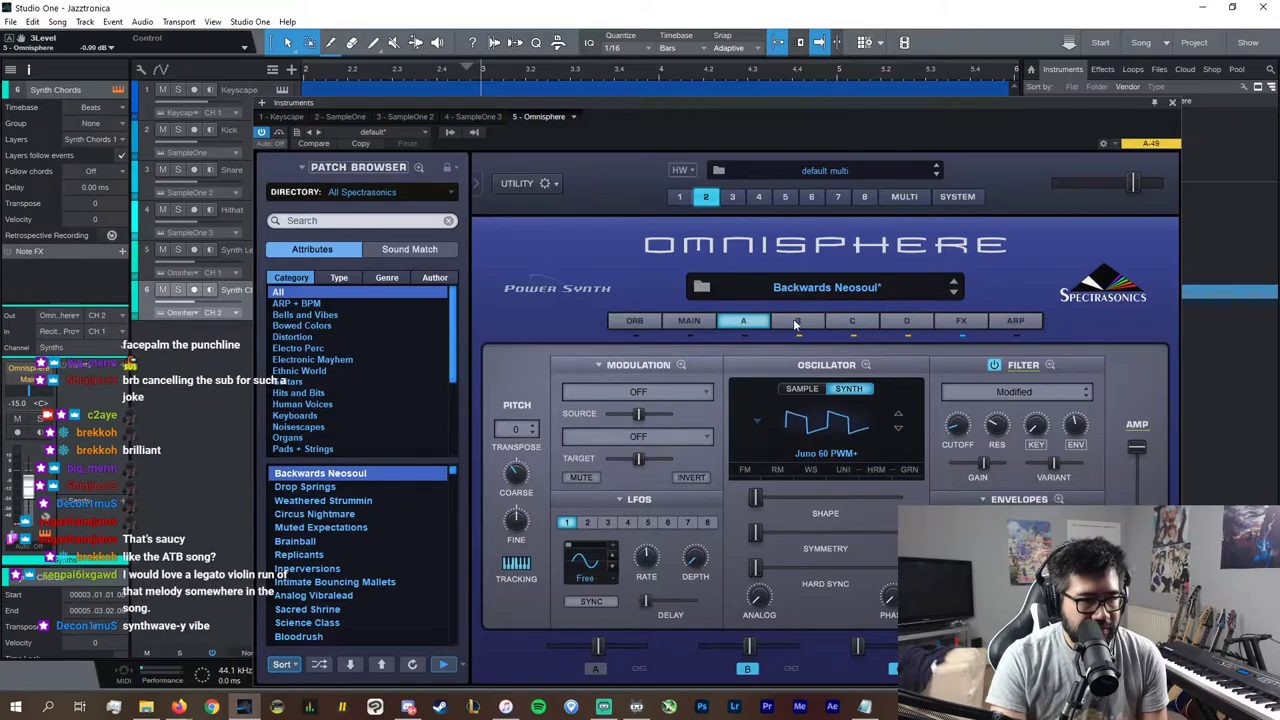
click(852, 320)
click(732, 197)
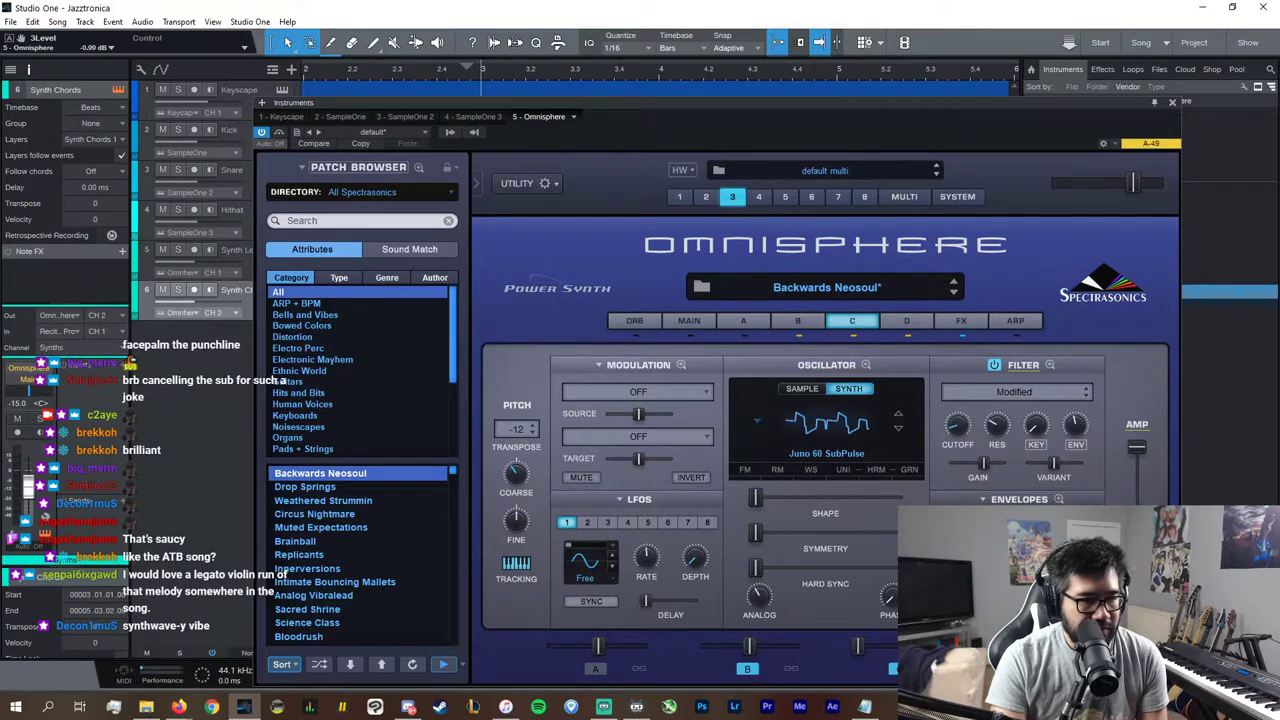
click(1172, 103)
key(space)
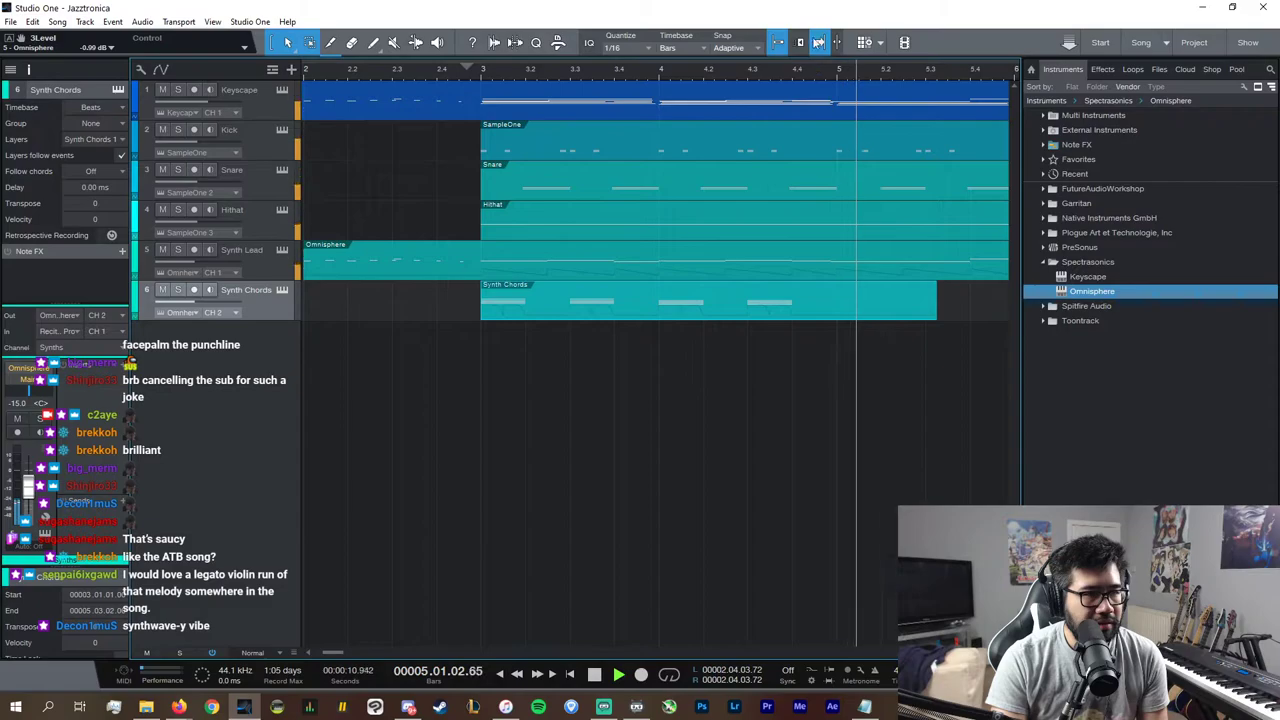
key(space)
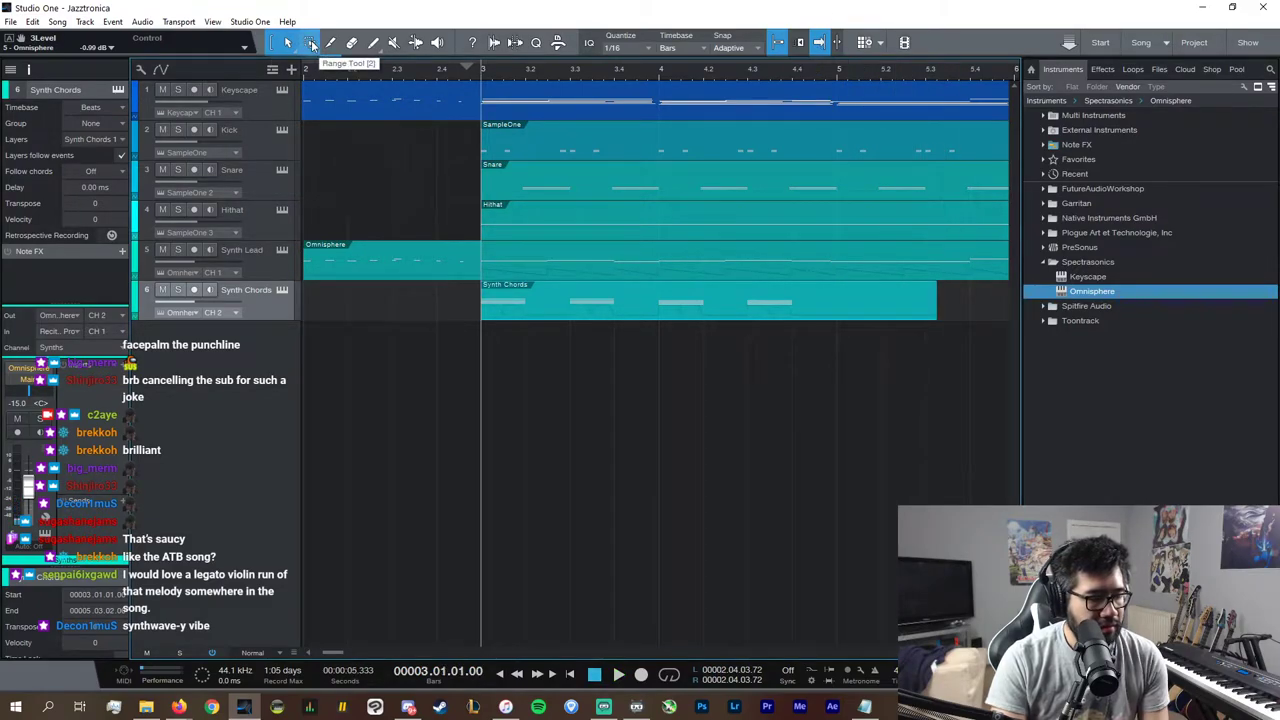
Step: Extend the Synth Chords event to the start of bar 7
key(F2)
key(F2)
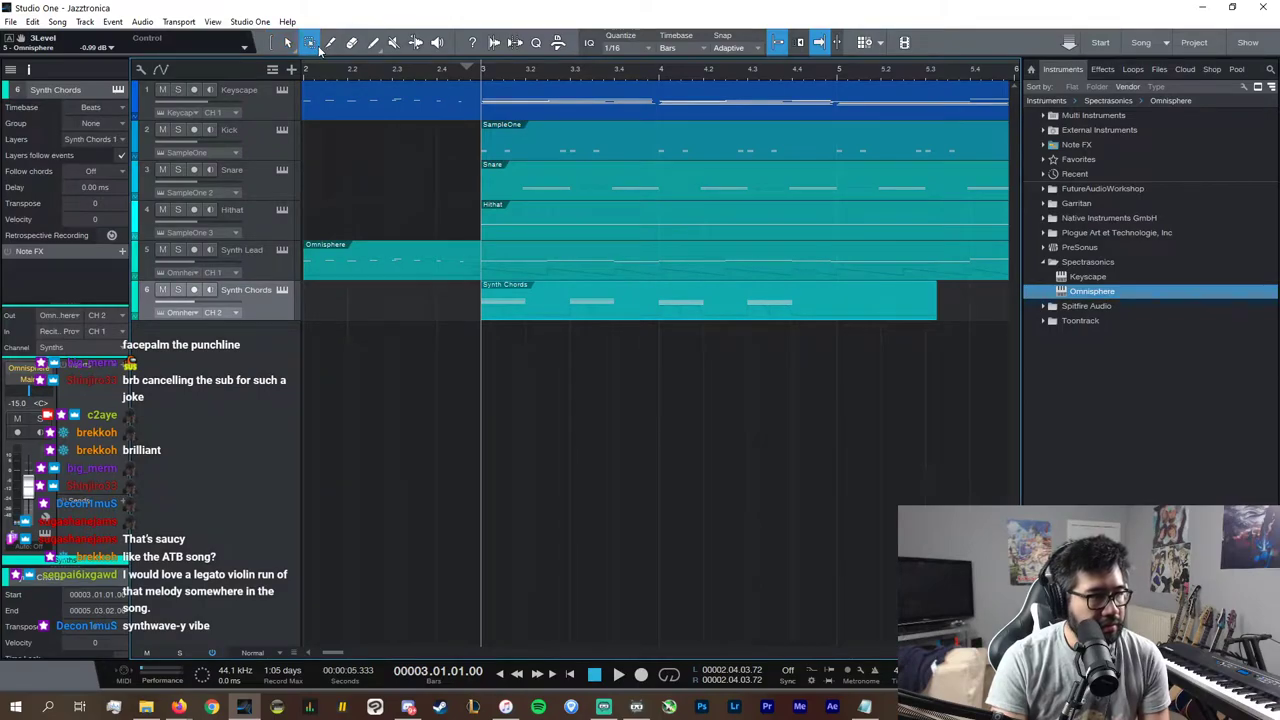
click(286, 43)
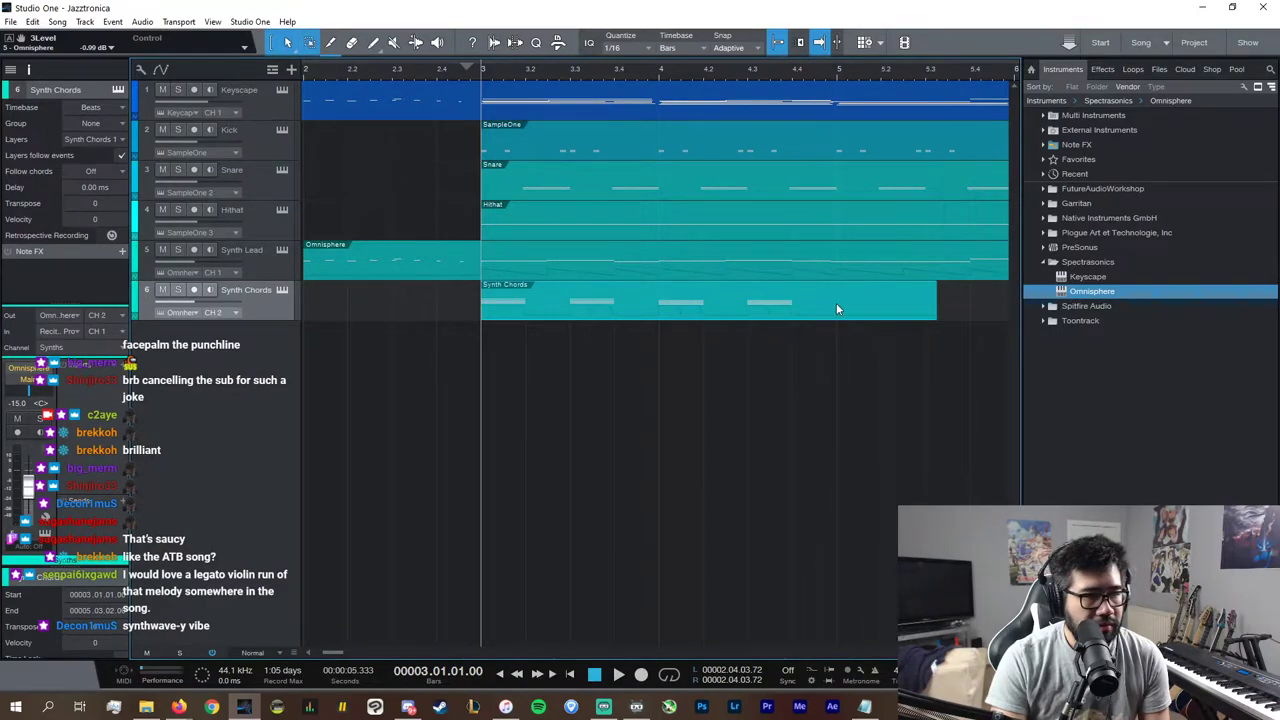
drag(941, 307, 980, 329)
click(610, 305)
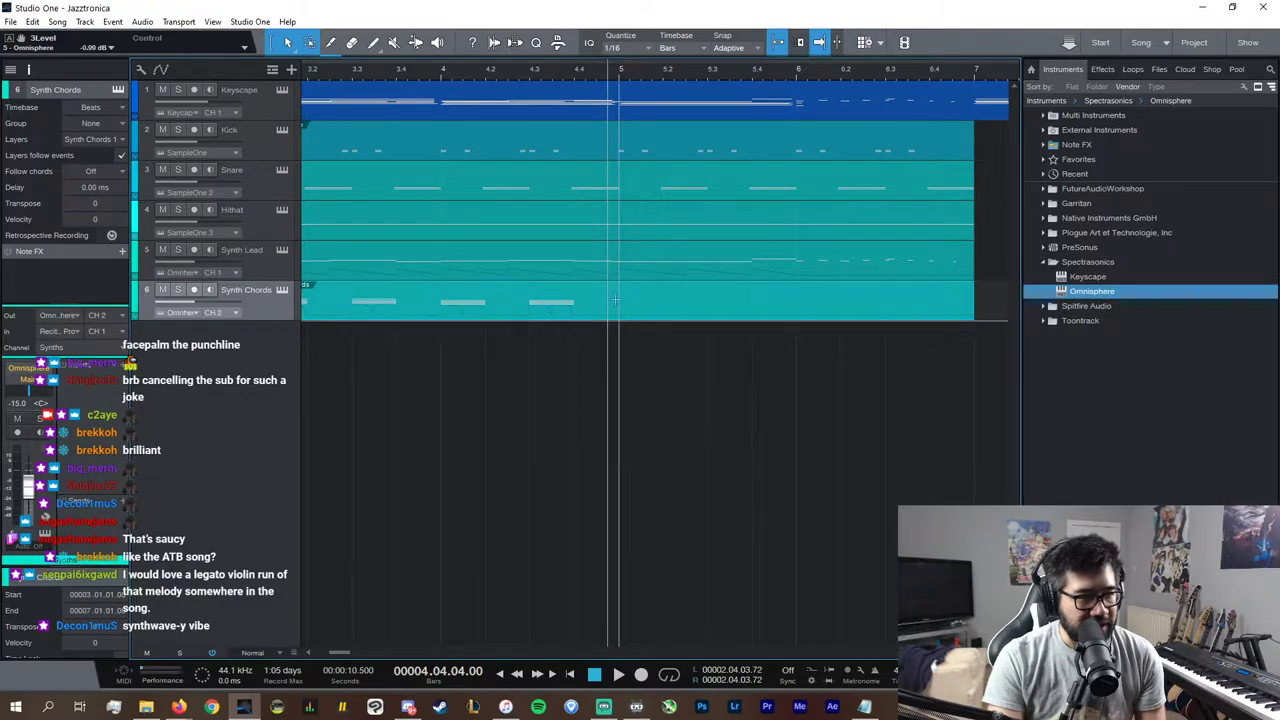
Step: Choose the Range Tool as the alternative tool of the arrow tool
click(310, 44)
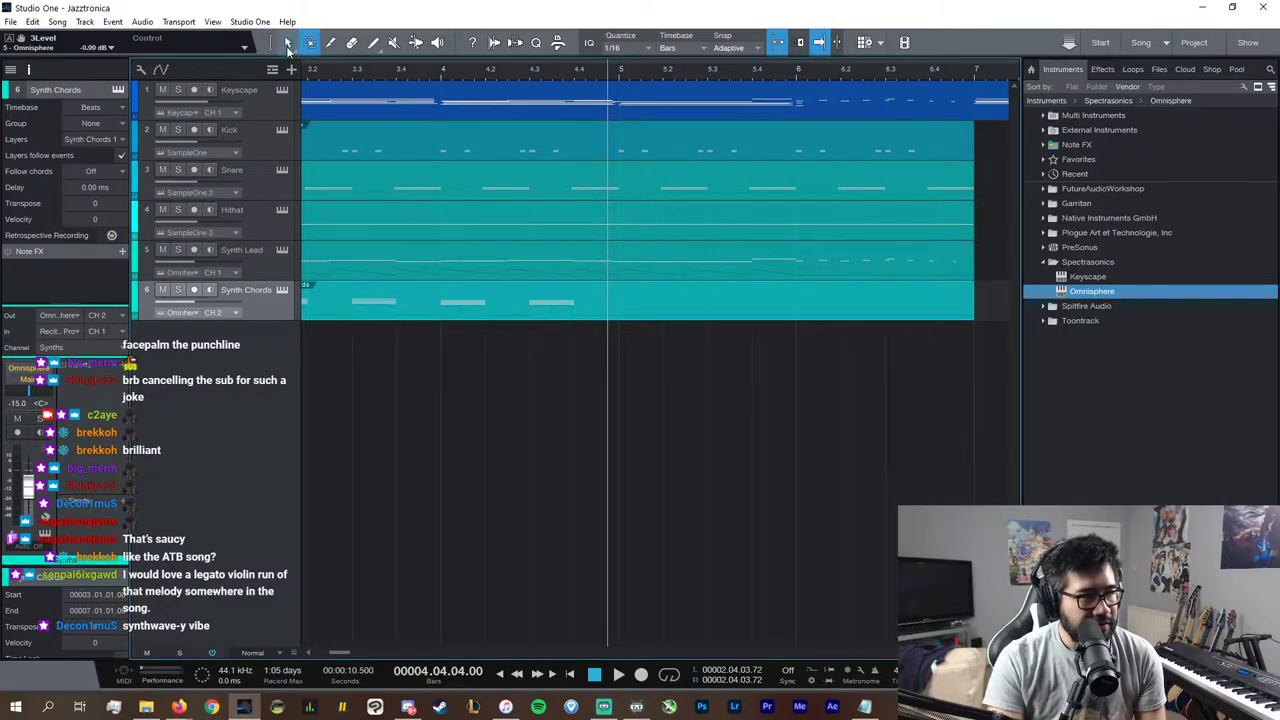
click(293, 50)
click(318, 84)
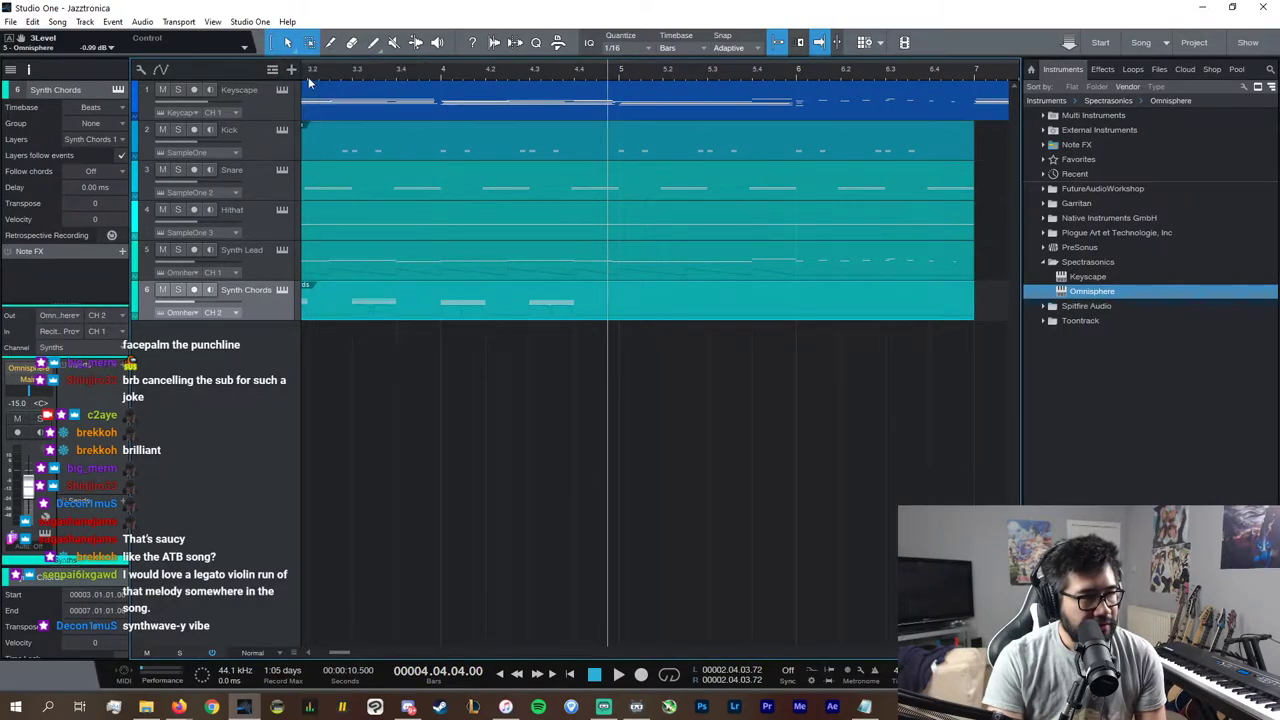
click(294, 52)
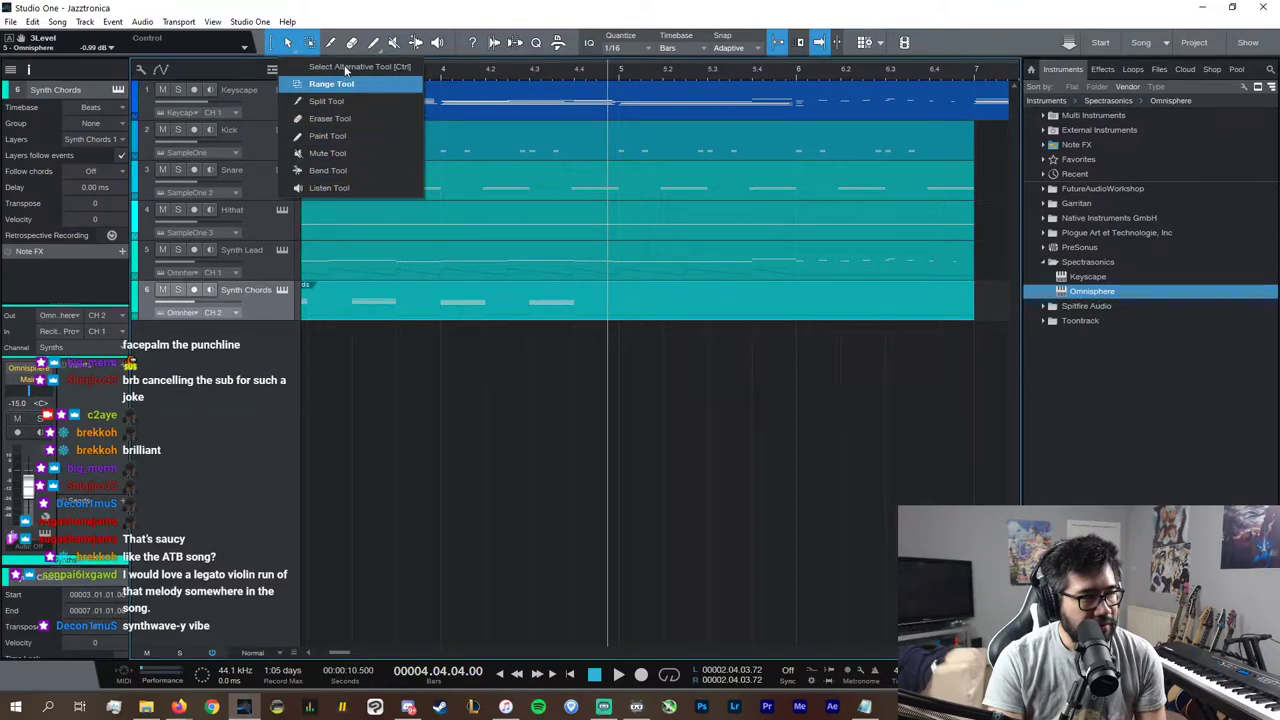
click(344, 70)
click(286, 55)
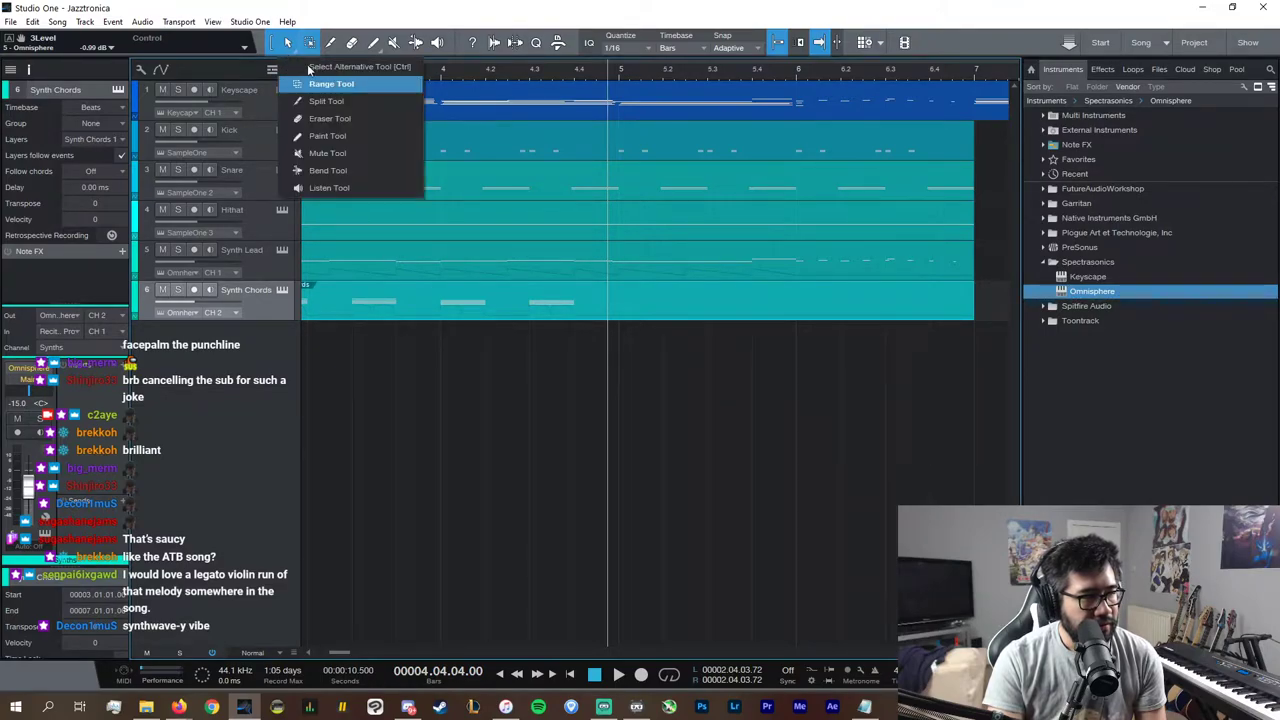
click(312, 71)
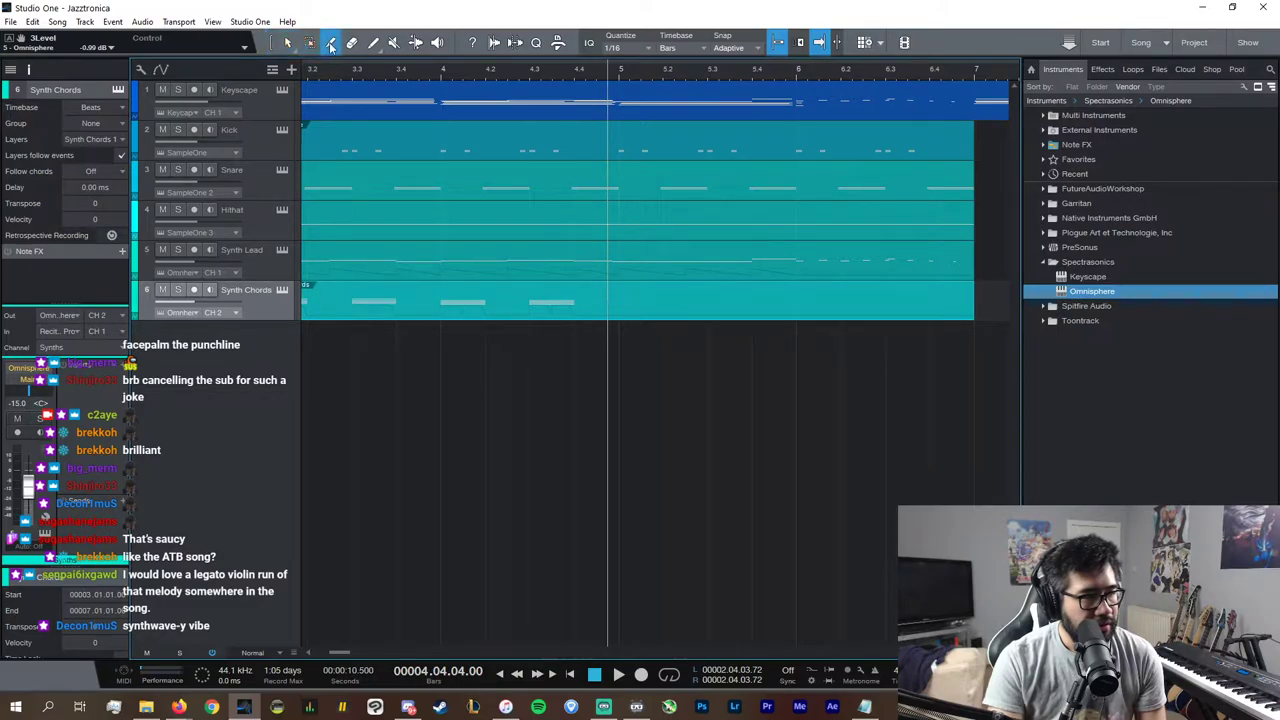
click(296, 50)
click(310, 86)
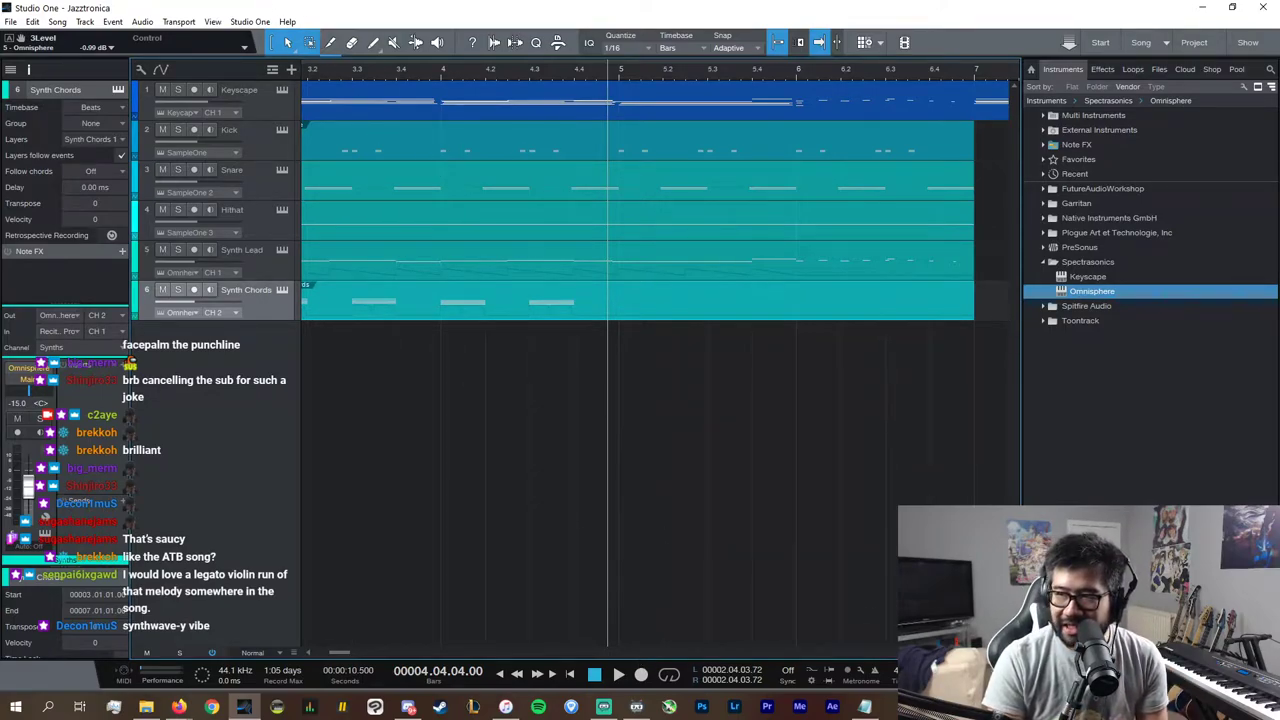
Step: Play the song from bar 3 and open the Synth Chords event in the note editor
scroll(609, 346, left, 3)
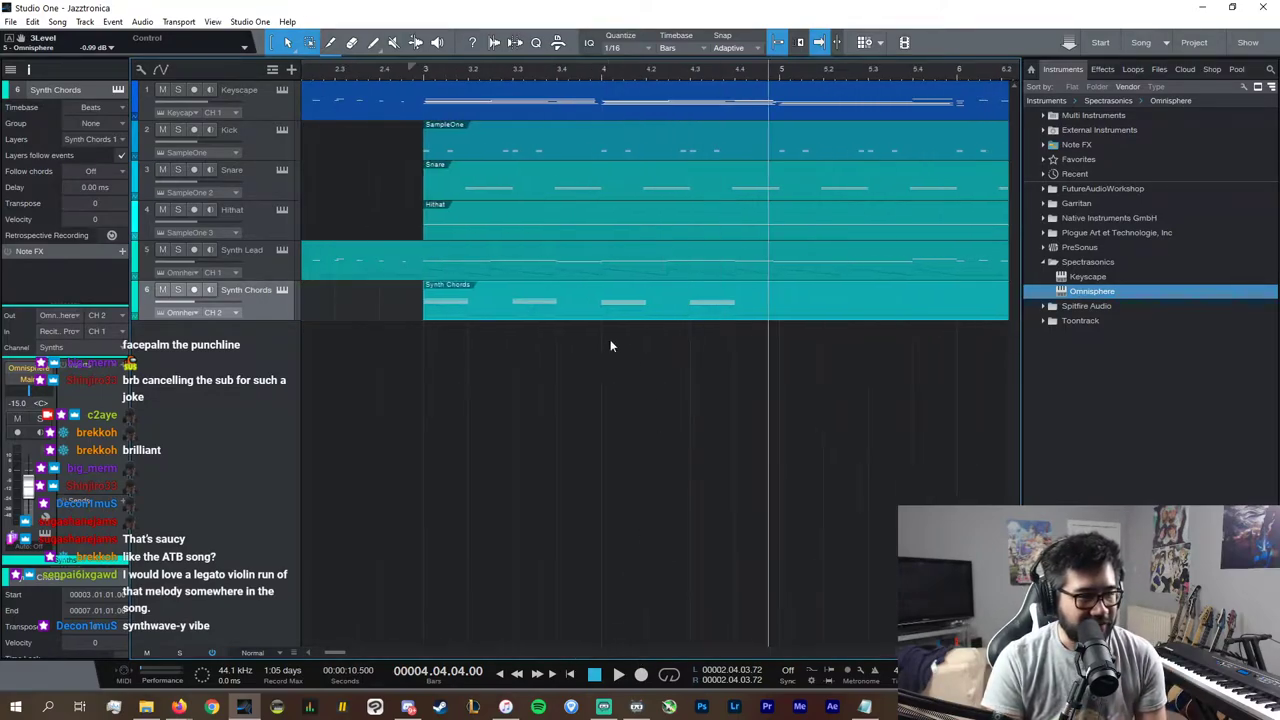
click(424, 63)
key(space)
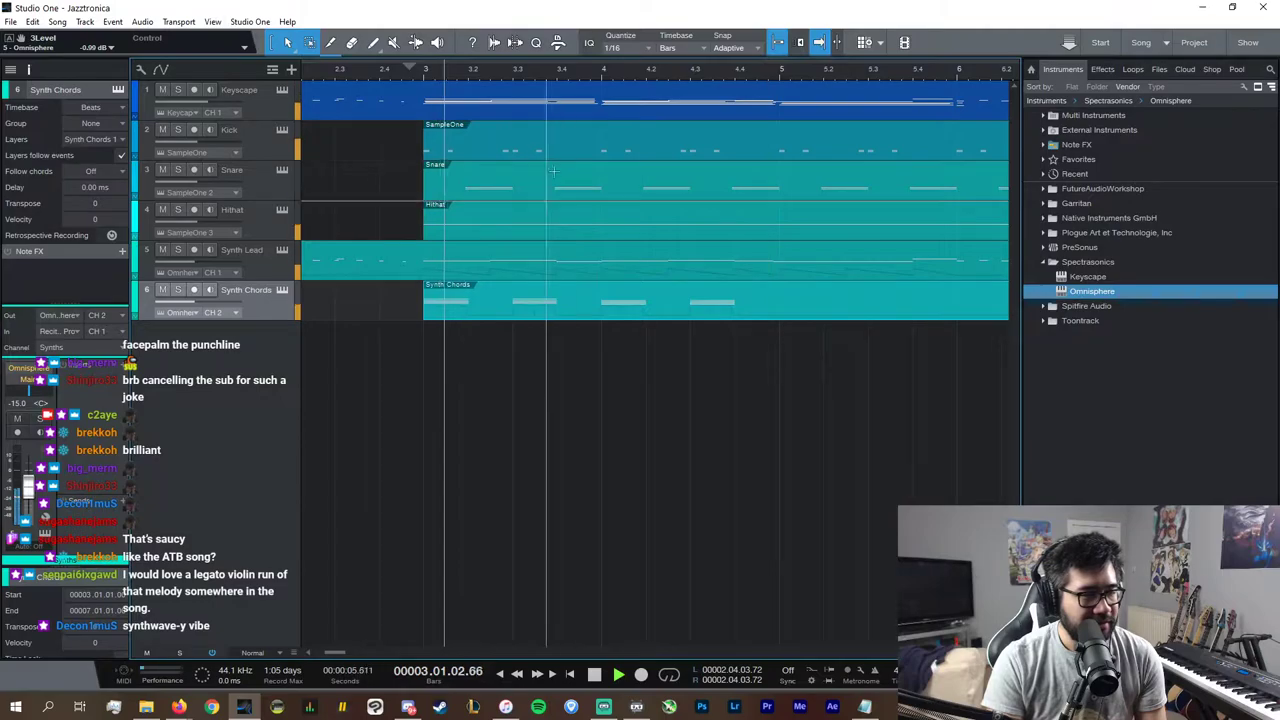
double_click(742, 303)
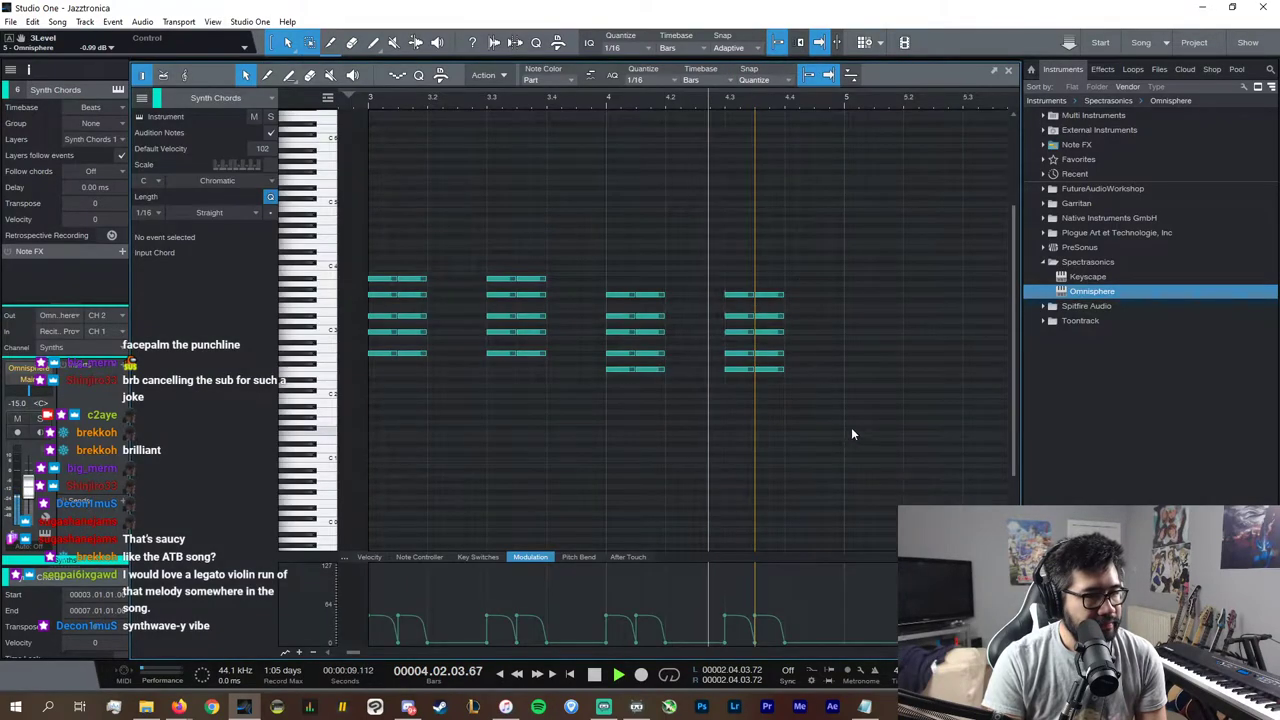
Step: Duplicate the bar 3 chord hits and move the copies to bar 5, five semitones lower
drag(846, 430, 378, 238)
click(548, 374)
drag(549, 374, 390, 229)
key(space)
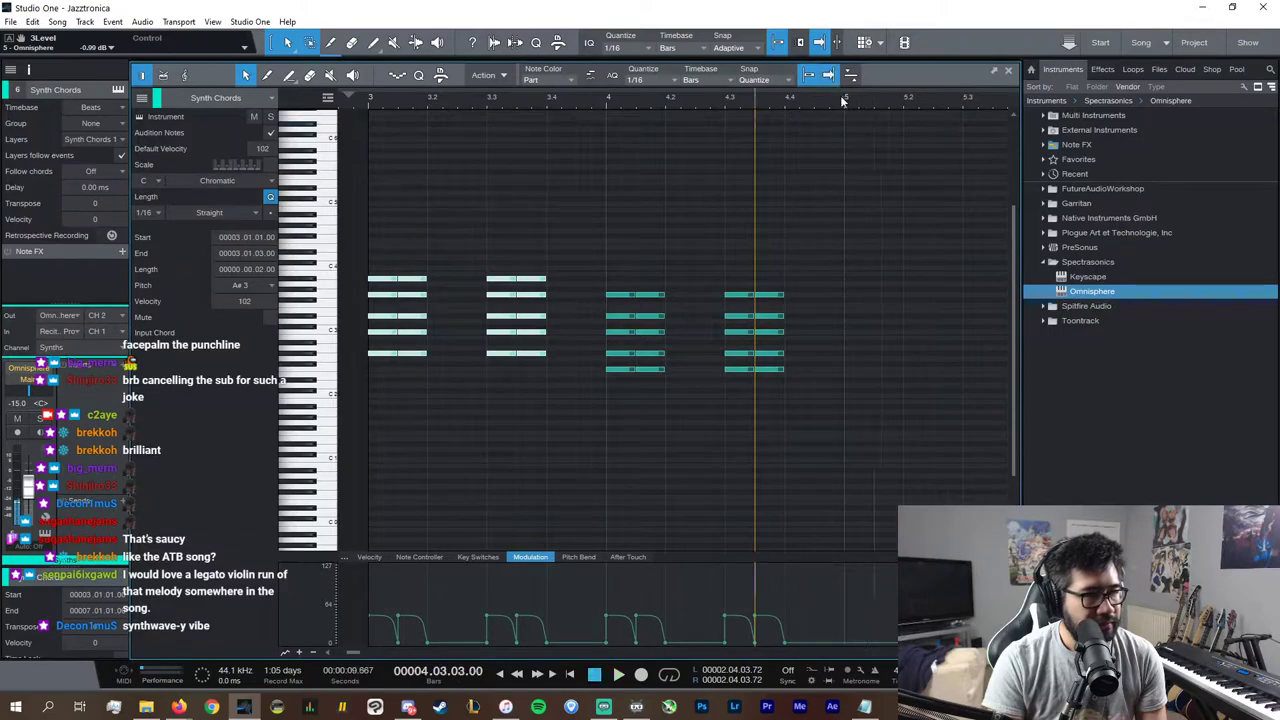
click(844, 101)
key(d)
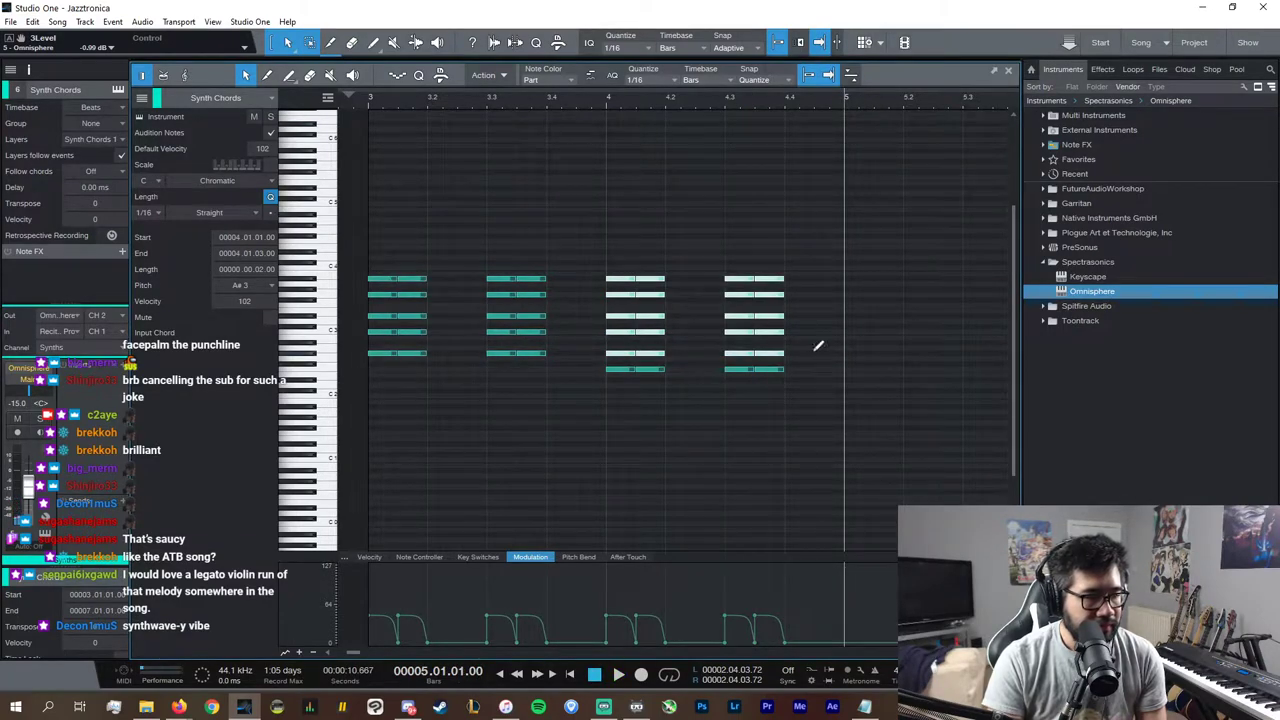
drag(613, 356, 851, 382)
Step: Play from bar 5 while duplicating the bar 4 modulation curves into bar 5
key(space)
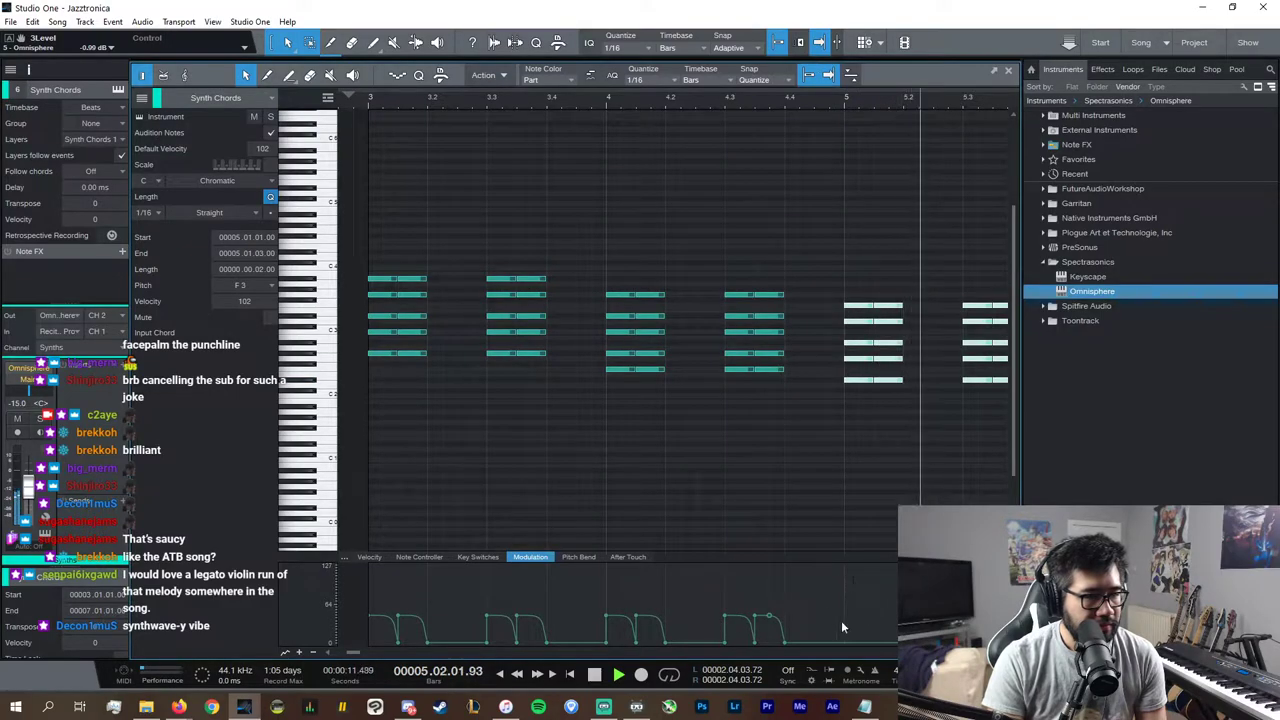
drag(843, 622, 605, 612)
key(d)
key(space)
key(space)
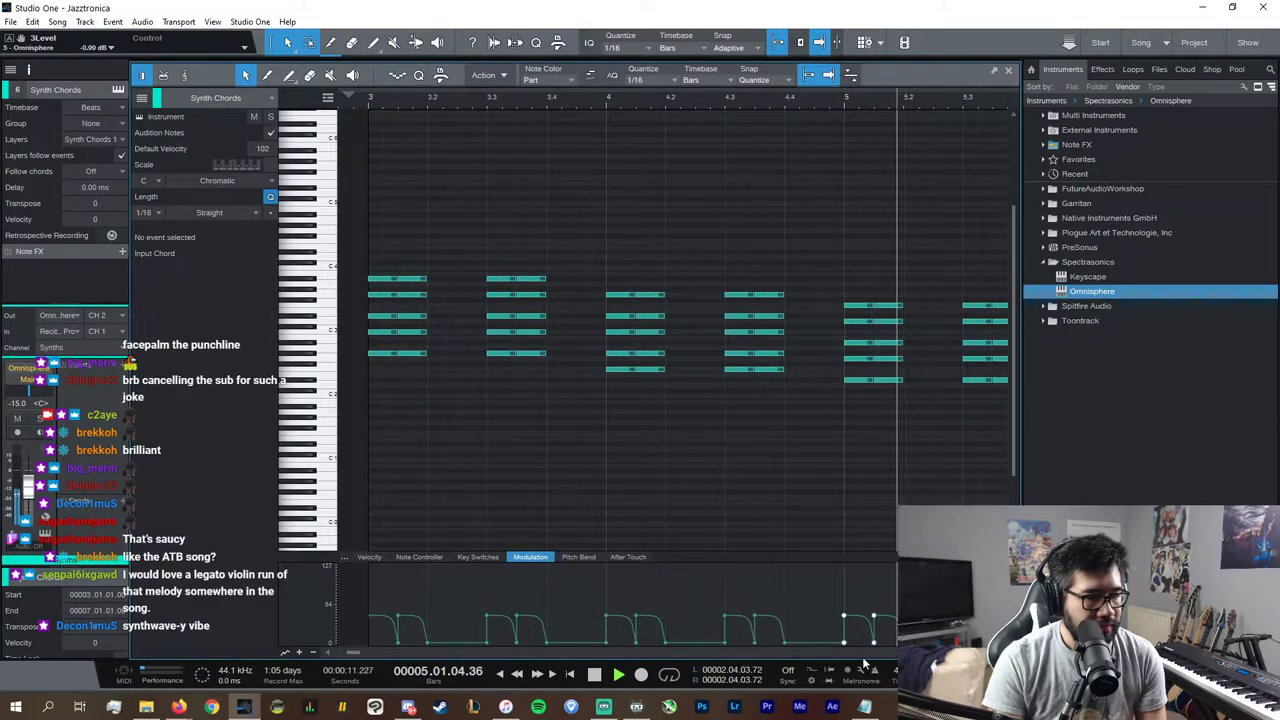
Step: Paste a single bar 4 chord hit at bar 6 and reduce it to a C2 and A#2 note pair
drag(884, 412, 731, 296)
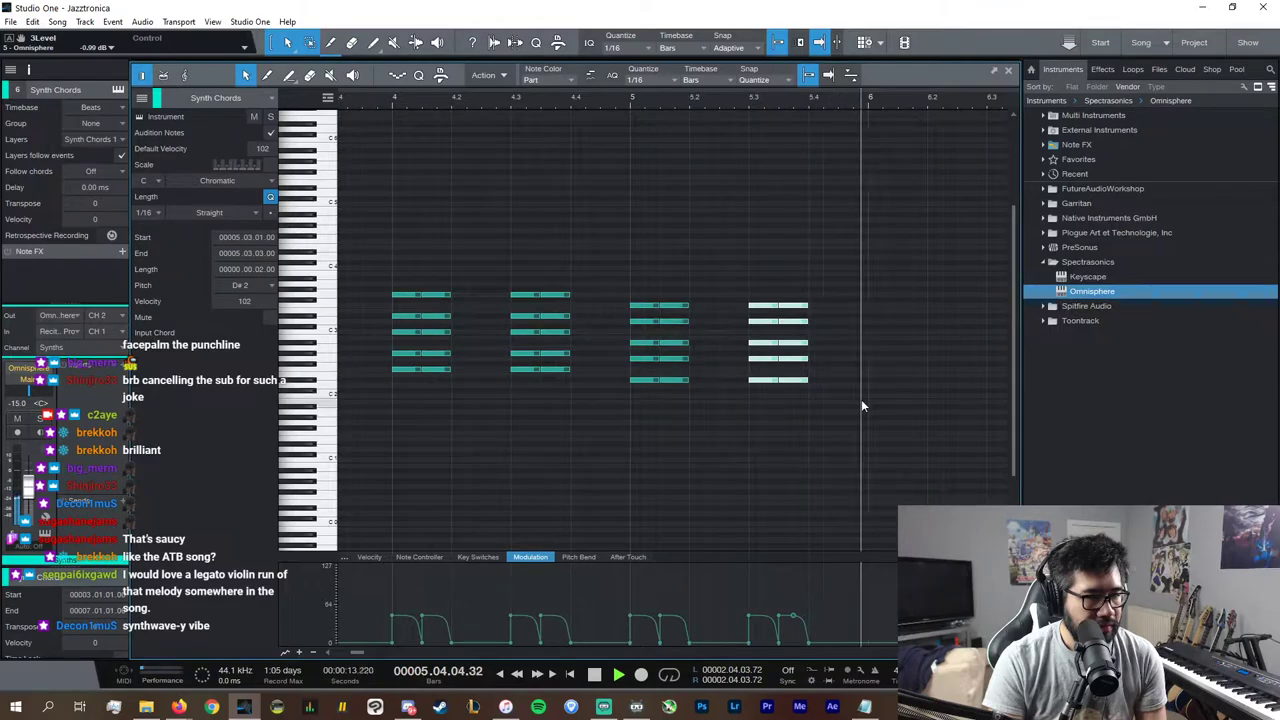
key(space)
drag(854, 388, 751, 282)
click(860, 384)
drag(530, 374, 518, 289)
click(867, 102)
key(ctrl+v)
drag(886, 370, 840, 302)
click(889, 388)
key(Delete)
key(Delete)
key(space)
key(space)
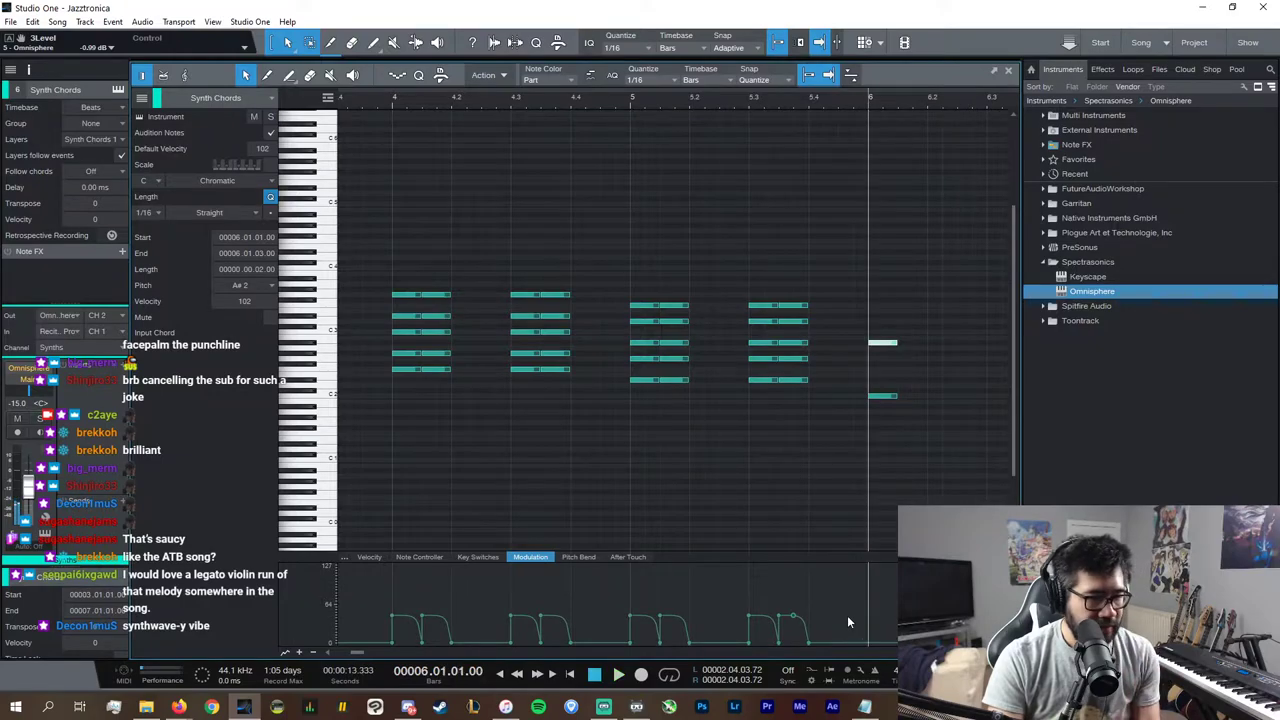
Step: Duplicate the last modulation curve of bar 5 to the start of bar 6 and play from there
drag(852, 616, 777, 617)
key(d)
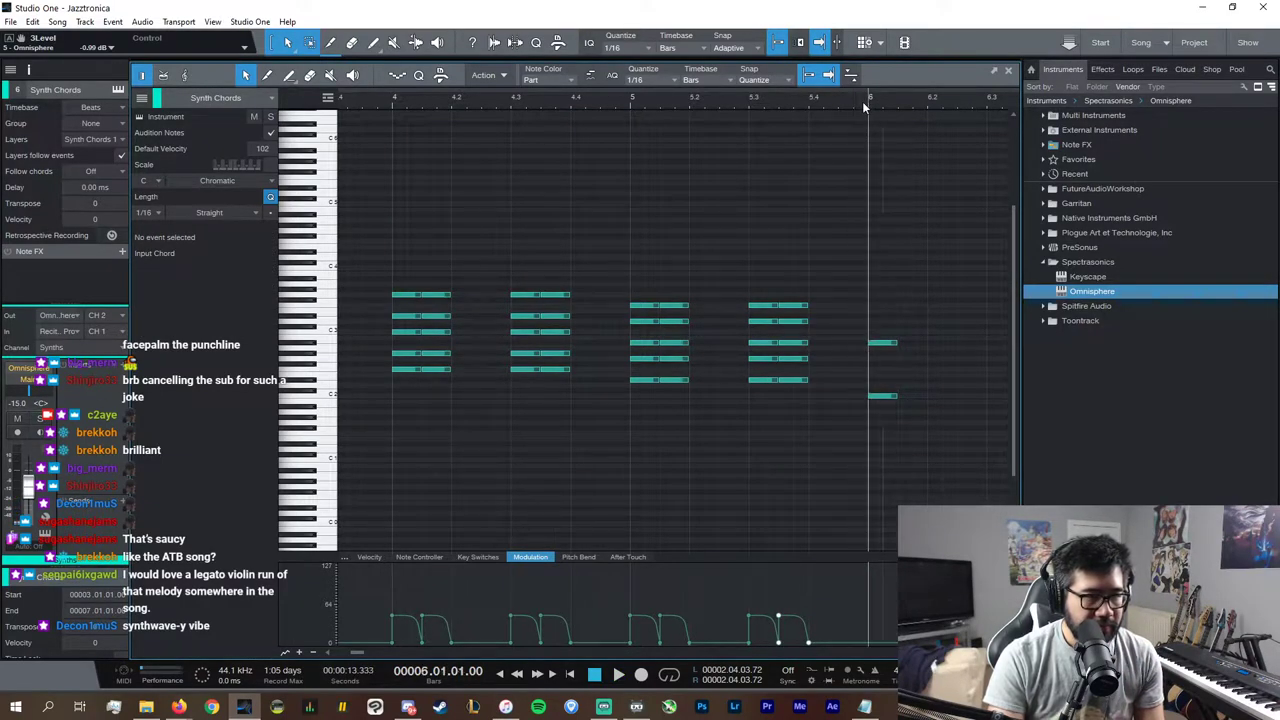
key(space)
key(space)
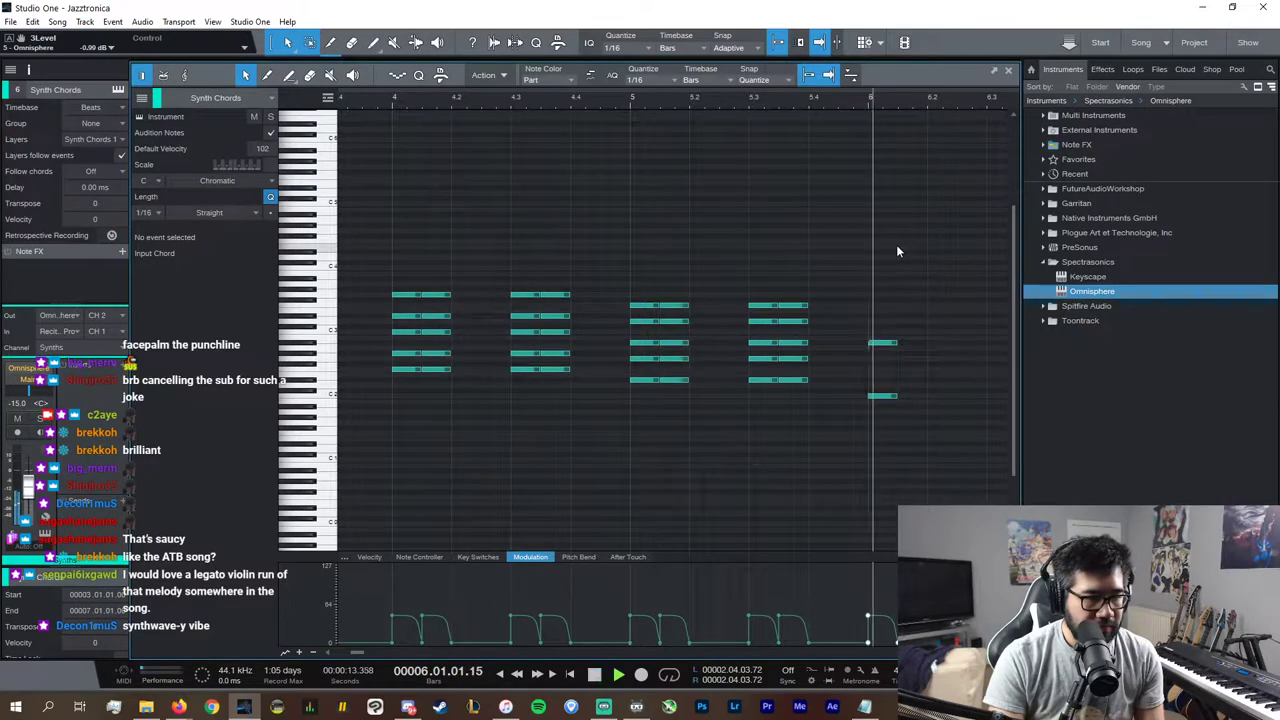
key(space)
key(space)
Step: Shorten the bar 6 C2 and A#2 notes to one sixteenth and trim their modulation curve to the same end
drag(918, 410, 824, 322)
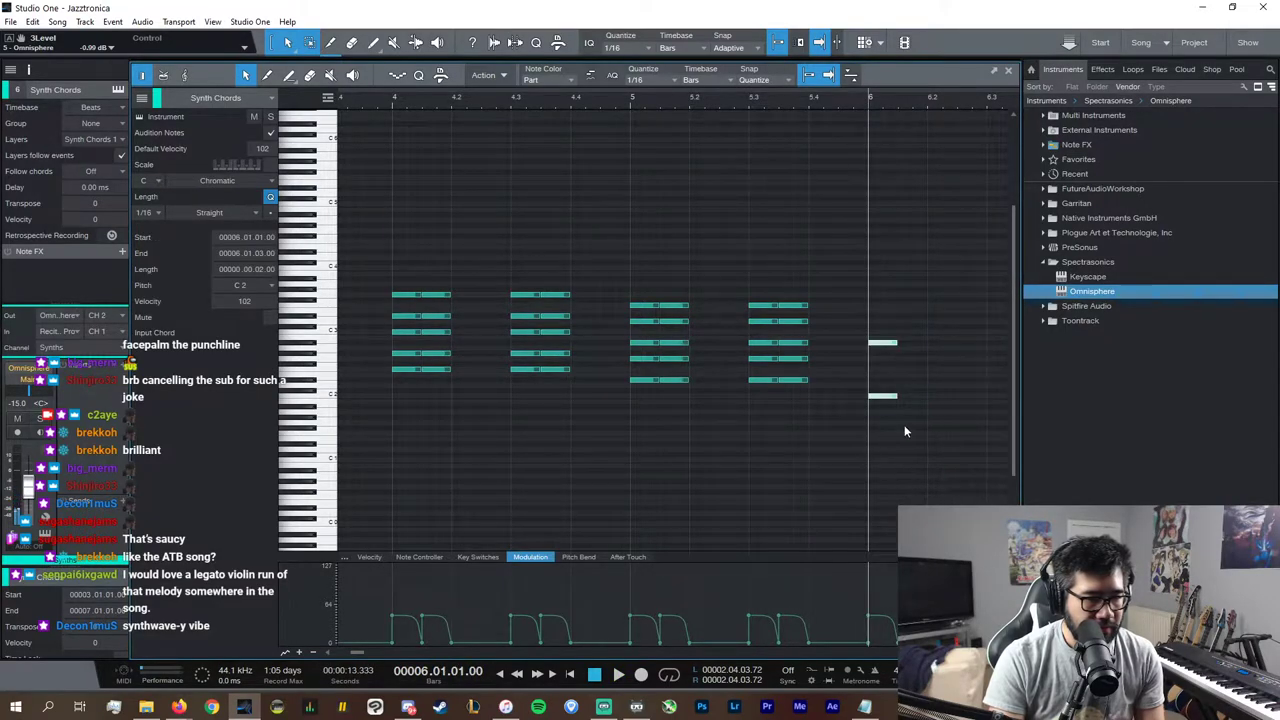
drag(899, 399, 881, 399)
click(895, 646)
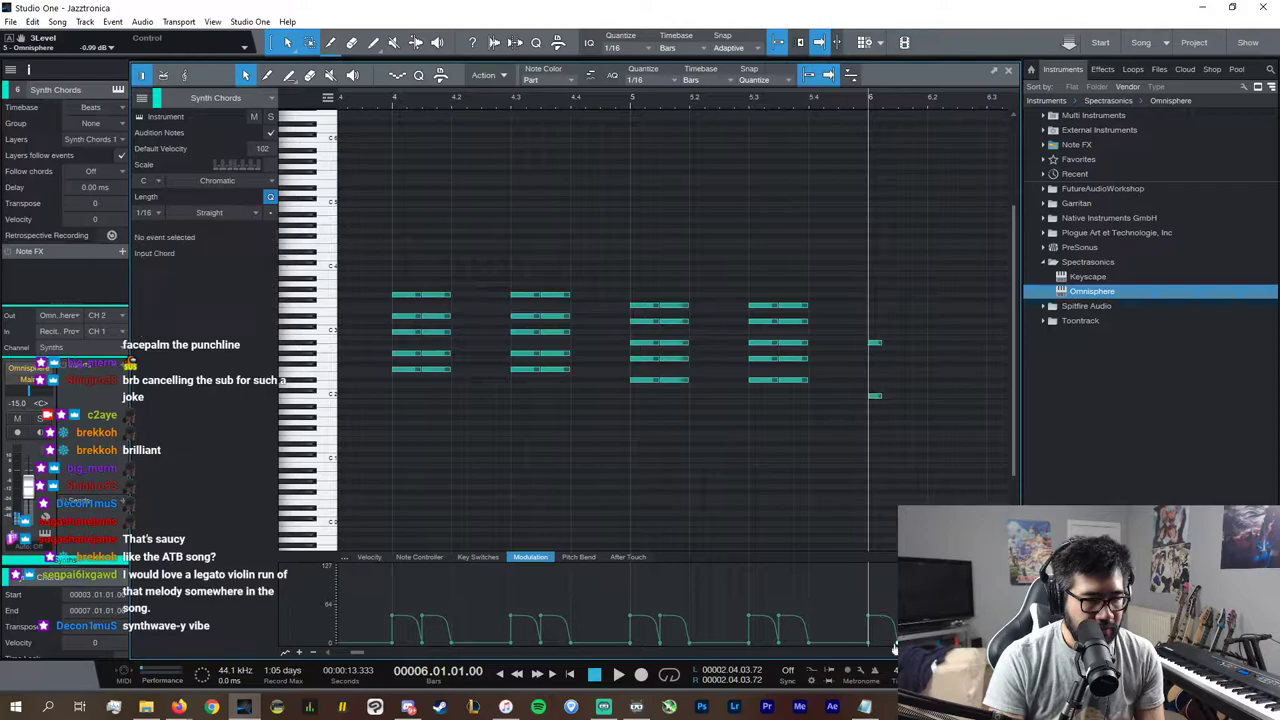
Step: Play the song from bar 4 beat 3 and close the note editor
key(space)
click(545, 98)
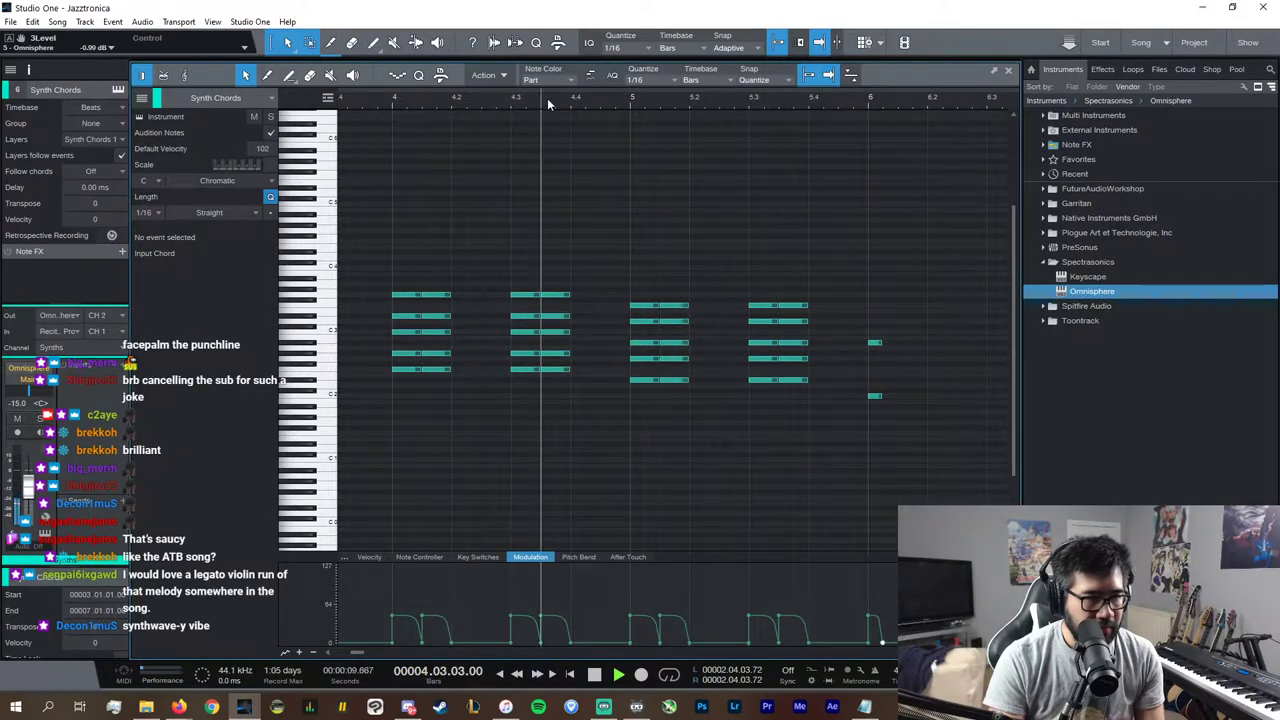
double_click(1008, 70)
key(space)
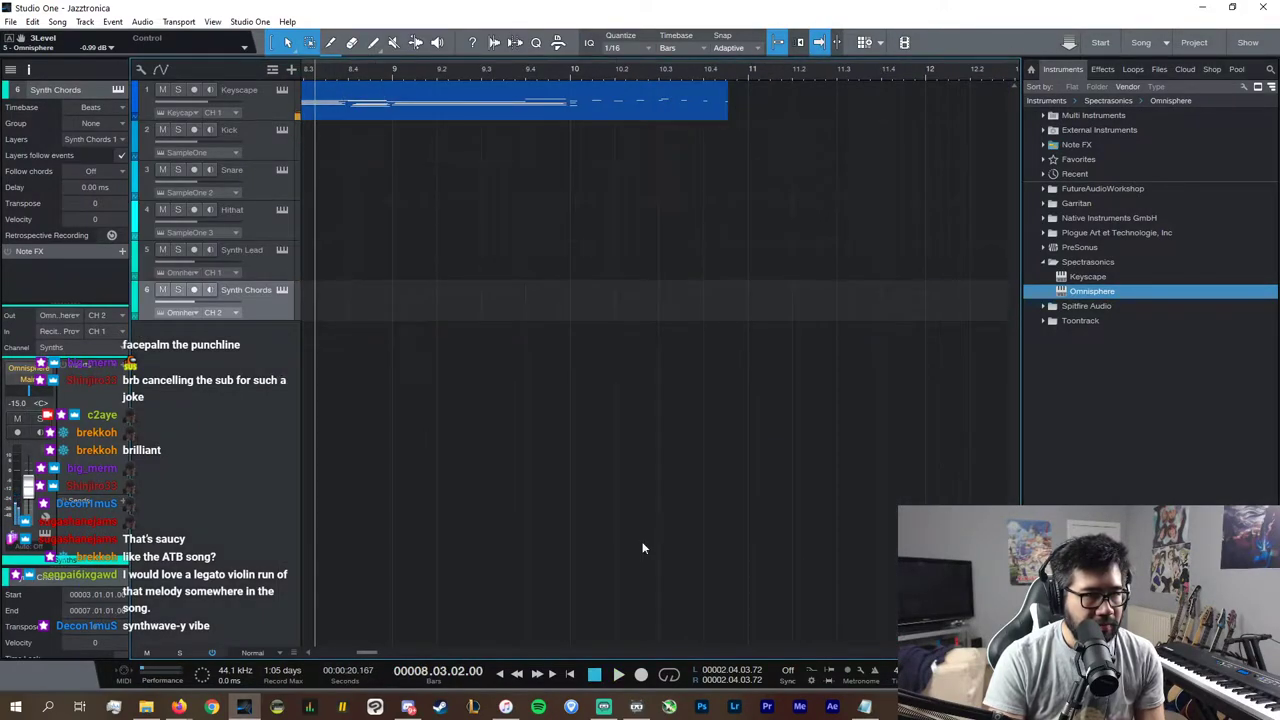
Step: Open the Snare event, delete all snare hits in bar 6, and close the note editor
scroll(537, 654, left, 14)
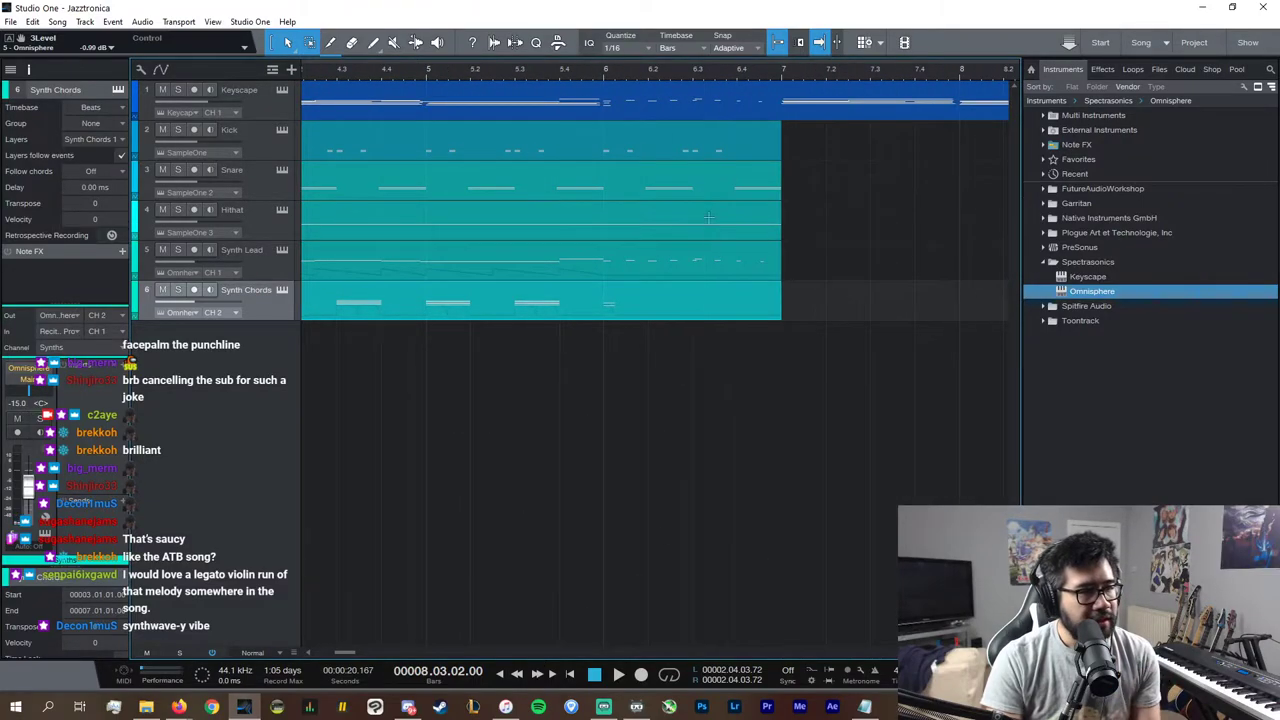
double_click(697, 192)
key(w)
key(w)
key(w)
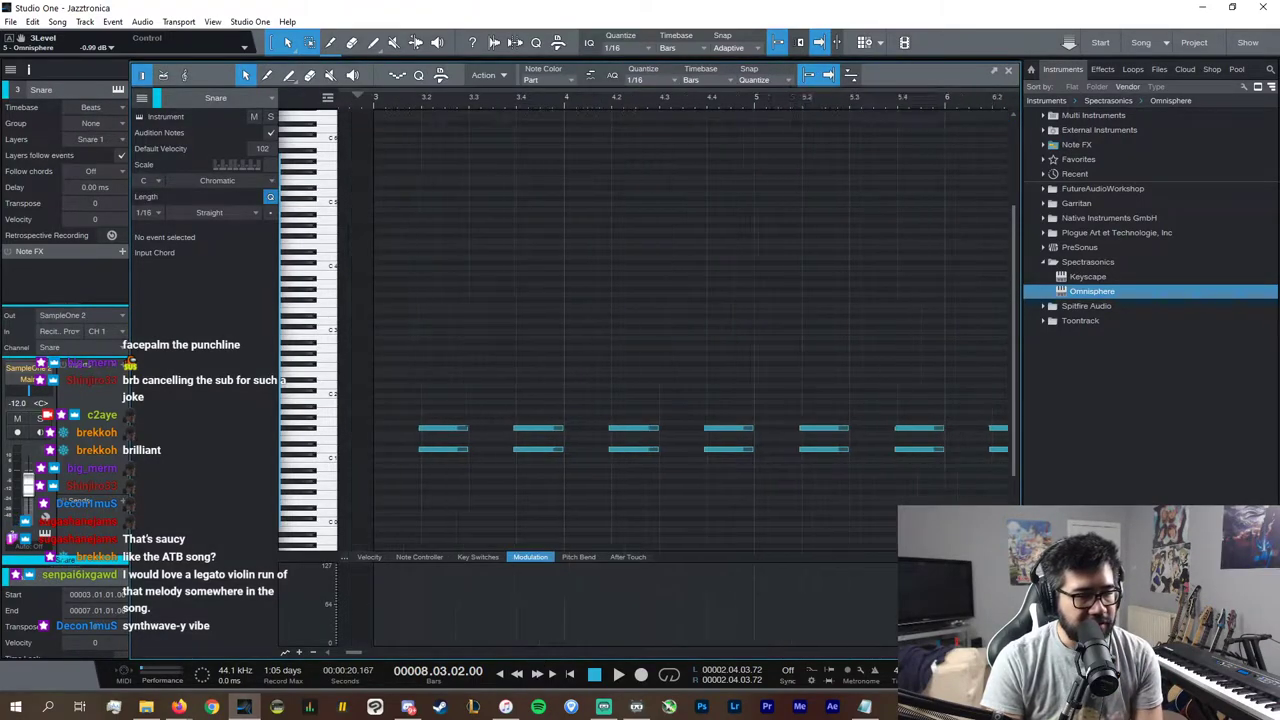
drag(946, 500, 794, 367)
key(Delete)
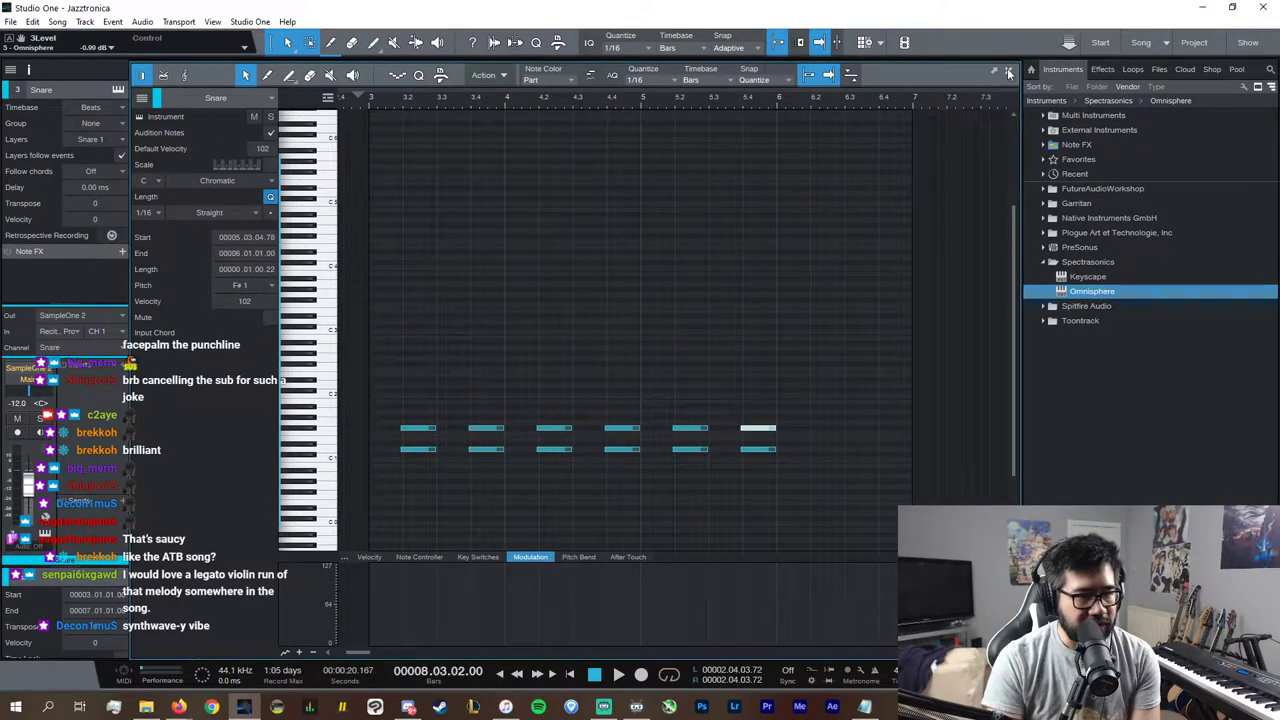
click(1008, 72)
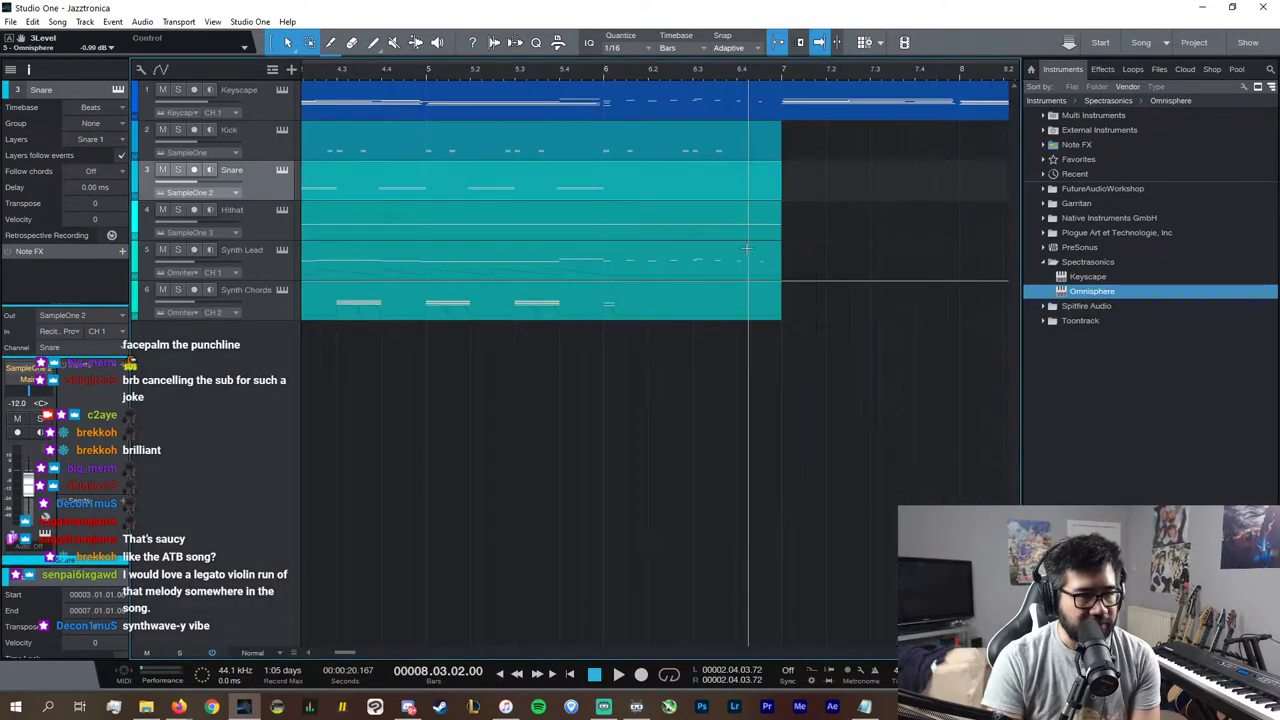
Step: Open the Hihat event, delete all bar 6 hits after the first one, and close the note editor
double_click(690, 225)
drag(988, 400, 861, 332)
key(Delete)
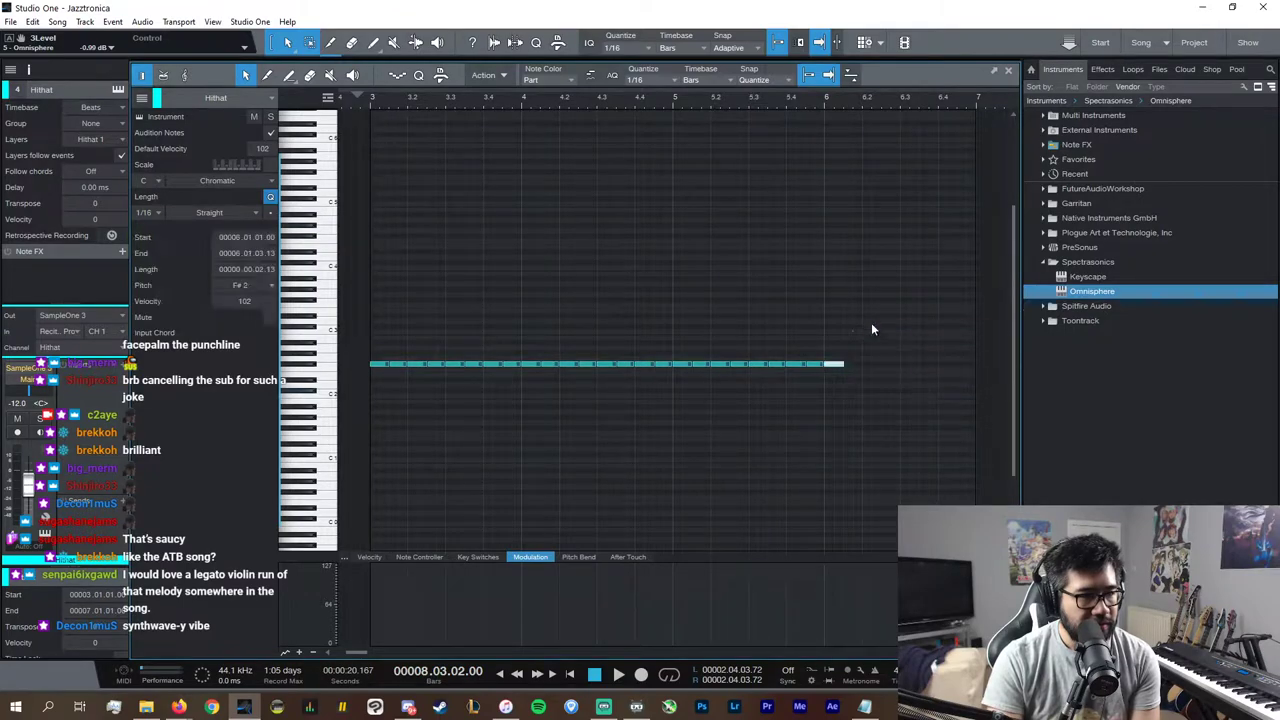
click(1009, 73)
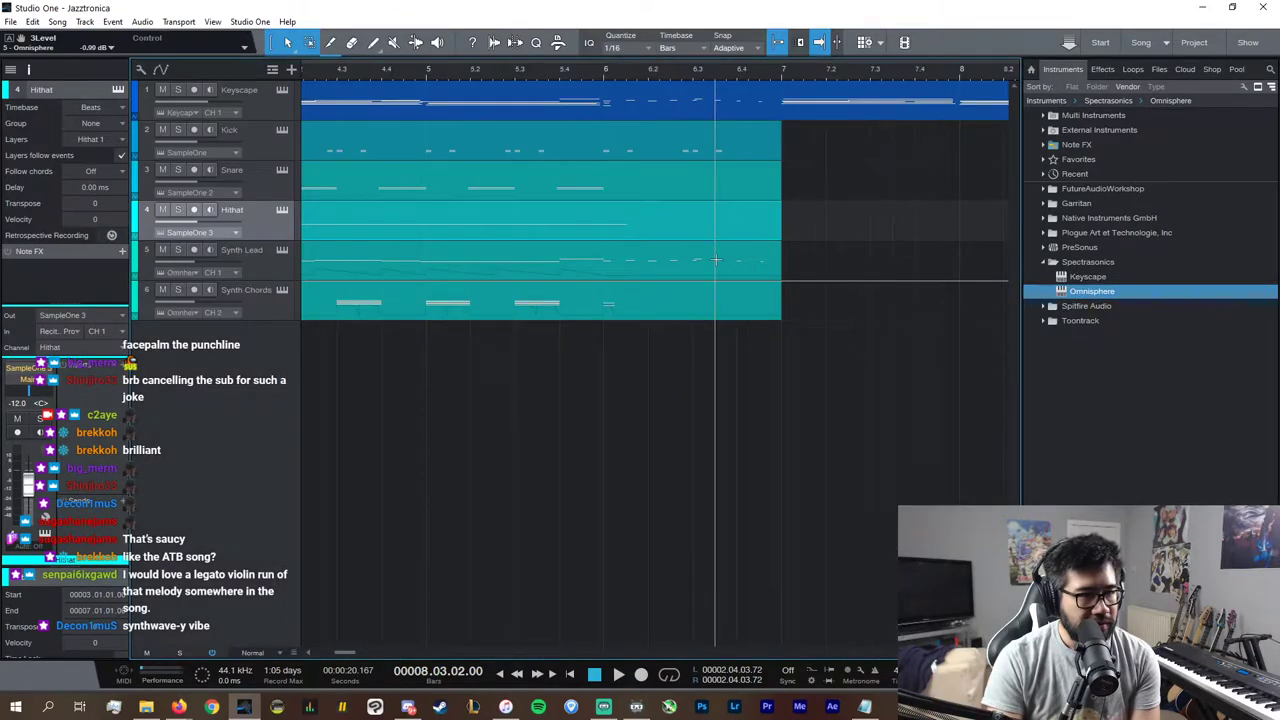
Step: Open the Hihat event, move its bar 6 hit to C#3, and raise that hit's velocity to 125
double_click(686, 225)
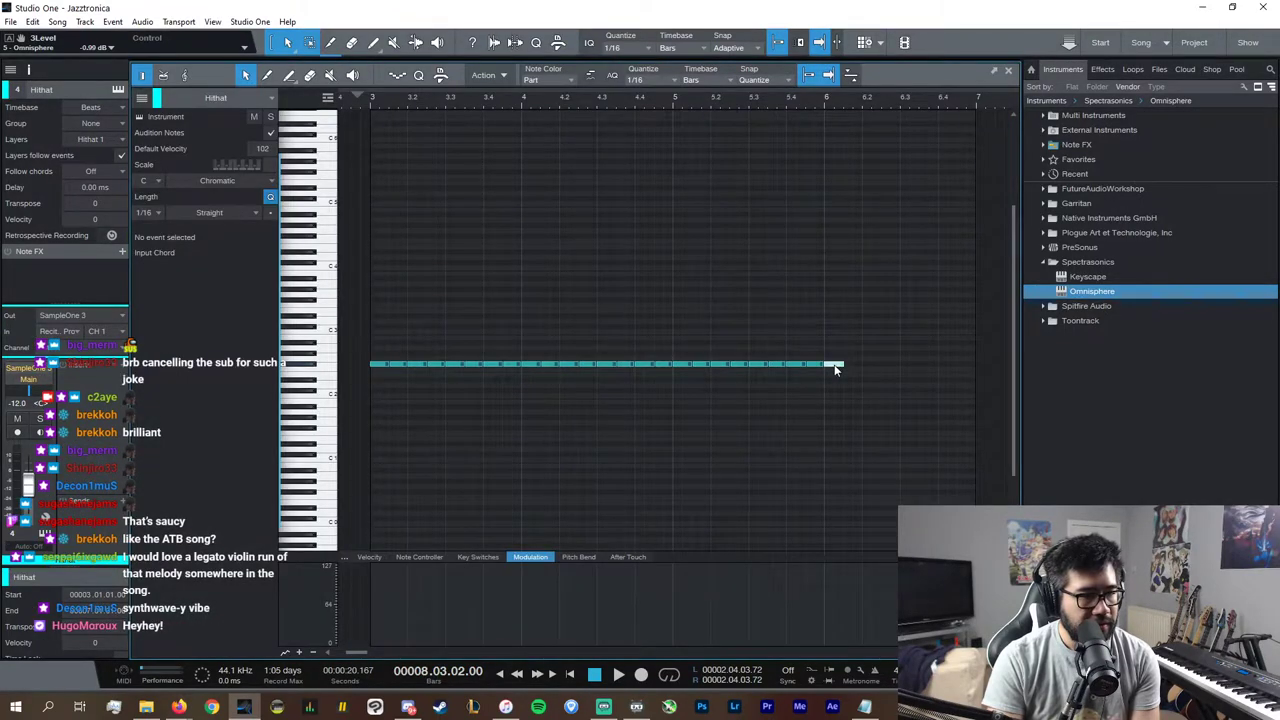
drag(835, 368, 836, 333)
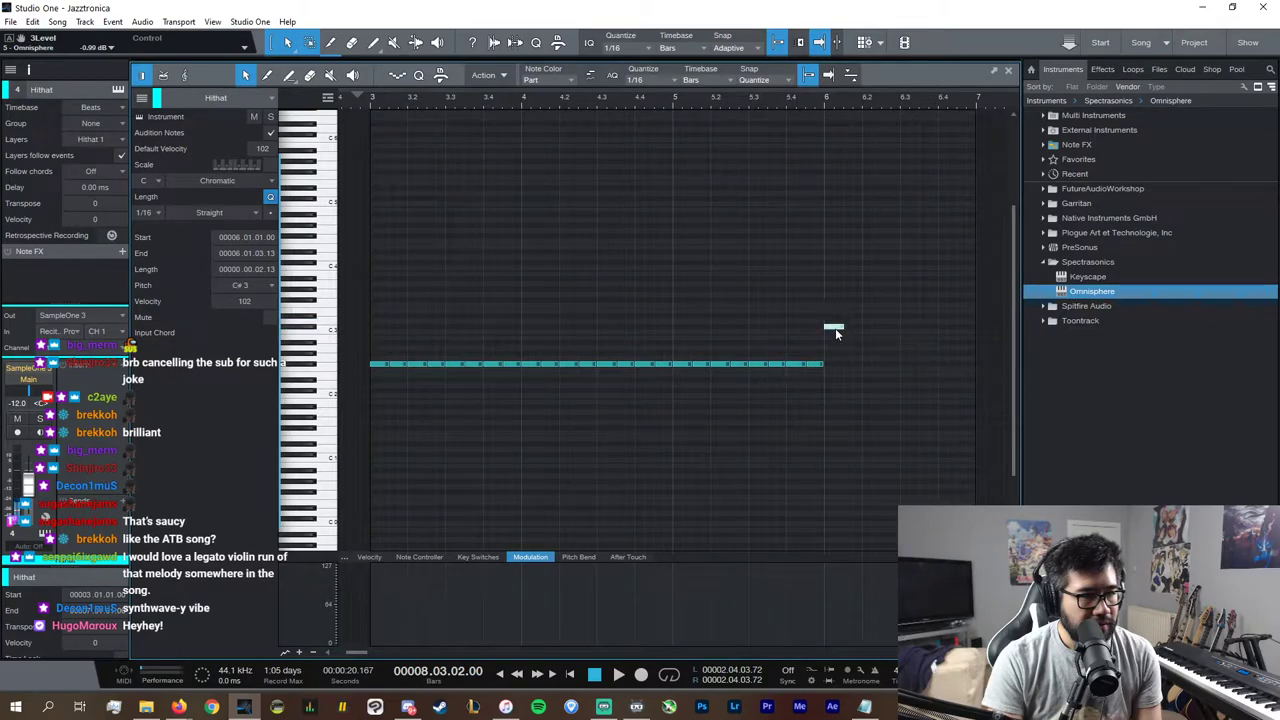
click(370, 557)
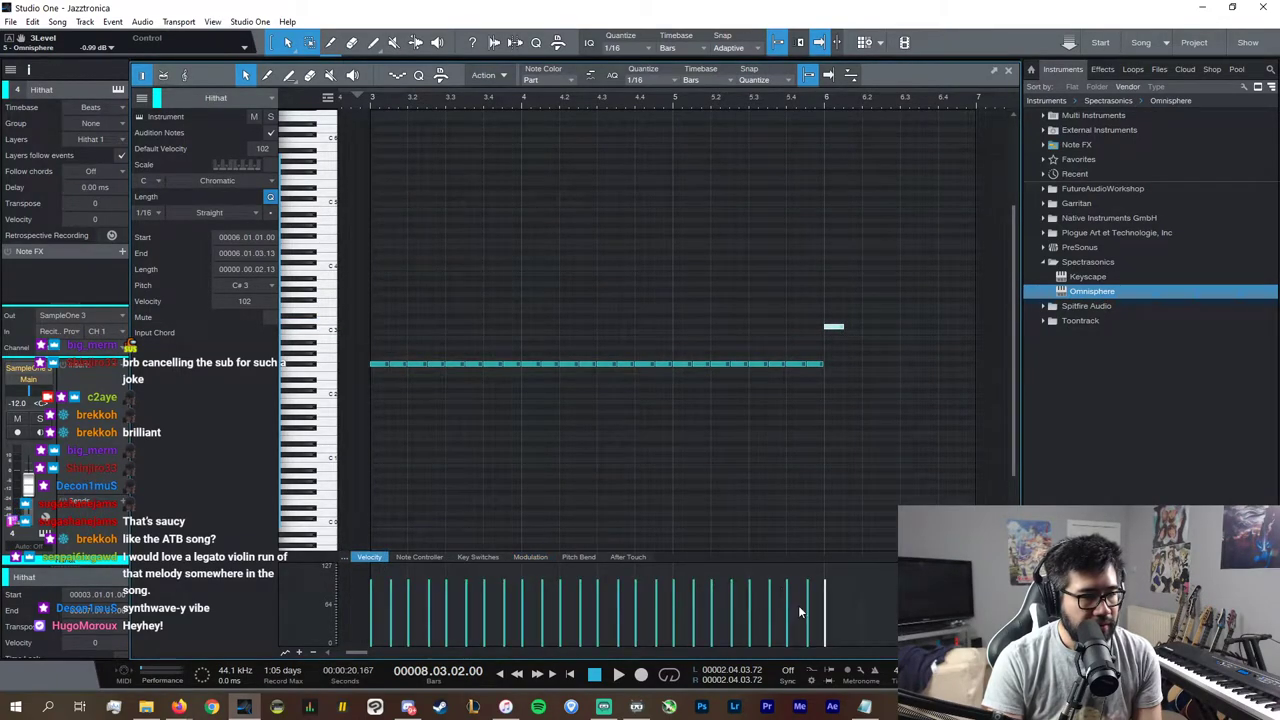
Step: Play the song from bar 3, close the note editor, and replay the break from bar 6
click(376, 108)
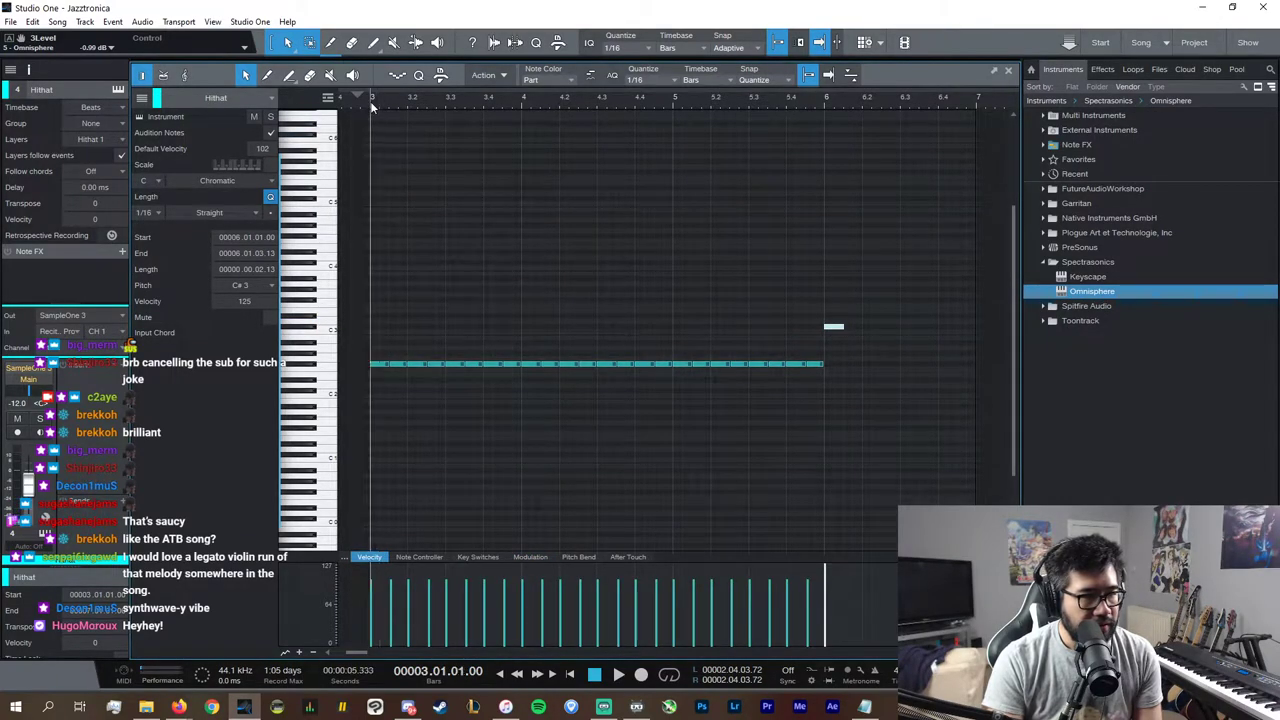
key(space)
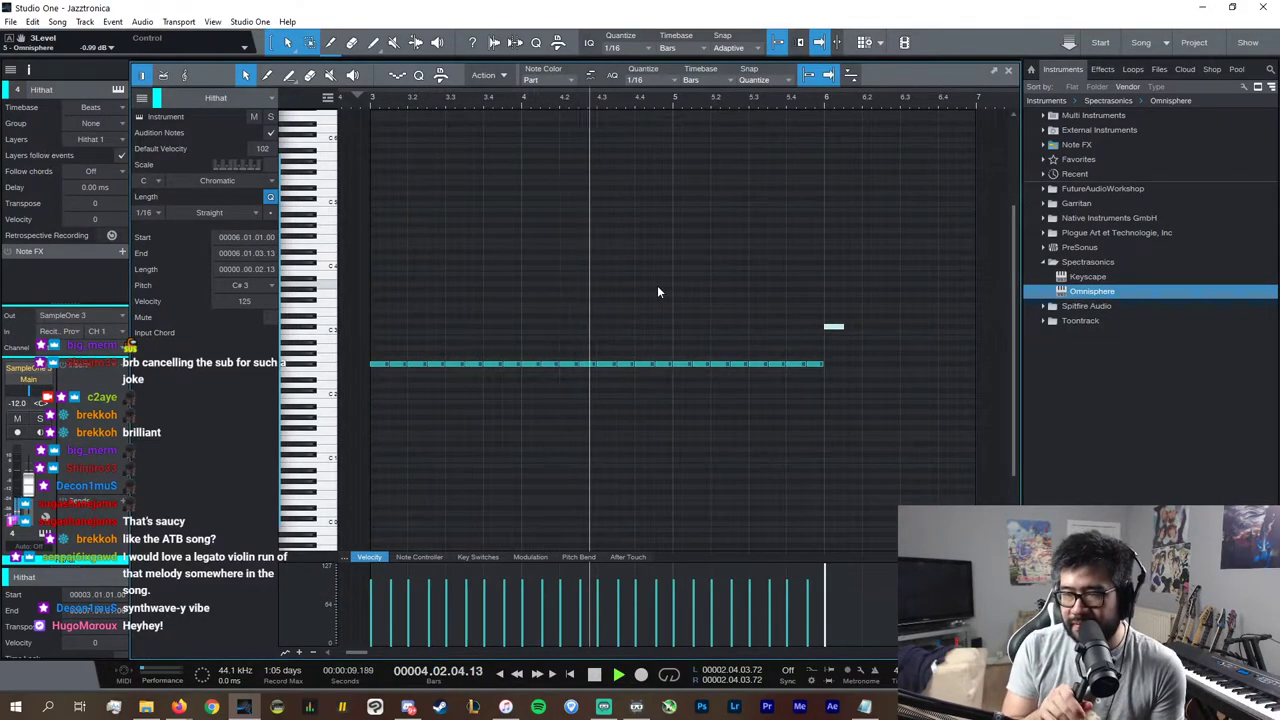
click(1007, 70)
key(space)
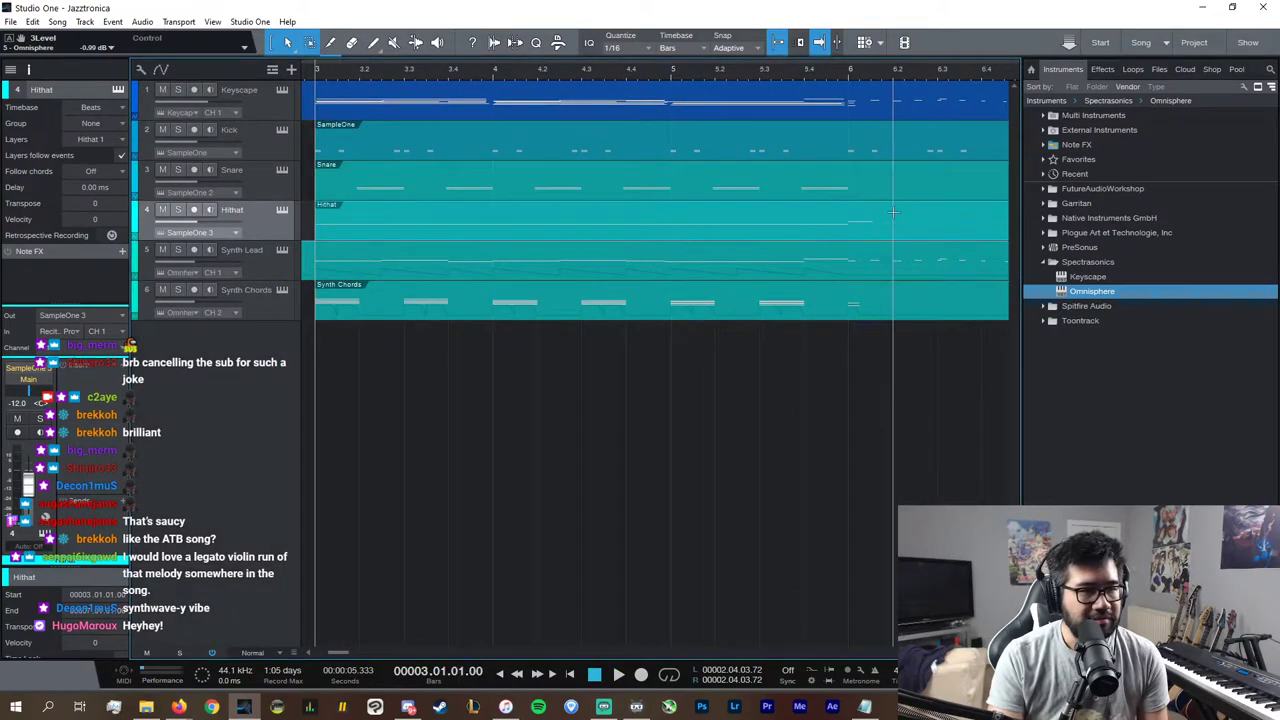
click(849, 76)
key(space)
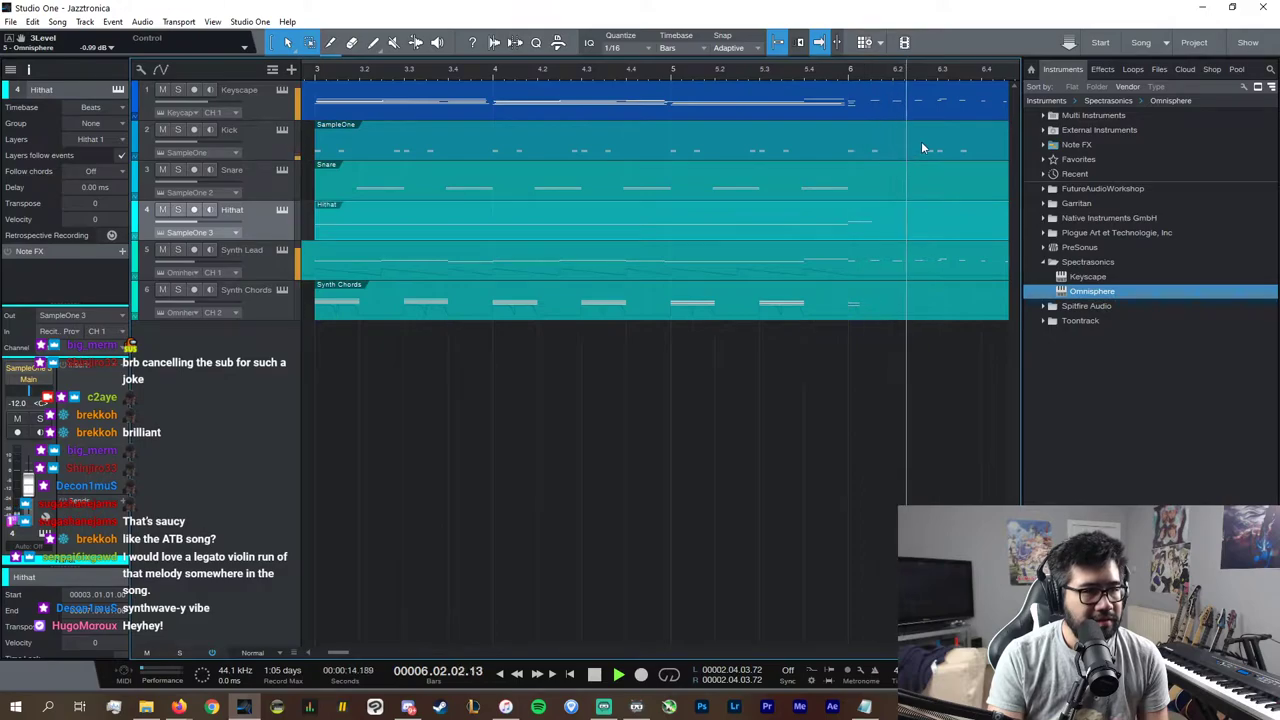
key(space)
Step: Open the Kick event, delete all bar 6 hits after the first one, replay bar 6, and close the note editor
double_click(930, 145)
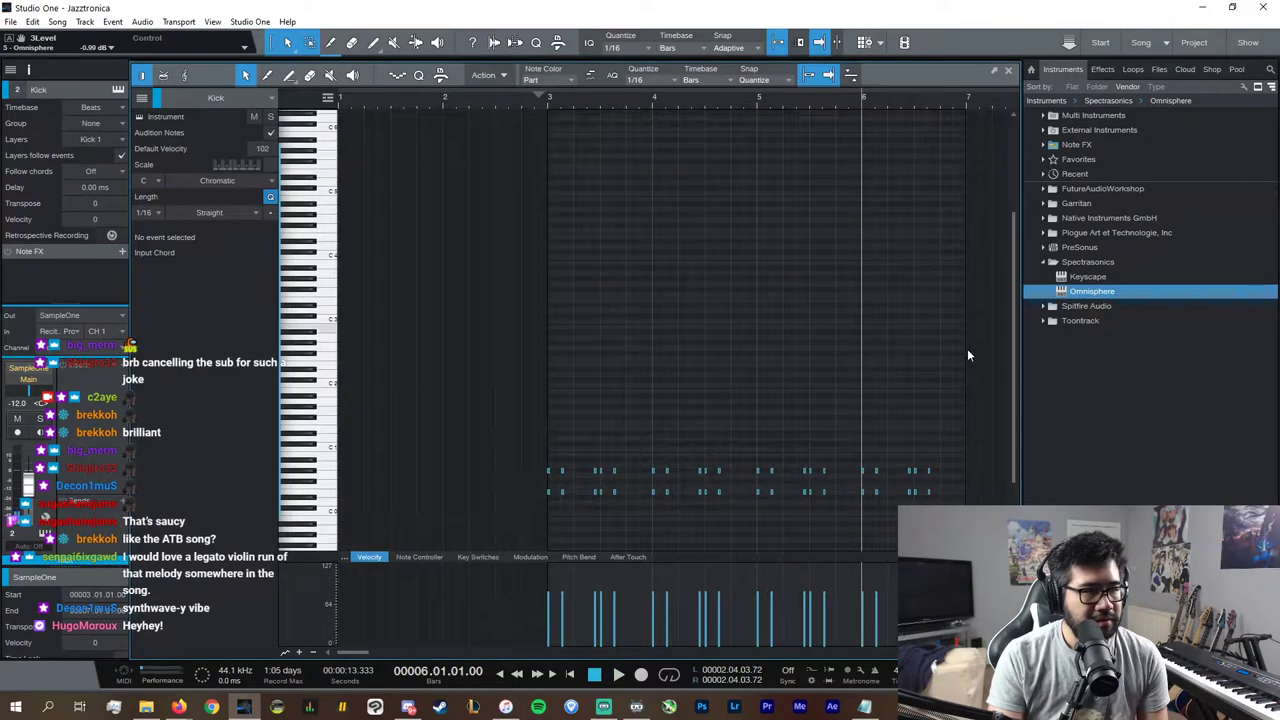
drag(970, 506, 886, 452)
key(space)
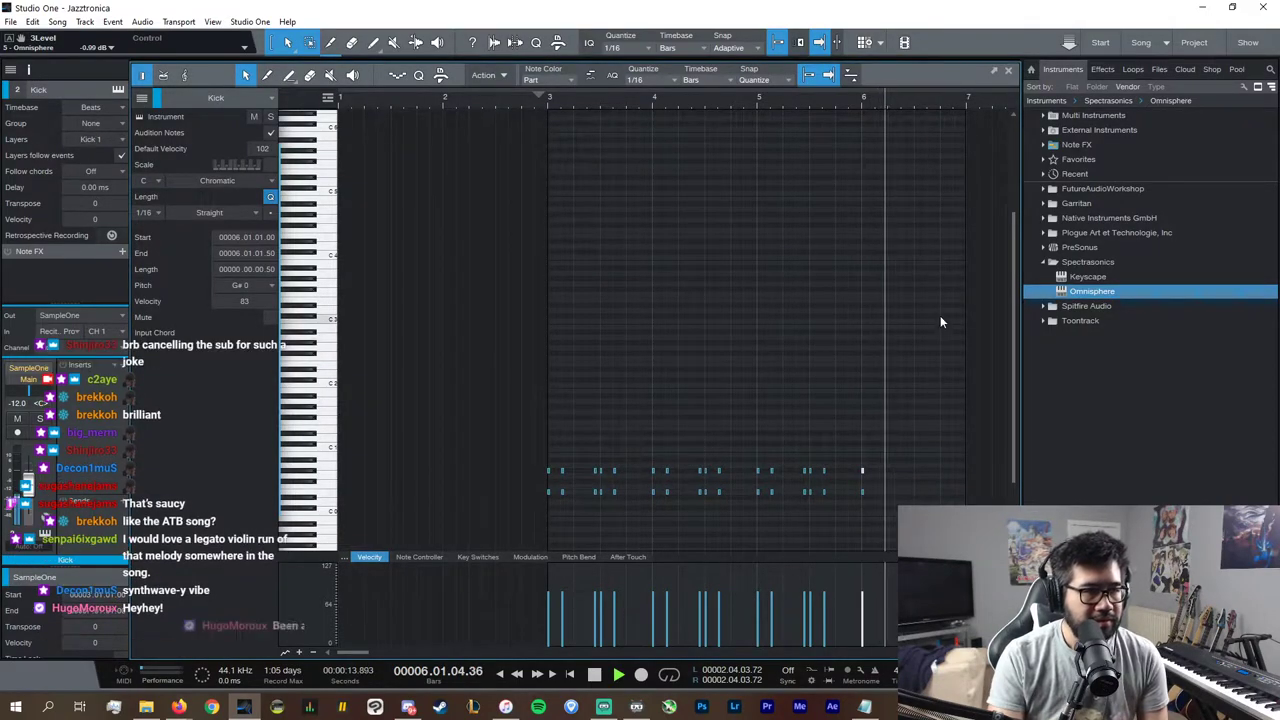
click(1008, 71)
key(space)
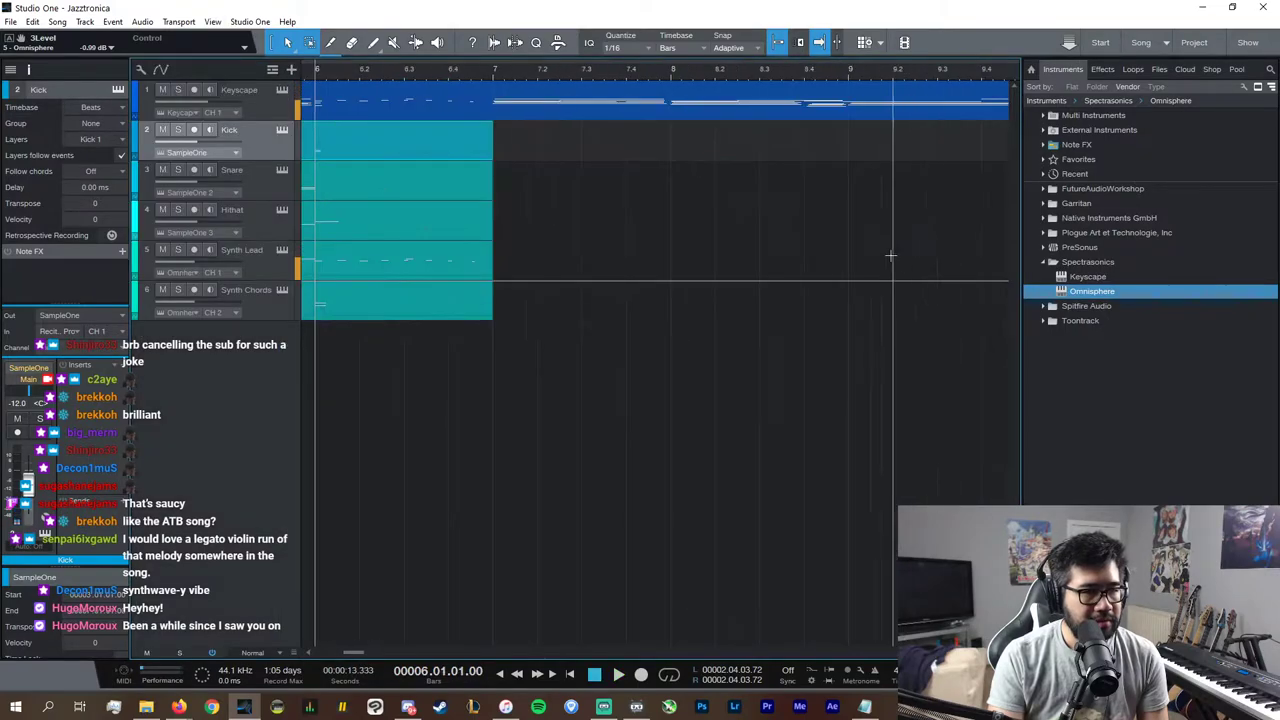
Step: Open the Hihat event and shorten the bar 6 C#3 hit to one sixteenth
scroll(507, 652, up, 2)
double_click(554, 234)
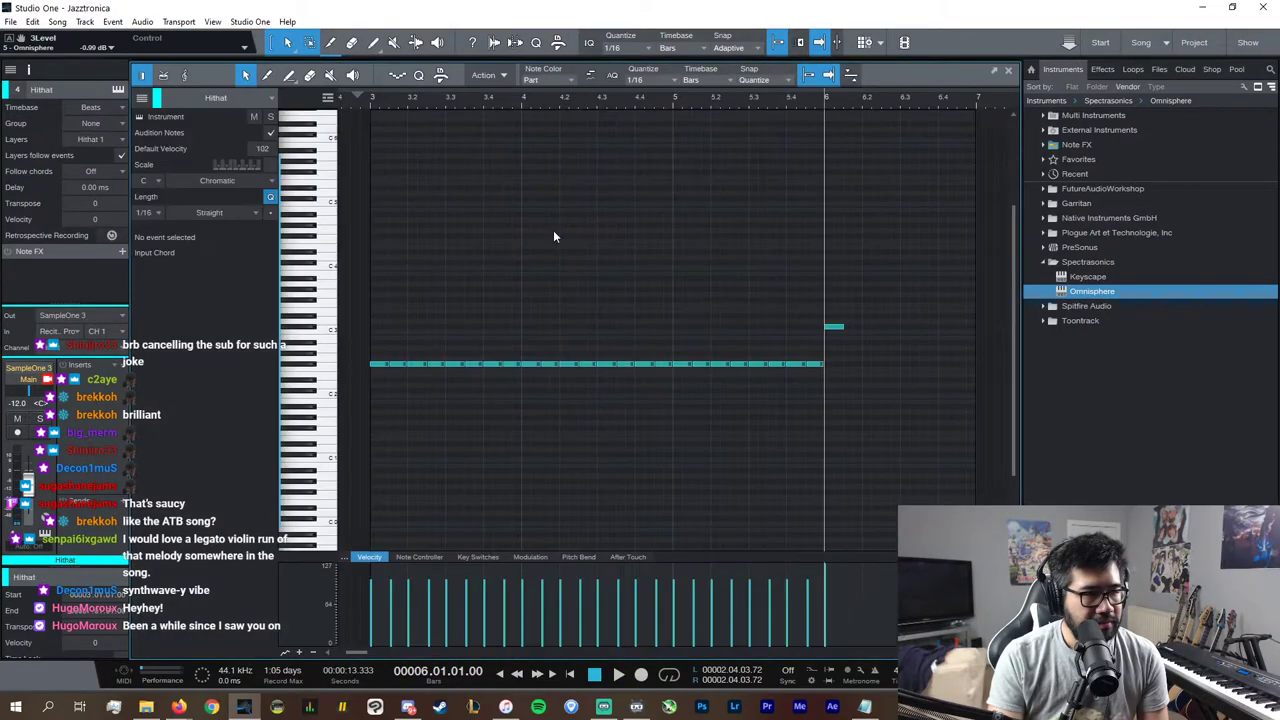
drag(843, 328, 834, 330)
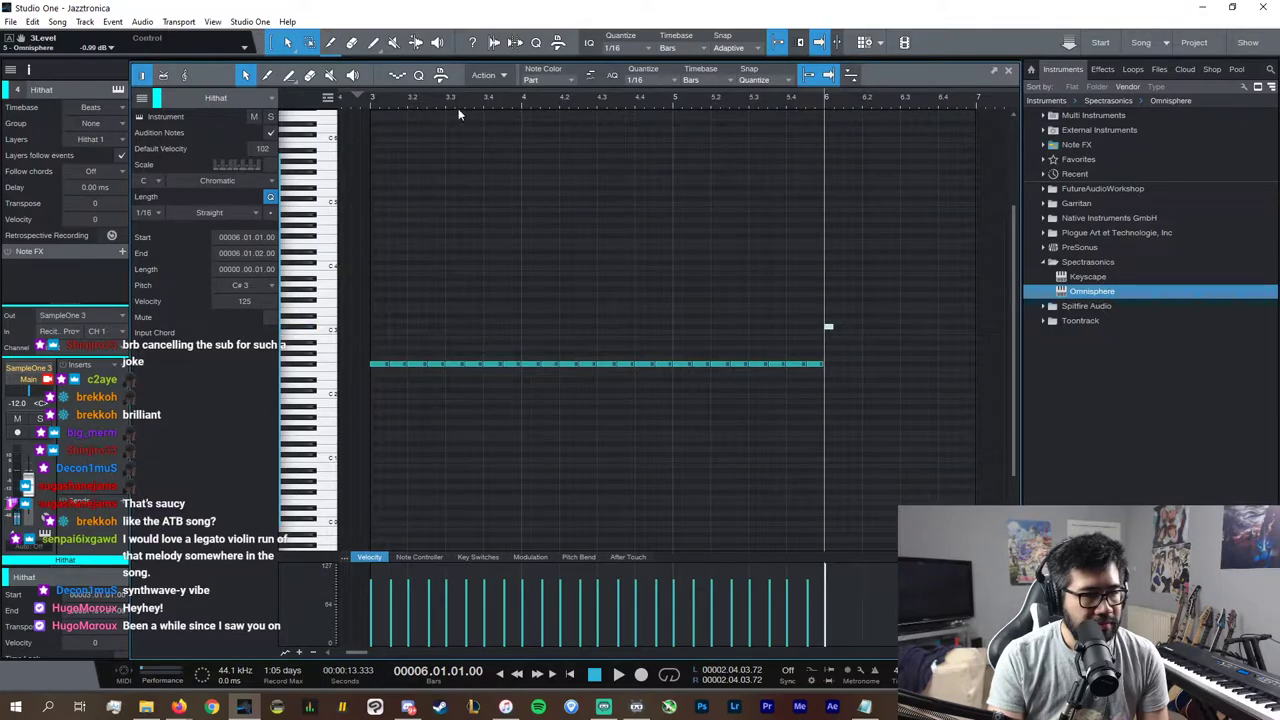
Step: Play the song from bar 3 with the note editor closed
click(369, 102)
key(space)
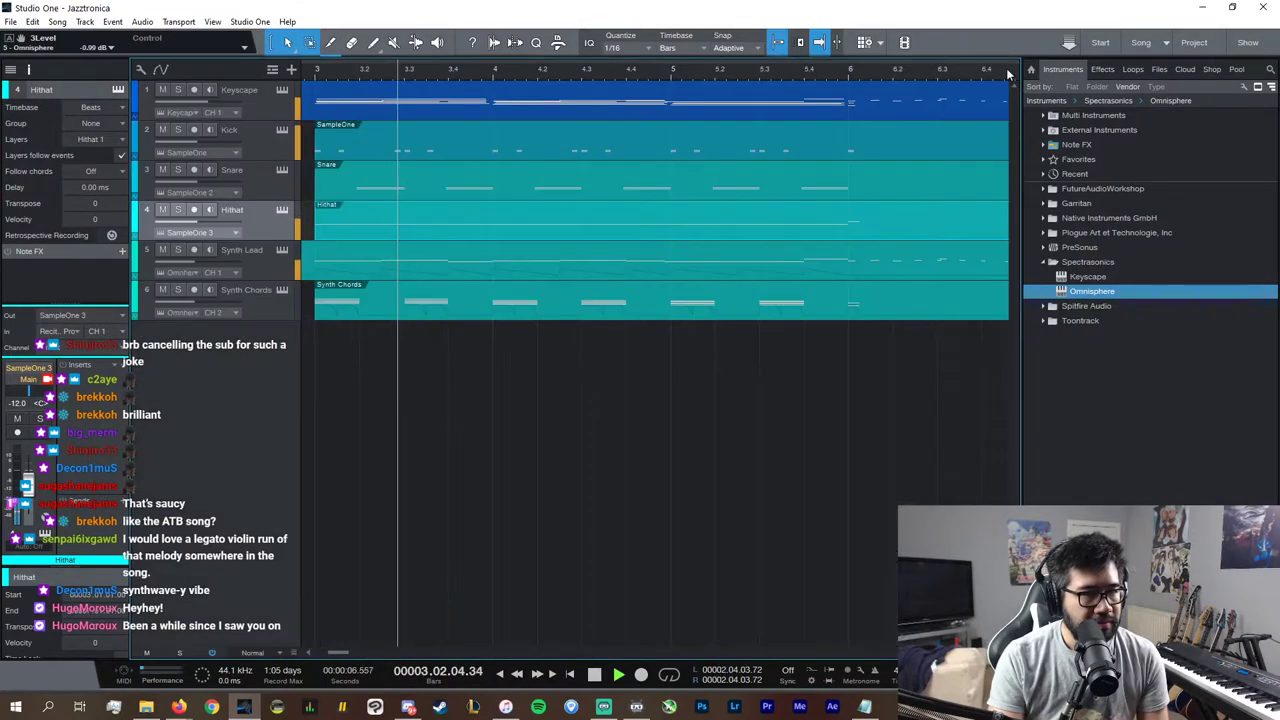
click(1008, 71)
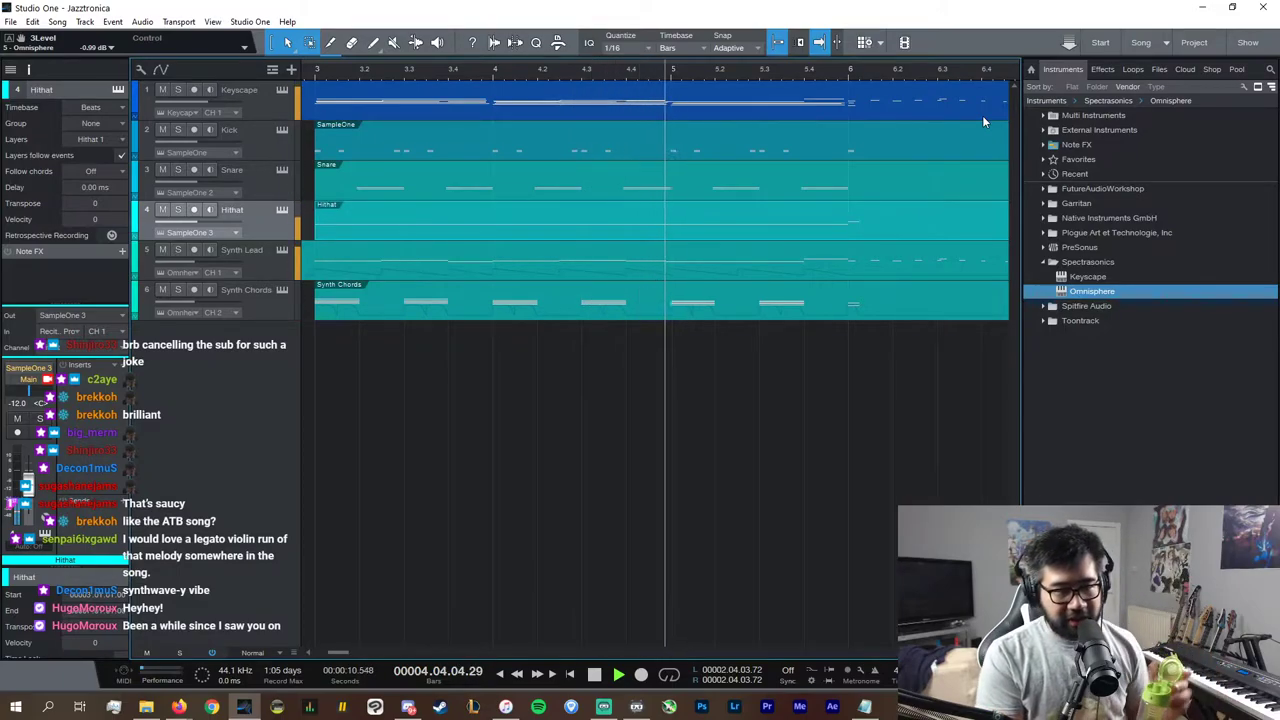
key(space)
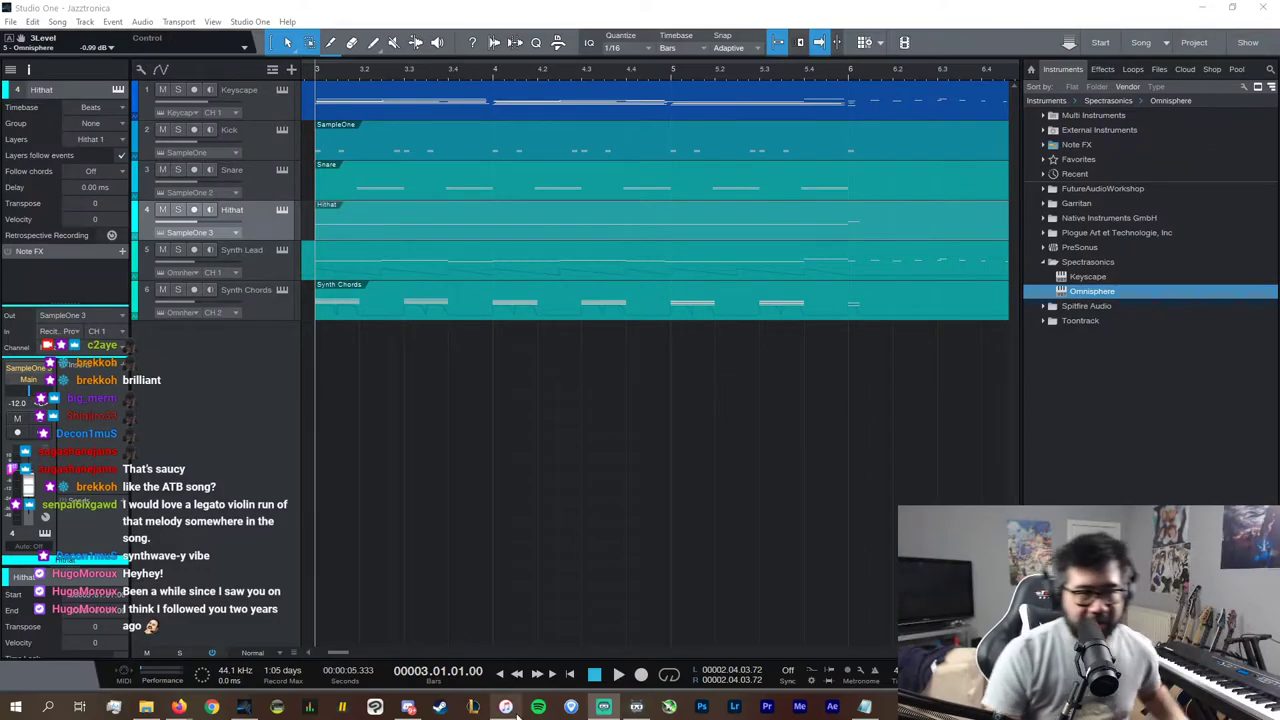
Step: Play the arrangement from bar 2 to hear the lead-in to the drums
scroll(474, 652, left, 3)
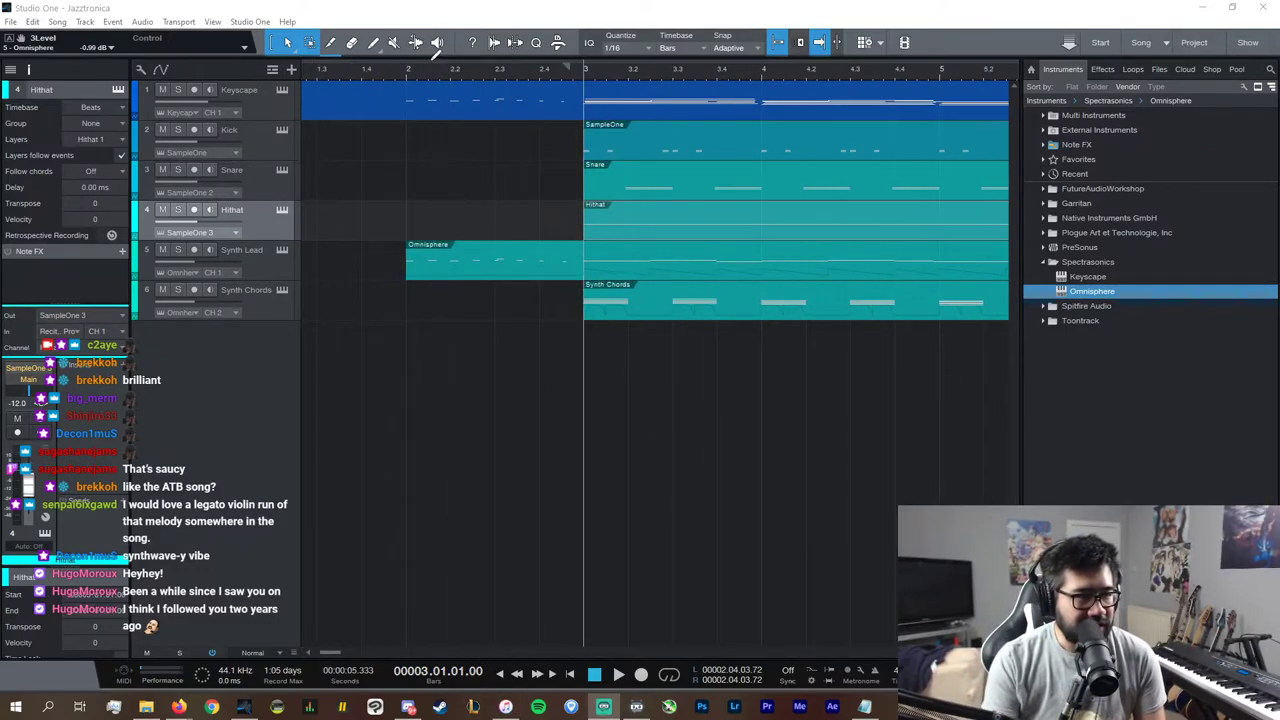
click(408, 73)
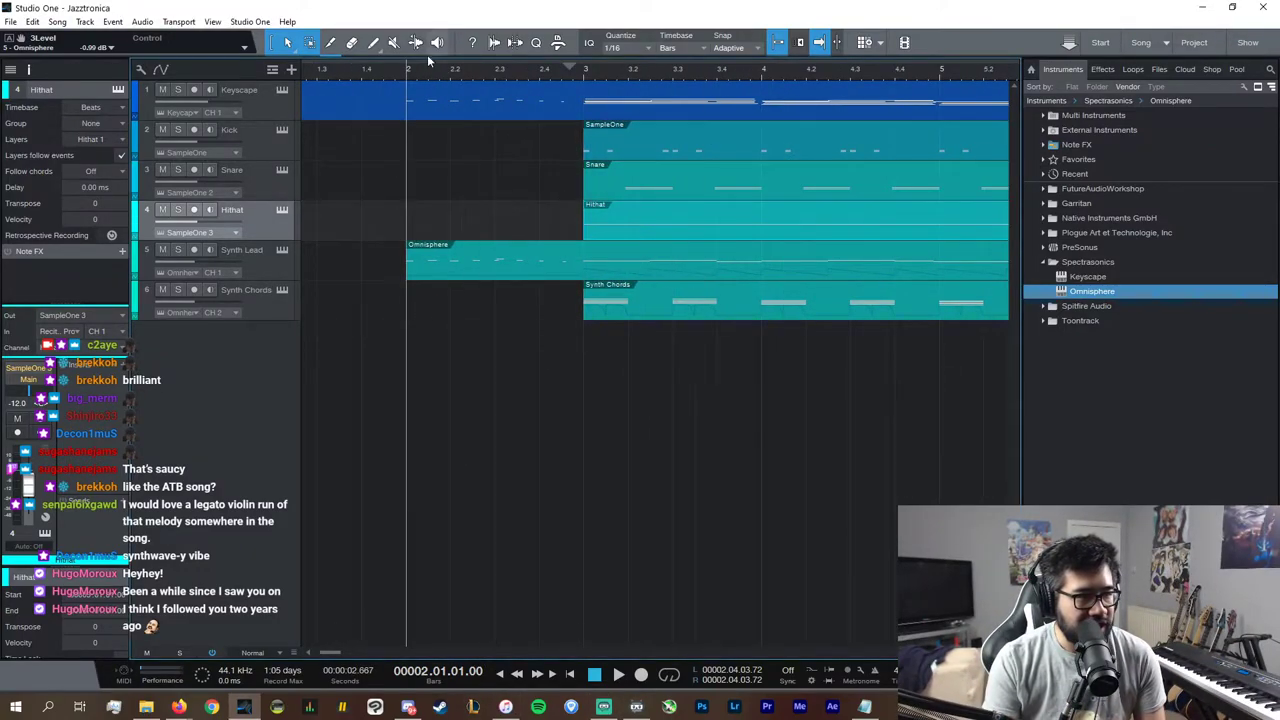
key(space)
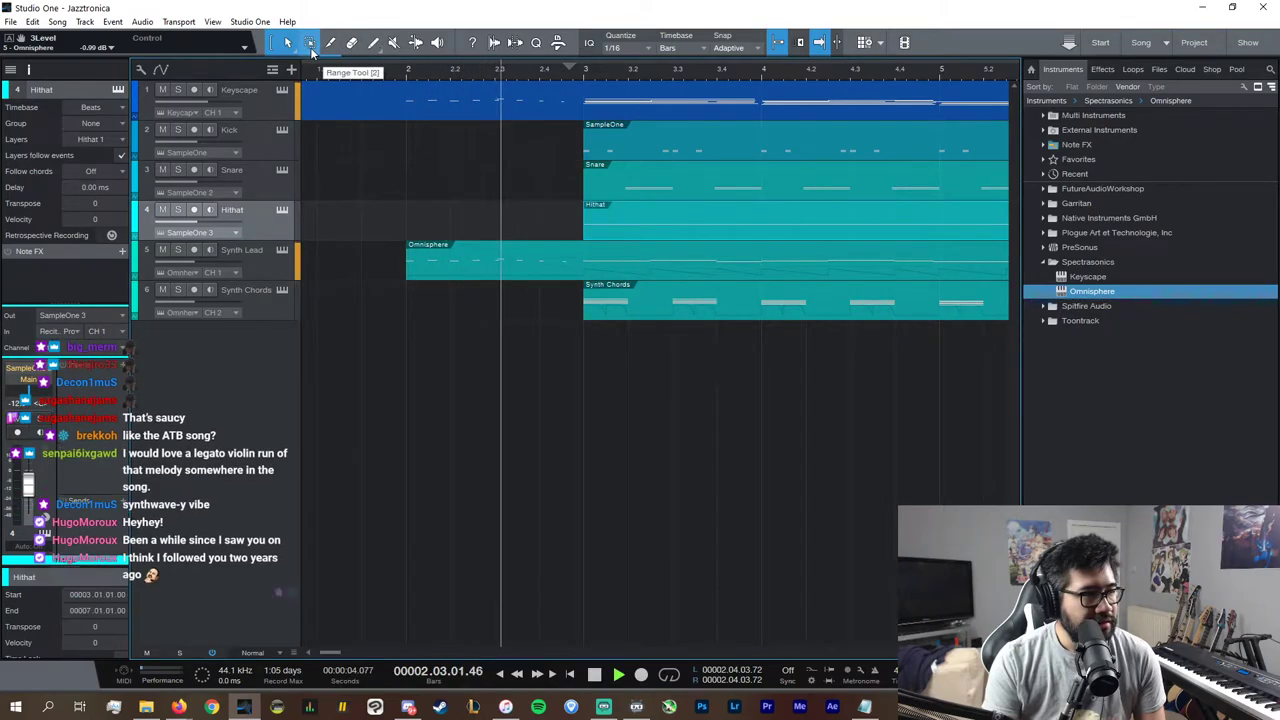
Step: Choose the Listen Tool as the Arrow tool's alternative and activate the Split Tool
click(330, 43)
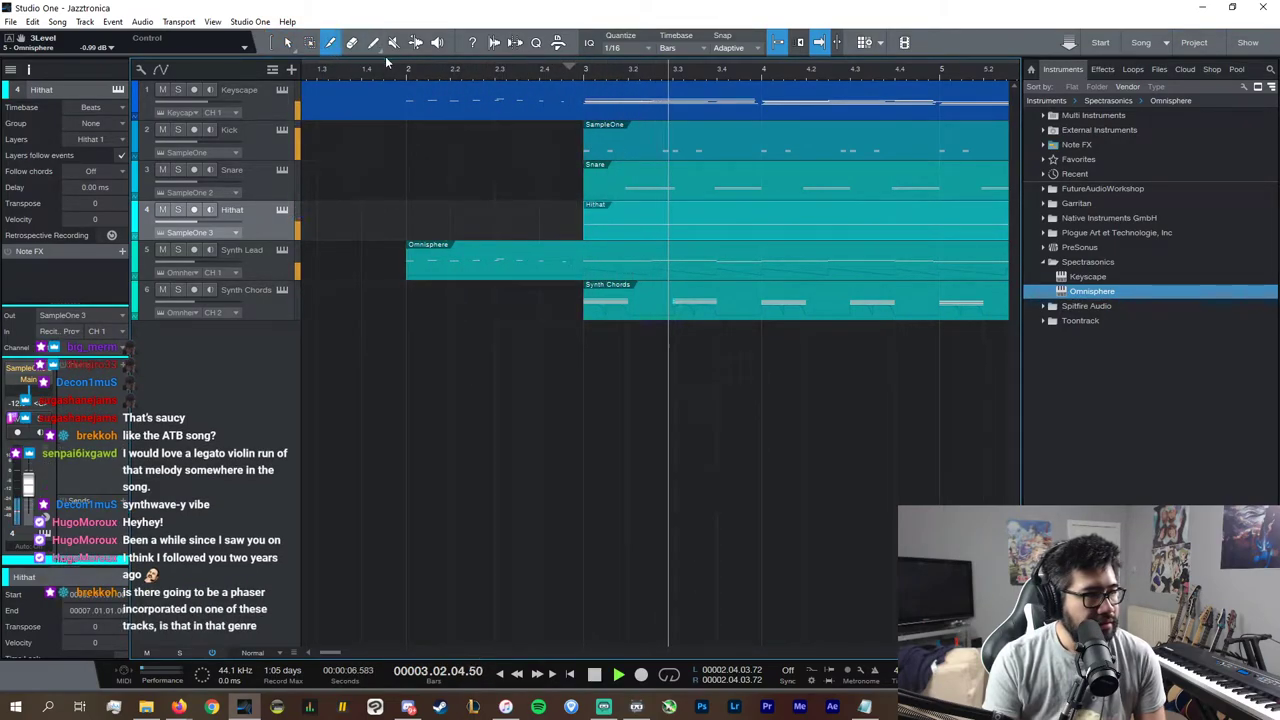
click(294, 52)
click(295, 52)
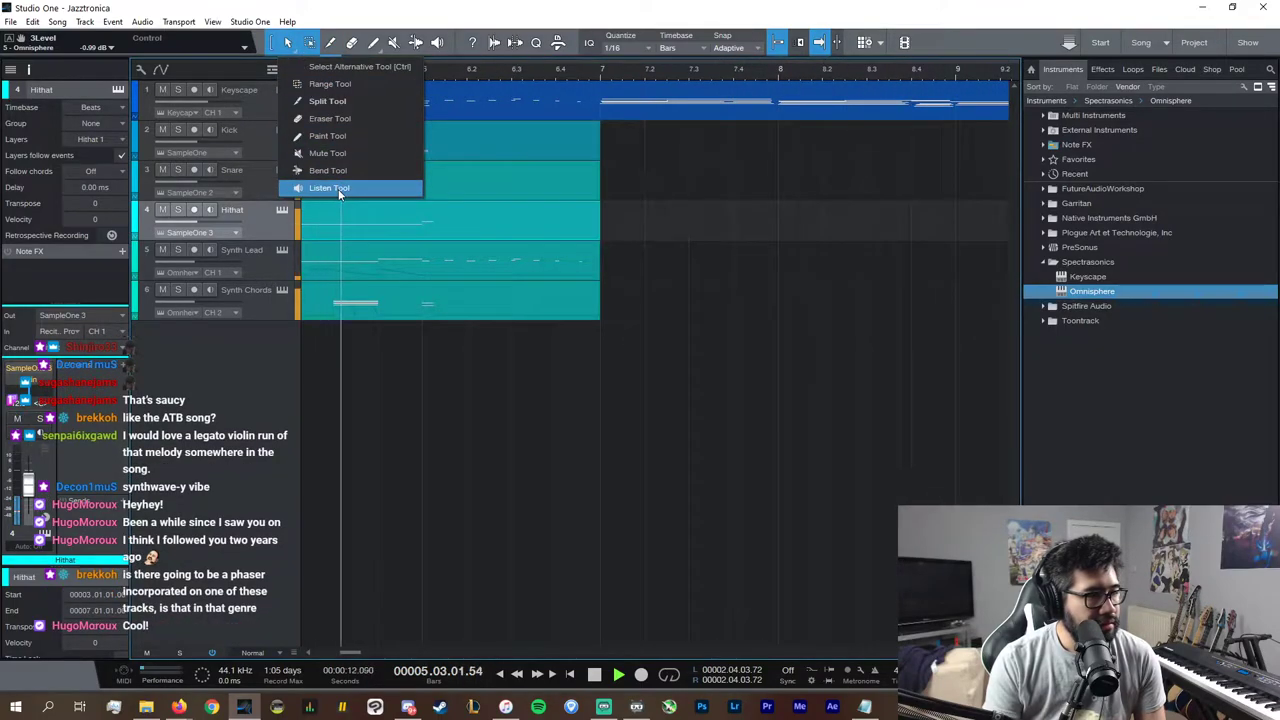
click(338, 188)
click(330, 44)
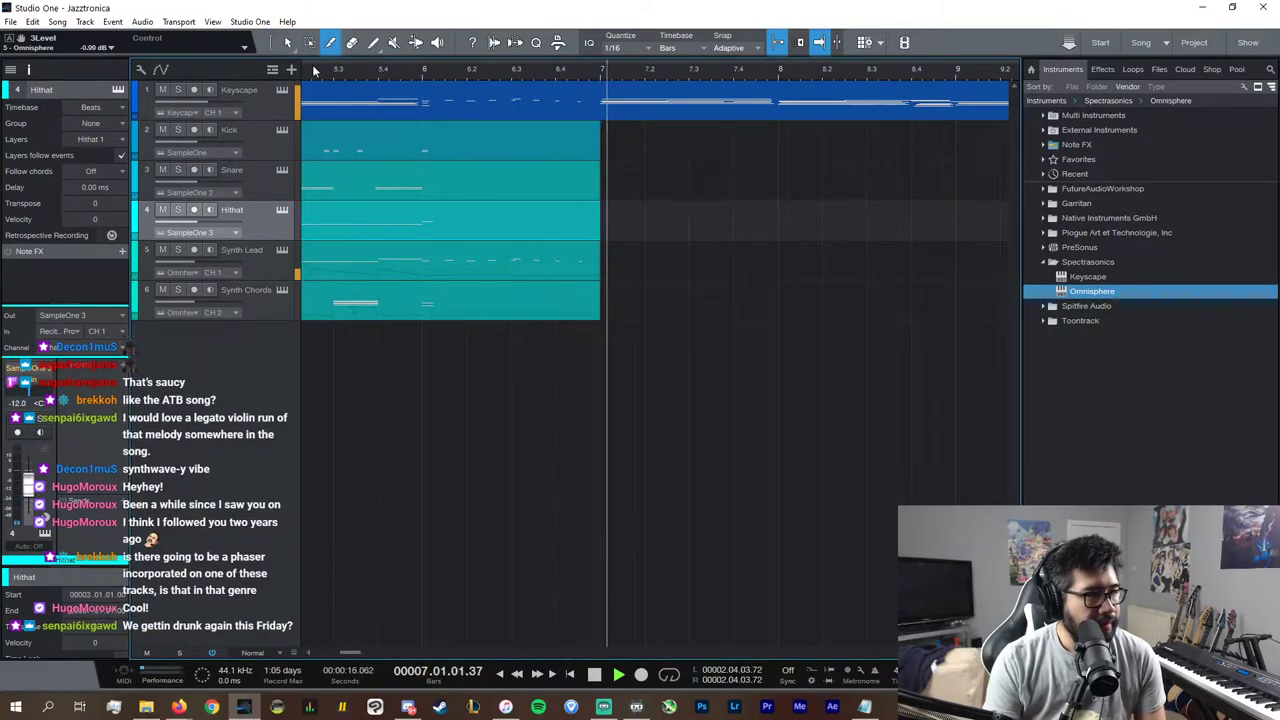
Step: Stop playback and extend the Kick event's end to bar 11 with the Arrow tool
key(1)
key(space)
scroll(807, 650, down, 4)
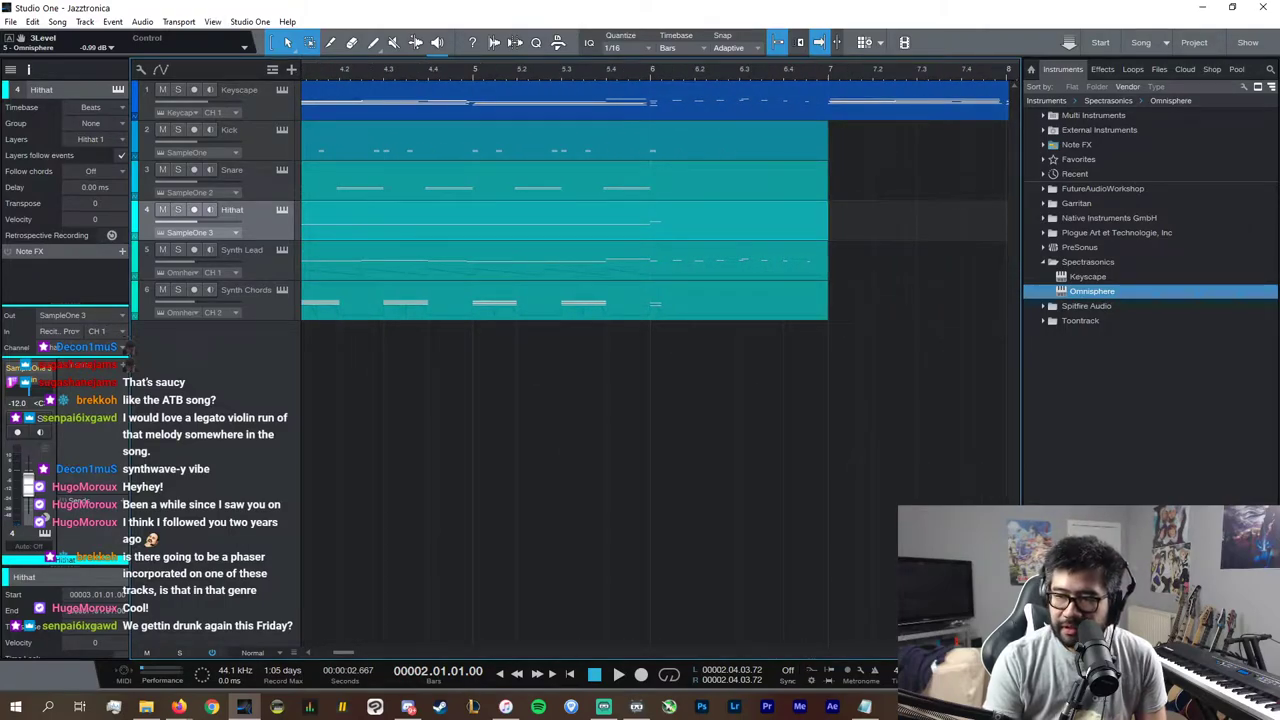
key(w)
key(w)
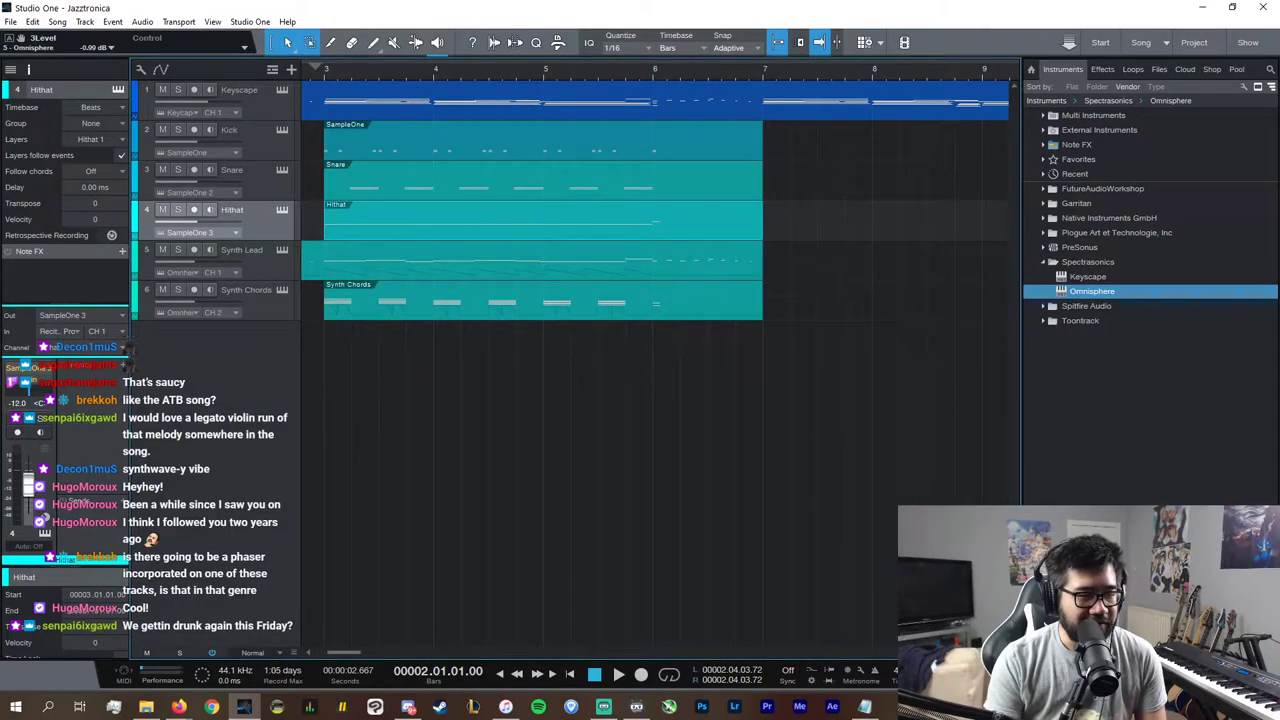
key(w)
drag(642, 148, 969, 116)
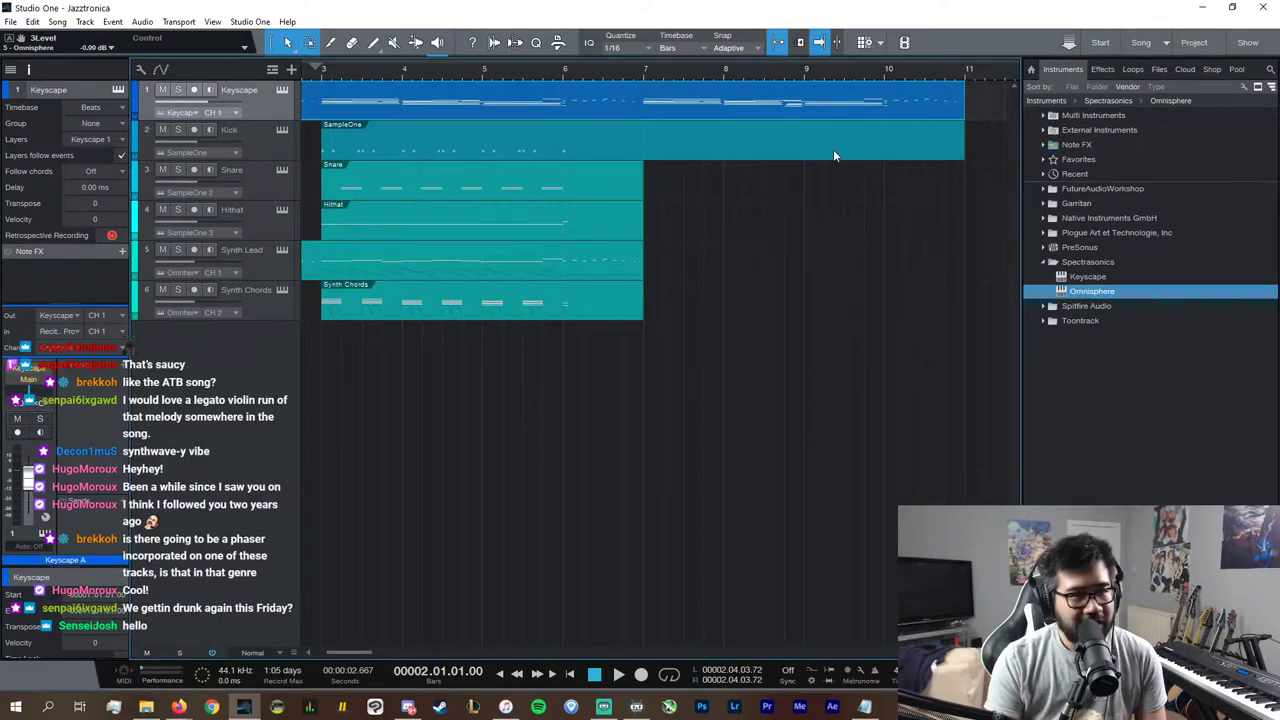
Step: Duplicate all notes of the Kick part so the copy starts at bar 7
double_click(473, 150)
key(ctrl+a)
key(d)
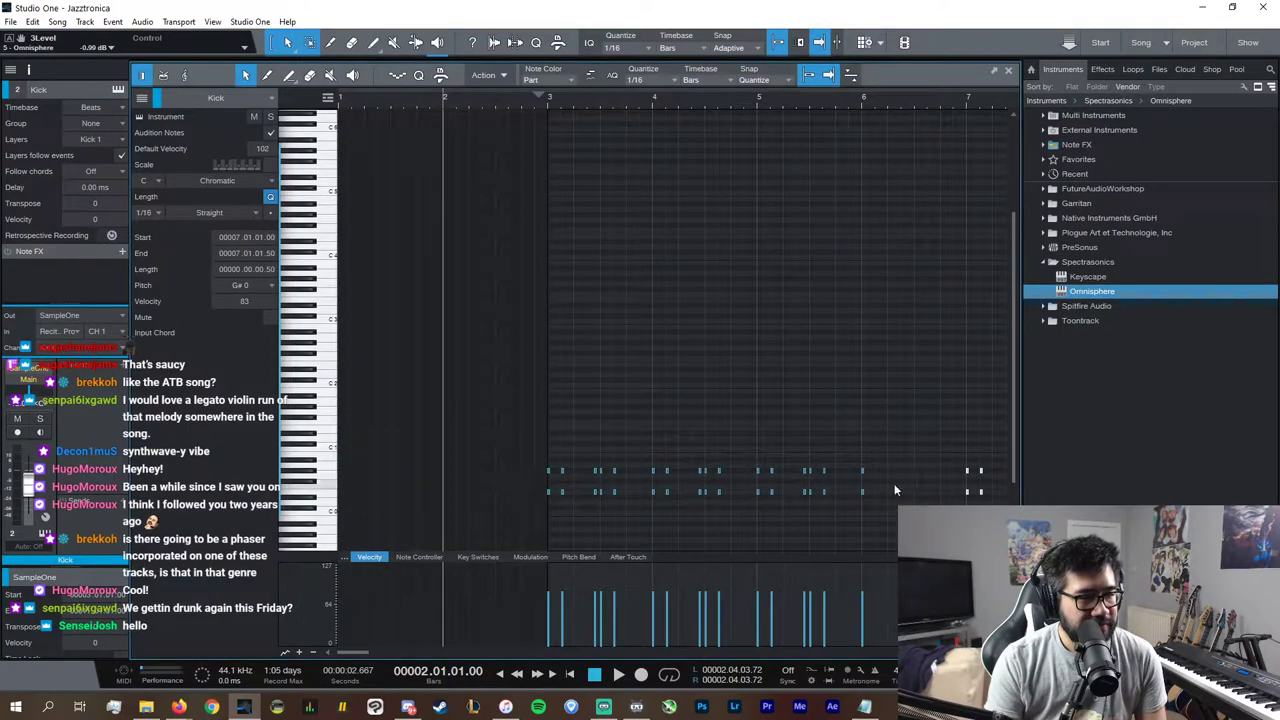
click(1008, 70)
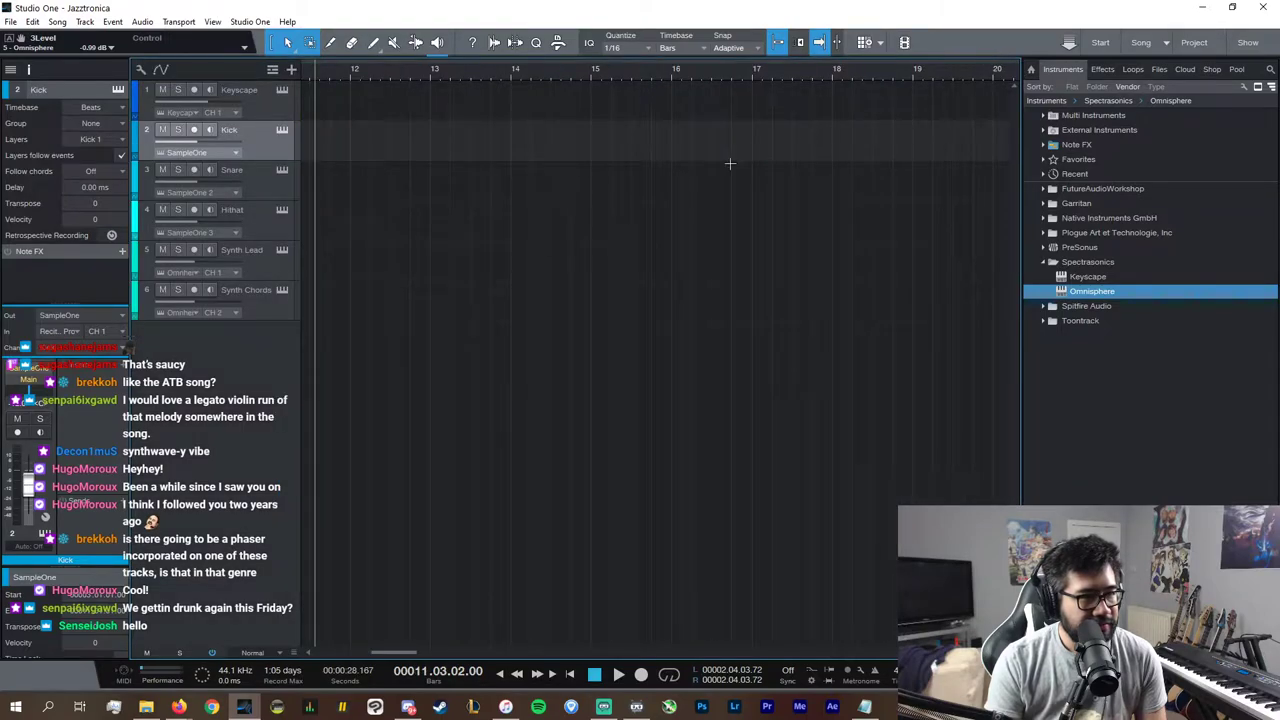
scroll(495, 653, left, 10)
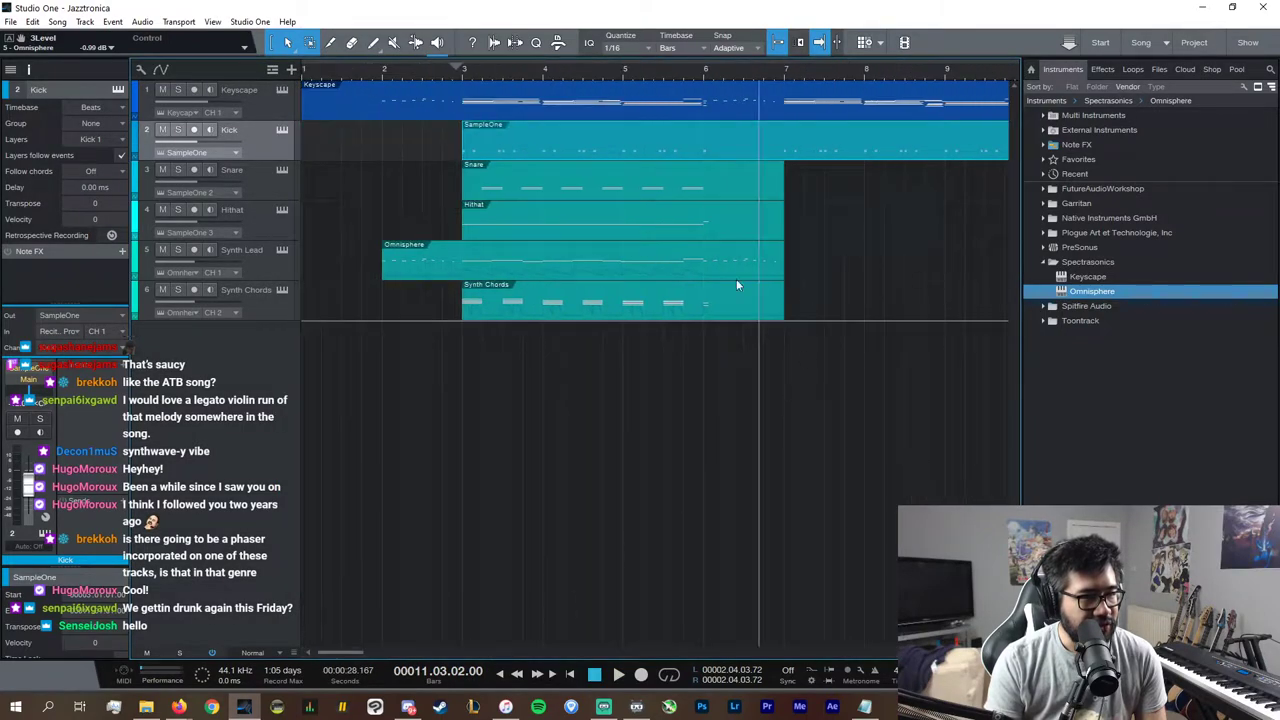
double_click(598, 186)
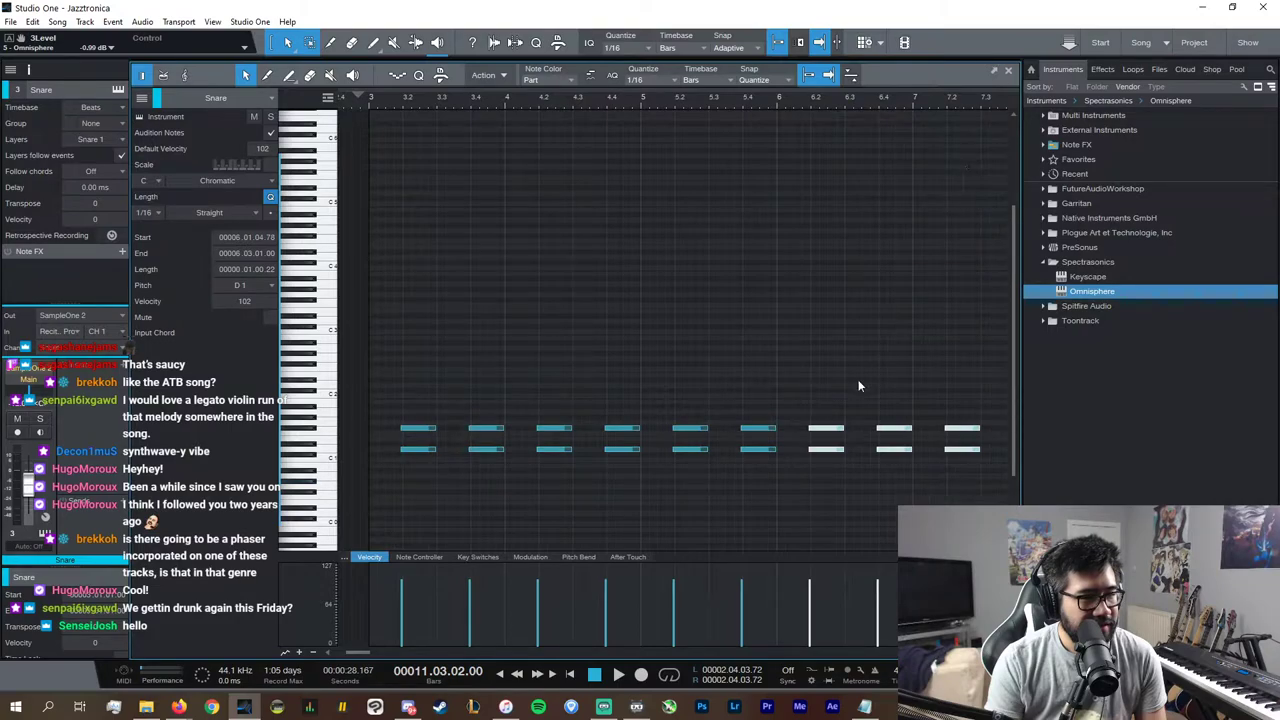
key(ctrl+z)
click(1009, 71)
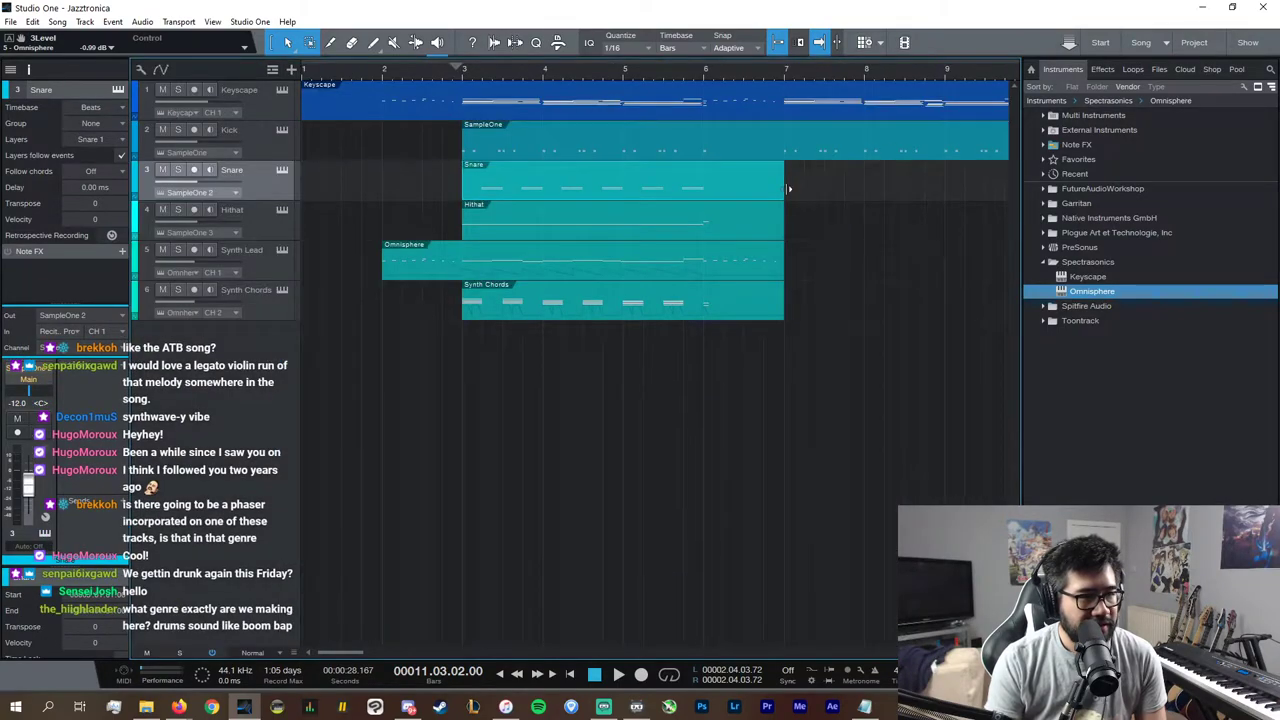
Step: Extend the Snare event's end to bar 11 and duplicate all of its notes
drag(789, 188, 940, 210)
double_click(578, 184)
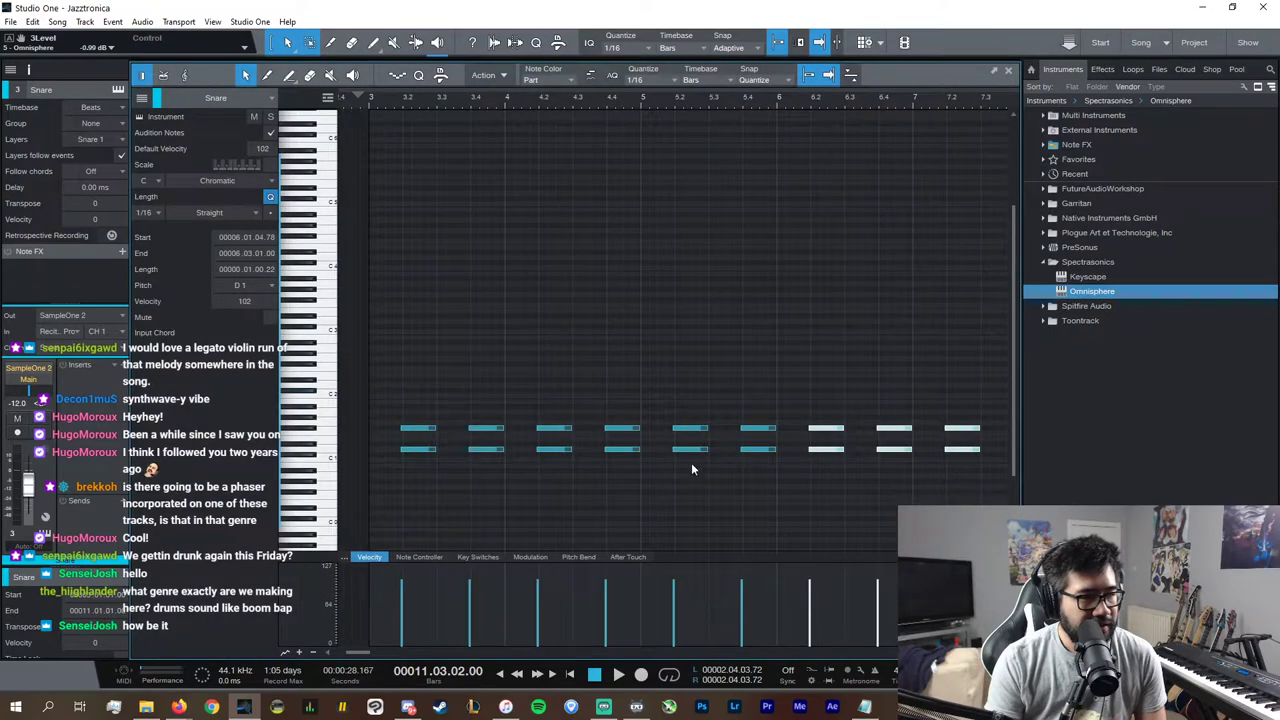
drag(826, 450, 965, 454)
click(948, 105)
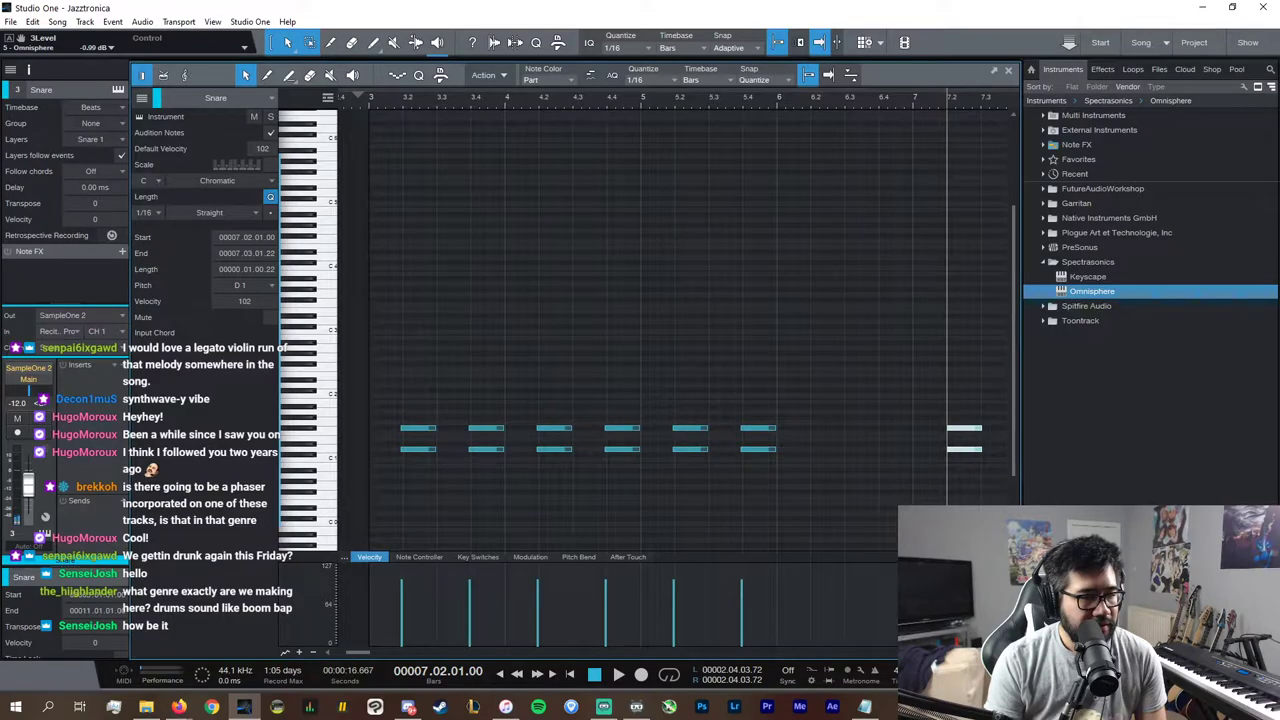
key(e)
key(e)
key(ctrl+z)
key(e)
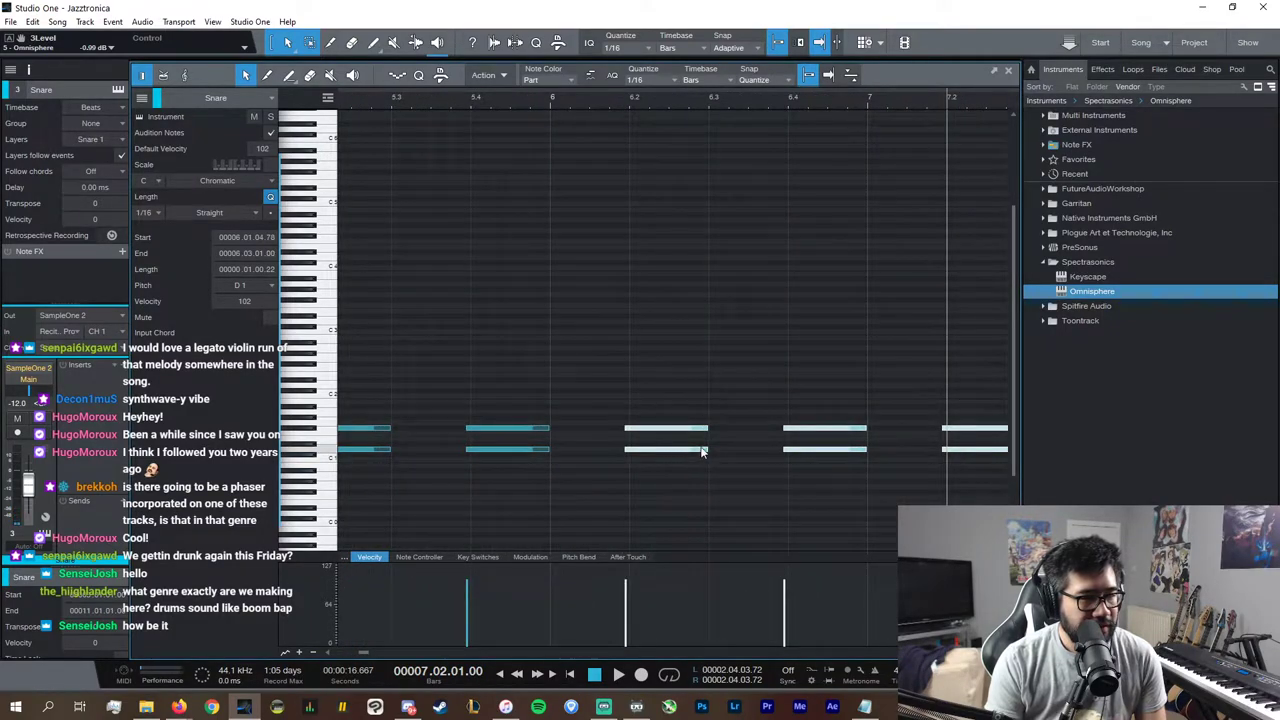
Step: Set the playback cursor to 7.01.04.78 as an alignment mark, with note snapping turned off
drag(927, 92, 926, 90)
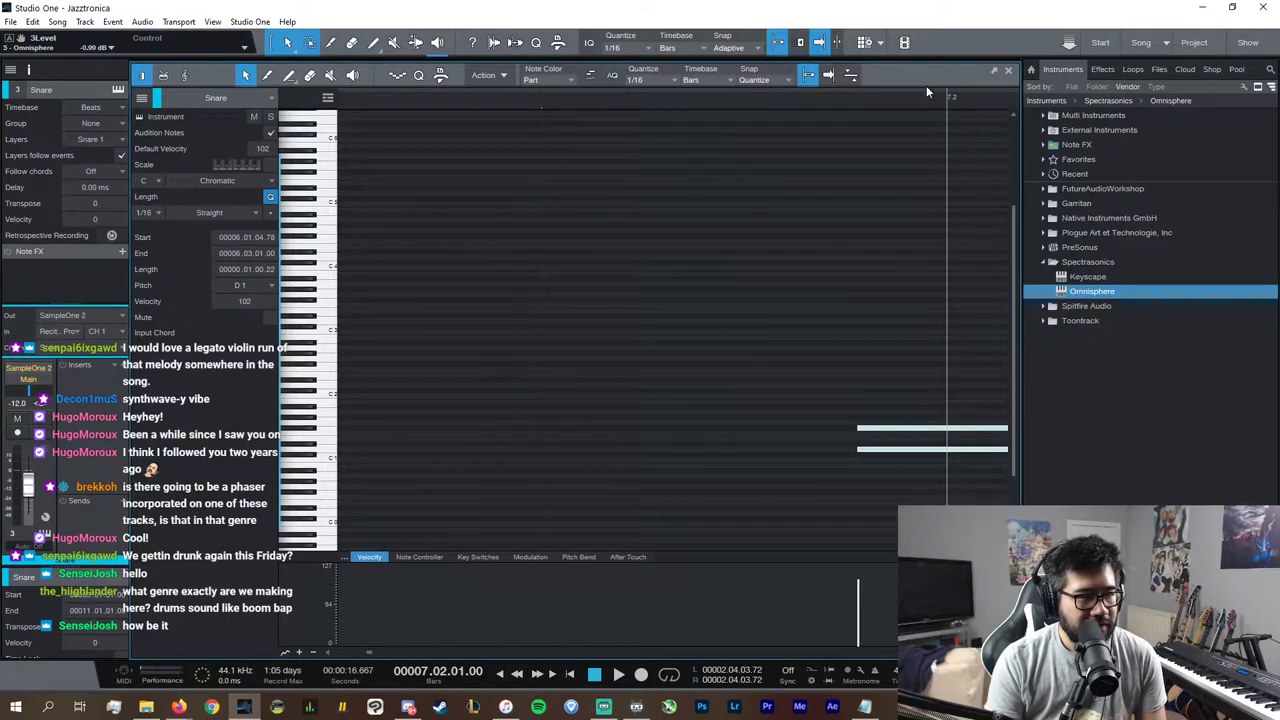
drag(856, 98, 858, 91)
click(859, 92)
click(857, 94)
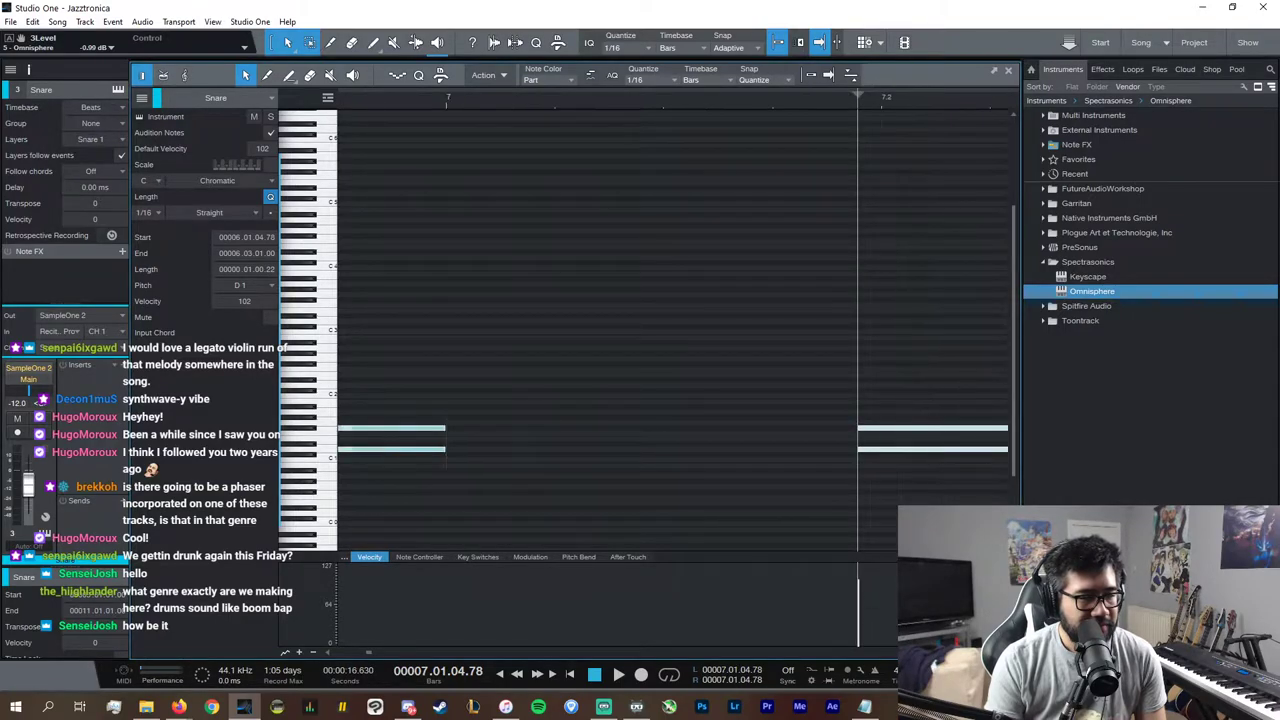
Step: Move the duplicated snare notes so that the first one starts at 7.01.04.78
key(w)
key(w)
key(w)
key(w)
key(w)
key(w)
key(w)
key(w)
drag(711, 456, 874, 455)
key(e)
key(e)
key(e)
key(e)
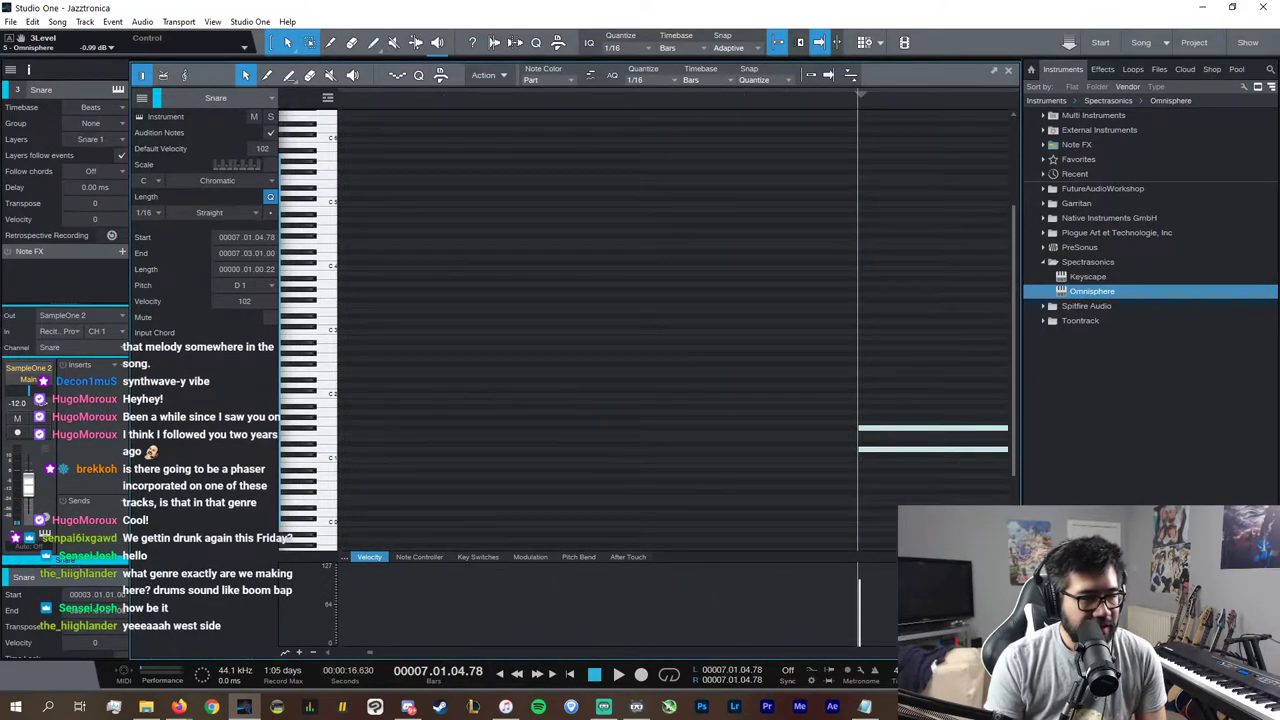
key(w)
key(w)
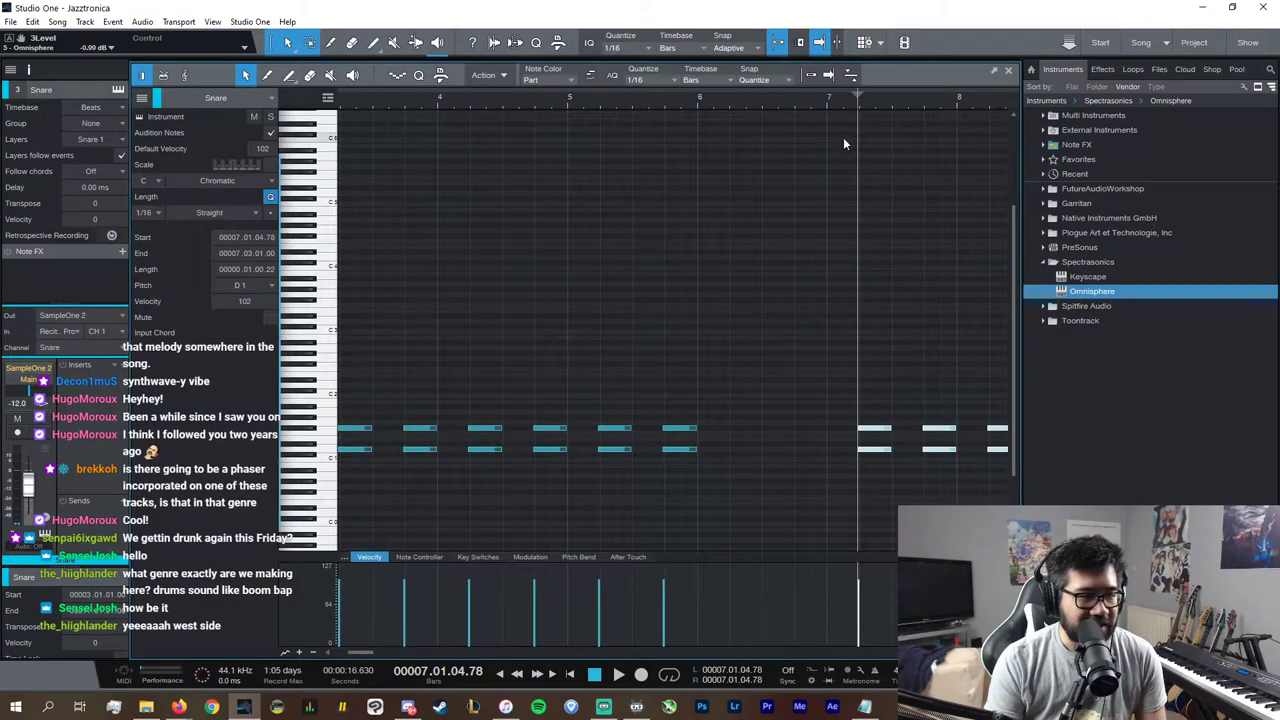
click(1009, 72)
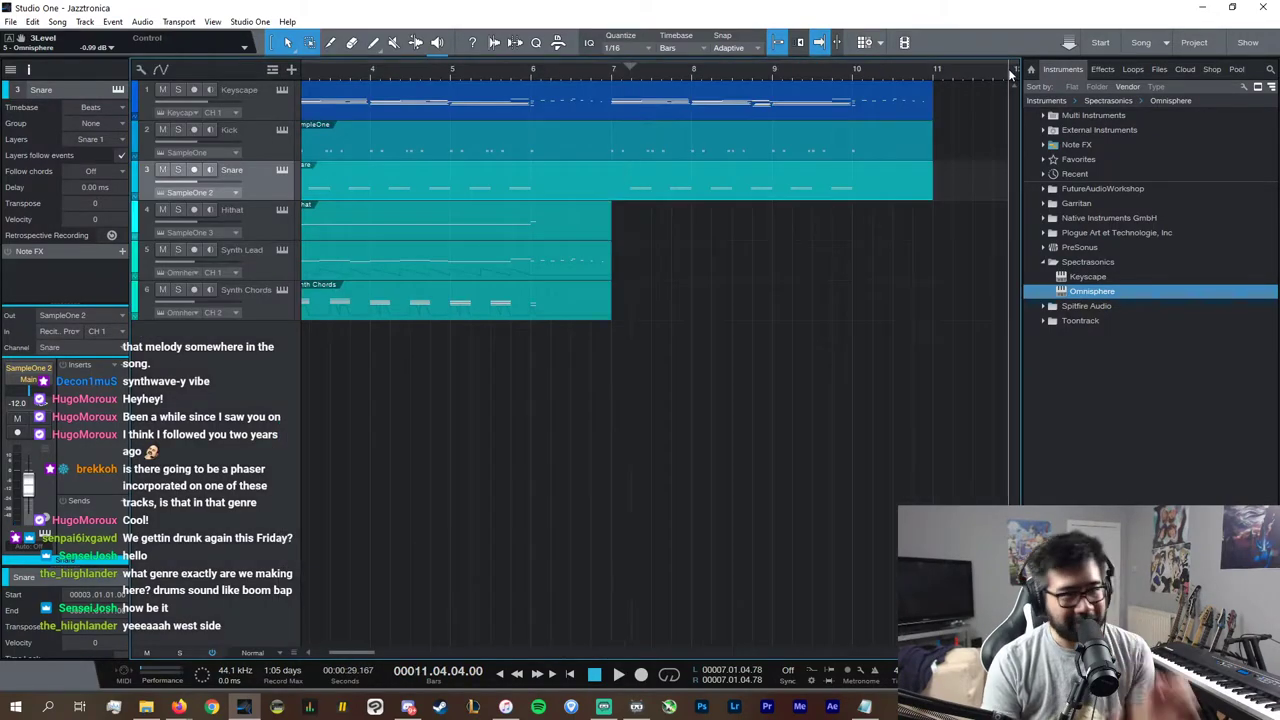
Step: Extend the Hithat event's end to bar 11 and duplicate its notes so the copy starts at bar 7
click(675, 233)
drag(675, 233, 935, 233)
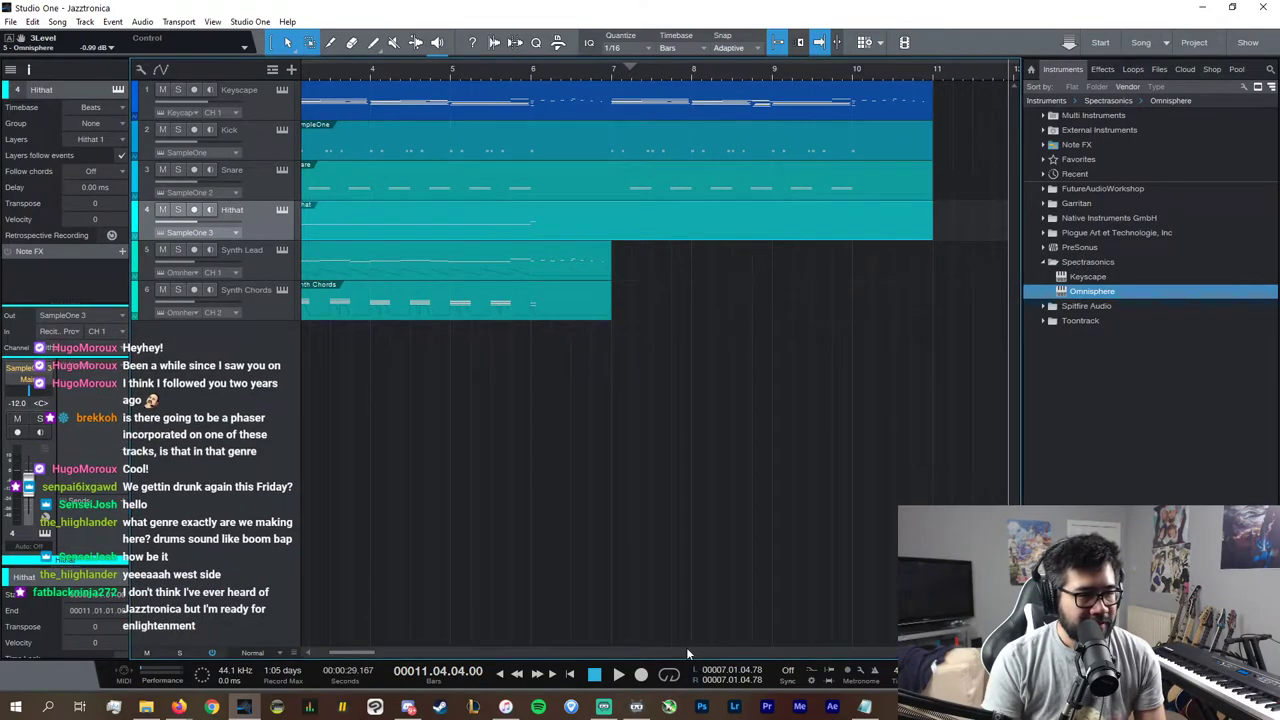
double_click(562, 222)
drag(295, 264, 294, 265)
key(d)
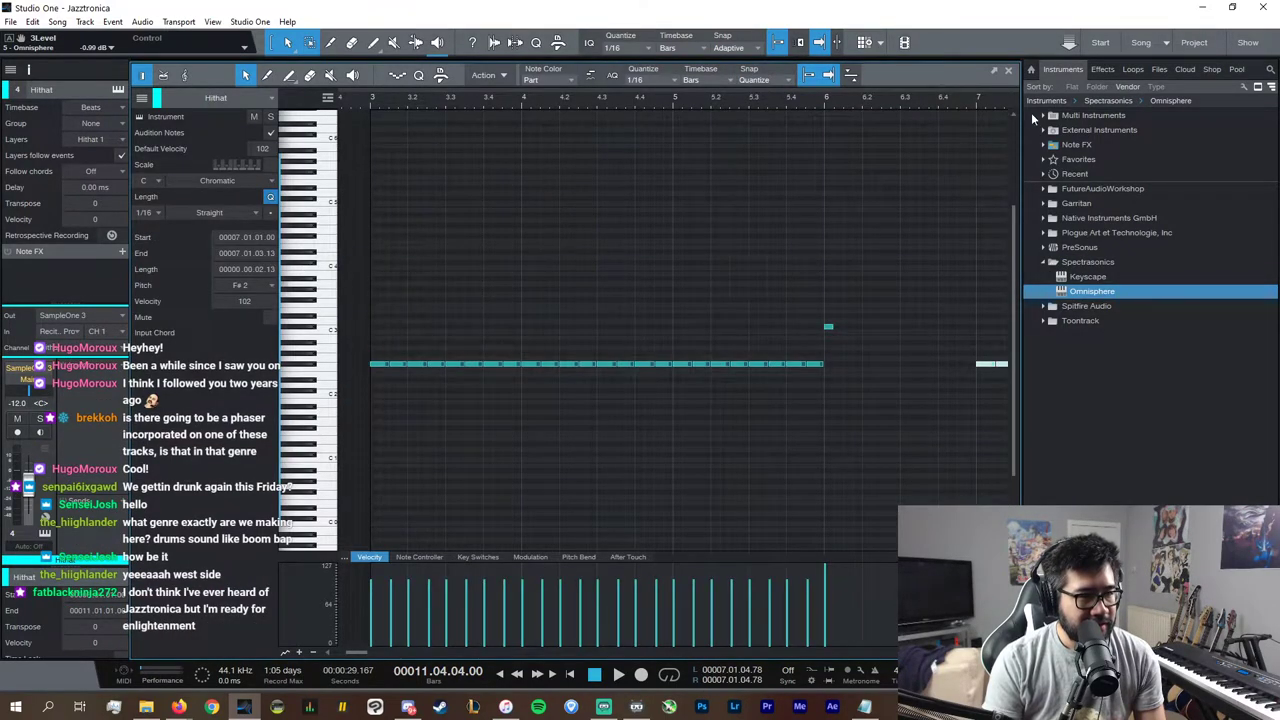
click(1005, 73)
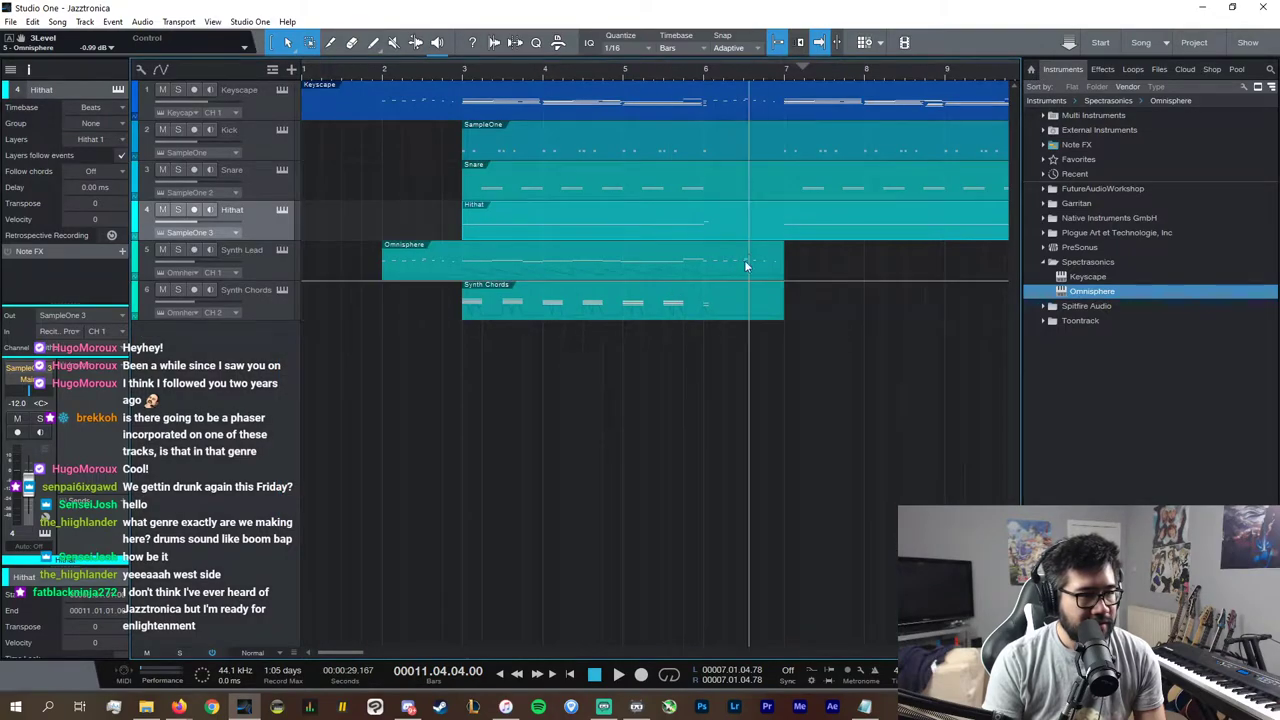
Step: Play the song from bar 3 and duplicate the Synth Lead notes from bar 3 onward so the copy starts at bar 7
click(464, 73)
key(space)
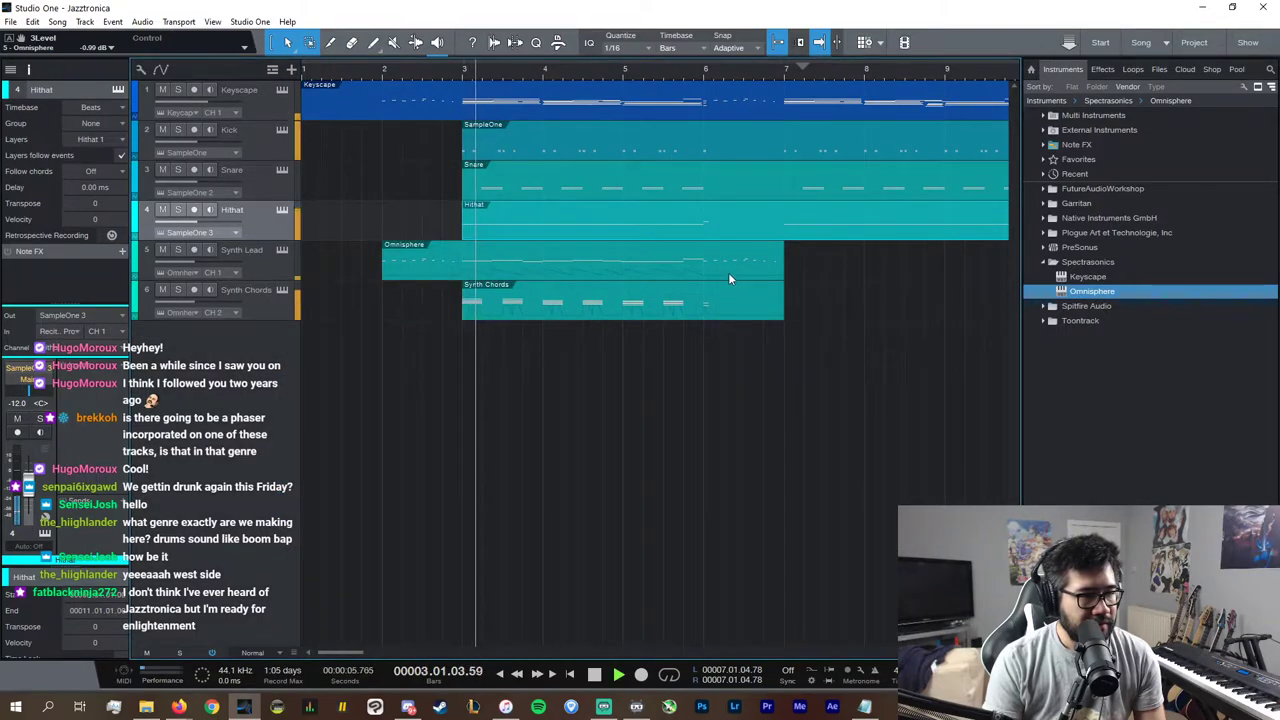
double_click(734, 265)
key(w)
key(w)
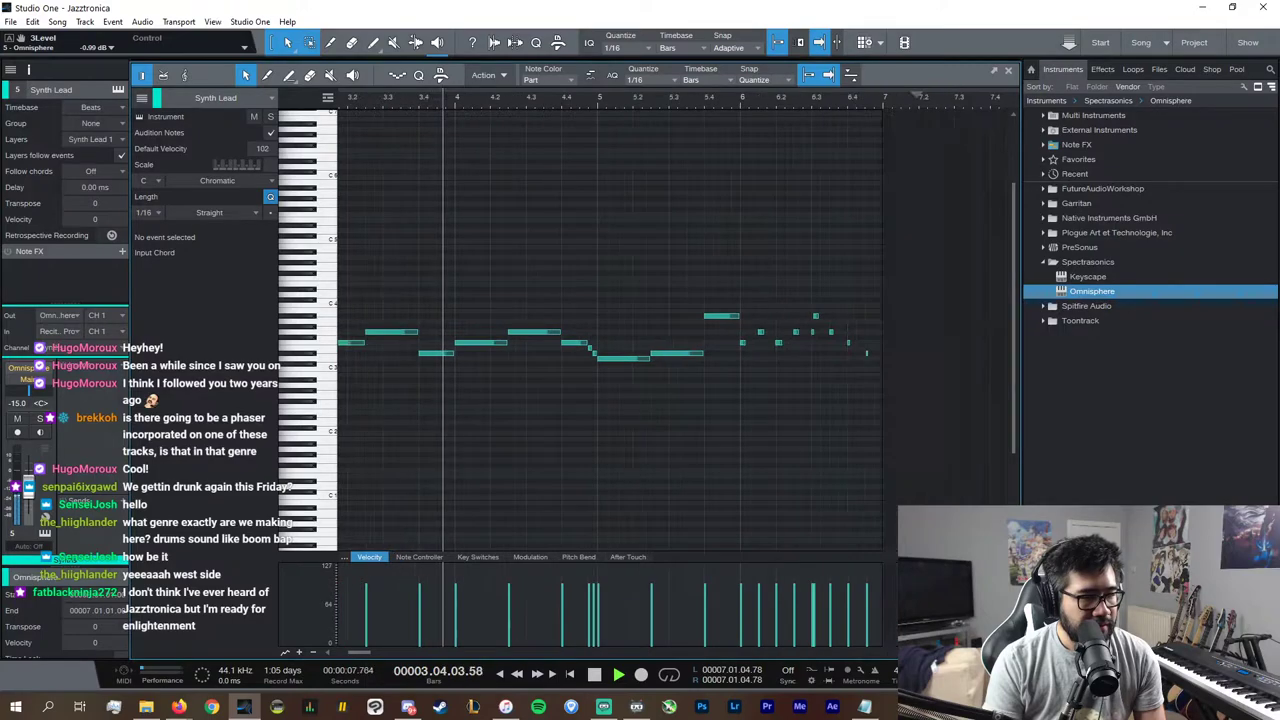
drag(914, 479, 600, 224)
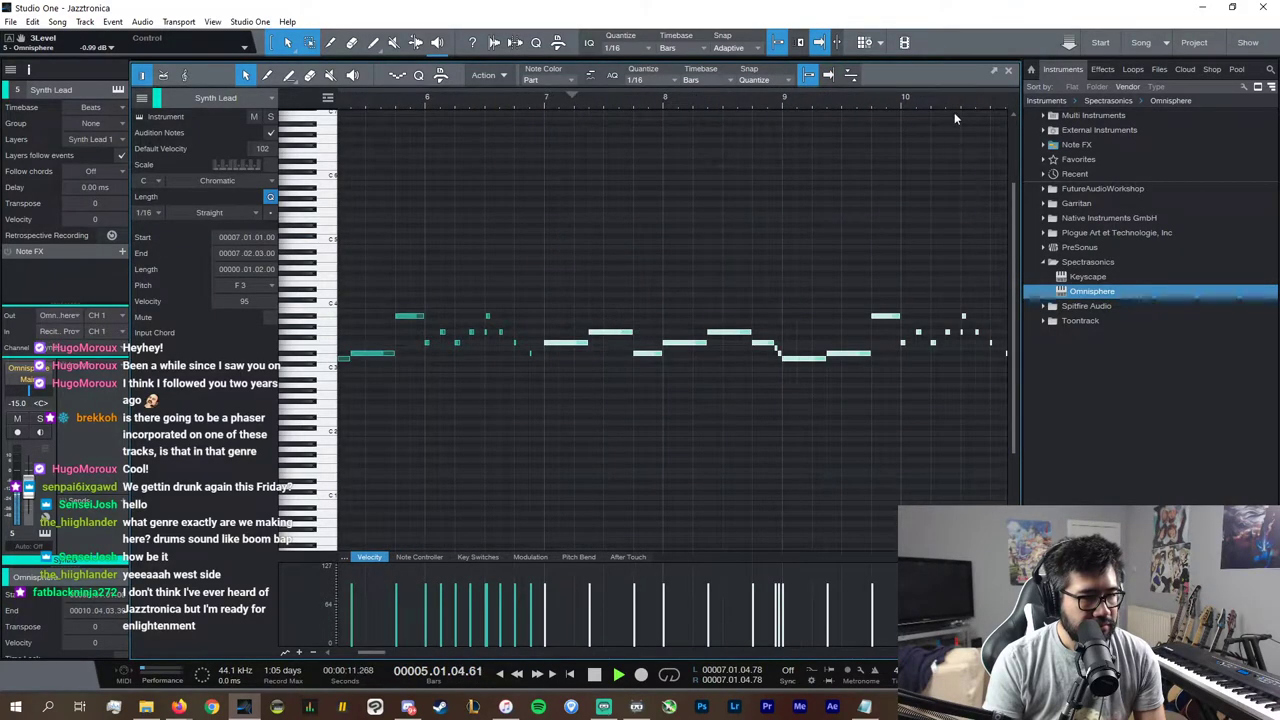
click(1008, 71)
Step: Duplicate the Synth Chords notes so the copied chords start at bar 7
double_click(731, 301)
drag(930, 448, 245, 250)
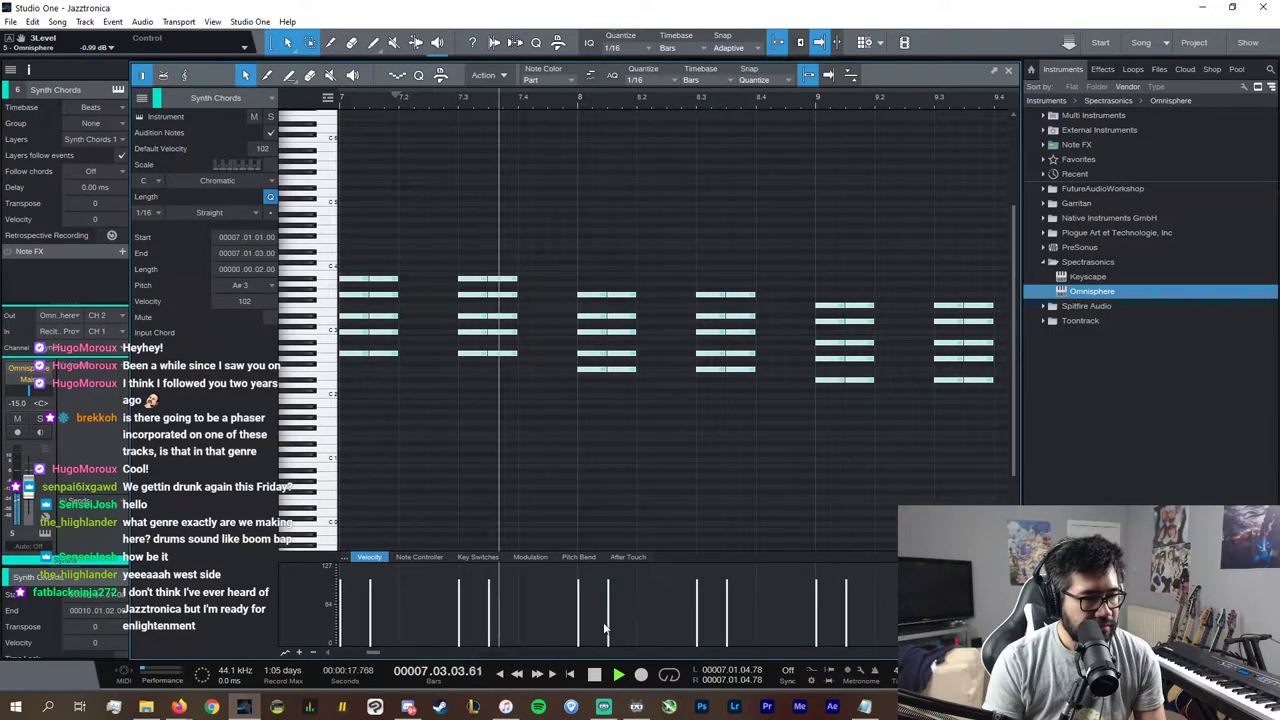
key(w)
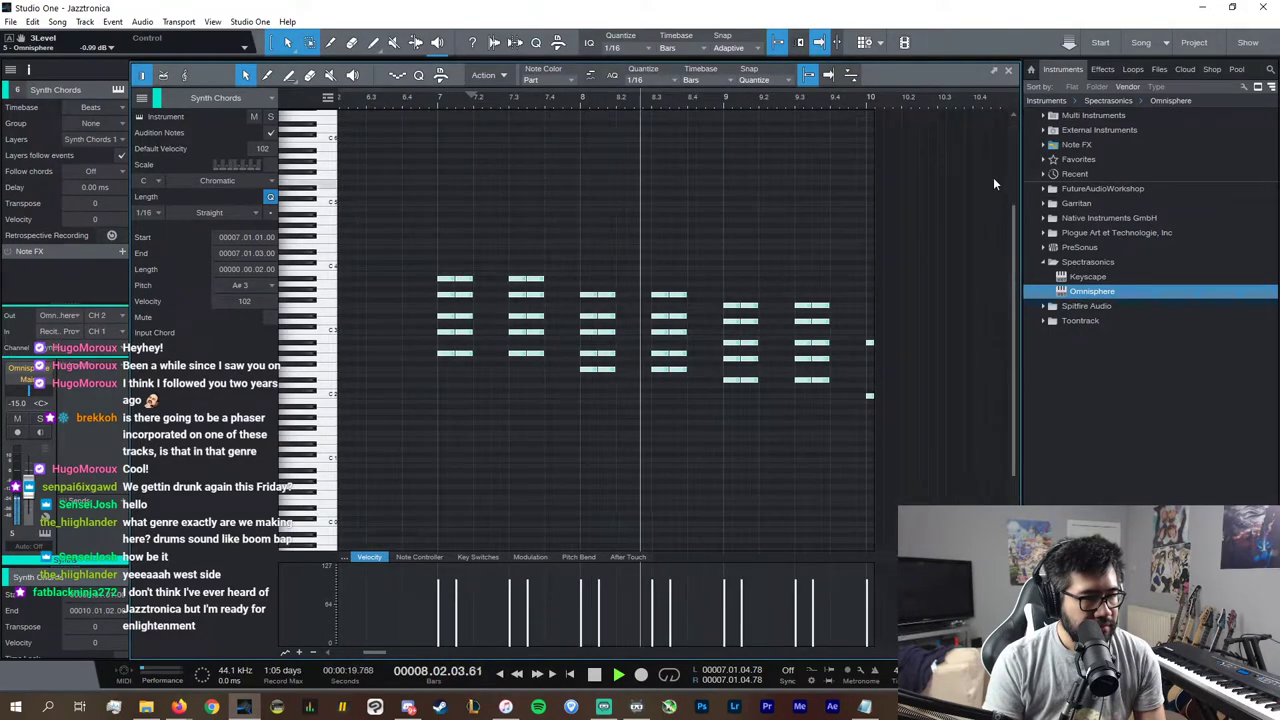
click(1008, 71)
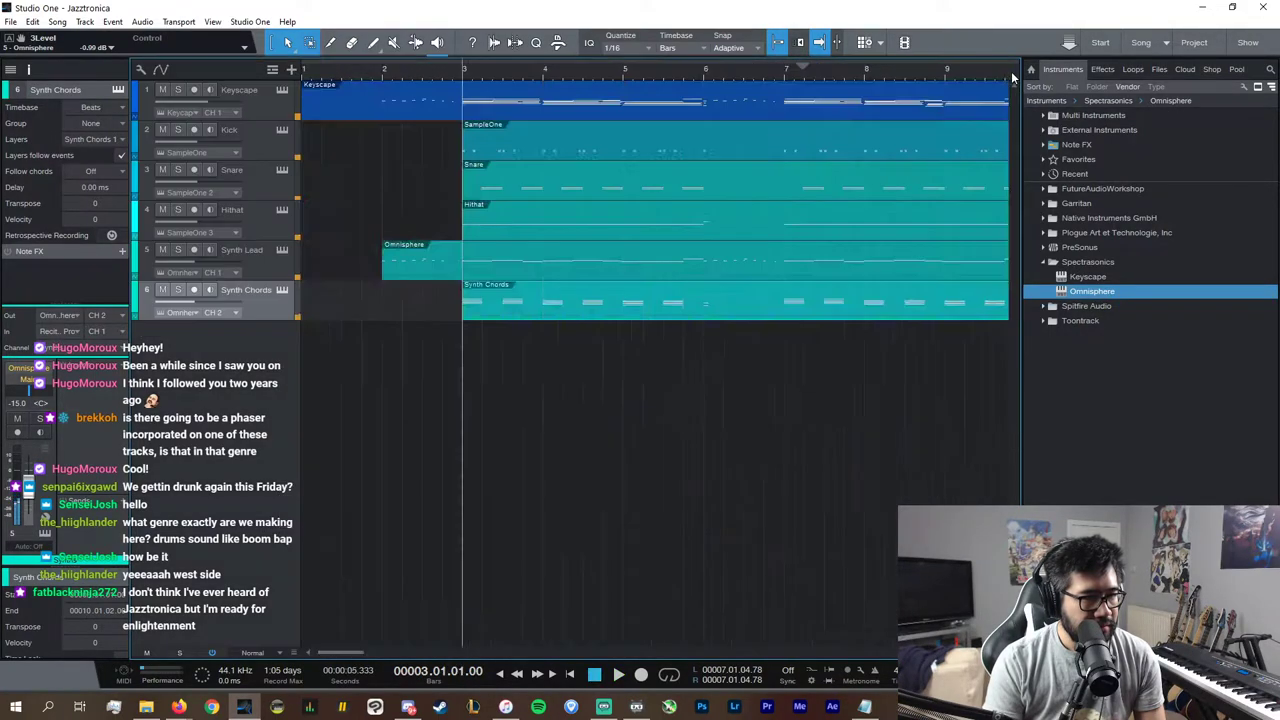
scroll(613, 654, left, 5)
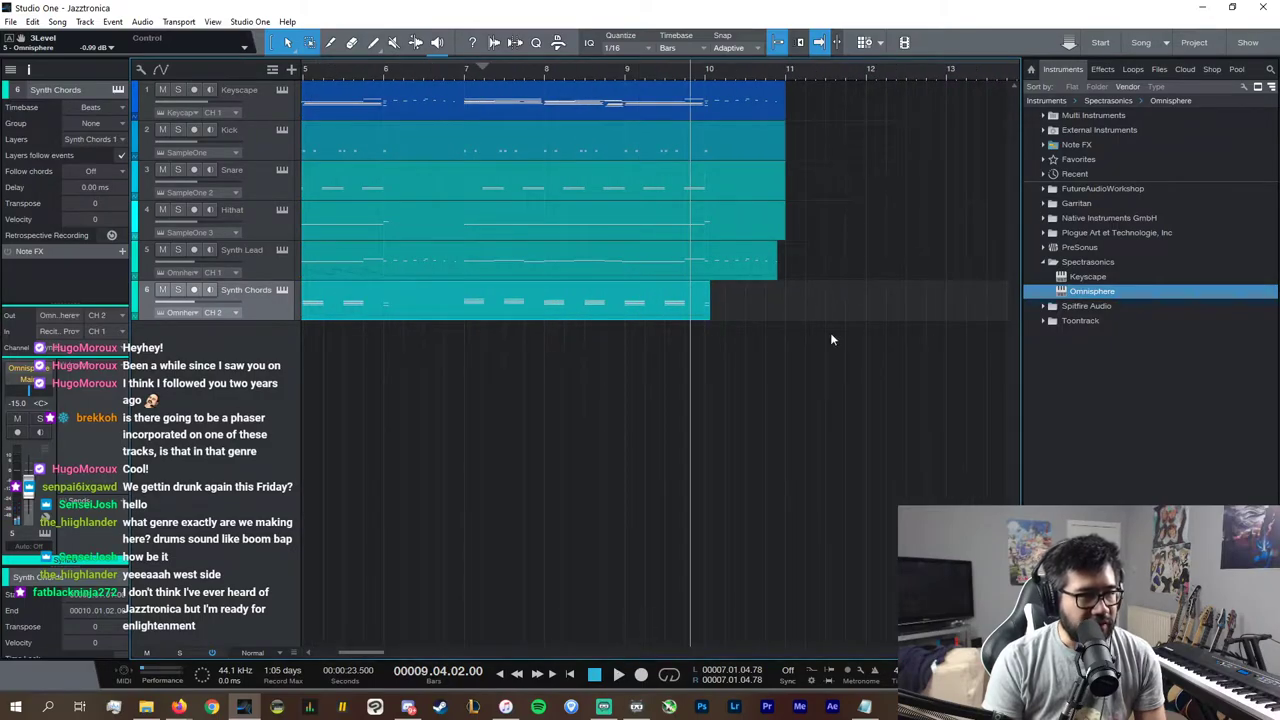
Step: Delete the Keyscape chord notes beneath the melody on beat 4 of bar 8
click(600, 71)
click(605, 73)
click(630, 73)
click(641, 106)
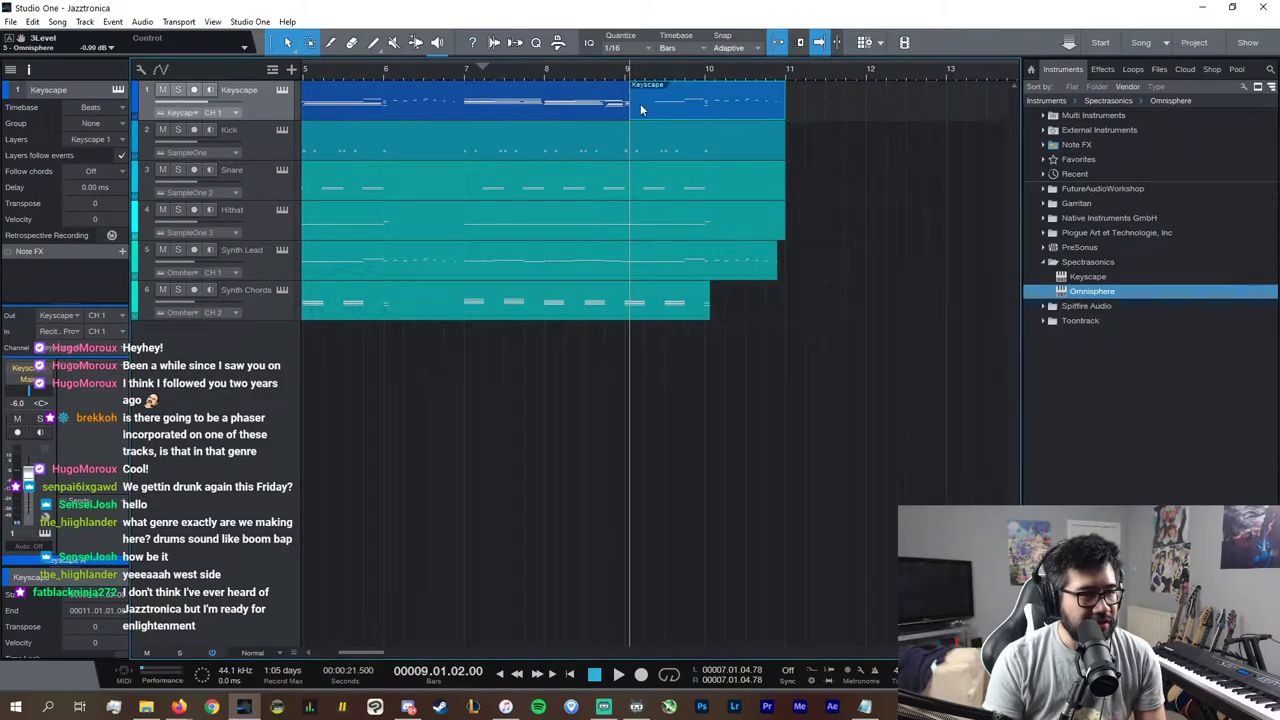
click(630, 300)
click(614, 109)
double_click(614, 111)
key(e)
key(e)
key(e)
key(e)
key(e)
key(e)
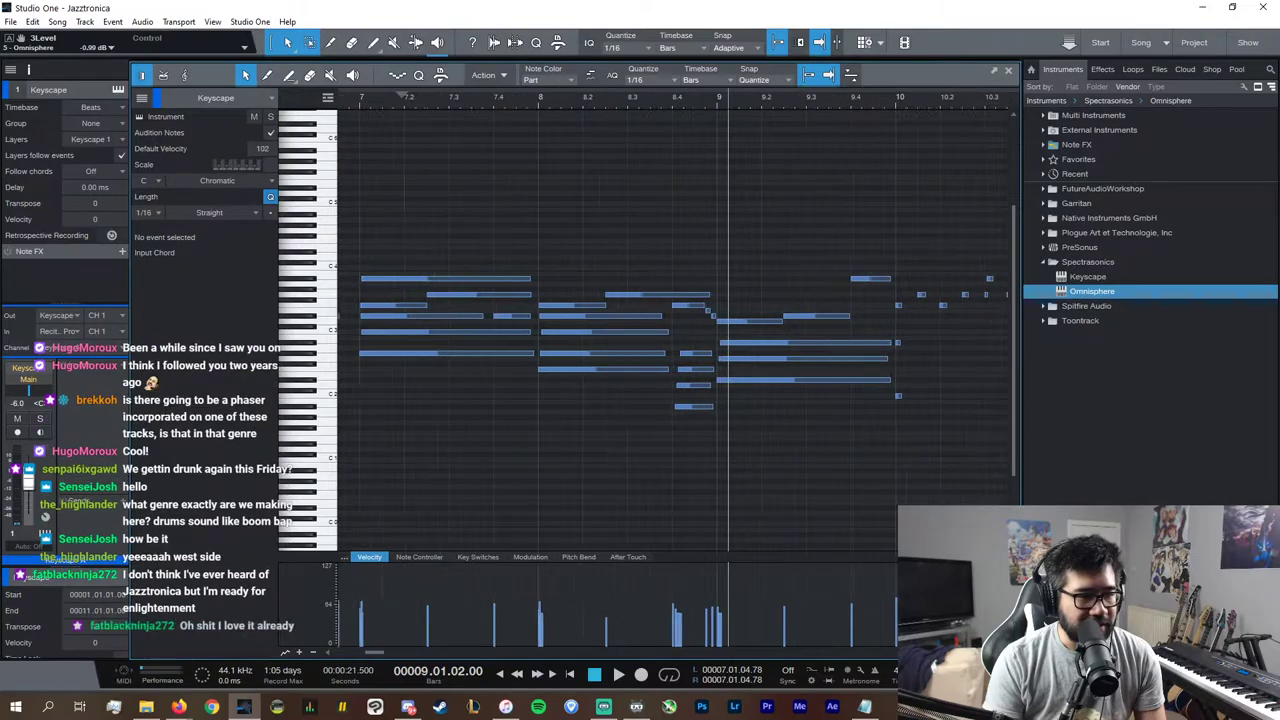
drag(692, 517, 478, 318)
key(Delete)
Step: Duplicate the three lower notes of bar 8's Keyscape chord and move the copy to 8.04.01, one semitone down with its root on E2
drag(585, 398, 478, 340)
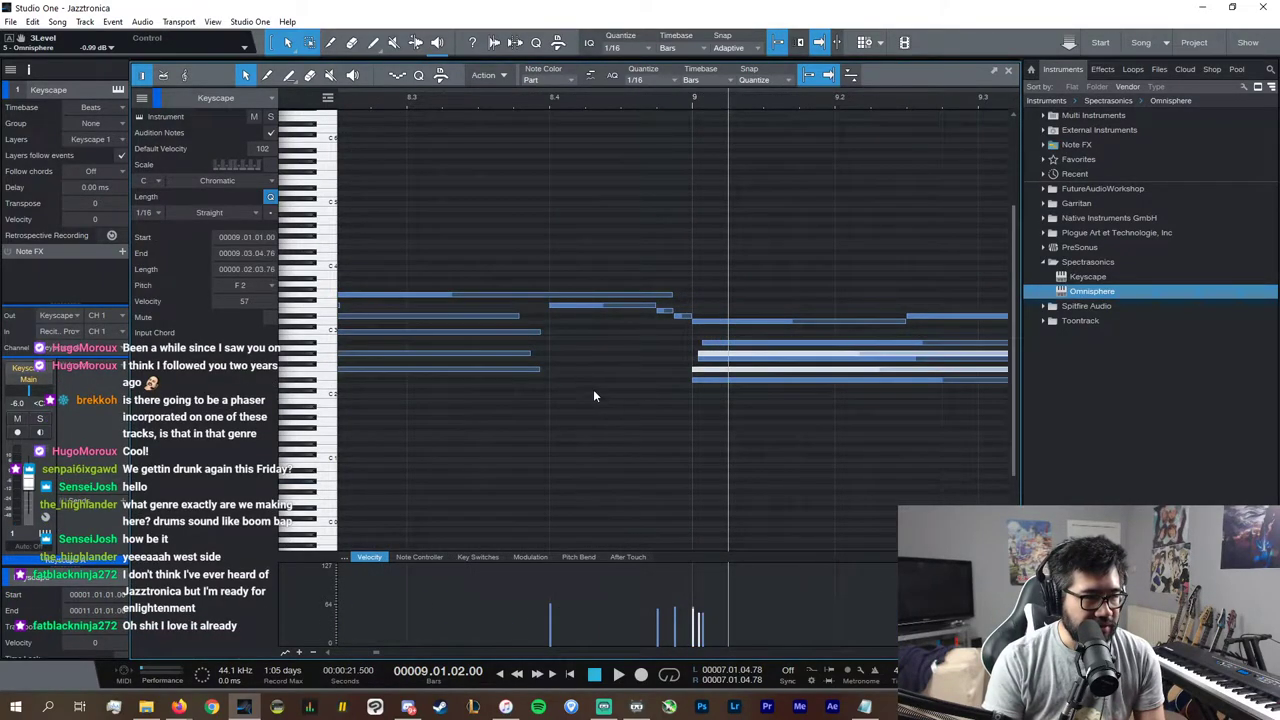
scroll(577, 394, left, 3)
drag(802, 414, 605, 338)
key(d)
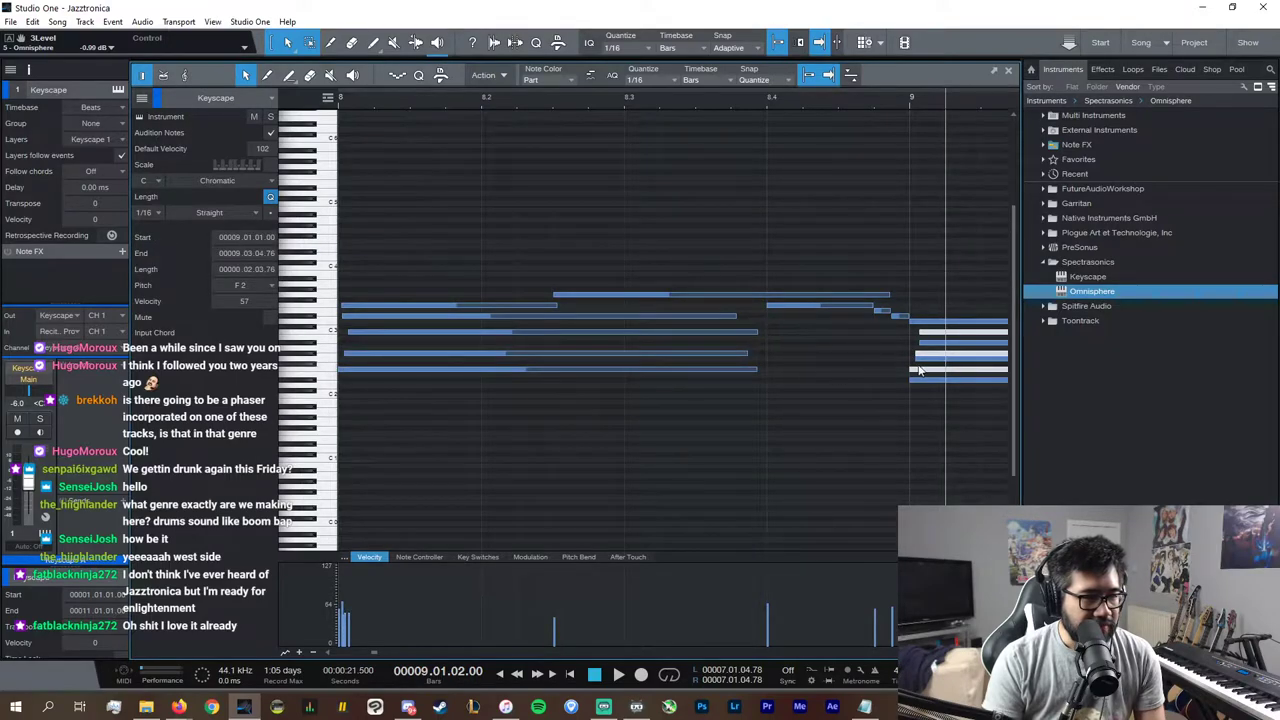
drag(918, 370, 794, 376)
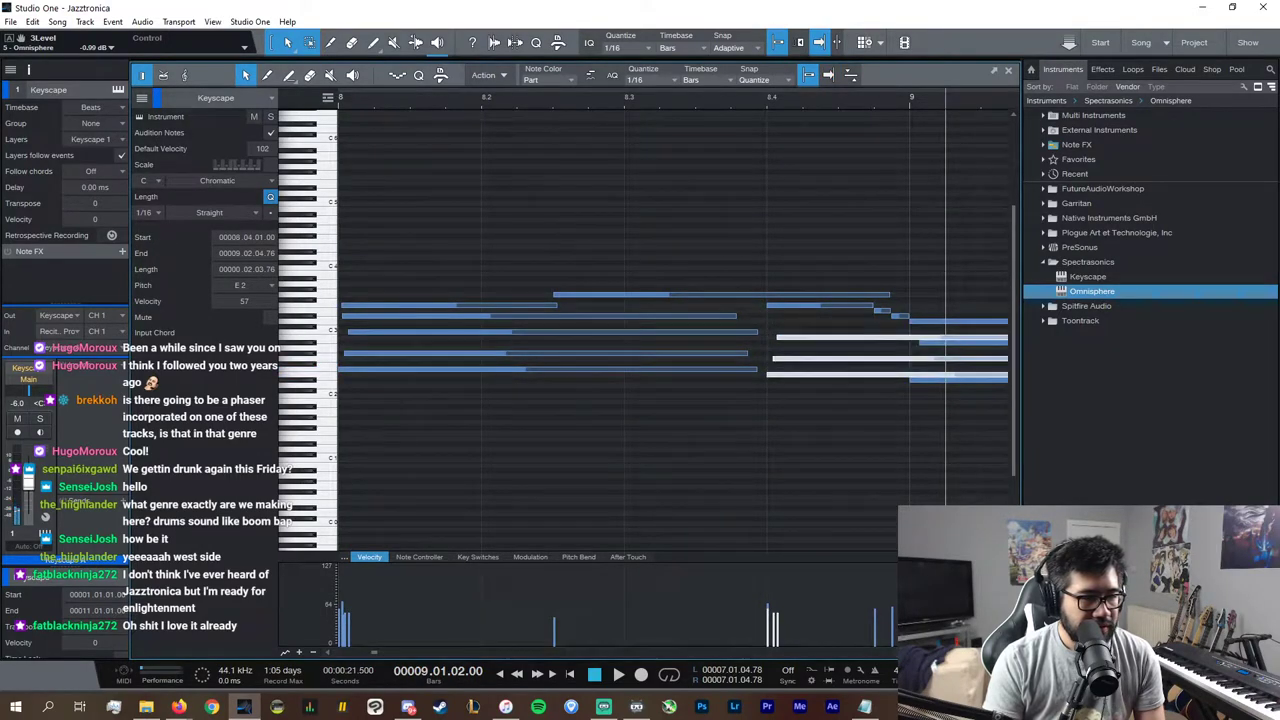
Step: Shorten the three copied chord notes on beat 4 of bar 8 to one beat, ending them at bar 9
key(w)
key(w)
key(w)
key(w)
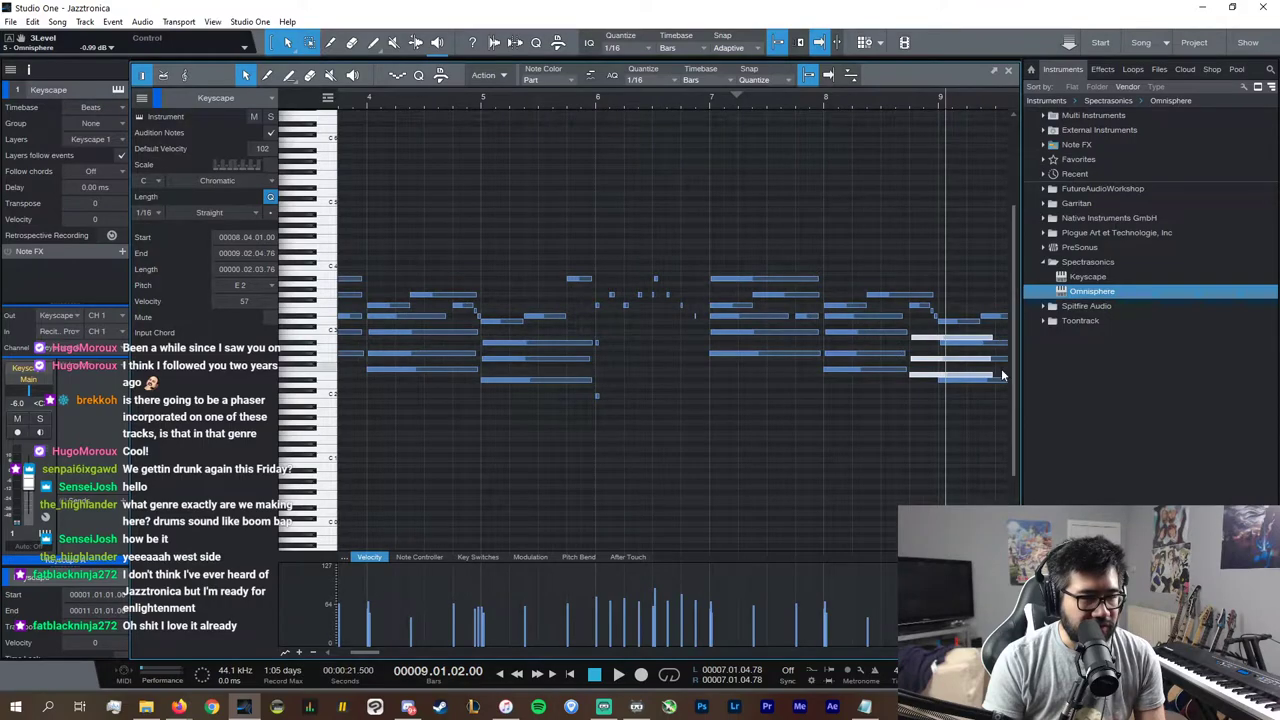
drag(997, 374, 945, 375)
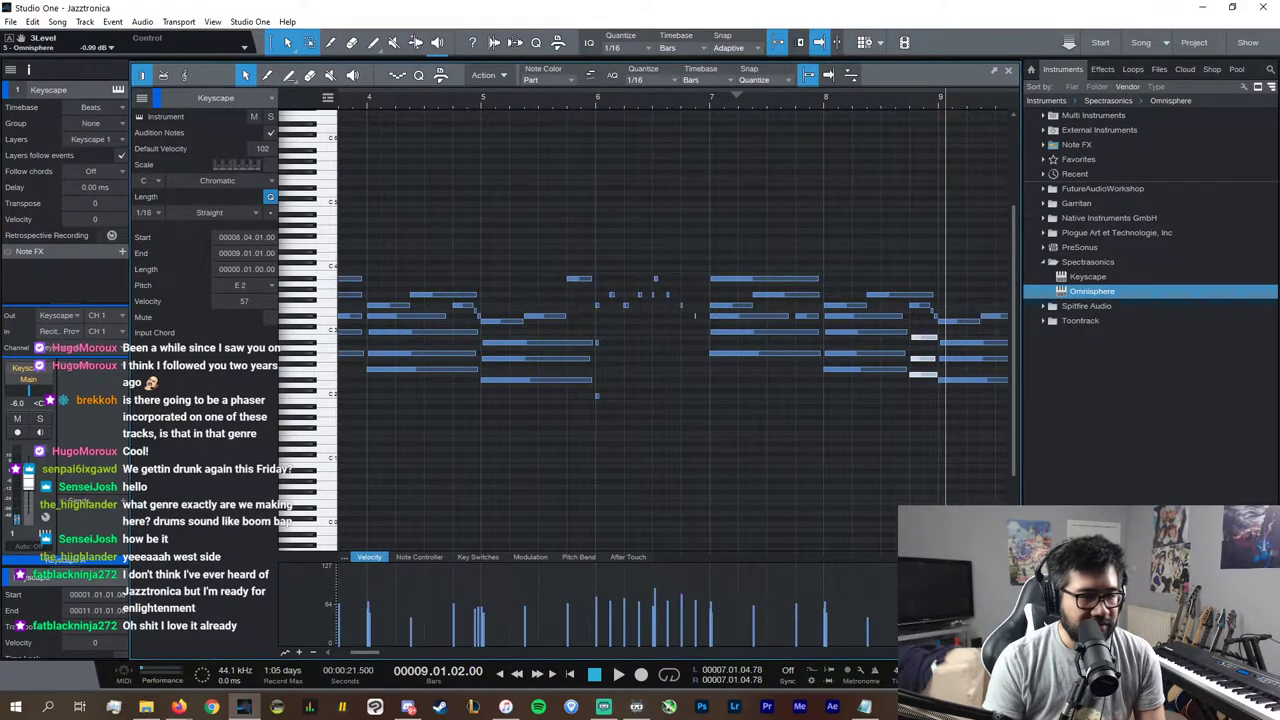
Step: Trim the ends of the three copied Keyscape notes to just before bar 9, at about 8.04.04.93, with snapping off
key(e)
key(e)
key(e)
key(e)
click(817, 96)
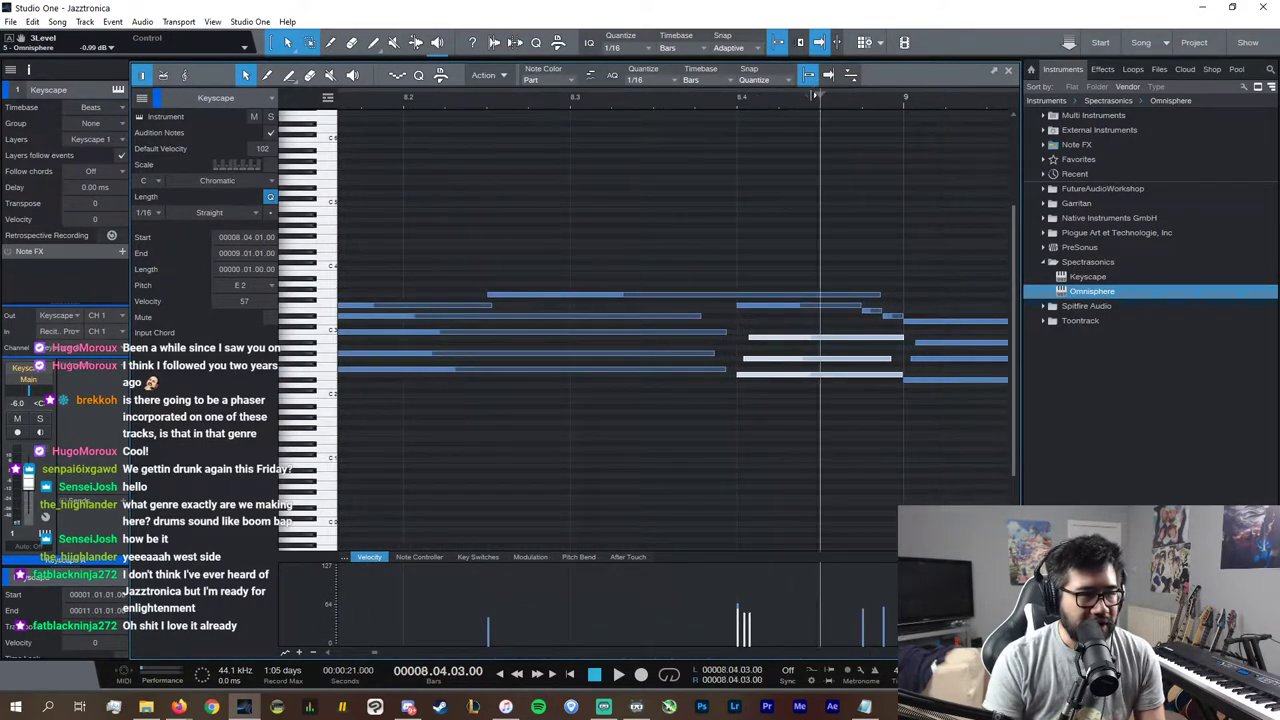
drag(906, 376, 901, 361)
click(893, 402)
click(899, 338)
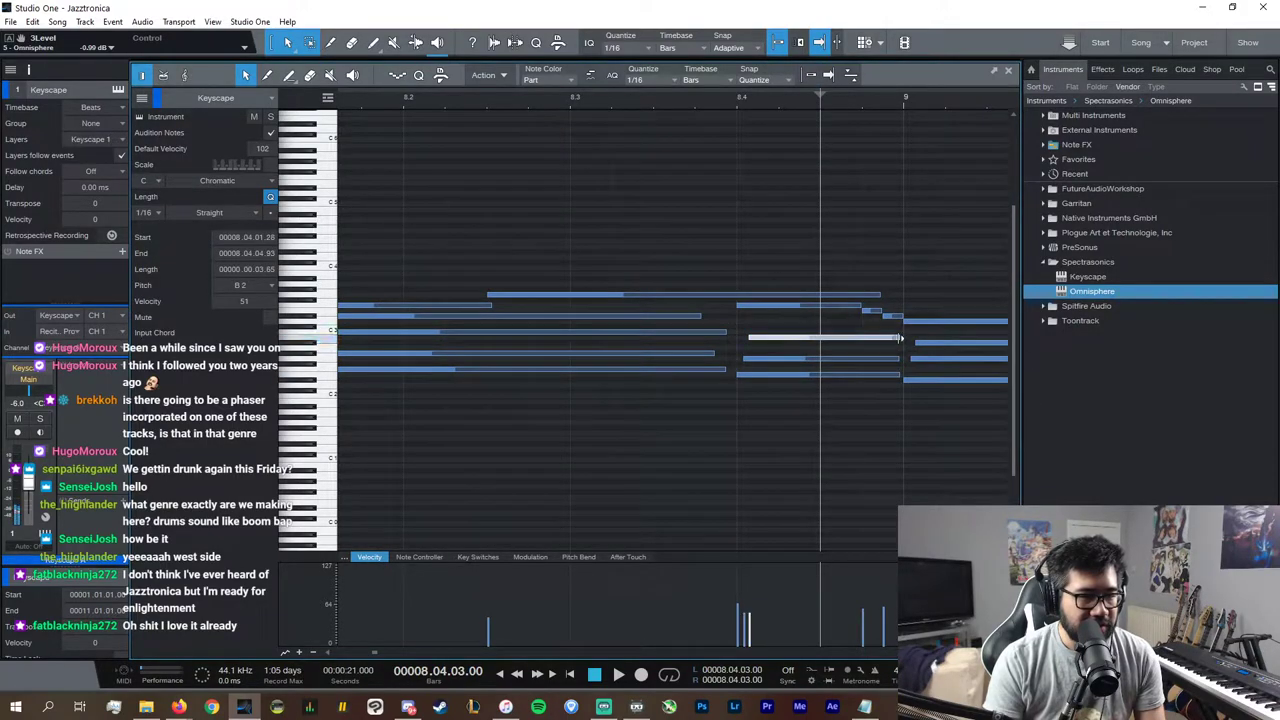
Step: Raise the middle of the three copied Keyscape chord notes on beat 4 of bar 8 by one semitone
click(787, 375)
drag(785, 360, 785, 354)
click(780, 339)
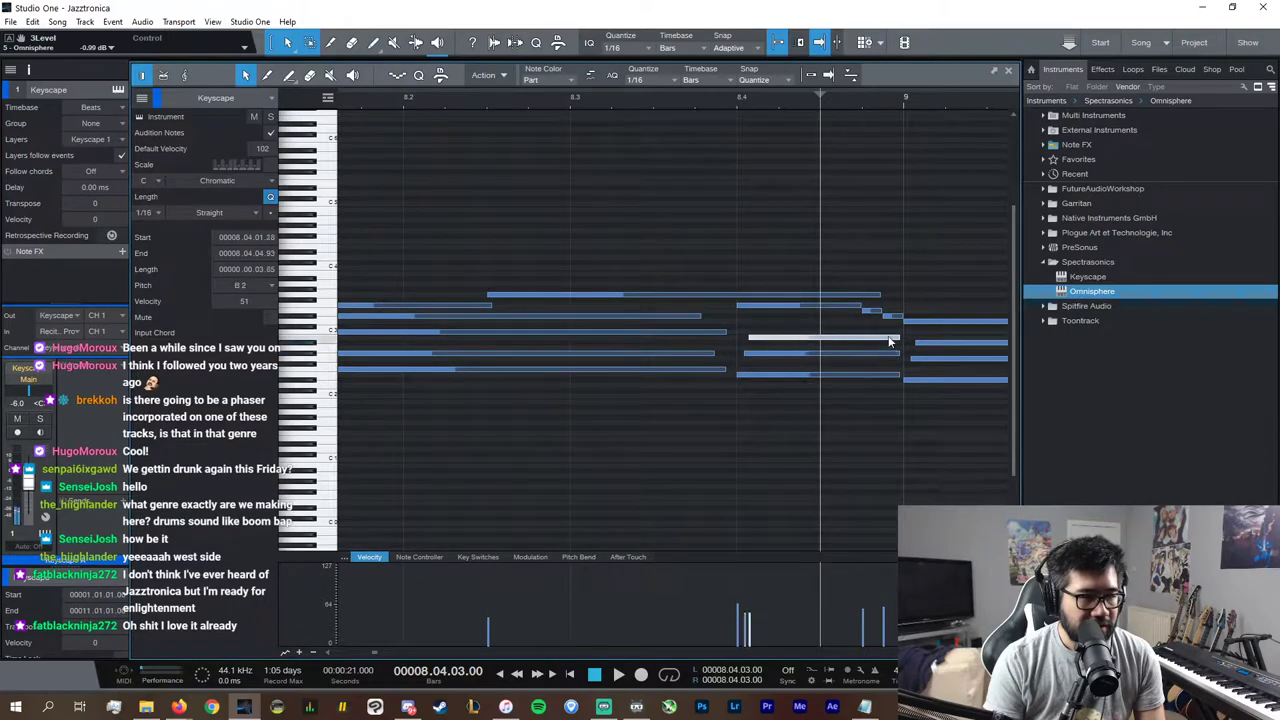
Step: Duplicate the E2 root on beat 4 of bar 8, move the copy to D2 at 8.04.01.10, and audition the chord
click(842, 376)
key(d)
drag(922, 376, 745, 393)
click(436, 98)
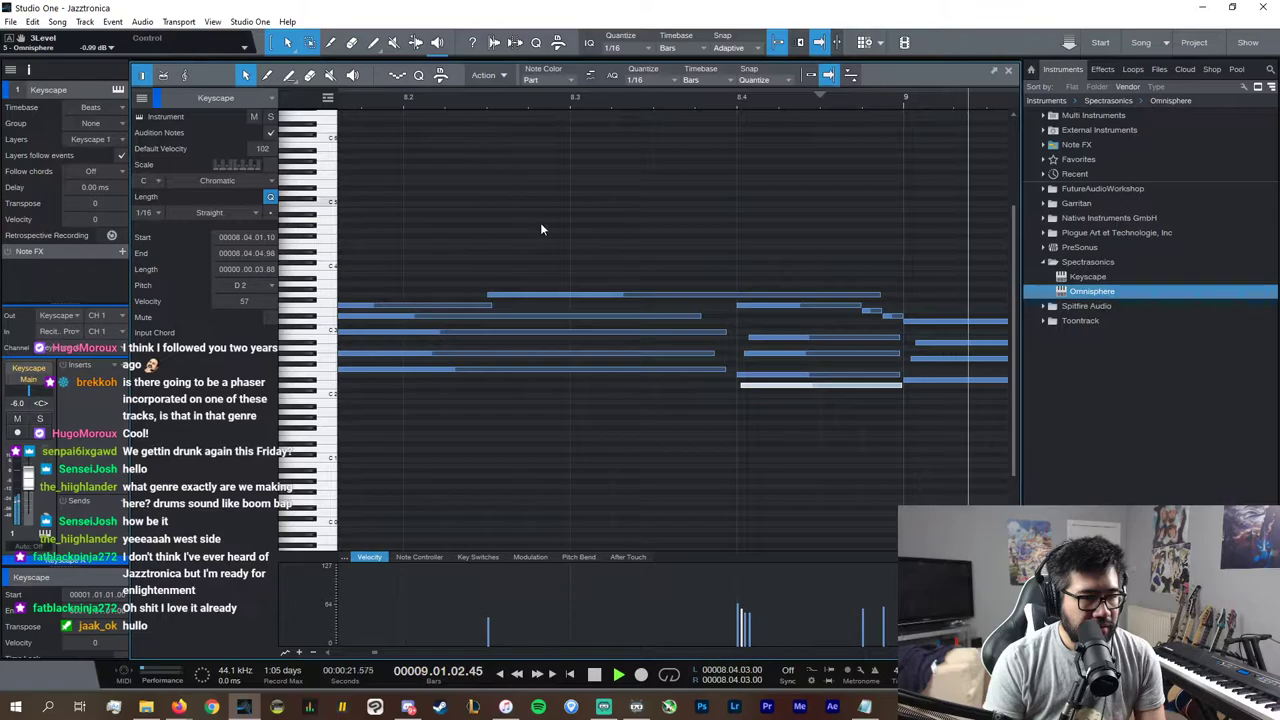
key(space)
Step: Move the duplicated D2 note up an octave to D3 at 8.04.01.11 and audition the chord
key(Up)
key(Up)
key(Up)
key(Up)
key(Up)
key(Up)
key(Up)
key(Up)
key(Up)
key(Up)
key(Up)
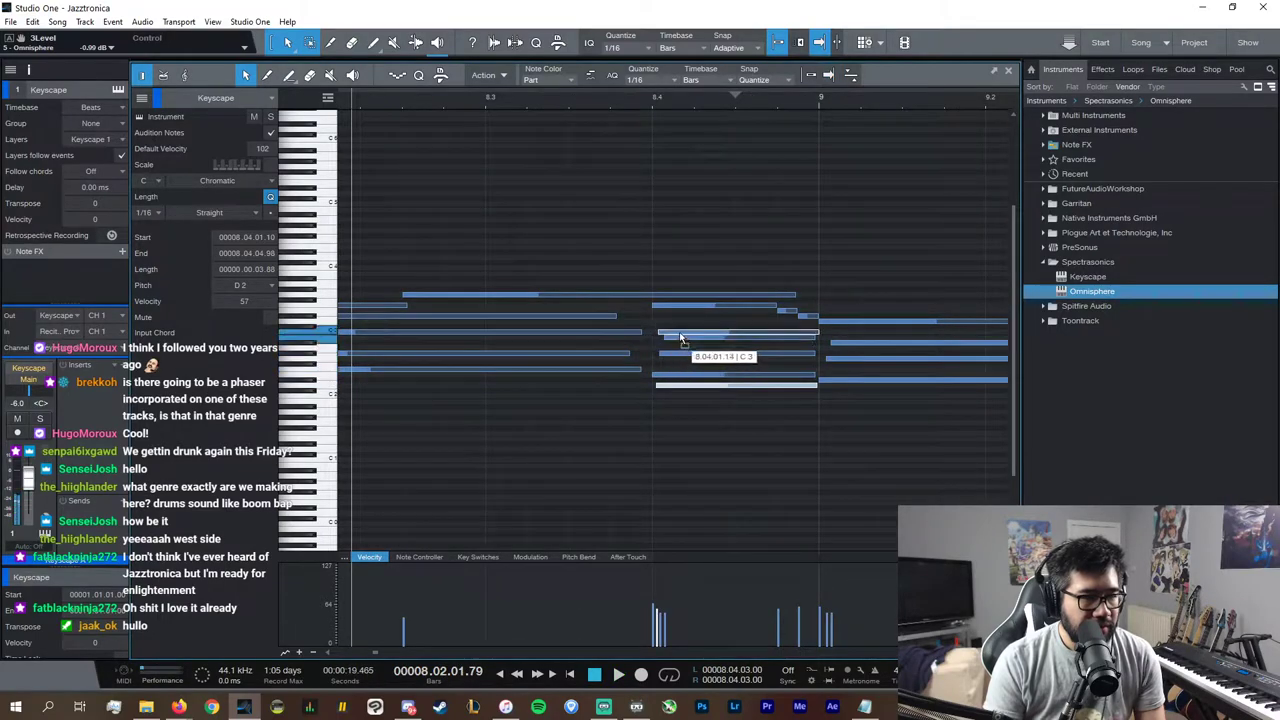
click(677, 377)
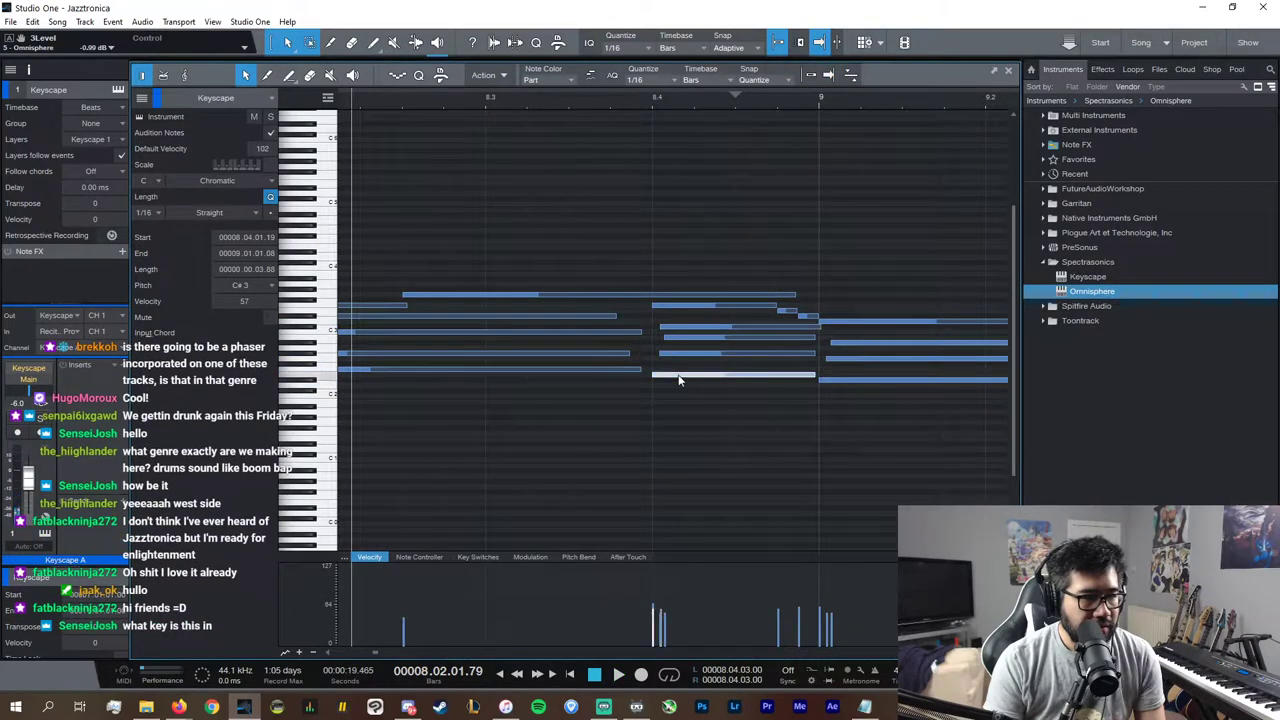
click(682, 325)
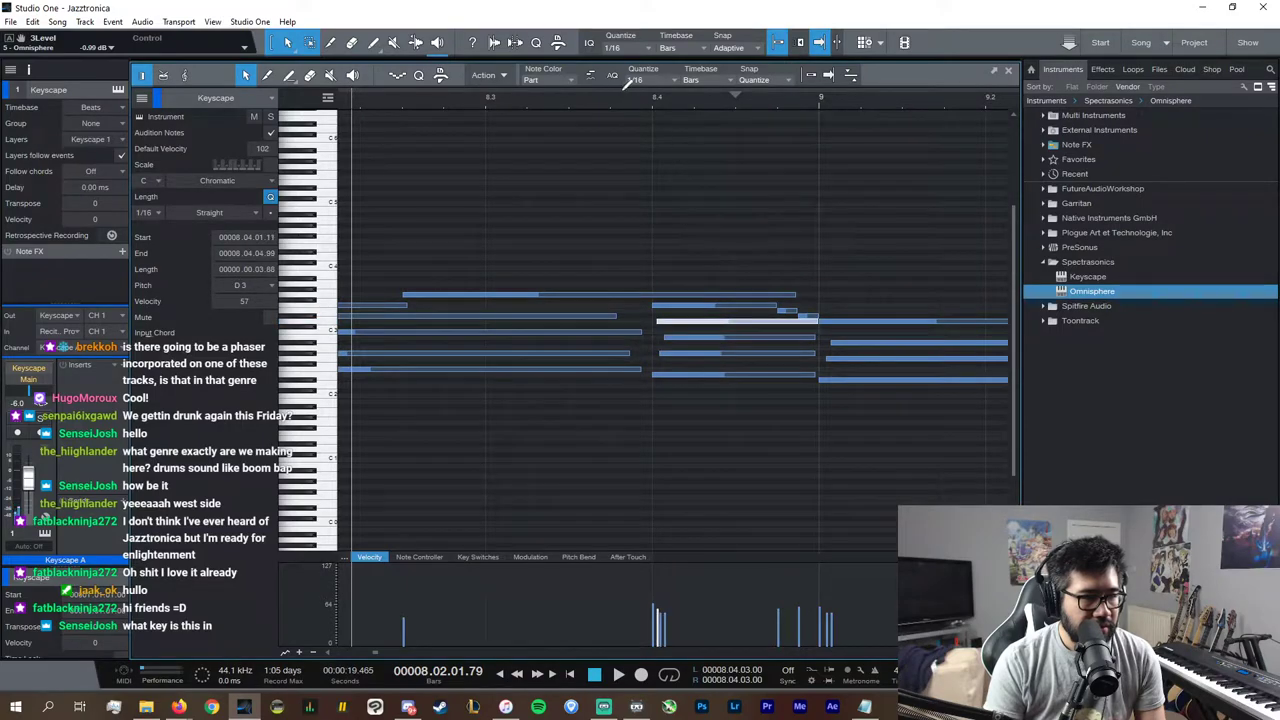
key(space)
key(f)
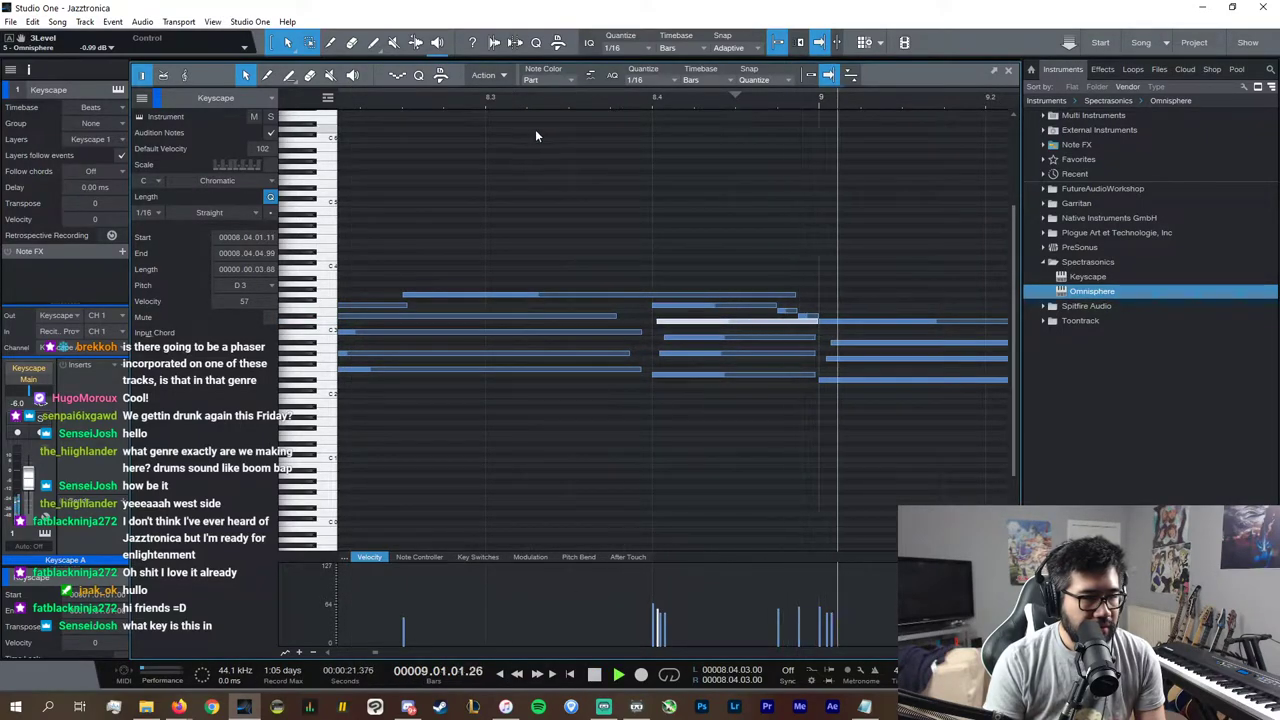
key(space)
Step: Delete the added D3 note from the beat 4 chord and undo the stray D#3 note
key(Delete)
double_click(562, 317)
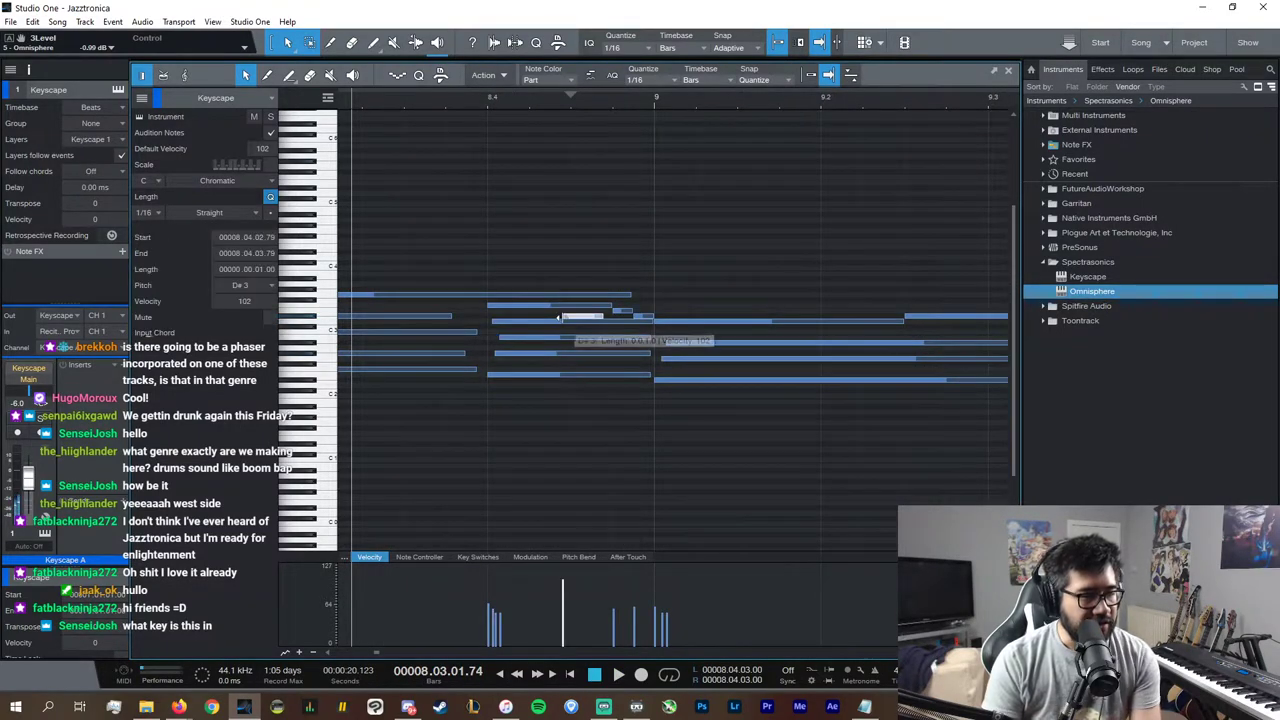
key(ctrl+z)
Step: Play back the revised Keyscape chords from bar 8 into bar 10
key(space)
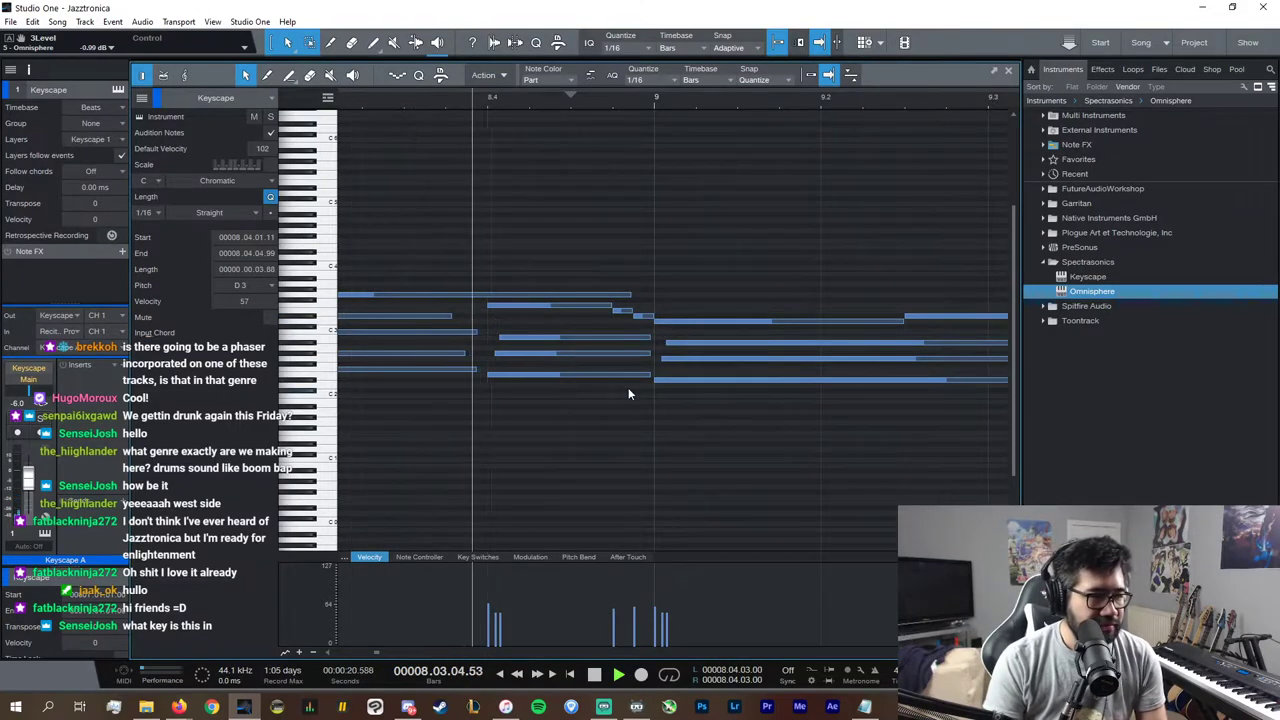
drag(975, 653, 922, 653)
scroll(857, 654, down, 1)
scroll(857, 654, down, 2)
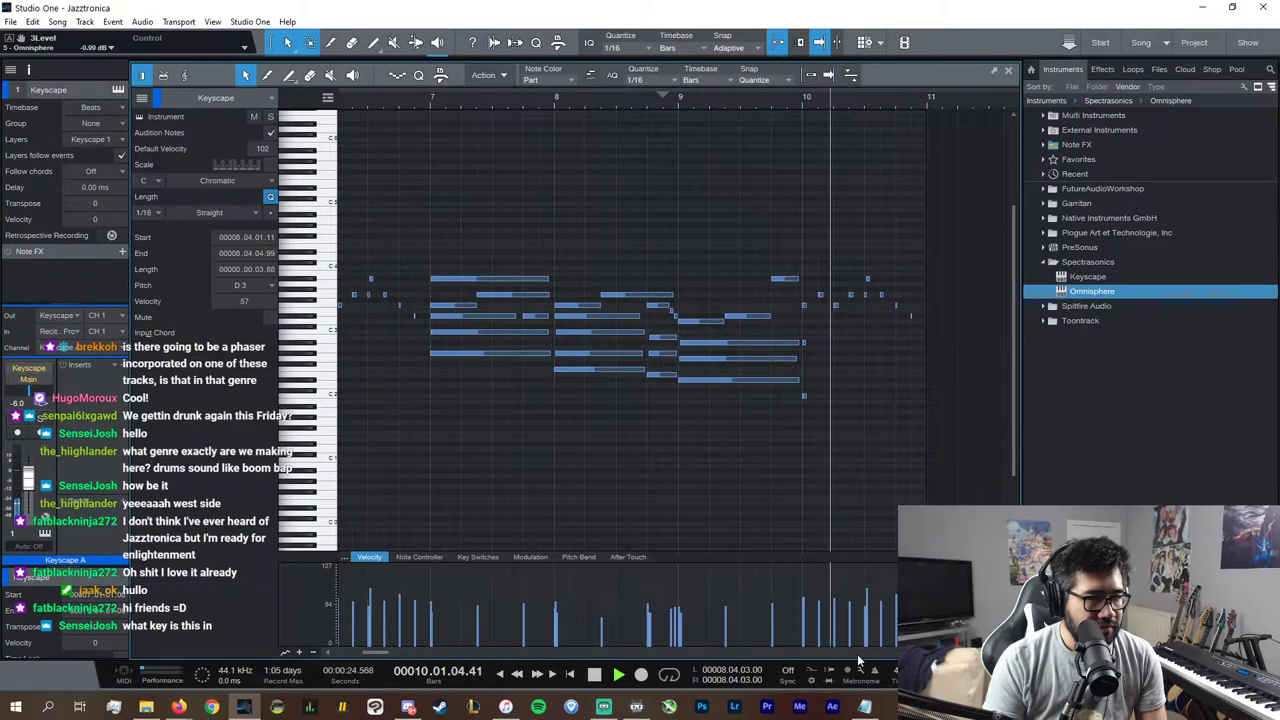
scroll(857, 654, up, 4)
click(468, 118)
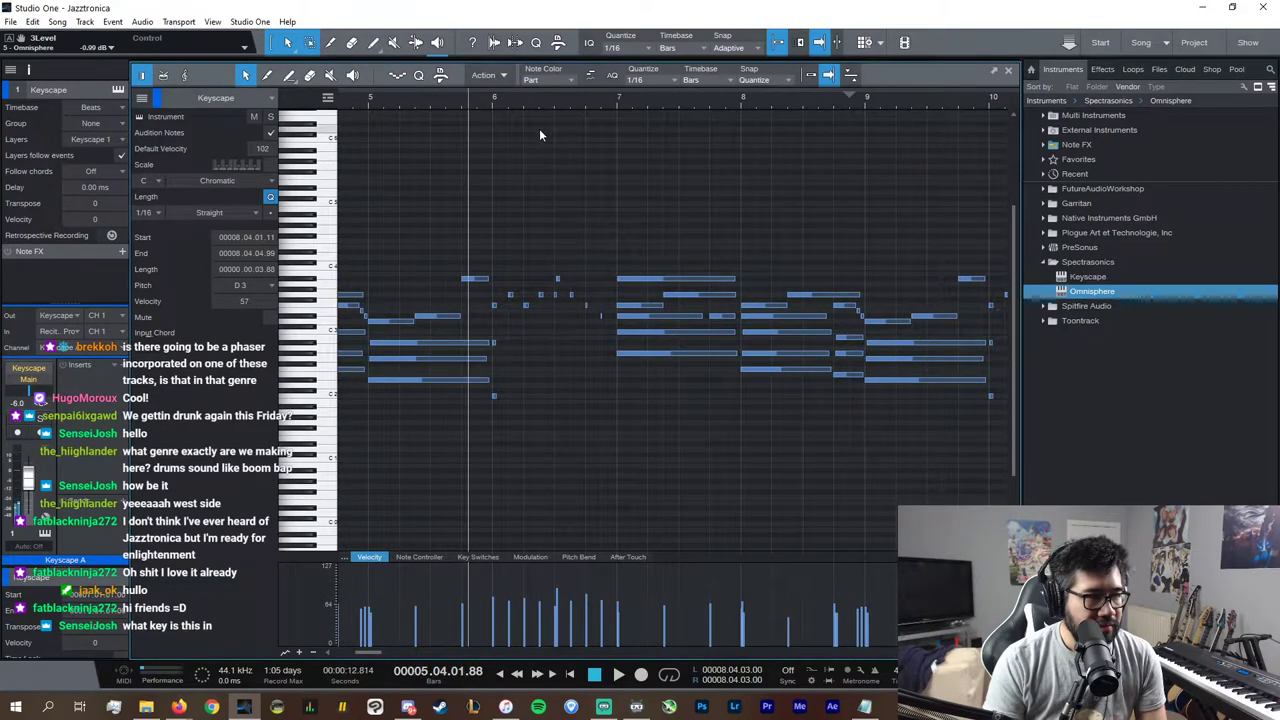
Step: Examine the two short low Keyscape notes at the start of bar 6
click(1008, 71)
double_click(405, 106)
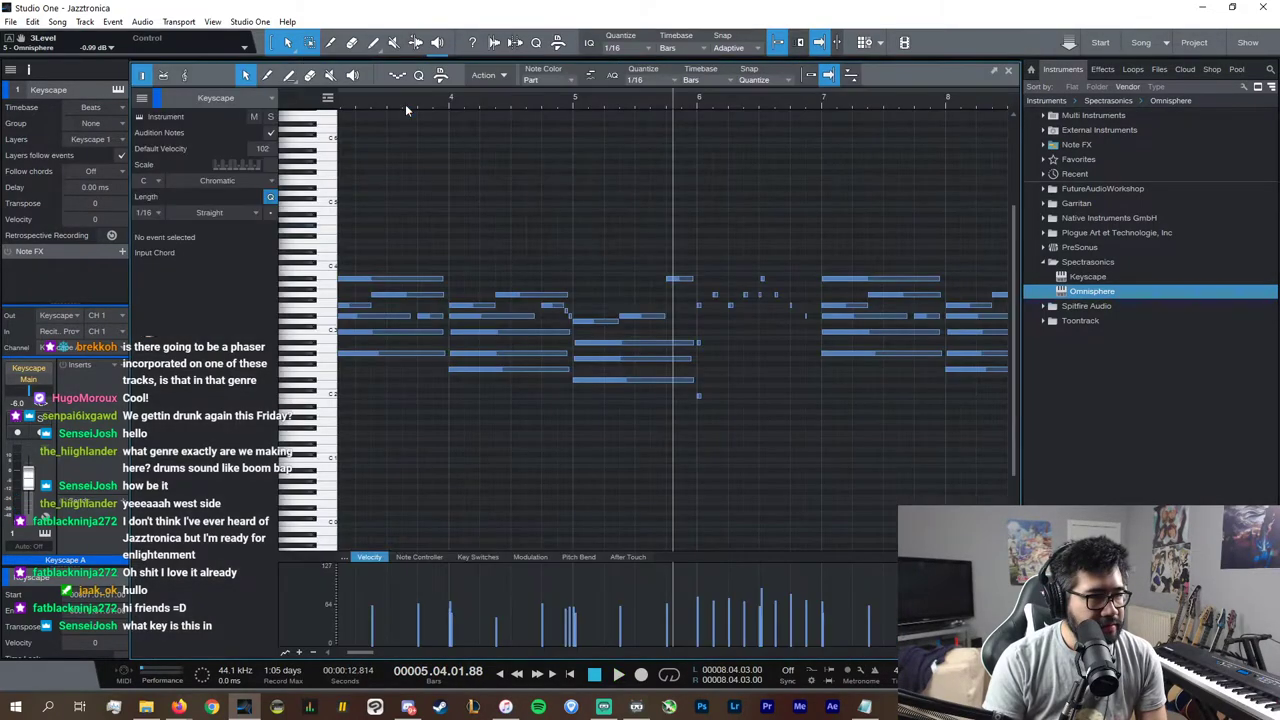
drag(718, 415, 692, 340)
click(786, 380)
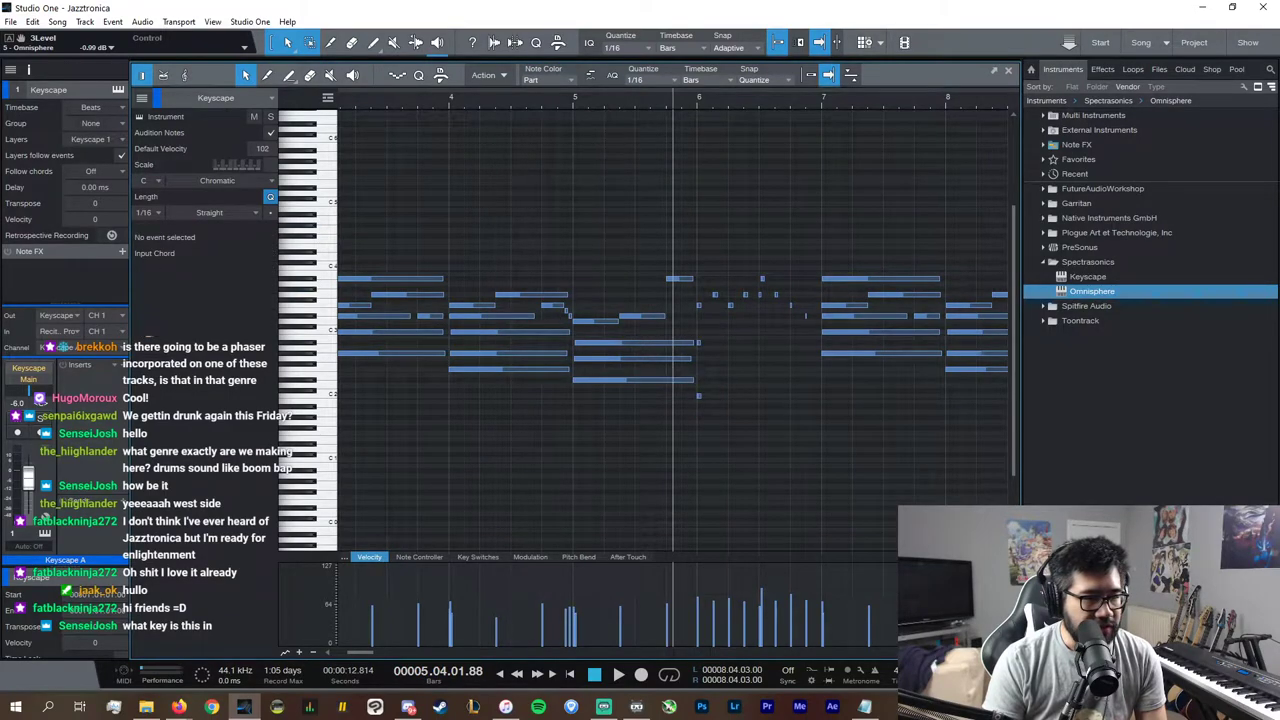
key(e)
key(e)
key(e)
key(e)
drag(816, 431, 722, 344)
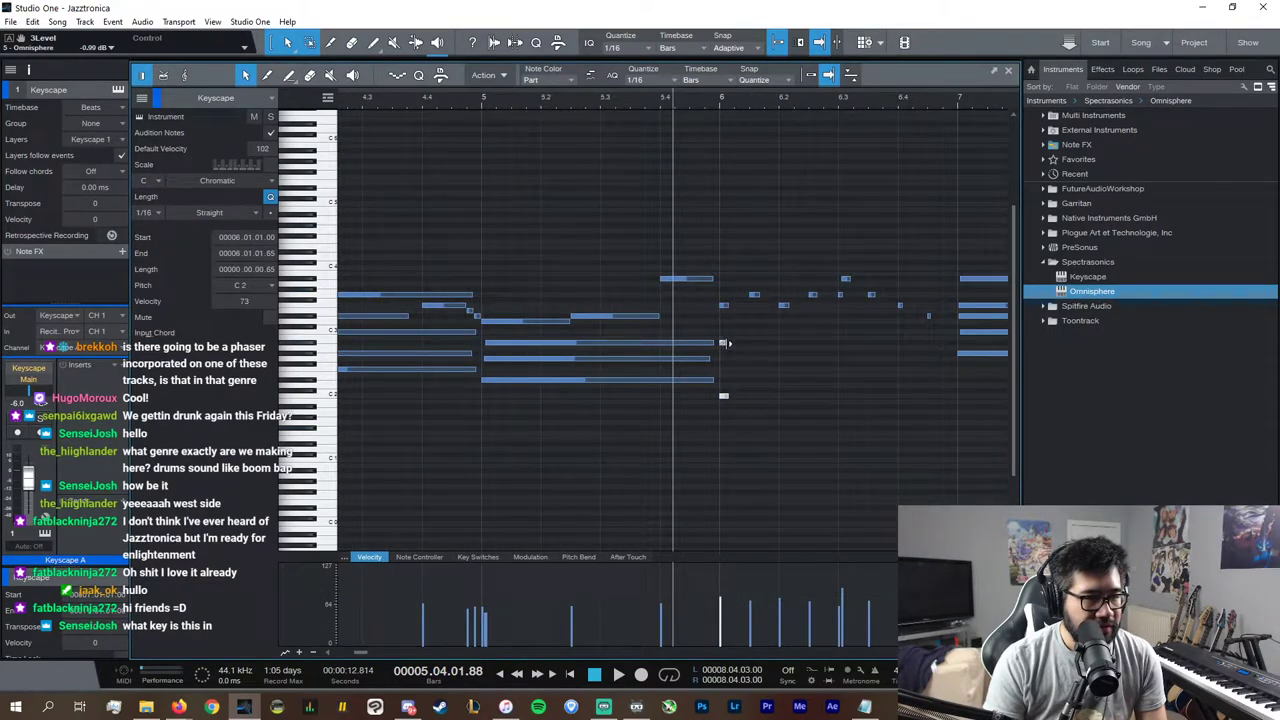
click(1008, 71)
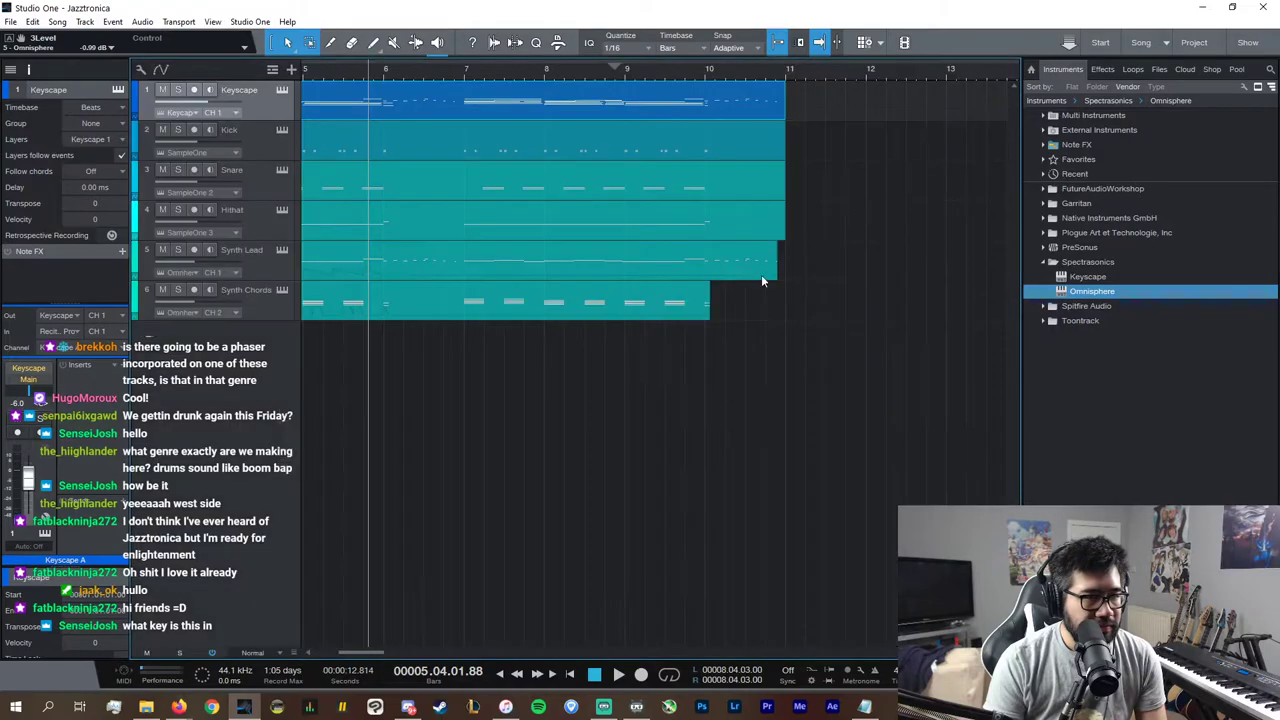
Step: Extend the modulation curve under the two Synth Chords notes at bar 6 to the end of those notes
double_click(397, 318)
drag(836, 416, 842, 345)
key(e)
key(e)
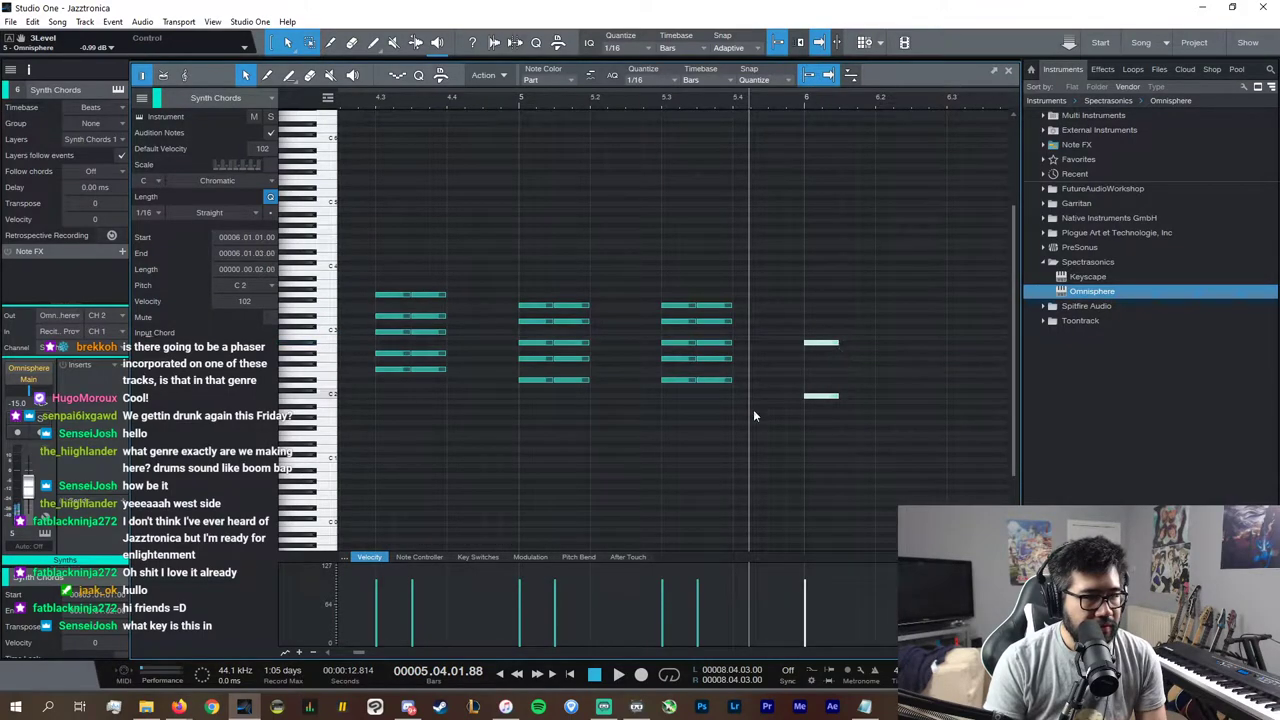
click(529, 557)
drag(823, 644, 839, 645)
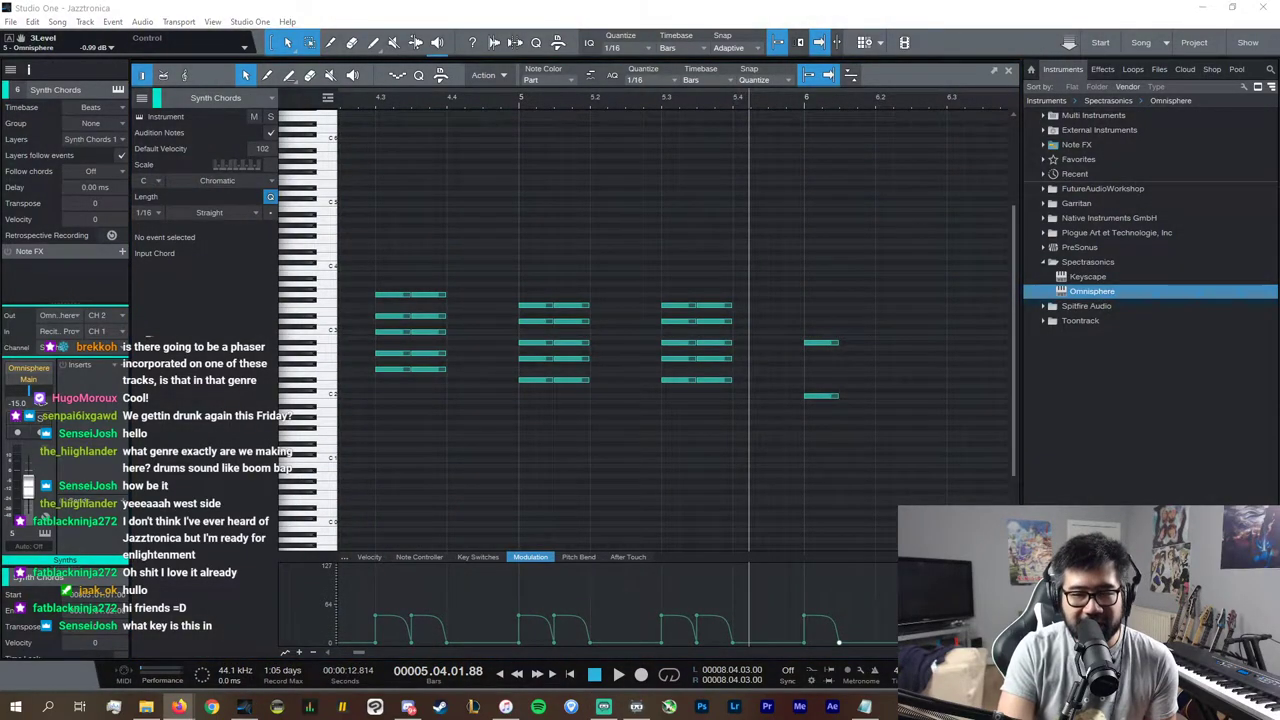
Step: Check the Synth Chords modulation curves and the two-note stabs at bars 6 and 10
scroll(885, 618, down, 10)
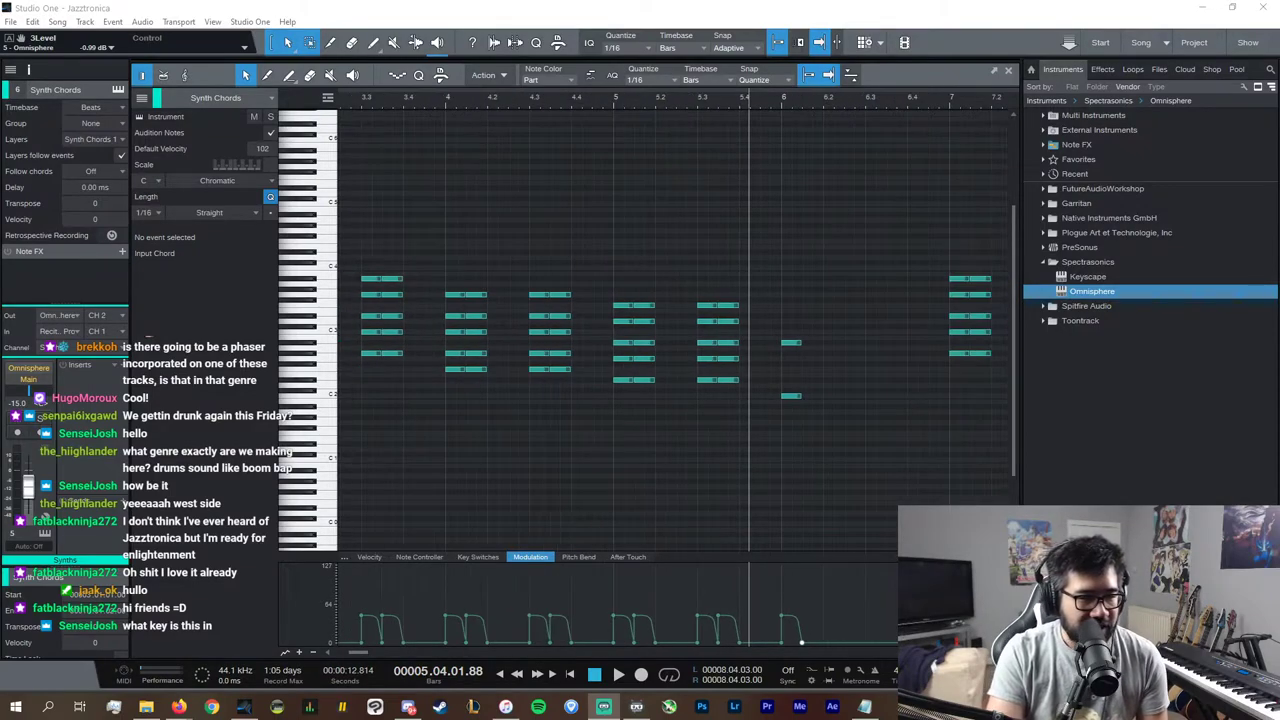
drag(885, 618, 384, 624)
key(d)
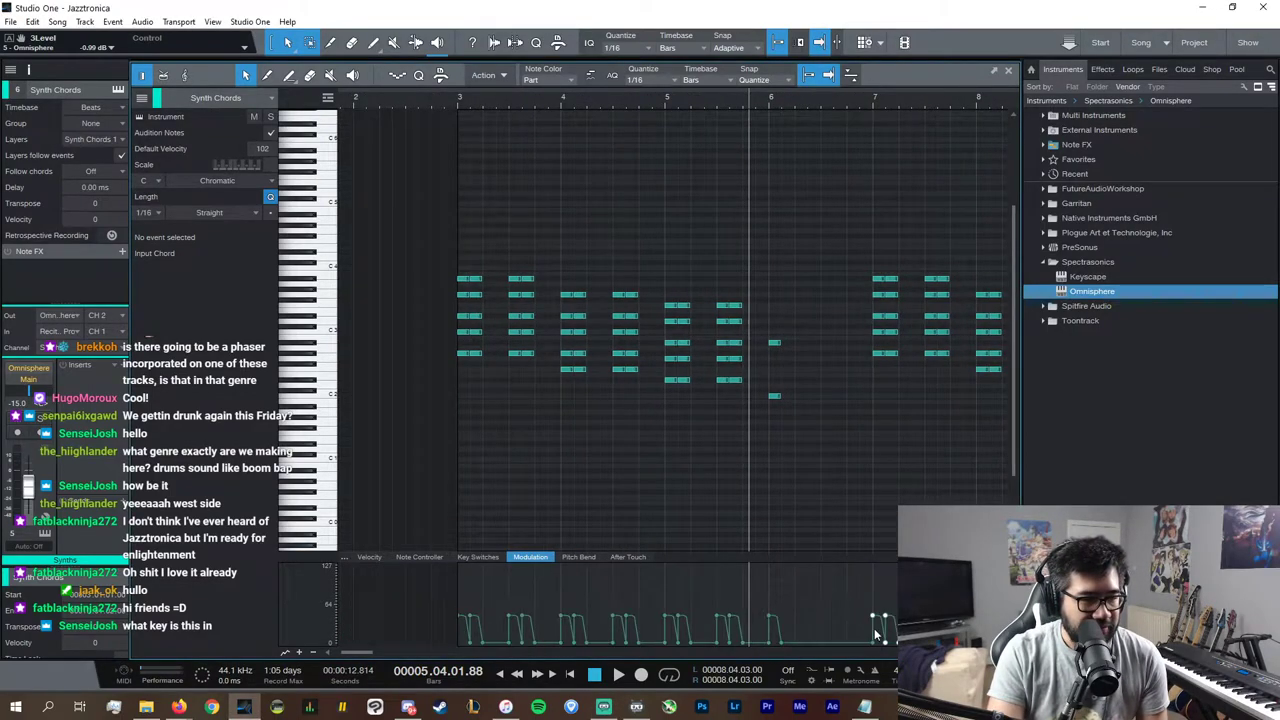
drag(815, 445, 771, 341)
scroll(800, 648, right, 4)
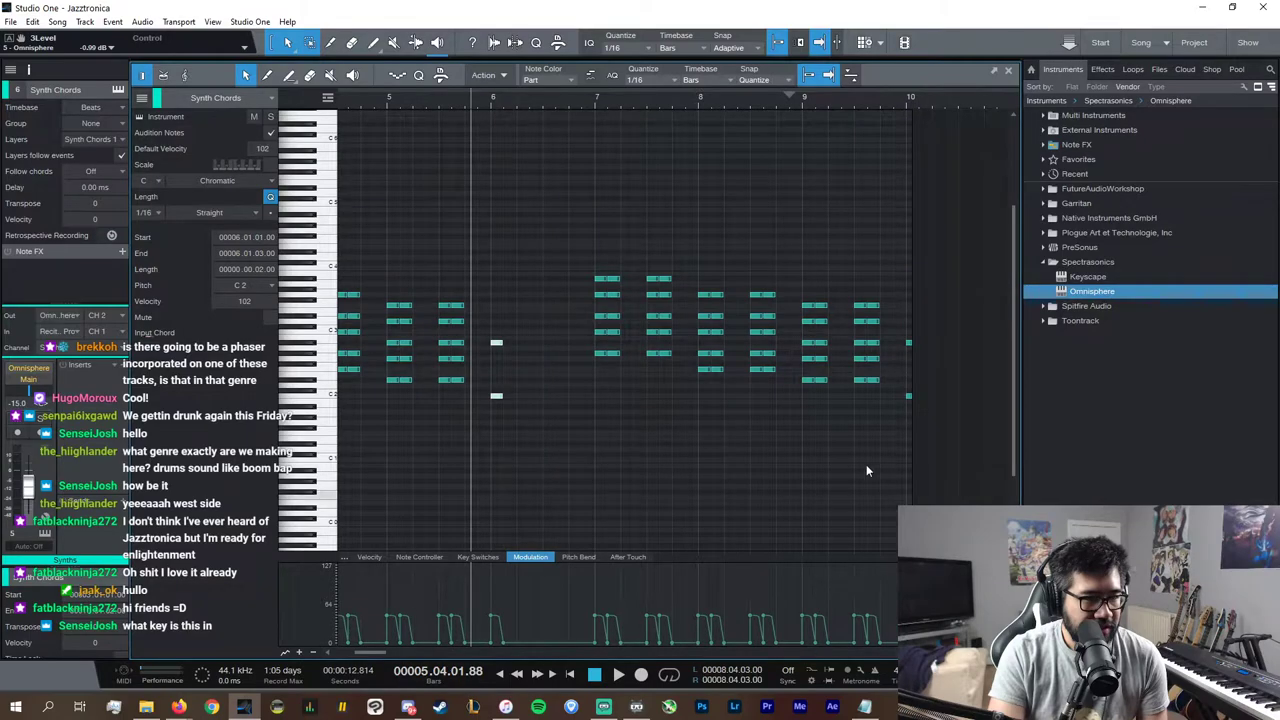
Step: Extend the Synth Chords and Synth Lead parts so both end at bar 11
click(1010, 72)
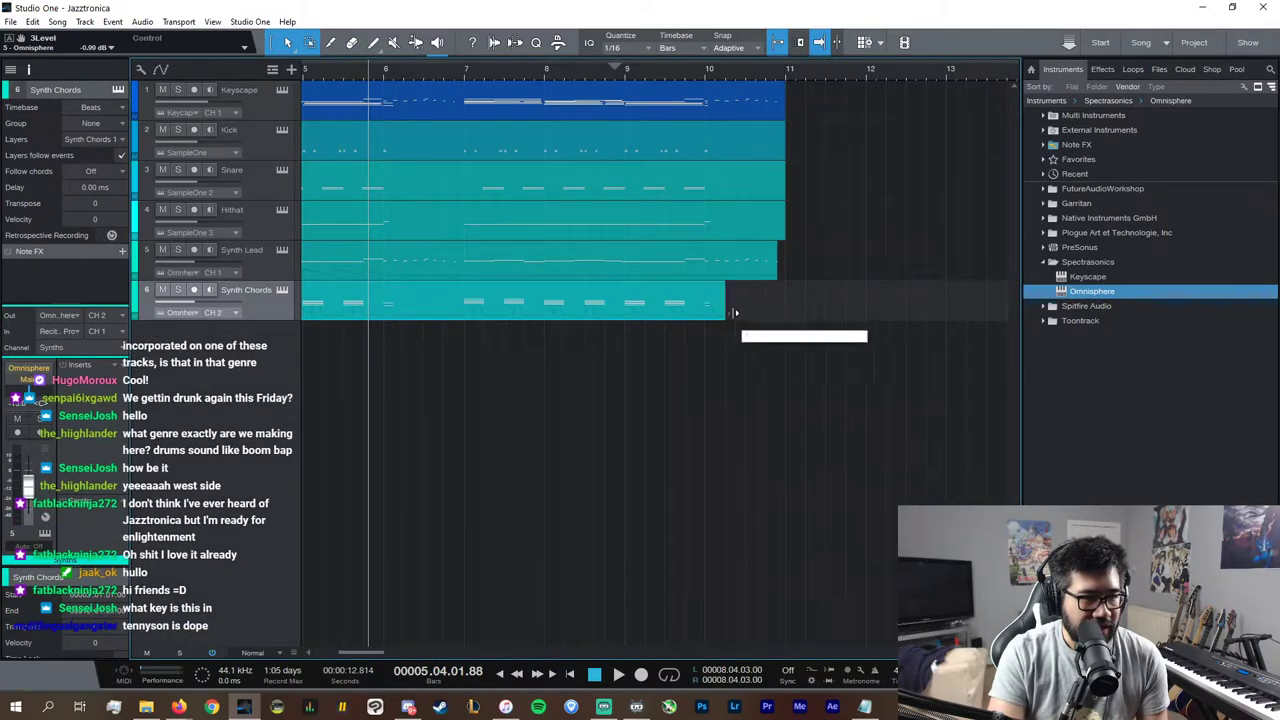
drag(780, 275, 790, 273)
click(671, 72)
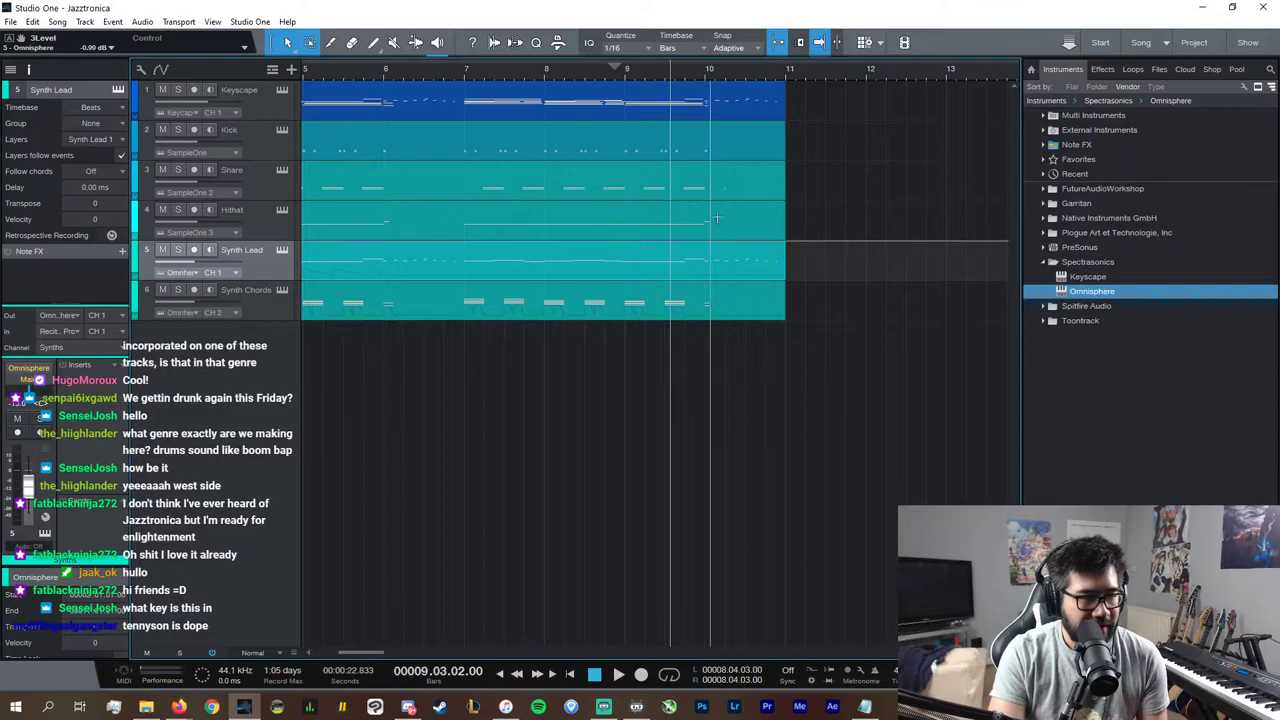
Step: Examine the Synth Chords voicings across bars 7 to 9, particularly around beat 4 of bar 8
double_click(727, 310)
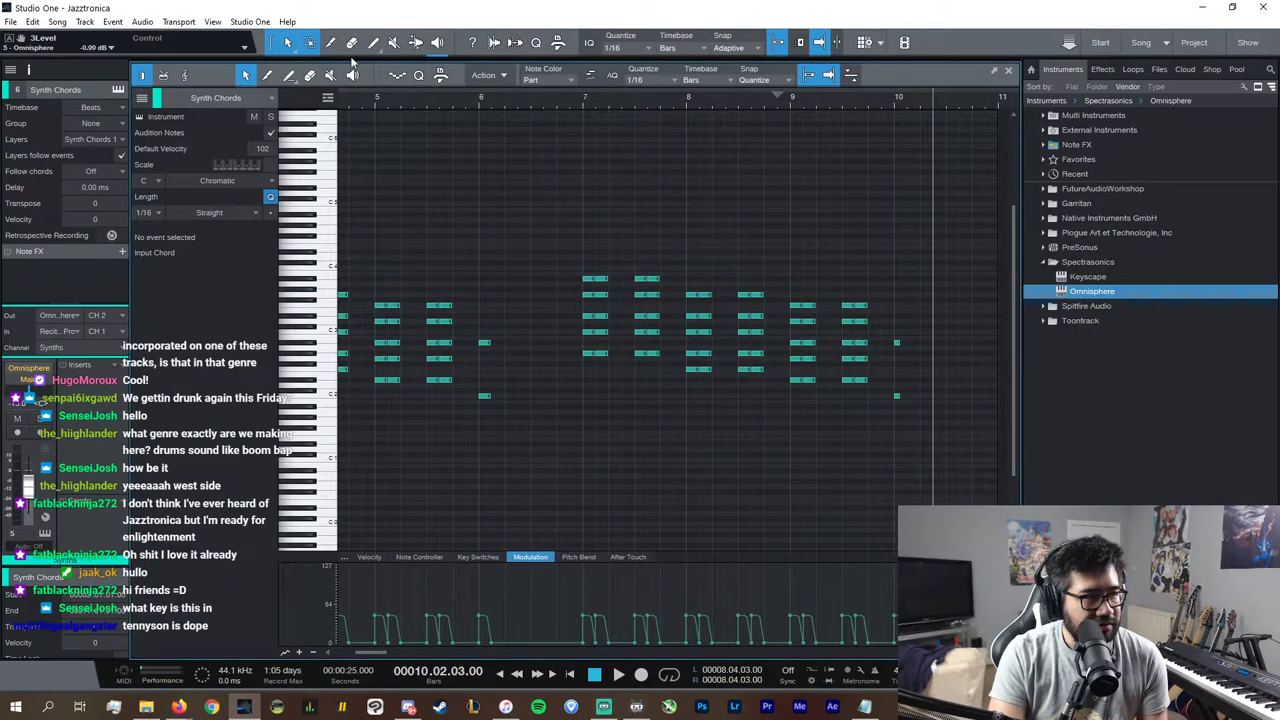
click(298, 52)
click(327, 101)
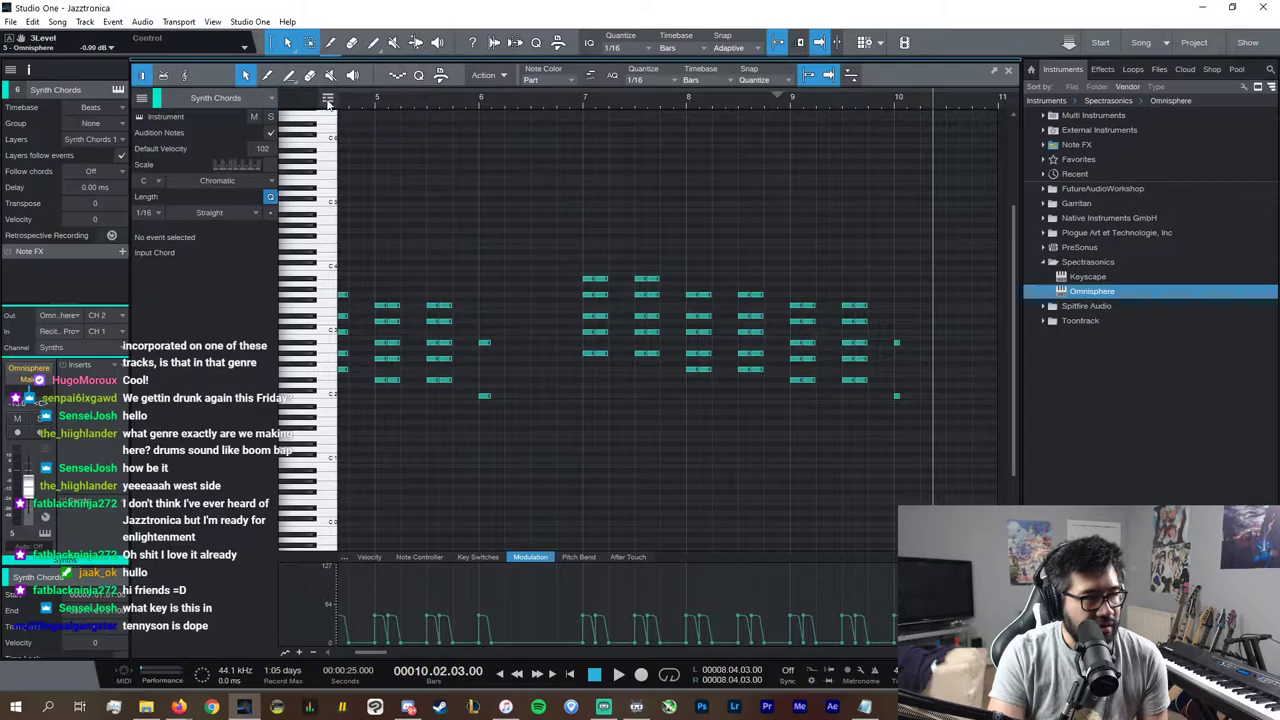
click(1008, 70)
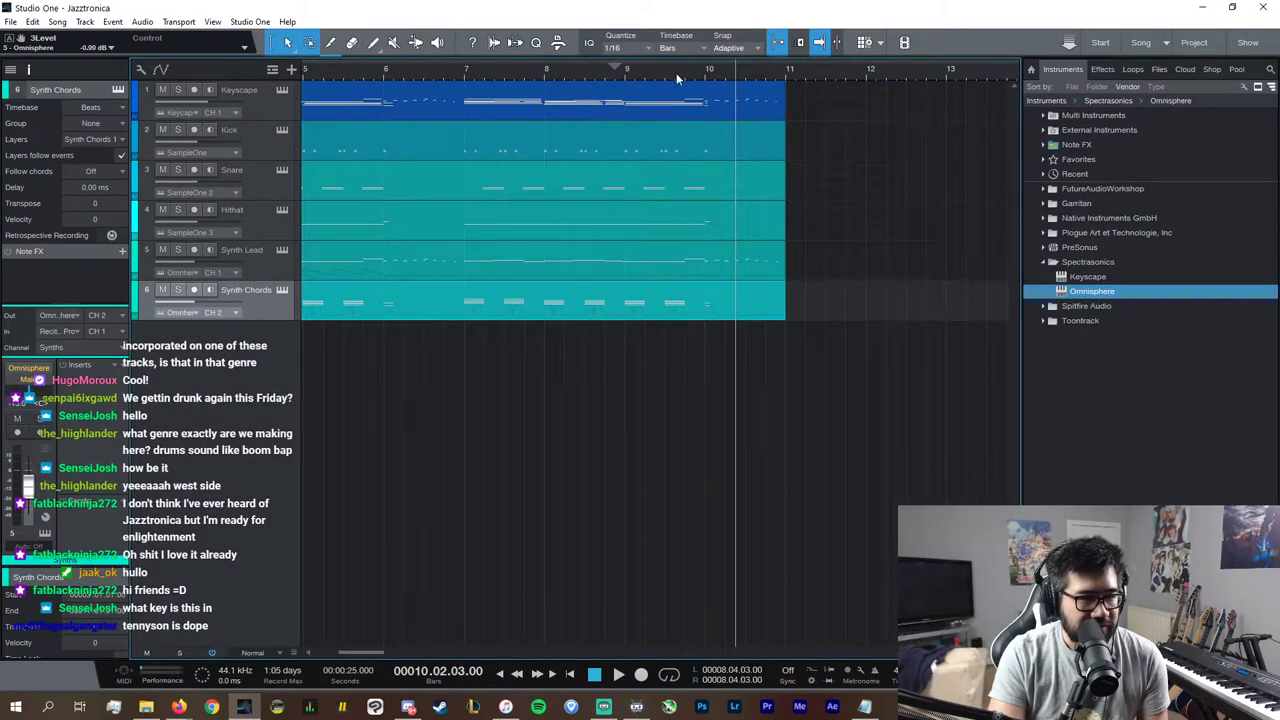
click(672, 67)
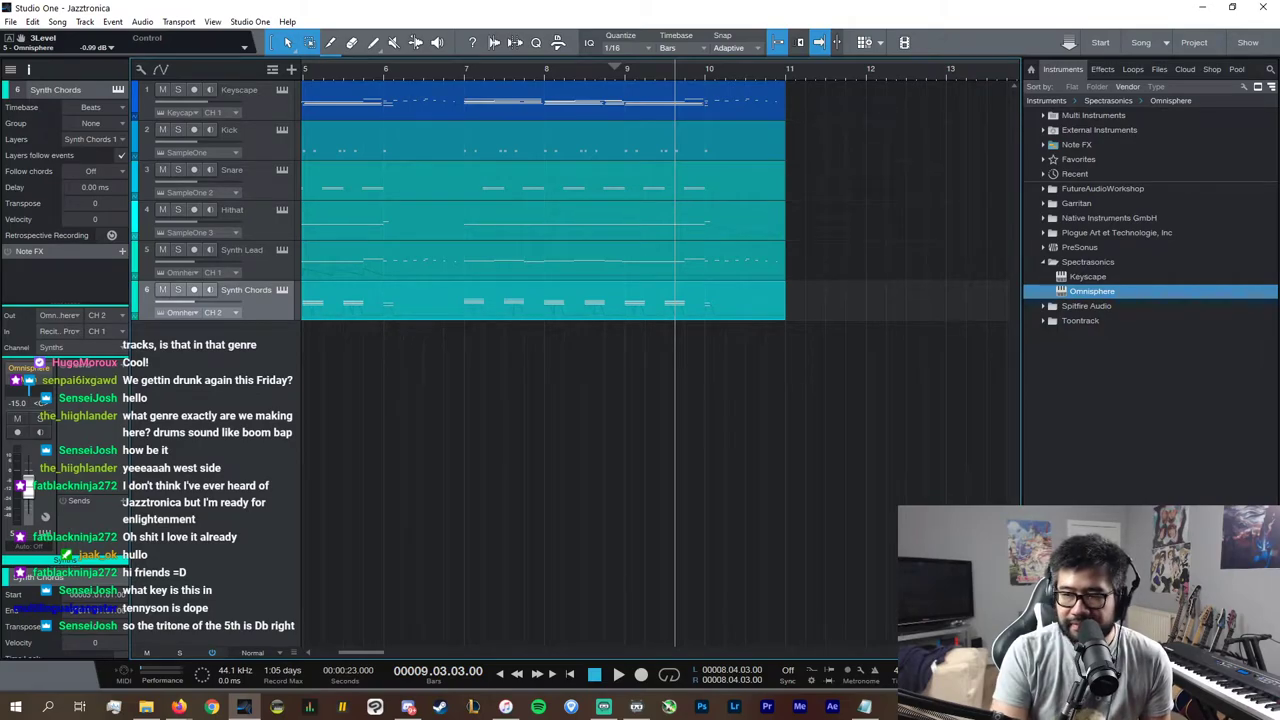
click(626, 72)
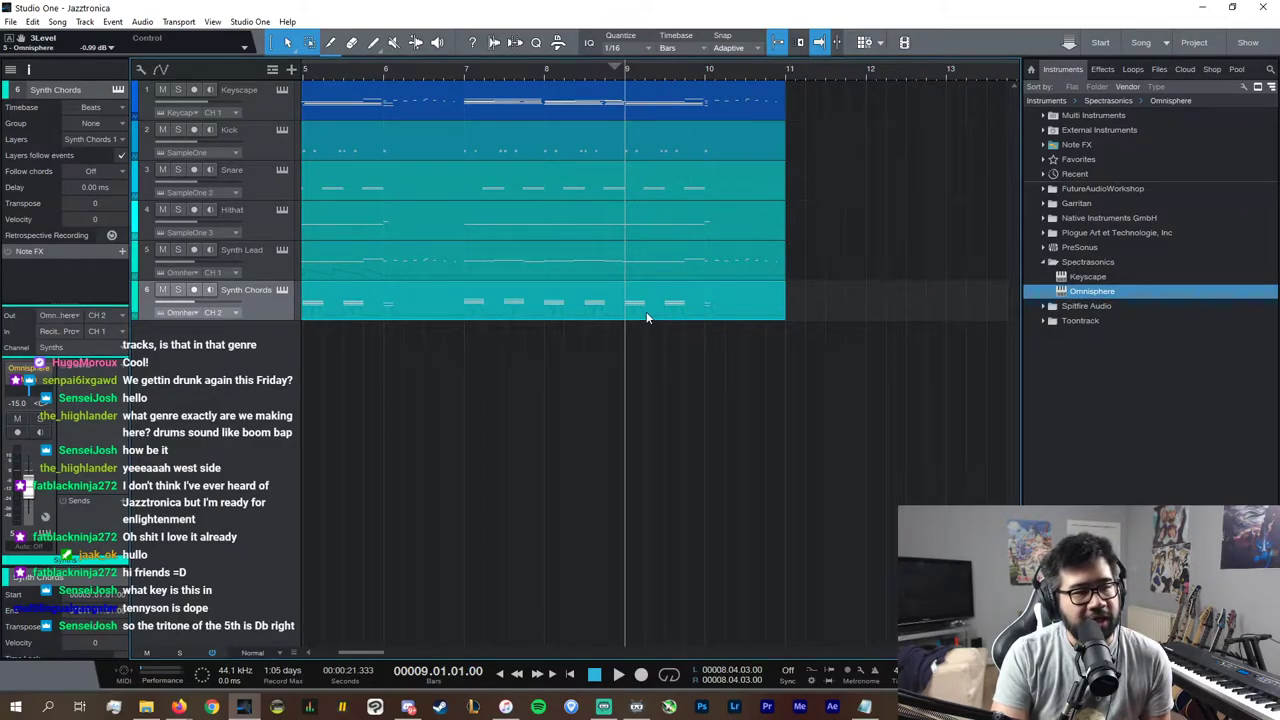
click(598, 72)
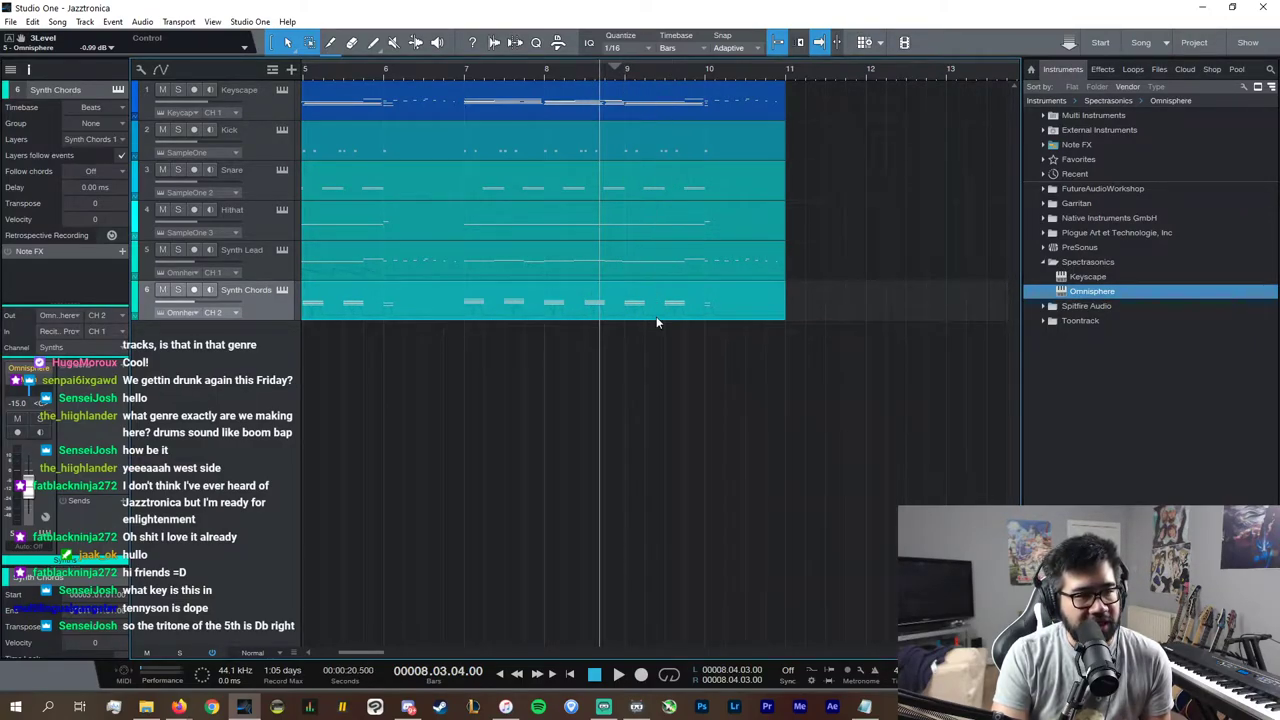
double_click(656, 315)
key(e)
key(e)
key(e)
key(e)
key(e)
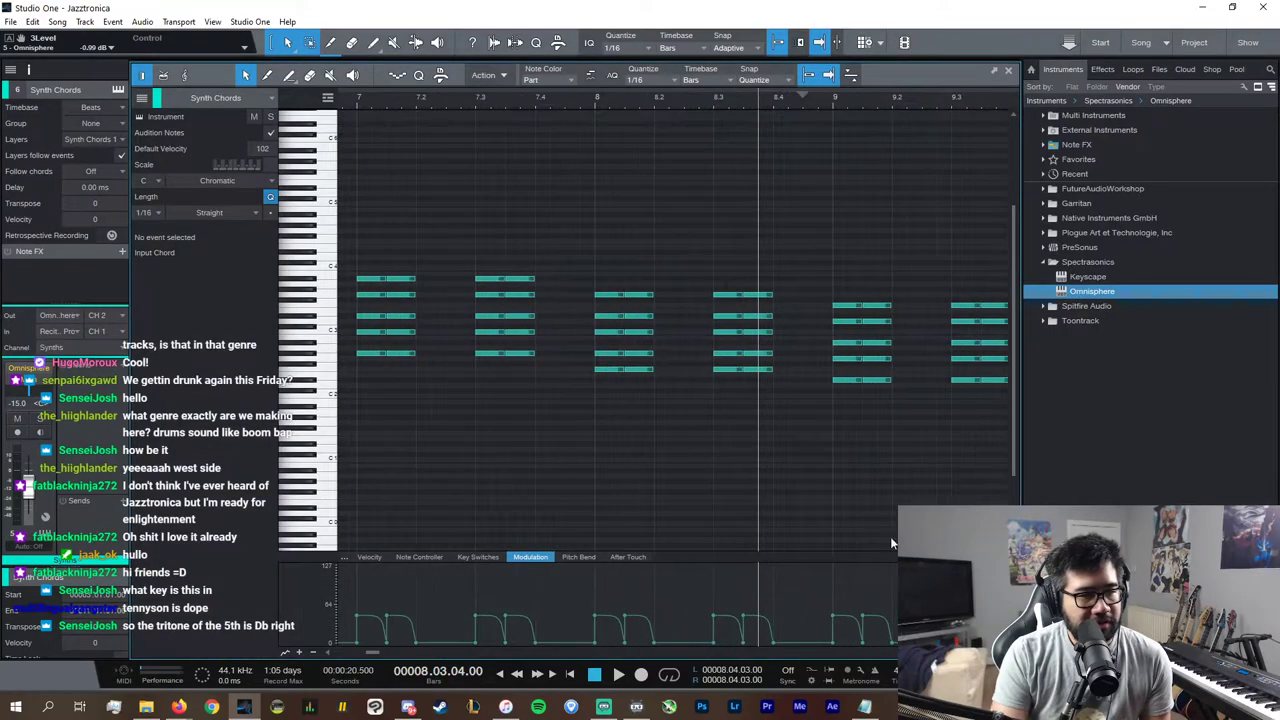
click(1010, 74)
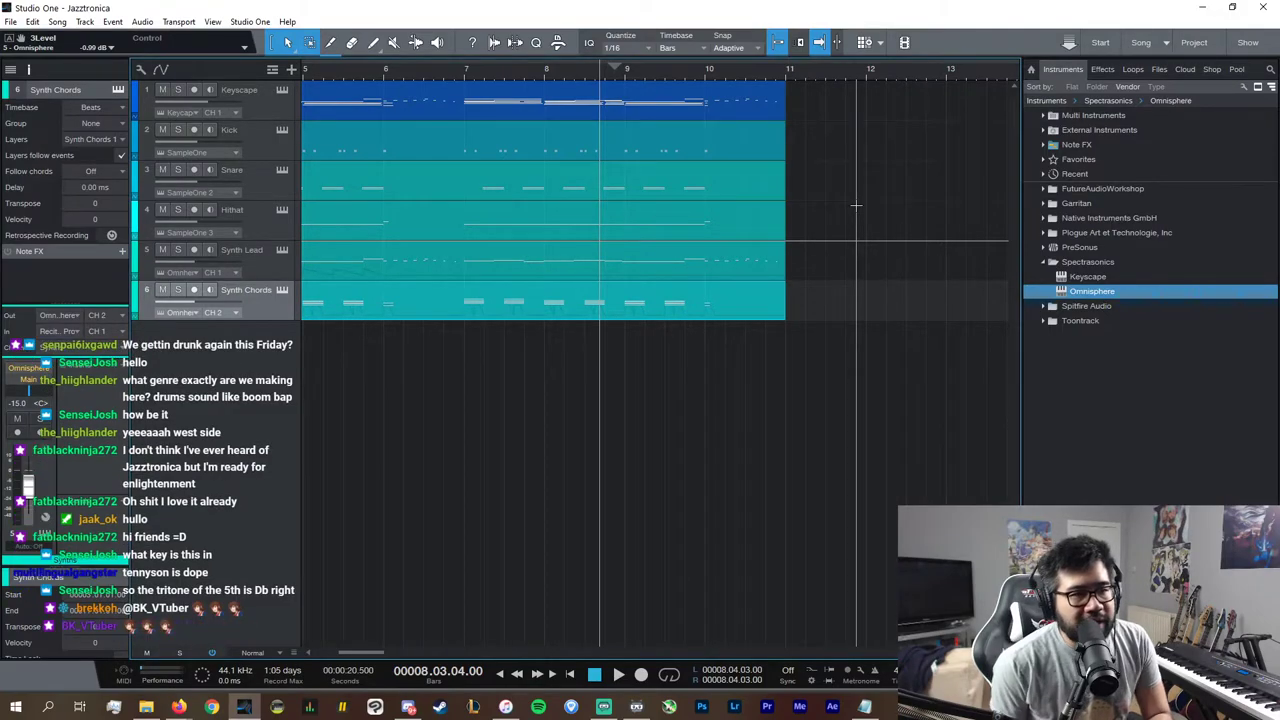
Step: Switch to Notepad to review the chord progression, highlight Ebmaj7, and return to Studio One without closing the note
click(865, 706)
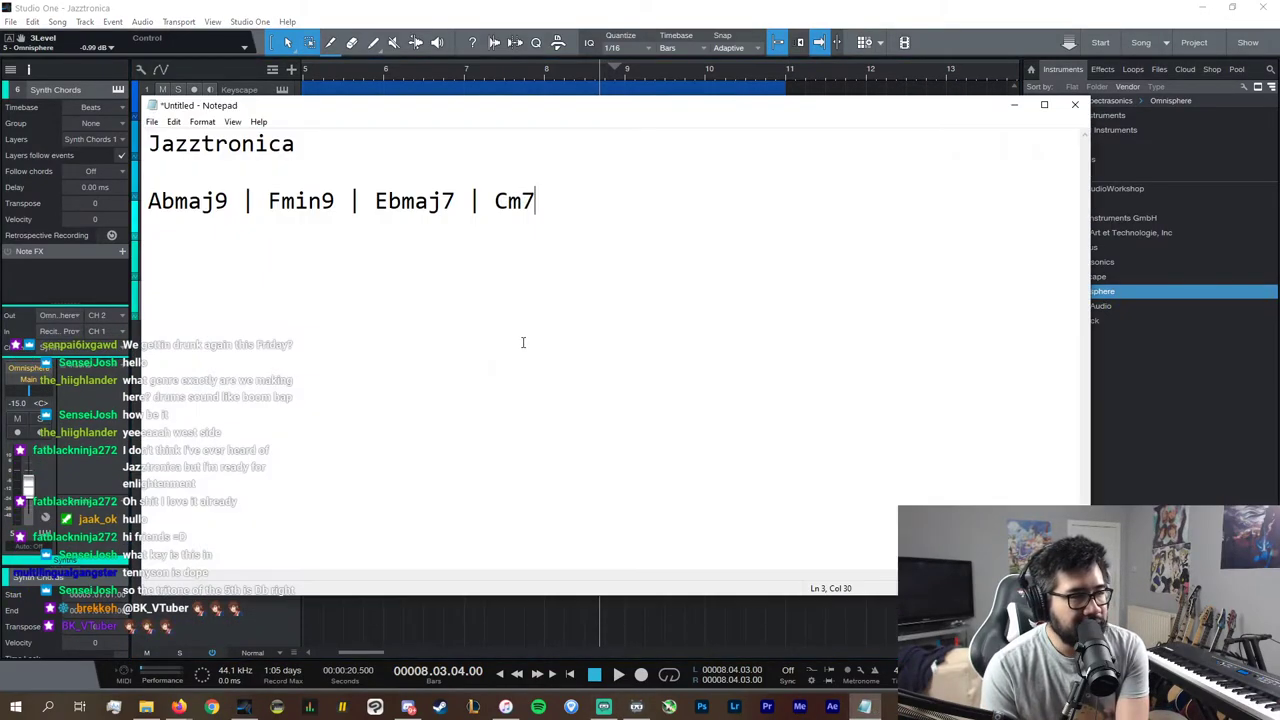
drag(271, 200, 468, 201)
click(375, 200)
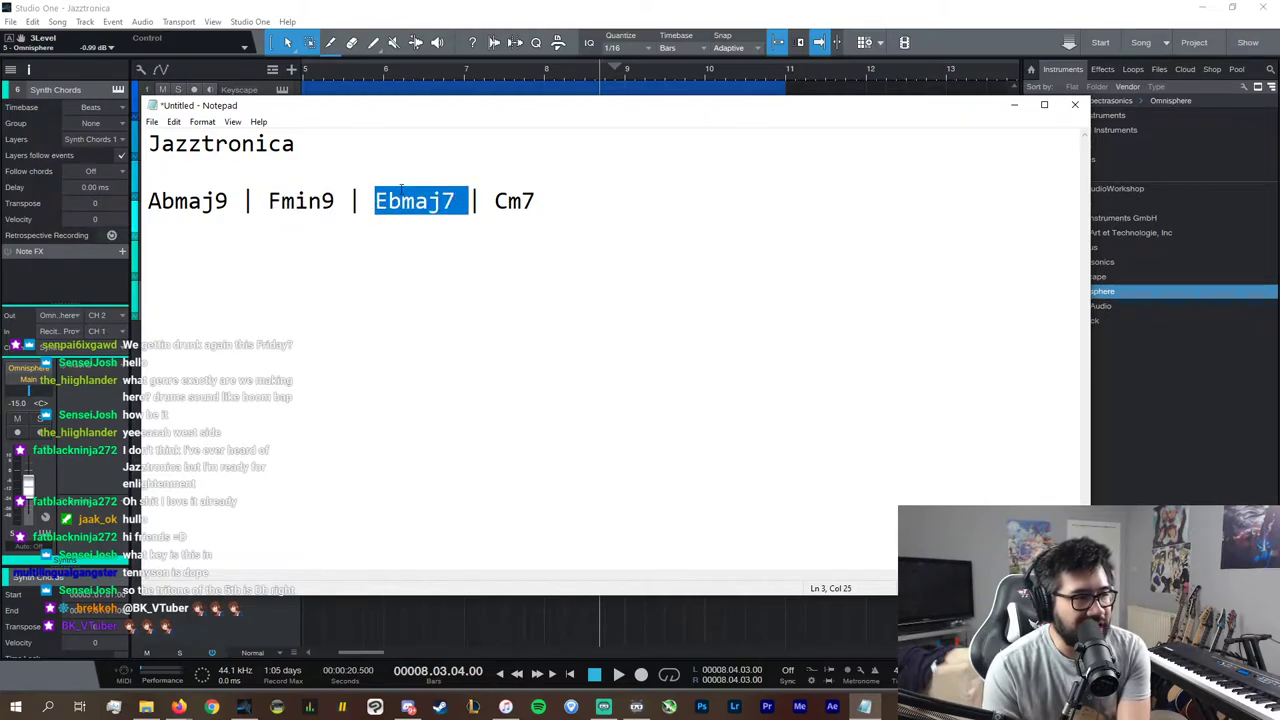
click(1075, 104)
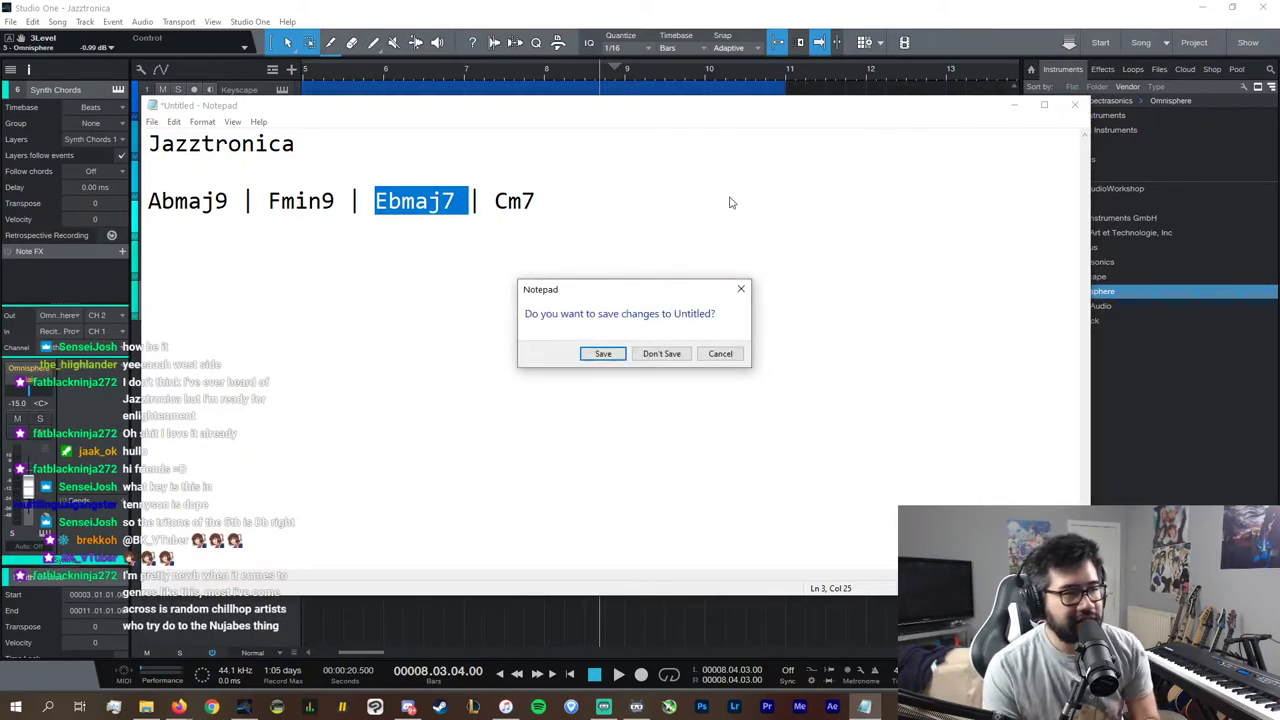
click(719, 354)
click(1013, 104)
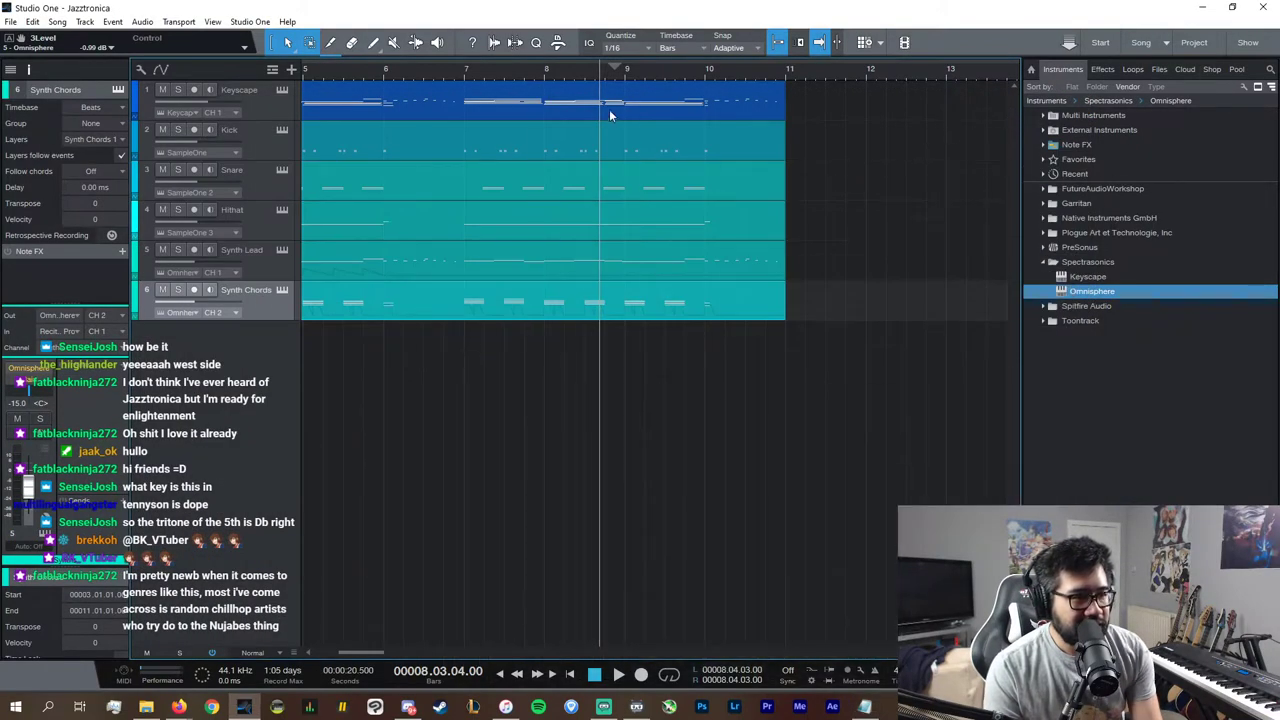
Step: Play the arrangement from the start of bar 8
click(546, 67)
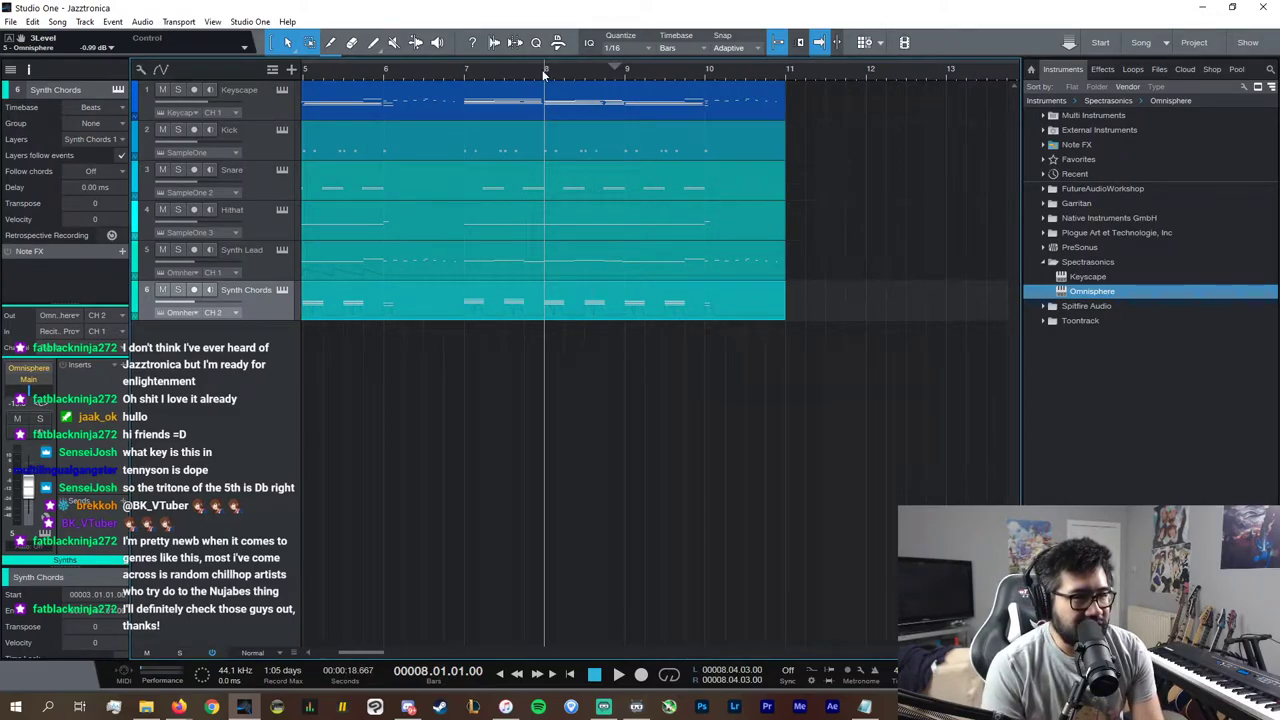
key(space)
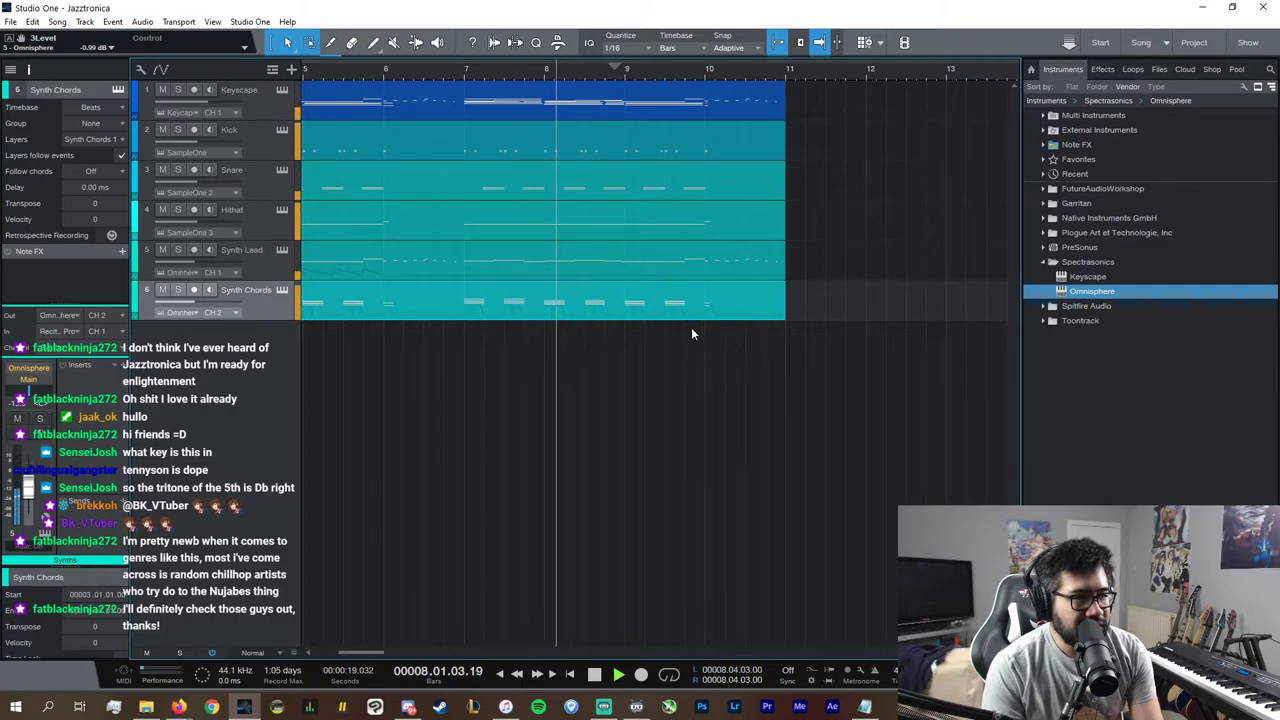
Step: Stop playback and duplicate the Synth Chords chord at beat 3 of bar 8 onto beat 4
double_click(641, 313)
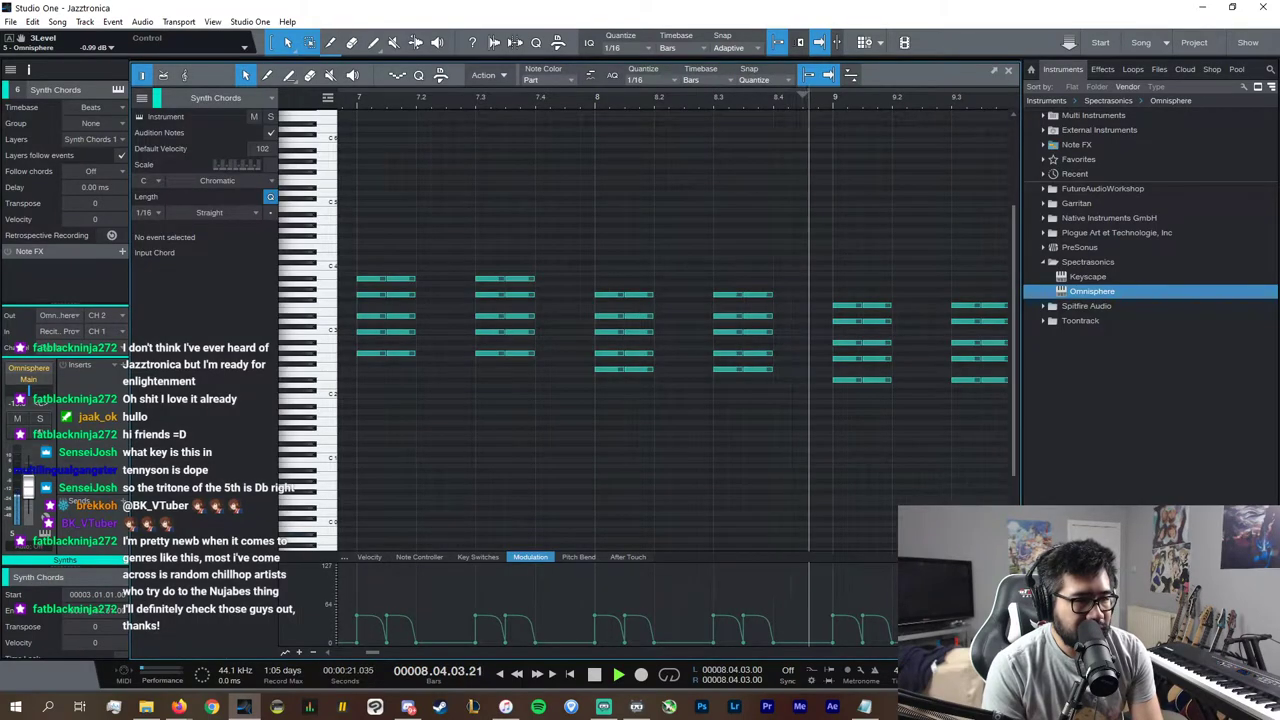
key(space)
key(e)
key(e)
key(e)
scroll(868, 408, right, 2)
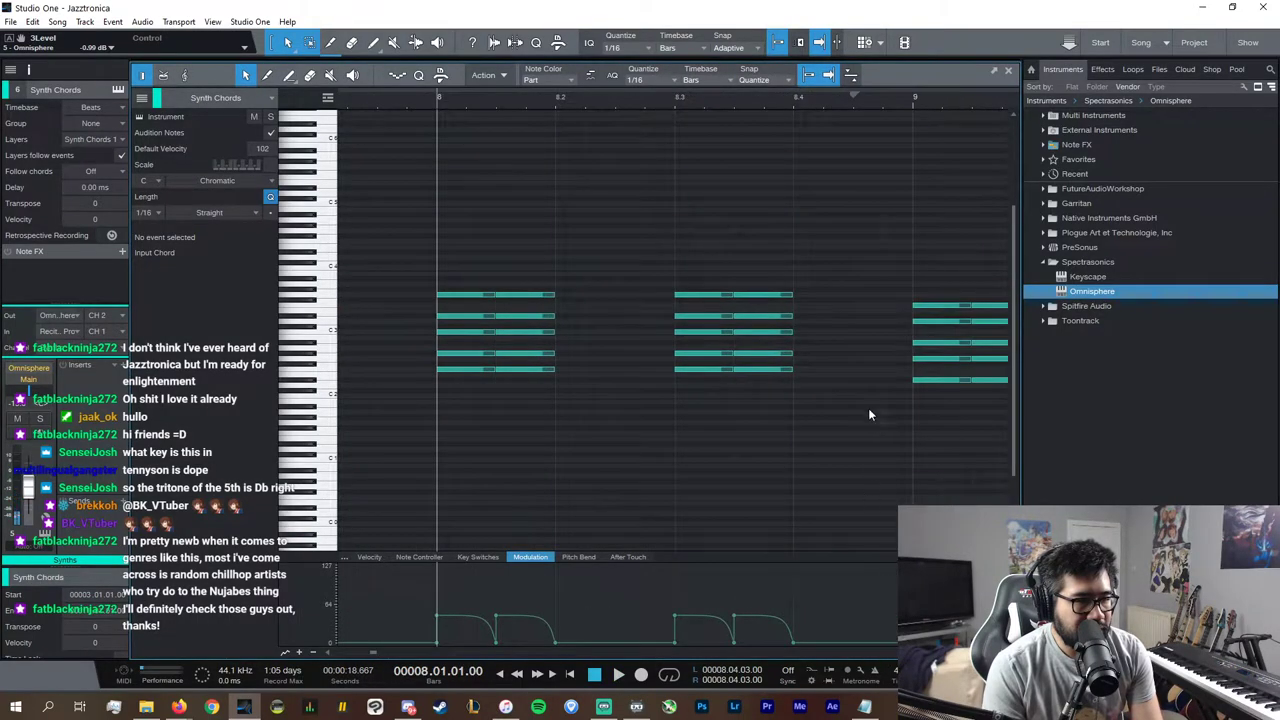
drag(882, 420, 763, 246)
key(d)
Step: Voice the duplicated beat 4 chord as E2, G#2, B2, D3 and F#3, and lengthen it to reach bar 9
drag(818, 370, 828, 318)
click(829, 388)
click(822, 373)
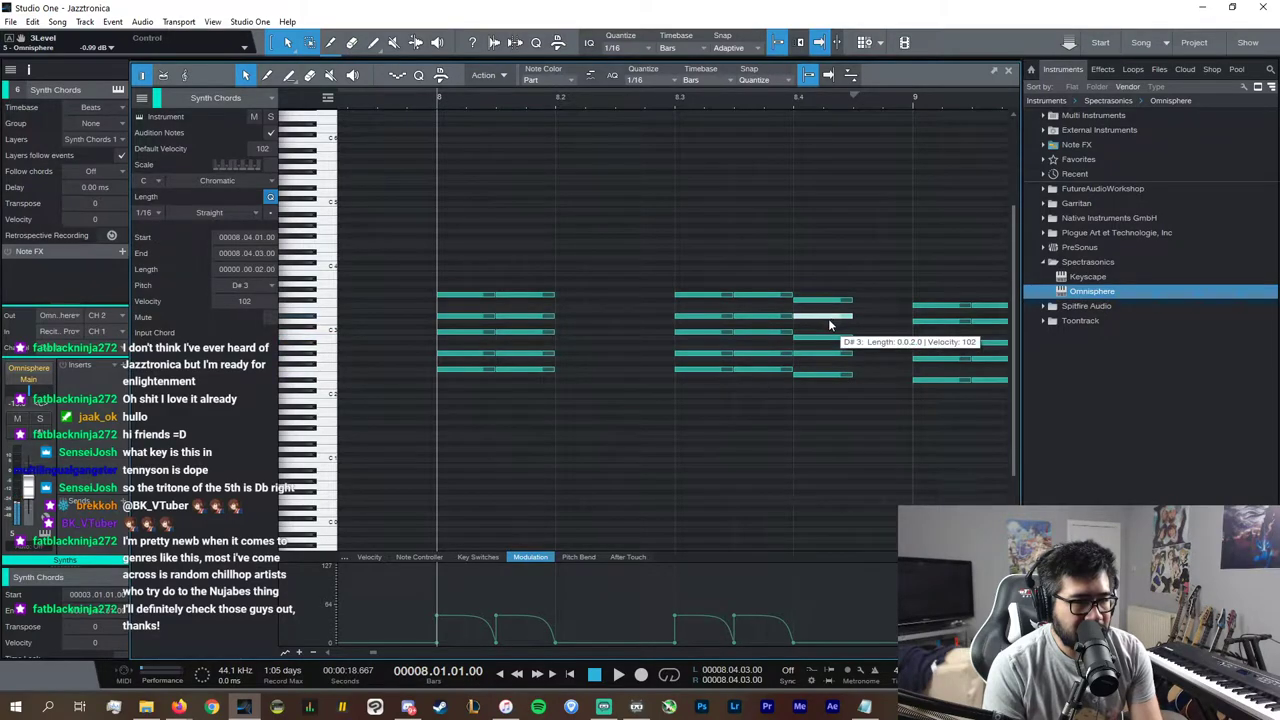
drag(826, 377, 830, 330)
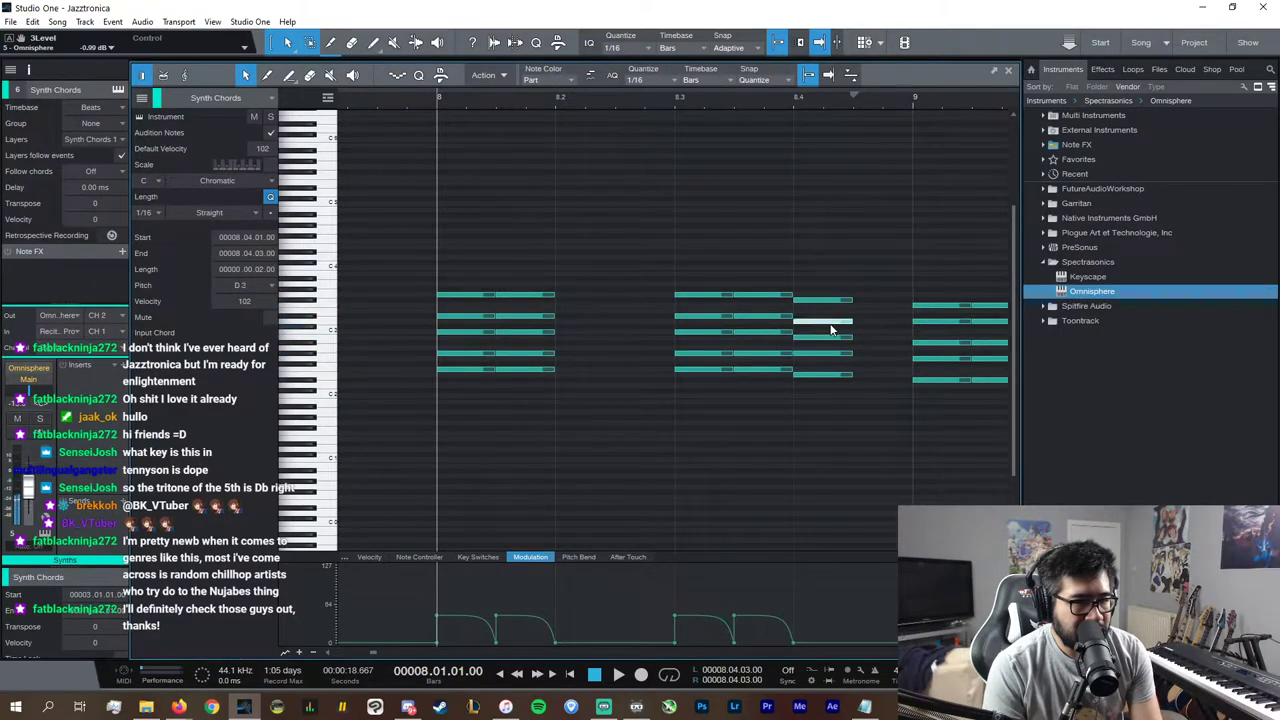
drag(861, 384, 911, 301)
Step: Add a modulation decay curve starting at 44 on beat 4 of bar 8, and play the passage
drag(817, 643, 800, 617)
right_click(796, 617)
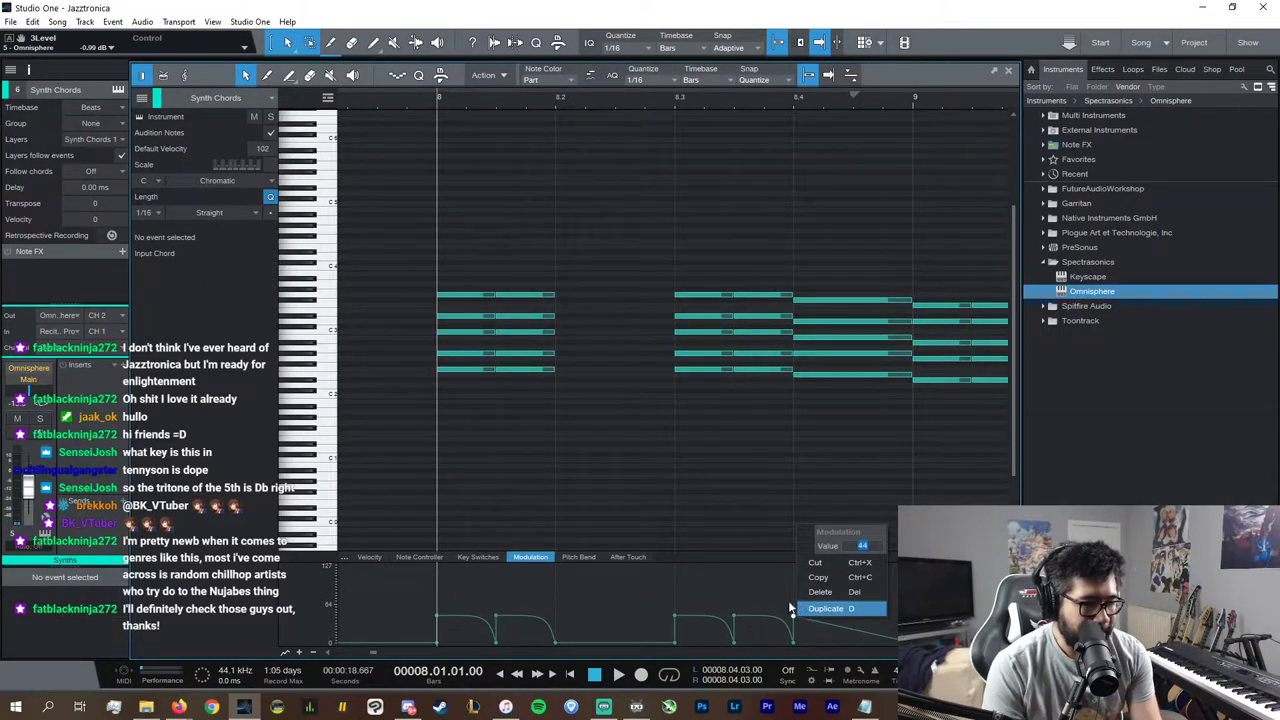
click(757, 601)
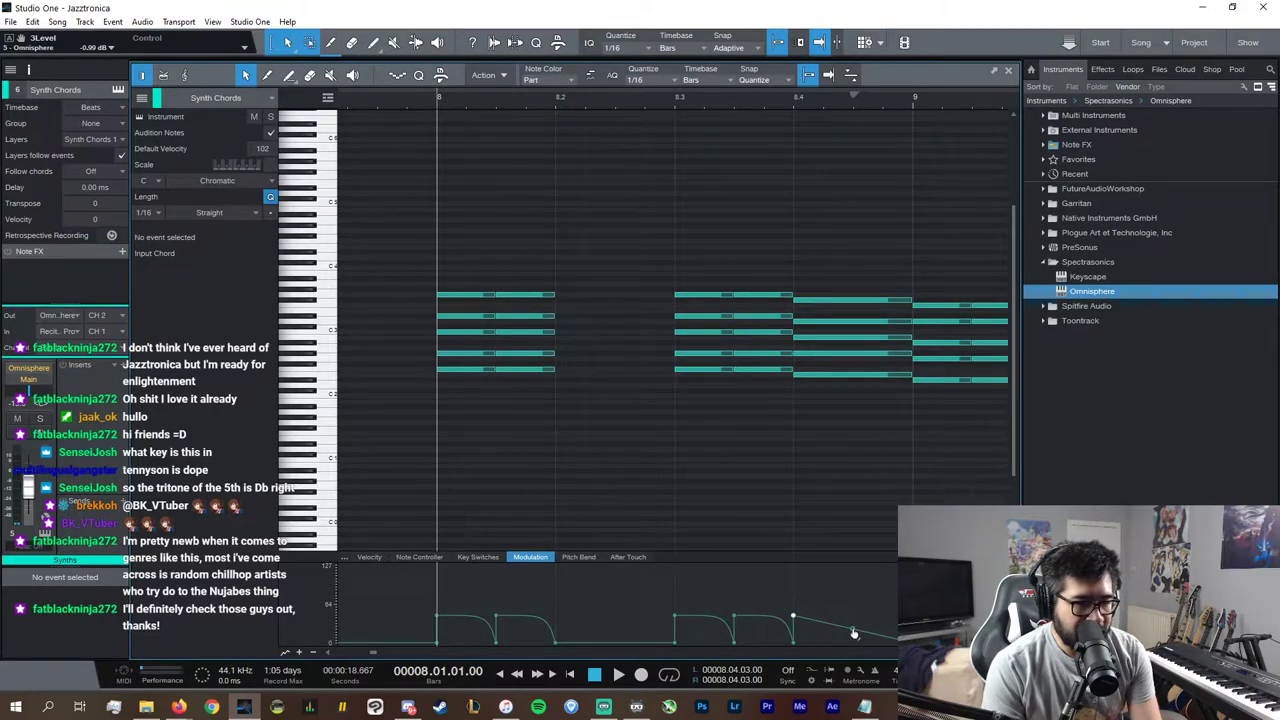
key(space)
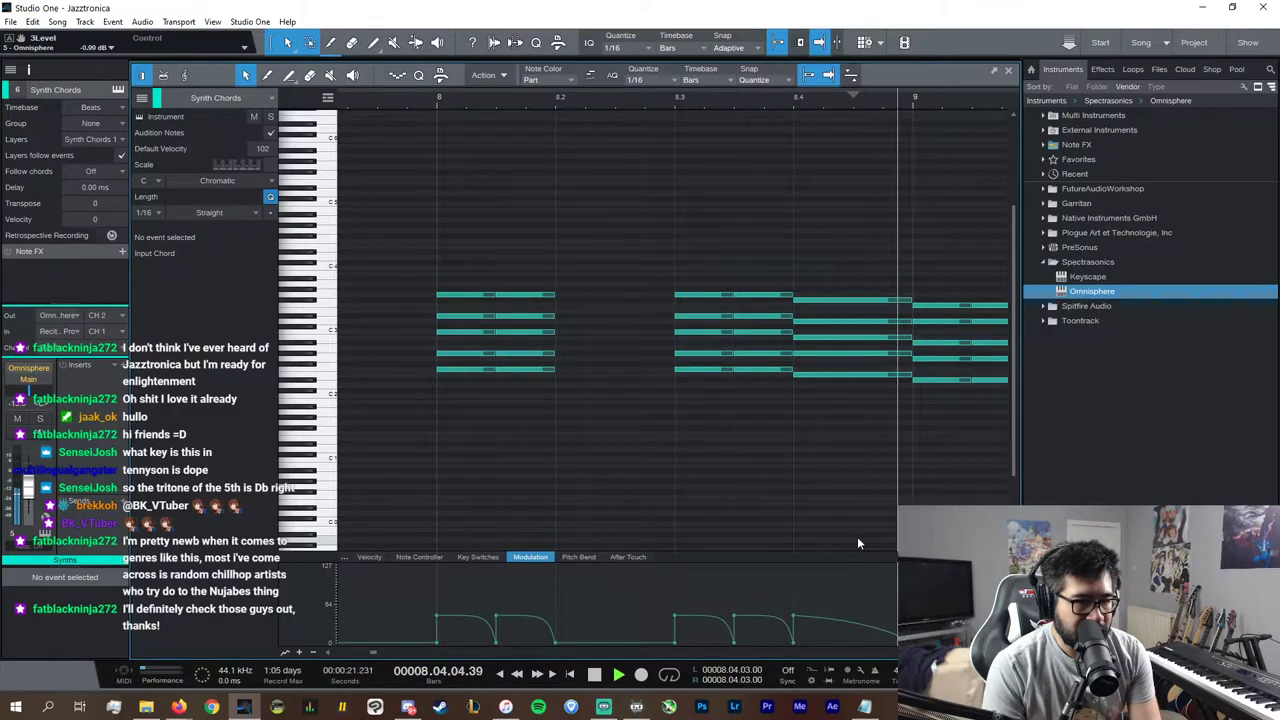
key(space)
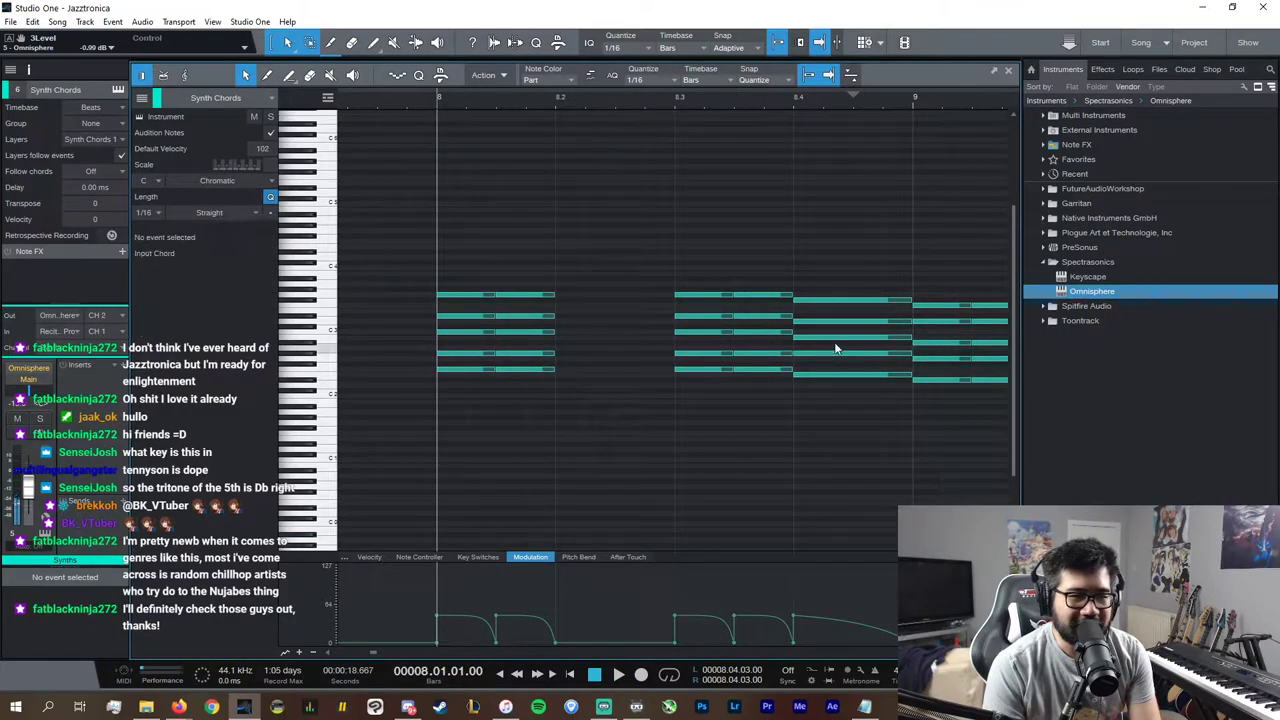
Step: Delete the F#3 note from the beat 4 synth chord and play bar 8 from its start
double_click(843, 299)
key(space)
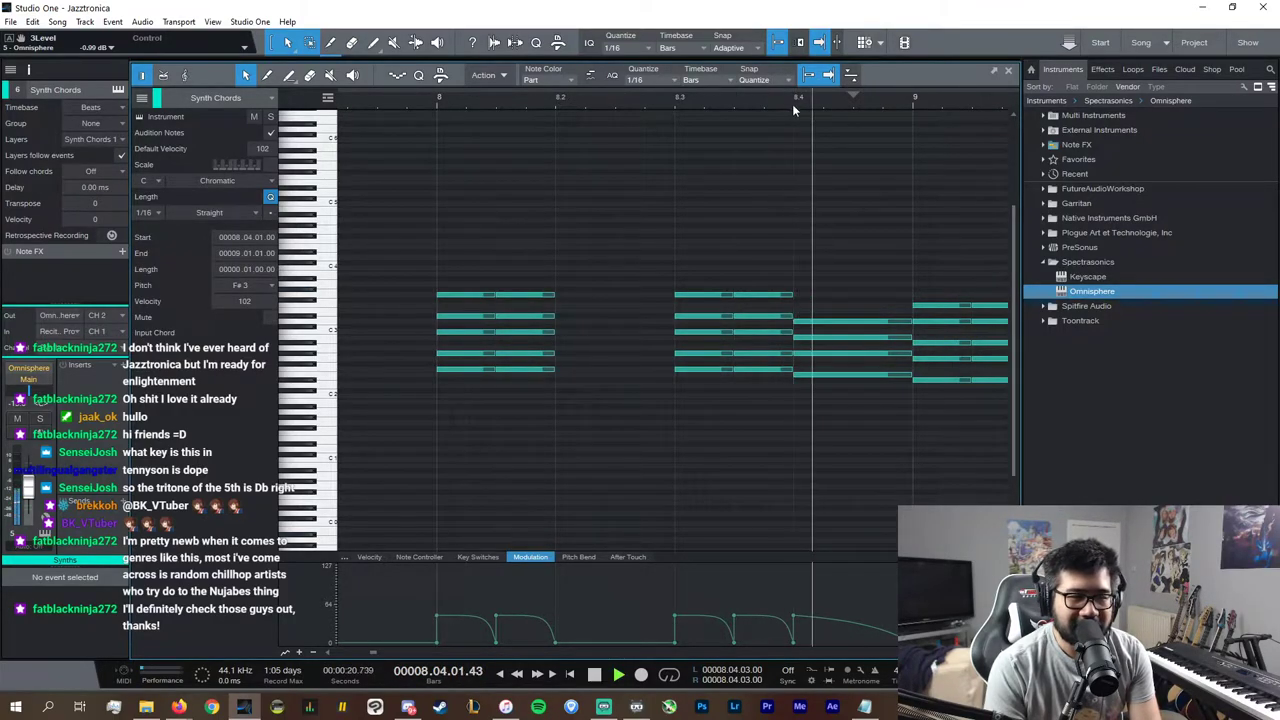
key(space)
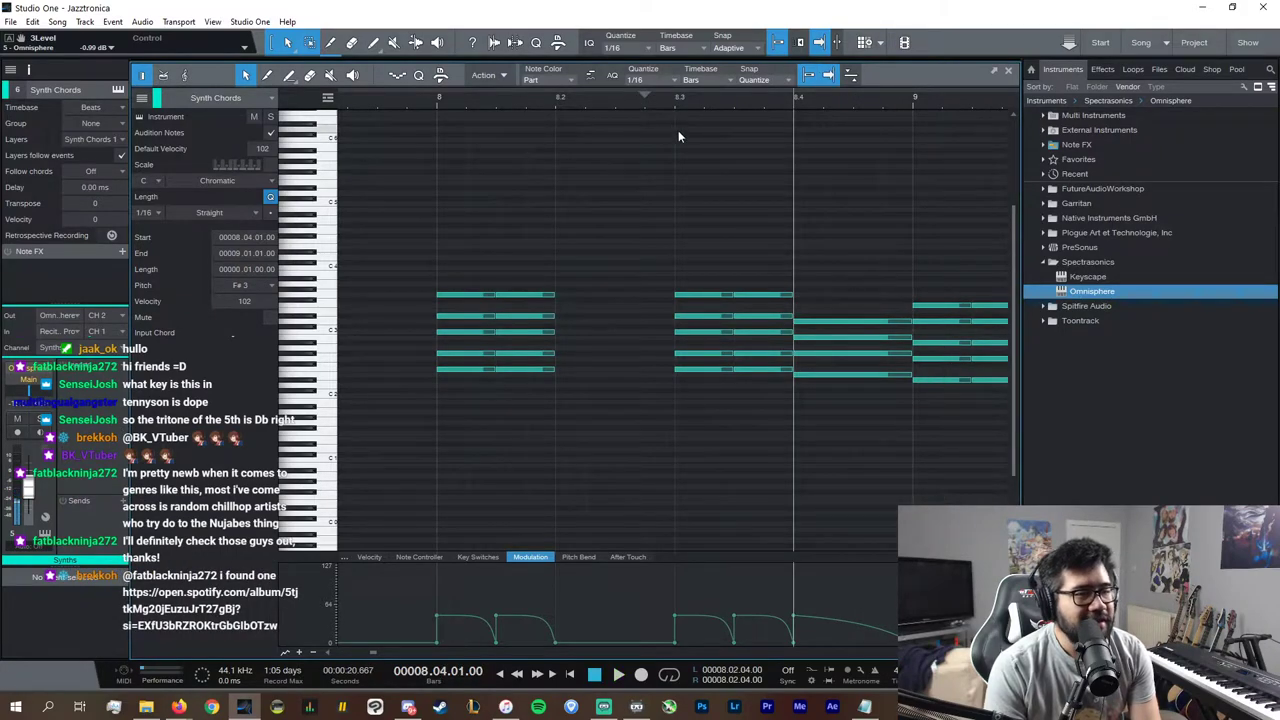
click(437, 102)
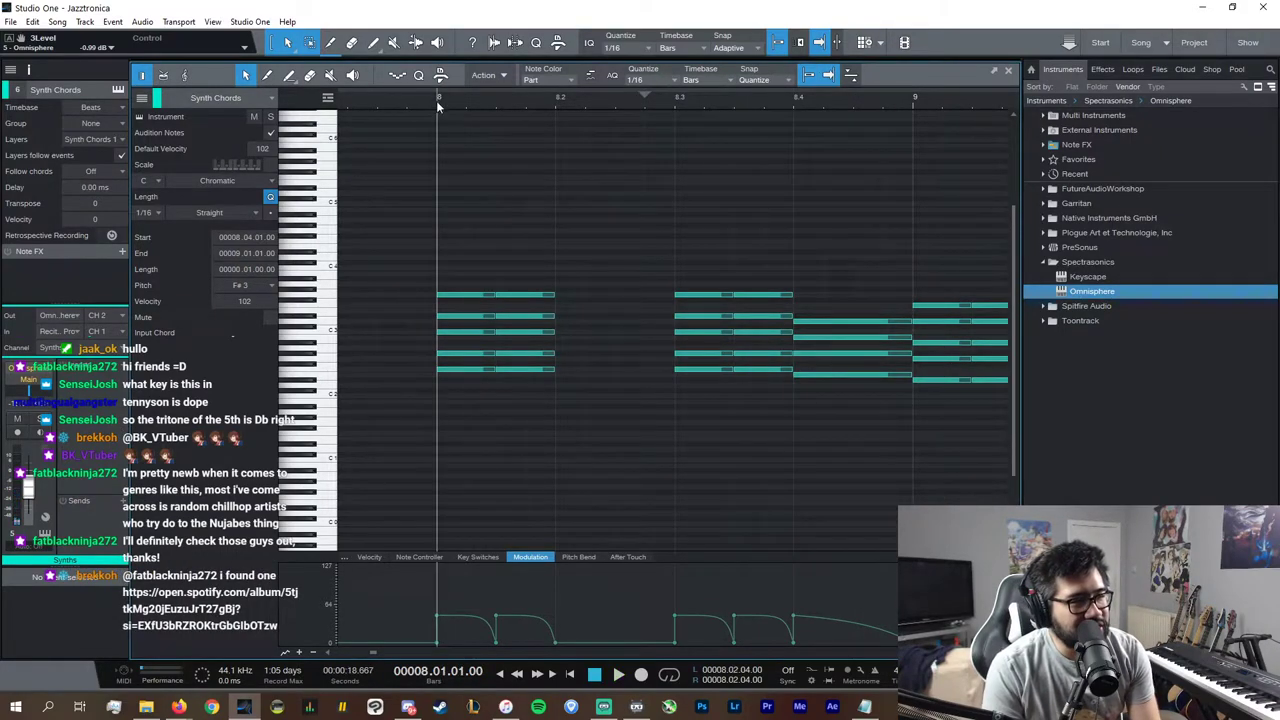
key(space)
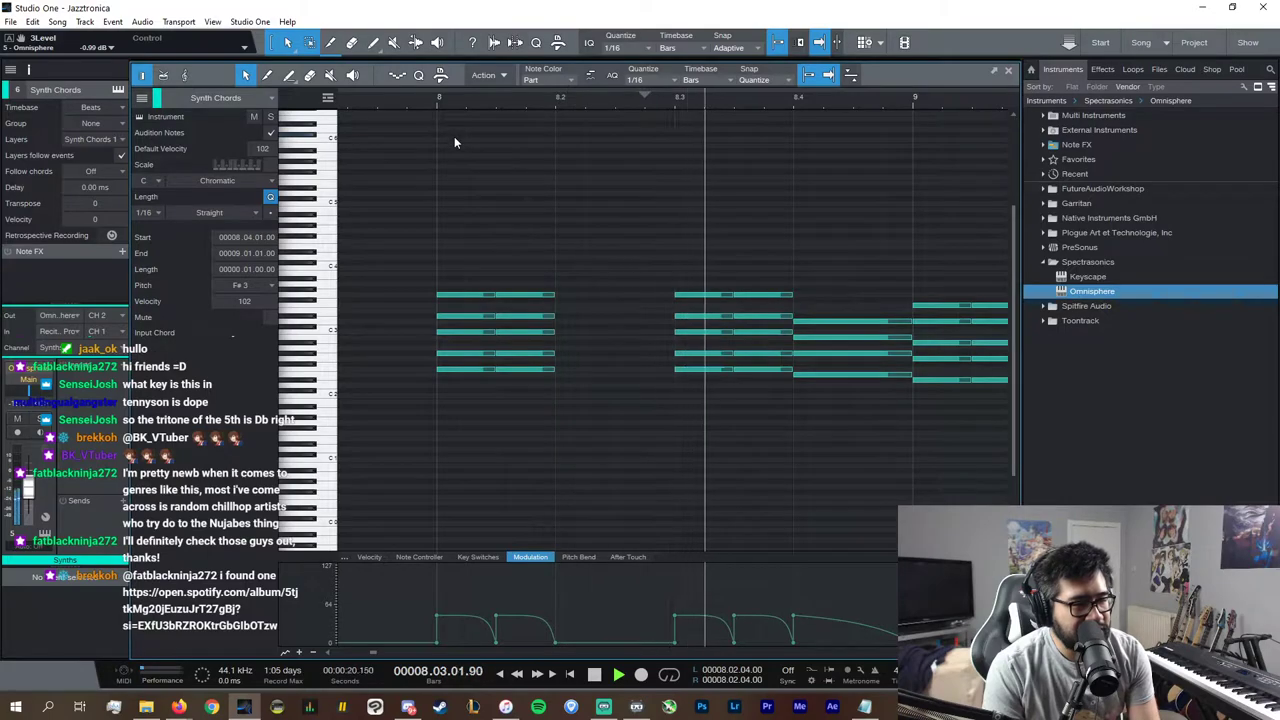
key(space)
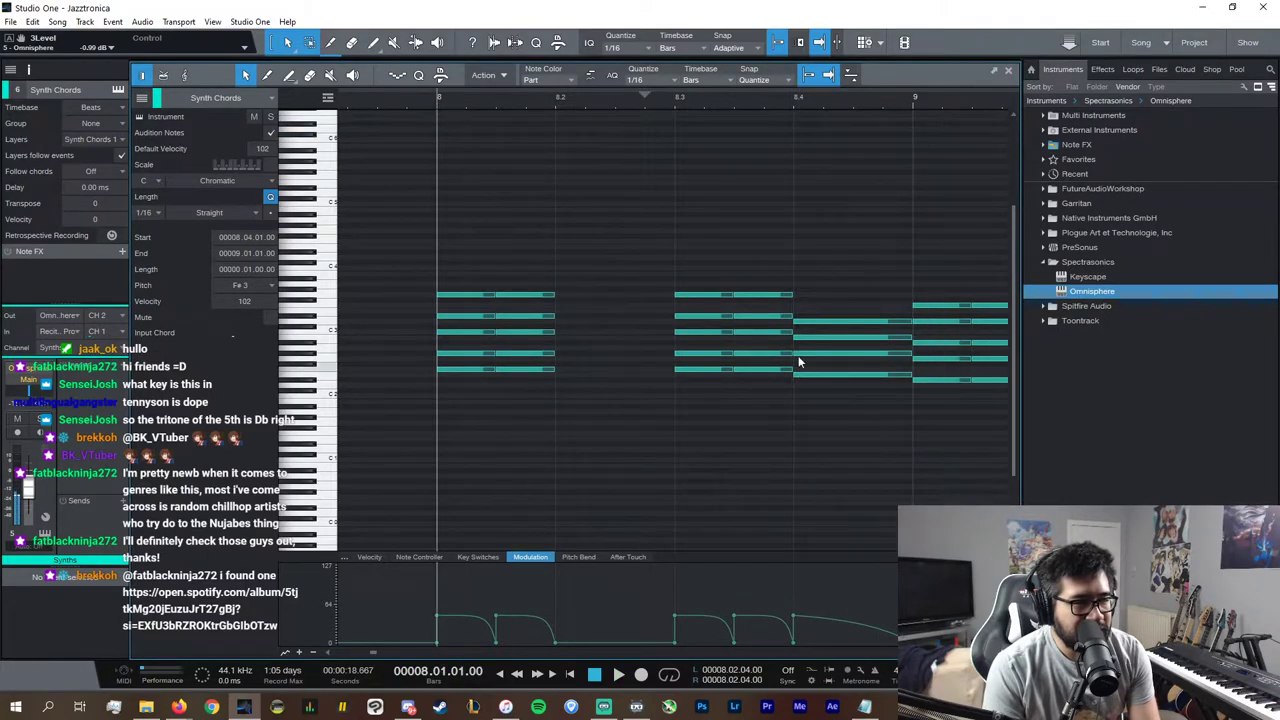
Step: Audition the individual notes of the beat 4 synth chord
click(815, 323)
click(873, 376)
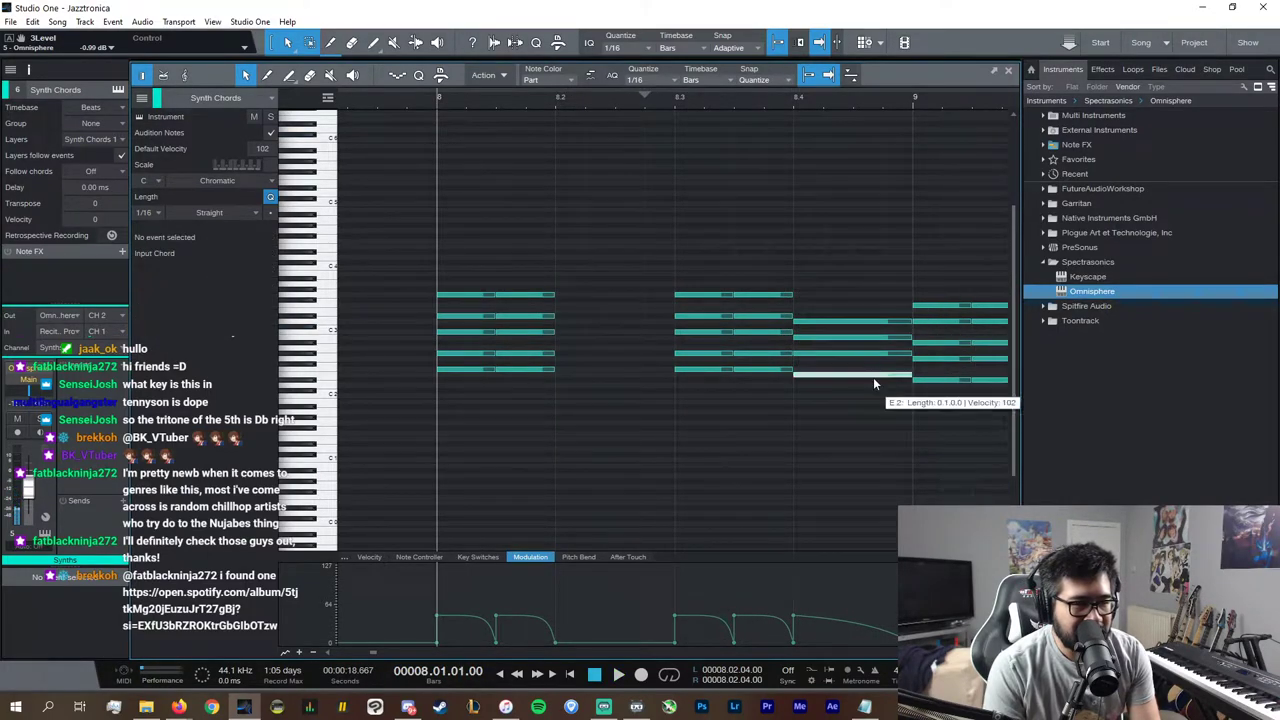
click(866, 339)
click(871, 354)
click(869, 375)
click(869, 338)
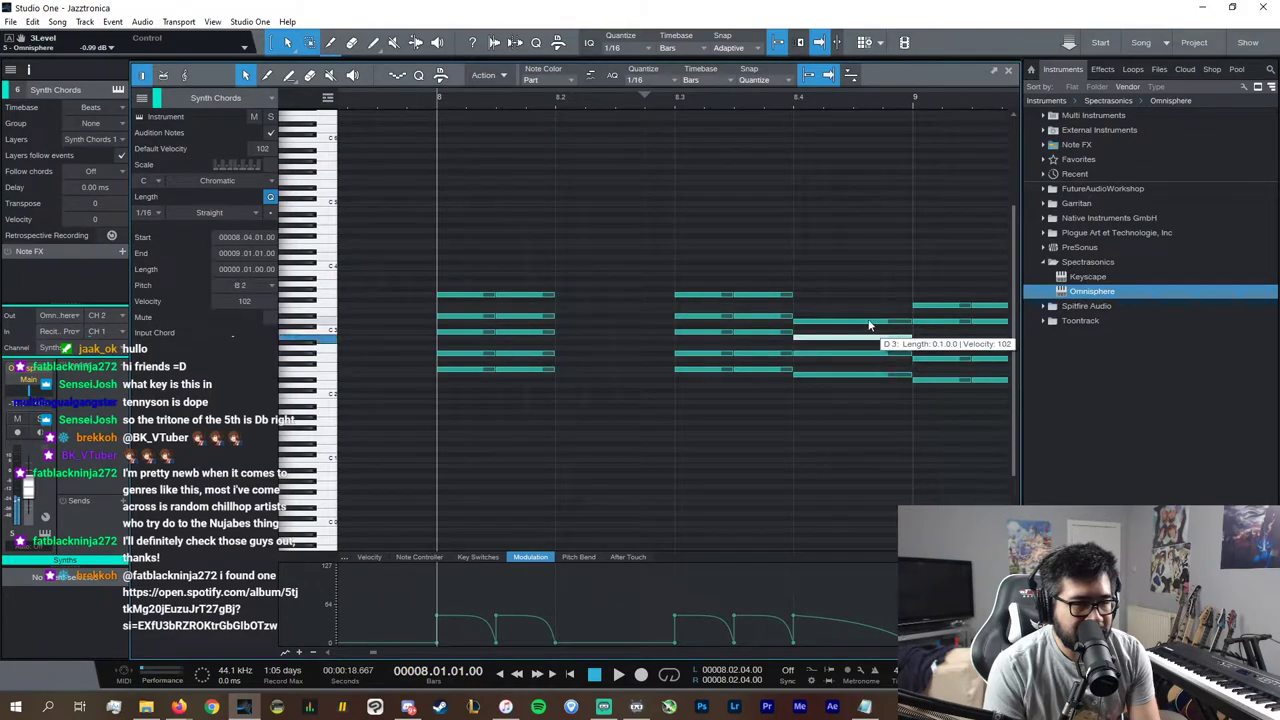
Step: Try adding an E3 note on top of the beat 4 synth chord, play it, and undo the addition
click(871, 322)
key(d)
drag(921, 322, 810, 311)
click(791, 105)
key(space)
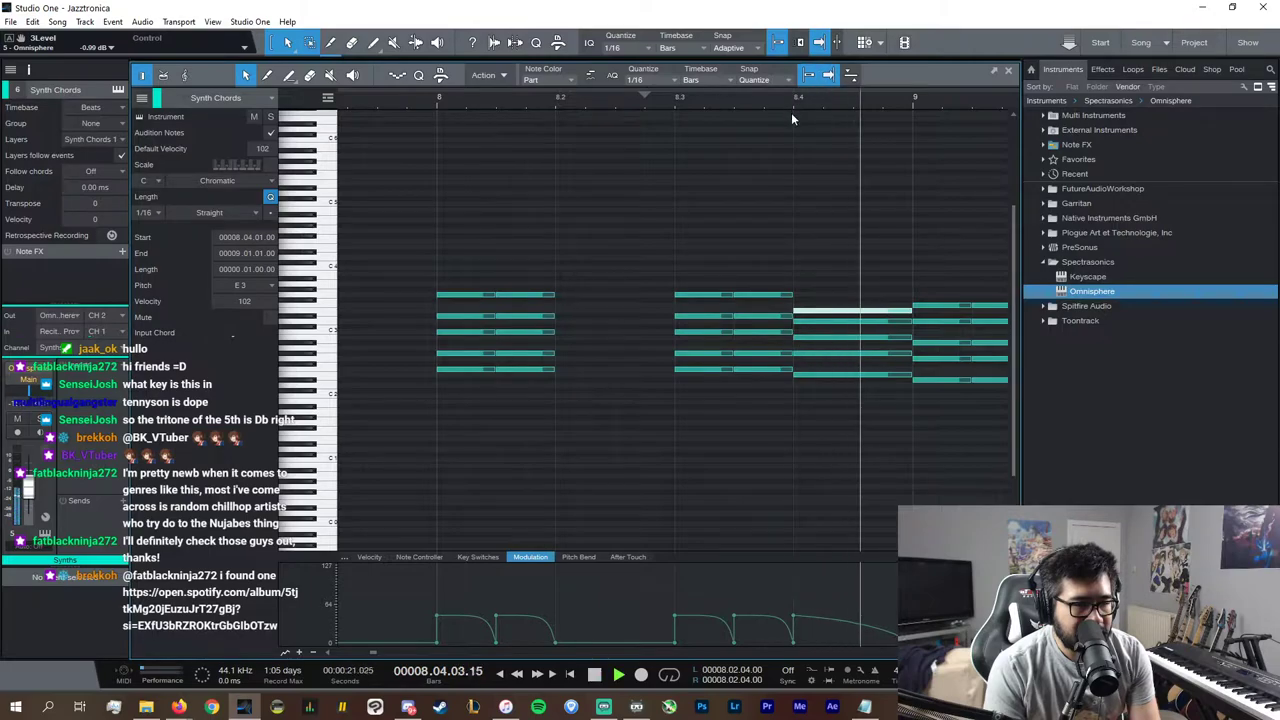
click(677, 104)
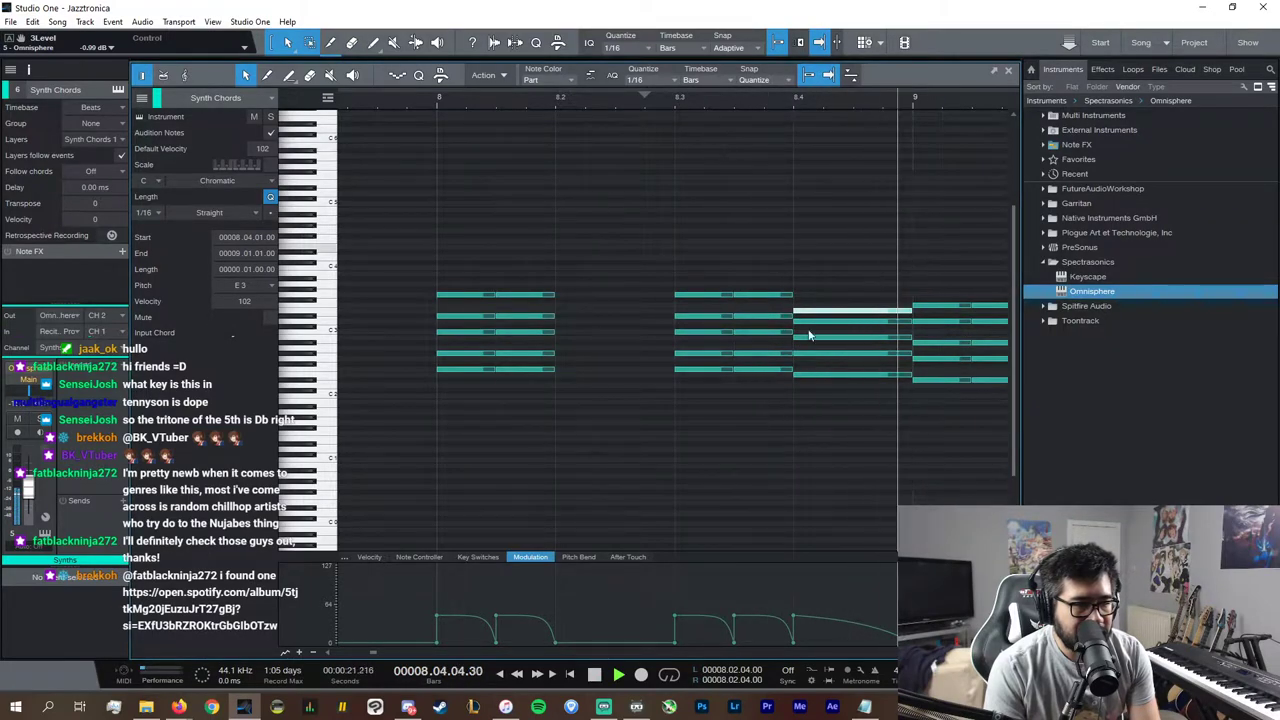
key(space)
key(ctrl+z)
key(space)
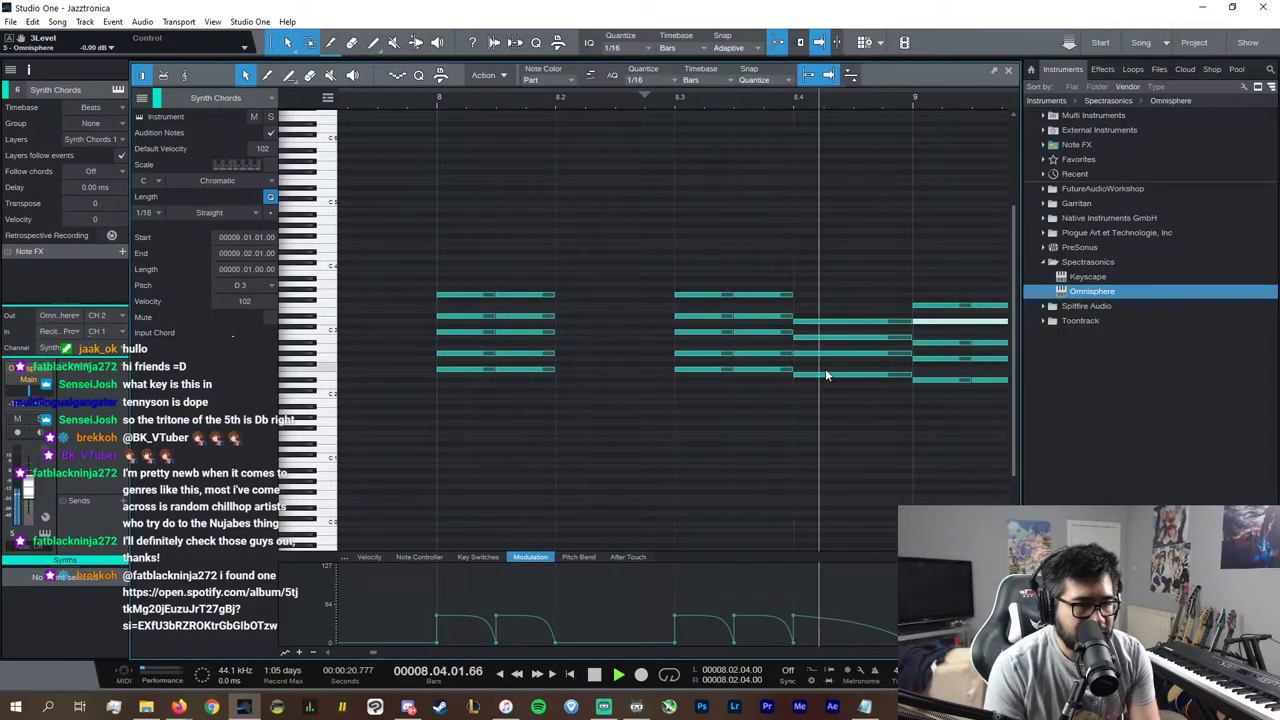
key(space)
Step: Raise the beat 4 synth chord's B2 to C3 and D3 to D#3, play it from beat 3, and close the editor
click(822, 339)
drag(822, 345, 830, 318)
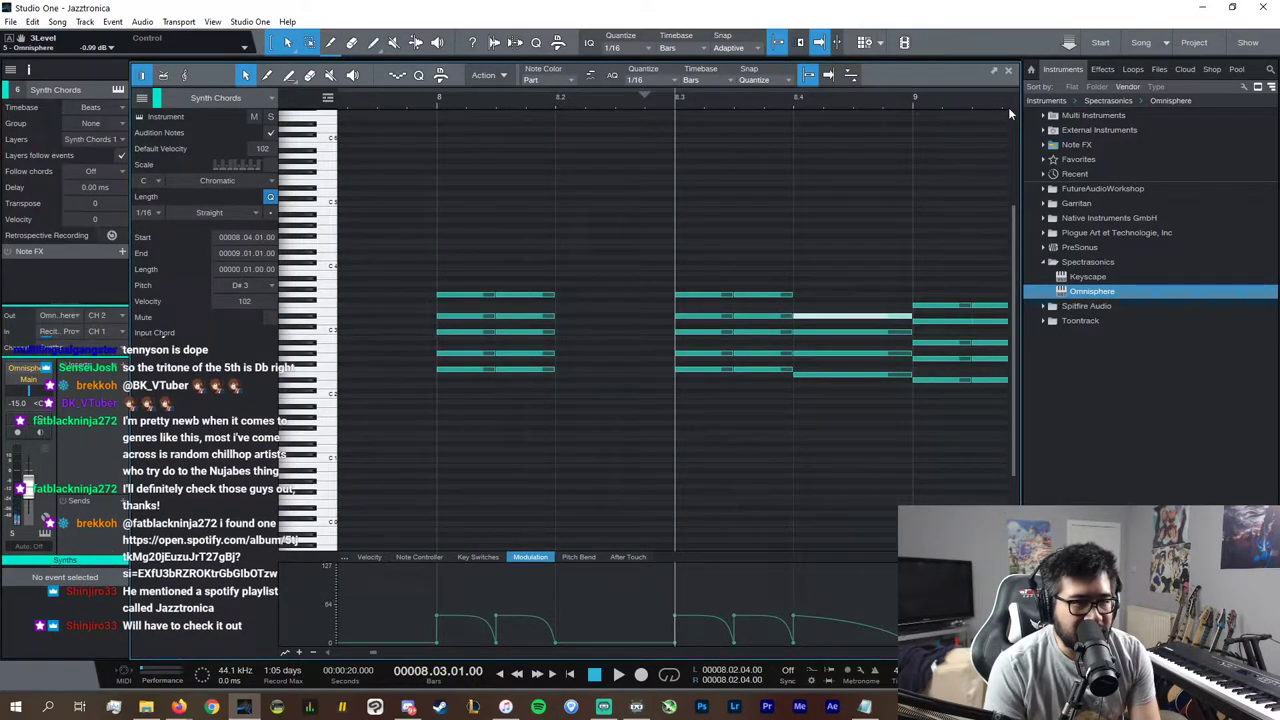
key(space)
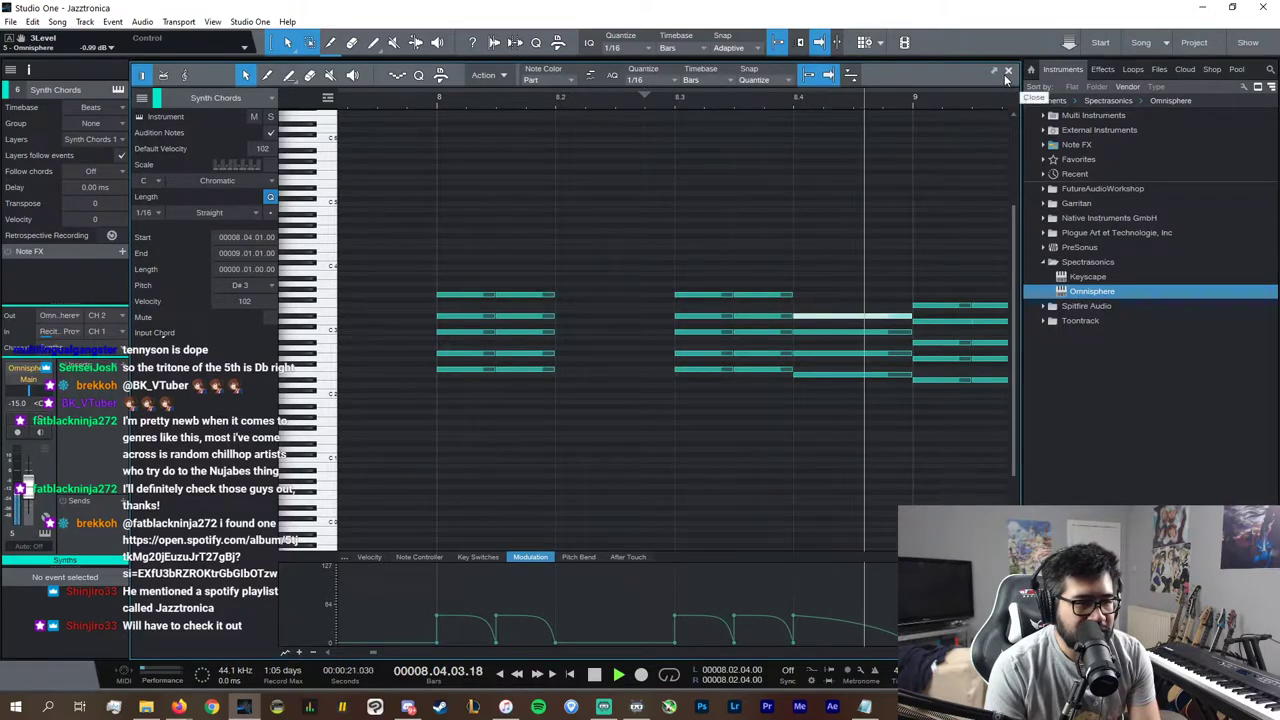
key(space)
key(space)
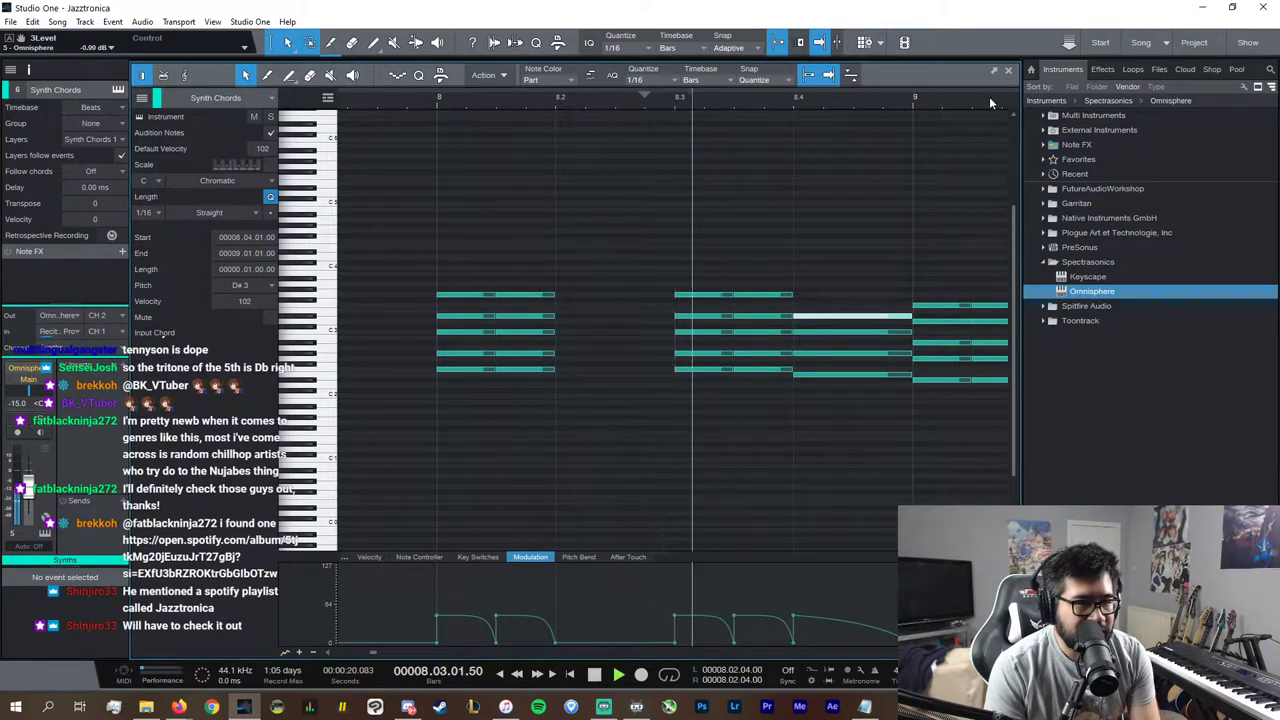
key(space)
click(1008, 70)
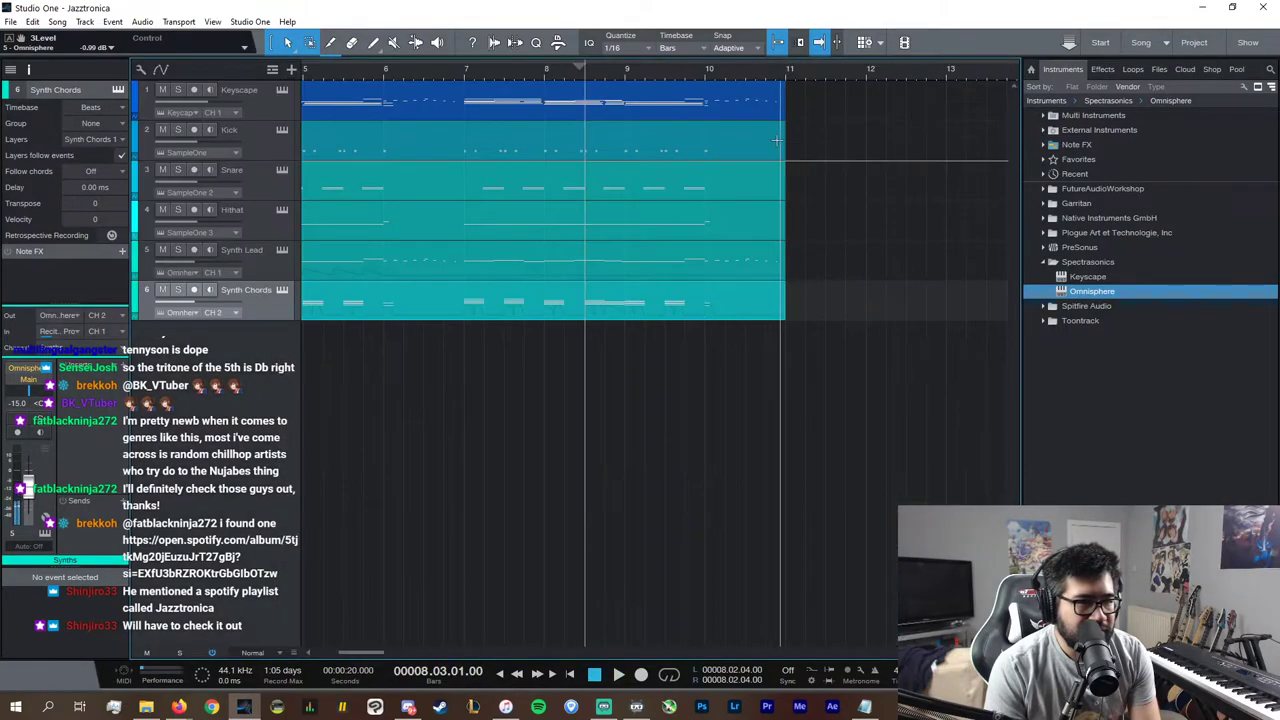
Step: Raise B2 to C3 in the Keyscape chord at beat 4 of bar 8, play it, and close the editor
double_click(630, 107)
drag(955, 652, 974, 652)
scroll(873, 652, right, 2)
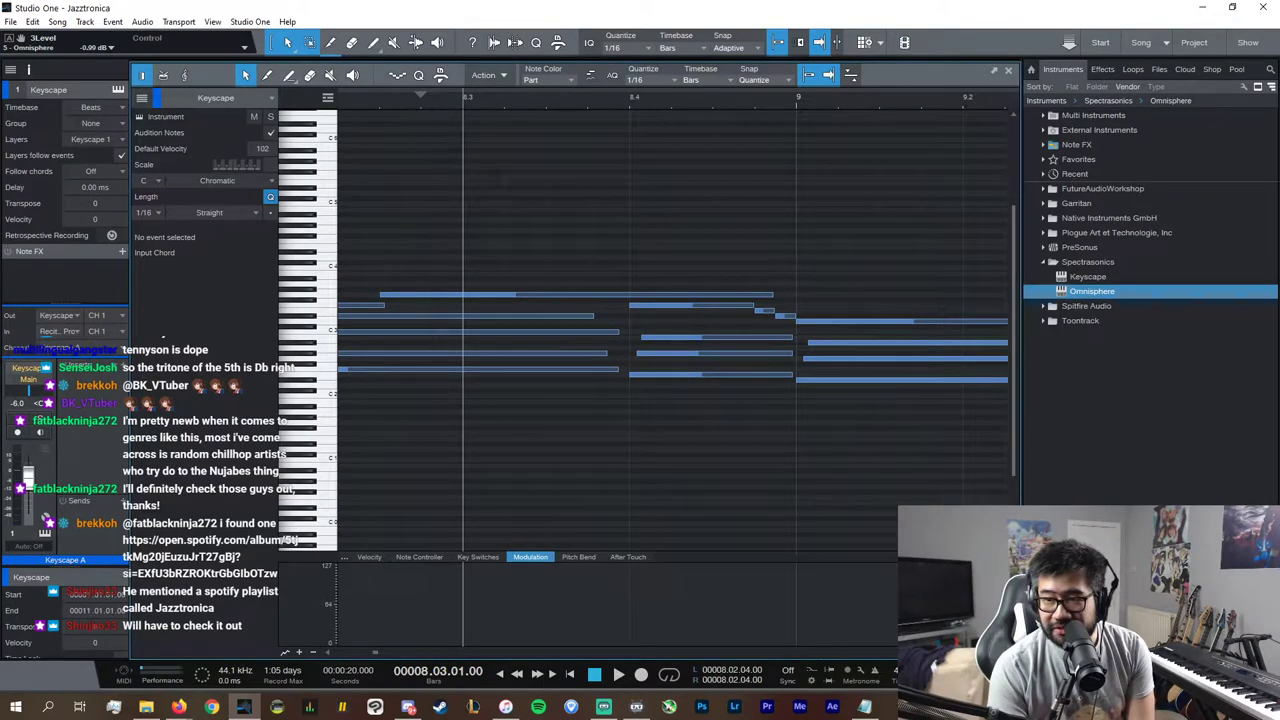
click(670, 375)
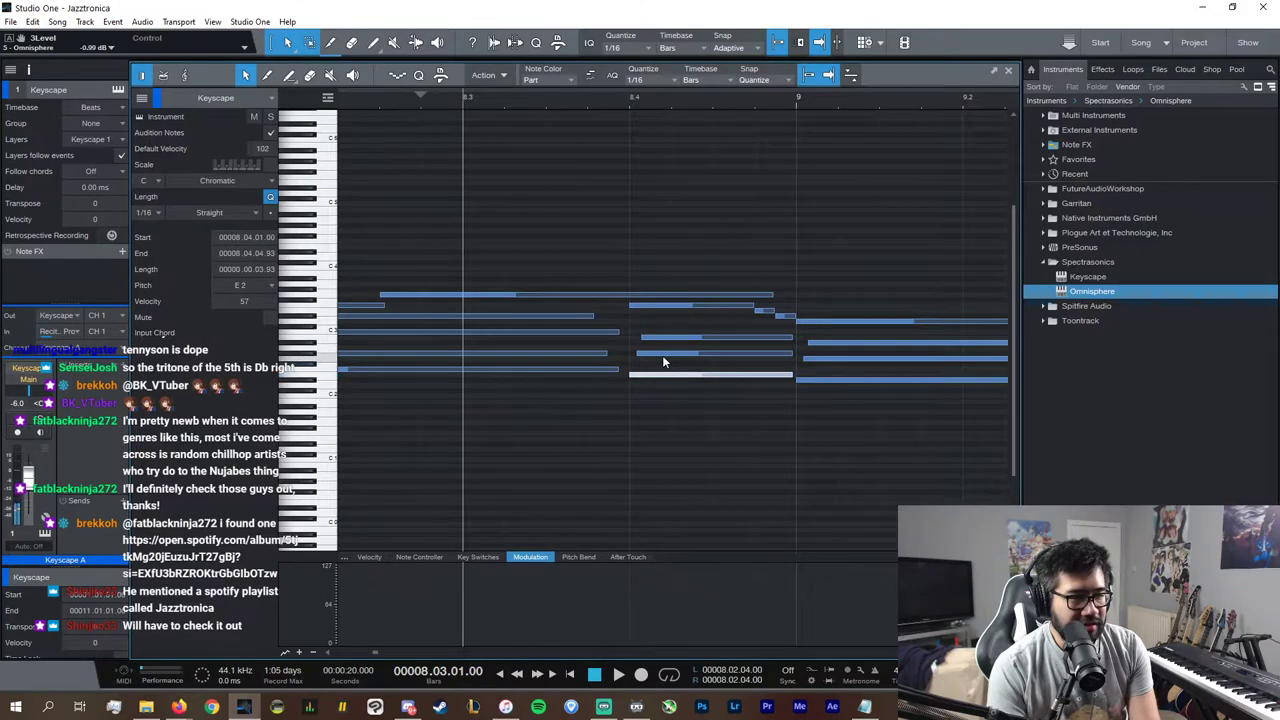
click(664, 354)
click(666, 338)
mouse_move(665, 339)
mouse_down()
mouse_move(684, 351)
mouse_move(684, 333)
mouse_up()
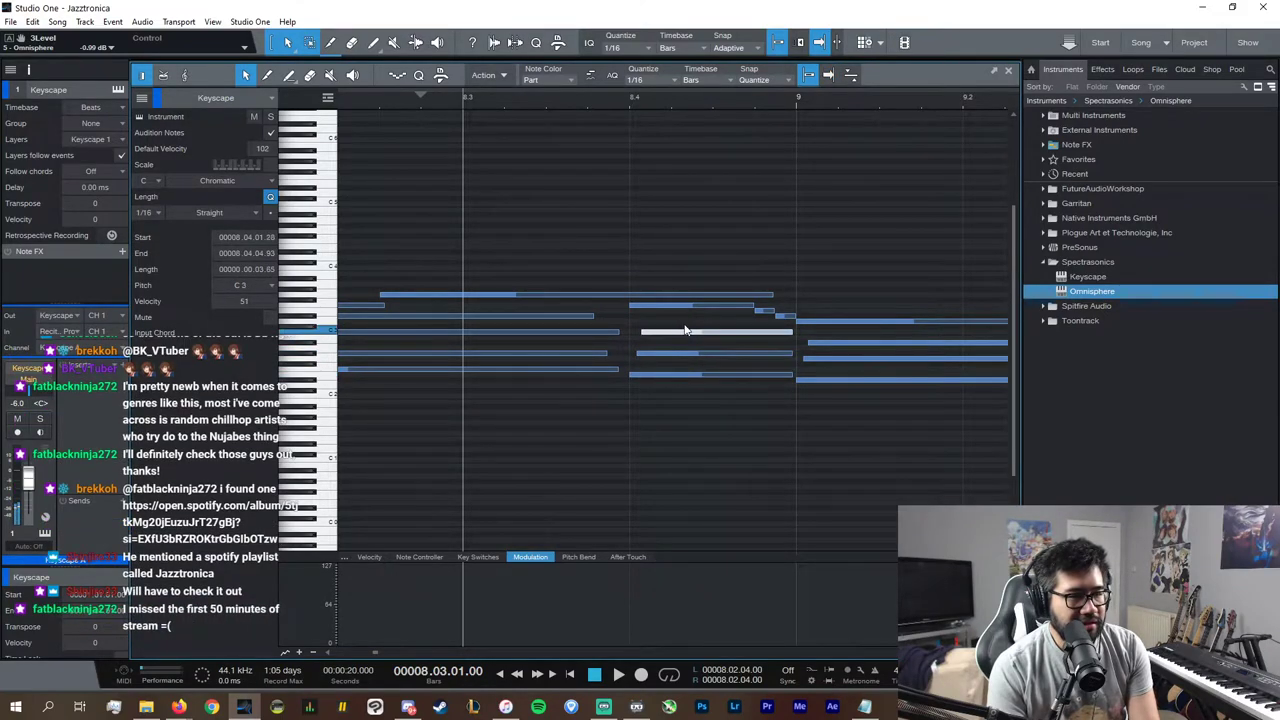
click(683, 307)
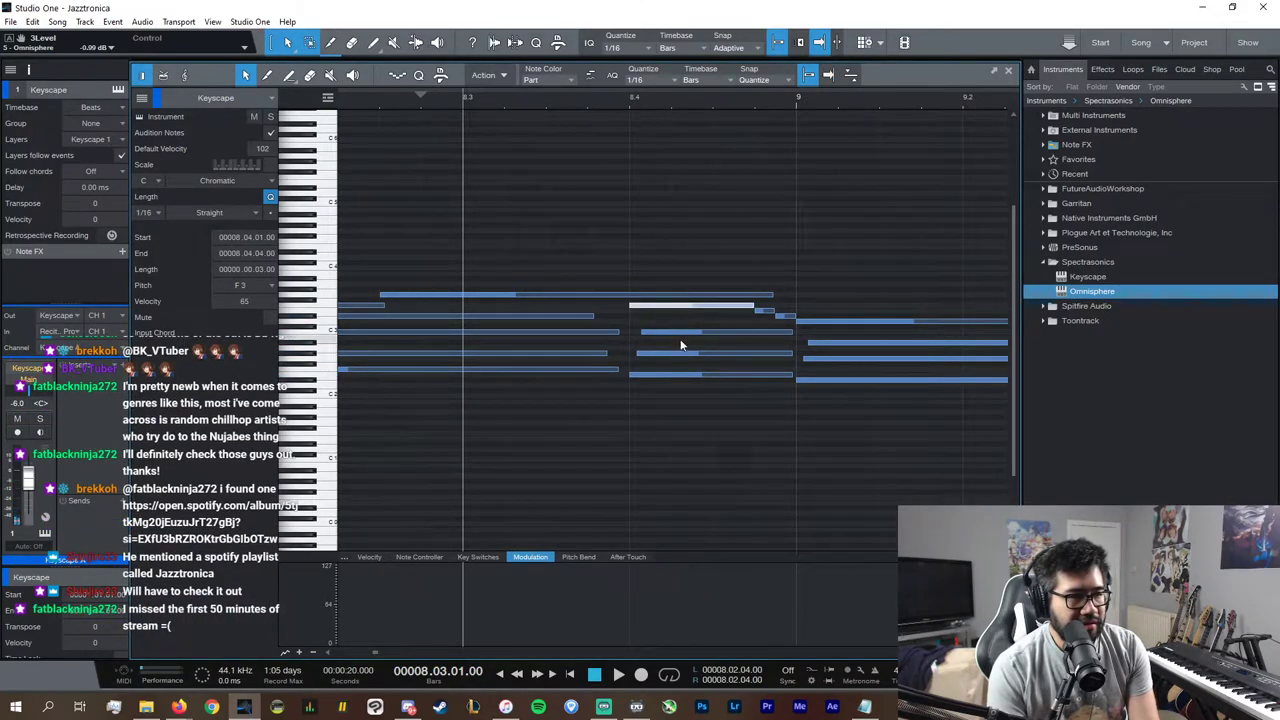
key(space)
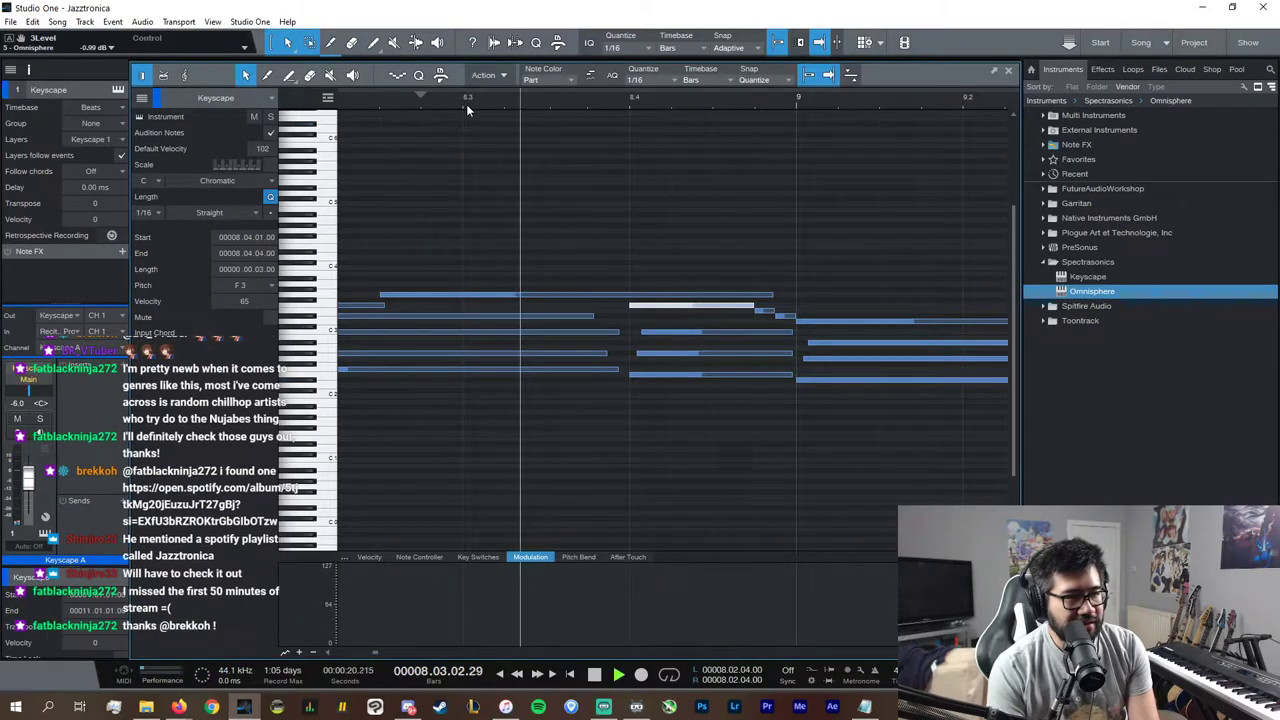
key(space)
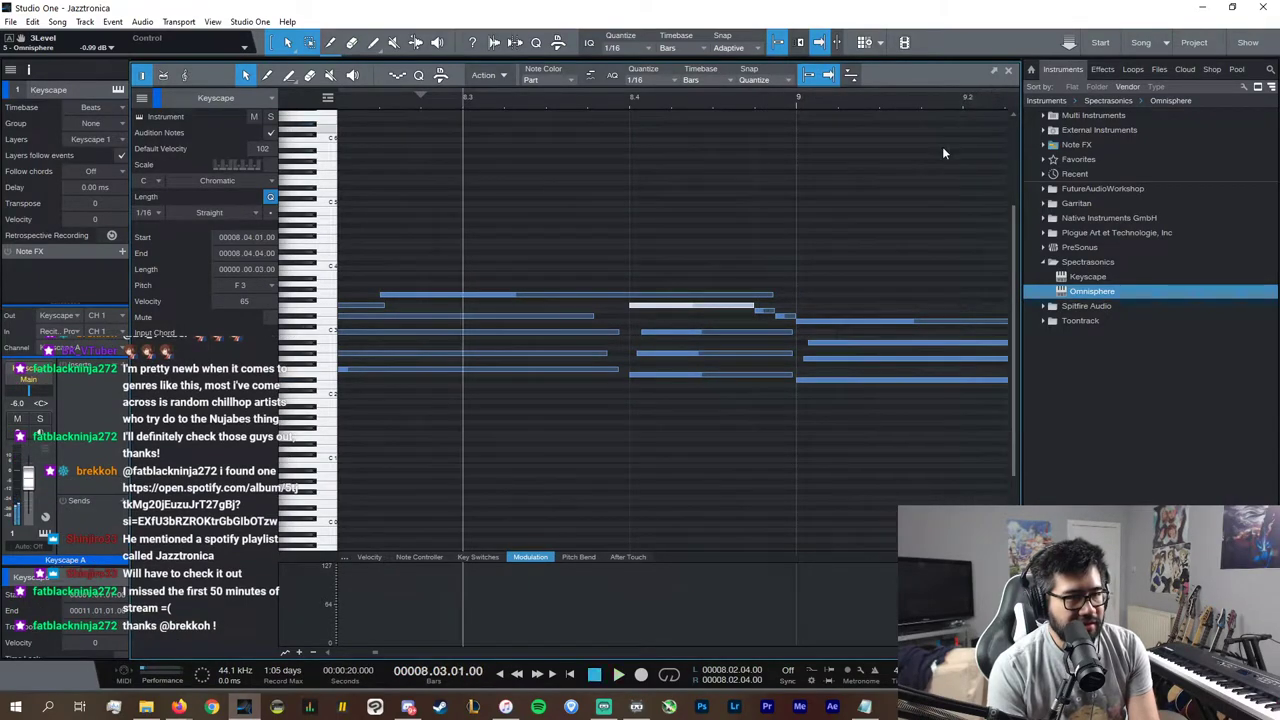
click(1008, 71)
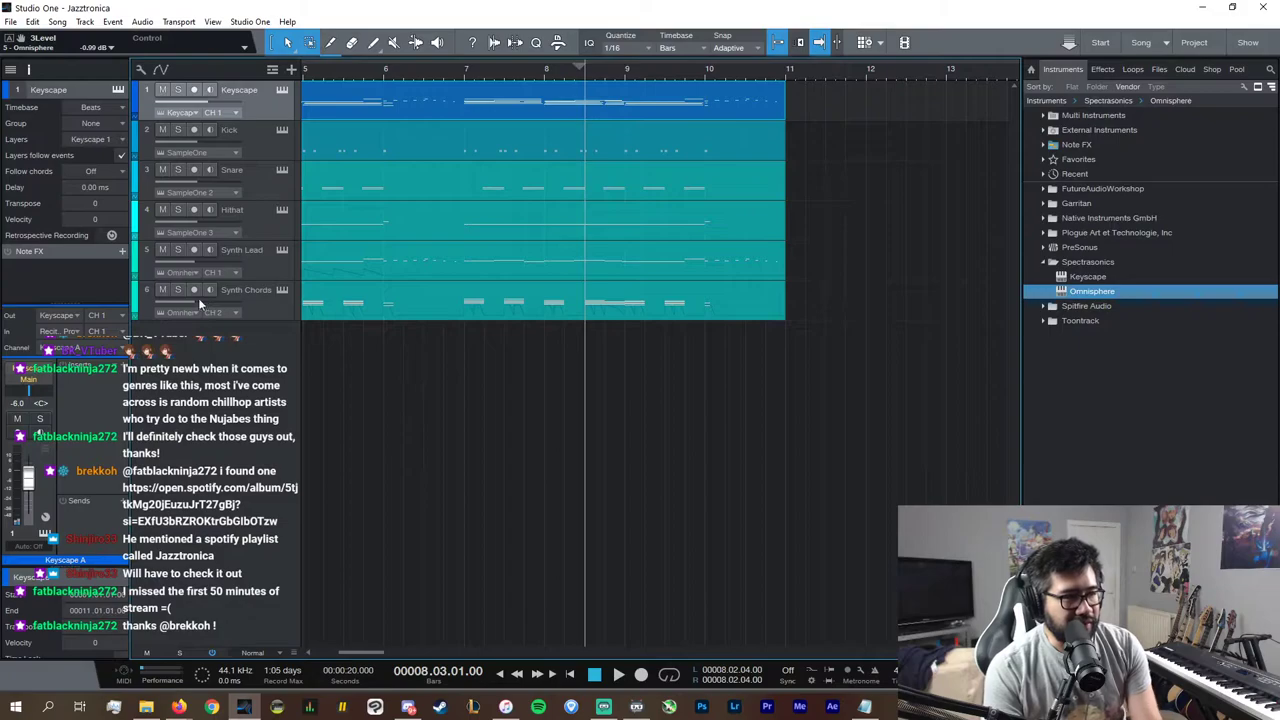
Step: Solo the Keyscape track and move the playback position to beat 4 of bar 8
click(178, 90)
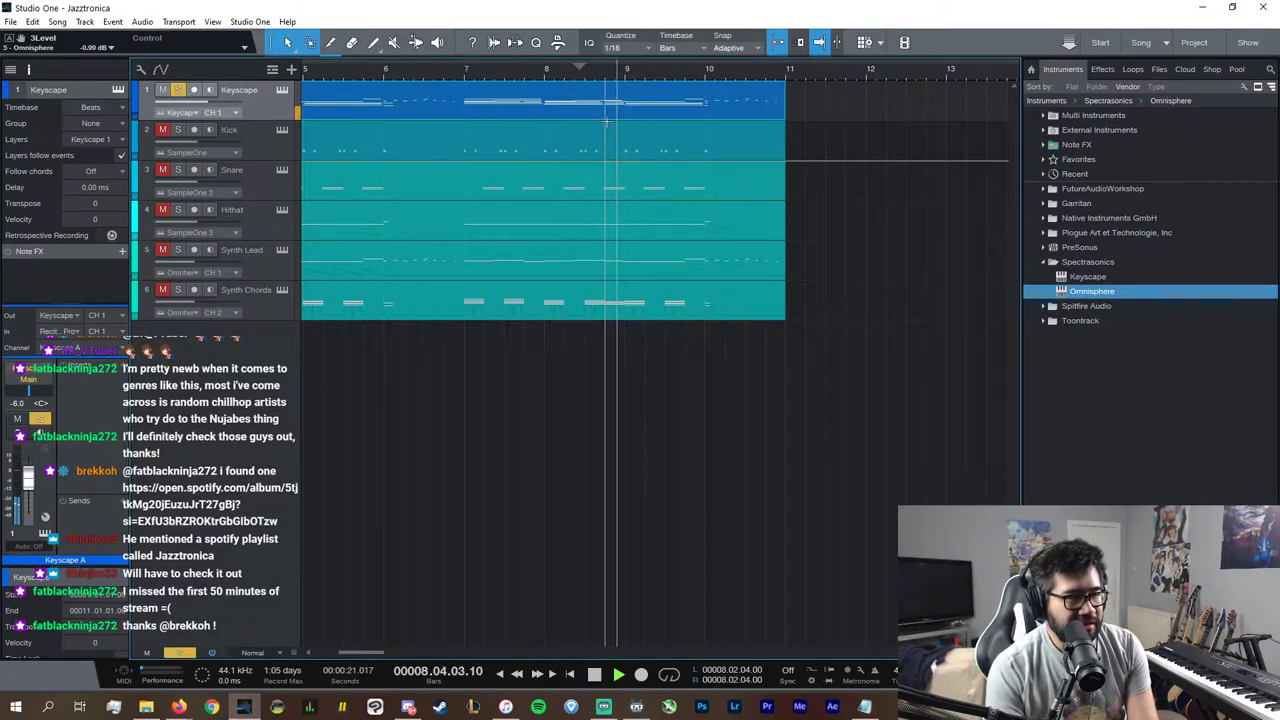
key(space)
click(602, 76)
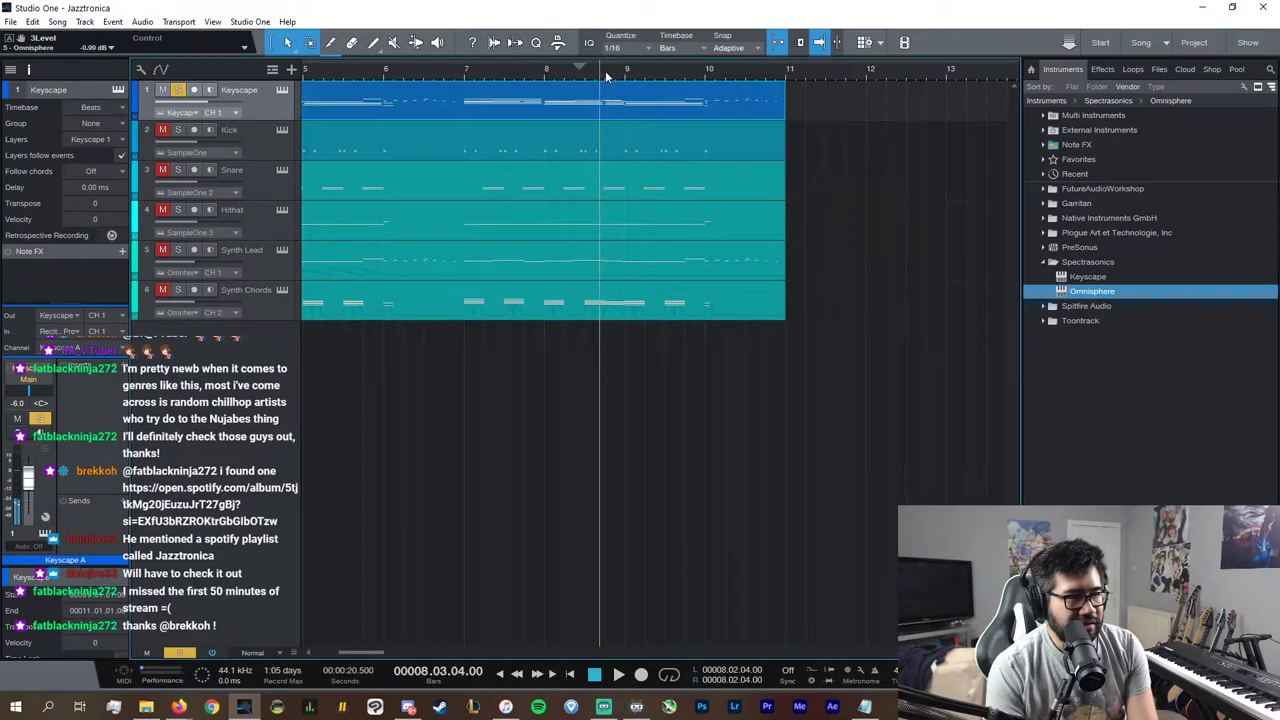
click(605, 72)
Step: Open the Keyscape part and audition each note sounding at beat 4 of bar 8
double_click(659, 117)
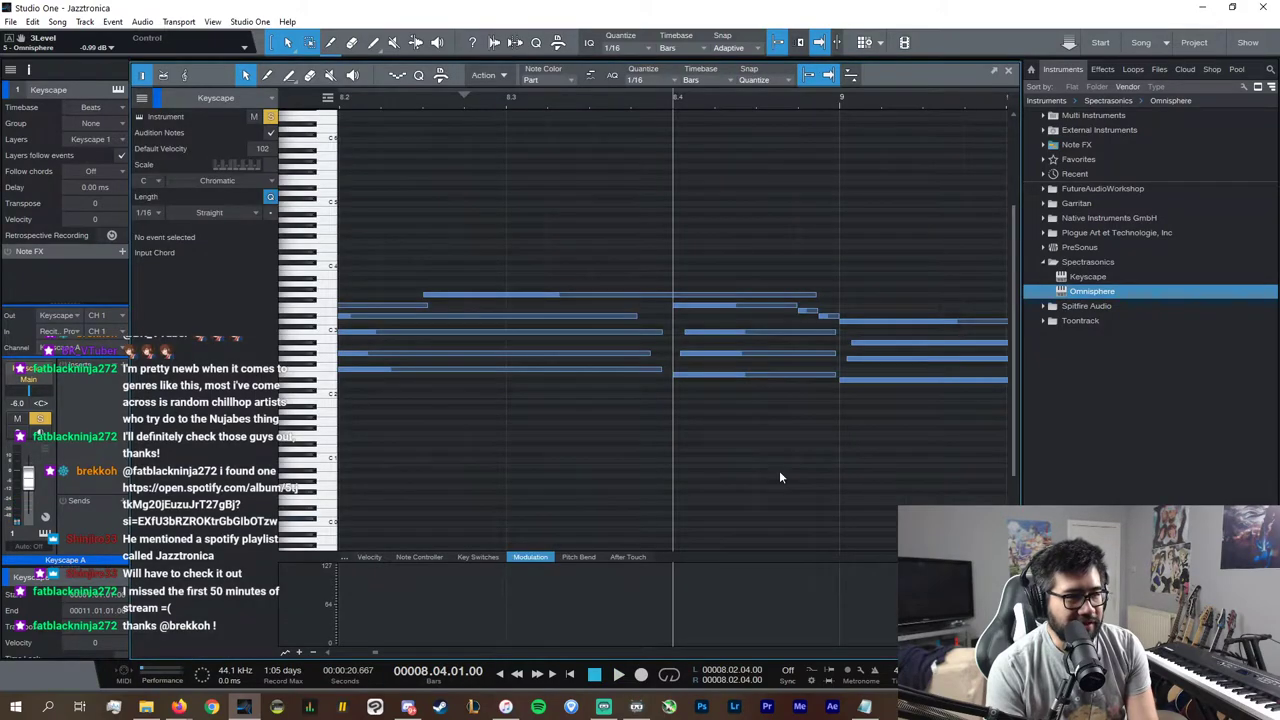
click(703, 375)
click(709, 353)
click(711, 332)
click(709, 306)
click(709, 295)
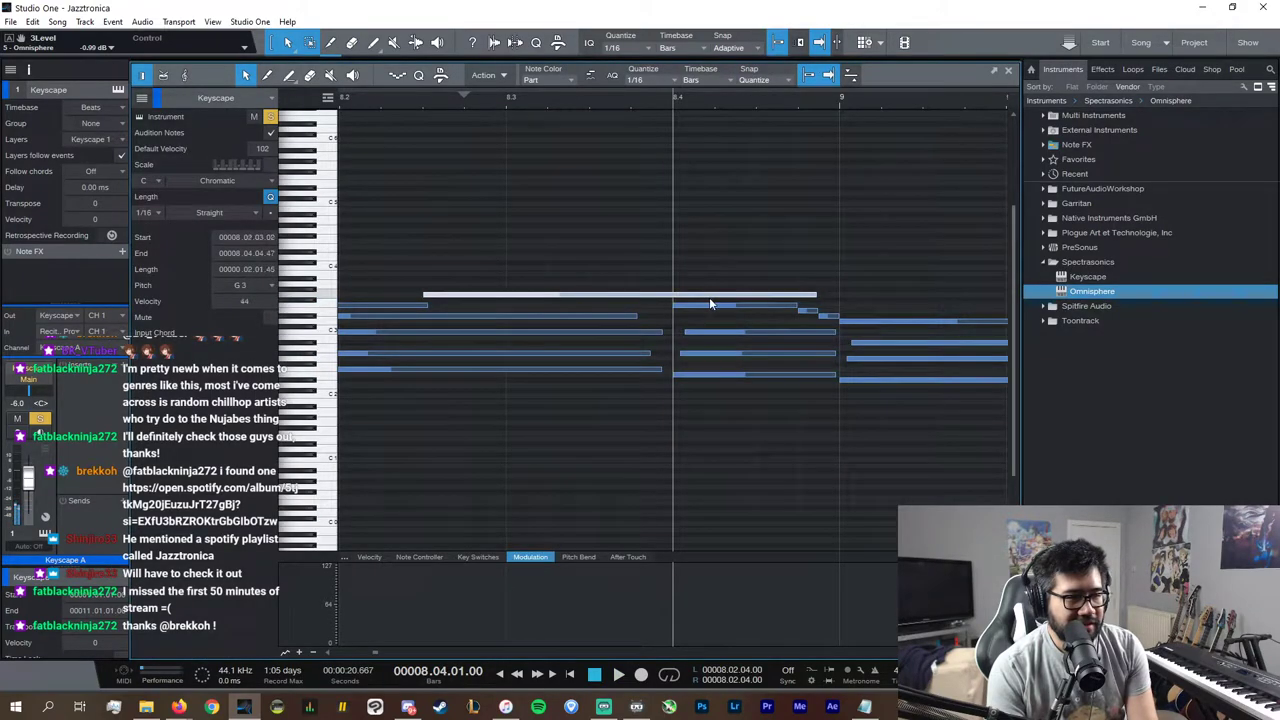
click(712, 305)
click(710, 368)
click(709, 375)
click(712, 353)
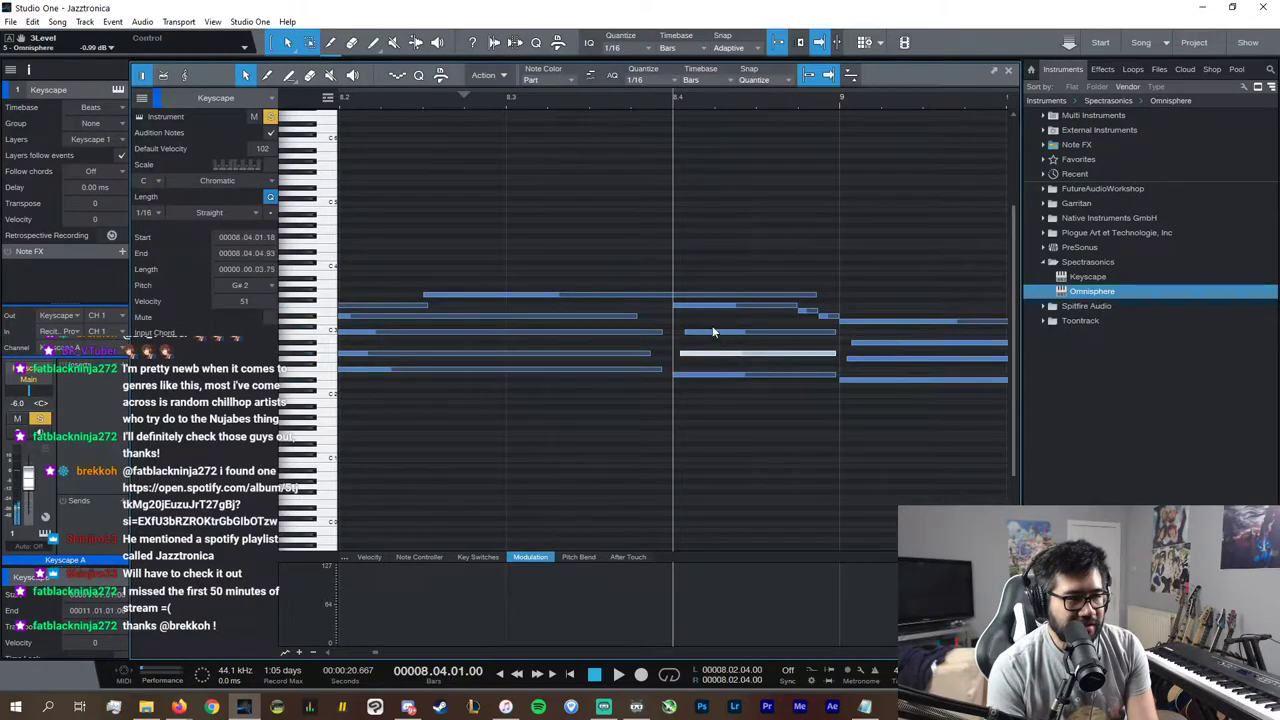
click(718, 339)
Step: Shorten the Keyscape part's G3 note so it ends at beat 4 of bar 8
click(812, 296)
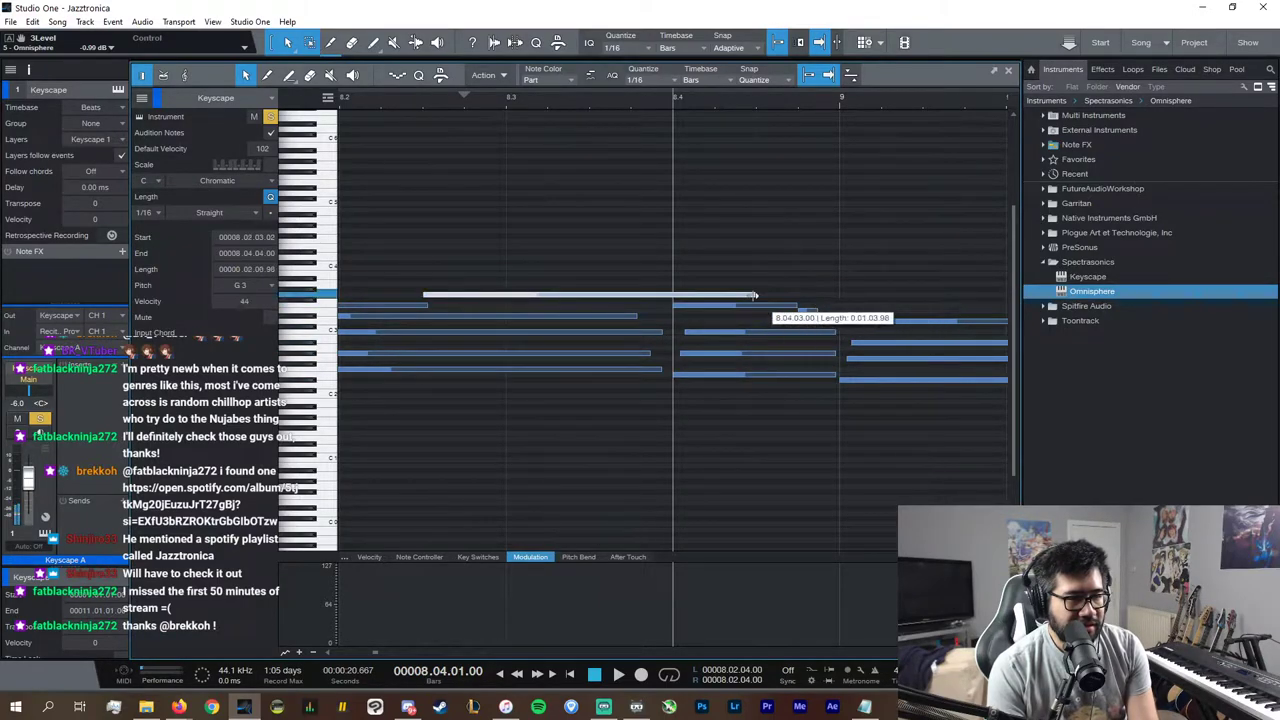
drag(816, 296, 669, 307)
click(676, 305)
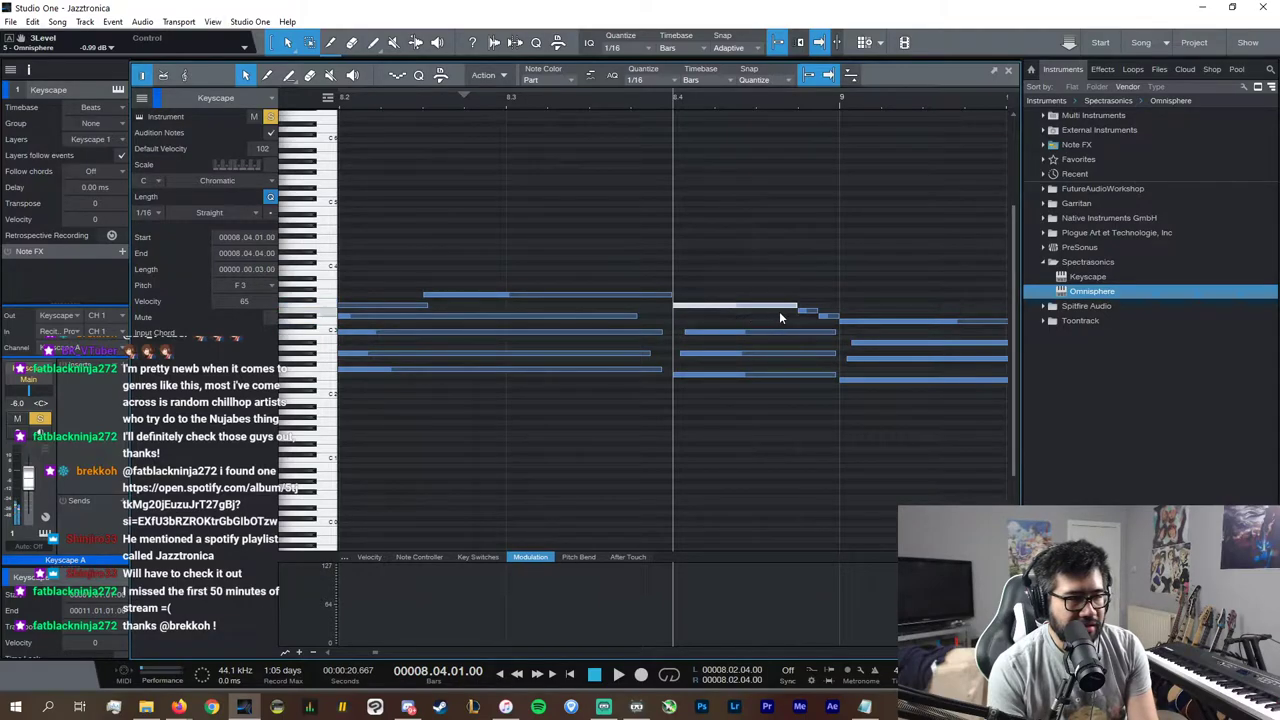
Step: Audition the individual notes of the Keyscape chord at beat 4 of bar 8 and play the chord
click(820, 374)
click(827, 353)
click(828, 332)
click(829, 317)
click(806, 379)
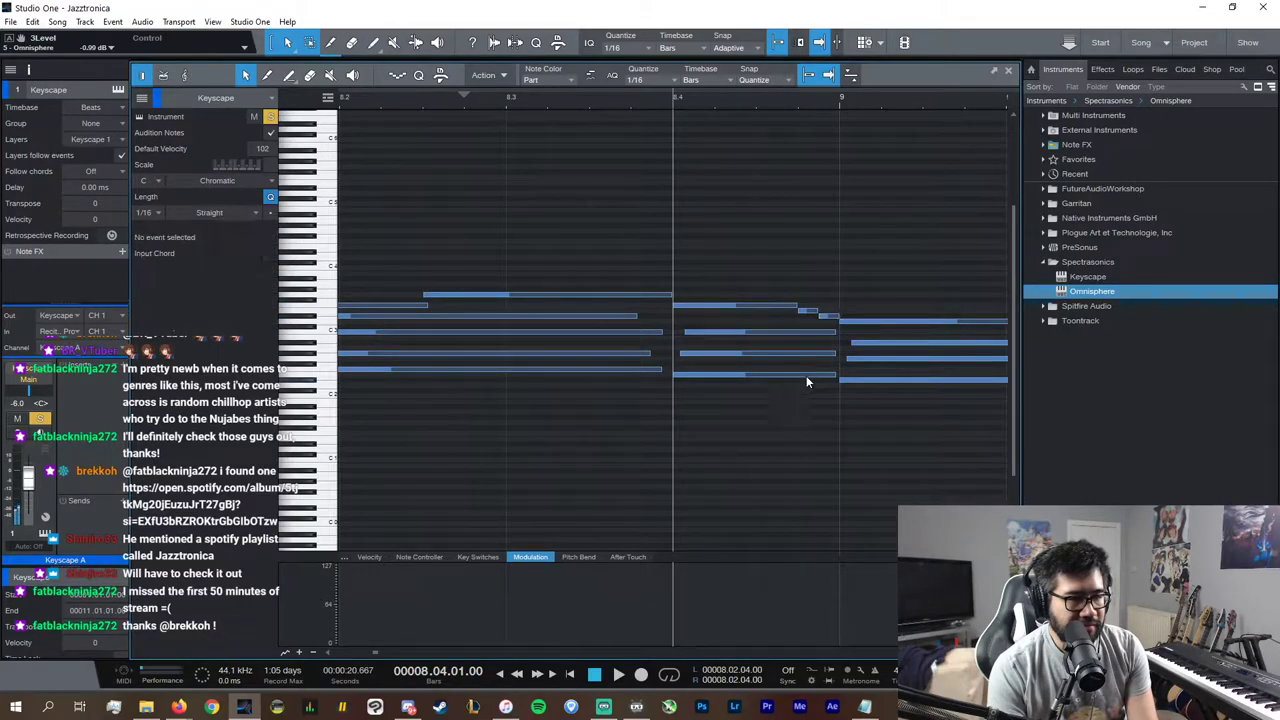
click(806, 374)
click(806, 353)
click(806, 331)
click(808, 311)
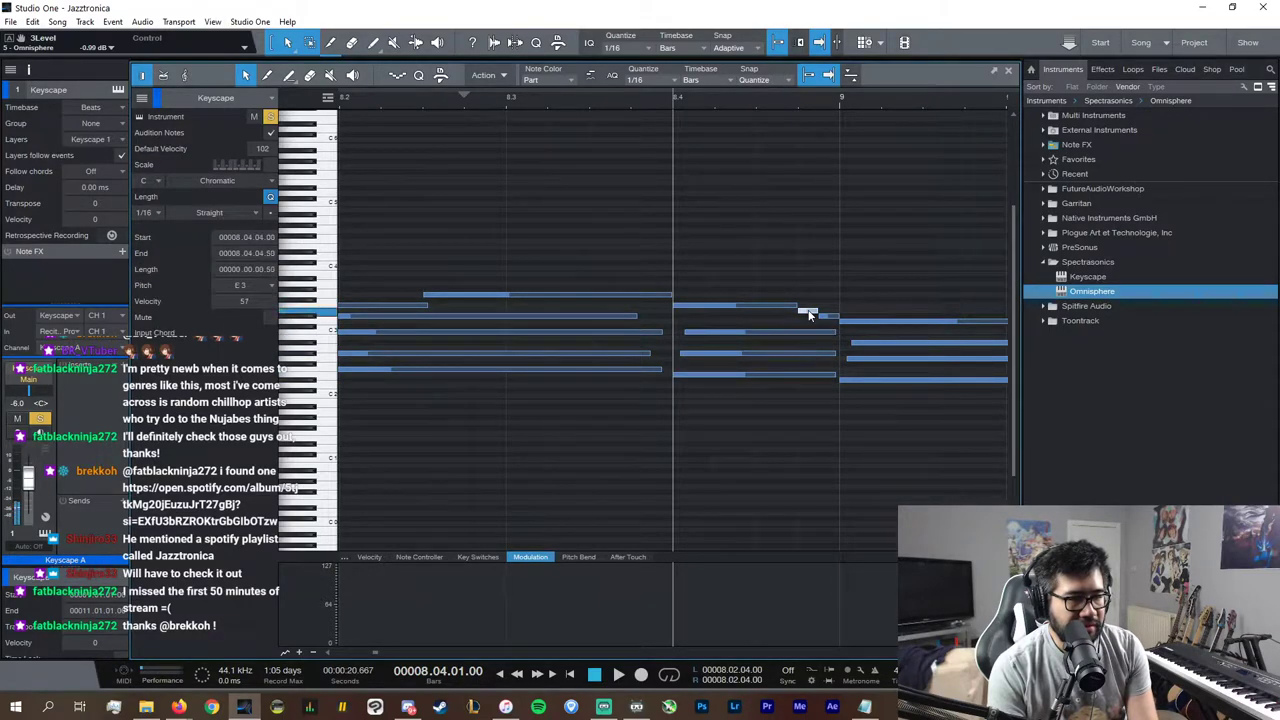
click(774, 307)
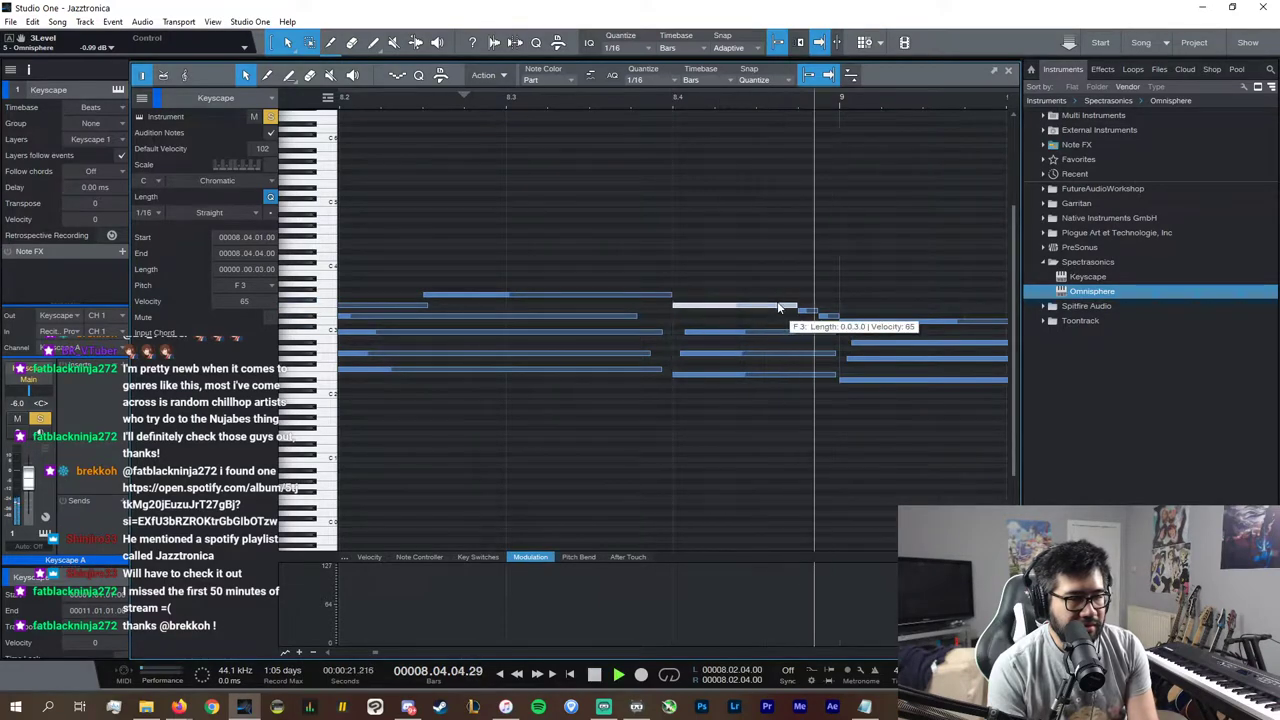
key(space)
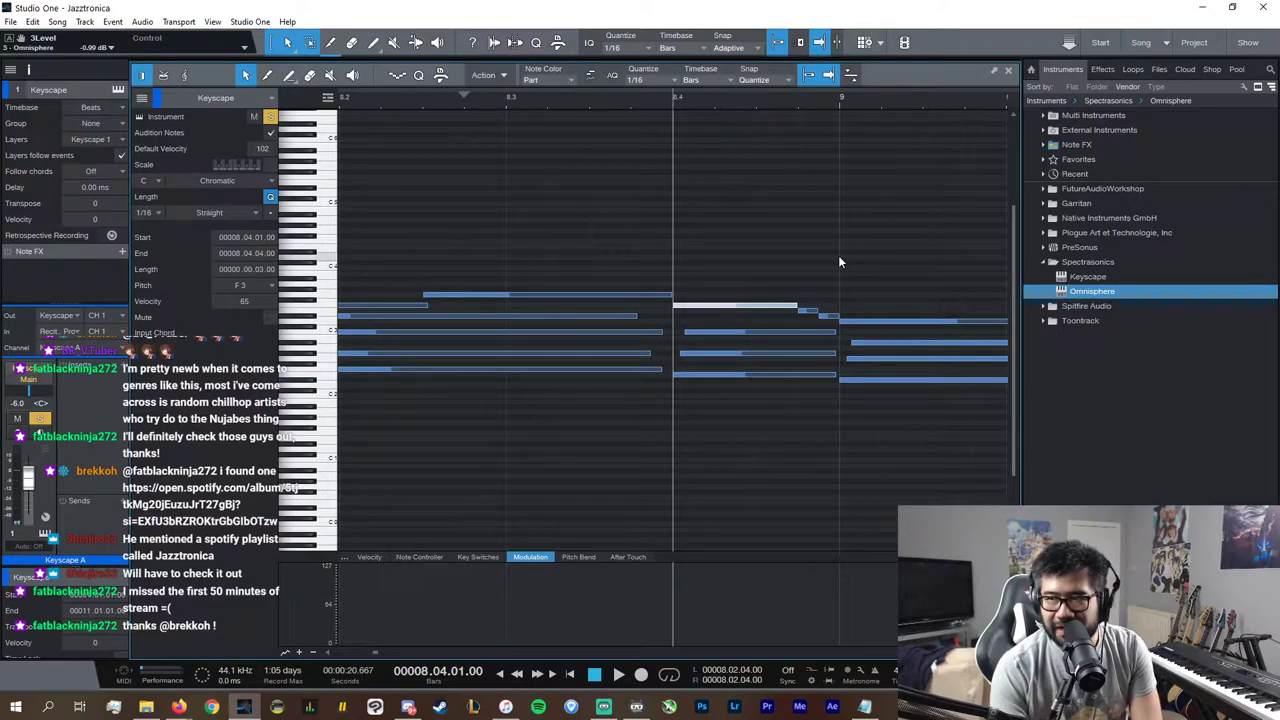
Step: Transpose the three lower notes of the Keyscape chord at beat 4 of bar 8 down to A#1, D2 and F#2
drag(776, 398, 715, 326)
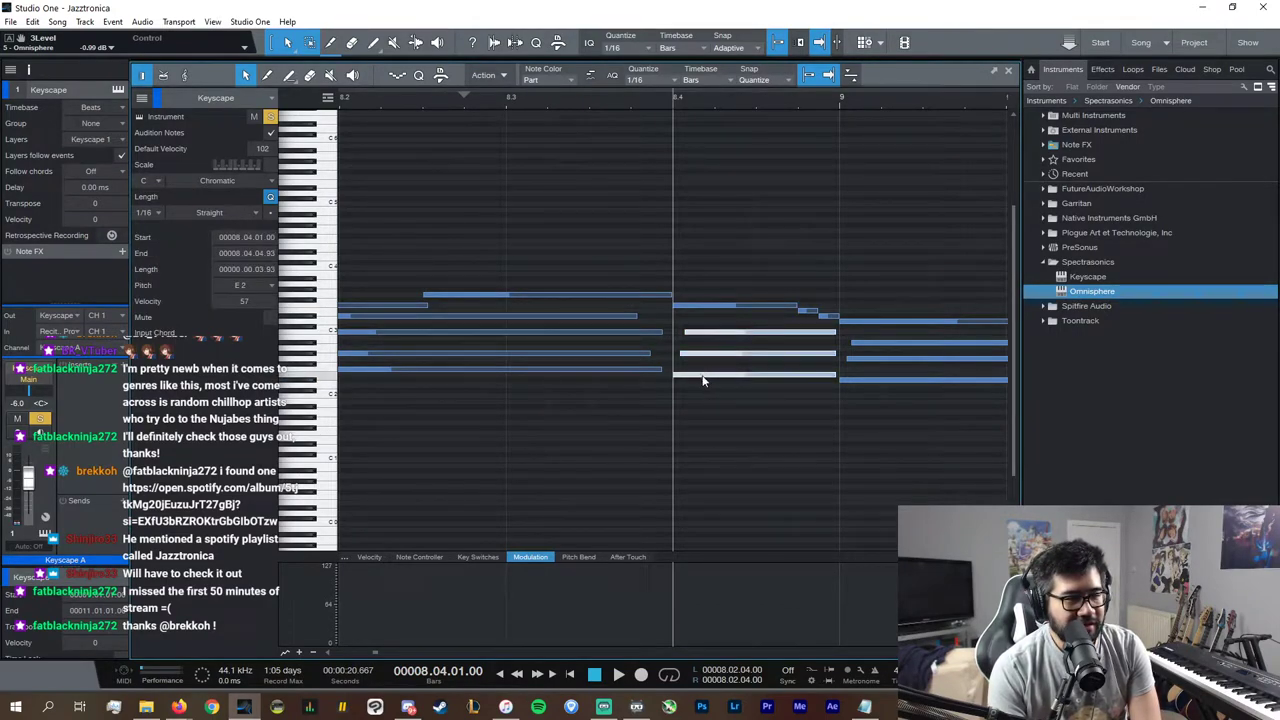
drag(703, 380, 712, 402)
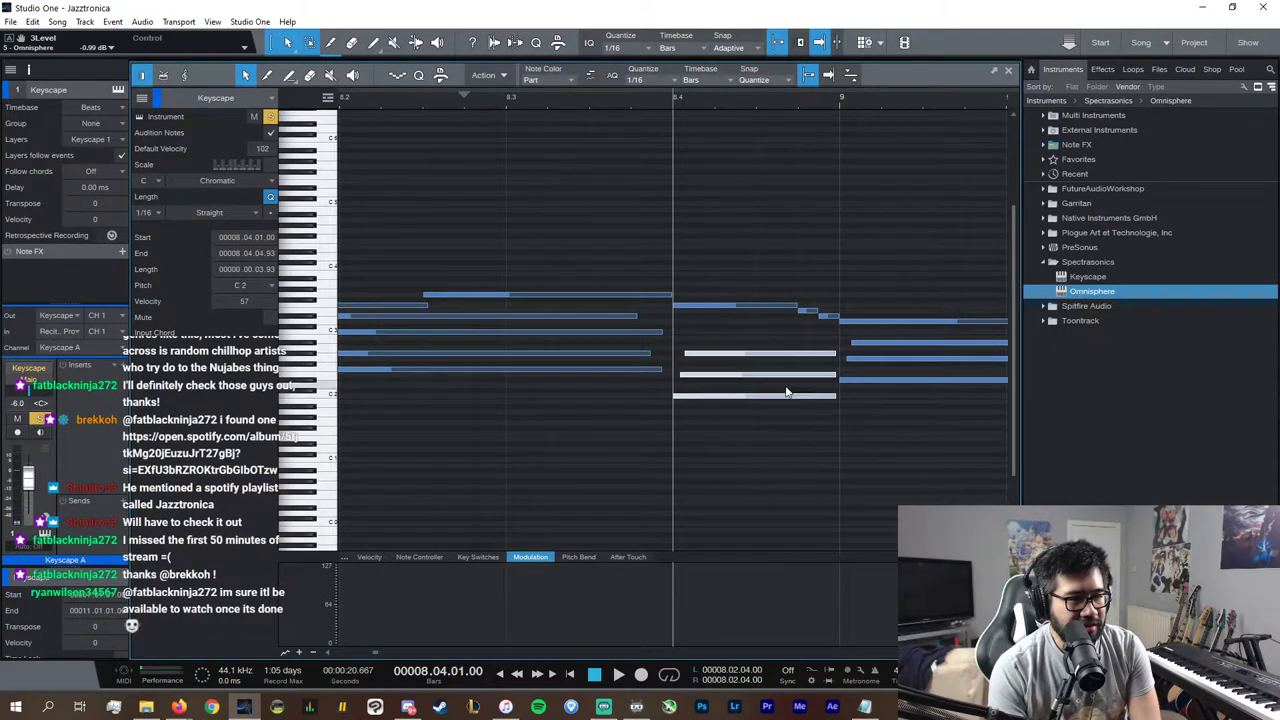
click(860, 380)
drag(817, 409, 738, 334)
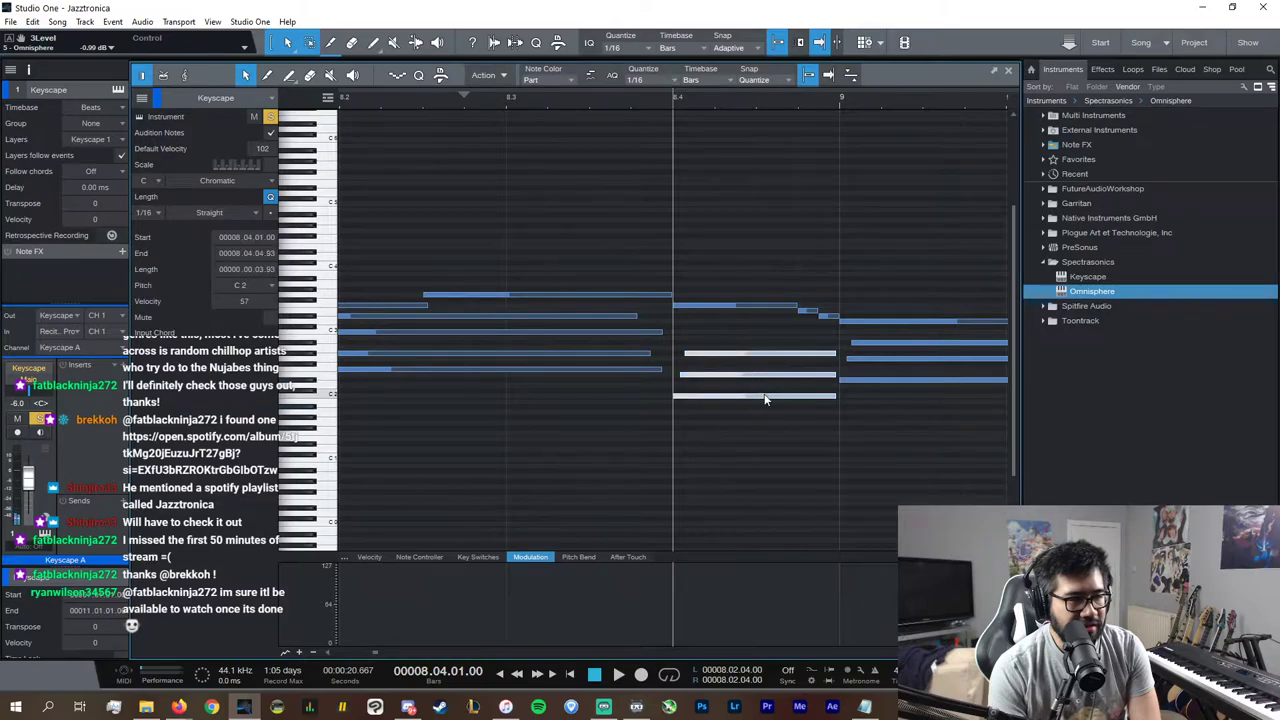
click(927, 342)
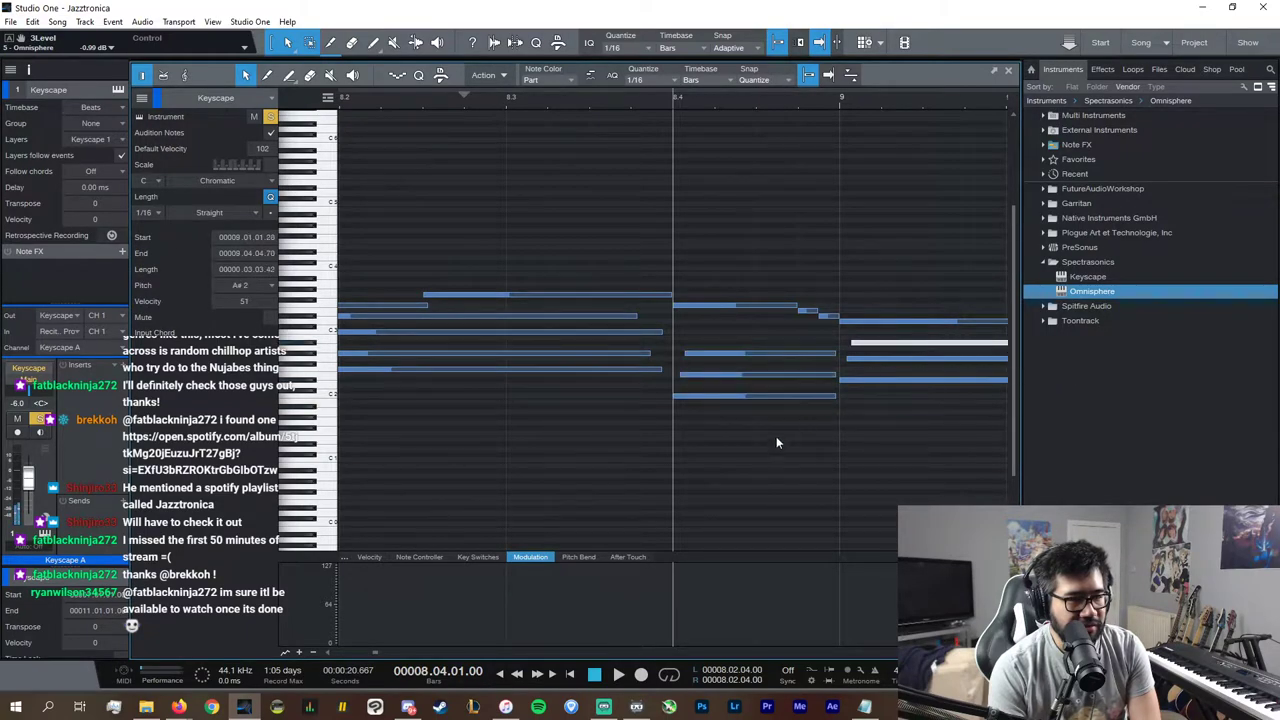
drag(759, 436, 732, 340)
drag(754, 397, 757, 411)
click(765, 395)
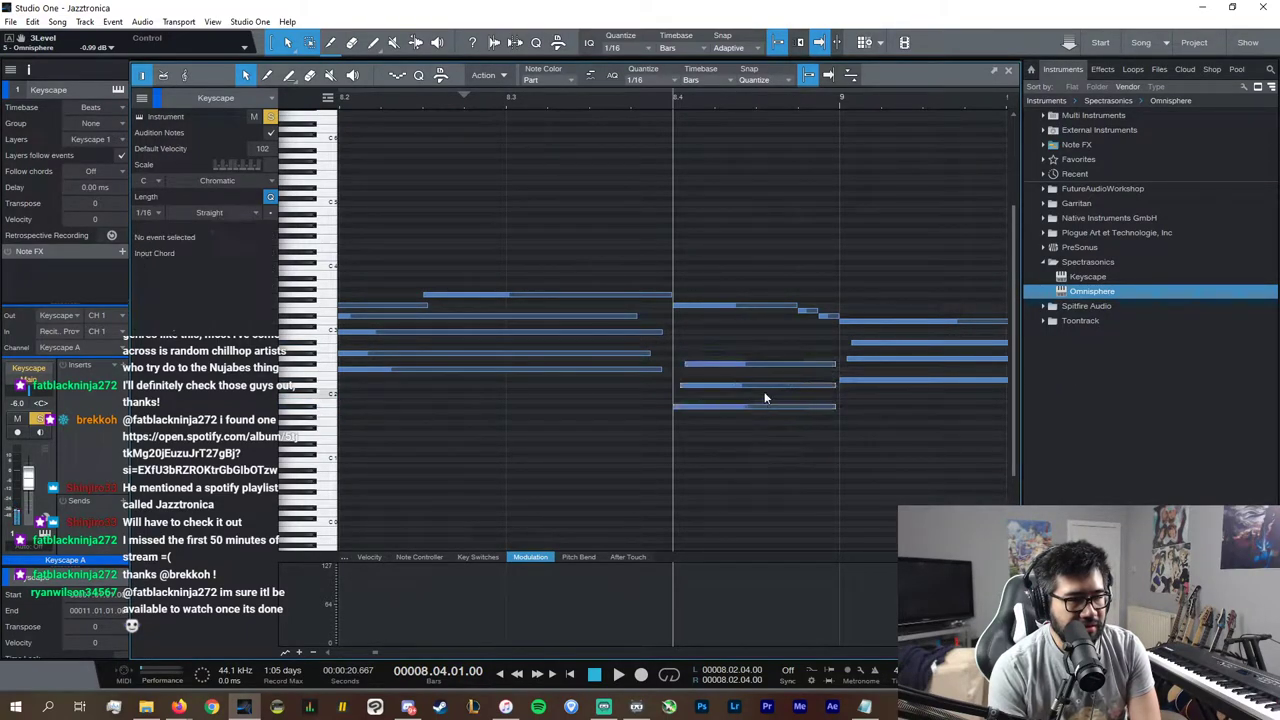
Step: Lower the Keyscape chord's F#2 to F2 and add a G#2 above it at beat 4 of bar 8
click(762, 365)
drag(686, 365, 679, 370)
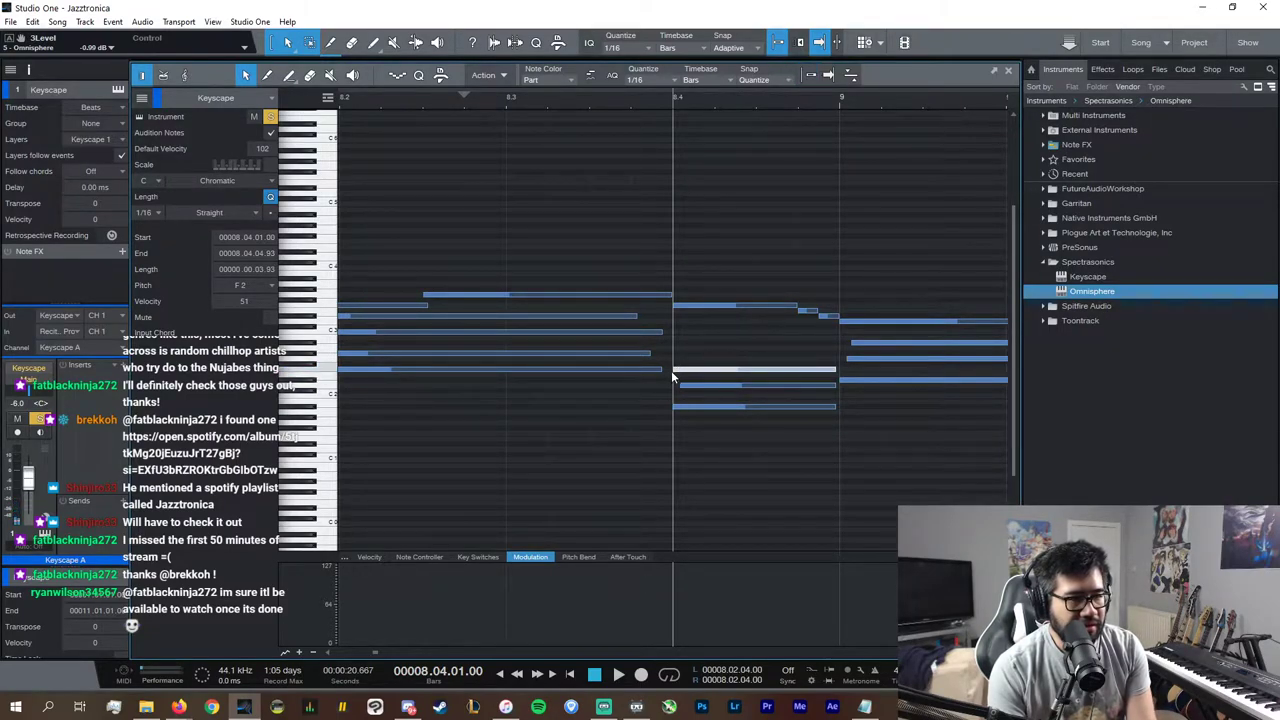
key(d)
drag(879, 371, 715, 362)
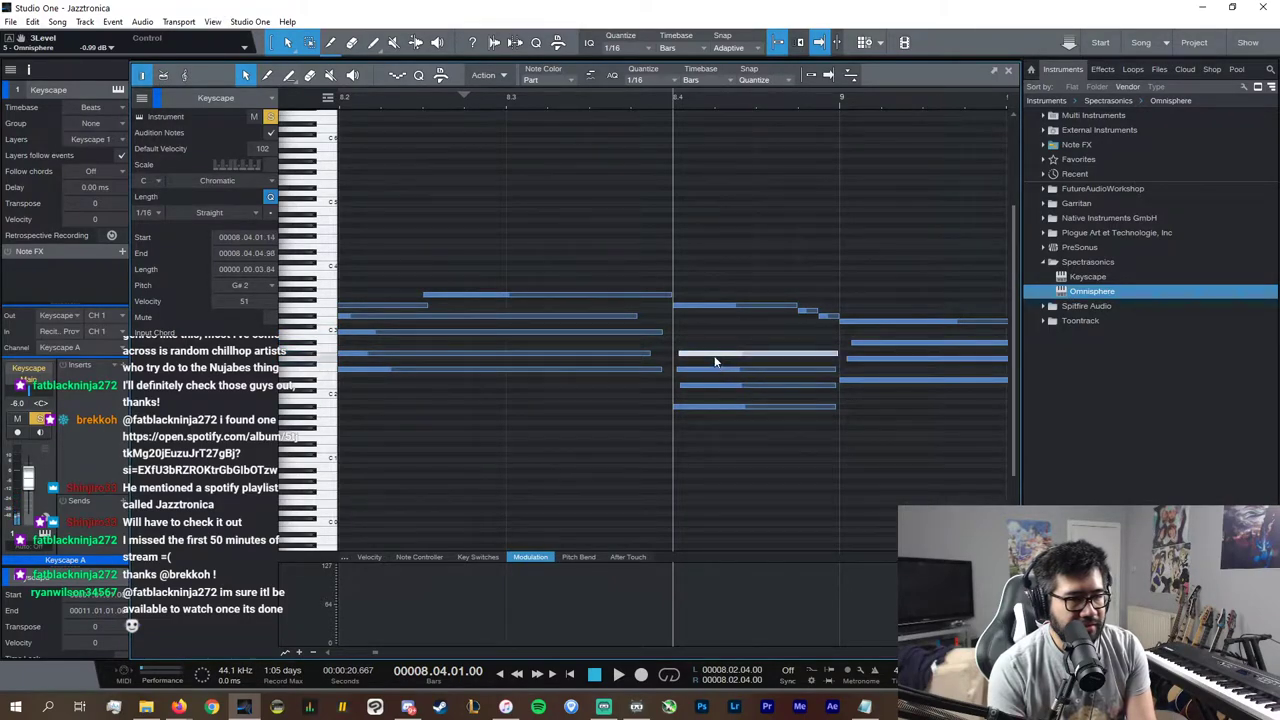
Step: Raise the Keyscape chord's A#1 and D2 by an octave to A#2 and D3
drag(699, 407, 702, 345)
click(716, 390)
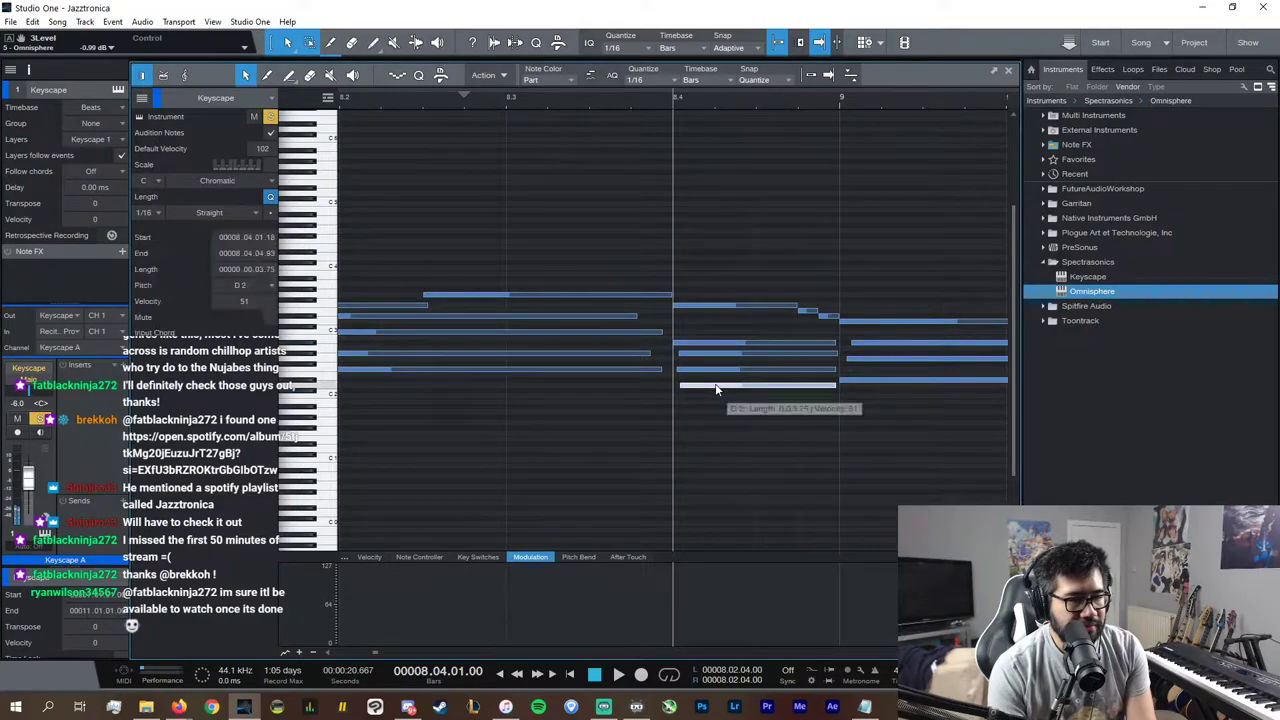
drag(716, 390, 716, 326)
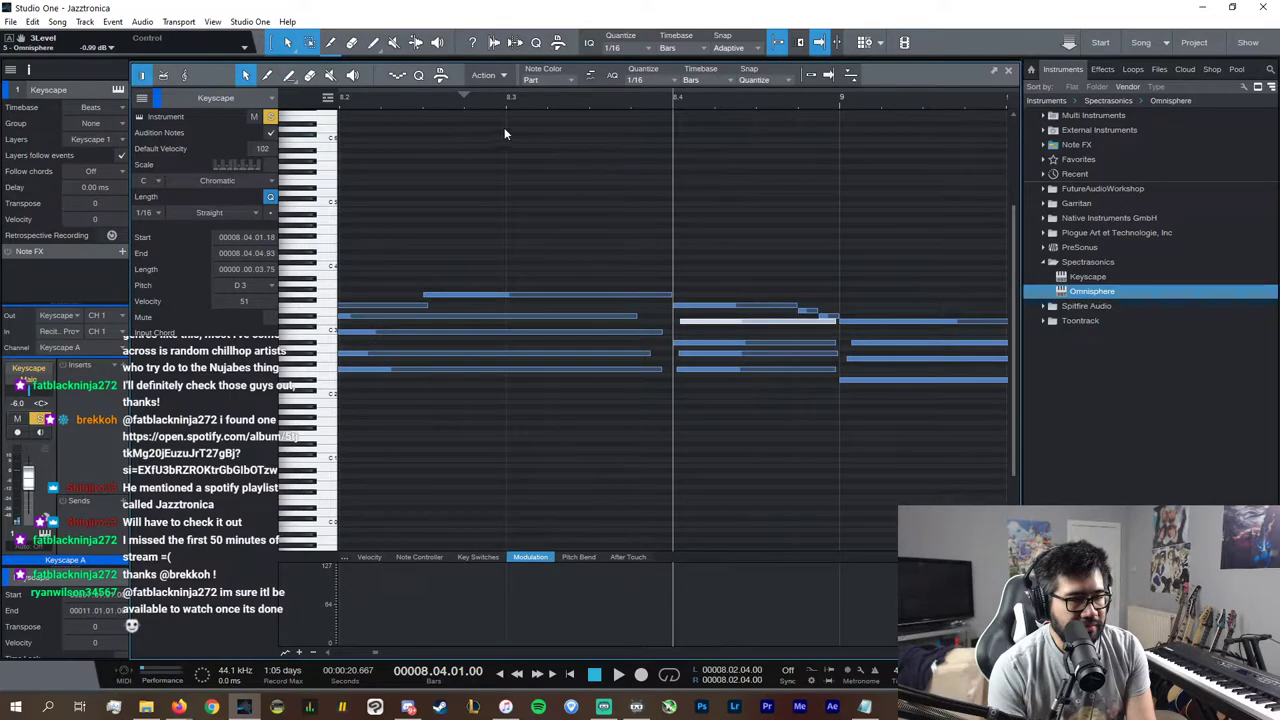
Step: Play the revised Keyscape passing chord from beat 2 of bar 8 and from just before bar 8, and close the editor
click(352, 97)
key(space)
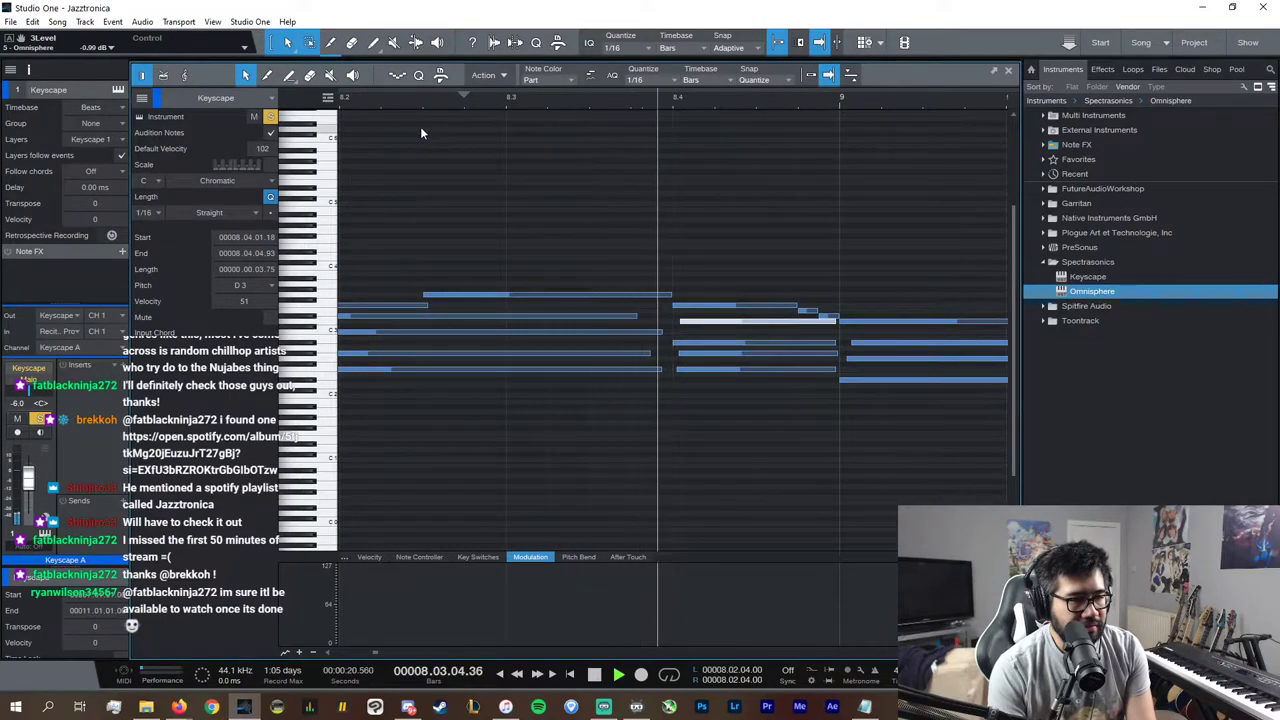
key(space)
drag(968, 652, 946, 652)
scroll(652, 656, left, 3)
click(479, 95)
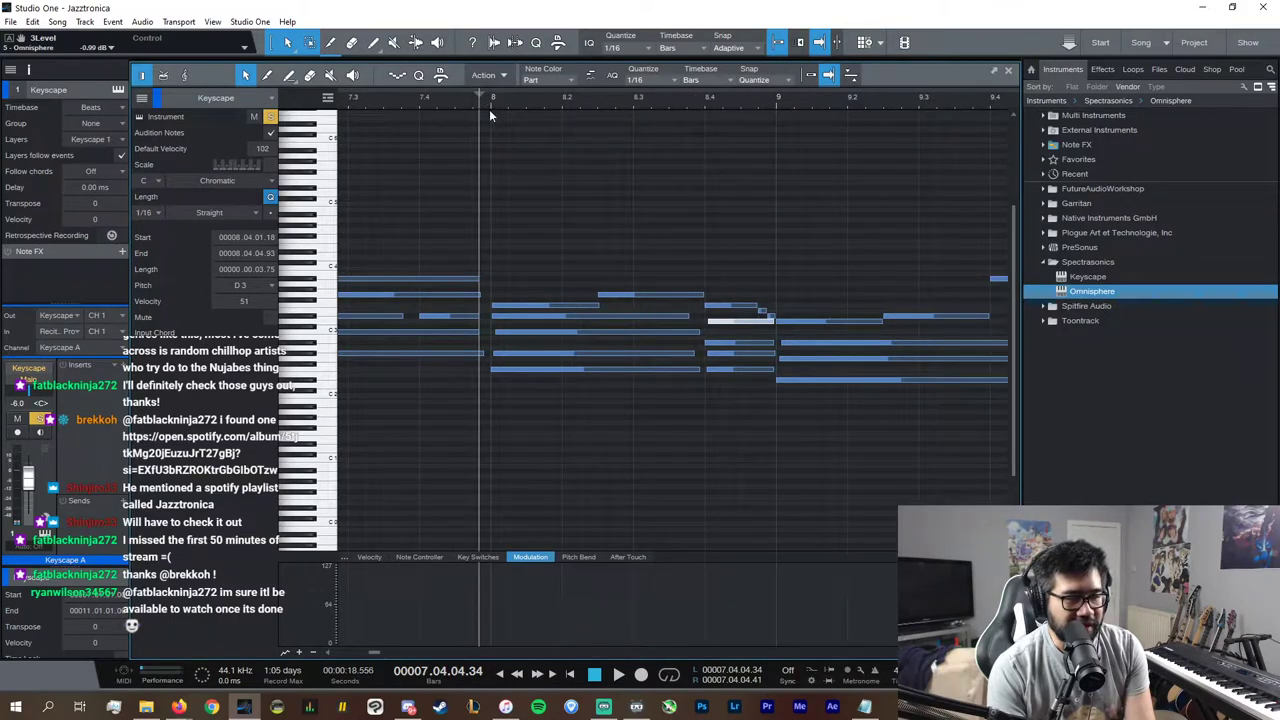
key(space)
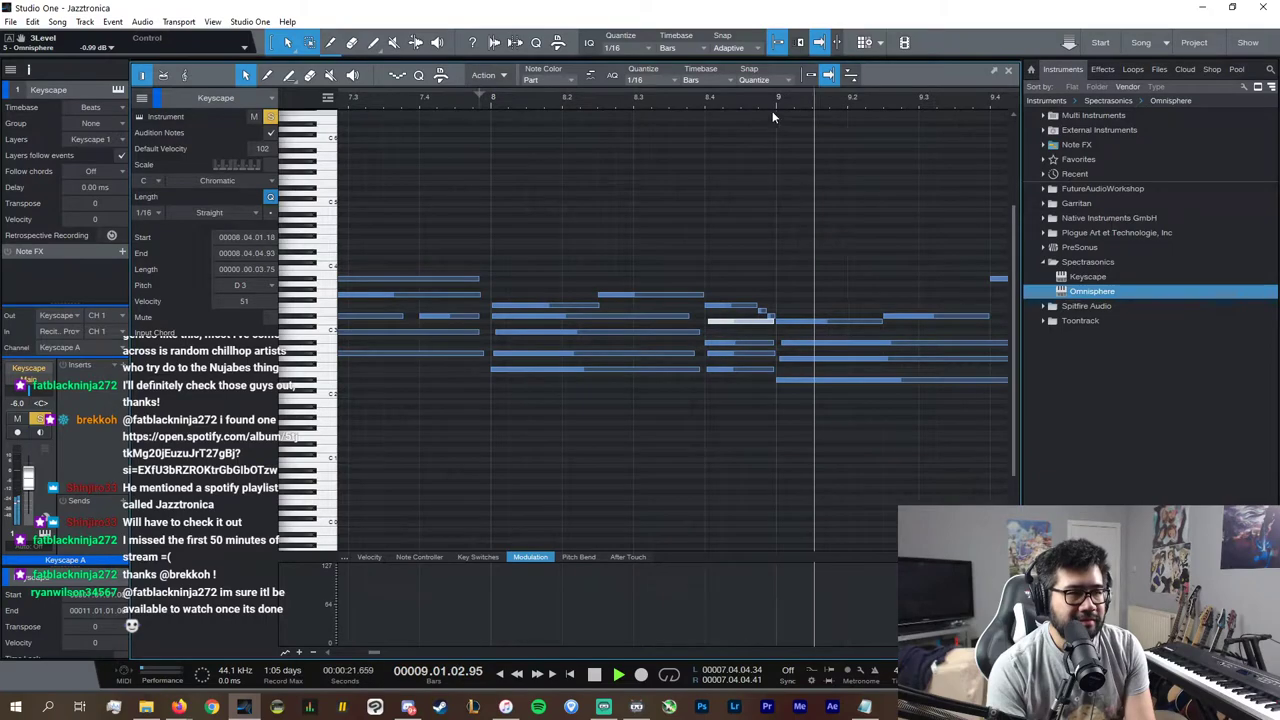
key(space)
click(1008, 70)
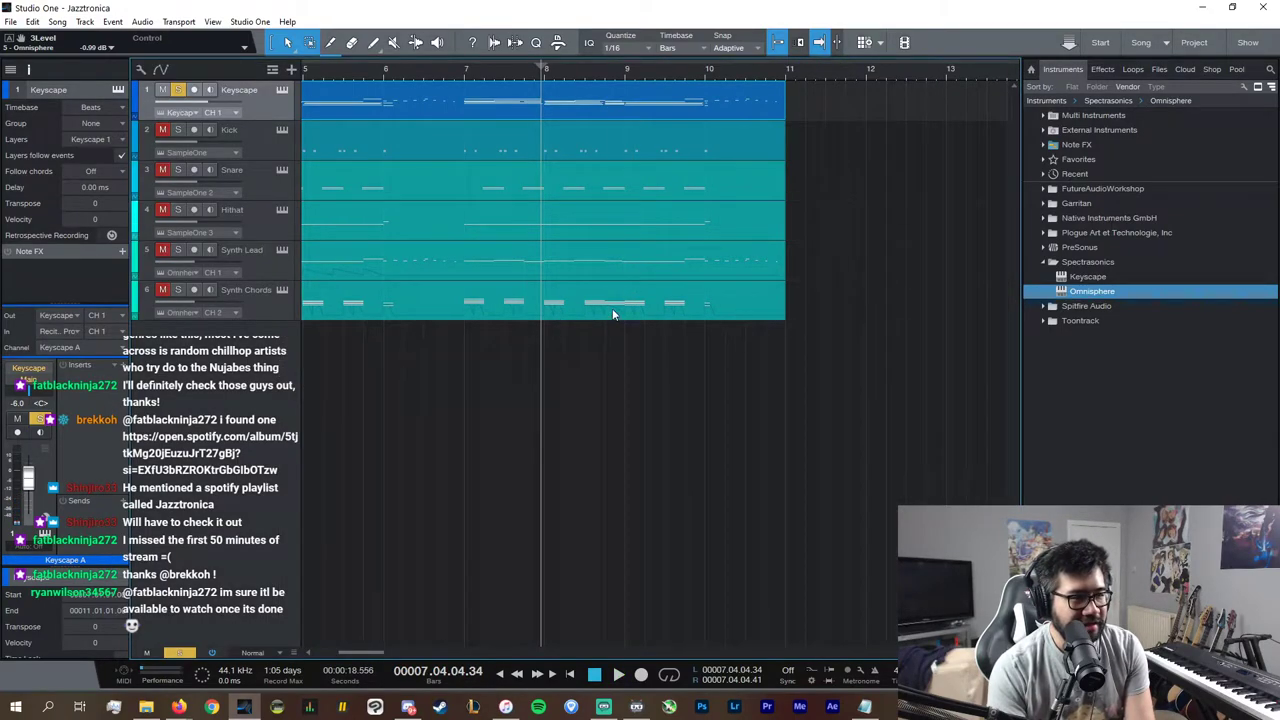
Step: Open the Synth Chords part, solo it, and lower the bar 8 beat 4 chord's E2 to A#1 and G#2 to D2
double_click(641, 303)
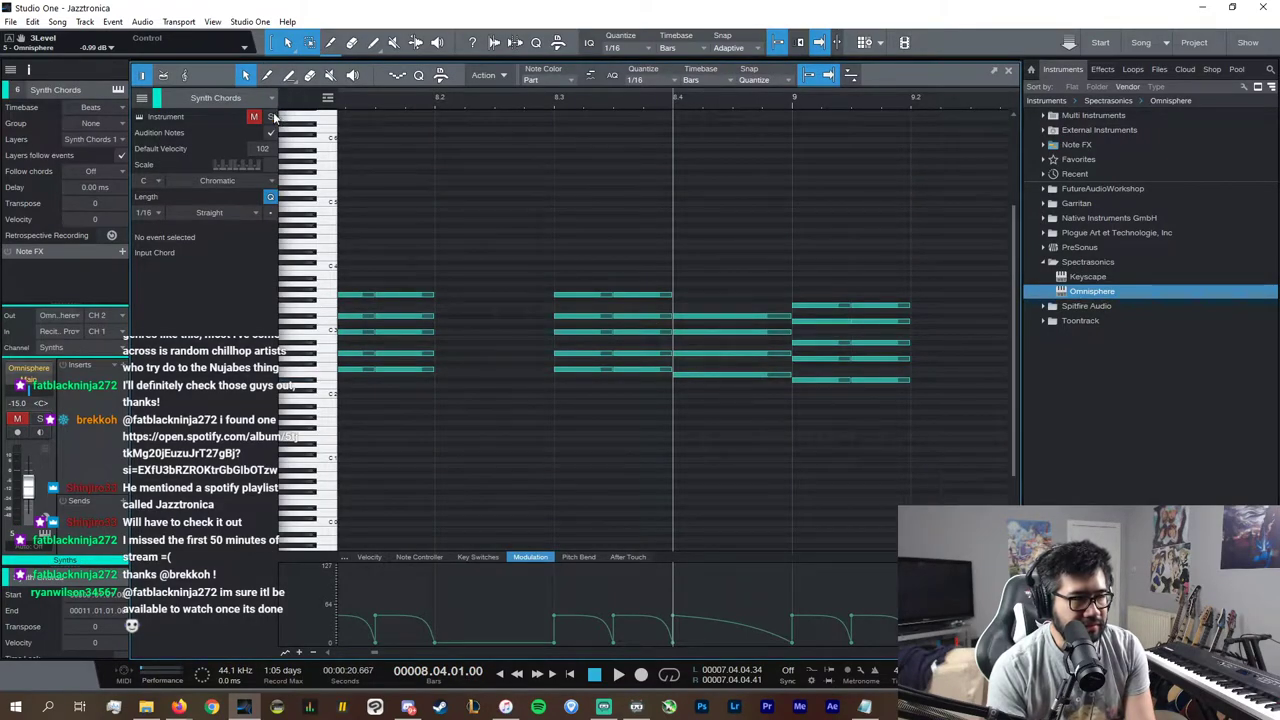
click(272, 117)
mouse_move(710, 375)
mouse_down()
mouse_move(707, 405)
mouse_move(712, 384)
mouse_up()
click(725, 398)
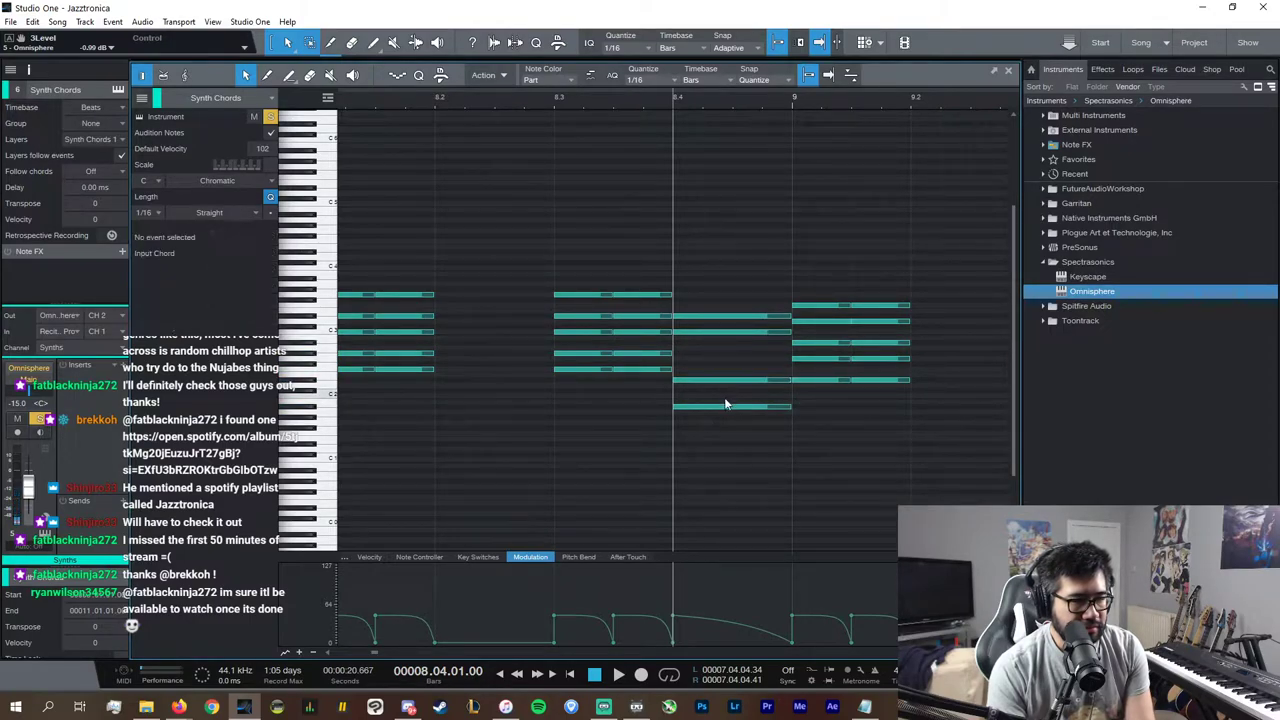
click(728, 407)
click(726, 381)
drag(726, 383, 727, 388)
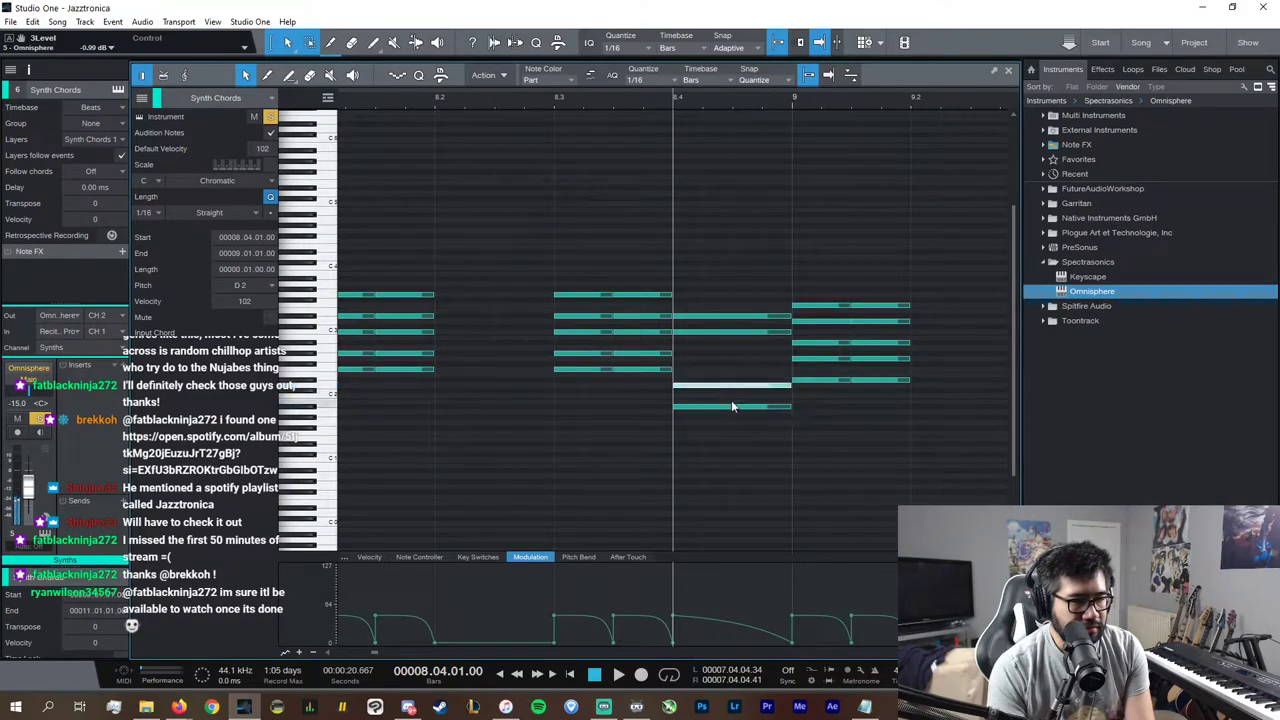
Step: Lower the synth chord's C3 and D#3 at beat 4 to F2 and G#2, and play the chord
double_click(733, 402)
drag(720, 331, 714, 356)
click(741, 407)
drag(741, 408, 733, 358)
click(532, 101)
key(space)
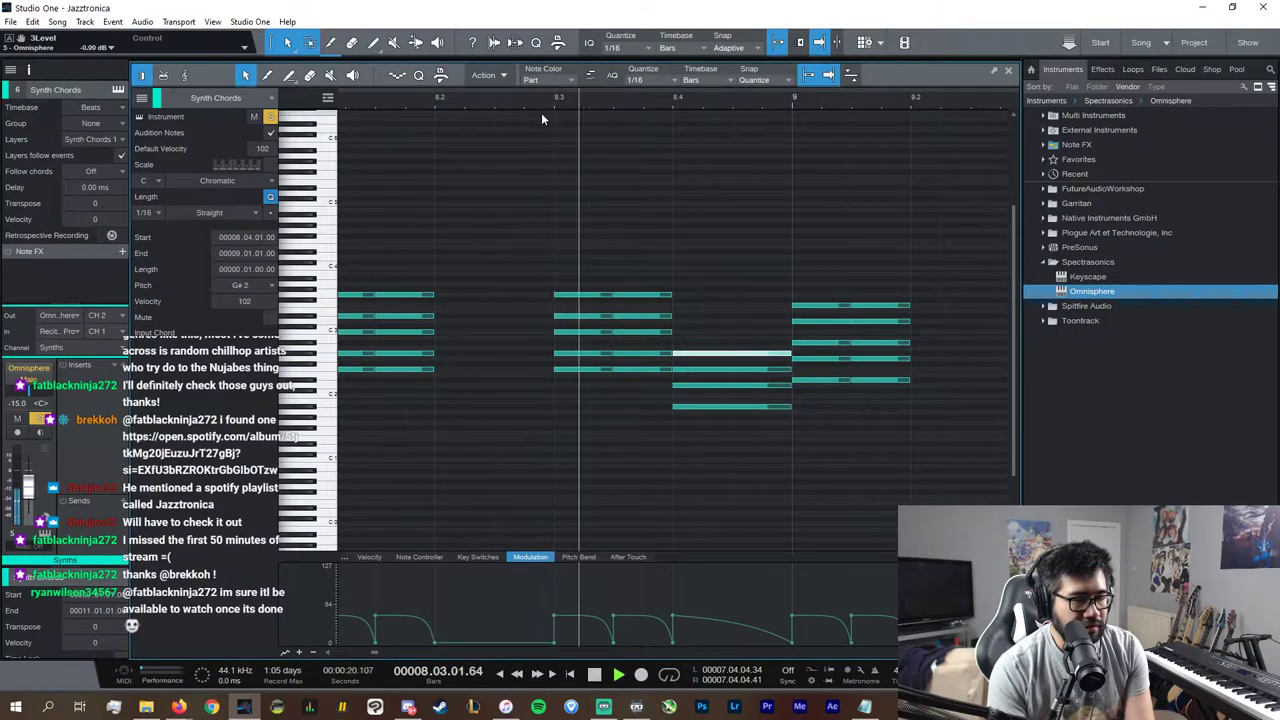
key(space)
Step: Raise the synth chord's A#1 and D2 by an octave to A#2 and D3, auditioning the chord's notes
drag(744, 410, 754, 372)
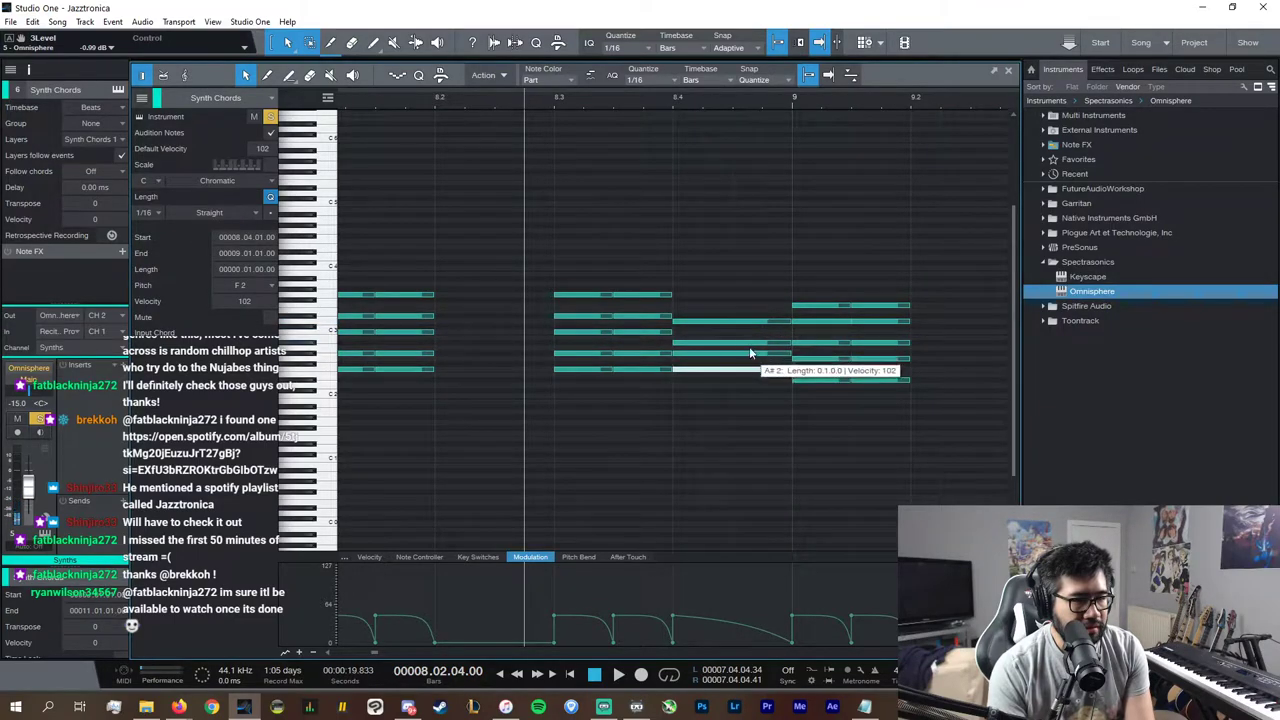
click(751, 352)
click(751, 342)
click(750, 327)
Step: Duplicate a note from the bar 9 synth chord as F3 at beat 4 of bar 8, play it, and close the editor
click(808, 322)
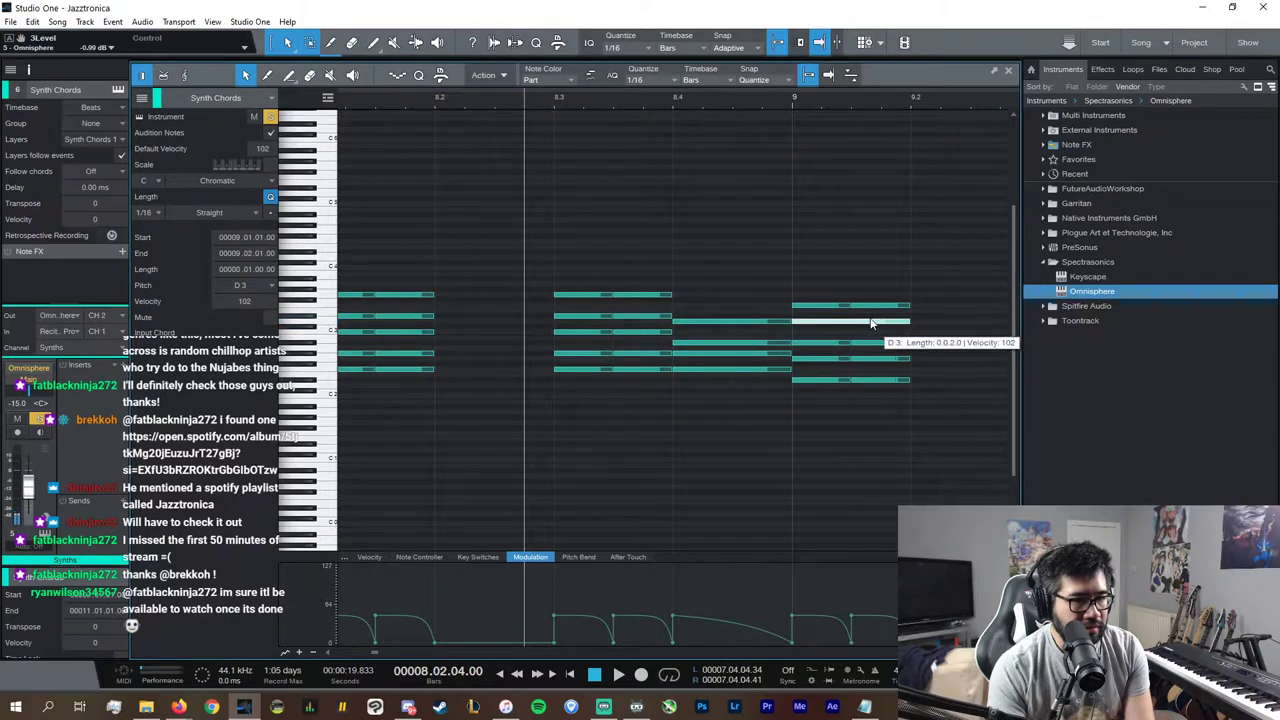
drag(870, 321, 750, 305)
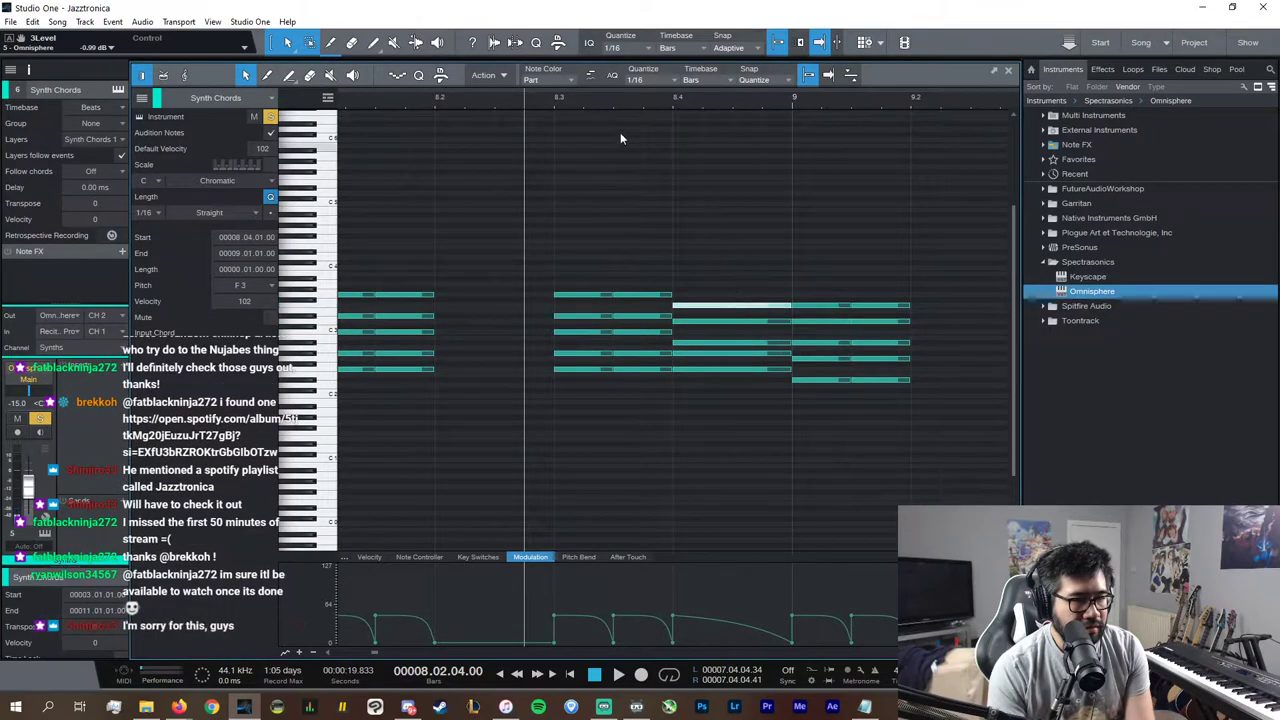
click(548, 96)
key(space)
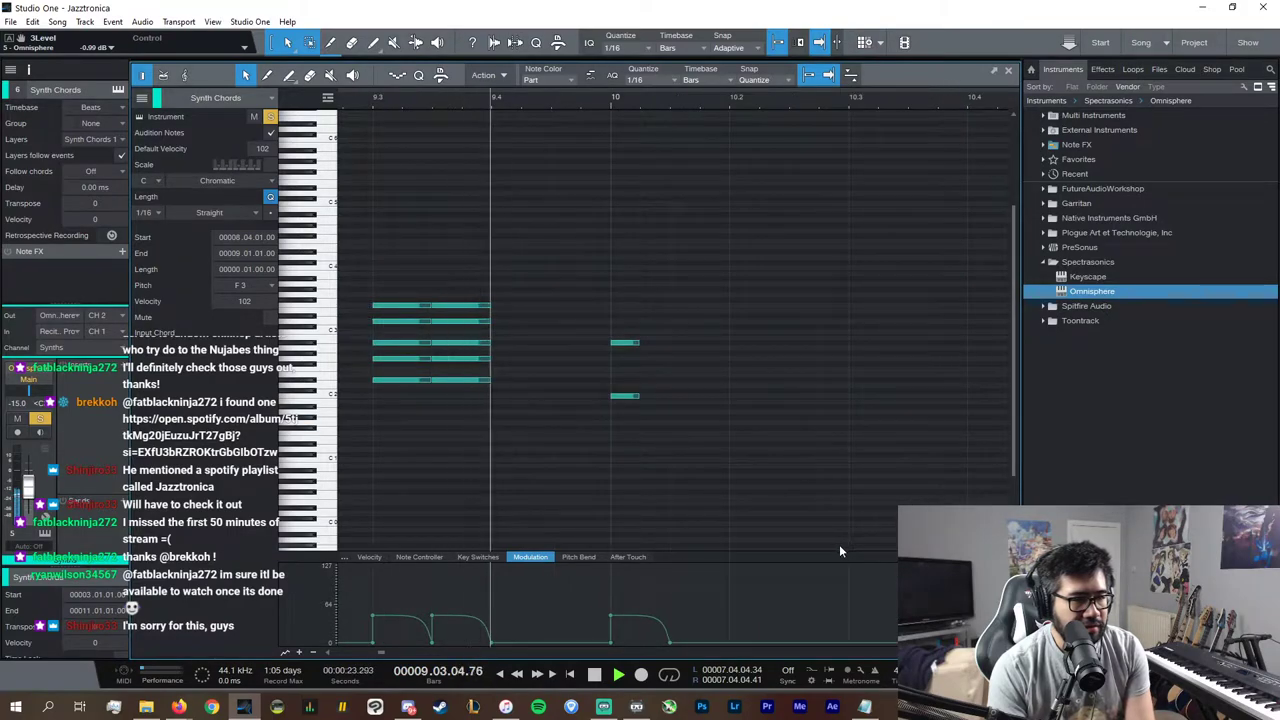
key(space)
key(w)
key(w)
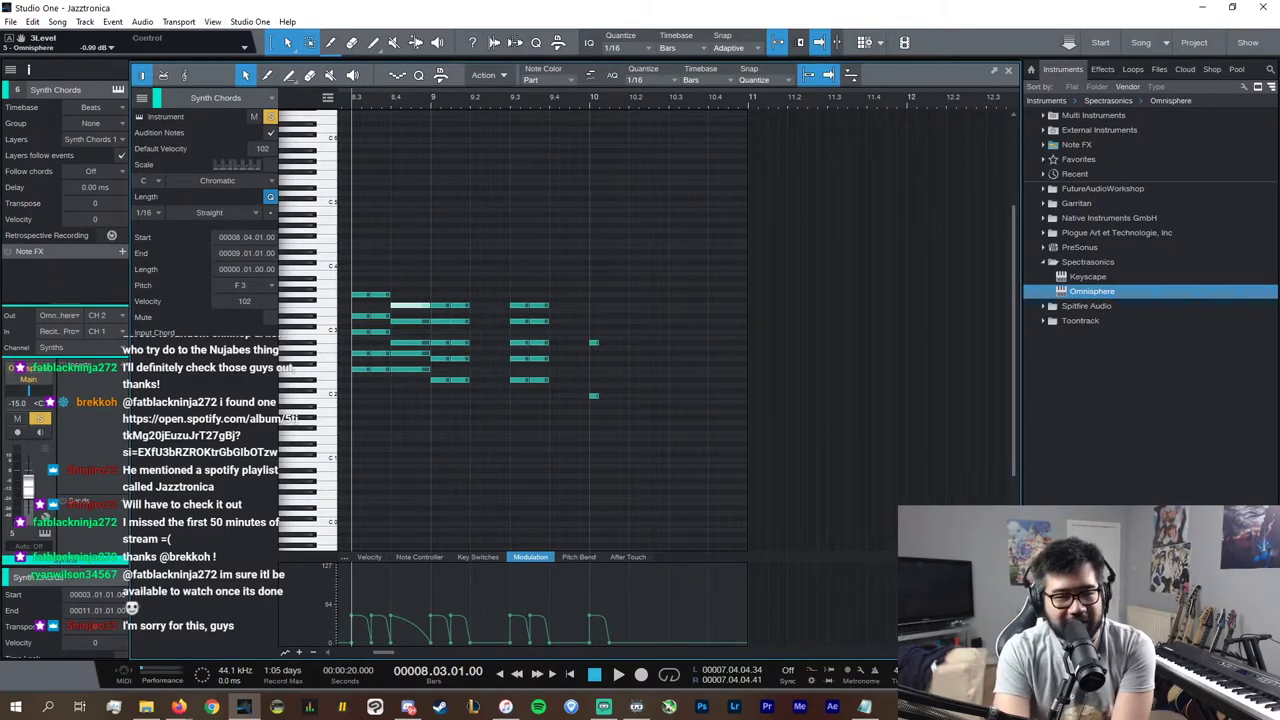
click(1008, 70)
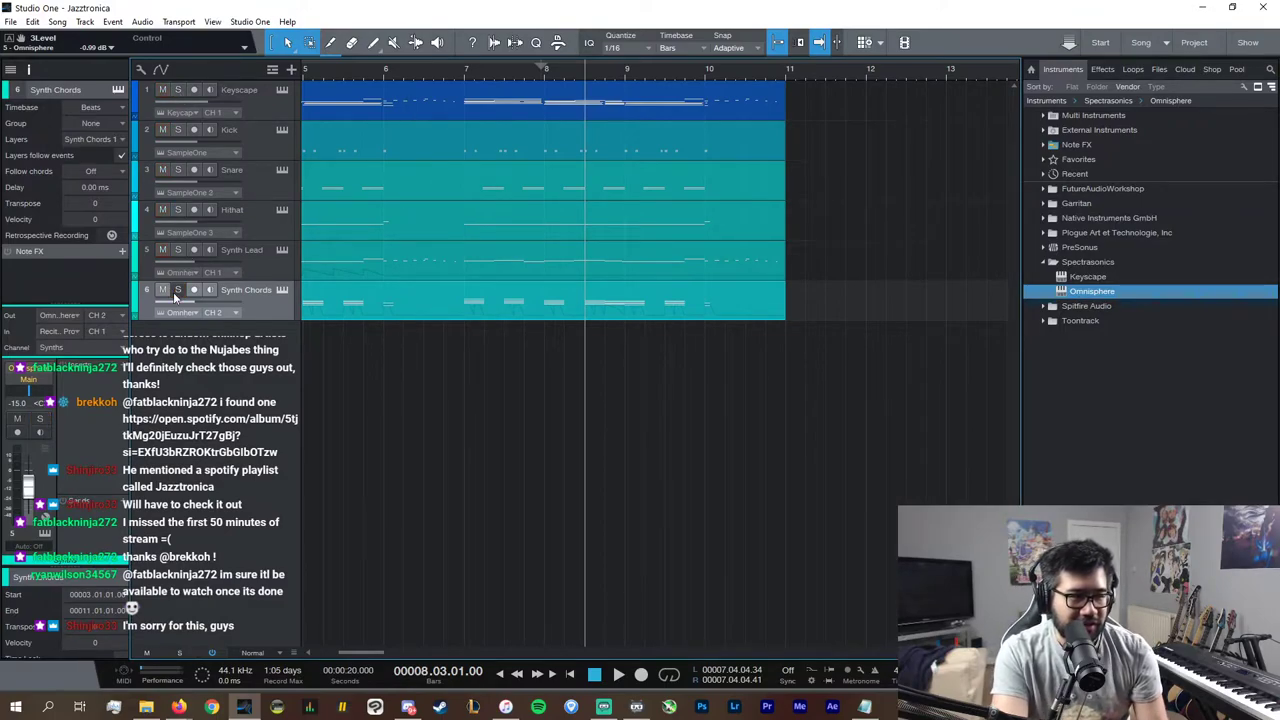
Step: Play the full arrangement from bar 7 with the Synth Chords track no longer soloed
click(465, 72)
key(space)
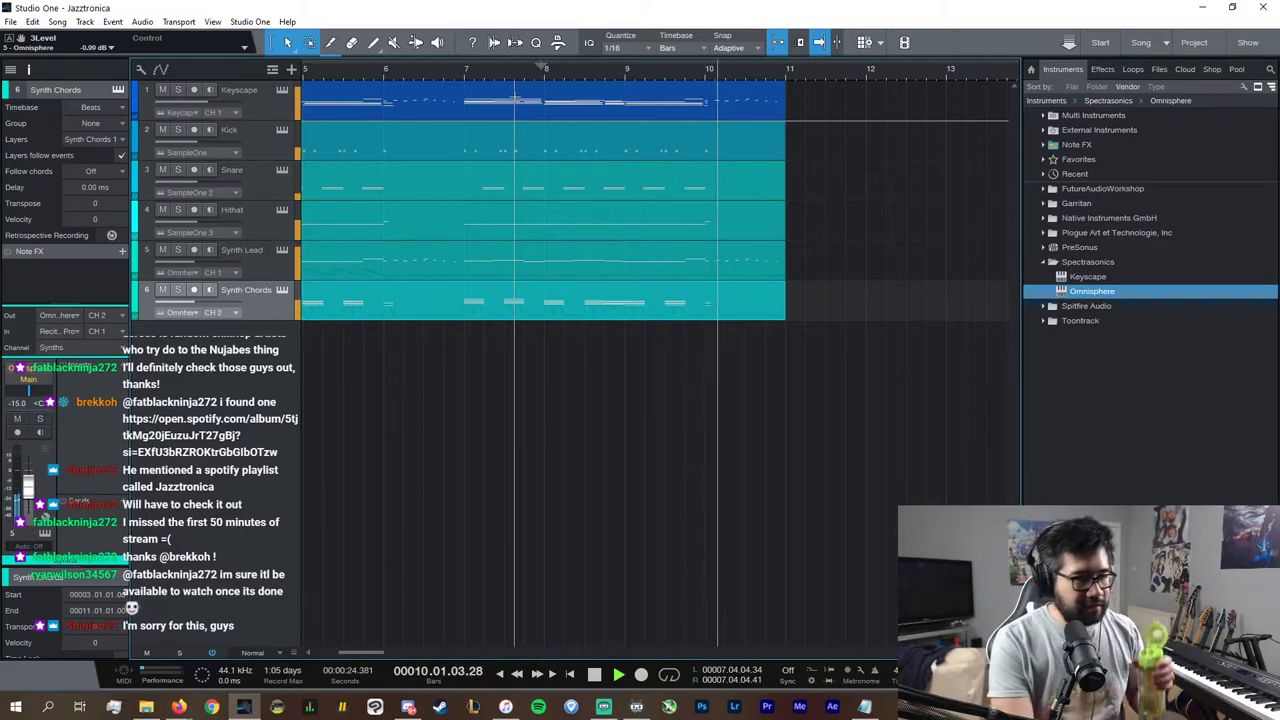
key(space)
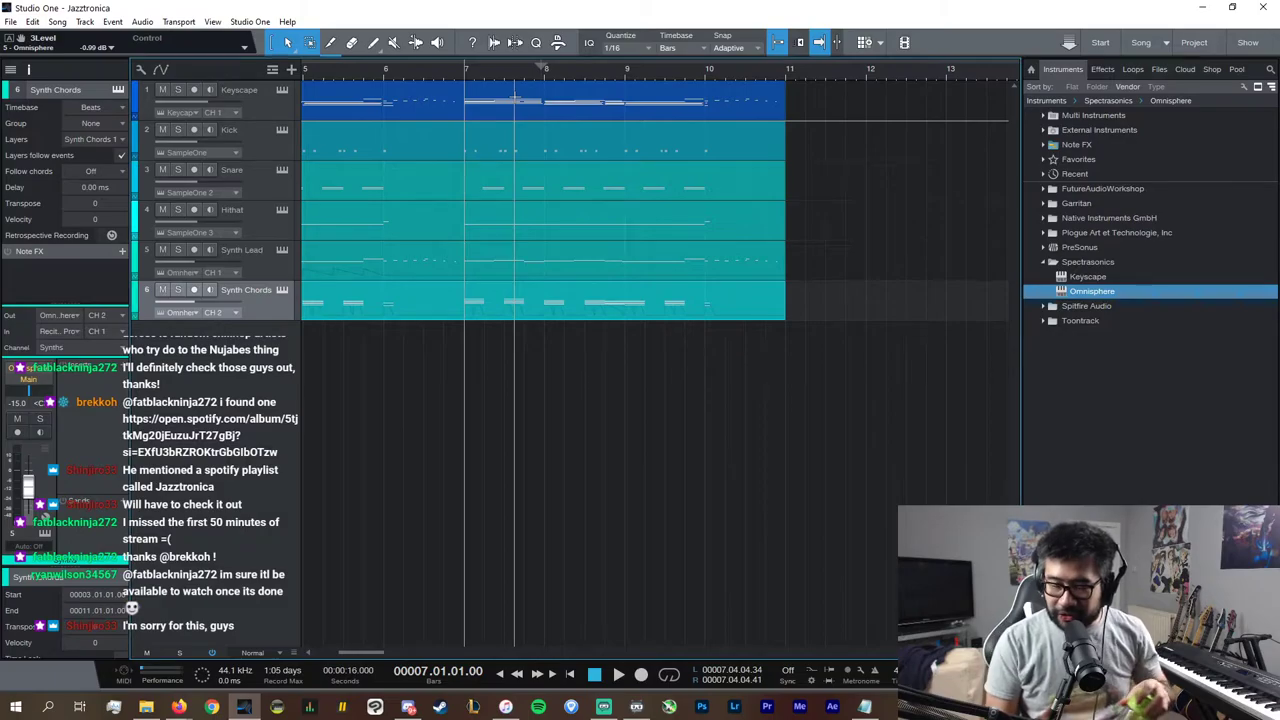
key(alt+Tab)
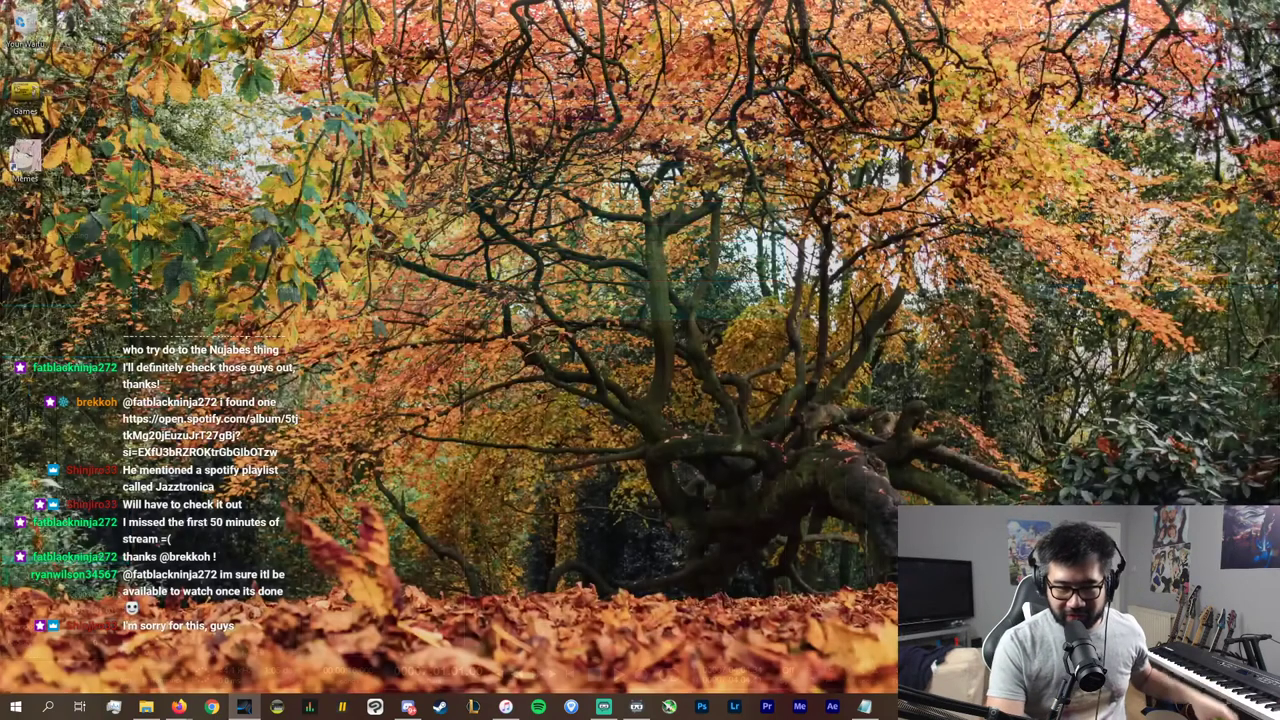
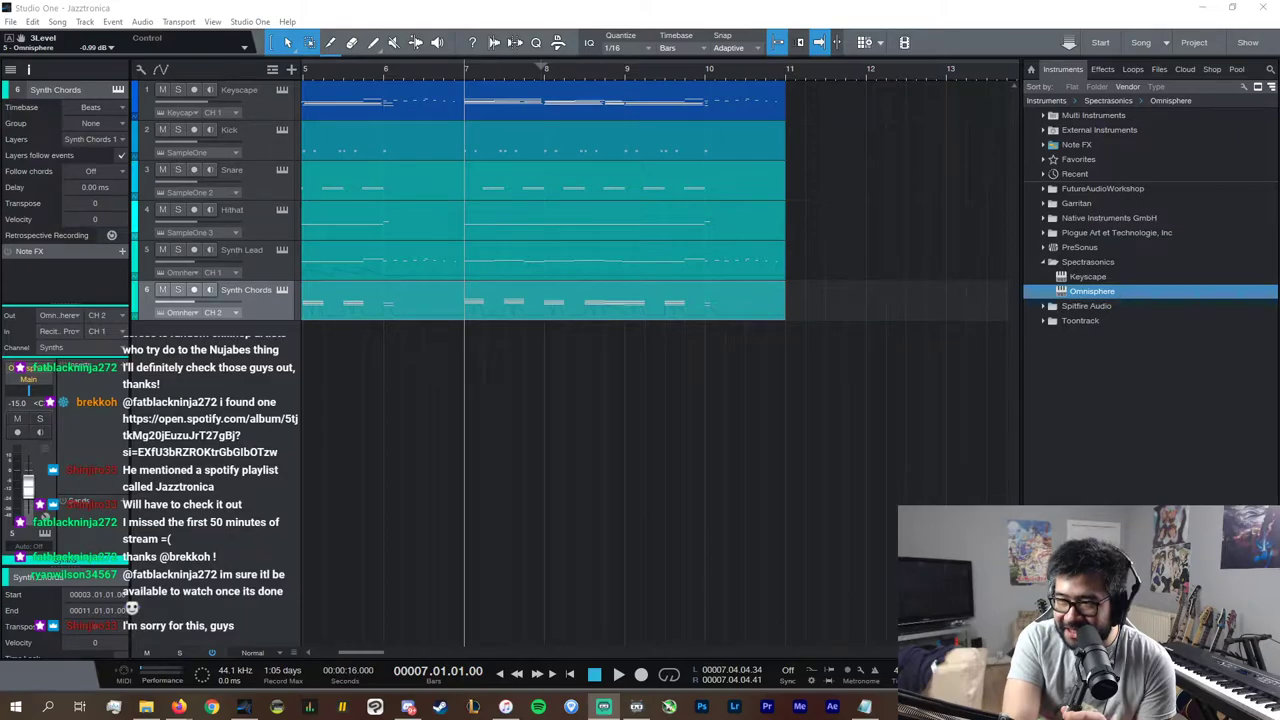
key(alt+Tab)
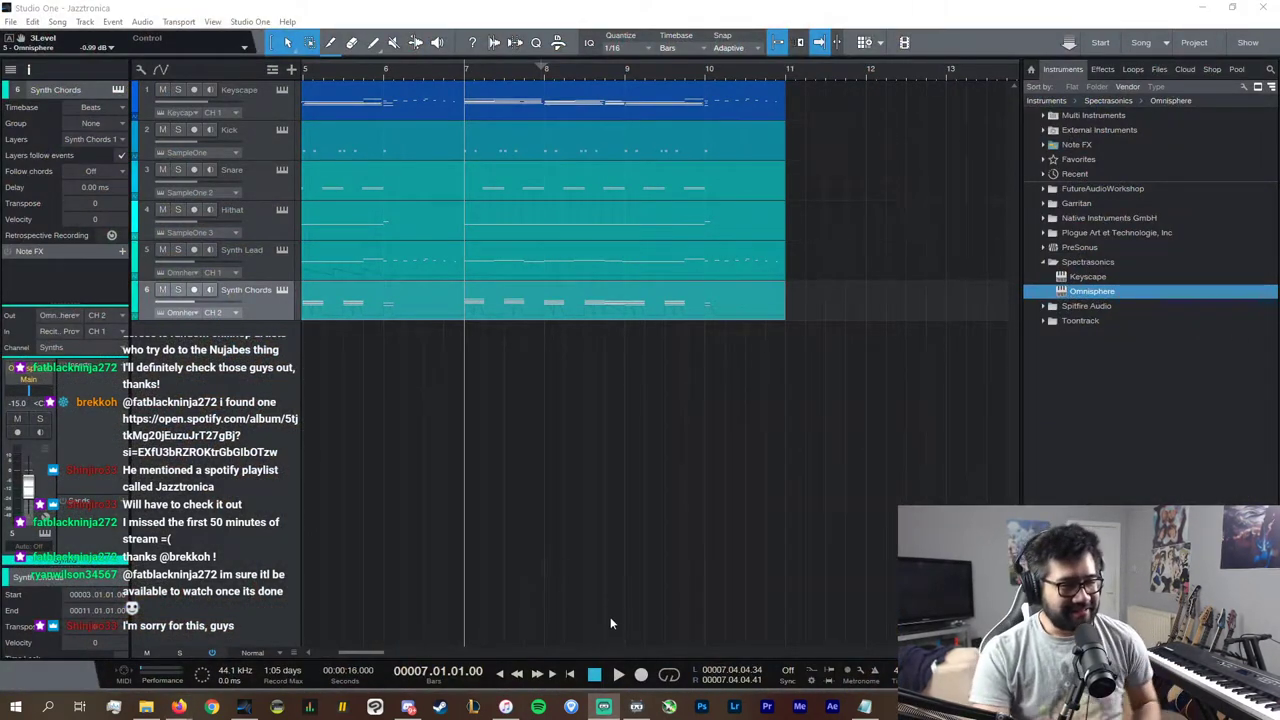
scroll(612, 650, left, 4)
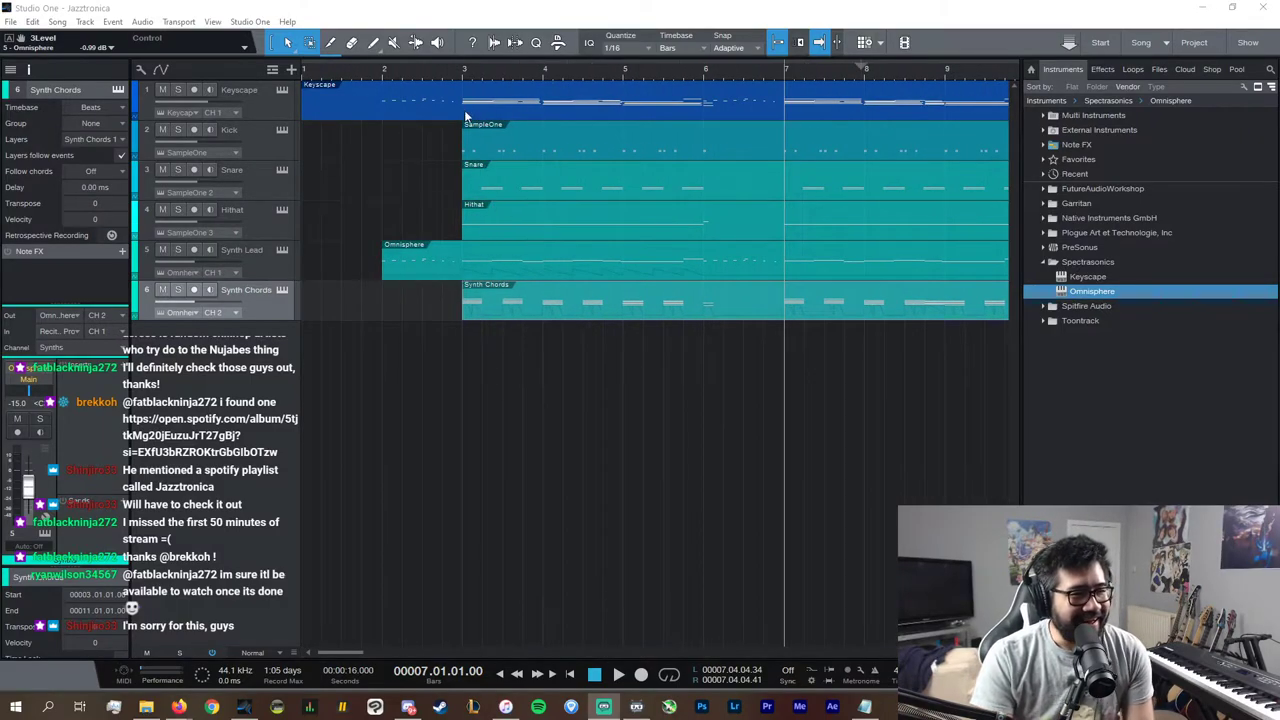
Step: Play the arrangement from bar 7 into bar 10
click(467, 70)
scroll(696, 648, right, 3)
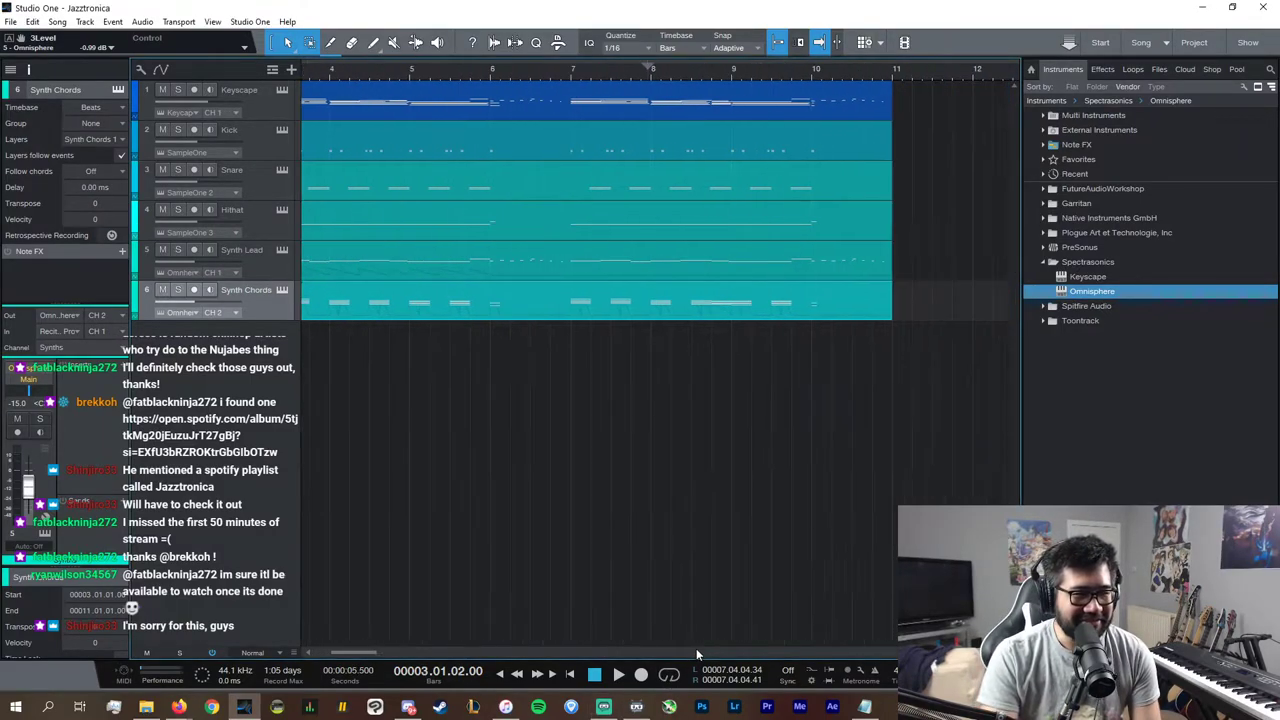
click(575, 68)
key(space)
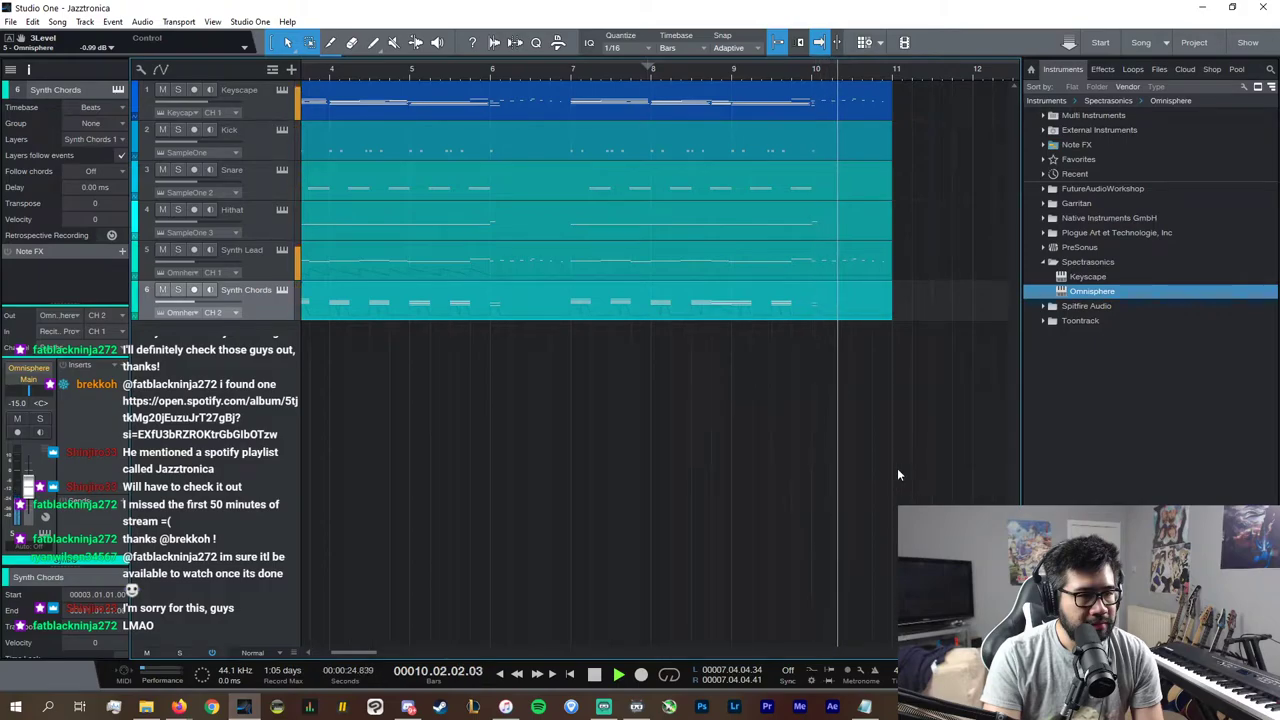
key(space)
Step: Open the Keyscape part around beat 3 of bar 10 and slightly shorten the G2 in the bar 9 chord
click(852, 73)
click(848, 73)
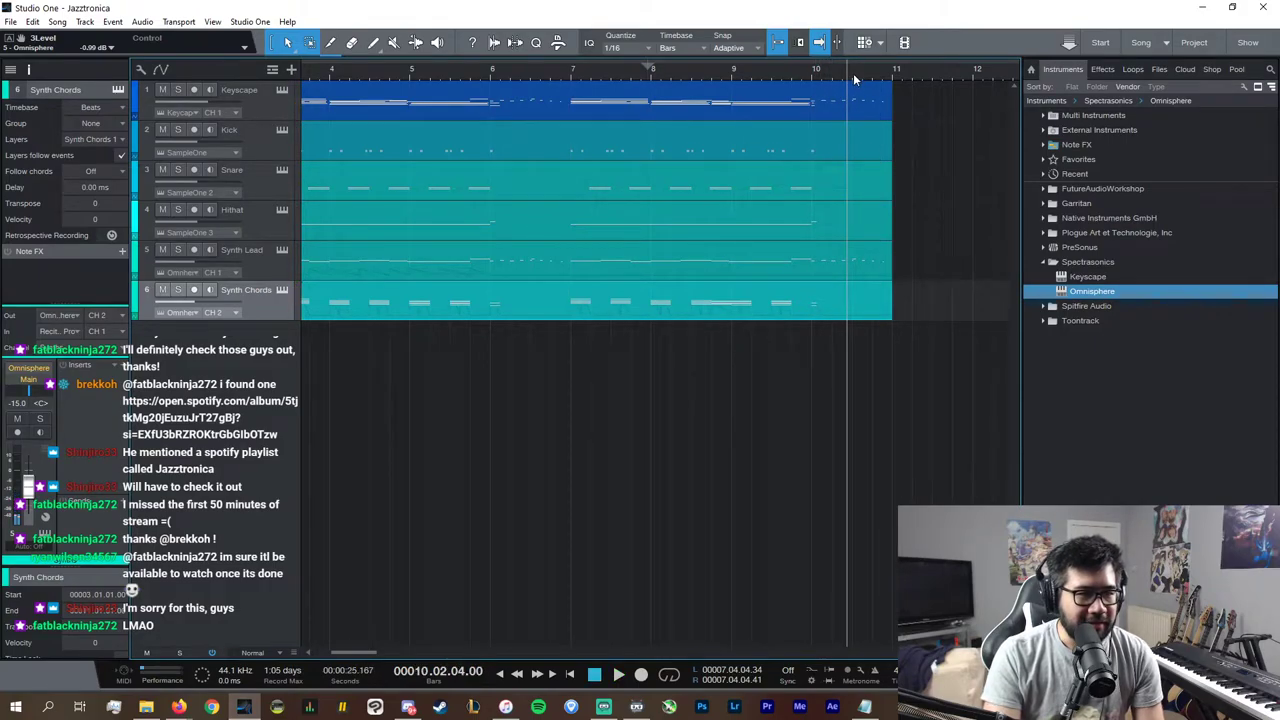
double_click(855, 114)
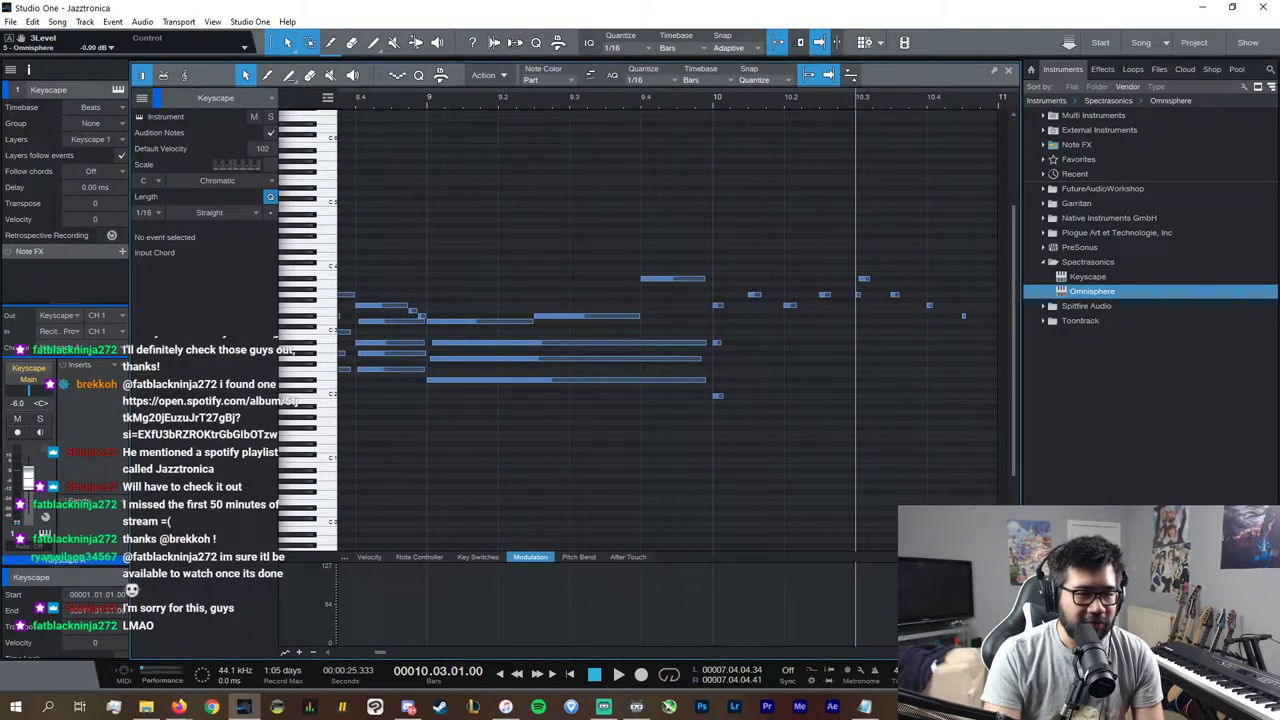
drag(507, 355, 497, 335)
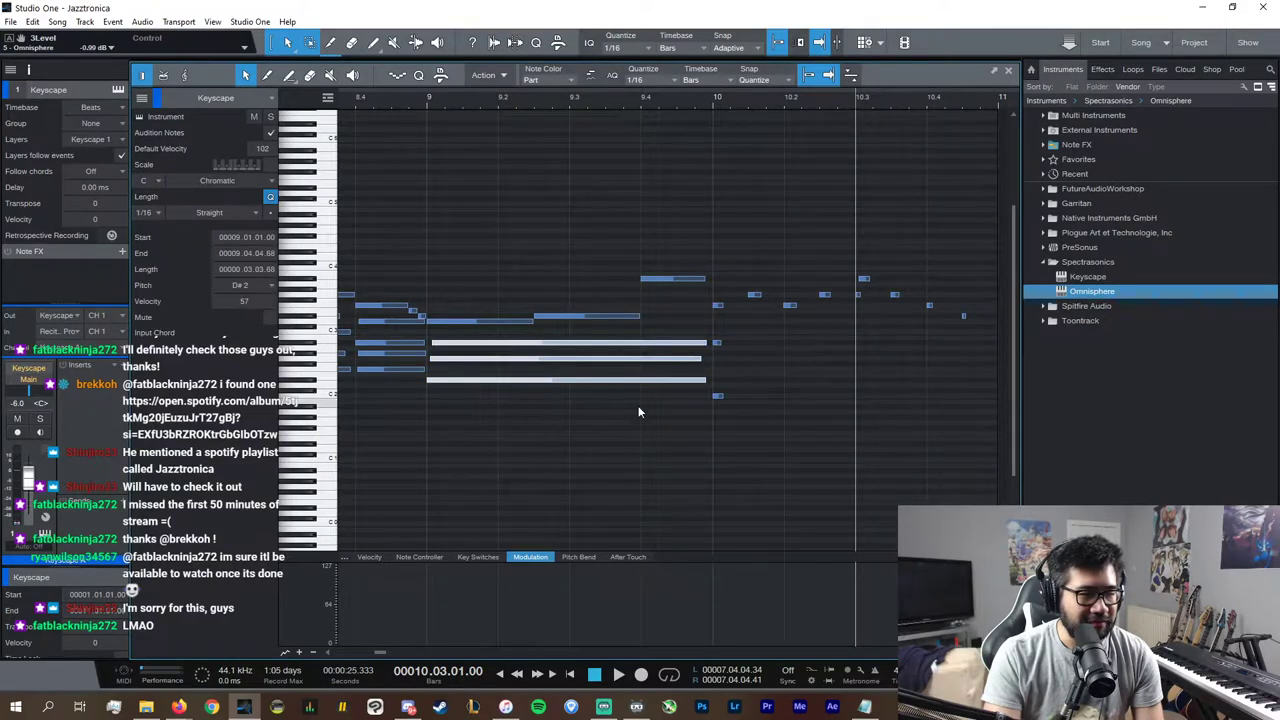
Step: Copy the two low notes at the start of bar 10 to beat 3 as A#1 and G#2
drag(767, 426, 704, 323)
drag(735, 396, 860, 405)
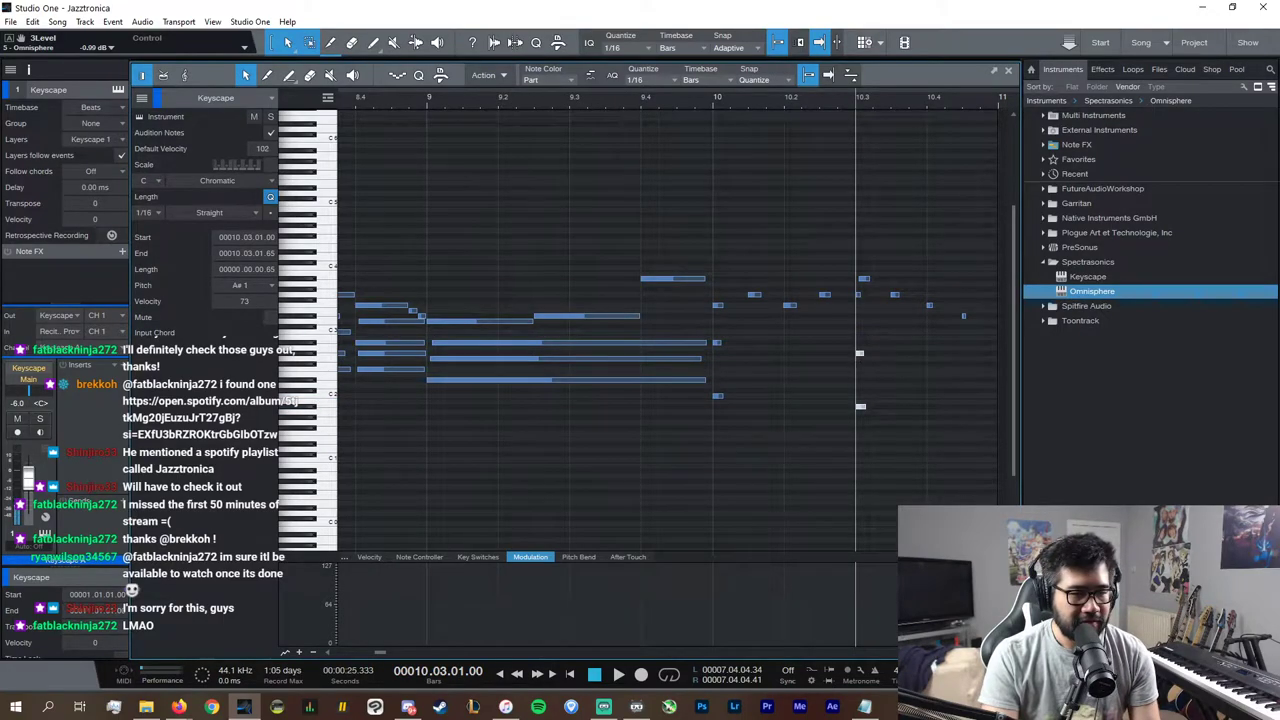
key(e)
key(e)
key(e)
click(812, 170)
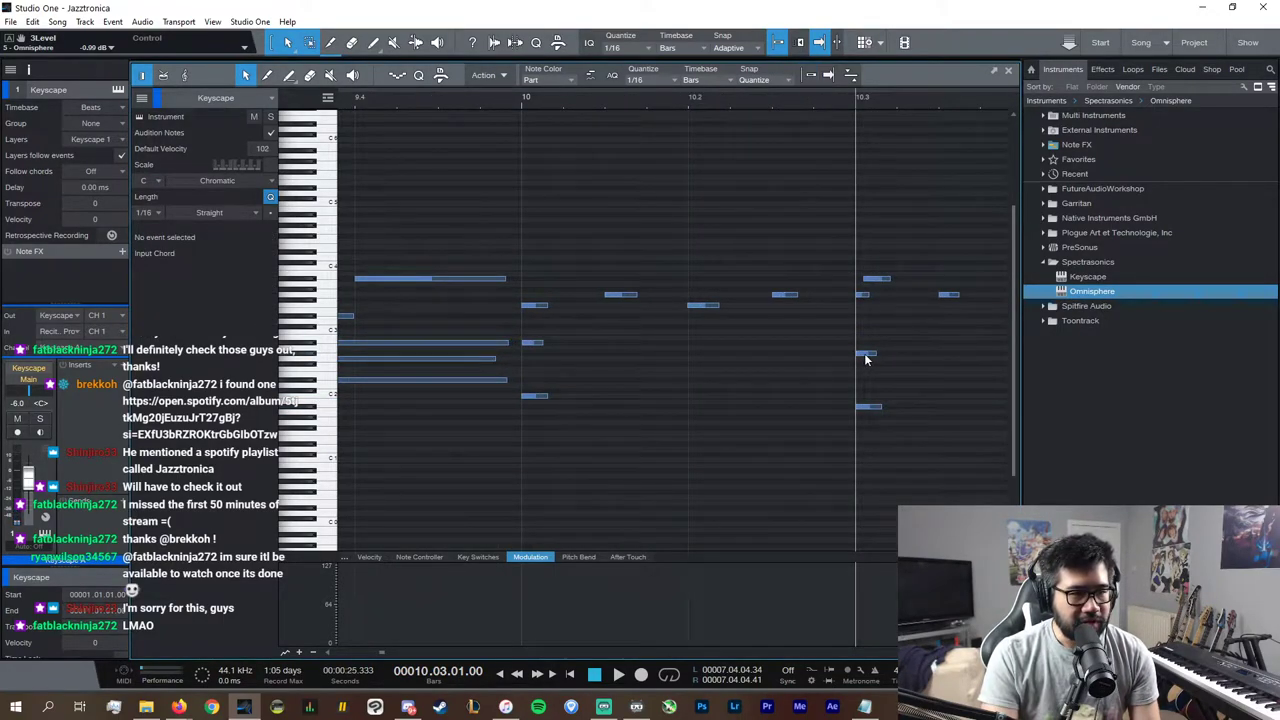
Step: Complete the Keyscape chord at beat 3 of bar 10 by adding C#2, F2 and C3 with slightly staggered starts
drag(866, 355, 873, 356)
click(872, 417)
click(872, 408)
key(d)
drag(899, 407, 858, 325)
key(w)
key(w)
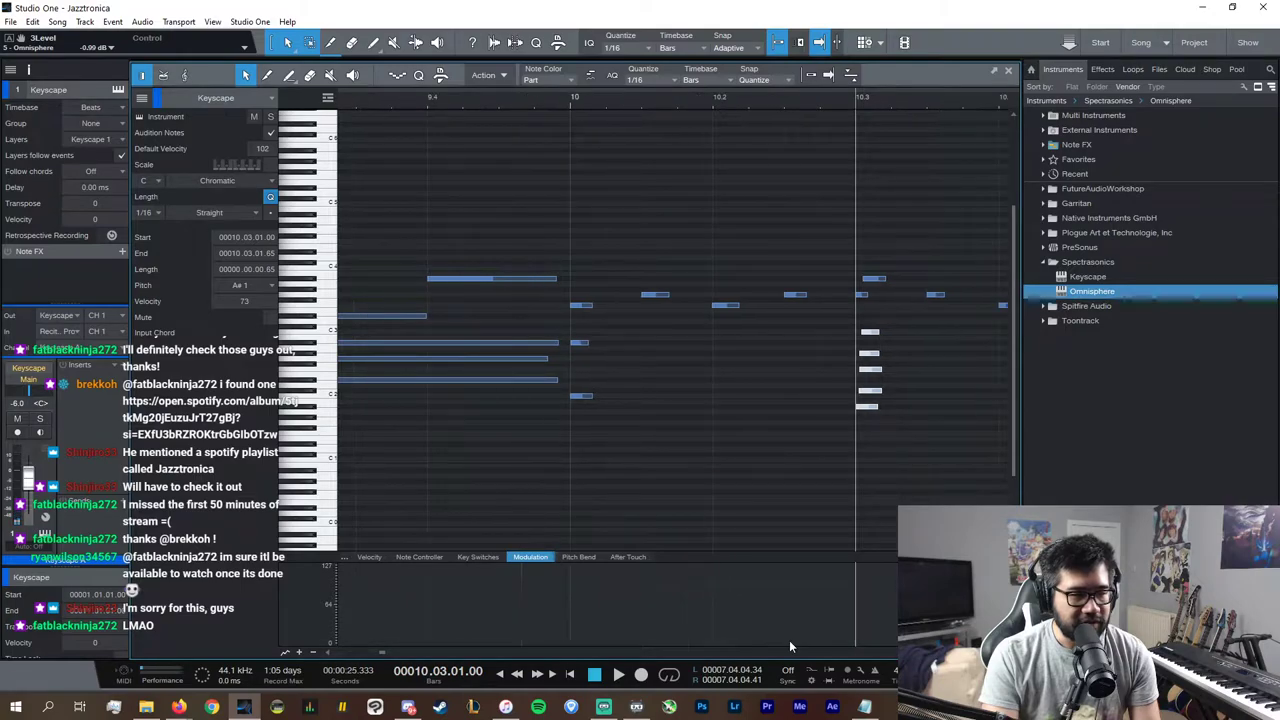
Step: Display the note velocities and vary them within the beat 3 chord, with F2 at 69 and G#2 at 71
click(366, 558)
click(862, 462)
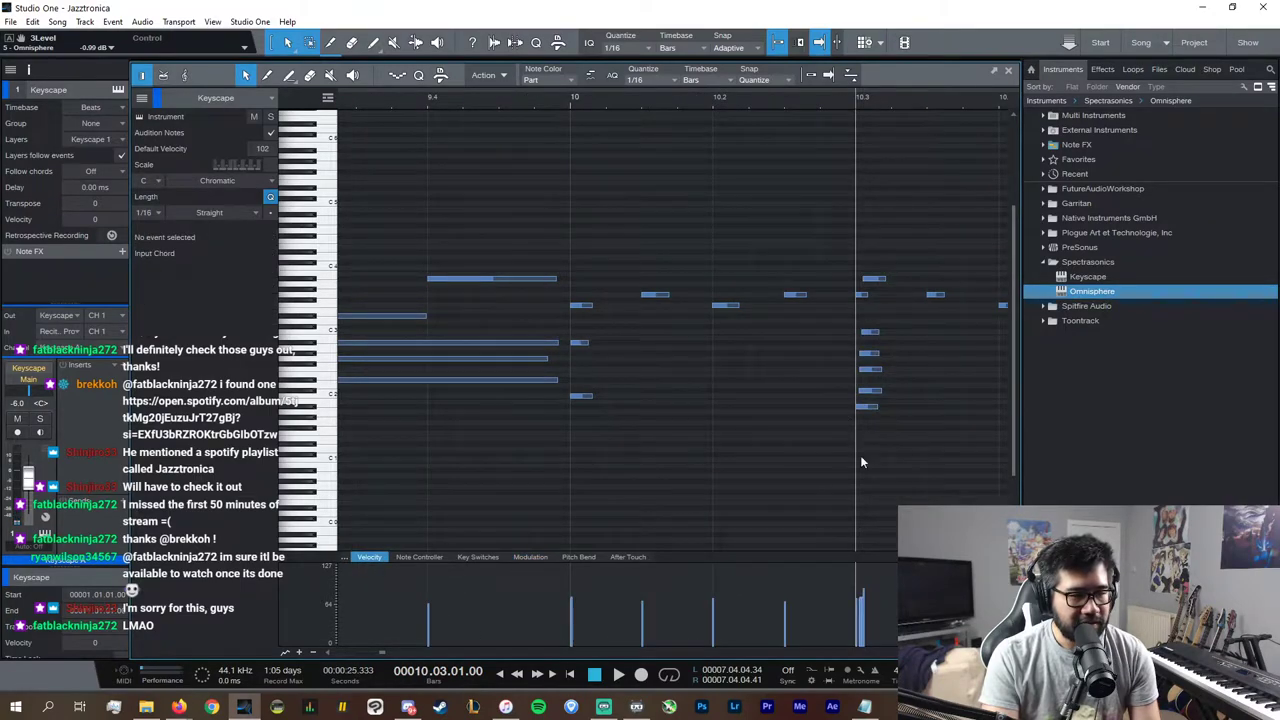
click(879, 393)
click(869, 370)
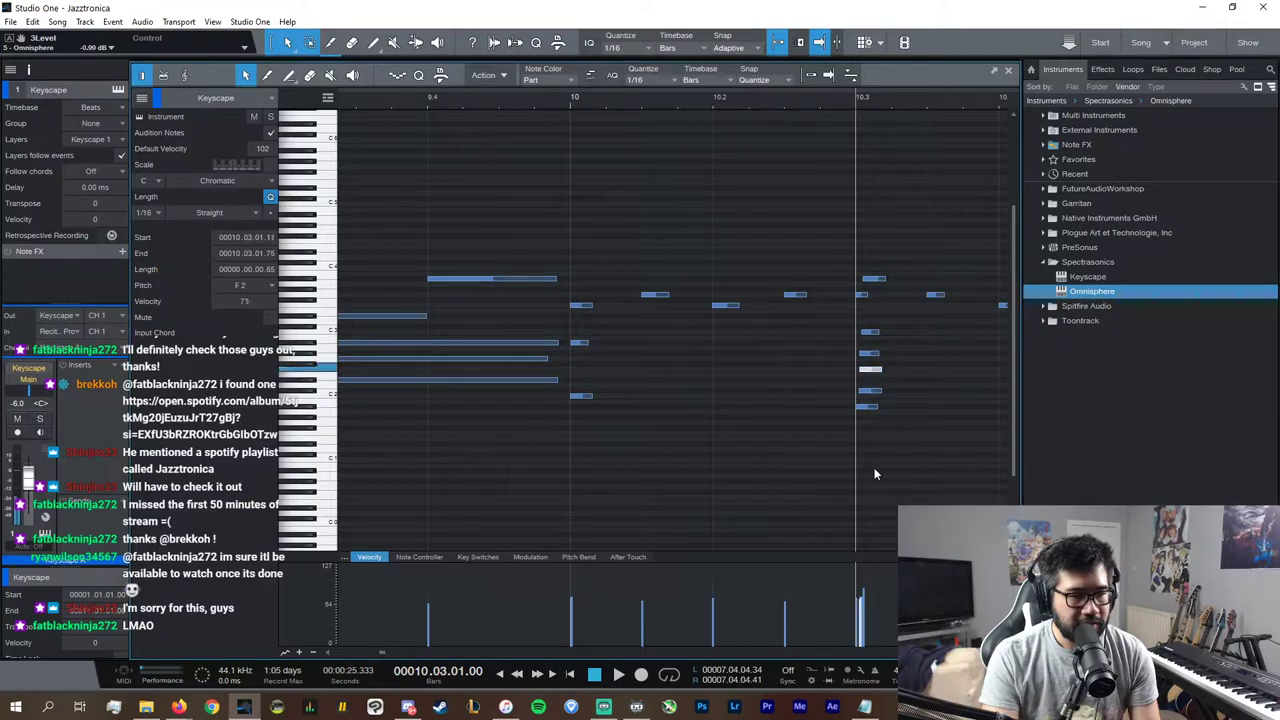
key(Right)
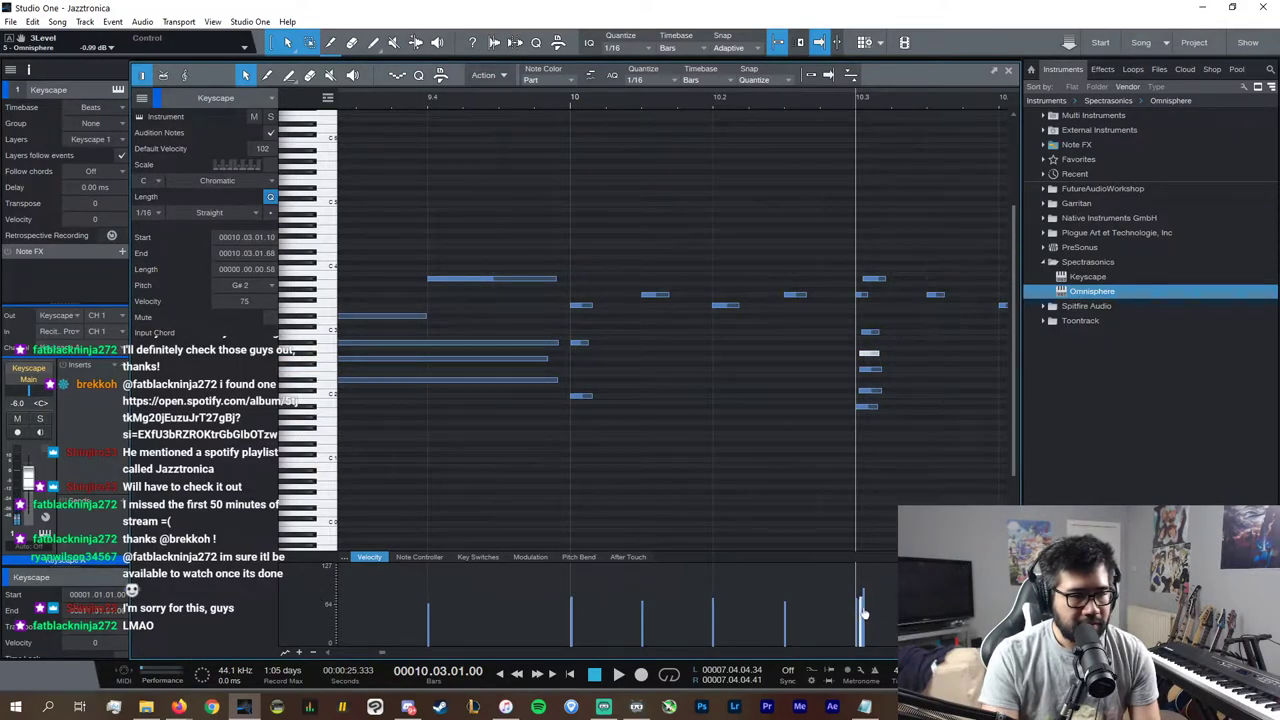
Step: Lengthen the beat 3 chord to nearly one beat, then slightly trim F2's end and C3's start
drag(928, 480, 844, 322)
scroll(827, 425, right, 3)
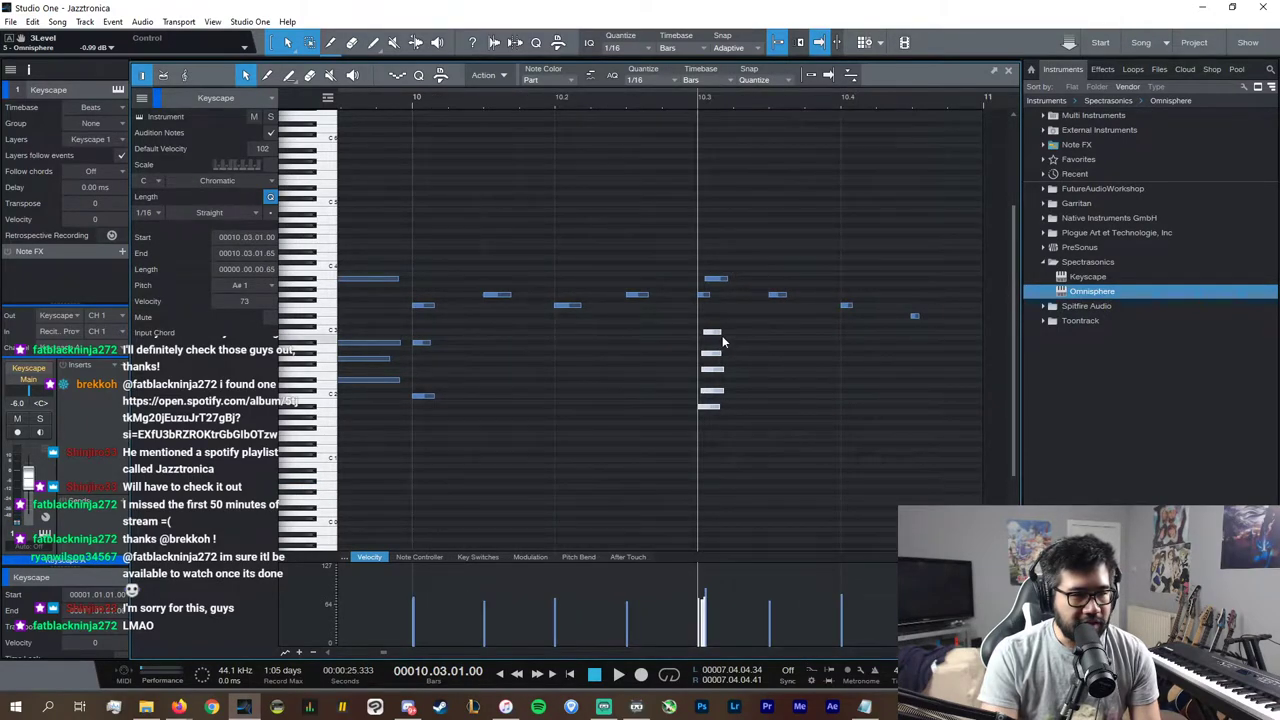
drag(722, 352, 838, 352)
click(864, 336)
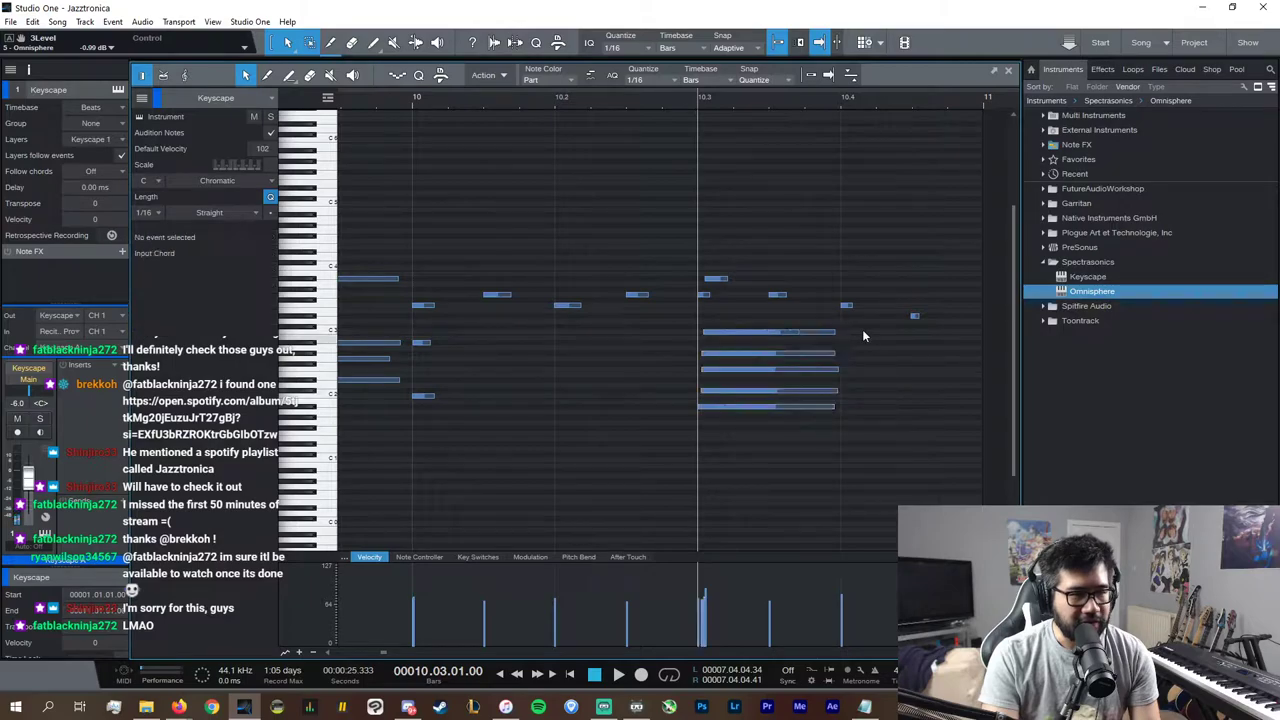
click(833, 369)
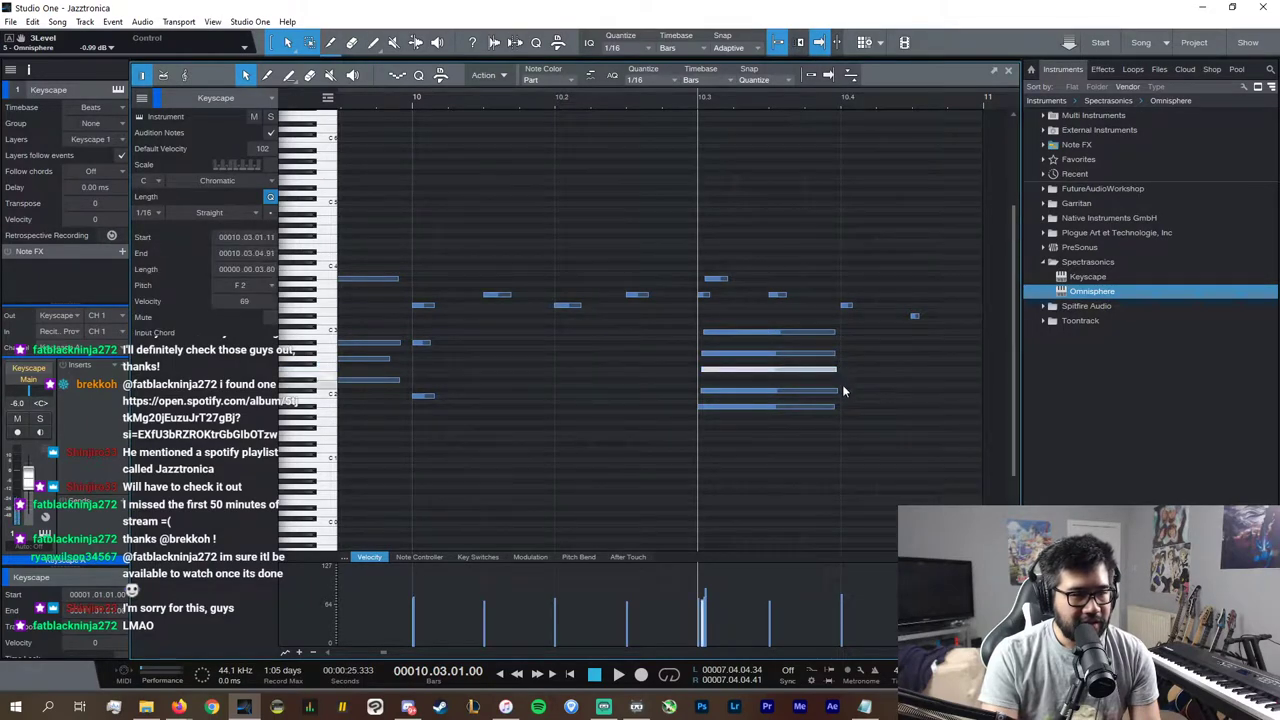
click(706, 332)
click(708, 357)
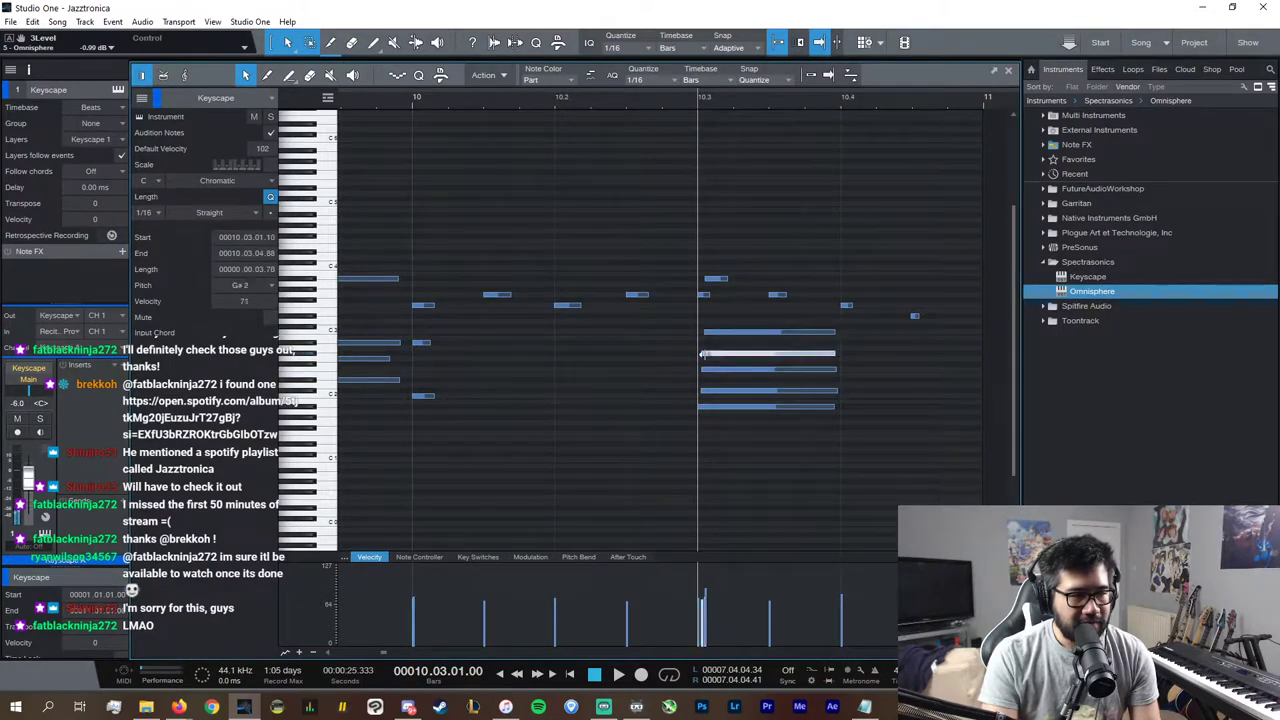
drag(870, 426, 797, 333)
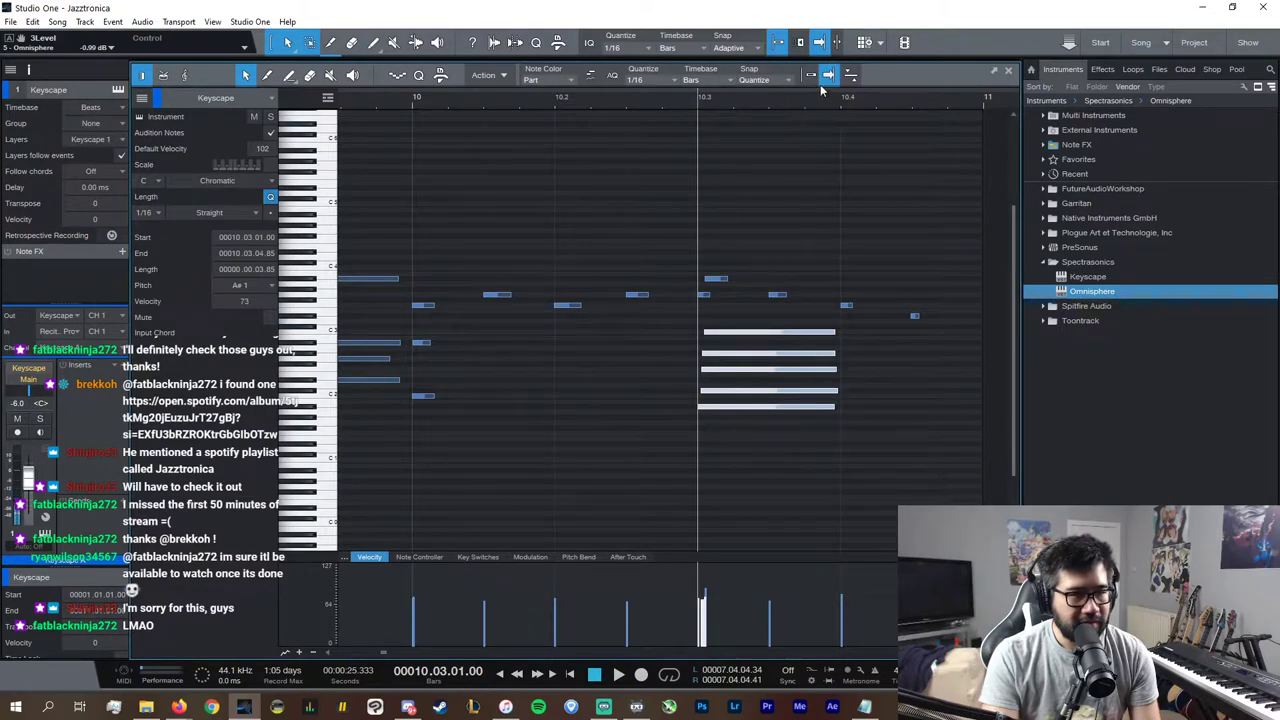
click(752, 260)
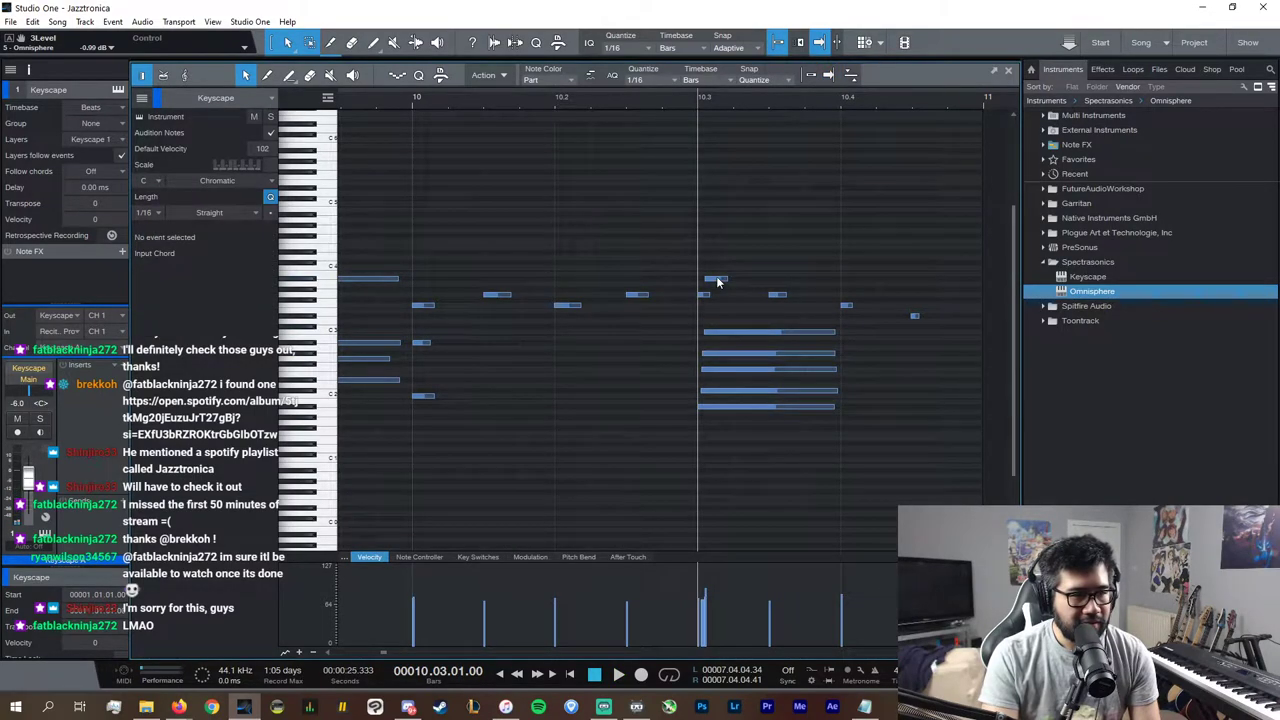
Step: Raise the bar 10 melody to A#3, C4 and A#3 from beat 3 and G3 on beat 4, add an F3 after it, and play the passage
drag(717, 283, 781, 287)
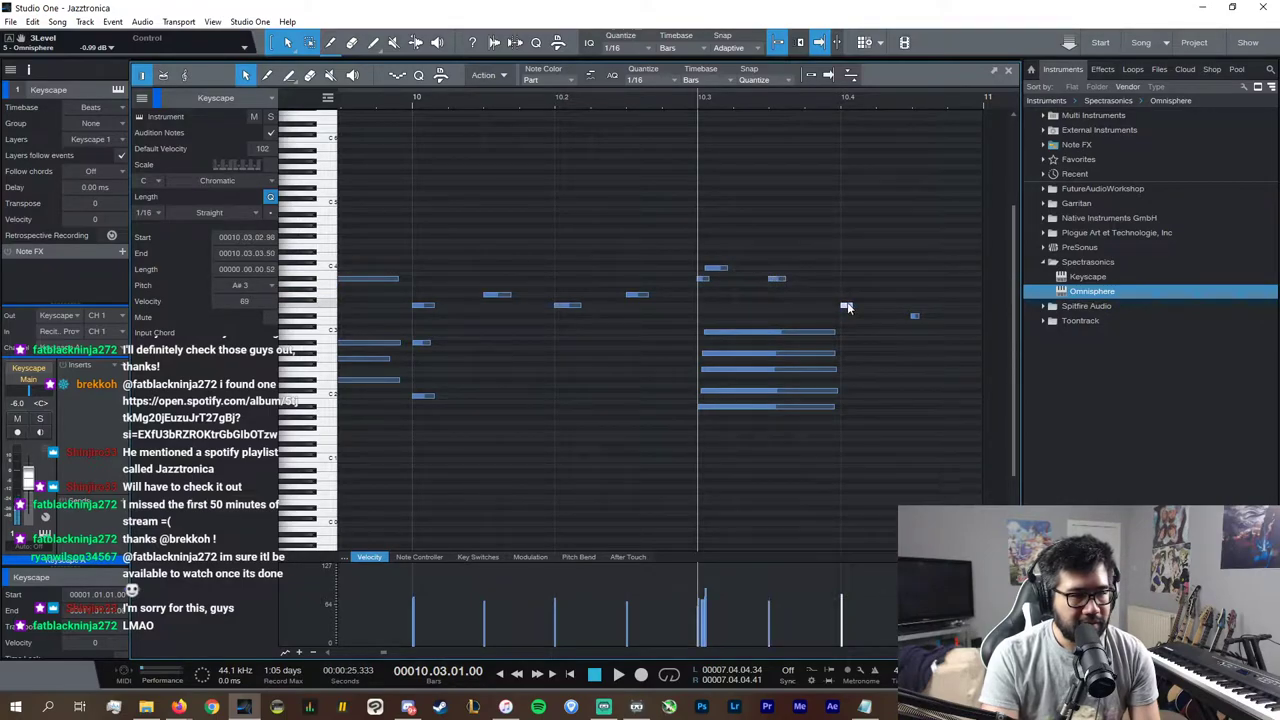
mouse_move(850, 312)
mouse_down()
mouse_move(852, 298)
mouse_move(861, 312)
mouse_move(850, 296)
mouse_up()
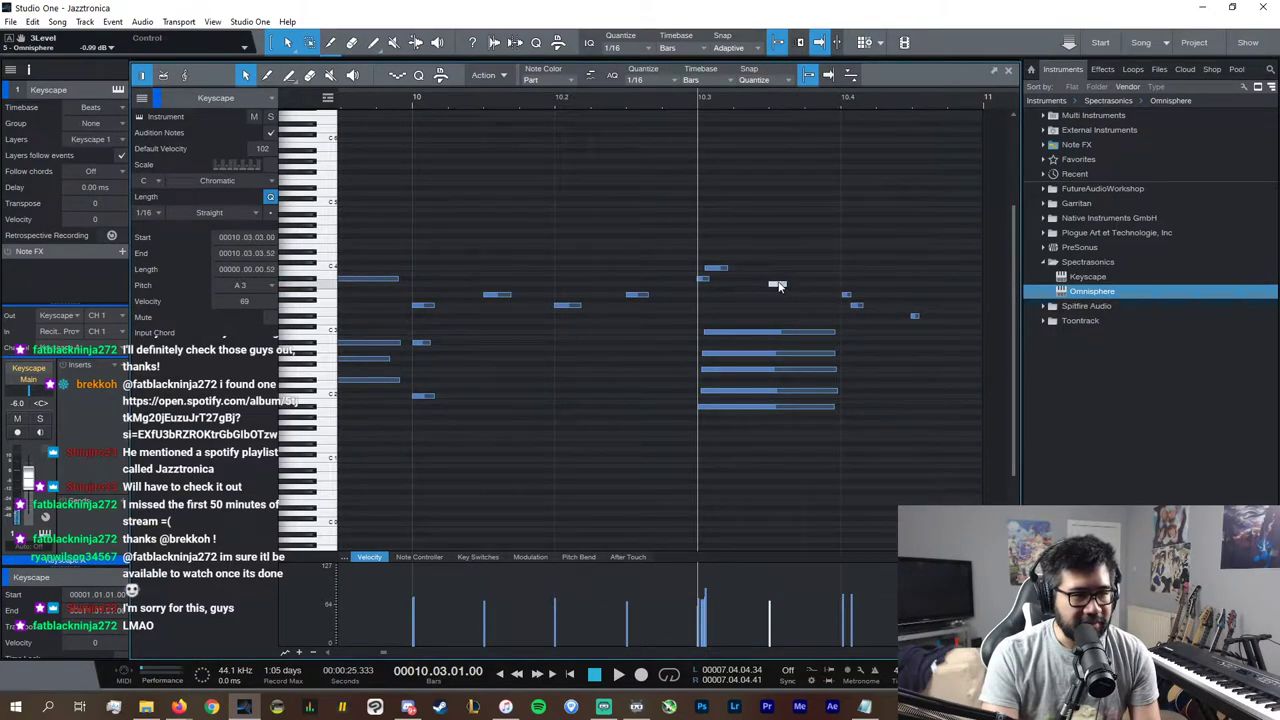
drag(778, 286, 843, 297)
key(space)
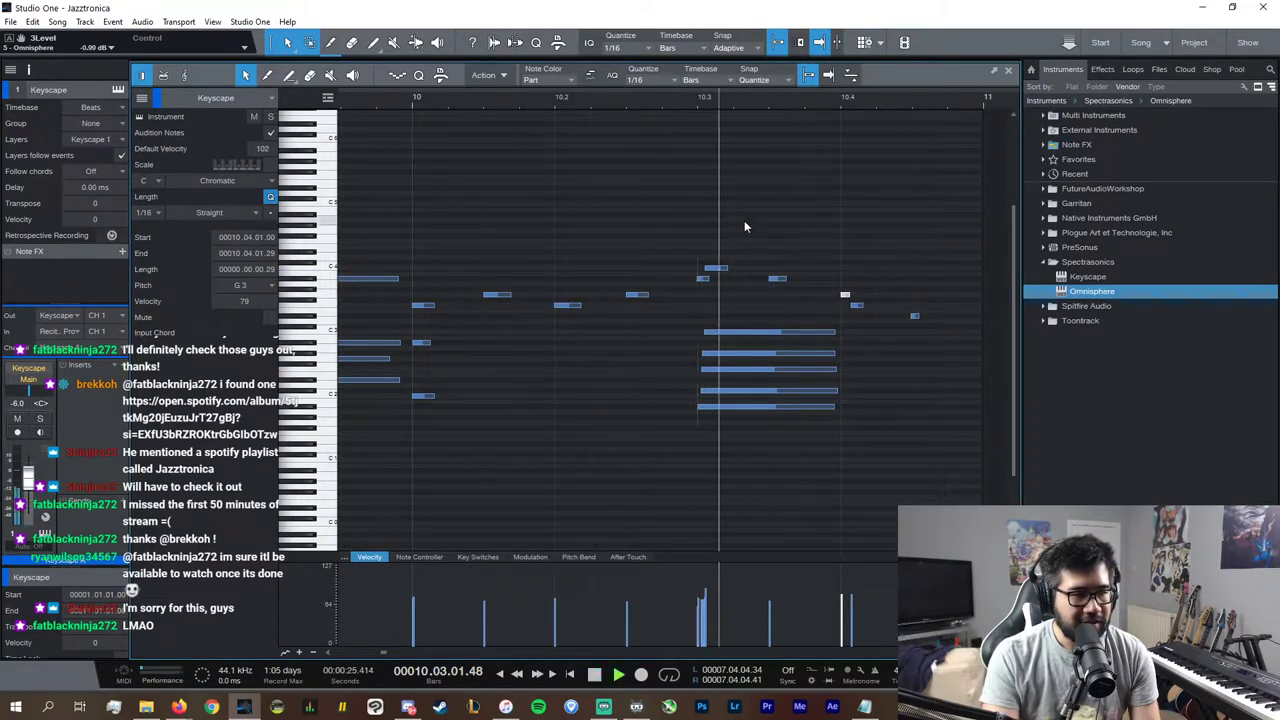
key(space)
Step: Duplicate the beat 3 chord to beat 4 of bar 10, voiced as A1, C#2, E2, G2 and B2
drag(861, 424, 822, 326)
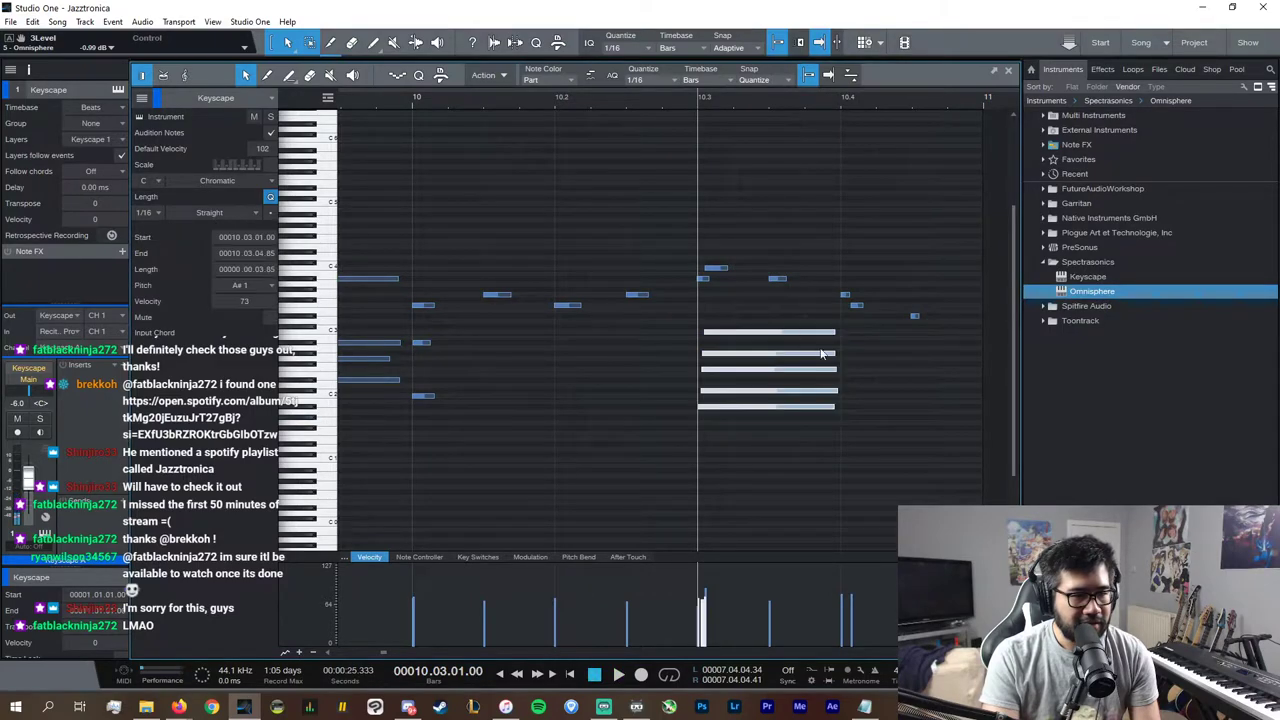
key(d)
drag(868, 410, 857, 360)
click(851, 405)
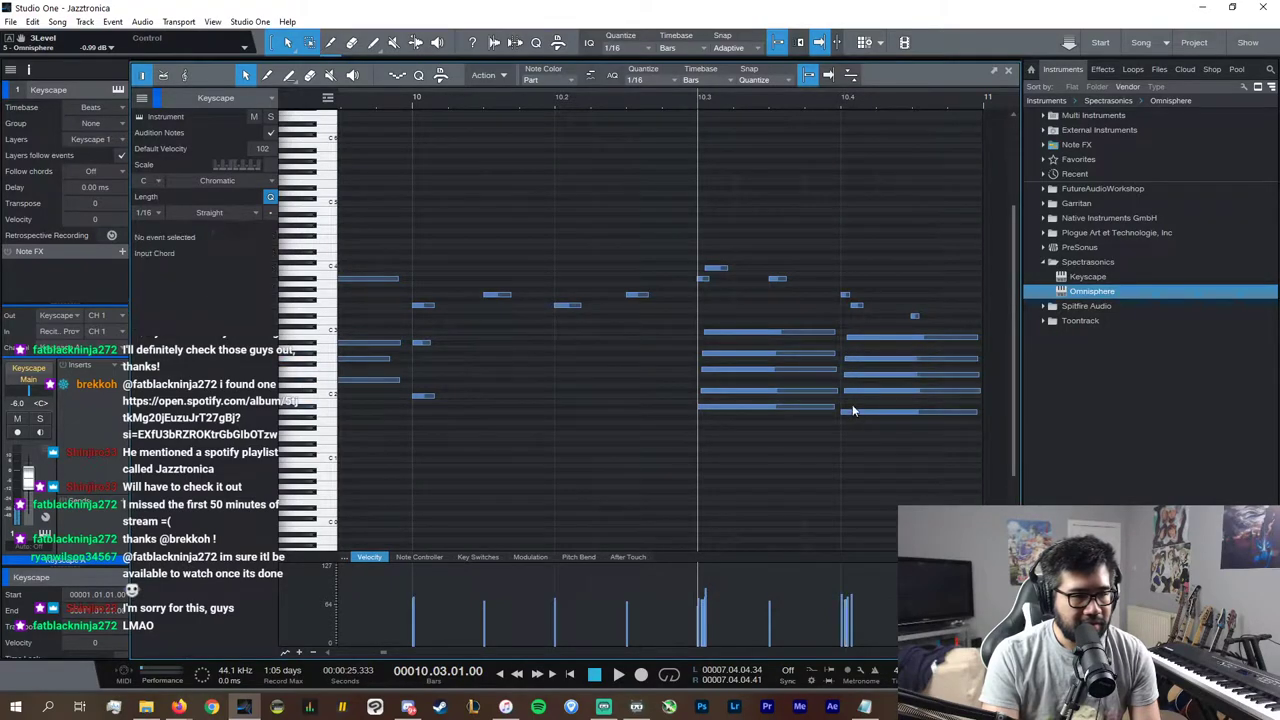
Step: Audition each note of the beat 4 chord and play both chords from beat 3
click(851, 412)
click(860, 391)
click(862, 375)
click(861, 358)
click(864, 338)
key(space)
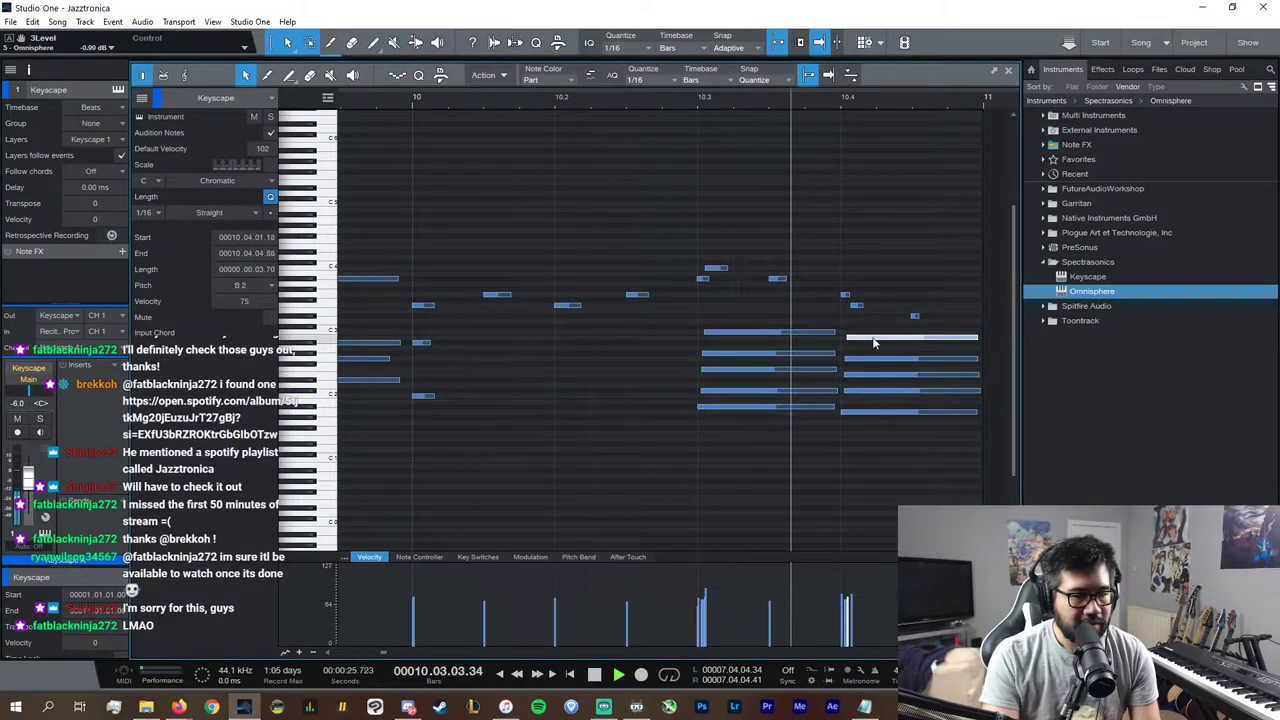
key(space)
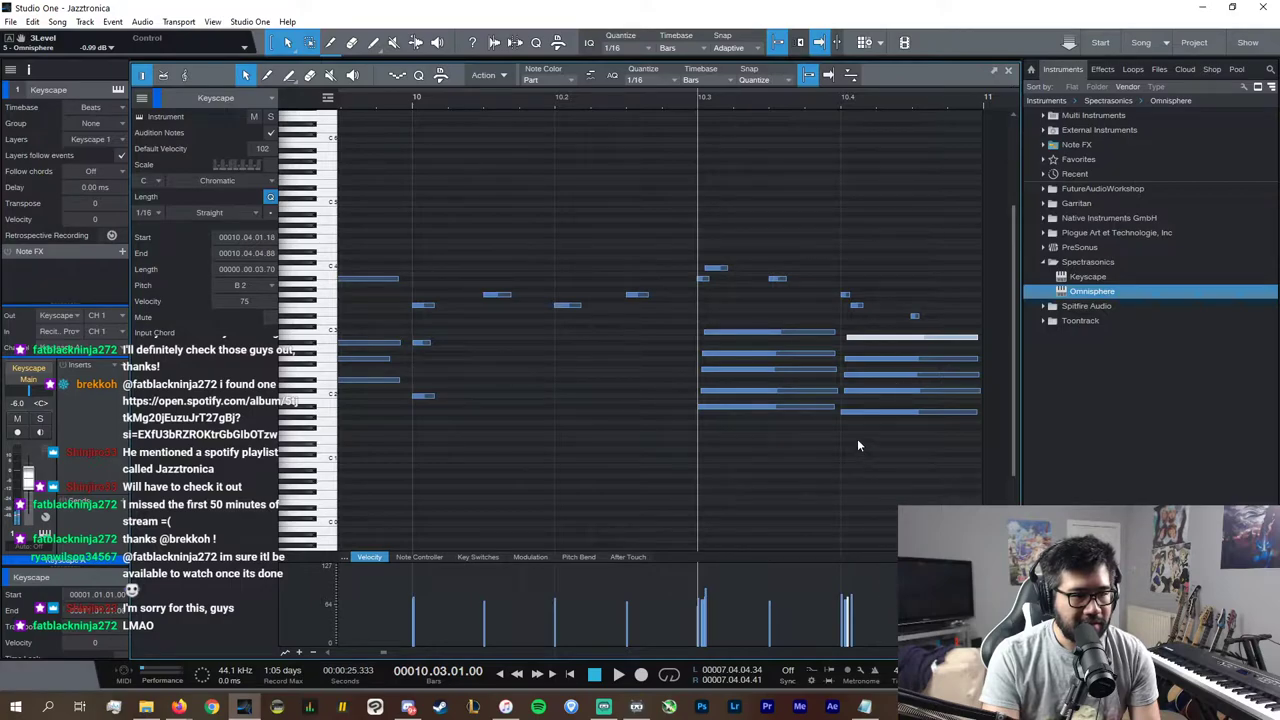
Step: Slightly shorten all notes of the beat 4 chord and close the Keyscape editor
drag(857, 444, 882, 296)
key(space)
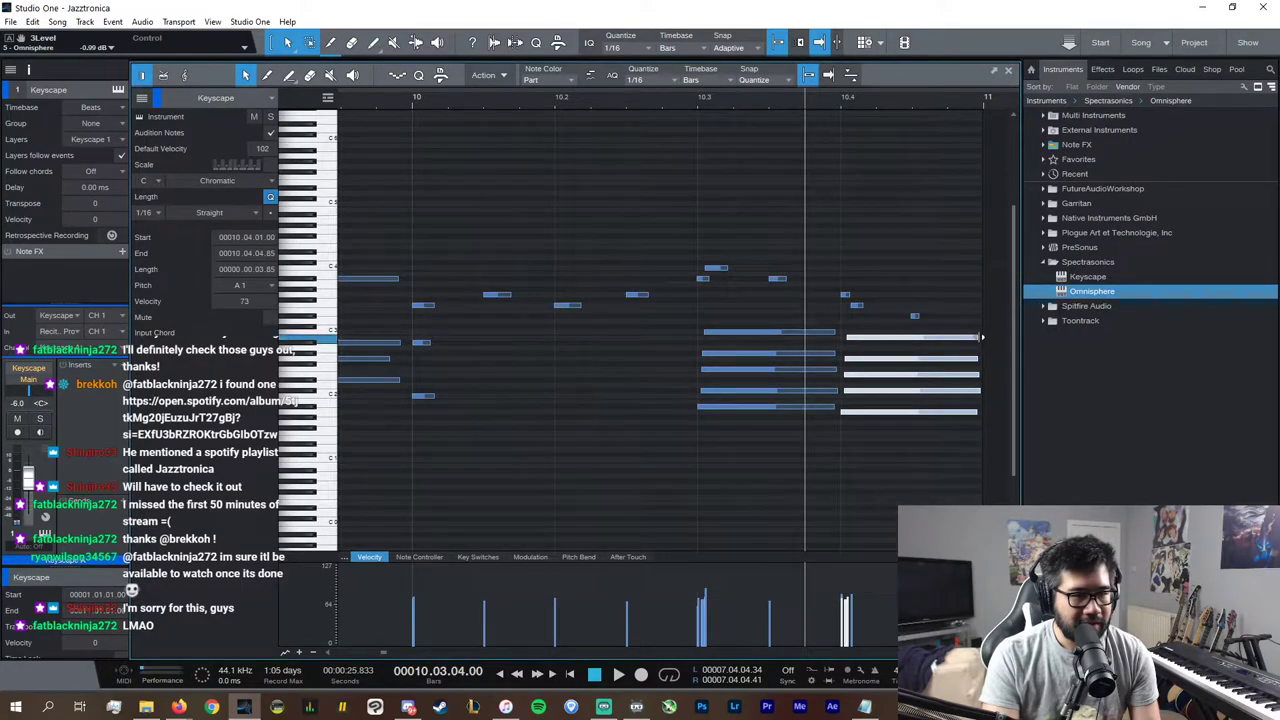
drag(982, 338, 974, 338)
drag(833, 418, 830, 329)
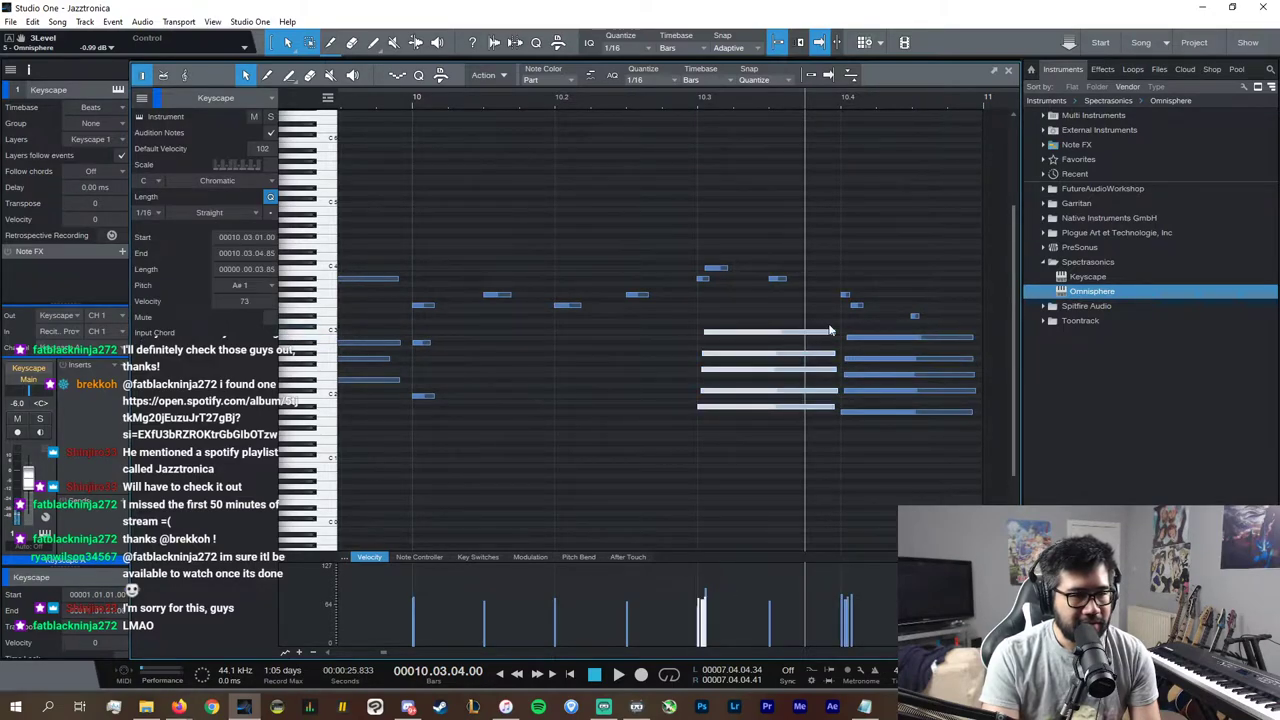
click(1007, 74)
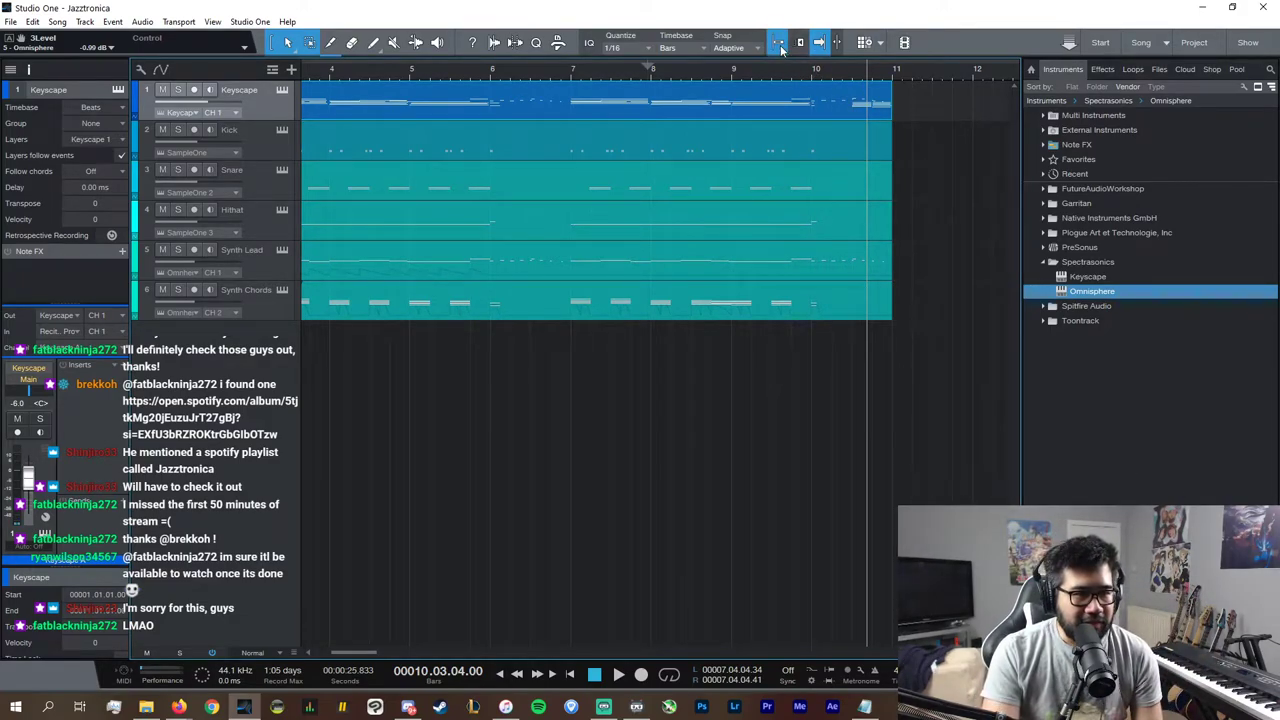
Step: Open the Synth Chords part and play it from bar 9, checking its chords through the start of bar 10
click(855, 70)
double_click(869, 309)
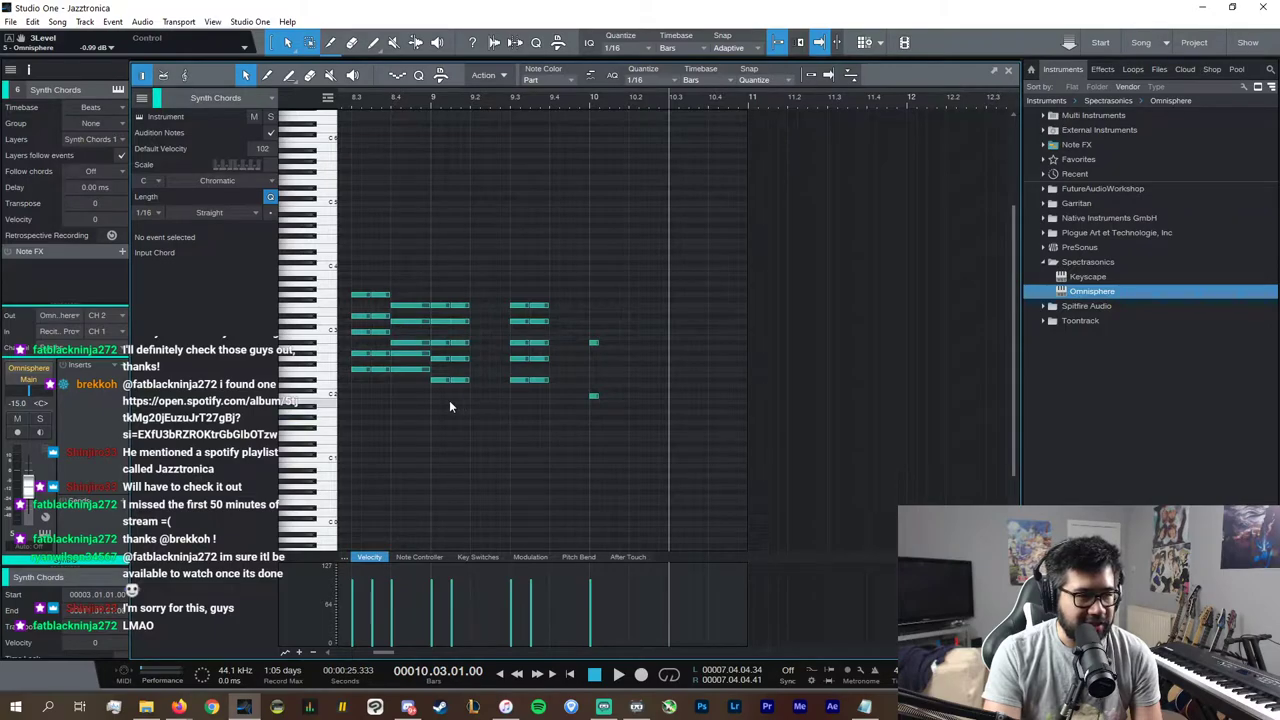
click(455, 320)
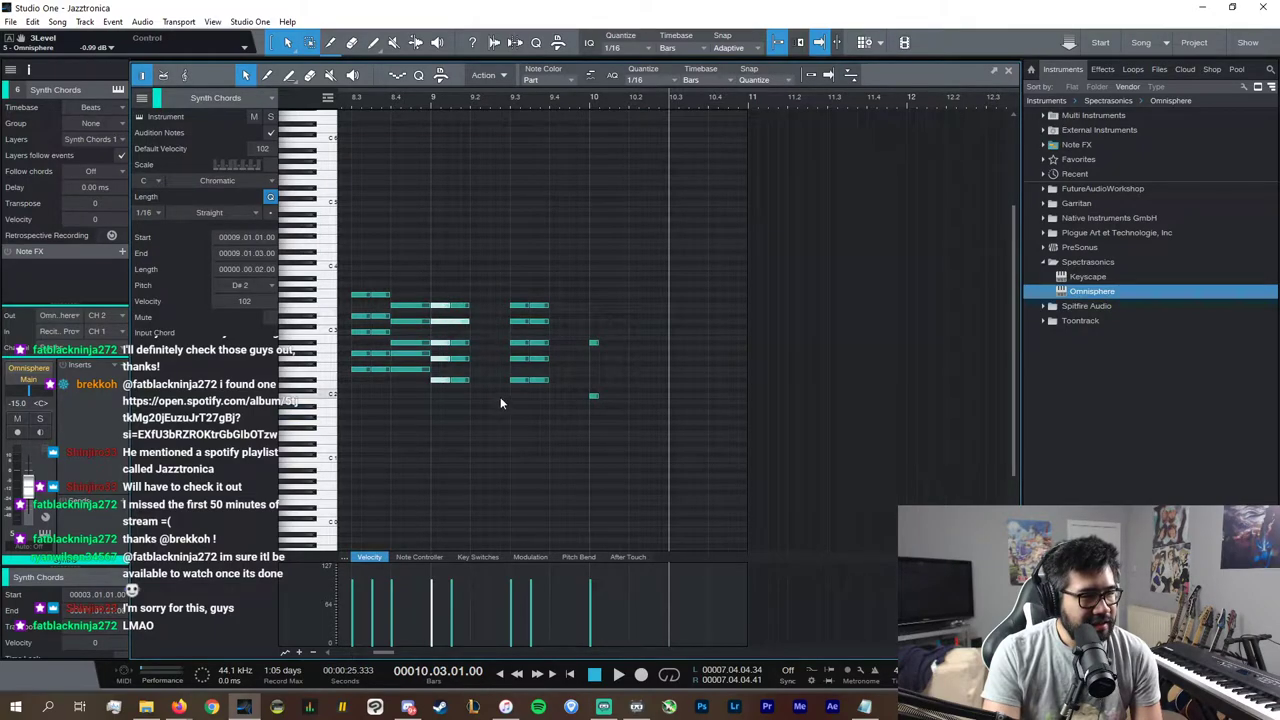
drag(468, 322, 447, 327)
click(482, 388)
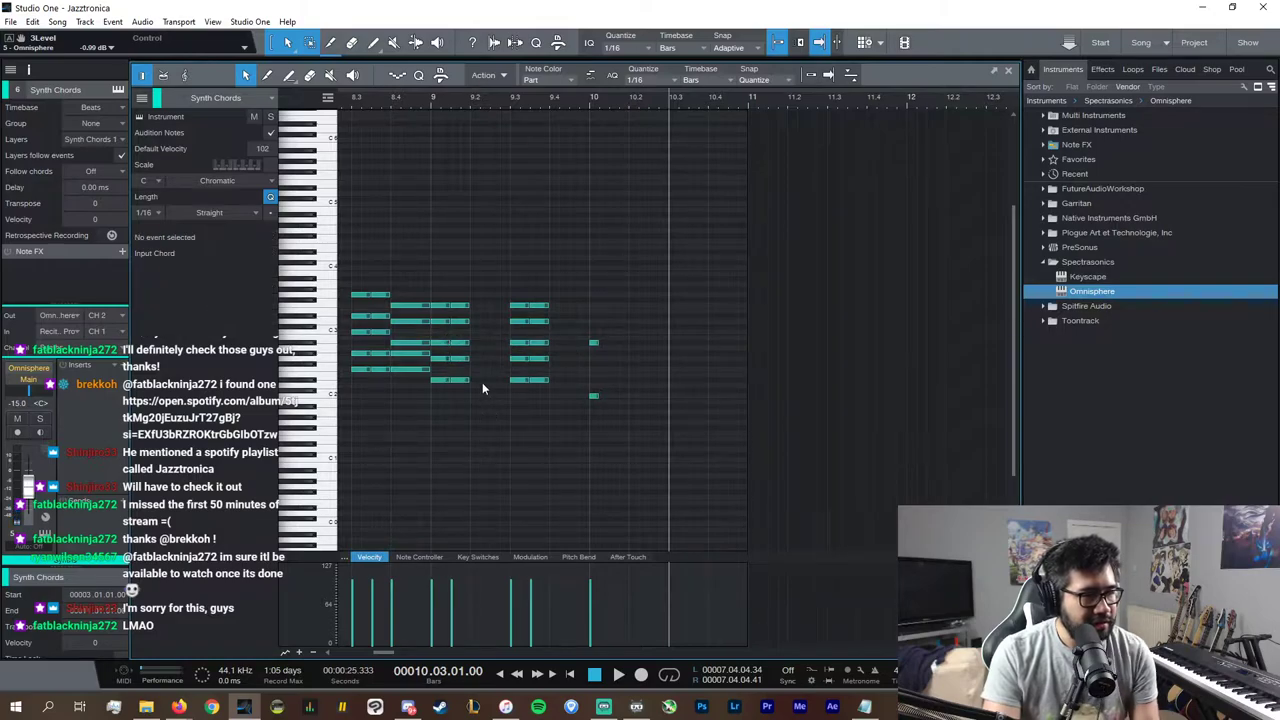
click(442, 122)
click(412, 321)
key(space)
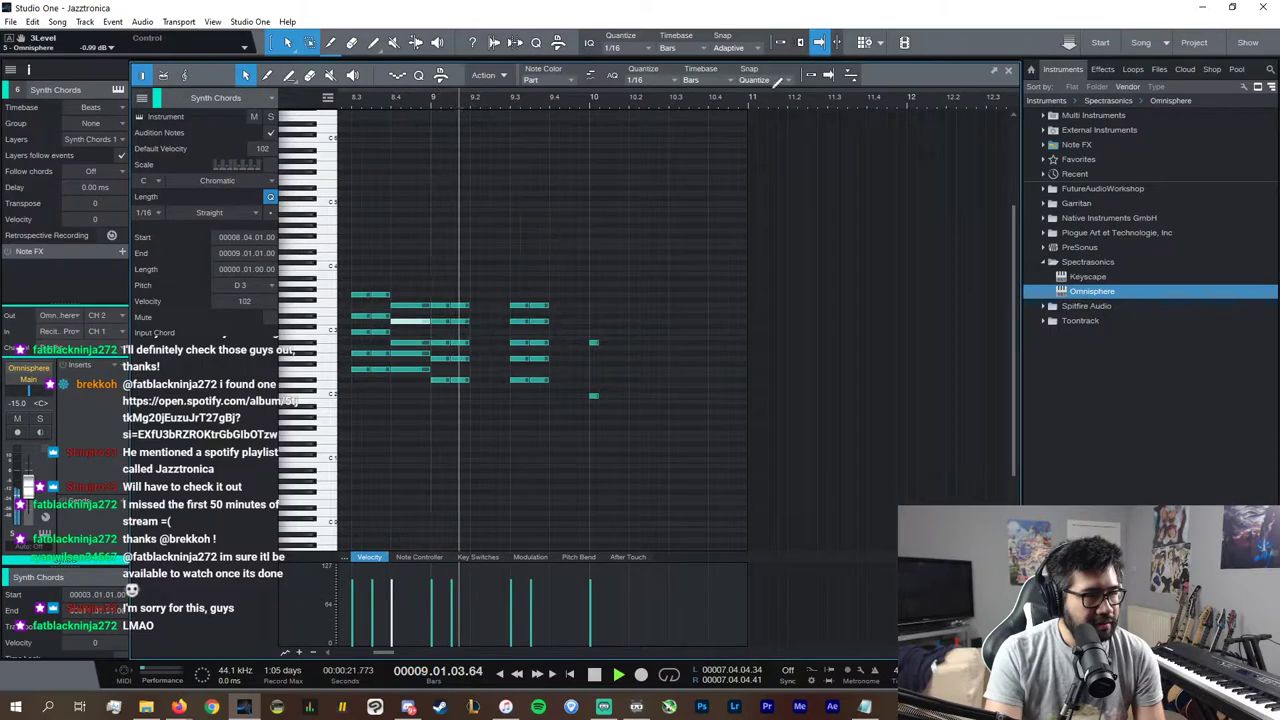
drag(568, 409, 548, 285)
drag(618, 404, 608, 344)
key(space)
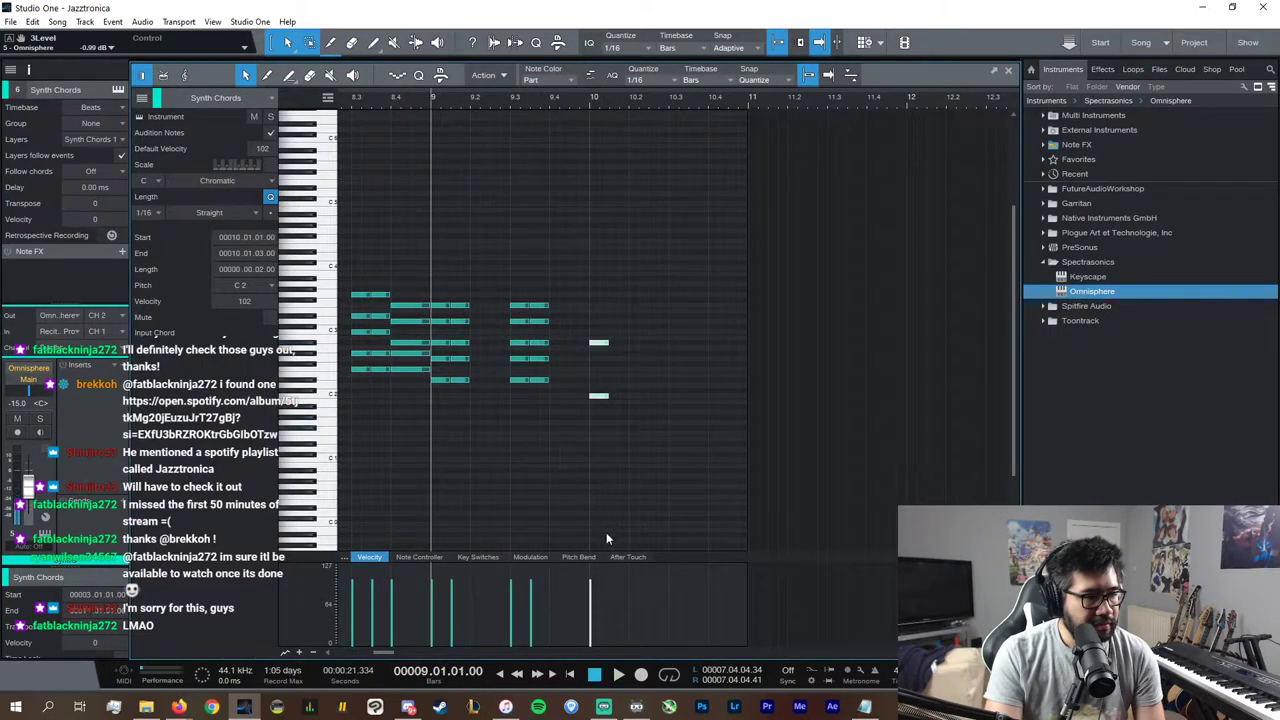
Step: Display the modulation data of Synth Chords and play the part from bar 9 into bar 10
click(530, 557)
key(space)
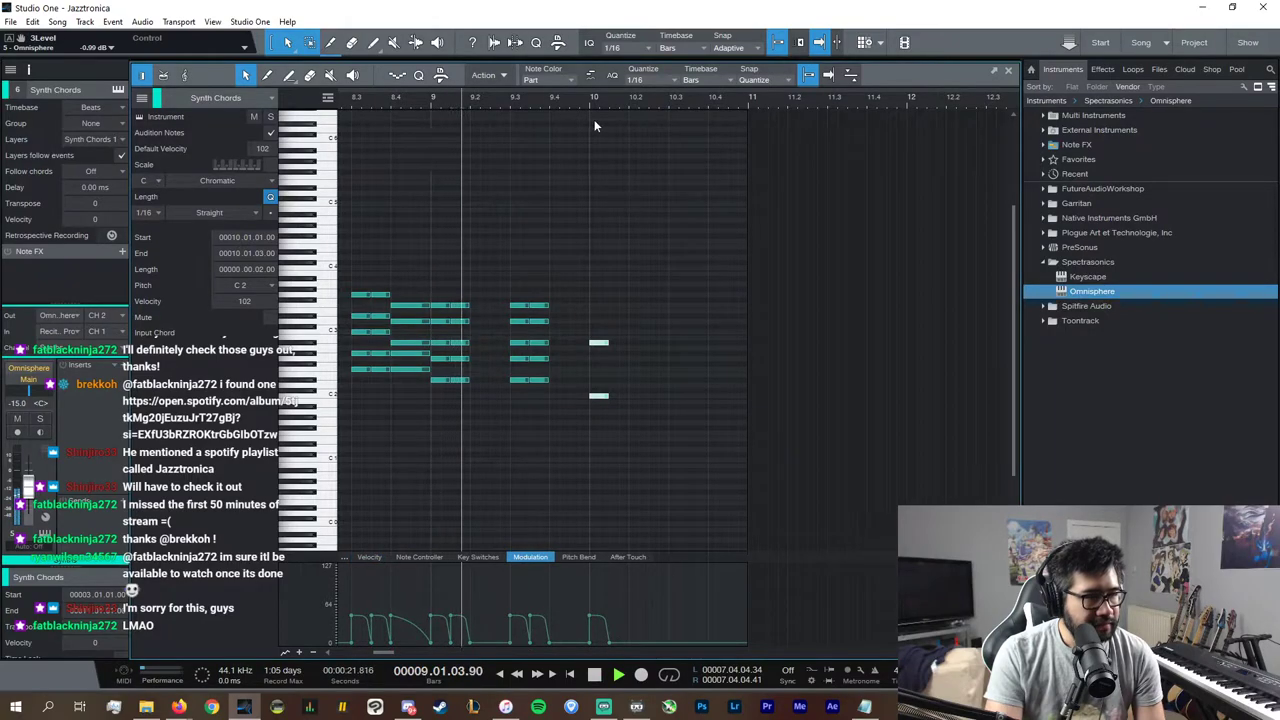
click(621, 378)
drag(621, 380, 586, 336)
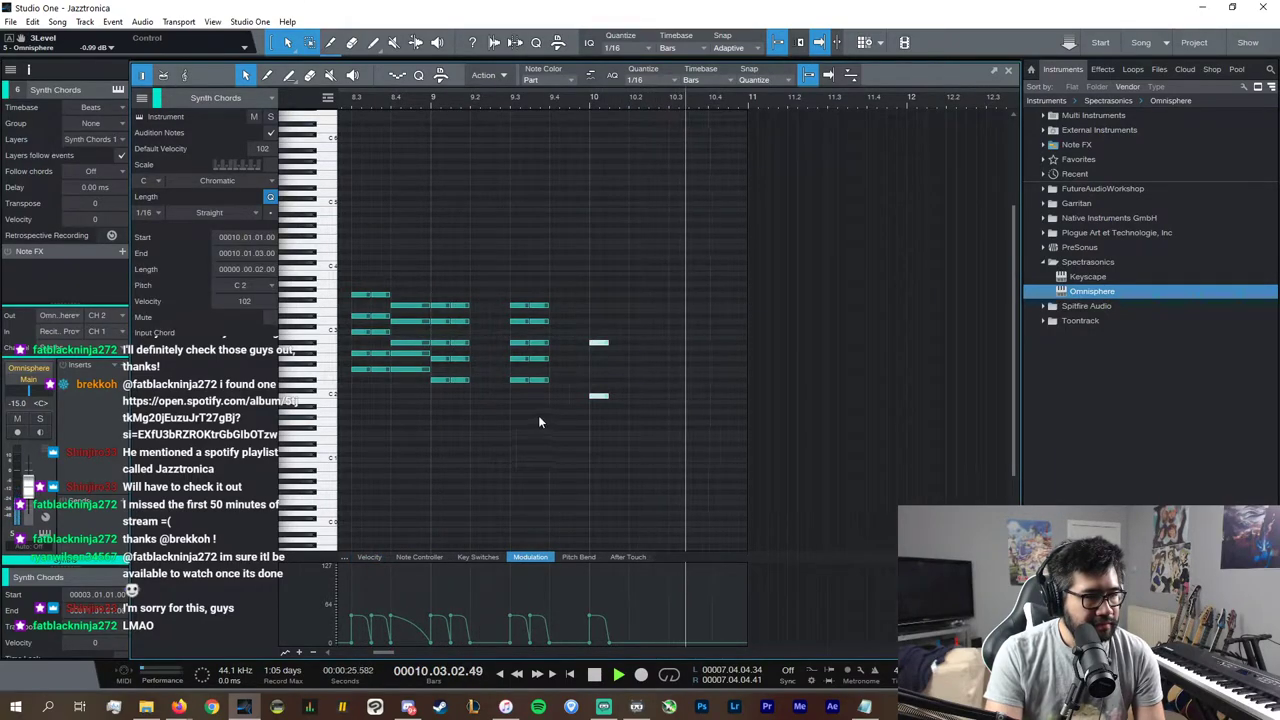
key(space)
Step: Duplicate the Synth Chords chord on the second half of beat 3 in bar 9 and place the copy on beat 3 of bar 10
drag(560, 415, 540, 276)
key(space)
key(space)
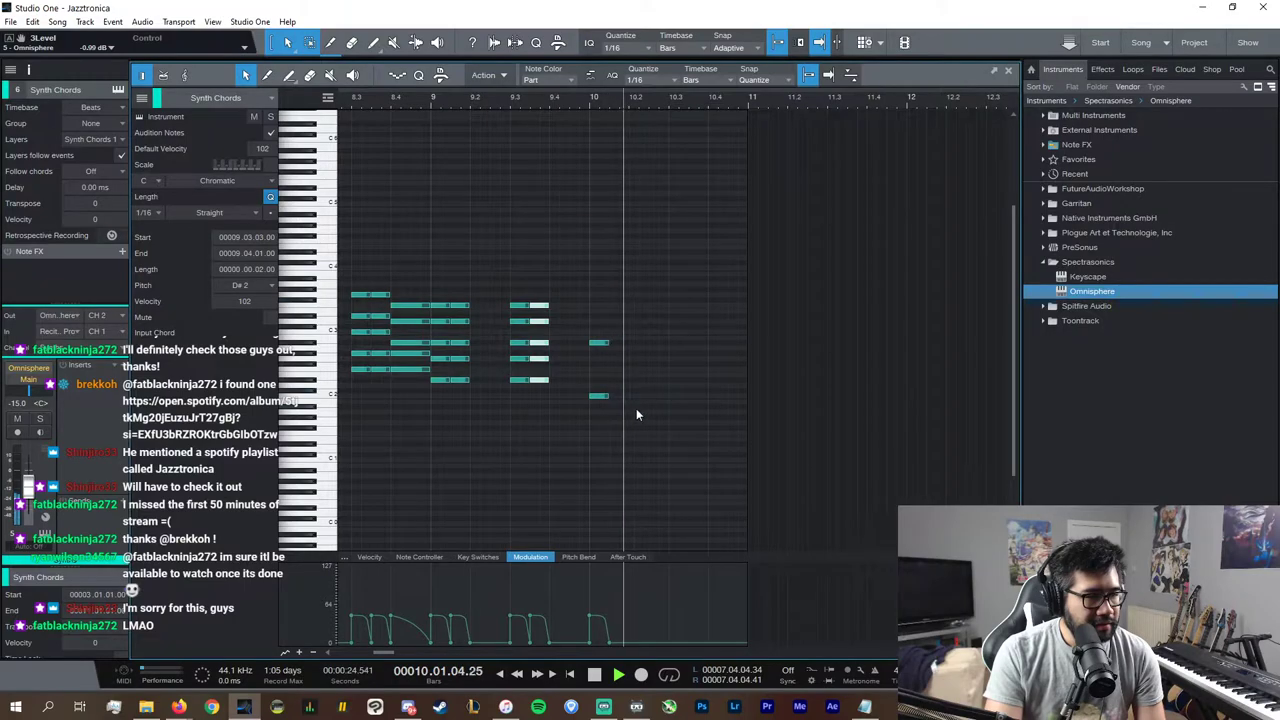
key(space)
key(d)
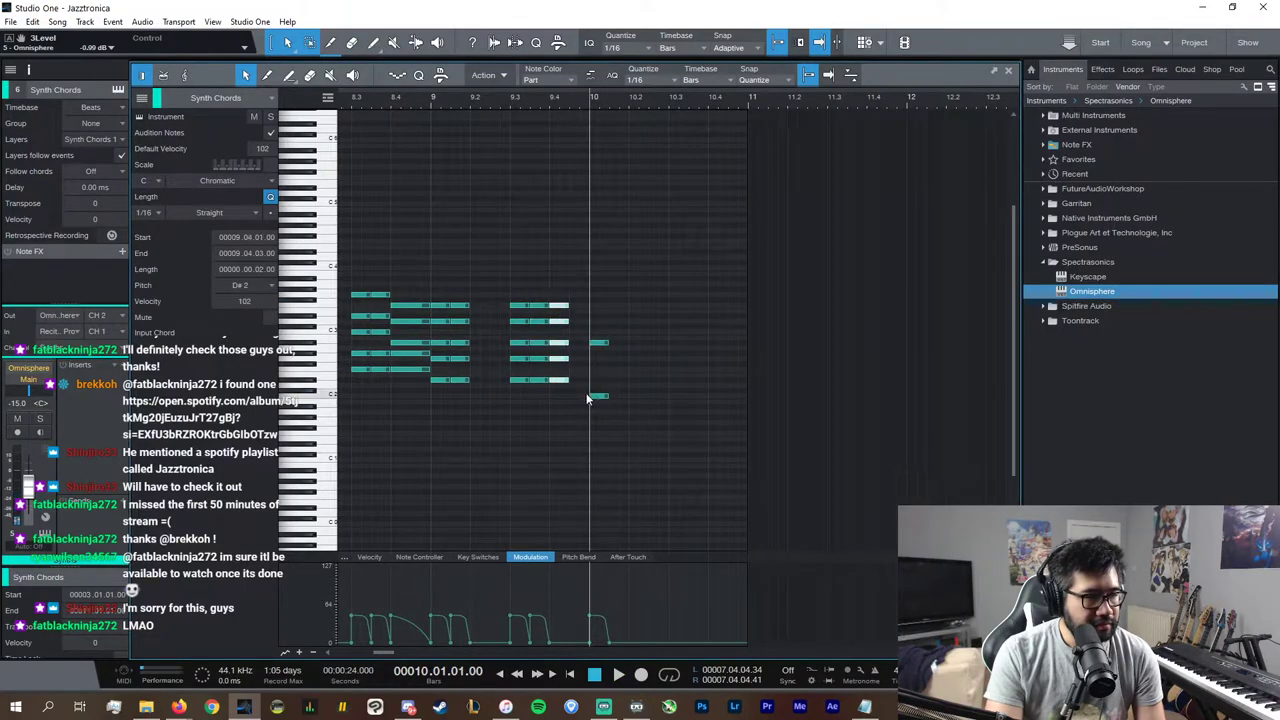
drag(561, 382, 680, 280)
click(678, 258)
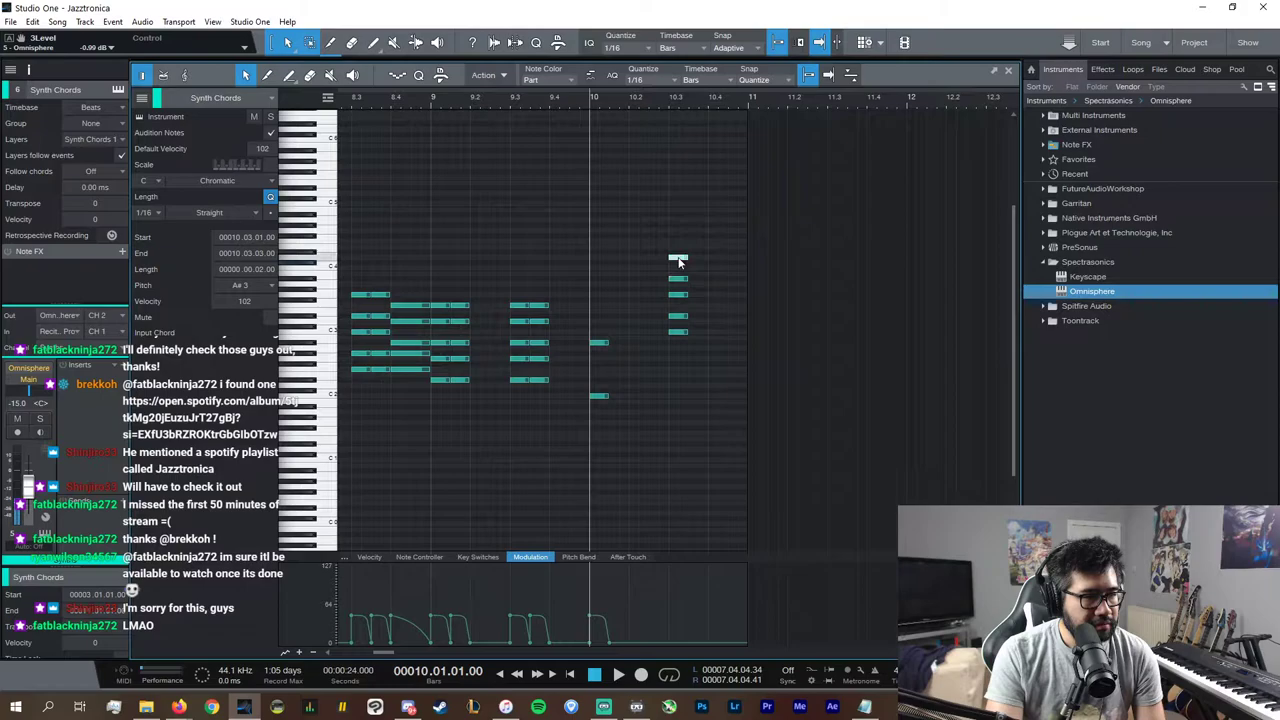
Step: Shift the copied chord in bar 10 to A#2, C#3, F3, G#3 and C4 and lengthen it to a full beat
drag(690, 378, 663, 253)
click(678, 335)
mouse_move(698, 353)
mouse_down()
mouse_move(663, 248)
mouse_move(685, 346)
mouse_up()
Step: Duplicate the beat 3 chord onto beat 4 of bar 10, voice it as A2, C#3, E3, G3 and B3, and audition its notes
mouse_move(699, 356)
mouse_down()
mouse_move(657, 250)
mouse_move(745, 282)
mouse_up()
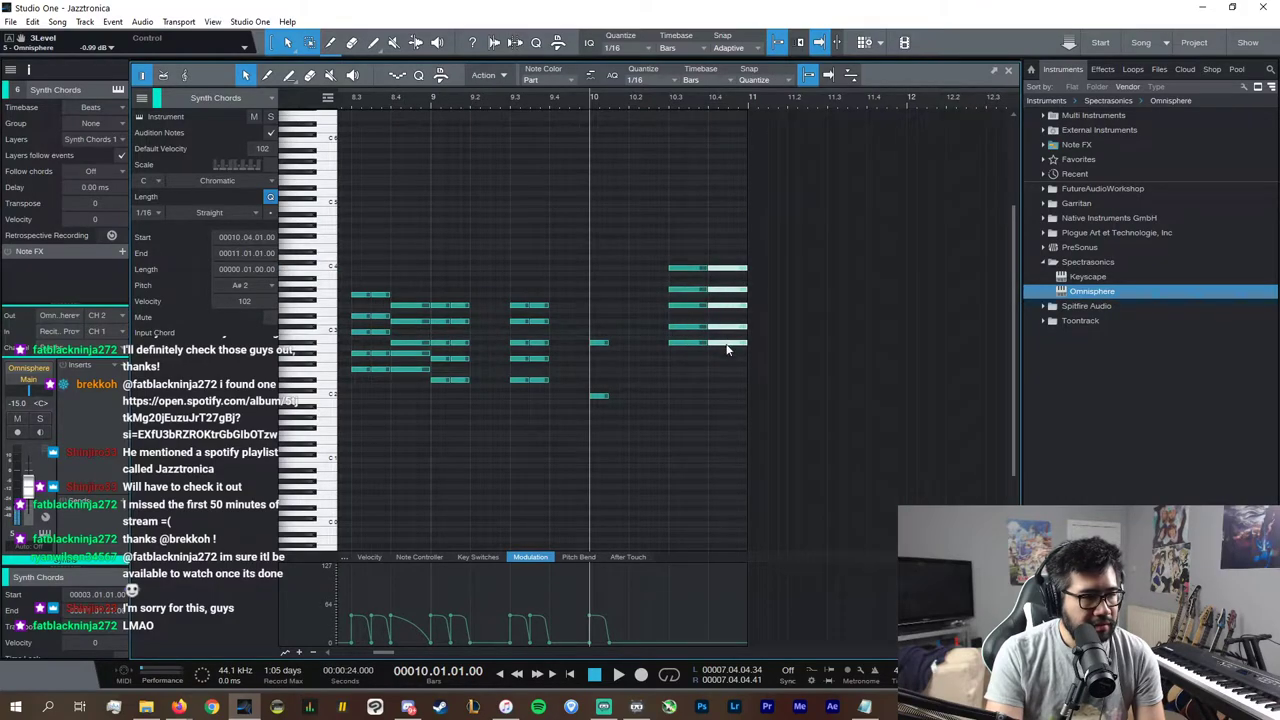
drag(726, 348, 721, 281)
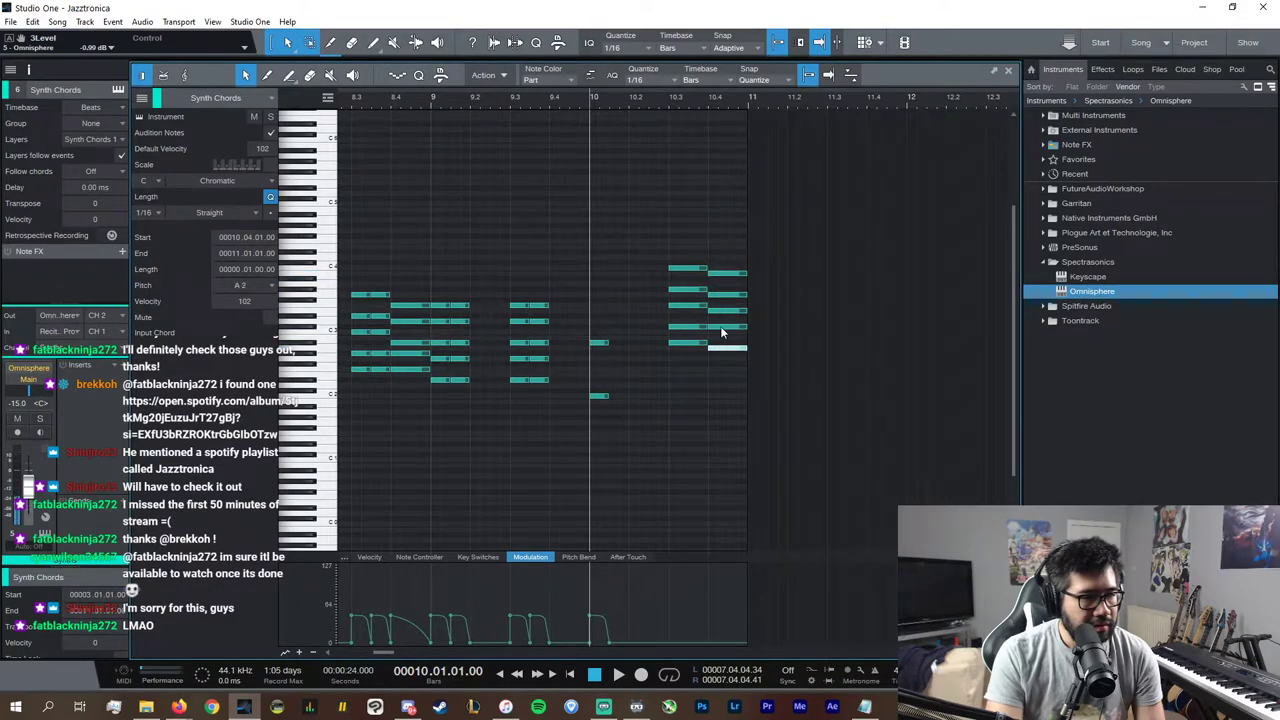
drag(721, 331, 725, 280)
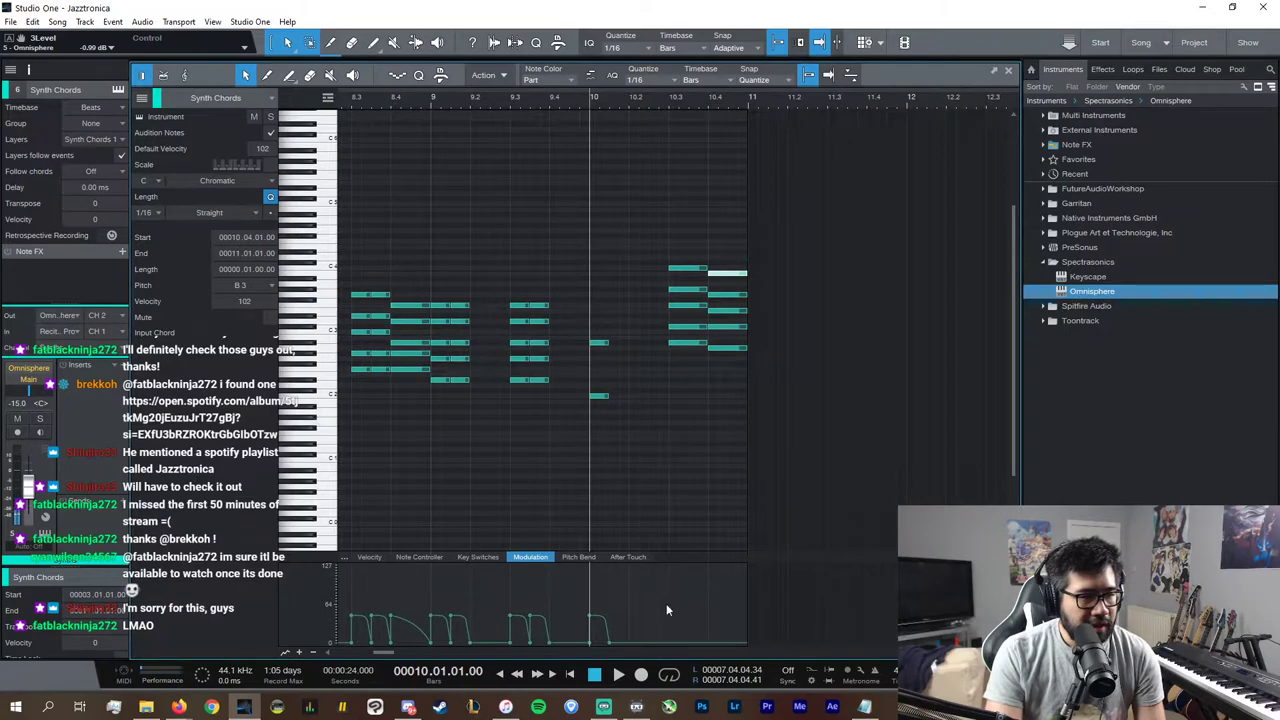
Step: Copy the modulation curve at the start of bar 10 to beat 3 of the same bar
drag(579, 622, 512, 615)
click(570, 602)
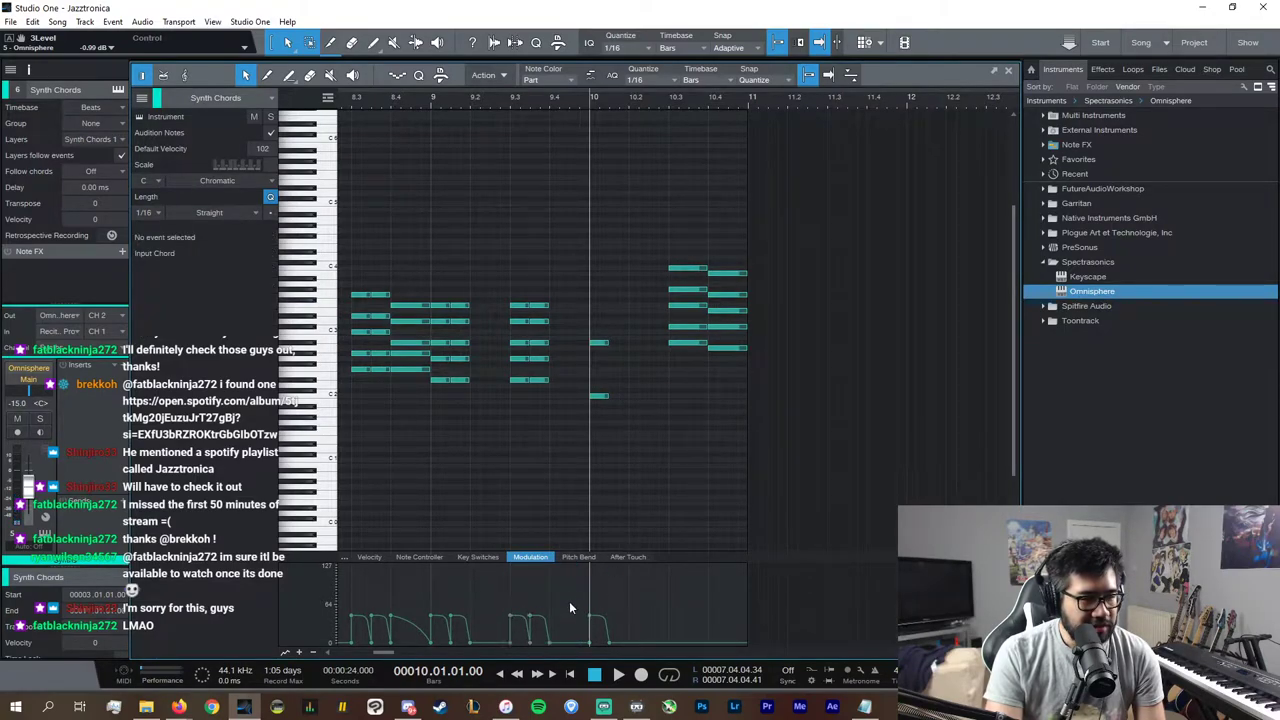
drag(638, 612, 588, 617)
click(590, 619)
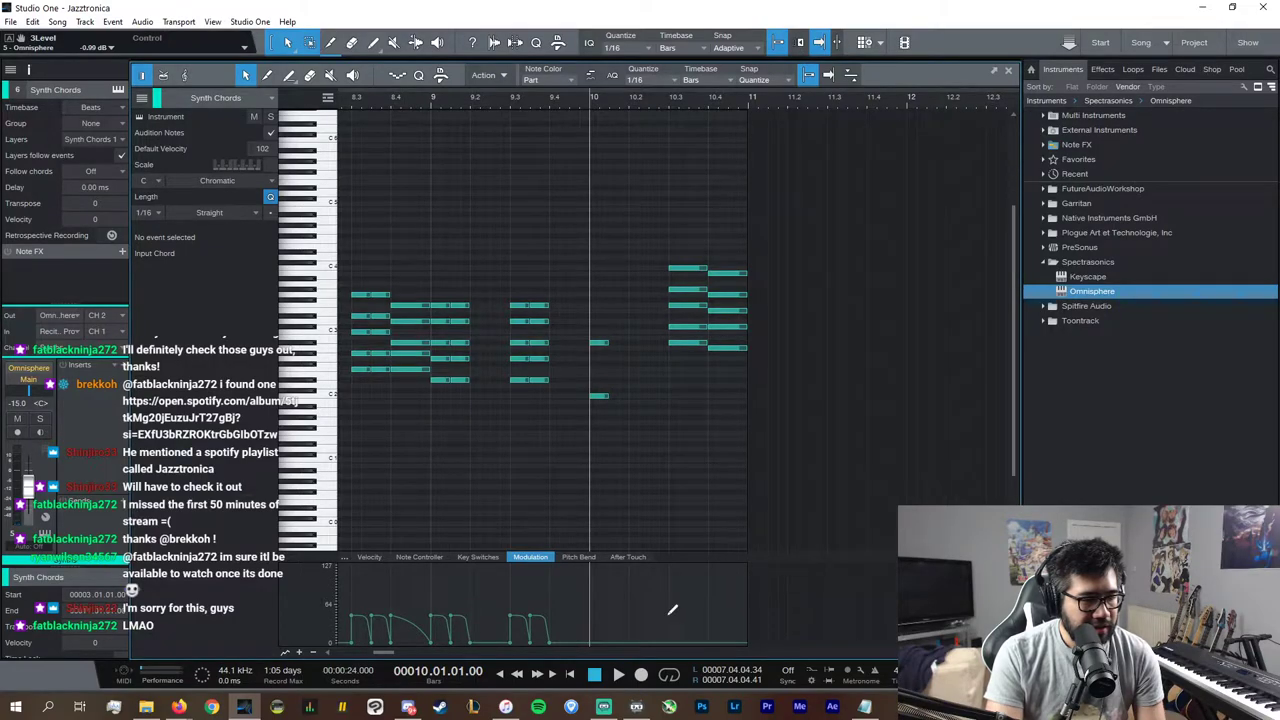
click(673, 102)
key(ctrl+v)
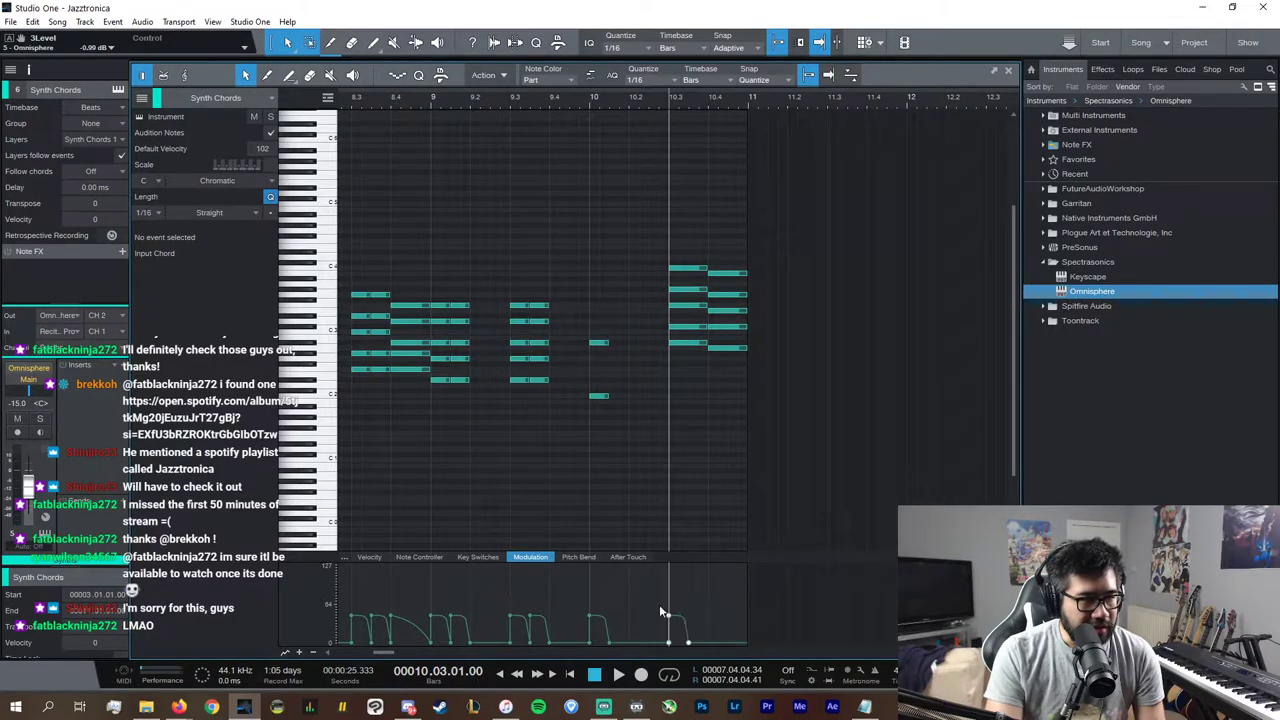
Step: Stretch the copied modulation curve to a full beat, duplicate it onto beat 4 and close the Synth Chords editor
drag(690, 643, 709, 649)
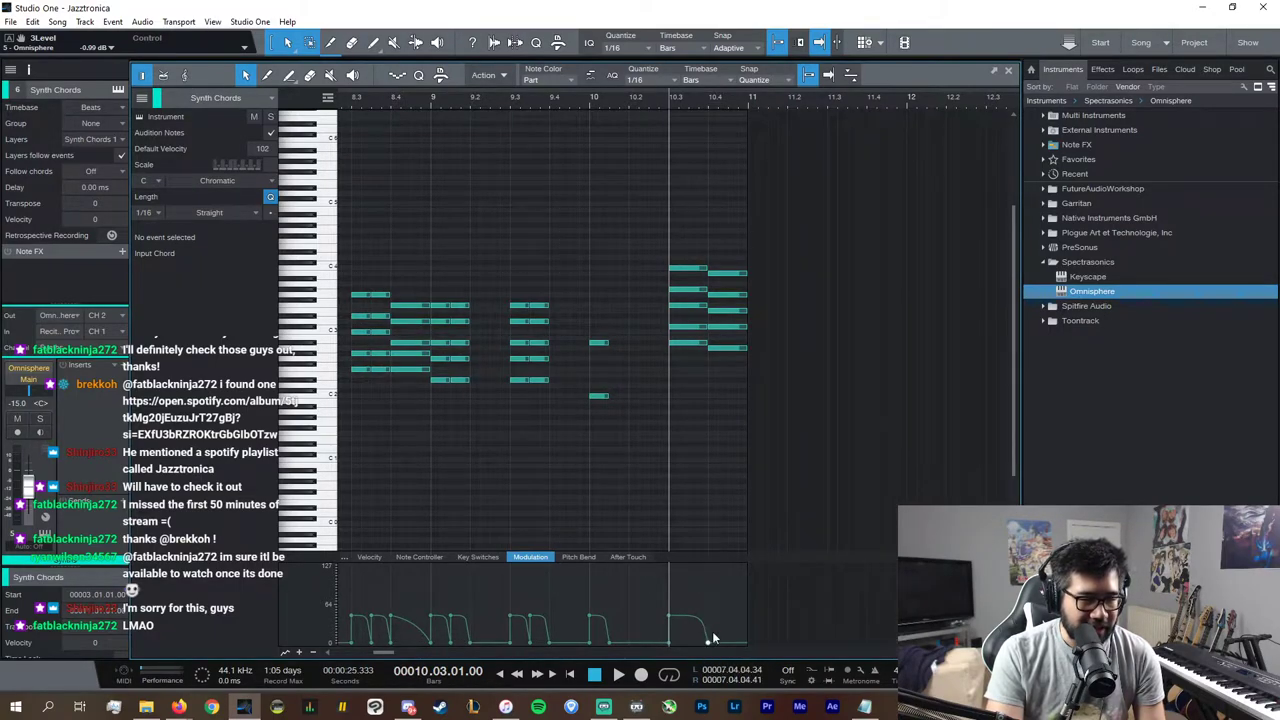
key(d)
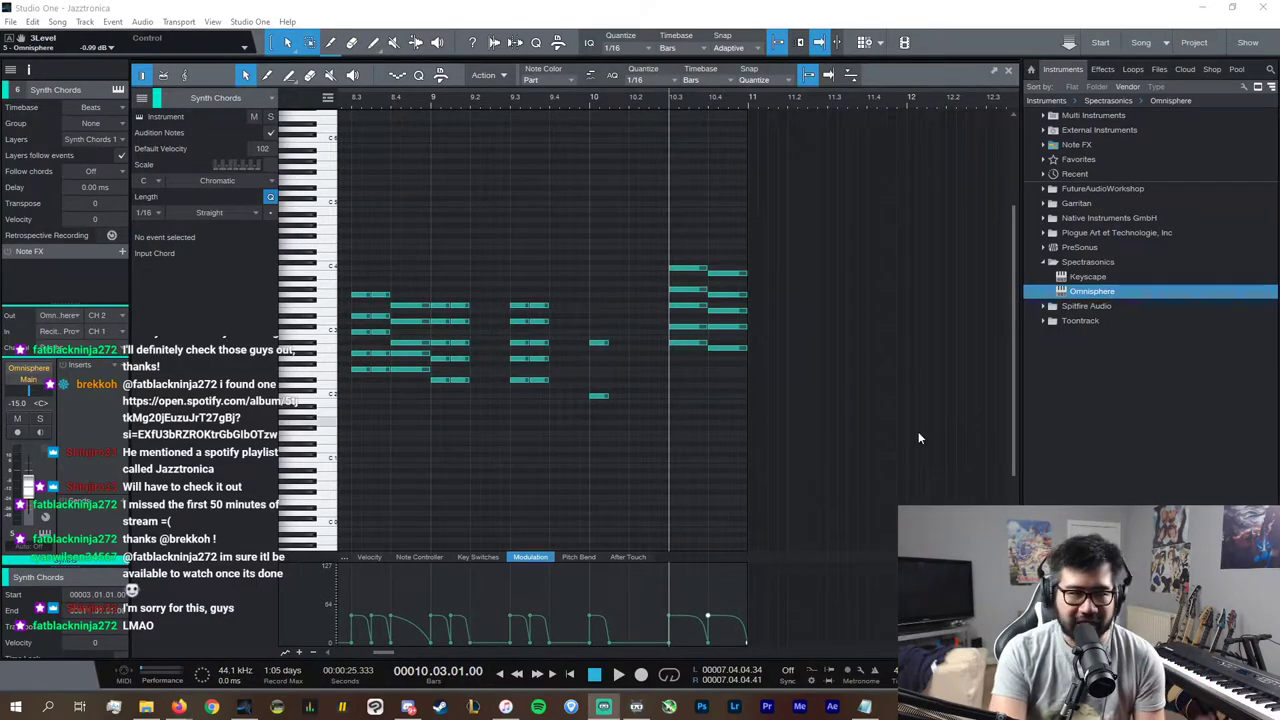
click(432, 103)
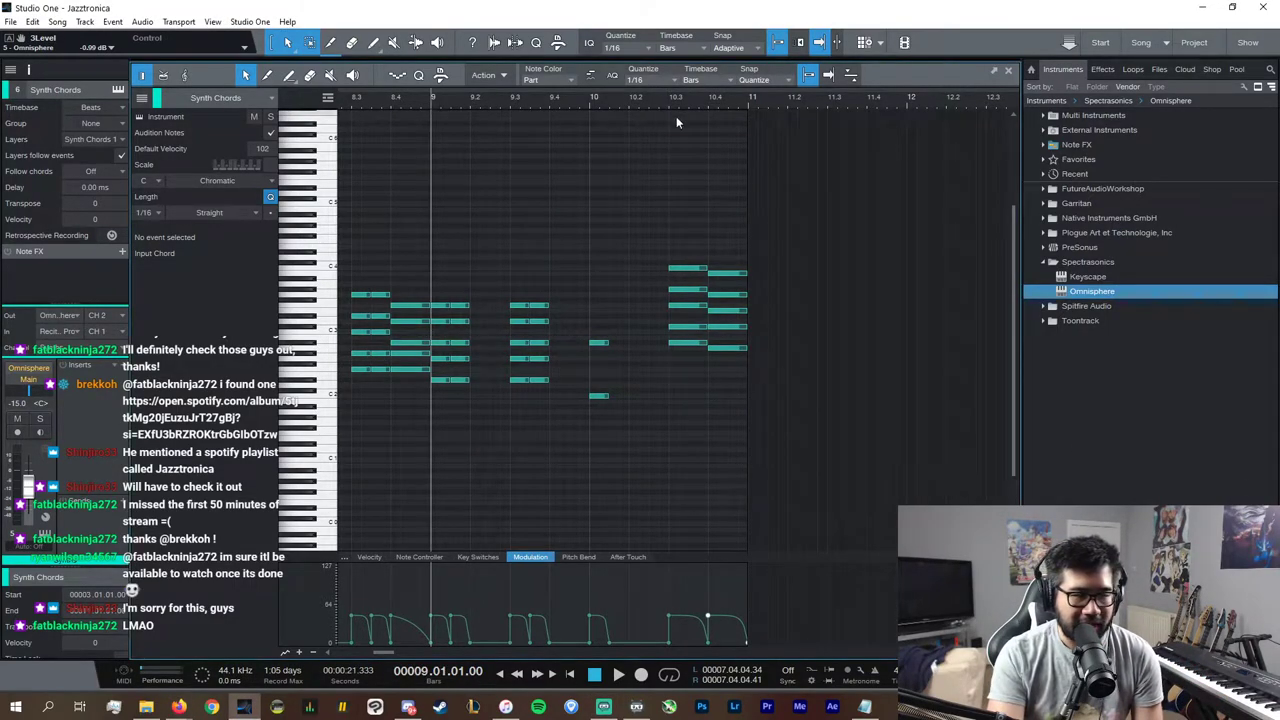
click(1008, 71)
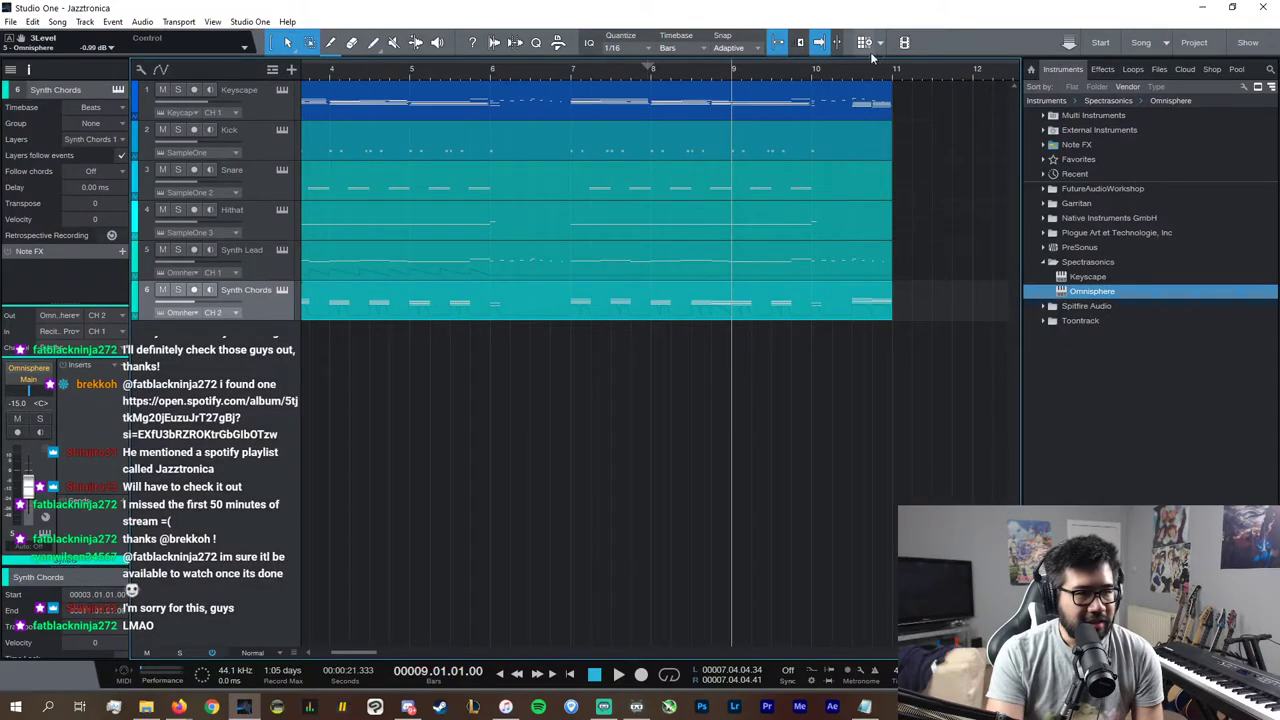
Step: Copy the Keyscape melody notes above the chords on beats 3 and 4 of bar 10
double_click(855, 80)
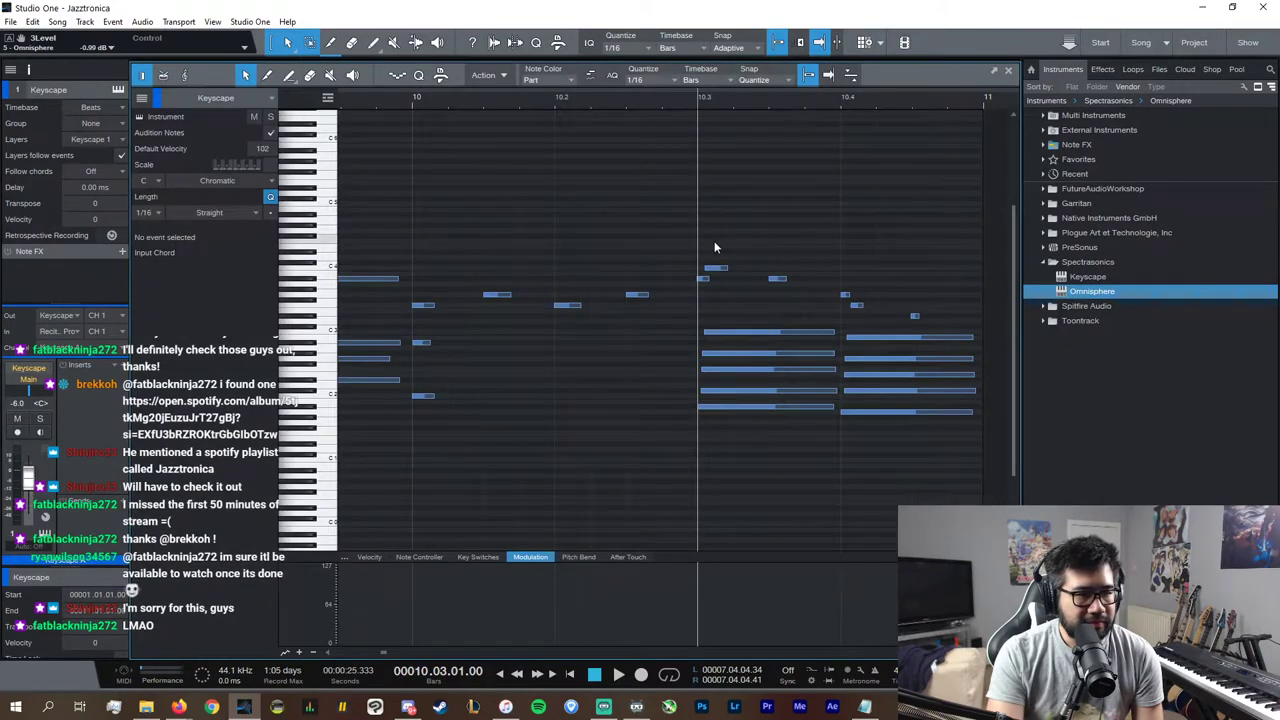
drag(714, 241, 942, 315)
click(1008, 70)
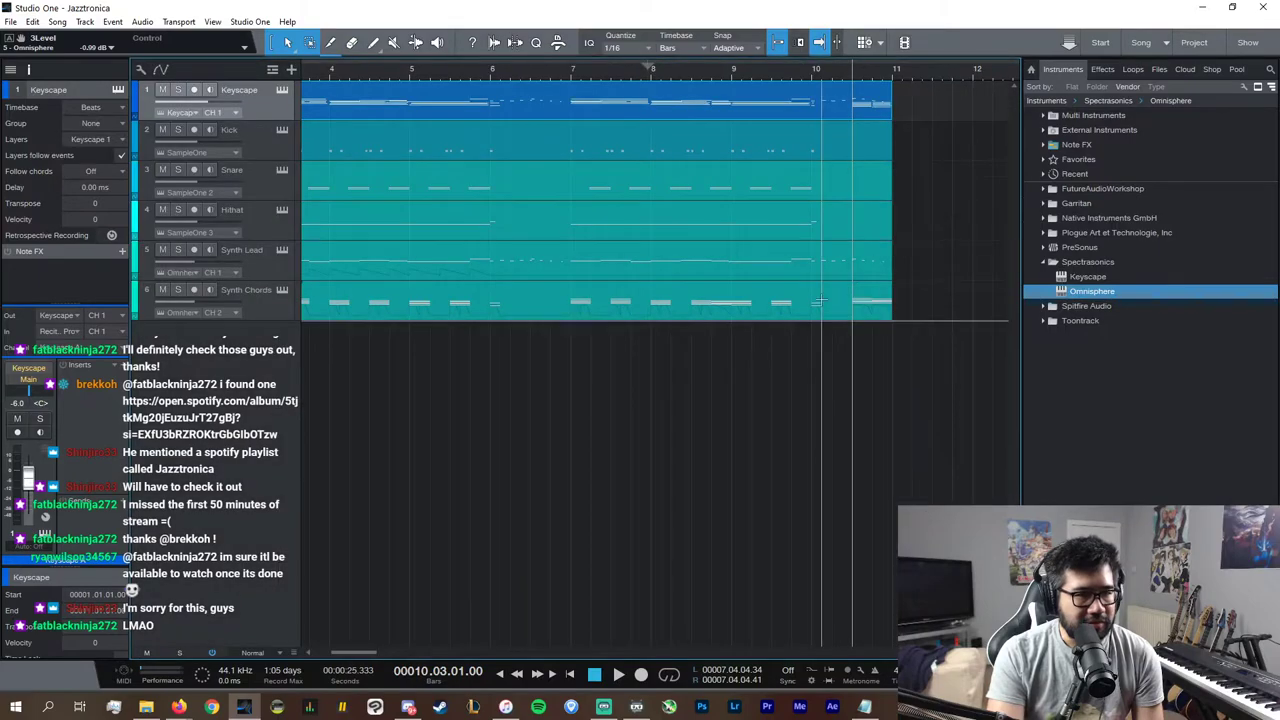
Step: Replace the Synth Lead notes on beats 3 and 4 of bar 10 with the copied Keyscape melody
double_click(875, 274)
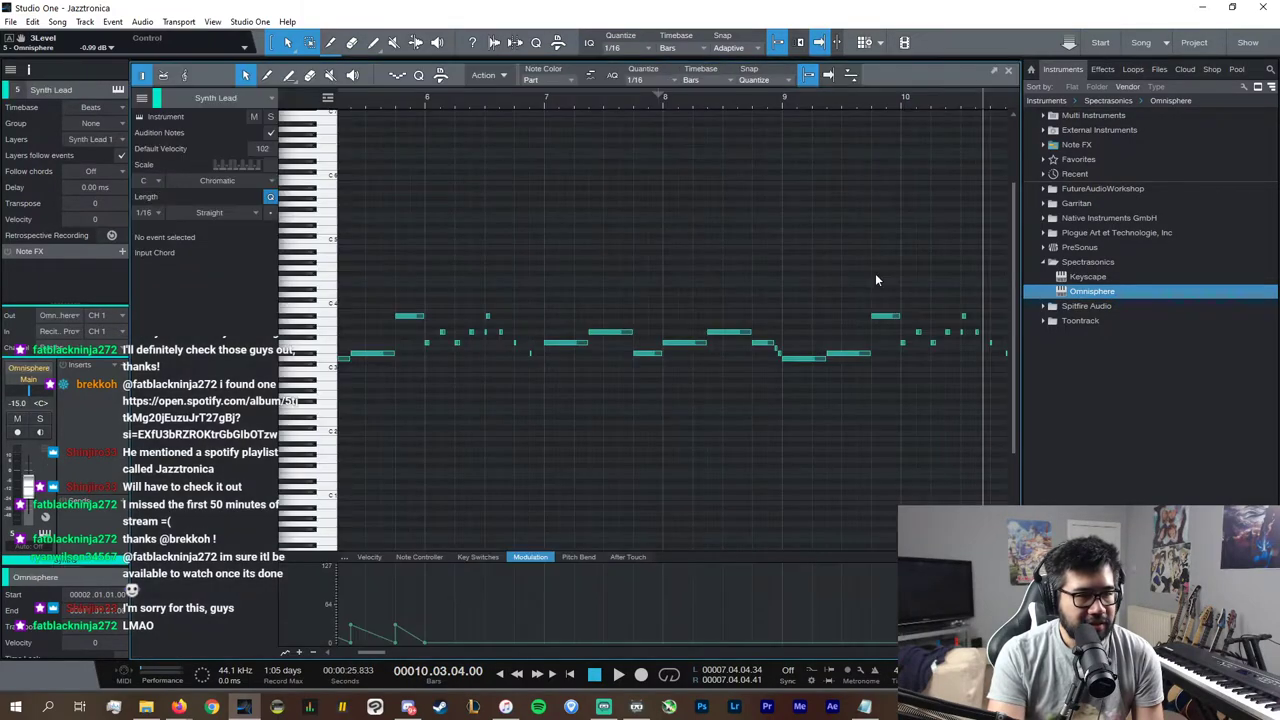
scroll(877, 652, right, 2)
drag(909, 426, 767, 290)
key(Delete)
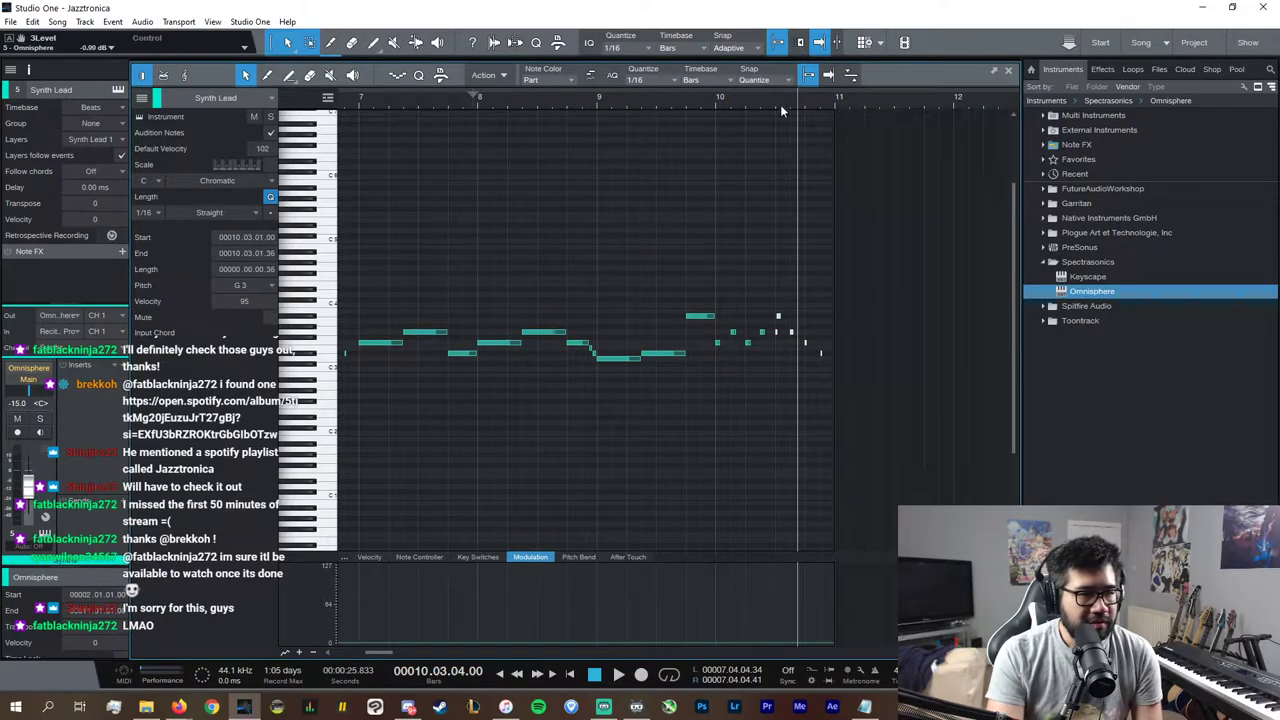
key(Delete)
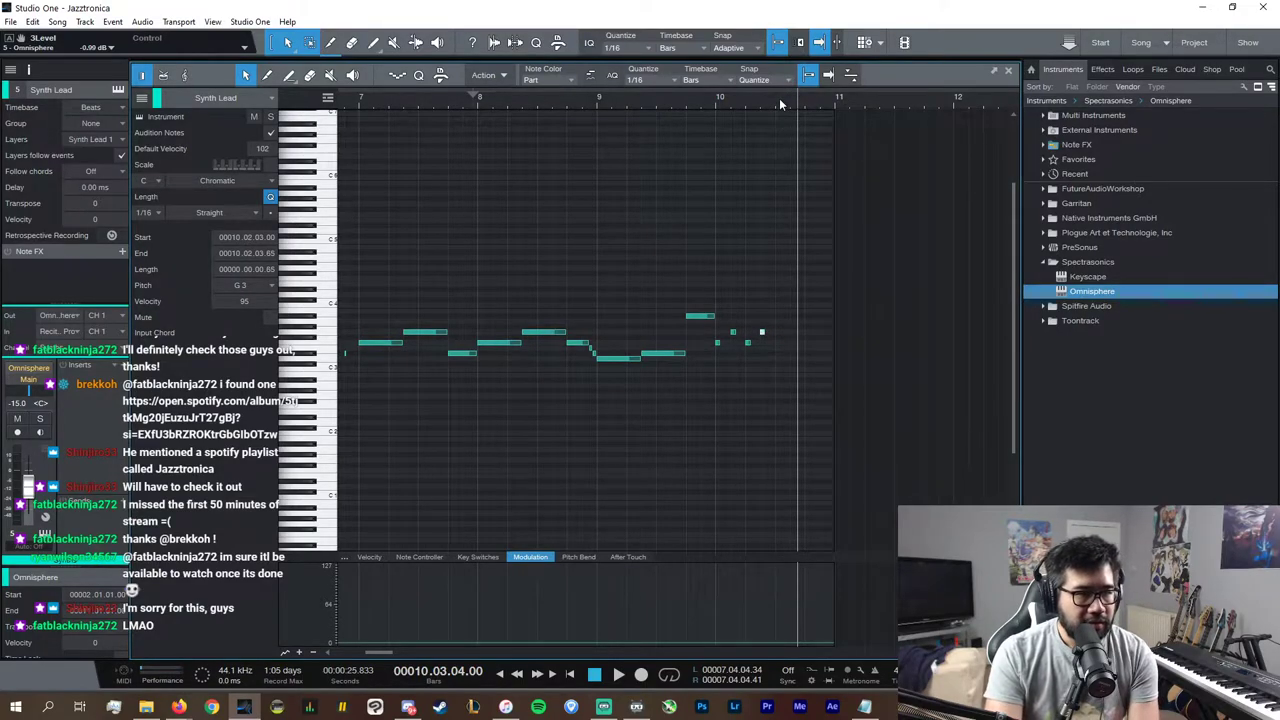
click(777, 101)
click(715, 101)
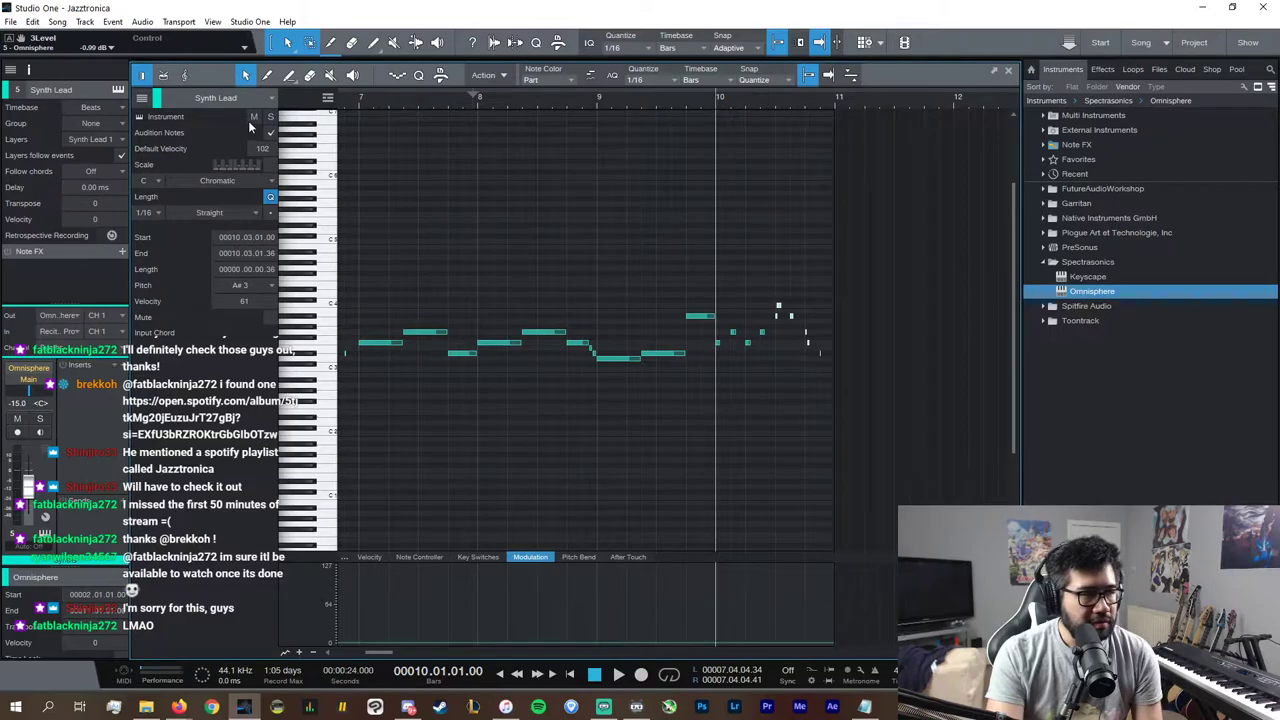
Step: Solo Synth Lead and play its melody from bar 10
click(271, 116)
key(space)
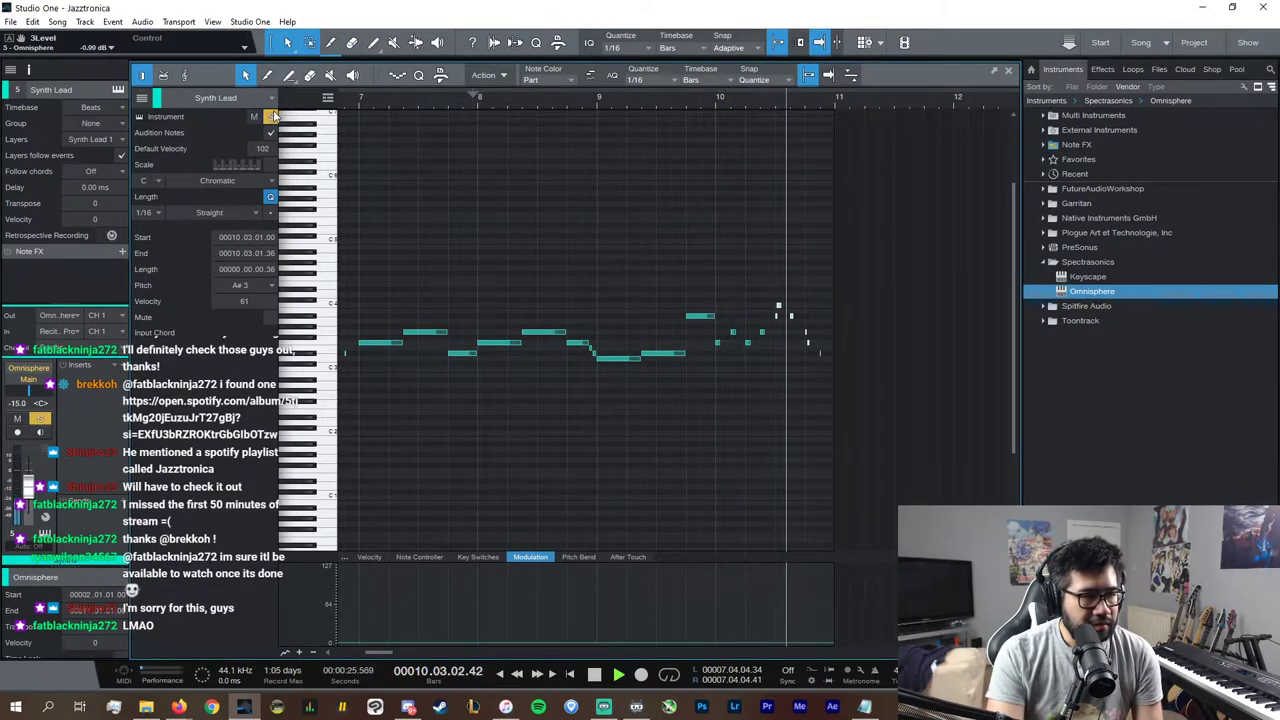
key(space)
Step: Set the velocity of the pasted Synth Lead notes to 95 and replay bar 10
click(369, 557)
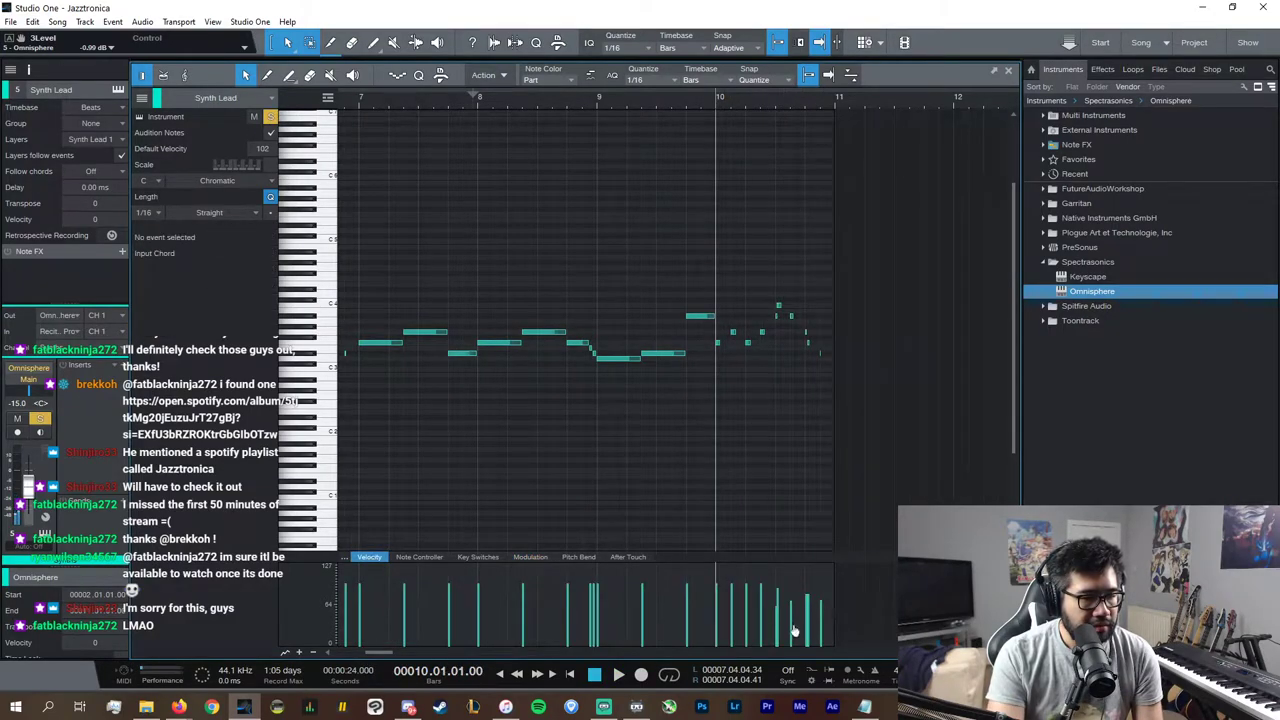
drag(887, 410, 774, 265)
mouse_move(778, 605)
mouse_down()
mouse_move(778, 580)
mouse_move(781, 600)
mouse_up()
key(space)
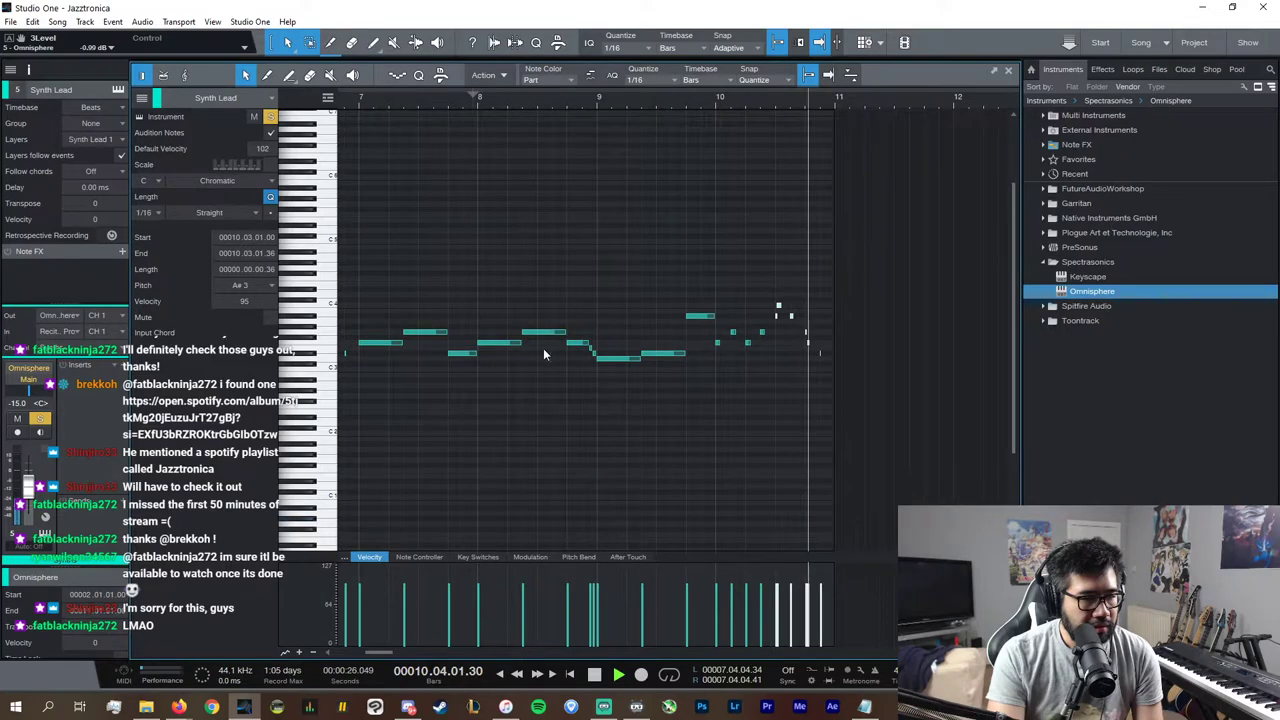
key(space)
Step: Unsolo Synth Lead, close its editor and play bar 10 with all tracks
click(270, 117)
key(space)
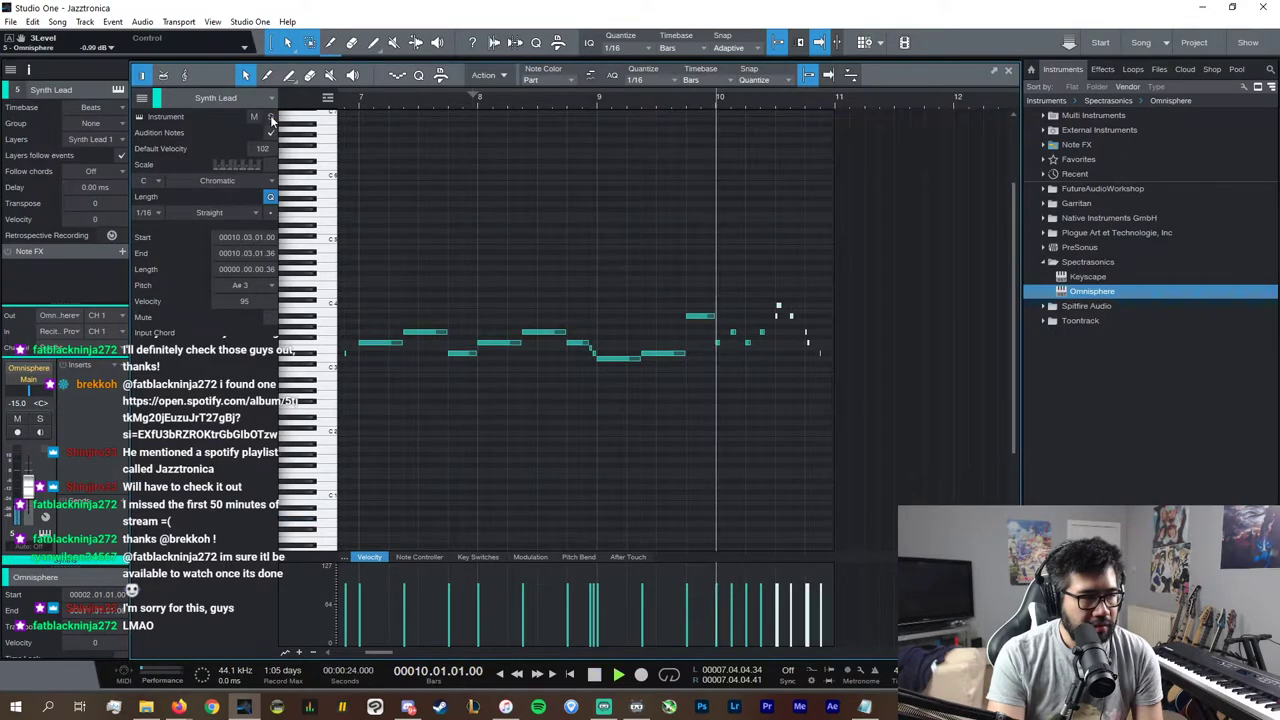
click(1009, 73)
key(space)
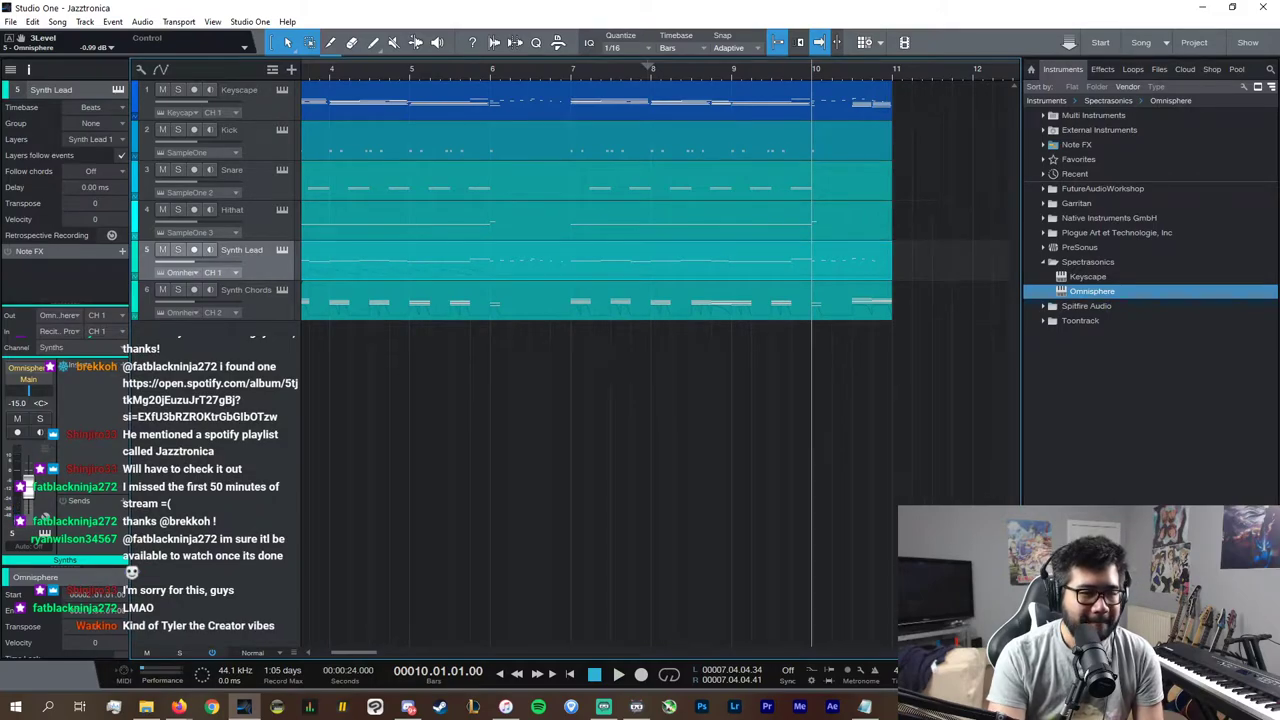
Step: Open the Keyscape part and examine its notes and velocities from bar 7 to the end of bar 10
key(e)
key(e)
key(e)
key(e)
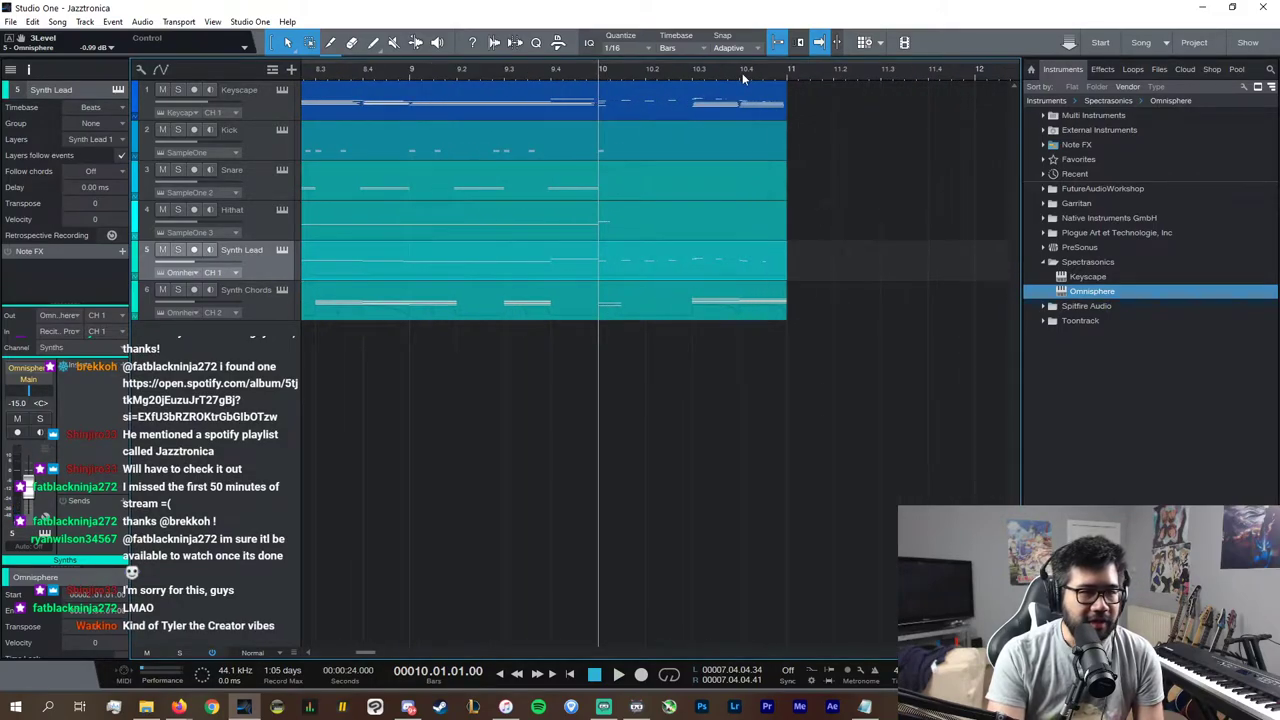
click(742, 73)
double_click(776, 109)
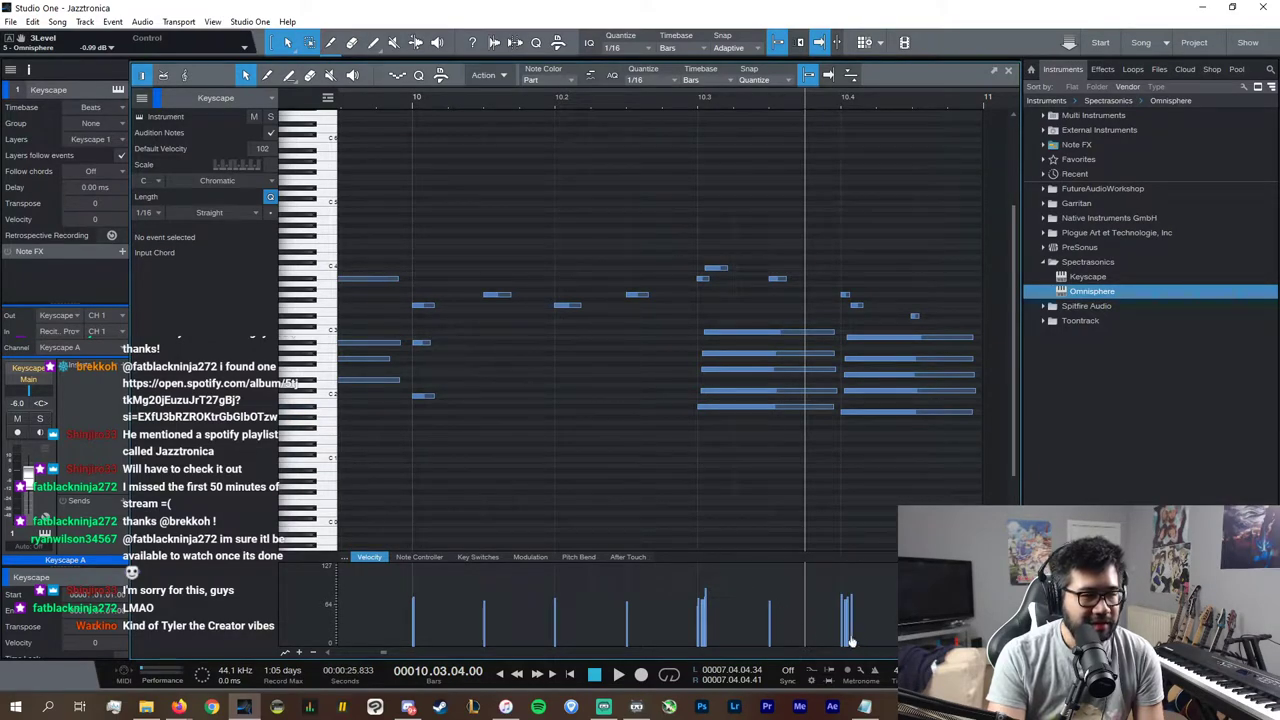
scroll(726, 652, left, 10)
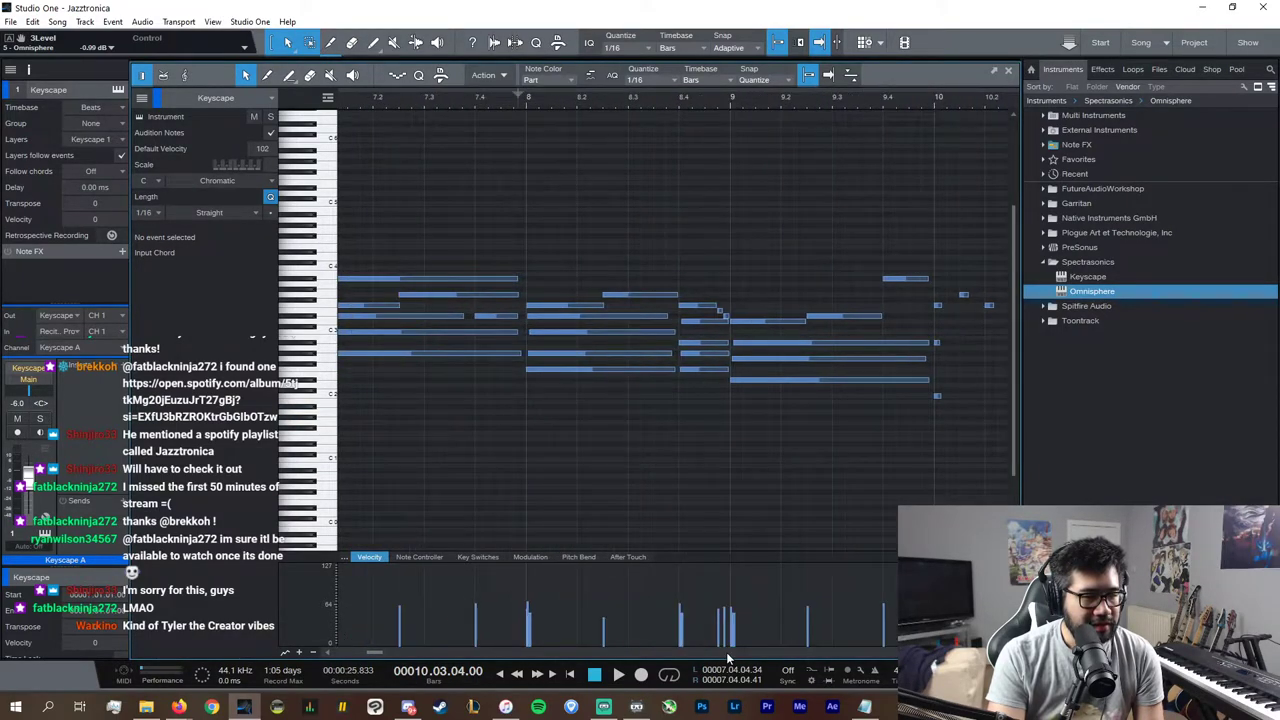
scroll(726, 652, right, 8)
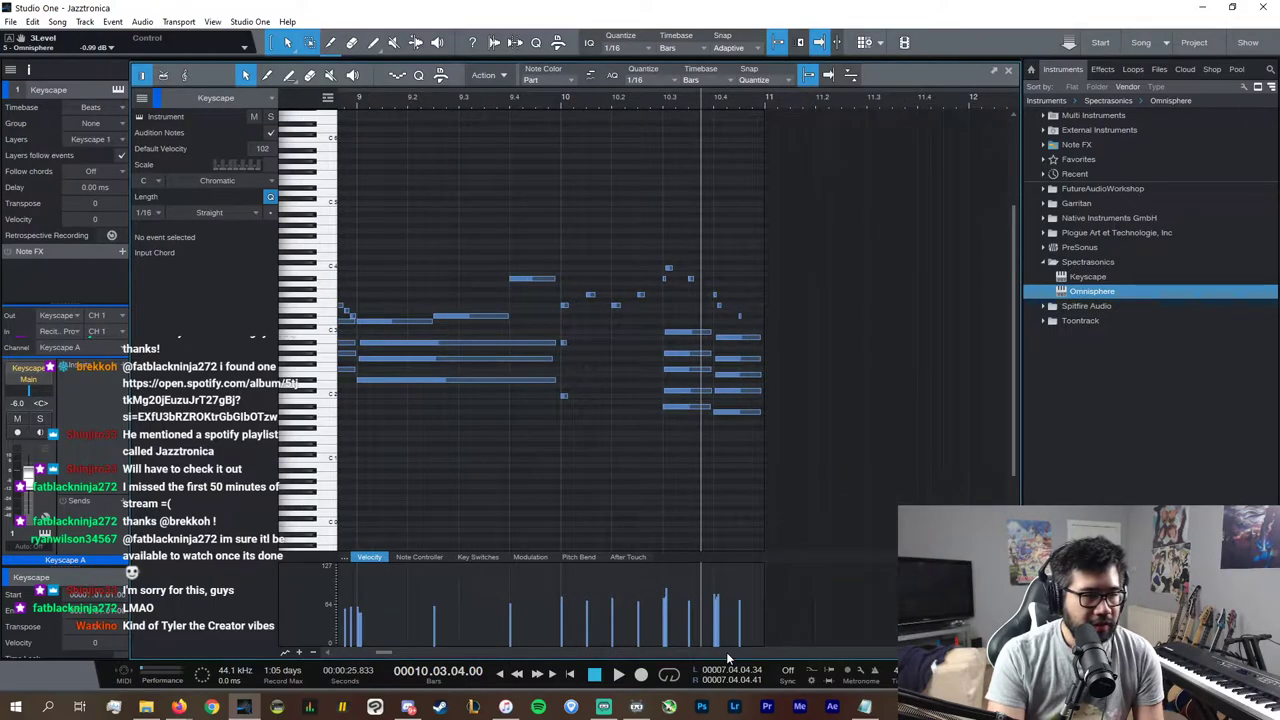
drag(955, 652, 974, 652)
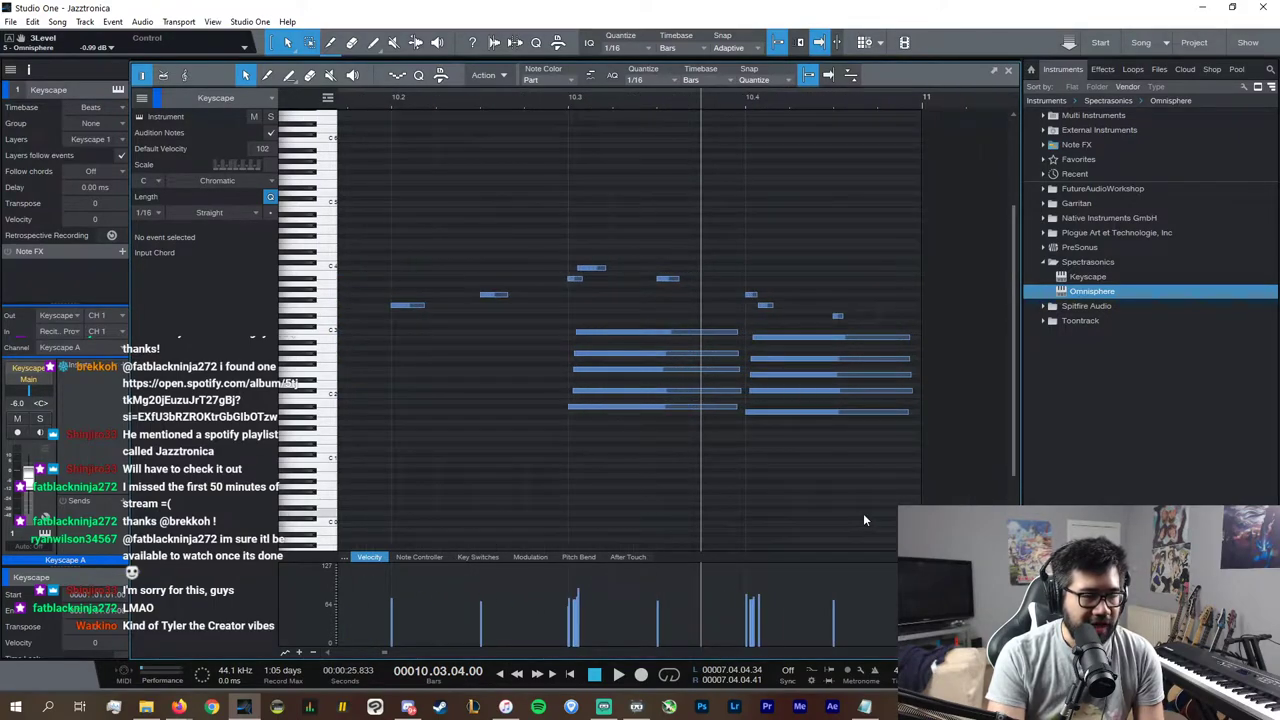
Step: Audition individual notes of the Keyscape chord on beat 4 of bar 10
drag(833, 494, 750, 339)
click(792, 443)
click(762, 412)
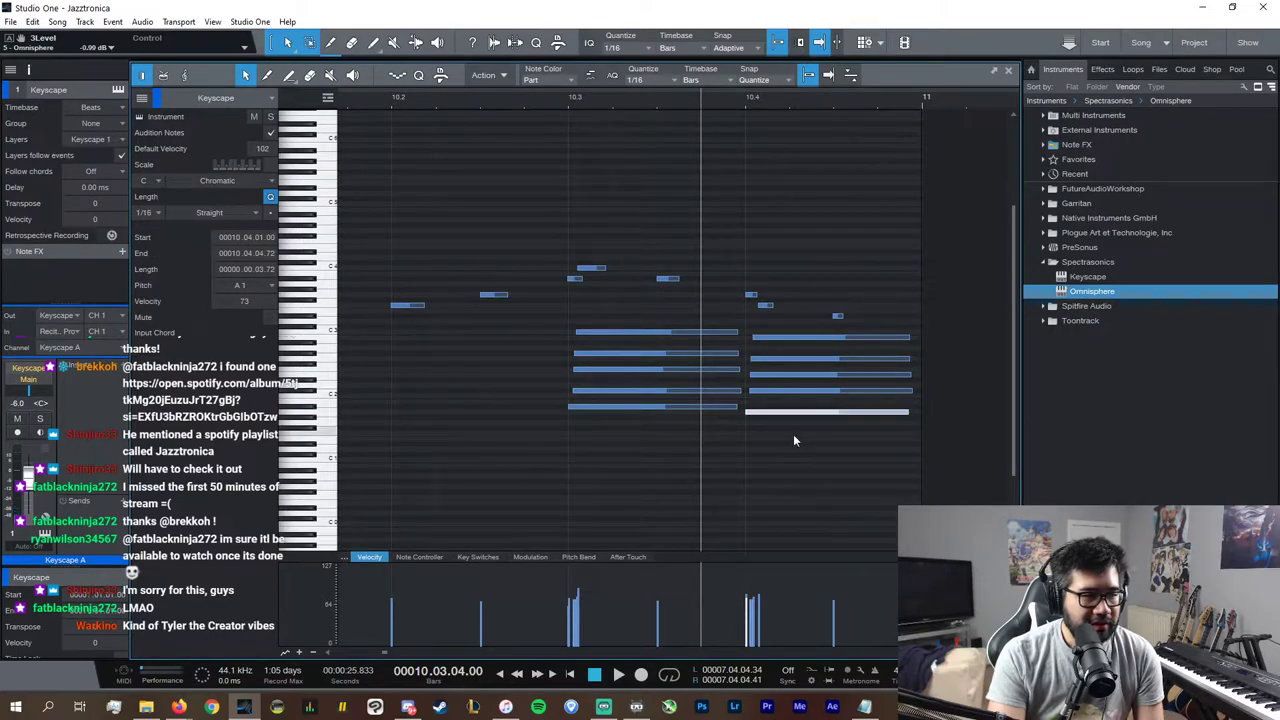
click(775, 375)
Step: Replace the Keyscape chord on beat 4 of bar 10 with a duplicate of the beat 3 chord
drag(788, 431, 752, 335)
key(Delete)
drag(769, 436, 708, 326)
key(ctrl+d)
click(777, 407)
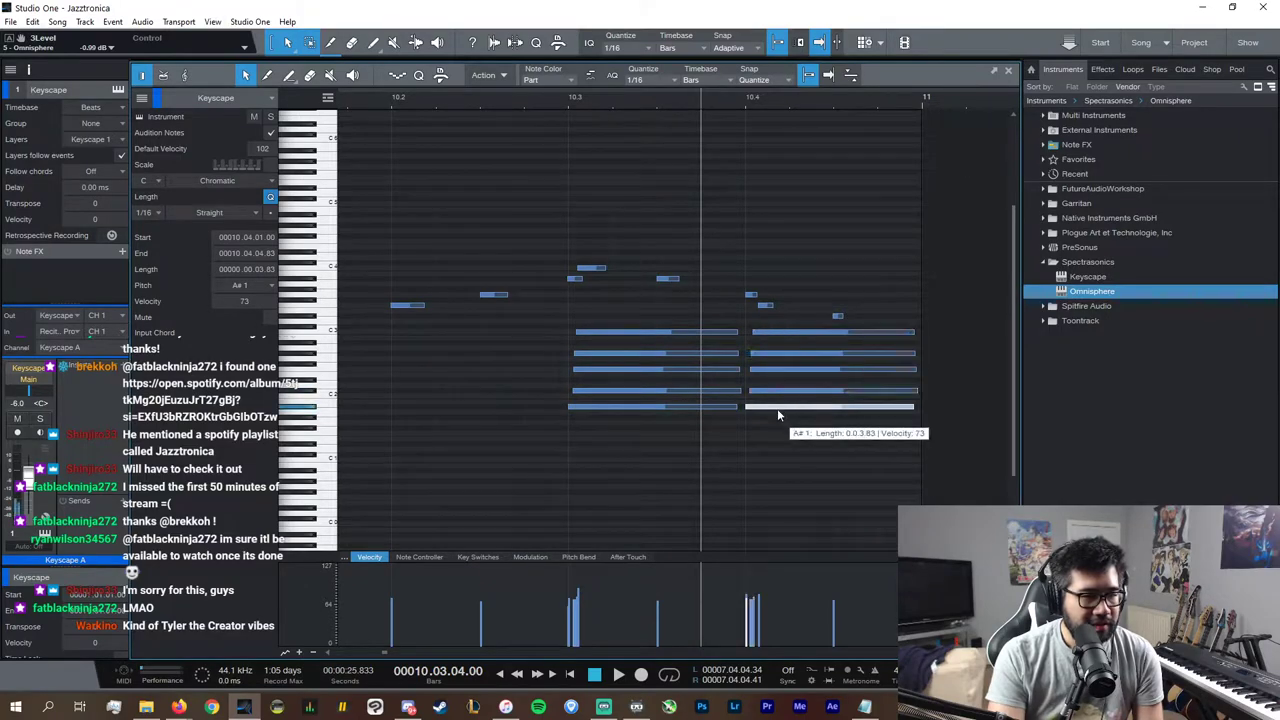
Step: Revoice the beat 4 chord as D#2, G2, A#2 and C#3, removing the extra note, and play the end of bar 10
drag(783, 410, 752, 325)
click(792, 406)
key(Delete)
click(776, 370)
click(545, 97)
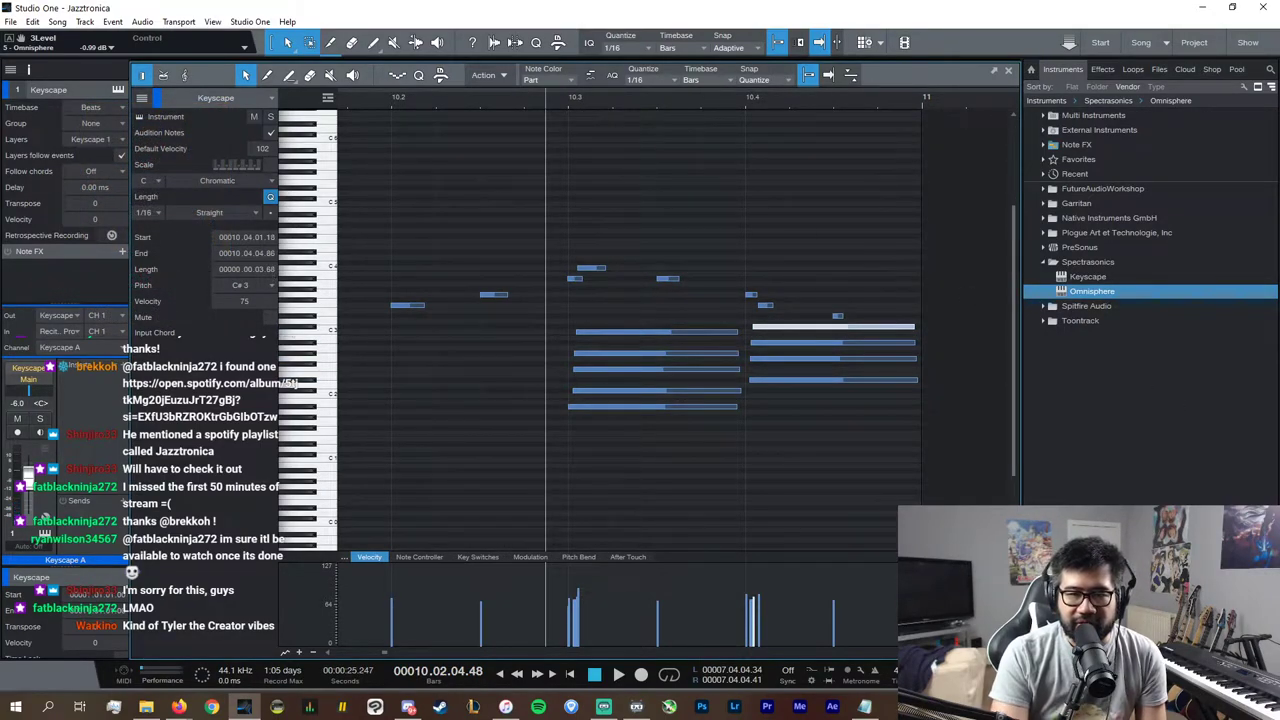
key(space)
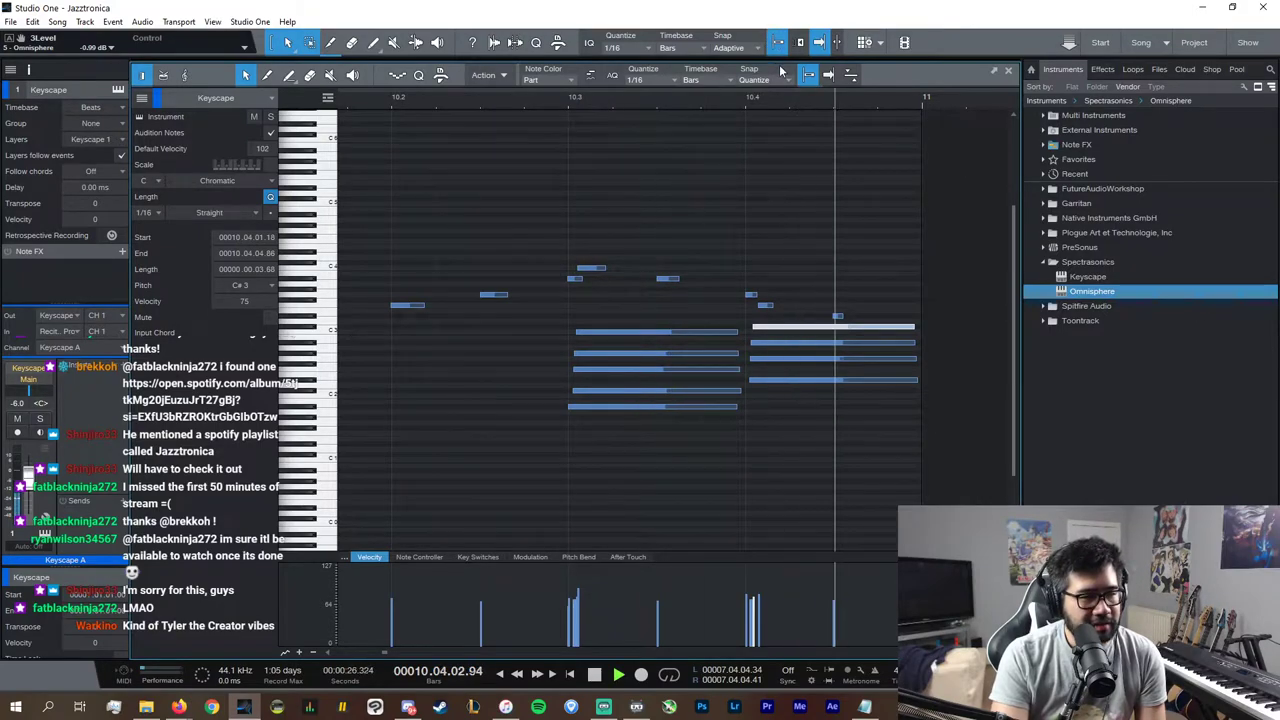
Step: Lower the C#3 note in Keyscape's beat 4 chord of bar 10 to C#2, play it back and close the note editor
key(space)
drag(845, 333, 850, 396)
key(space)
key(space)
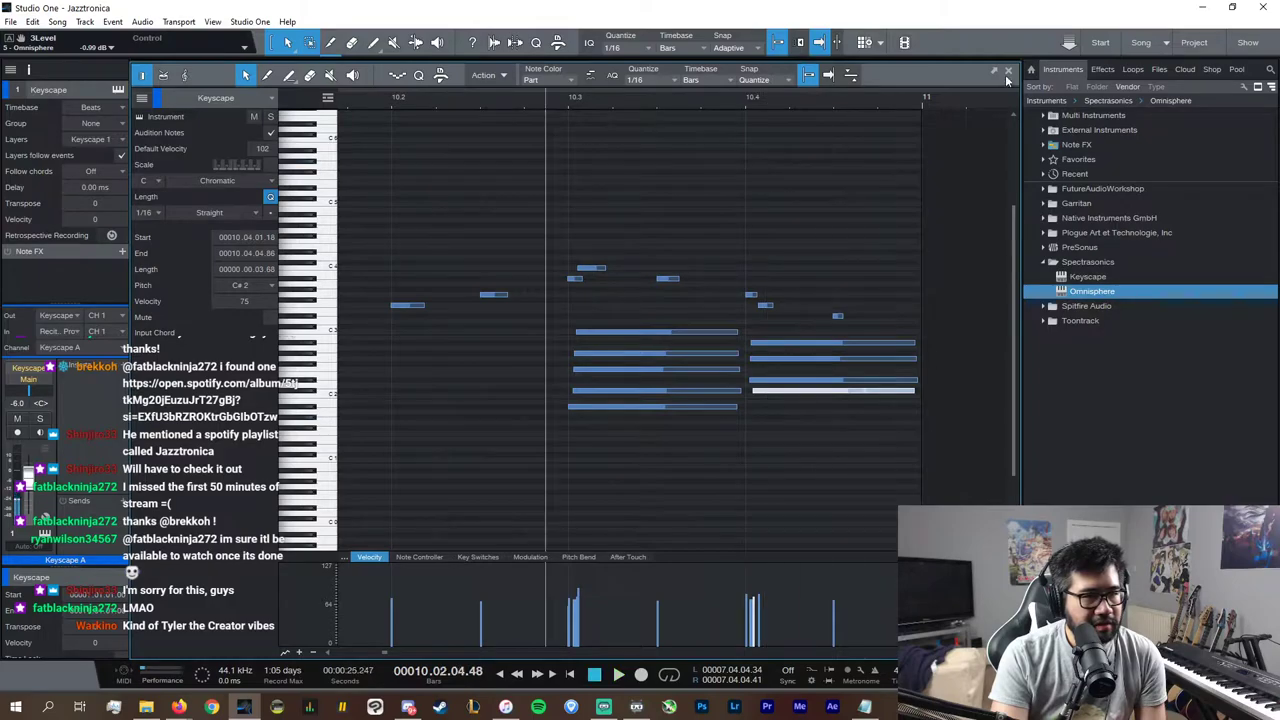
click(1008, 75)
Step: Replace the Synth Chords chord on beat 4 of bar 10 with a duplicate of the beat 3 chord
click(772, 319)
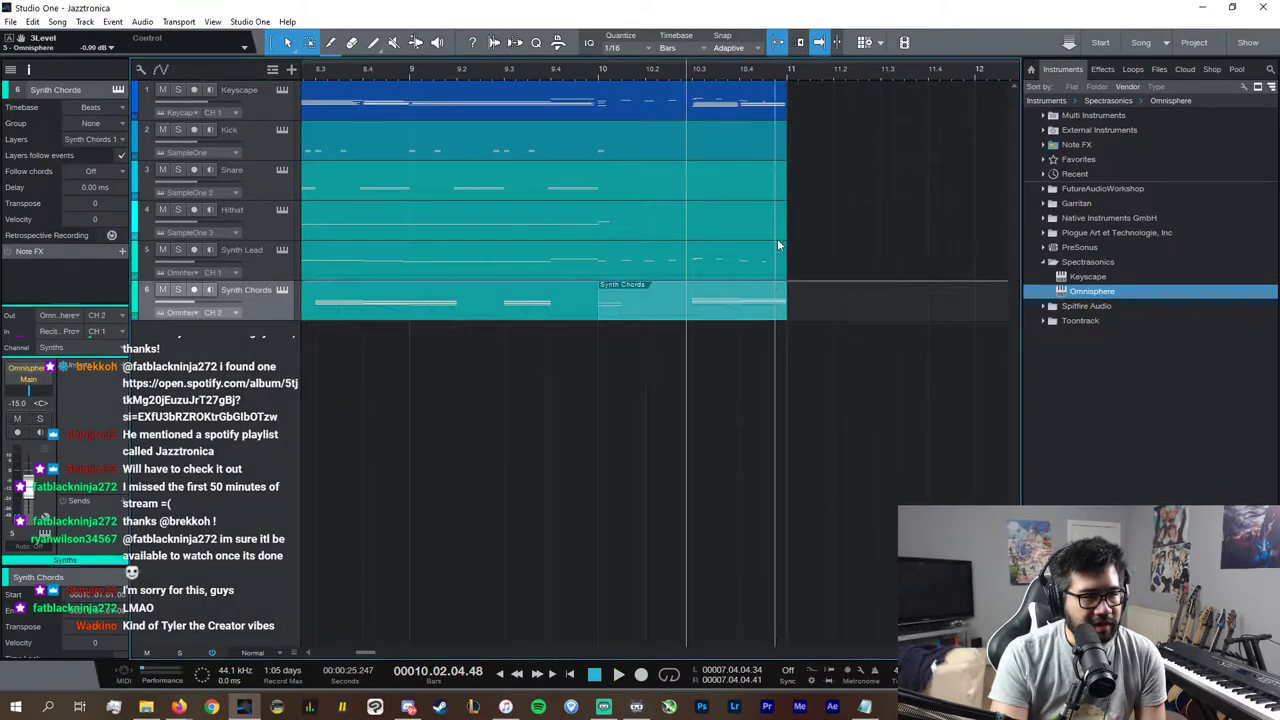
double_click(765, 312)
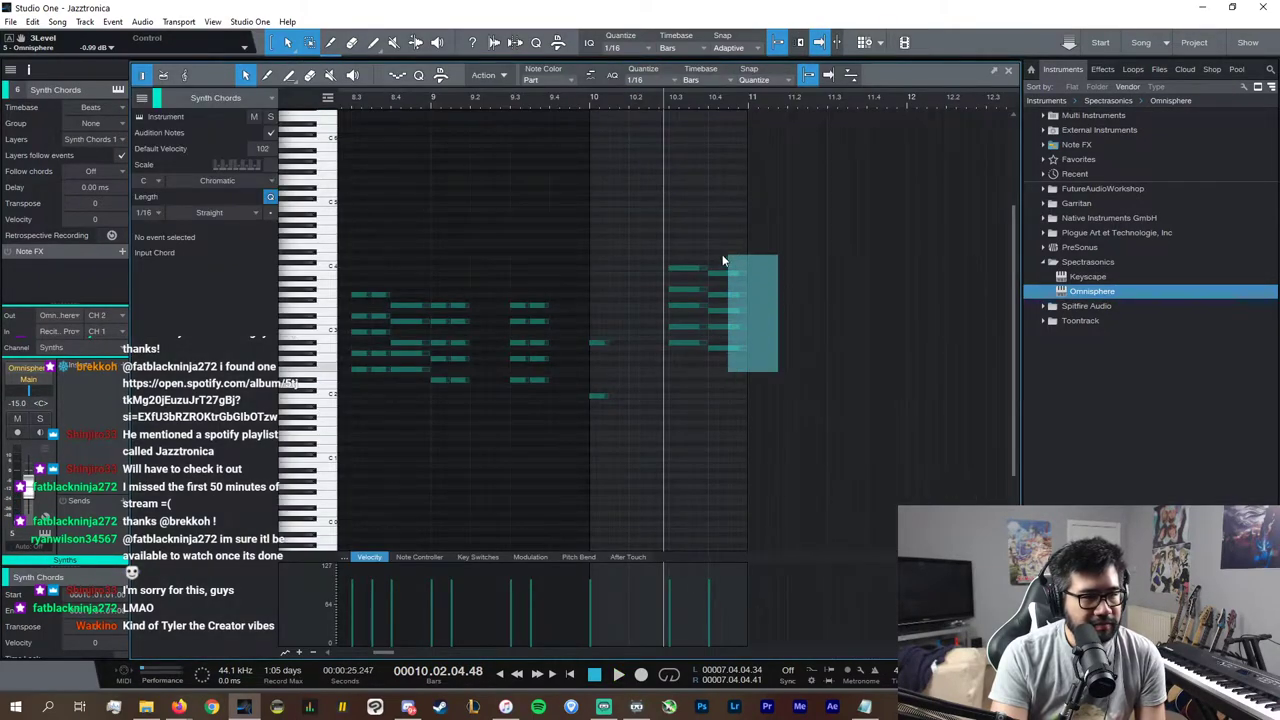
key(e)
key(e)
key(e)
key(e)
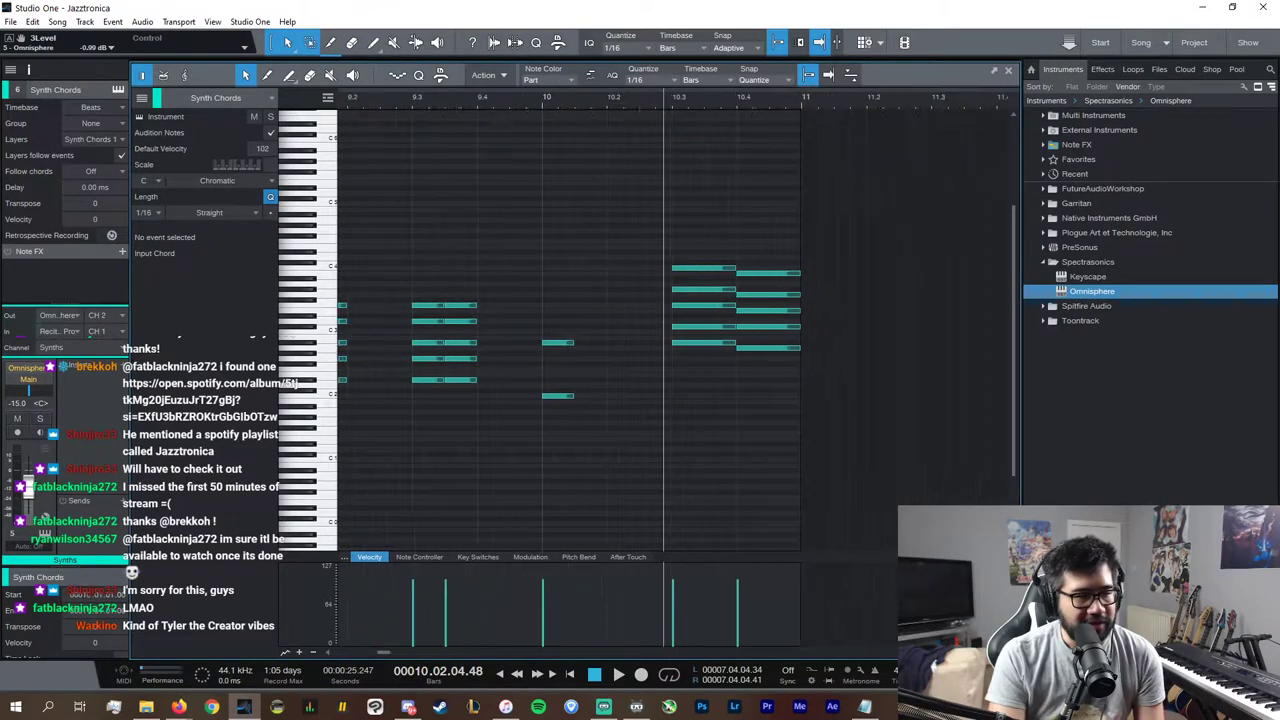
drag(887, 373, 824, 220)
key(Delete)
drag(824, 361, 738, 262)
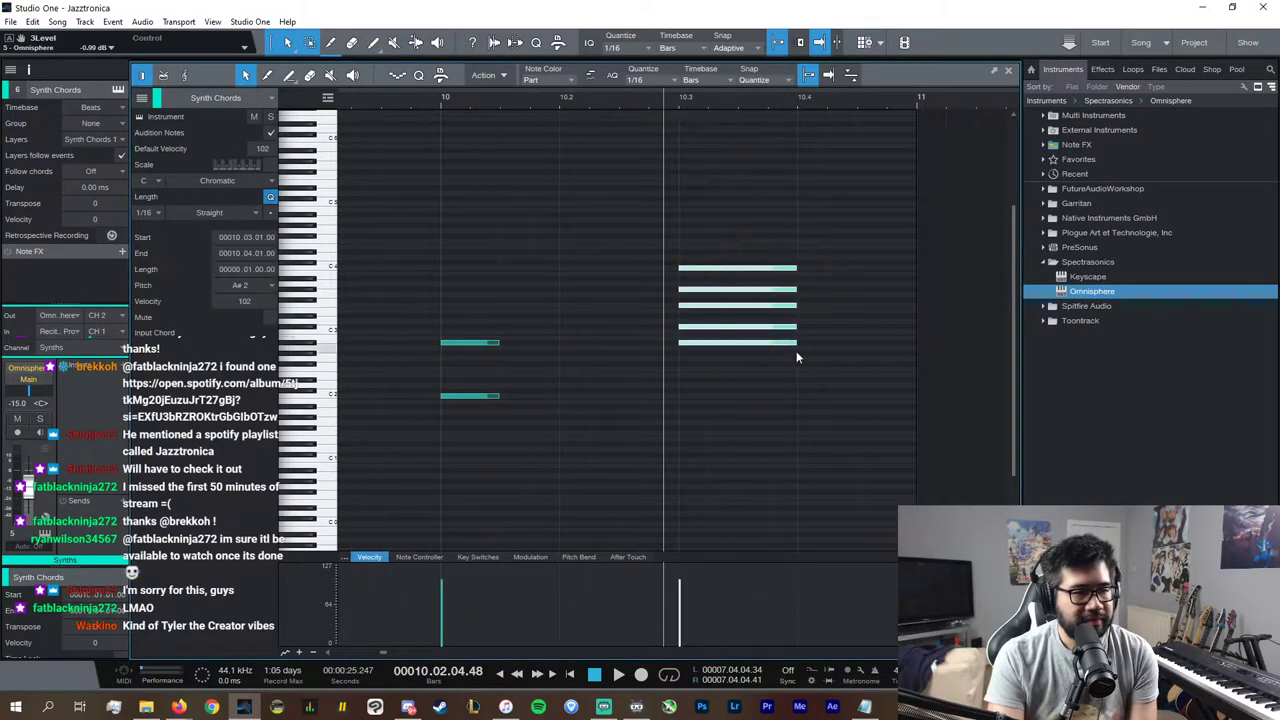
key(d)
Step: Revoice the Synth Chords beat 4 chord as C#3, D#3, G3 and A#3, removing the extra note, then play it and close the editor
click(832, 351)
mouse_move(818, 328)
mouse_down()
mouse_move(816, 284)
mouse_move(838, 342)
mouse_up()
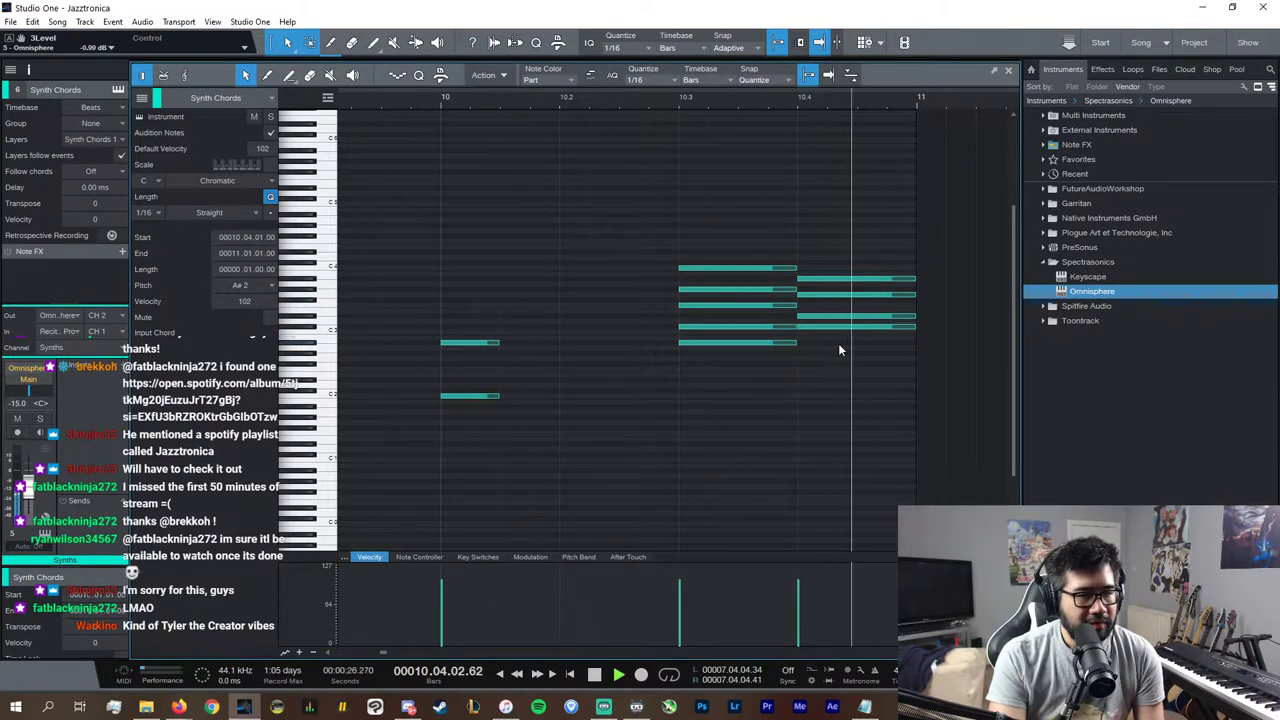
key(space)
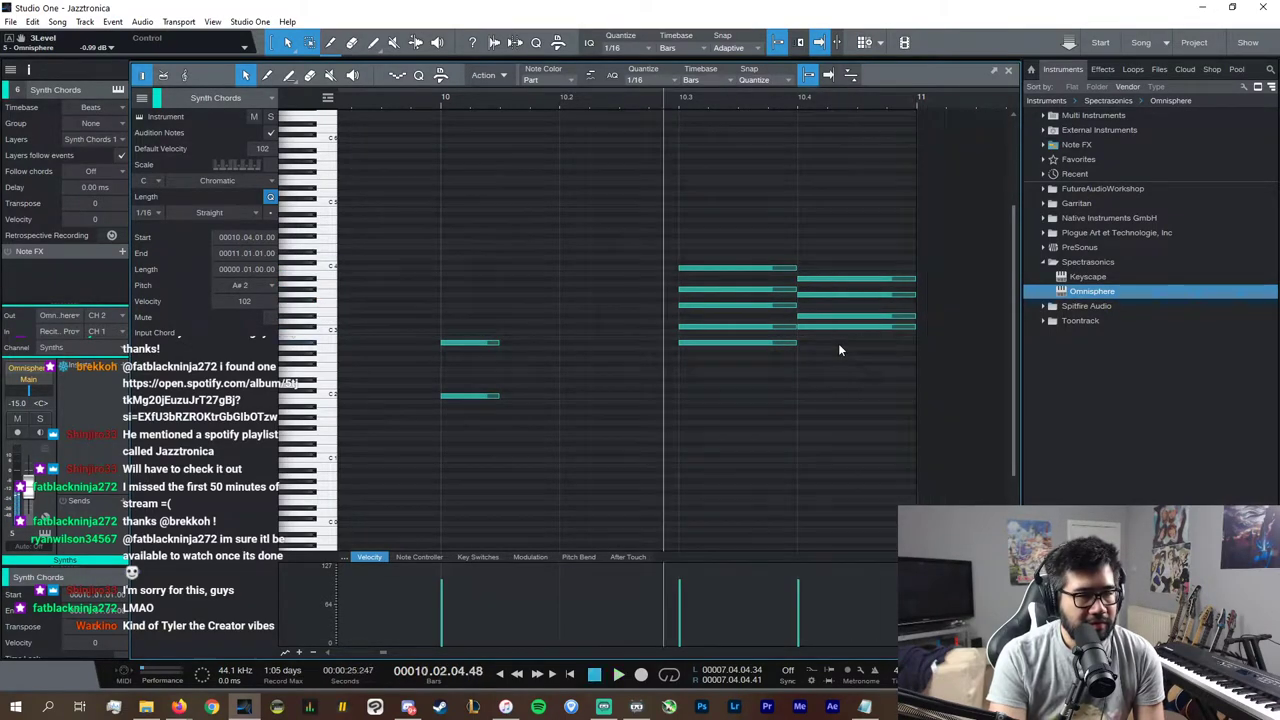
click(1009, 74)
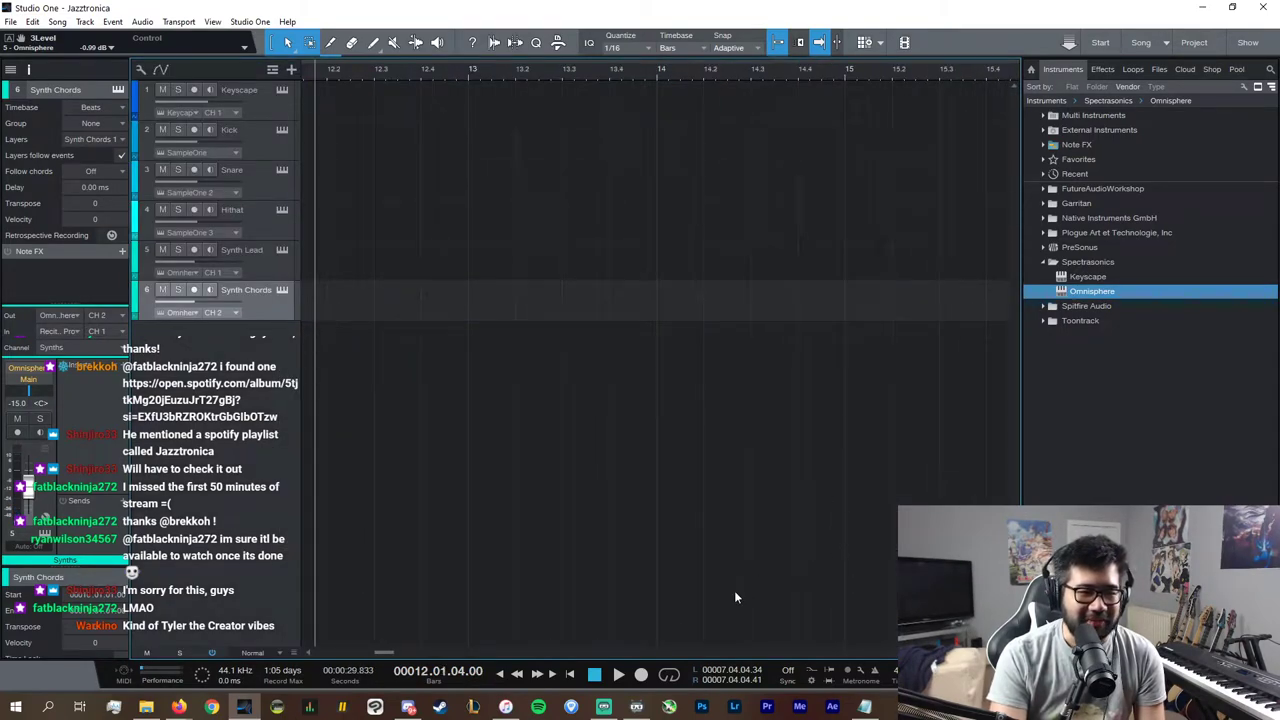
Step: Play the arrangement from the start of bar 10 to hear the revised passing chords
drag(383, 653, 359, 655)
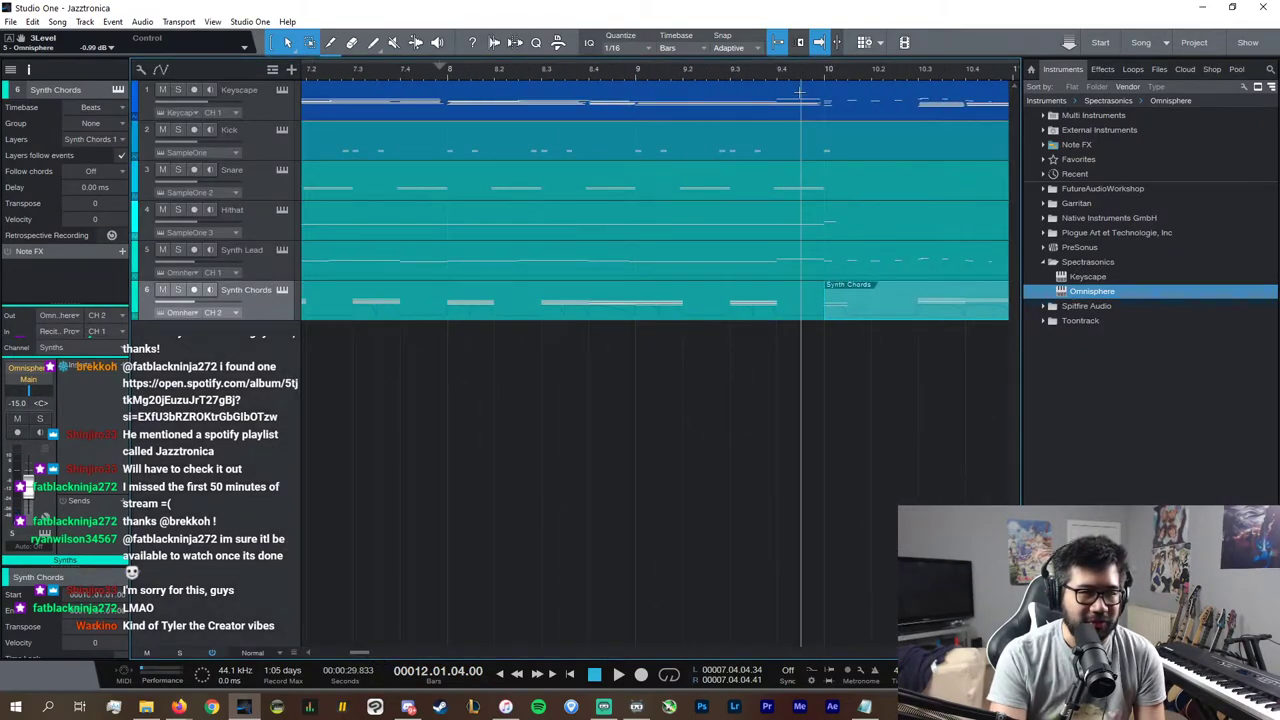
click(827, 72)
key(space)
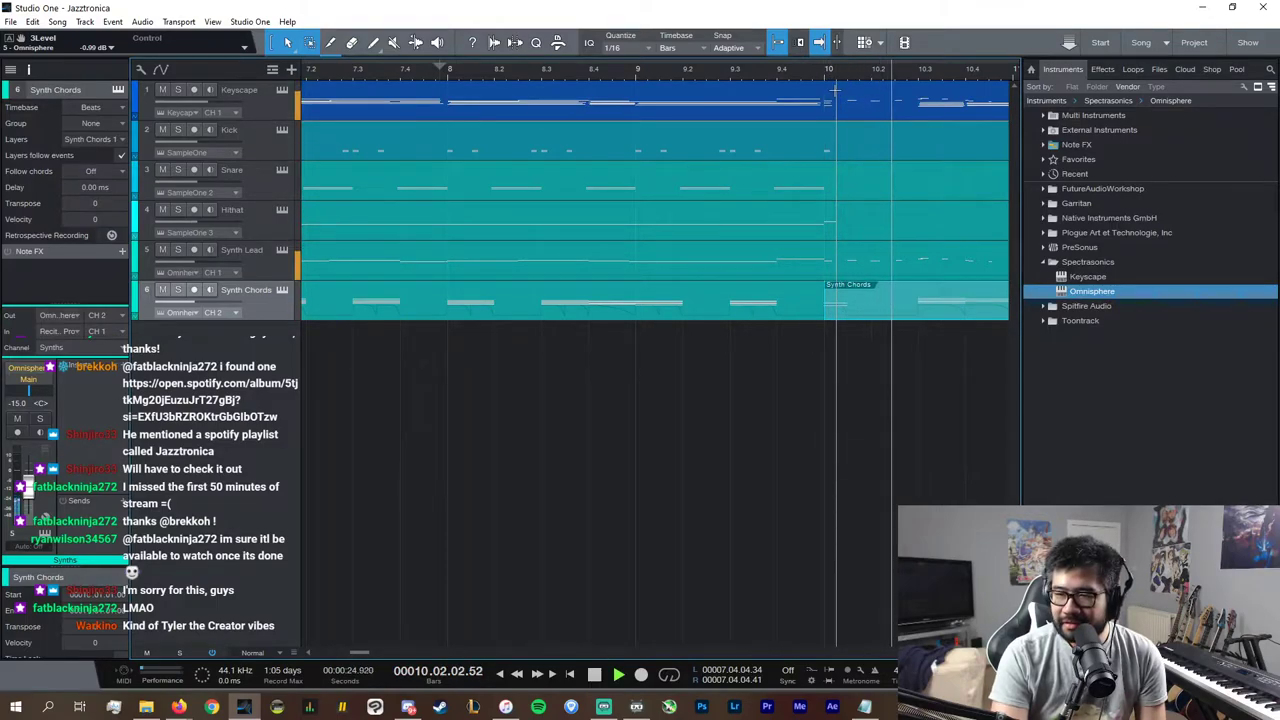
key(space)
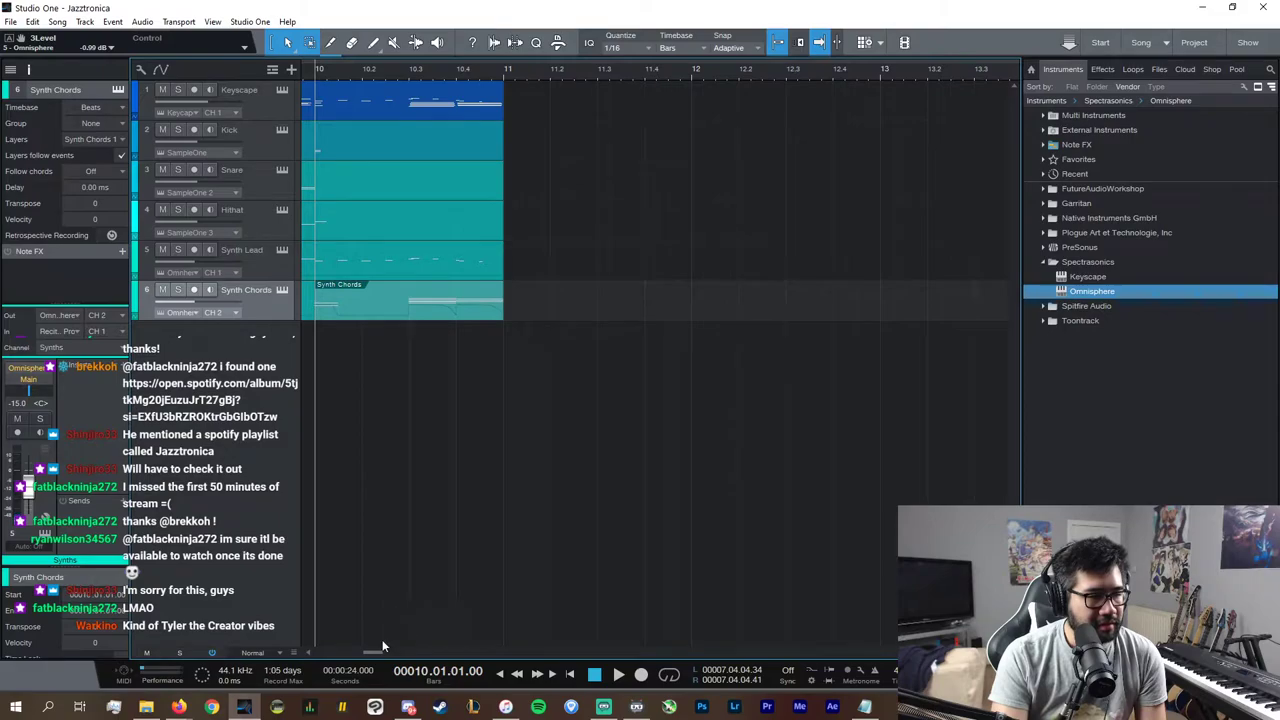
Step: Open the Synth Chords part at bar 10 and examine its notes against the neighbouring bars
scroll(404, 640, left, 3)
click(486, 301)
click(560, 316)
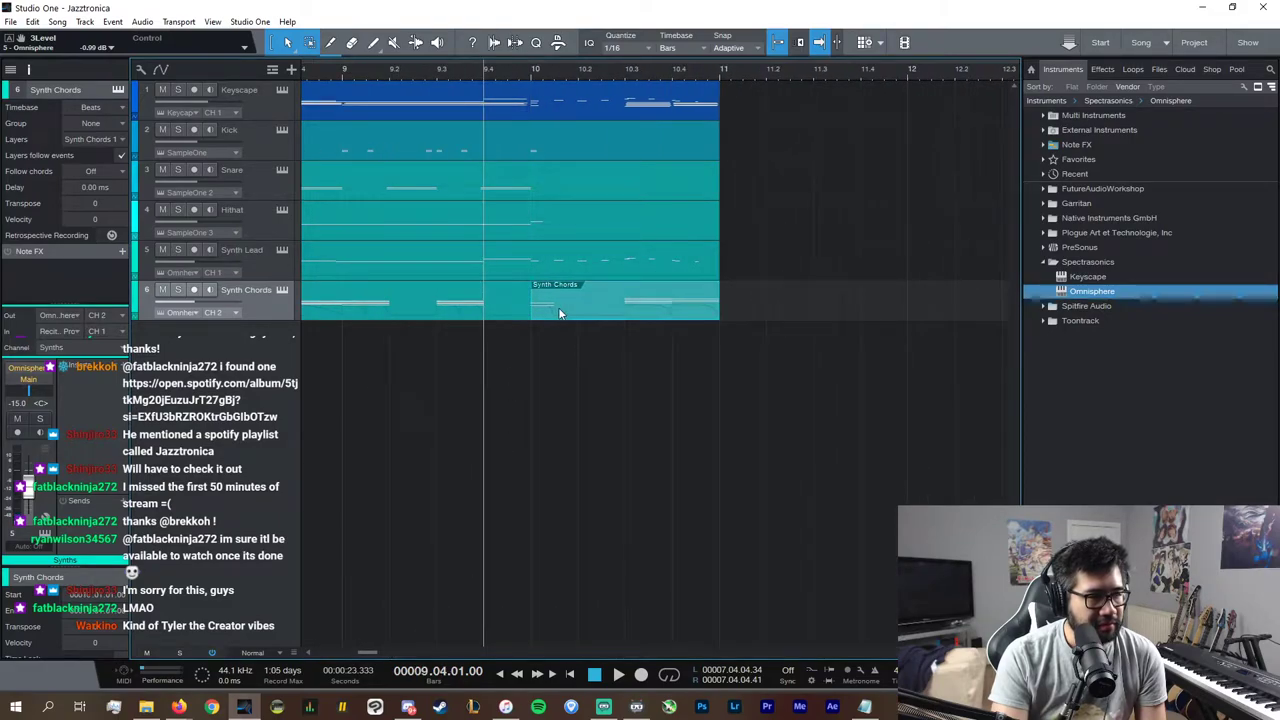
double_click(642, 308)
key(ctrl+a)
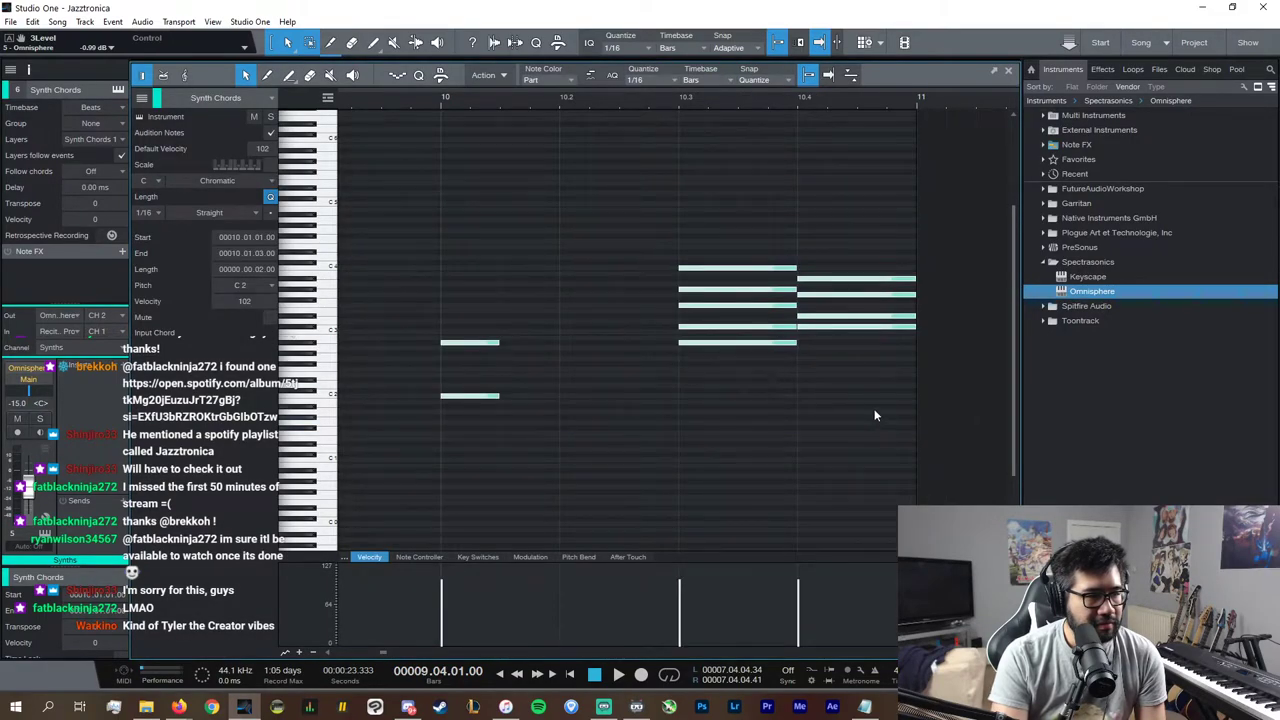
drag(946, 420, 430, 185)
key(w)
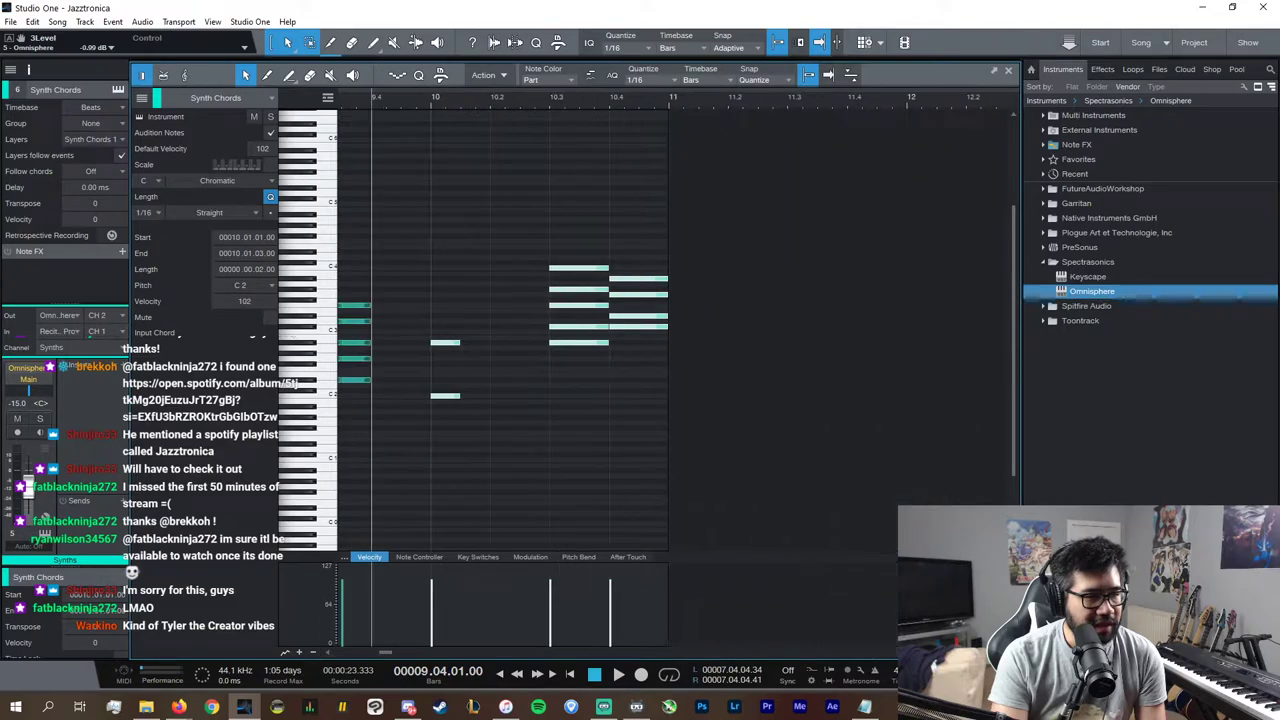
click(542, 501)
click(1010, 72)
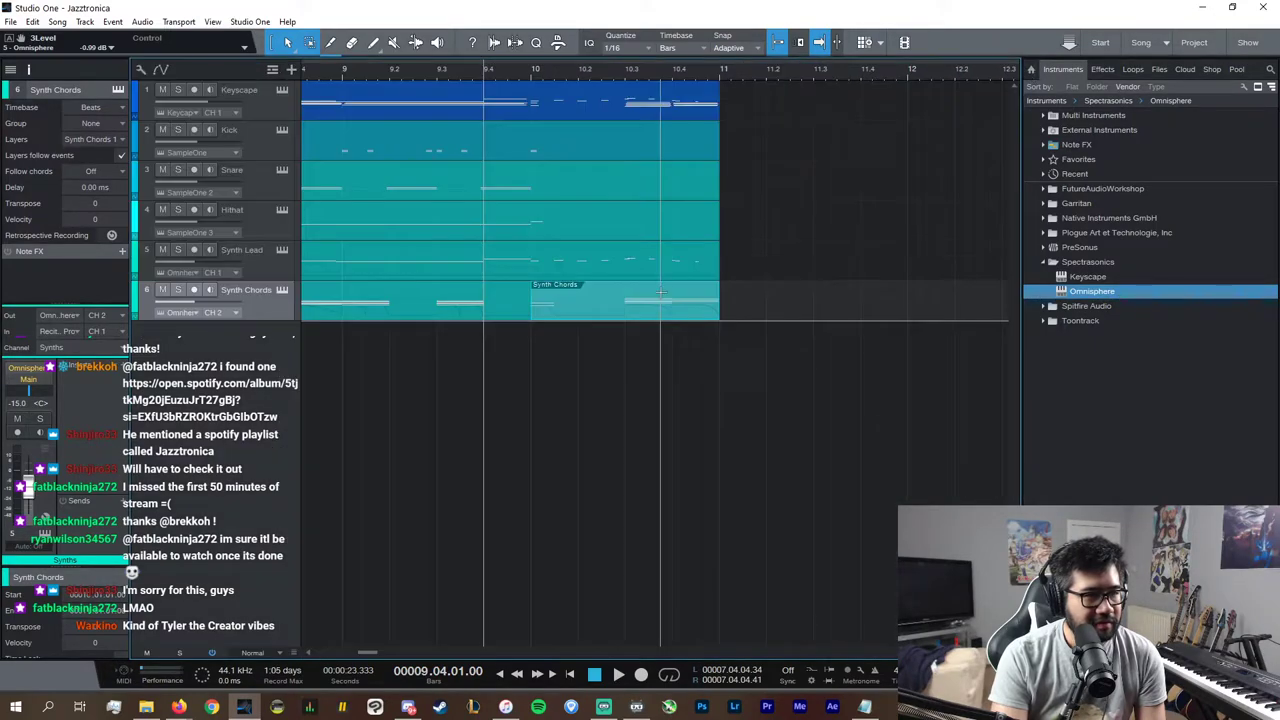
Step: Move the empty Synth Chords event overlapping bar 10 out to bar 11 and delete it
drag(642, 301, 838, 304)
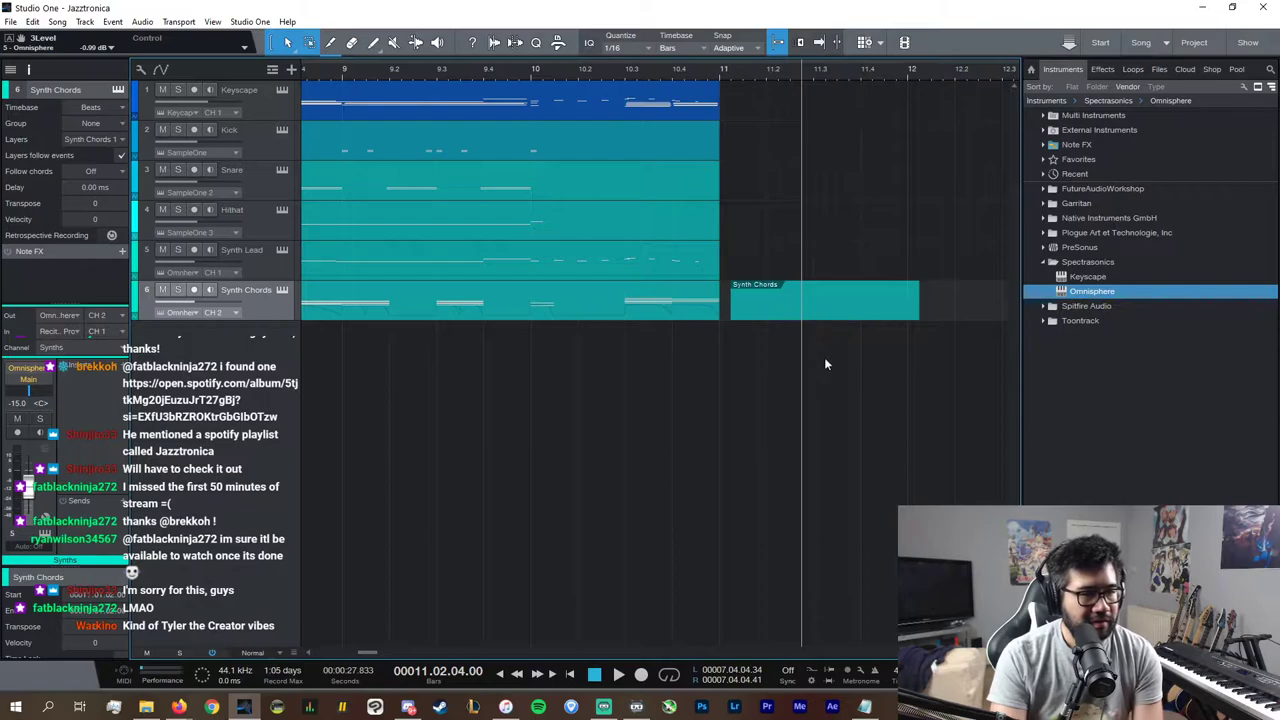
click(826, 309)
key(Delete)
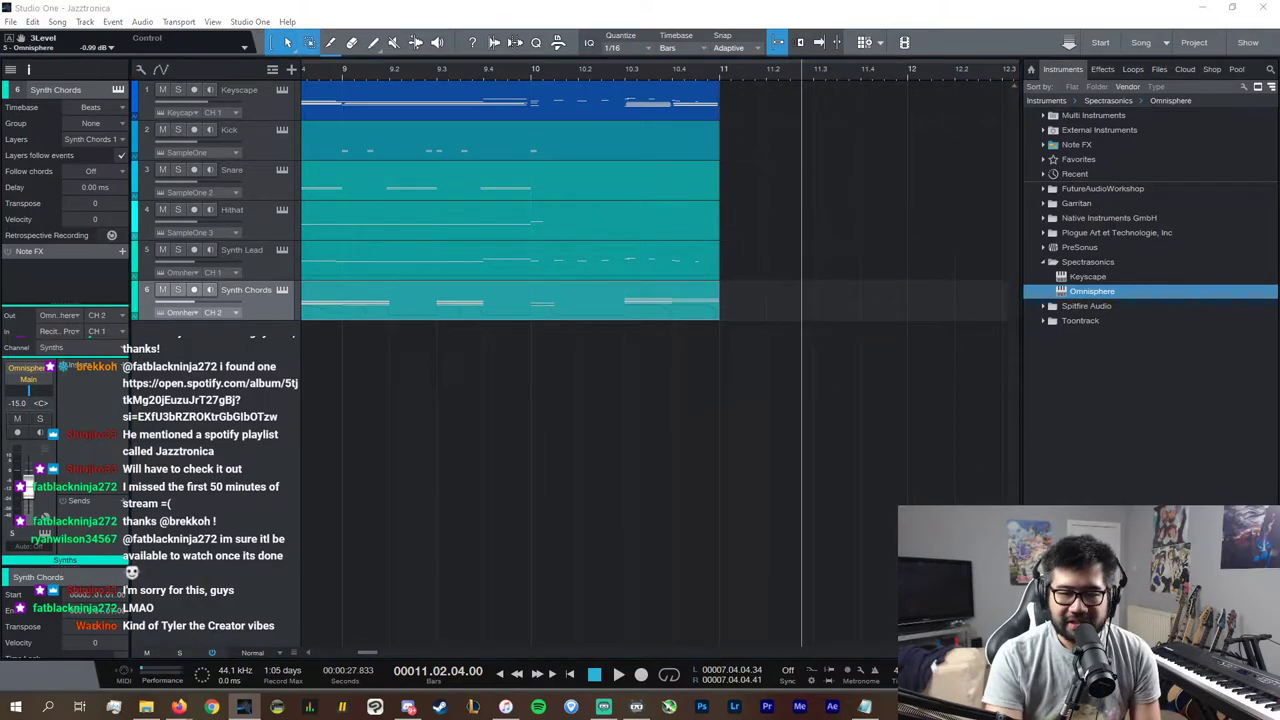
Step: Turn off the link between the Arrow and Range tools
key(alt+Tab)
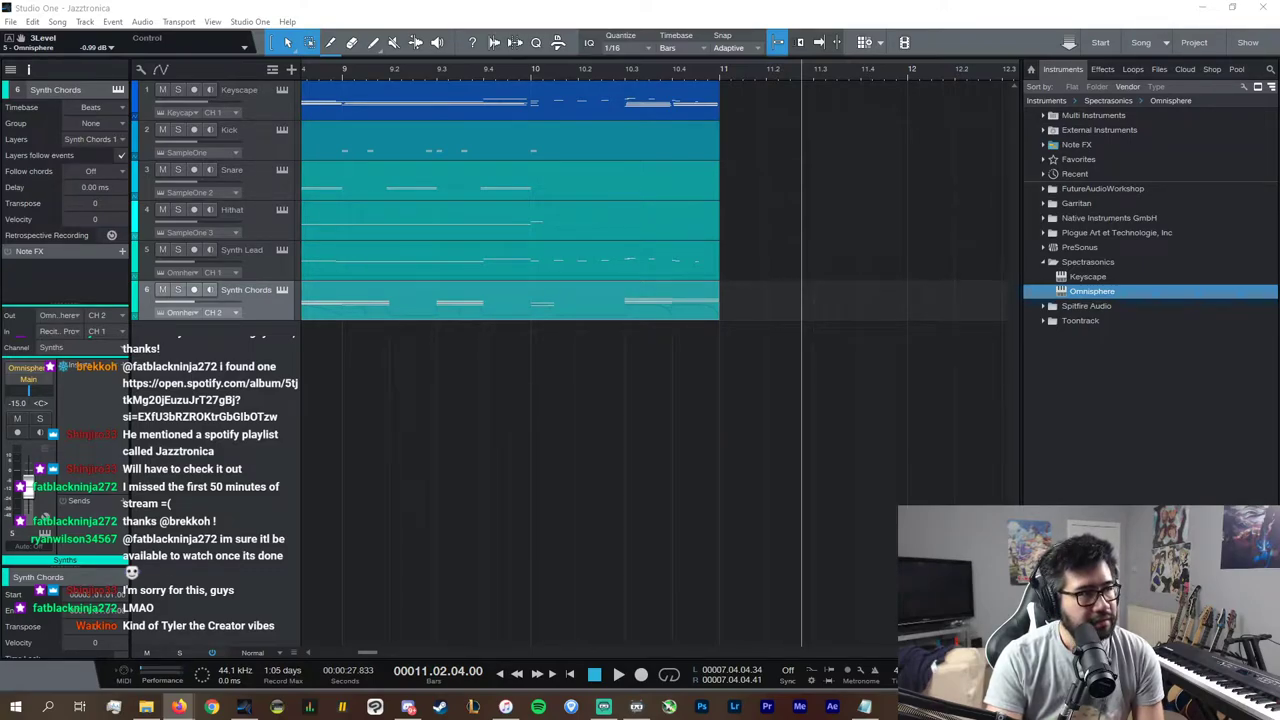
click(271, 42)
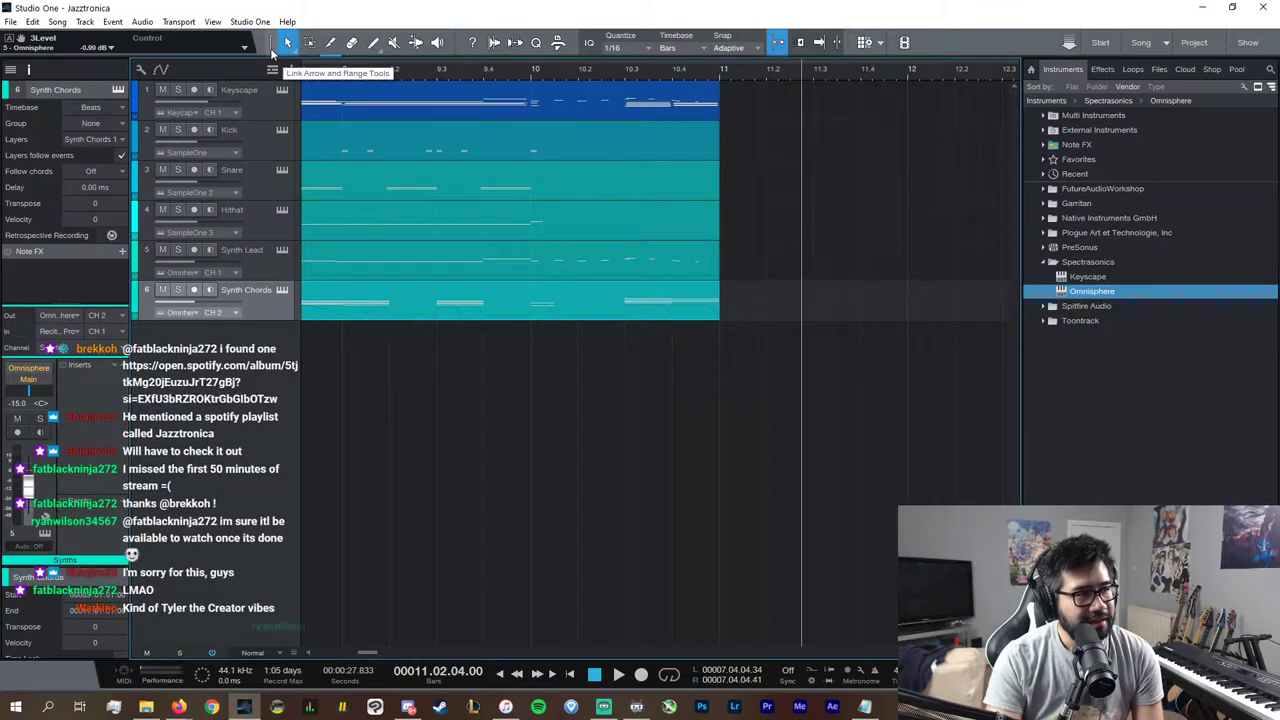
scroll(606, 649, left, 3)
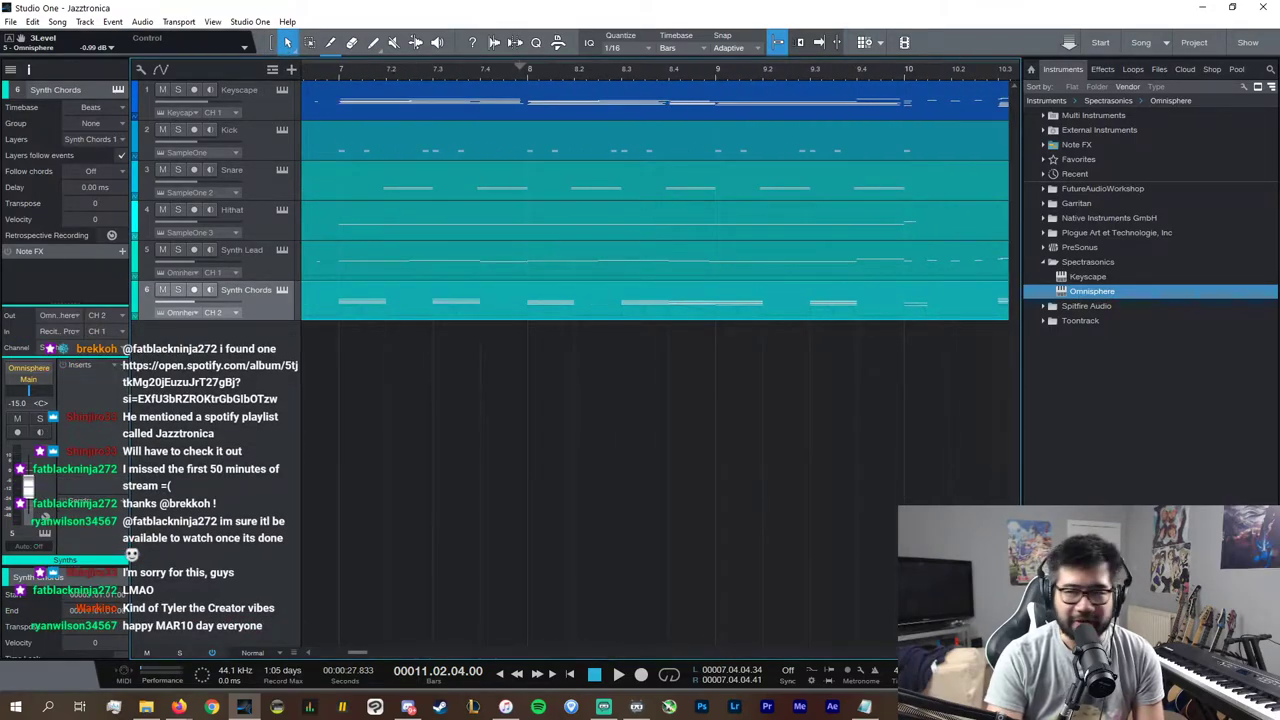
key(alt+Tab)
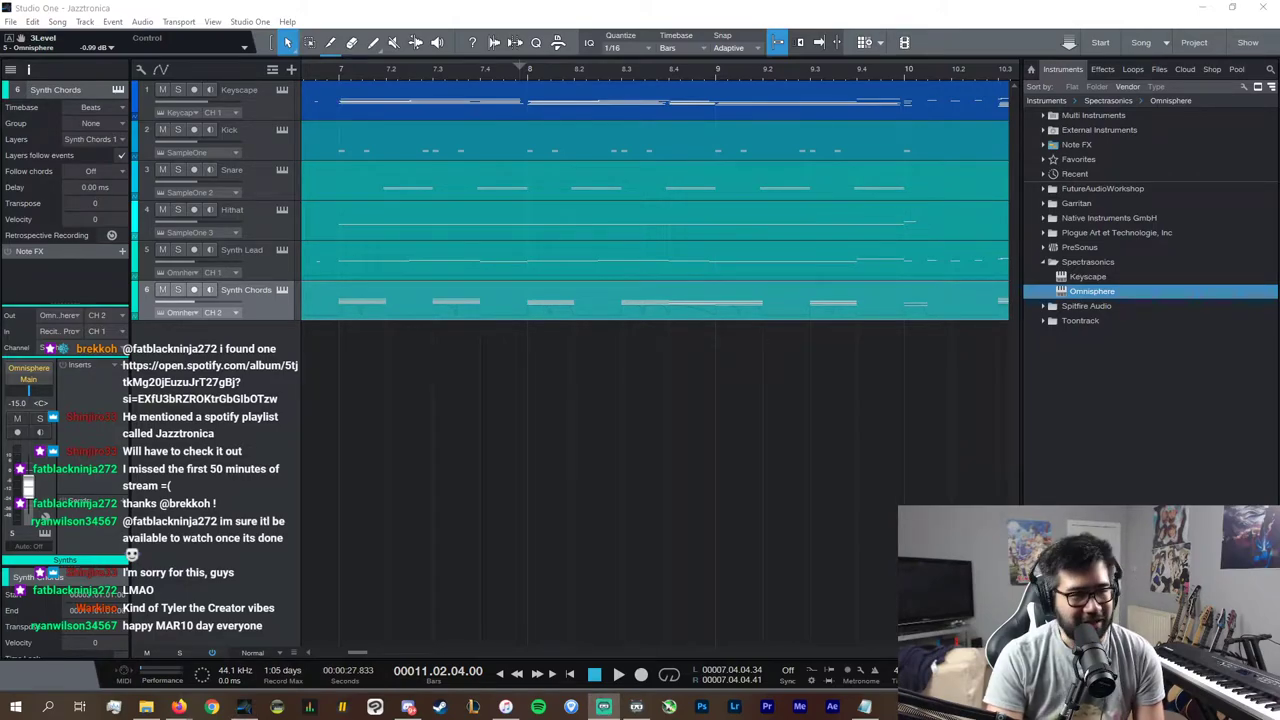
Step: Play the arrangement from the end of bar 1
scroll(746, 70, down, 2)
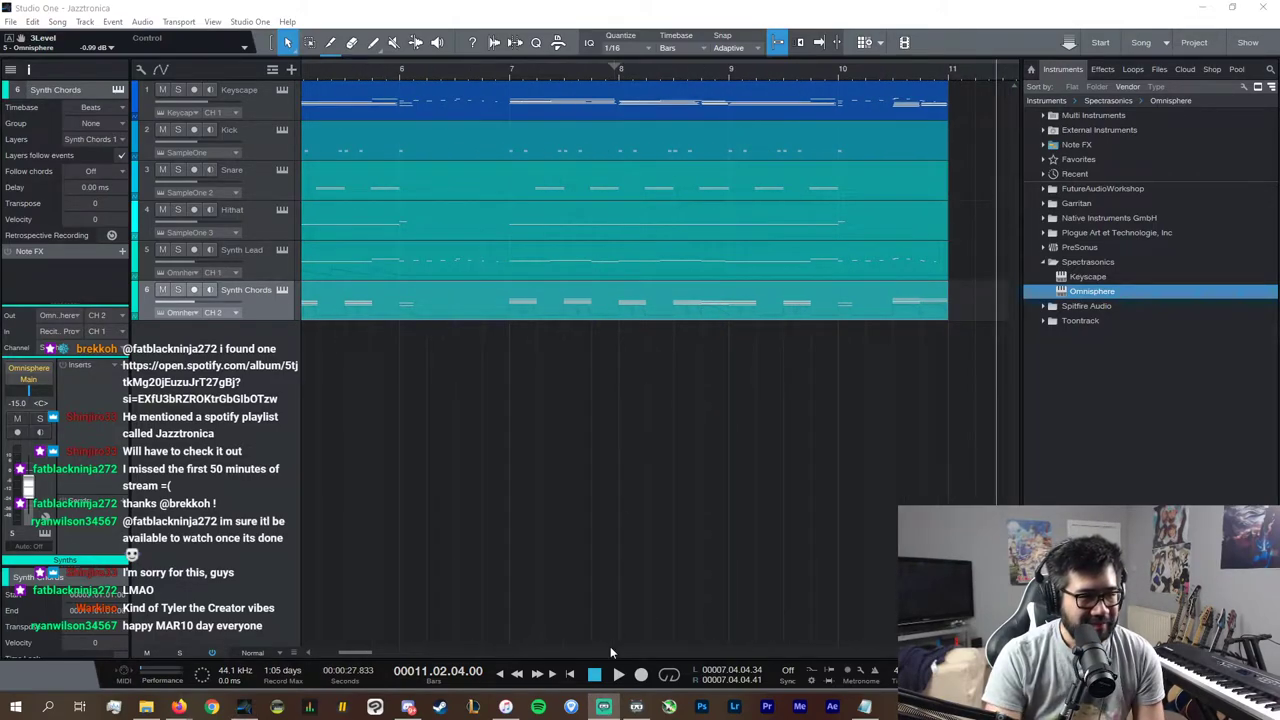
scroll(608, 651, left, 4)
click(406, 71)
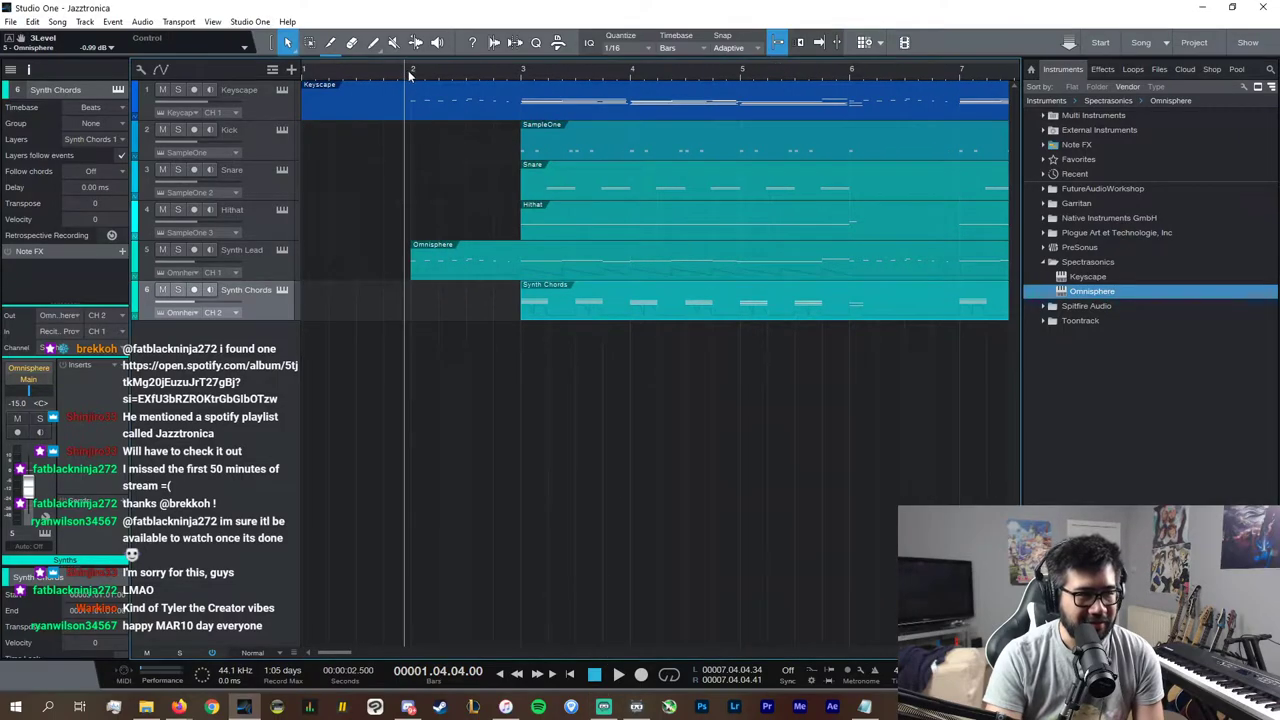
key(space)
Step: Add a second Omnisphere instance on a new track below Synth Chords and close its instrument window
drag(1090, 292, 560, 352)
drag(347, 485, 347, 485)
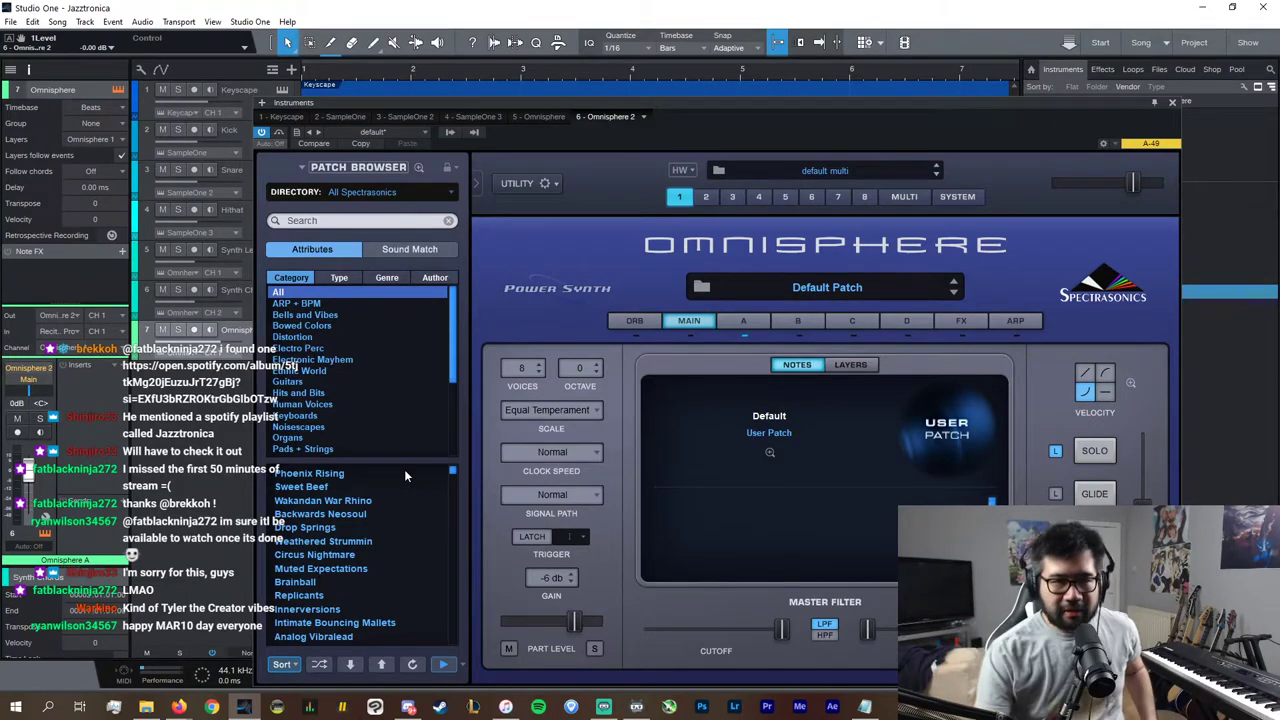
click(1173, 103)
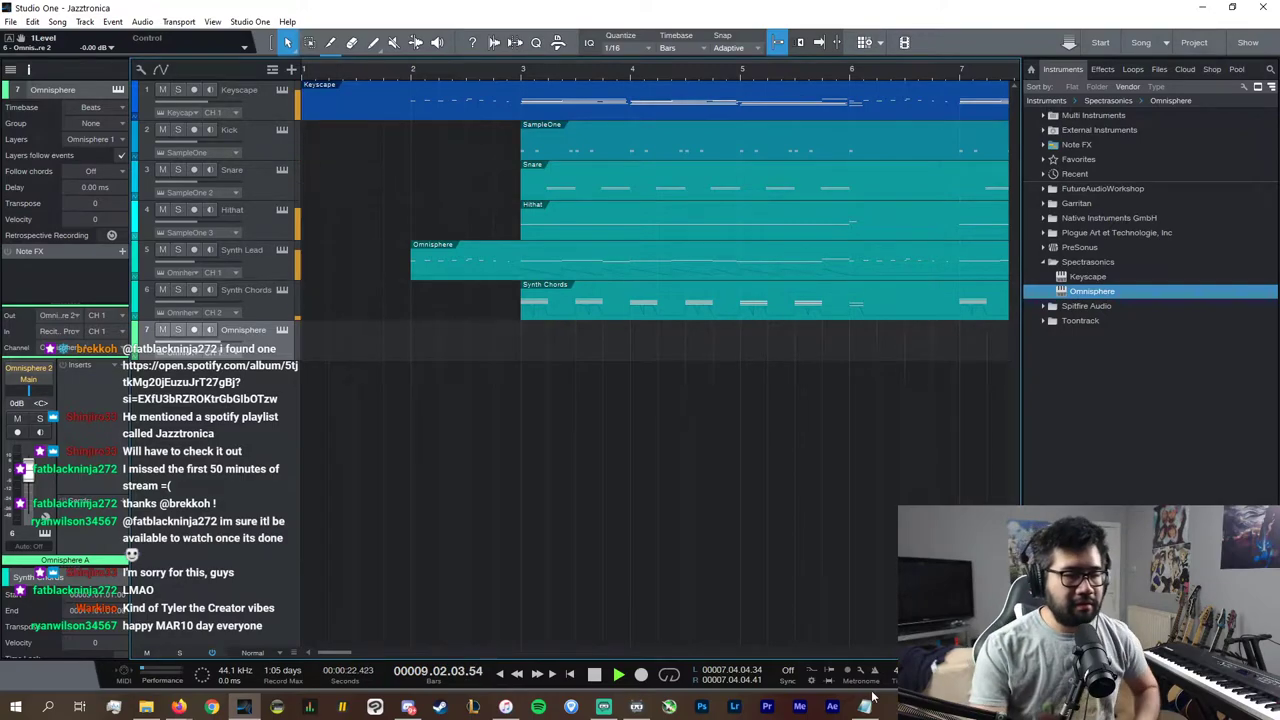
Step: Raise the level of Fair and Square Lead 2 to 2.56 dB in the Multi mixer of Synth Lead's Omnisphere
drag(978, 653, 970, 653)
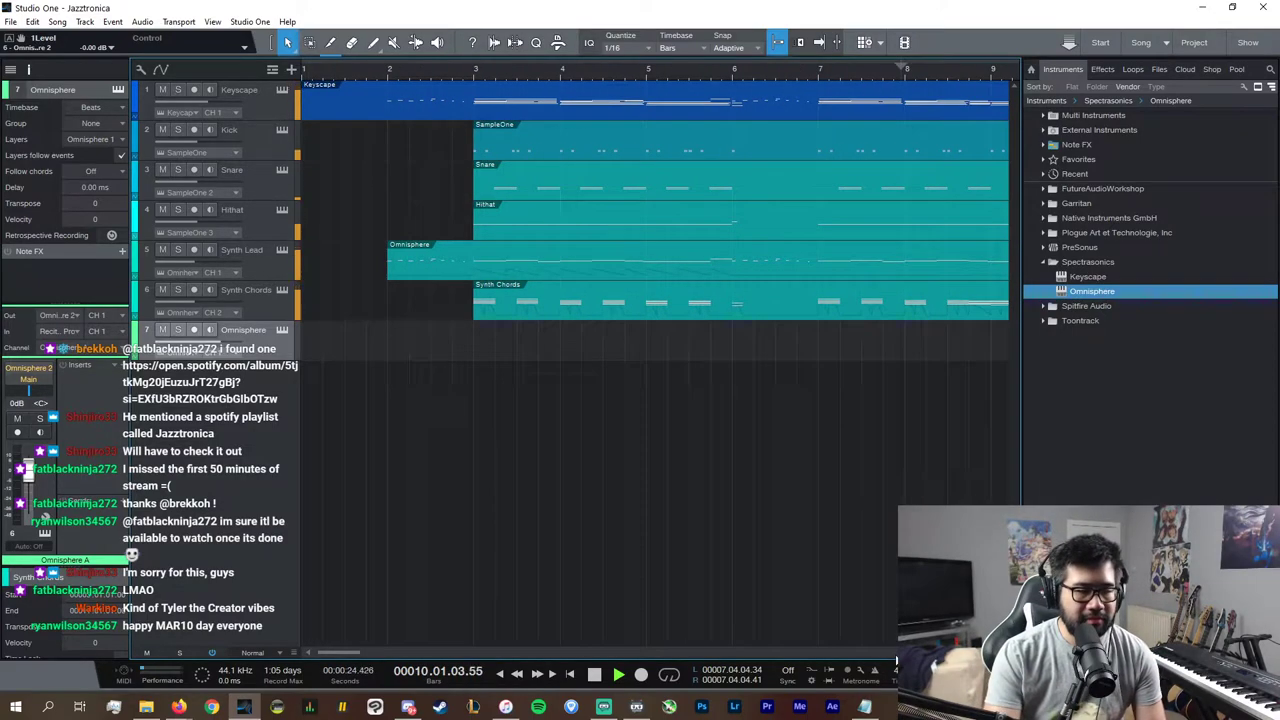
scroll(896, 654, right, 3)
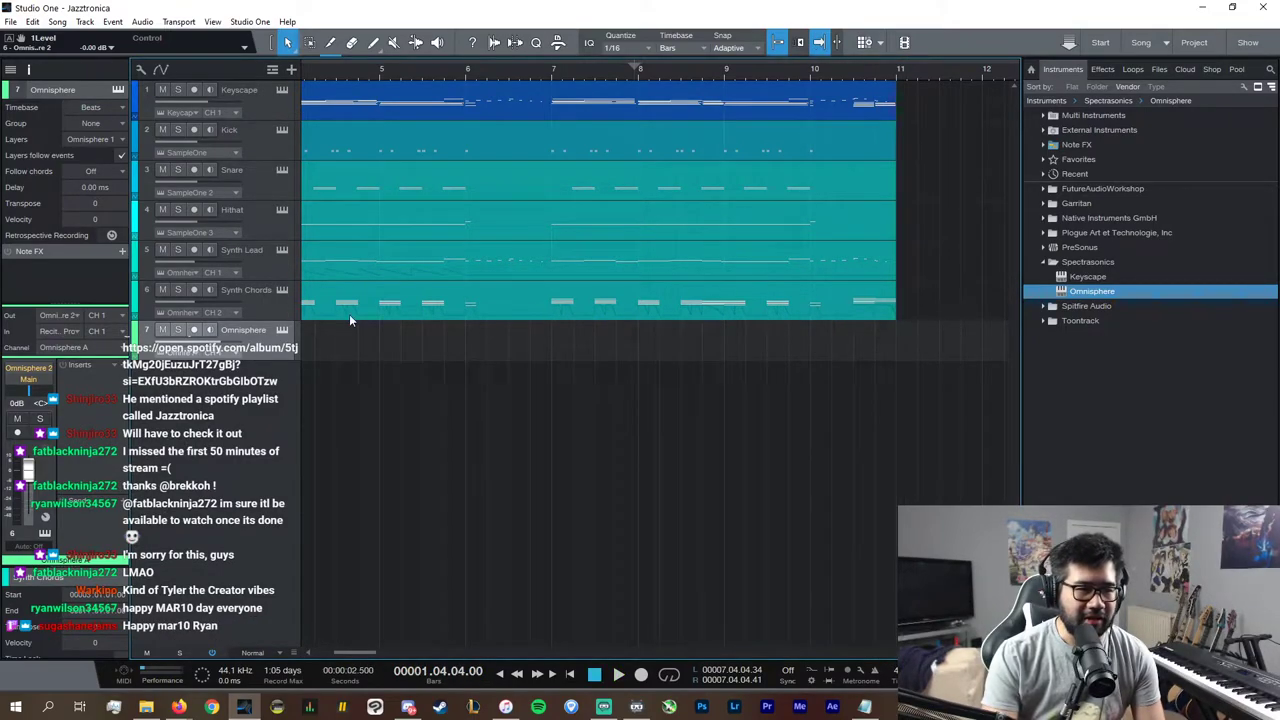
click(282, 251)
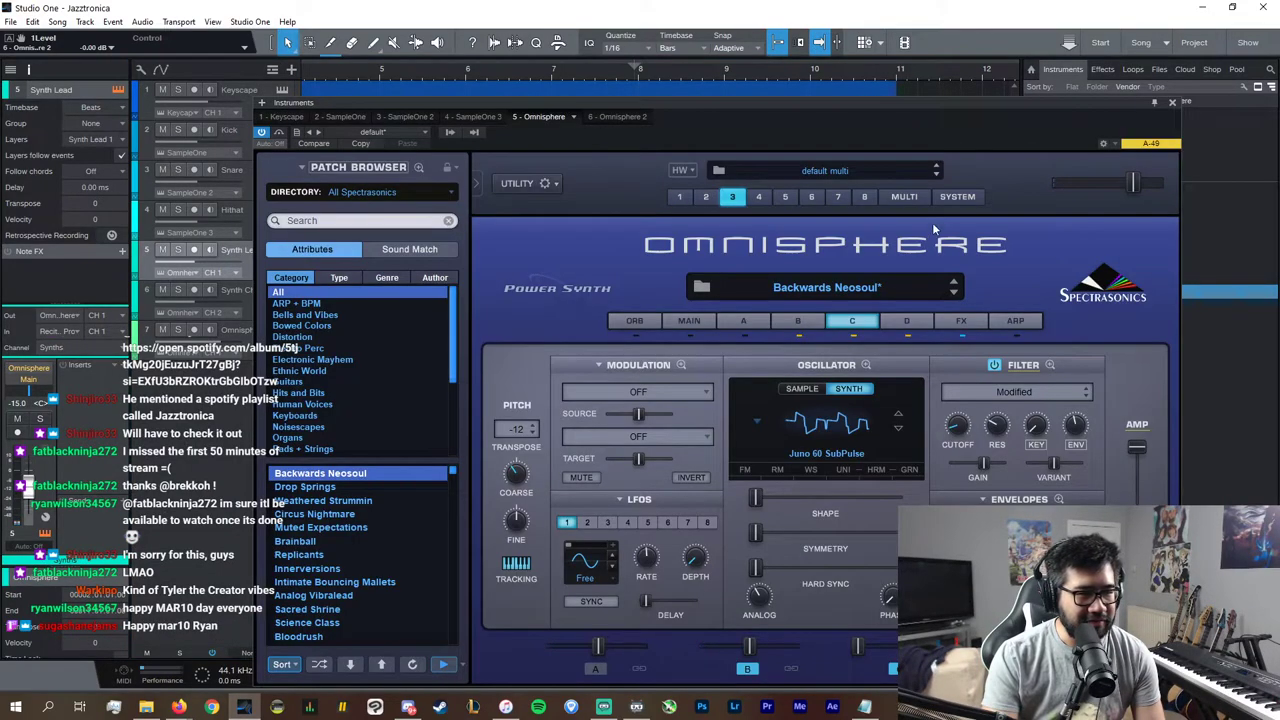
click(905, 197)
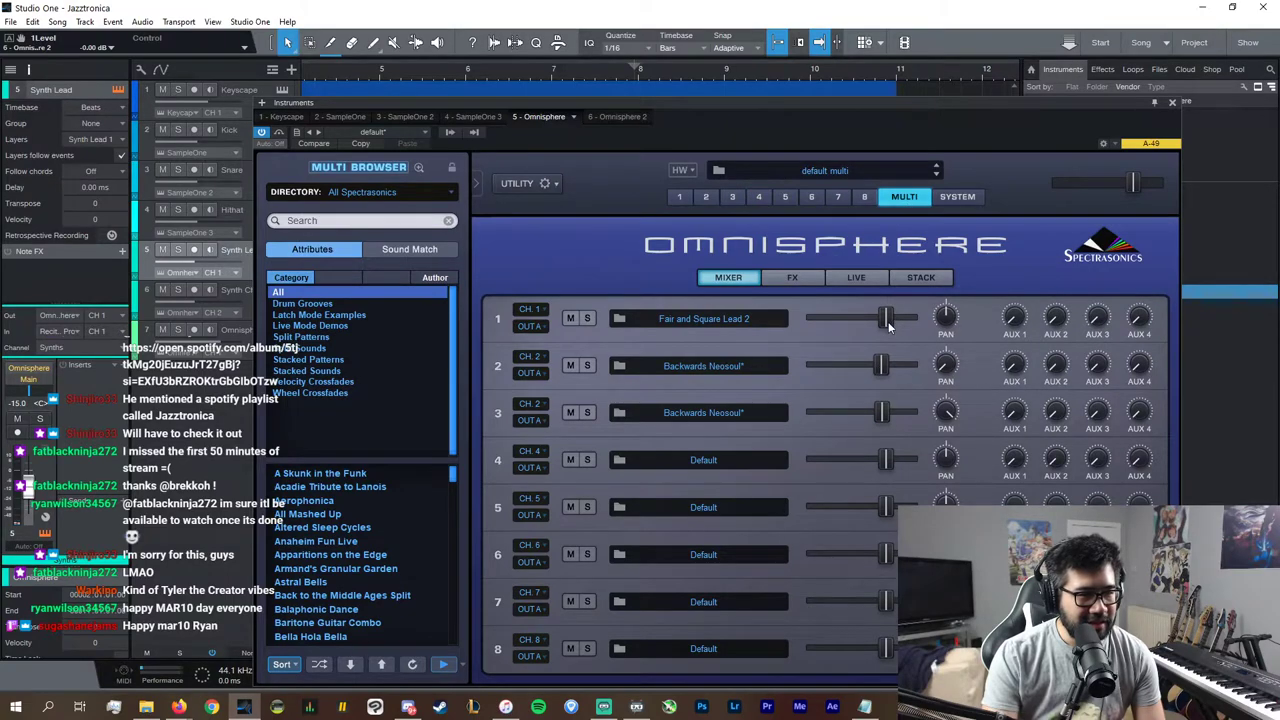
drag(888, 320, 896, 320)
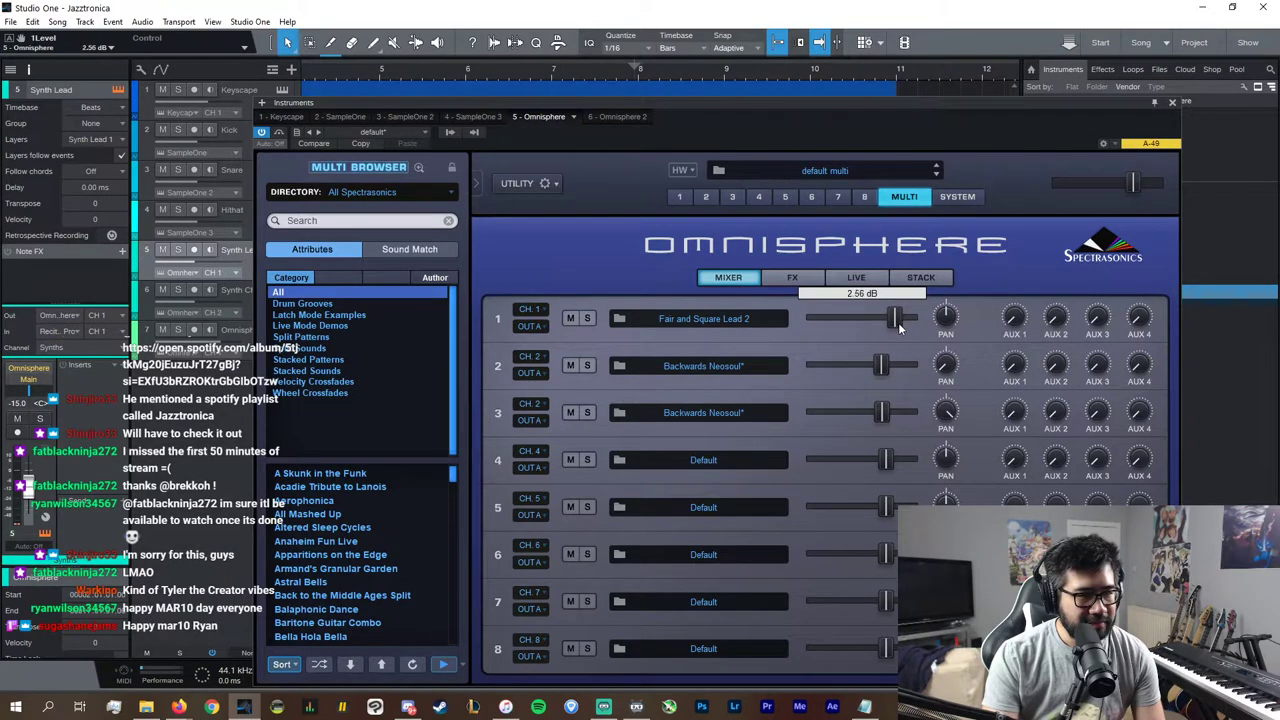
click(1172, 104)
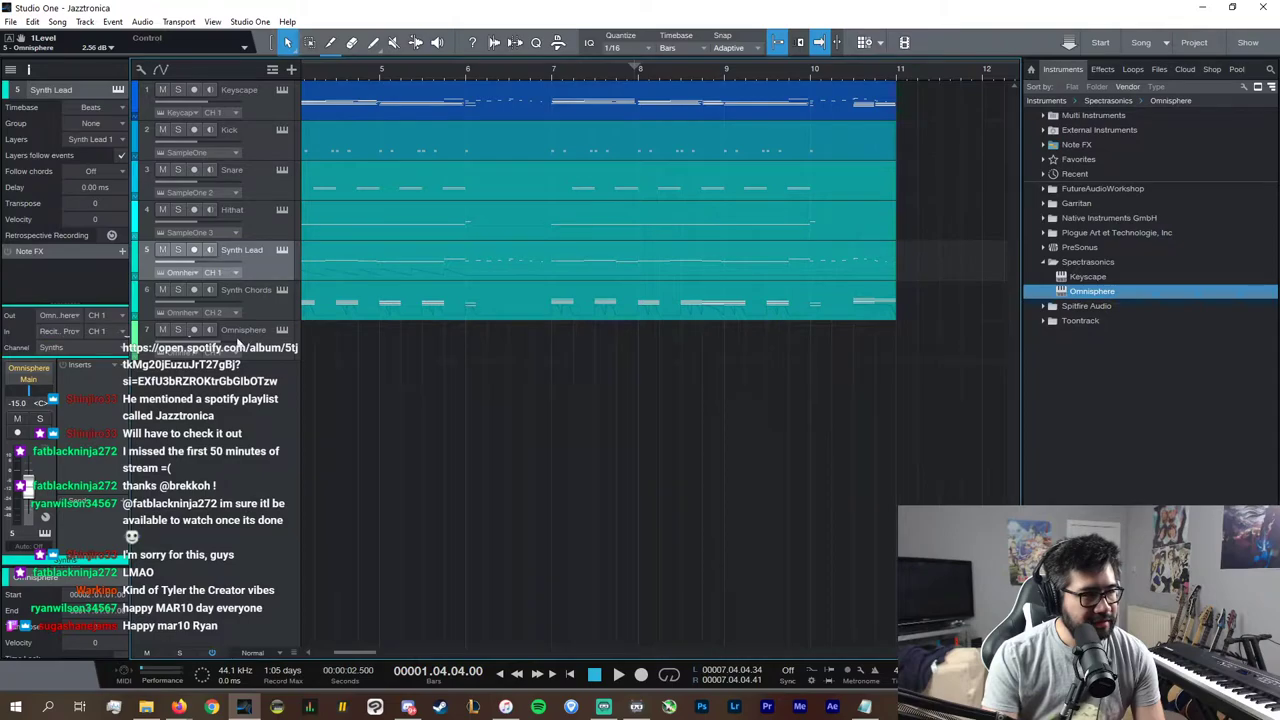
Step: Select the Keyscape track and play the arrangement from the middle of bar 5 and from the end of bar 9
click(245, 112)
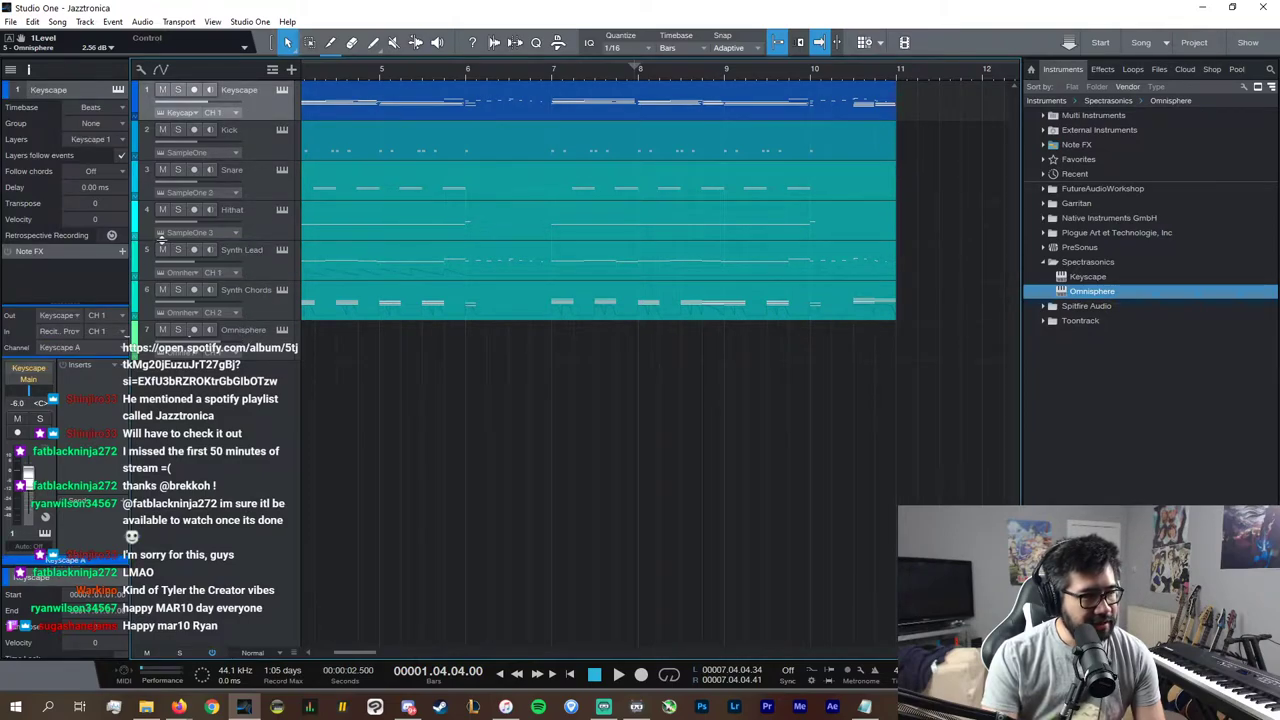
click(427, 74)
key(space)
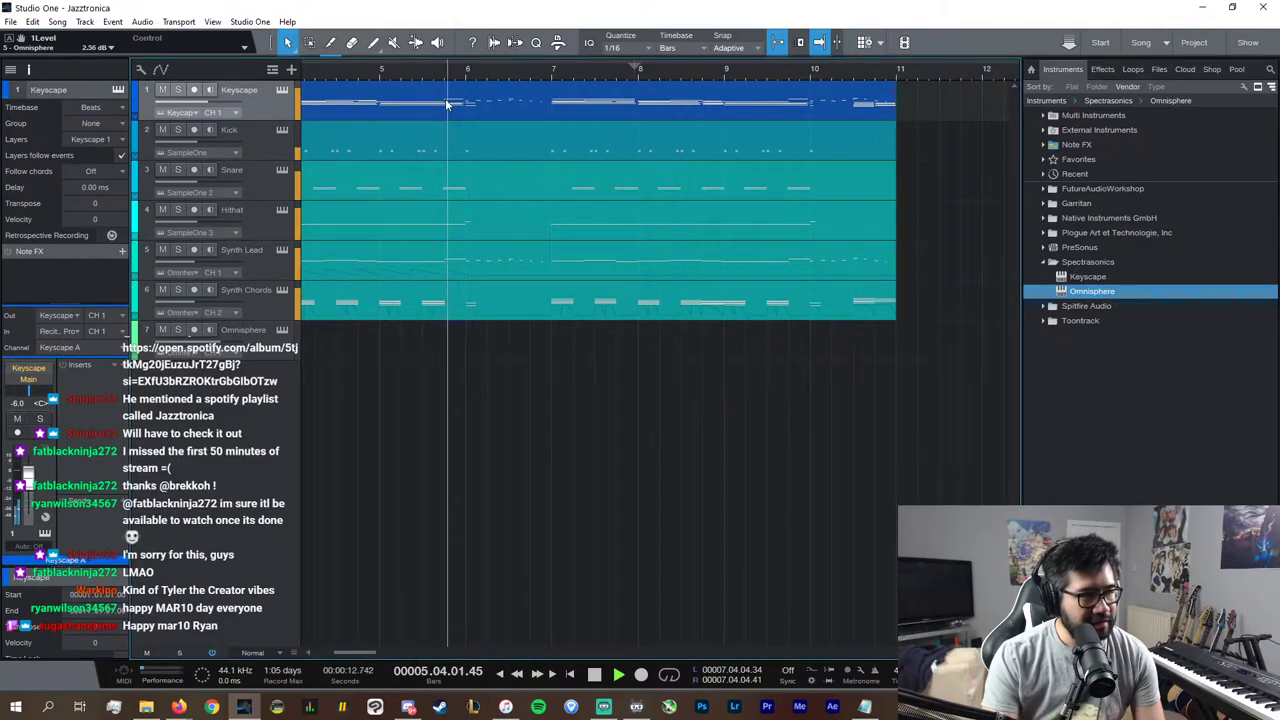
click(806, 73)
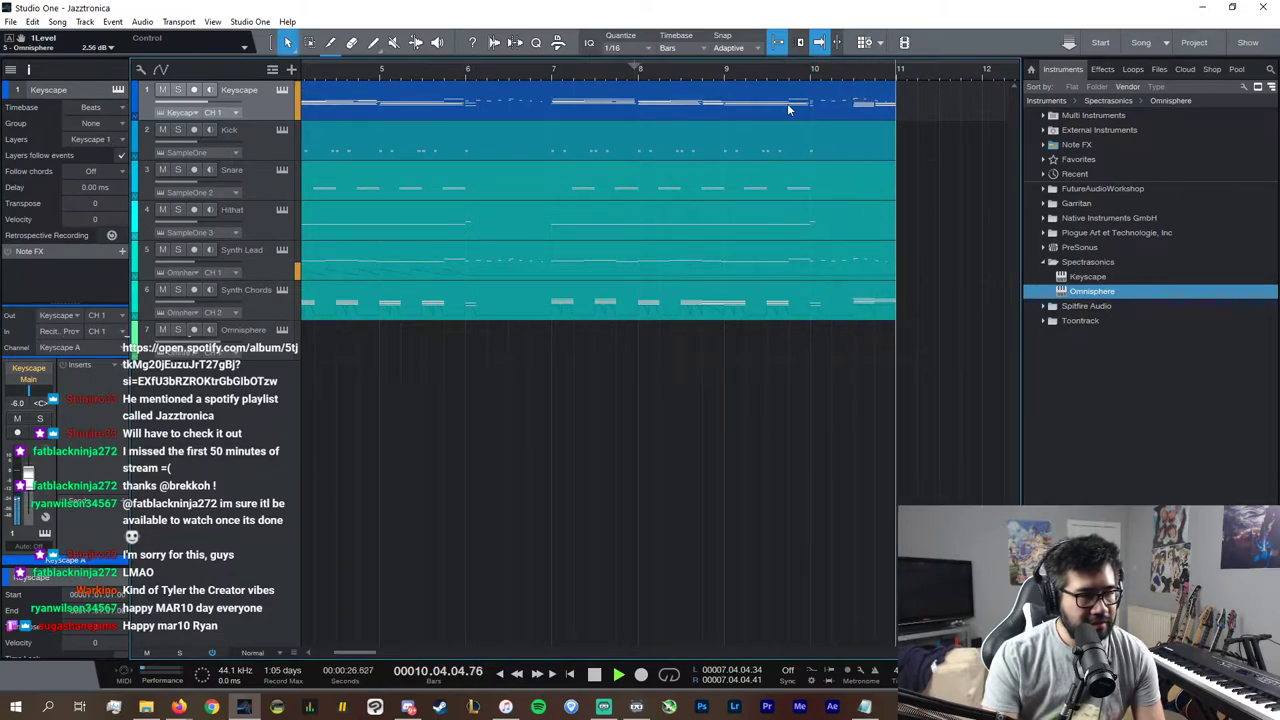
key(space)
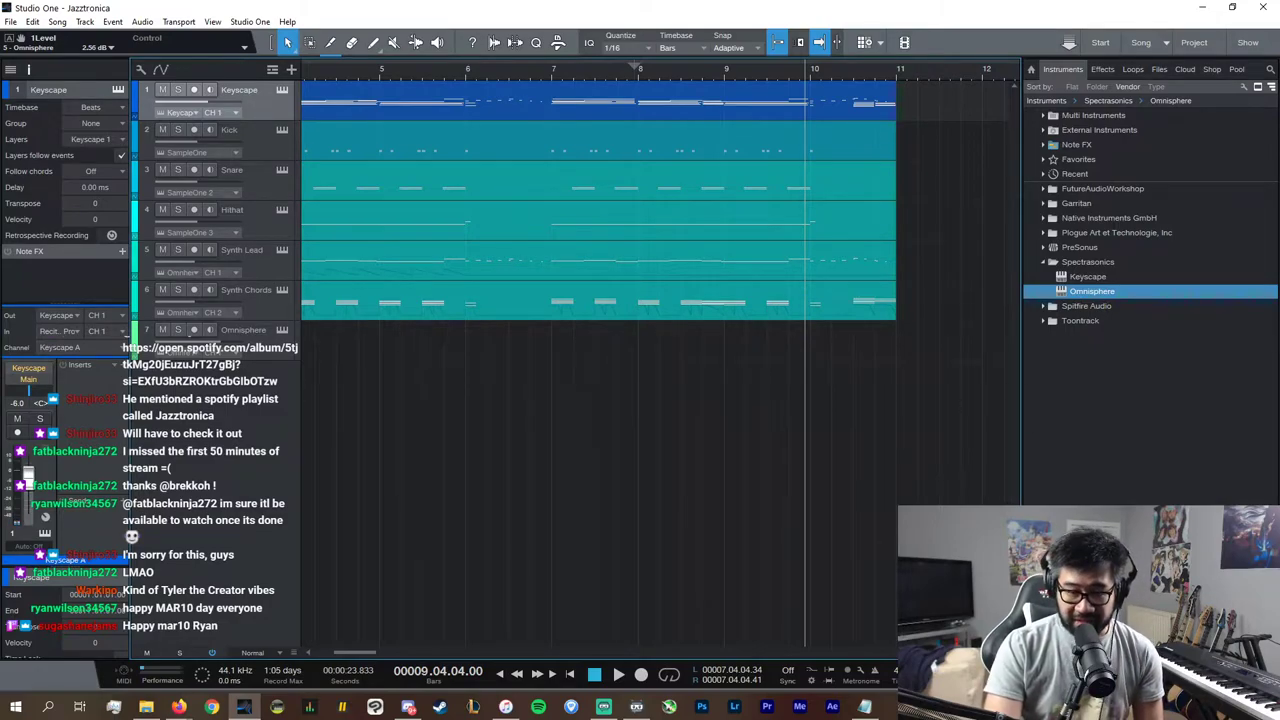
Step: Create an empty part on the Omnisphere track from bar 3 to bar 11 and set the playback position to bar 3
scroll(513, 652, left, 3)
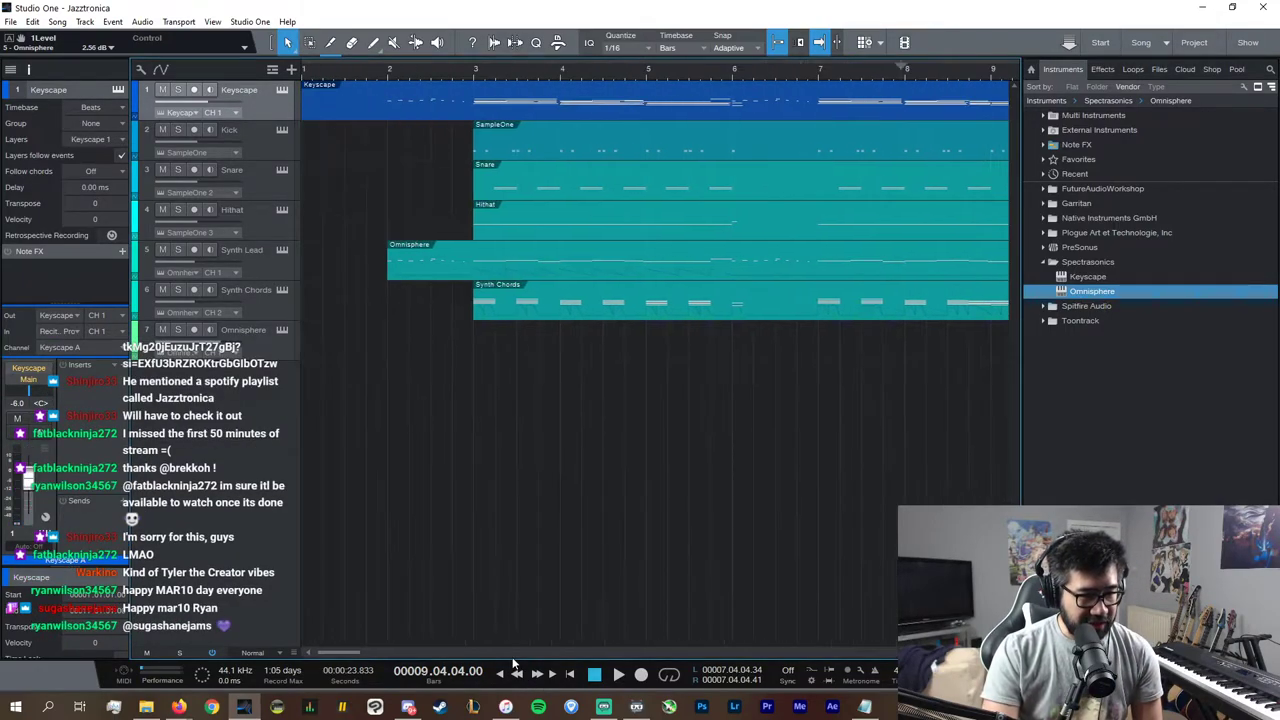
double_click(482, 340)
drag(549, 353, 817, 360)
scroll(542, 650, left, 3)
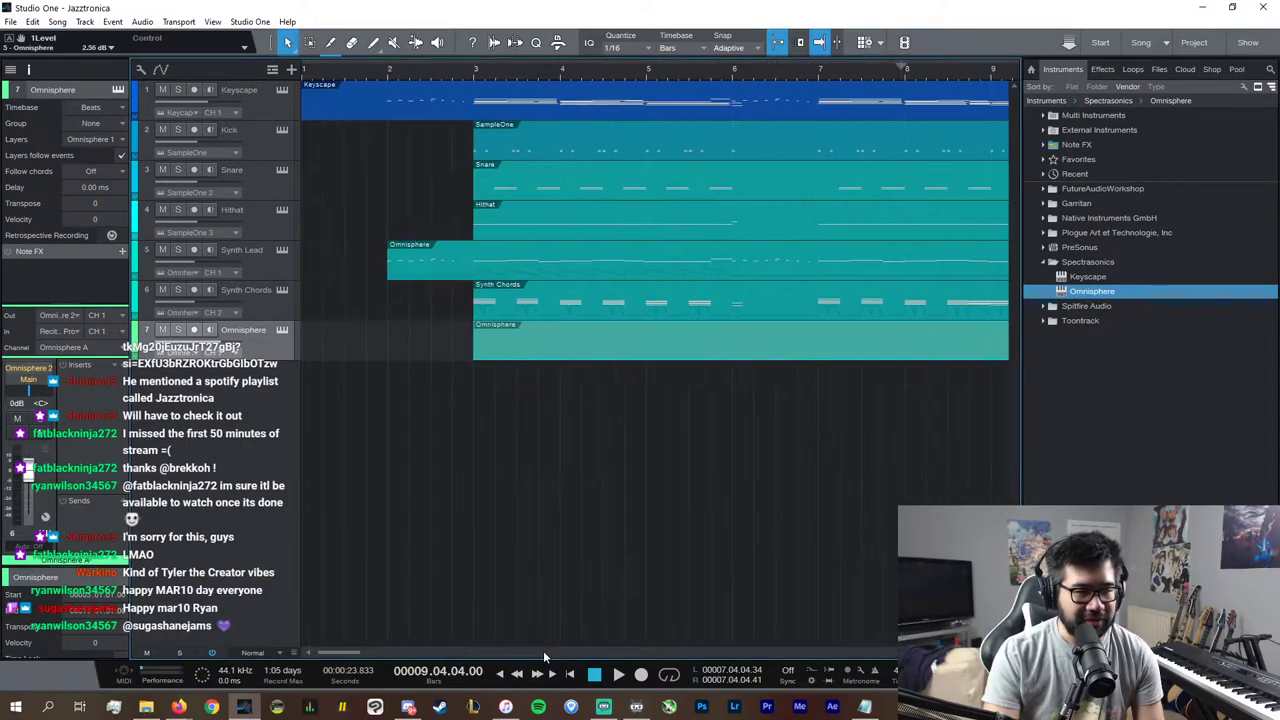
click(475, 72)
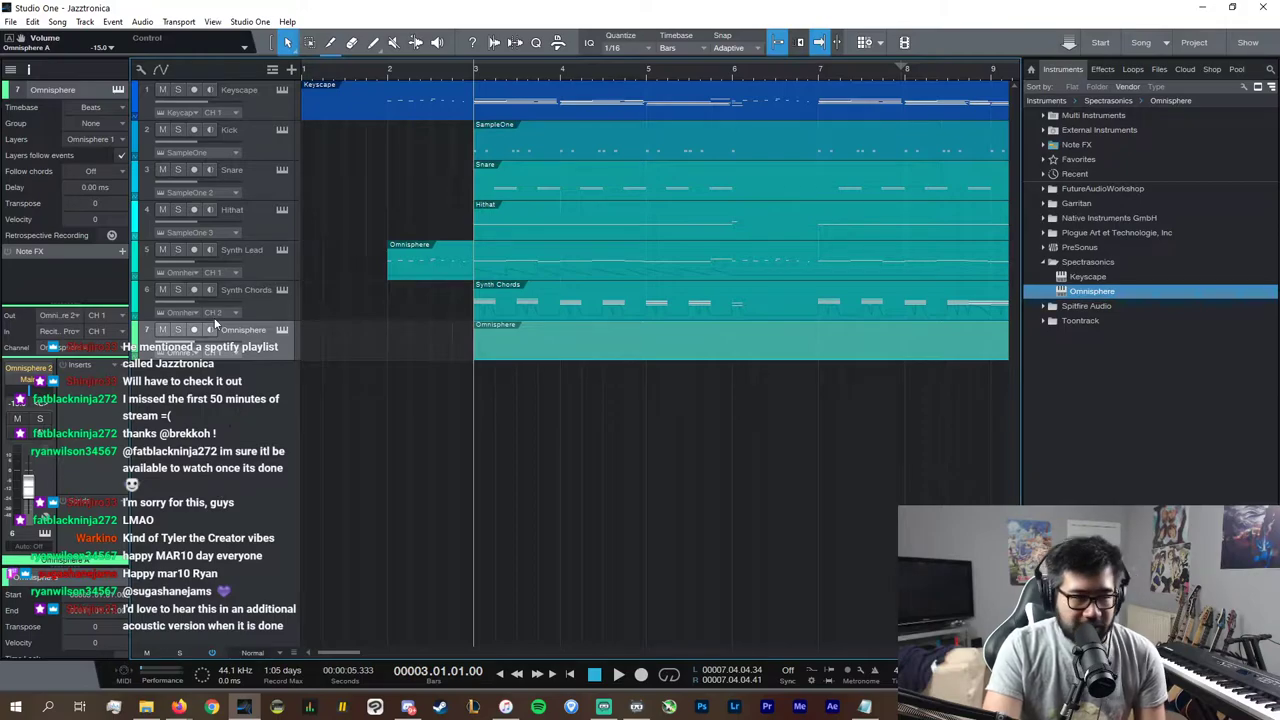
Step: Open the instrument window of the new Omnisphere track and filter the patch browser by the Synth Bass category
click(283, 332)
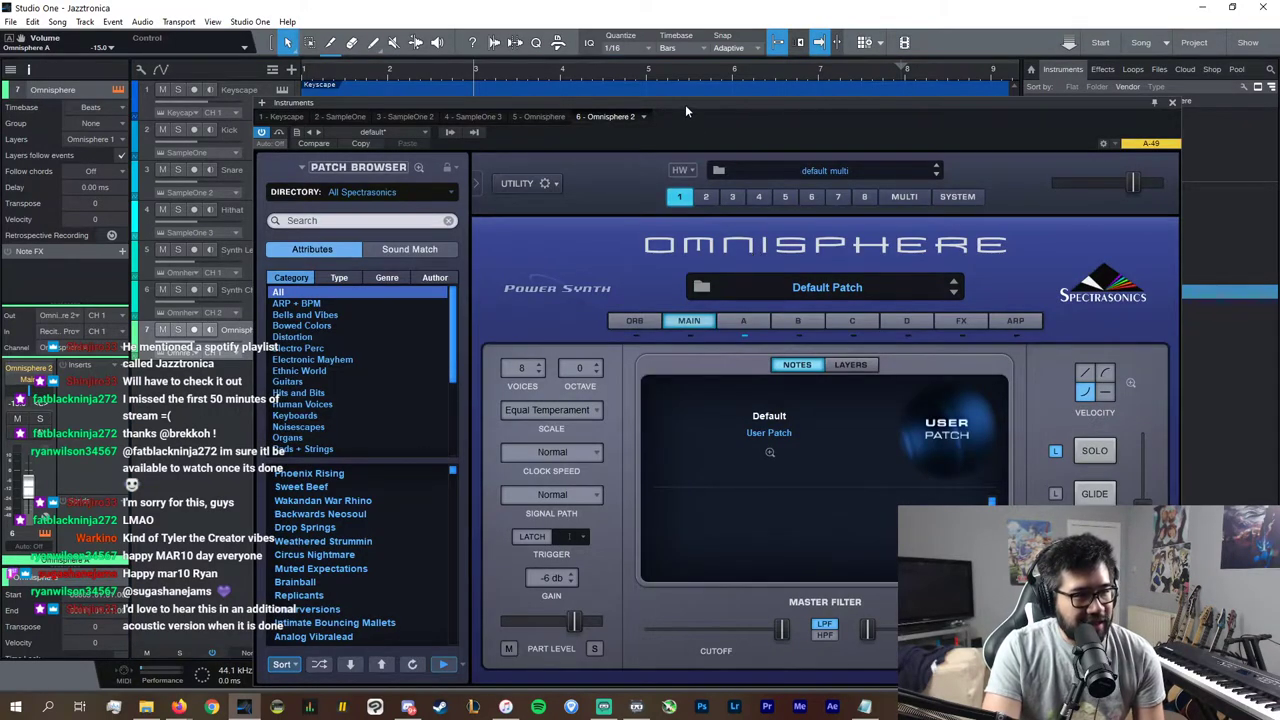
drag(685, 104, 671, 24)
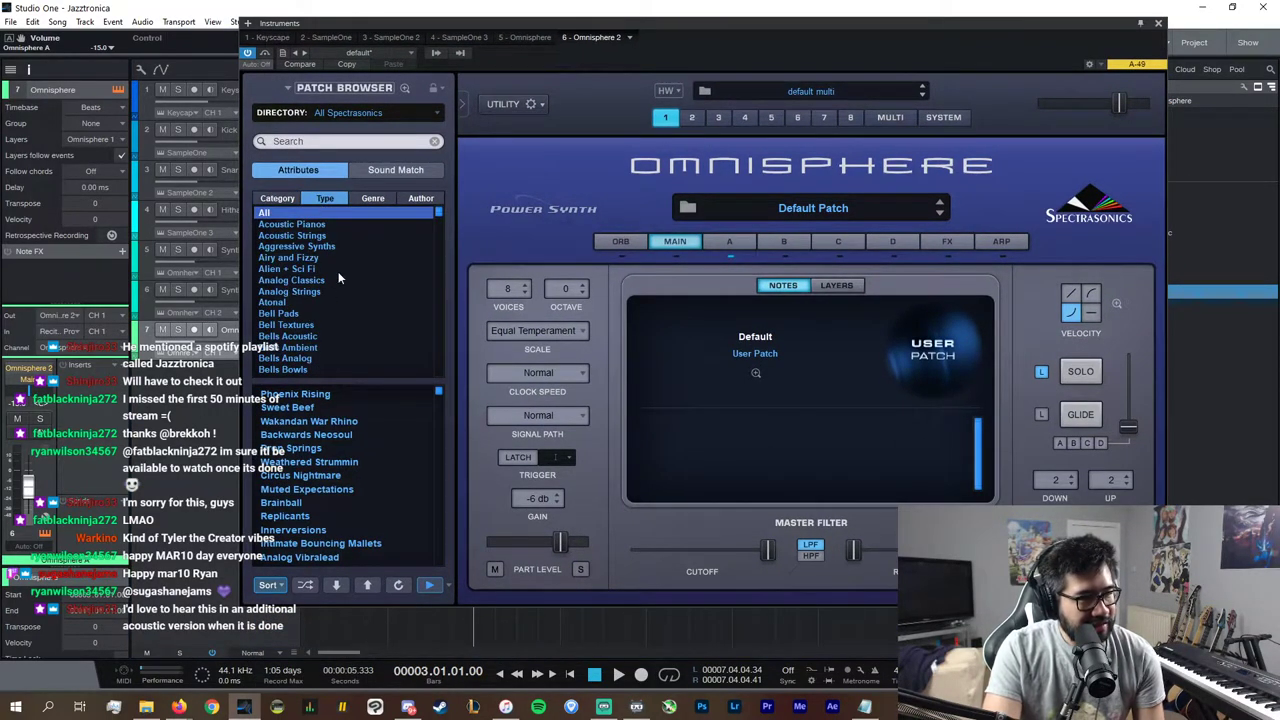
scroll(296, 281, down, 2)
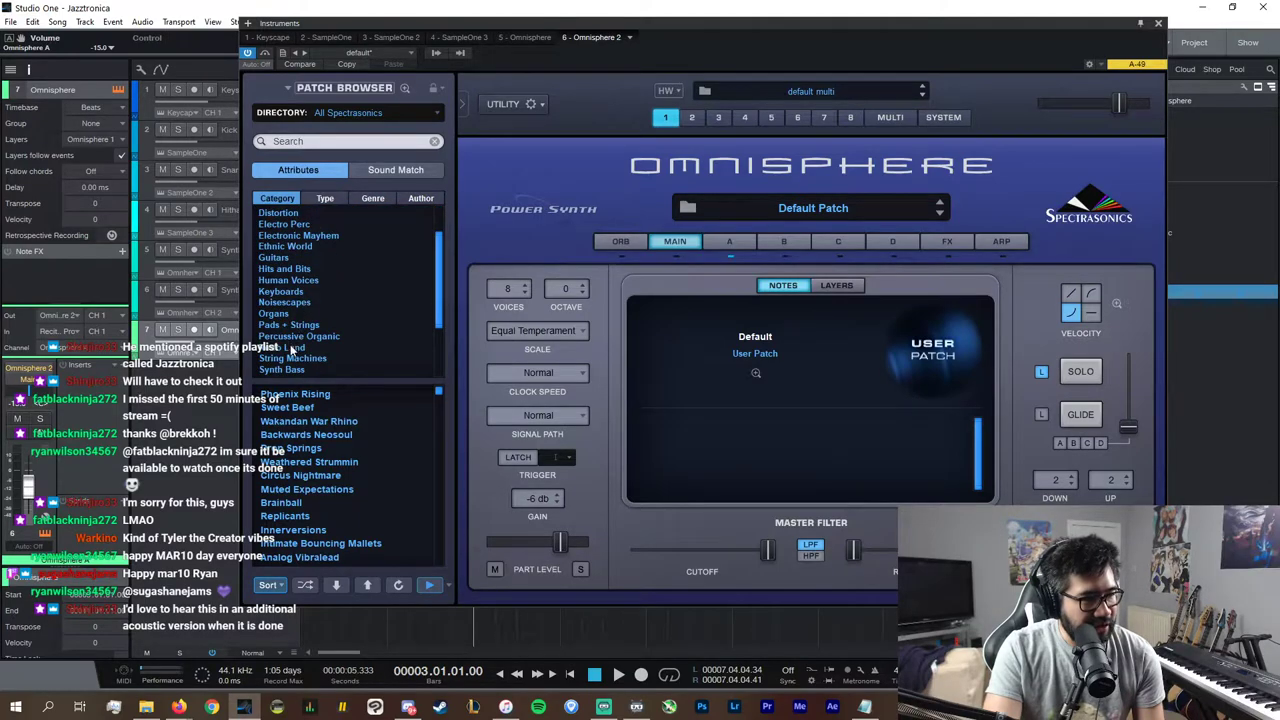
scroll(293, 348, down, 4)
click(292, 291)
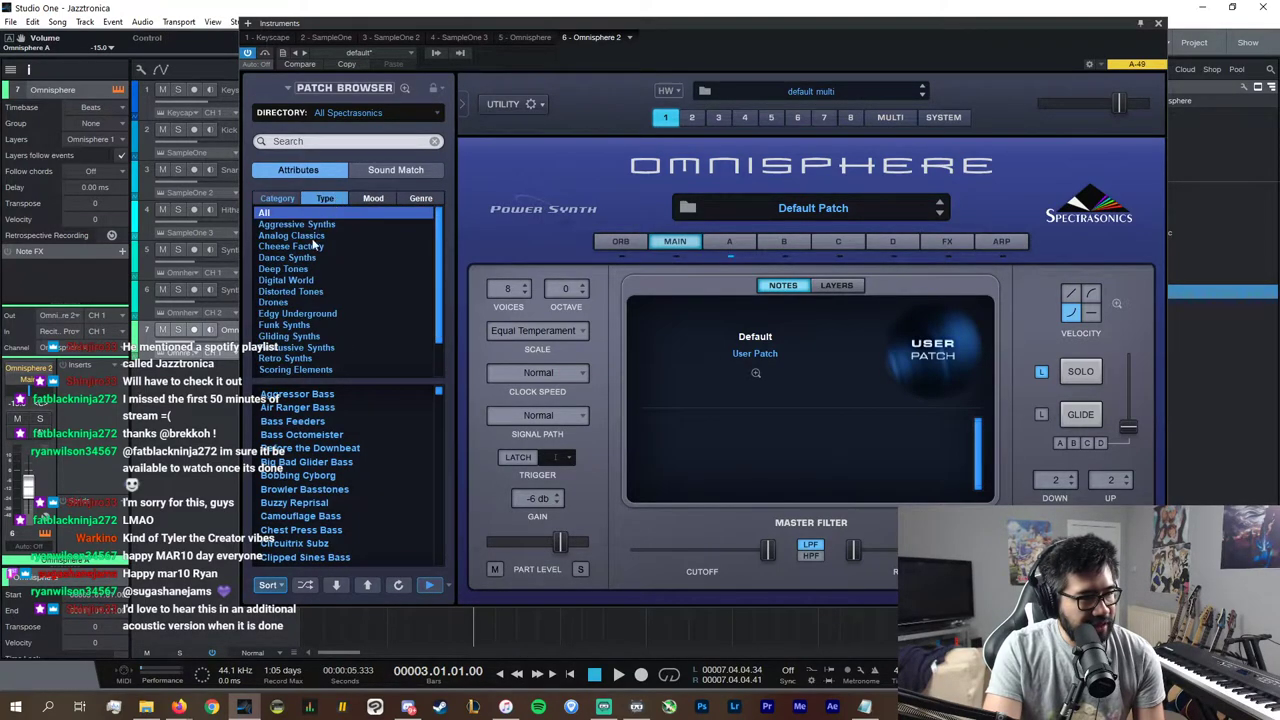
click(280, 200)
Step: Audition Synth Bass patches including Aggressor Bass, Before the Downbeat, Complaining Growl Bass and Energy Pluck Bass
click(312, 397)
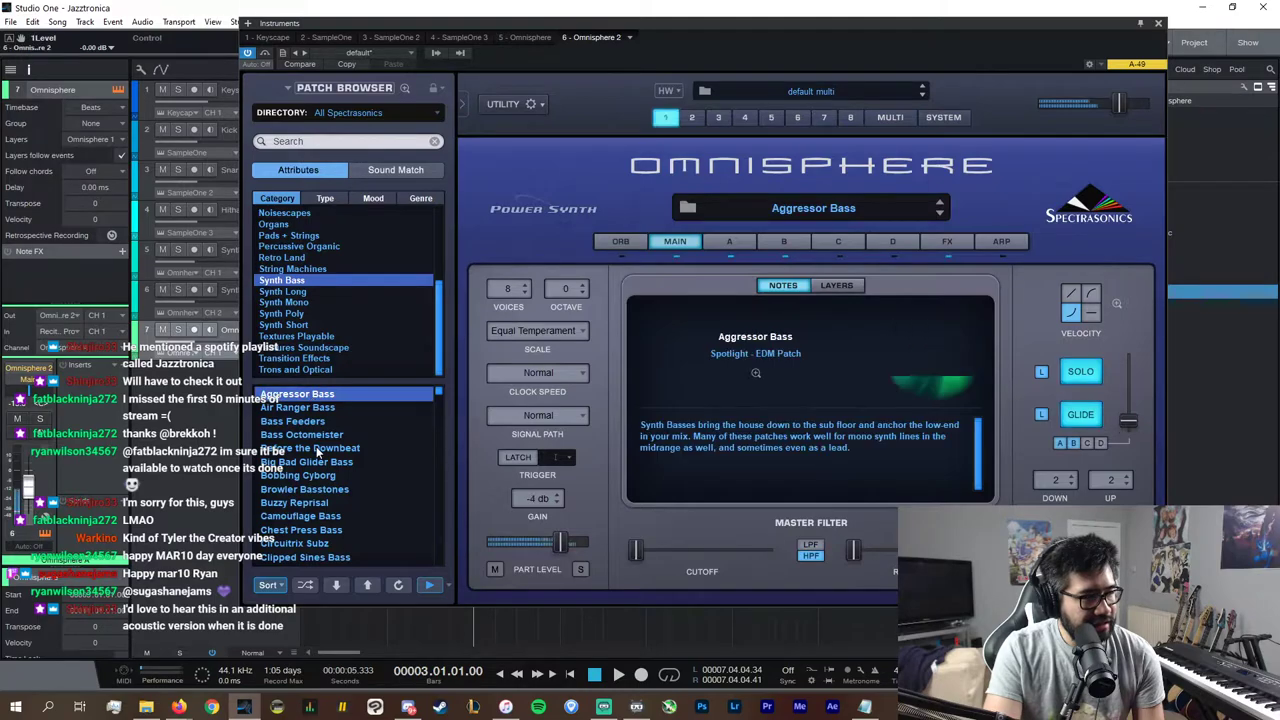
click(325, 447)
click(316, 488)
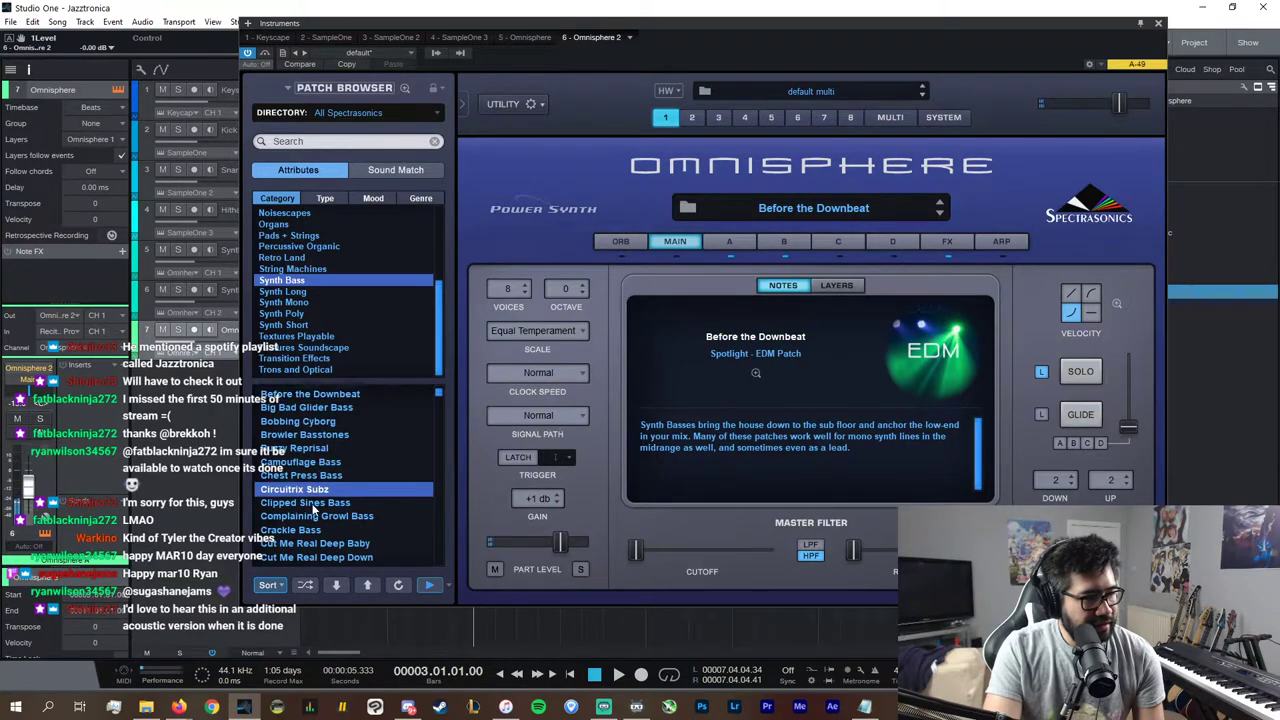
click(318, 502)
click(318, 516)
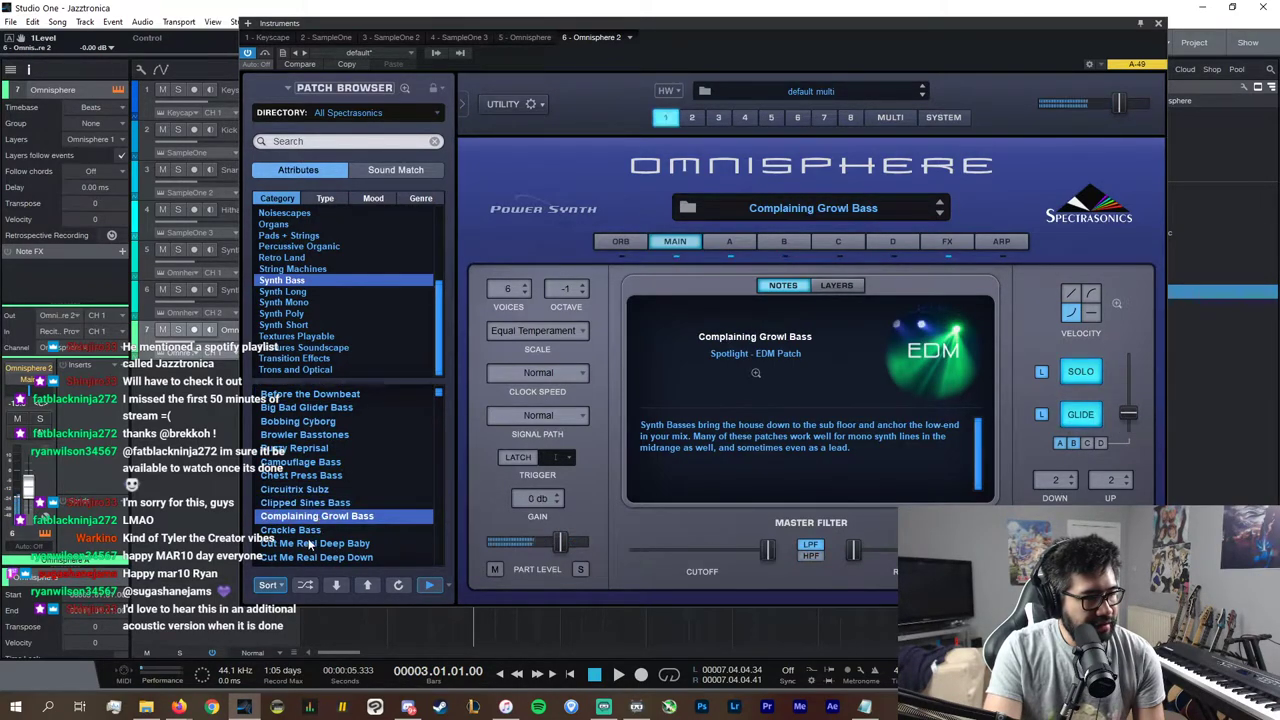
scroll(340, 470, down, 5)
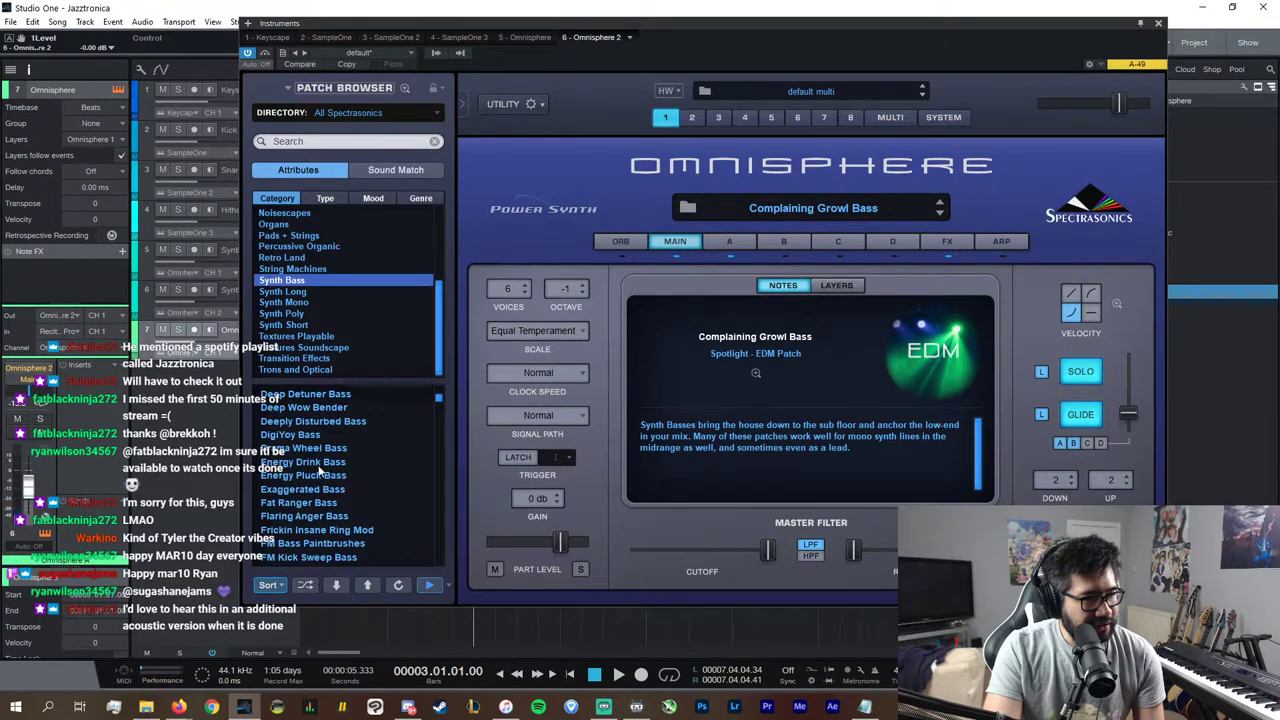
click(324, 476)
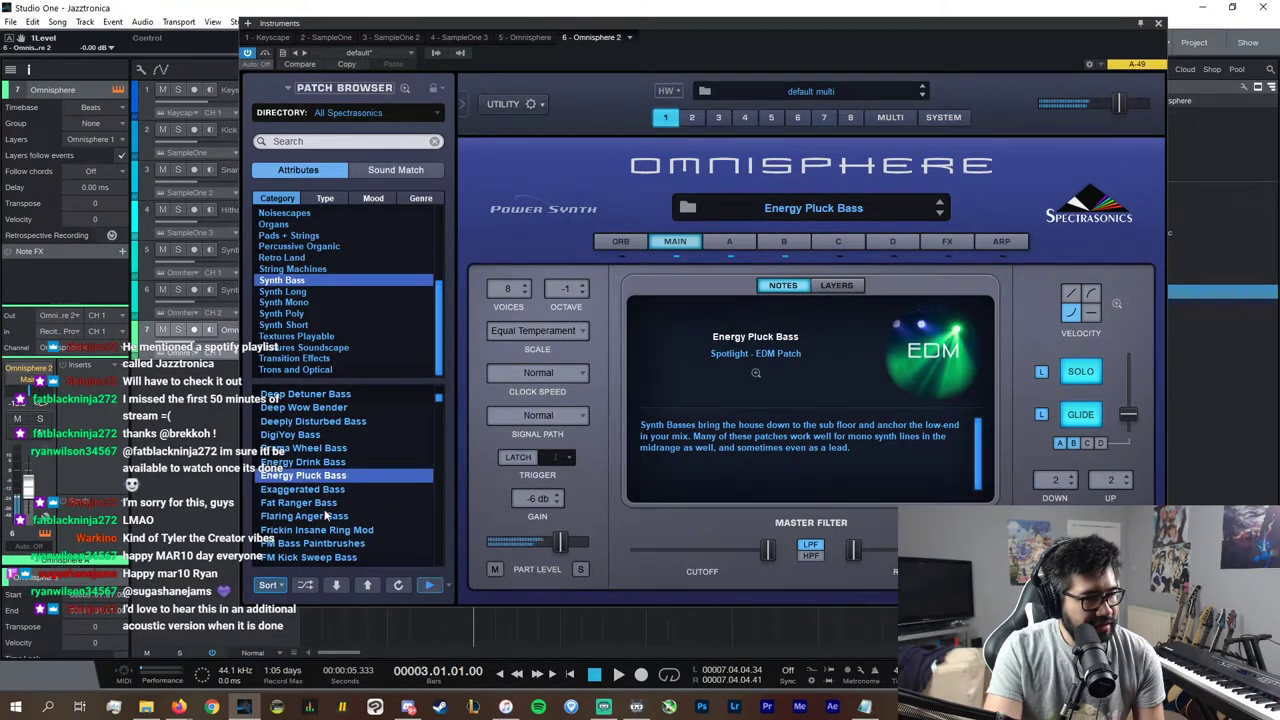
Step: Search the Synth Bass patches for "pluck"
scroll(327, 516, down, 3)
click(310, 140)
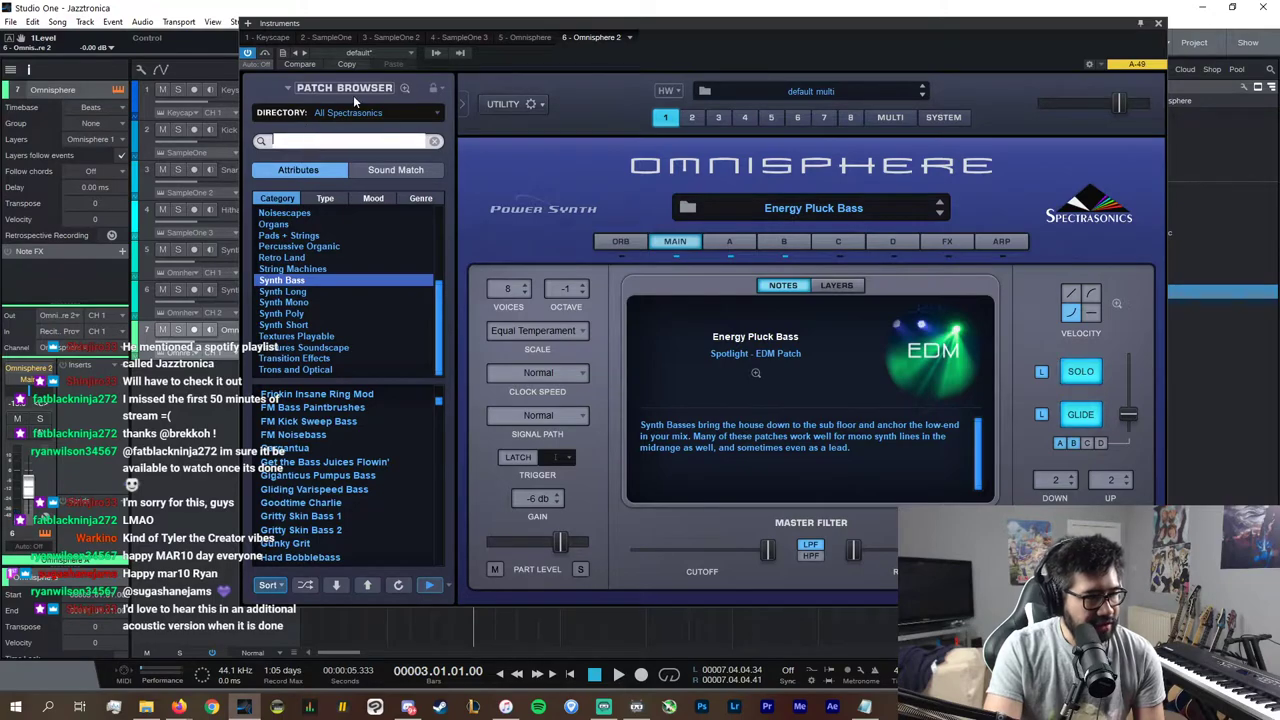
text(pluck)
key(Return)
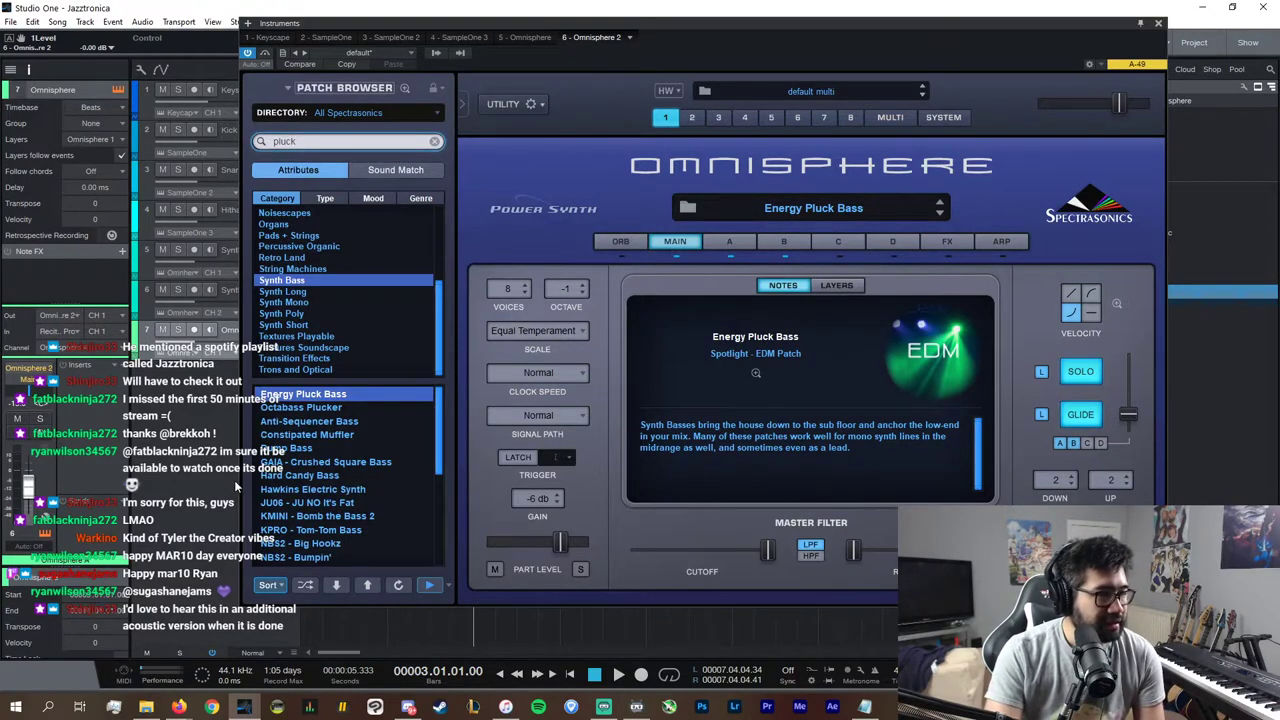
Step: Audition the pluck bass patches from Octabass Plucker to KMINI - Bomb the Bass 2 and load JU06 - JU NO It's Fat
click(305, 408)
click(306, 422)
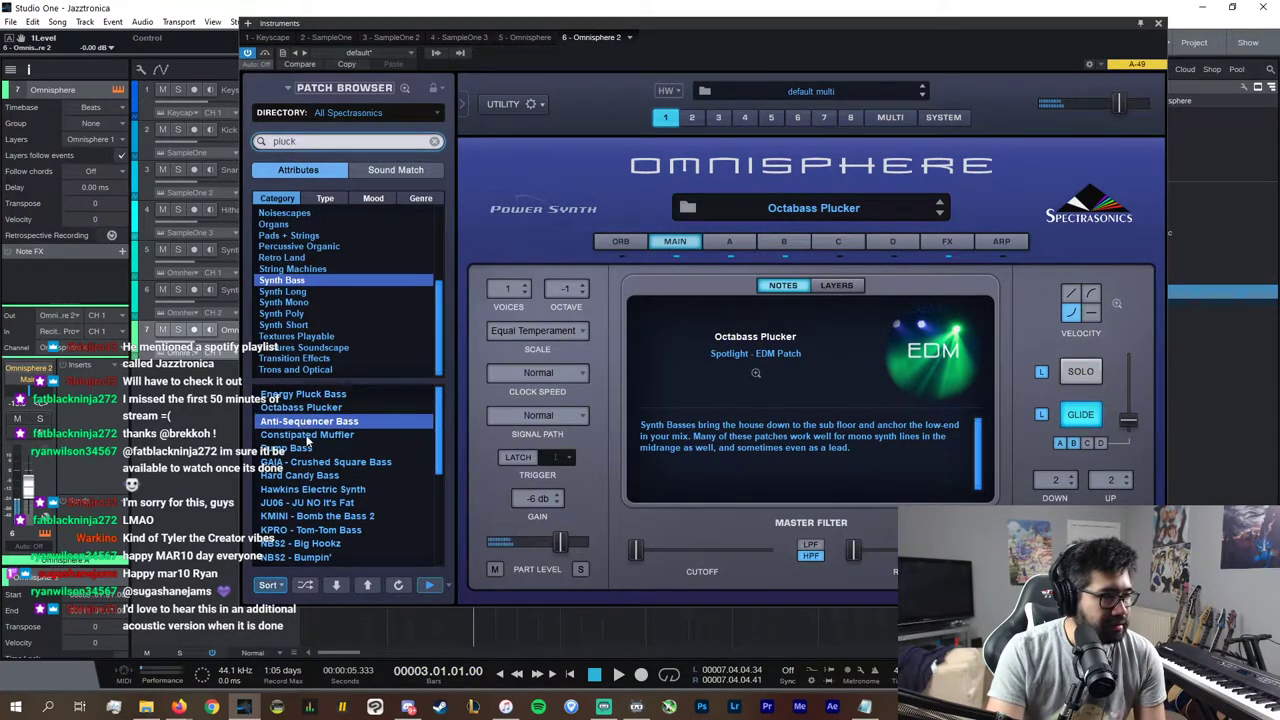
click(307, 449)
click(308, 436)
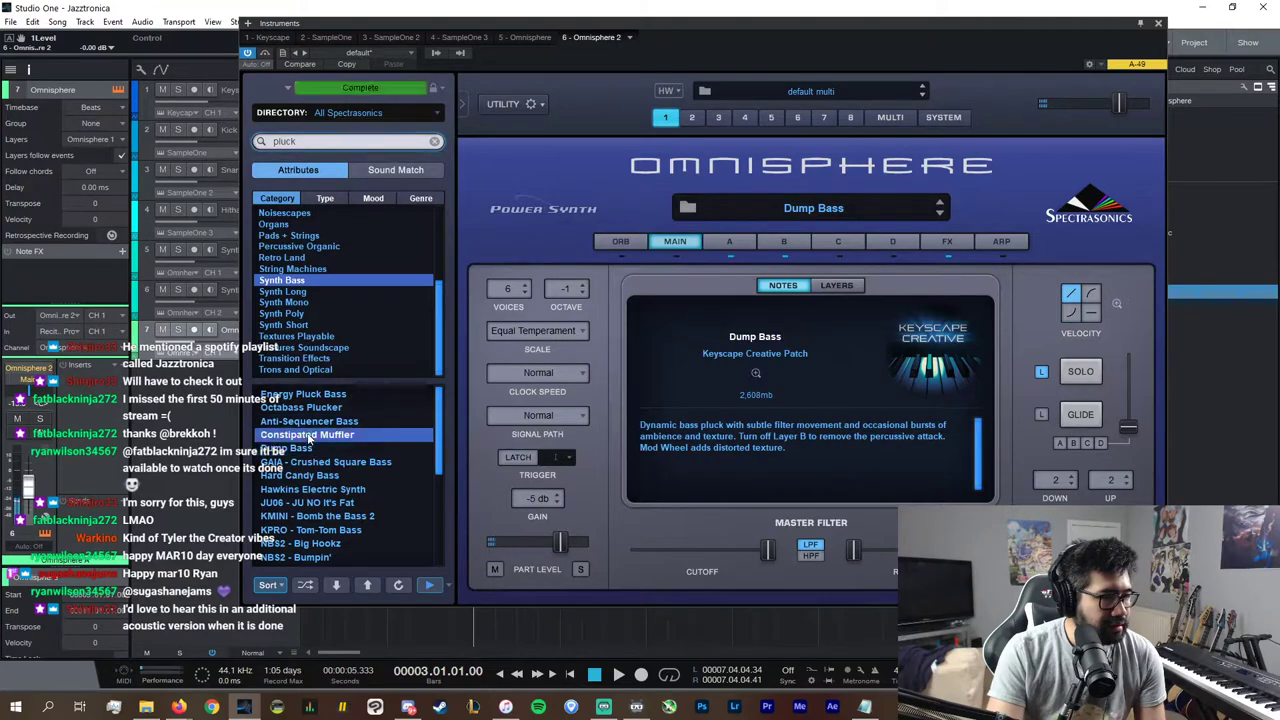
click(322, 462)
click(333, 478)
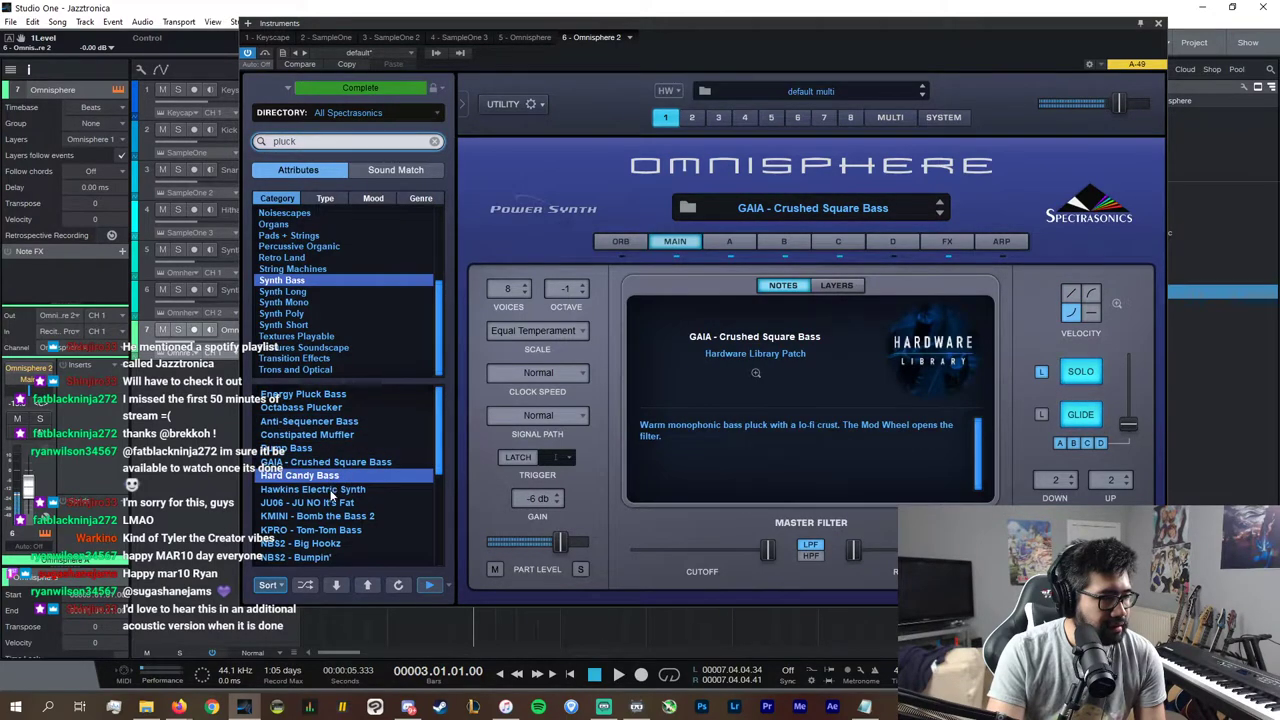
click(333, 491)
click(340, 504)
click(340, 517)
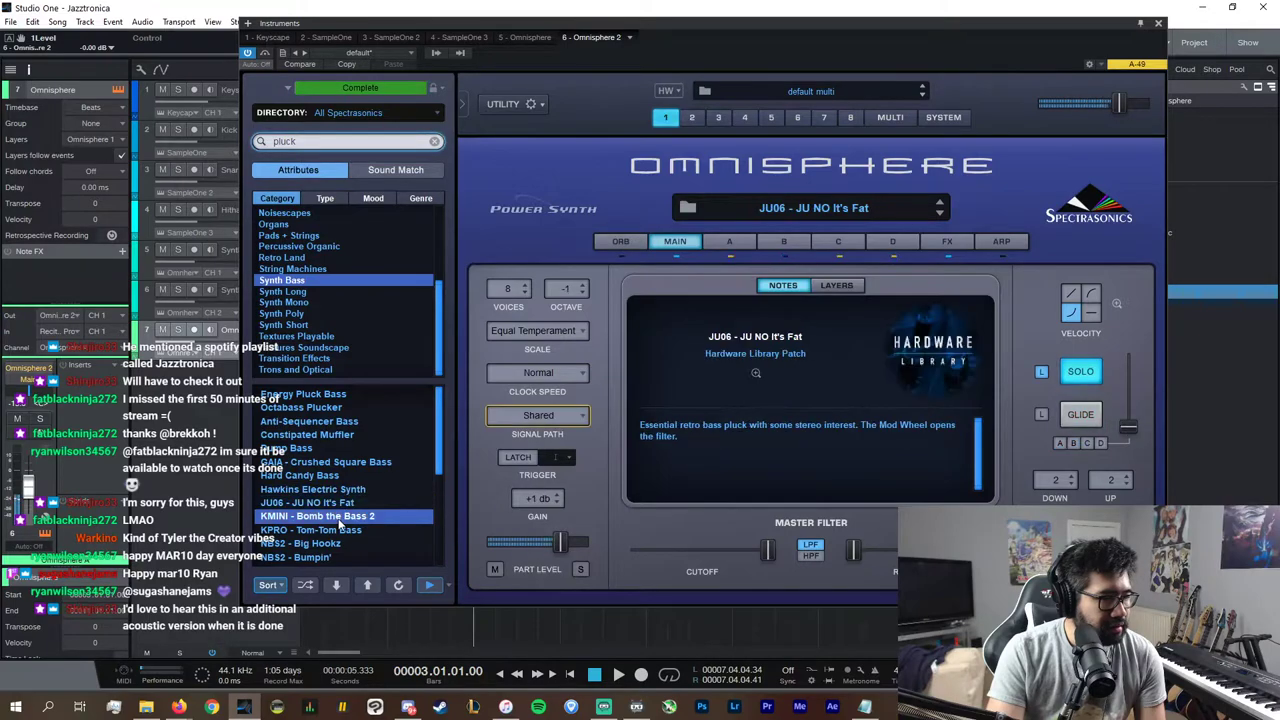
click(343, 505)
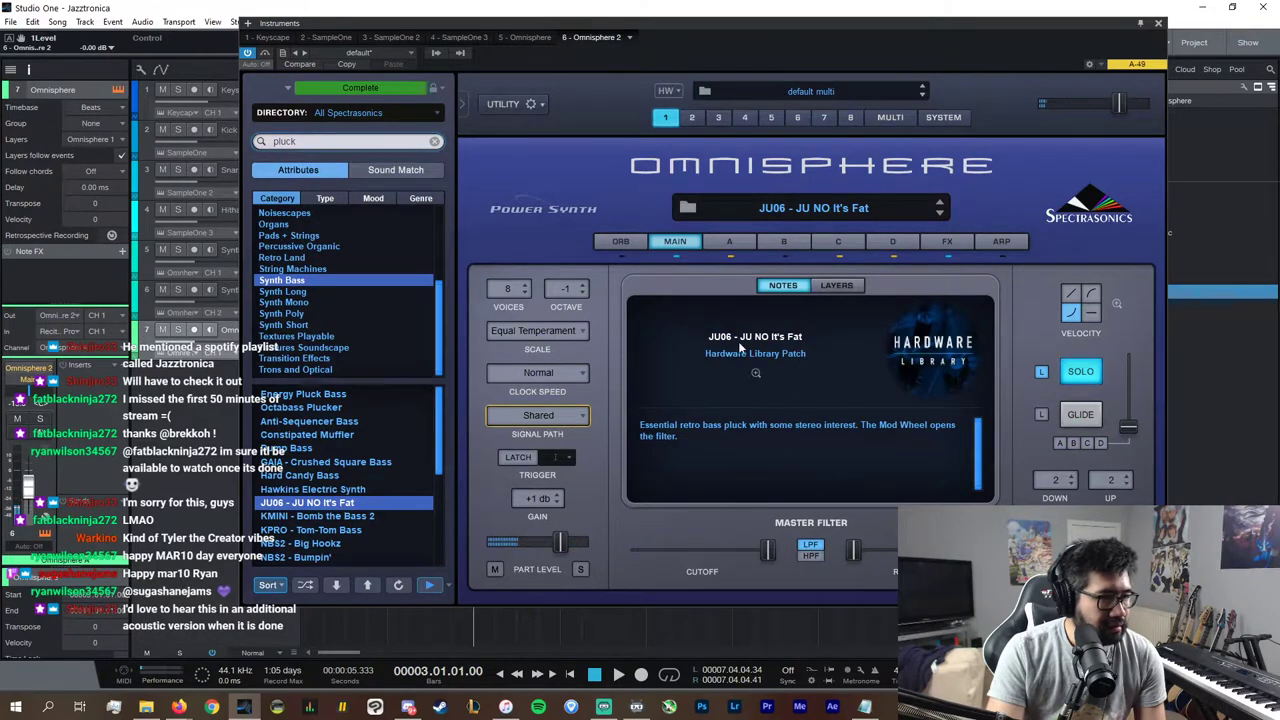
Step: Examine the effects and layer settings of the JU06 - JU NO It's Fat patch and close the instrument window
click(960, 242)
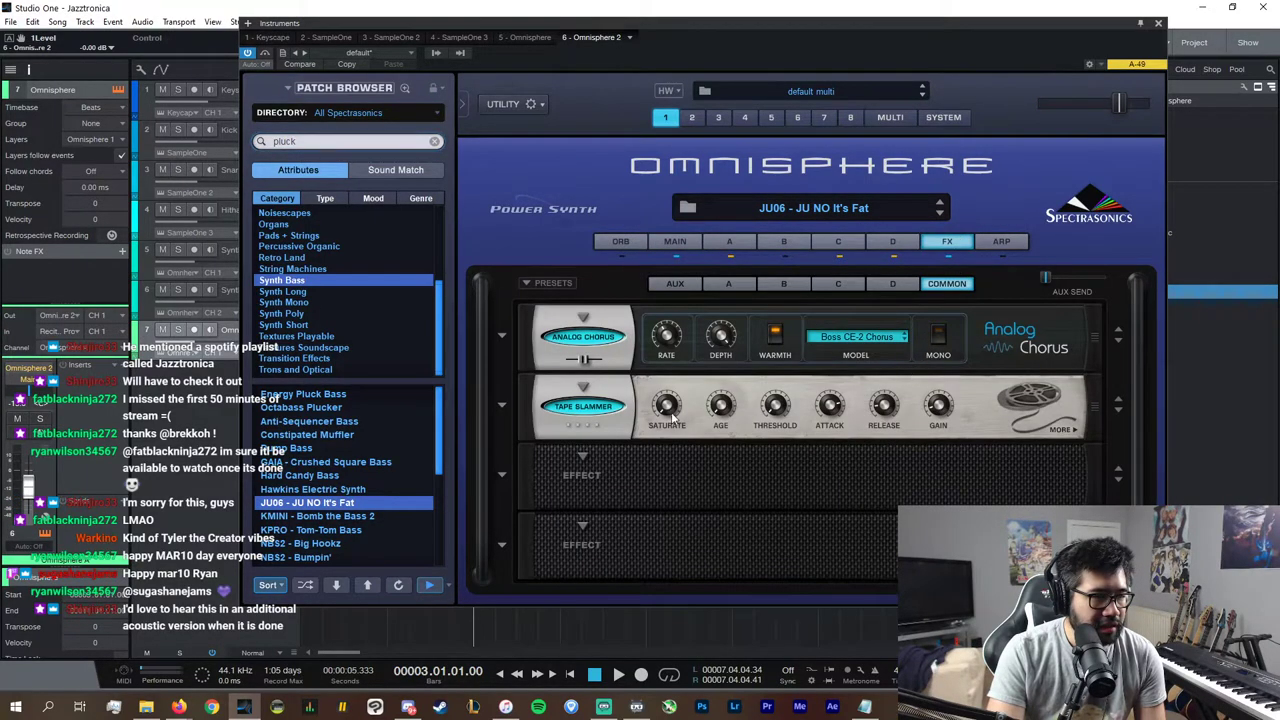
click(735, 244)
click(674, 242)
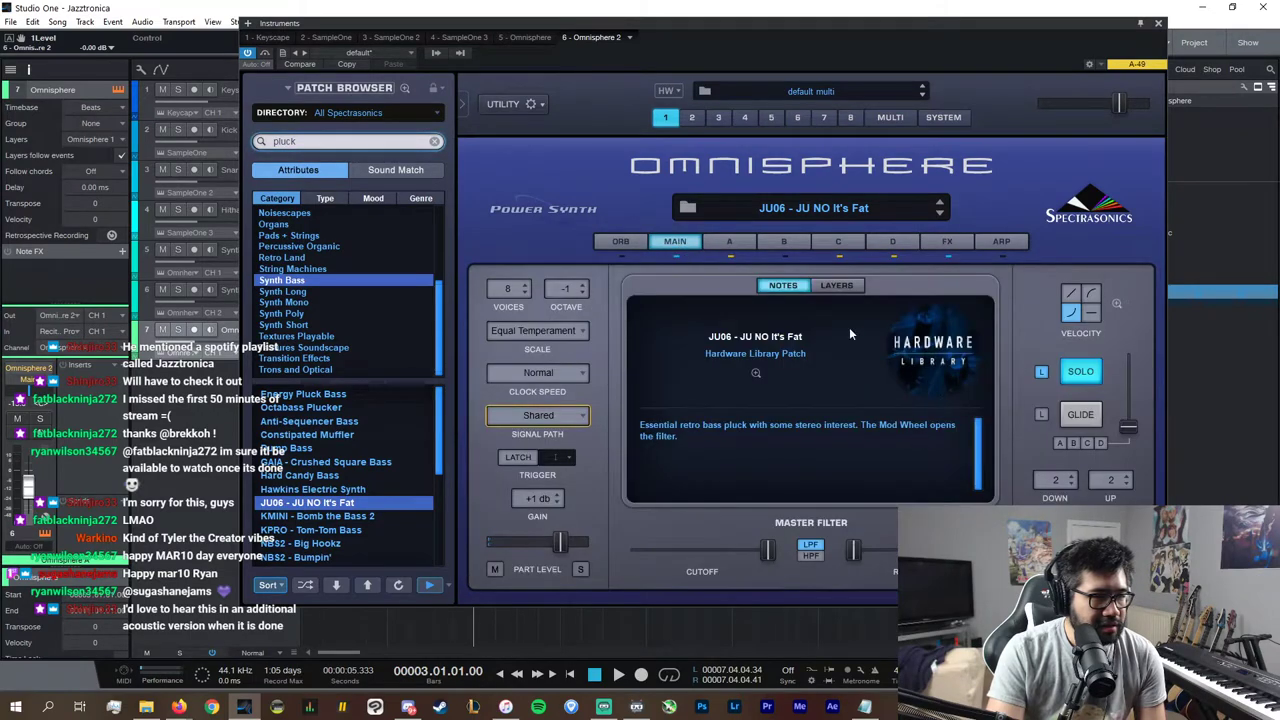
click(735, 243)
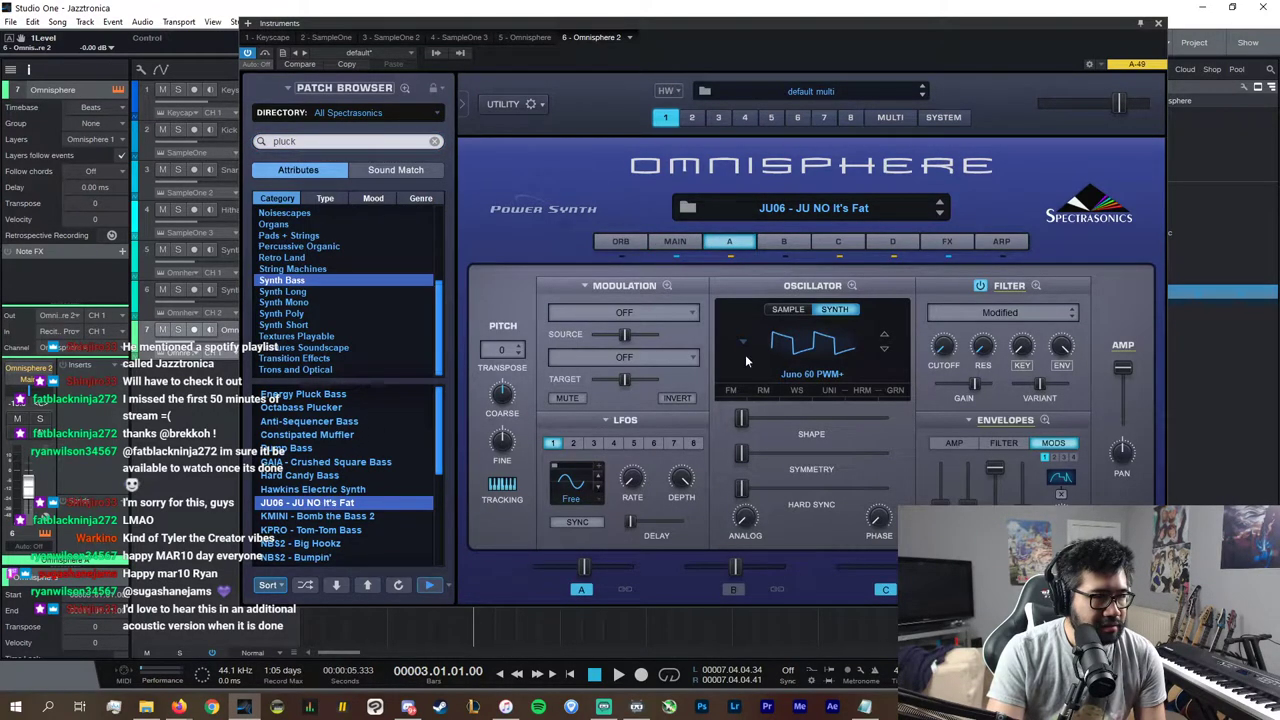
click(840, 243)
click(893, 242)
click(844, 245)
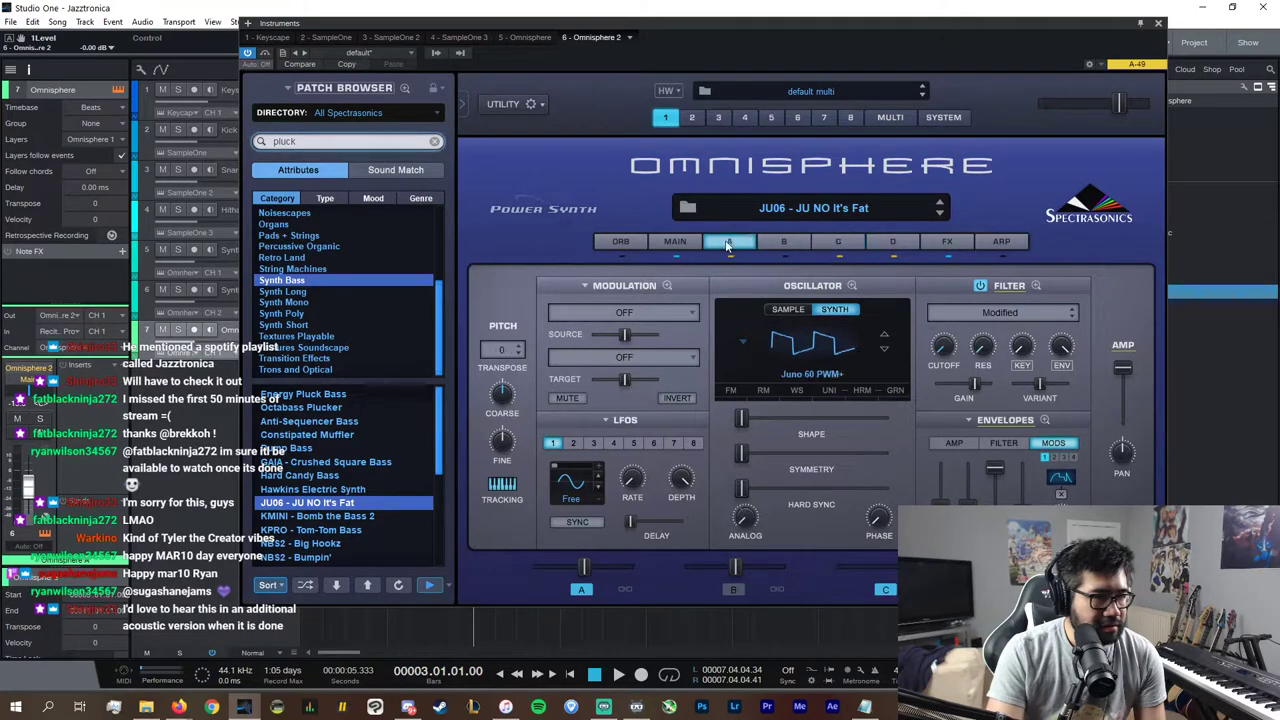
click(1158, 22)
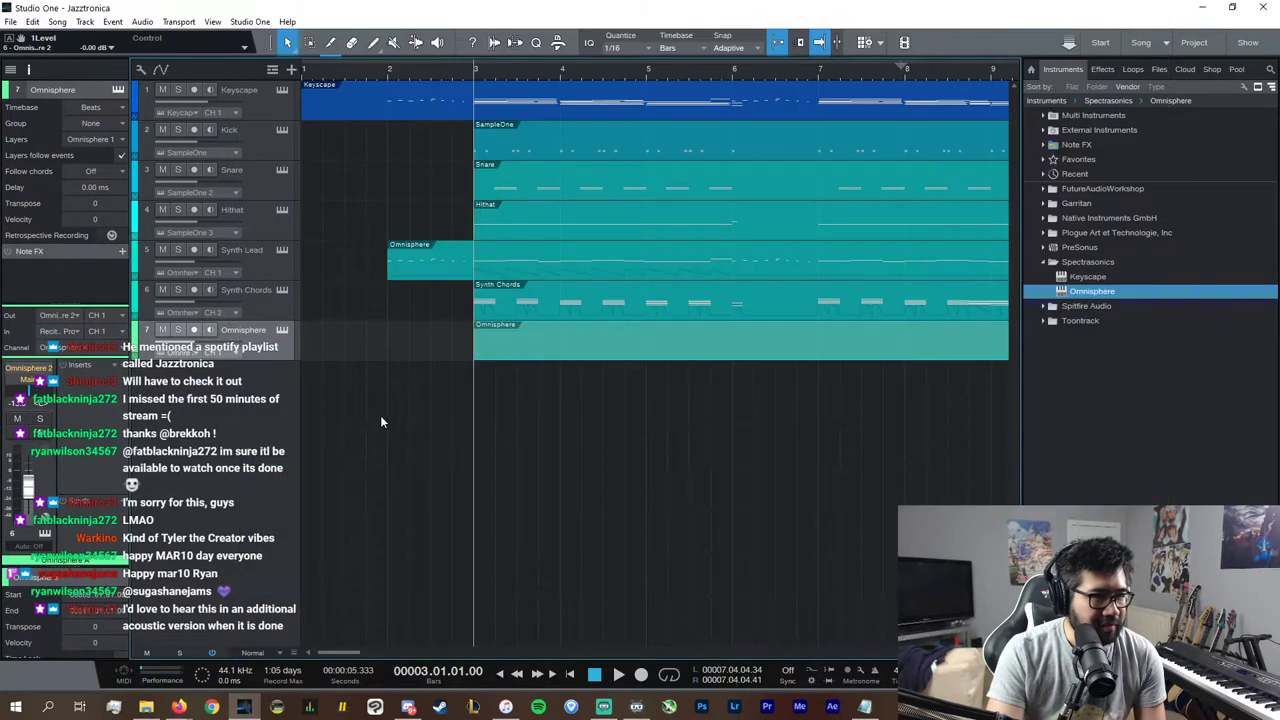
Step: Open the new Omnisphere part in the note editor, enable autoscroll there, and audition playback and low bass notes
double_click(532, 264)
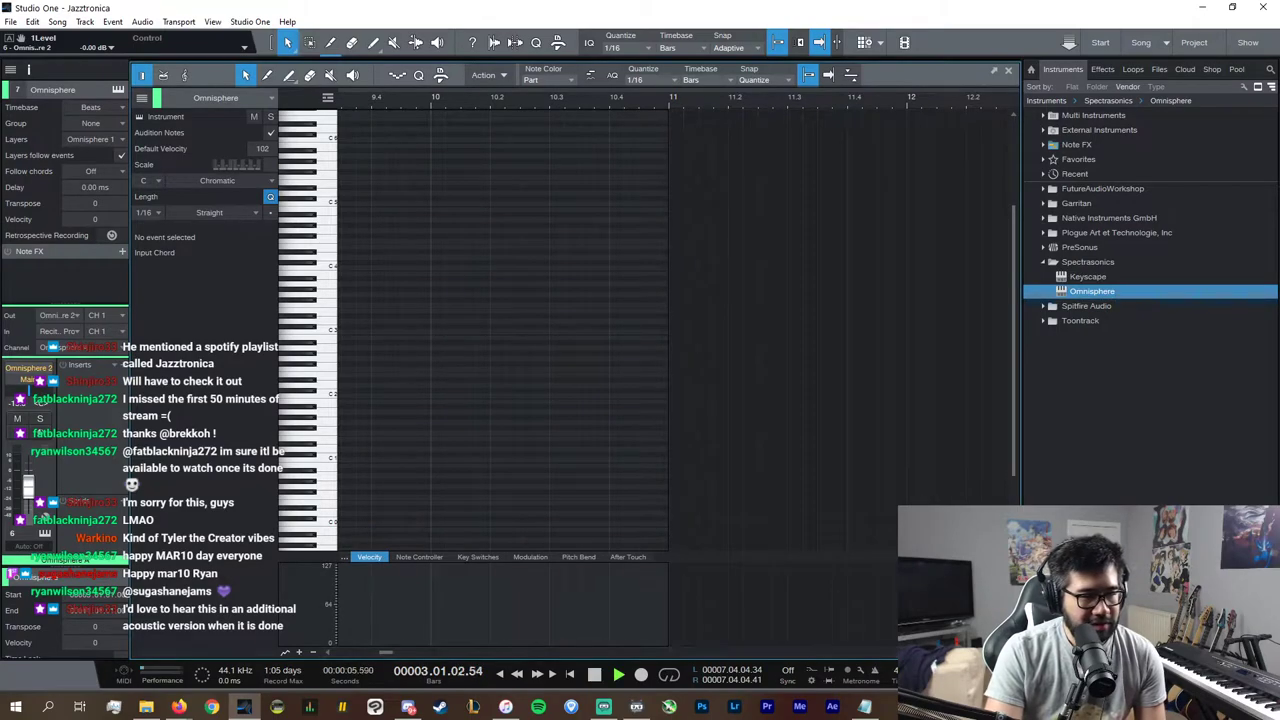
click(828, 76)
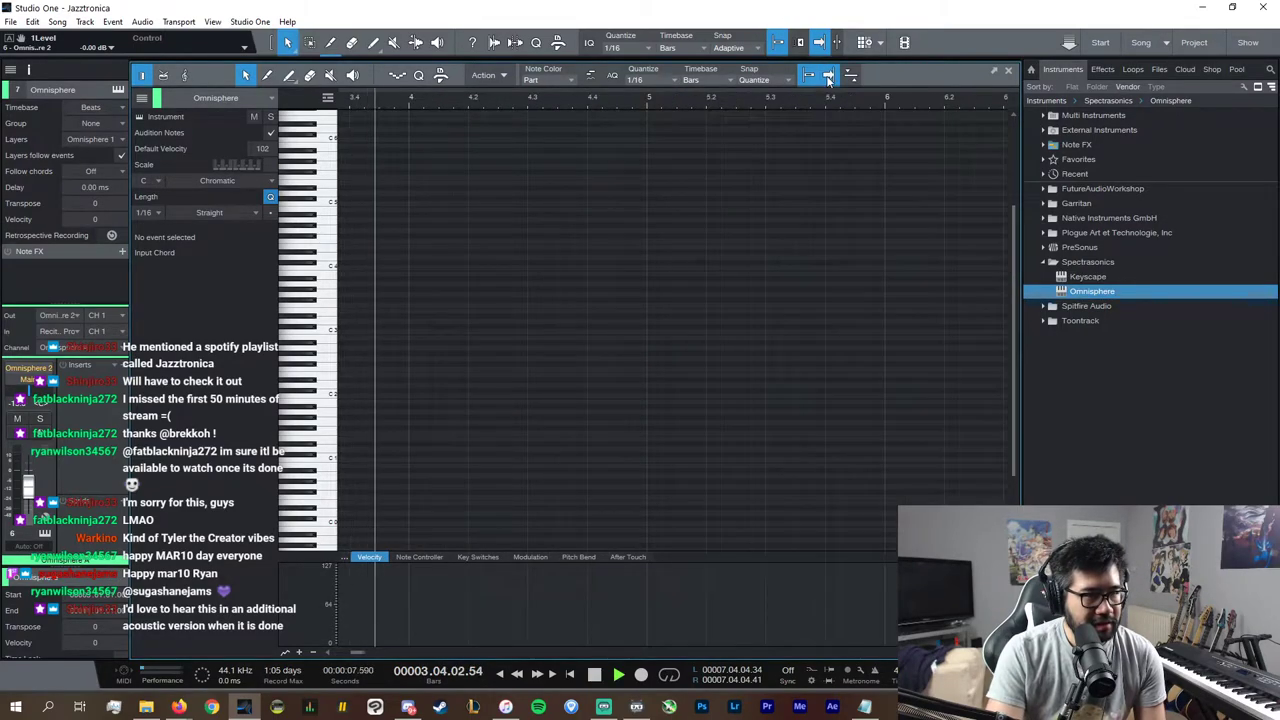
key(space)
key(space)
key(space)
click(320, 443)
click(325, 412)
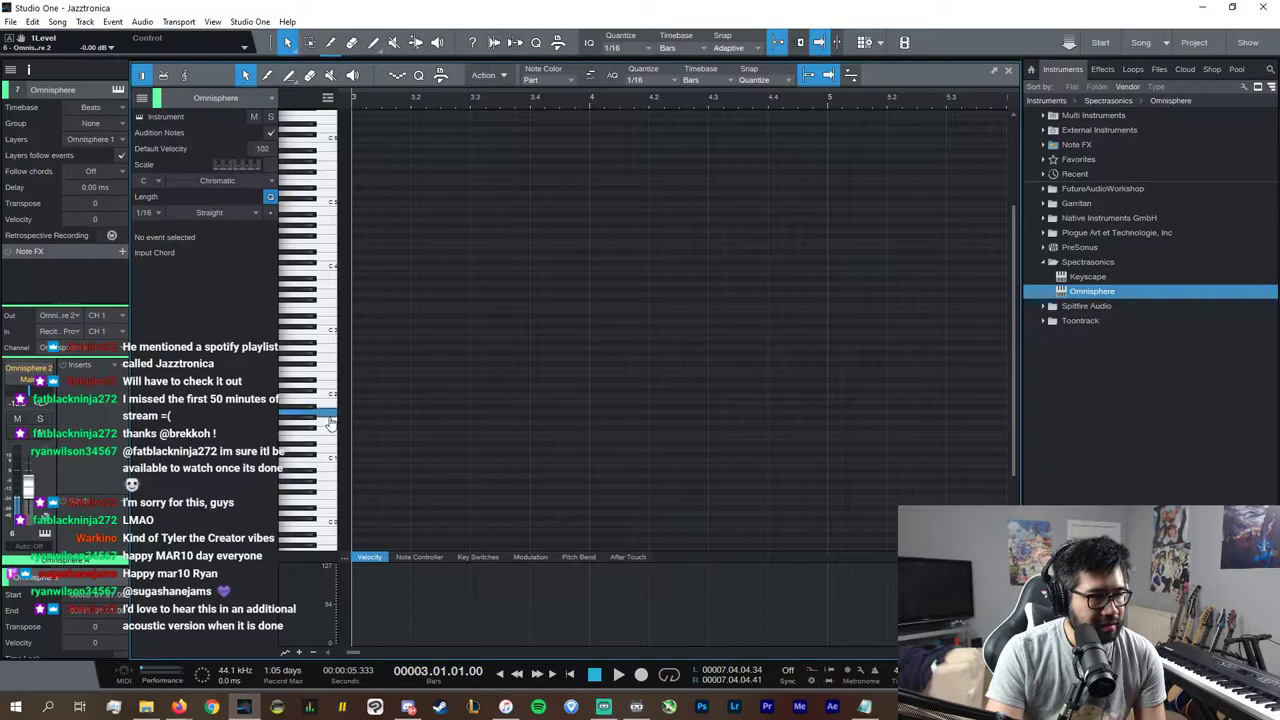
click(328, 388)
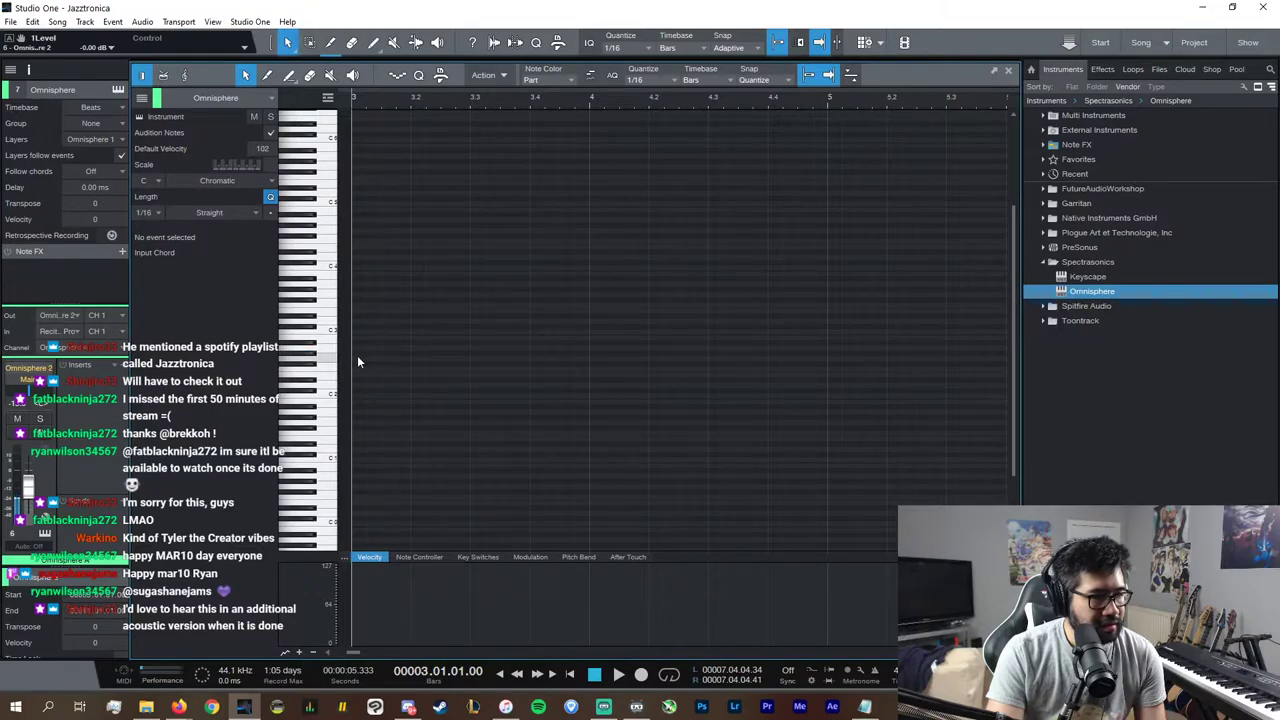
Step: Enter two consecutive G#2 eighth notes at the start of bar 3, copy the pair to beat 3, and play the pattern
drag(357, 355, 410, 360)
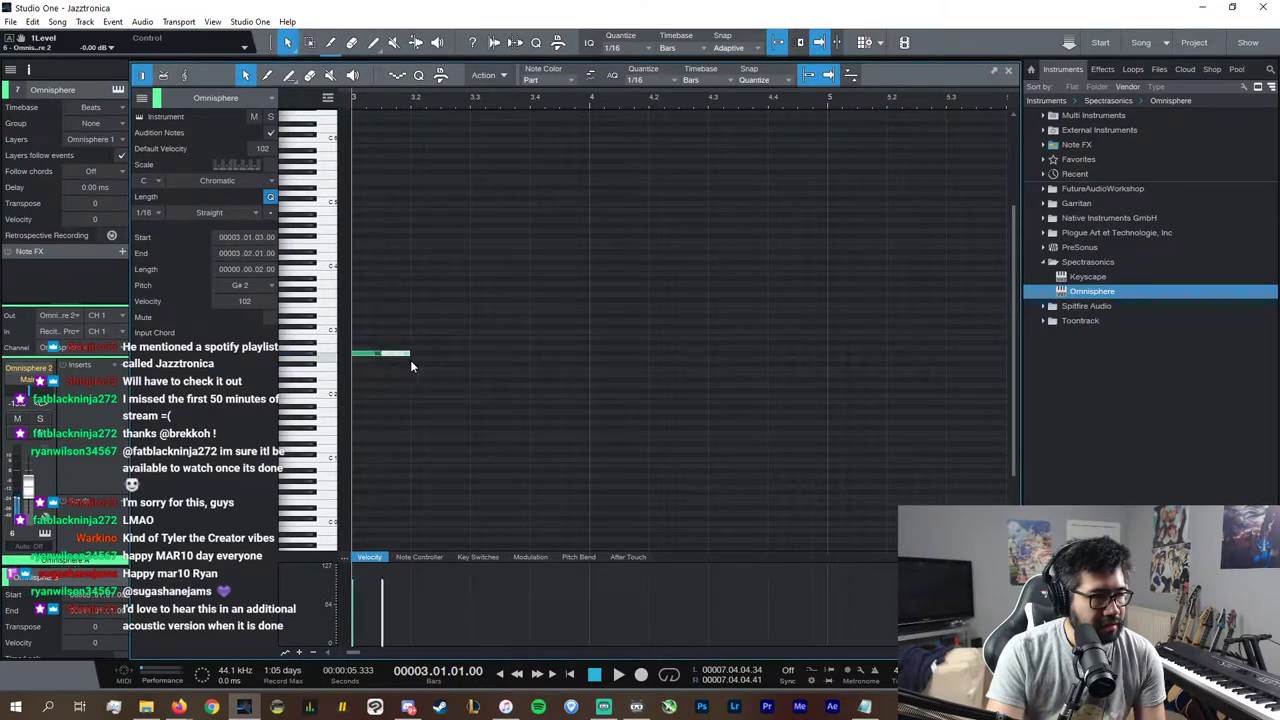
key(space)
drag(486, 371, 354, 320)
key(space)
key(d)
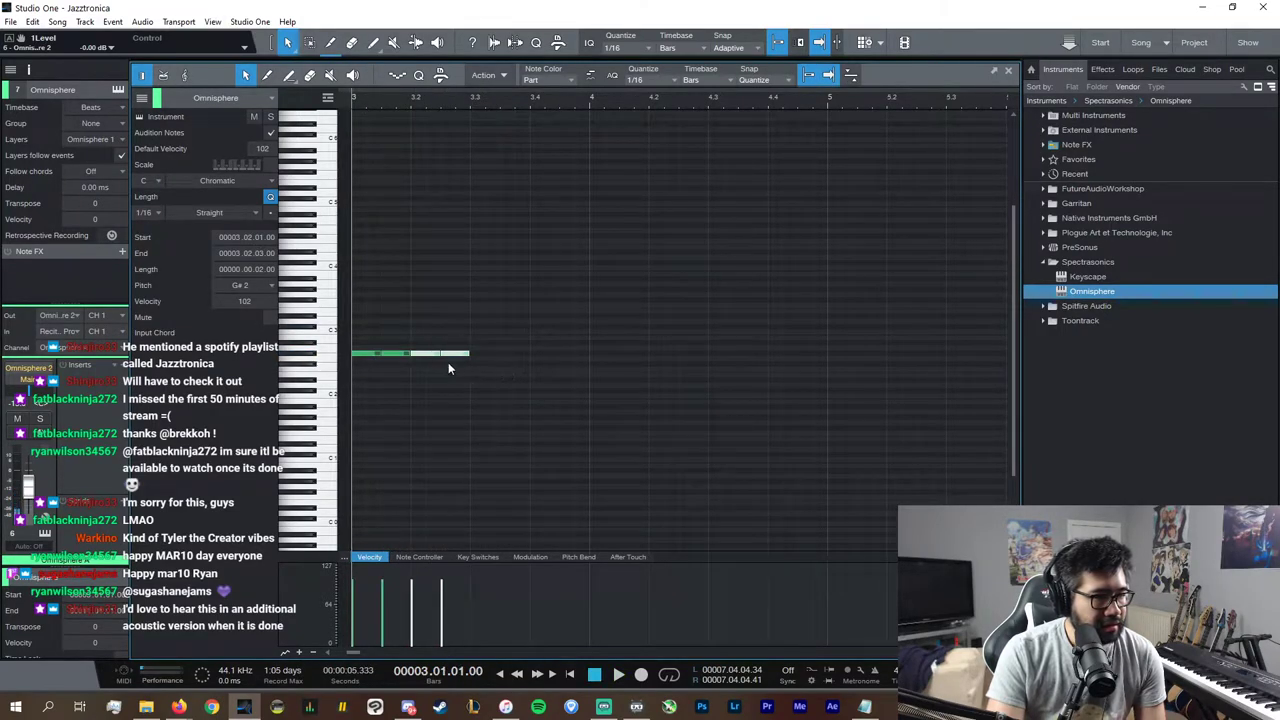
drag(448, 362, 510, 358)
key(space)
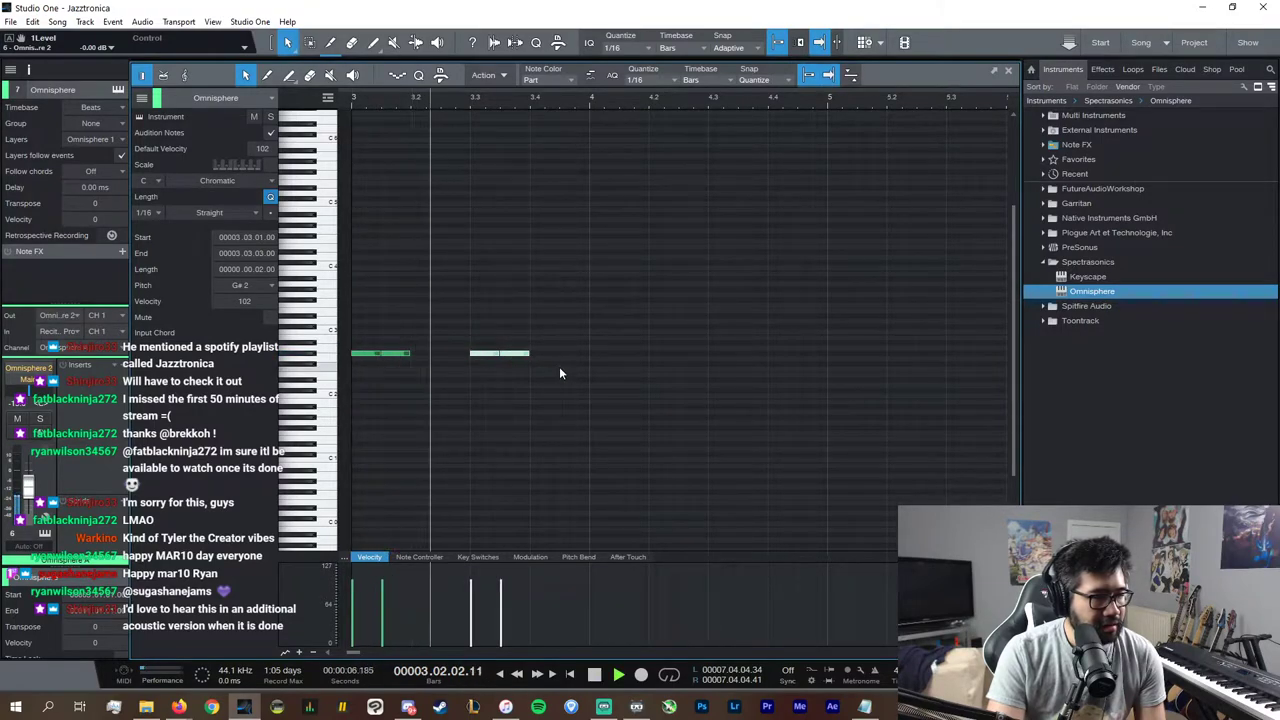
Step: Try replacing the bar 3 bass pattern with one full-bar G#2 note and play it
drag(560, 377, 586, 383)
key(Delete)
key(space)
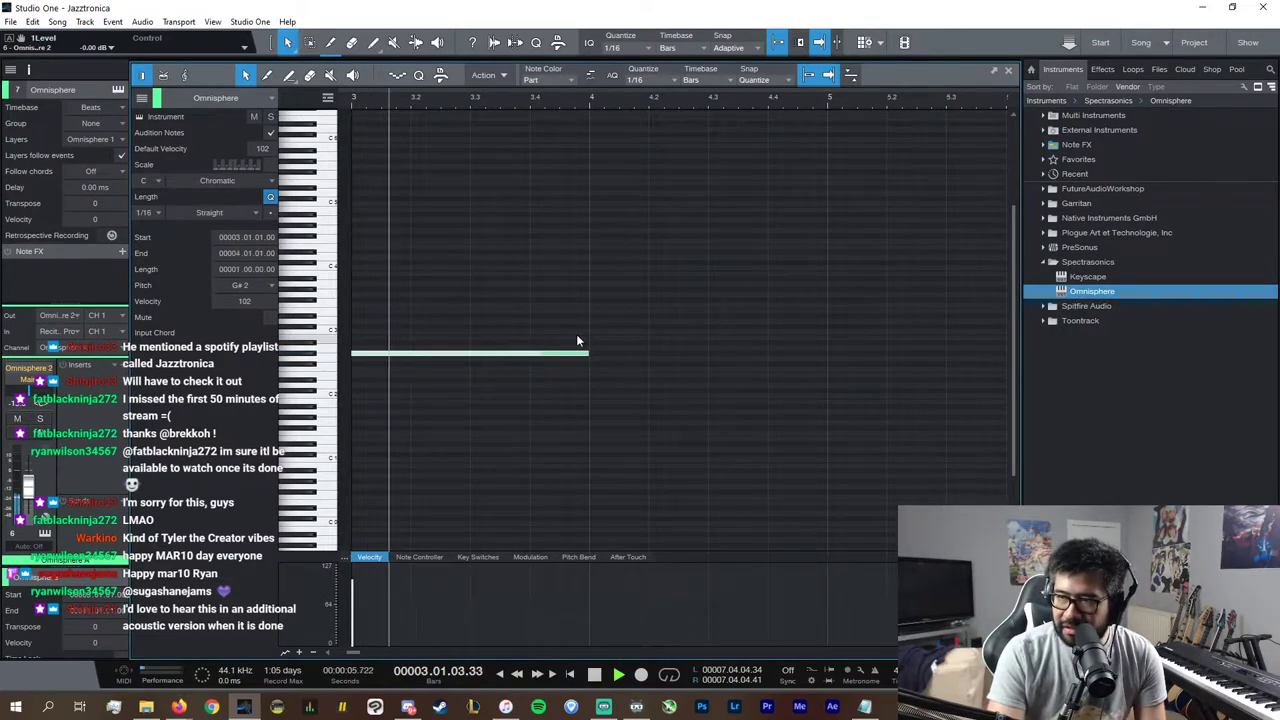
key(ctrl+z)
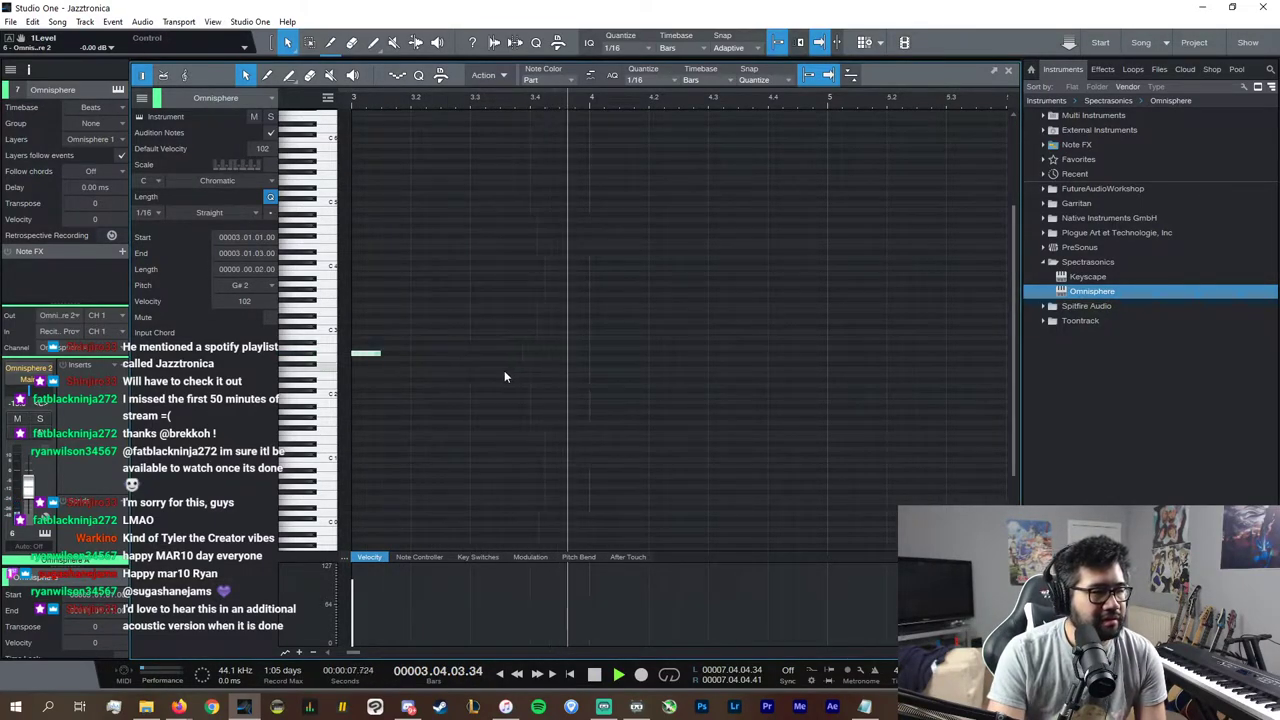
Step: Rebuild the paired G#2 eighth notes on beats 1 and 3 of bar 3 and copy the pattern to bar 4 on F2
key(space)
key(d)
drag(501, 377, 347, 341)
key(d)
drag(417, 362, 494, 360)
mouse_move(604, 371)
mouse_down()
mouse_move(359, 345)
mouse_move(618, 358)
mouse_move(618, 369)
mouse_up()
key(ctrl+d)
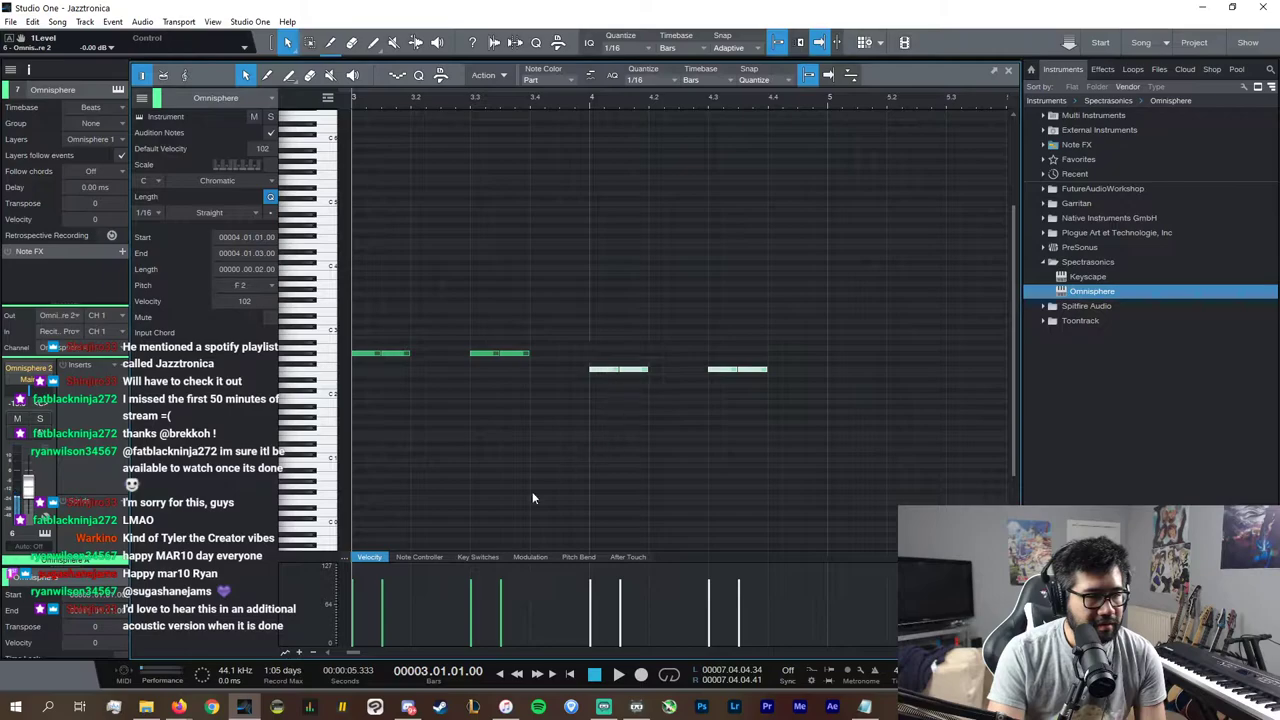
Step: Draw a modulation value for the bass part, try it at maximum from the start of bar 3, and play the line
click(532, 557)
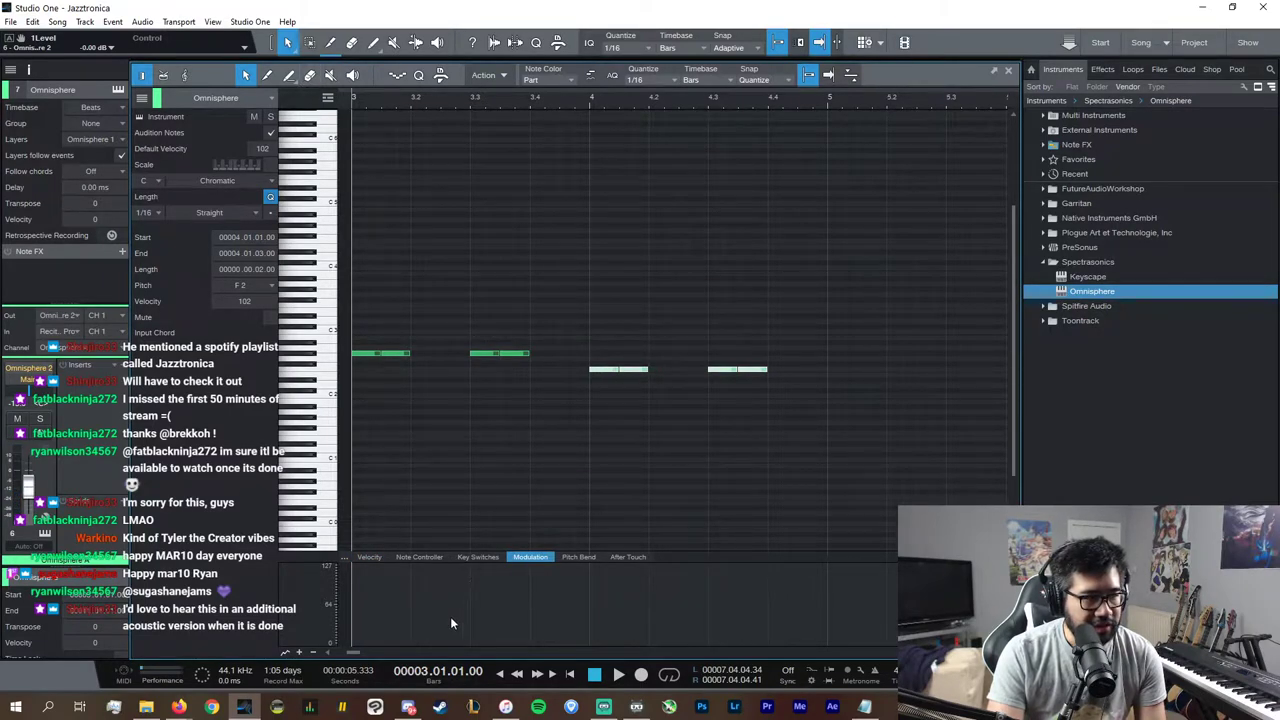
click(400, 417)
click(433, 597)
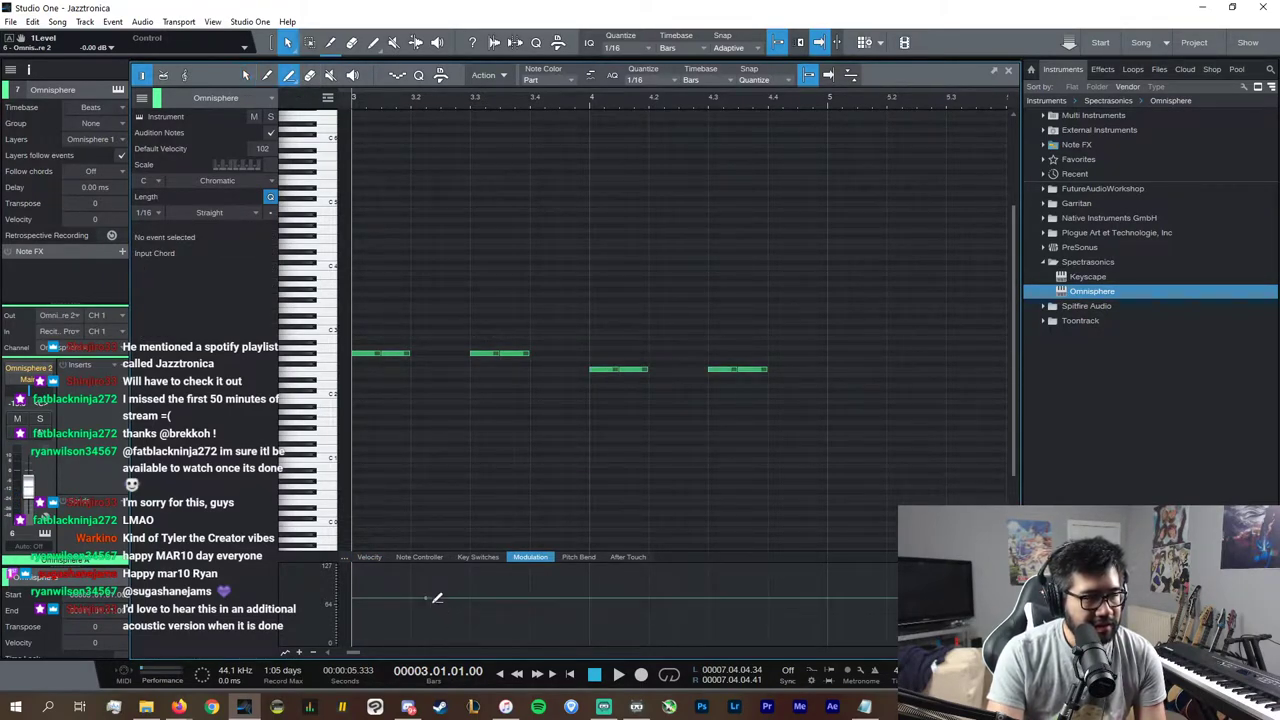
click(360, 354)
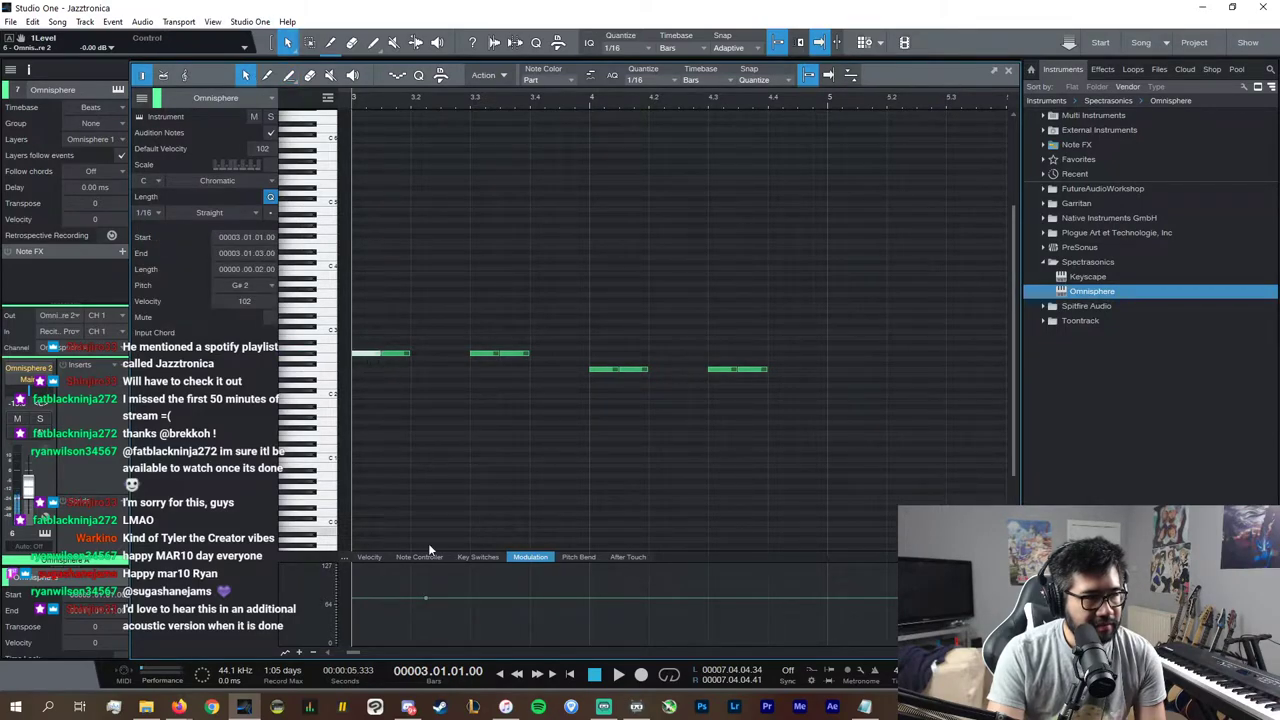
drag(426, 599, 352, 545)
click(360, 355)
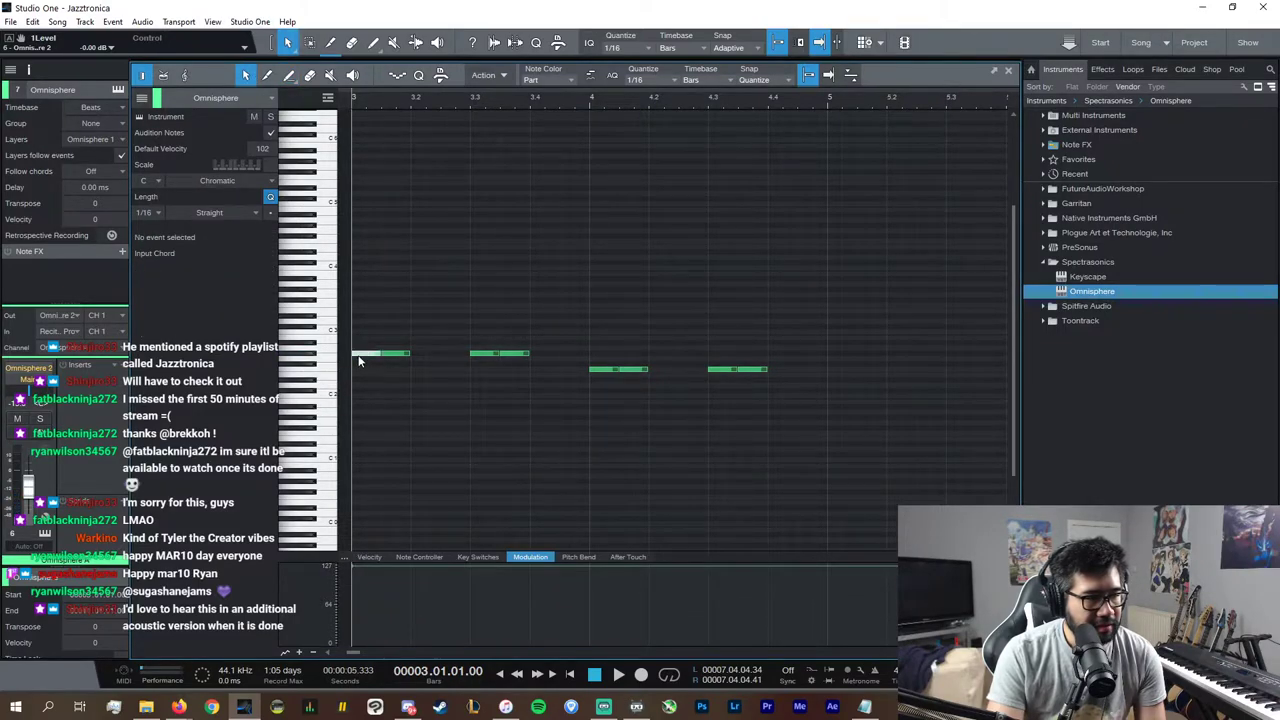
key(space)
Step: Undo the maximum modulation, compare playback with the modulation at zero, and undo the modulation edits
key(ctrl+z)
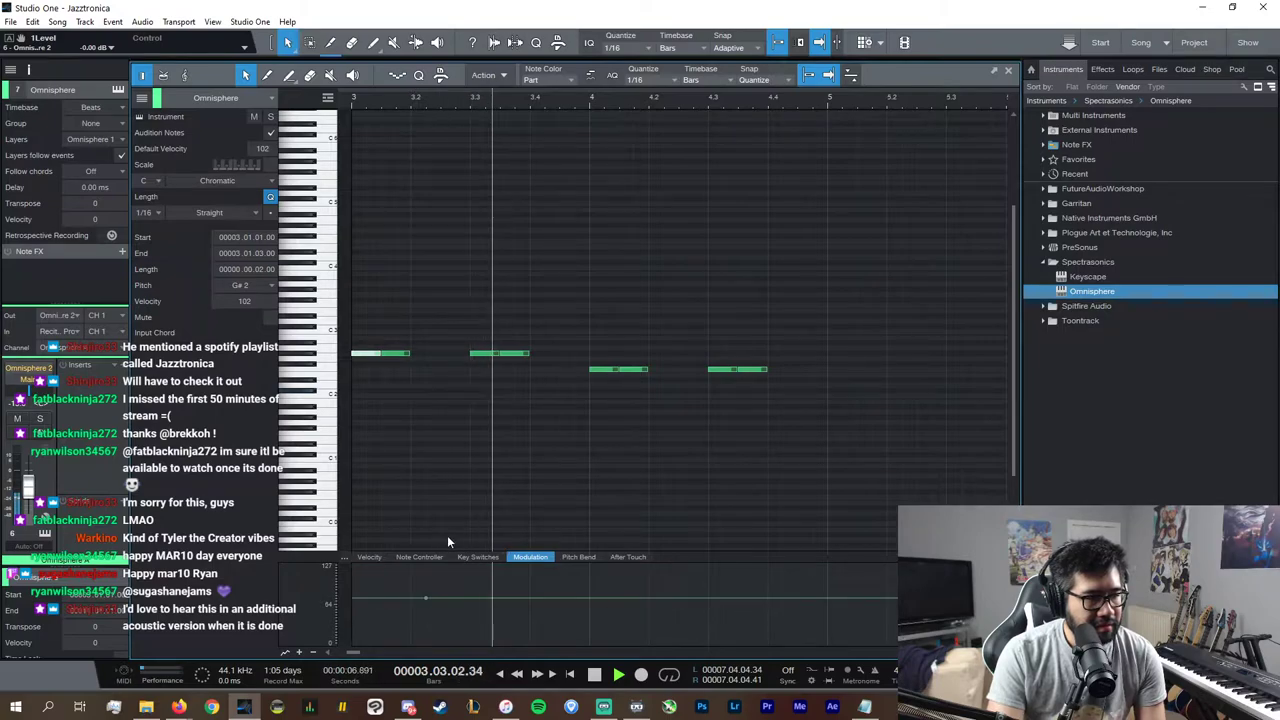
key(space)
key(ctrl+z)
key(space)
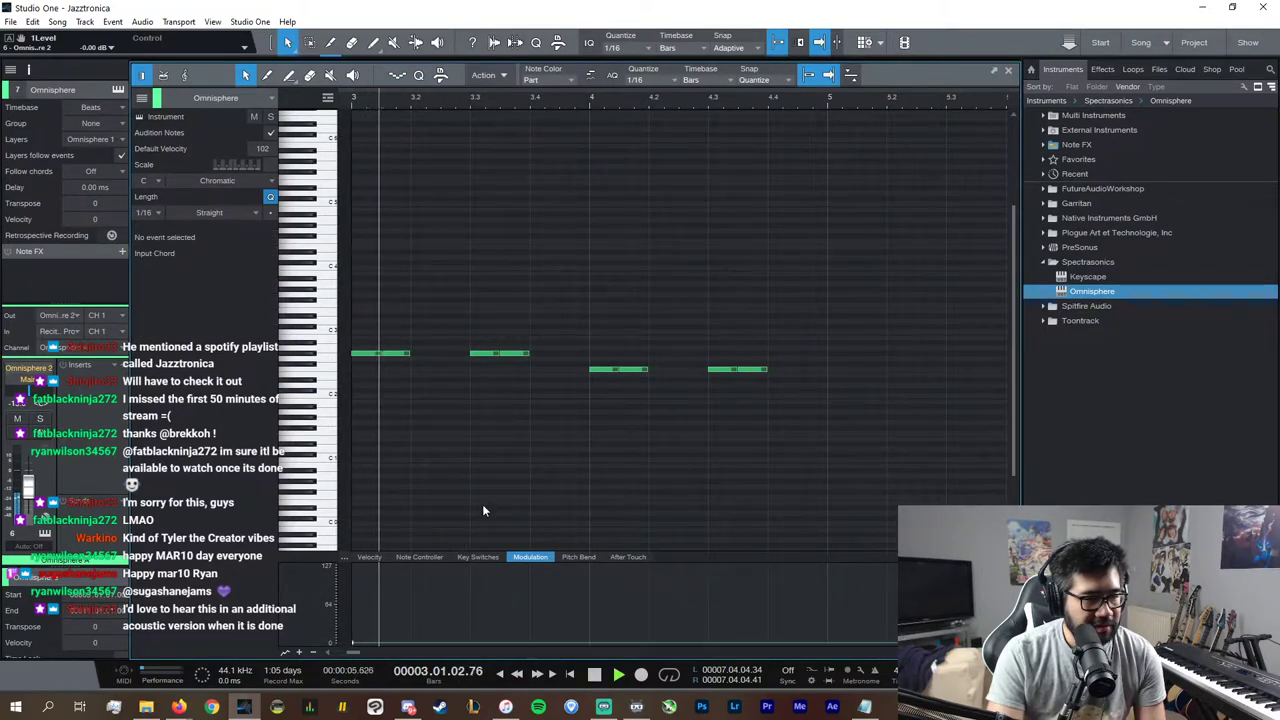
key(ctrl+z)
key(ctrl+z)
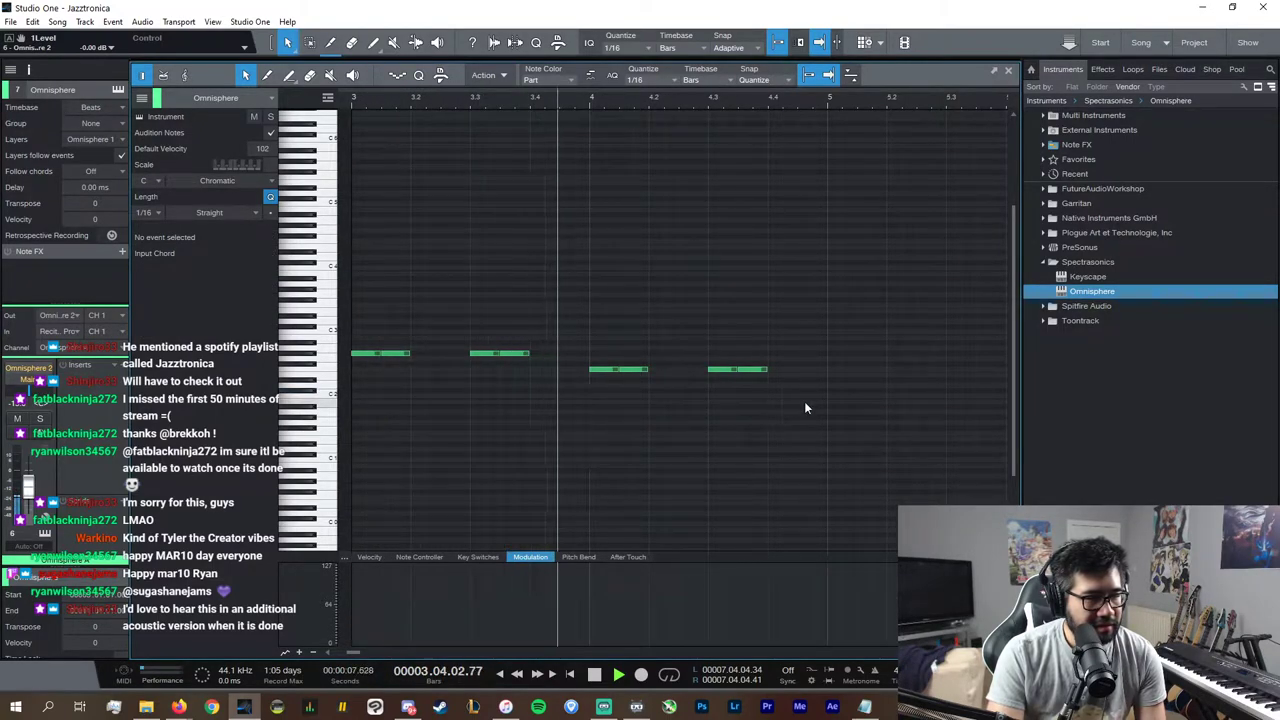
Step: Redraw the bass part's modulation, set it to zero from the start of bar 3, and play the line
drag(799, 403, 604, 346)
click(776, 403)
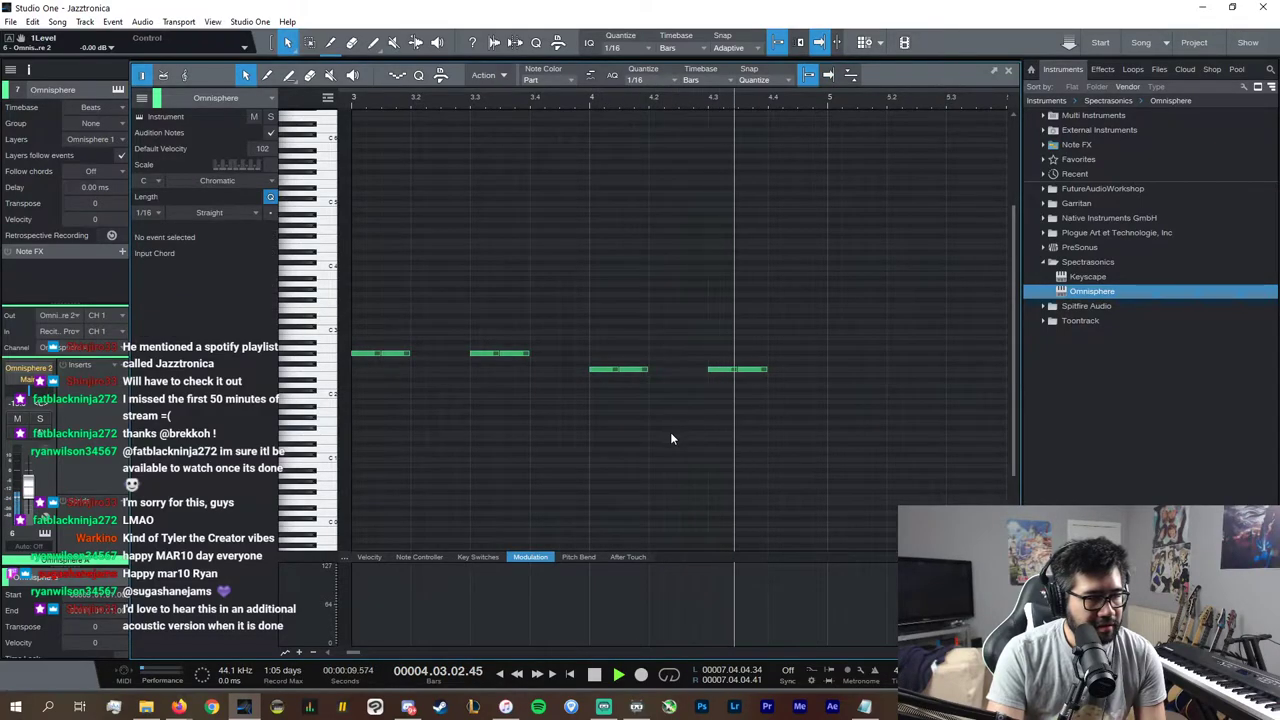
key(space)
key(ctrl+z)
key(ctrl+y)
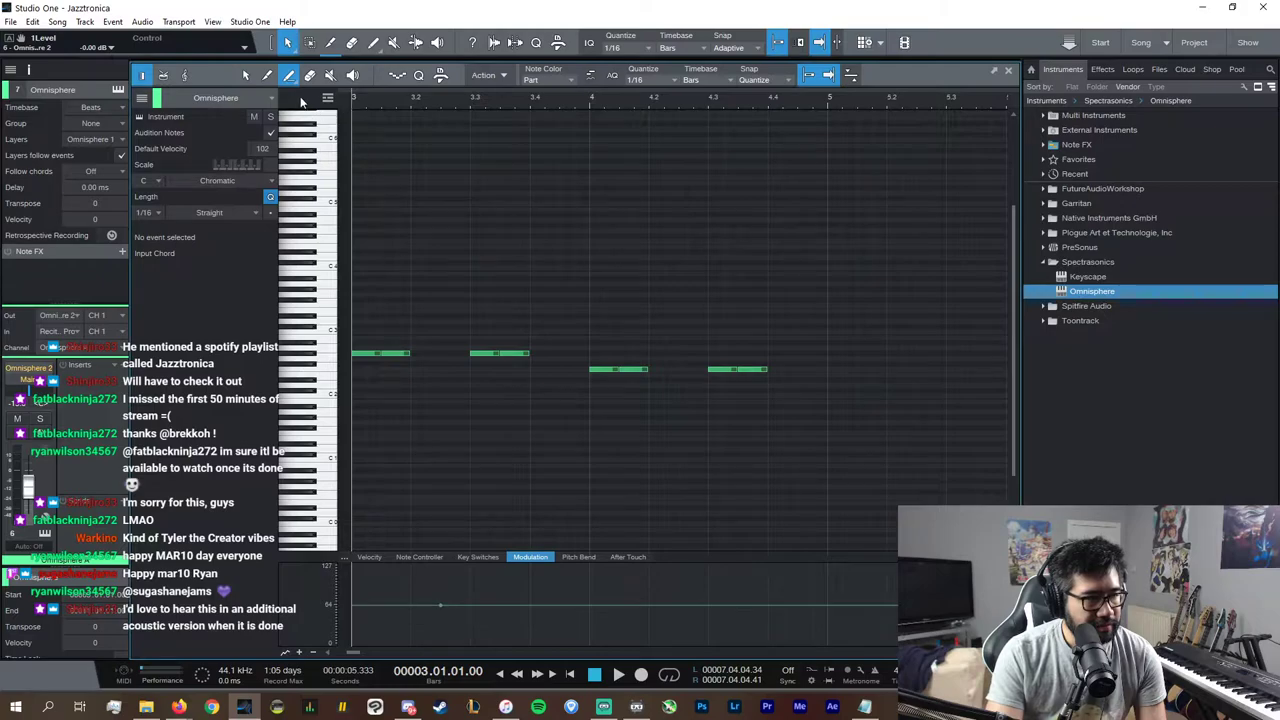
drag(441, 607, 350, 653)
key(space)
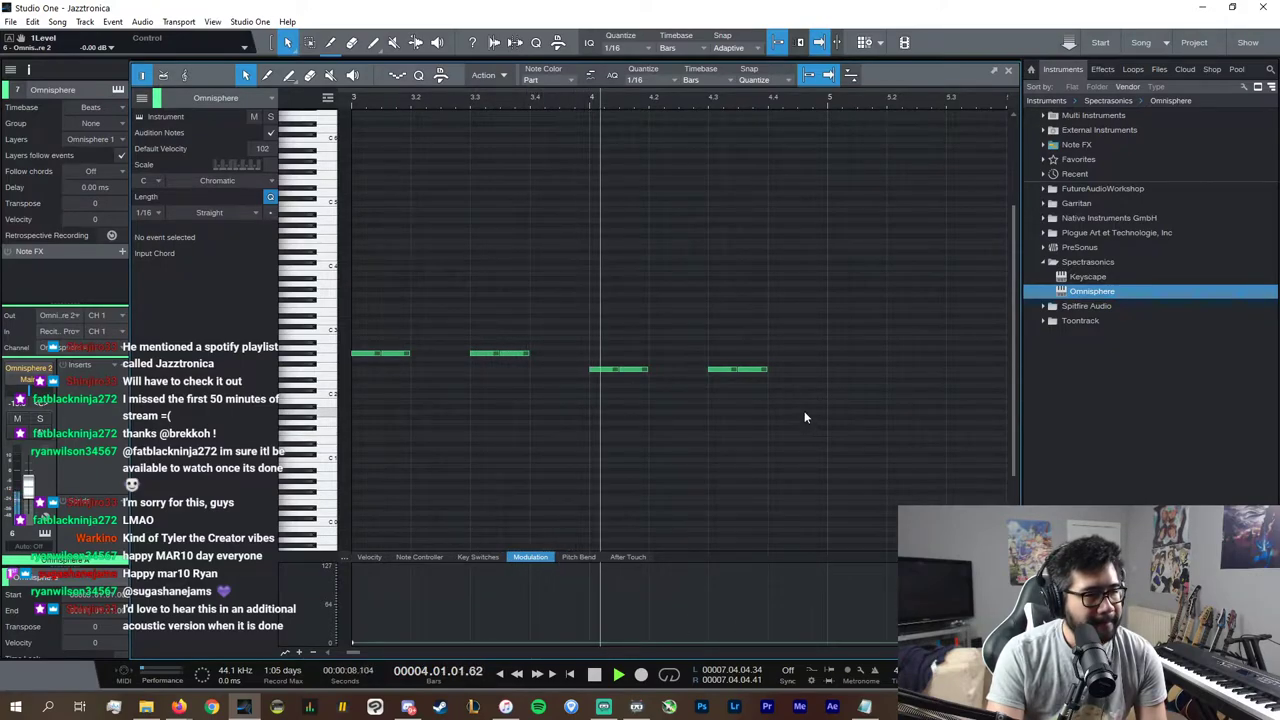
Step: Duplicate the bass notes of bars 3 and 4 to bars 5 and 6, and lower the bar 5 notes to D#2
drag(782, 392, 352, 298)
key(d)
key(space)
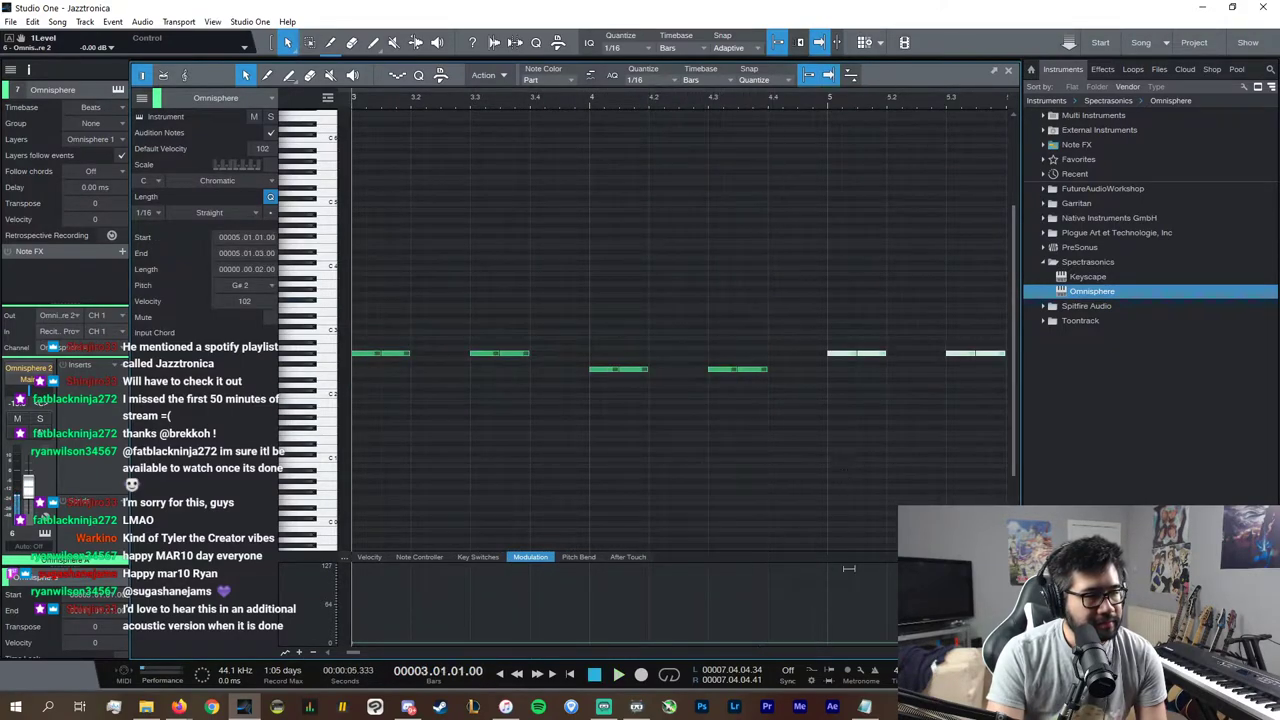
scroll(798, 655, right, 3)
drag(876, 402, 682, 385)
scroll(698, 651, right, 1)
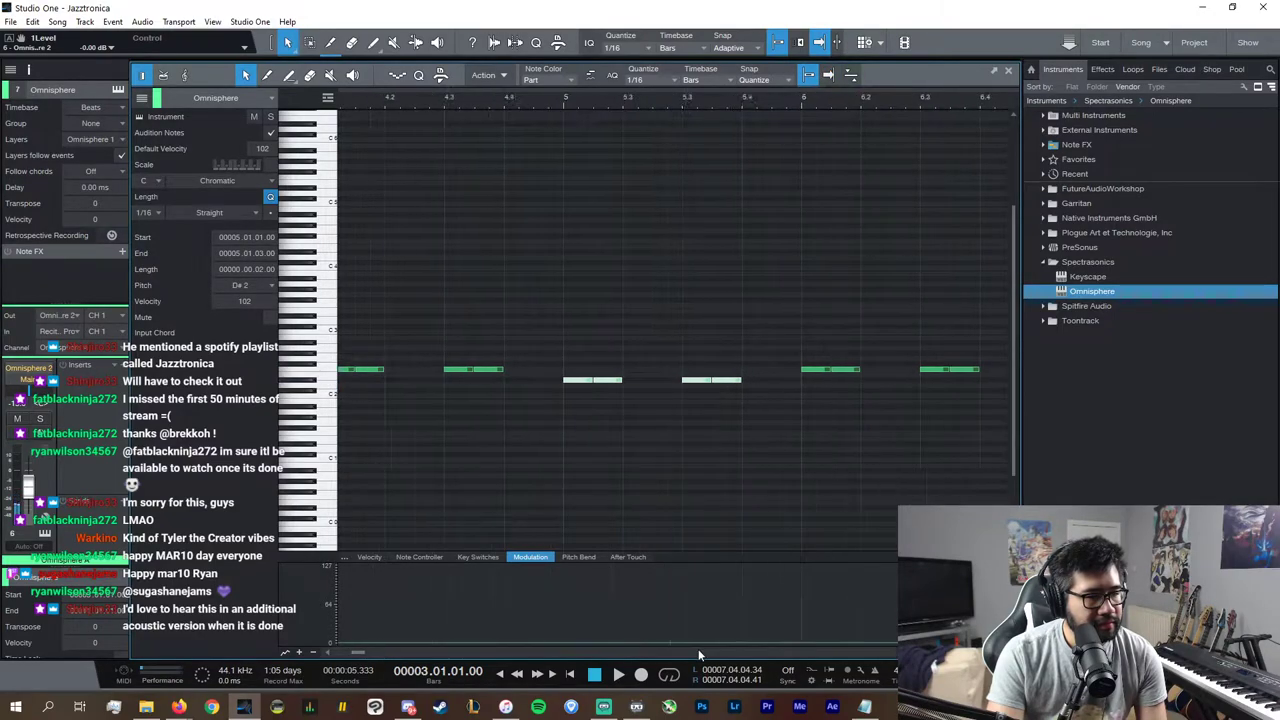
Step: Reduce bar 6 to a single C3 eighth note on beat 1 and play the bass line
click(762, 386)
drag(764, 374, 765, 339)
drag(937, 409, 775, 341)
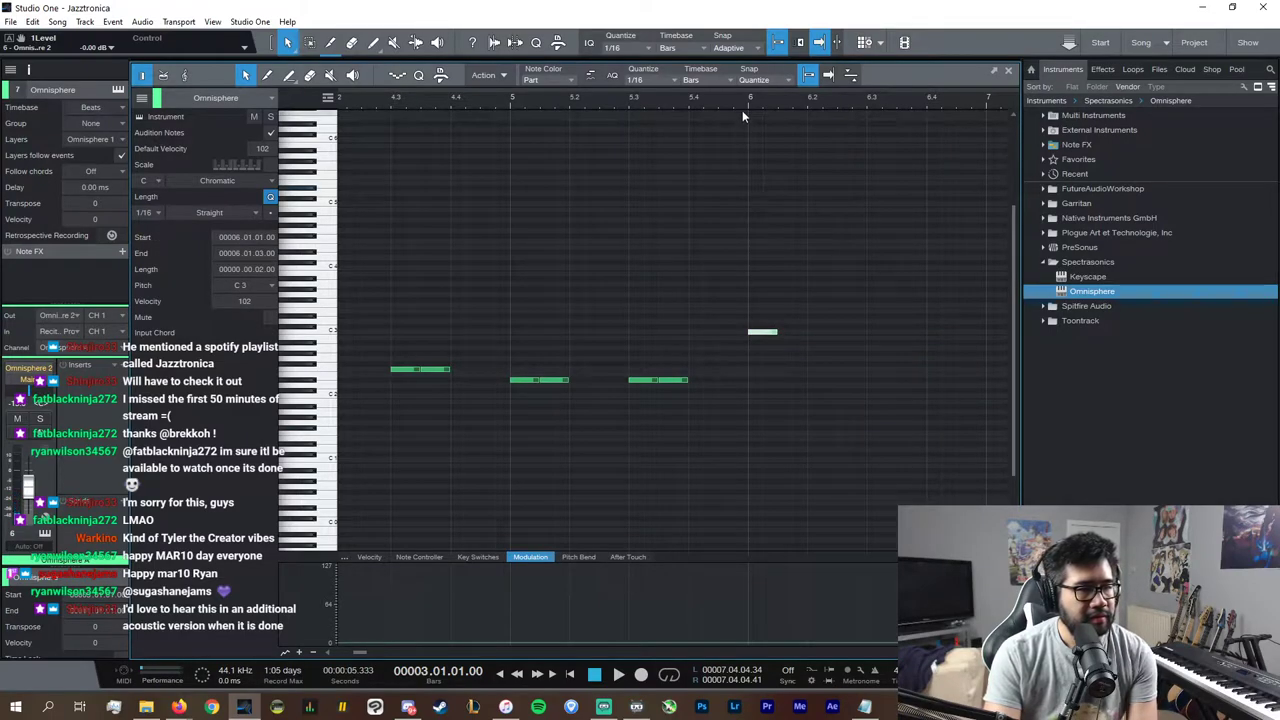
key(space)
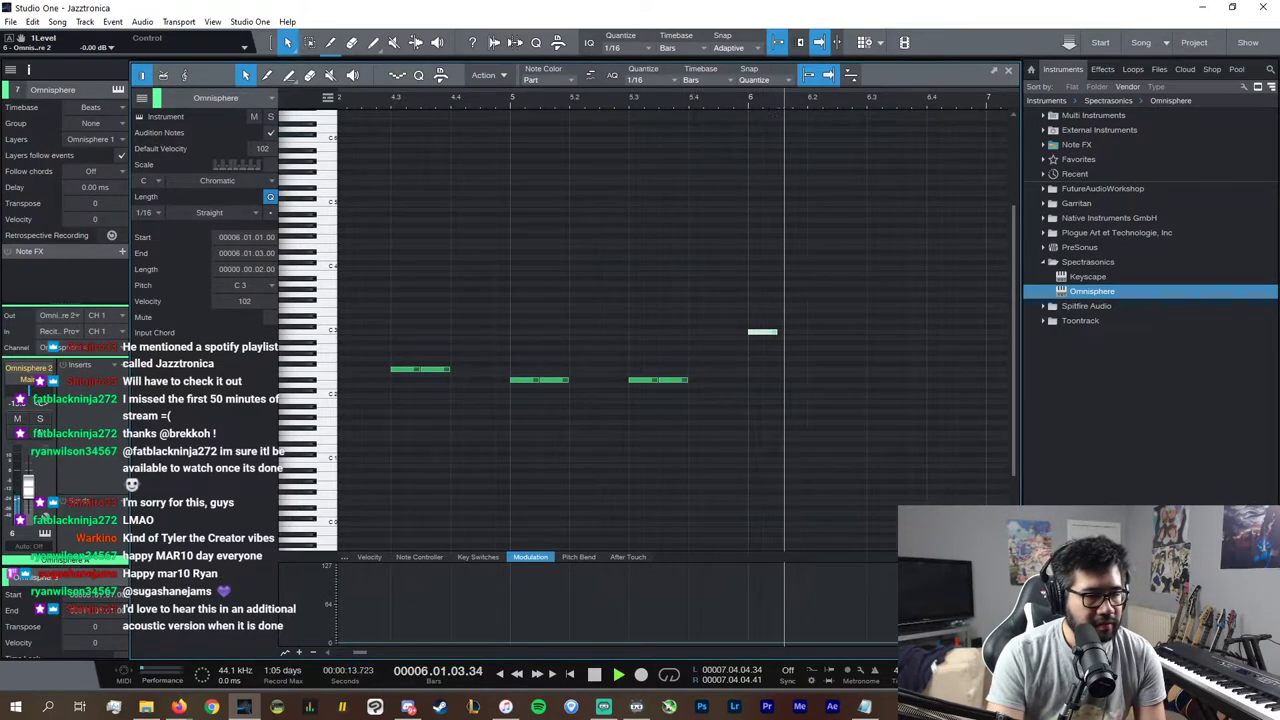
Step: Duplicate the whole four-bar bass line to bars 7 through 10 and listen to the repeat
key(w)
key(w)
key(ctrl+a)
key(d)
scroll(764, 649, down, 2)
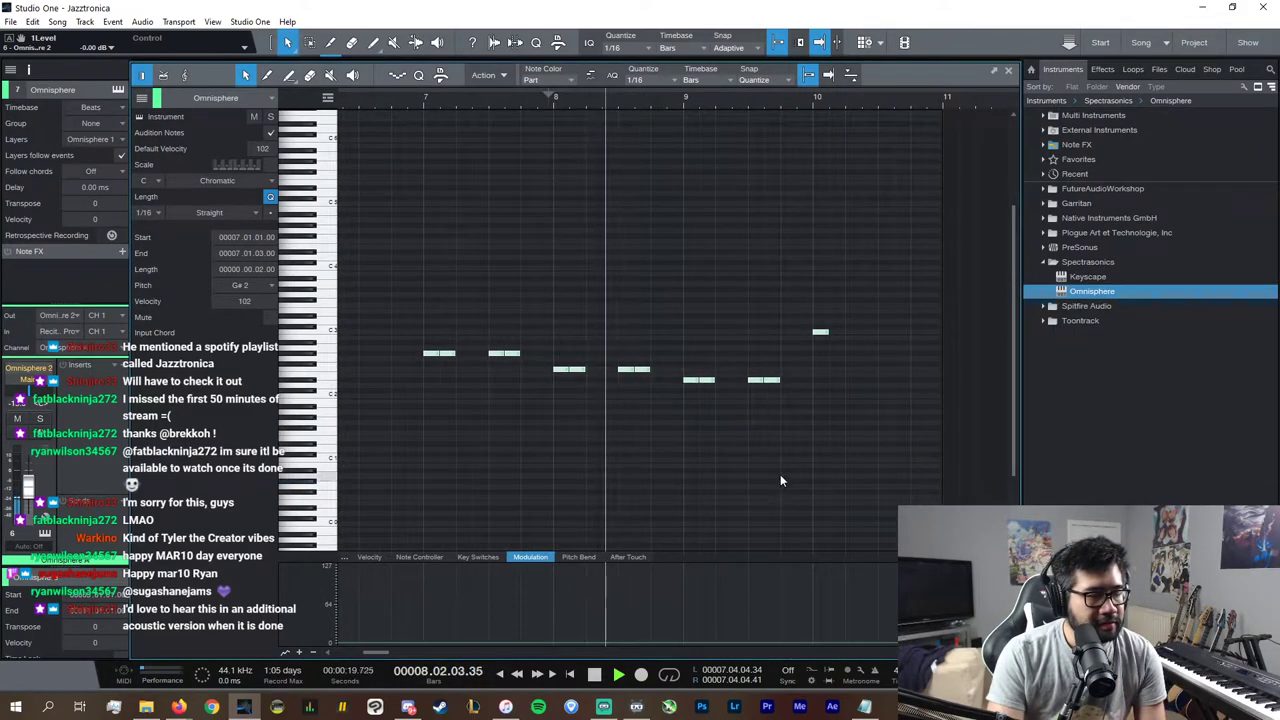
click(779, 461)
key(space)
Step: Add an A#2 bass note on beat 4 of bar 8, lengthen it to one full beat, and play from bar 8
click(645, 371)
key(d)
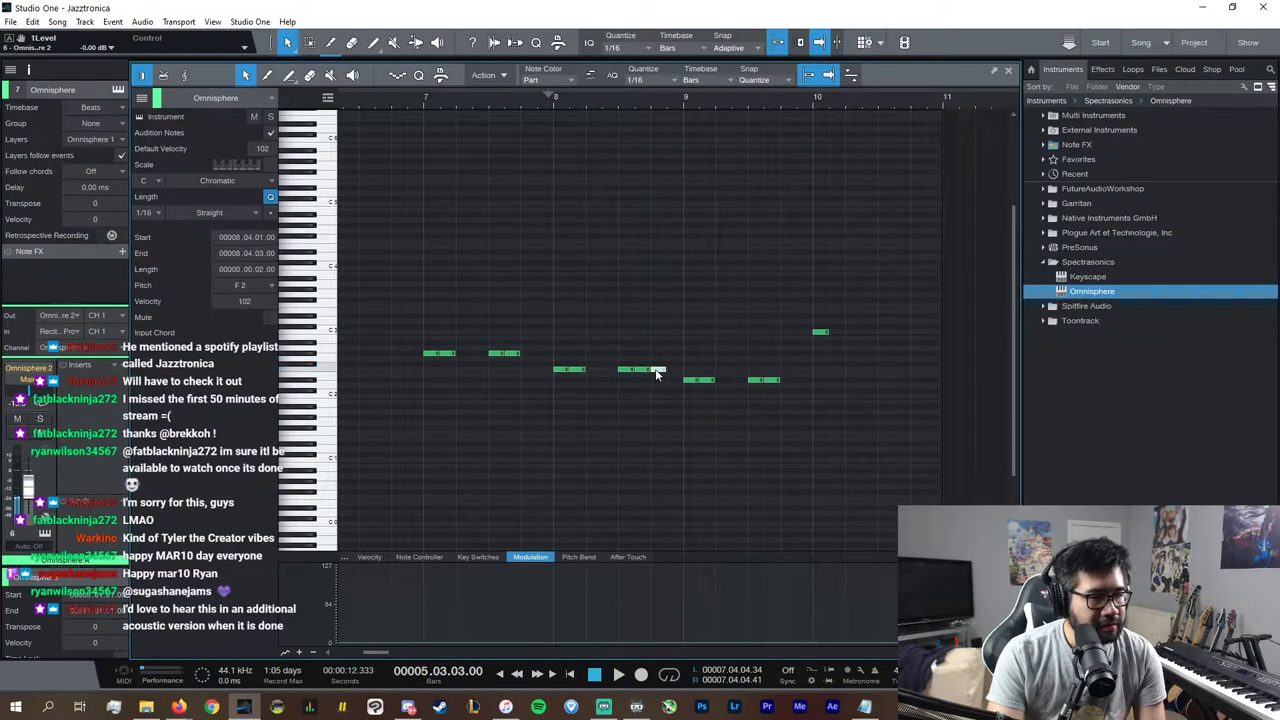
mouse_move(657, 371)
mouse_down()
mouse_move(658, 387)
mouse_move(654, 345)
mouse_move(658, 412)
mouse_move(658, 346)
mouse_up()
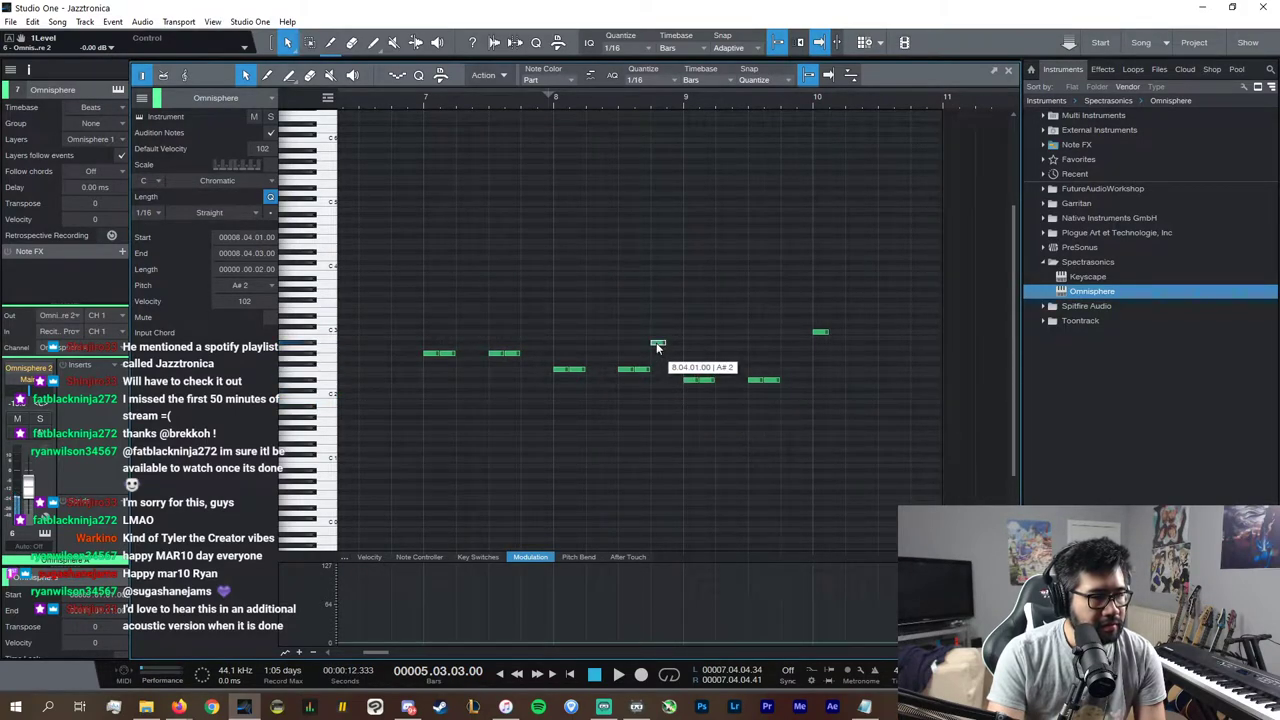
click(552, 108)
key(space)
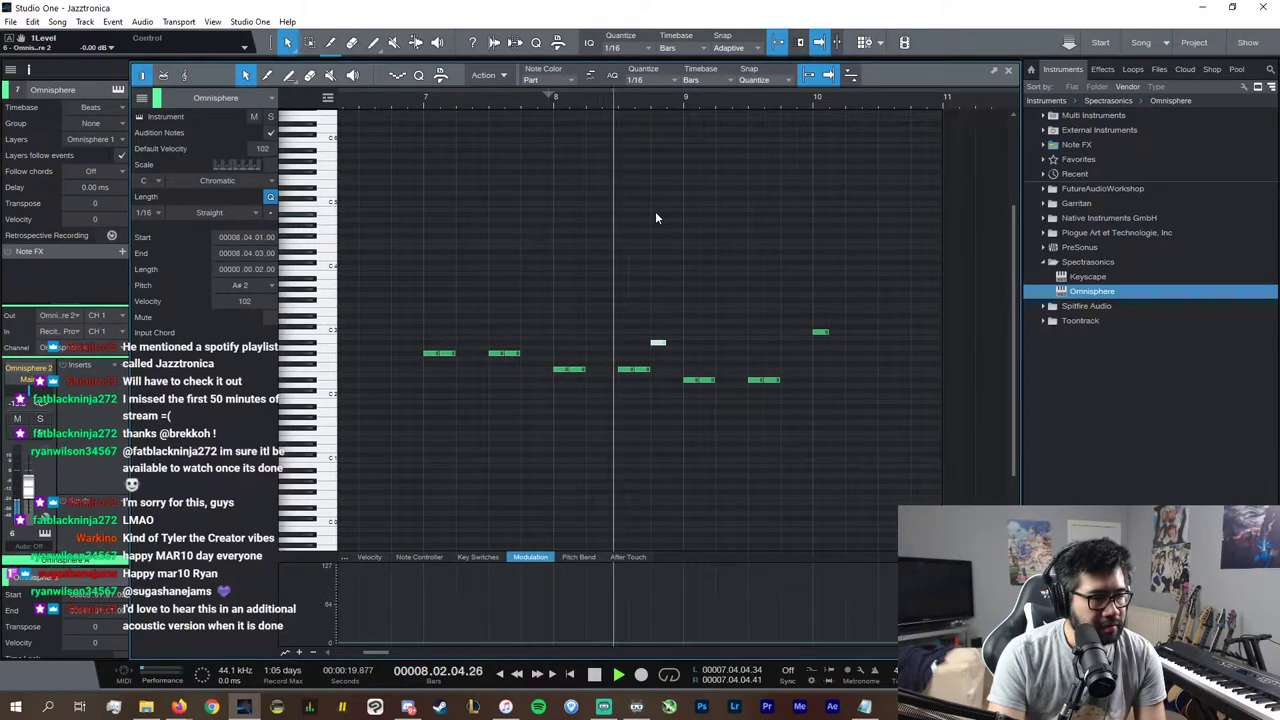
key(space)
drag(665, 343, 684, 360)
key(space)
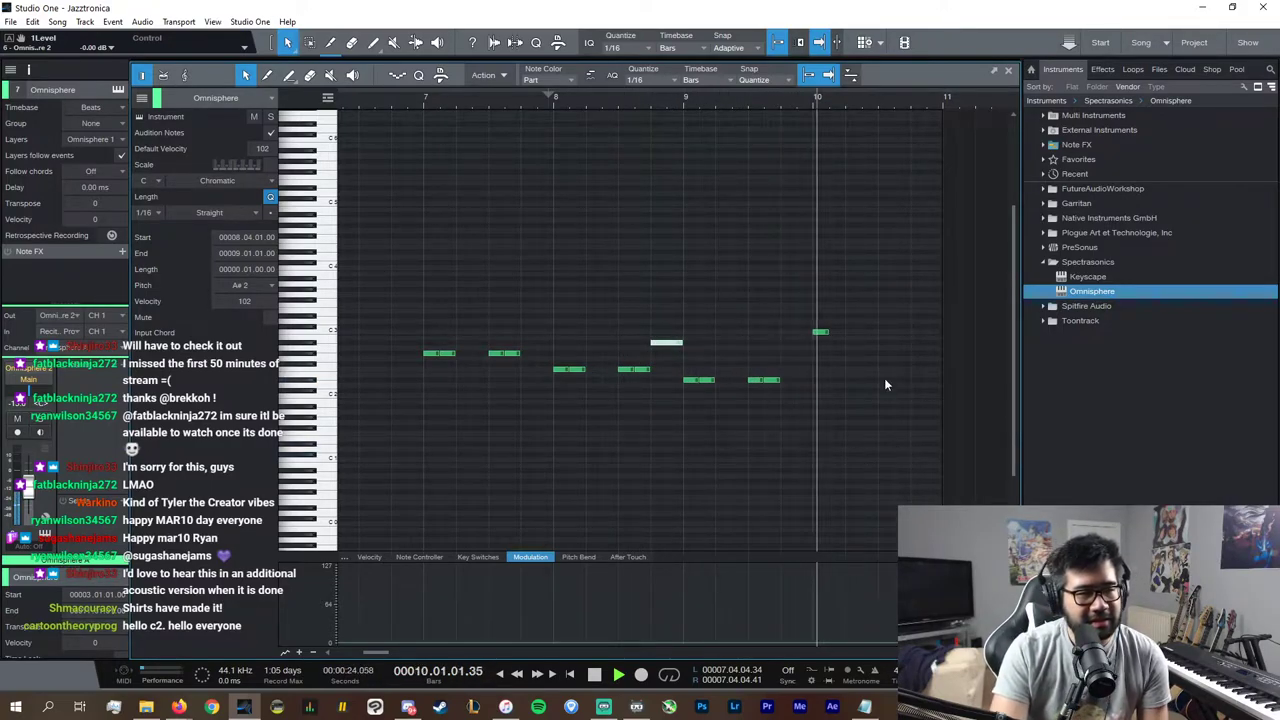
key(space)
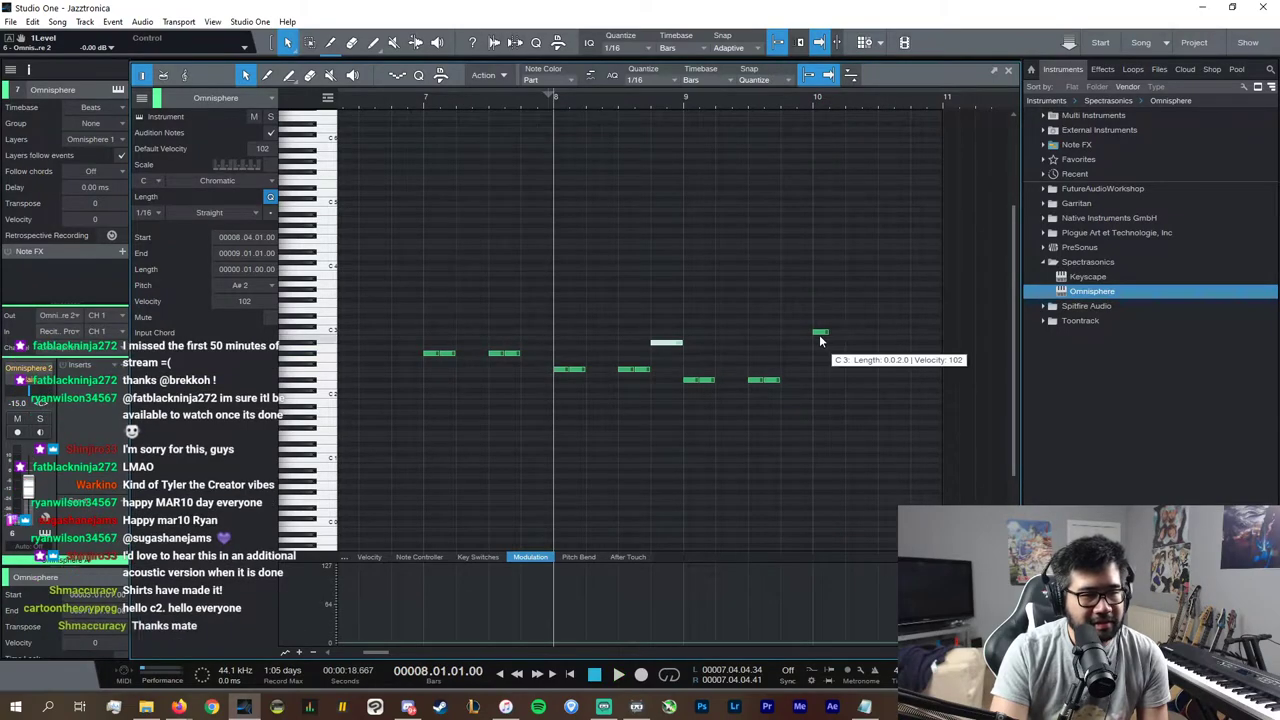
Step: Add one-beat bass notes in bar 10, A#2 on beat 3 and D#2 on beat 4, play them, and close the note editor
click(820, 332)
key(d)
drag(849, 338, 931, 387)
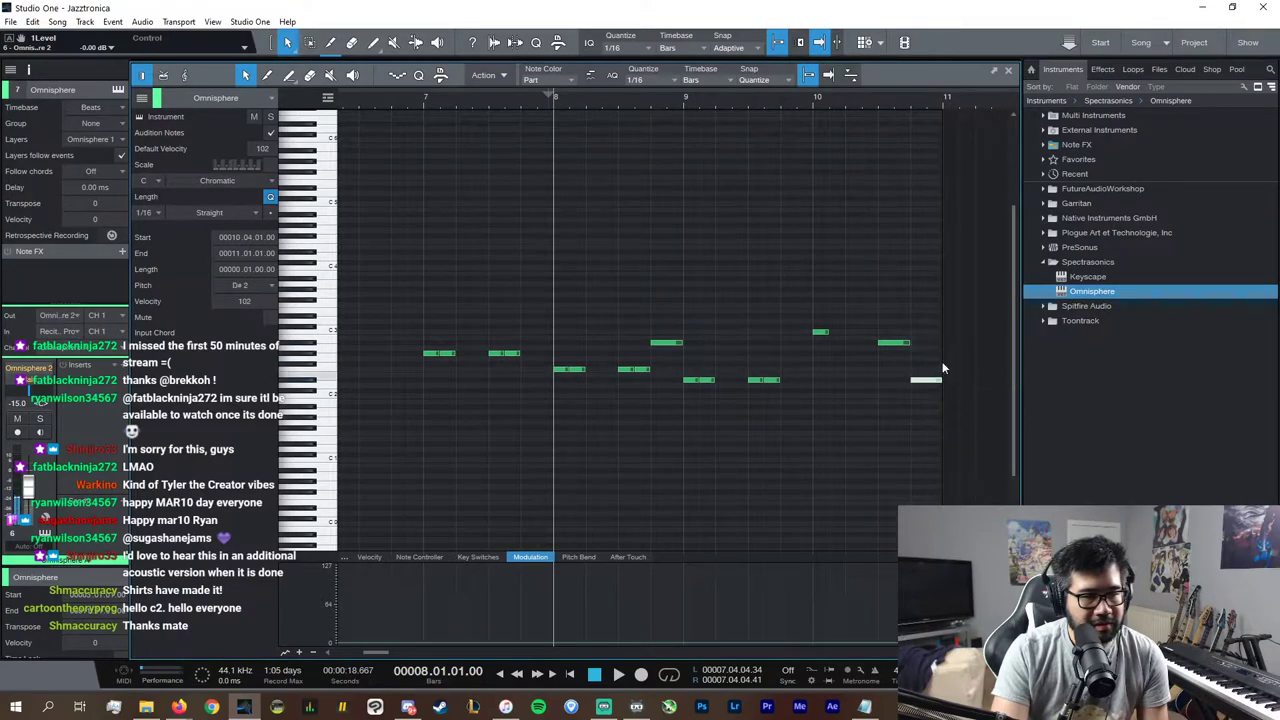
key(space)
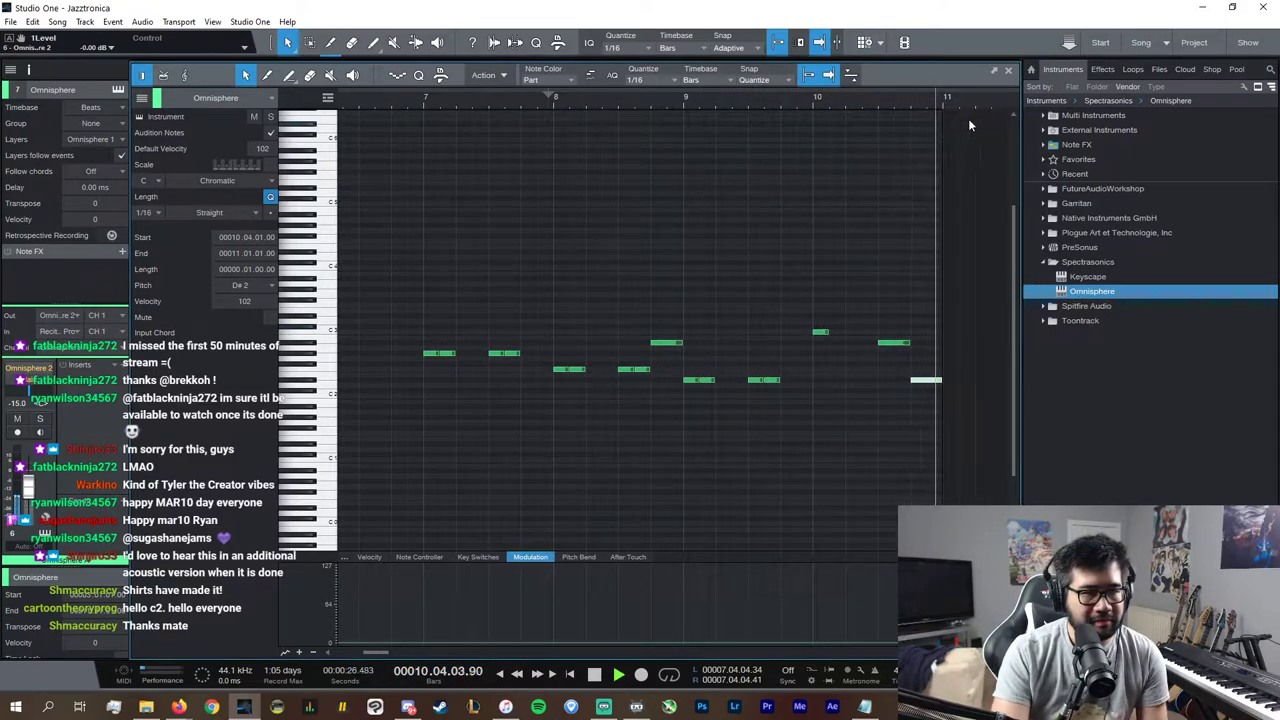
key(space)
click(1008, 71)
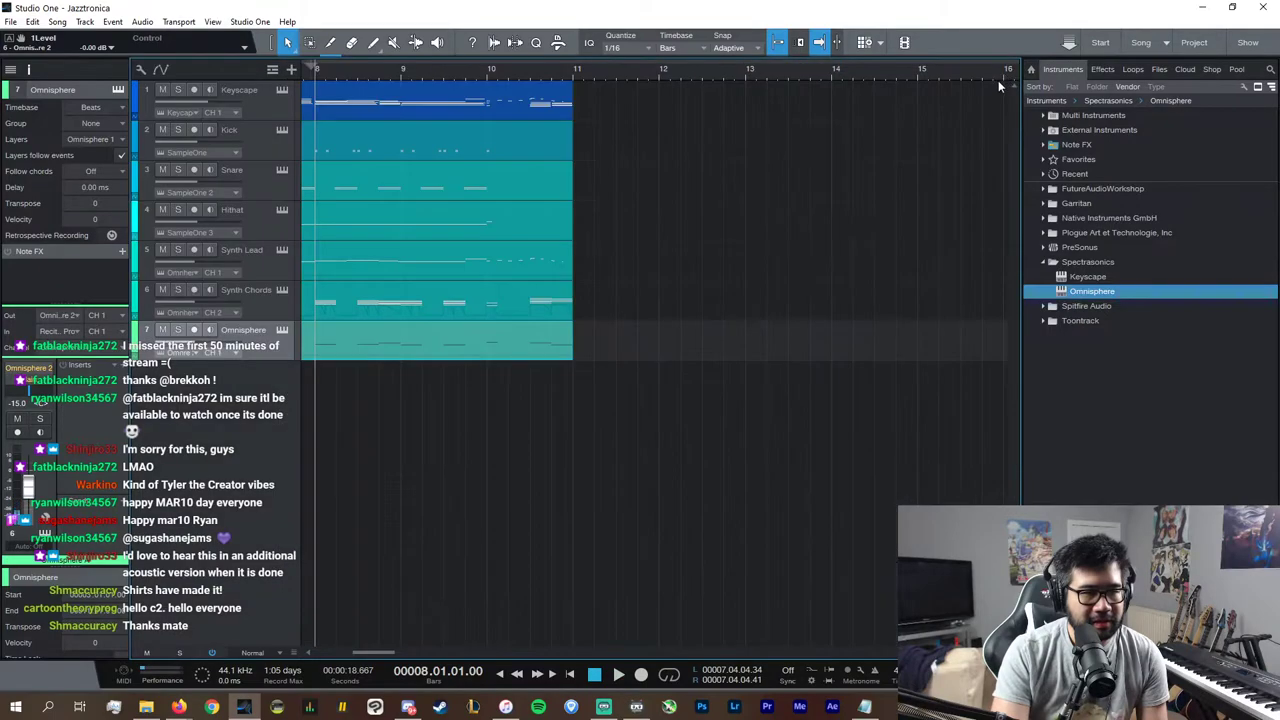
Step: Open the Snare part and add paired D1 and F#1 eighth-note hits on the offbeats of beats 3 and 4 in bar 10
click(528, 68)
click(531, 70)
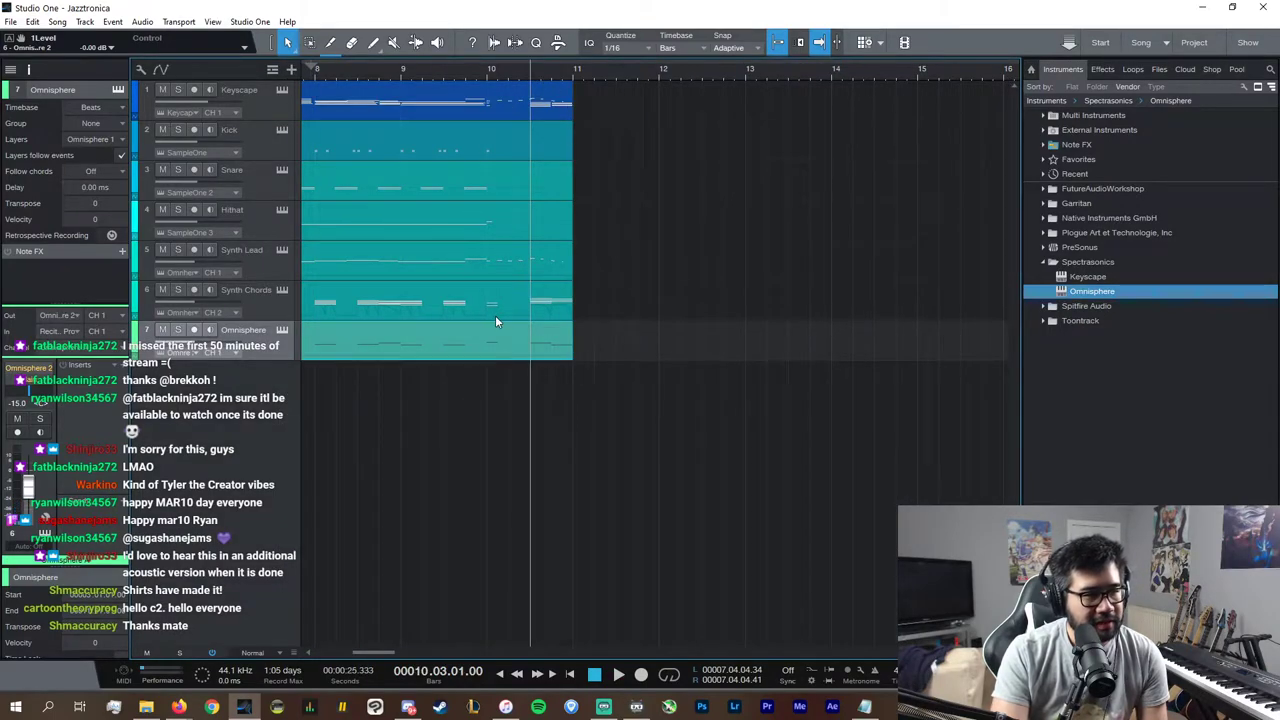
double_click(476, 188)
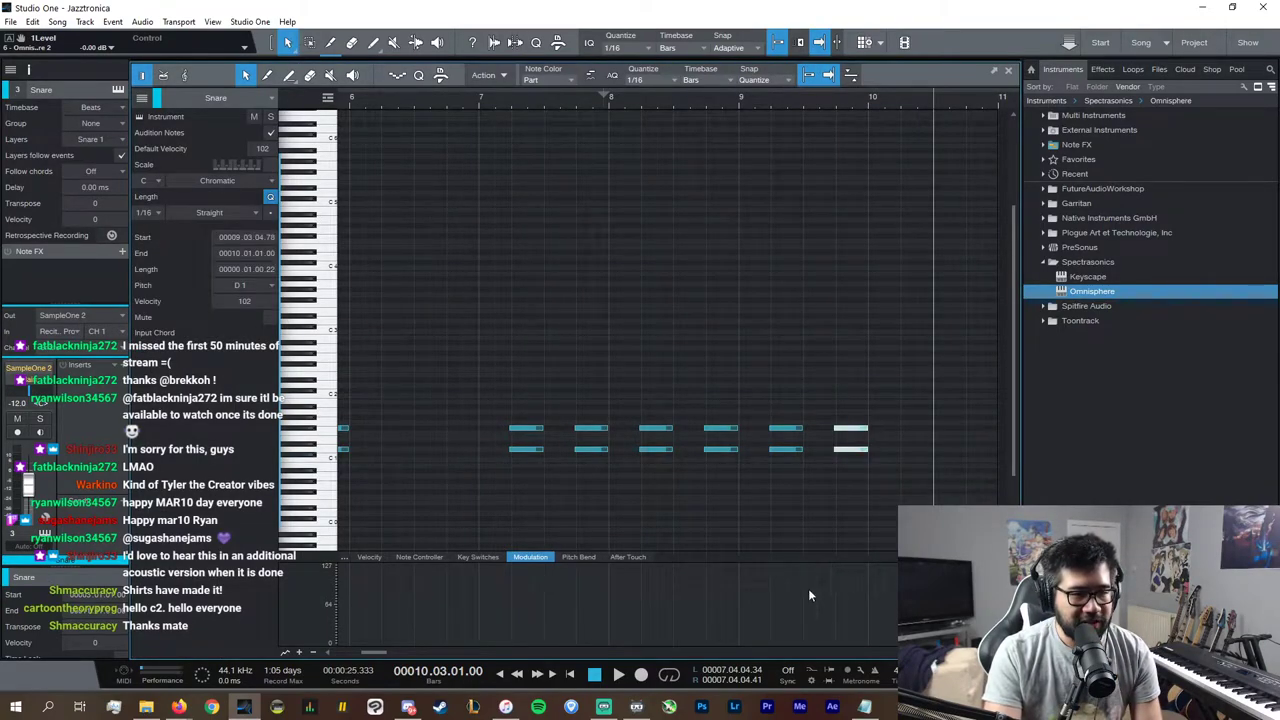
key(d)
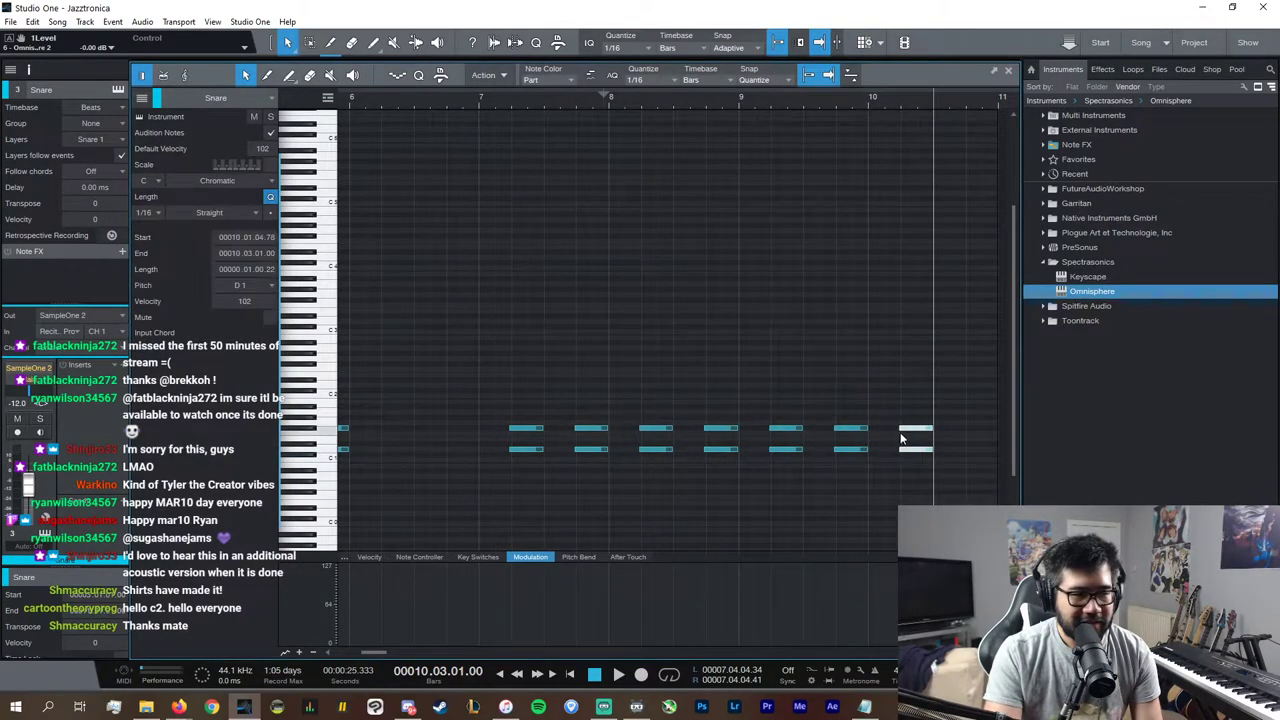
drag(924, 450, 969, 457)
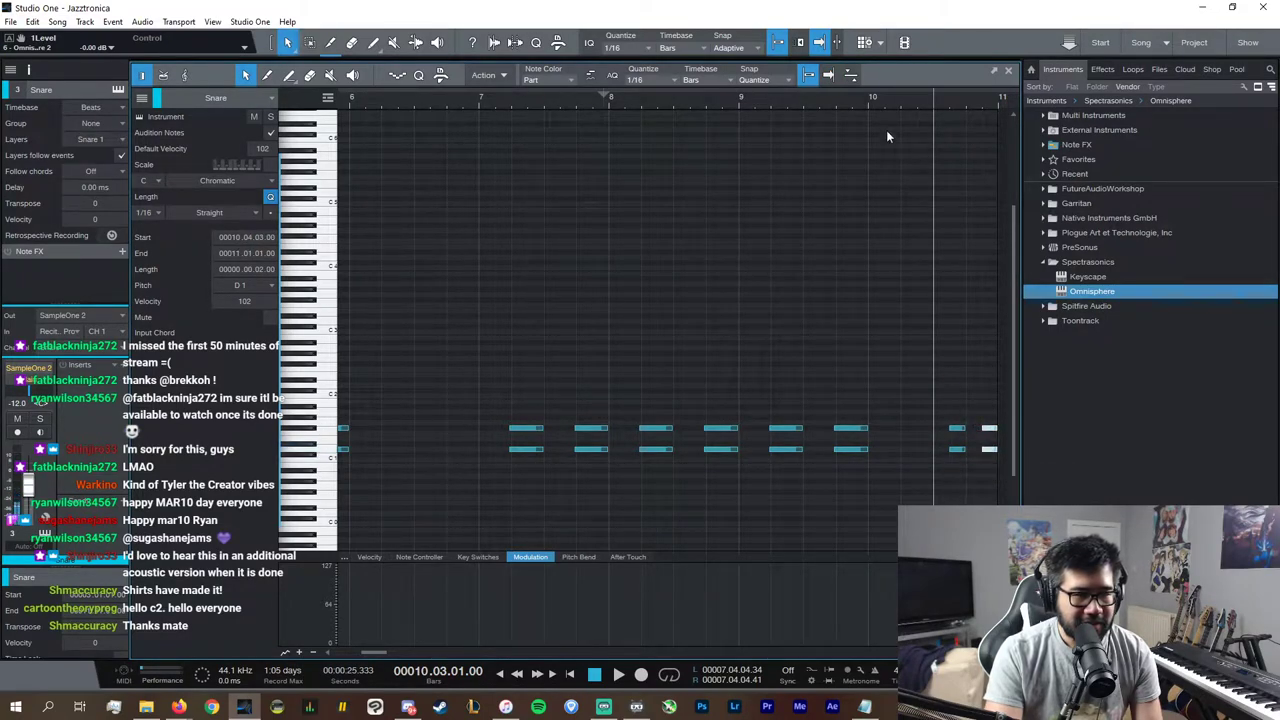
Step: Set the quantize grid to 1/8 with 20% swing and quantize the two new snare hits in bar 10
click(642, 82)
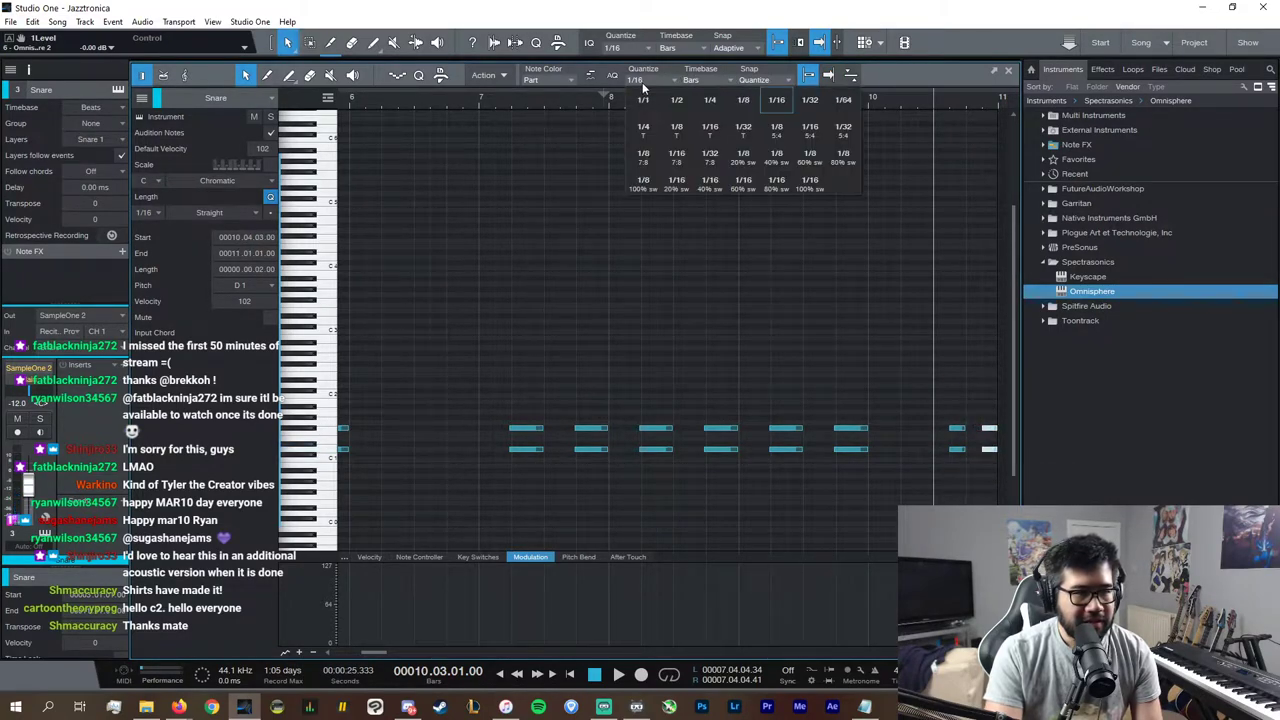
click(743, 157)
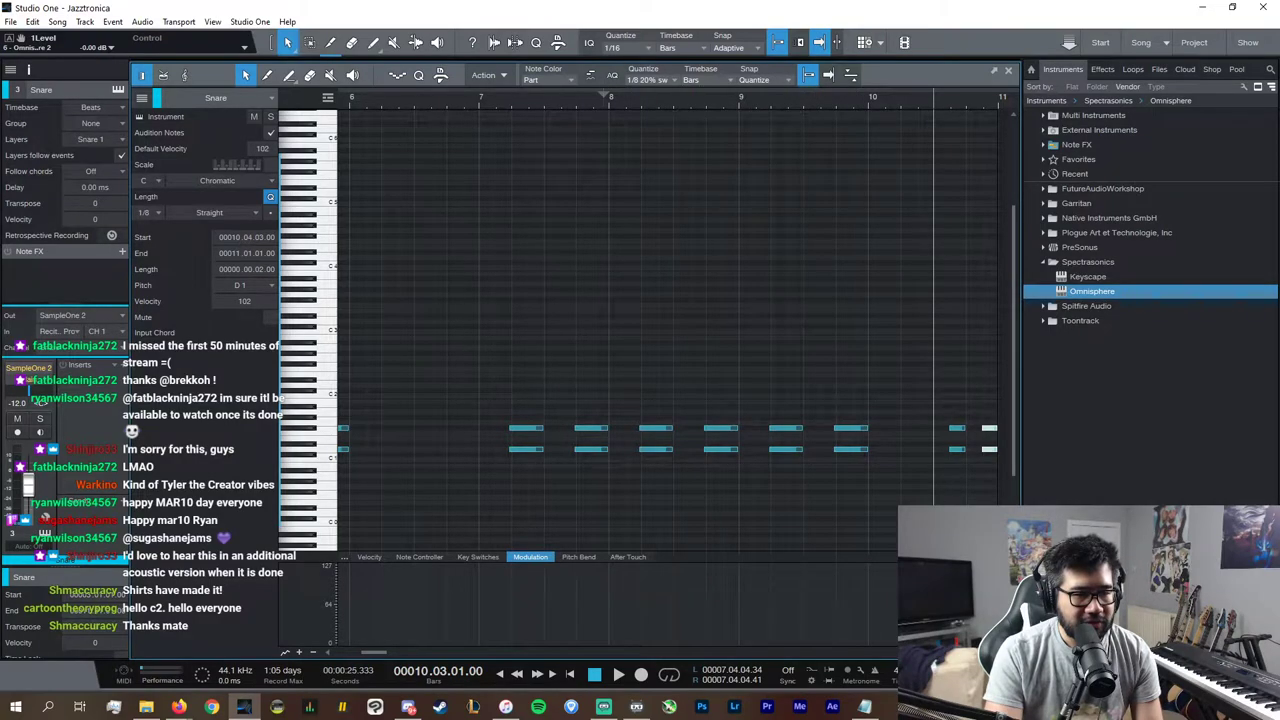
drag(950, 652, 978, 652)
scroll(838, 651, right, 7)
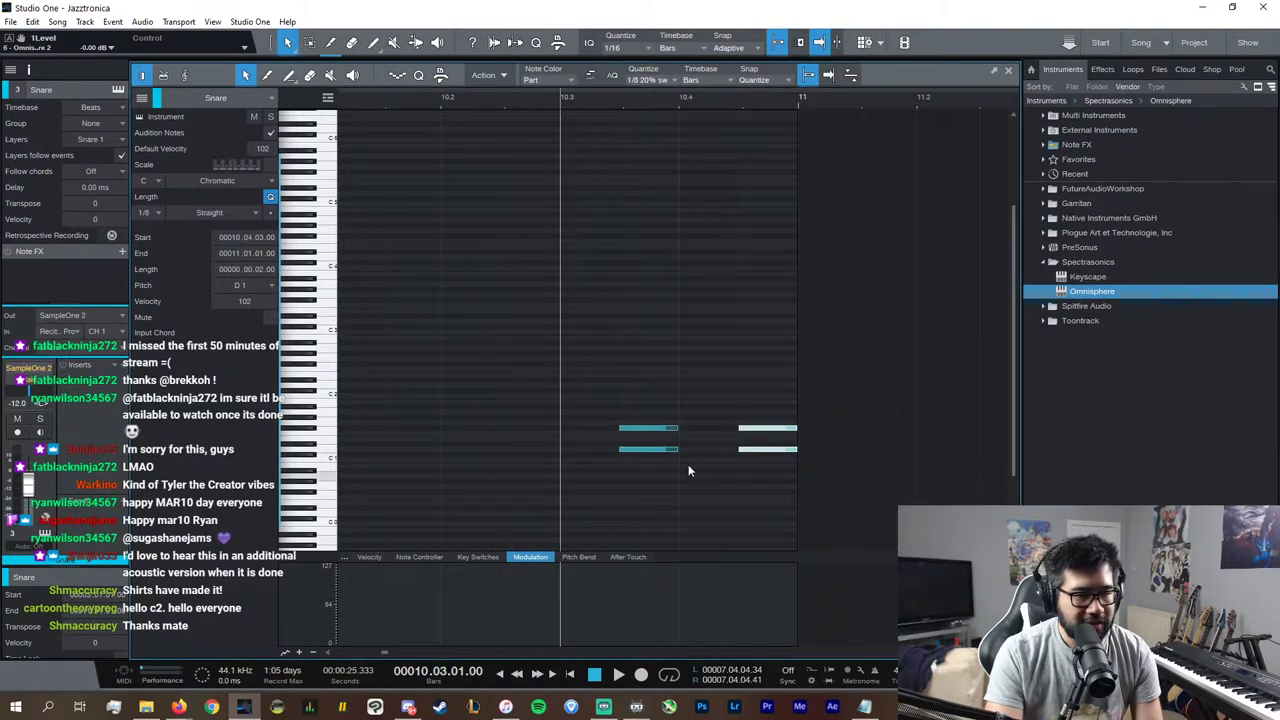
key(q)
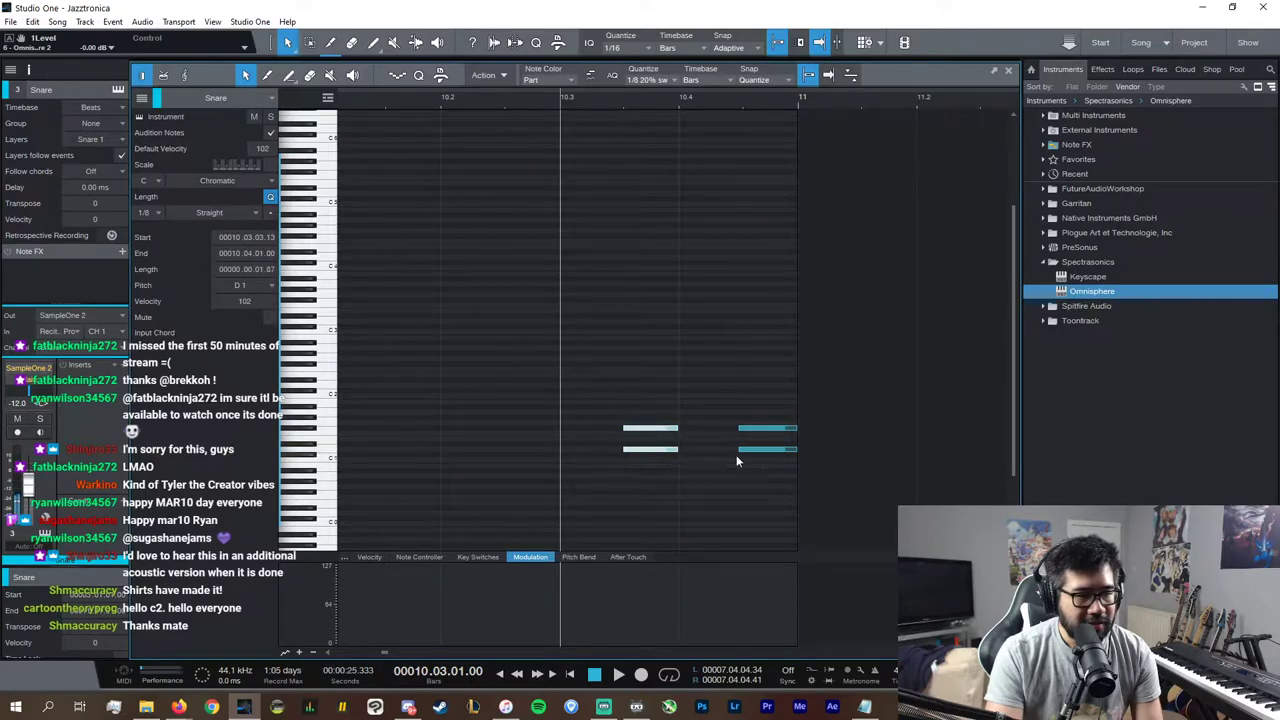
drag(739, 451, 733, 440)
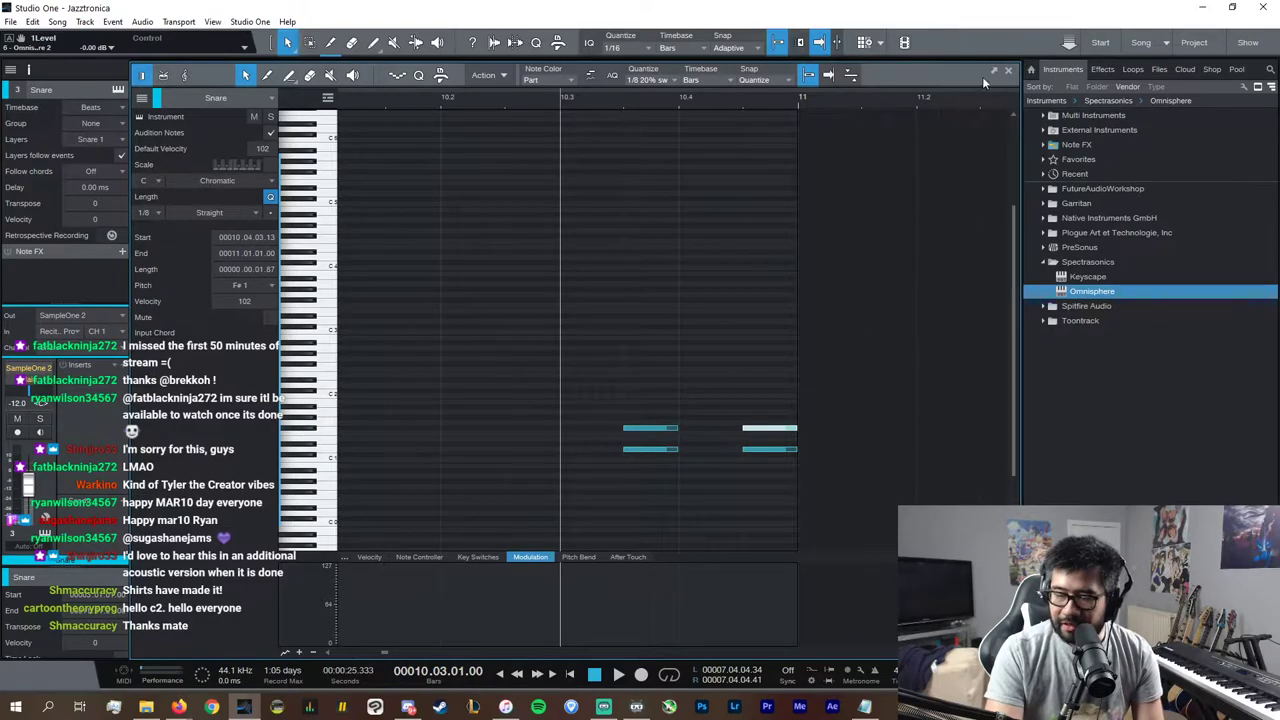
Step: Open the Kick part, copy the hit on beat 1 of bar 9 to beats 3 and 4 of bar 10, and play it
click(1008, 72)
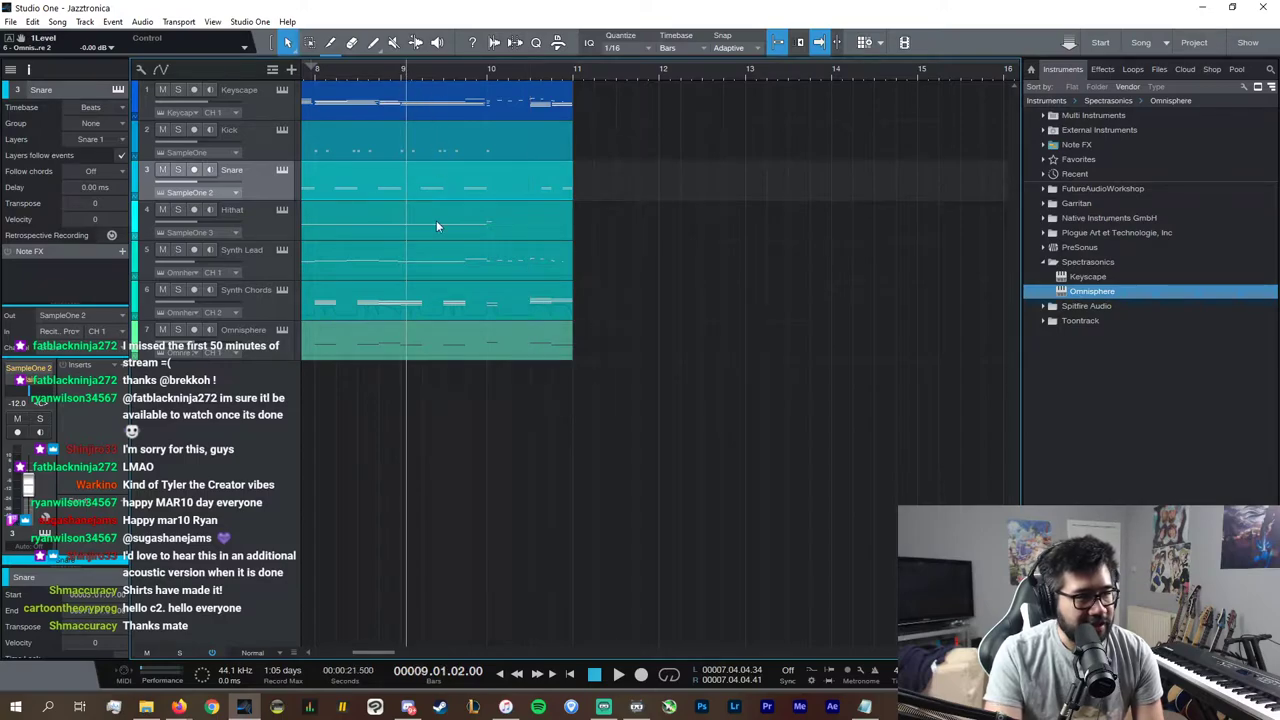
double_click(455, 141)
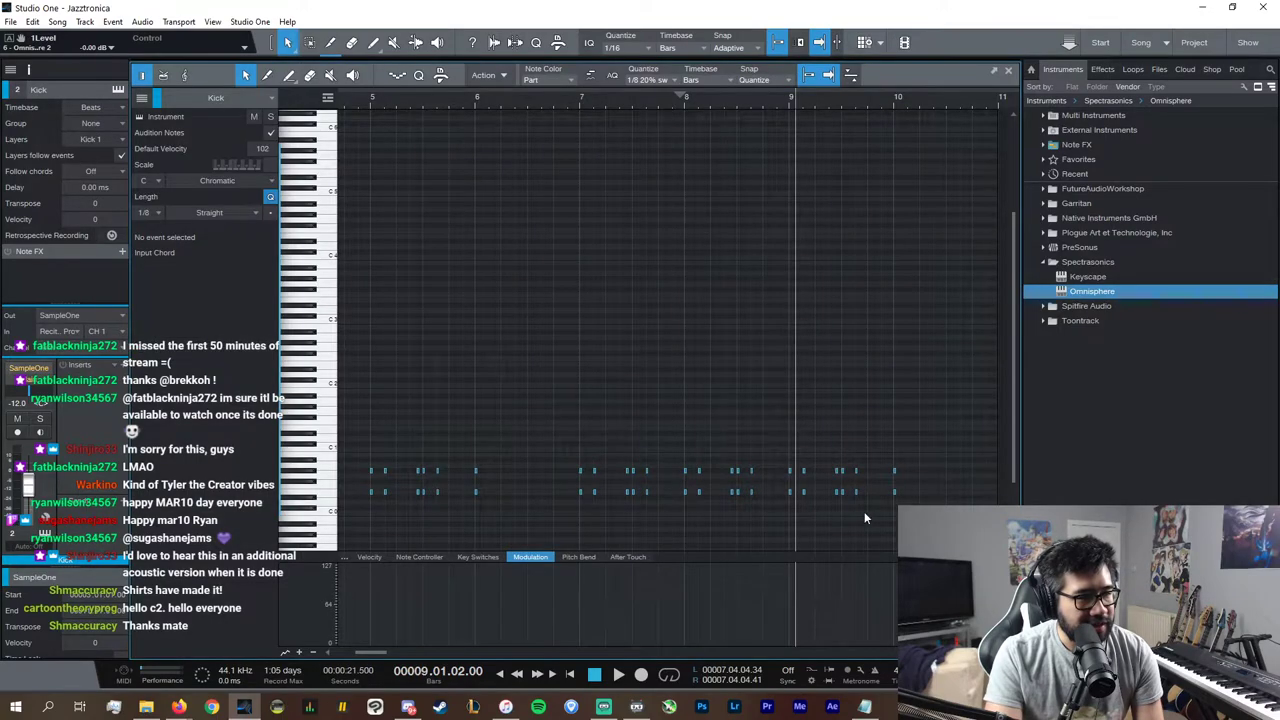
click(792, 470)
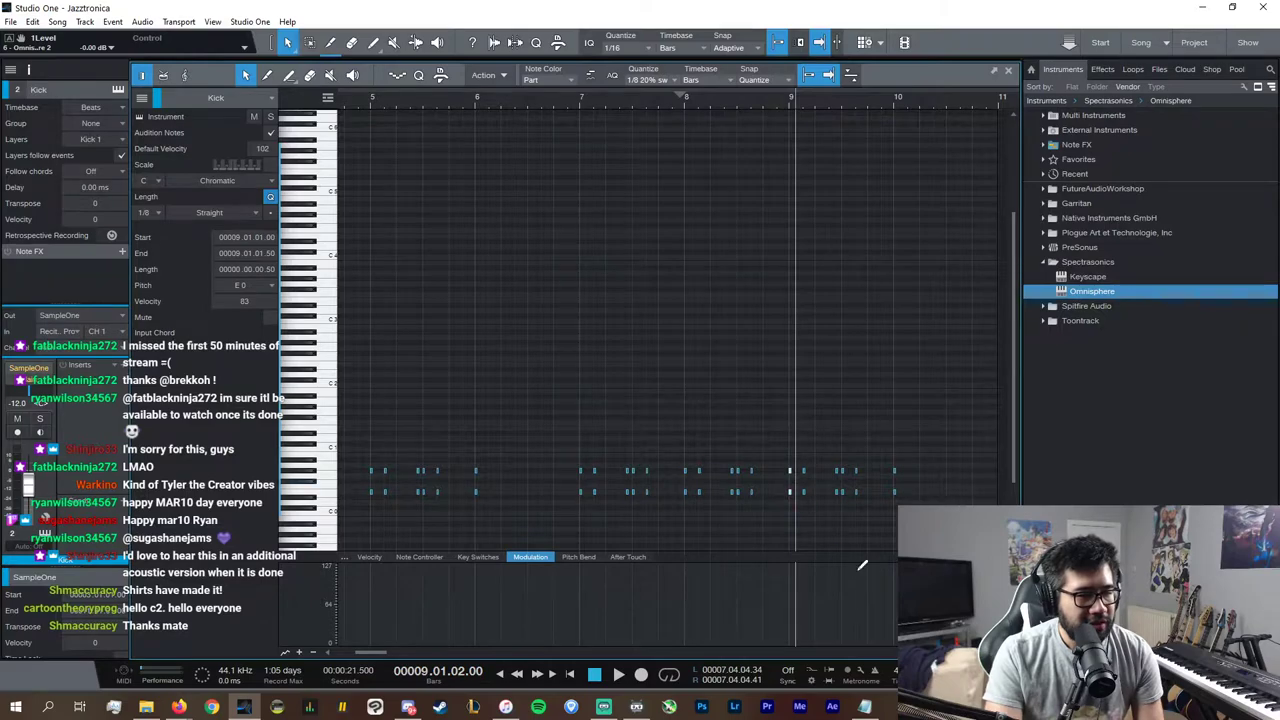
scroll(856, 640, right, 2)
click(852, 100)
key(ctrl+v)
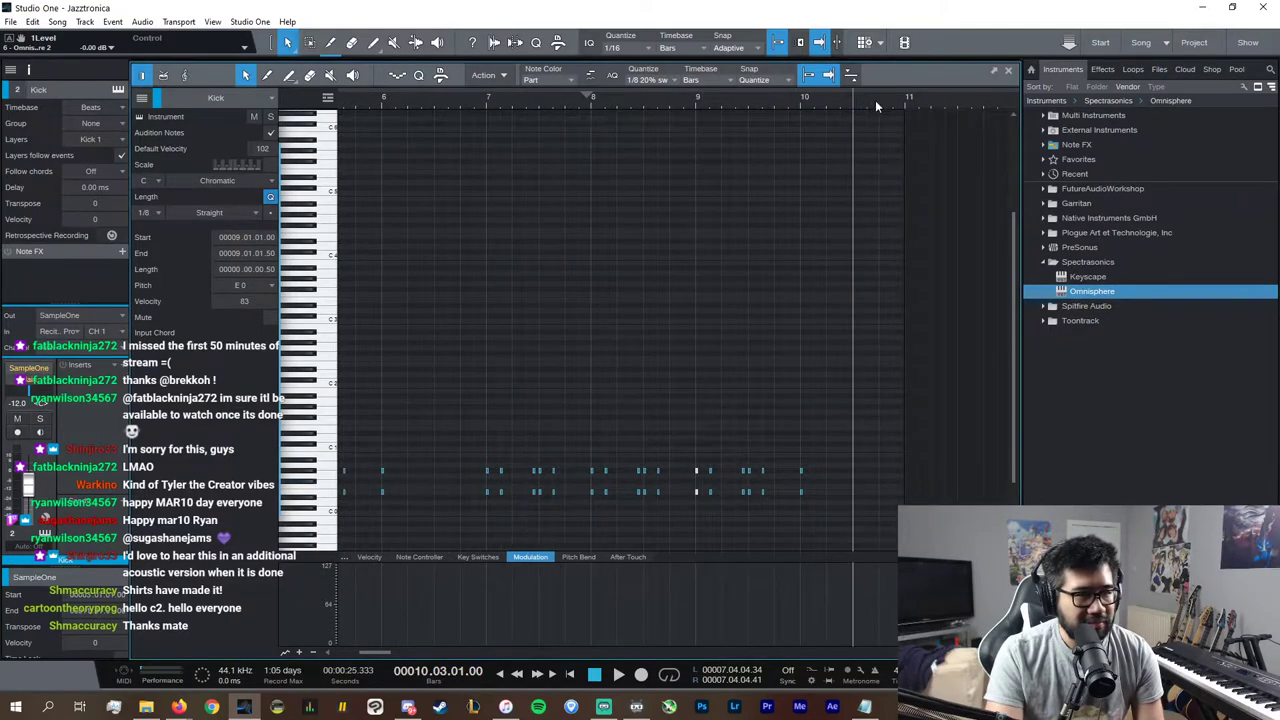
click(879, 102)
key(ctrl+v)
click(854, 101)
key(space)
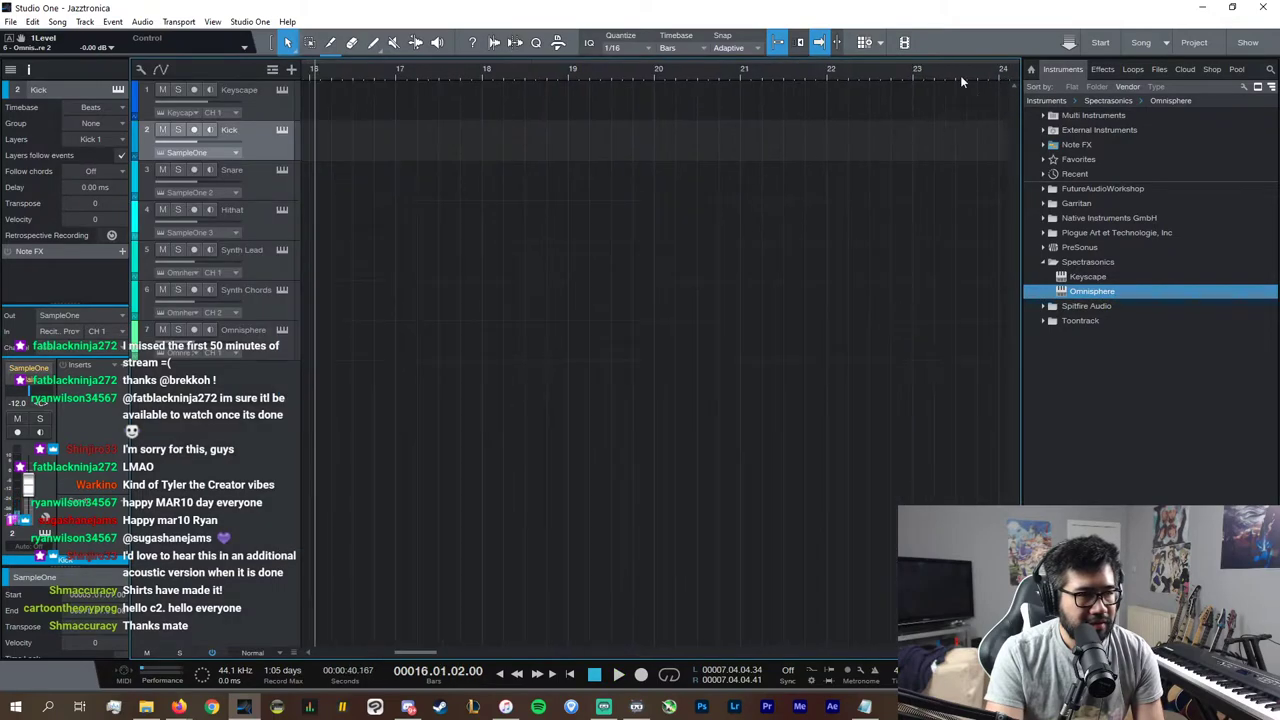
Step: Play from beat 3 of bar 10, move the kick hit on beat 4 to 10.03.03.13, and close the note editor
scroll(666, 658, left, 8)
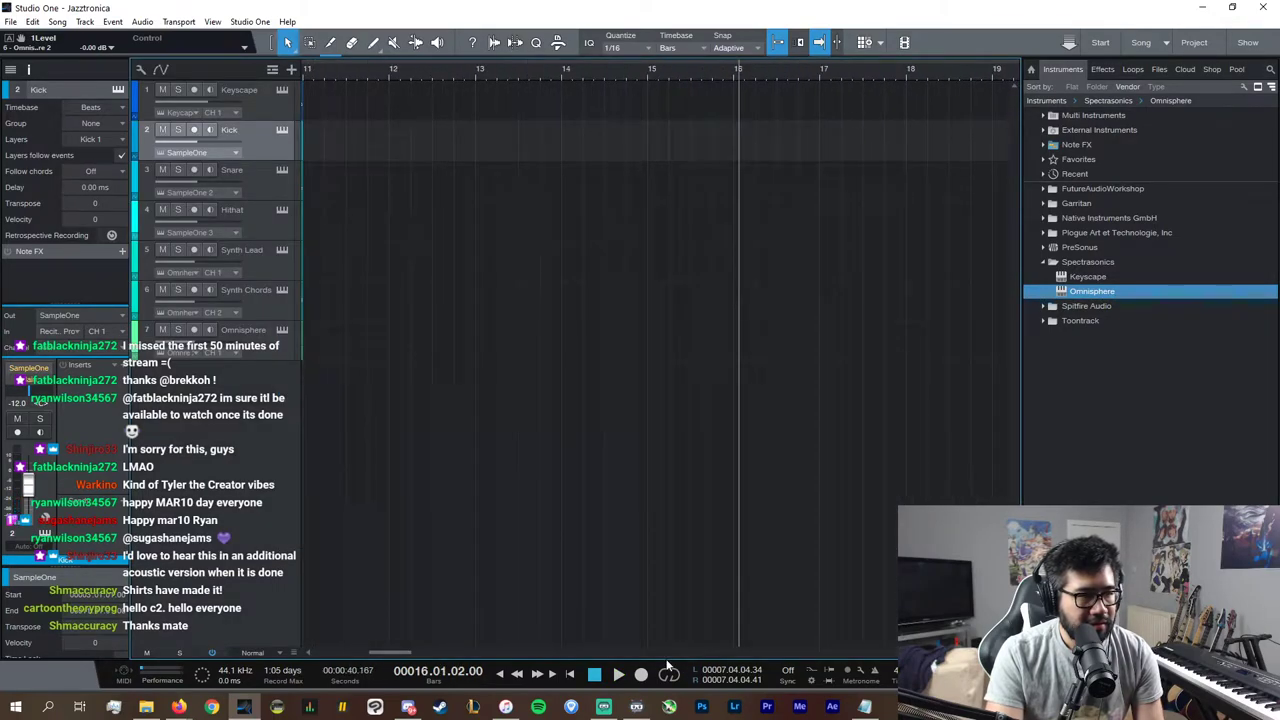
key(space)
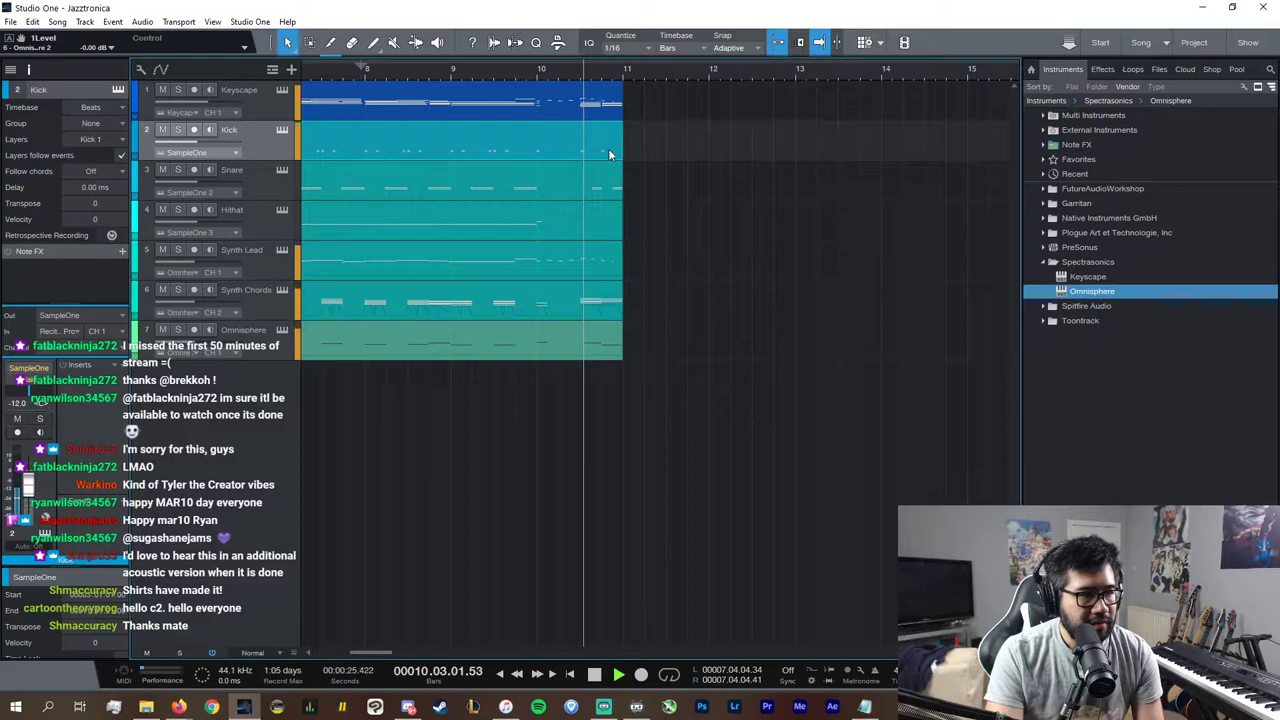
double_click(602, 152)
click(976, 471)
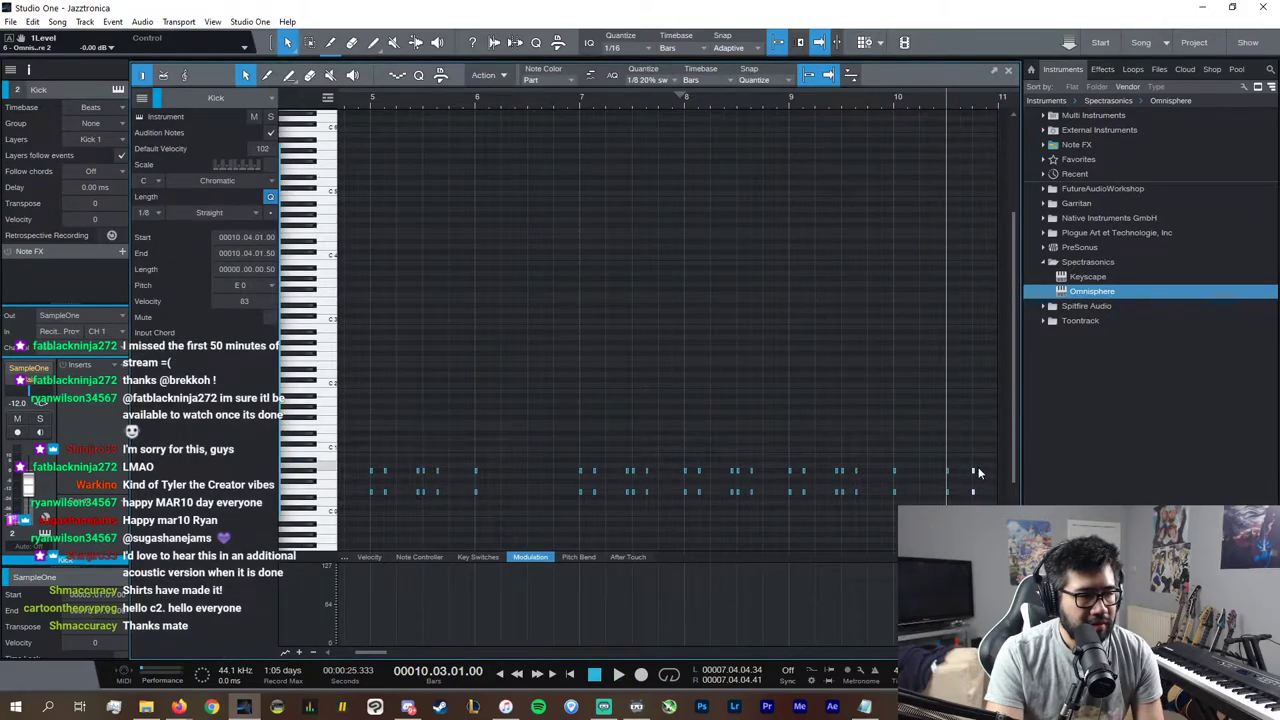
drag(976, 478, 962, 470)
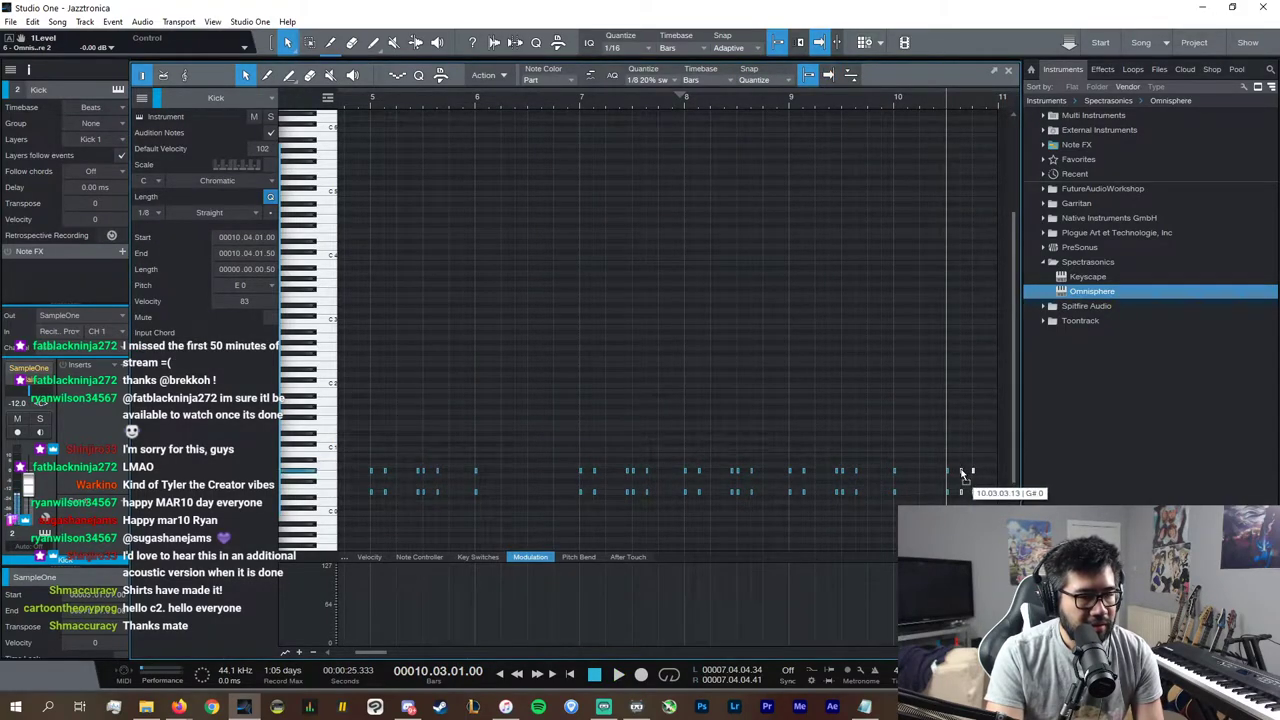
click(1008, 70)
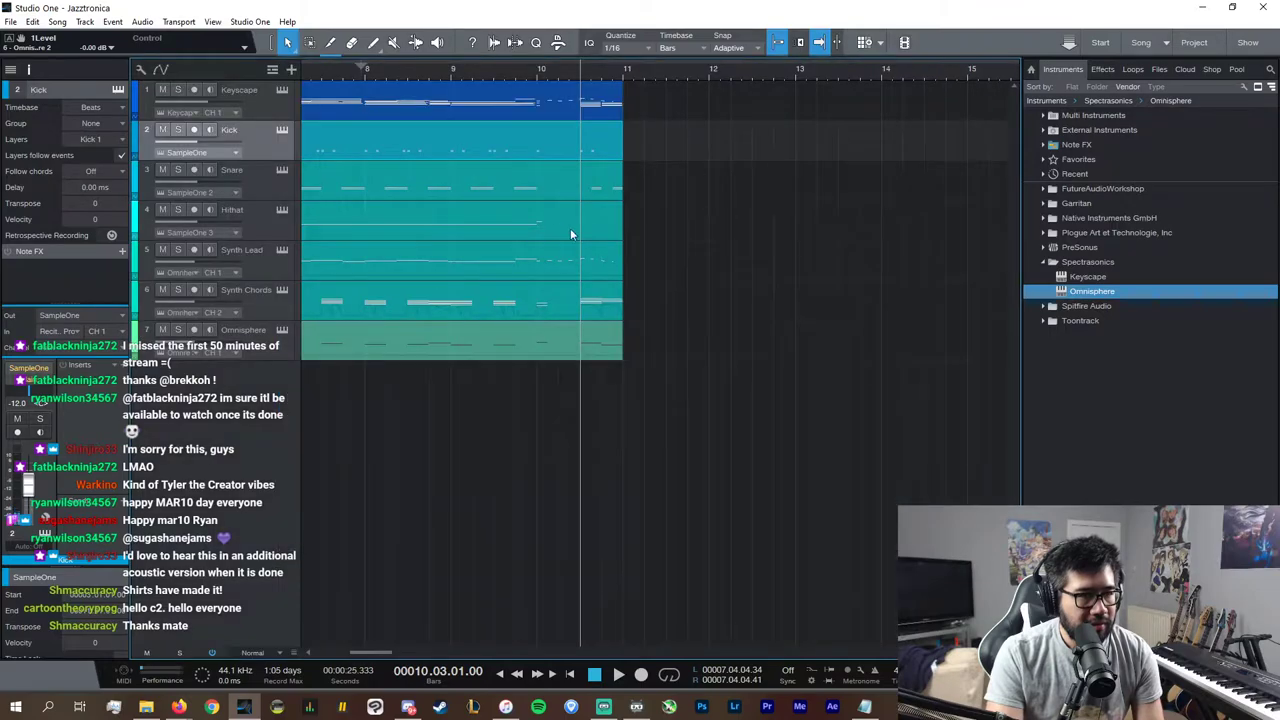
Step: Rework the bar 10 snare into a single paired hit about one beat long starting at 10.03.04.66, play it, and close the editor
double_click(592, 182)
drag(879, 505, 995, 430)
drag(876, 449, 872, 449)
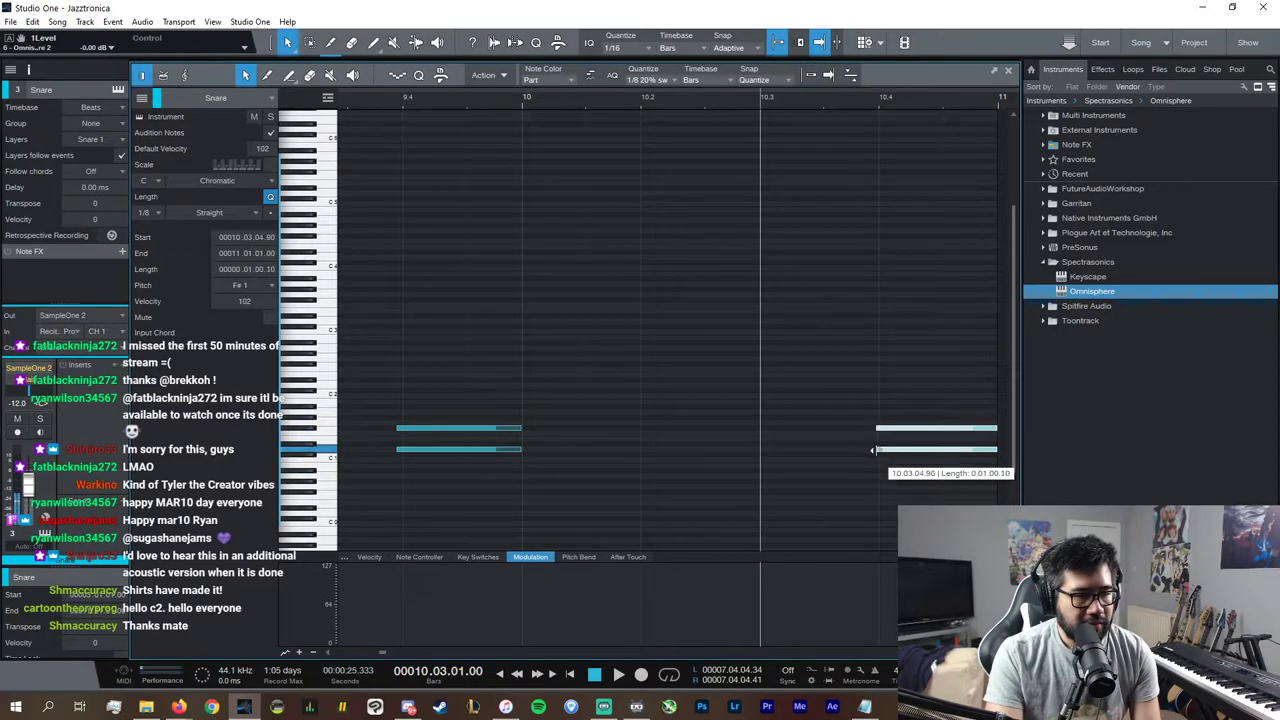
key(space)
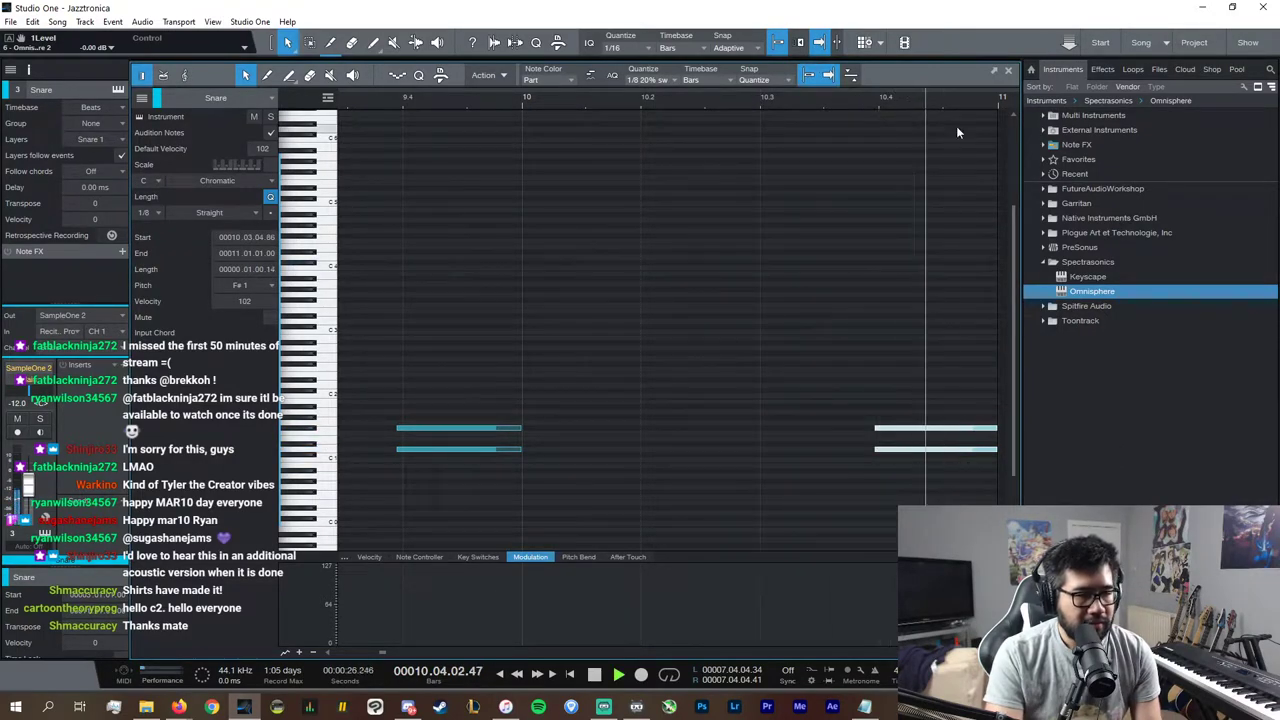
key(space)
click(1008, 71)
Step: Add a kick hit at 10.04.03.13 in bar 10, play it, and close the note editor
double_click(590, 148)
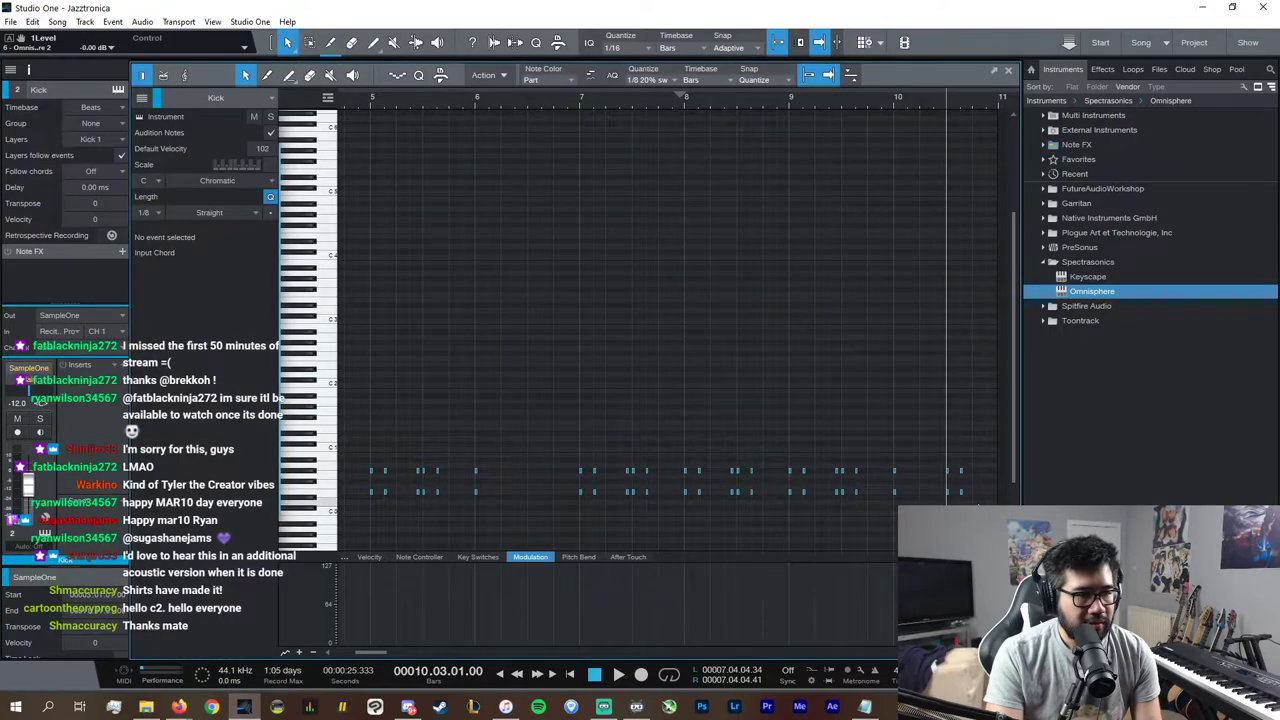
mouse_move(974, 504)
mouse_down()
mouse_move(959, 467)
mouse_move(979, 497)
mouse_up()
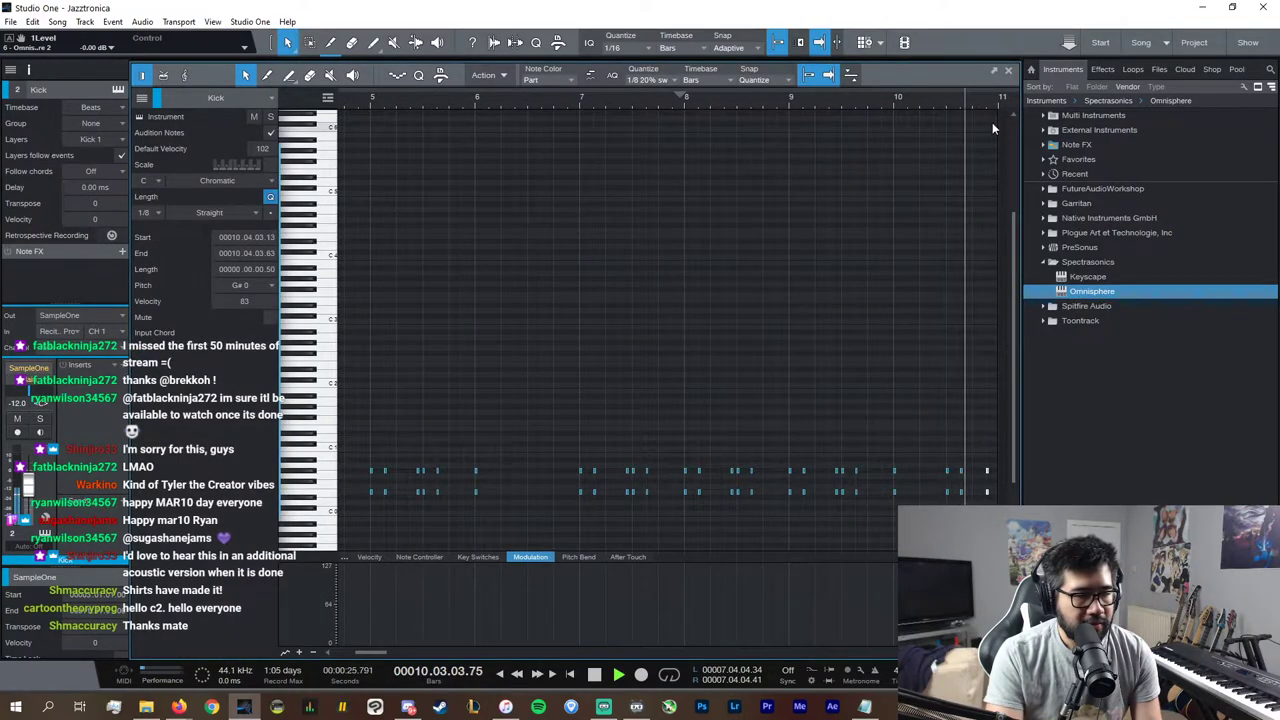
key(F2)
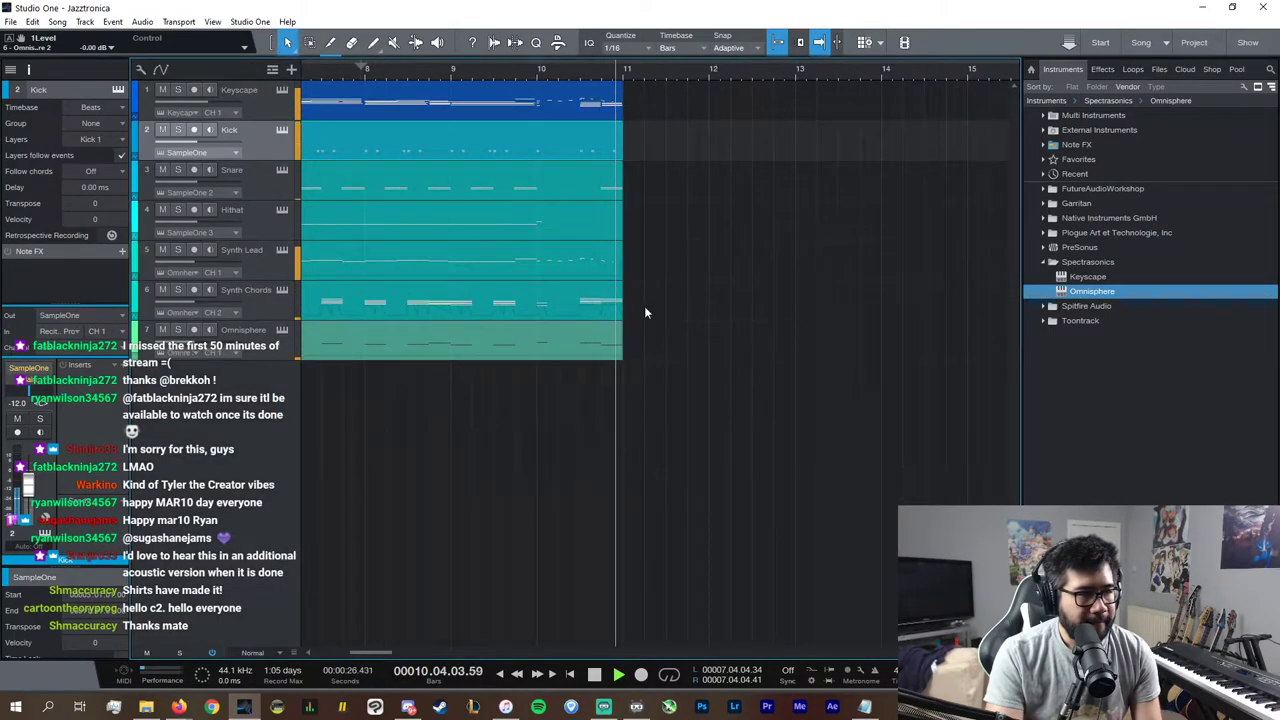
Step: Fill beats 3 and 4 of bar 10 in the Hithat part with alternating C#3 and F#2 eighth notes and play them
double_click(578, 234)
drag(848, 327, 944, 332)
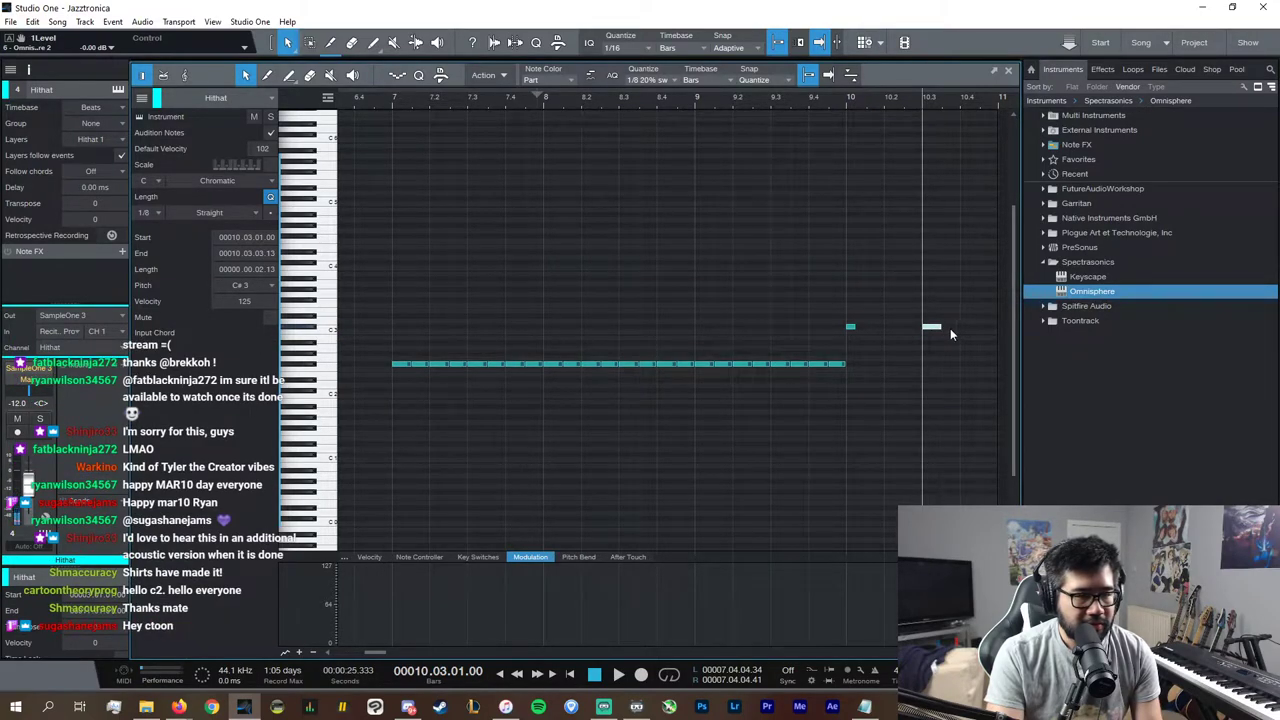
key(d)
drag(970, 328, 914, 314)
key(d)
key(space)
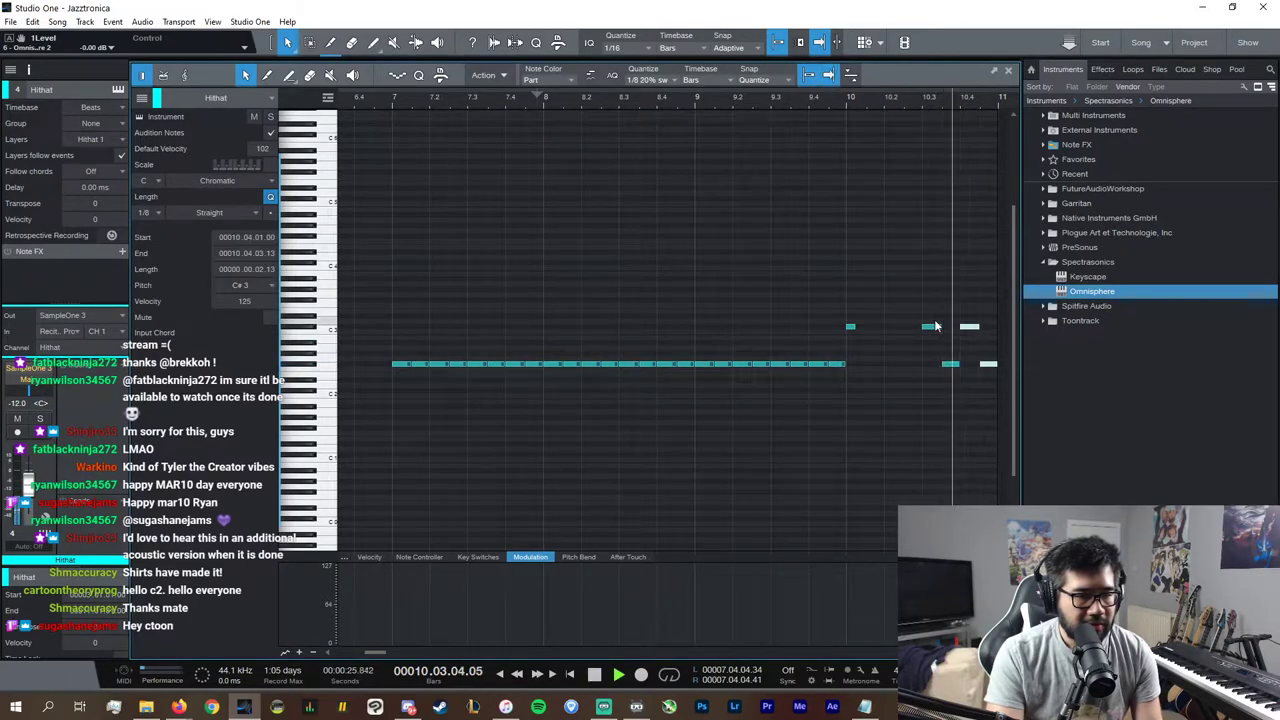
key(space)
Step: Set the velocity of the F#2 hi-hat notes in bars 7 to 9 to 127 and play from bar 7
click(375, 557)
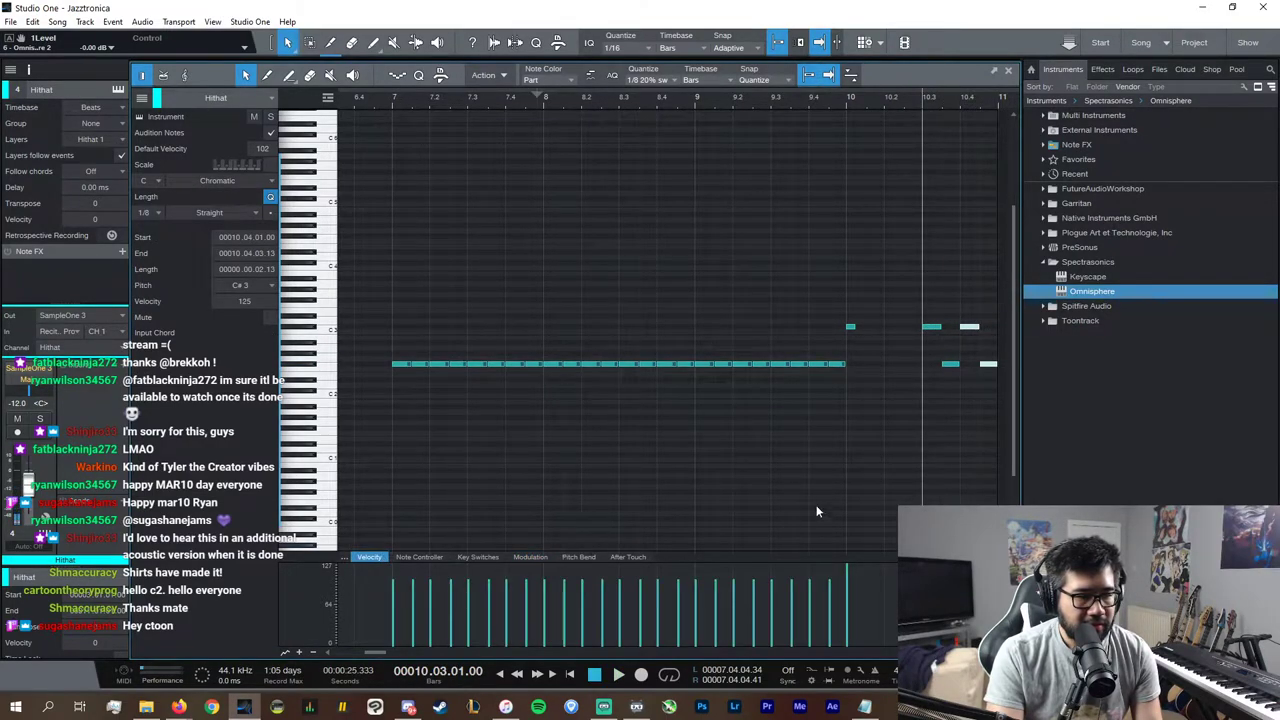
click(846, 545)
drag(840, 405, 386, 357)
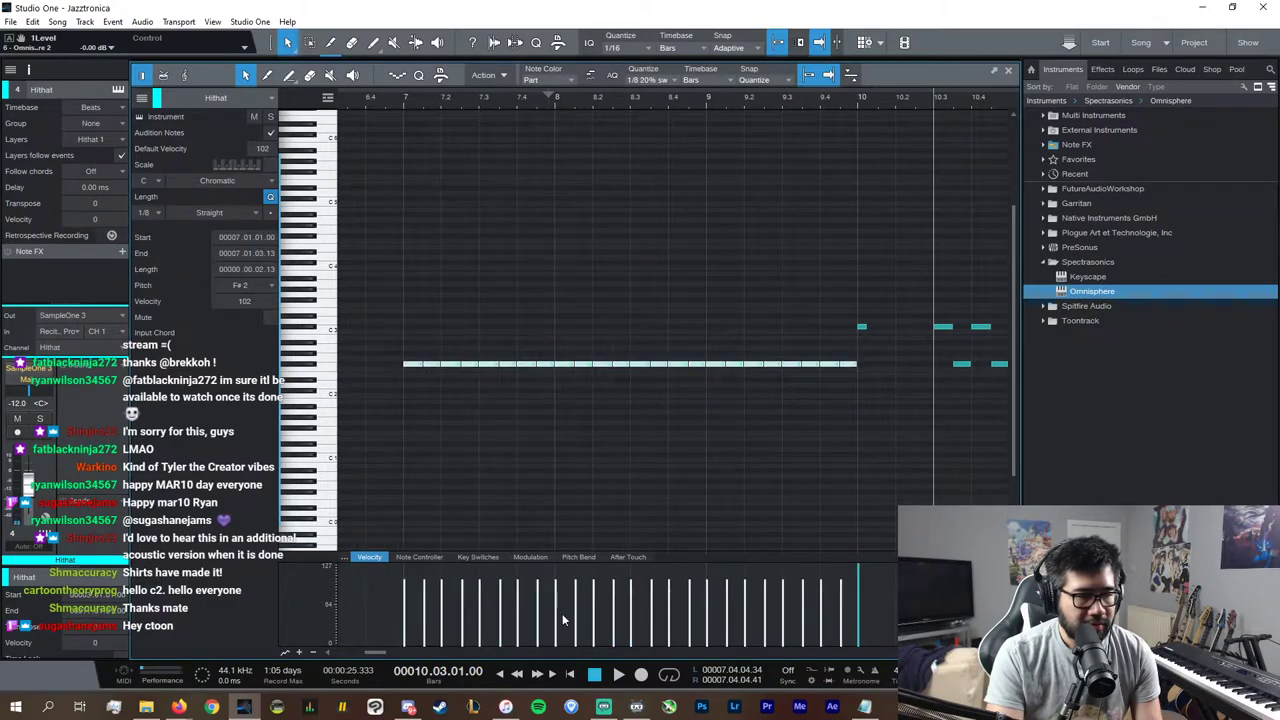
key(w)
key(w)
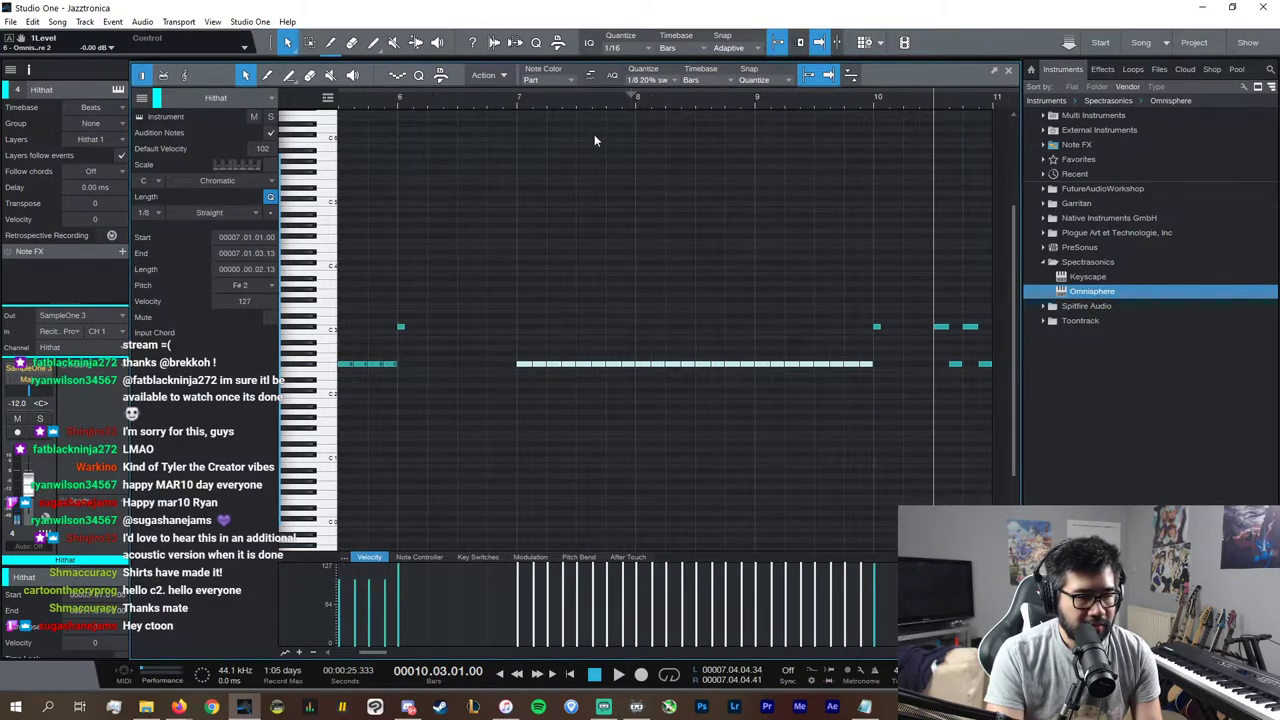
click(518, 98)
key(space)
Step: Raise the velocity of the F#2 hi-hat notes in bars 3 to 5, close the note editor, and stop playback
scroll(501, 656, up, 3)
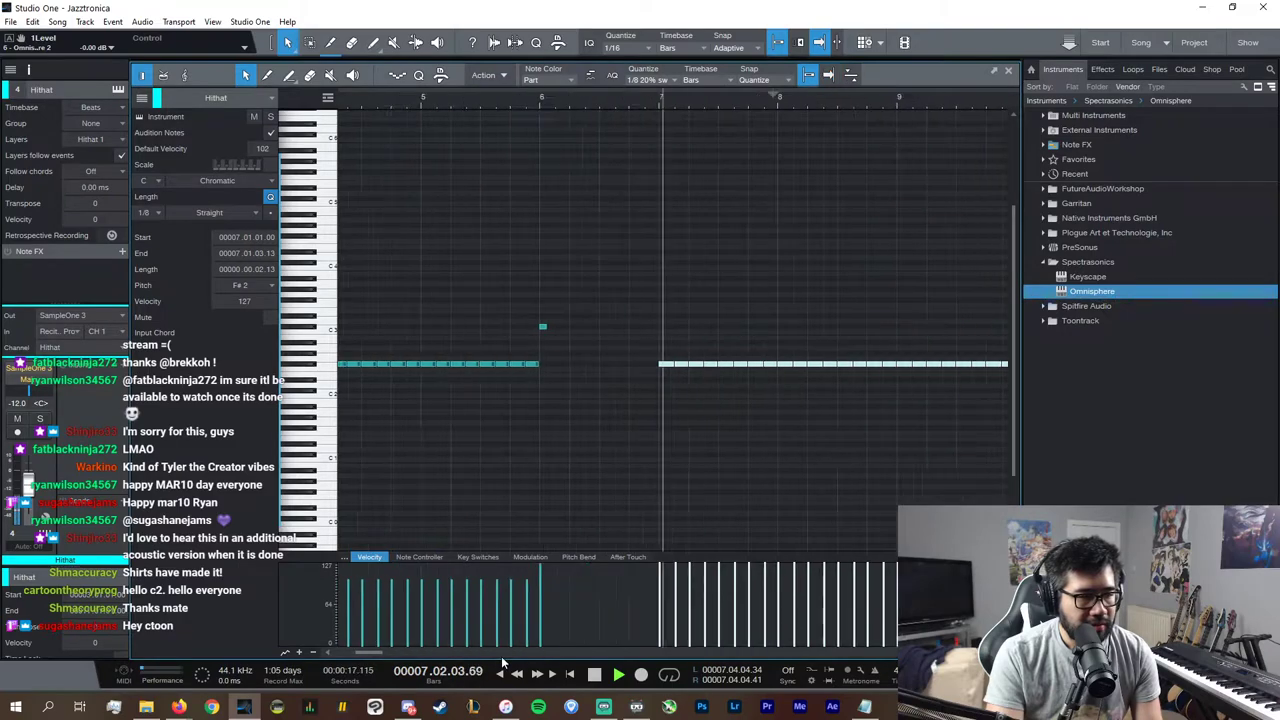
drag(836, 400, 372, 352)
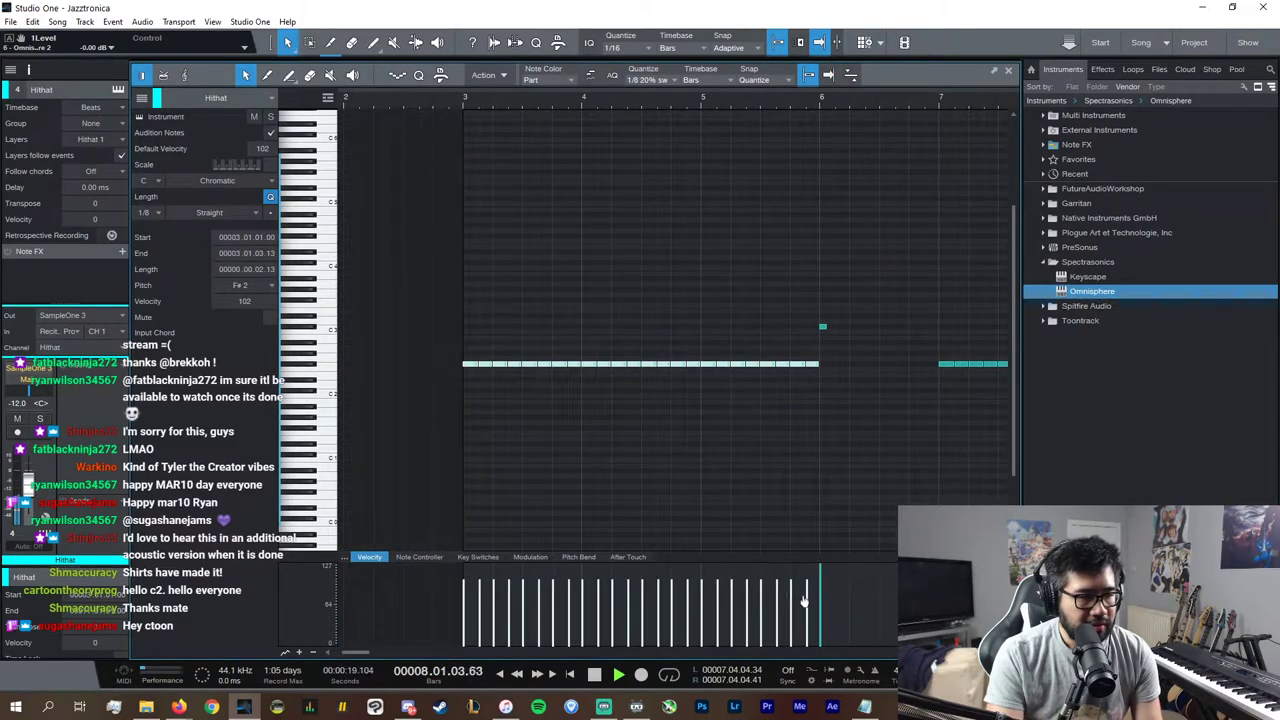
drag(803, 600, 1030, 154)
click(1008, 71)
key(space)
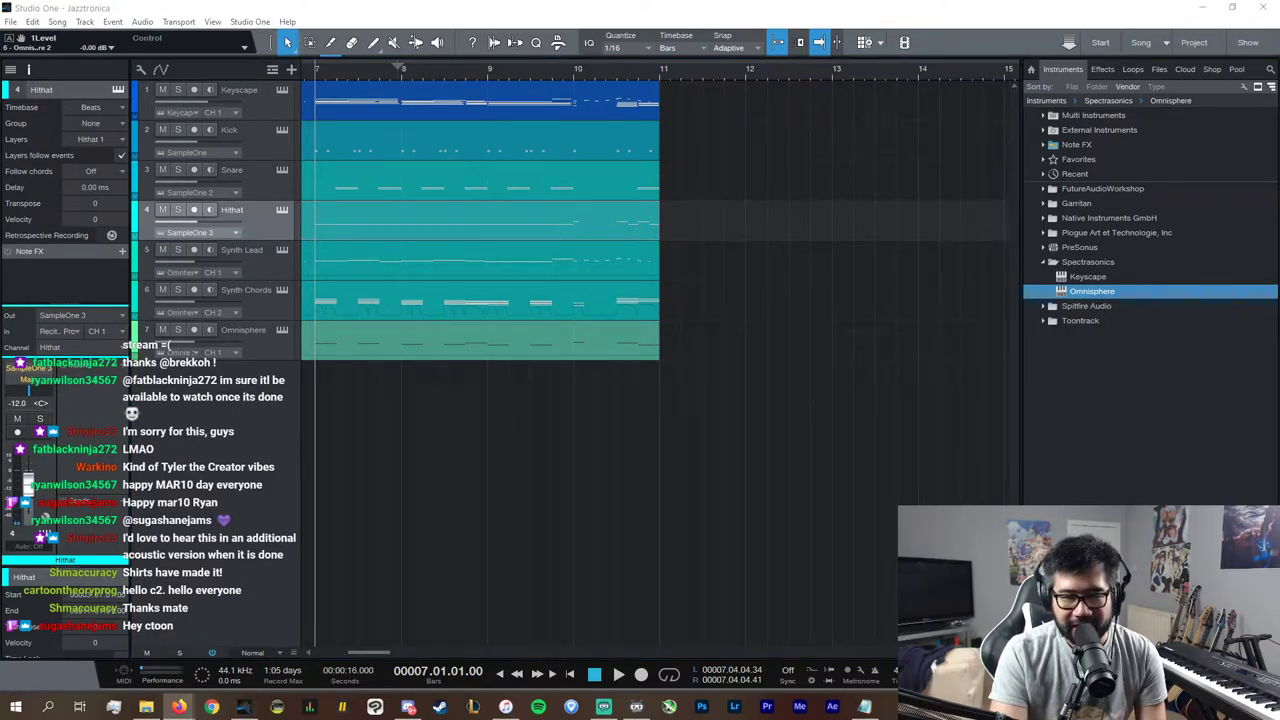
Step: Play the arrangement from bar 2
scroll(690, 653, up, 5)
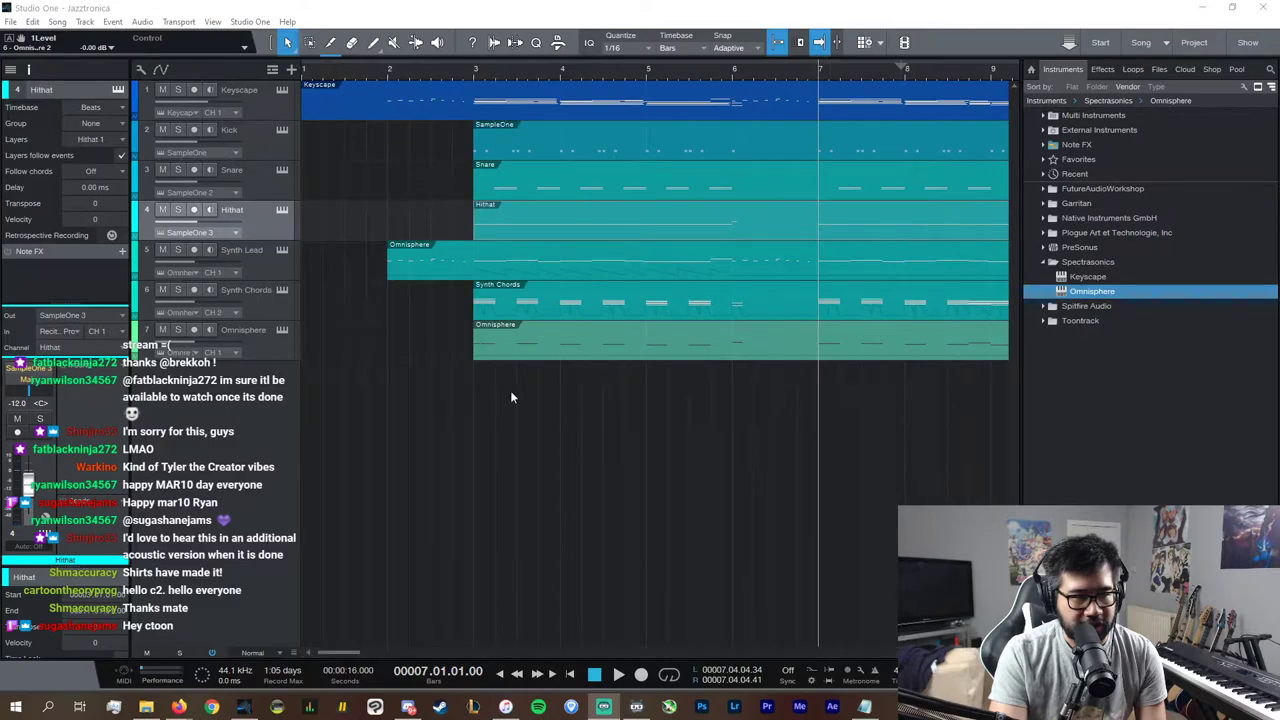
click(386, 63)
key(space)
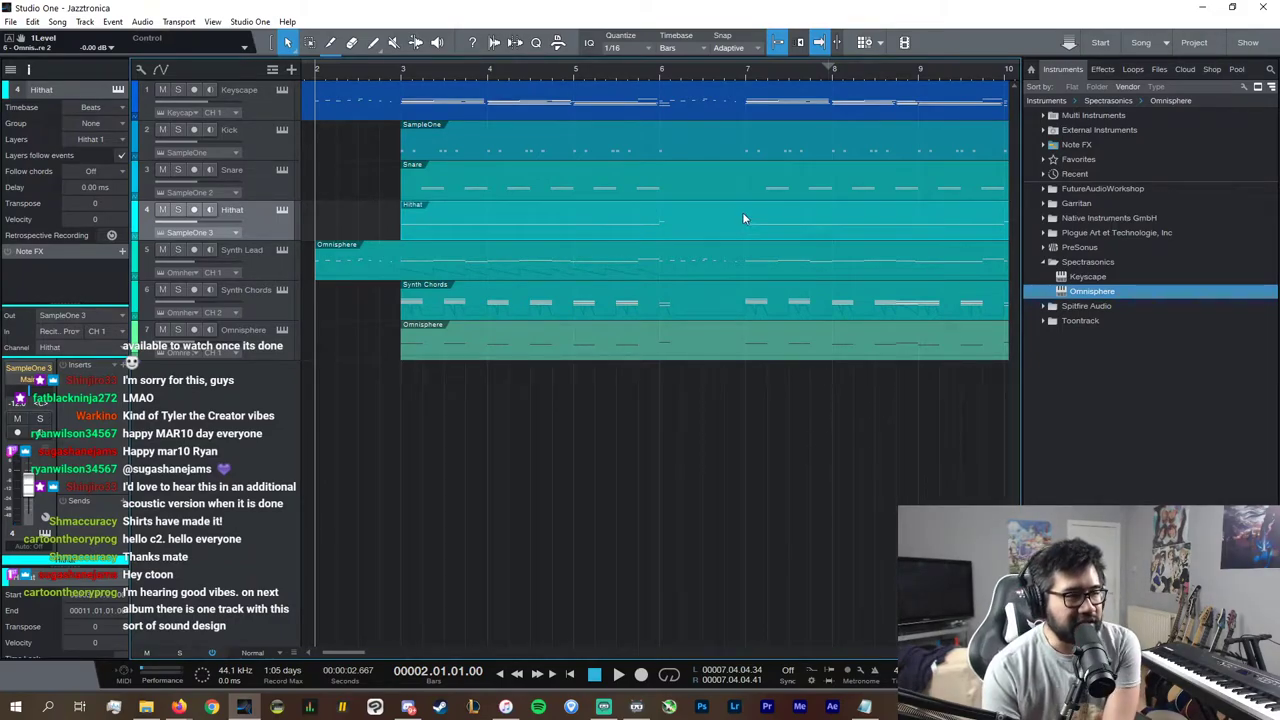
click(398, 72)
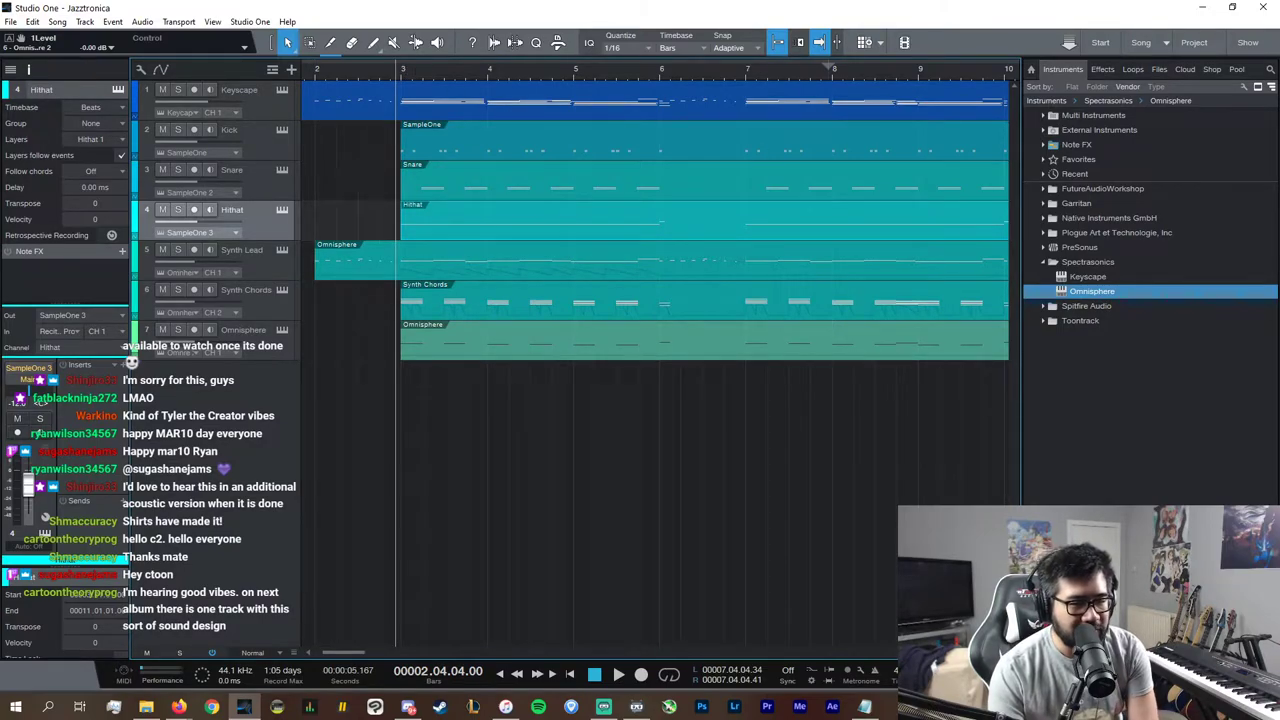
drag(962, 652, 940, 652)
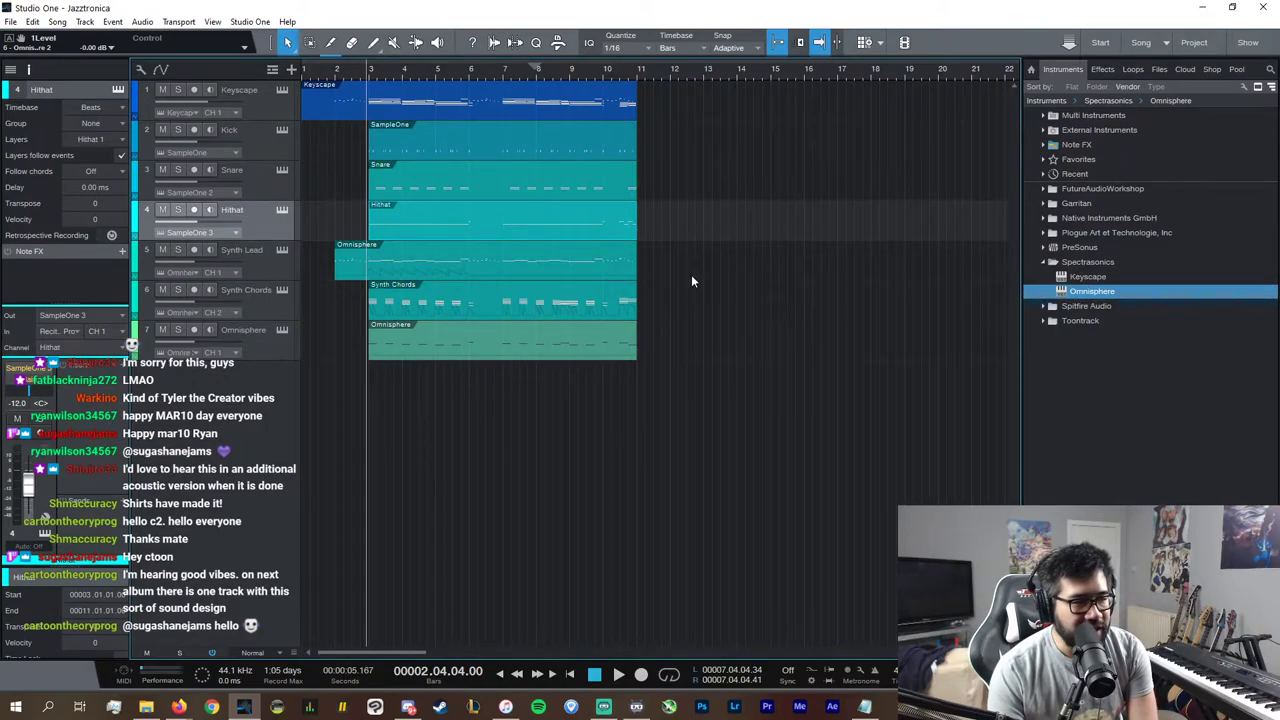
Step: Add another Omnisphere instrument track below the existing tracks and close its plug-in window
drag(1040, 291, 333, 401)
drag(272, 357, 270, 360)
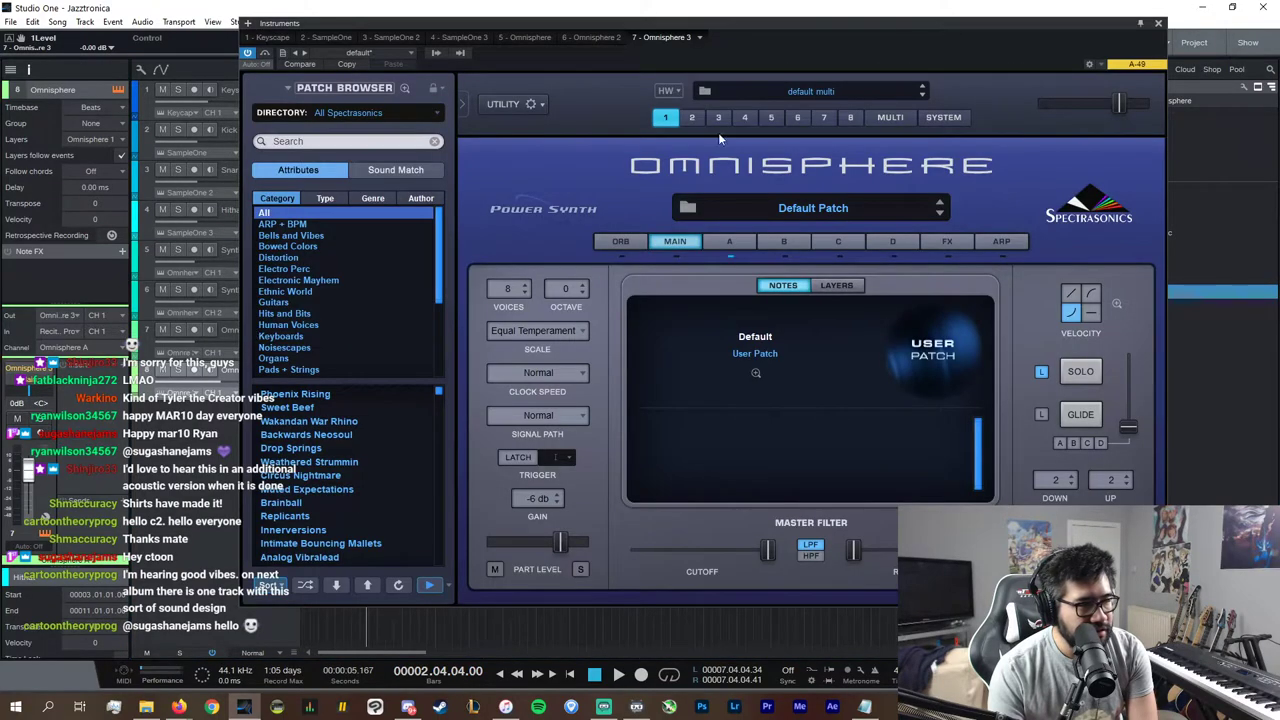
click(1160, 30)
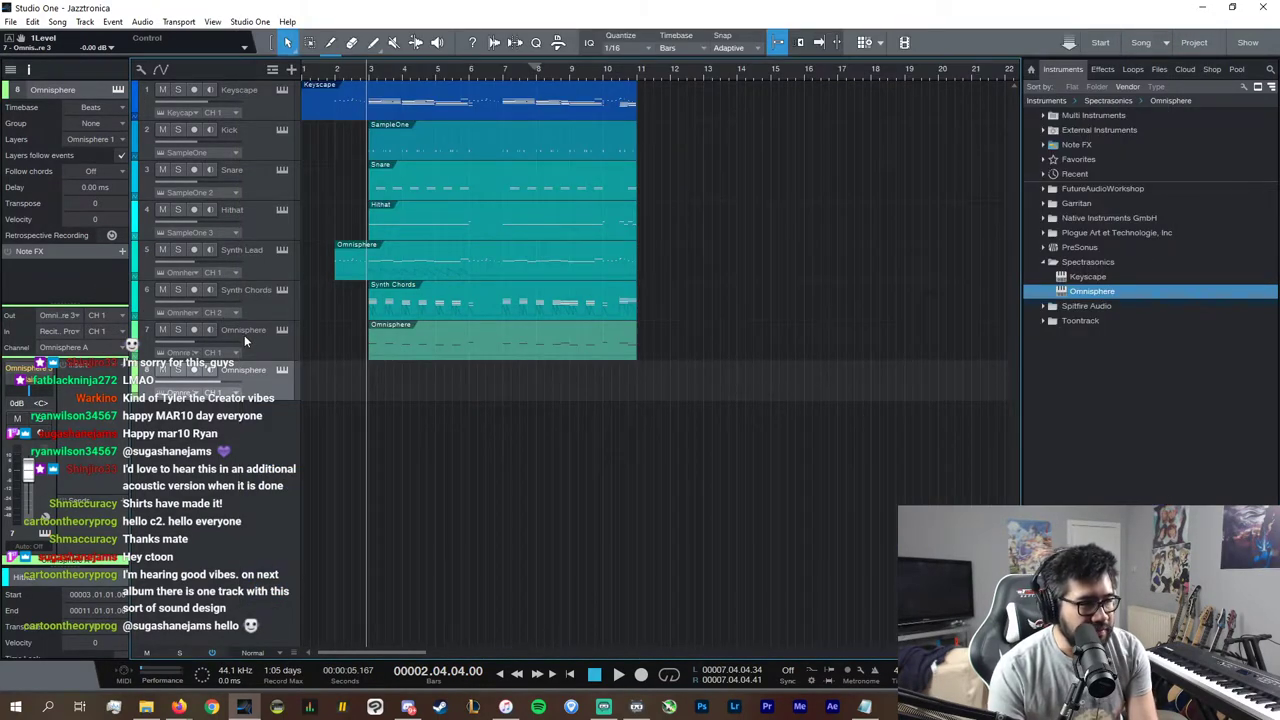
Step: Rename track 7 as Synth Bass and the new Omnisphere track 8 as Pads
double_click(244, 333)
text(S)
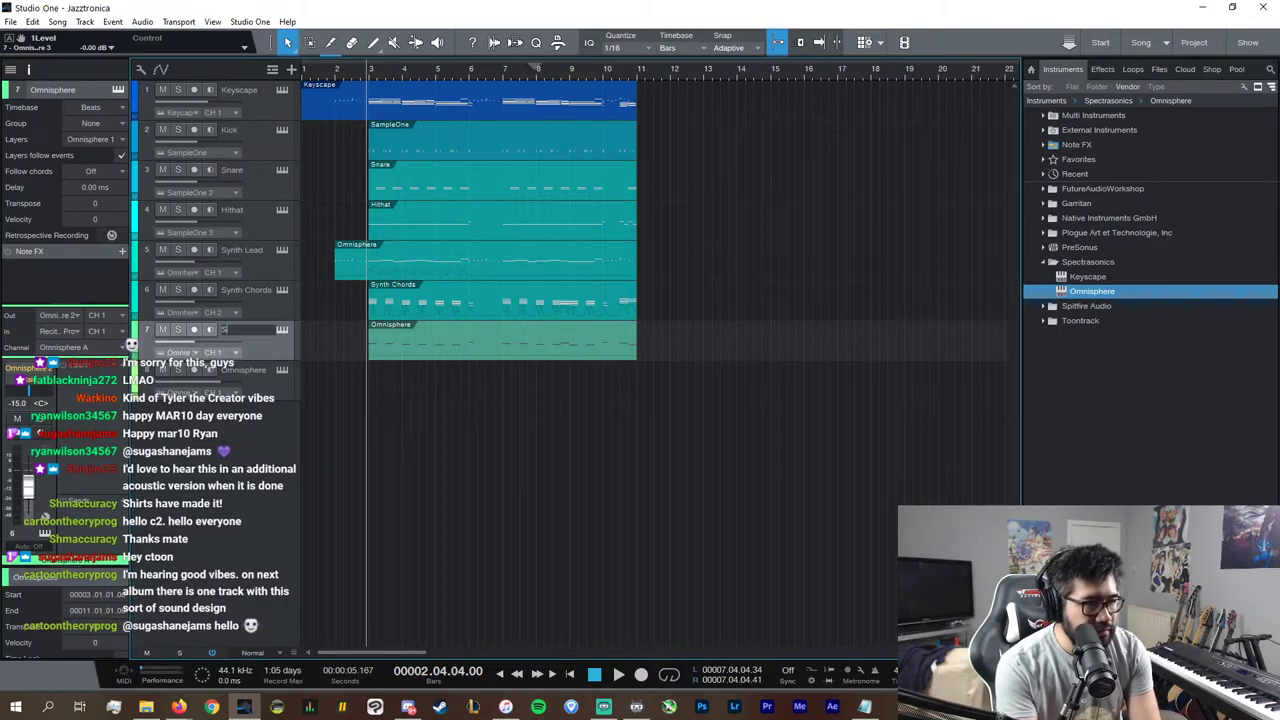
text(ynth B)
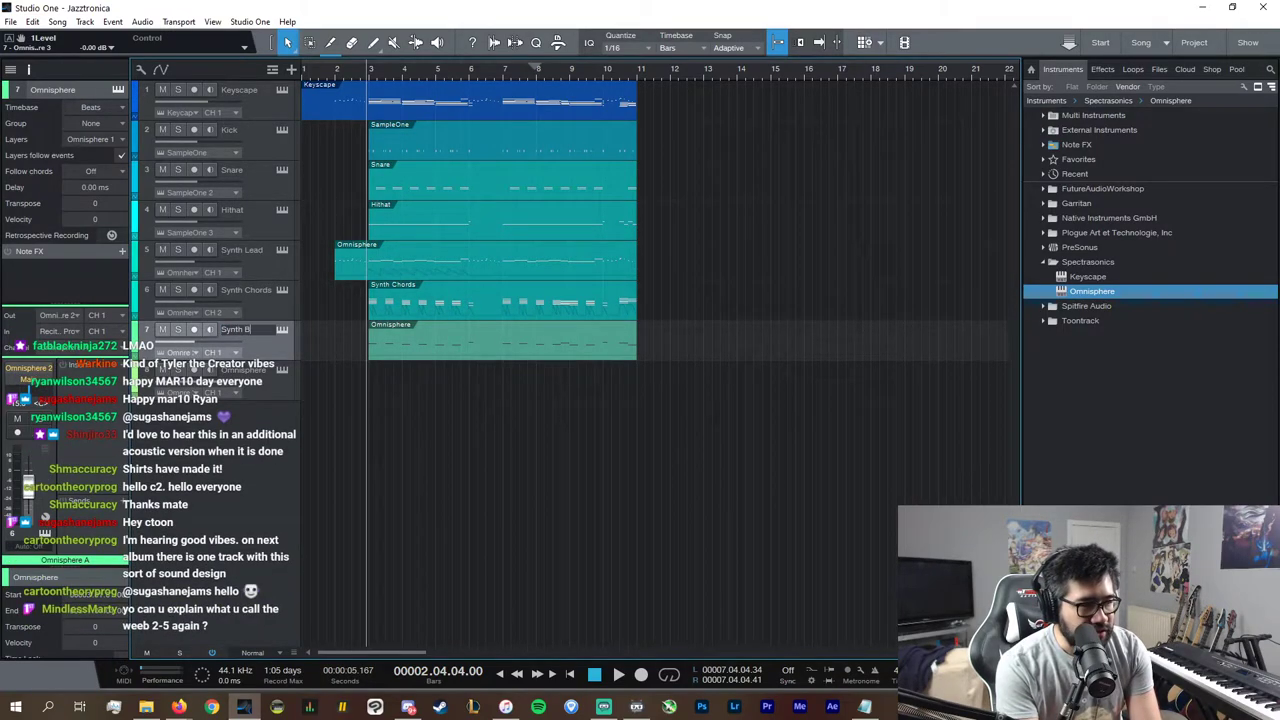
text(ass)
double_click(250, 370)
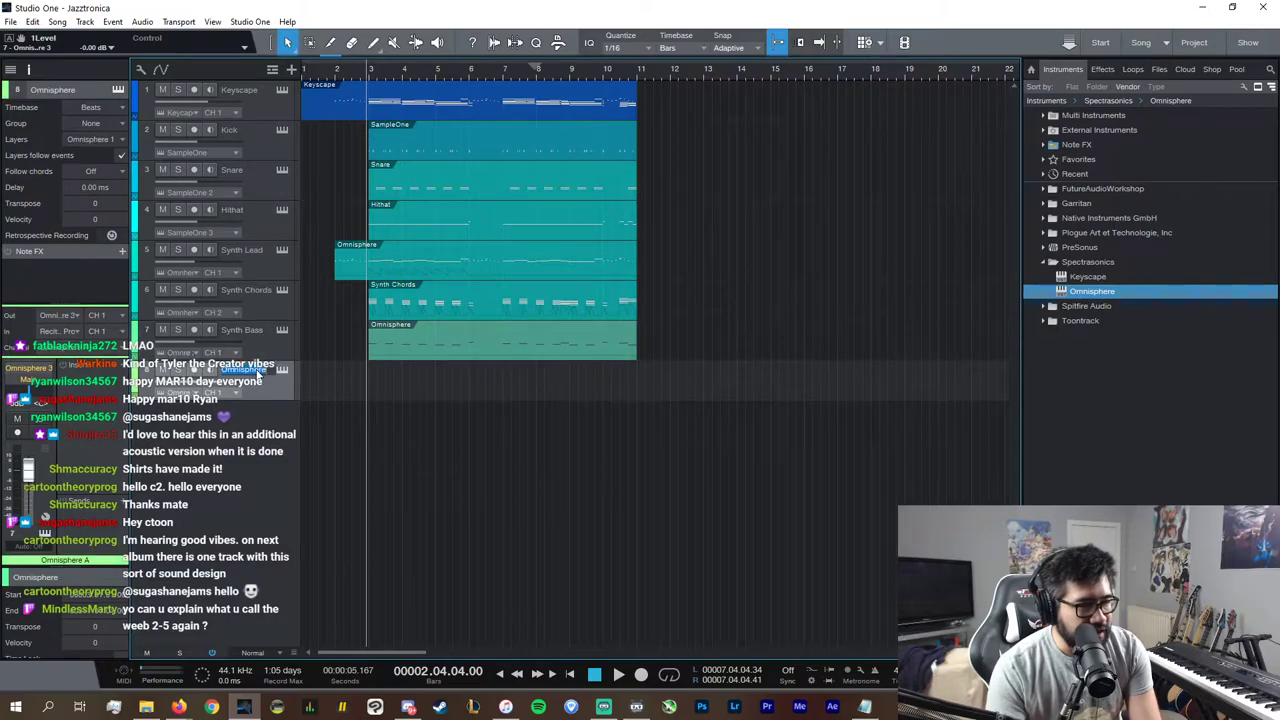
text(Pads)
key(Return)
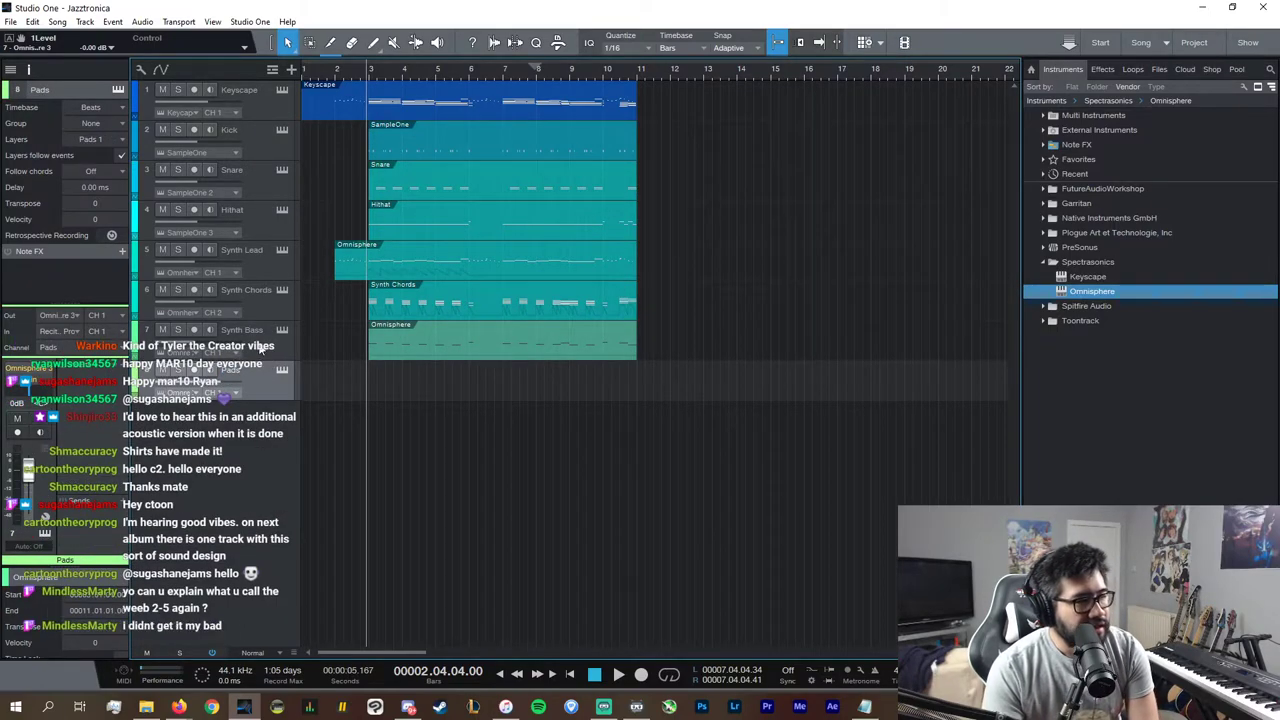
Step: Reorder the tracks so that Kick, Snare and Hithat sit below Pads
click(260, 345)
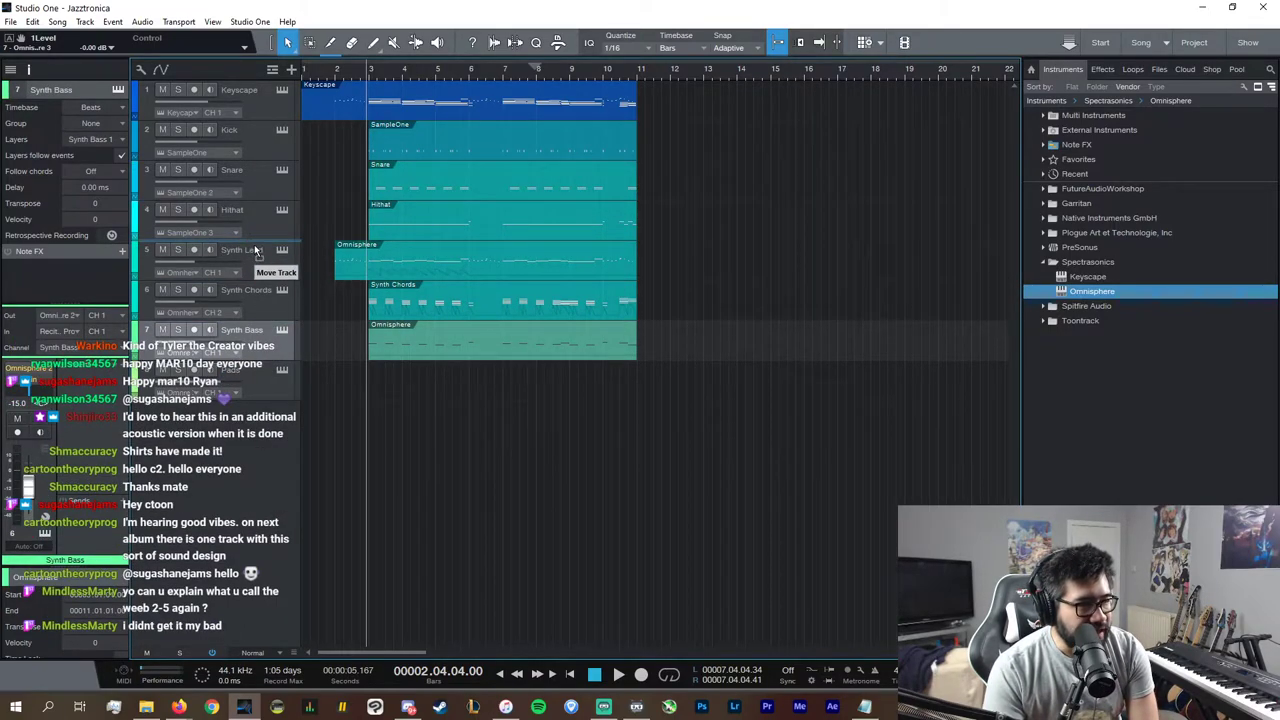
drag(264, 146, 267, 402)
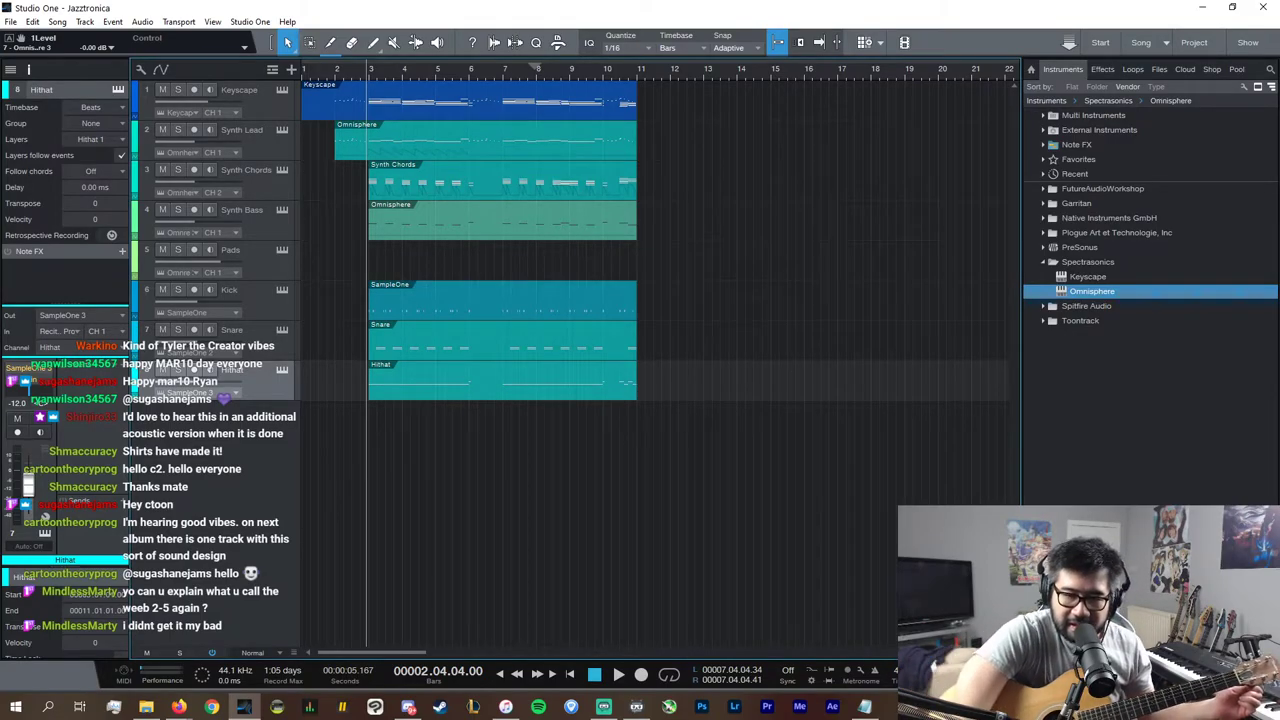
key(super+d)
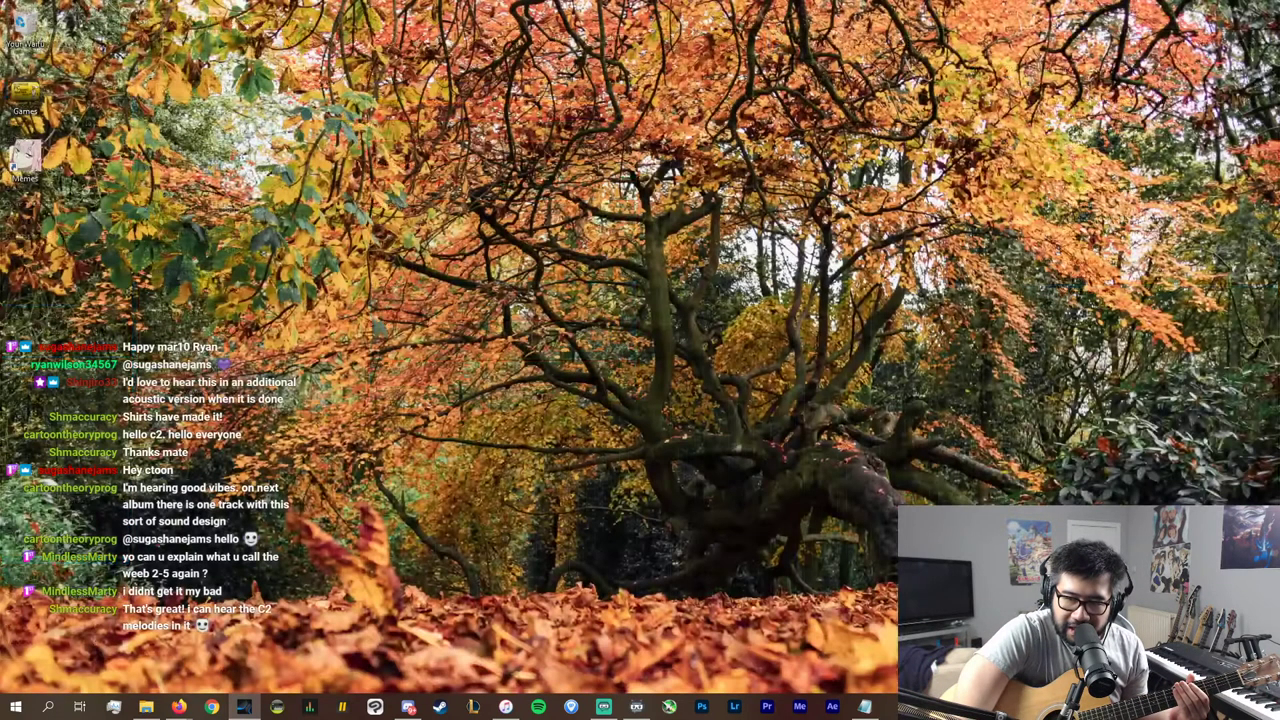
key(super+d)
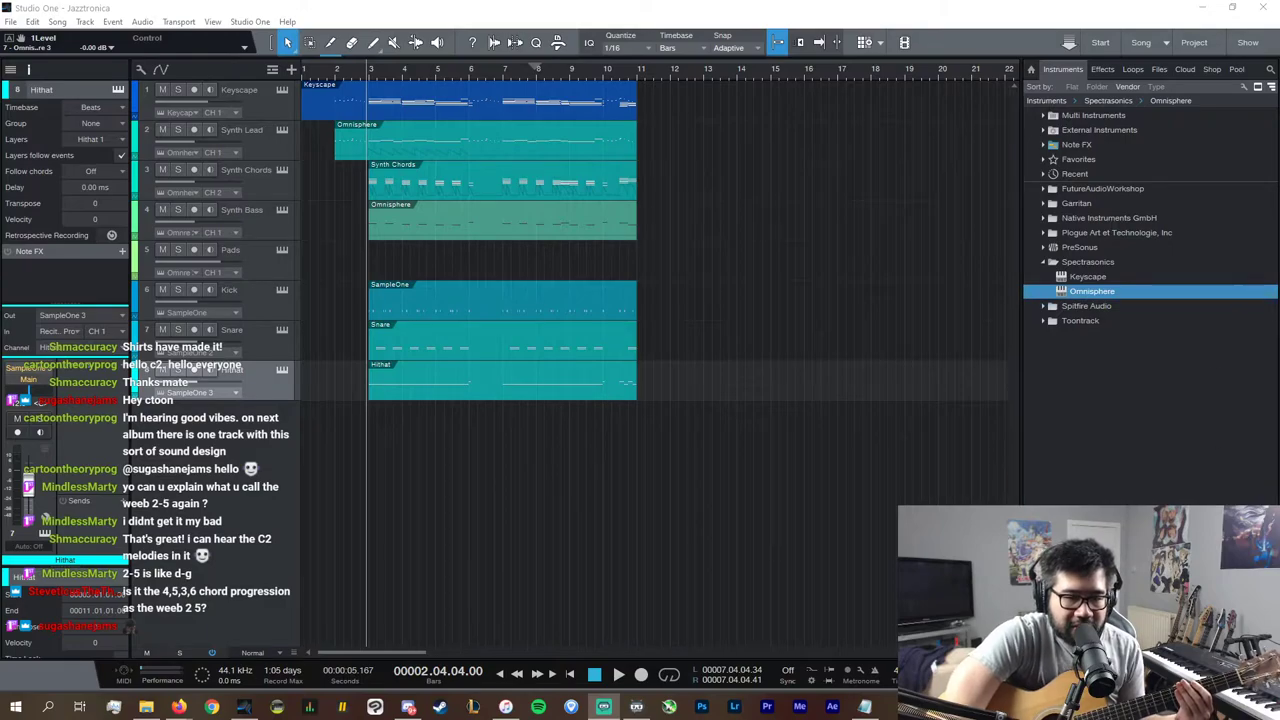
Step: Restart the VoxengoRecorder plug-in on the Main output in the console and place the playhead at bar 2
click(669, 474)
double_click(550, 388)
click(728, 401)
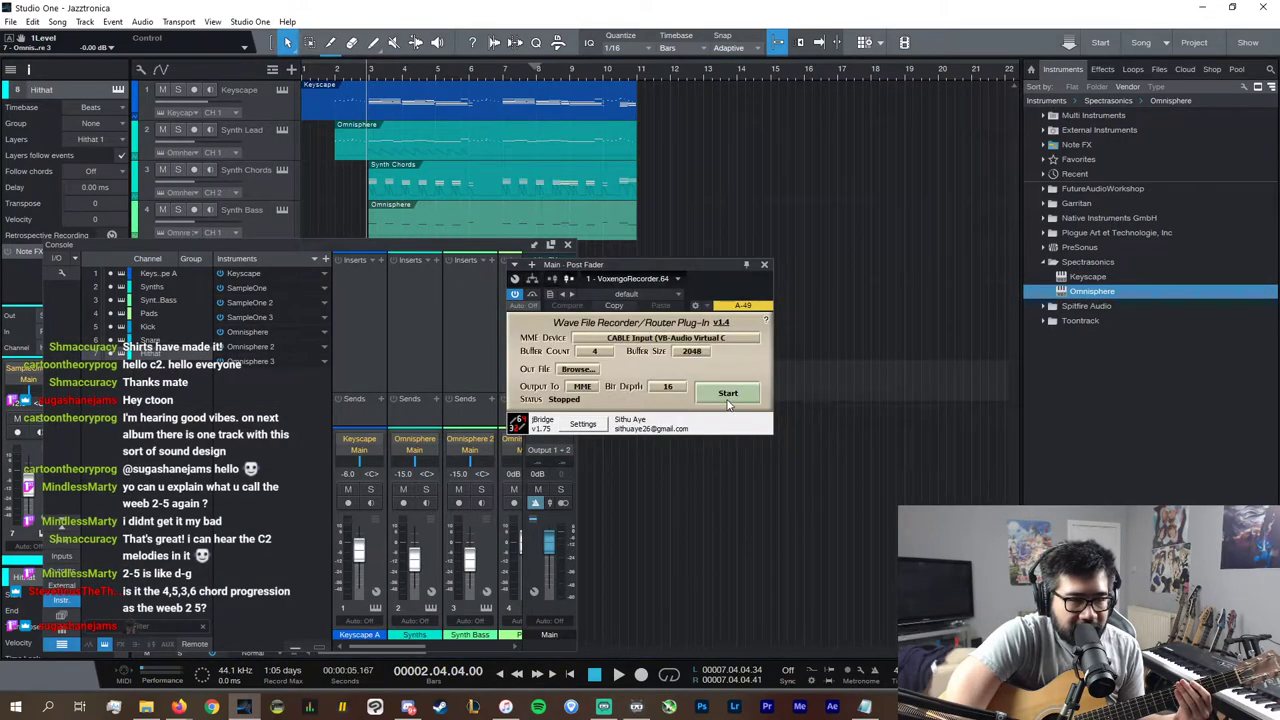
click(728, 394)
click(764, 264)
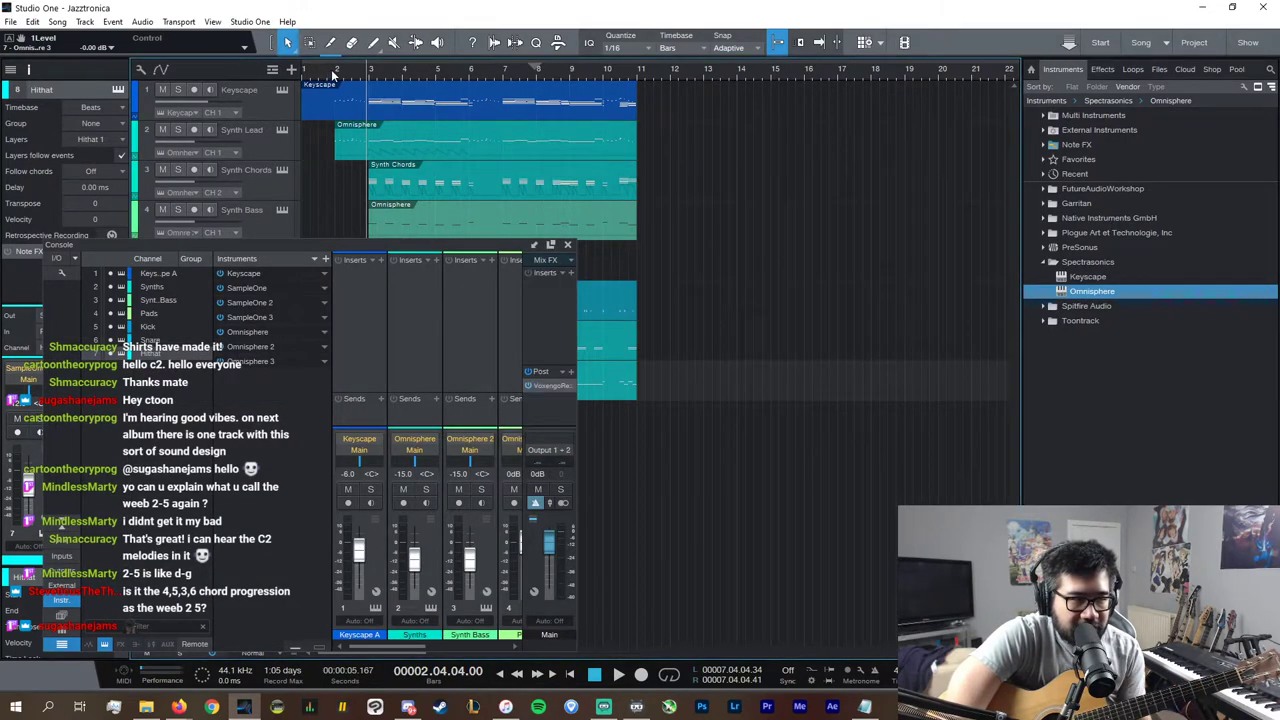
click(333, 76)
click(567, 244)
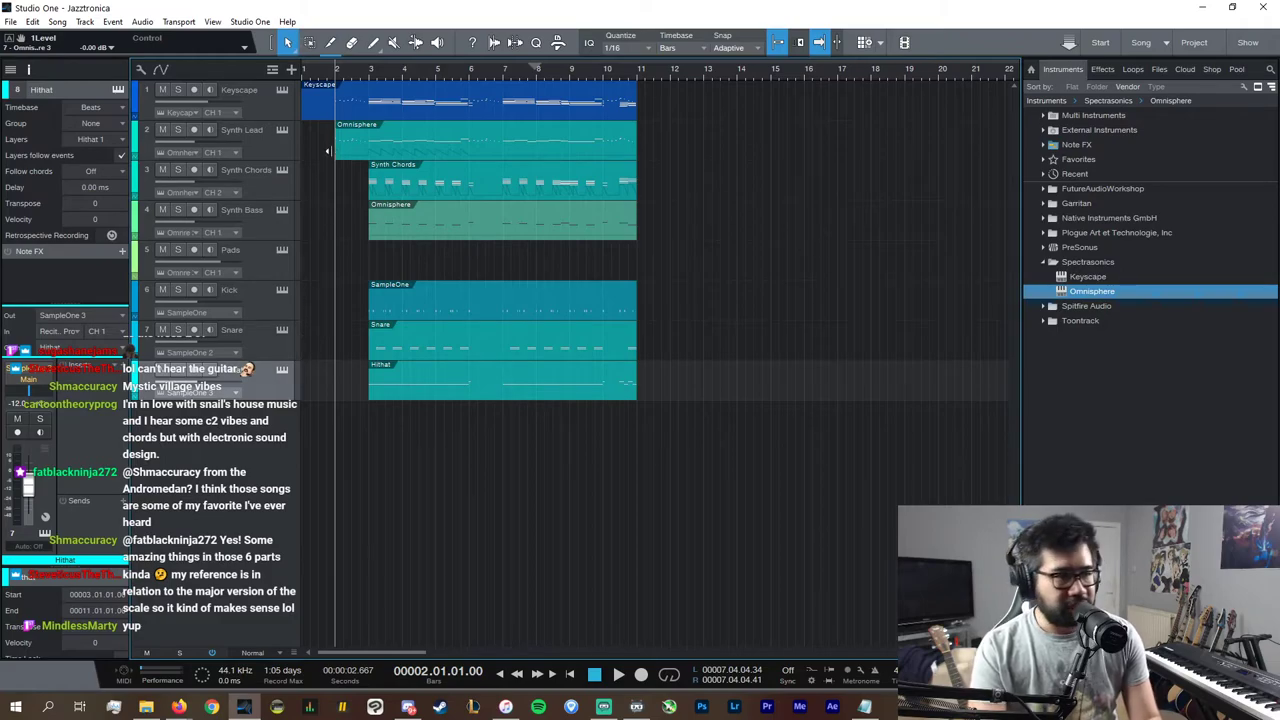
Step: Play the arrangement from bar 3 to review the existing section
click(368, 78)
key(space)
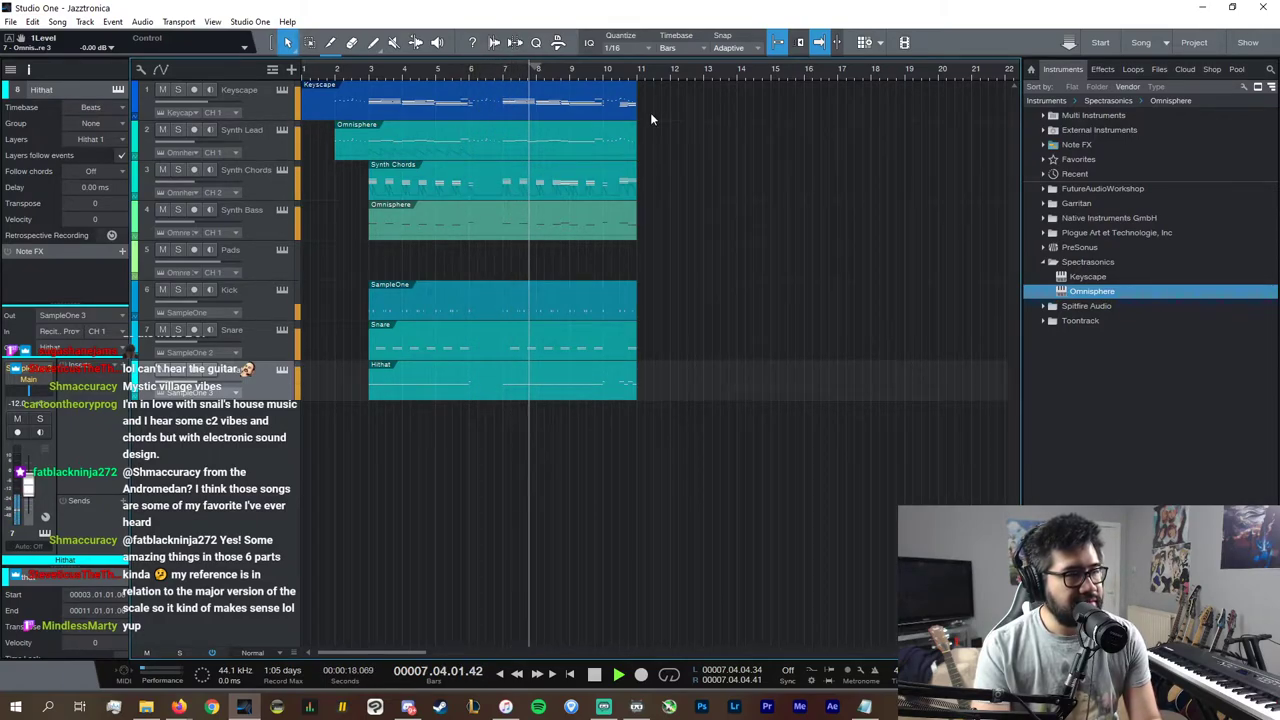
key(space)
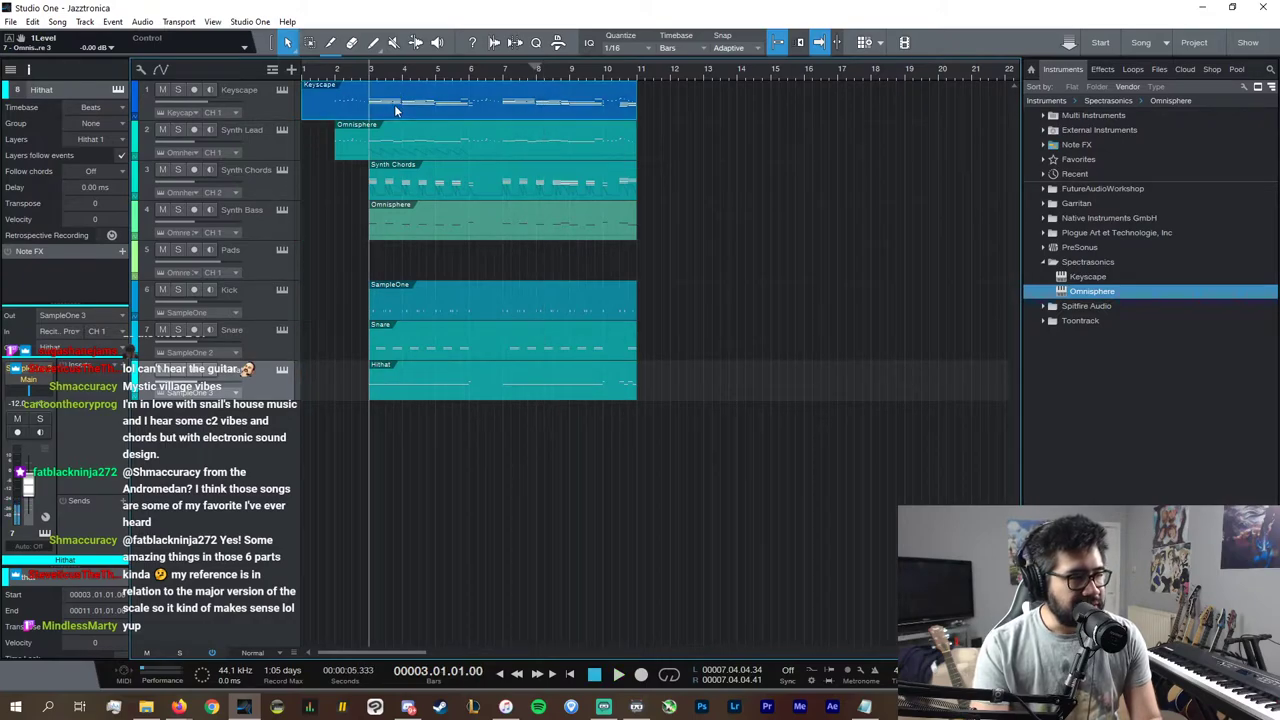
Step: Duplicate the Keyscape notes of bars 7 to 10 so that the copy starts at bar 11
double_click(412, 110)
key(w)
key(w)
key(w)
key(w)
key(w)
scroll(673, 330, right, 8)
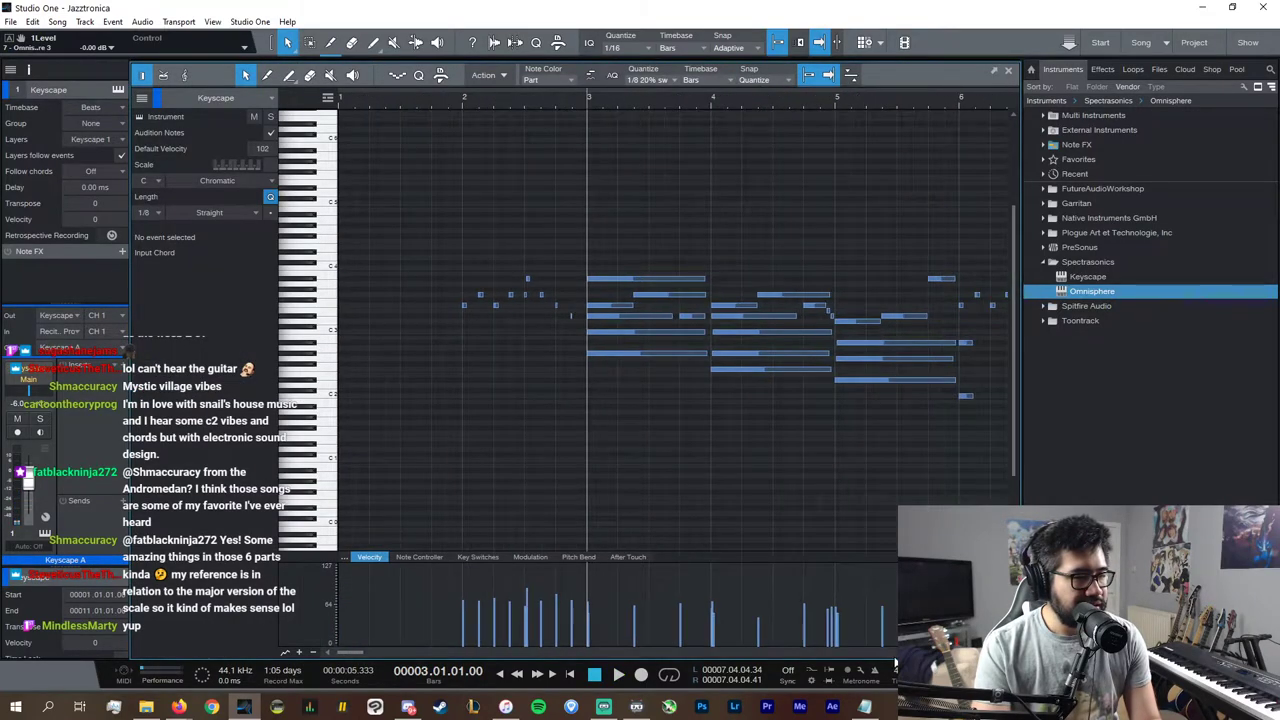
drag(1006, 447, 425, 185)
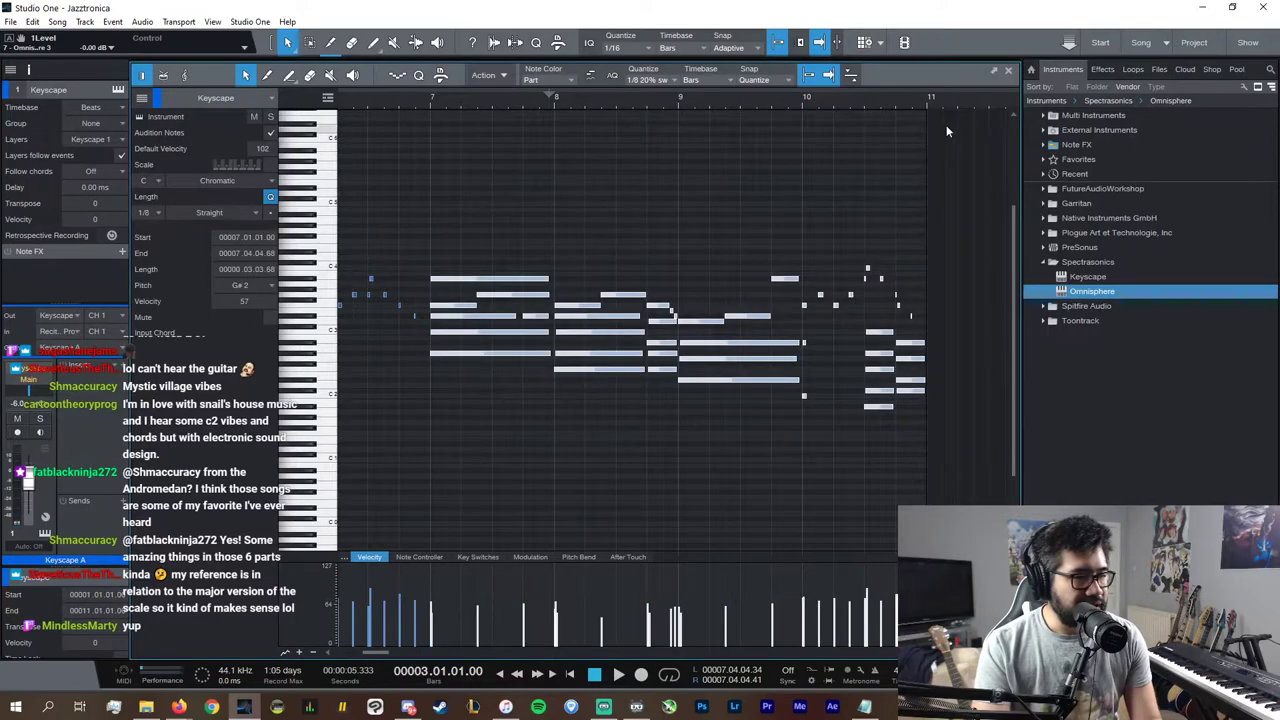
key(d)
click(1008, 71)
Step: Duplicate the Synth Lead notes of bars 7 to 10 so that the copy starts at bar 11
click(599, 154)
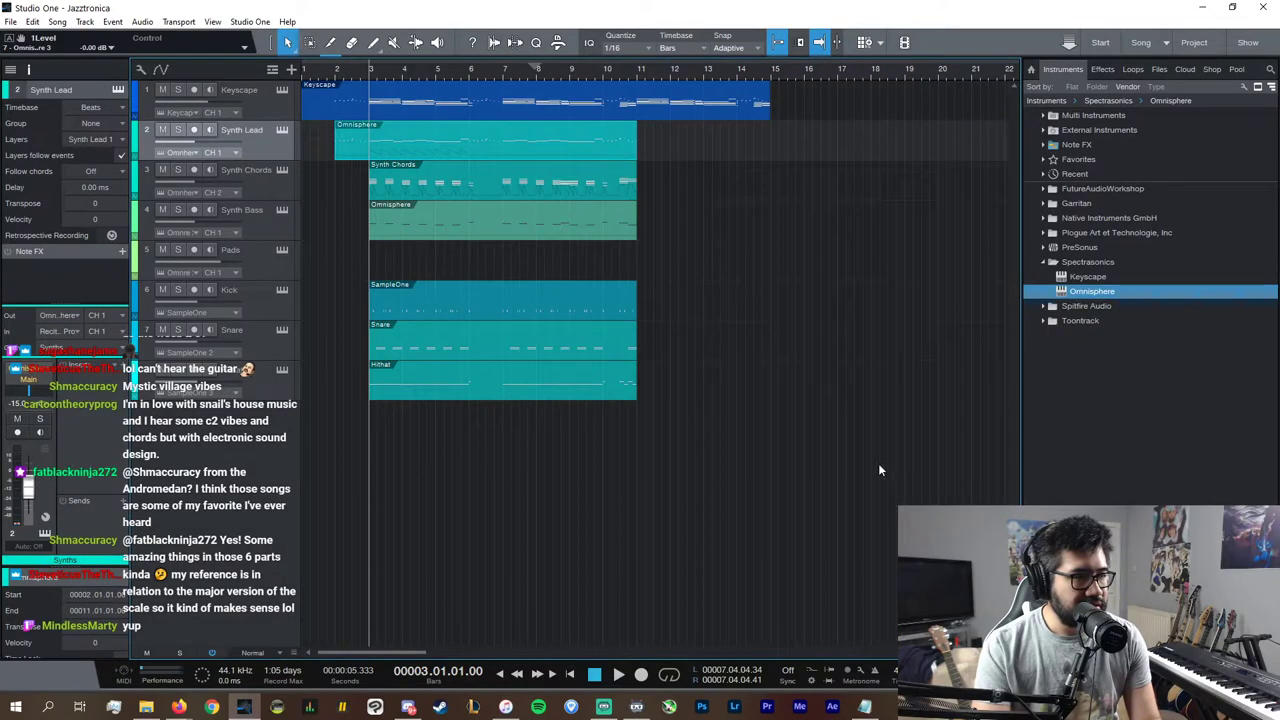
double_click(545, 150)
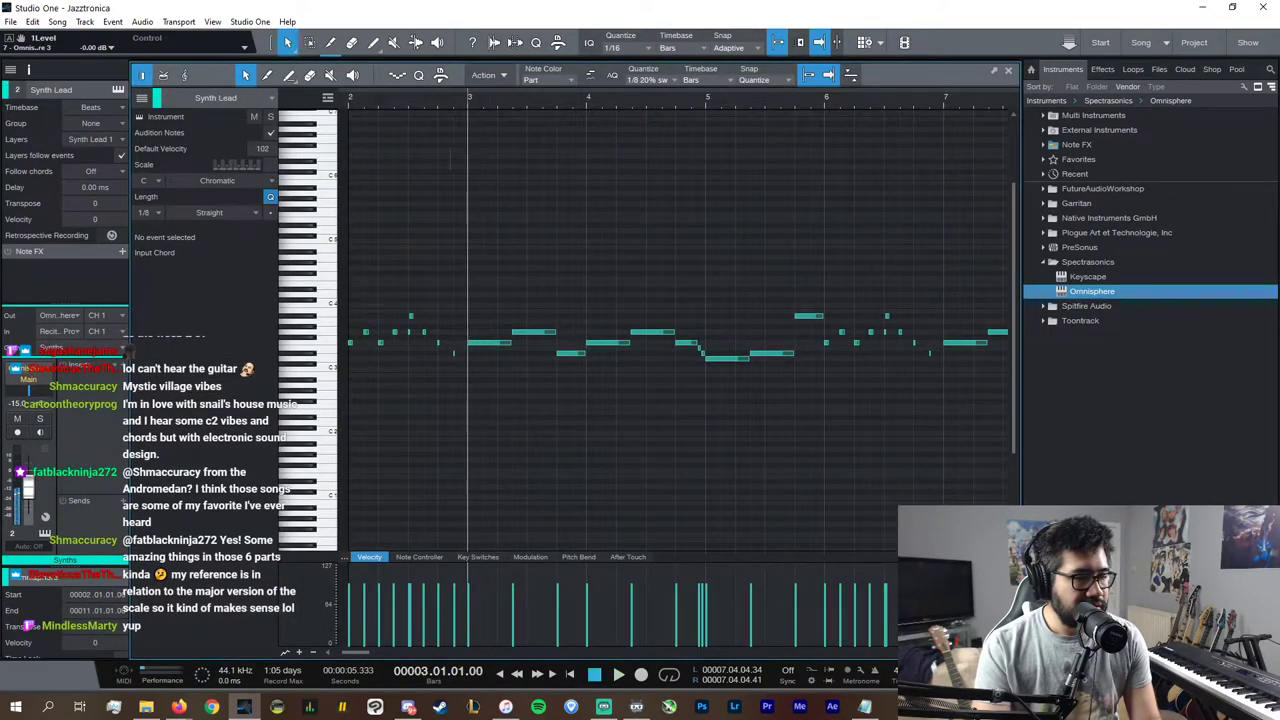
key(w)
key(w)
drag(952, 464, 680, 247)
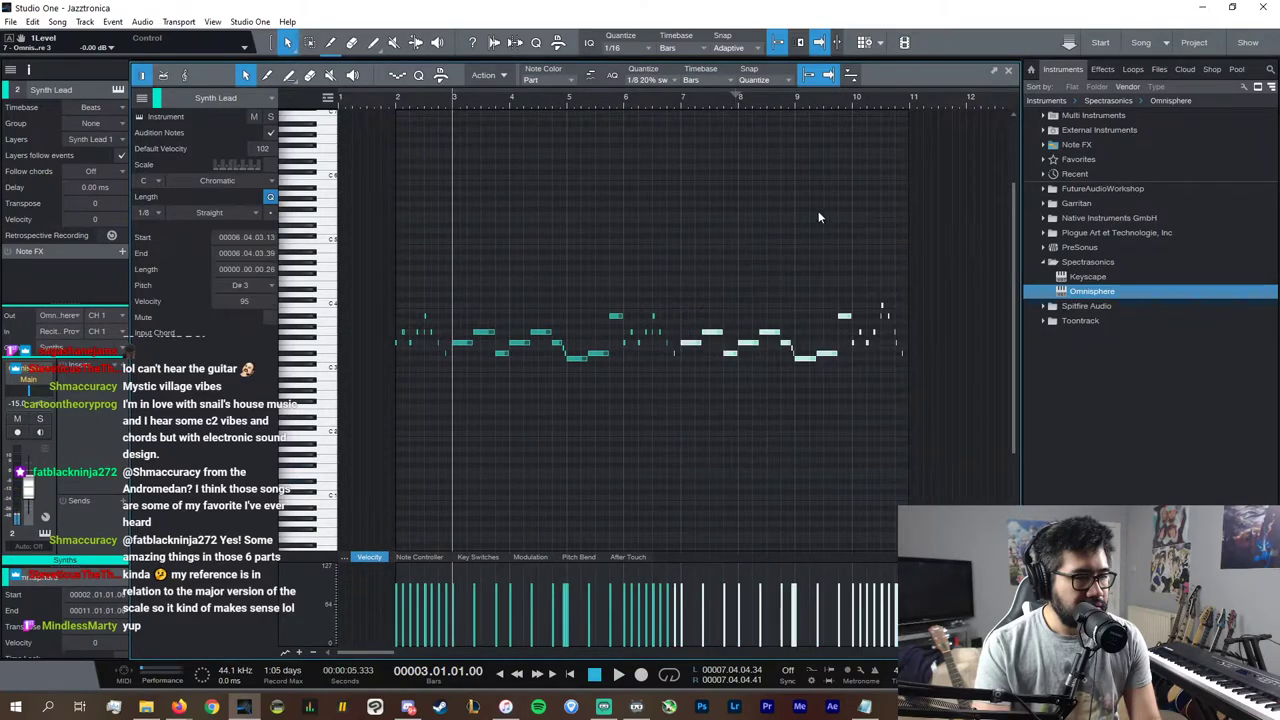
drag(952, 416, 692, 237)
key(d)
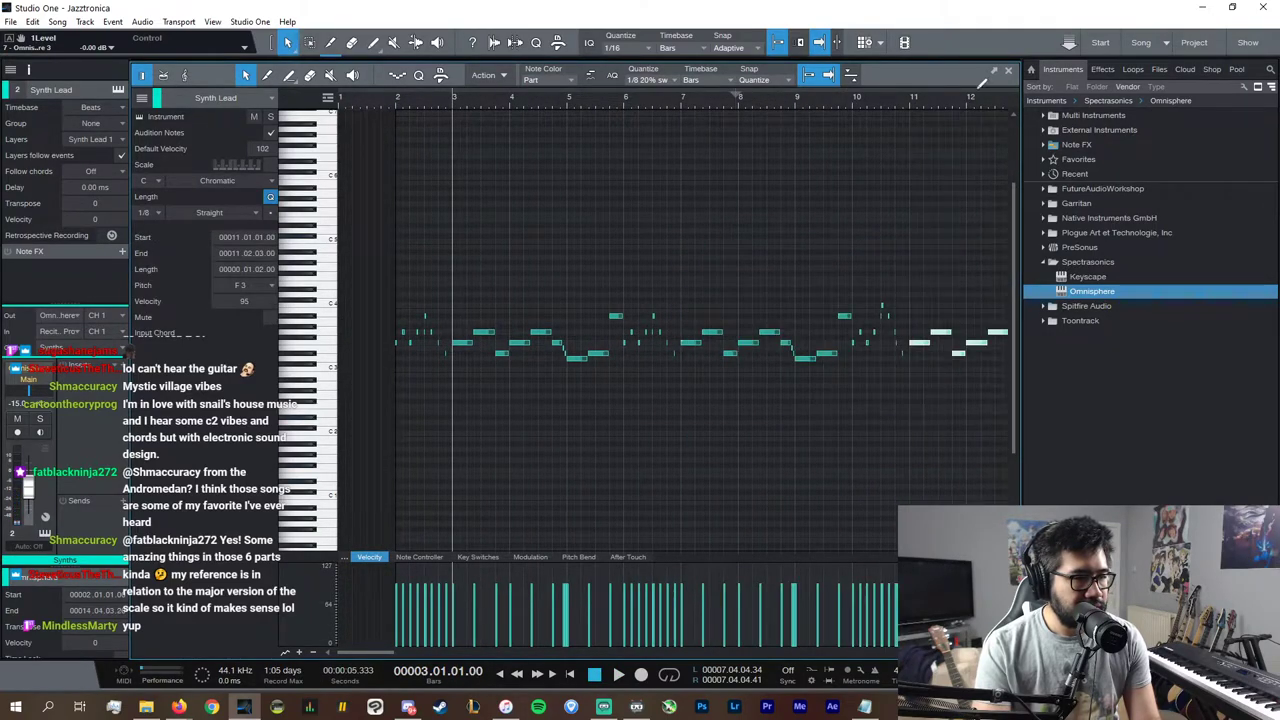
click(1008, 70)
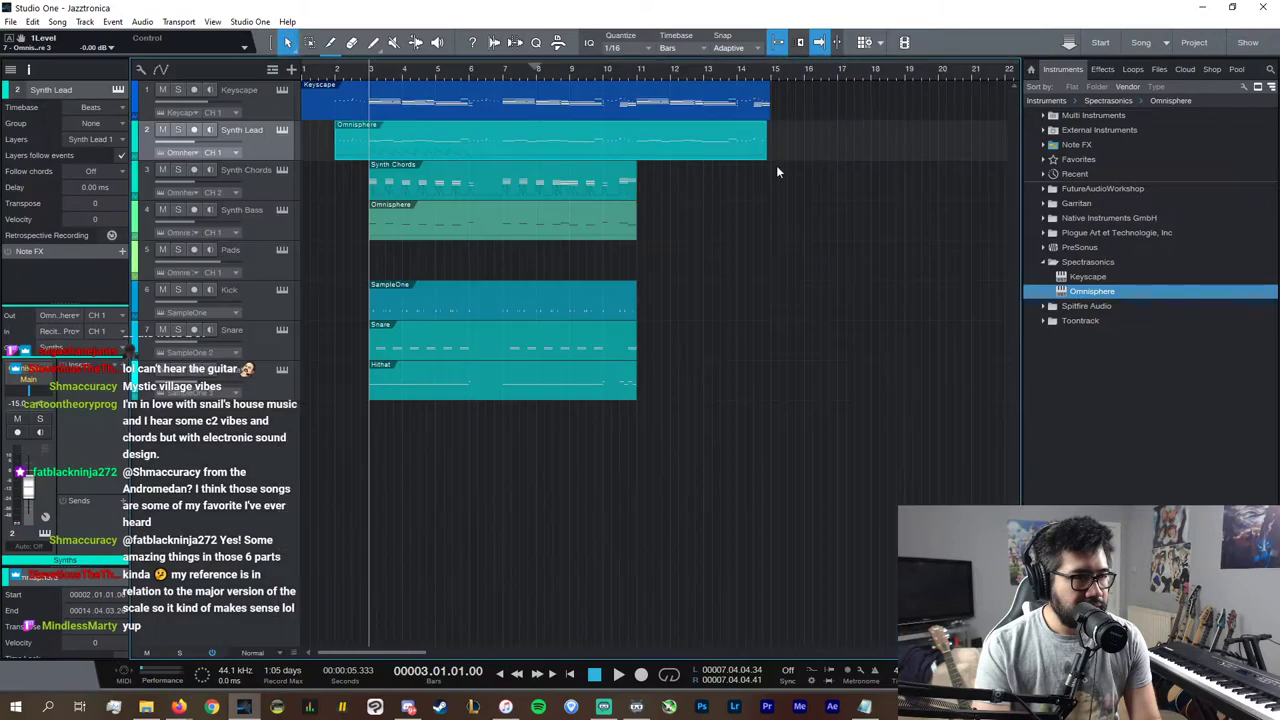
Step: Duplicate the Synth Chords notes of bars 7 to 10 so that the copy starts at bar 11
double_click(627, 186)
key(w)
key(w)
key(w)
key(w)
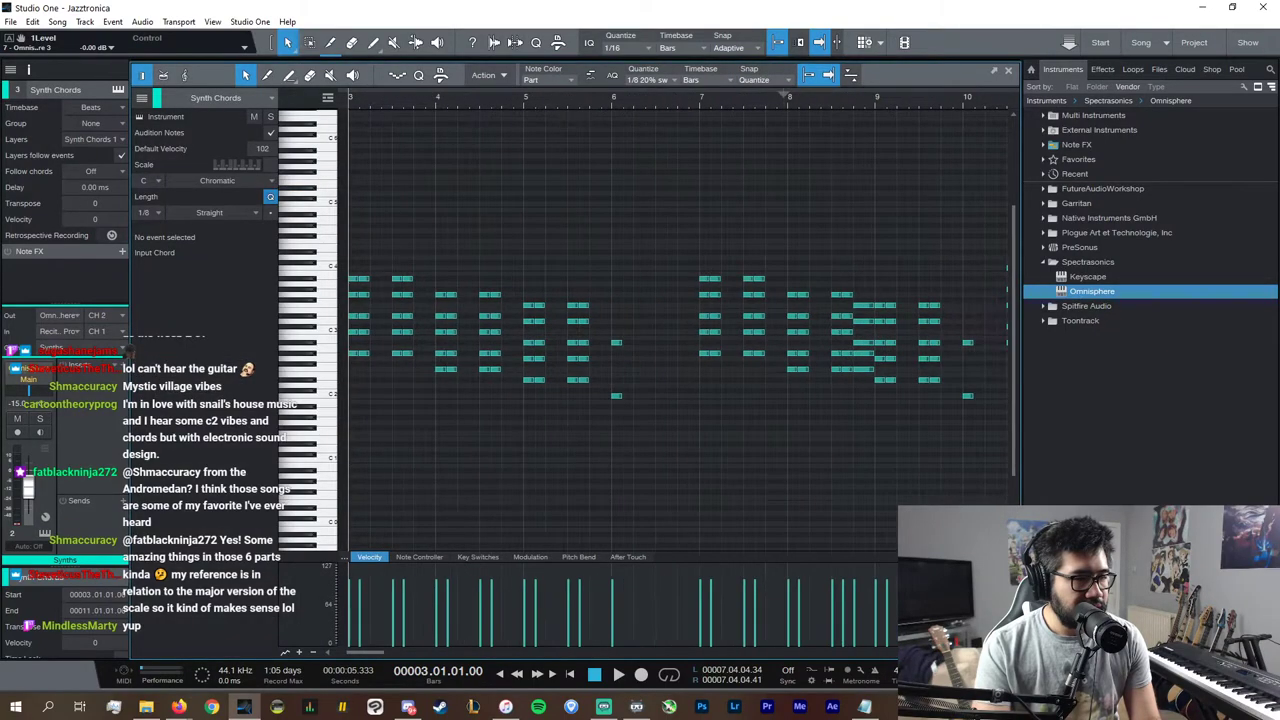
drag(808, 457, 502, 221)
key(d)
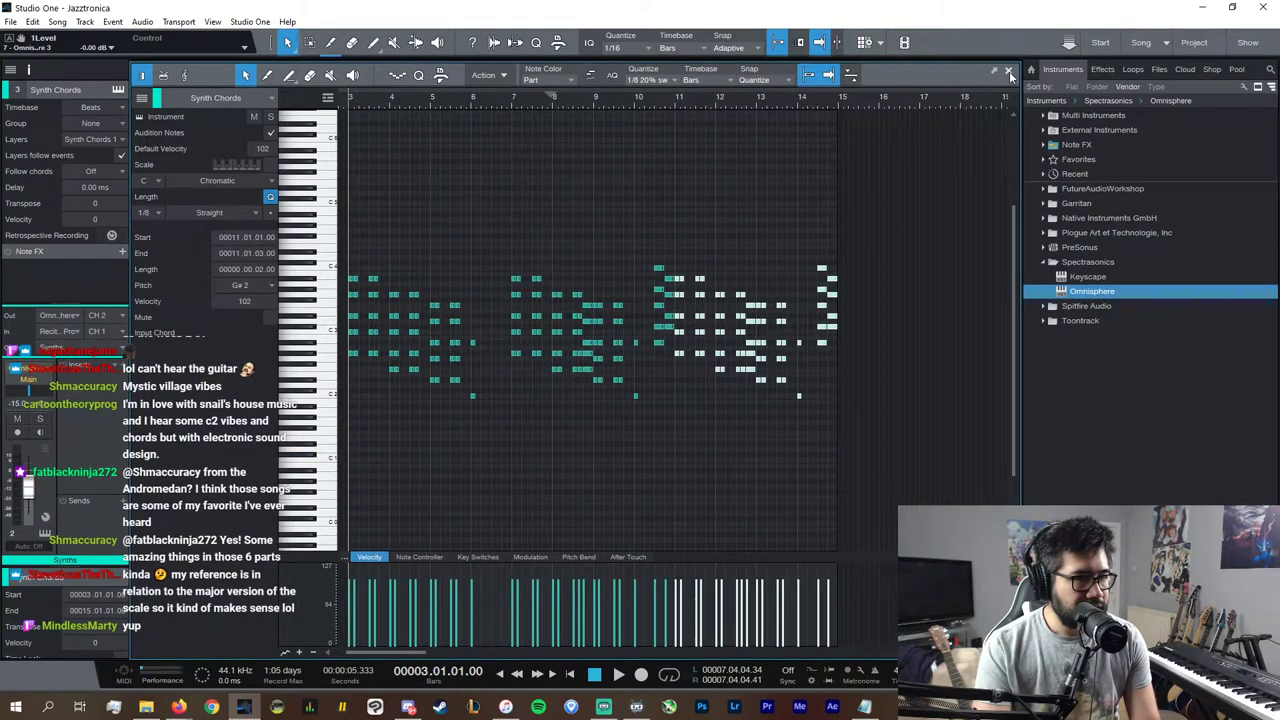
click(1009, 72)
Step: Extend the Synth Bass event to bar 15 and duplicate its notes of bars 7 to 10 at bar 11
drag(628, 236, 764, 245)
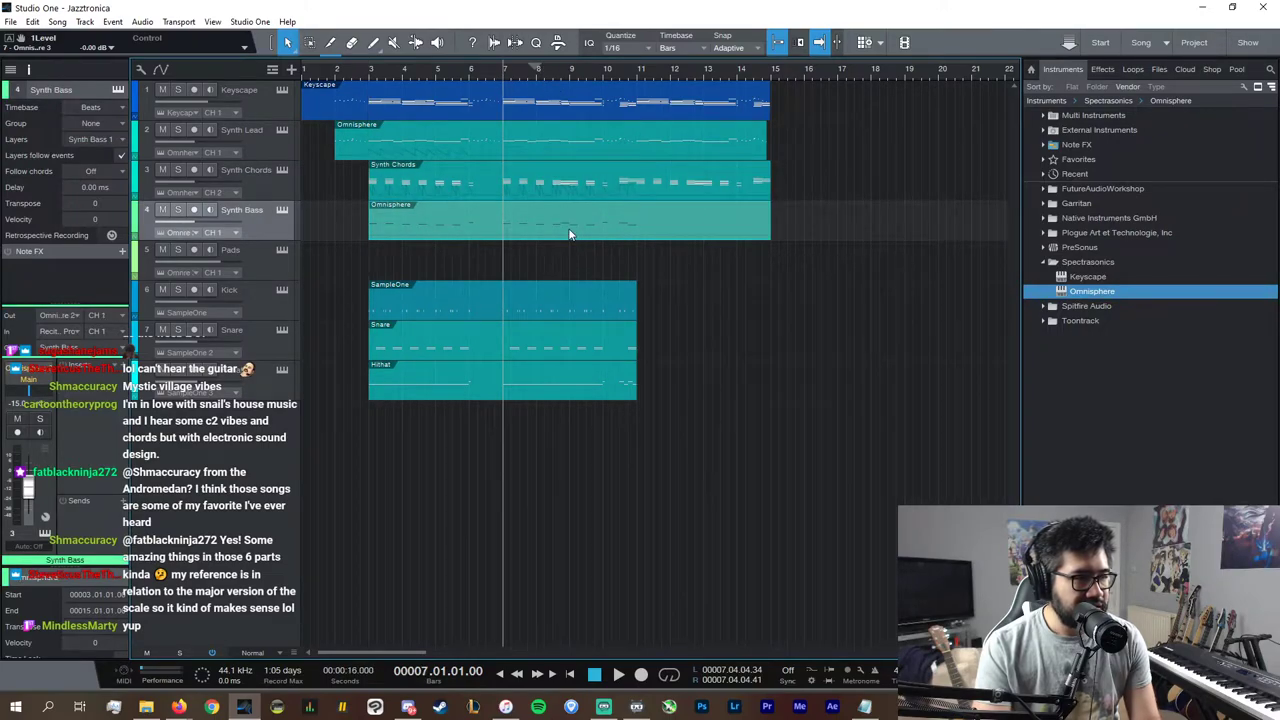
double_click(569, 234)
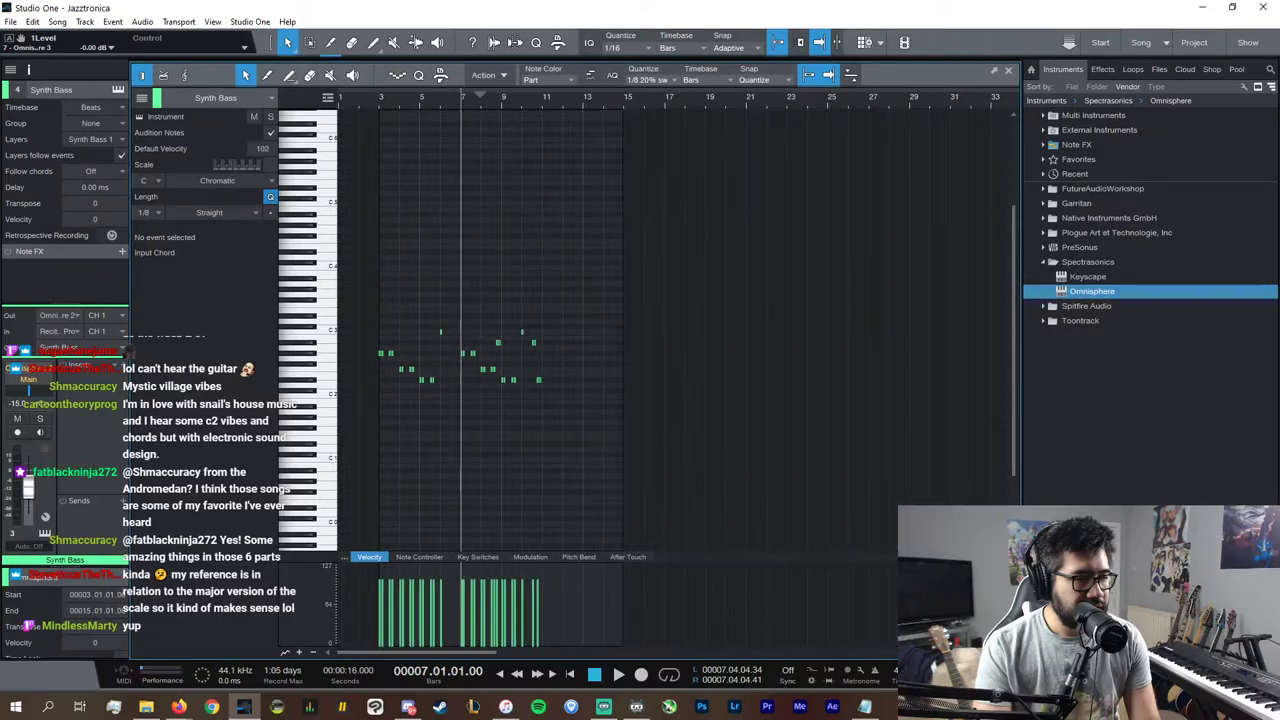
drag(763, 425, 460, 293)
key(ctrl+d)
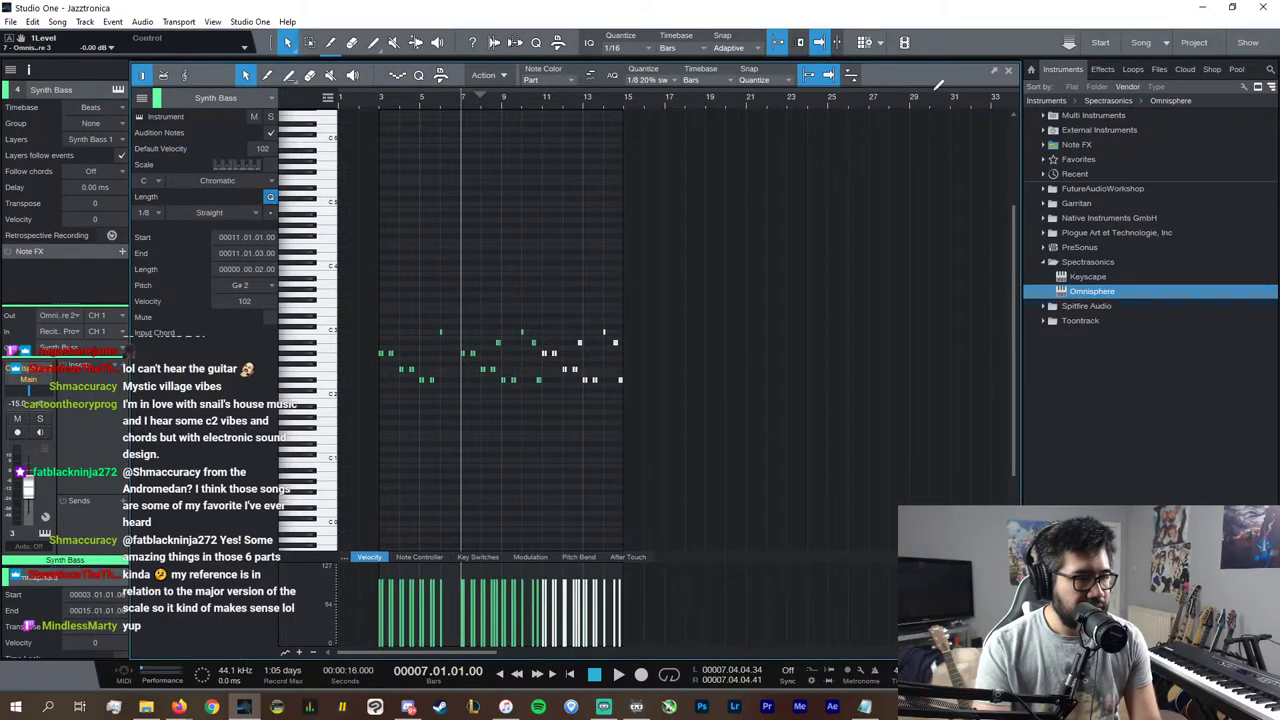
click(1010, 72)
Step: Extend the Kick, Snare and Hithat events to just past the start of bar 15
drag(636, 316, 782, 318)
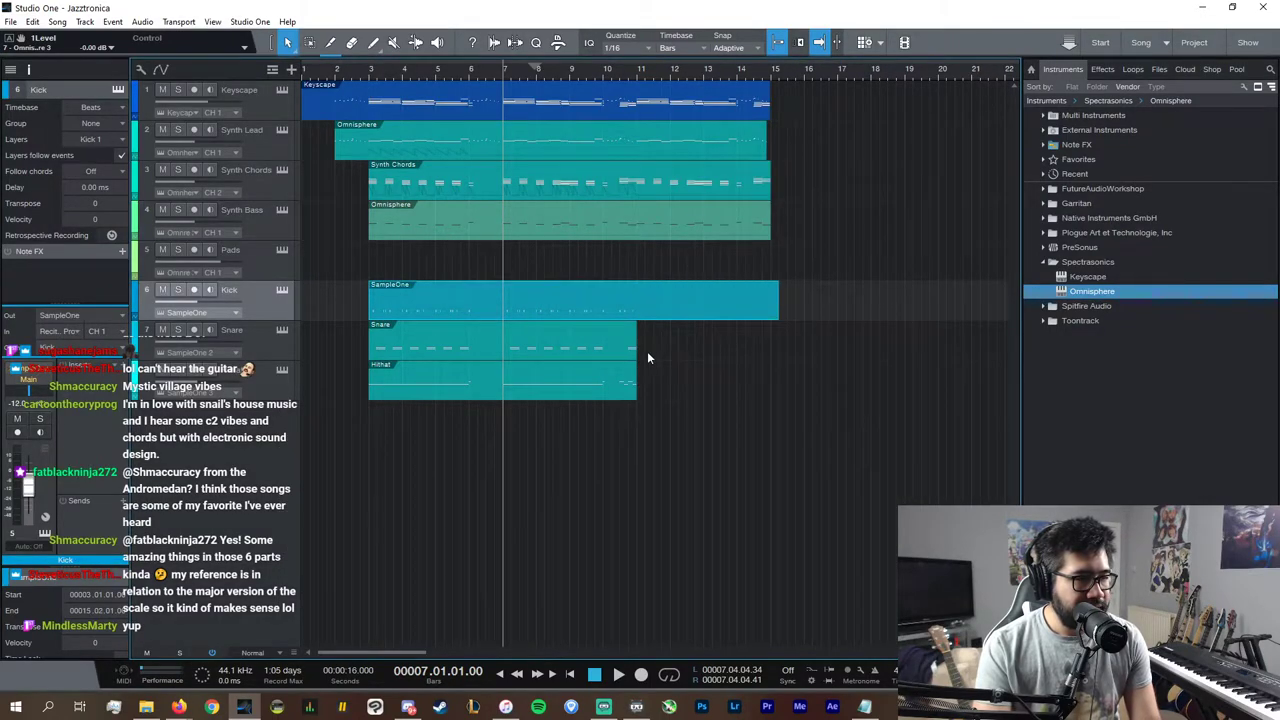
drag(640, 356, 786, 357)
drag(640, 394, 782, 395)
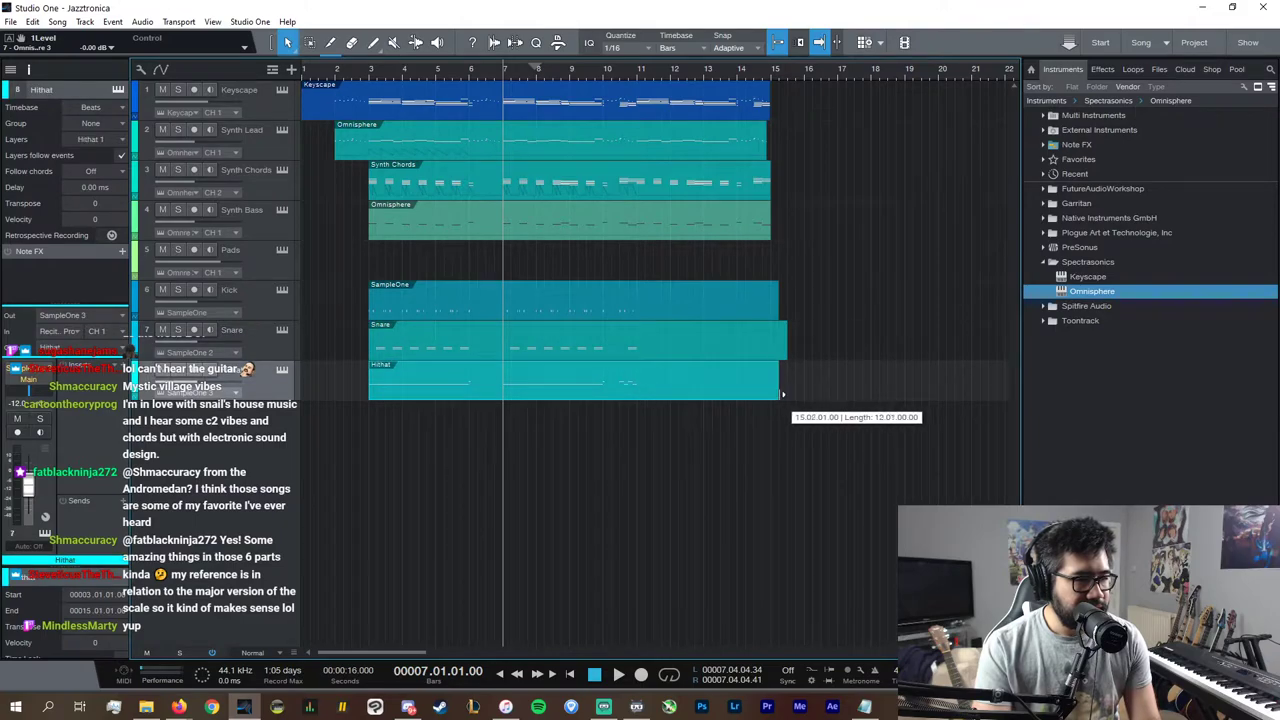
double_click(568, 300)
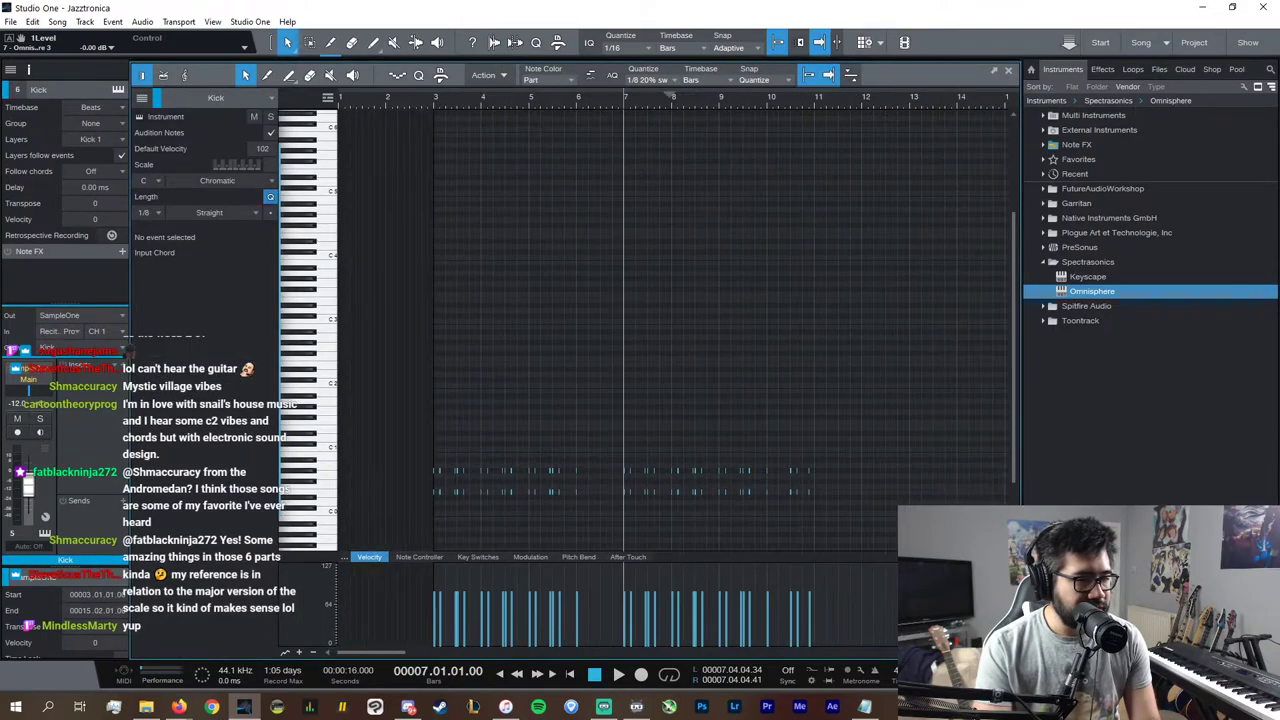
drag(934, 516, 612, 420)
key(ctrl+z)
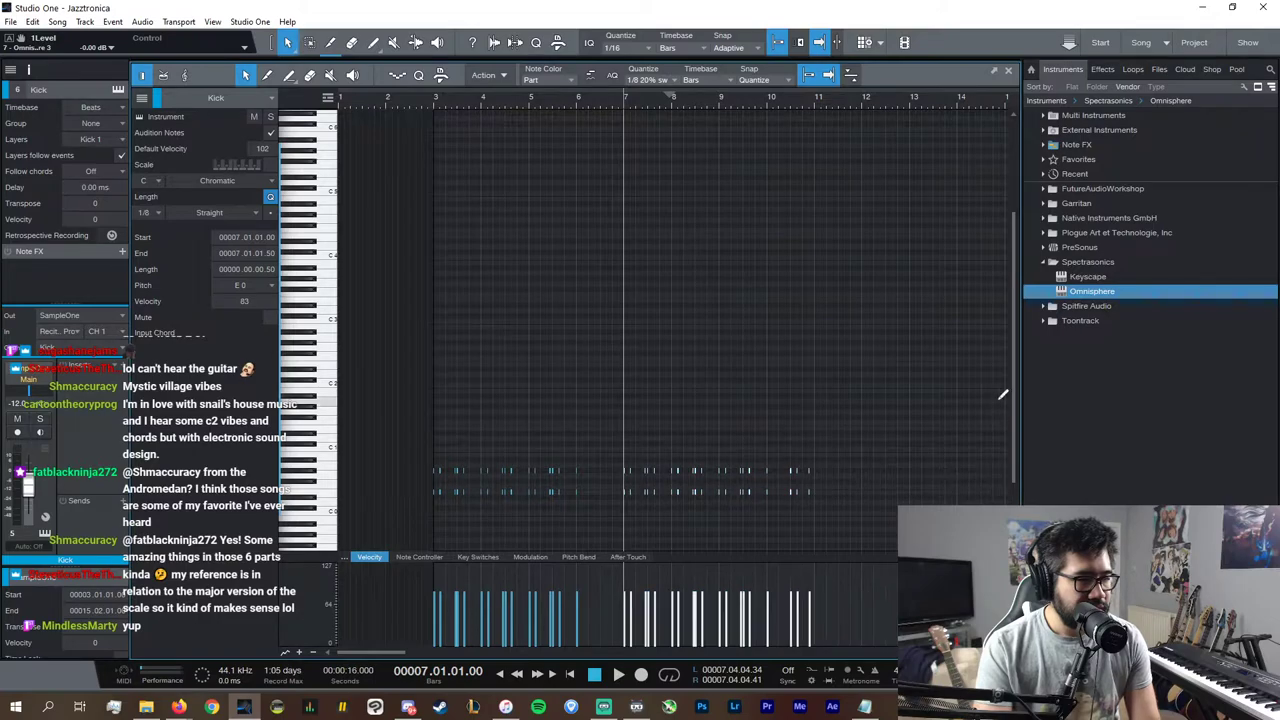
click(1009, 71)
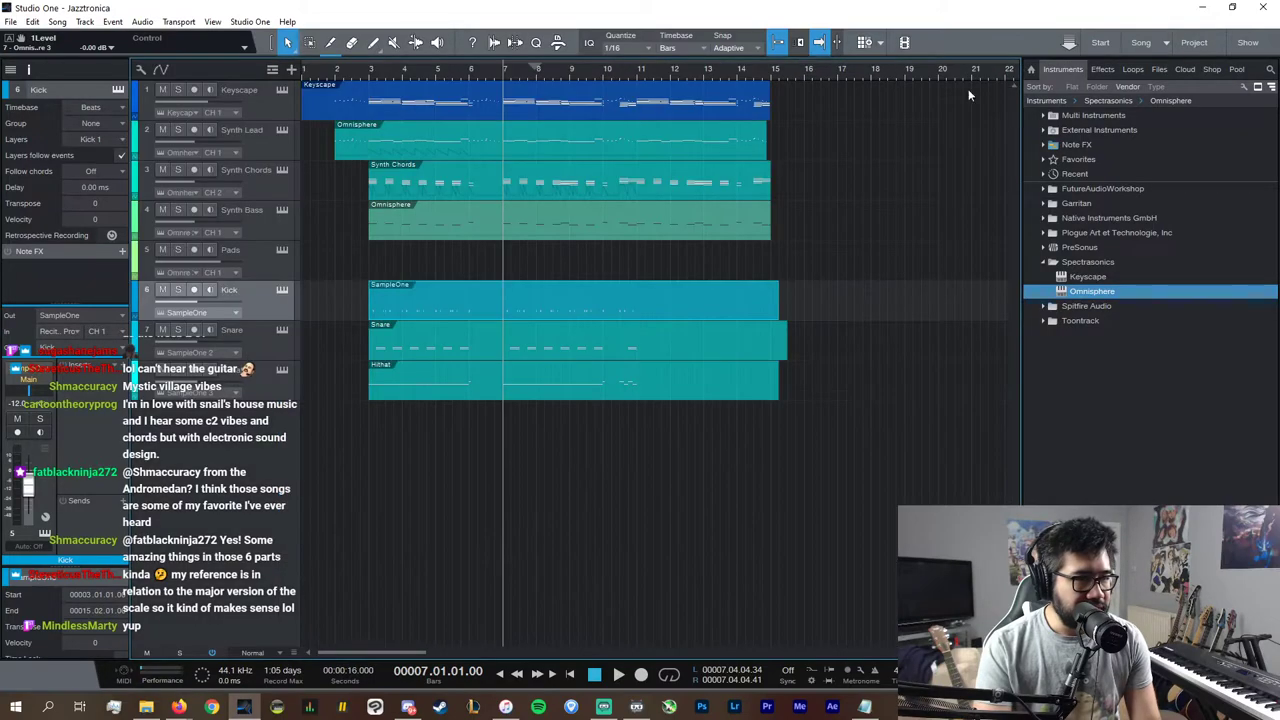
Step: Duplicate the Kick notes of bars 7 to 10 so that the copy starts at bar 11
double_click(701, 317)
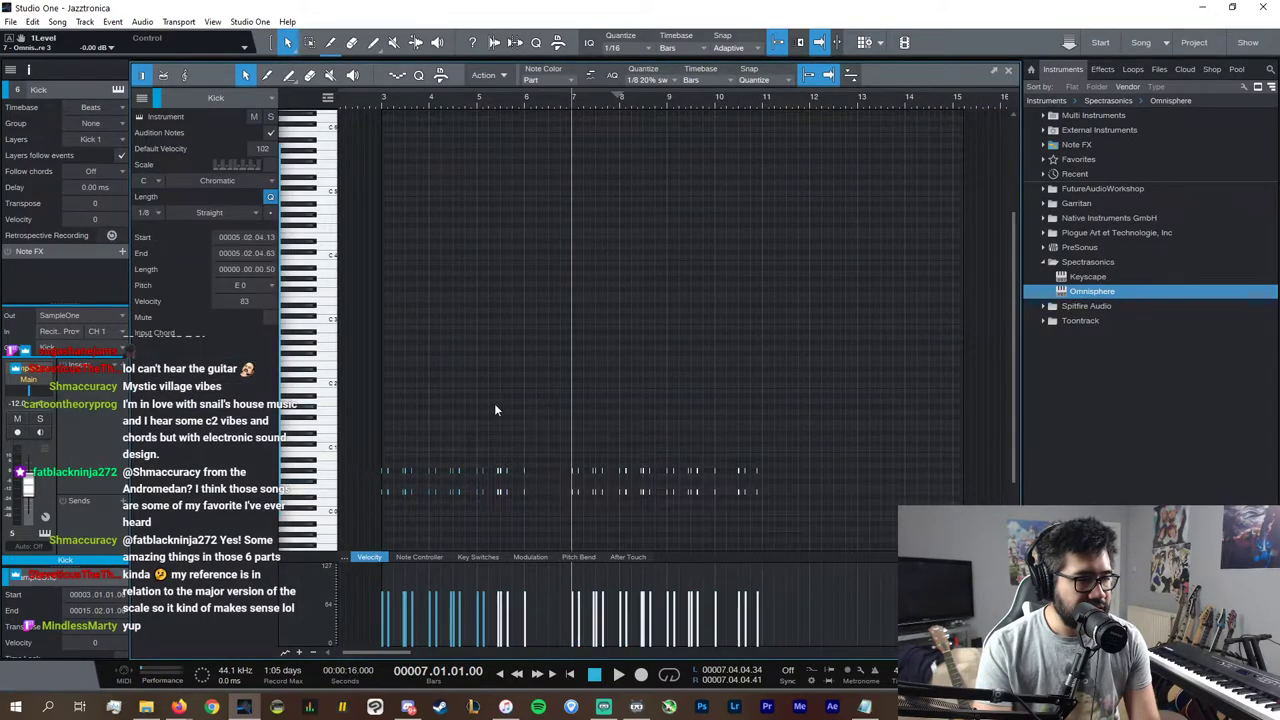
drag(803, 520, 566, 423)
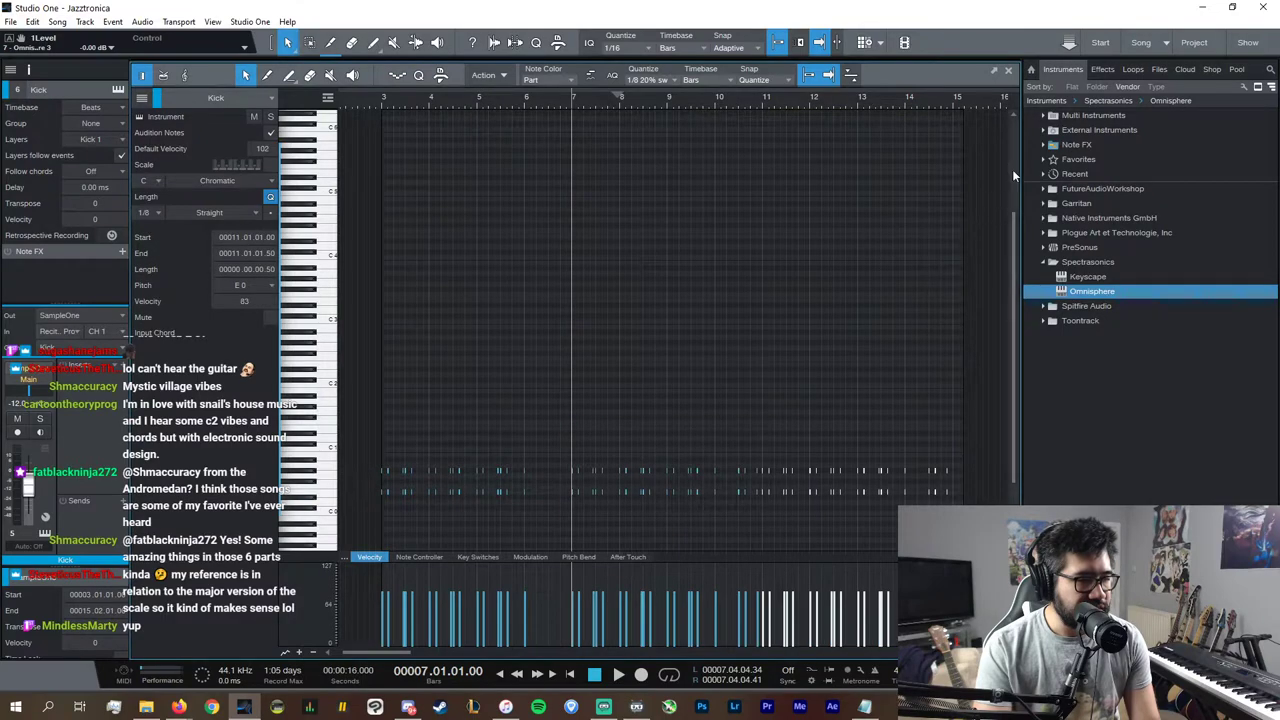
click(1008, 70)
Step: Try duplicating the Snare notes of bars 7 to 10 into the bars from 11 onwards
double_click(645, 353)
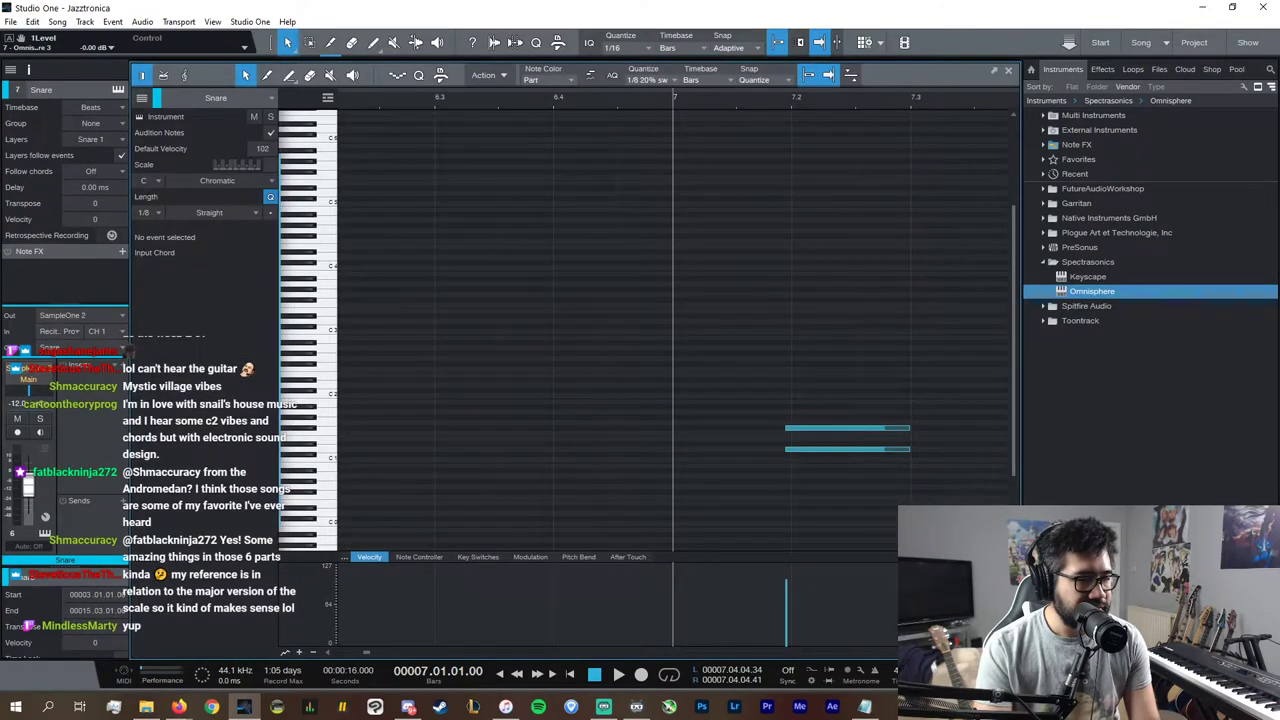
scroll(673, 330, down, 5)
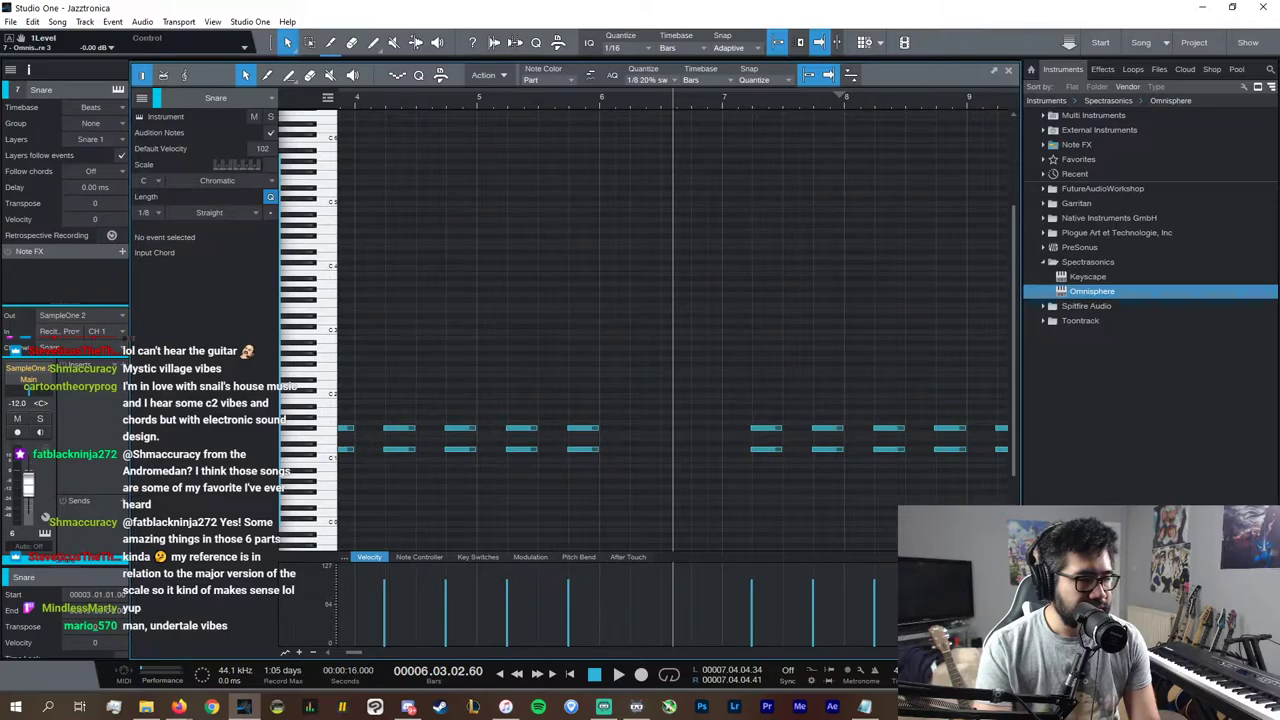
key(w)
key(w)
drag(775, 530, 554, 404)
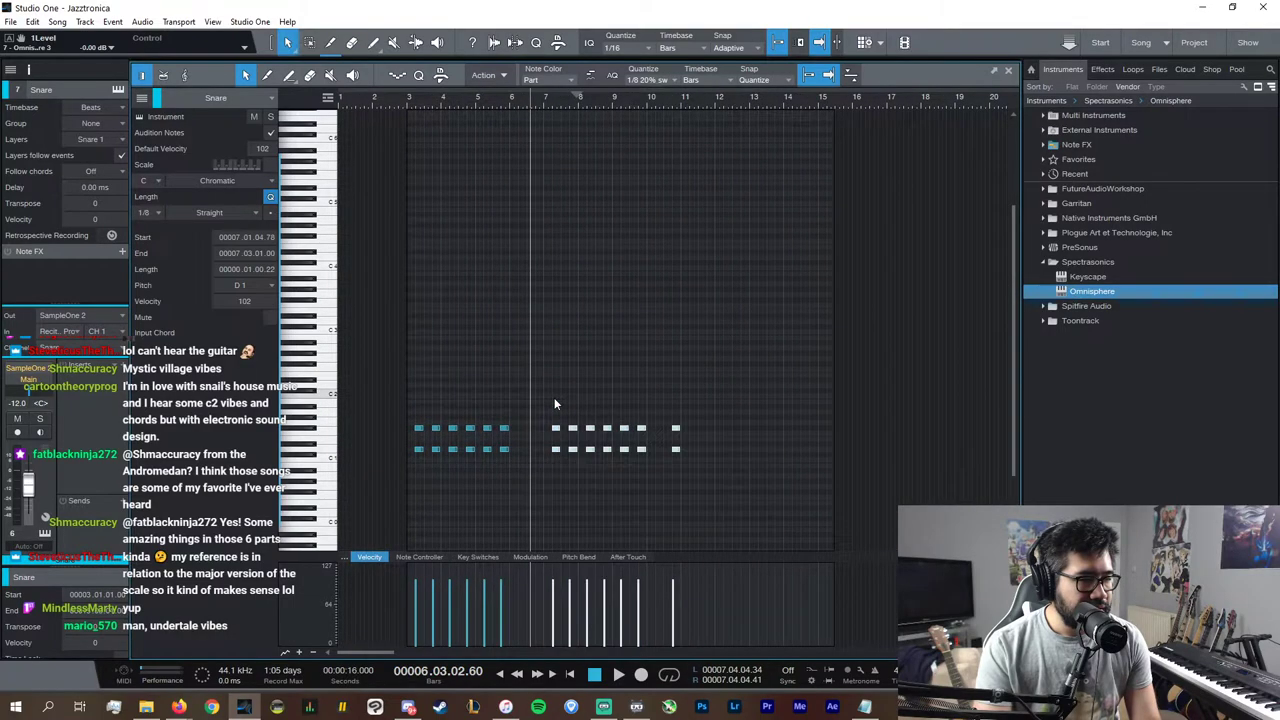
key(d)
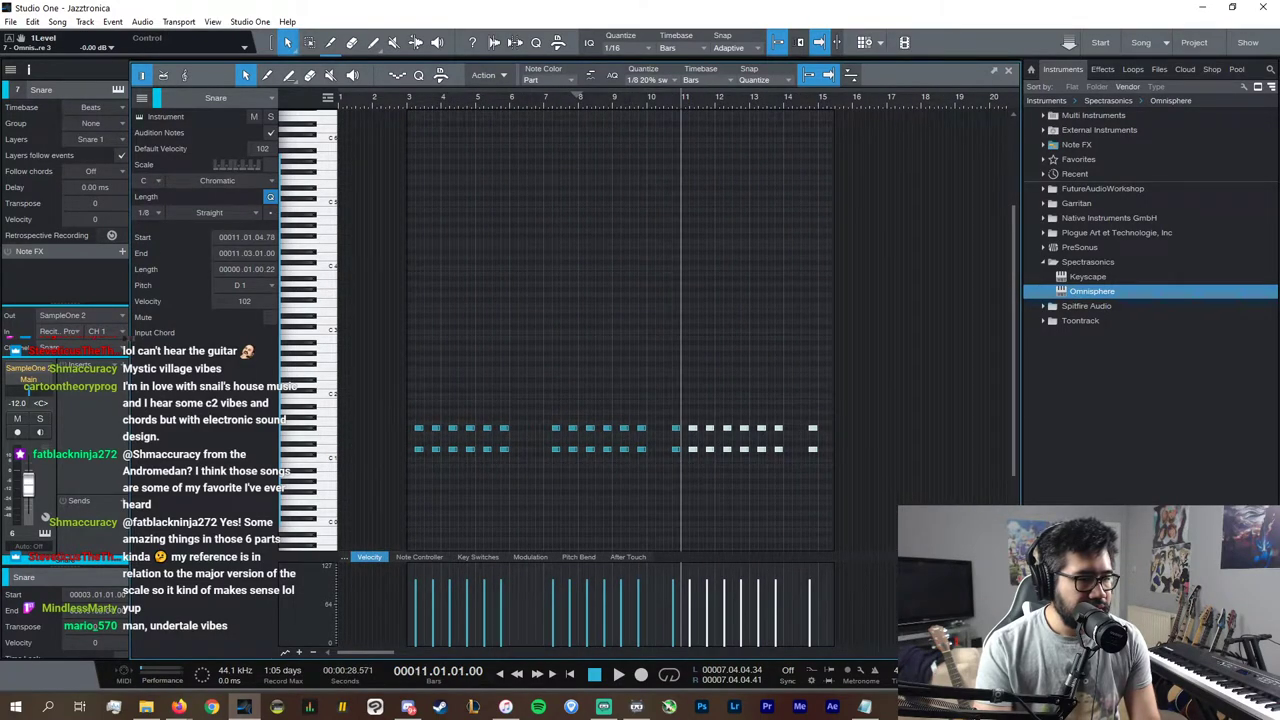
Step: Play the copied Snare pattern from bar 11 and undo the Snare duplication
key(space)
key(e)
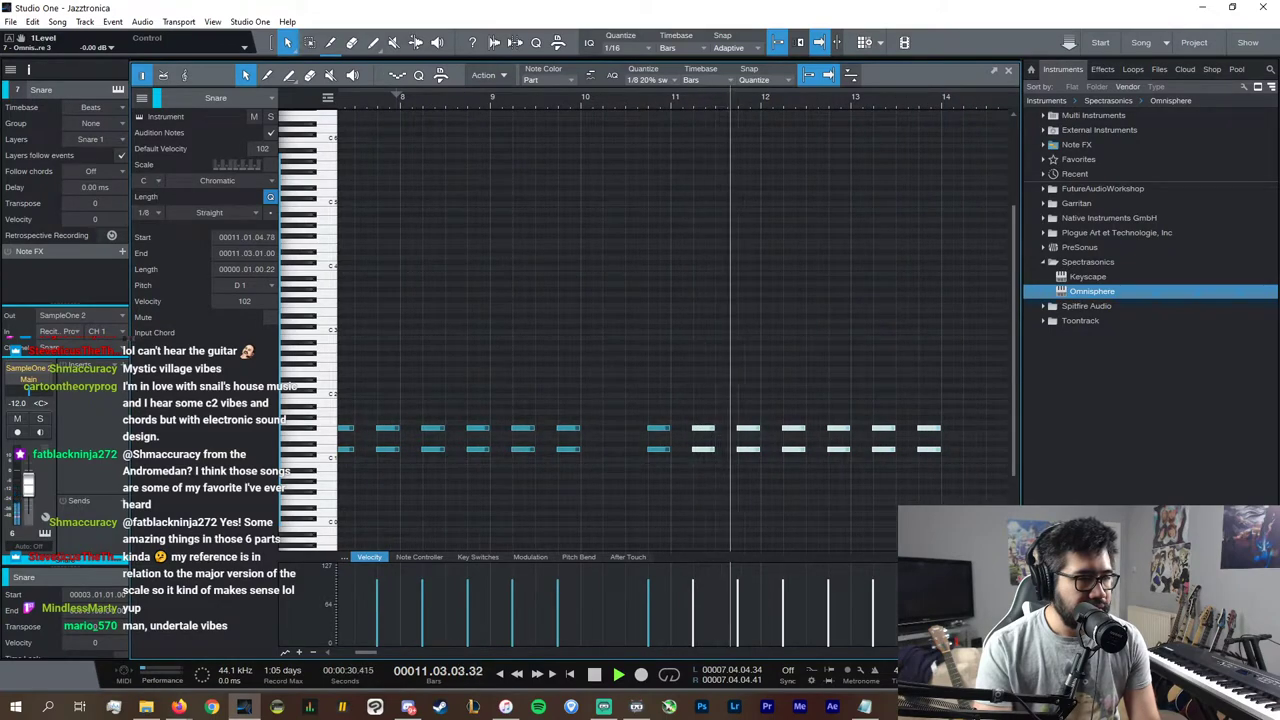
key(space)
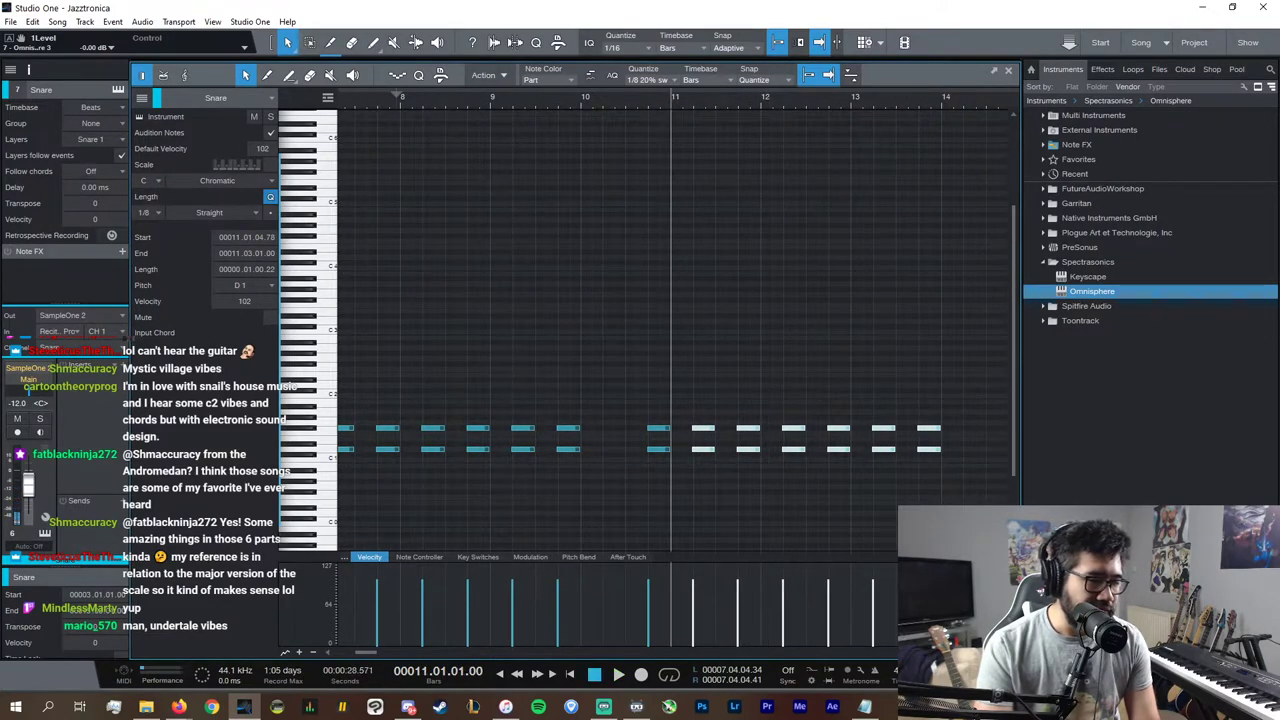
key(ctrl+z)
Step: Duplicate the complete Snare pattern of bars 7 to 10 so that the copy starts at bar 11
click(716, 490)
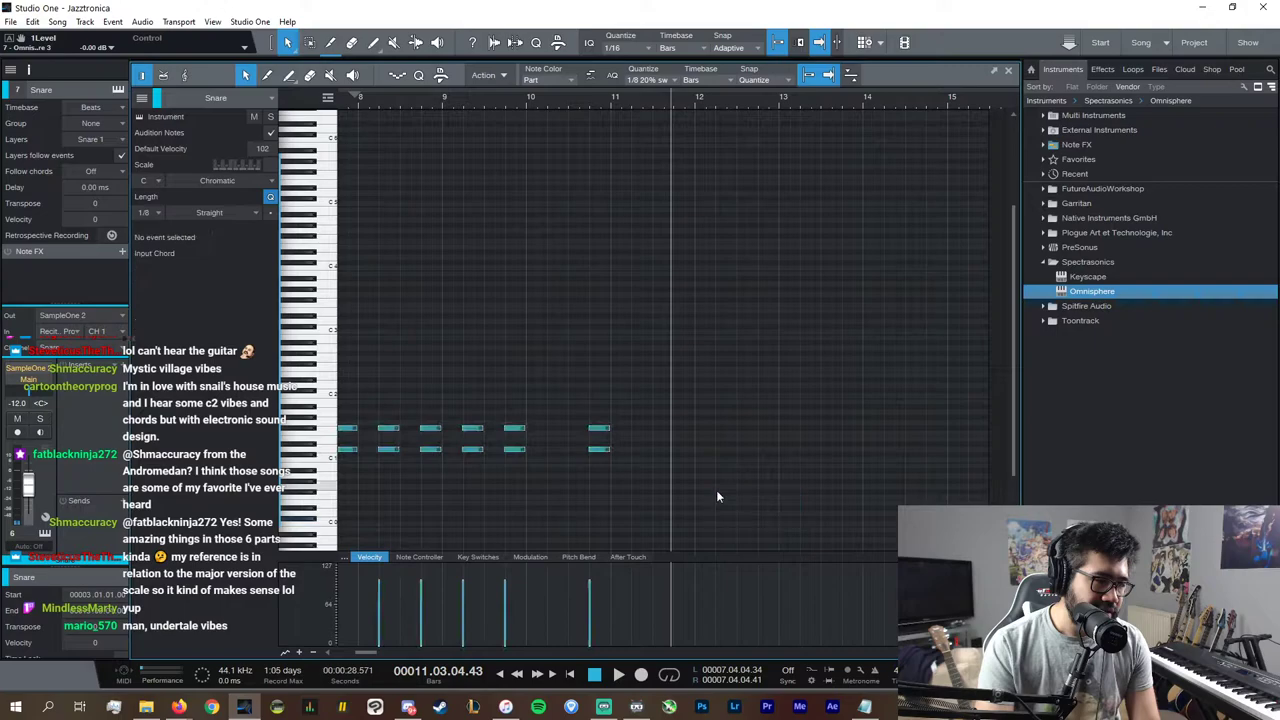
key(space)
key(w)
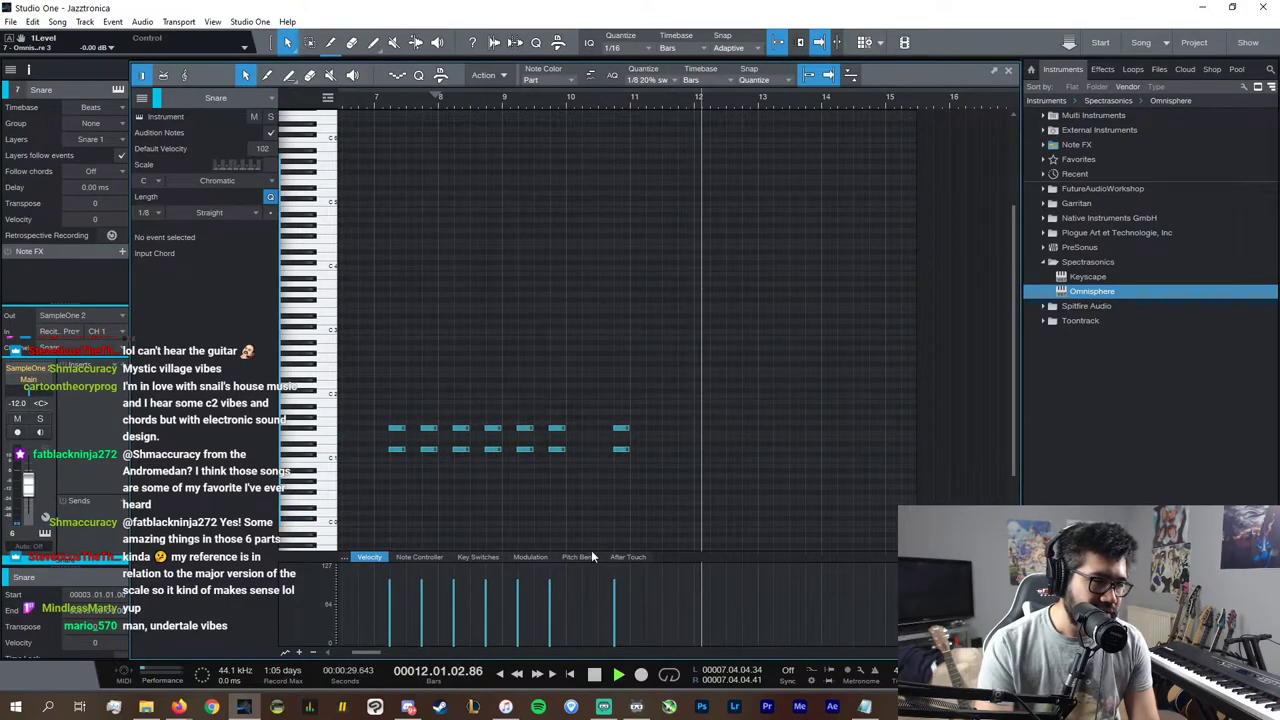
click(378, 101)
drag(688, 470, 364, 367)
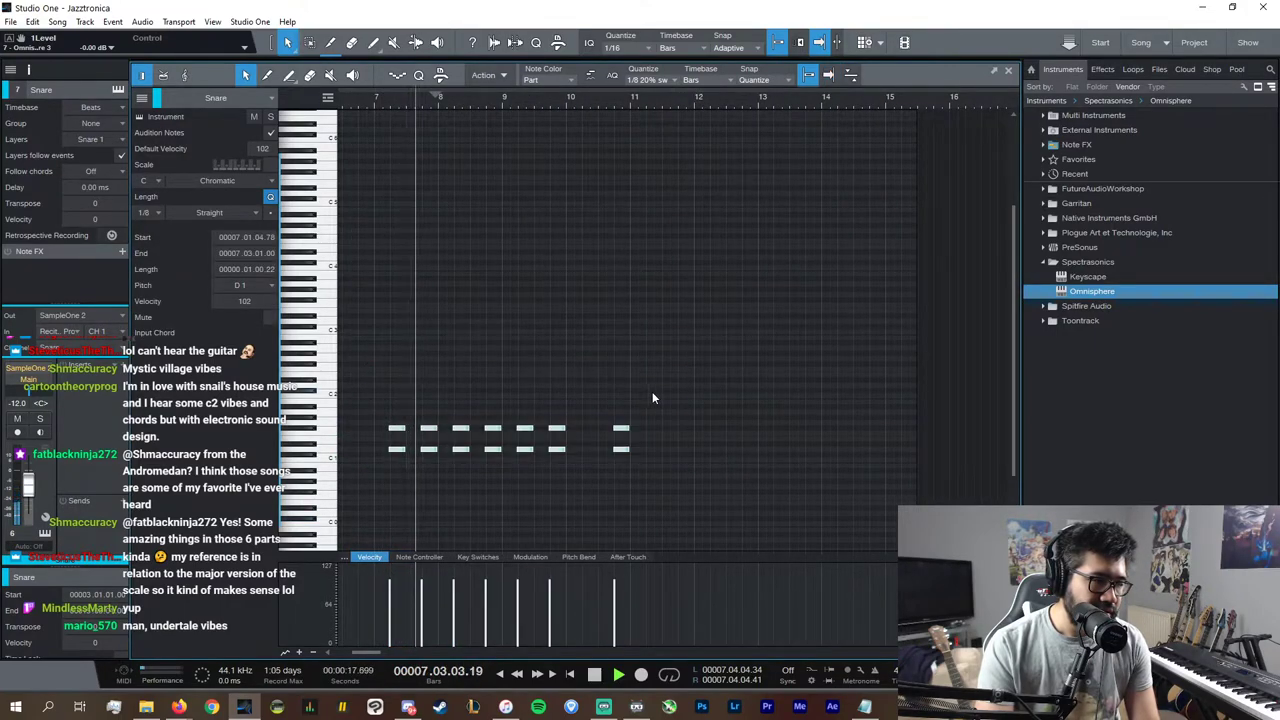
key(d)
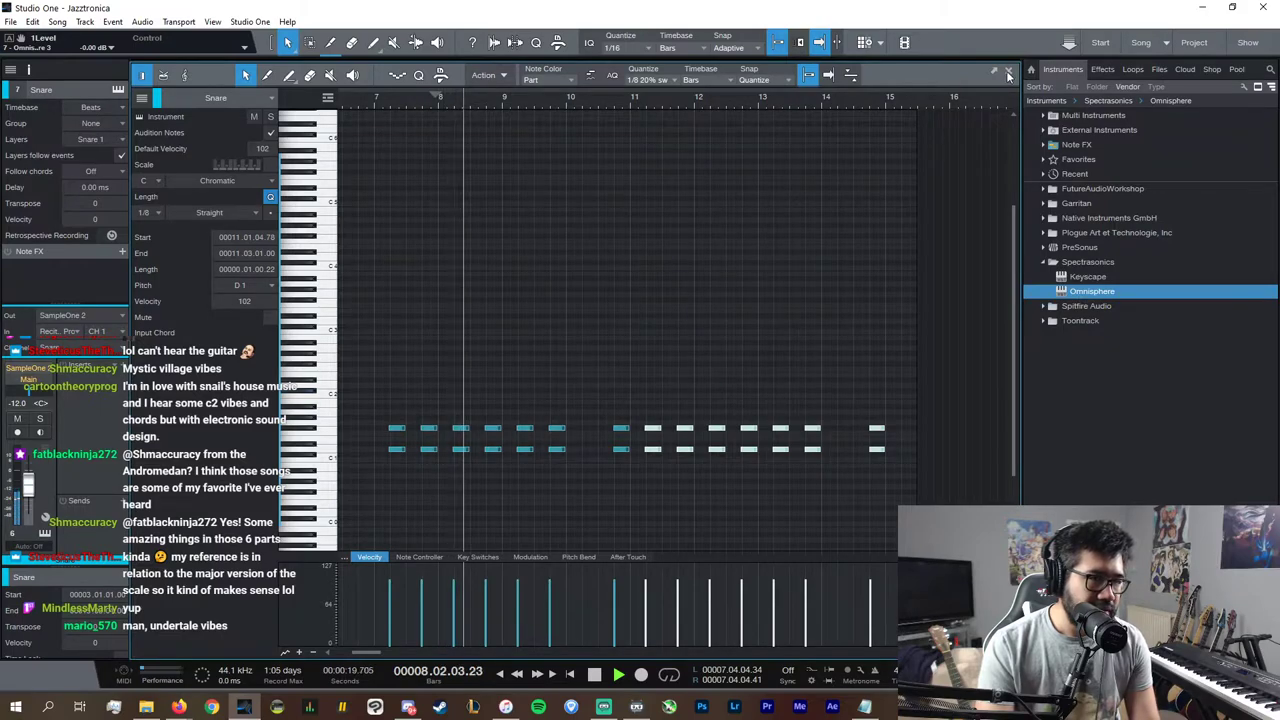
key(F2)
Step: Duplicate the Hithat notes of bars 7 to 10 so that the copy starts at bar 11
double_click(662, 379)
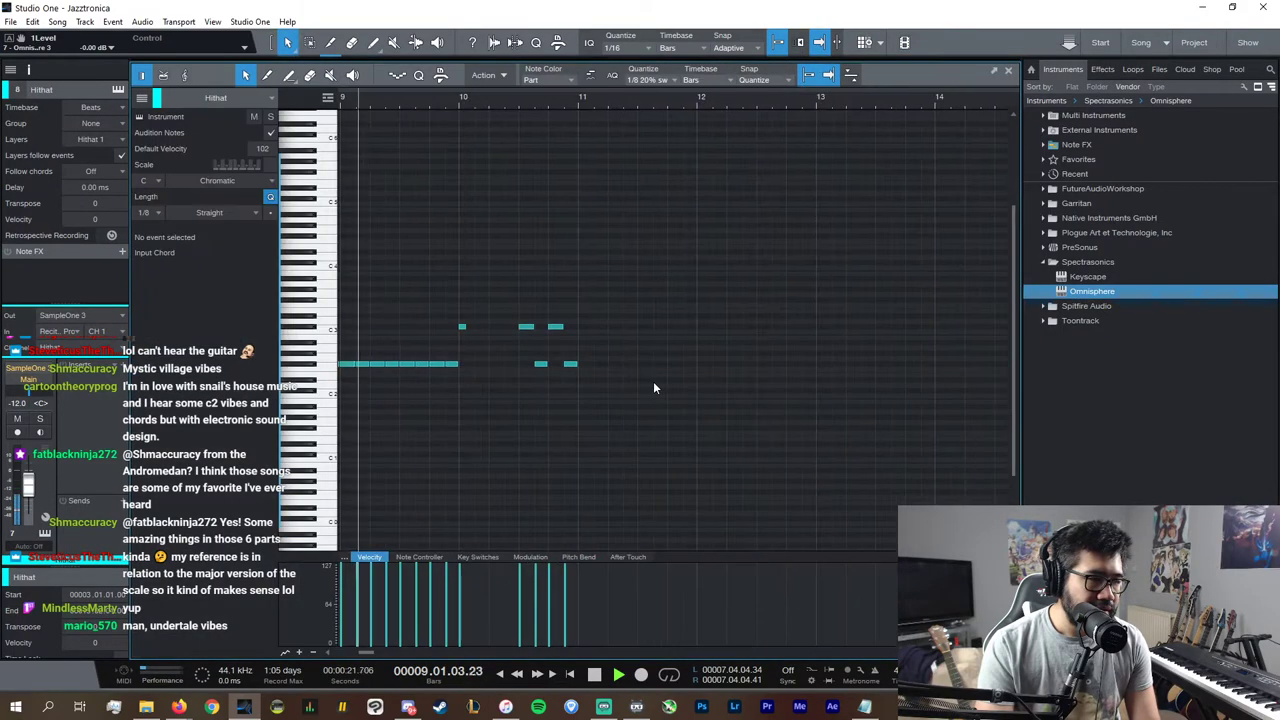
scroll(833, 654, up, 10)
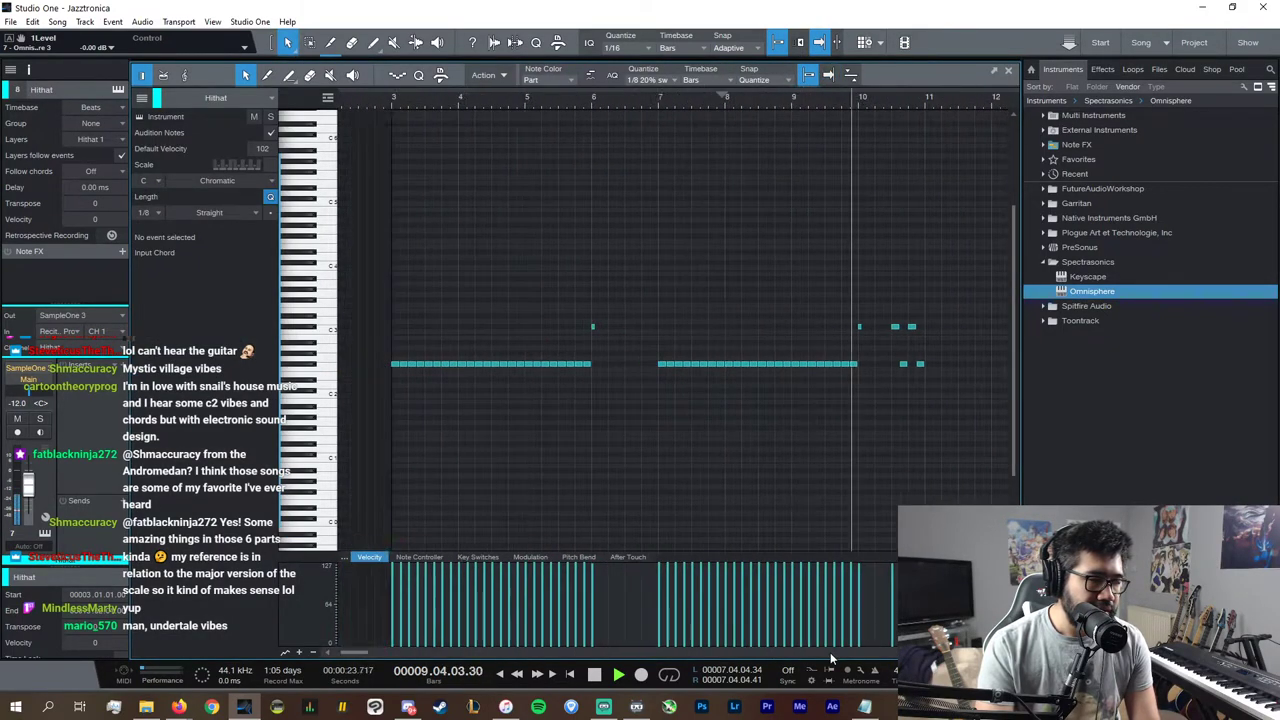
drag(997, 419, 680, 292)
key(d)
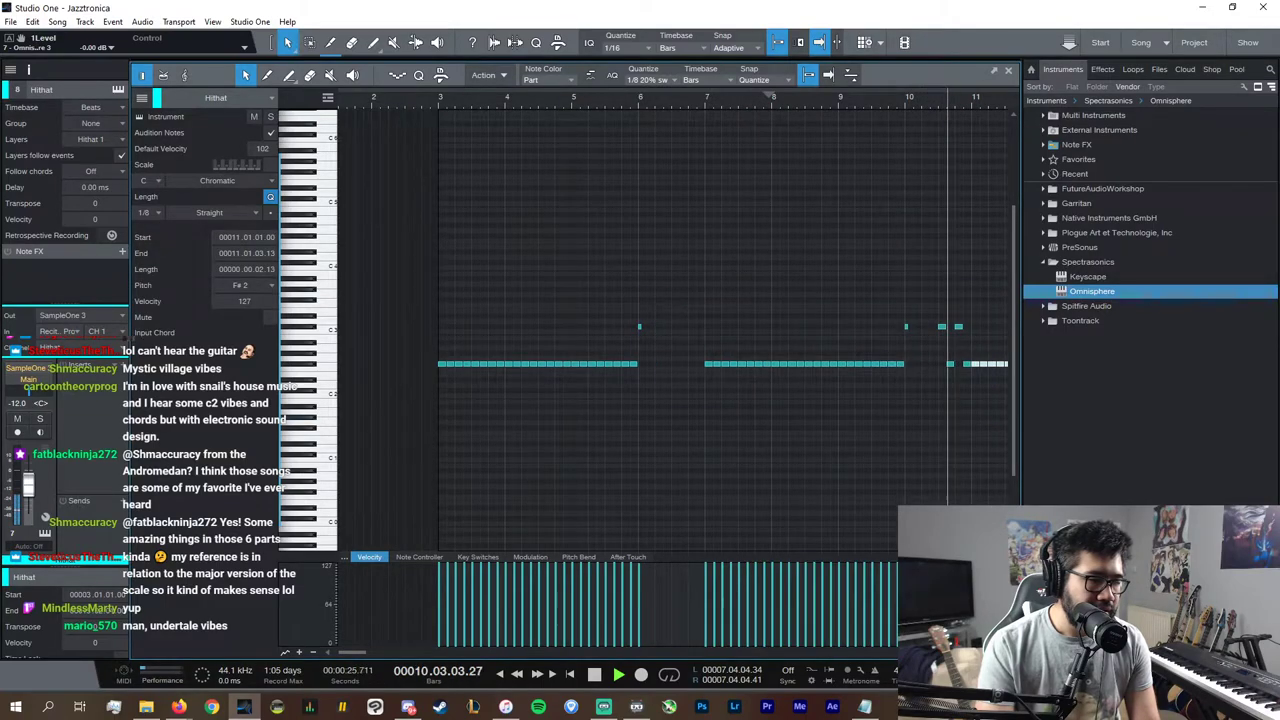
drag(985, 652, 975, 652)
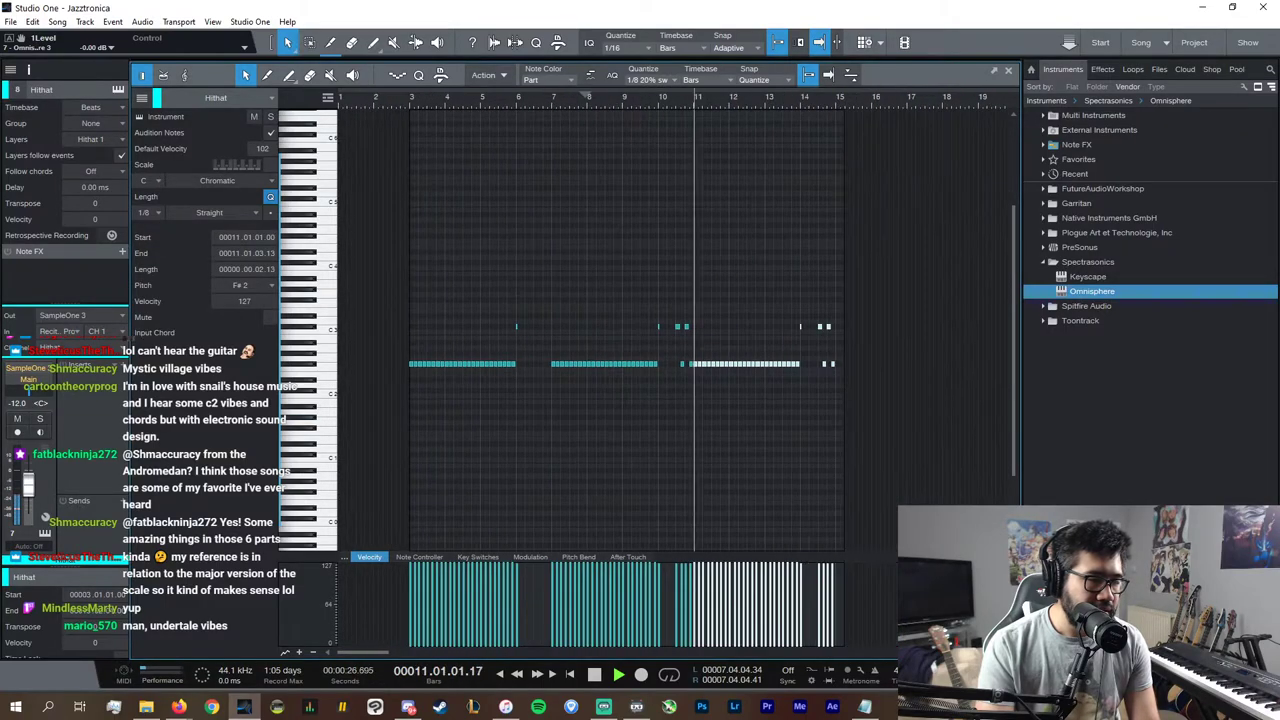
click(1010, 71)
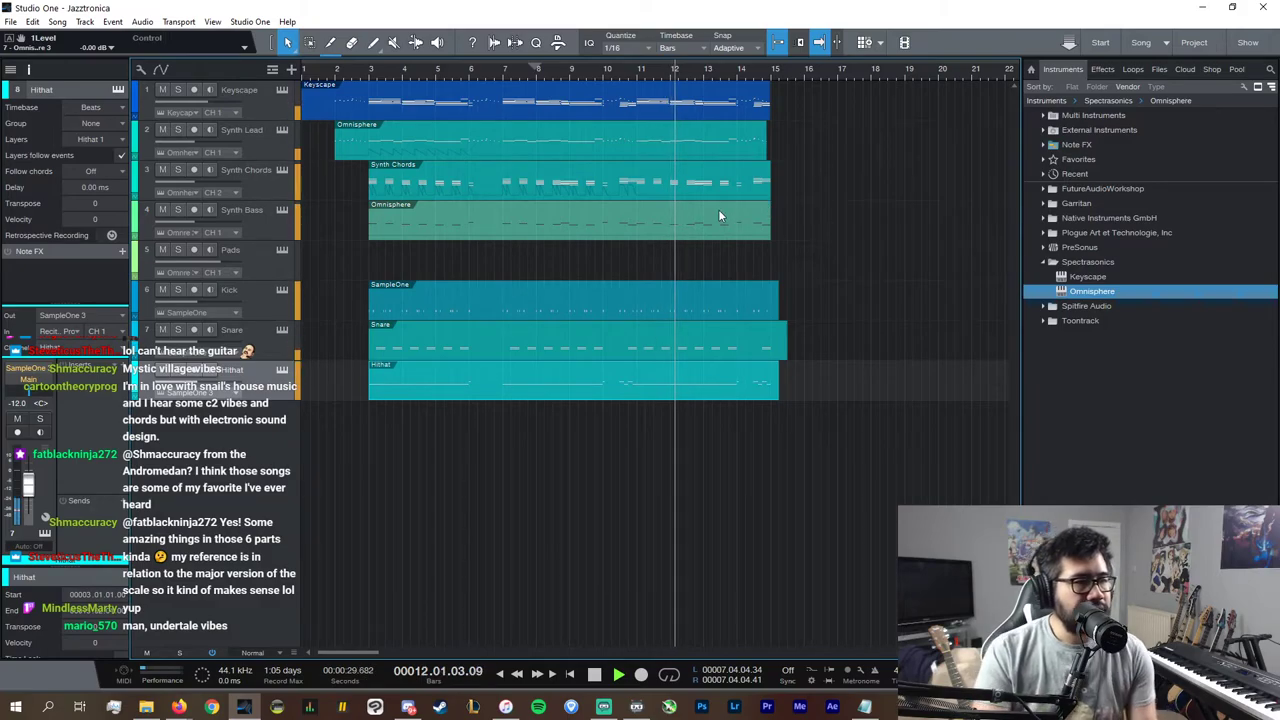
Step: Duplicate the Synth Chords modulation points of bars 7 to 10 into the bars from 11 onwards
click(496, 72)
double_click(636, 189)
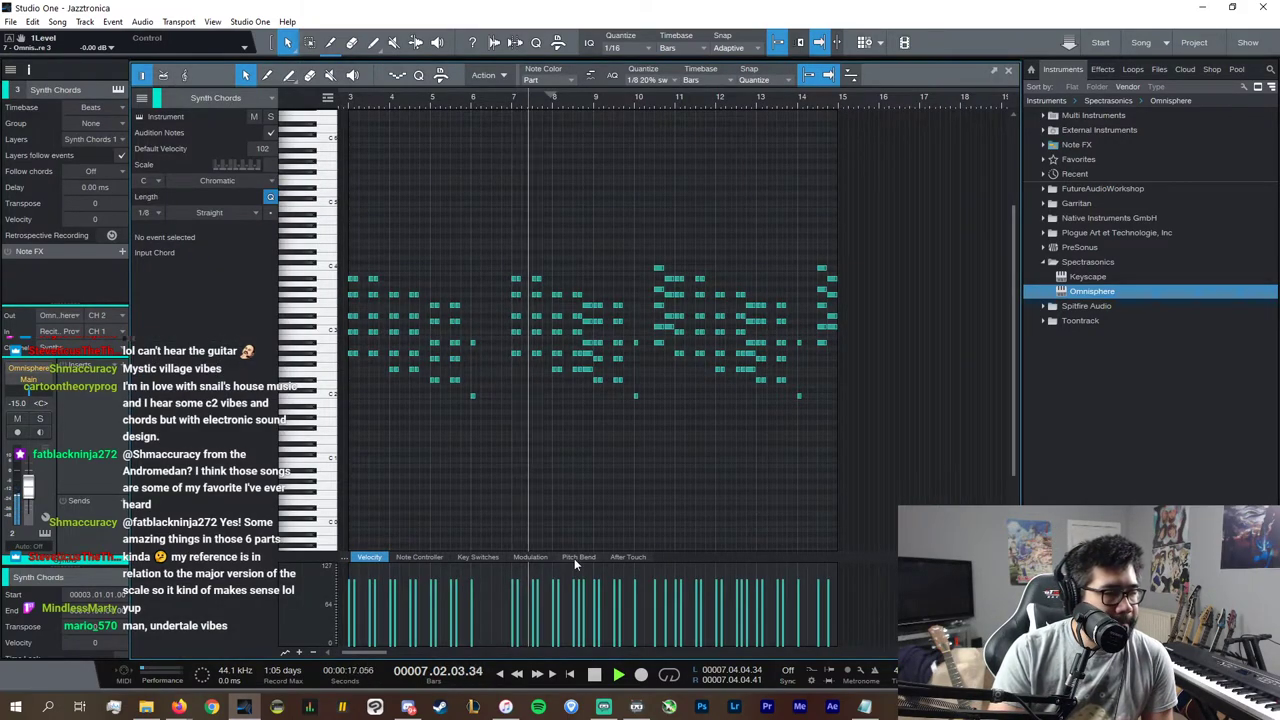
click(533, 558)
drag(722, 614, 508, 601)
key(d)
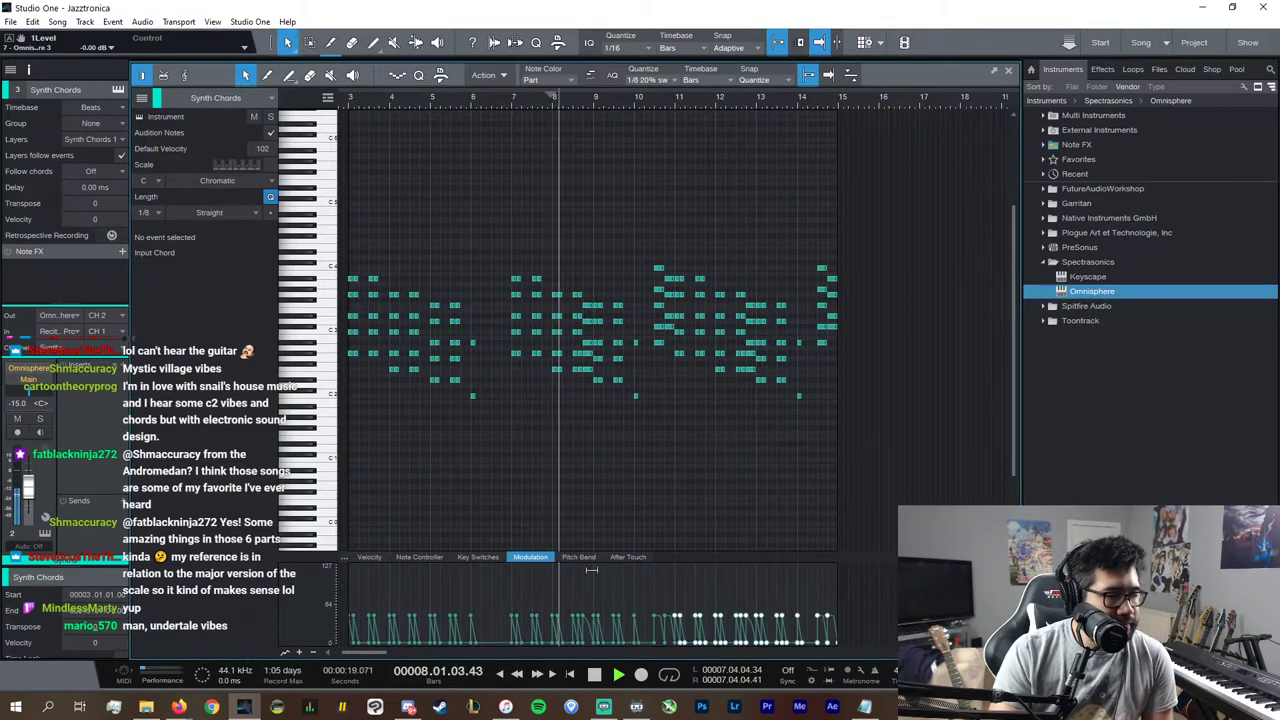
click(1008, 70)
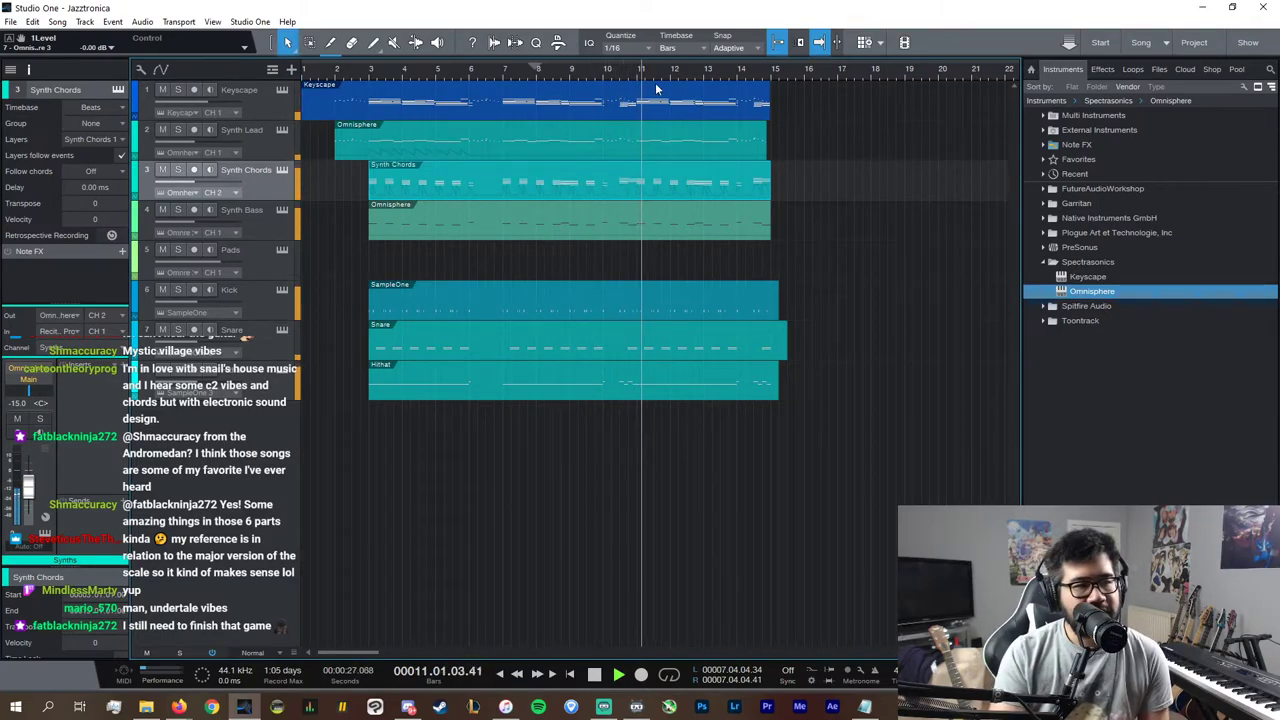
Step: Play the arrangement from the middle of bar 10 to check the transition into bar 11
key(space)
click(618, 76)
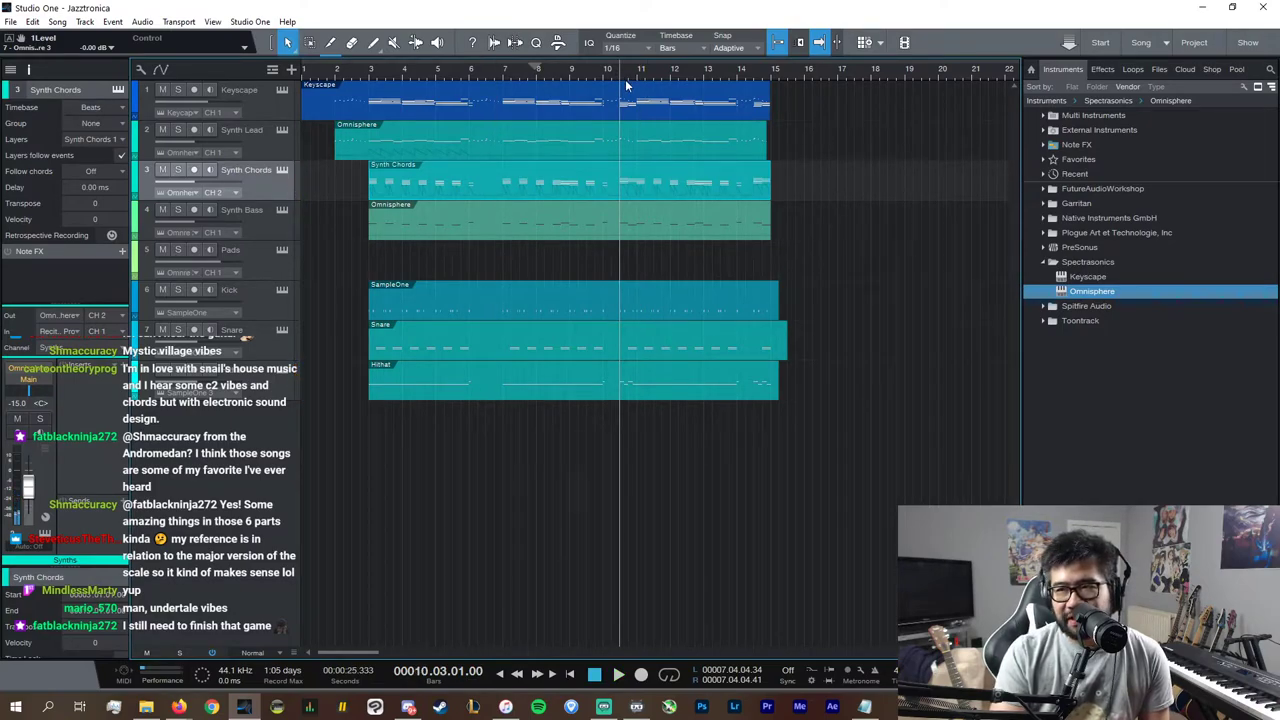
key(space)
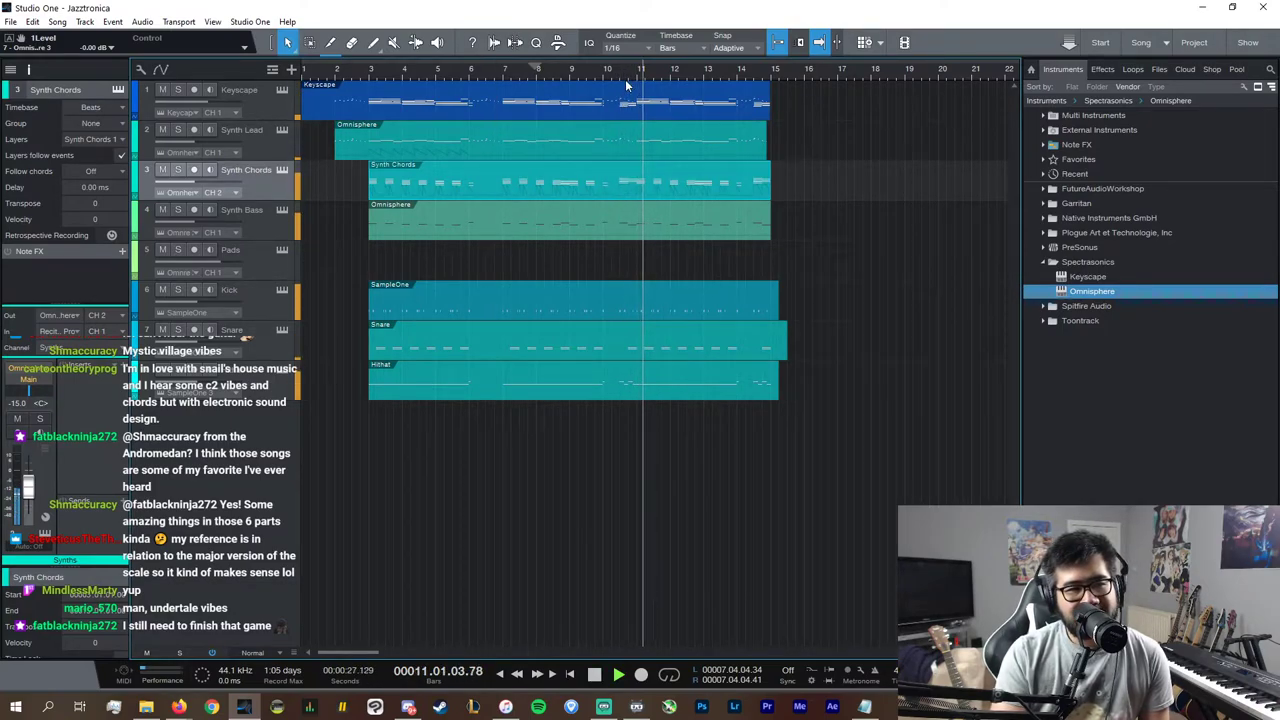
key(space)
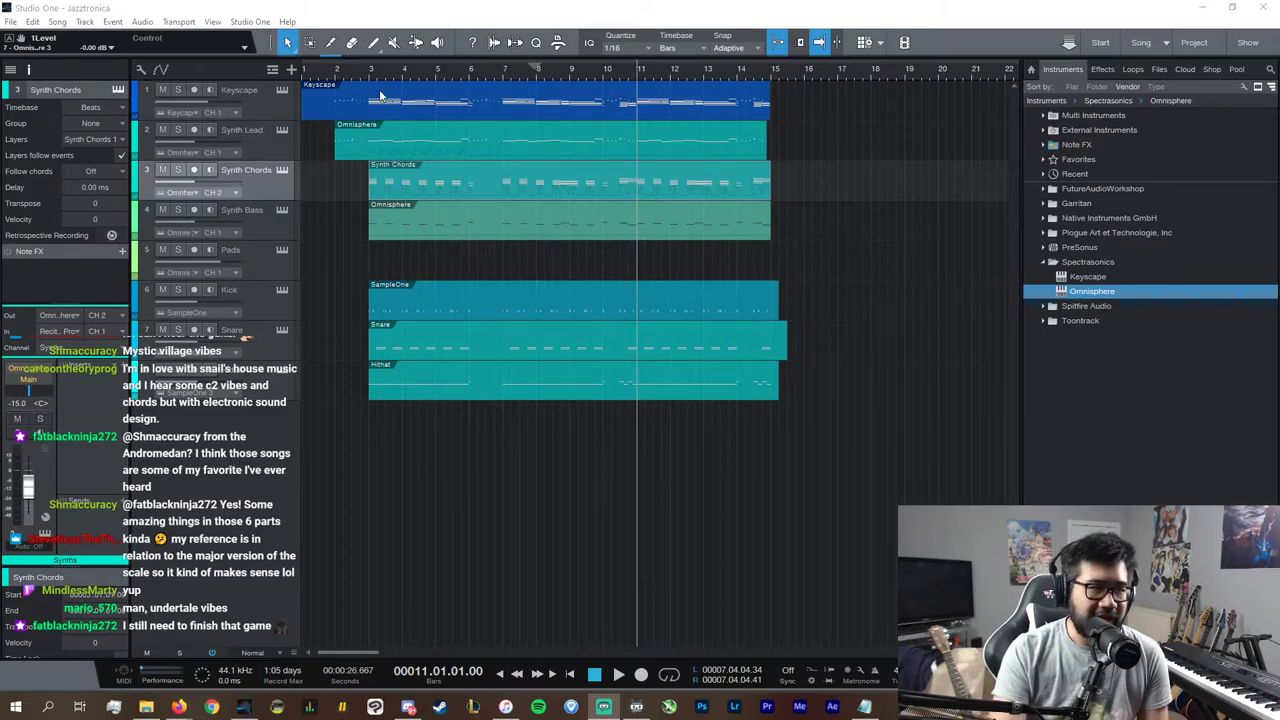
Step: Copy the Synth Lead modulation points of bars 3 to 5 to bar 7
double_click(462, 152)
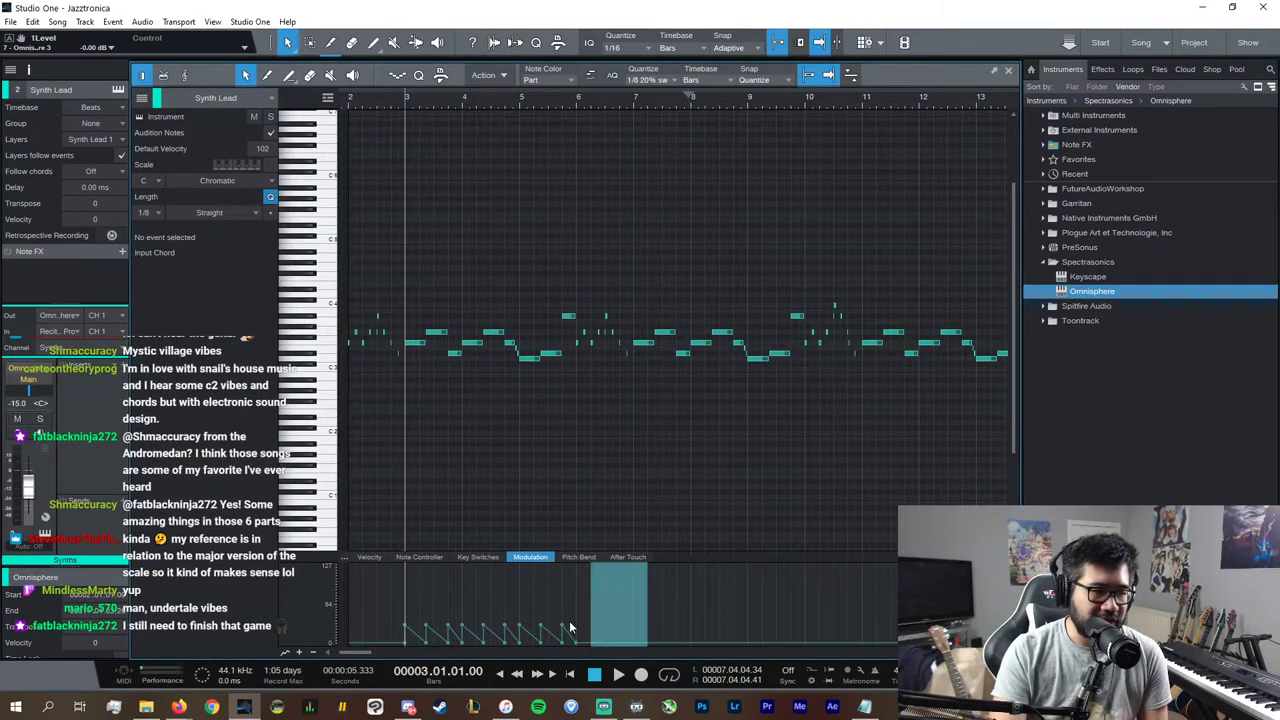
drag(569, 628, 430, 634)
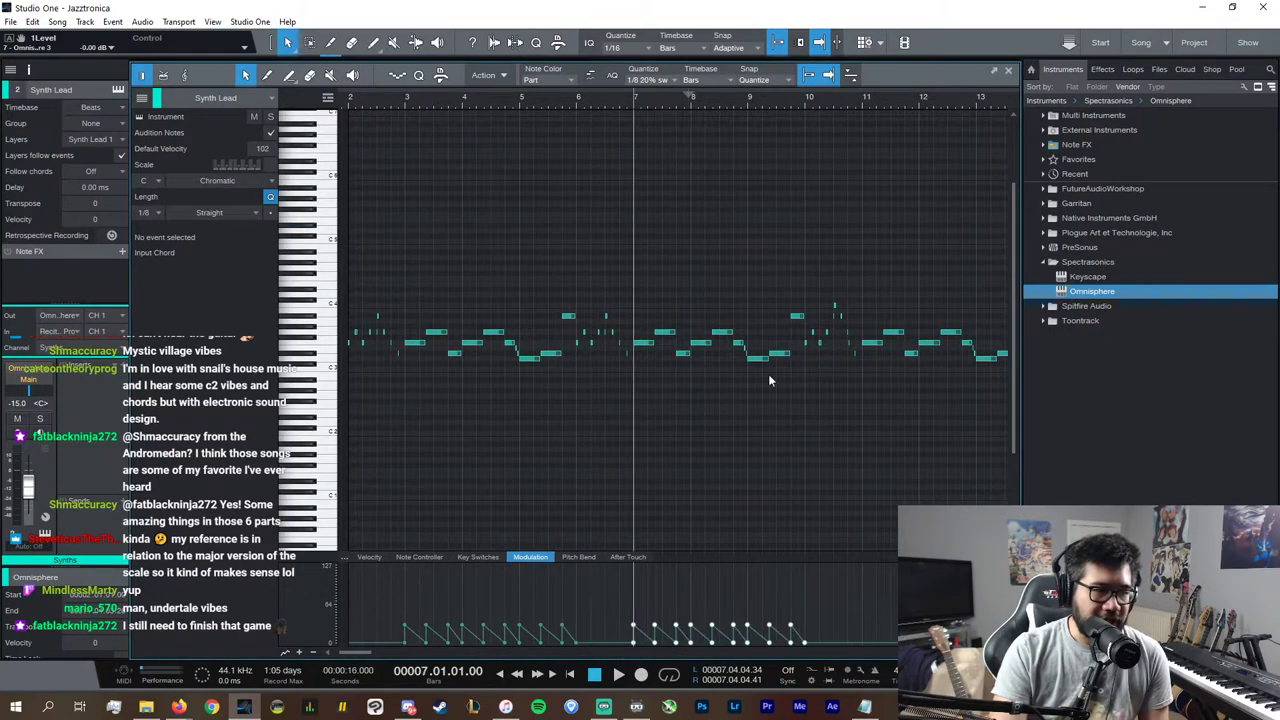
scroll(767, 646, right, 4)
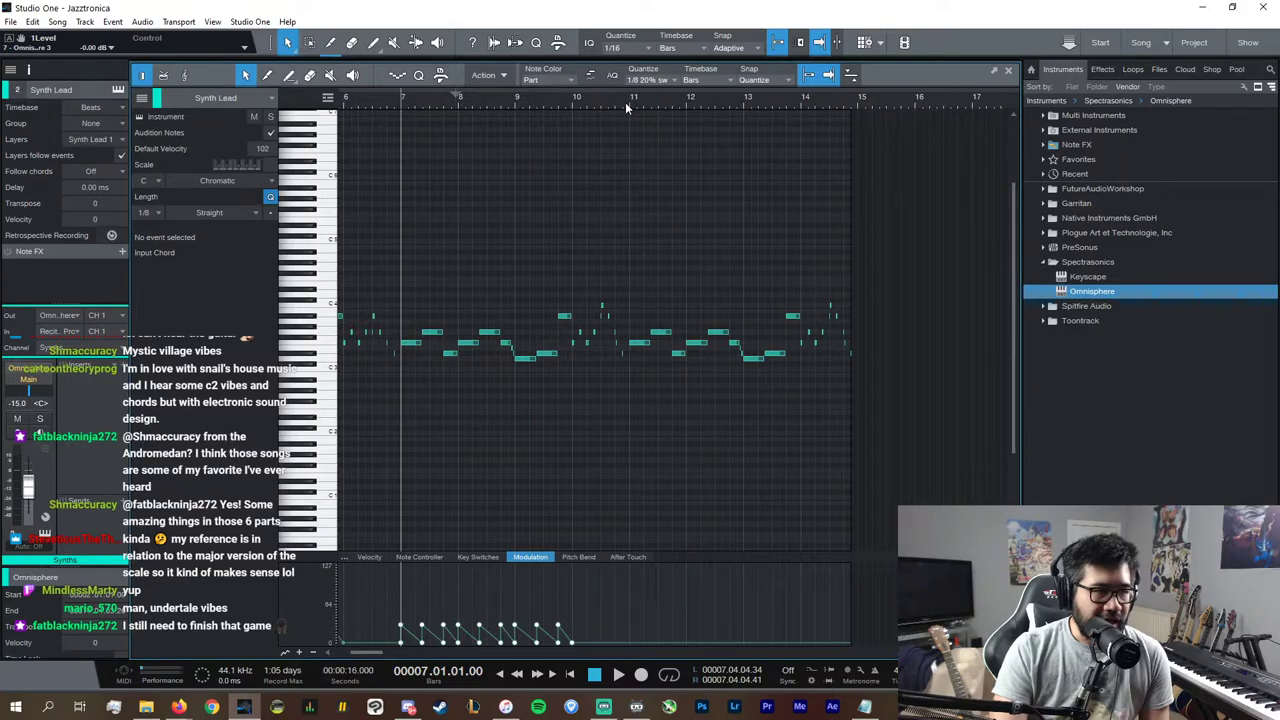
click(1006, 71)
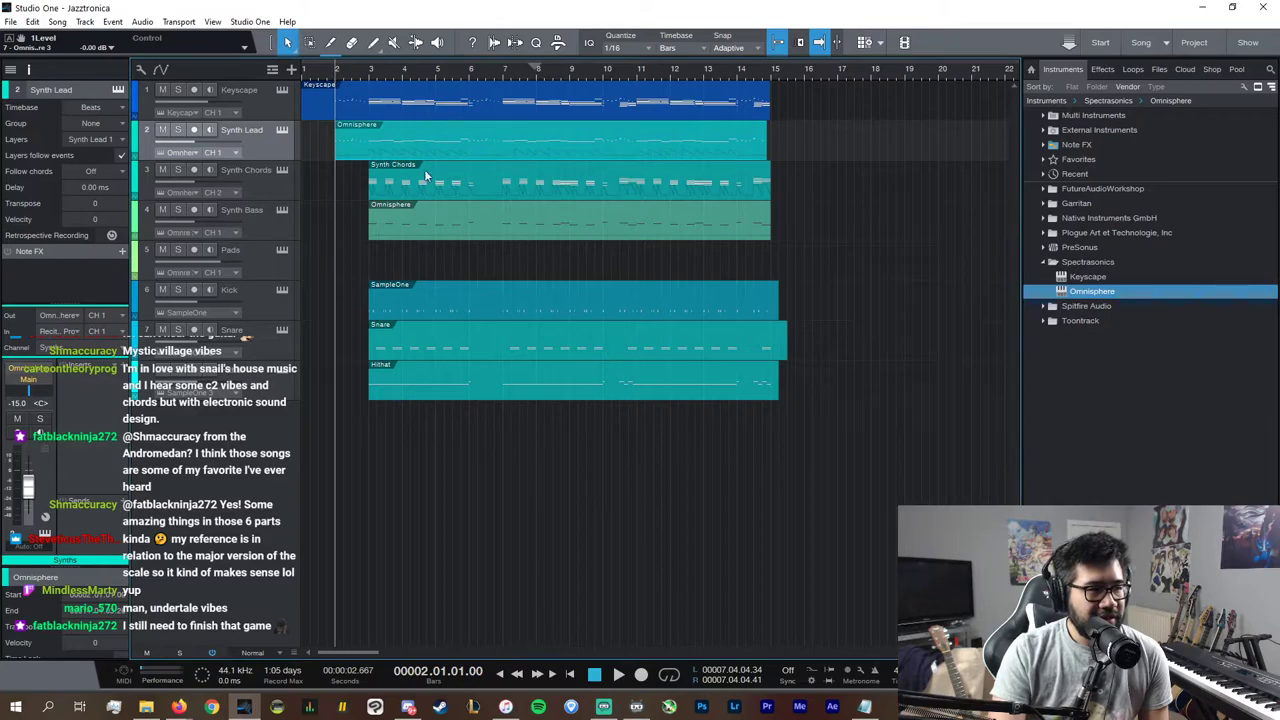
Step: Create an empty Pads event from bar 3 to the end of the Synth Bass event, and play the arrangement from bar 2
double_click(384, 261)
drag(403, 267, 777, 269)
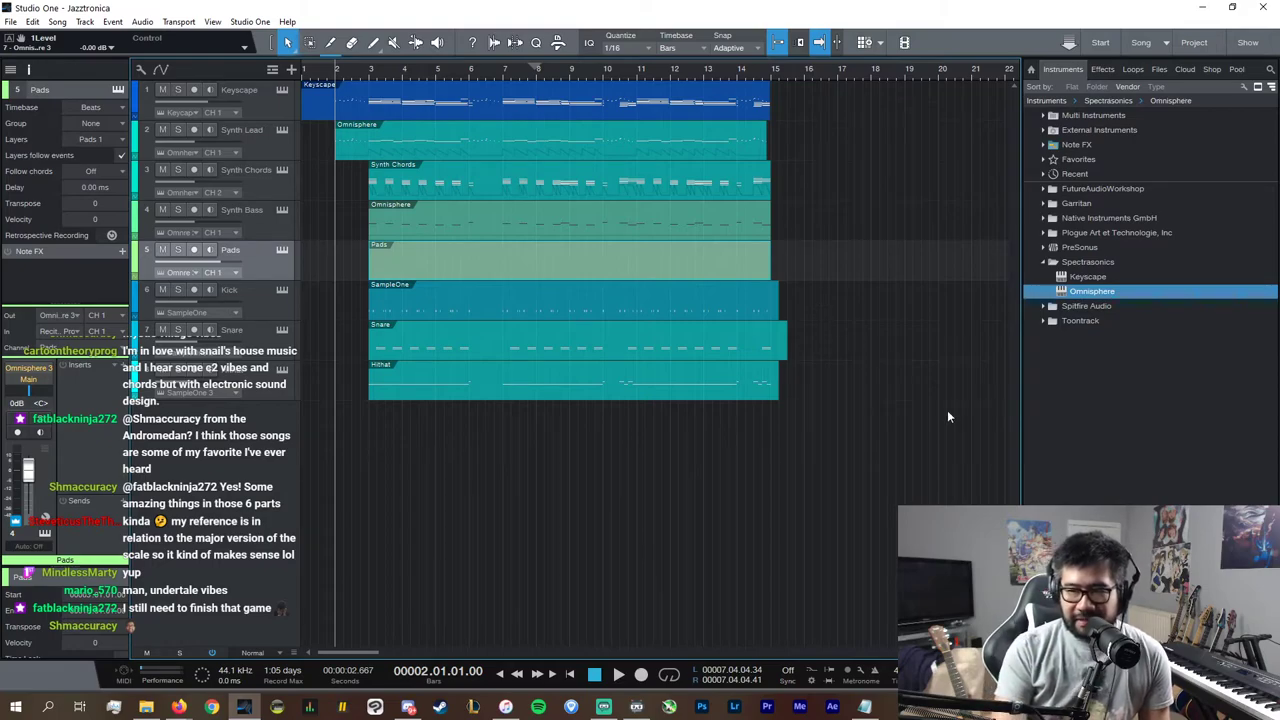
key(space)
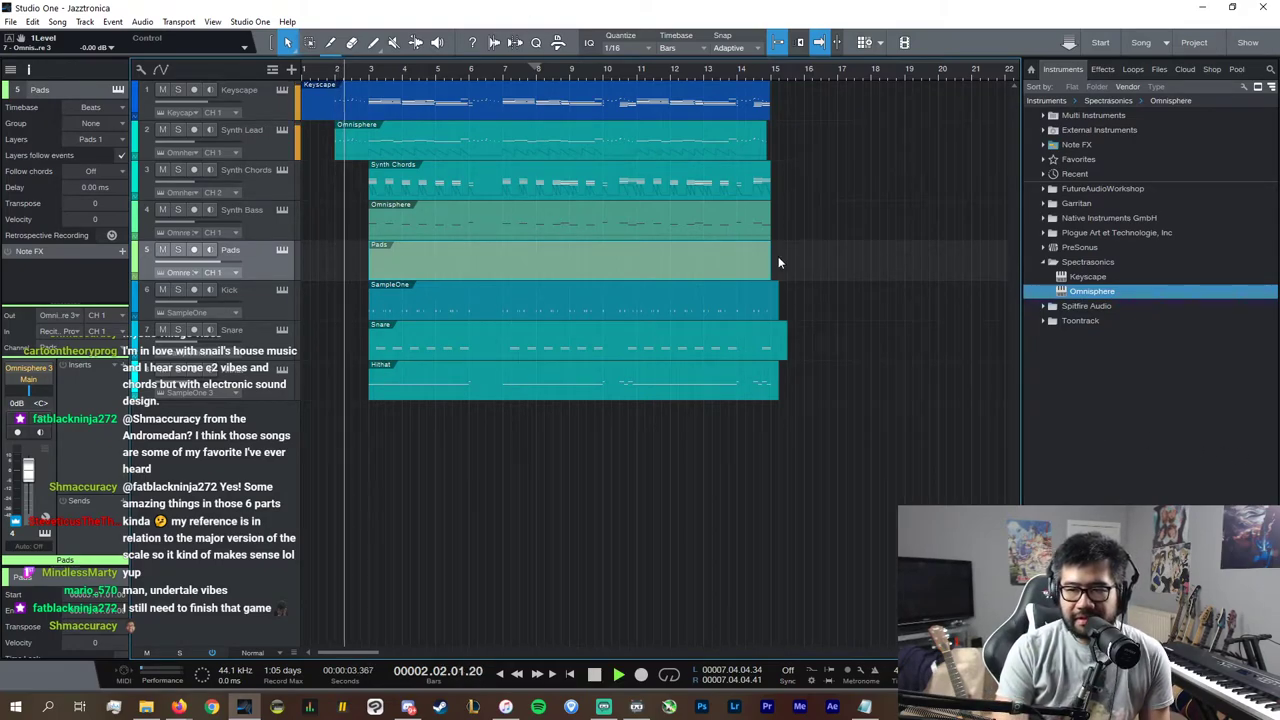
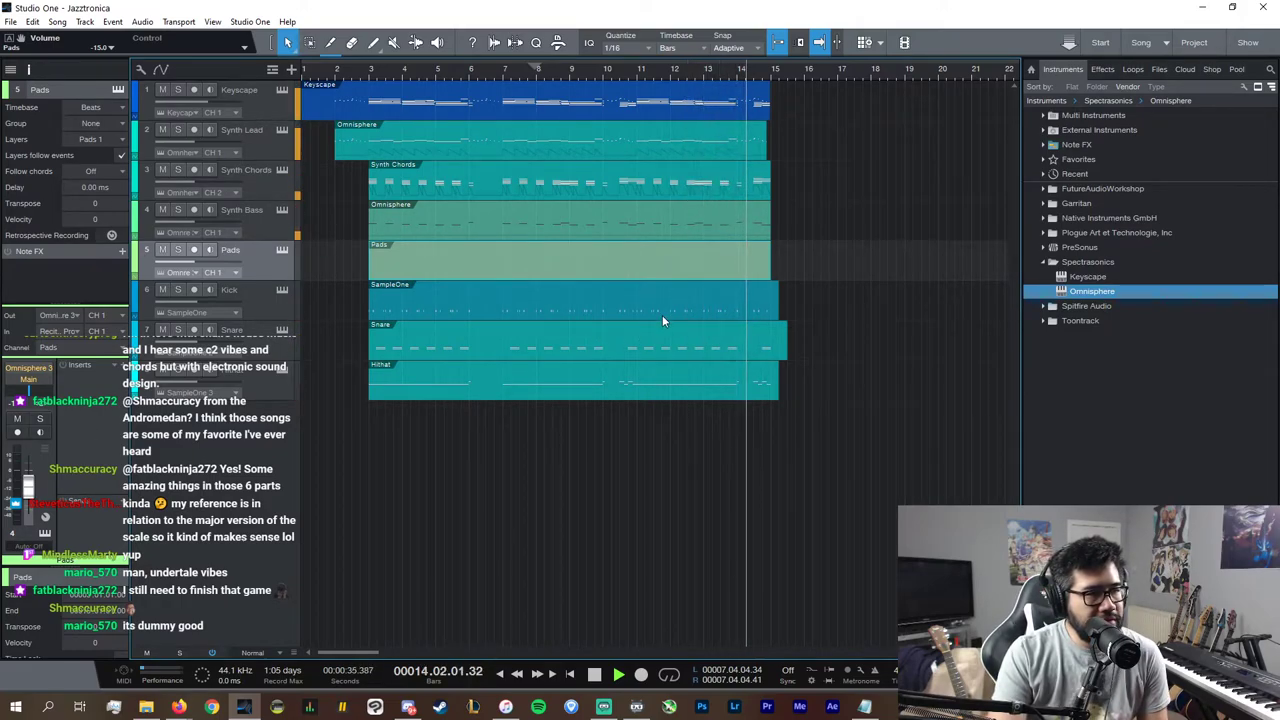
key(space)
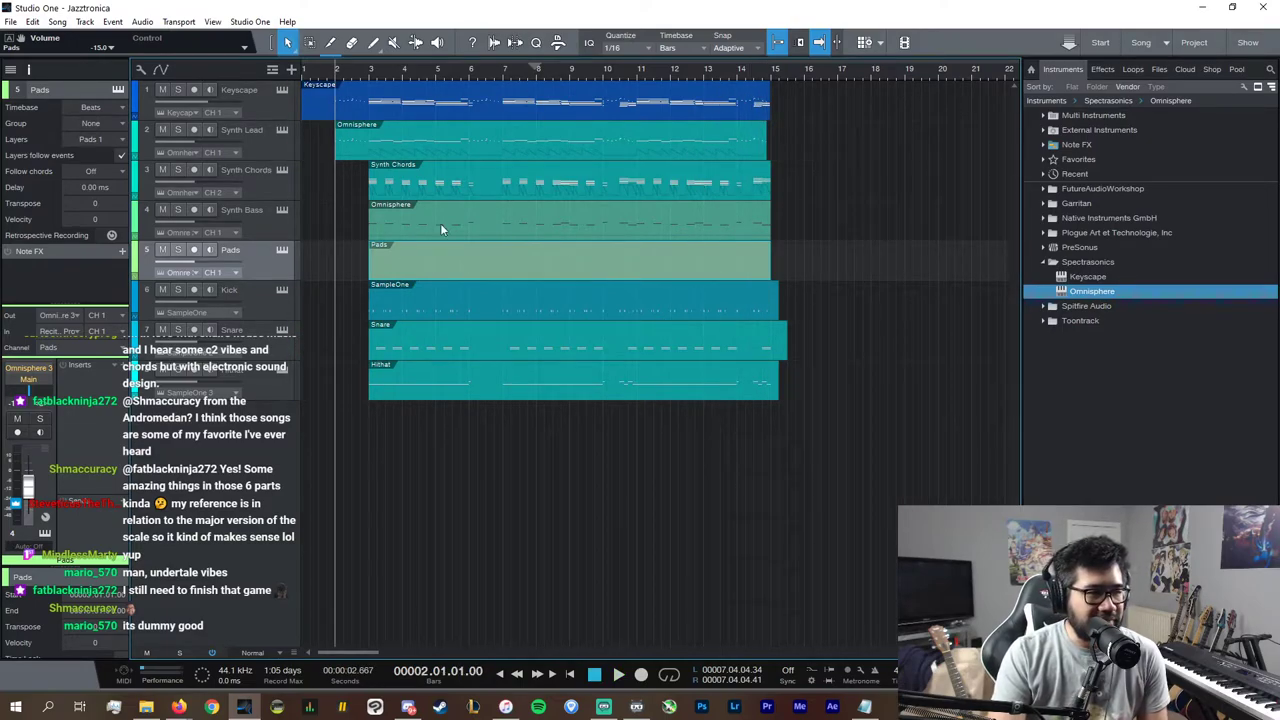
Step: Open the Keyscape event's notes for editing
double_click(422, 97)
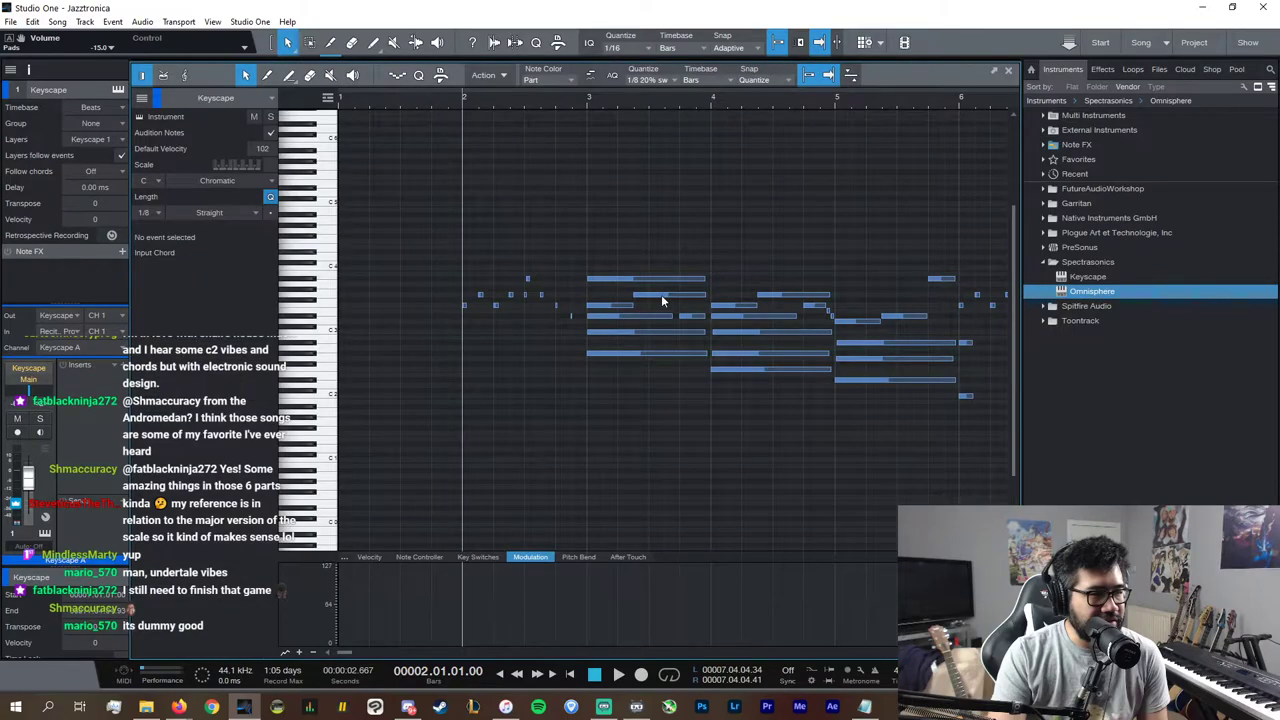
Step: Replace the Keyscape notes from bar 11 onward with a duplicate of the notes in bars 3 to 10
drag(970, 652, 946, 652)
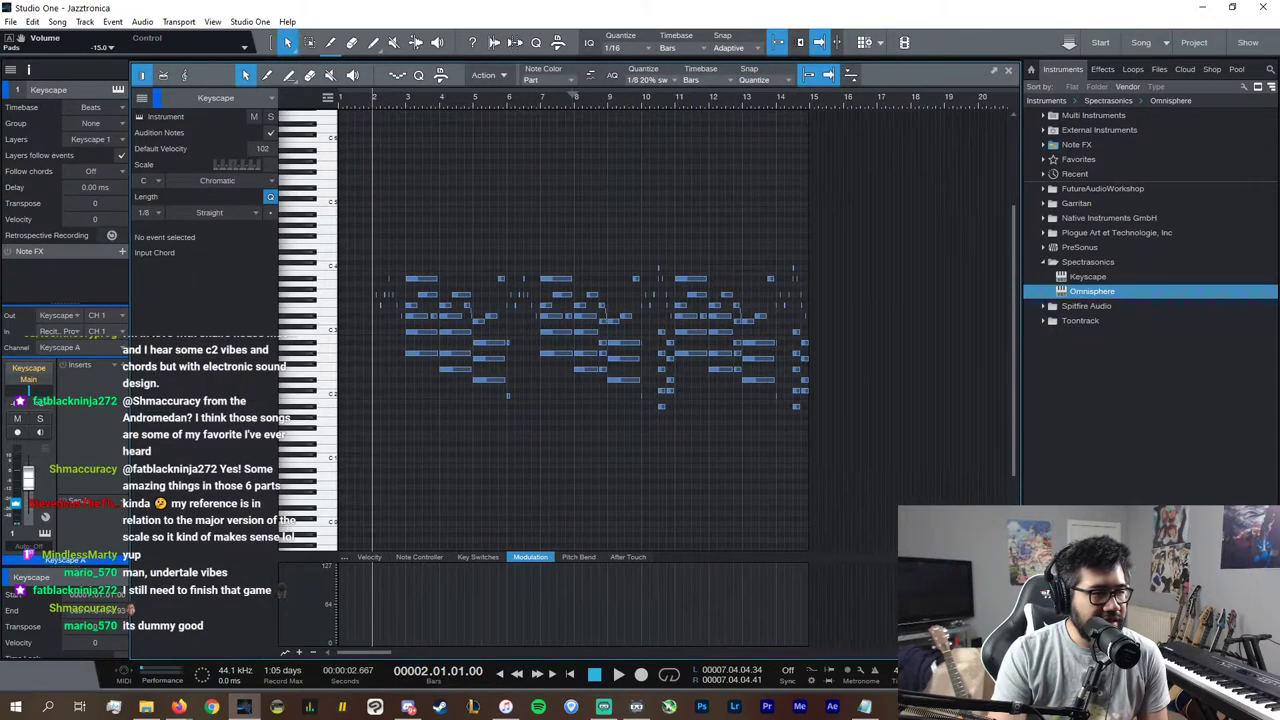
drag(874, 458, 675, 194)
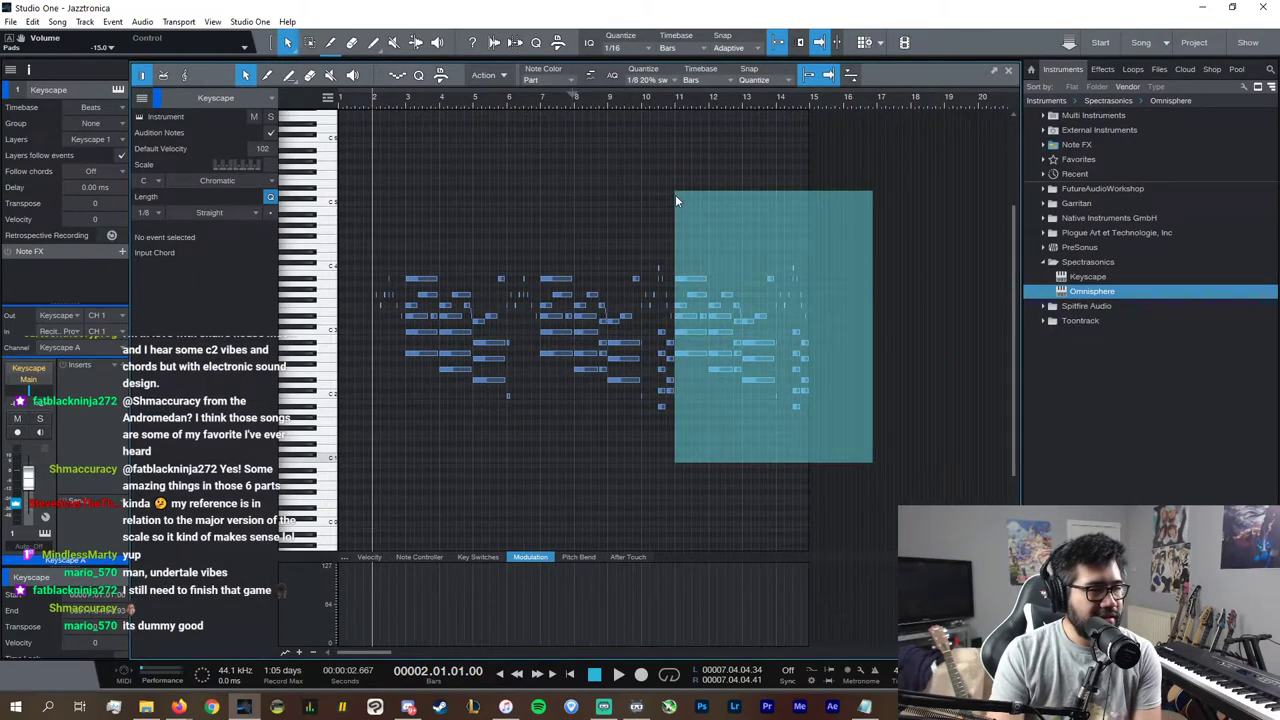
key(Delete)
drag(747, 429, 411, 211)
key(d)
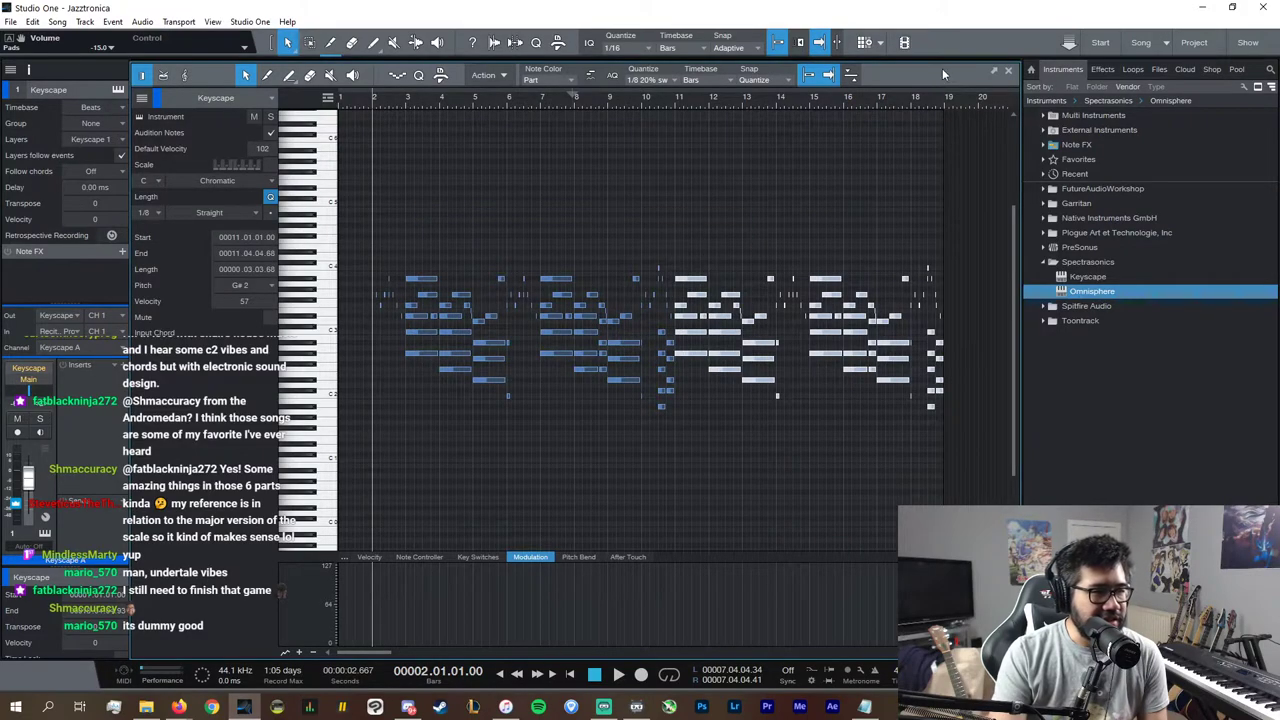
click(1010, 70)
Step: In the Synth Lead part, replace the notes from bar 11 onward with a duplicate of the notes in bars 3 to 10
double_click(680, 140)
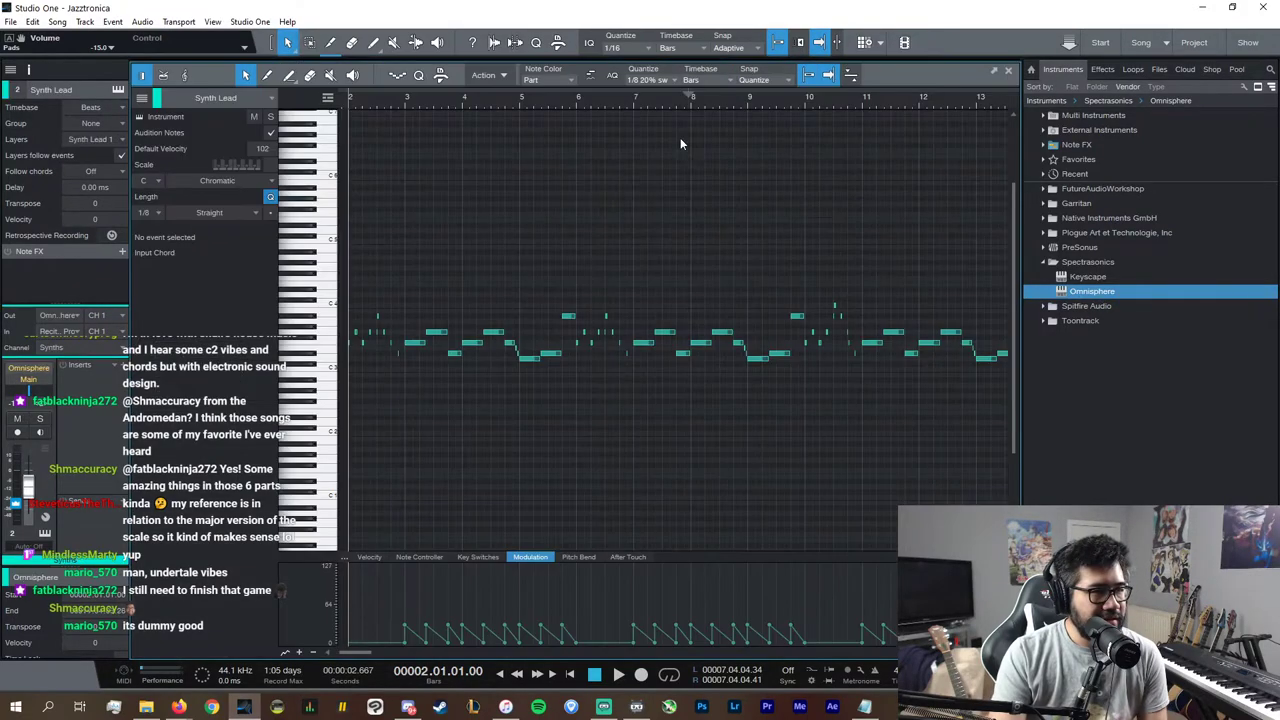
key(w)
key(w)
key(w)
drag(855, 431, 671, 238)
key(Delete)
drag(713, 414, 385, 222)
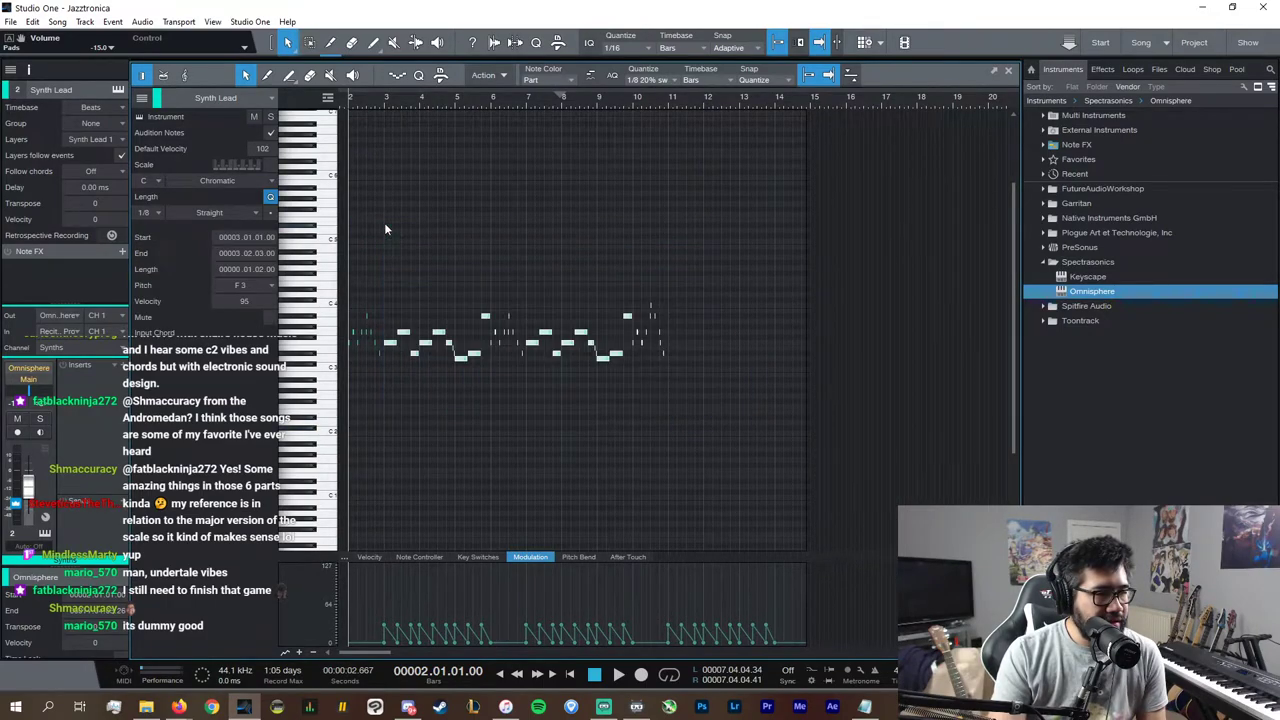
key(d)
Step: Copy the Synth Lead modulation points starting at bar 11 and paste them at bar 15
drag(806, 644, 652, 596)
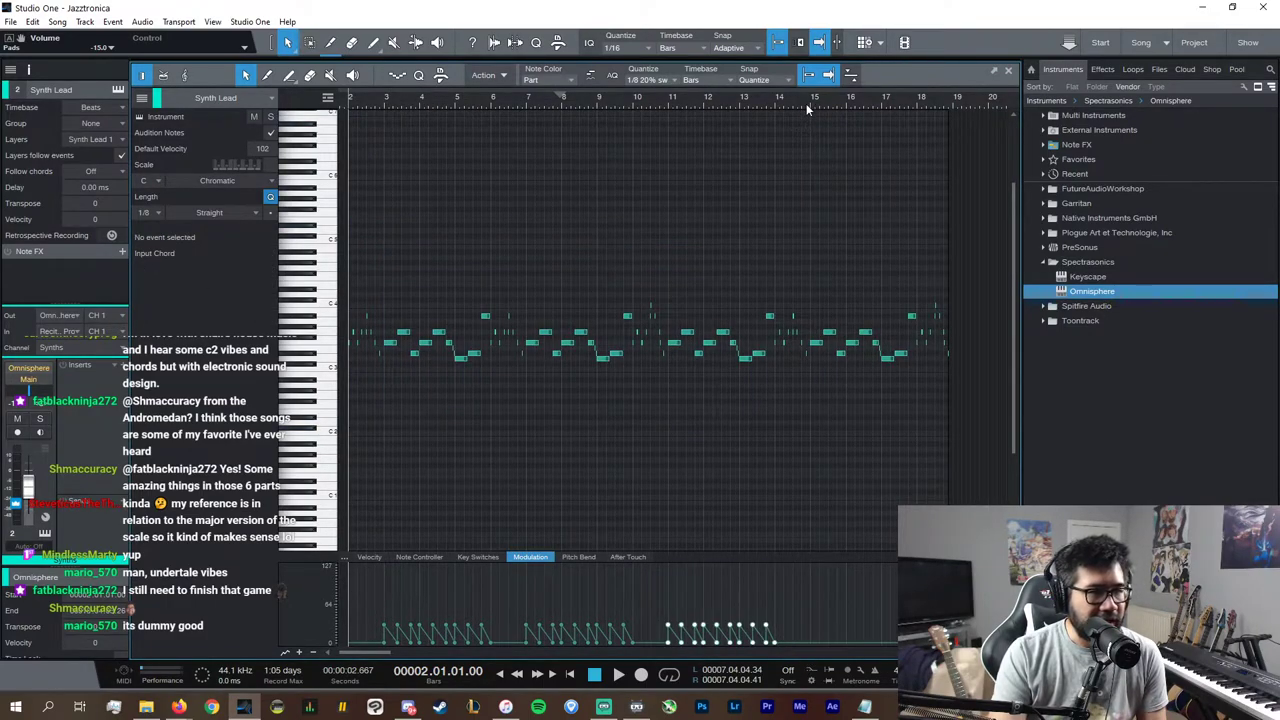
click(807, 104)
click(813, 104)
click(809, 101)
key(ctrl+v)
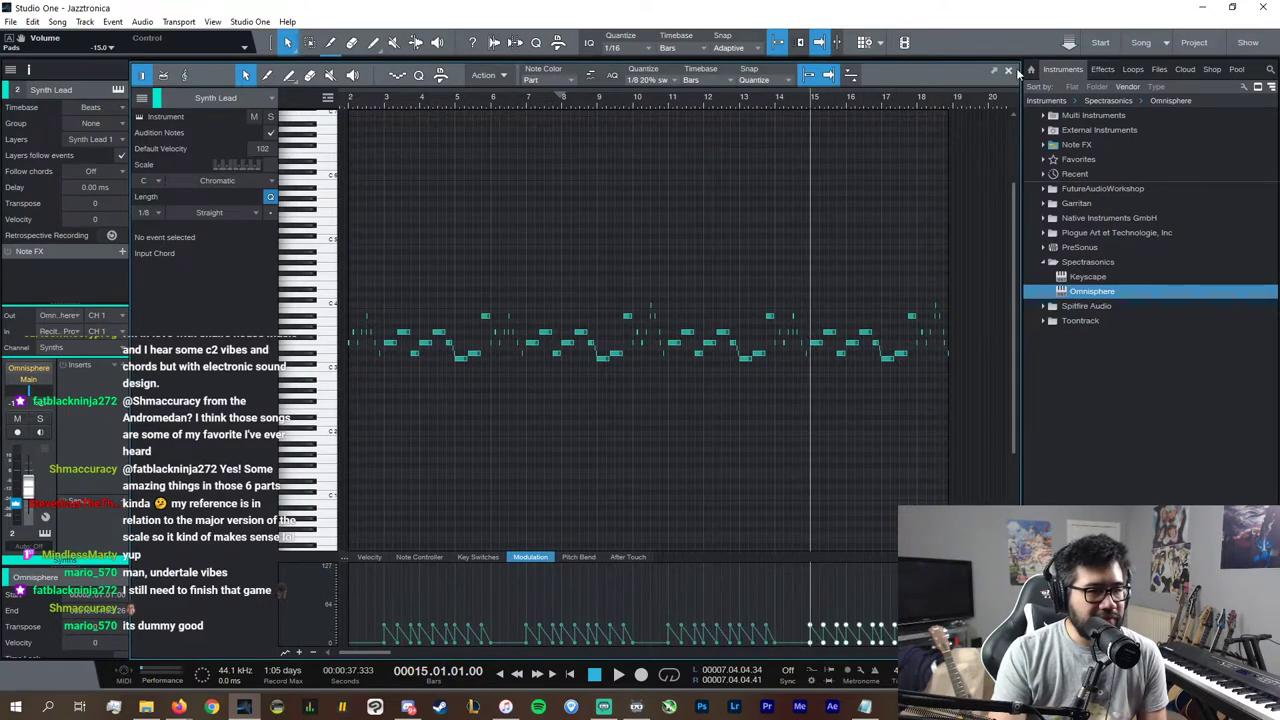
click(1008, 71)
Step: Extend the Synth Chords part to bar 19 and replace its notes from bar 11 onward with a duplicate of bars 3 to 10
drag(776, 190, 905, 190)
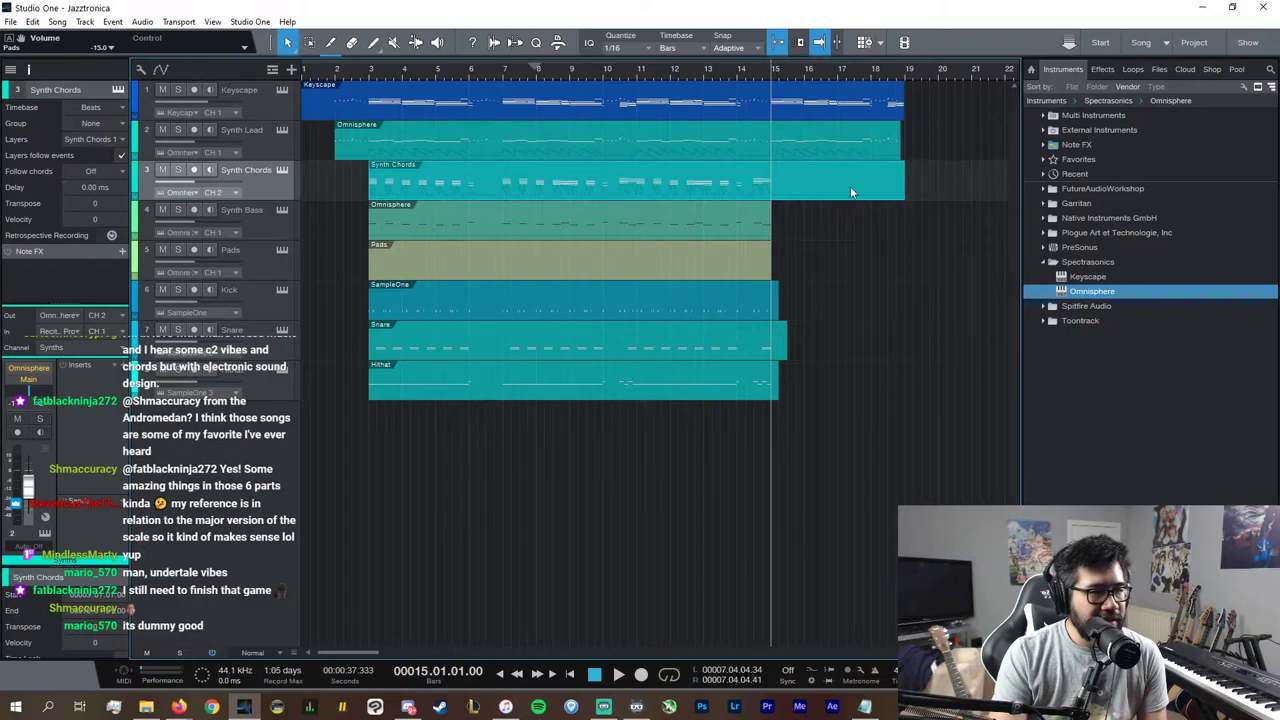
double_click(628, 185)
drag(884, 426, 673, 222)
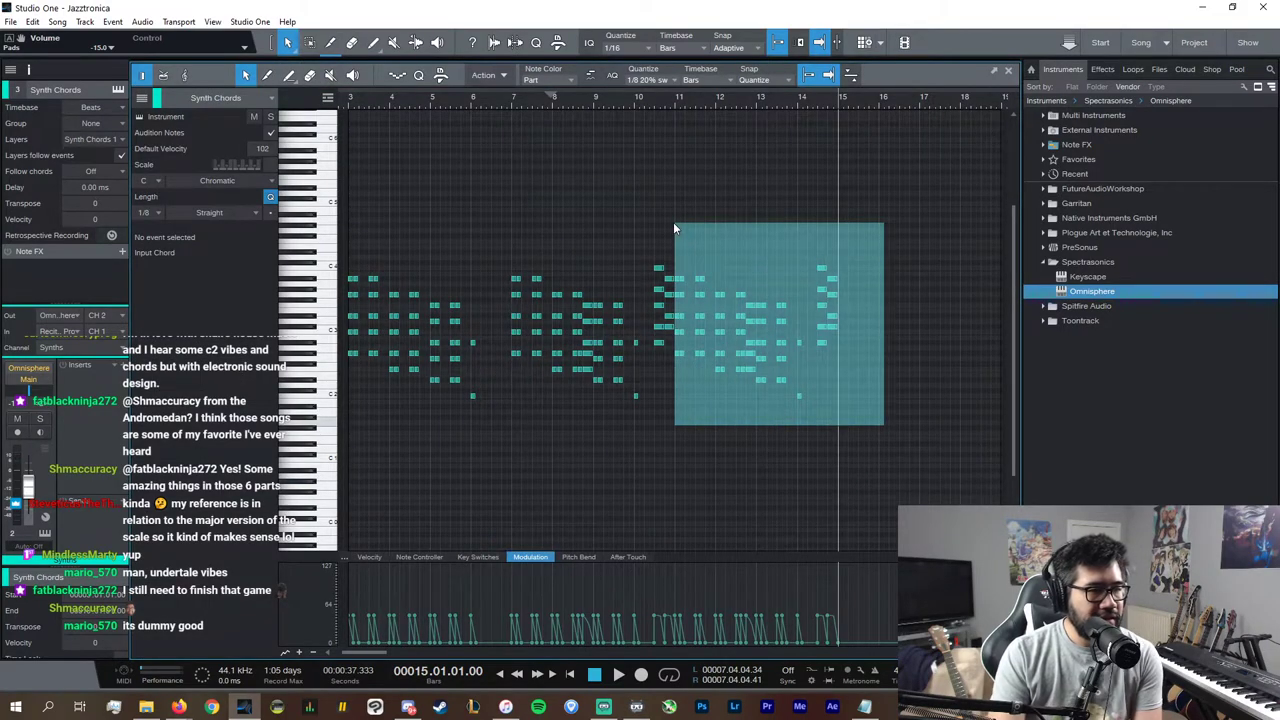
drag(767, 443, 339, 213)
key(d)
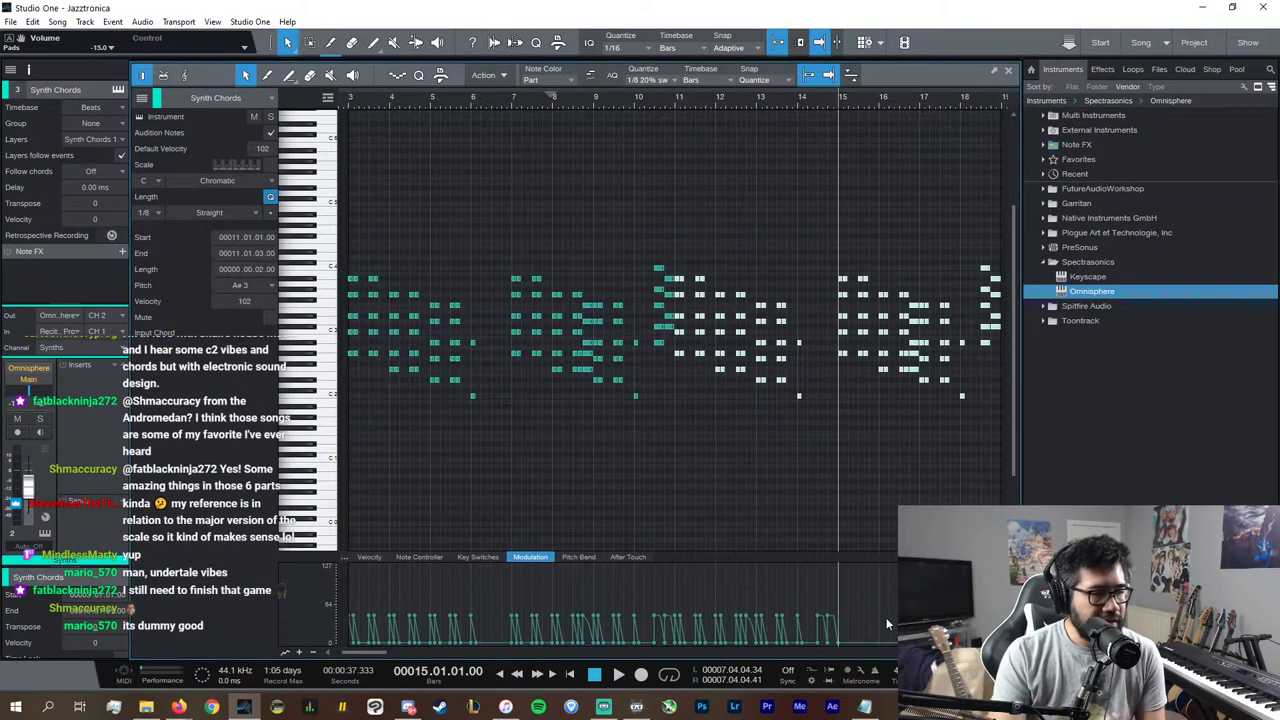
Step: Replace the Synth Chords modulation points from bar 11 onward with a duplicate of the points in bars 3 to 10
drag(884, 618, 675, 591)
key(Delete)
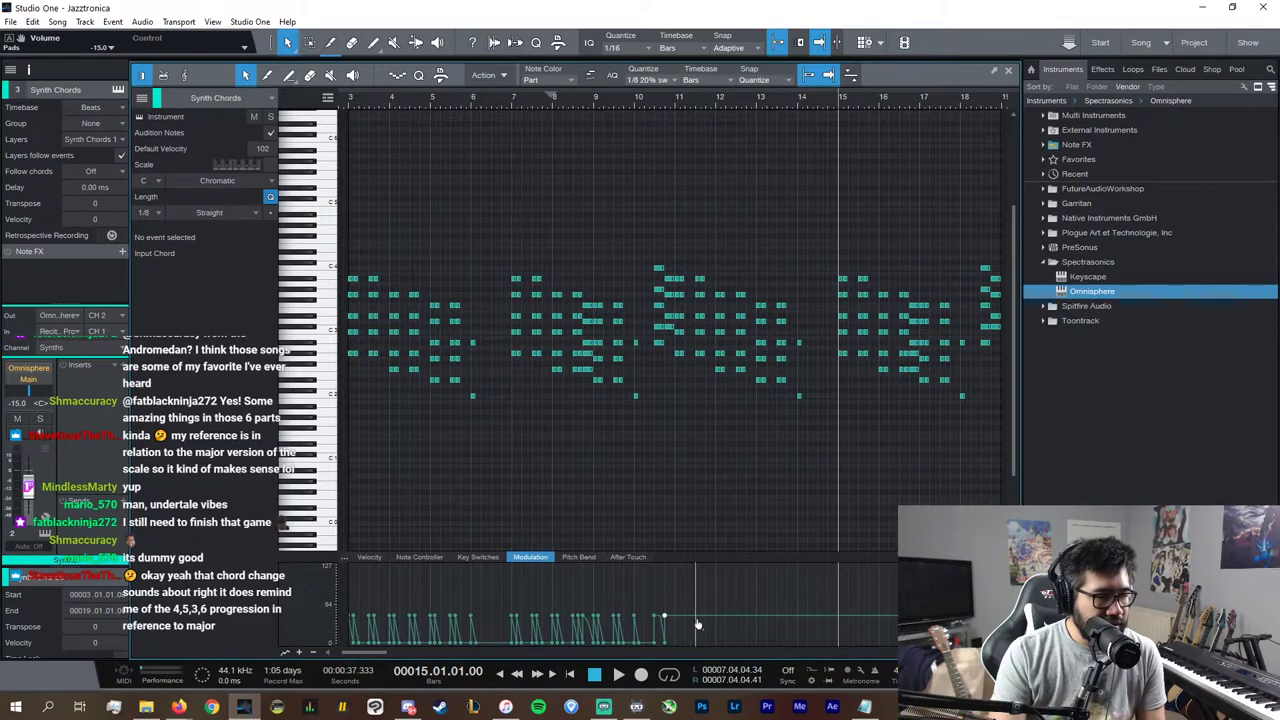
key(ctrl+z)
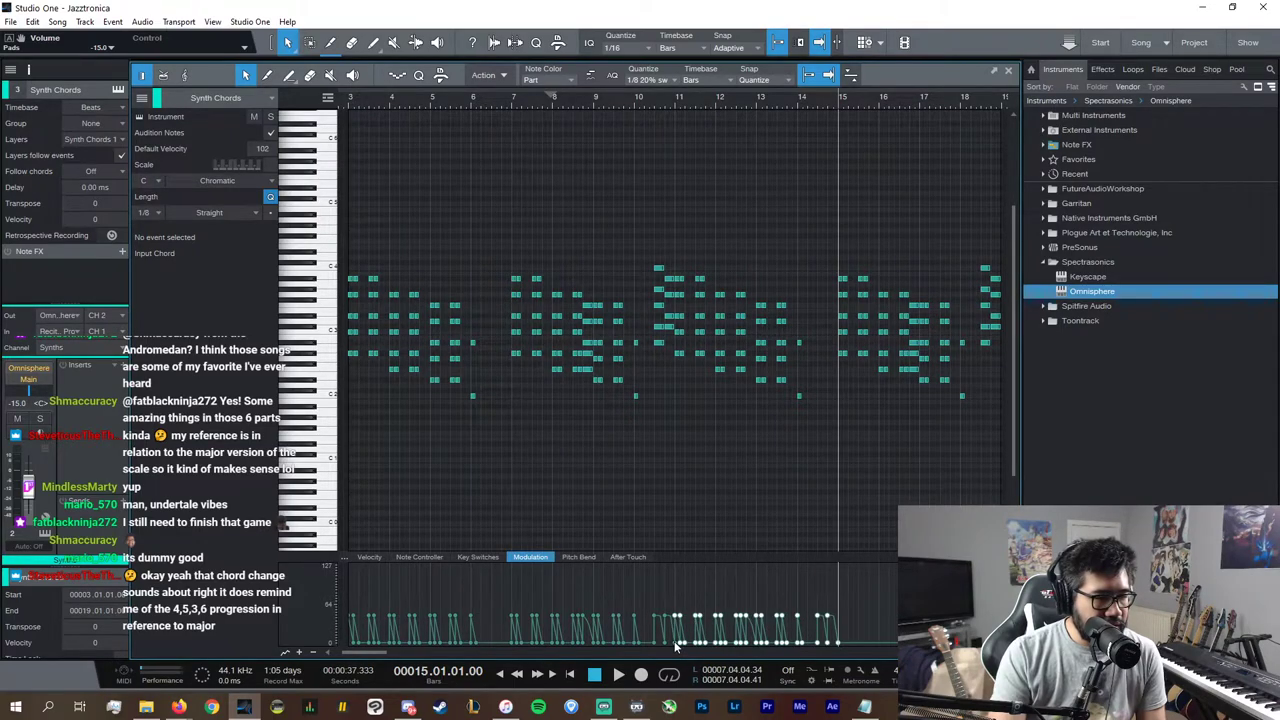
key(Delete)
drag(724, 618, 336, 609)
key(d)
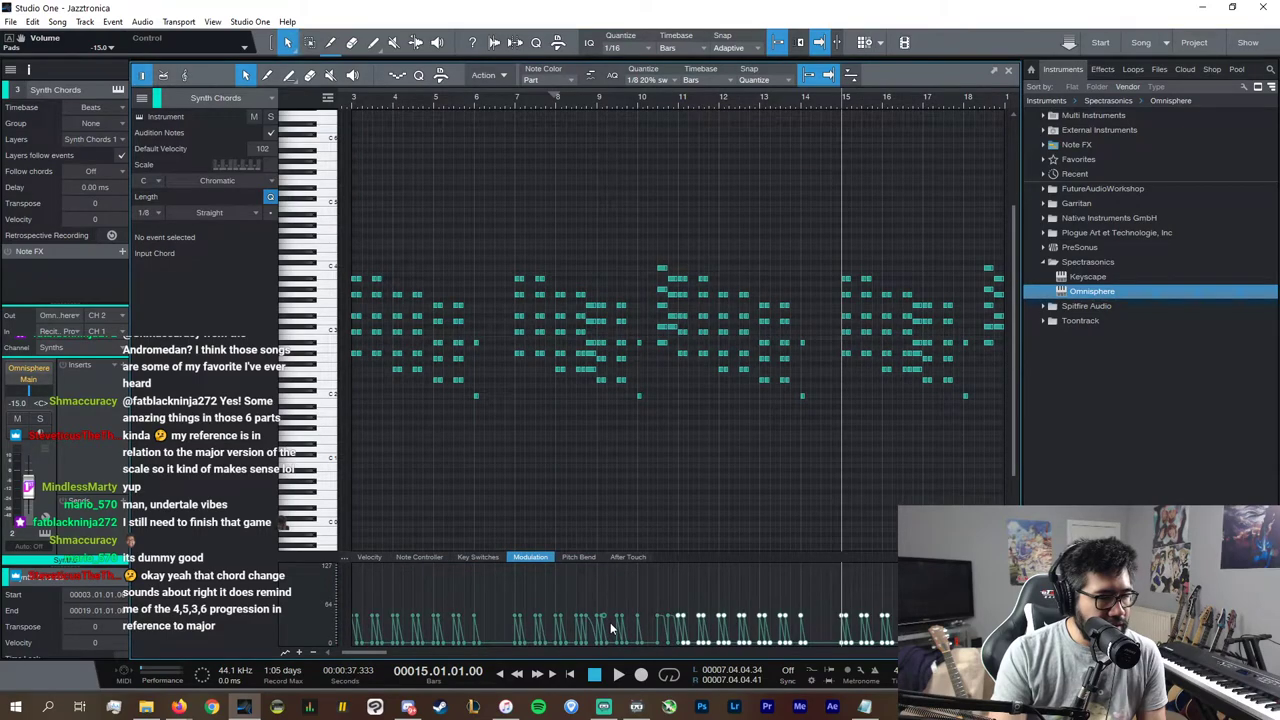
click(1009, 71)
Step: Audition the Synth Bass part from bar 9 and replace its notes from bar 11 onward with a duplicate of bars 3 to 10
double_click(670, 230)
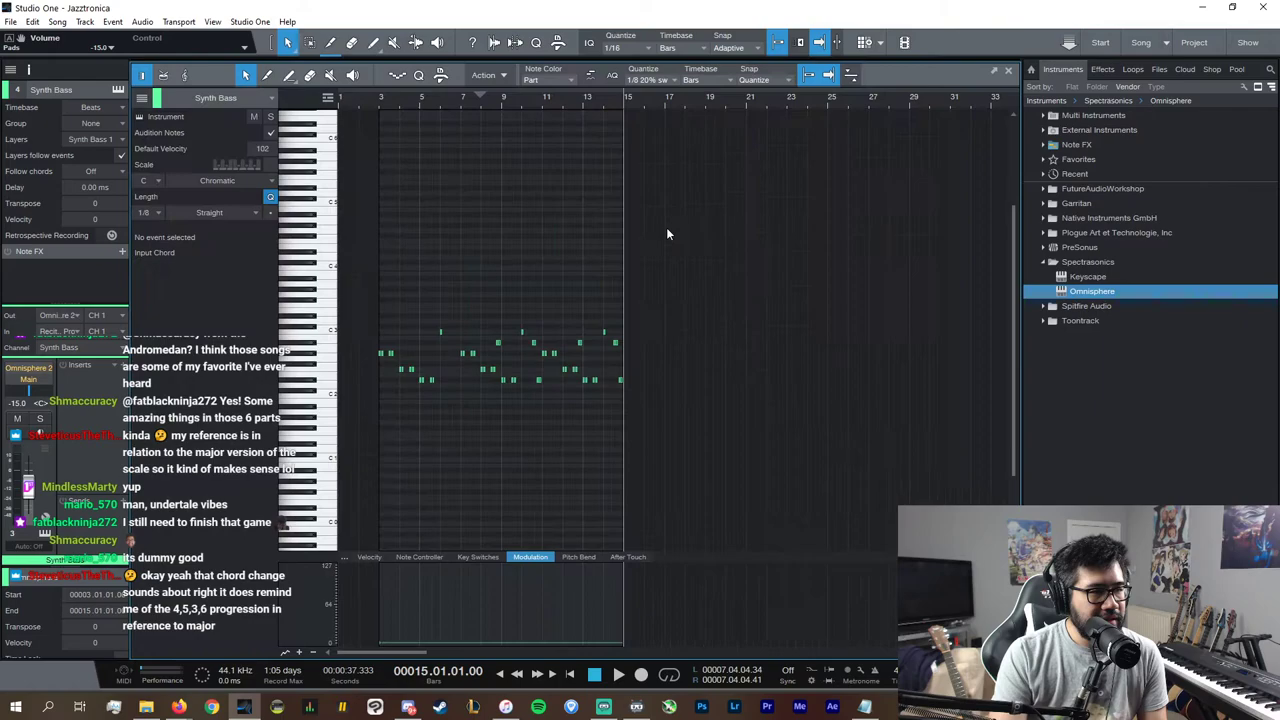
drag(681, 426, 582, 320)
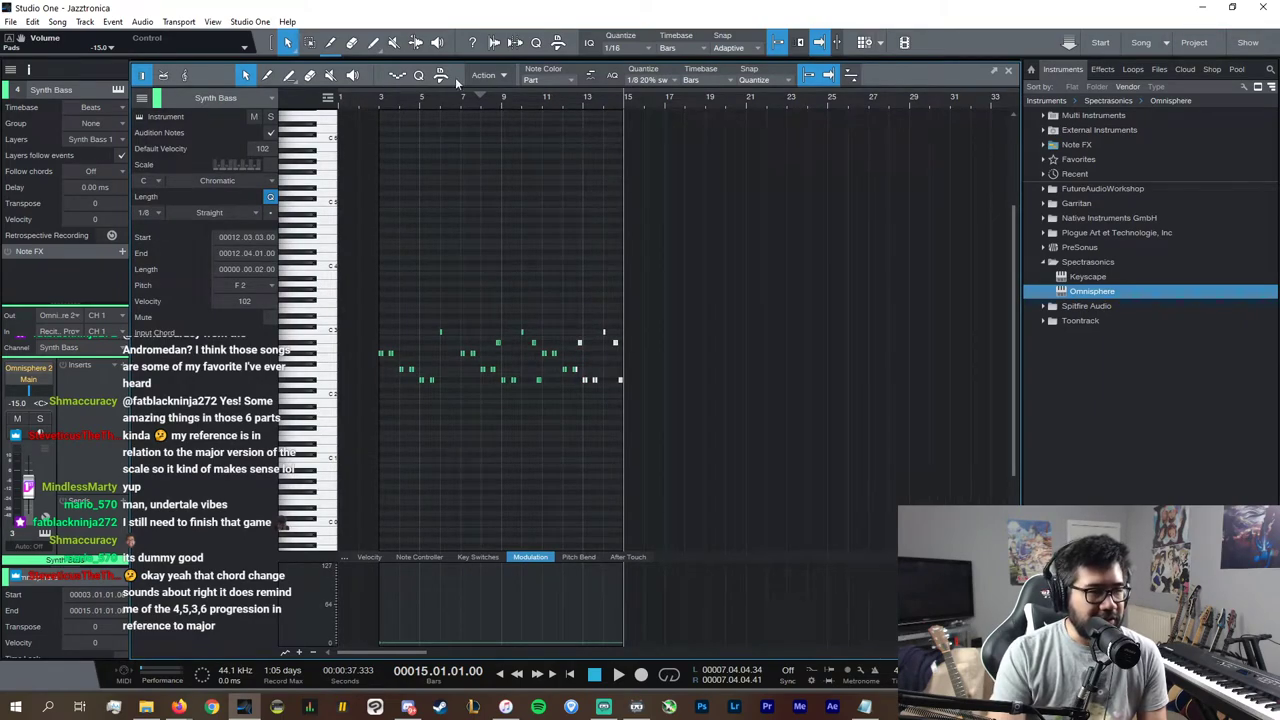
click(513, 99)
key(space)
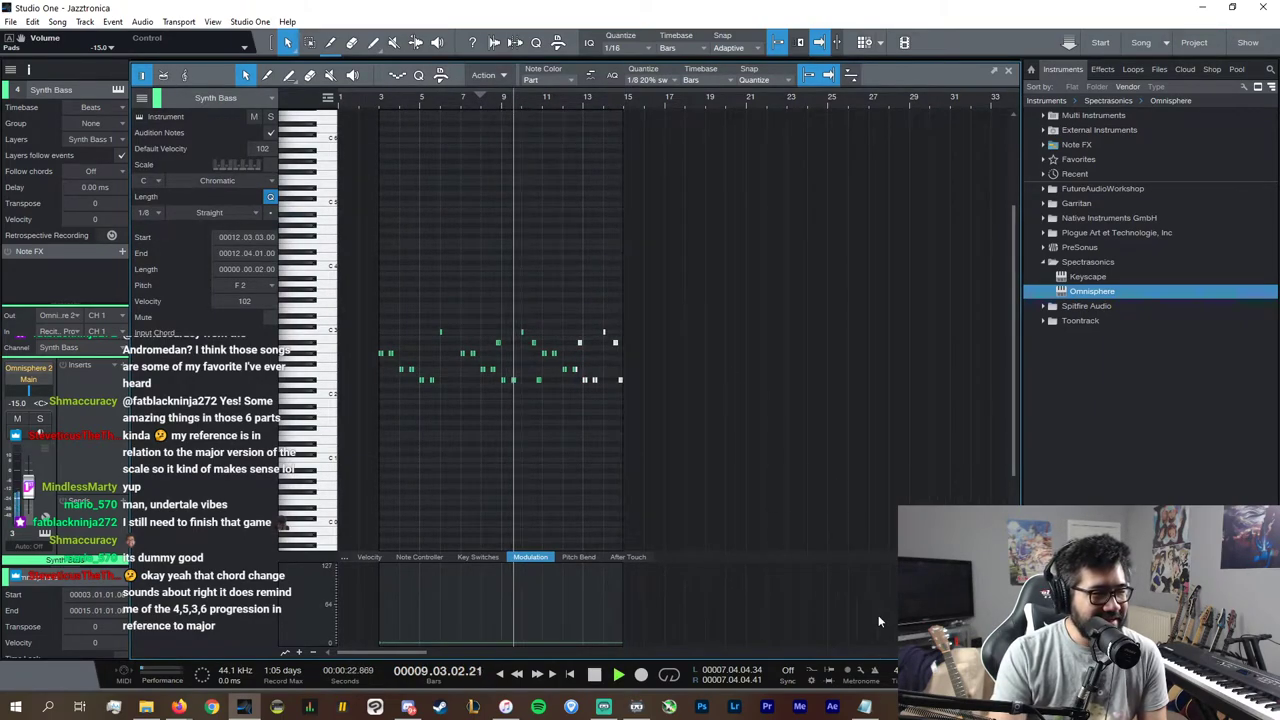
drag(513, 99, 513, 125)
drag(868, 420, 566, 255)
key(Delete)
drag(656, 429, 322, 303)
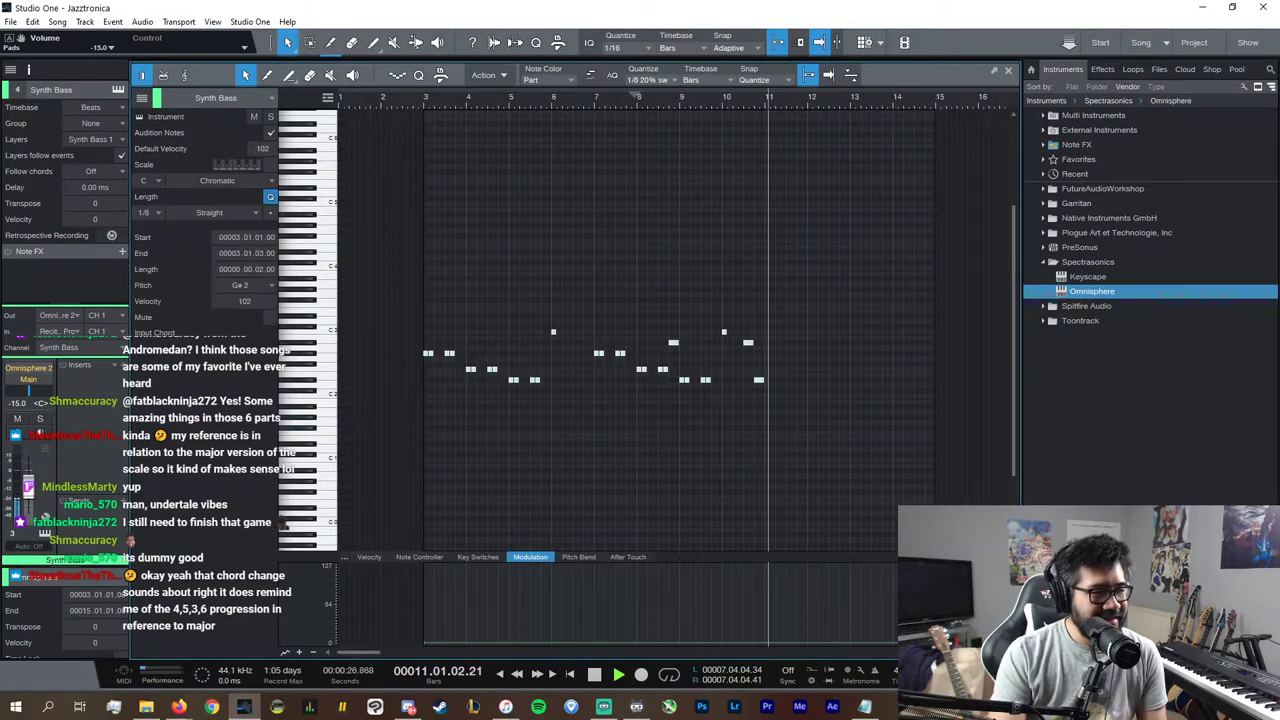
key(d)
key(F2)
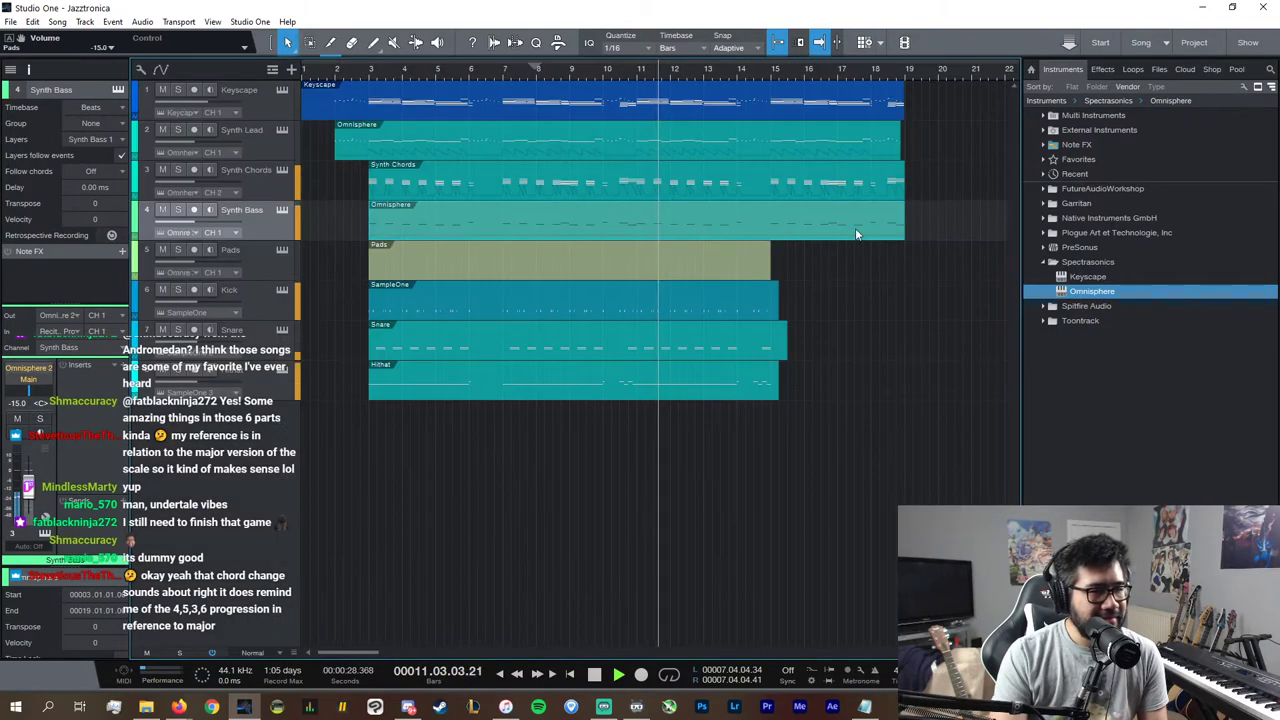
Step: Extend the Kick part to about bar 19 and duplicate its notes
drag(777, 302, 912, 312)
double_click(772, 303)
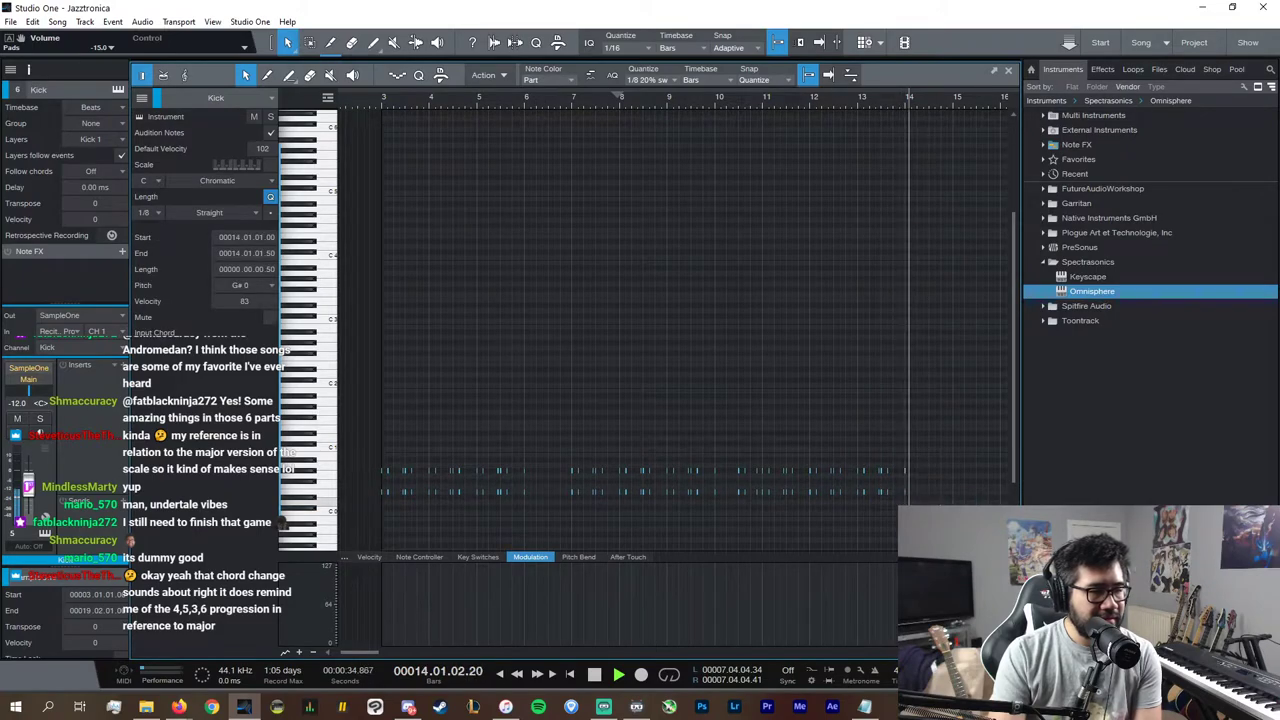
drag(940, 505, 308, 437)
key(d)
key(F2)
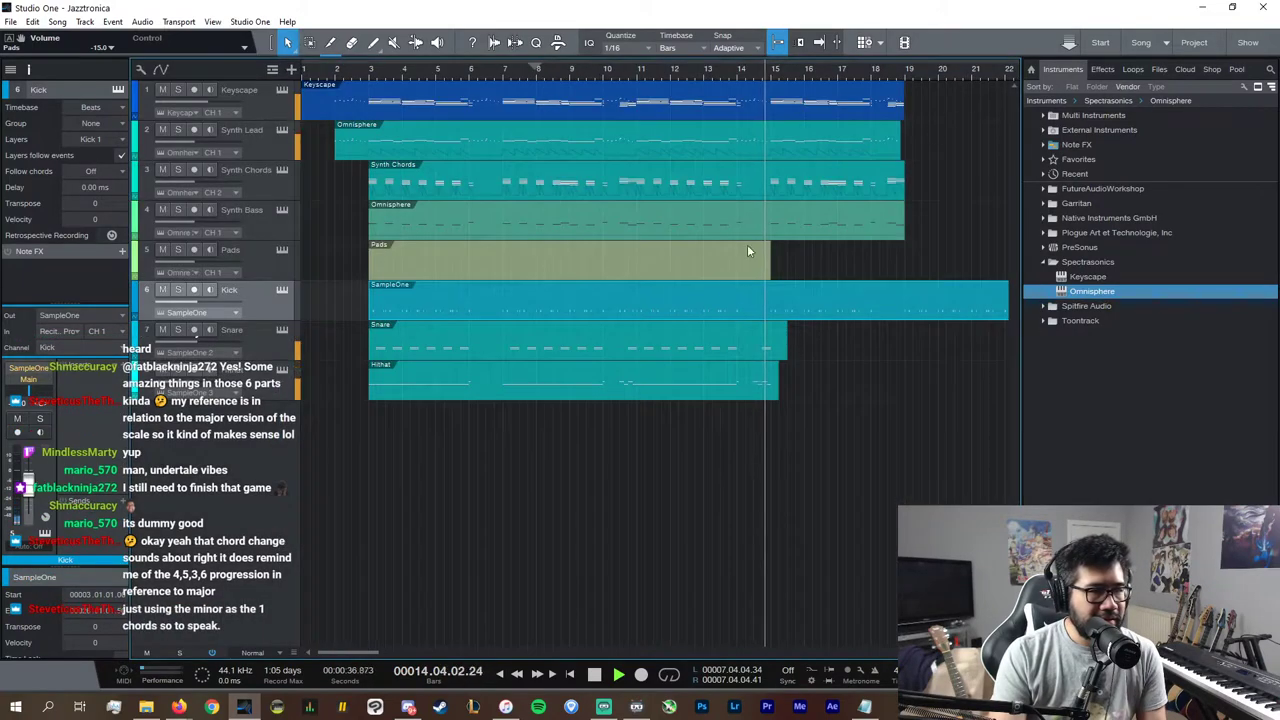
Step: Delete the fill notes after the bar 14 hit in the Hithat part and stop playback
click(756, 352)
double_click(768, 389)
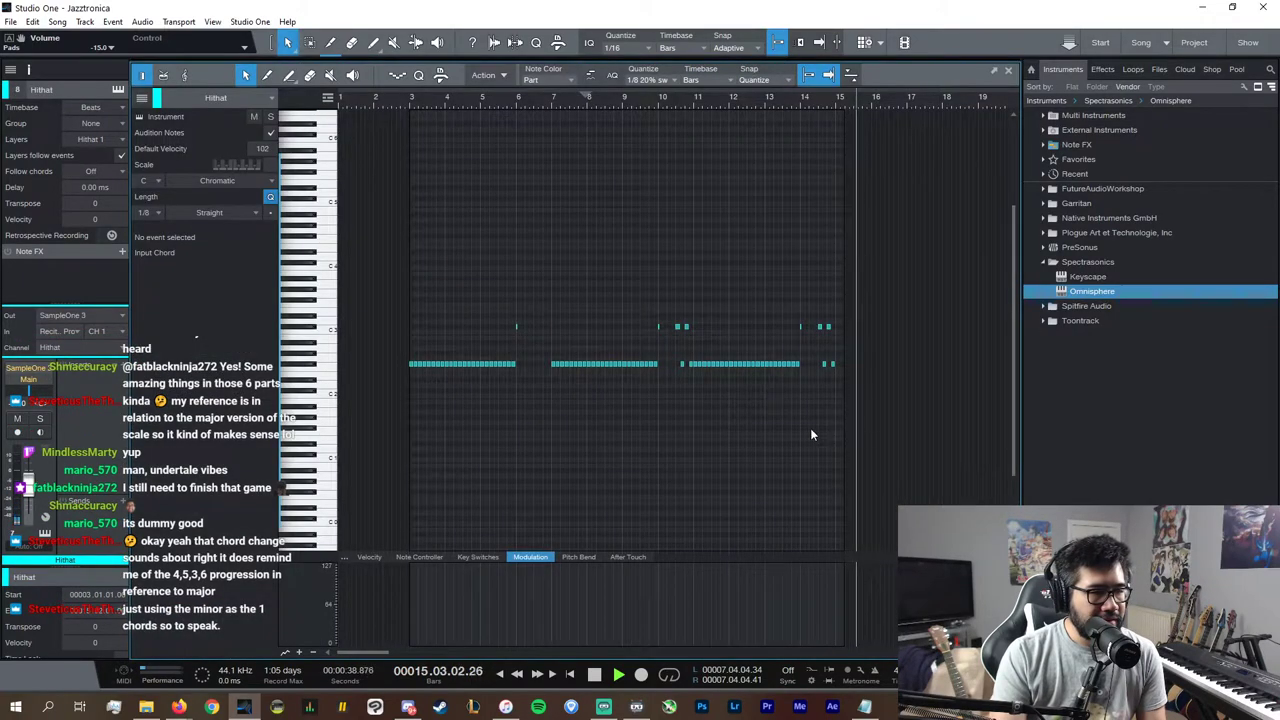
drag(866, 398, 807, 306)
key(Delete)
drag(831, 383, 342, 278)
key(space)
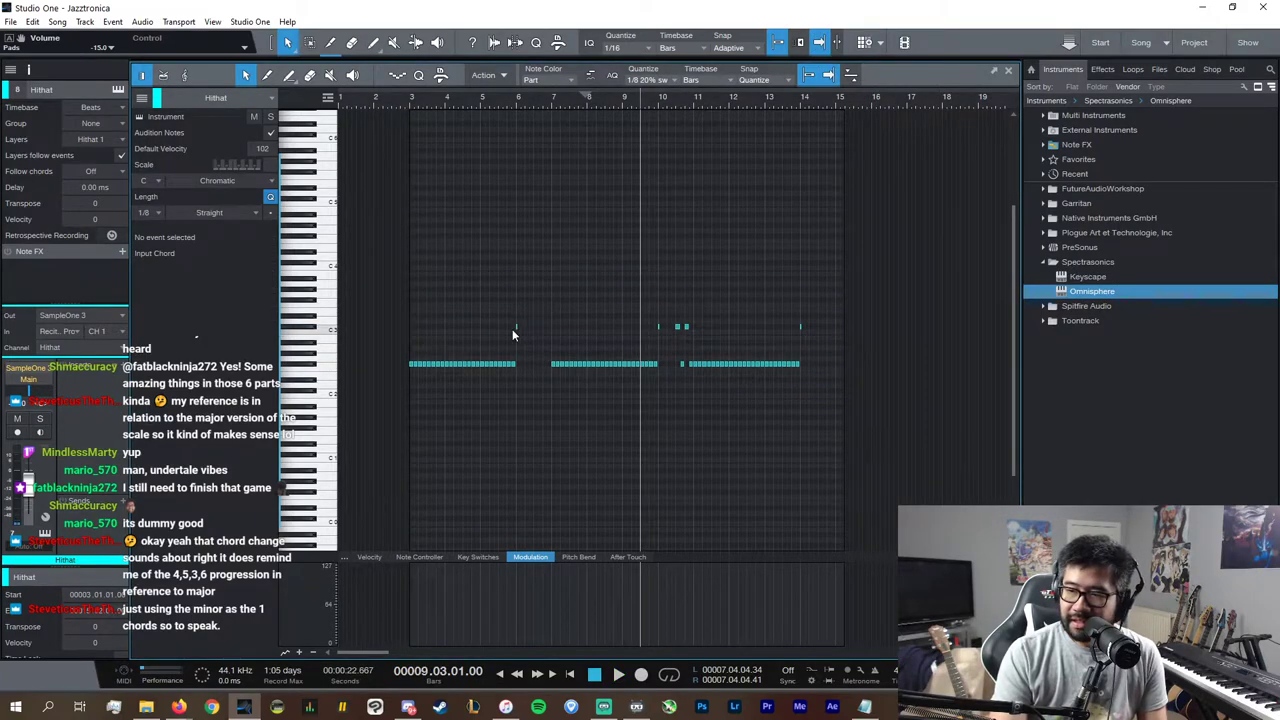
Step: Lengthen the Hithat C#3 notes at the starts of bars 6 and 14 to one beat
double_click(513, 326)
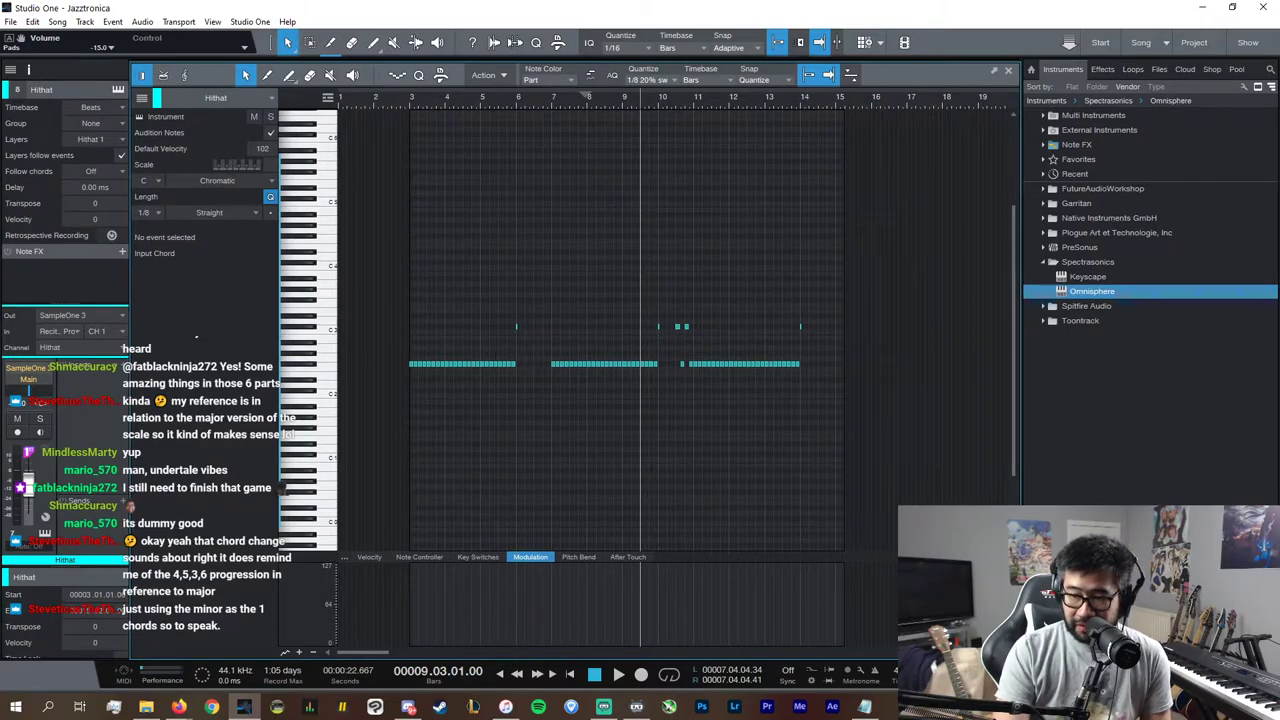
key(e)
key(e)
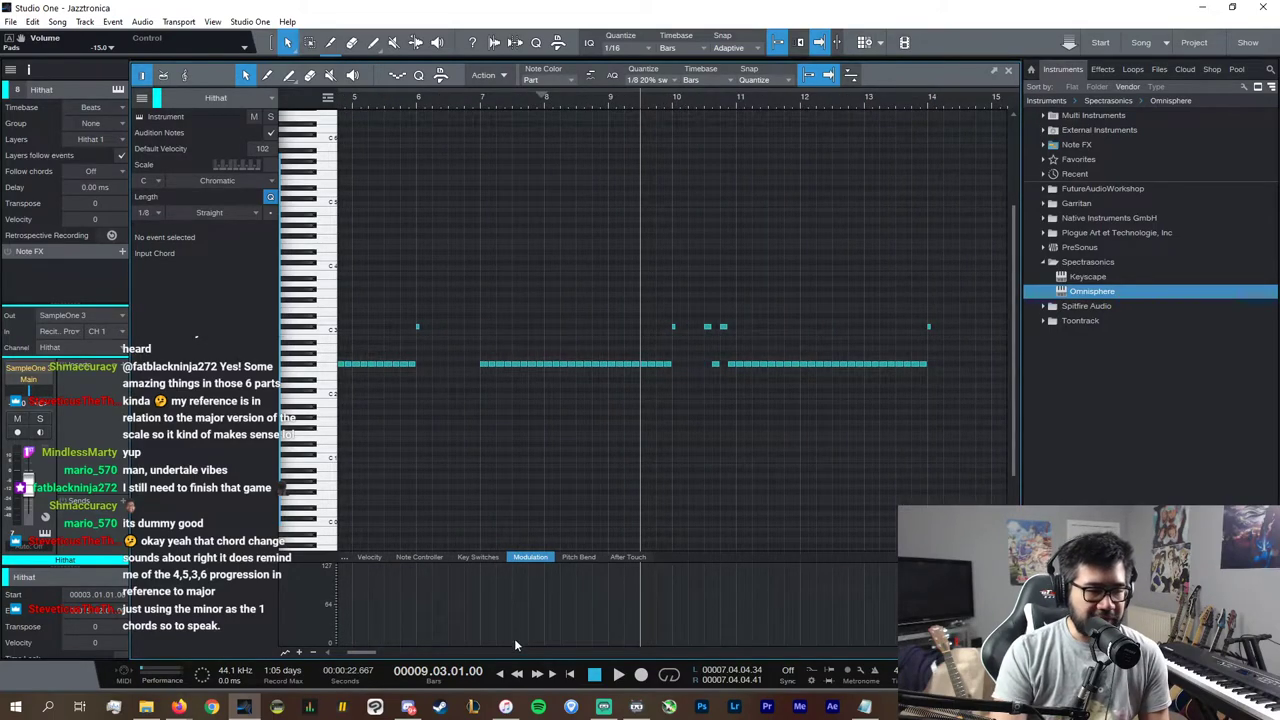
scroll(516, 648, left, 3)
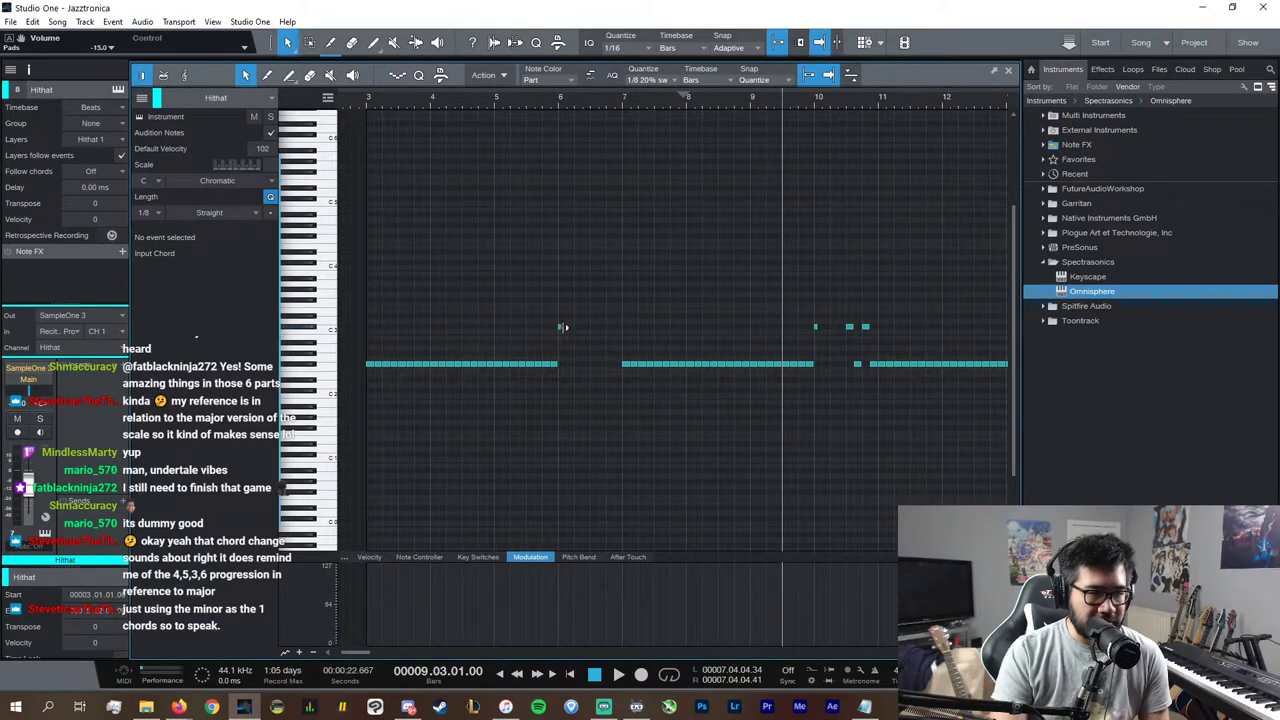
click(562, 327)
key(w)
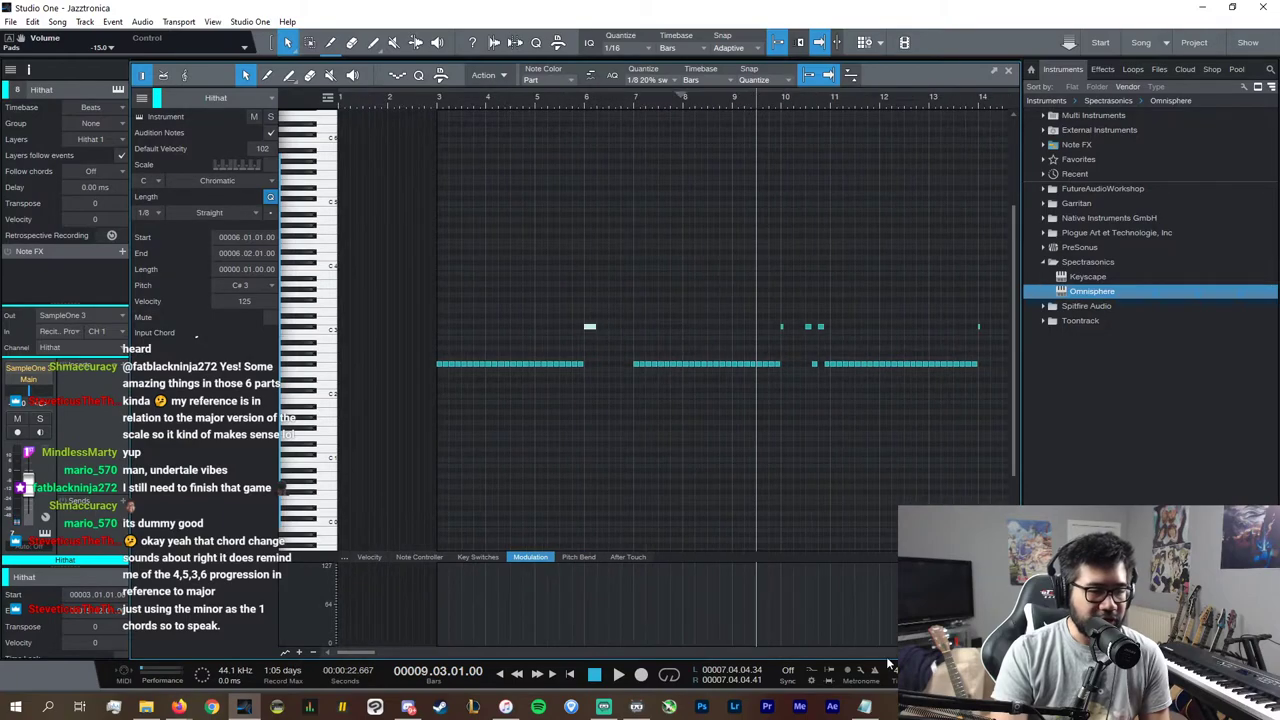
scroll(884, 658, right, 3)
click(845, 328)
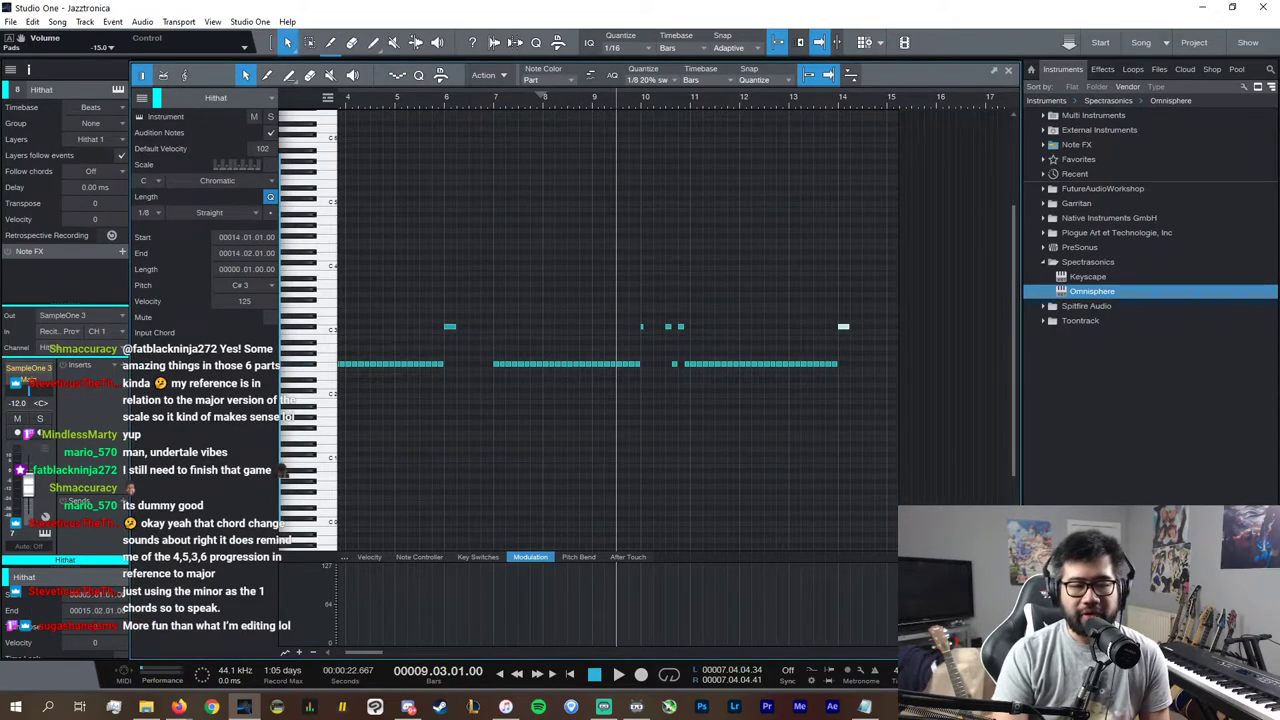
Step: Replace the Hithat notes from bar 11 onward with a duplicate of the pattern in bars 3 to 10
drag(901, 399, 640, 292)
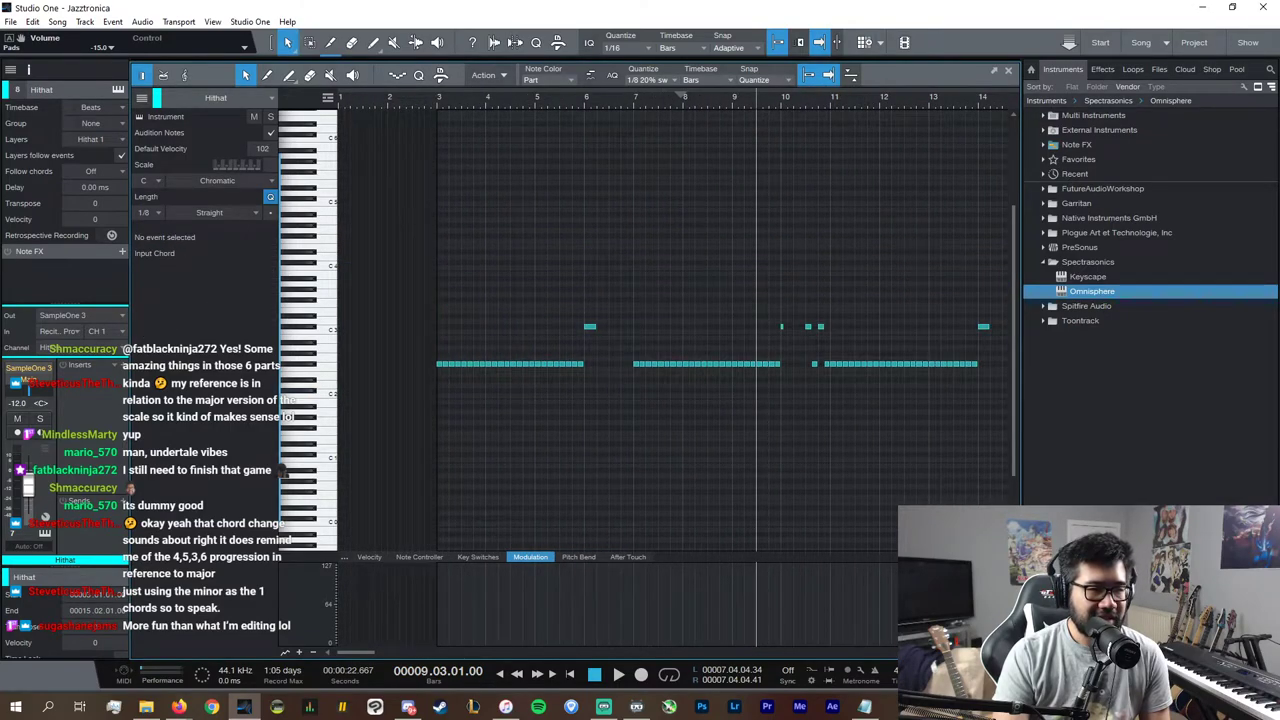
drag(998, 372, 831, 266)
key(Delete)
drag(892, 373, 336, 280)
key(d)
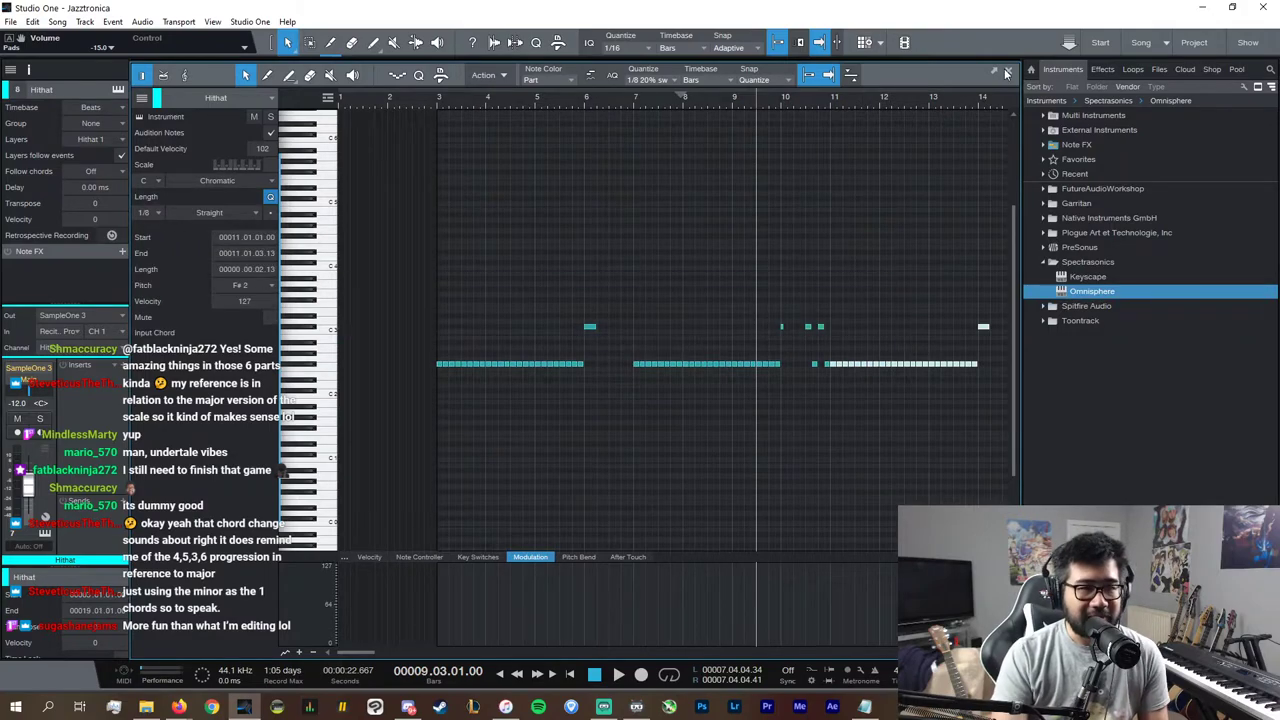
click(1008, 71)
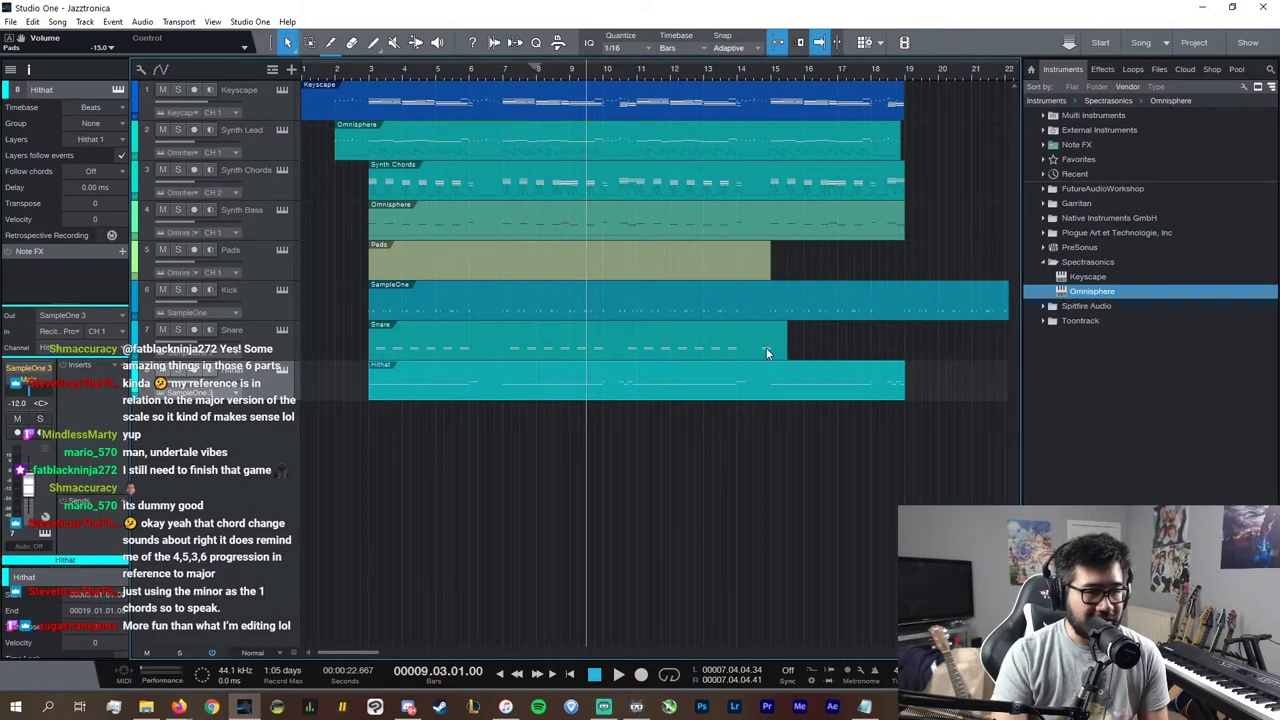
Step: Play the song and replace the Snare notes from bar 11 onward with a duplicate of bars 3 to 10
double_click(766, 347)
key(space)
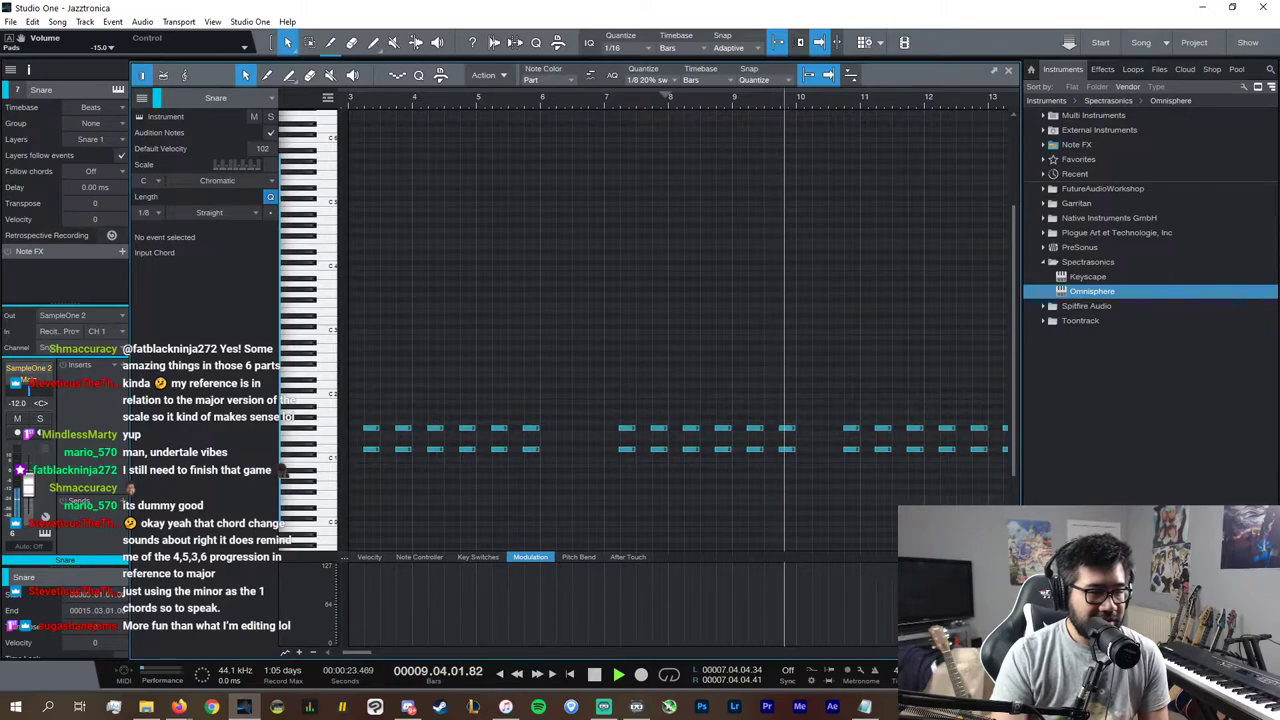
key(w)
key(w)
drag(1000, 478, 810, 382)
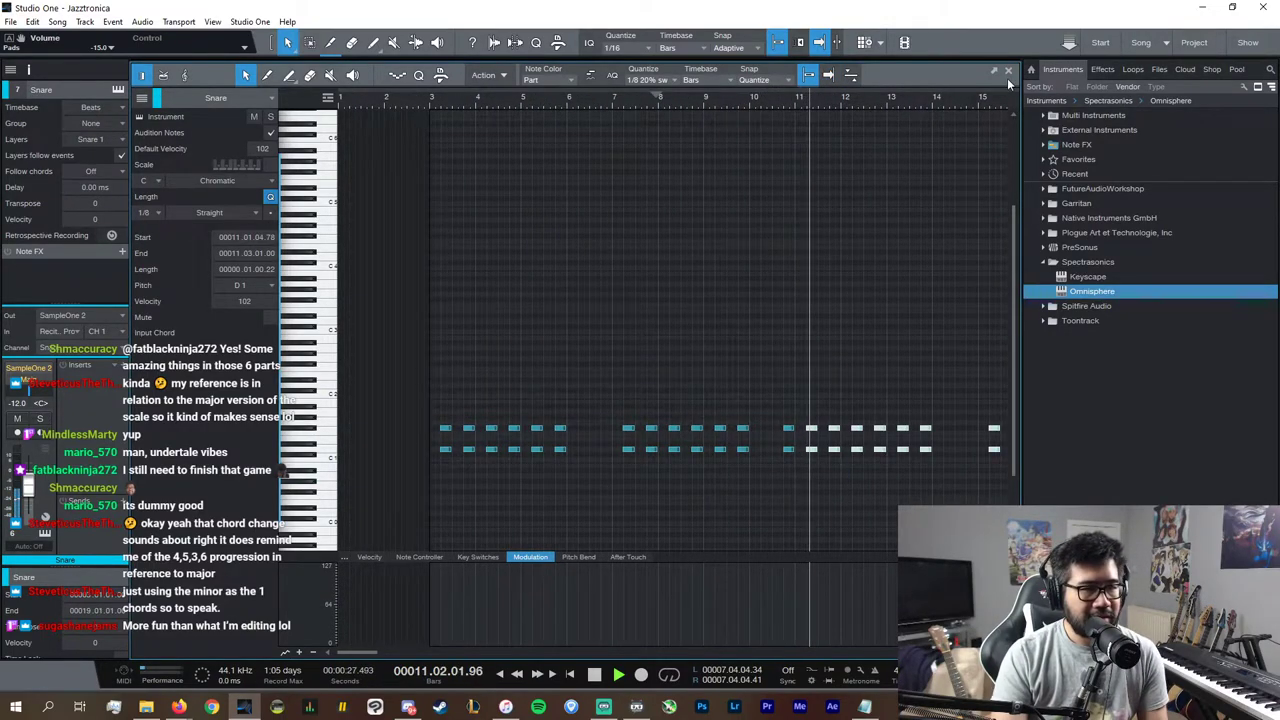
click(1008, 71)
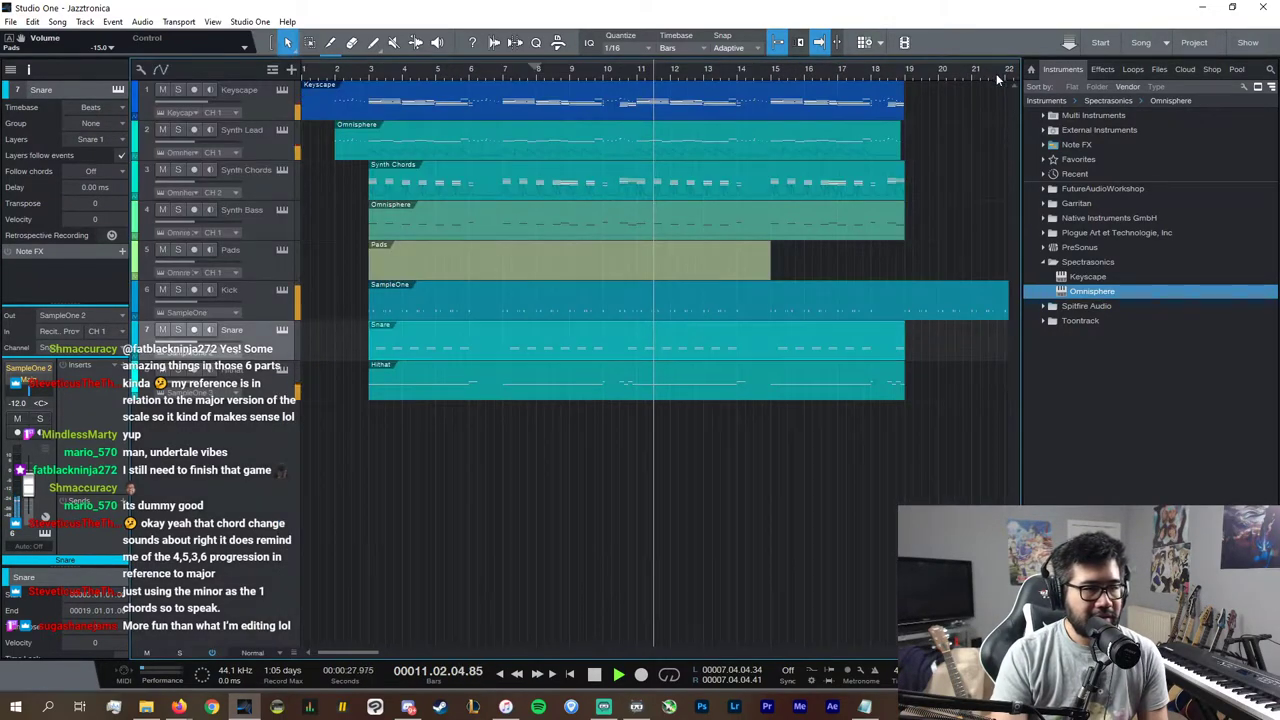
Step: Open the Kick part, select its notes from about bar 11 onward, and return to the arrangement
double_click(938, 305)
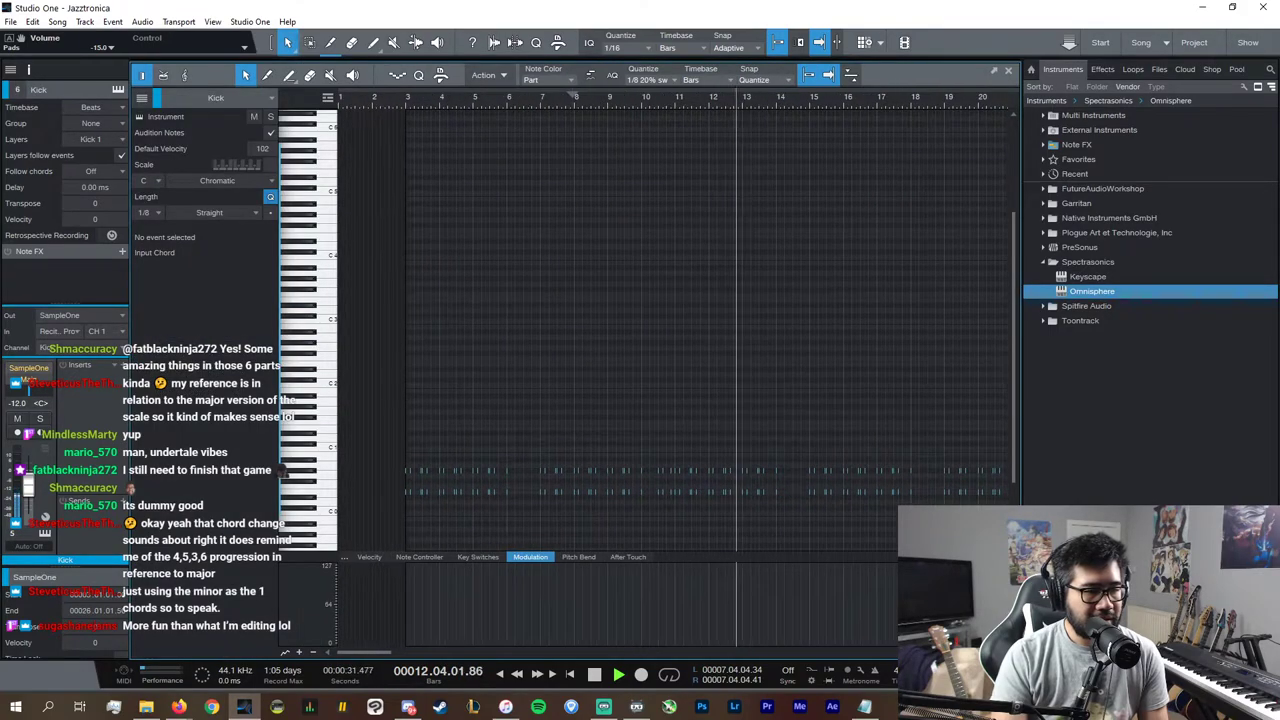
key(w)
drag(922, 526, 610, 409)
click(1008, 71)
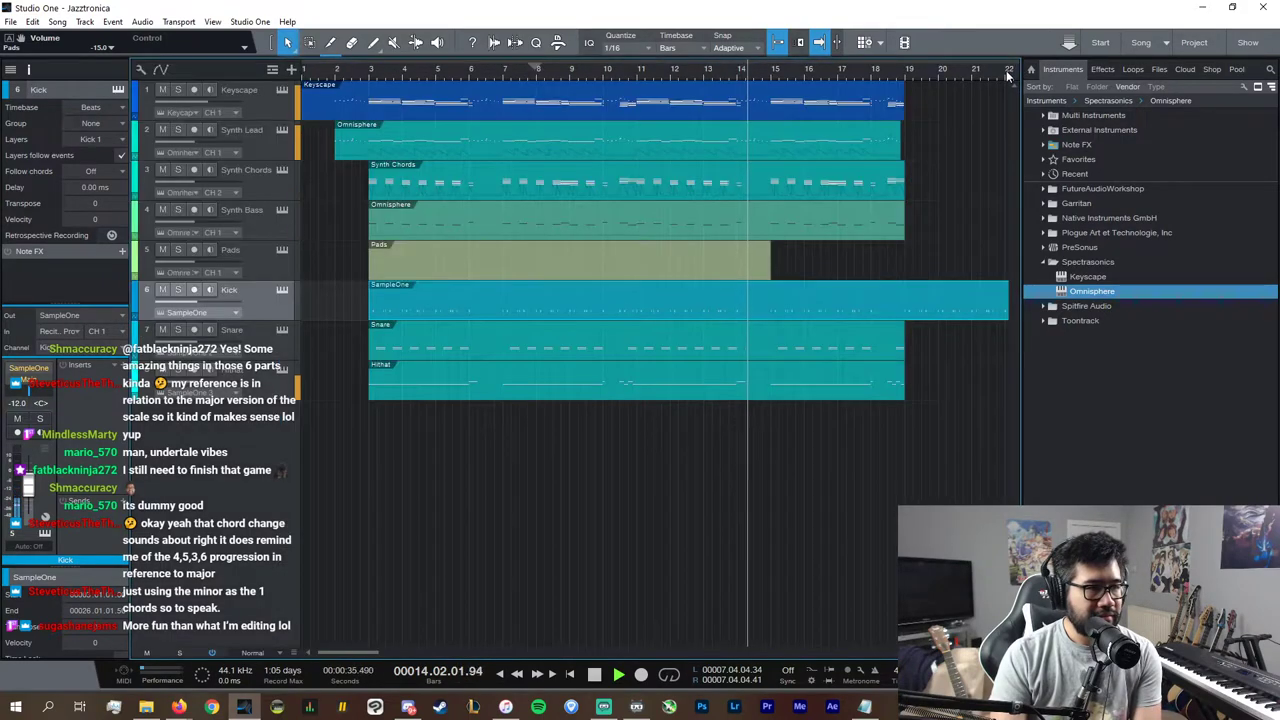
Step: Open the Kick part and delete the surplus notes past about bar 18
double_click(880, 300)
drag(890, 516, 693, 439)
key(Delete)
Step: Check the Kick playback around bar 18, copy the notes from beat 3 of bar 10 to bar 18 beat 3, and return to the arrangement
drag(520, 505, 533, 452)
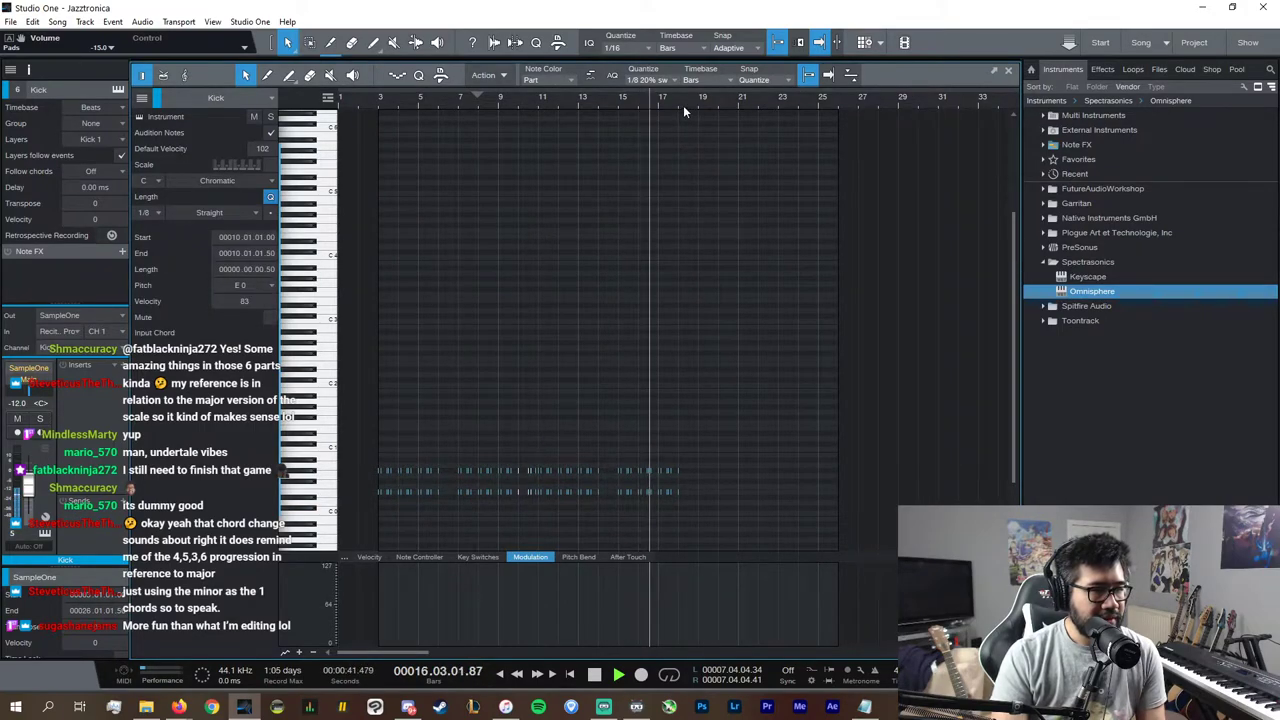
key(space)
click(679, 102)
key(space)
click(537, 460)
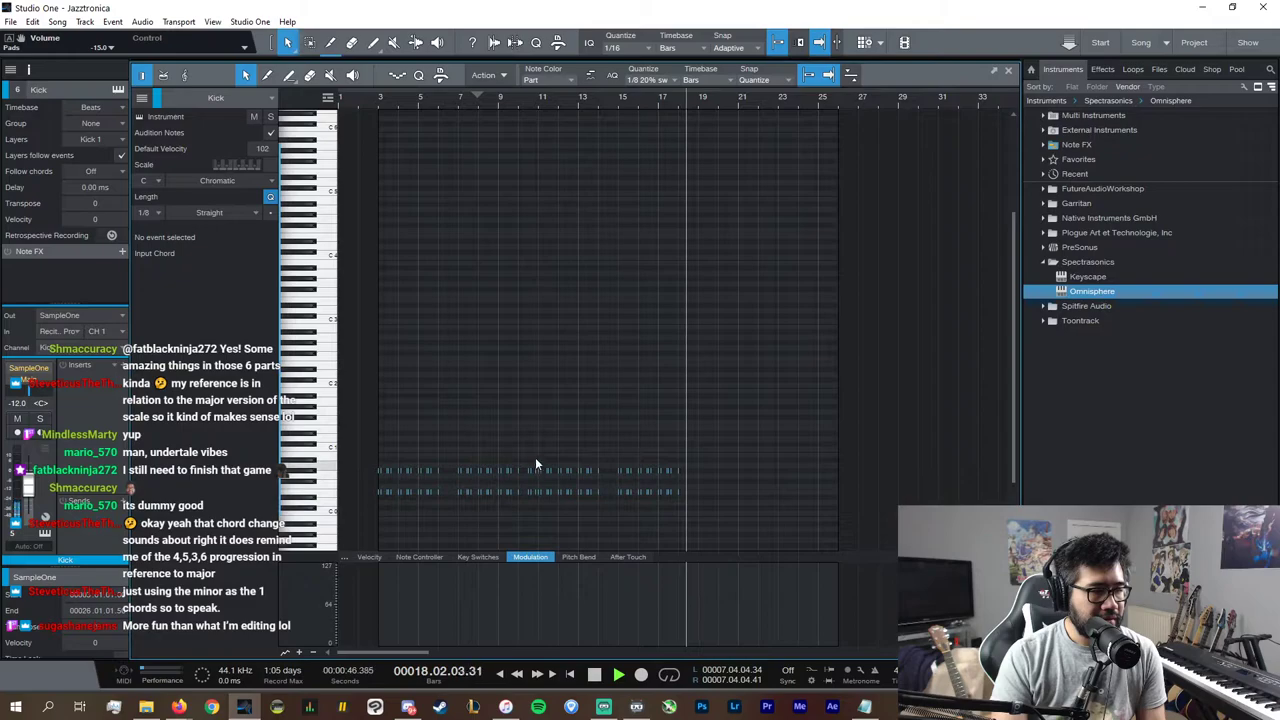
drag(523, 451, 533, 500)
key(space)
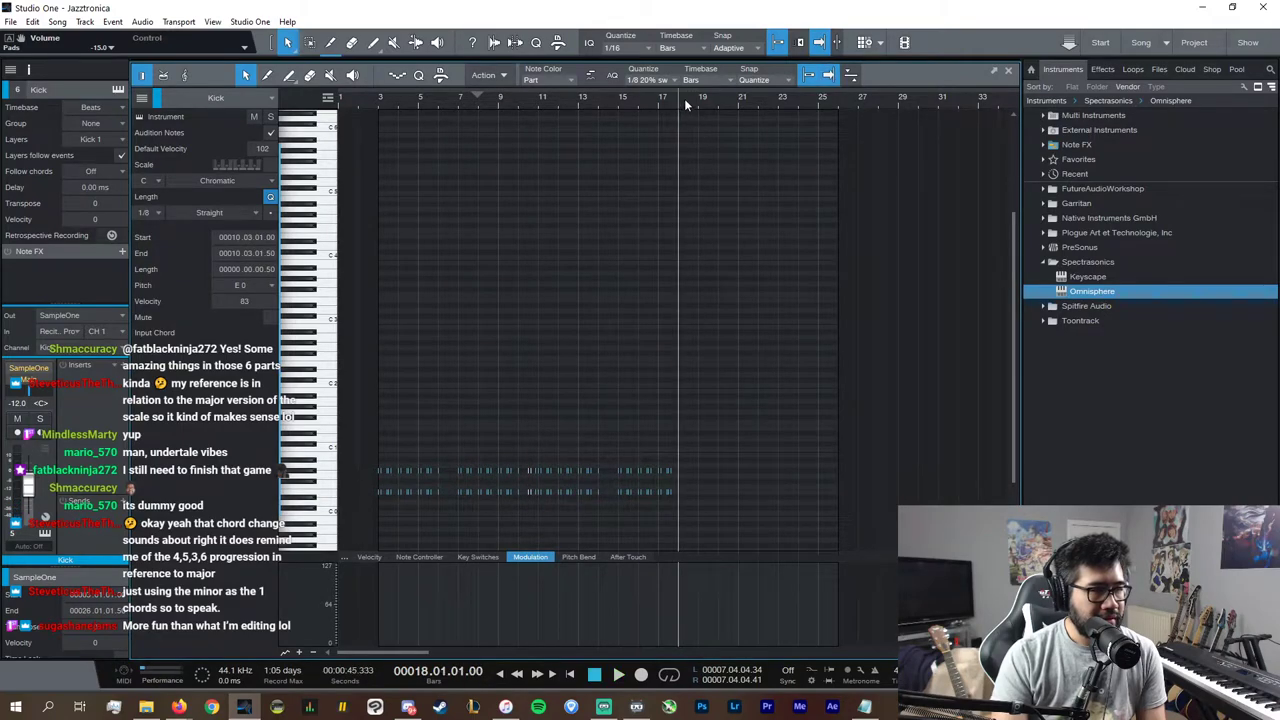
key(space)
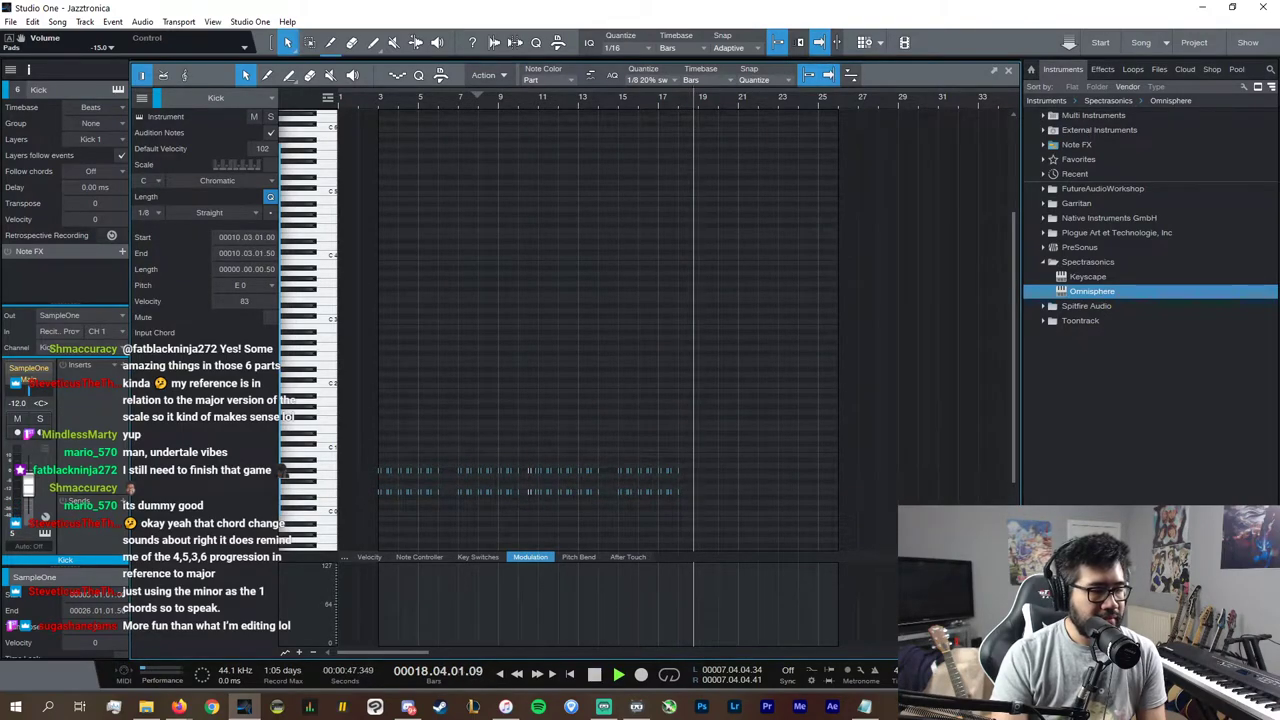
drag(687, 98, 660, 99)
key(space)
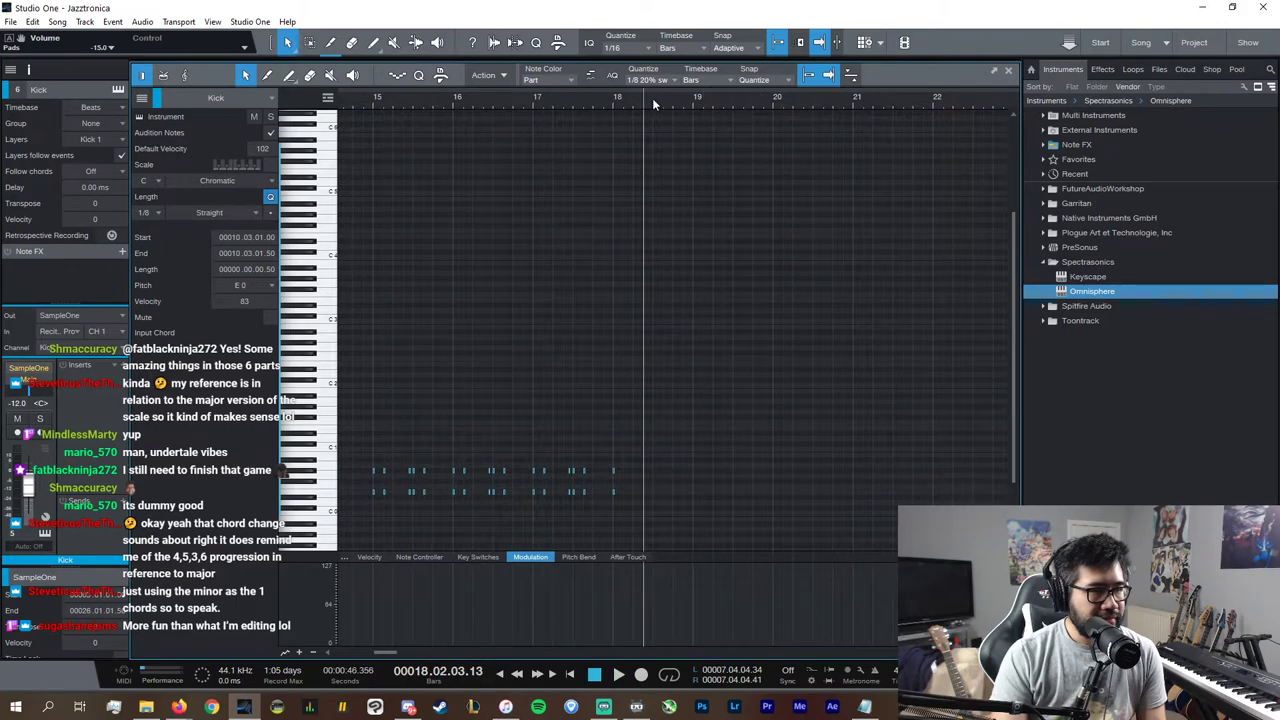
click(652, 98)
key(ctrl+v)
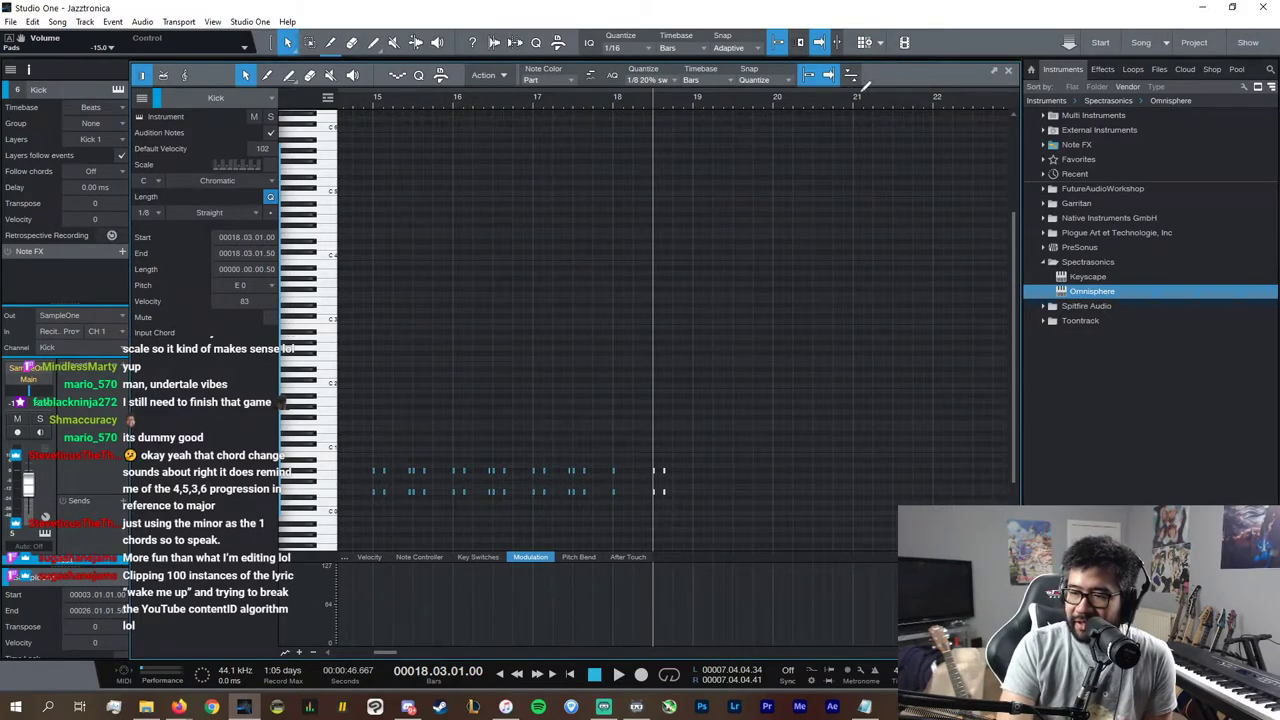
click(1008, 71)
Step: Move the playback position to bar 3 and extend the end of the Pads part to bar 19
click(368, 82)
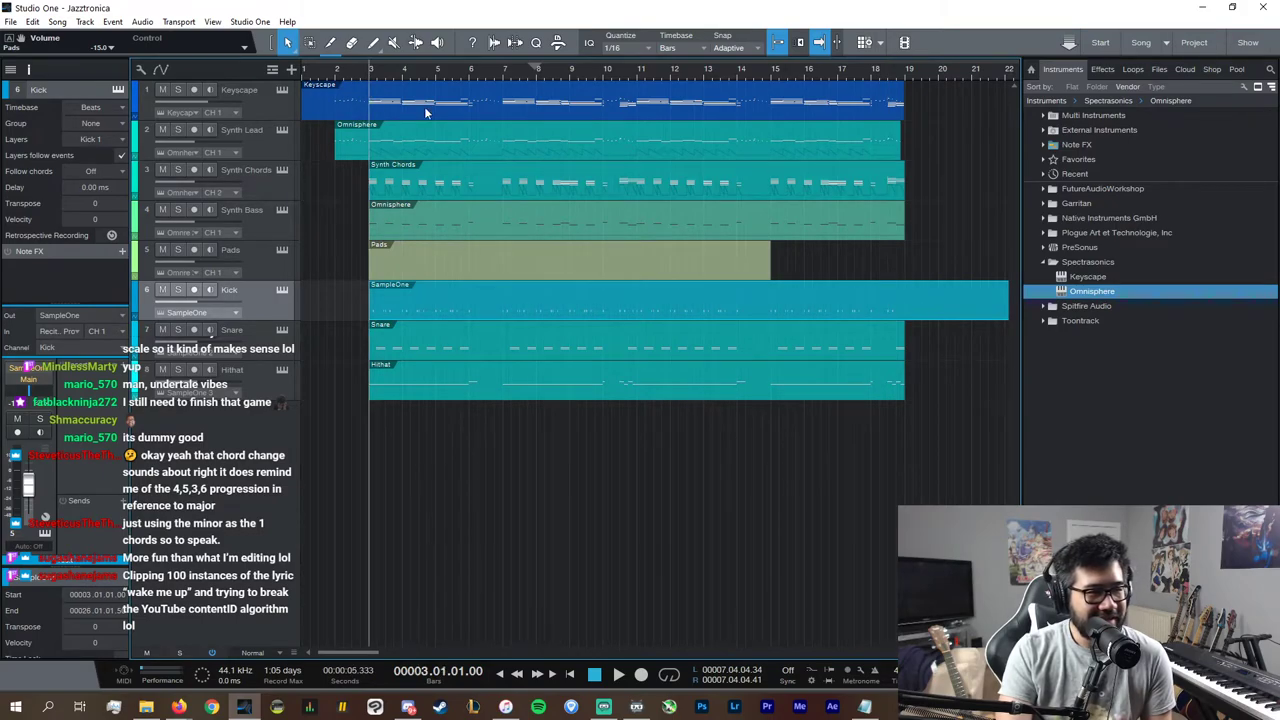
drag(772, 262, 906, 268)
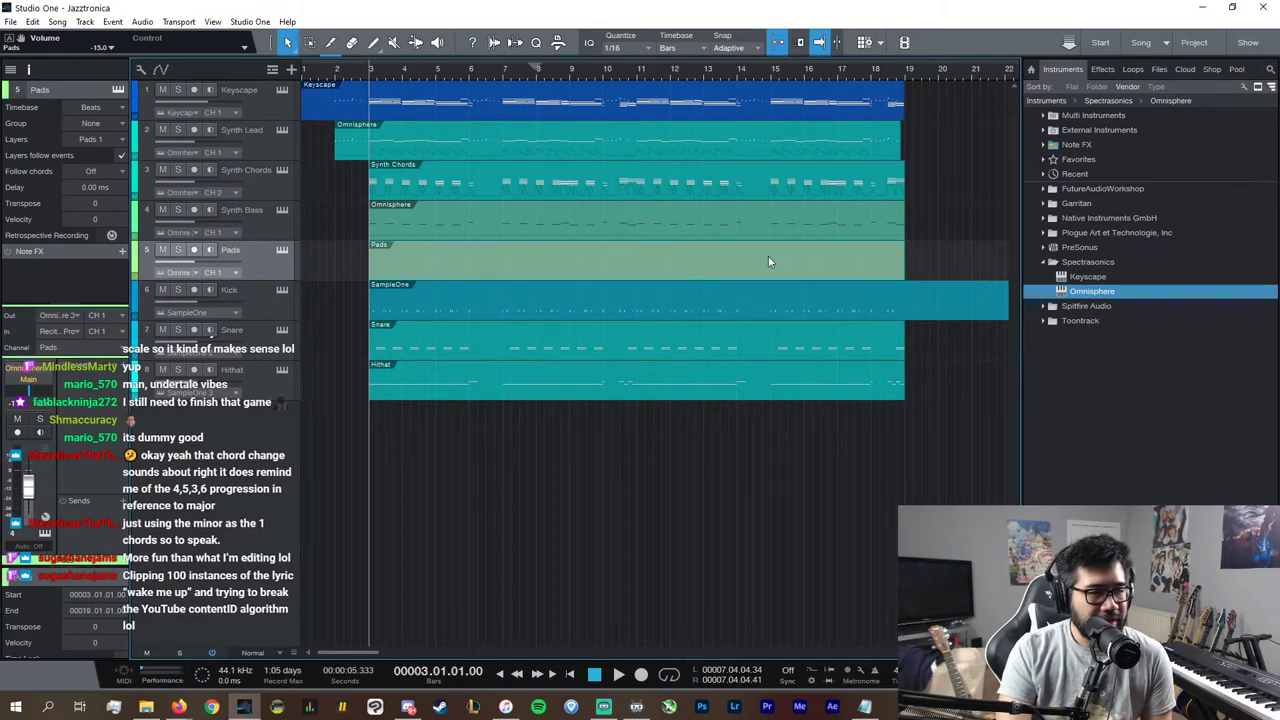
double_click(454, 262)
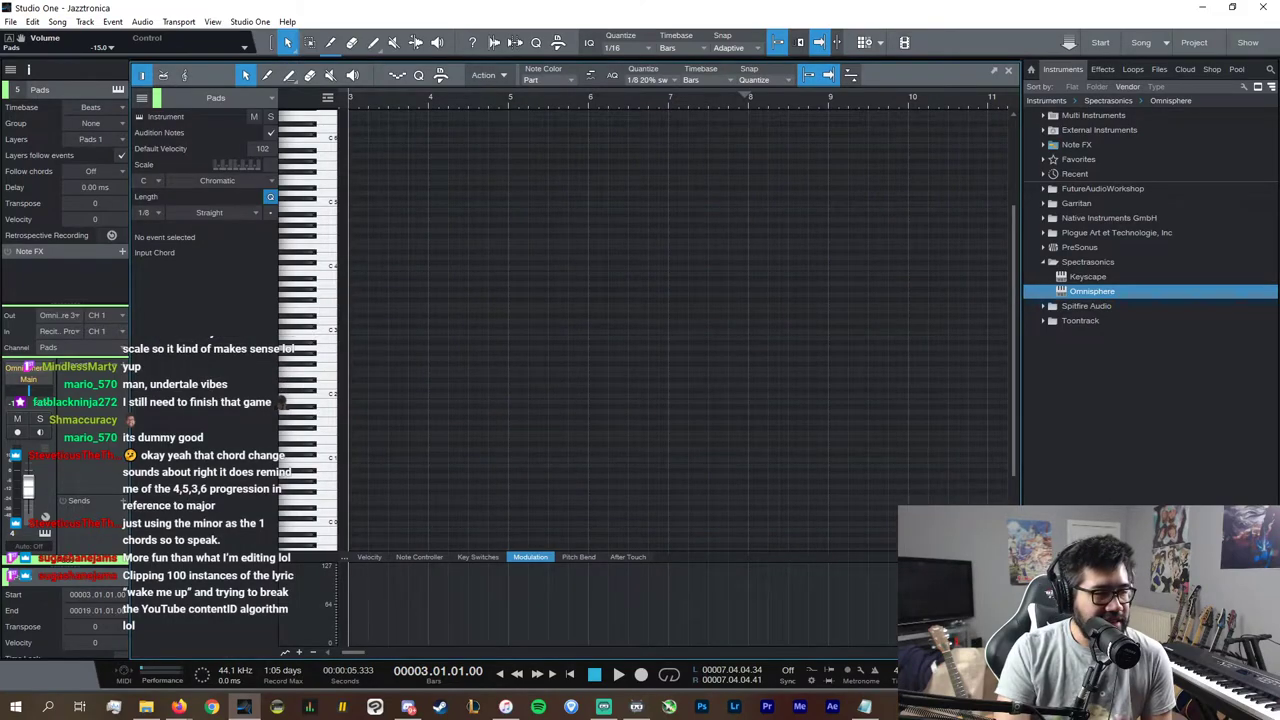
key(e)
key(e)
key(e)
key(e)
key(e)
key(e)
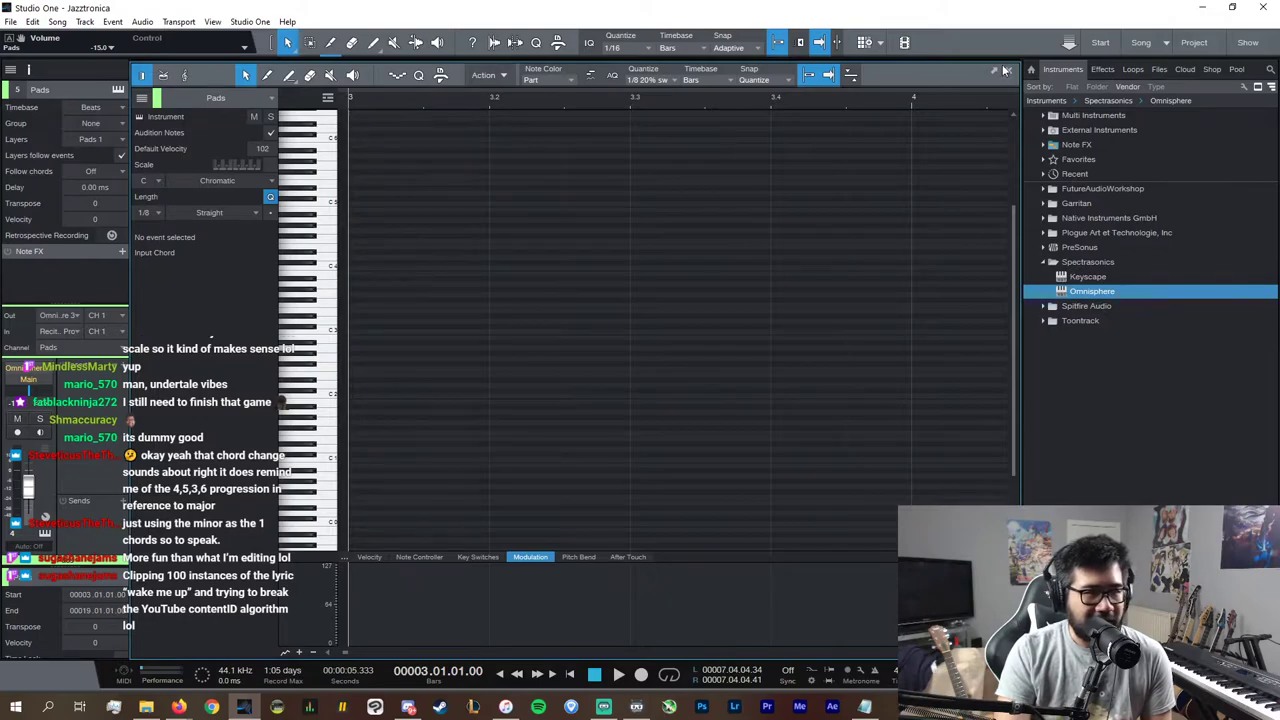
key(F2)
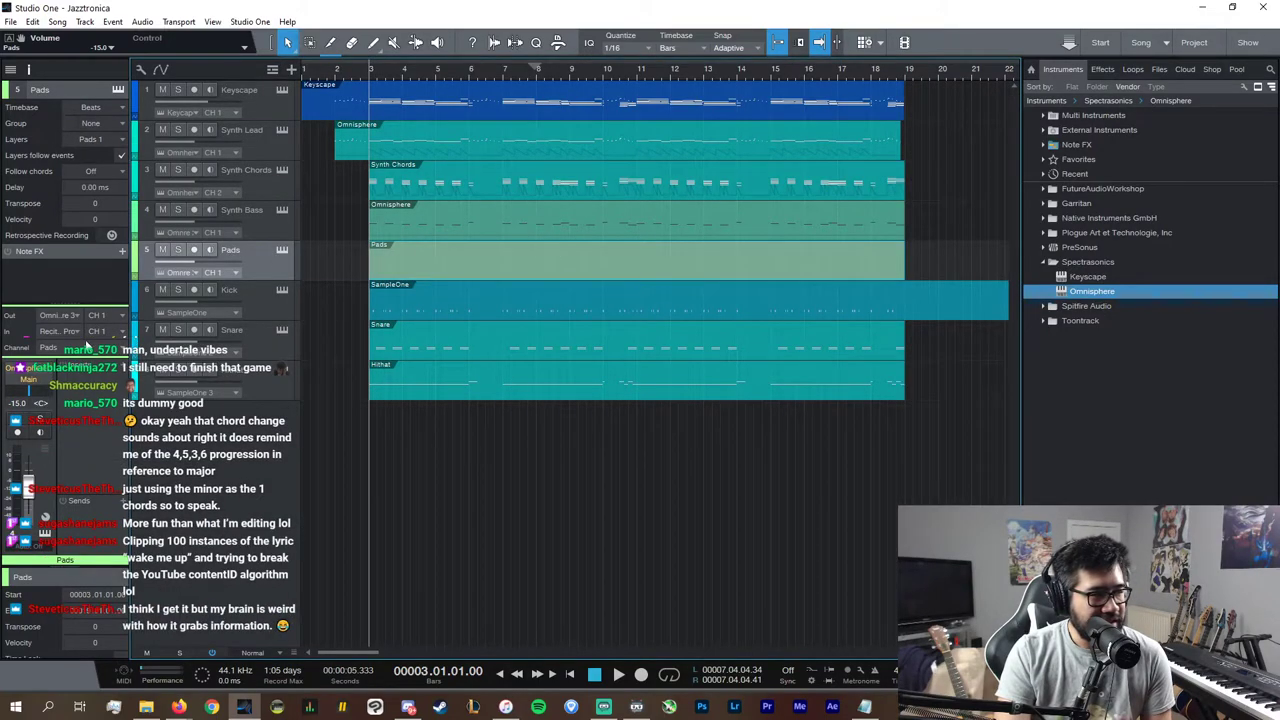
Step: Open Omnisphere on the Pads track and load the Synth Poly patch REFACE - Hold Some Chords from the Epic Pads type
click(282, 250)
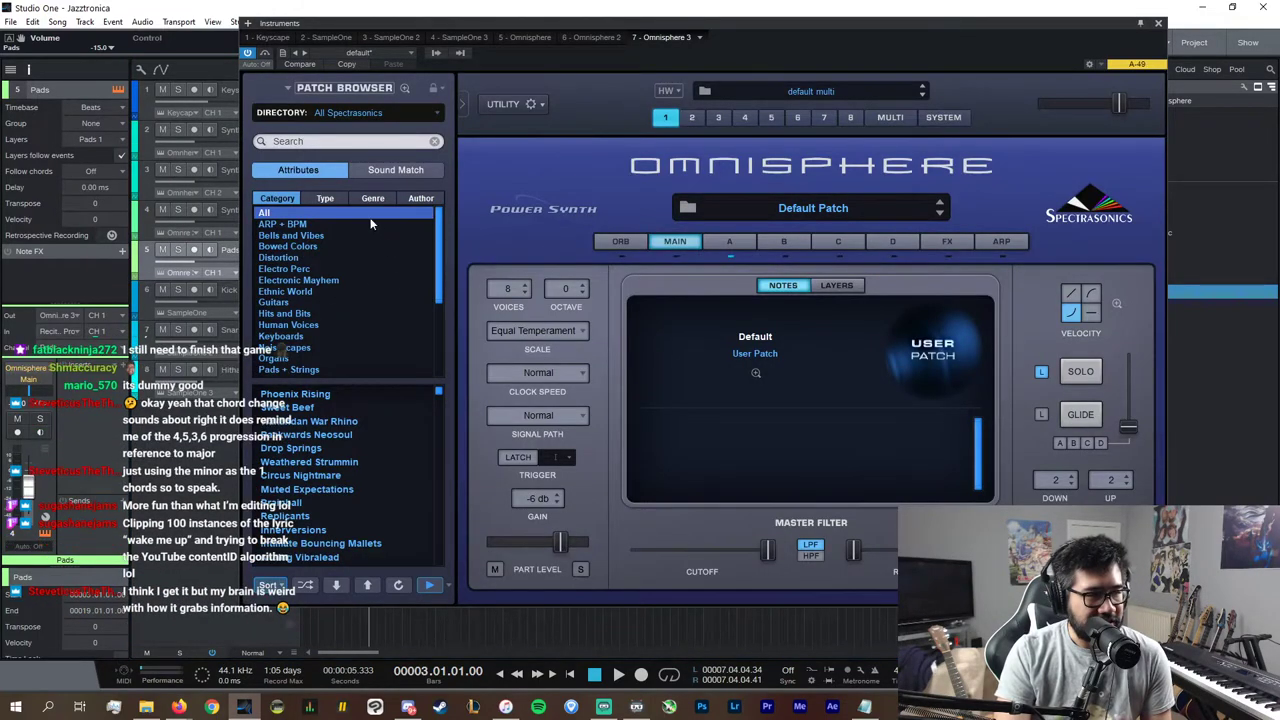
scroll(324, 271, down, 4)
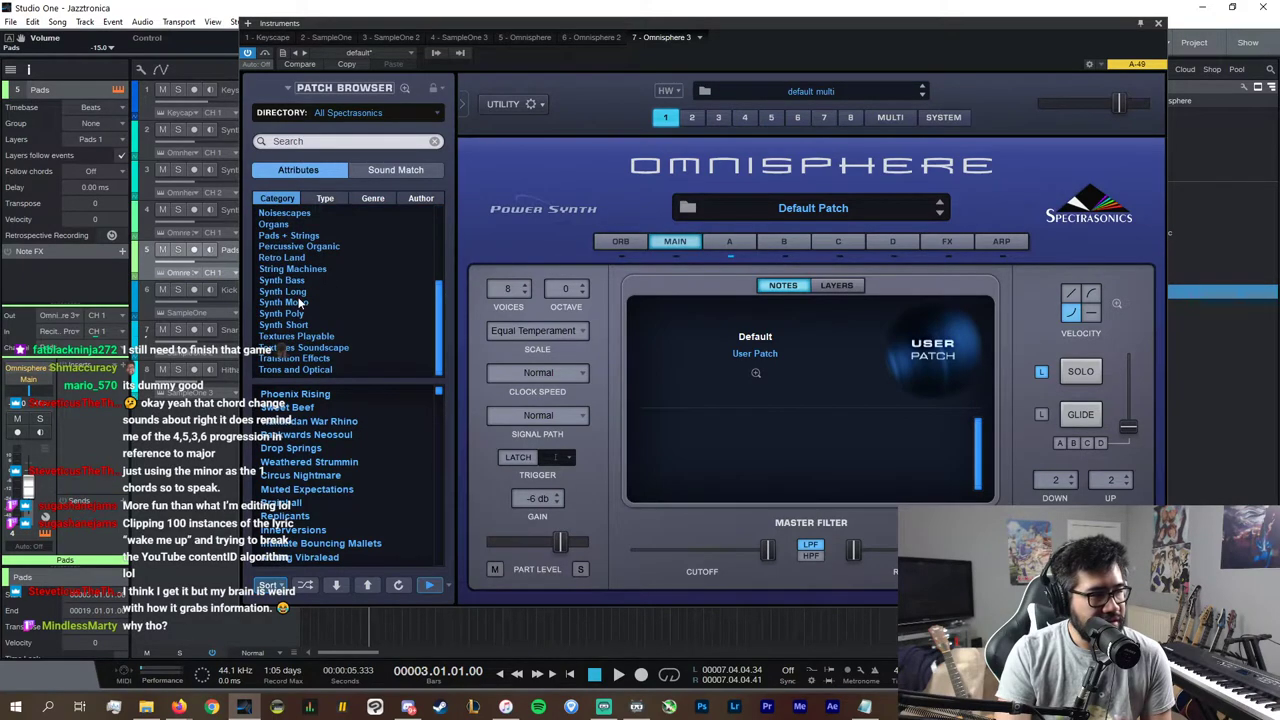
click(318, 199)
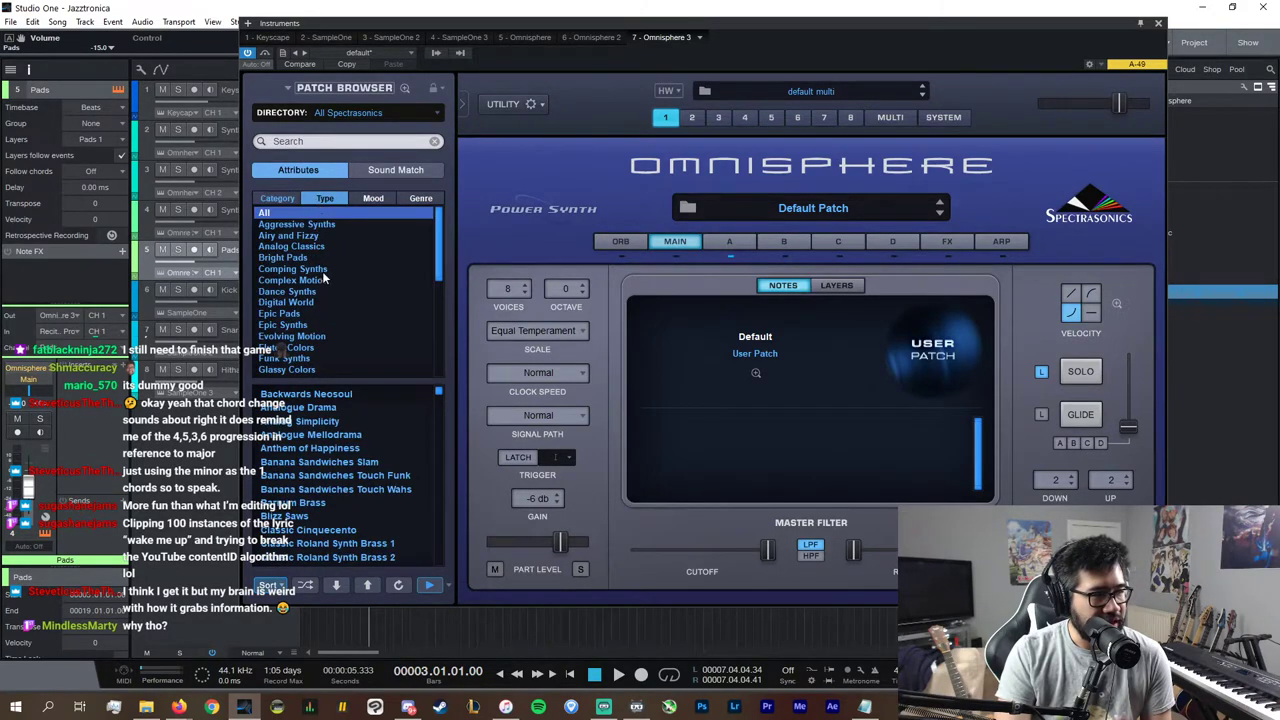
click(307, 316)
click(300, 394)
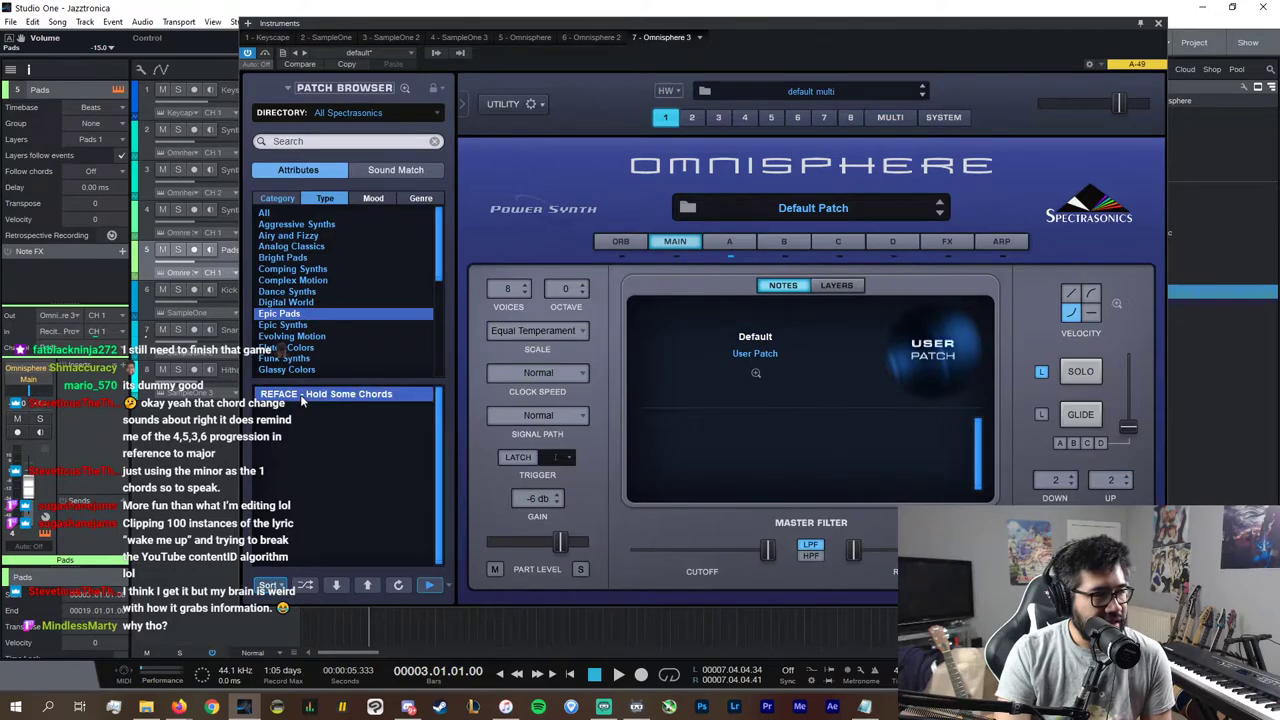
scroll(310, 318, down, 3)
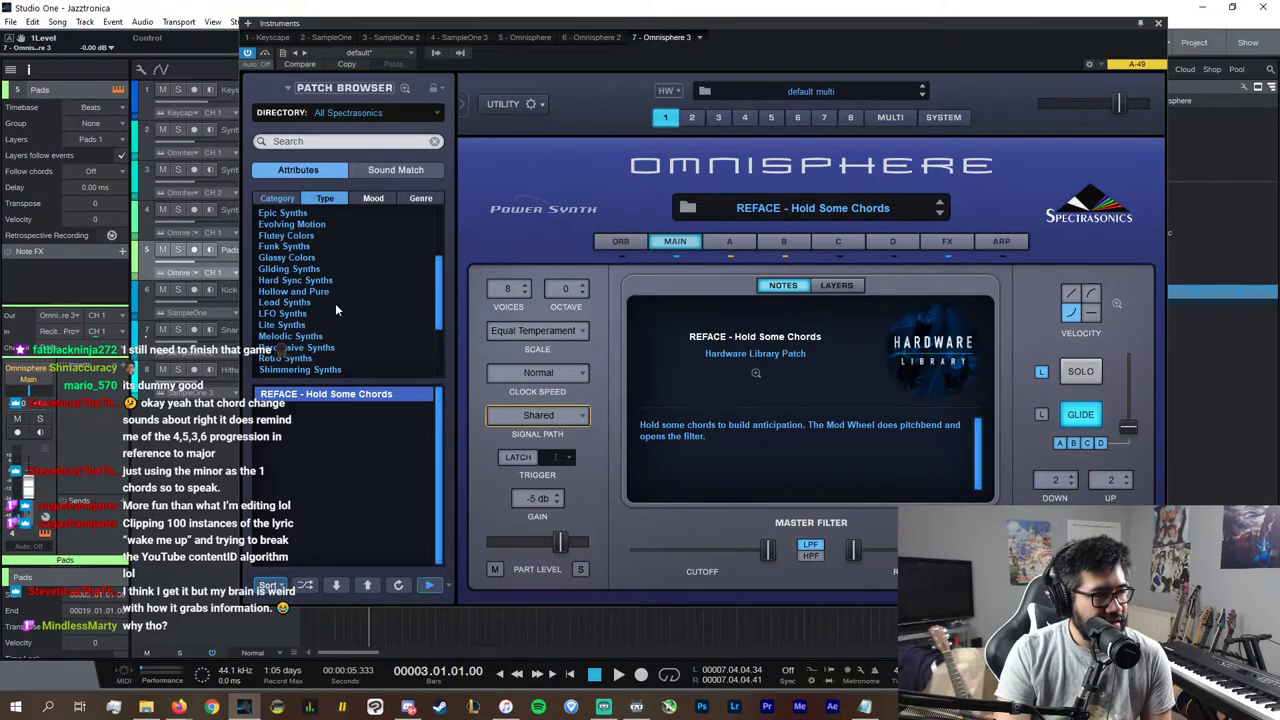
Step: Audition the Hollow and Pure patches Expressing Simple Emotion, Hollow Discovery and Oriental Zenith
click(320, 295)
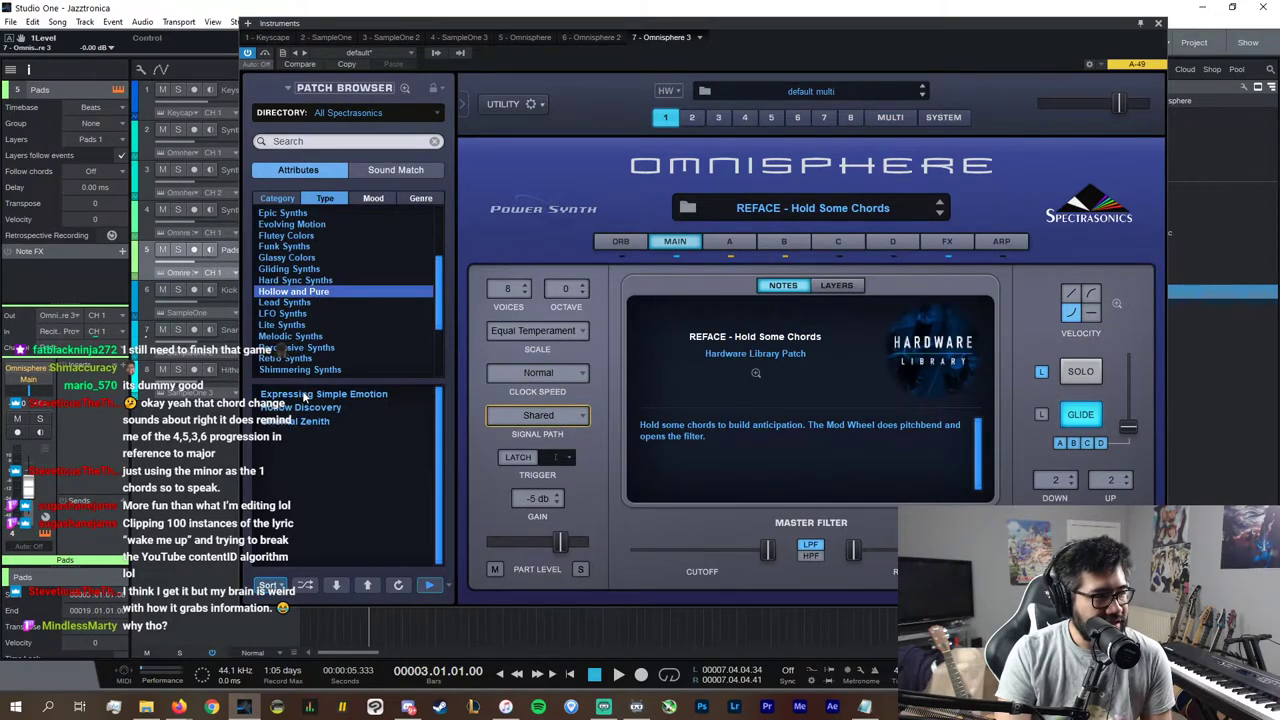
click(305, 394)
click(306, 407)
click(306, 420)
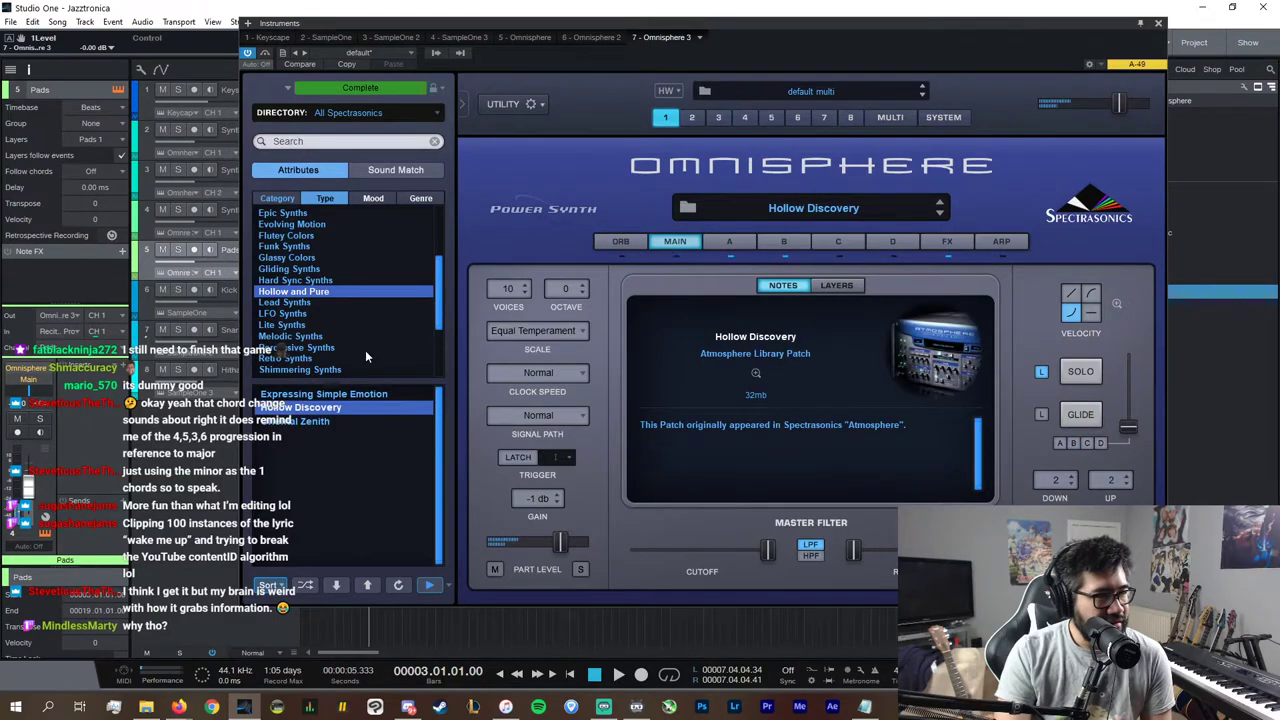
Step: Audition the Dance Synths patches Anthem of Happiness and Arc Welder for the Pads track
scroll(348, 325, down, 3)
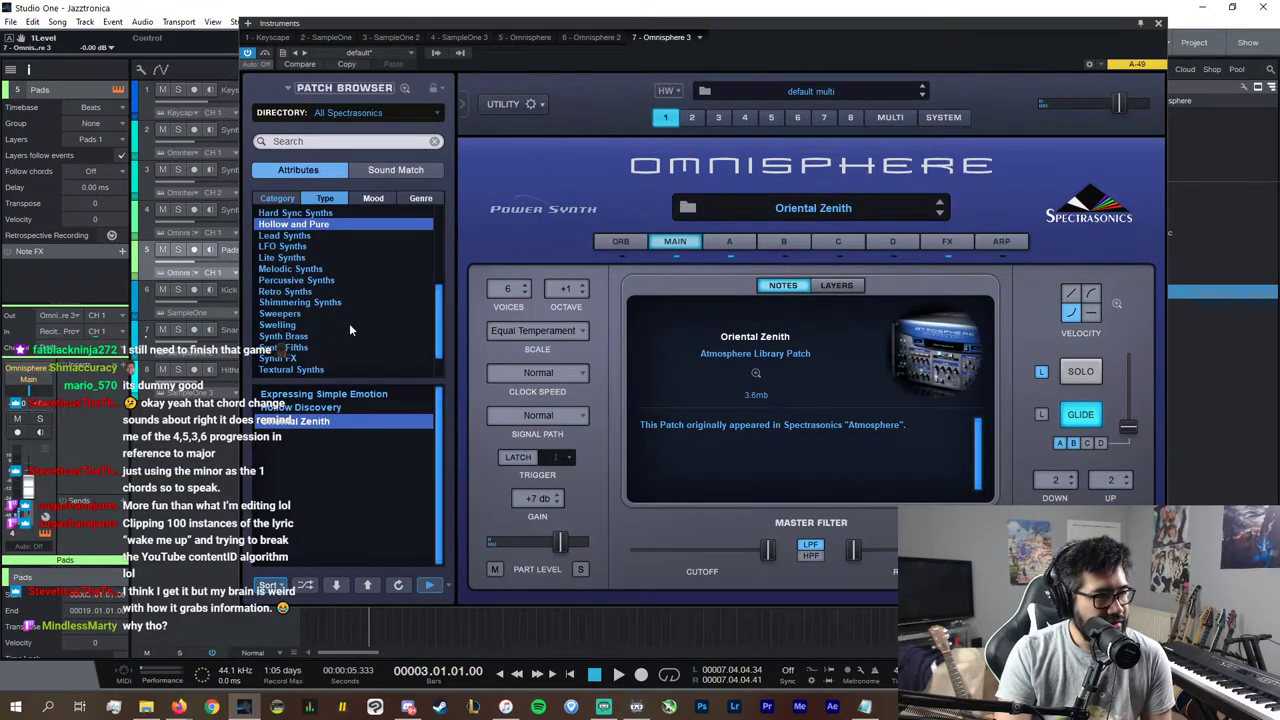
scroll(349, 328, down, 2)
scroll(350, 330, up, 5)
scroll(335, 300, up, 3)
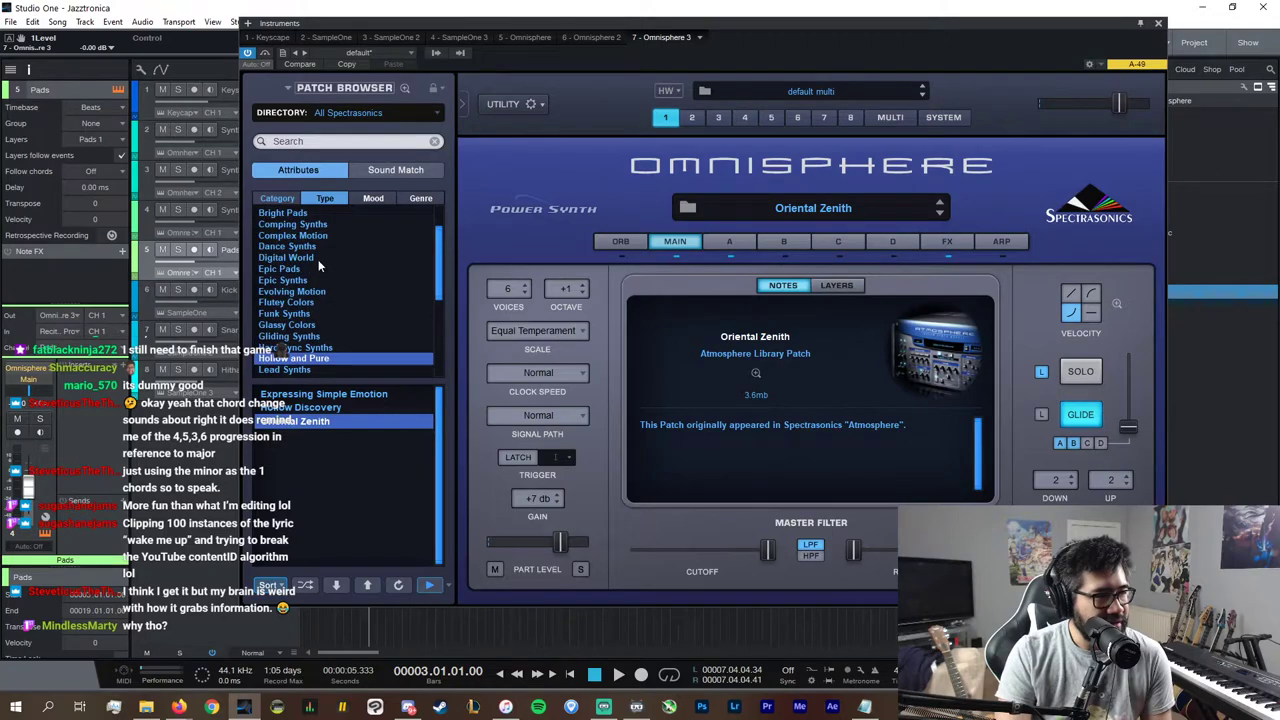
click(316, 248)
click(315, 394)
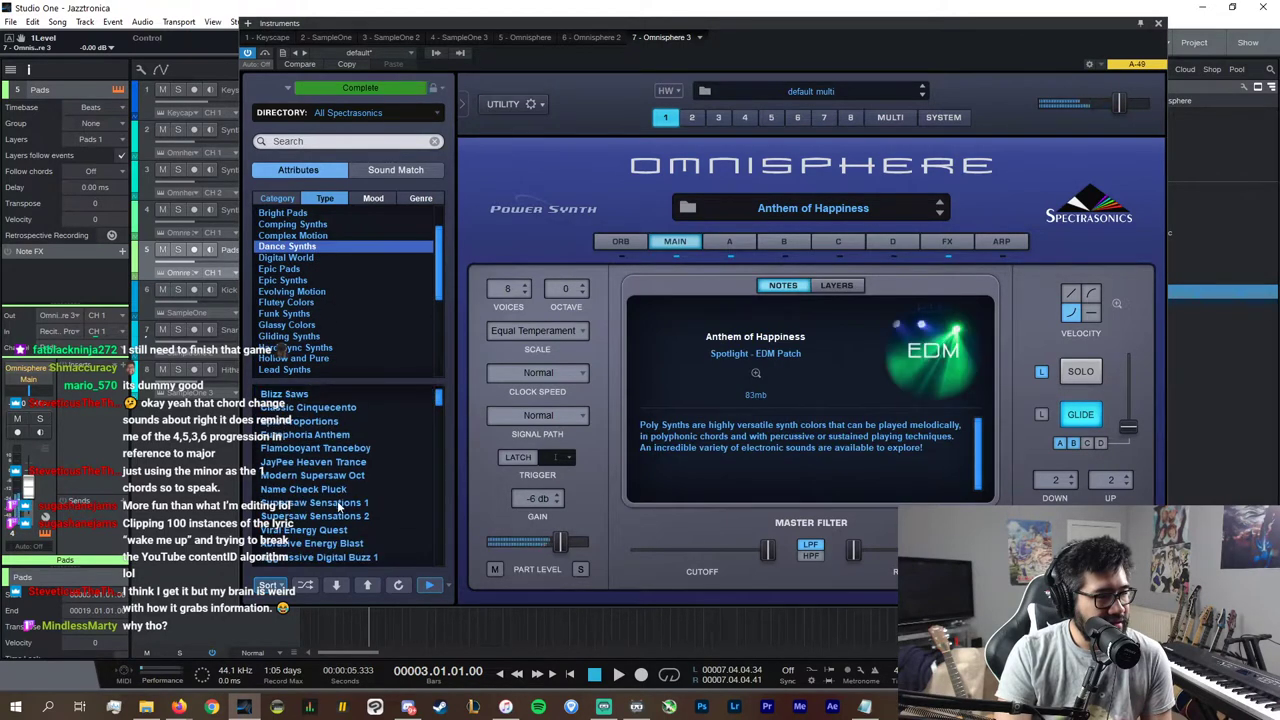
scroll(322, 500, down, 5)
click(323, 542)
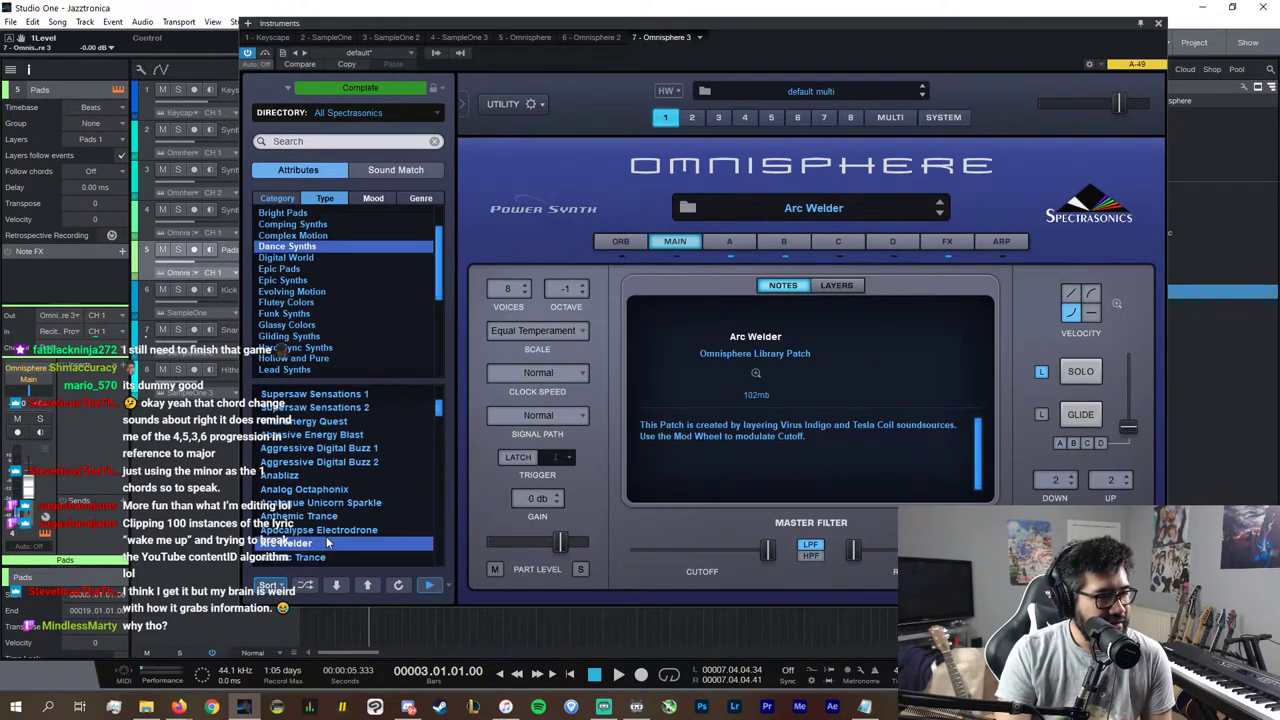
scroll(336, 542, down, 3)
Step: Switch the patch browser to the Pads + Strings category and audition patches from Analog Shapeshifting Pad through Cold Virtual Analog Pad
click(275, 198)
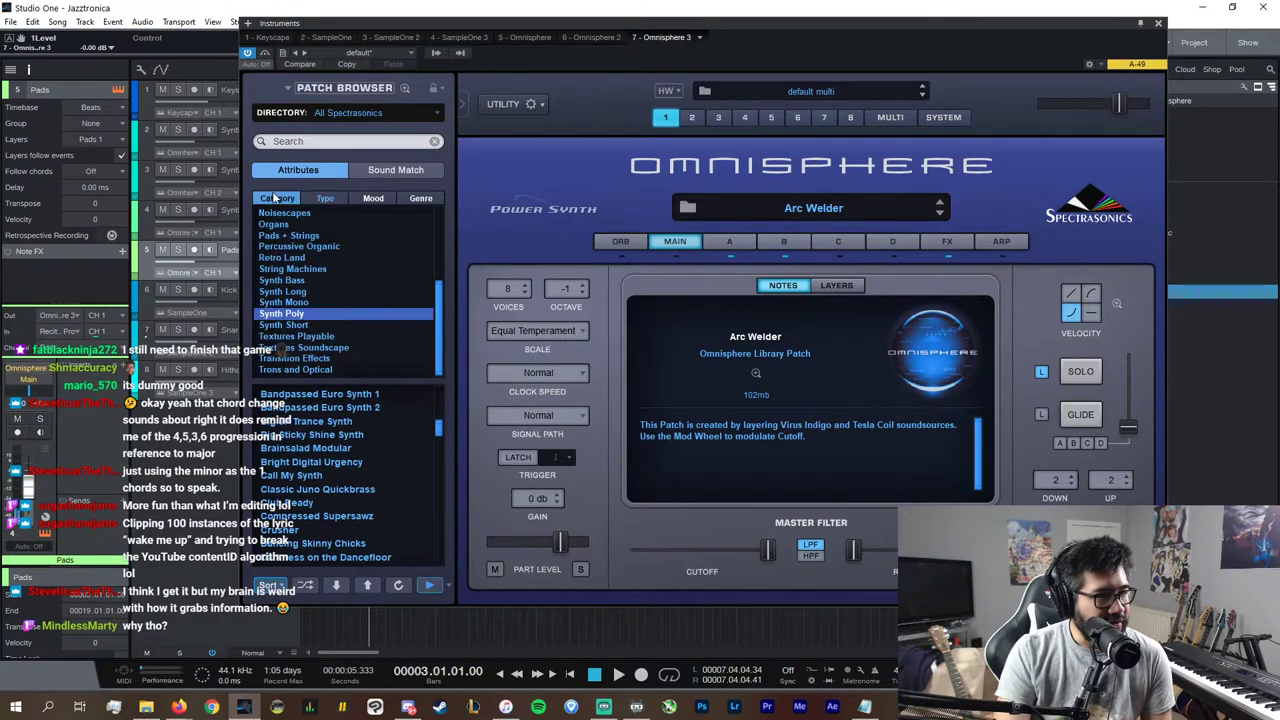
click(316, 314)
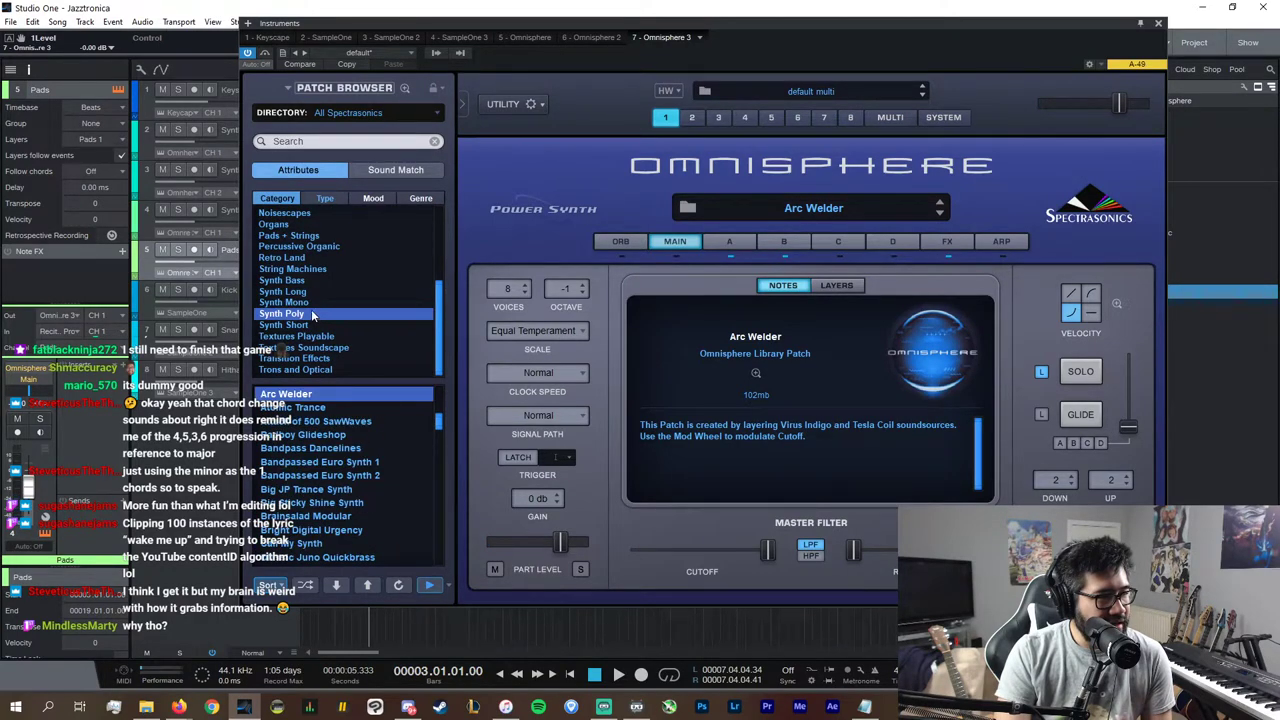
scroll(312, 314, up, 5)
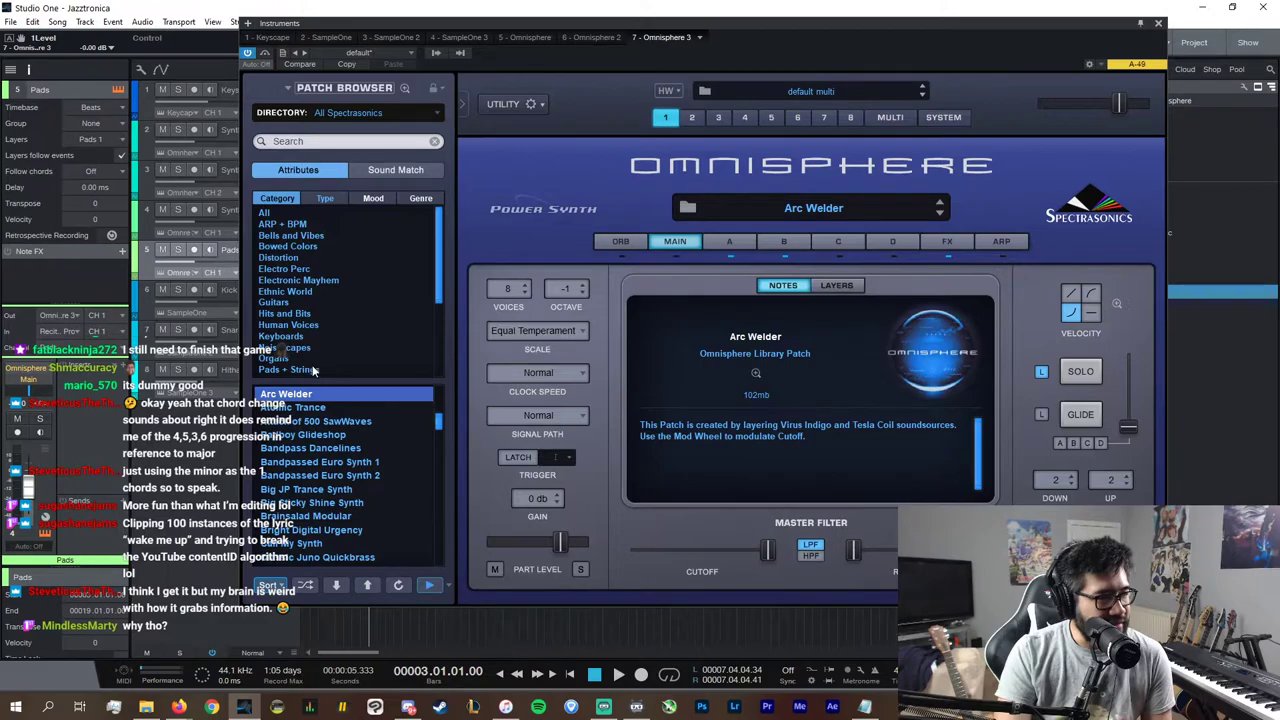
click(313, 370)
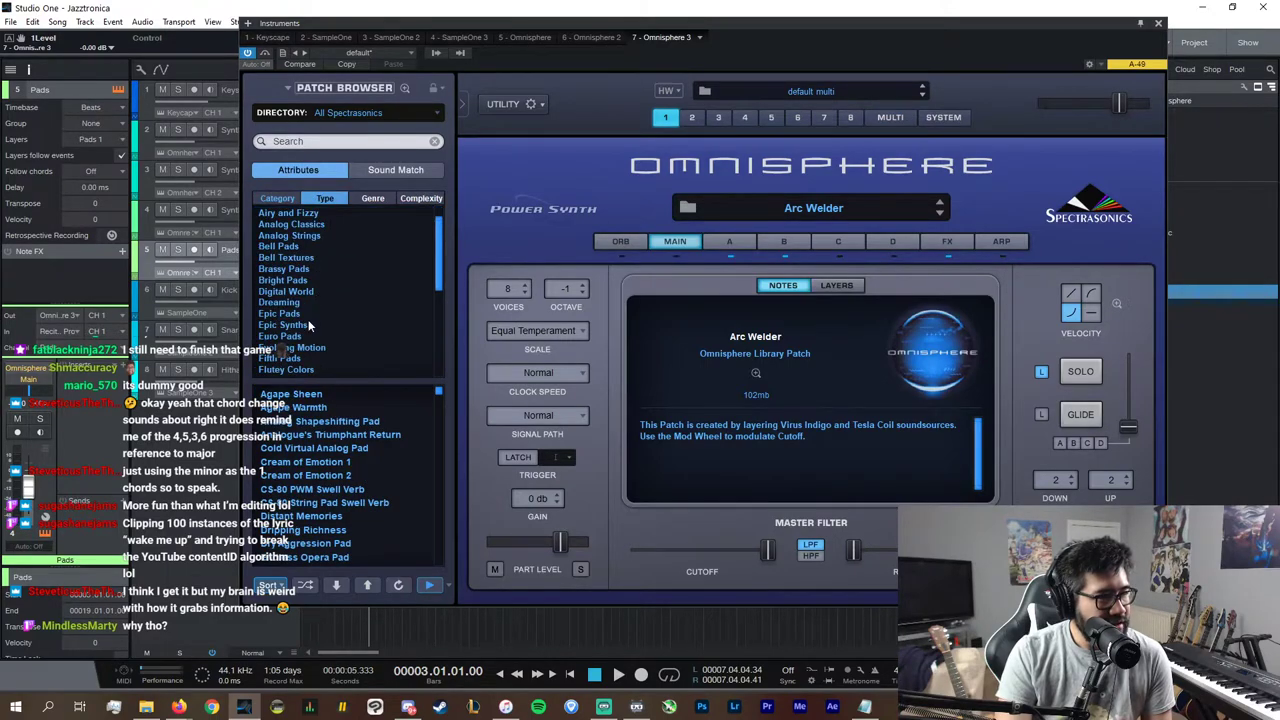
click(360, 421)
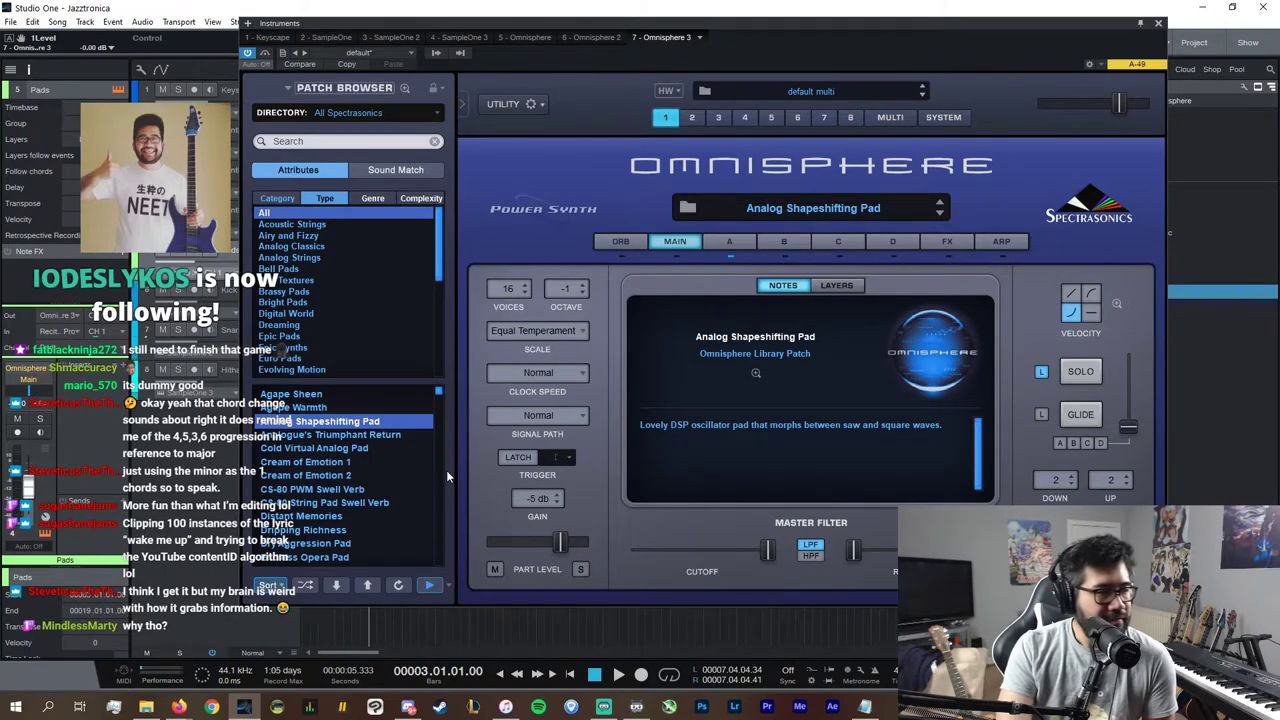
key(Down)
key(Down)
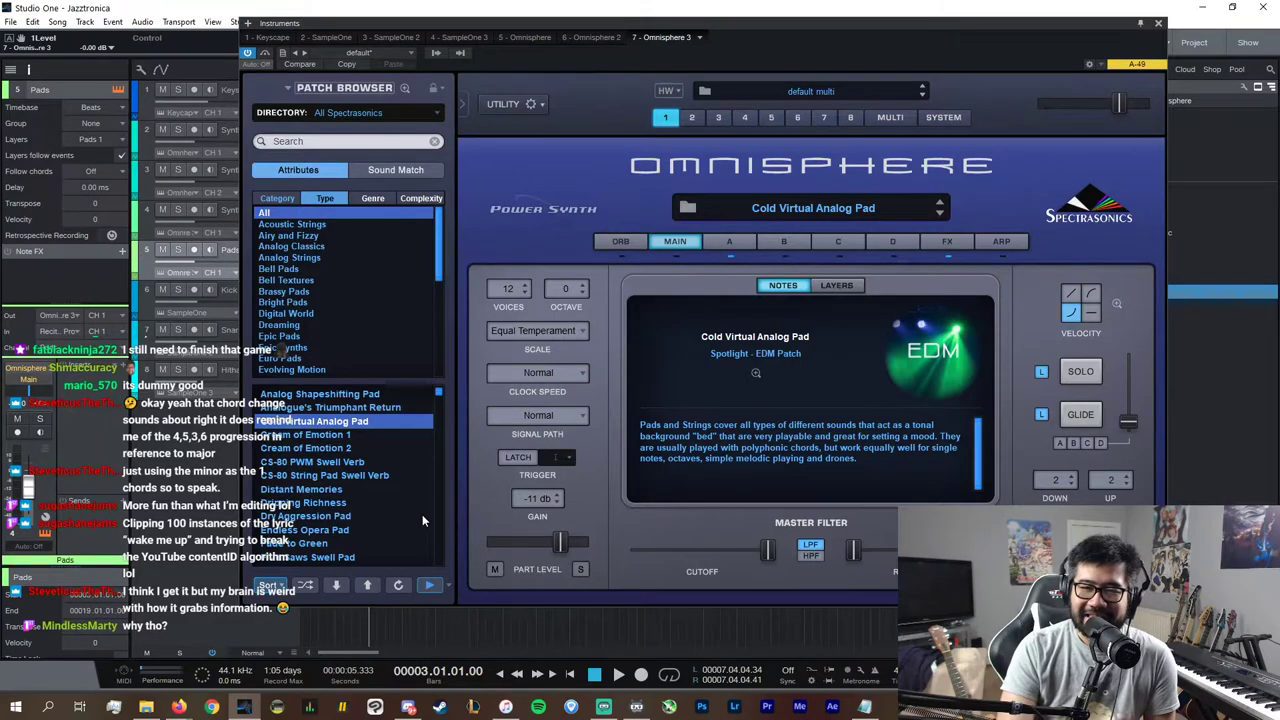
Step: Audition the Gorgeous Analogue Pad Open, Rich and Dark patches on the Pads track and close the Omnisphere window
scroll(360, 516, down, 4)
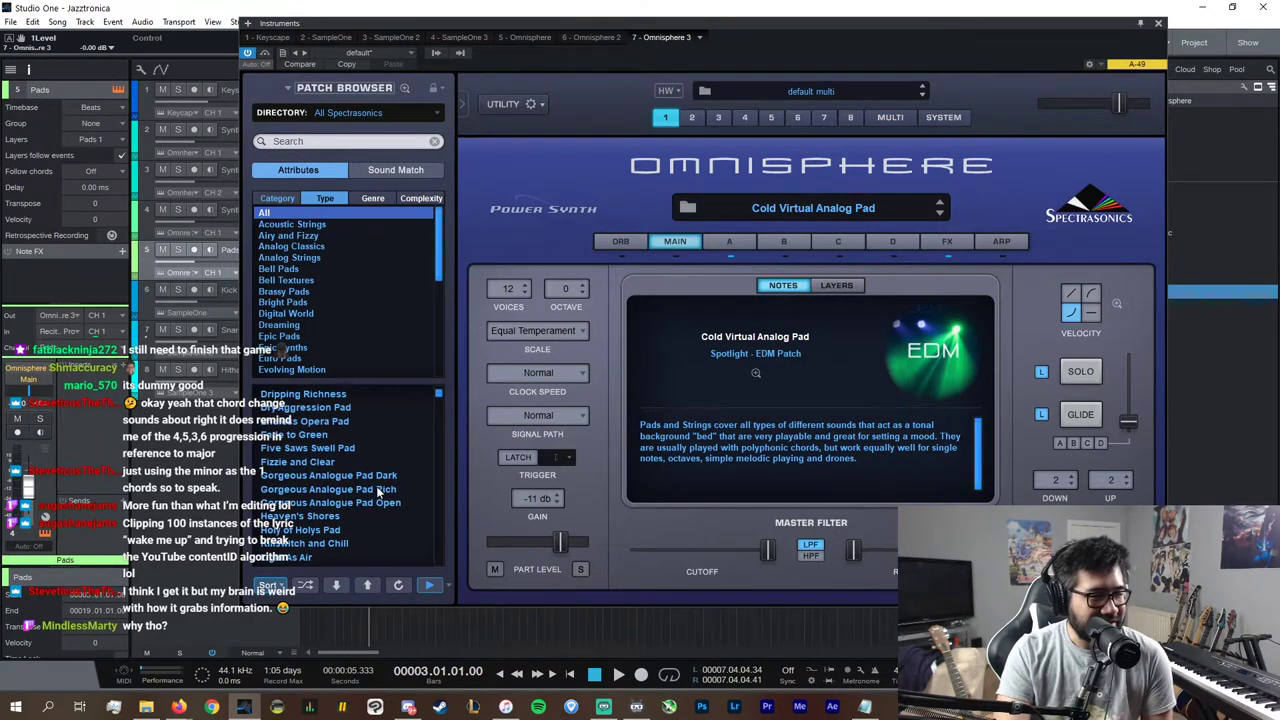
click(384, 503)
key(Up)
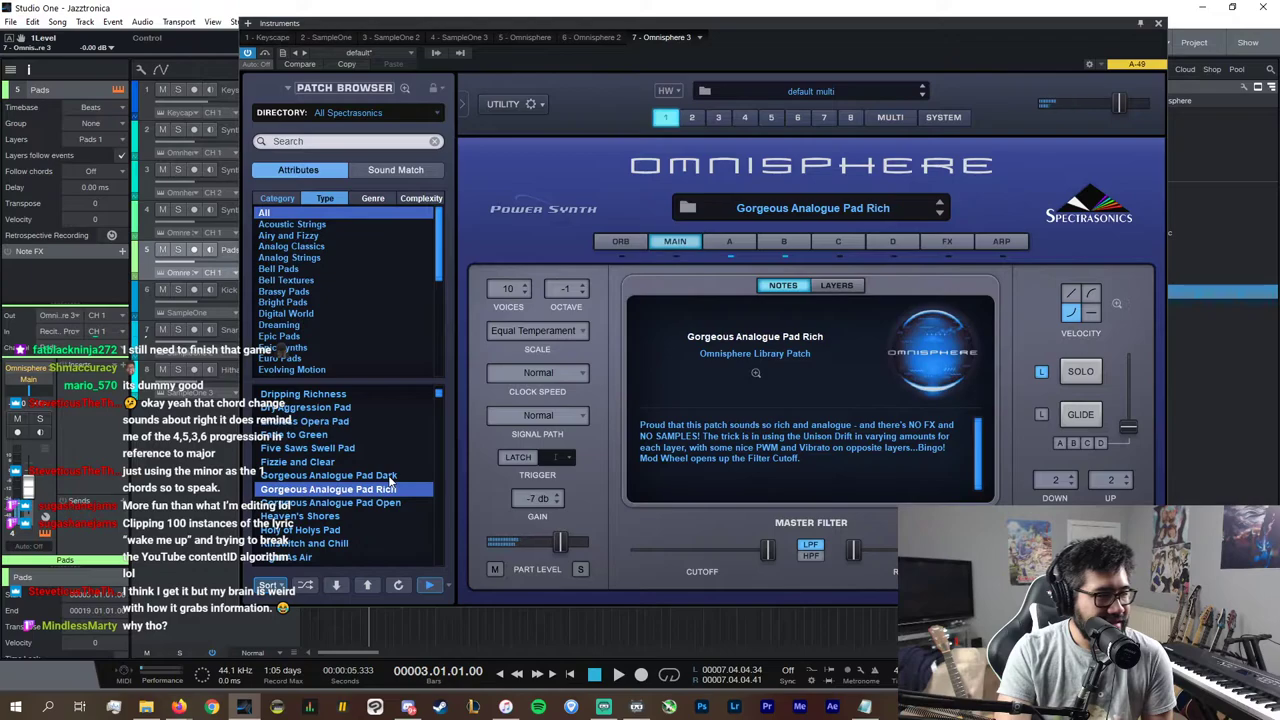
key(Up)
key(Down)
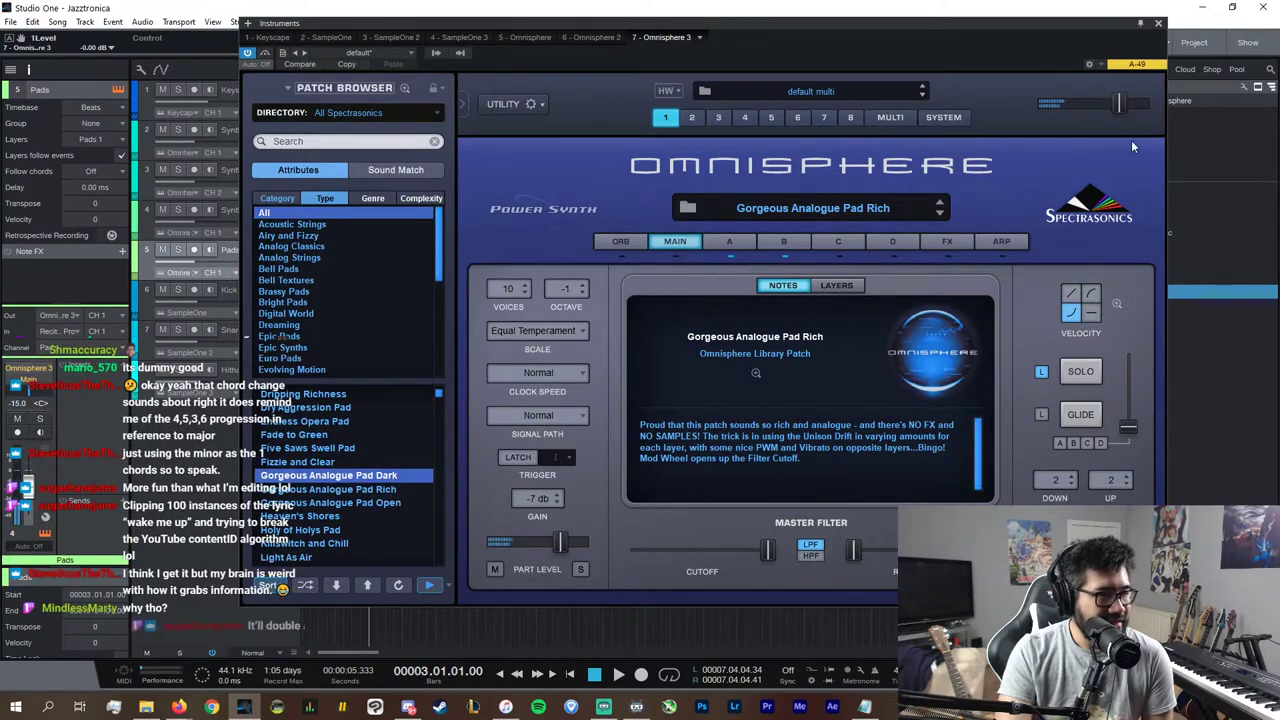
click(1158, 22)
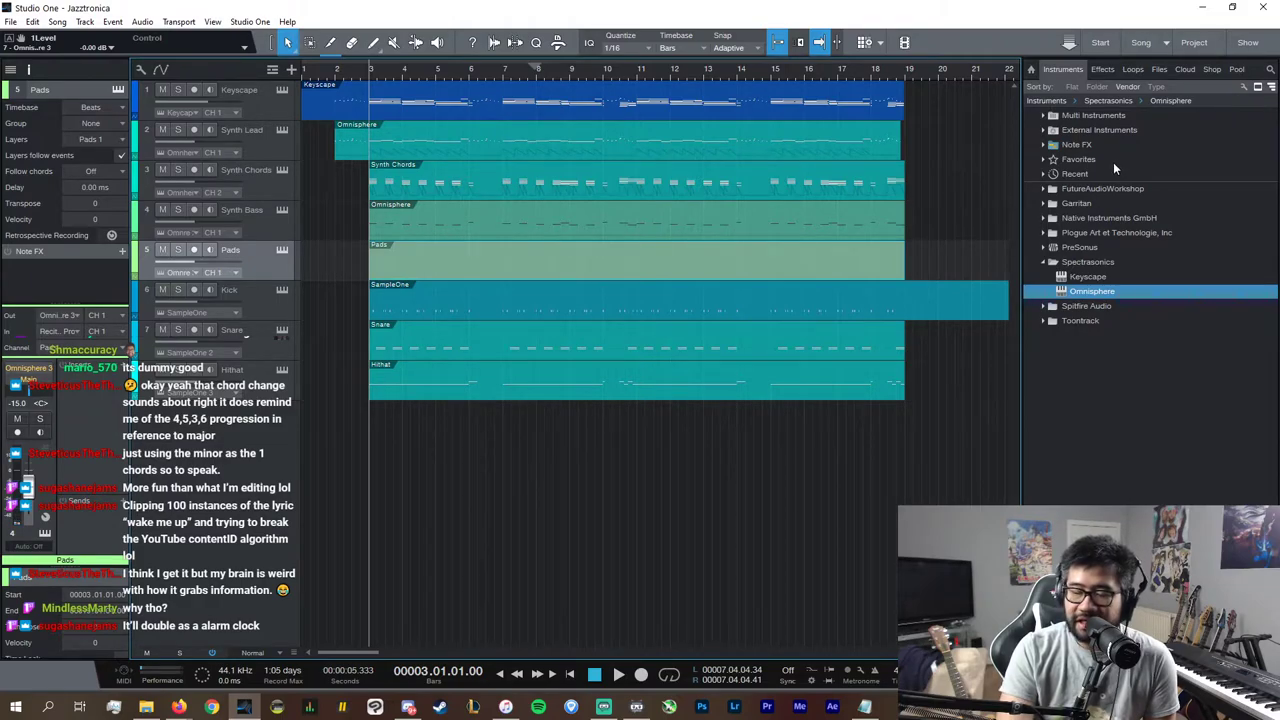
double_click(506, 266)
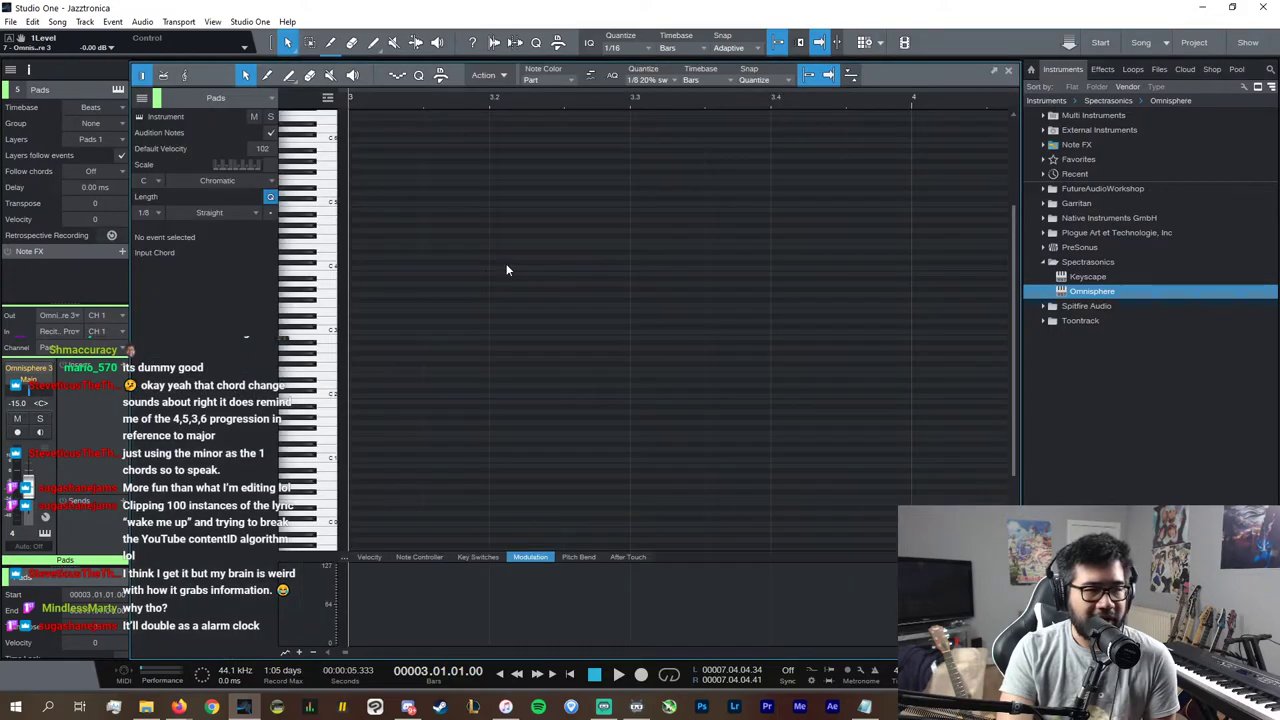
click(1008, 72)
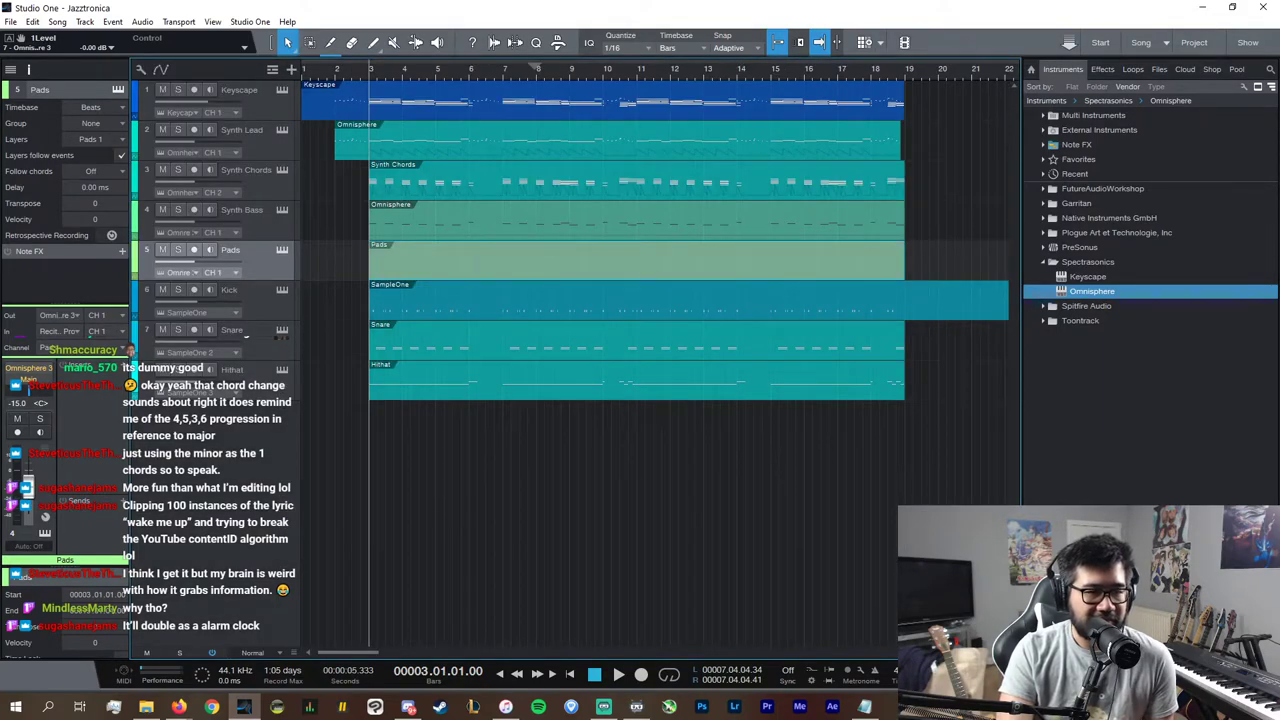
Step: Extend the end of the Synth Lead part to bar 19
drag(900, 143, 911, 145)
key(w)
key(w)
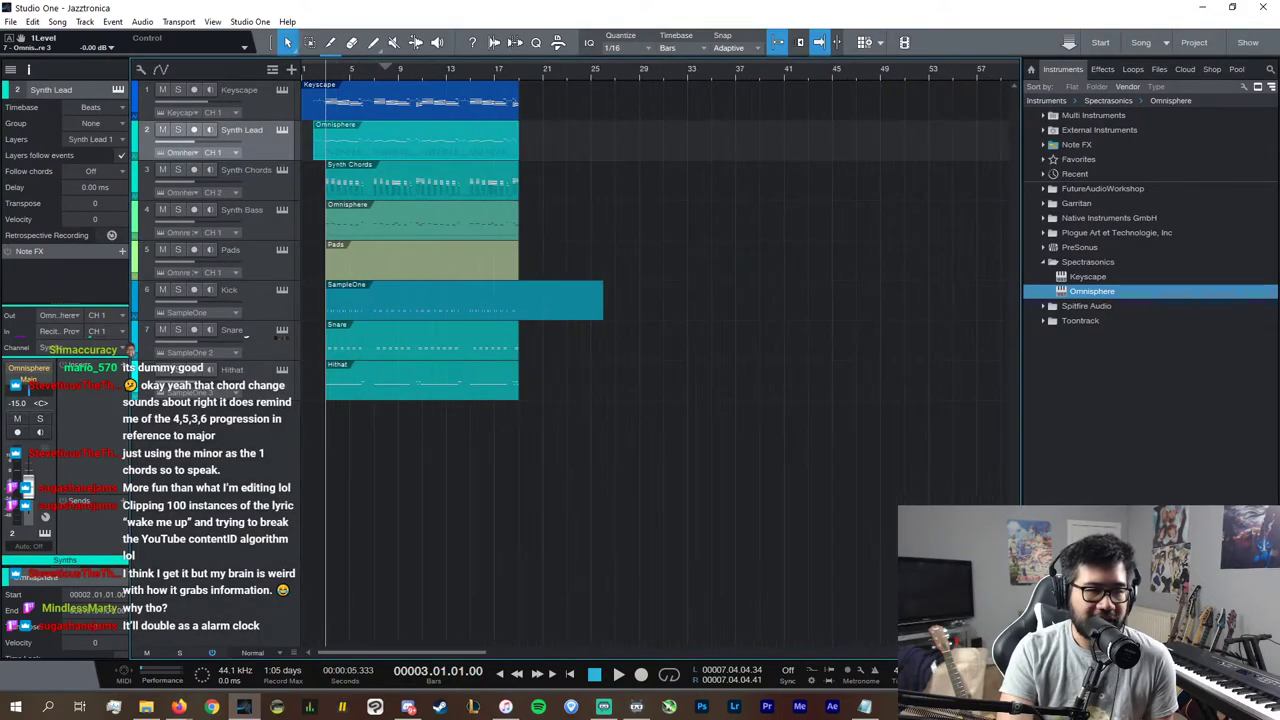
Step: Trim the end of the Kick part to bar 19 and open the Pads part for note editing
drag(602, 302, 524, 305)
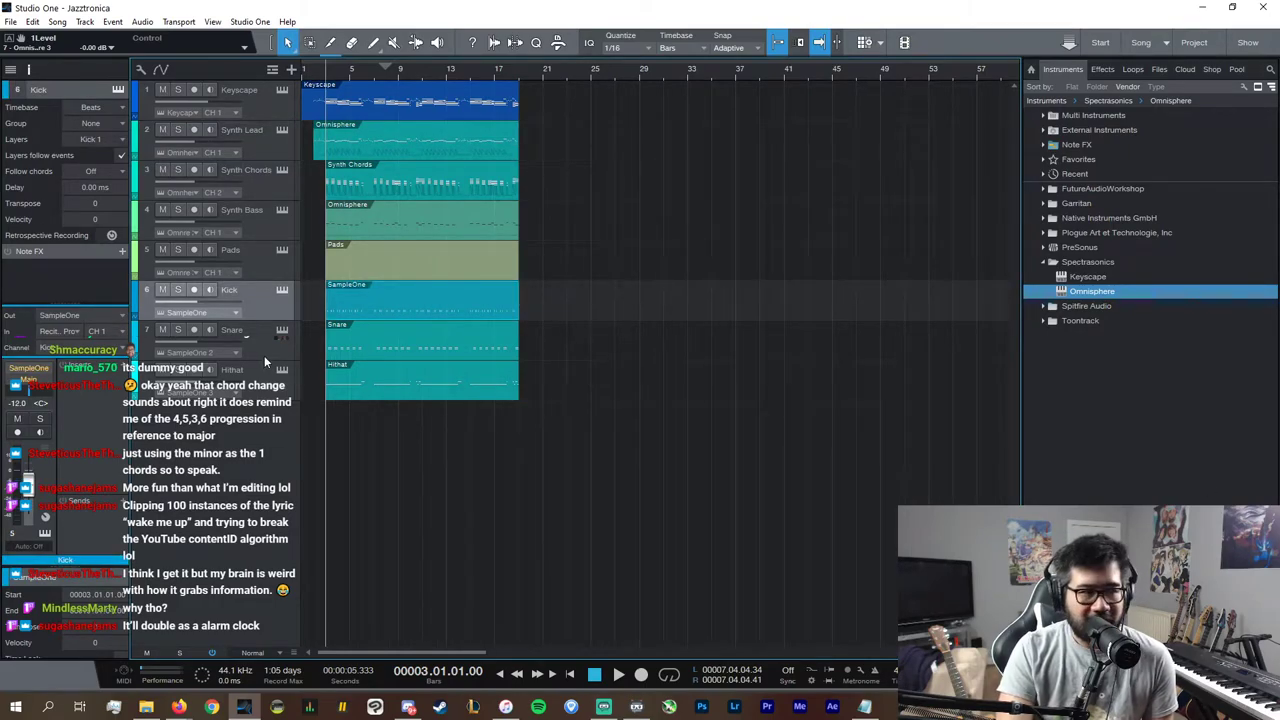
double_click(365, 272)
key(e)
key(e)
key(e)
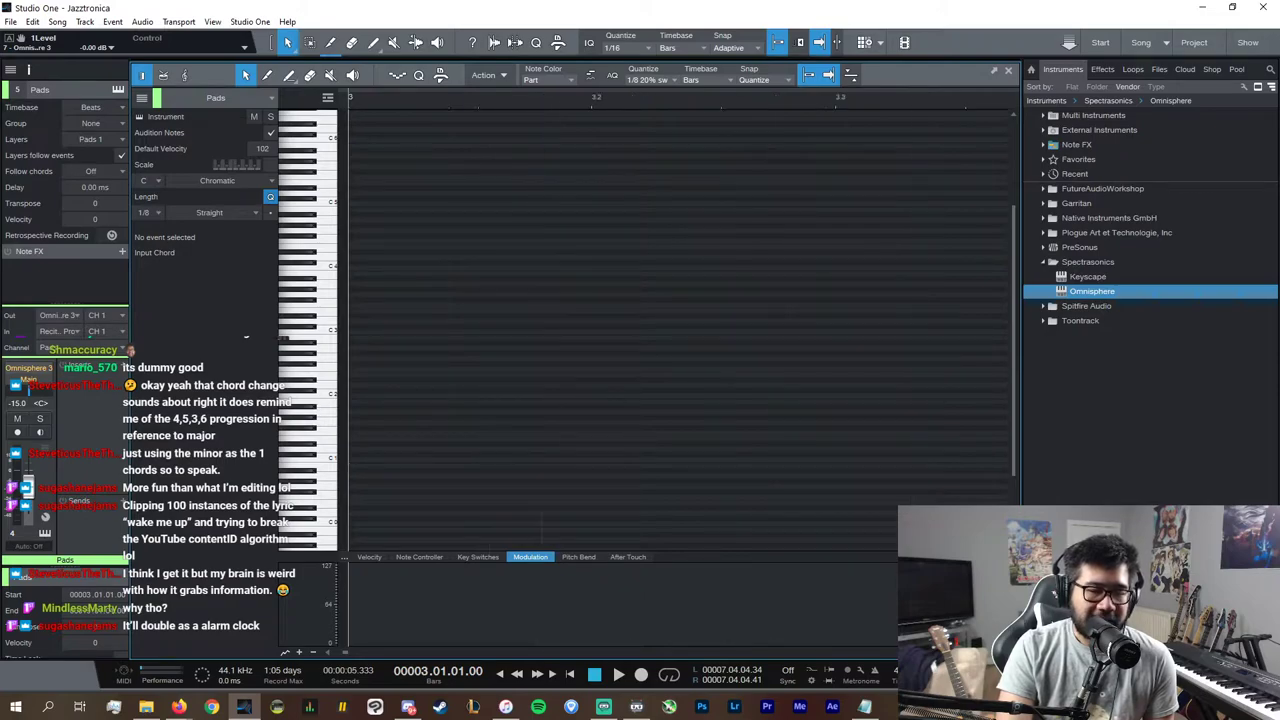
key(alt+Tab)
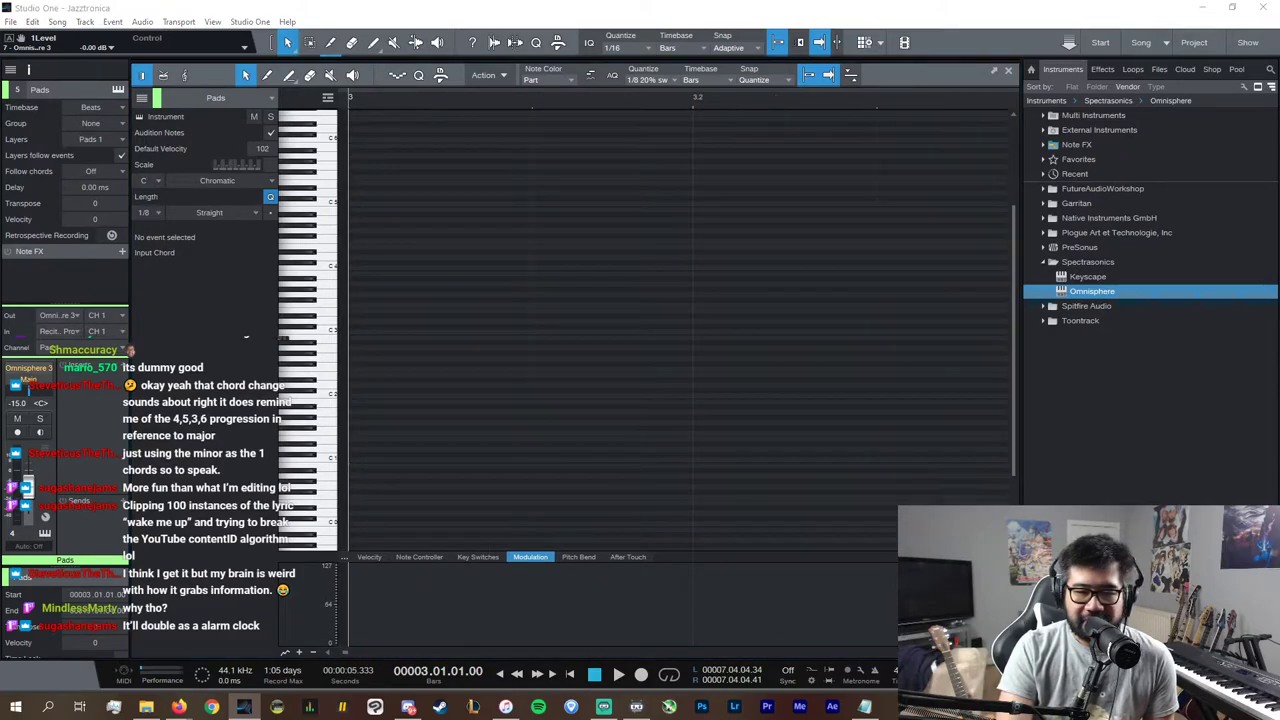
key(alt+Tab)
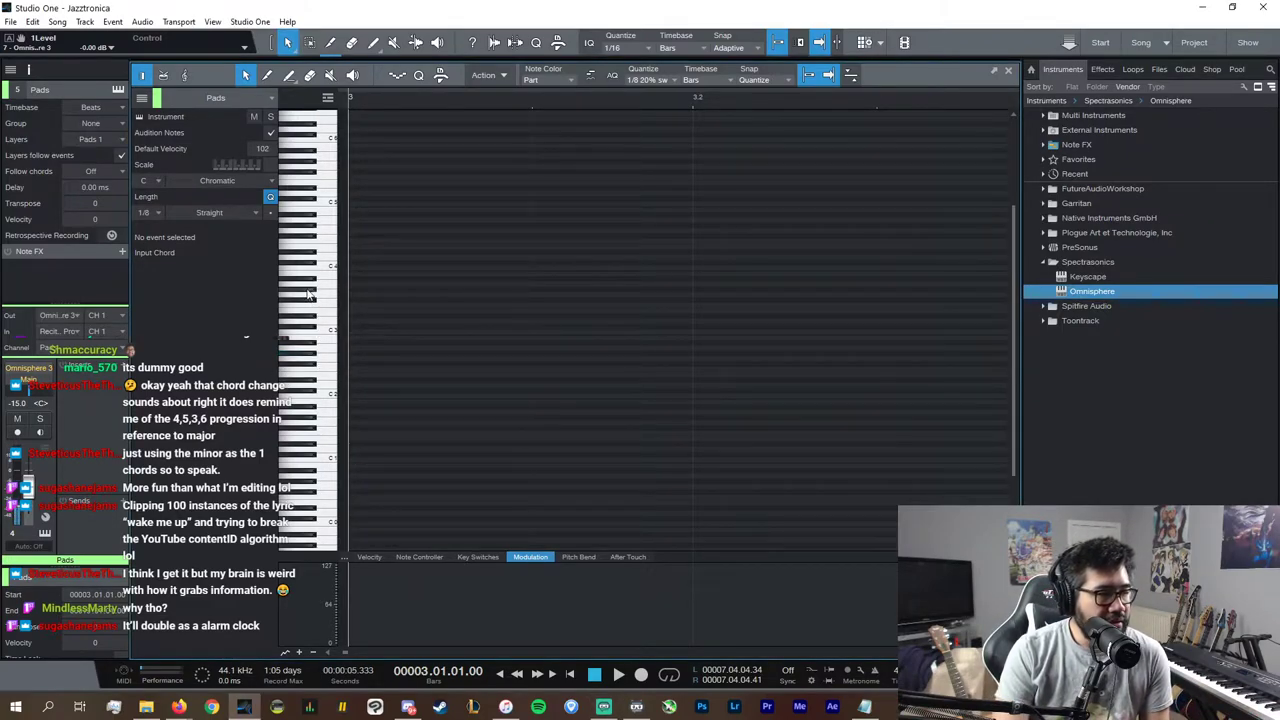
Step: Draw a one-bar G#3 note at bar 3 of the Pads part and add a C4 note of equal length above it
drag(357, 289, 778, 289)
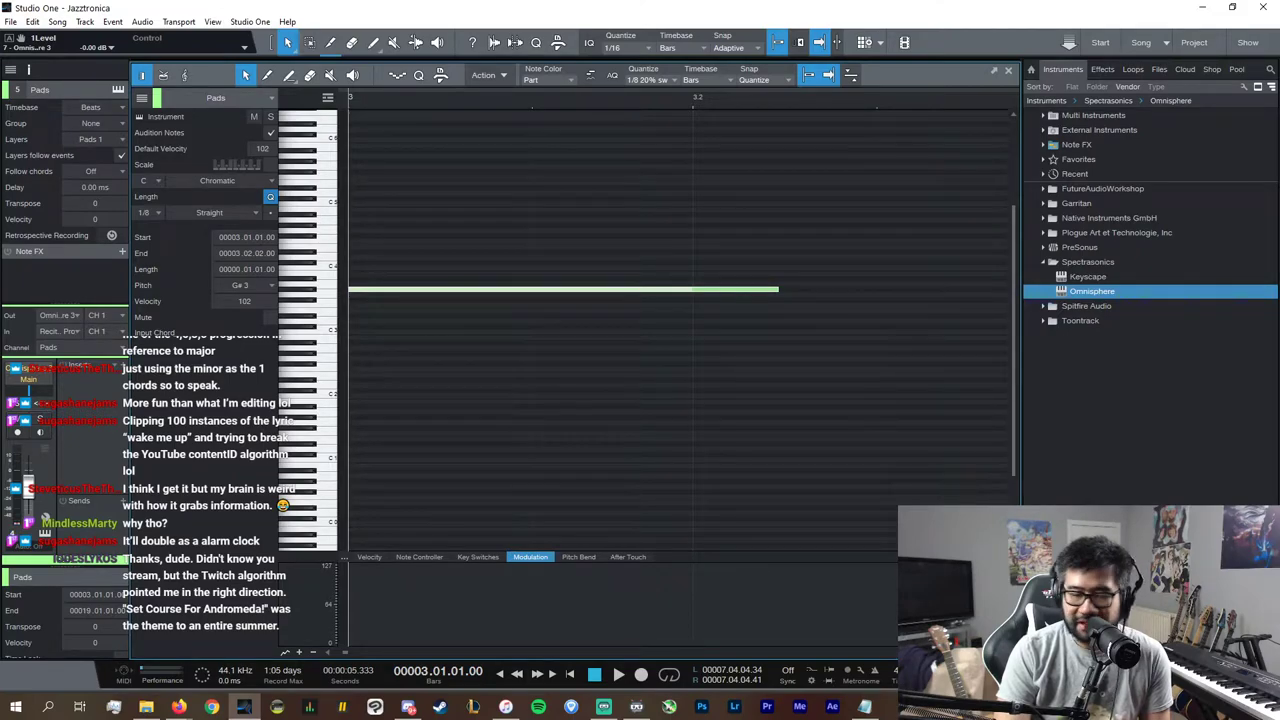
key(w)
key(w)
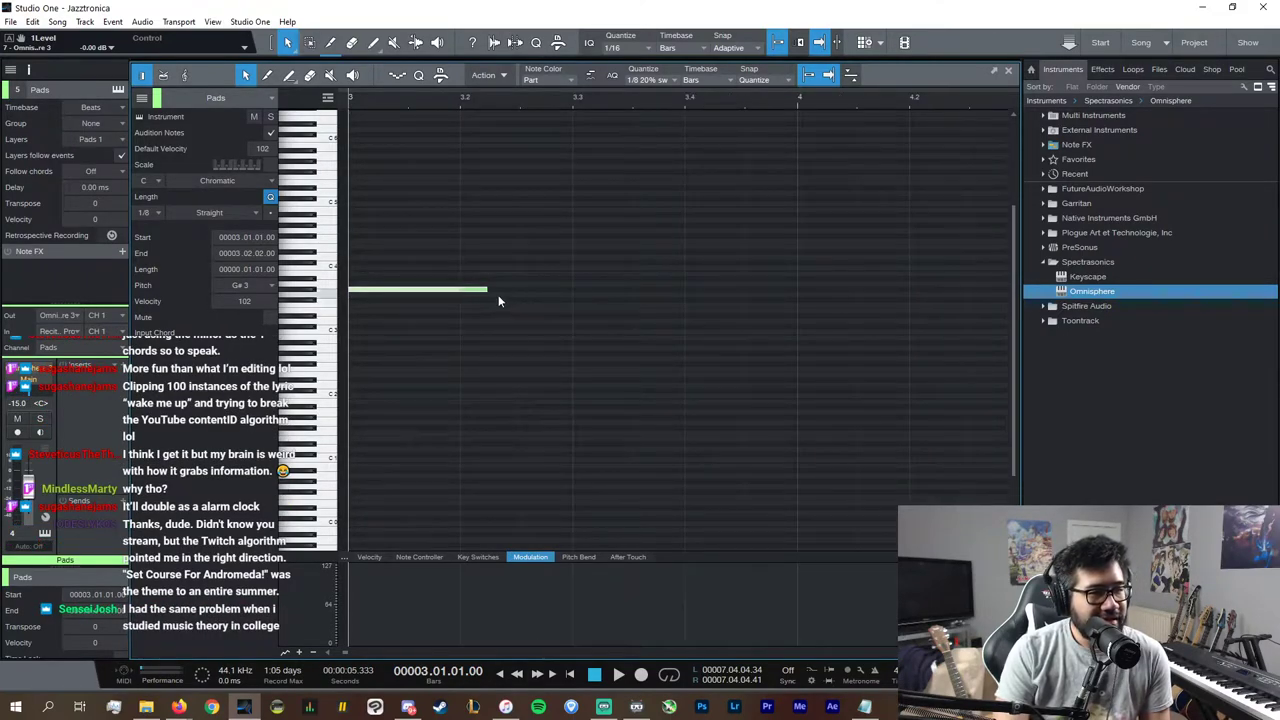
drag(487, 290, 400, 272)
click(378, 557)
key(d)
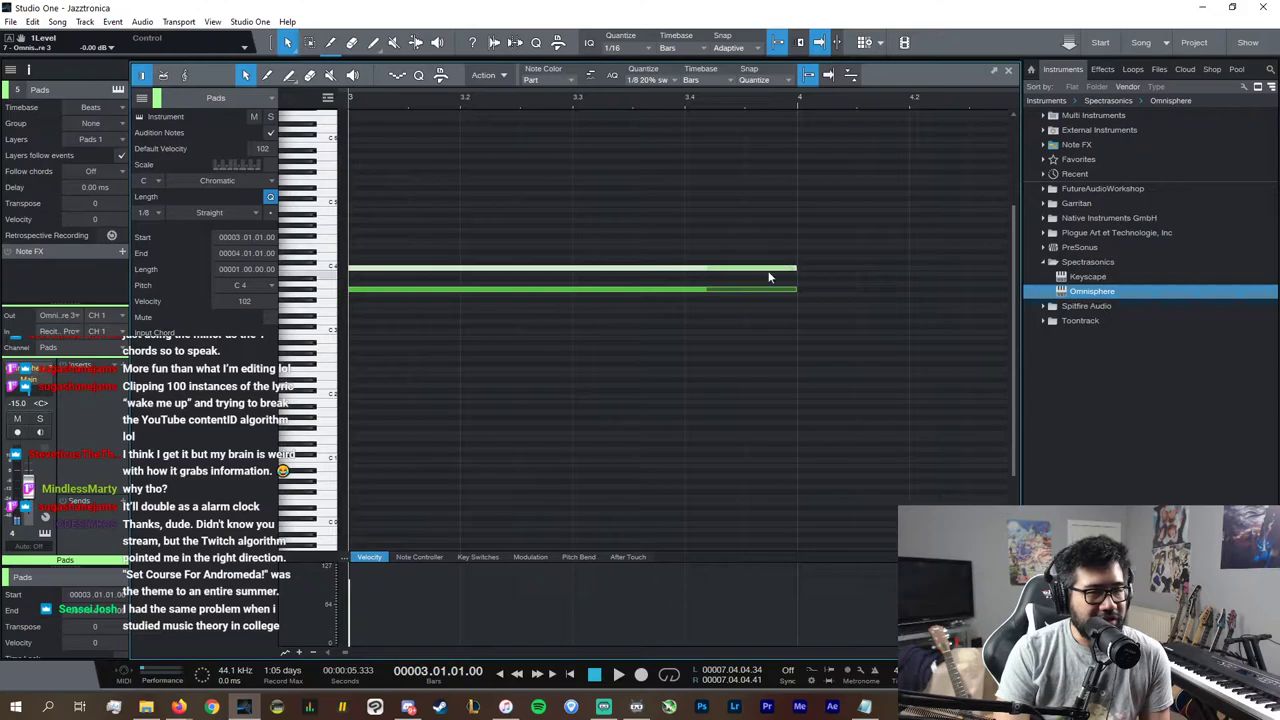
Step: Add a one-bar D#4 note to the bar 3 chord
click(798, 295)
click(790, 268)
key(d)
drag(836, 270, 392, 255)
click(649, 299)
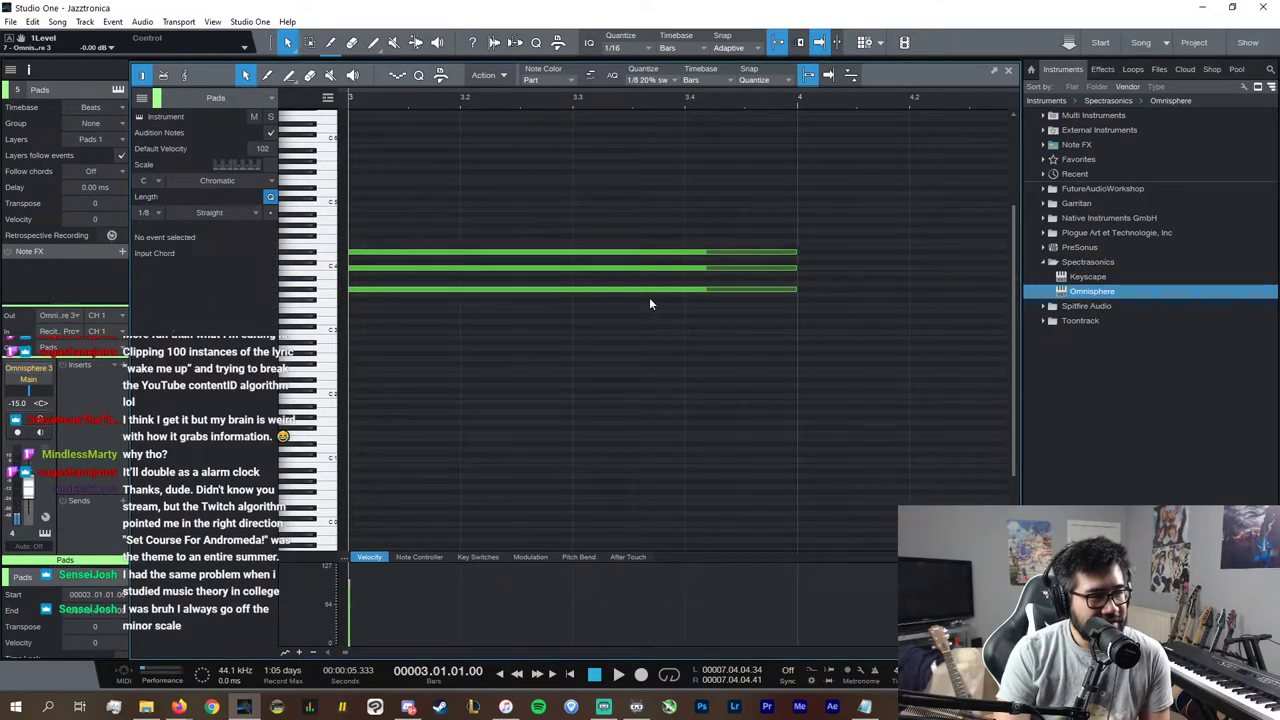
Step: Complete the bar 3 chord with one-bar G4 and A#4 notes above the existing ones
click(647, 290)
click(644, 269)
click(790, 251)
key(d)
drag(843, 251, 403, 232)
click(750, 231)
key(d)
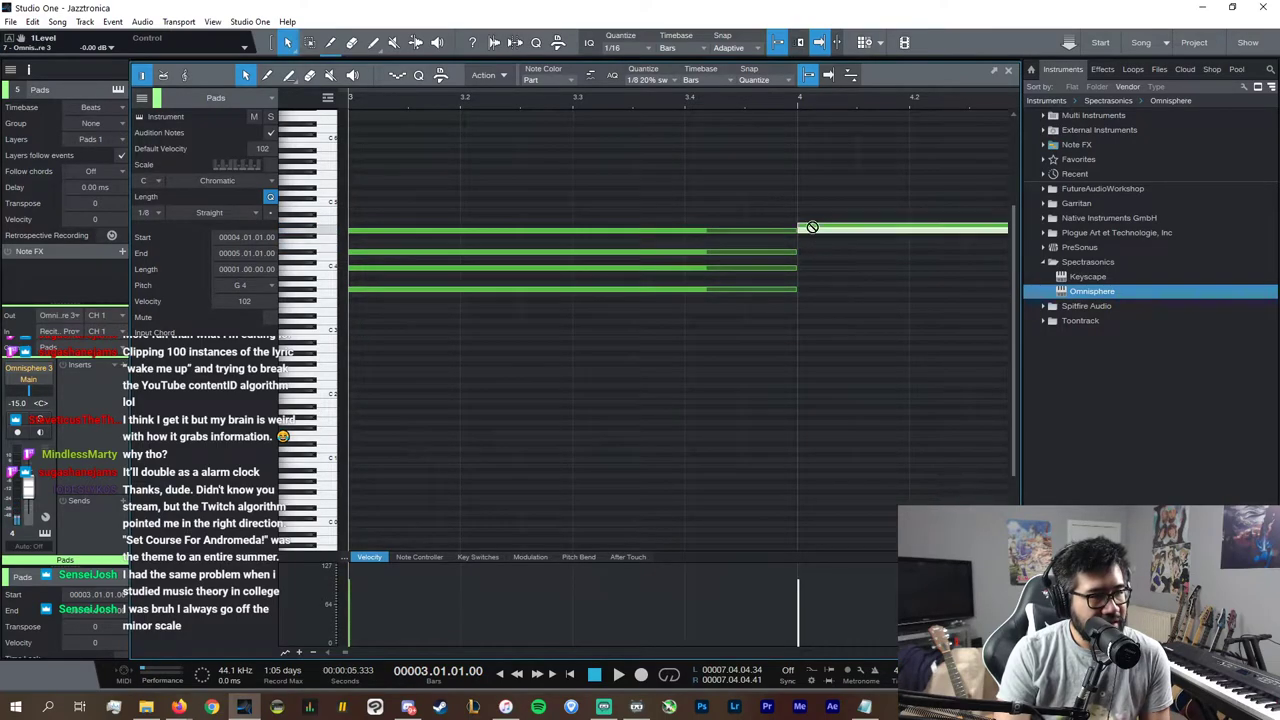
drag(803, 231, 373, 218)
Step: Audition the bar 3 chord and lower the Pads channel volume to -18.0 dB
key(space)
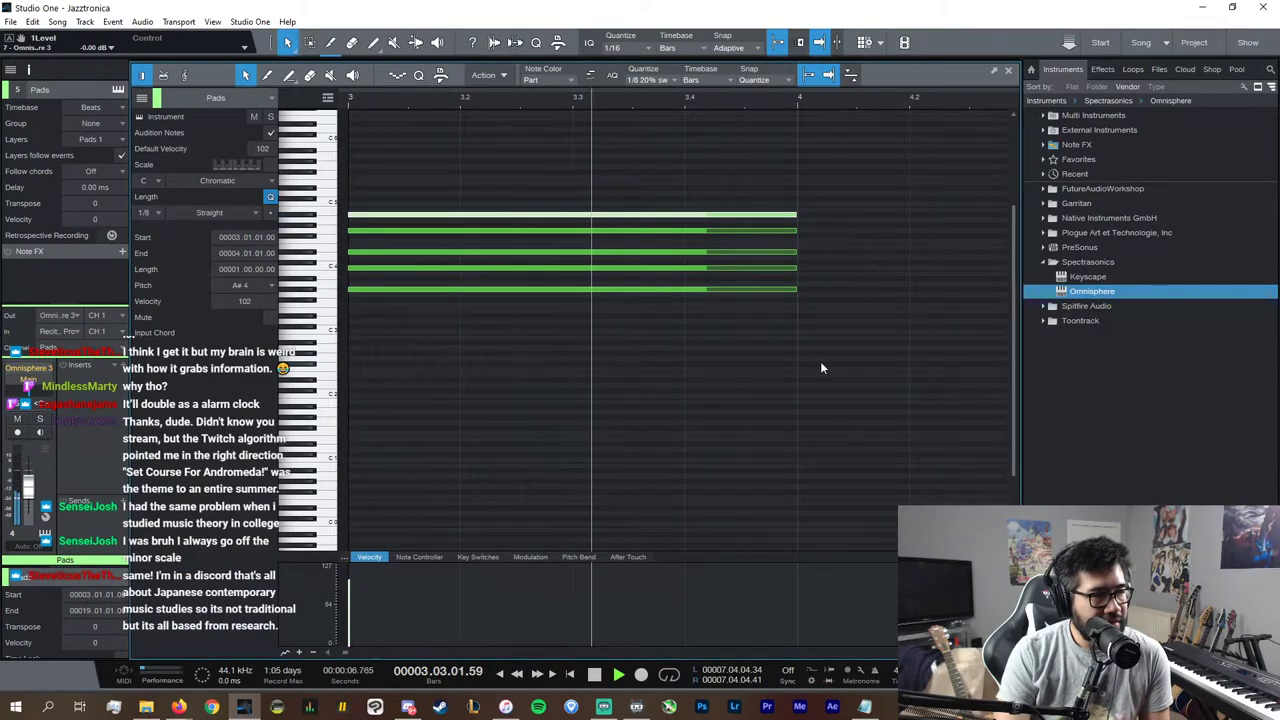
drag(820, 361, 570, 218)
key(space)
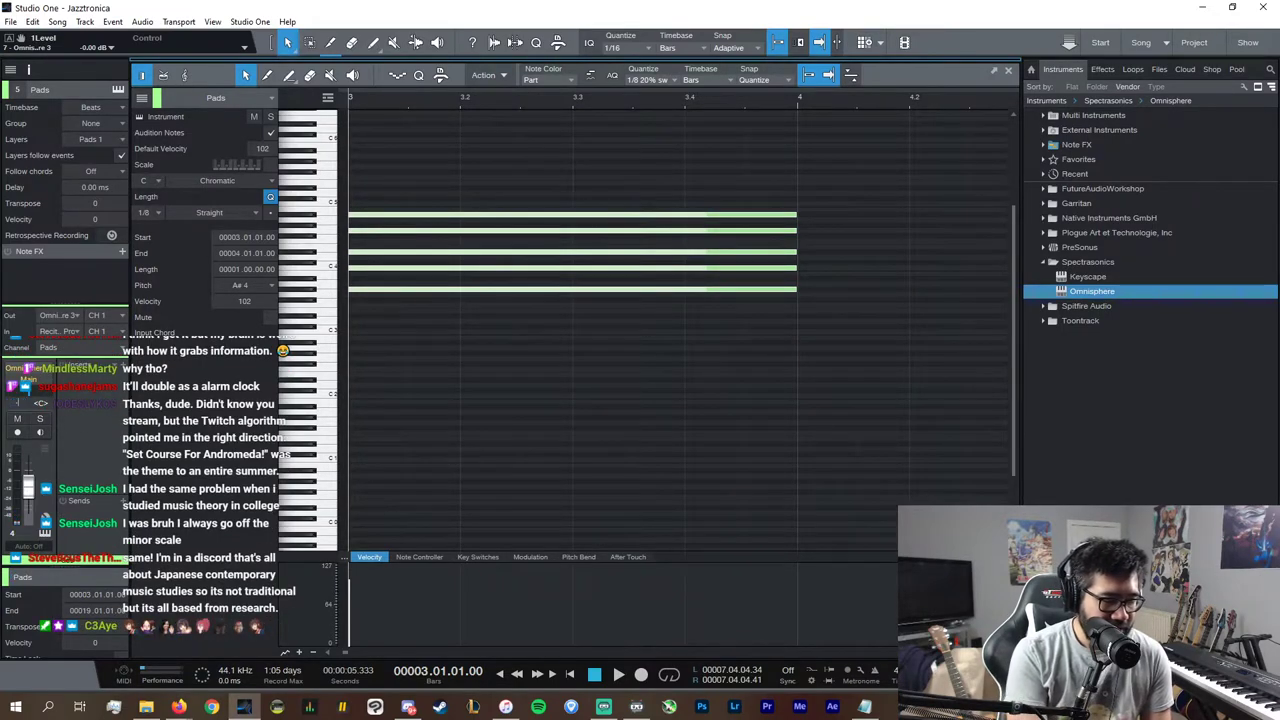
key(space)
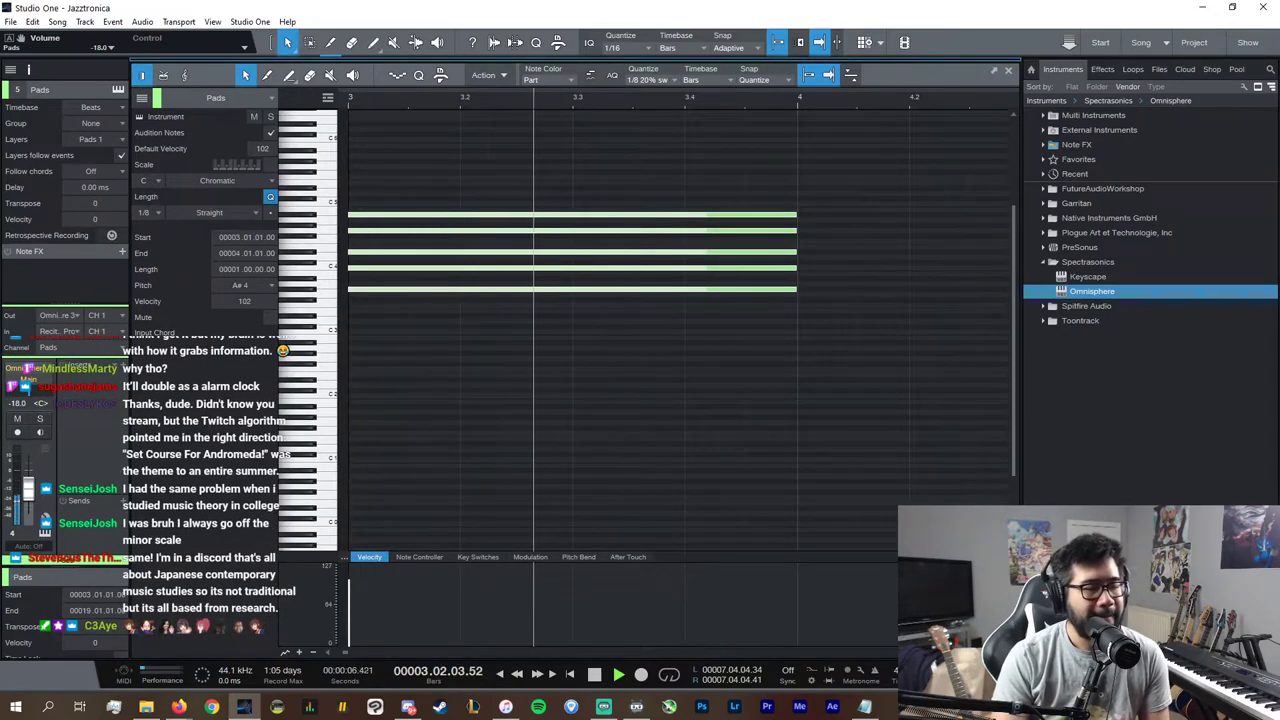
key(w)
key(space)
Step: Duplicate the bar 3 chord to bar 4, revoice it as F3, G#3, C4, D#4 and G4, and play it back
key(d)
drag(767, 290, 766, 252)
click(776, 321)
key(space)
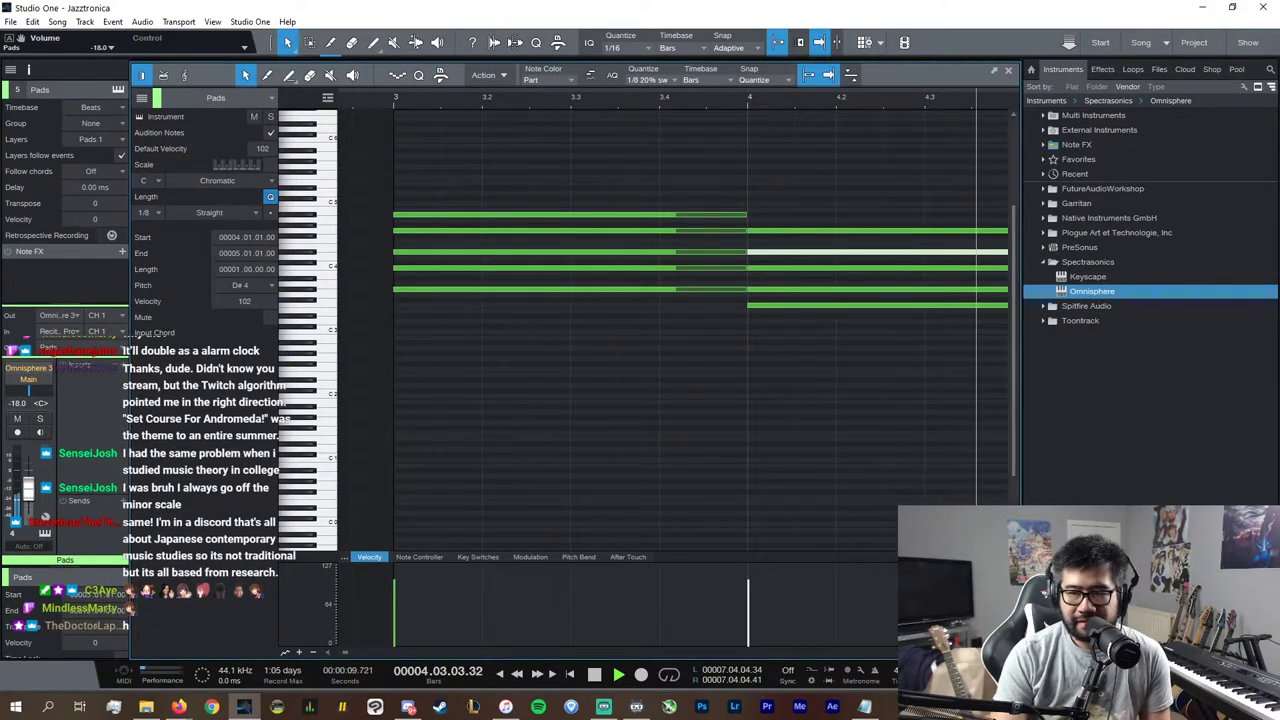
scroll(588, 651, down, 2)
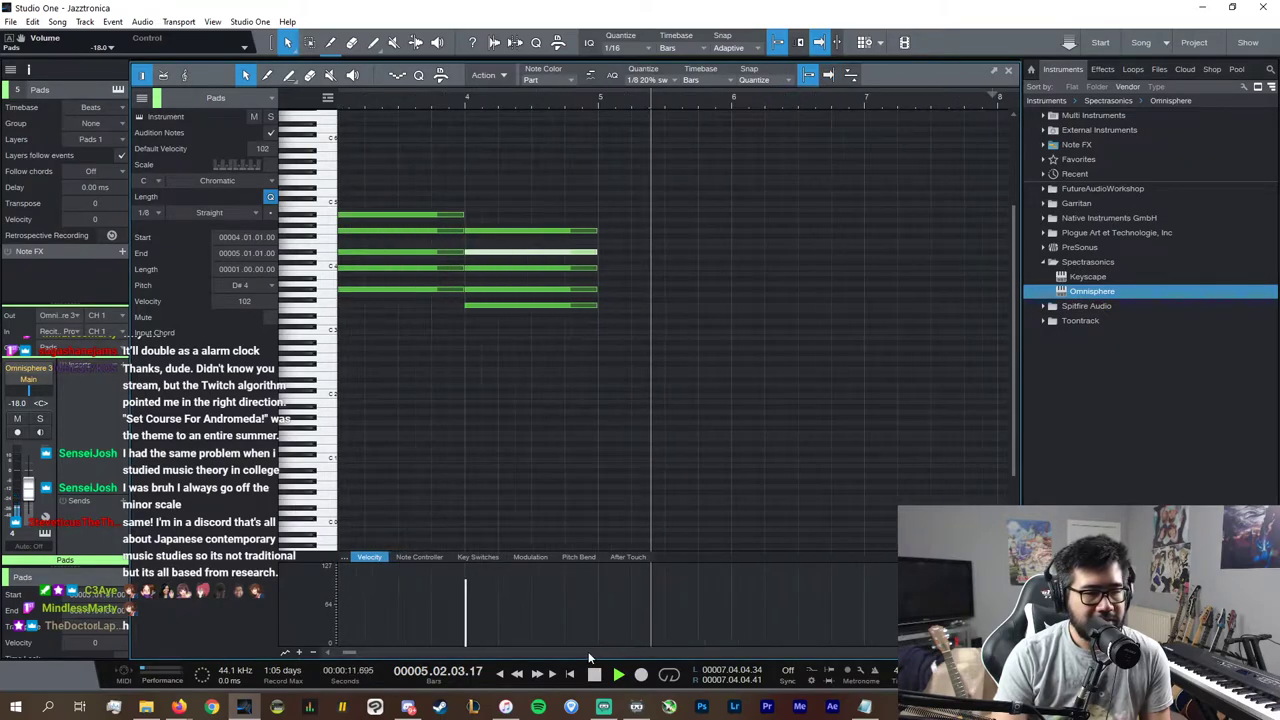
drag(666, 393, 576, 226)
key(space)
key(d)
click(624, 318)
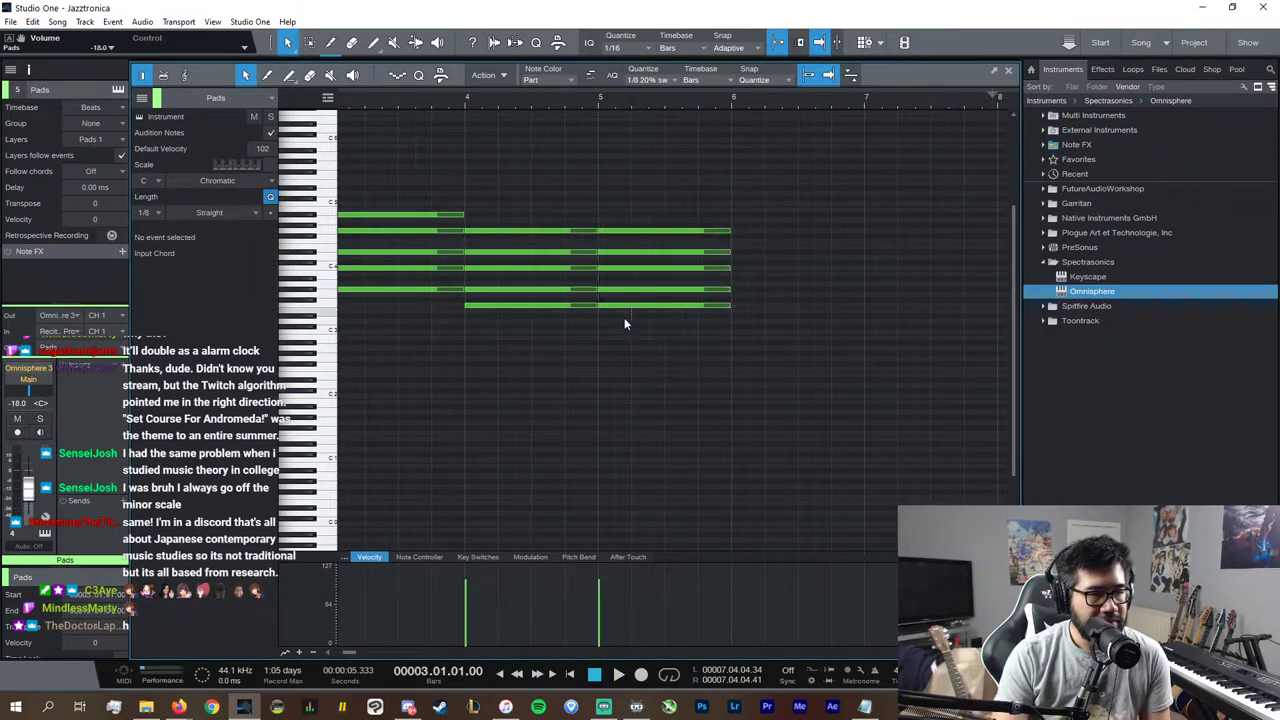
drag(649, 322, 629, 222)
click(449, 321)
drag(449, 328, 398, 169)
key(Delete)
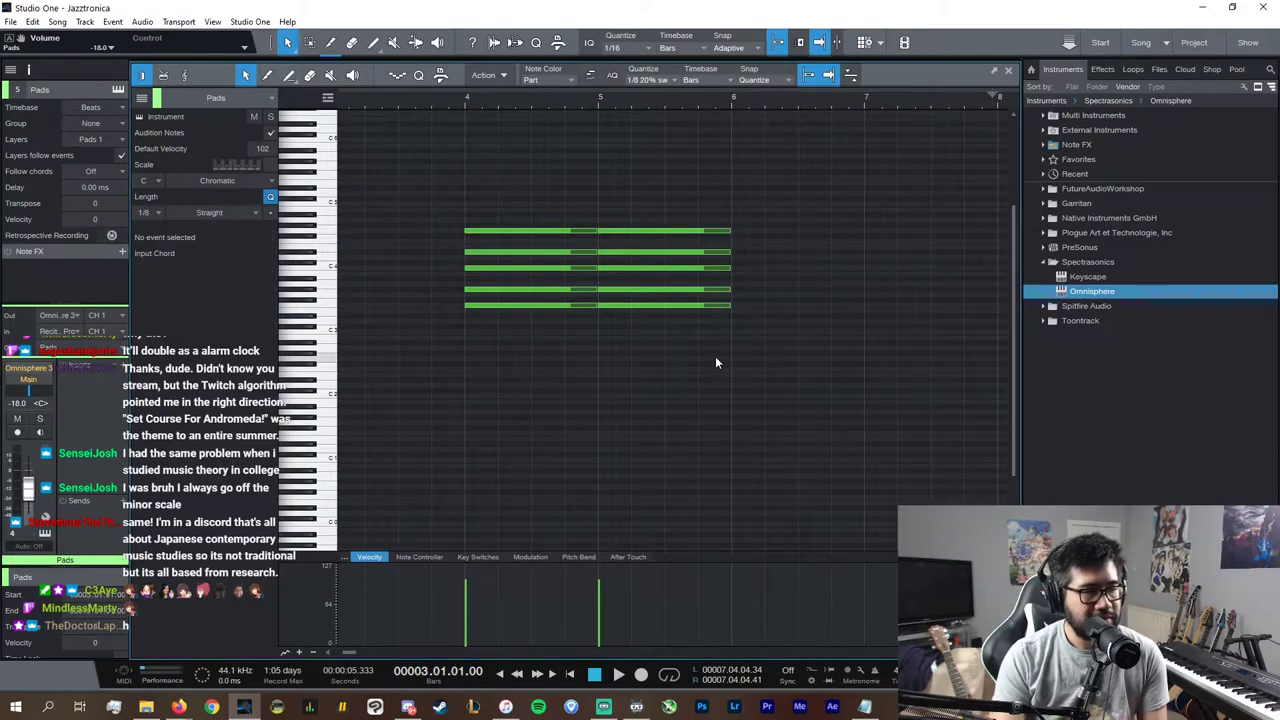
key(ctrl+z)
drag(739, 336, 647, 212)
key(Delete)
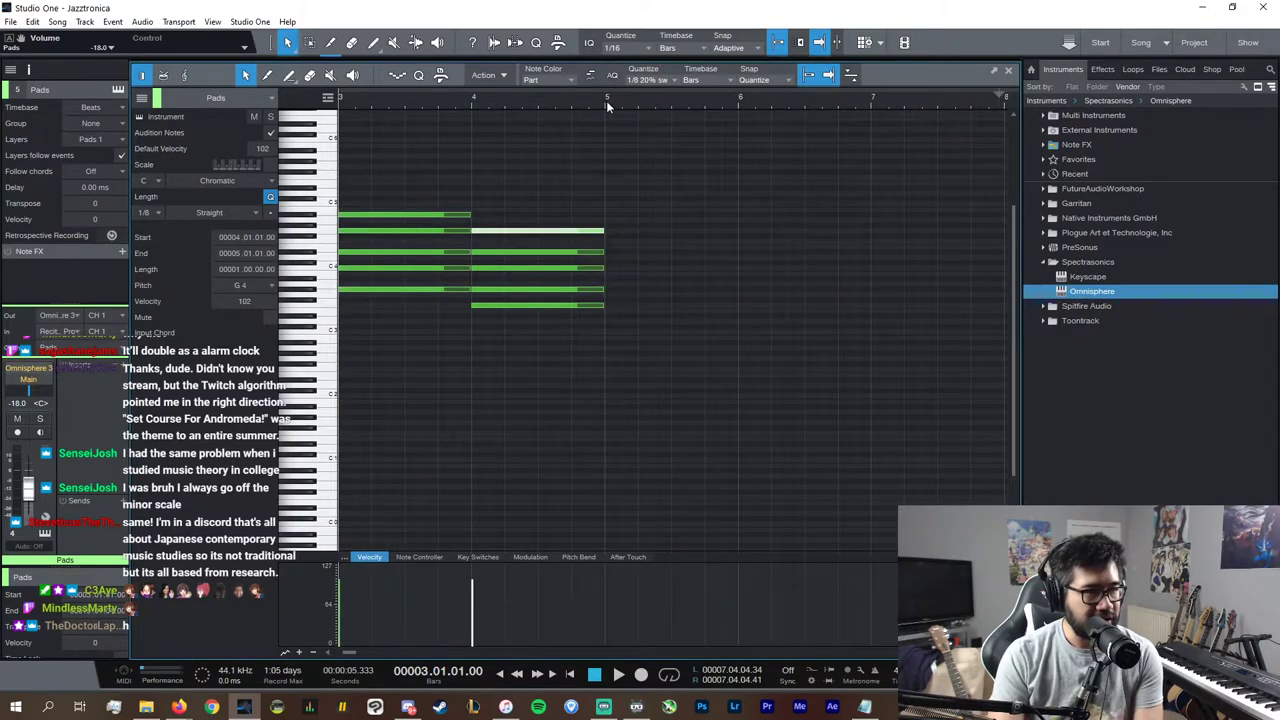
Step: Paste the bar 4 chord at bar 5, transpose it down to D#3, G3, A#3, D4 and F4, and play it
click(606, 100)
key(ctrl+v)
drag(658, 293, 666, 320)
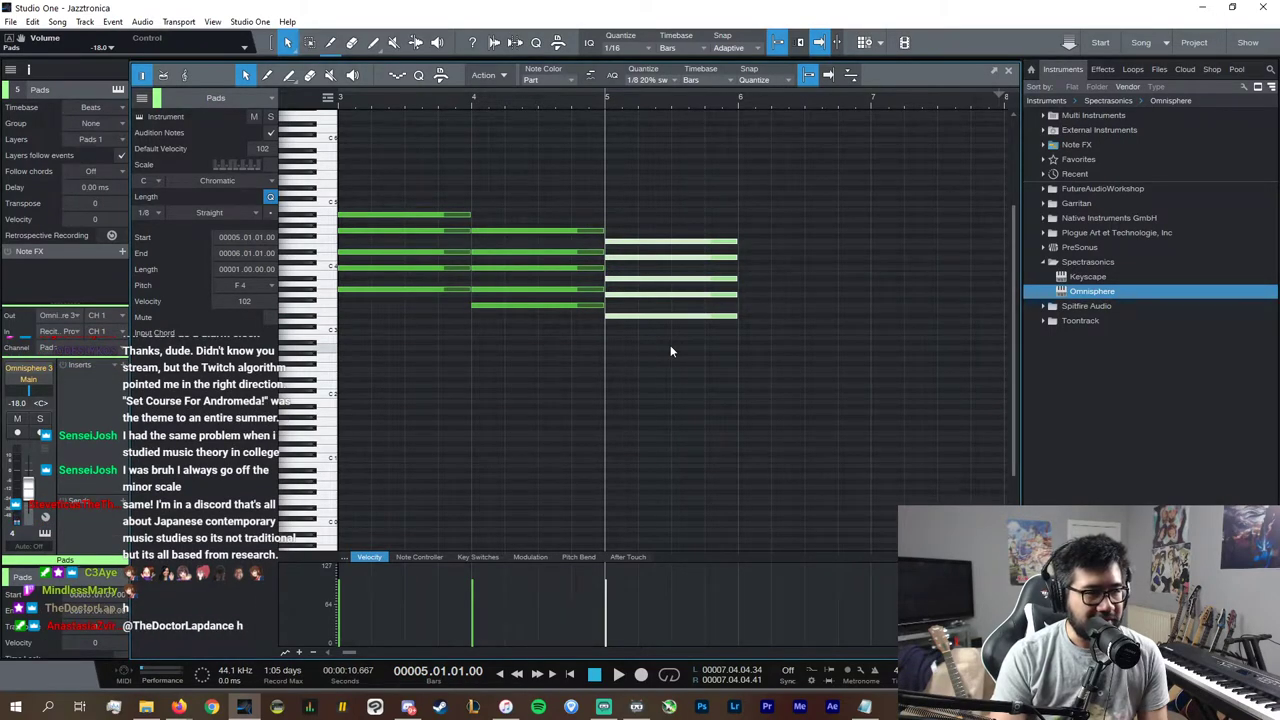
key(space)
Step: Duplicate the bar 5 chord to bar 6 and revoice it as C3, D#3, G3 and A#3, removing the extra upper notes
drag(806, 280, 700, 208)
key(space)
key(ctrl+d)
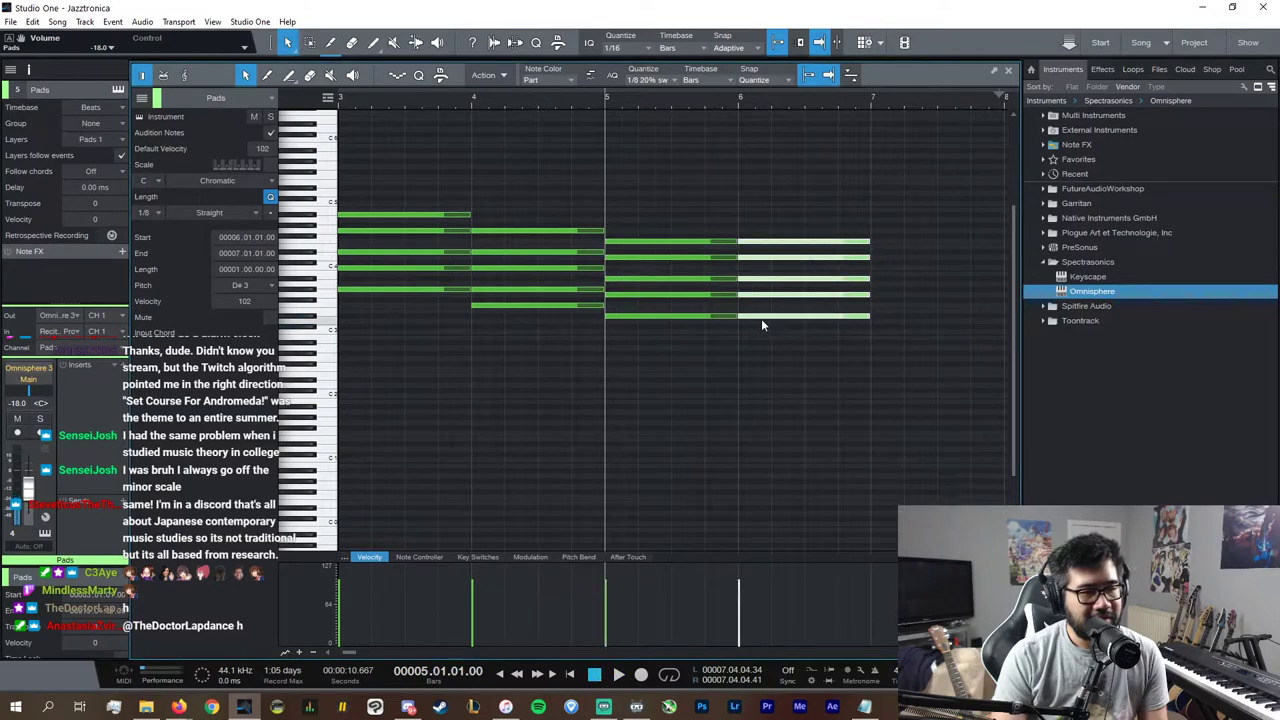
drag(763, 329, 753, 280)
click(766, 344)
click(753, 295)
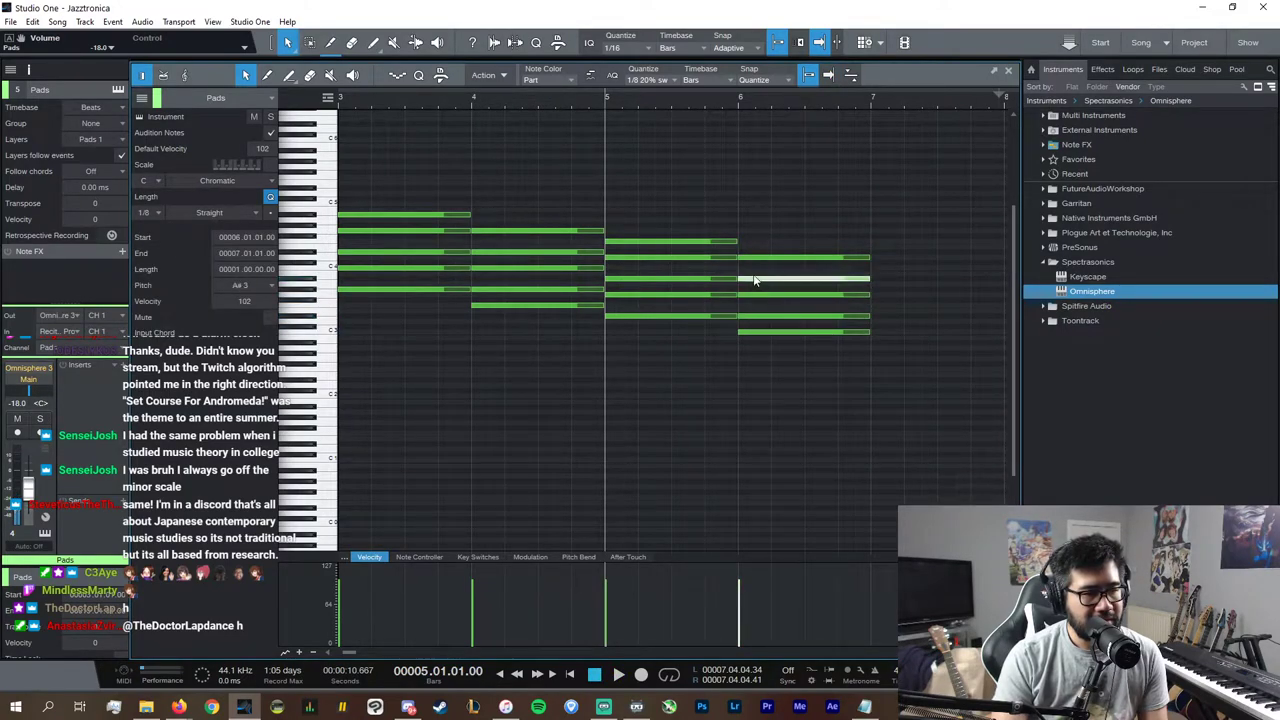
click(788, 258)
key(Delete)
Step: Shorten all bar 6 chord notes to a length of 0.0.2.13 and play the passage
drag(790, 399, 756, 278)
click(715, 98)
key(space)
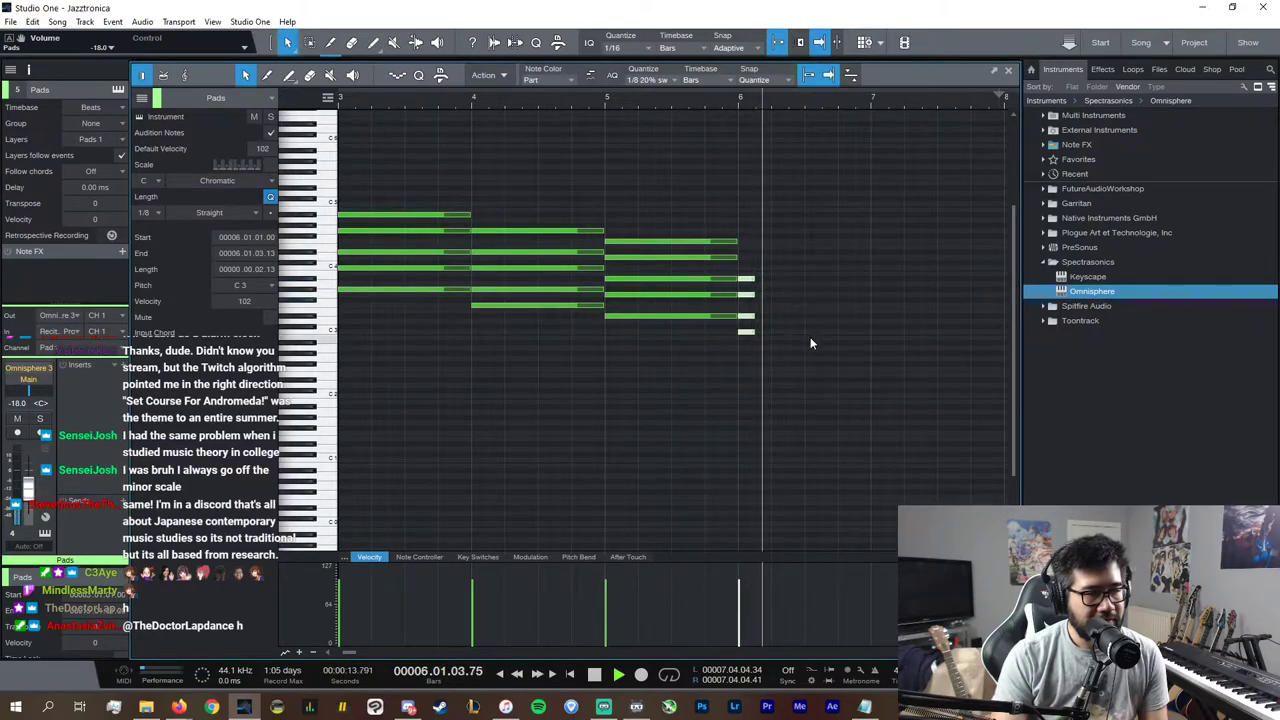
Step: Duplicate the chords of bars 3 to 6 so the copy starts at bar 7
drag(808, 341, 403, 191)
key(d)
scroll(778, 649, down, 8)
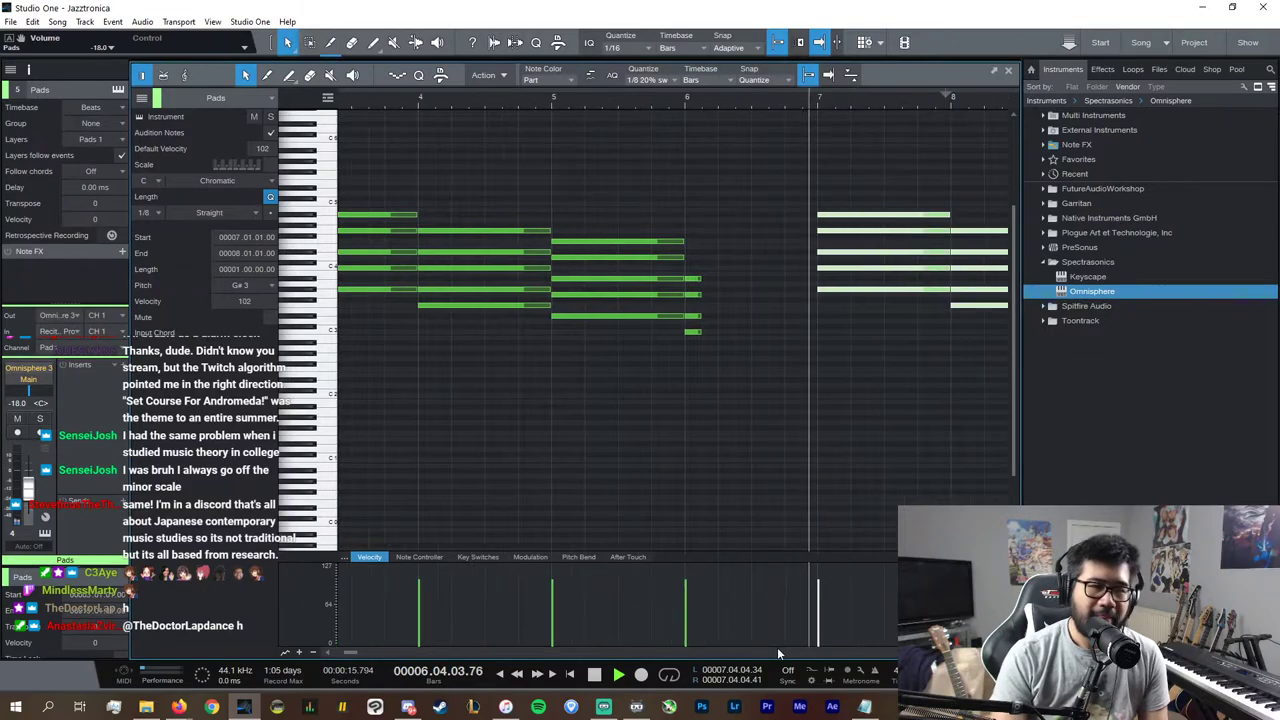
Step: Shorten the bar 8 chord to three beats and place one-beat D3, F3, G#3 and A#3 notes on beat 4
drag(696, 365, 678, 233)
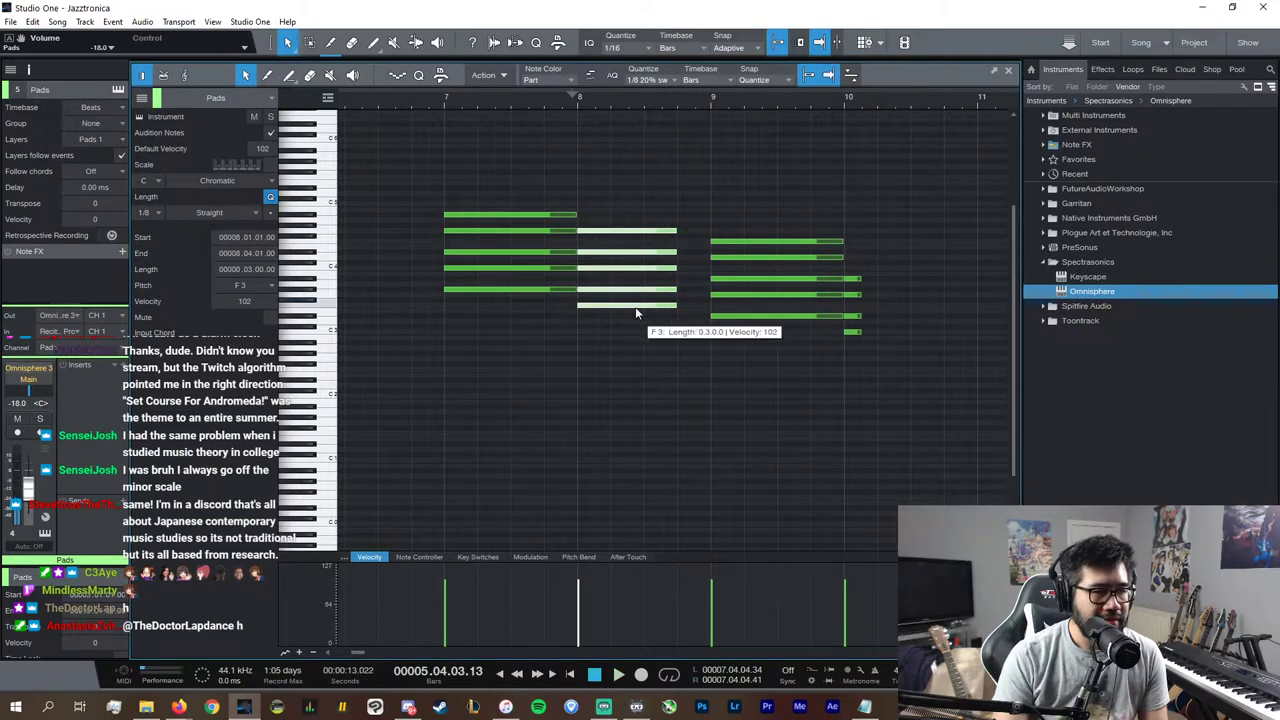
click(669, 306)
click(670, 290)
click(740, 280)
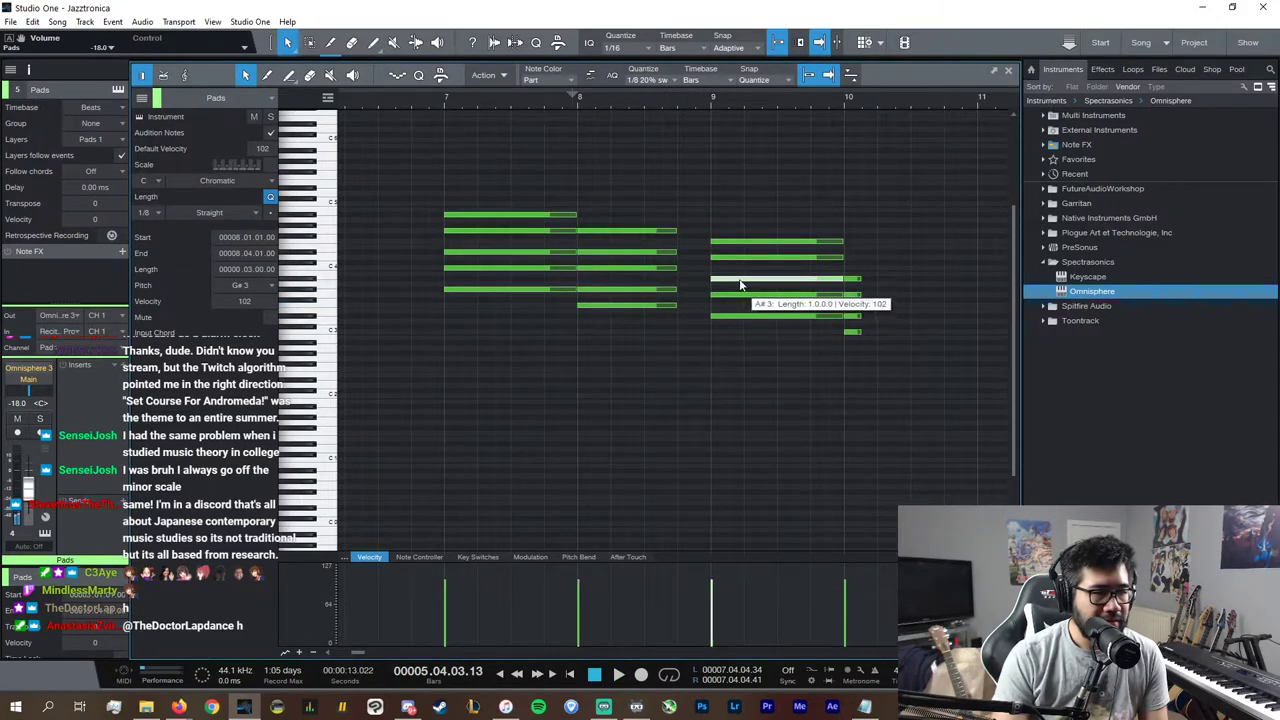
key(d)
drag(915, 281, 680, 290)
key(d)
drag(697, 343, 698, 279)
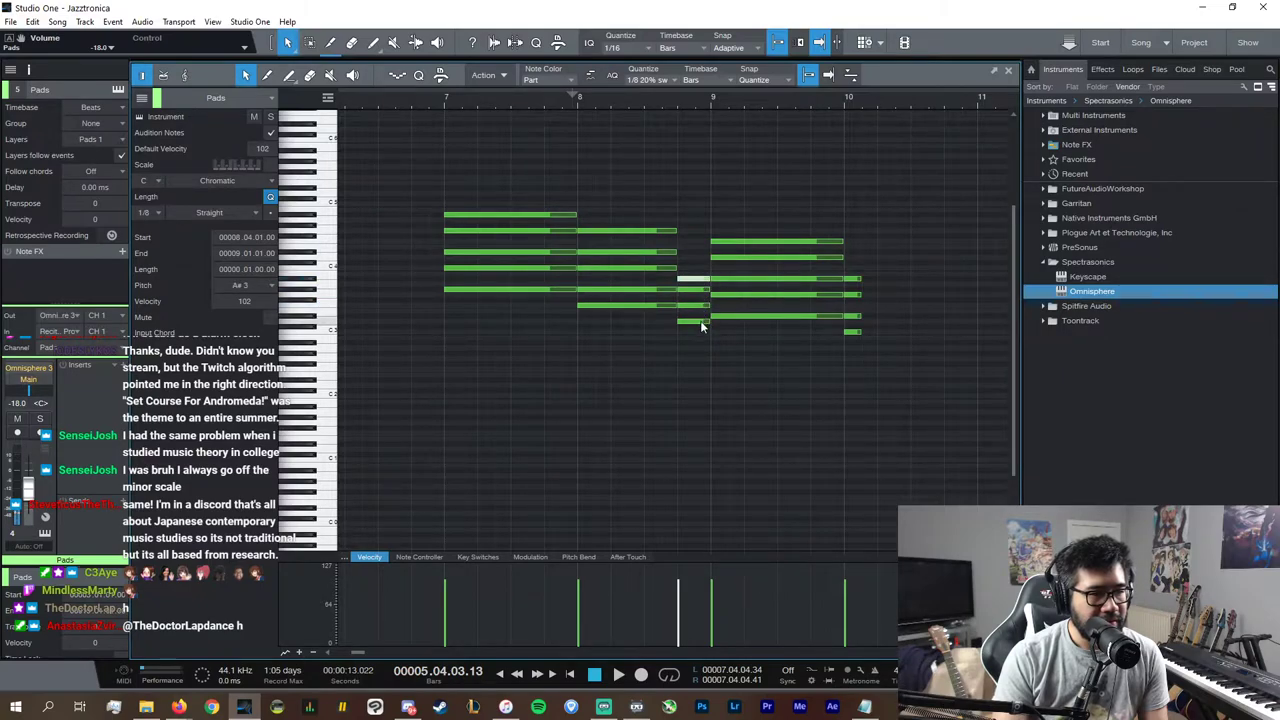
Step: Add one-beat D4 and F4 notes to the chord on beat 4 of bar 8
double_click(726, 322)
drag(726, 322, 702, 261)
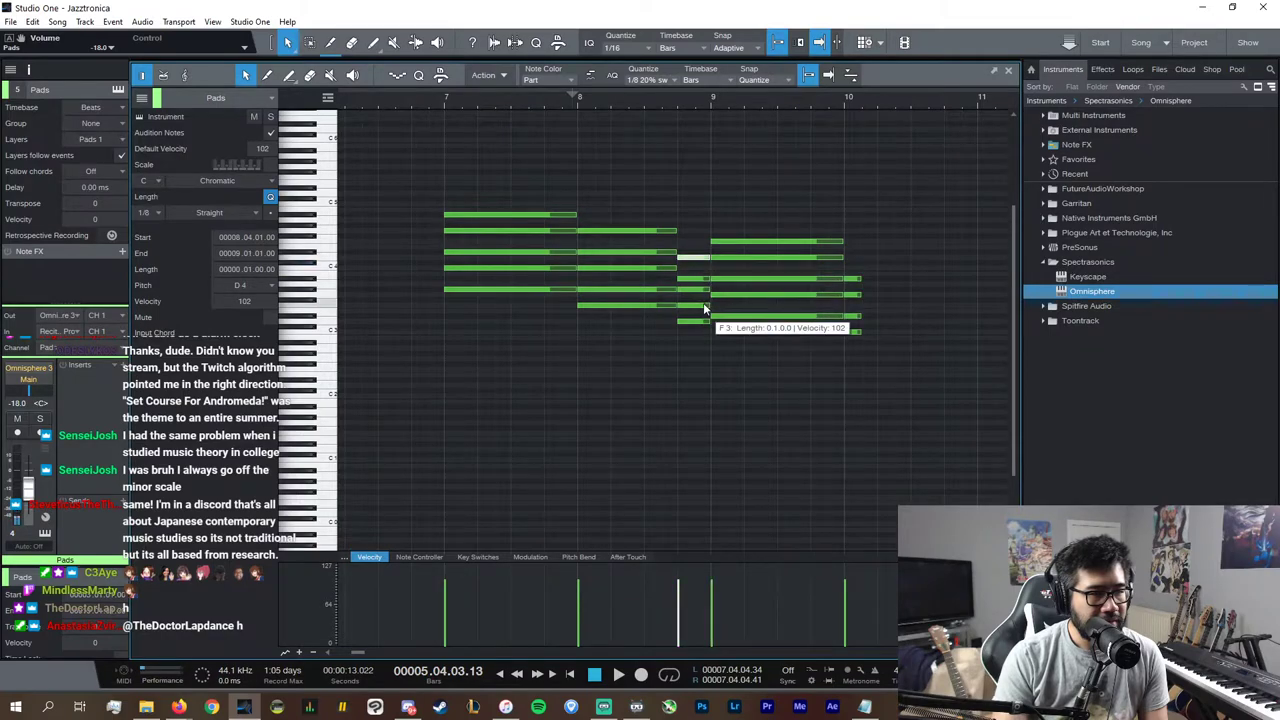
click(703, 303)
double_click(726, 304)
drag(726, 304, 697, 244)
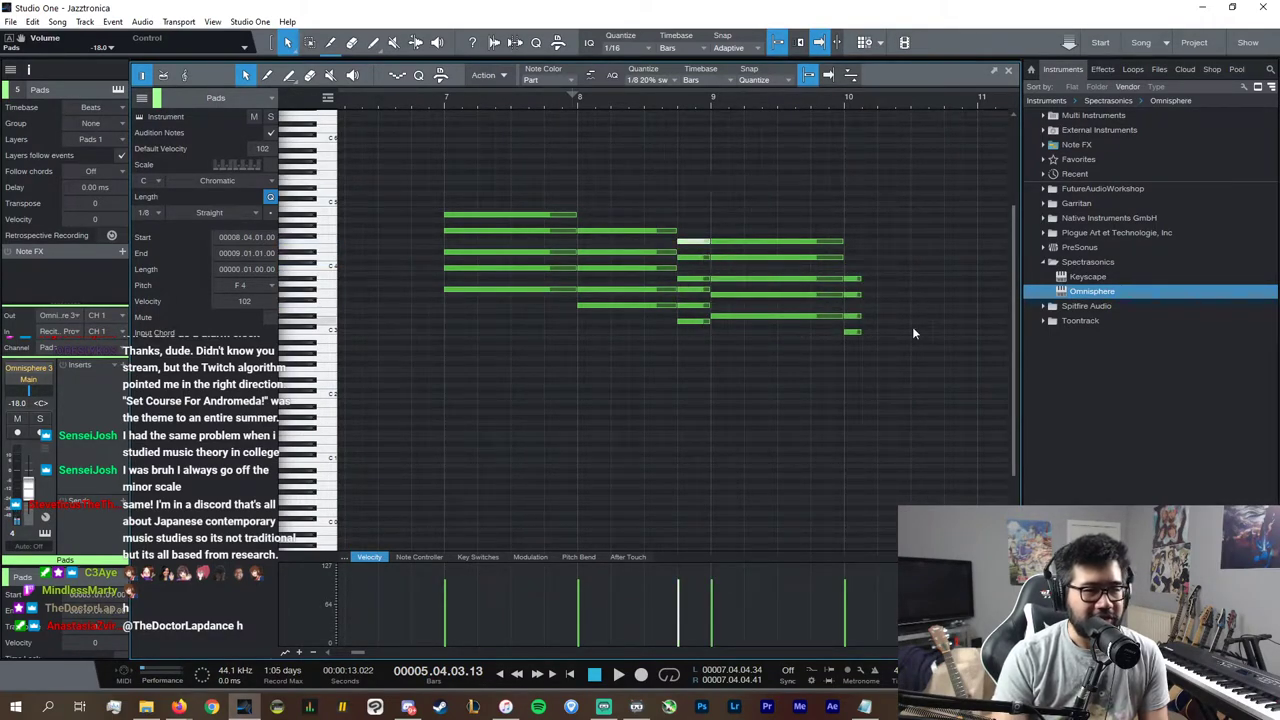
Step: Play back the Pads chords from bar 7
drag(910, 350, 830, 272)
click(442, 105)
key(space)
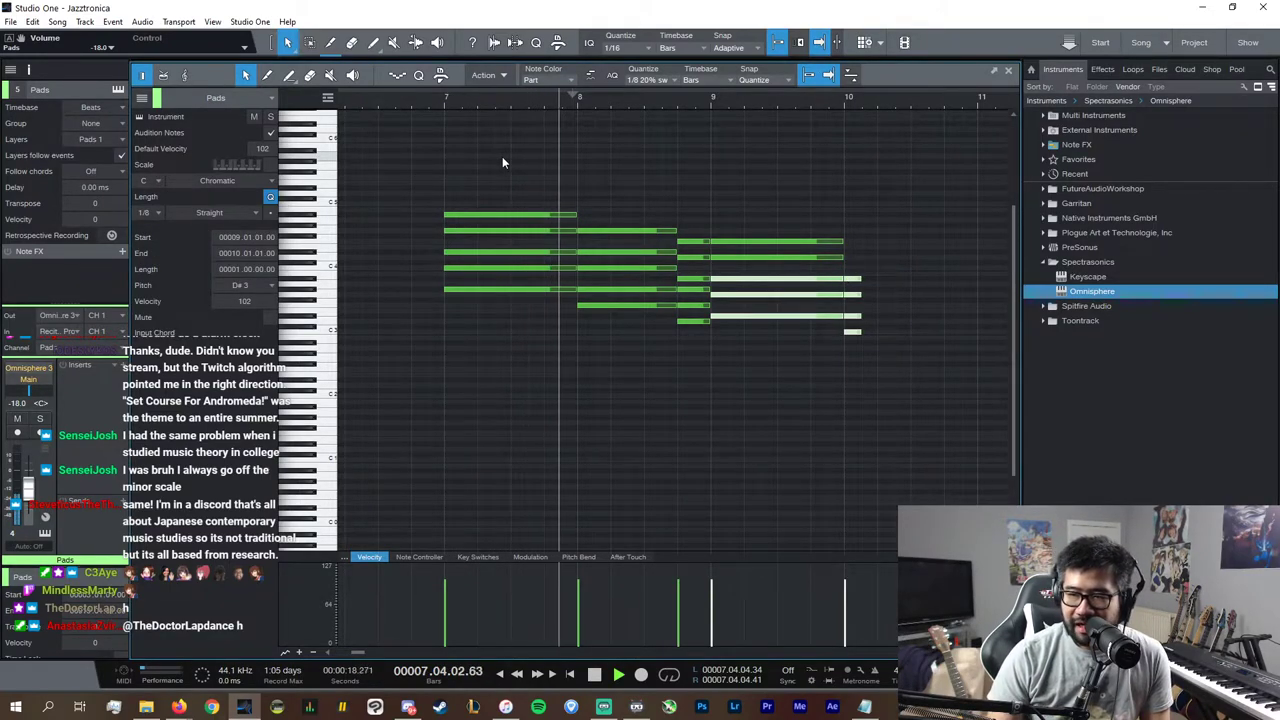
key(space)
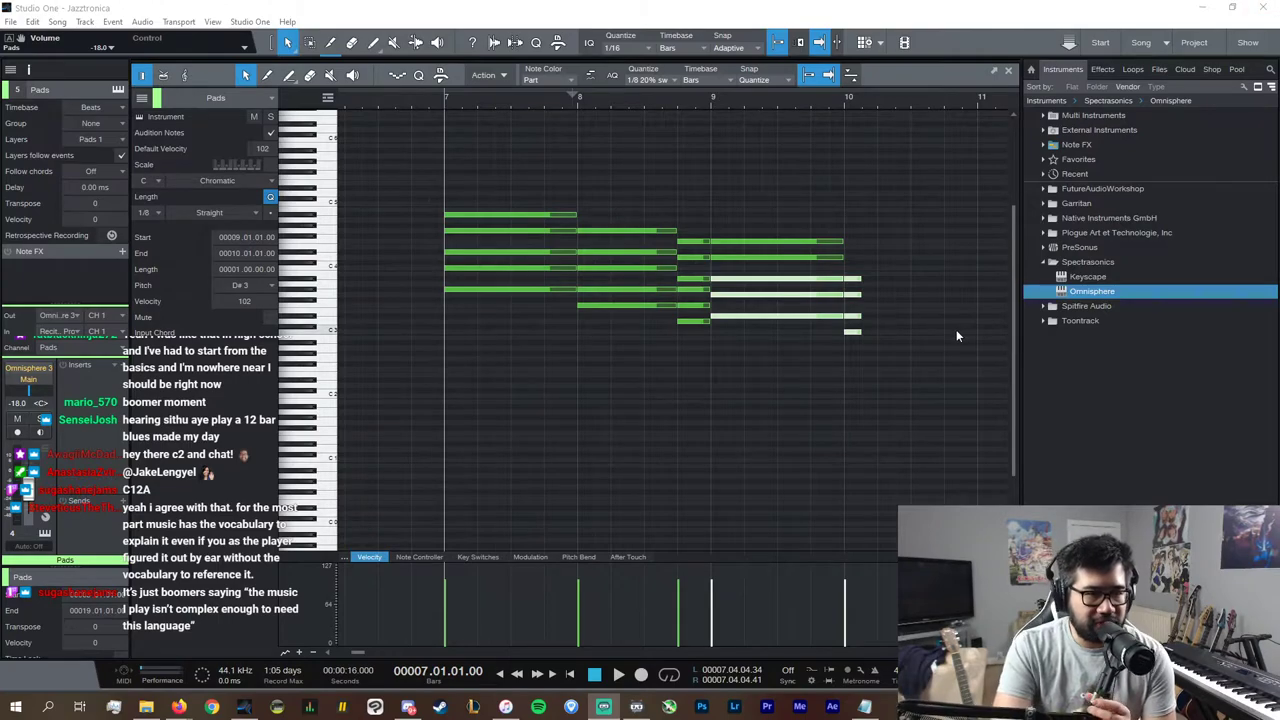
Step: Copy the bar 10 chord to beat 3 and rework it into a one-beat chord of A#2, C#3, F3, G#3 and C4
click(884, 333)
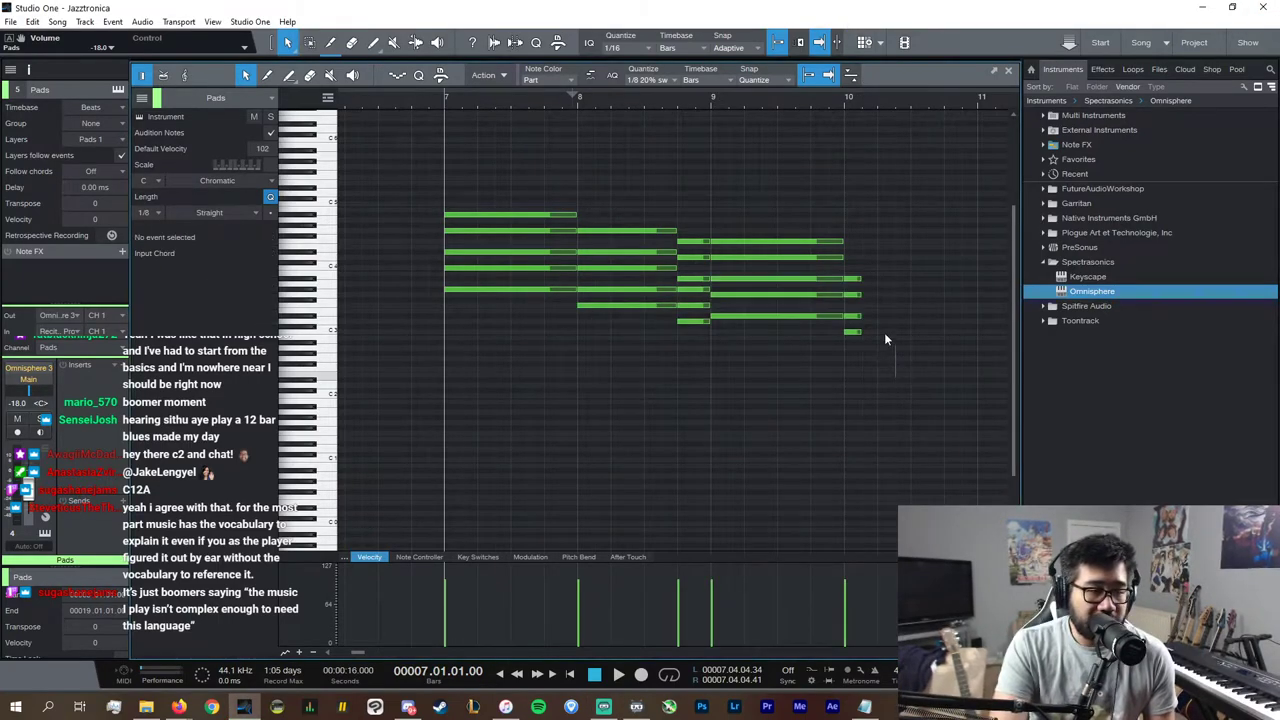
drag(911, 351, 848, 278)
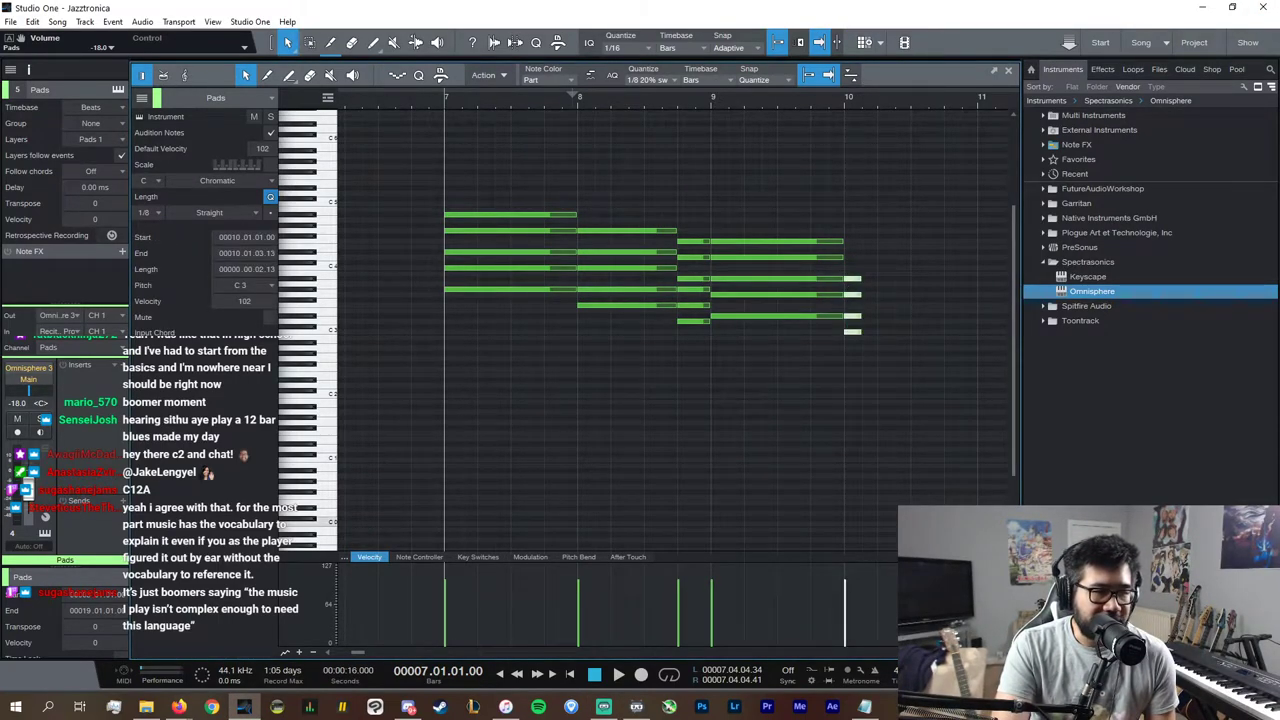
click(892, 406)
drag(879, 356, 844, 226)
key(d)
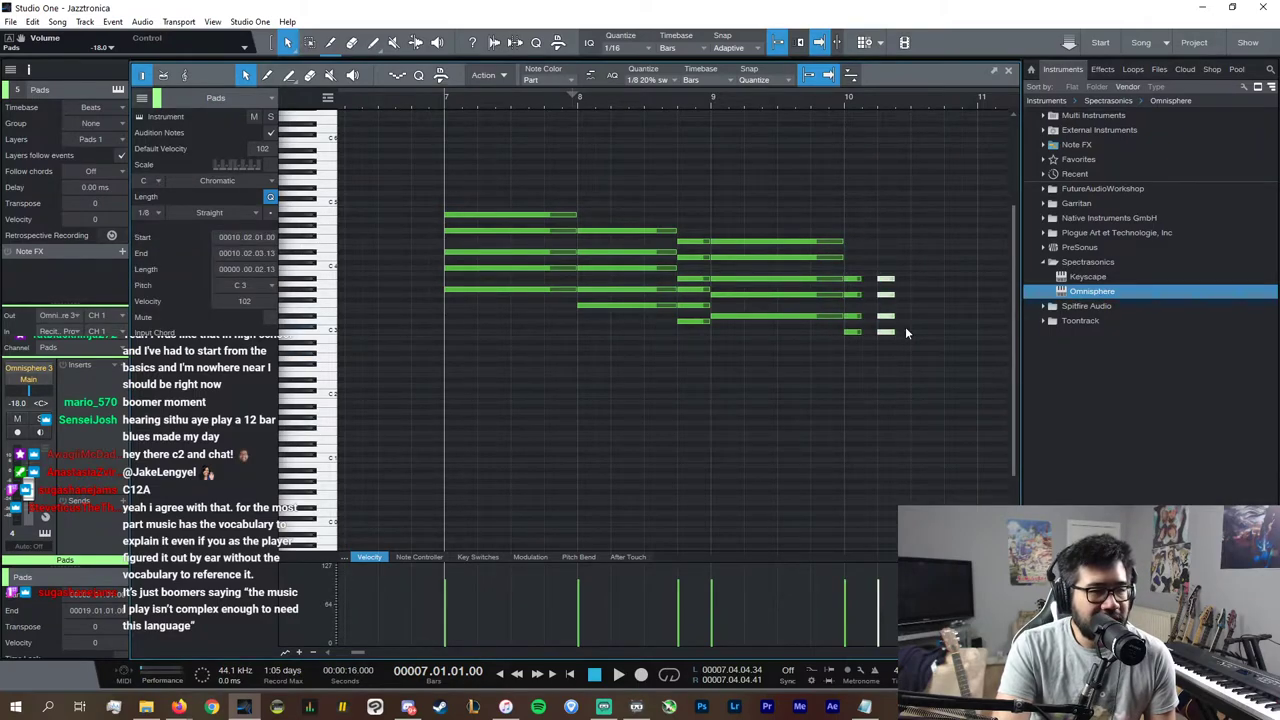
drag(888, 332, 934, 269)
click(940, 353)
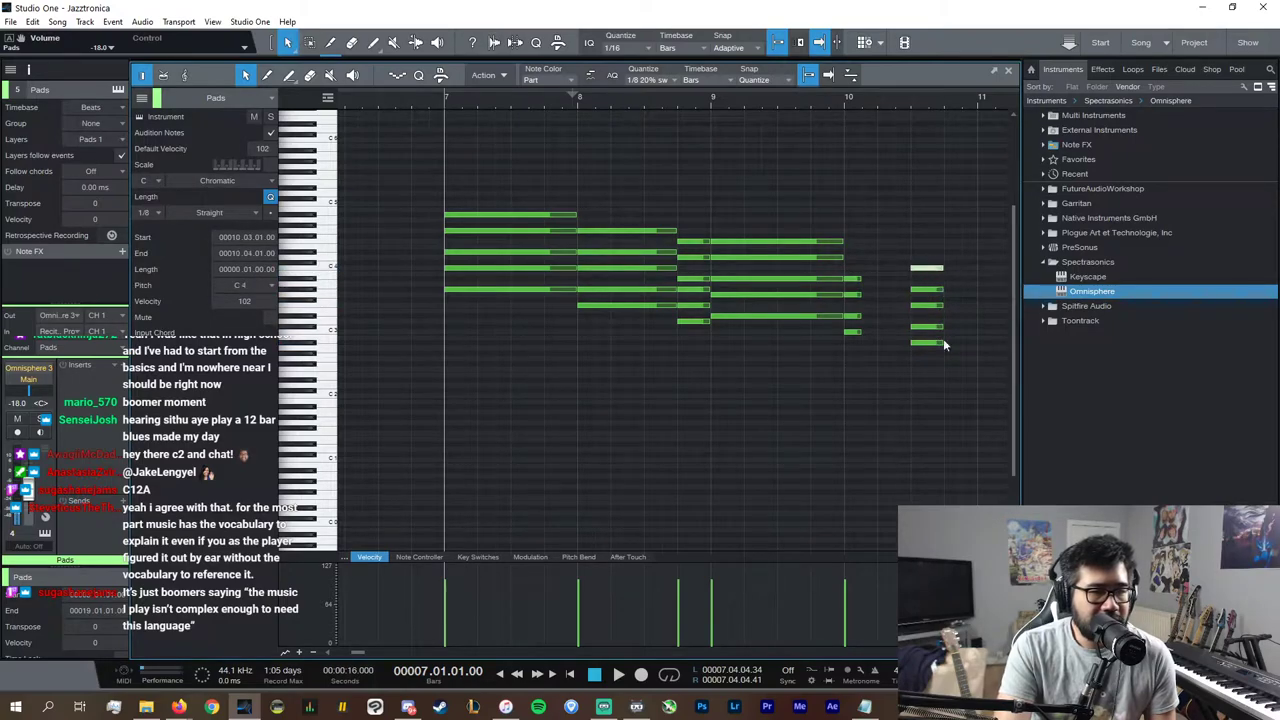
drag(979, 371, 912, 255)
click(986, 370)
scroll(980, 362, left, 5)
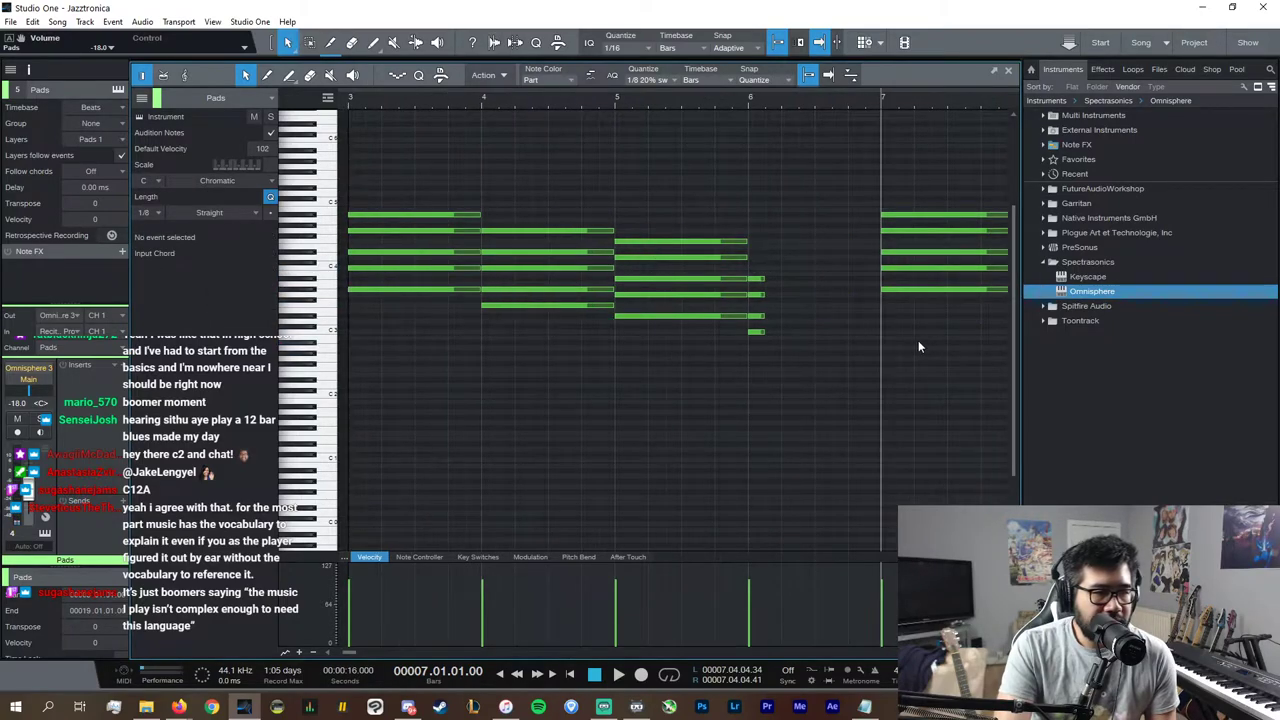
scroll(832, 654, left, 2)
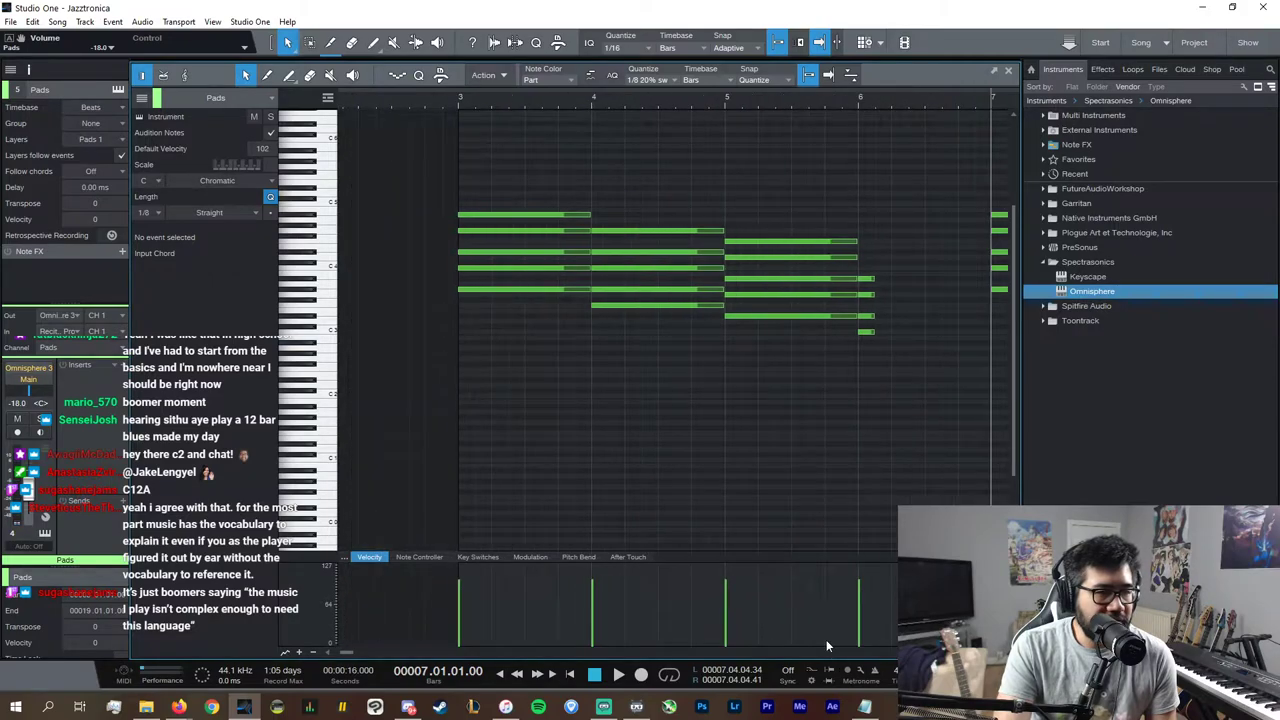
Step: Move the playback position to bar 10 in the arrangement and play the Pads part from there
click(1009, 72)
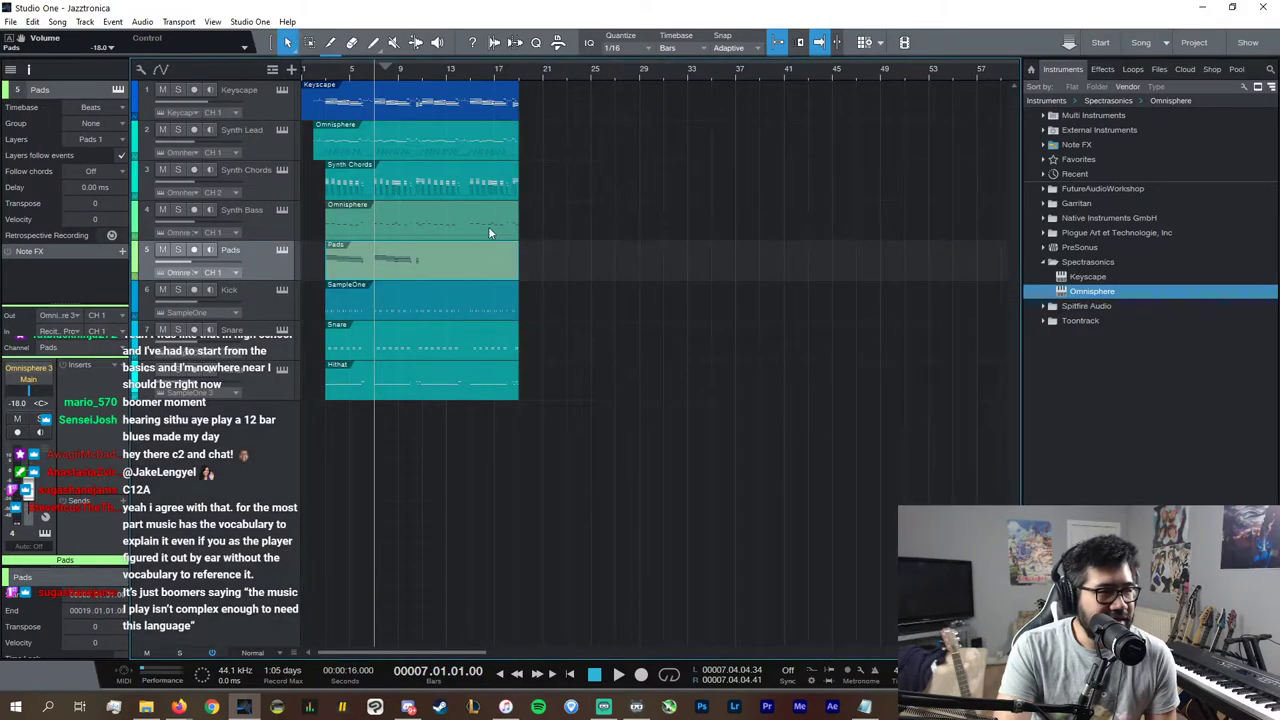
click(410, 74)
double_click(462, 265)
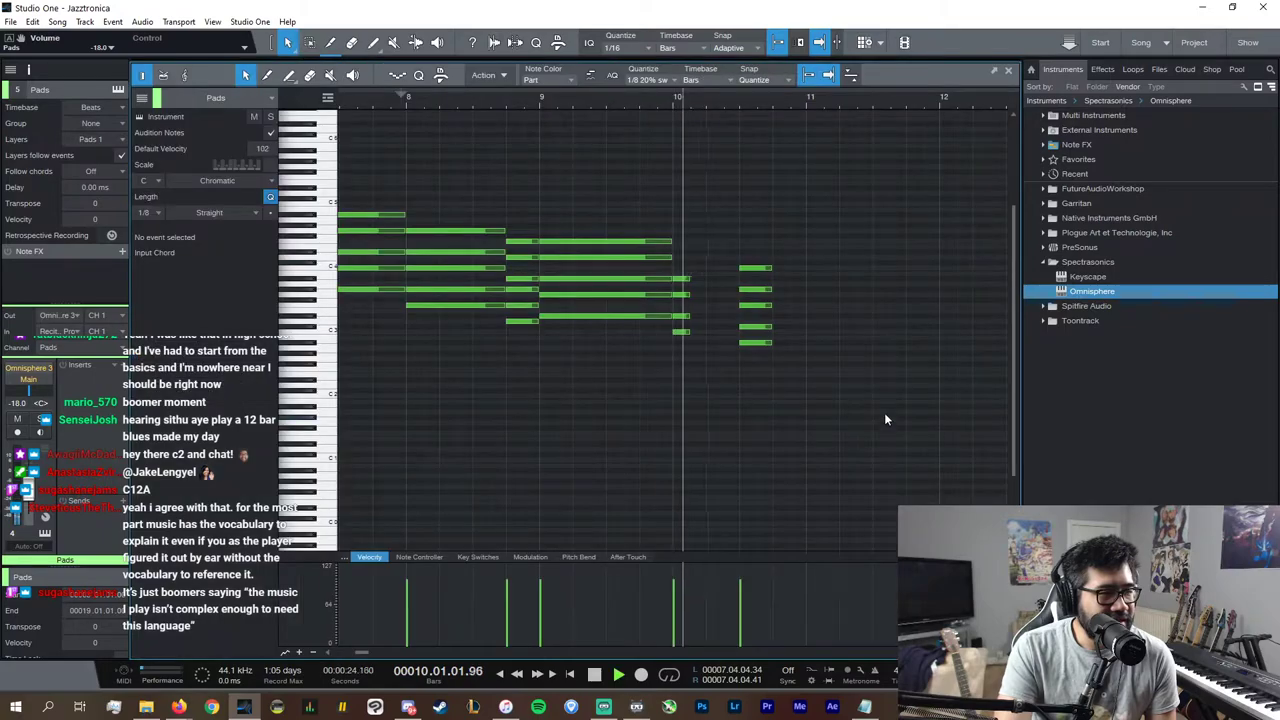
drag(860, 385, 716, 226)
key(space)
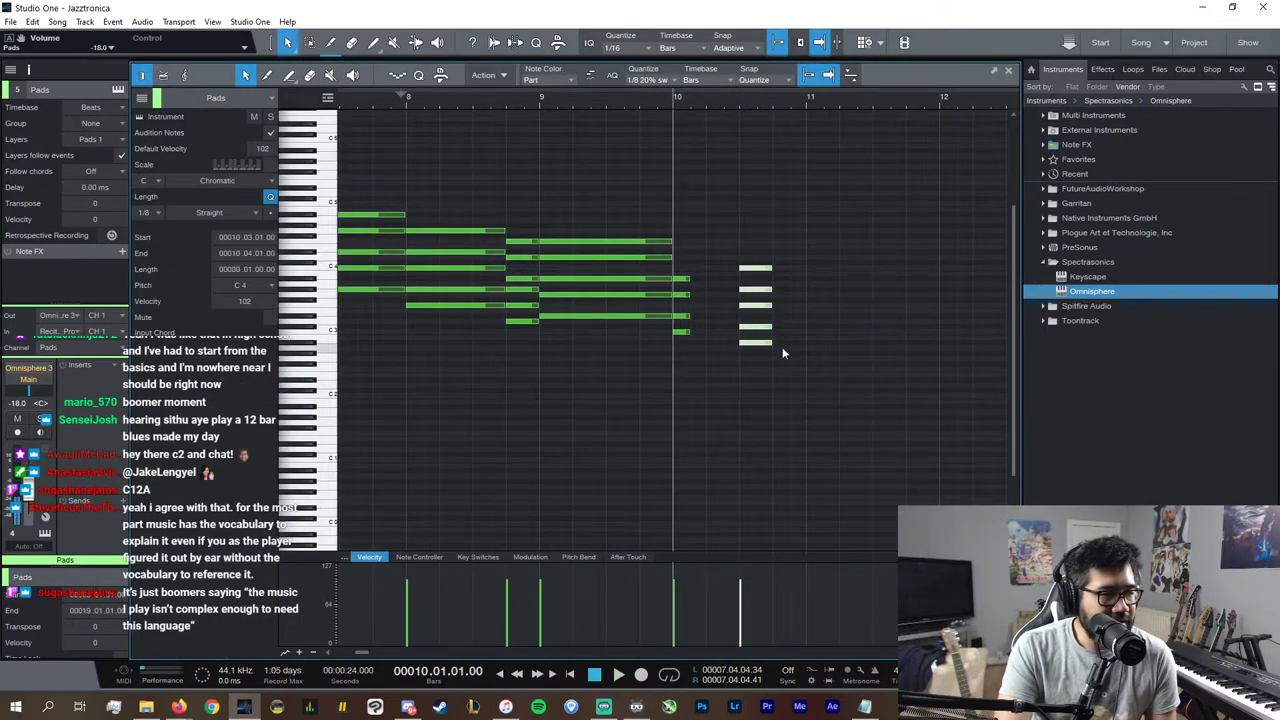
Step: Raise the beat 3 chord in bar 10 an octave and add a one-beat D#3, G3, A#3, C#4 and F4 chord on beat 4
drag(807, 372, 723, 207)
drag(752, 343, 756, 290)
key(ctrl+z)
click(758, 345)
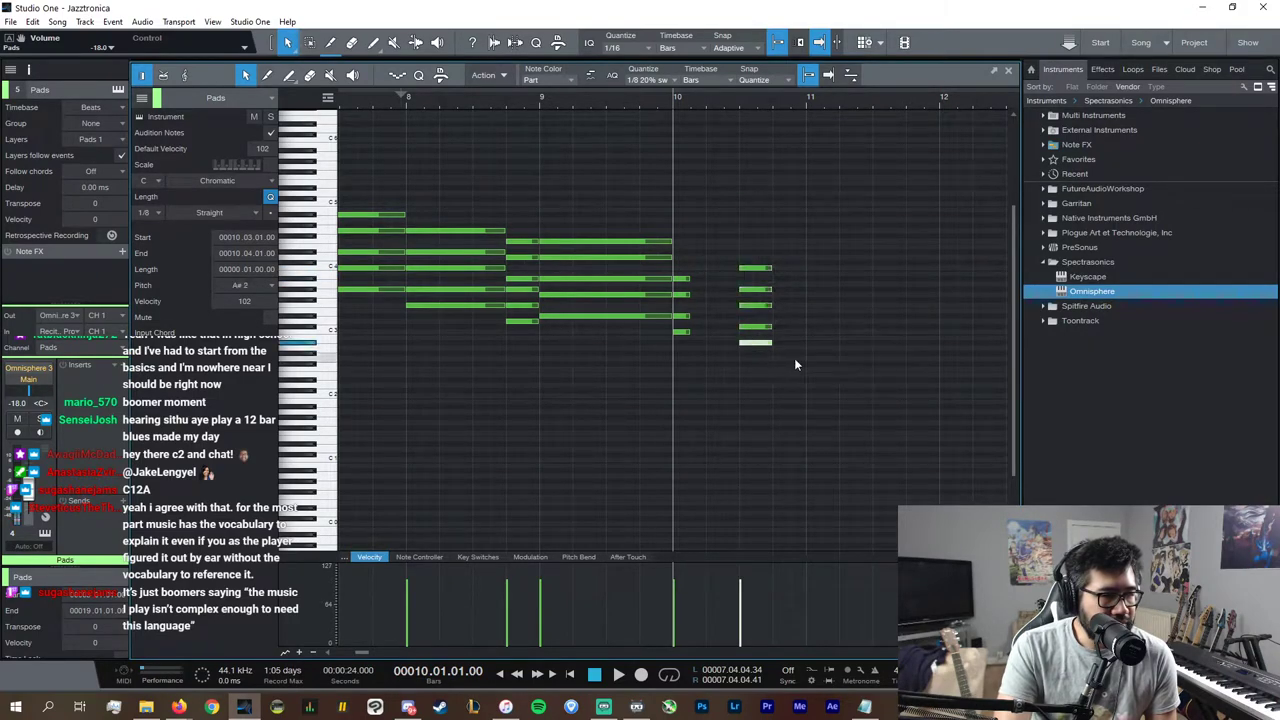
drag(794, 358, 791, 238)
click(793, 323)
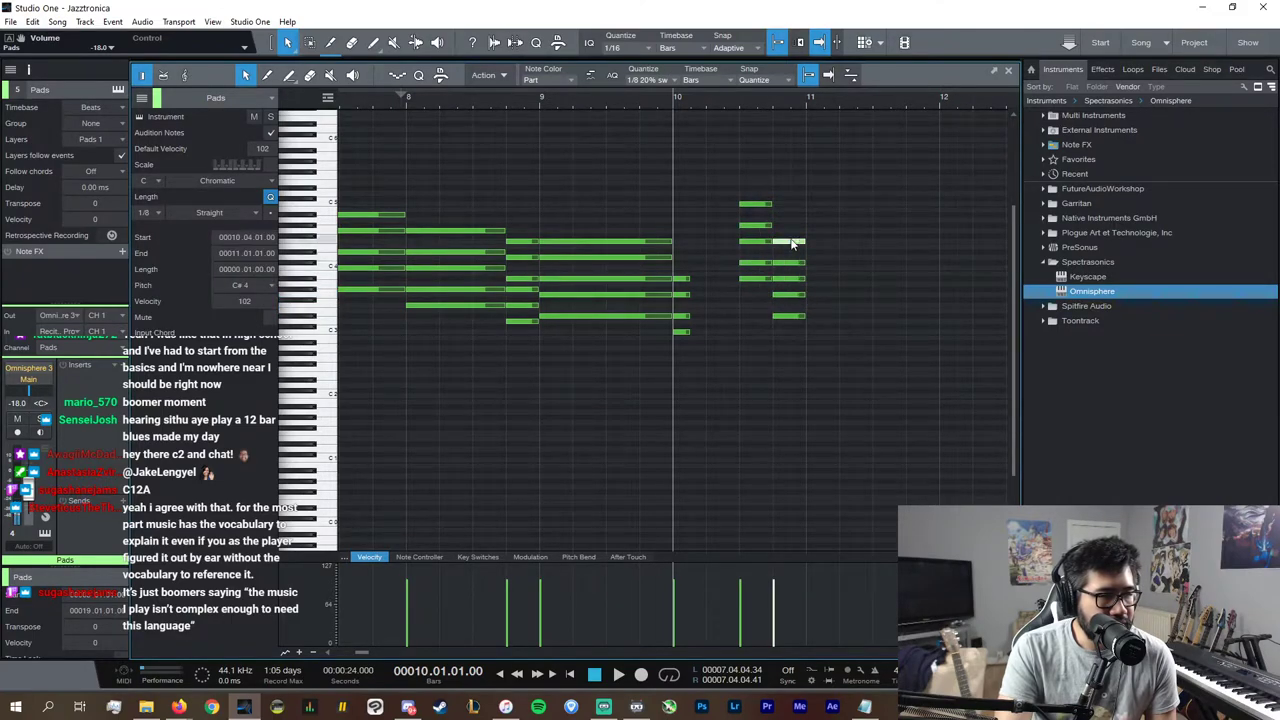
Step: Duplicate all the Pads chords of bars 3–10 into bars 11–18 and close the note editor
key(space)
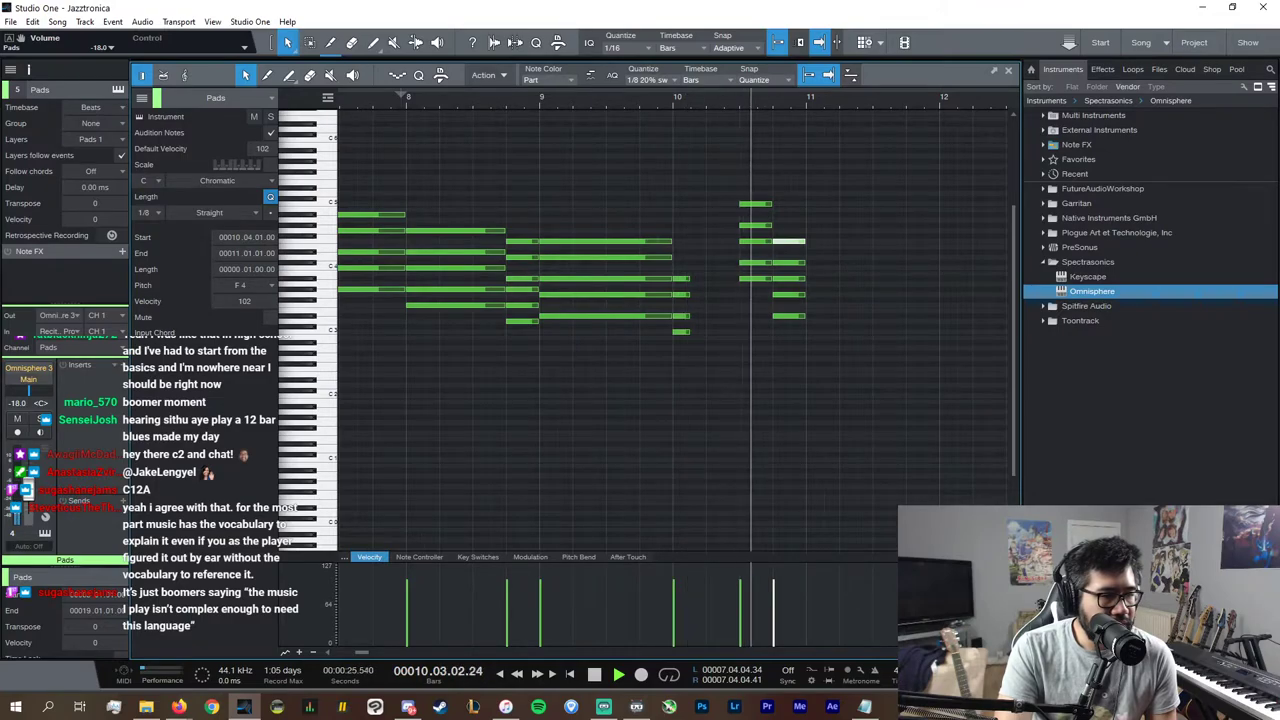
key(w)
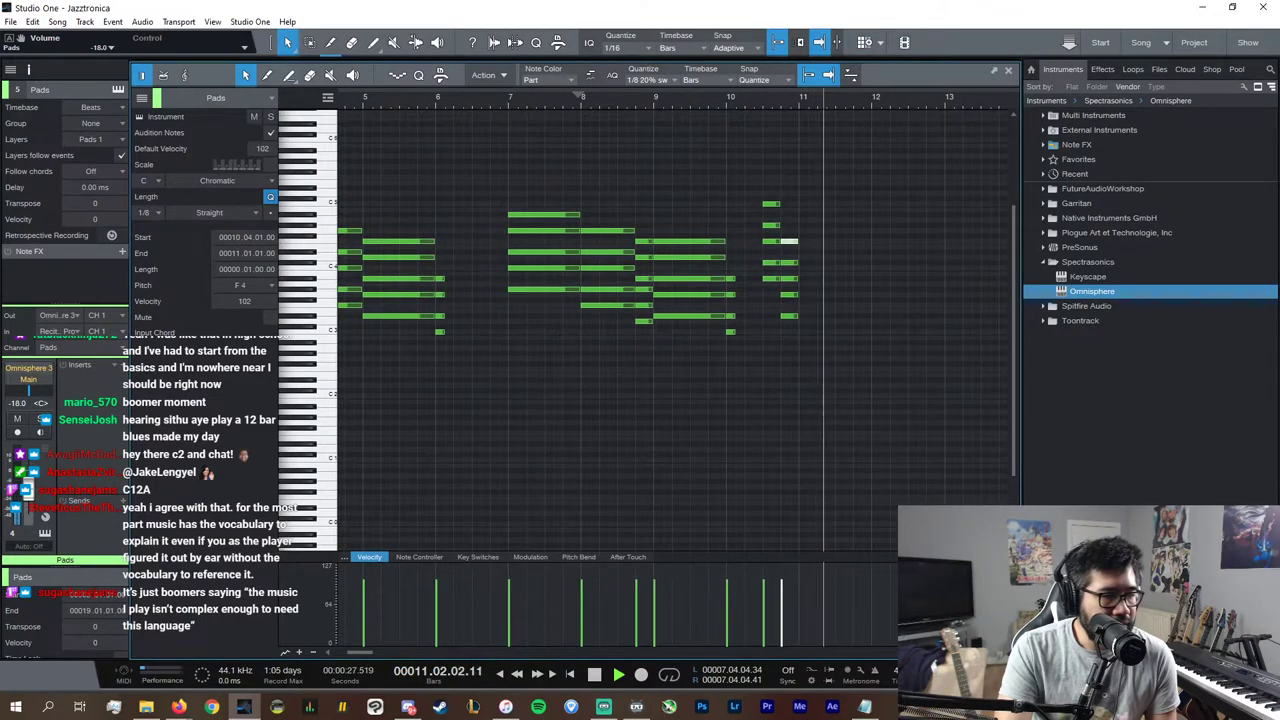
key(w)
drag(848, 425, 404, 172)
key(d)
key(space)
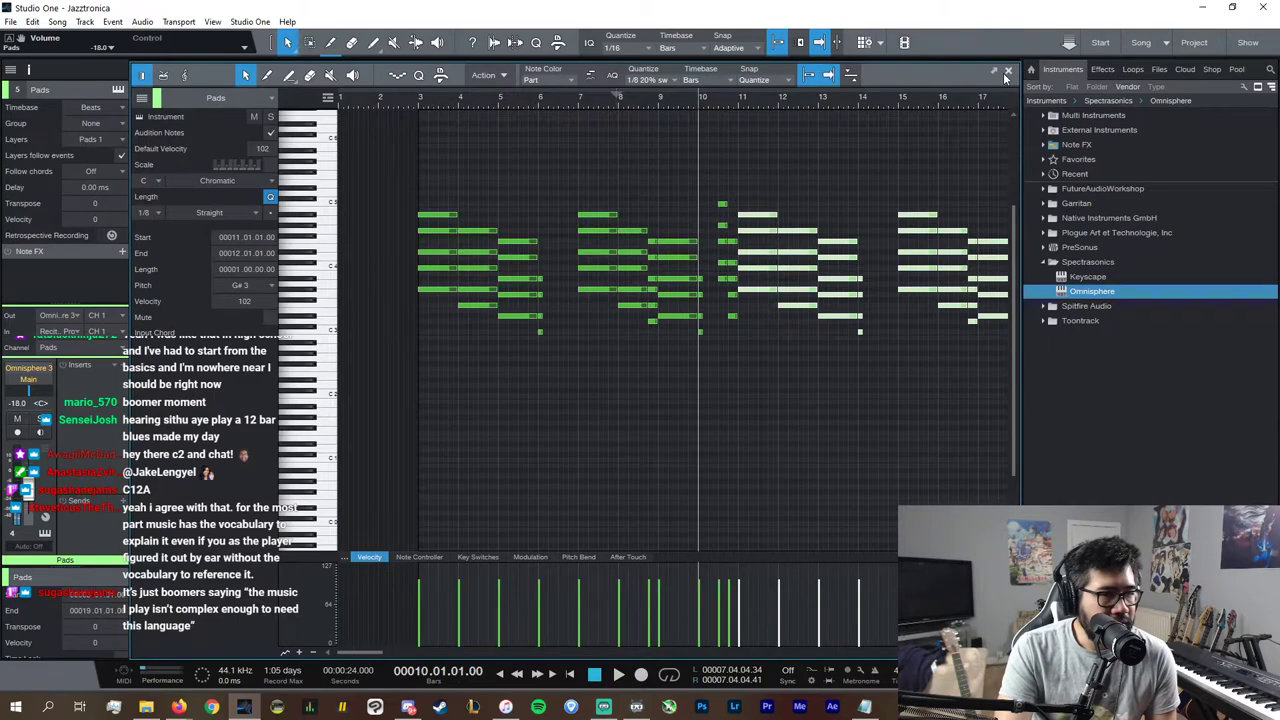
click(1008, 71)
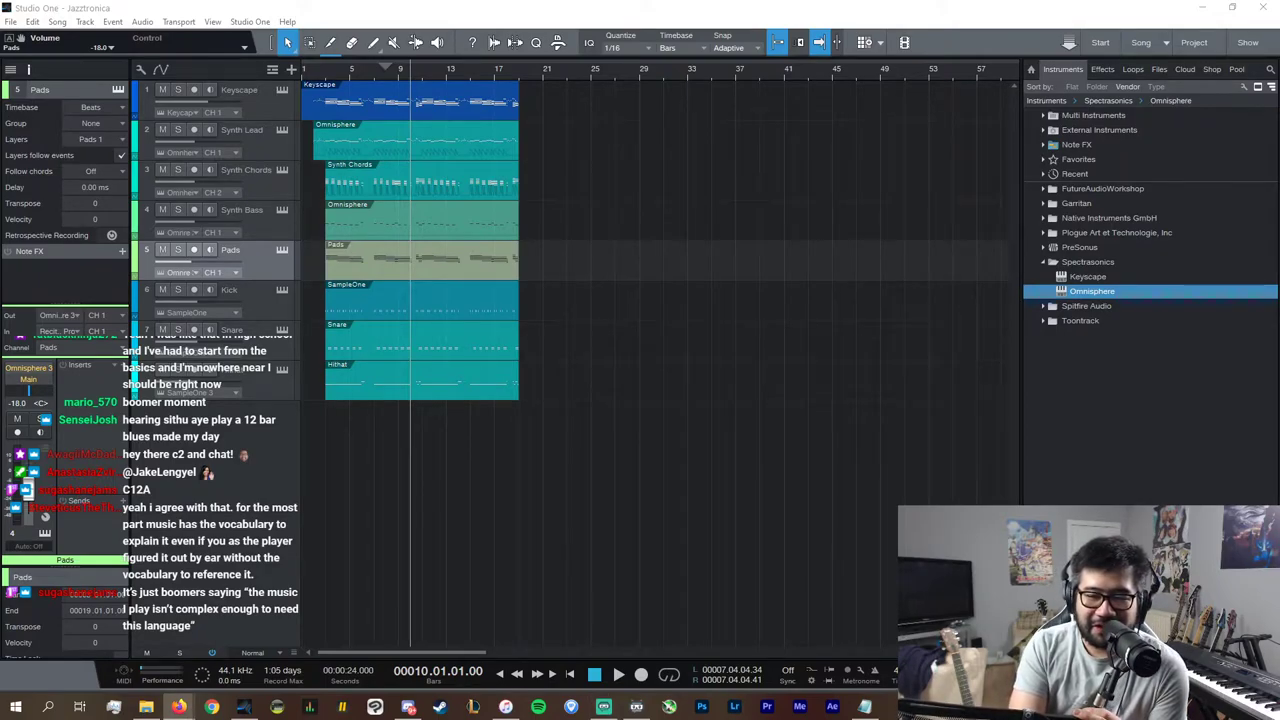
Step: Play back the full arrangement from bar 2
click(316, 73)
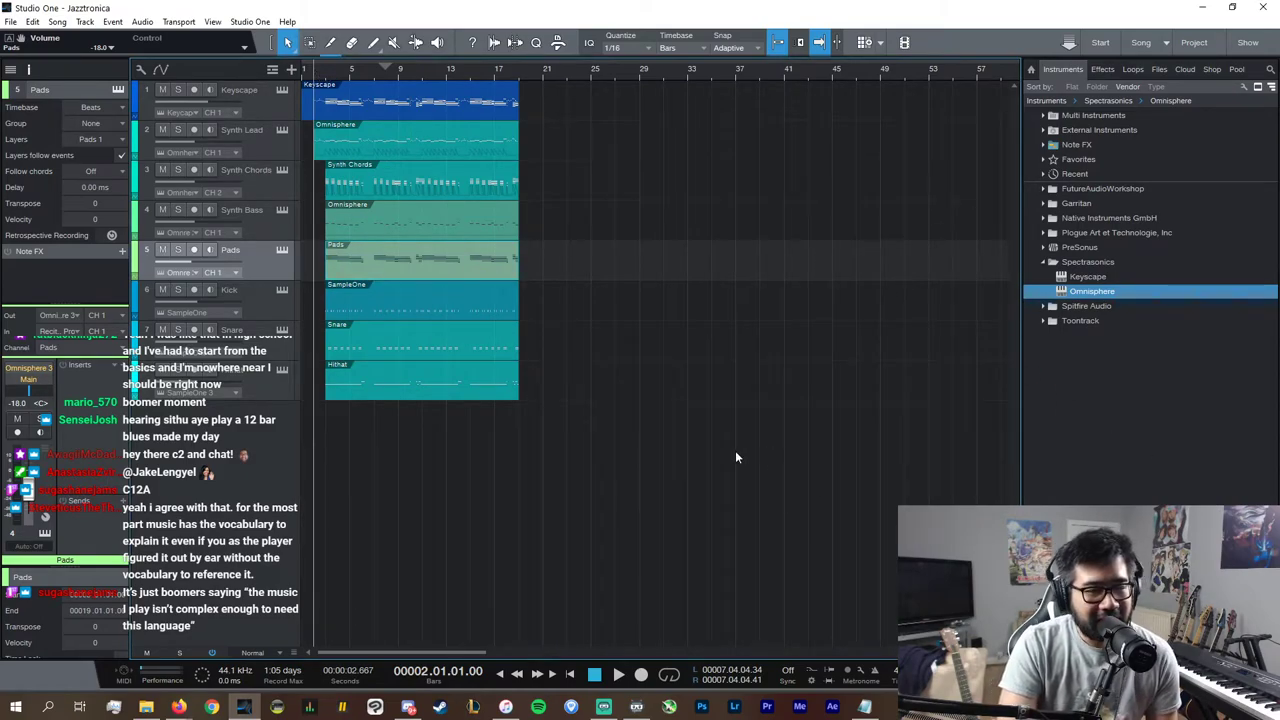
key(alt+Tab)
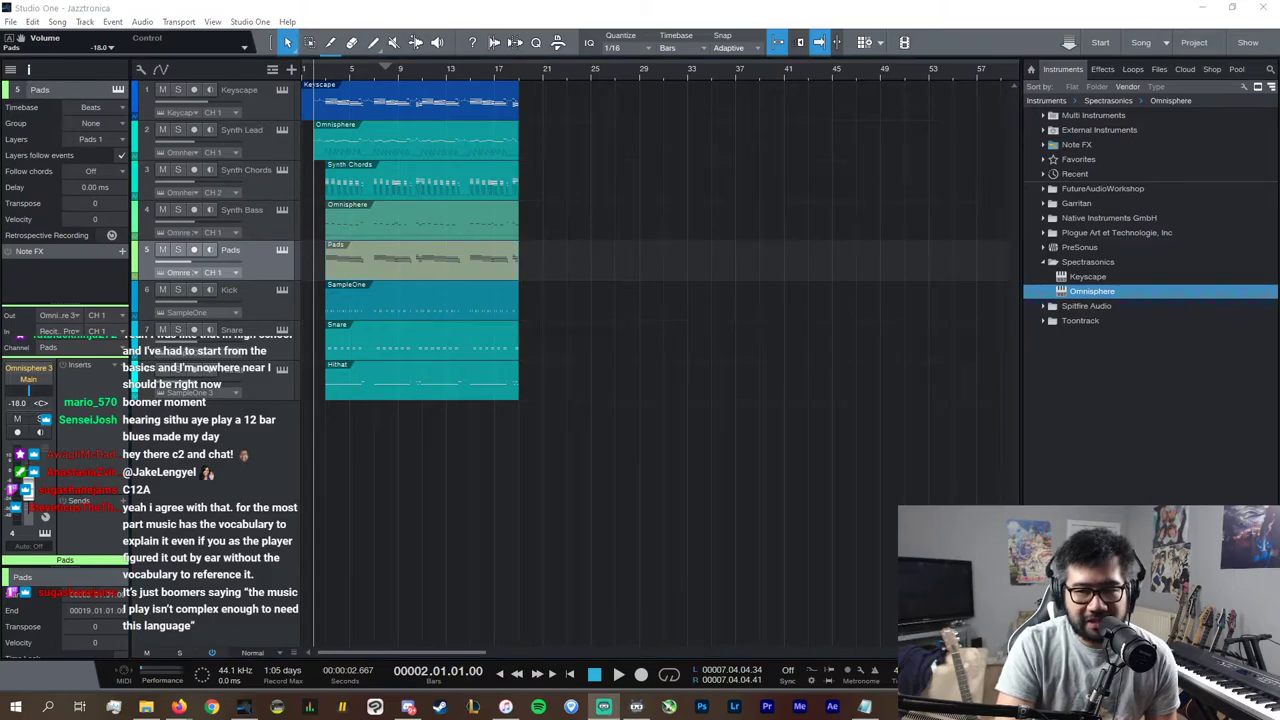
key(e)
key(e)
key(e)
key(e)
key(e)
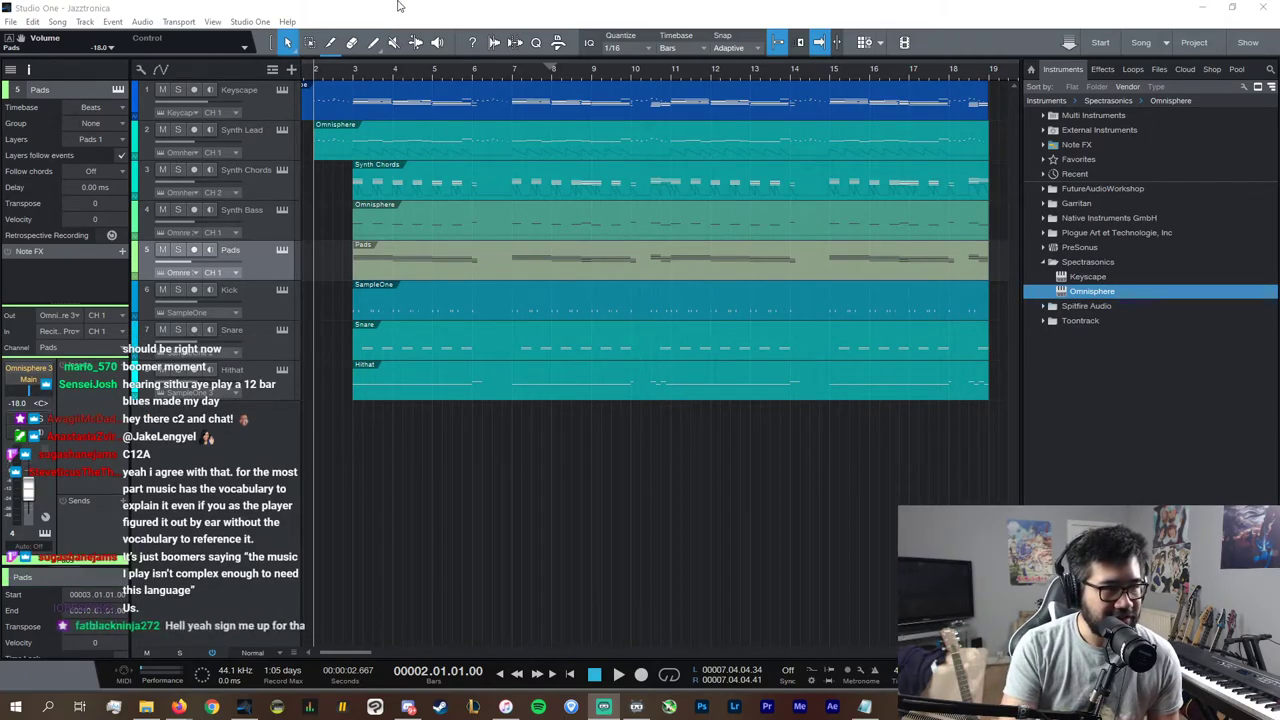
key(space)
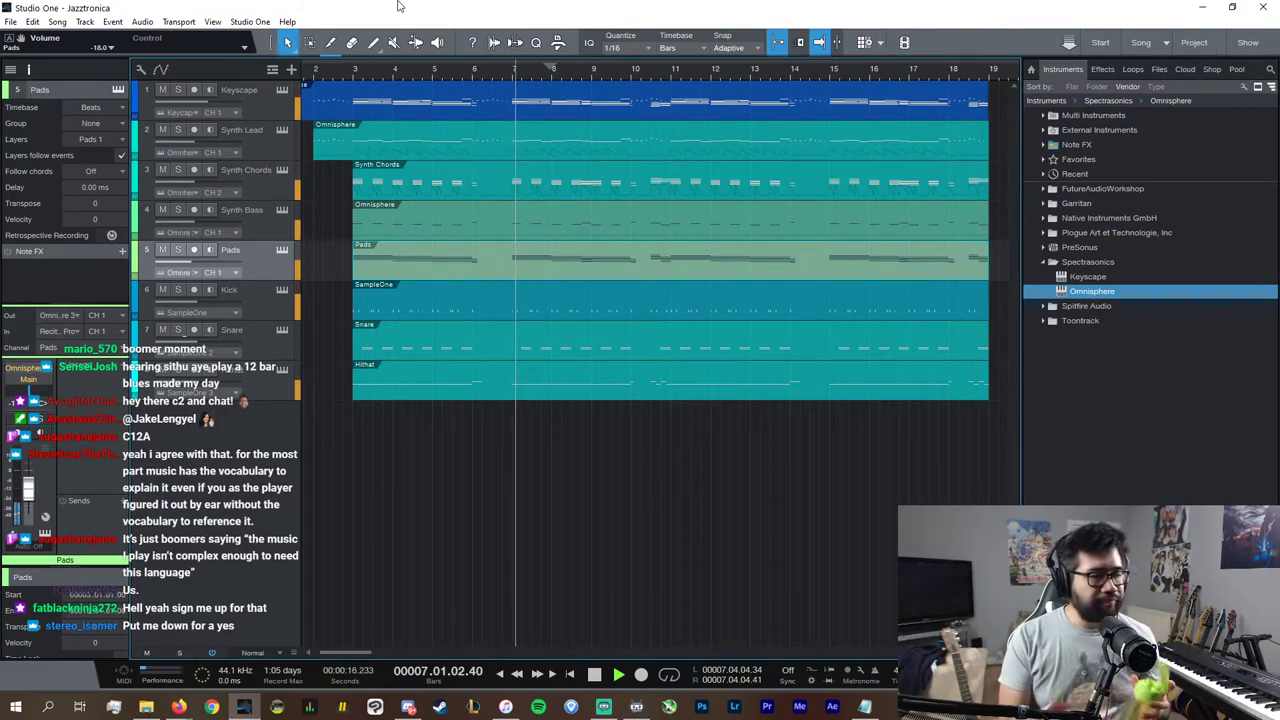
Step: Shorten the amp envelope release of layers A and B in the Pads Omnisphere patch to about 2.32 secs
click(282, 250)
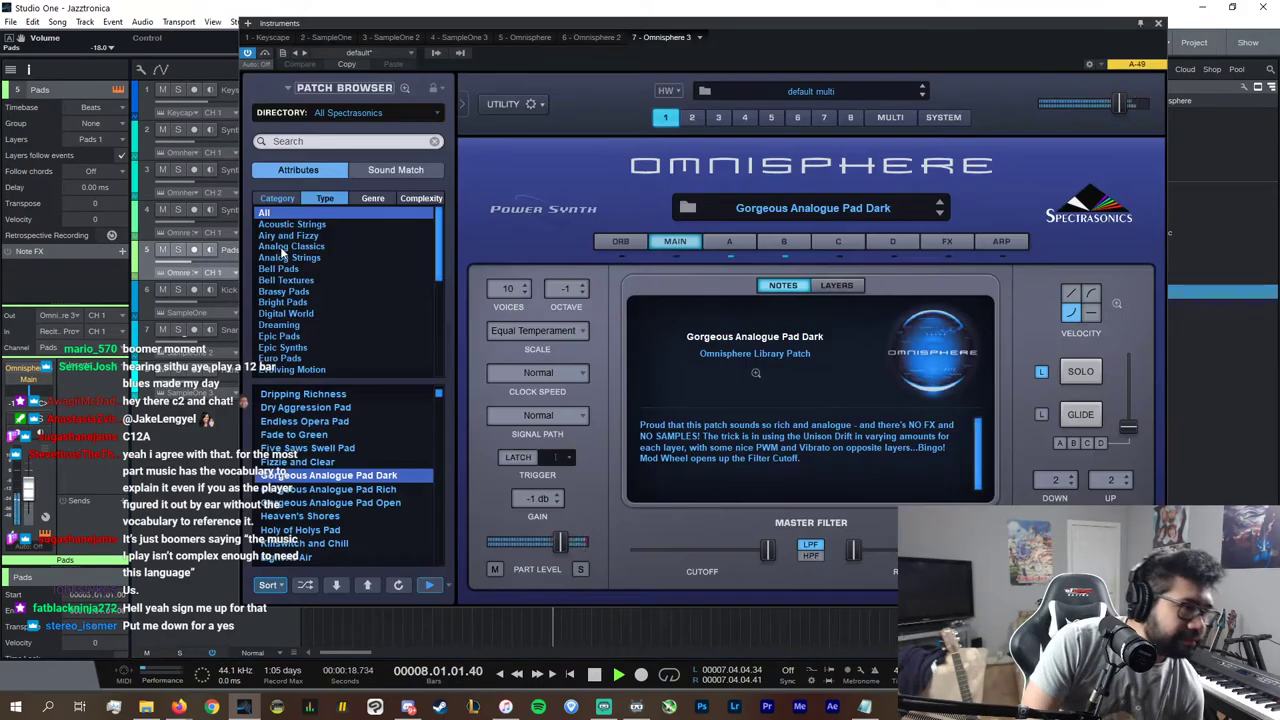
click(750, 246)
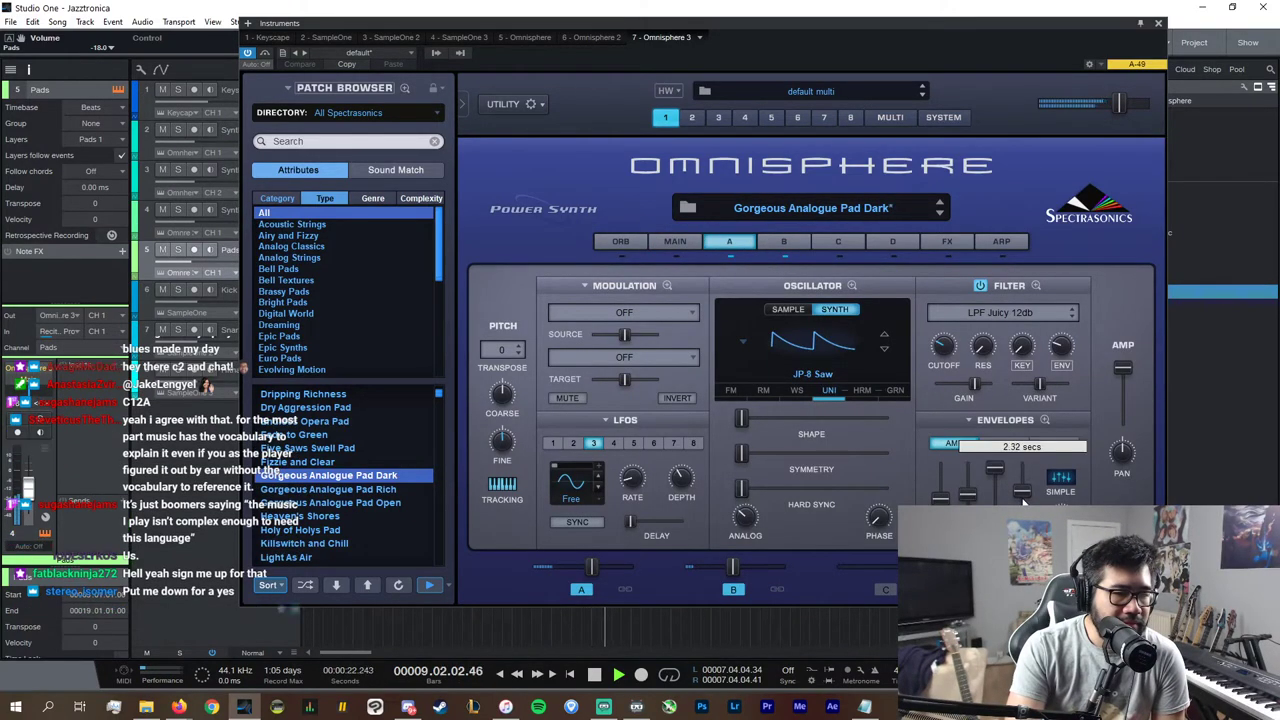
click(789, 245)
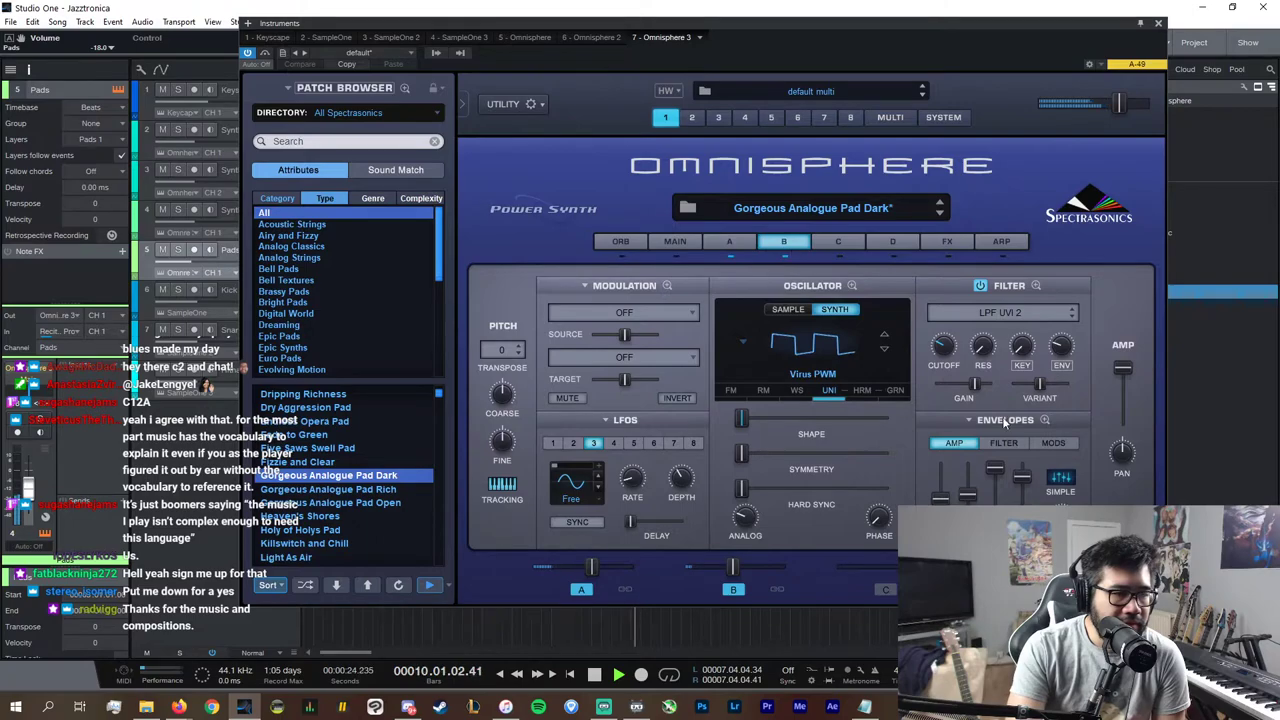
drag(1022, 476, 1022, 493)
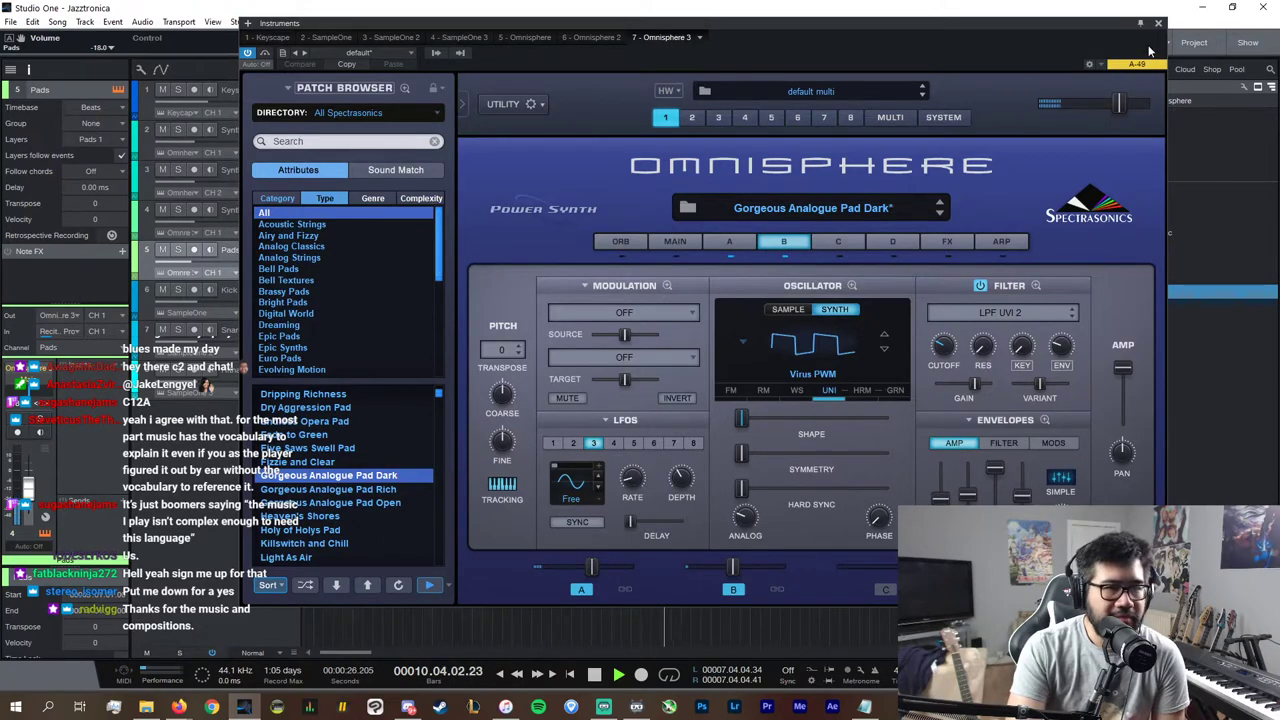
click(1158, 22)
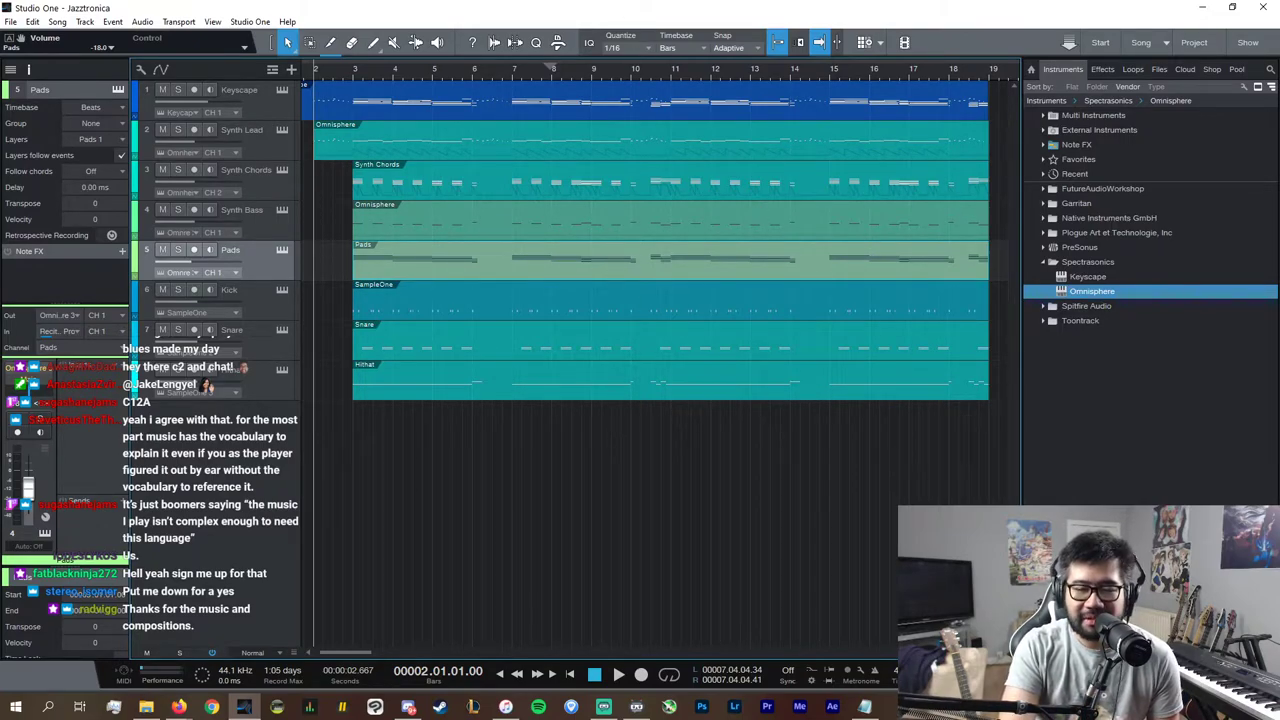
Step: Play back the arrangement around bar 8 to check the chord change on its last beat
key(alt+Tab)
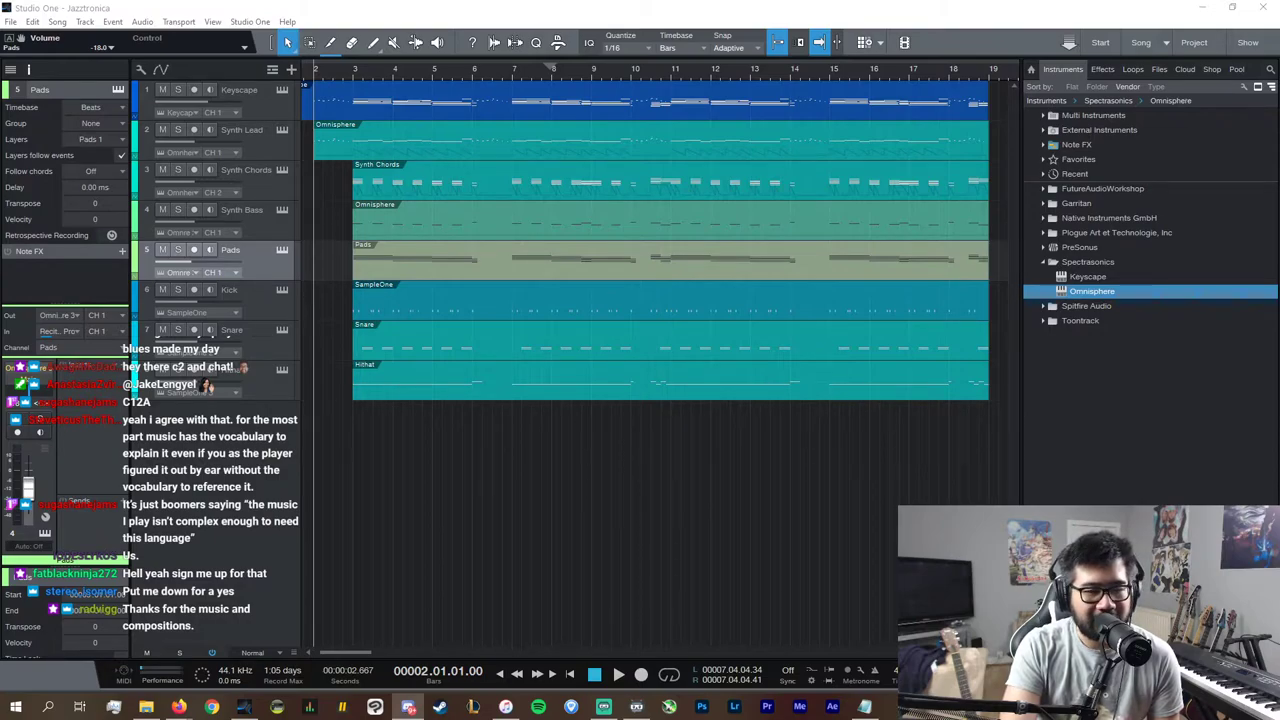
key(alt+Tab)
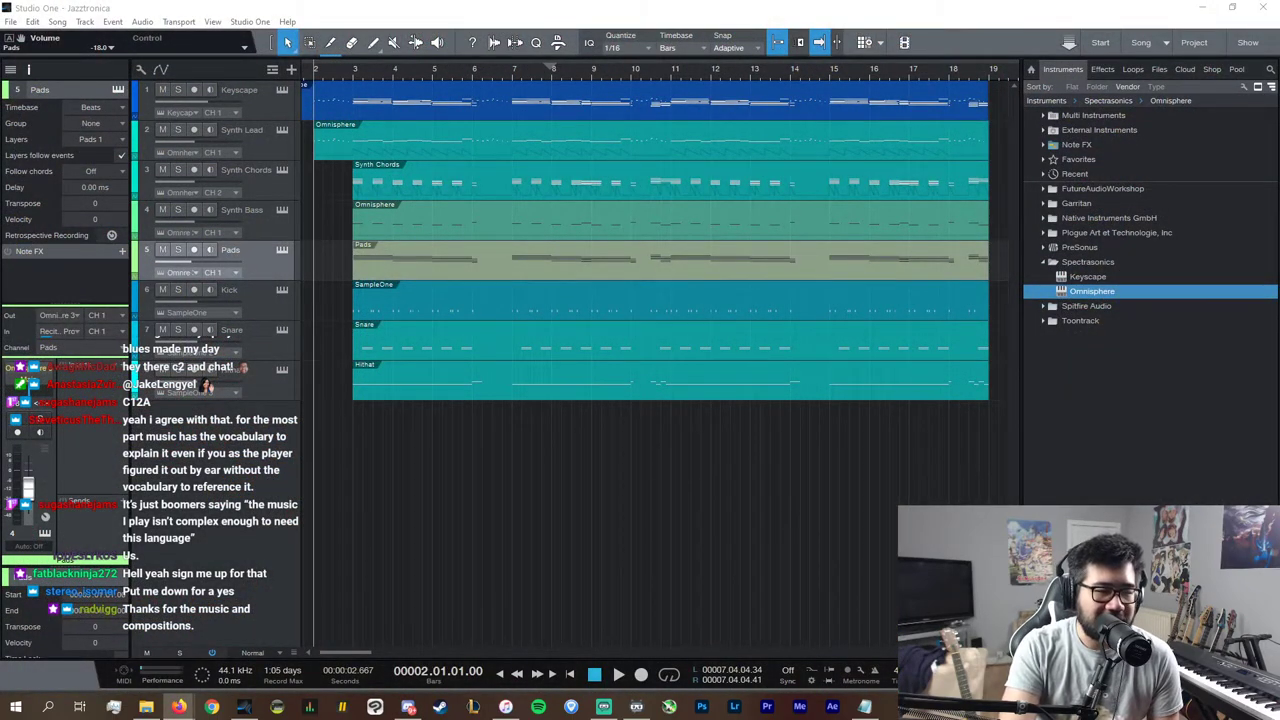
key(w)
key(w)
key(w)
key(w)
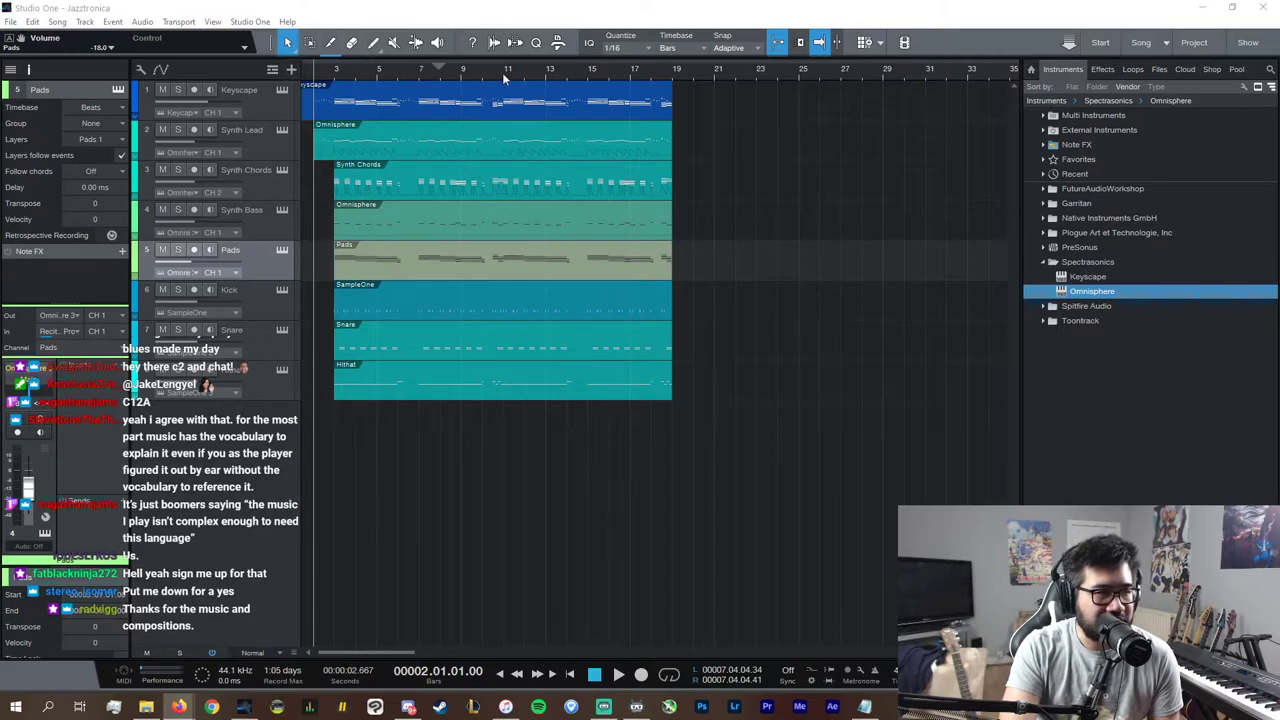
click(450, 72)
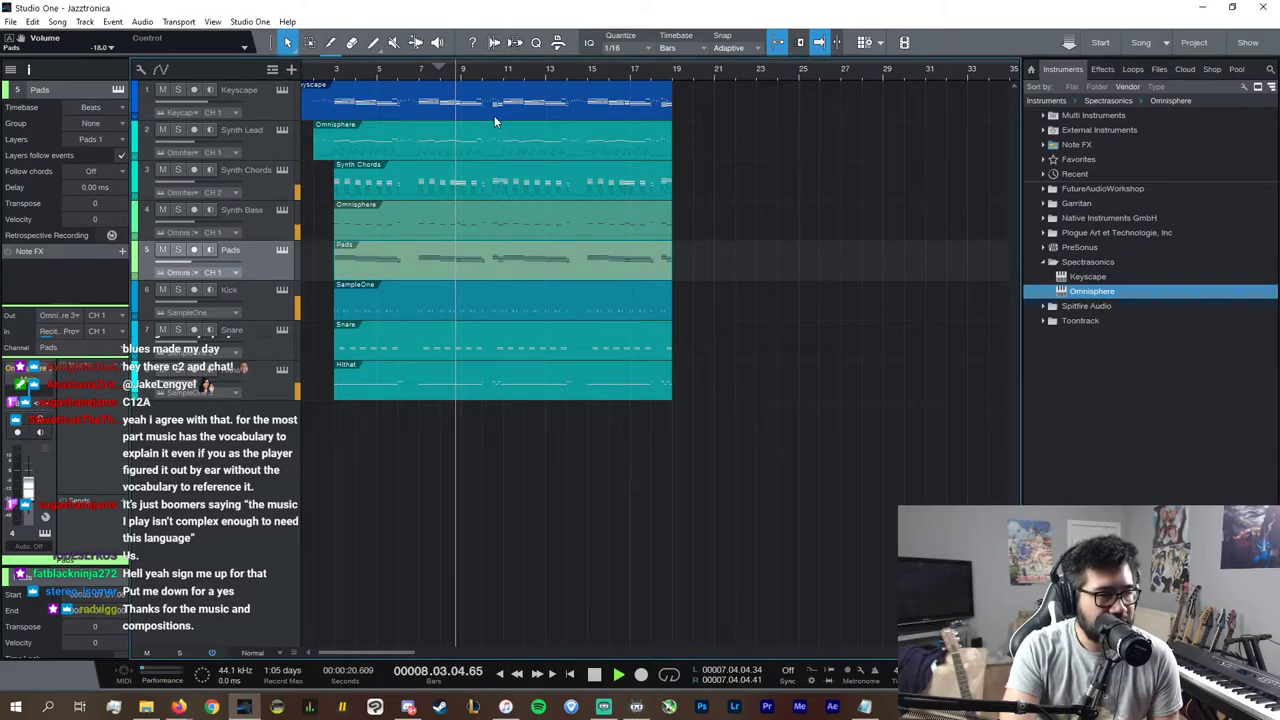
click(435, 72)
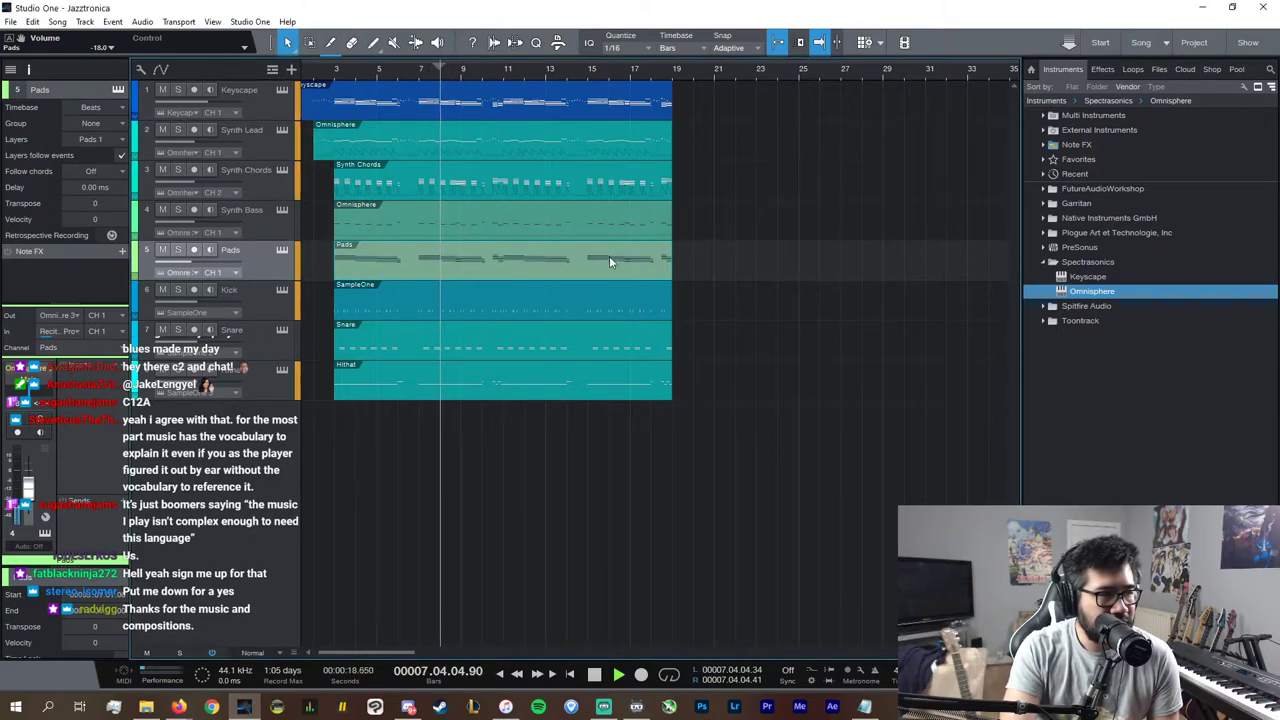
key(e)
key(e)
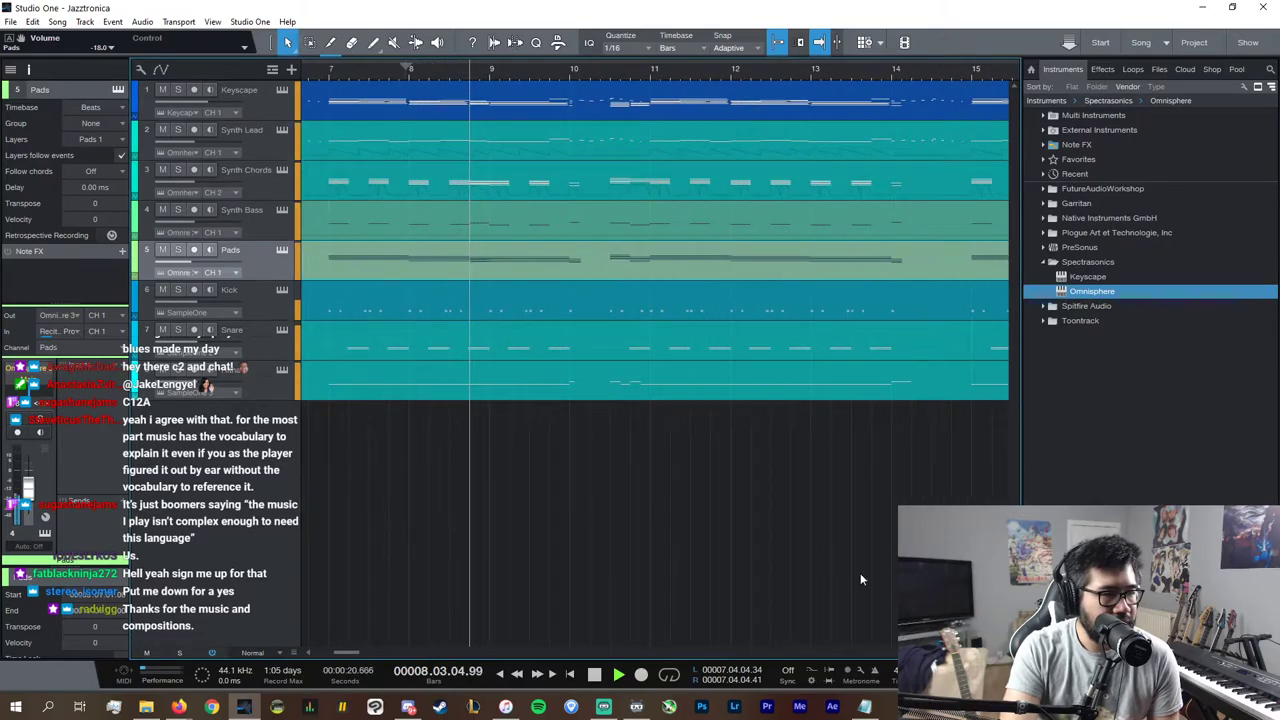
key(space)
Step: Open the Keyscape part for editing and play it back from bar 8
click(473, 73)
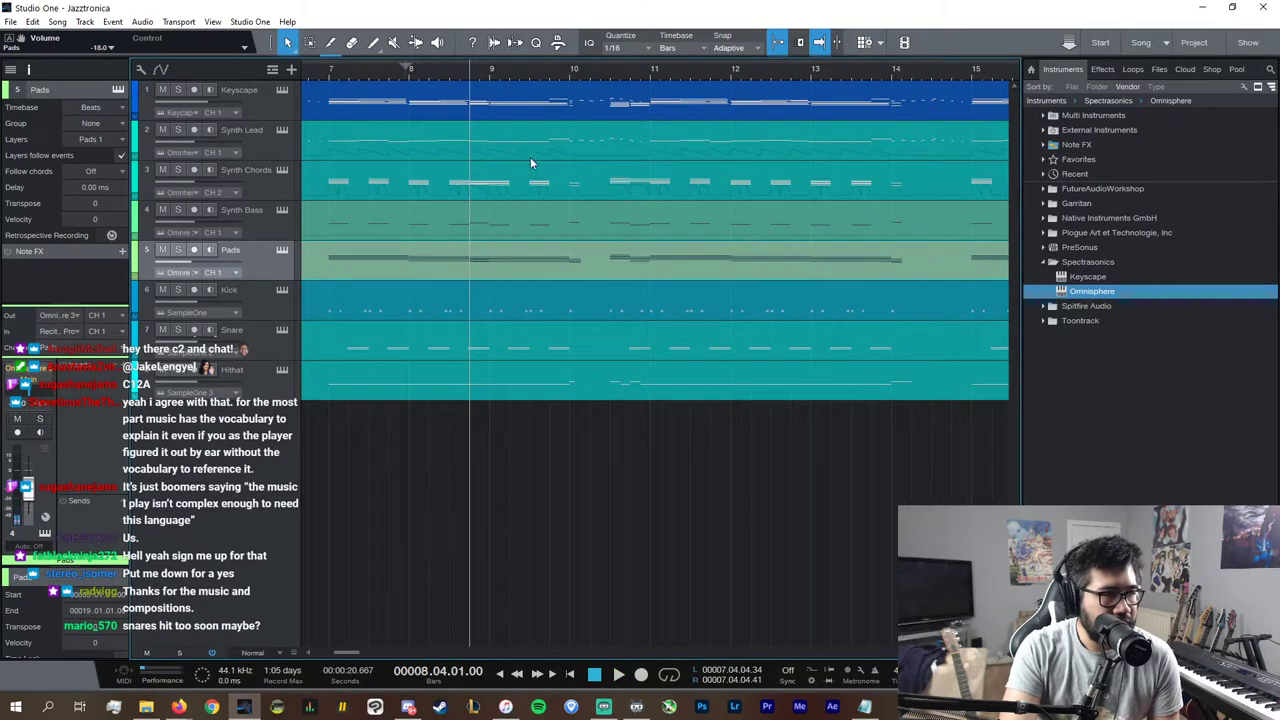
click(408, 71)
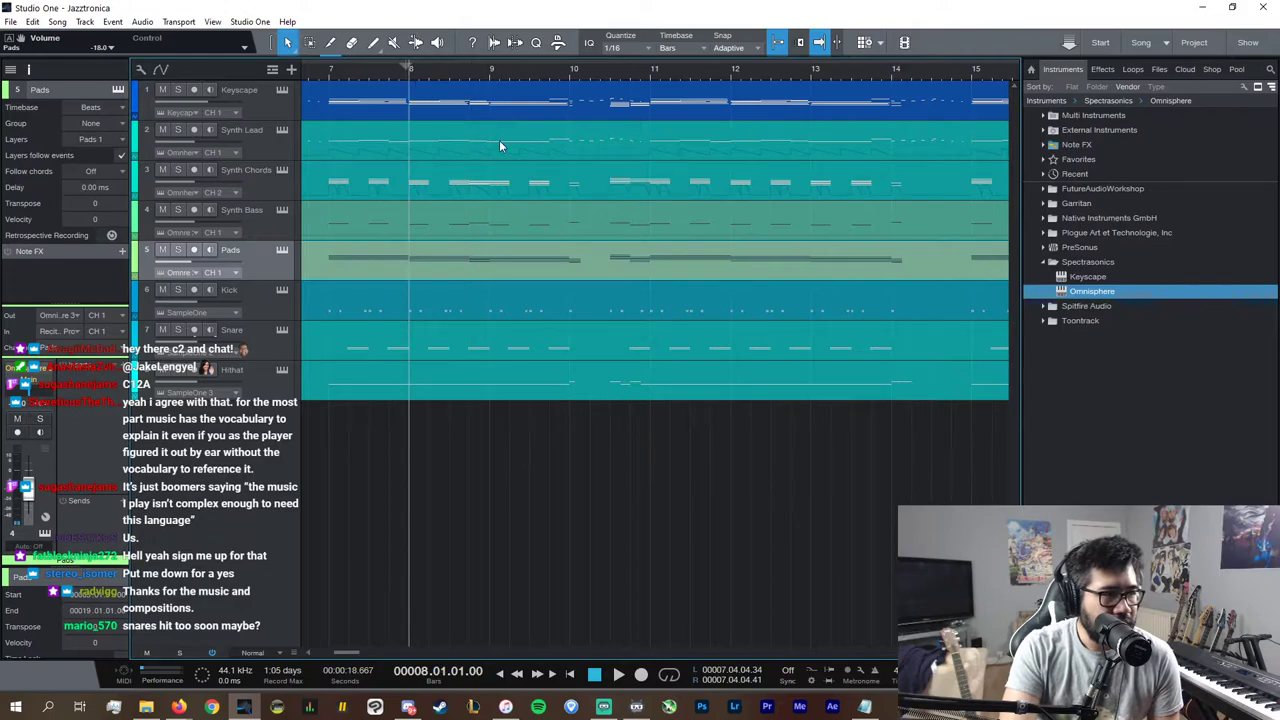
click(504, 151)
double_click(495, 94)
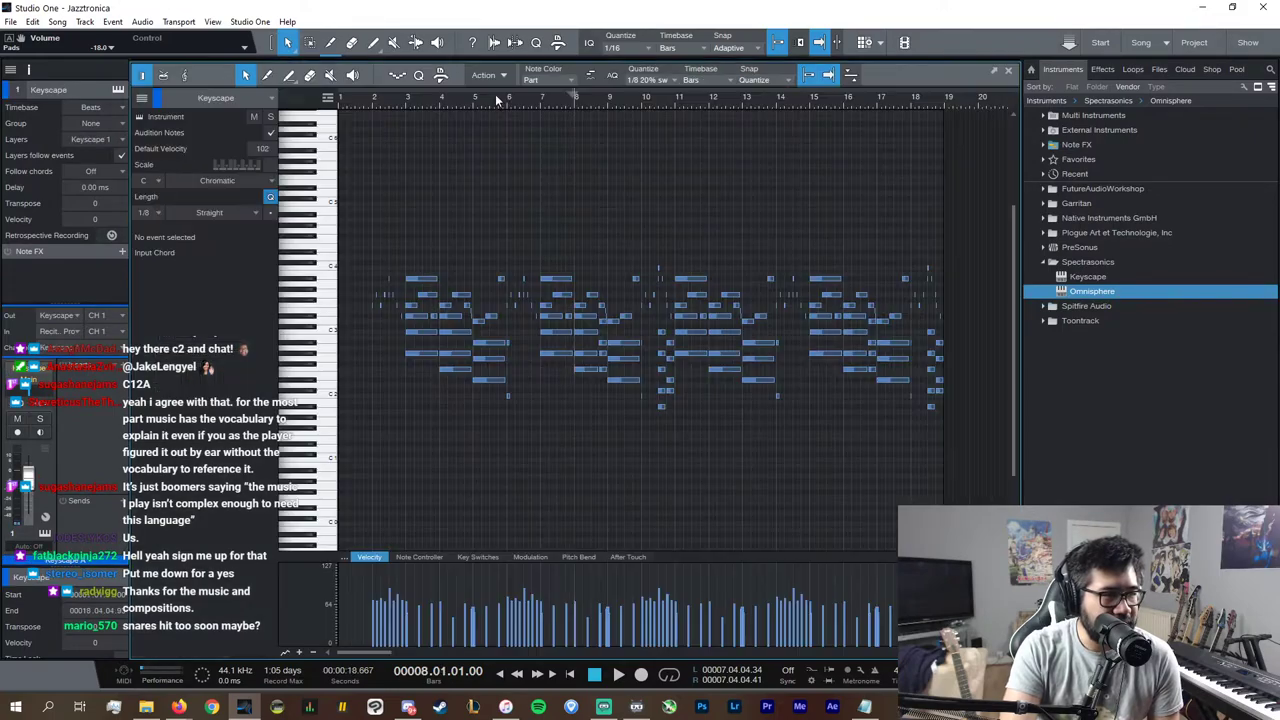
key(e)
key(e)
key(e)
key(e)
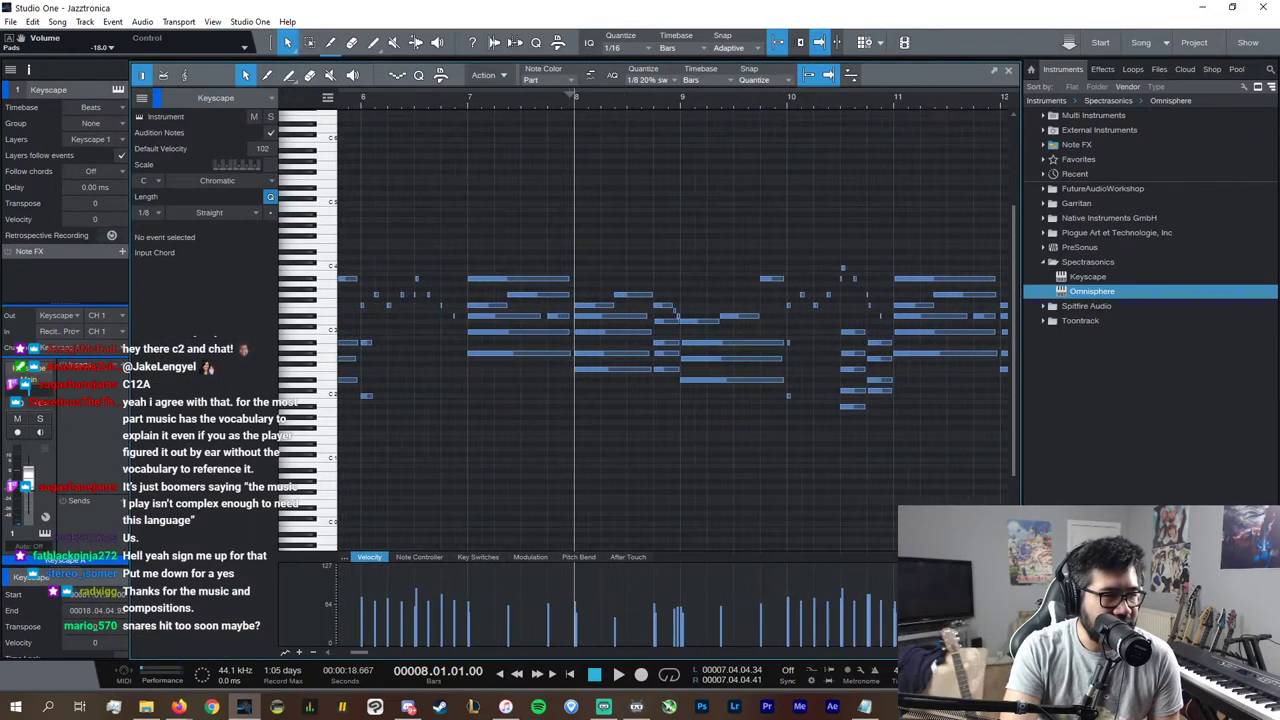
key(space)
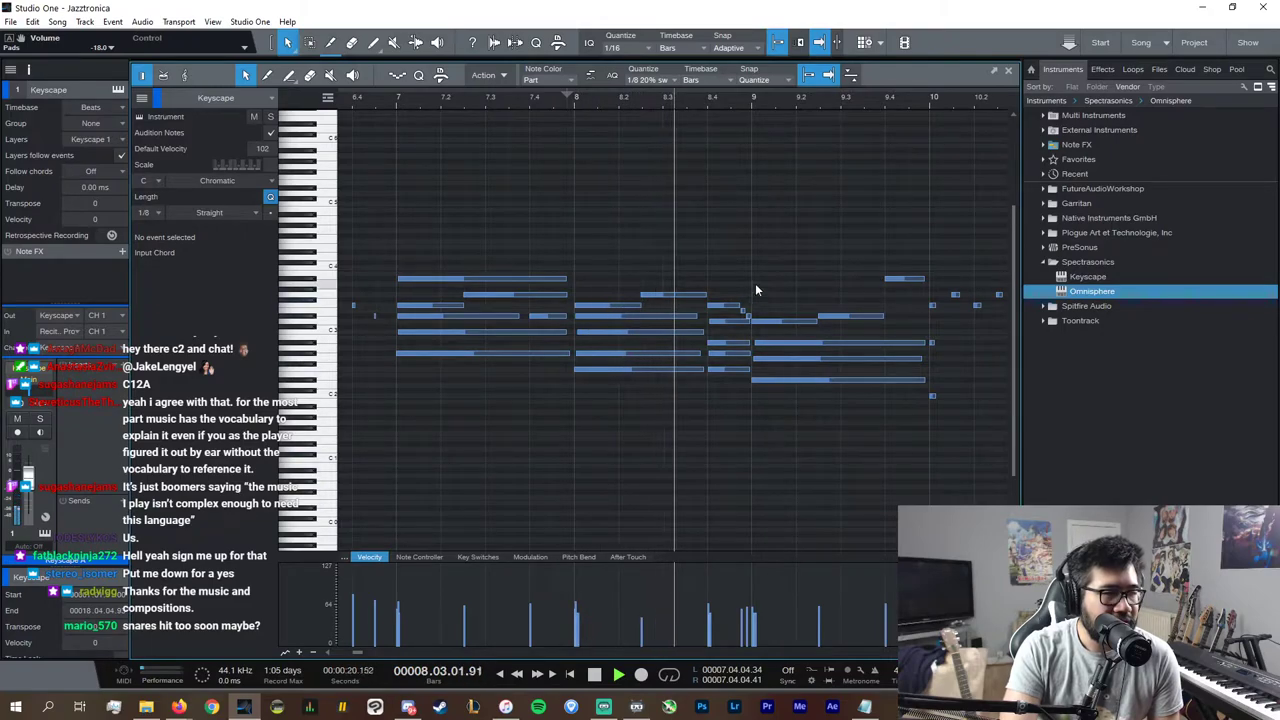
key(space)
Step: Raise the Keyscape F3 note on beat 4 of bar 8 to A#3
click(728, 298)
drag(730, 300, 726, 279)
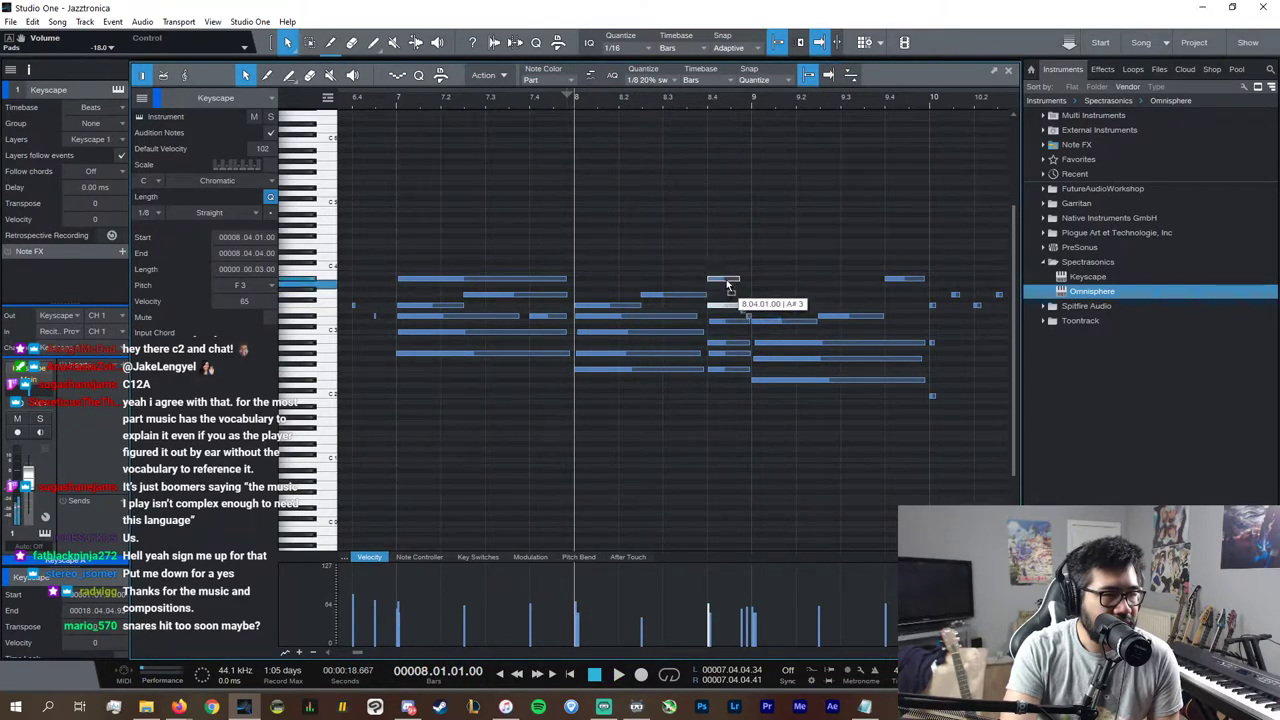
click(764, 321)
click(753, 316)
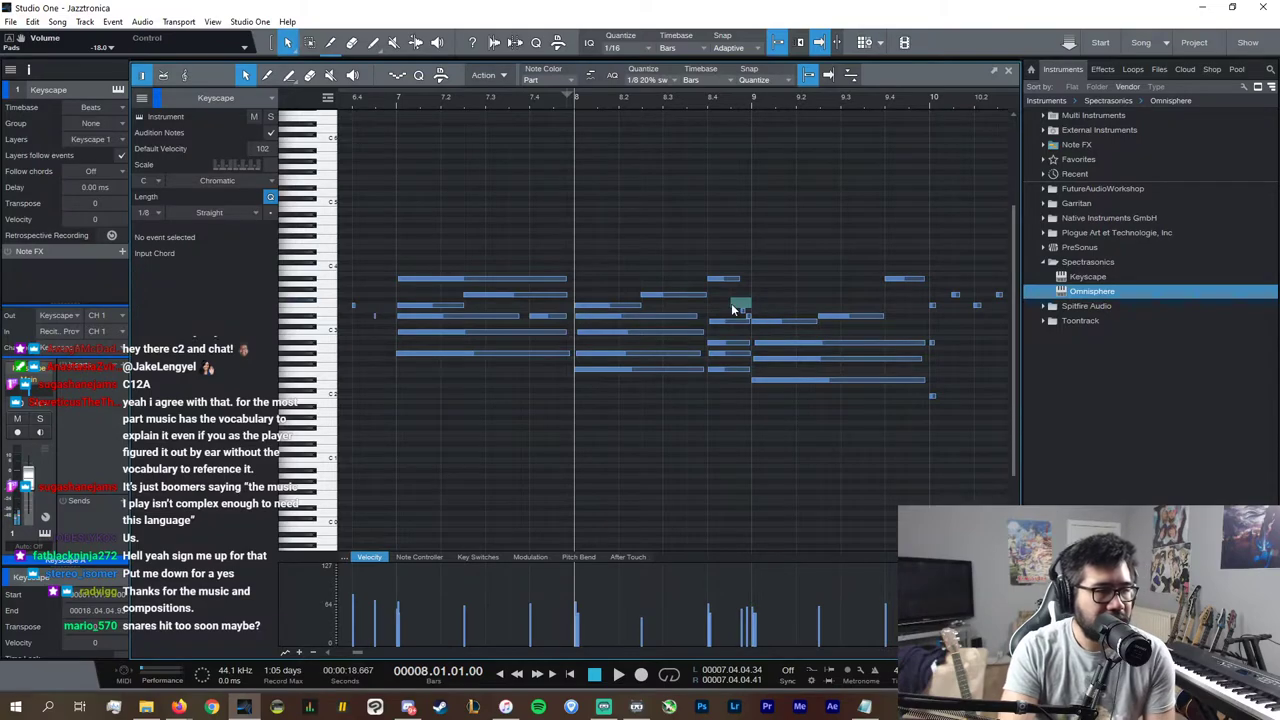
Step: Delete the two short Keyscape notes just before bar 9 and lengthen the beat 4 A#3 to end at 8.04.04.73
click(749, 316)
key(Delete)
click(743, 310)
key(Delete)
click(729, 280)
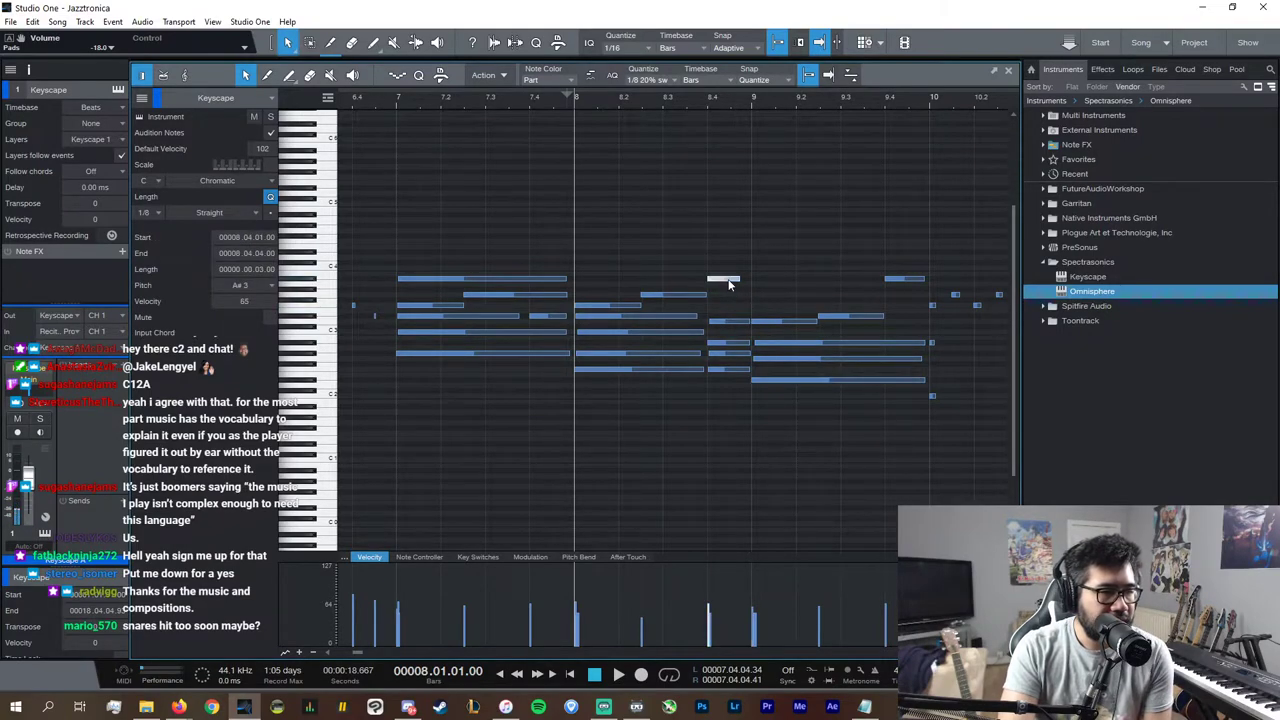
drag(739, 278, 748, 280)
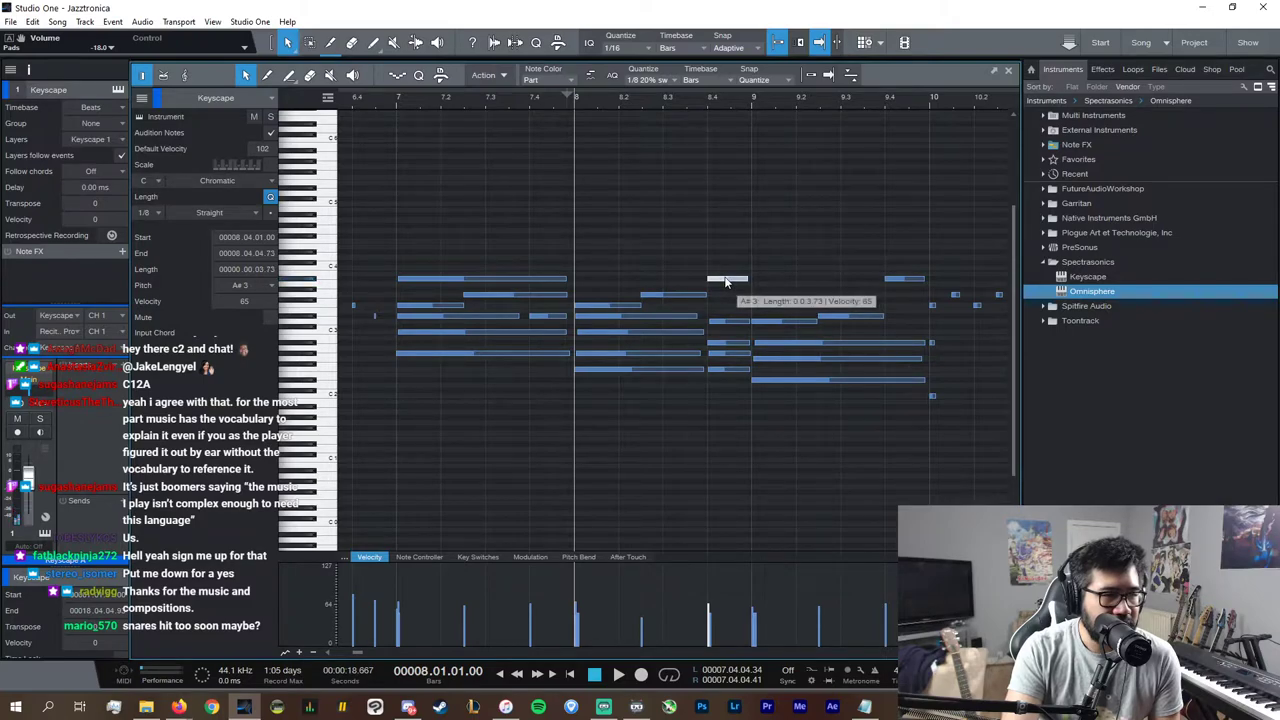
Step: Lower the F2 of the Keyscape chord on beat 4 of bar 8 to E2 and raise its A#2 to B2
click(727, 371)
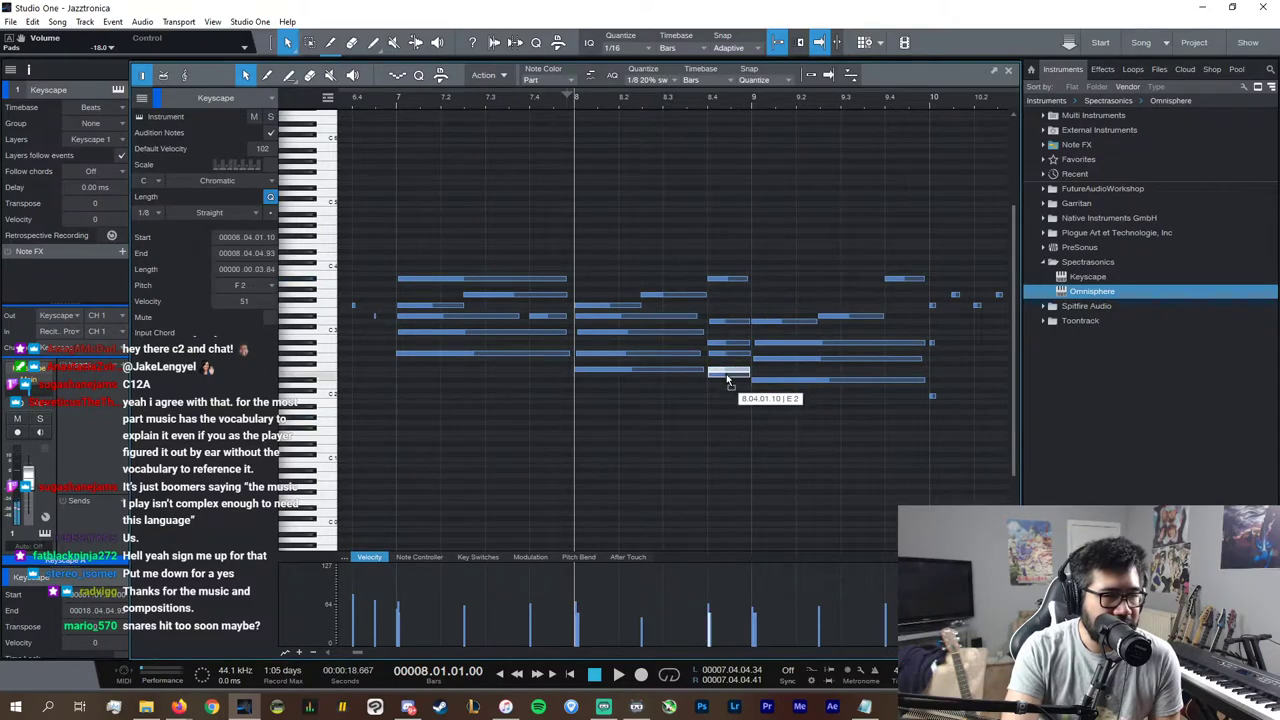
mouse_move(726, 376)
mouse_down()
mouse_move(732, 336)
mouse_move(728, 368)
mouse_move(729, 355)
mouse_up()
click(728, 367)
click(729, 374)
click(727, 354)
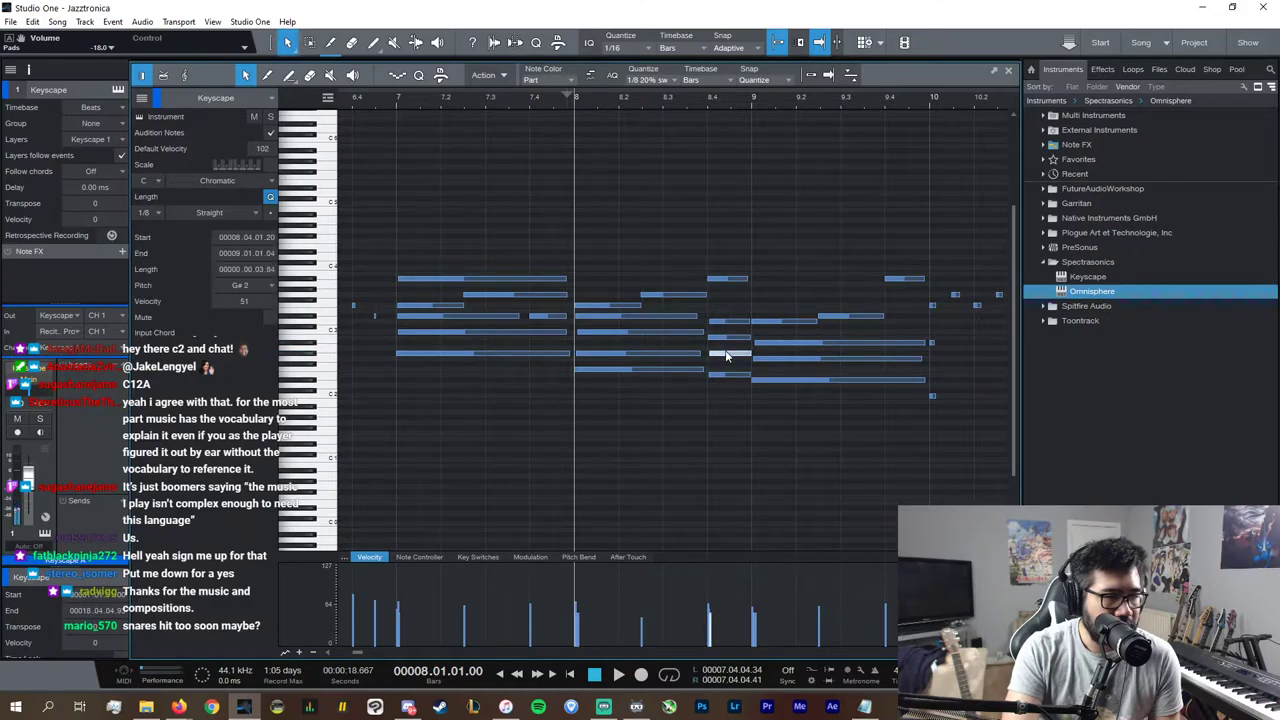
Step: Audition the notes of the Keyscape chord on beat 4 of bar 8 and try a lower pitch for its top note
click(731, 337)
click(738, 277)
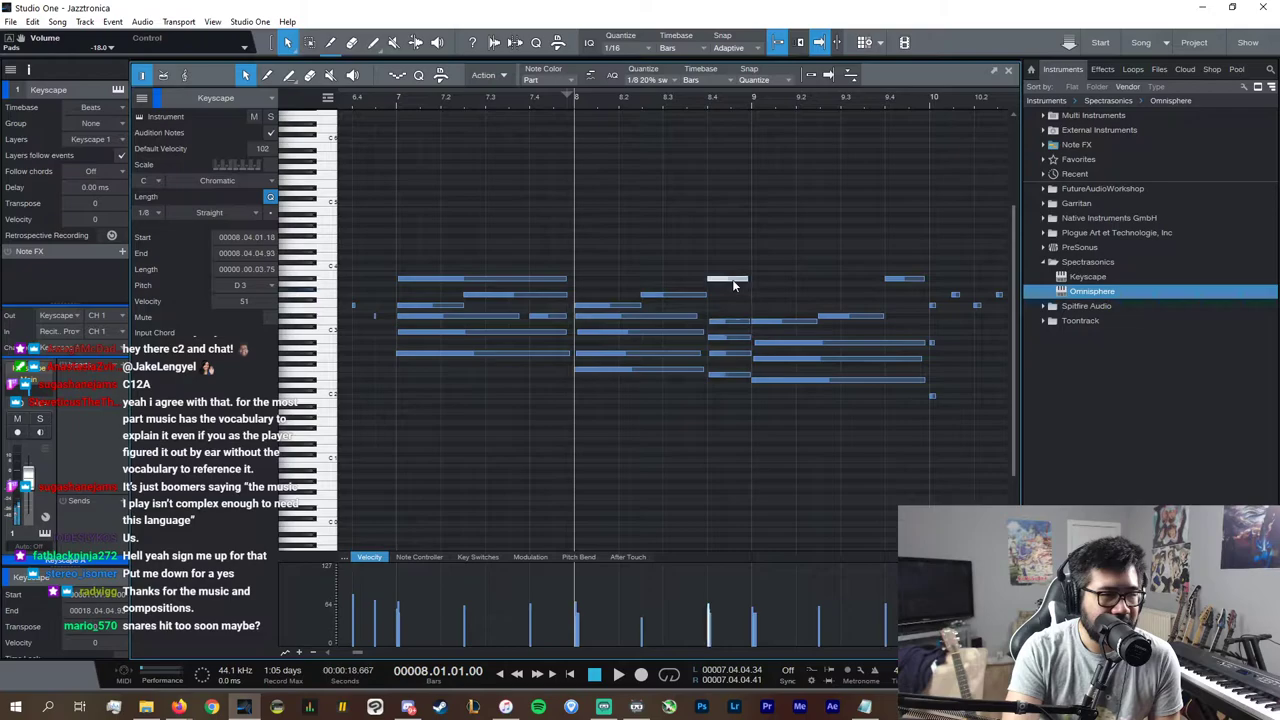
drag(732, 279, 732, 328)
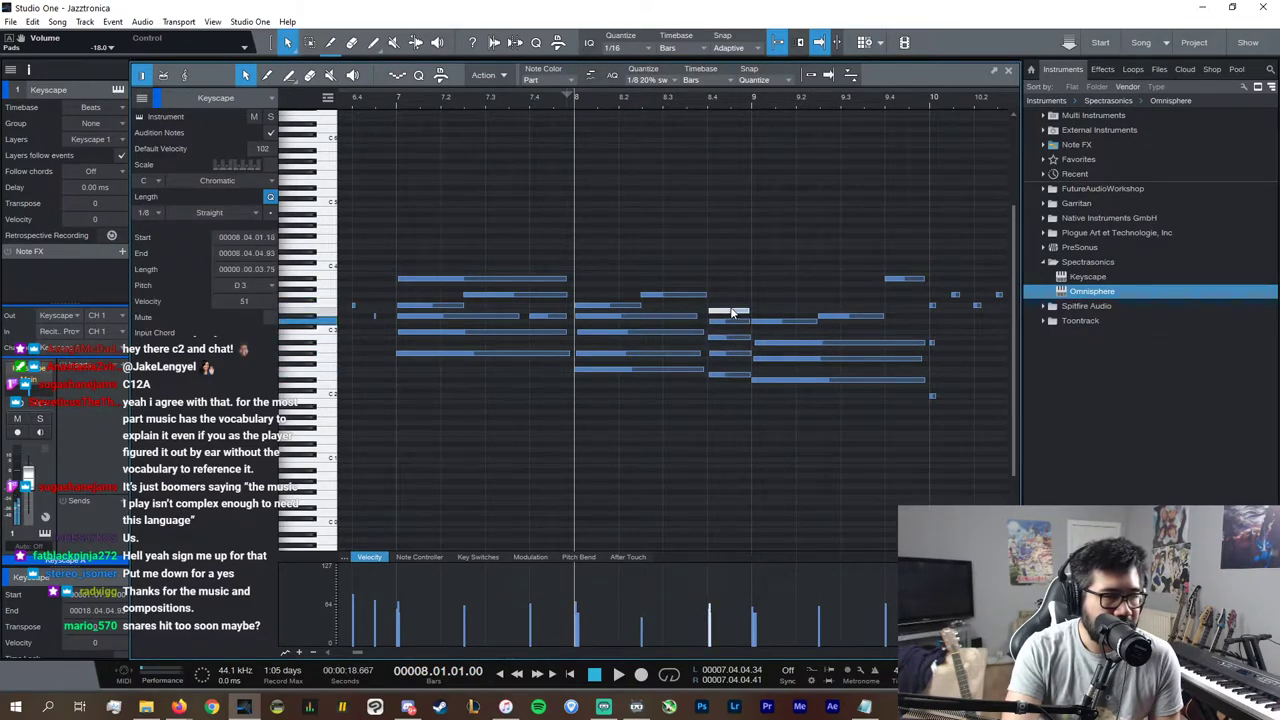
click(655, 296)
drag(731, 307, 732, 288)
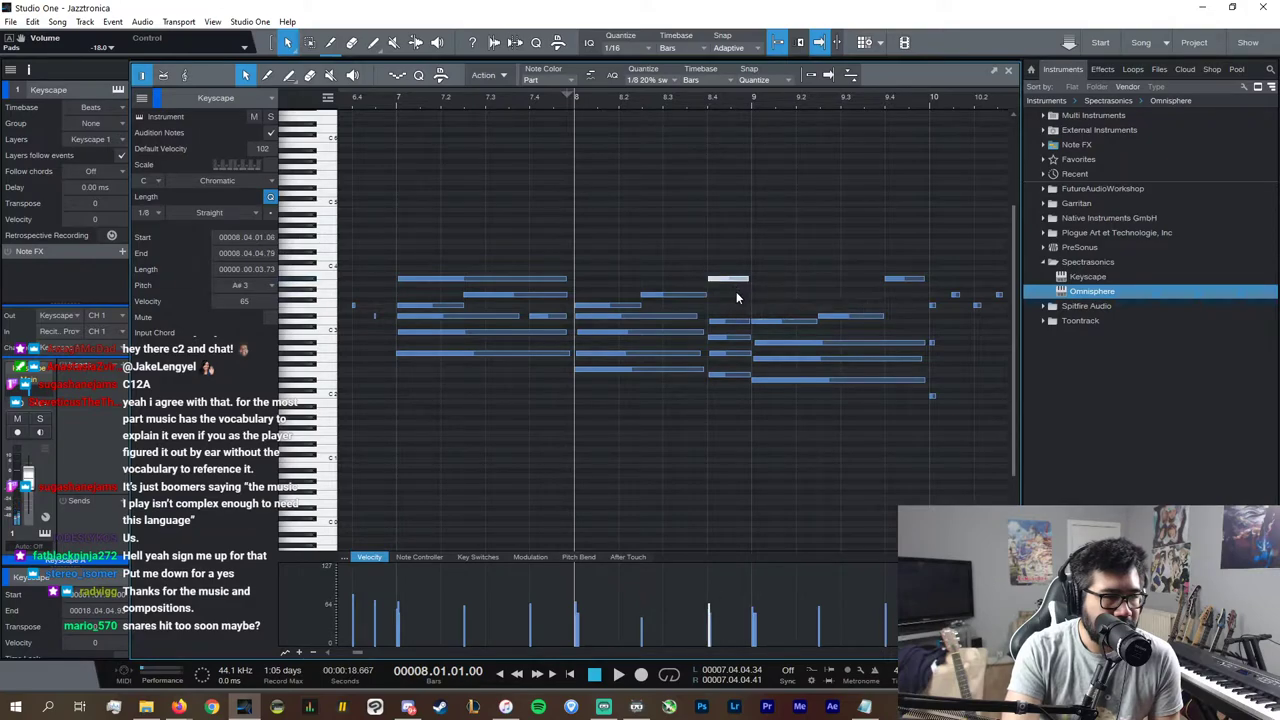
click(737, 372)
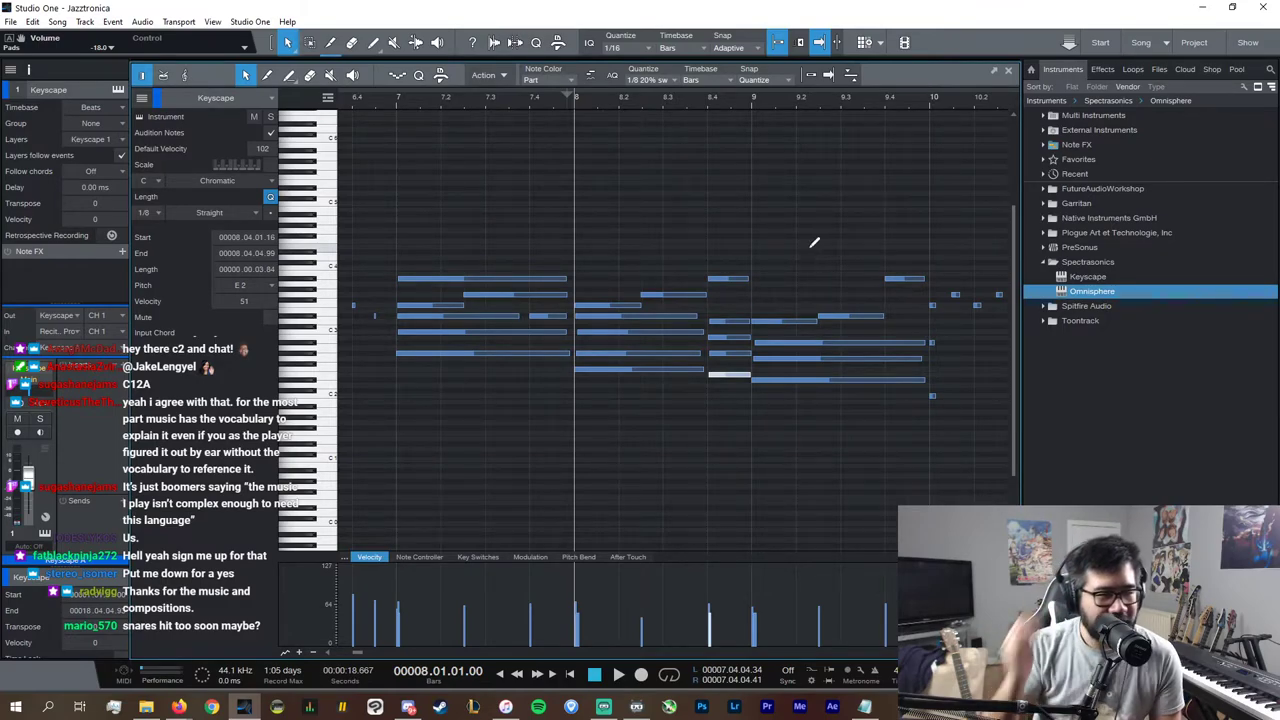
Step: Undo the edits to the Keyscape chord on beat 4 of bar 8 and play the restored version from bar 8
key(ctrl+z)
key(ctrl+z)
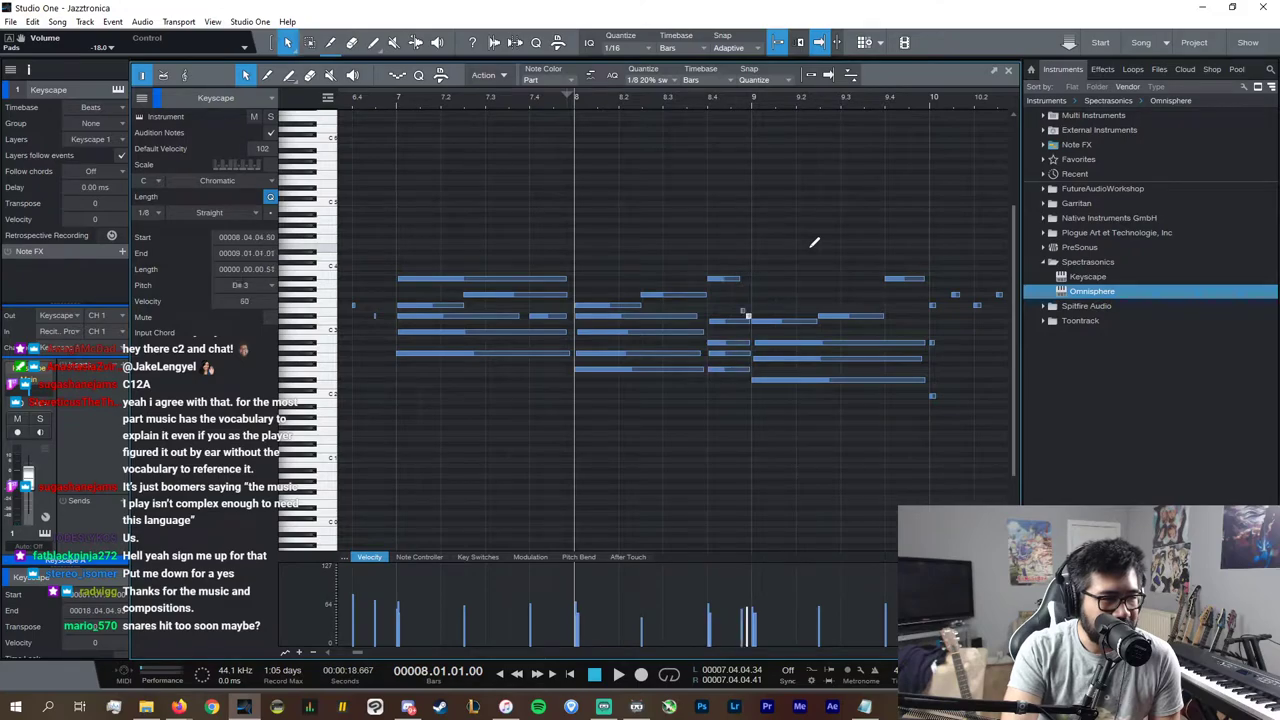
key(space)
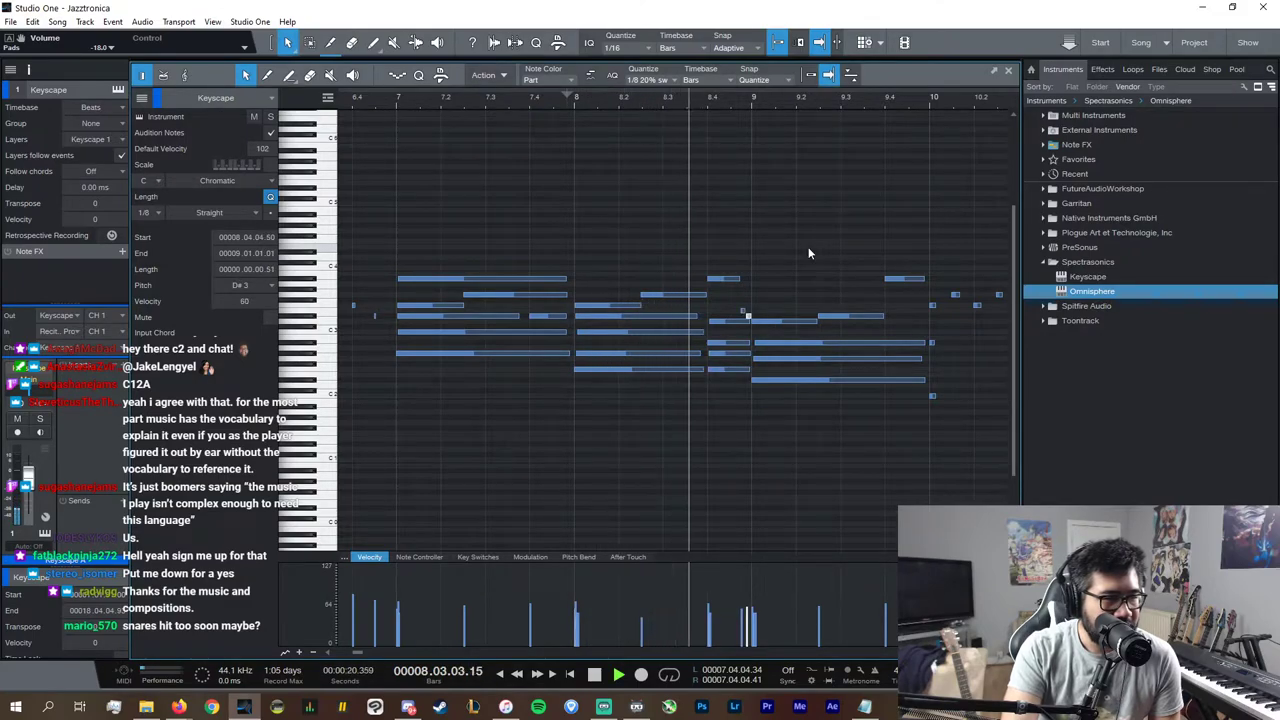
click(1008, 71)
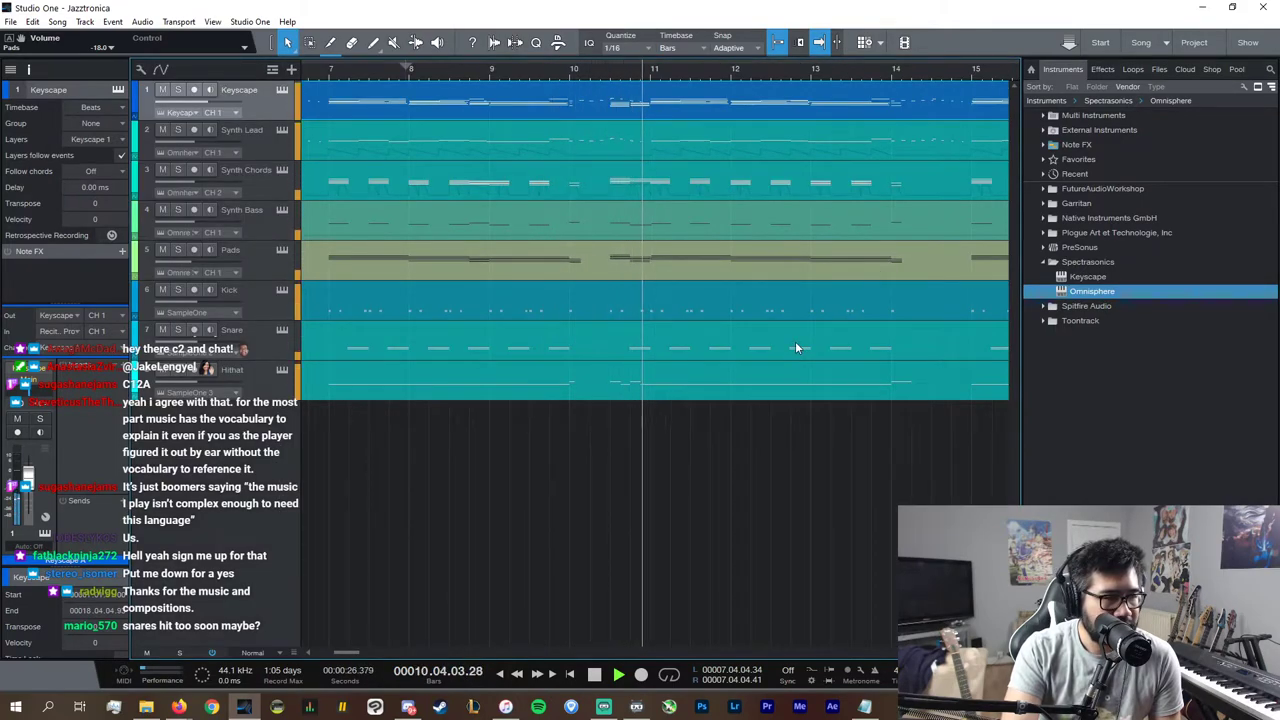
key(space)
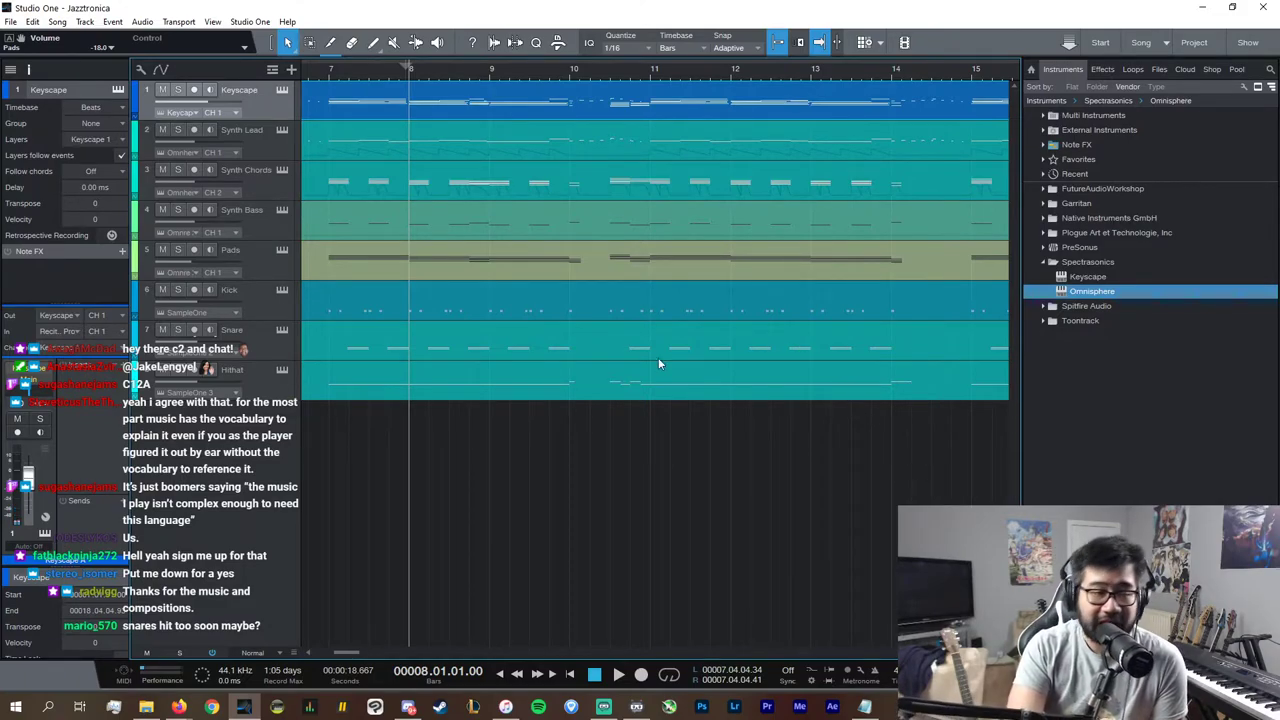
Step: Open the Snare part and examine the timing of its hits against the beats while playing from bar 3
scroll(623, 655, left, 5)
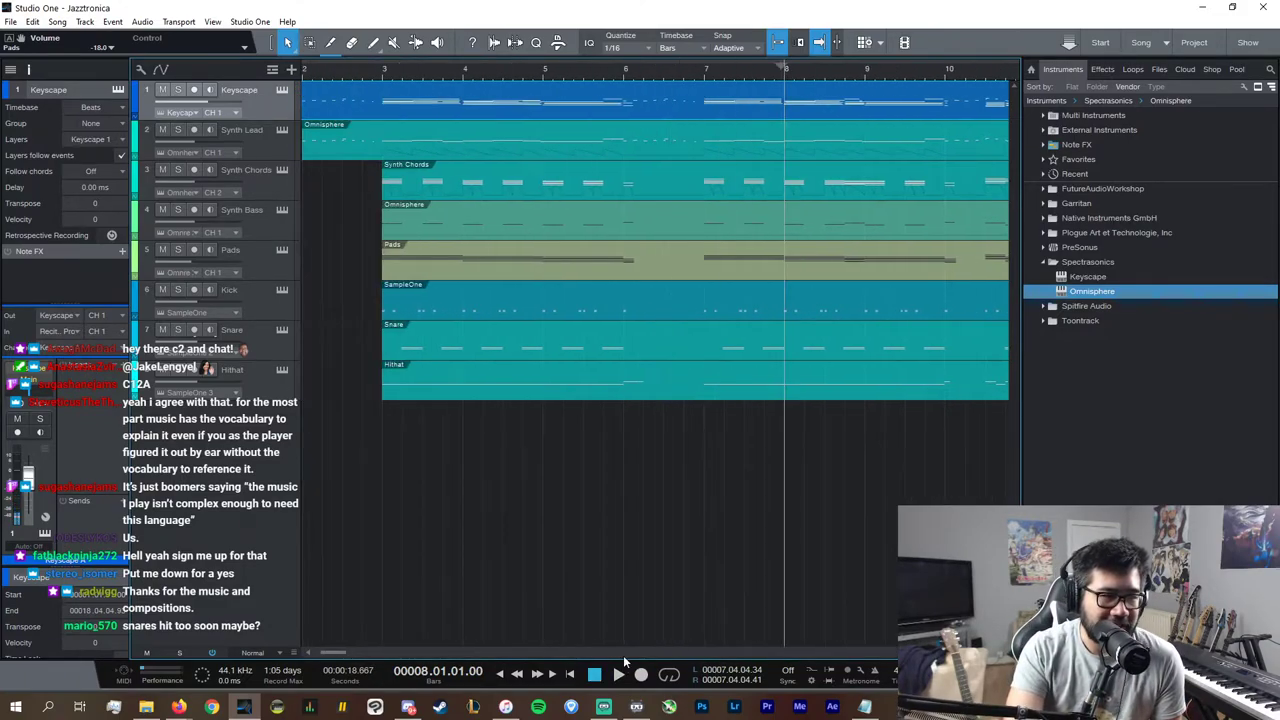
double_click(531, 326)
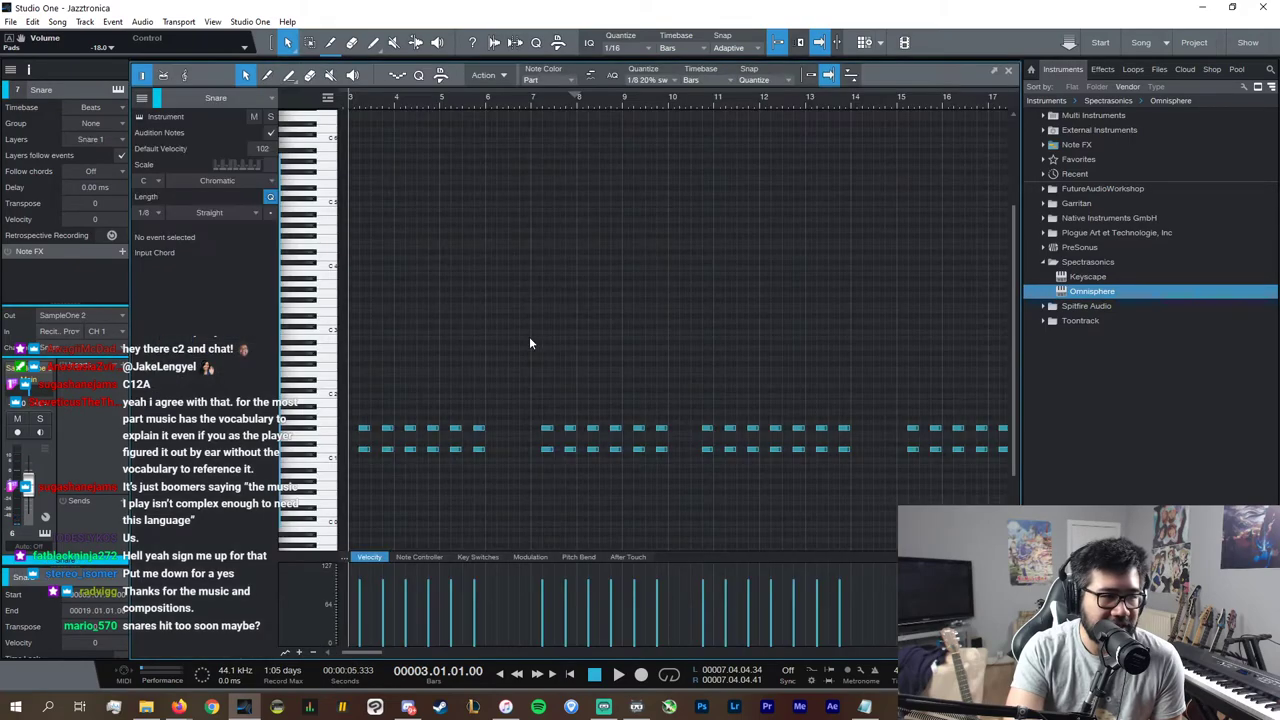
drag(960, 652, 985, 652)
key(e)
key(e)
key(e)
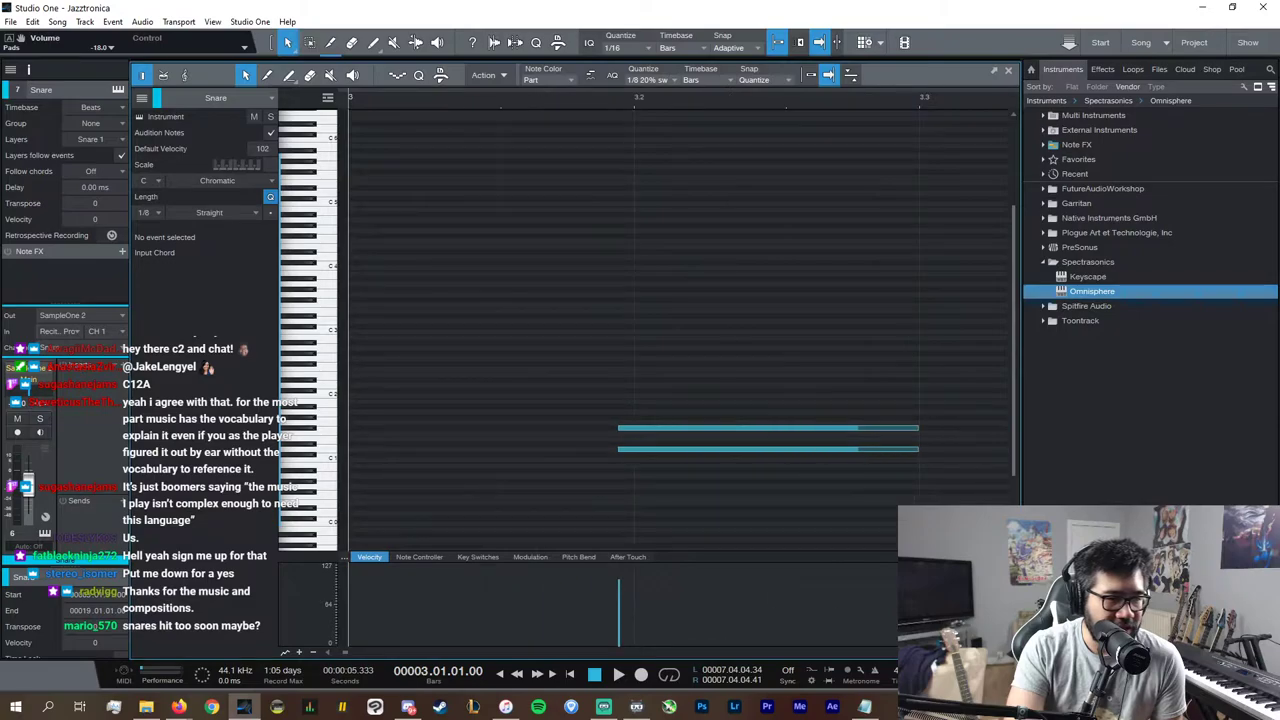
key(space)
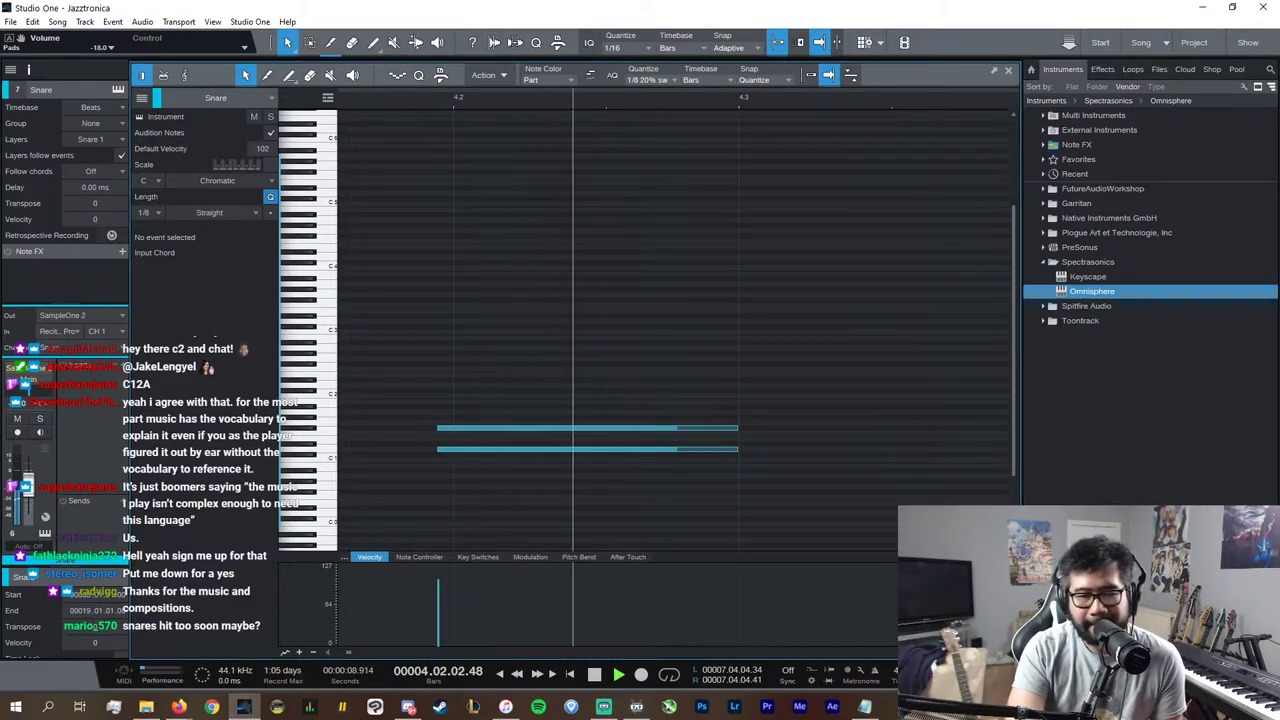
key(w)
key(w)
key(w)
key(w)
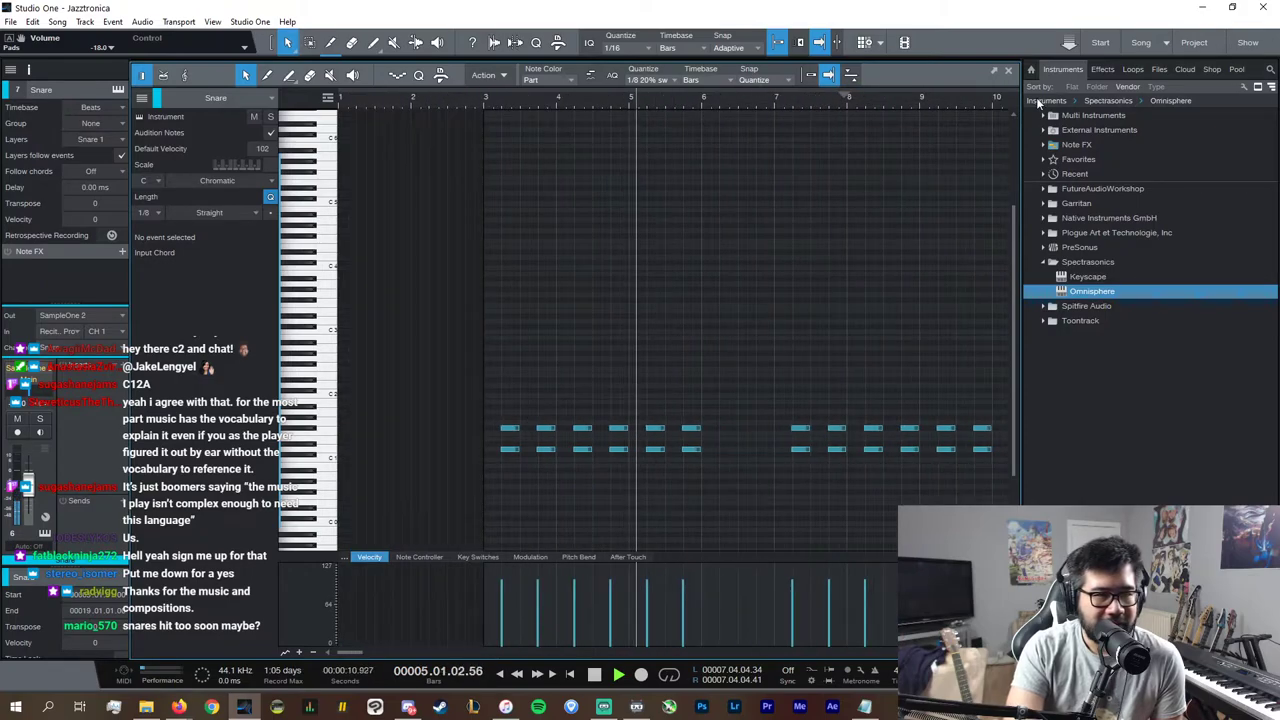
key(space)
click(1008, 71)
Step: Solo the Kick, Snare and Hihat tracks to hear the drums from bar 3, and clear the solos
click(194, 290)
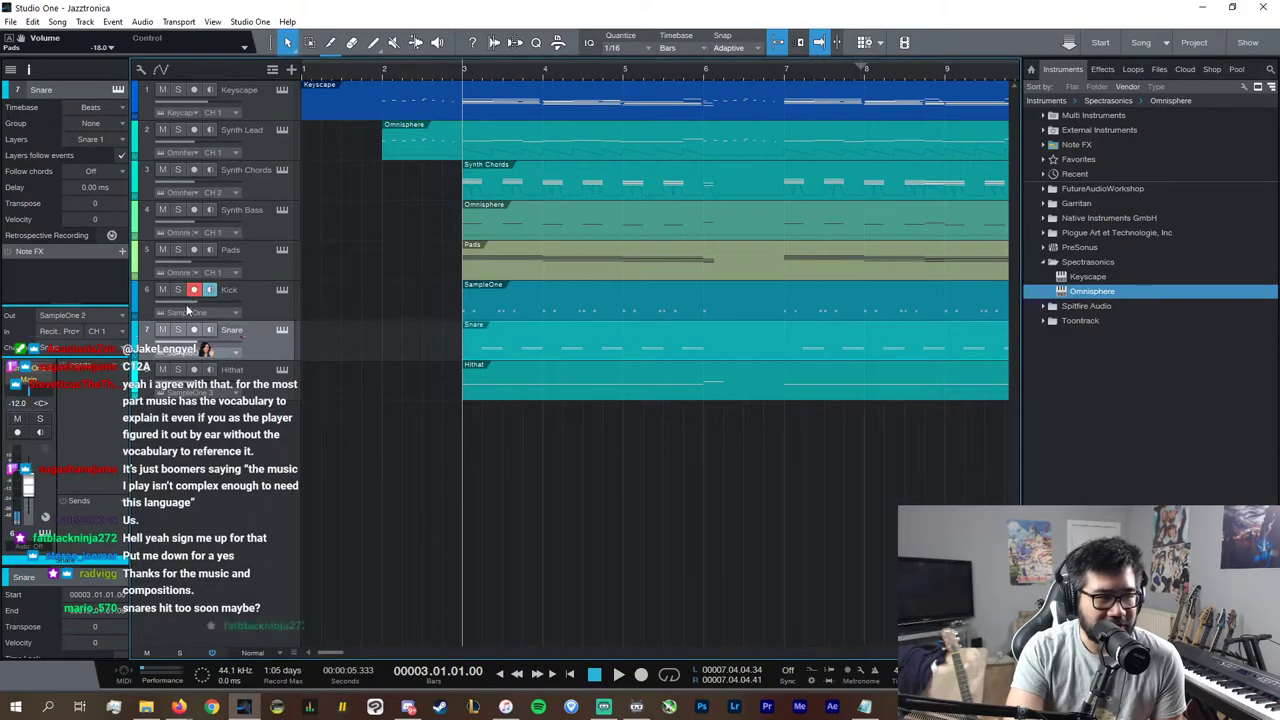
click(178, 370)
key(space)
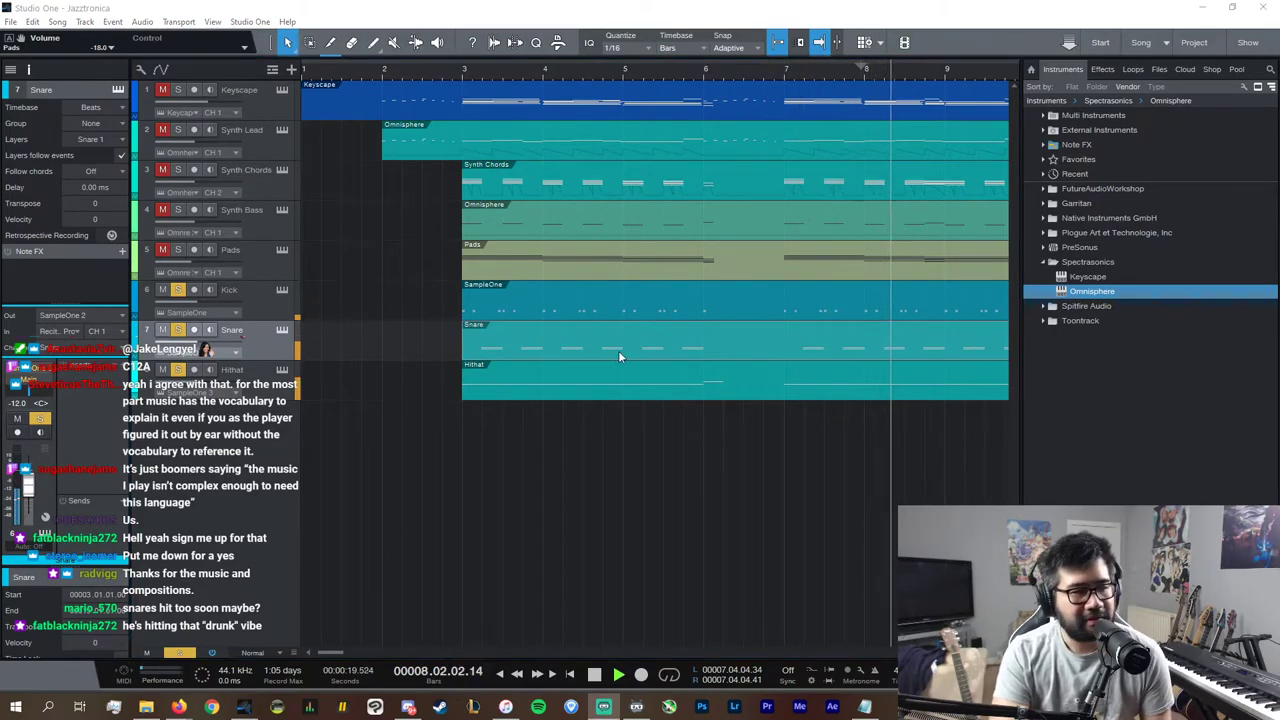
click(188, 648)
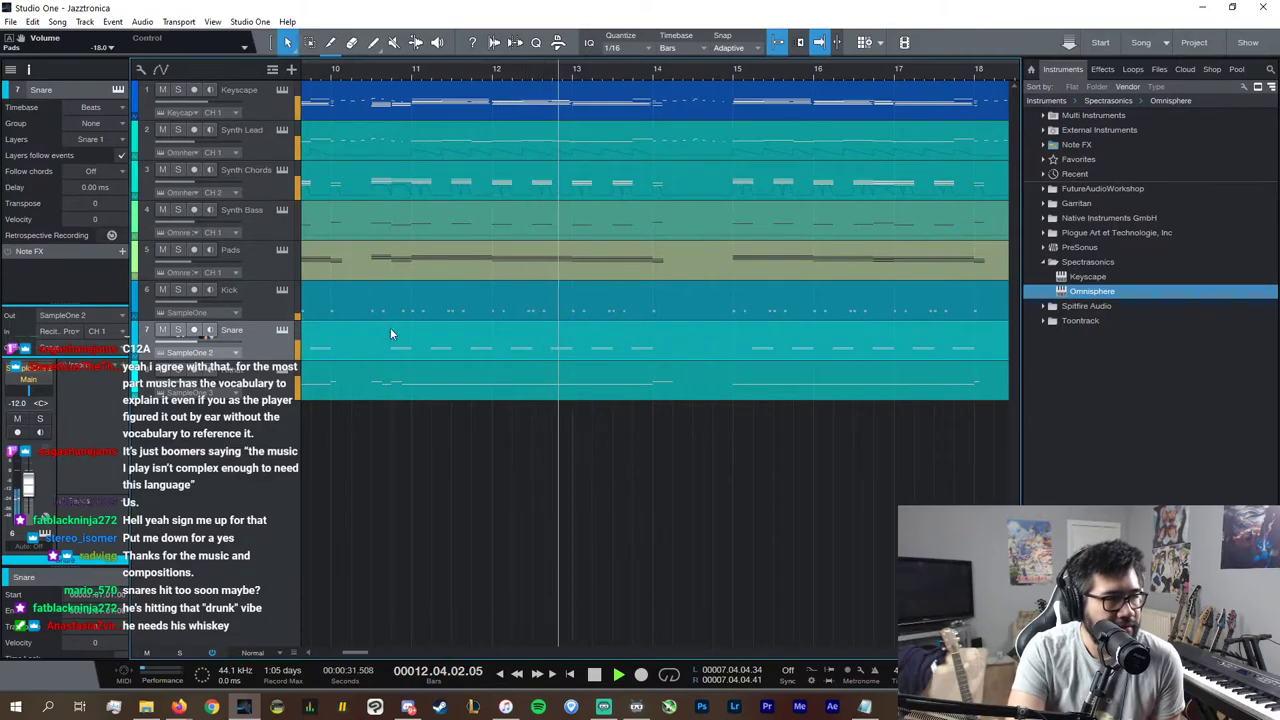
Step: Load the Kick FX chain from the Invasion folder onto the Kick track's inserts
click(287, 317)
key(space)
click(116, 369)
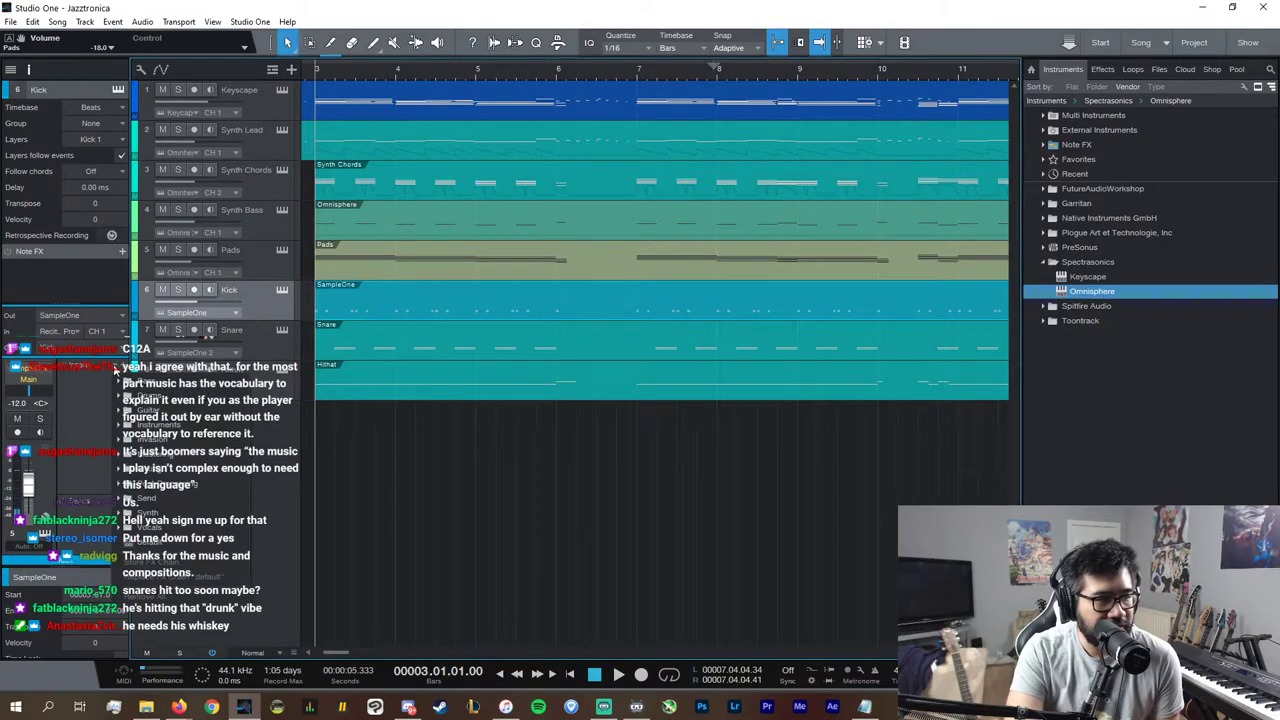
click(170, 485)
click(170, 485)
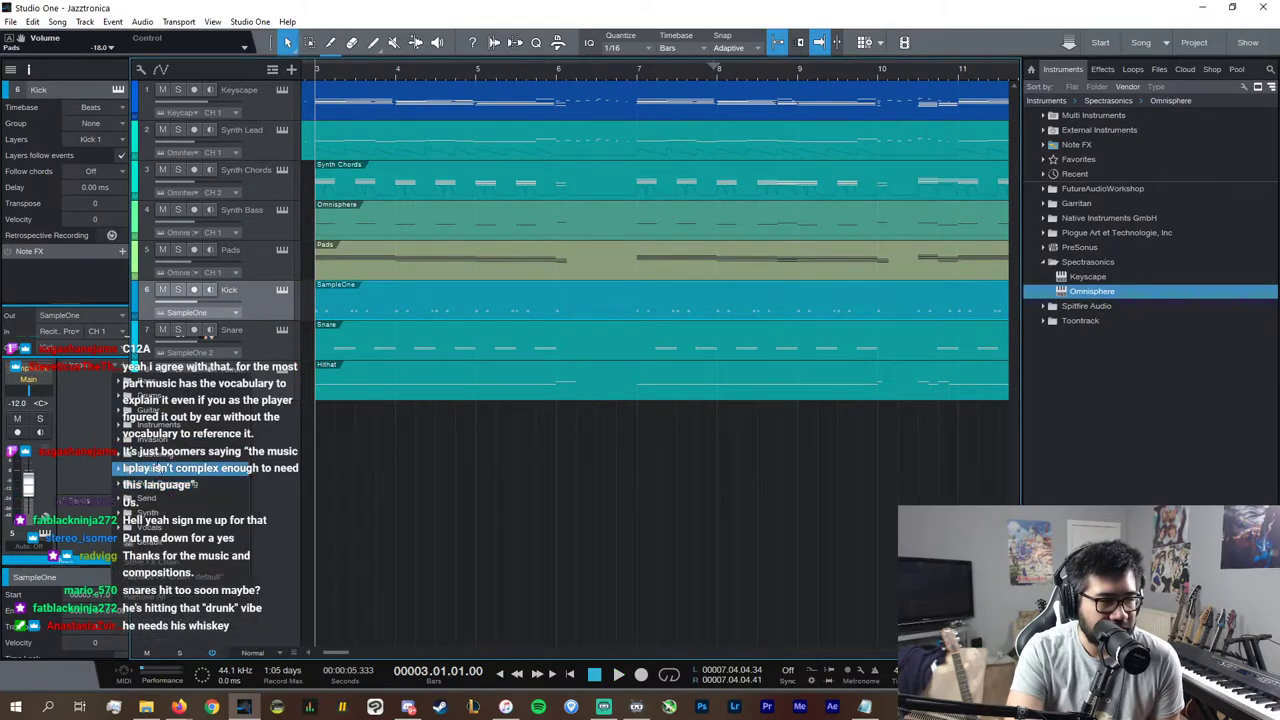
click(165, 441)
click(180, 473)
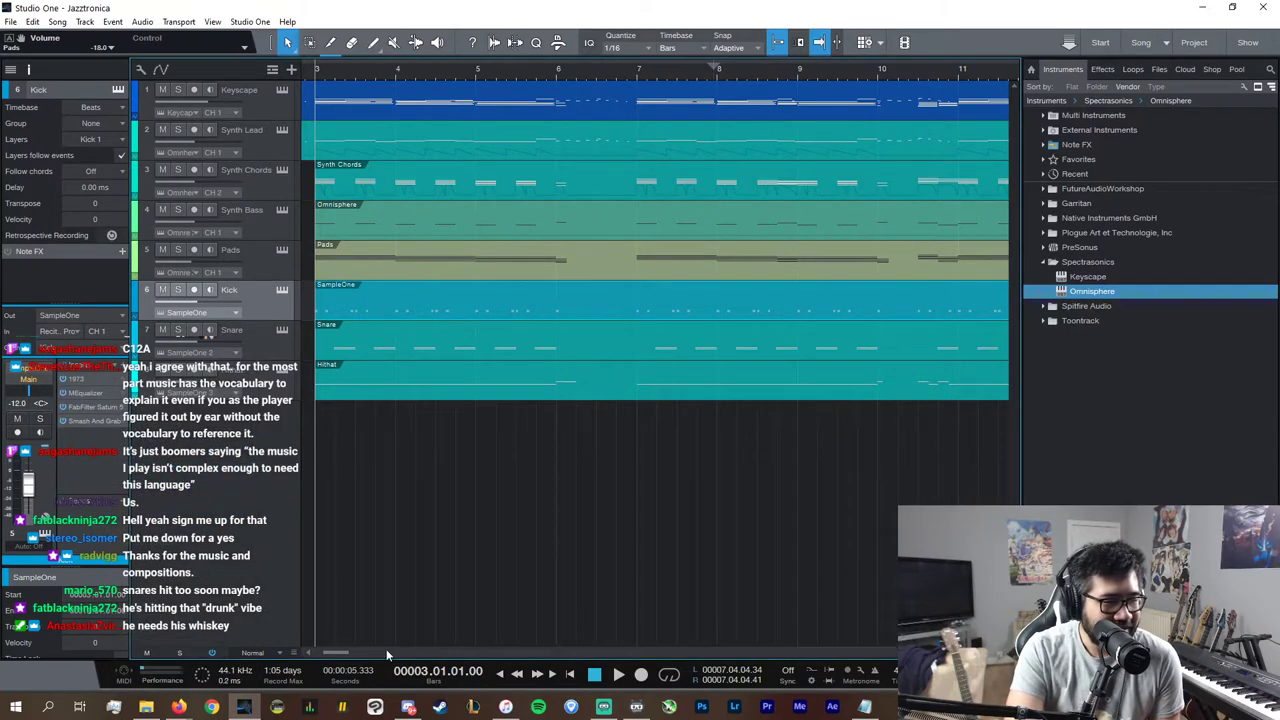
Step: On the Kick's inserts, set Smash And Grab's Beef to 3.60 and Air to -0.40, and Saturn's Band 3 Level to 0.00 dB
scroll(387, 652, up, 2)
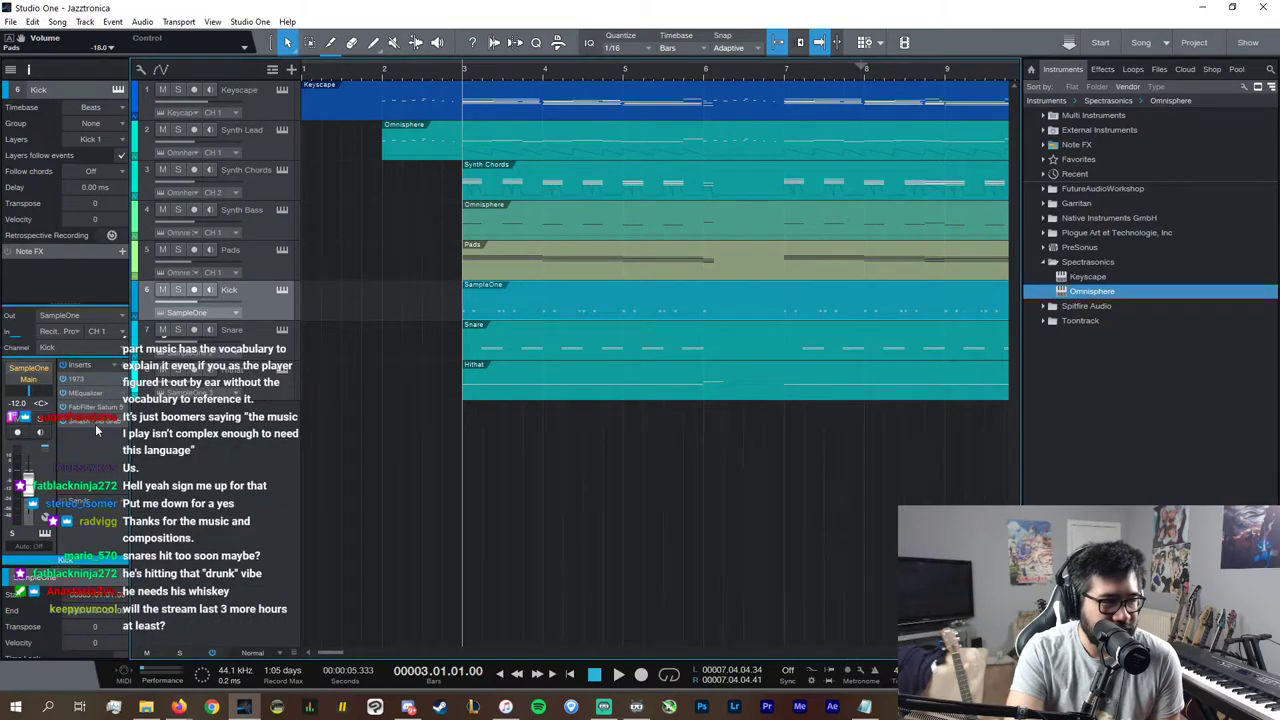
click(95, 424)
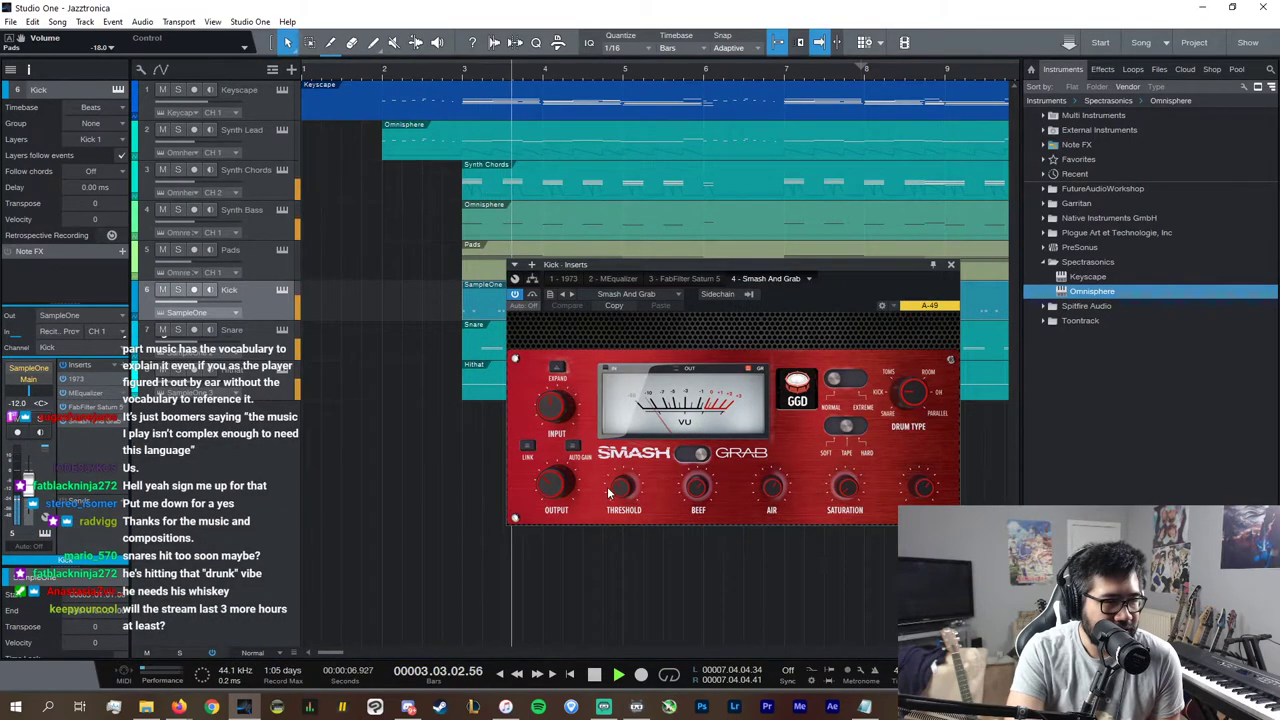
mouse_move(617, 489)
mouse_down()
mouse_move(621, 461)
mouse_move(622, 485)
mouse_up()
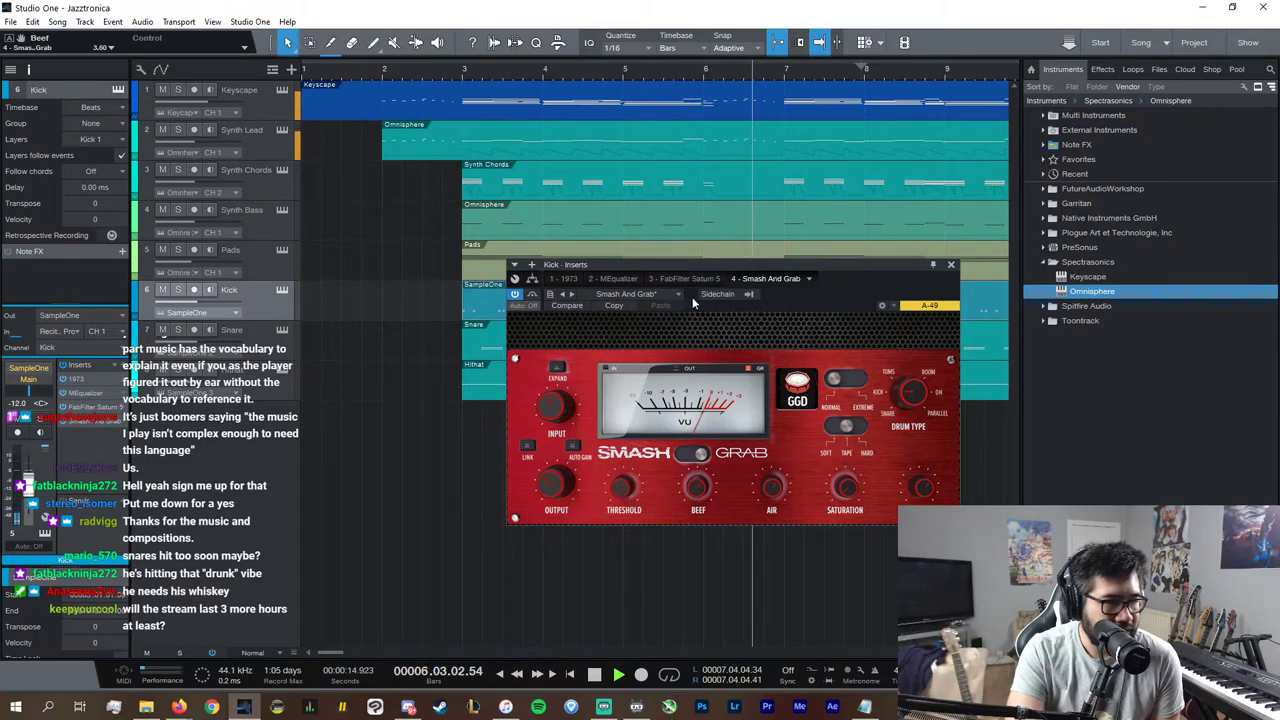
click(931, 398)
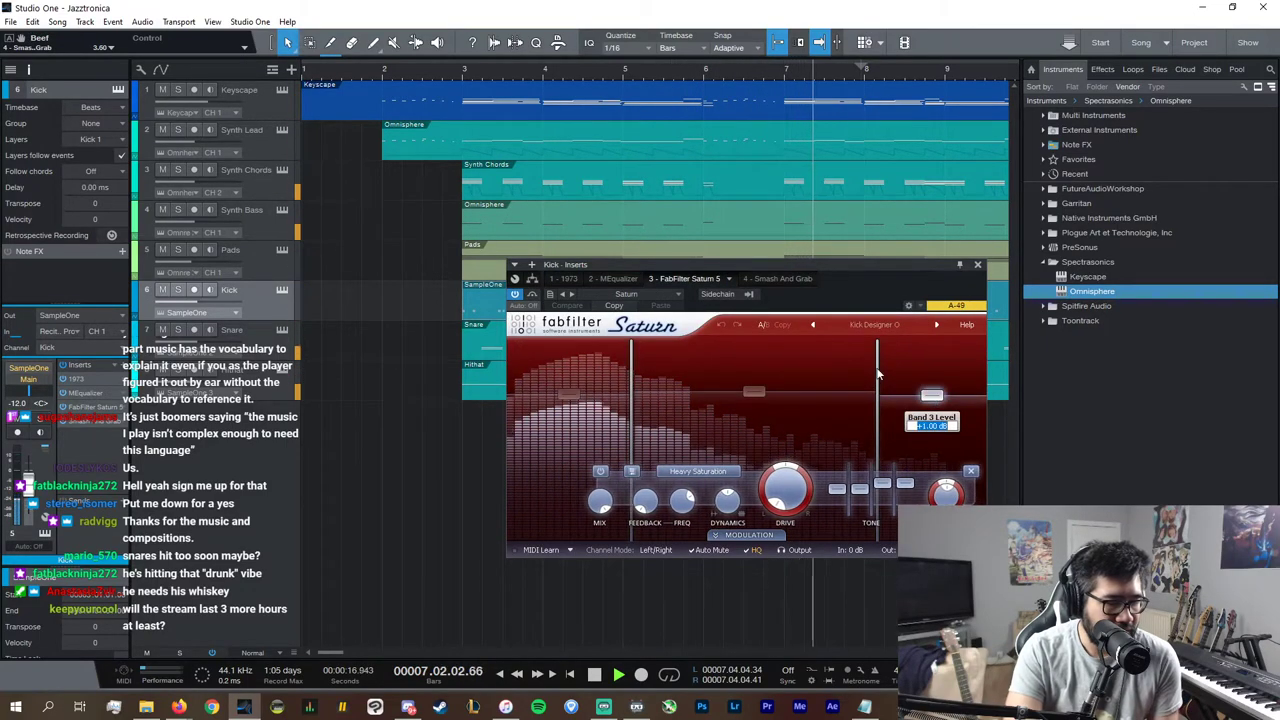
click(790, 279)
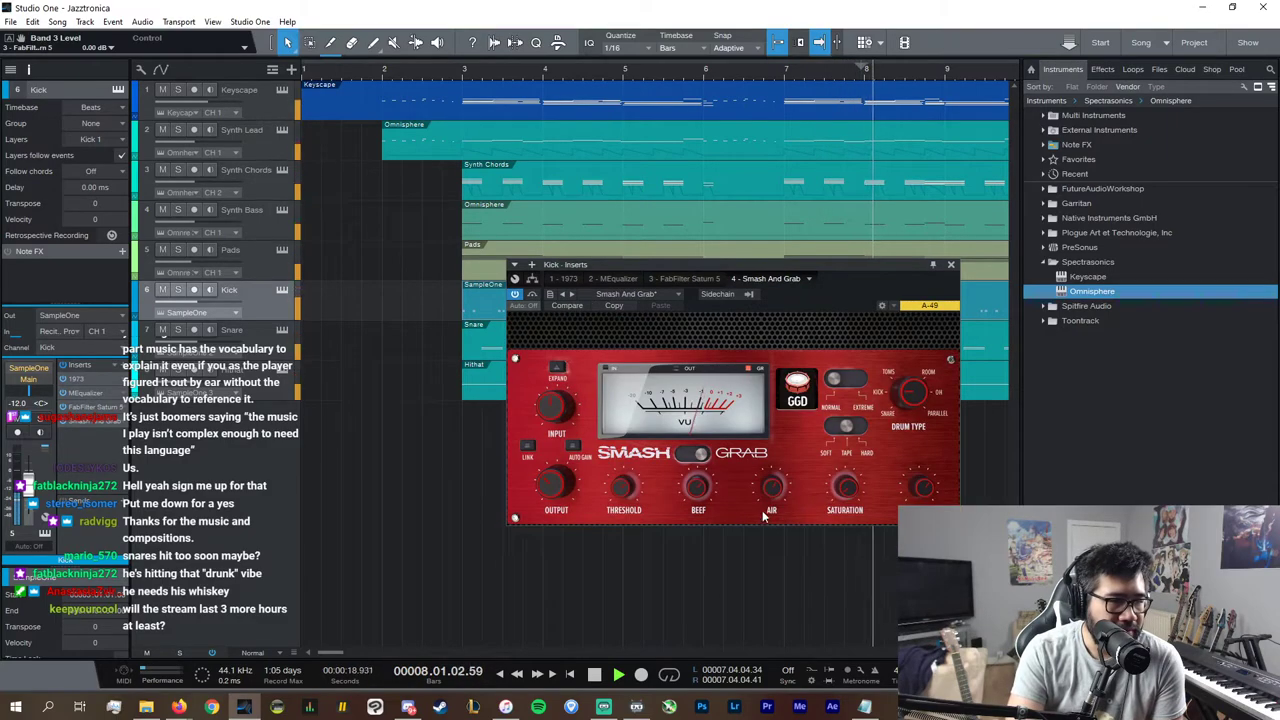
Step: Disable band 4 in the Kick's MEqualizer and audition the Kick track briefly in solo
click(618, 279)
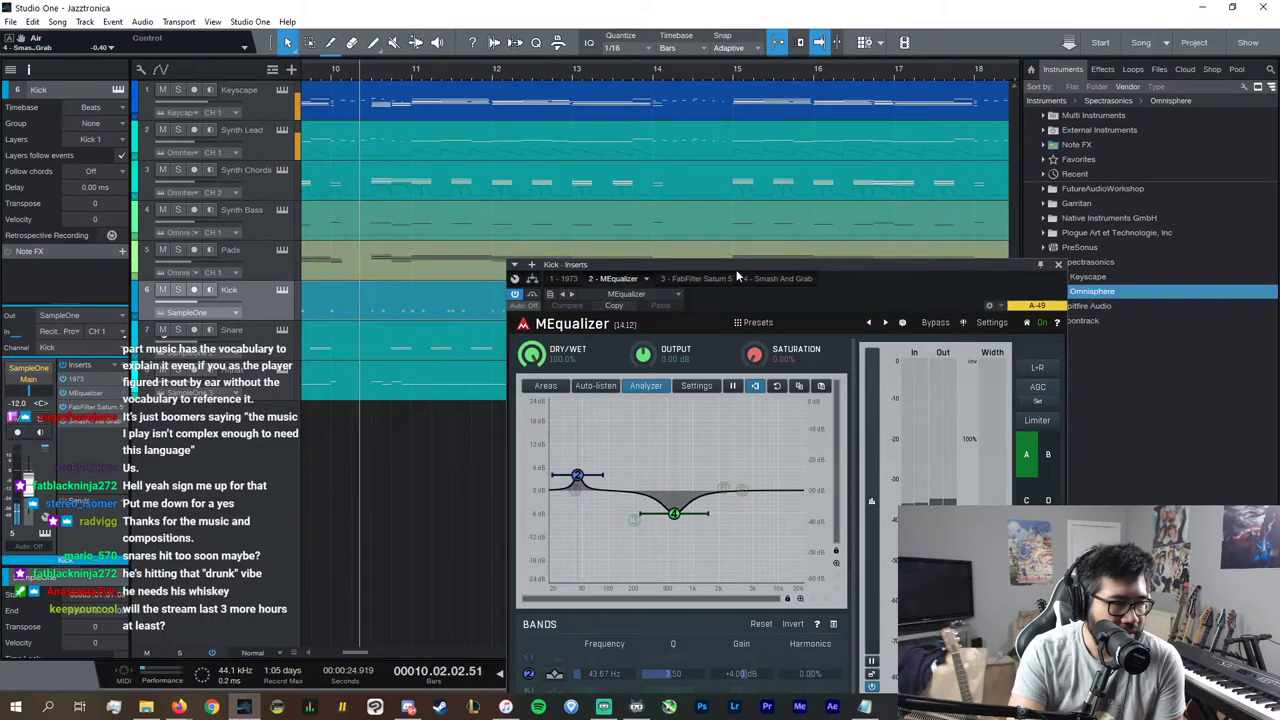
drag(736, 267, 688, 157)
click(482, 598)
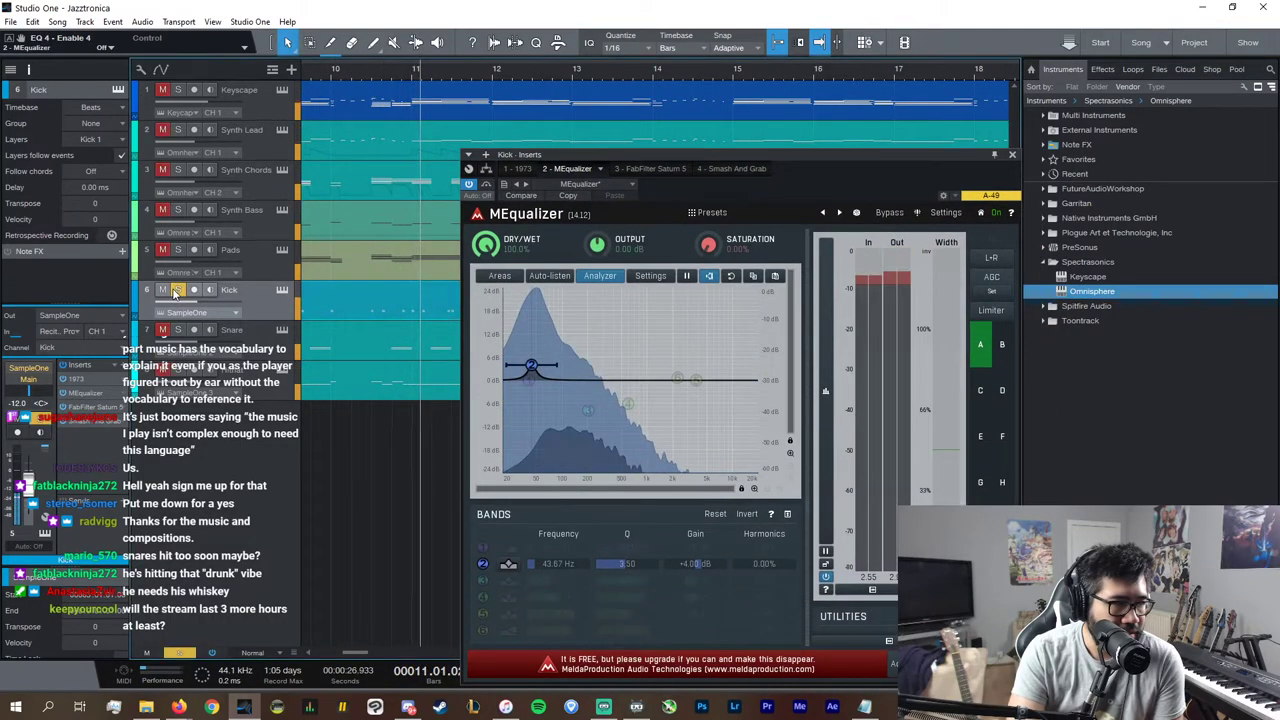
key(s)
key(s)
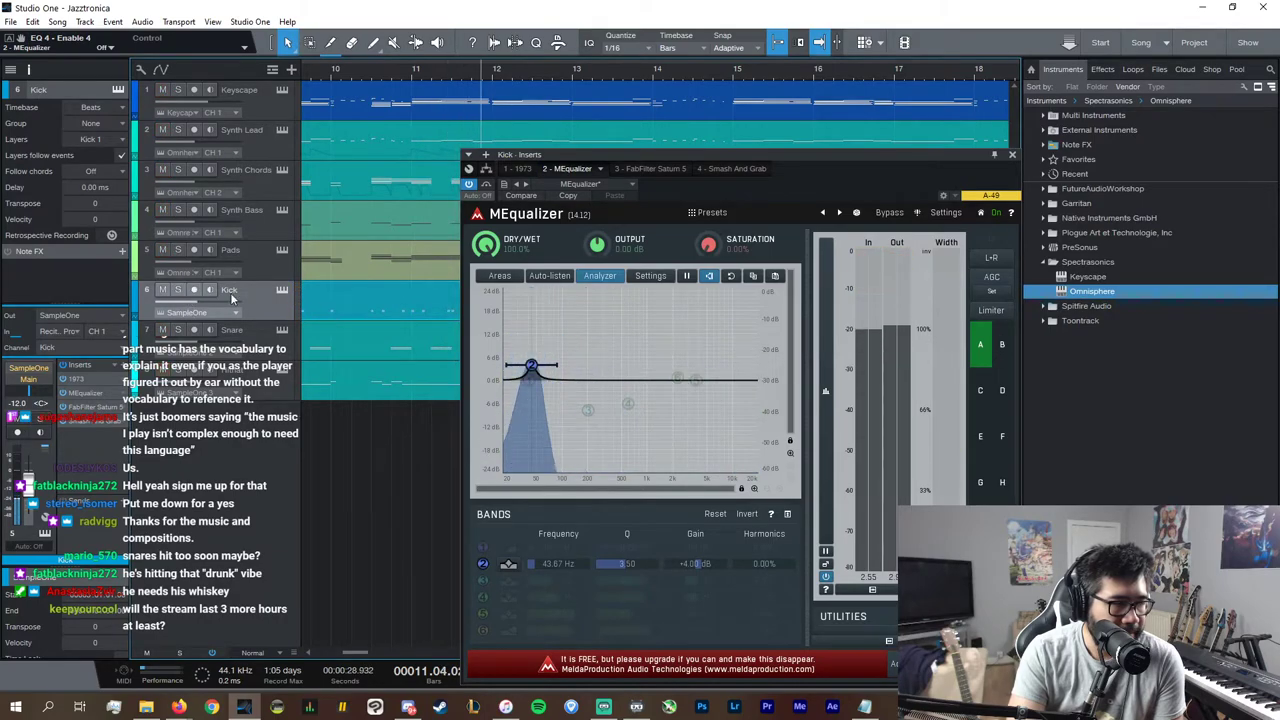
Step: Check the Kick's 1973 insert and set the Kick track's volume to -10.0 dB
click(519, 169)
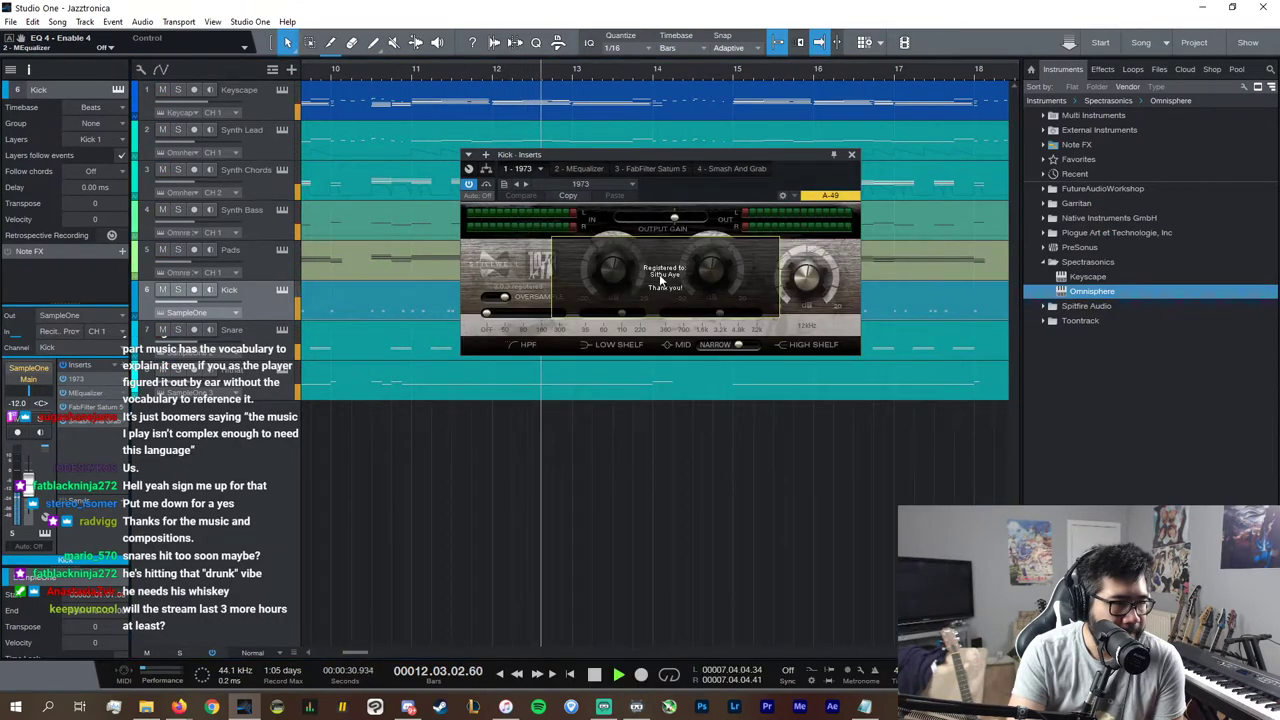
click(853, 156)
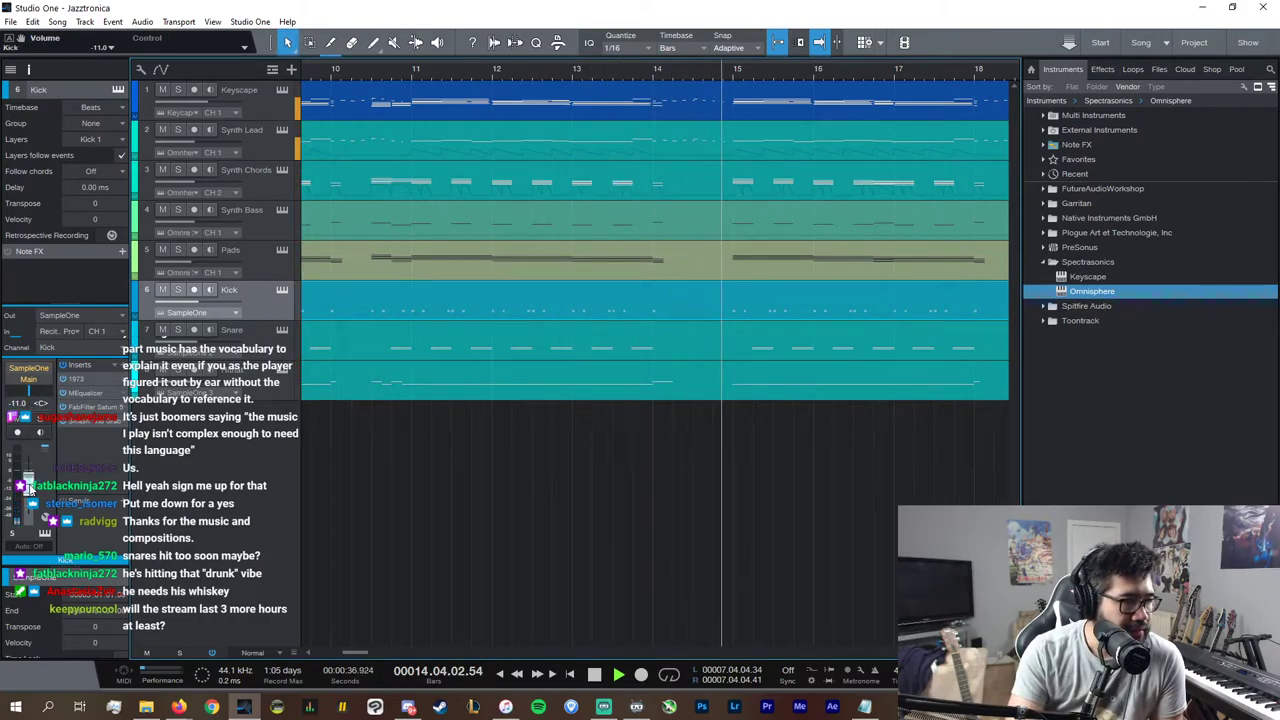
drag(30, 492, 31, 488)
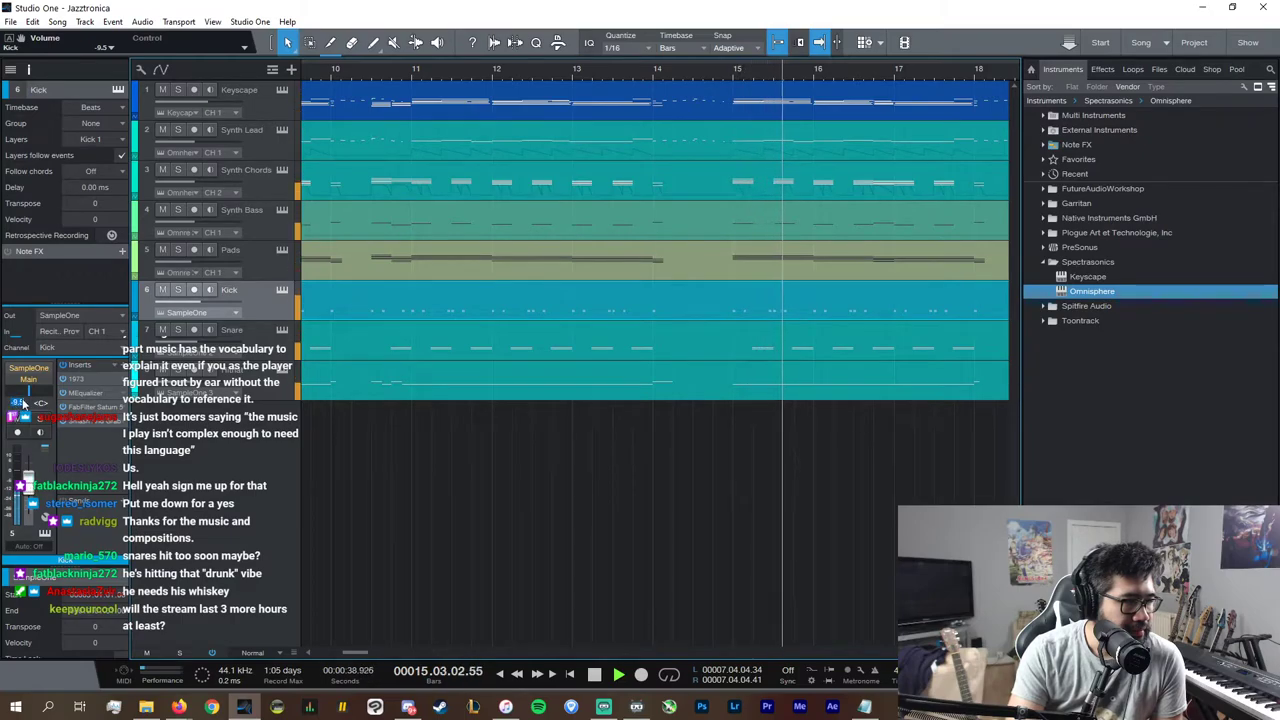
key(Return)
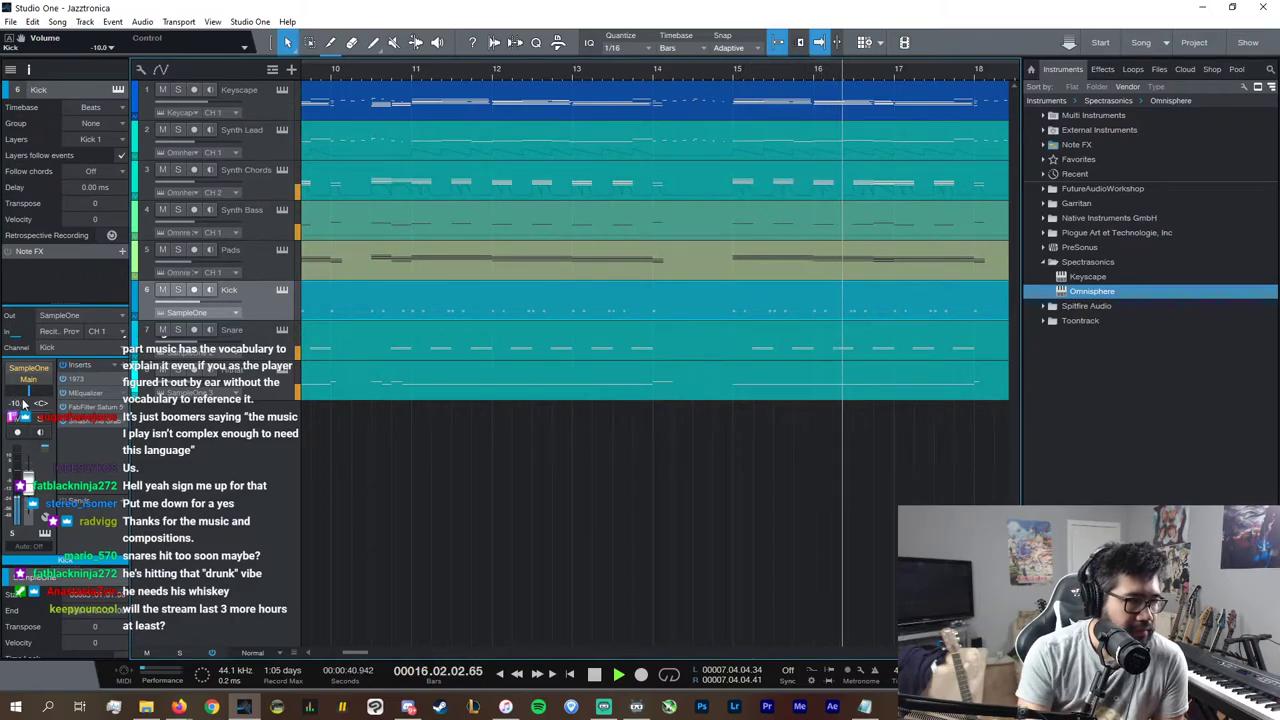
Step: Load the Snare FX chain from the Invasion folder onto the Snare track's inserts and play from bar 3
click(262, 346)
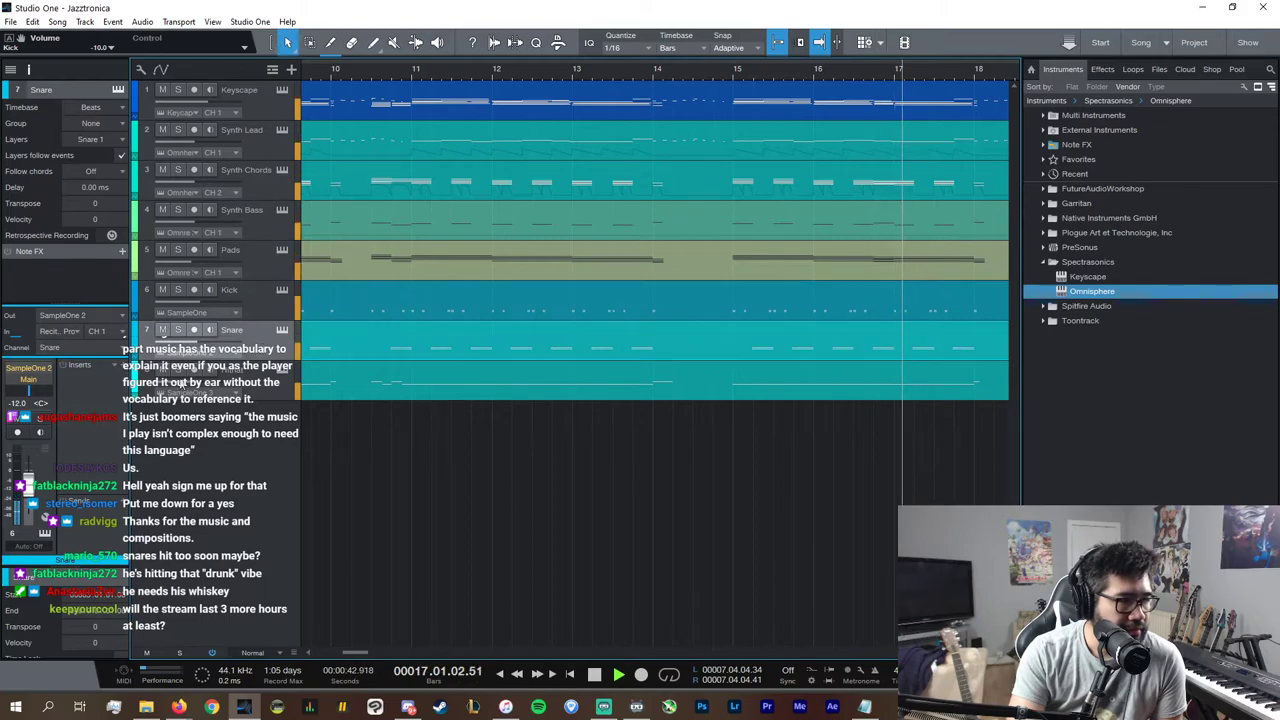
click(113, 368)
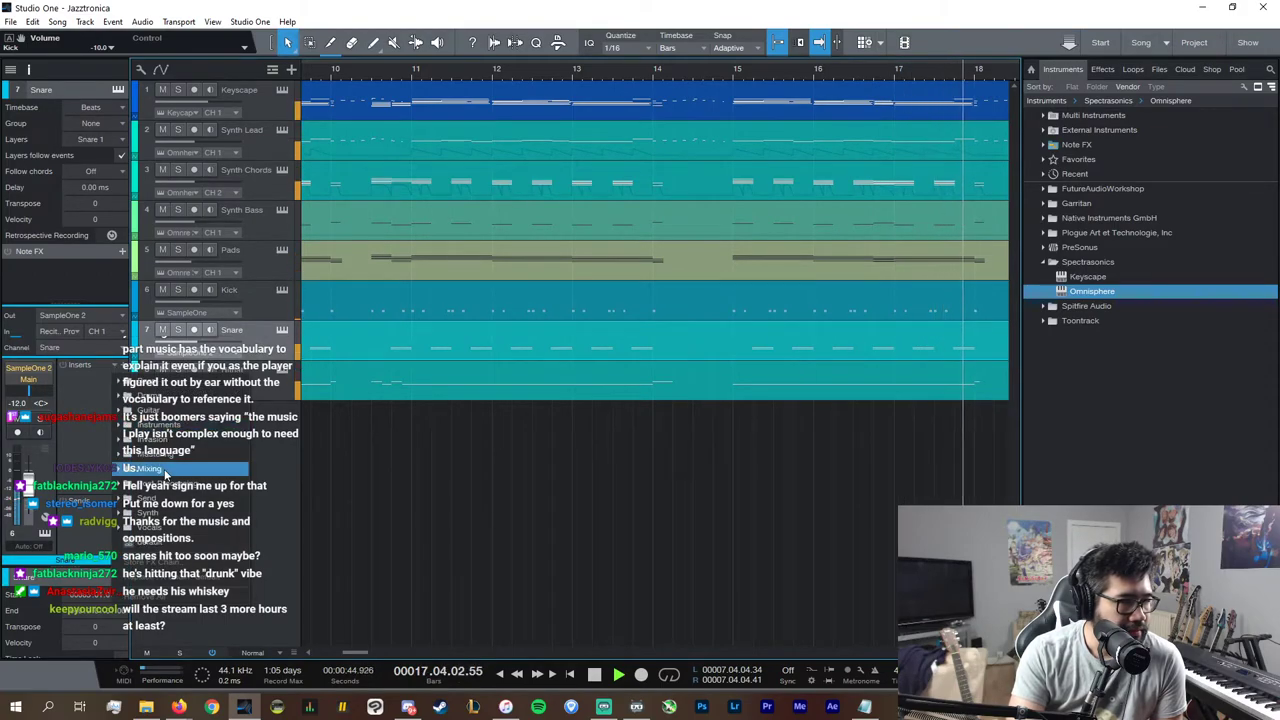
click(164, 441)
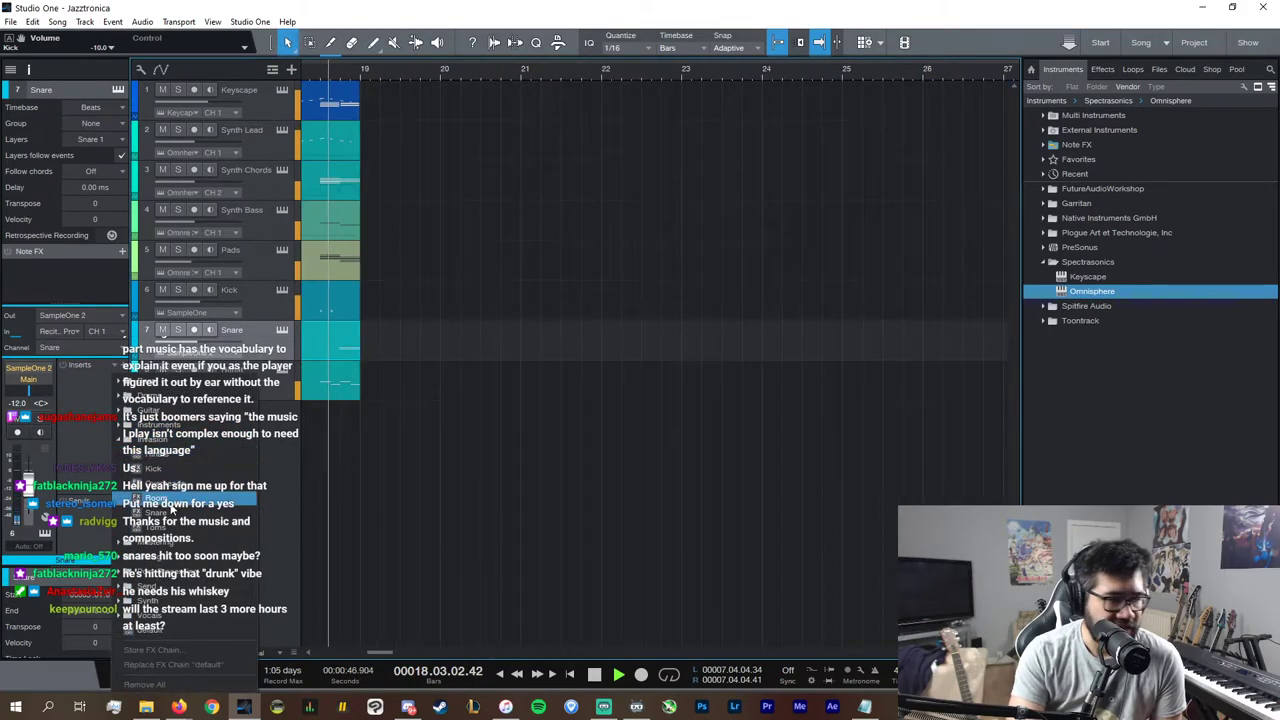
click(166, 516)
key(space)
key(space)
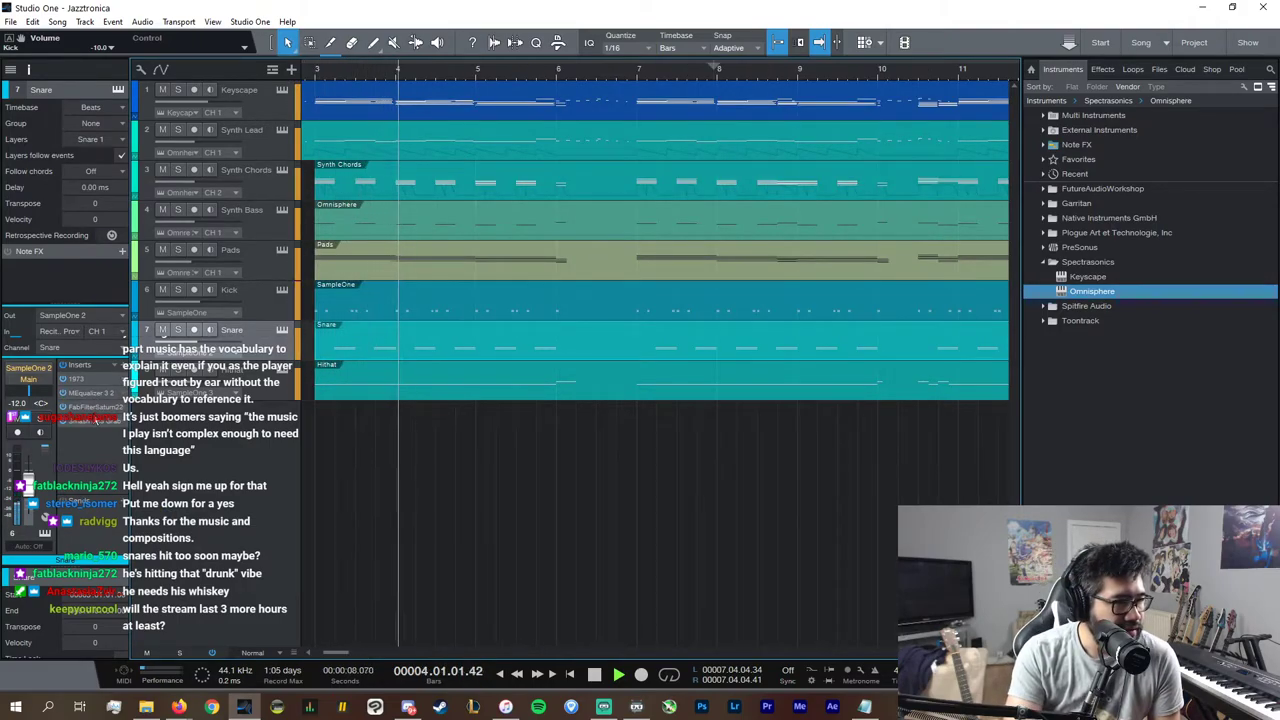
Step: On the Snare's Smash And Grab insert, adjust the Threshold and set the Mix to 46.40, checking Saturn briefly
click(92, 421)
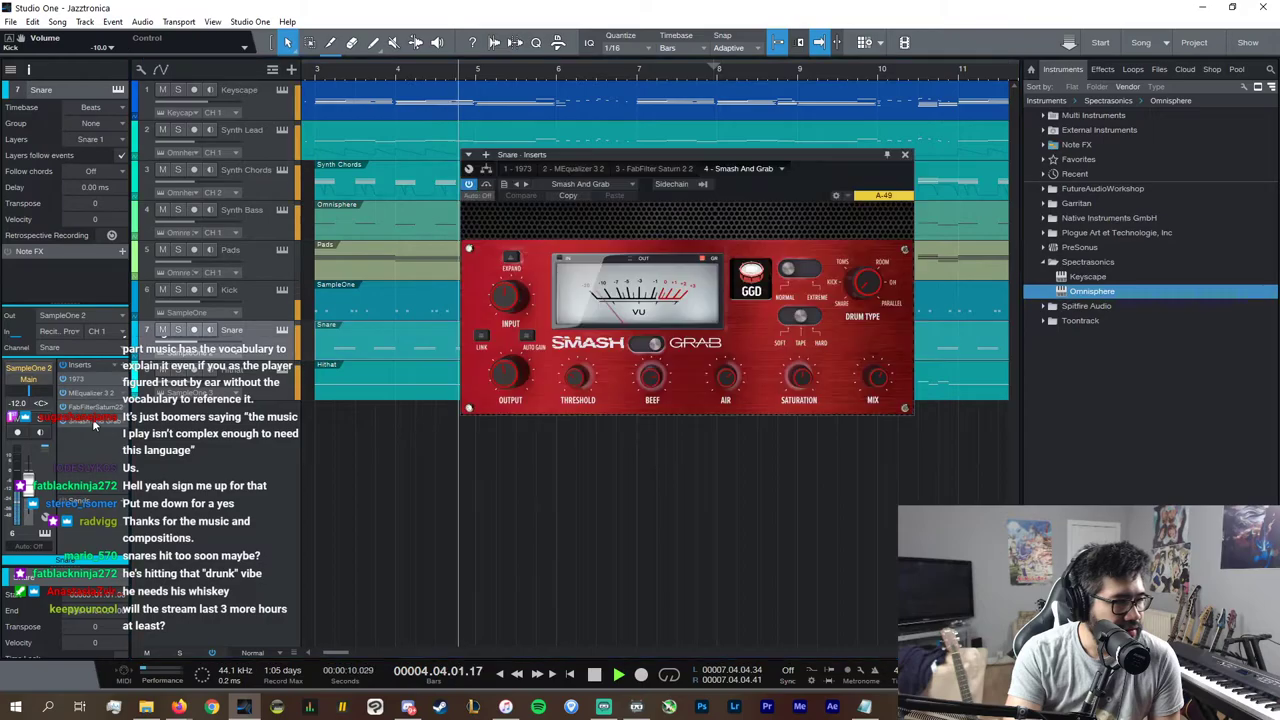
mouse_move(578, 382)
mouse_down()
mouse_move(581, 357)
mouse_move(568, 381)
mouse_up()
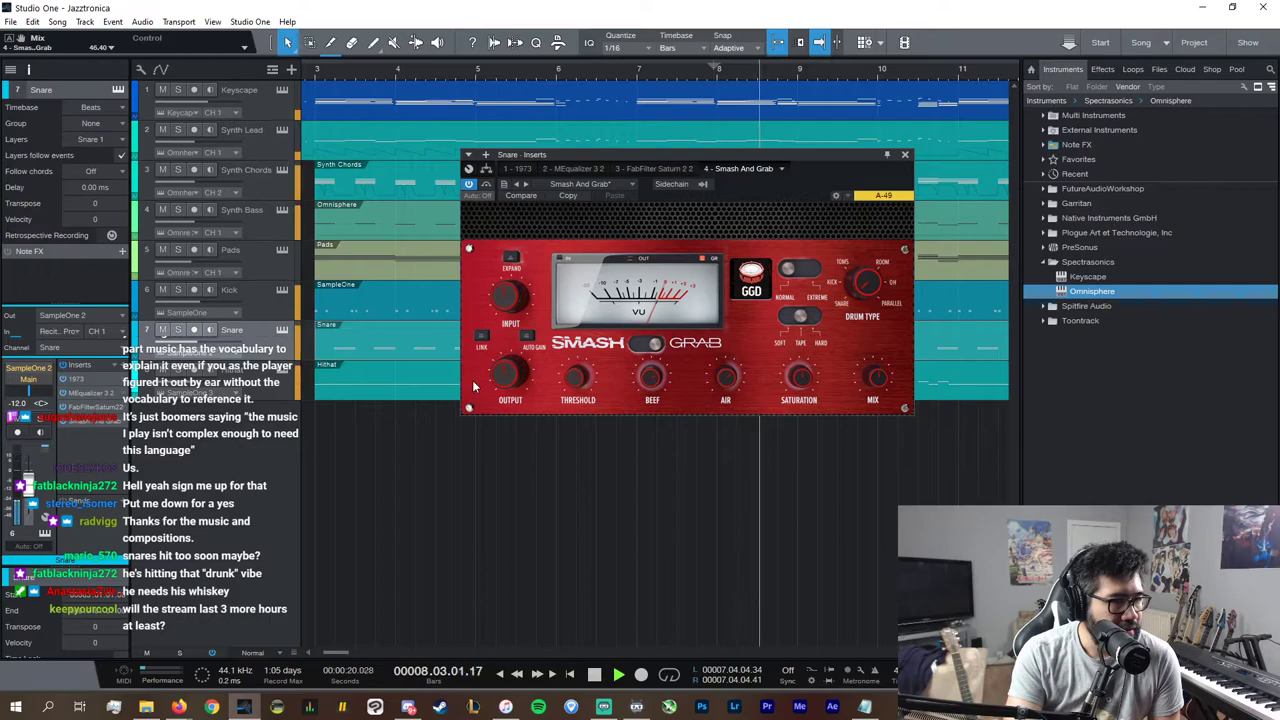
click(652, 168)
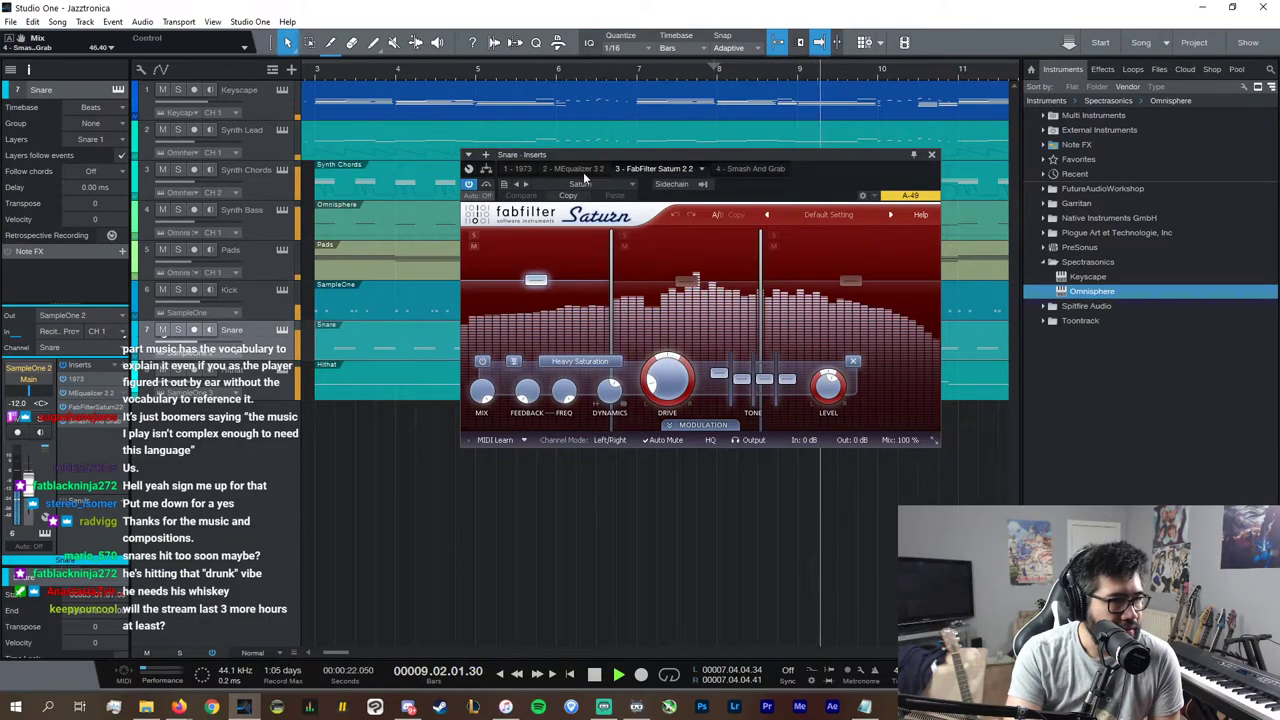
click(740, 168)
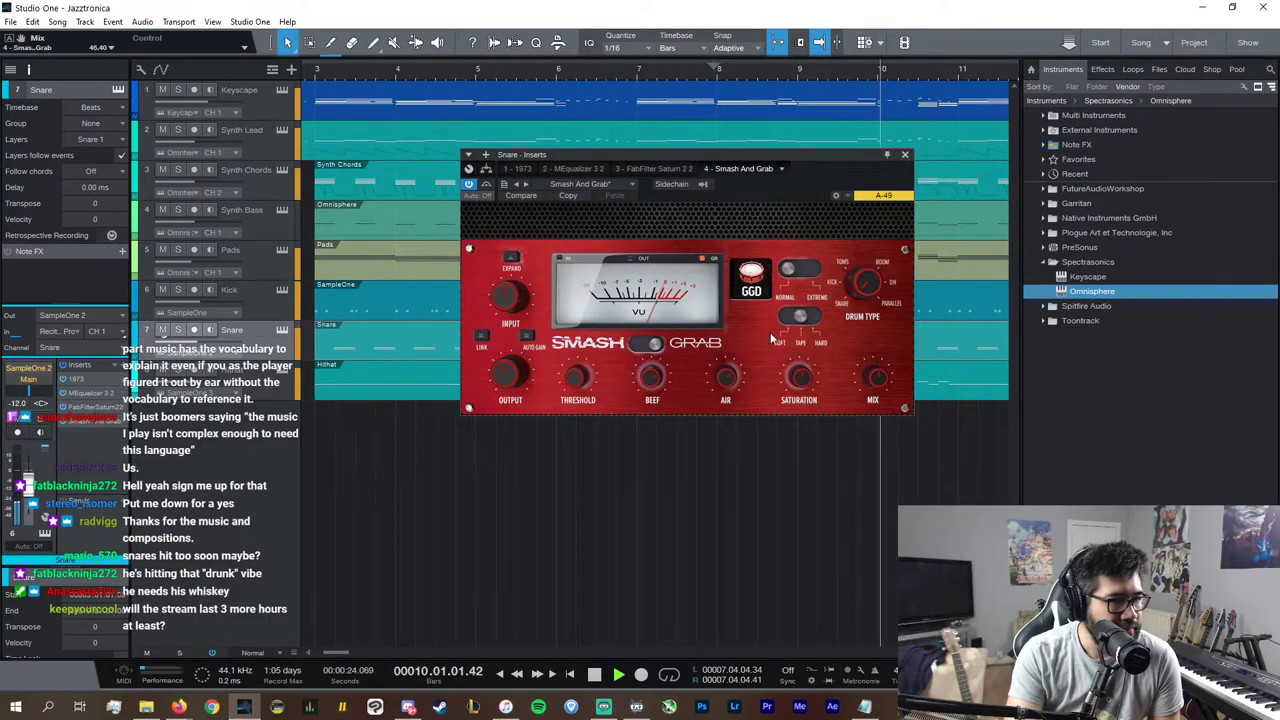
Step: Set Band 3 Level to 0.00 dB in the Snare's FabFilter Saturn insert
click(646, 167)
double_click(850, 281)
text(0 dB)
key(Return)
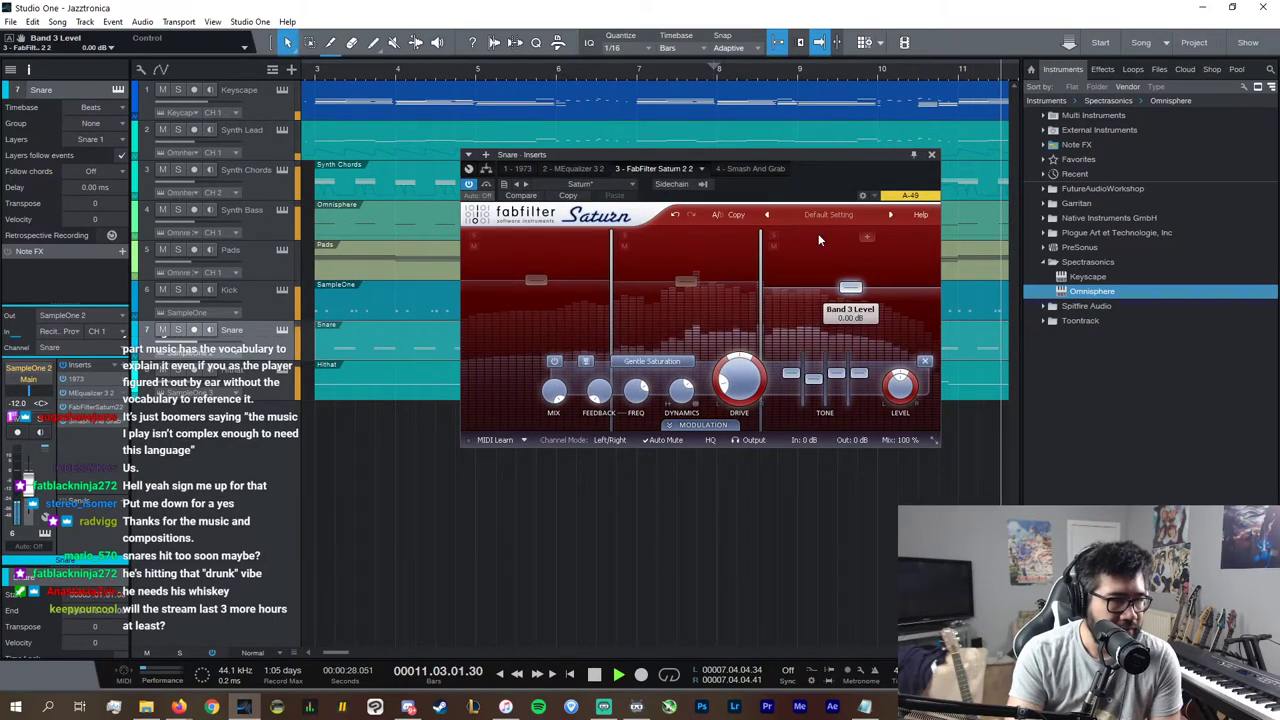
Step: Disable bands 1 and 2 in the Snare's MEqualizer and compare the sound with band 5 off and on
click(572, 168)
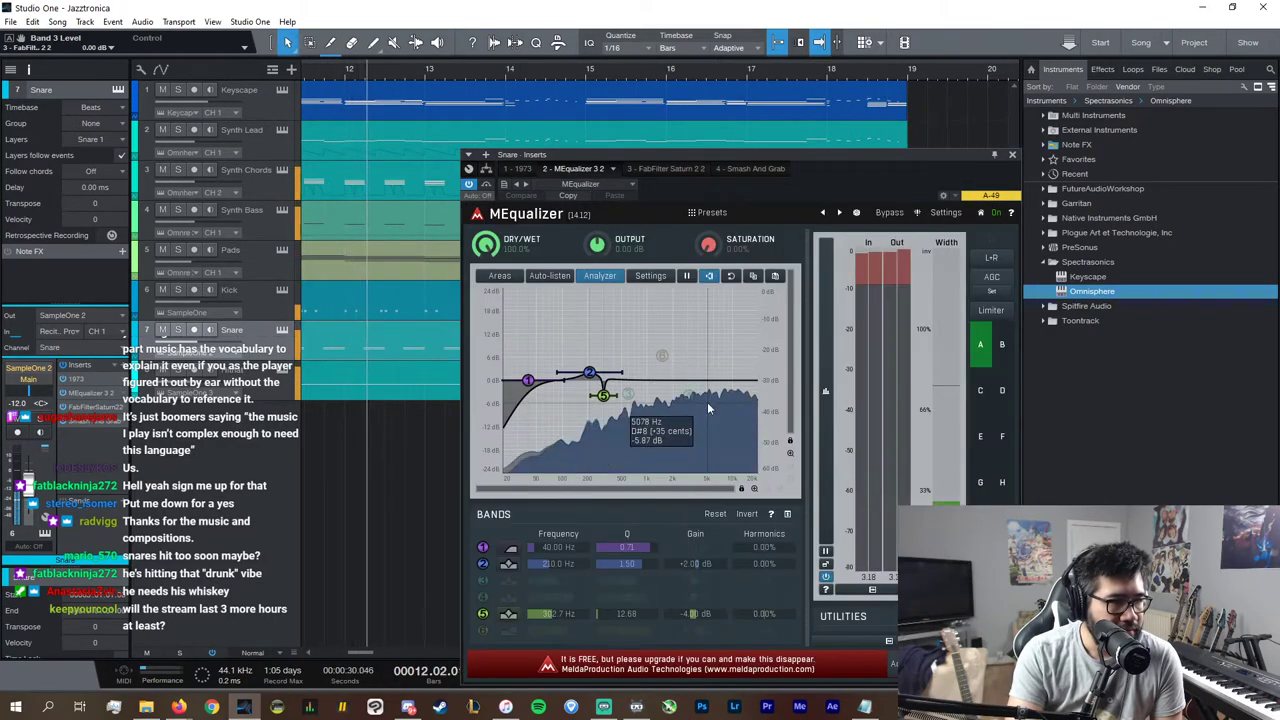
click(483, 564)
click(483, 548)
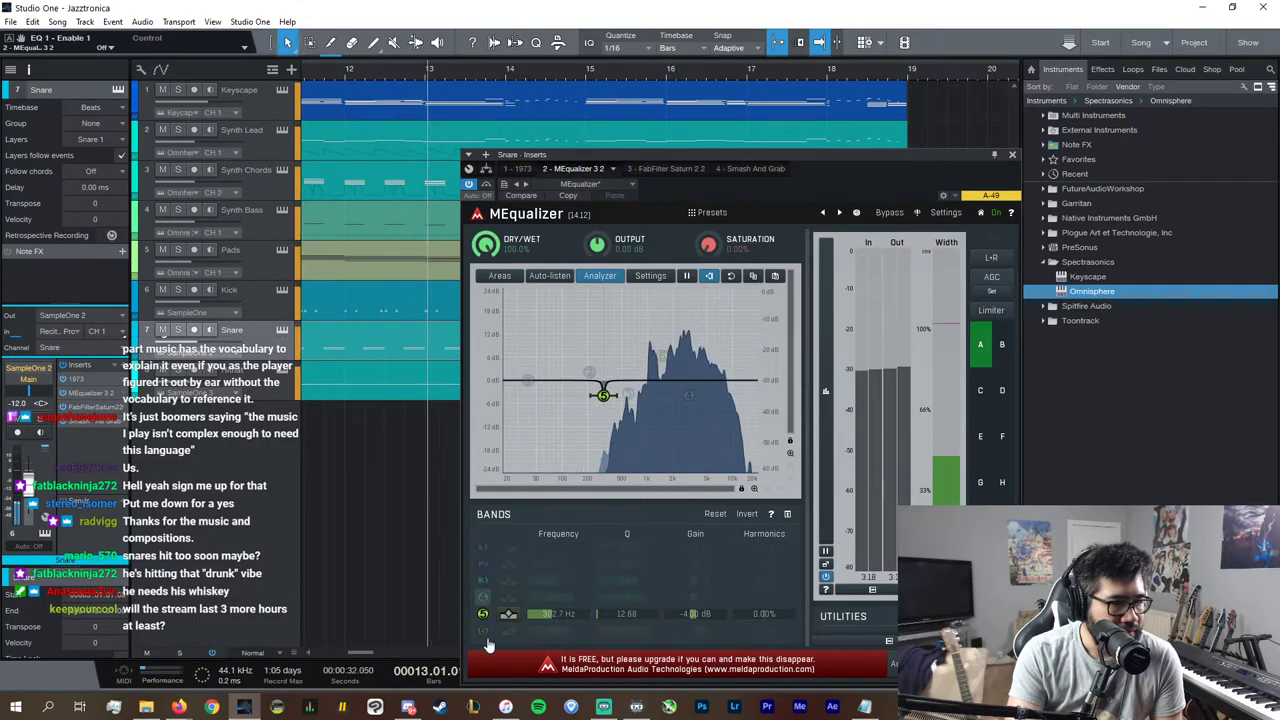
click(484, 615)
click(484, 615)
Step: Turn the Snare's MEqualizer band 5 into a boost at 1633 Hz with Q 4.40 and +4.64 dB gain, auditioned in solo
drag(584, 616, 613, 630)
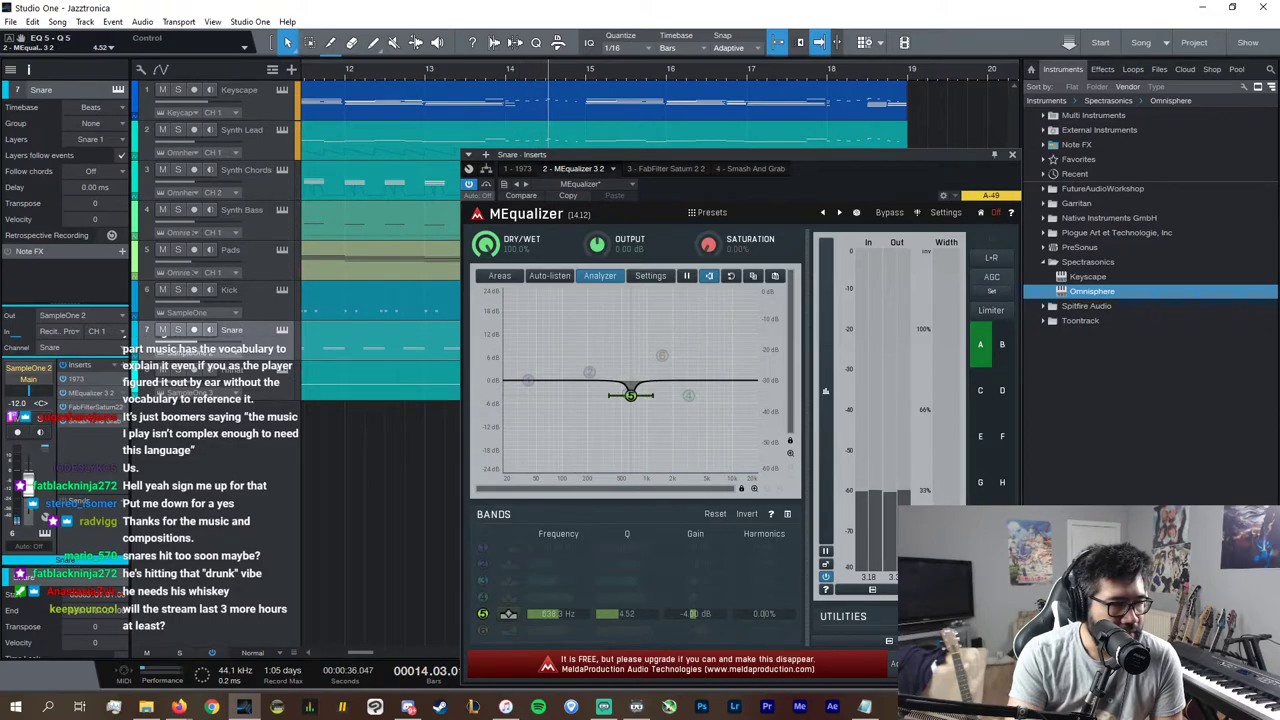
drag(630, 347, 665, 334)
click(178, 330)
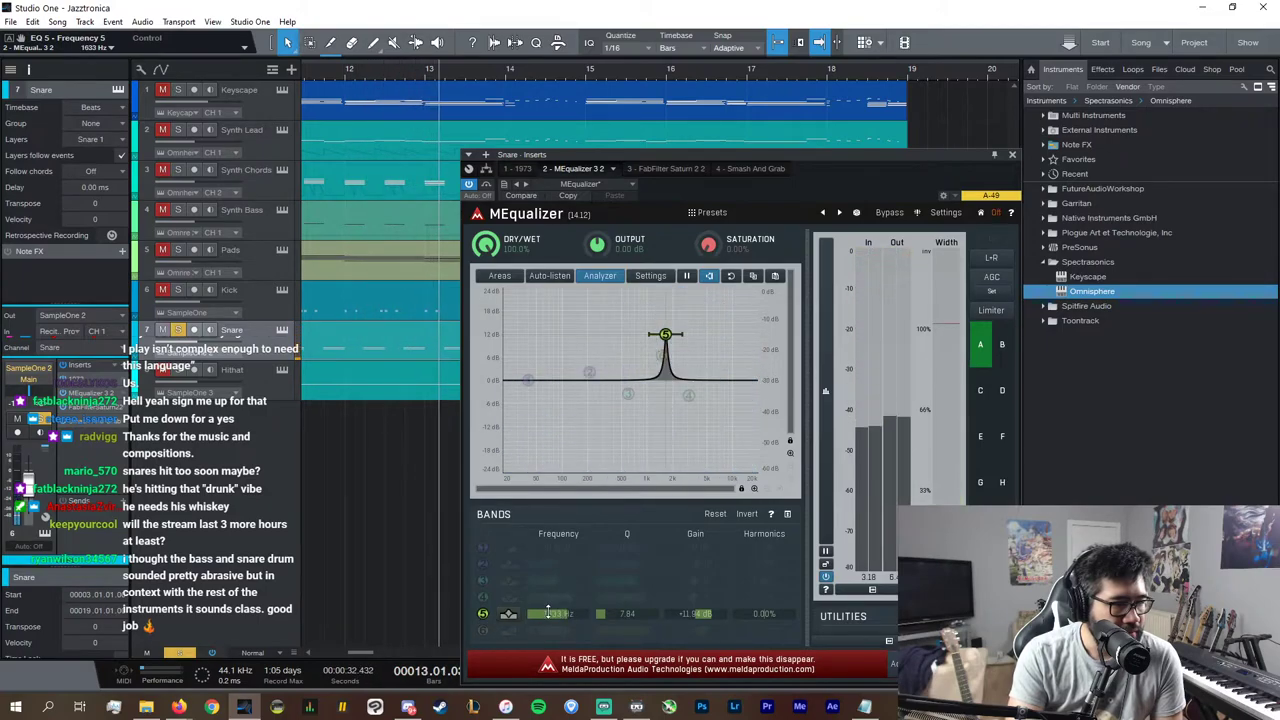
drag(640, 615, 692, 615)
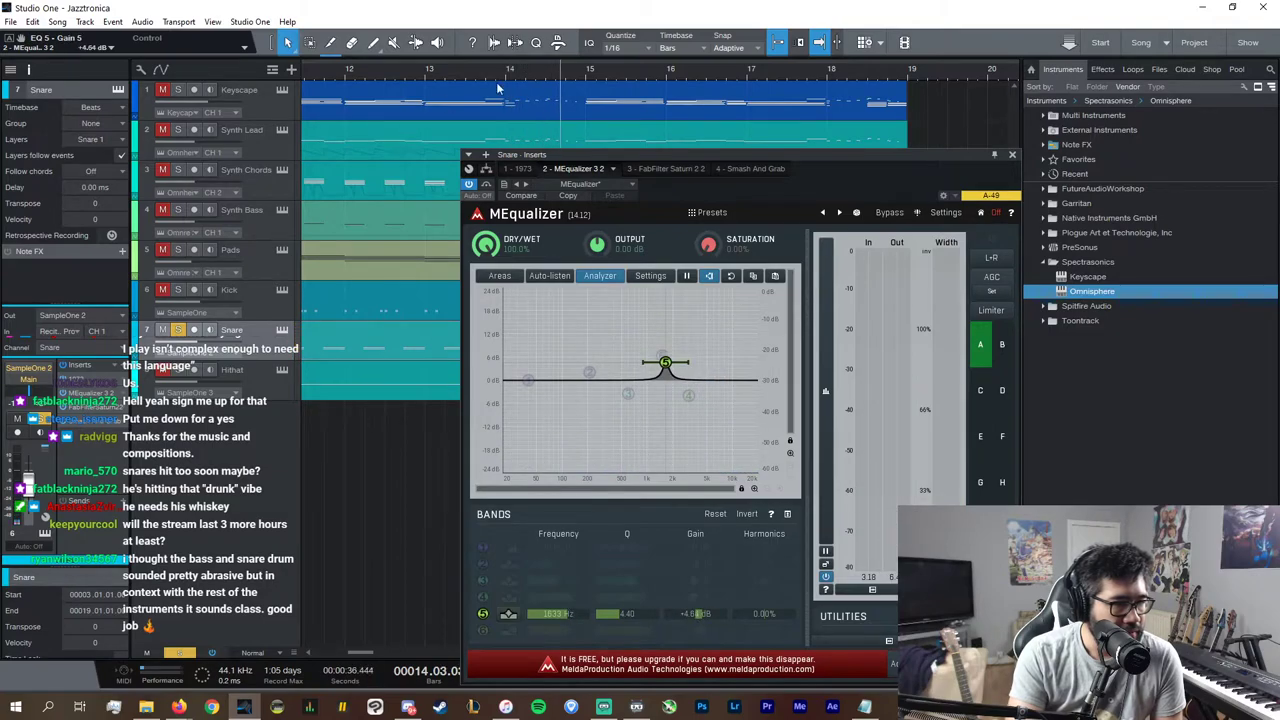
click(588, 77)
key(space)
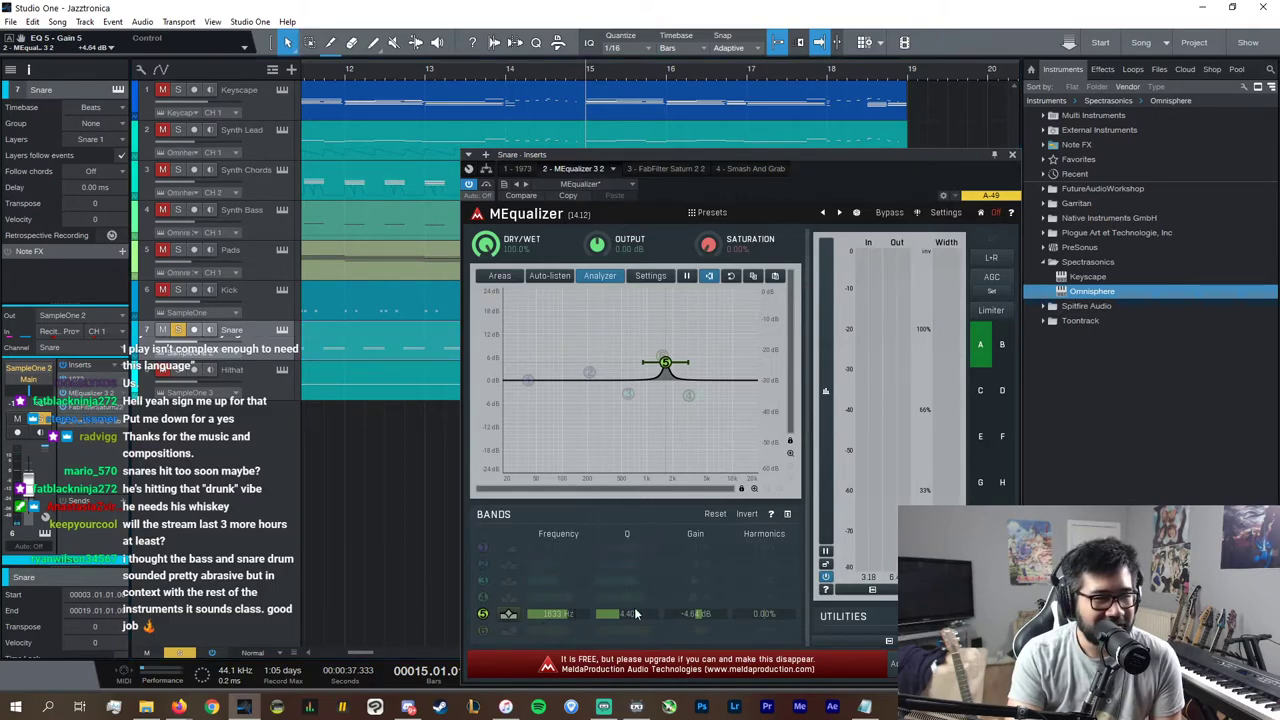
Step: Set the Snare's MEqualizer band 5 to 1109 Hz, Q 1.19 and +6.37 dB gain, and close the inserts window
drag(630, 612, 630, 630)
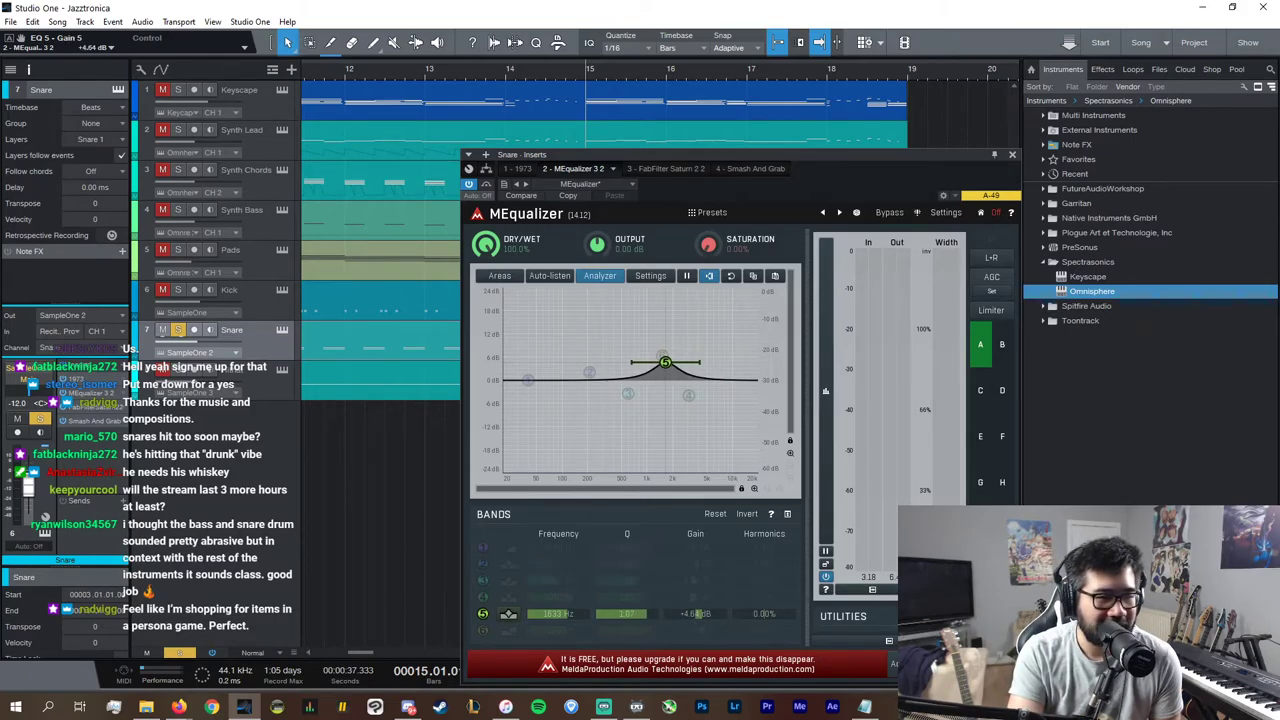
drag(697, 613, 705, 617)
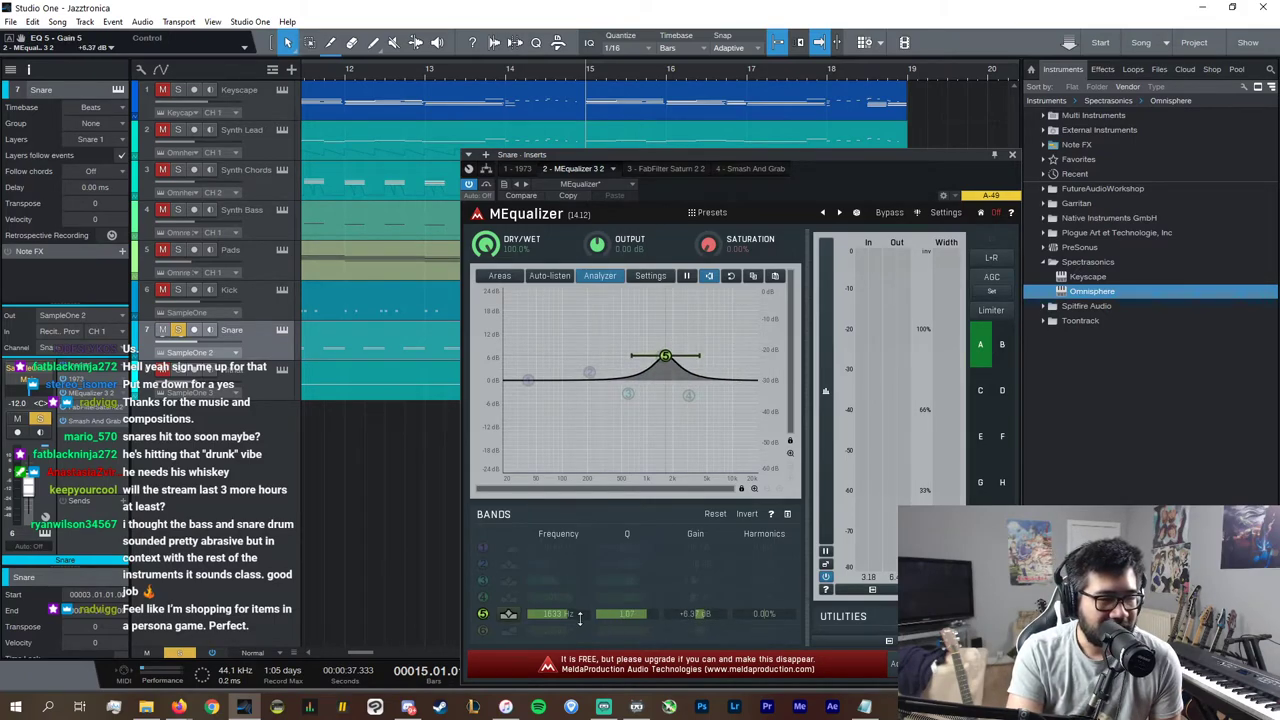
drag(579, 618, 579, 628)
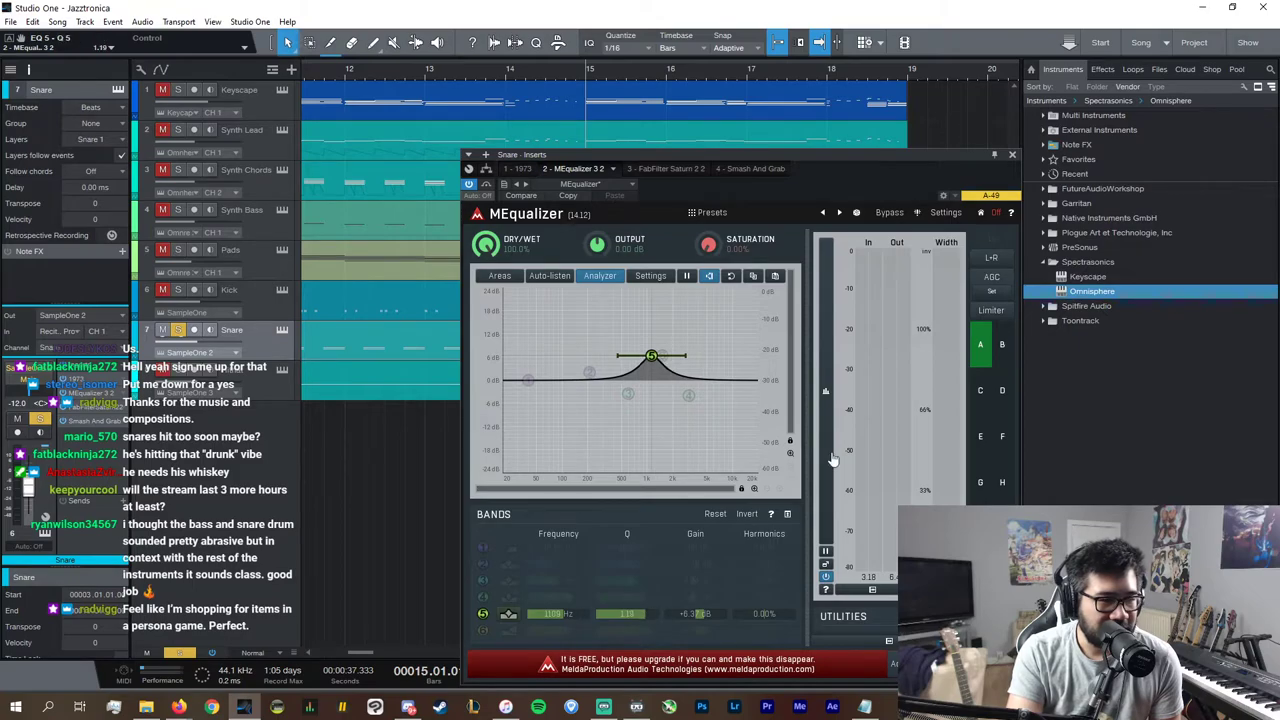
click(1010, 155)
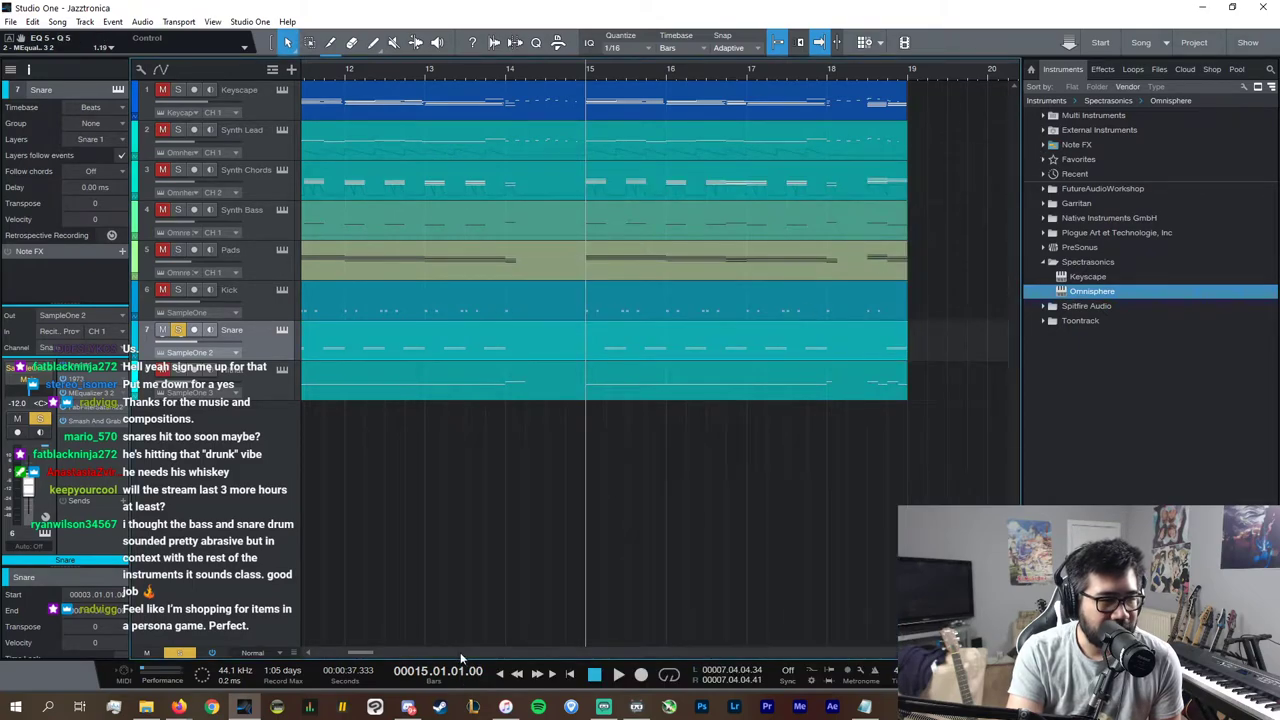
Step: Play the song from bar 7 and take the Snare out of solo to hear it in the full mix
scroll(460, 652, left, 3)
scroll(460, 653, left, 1)
click(420, 70)
key(space)
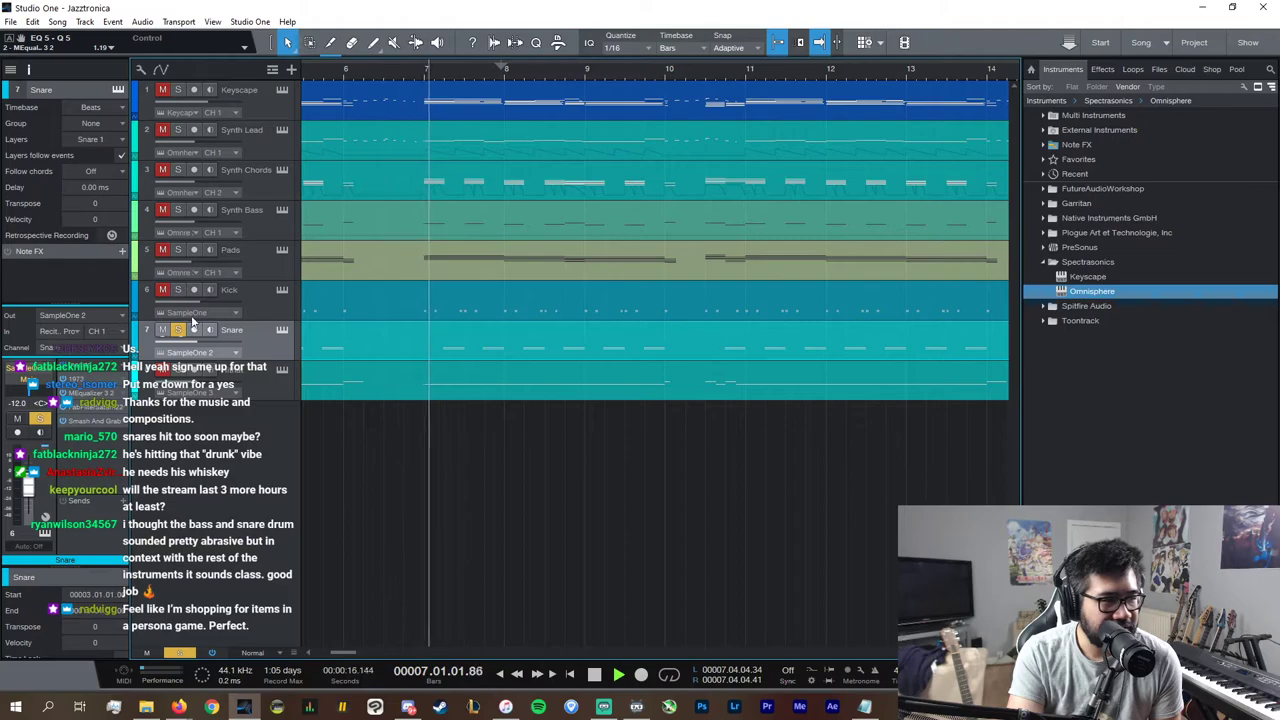
click(179, 331)
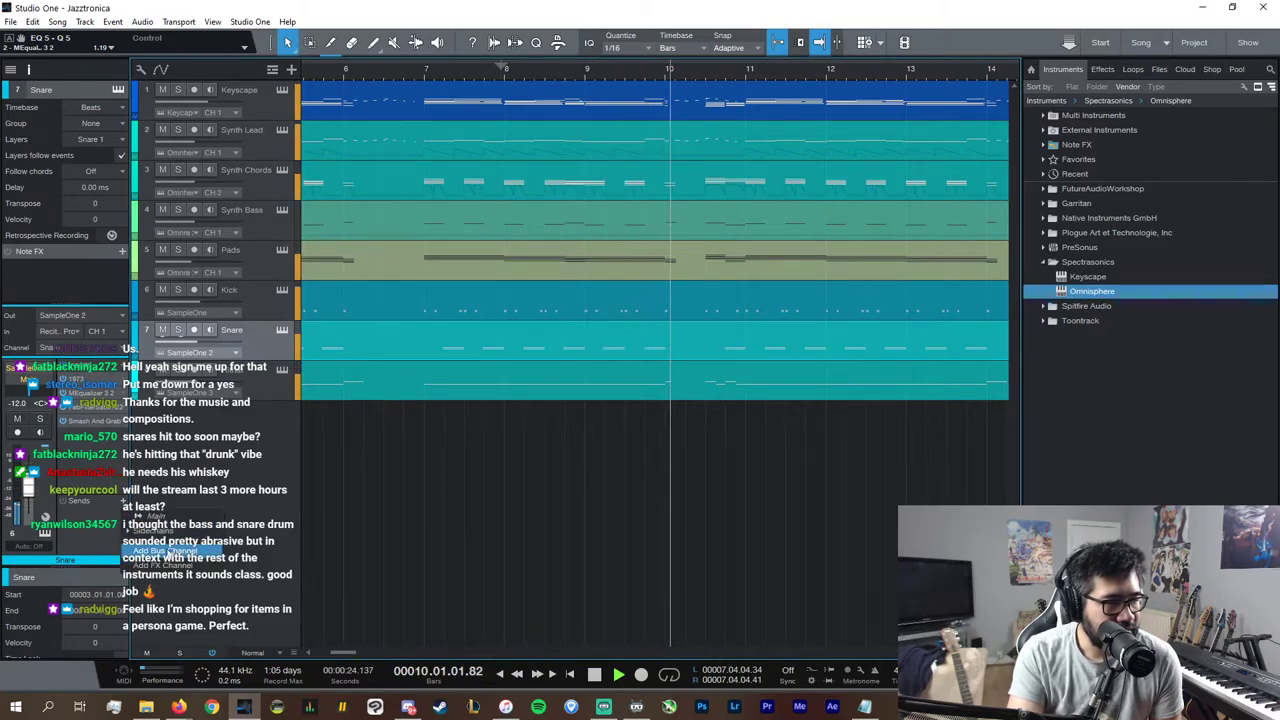
Step: Add Guitar Rig to the Snare, move it to the sends as an FX channel, and remove the leftover insert
click(123, 365)
click(123, 365)
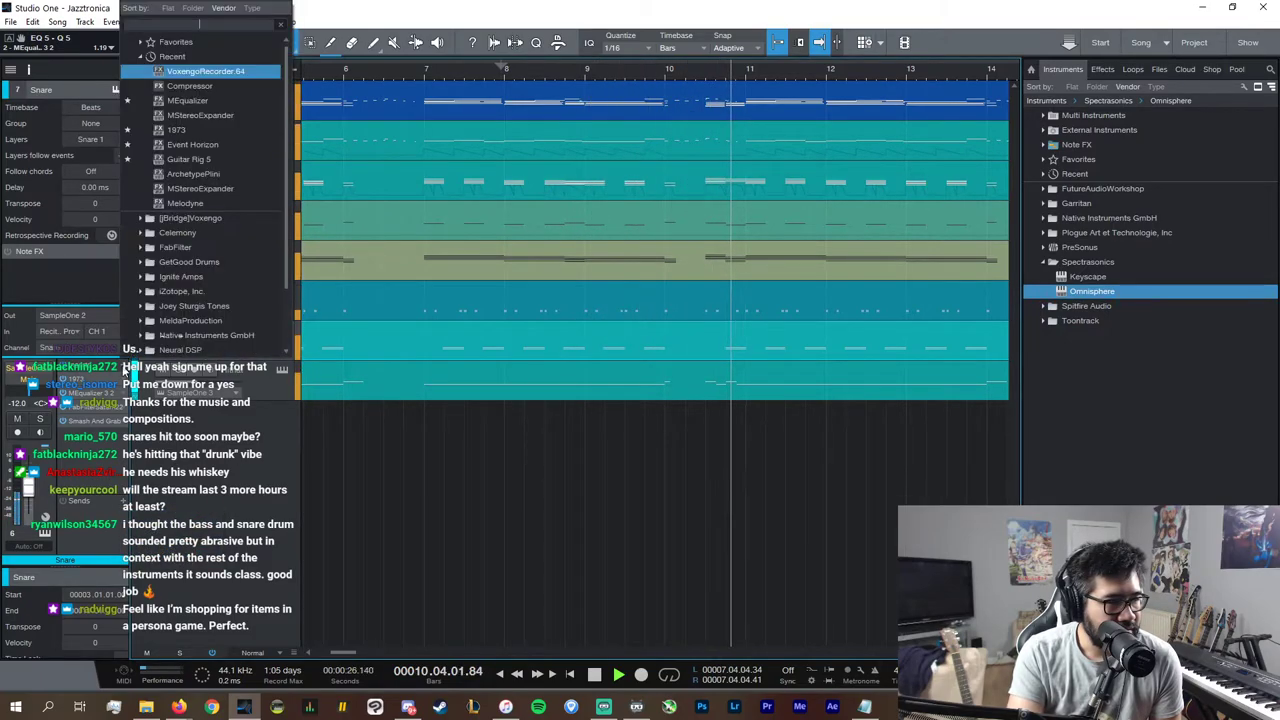
click(177, 42)
click(178, 101)
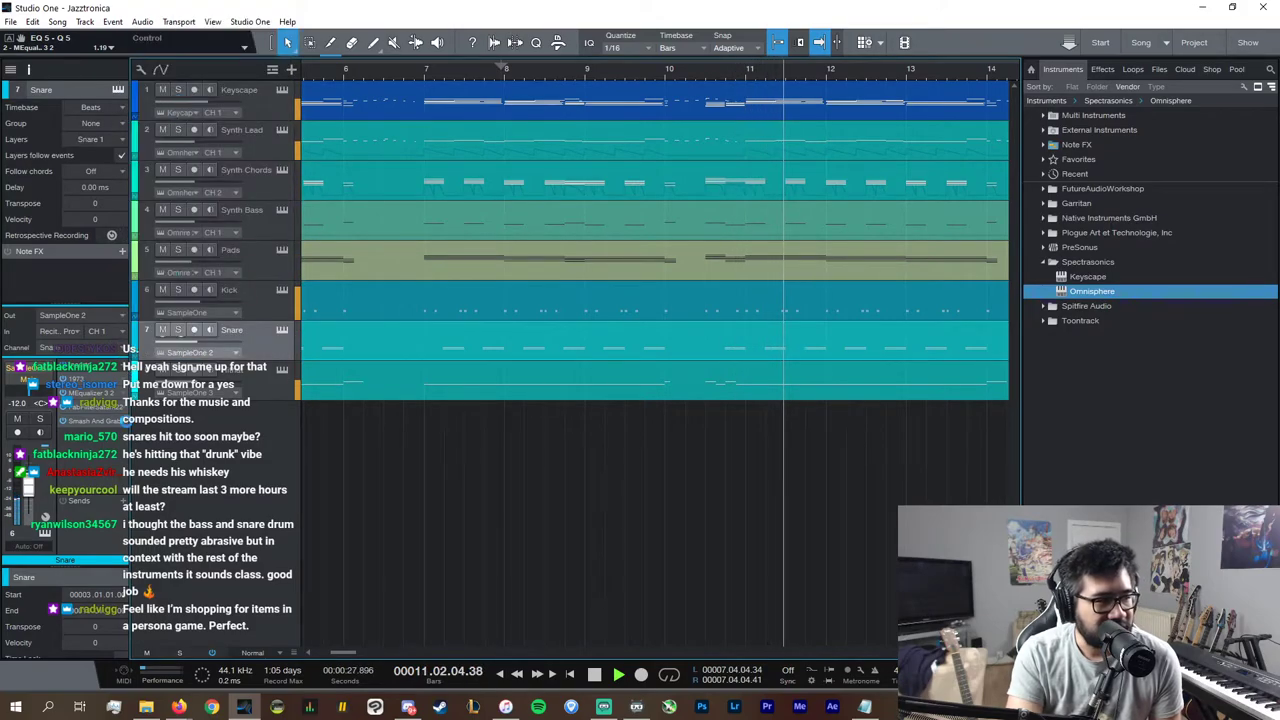
drag(85, 440, 88, 501)
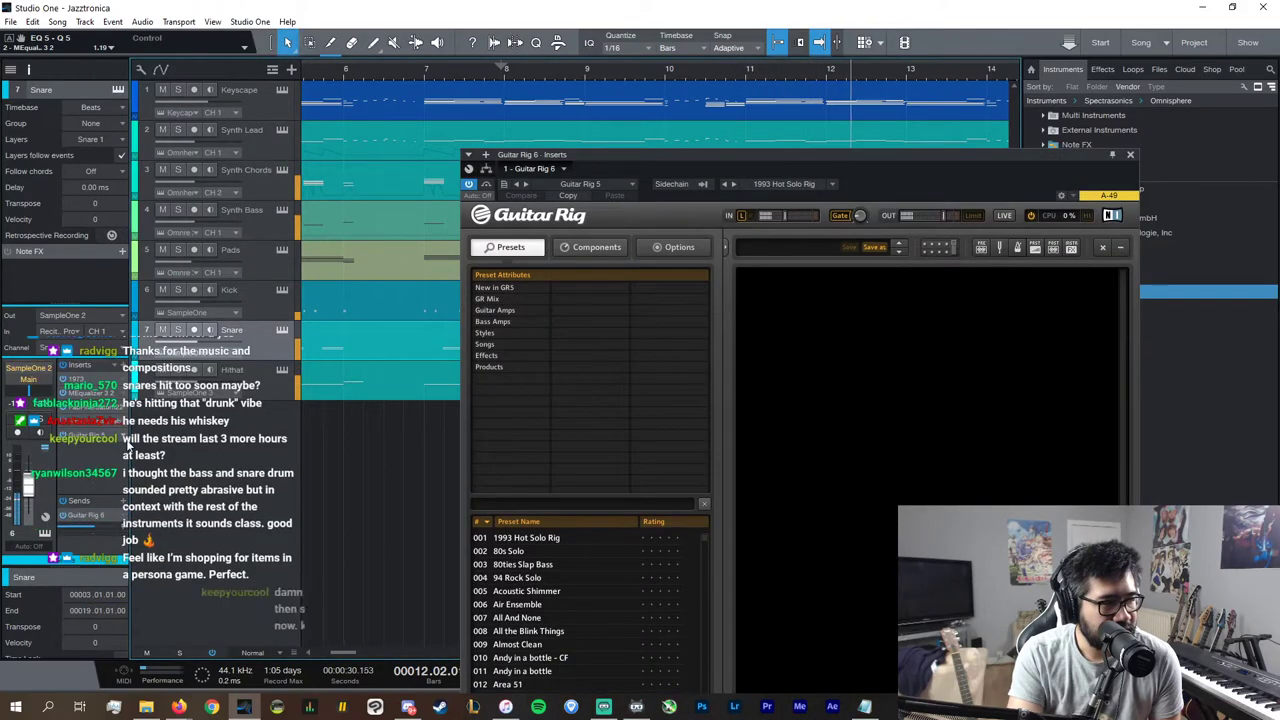
click(123, 435)
click(165, 577)
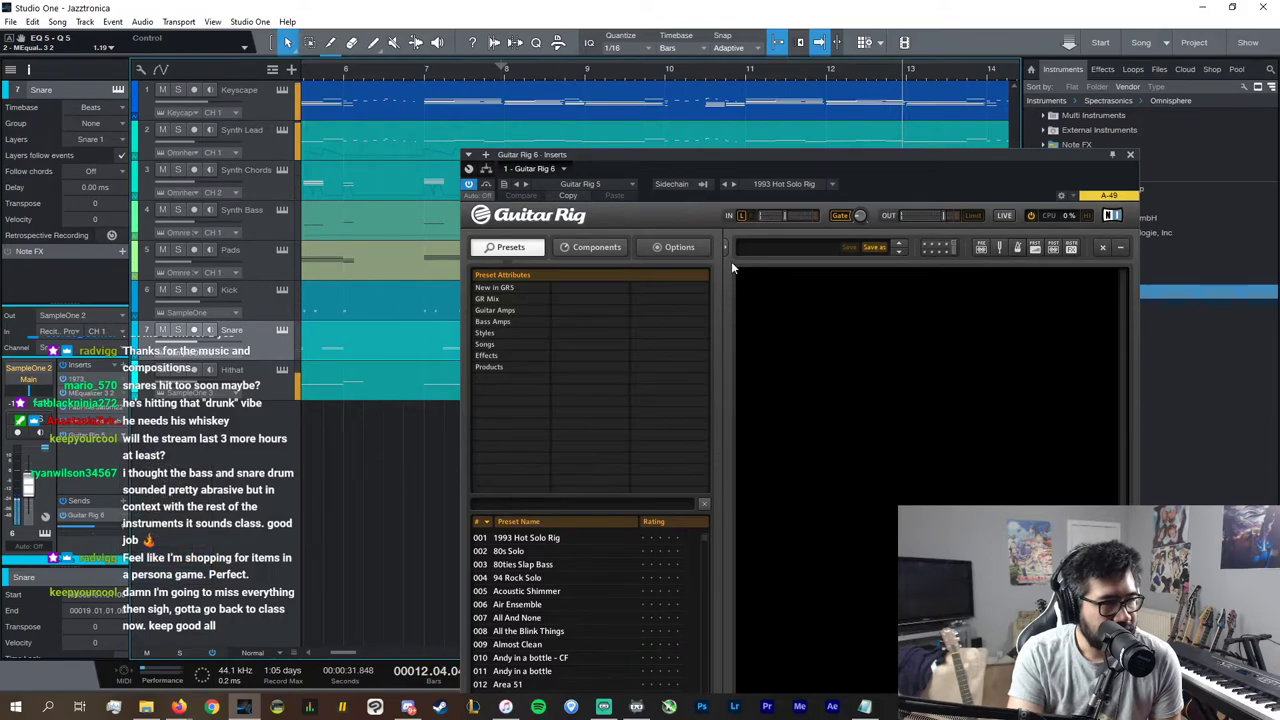
Step: Switch off Guitar Rig's rack gate and load the Studio Reverb into its rack with the extra controls expanded
click(679, 247)
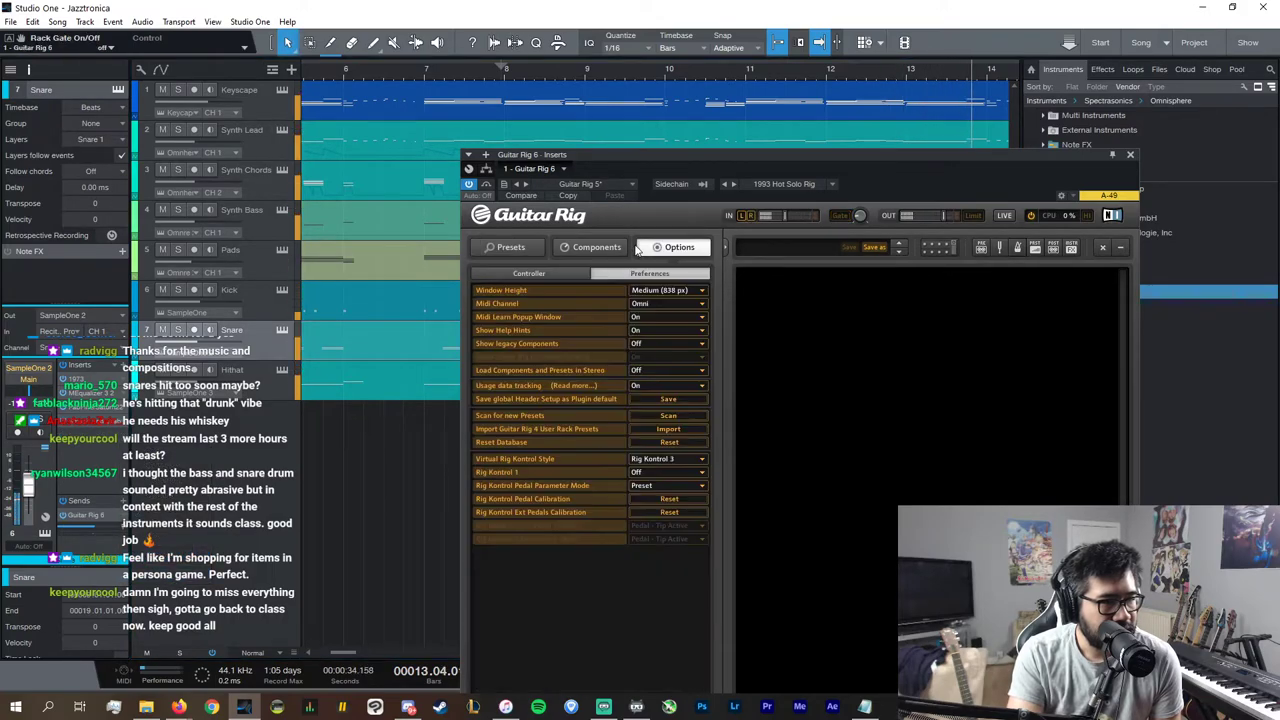
click(596, 247)
click(580, 437)
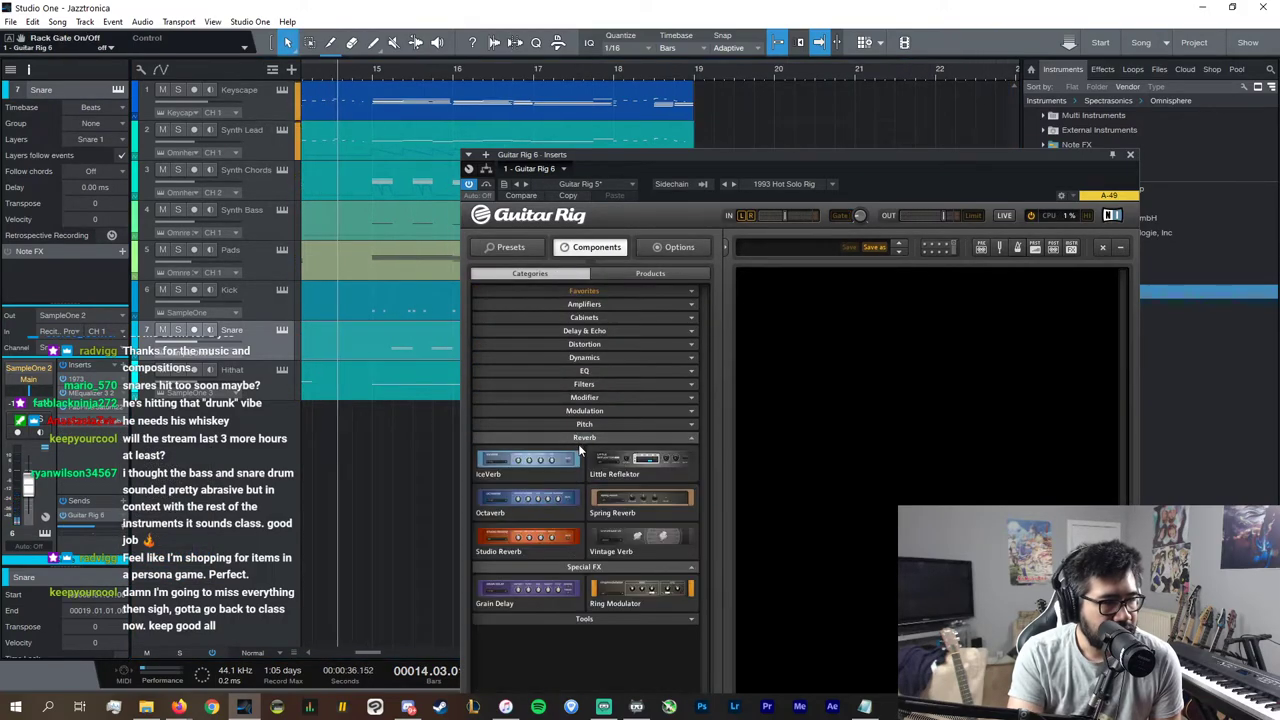
drag(530, 535, 874, 368)
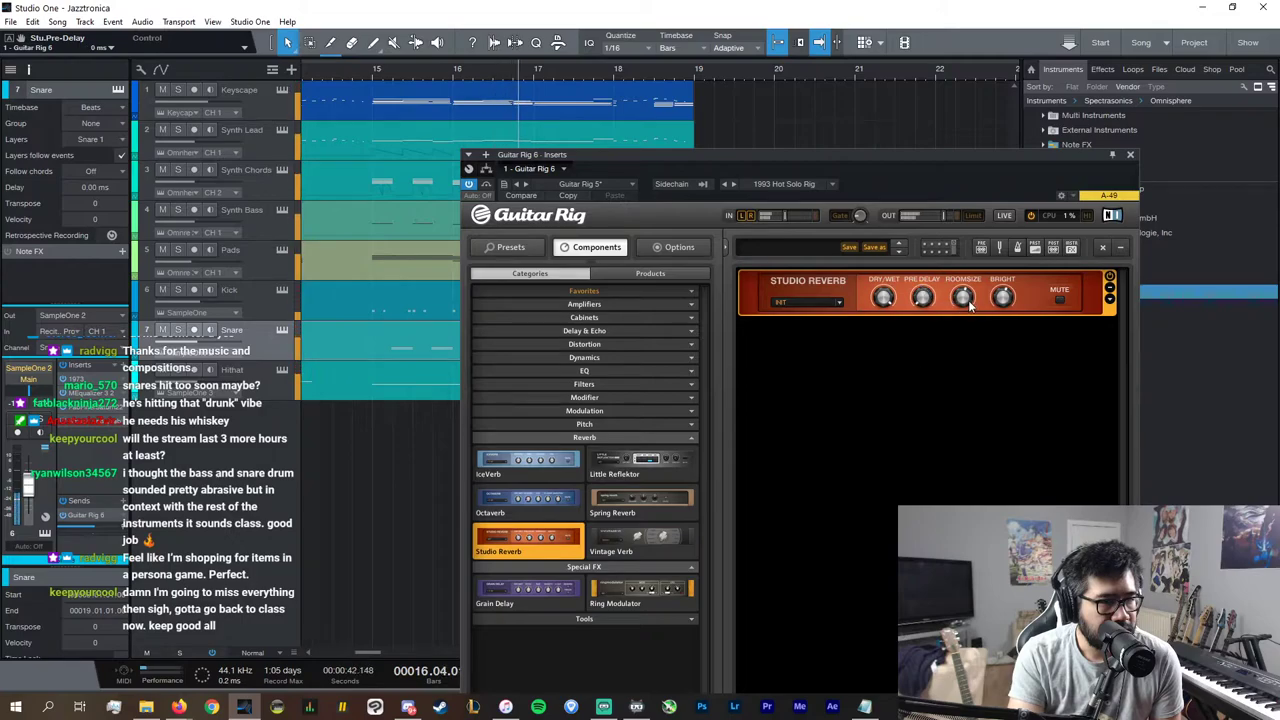
click(1109, 298)
Step: Set the Snare's Guitar Rig send level to -9.7 while soloed, and play the full mix from bar 3
click(178, 330)
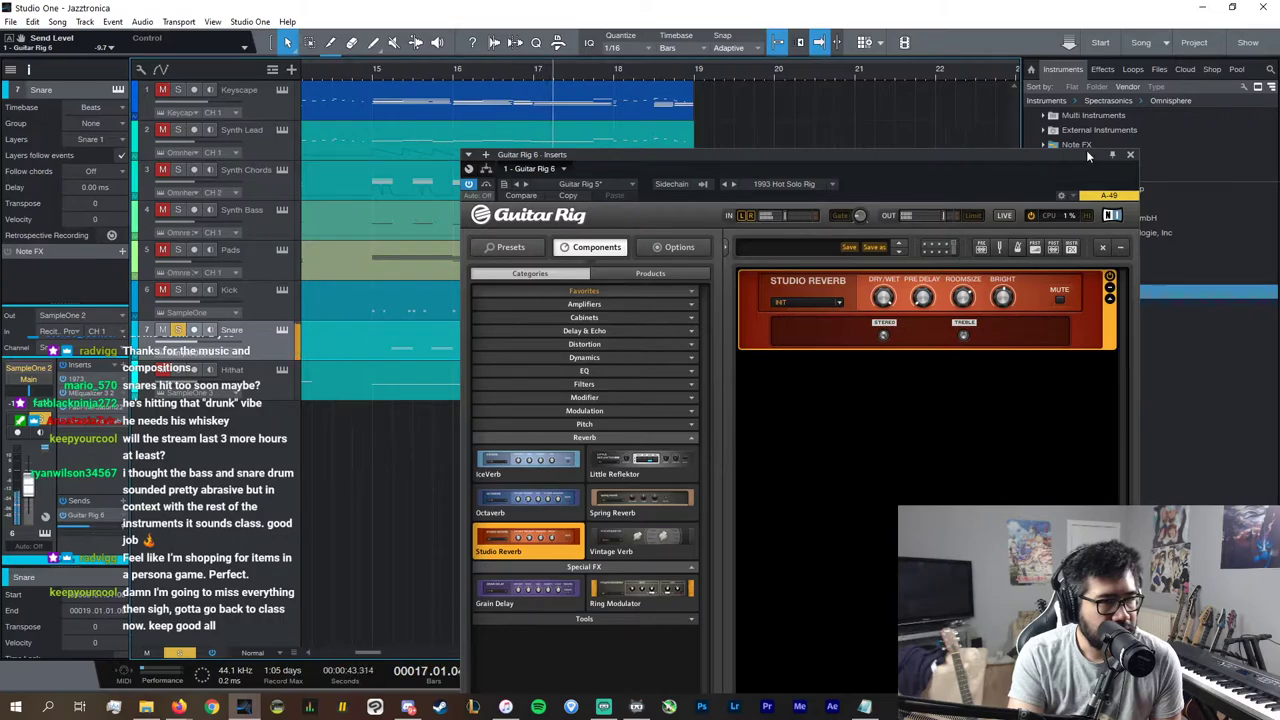
click(1130, 154)
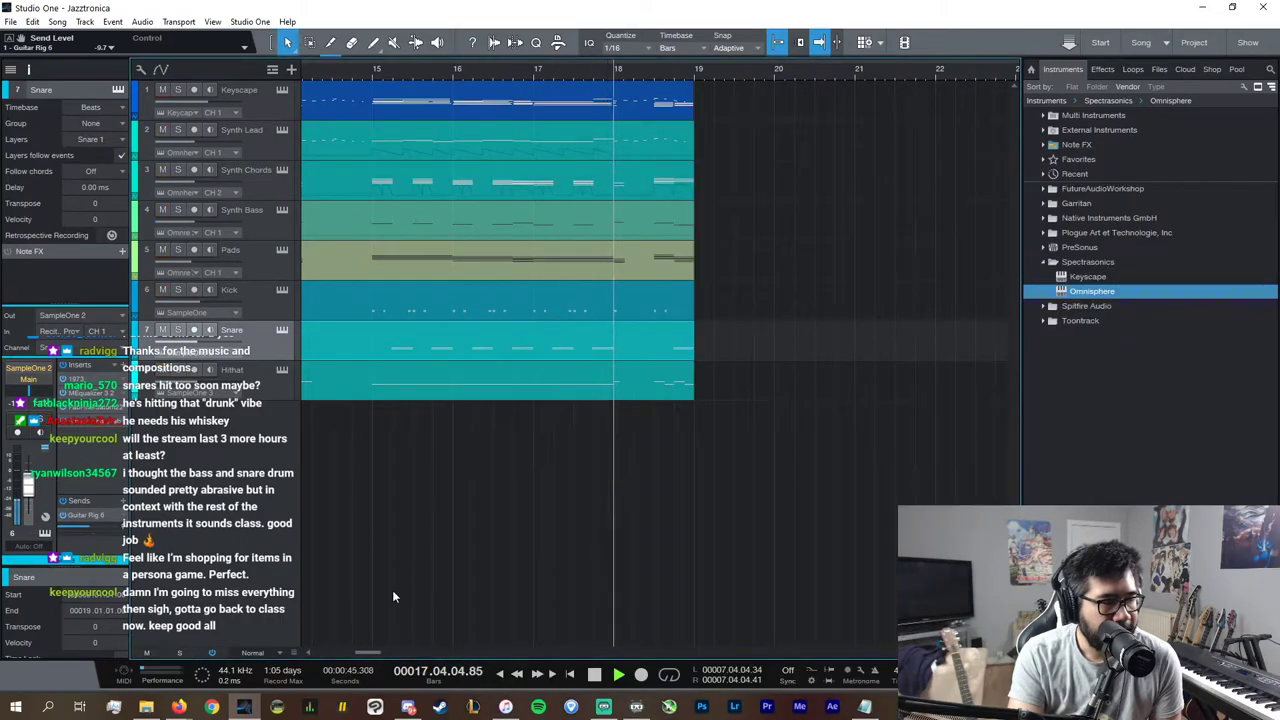
scroll(389, 649, left, 5)
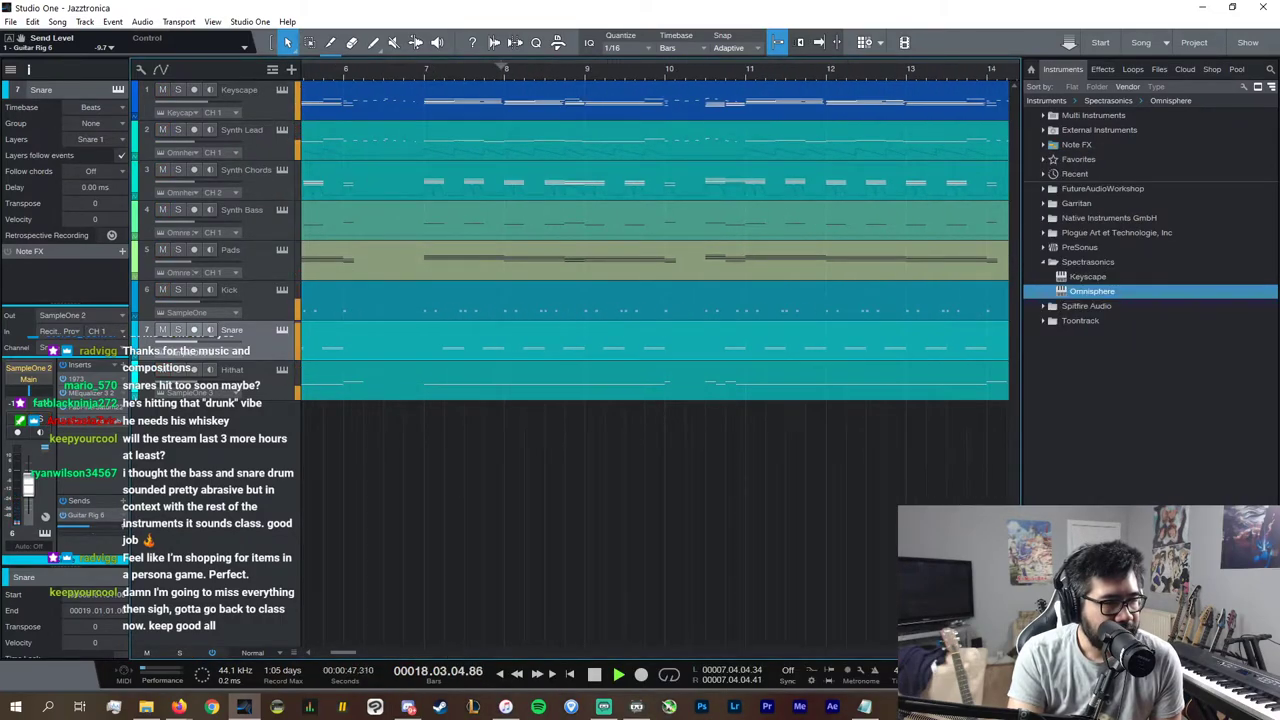
drag(968, 652, 960, 652)
scroll(535, 653, left, 5)
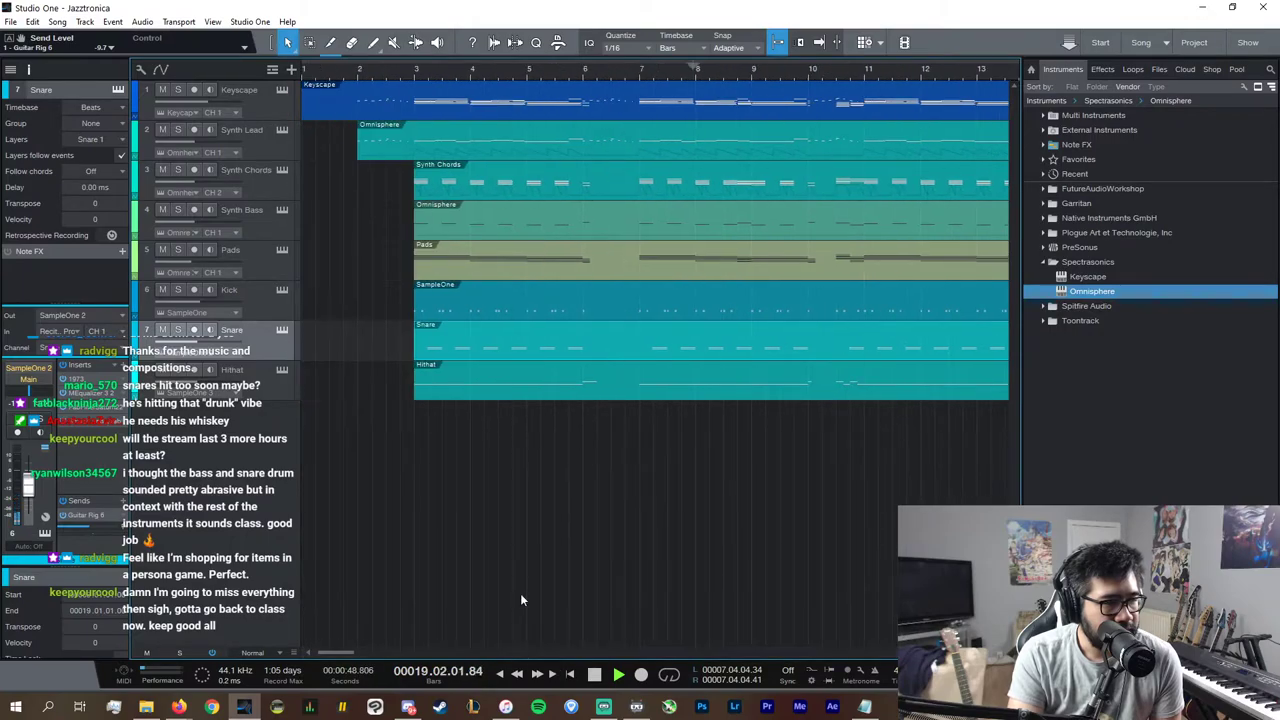
click(406, 77)
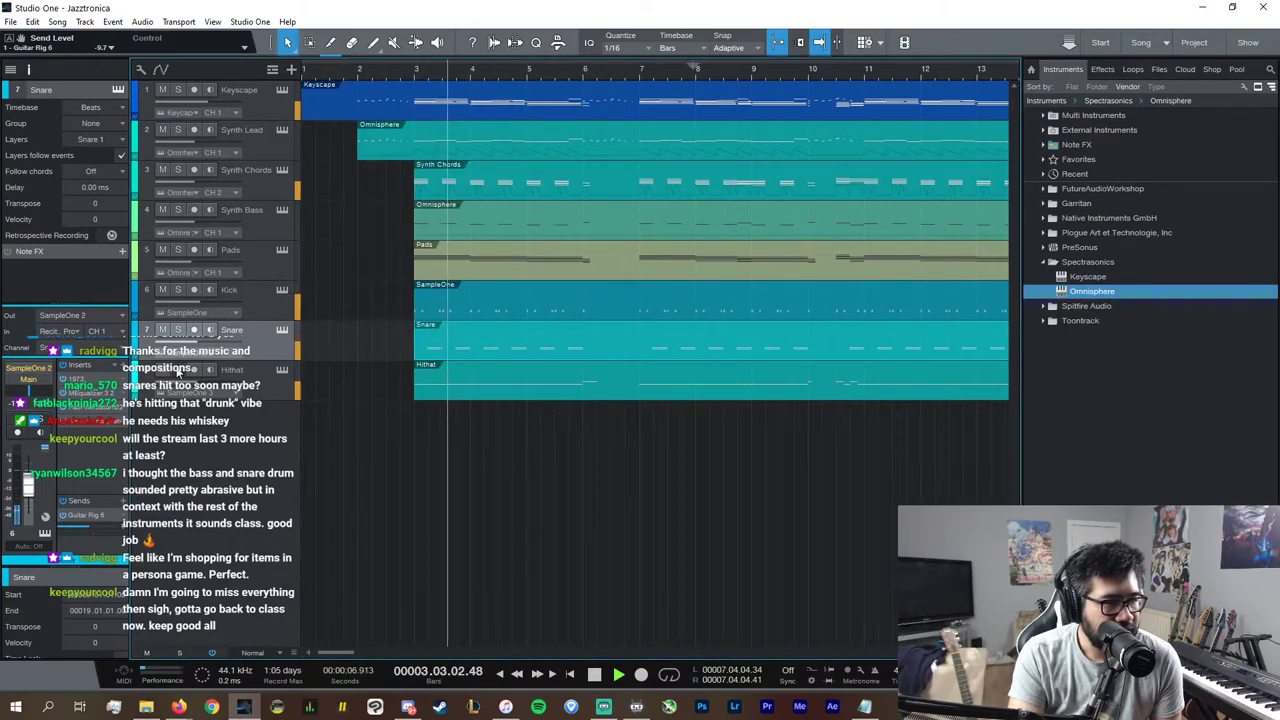
Step: Load the FX chain with FabFilter Saturn and Rocket onto the Hithat track's inserts
click(248, 386)
click(115, 365)
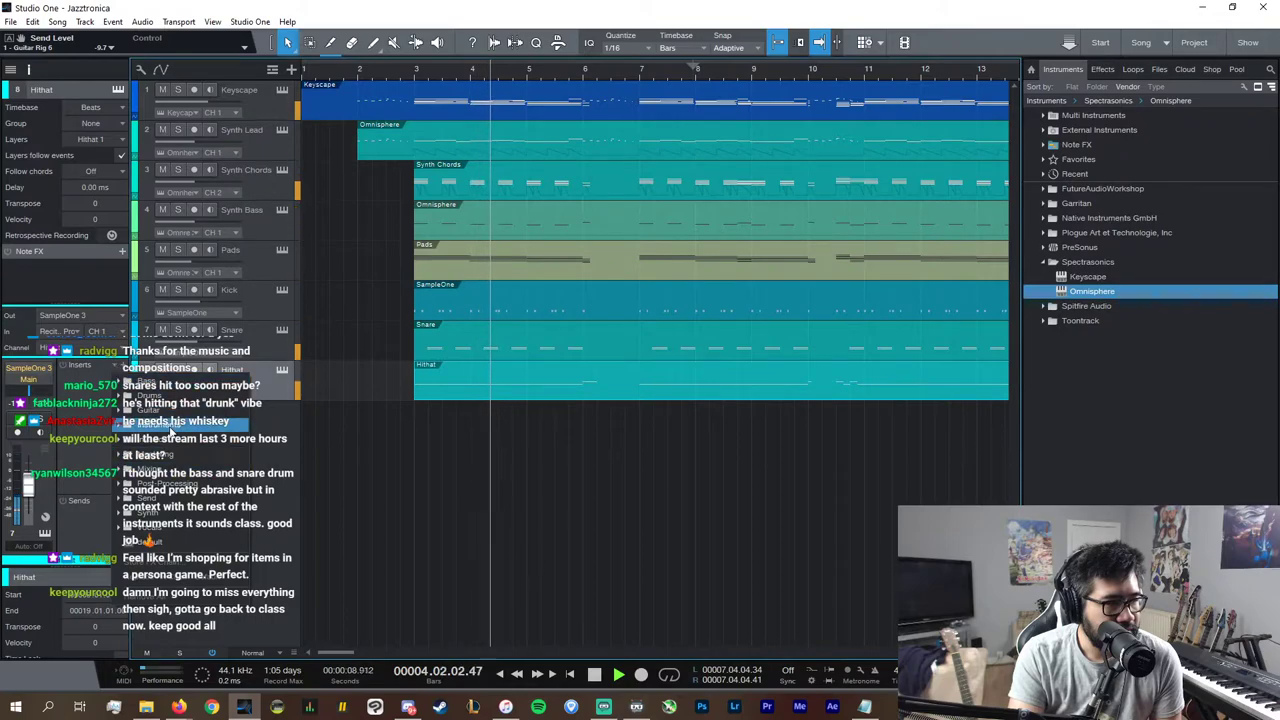
click(163, 456)
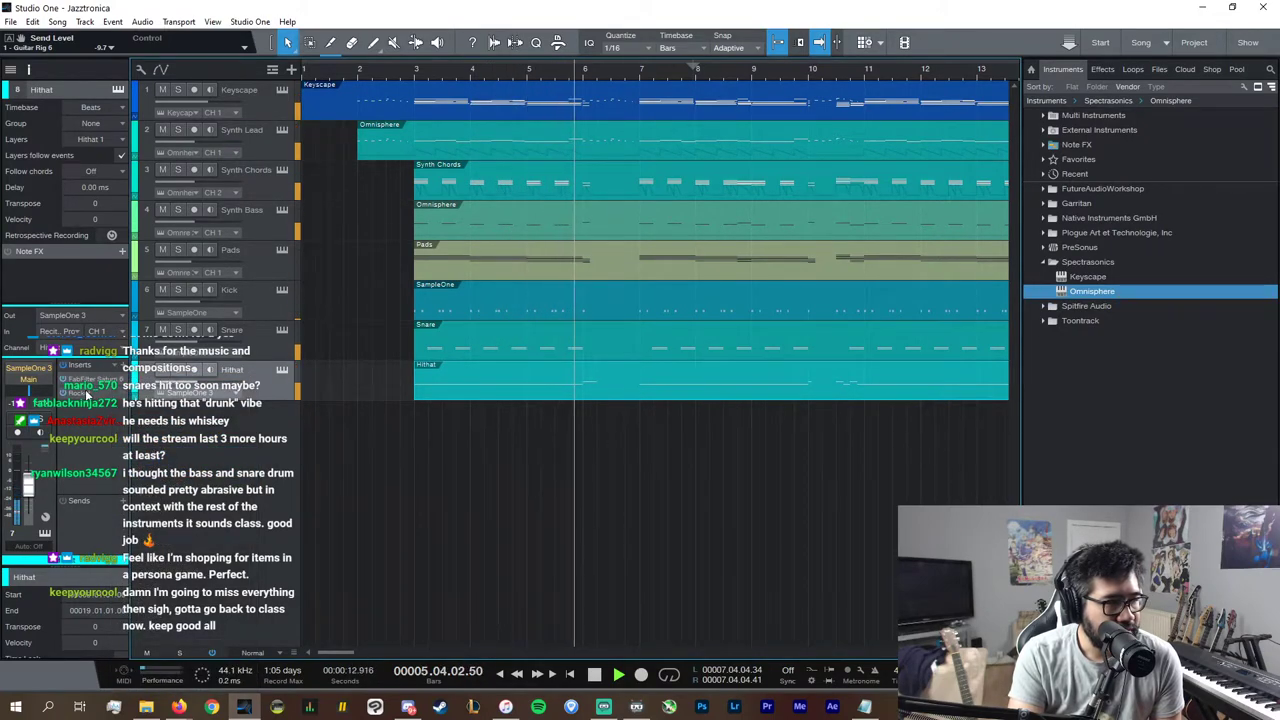
Step: In the Hithat's Rocket compressor, raise the Threshold and set the Compensation to -0.4 dB
double_click(86, 393)
drag(808, 346, 826, 348)
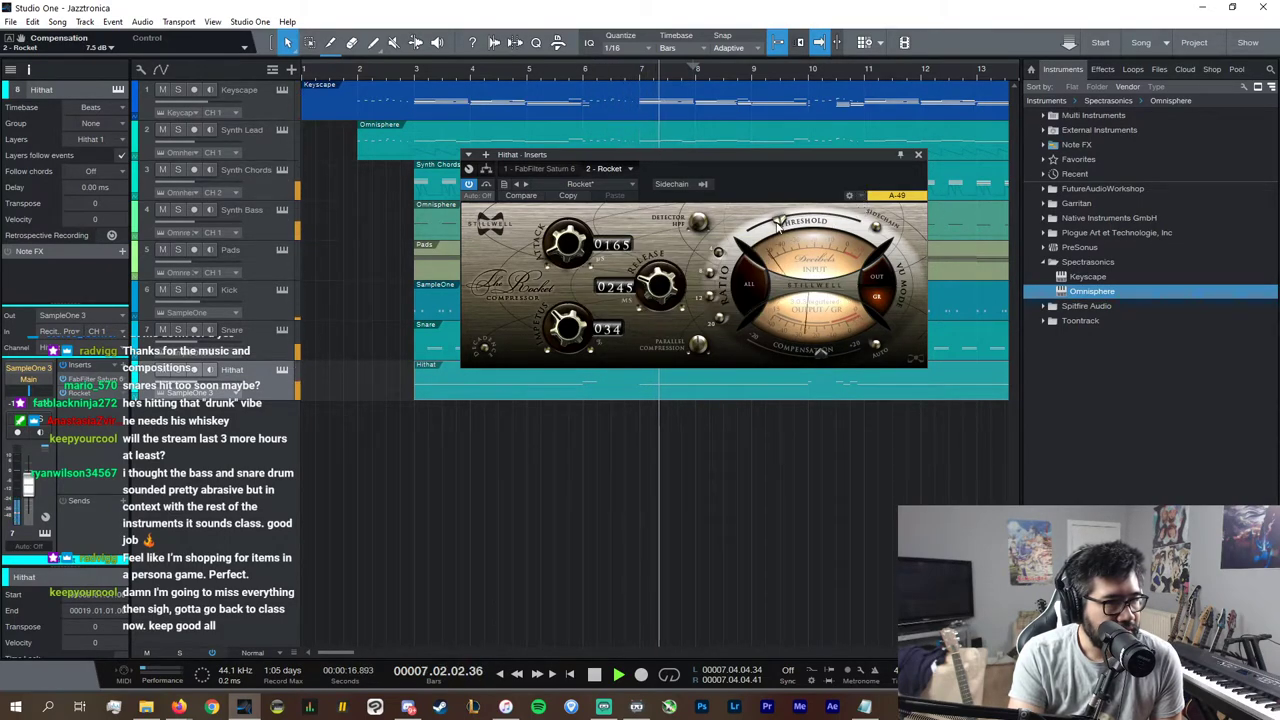
drag(778, 226, 832, 216)
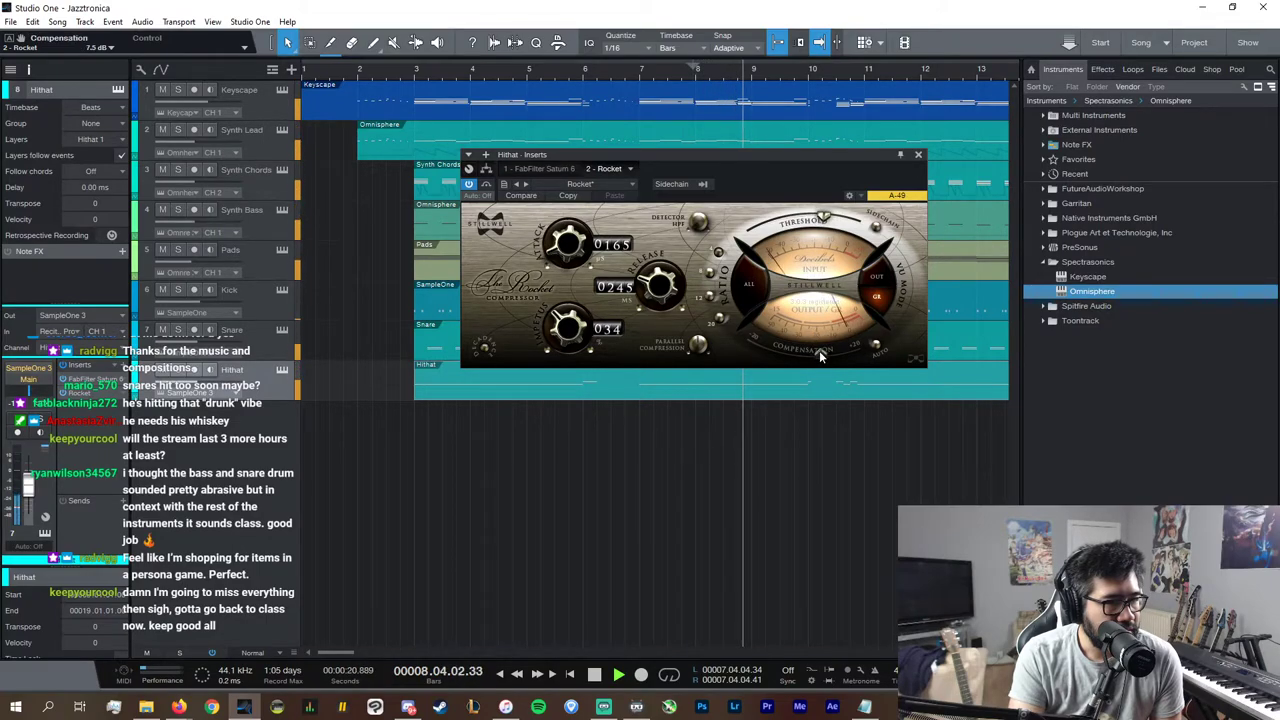
drag(820, 355, 812, 353)
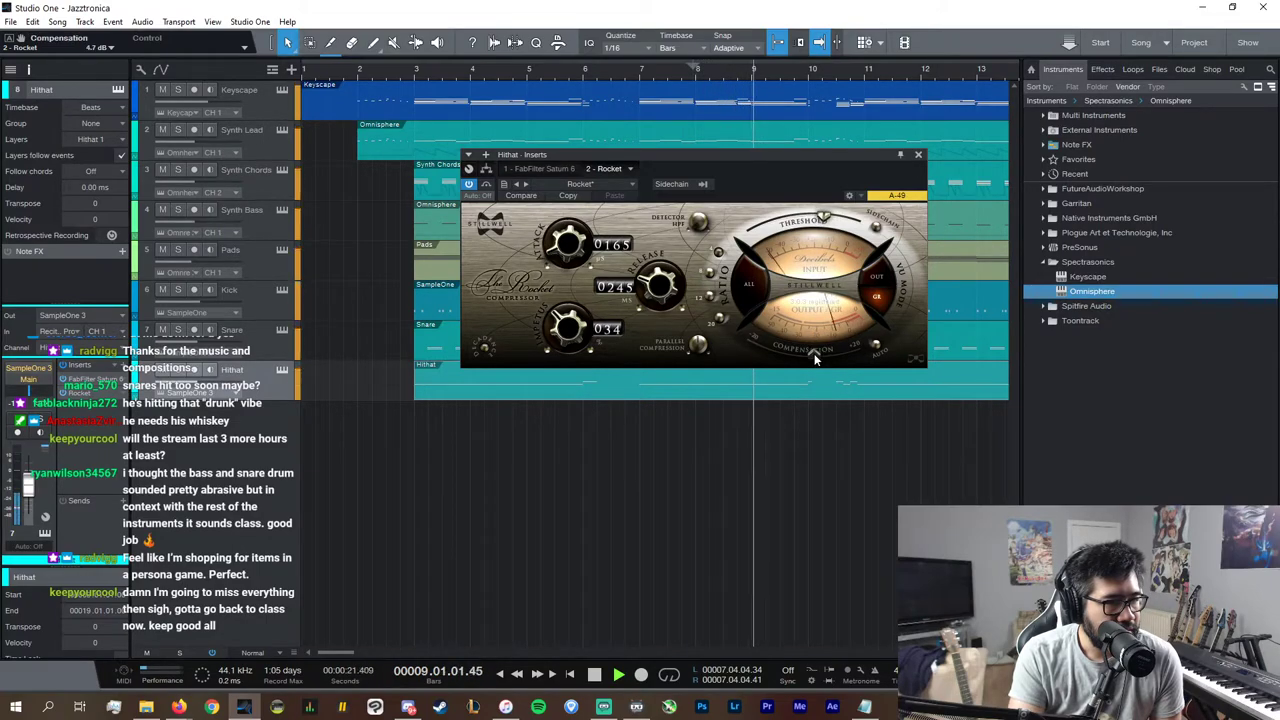
click(849, 196)
drag(812, 376, 802, 381)
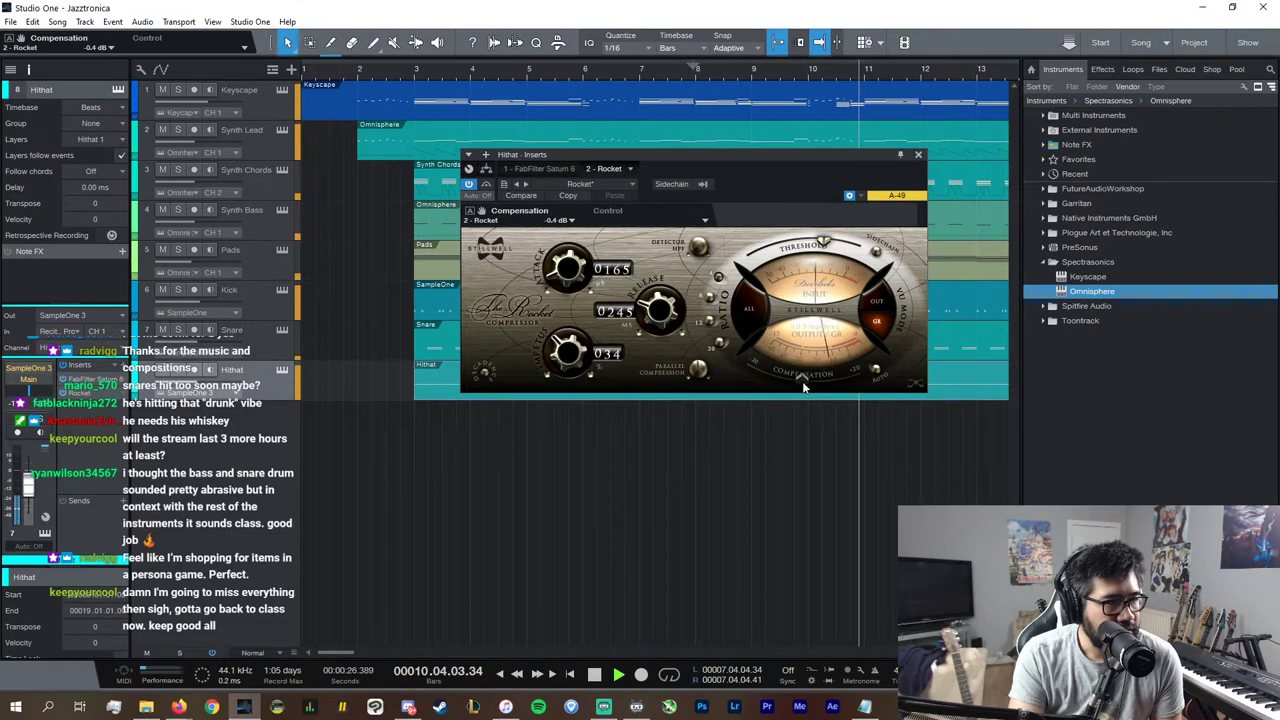
Step: Check the Hithat's FabFilter Saturn settings during playback, close the plug-in windows and stop playback
click(918, 155)
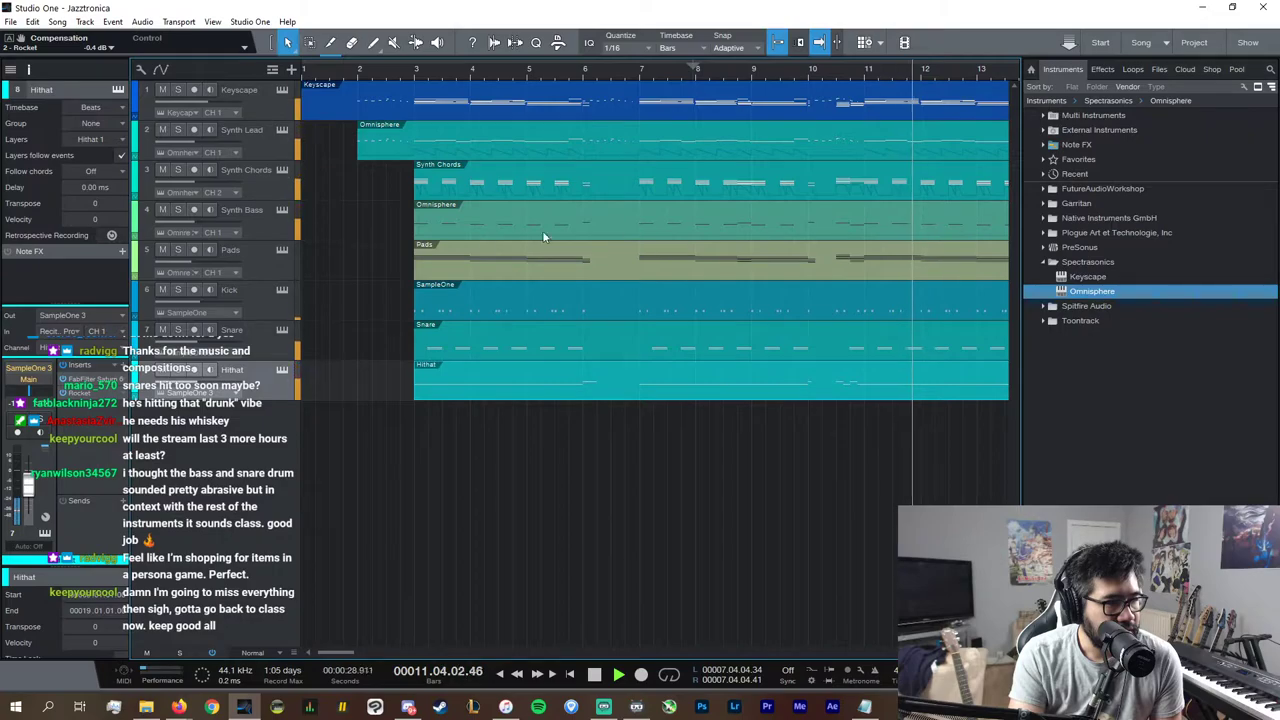
double_click(92, 380)
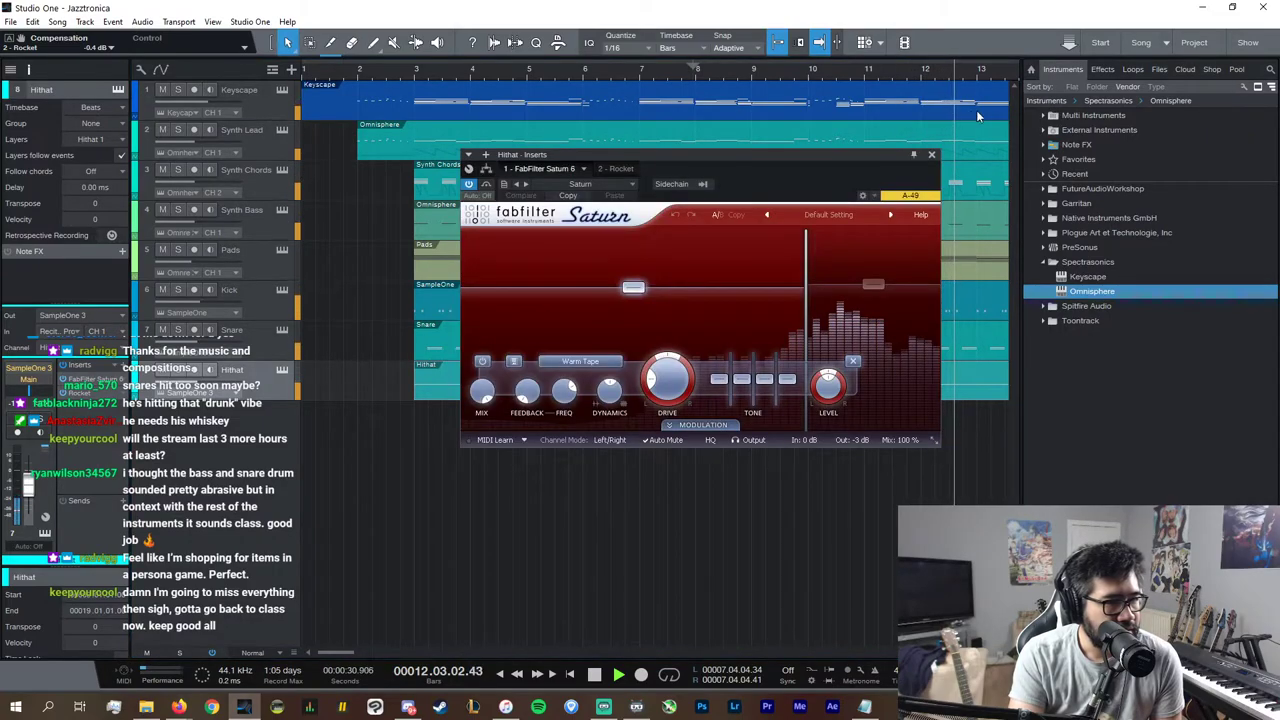
click(931, 154)
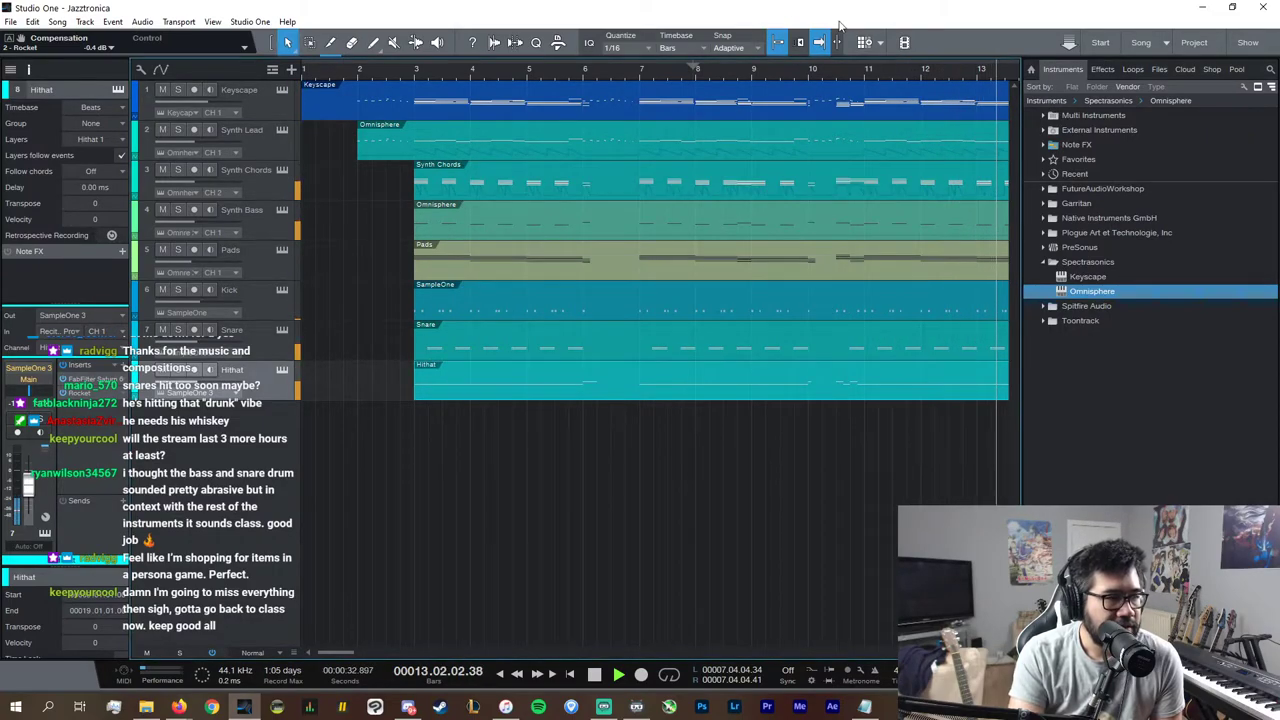
key(space)
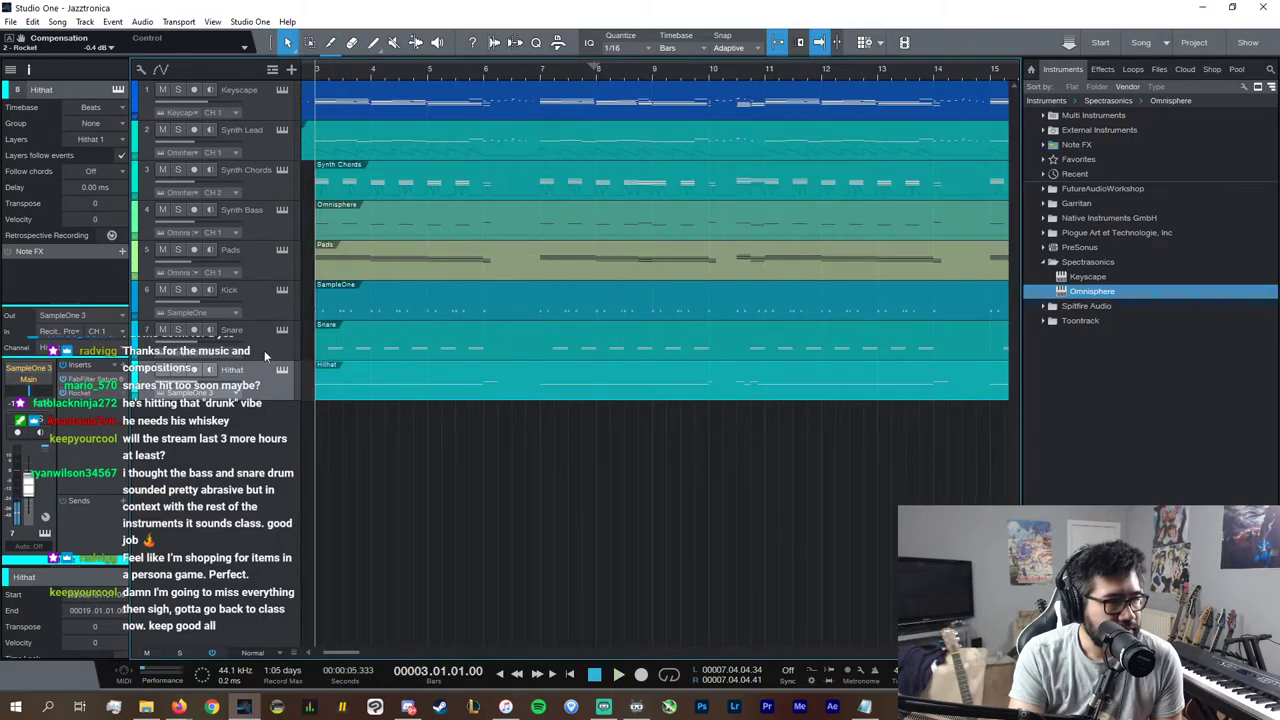
Step: Keep the Synth Chords output routed to Main and try to add a bus for the selected Synth Chords channel
click(265, 185)
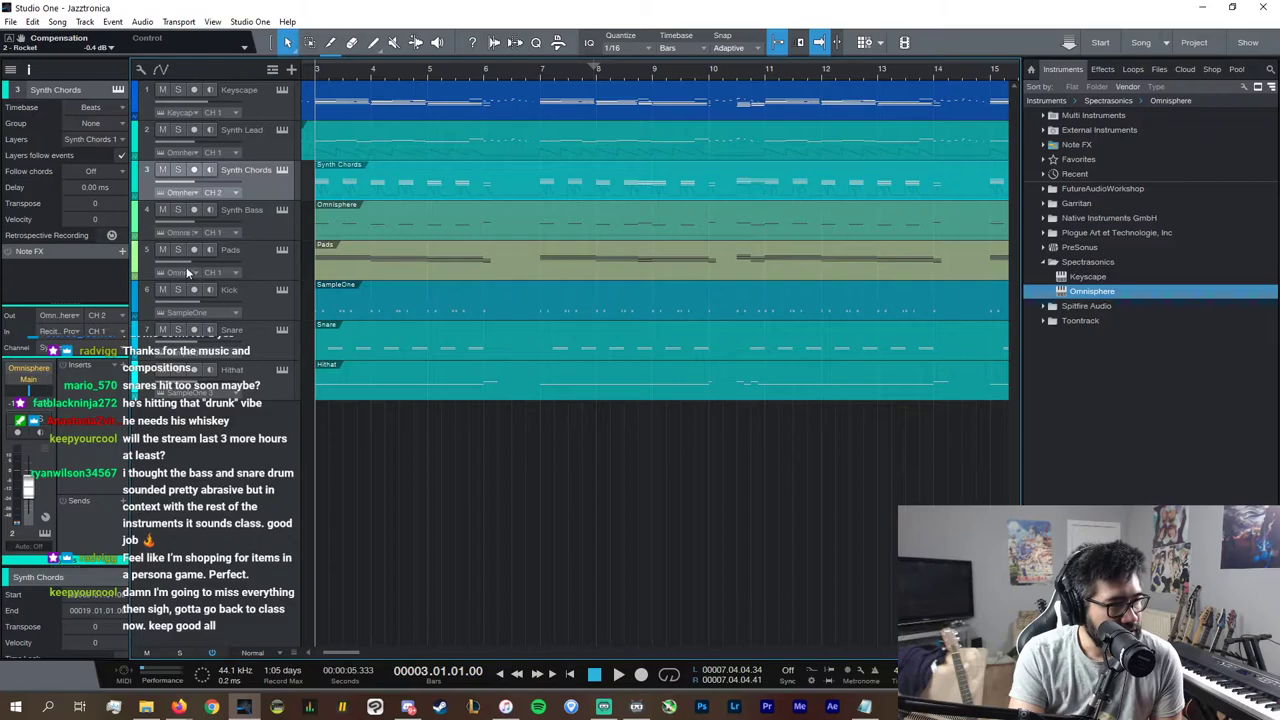
click(28, 381)
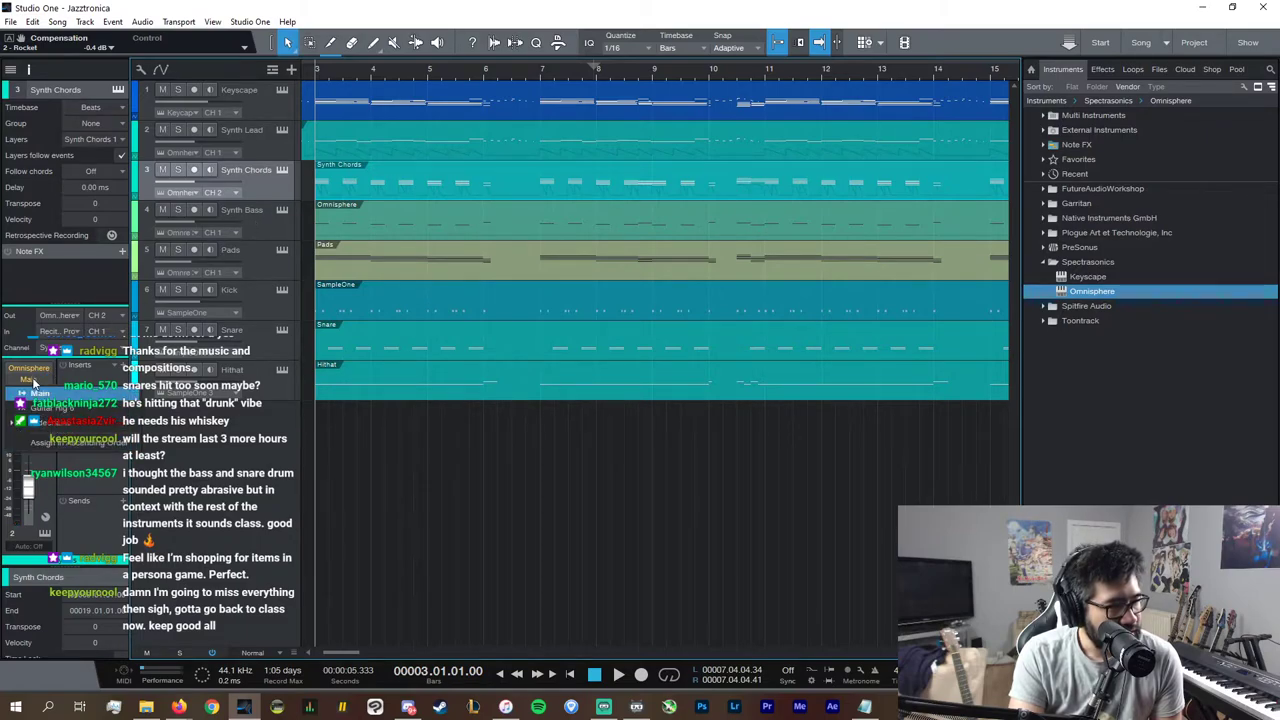
click(35, 391)
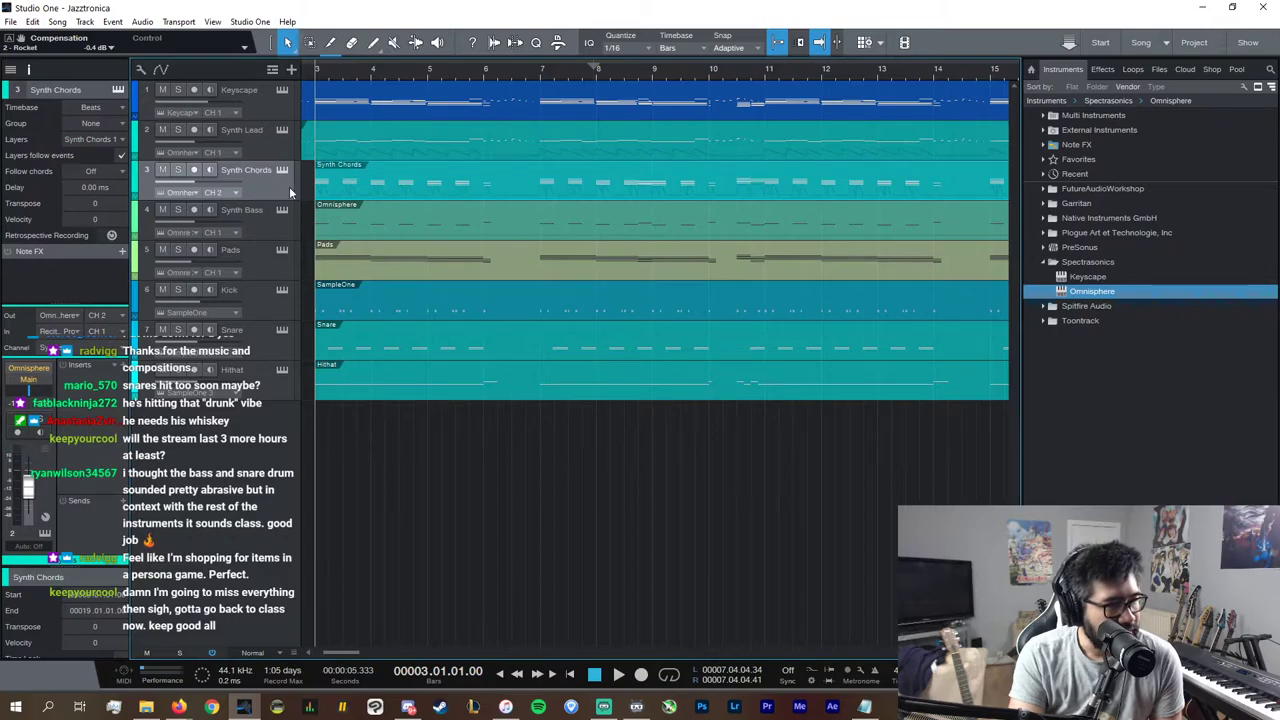
click(203, 27)
mouse_move(125, 28)
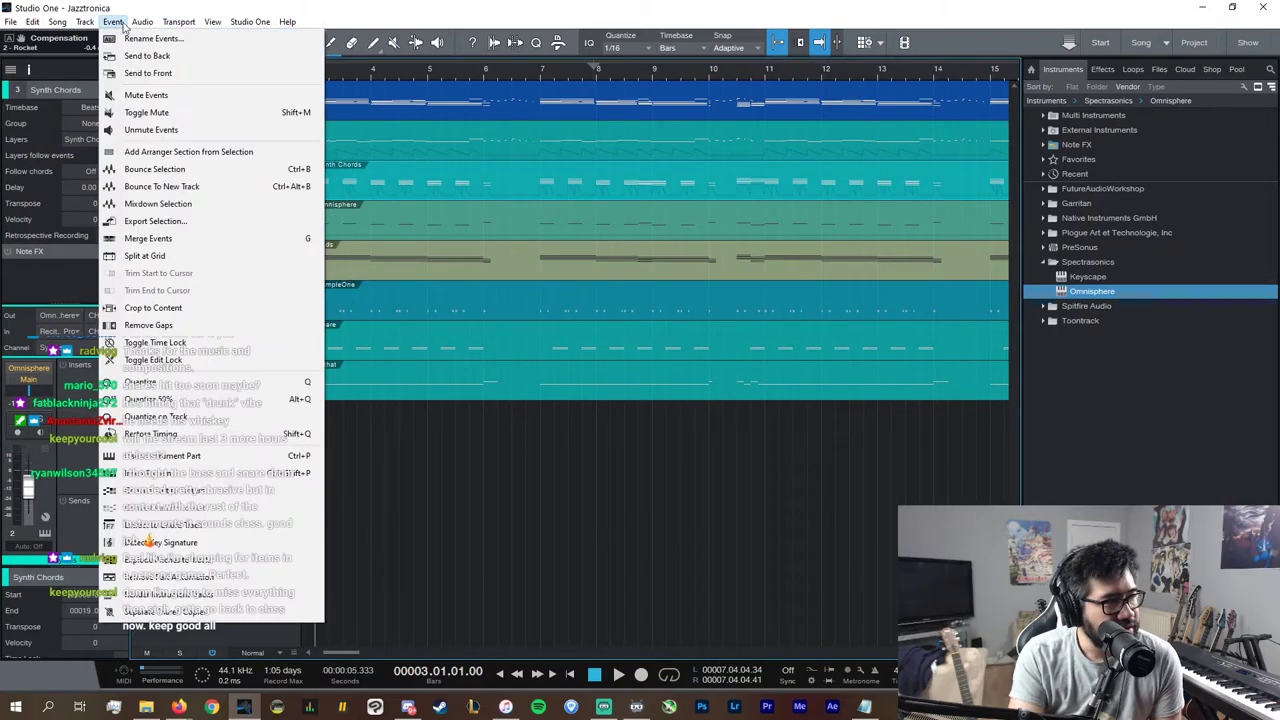
mouse_move(85, 22)
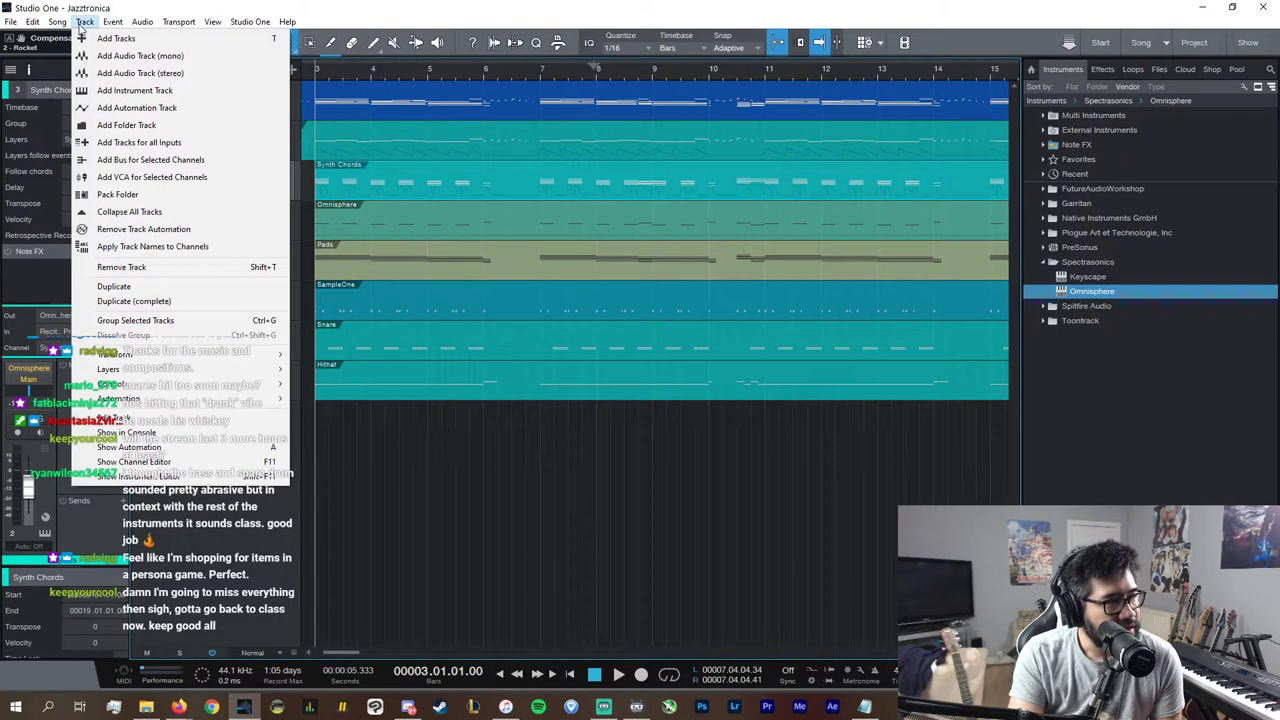
click(145, 163)
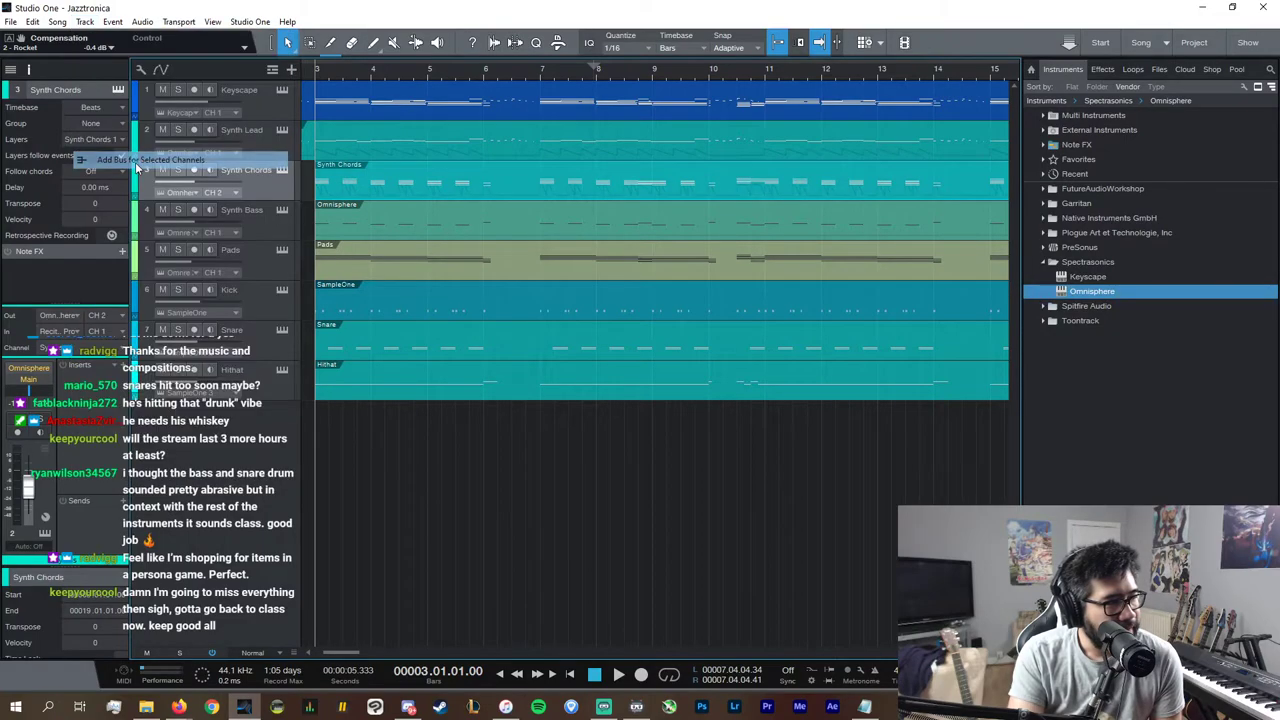
Step: Show the mixer console, widen it to reveal all channels, and select the Synths channel
key(F3)
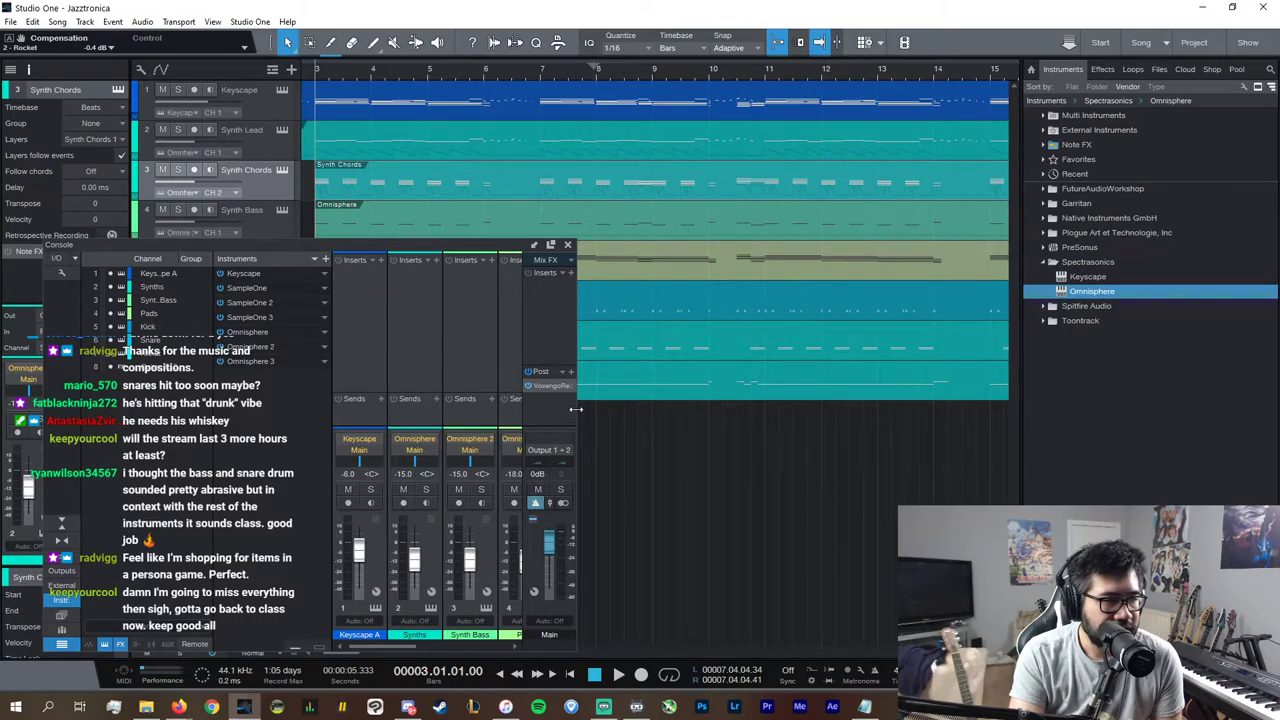
drag(577, 409, 1209, 408)
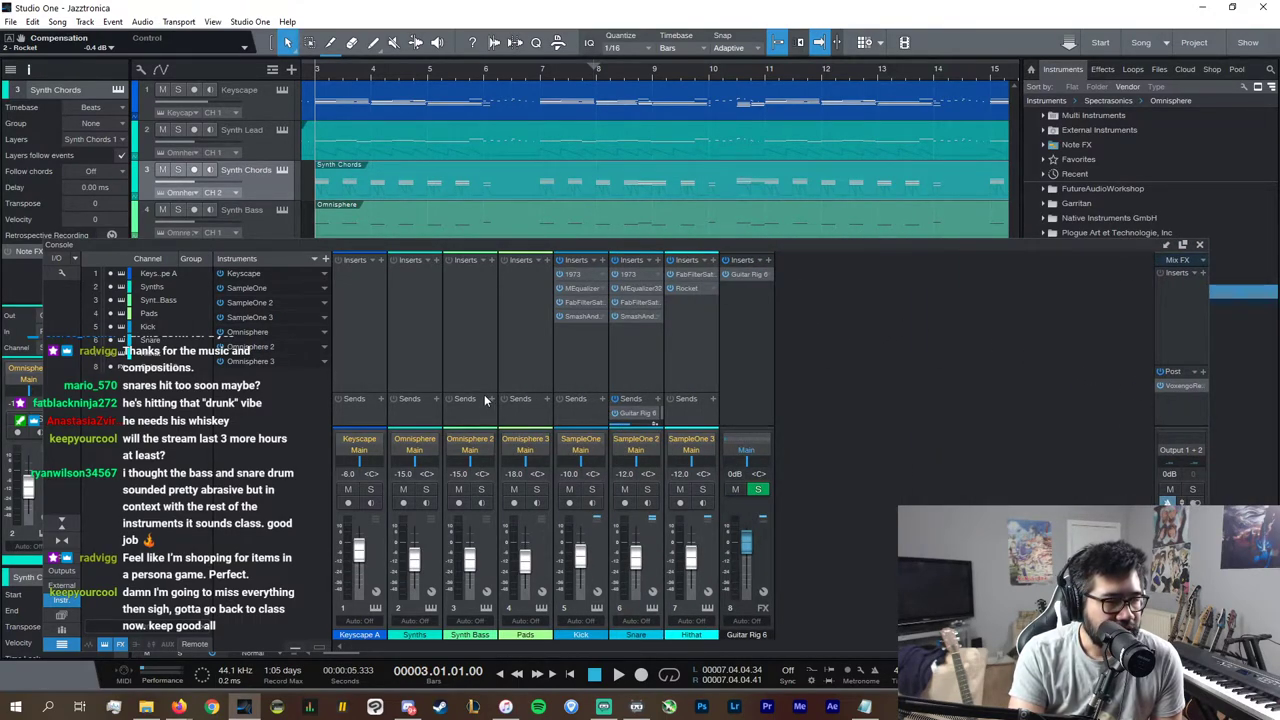
click(434, 368)
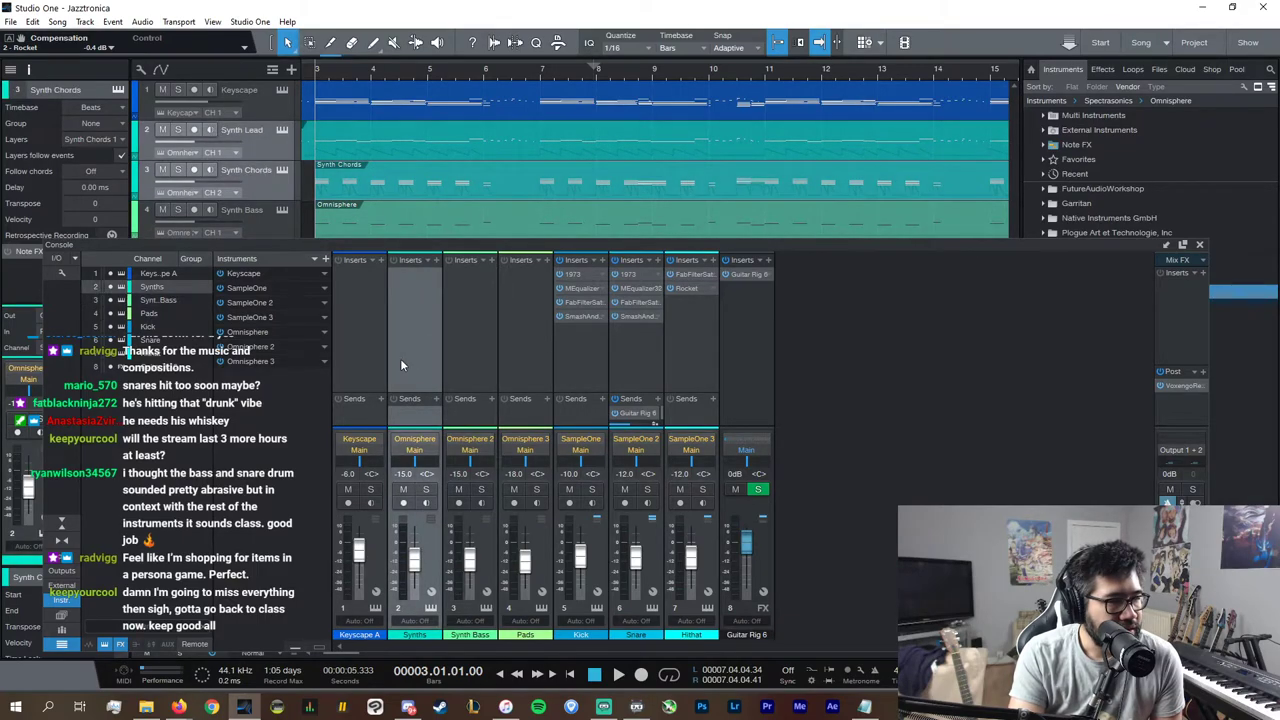
Step: Search the effects list for "ster" and add MStereoExpander to the Synths channel's inserts
click(433, 274)
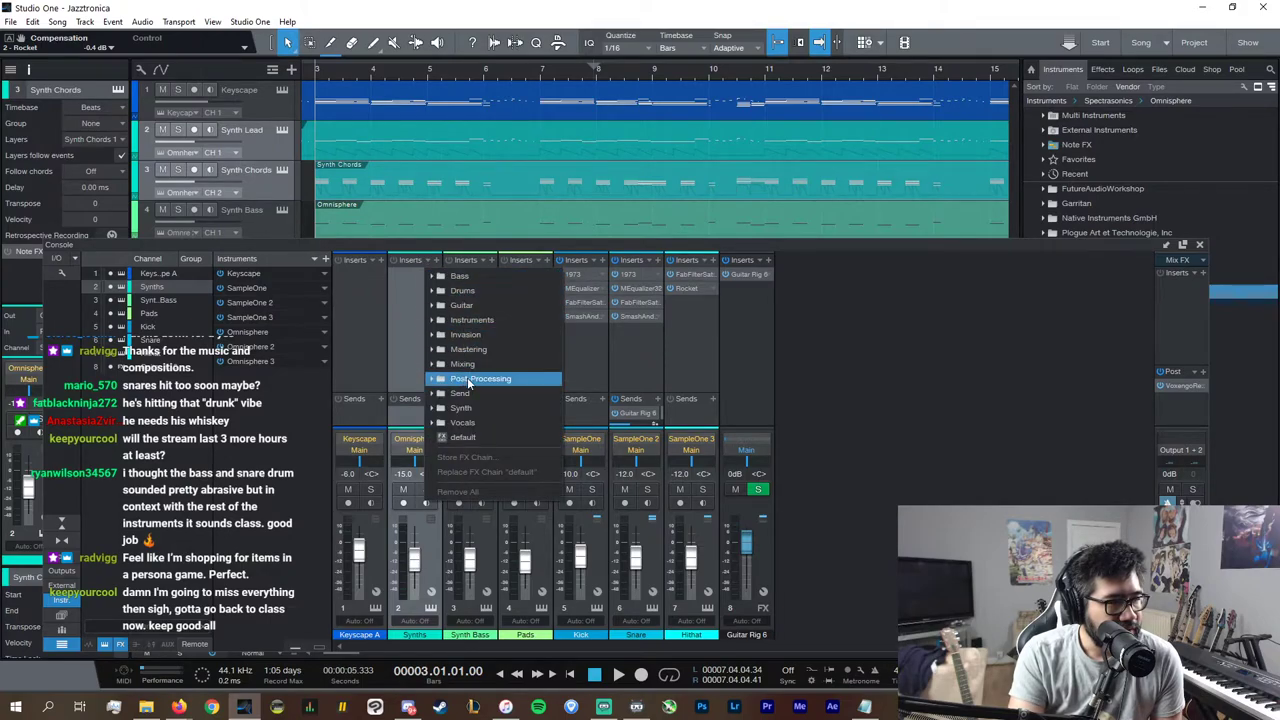
click(470, 378)
click(440, 263)
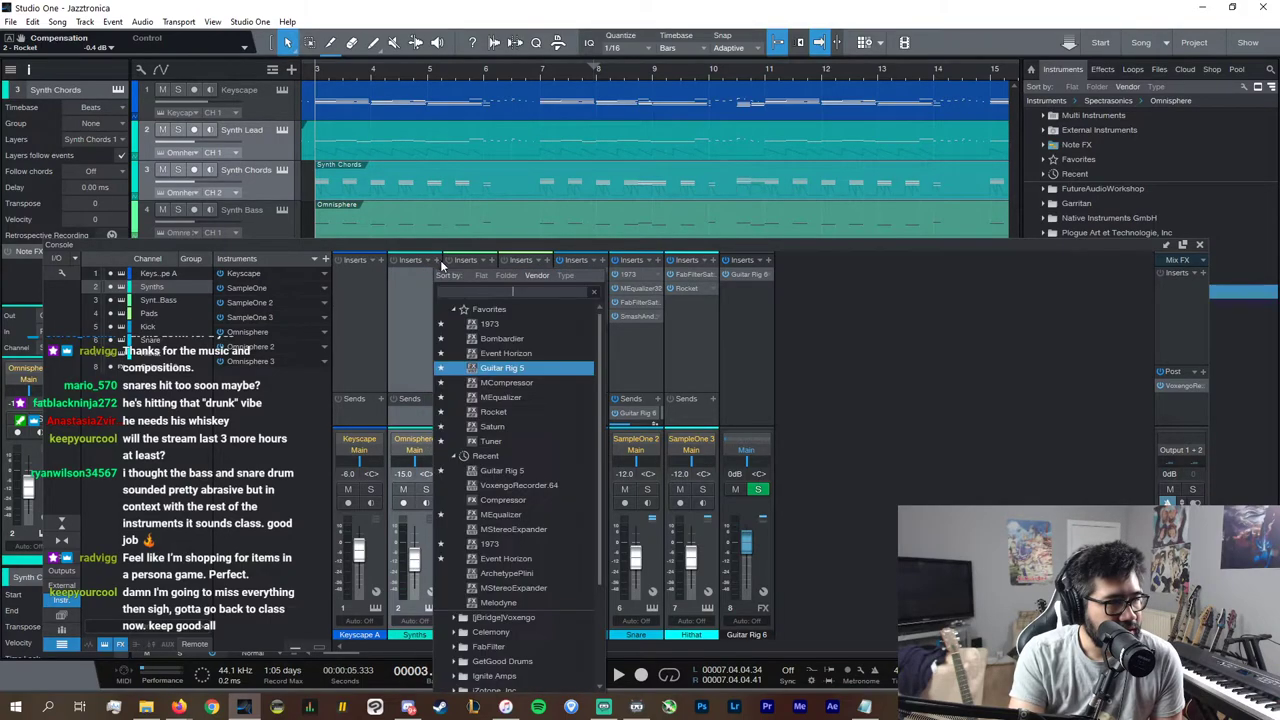
text(stre)
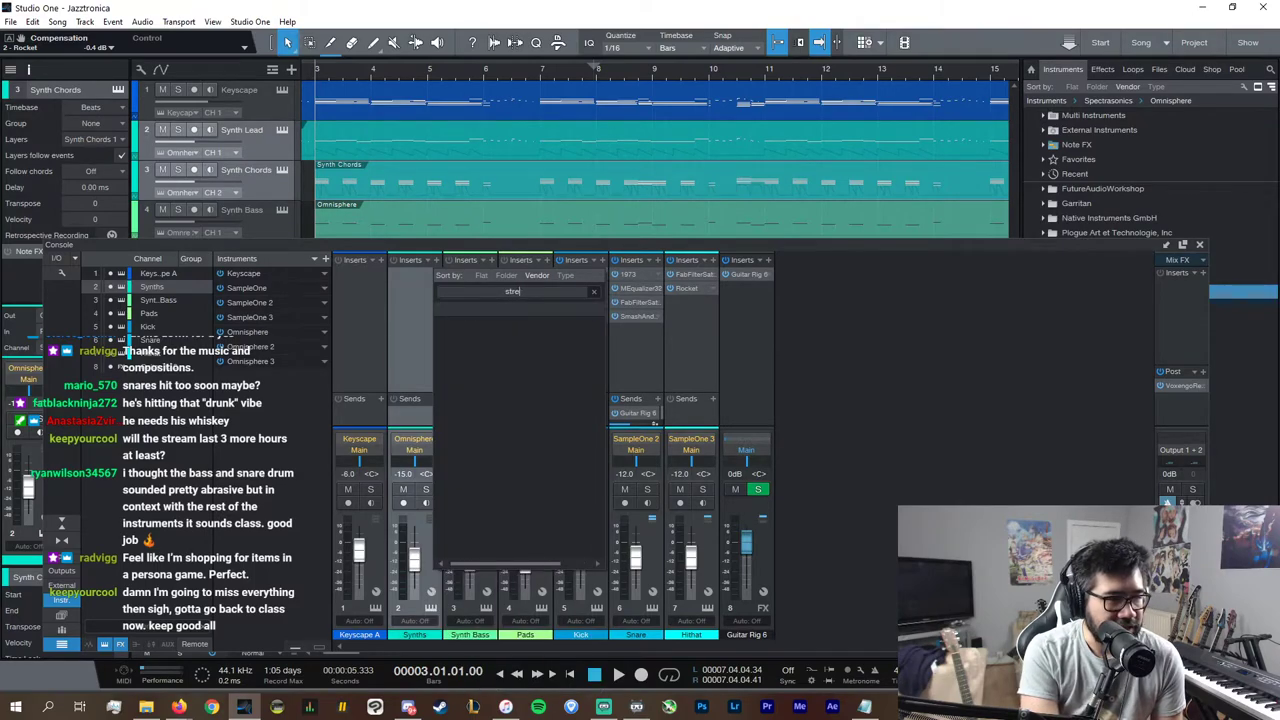
key(BackSpace)
key(BackSpace)
text(er)
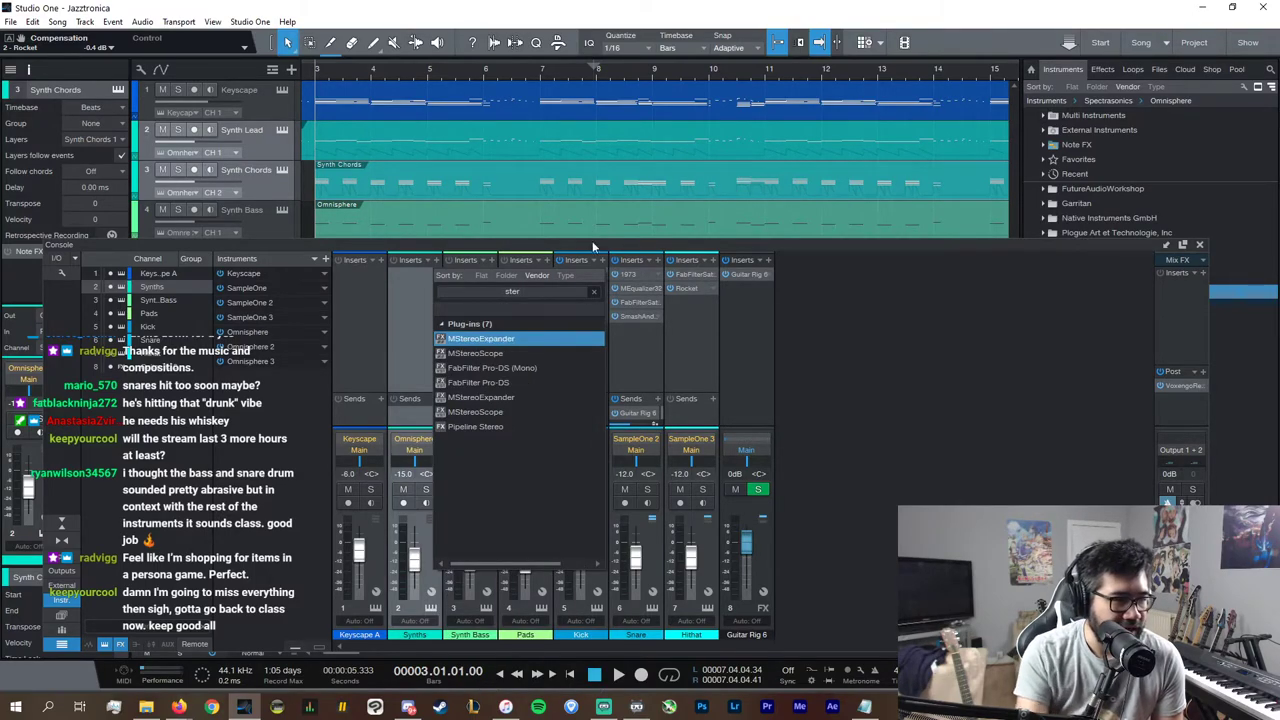
click(484, 338)
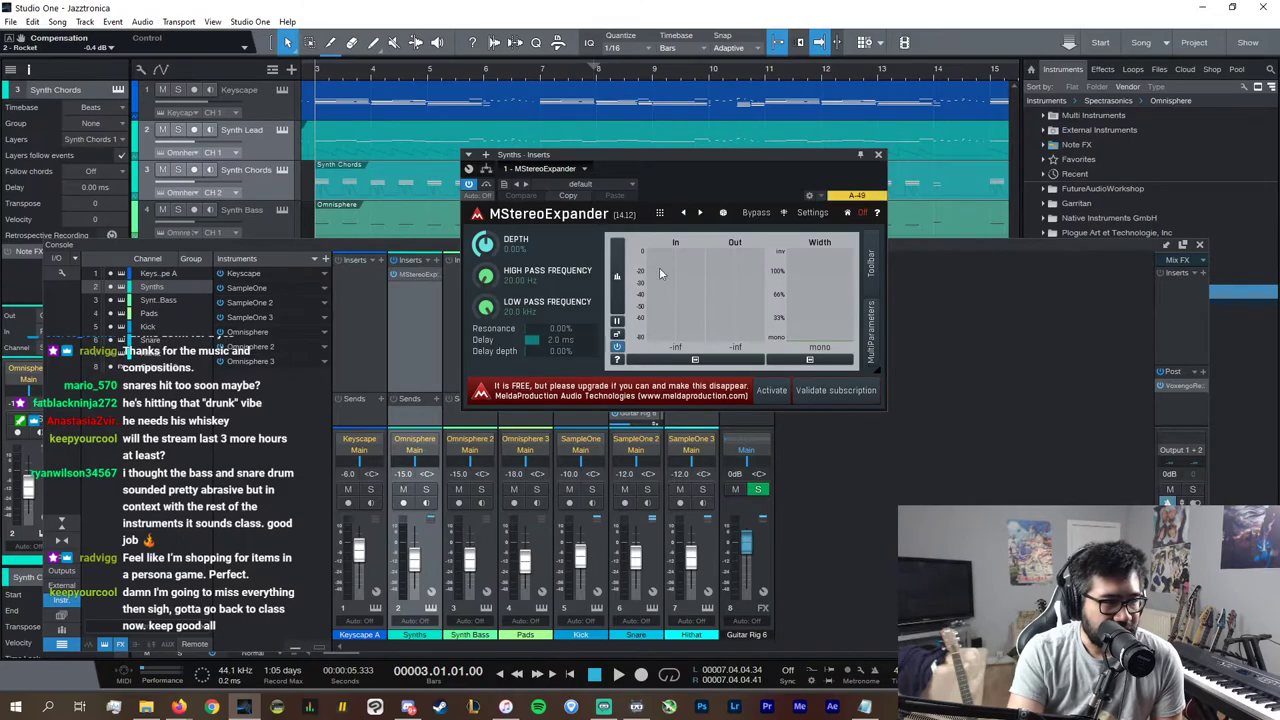
Step: Set the MStereoExpander Depth to 15% on the Synths channel and close the plug-in window
double_click(511, 251)
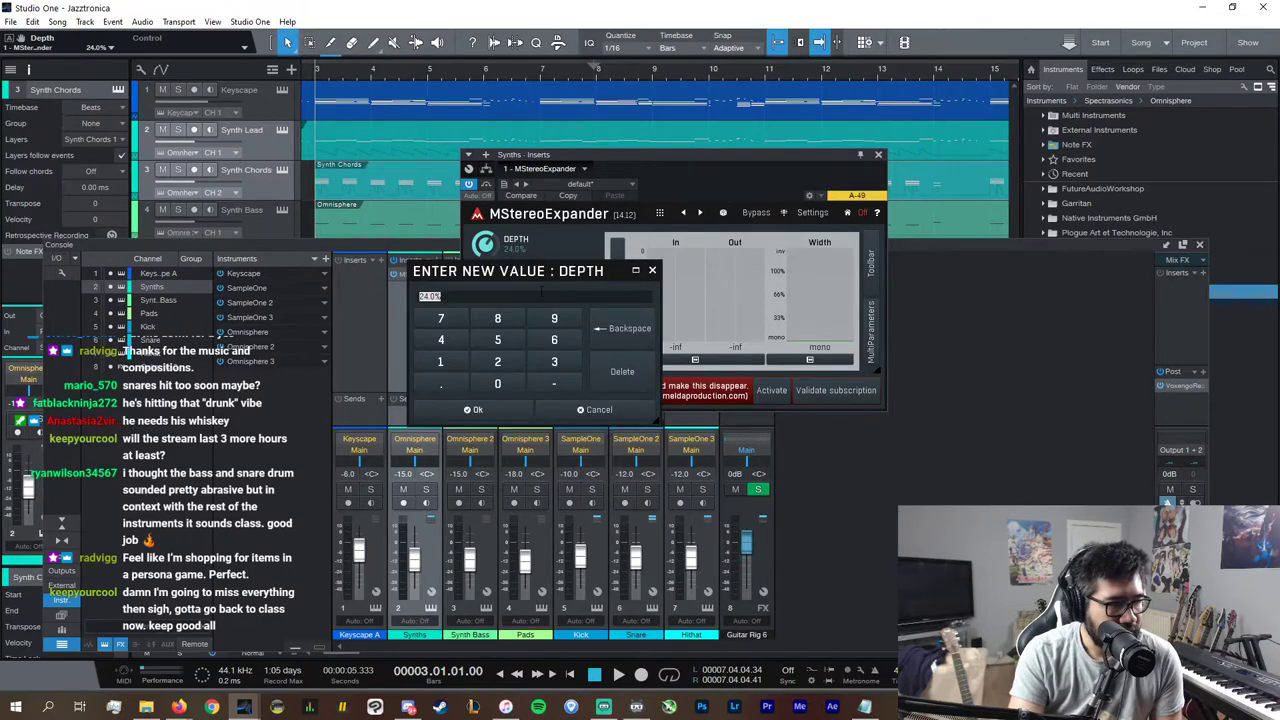
text(15)
key(Return)
click(878, 154)
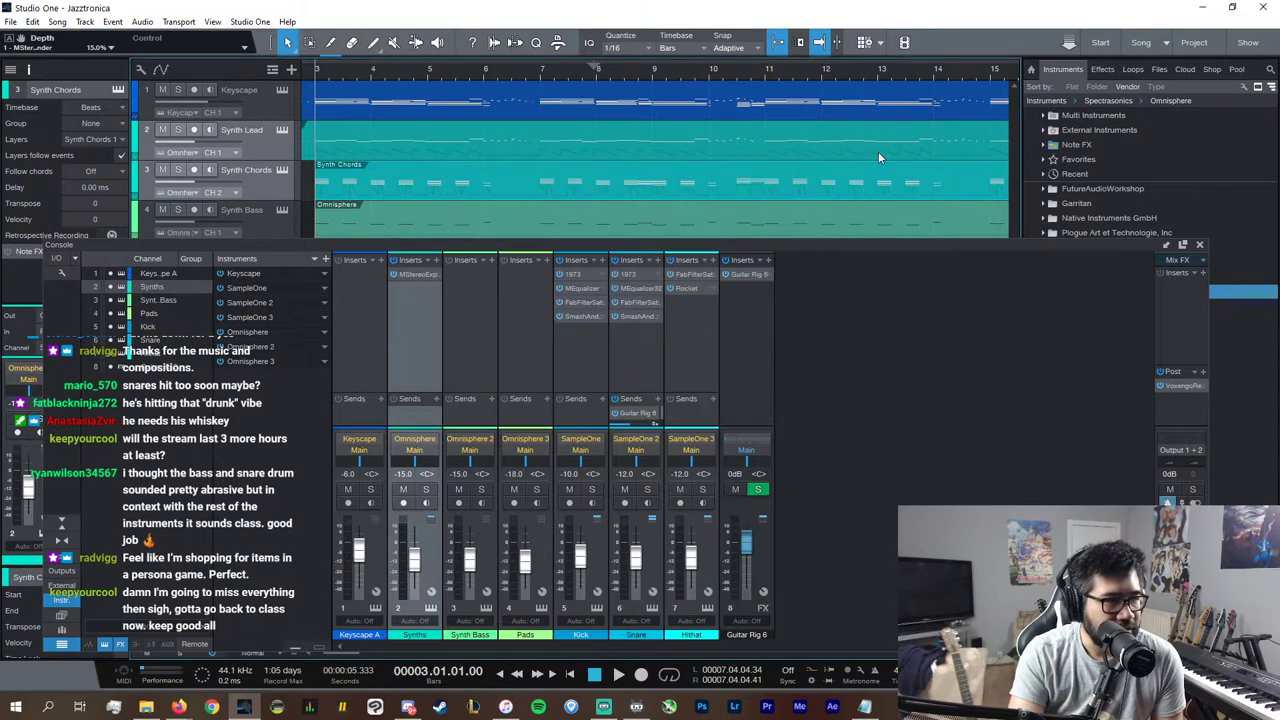
Step: Play the full mix from bar 3, close the console and stop playback
key(space)
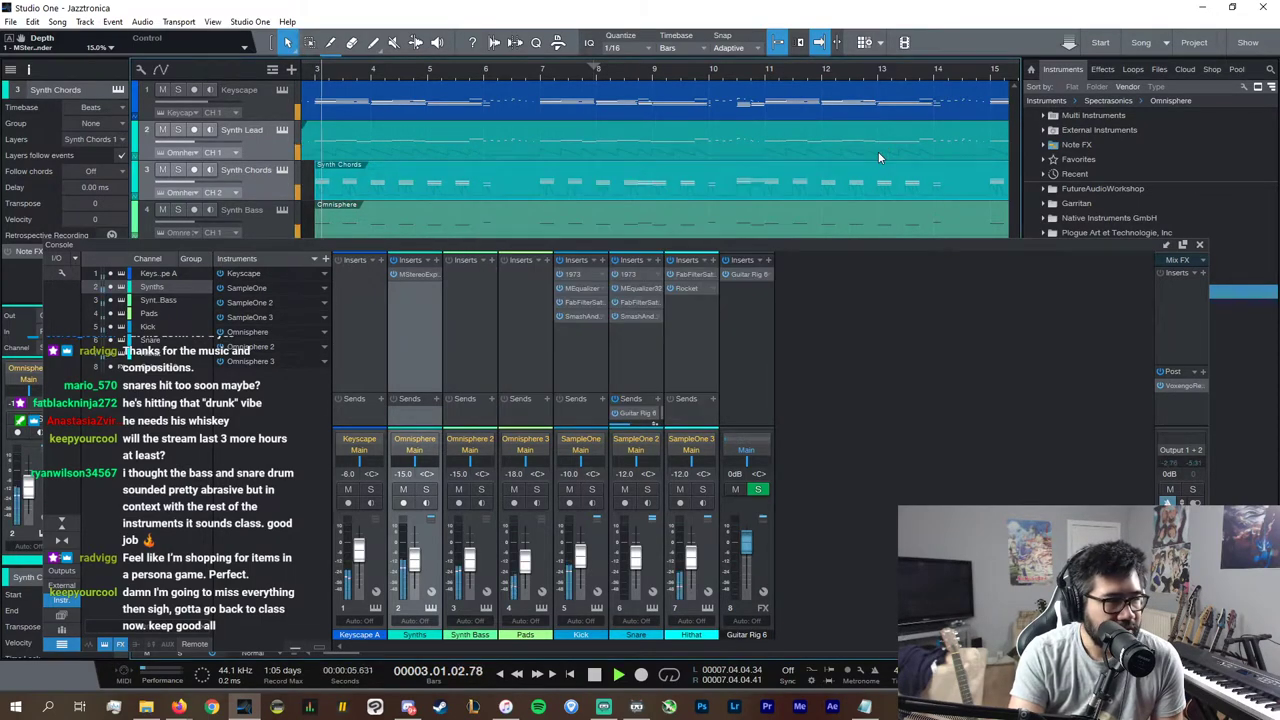
click(1200, 247)
key(space)
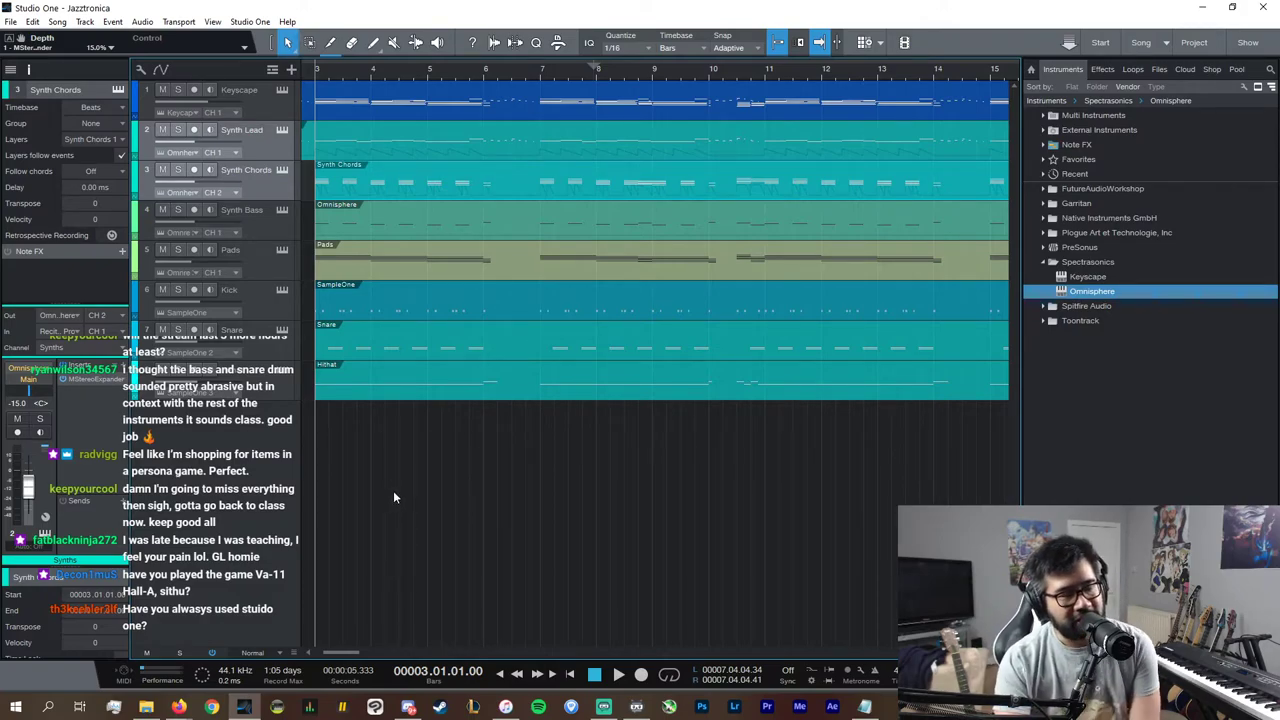
Step: Switch to ACID Pro 7.0, open the recent project Track 2.acd and dismiss the loading message
click(277, 707)
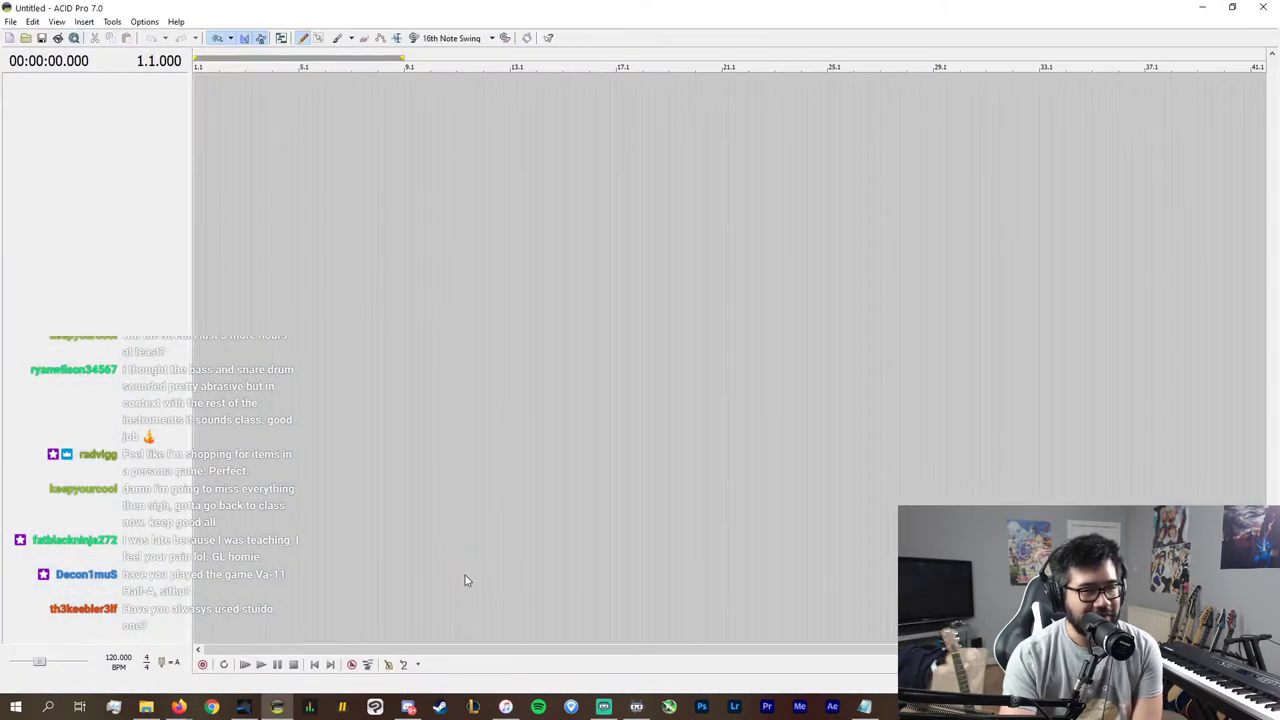
click(798, 152)
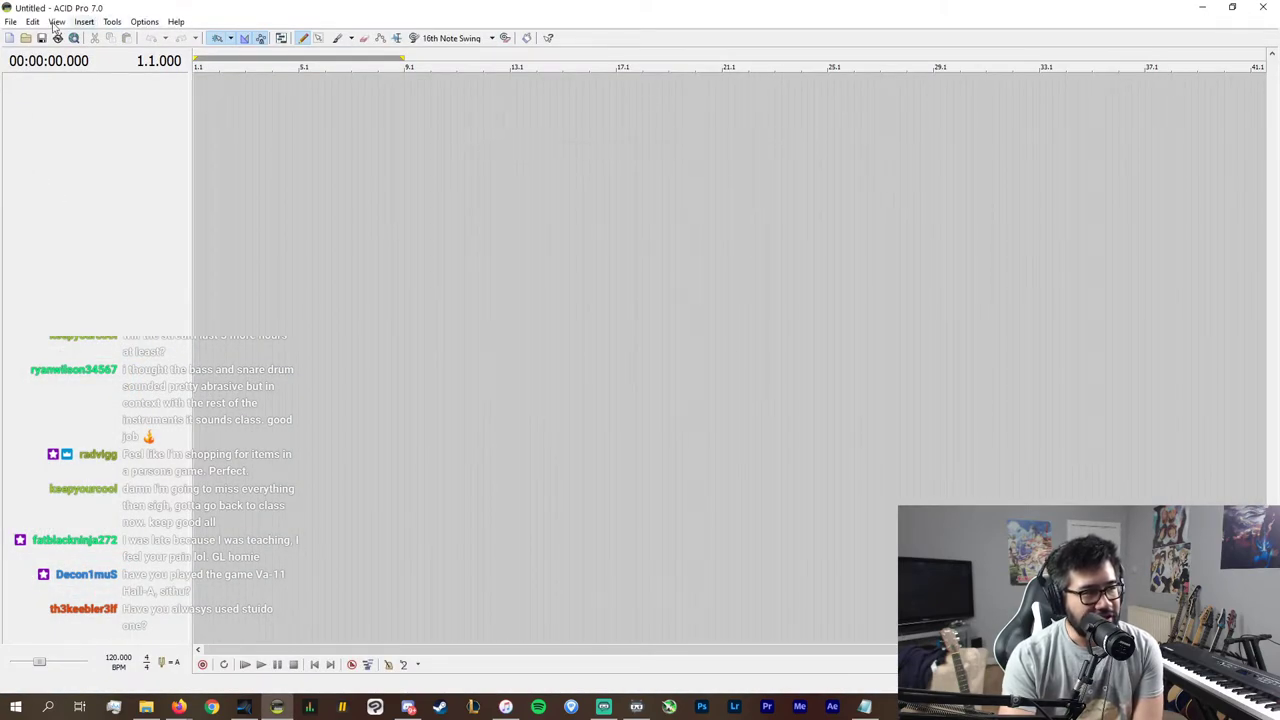
click(10, 21)
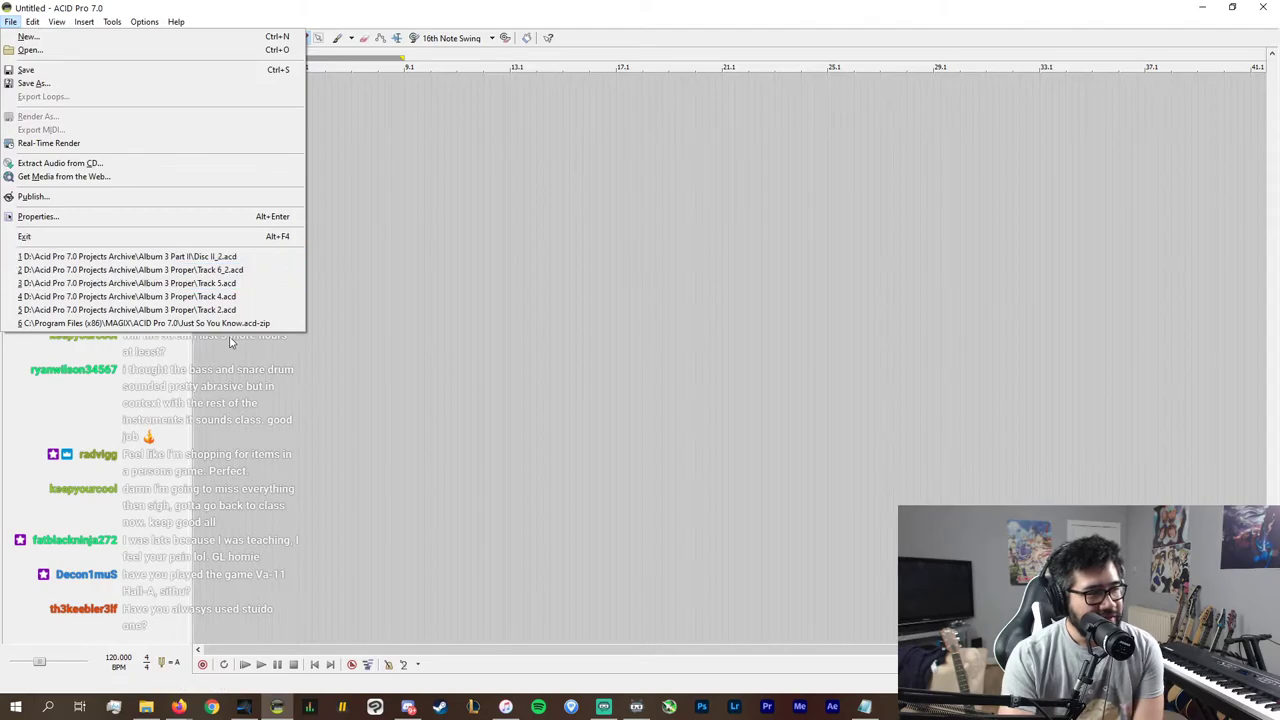
click(294, 310)
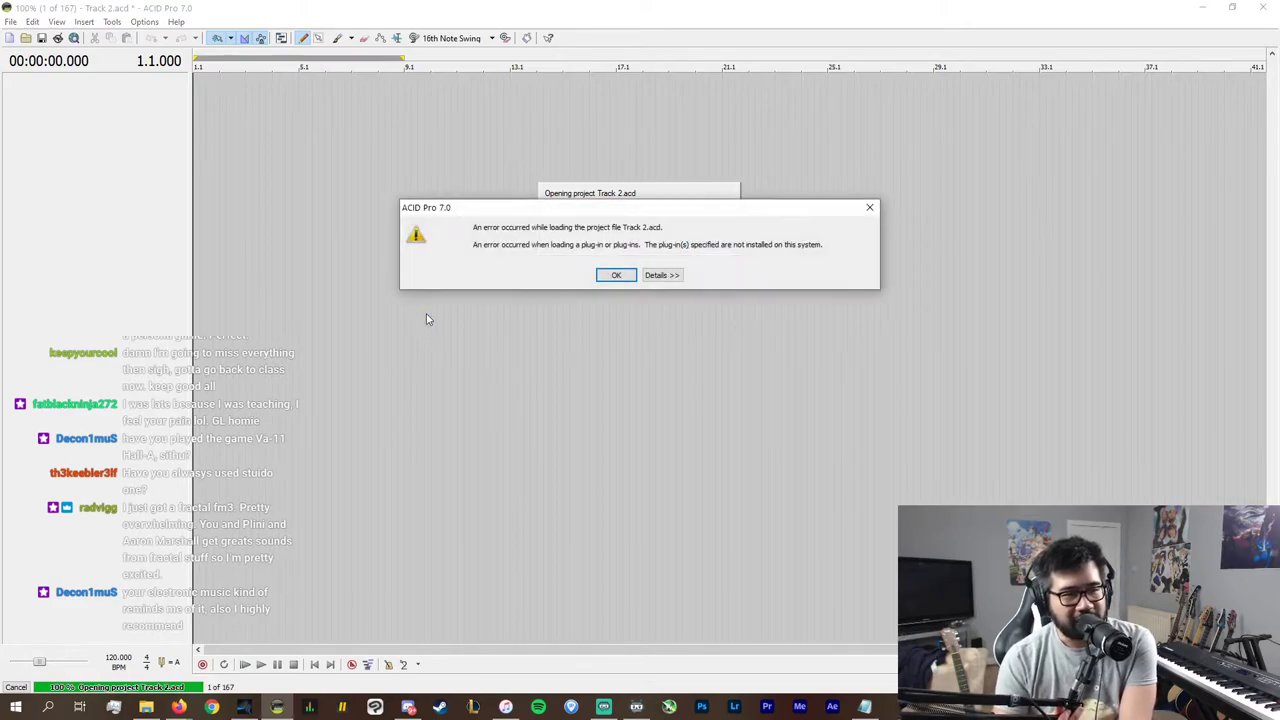
click(612, 276)
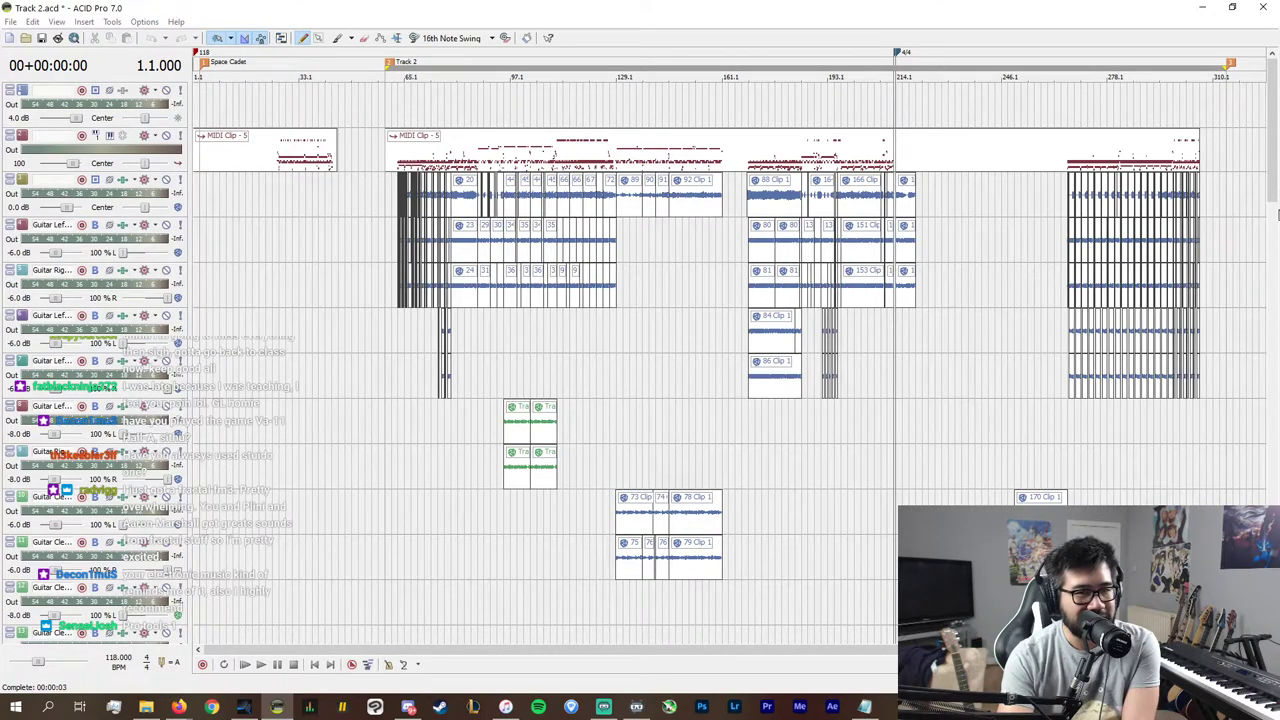
Step: Examine the Track 2 arrangement from the guitar tracks down through the lead, acoustic, synth and strings tracks
drag(1277, 213, 1270, 472)
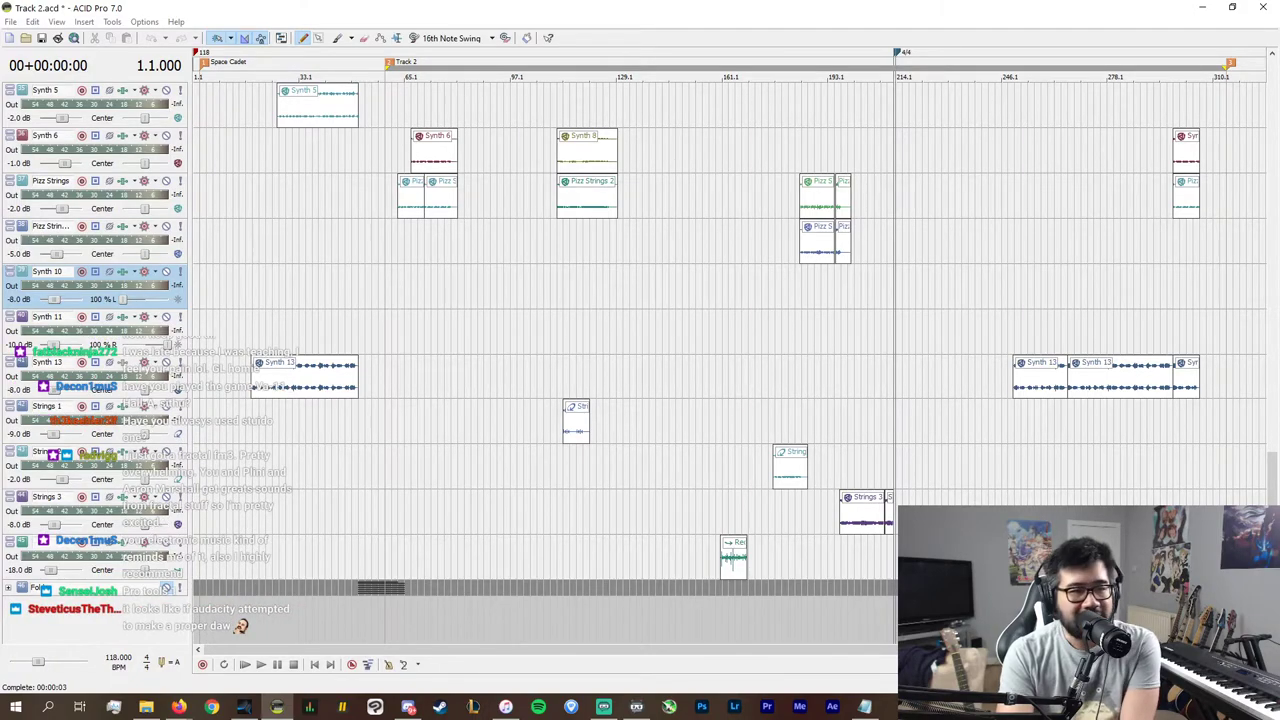
scroll(1216, 158, down, 10)
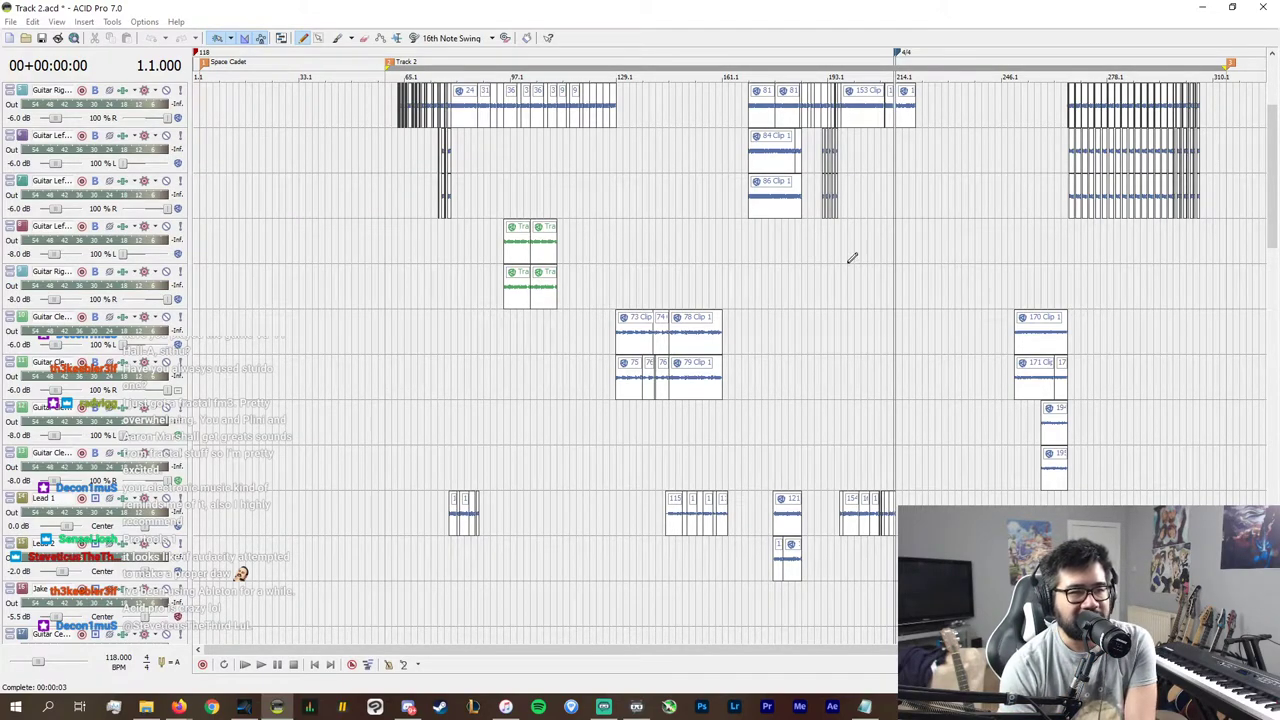
scroll(1228, 180, right, 5)
scroll(1240, 175, left, 5)
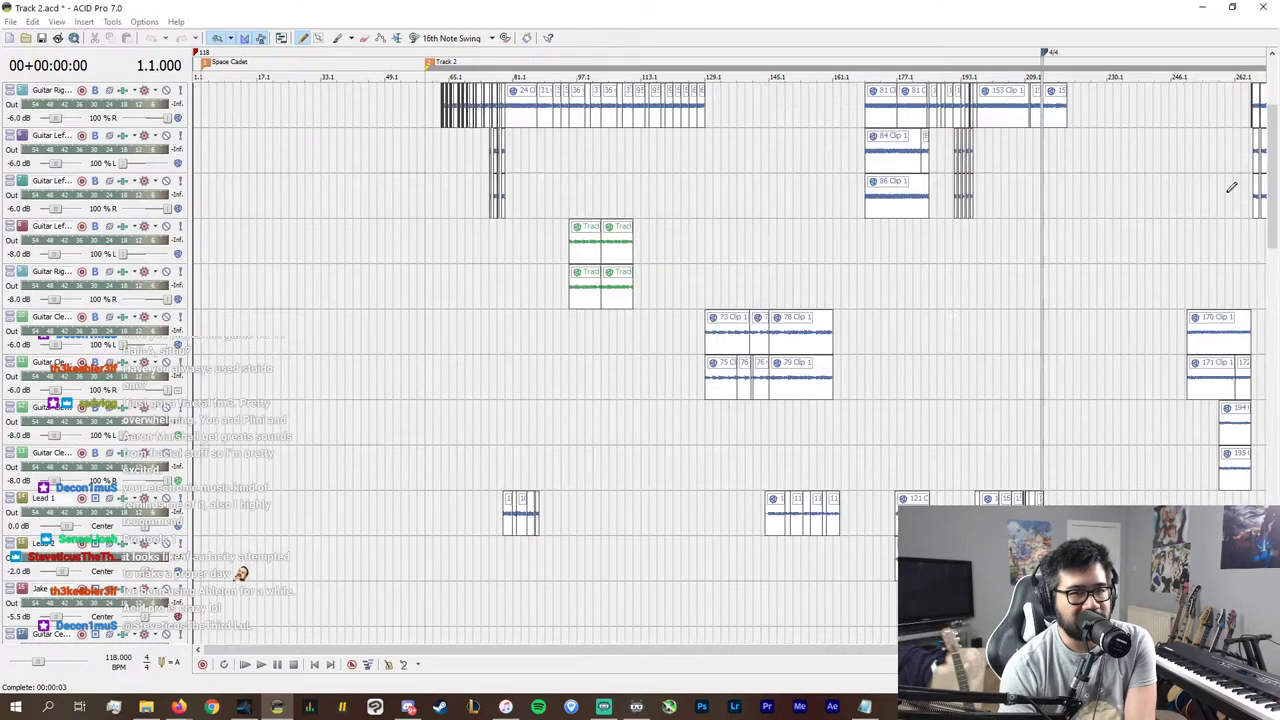
click(1268, 90)
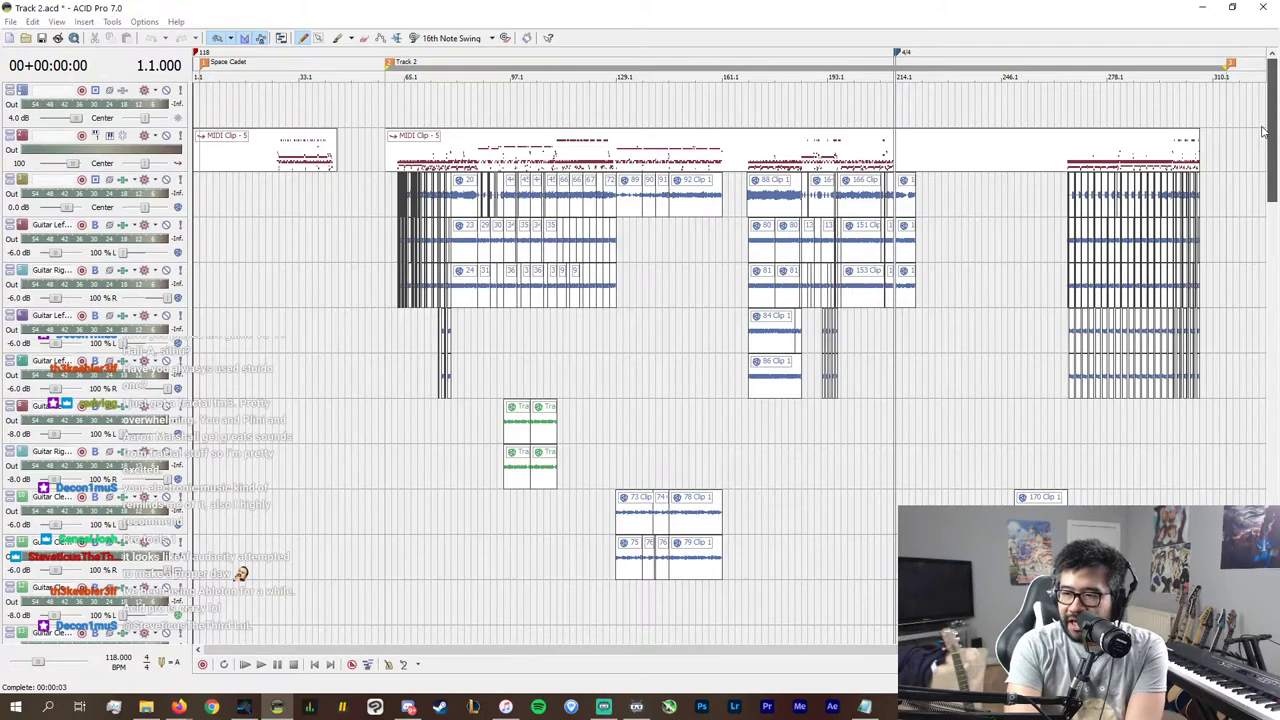
scroll(1262, 195, down, 5)
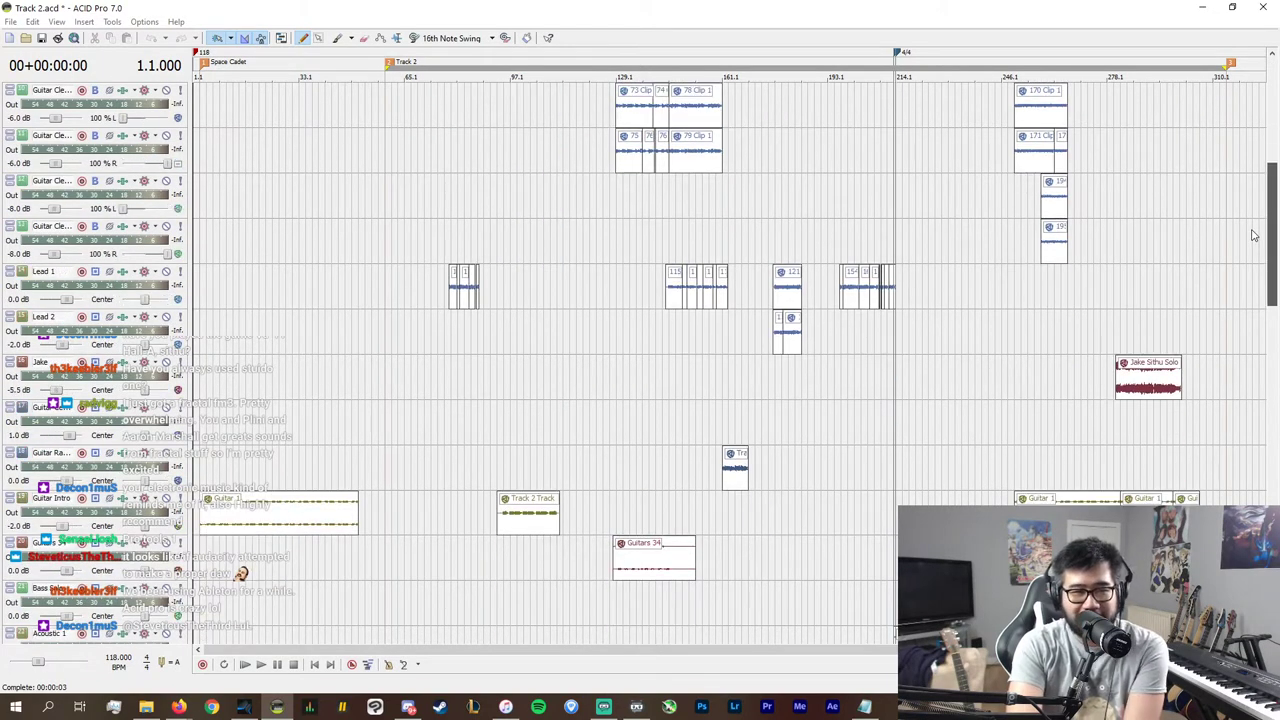
scroll(1256, 278, down, 2)
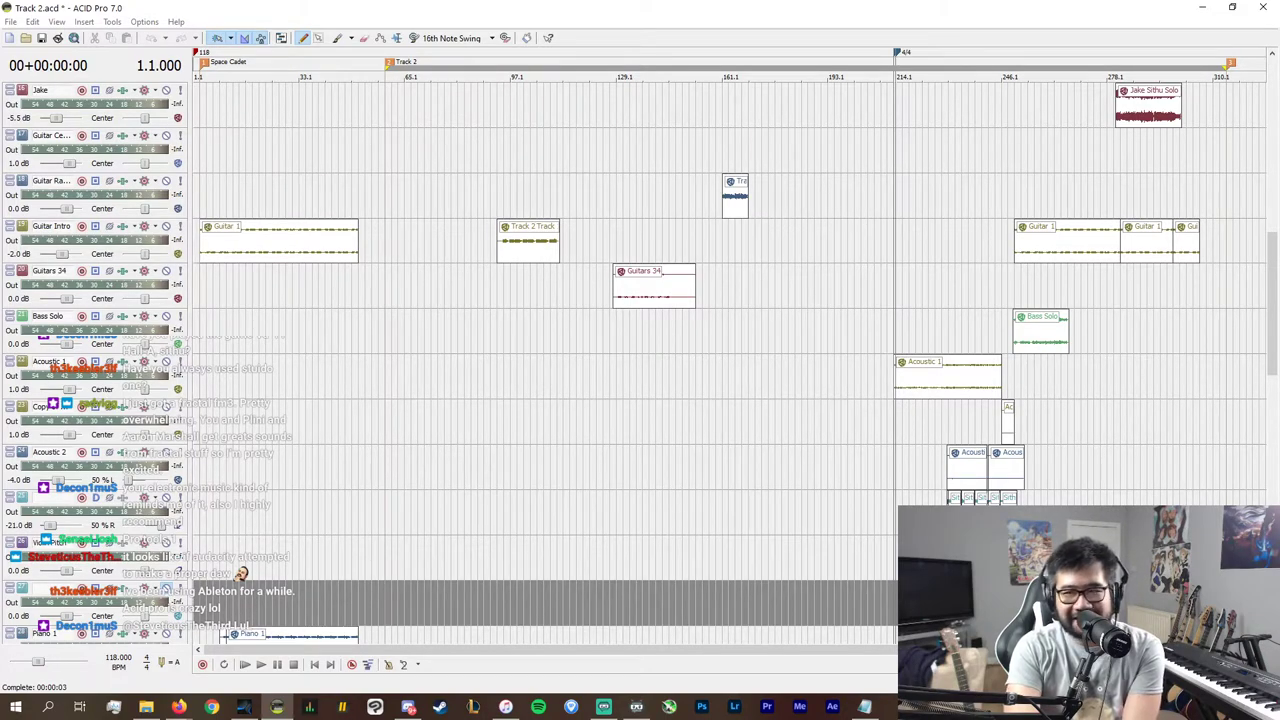
Step: Close ACID Pro and return to Studio One with the mixer console displayed
click(1257, 7)
click(677, 282)
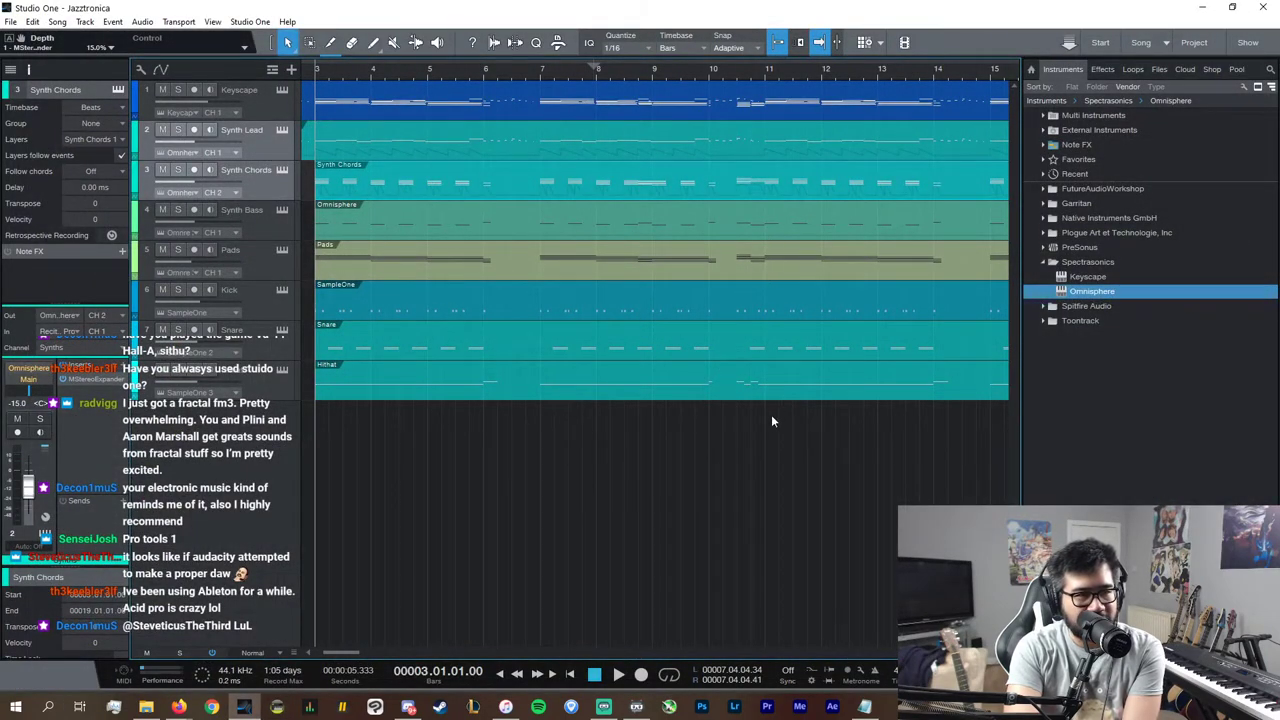
key(F3)
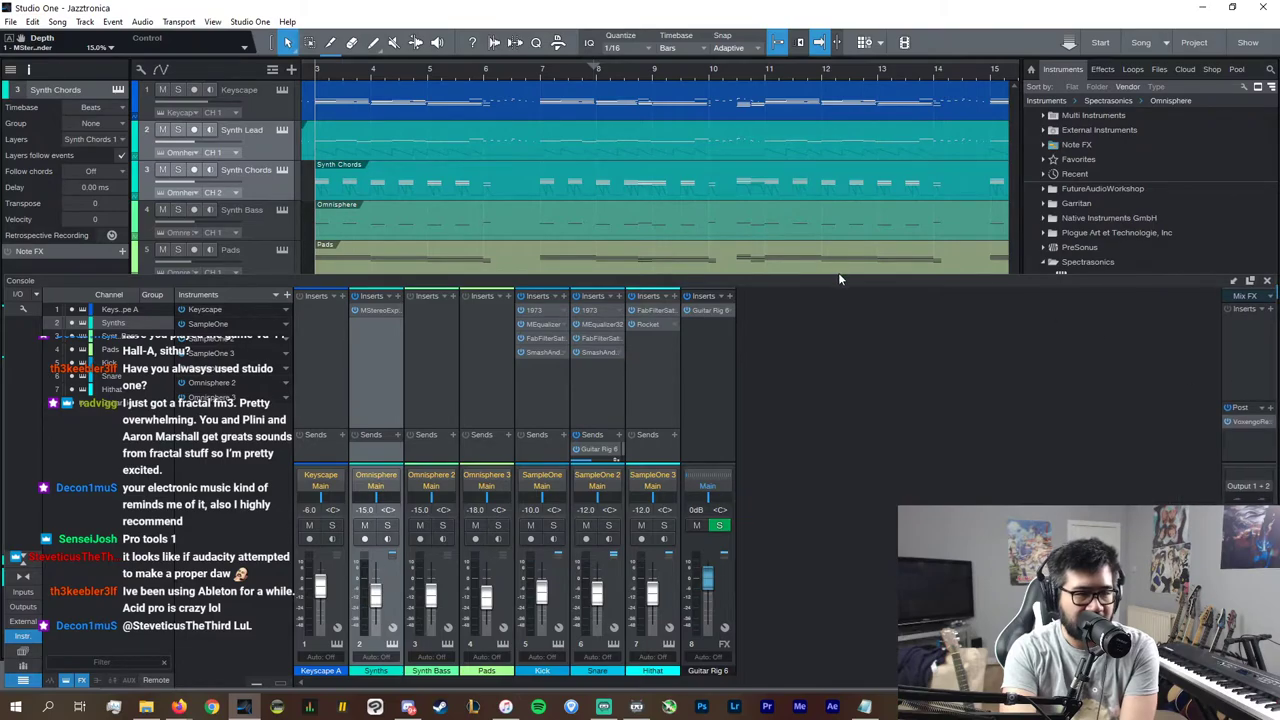
Step: Enlarge the mixer console upward over the arrangement and extend the channels' sends area
drag(838, 272, 837, 266)
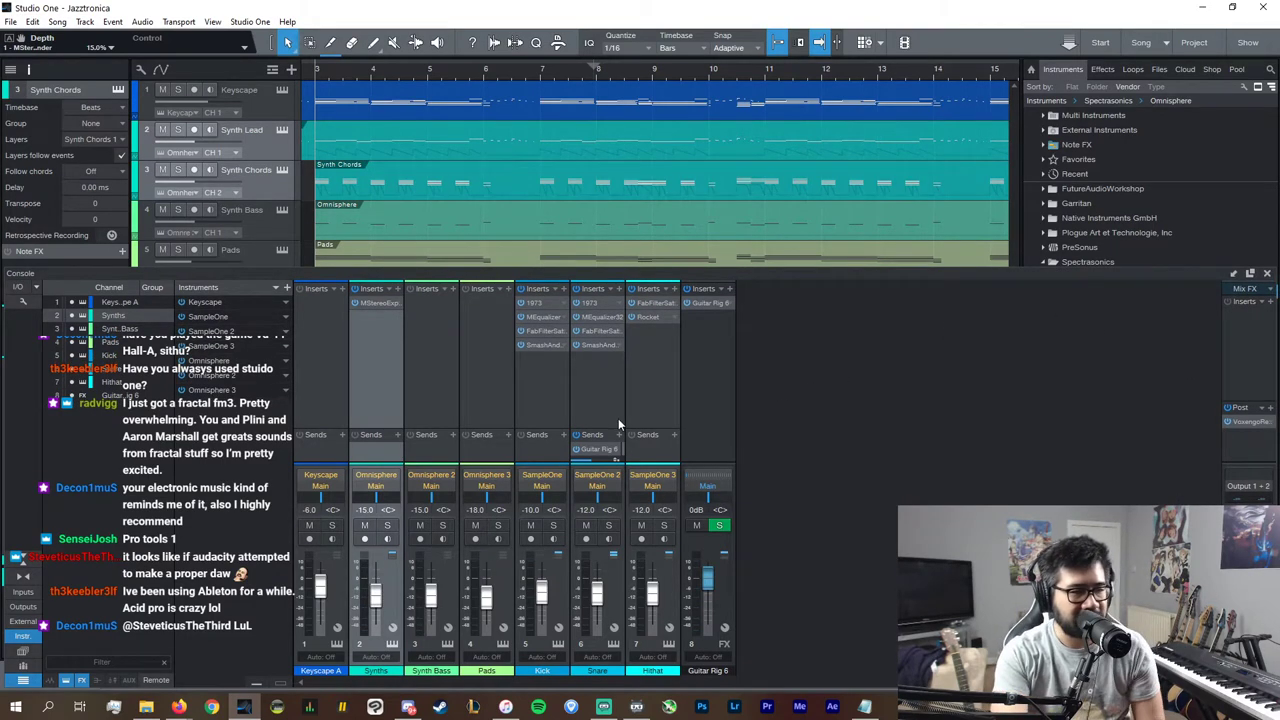
drag(645, 270, 642, 218)
drag(604, 425, 606, 384)
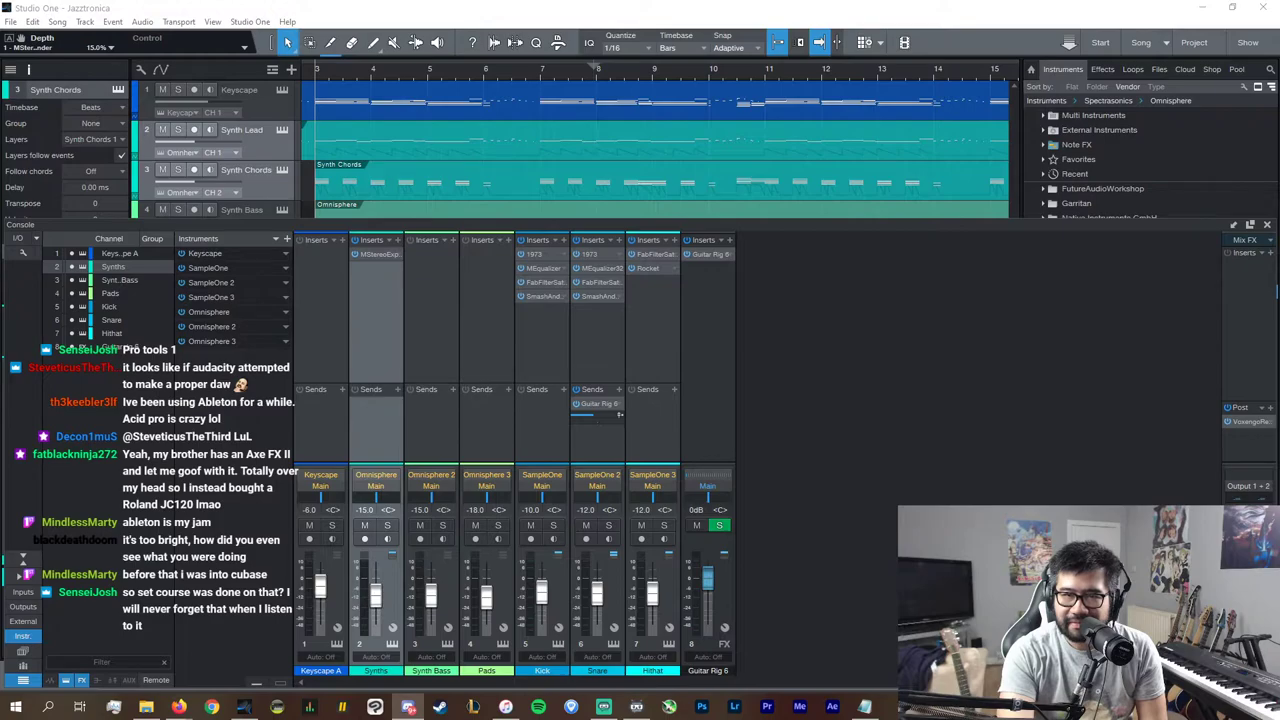
Step: Bring the Discord window into view to show its light theme, and move it back off this screen
drag(1279, 300, 645, 2)
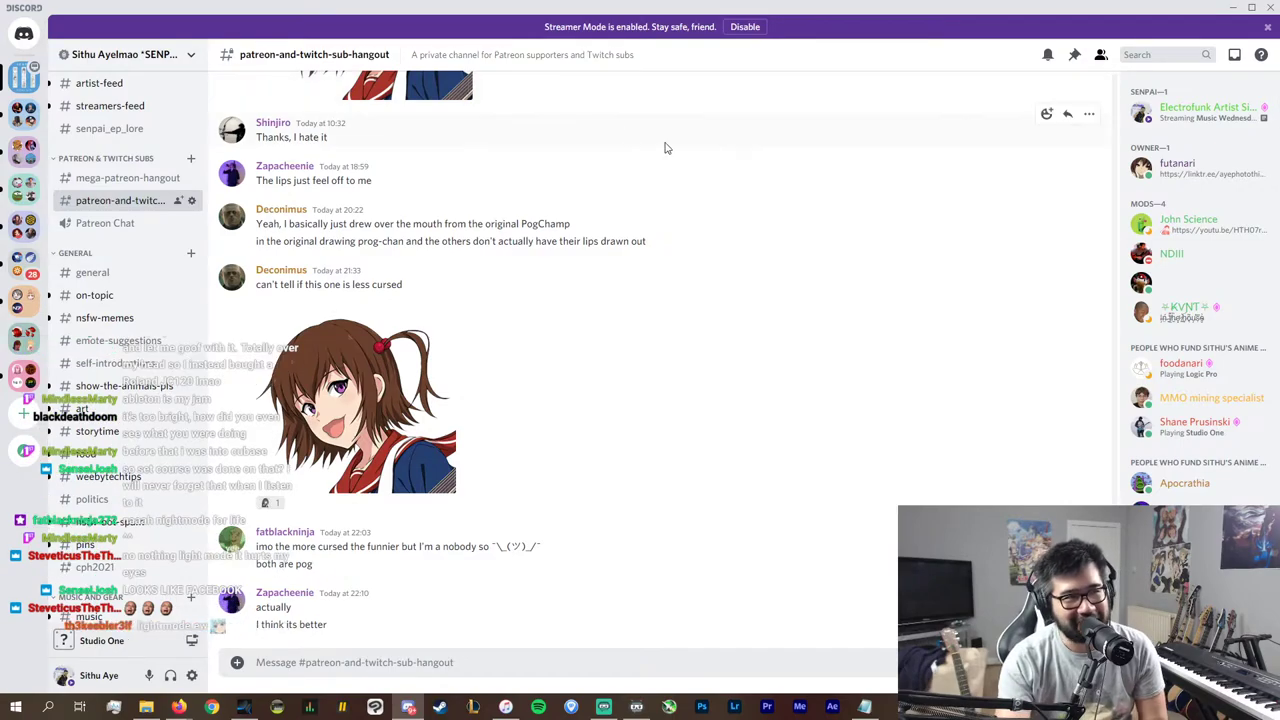
drag(574, 8, 1279, 160)
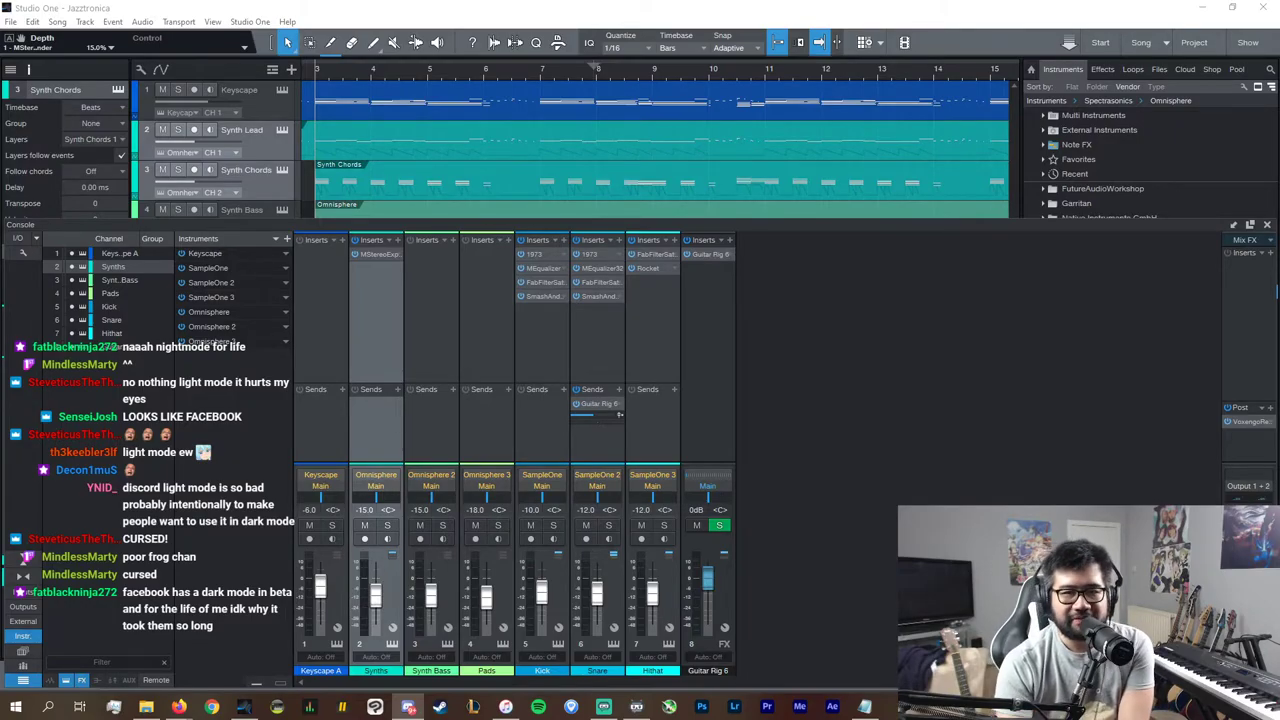
Step: Switch to the browser, search Wikipedia for "jazz" and open the Jazz article
key(alt+Tab)
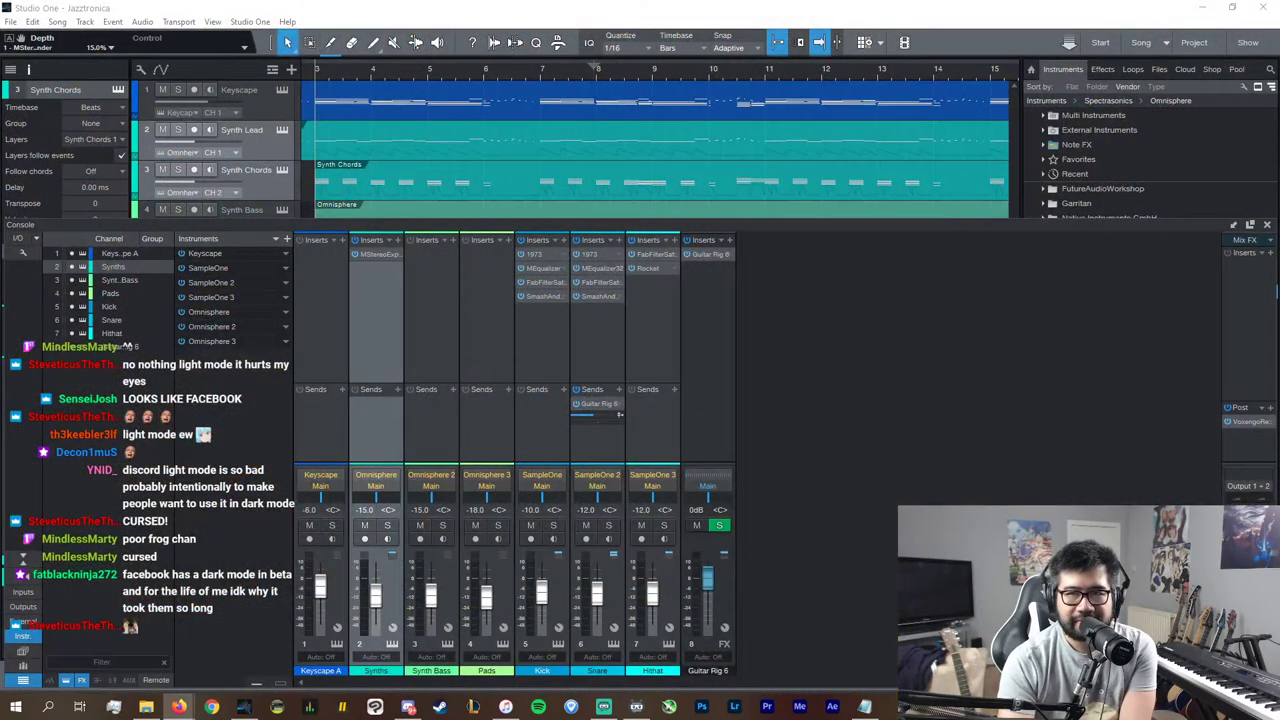
key(alt+Tab)
click(570, 393)
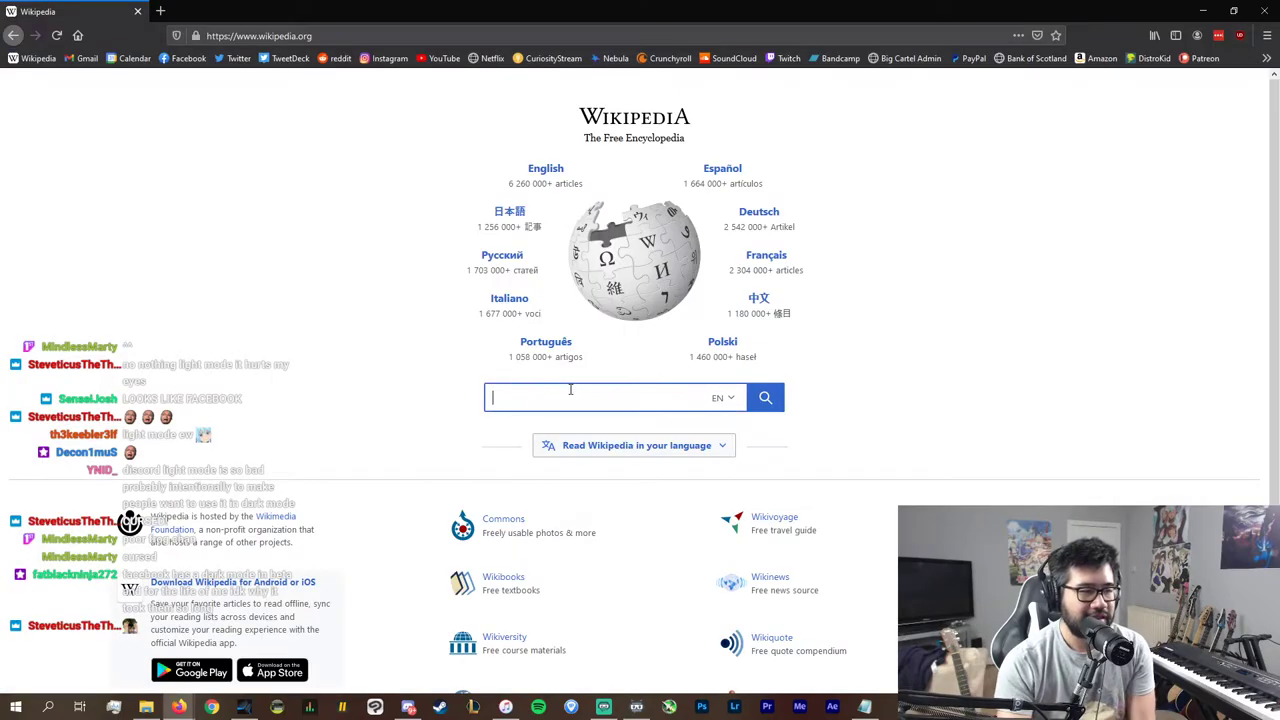
text(jazz)
key(Down)
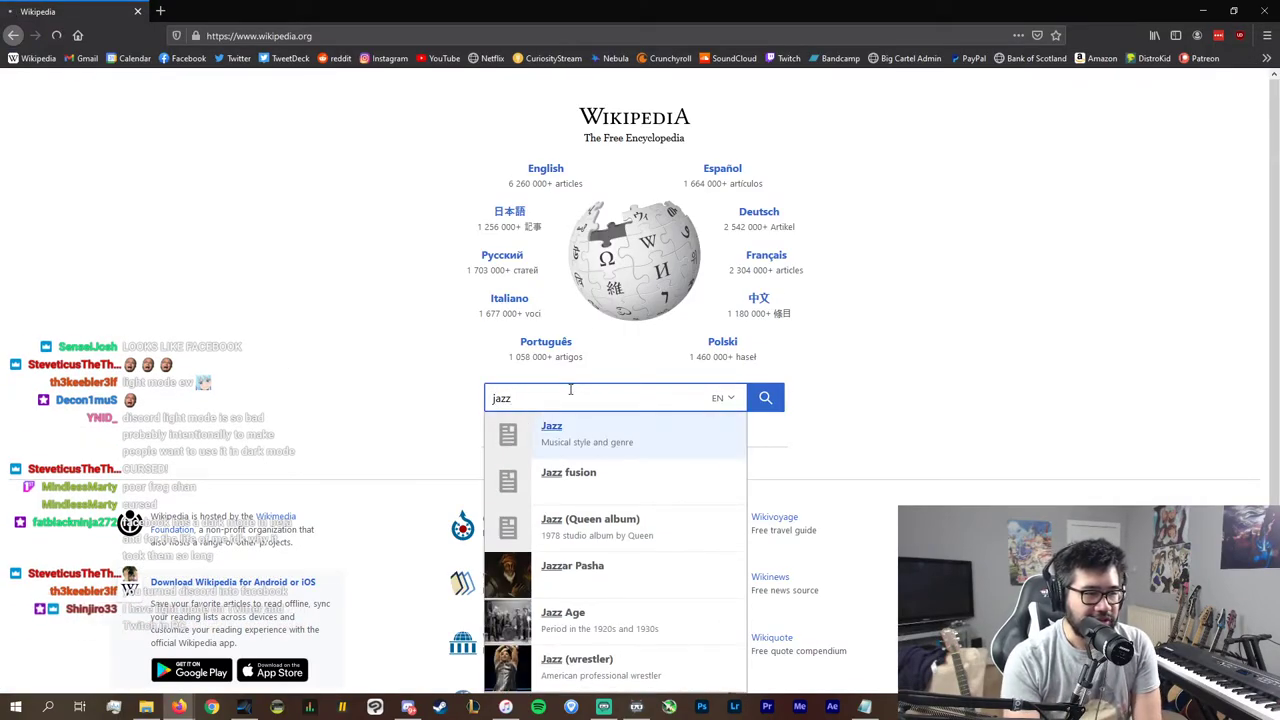
key(Return)
Step: Examine the Jazz article from its contents through the early history and New Orleans sections
scroll(643, 434, down, 10)
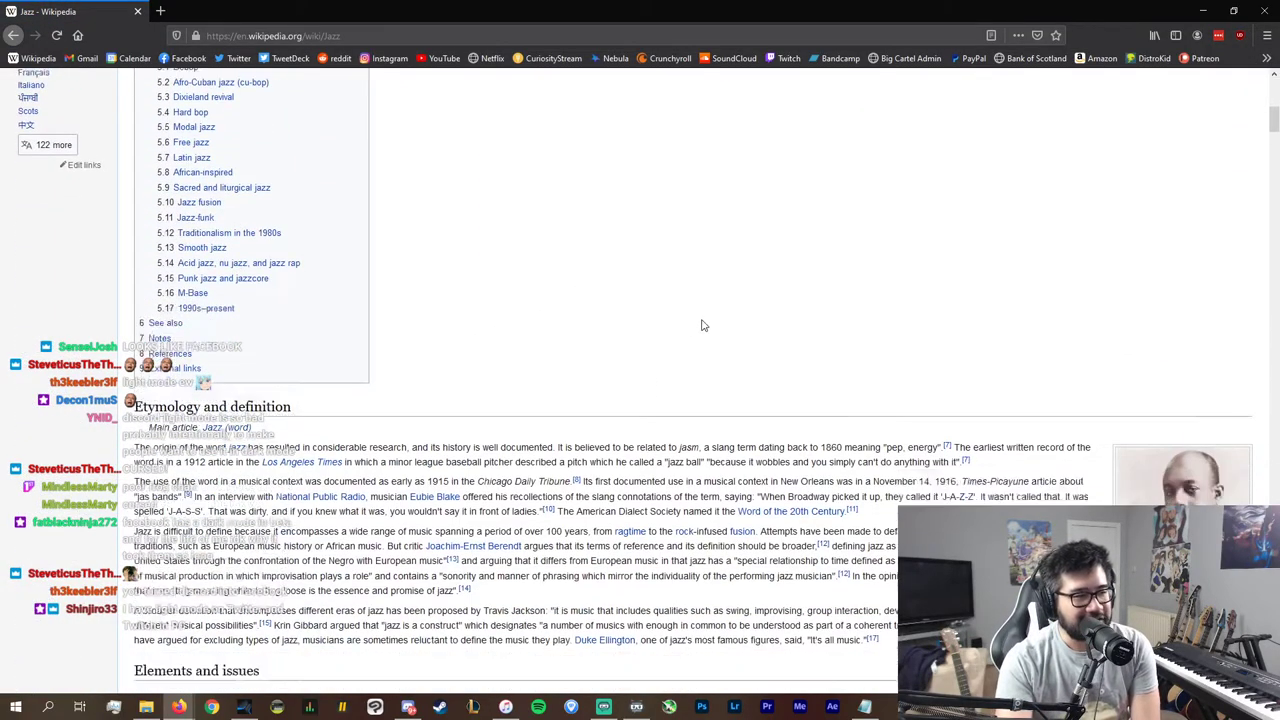
scroll(640, 280, down, 15)
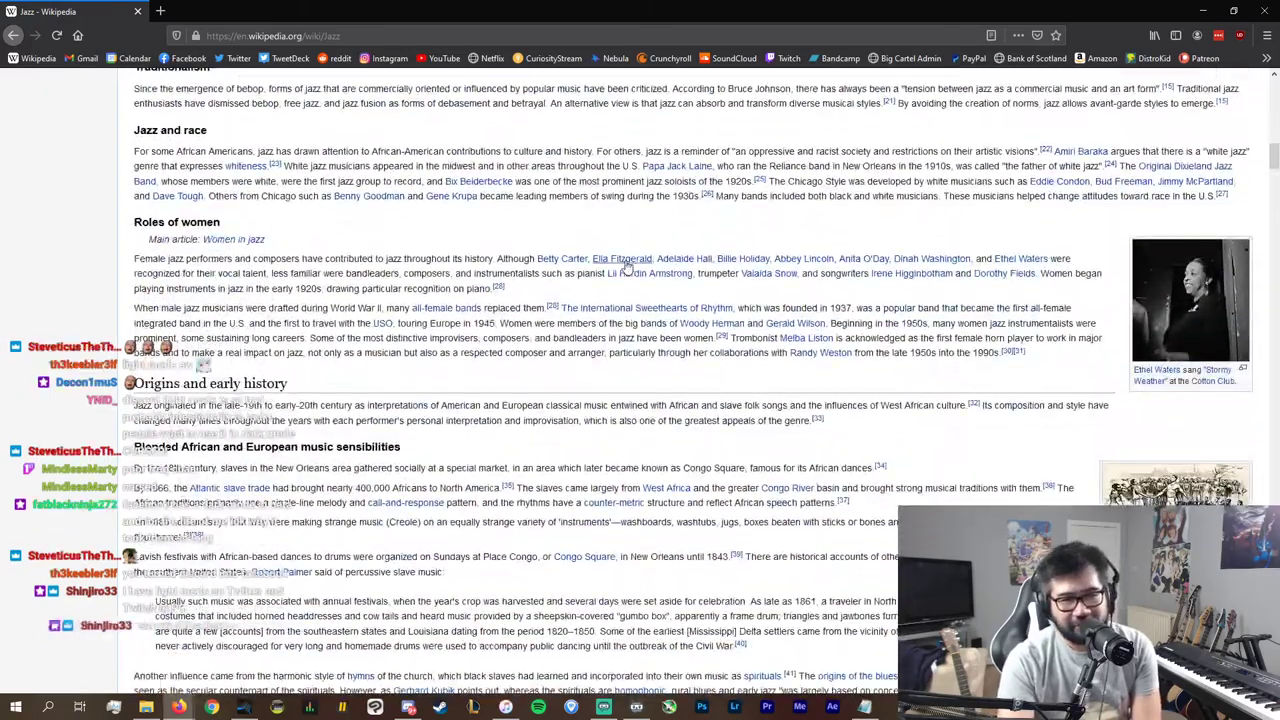
scroll(625, 268, down, 5)
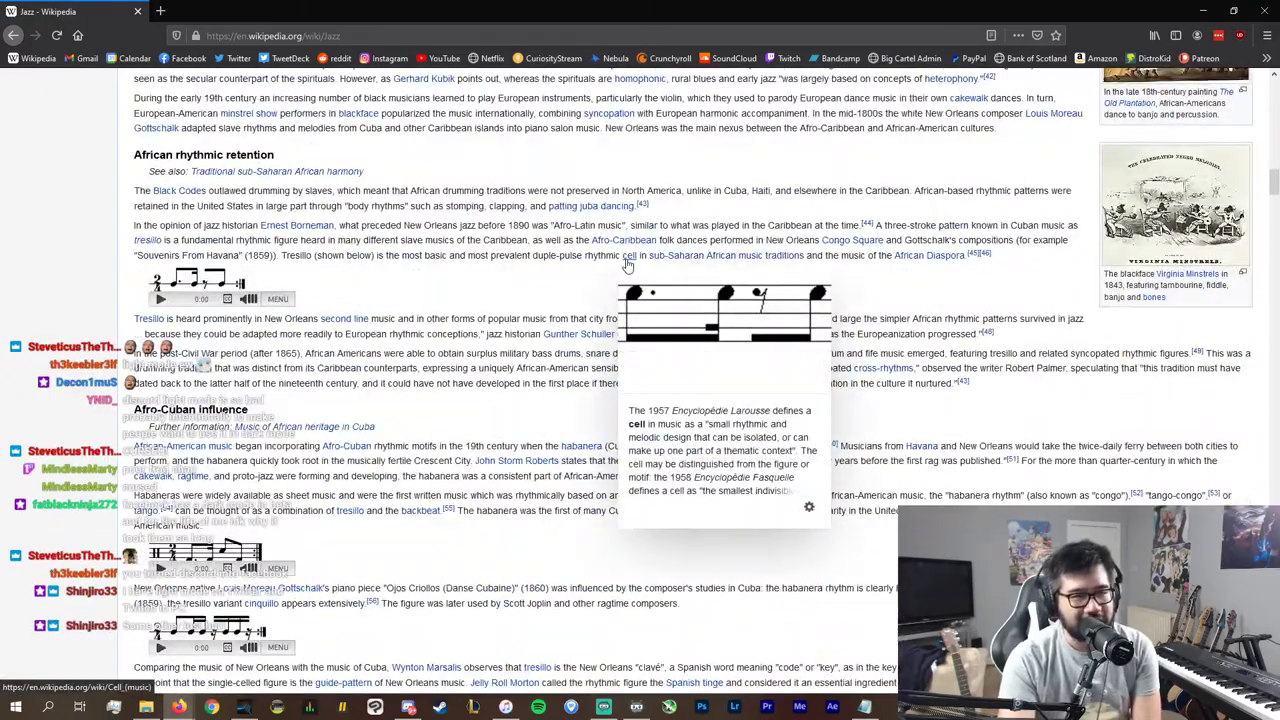
scroll(370, 300, down, 3)
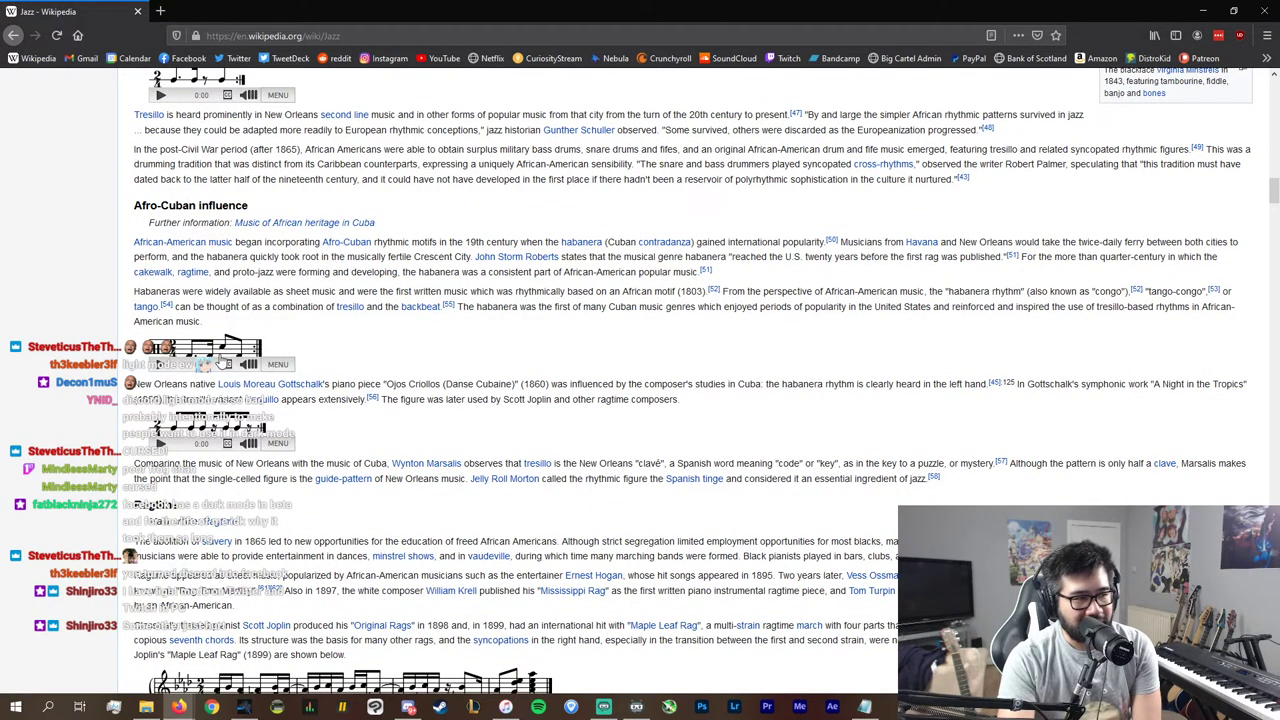
scroll(418, 318, down, 4)
scroll(737, 249, down, 13)
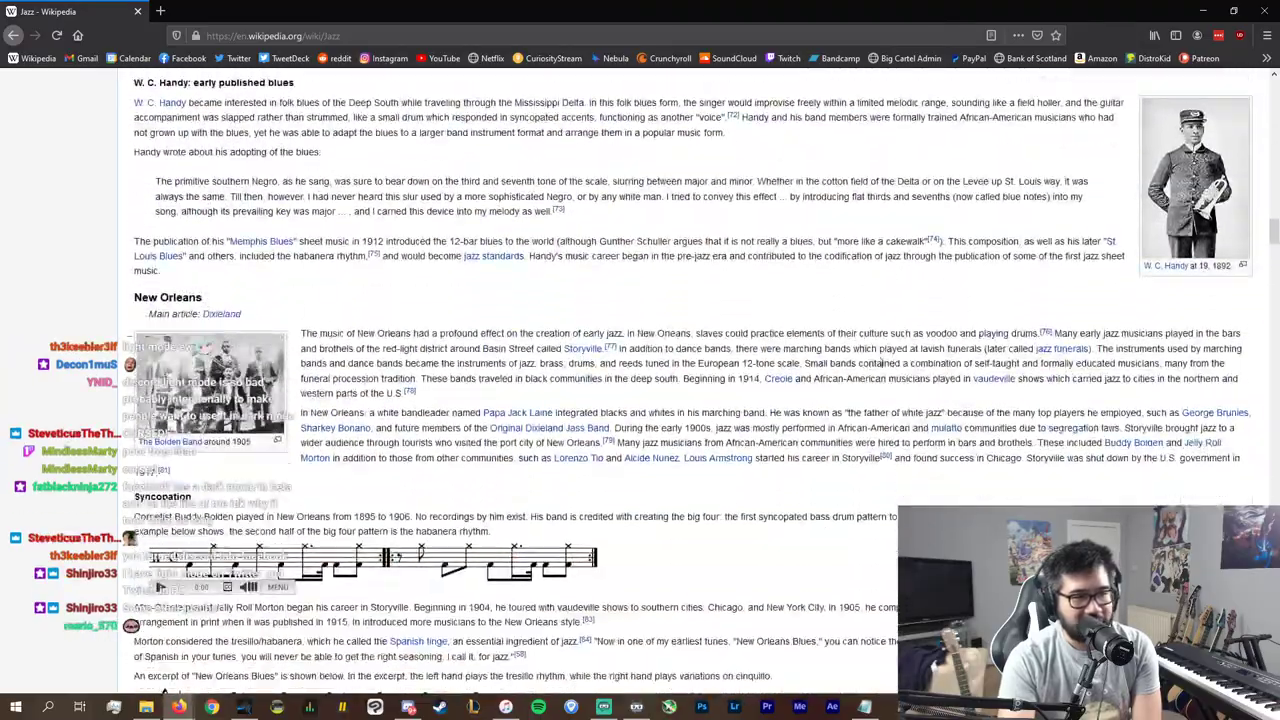
scroll(860, 379, up, 12)
scroll(866, 379, up, 20)
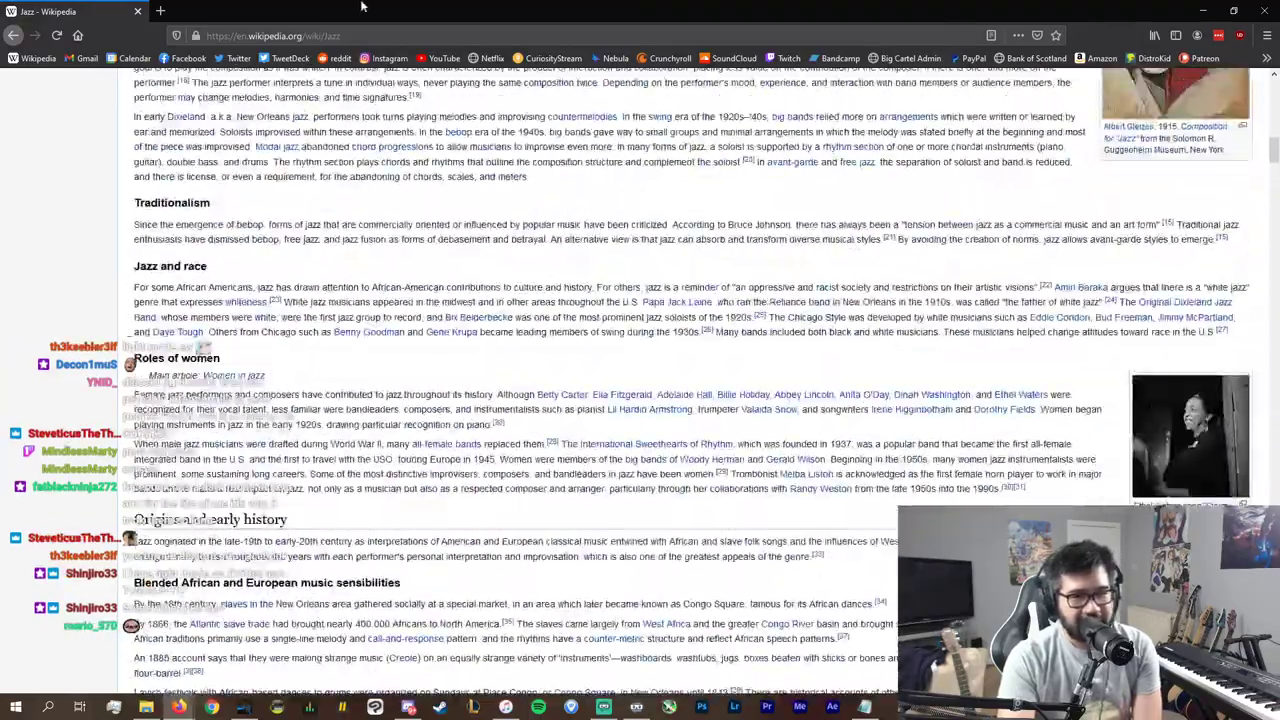
Step: Return to Studio One and close the mixer console
key(alt+Tab)
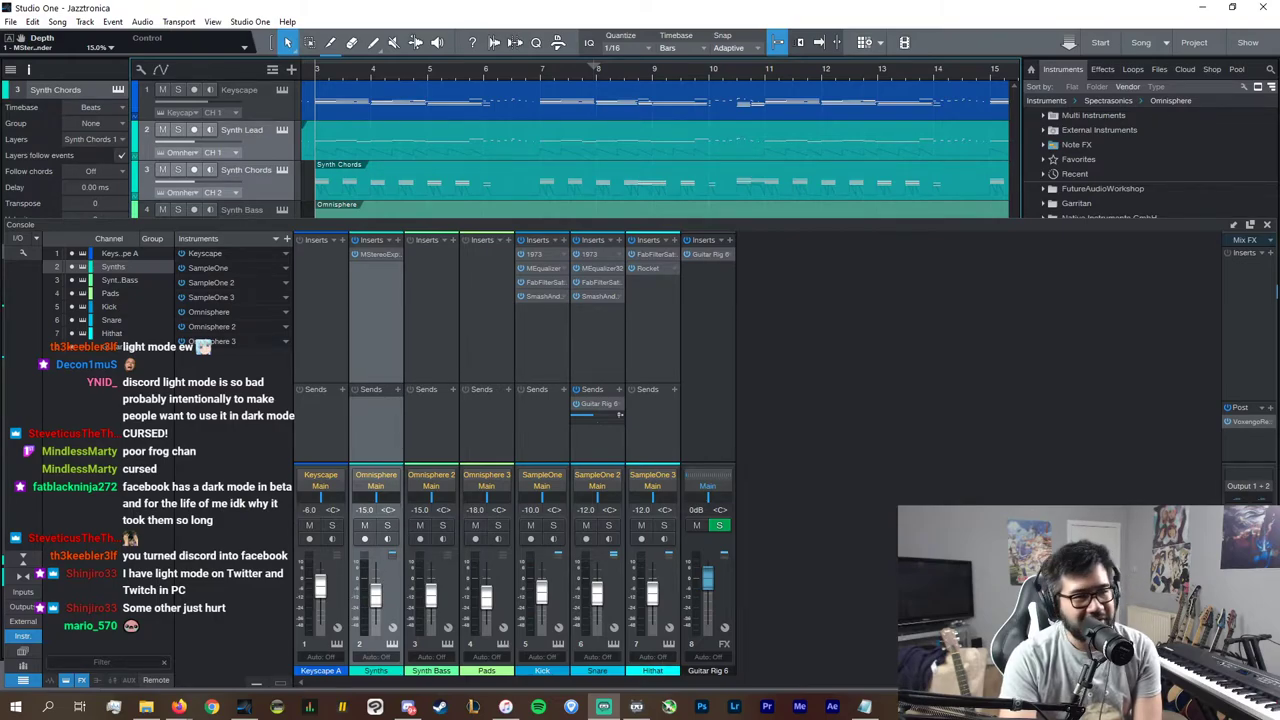
click(1267, 225)
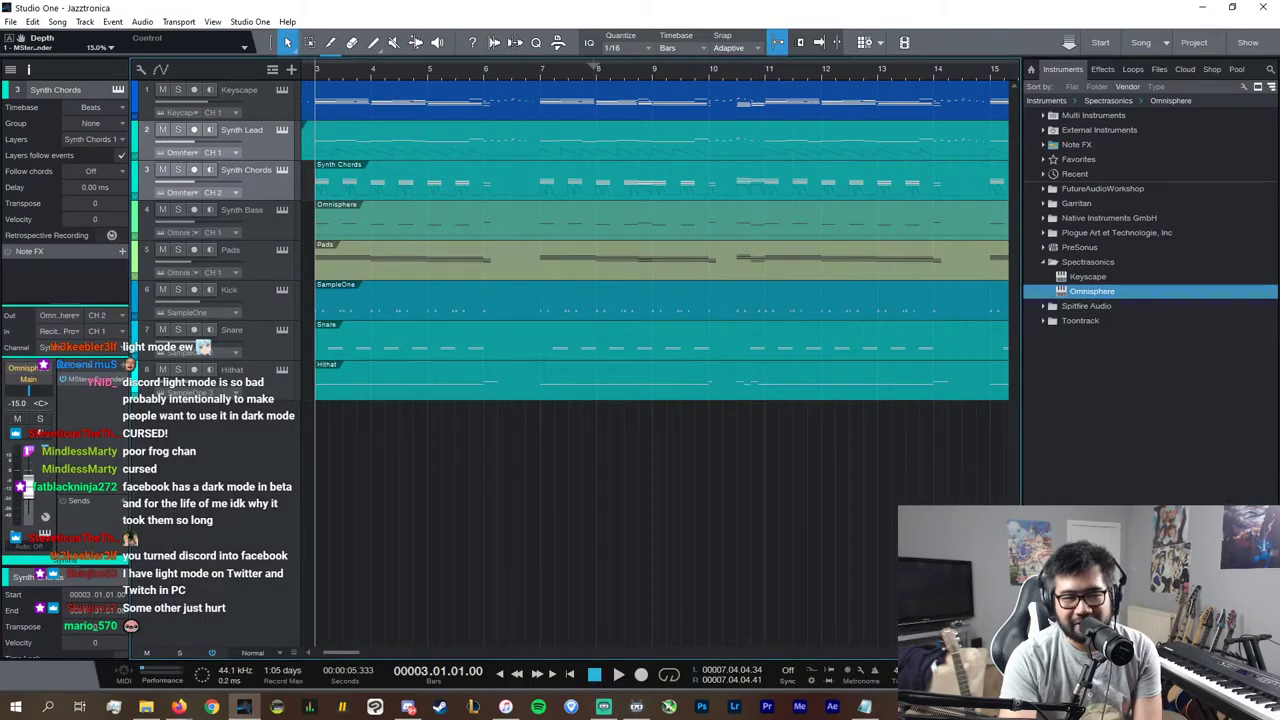
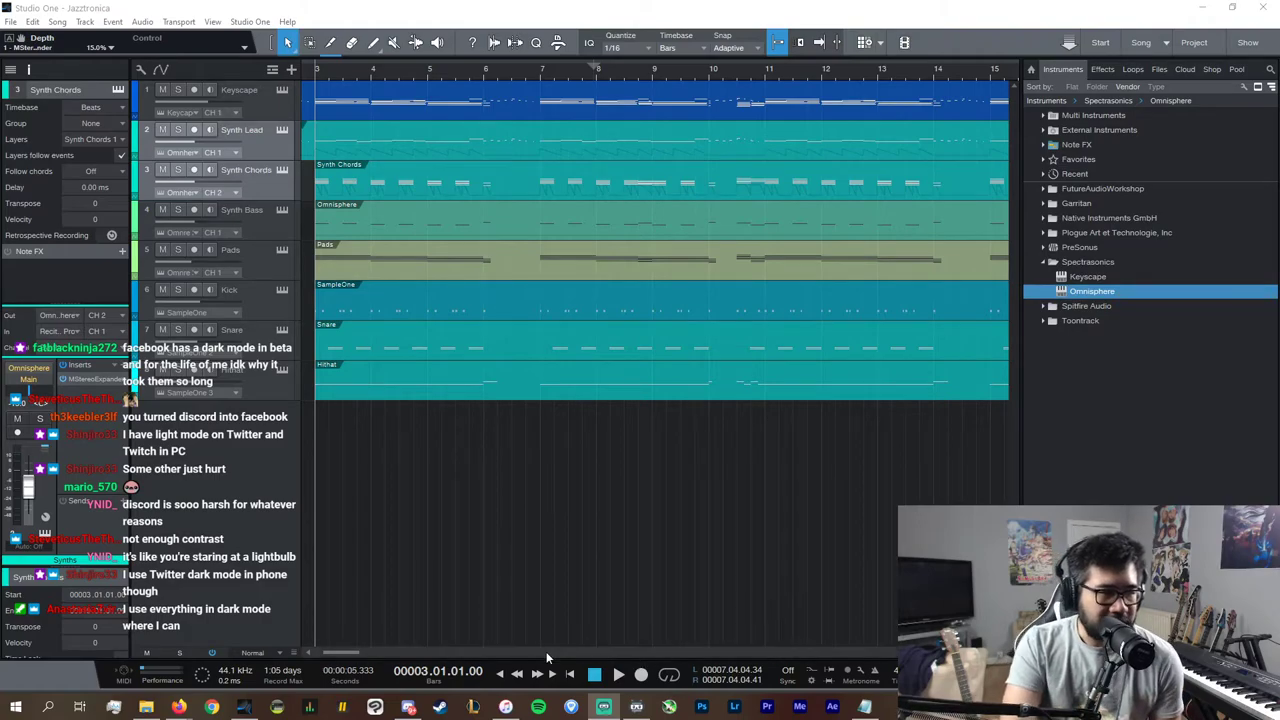
Step: Play the full mix from bar 2 and set the Kick track's volume to -11 dB
scroll(546, 651, left, 2)
click(358, 64)
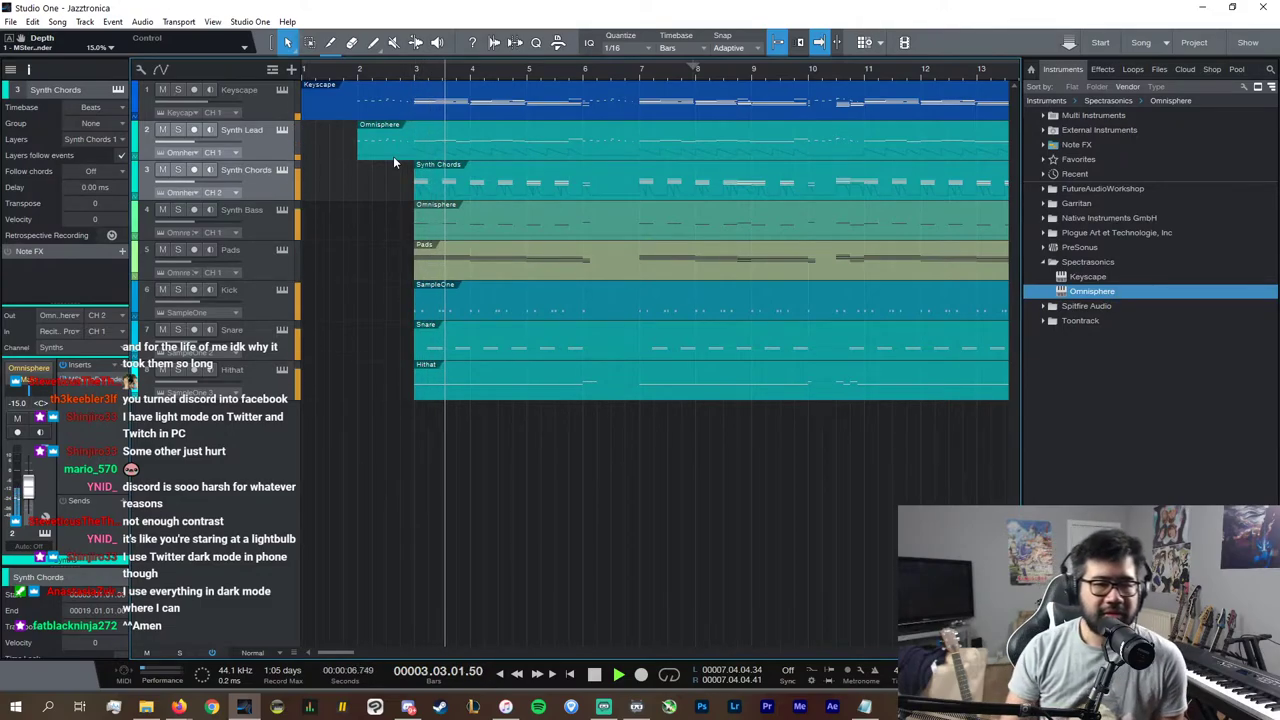
click(255, 291)
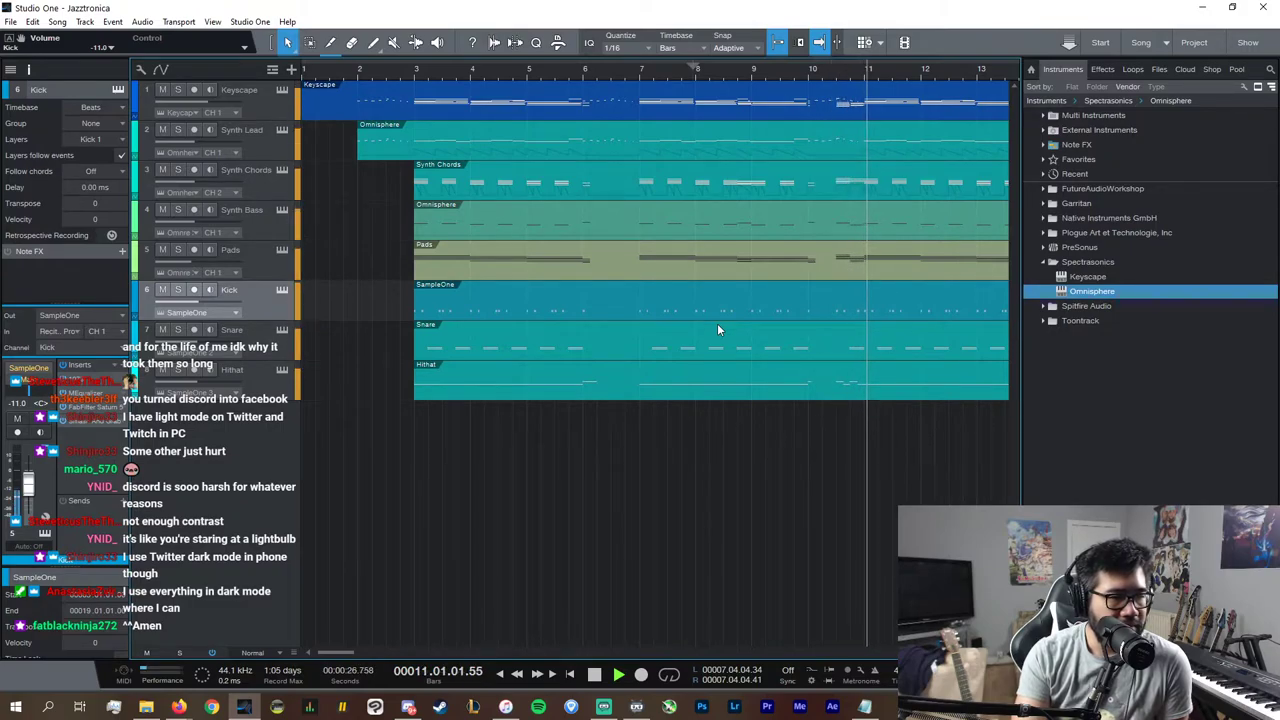
Step: Solo the Keyscape track during playback from about bar 12, and set its volume to -6 dB in the full mix
scroll(688, 655, right, 3)
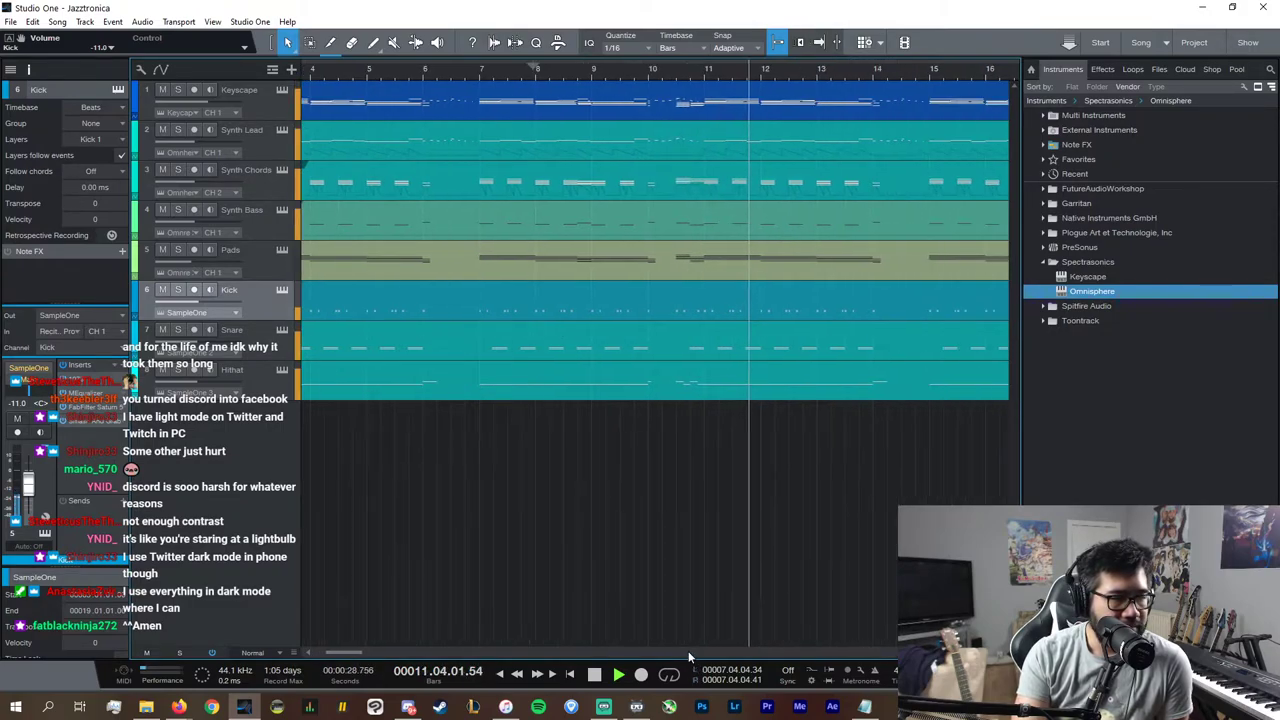
scroll(688, 651, right, 6)
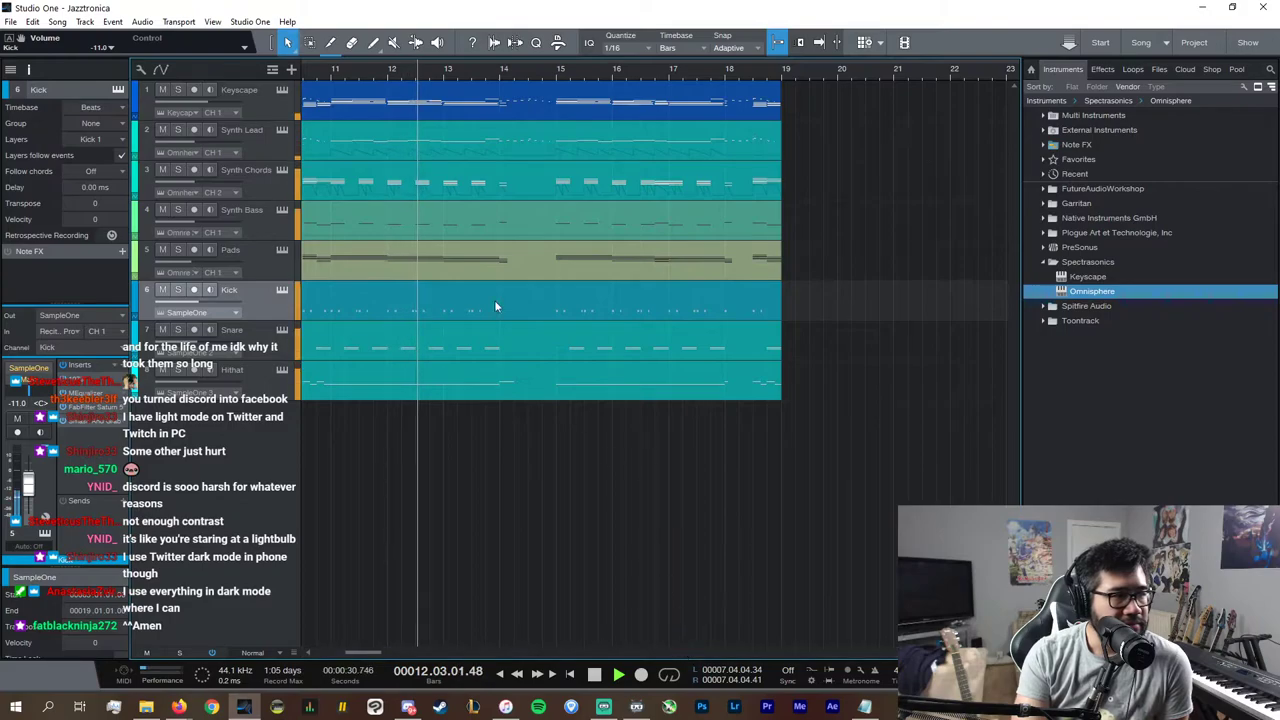
click(178, 89)
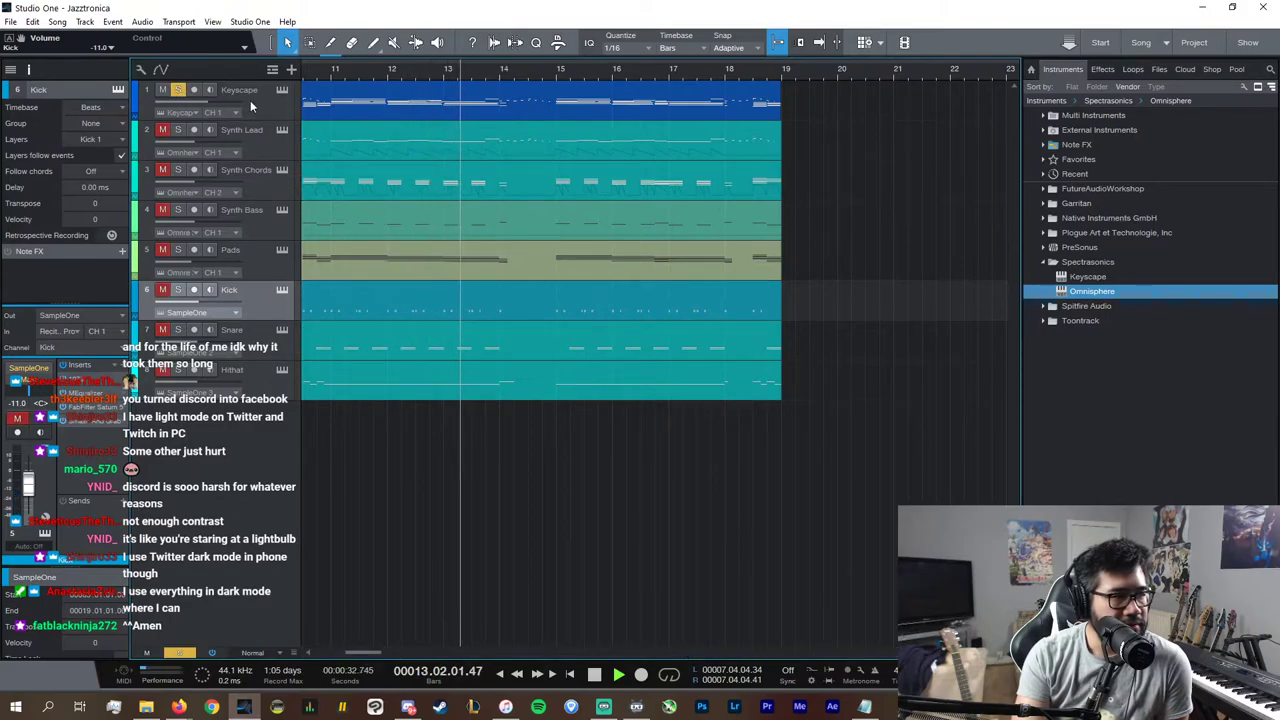
click(250, 102)
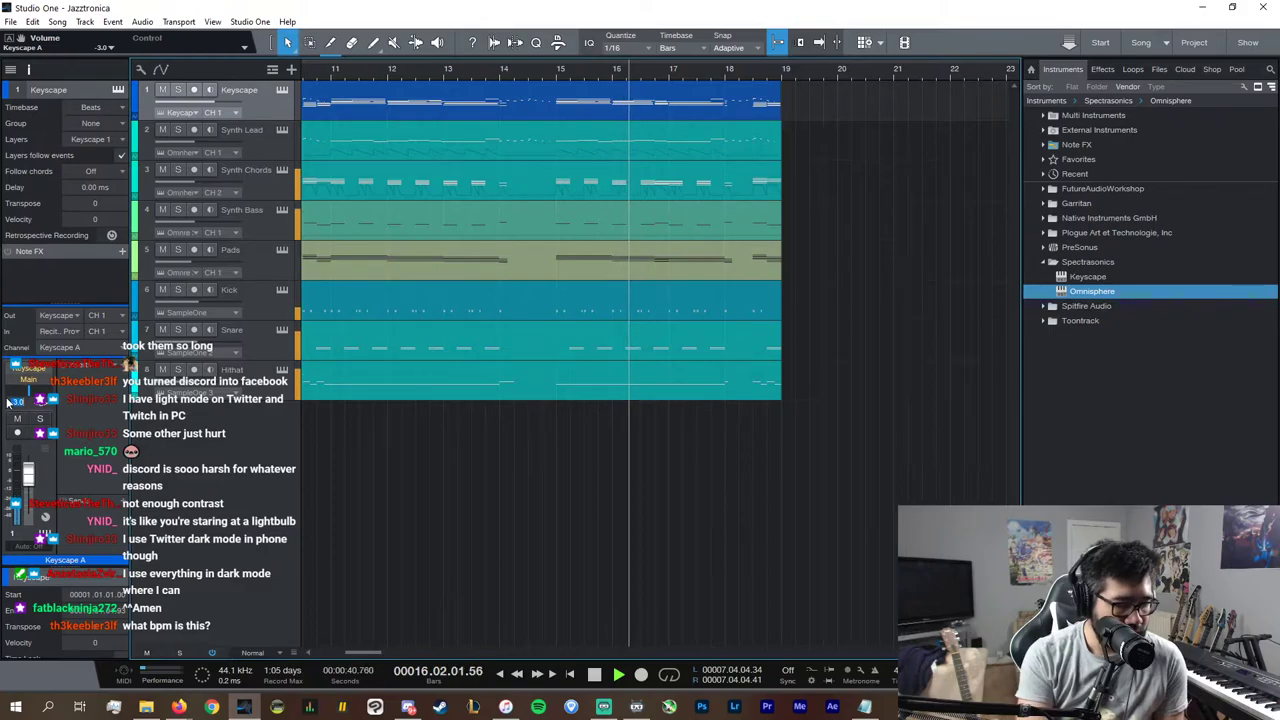
text(-6)
key(Return)
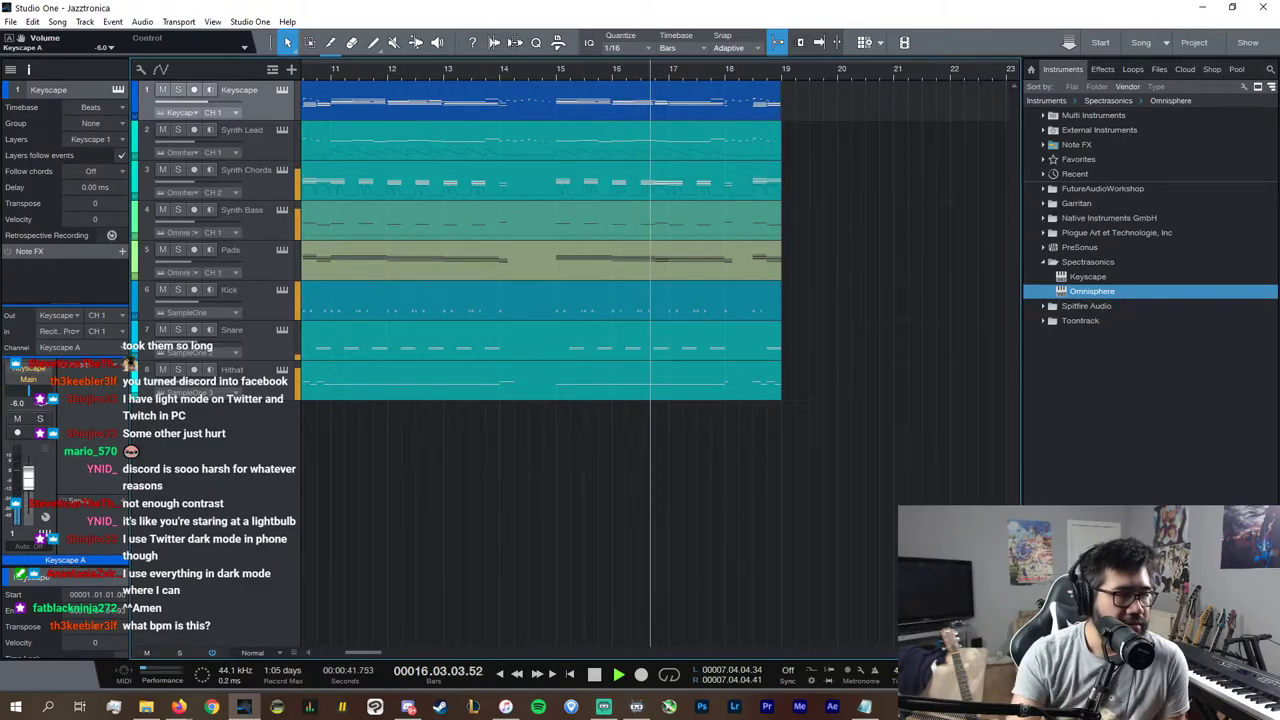
Step: Raise the velocities of all notes in the Keyscape part, bringing the first note to 92, and close the note editor
double_click(700, 108)
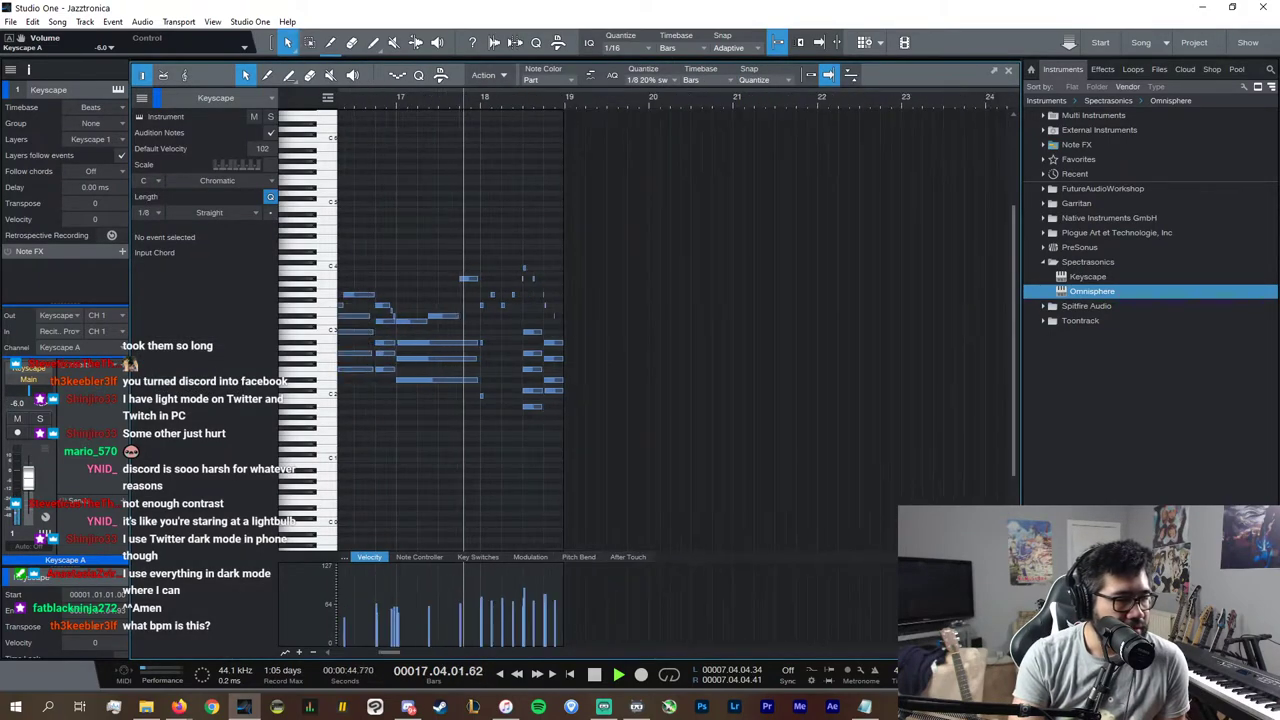
key(w)
scroll(655, 654, left, 5)
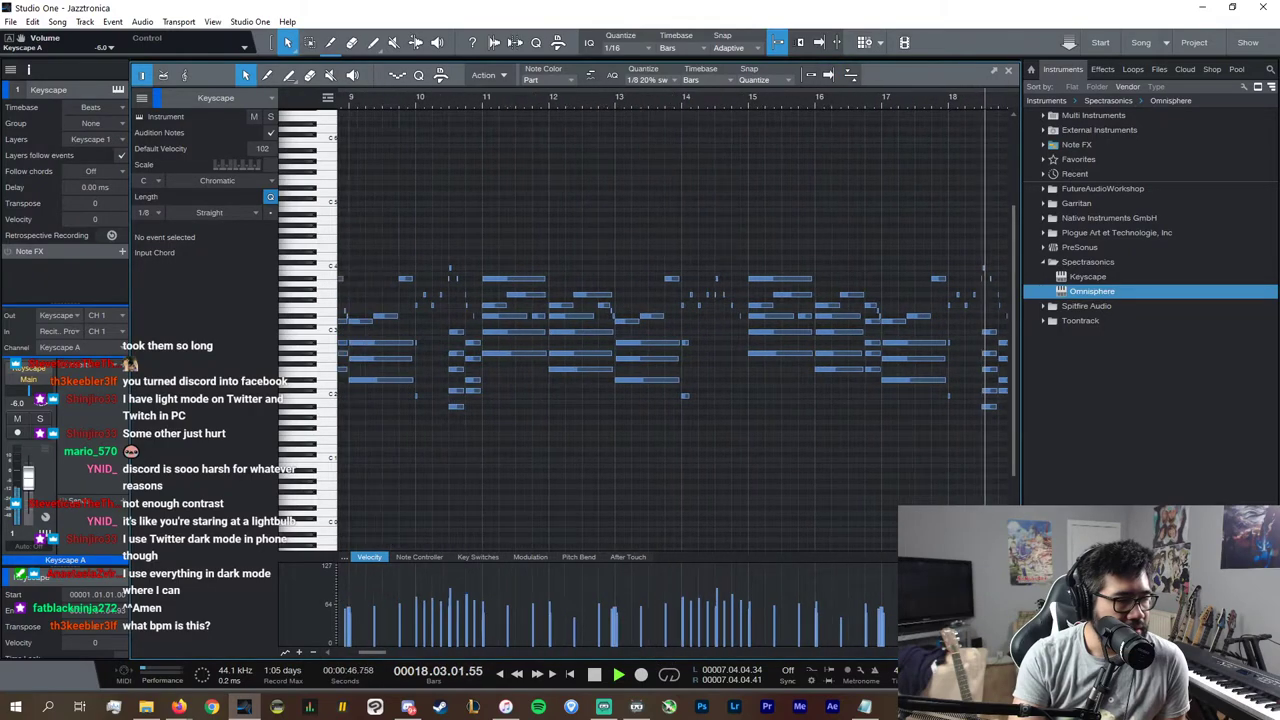
drag(974, 652, 962, 652)
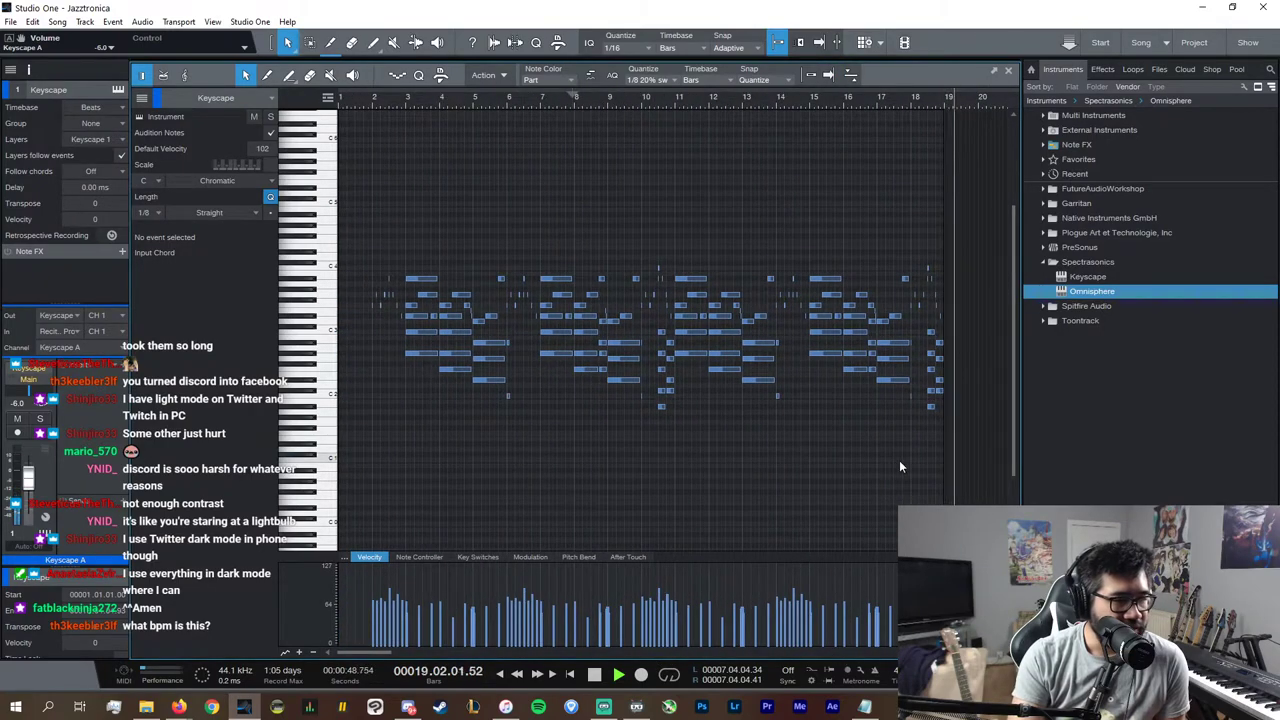
key(ctrl+a)
key(space)
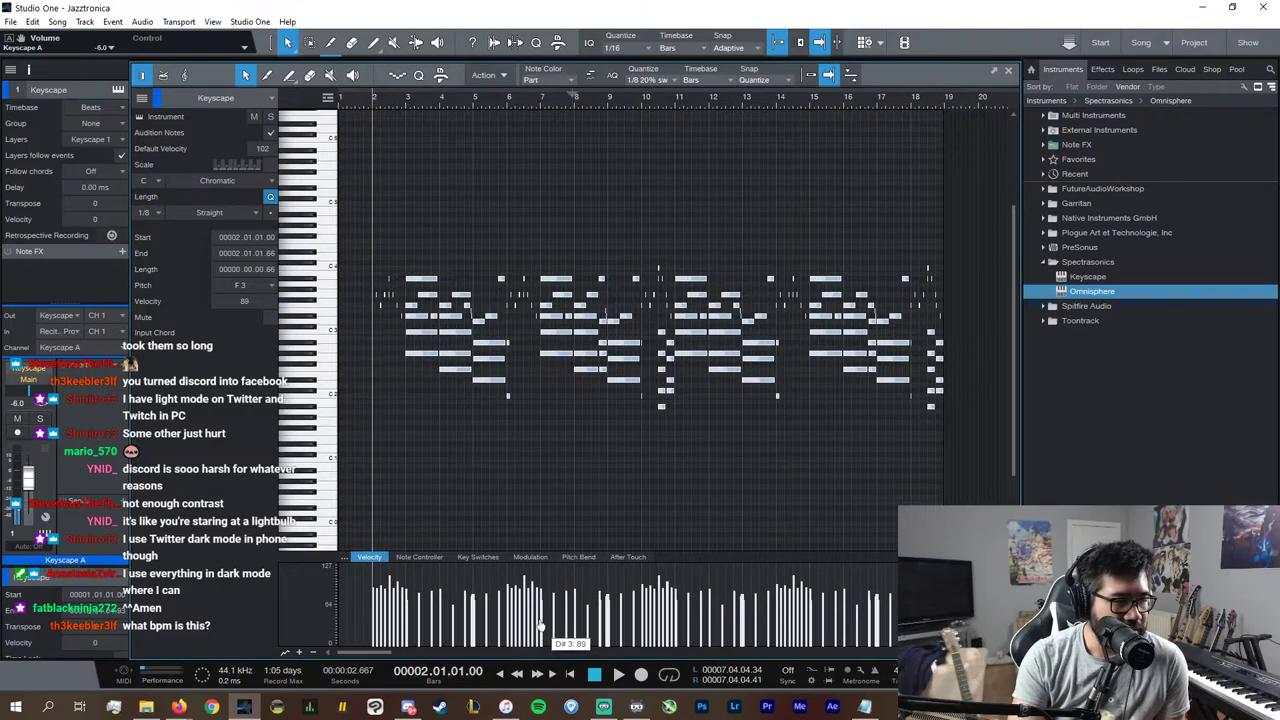
key(space)
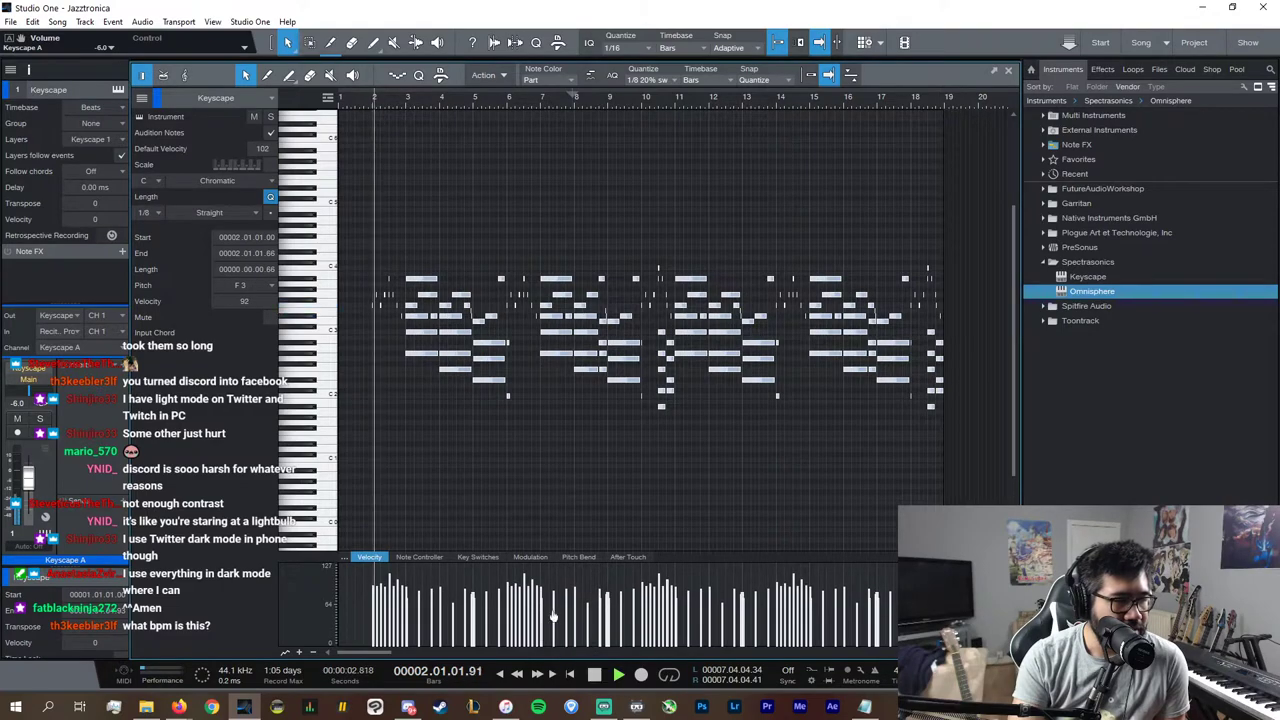
click(1008, 71)
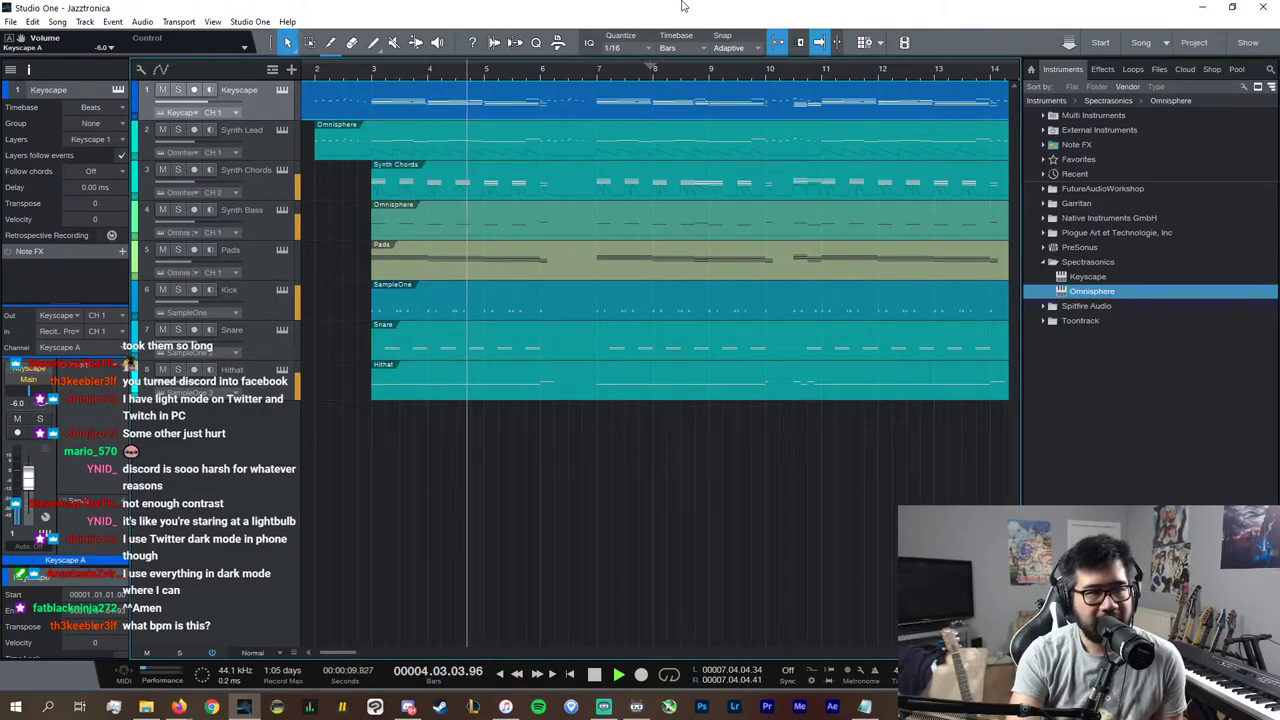
Step: Replay the full mix from bar 2 and stop playback
key(space)
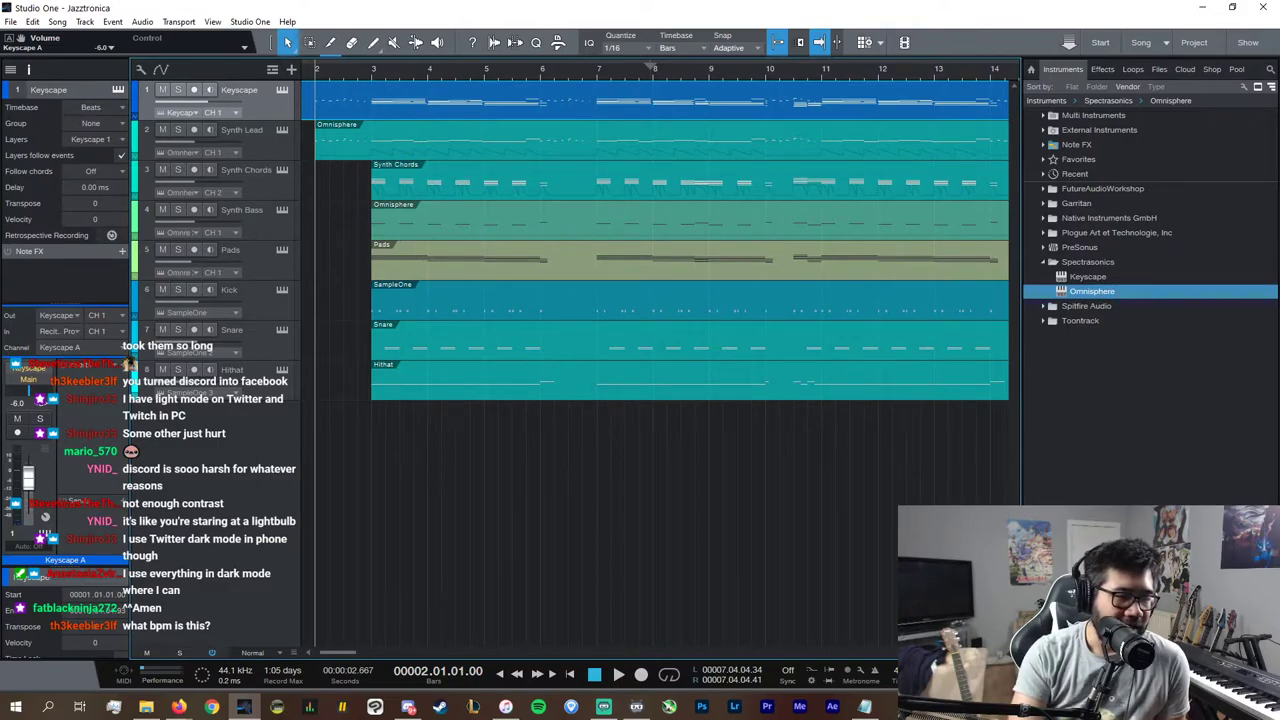
key(Return)
key(space)
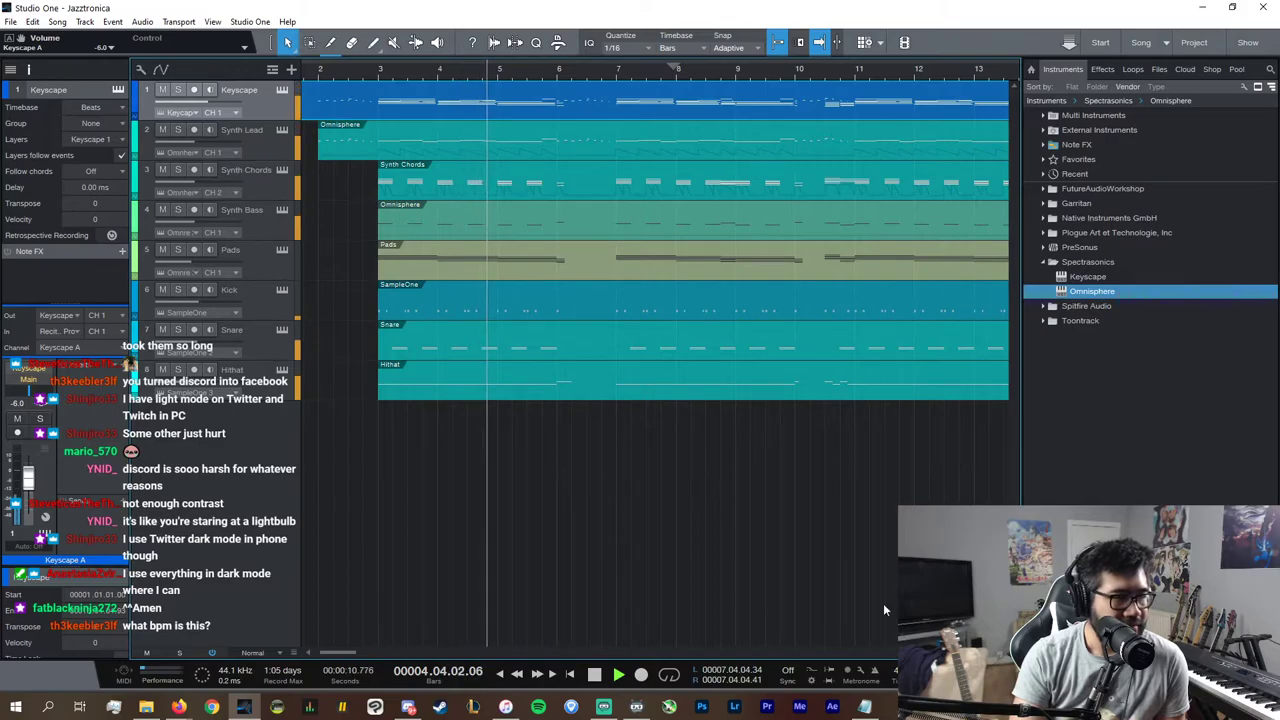
key(w)
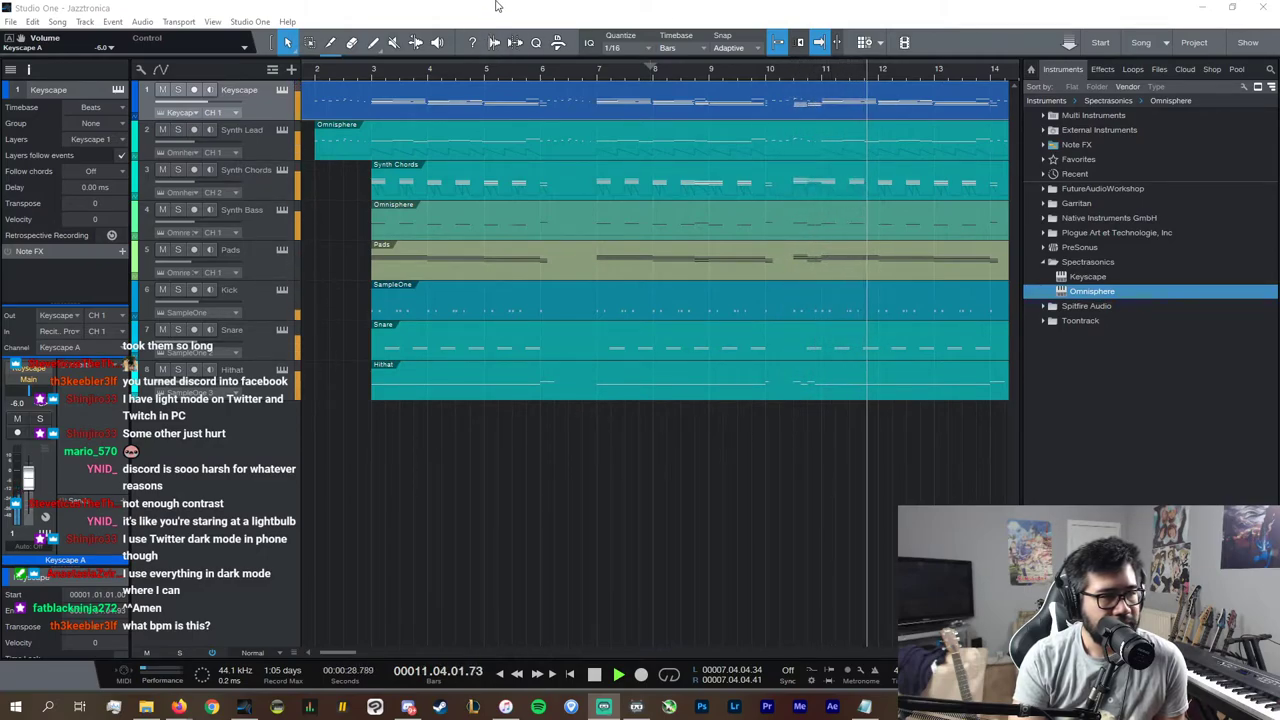
key(space)
Step: Examine the layer, effects and main settings of the Fair and Square Lead 2 patch in the Synth Lead's Omnisphere during playback
click(270, 138)
click(283, 131)
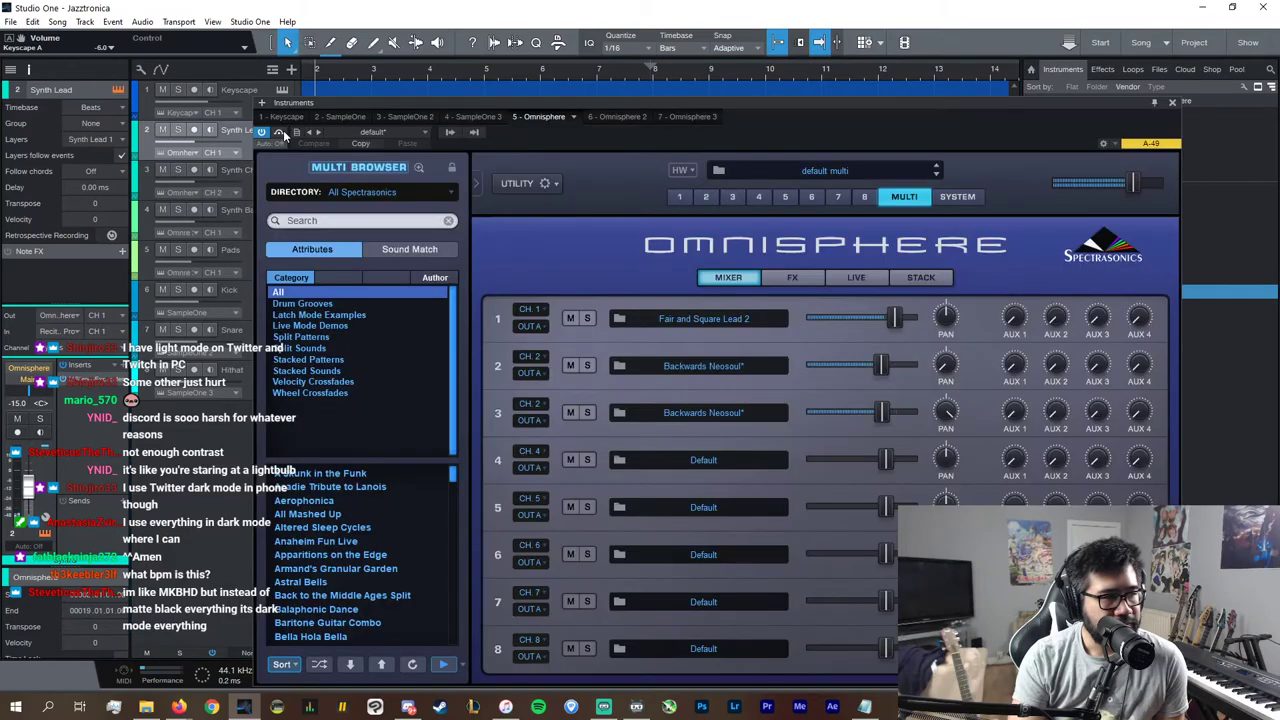
click(680, 197)
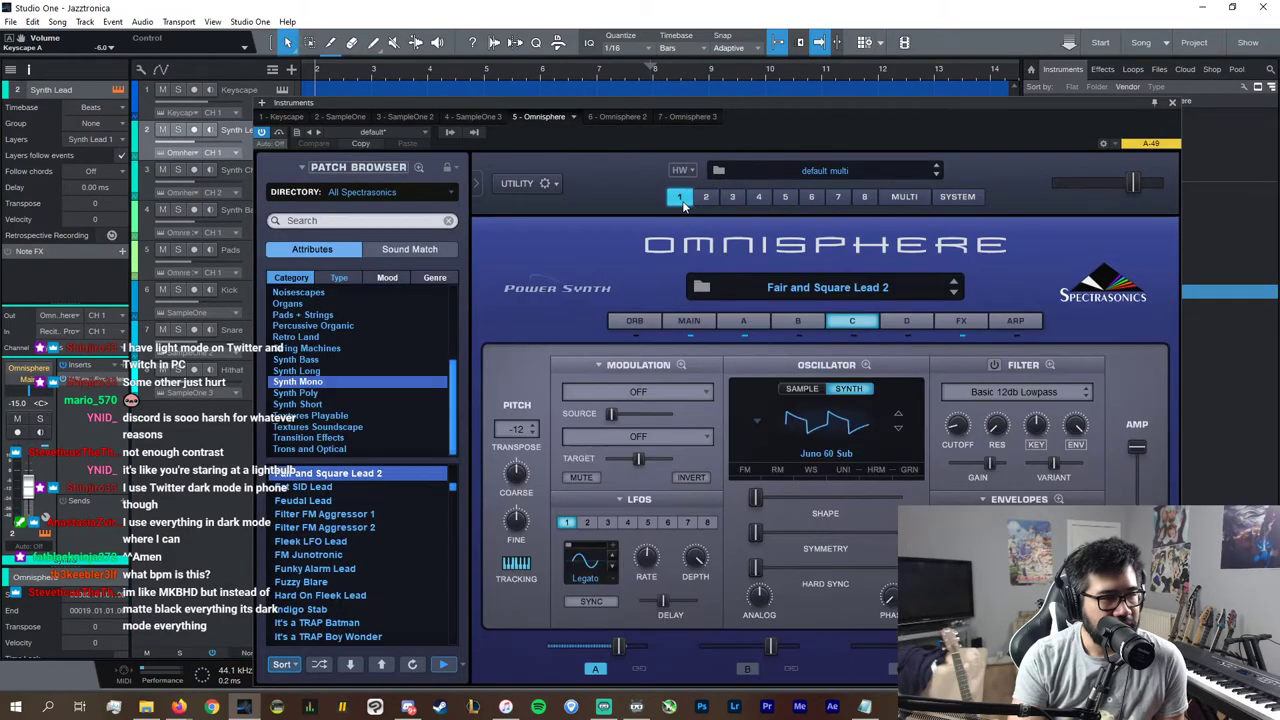
click(742, 321)
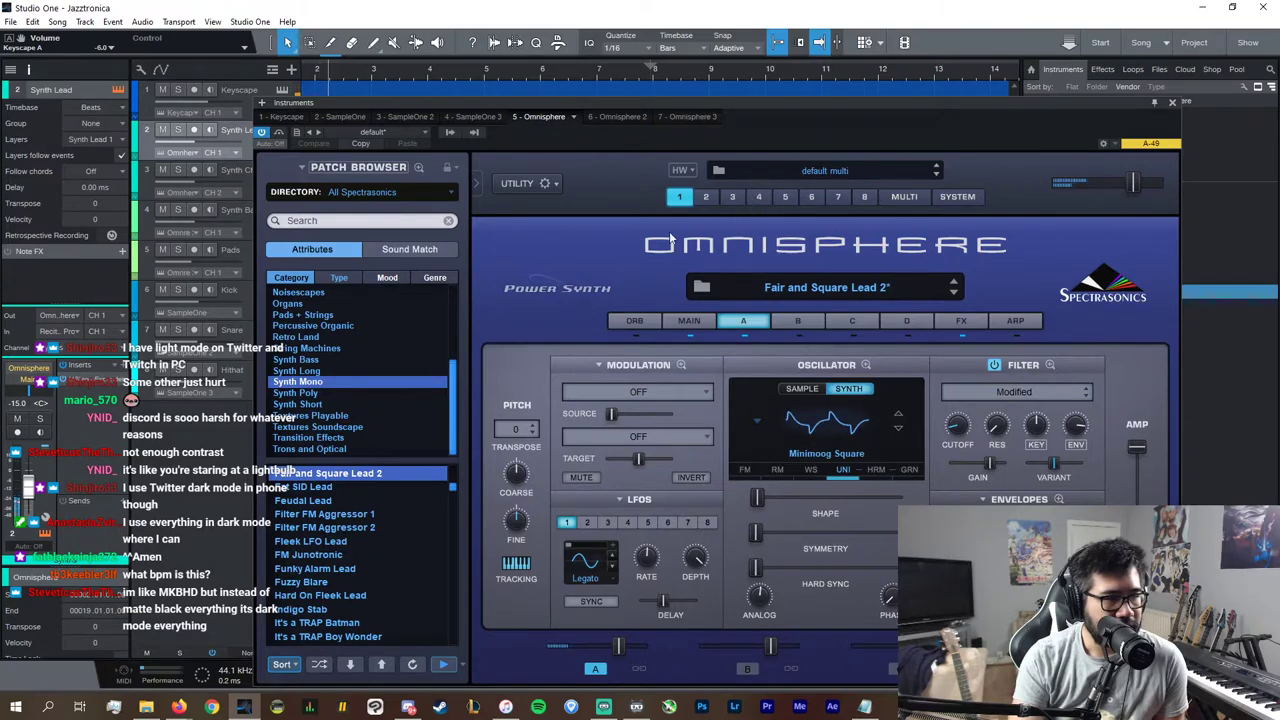
click(178, 130)
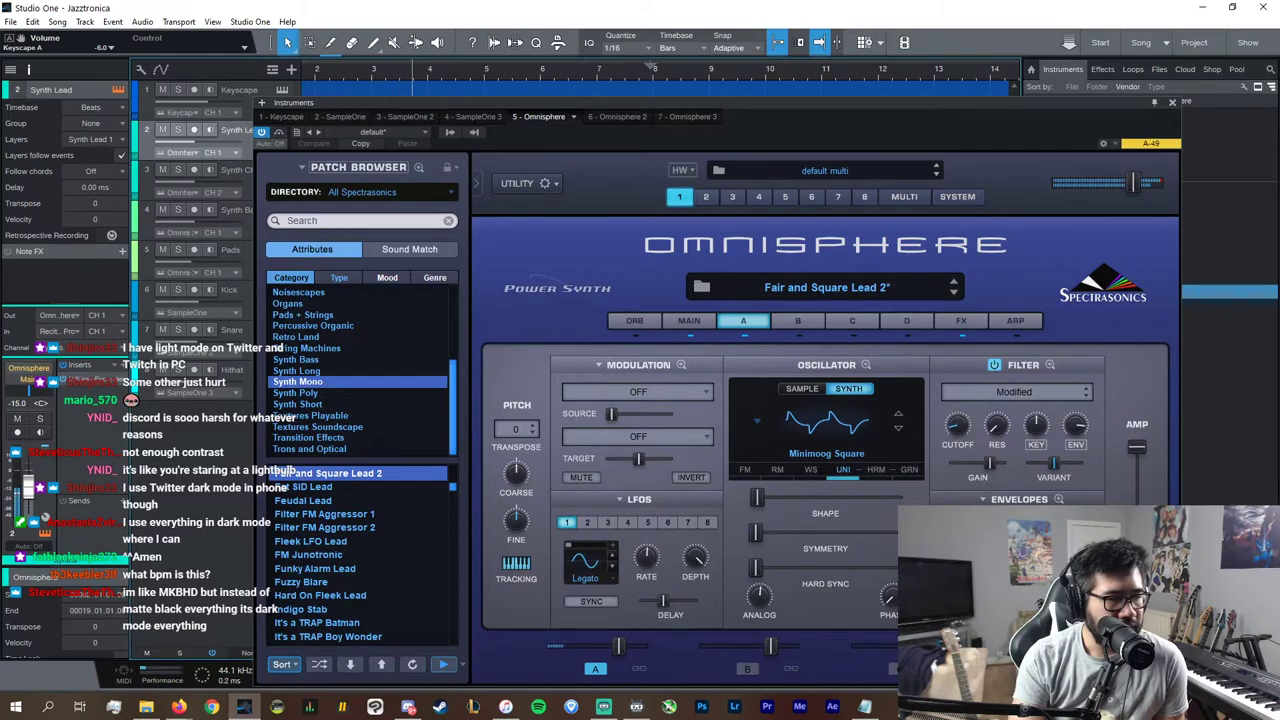
click(961, 321)
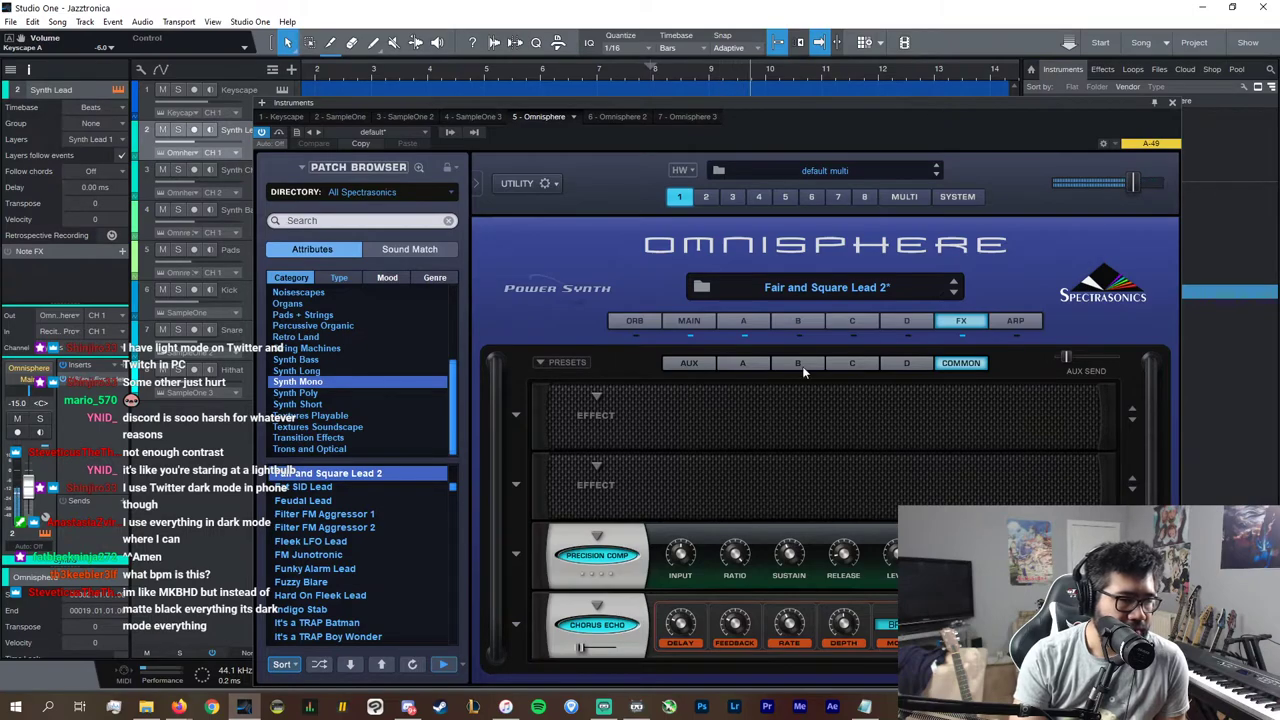
drag(810, 123, 802, 88)
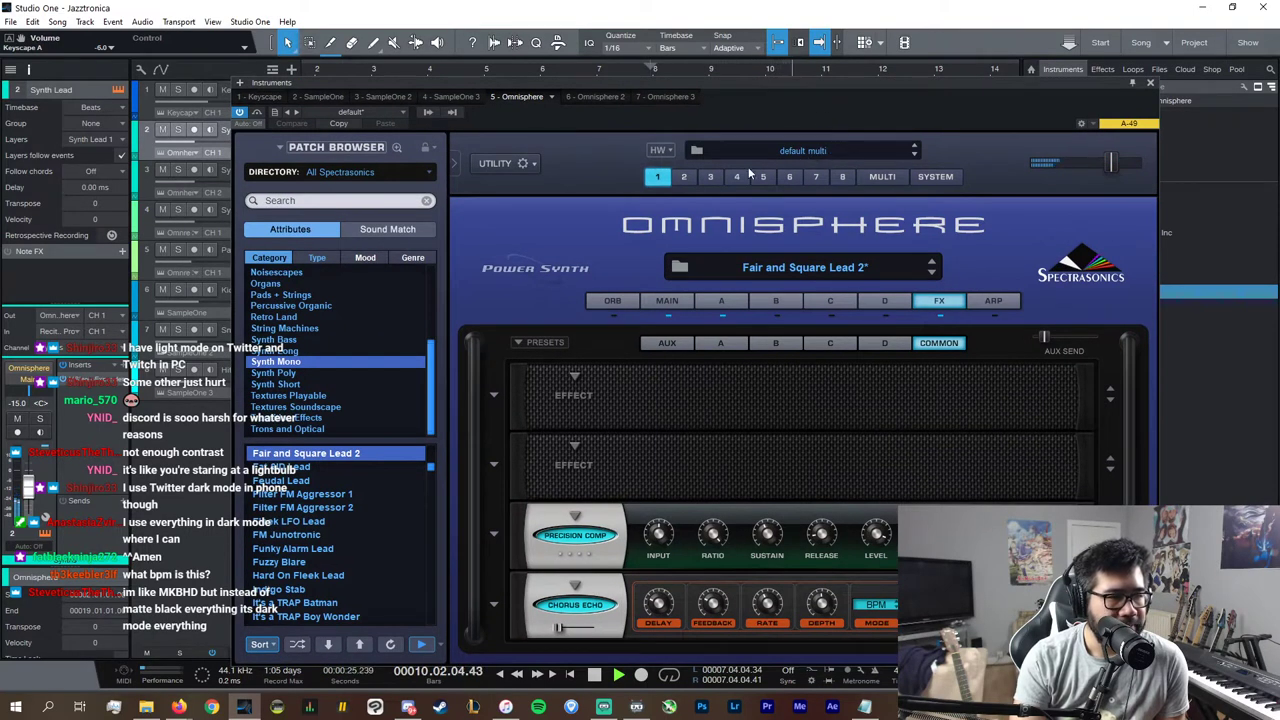
click(669, 301)
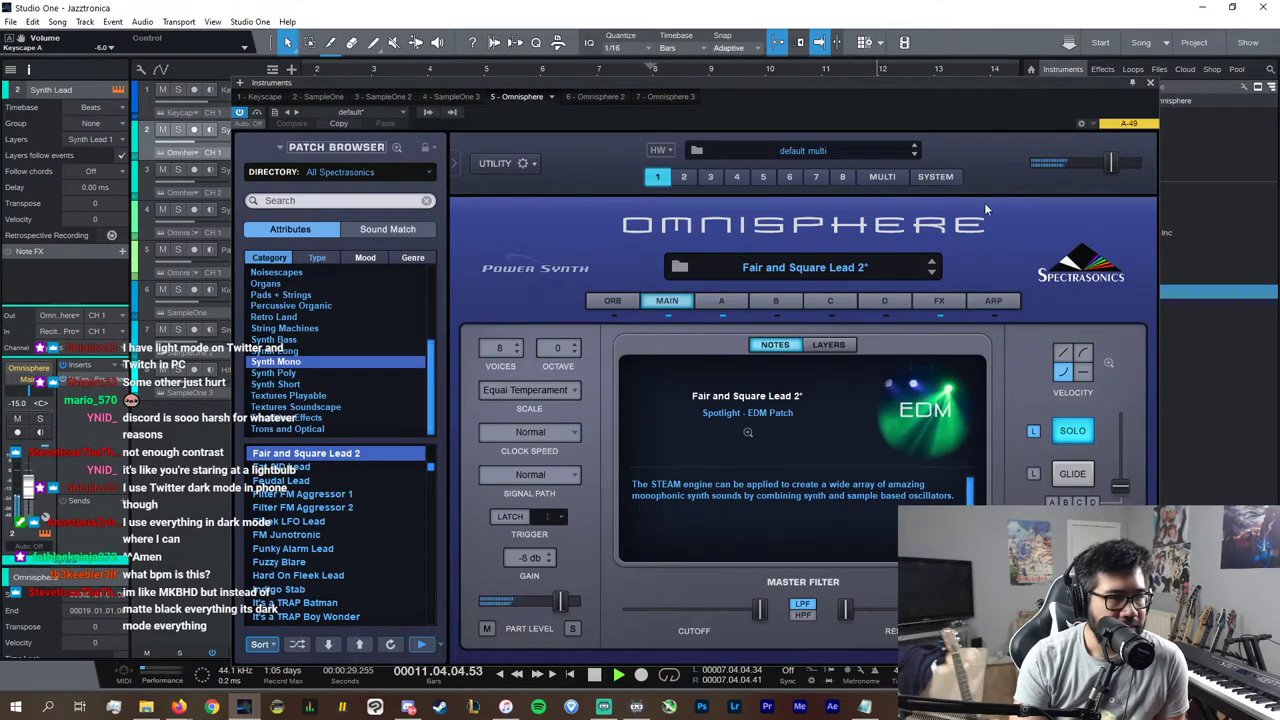
Step: Lower both Backwards Neosoul parts in the Omnisphere multi mixer, setting part 3 to -2.71 dB, and close the instrument
click(688, 177)
click(883, 177)
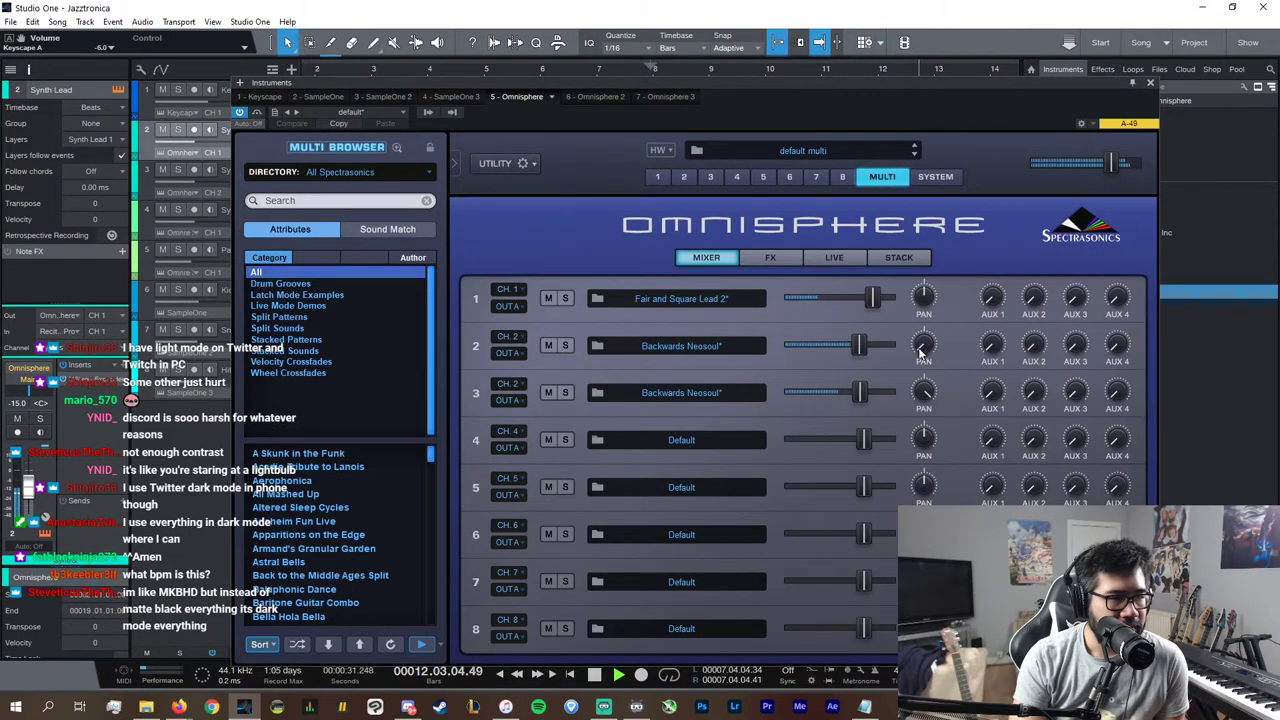
drag(856, 348, 851, 350)
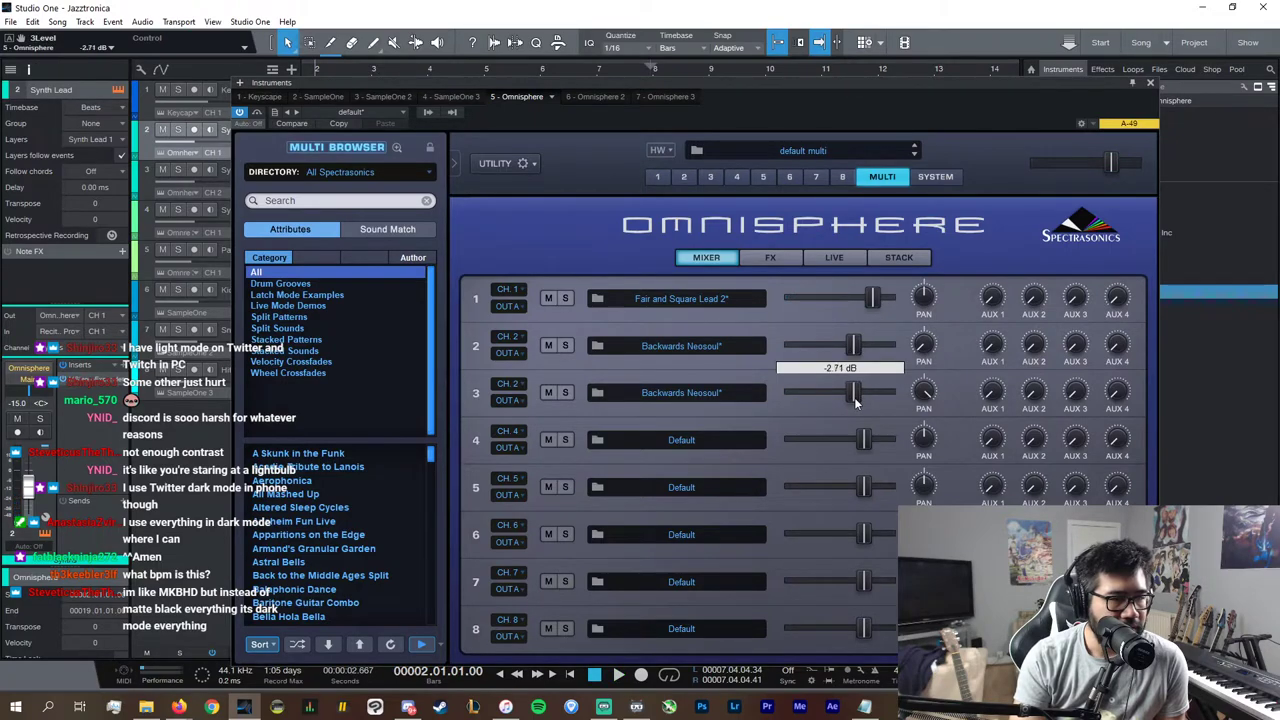
click(1150, 83)
Step: Play the full mix from bar 3 and stop playback
key(space)
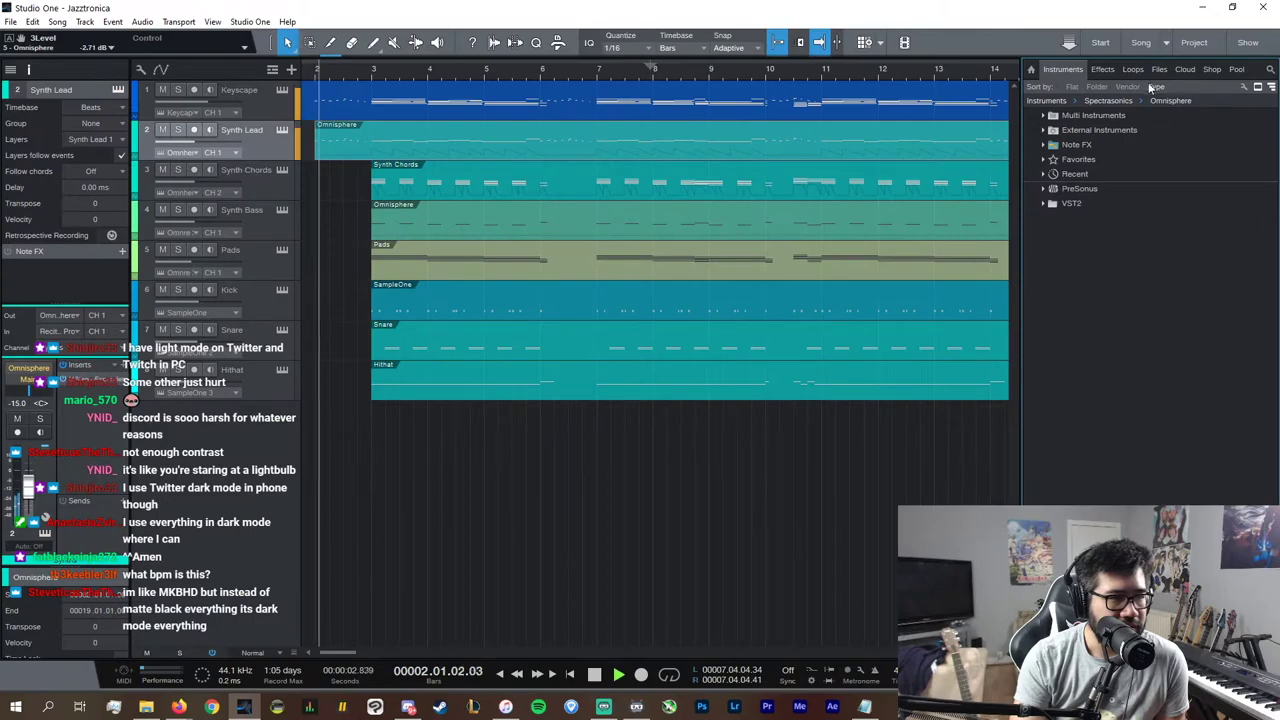
click(370, 74)
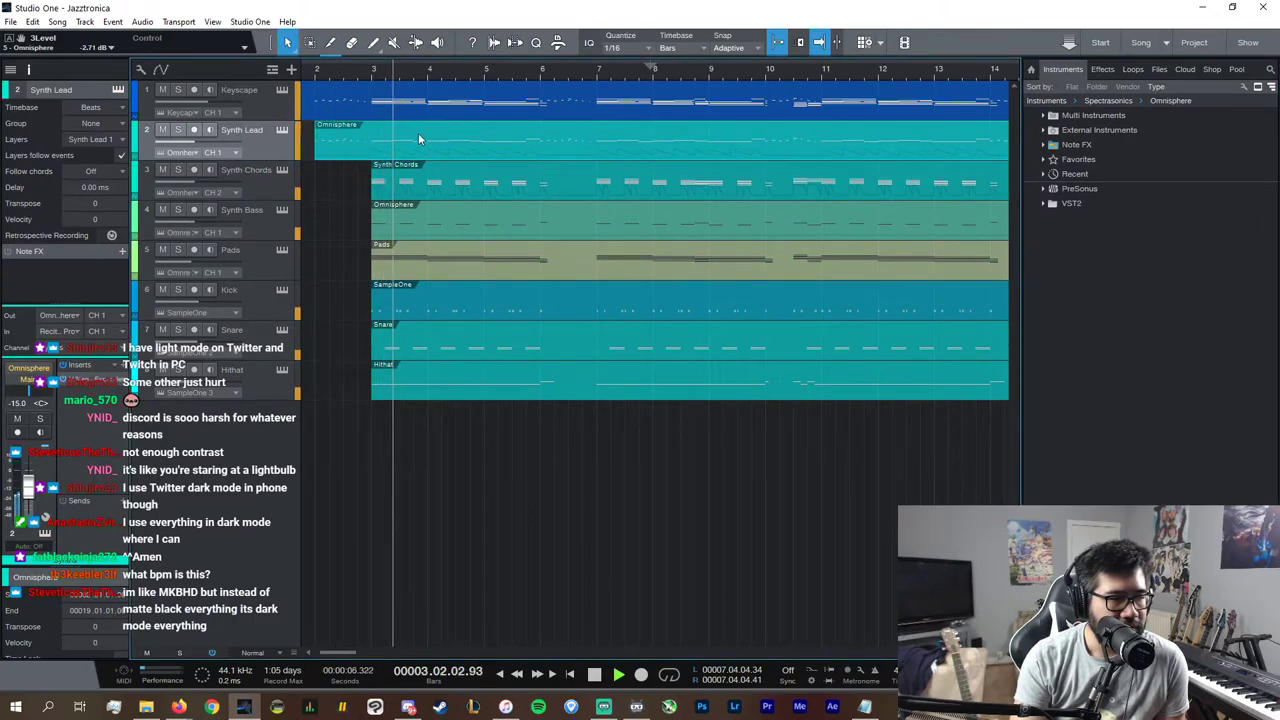
key(space)
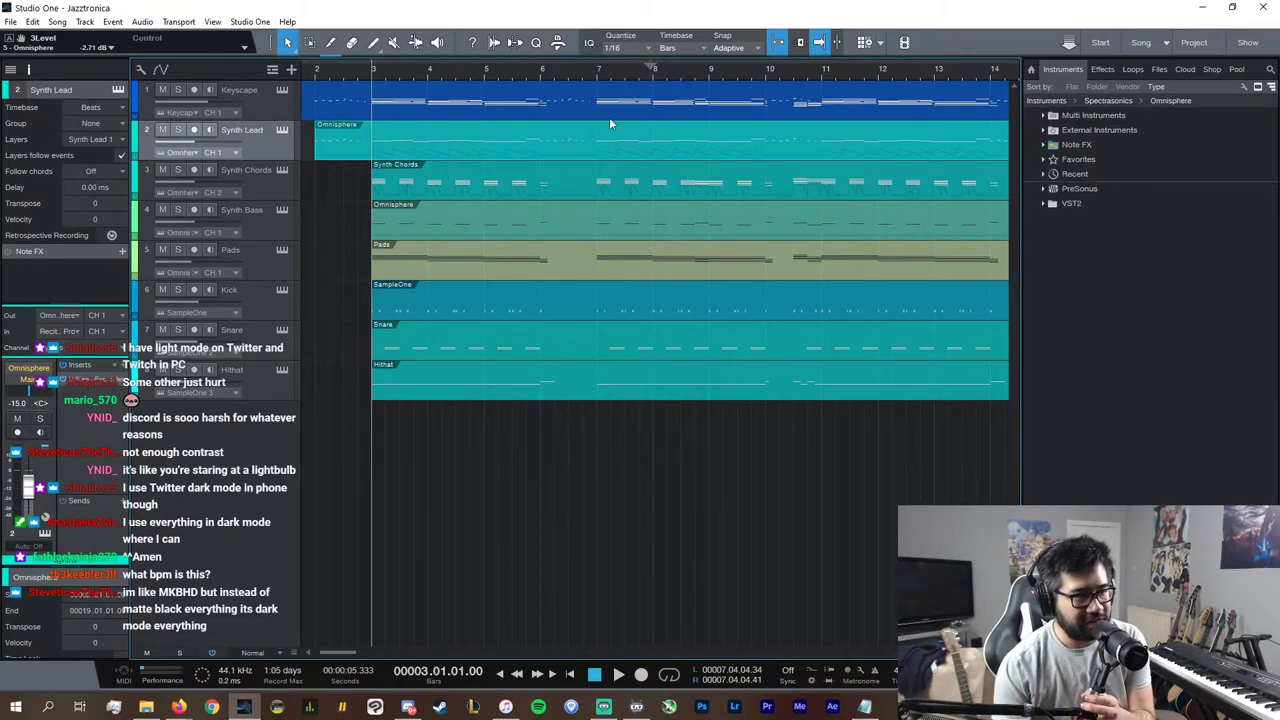
Step: Open the Synth Chords part for note editing at the bar 6 stab and set the quantize value to straight 1/8
click(543, 68)
double_click(570, 187)
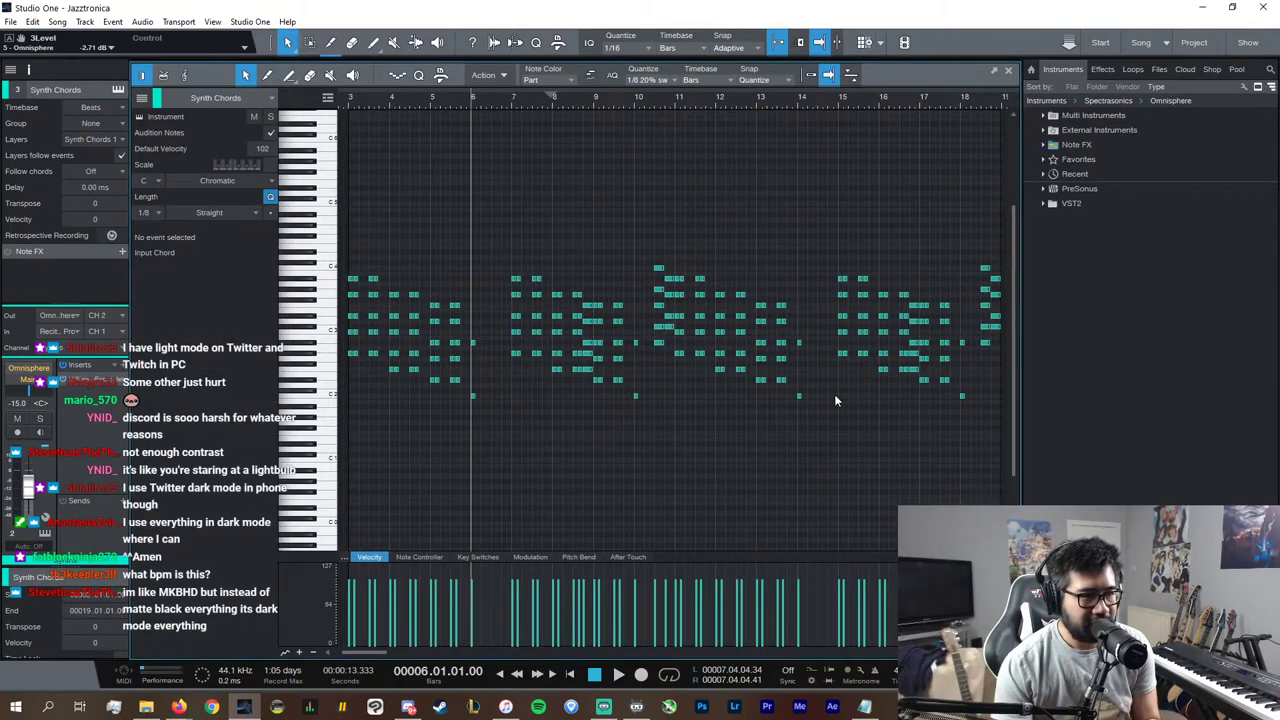
key(e)
key(e)
key(e)
key(e)
key(e)
key(e)
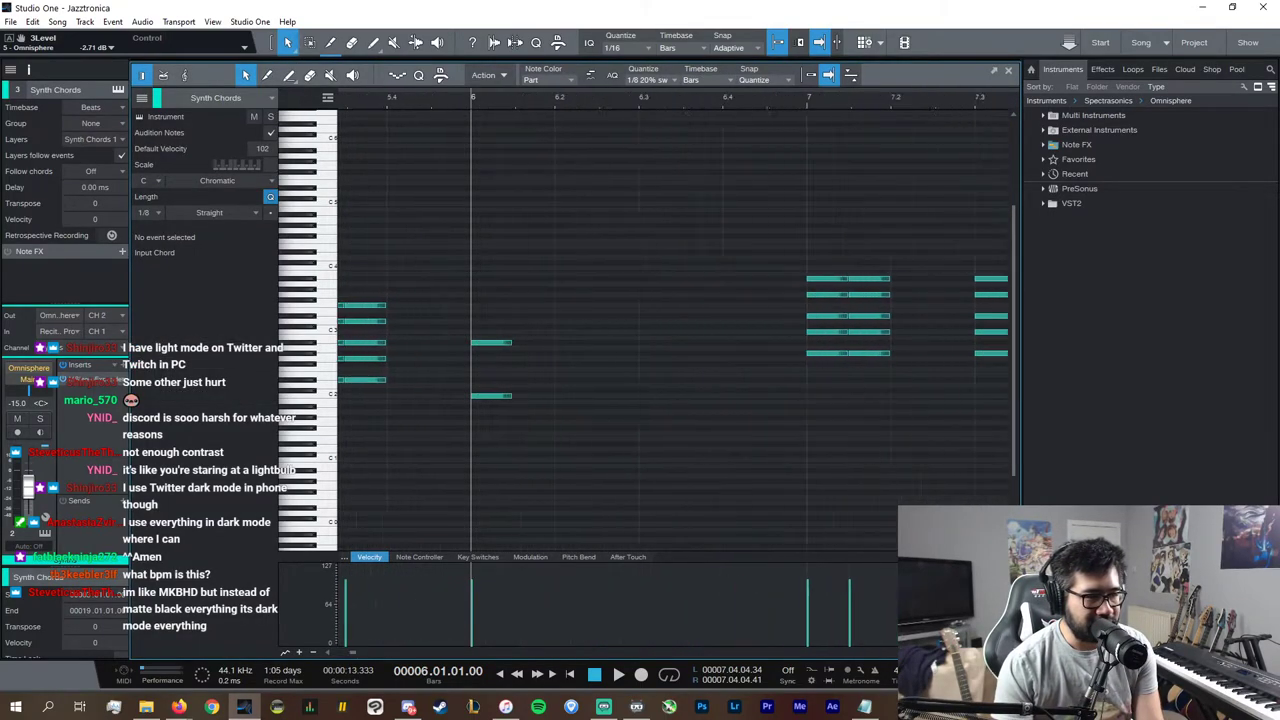
click(504, 397)
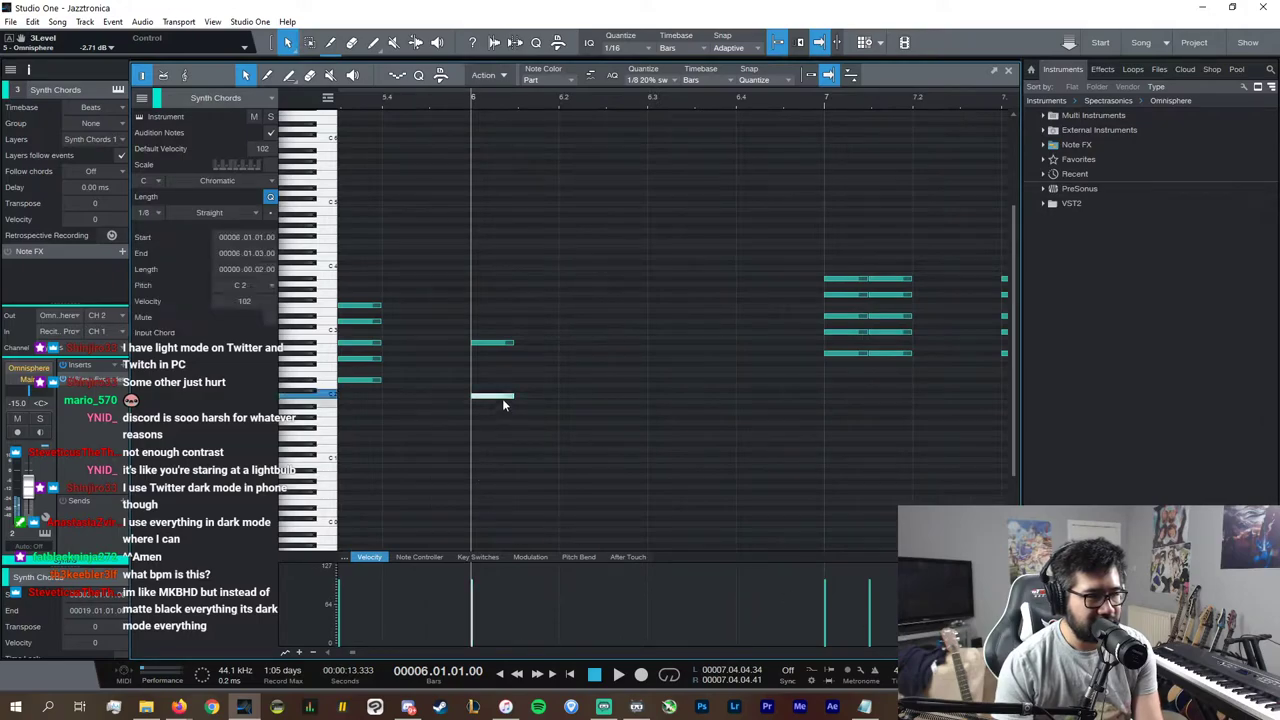
click(651, 84)
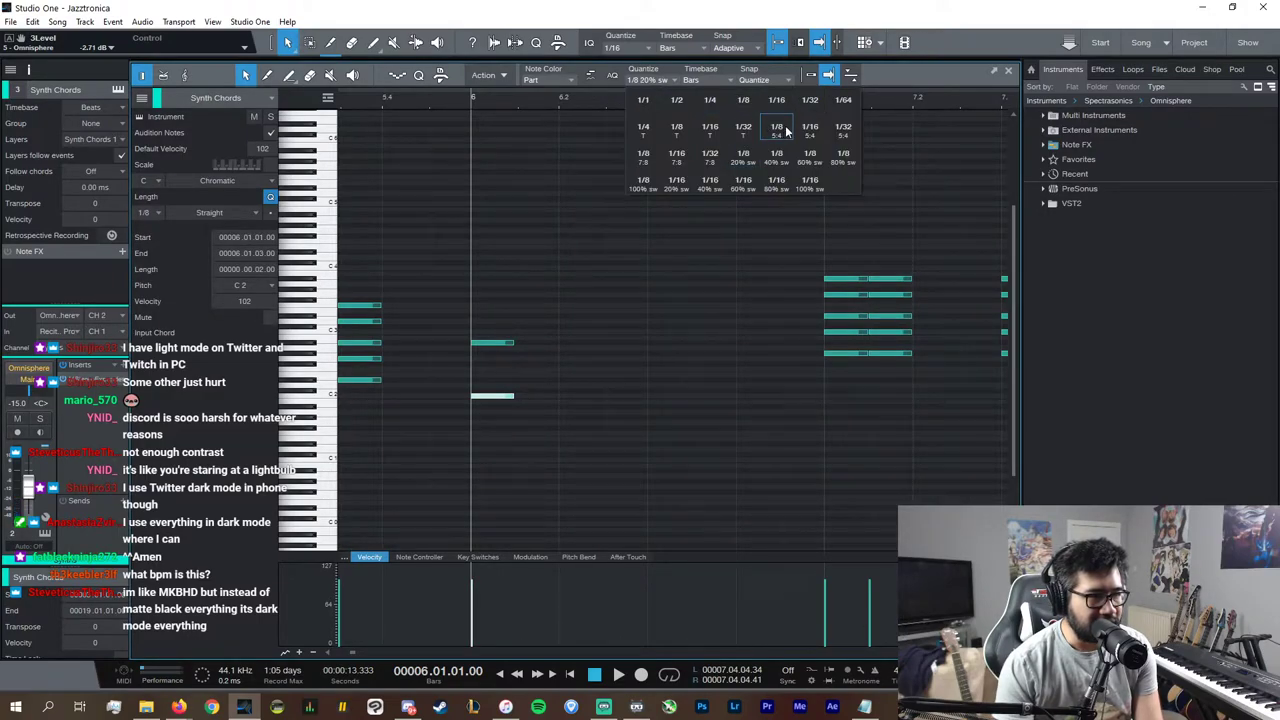
click(743, 101)
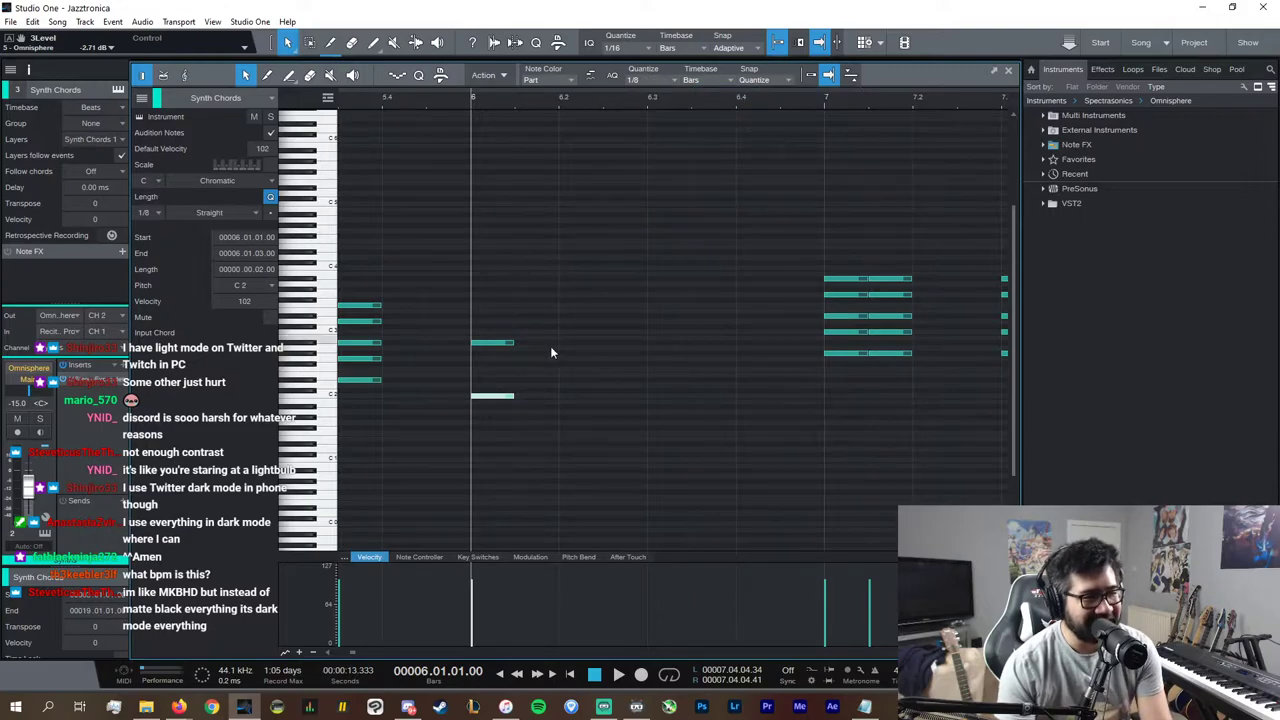
Step: Duplicate notes to fill the bar 6 stab into a four-note chord, raise it an octave, and play it back
drag(540, 397, 479, 345)
key(d)
key(space)
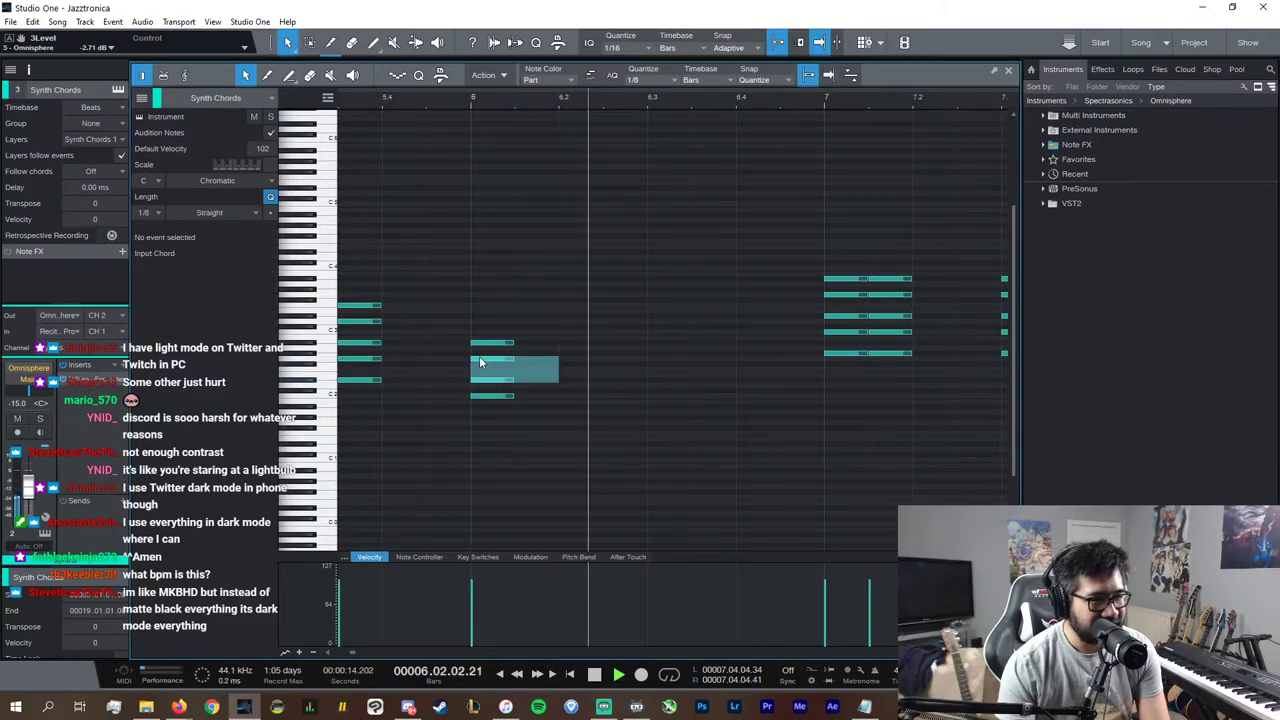
key(space)
drag(493, 400, 490, 337)
key(space)
scroll(676, 330, down, 7)
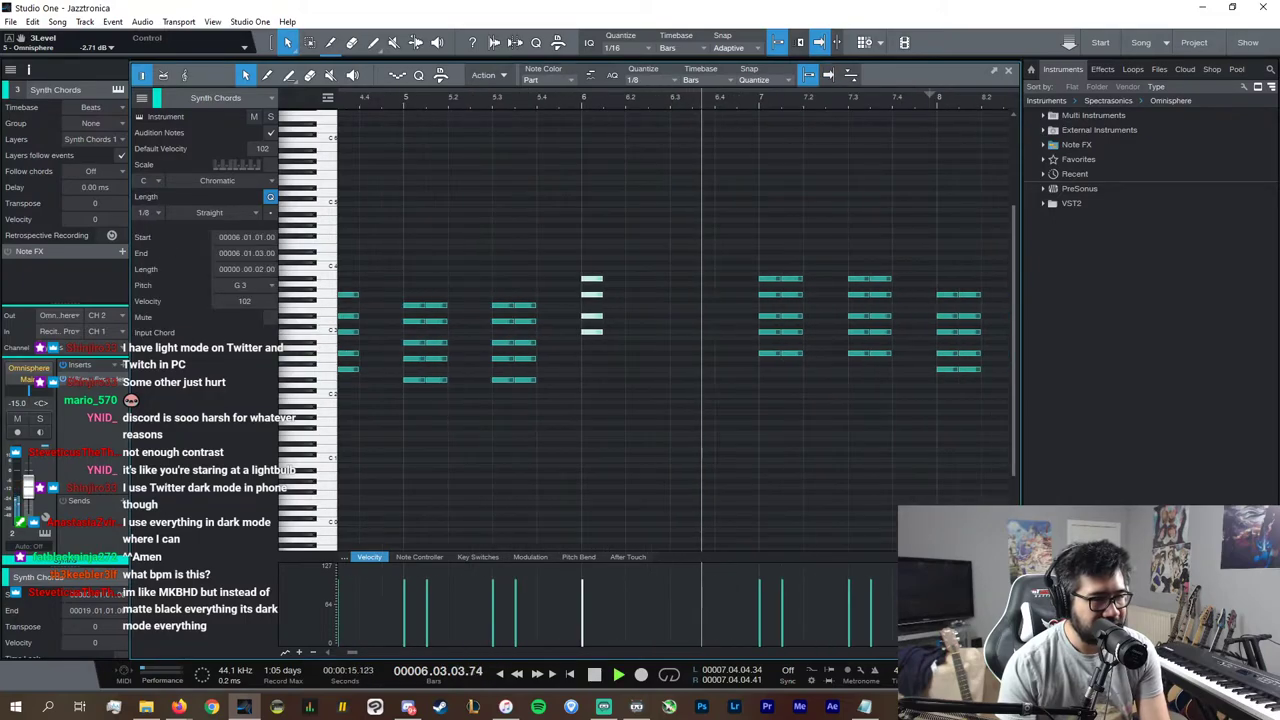
Step: Replace the two-note stab at bar 10 with a copy of the bar 6 chord, raise its top note to D4, and play it
scroll(676, 330, right, 3)
drag(819, 453, 745, 338)
drag(757, 398, 772, 341)
key(Delete)
key(space)
click(760, 107)
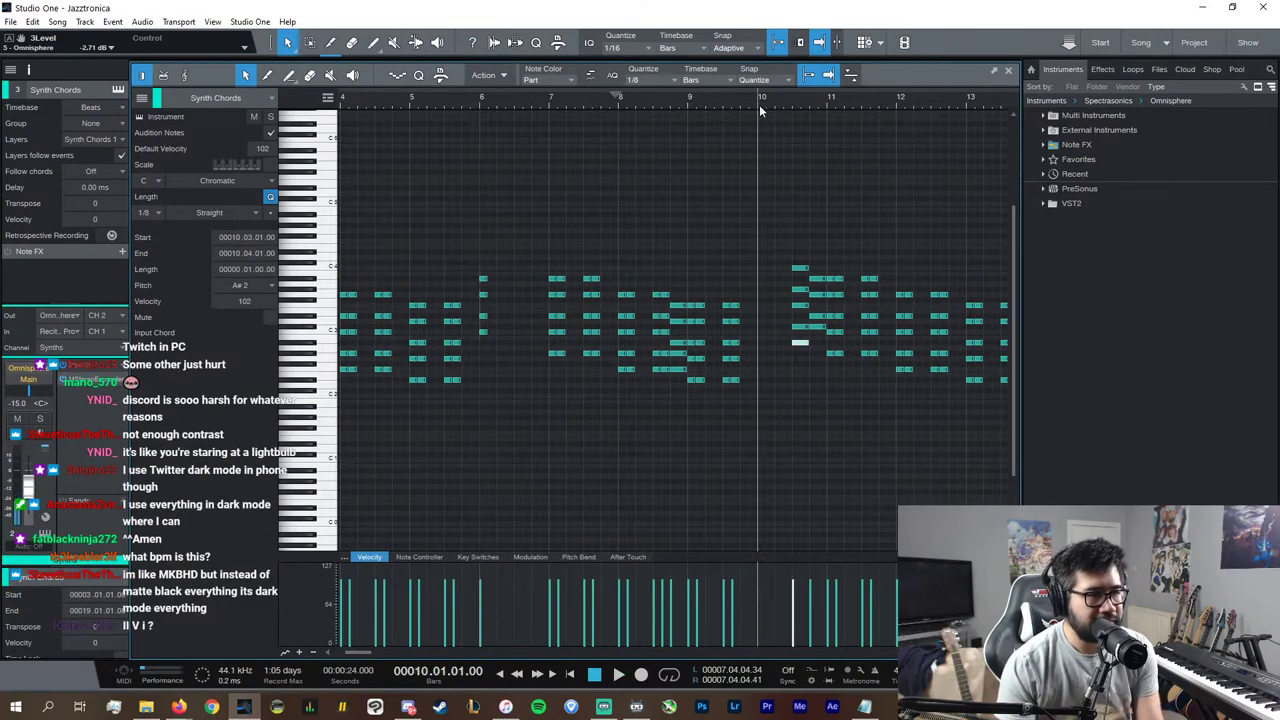
click(759, 278)
drag(769, 279, 766, 258)
key(space)
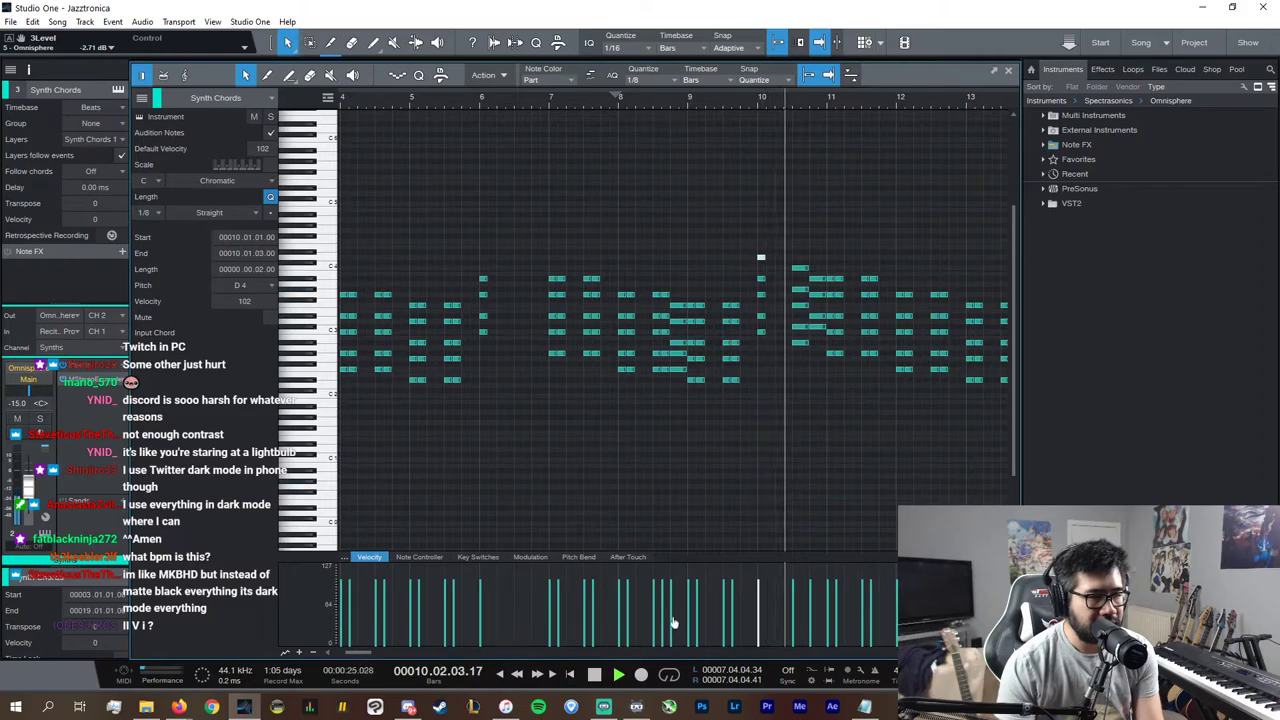
Step: Copy the bar 6 chord and replace the two-note stab at bar 14 with it
drag(524, 368, 477, 262)
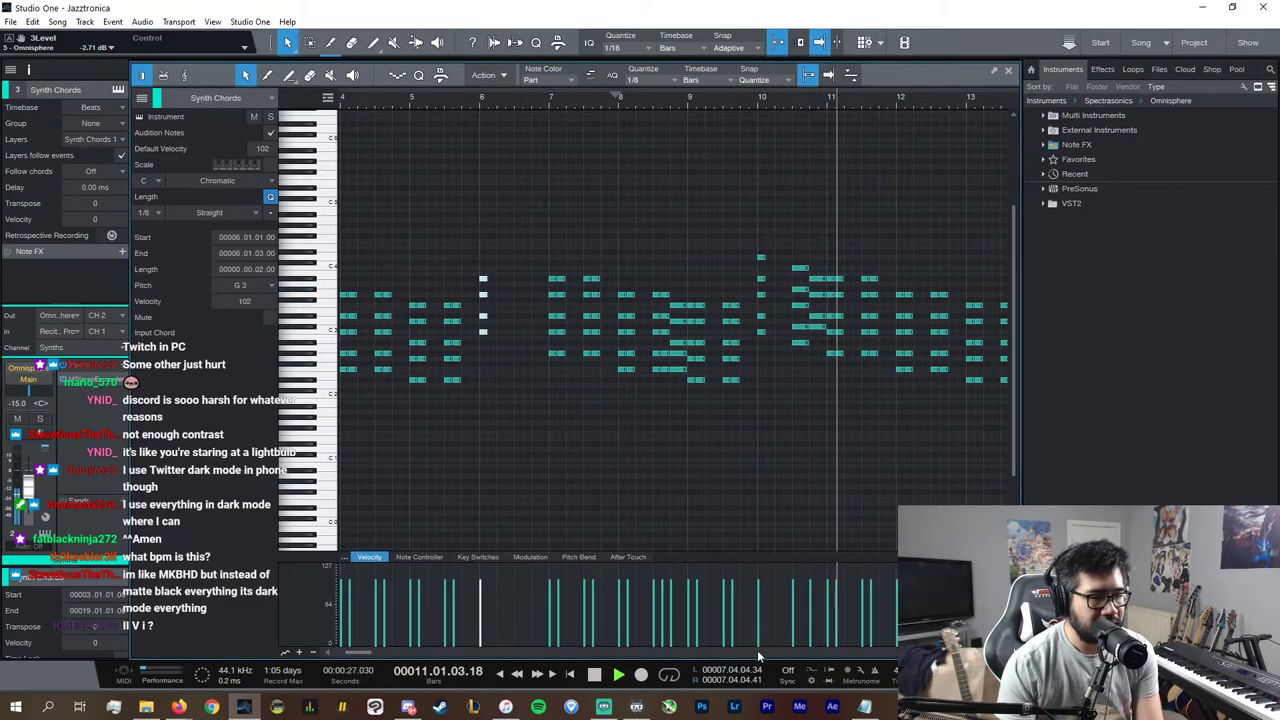
scroll(757, 651, down, 6)
drag(485, 457, 480, 326)
drag(501, 408, 465, 328)
key(Delete)
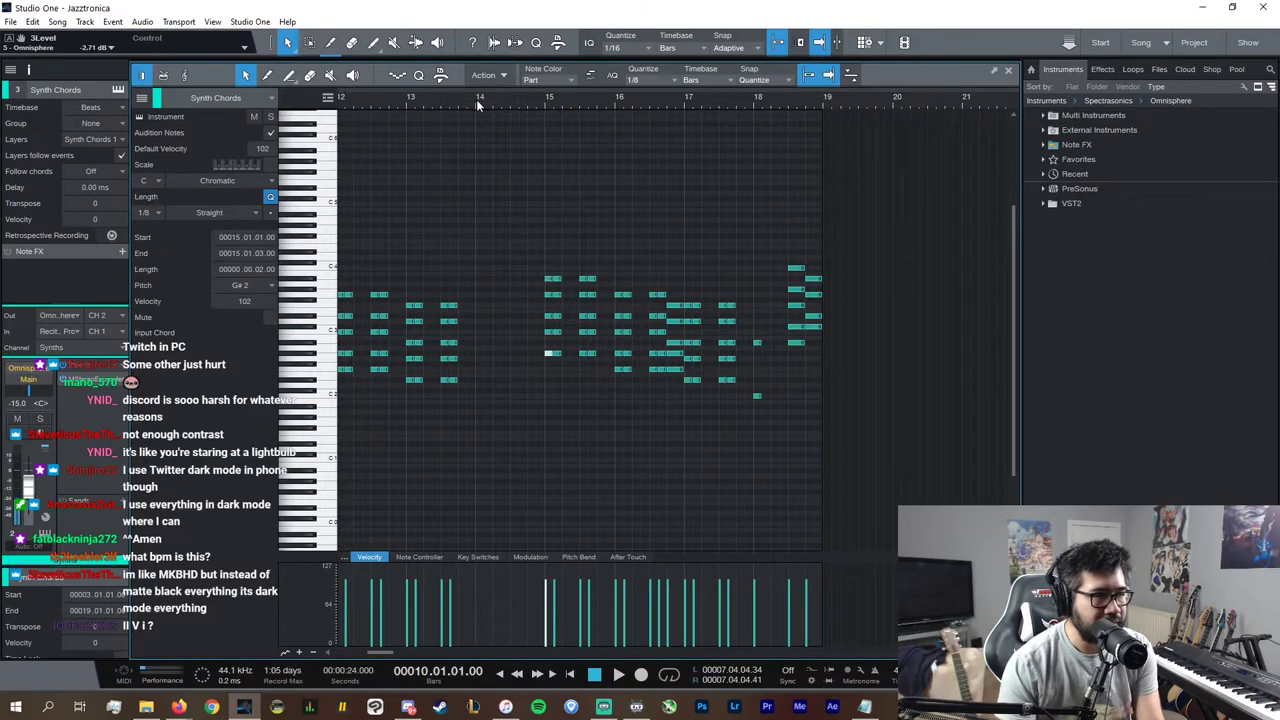
Step: Replace the two-note stab at bar 18 with the copied four-note chord and raise its top note to D4
drag(764, 420, 758, 261)
key(Delete)
click(755, 101)
key(ctrl+v)
click(764, 276)
double_click(765, 279)
Step: Play back the ending around bar 18 and close the Synth Chords note editor
key(space)
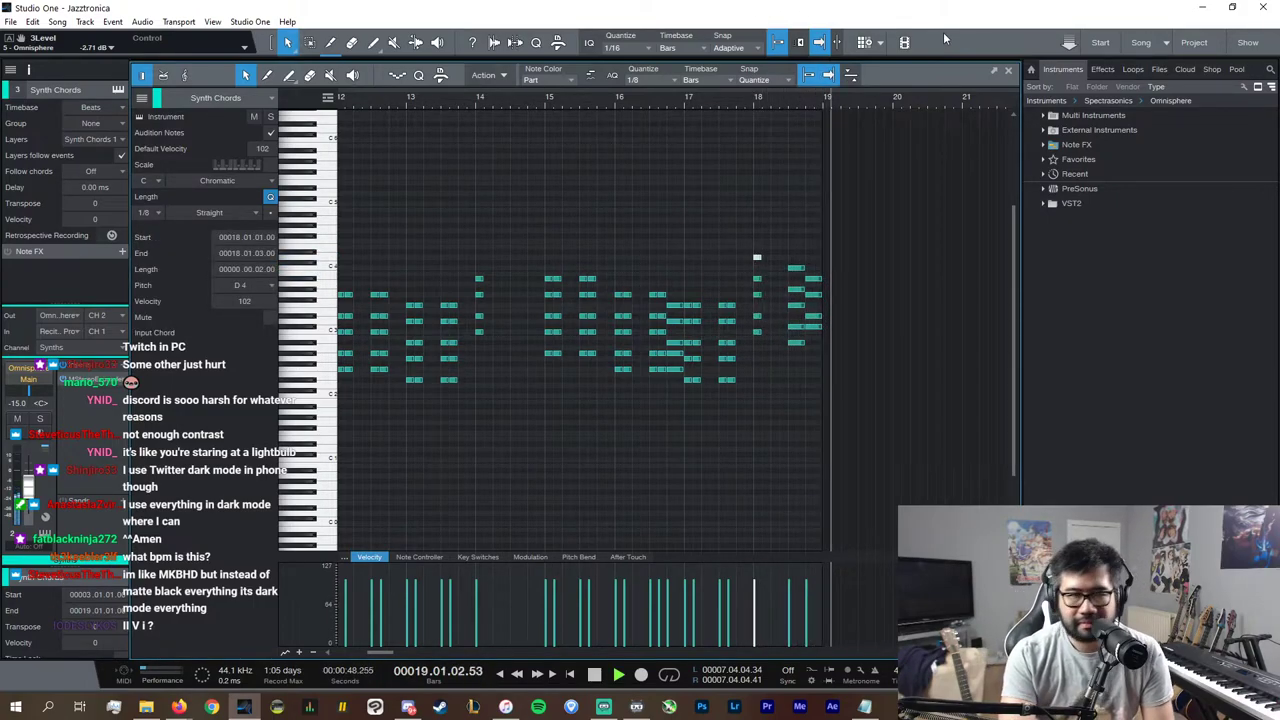
key(space)
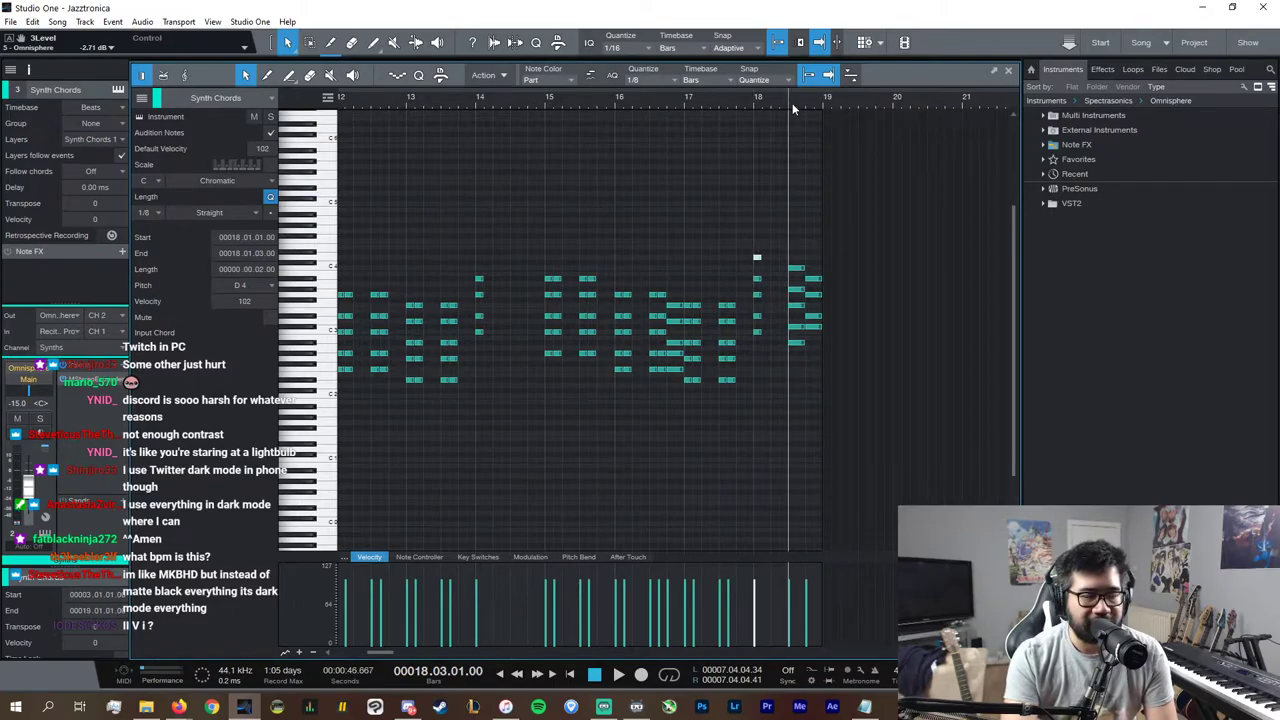
key(space)
key(space)
click(1009, 72)
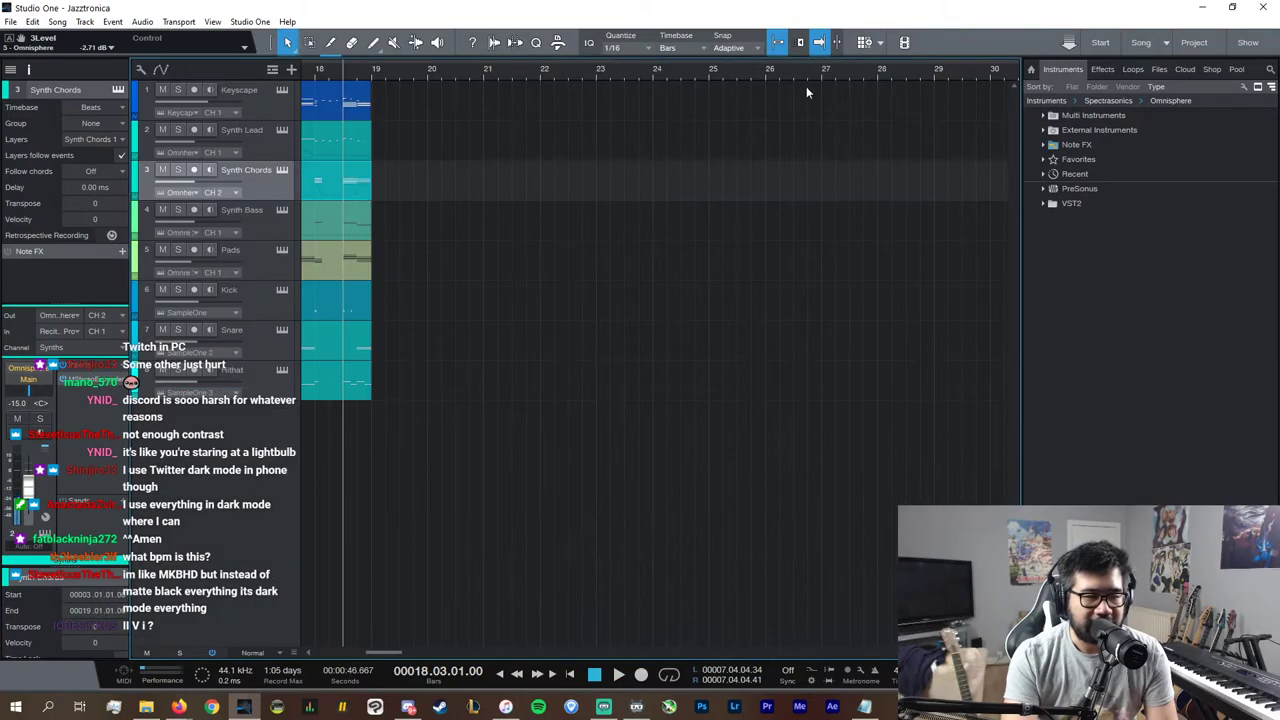
Step: Play the full arrangement from about bar 14
scroll(474, 660, left, 3)
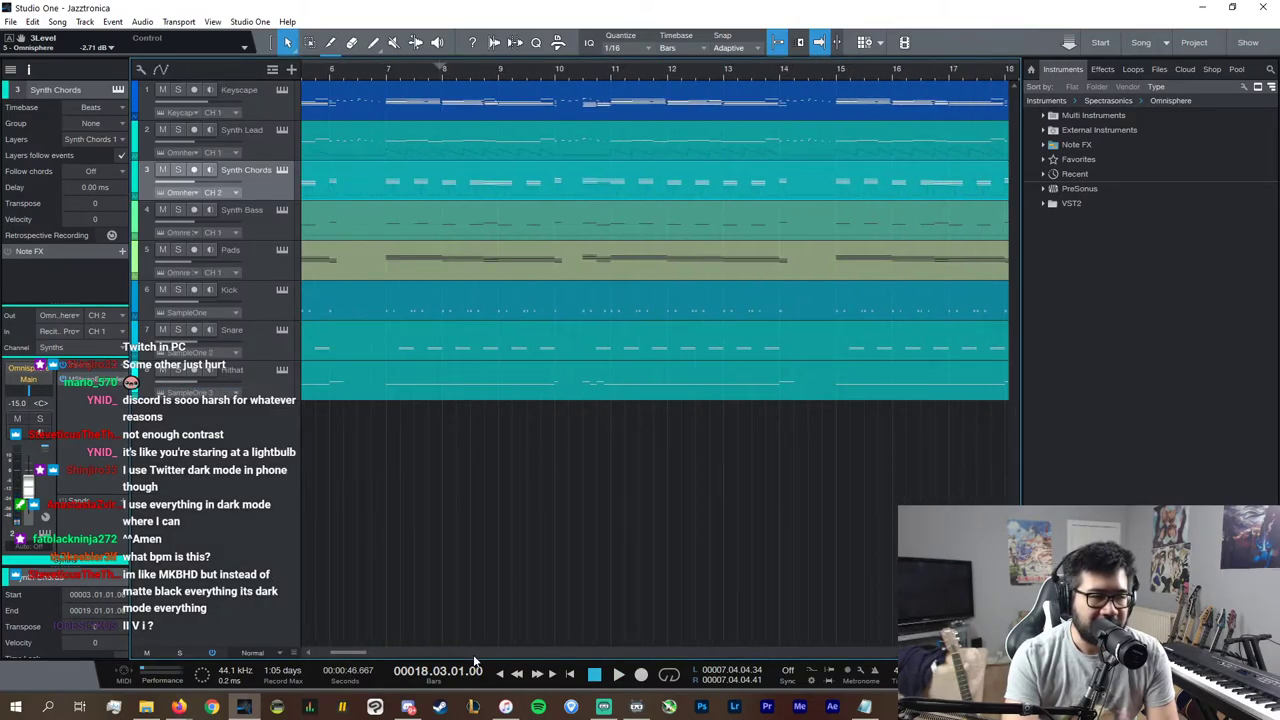
scroll(700, 360, down, 4)
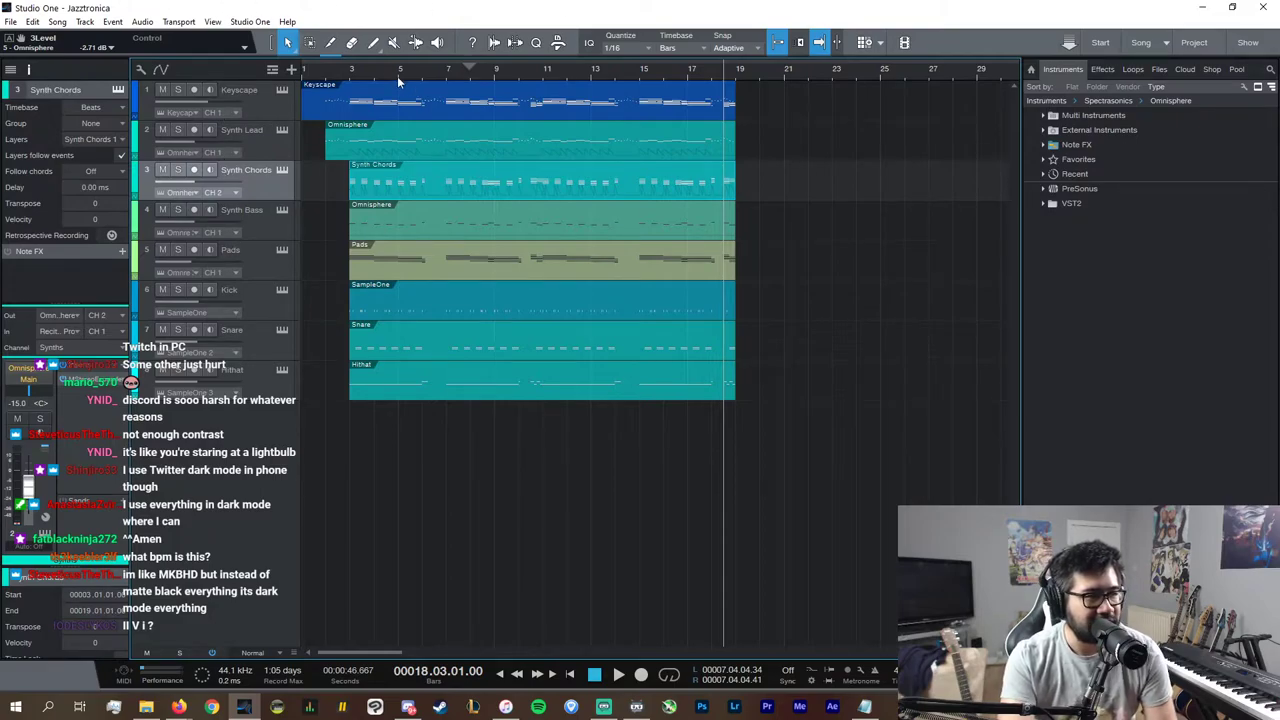
click(614, 71)
key(space)
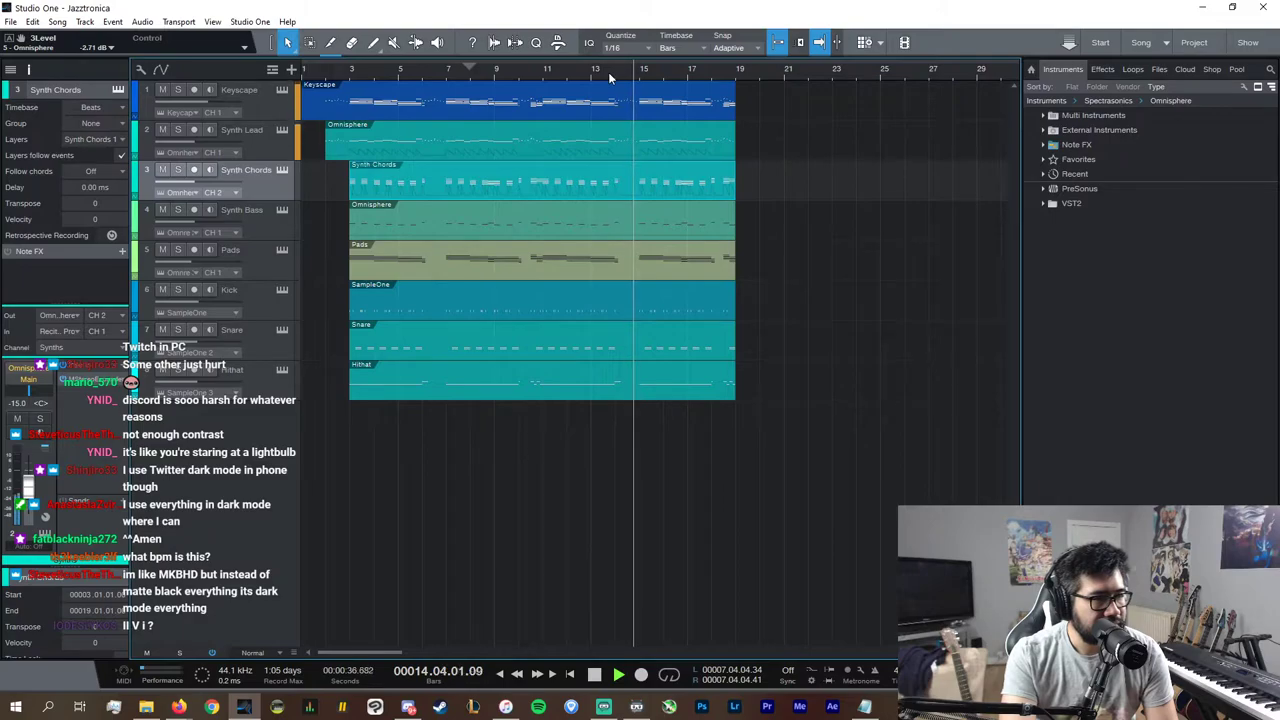
Step: Replay from bar 5, beat 3 while checking the Keyscape part's notes, then close the note editor and stop playback
click(411, 73)
double_click(441, 103)
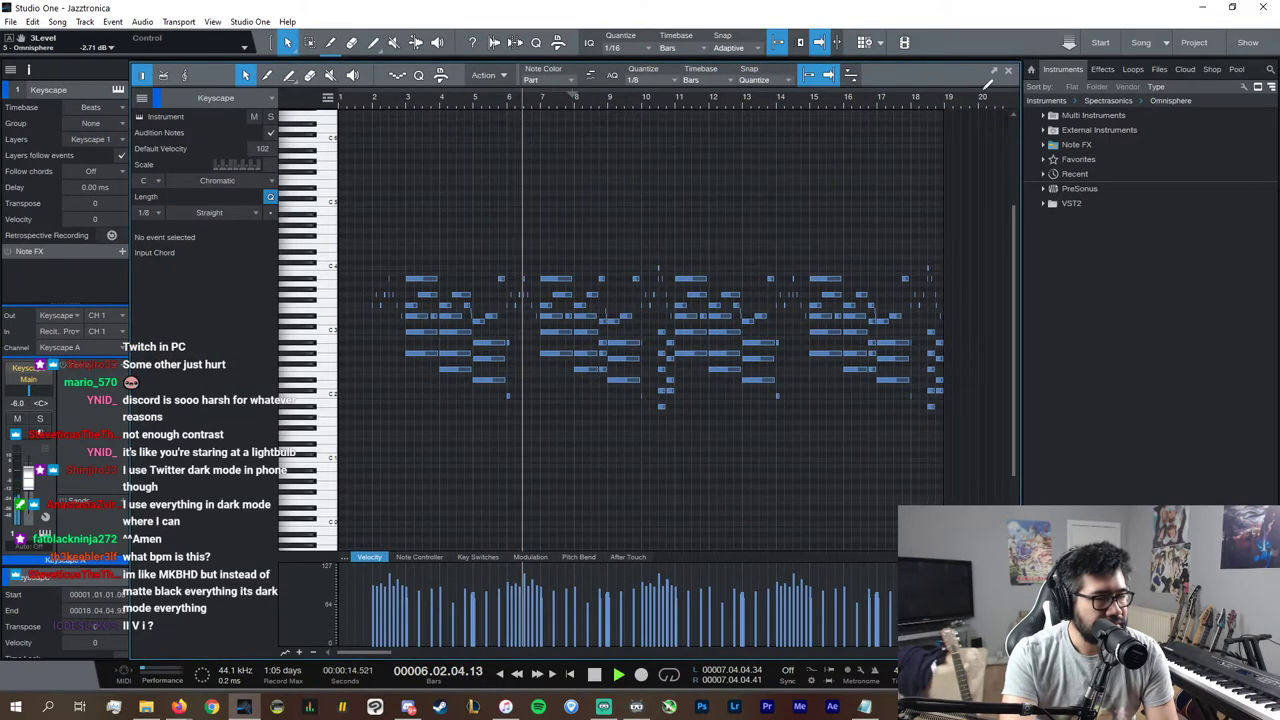
click(1008, 73)
key(space)
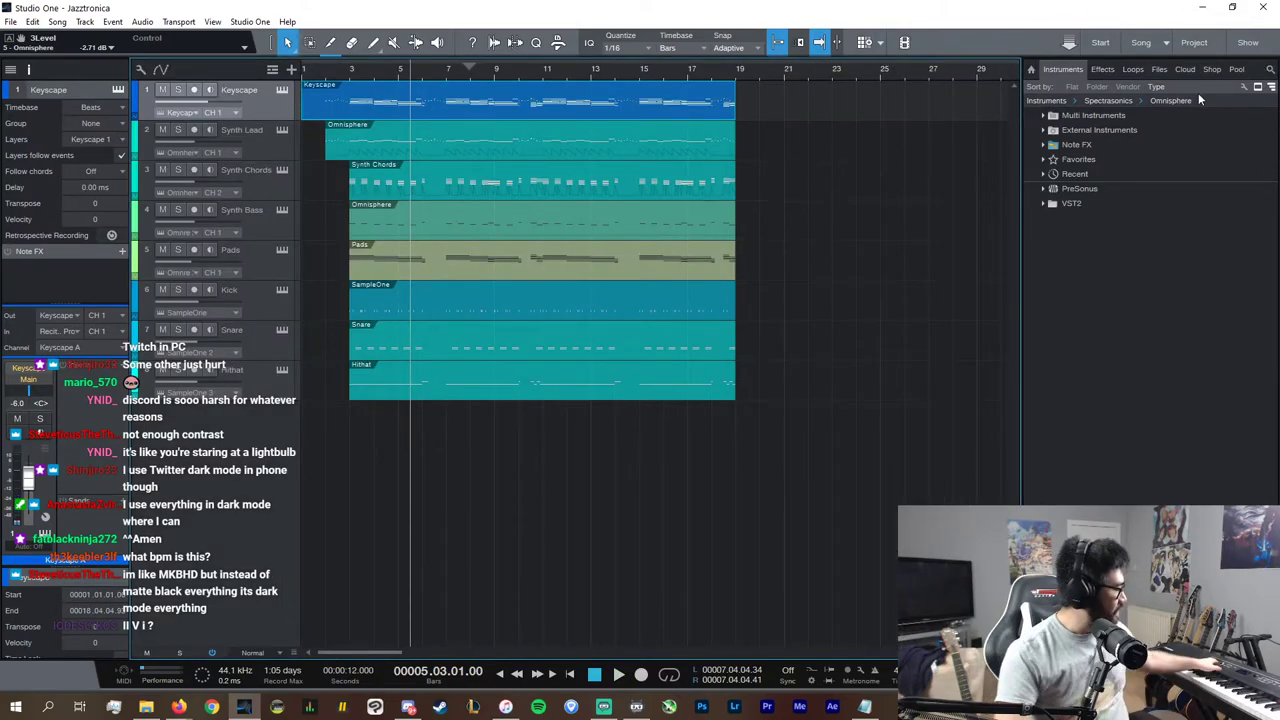
Step: Arm the Keyscape track for recording and move the playback position to bar 18, beat 2
click(192, 92)
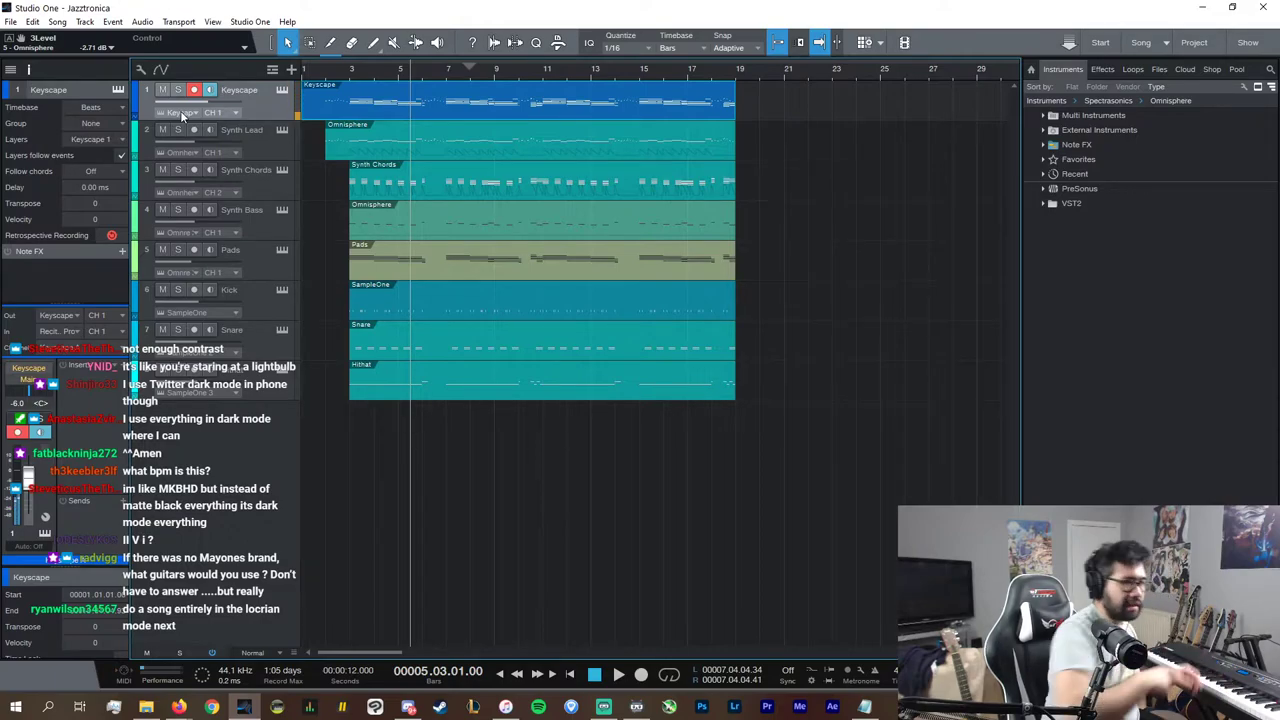
click(718, 77)
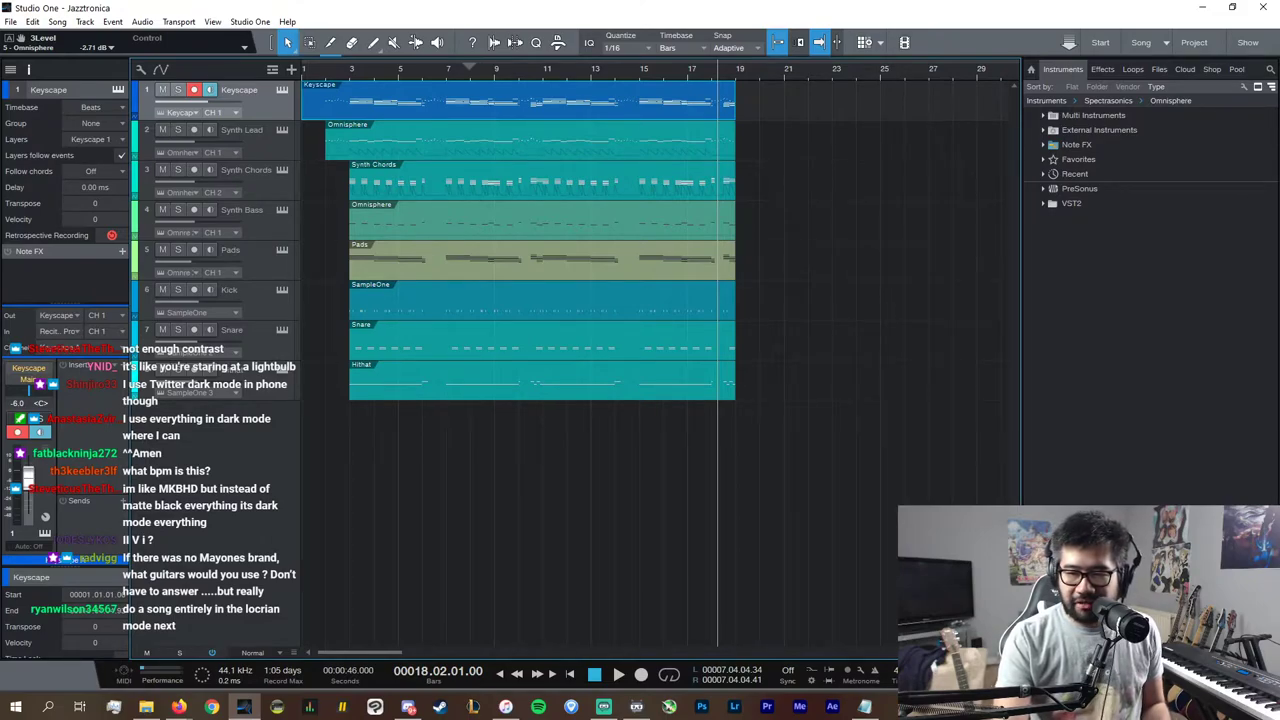
key(alt+Tab)
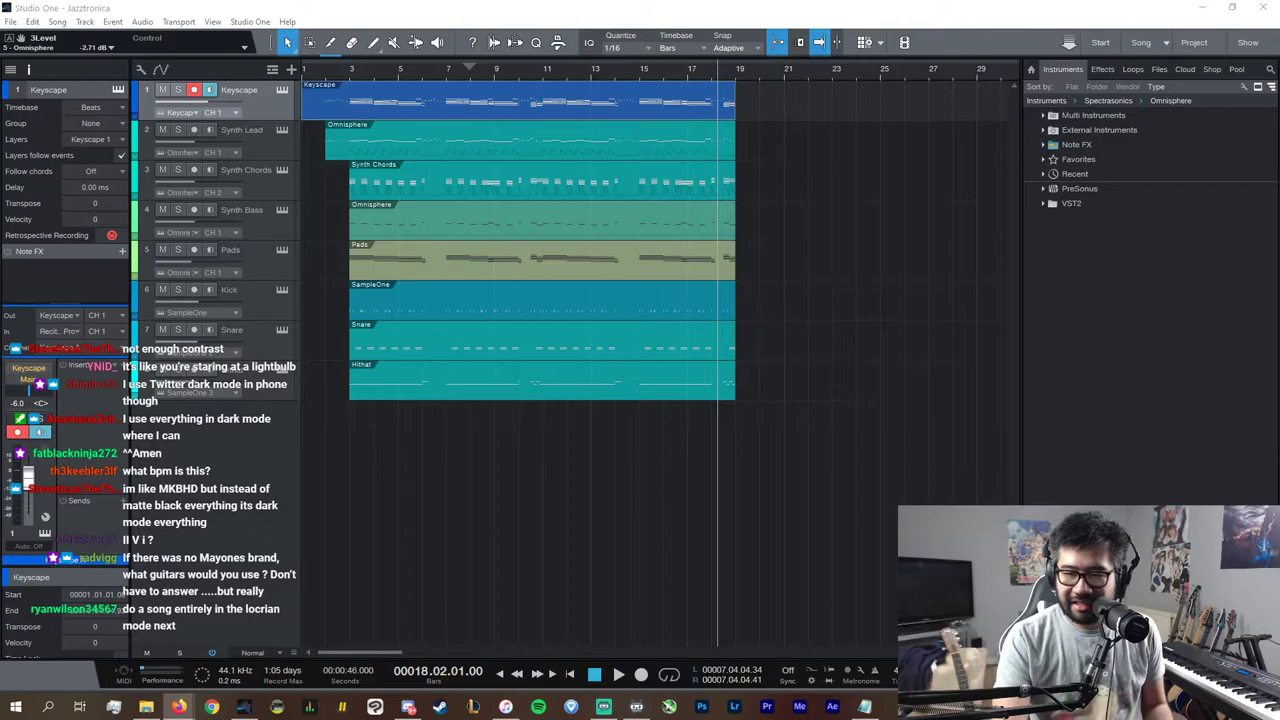
key(alt+Tab)
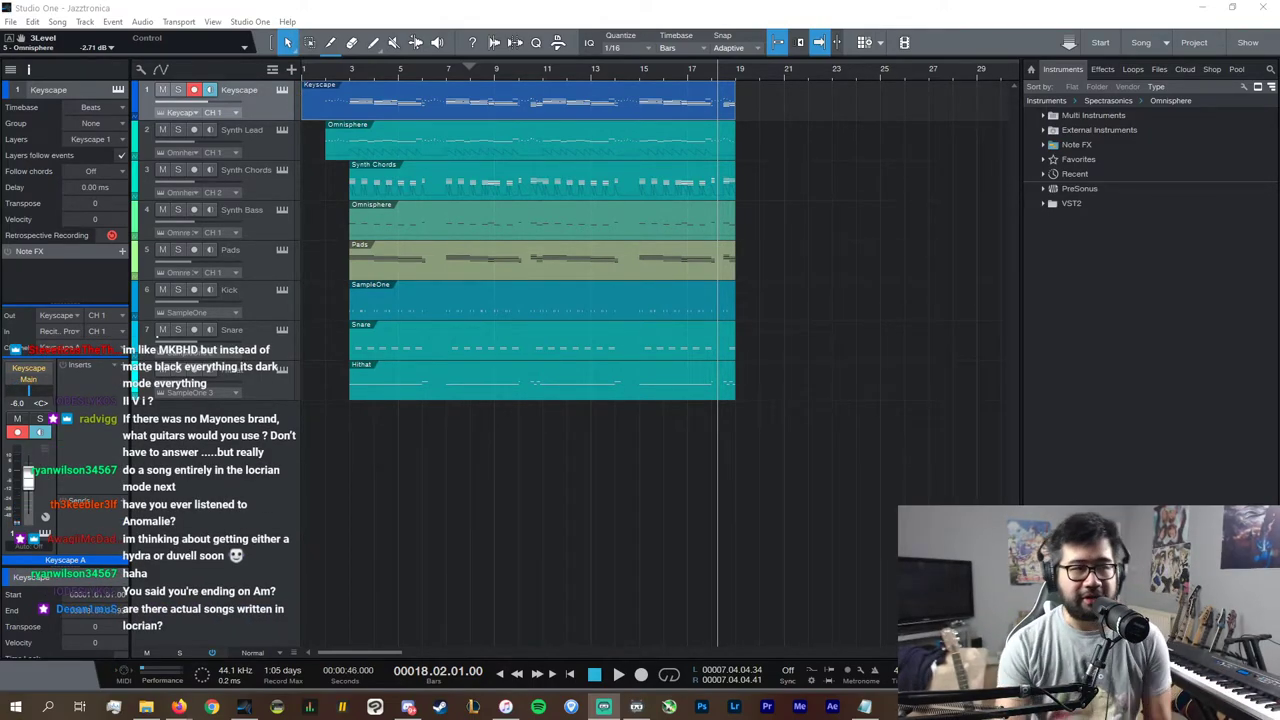
Step: Extend the Keyscape part to just before bar 27 and the Synth Chords part to bar 27, beat 4
click(724, 73)
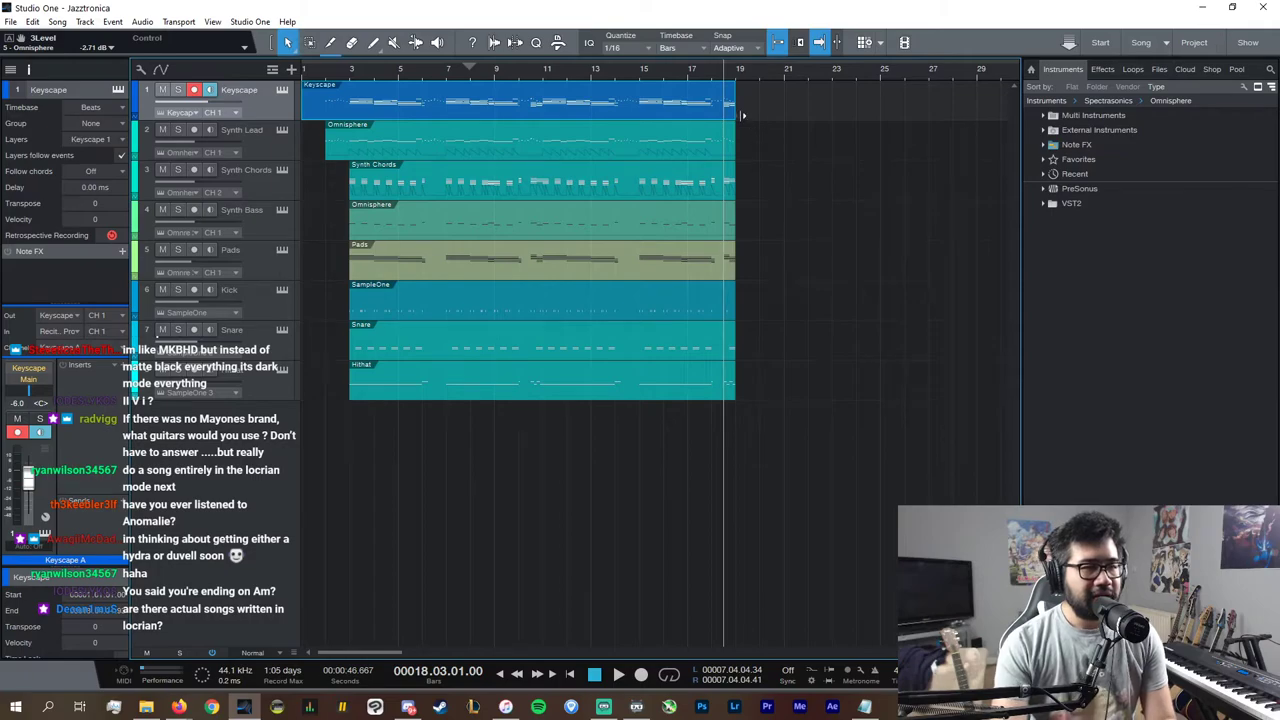
drag(741, 115, 921, 115)
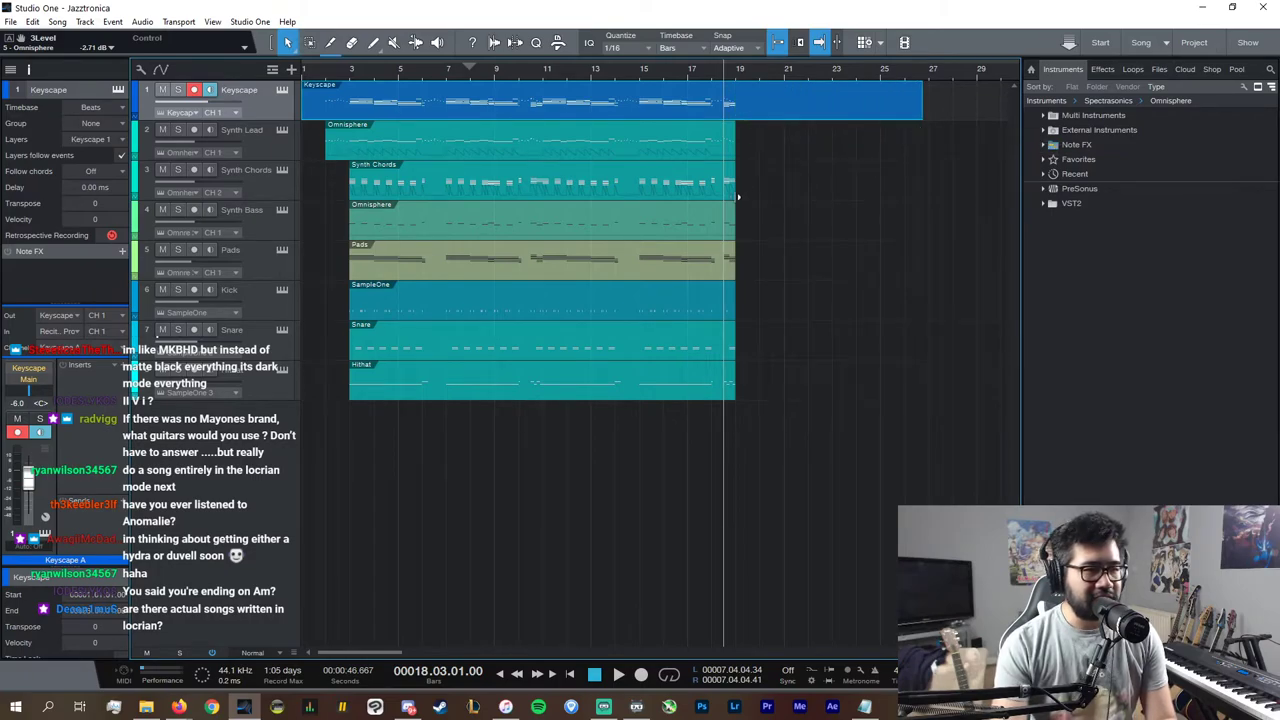
click(639, 72)
double_click(672, 181)
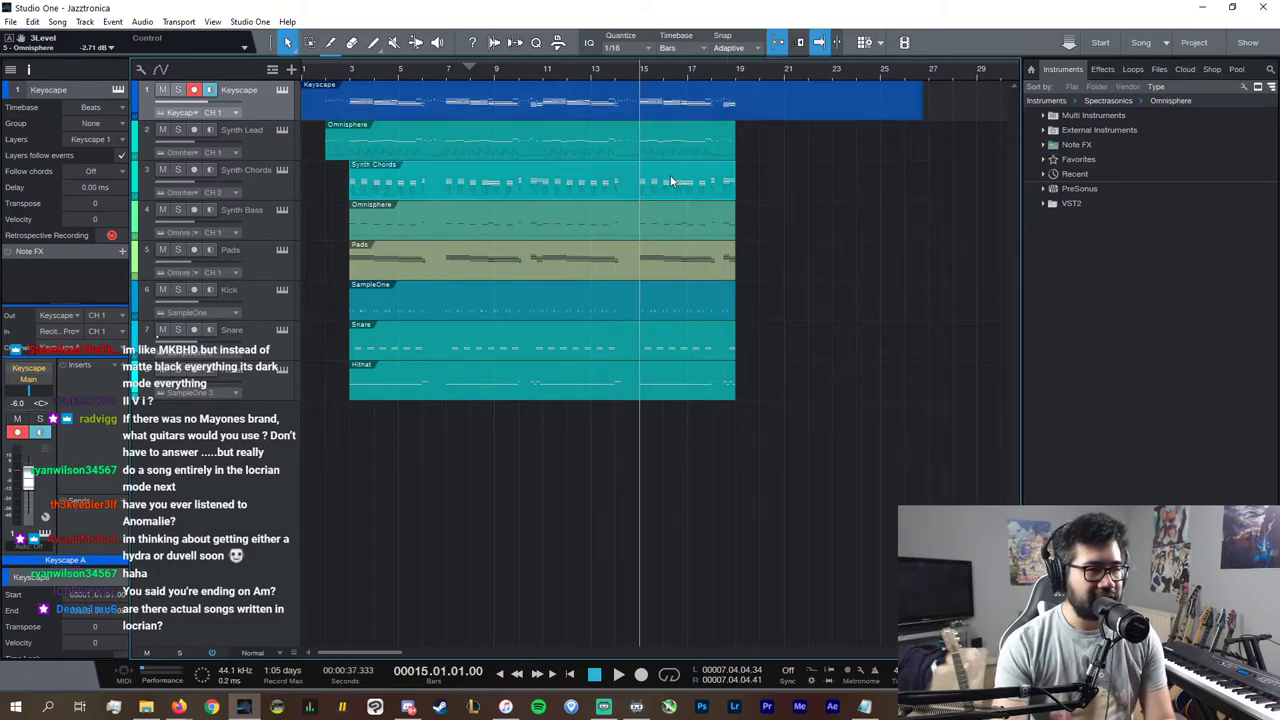
drag(729, 249, 786, 390)
click(1010, 71)
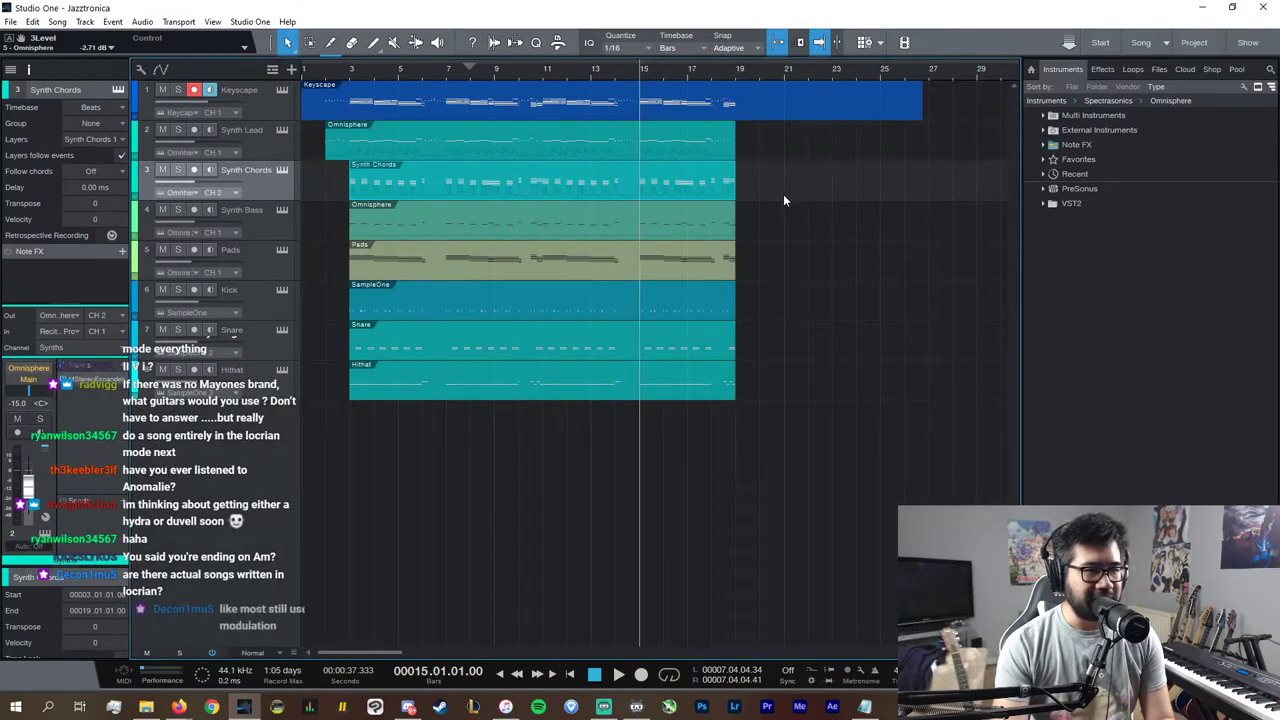
Step: Paste a pair of G#2-rooted chord stabs into the Synth Chords part at bar 19 and play them
click(739, 68)
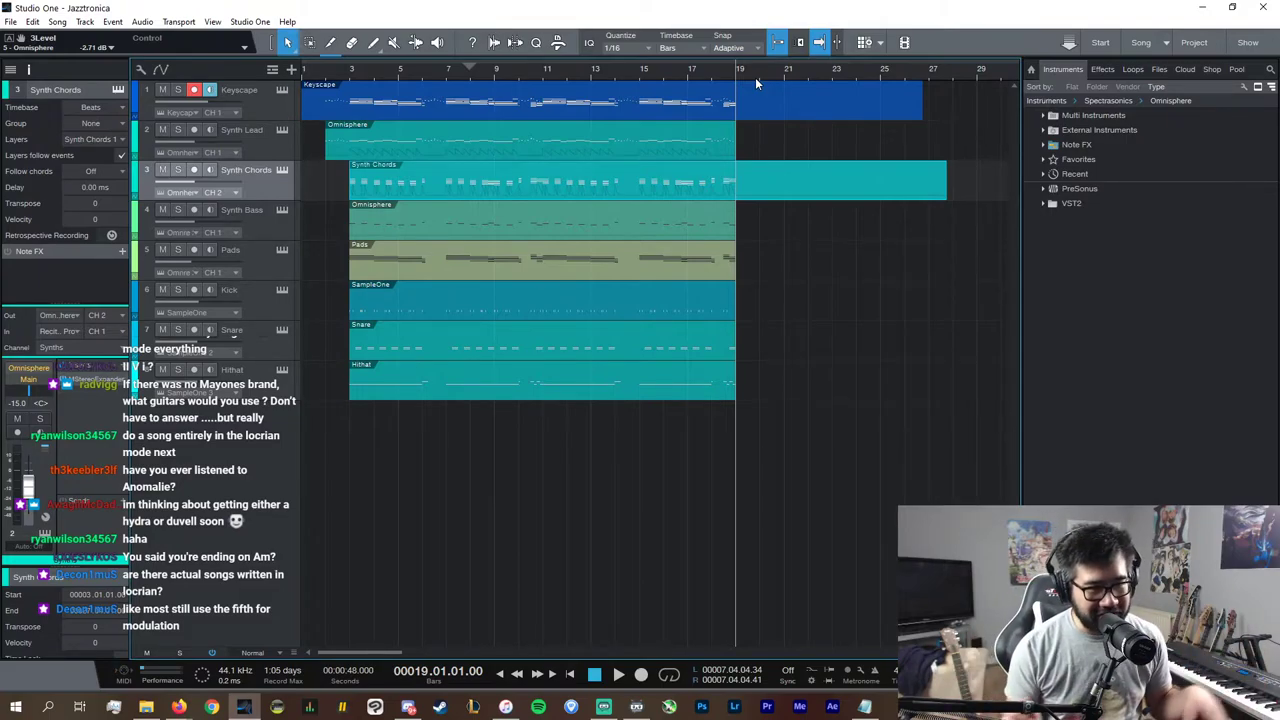
double_click(794, 184)
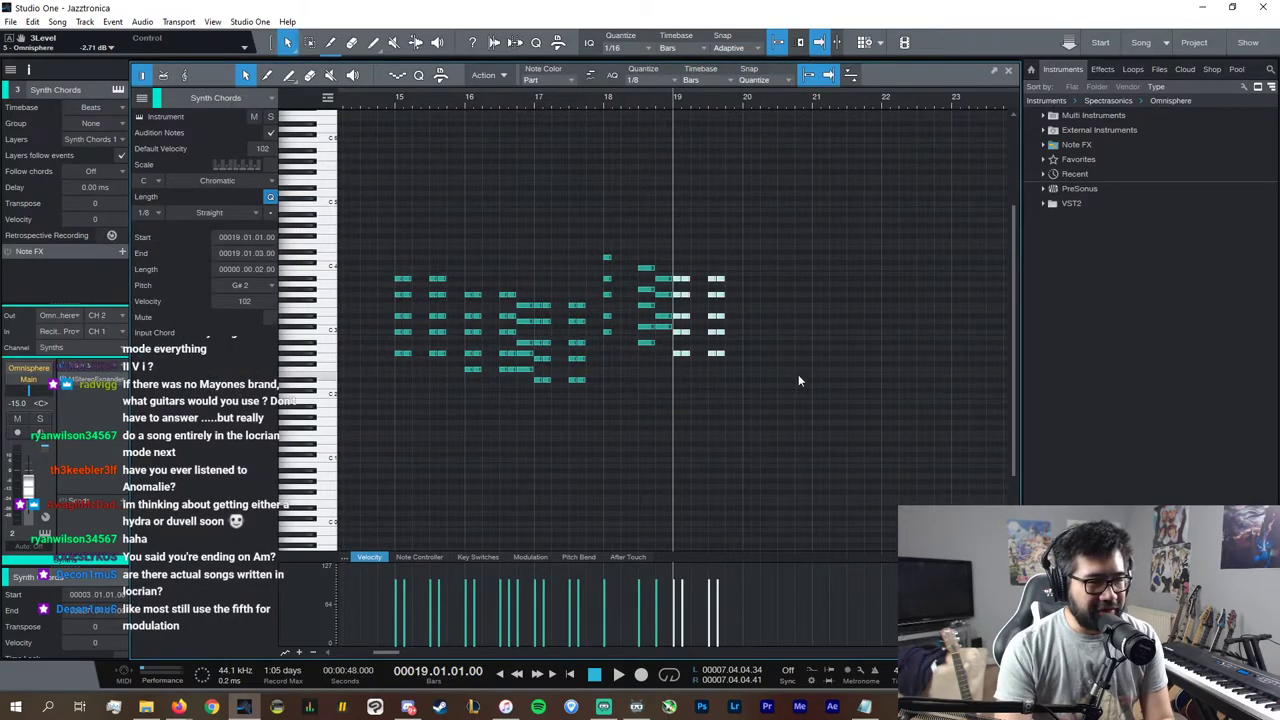
key(space)
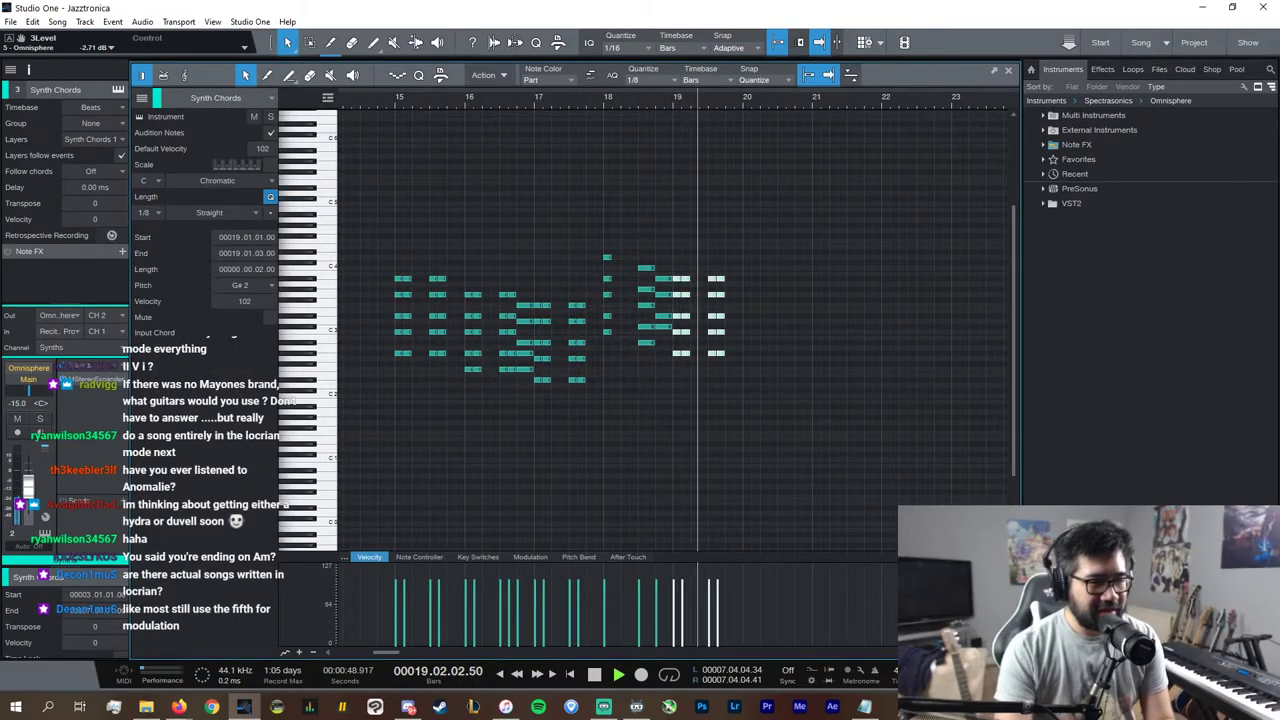
Step: Copy the existing modulation shape onto both Synth Chords stabs in bar 19 and play back the result
click(530, 557)
key(space)
click(686, 623)
drag(686, 625, 595, 642)
click(673, 98)
key(ctrl+v)
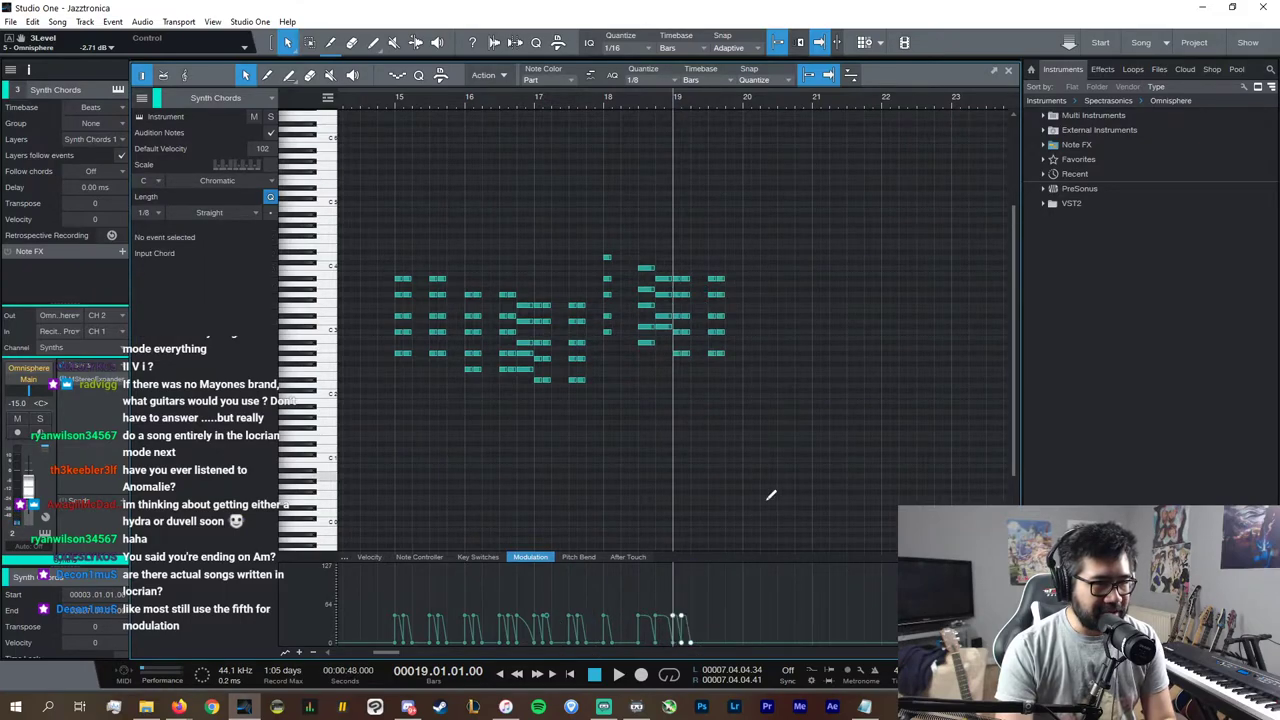
key(d)
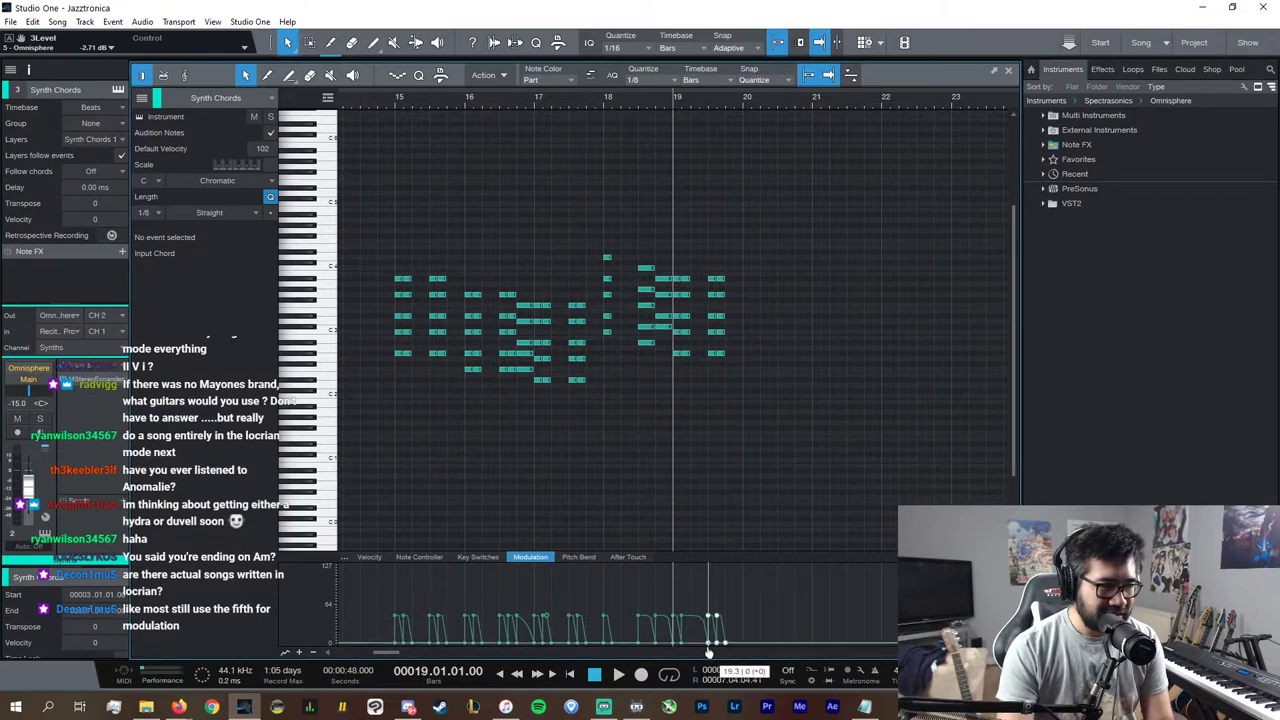
drag(684, 624, 691, 650)
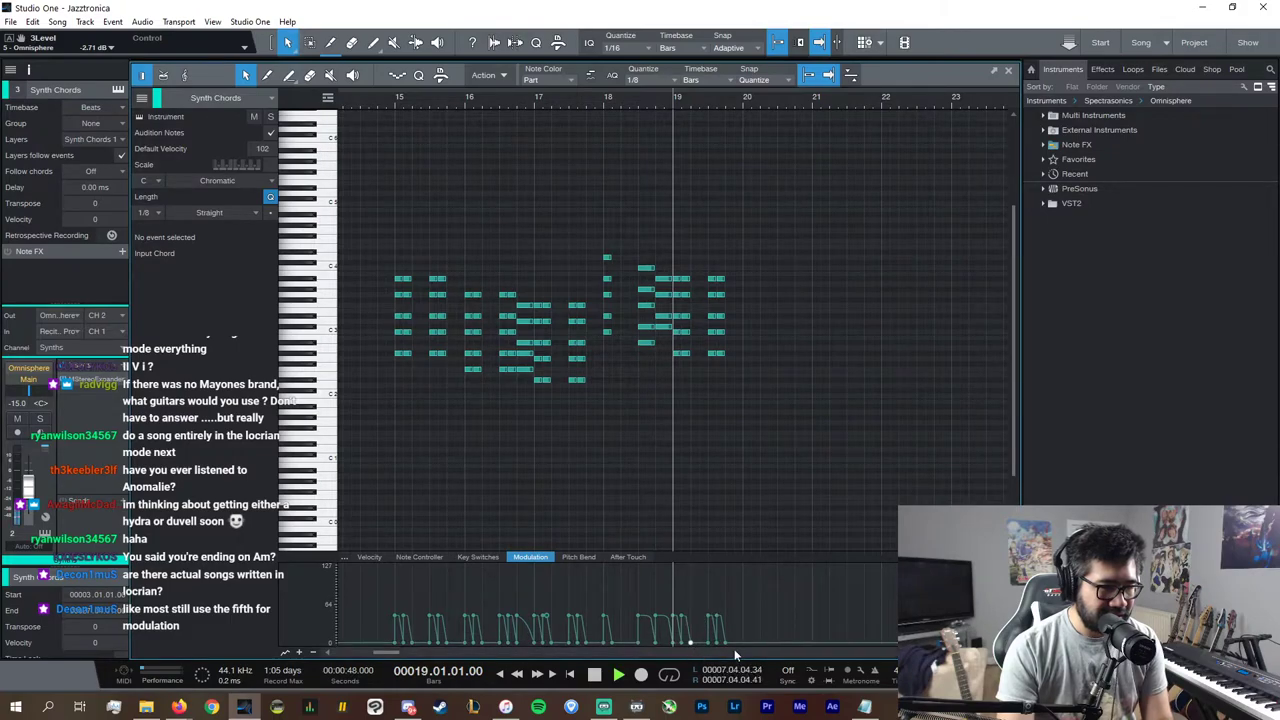
key(space)
Step: Duplicate the two bar 19 chord stabs into bar 20
drag(805, 396, 666, 244)
key(space)
drag(786, 388, 680, 275)
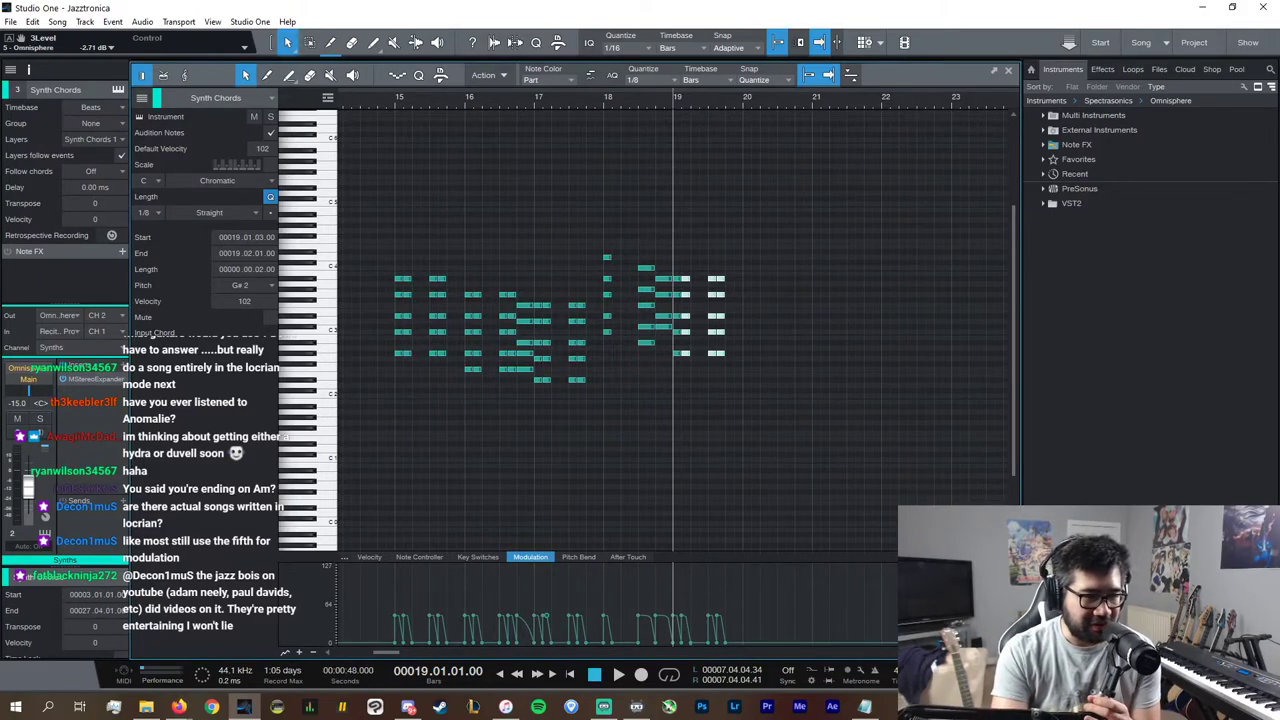
key(e)
key(e)
drag(853, 442, 682, 233)
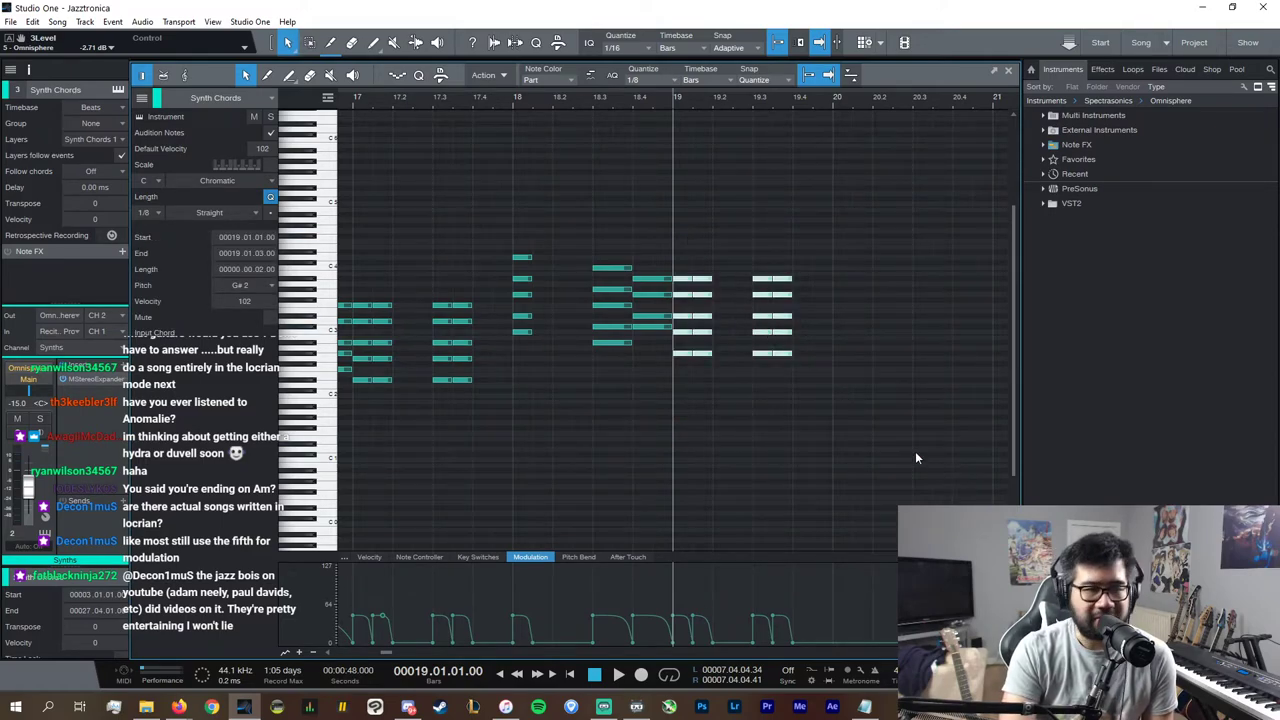
key(d)
Step: Lower the C3 note in both bar 20 stabs to B2
click(880, 392)
click(853, 336)
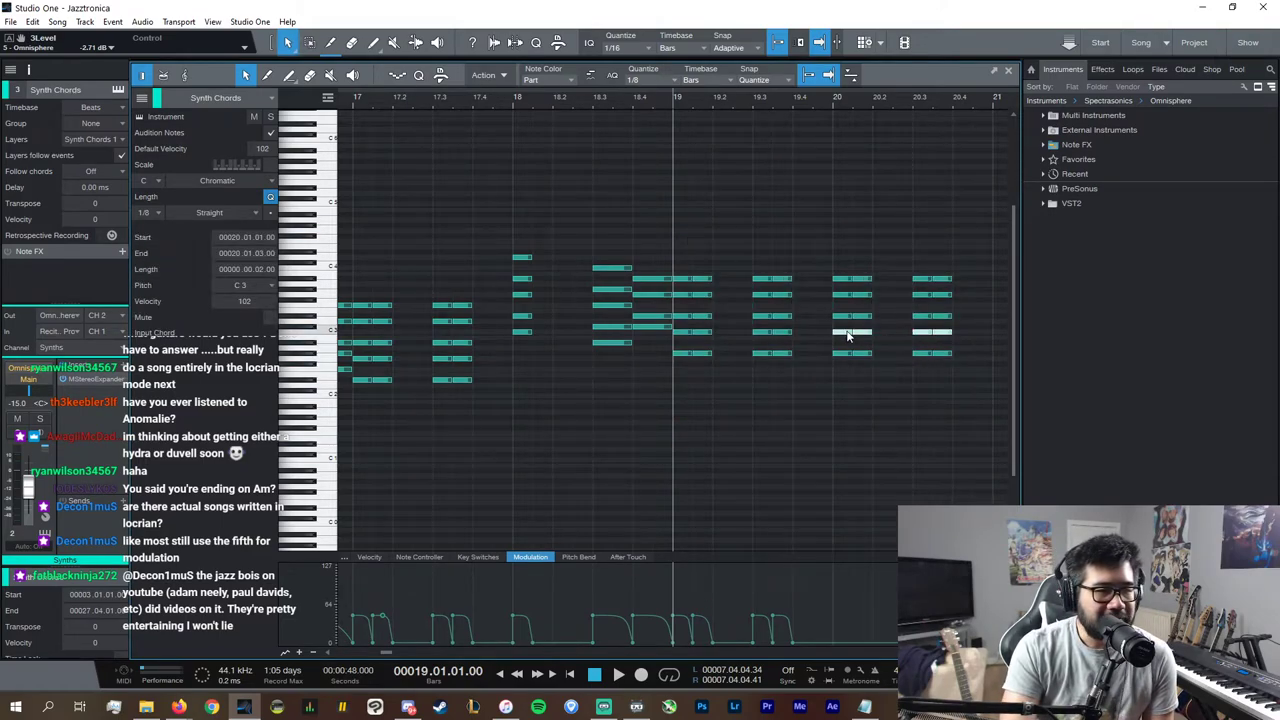
drag(972, 348, 836, 332)
click(848, 336)
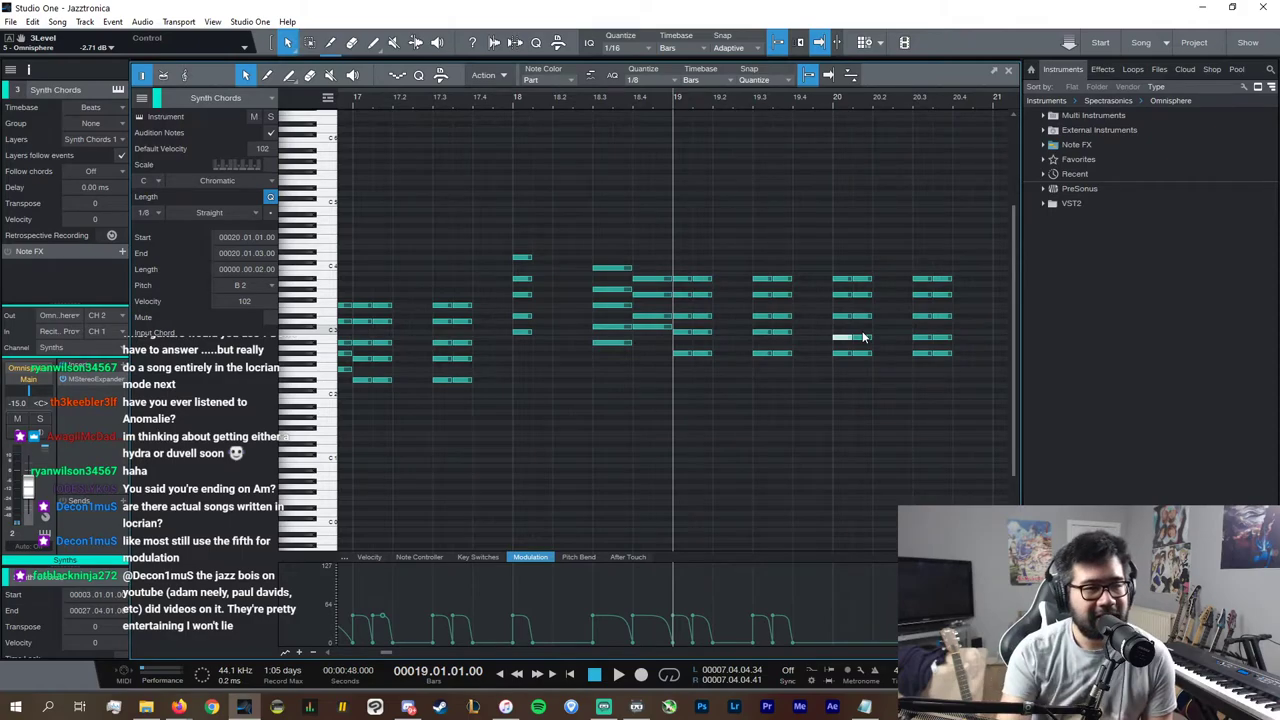
click(807, 386)
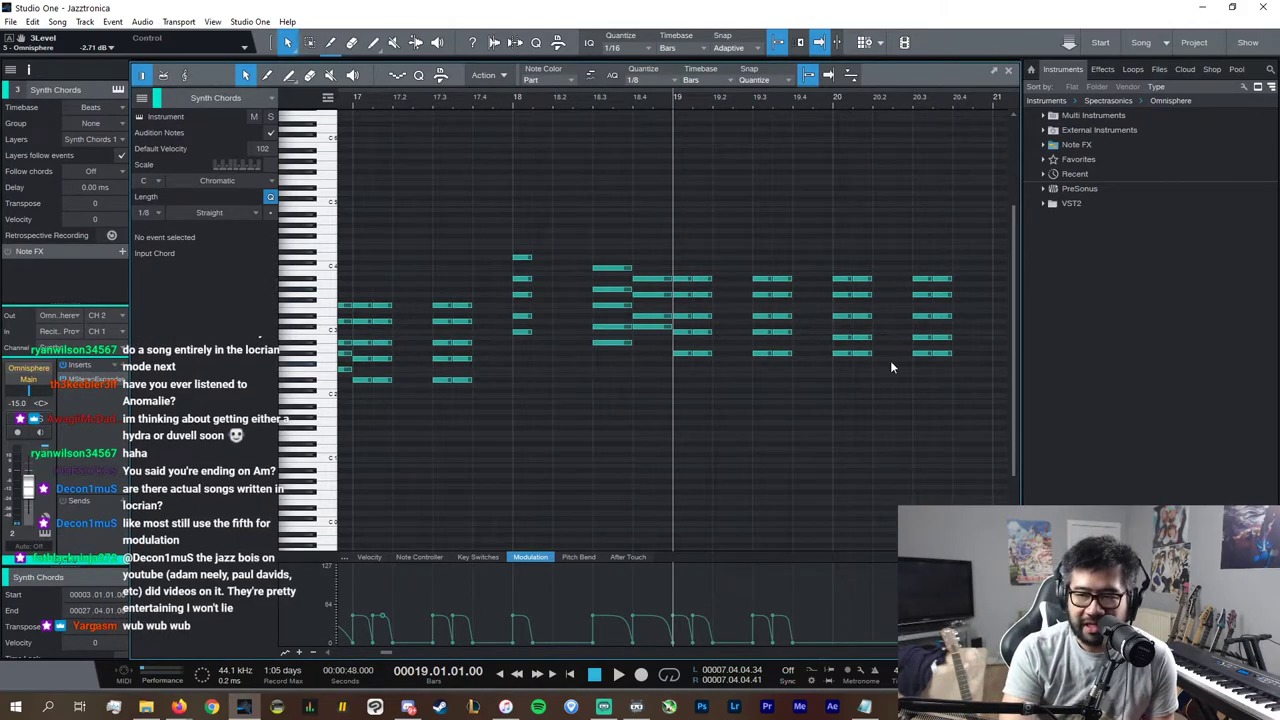
Step: Audition the notes of the first bar 20 stab and lower the G3 in both stabs by a semitone
click(844, 353)
click(844, 339)
click(846, 317)
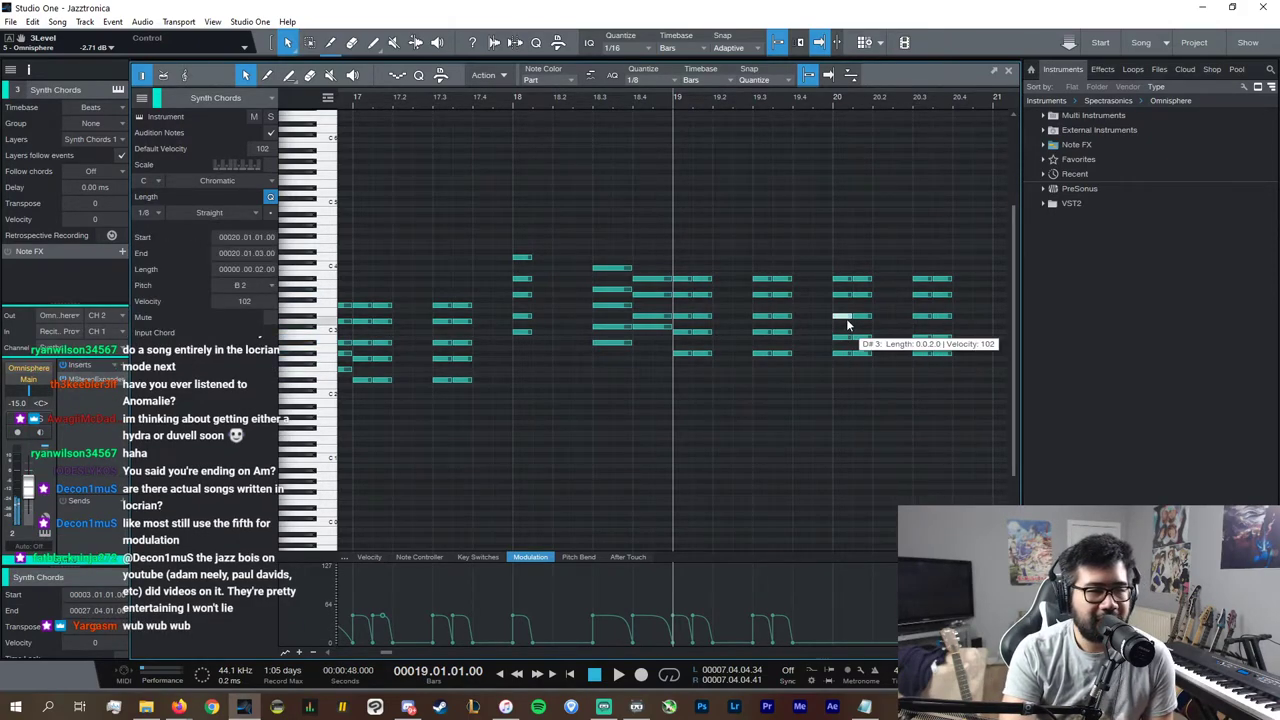
click(842, 297)
drag(972, 293, 835, 297)
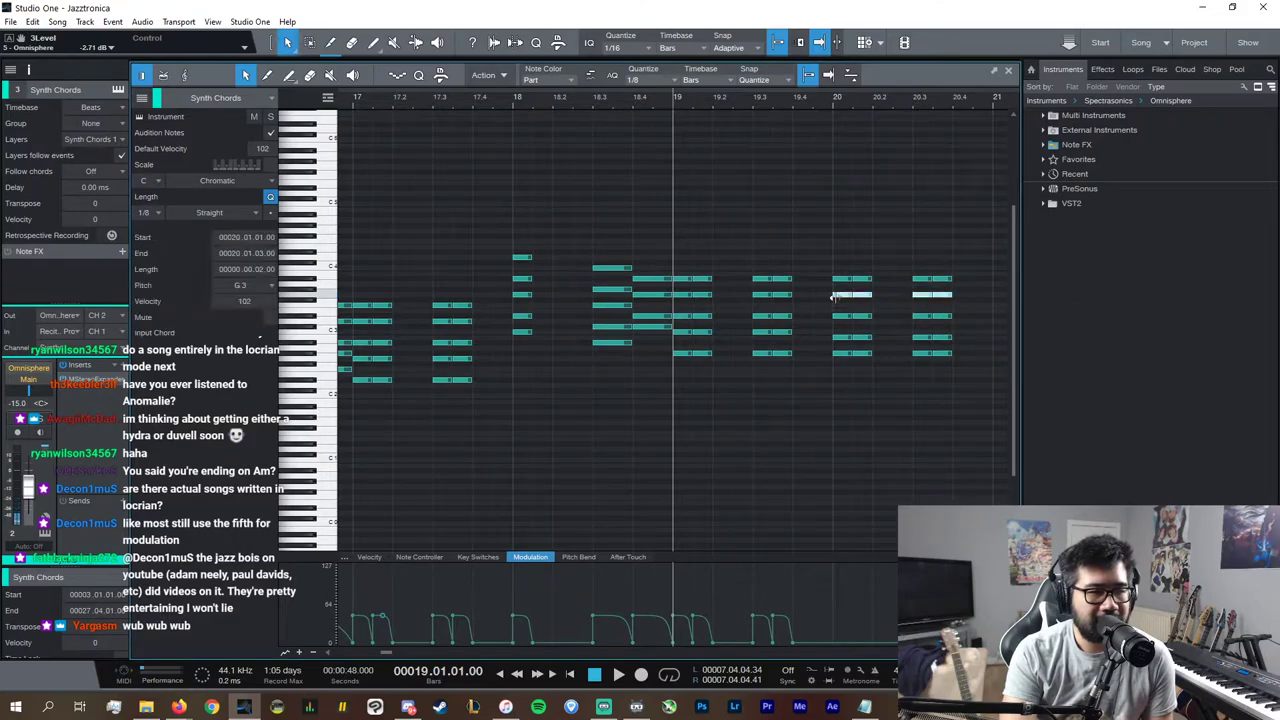
key(Down)
Step: Duplicate the bar 19 modulation curves onto the bar 20 stabs
drag(814, 614, 674, 601)
key(d)
click(1029, 424)
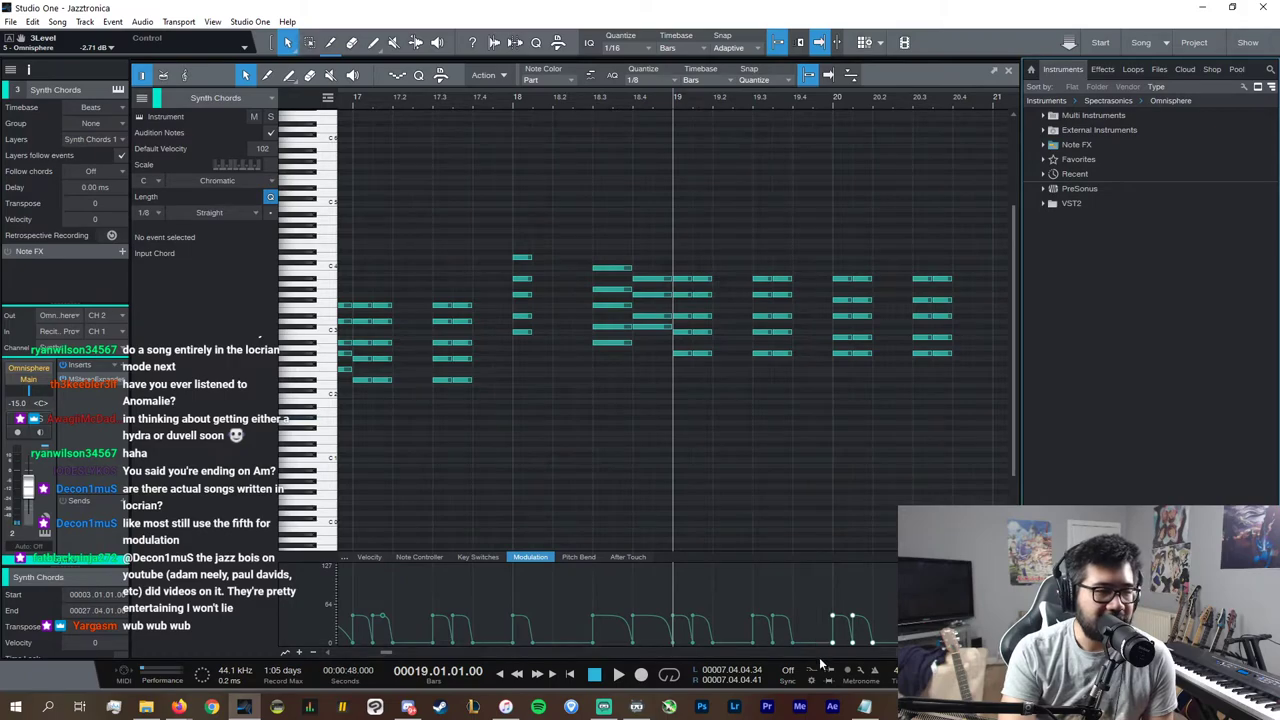
scroll(718, 654, right, 2)
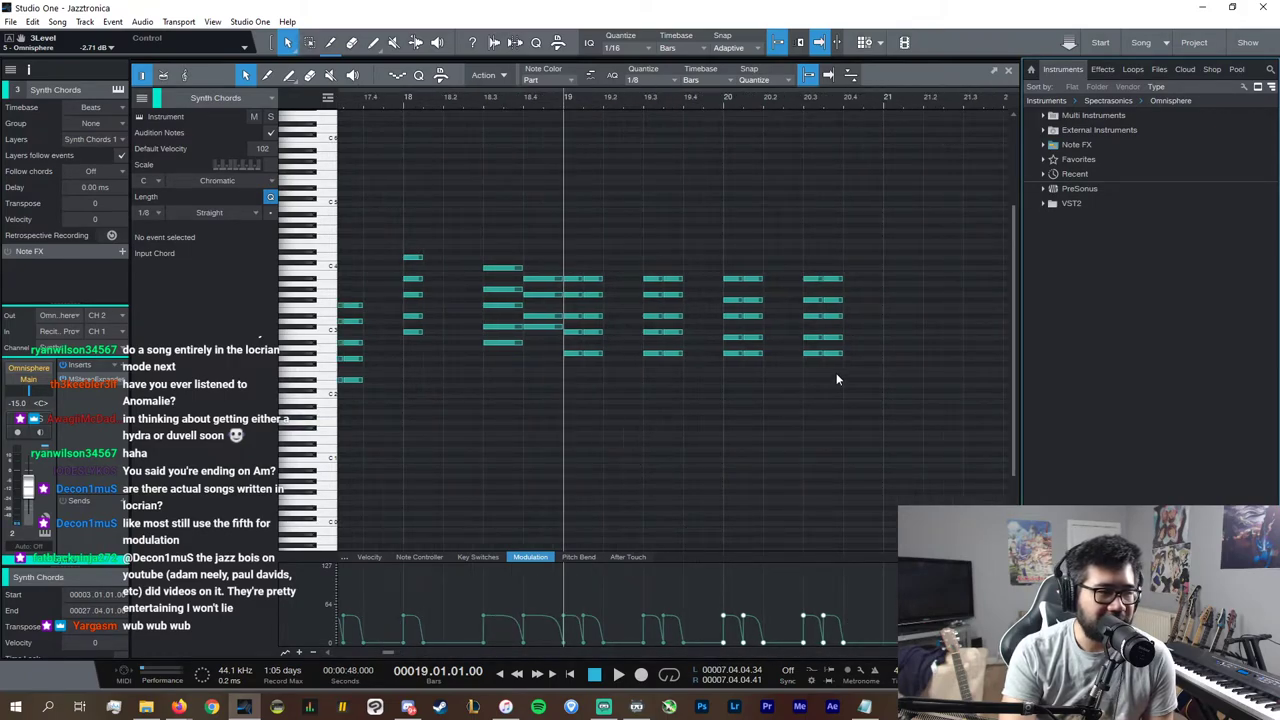
drag(838, 379, 924, 256)
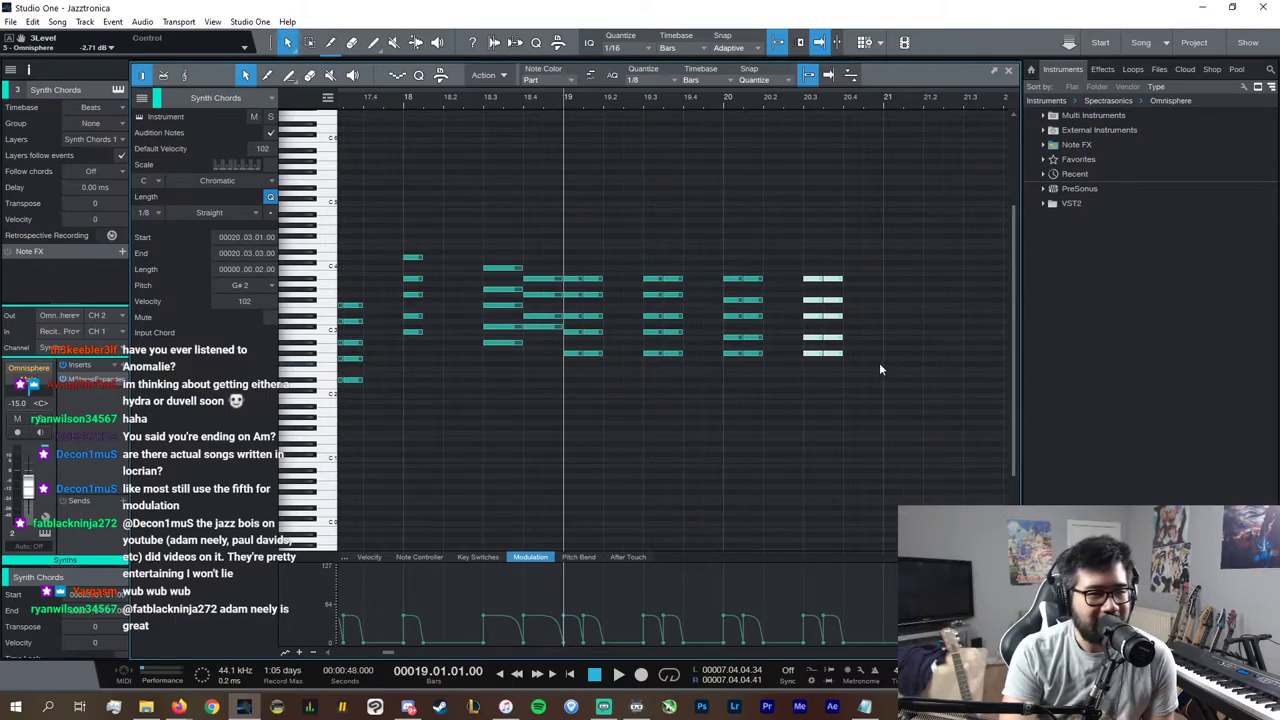
click(878, 376)
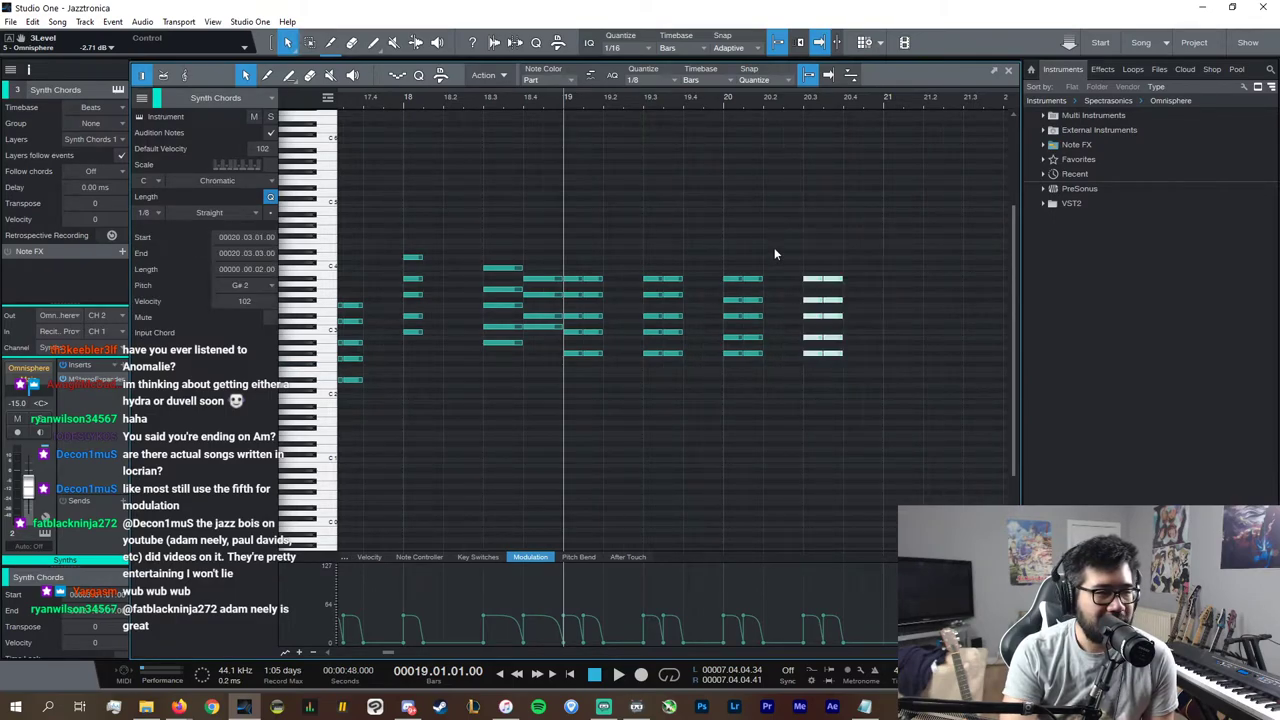
drag(684, 388, 643, 254)
key(d)
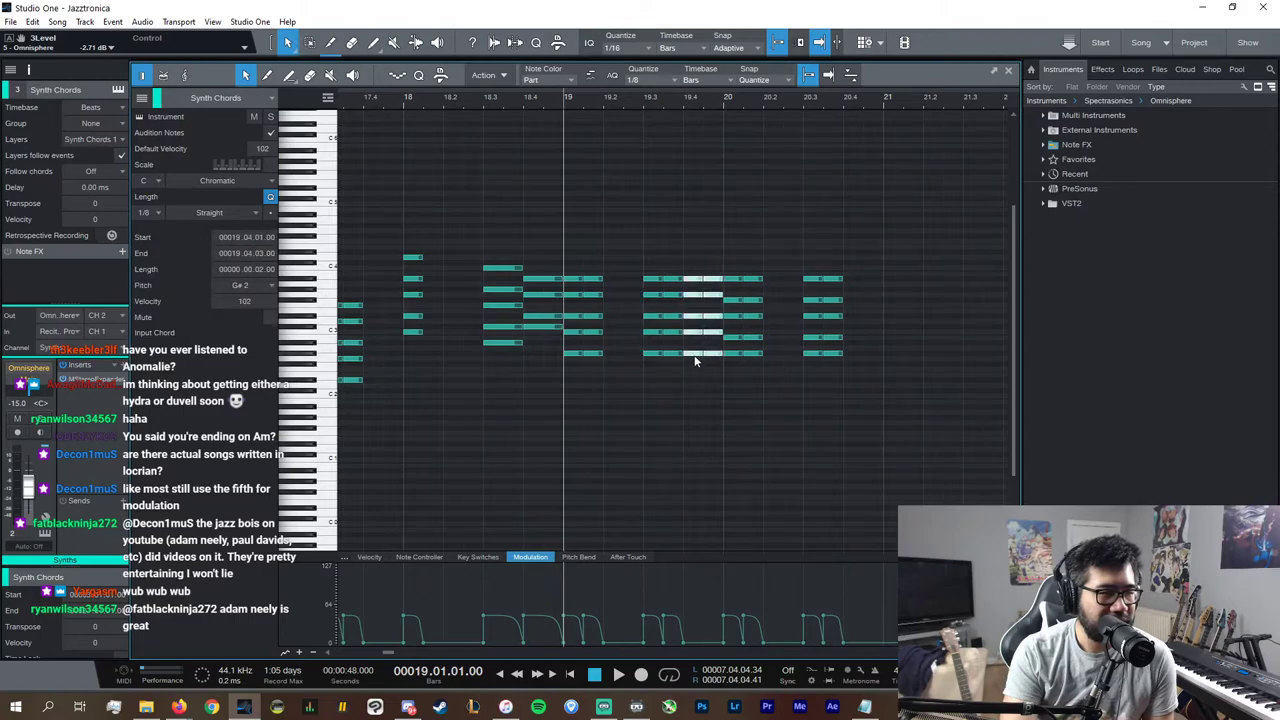
drag(693, 354, 895, 359)
click(895, 320)
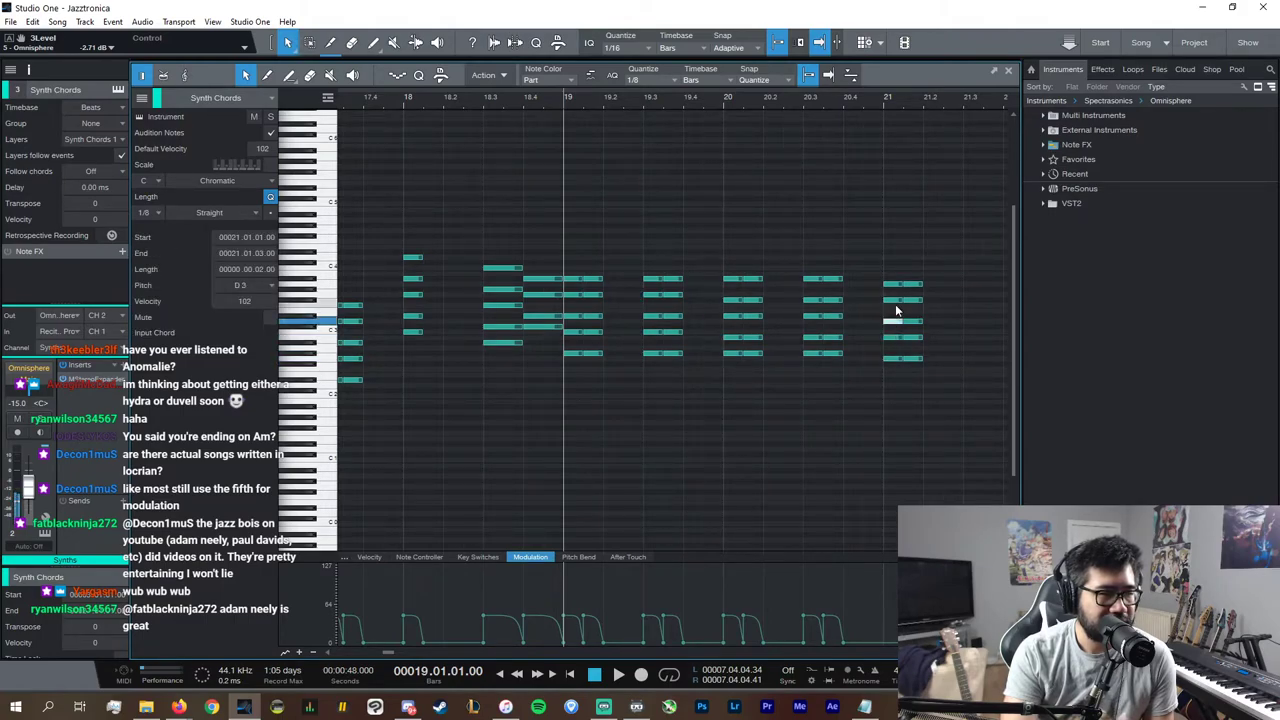
drag(963, 399, 884, 274)
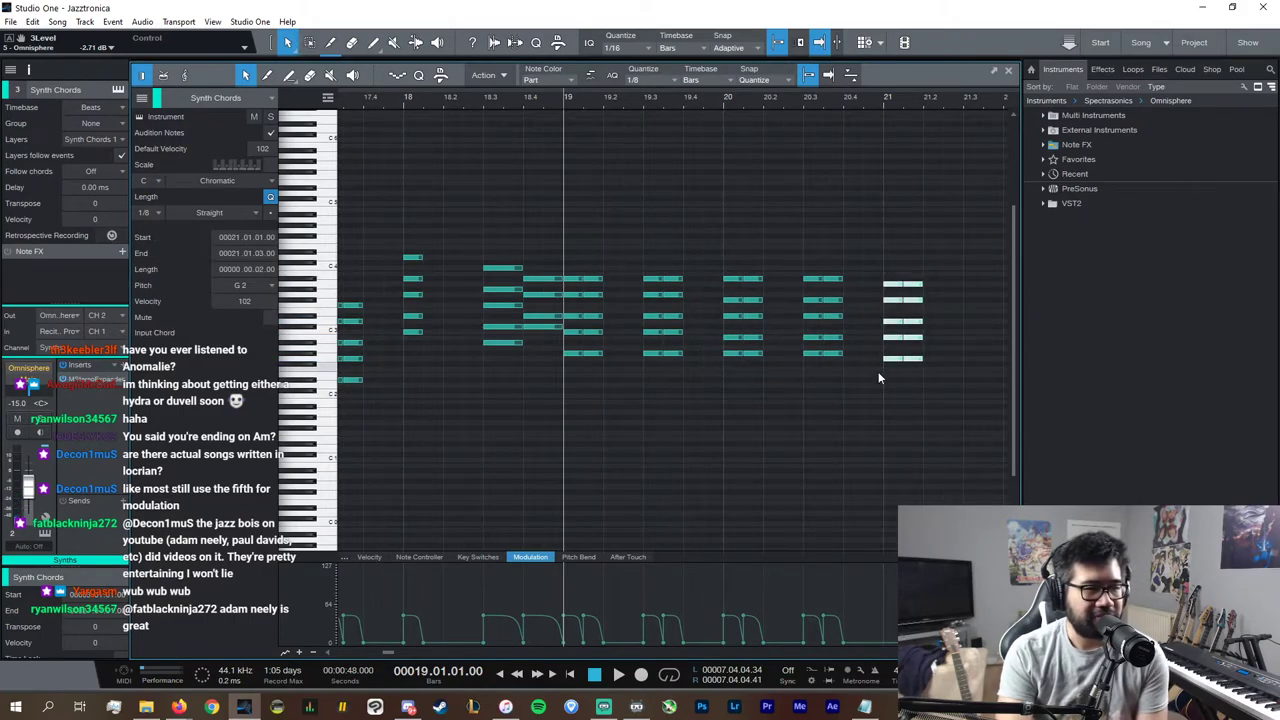
key(Delete)
Step: Copy the bar 20 stab to bar 21 a semitone lower, raise its top note back a semitone, and repeat the stab on beat 3
drag(863, 383, 780, 240)
key(d)
drag(875, 353, 890, 278)
drag(894, 284, 898, 279)
drag(941, 393, 976, 359)
key(d)
Step: Duplicate the bar 20 modulation curves onto the two bar 21 stabs
drag(915, 625, 728, 585)
key(d)
key(w)
Step: Duplicate the two bar 21 stabs into bar 22 and transpose them up five semitones to a C3 root
drag(941, 406, 882, 252)
drag(885, 359, 794, 250)
key(ctrl+z)
key(ctrl+z)
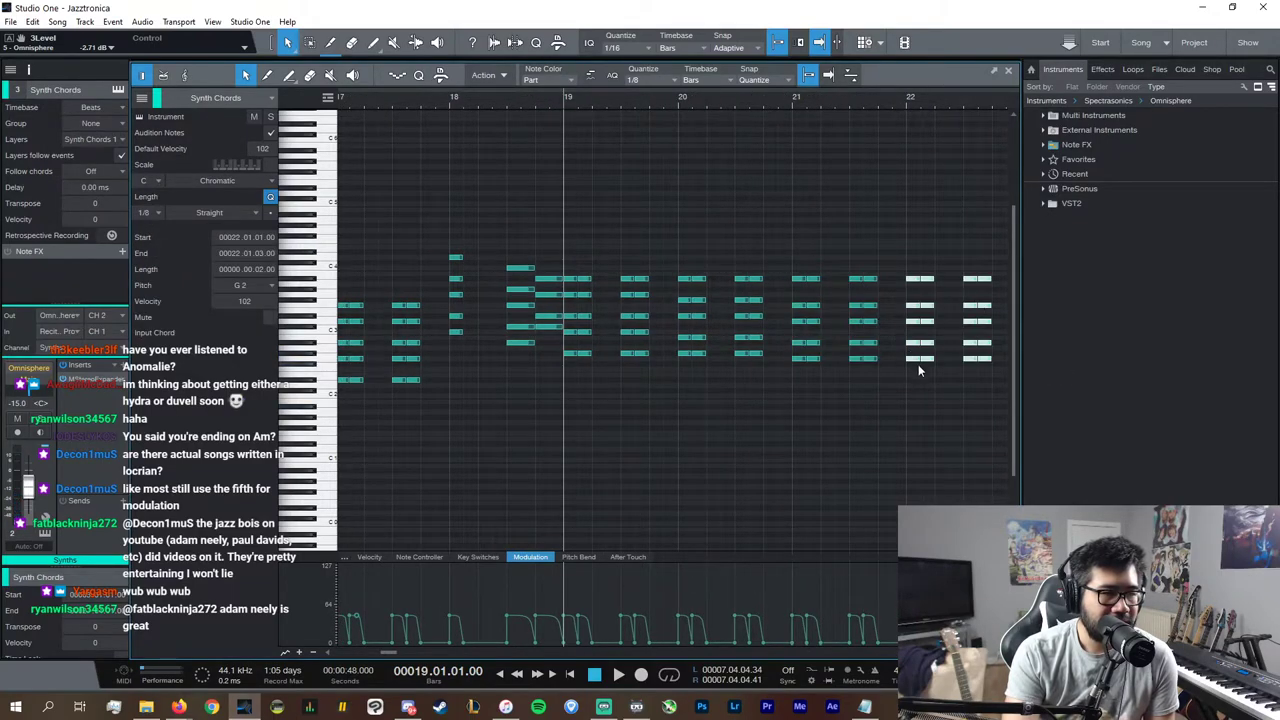
key(d)
drag(915, 358, 915, 334)
Step: Duplicate the bar 21 modulation curves onto the bar 22 stabs and play back the new chords
drag(907, 606, 796, 597)
key(space)
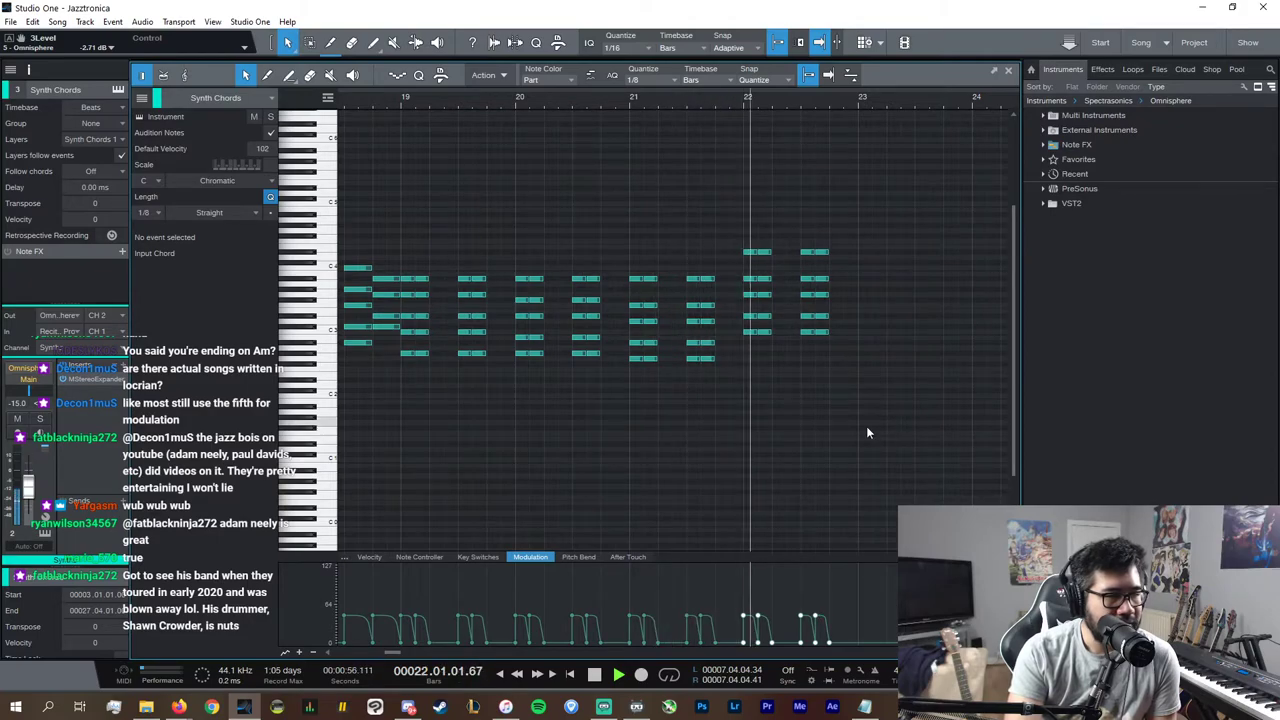
key(space)
Step: Lower the top note of both bar 22 stabs to D4 and play the passage
drag(856, 262, 741, 248)
key(Down)
key(space)
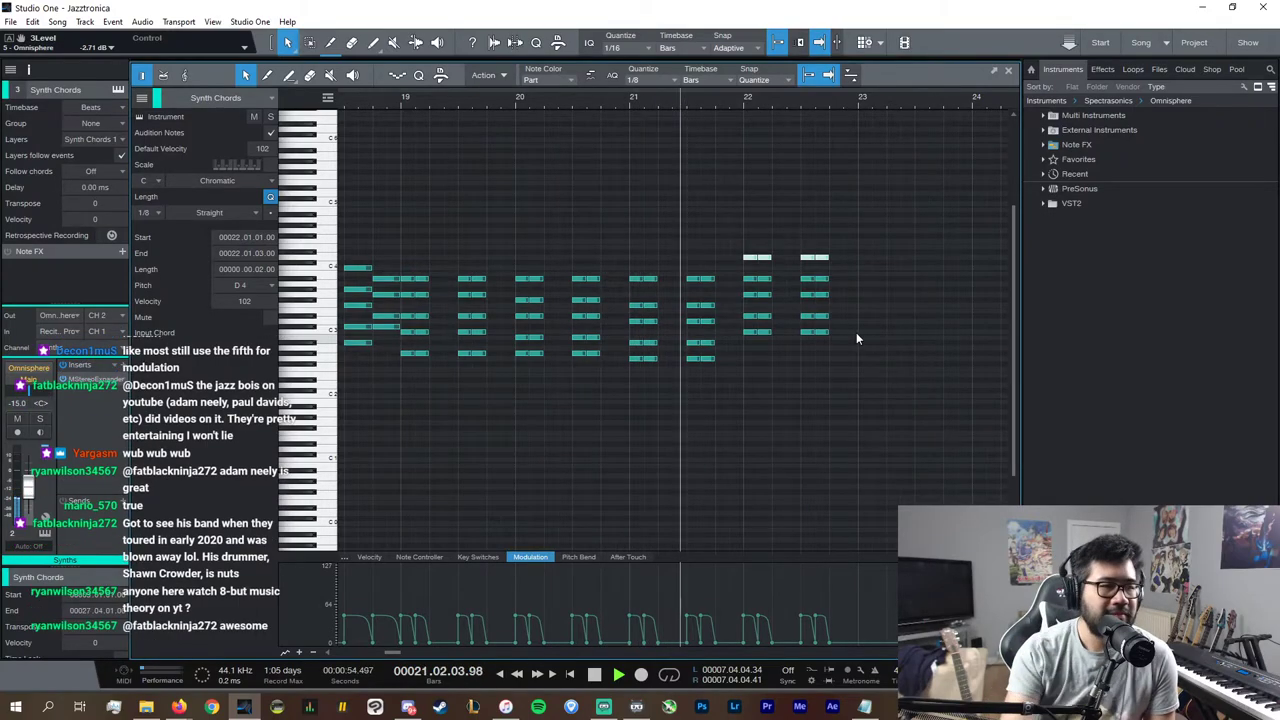
Step: Duplicate the bar 19–22 stabs and their modulation curves from bar 23 onward, and close the Synth Chords note editor
drag(900, 398, 399, 232)
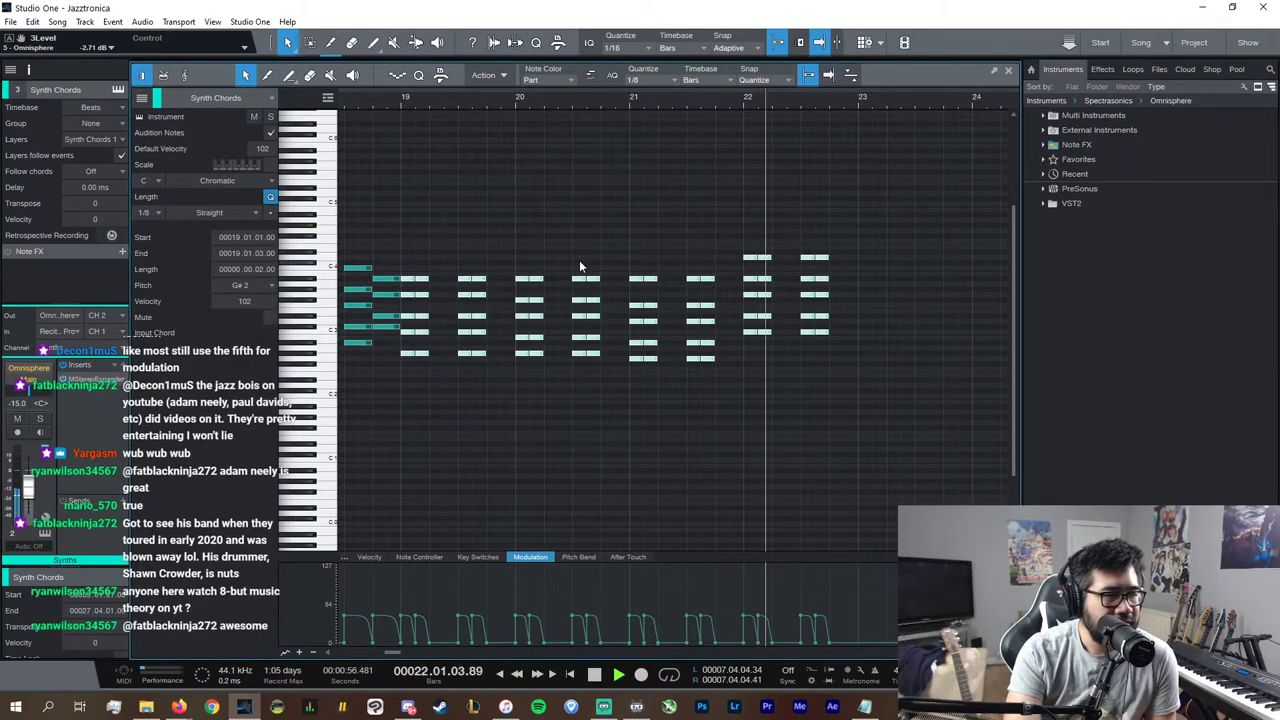
key(d)
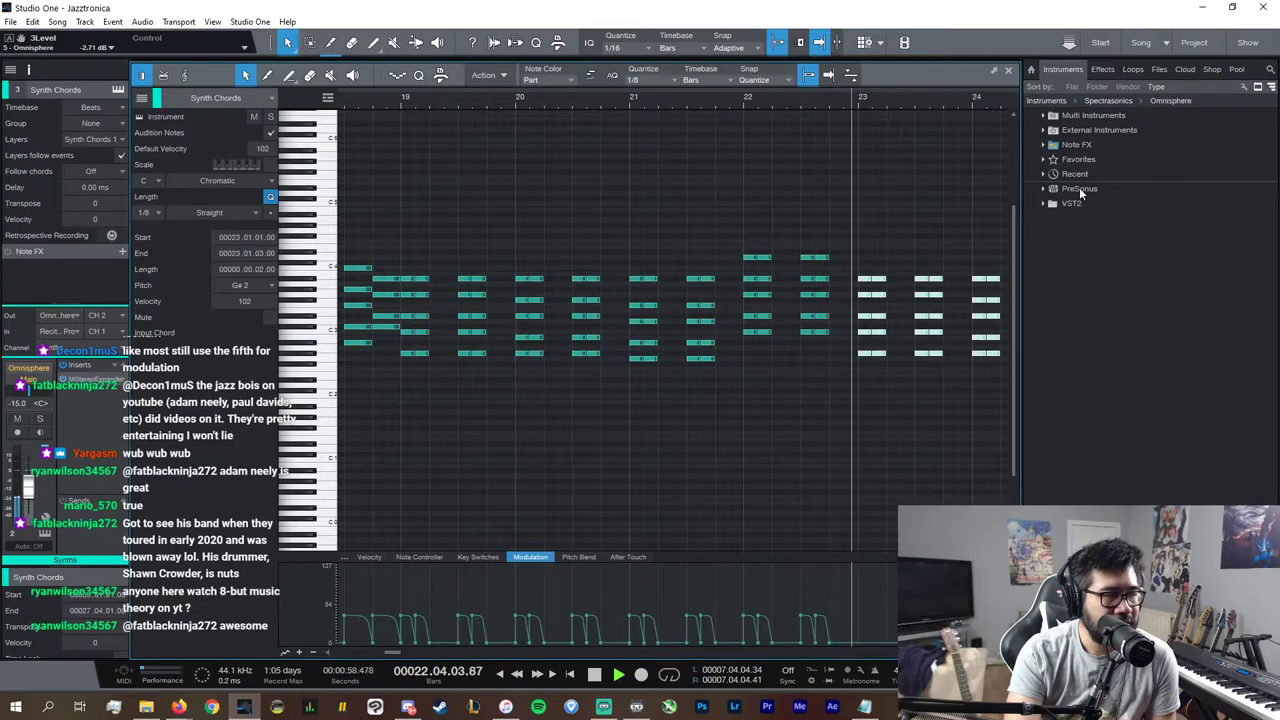
key(space)
drag(915, 602, 396, 593)
key(d)
click(1007, 72)
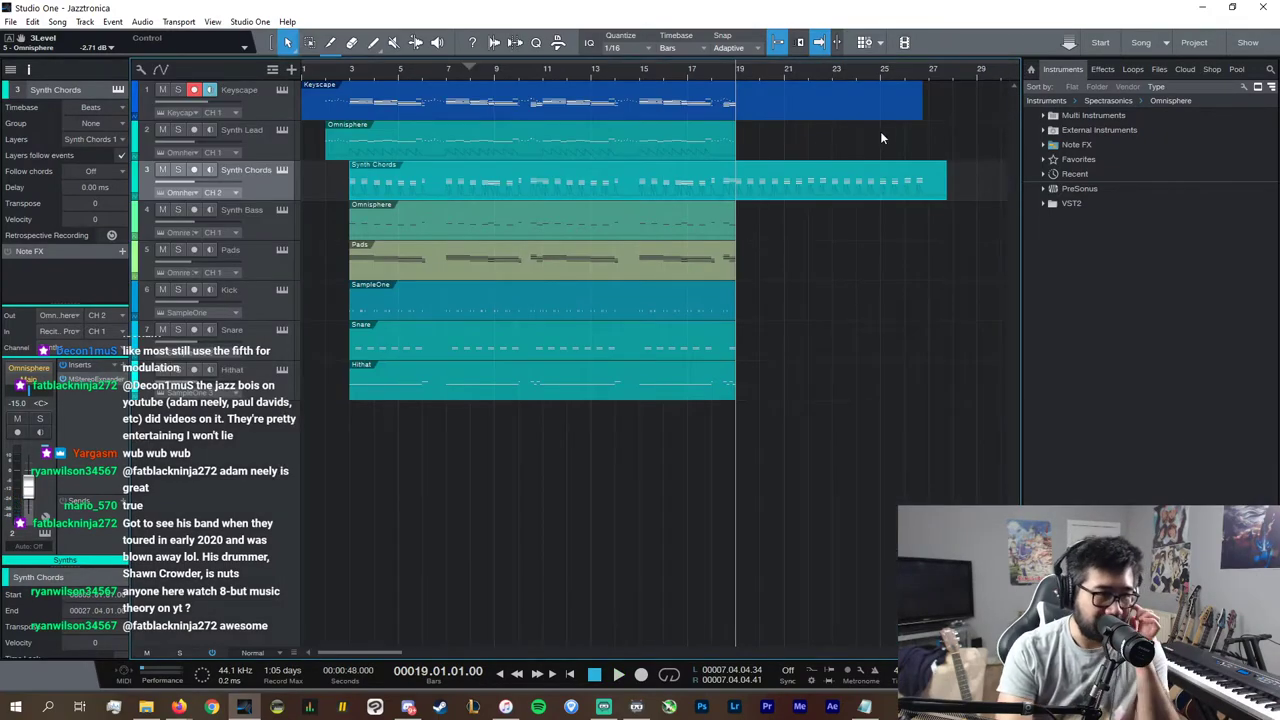
Step: Extend the Synth Lead part to bar 27 and trim the end of the Synth Chords part to bar 27
drag(728, 152, 930, 107)
click(926, 167)
drag(944, 186, 935, 188)
Step: Copy the first two Synth Bass notes from bar 3 to bar 19
double_click(689, 226)
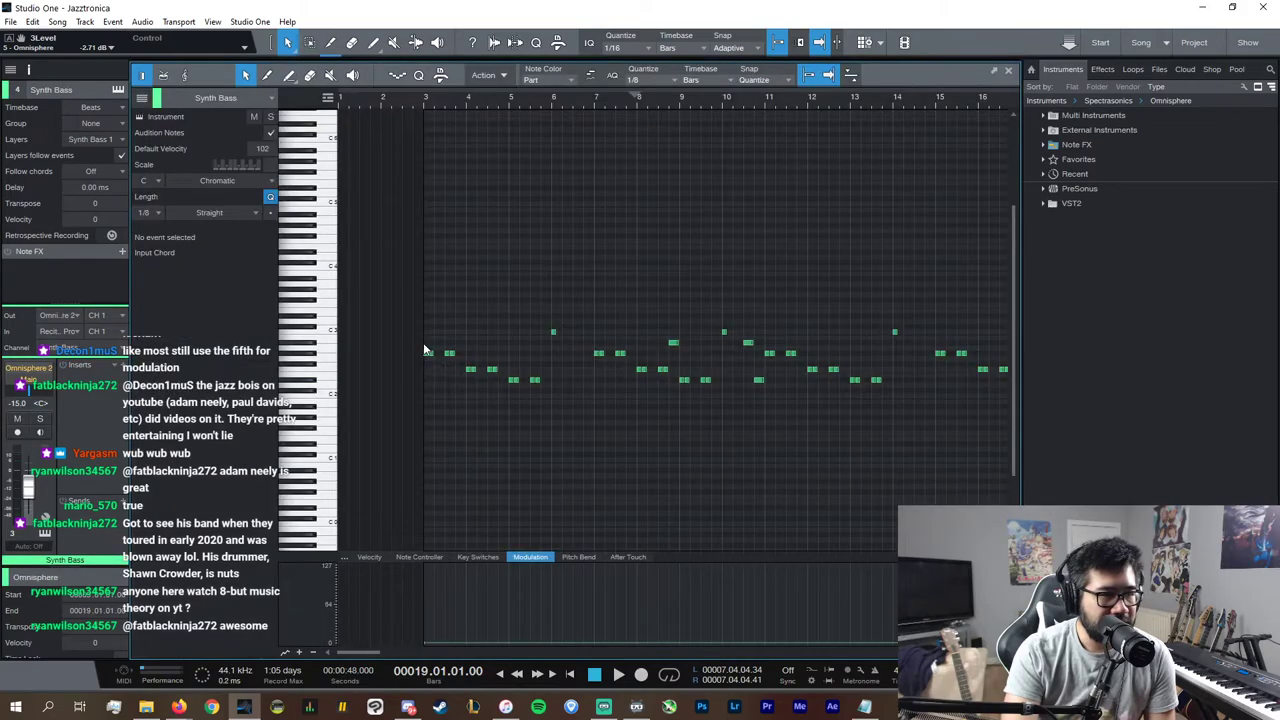
click(426, 352)
drag(413, 323, 468, 361)
scroll(640, 653, down, 3)
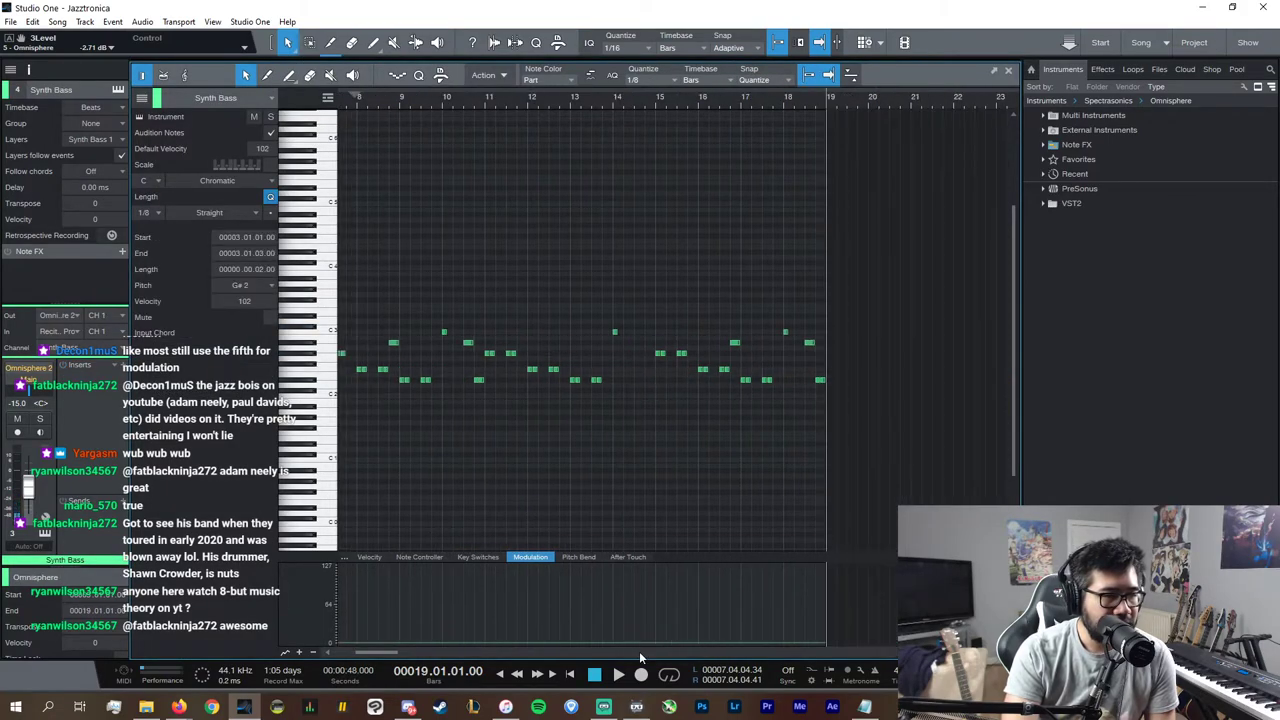
scroll(639, 651, right, 2)
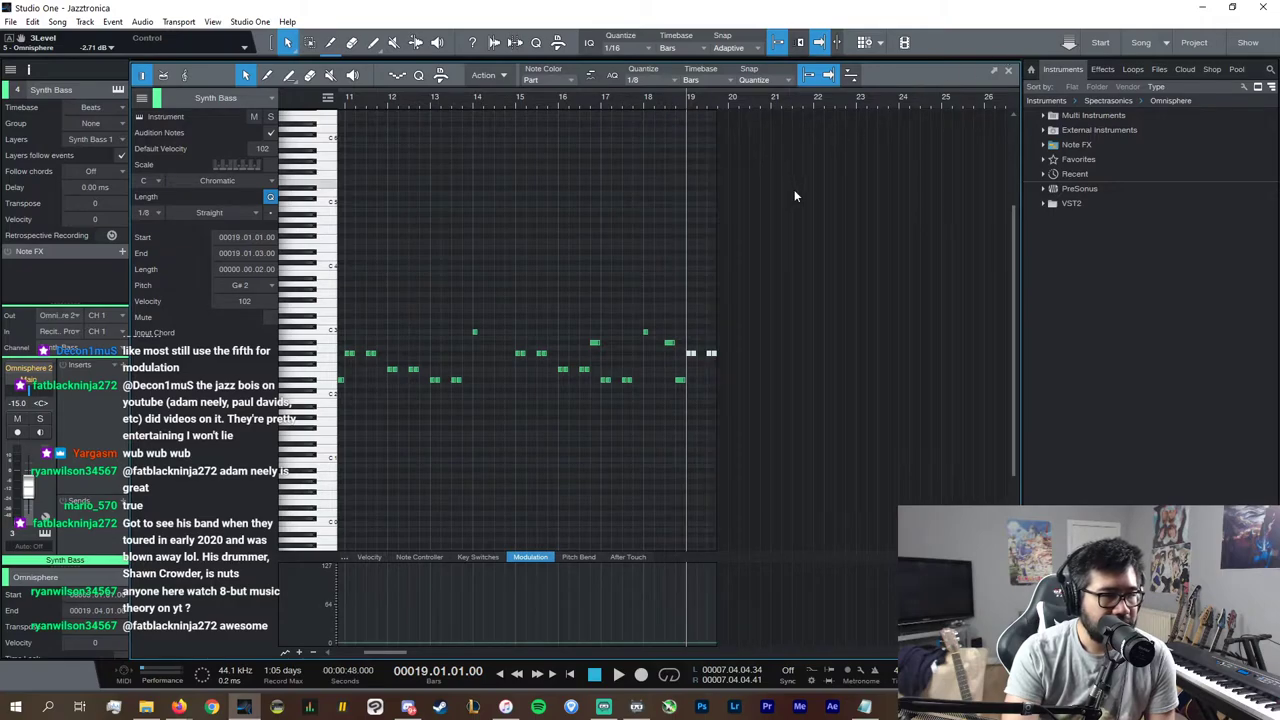
Step: Start playback, extend the Synth Bass part to bar 27, and reopen its note editor
key(space)
key(F2)
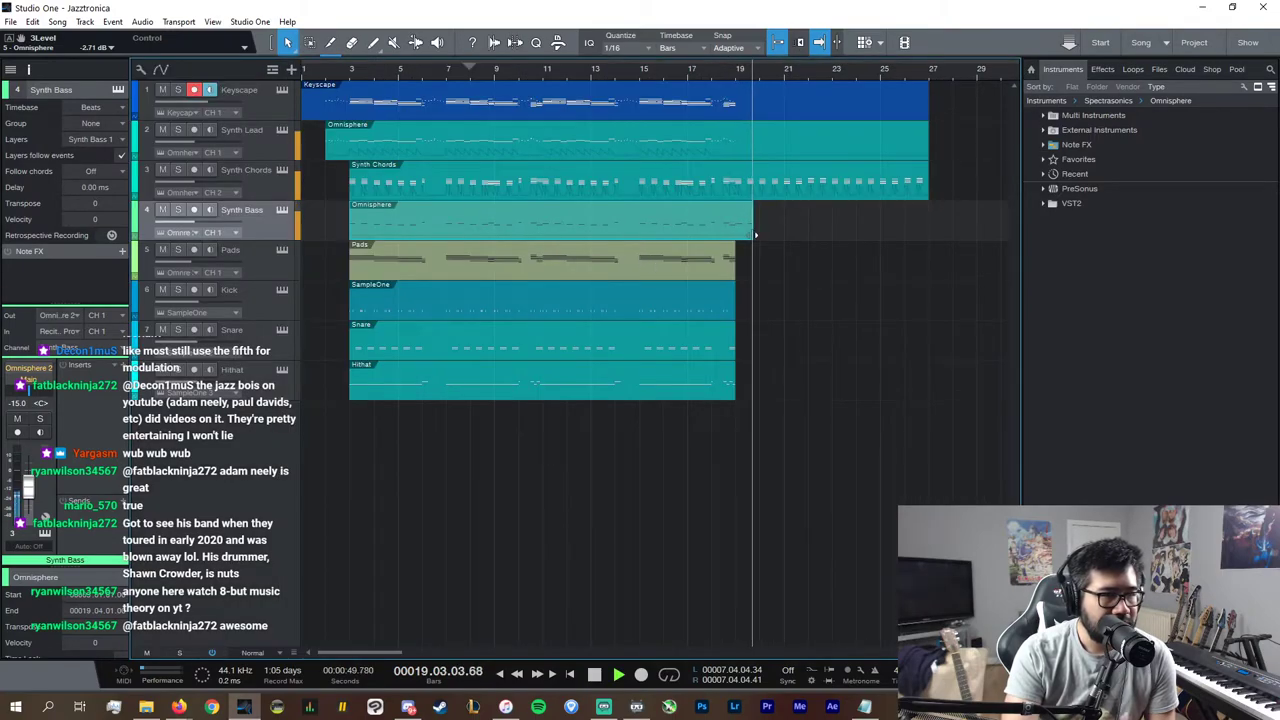
drag(754, 240, 920, 240)
double_click(818, 232)
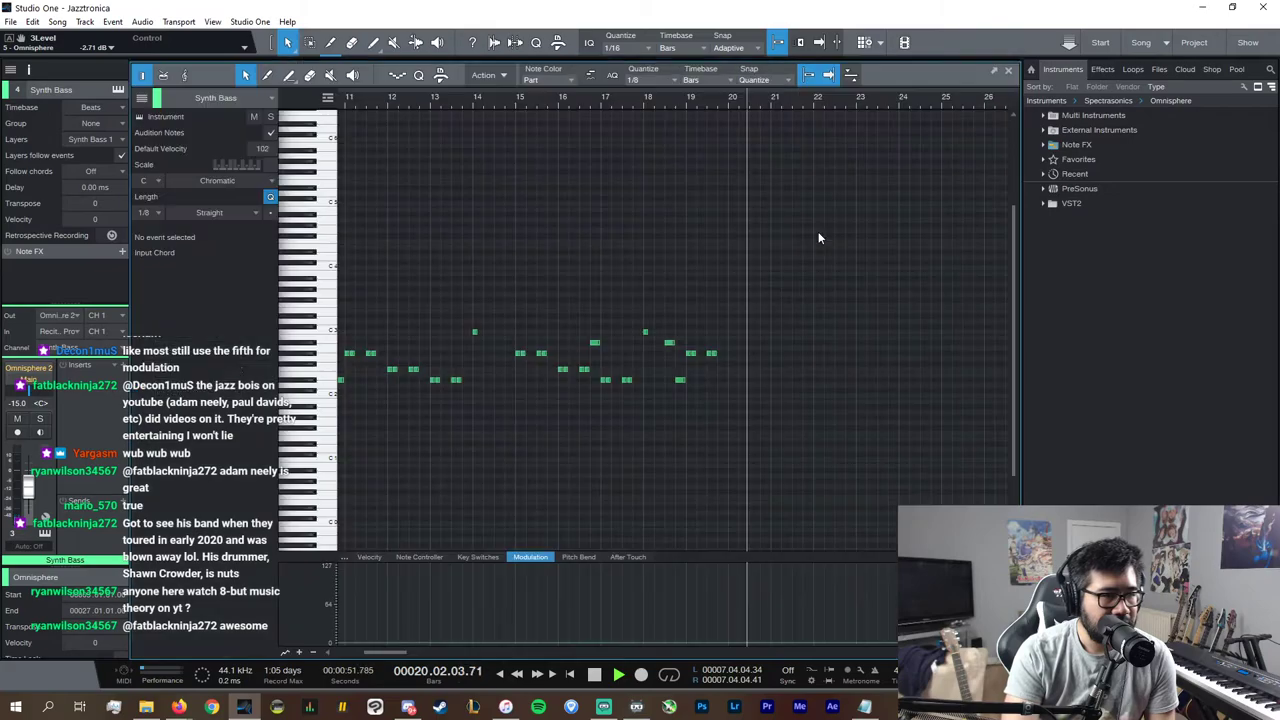
Step: Duplicate the two G#2 bass notes of bar 19 into bar 20 and play the result back
key(space)
drag(787, 371, 686, 338)
key(d)
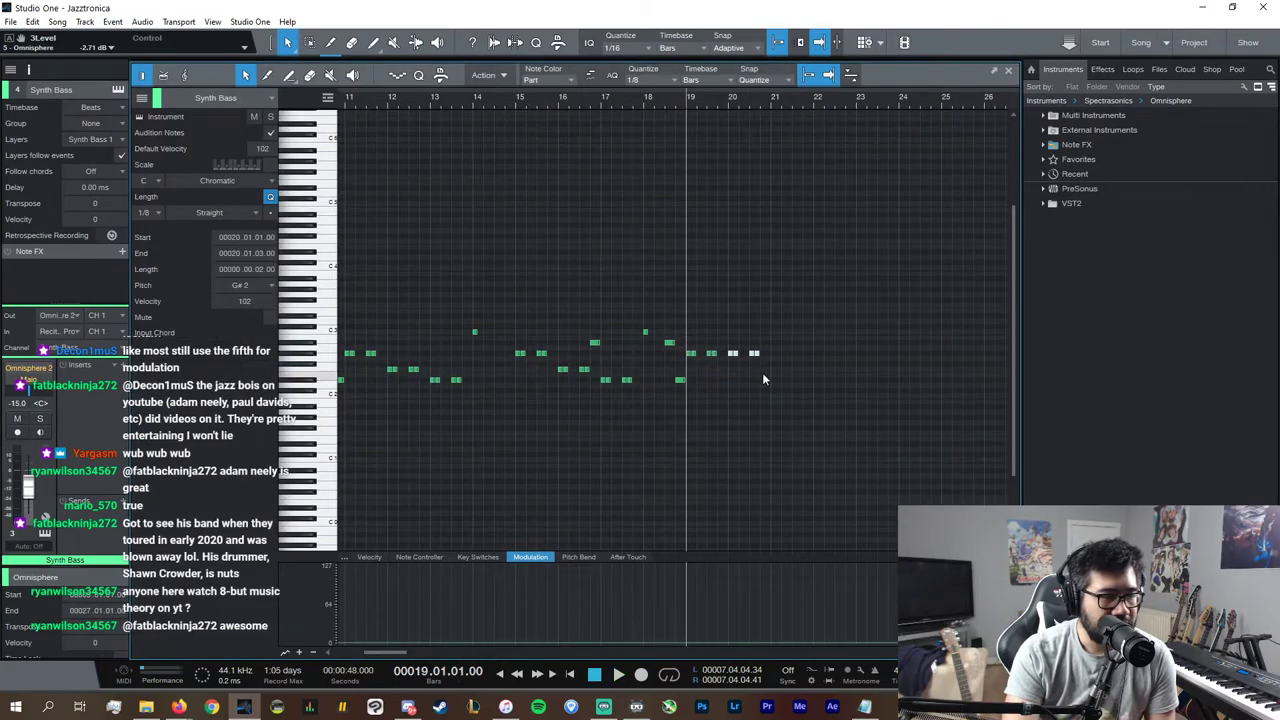
key(space)
drag(817, 366, 689, 320)
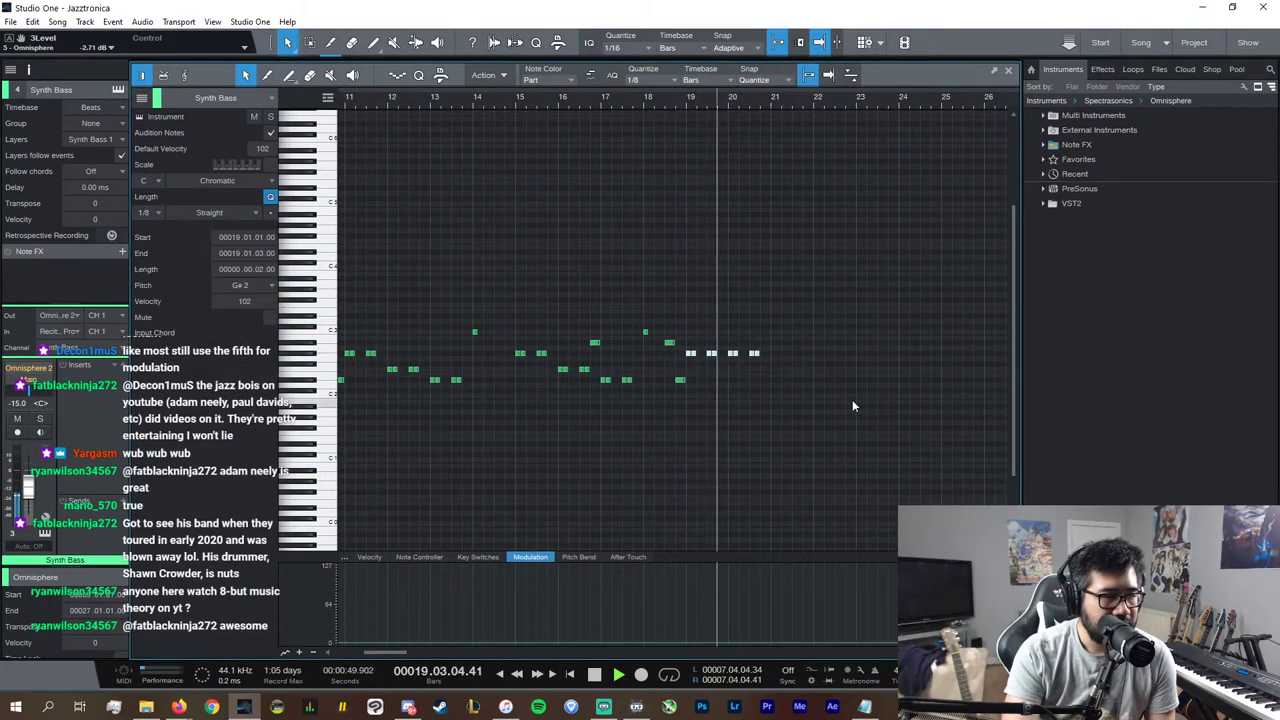
scroll(736, 364, up, 4)
key(space)
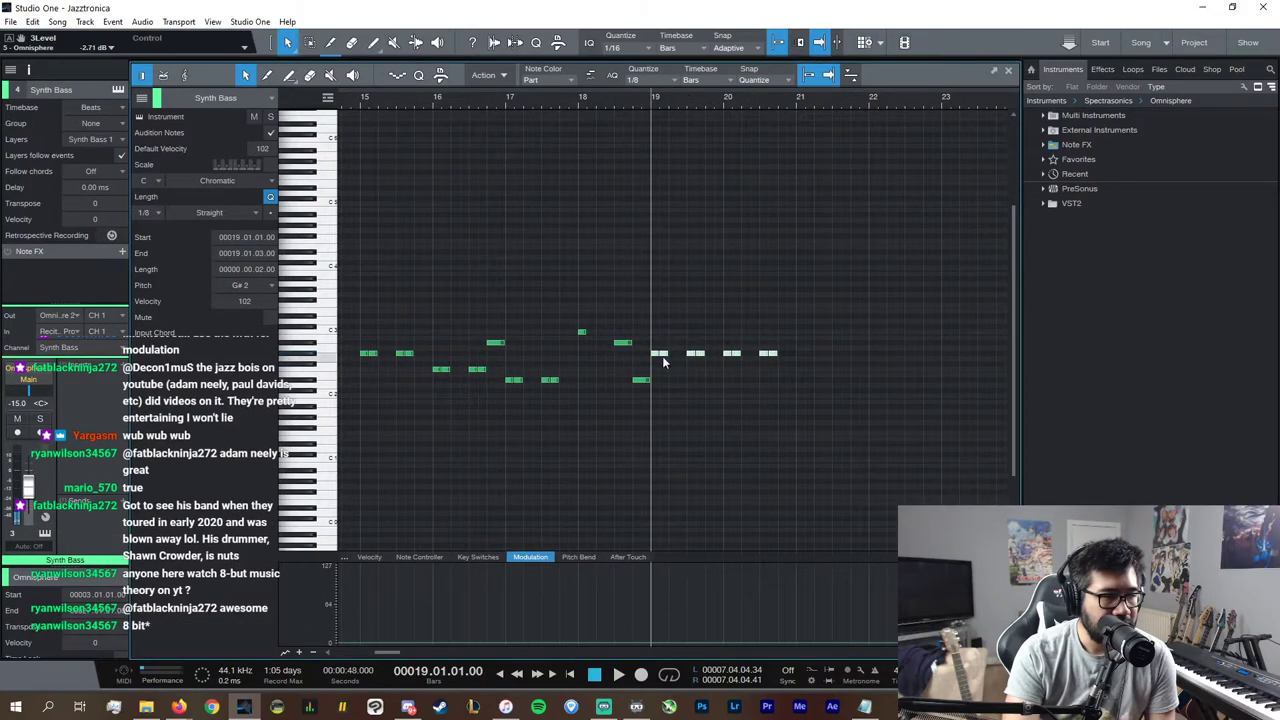
Step: Add a G3 bass note on beat 2 of bar 19 and lower its velocity to 65
drag(669, 355, 673, 291)
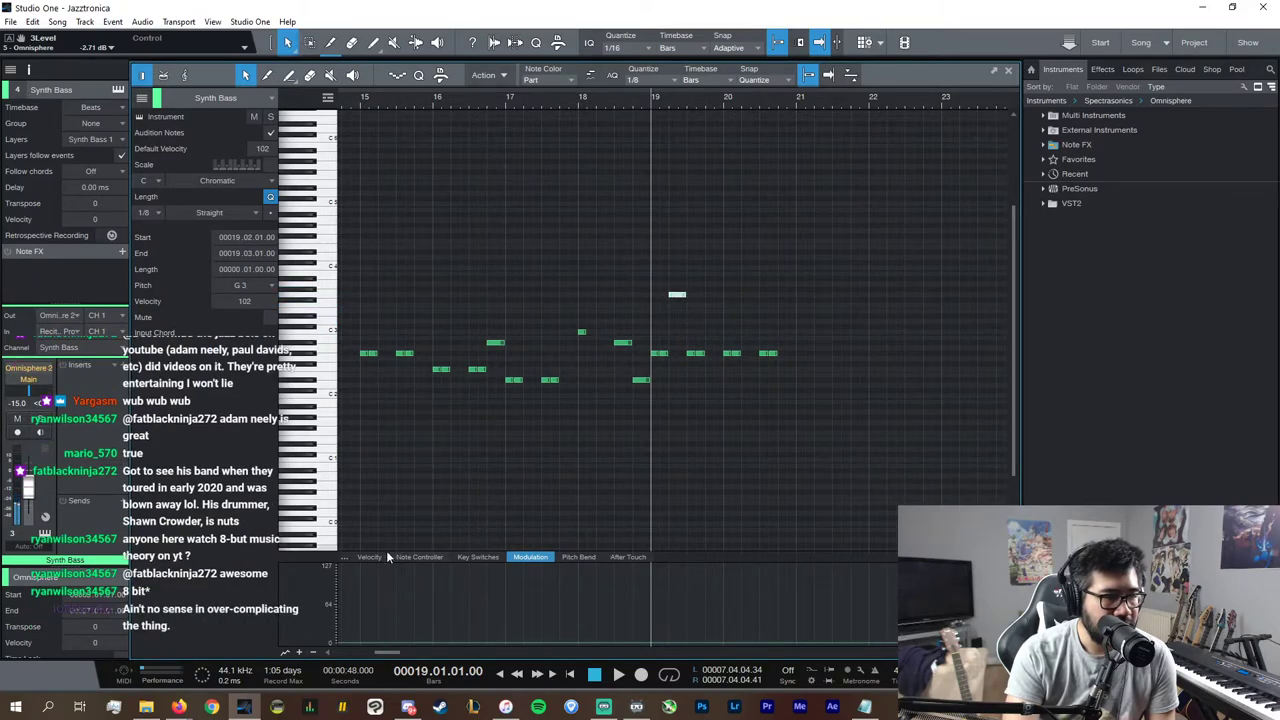
click(372, 557)
click(680, 297)
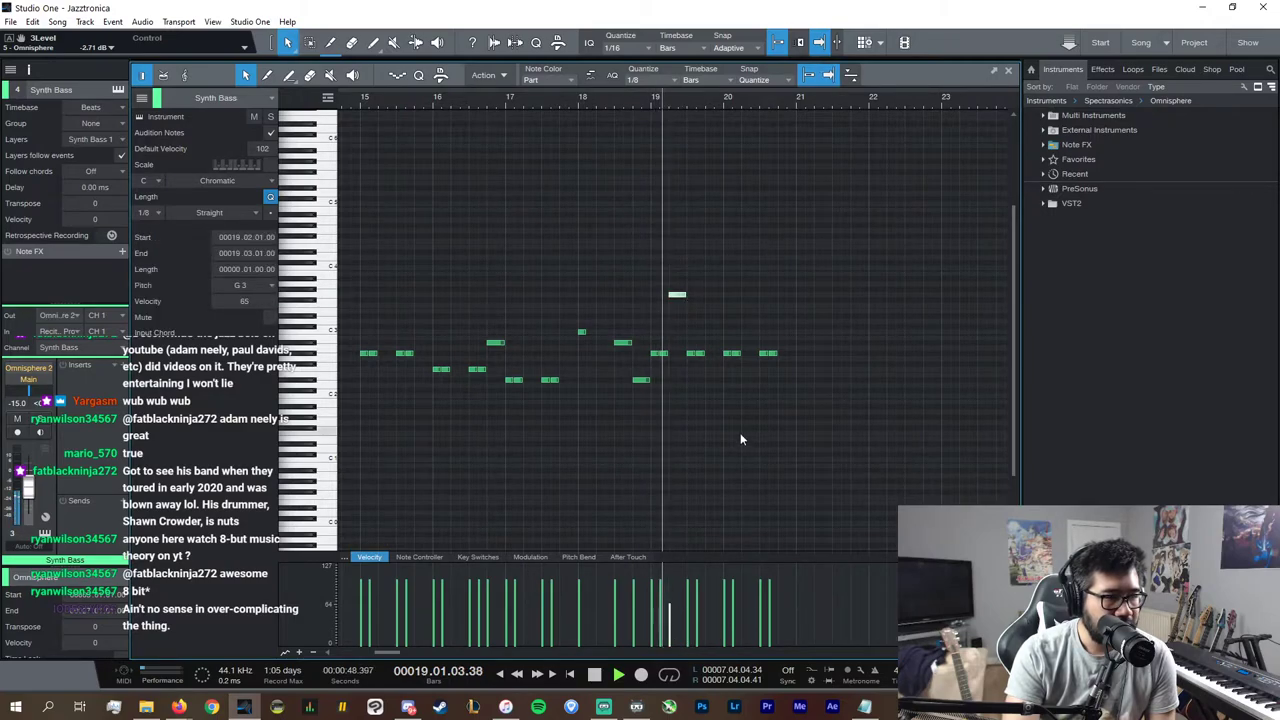
Step: Repeat the G3 note on beat 4 of bar 19, place F#3 on beats 2 and 4 of bar 20, and listen
double_click(688, 296)
drag(695, 296, 755, 301)
key(d)
double_click(786, 299)
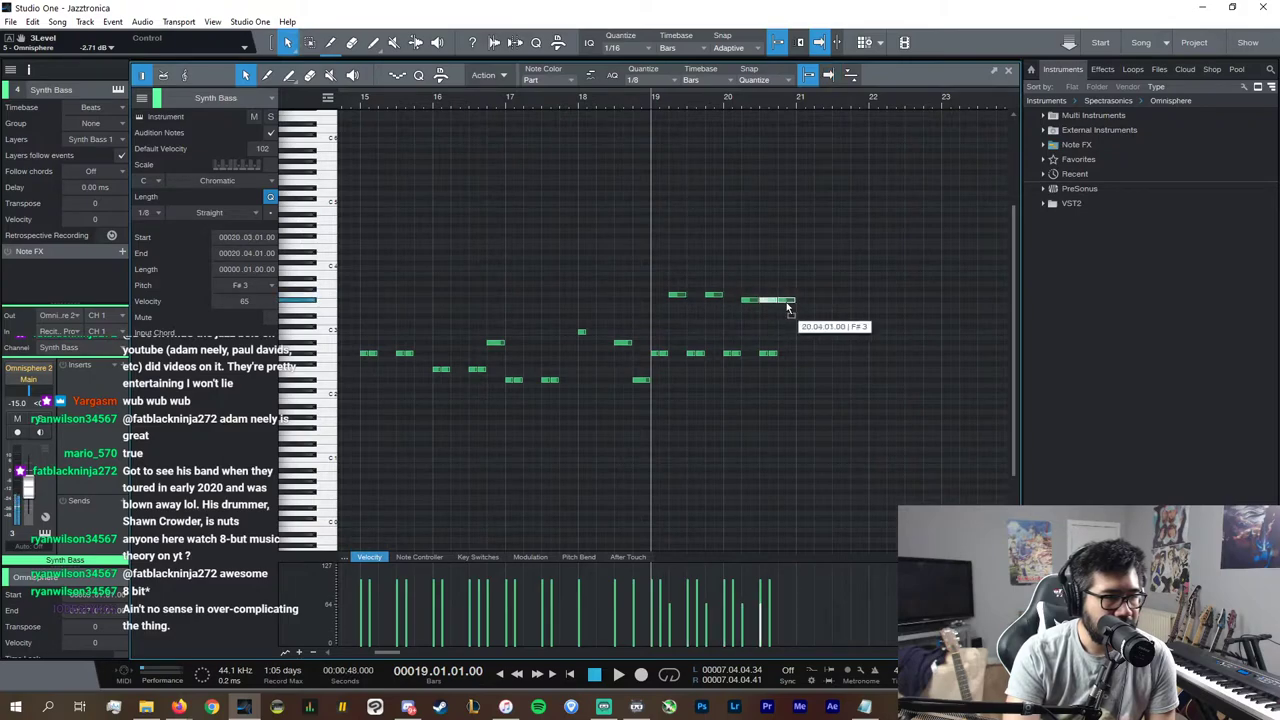
key(space)
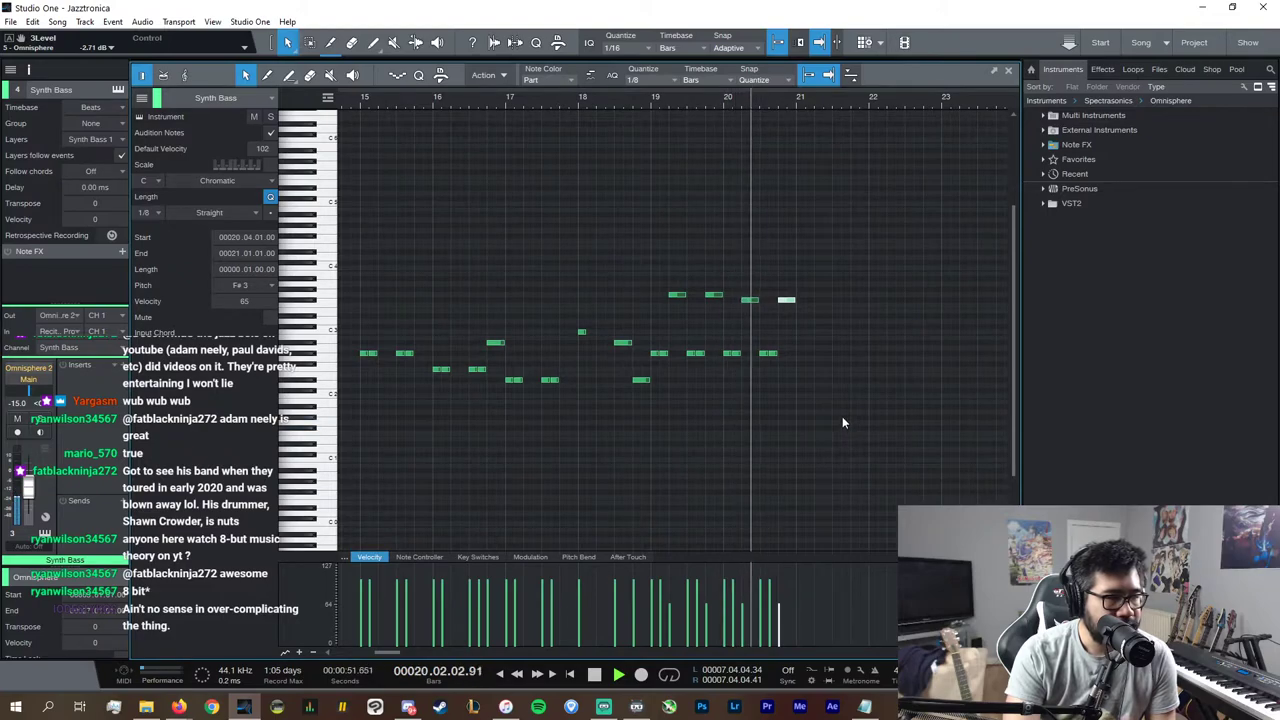
drag(848, 362, 636, 388)
key(space)
Step: Duplicate the bar 20 bass notes into bar 21, transpose the copies down one semitone, and play them back
drag(858, 387, 725, 271)
key(d)
key(Down)
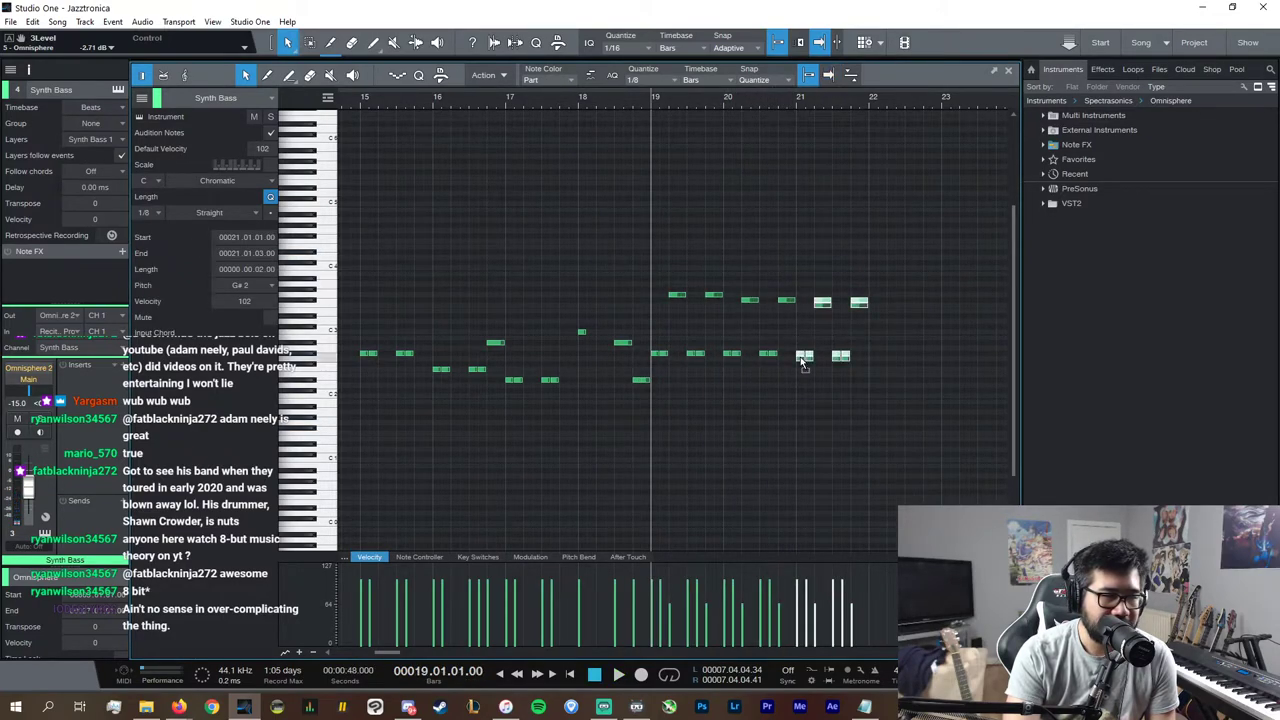
key(space)
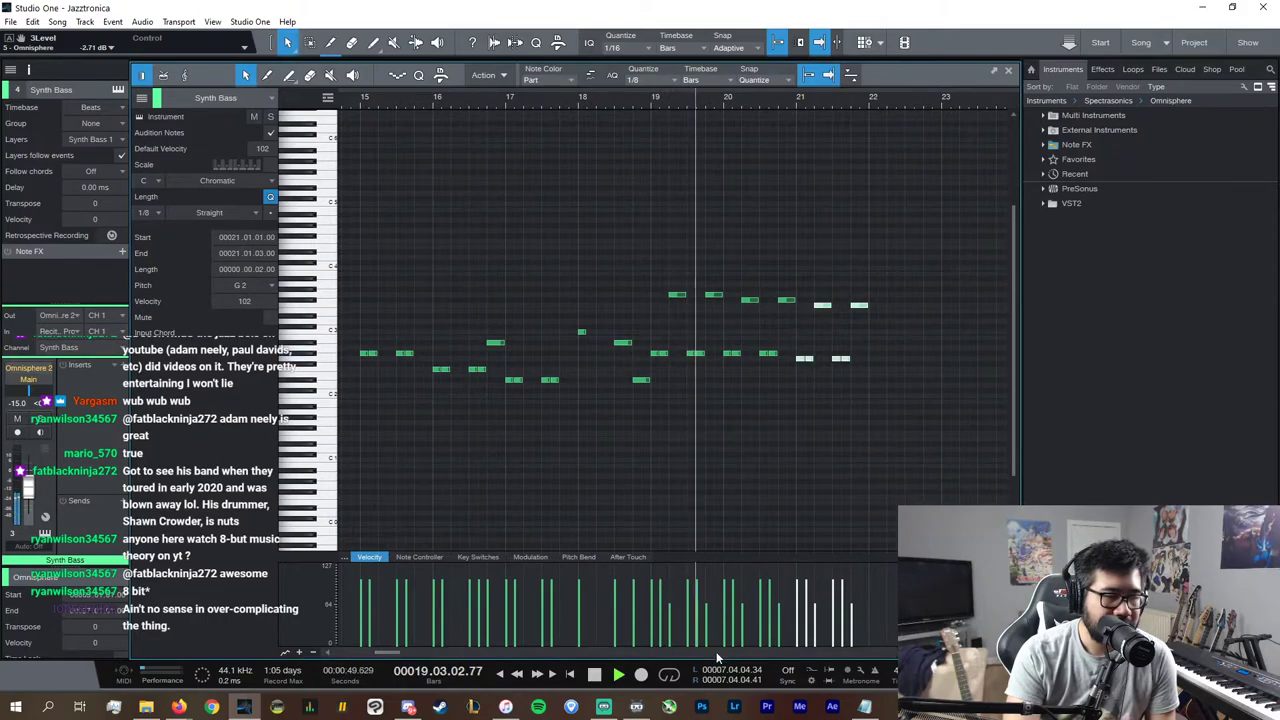
Step: Duplicate the bar 21 bass notes into bar 22 and raise the copies so the lower notes sit on C3
key(d)
key(space)
drag(712, 358, 722, 336)
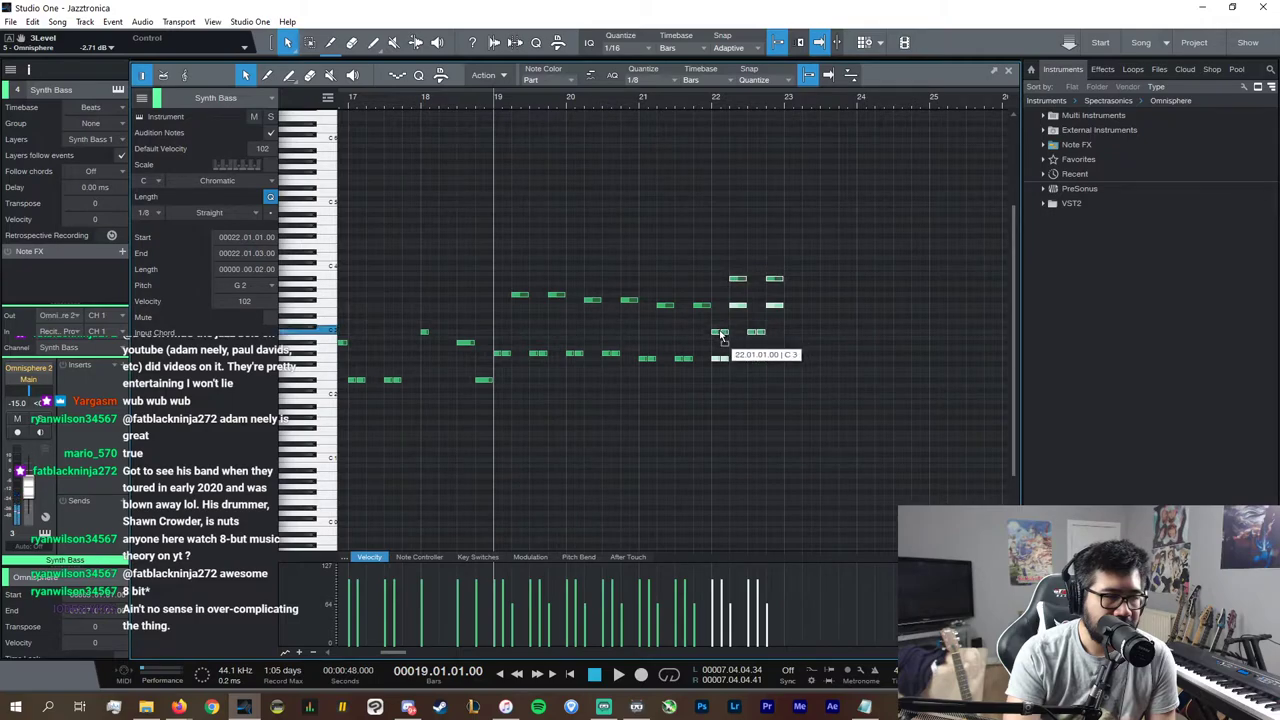
Step: Try repeating the bar 22 bass notes in bar 23 and play the line back
key(d)
key(space)
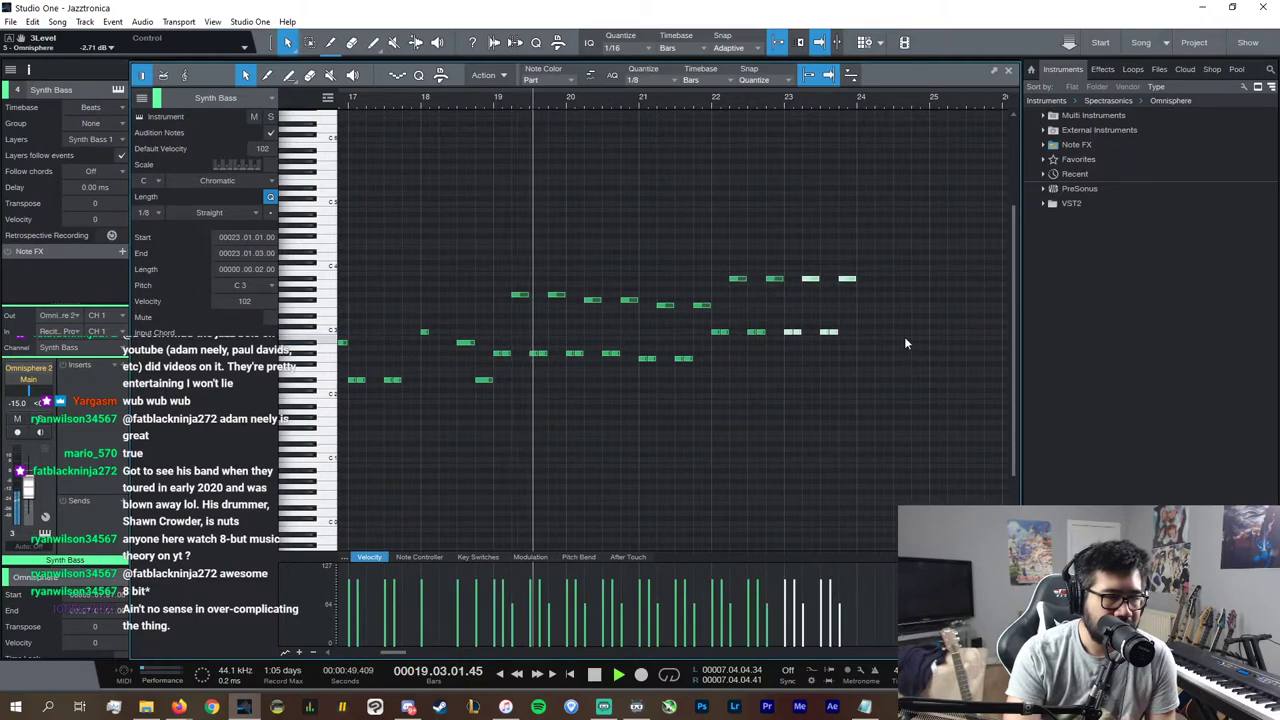
click(1010, 73)
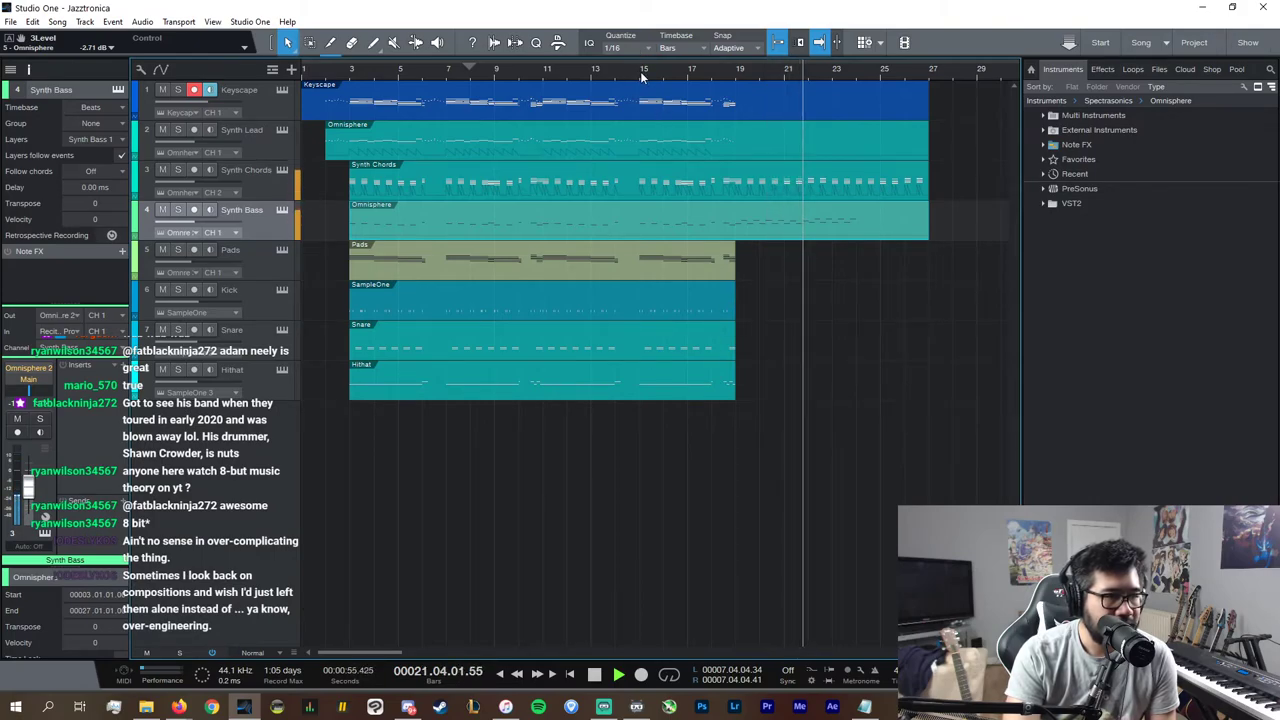
double_click(873, 235)
drag(862, 354, 714, 246)
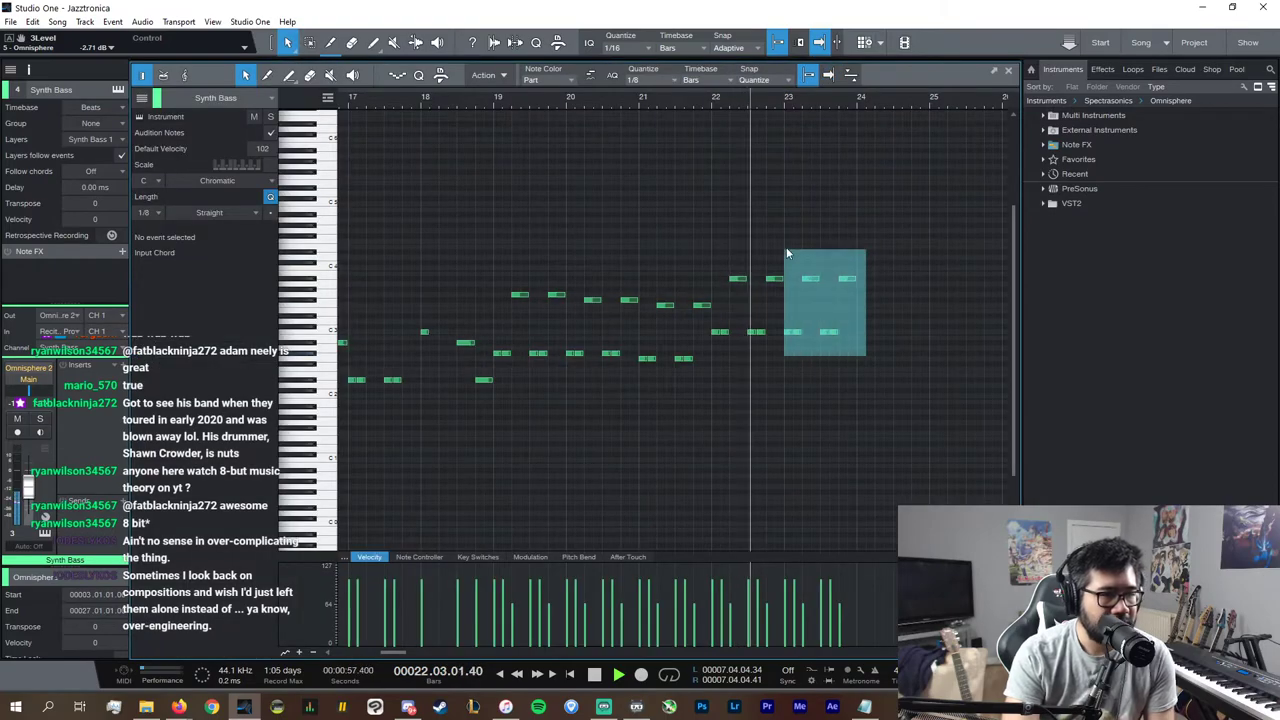
Step: Duplicate the bar 19–22 bass line from bar 23 onward, close the note editor, and stop playback
drag(838, 436, 489, 209)
key(d)
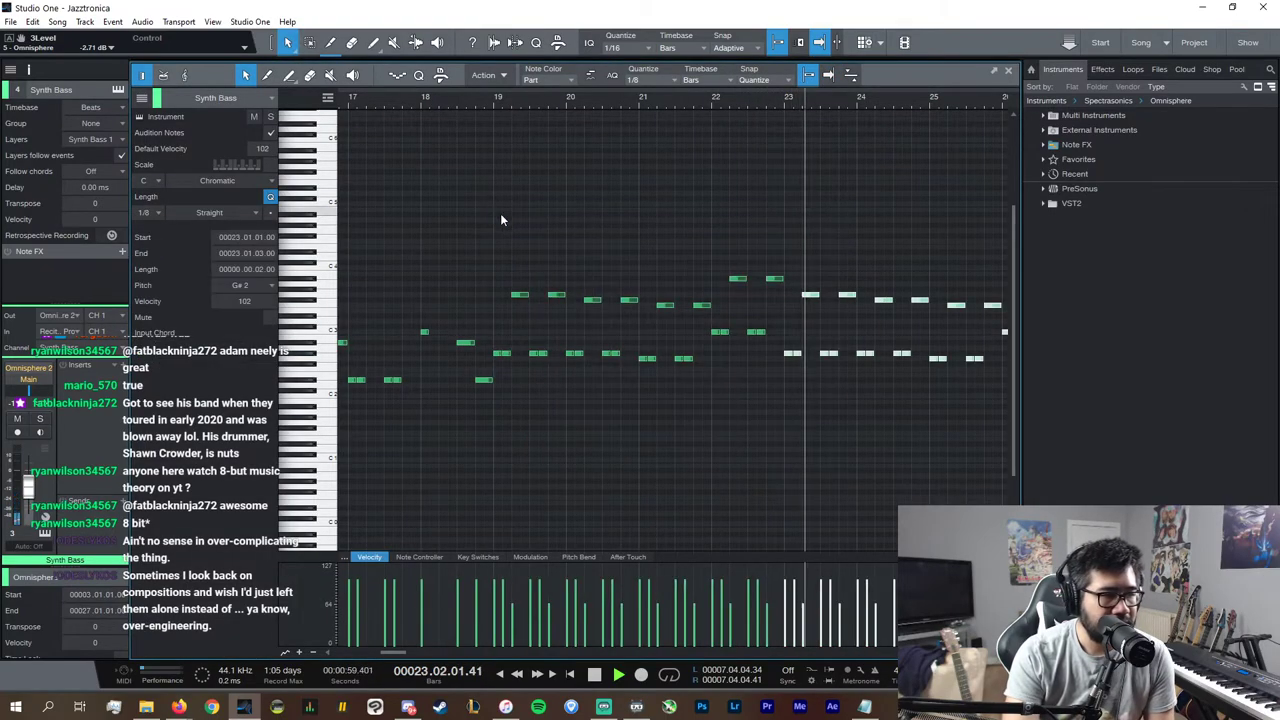
click(1008, 71)
key(space)
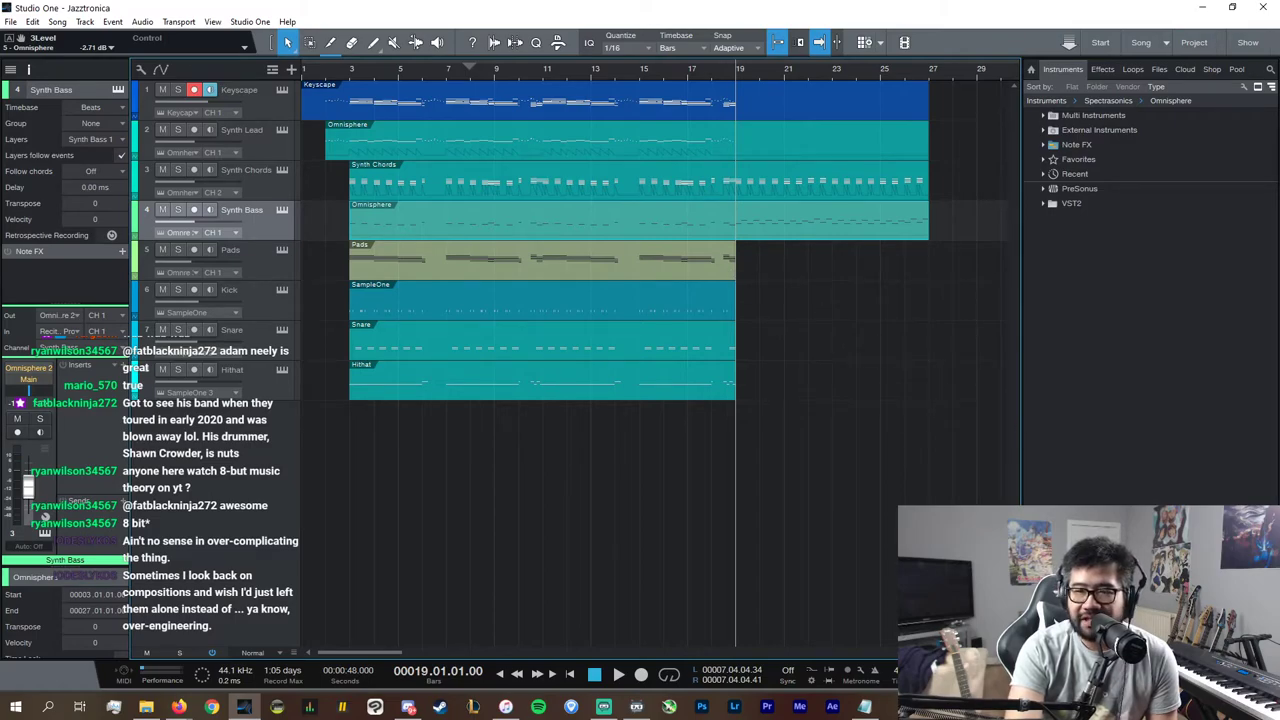
Step: Extend the Pads, Kick, Snare and Hithat parts to bar 27
key(alt+Tab)
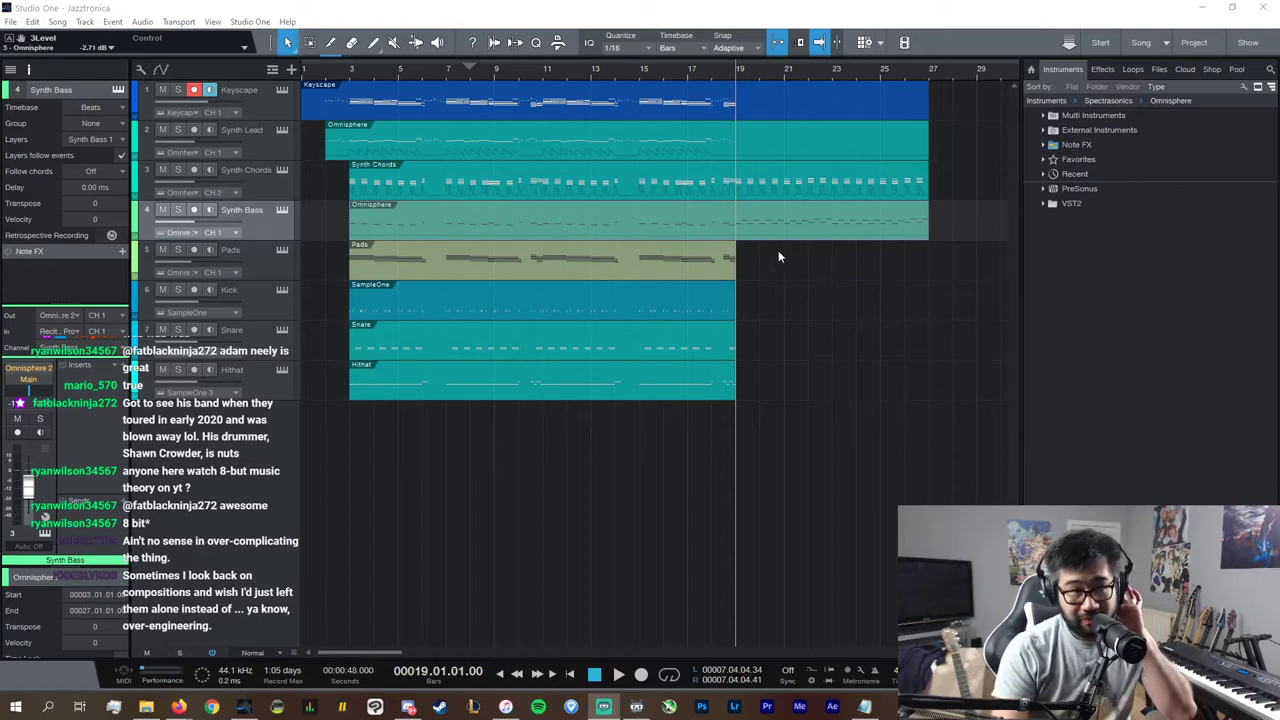
drag(735, 274, 928, 275)
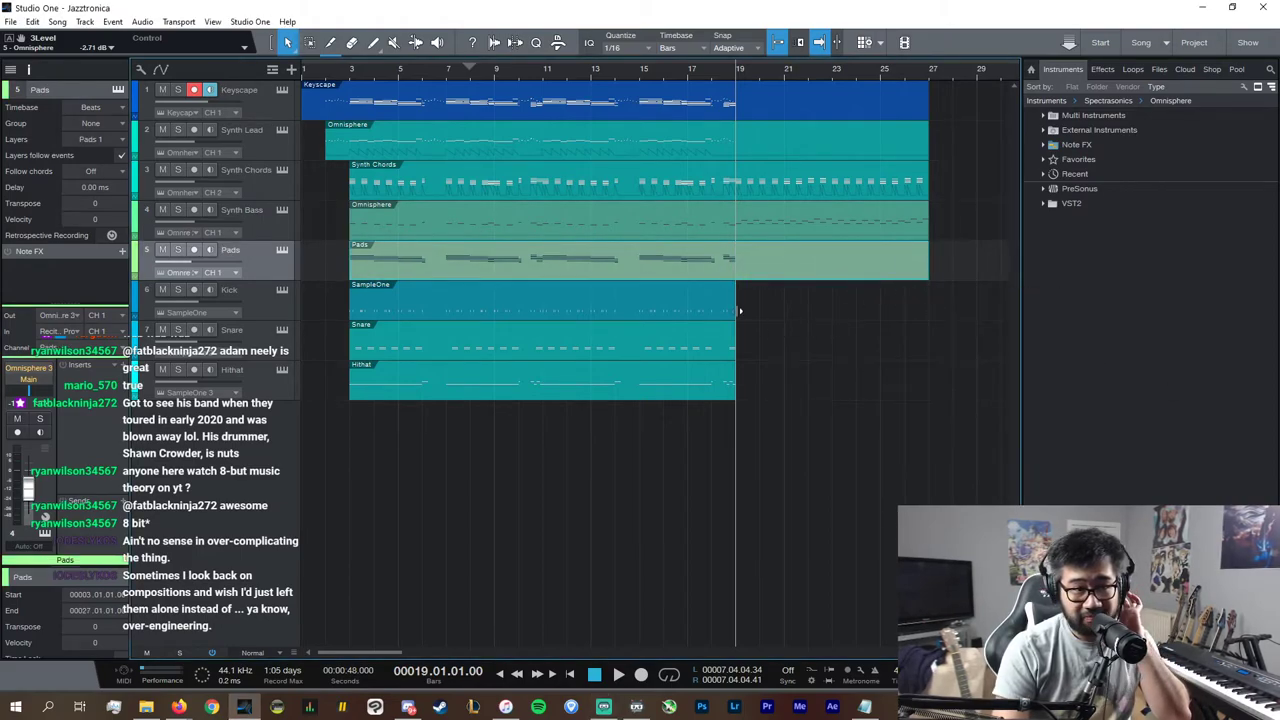
drag(740, 311, 928, 311)
drag(742, 346, 934, 389)
drag(745, 396, 934, 398)
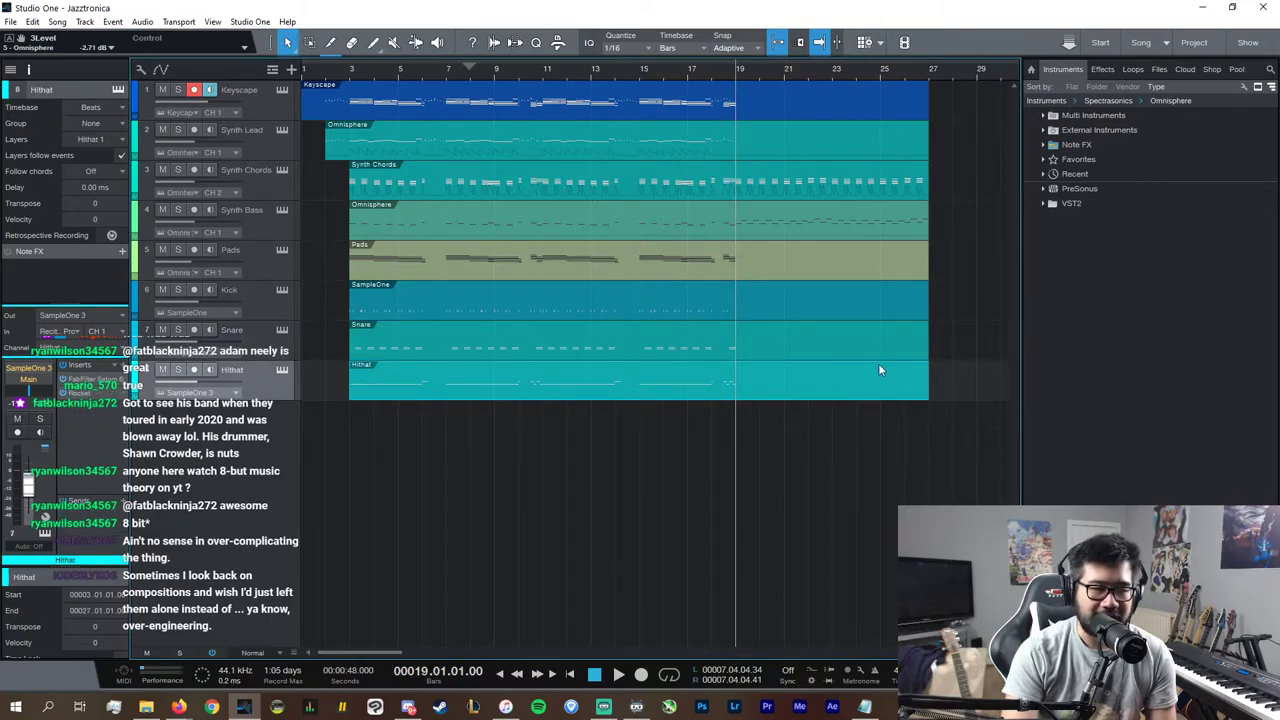
Step: Copy the bar 15 kick pattern to bar 19, duplicate it through bar 22, and close the Kick note editor
click(644, 70)
double_click(648, 300)
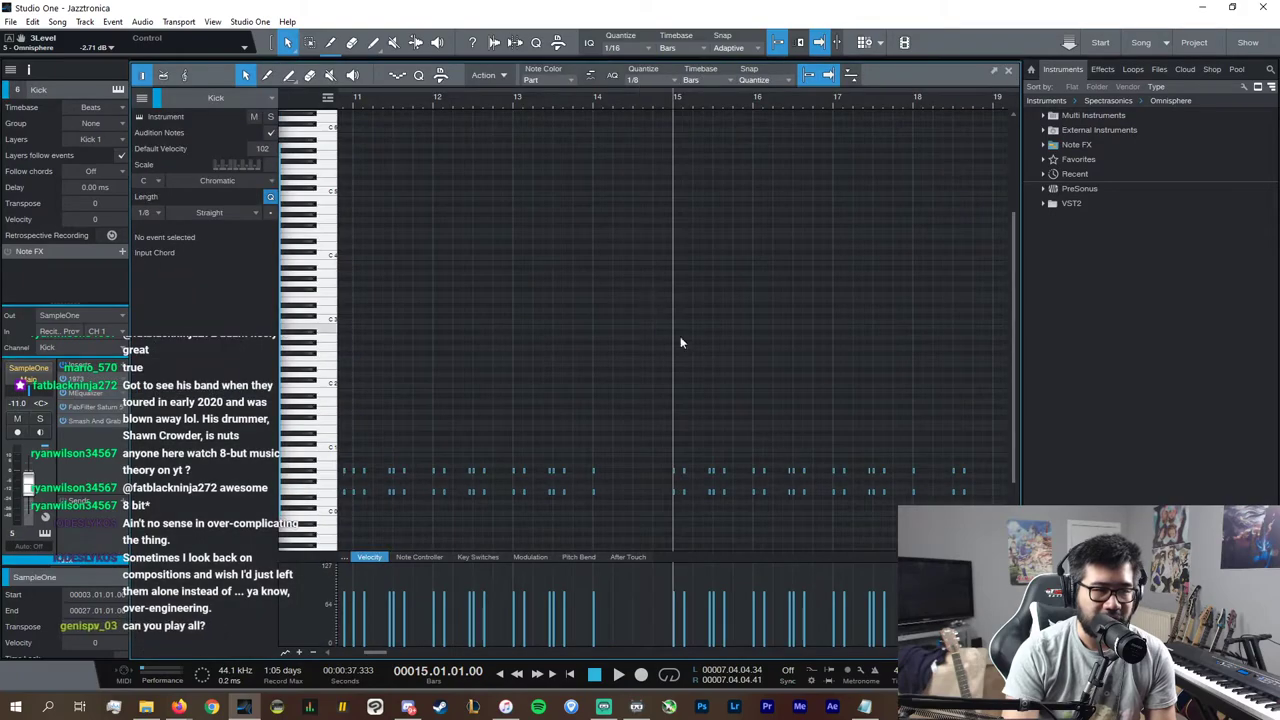
drag(662, 435, 737, 498)
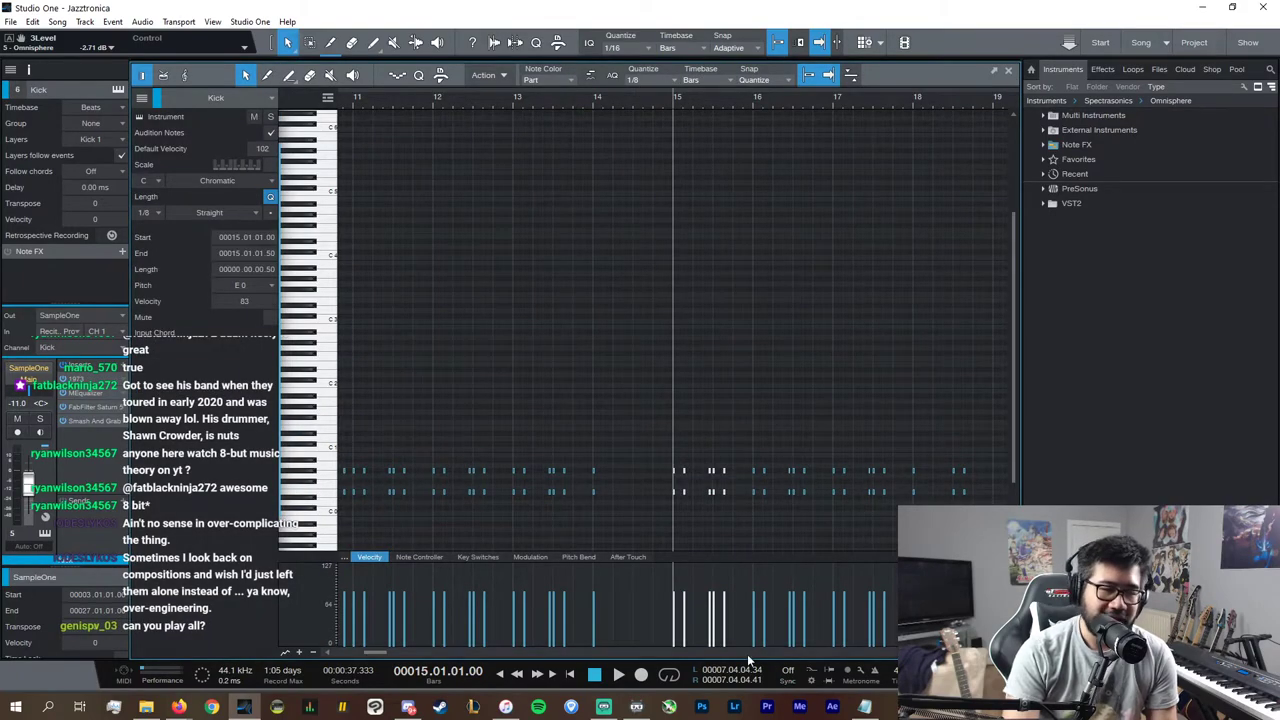
scroll(747, 654, right, 3)
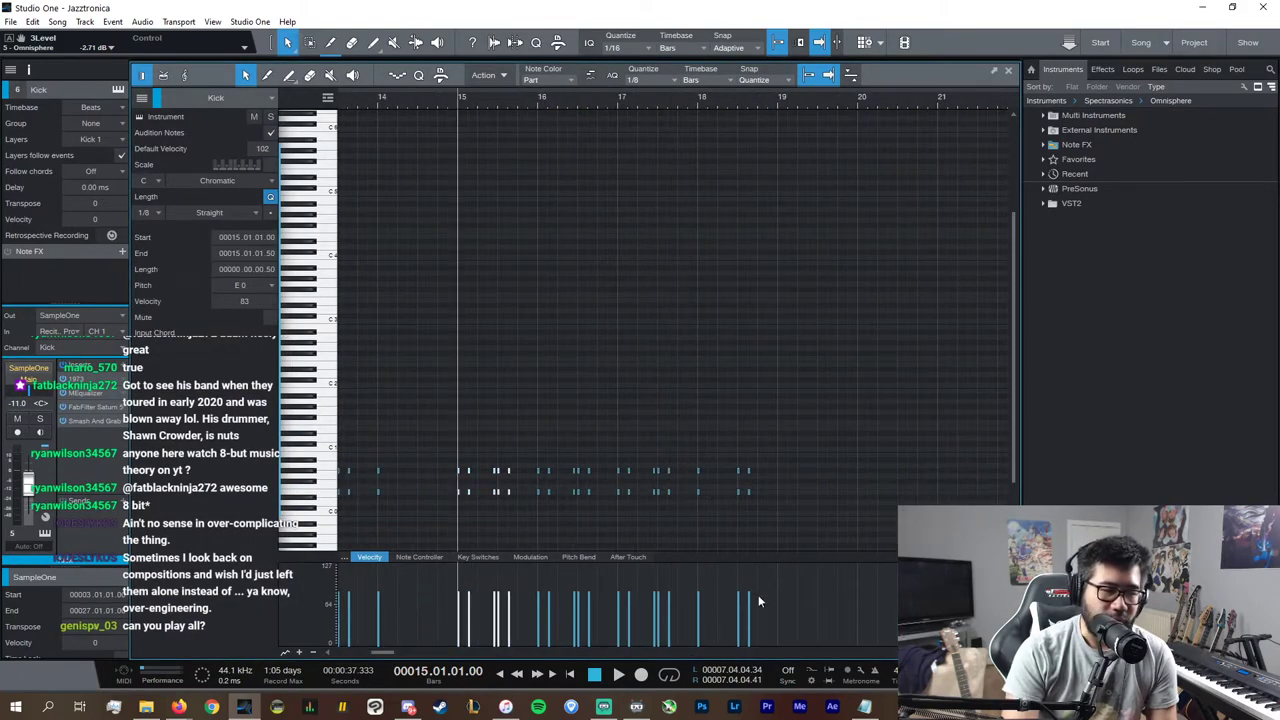
click(777, 104)
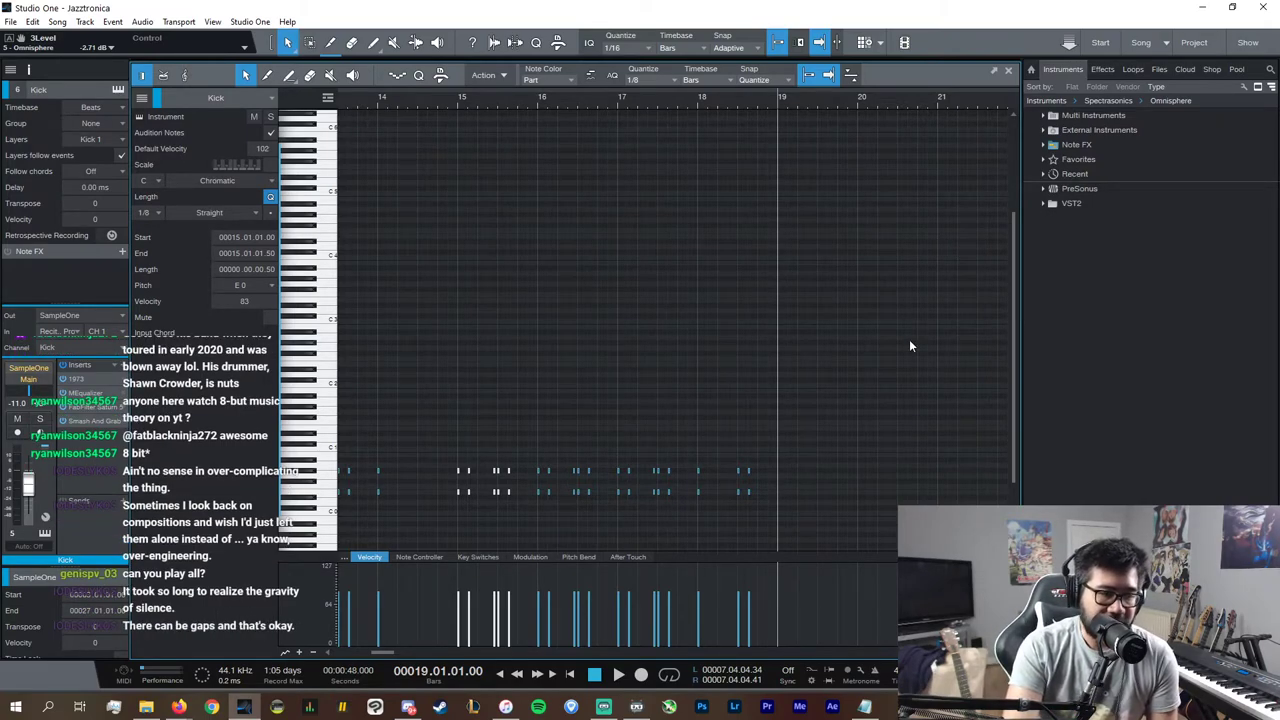
drag(887, 516, 768, 447)
key(d)
drag(958, 516, 766, 414)
click(1009, 75)
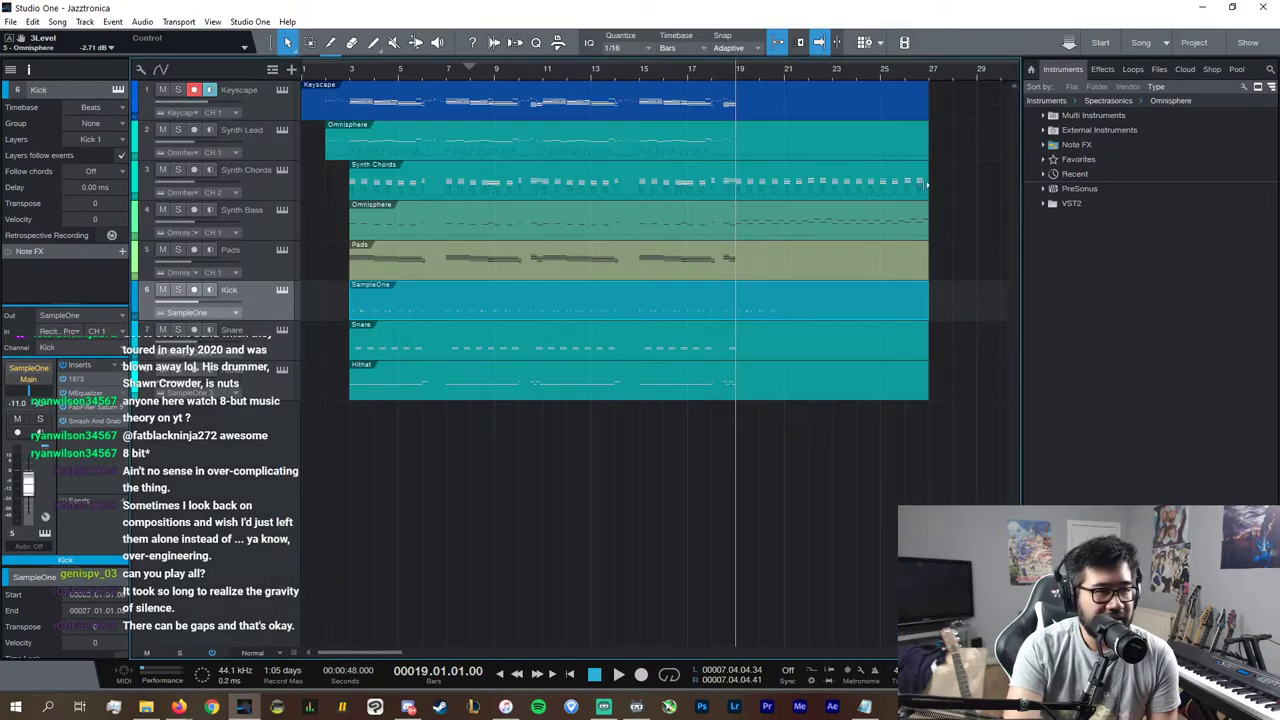
Step: Duplicate the bar 19–22 kick pattern into bars 23–26 and close the note editor
double_click(785, 306)
drag(860, 514, 672, 446)
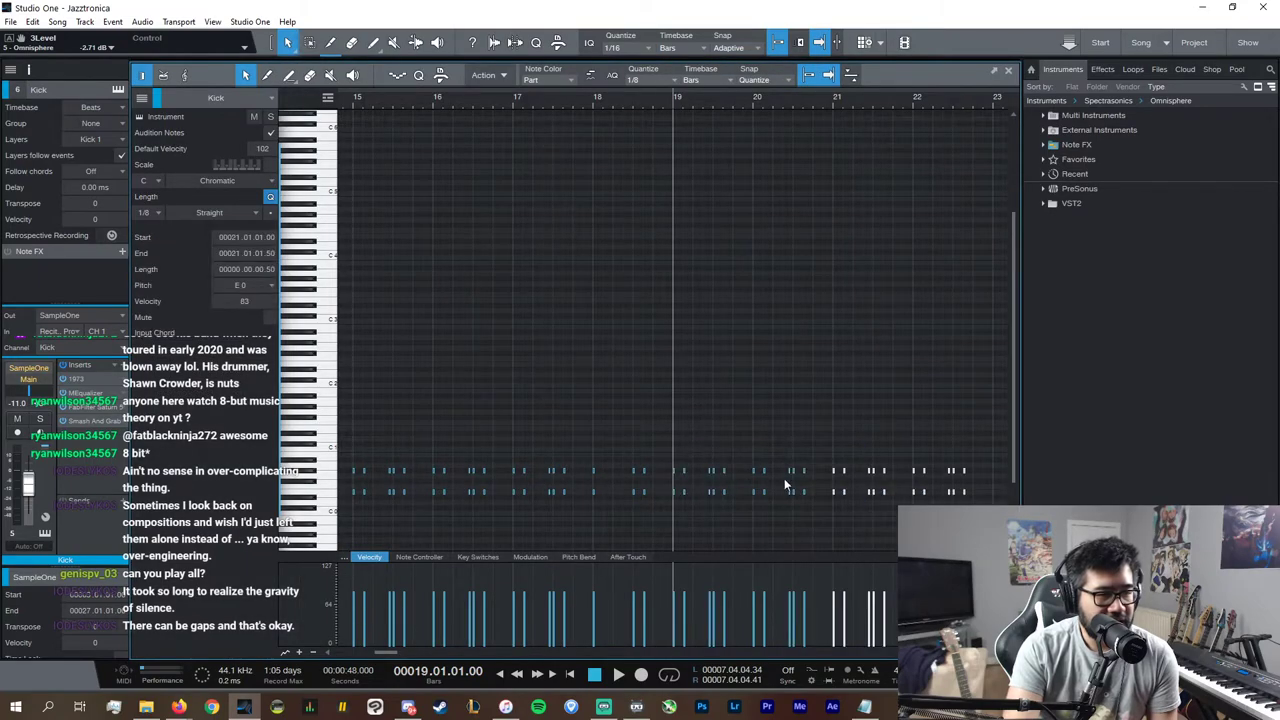
key(d)
click(1009, 75)
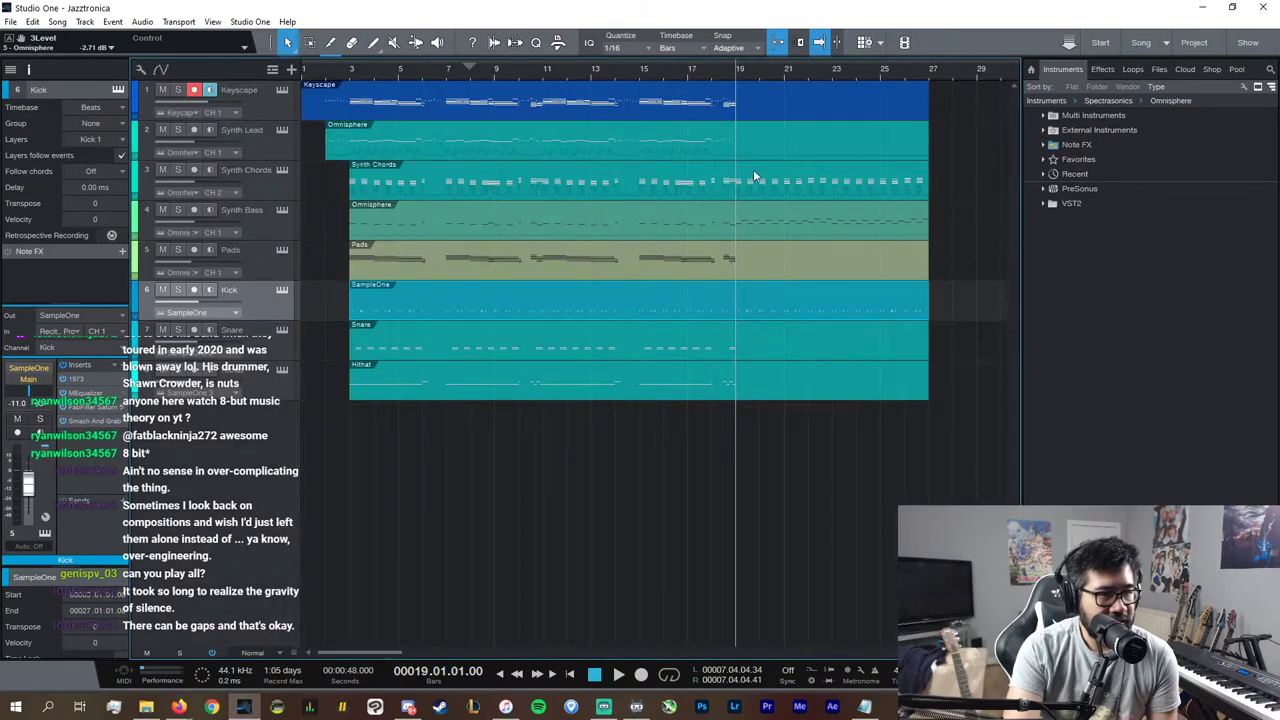
Step: Duplicate the bar 15–18 snare hits into bars 19–22 and start playback
click(695, 355)
double_click(695, 355)
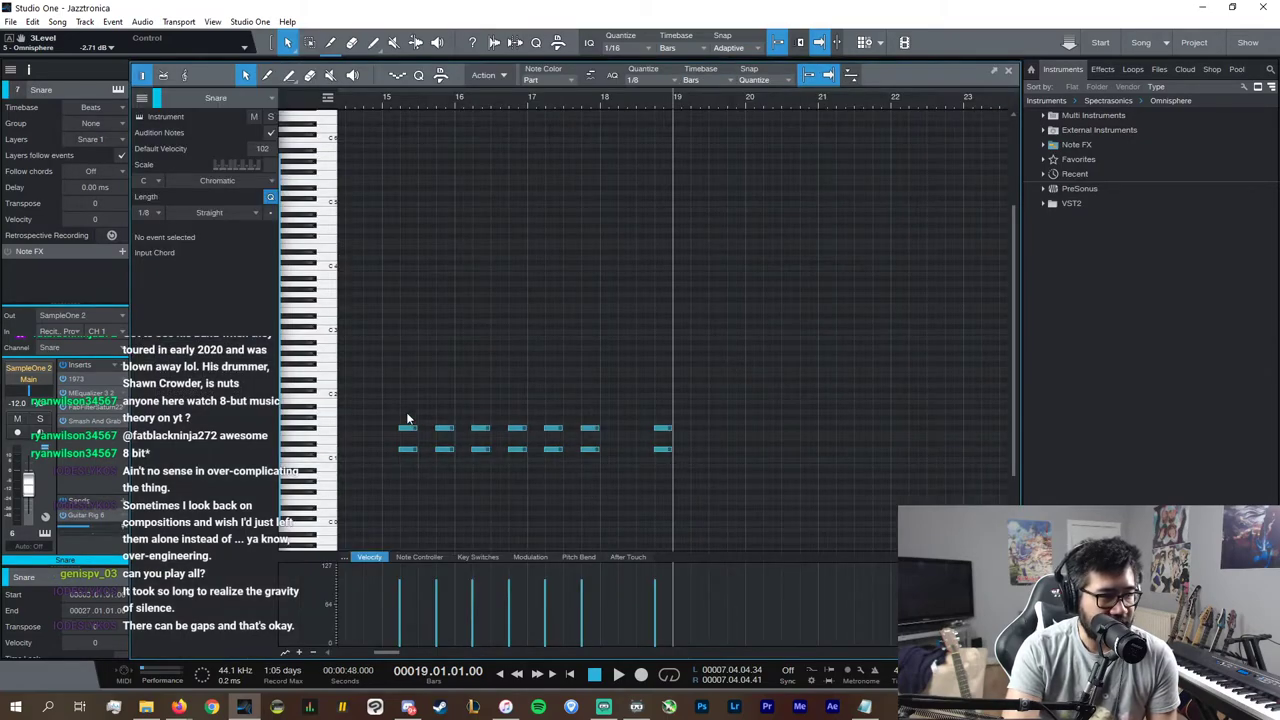
drag(522, 473, 447, 418)
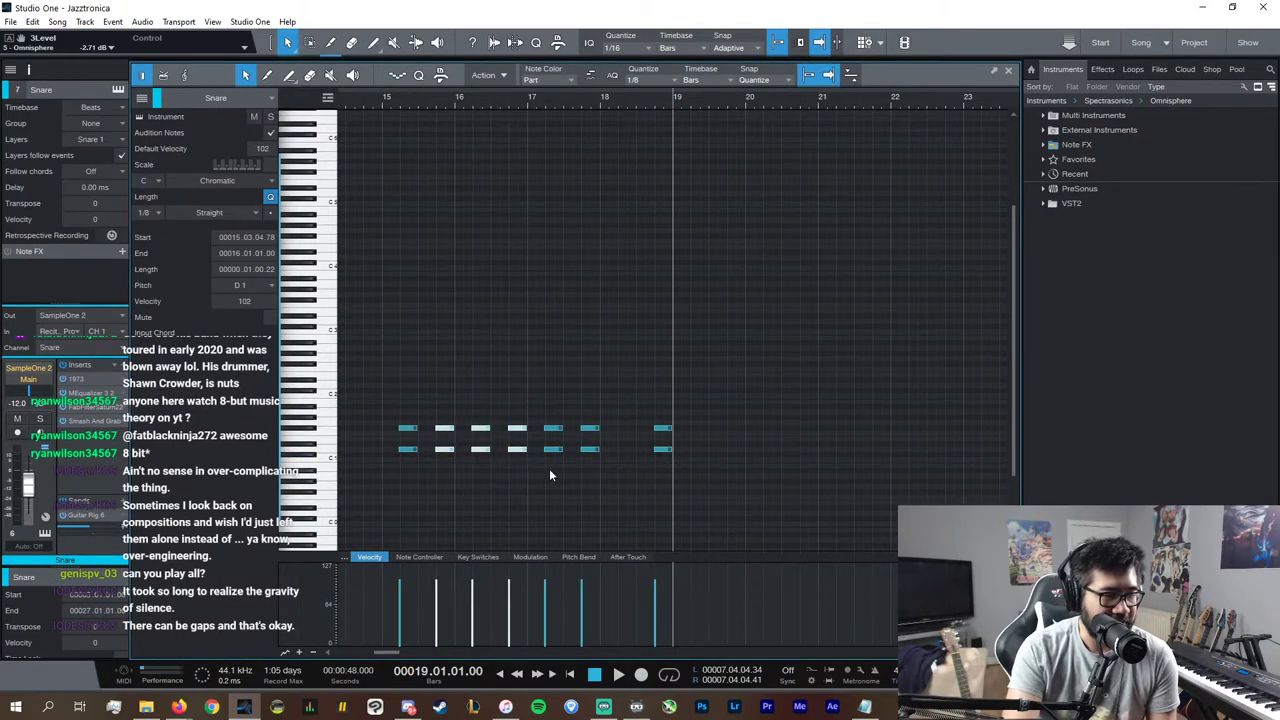
drag(763, 484, 392, 378)
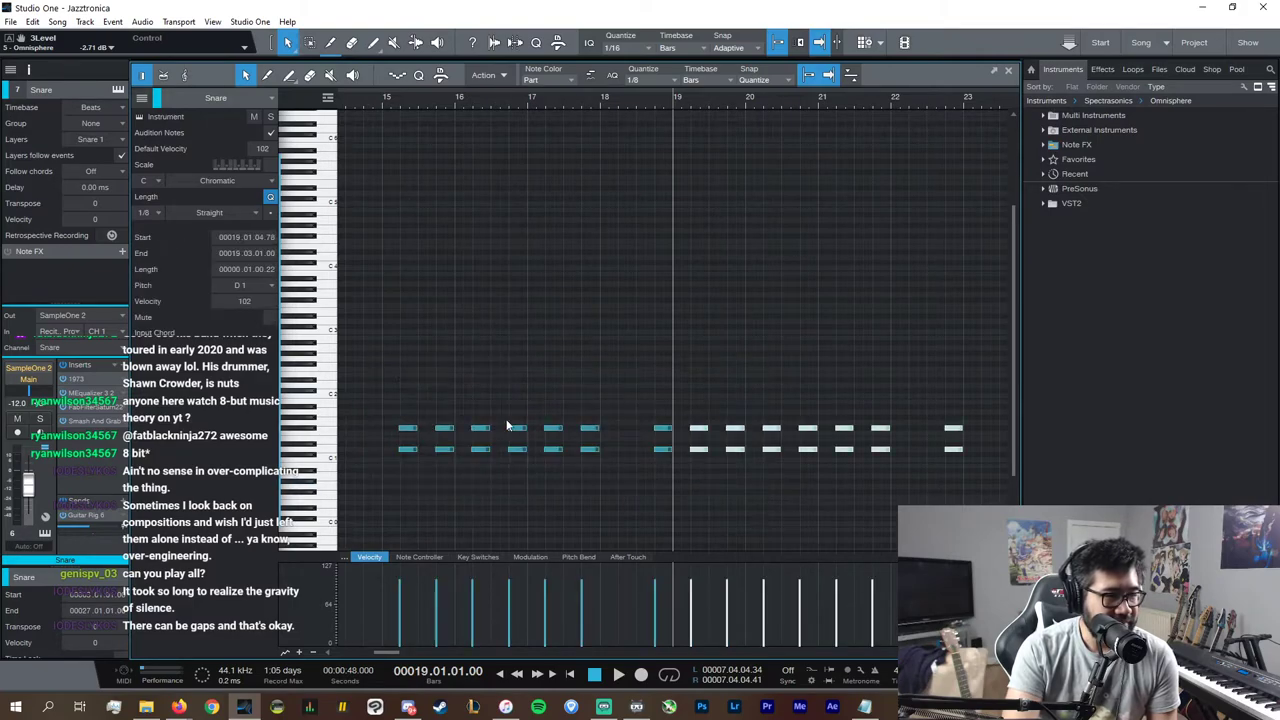
key(d)
key(space)
Step: Delete the copied snare hits in bars 21 and 22
drag(973, 465, 922, 404)
key(Delete)
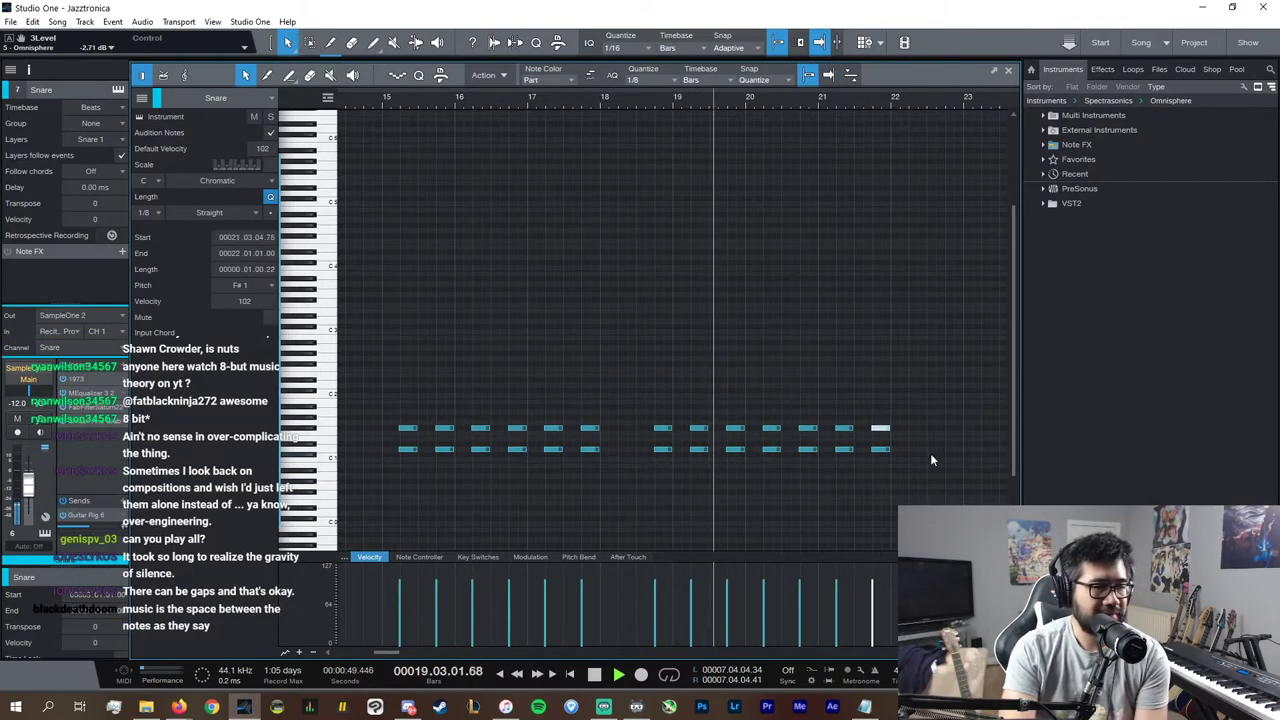
drag(927, 457, 835, 391)
key(Delete)
Step: Duplicate the regular bar 19–20 snare hits into bars 21–22 and again from bar 23, and close the Snare note editor
drag(854, 467, 690, 388)
key(d)
drag(981, 467, 715, 379)
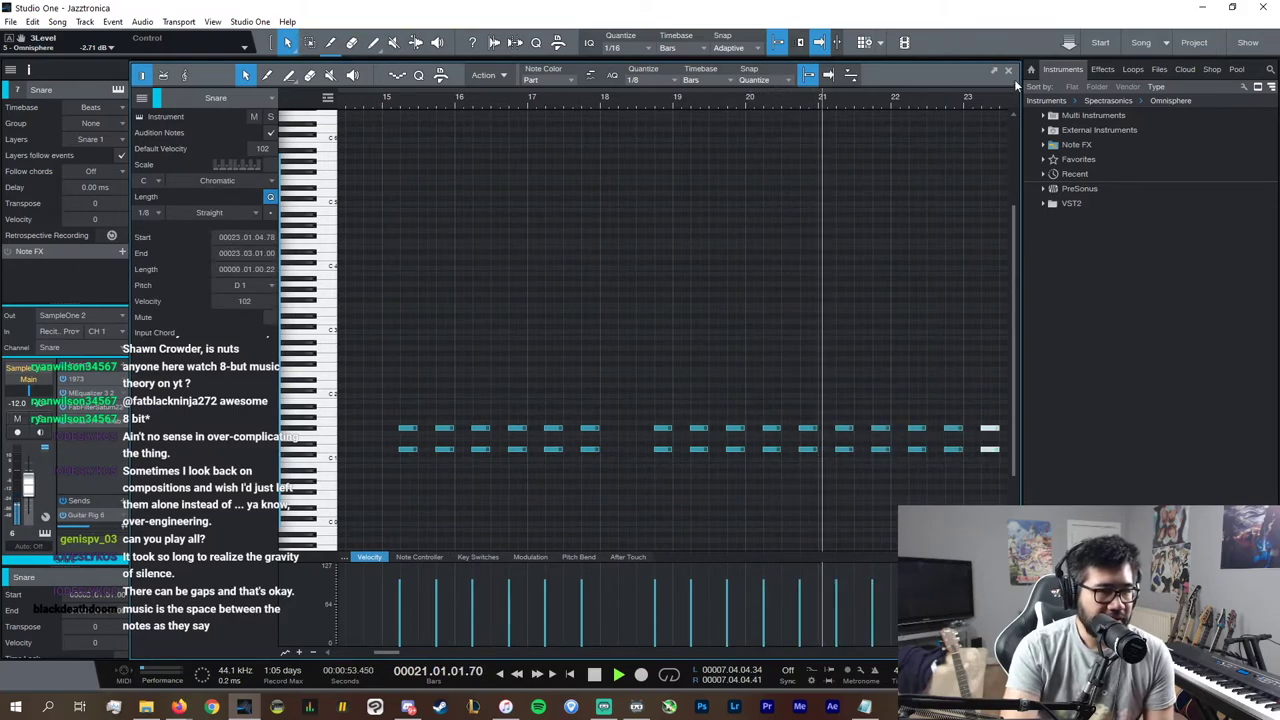
click(1008, 70)
Step: Copy the bar 7–8 hi-hat run to bar 19 of the Hithat part and duplicate it through bar 26
double_click(673, 389)
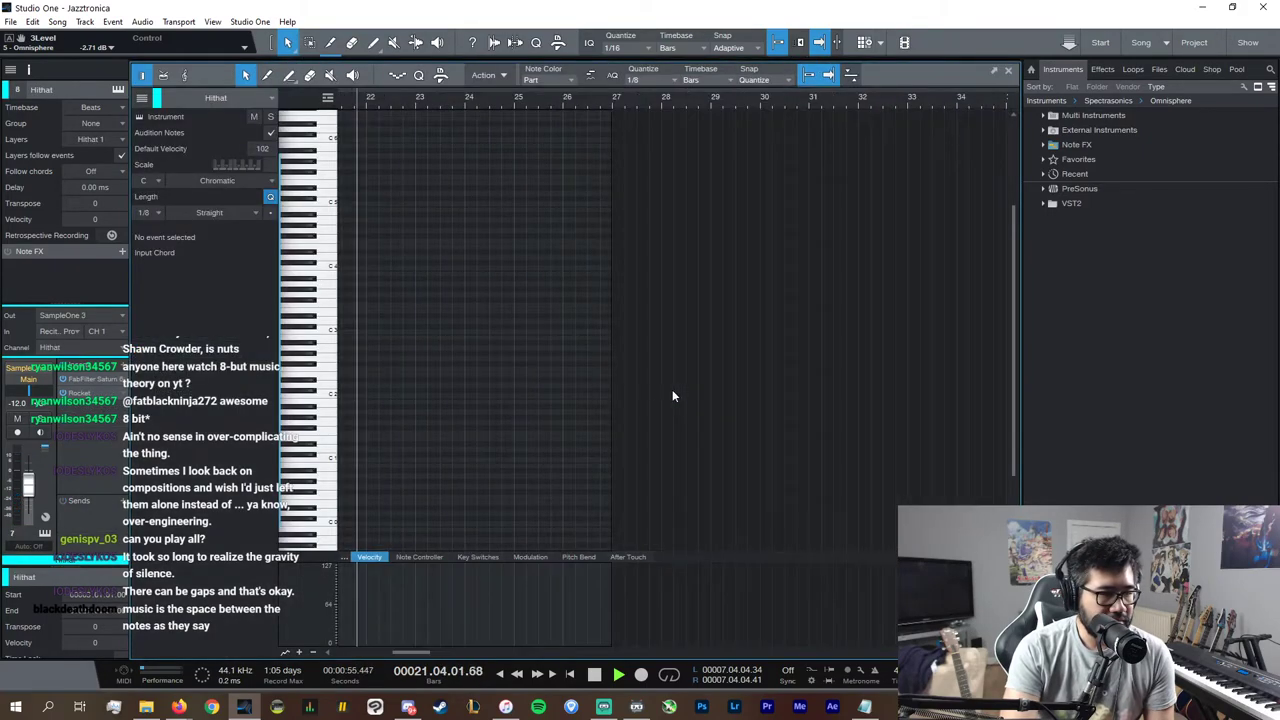
key(space)
scroll(556, 650, left, 8)
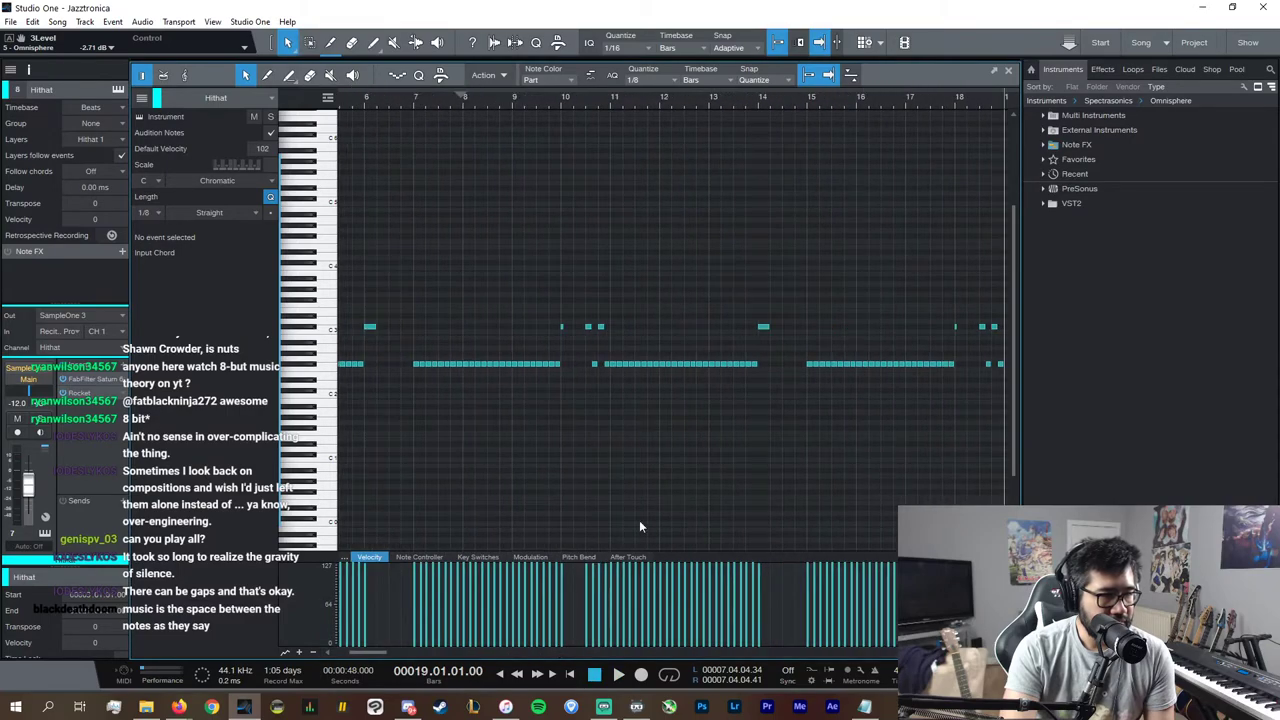
drag(466, 394, 511, 397)
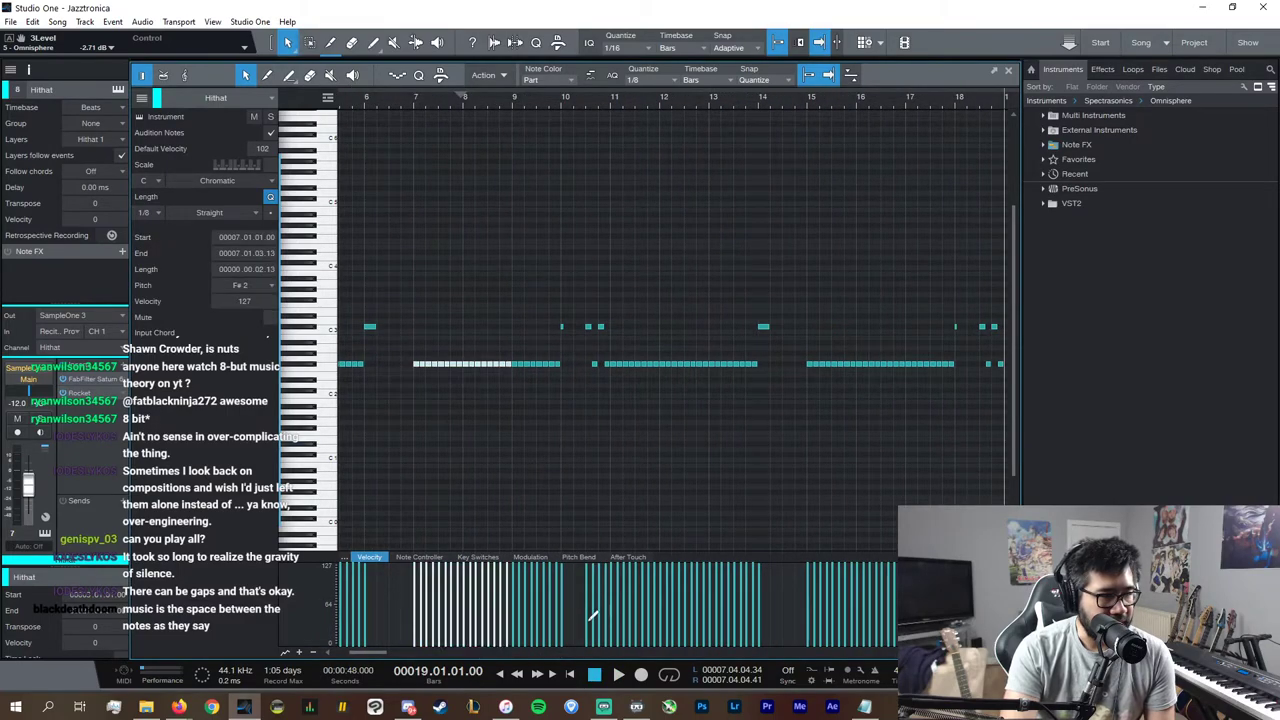
scroll(656, 549, right, 3)
key(ctrl+v)
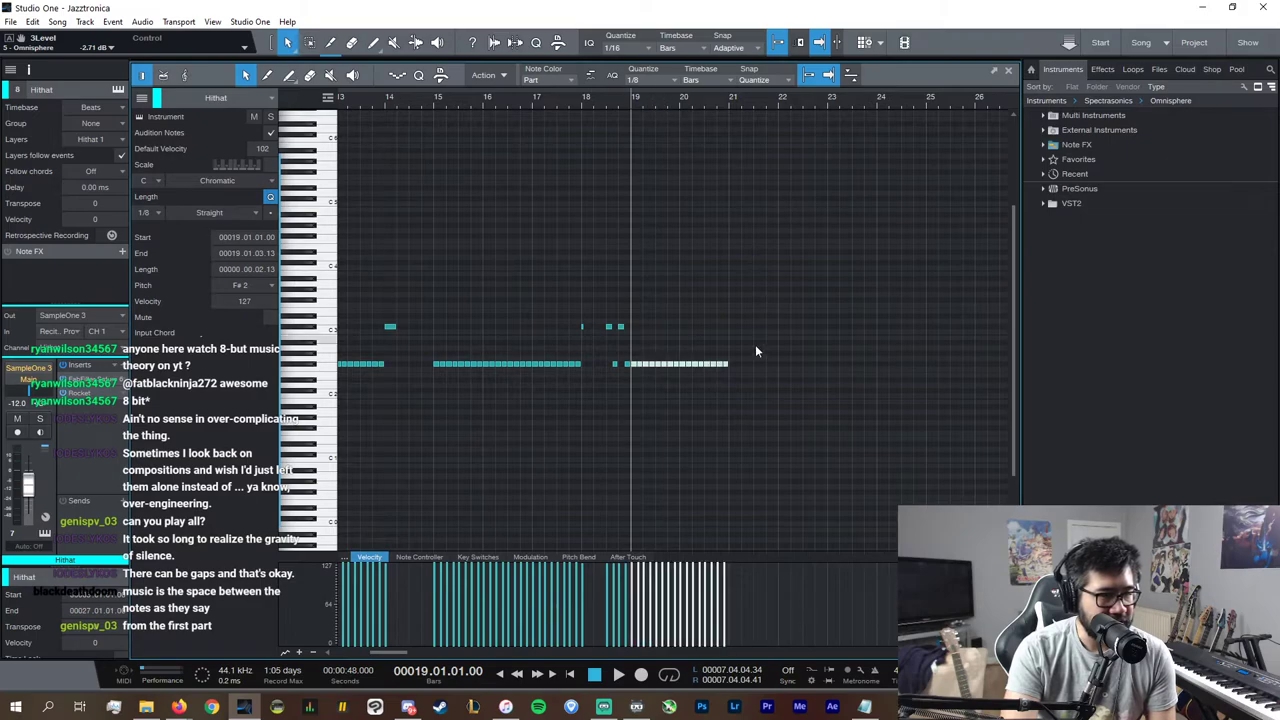
key(d)
drag(864, 388, 634, 318)
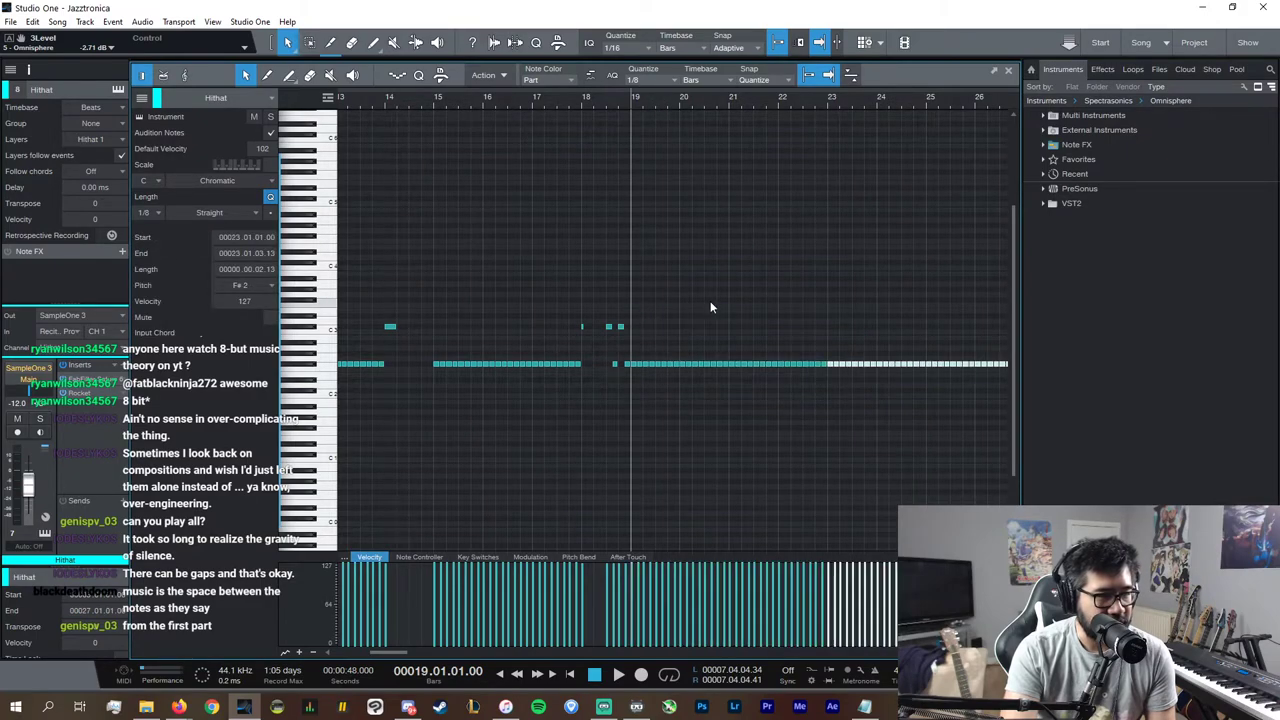
Step: Close the Hithat note editor, play from bar 15 and open the Pads part for note editing
key(space)
click(1008, 70)
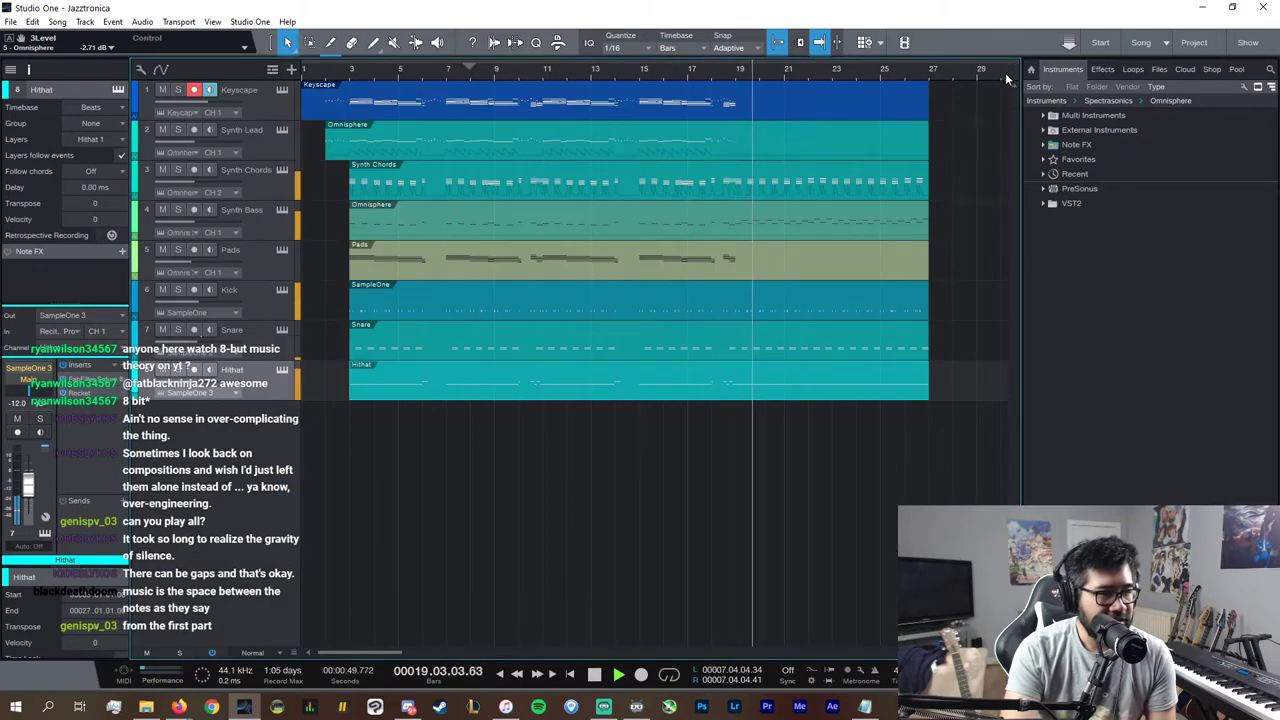
click(639, 71)
double_click(676, 263)
Step: Stop playback, copy the bar 15 Pads chord to bar 19 and duplicate it into bar 20
drag(921, 229, 932, 300)
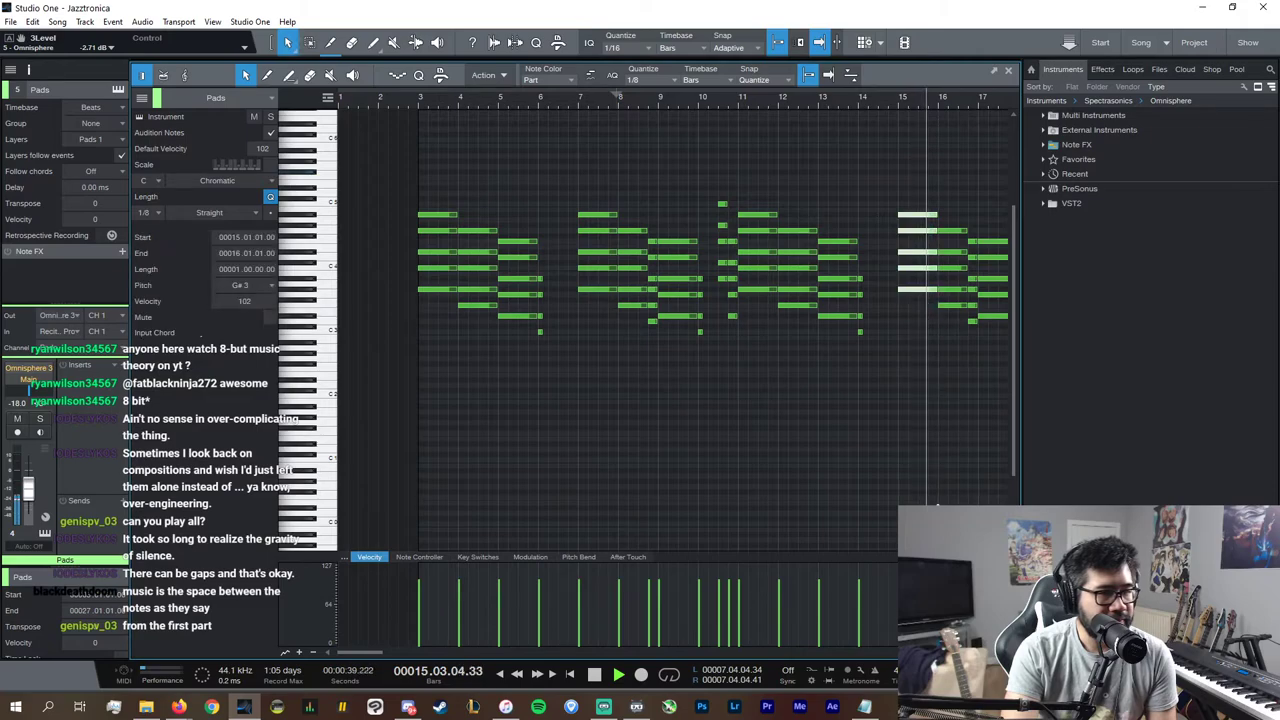
key(space)
scroll(838, 653, down, 5)
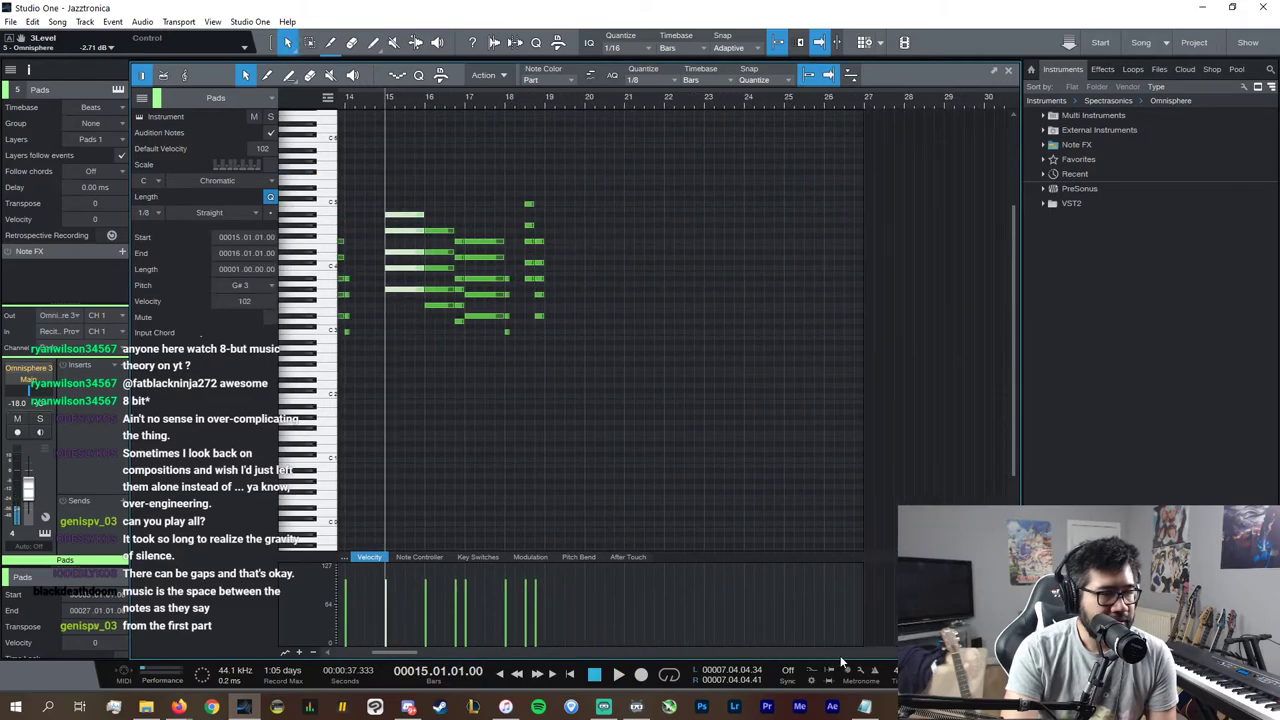
click(545, 100)
key(ctrl+v)
key(e)
key(e)
key(e)
key(d)
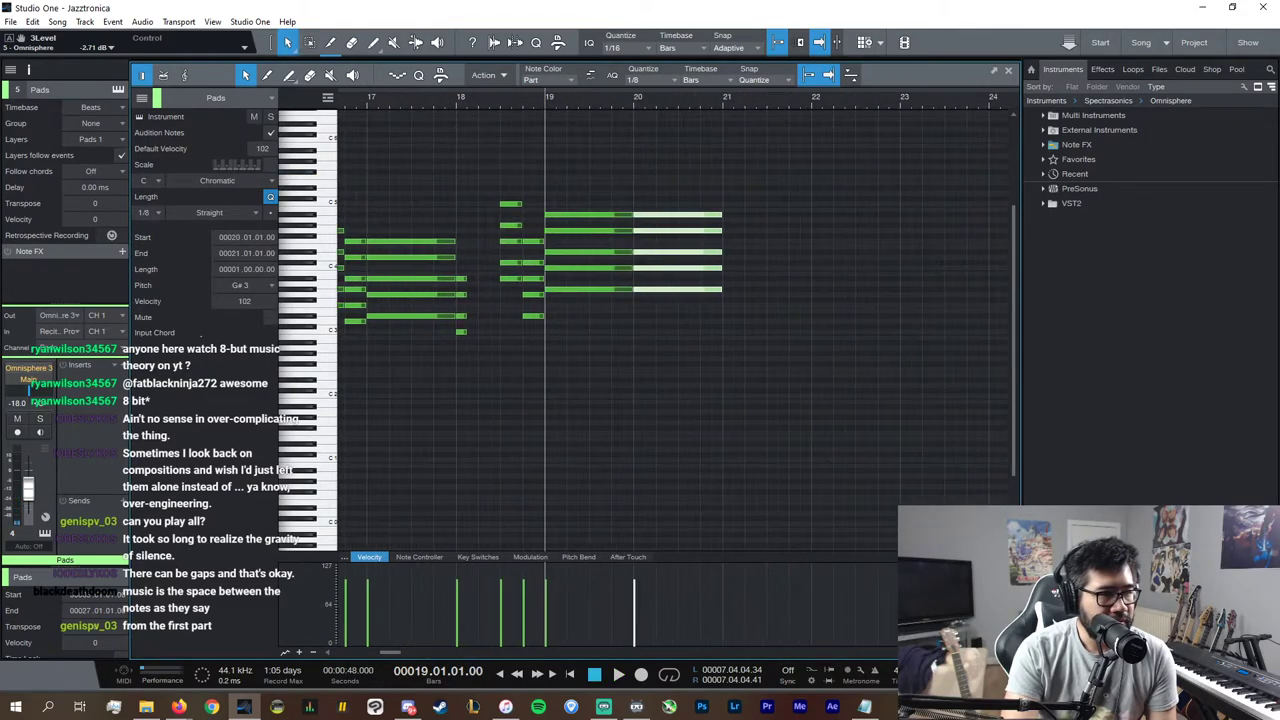
Step: In the bar 20 Pads chord, lower the C4 and G4 notes by a semitone each
click(656, 249)
click(650, 271)
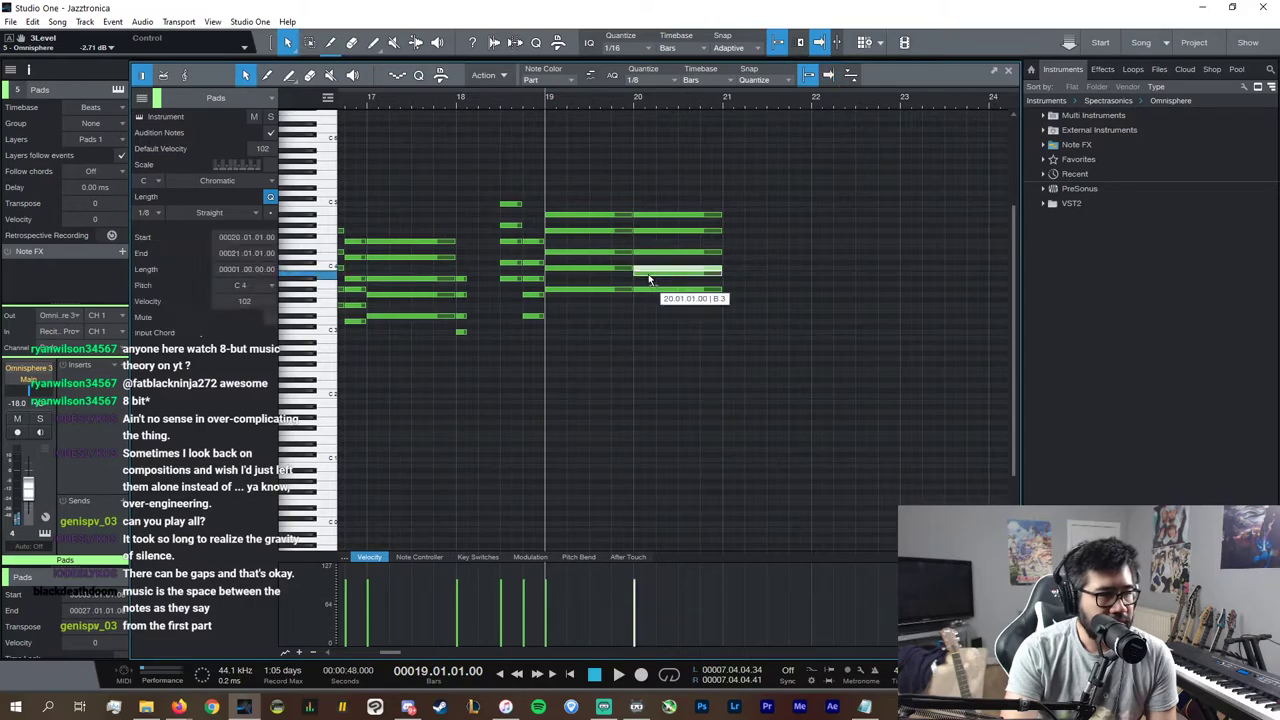
drag(652, 232, 656, 239)
Step: Duplicate the bar 20 Pads chord into bar 21 and change its notes to G3, A#3, D4, F4 and A#4
drag(757, 329, 690, 205)
key(d)
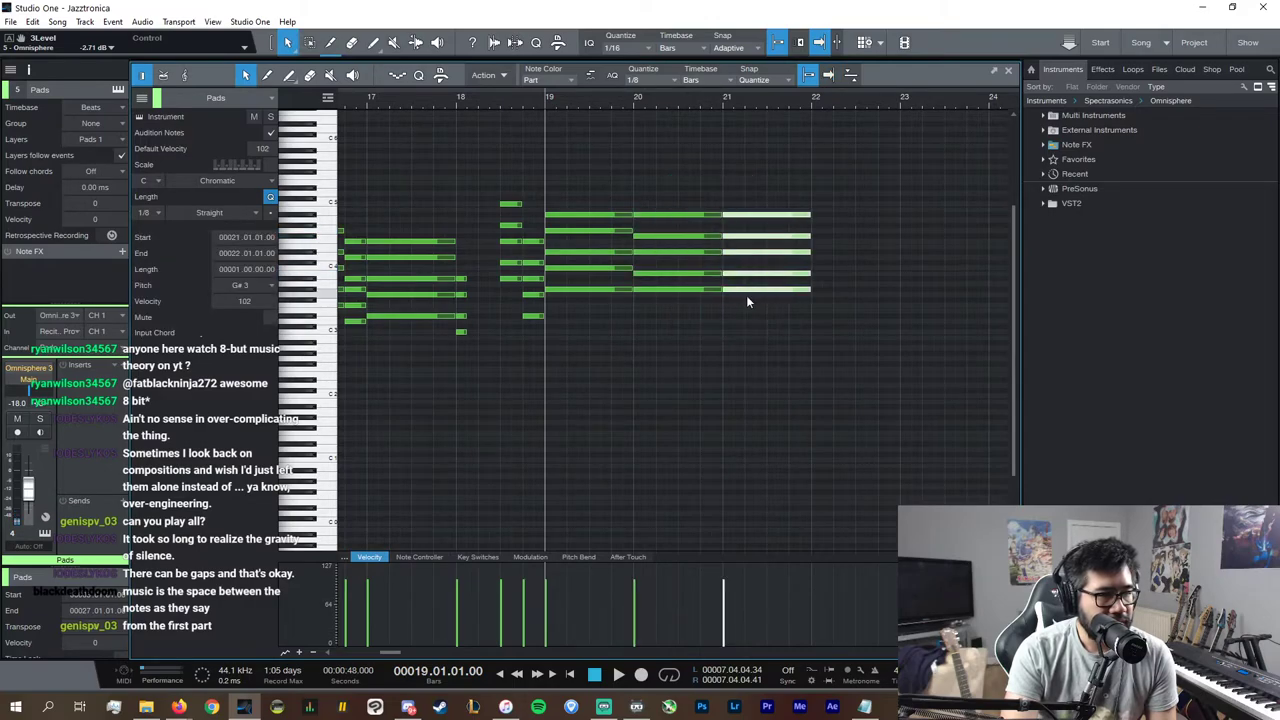
drag(738, 290, 738, 296)
click(738, 285)
click(738, 294)
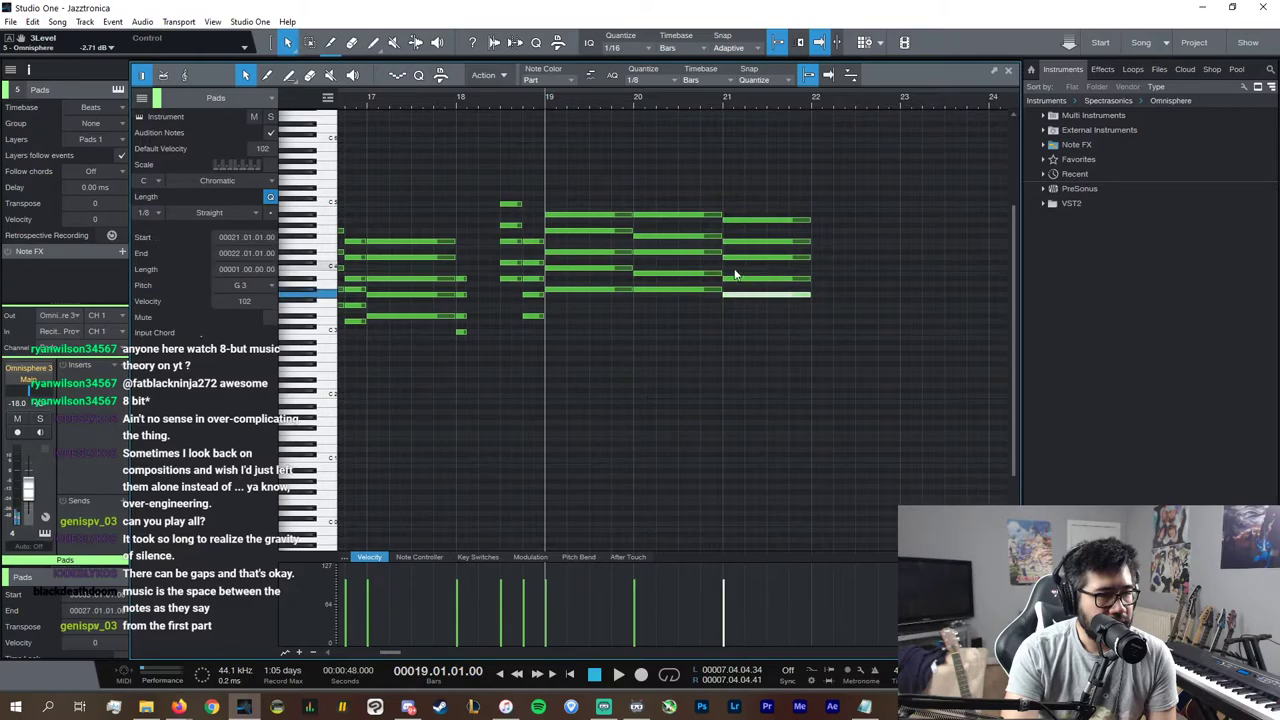
click(738, 278)
click(737, 257)
click(737, 241)
drag(737, 220, 737, 215)
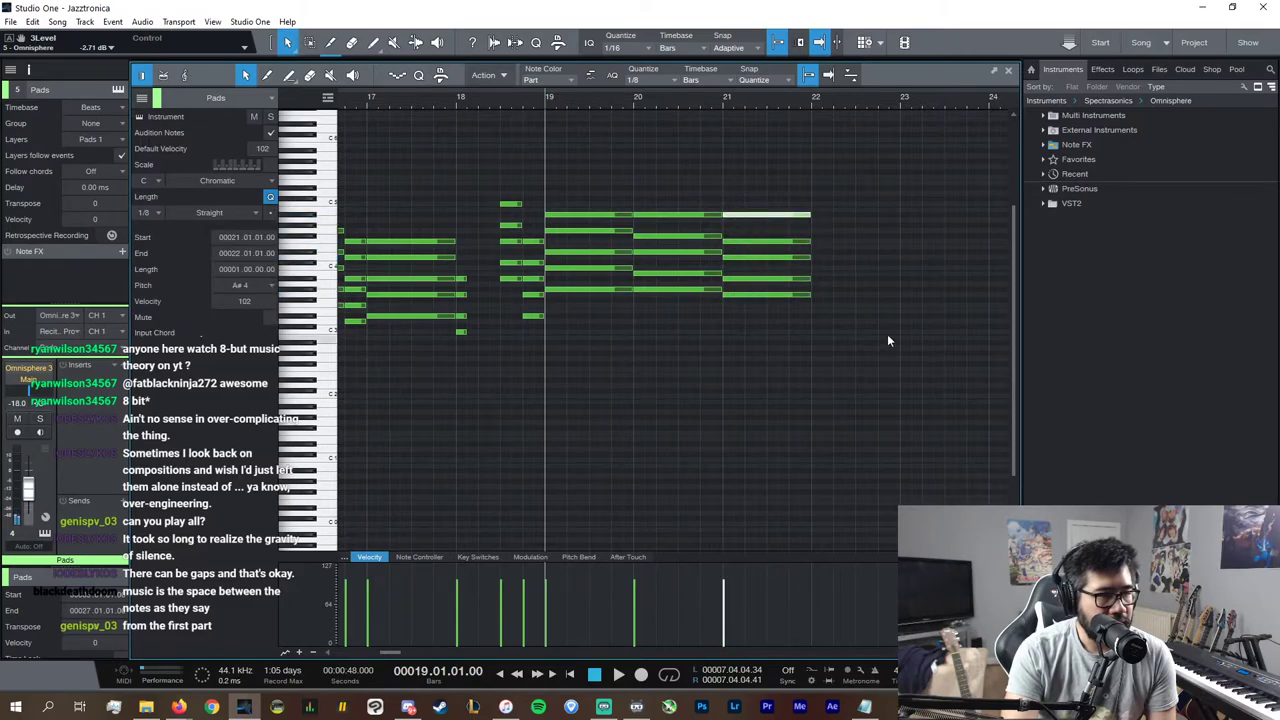
Step: Duplicate the bar 21 Pads chord into bar 22 and try revoicing it as G3, A#3, D4, E4 and G4
drag(888, 337, 763, 198)
key(ctrl+d)
drag(838, 296, 838, 334)
mouse_move(839, 252)
mouse_down()
mouse_move(956, 356)
mouse_move(839, 309)
mouse_move(845, 333)
mouse_move(848, 243)
mouse_move(850, 257)
mouse_up()
key(space)
key(space)
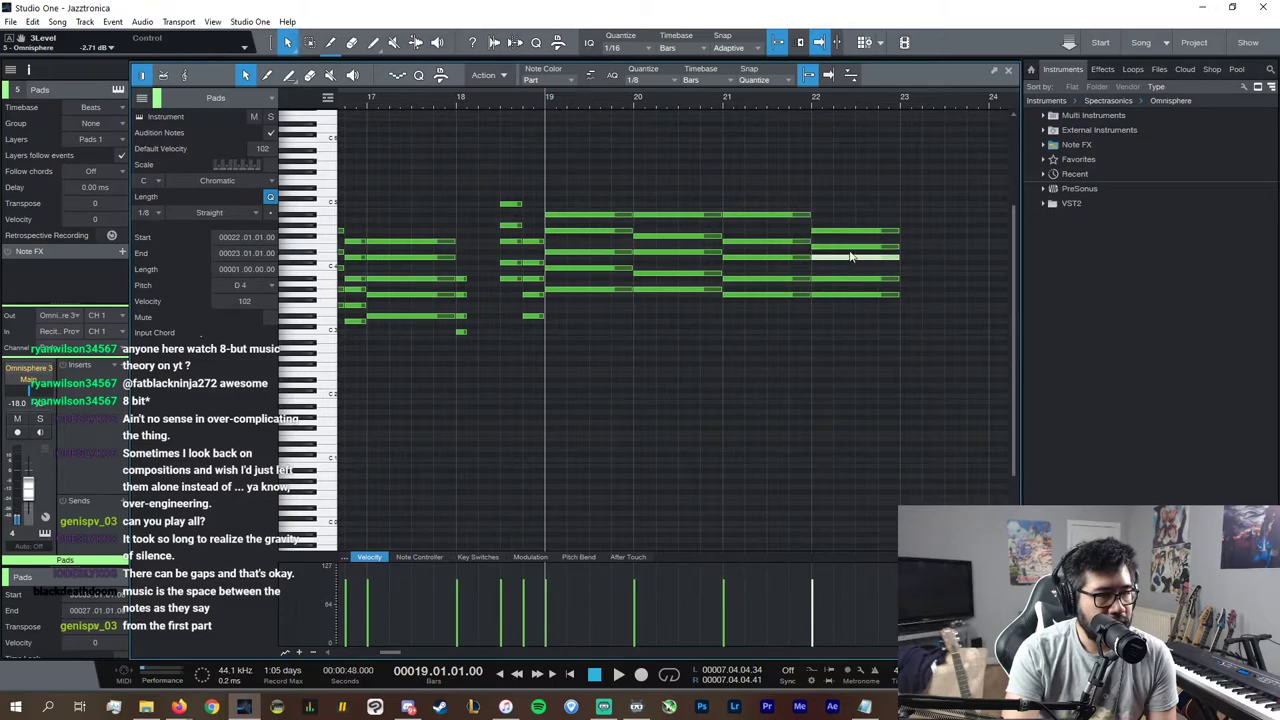
Step: Undo the last revoicing, rework the bar 22 chord to G3, A#3, D4, D#4, G4 and A#4, and play it
key(ctrl+z)
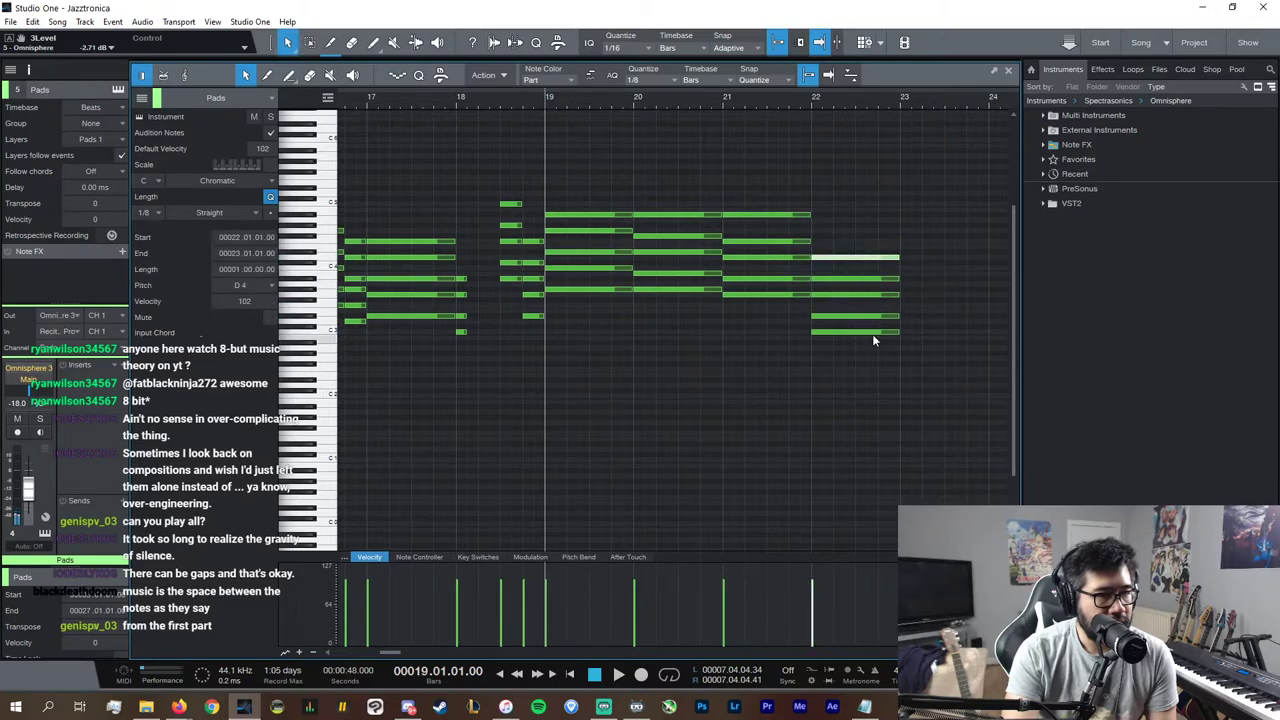
drag(867, 322, 865, 257)
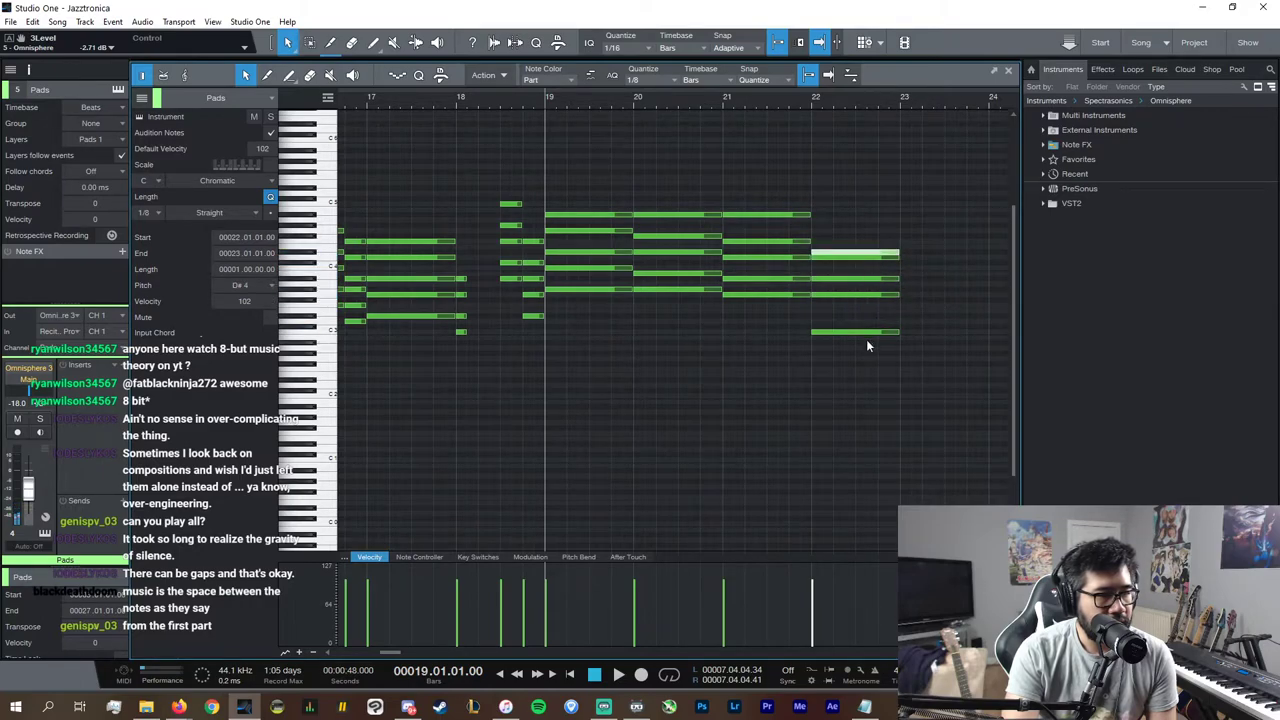
drag(866, 333, 834, 232)
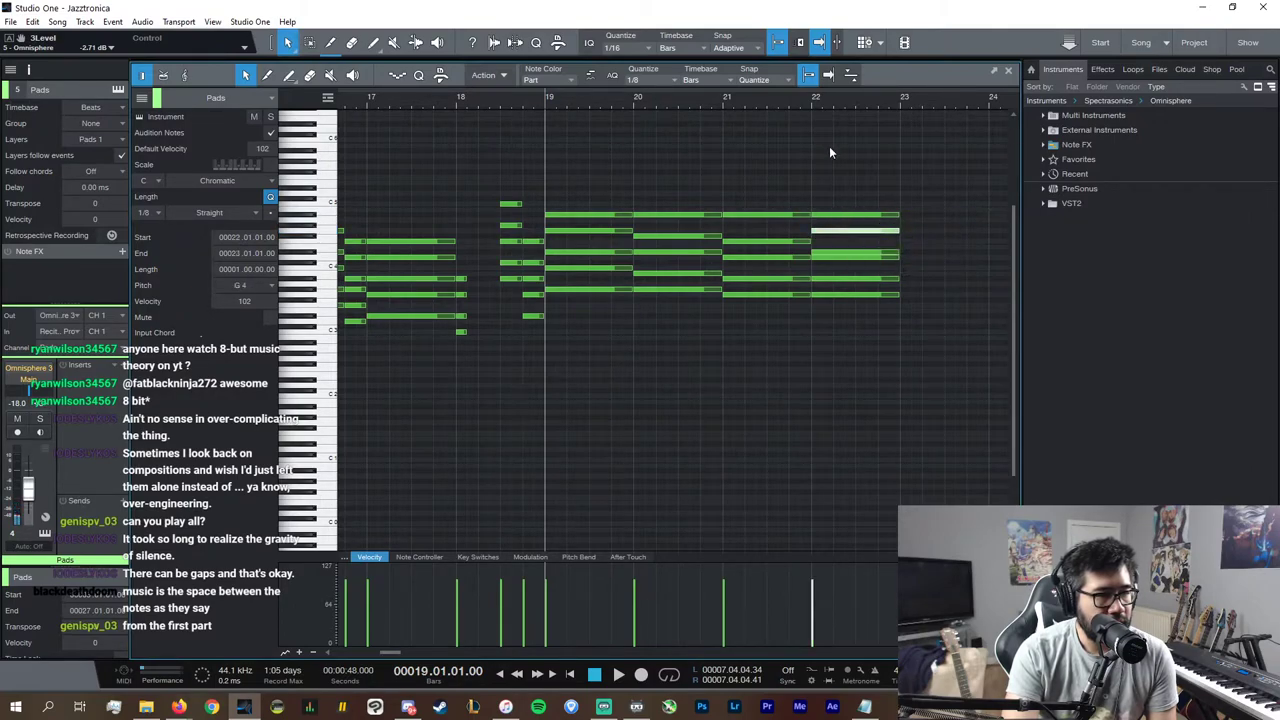
click(810, 104)
key(space)
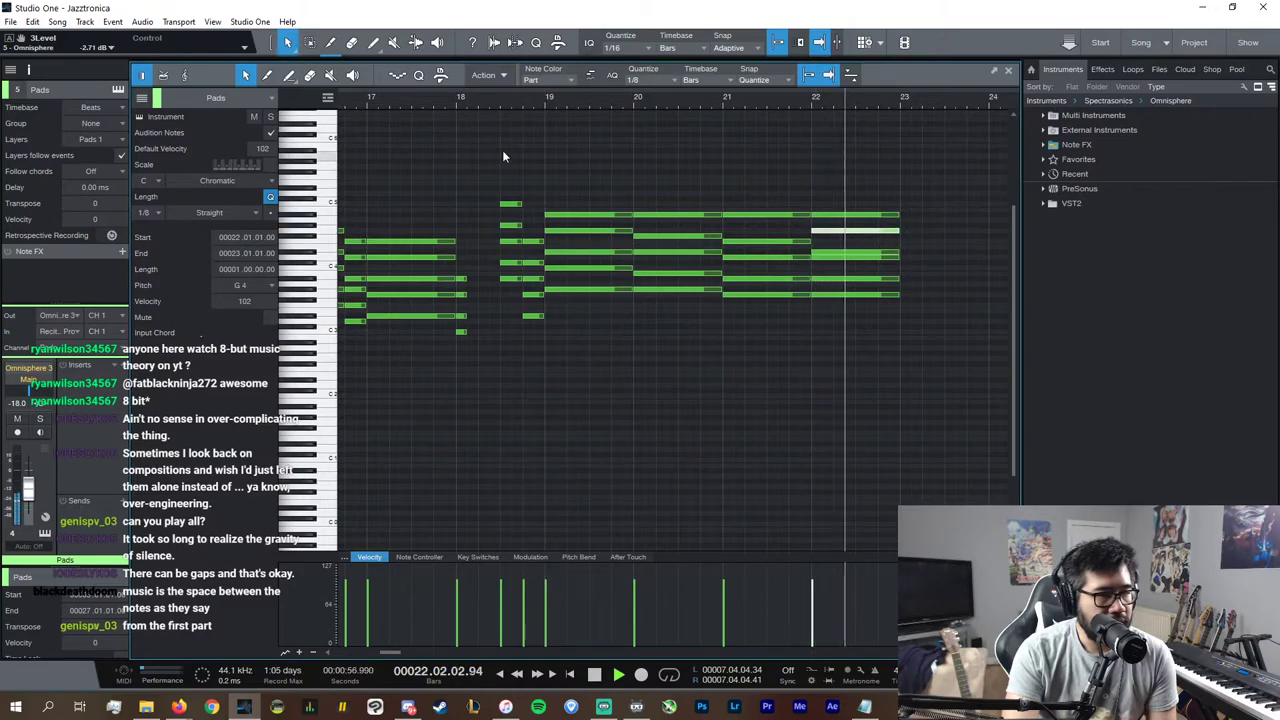
Step: Play from bar 19 and duplicate the bar 19–22 Pads chords to start at bar 23
click(536, 103)
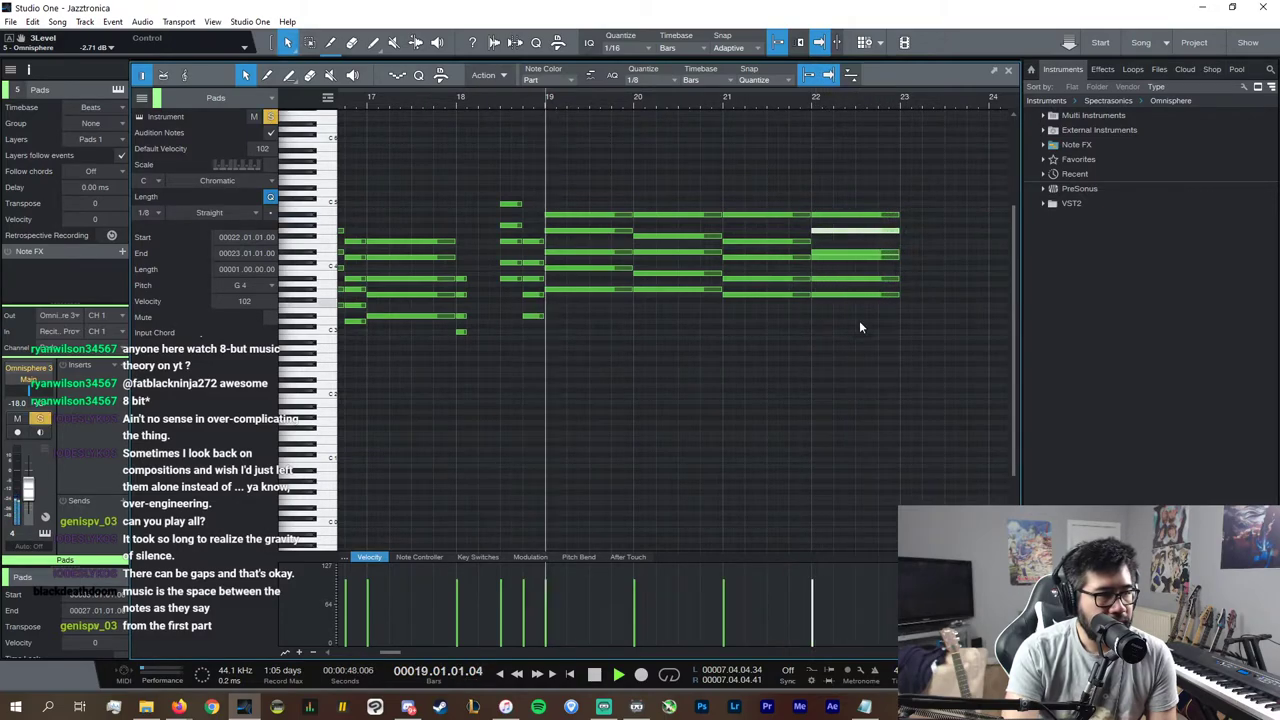
drag(911, 345, 624, 157)
key(d)
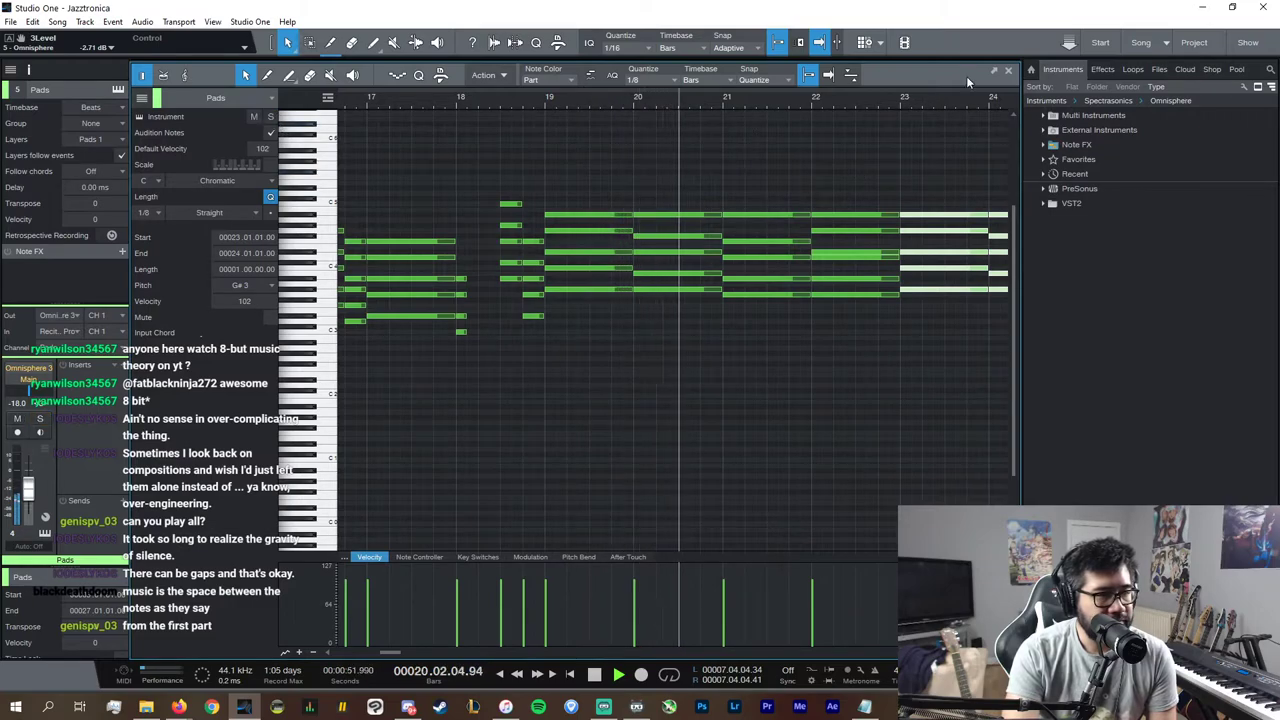
Step: Close the Pads note editor and play the whole arrangement back from bar 2
click(1007, 74)
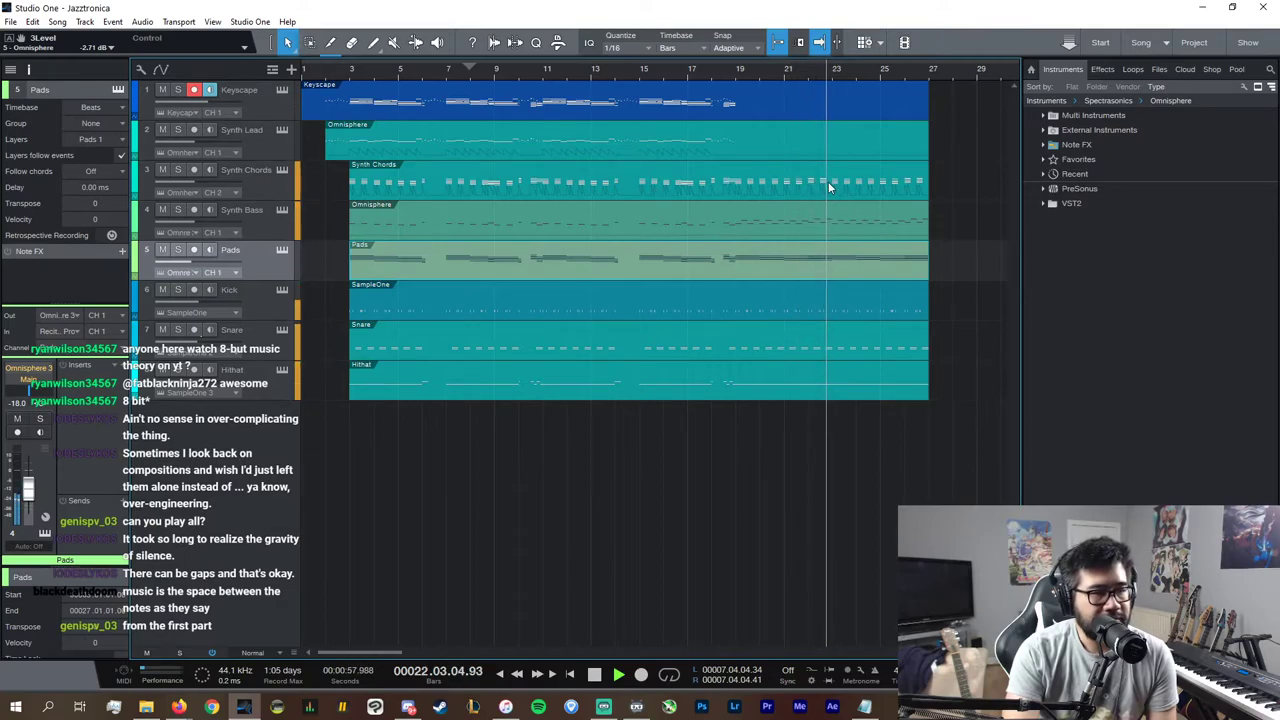
key(space)
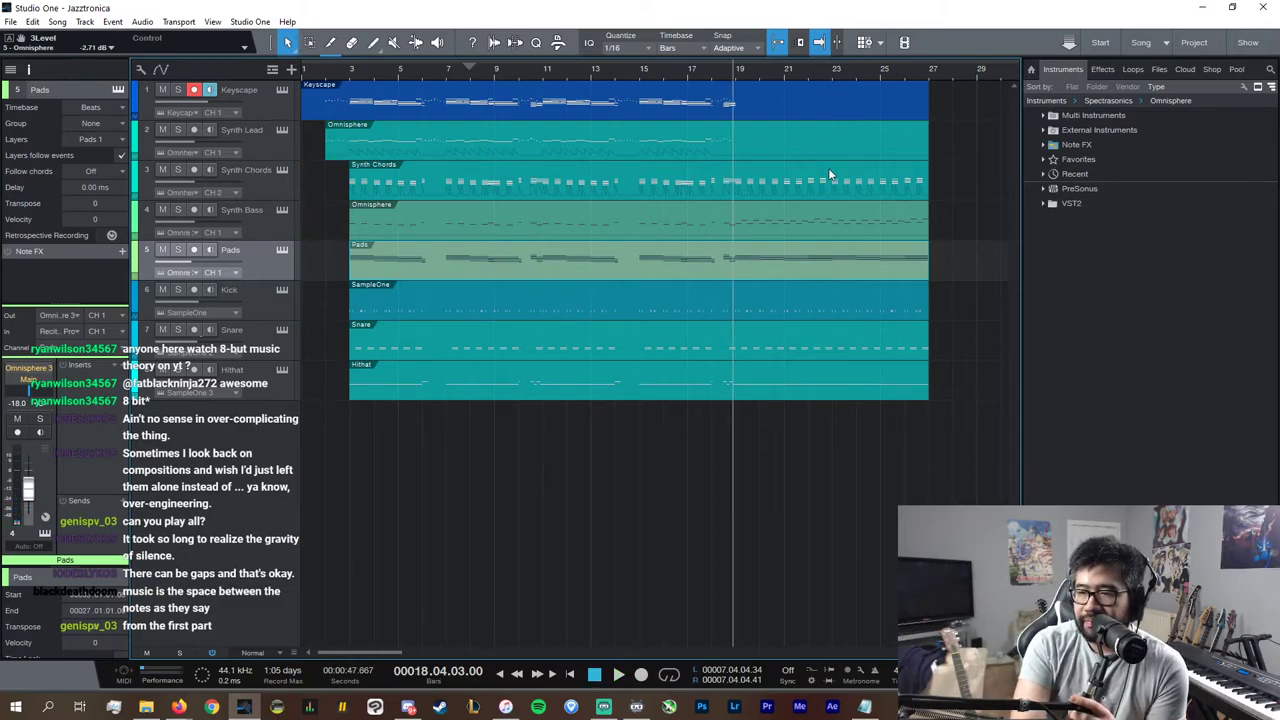
click(324, 74)
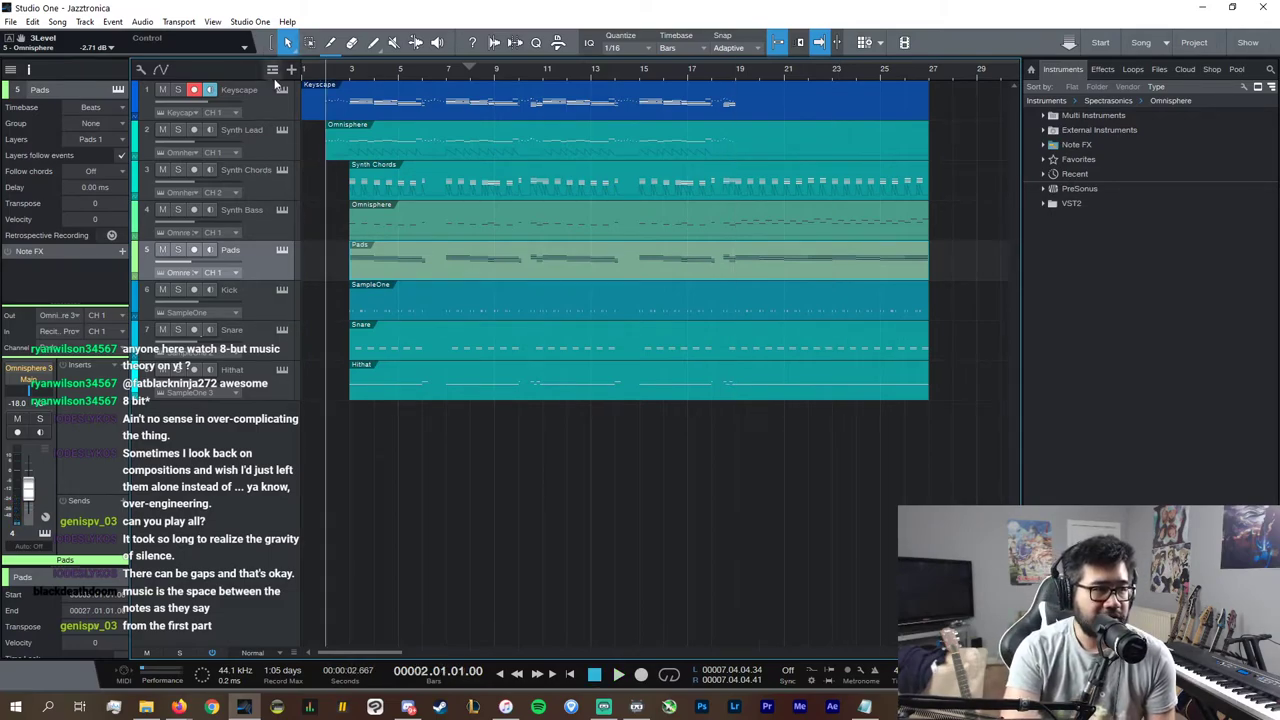
key(space)
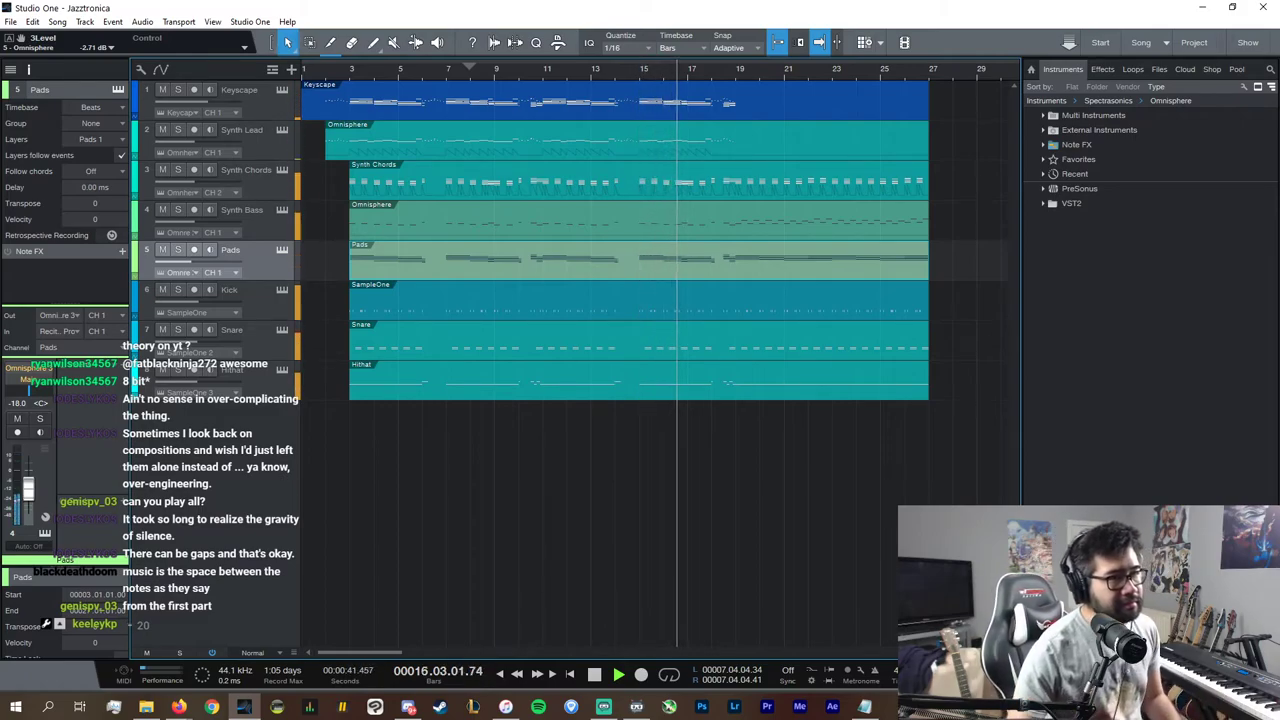
click(196, 92)
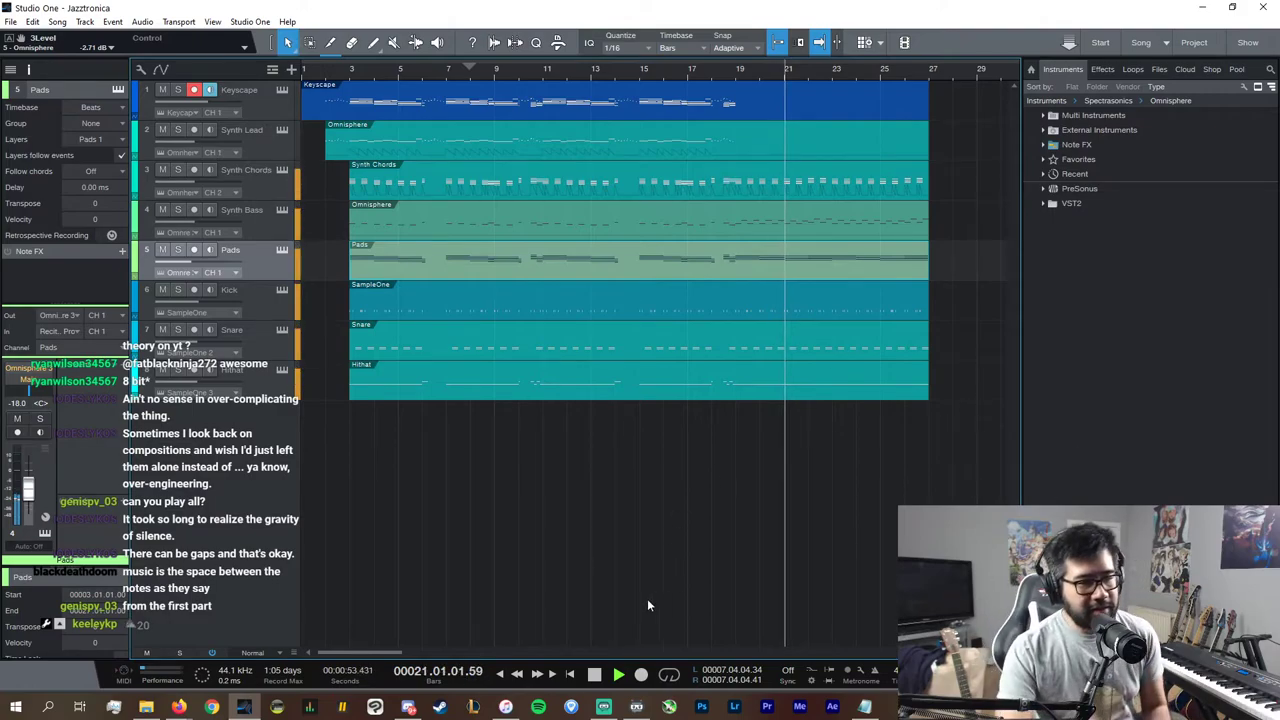
click(592, 675)
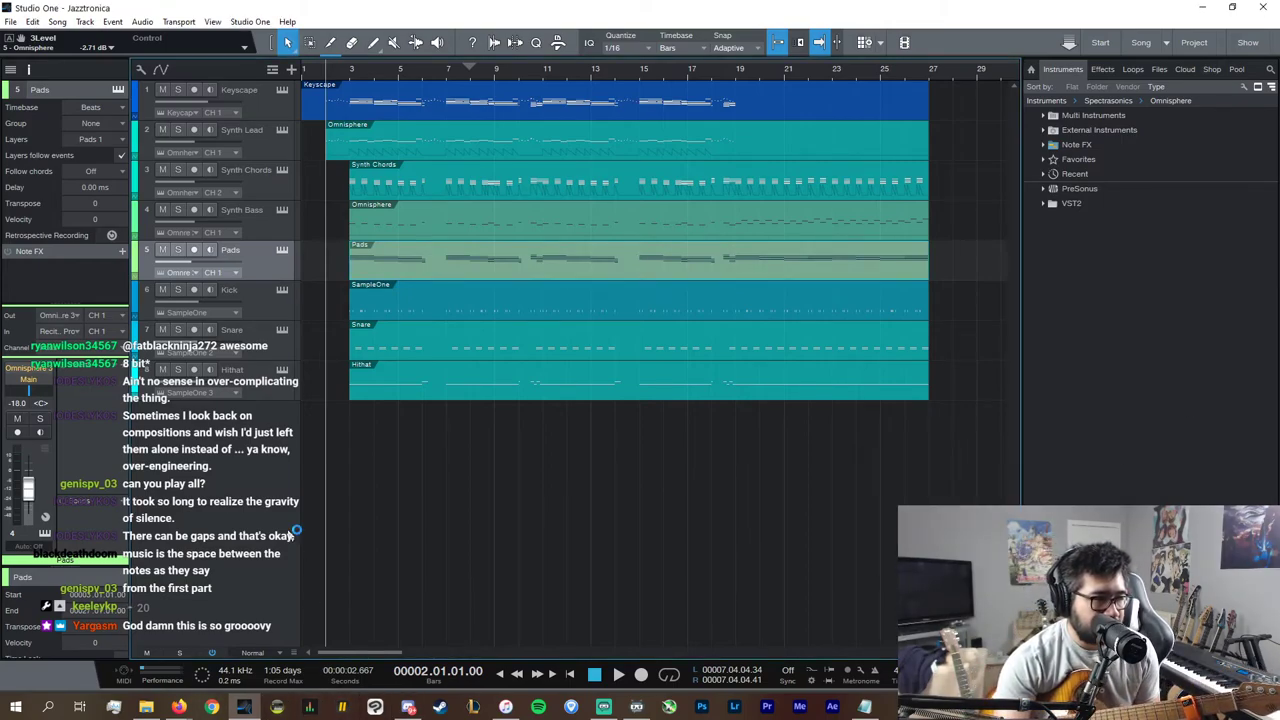
Step: Add one stereo audio track named lead
key(t)
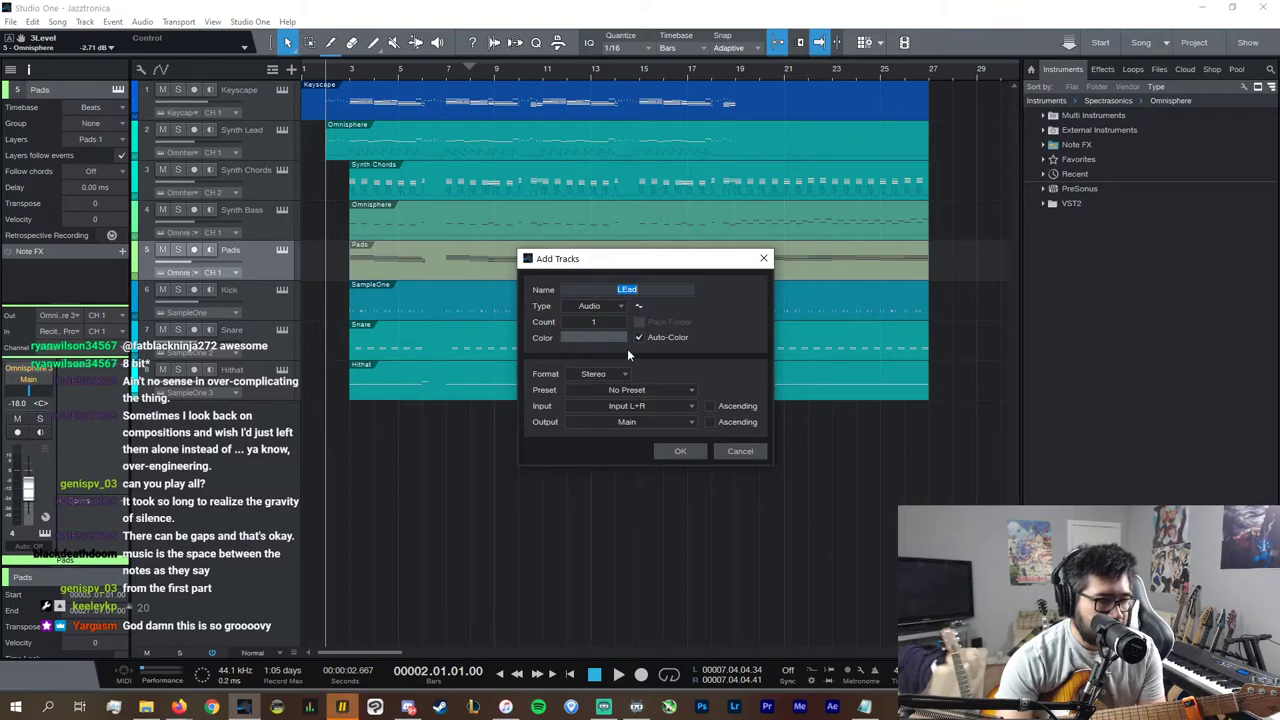
text(lead)
key(Return)
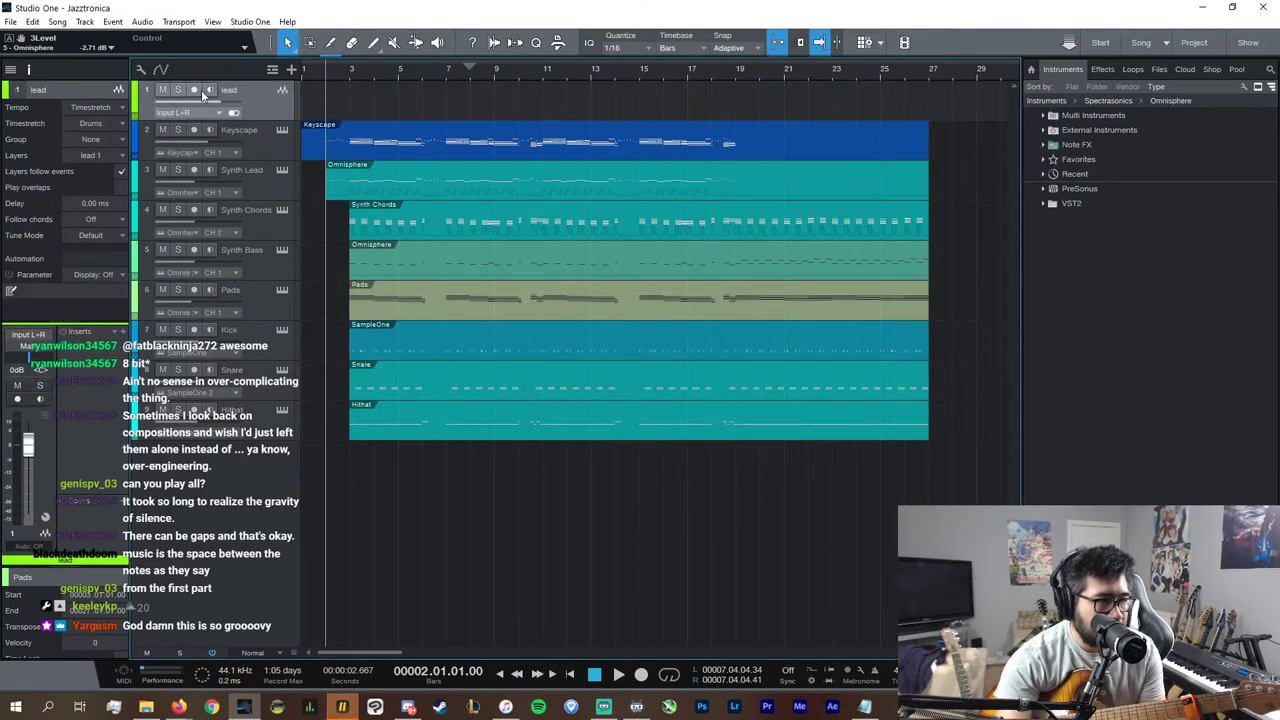
Step: Arm the lead track for recording and set its input to Input 1
click(194, 89)
click(203, 112)
click(218, 184)
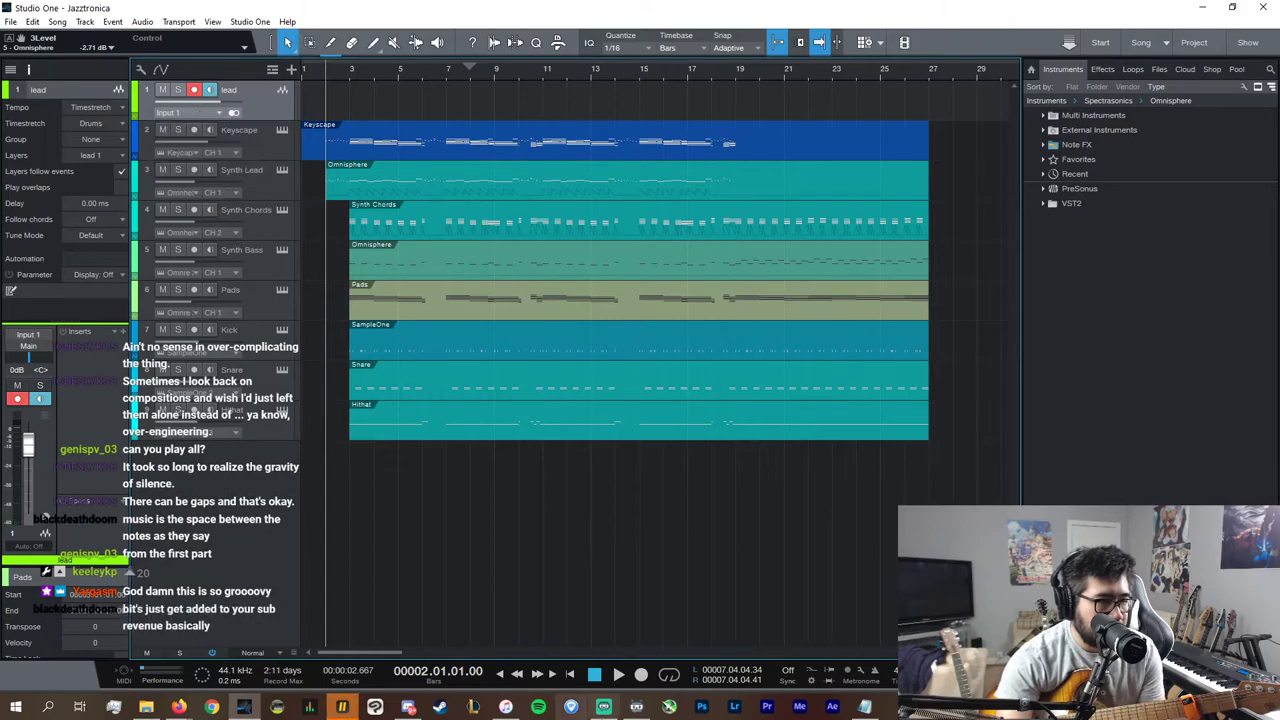
Step: Switch to Axe-Edit, load preset 023 Clean Lead and minimize its window
click(342, 707)
click(650, 224)
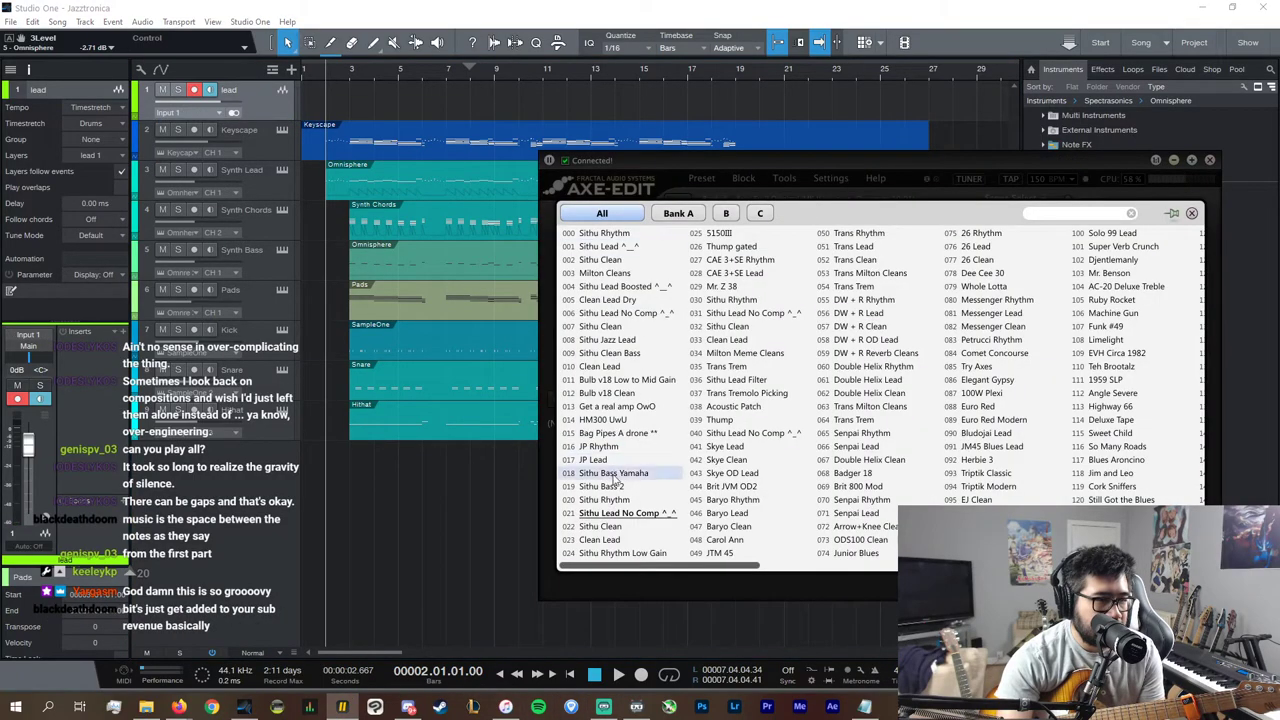
click(611, 541)
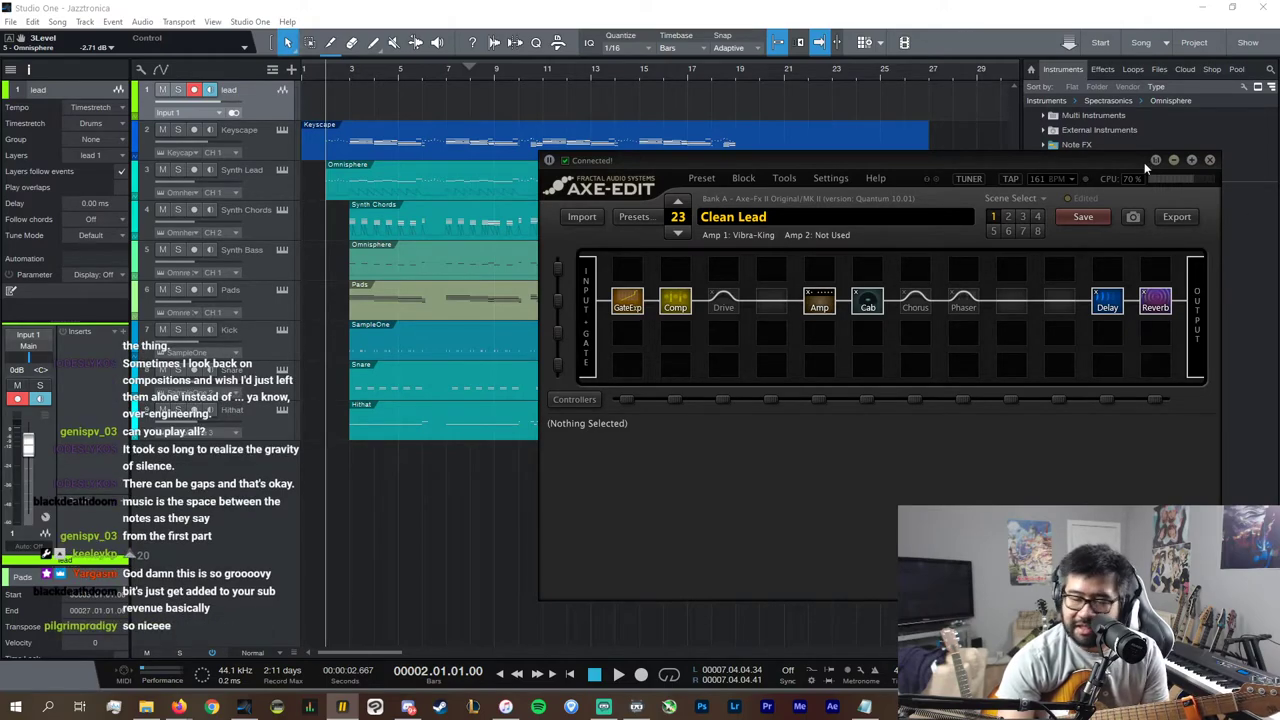
click(1173, 160)
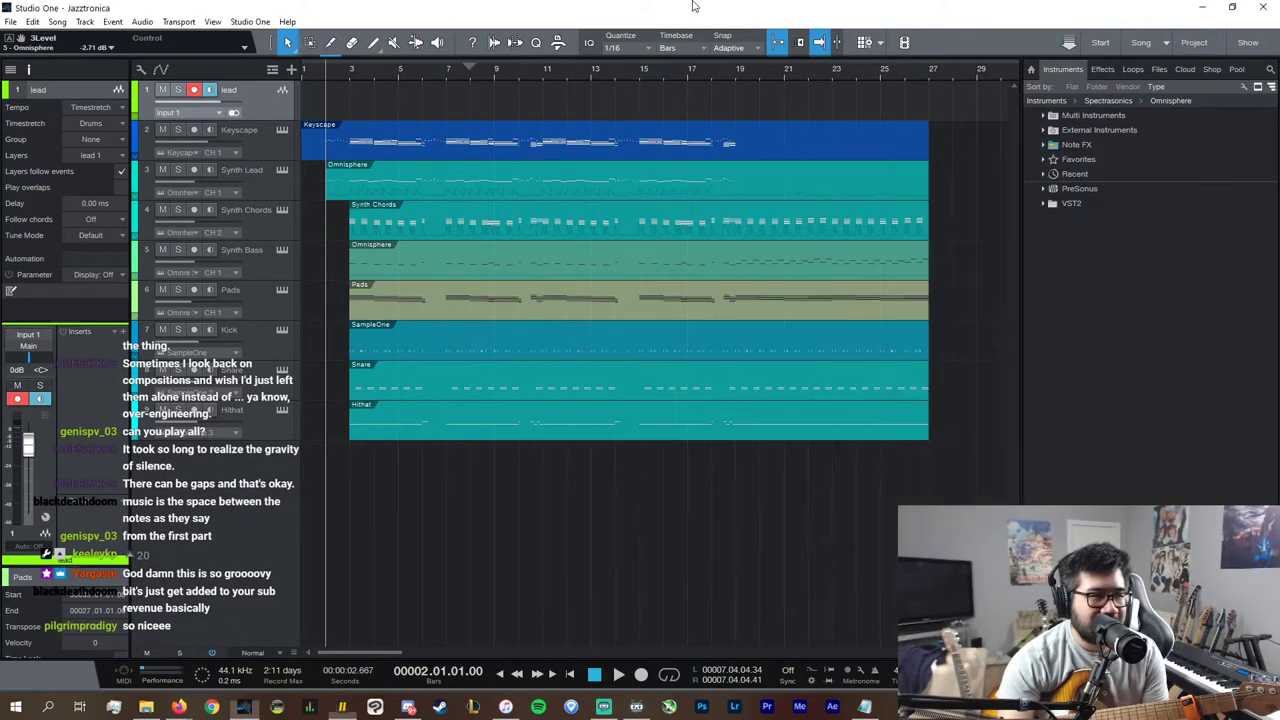
Step: Audition the lead guitar against the arrangement from about bar 14 and set the lead track's volume to +2 dB
click(616, 70)
key(space)
click(712, 70)
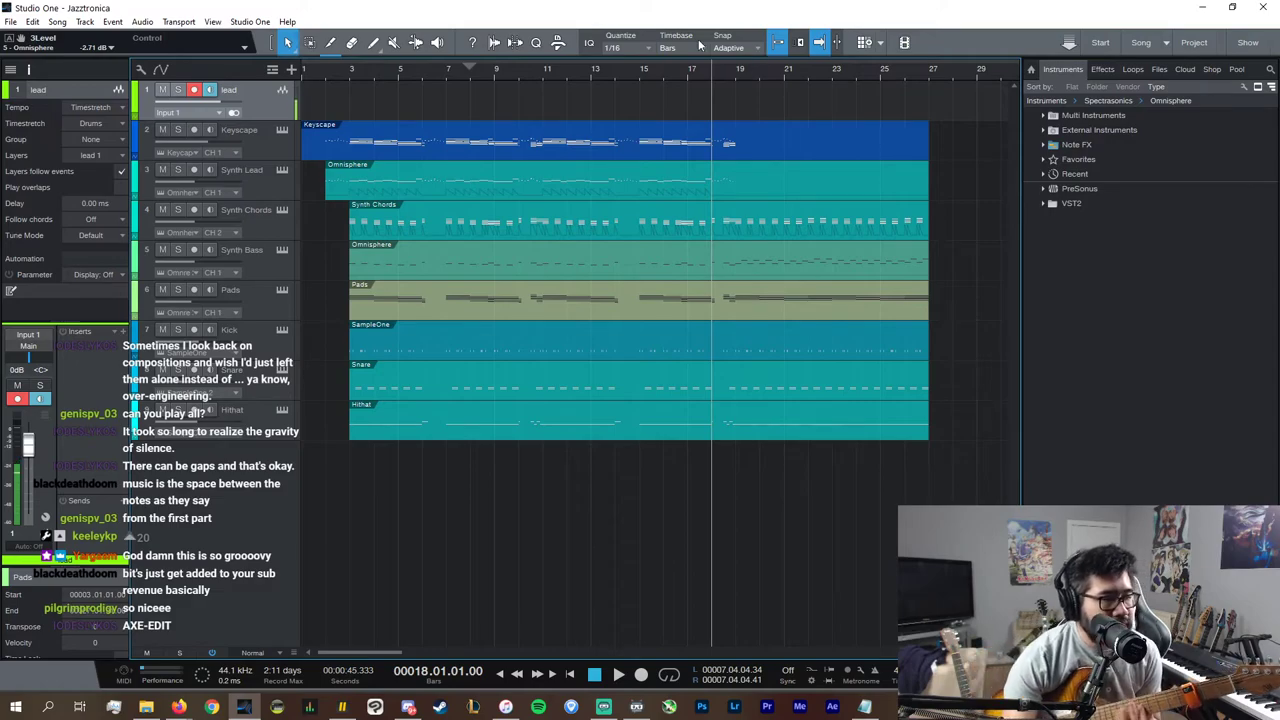
text(2)
key(Return)
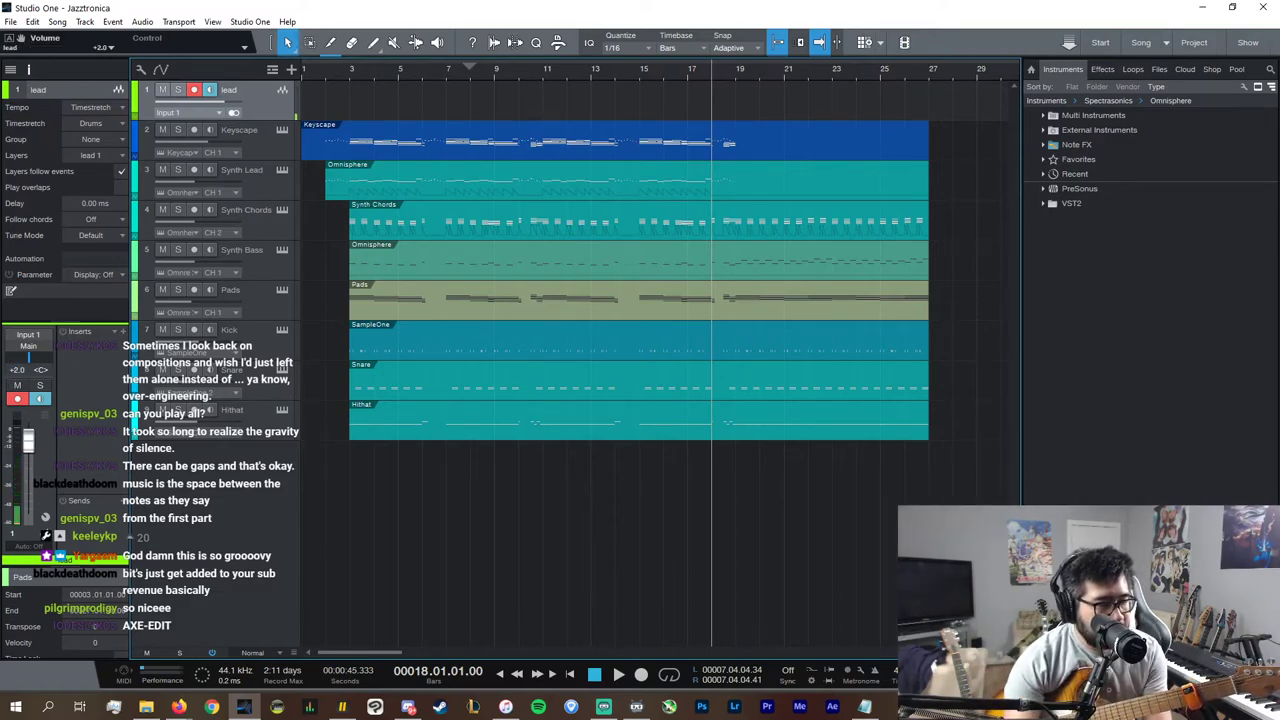
Step: Set the lead track's volume to +6 dB while playing the arrangement from bar 17
click(688, 72)
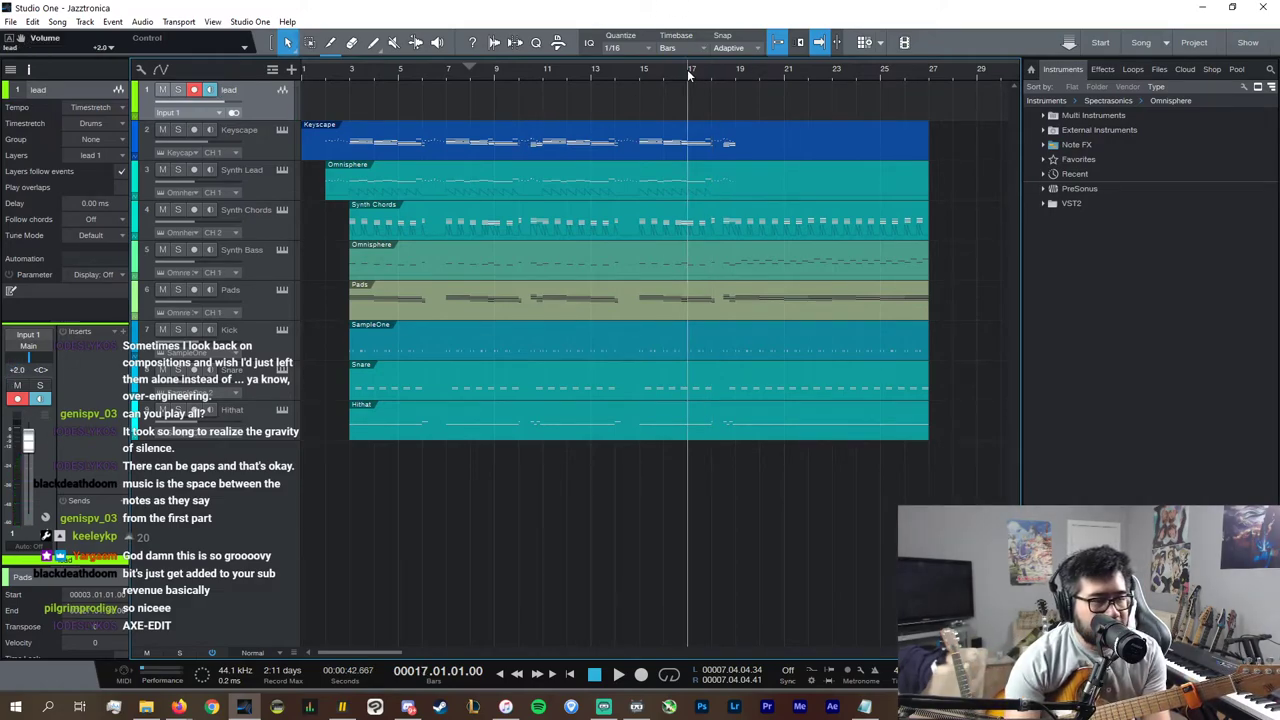
key(space)
click(16, 371)
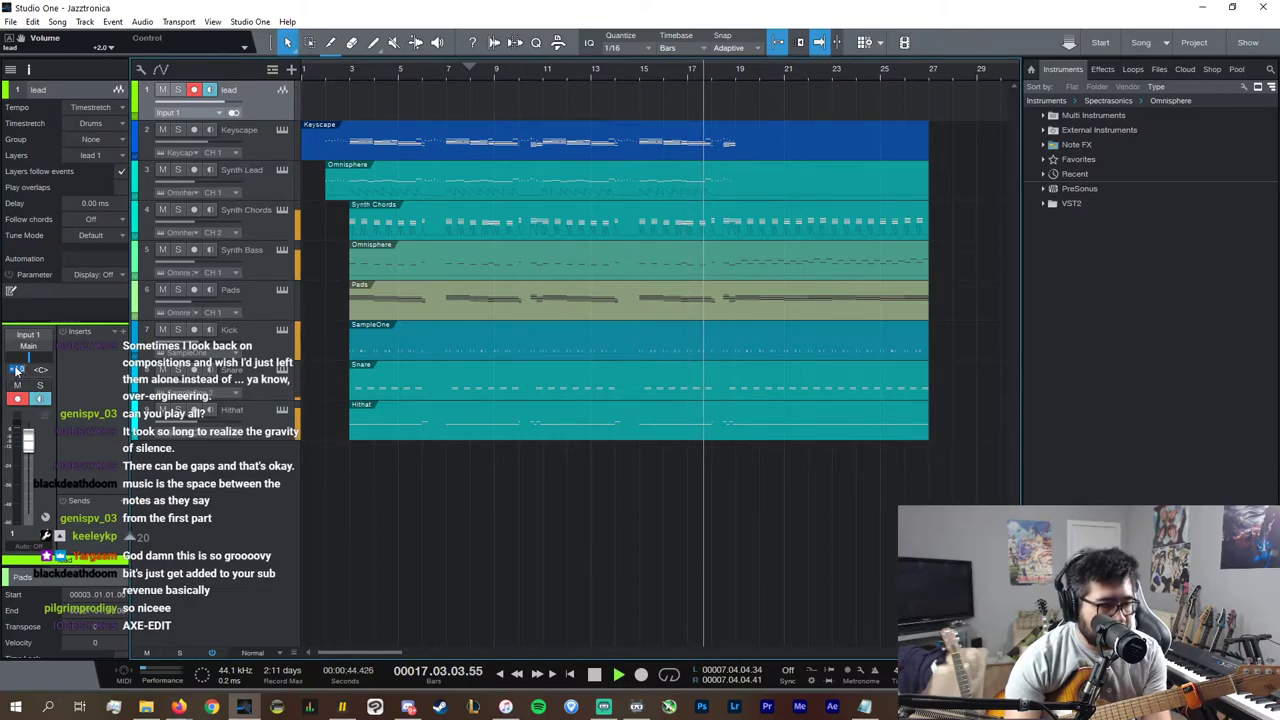
text(6)
key(Return)
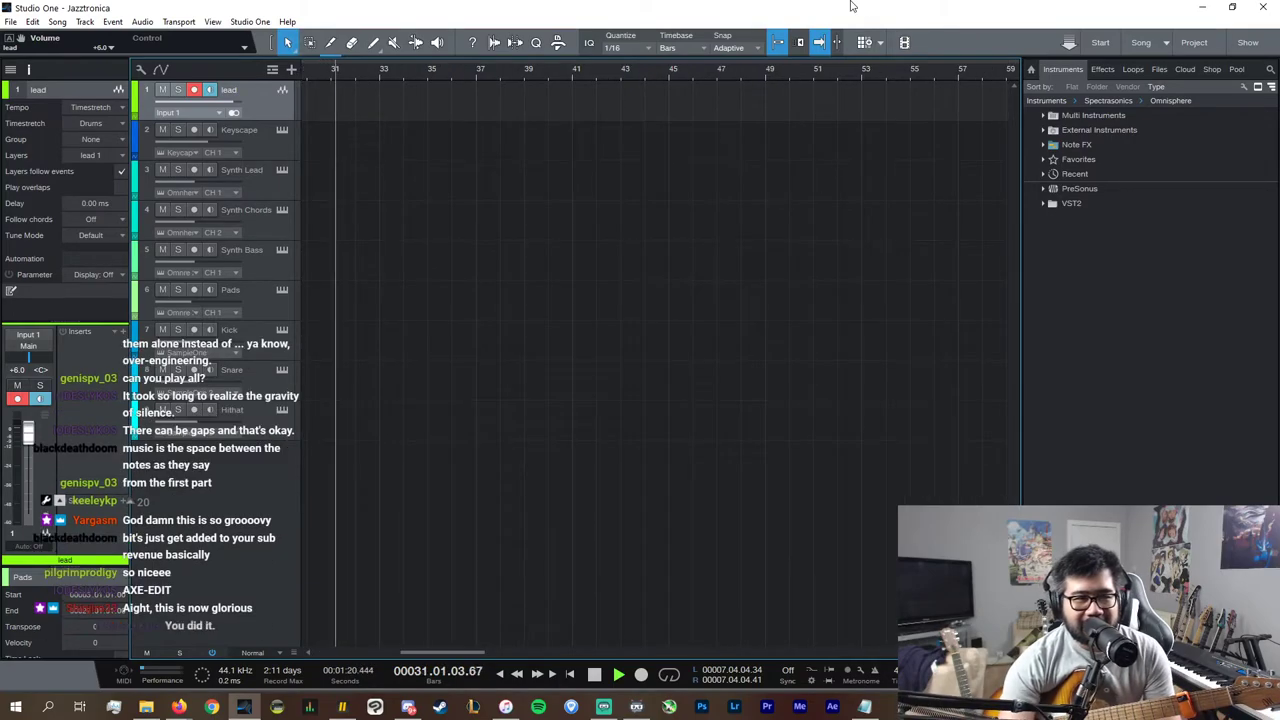
key(space)
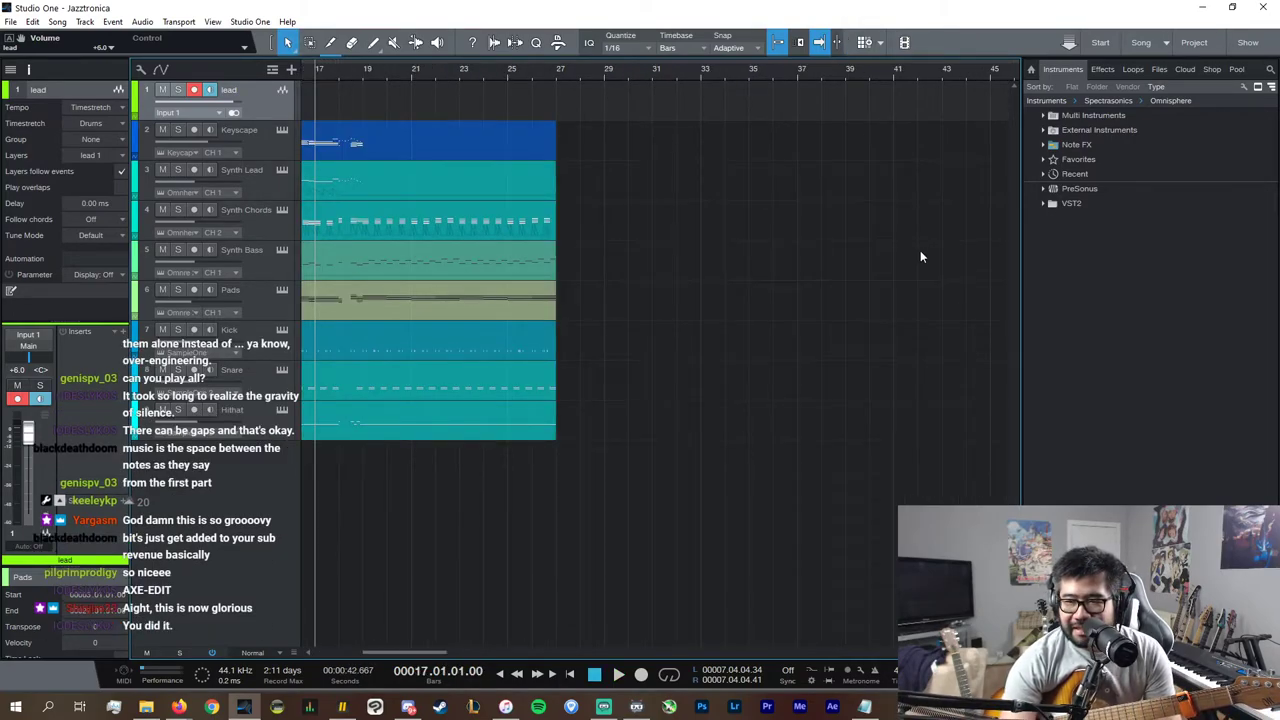
Step: In Axe-Edit, bypass the Delay and Reverb blocks of the Clean Lead preset, and return to Studio One
click(341, 706)
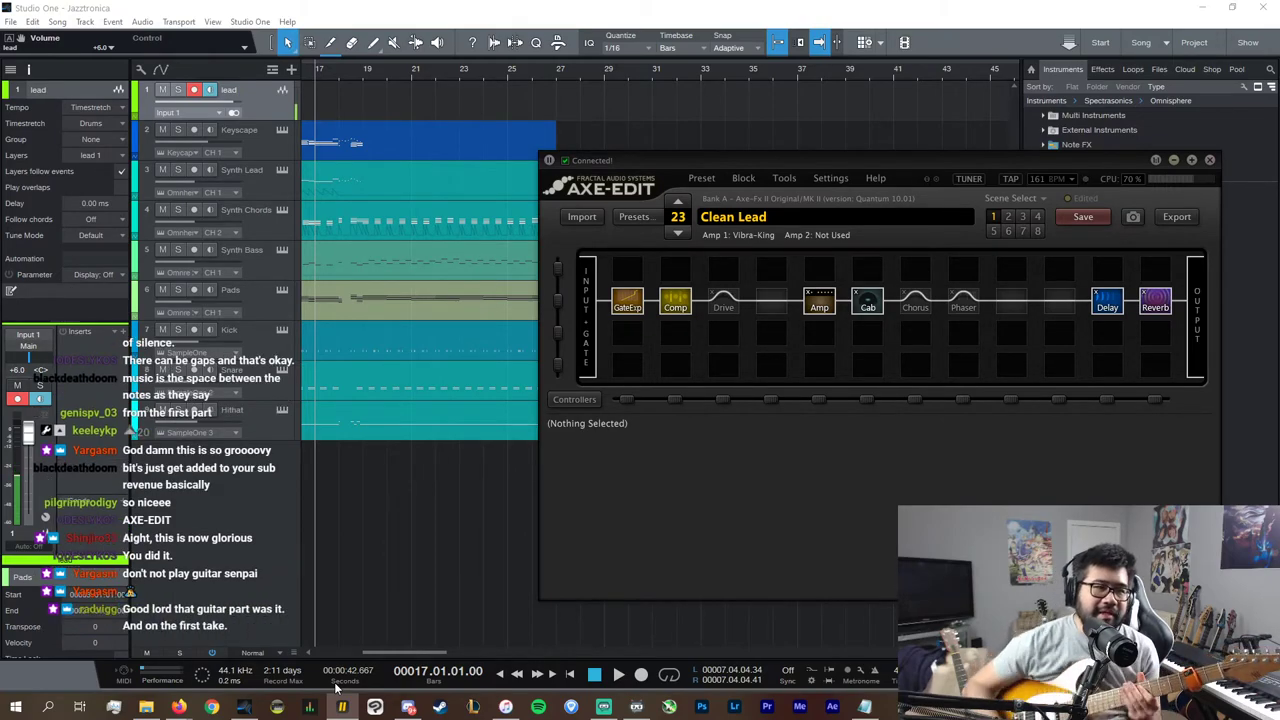
click(512, 6)
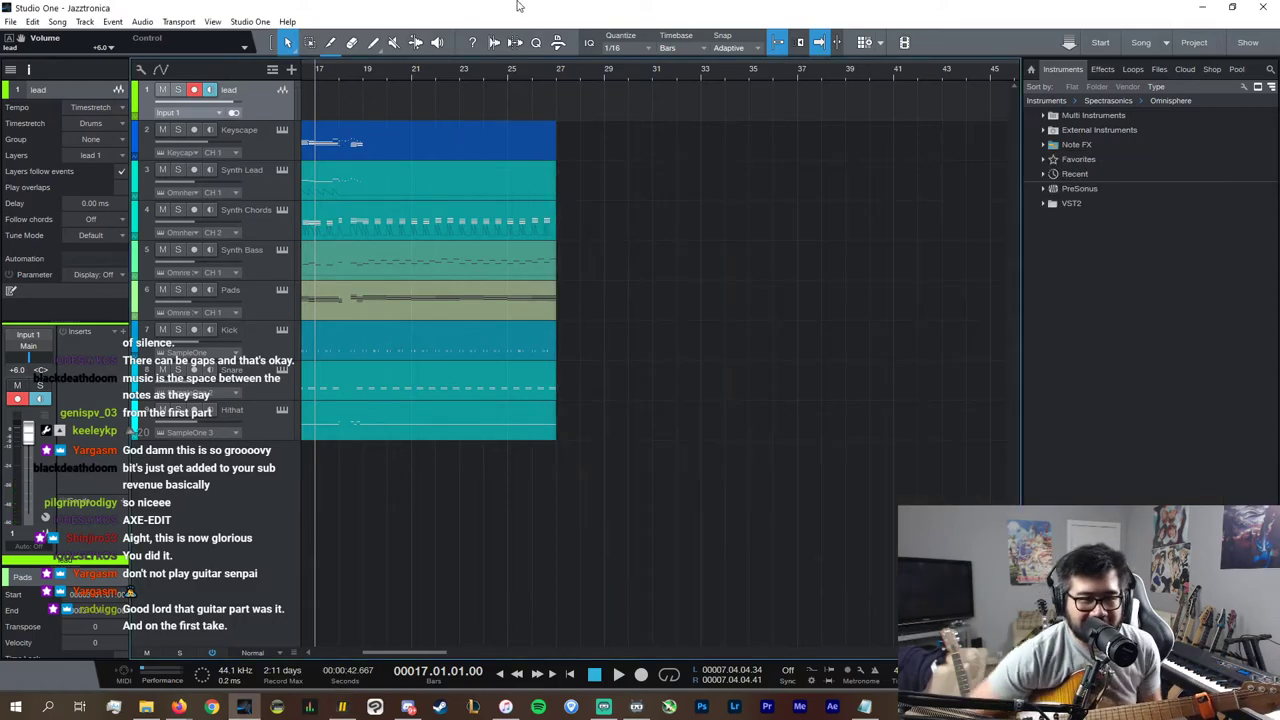
click(342, 706)
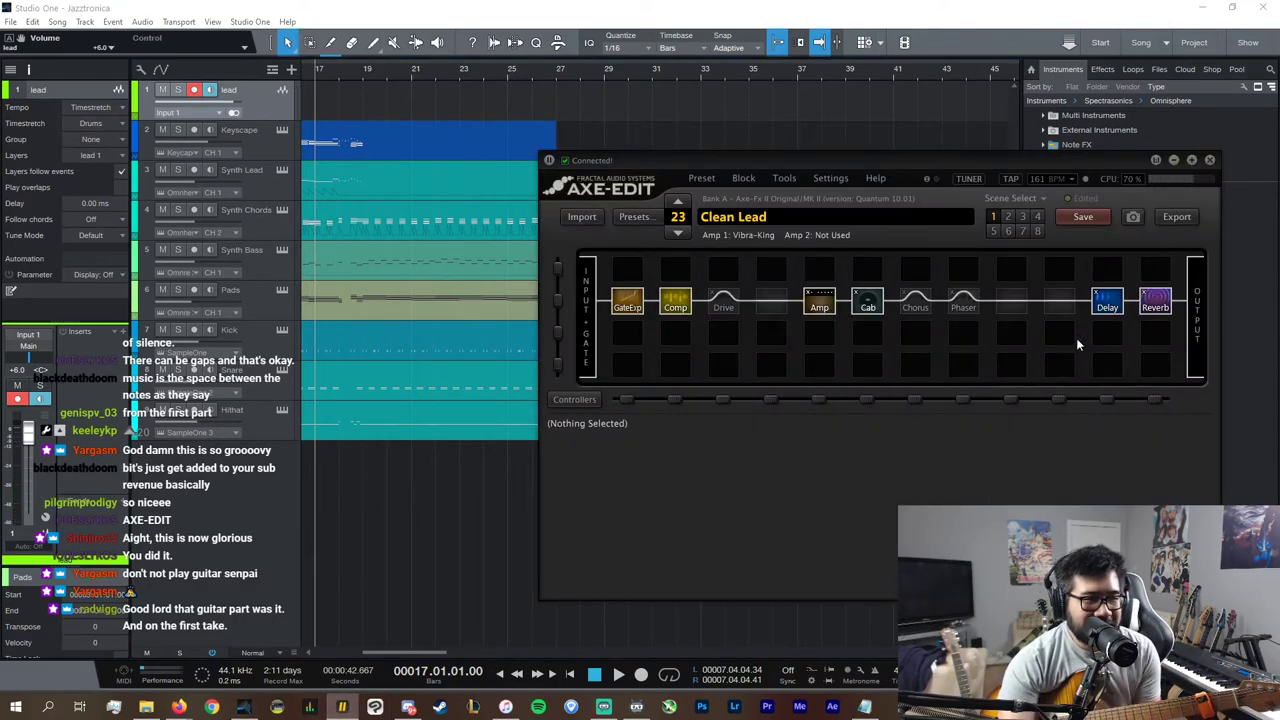
click(1160, 306)
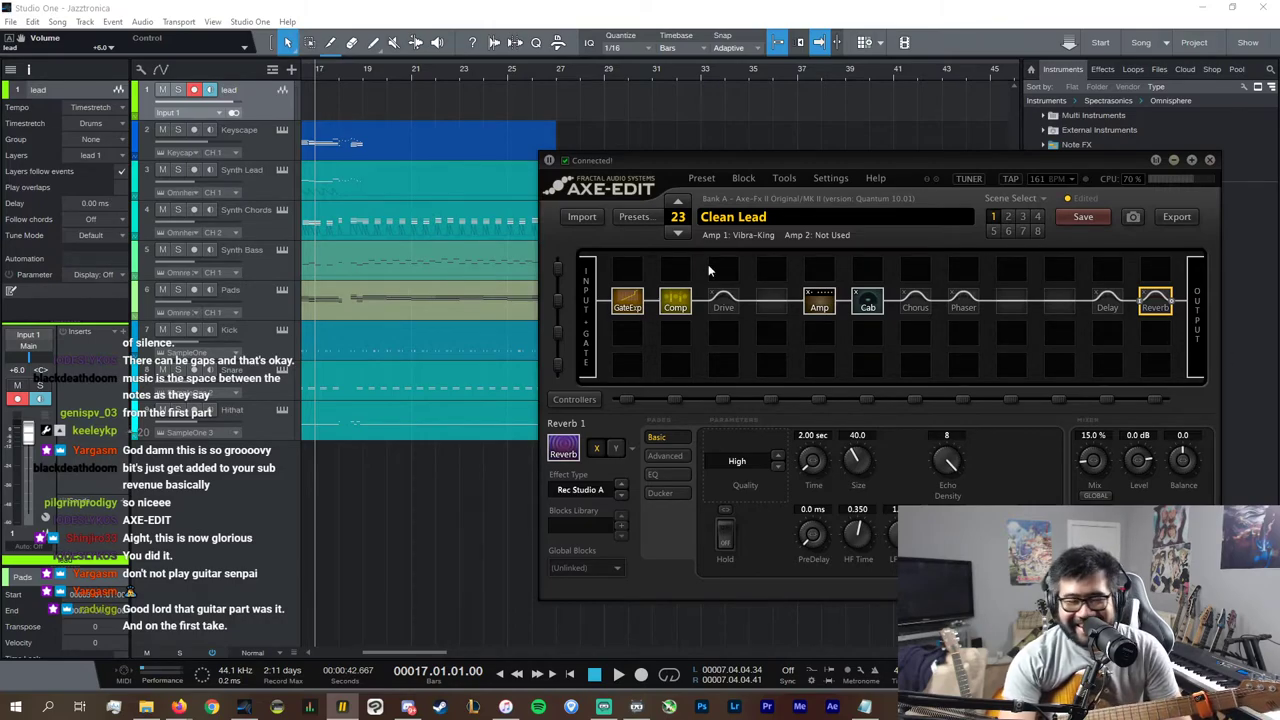
click(610, 7)
Step: Play the arrangement back from bar 18, and again from the third beat of that bar
click(337, 71)
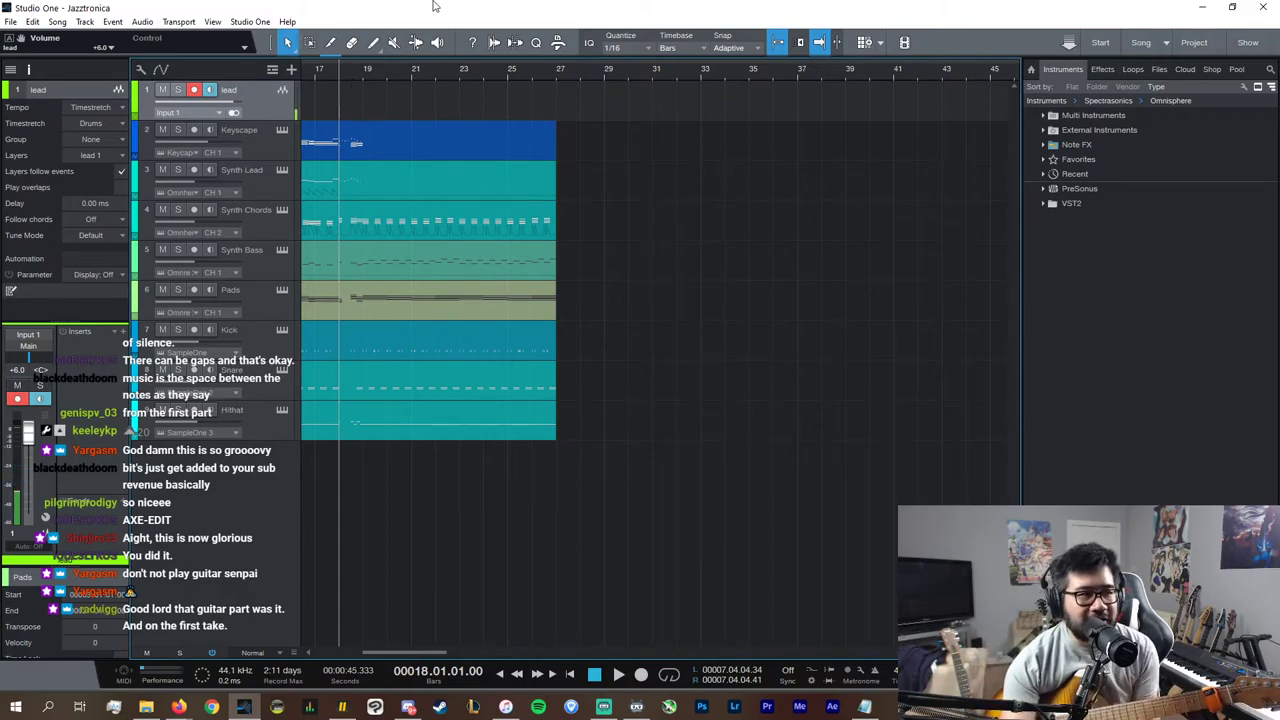
key(space)
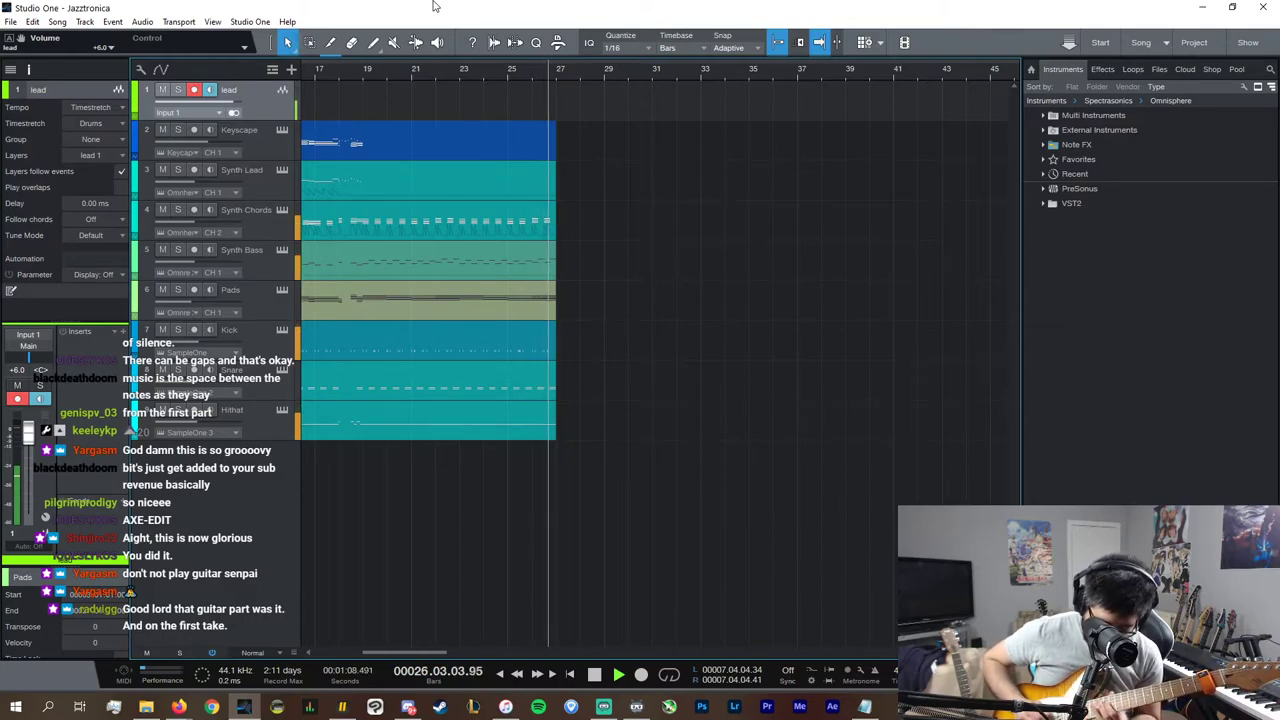
key(space)
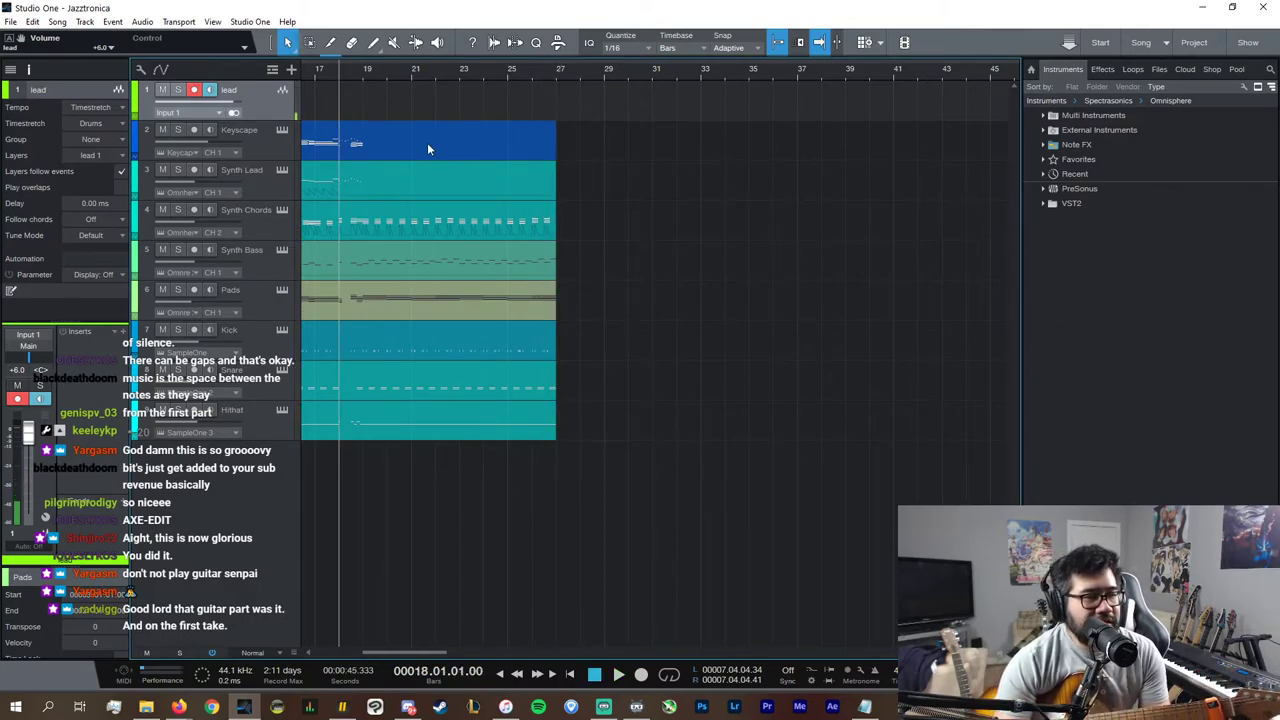
click(354, 75)
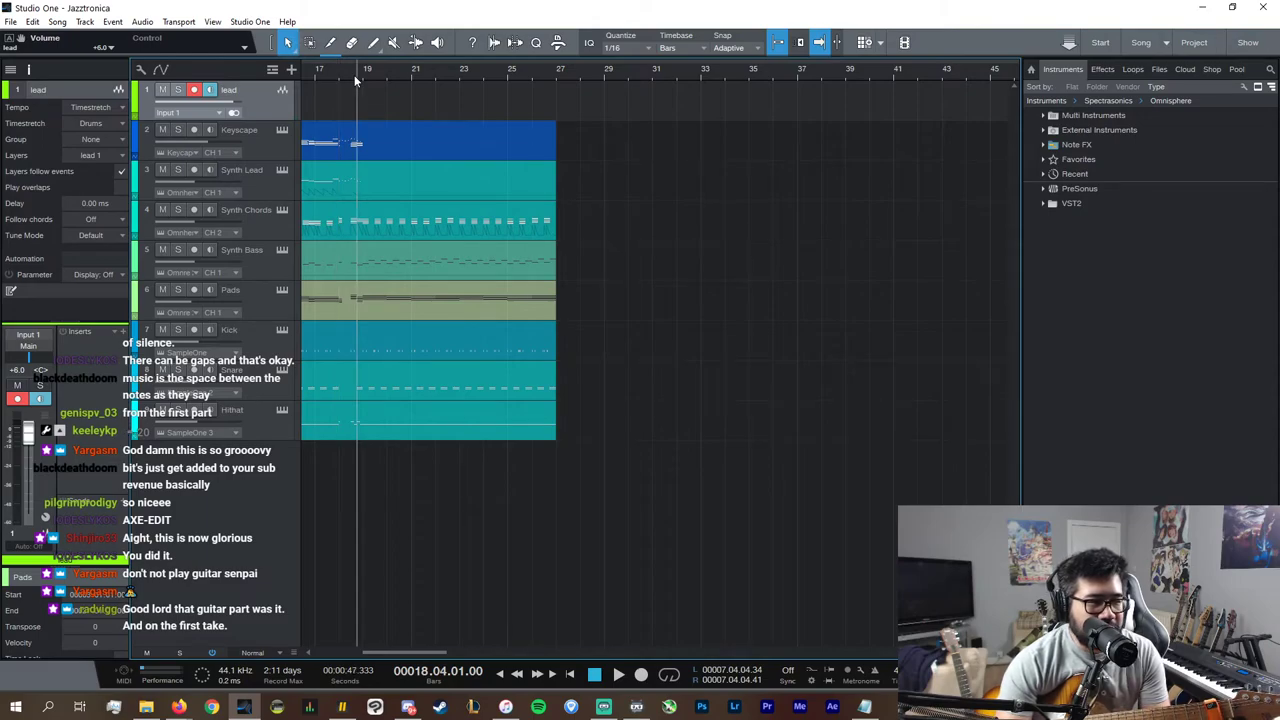
click(351, 78)
key(space)
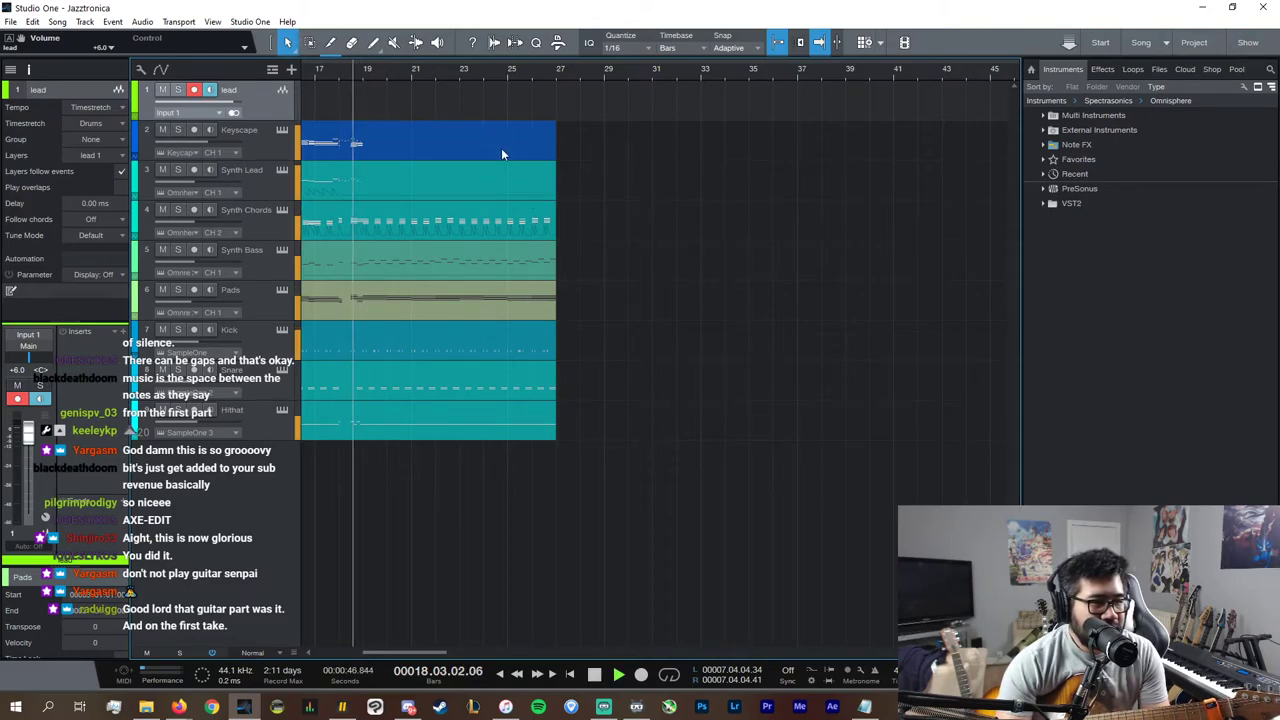
Step: Extend the Pads part to about bar 36 and the Synth Bass part to bar 36, beat 4
click(561, 310)
drag(561, 310, 772, 305)
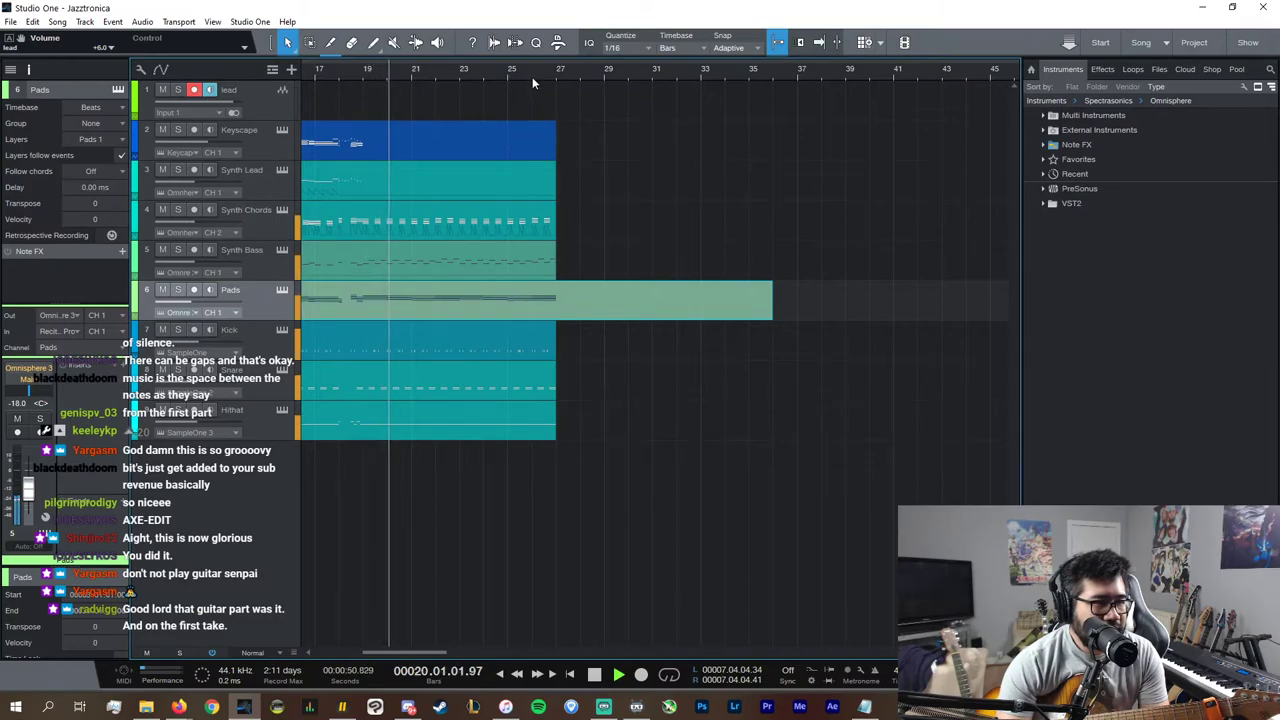
drag(557, 270, 789, 279)
key(space)
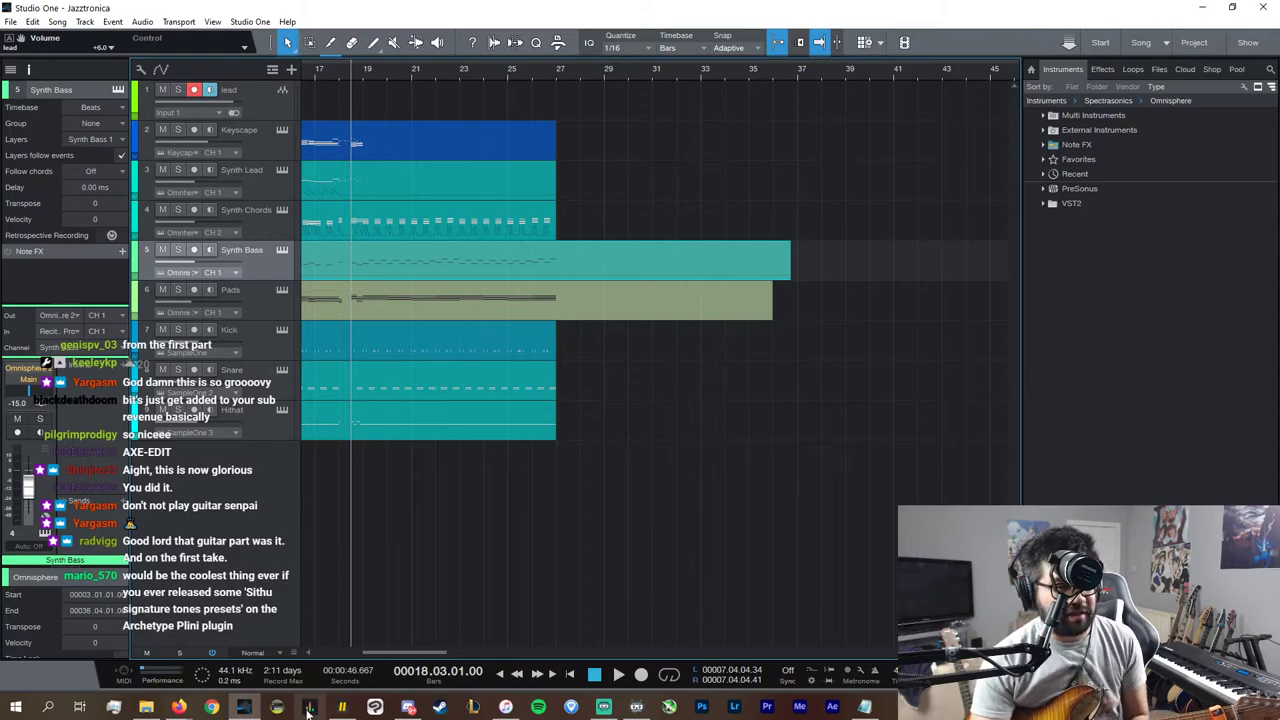
Step: Switch to Axe-Edit and load preset 383 Bypass from the end of the preset list
click(341, 706)
click(661, 215)
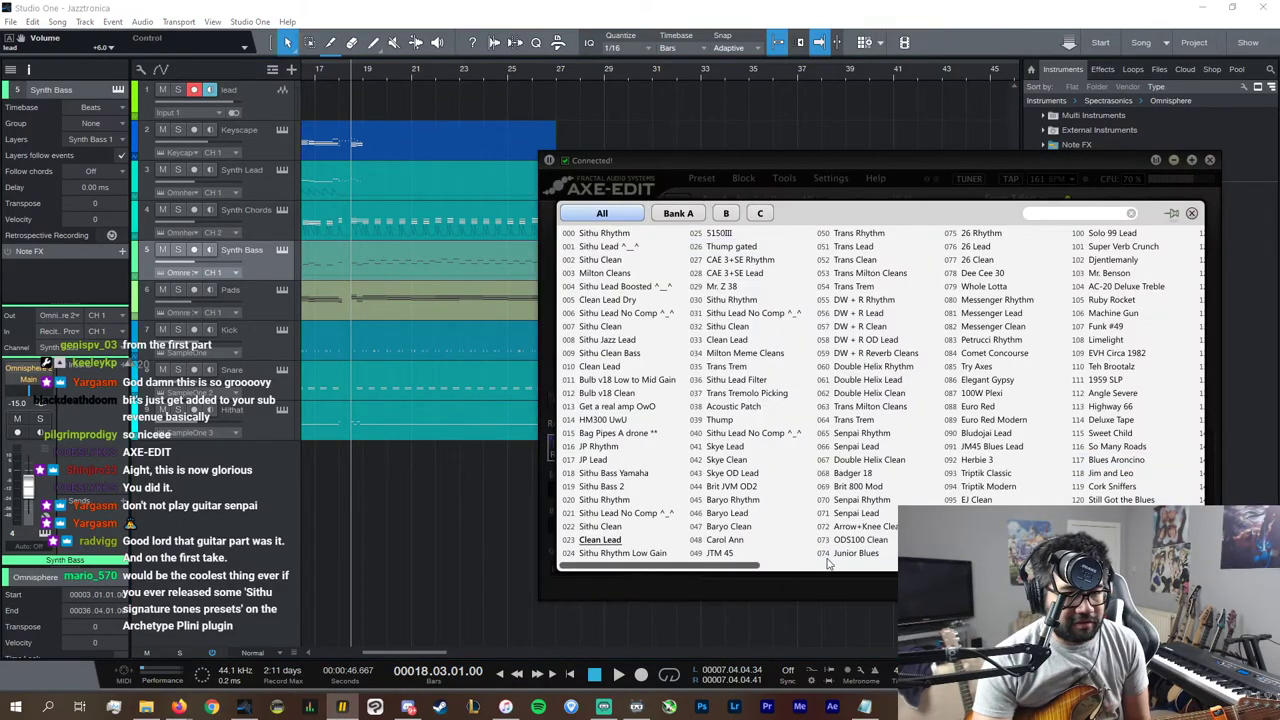
scroll(735, 570, down, 9)
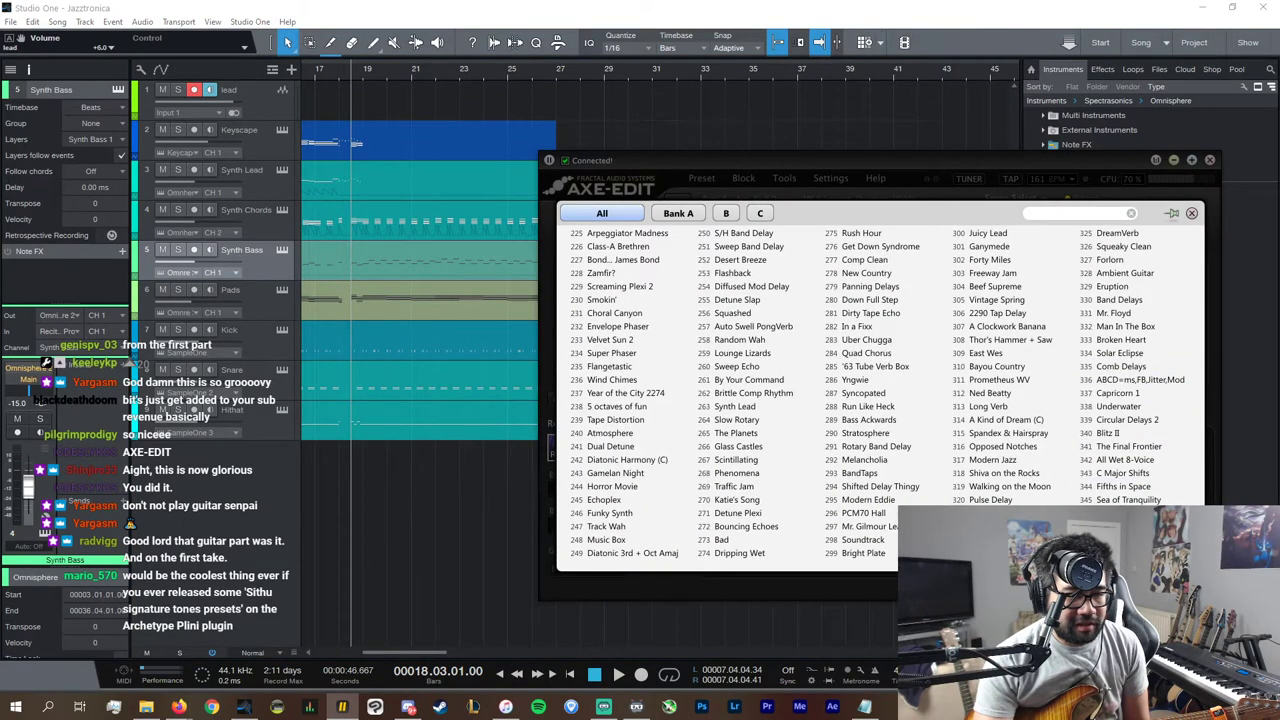
scroll(880, 395, down, 2)
click(1112, 342)
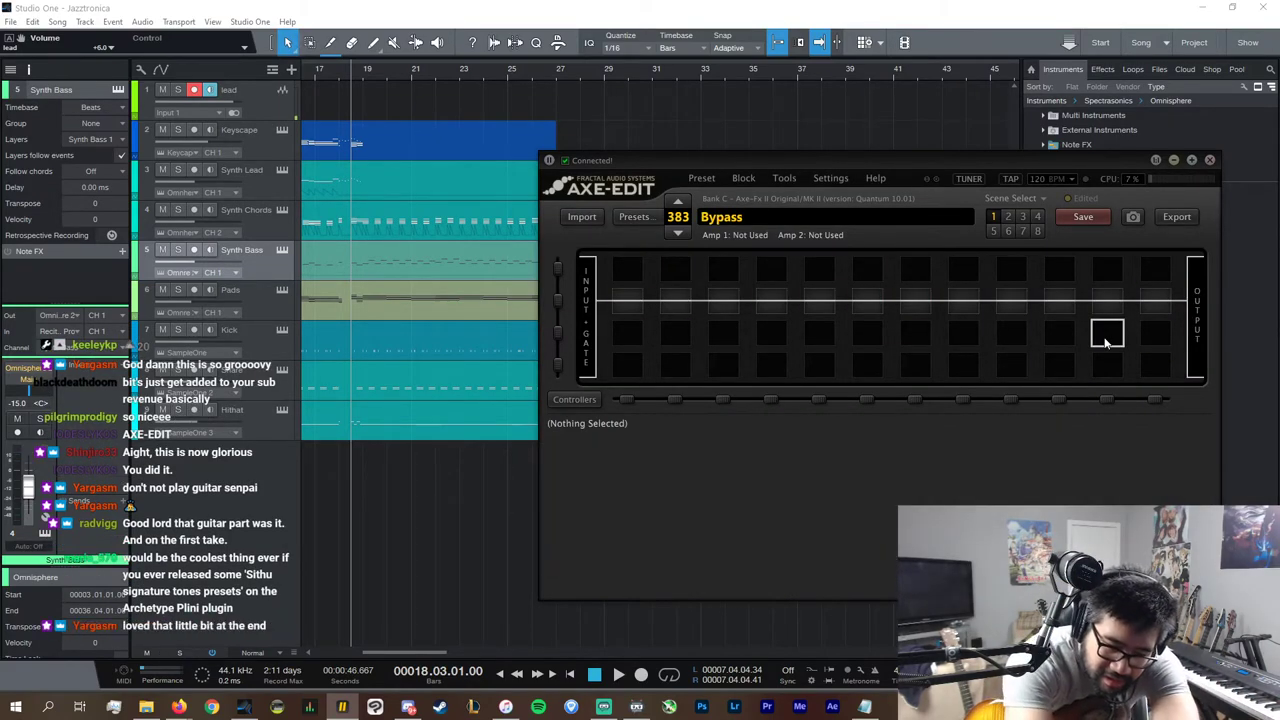
right_click(1105, 342)
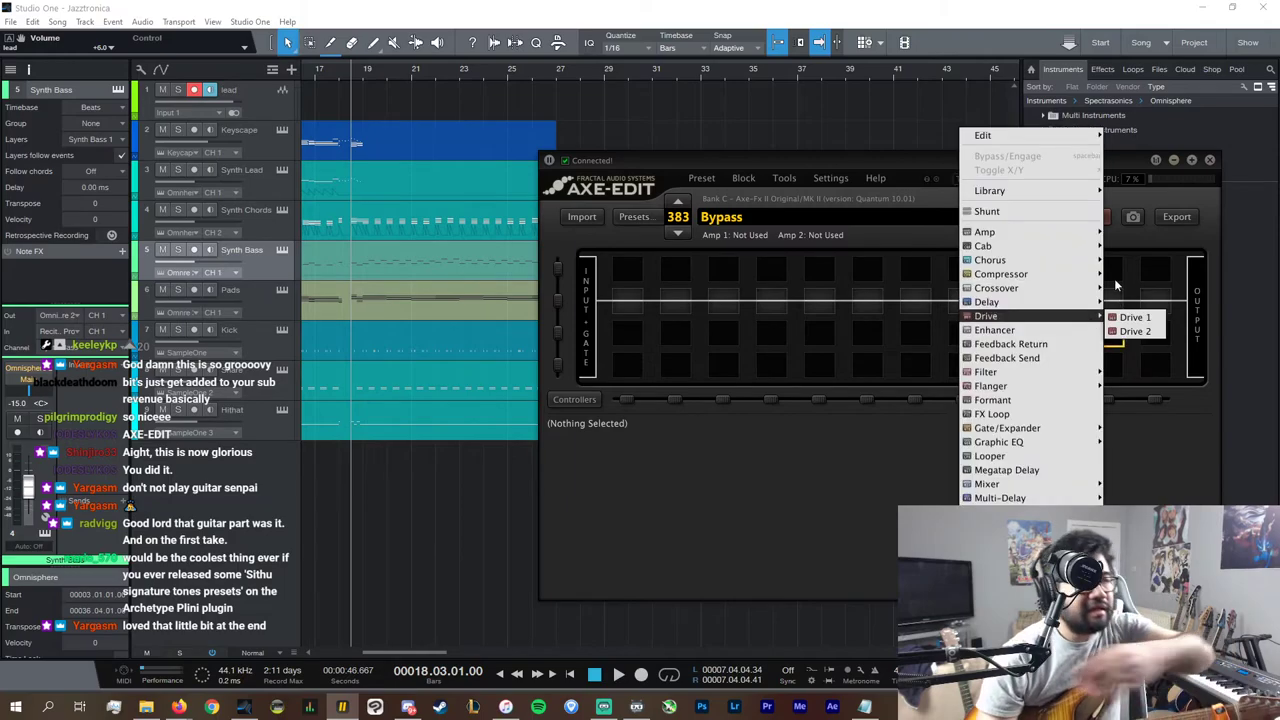
Step: In Studio One, change the lead track's input to Input R (Input 2) and select the track
click(200, 112)
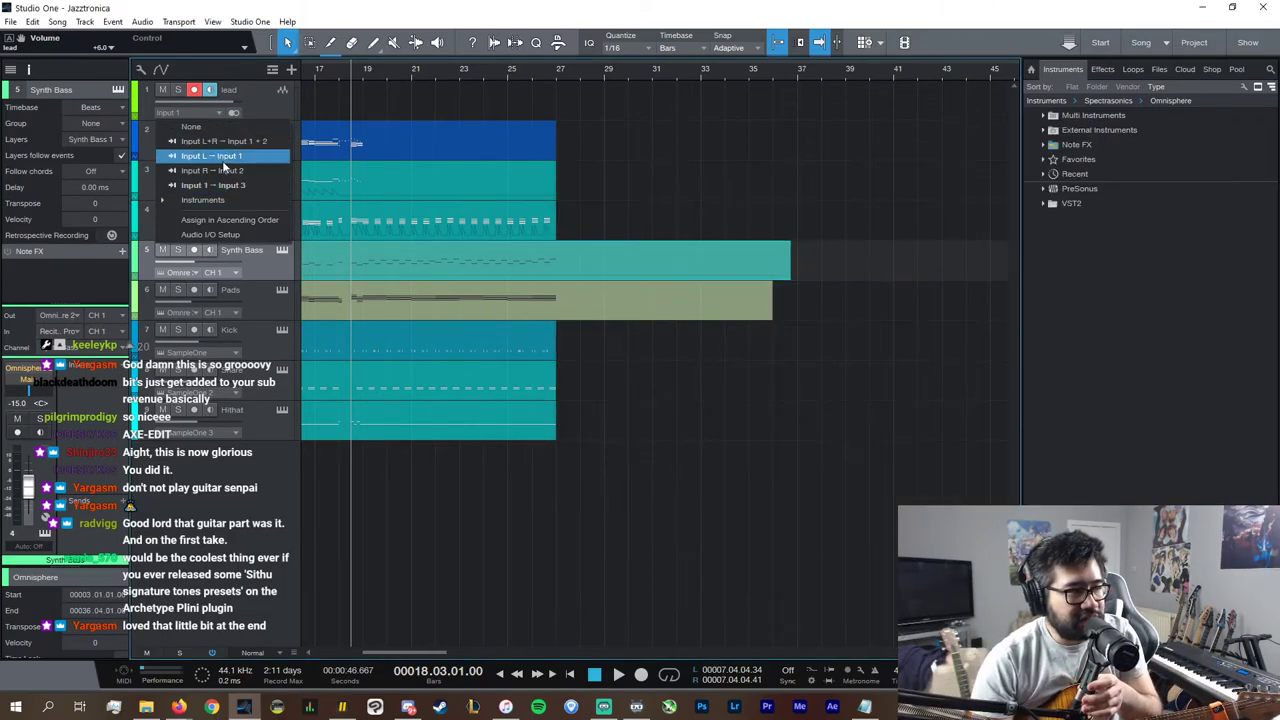
click(212, 170)
click(257, 107)
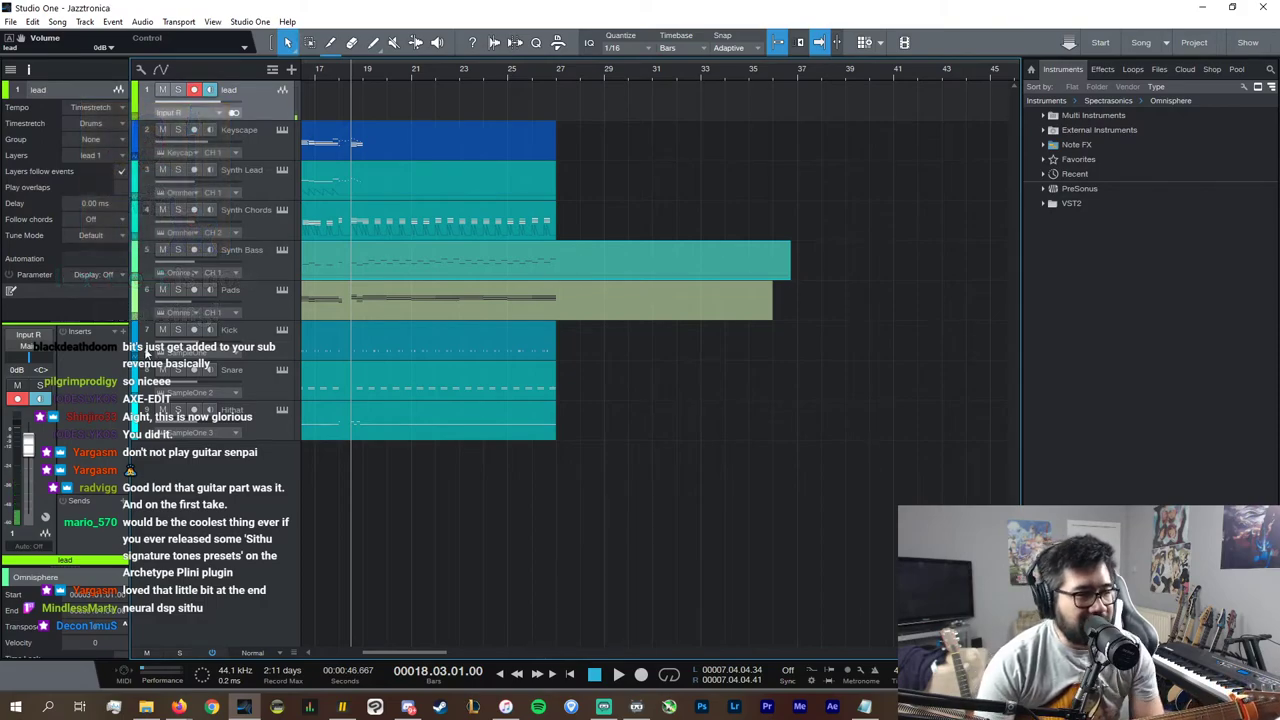
click(119, 332)
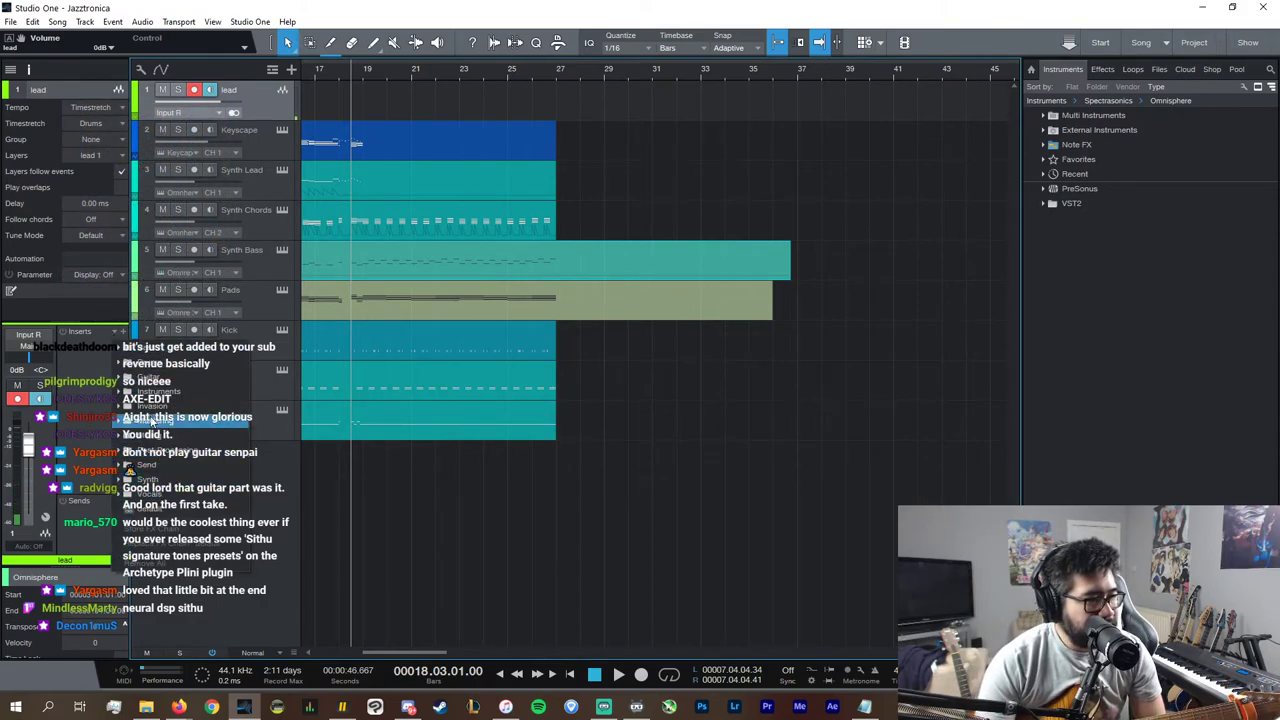
click(145, 381)
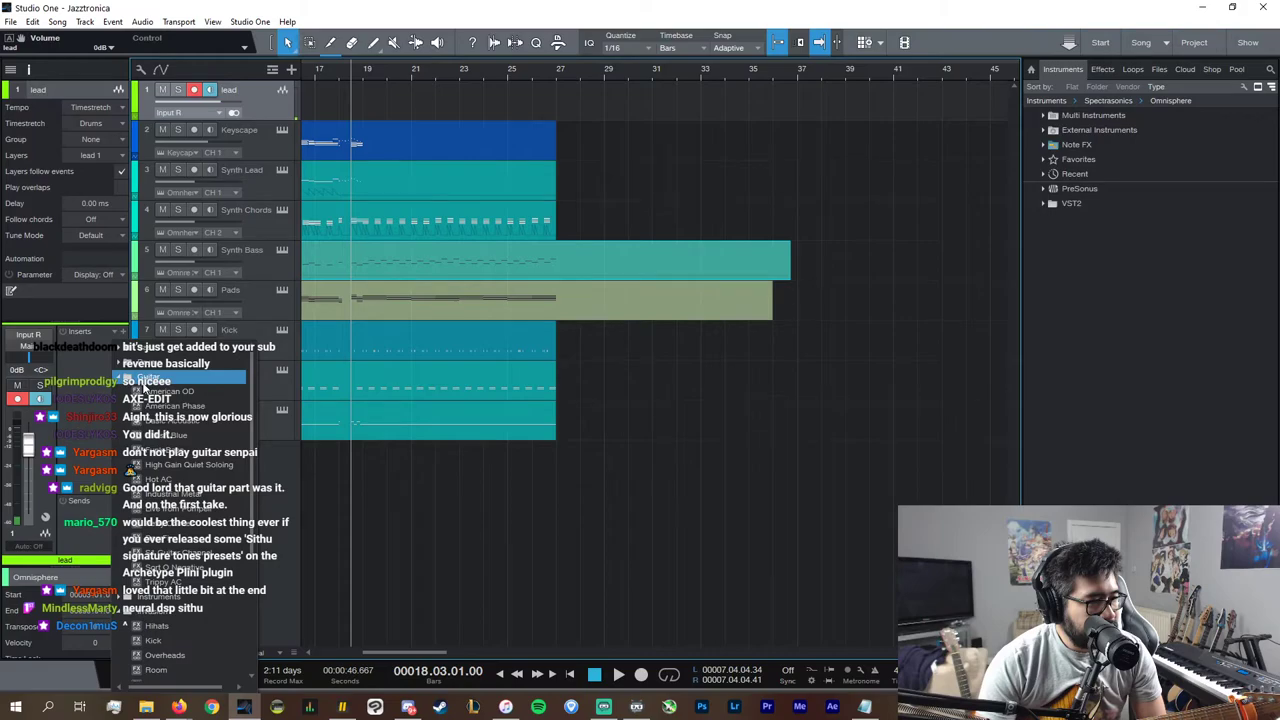
click(143, 382)
click(122, 406)
click(124, 334)
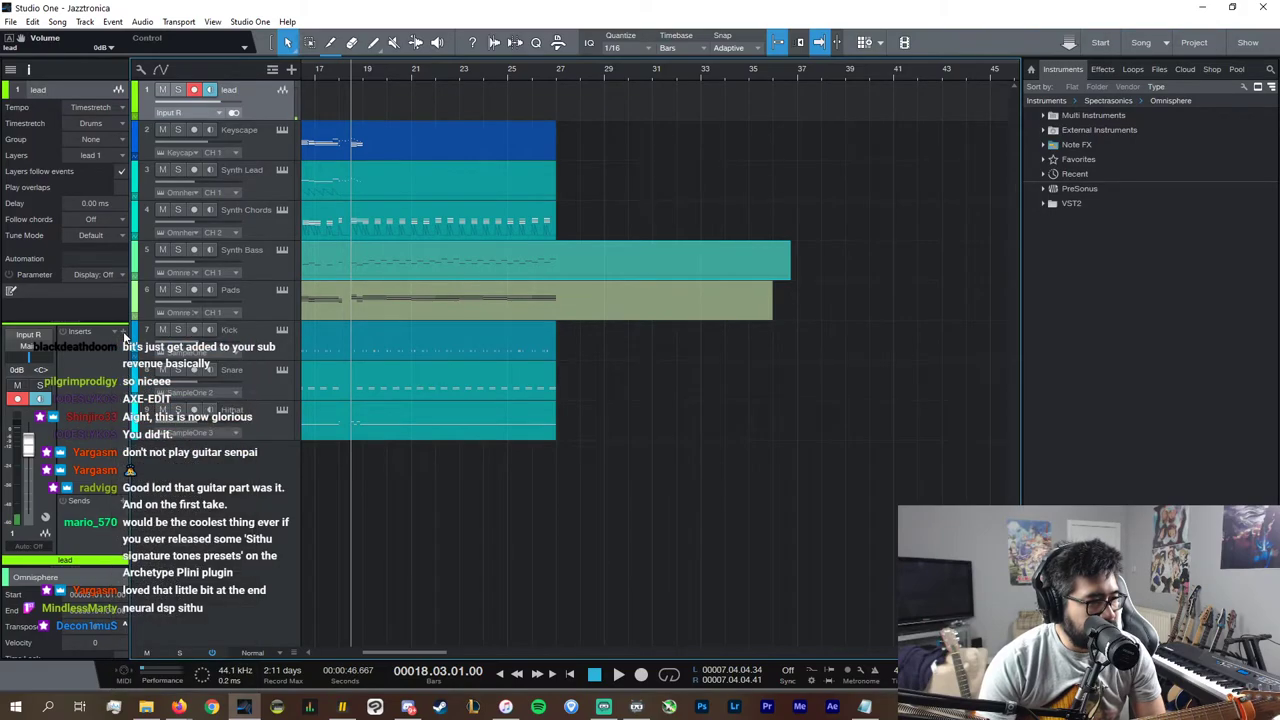
Step: Search the insert effects for "plini" and add ArchetypePlini to the lead track
click(126, 338)
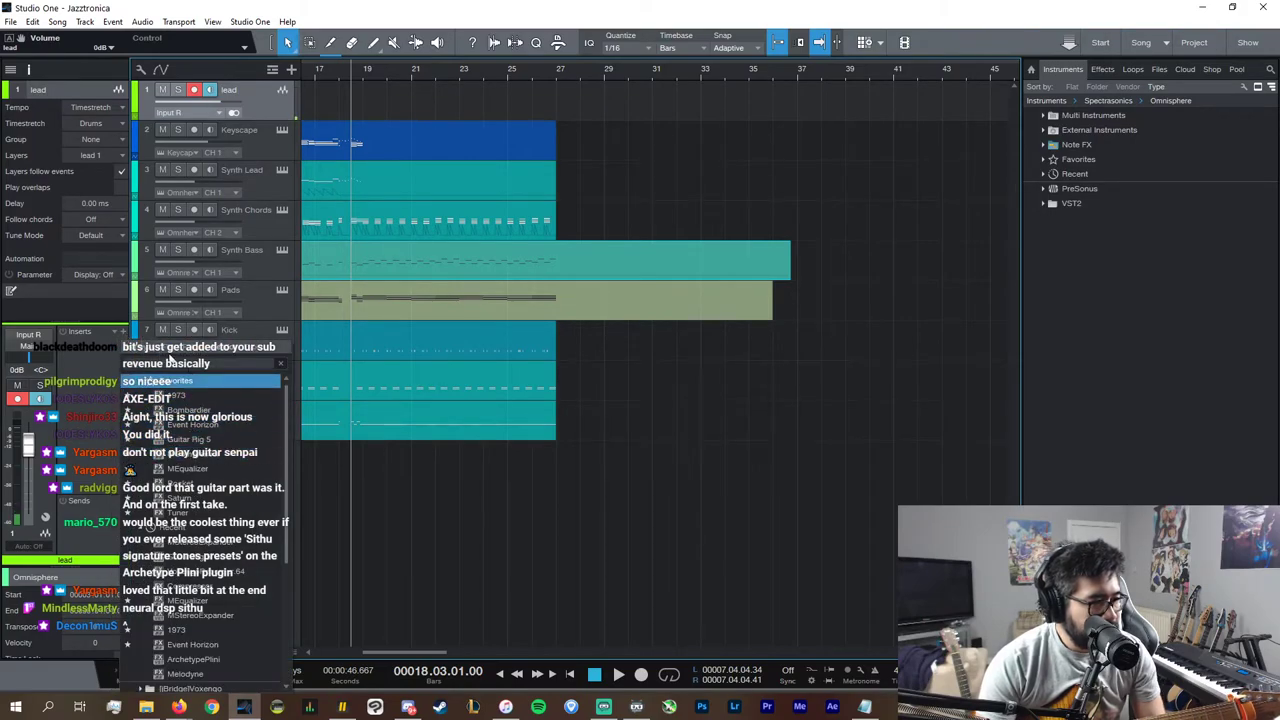
text(plini)
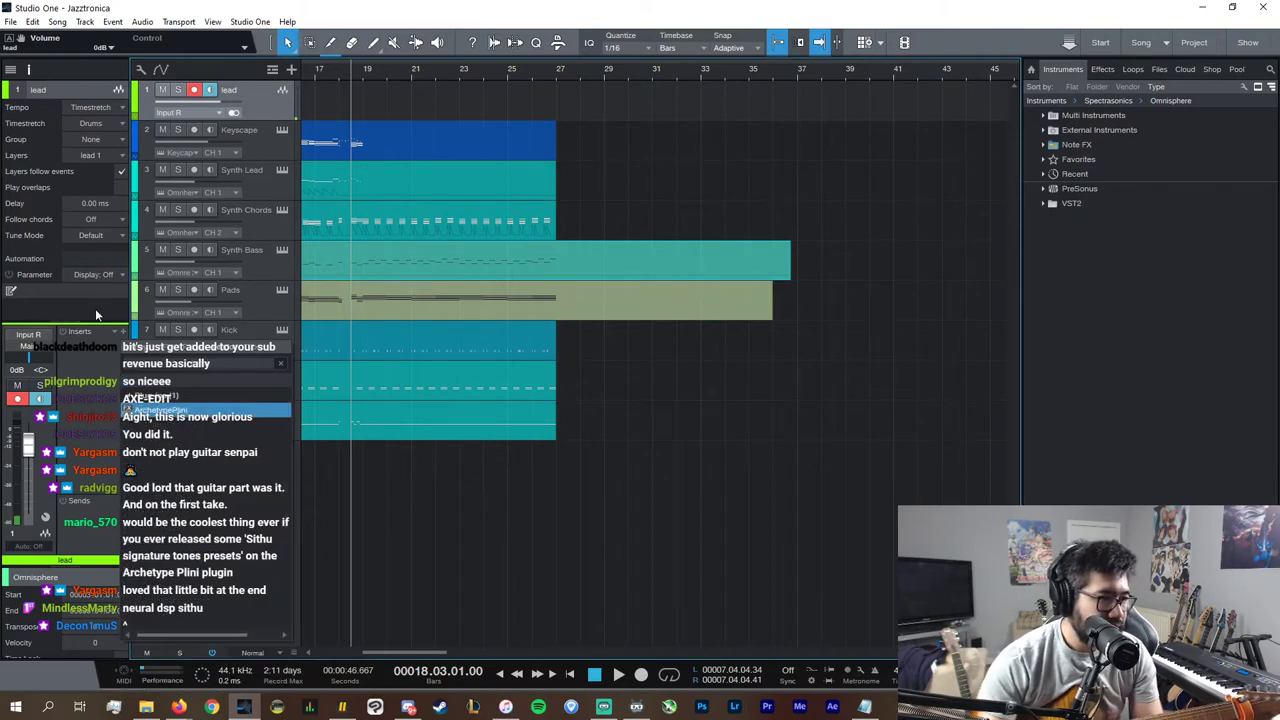
double_click(157, 413)
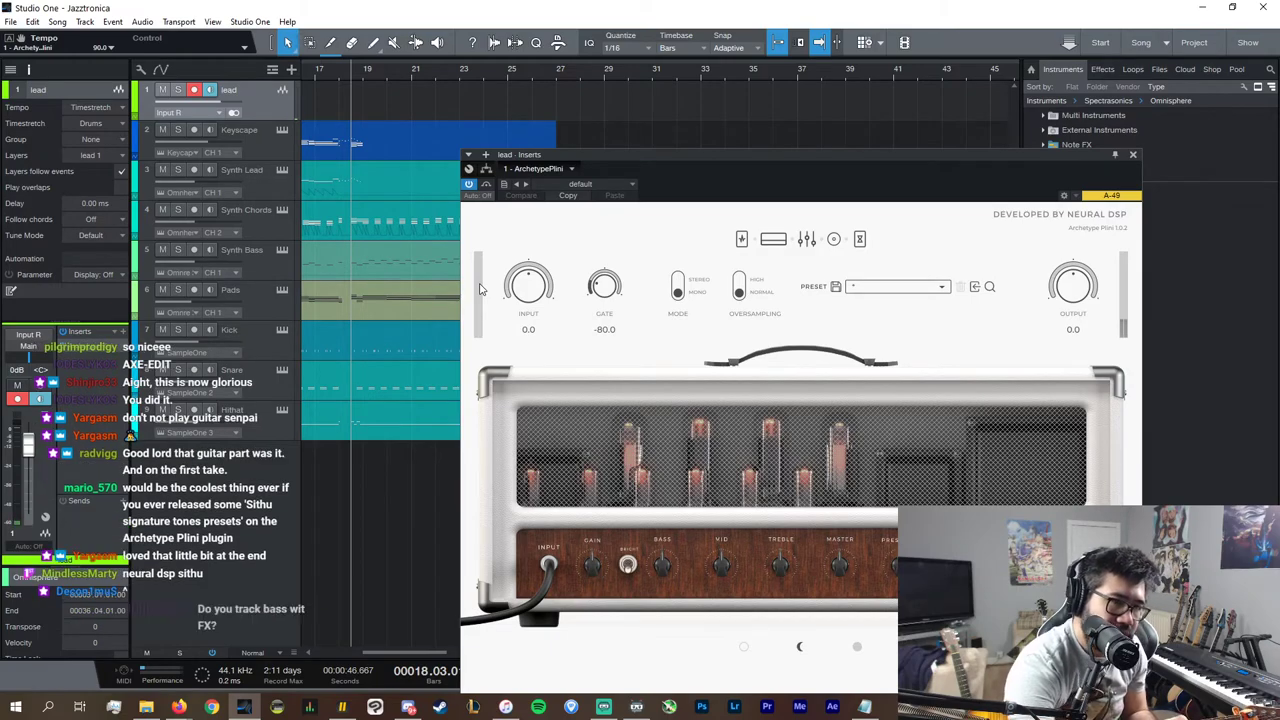
Step: In ArchetypePlini, set the gate to -67.6, input gain to -5.1, mode to Stereo and oversampling to High
drag(601, 292, 598, 264)
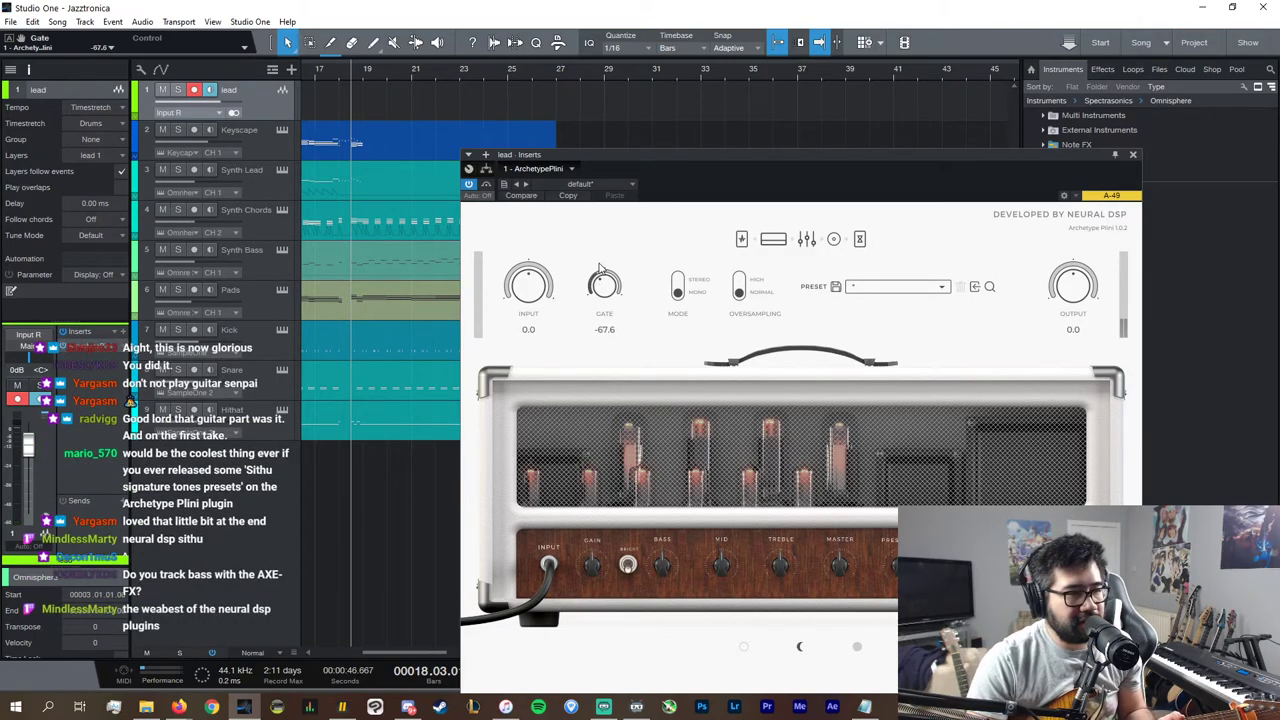
mouse_move(525, 286)
mouse_down()
mouse_move(524, 310)
mouse_move(546, 290)
mouse_up()
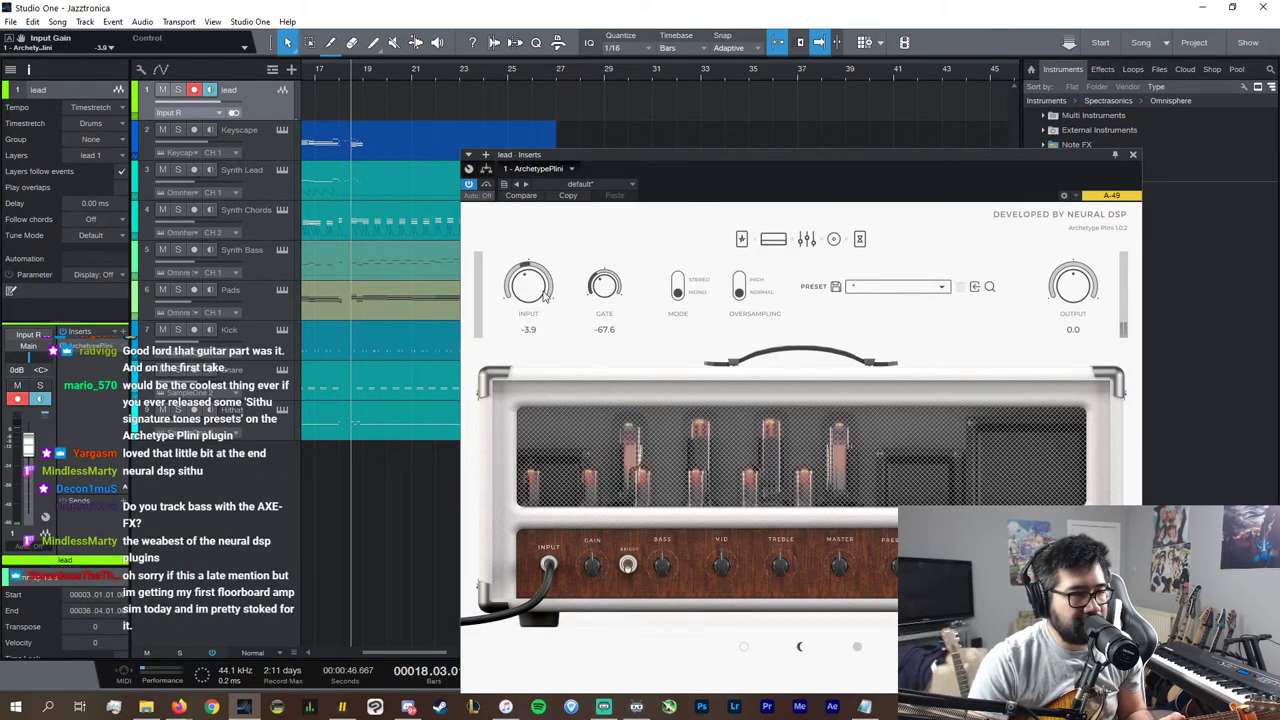
click(678, 287)
click(740, 287)
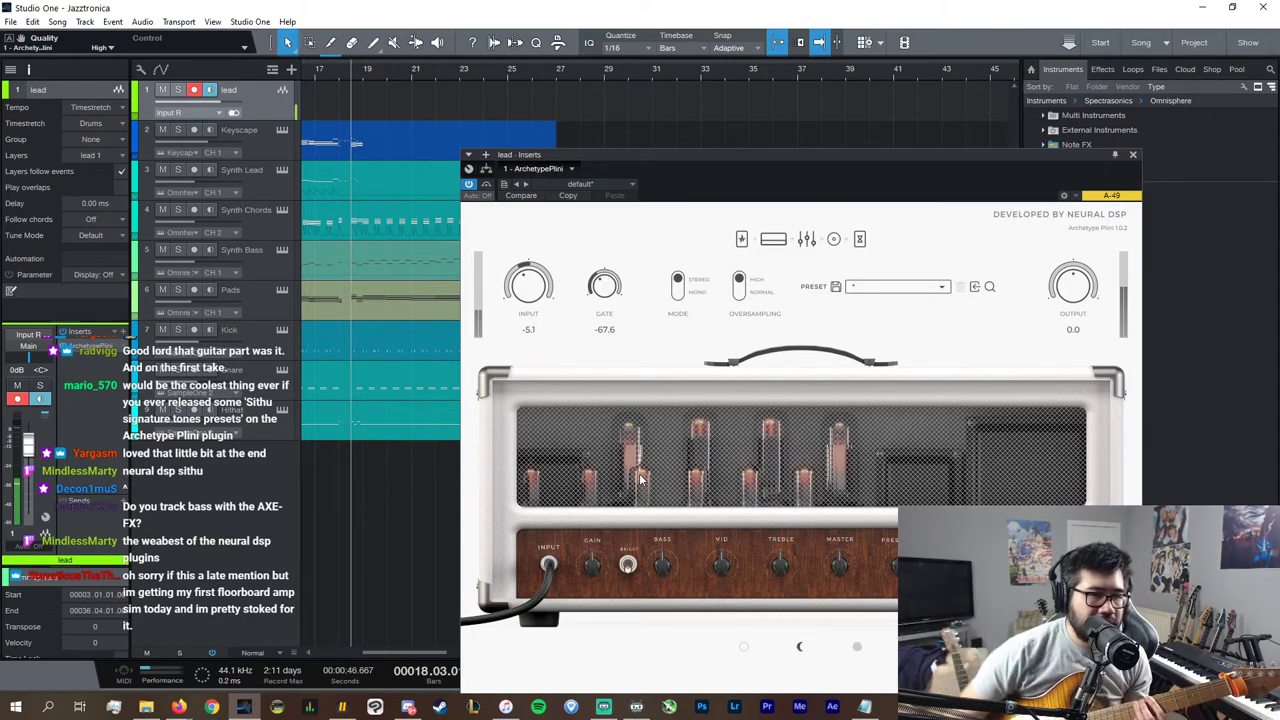
Step: Turn on the crunch amp's Bright switch and set the plugin's gate to -69.8
click(628, 565)
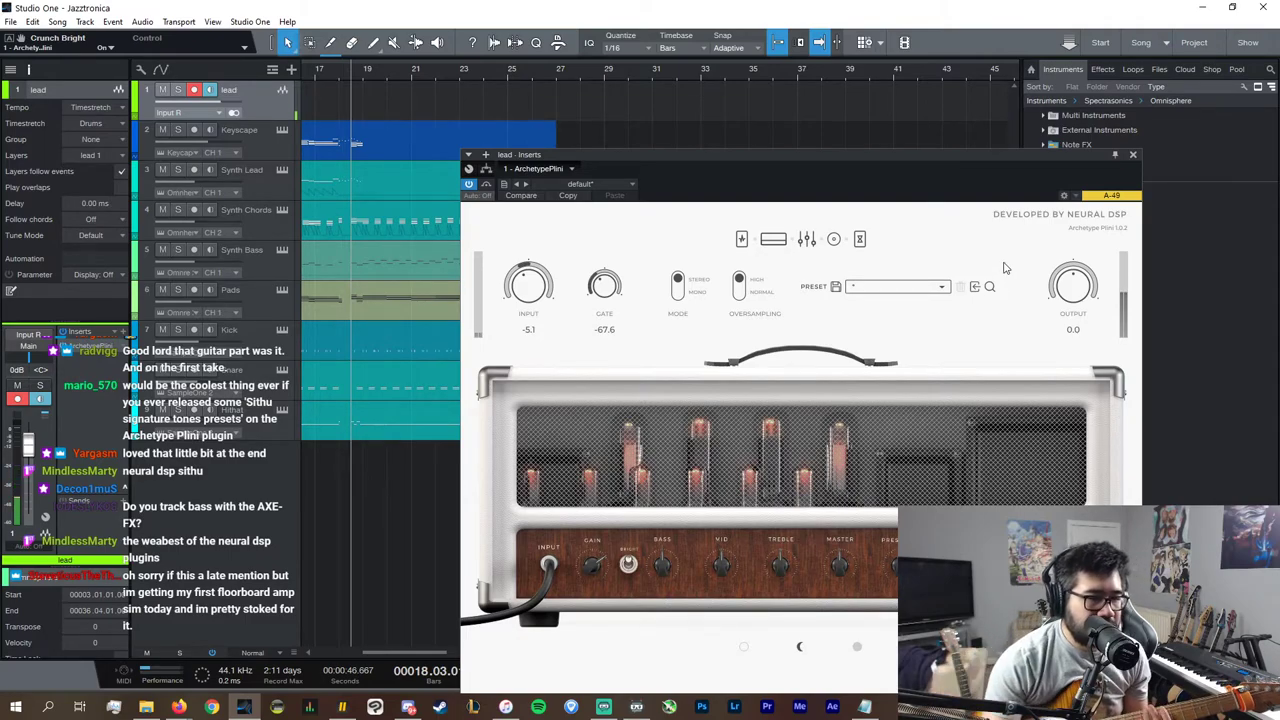
mouse_move(605, 282)
mouse_down()
mouse_move(605, 381)
mouse_move(599, 292)
mouse_up()
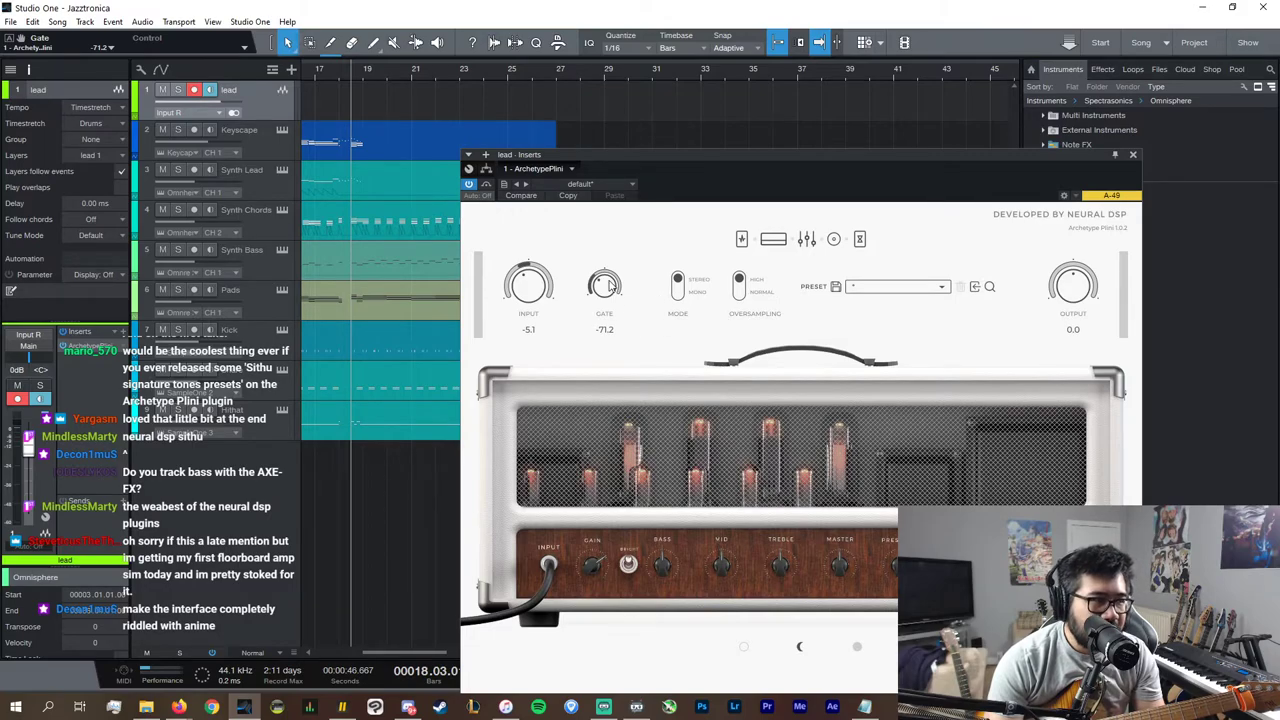
scroll(610, 285, up, 2)
Step: Engage the compressor pedal, turn the overdrive's drive down and its tone up, and leave the overdrive inactive
click(741, 238)
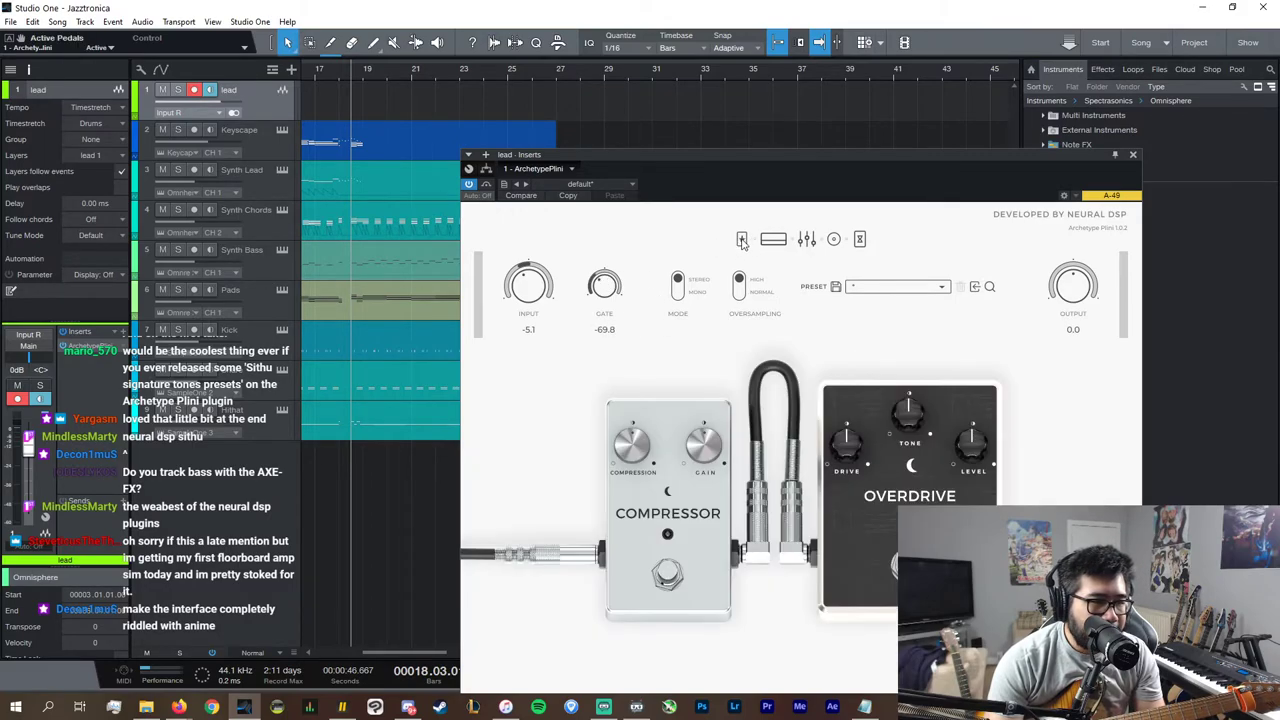
click(665, 576)
drag(845, 443, 836, 513)
scroll(843, 445, up, 4)
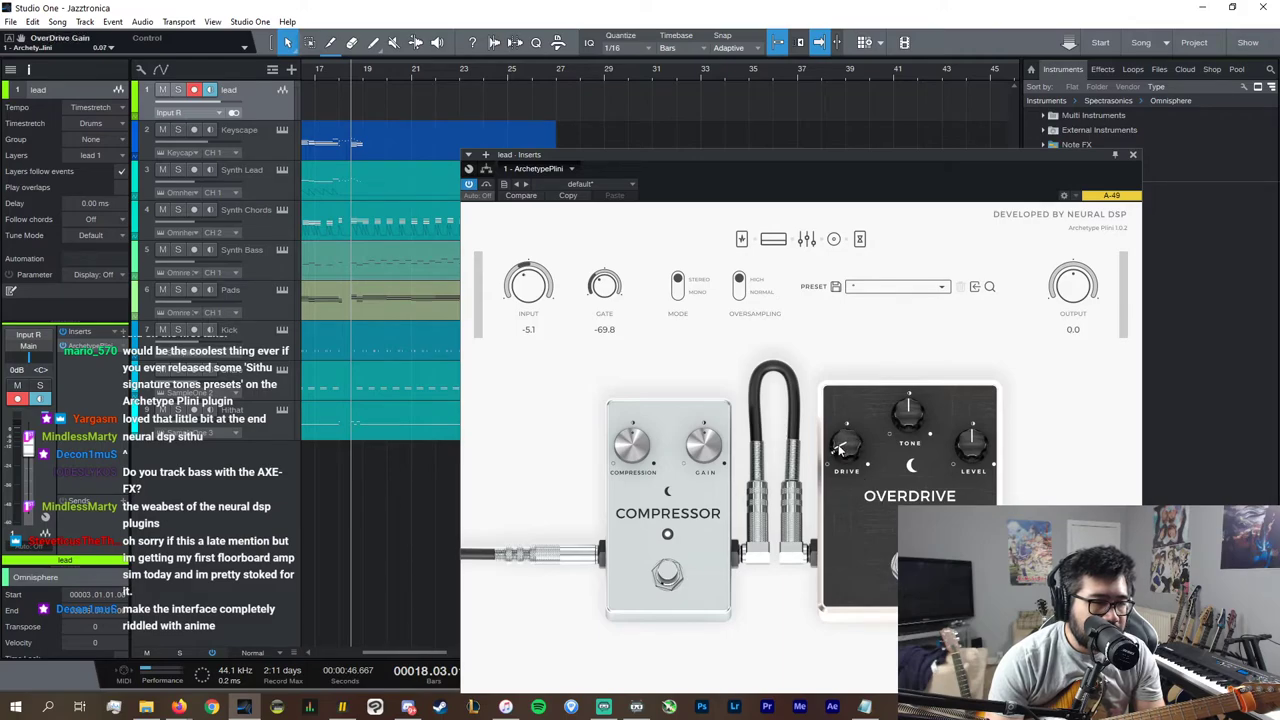
scroll(908, 410, up, 2)
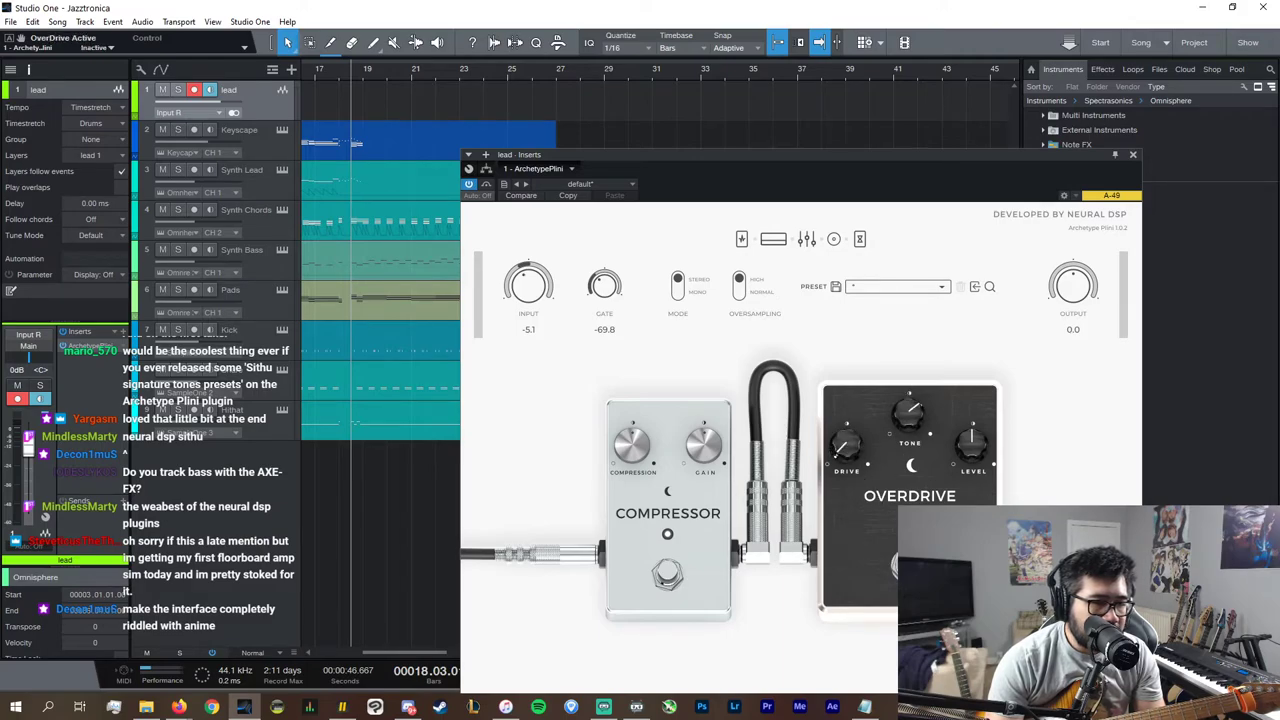
Step: Set the crunch amp's master to 0.35 and bass to 0.48, and lower the gate to -88.2
click(773, 238)
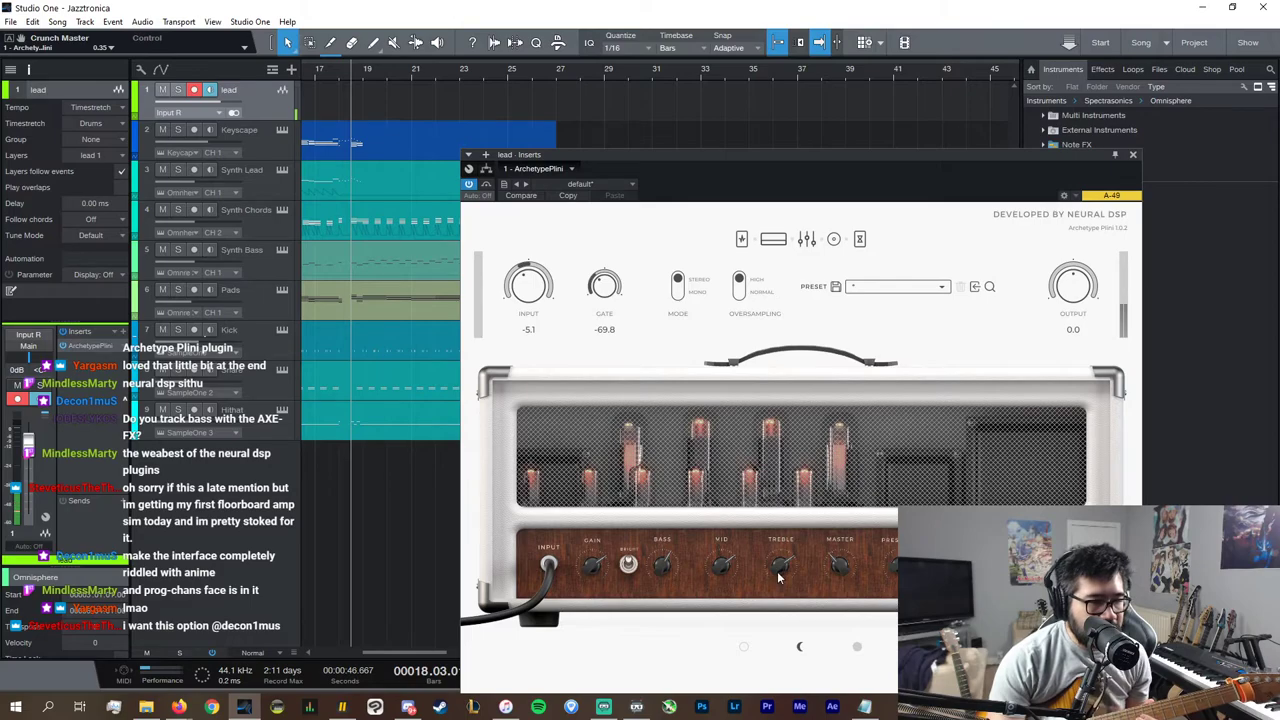
drag(721, 570, 677, 600)
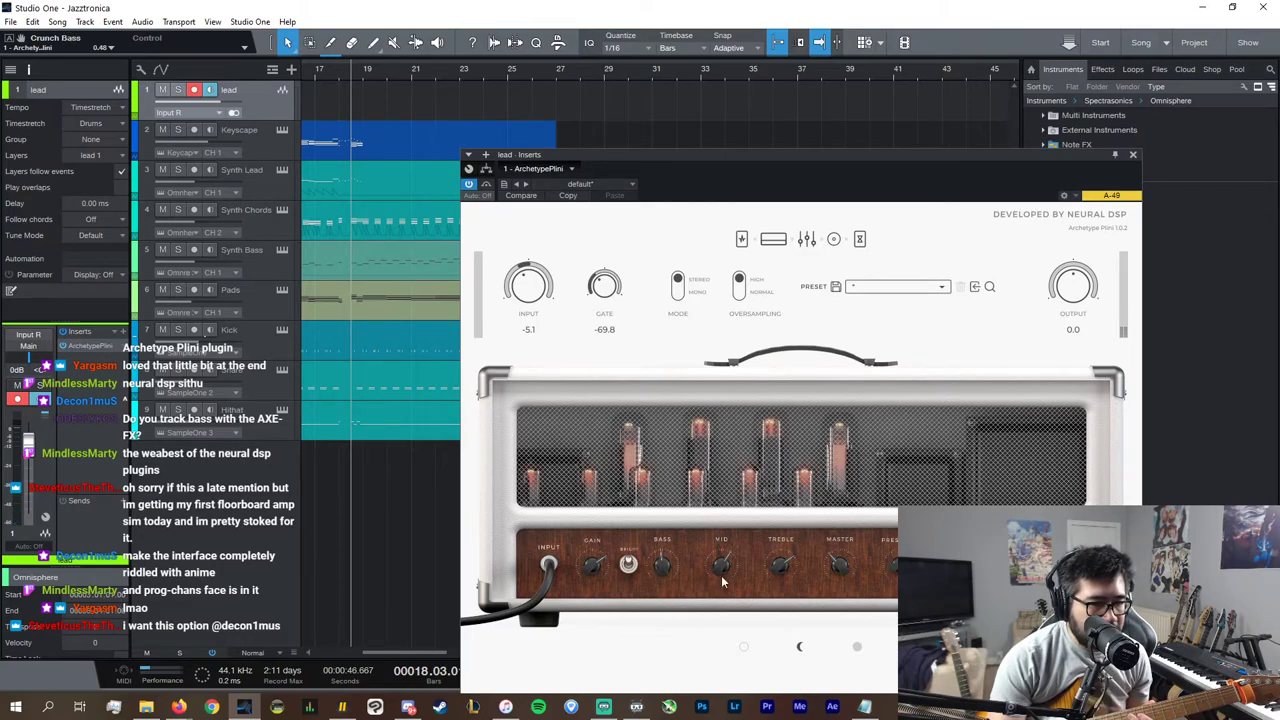
drag(605, 292, 595, 345)
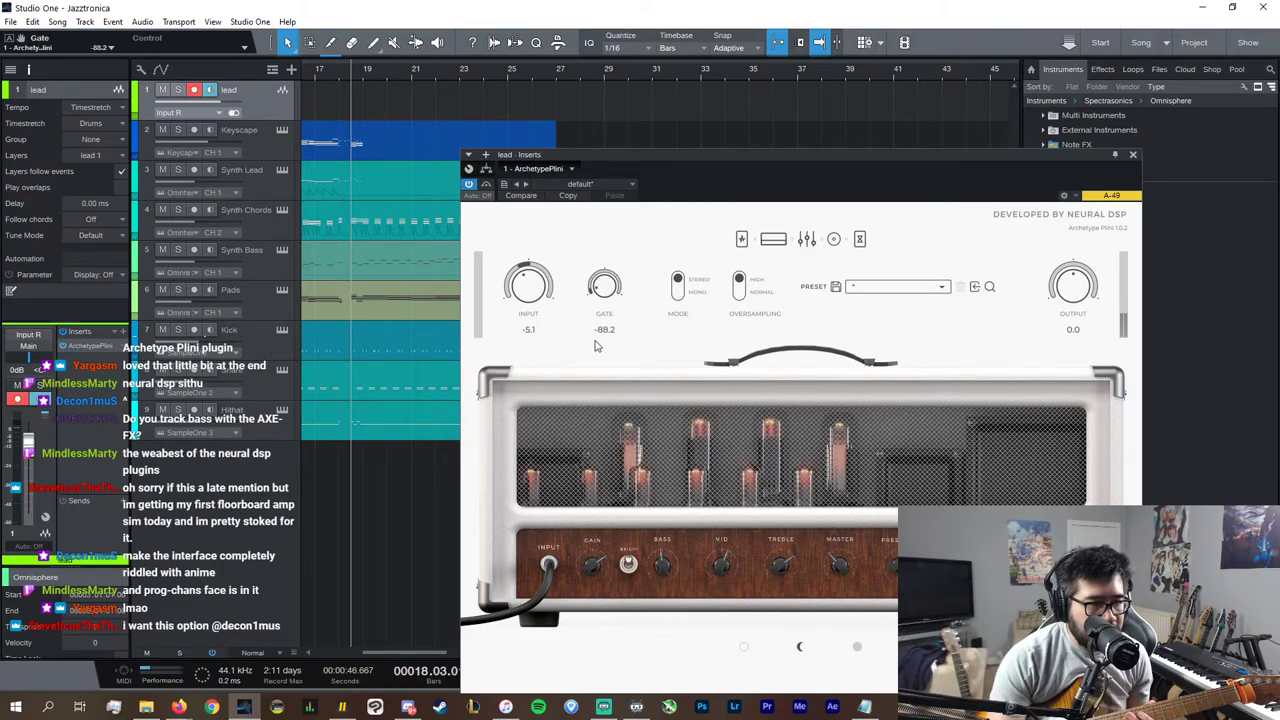
Step: Engage the delay pedal with dry/wet at 0.30, lower the plugin's output to -8.3 and close its window
click(860, 239)
click(576, 569)
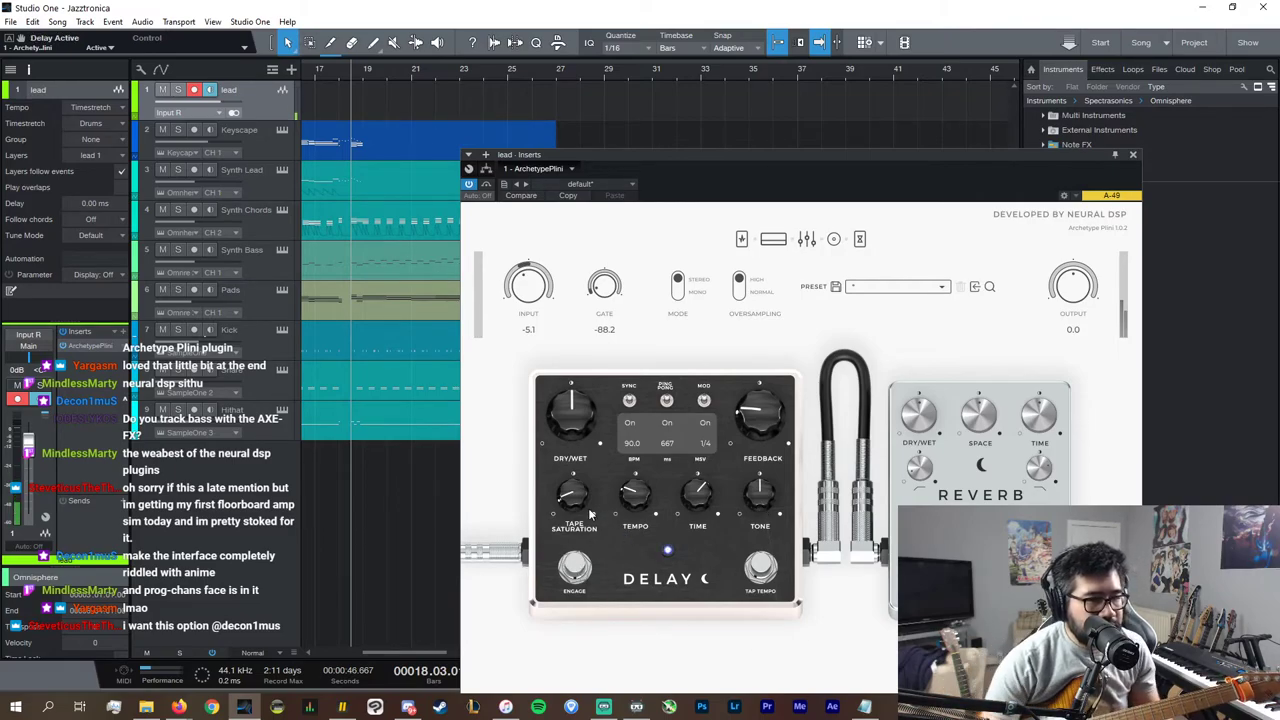
drag(585, 430, 581, 457)
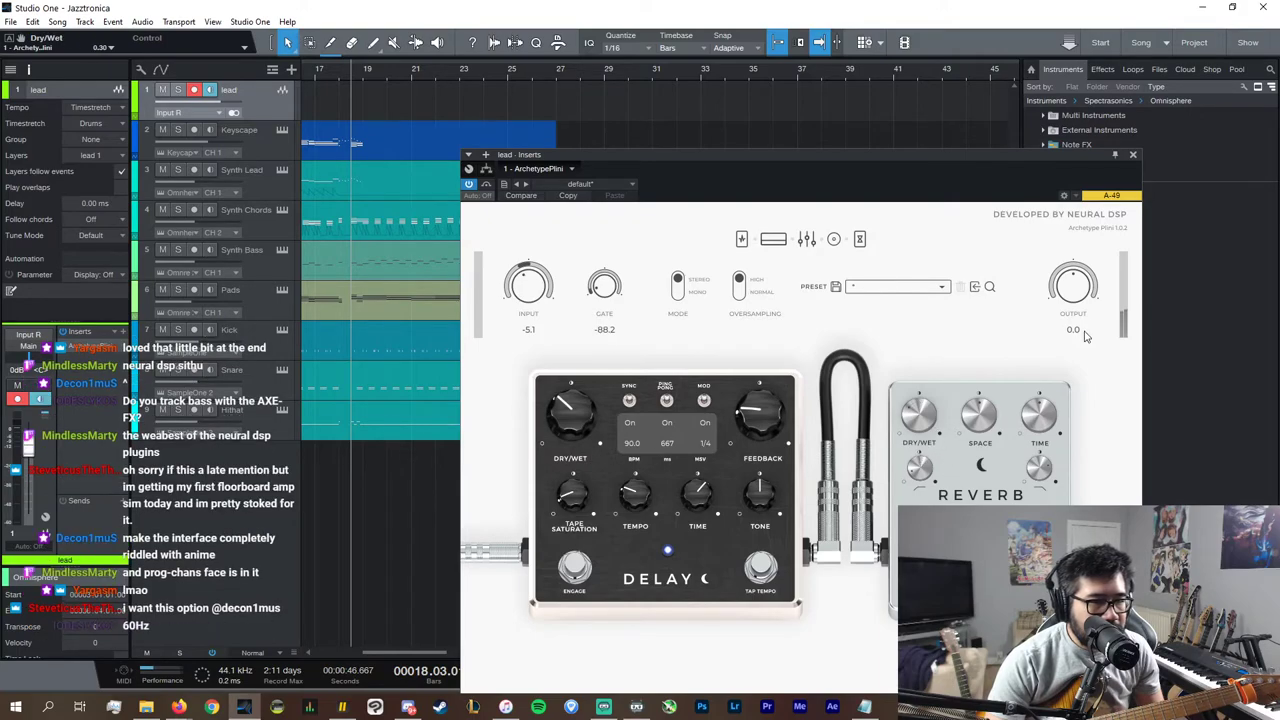
drag(1082, 298, 1078, 320)
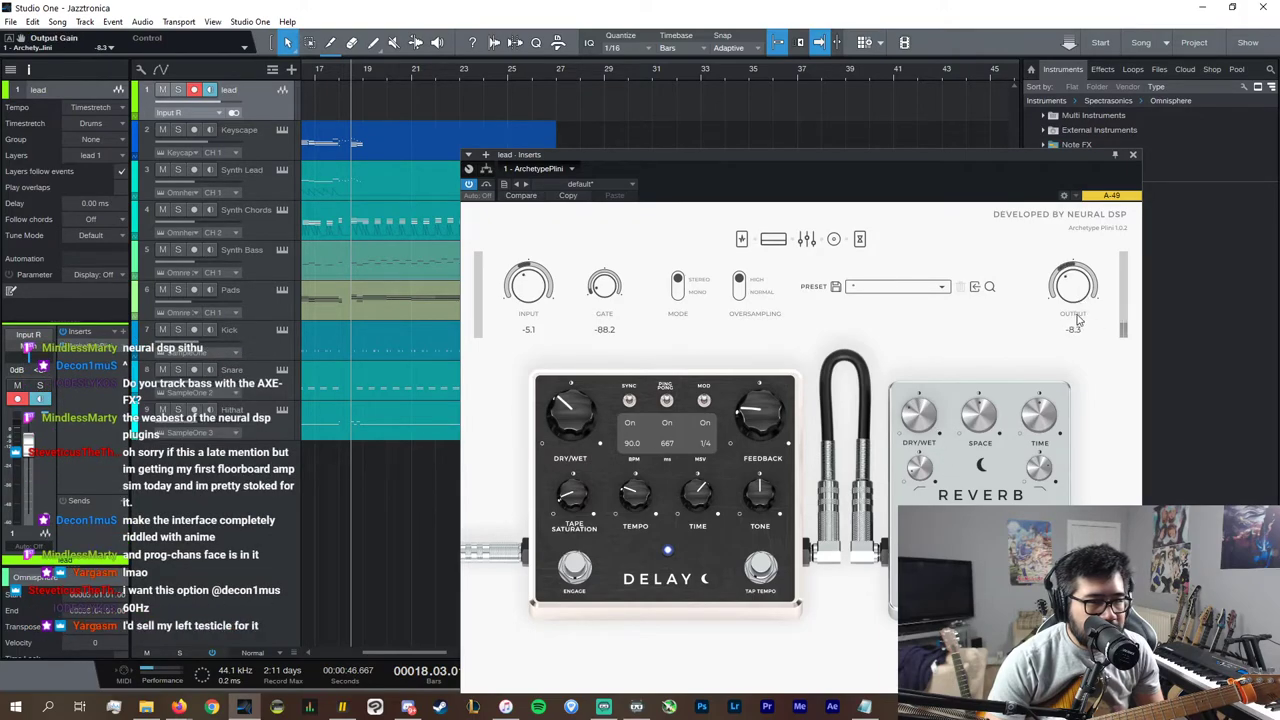
click(1132, 156)
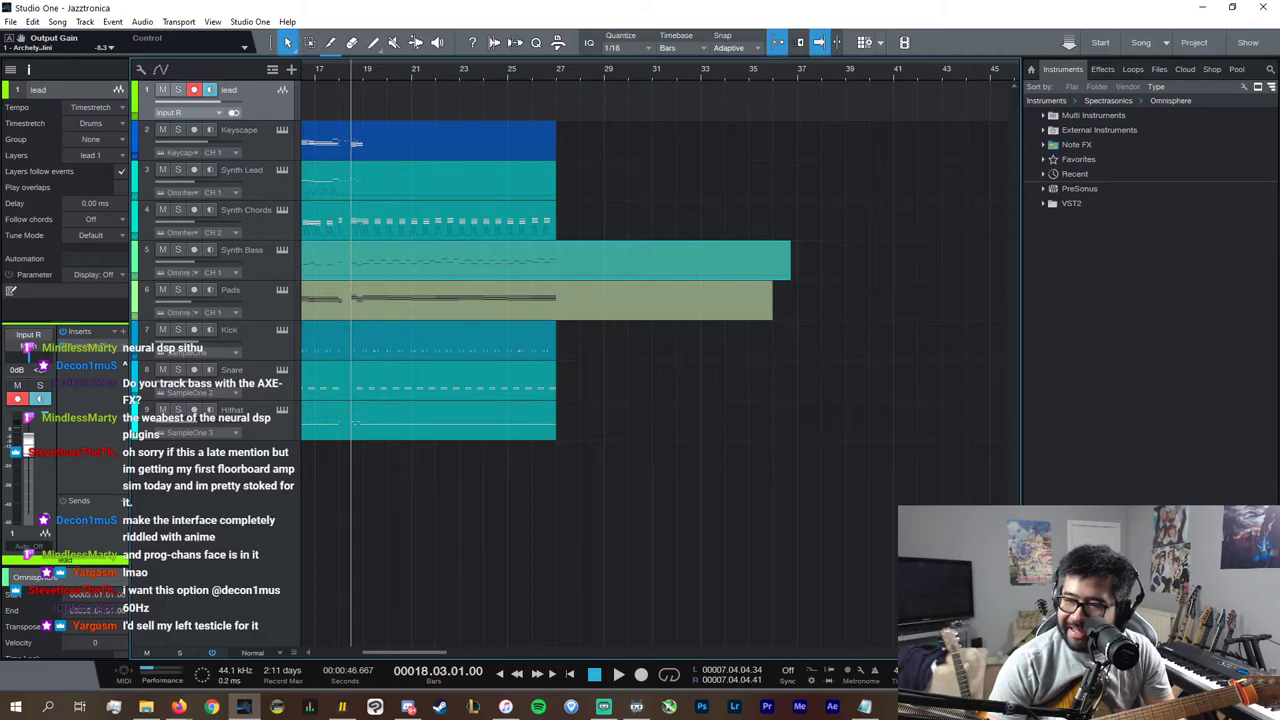
Step: Play the arrangement from bar 18 to check the lead guitar level against the backing, and stop playback
click(346, 72)
click(339, 72)
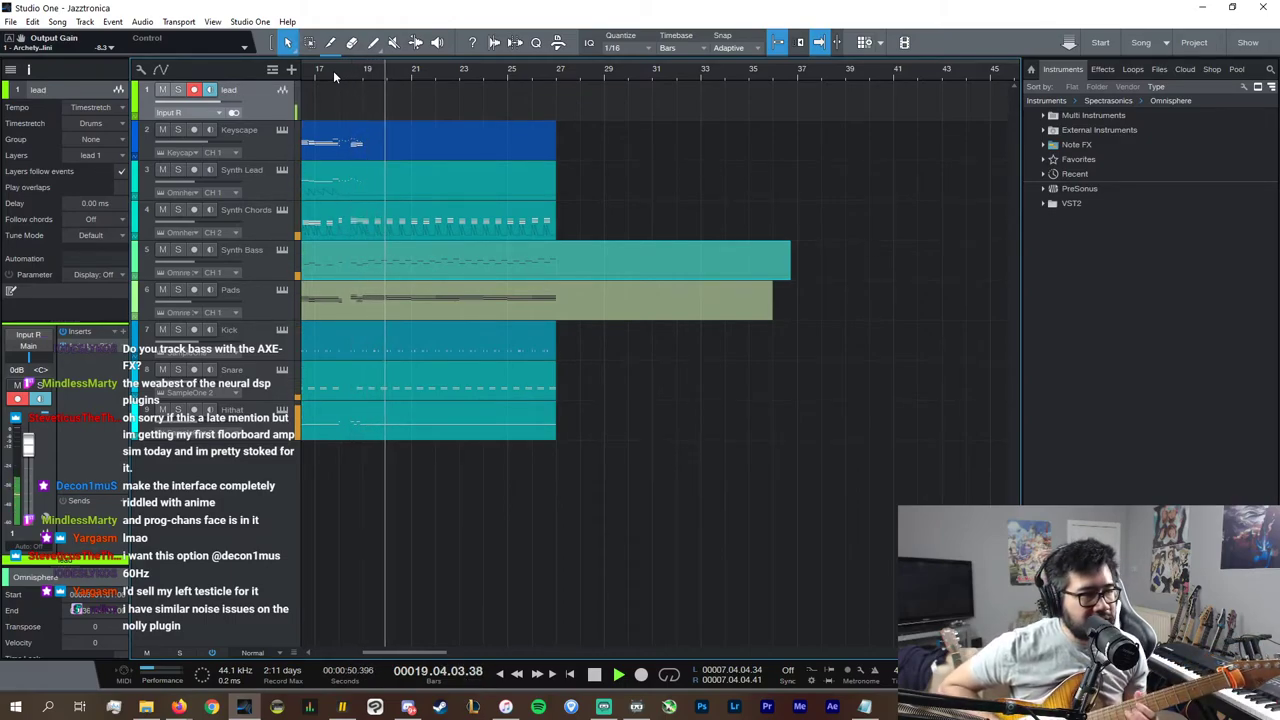
key(space)
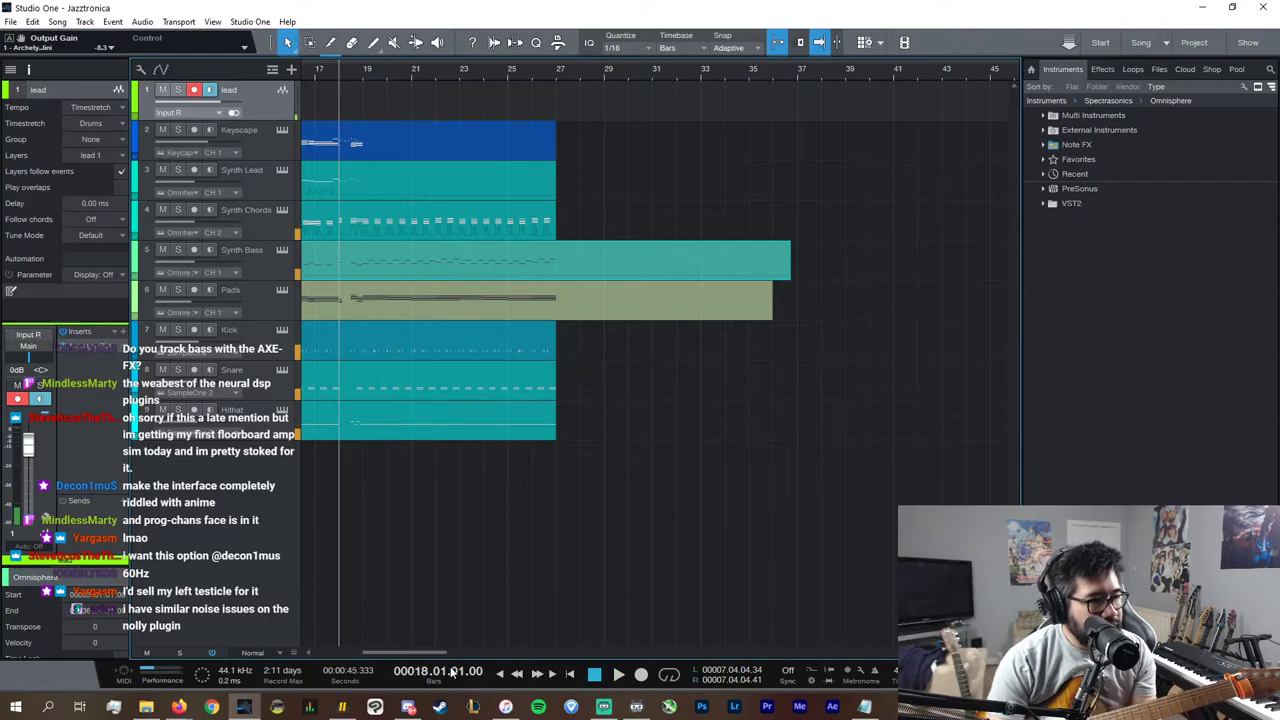
Step: Reopen ArchetypePlini on the lead track, raise its output to 0.1, and disarm and rearm the track for recording
click(93, 350)
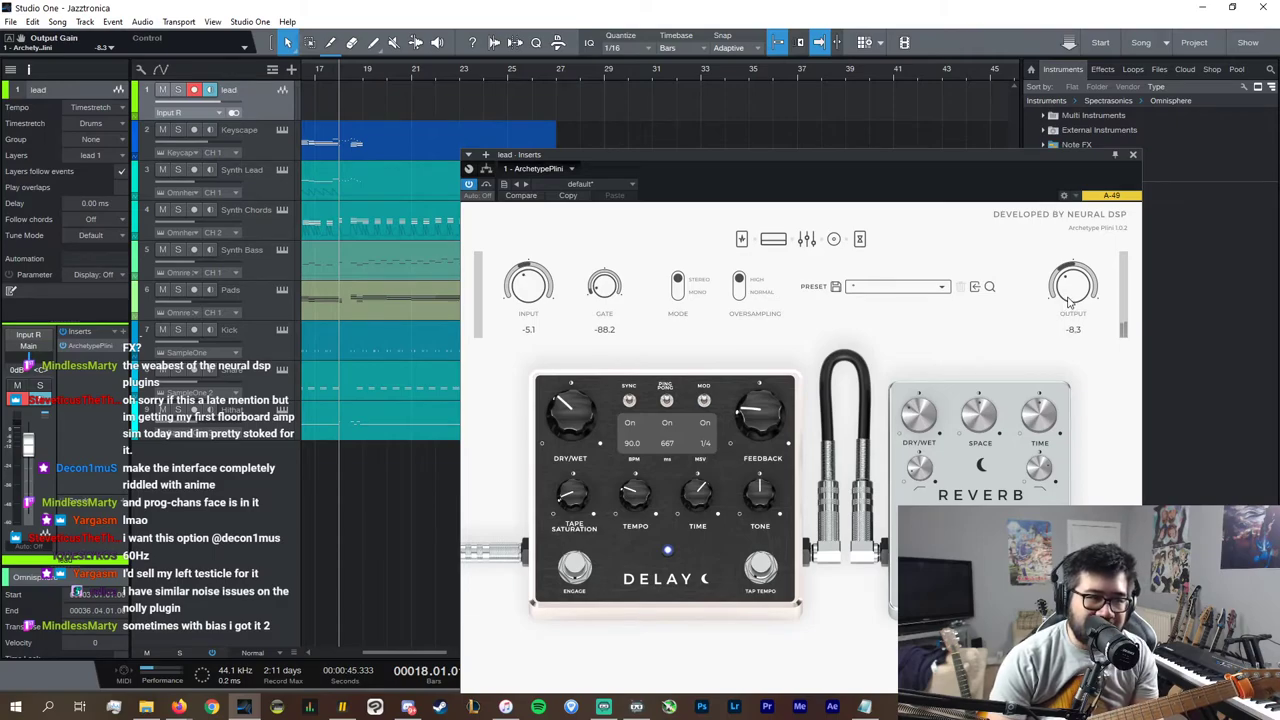
drag(1070, 300, 1070, 245)
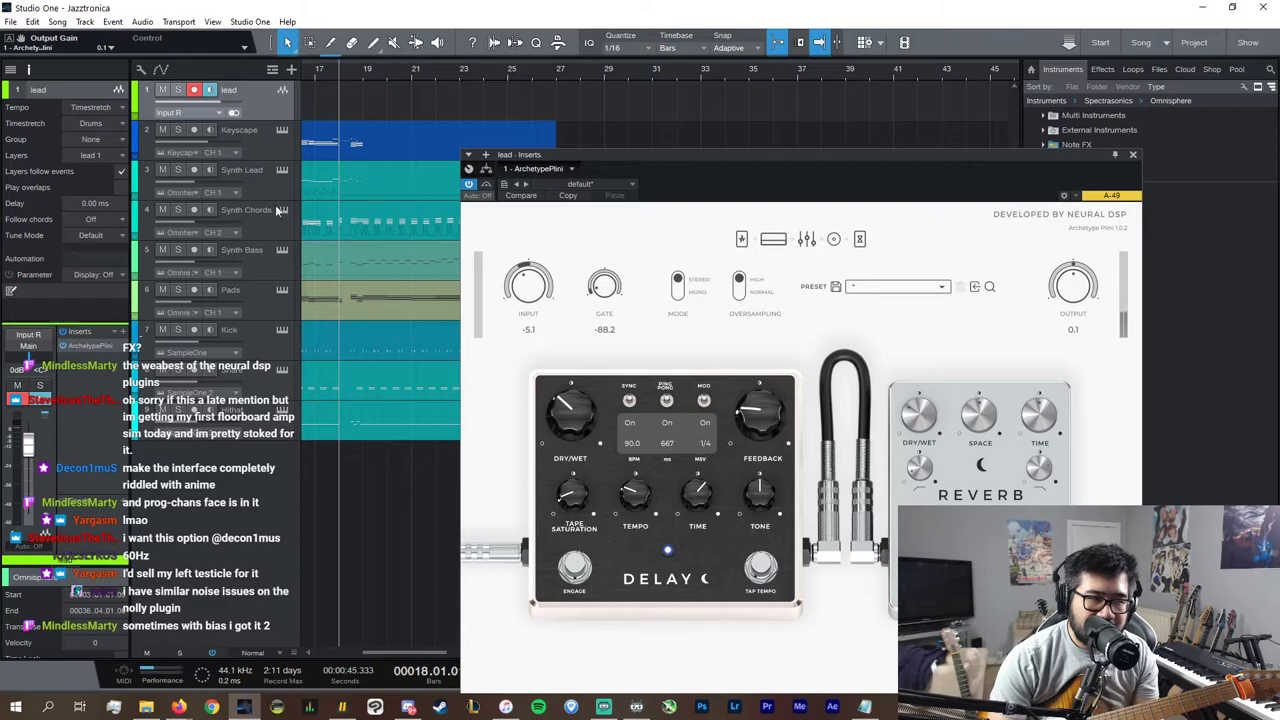
click(194, 89)
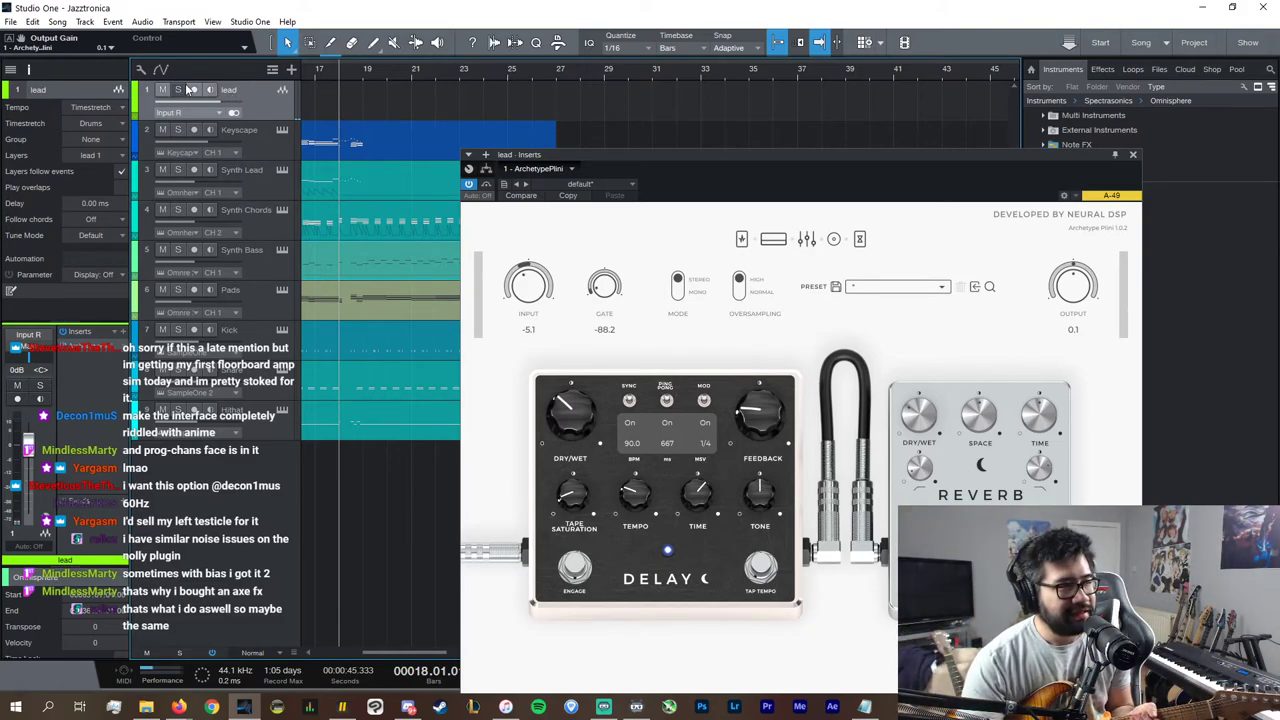
click(196, 90)
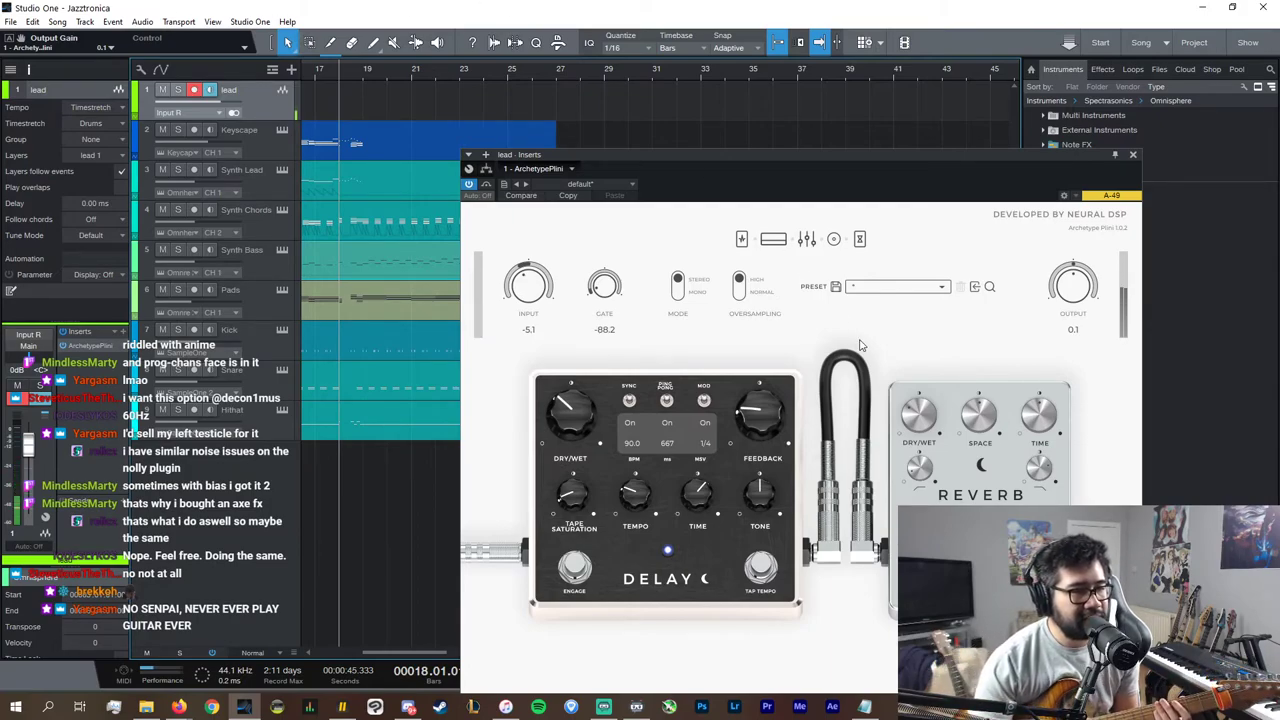
Step: Reduce the delay's dry/wet mix, and set the plugin's gate to -86.2 and input gain to -0.3
click(567, 434)
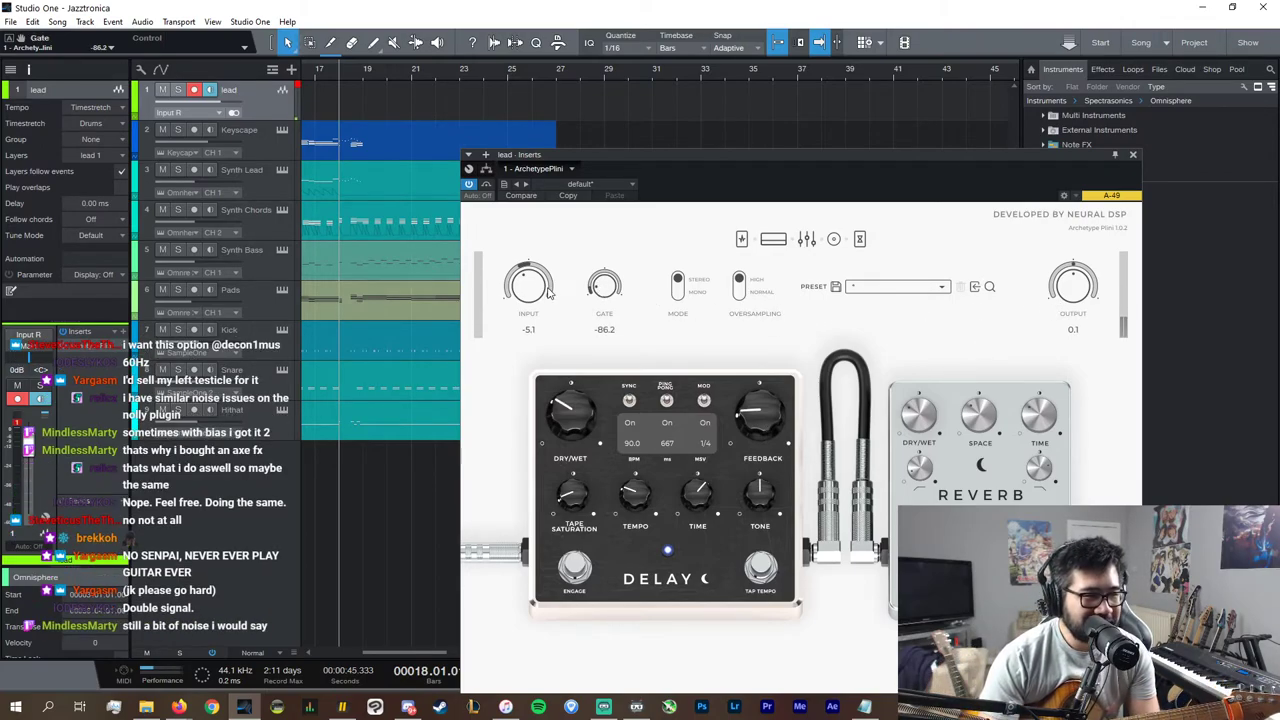
drag(549, 292, 543, 284)
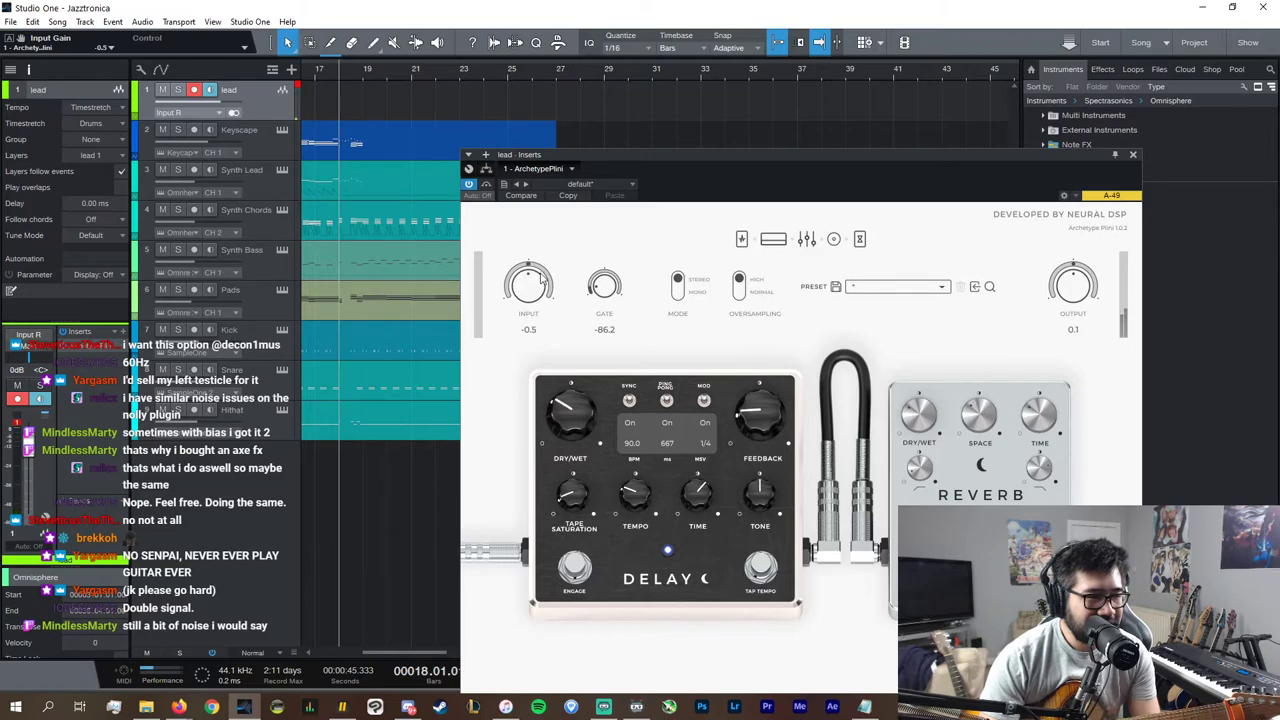
Step: Play the arrangement from bar 17, beat 2, close the plugin window and stop playback
click(333, 73)
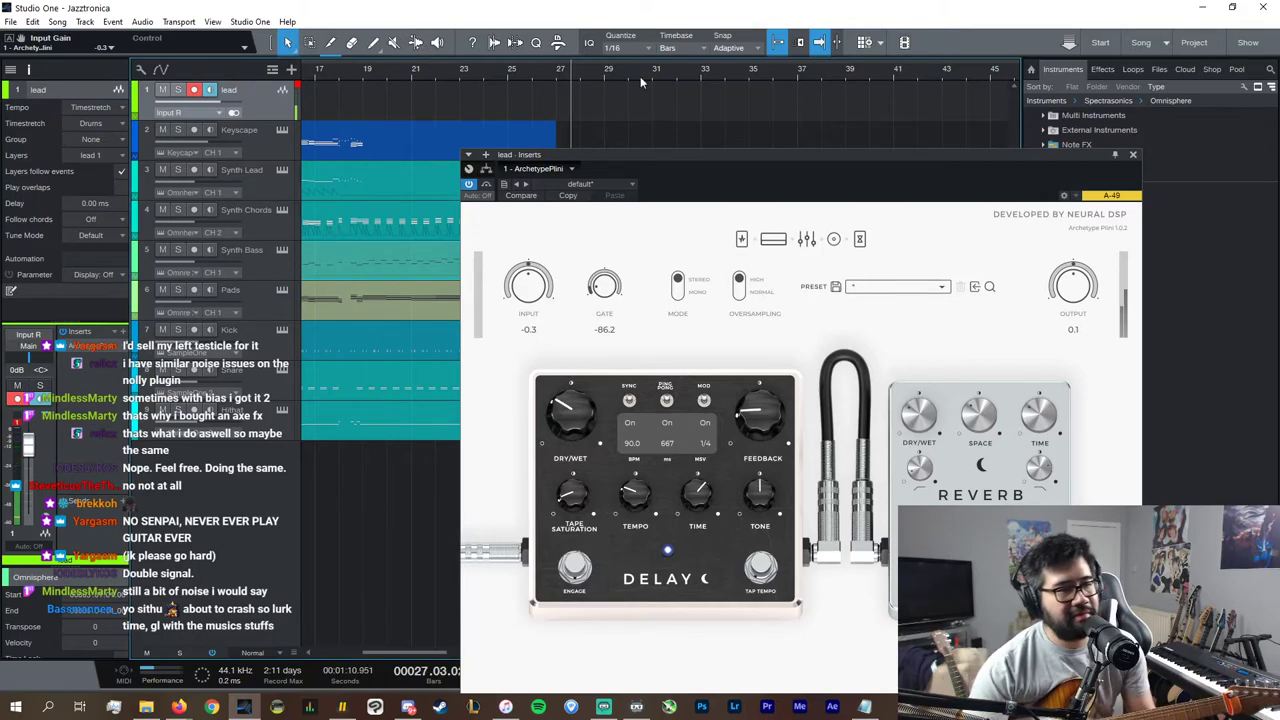
click(1132, 156)
key(space)
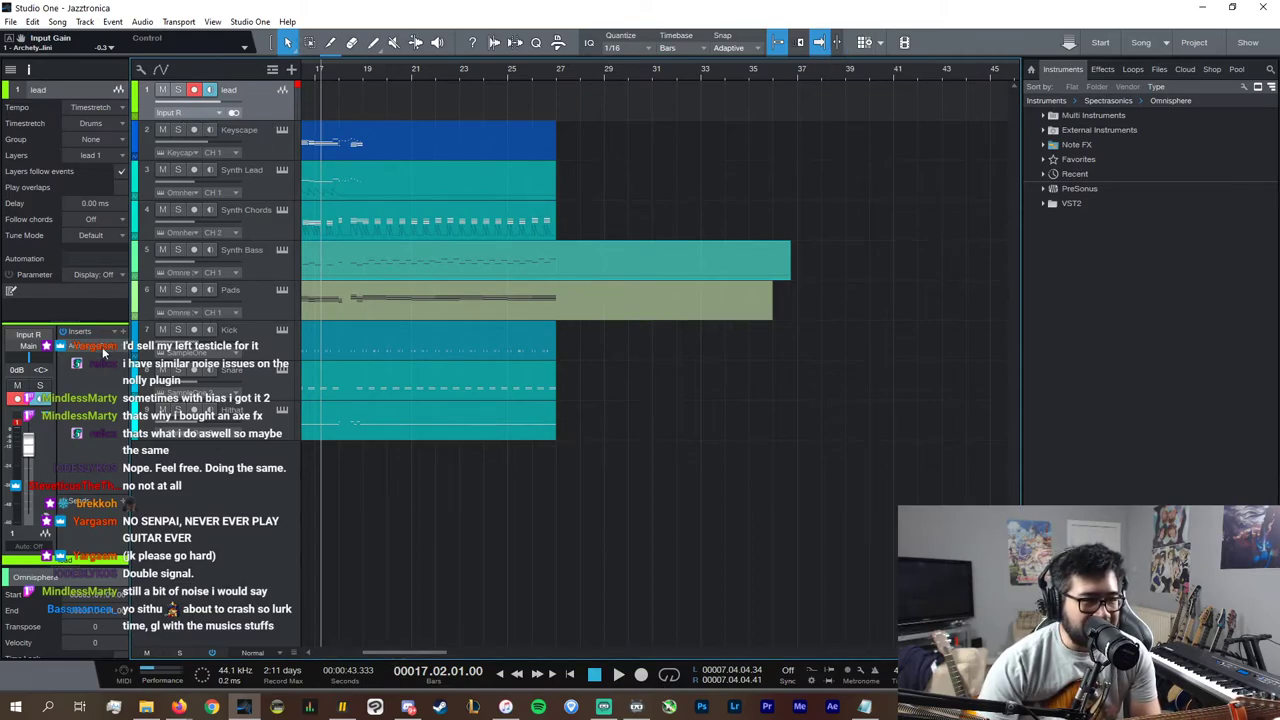
Step: Reopen the lead track's ArchetypePlini and raise the crunch amp's treble to 0.85
click(101, 347)
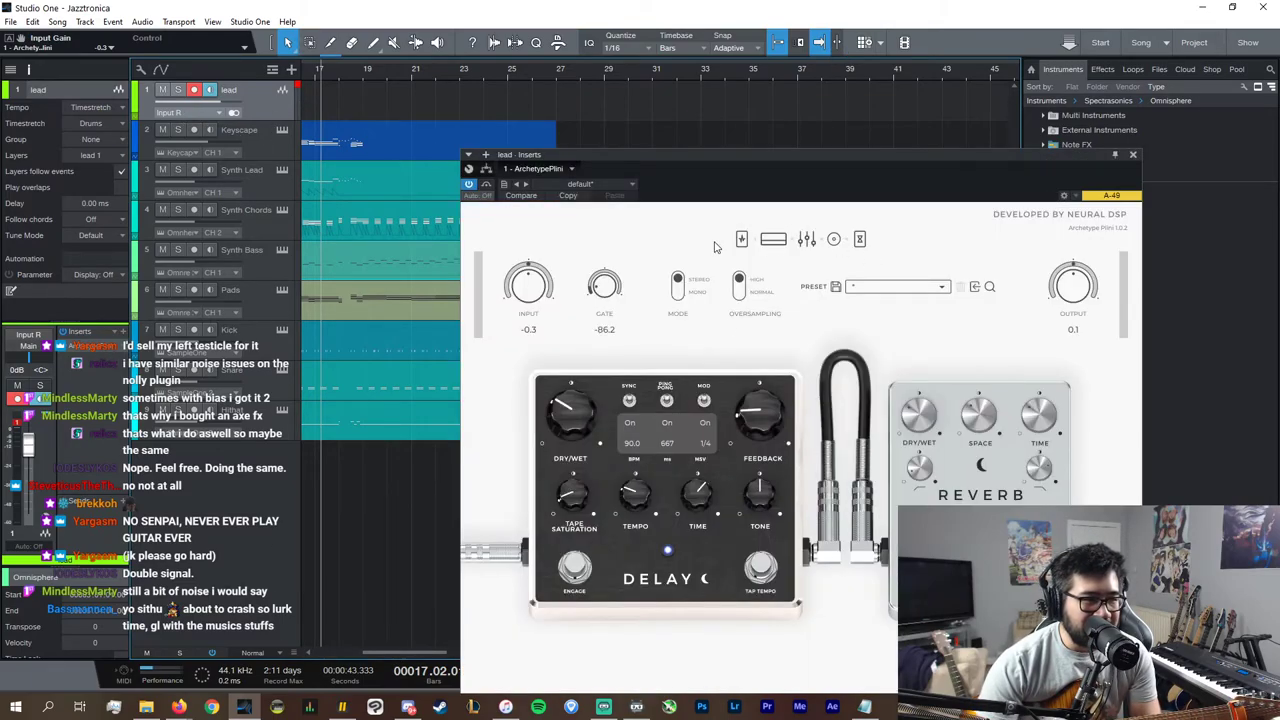
click(773, 242)
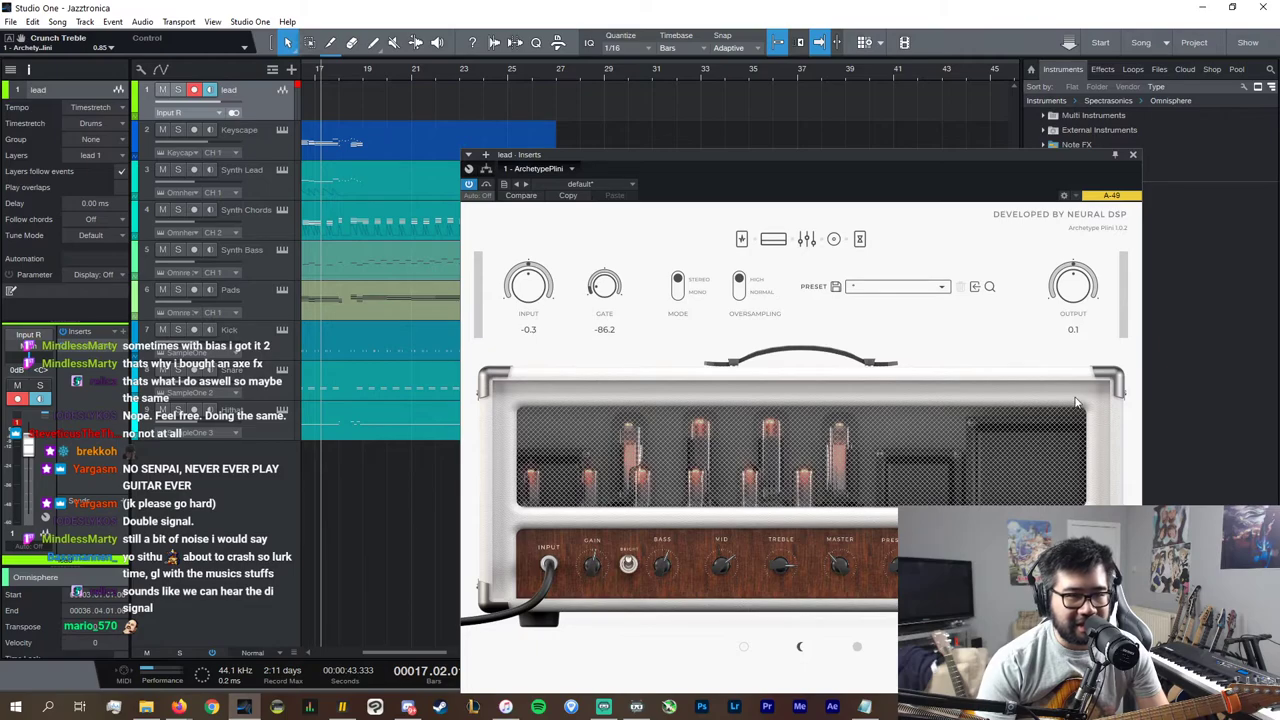
Step: Show the mixing console and change the lead track's input to Input 1
key(F3)
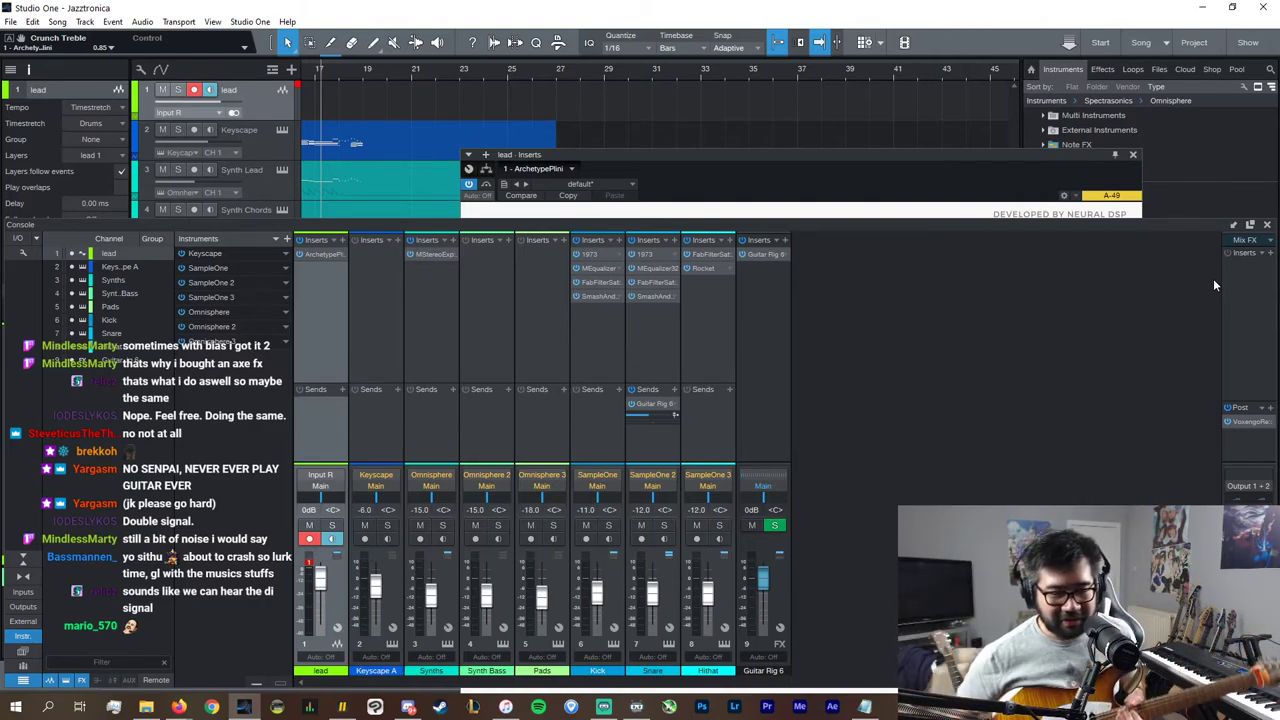
click(208, 113)
click(221, 186)
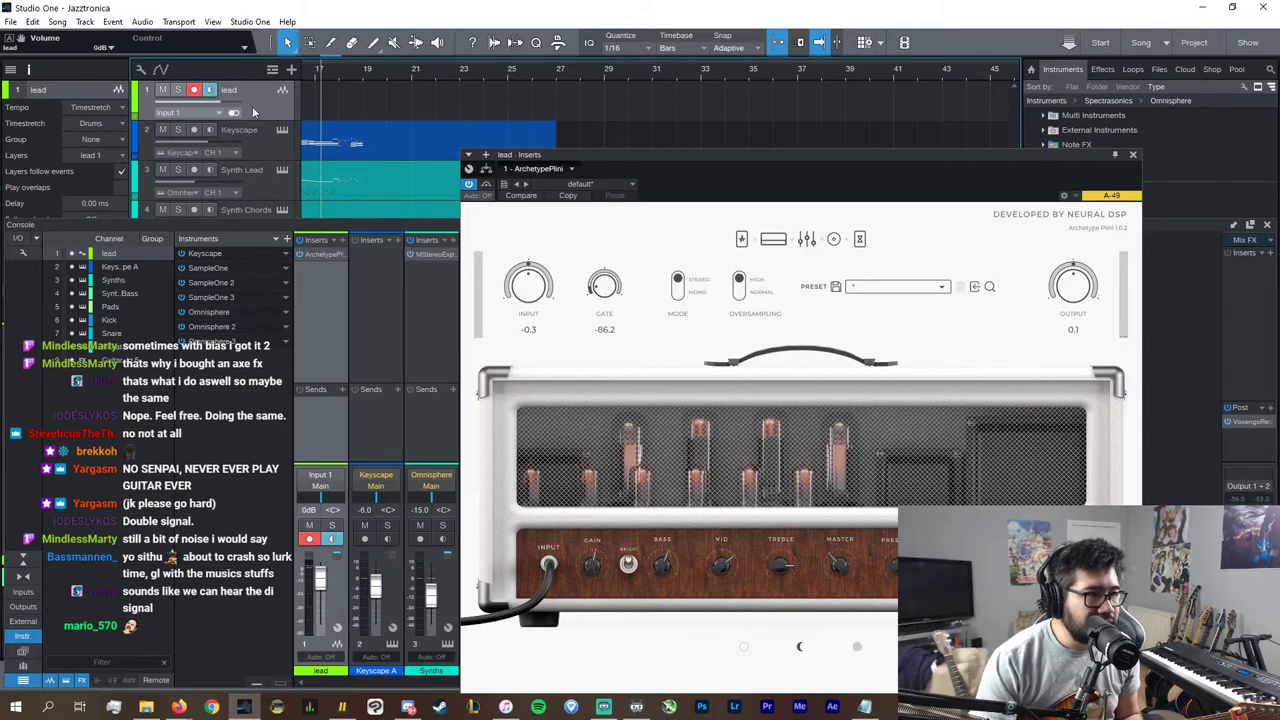
Step: Hide the mixing console and remove the ArchetypePlini insert from the lead channel
click(1267, 225)
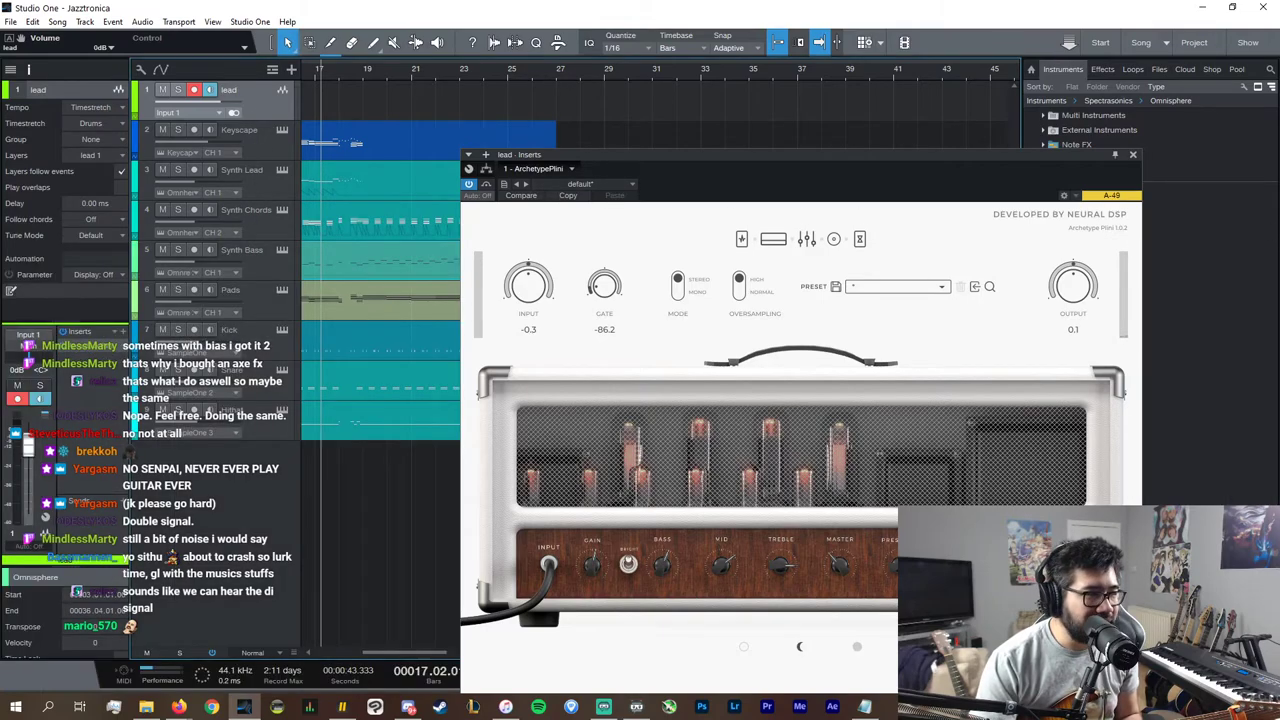
right_click(126, 354)
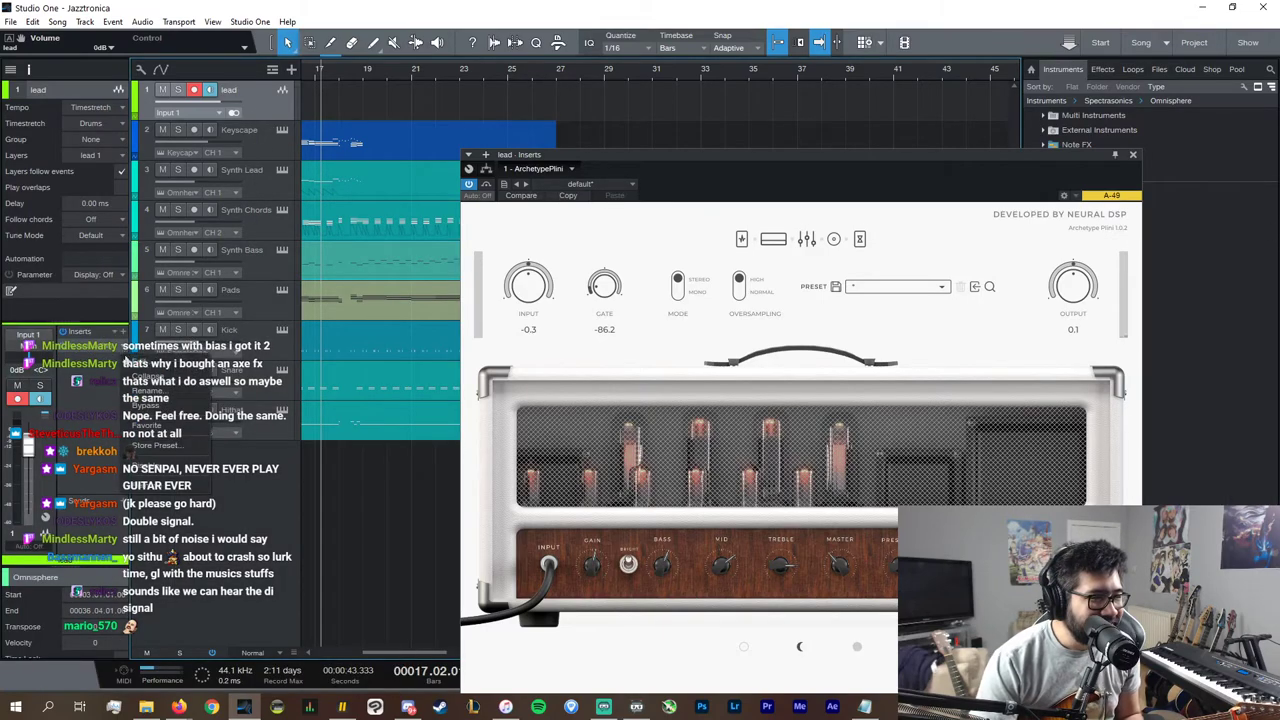
click(158, 490)
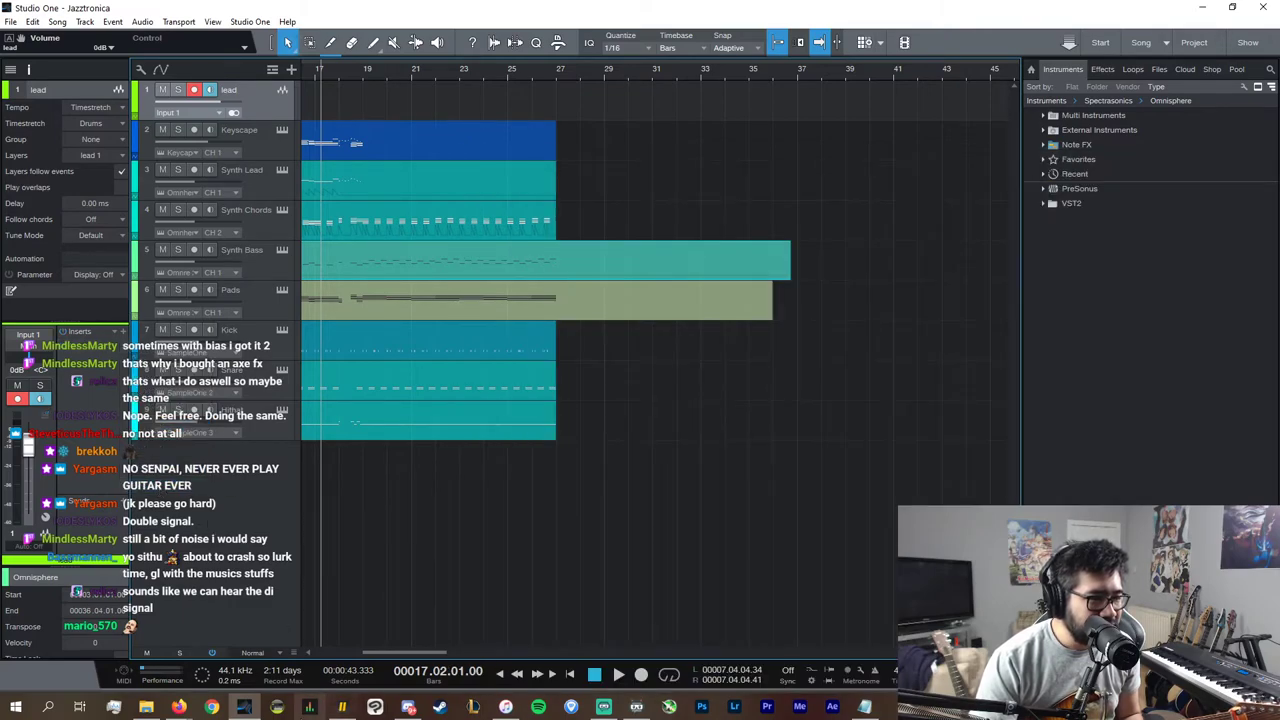
Step: Switch to Axe-Edit, load preset 023 Clean Lead from the preset list and close the editor
click(342, 707)
click(625, 220)
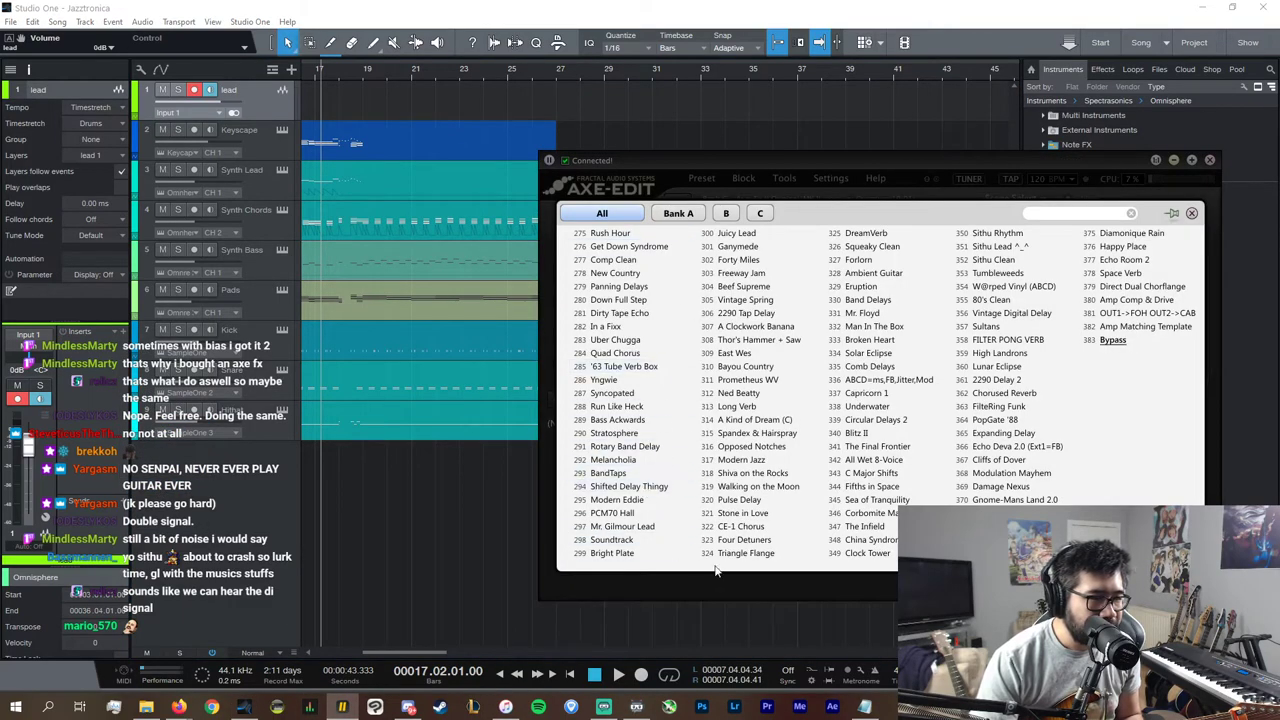
drag(1030, 563, 541, 549)
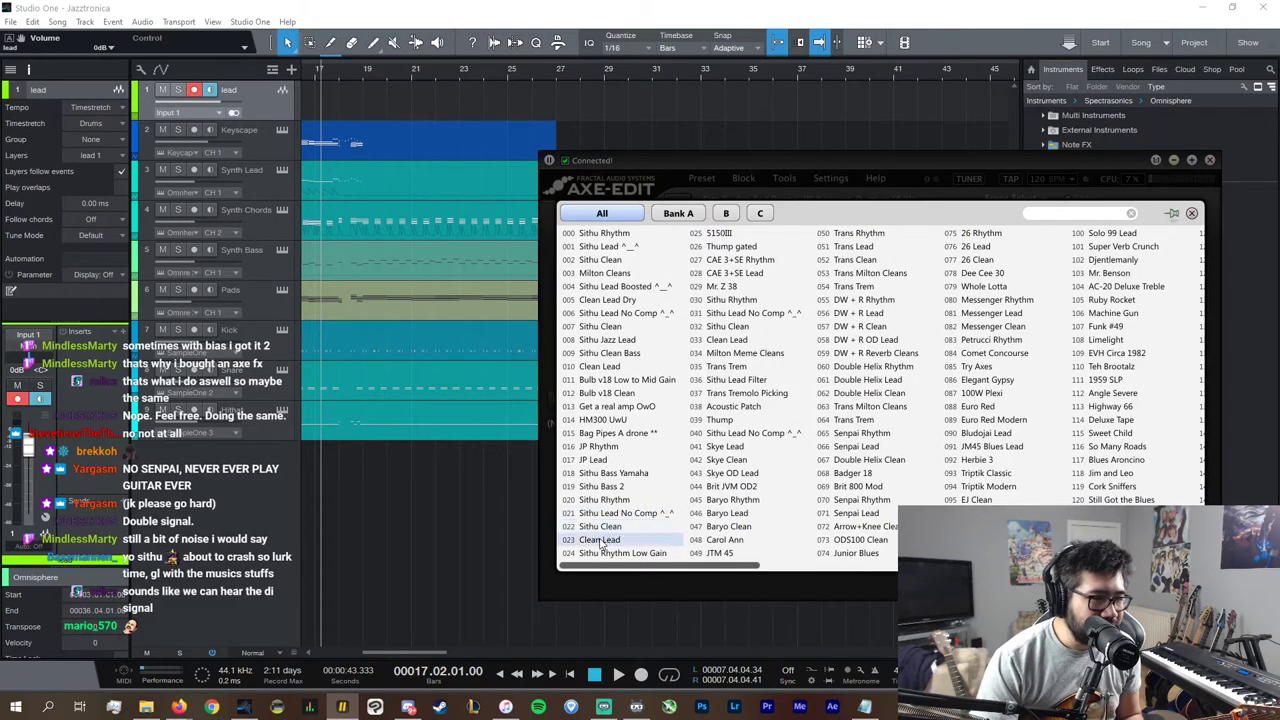
click(600, 539)
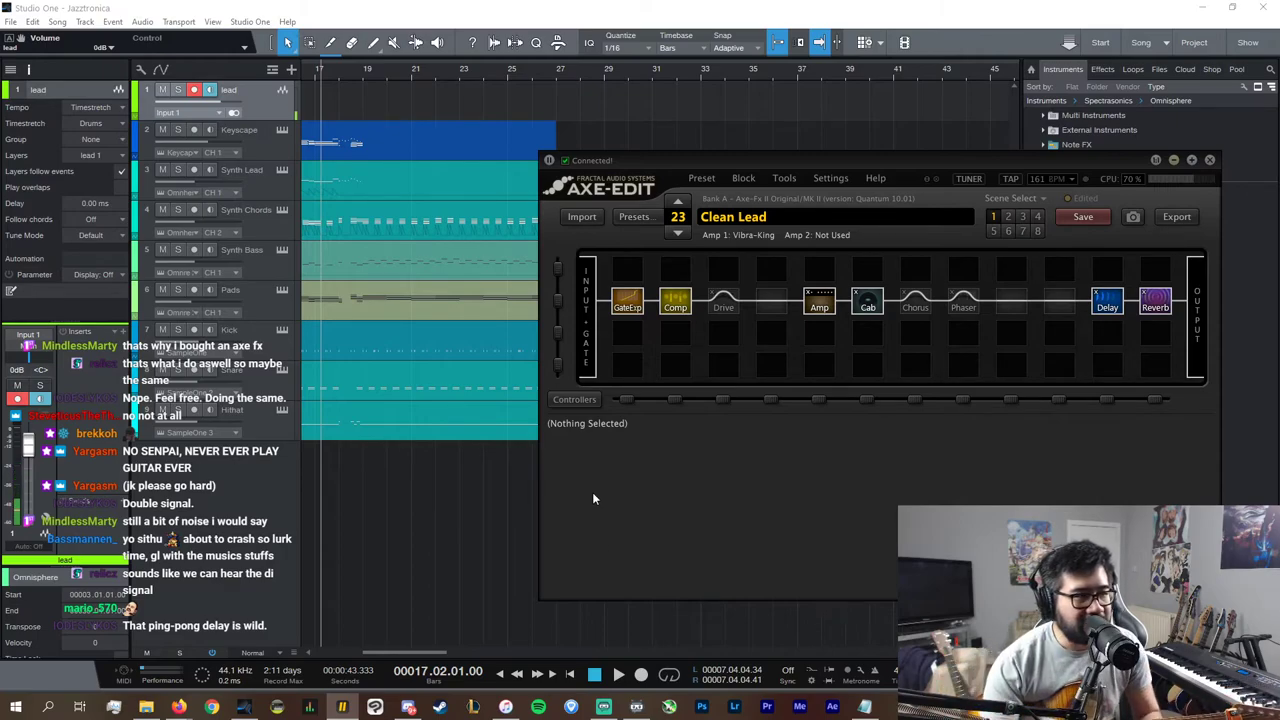
click(1209, 160)
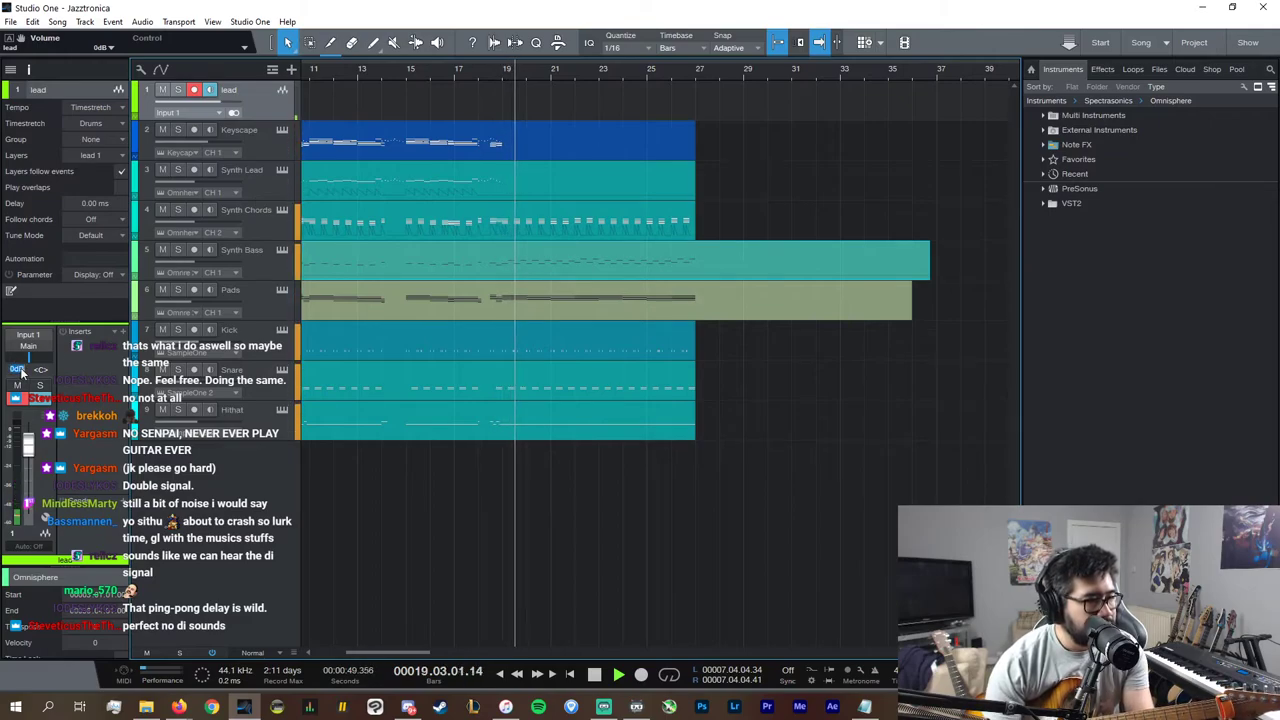
Step: Set the lead track's volume to +4.0 and play the arrangement from bar 23
click(489, 73)
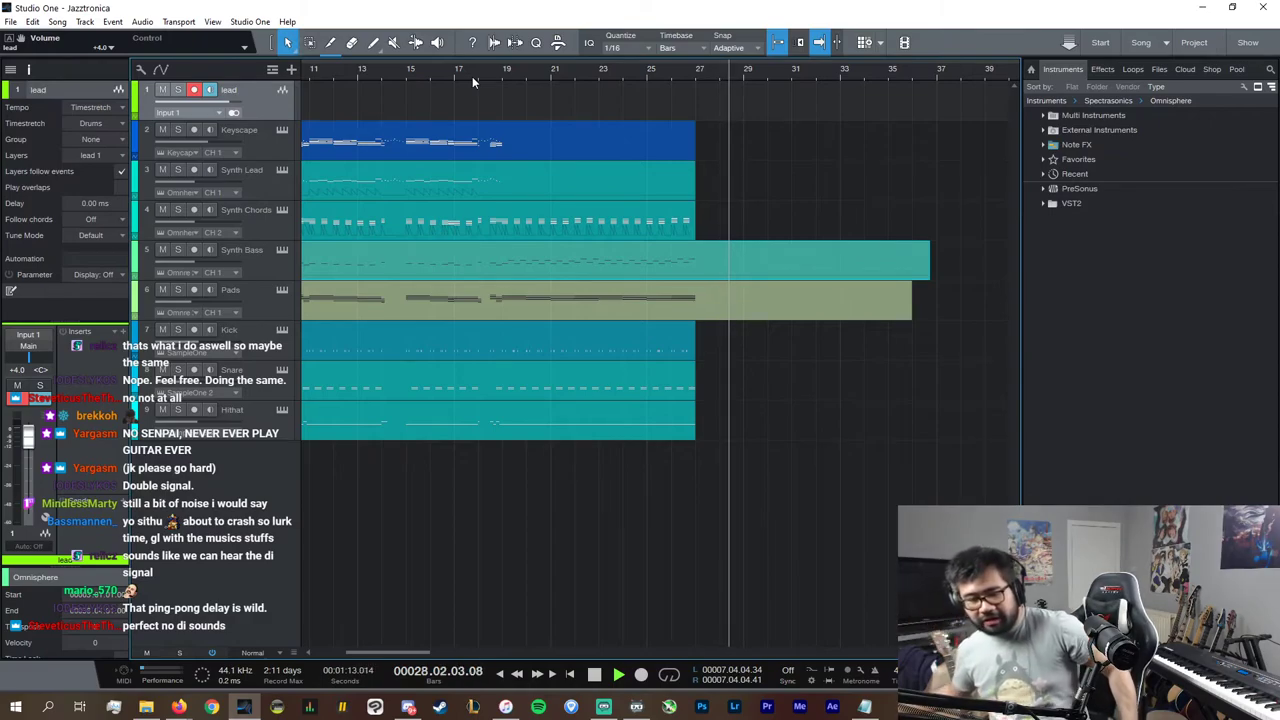
key(space)
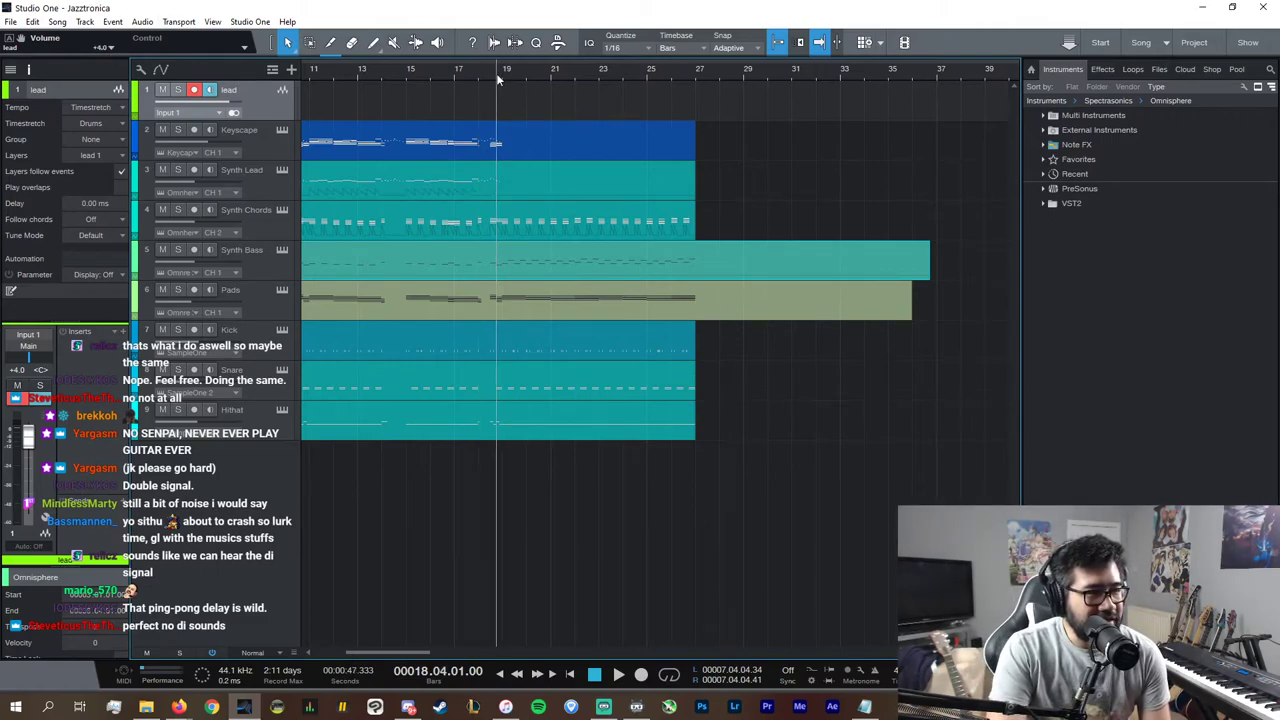
click(596, 73)
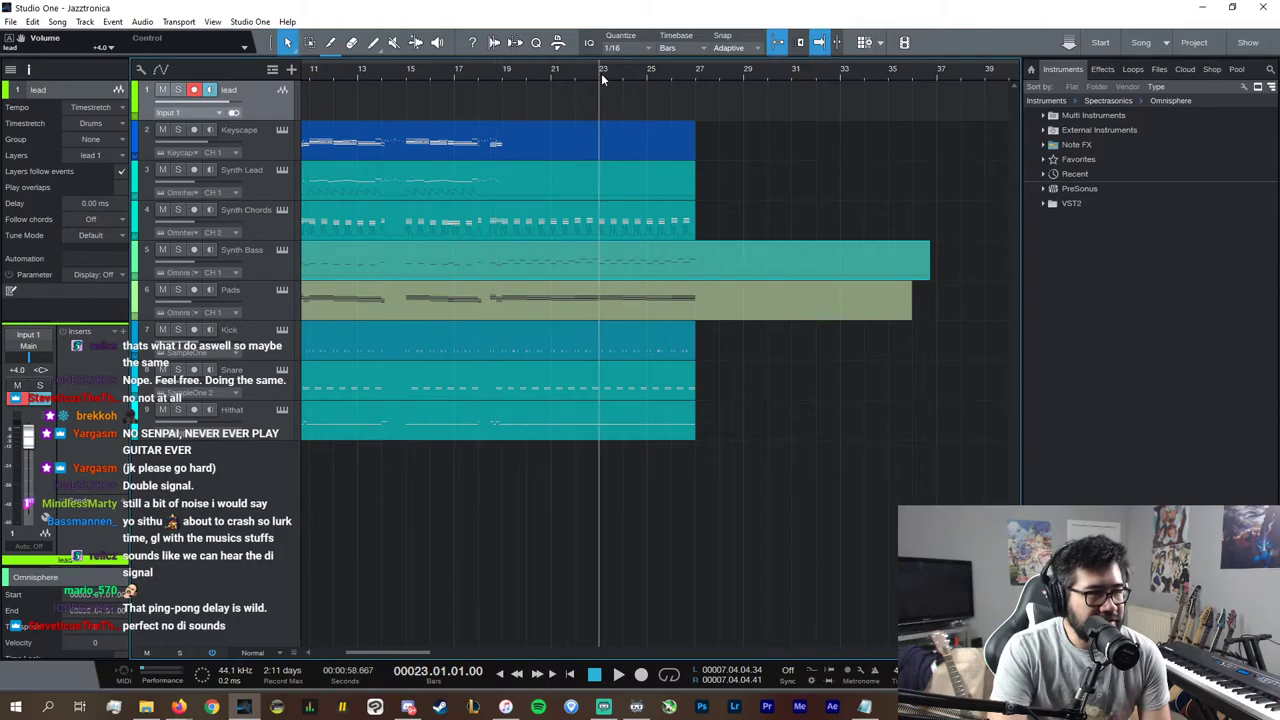
key(space)
Step: Open the Pads part for note editing and duplicate the bar 26 chord into bar 27, stopping playback
double_click(739, 304)
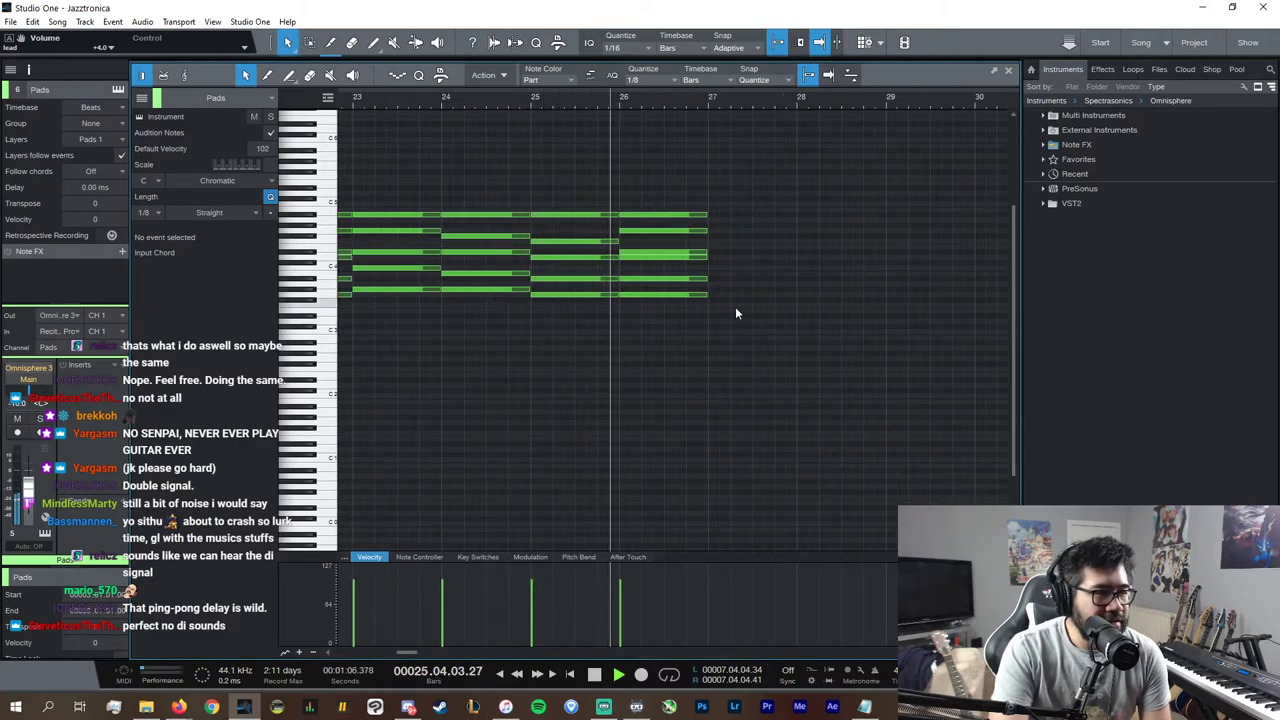
drag(751, 329, 652, 134)
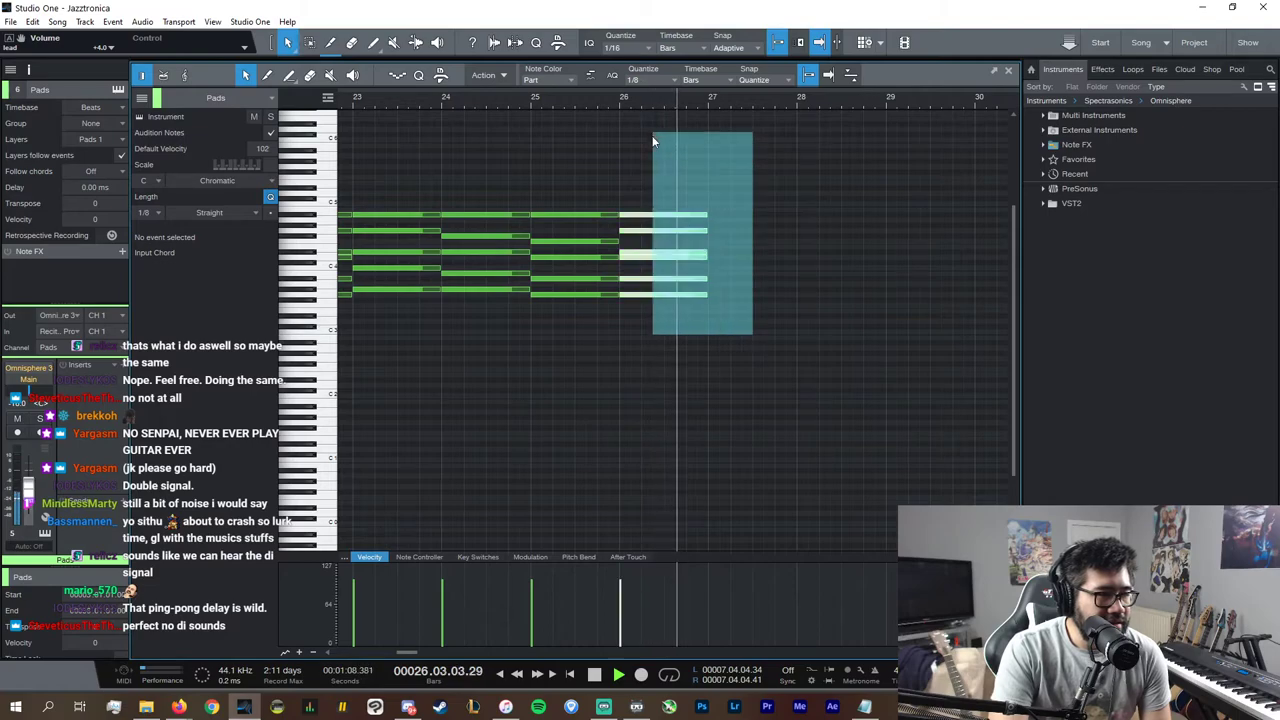
key(d)
key(space)
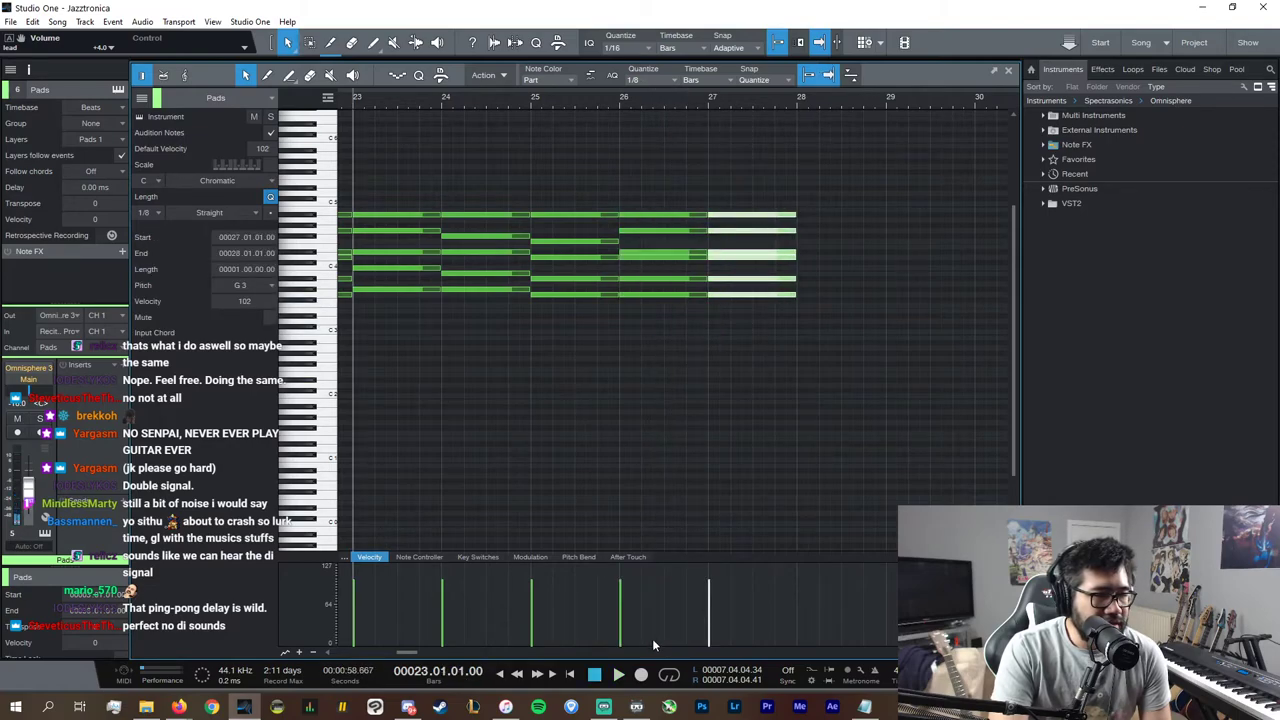
Step: Transpose the bar 27 pad chord down two semitones and revoice it as F3, G#3, C4, D#4 and G4
scroll(666, 651, up, 4)
scroll(666, 651, down, 1)
mouse_move(908, 295)
mouse_down()
mouse_move(914, 319)
mouse_move(913, 307)
mouse_up()
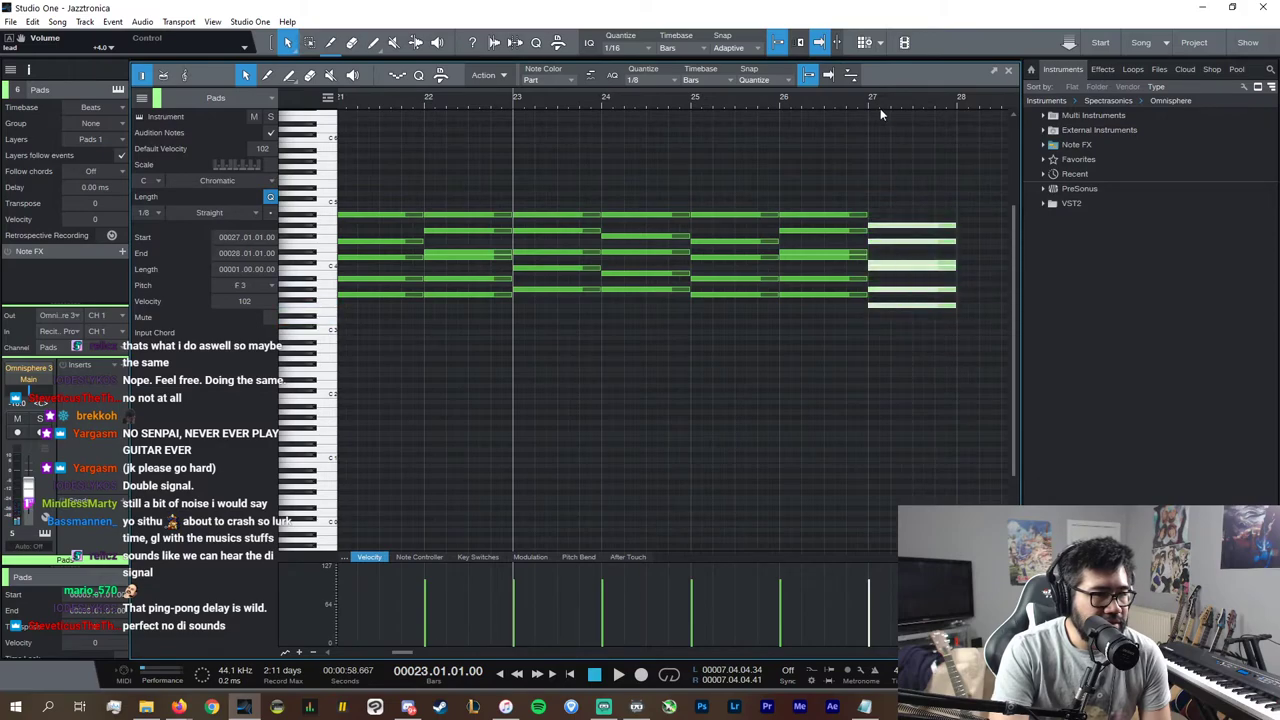
key(space)
click(887, 304)
click(889, 284)
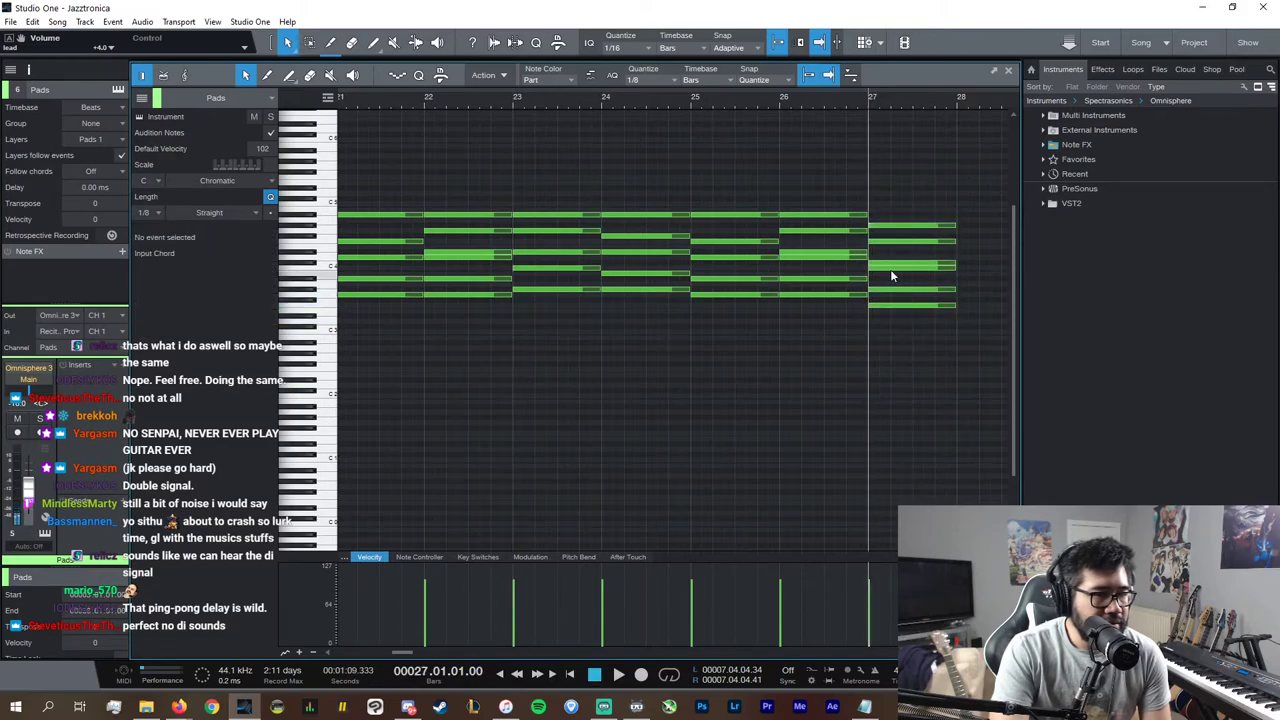
click(891, 269)
click(888, 286)
click(887, 288)
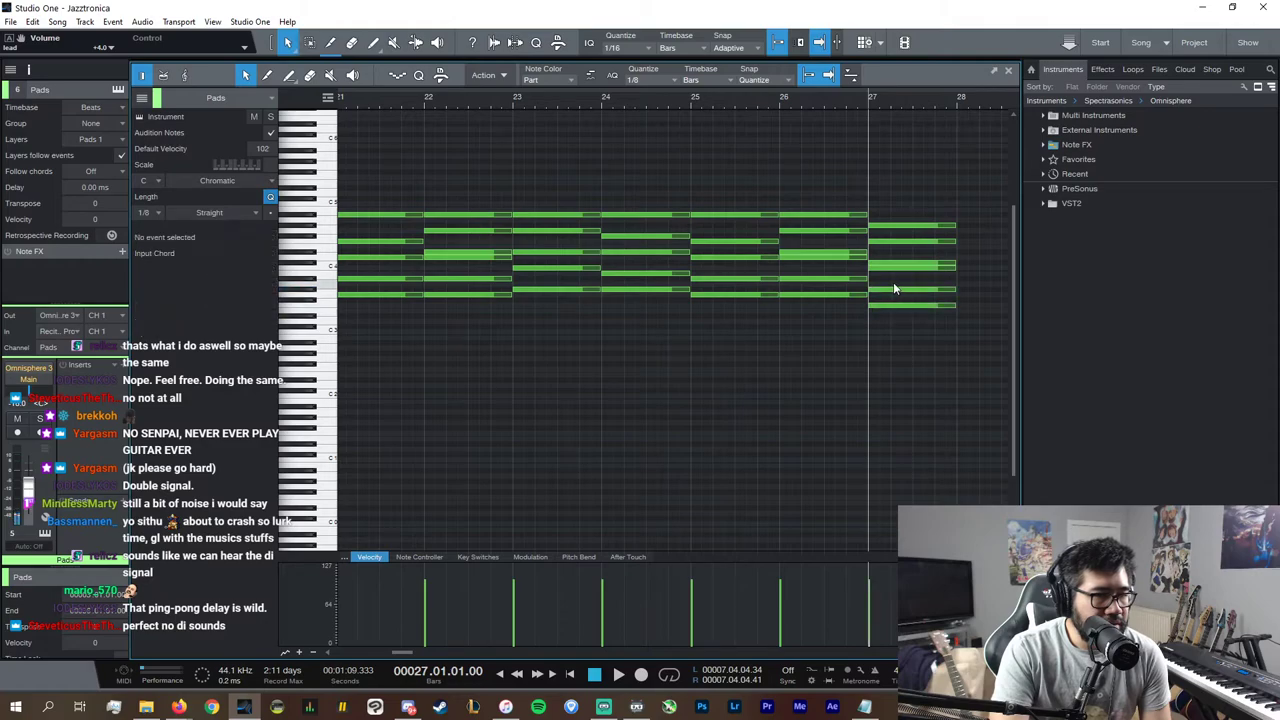
drag(885, 272, 895, 225)
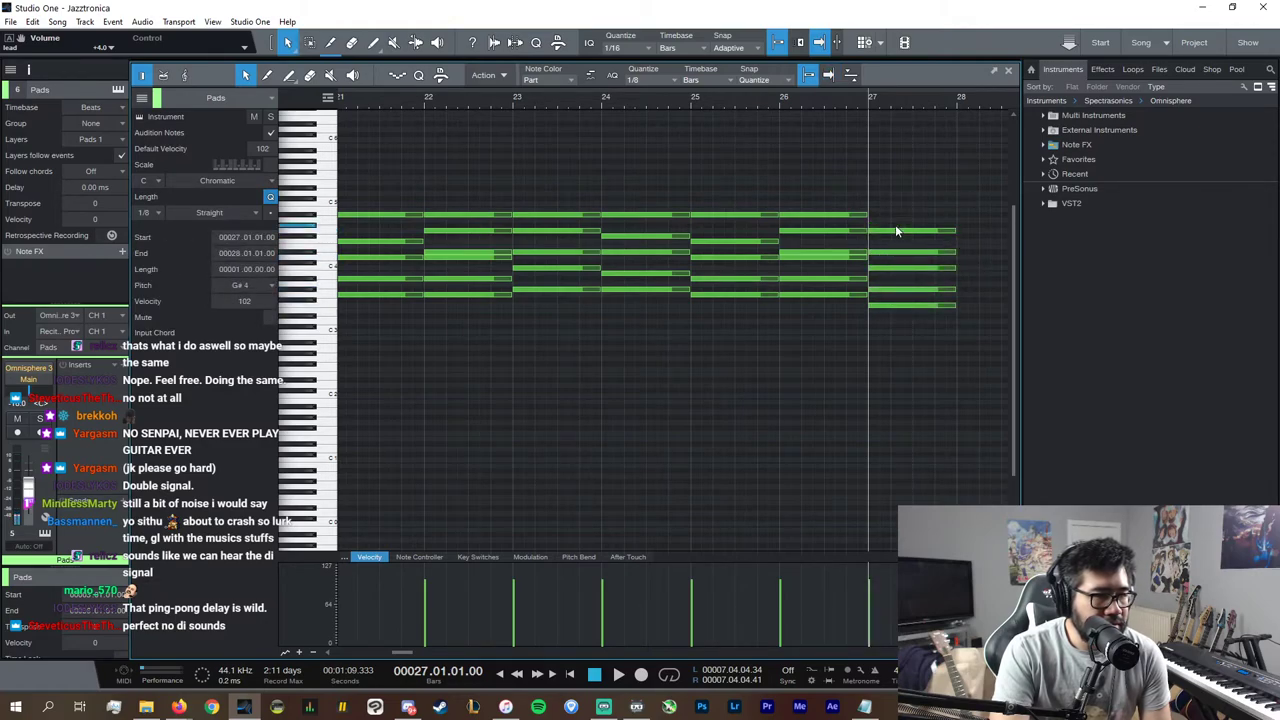
Step: Duplicate the bar 27 chord into bar 28, lower its C4 note to B3 and play the result
key(space)
drag(851, 386, 702, 240)
key(space)
click(787, 293)
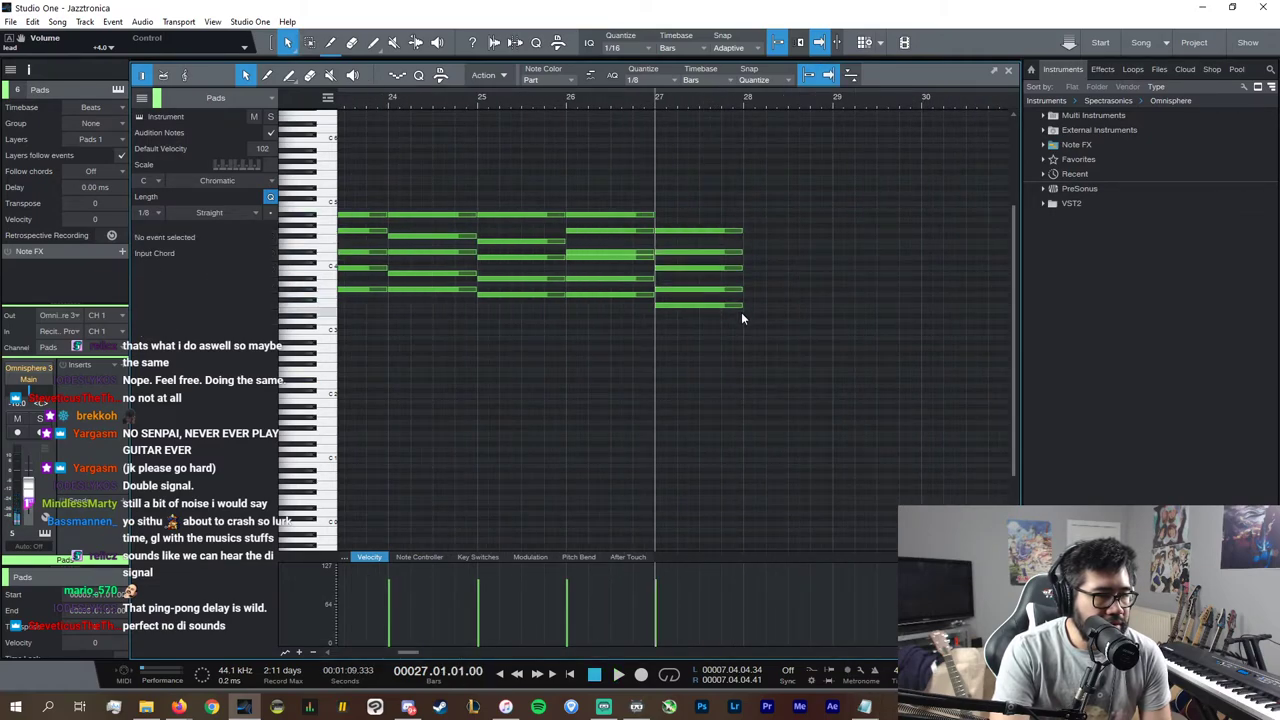
drag(741, 312, 768, 272)
key(d)
key(space)
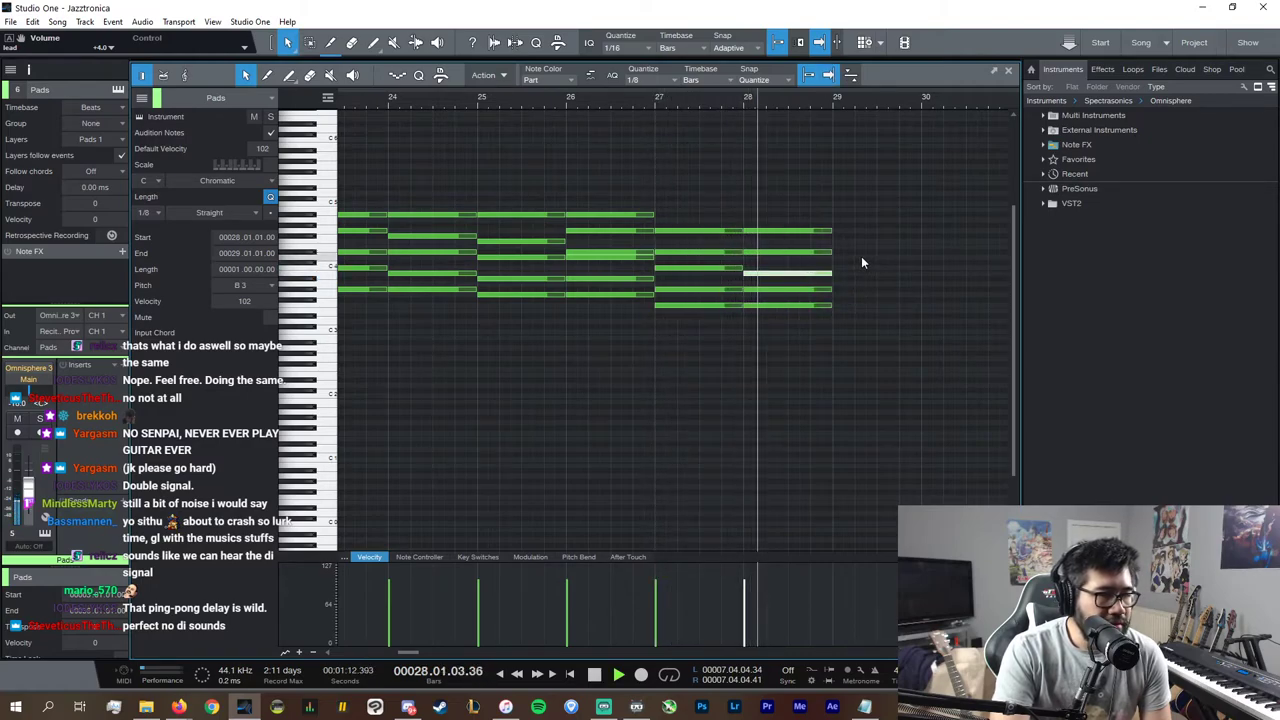
Step: Solo the Pads track and play its chords from bar 23 and again from bar 27
drag(851, 334, 767, 212)
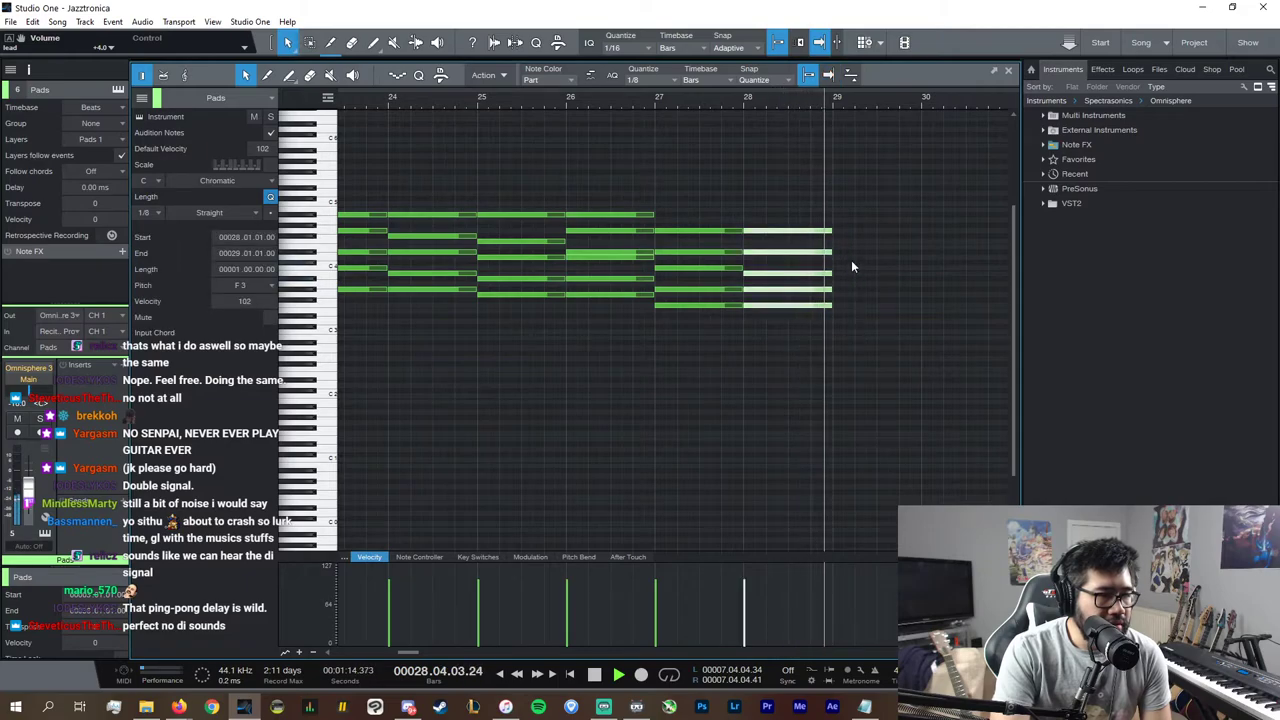
key(space)
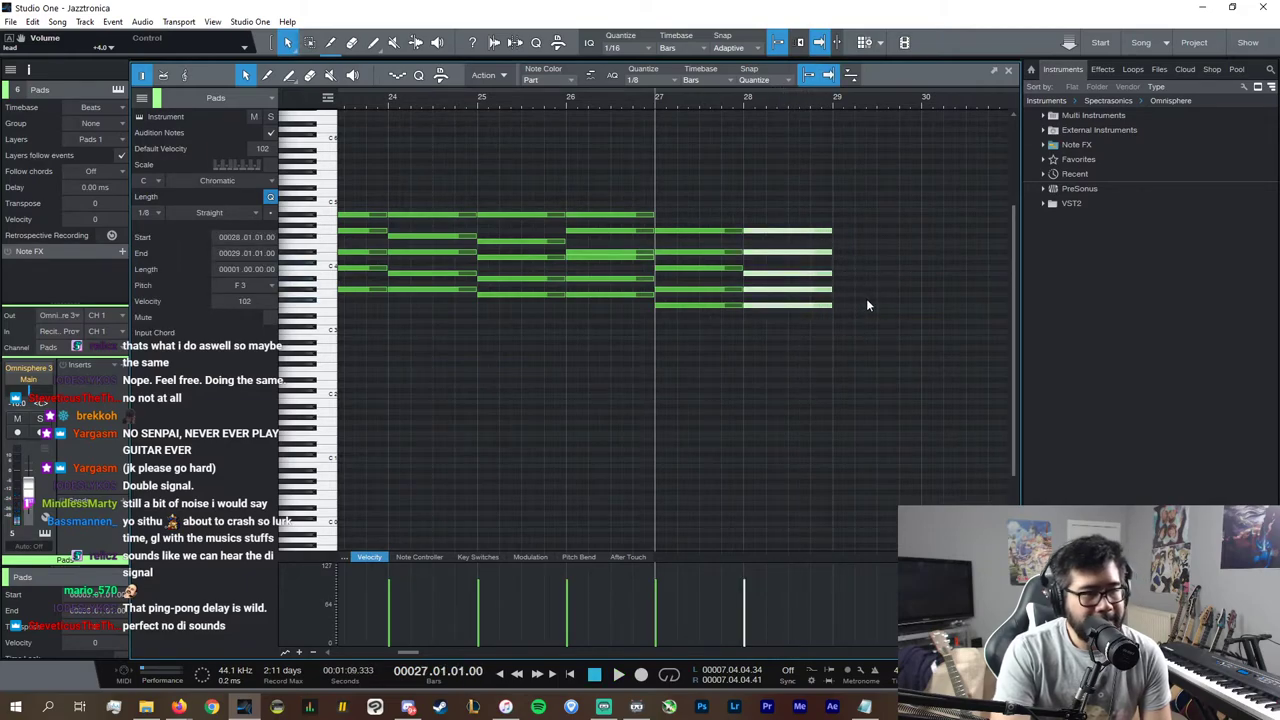
key(w)
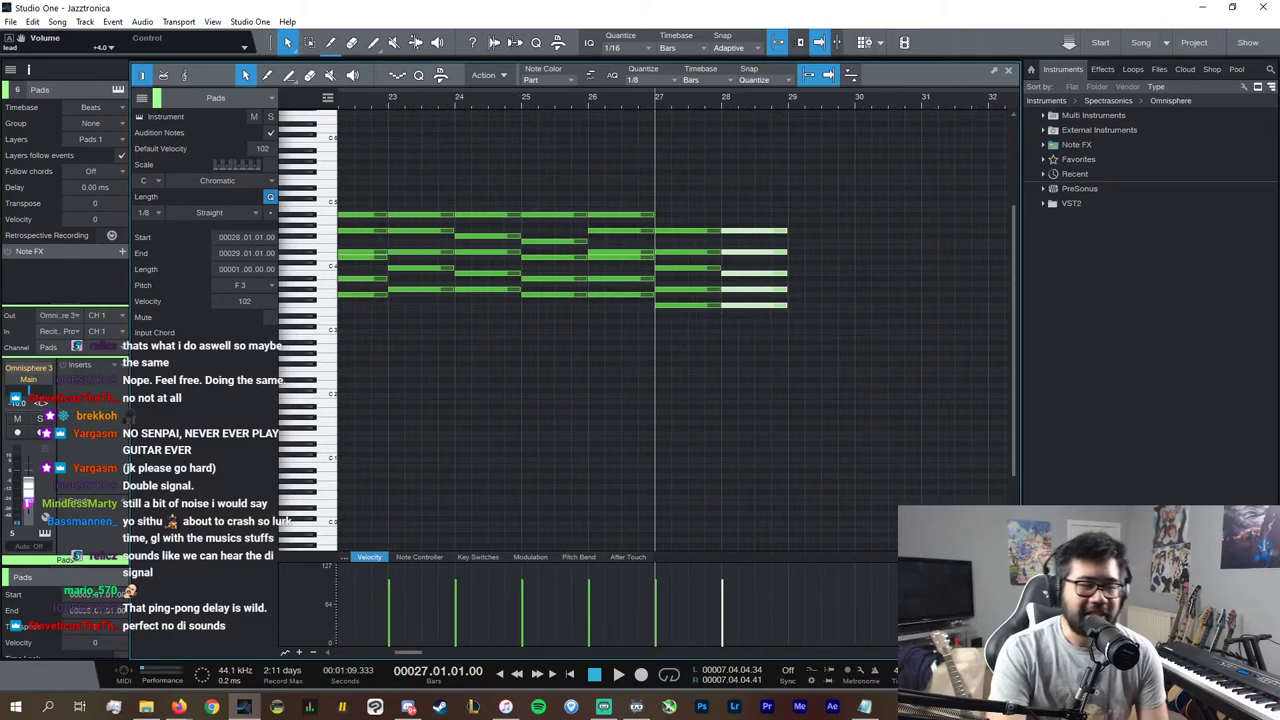
click(389, 101)
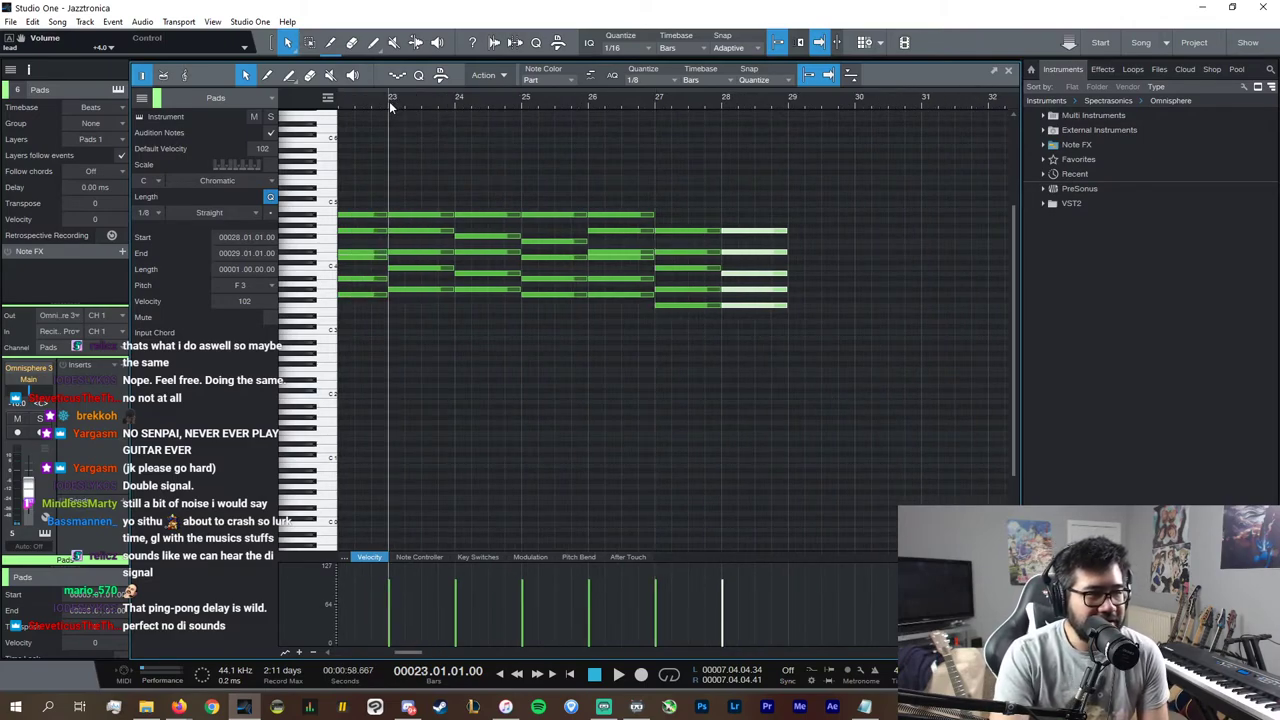
key(space)
click(270, 116)
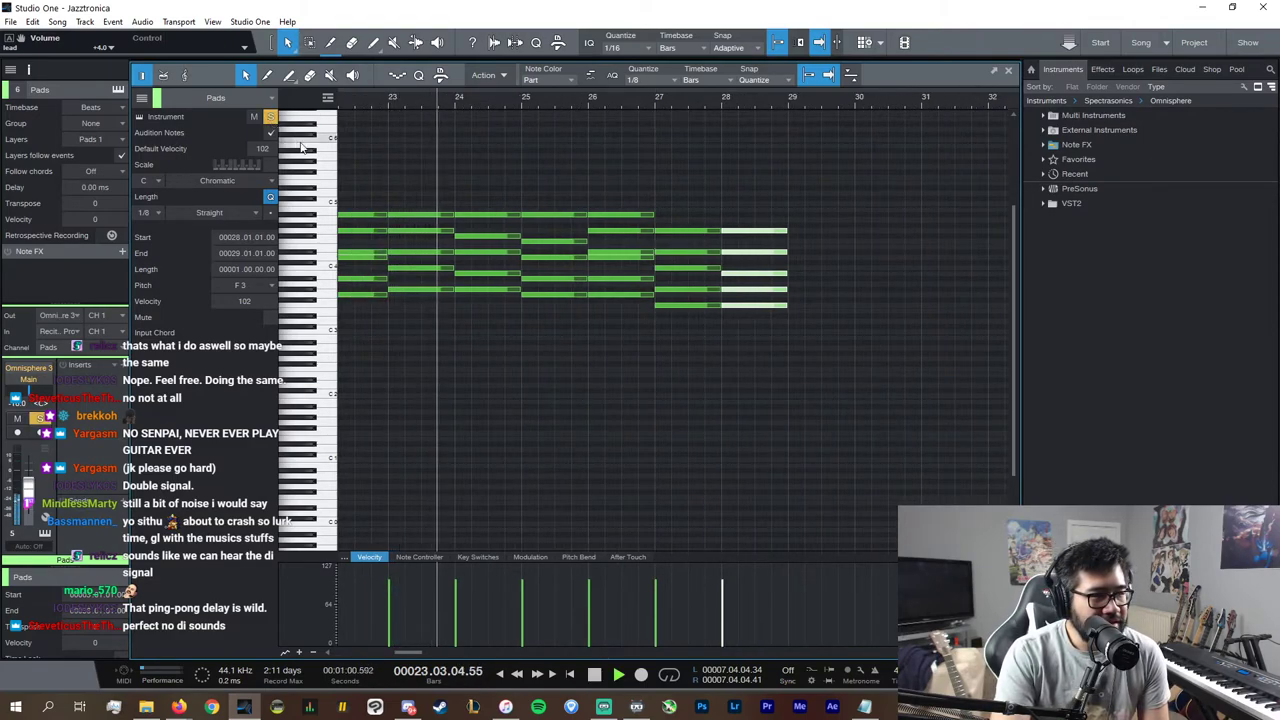
key(space)
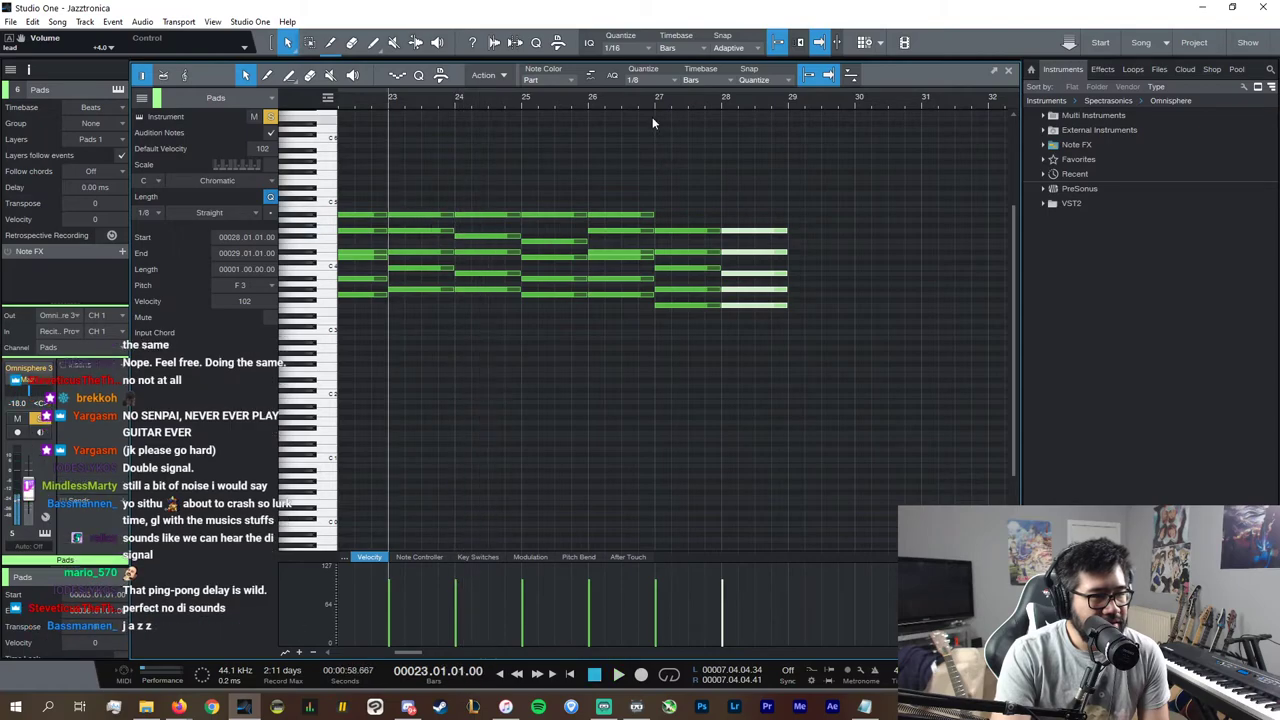
click(650, 101)
key(space)
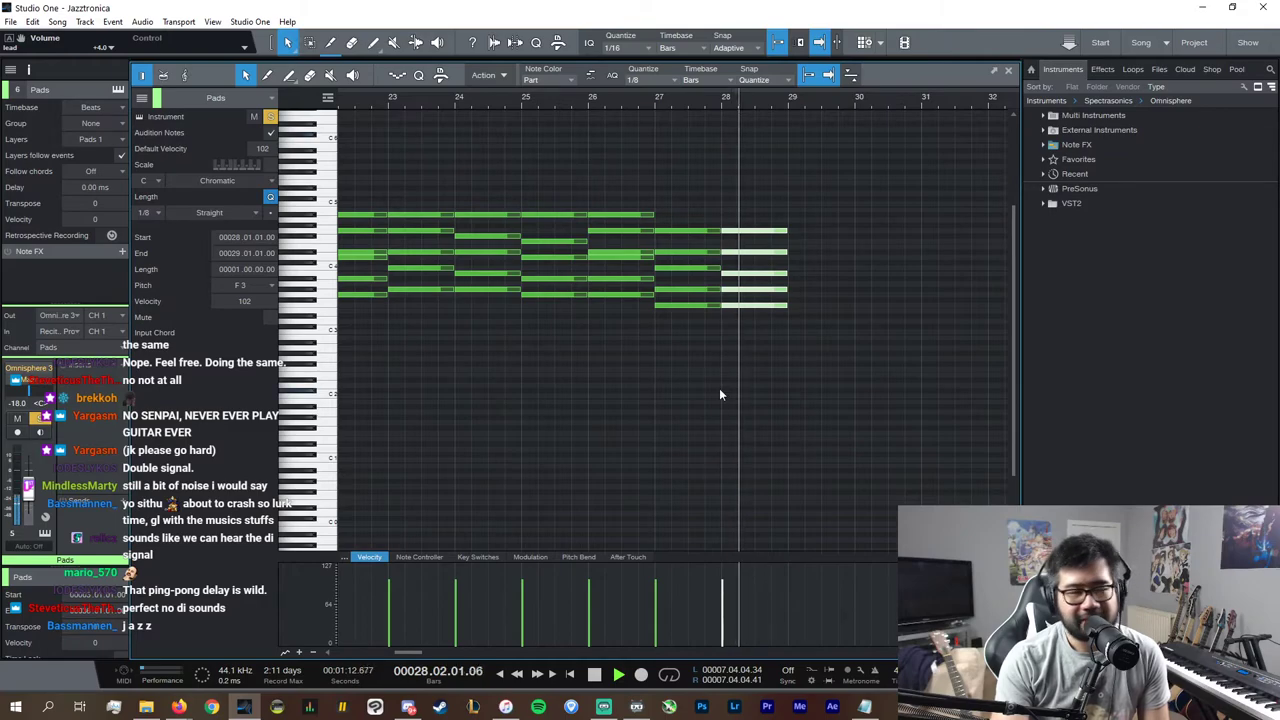
Step: Stop playback and duplicate the complete bar 28 pad chord into bar 29
drag(838, 314, 742, 203)
key(space)
key(d)
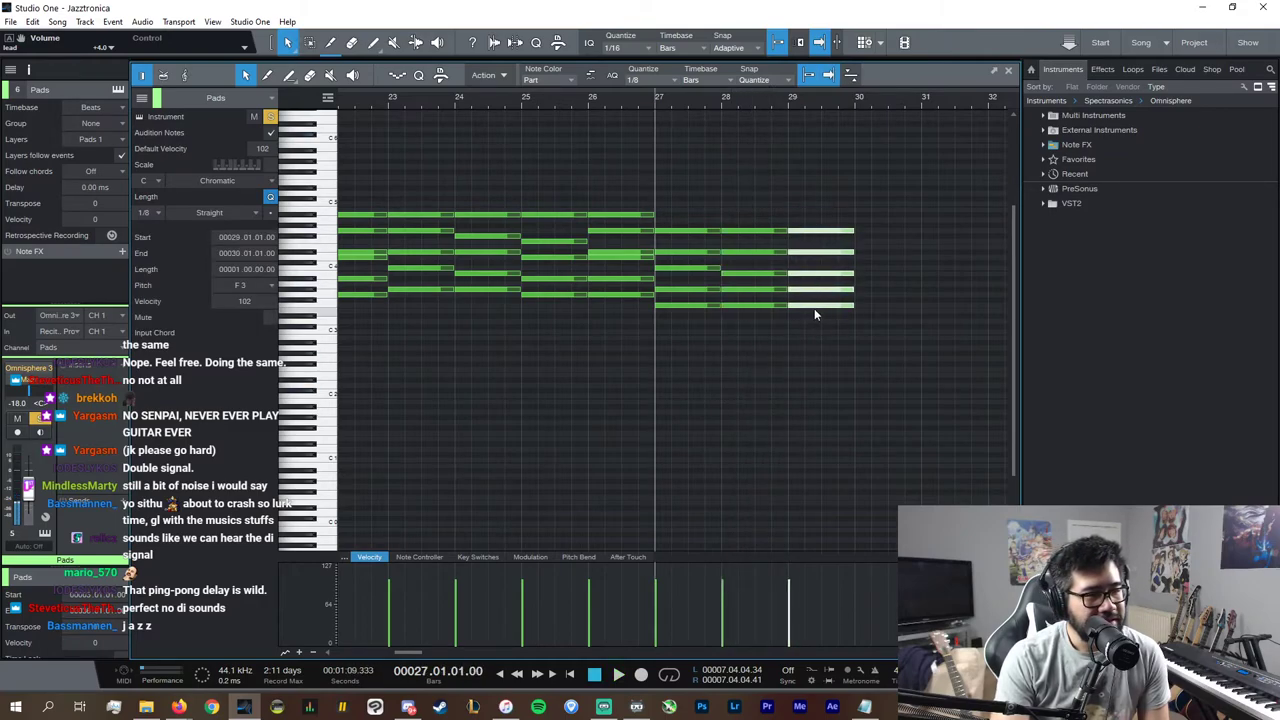
Step: Revoice the bar 29 chord as D#3, G3, A#3, D4 and F4, auditioning its individual notes
drag(813, 302, 814, 316)
click(814, 316)
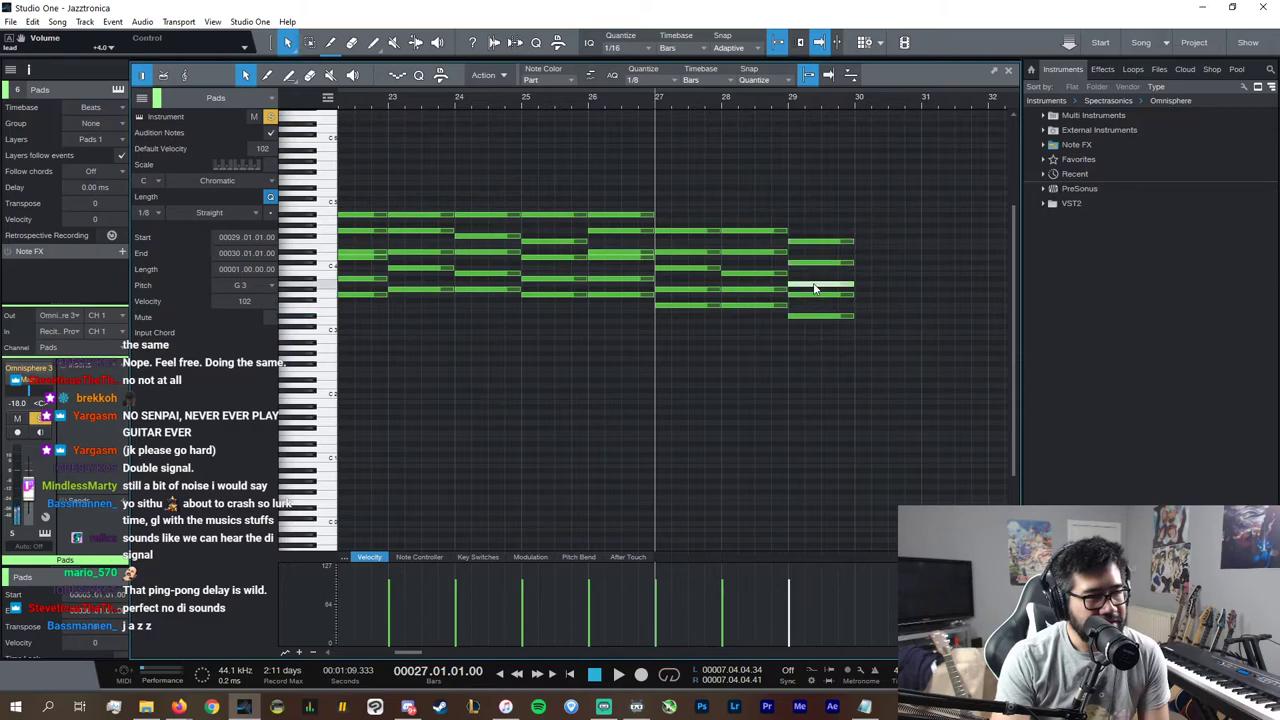
key(Up)
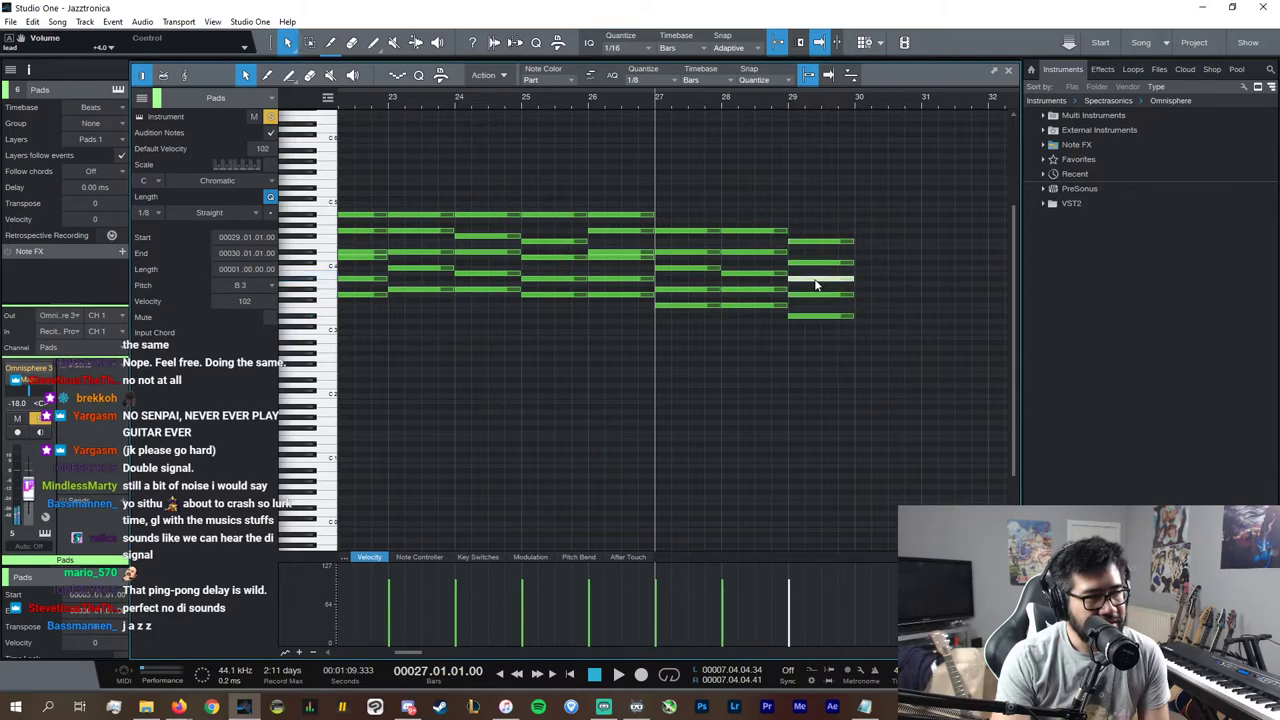
drag(820, 269, 822, 266)
click(825, 315)
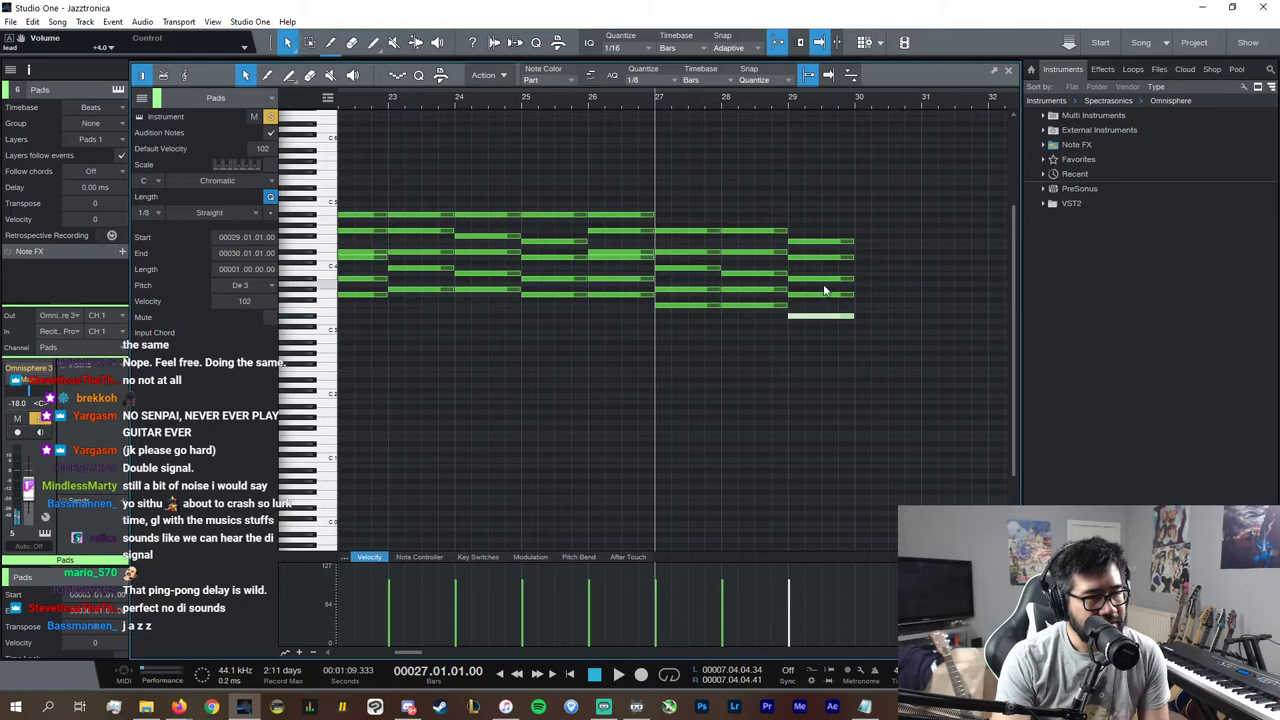
click(826, 287)
click(826, 294)
click(821, 278)
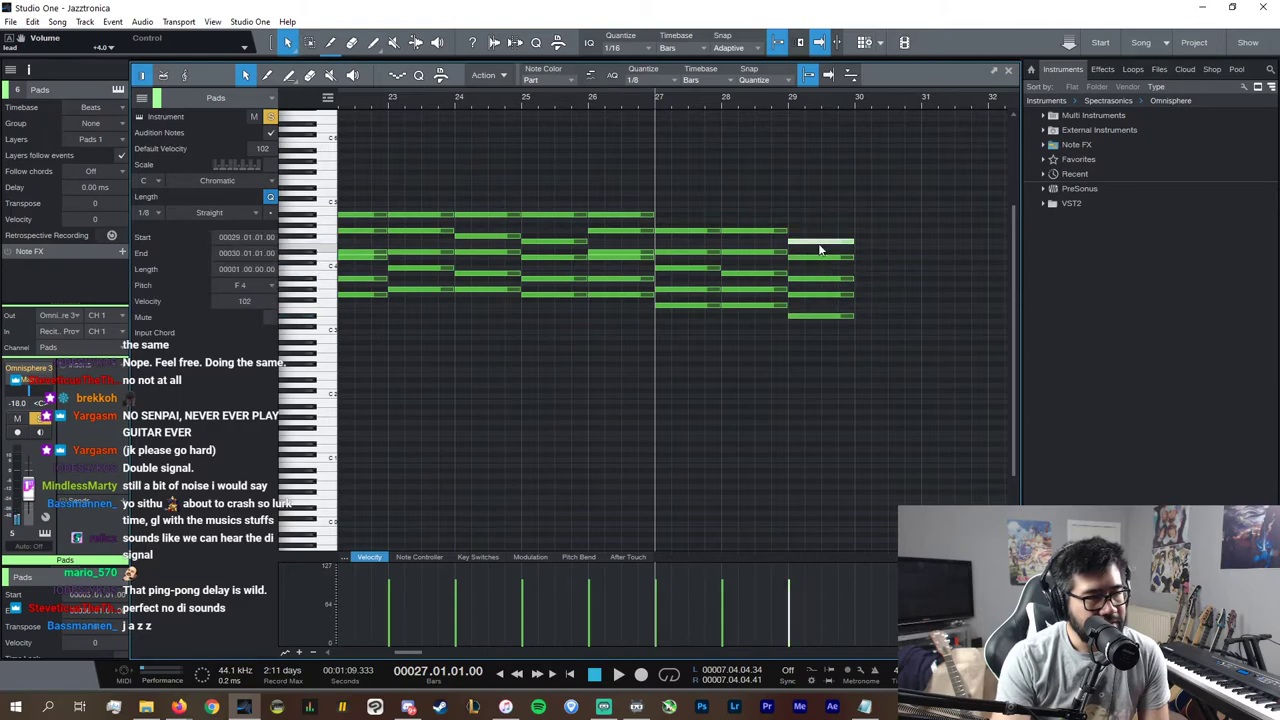
Step: Shorten all notes of the bar 28 chord to two beats and play the progression from bar 27
drag(790, 322, 755, 231)
click(772, 226)
key(space)
key(space)
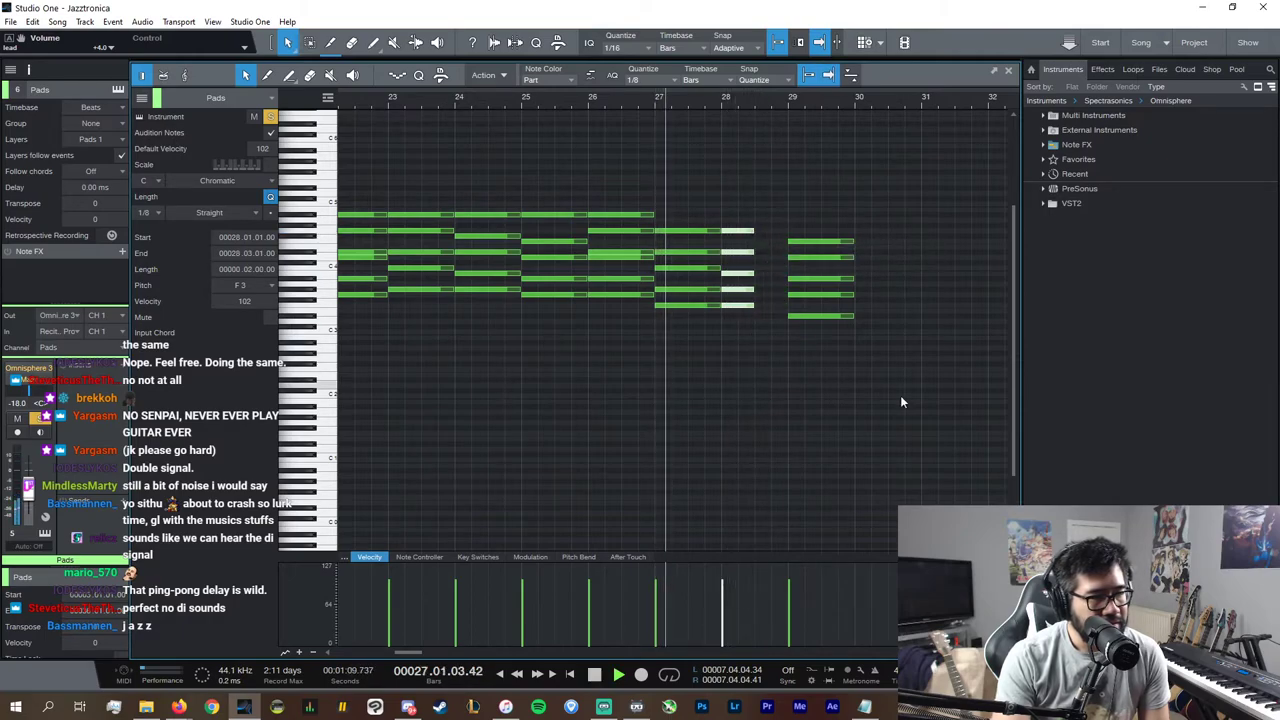
drag(962, 652, 971, 652)
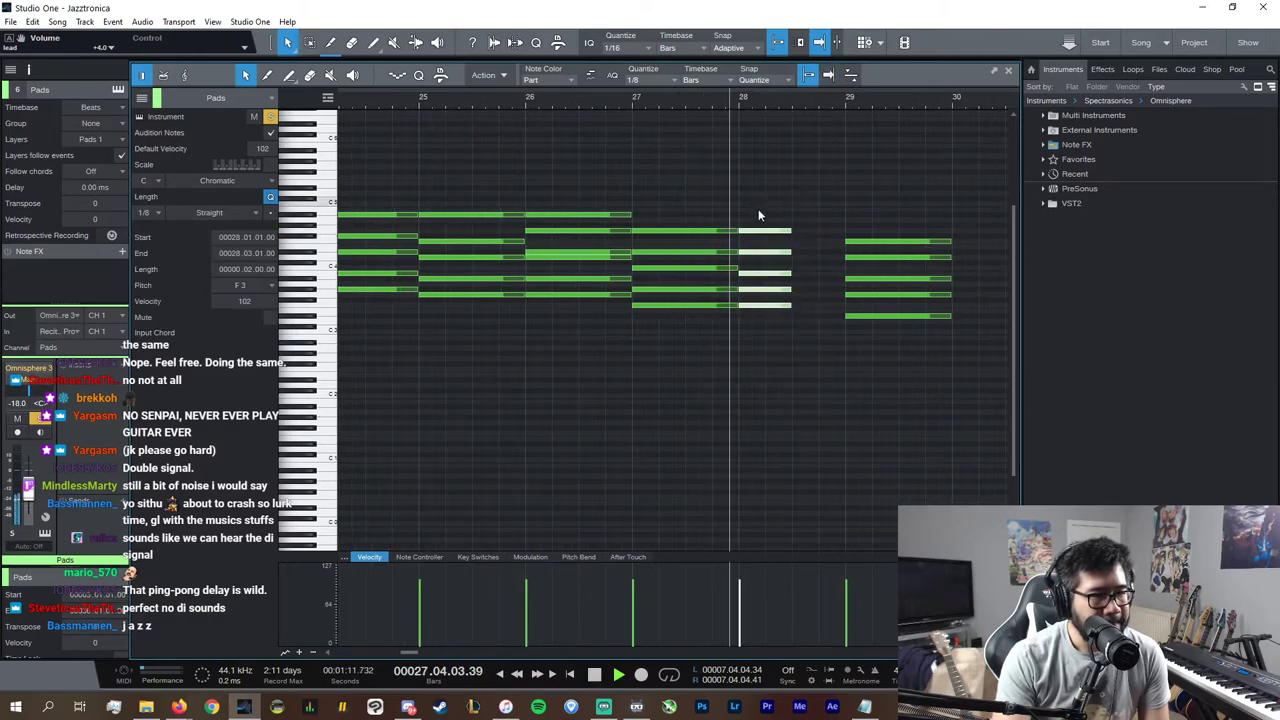
Step: Duplicate the shortened chord to bar 28, beat 3, revoice it with E3 lowest and F#4 highest, and play from bar 27
key(d)
key(space)
drag(812, 305, 808, 283)
click(809, 310)
click(814, 310)
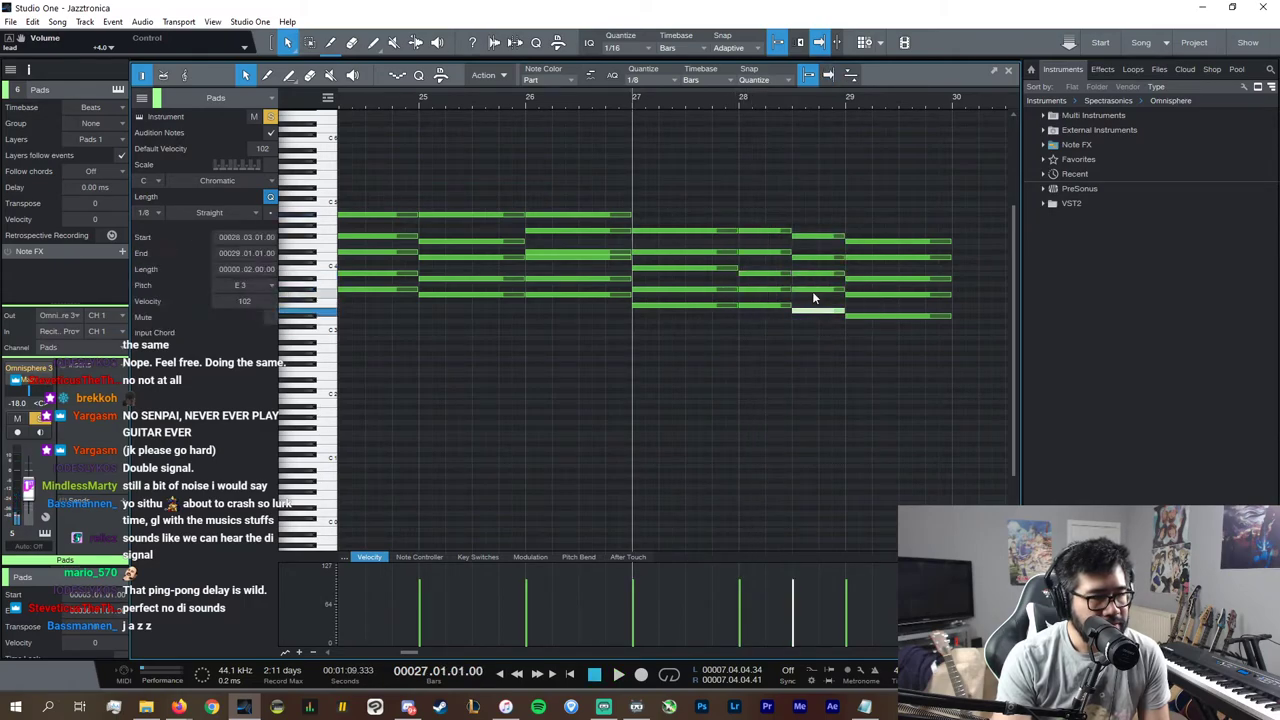
key(space)
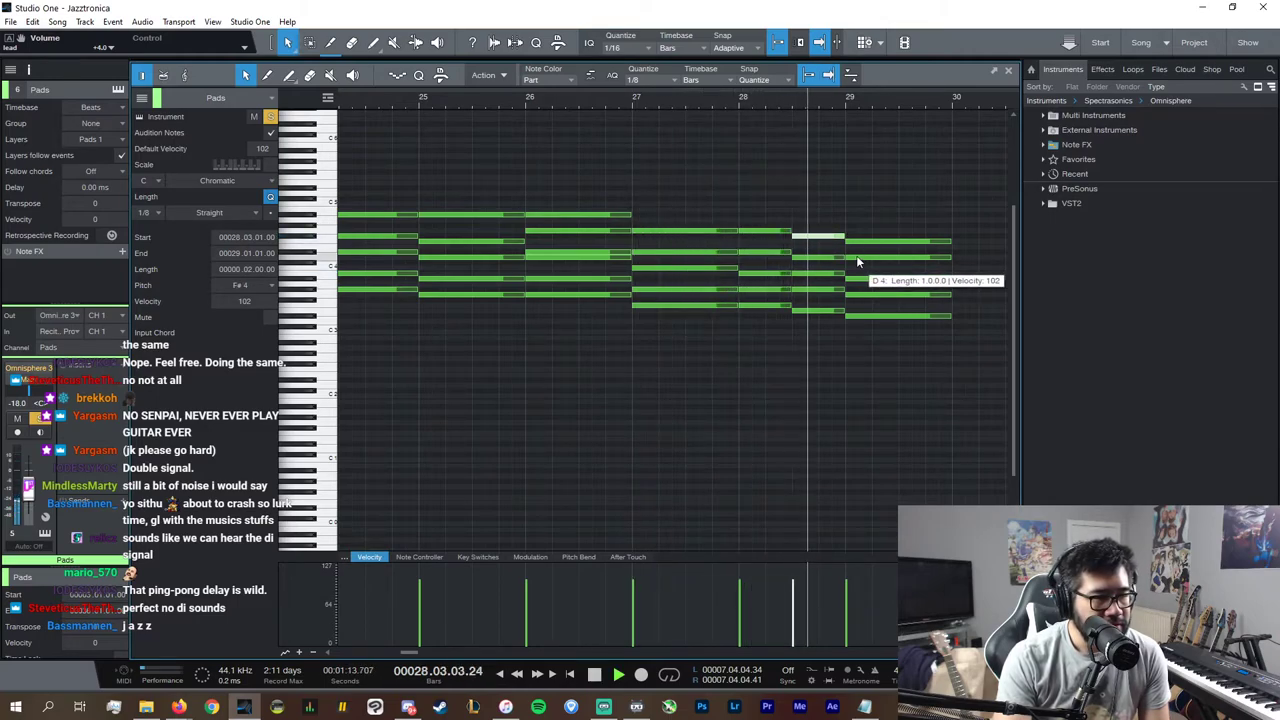
Step: Try extending the first bar 28 pad chord to three beats with the second chord starting on beat 4, playing from bar 27
key(space)
drag(830, 335, 784, 230)
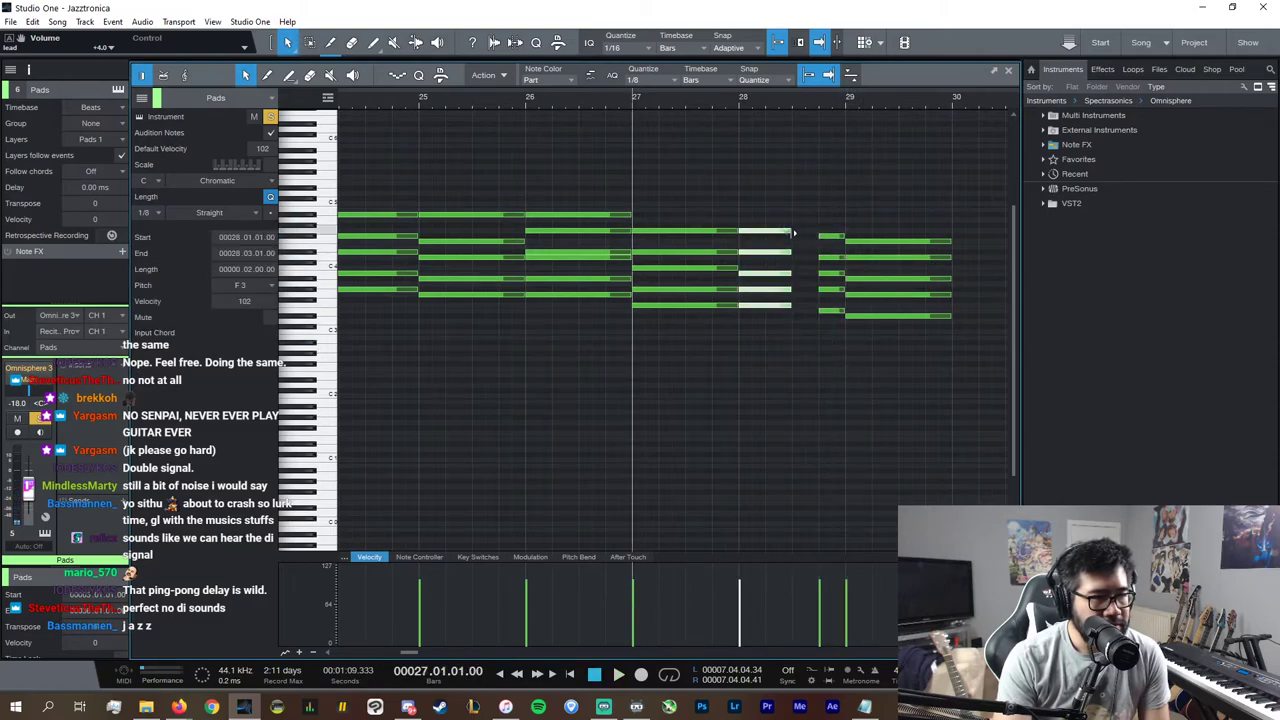
key(space)
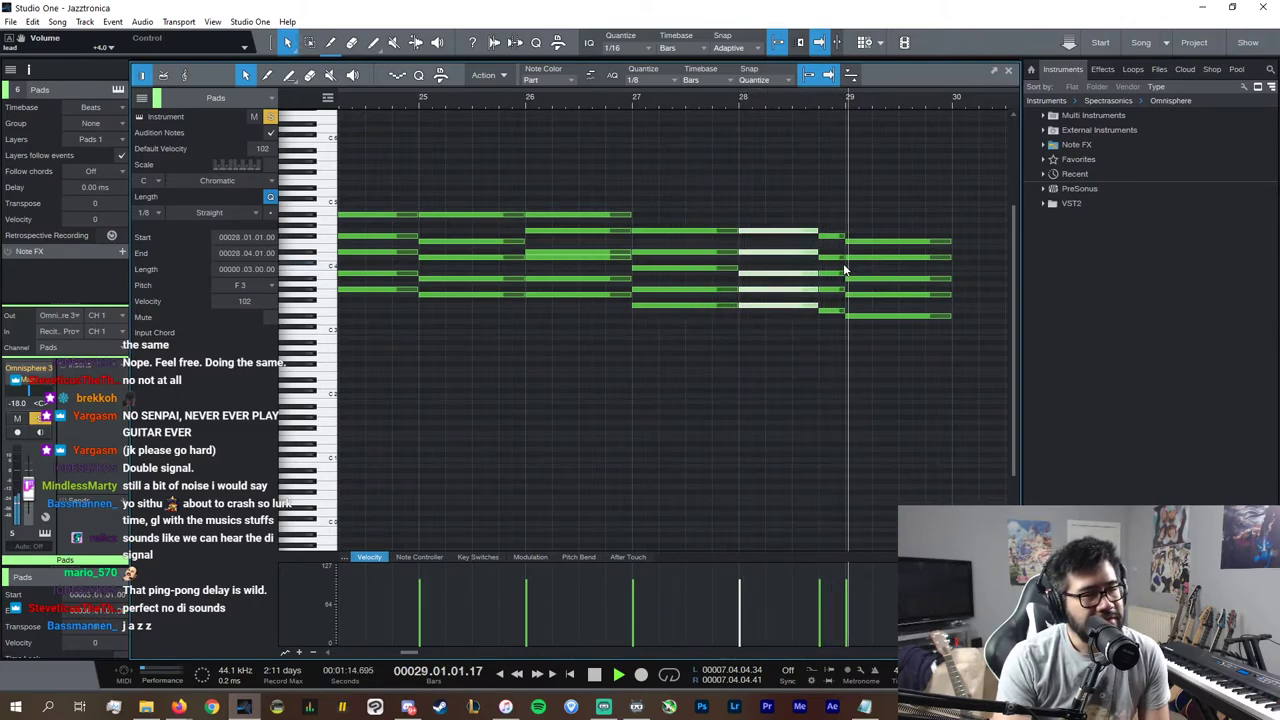
key(ctrl+z)
key(ctrl+z)
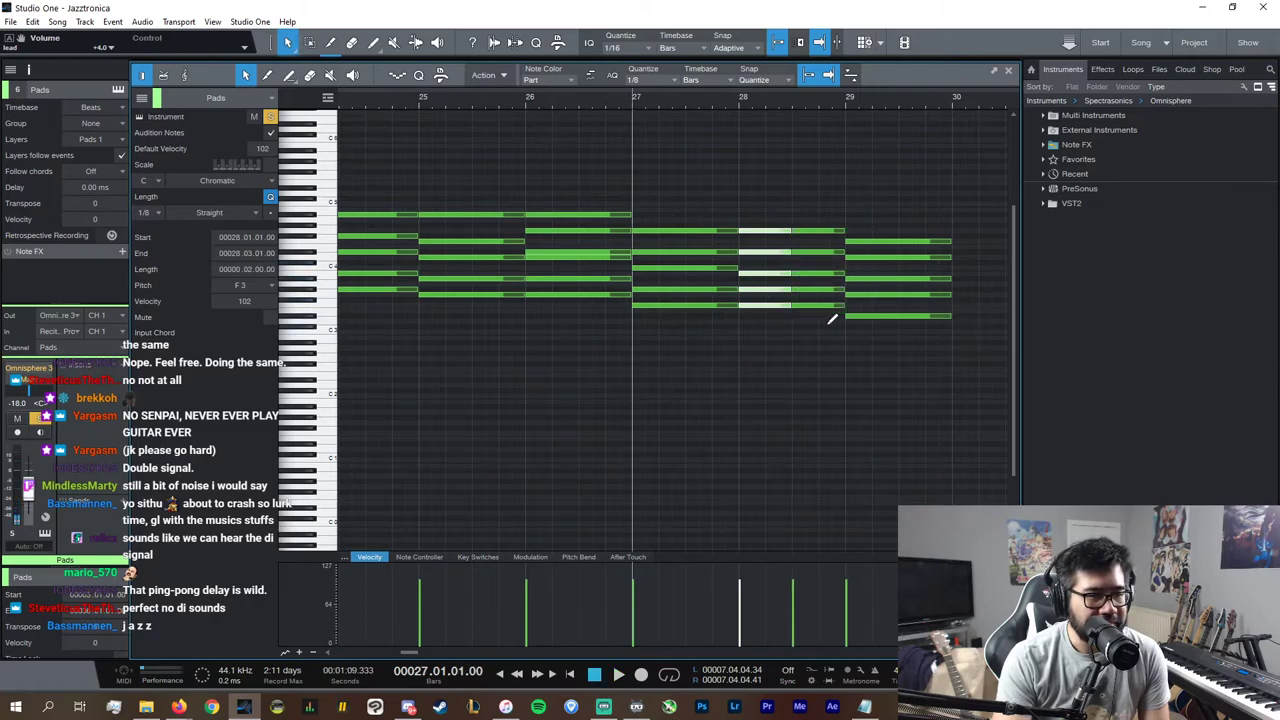
Step: Remove the second chord in bar 28, extend the first chord to the full bar, and play from bar 27
drag(821, 320, 846, 237)
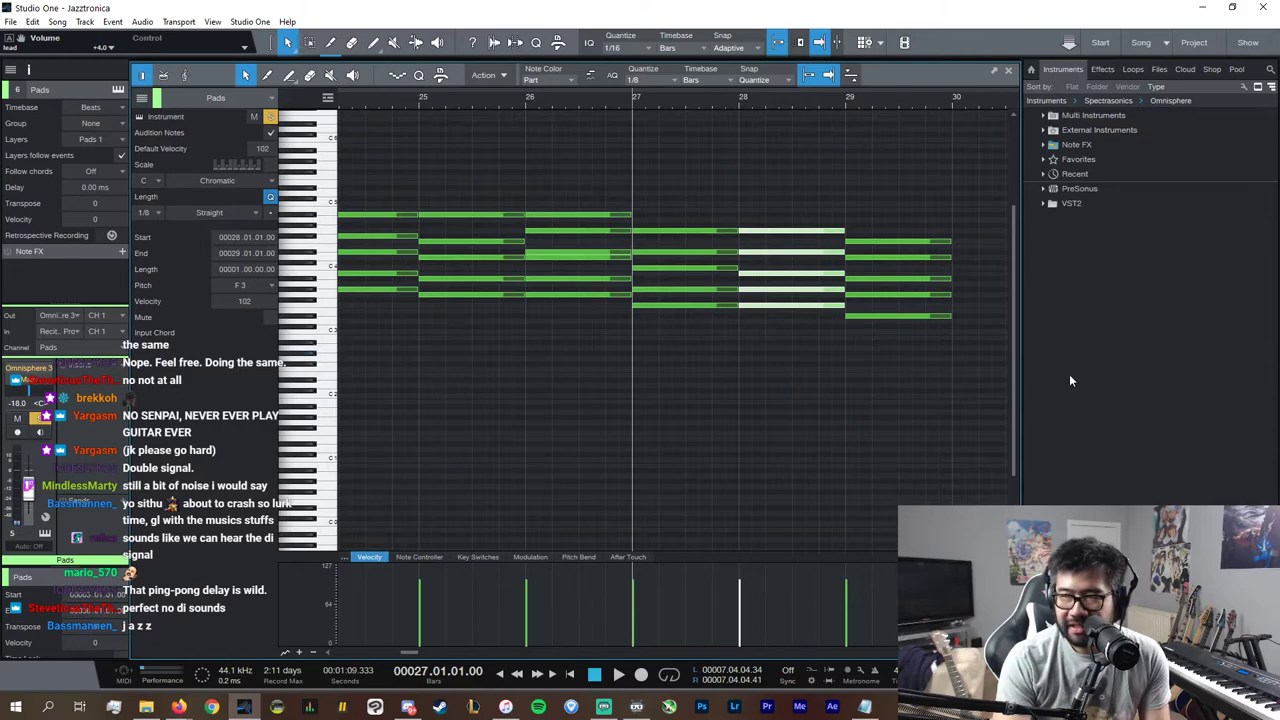
key(space)
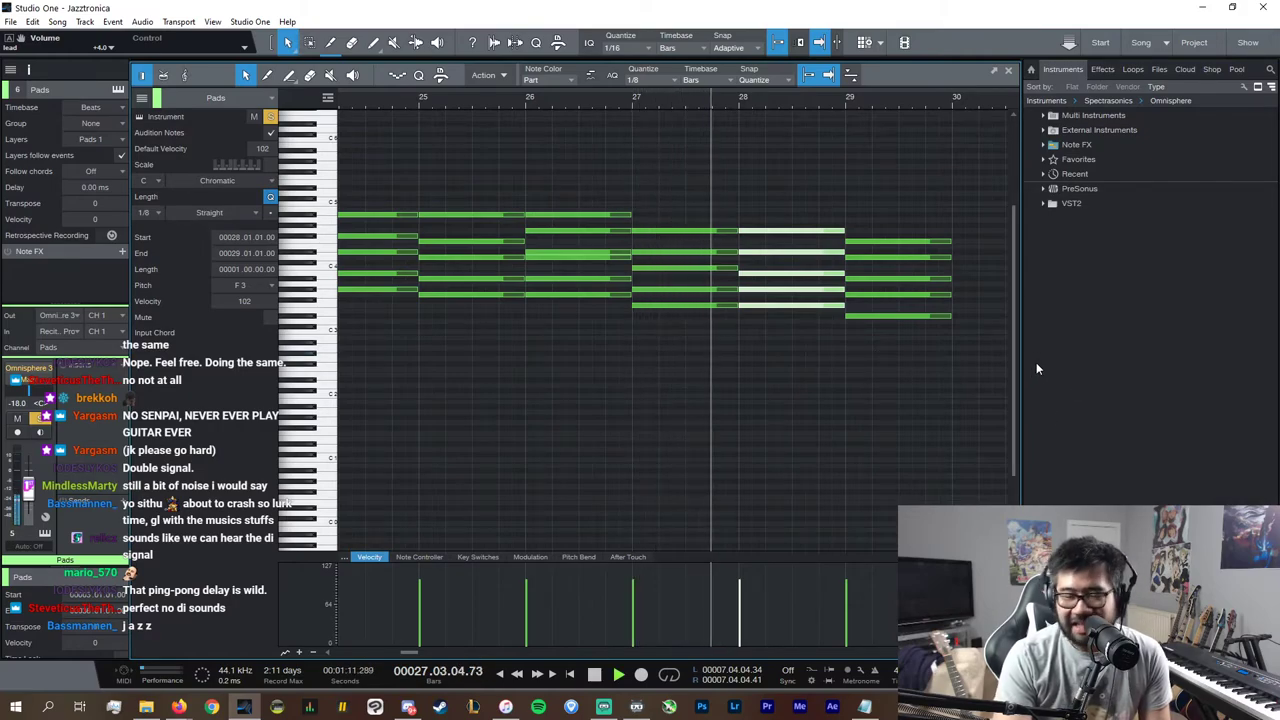
drag(970, 652, 966, 652)
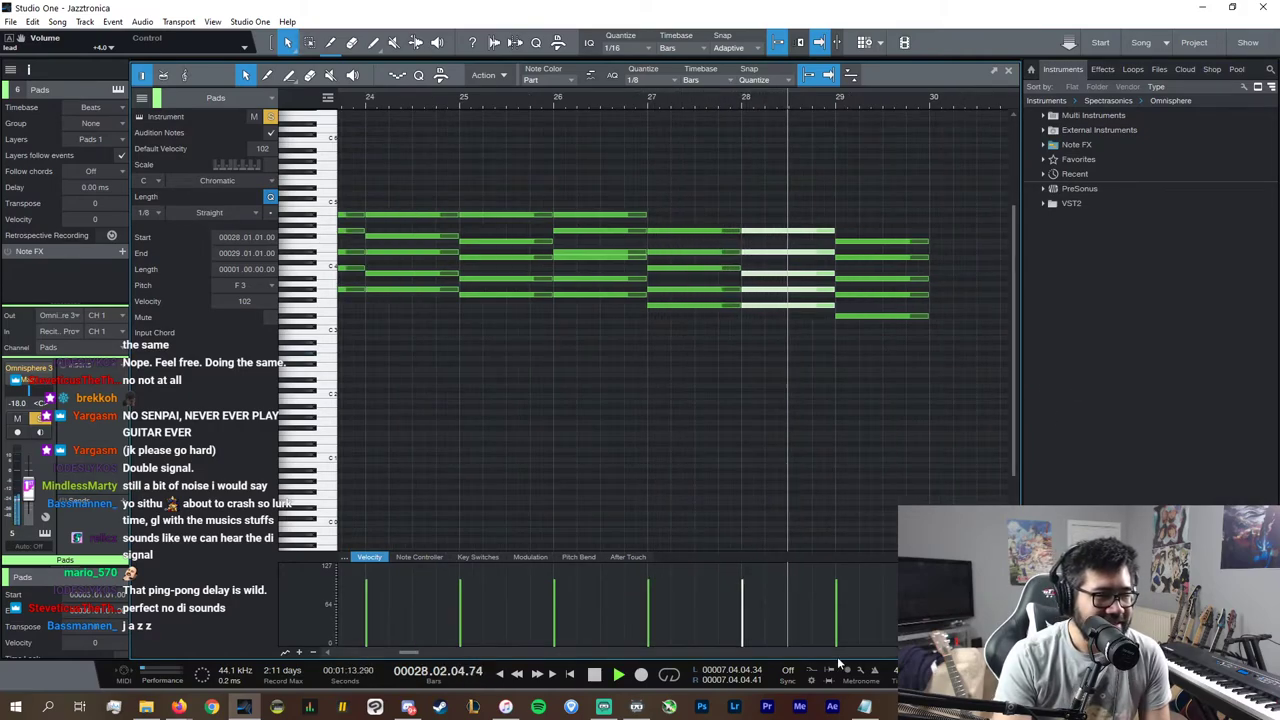
drag(818, 435, 645, 95)
key(space)
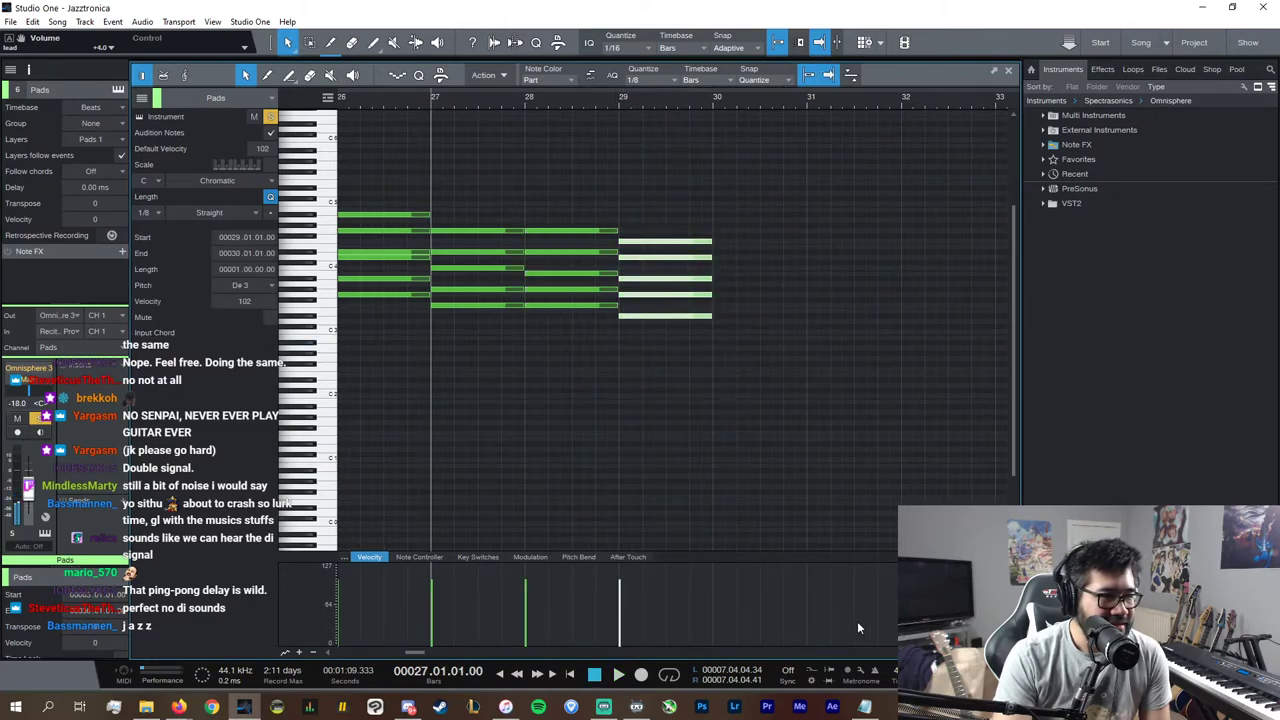
Step: Copy the bar 26 pad chord to the start of bar 30
drag(966, 652, 960, 652)
scroll(657, 654, up, 2)
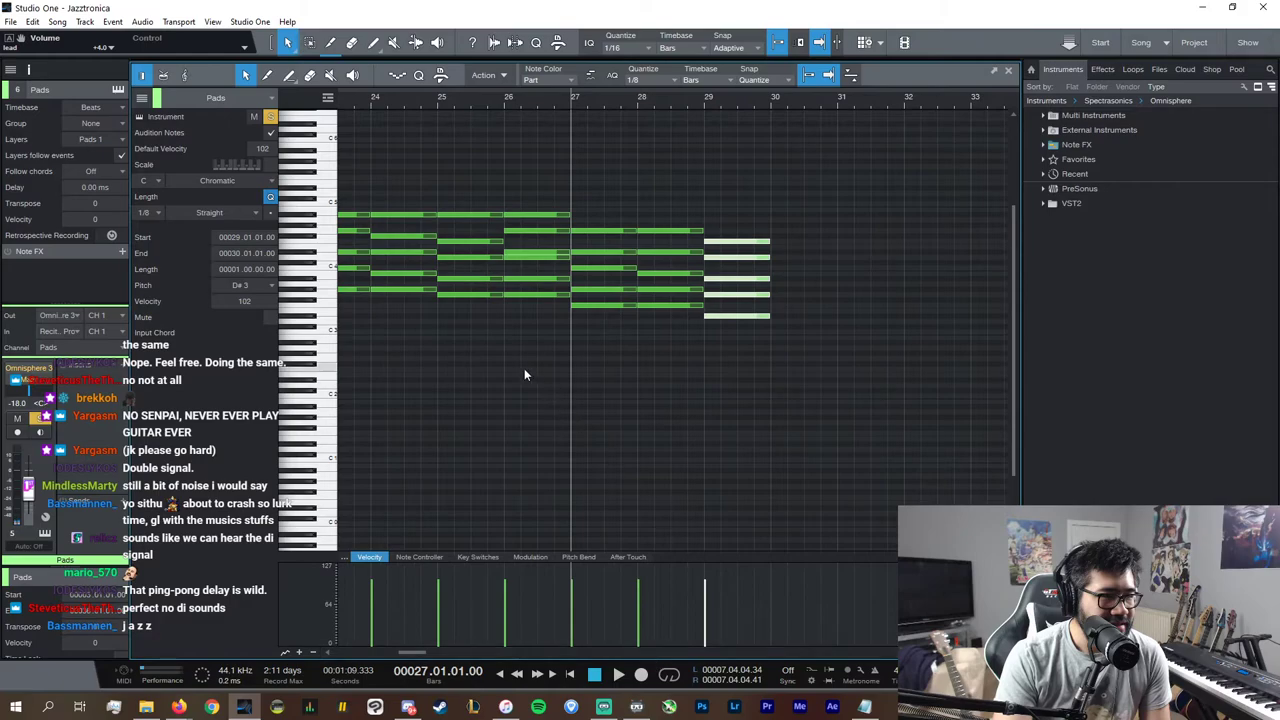
drag(537, 323, 563, 165)
key(ctrl+c)
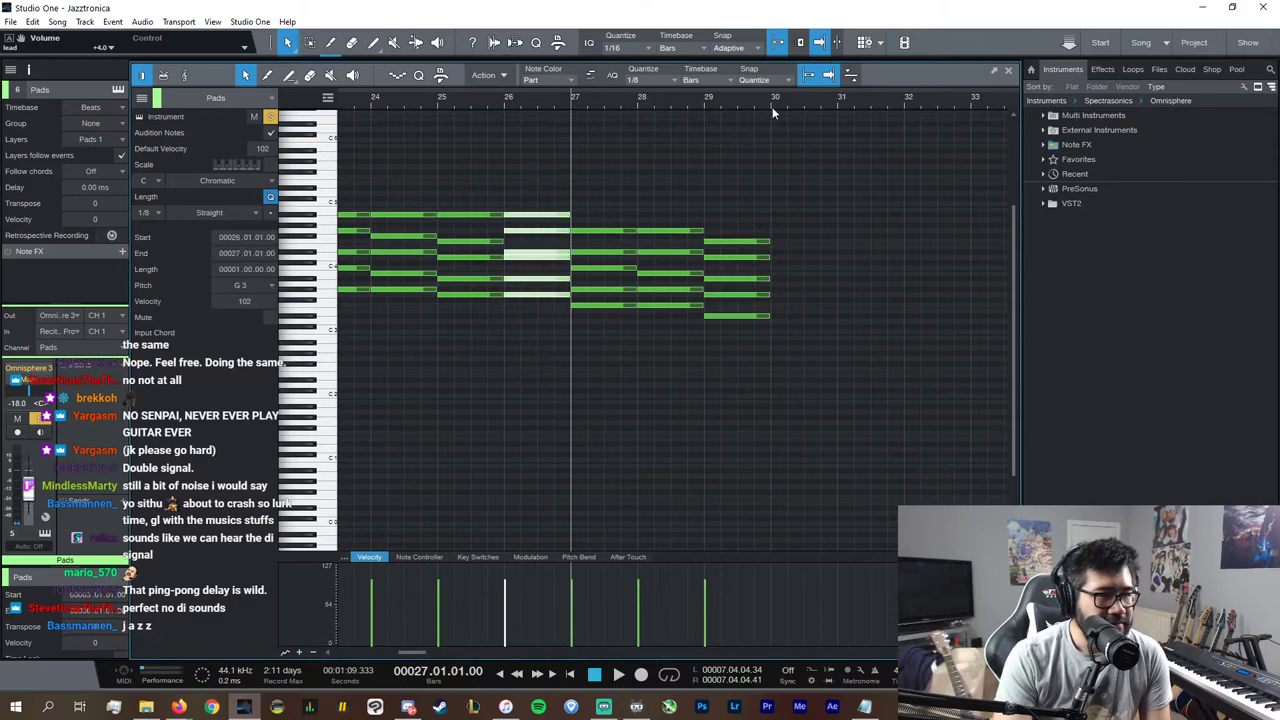
click(772, 105)
key(ctrl+v)
Step: Shorten the bar 30 chord to two beats and add revoiced one-beat chords on beats 3 and 4
mouse_move(836, 215)
mouse_down()
mouse_move(806, 216)
mouse_move(832, 226)
mouse_move(820, 226)
mouse_up()
key(d)
drag(741, 356, 748, 206)
key(d)
drag(822, 242, 868, 246)
drag(884, 242, 836, 243)
click(824, 325)
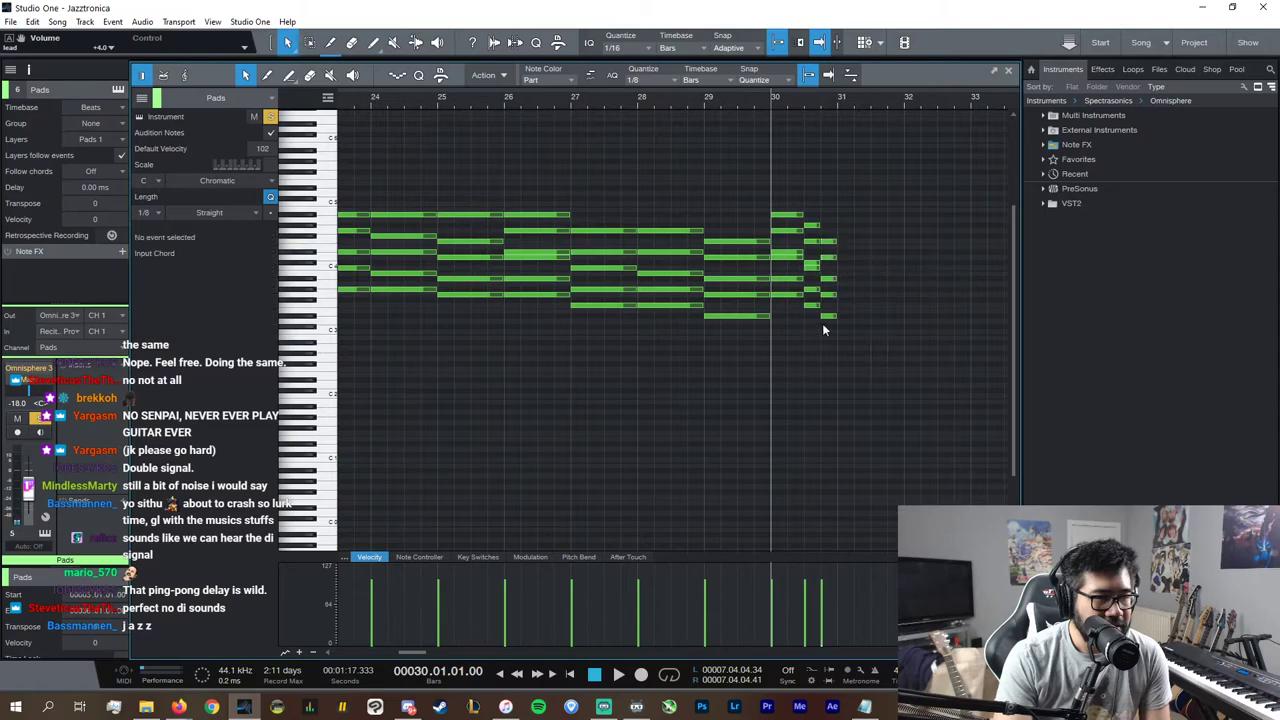
Step: Change the D4 note of the bar 30, beat 4 chord to C#4 and play bar 30
click(827, 317)
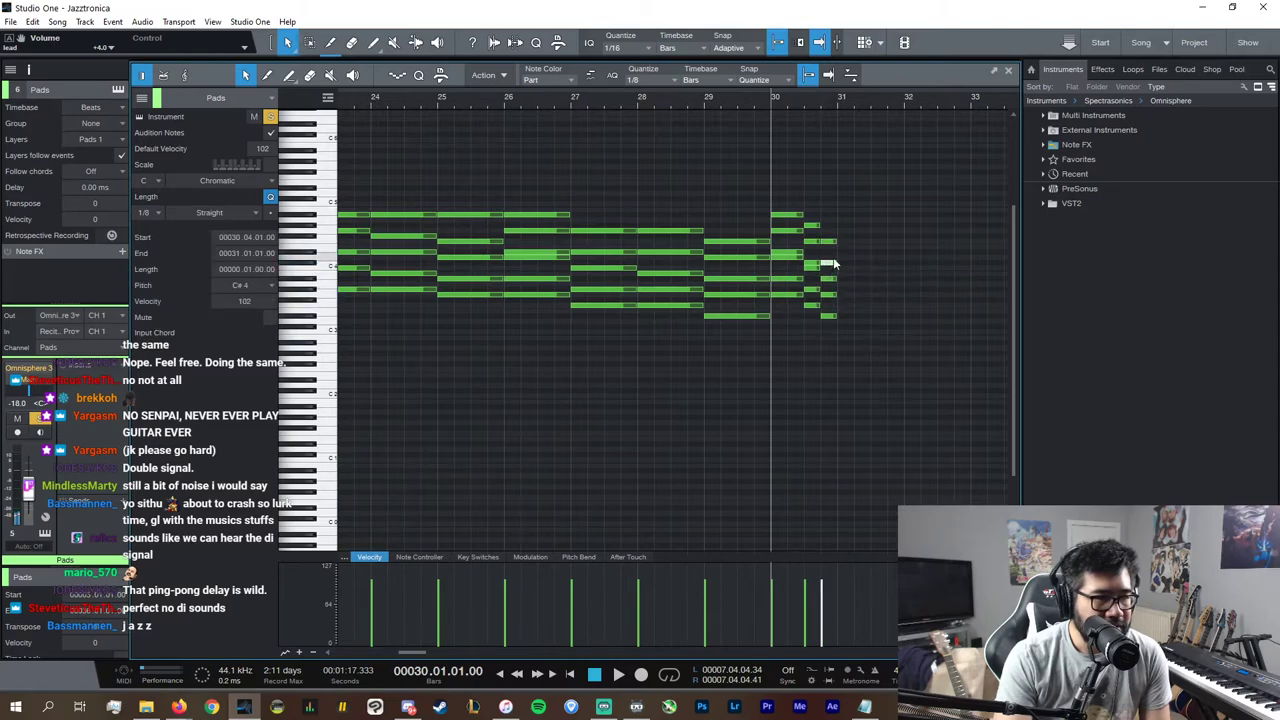
key(space)
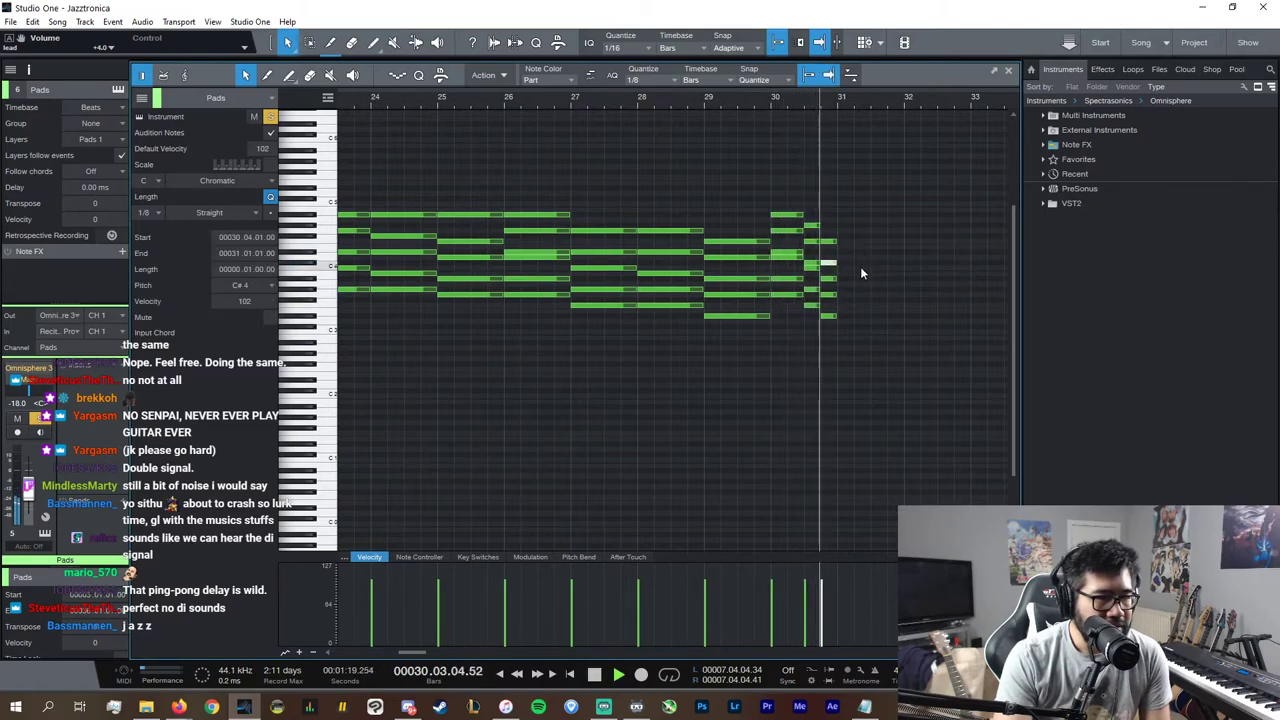
key(space)
drag(860, 334, 840, 295)
drag(811, 228, 812, 223)
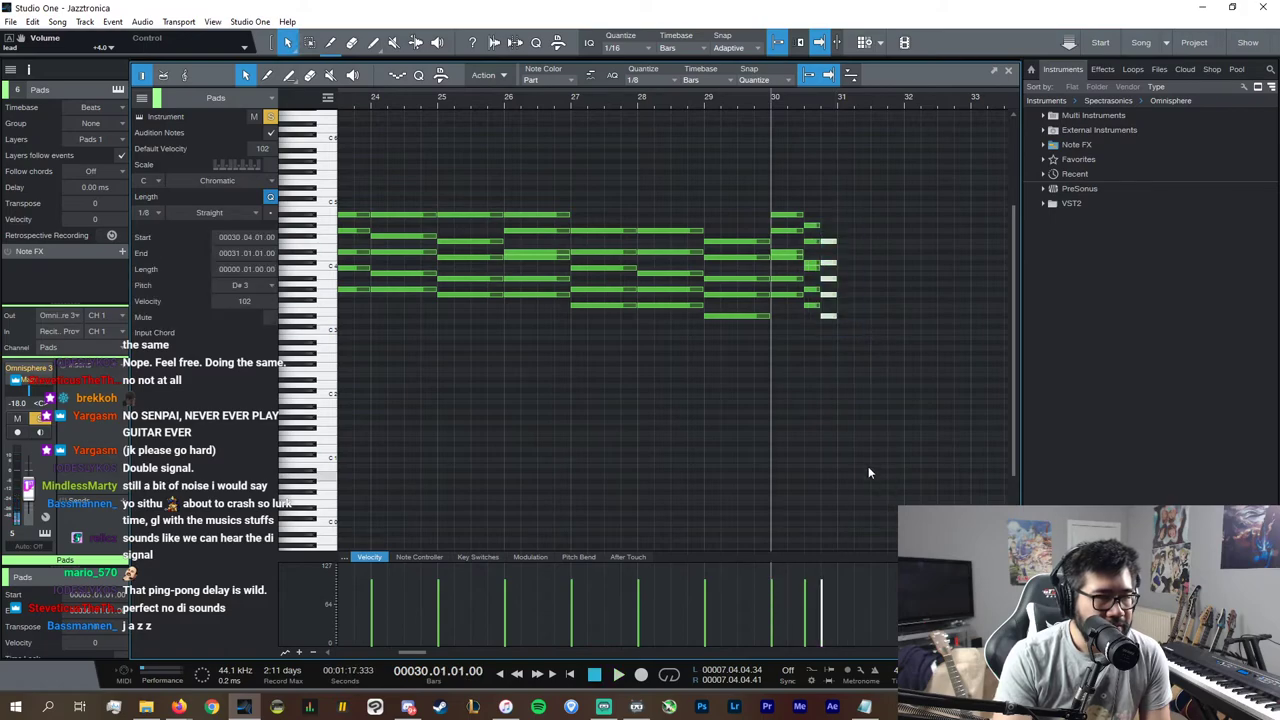
Step: Copy the pad chords of bars 19 to 22 and paste them at bar 31
click(870, 470)
key(w)
key(w)
key(w)
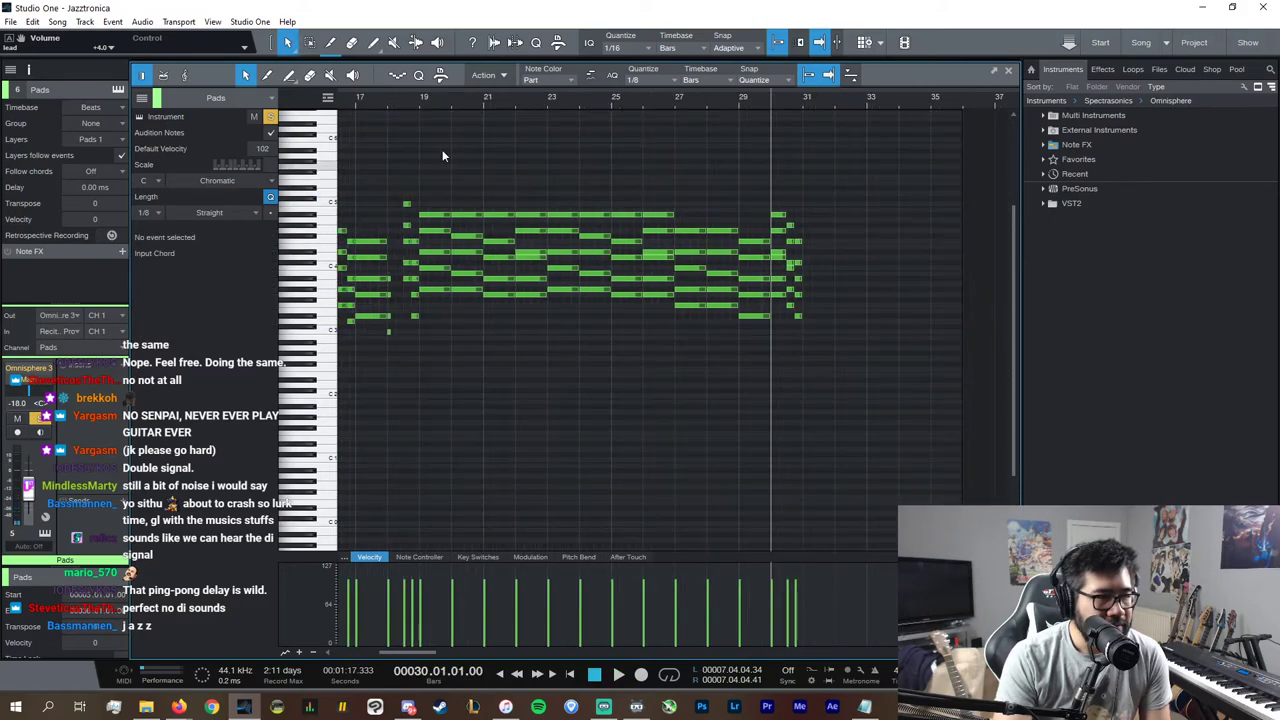
click(420, 98)
key(space)
drag(431, 191, 531, 297)
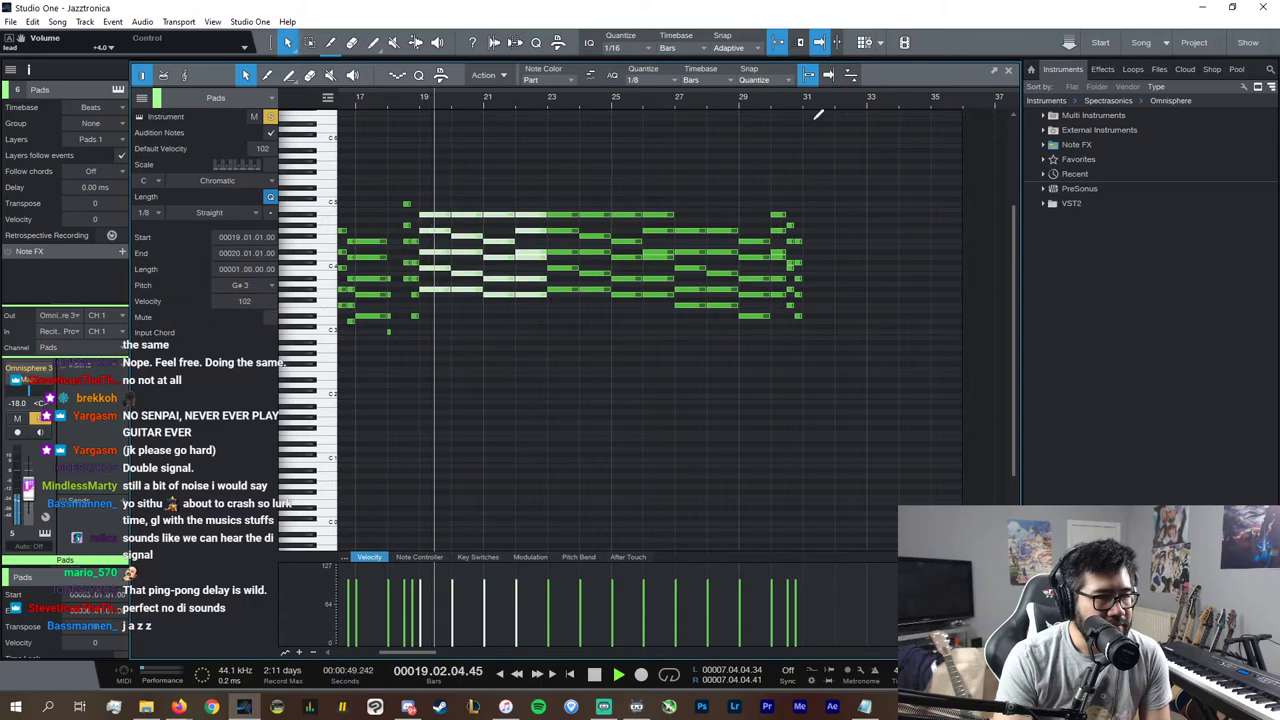
key(space)
click(801, 98)
click(803, 97)
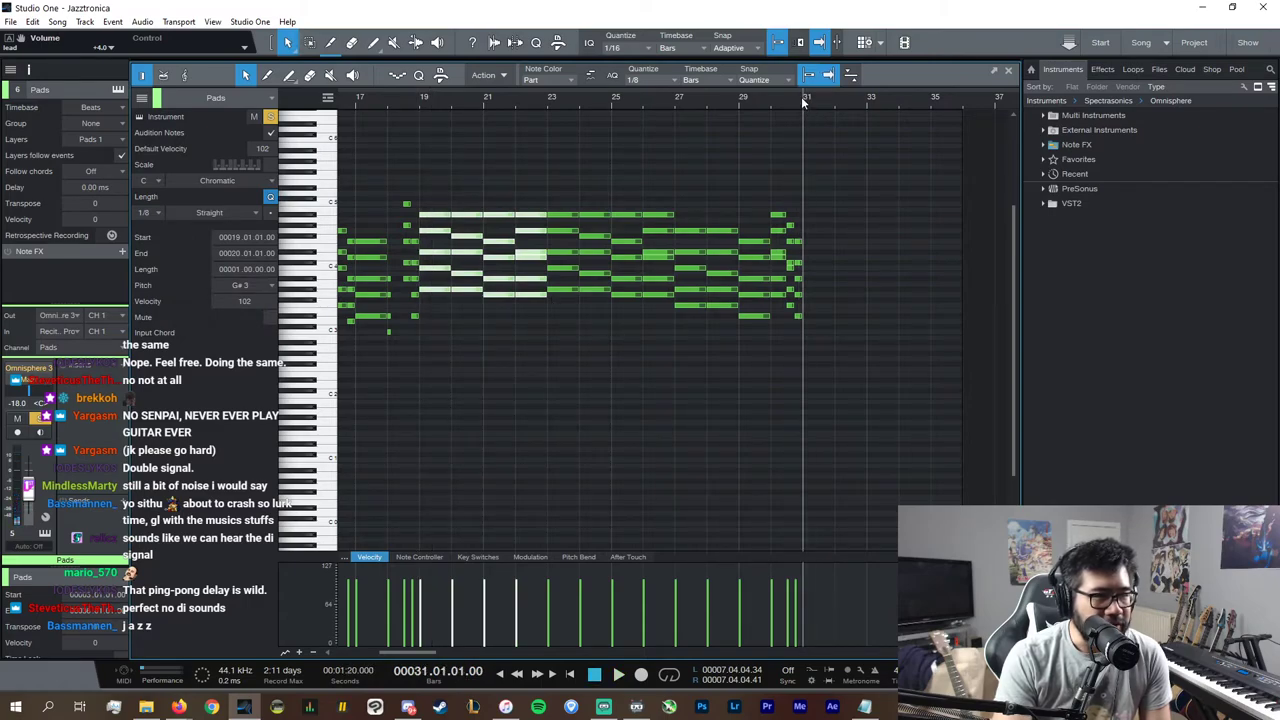
key(ctrl+v)
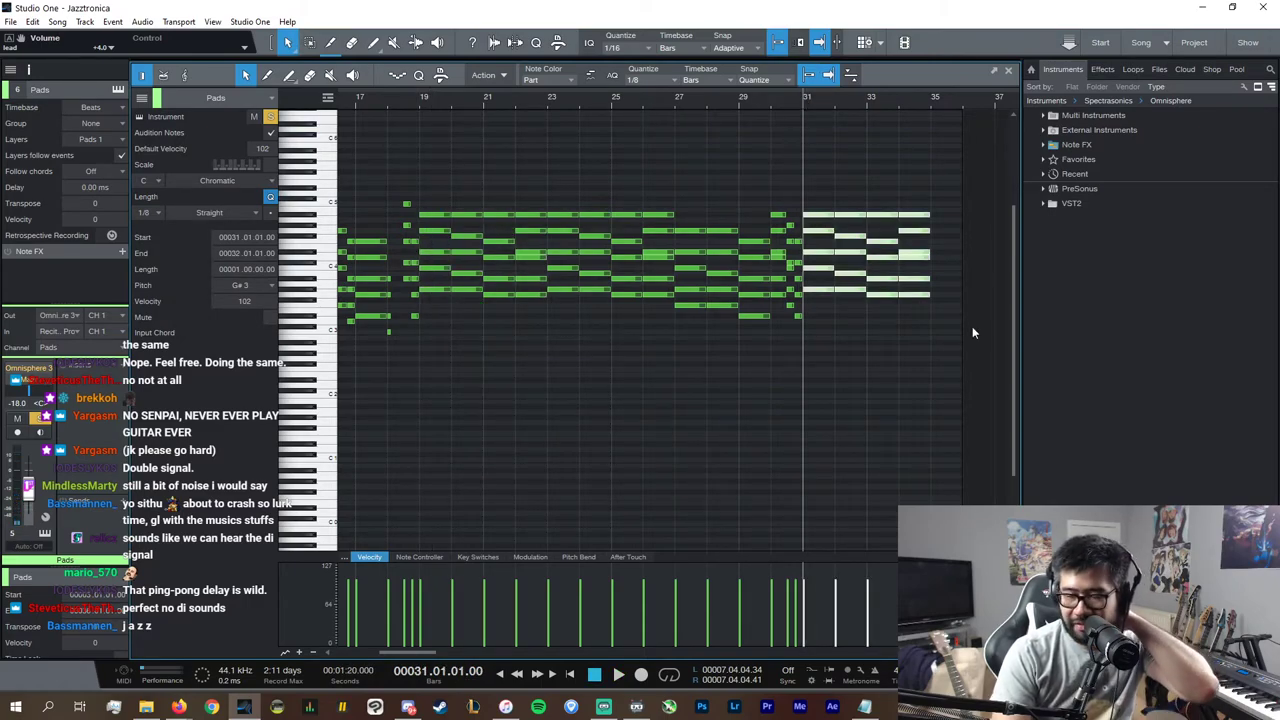
Step: Turn off solo on the Pads track, play from bar 18, and open the Synth Chords part for note editing
key(alt+Tab)
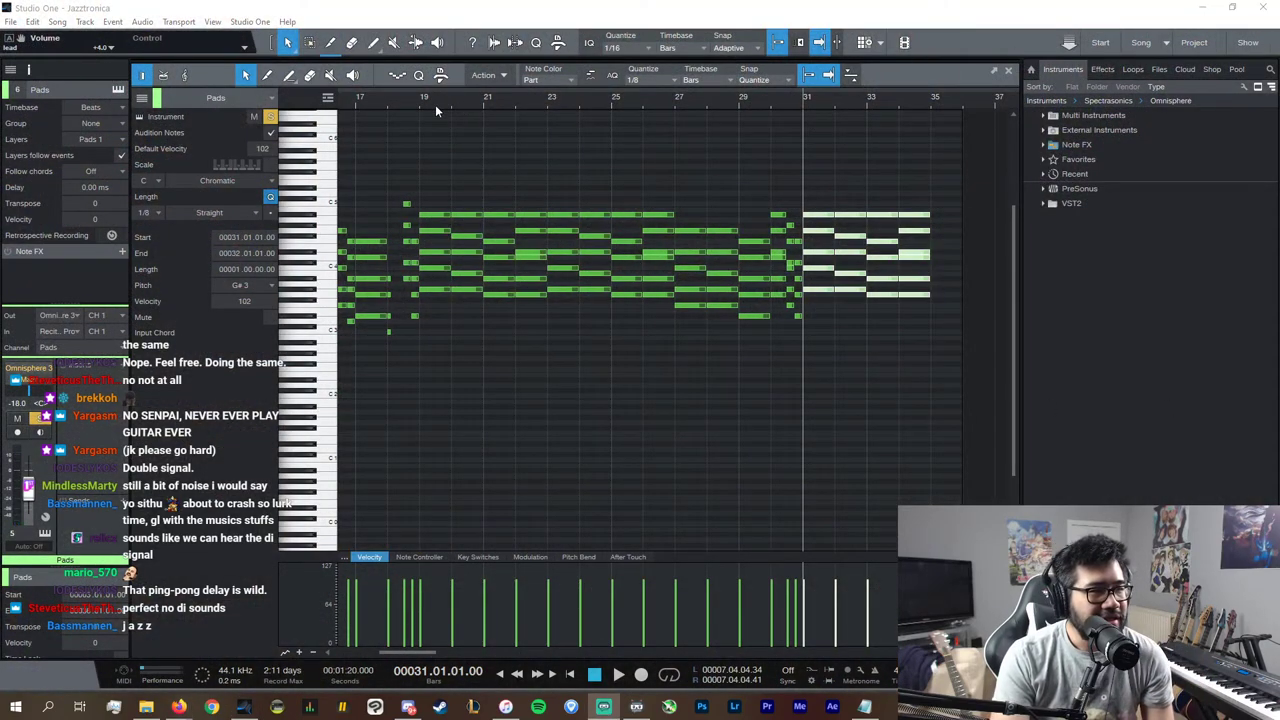
click(409, 105)
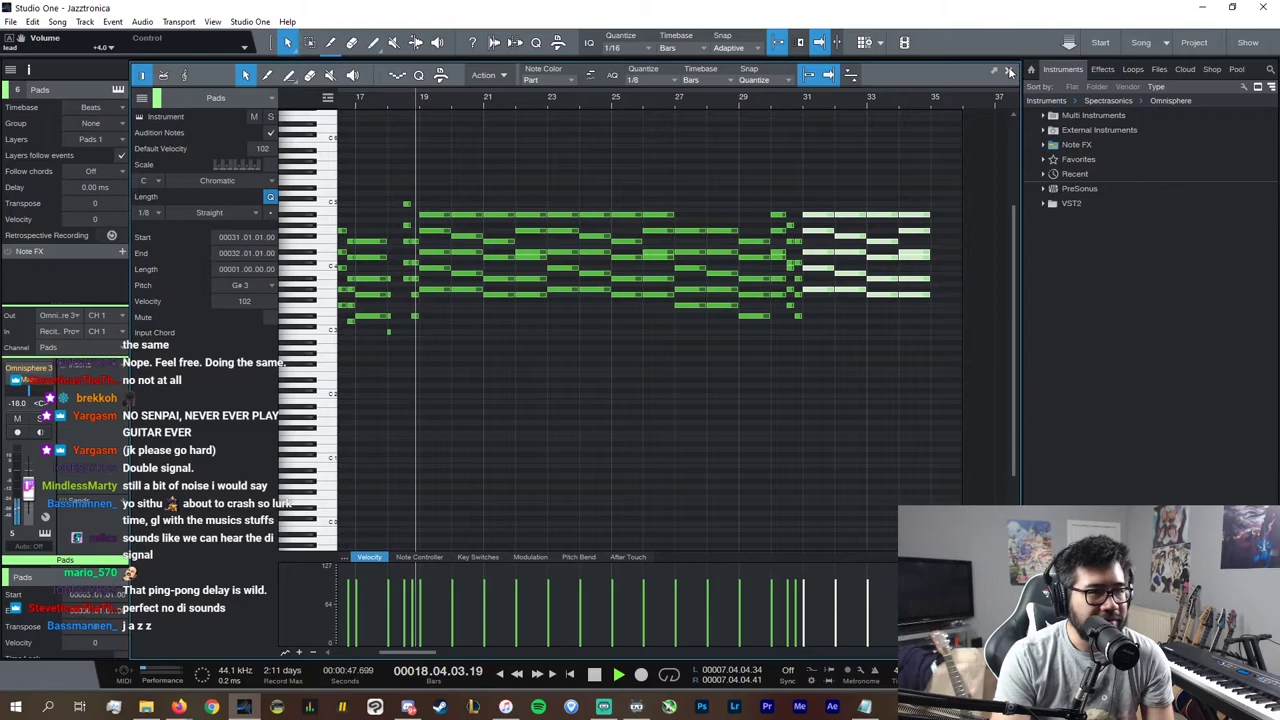
key(F2)
drag(689, 229, 892, 232)
key(F2)
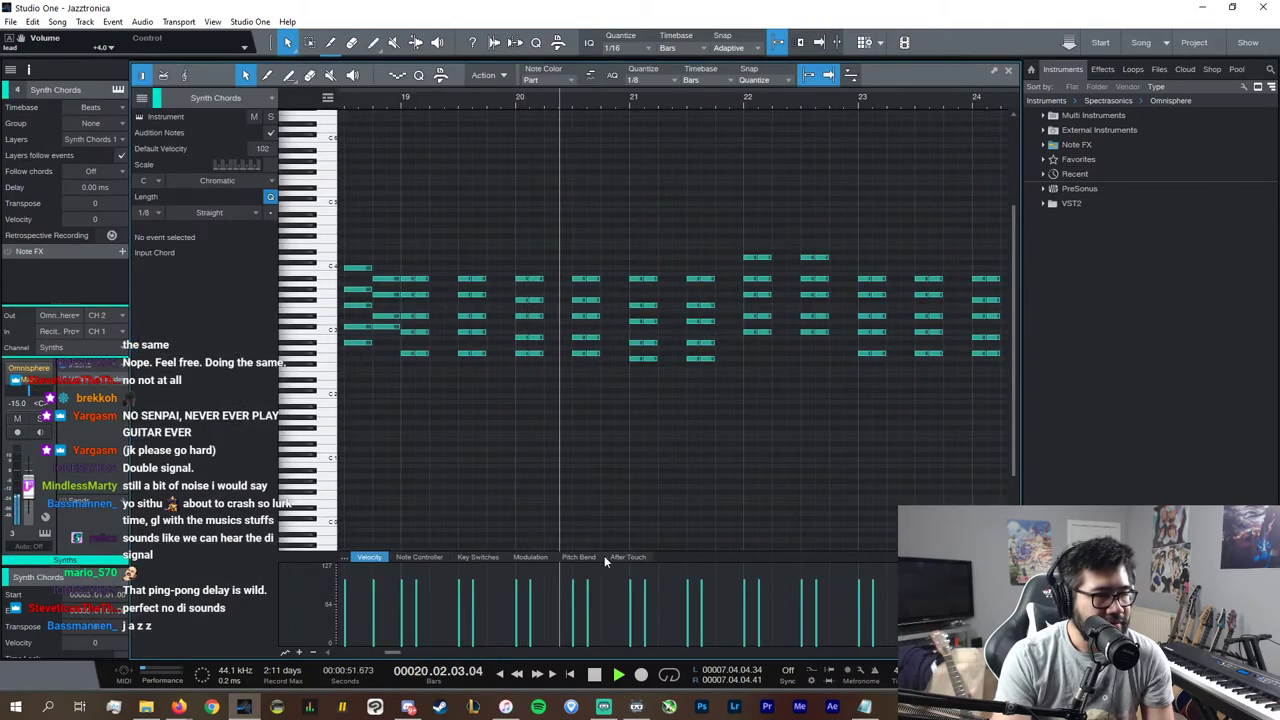
Step: Show the modulation data beneath the Synth Chords notes
click(530, 557)
key(w)
key(w)
key(w)
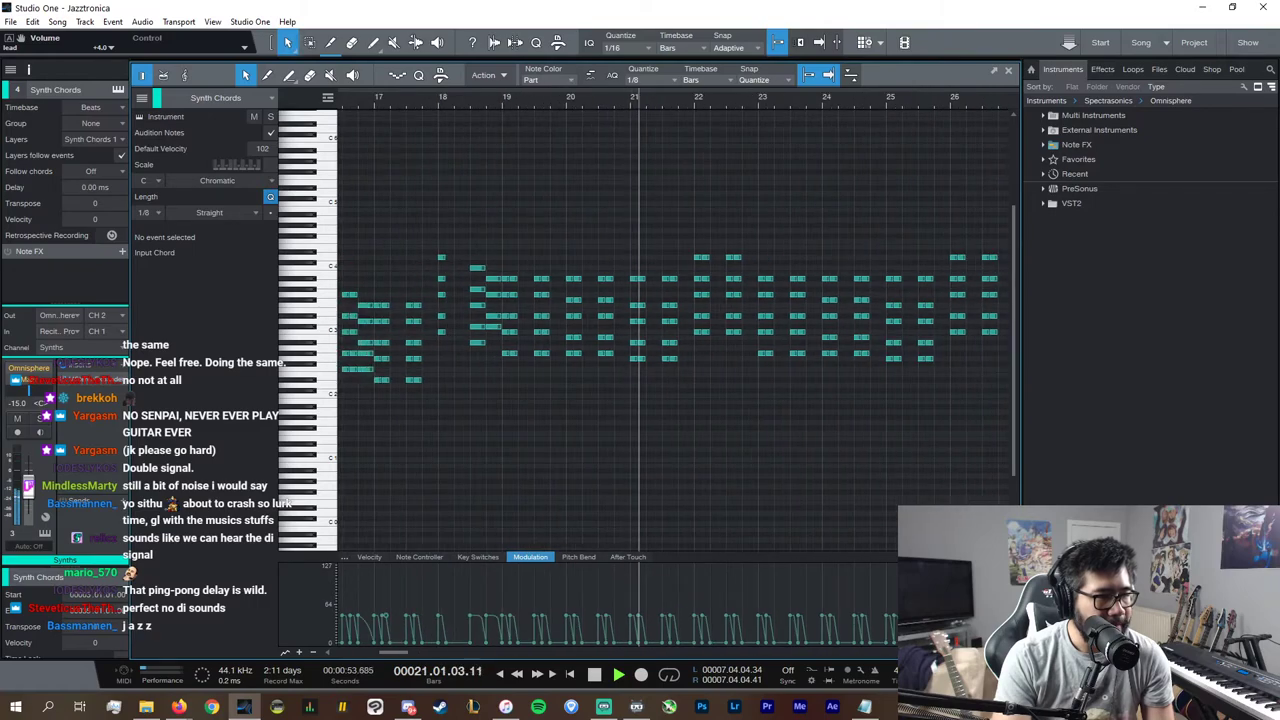
drag(918, 610, 547, 581)
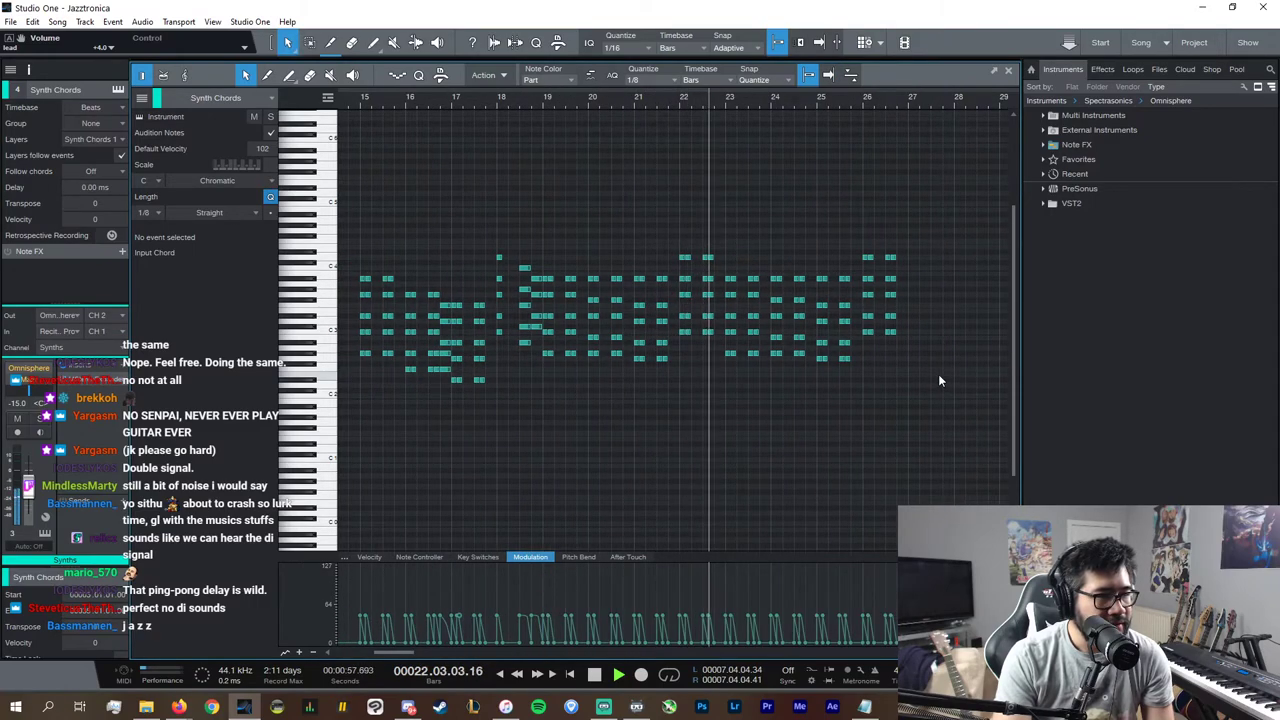
Step: Copy the two Synth Chords hits of bar 23 to the start of bar 27
drag(938, 376, 730, 217)
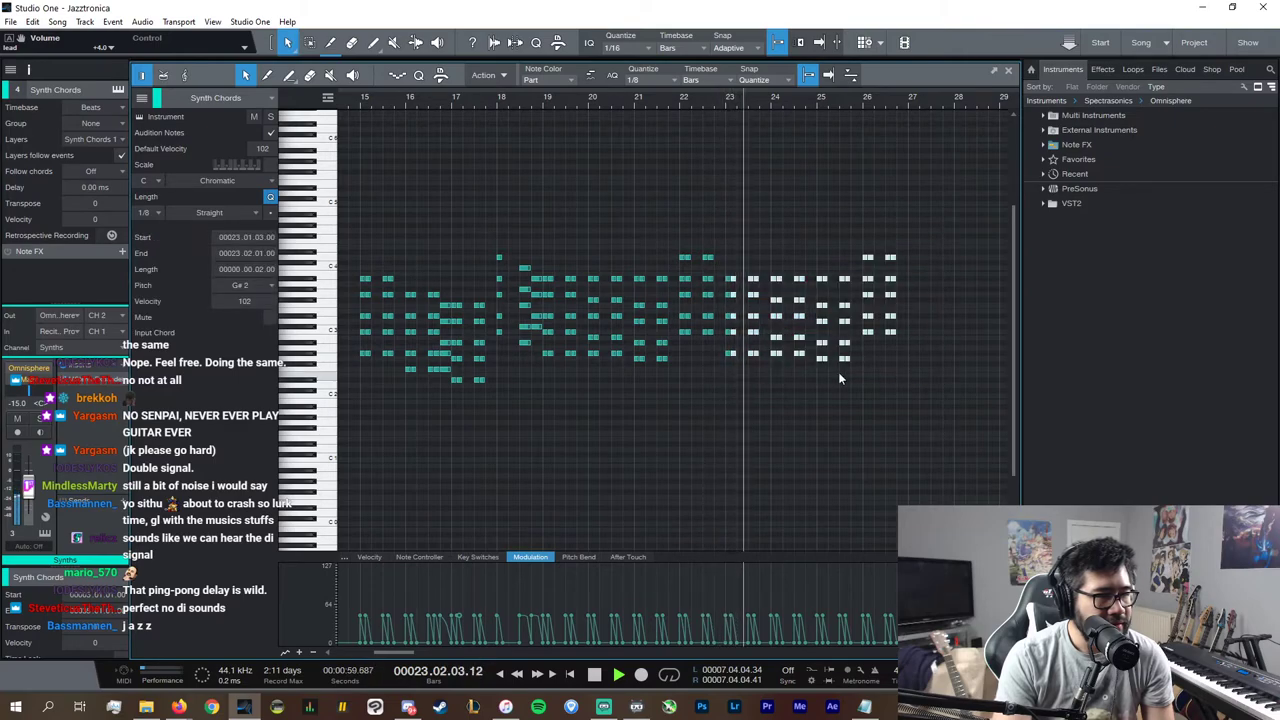
drag(731, 382, 745, 268)
drag(766, 368, 727, 269)
key(ctrl+c)
key(space)
click(911, 101)
key(ctrl+v)
Step: Revoice both bar 27 synth chords as F2, G#2, C3, D#3 and G3, and play from bar 27
drag(971, 283, 910, 375)
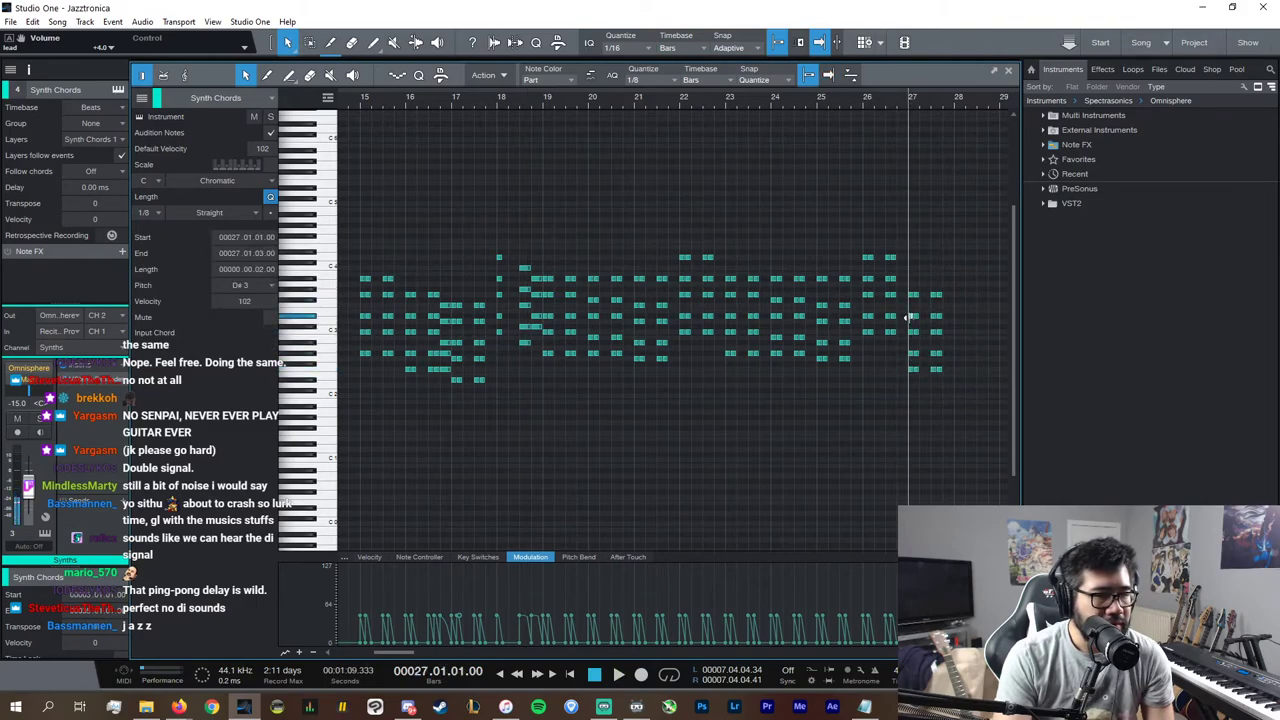
drag(966, 287, 911, 299)
key(space)
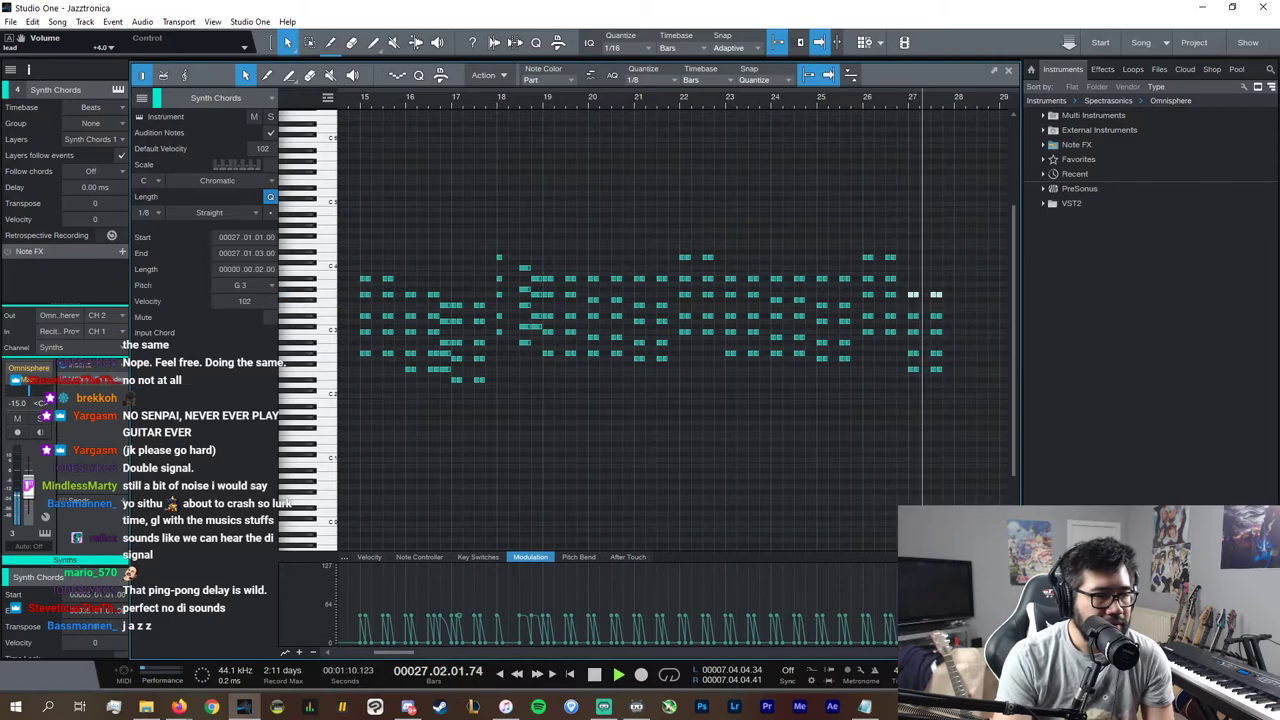
Step: Duplicate the bar 27 synth chords into bar 28, lower their C3 notes to B2, and play from bar 27
drag(829, 449, 653, 264)
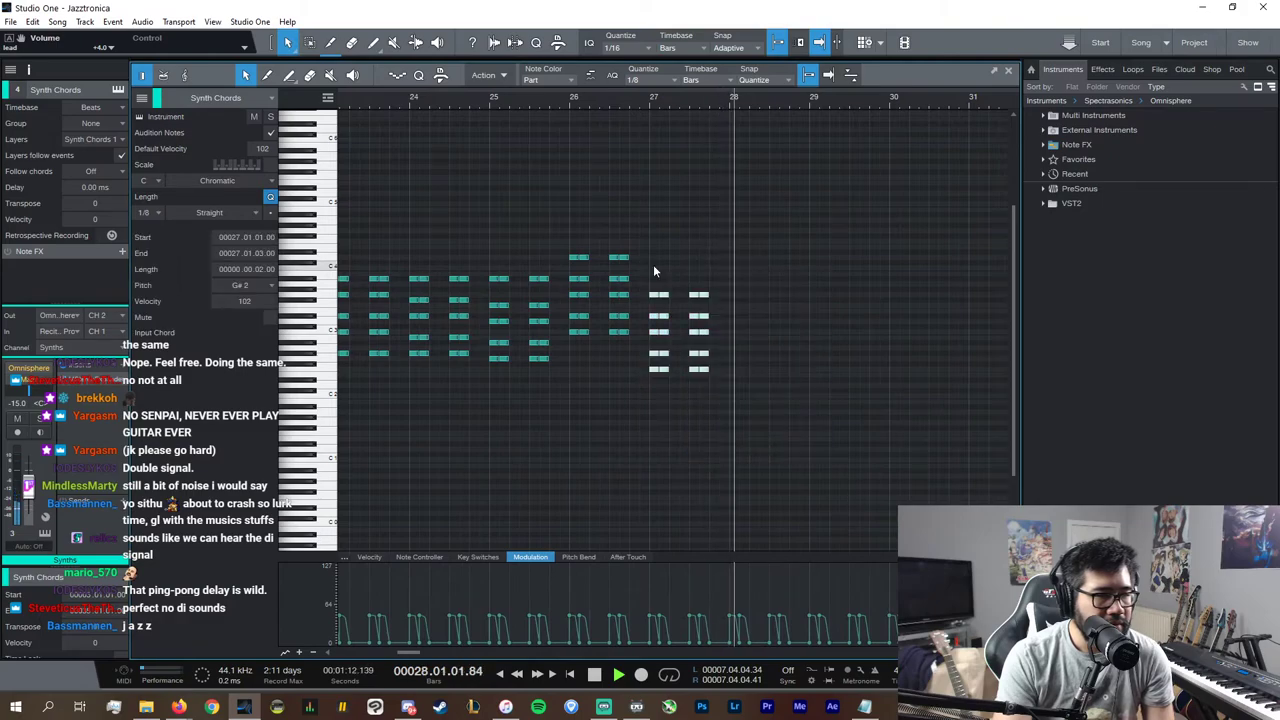
key(space)
key(d)
click(813, 350)
drag(735, 333, 735, 333)
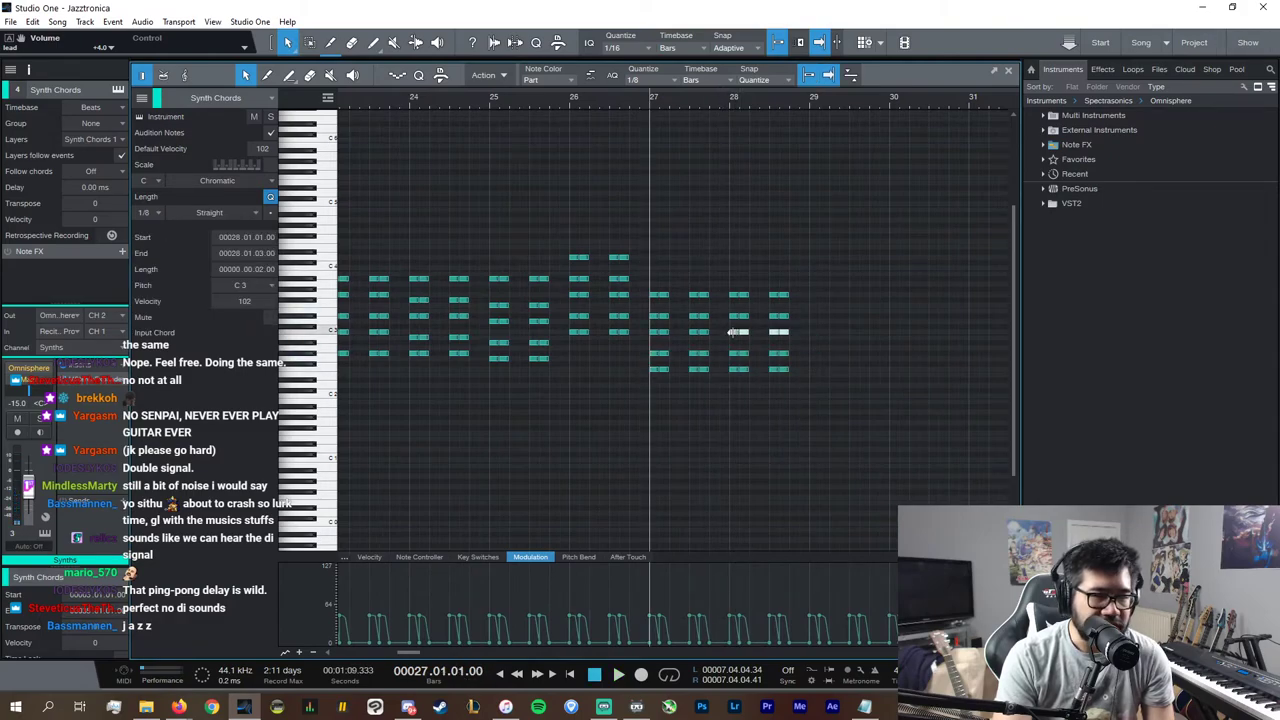
key(Down)
key(space)
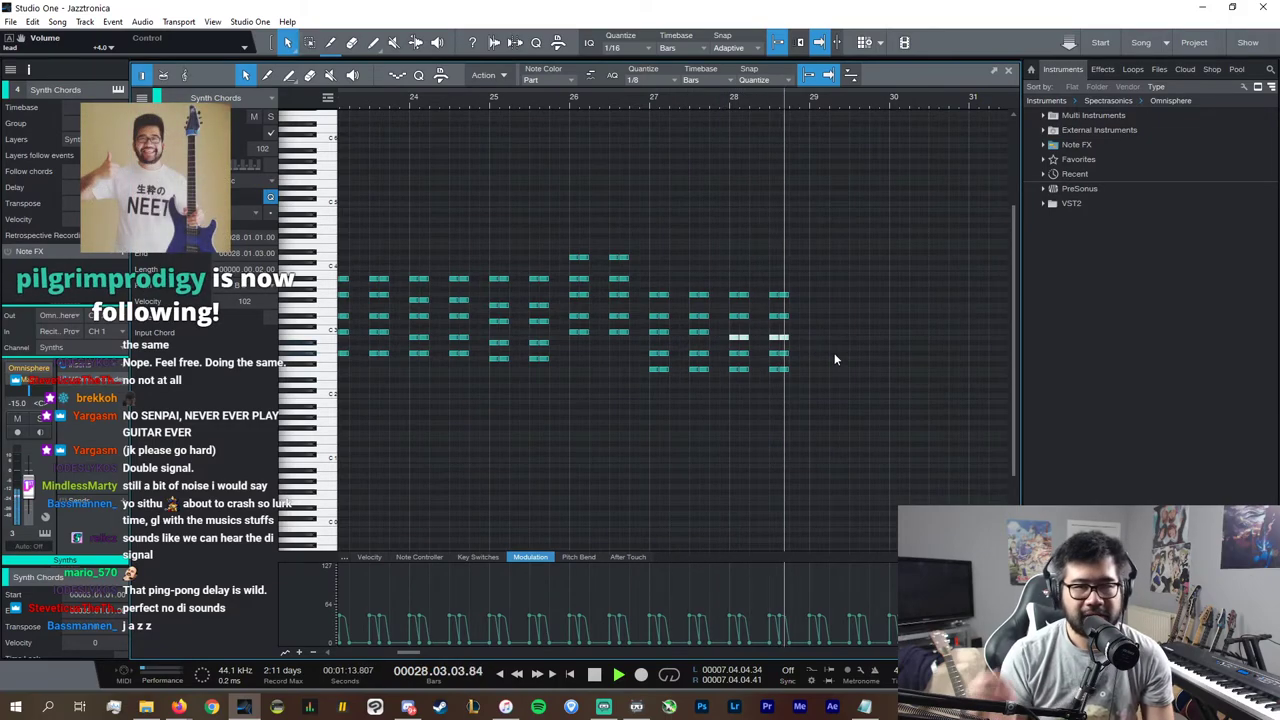
key(space)
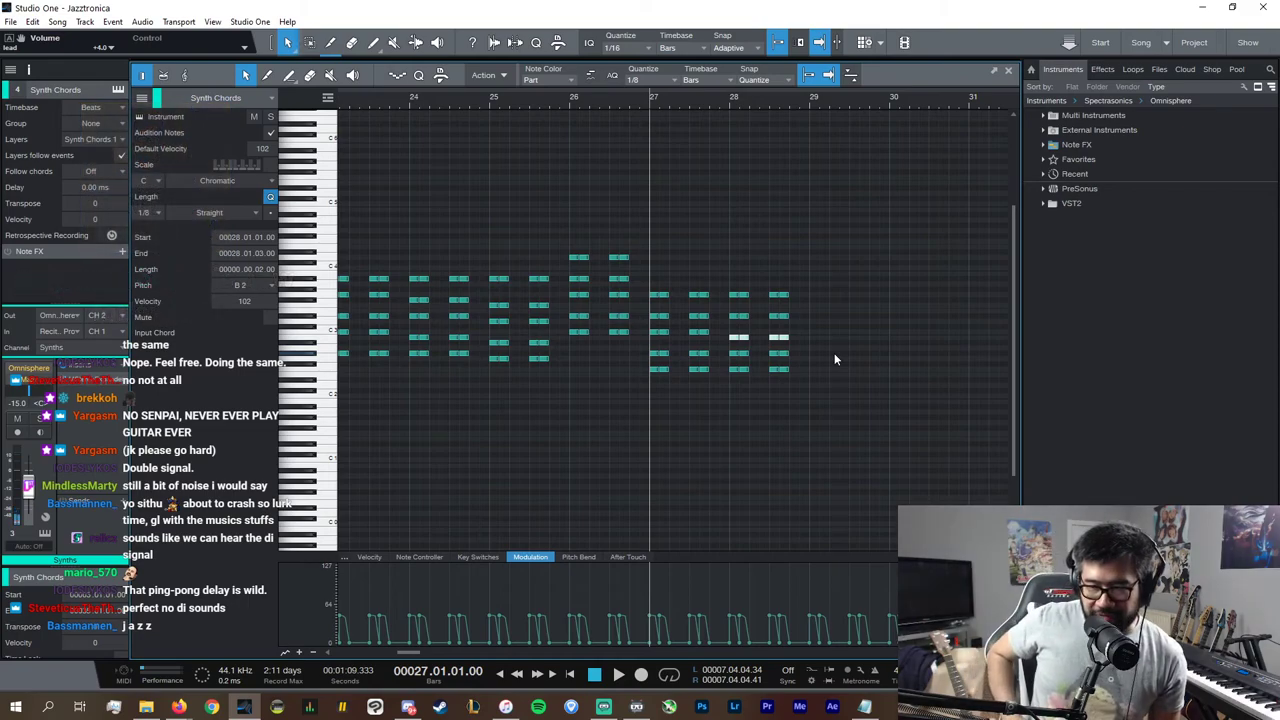
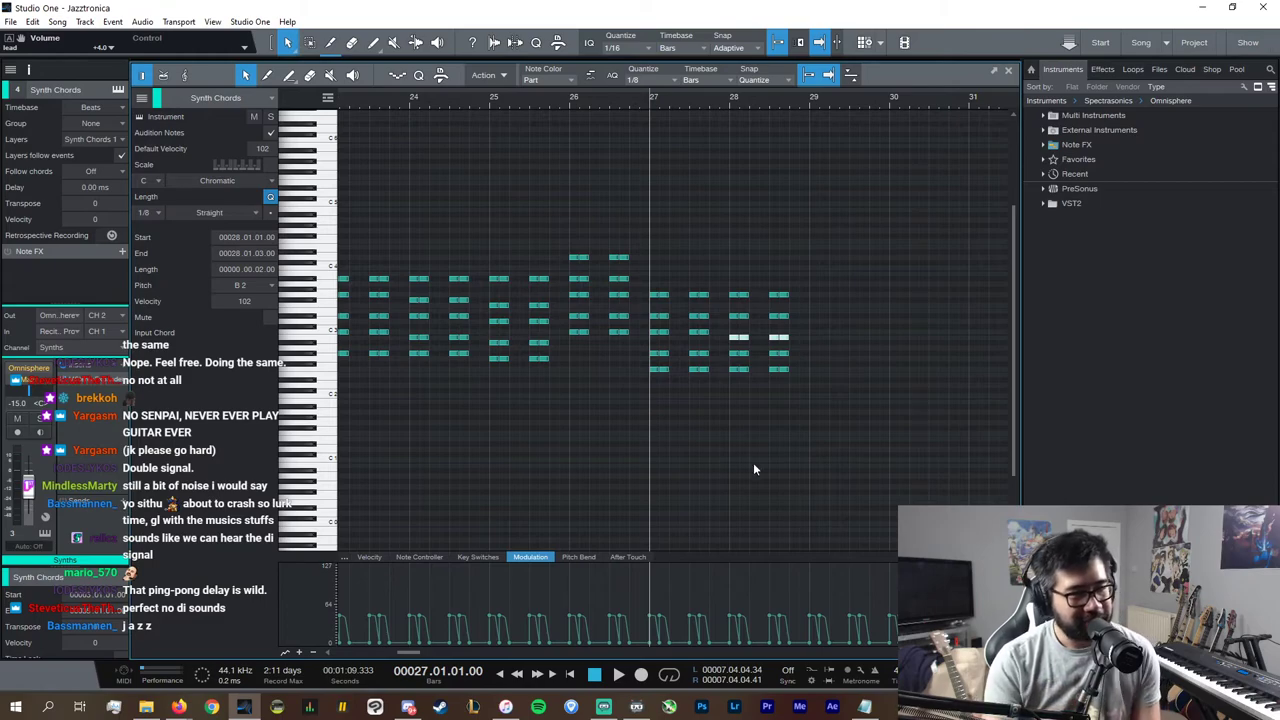
Step: Play from bar 27, and copy the first Synth Chords hit of bar 21 to the start of bar 29
key(space)
click(697, 463)
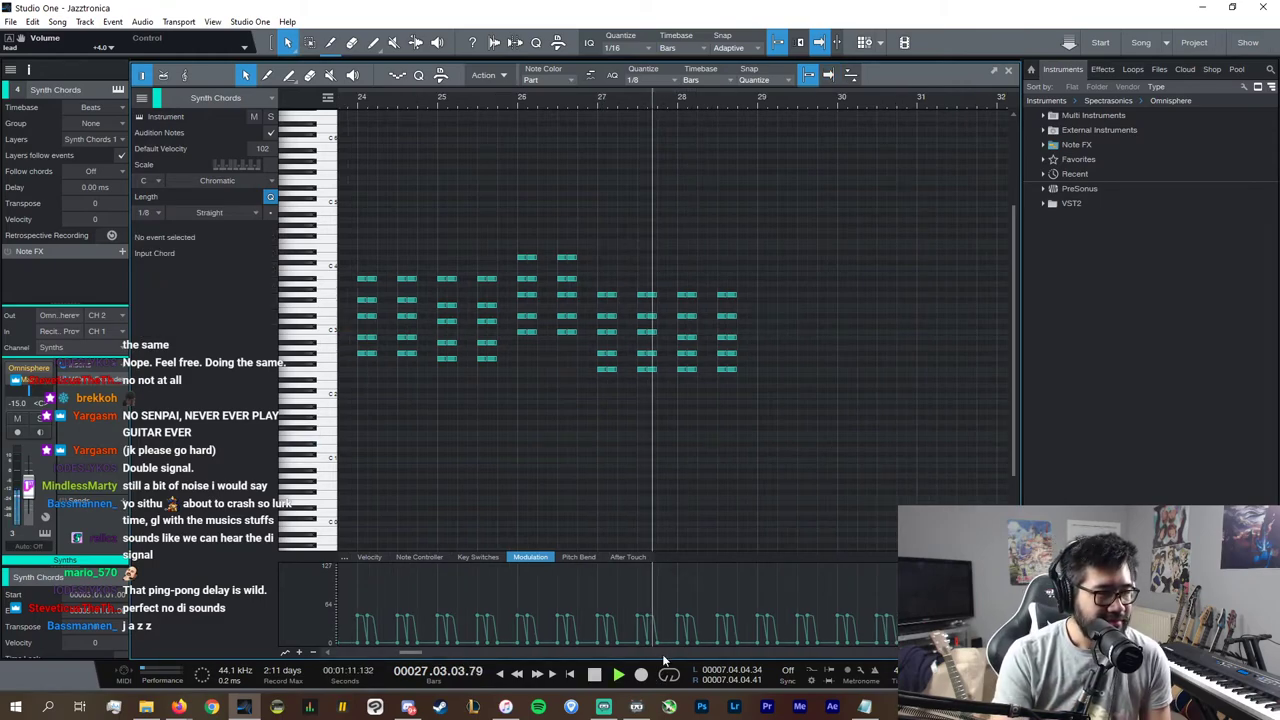
scroll(663, 656, left, 1)
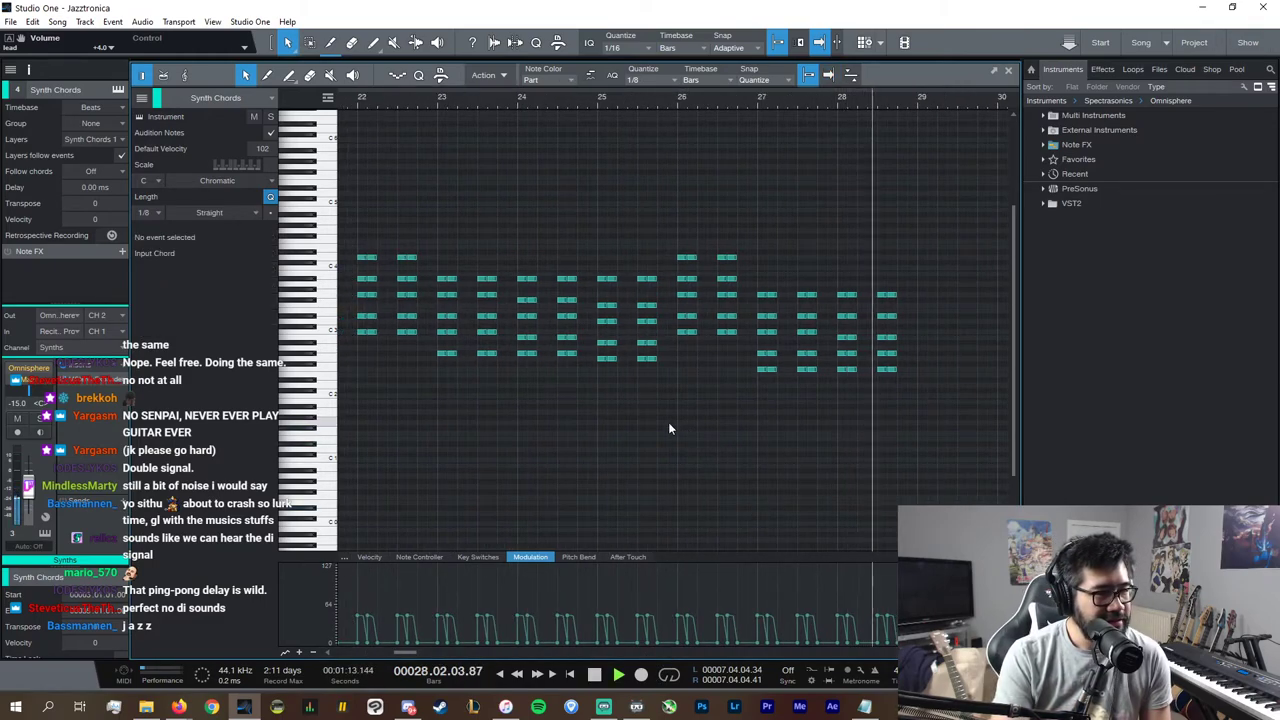
drag(668, 412, 634, 250)
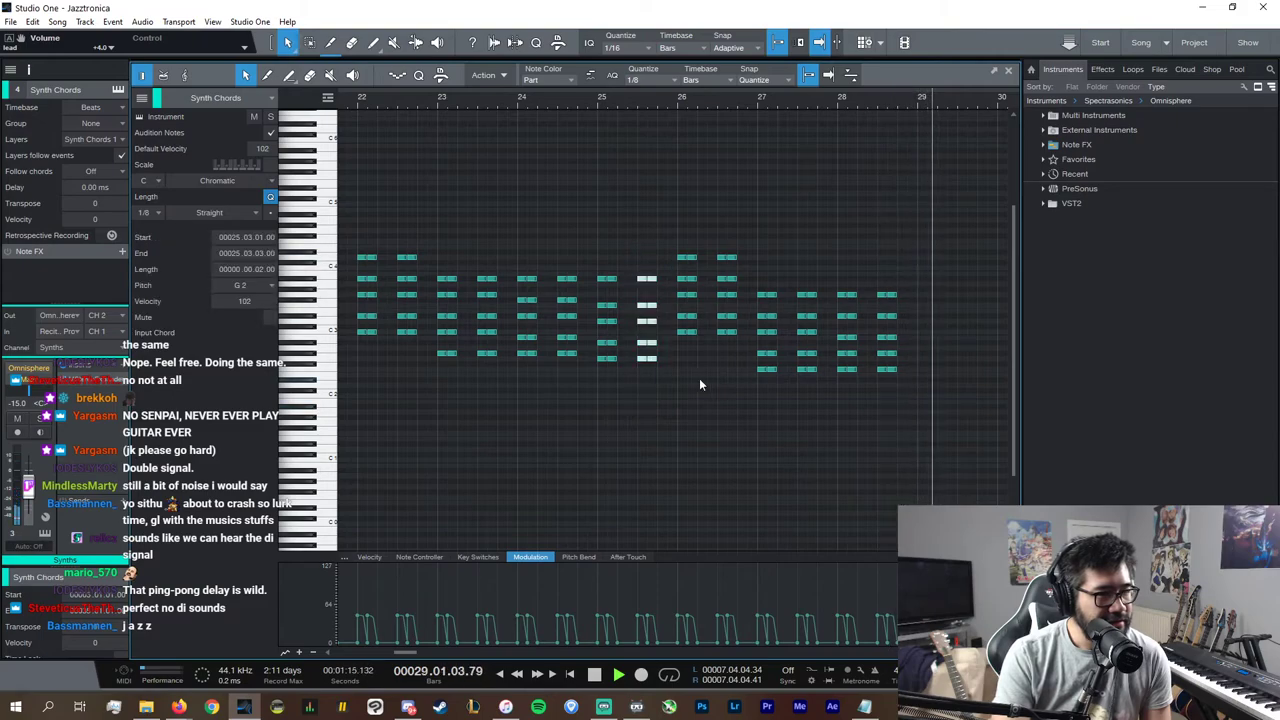
click(522, 397)
scroll(647, 652, left, 4)
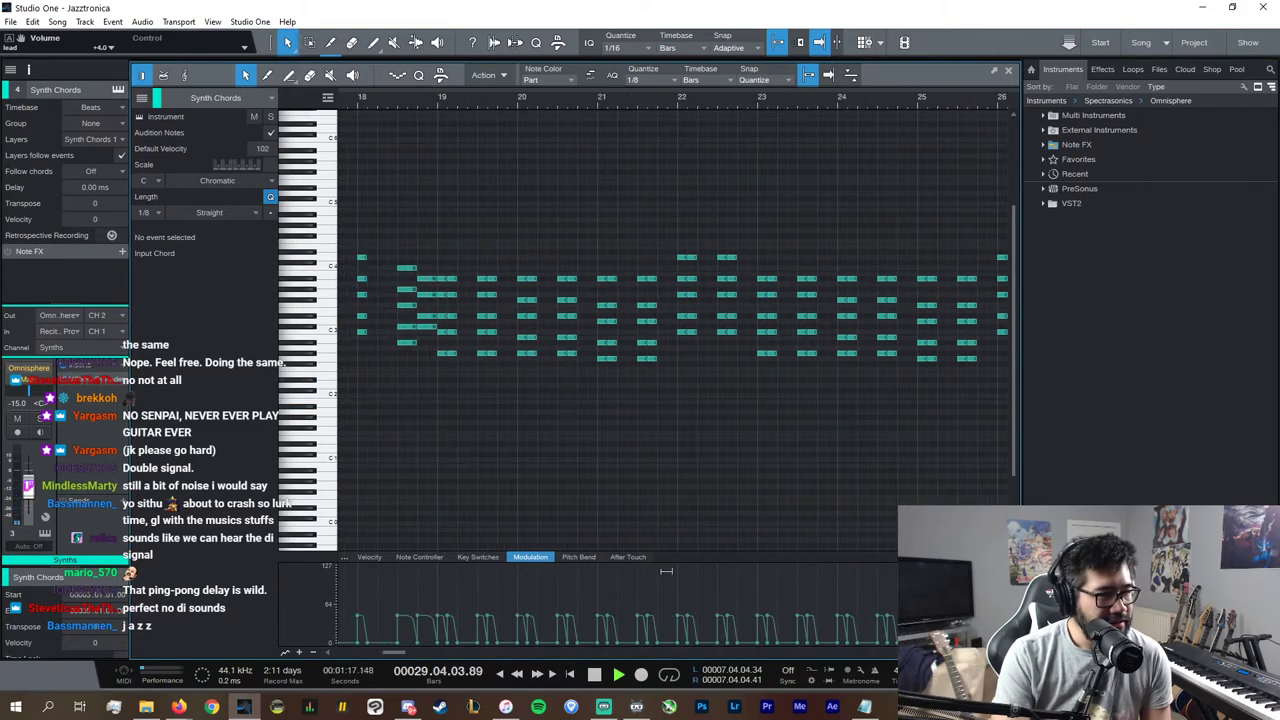
drag(614, 392, 592, 262)
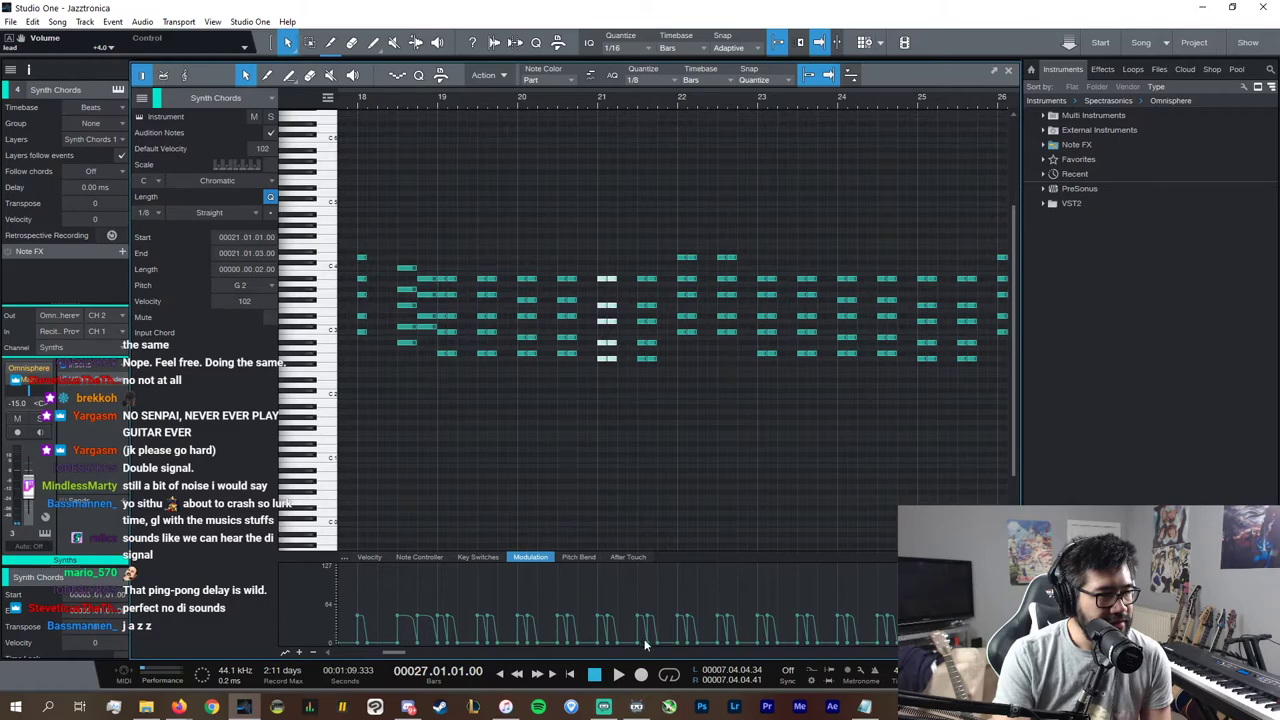
scroll(648, 654, right, 6)
click(760, 106)
key(ctrl+v)
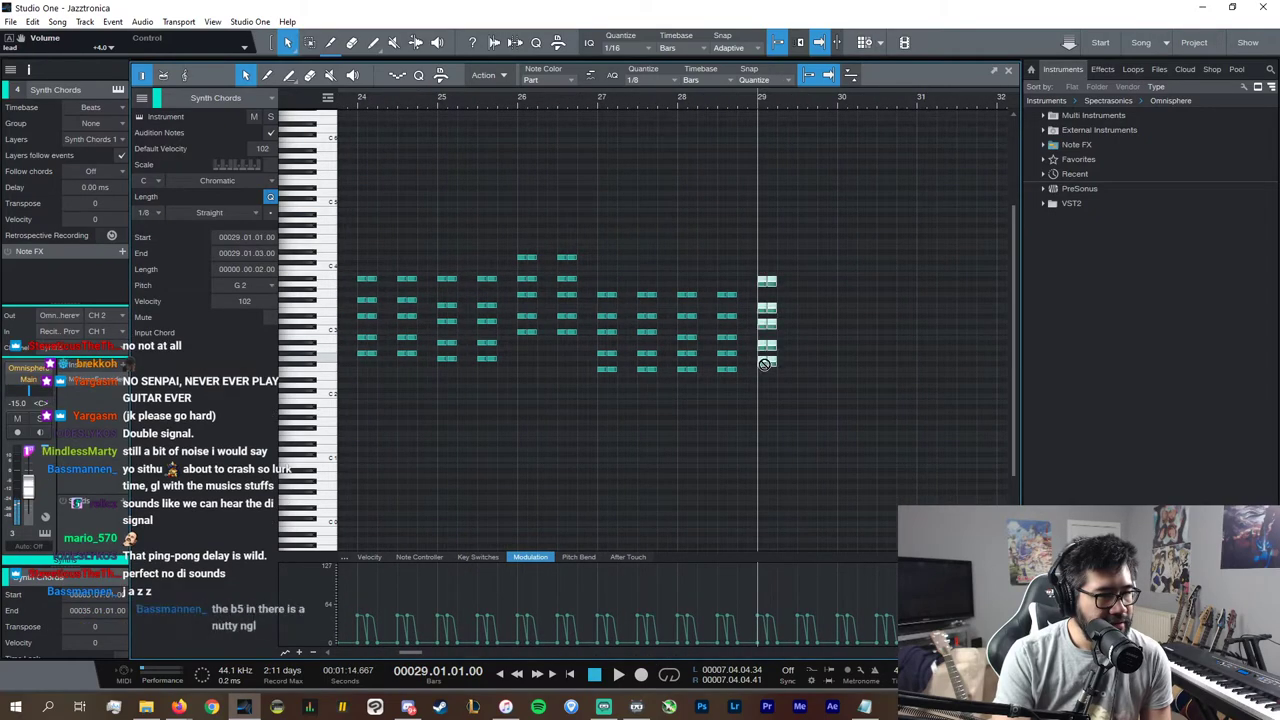
Step: Transpose the bar 29 chord down so its root is D#2, duplicate it to beat 3, and play from bar 29
drag(767, 359, 780, 281)
key(d)
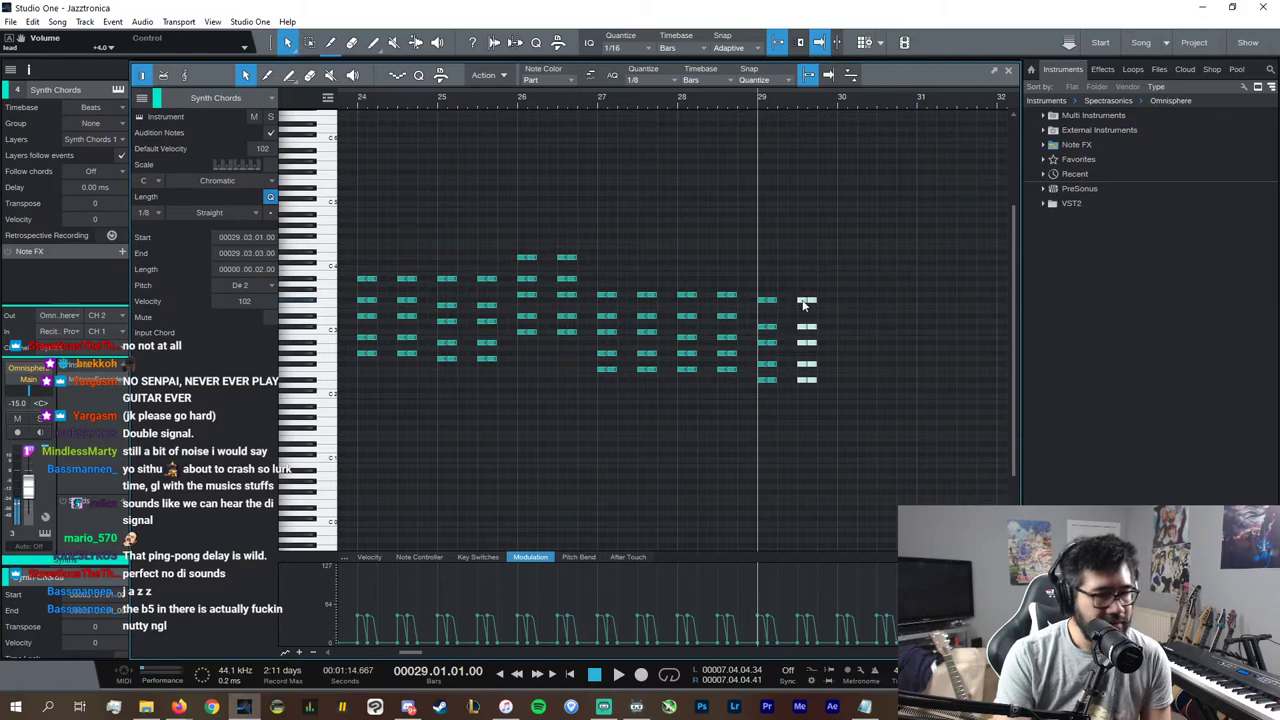
key(space)
key(space)
drag(876, 420, 758, 258)
click(763, 392)
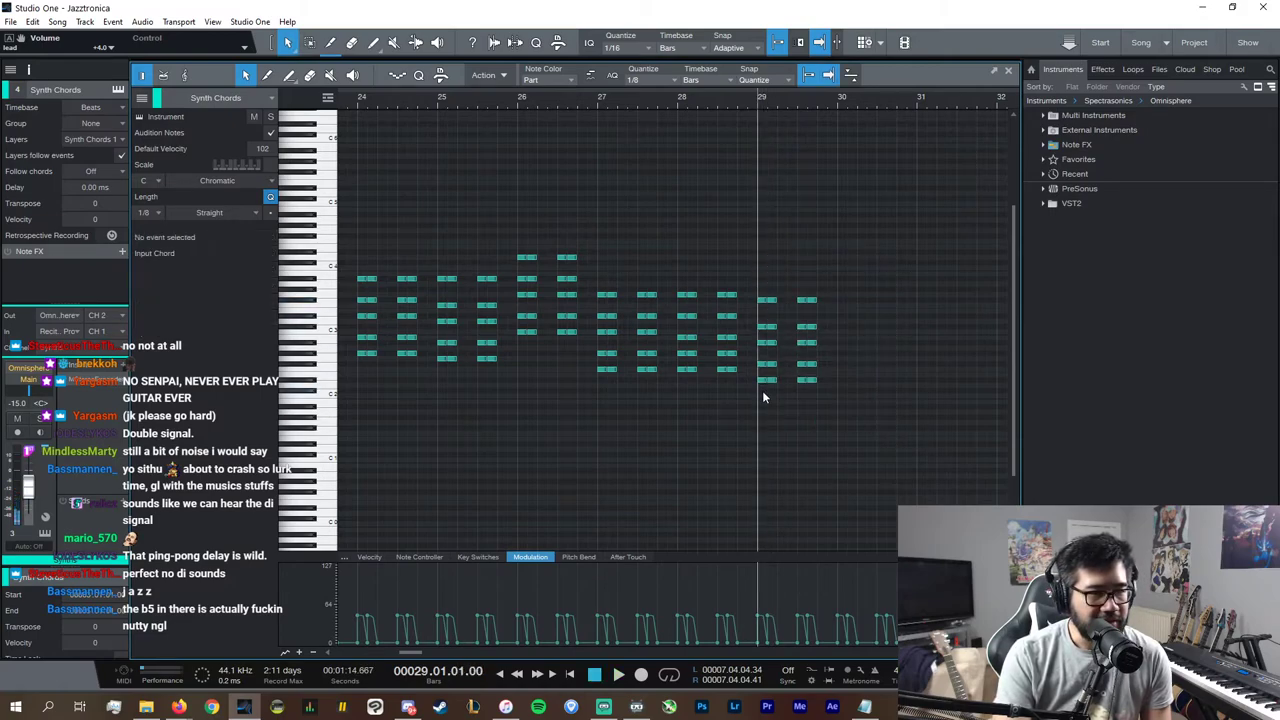
Step: Revoice both bar 29 chords as D#2, G2, A#2, D3 and F3, and play from bar 29
click(761, 381)
drag(845, 393, 762, 292)
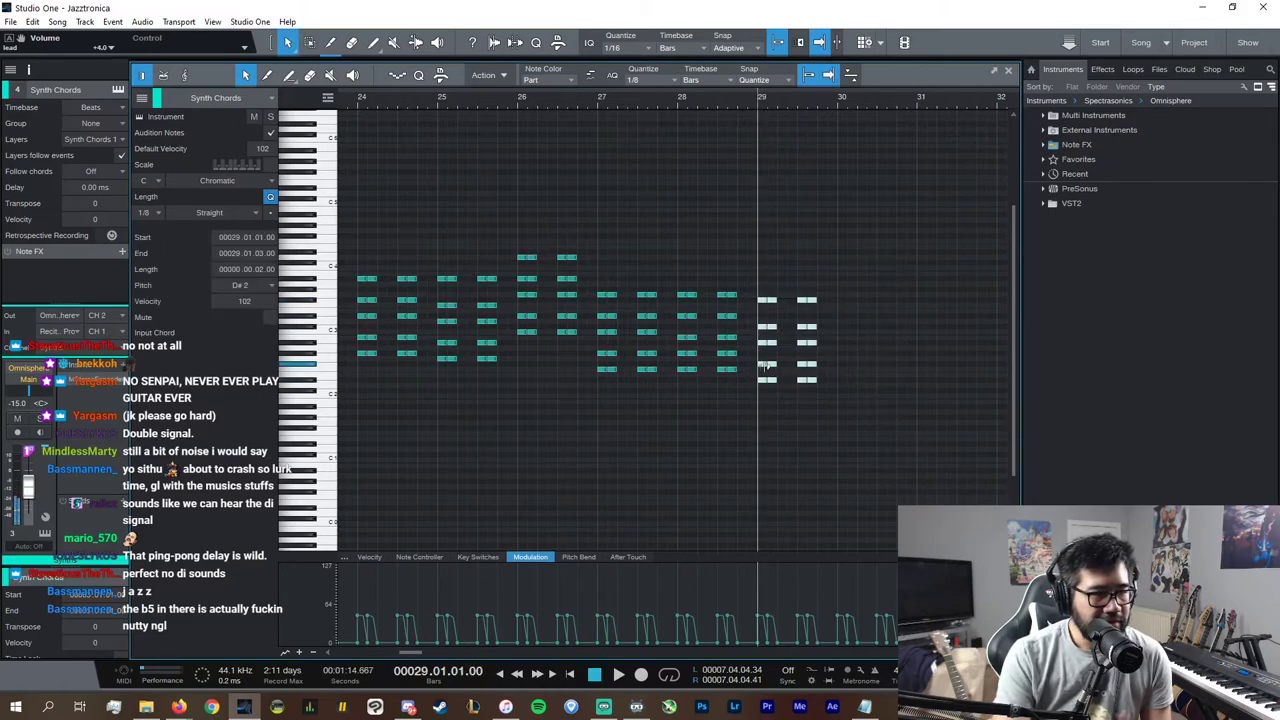
click(765, 365)
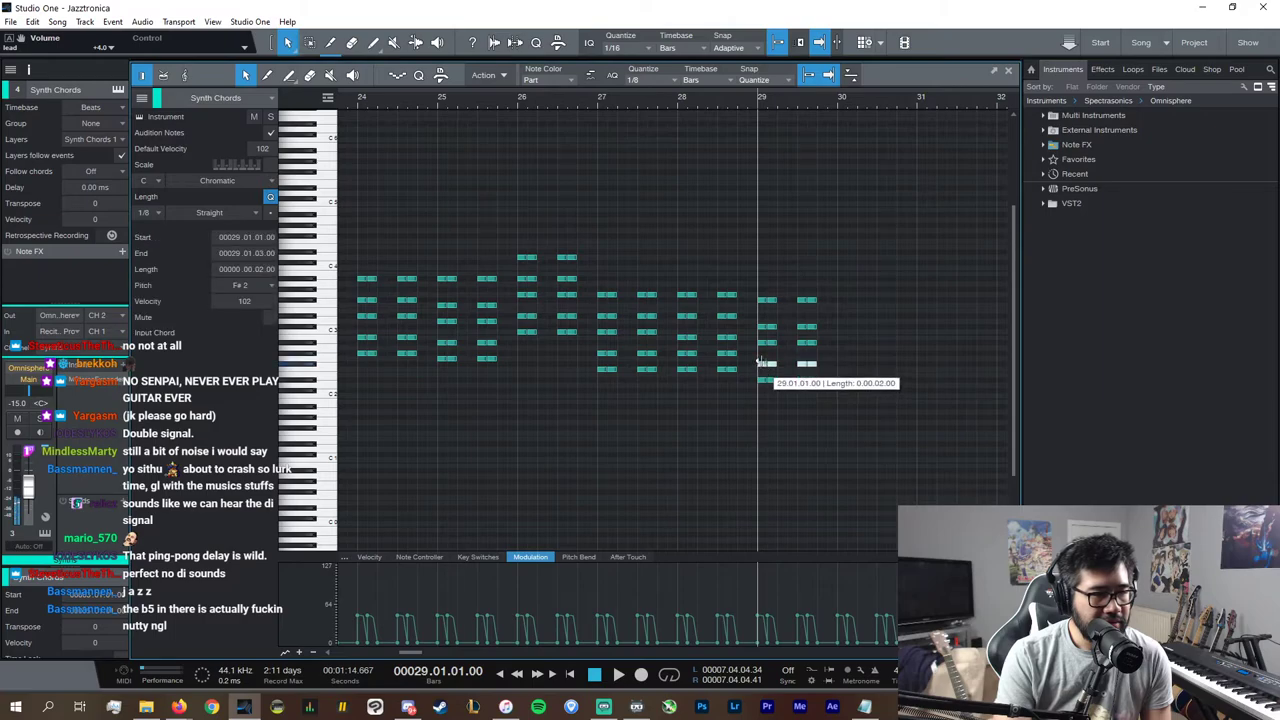
drag(765, 365, 766, 322)
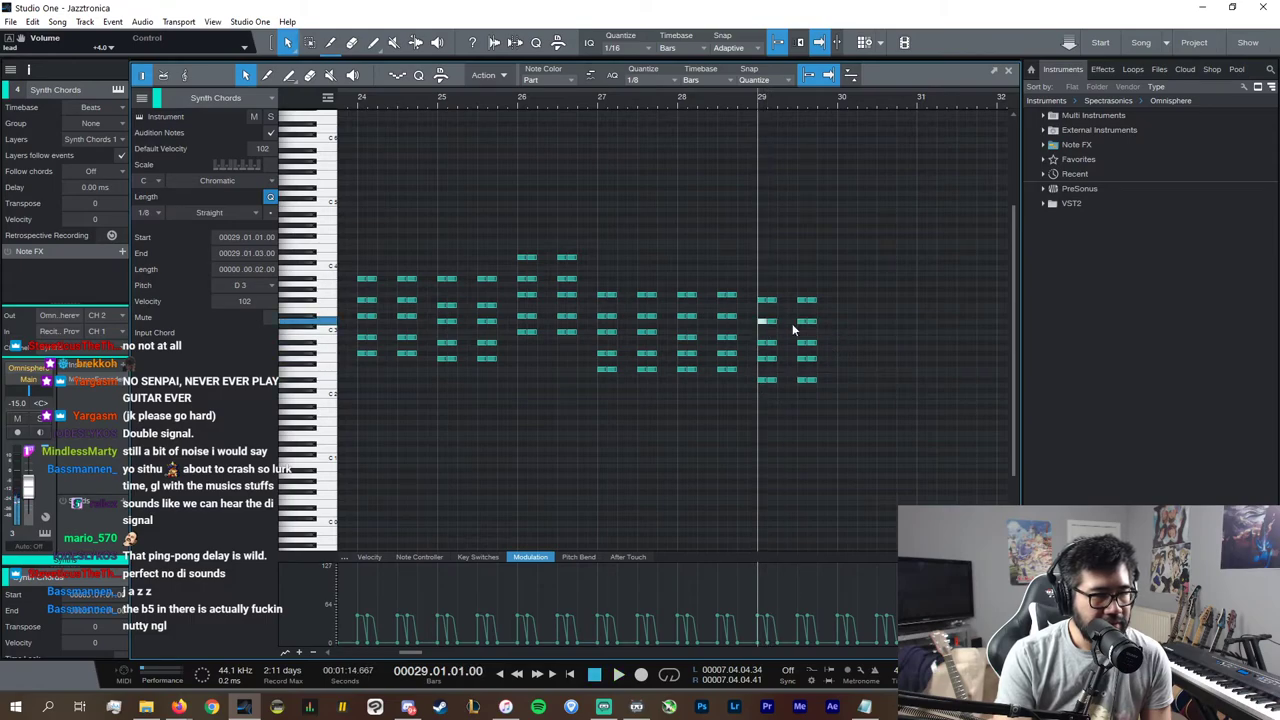
drag(822, 310, 762, 308)
key(space)
drag(856, 398, 788, 286)
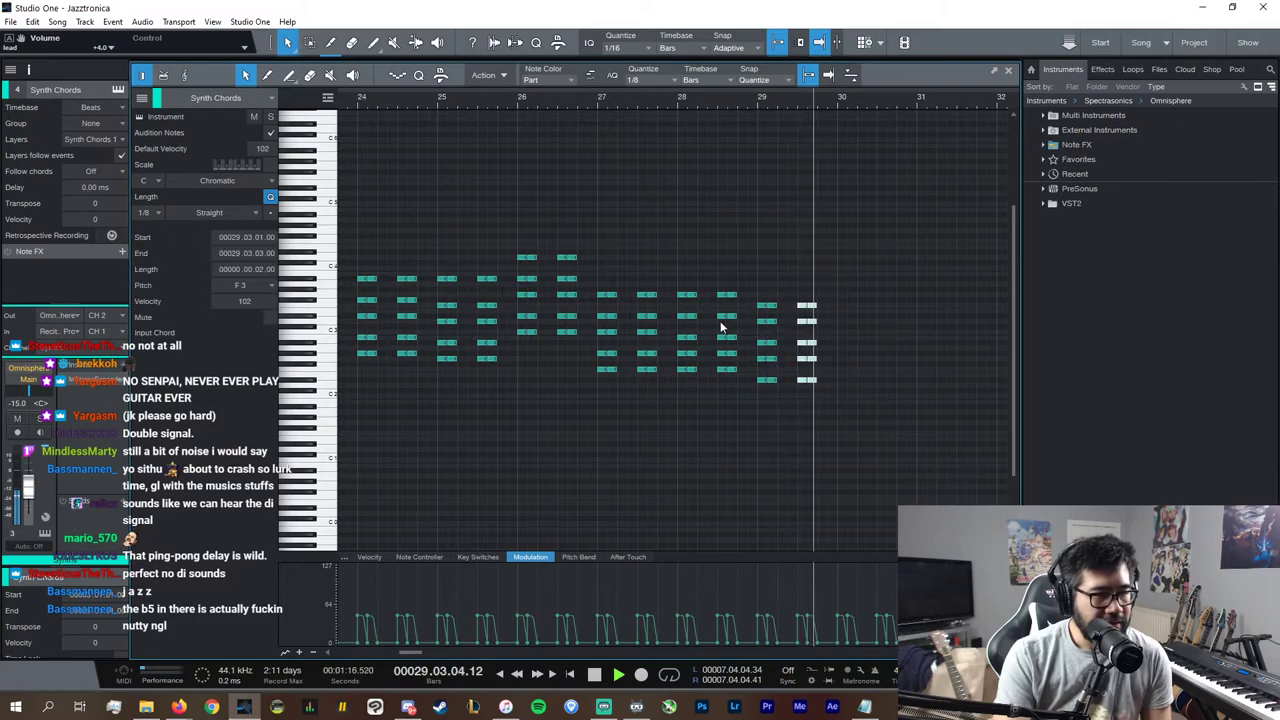
key(space)
Step: Copy the two Synth Chords hits of bar 26 to the start of bar 30 and play from there
drag(588, 224, 516, 356)
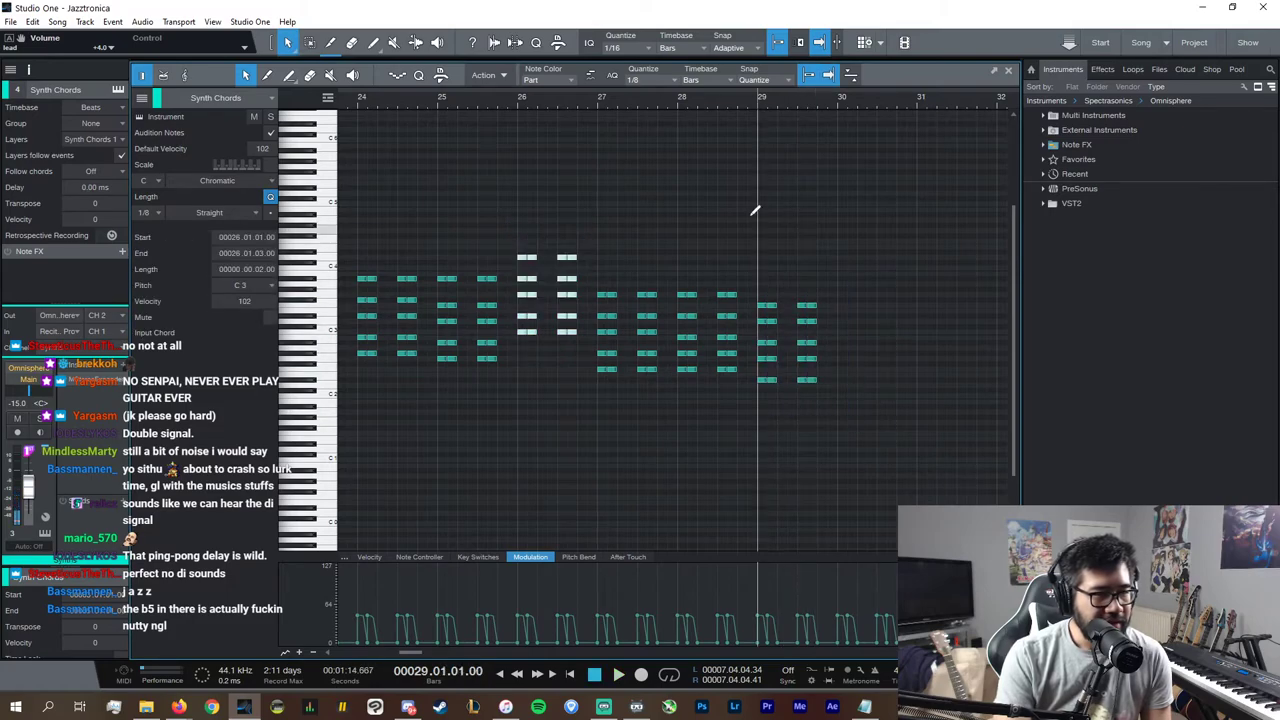
click(840, 104)
key(ctrl+v)
key(space)
Step: Lower the second bar 30 chord by two semitones to a root of A#2, widen its modulation pulse, and play from bar 30
drag(926, 349, 876, 245)
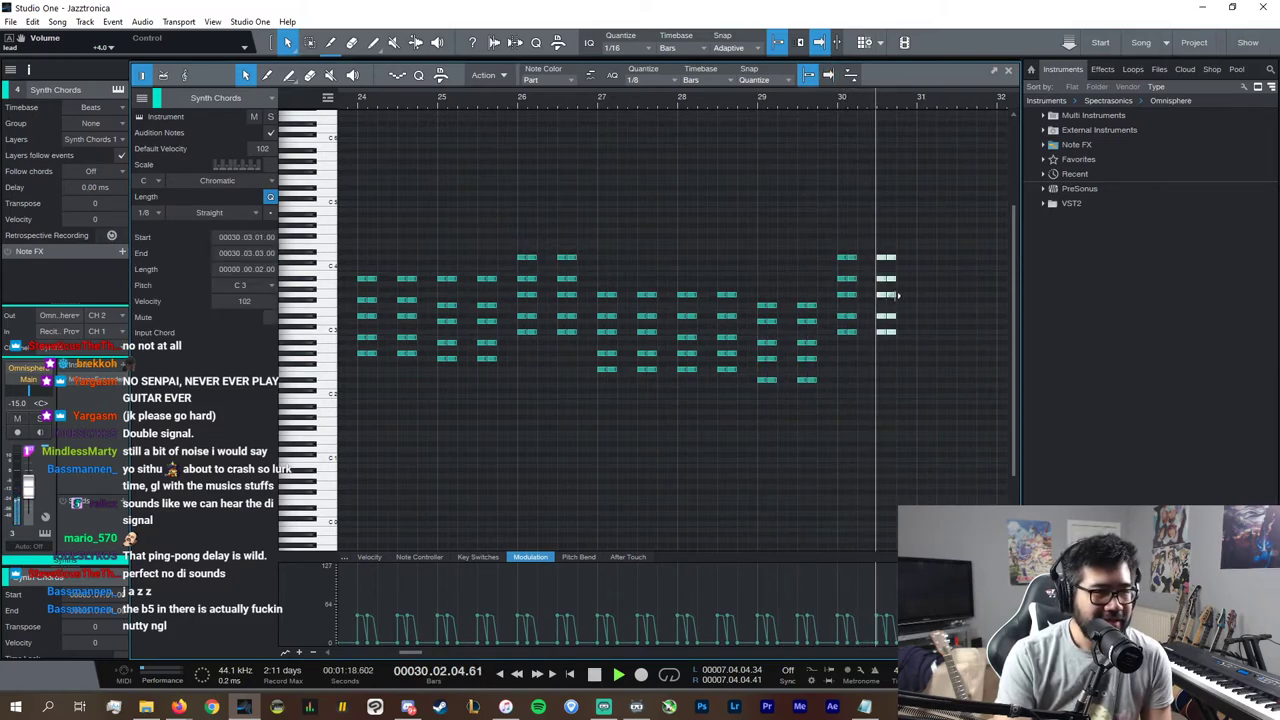
key(space)
drag(883, 335, 874, 256)
drag(882, 339, 894, 344)
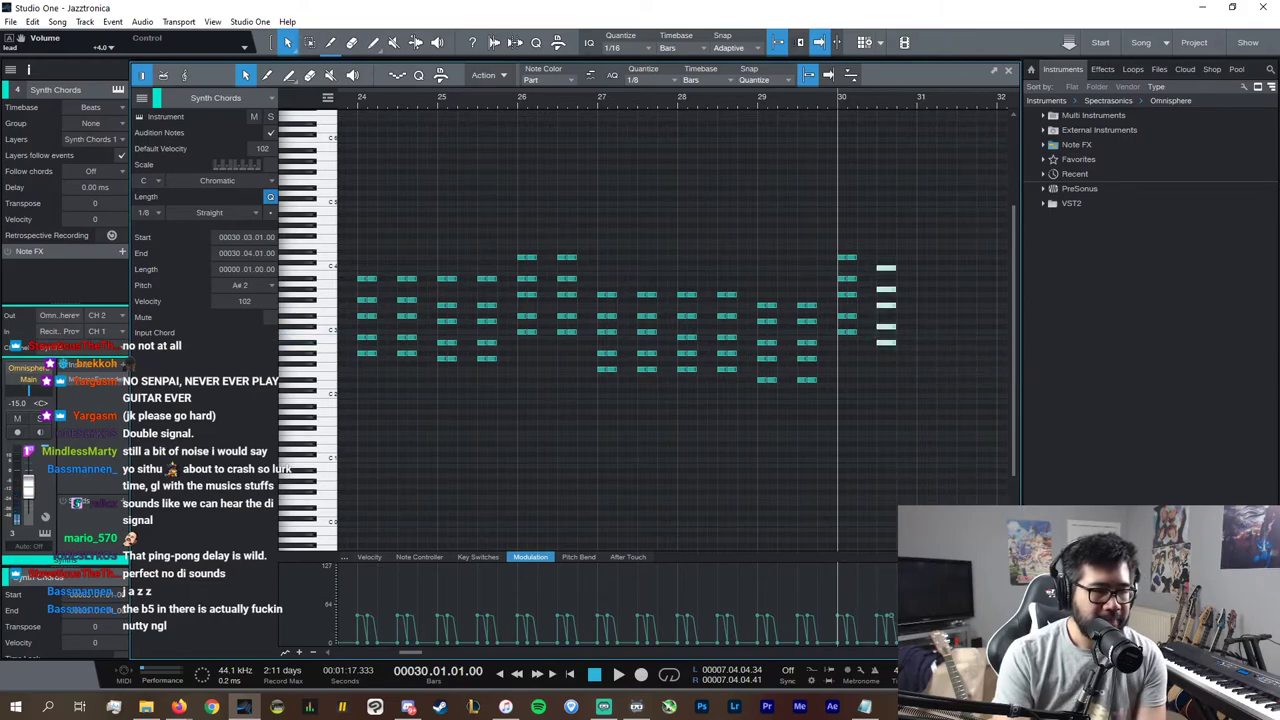
click(896, 643)
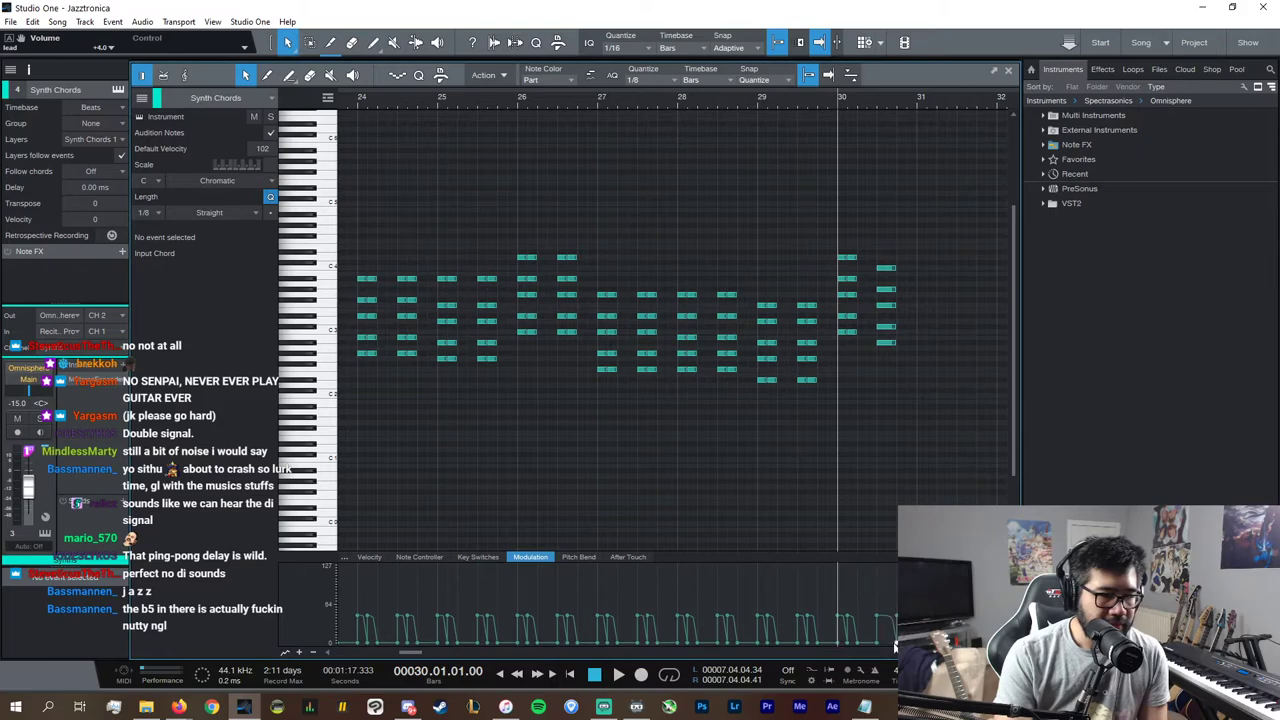
key(space)
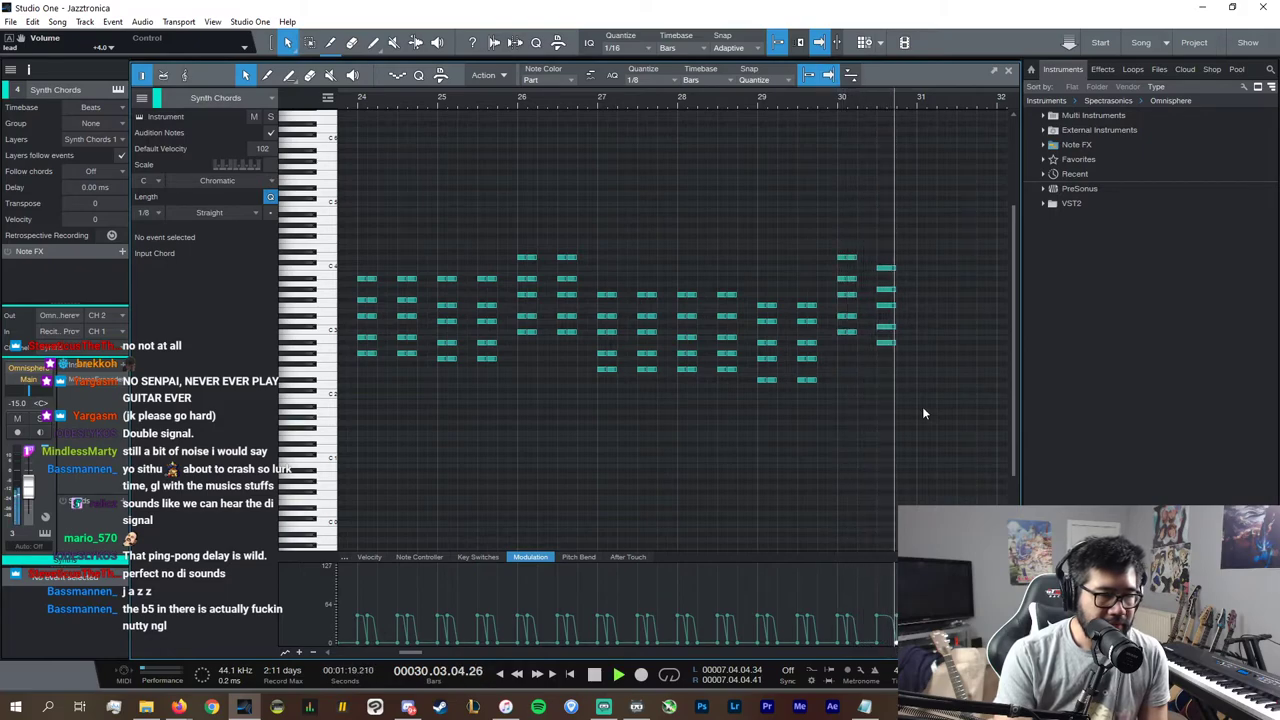
key(space)
Step: Copy the Synth Chords hit on beat 4 of bar 18 to beat 4 of bar 30
drag(958, 652, 856, 656)
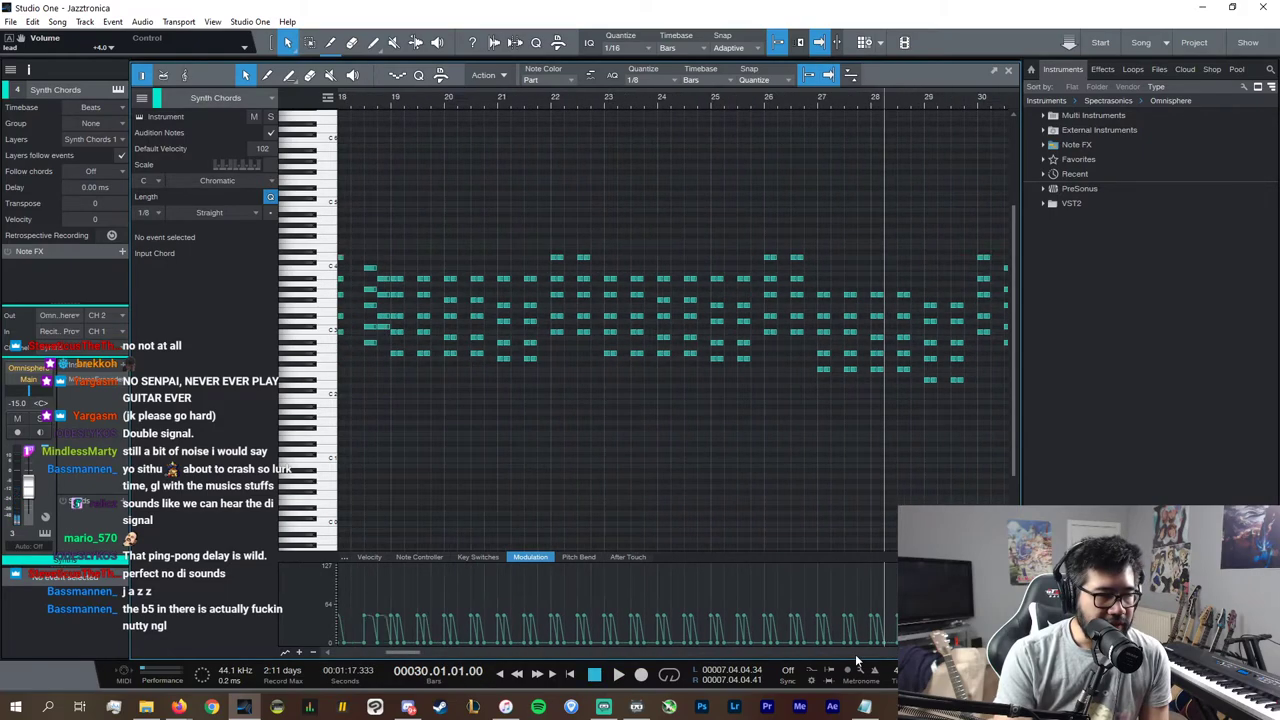
scroll(855, 654, left, 5)
double_click(652, 101)
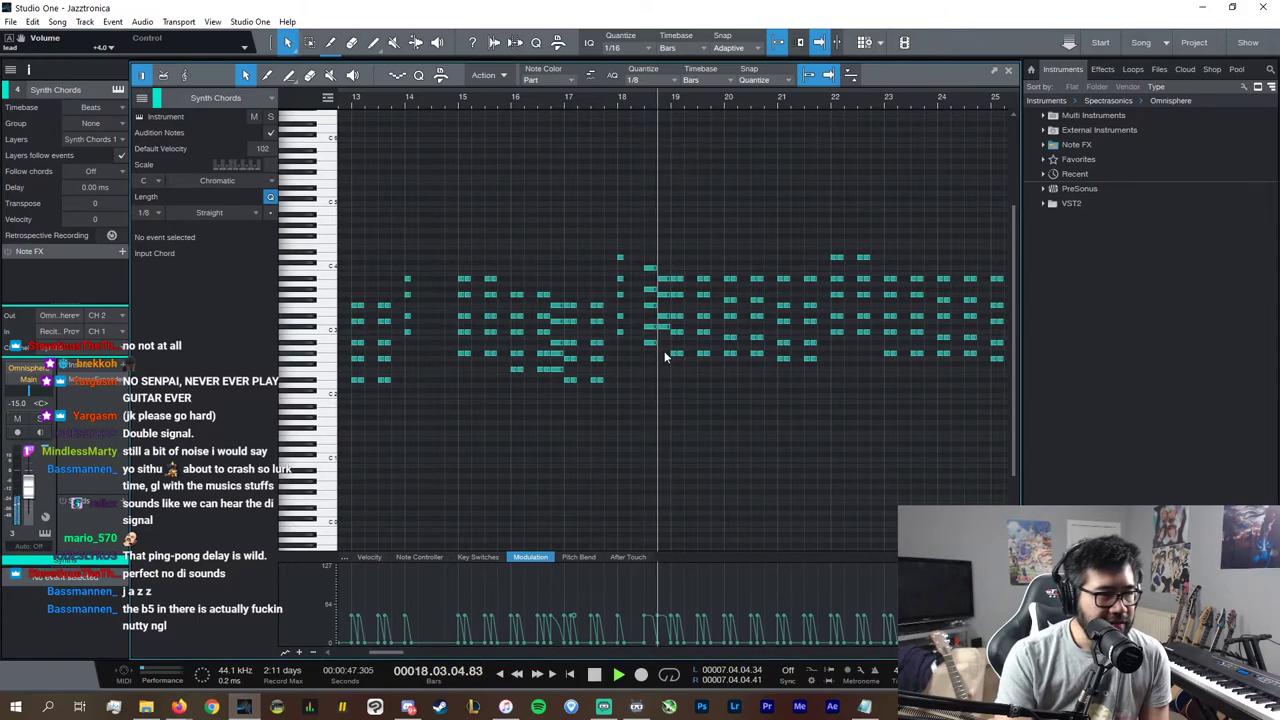
drag(664, 350, 665, 250)
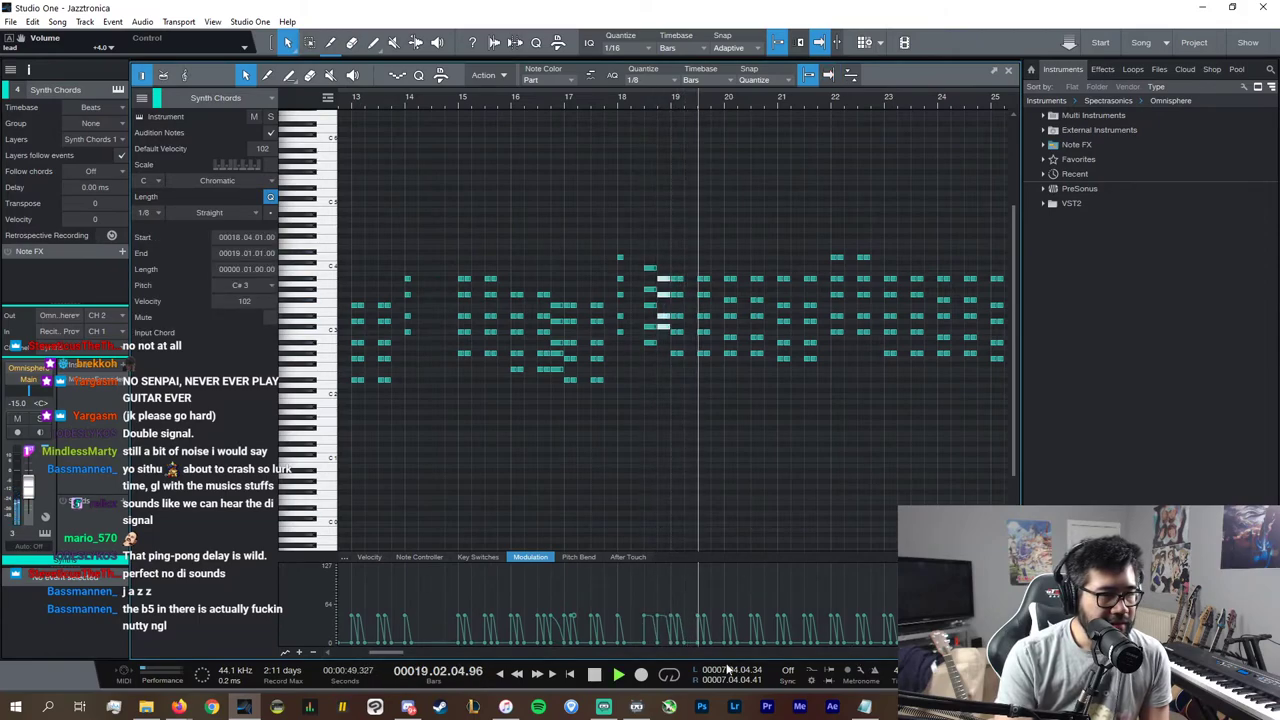
scroll(724, 651, right, 9)
scroll(724, 651, right, 4)
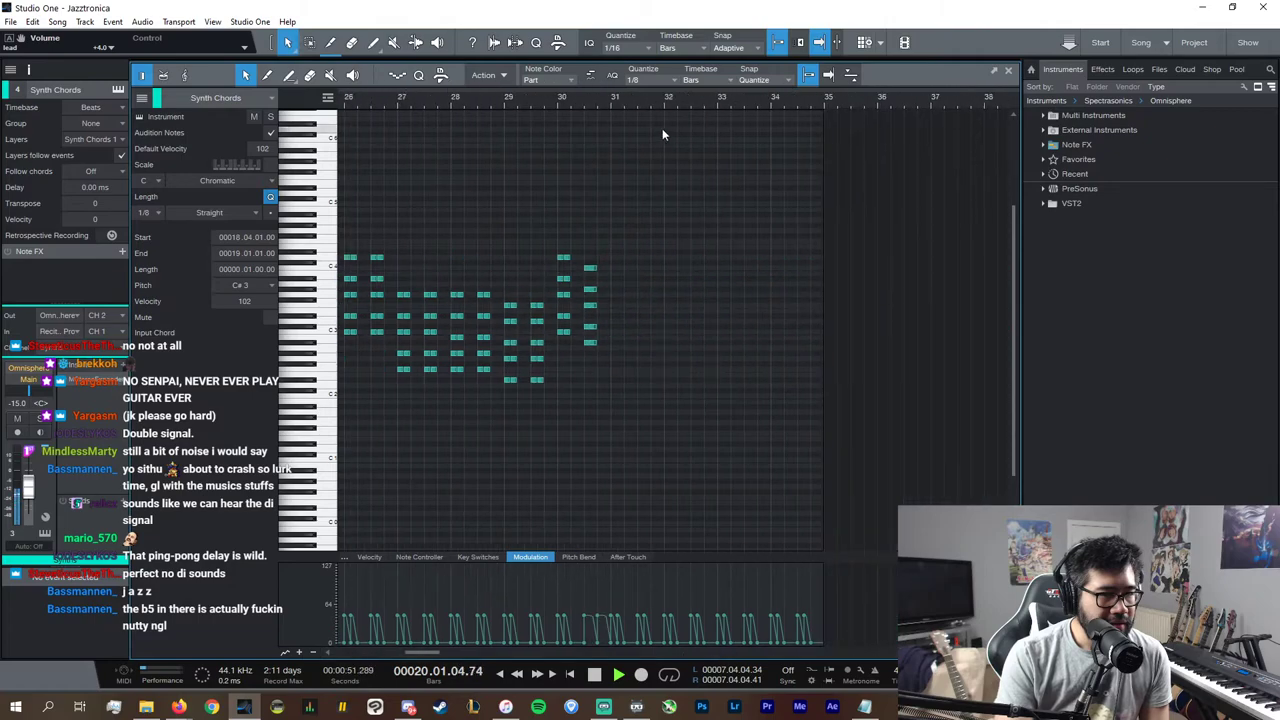
click(598, 100)
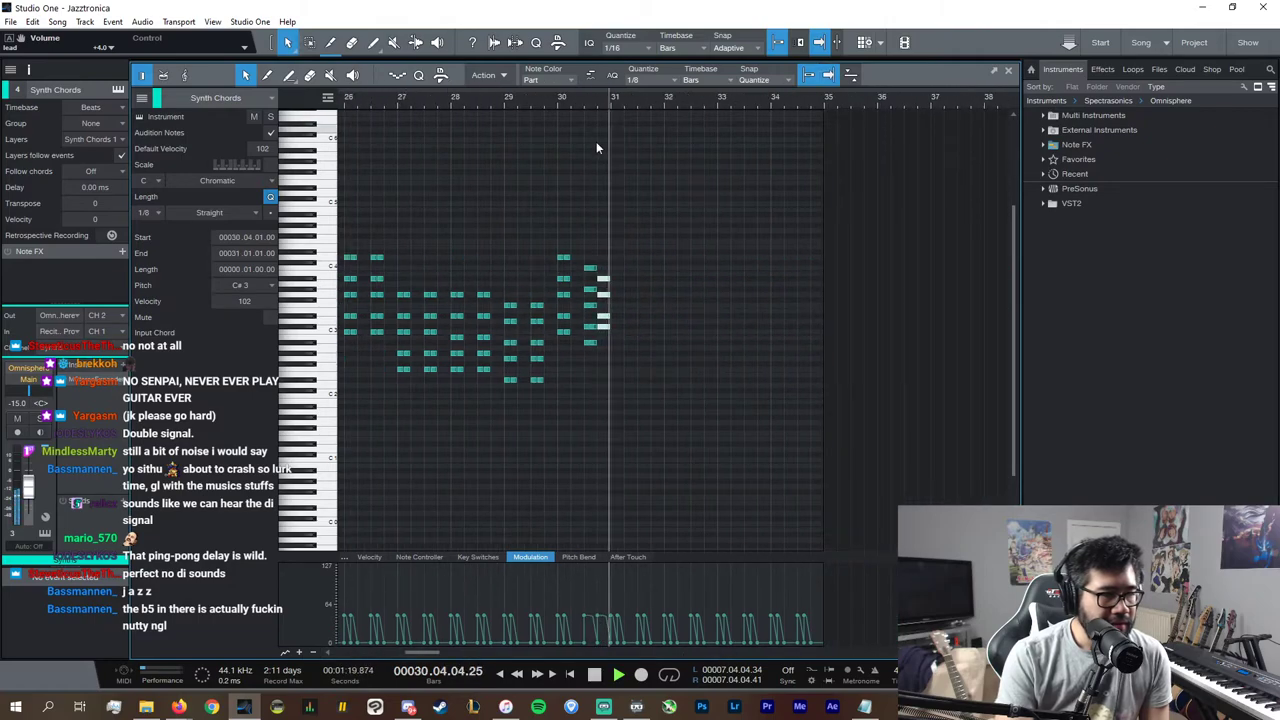
key(space)
Step: Add an A#2 beneath the chord on beat 4 of bar 30
click(605, 295)
click(606, 279)
click(608, 290)
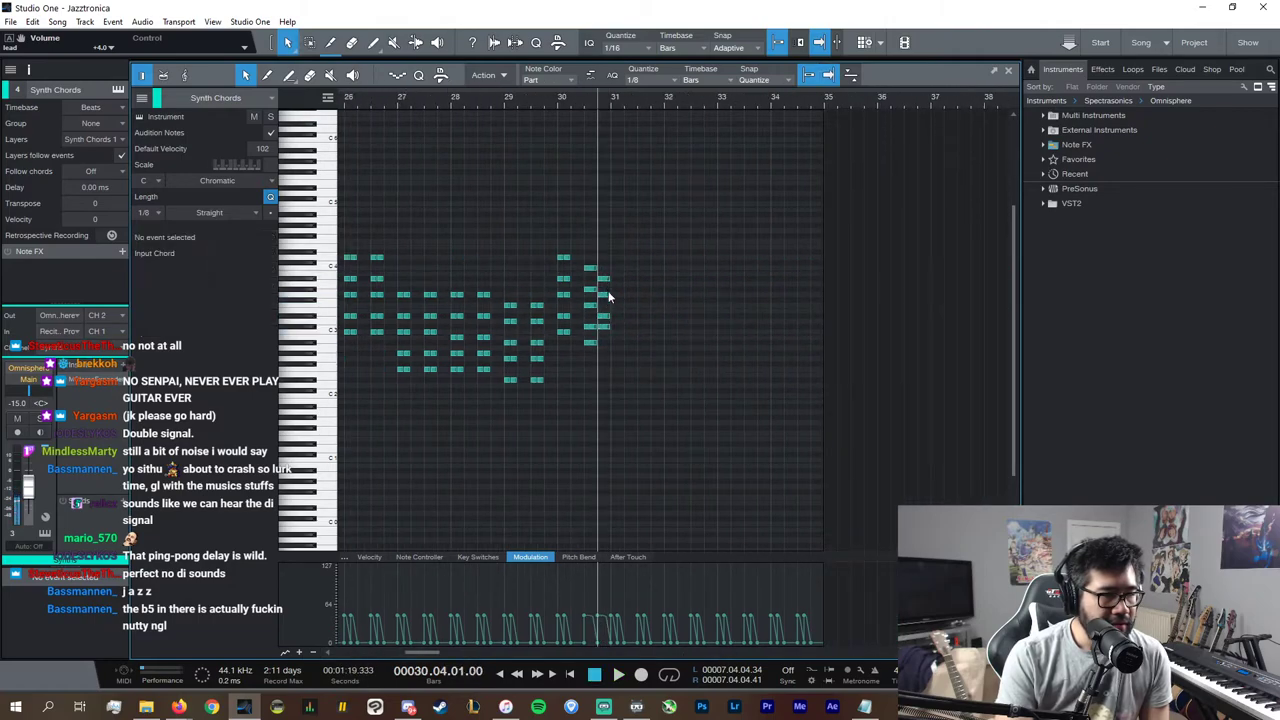
click(606, 316)
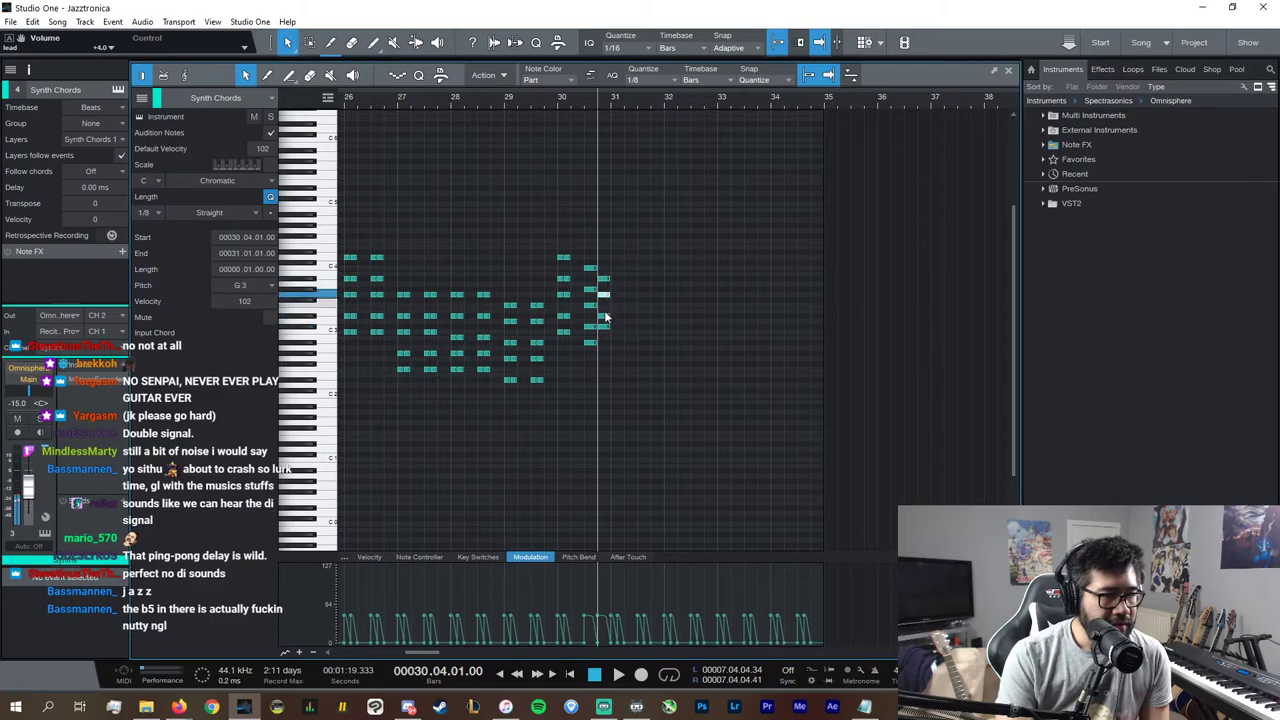
drag(605, 328, 604, 343)
key(space)
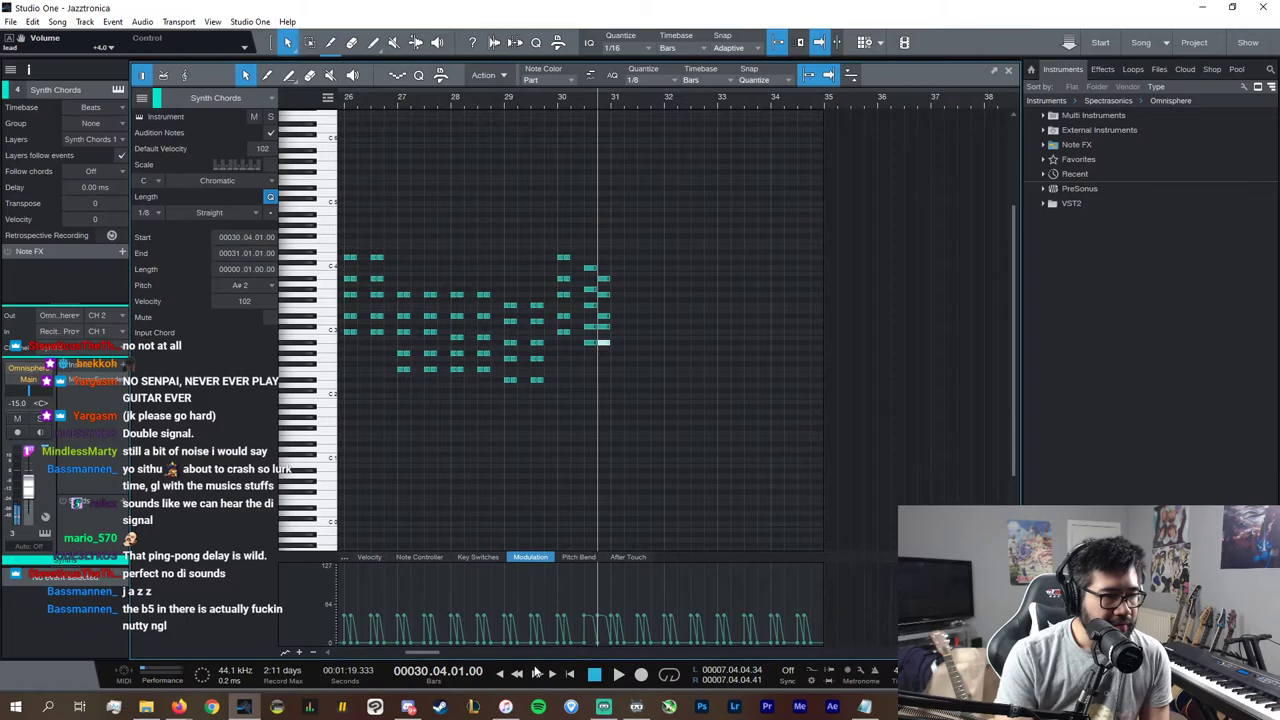
Step: Copy the Synth Chords notes of bars 23 to 26 to bar 31, and close the note editor
scroll(534, 654, left, 6)
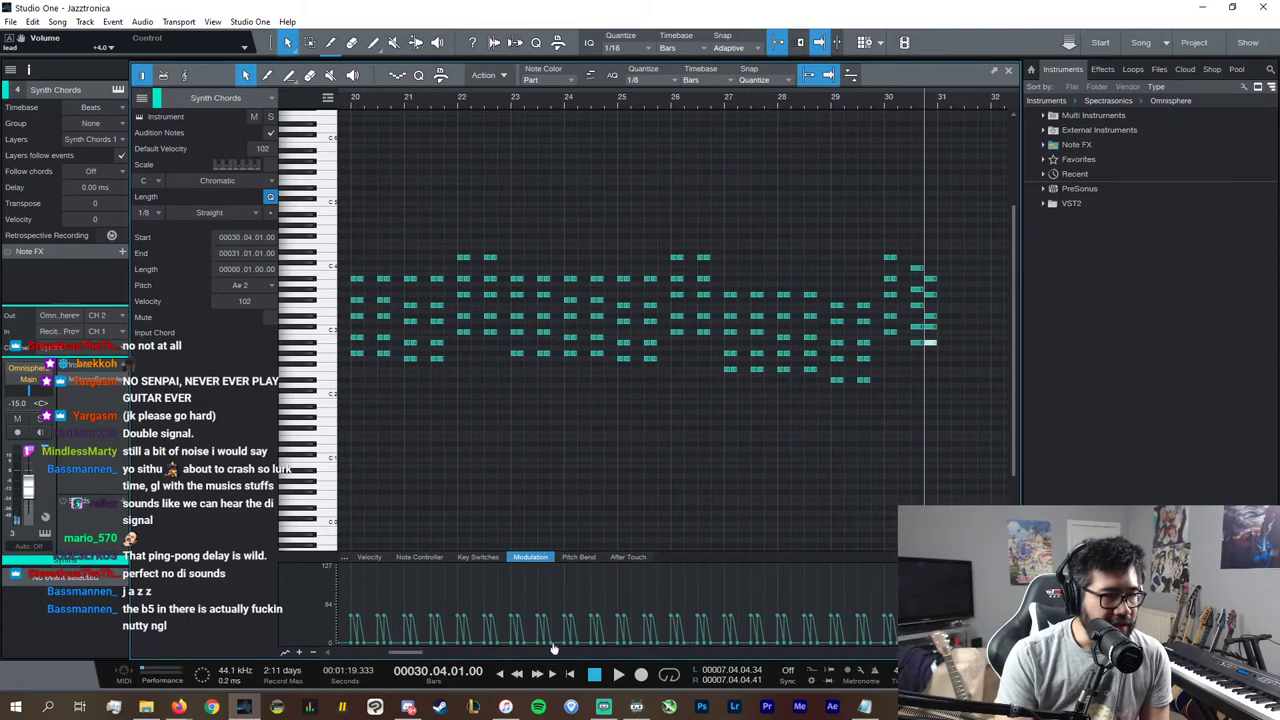
click(456, 99)
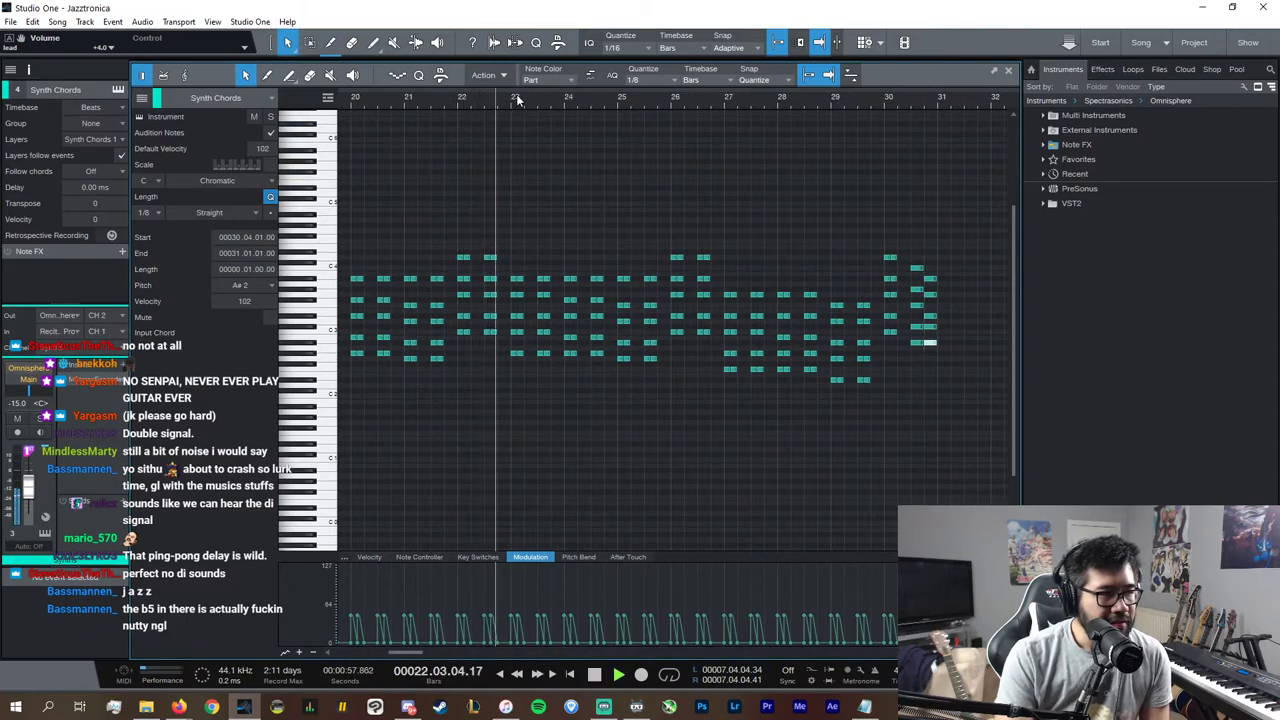
drag(513, 199, 712, 409)
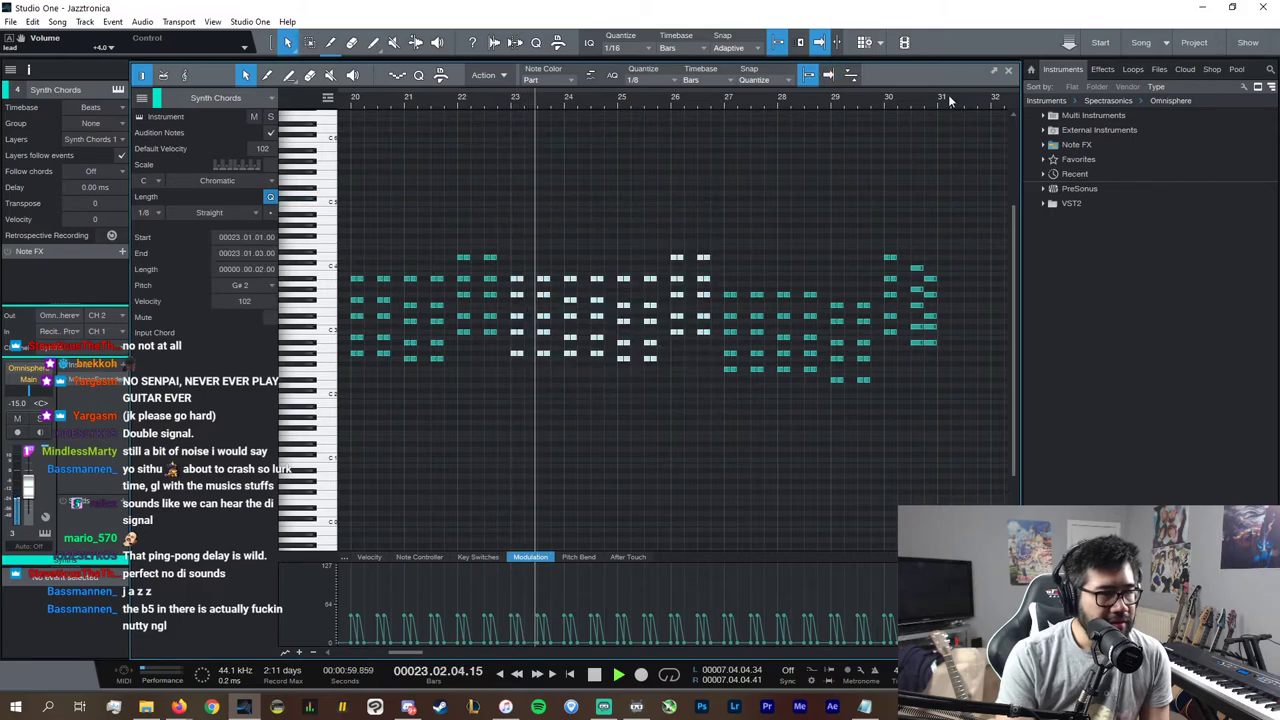
click(941, 101)
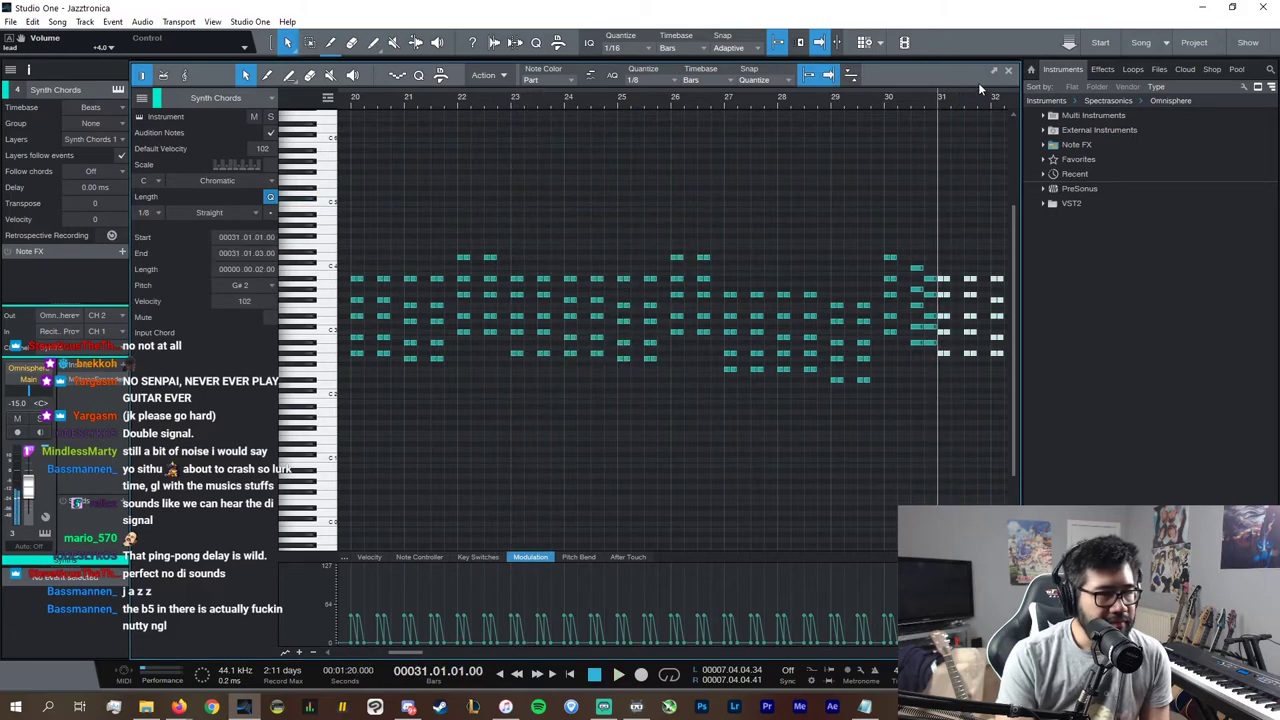
click(1008, 70)
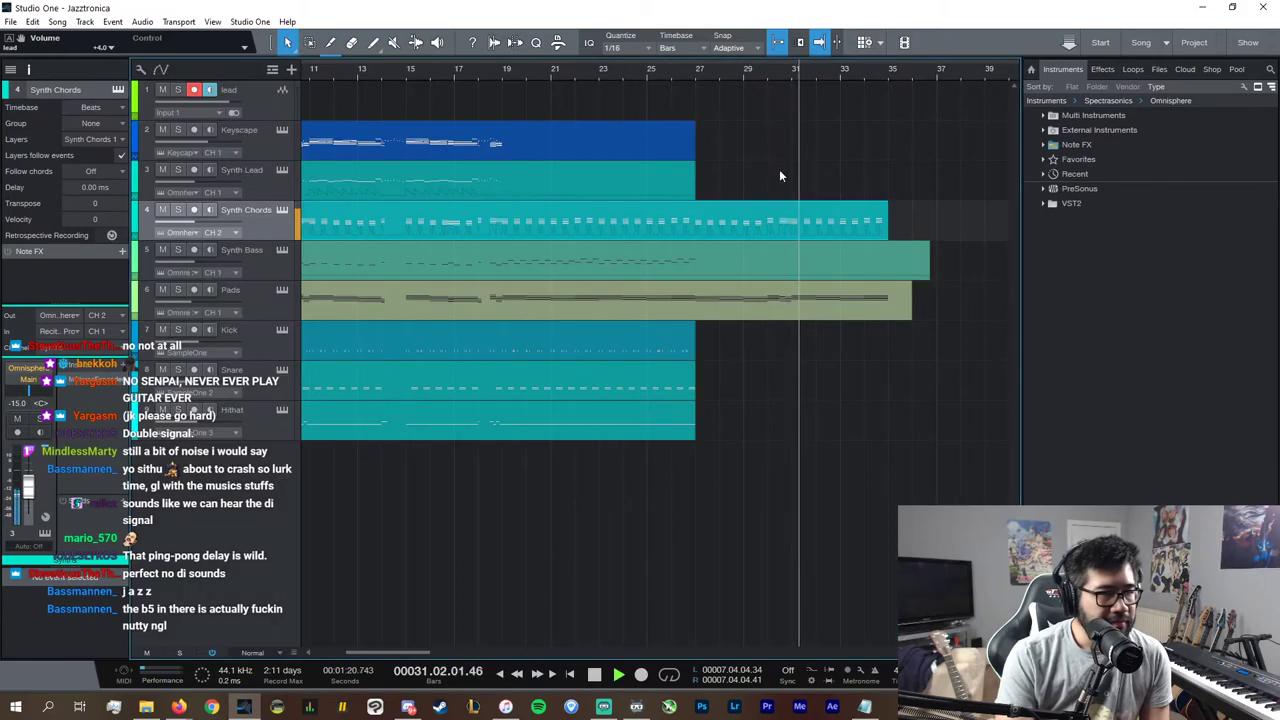
Step: Open the Synth Bass part, duplicate its bars 23 to 26 notes twice in a row from bar 27, and play from bar 23
click(604, 70)
double_click(657, 270)
key(space)
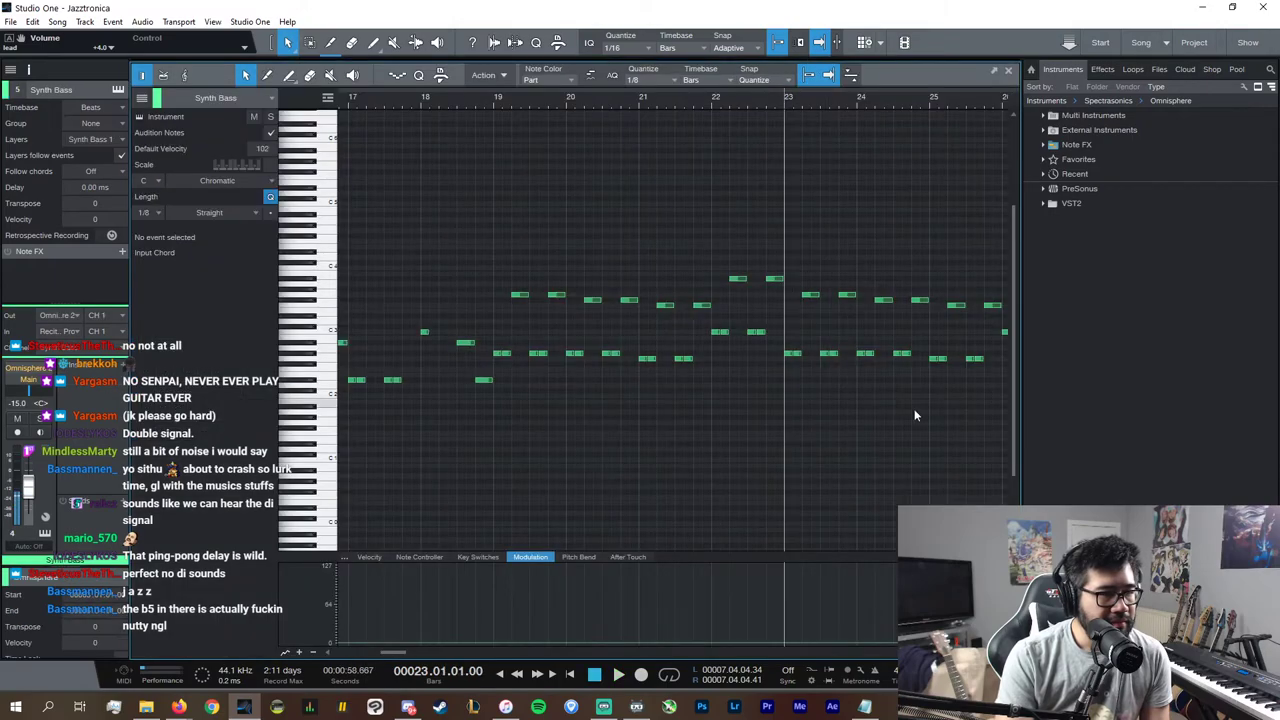
drag(866, 466, 468, 184)
key(d)
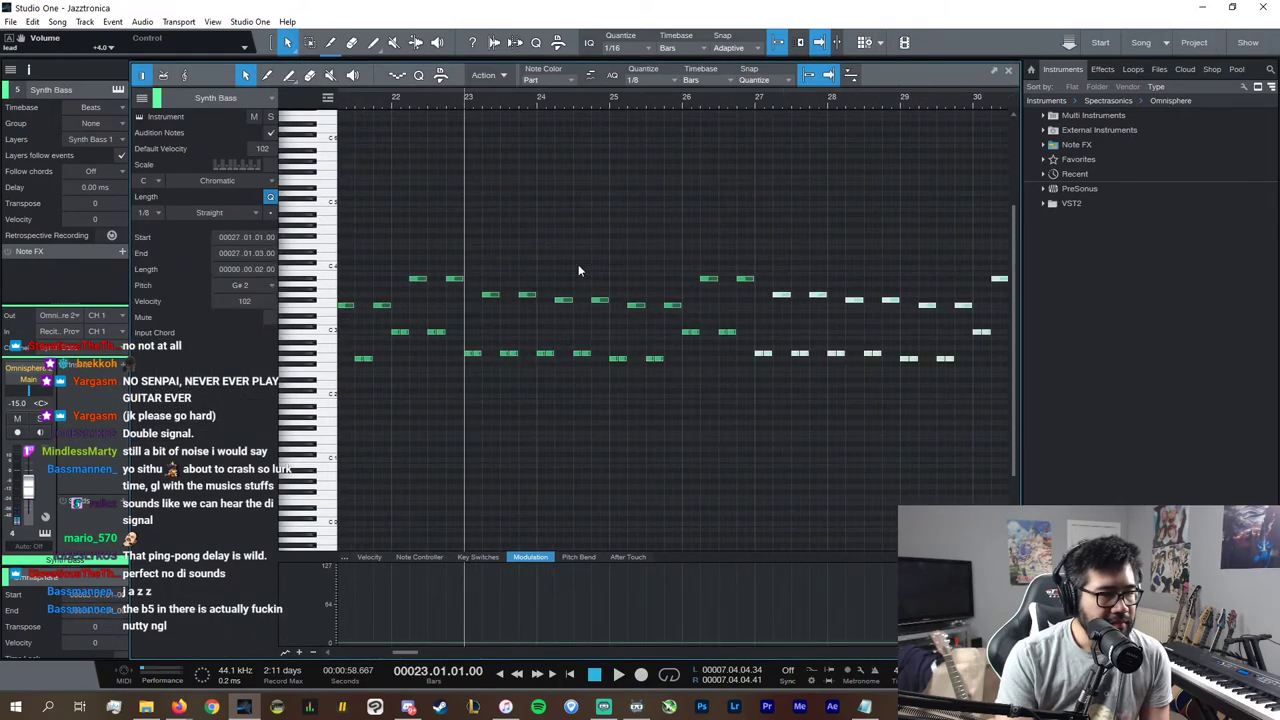
key(space)
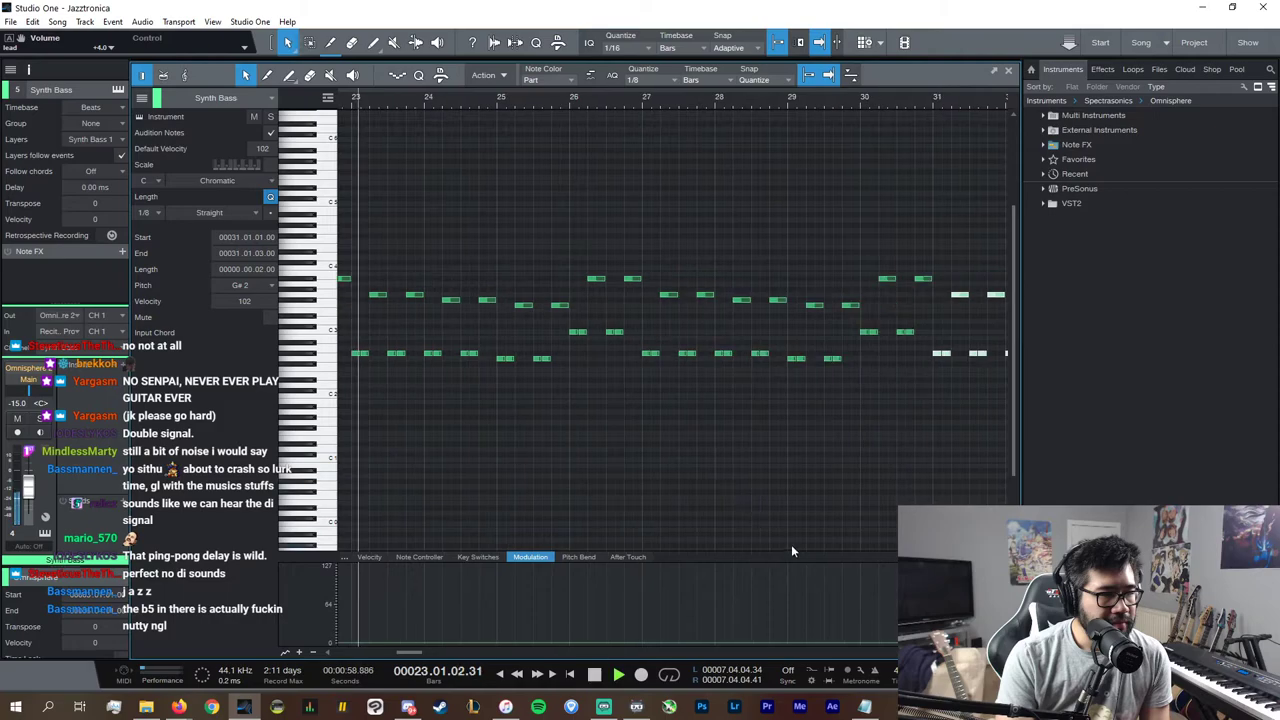
Step: Transpose the Synth Bass notes in bars 27 and 28 down to F2, with their upper notes on D#3, and audition them
click(645, 100)
key(space)
drag(640, 372, 704, 287)
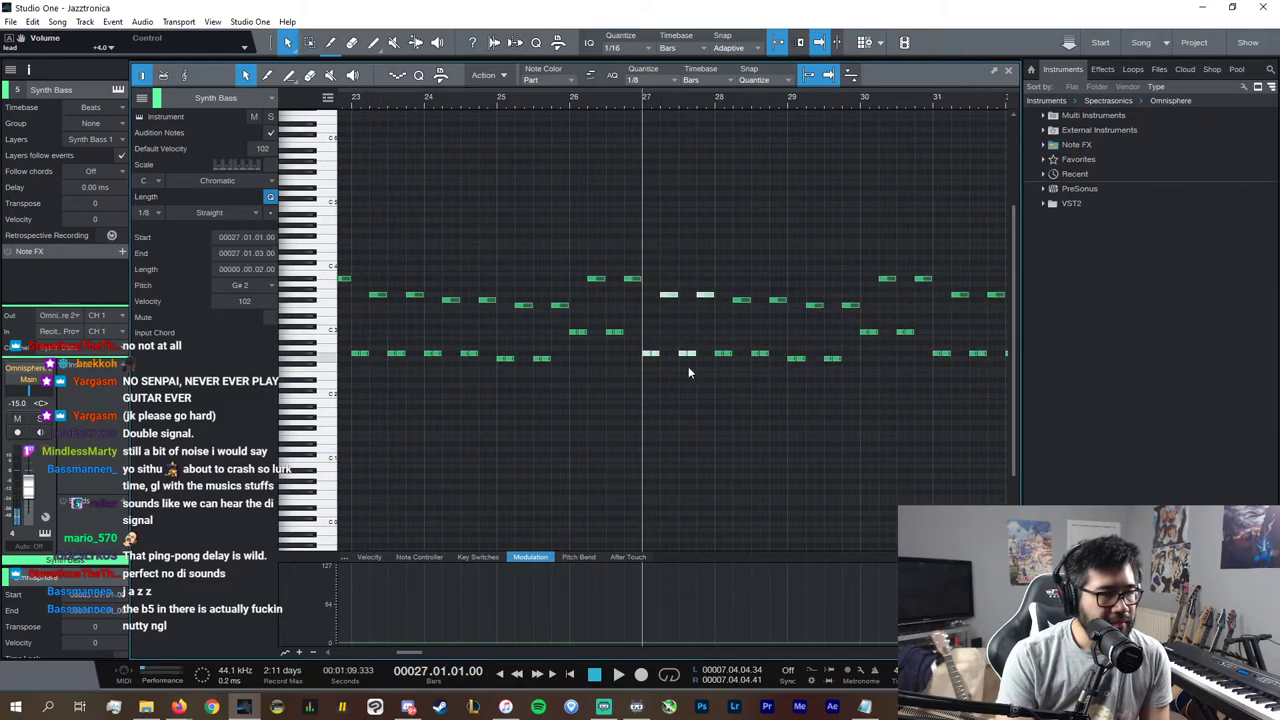
drag(648, 357, 786, 293)
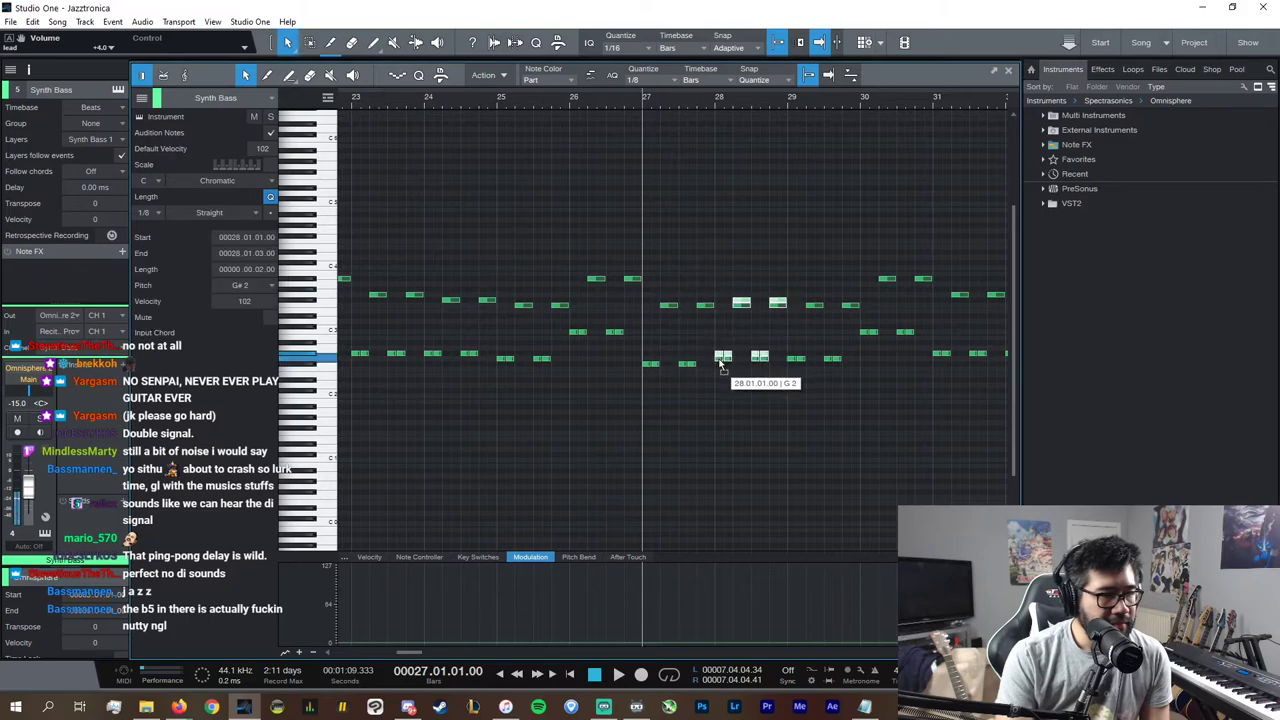
mouse_move(720, 365)
mouse_down()
mouse_move(634, 277)
mouse_move(636, 382)
mouse_up()
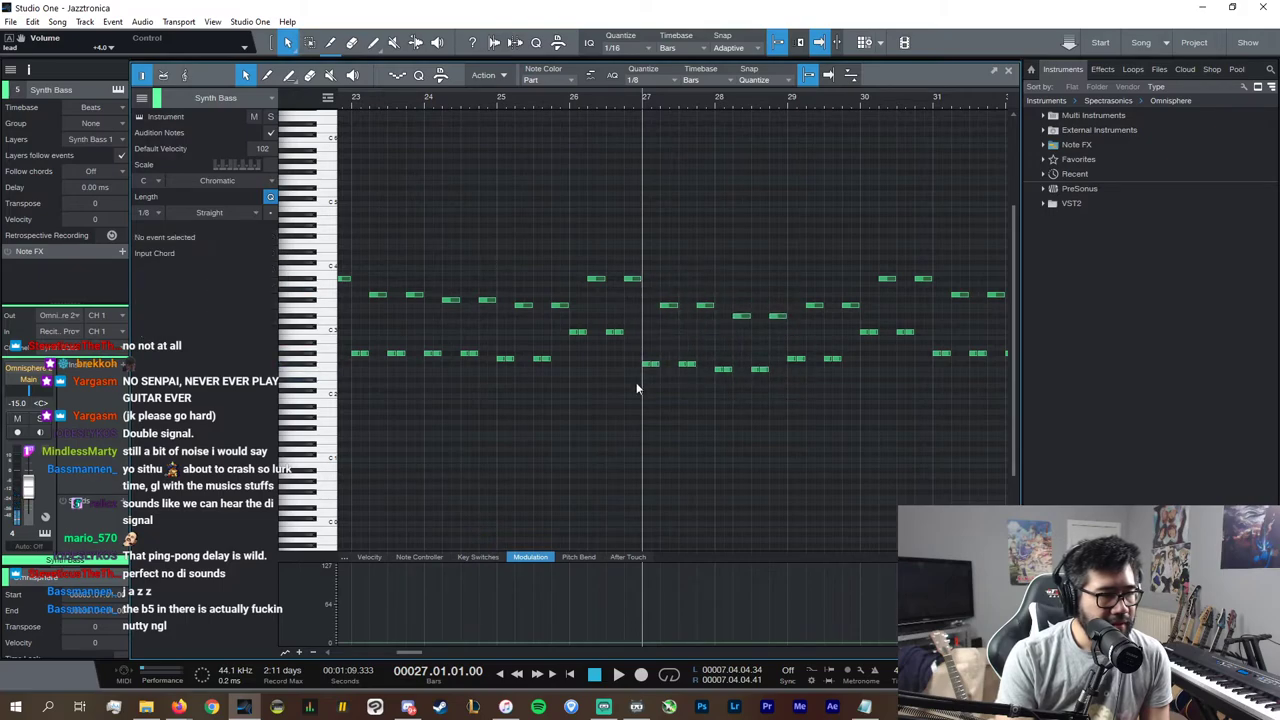
drag(725, 302, 712, 302)
drag(648, 368, 573, 321)
key(space)
key(space)
key(space)
Step: Try the upper notes on beat 2 of bars 27 and 28 at A#2 and A2, and play from bar 27
drag(692, 333, 566, 343)
key(space)
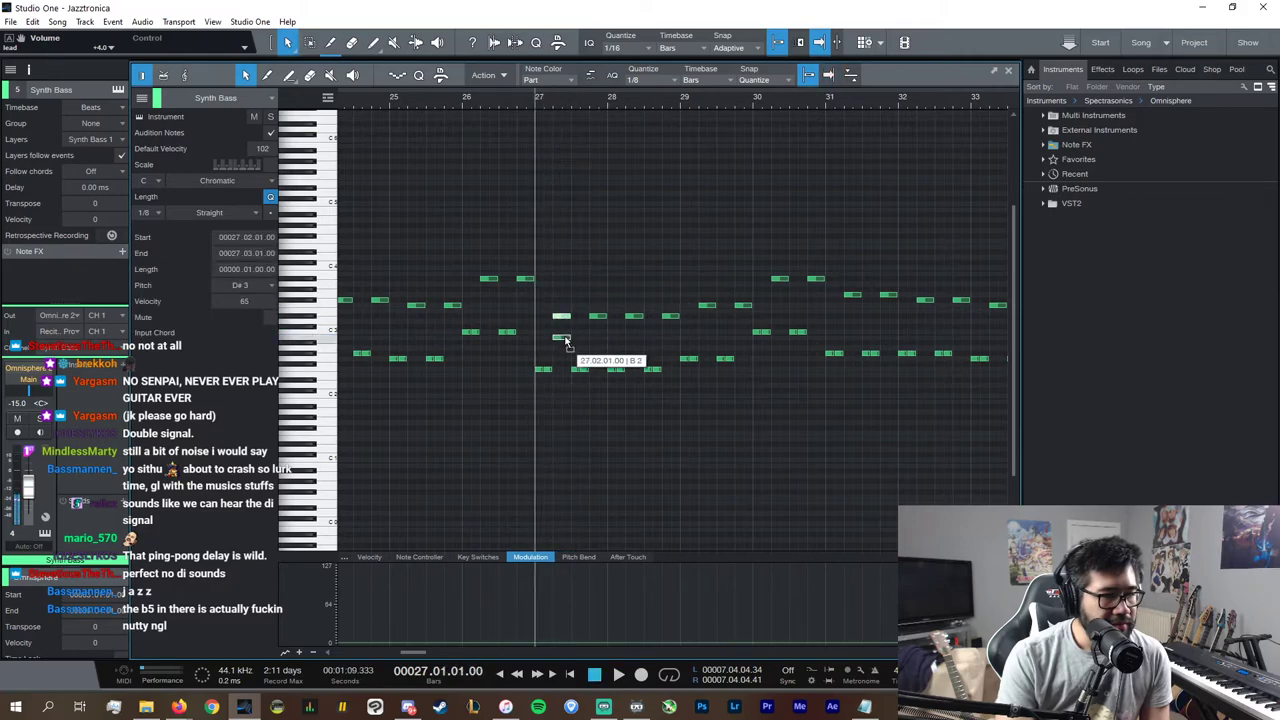
click(561, 343)
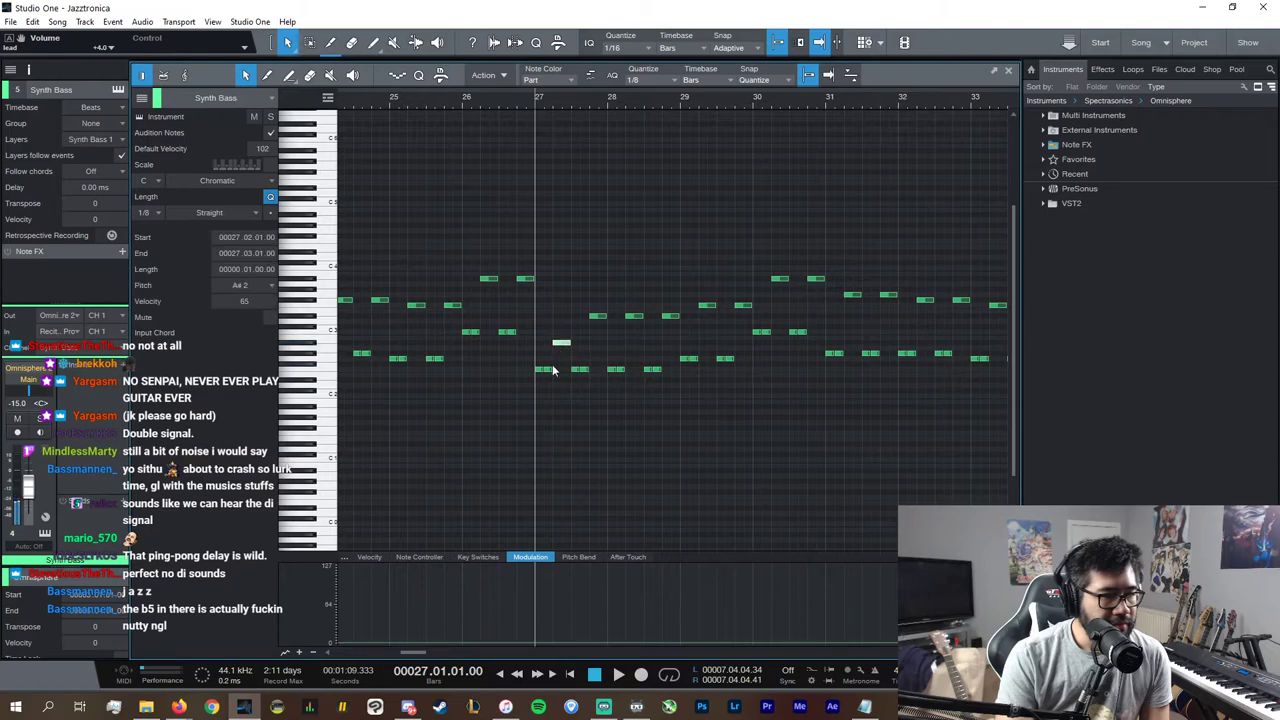
click(580, 362)
click(597, 316)
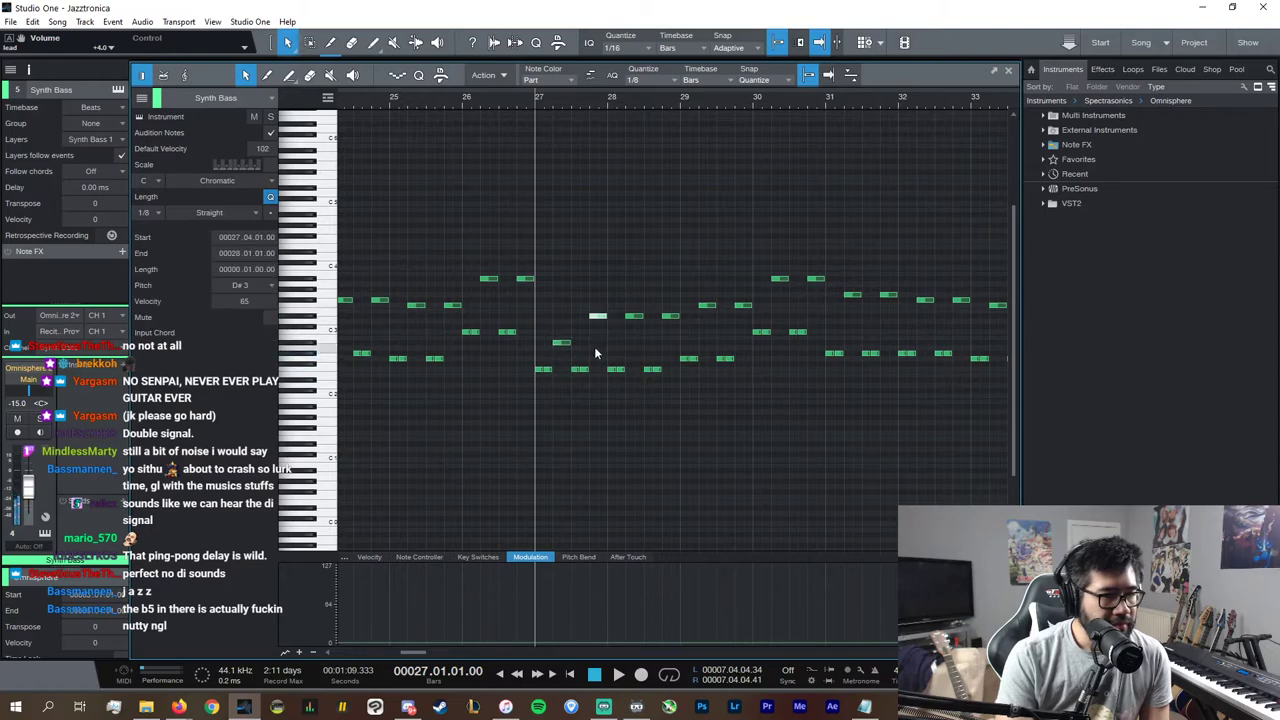
drag(599, 320, 601, 326)
key(Right)
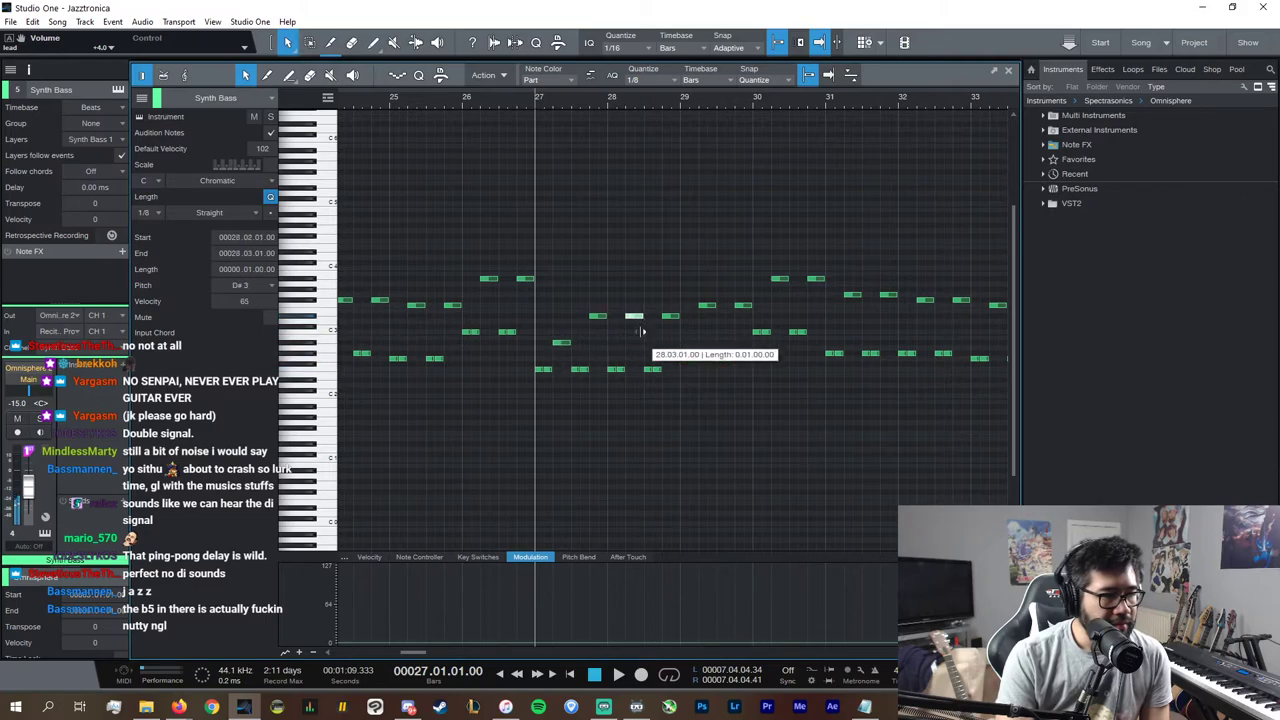
drag(634, 340, 636, 355)
key(space)
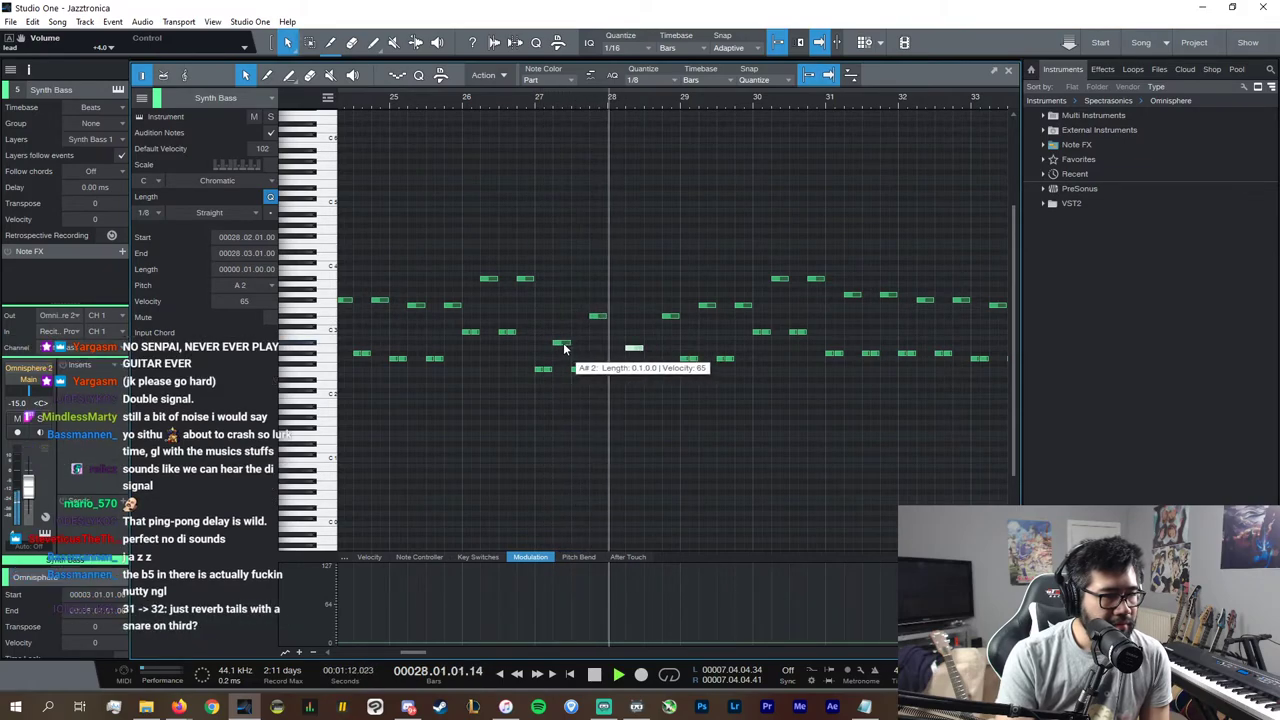
Step: Return the upper notes on beat 2 of bars 27 and 28 to D#3, and play from bar 27
key(space)
drag(563, 346, 566, 320)
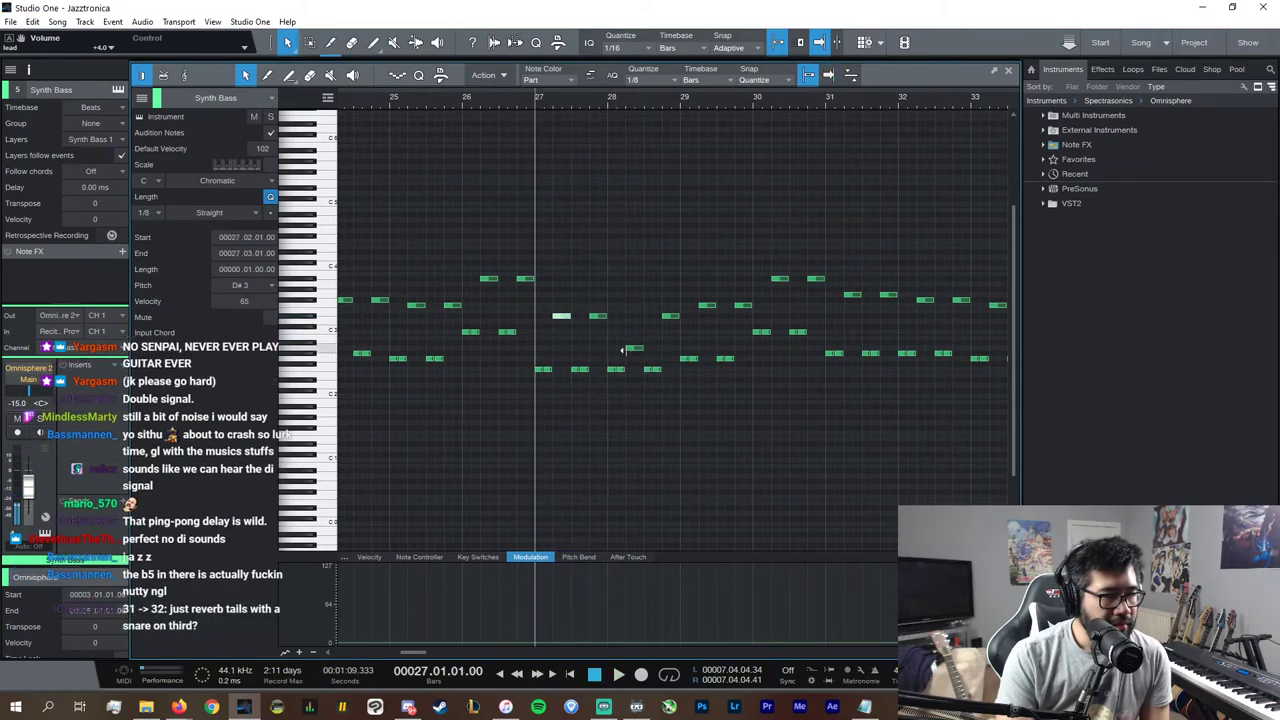
drag(642, 328, 644, 328)
key(space)
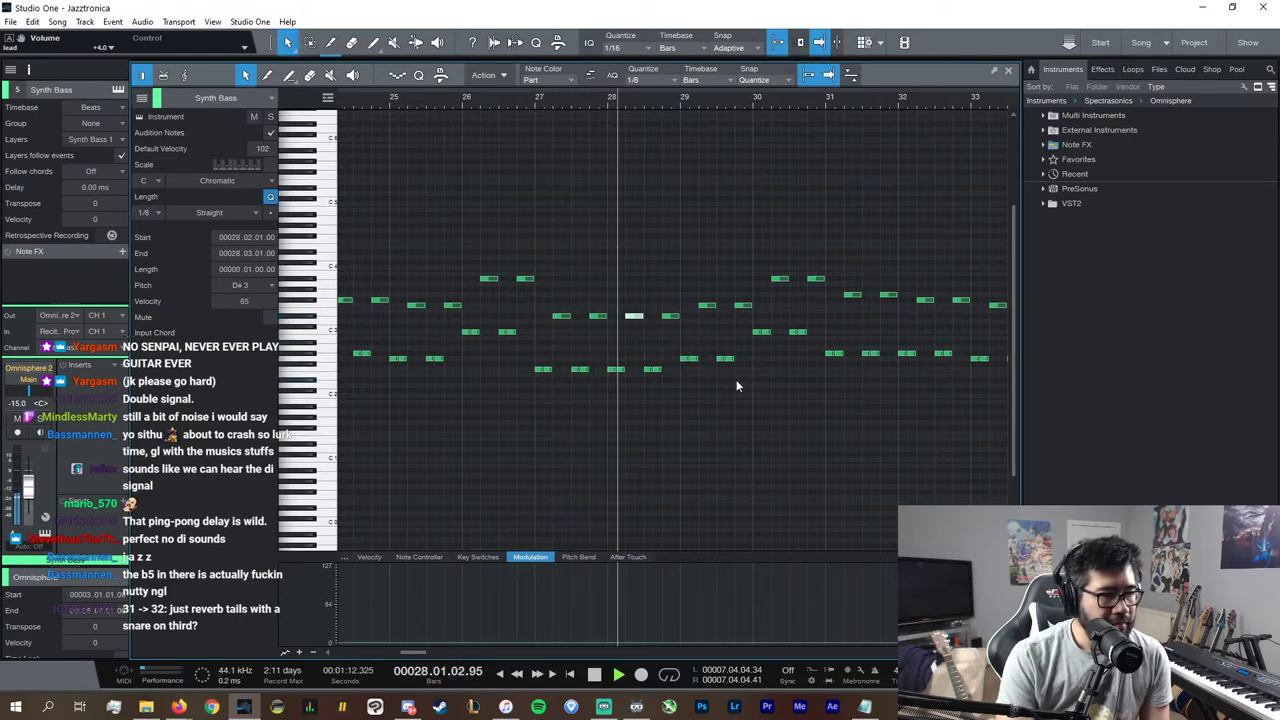
Step: Transpose the Synth Bass notes in bar 29 to D#2 with their upper notes on D3, and play from bar 27
drag(752, 378, 688, 298)
drag(681, 387, 753, 286)
key(space)
drag(686, 364, 688, 387)
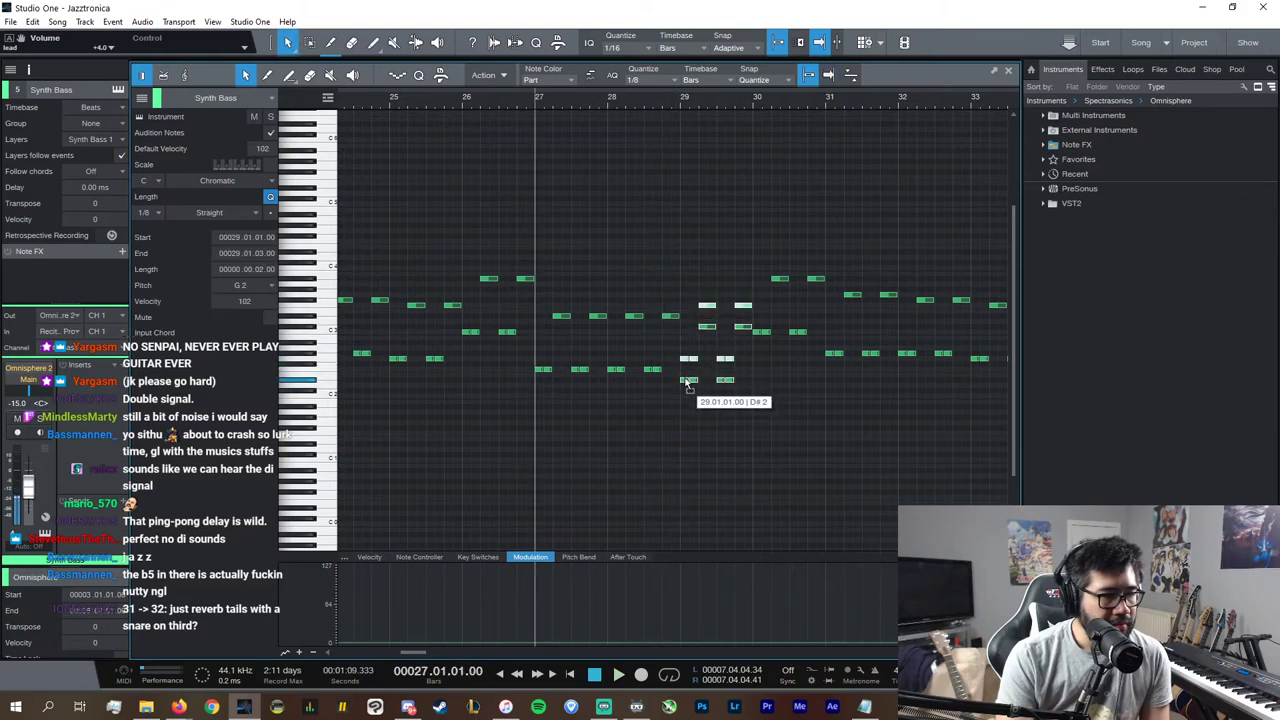
click(710, 330)
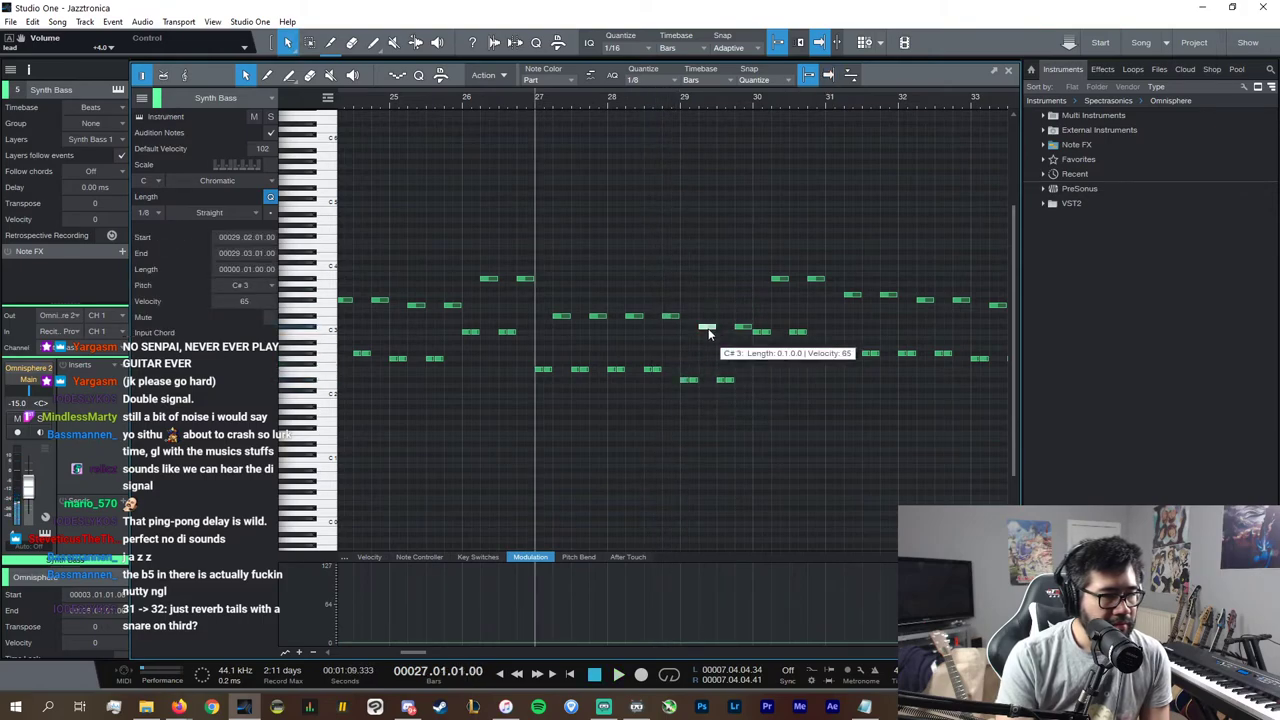
key(space)
drag(710, 330, 612, 318)
key(space)
key(space)
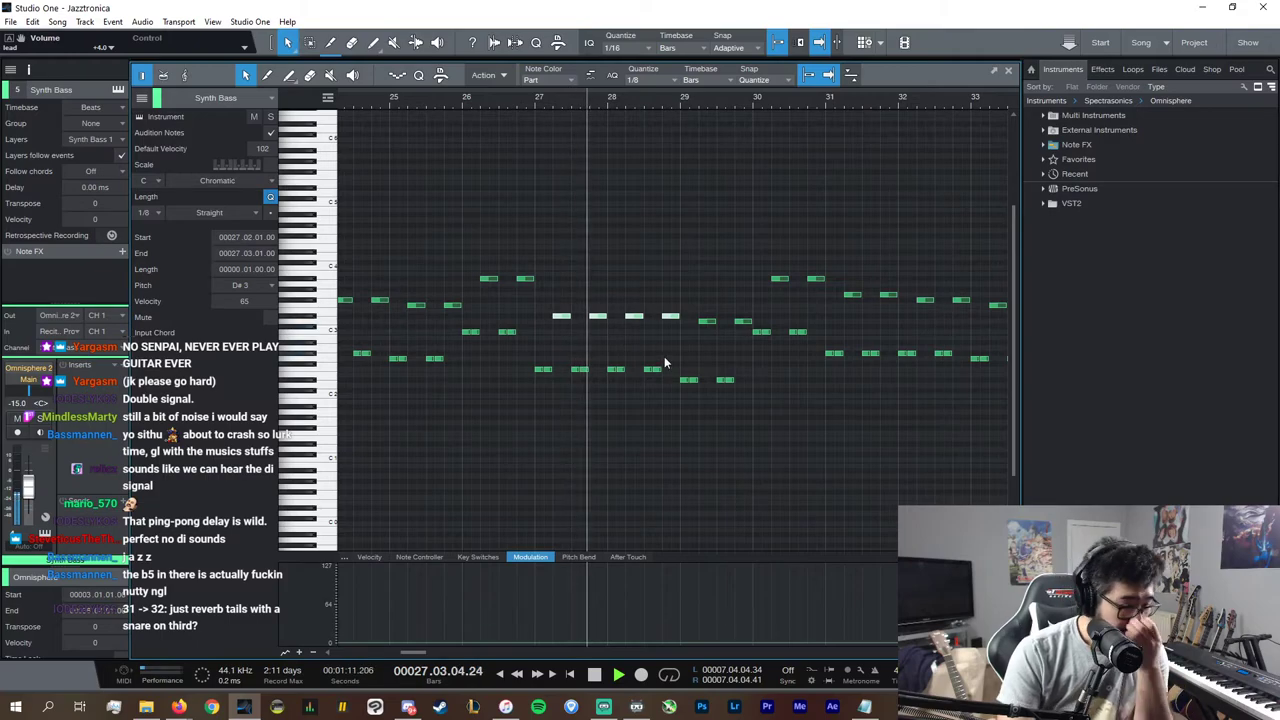
Step: Turn beat 3 of bar 30 into two eighth notes, A#2 on the beat and A#3 on the offbeat
scroll(722, 651, right, 3)
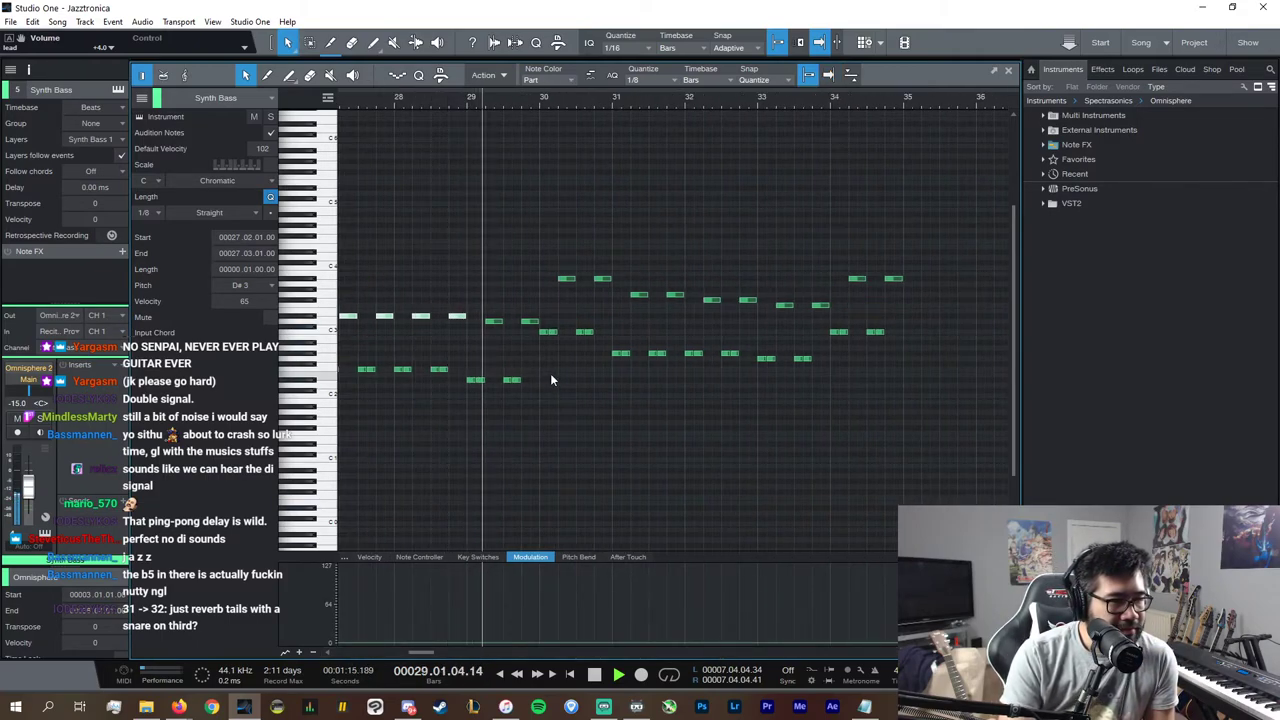
drag(550, 373, 612, 274)
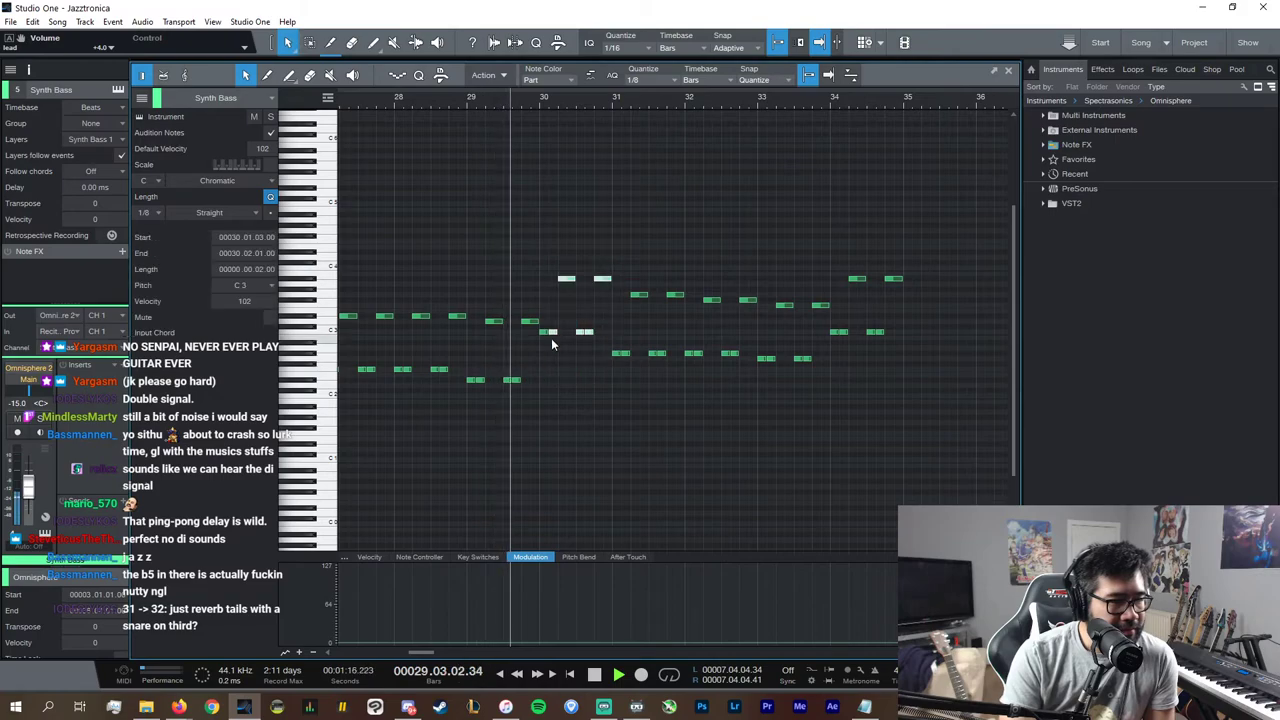
click(843, 377)
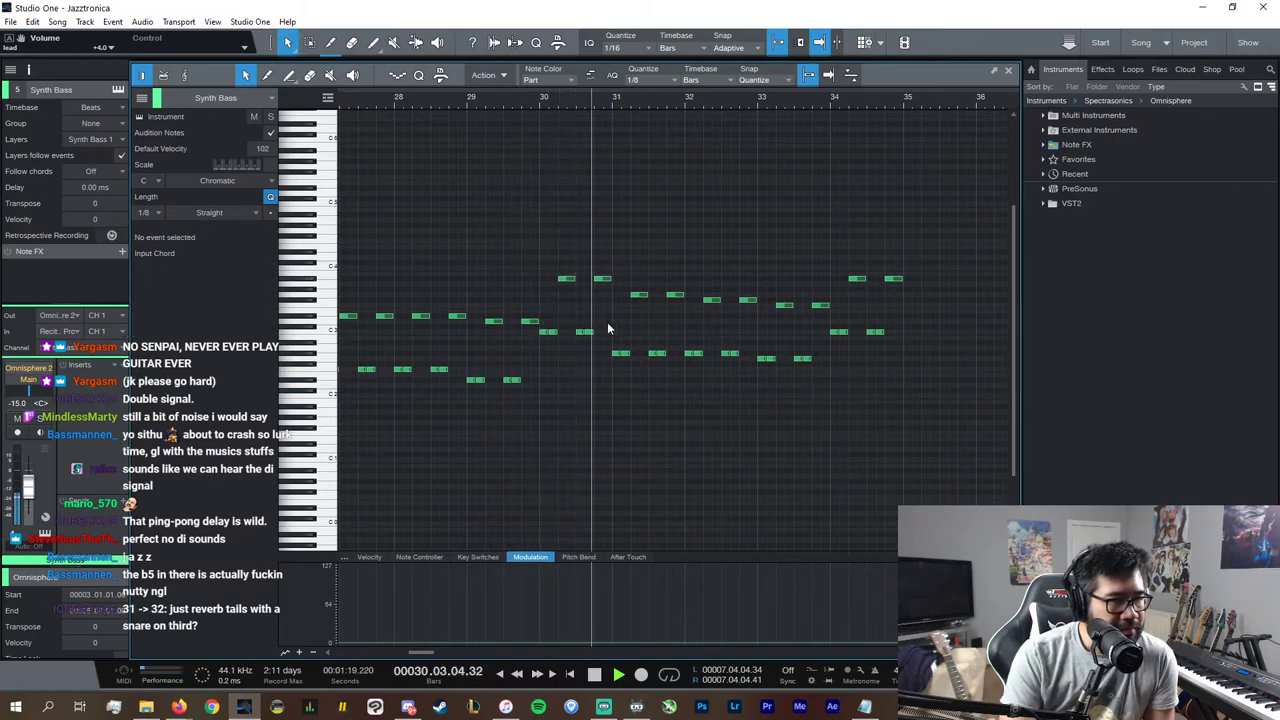
key(space)
click(583, 333)
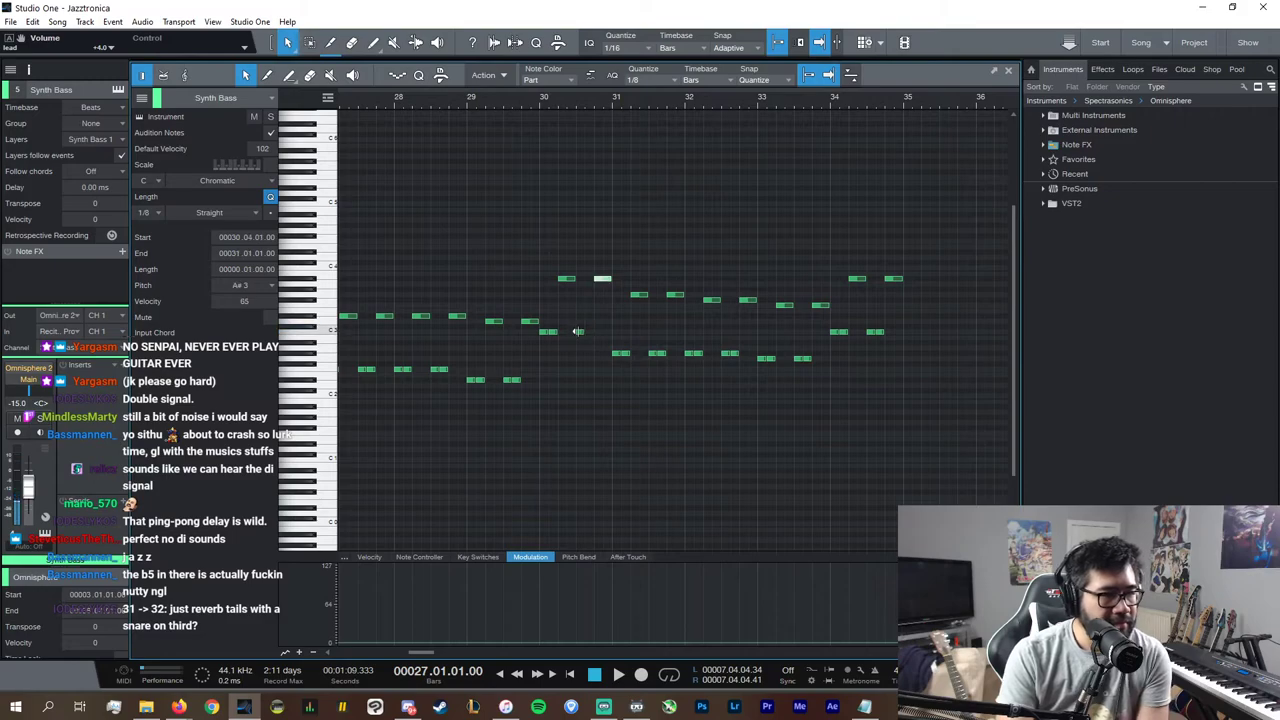
drag(578, 333, 579, 346)
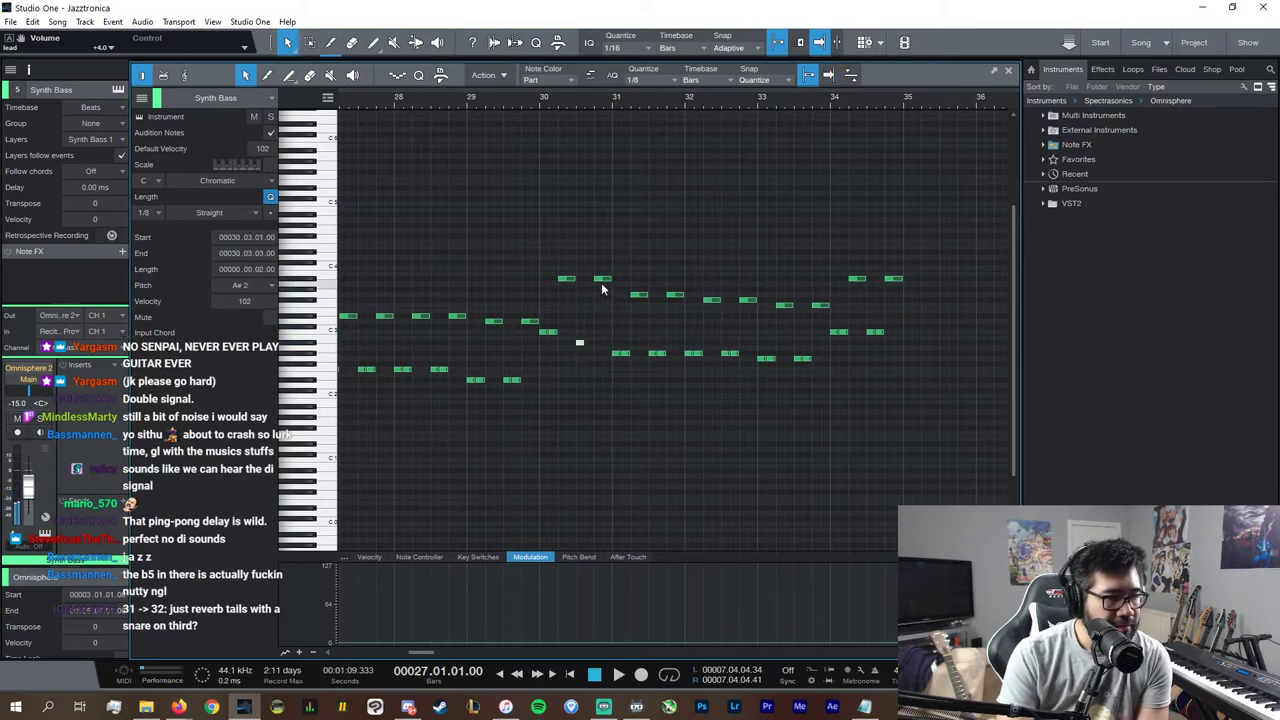
drag(601, 284, 589, 297)
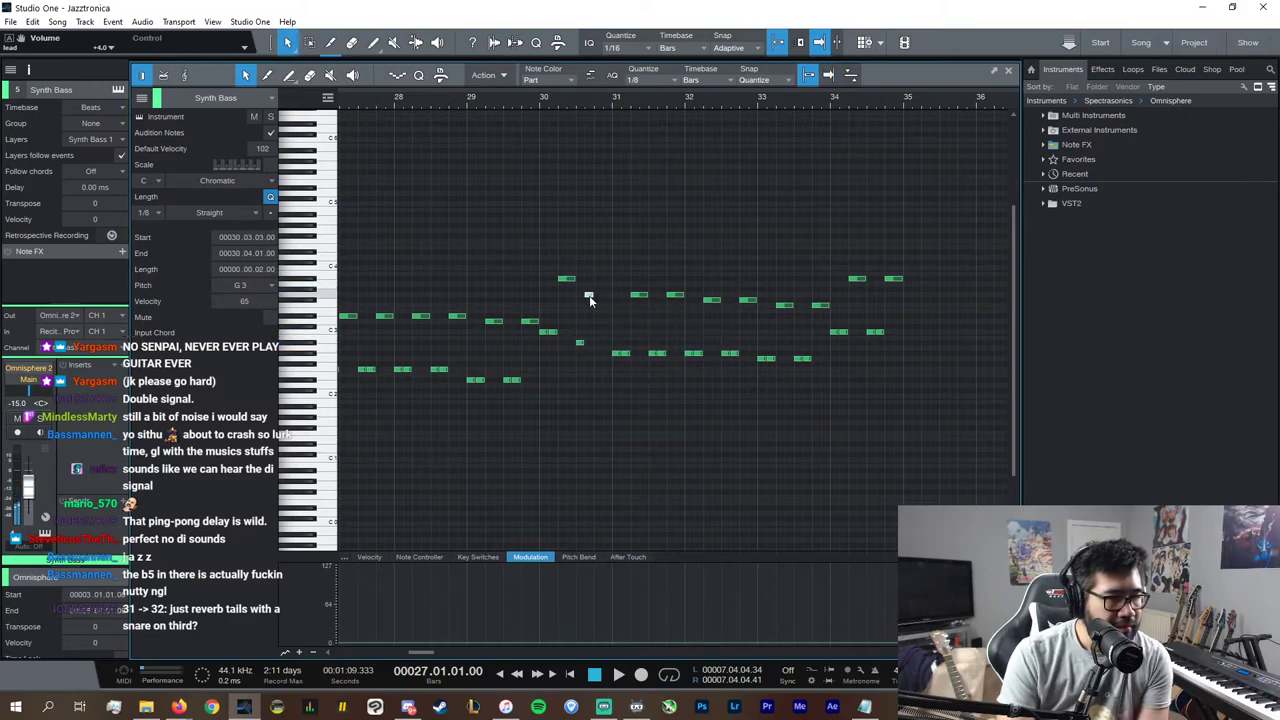
click(578, 344)
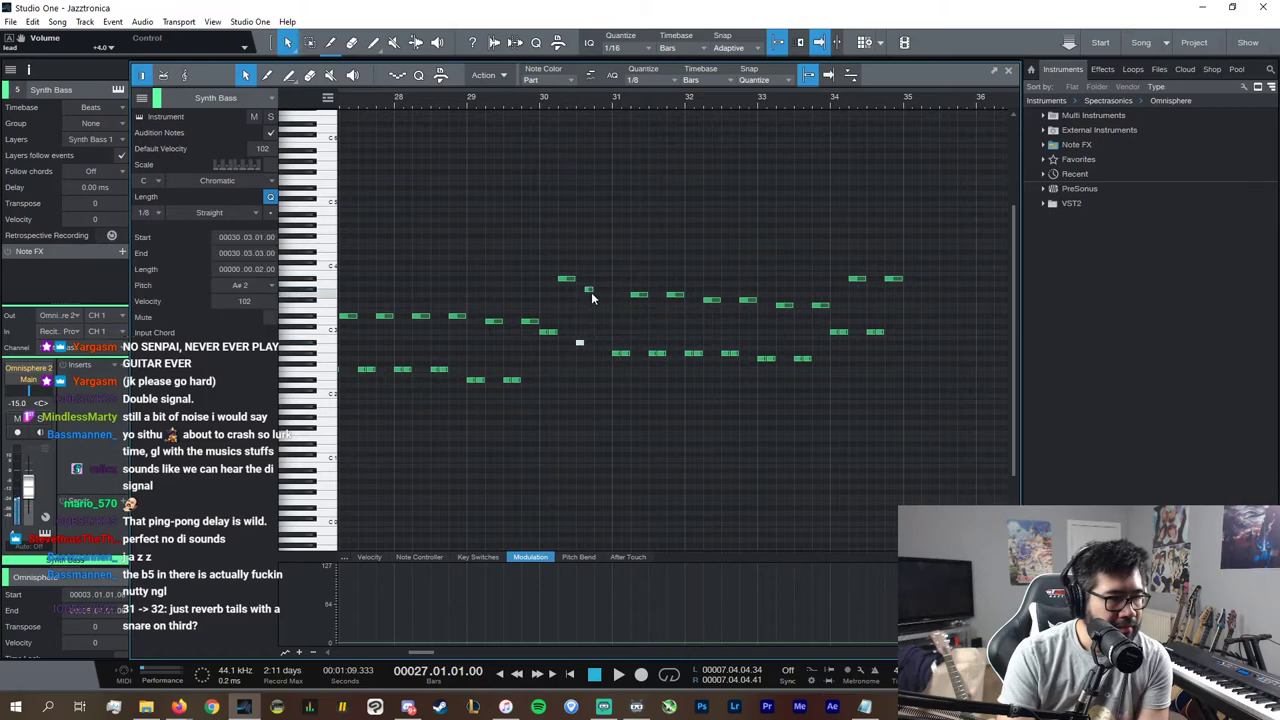
click(579, 343)
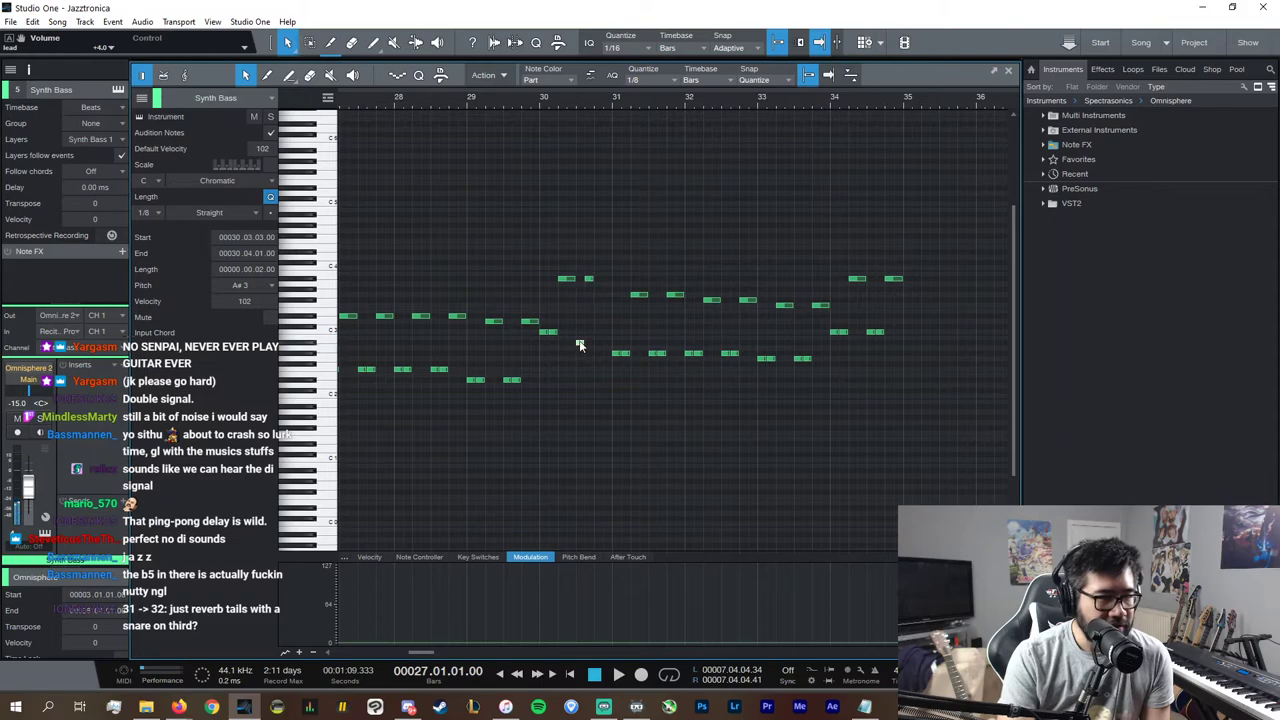
key(ctrl+z)
Step: Duplicate the beat 3 pair onto beat 4 of bar 30, lower the copy to D#2 and D#3, and play it back
drag(595, 360, 574, 262)
key(d)
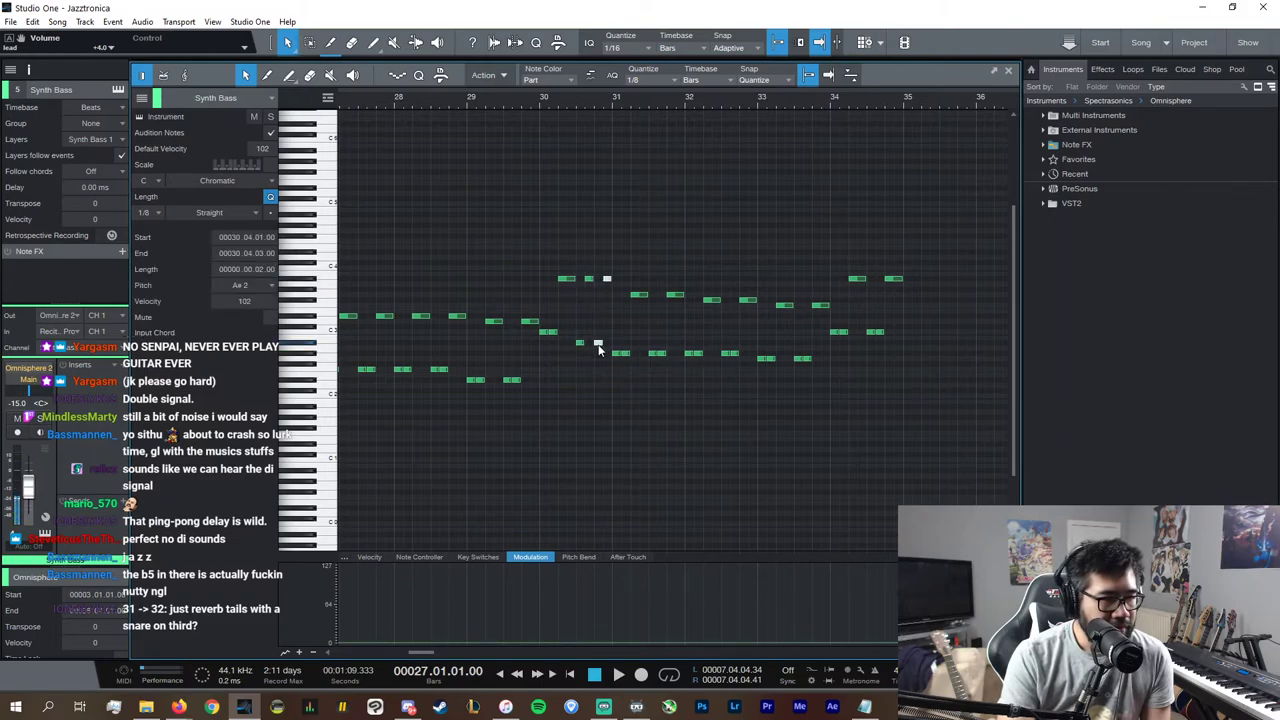
drag(599, 345, 601, 377)
key(space)
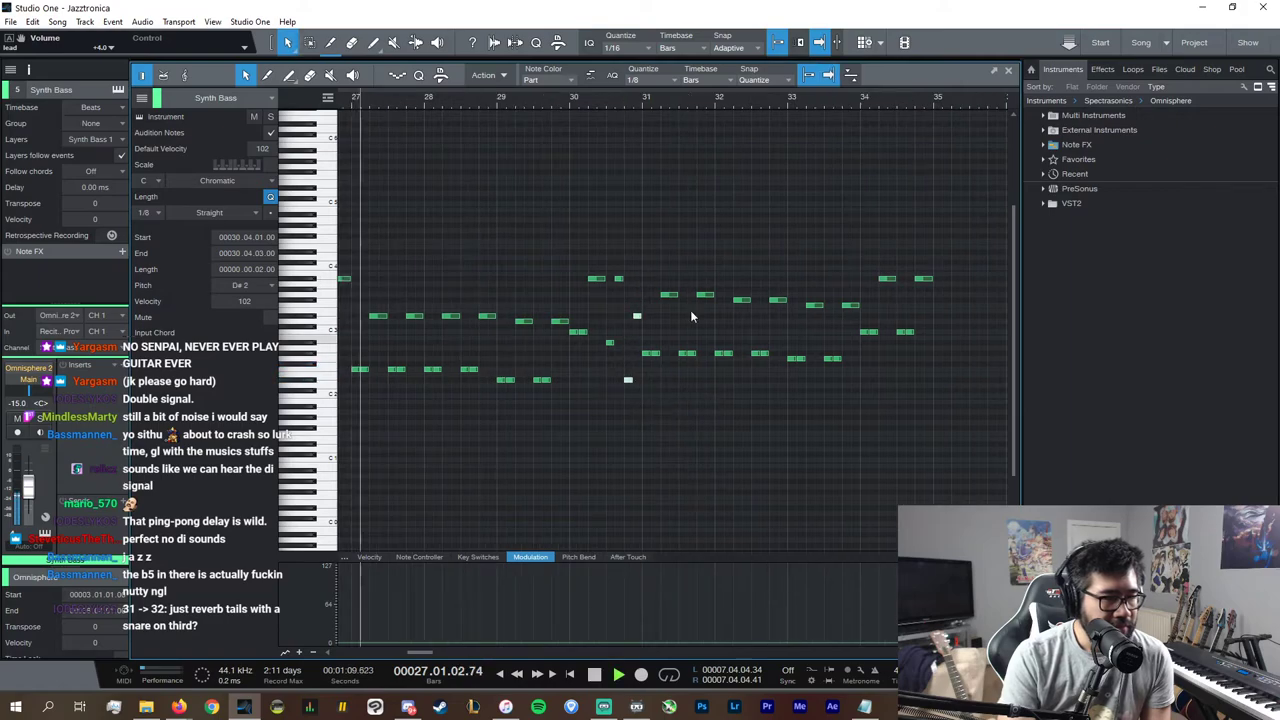
click(573, 100)
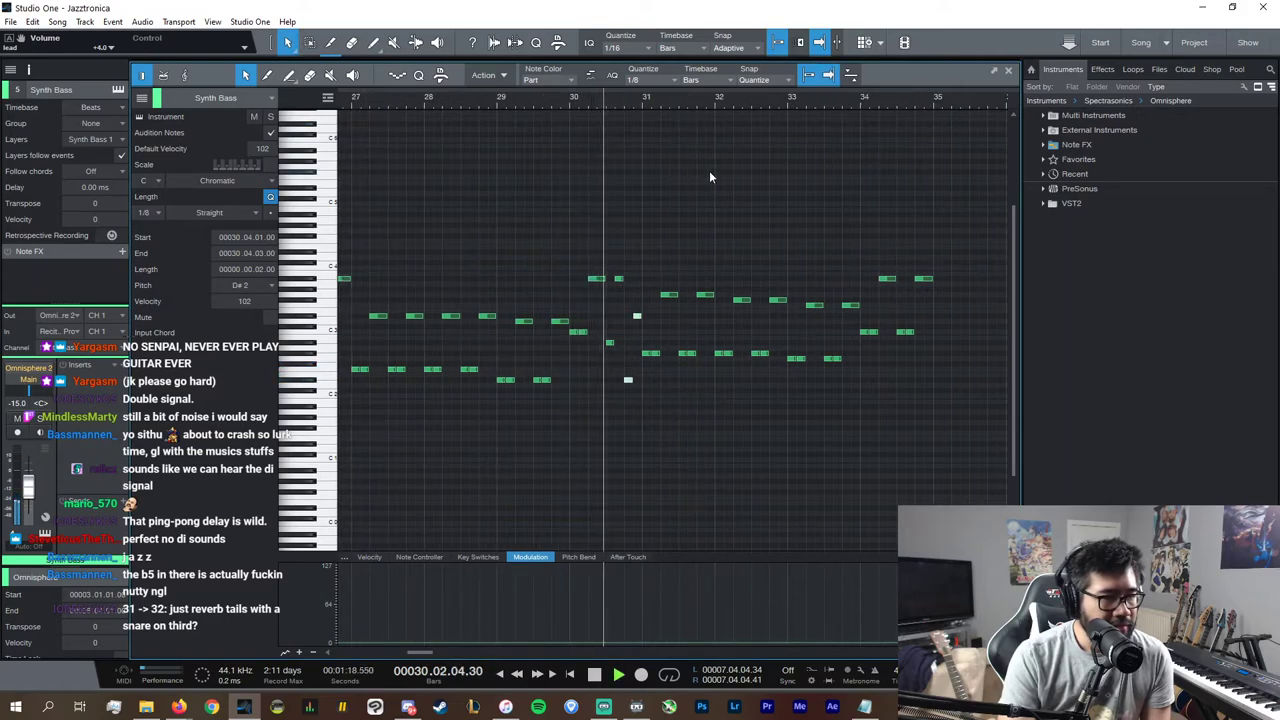
click(1008, 71)
key(space)
Step: Extend the Kick, Snare and Hihat parts to about bar 35
click(503, 93)
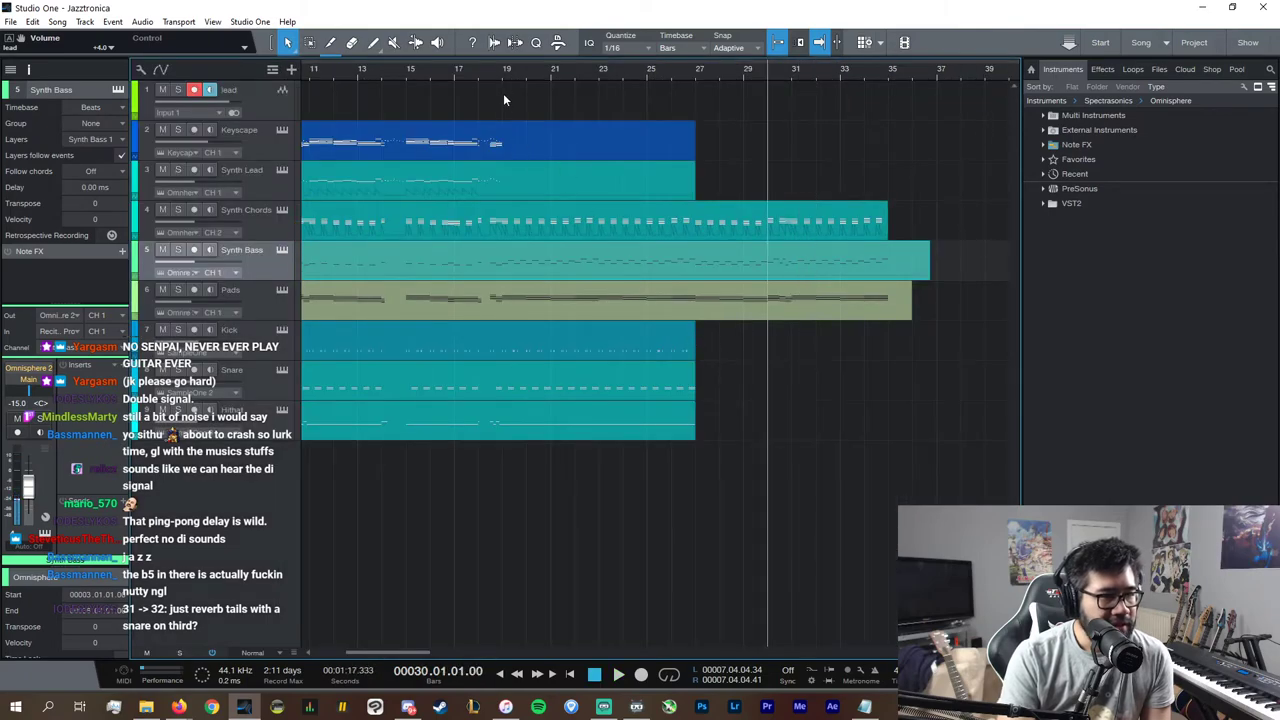
drag(690, 345, 893, 350)
click(699, 389)
drag(699, 389, 892, 389)
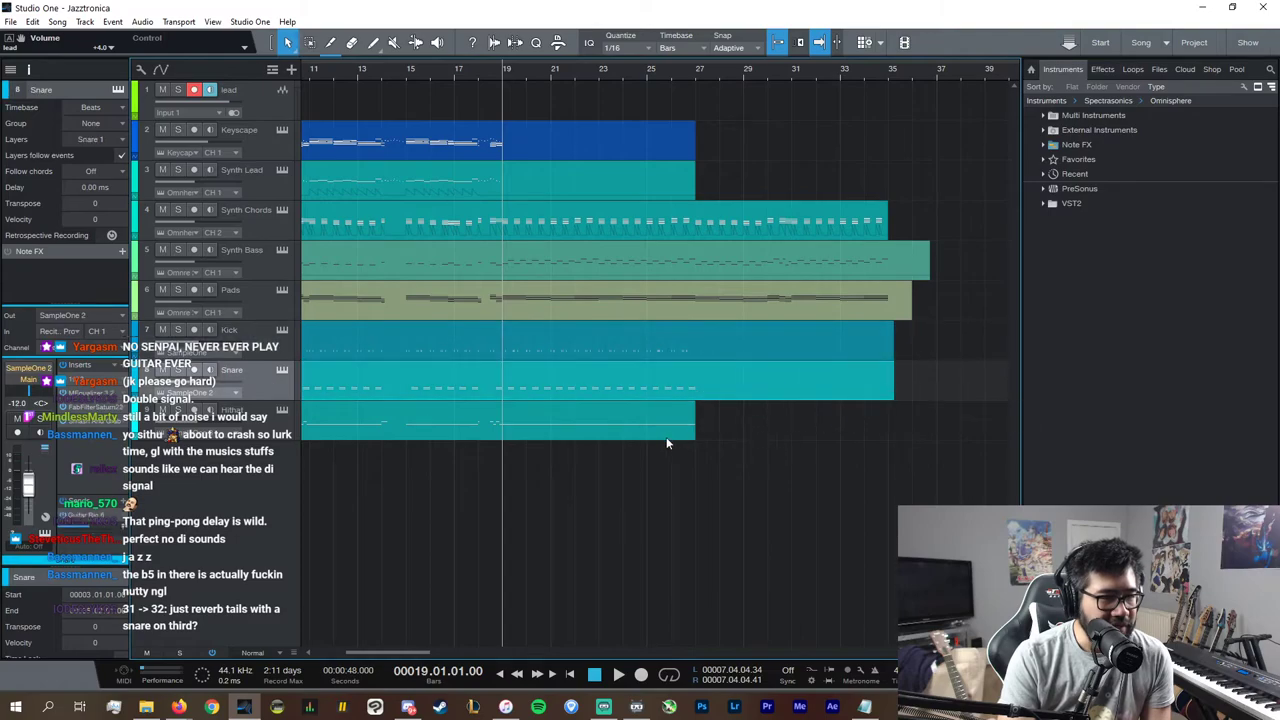
drag(694, 436, 684, 287)
Step: Fill the extended Hihat part with duplicated notes up to bar 35, and close the note editor
double_click(728, 422)
key(space)
key(w)
key(d)
click(1008, 70)
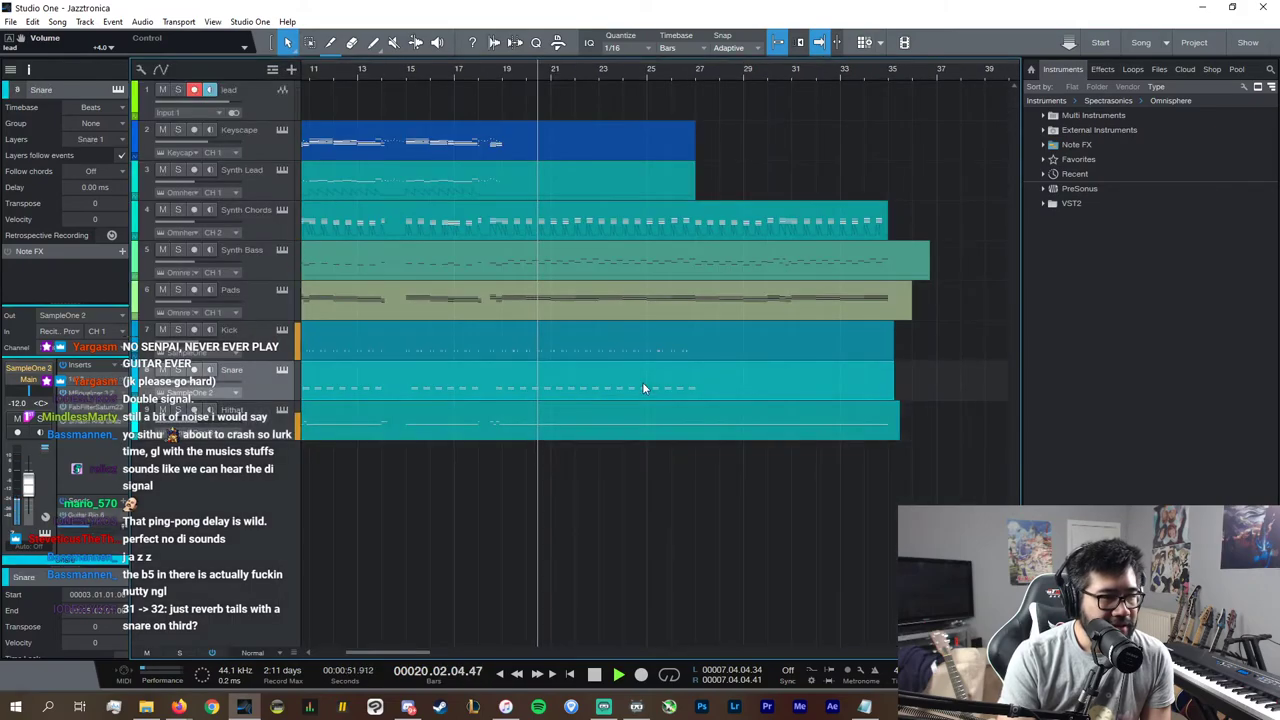
Step: Open the Snare part, duplicate its notes of bars 23 to 26 to bar 27, and close the note editor
double_click(642, 382)
scroll(679, 400, down, 1)
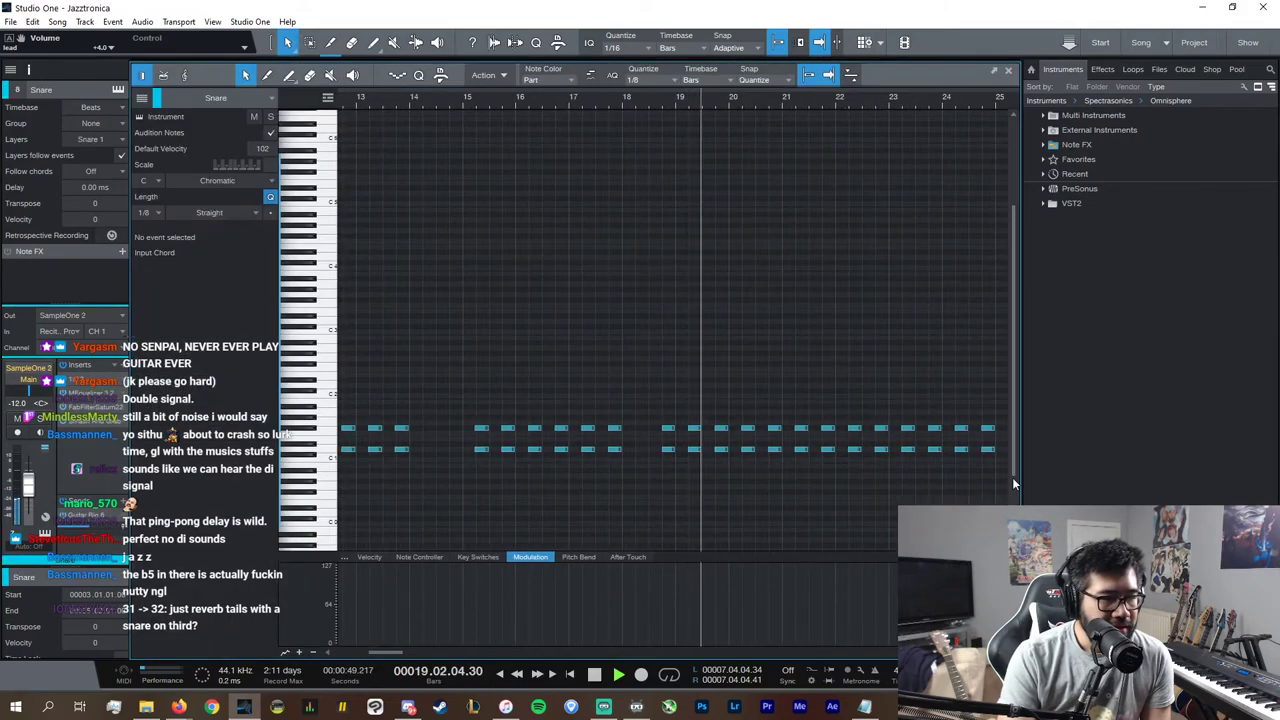
drag(1001, 477, 671, 350)
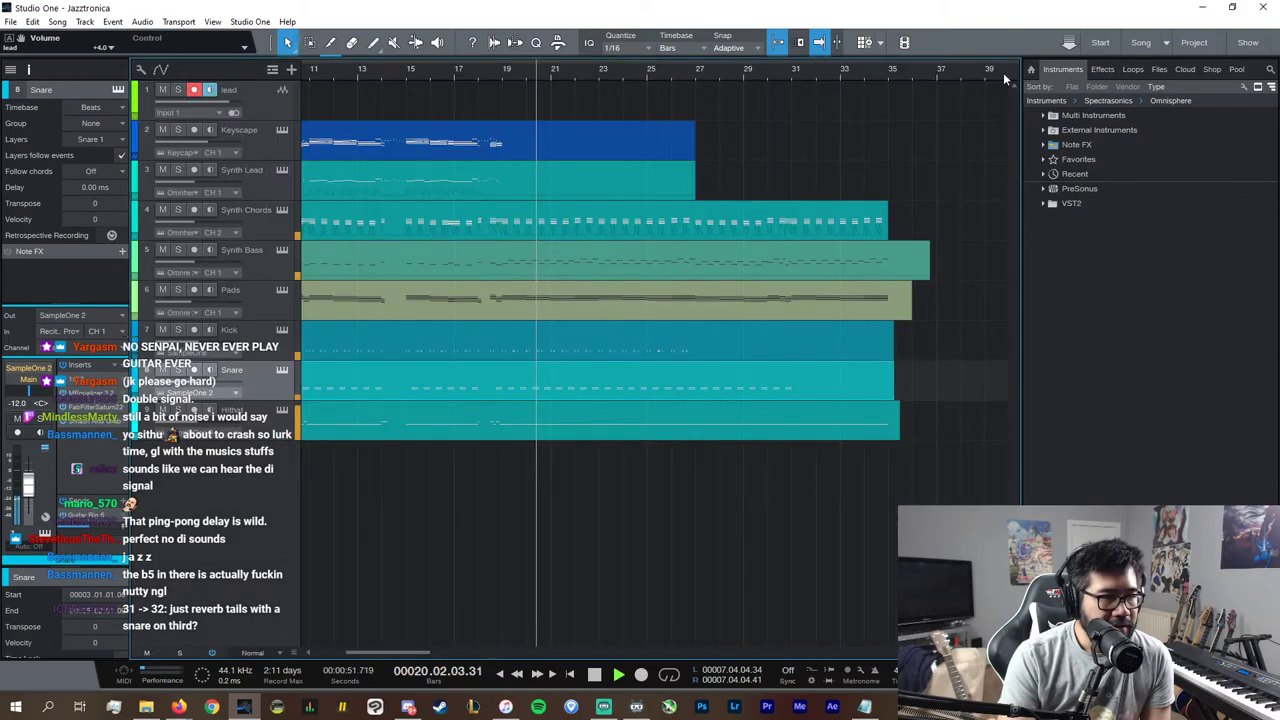
click(1008, 70)
Step: Open the Kick part, duplicate its notes of bars 19 to 26 to bar 27, and close the note editor
double_click(632, 356)
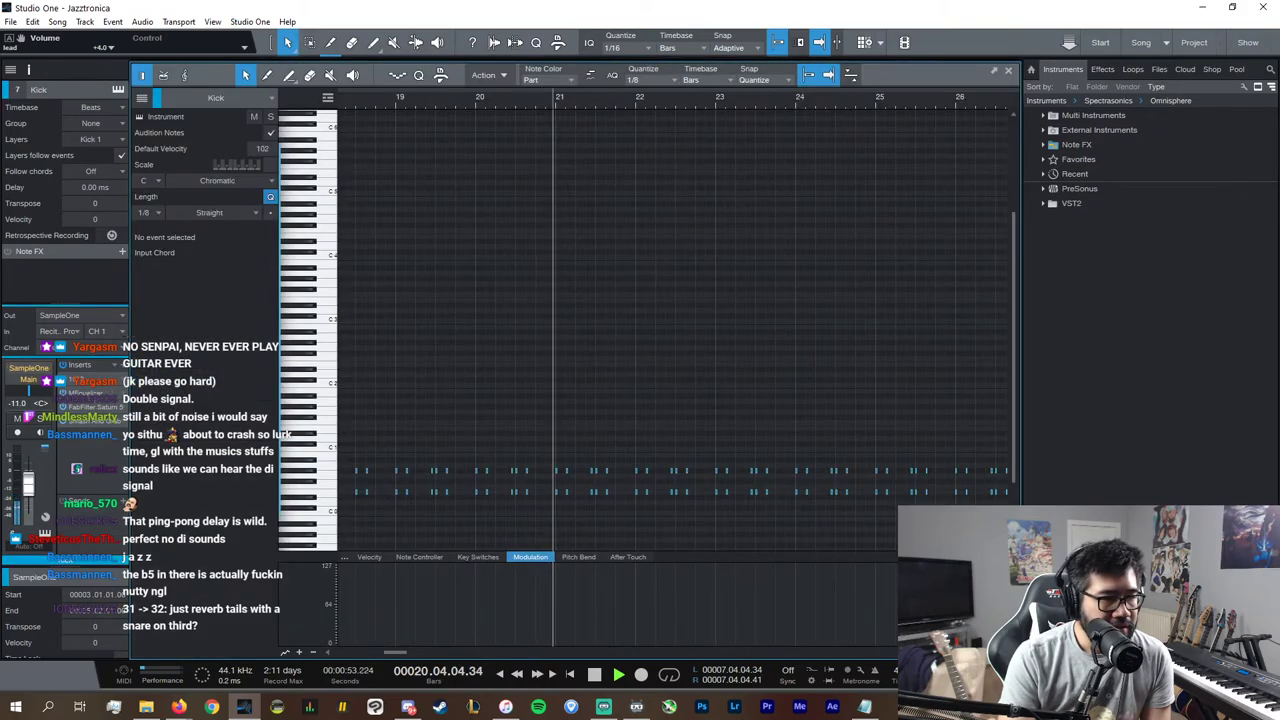
drag(948, 521, 673, 415)
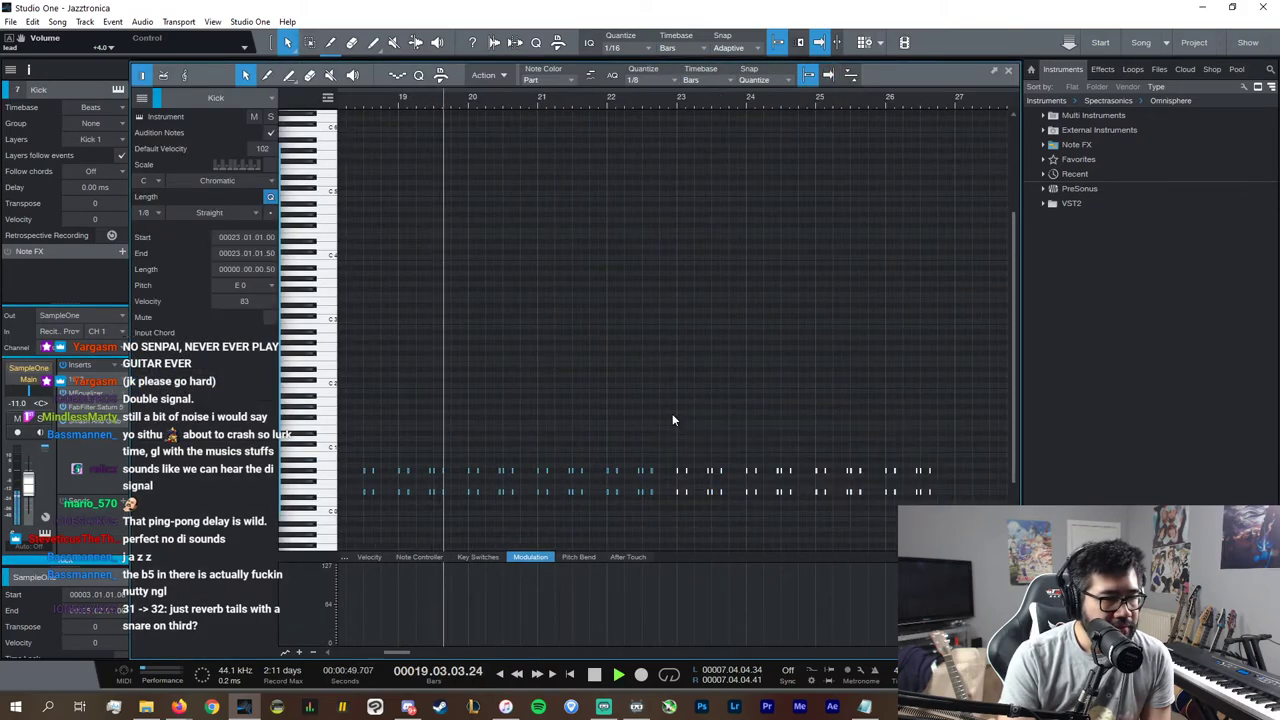
scroll(963, 515, down, 1)
drag(963, 516, 397, 418)
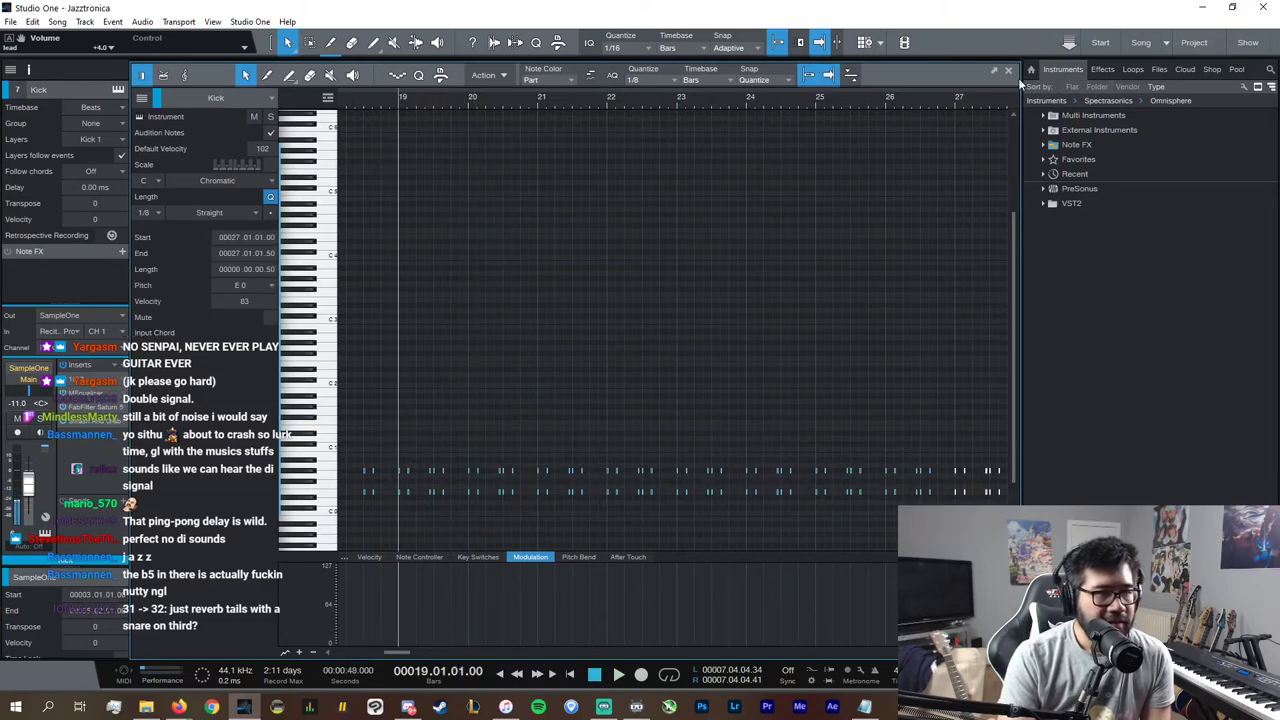
click(1008, 70)
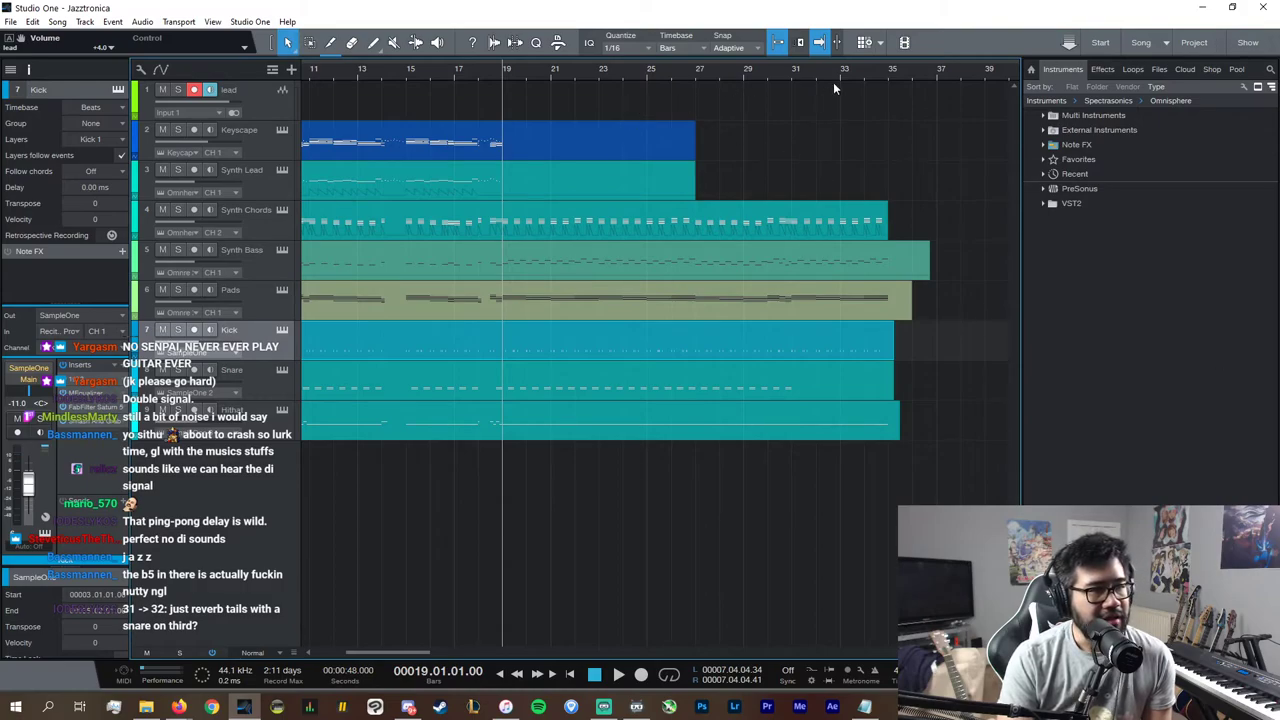
Step: Open the Snare part, duplicate its notes of bars 29 and 30 to fill it up to bar 35, and close the note editor
click(791, 69)
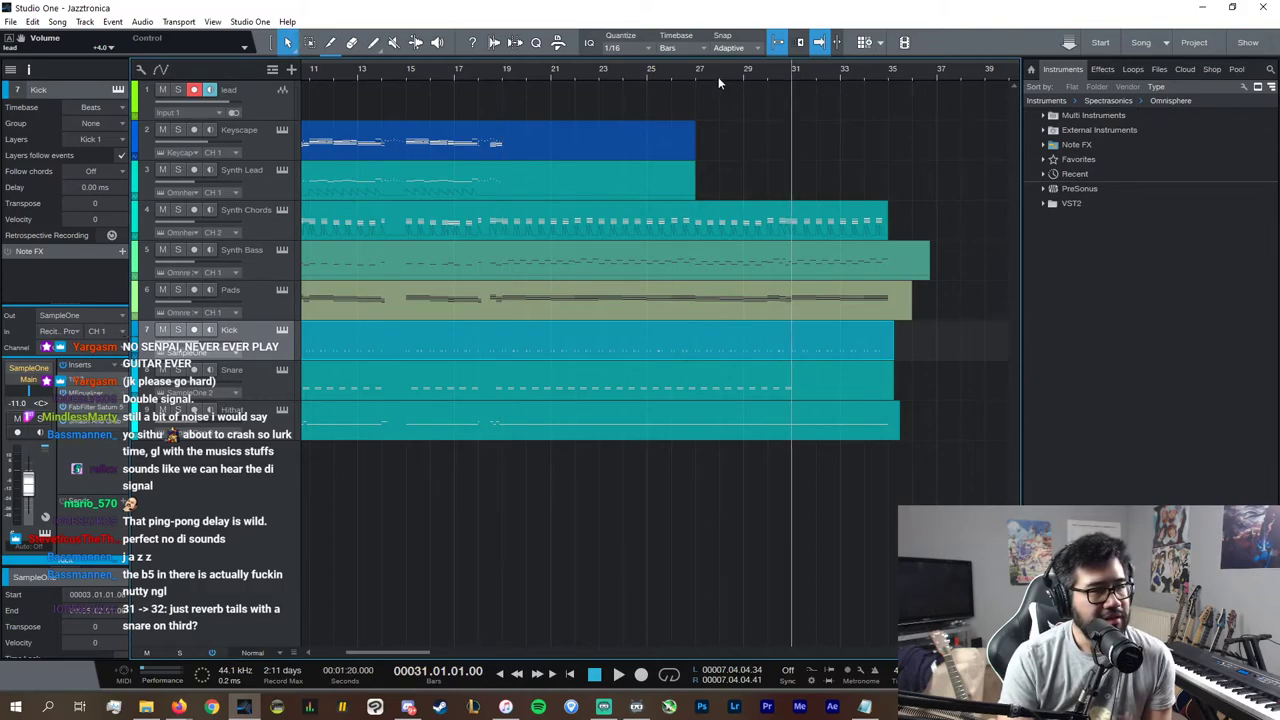
click(744, 74)
double_click(776, 383)
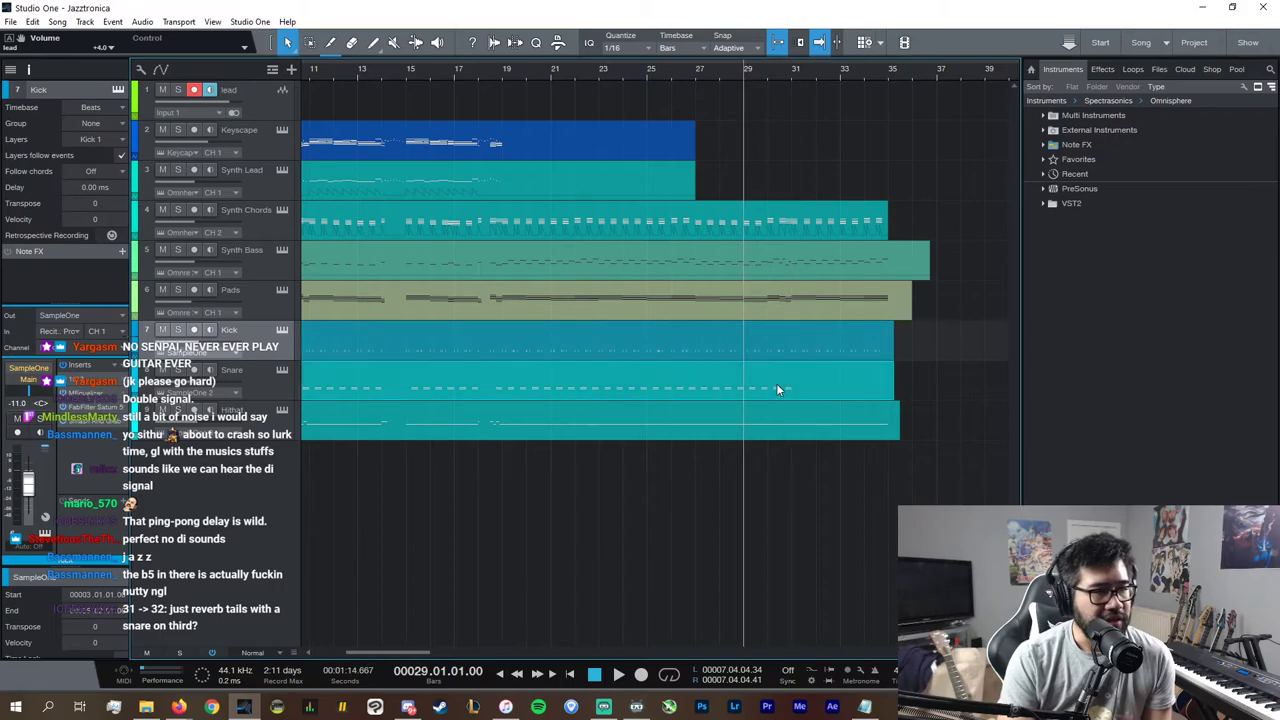
drag(798, 479, 680, 376)
key(space)
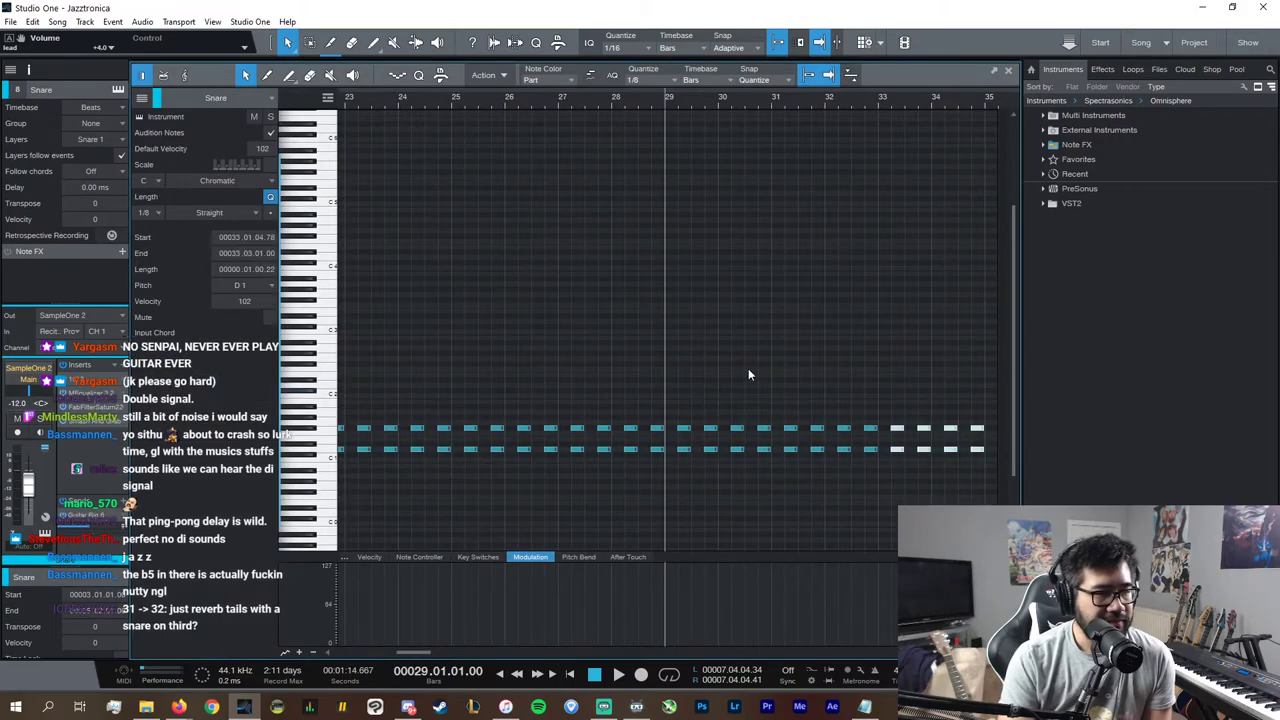
click(1008, 70)
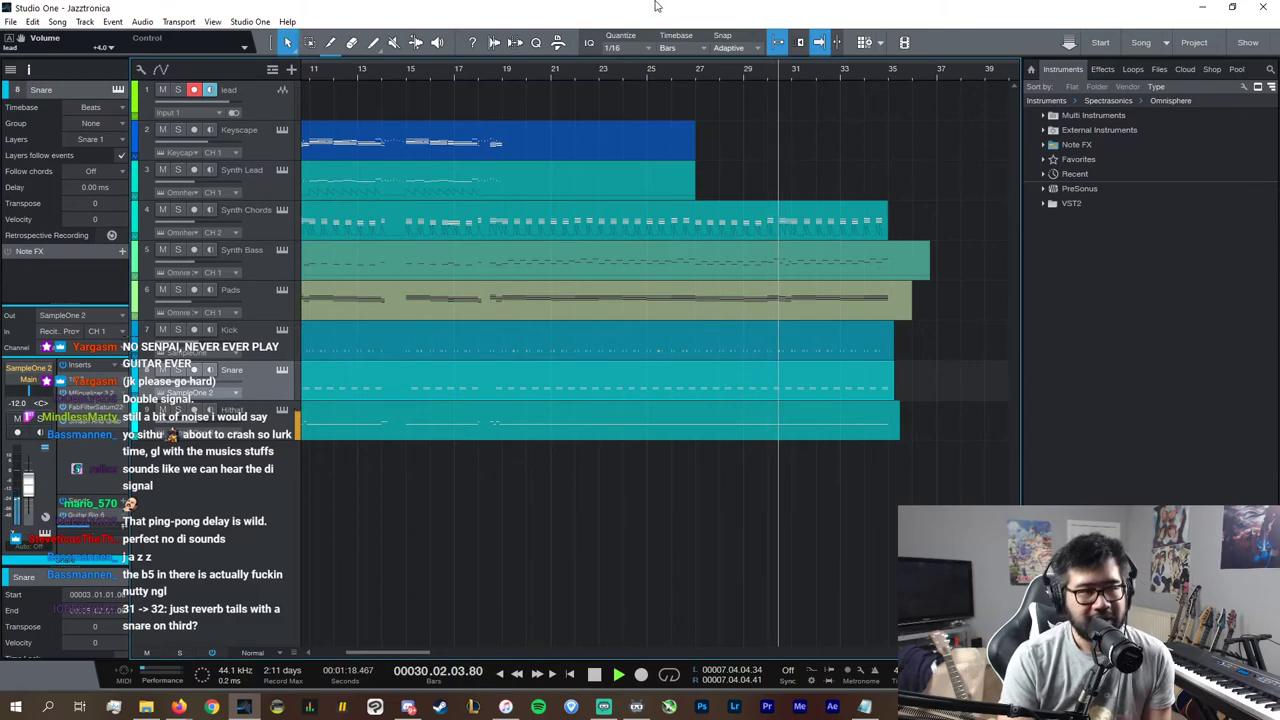
key(space)
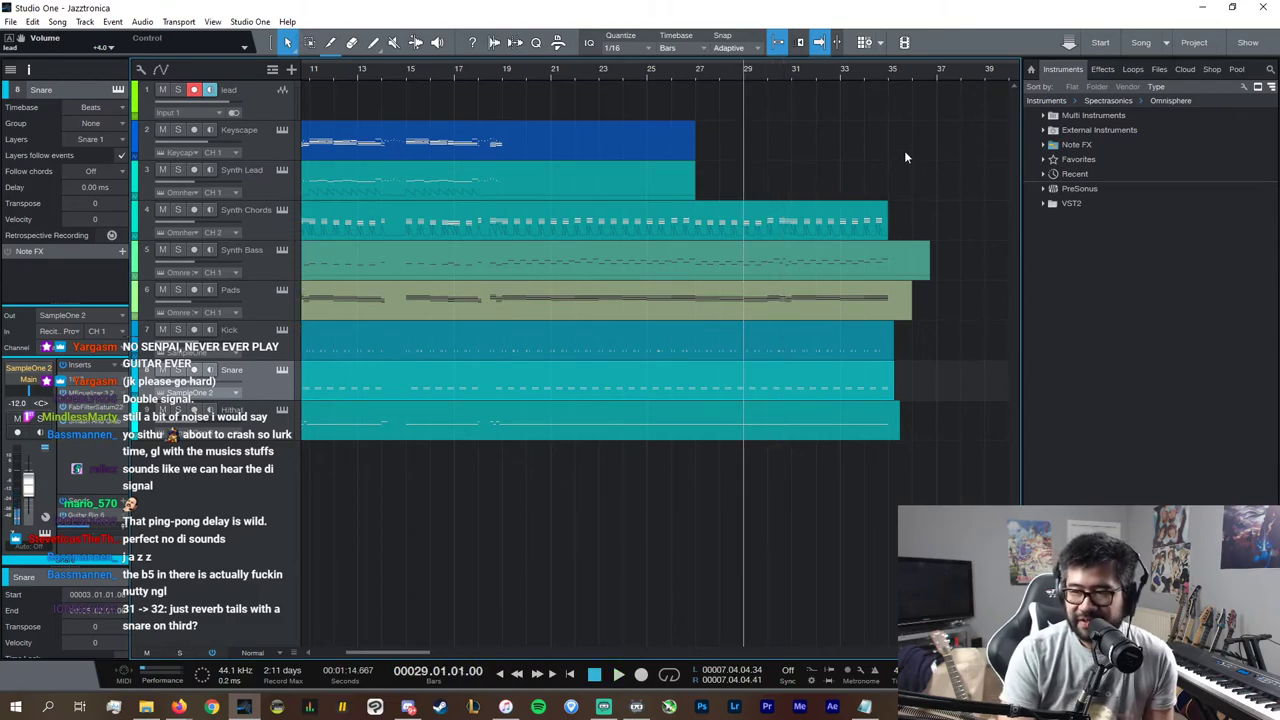
Step: Play the arrangement from bar 31, open the Synth Chords part, and compare its passages starting at bars 27 and 31
click(791, 73)
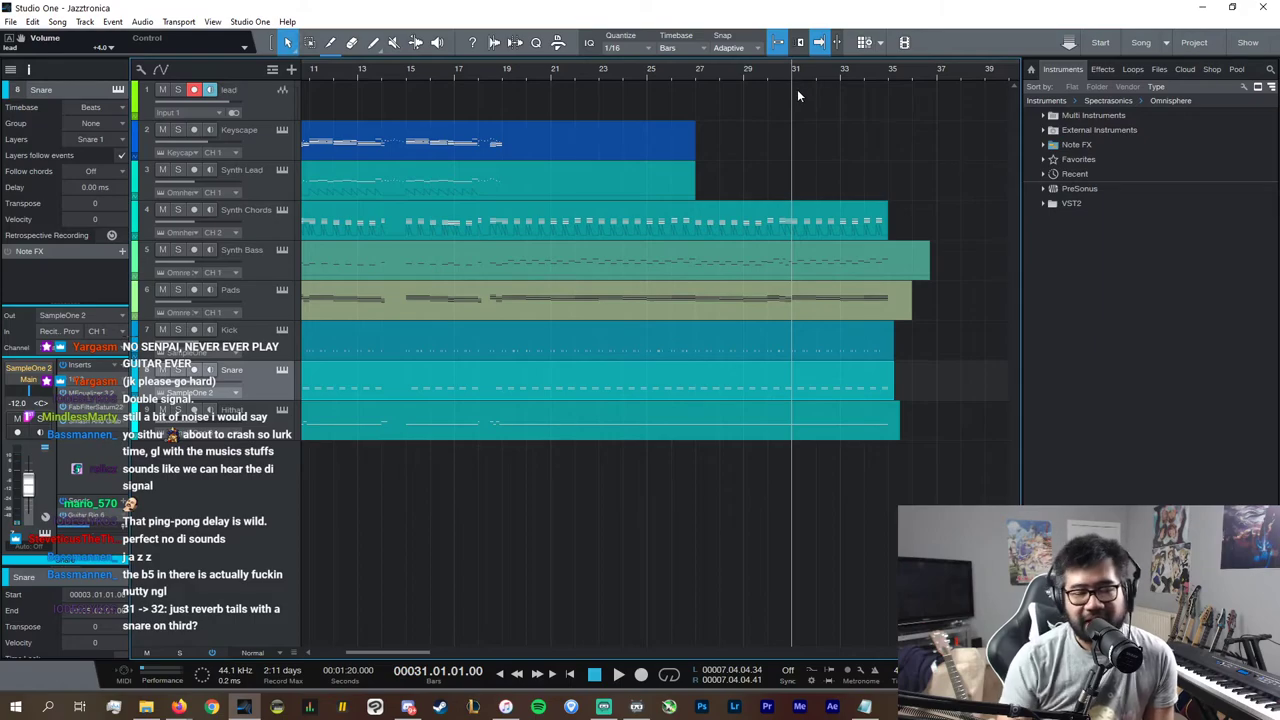
key(space)
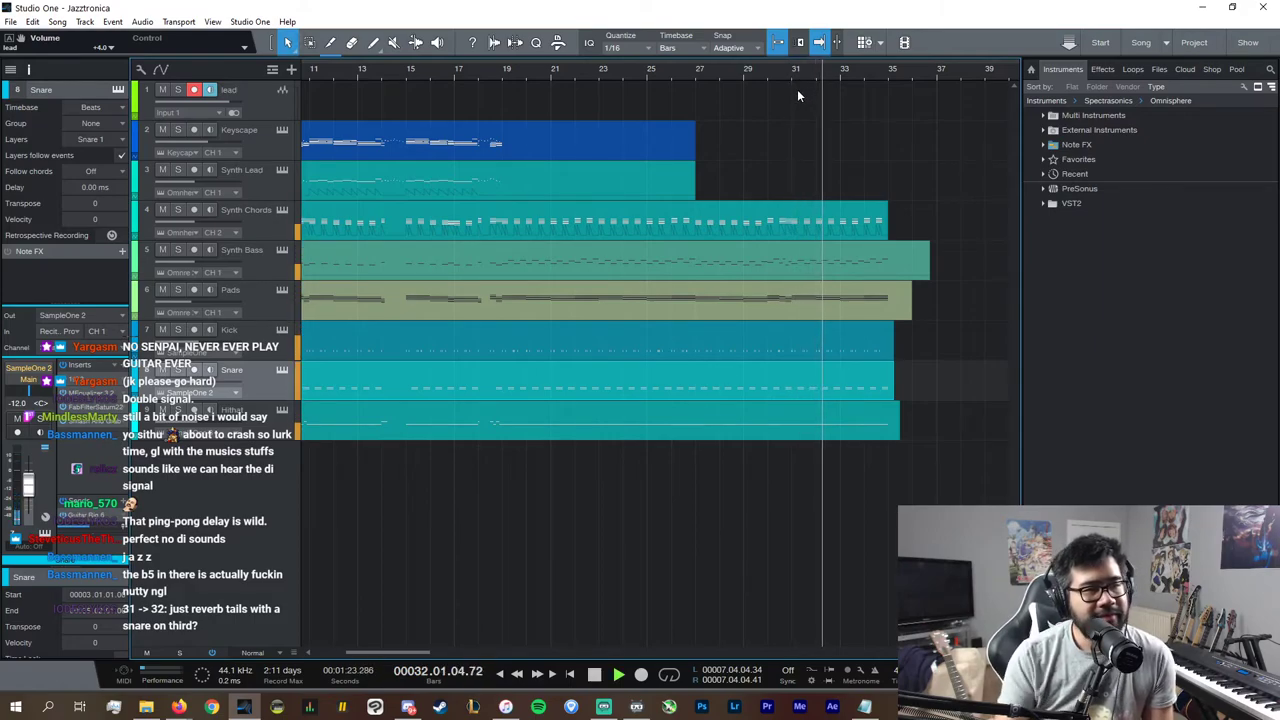
key(space)
double_click(818, 222)
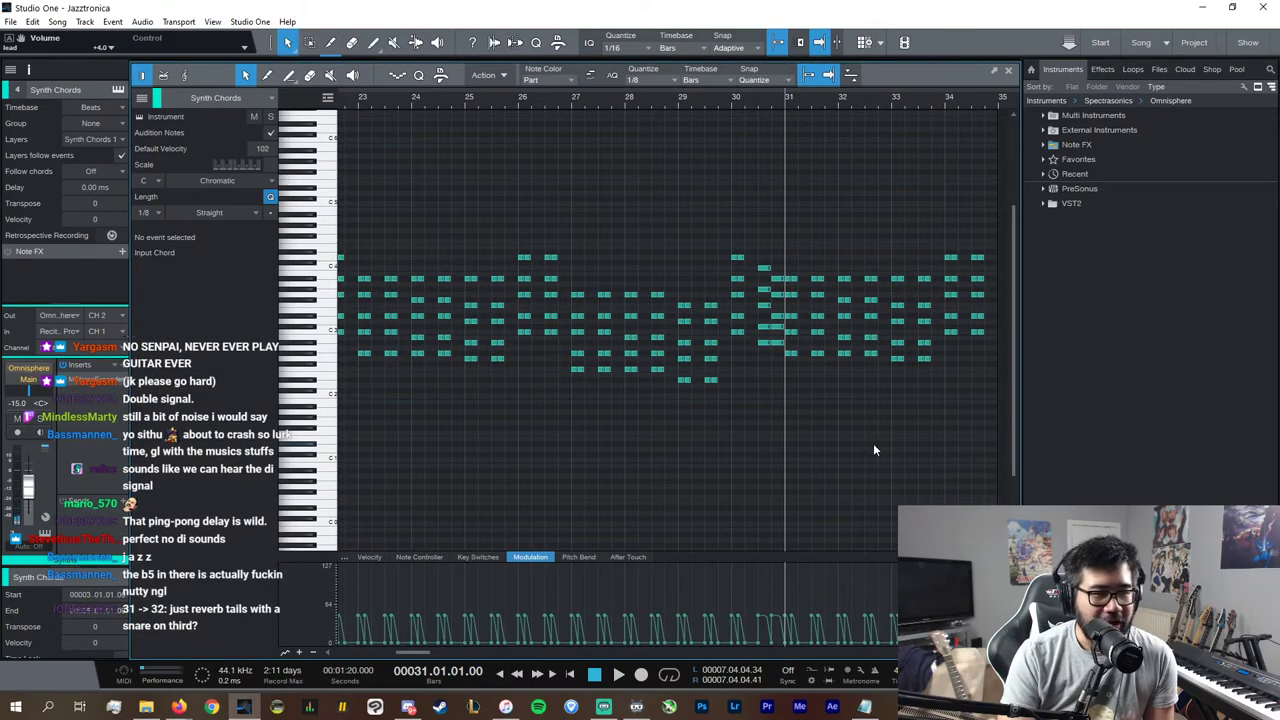
click(818, 333)
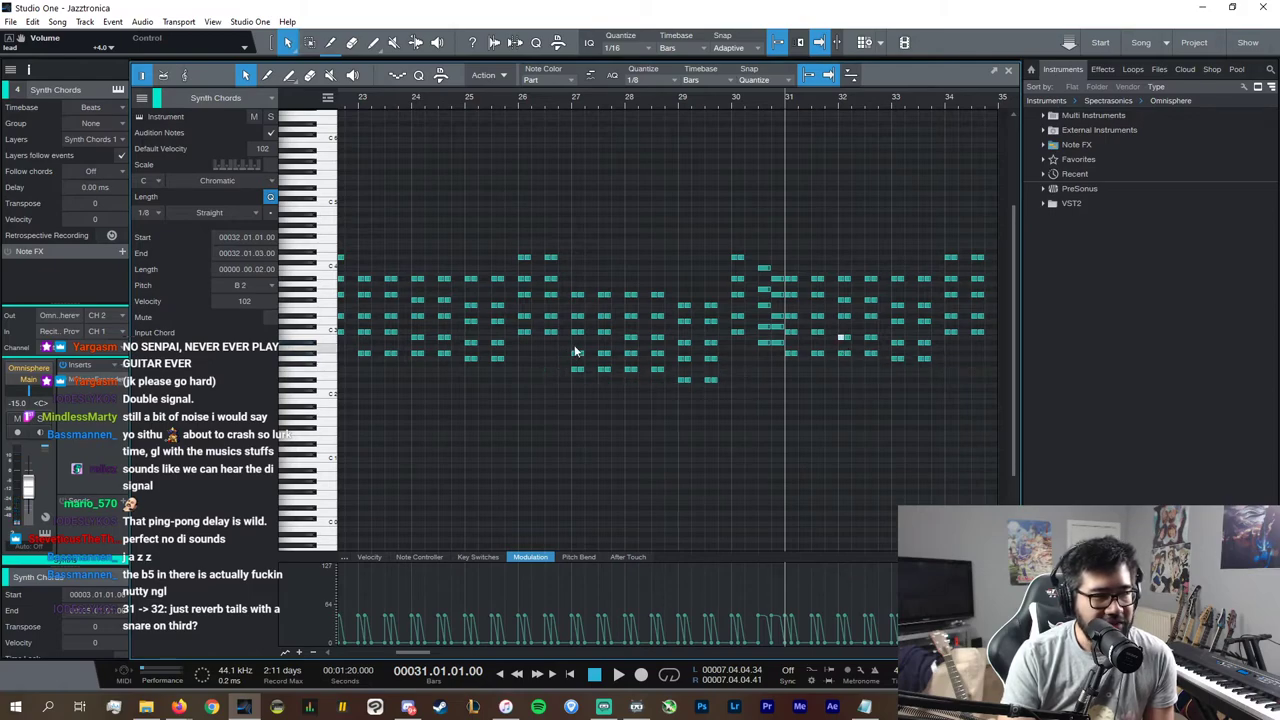
click(574, 104)
key(space)
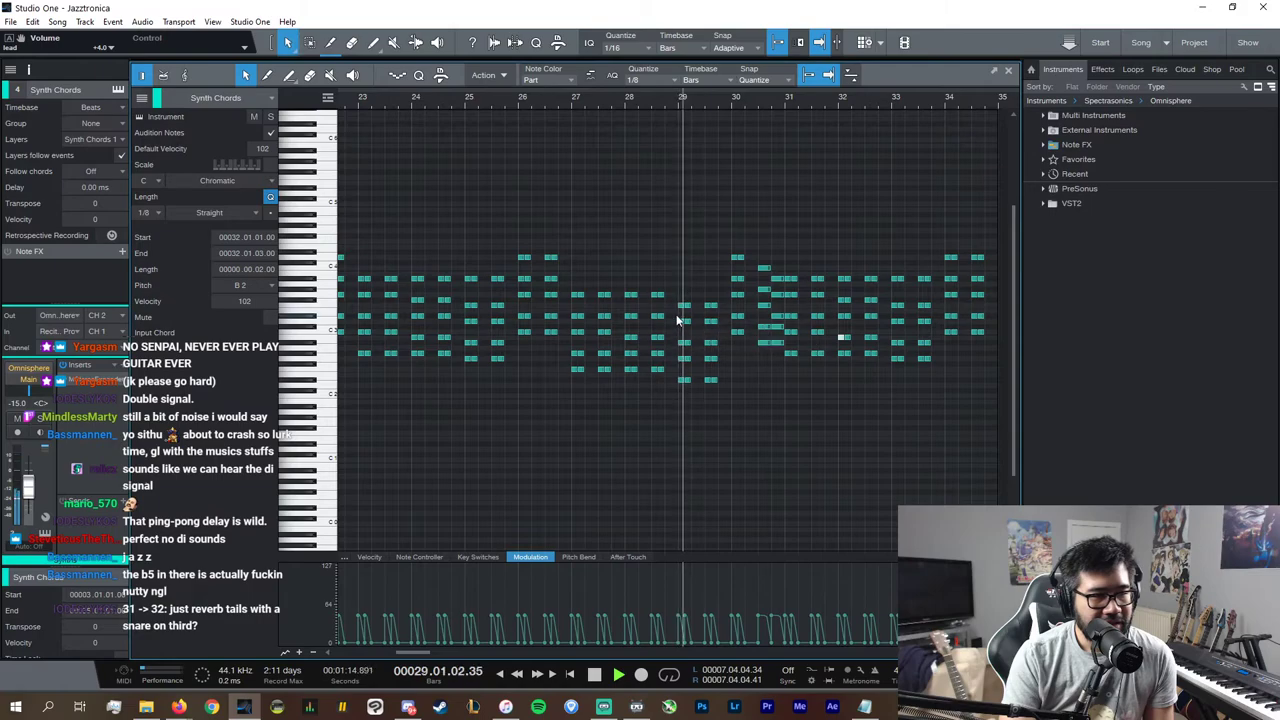
key(space)
click(785, 103)
key(space)
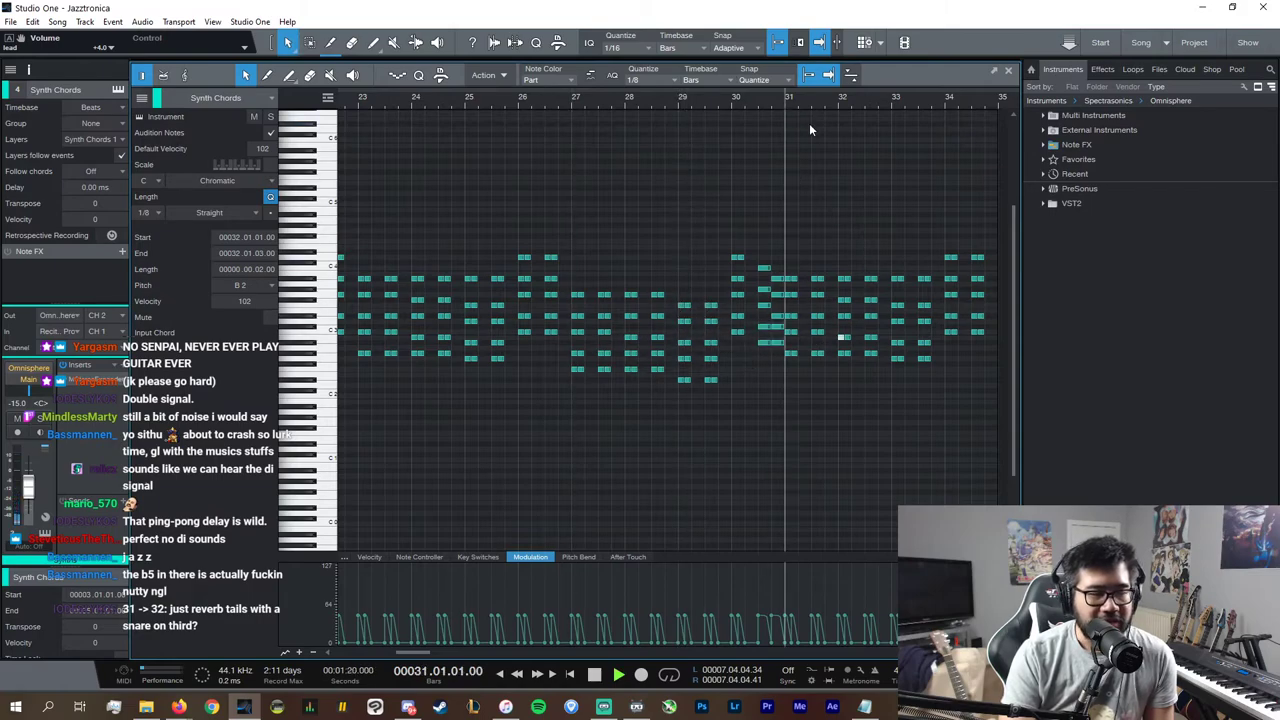
key(space)
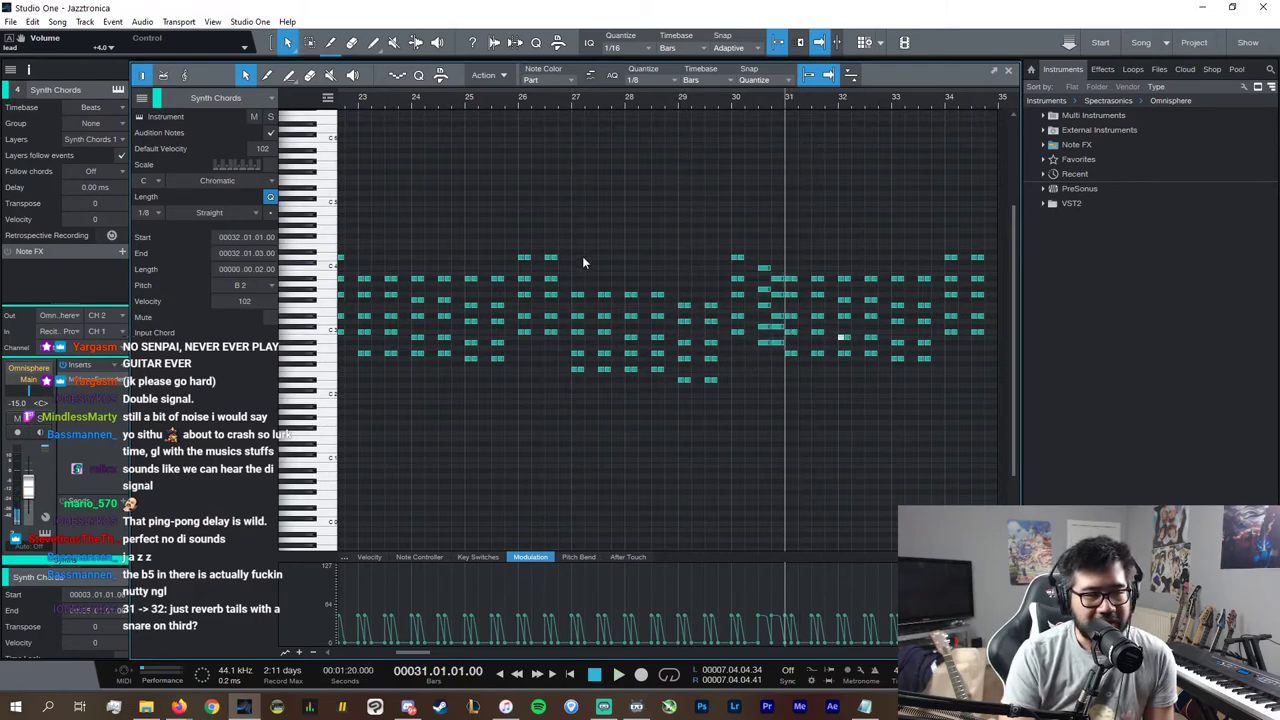
Step: Listen to Synth Chords bar 27 again and compare it with bar 31
click(577, 100)
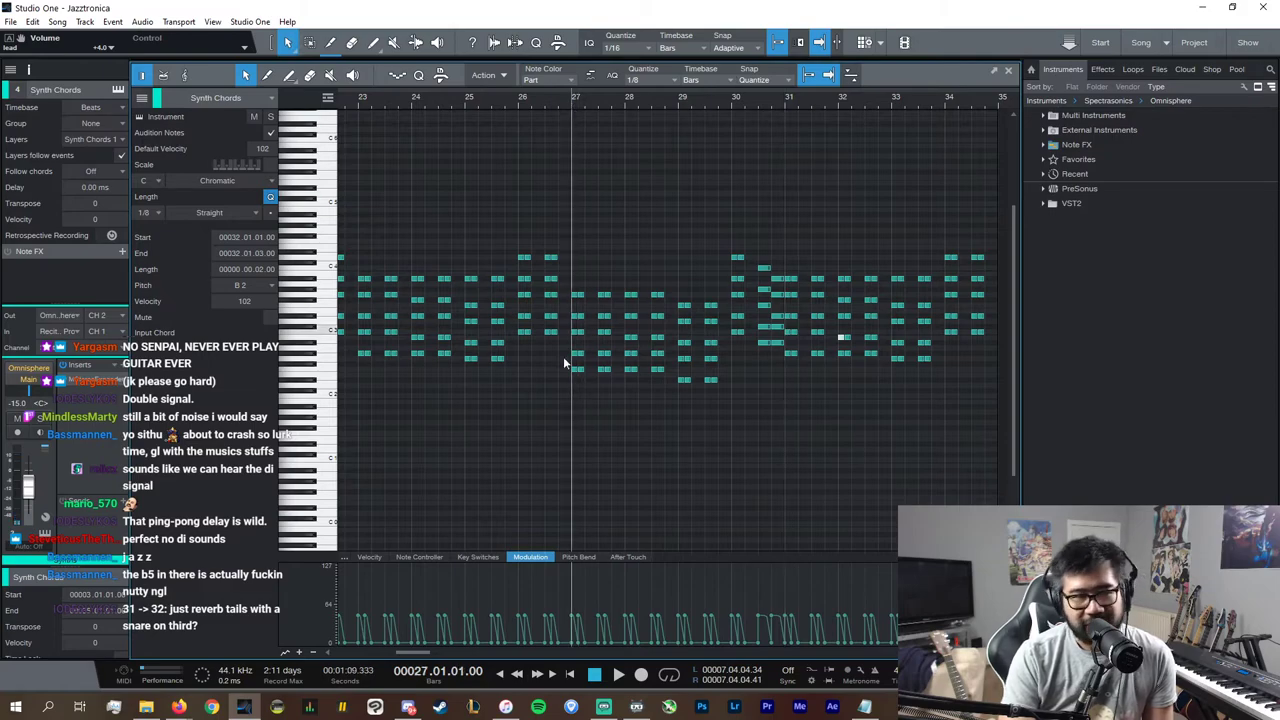
key(space)
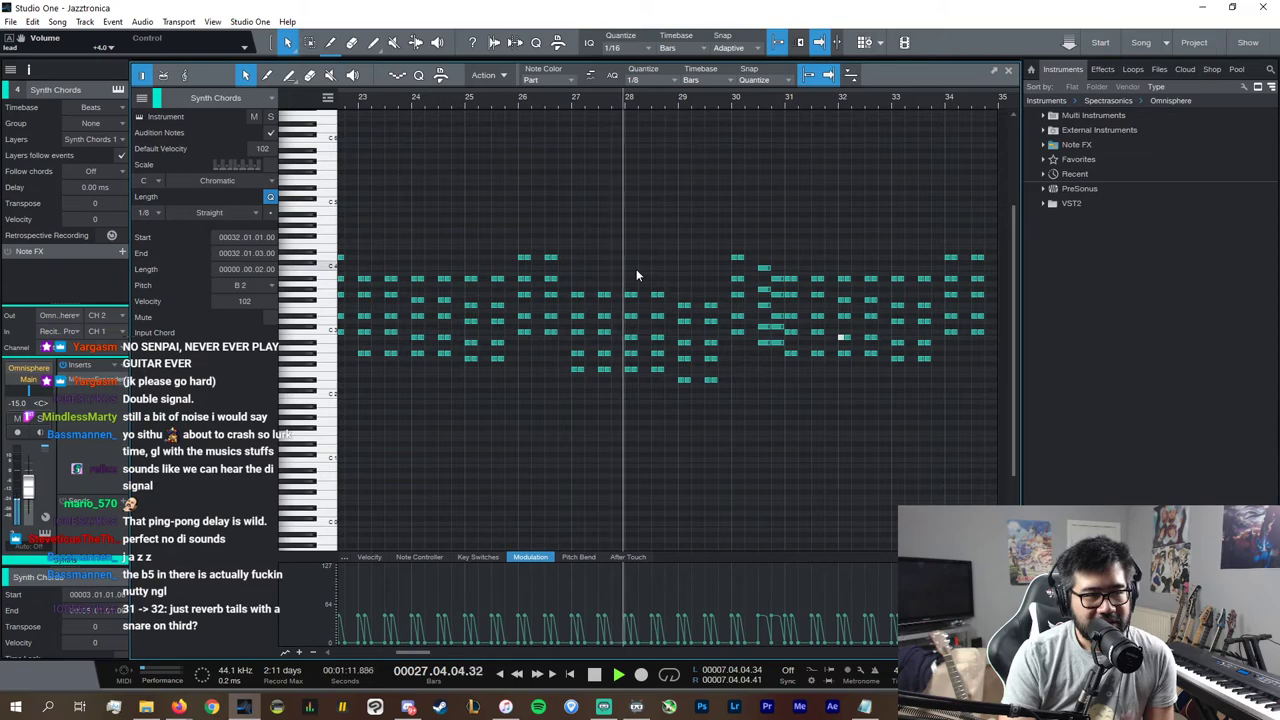
key(space)
click(628, 103)
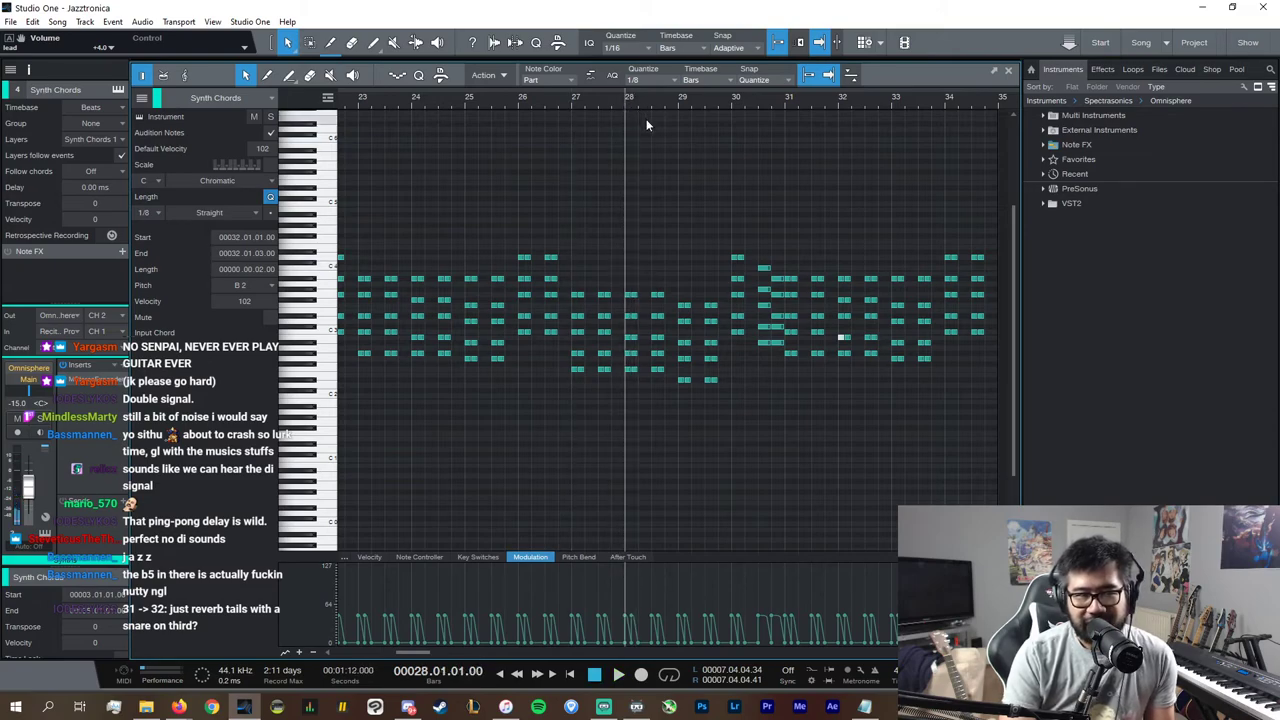
click(787, 101)
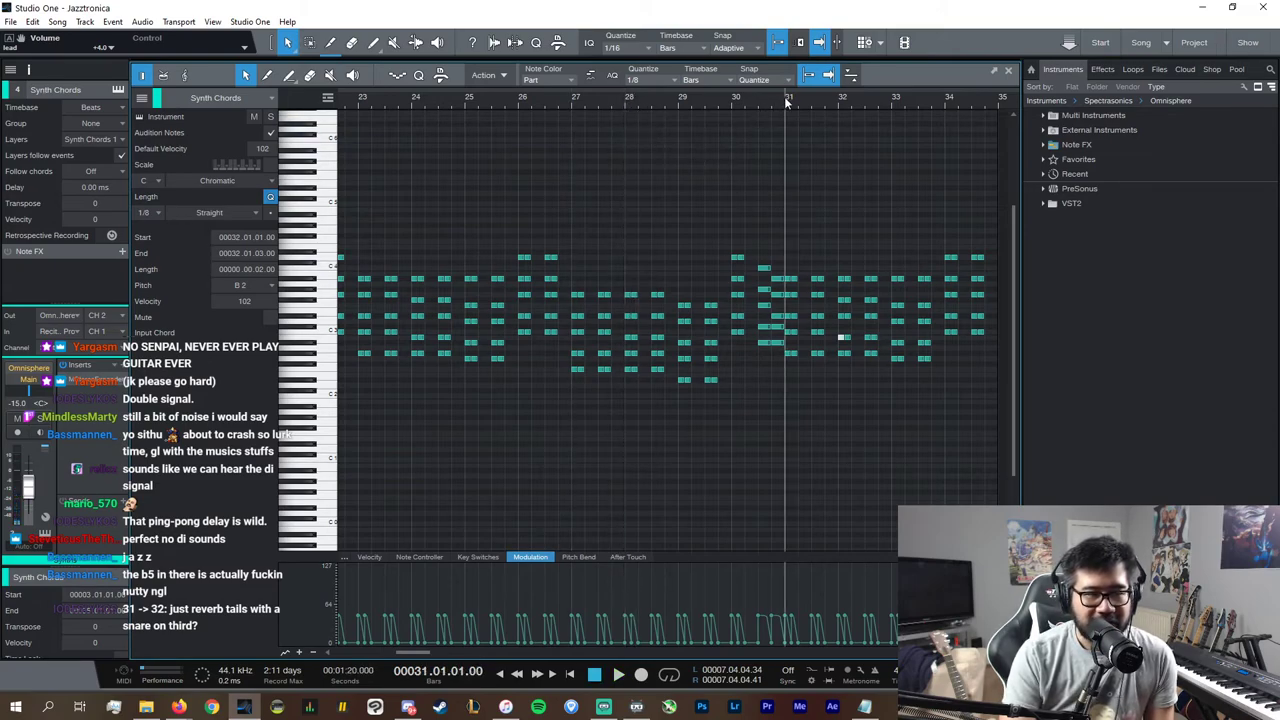
key(space)
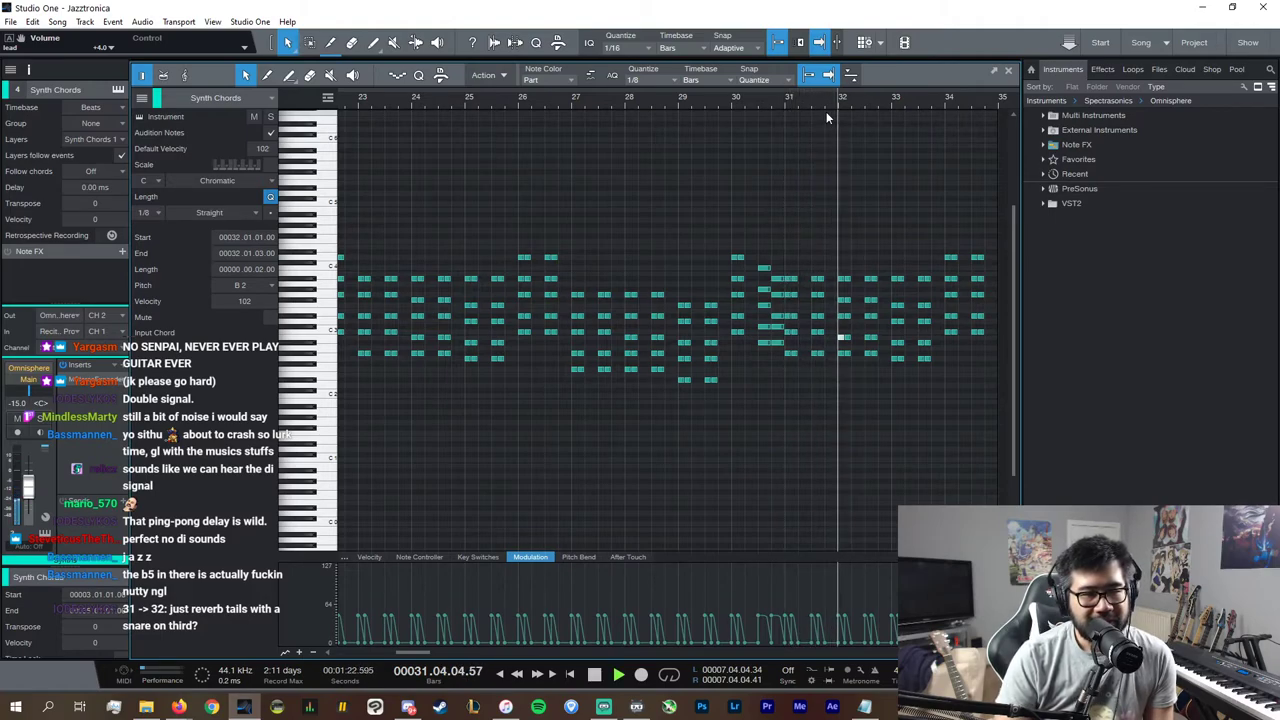
key(space)
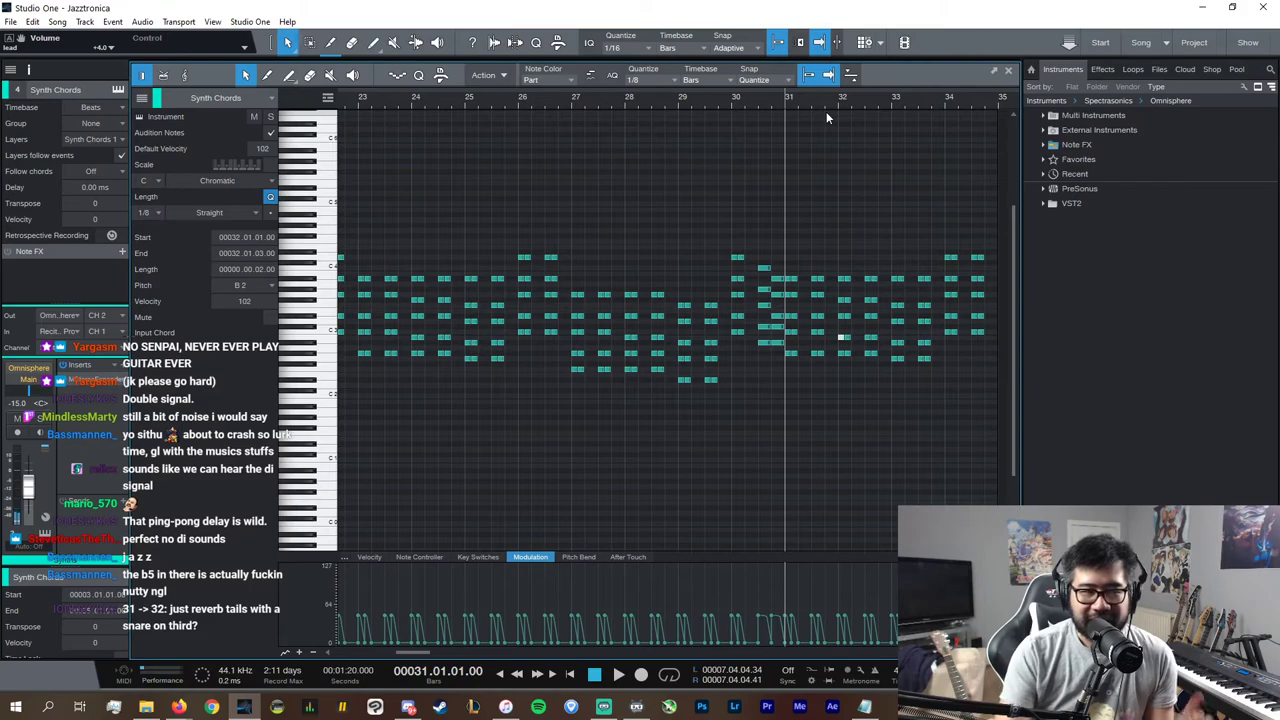
Step: Audition the C3 and B2 notes around bars 27 to 32, review the whole chord progression, and close the note editor
click(601, 332)
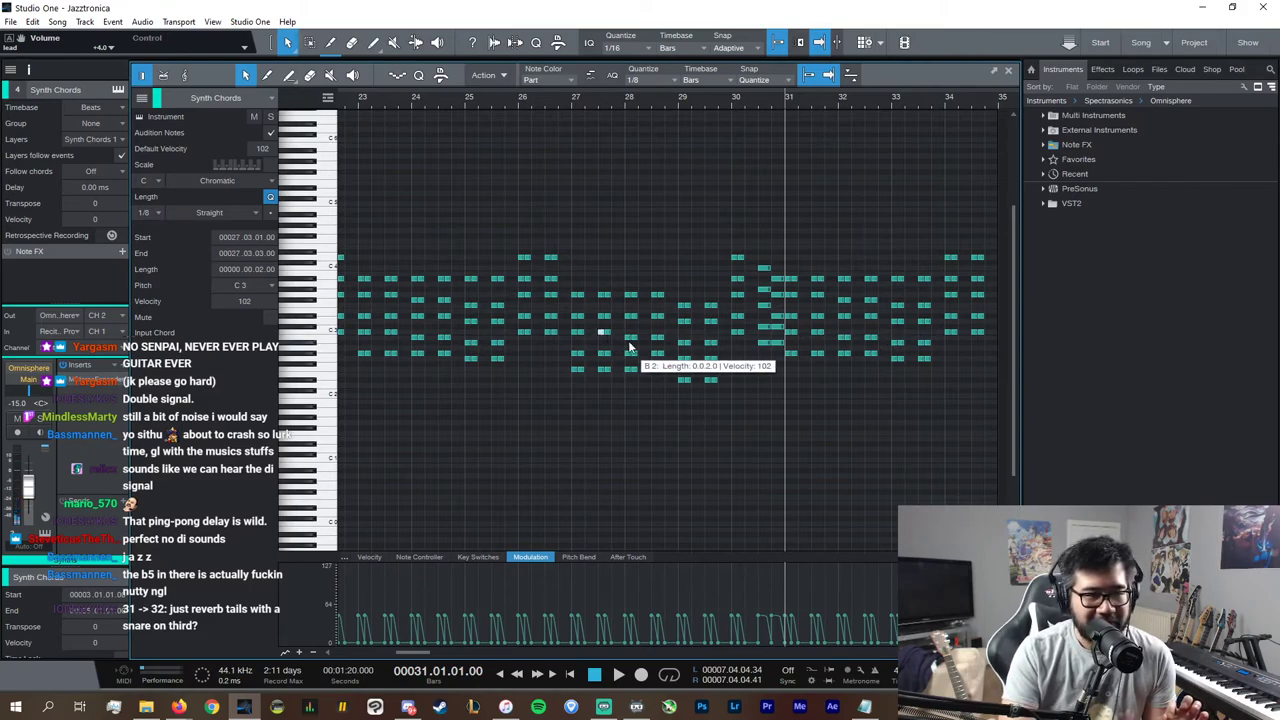
click(812, 334)
click(838, 340)
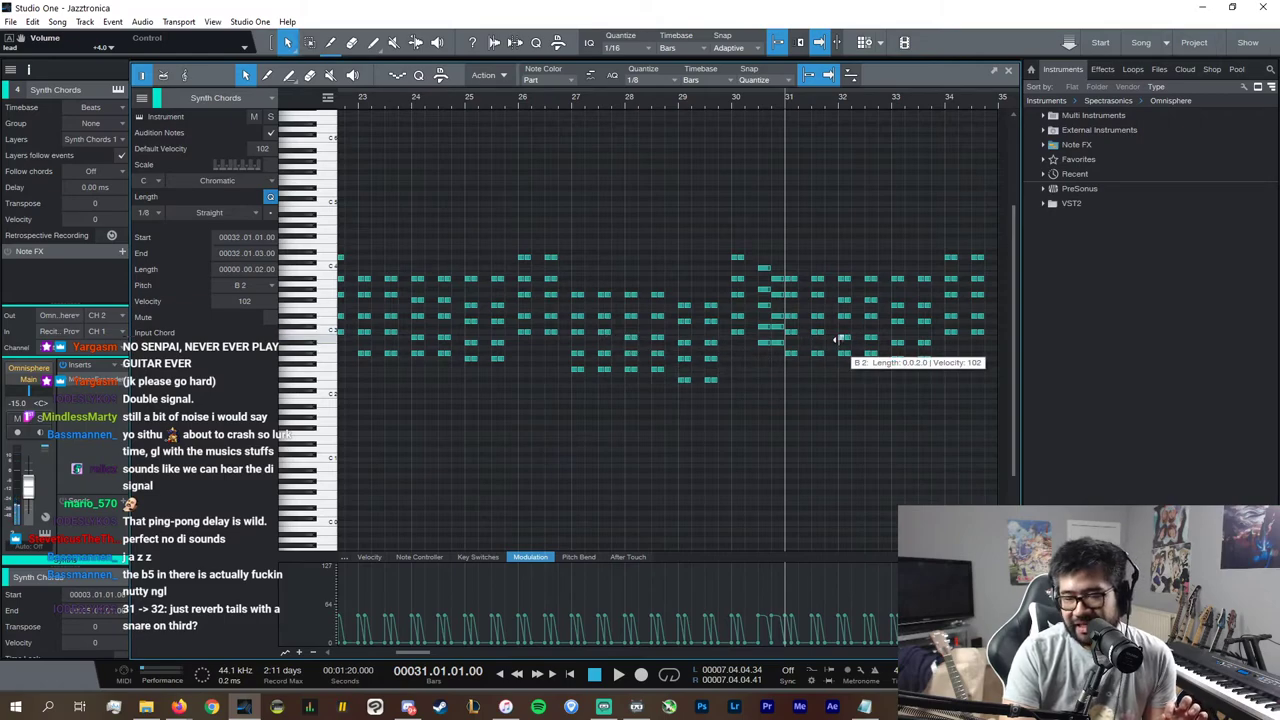
scroll(748, 650, left, 3)
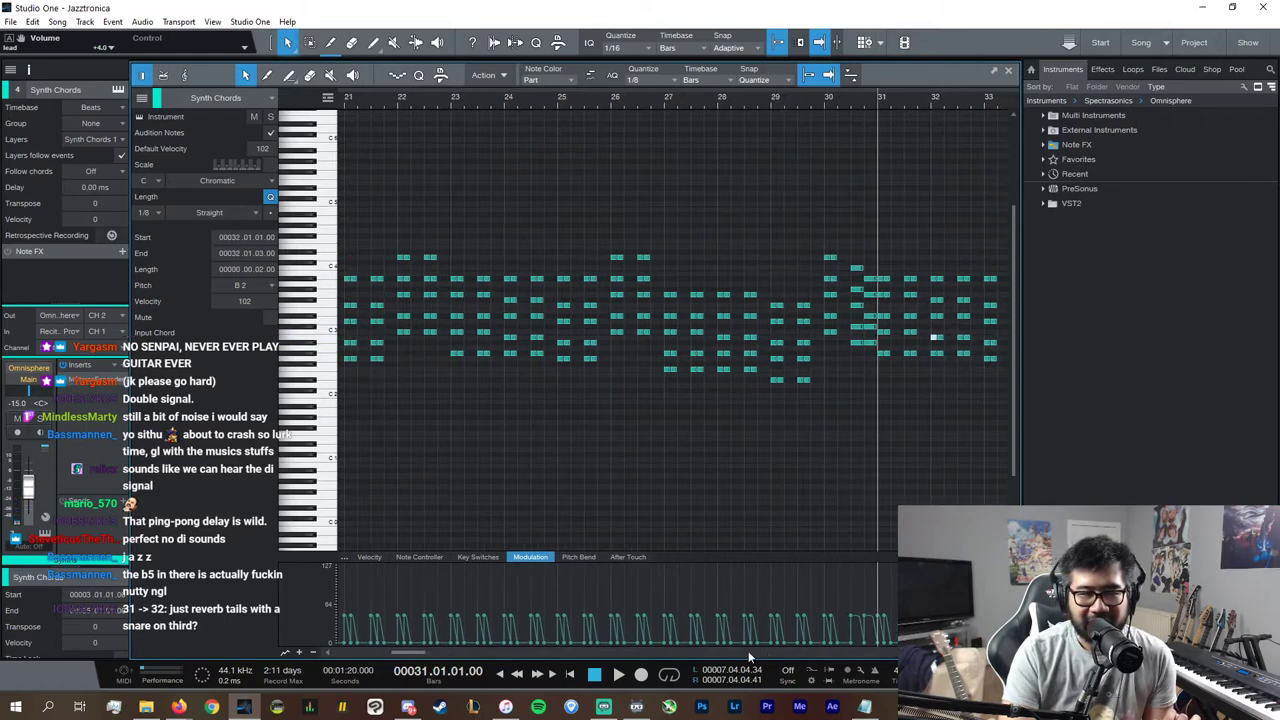
key(w)
key(w)
key(w)
key(w)
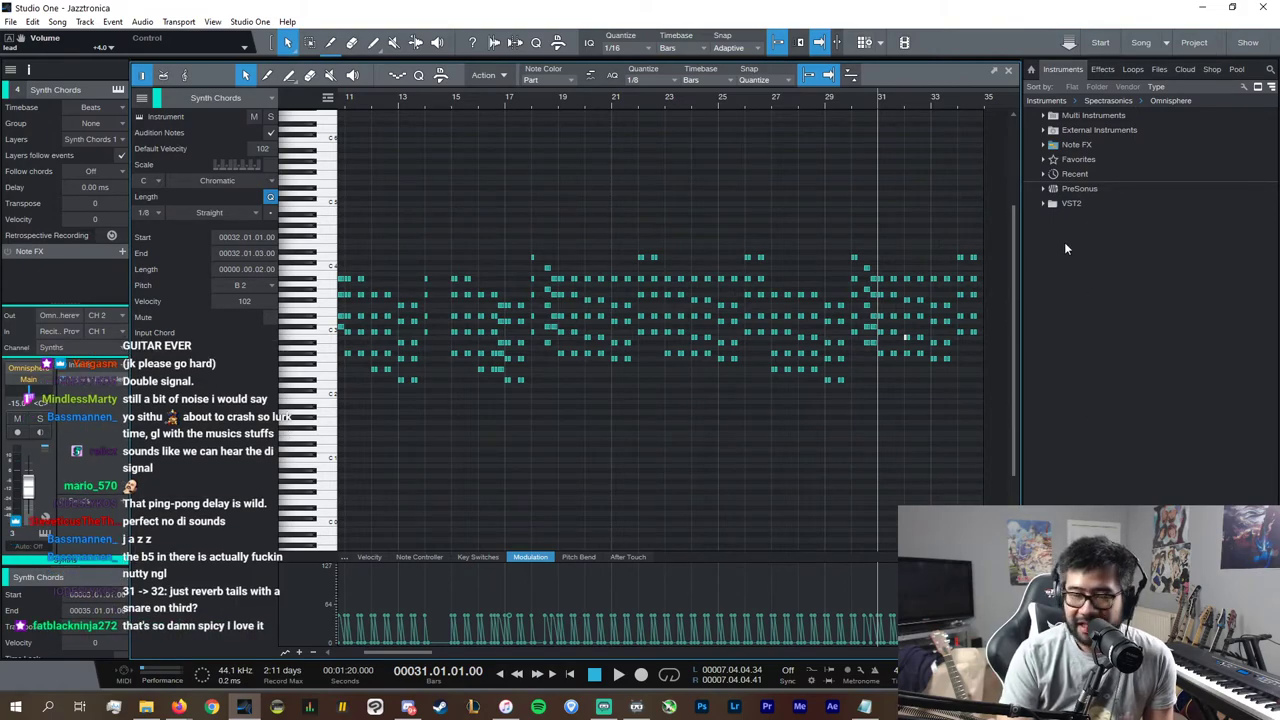
click(1008, 70)
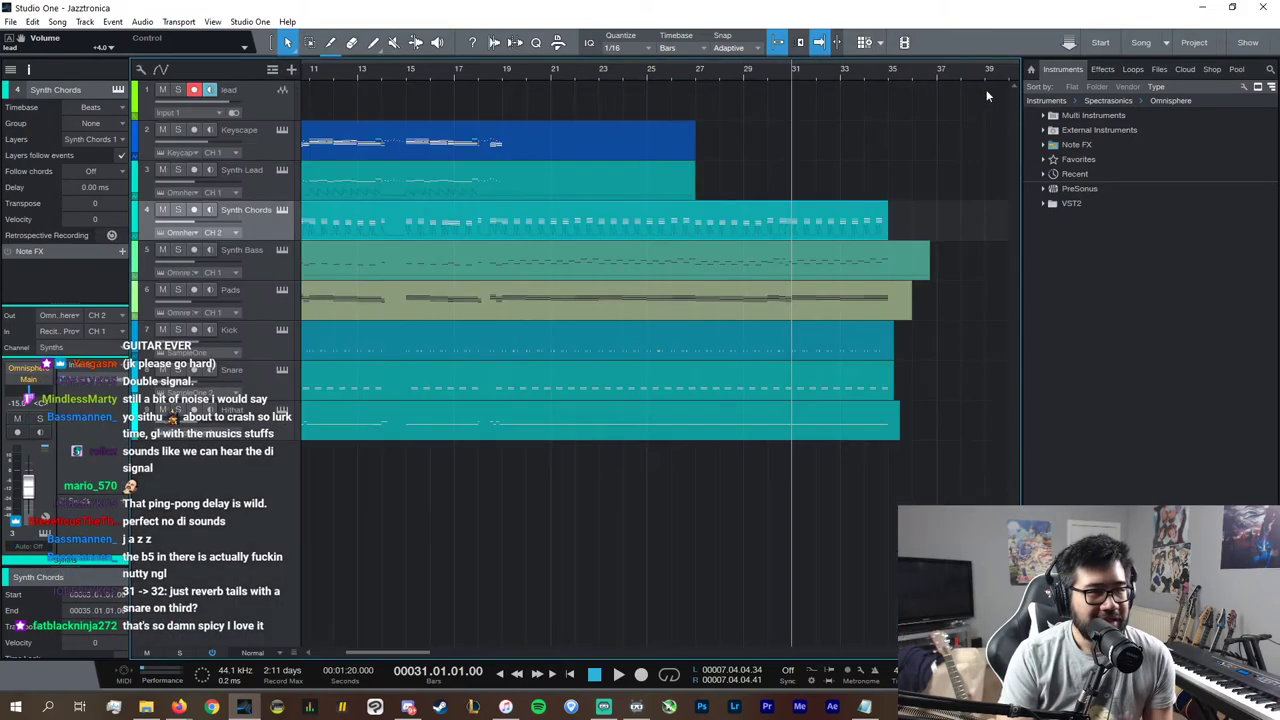
Step: Open the Synth Lead part while playing from bar 18, and change the time signature to 14 beats per bar
click(479, 72)
double_click(536, 171)
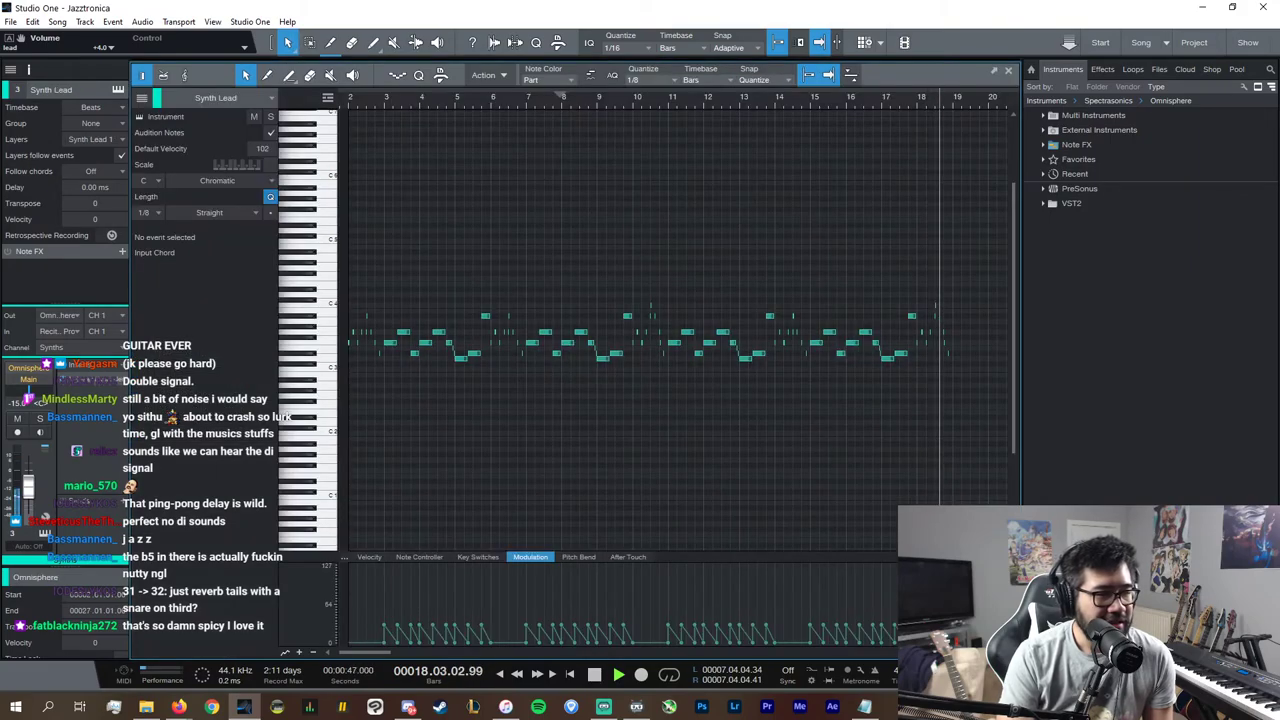
text(w14)
key(Return)
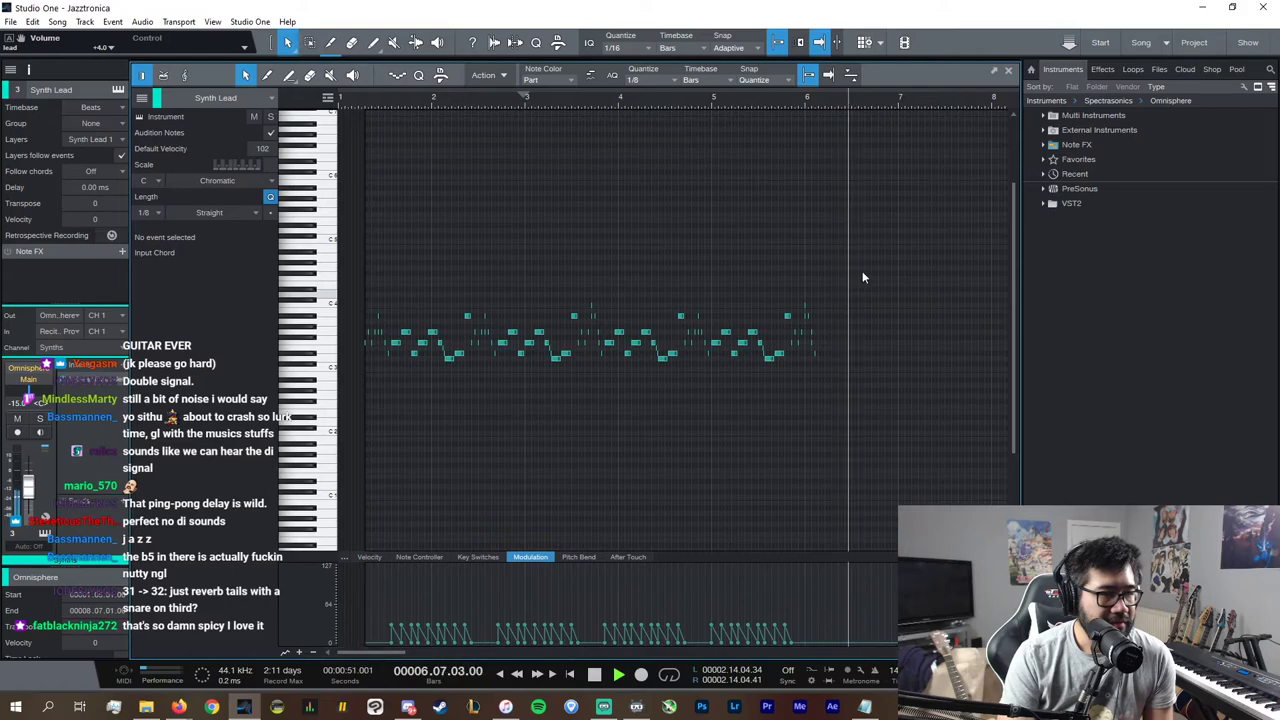
key(space)
Step: Add a two-beat D#3 note at 6.03 following the Synth Lead's closing run
key(e)
key(e)
key(e)
key(e)
key(e)
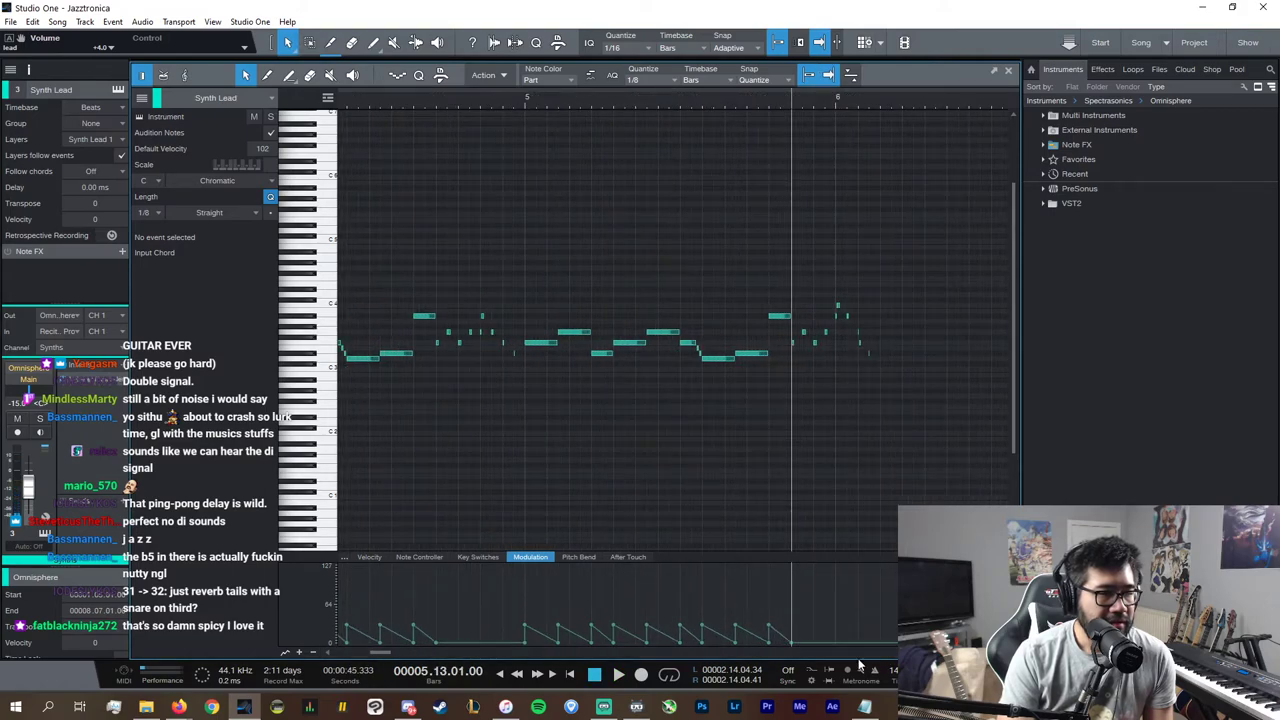
scroll(867, 655, left, 5)
scroll(867, 655, right, 4)
key(e)
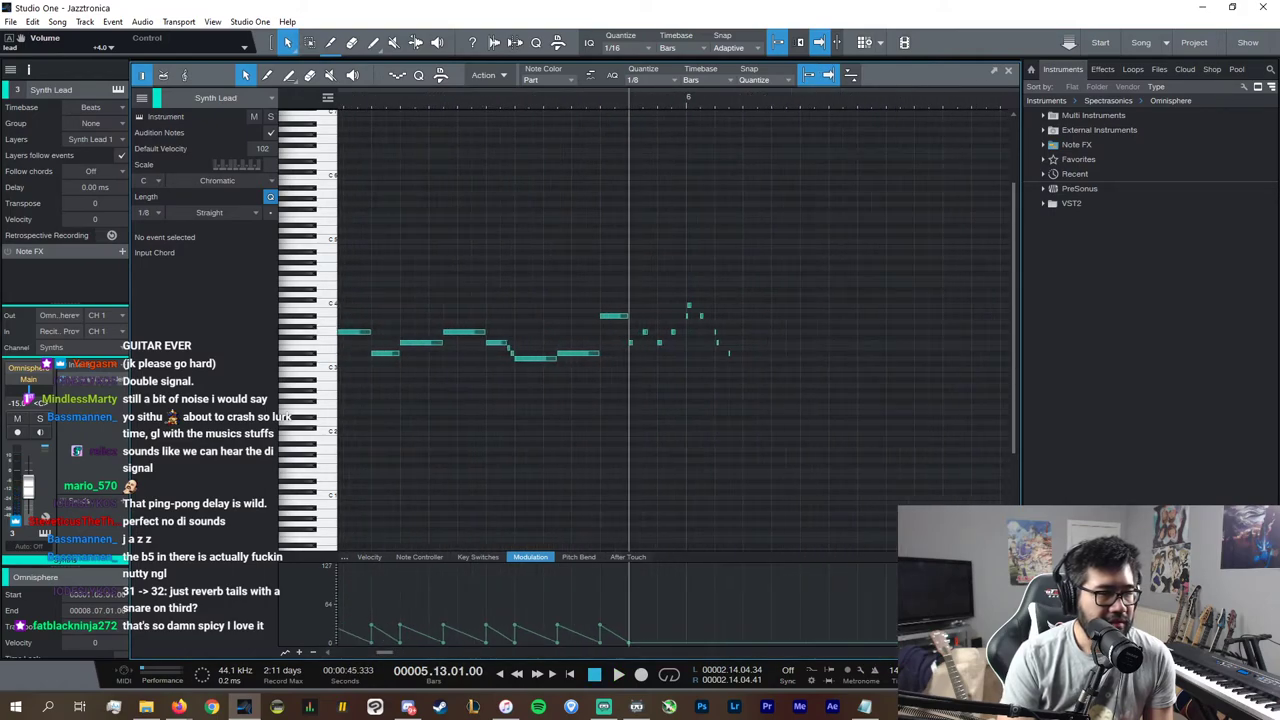
click(806, 352)
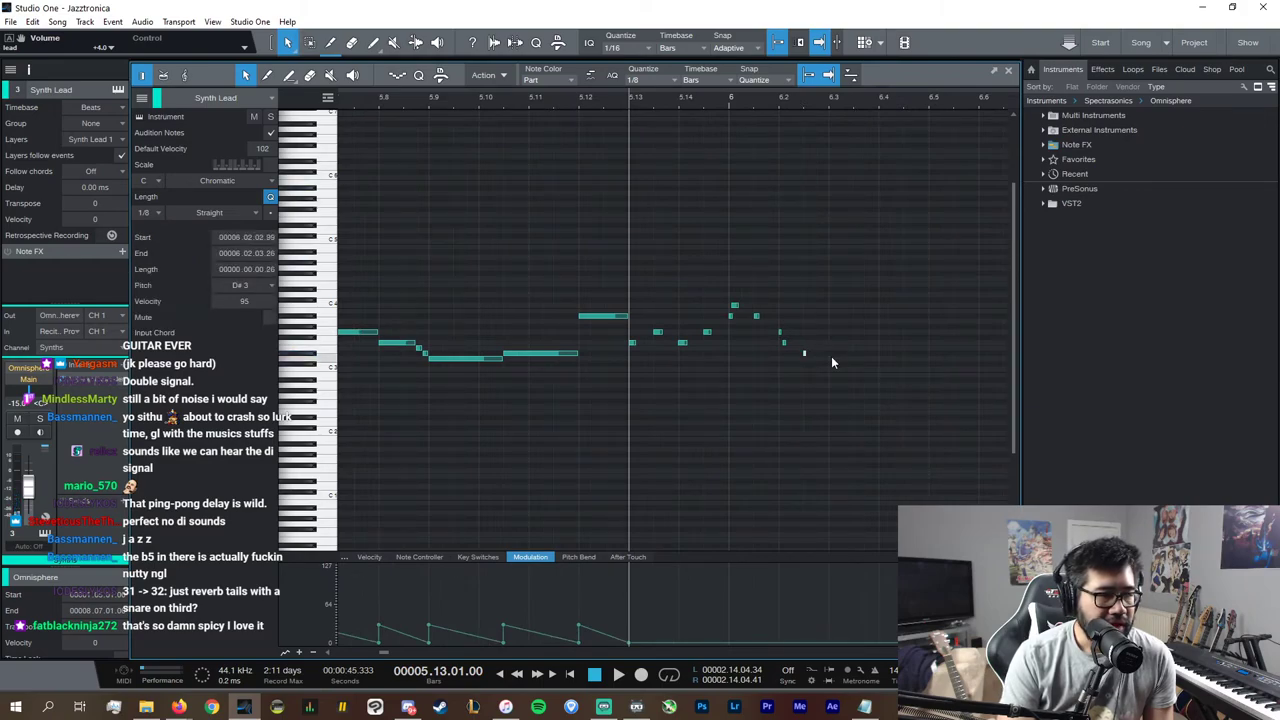
drag(812, 356, 928, 354)
Step: Set the new D#3 note's velocity to 89 and add a pitch bend point at 0.00 at its start
click(388, 558)
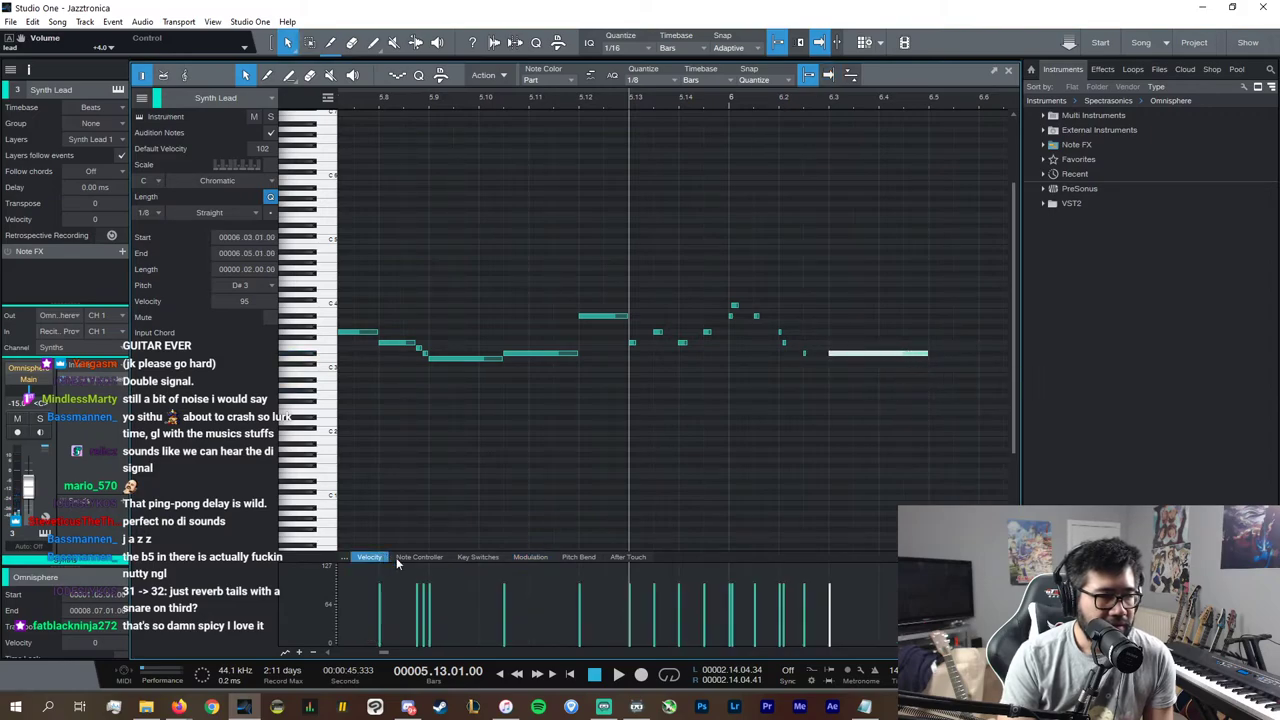
click(579, 557)
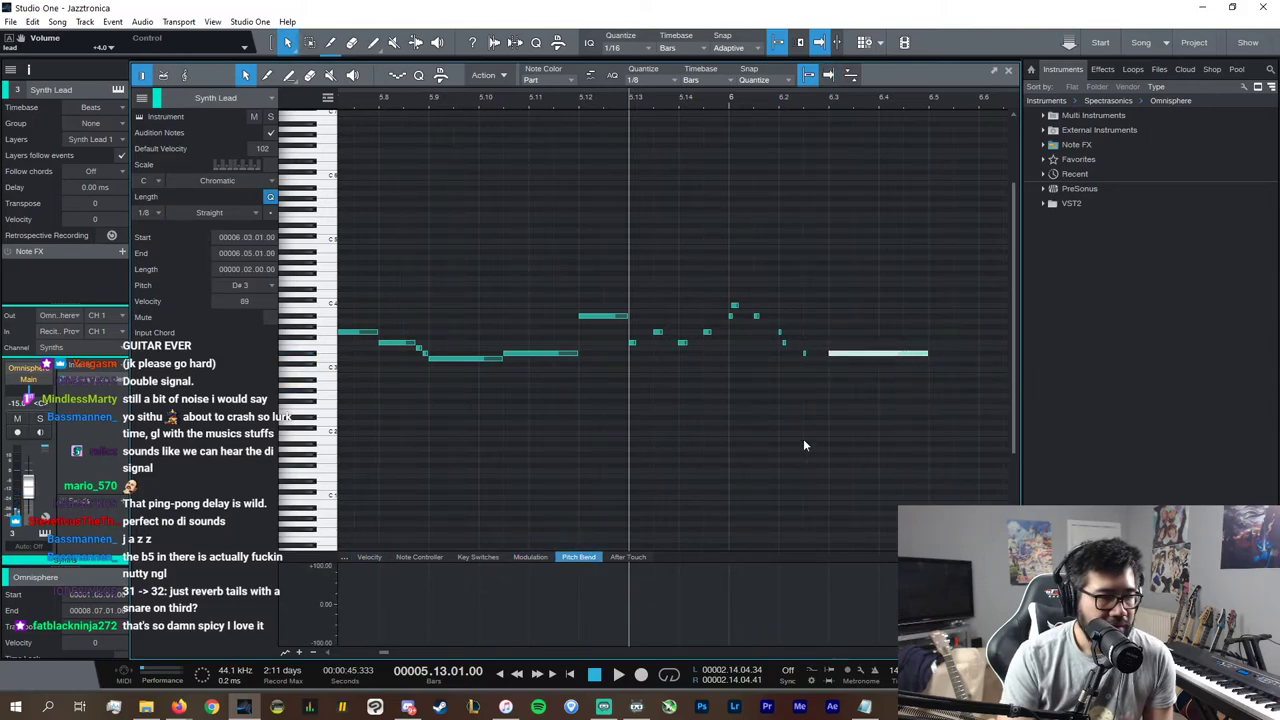
click(882, 600)
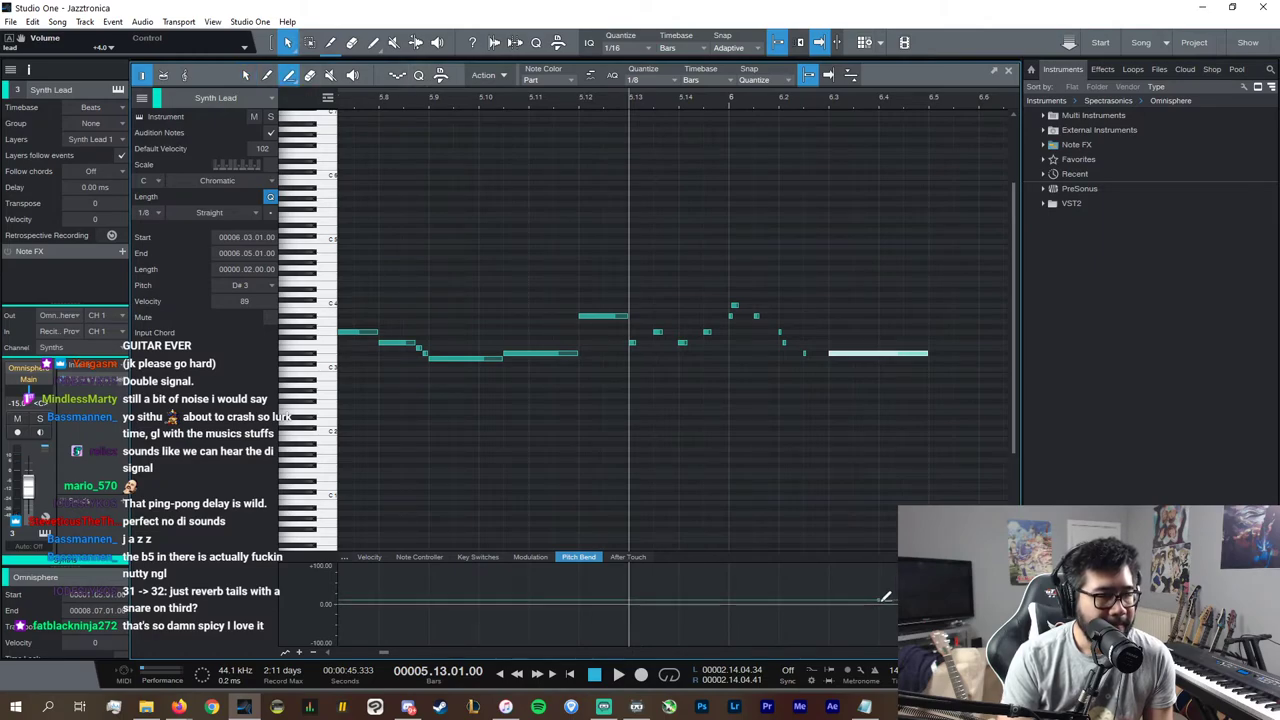
click(267, 75)
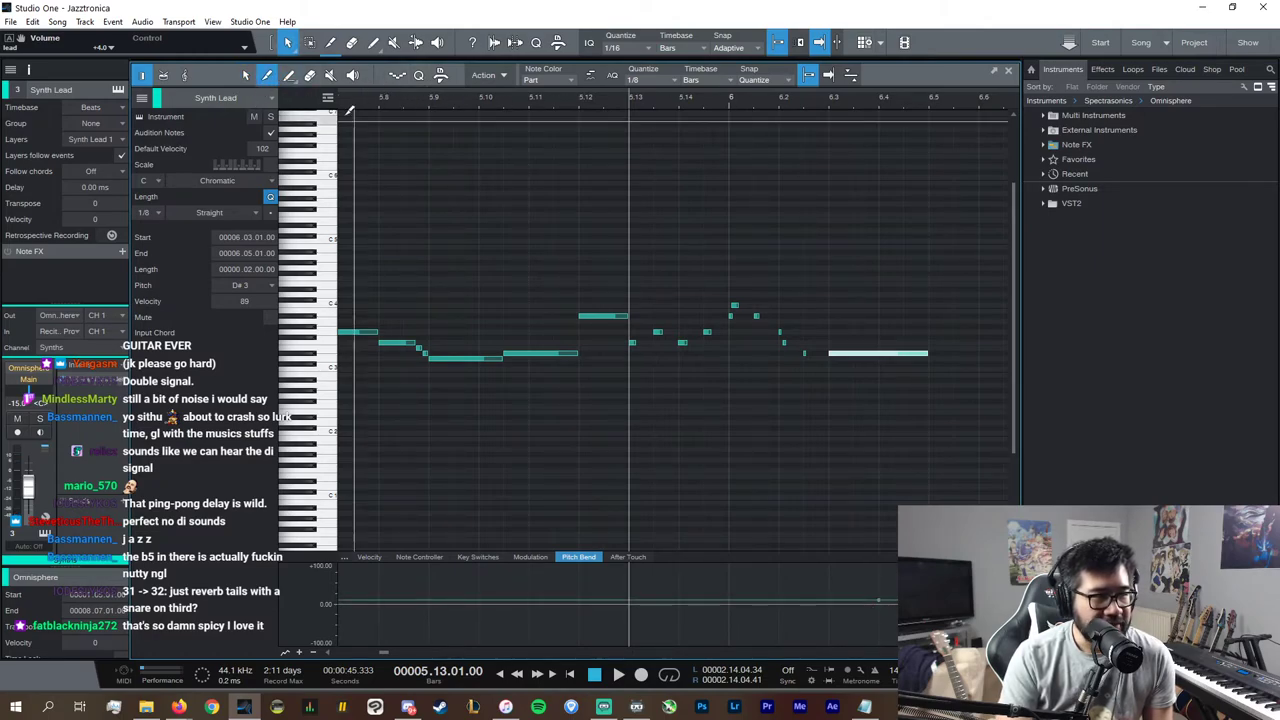
drag(880, 602, 828, 604)
key(e)
scroll(888, 650, right, 4)
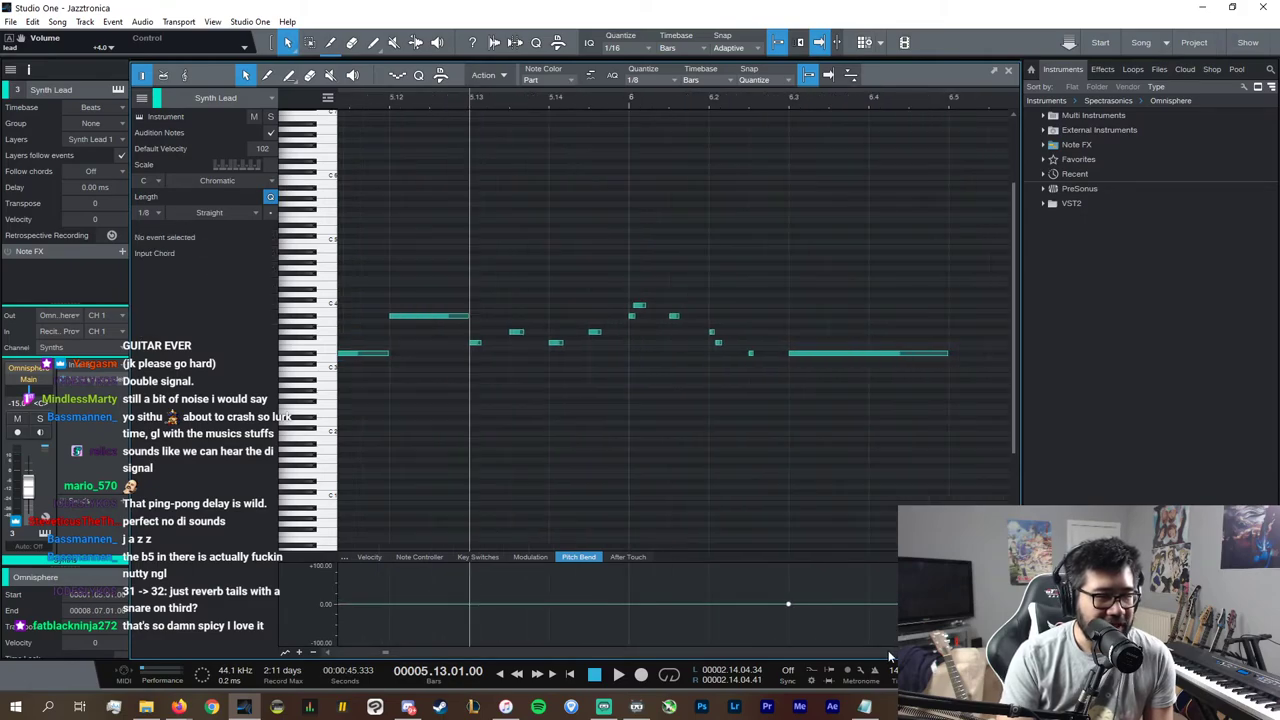
Step: Play the Synth Lead's closing run with the long D#3 note, and display the note velocities
key(space)
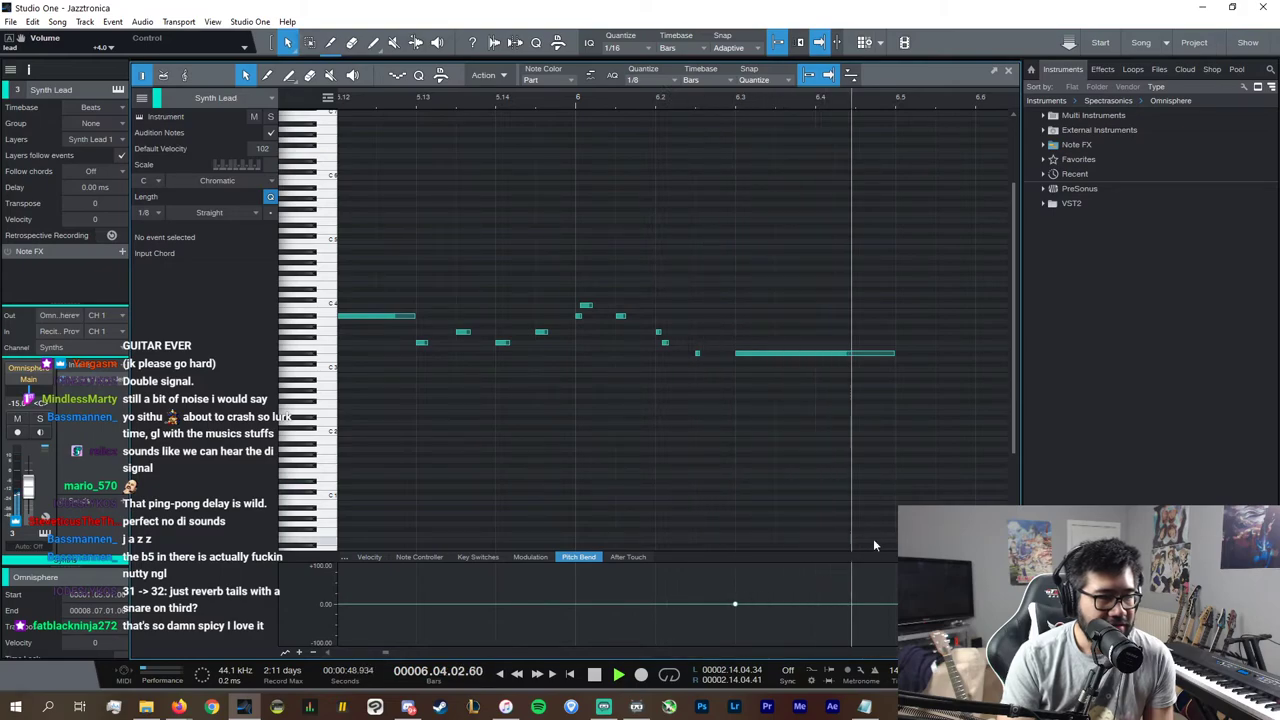
key(space)
click(369, 557)
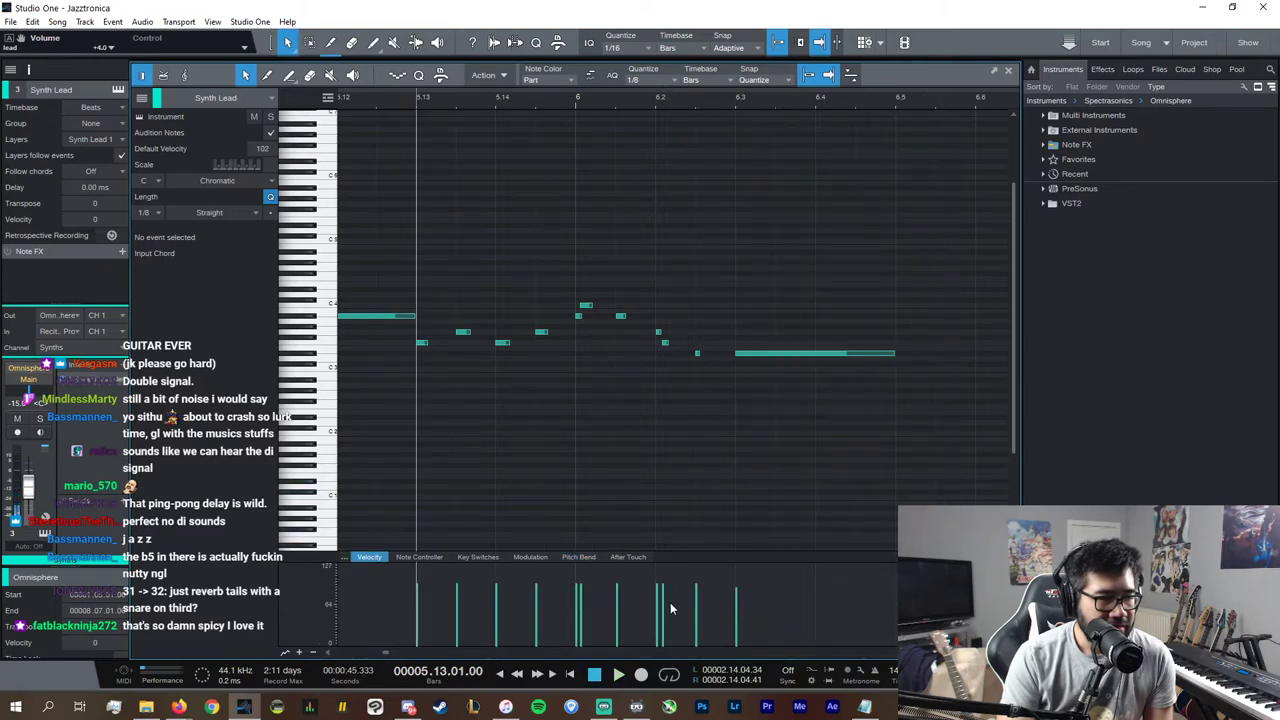
Step: Add a modulation ramp under the long D#3 note, jumping to about 60 at 6.03 and falling to 0 at 6.05
click(530, 557)
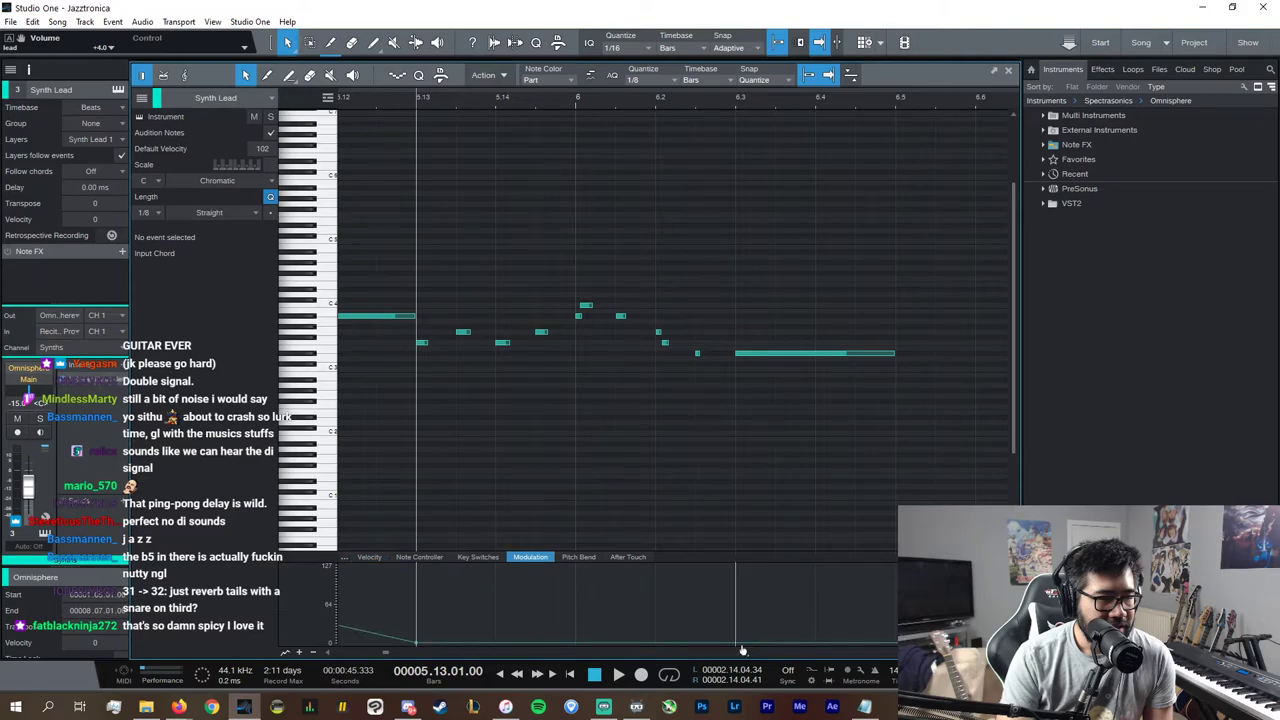
drag(741, 646, 735, 604)
key(ctrl+z)
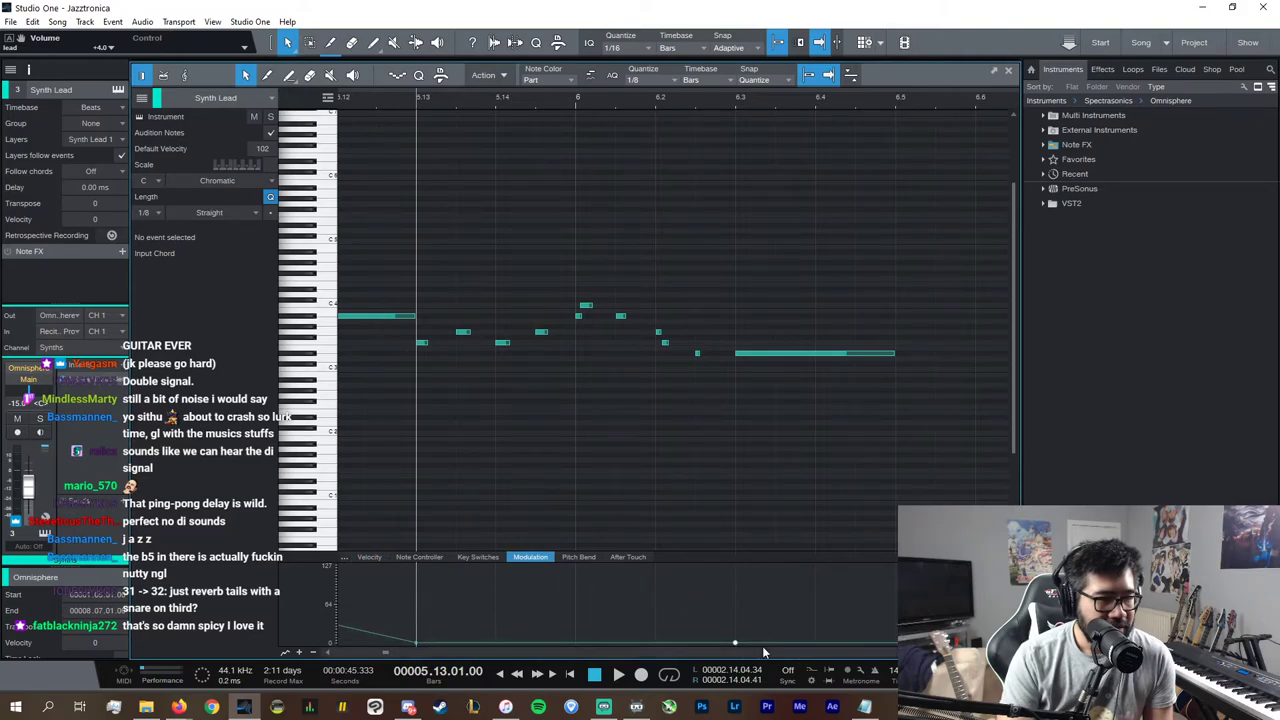
click(763, 650)
scroll(699, 653, left, 11)
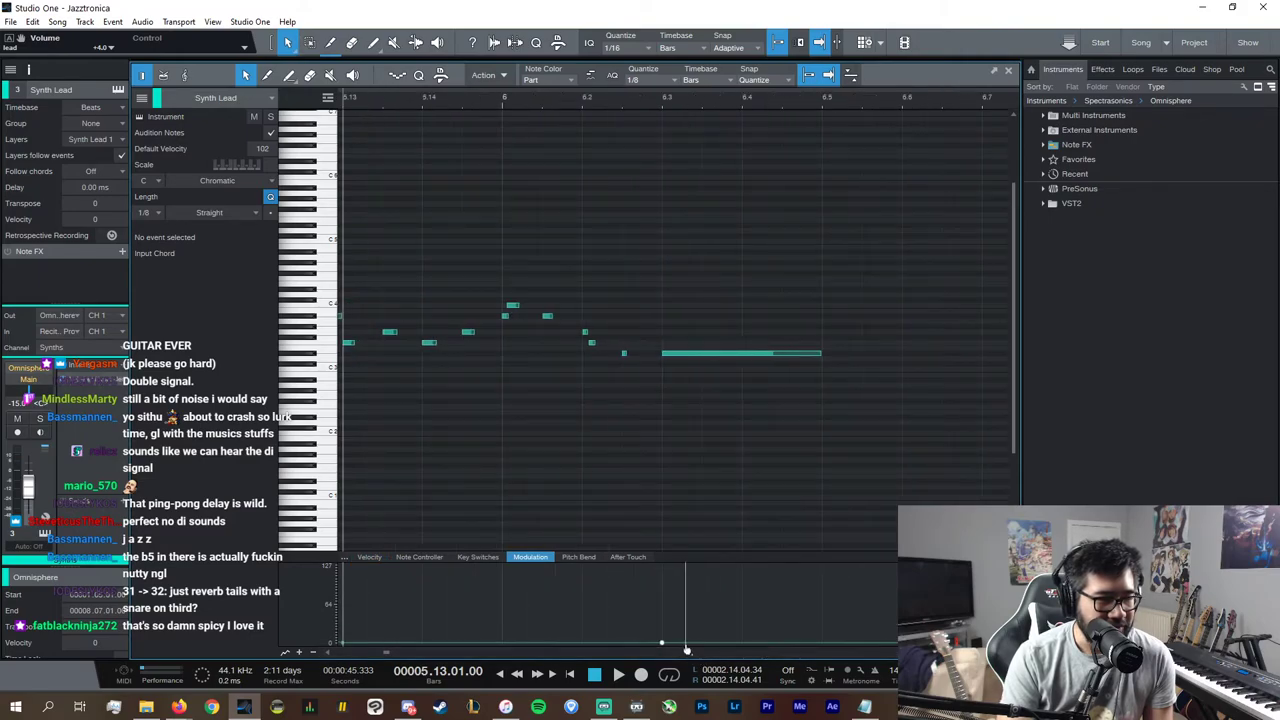
click(667, 607)
drag(832, 633, 833, 651)
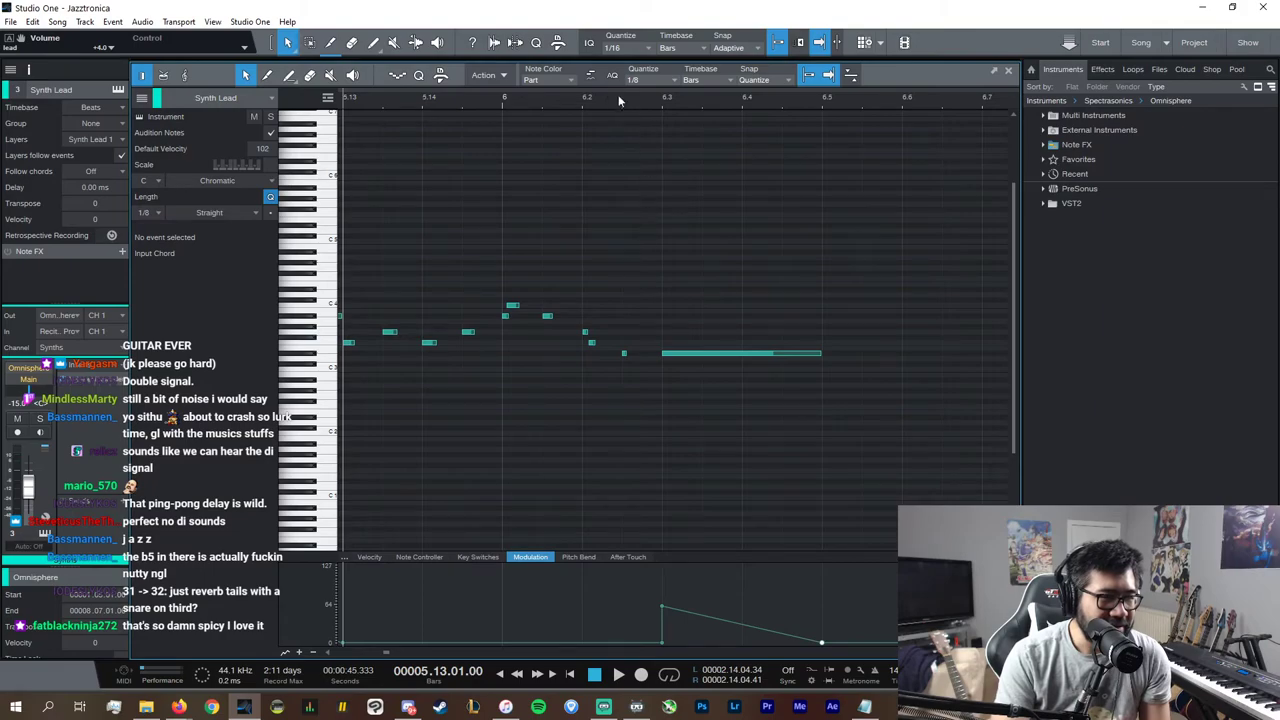
Step: Play the line from 6.02, and lengthen the D#3 note to four beats so it ends at 6.07
click(588, 104)
key(space)
click(588, 557)
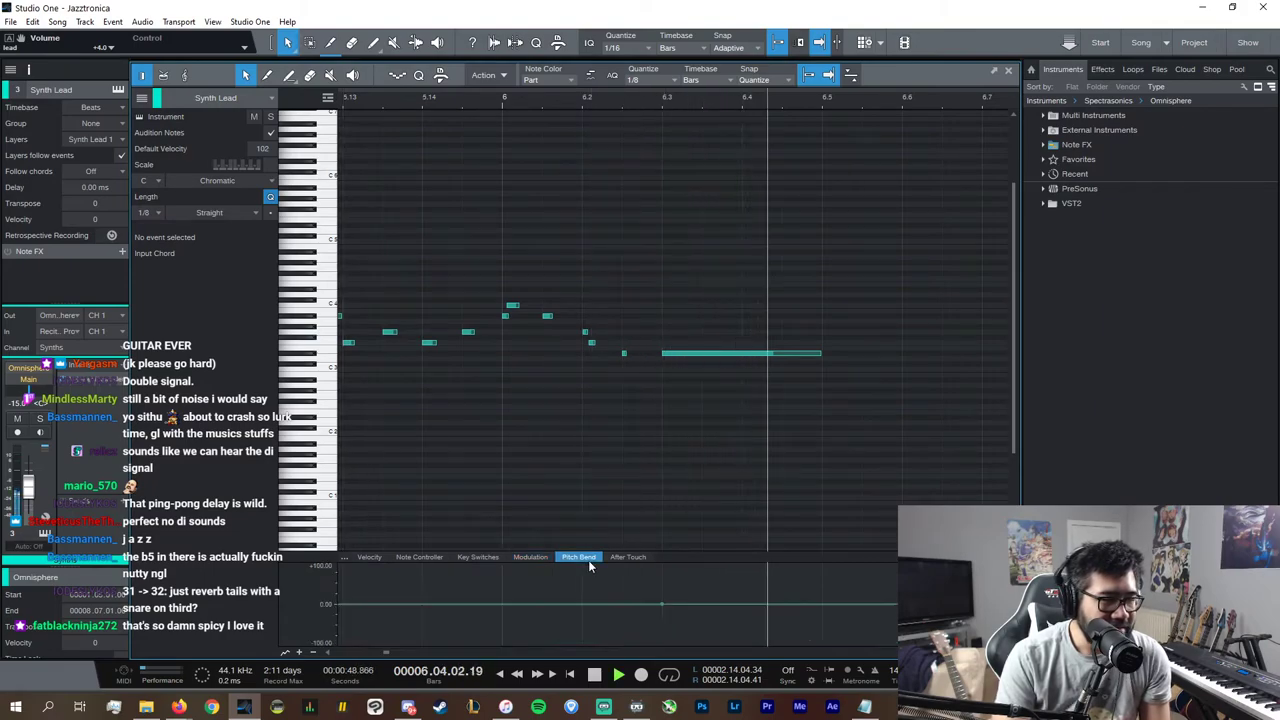
key(space)
drag(820, 353, 981, 353)
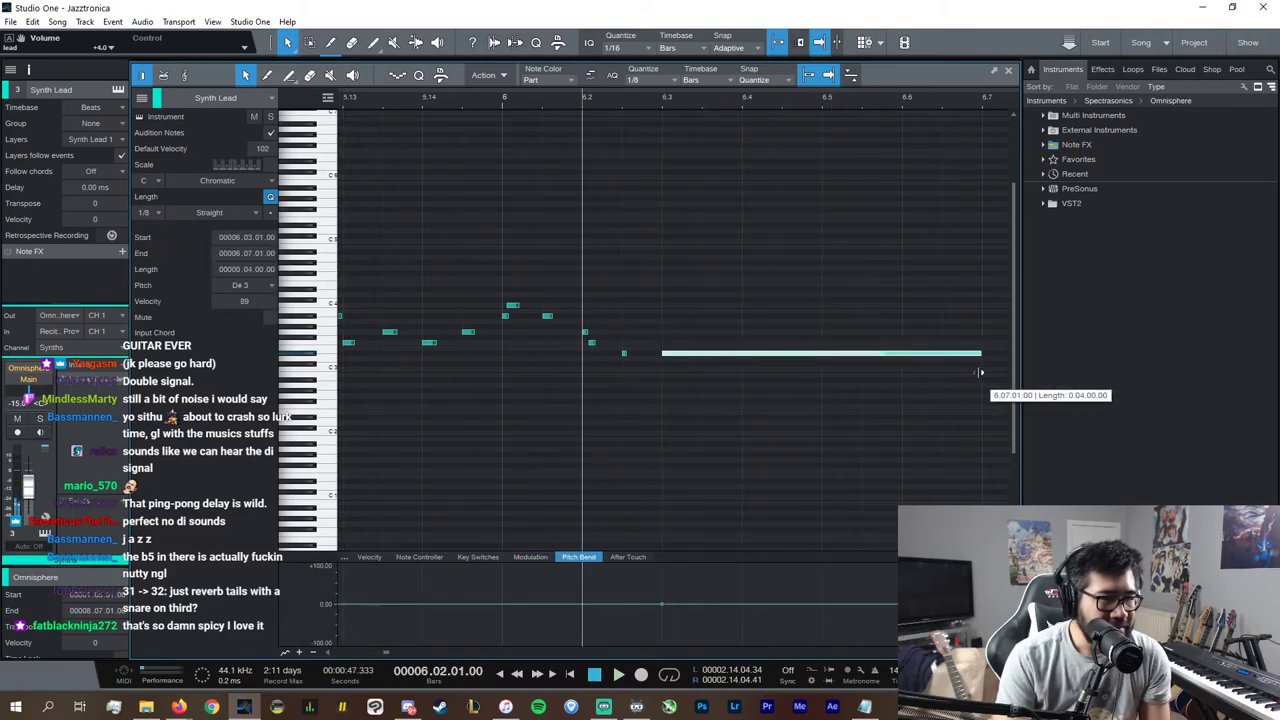
Step: Play the lengthened D#3 note, and extend its modulation ramp so it reaches 0 at 6.07
key(space)
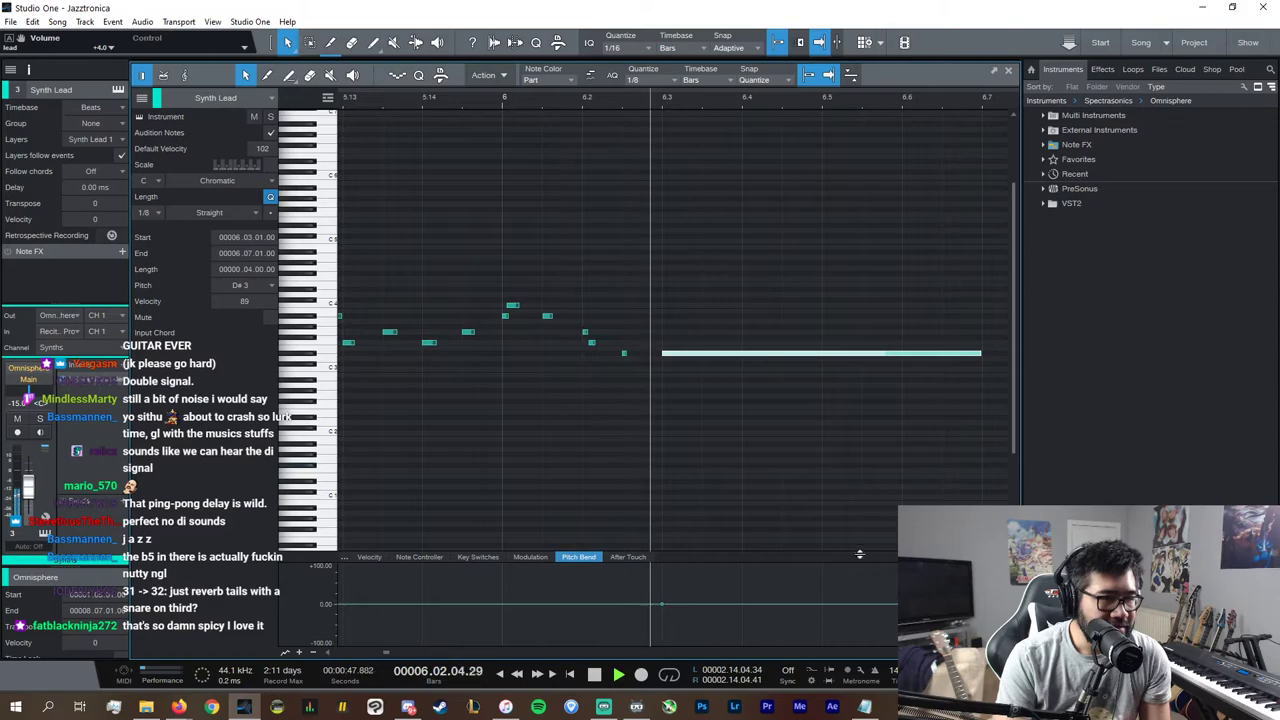
click(415, 557)
click(384, 557)
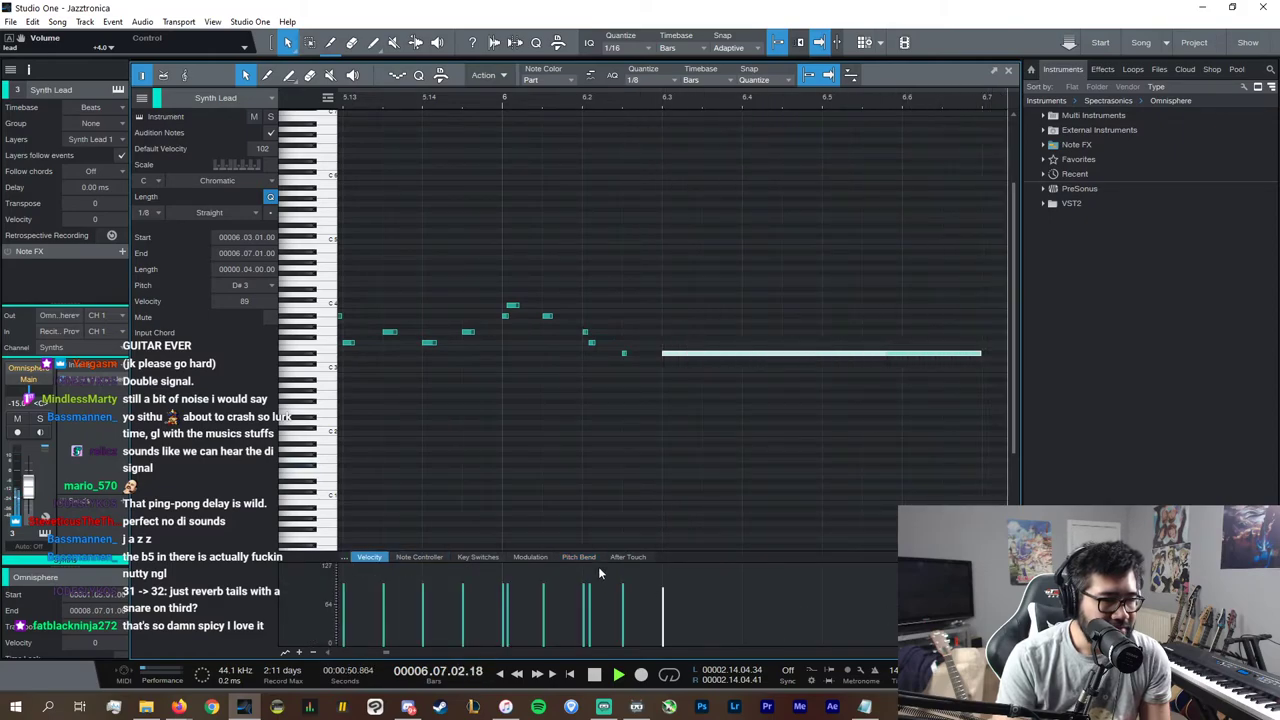
key(space)
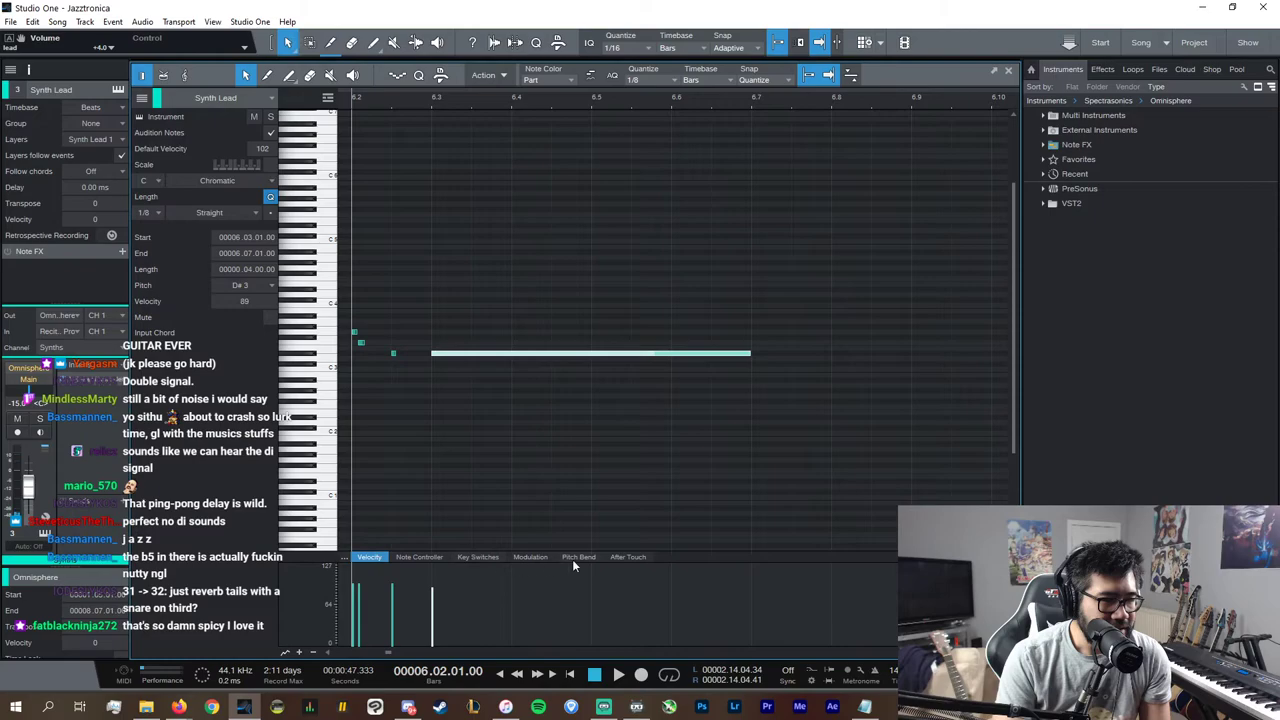
click(540, 557)
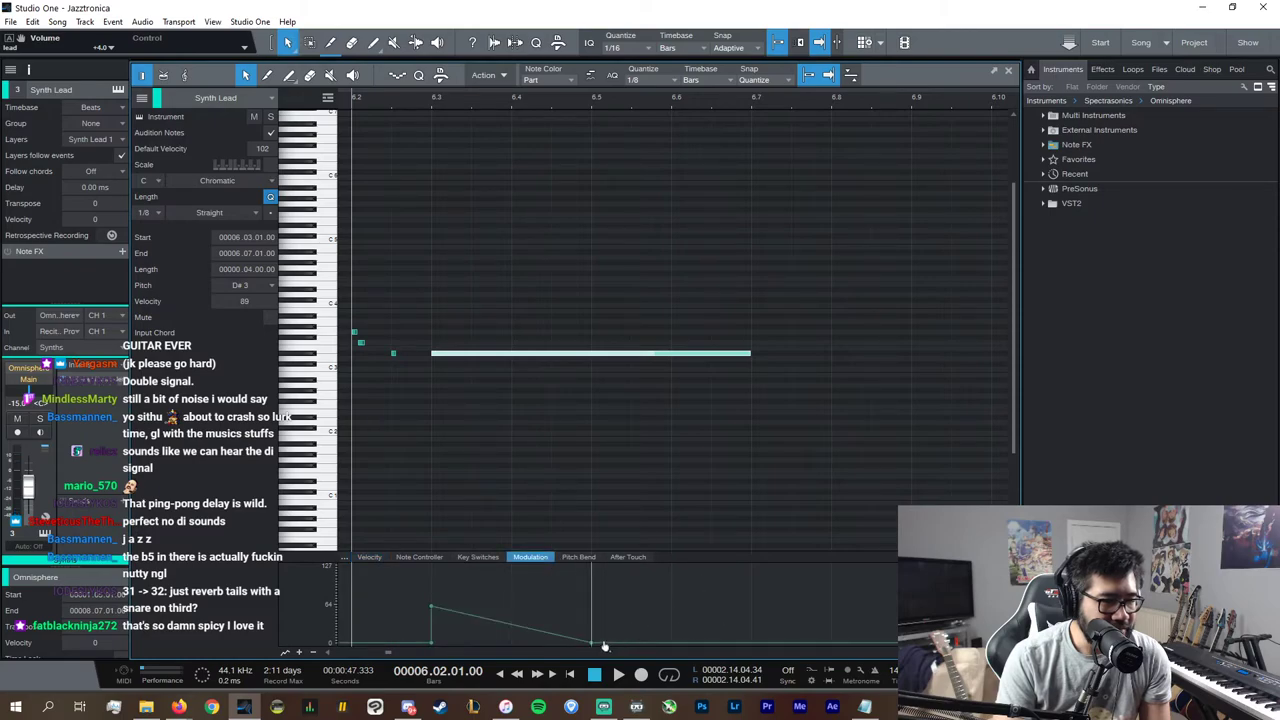
drag(593, 648, 751, 643)
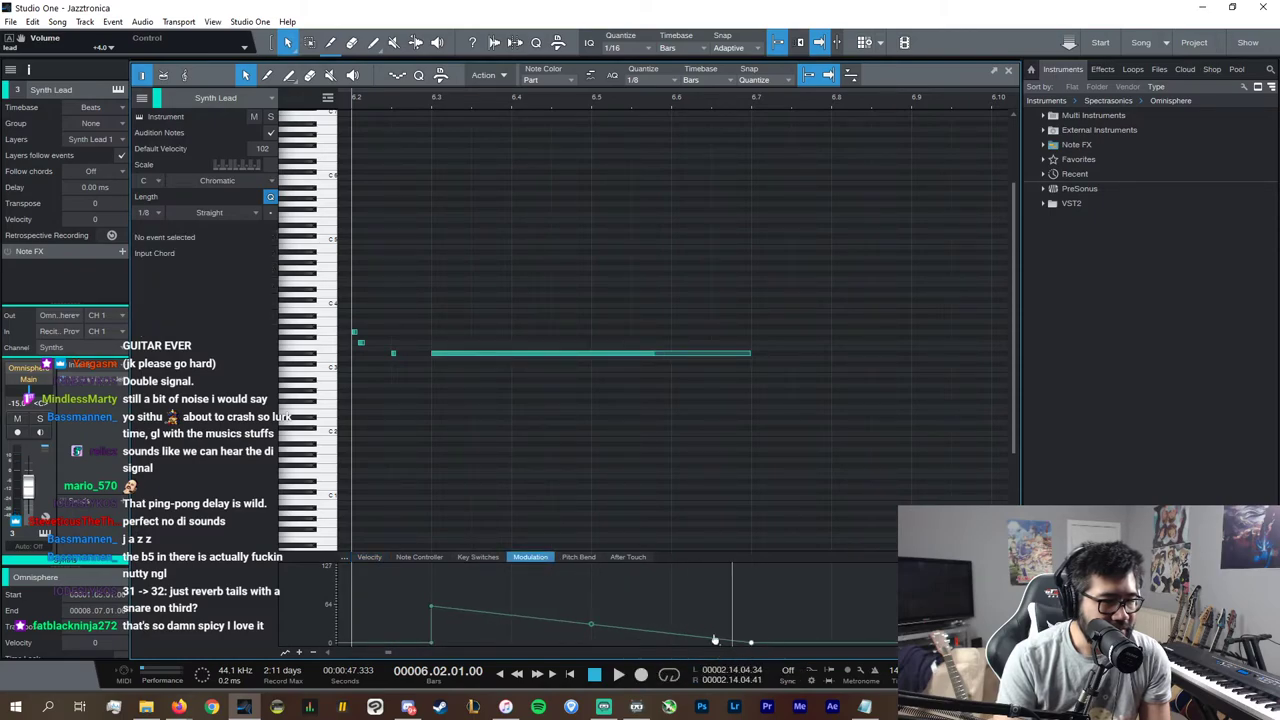
Step: Draw a pitch bend vibrato under the D#3 note from 6.03, swinging about 15 above and below zero every half beat, ending at 0.00 at 6.07
click(579, 557)
drag(468, 606, 512, 608)
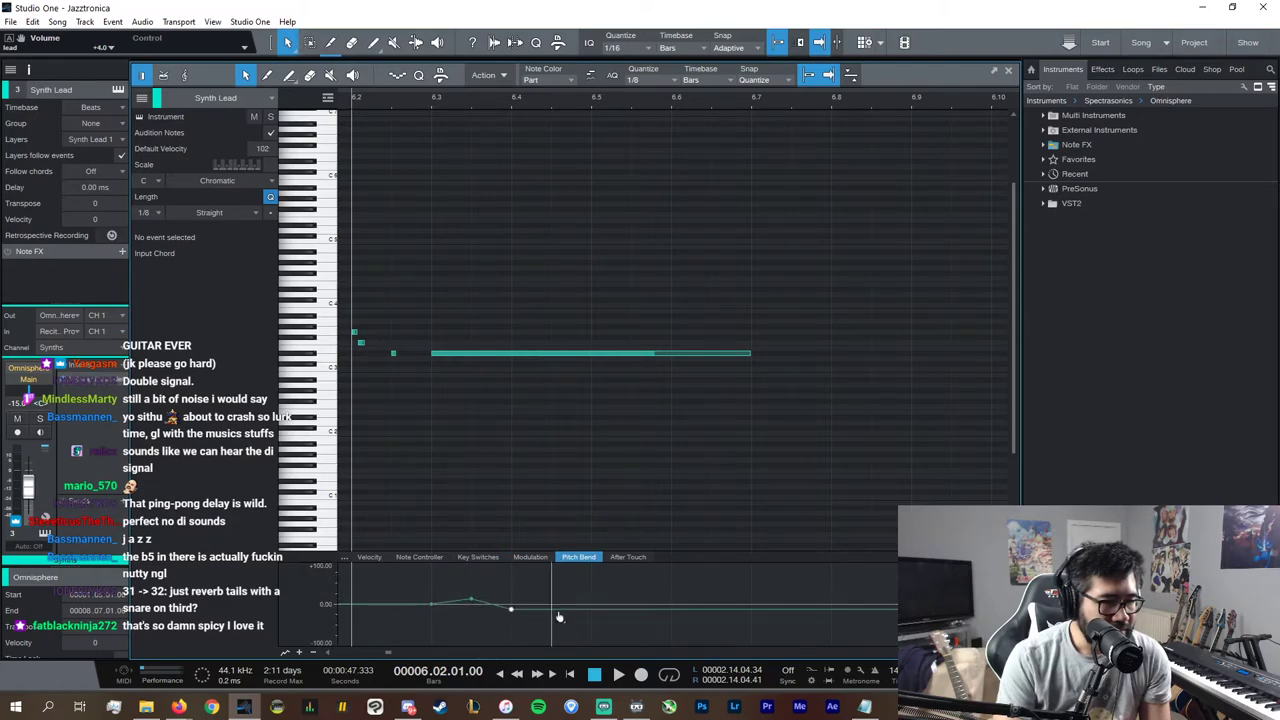
click(551, 604)
click(591, 598)
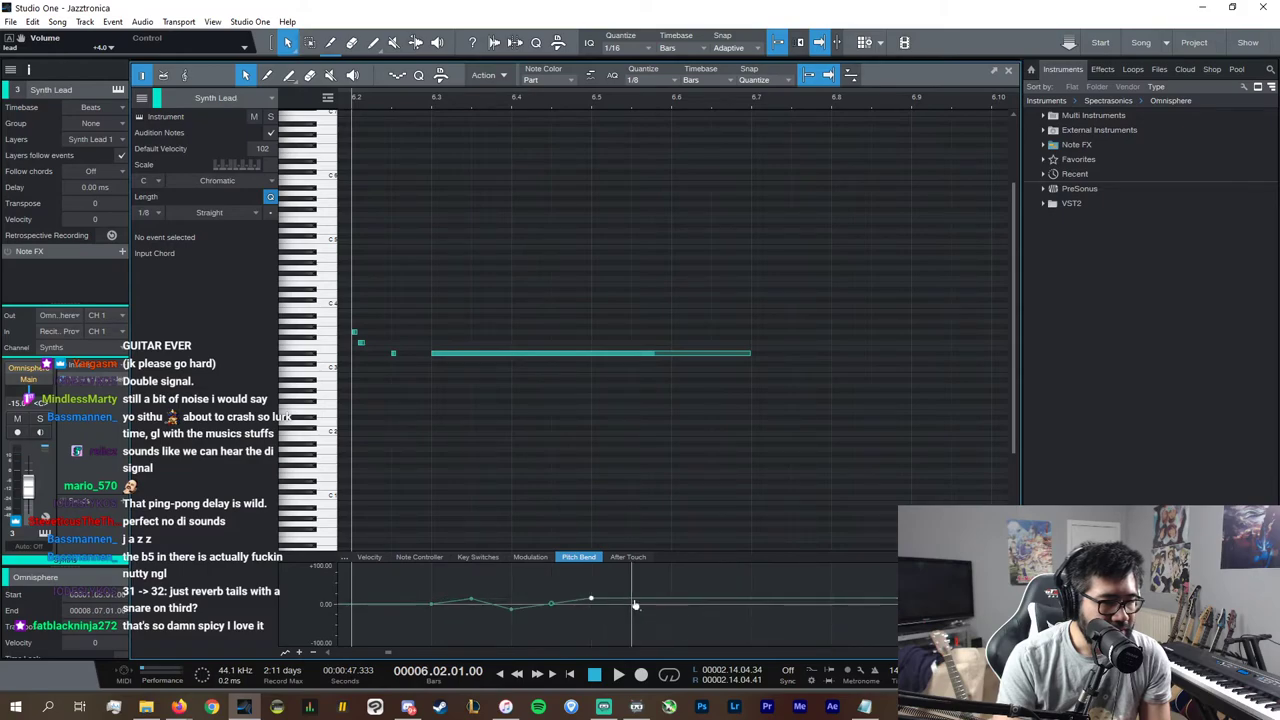
click(571, 605)
drag(592, 600, 597, 617)
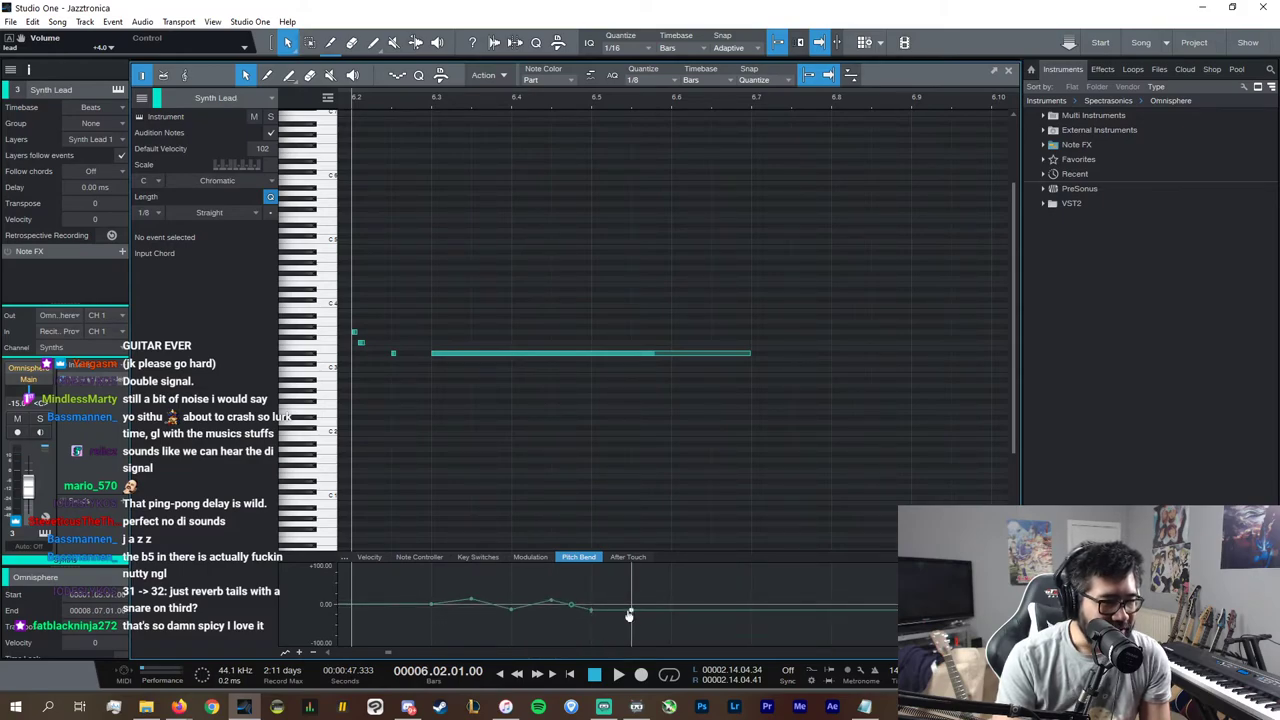
click(631, 597)
click(671, 609)
click(711, 612)
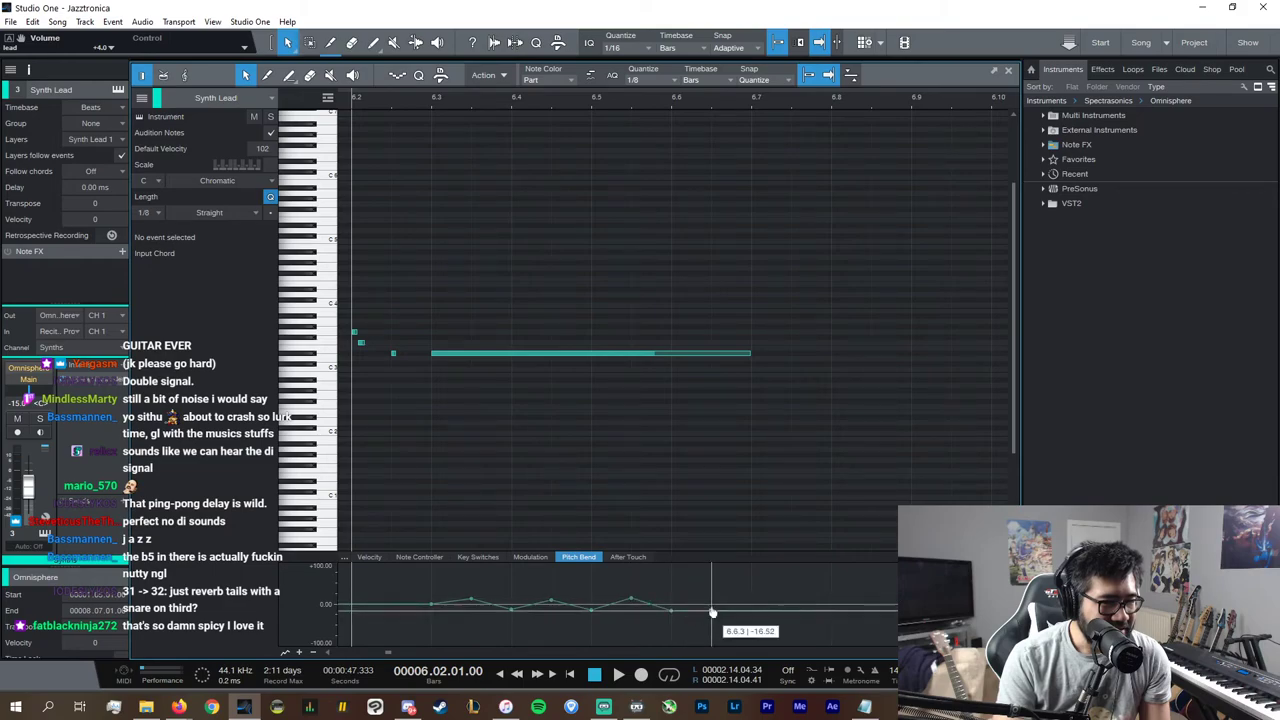
drag(711, 612, 727, 600)
click(751, 603)
Step: Solo the Synth Lead and play the D#3 note from 6.02 to hear its pitch bend vibrato
key(space)
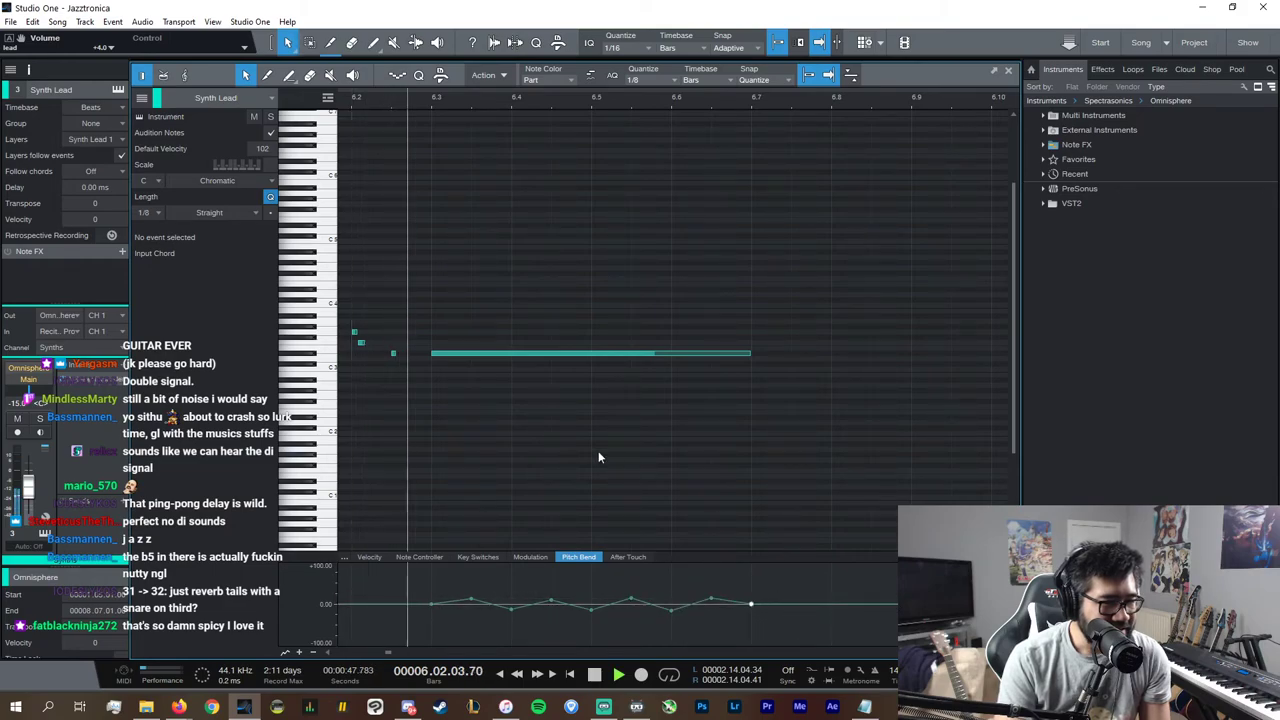
click(270, 118)
key(space)
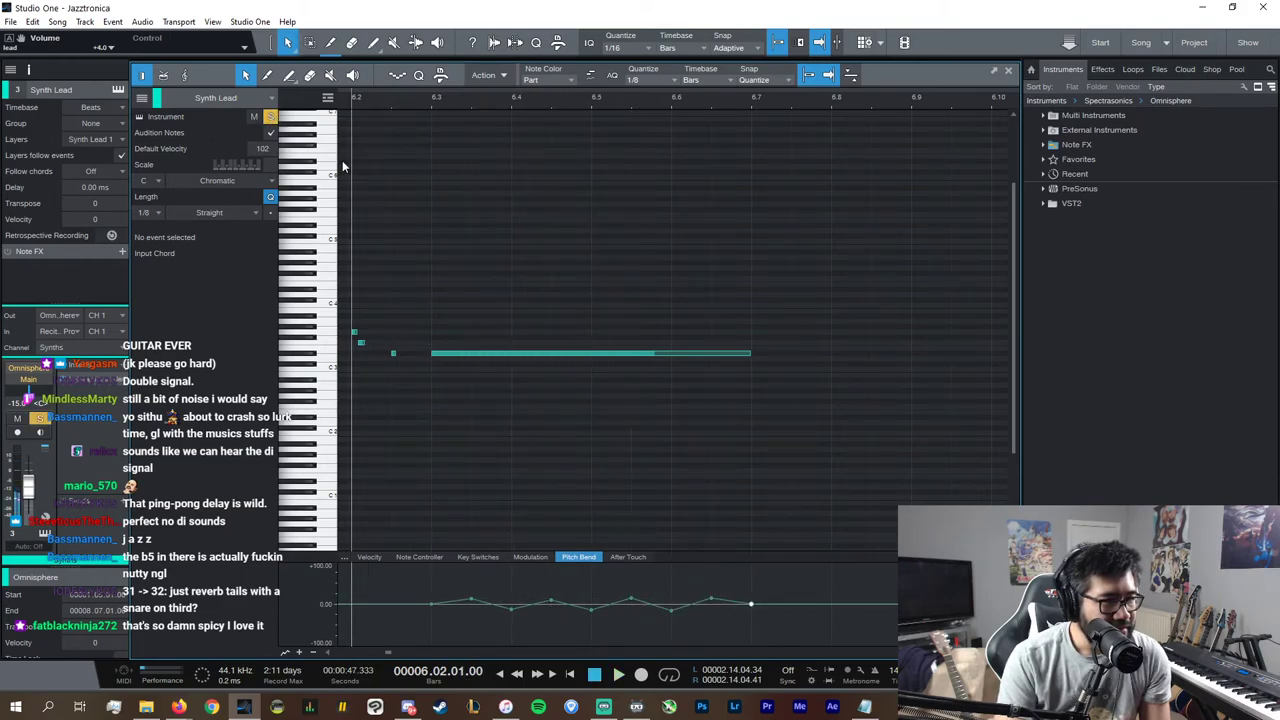
key(space)
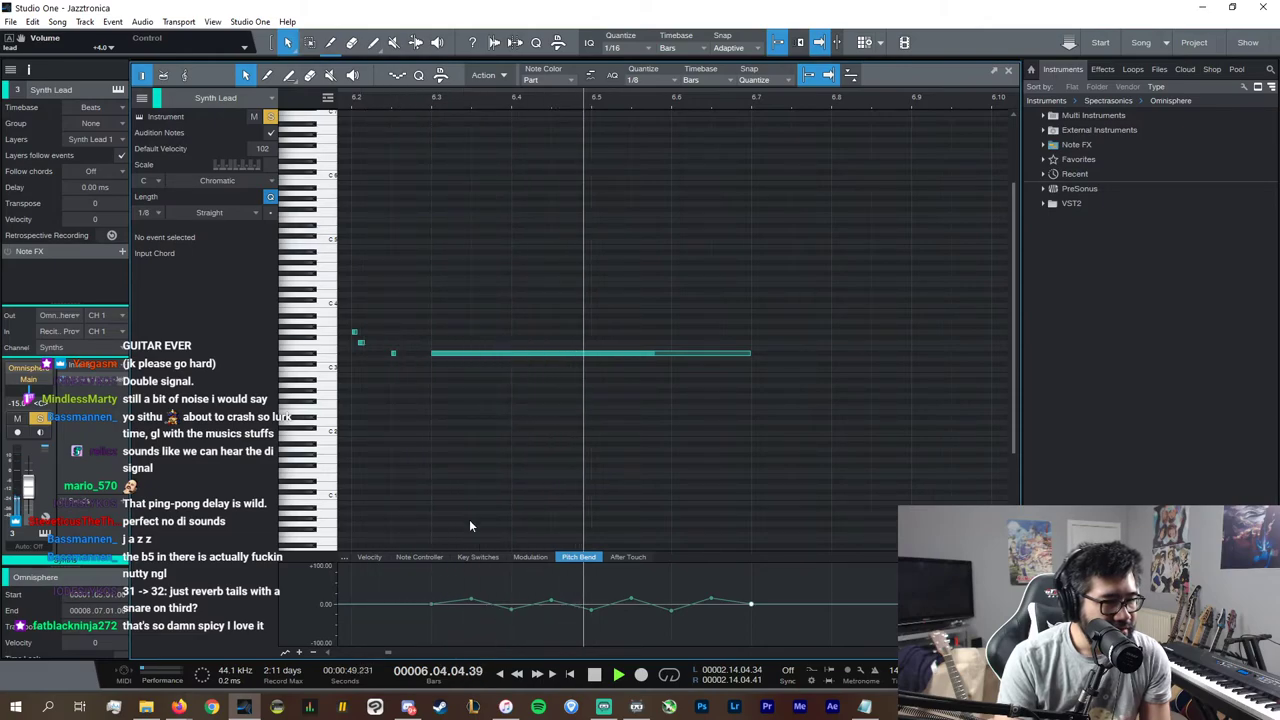
key(space)
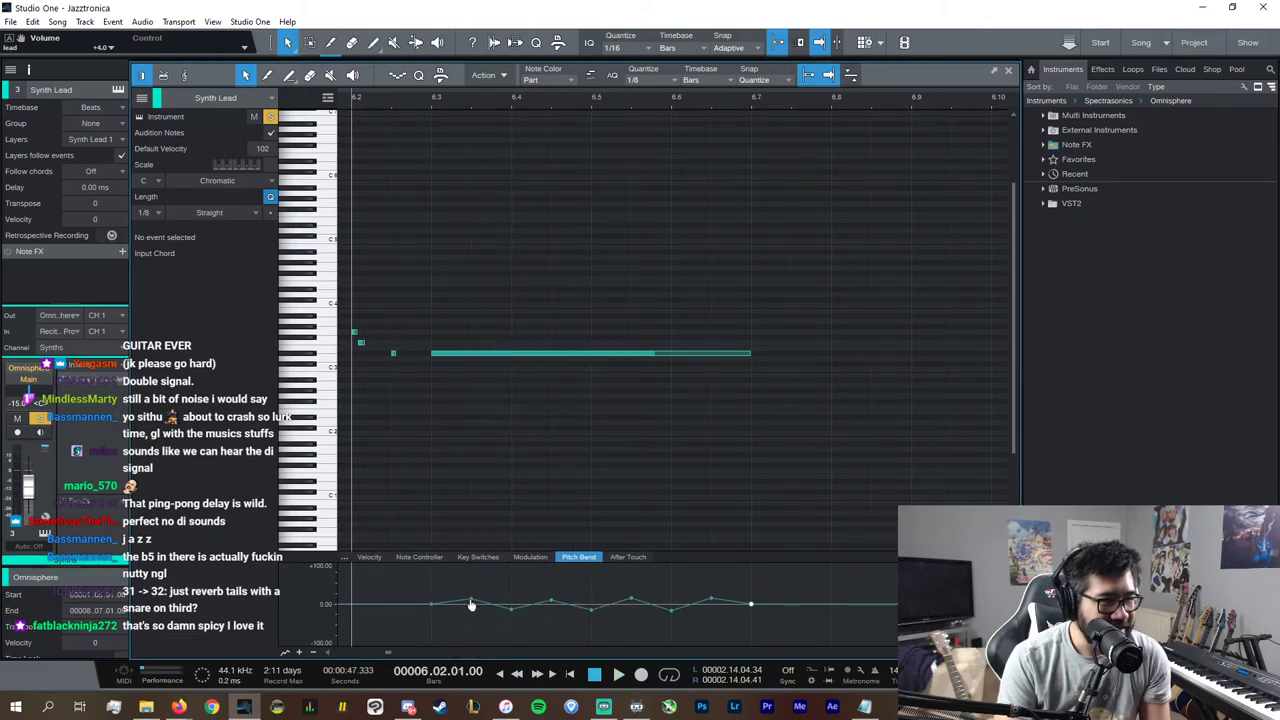
Step: Tighten the first pitch bend swings toward quarter-beat spacing on a 1/16 grid, and delete the later points of the vibrato
drag(471, 602, 451, 596)
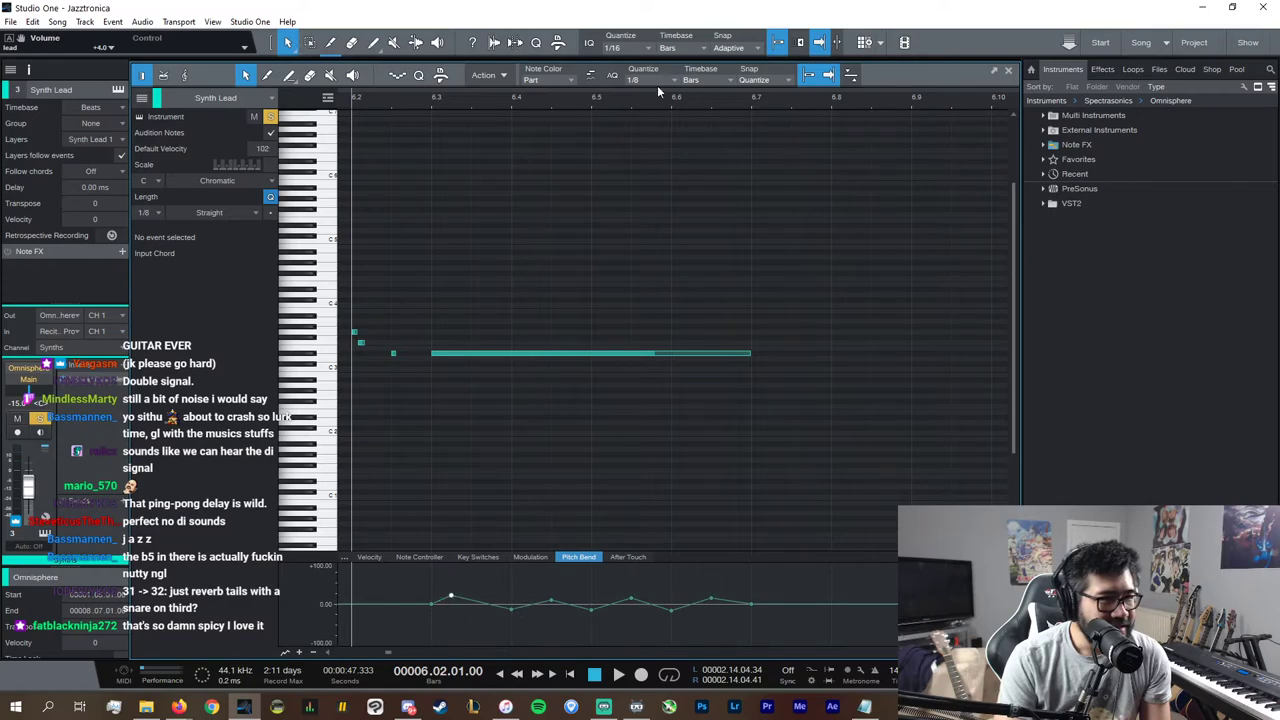
click(657, 85)
click(755, 107)
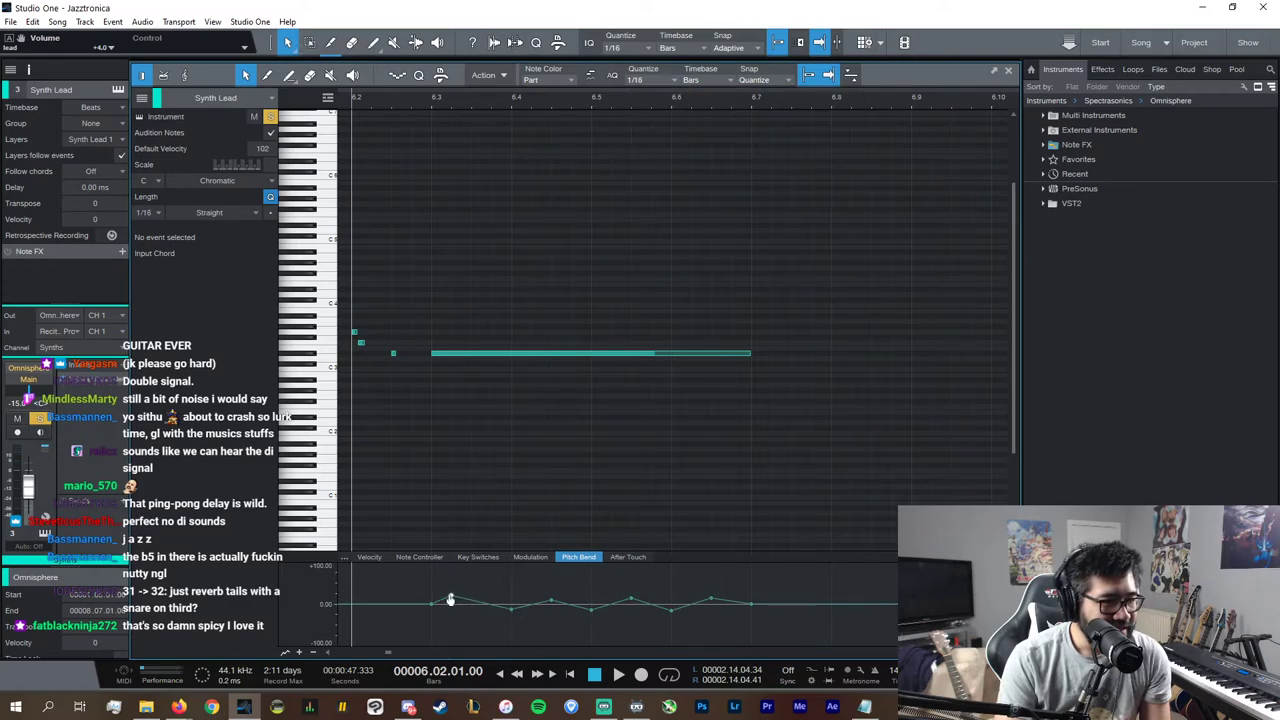
mouse_move(512, 609)
mouse_down()
mouse_move(470, 613)
mouse_move(494, 604)
mouse_up()
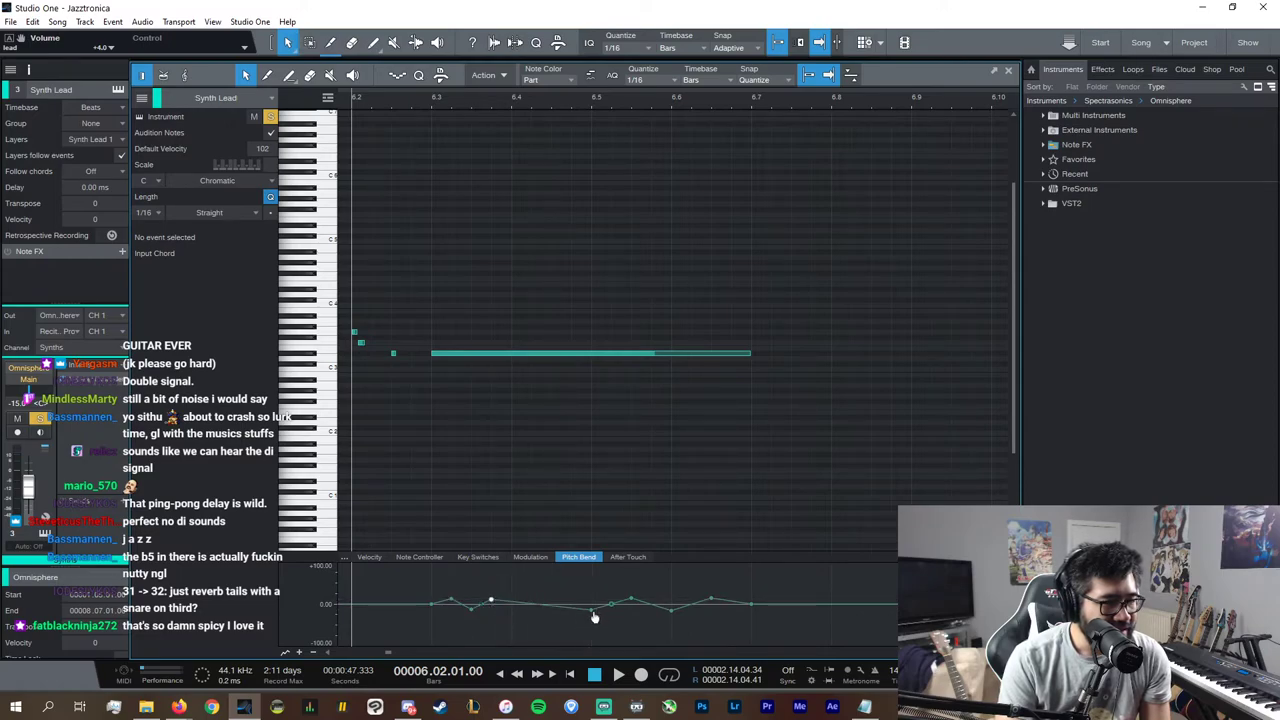
drag(594, 617, 534, 606)
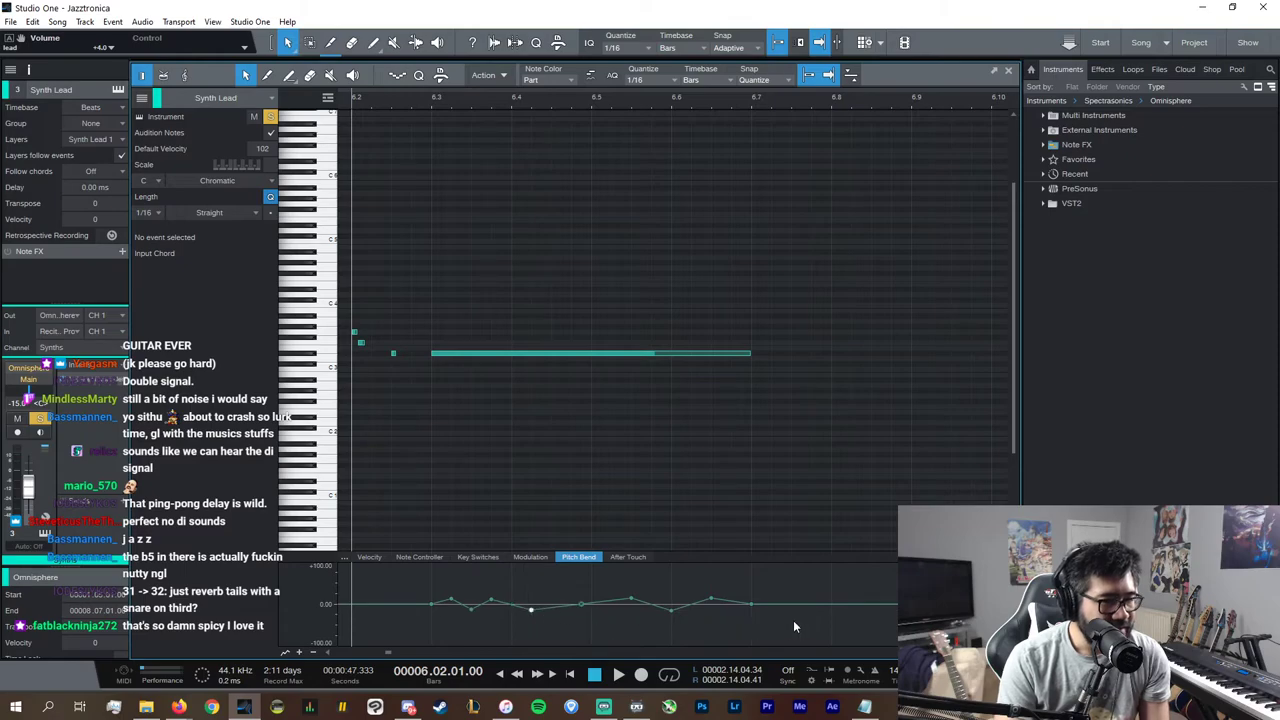
drag(793, 622, 430, 604)
key(Delete)
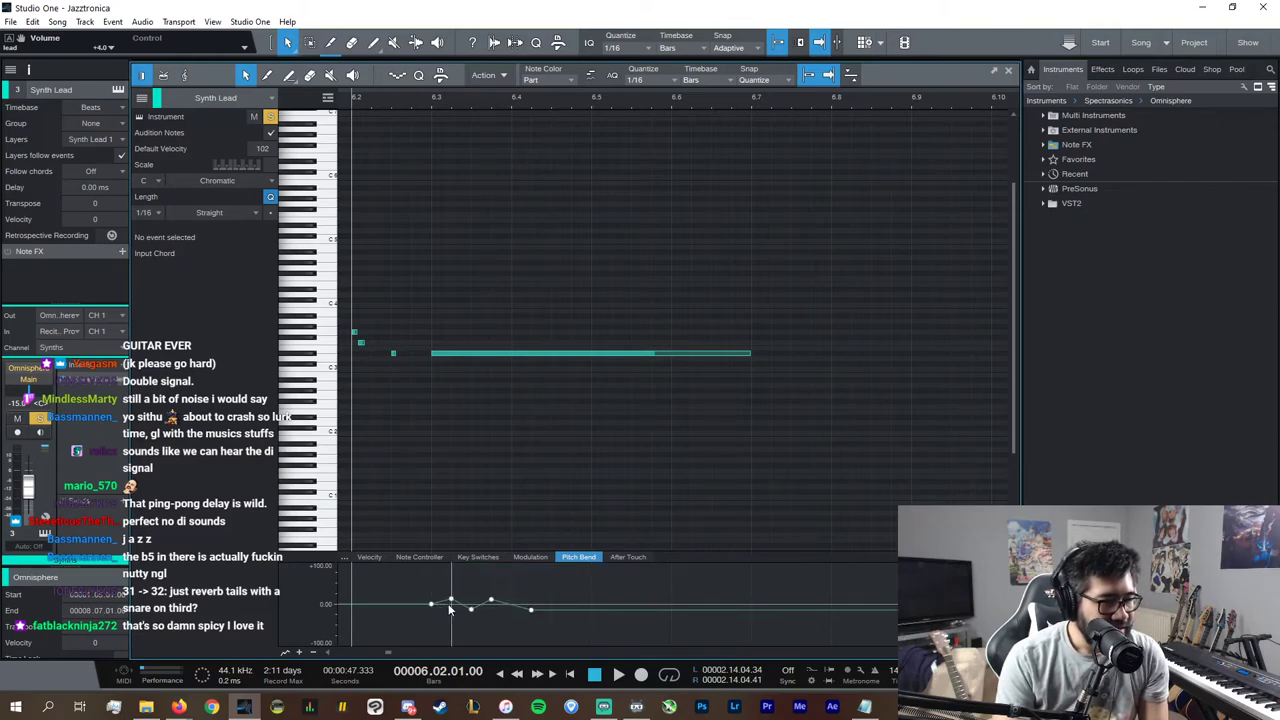
Step: Duplicate the quarter-beat pitch bend swings repeatedly until the vibrato spans the whole D#3 note to 6.07
drag(530, 611, 430, 599)
key(d)
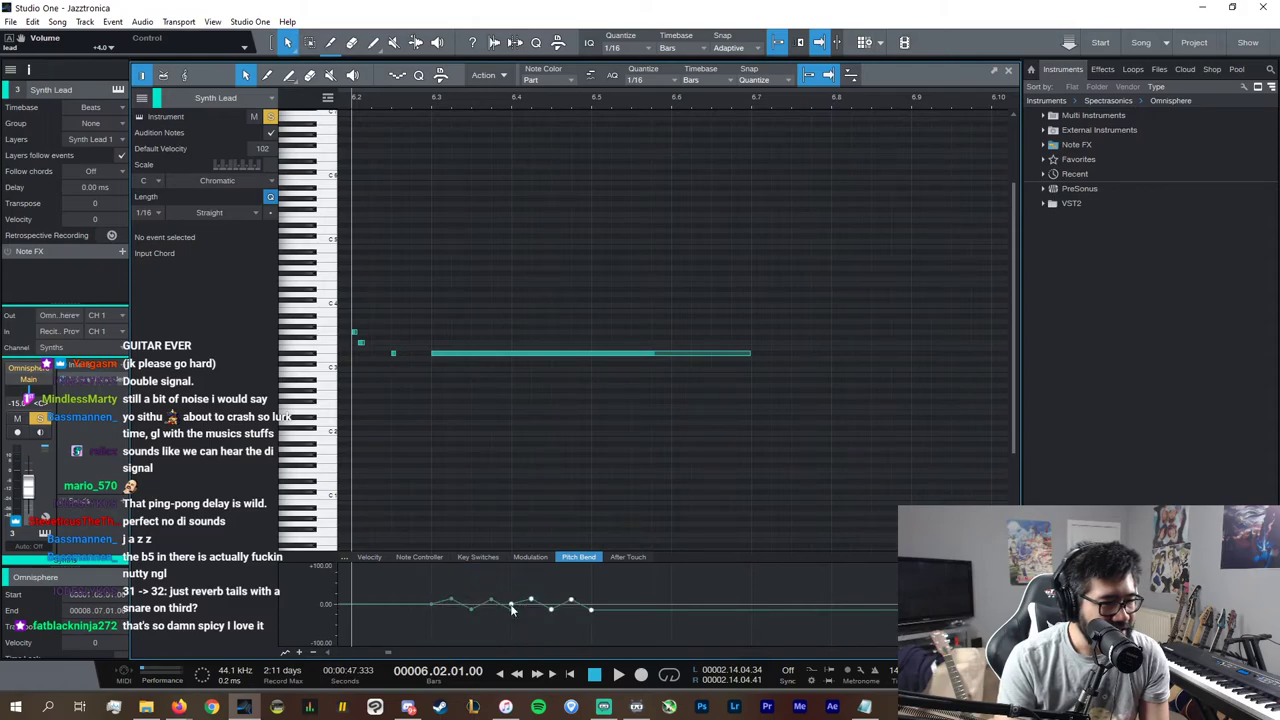
right_click(513, 608)
click(560, 580)
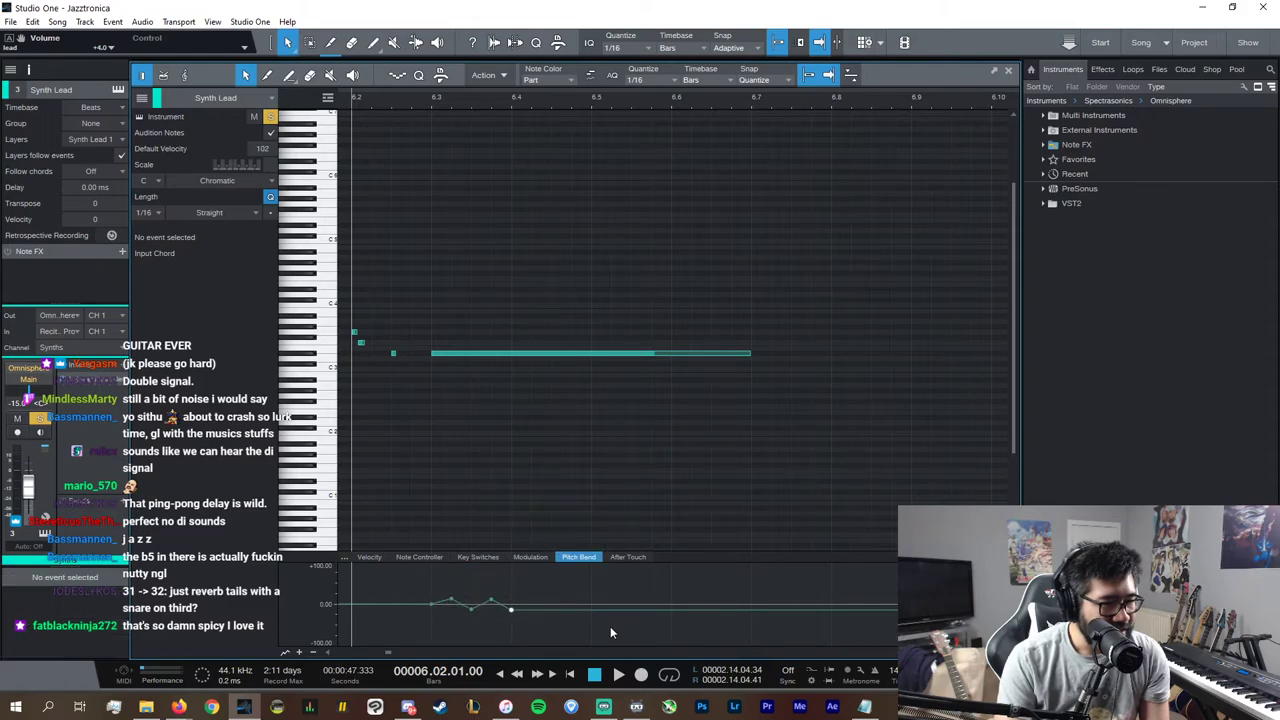
click(535, 624)
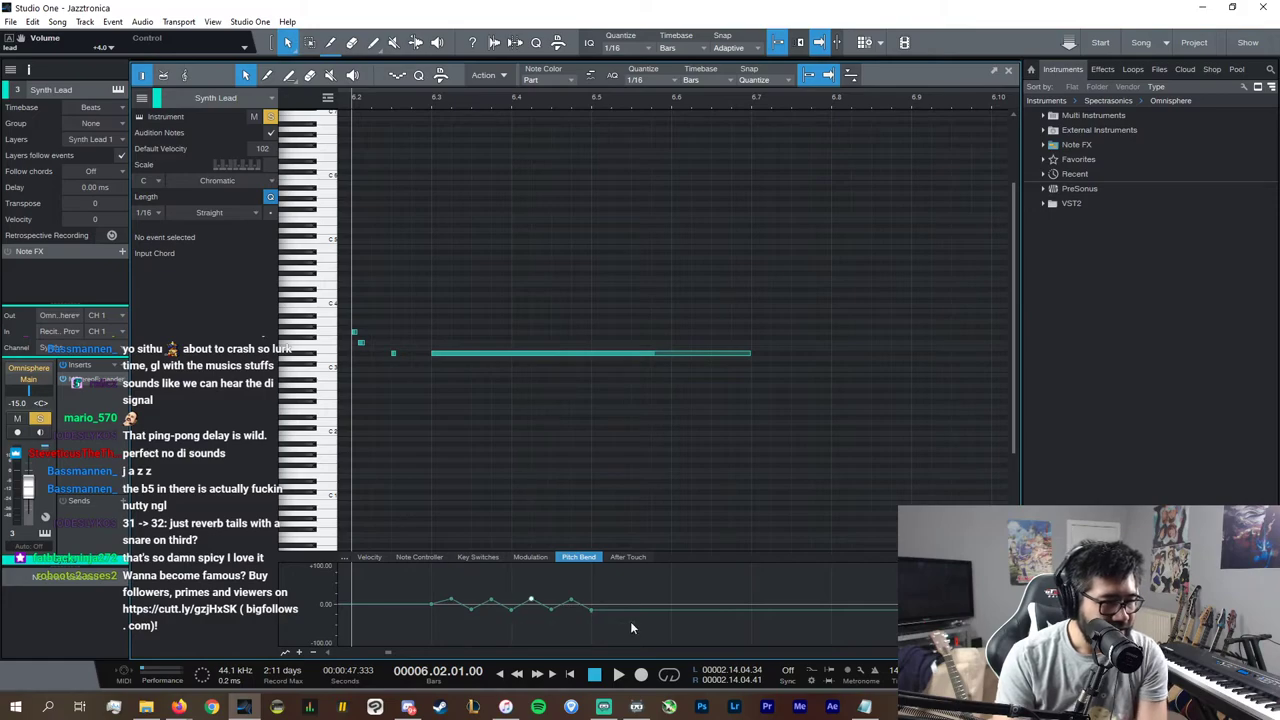
drag(630, 621, 508, 612)
key(ctrl+d)
key(ctrl+d)
Step: Play the D#3 note with its faster pitch bend vibrato from 6.02
key(space)
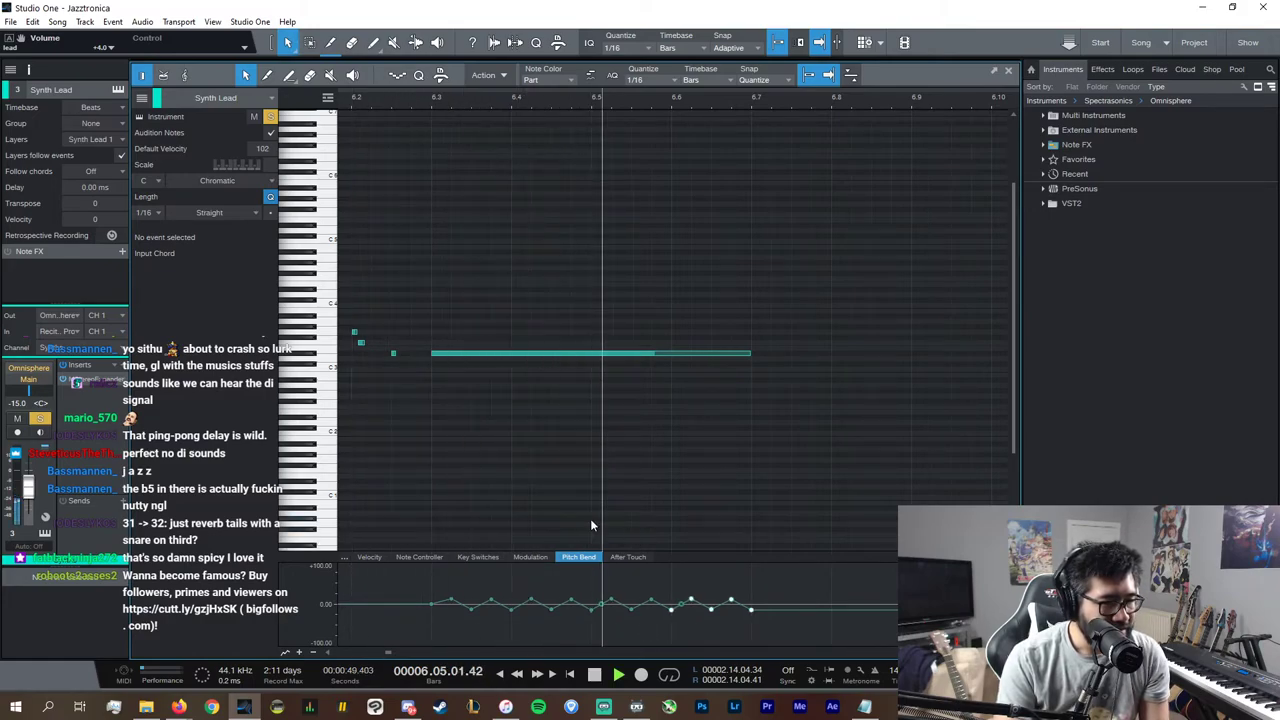
key(space)
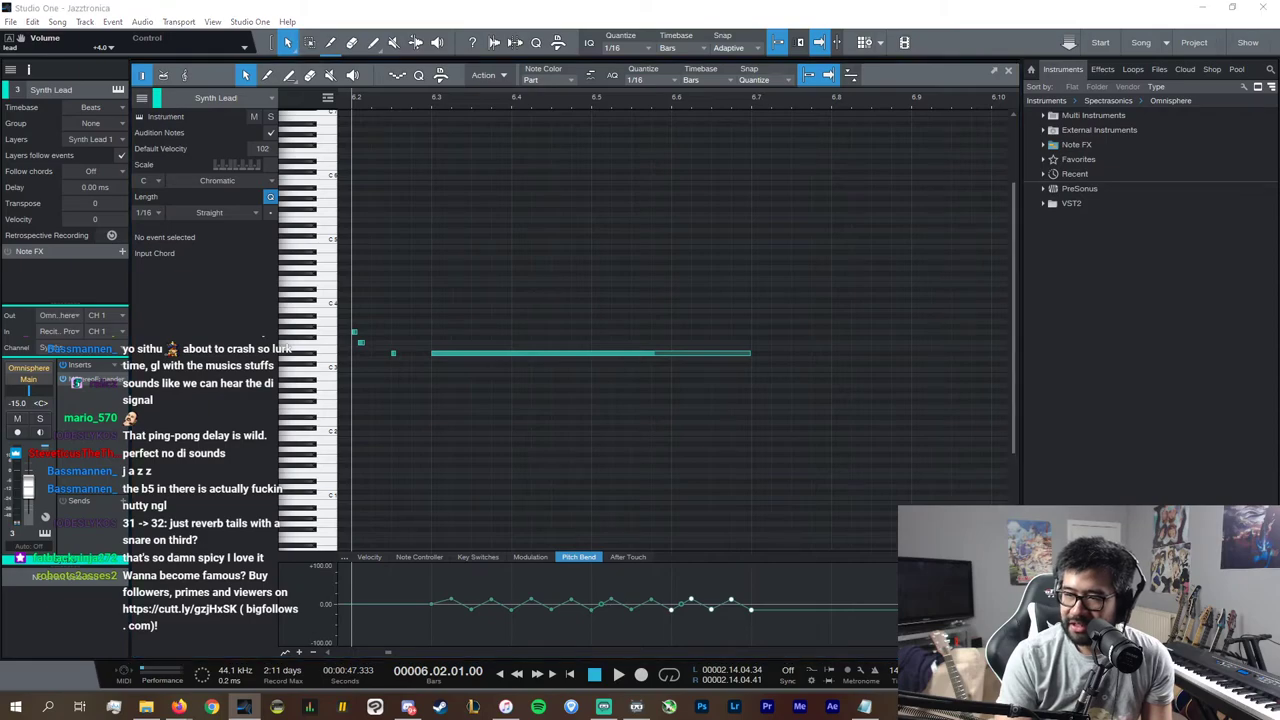
key(alt+Tab)
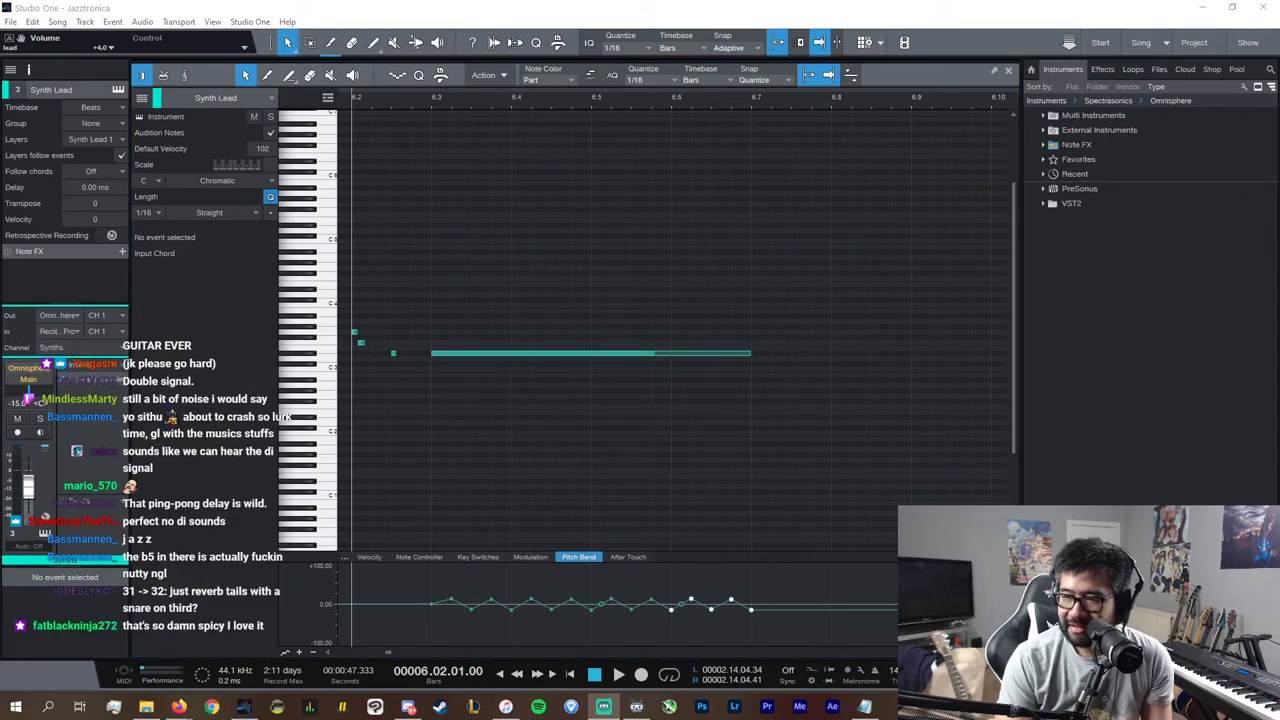
click(655, 6)
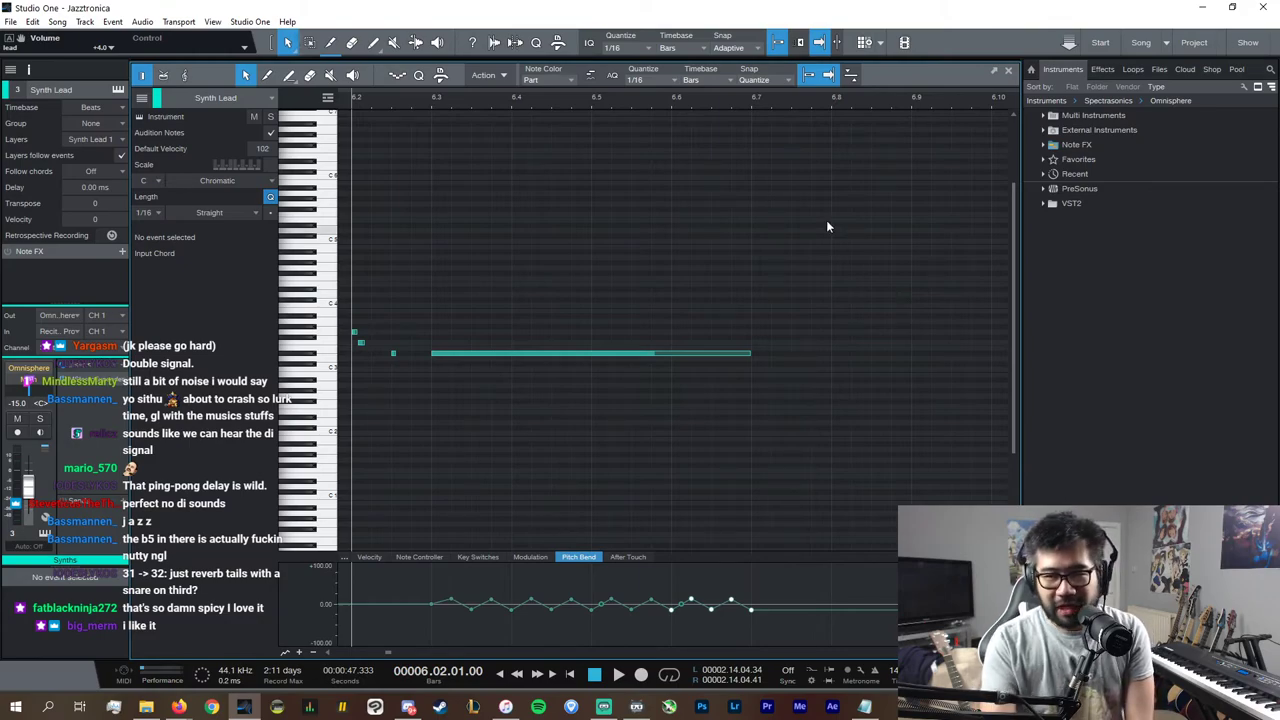
Step: Play the passage from 6.02, close the Synth Lead editor, and place the playhead at 1.06 in the arrangement
key(space)
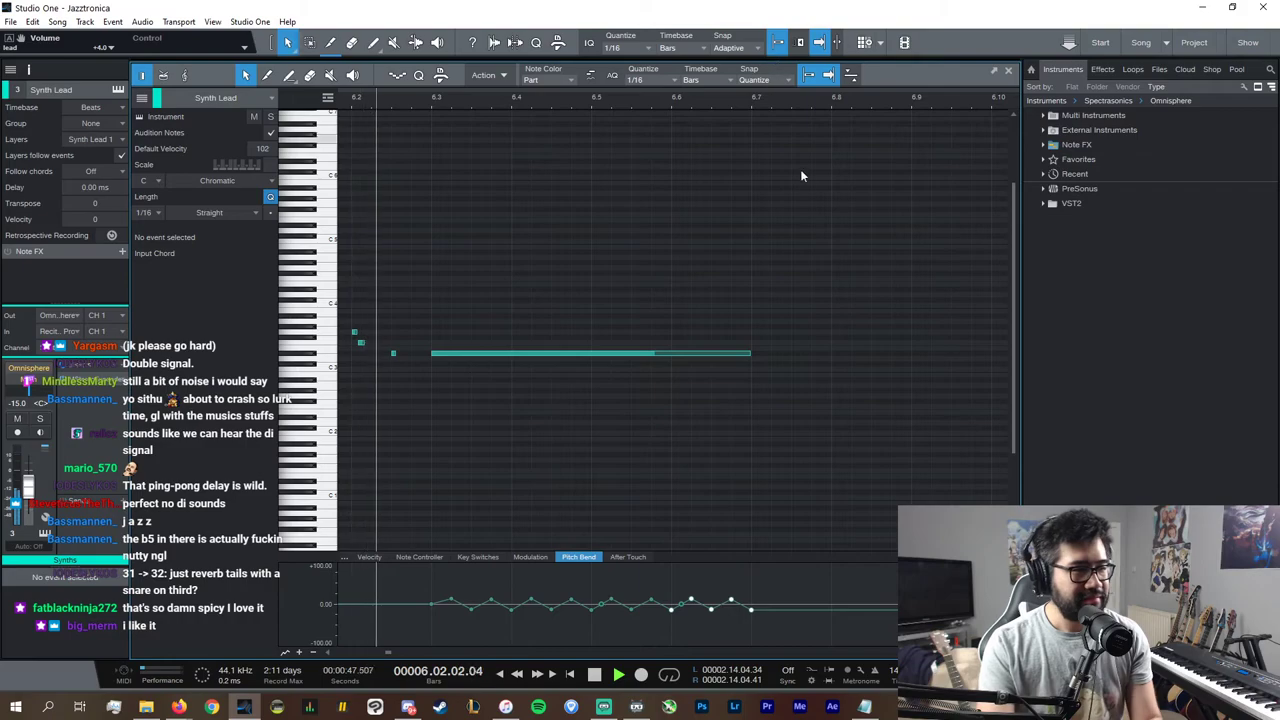
click(1010, 70)
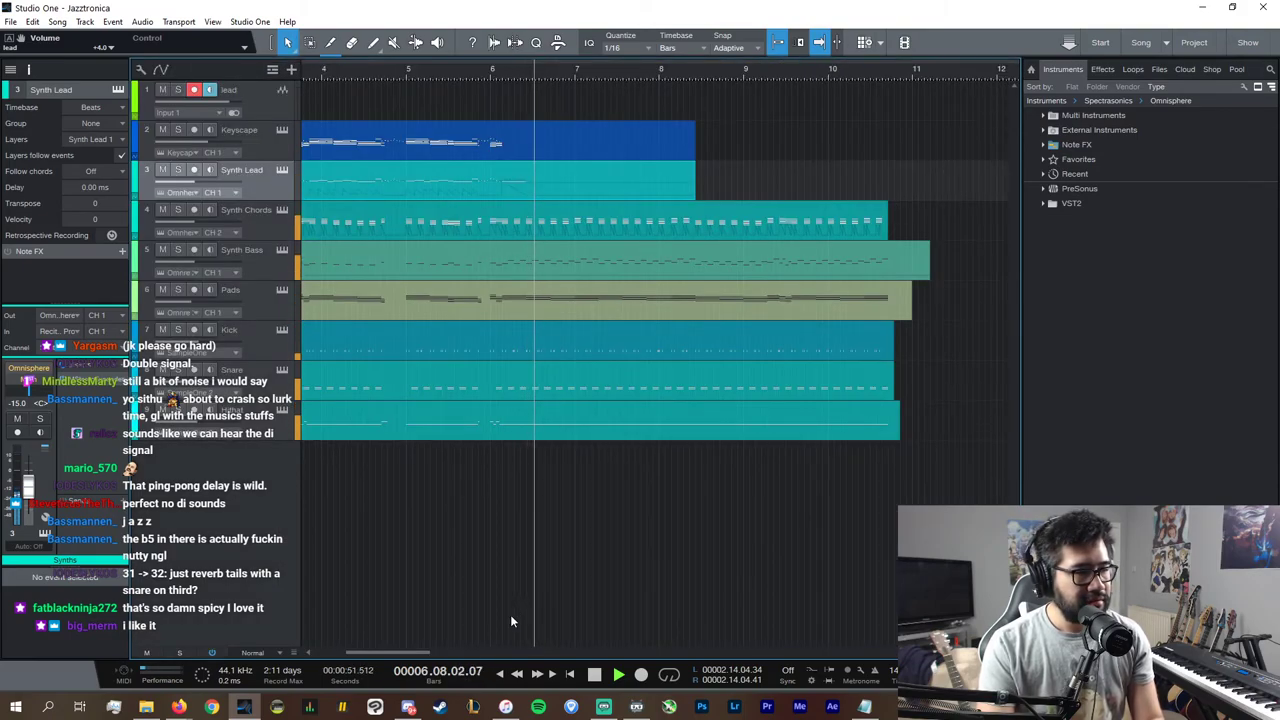
scroll(481, 656, up, 2)
key(space)
scroll(499, 653, up, 3)
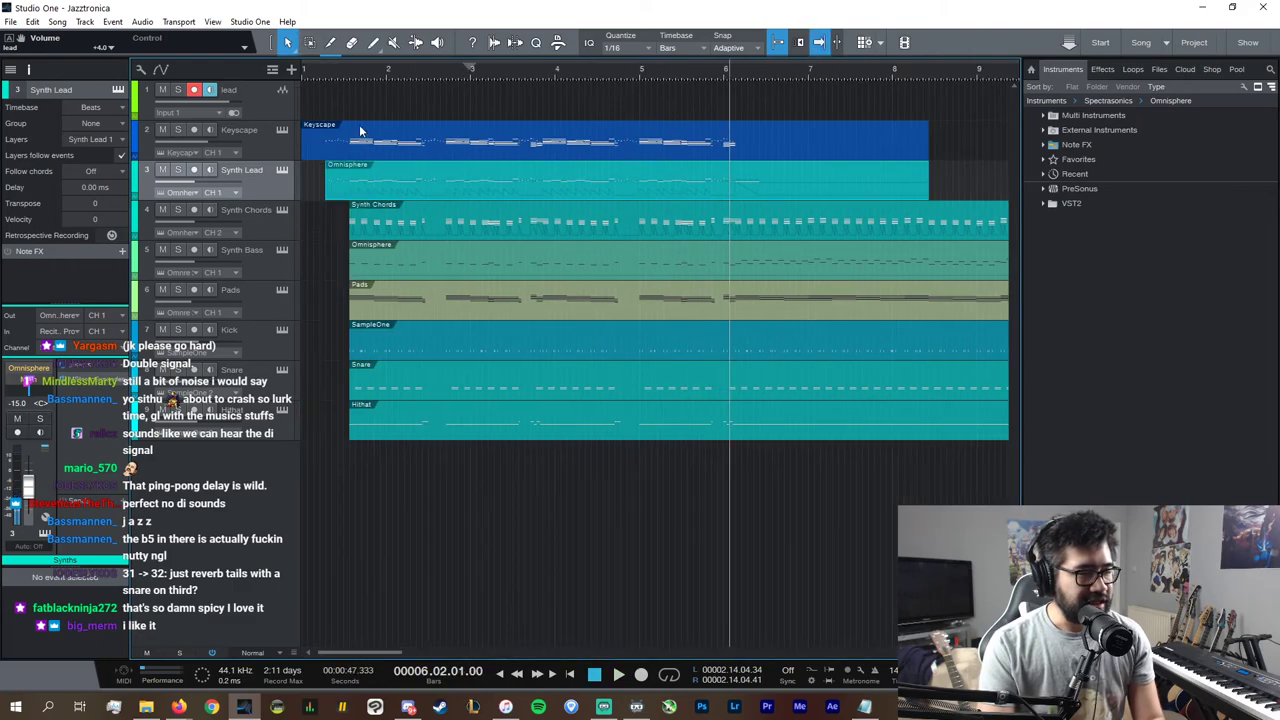
click(332, 75)
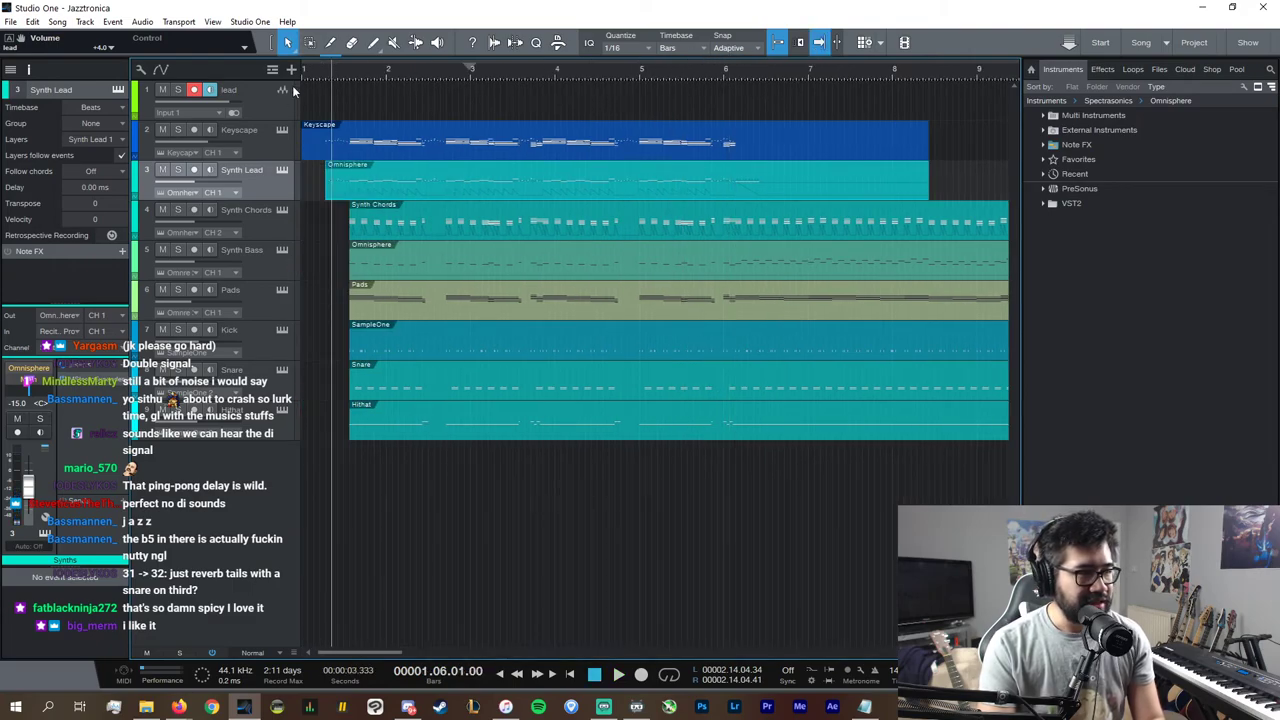
Step: Disarm recording on the lead track and play the arrangement from near its beginning
click(315, 77)
click(193, 90)
key(space)
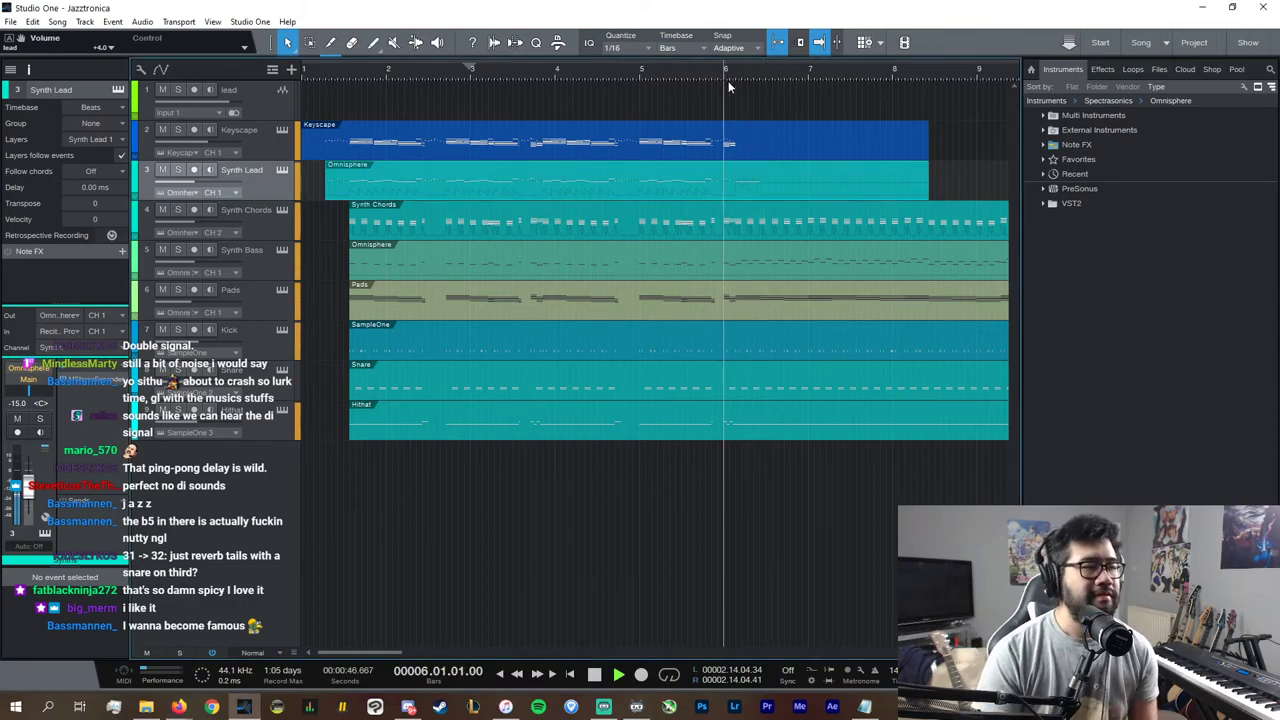
Step: Open the Keyscape part in the note editor, bring the notes around bar 6 into view and stop playback at 6.01
double_click(772, 134)
drag(950, 652, 973, 652)
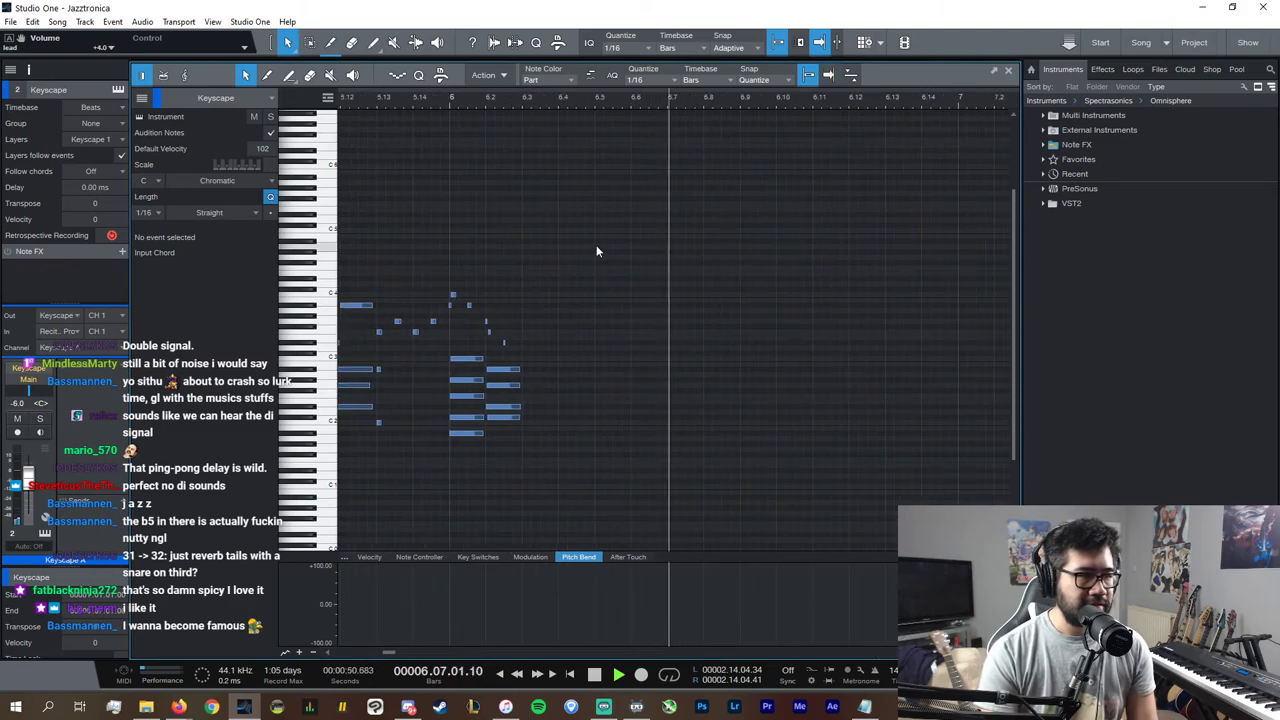
click(450, 97)
key(space)
Step: Duplicate the Keyscape chord from 6.02 to 6.03 and reduce the copy to the notes G#2 and C3
drag(568, 424, 513, 364)
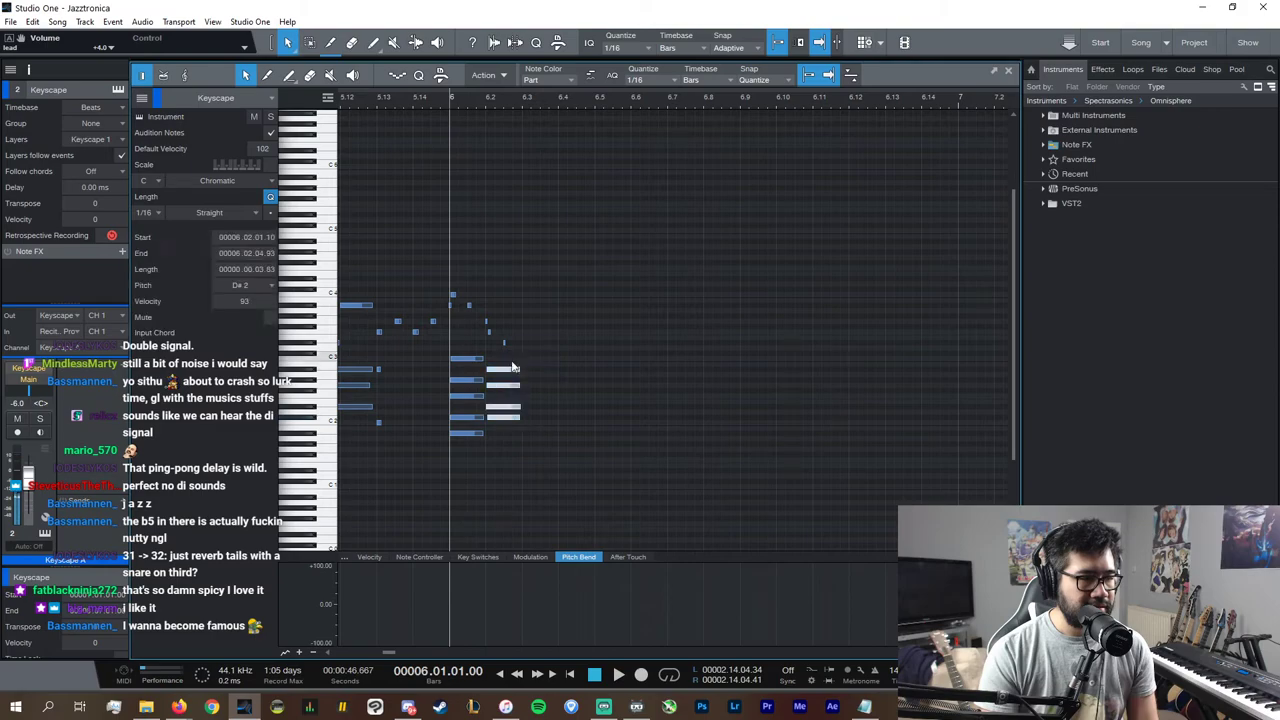
key(d)
drag(545, 418, 548, 386)
click(572, 412)
click(547, 397)
click(546, 375)
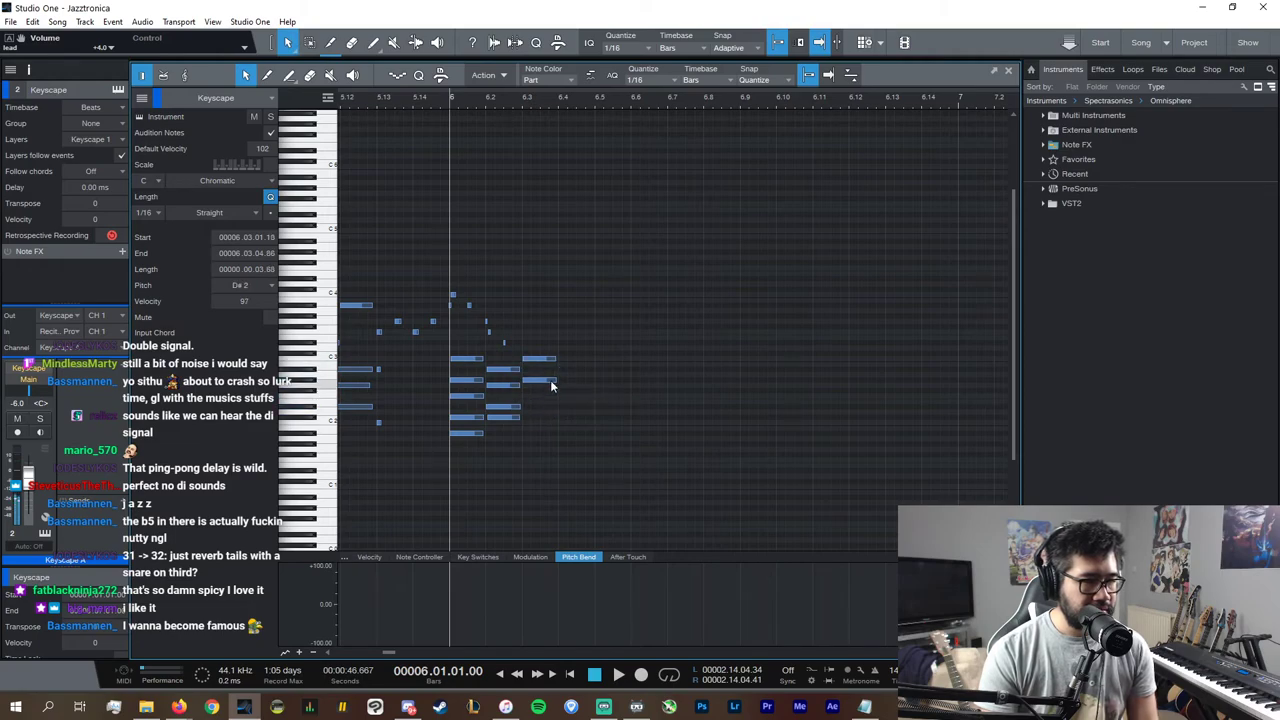
Step: Display the note velocities and delay the start of the C3 note at 6.03 to 6.03.01.40
drag(519, 358, 530, 365)
click(369, 557)
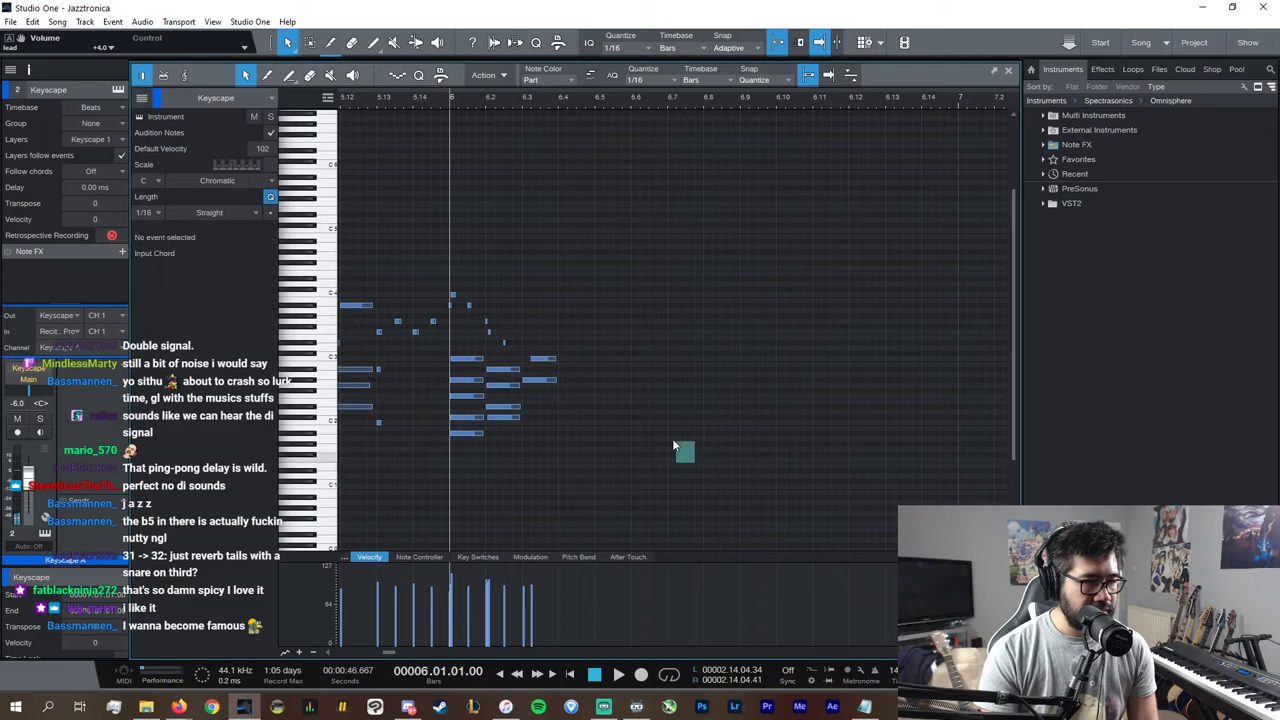
drag(696, 464, 548, 324)
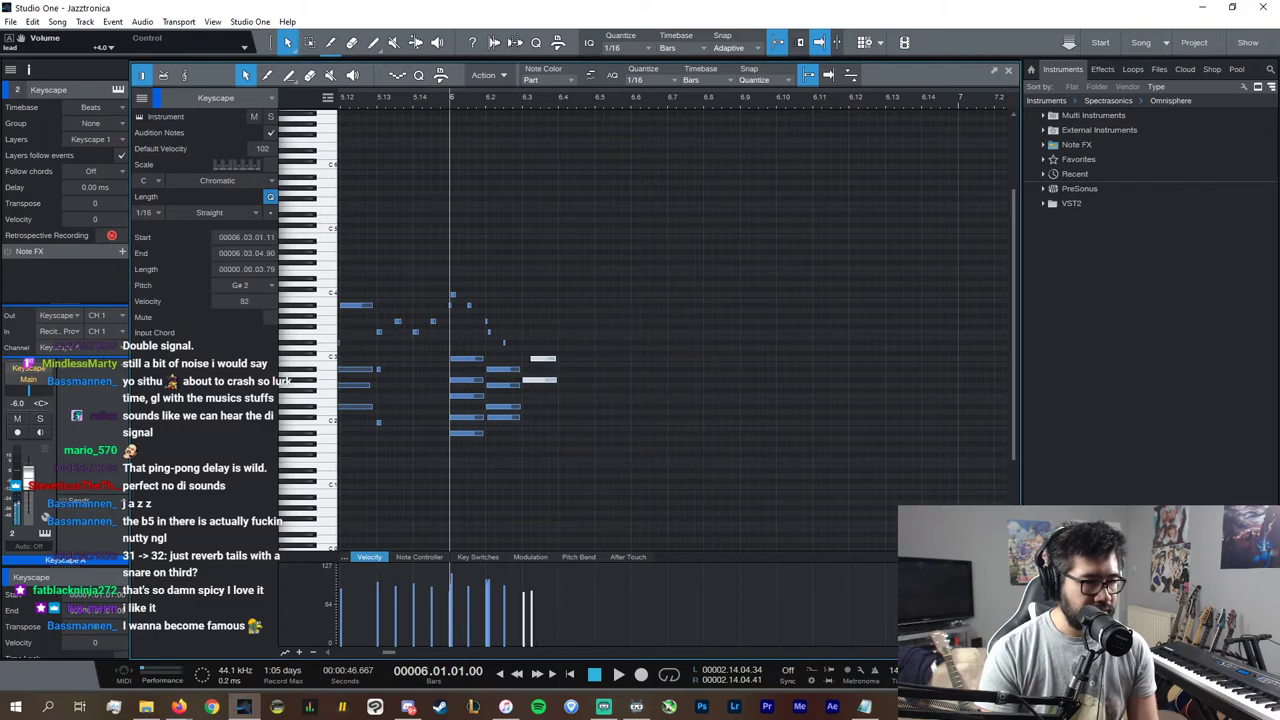
key(e)
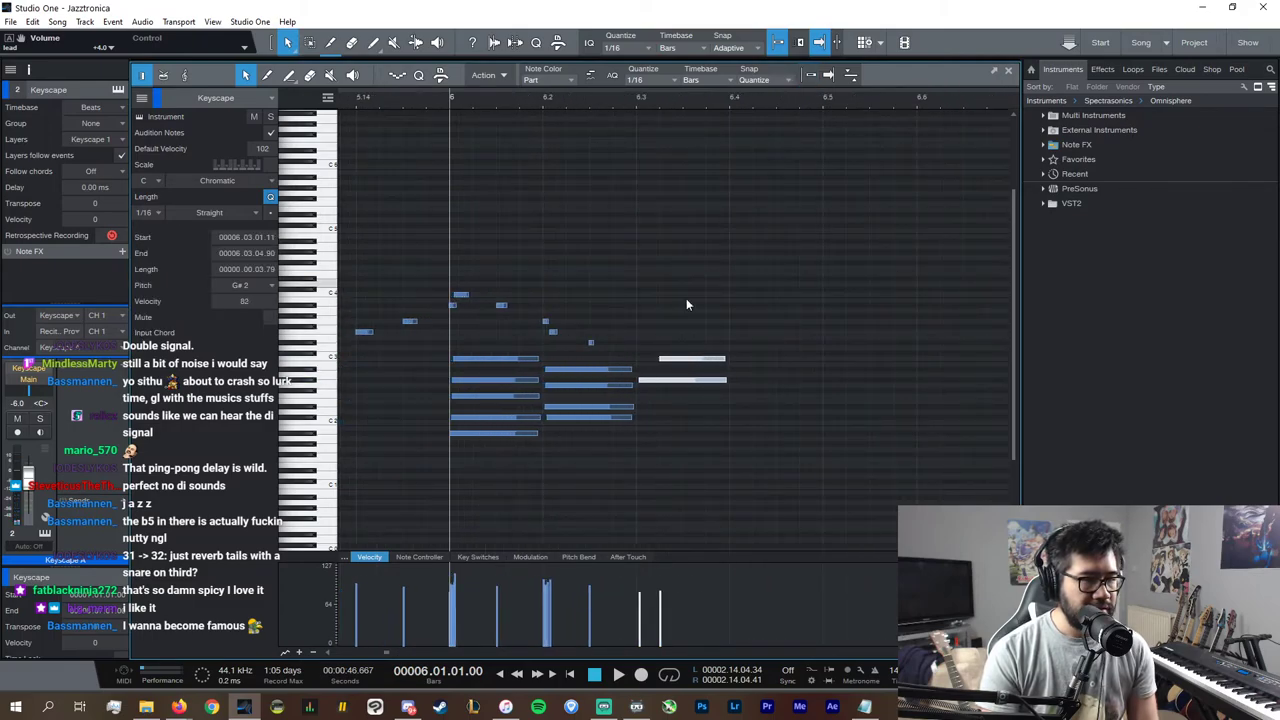
click(662, 358)
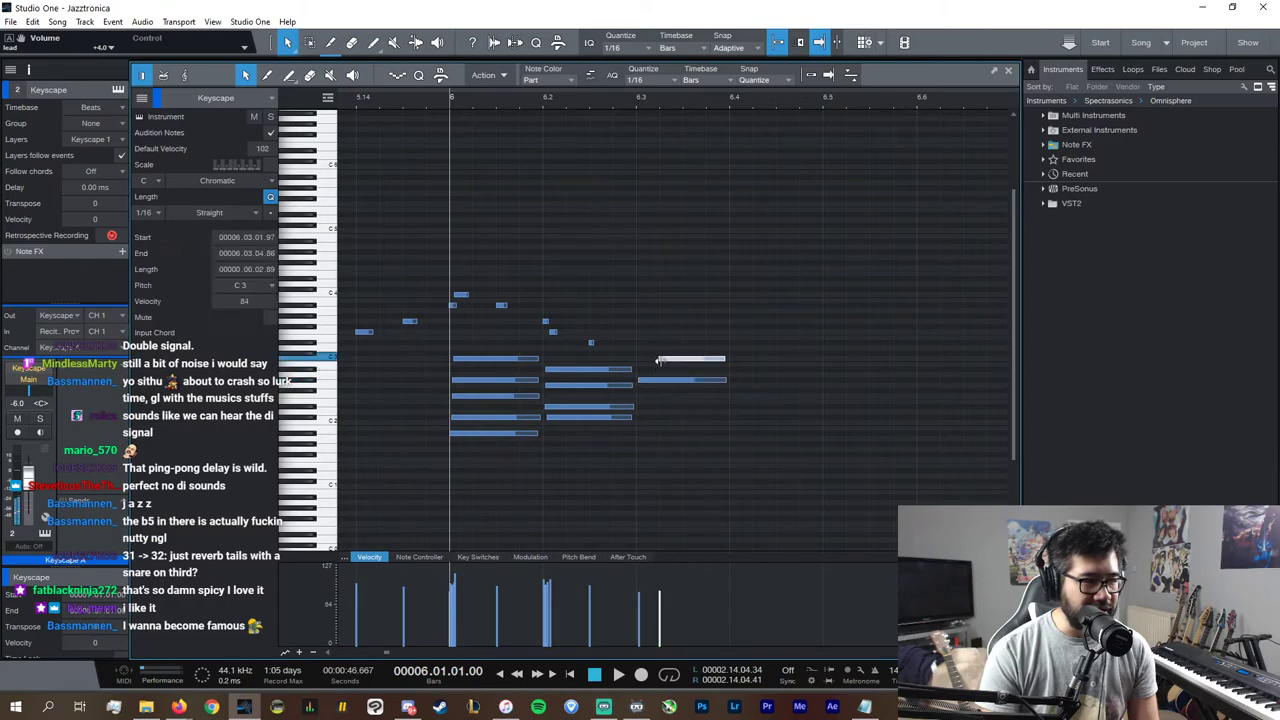
drag(660, 358, 646, 358)
Step: Play the Keyscape phrase from 6.01 and again from 5.14.03 to hear the two-note chord
key(space)
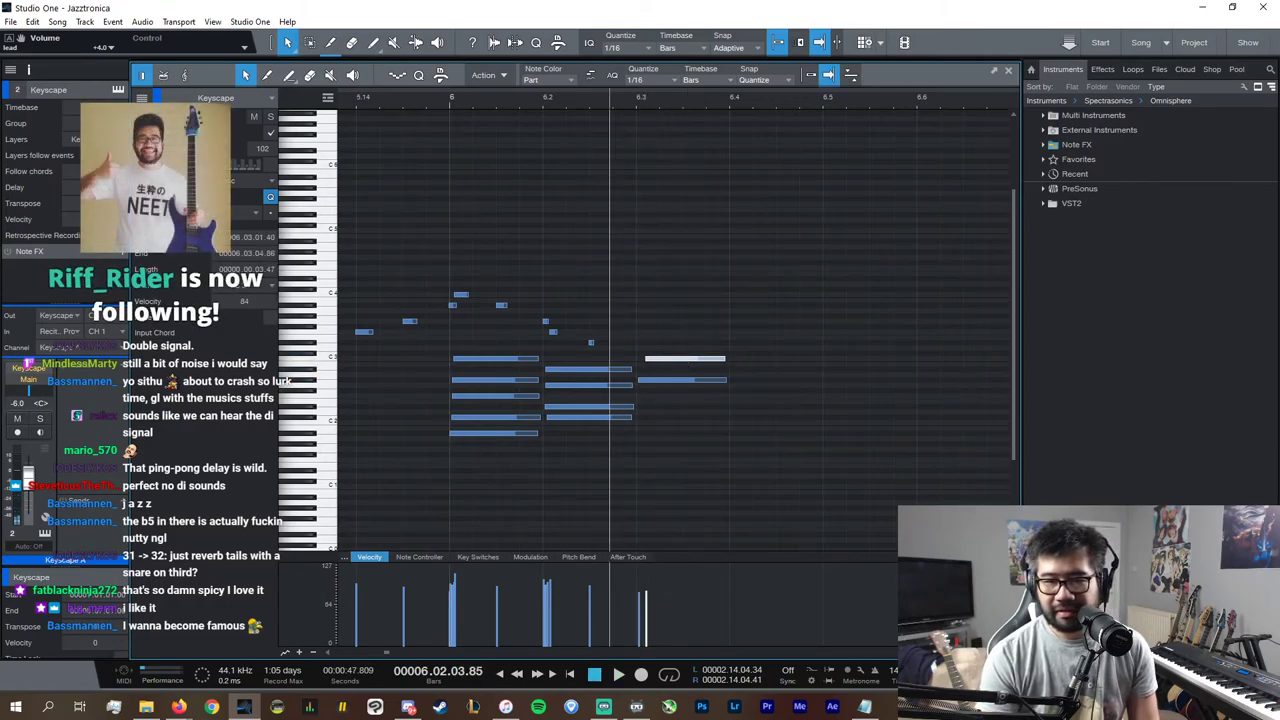
key(alt+Tab)
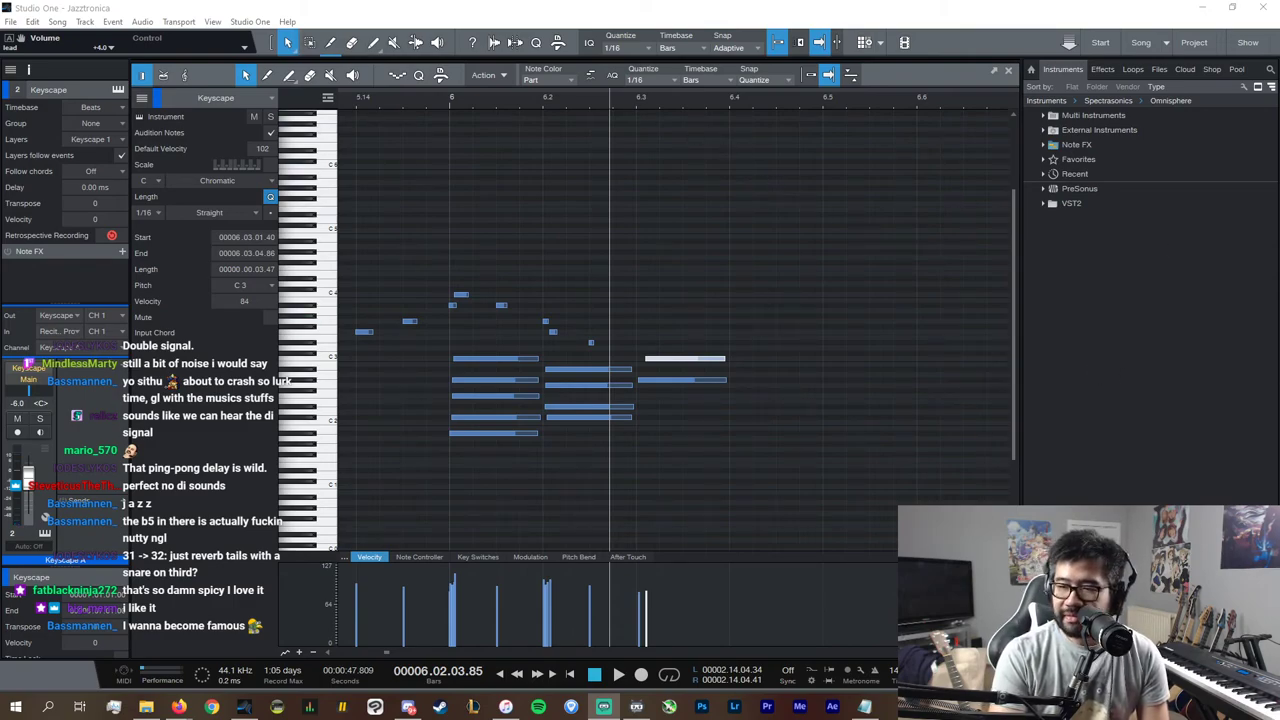
click(643, 5)
click(402, 99)
key(space)
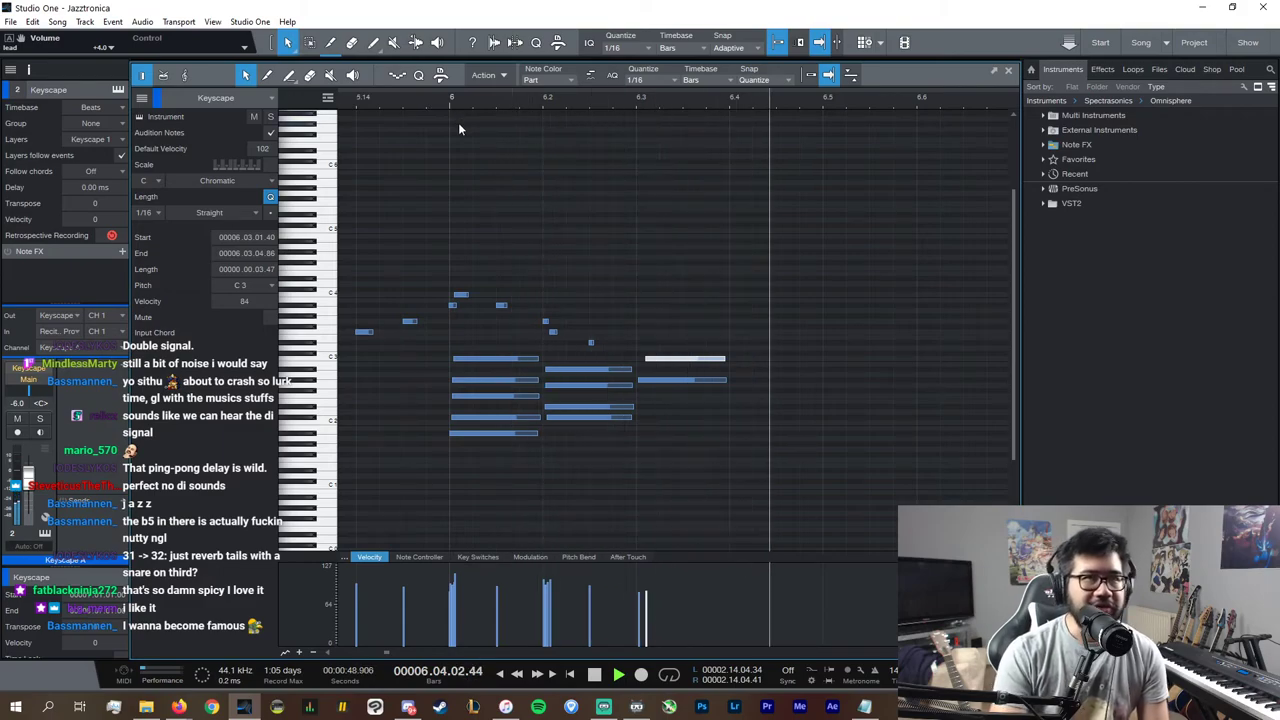
key(space)
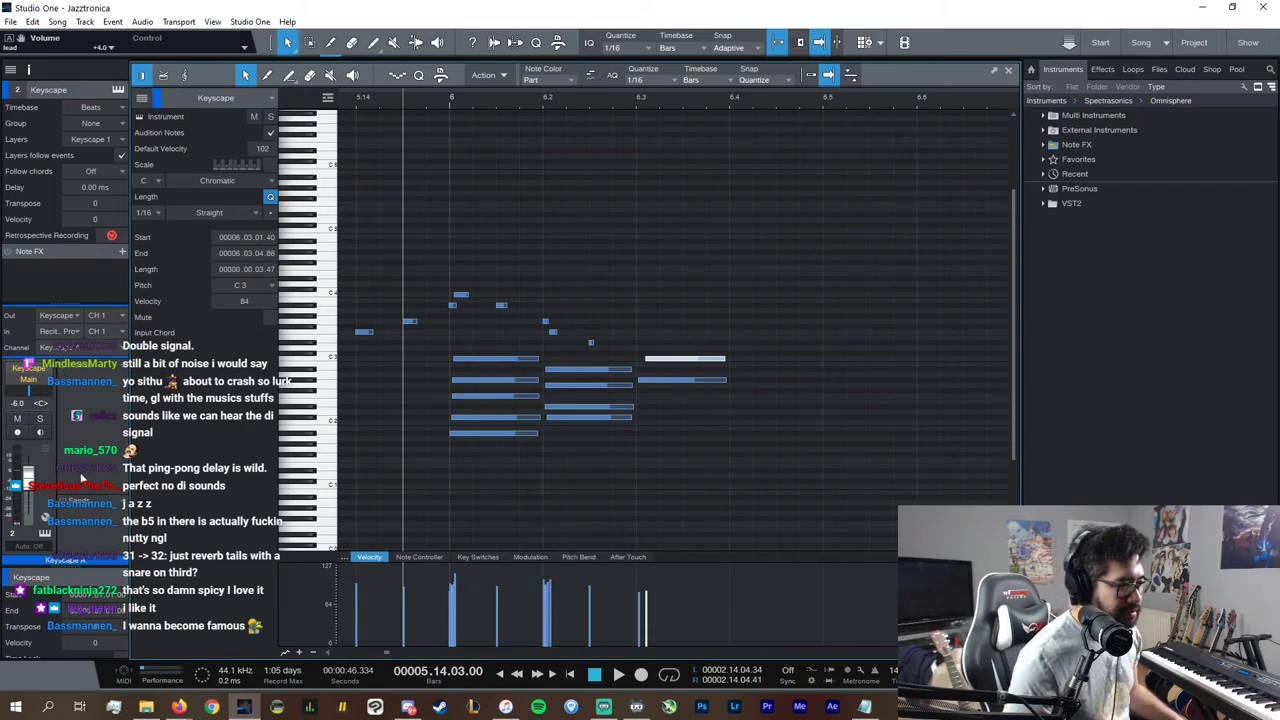
Step: Arm the Keyscape track for recording and delete the G#2 and C3 notes at 6.03
click(18, 433)
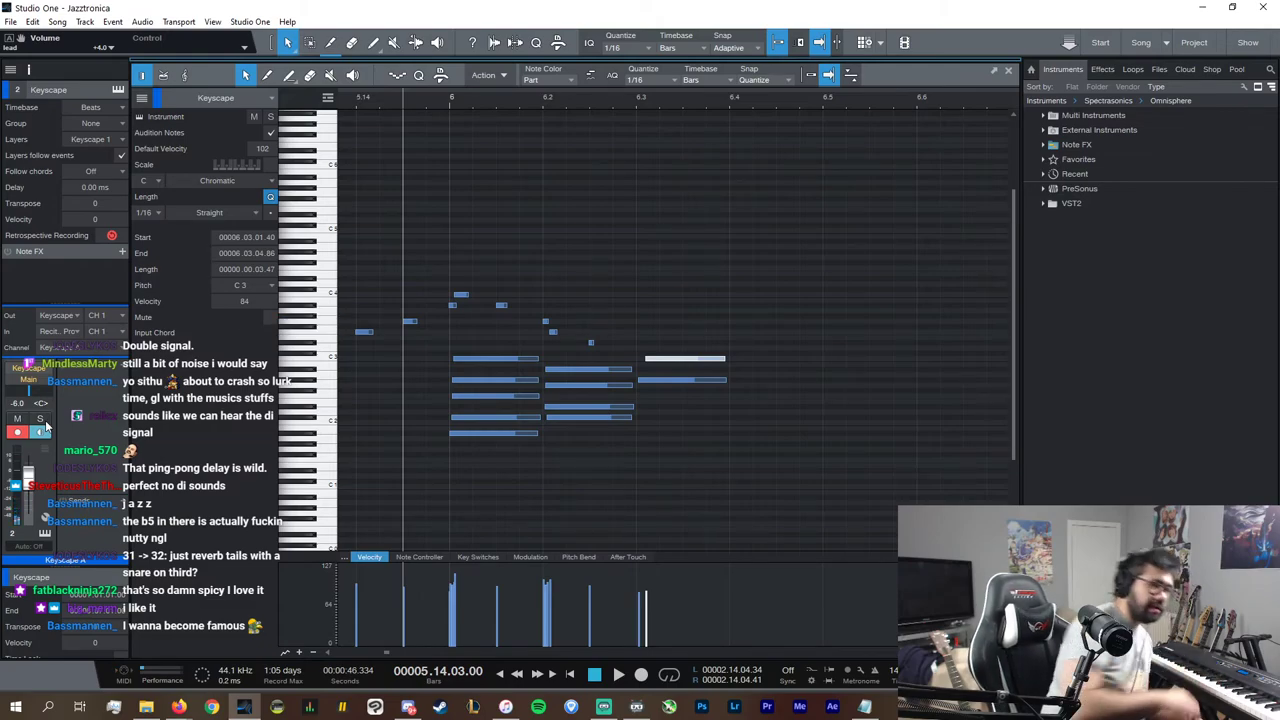
drag(773, 463, 684, 320)
key(Delete)
Step: Set the editor quantize to 1/16 with 20% swing and enter a rising run of G#2, C3 and D#3 from 6.03.04
key(space)
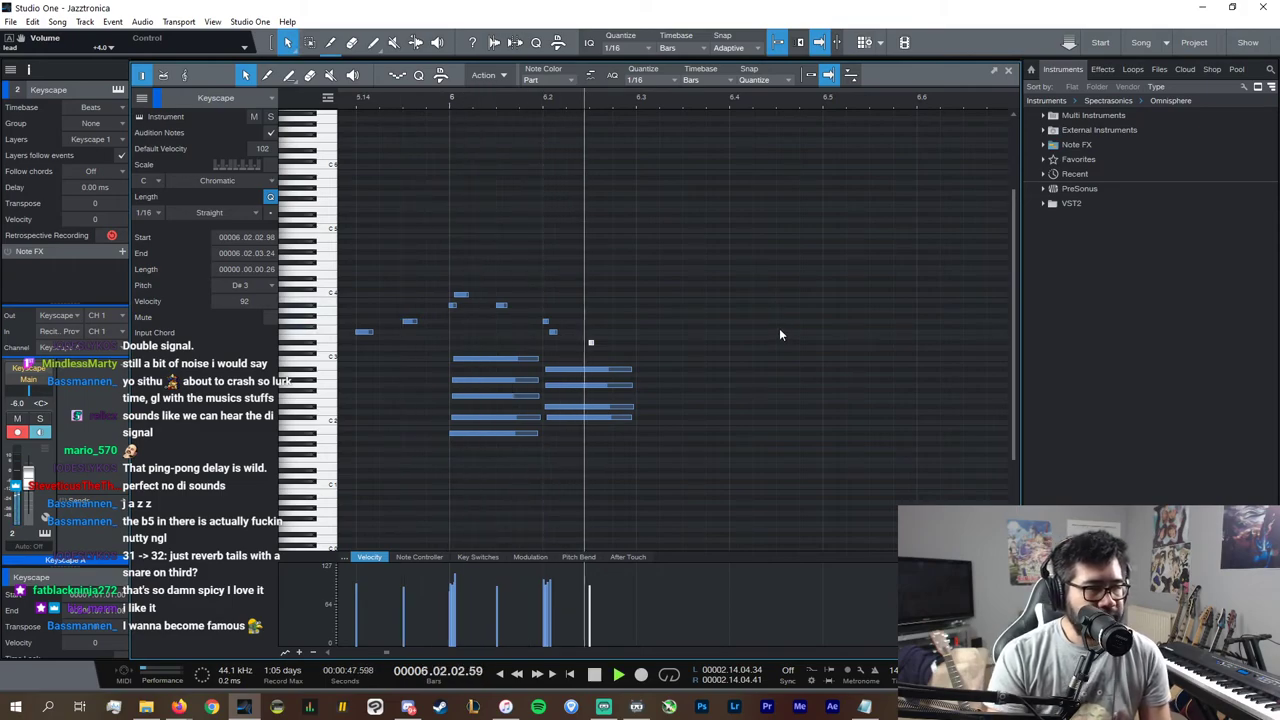
click(655, 82)
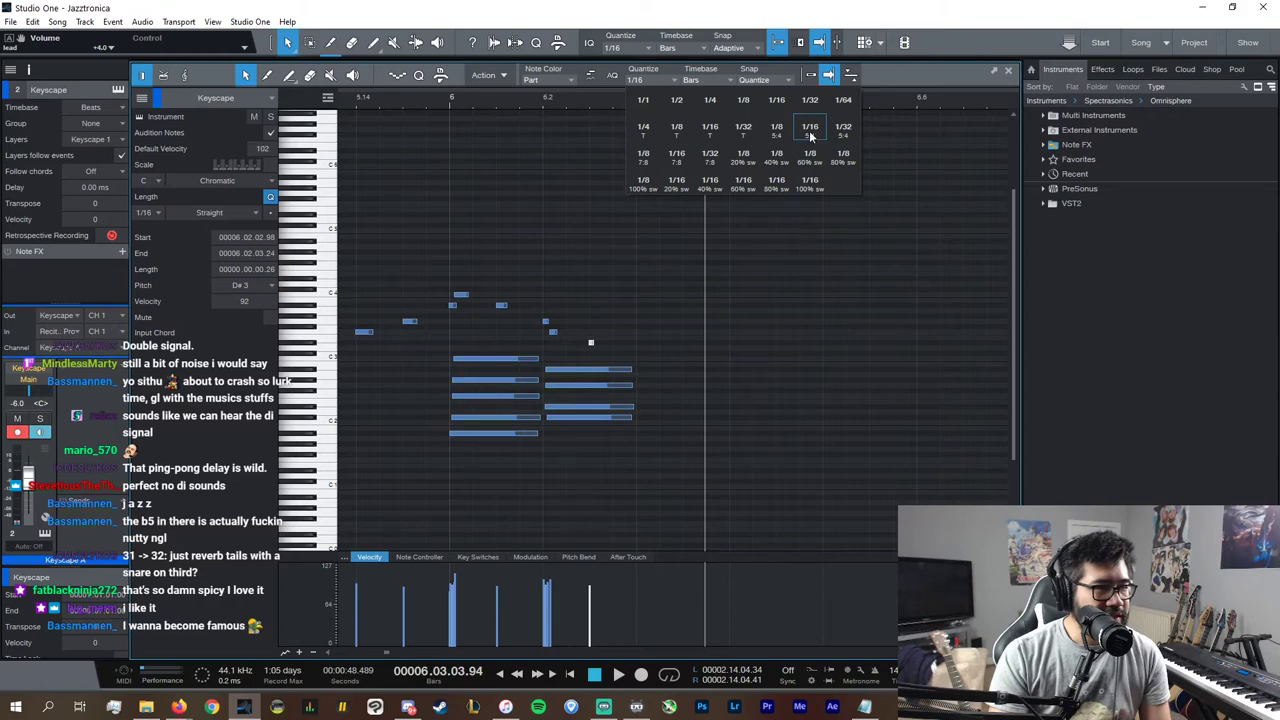
click(685, 186)
double_click(714, 377)
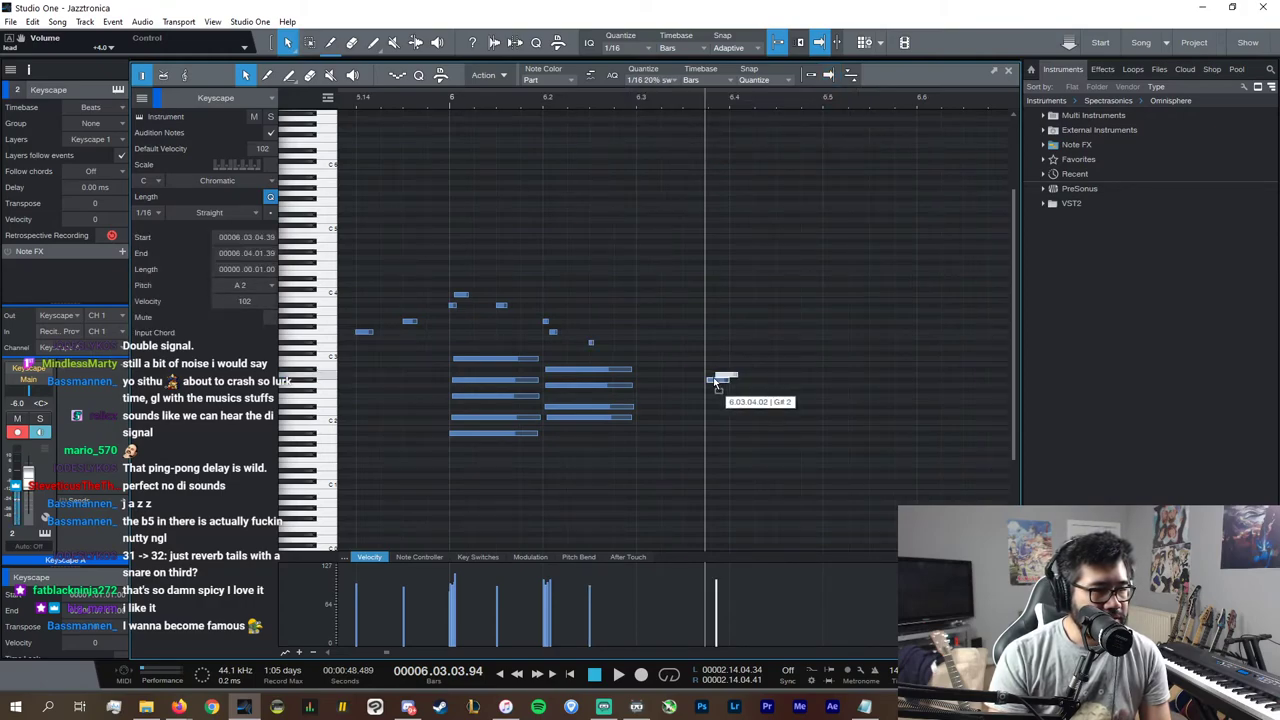
drag(714, 377, 785, 342)
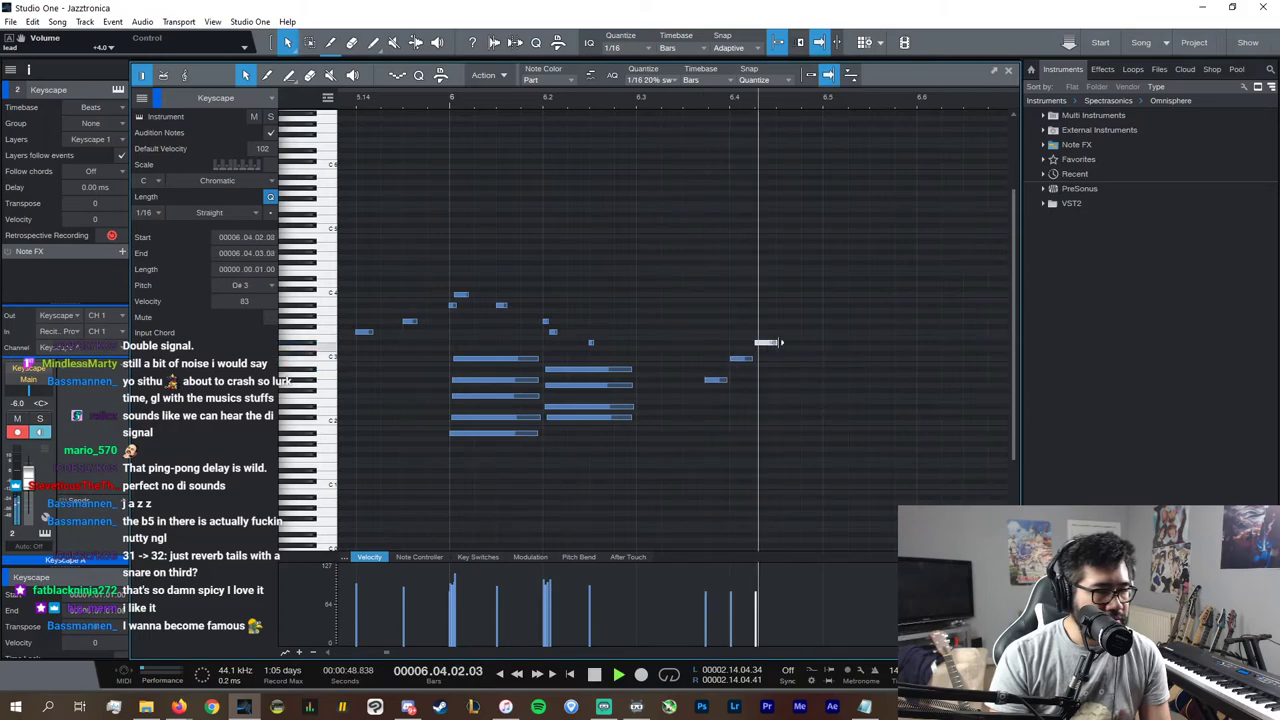
Step: Play the run from 6.01.04 and trim the G#2 note's start to 6.03.04.07
click(525, 102)
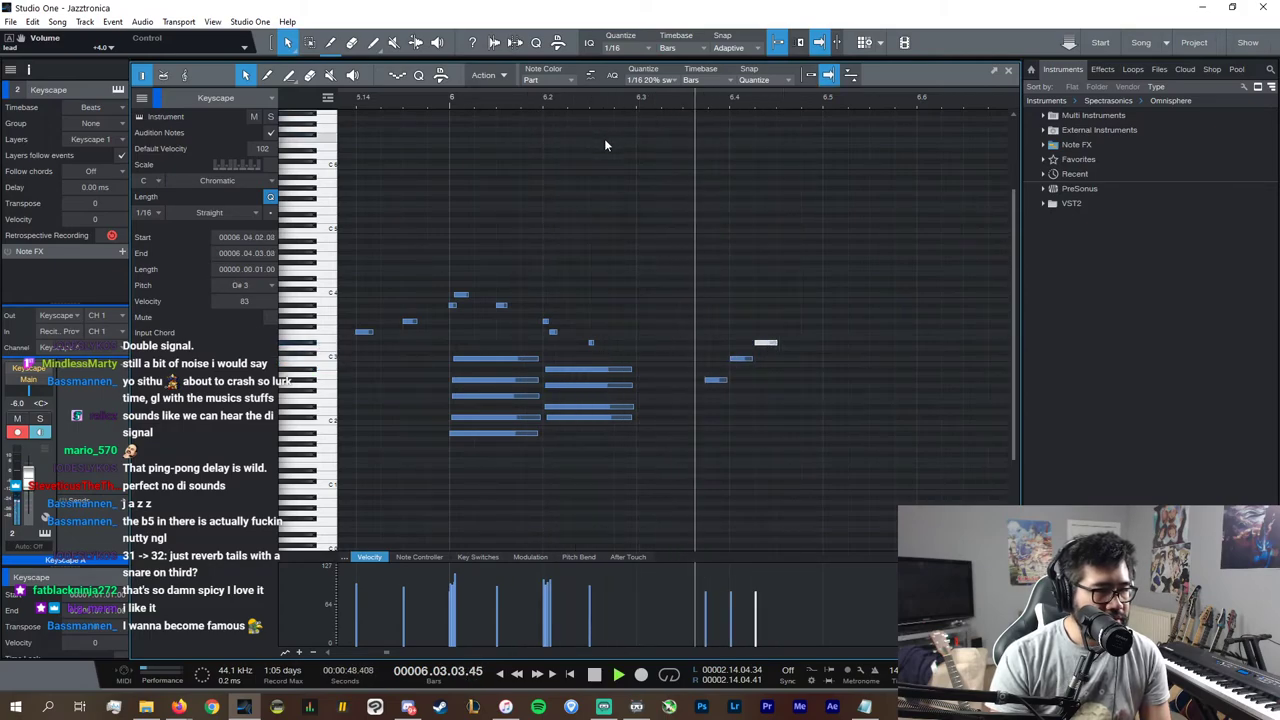
key(space)
click(716, 379)
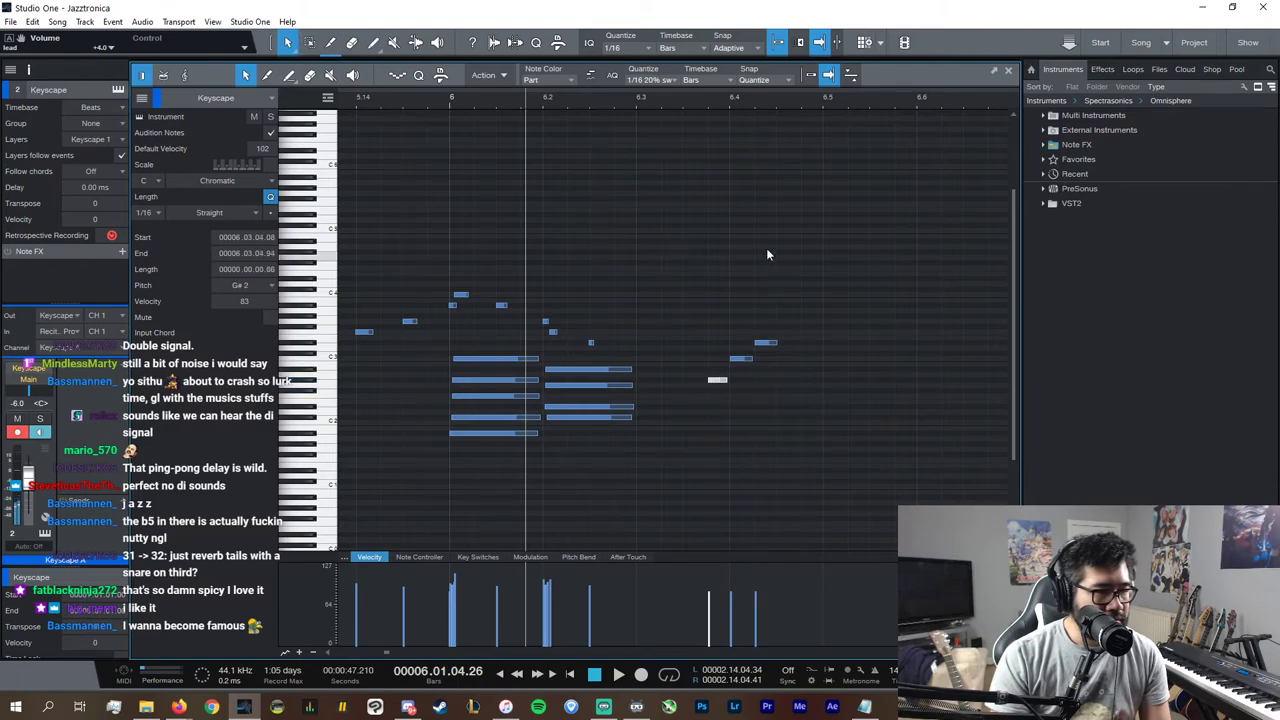
drag(708, 380, 707, 380)
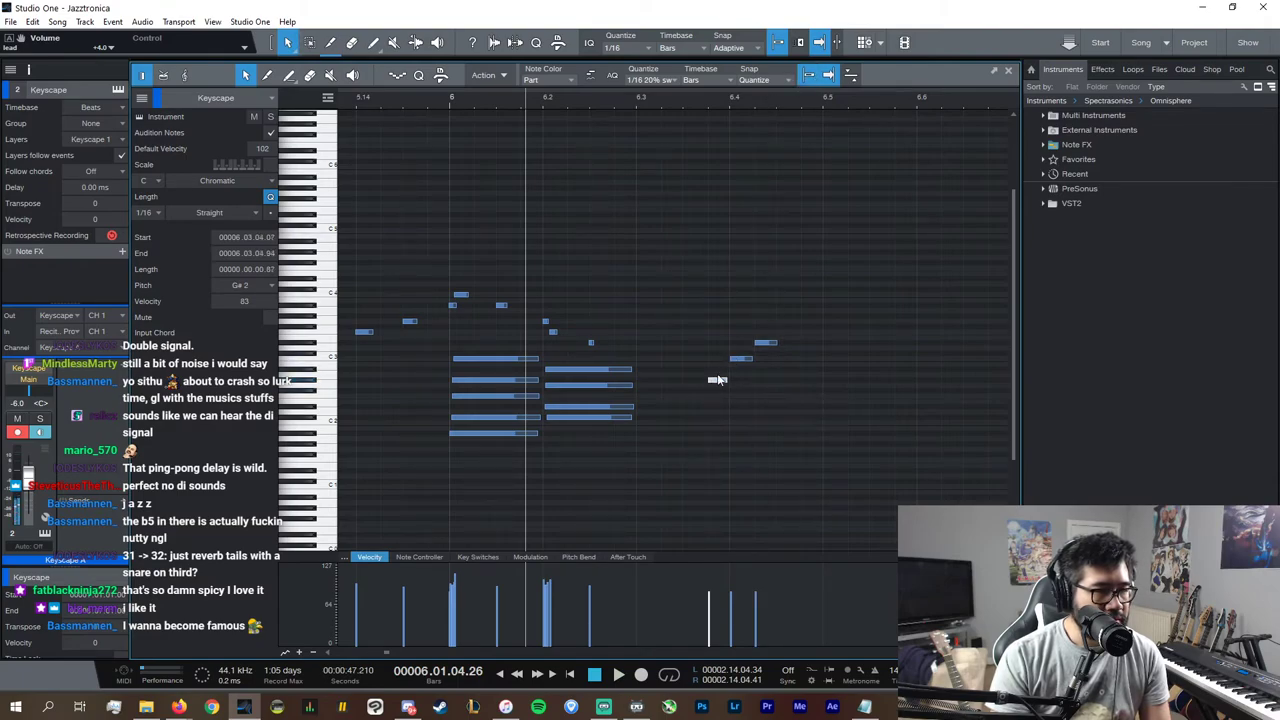
Step: Add an F3 note at 6.04.03.08 by duplicating the D#3, and lower the velocities of the run's C3 and D#3
click(766, 343)
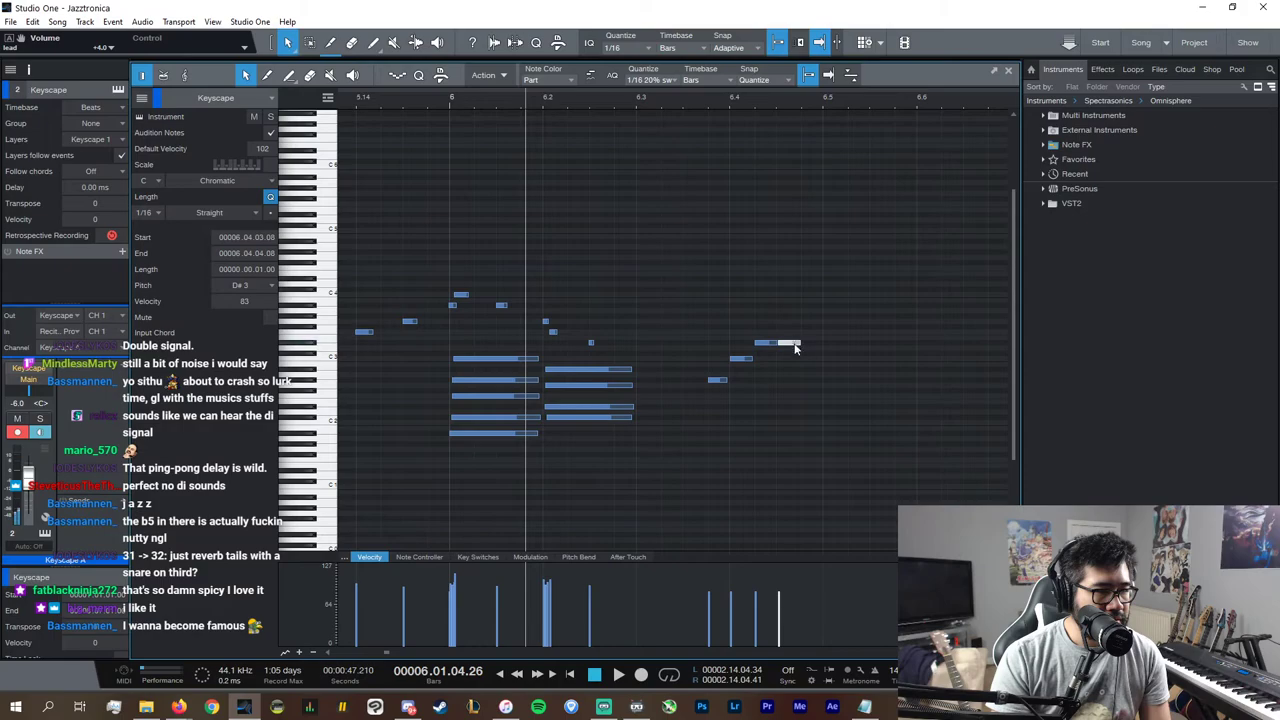
drag(795, 348, 800, 326)
key(space)
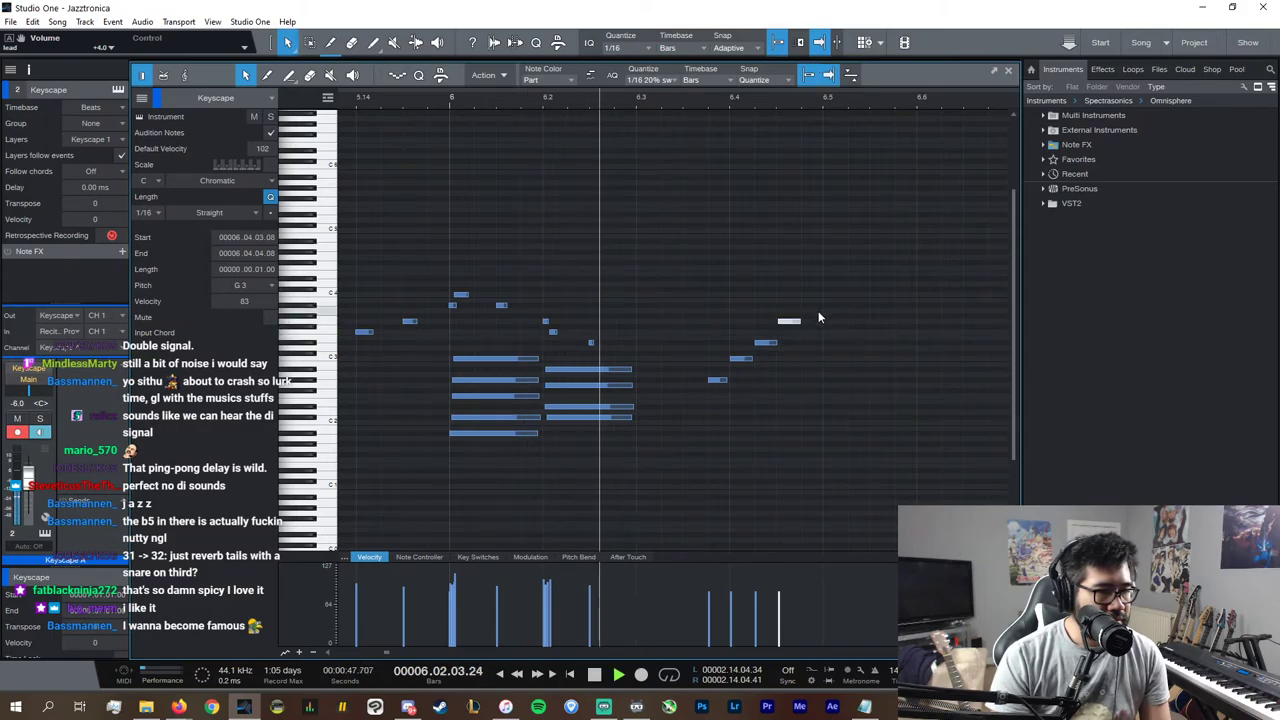
drag(789, 322, 789, 332)
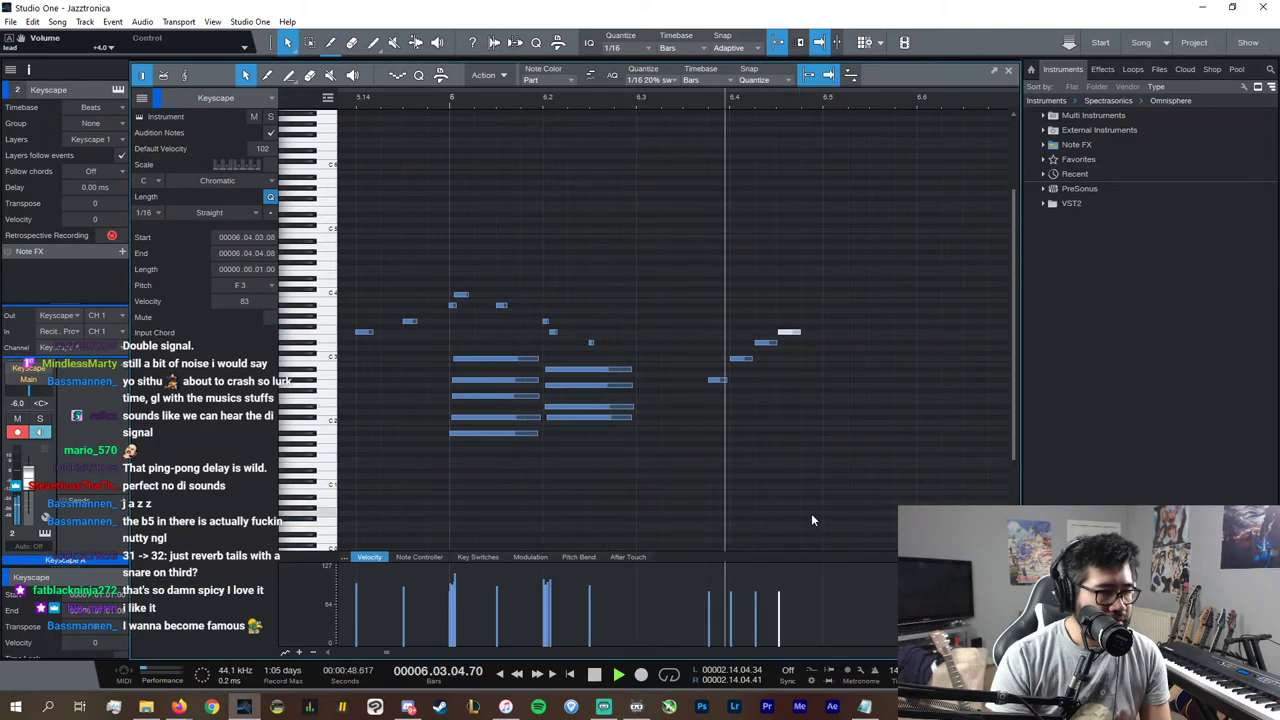
key(space)
drag(733, 612, 758, 614)
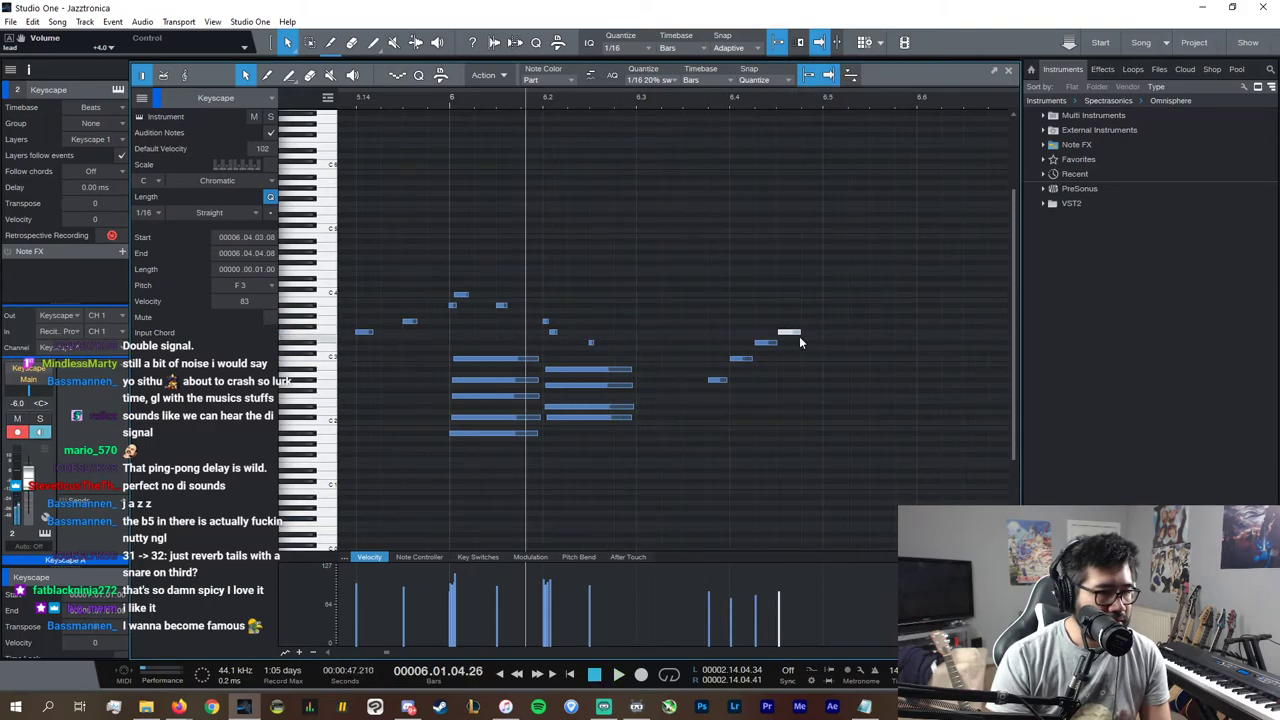
Step: End the run with a chord of G3, D#3, C3 and A#2 around 6.04.04, led in by a short F3 grace note
mouse_move(815, 338)
mouse_down()
mouse_move(829, 325)
mouse_move(812, 325)
mouse_move(836, 328)
mouse_up()
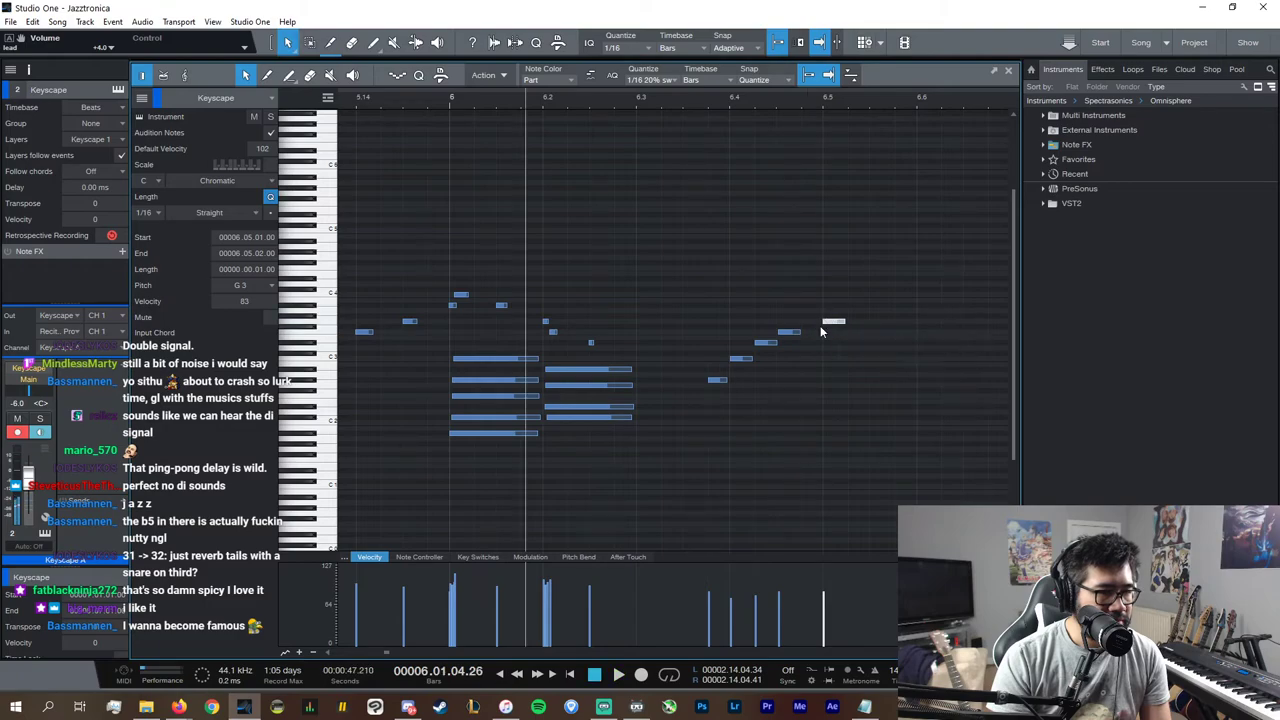
drag(830, 328, 805, 345)
key(d)
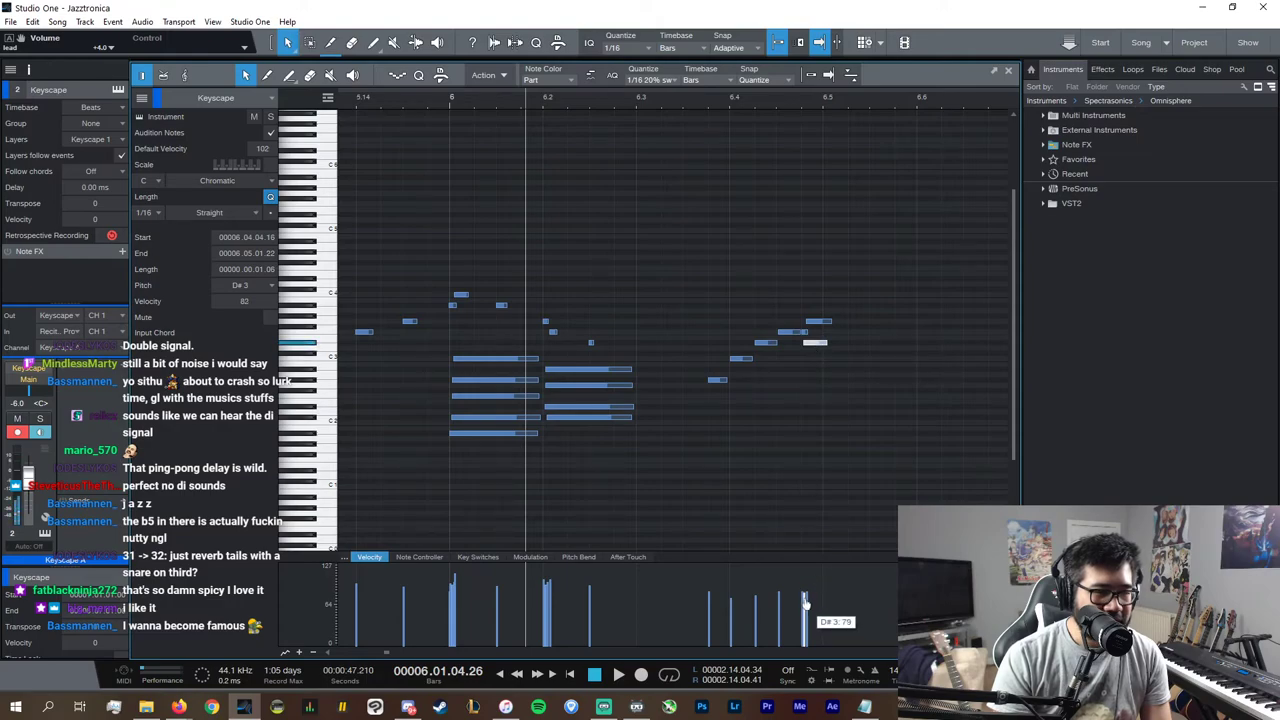
click(805, 332)
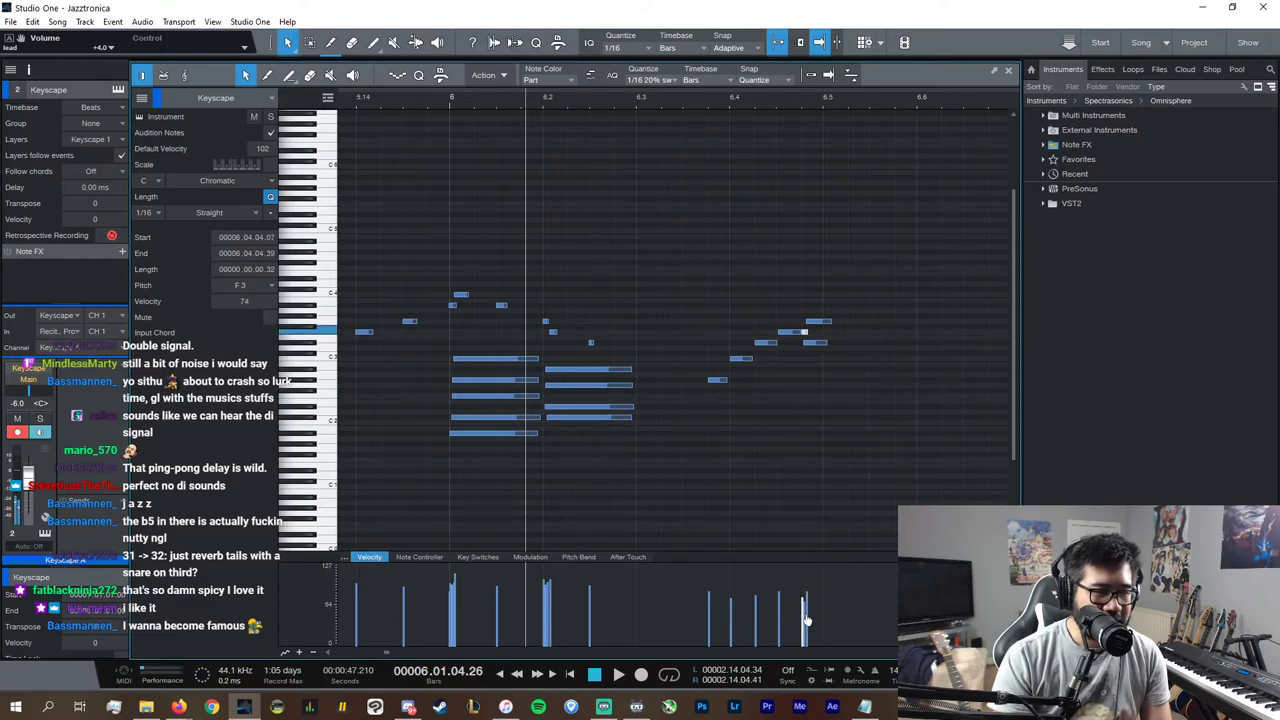
drag(831, 350, 818, 371)
Step: Solo Keyscape, lengthen the G3 note and follow it with an F3 at 6.05.02.10 with velocity 54
key(space)
click(269, 117)
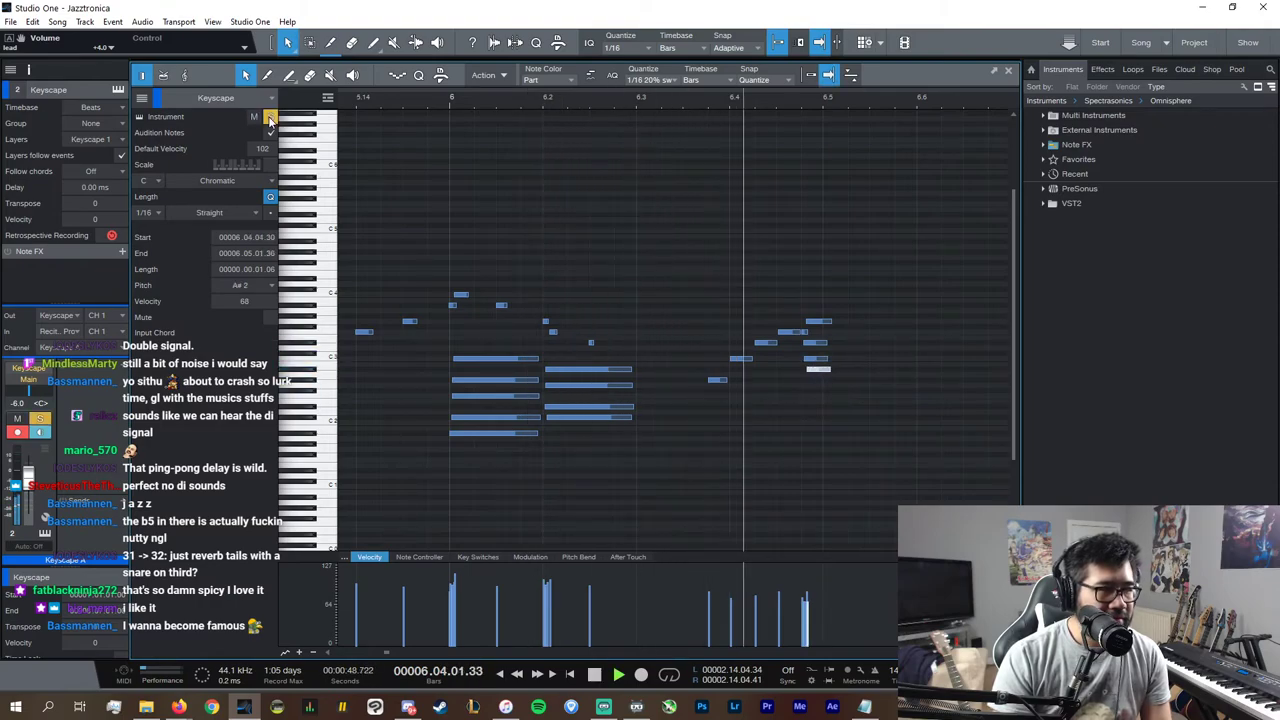
drag(823, 322, 873, 336)
key(d)
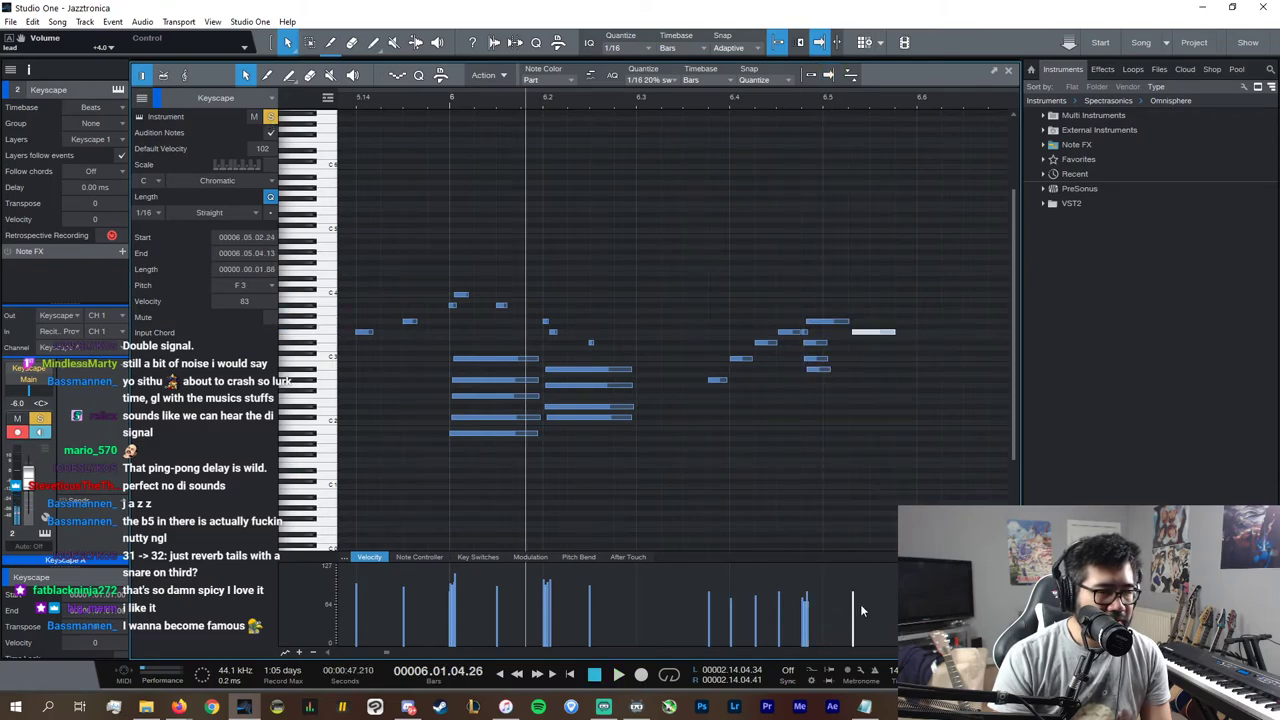
click(862, 610)
click(866, 333)
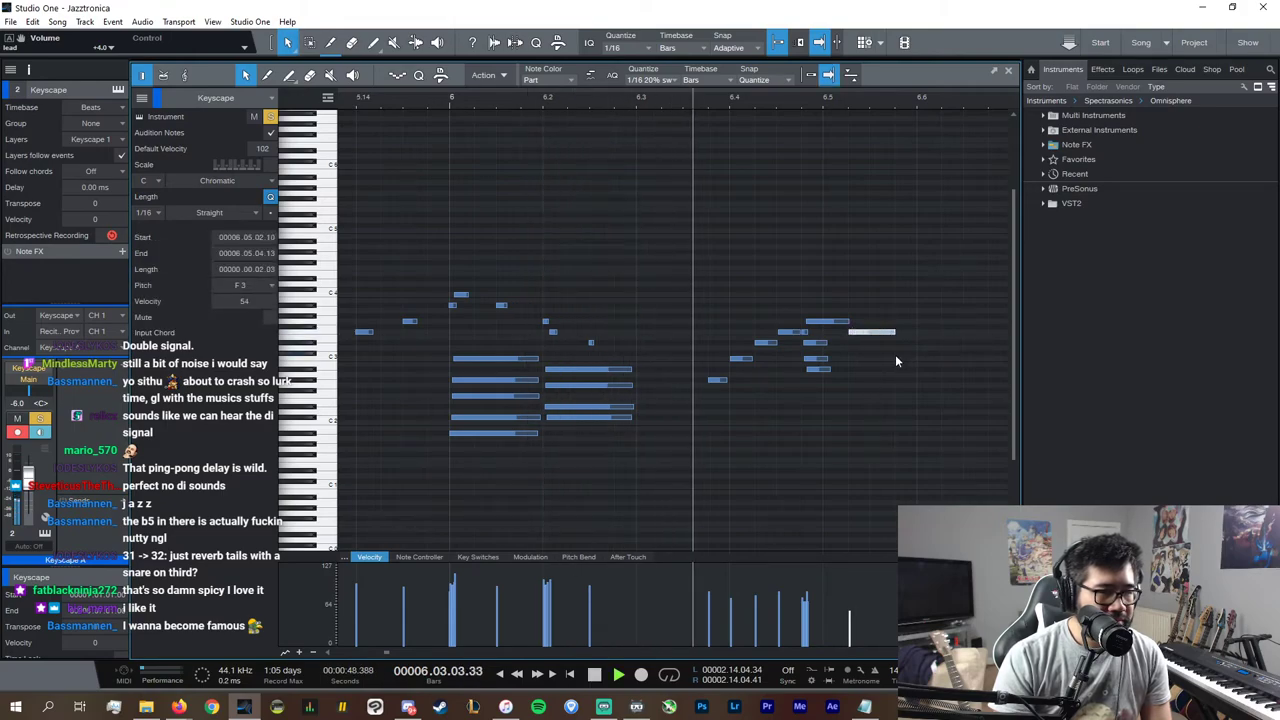
key(space)
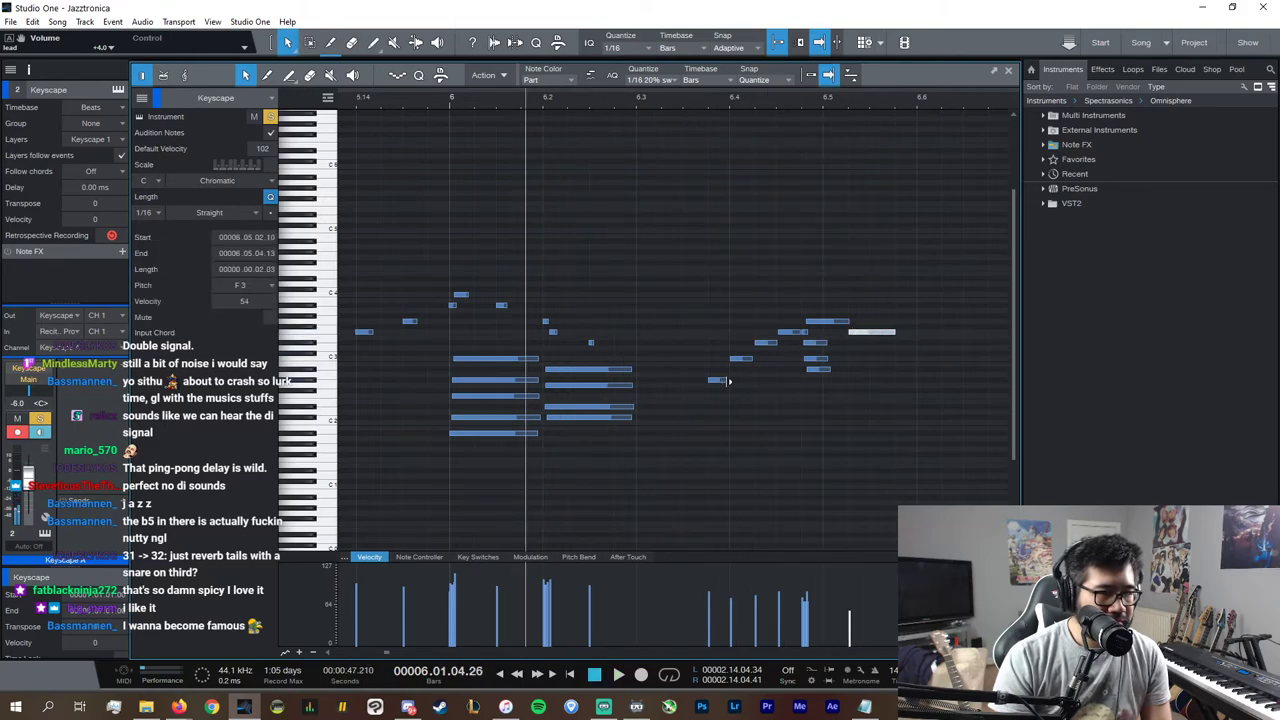
Step: Shorten the notes of the rising run for a more detached feel, ending the F3 at 6.04.03.70
click(765, 344)
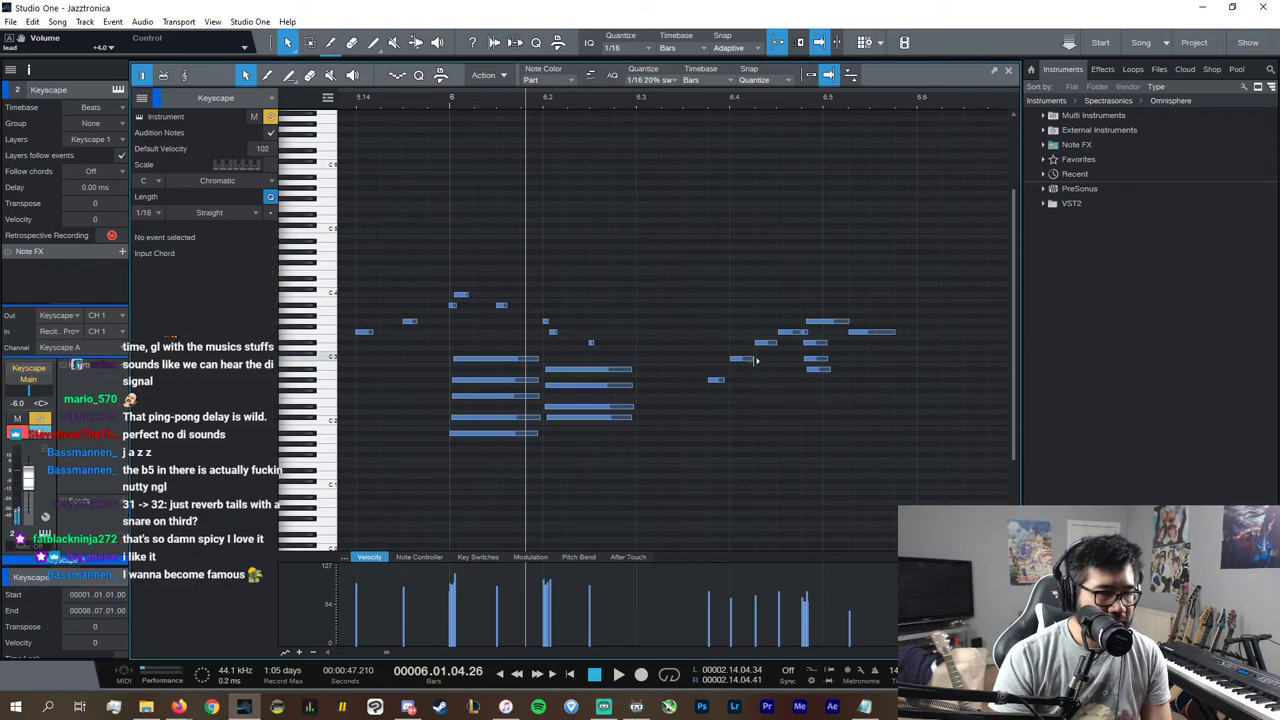
drag(776, 345, 775, 345)
drag(801, 334, 795, 333)
drag(795, 333, 793, 333)
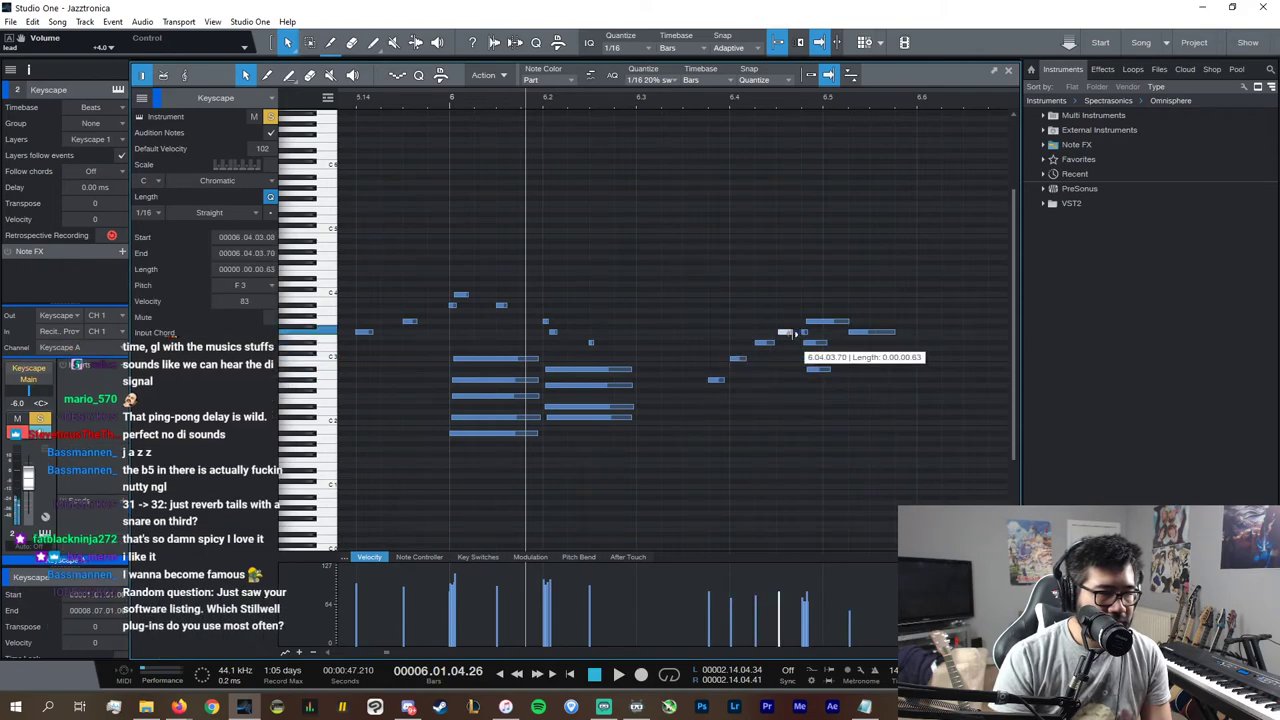
Step: Lengthen the D#3, C3 and A#2 notes beneath the G3 to about 6.05.02 and play the phrase from 6.01.04
drag(851, 390, 845, 345)
key(space)
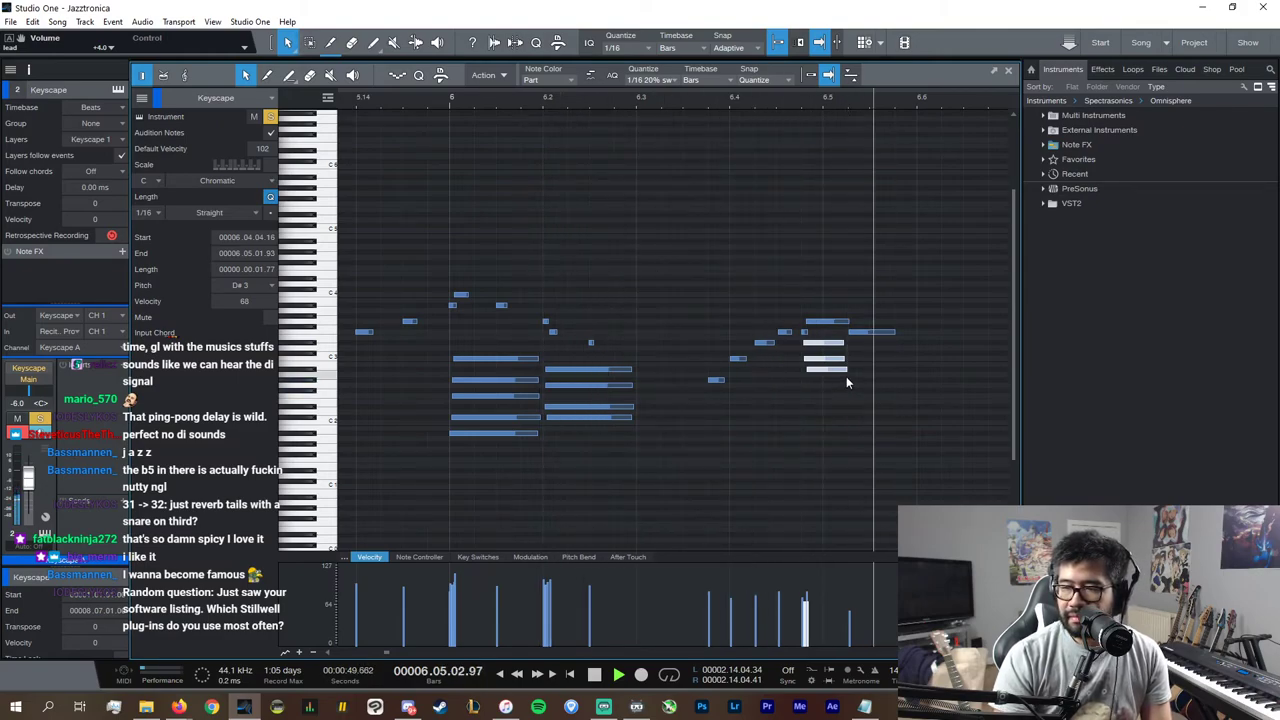
key(space)
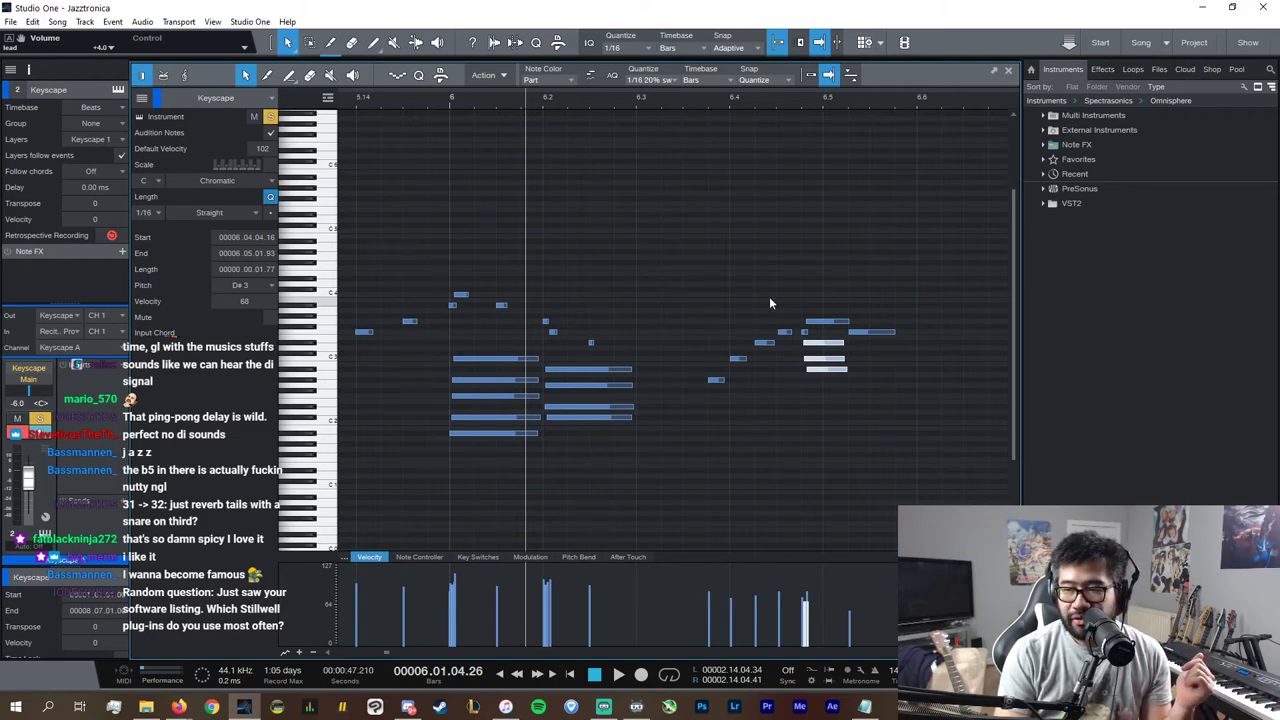
Step: Copy the three lower notes of the G3 chord beneath the F3 at 6.05.02 as C#3, A#2 and G#2, and play the phrase
key(alt+Tab)
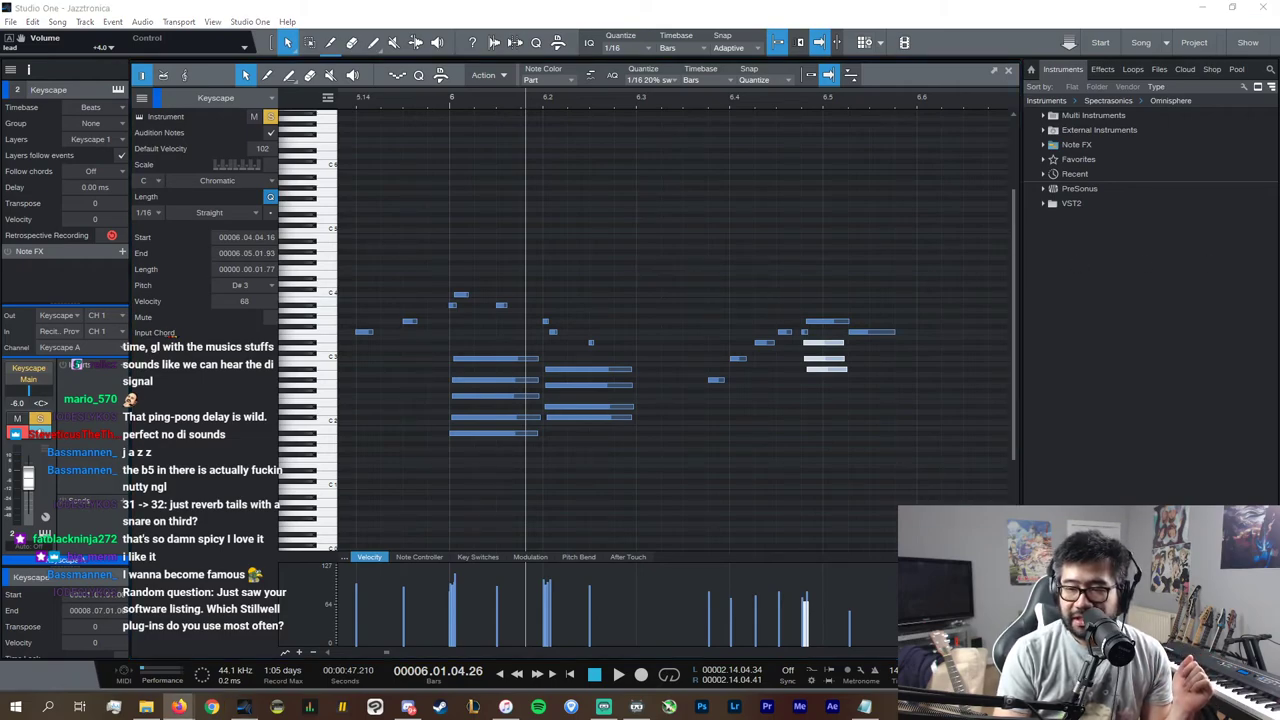
key(alt+Tab)
key(space)
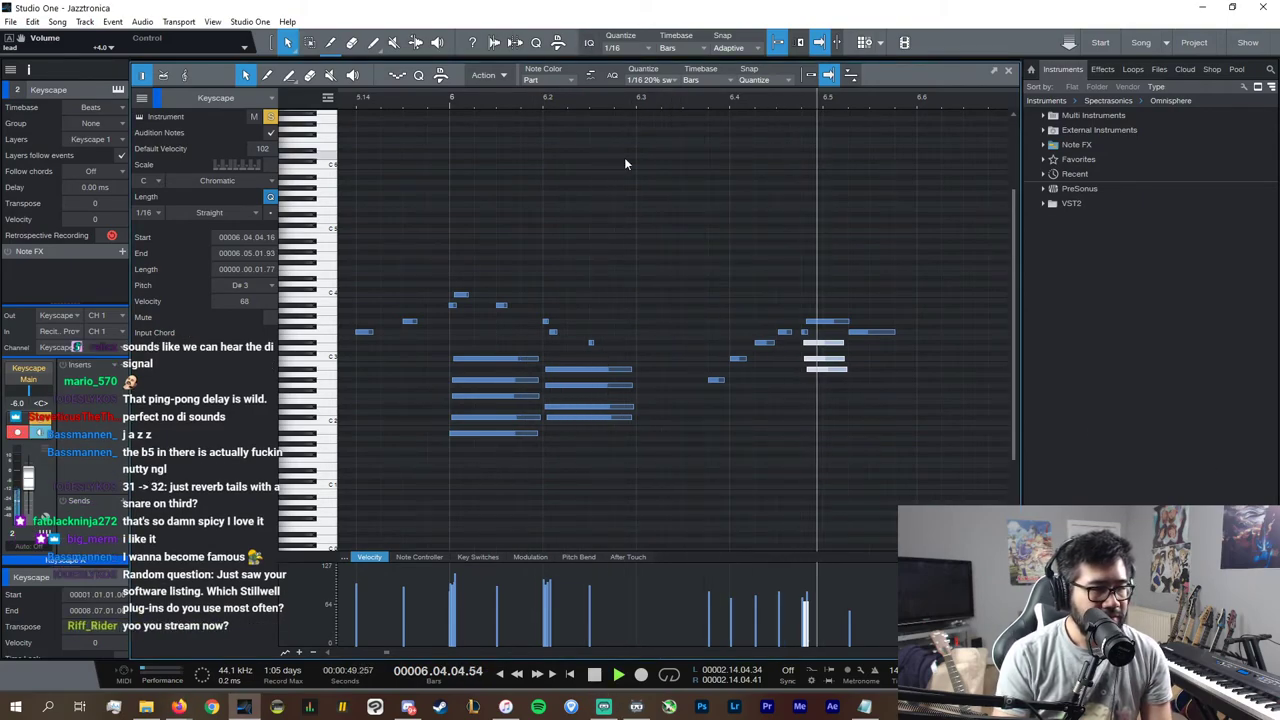
click(838, 355)
click(837, 346)
mouse_move(871, 379)
mouse_down()
mouse_move(838, 338)
mouse_move(892, 366)
mouse_up()
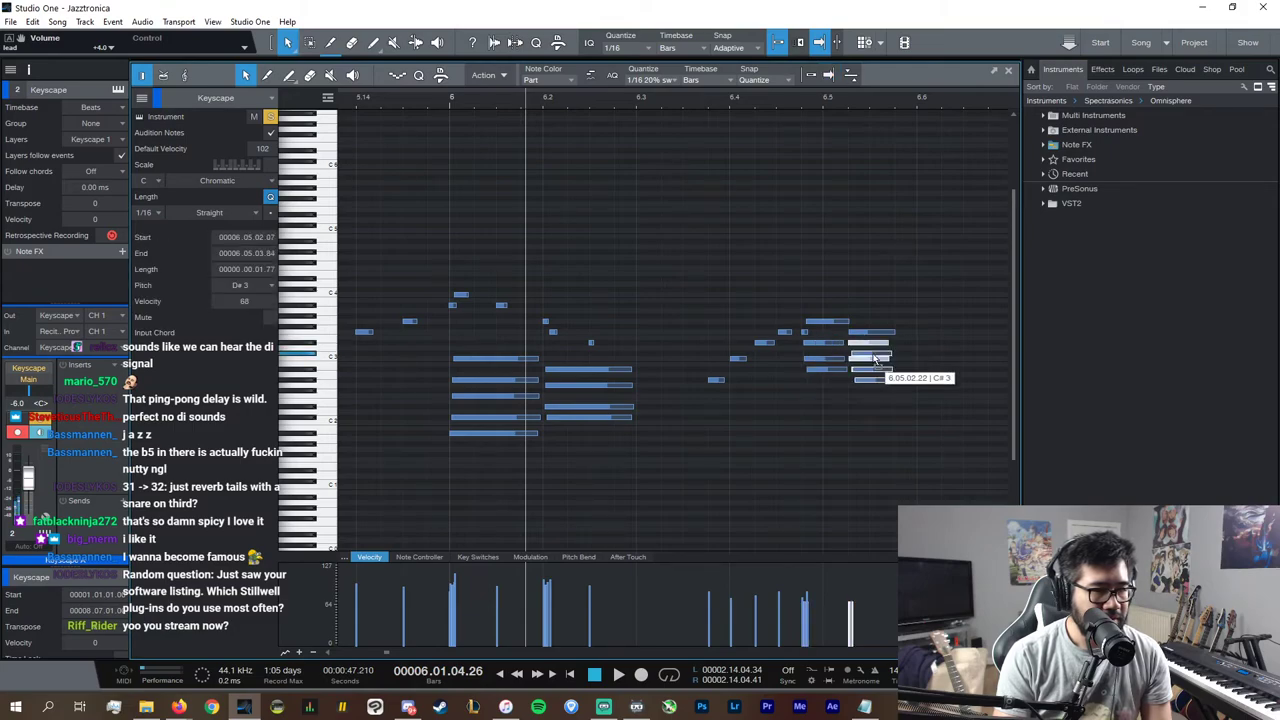
click(936, 359)
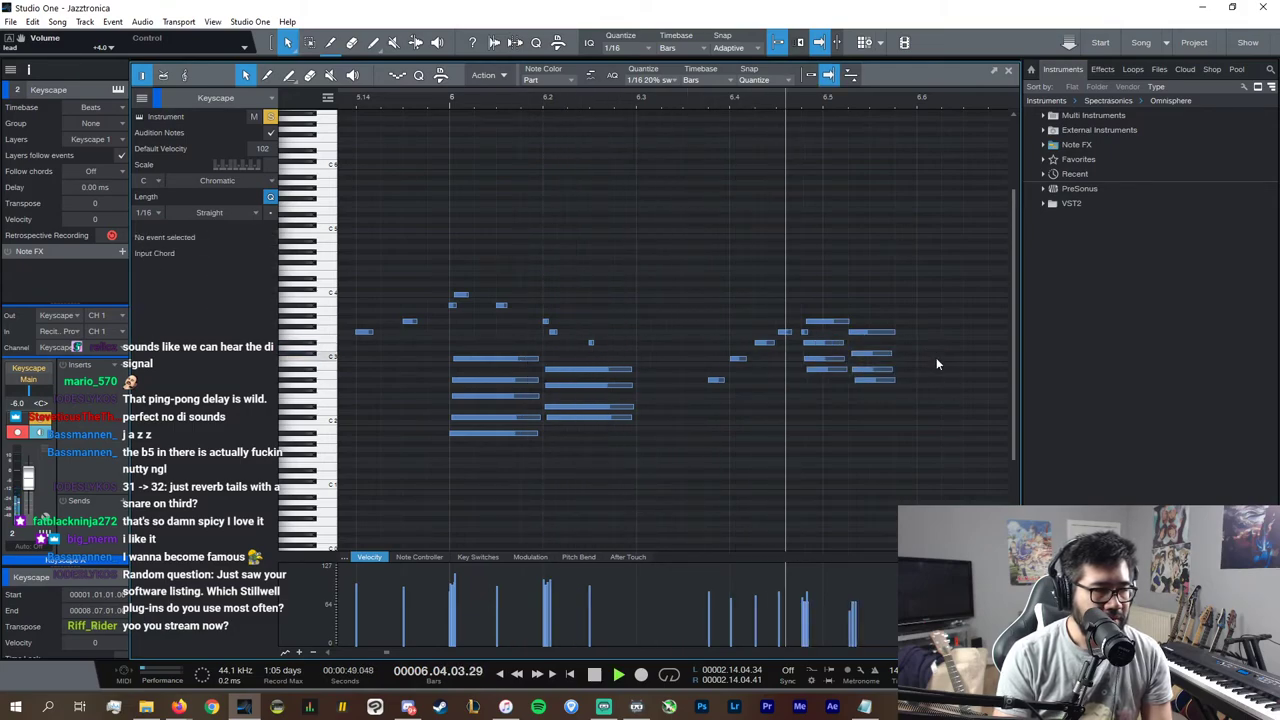
Step: Revoice the chord beneath the F3 as C3, A#2 and G#2, checking the phrase with and without Keyscape soloed
click(884, 355)
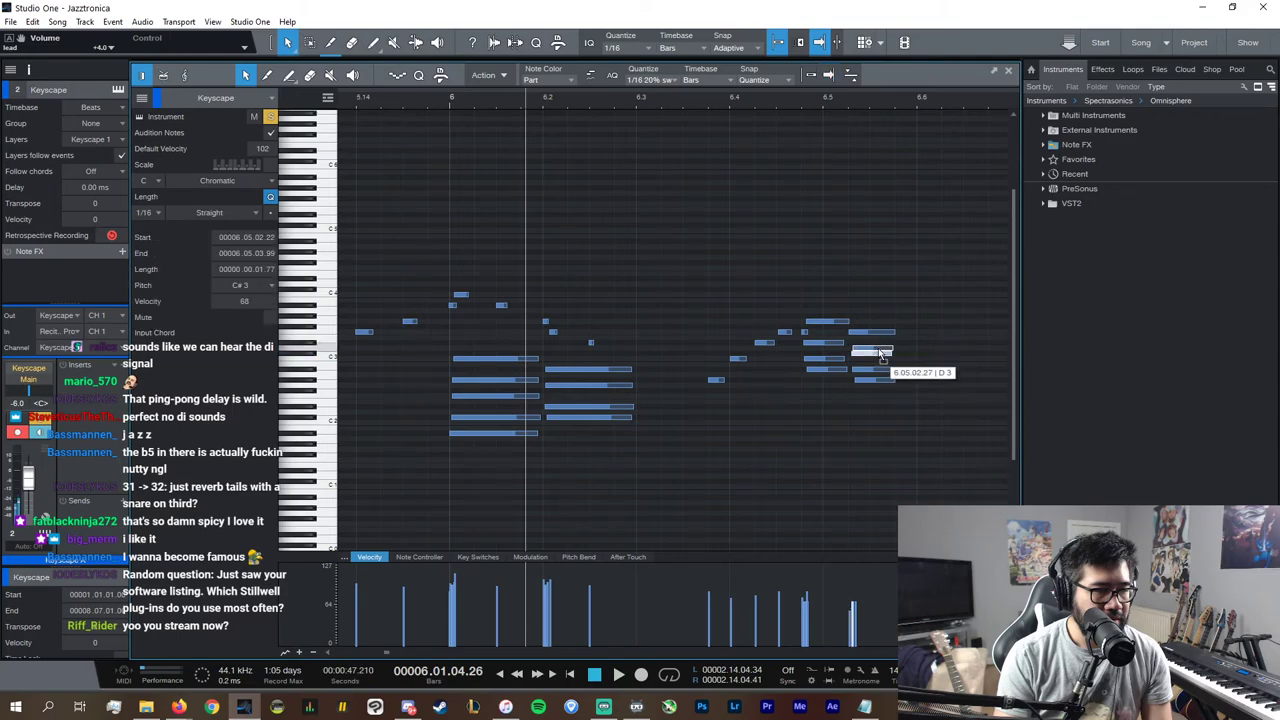
click(270, 118)
key(space)
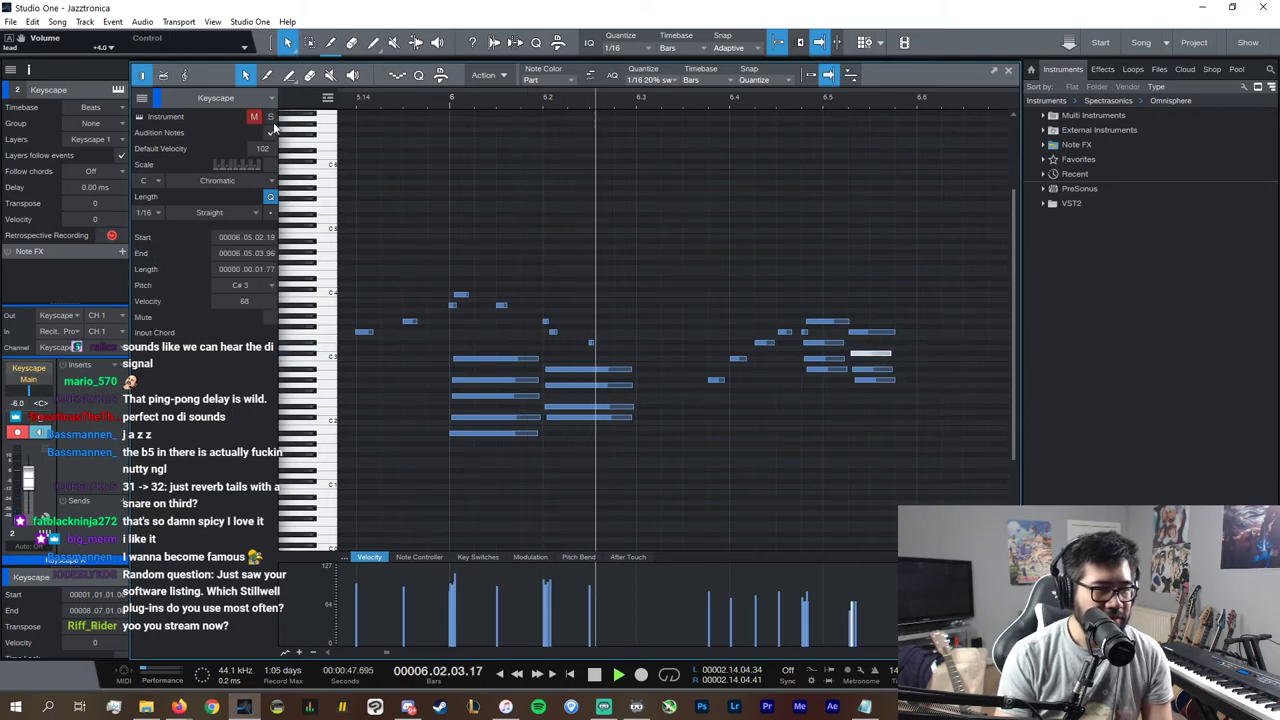
click(256, 119)
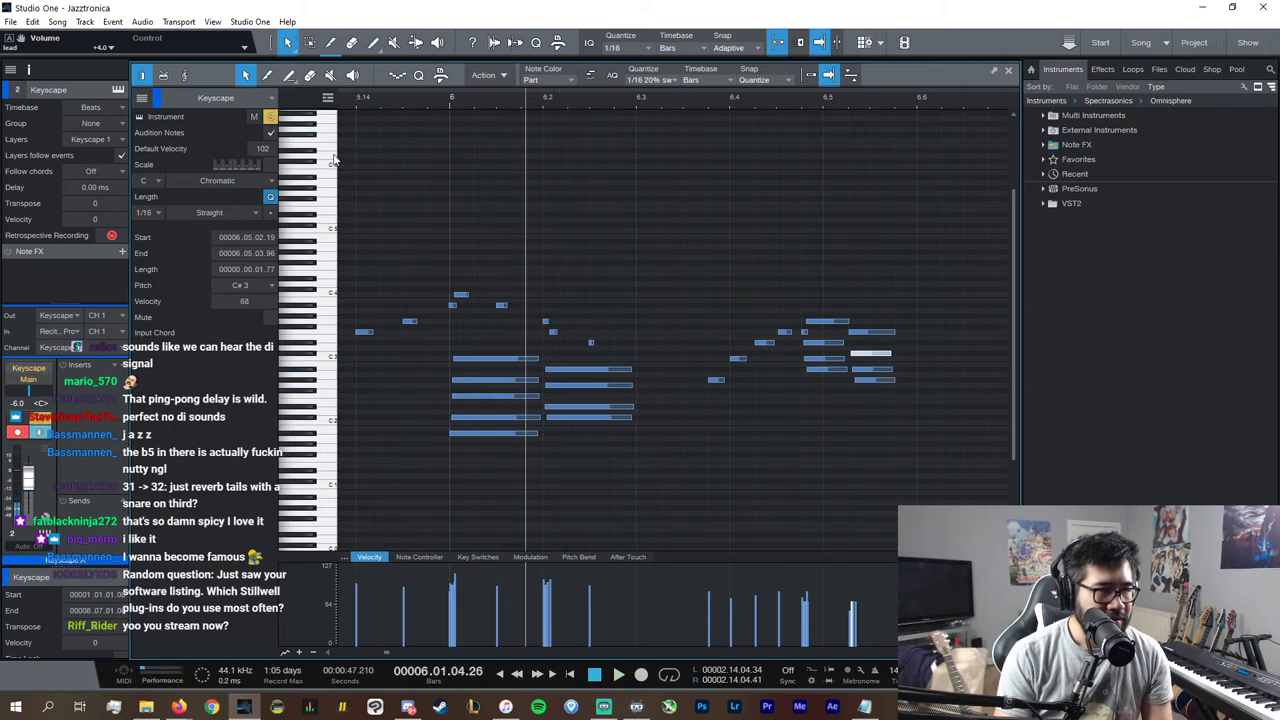
key(space)
mouse_move(873, 354)
mouse_down()
mouse_move(870, 388)
mouse_move(865, 372)
mouse_up()
key(space)
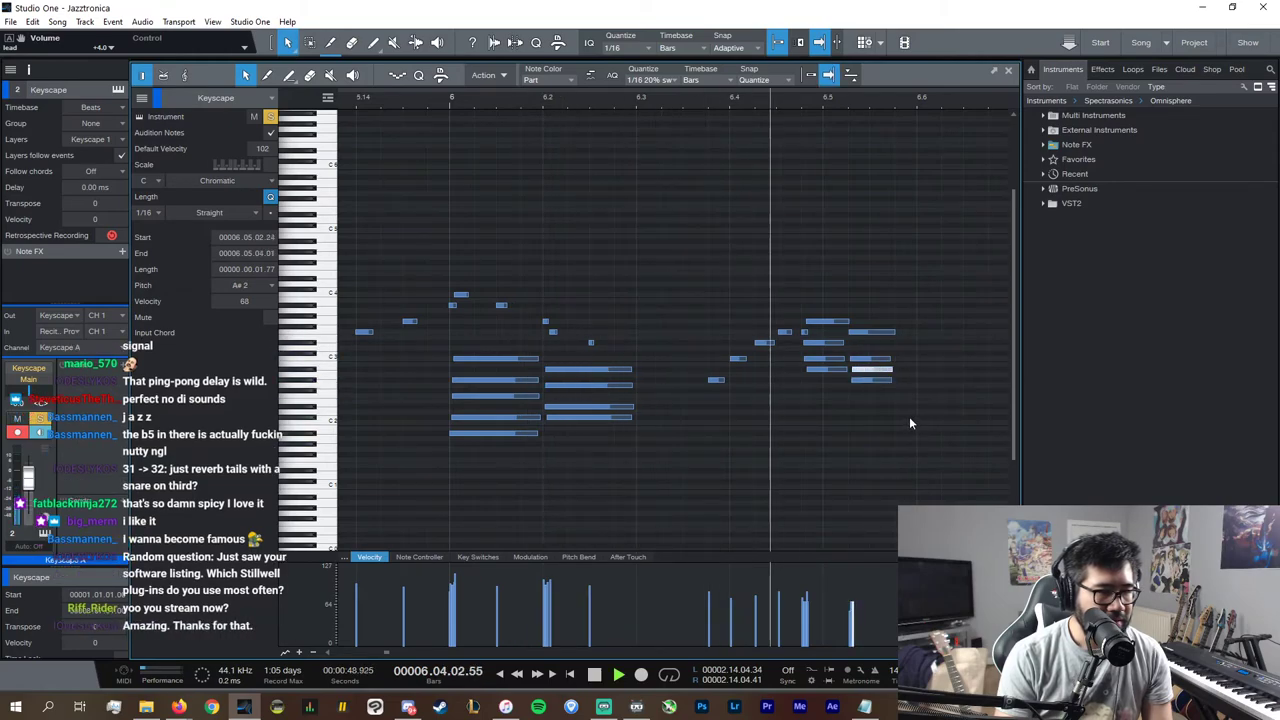
Step: Continue the melody after the F3 with a D#3 at 6.05.04.10 and a C3 at 6.06.02.04
key(space)
drag(909, 409, 955, 370)
click(911, 339)
click(894, 331)
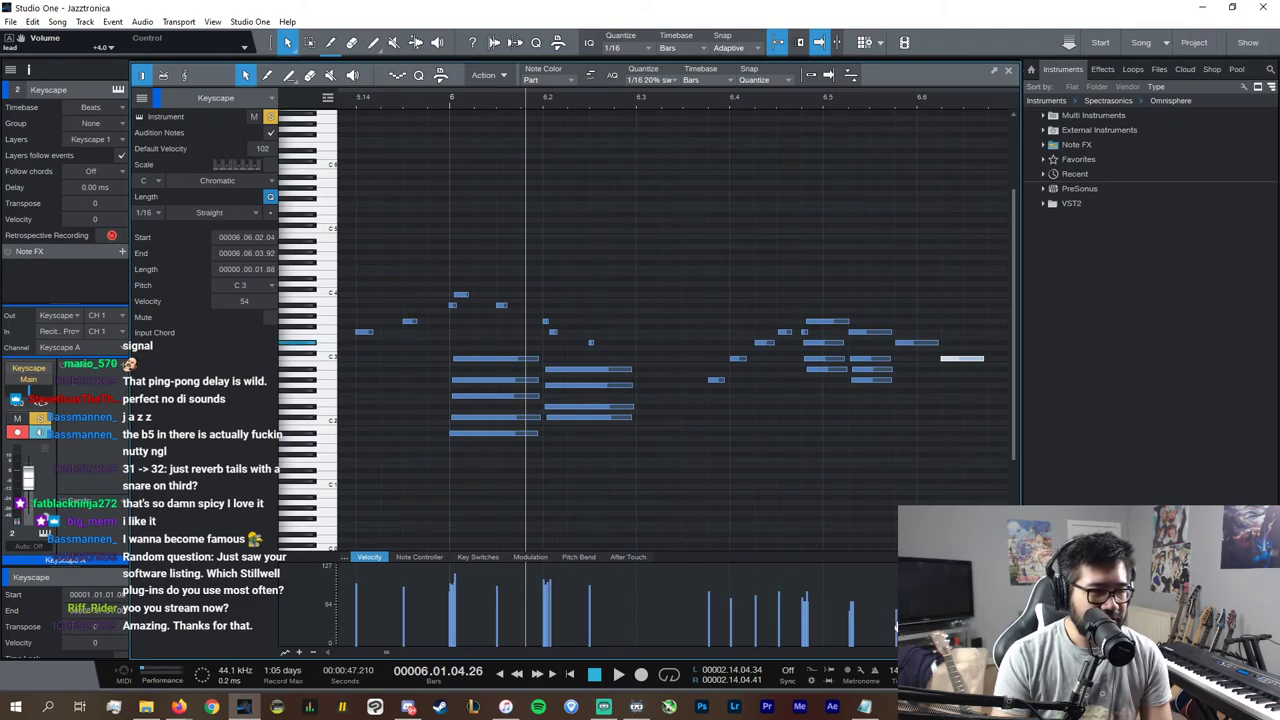
Step: Raise the velocities of the whole run and its chords, bringing the F3 to 79 and the D#3 to 86
drag(983, 480, 708, 280)
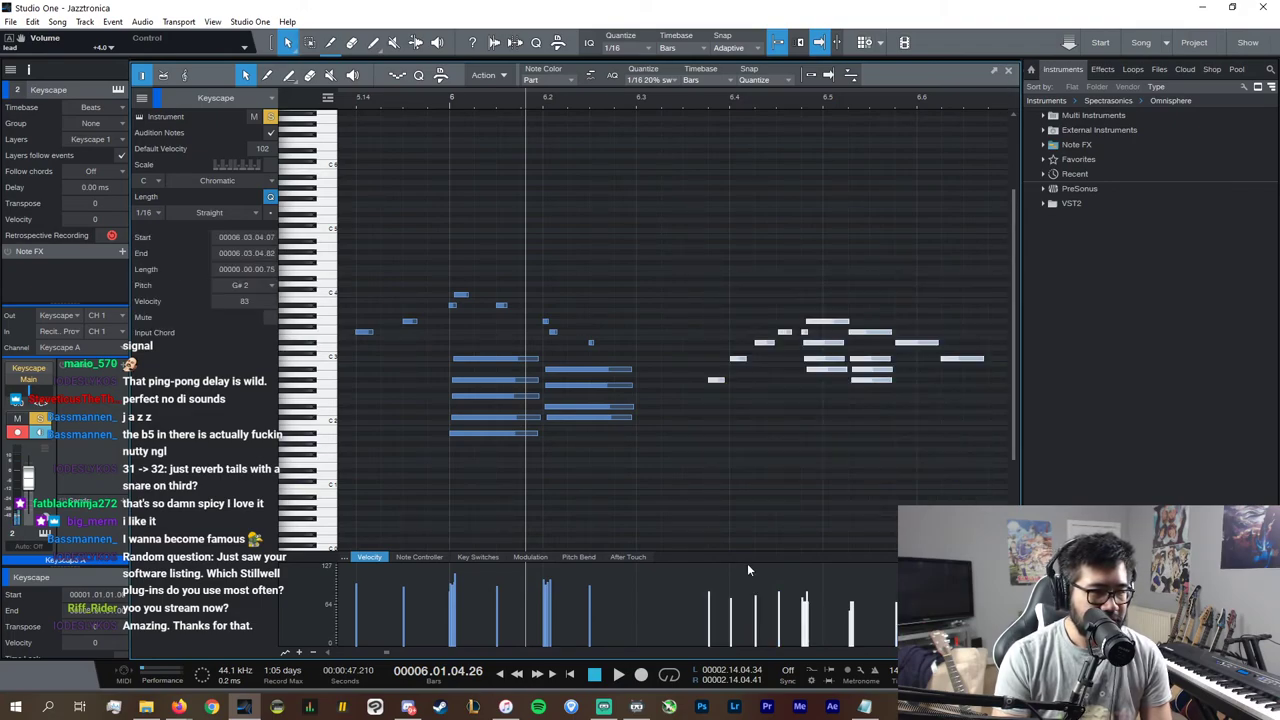
drag(733, 604, 732, 598)
drag(1020, 503, 1018, 503)
click(960, 503)
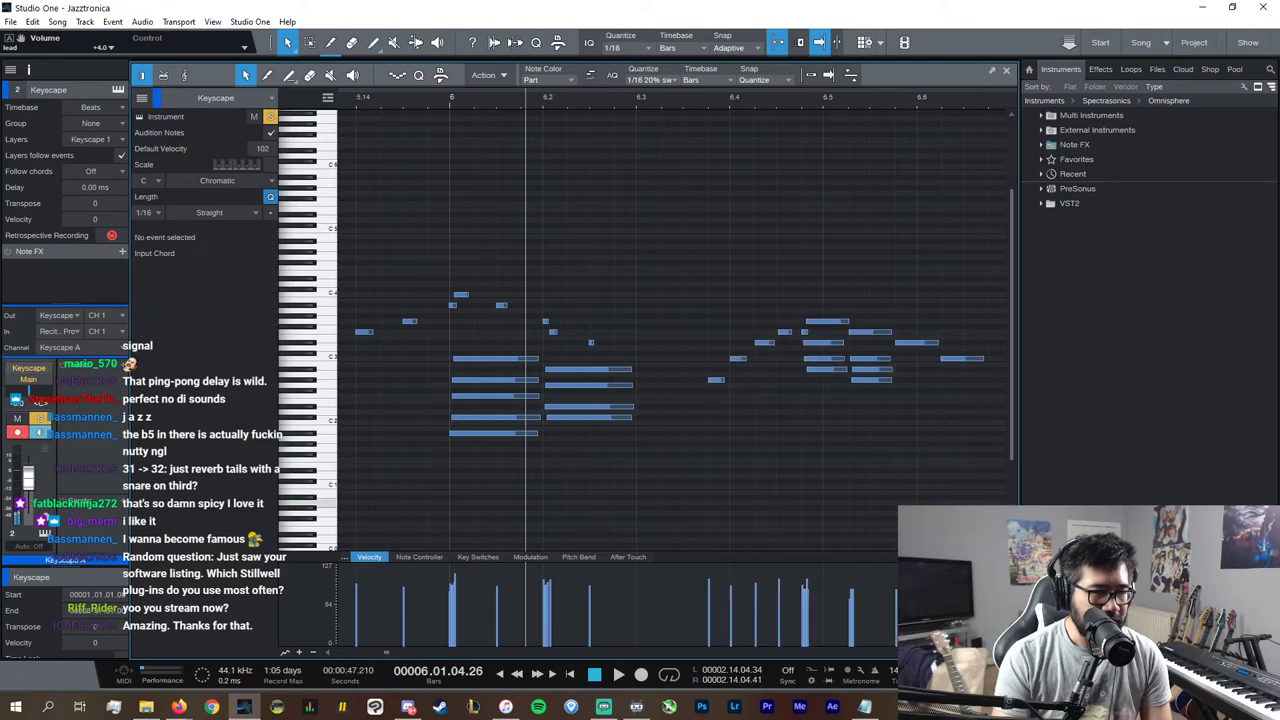
click(852, 600)
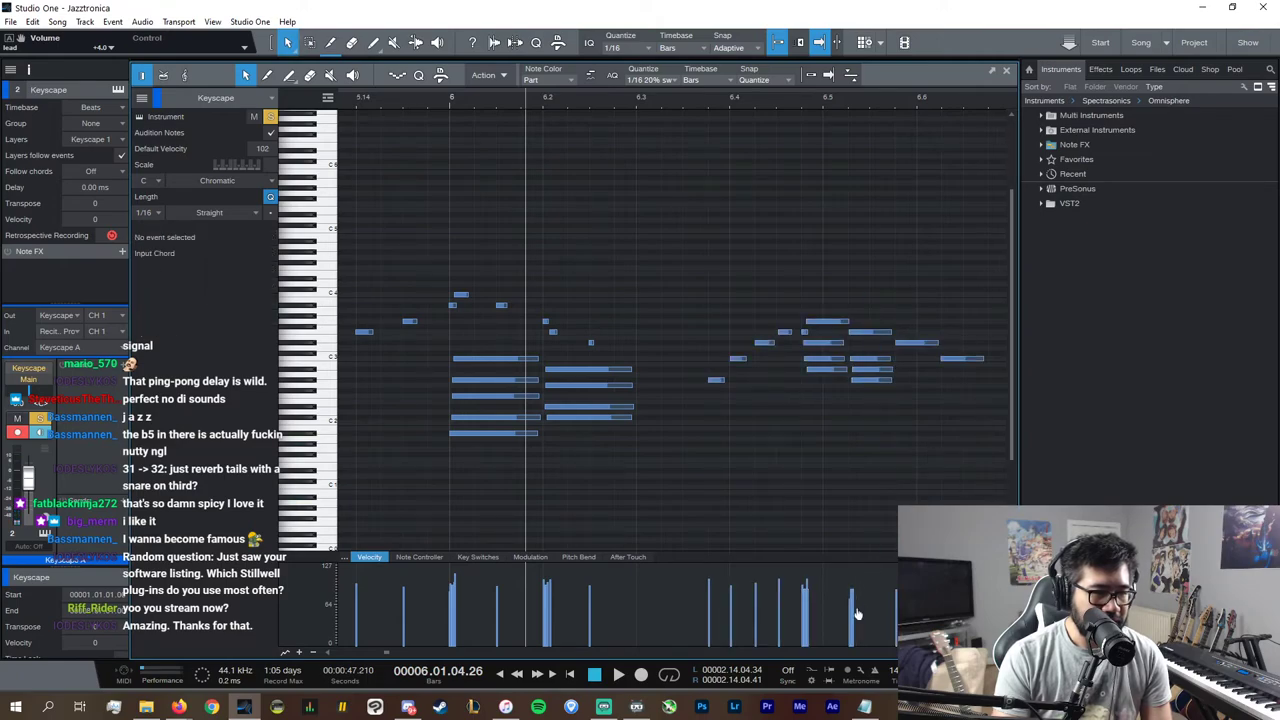
drag(851, 602, 851, 598)
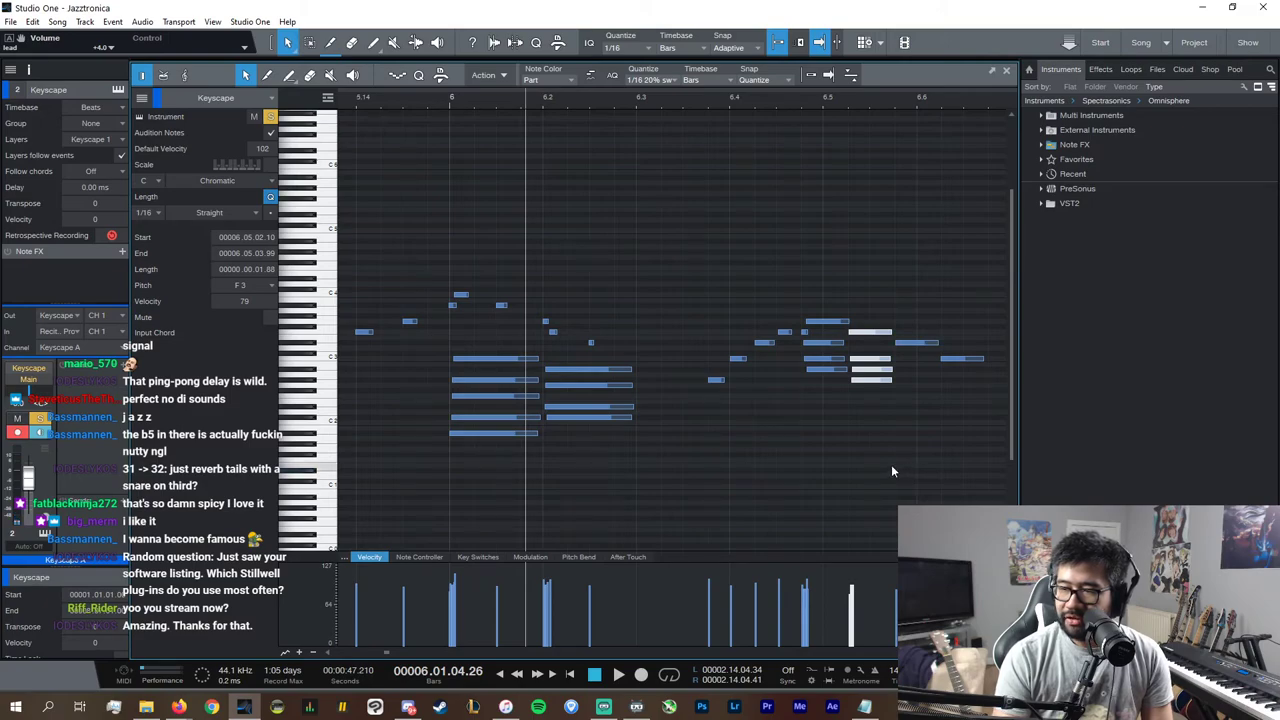
click(920, 343)
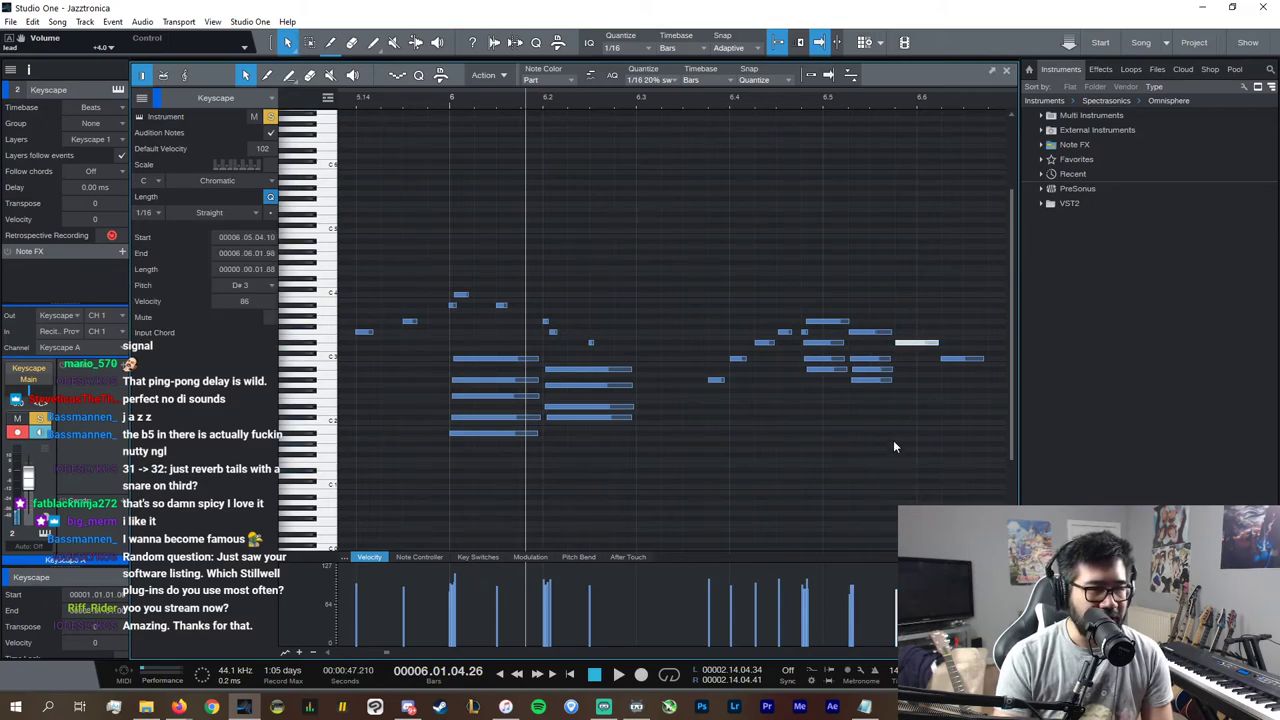
Step: Add A#2, G#2 and F2 beneath the D#3 at 6.05.04 to form a chord
drag(893, 436, 913, 399)
key(d)
click(918, 388)
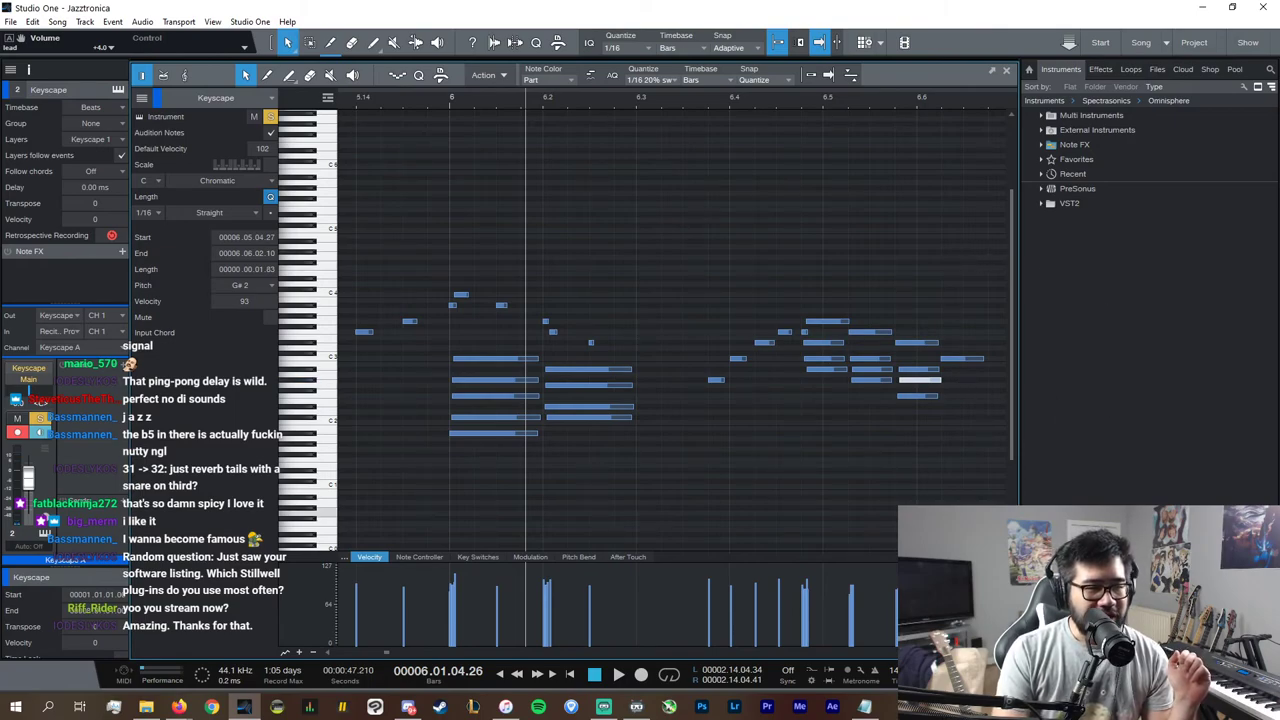
Step: Lower the velocities of the accompanying chord notes and raise the melody's F3 to 99 and D#3 to 98
drag(945, 448, 797, 346)
drag(800, 426, 931, 356)
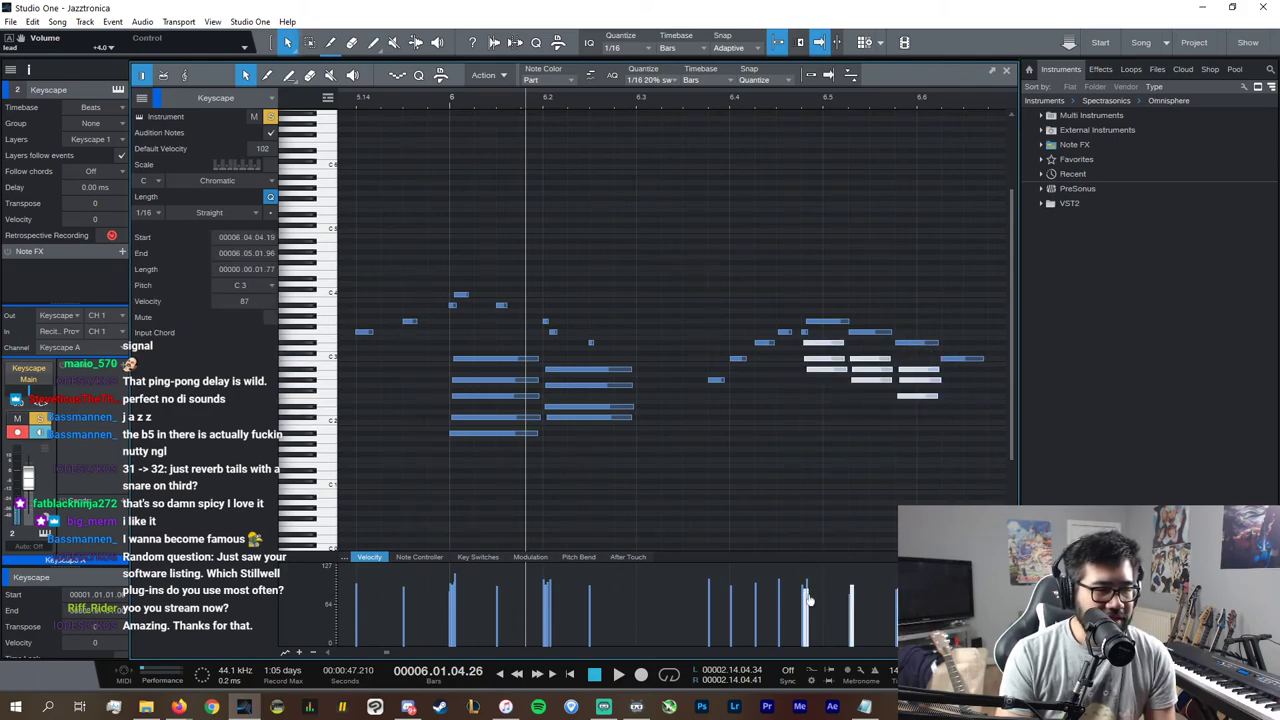
click(848, 601)
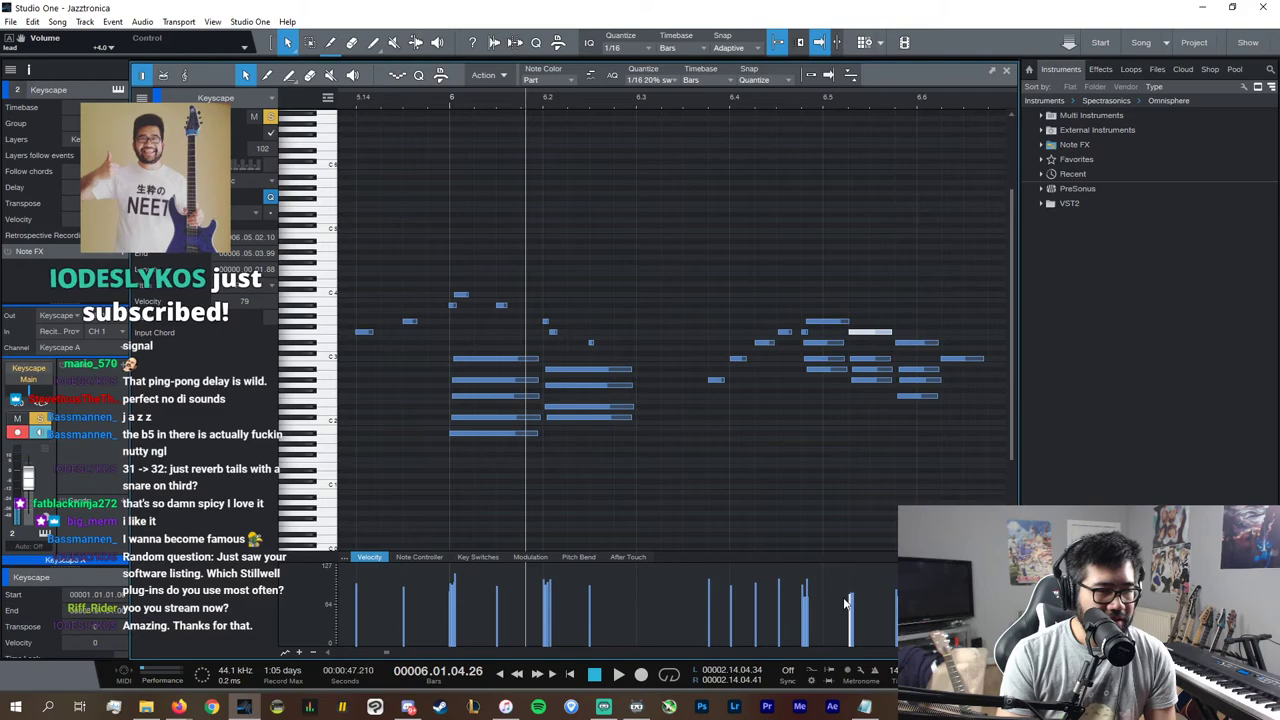
drag(848, 601, 849, 590)
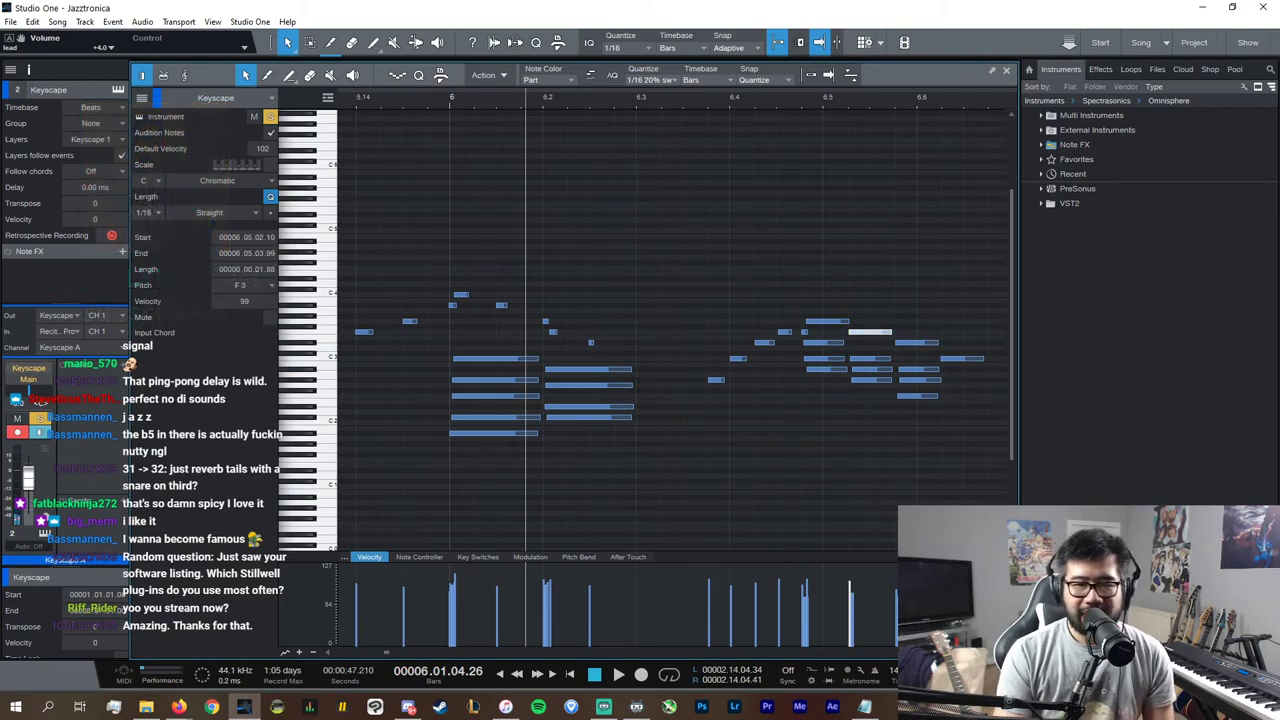
click(910, 354)
click(921, 343)
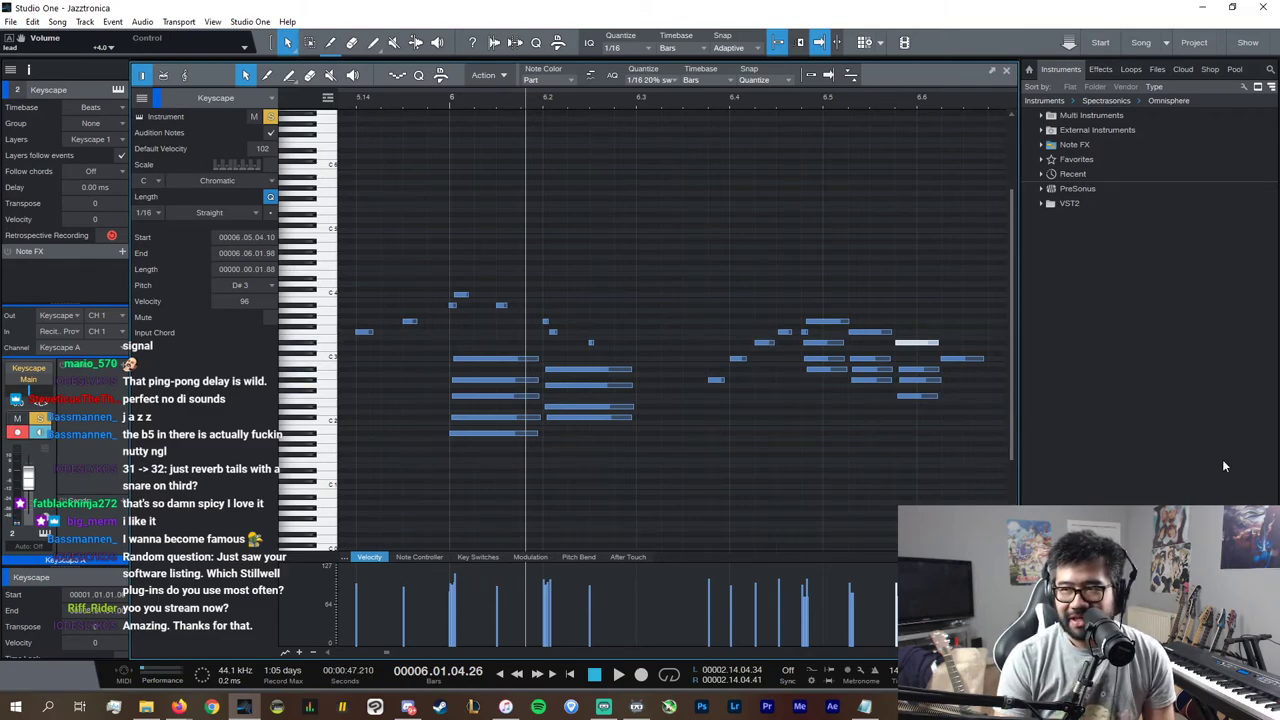
Step: Add G#2, F2 and D2 beneath the C3 at 6.06.02 and play the phrase
drag(960, 426, 960, 383)
key(d)
click(959, 448)
click(959, 381)
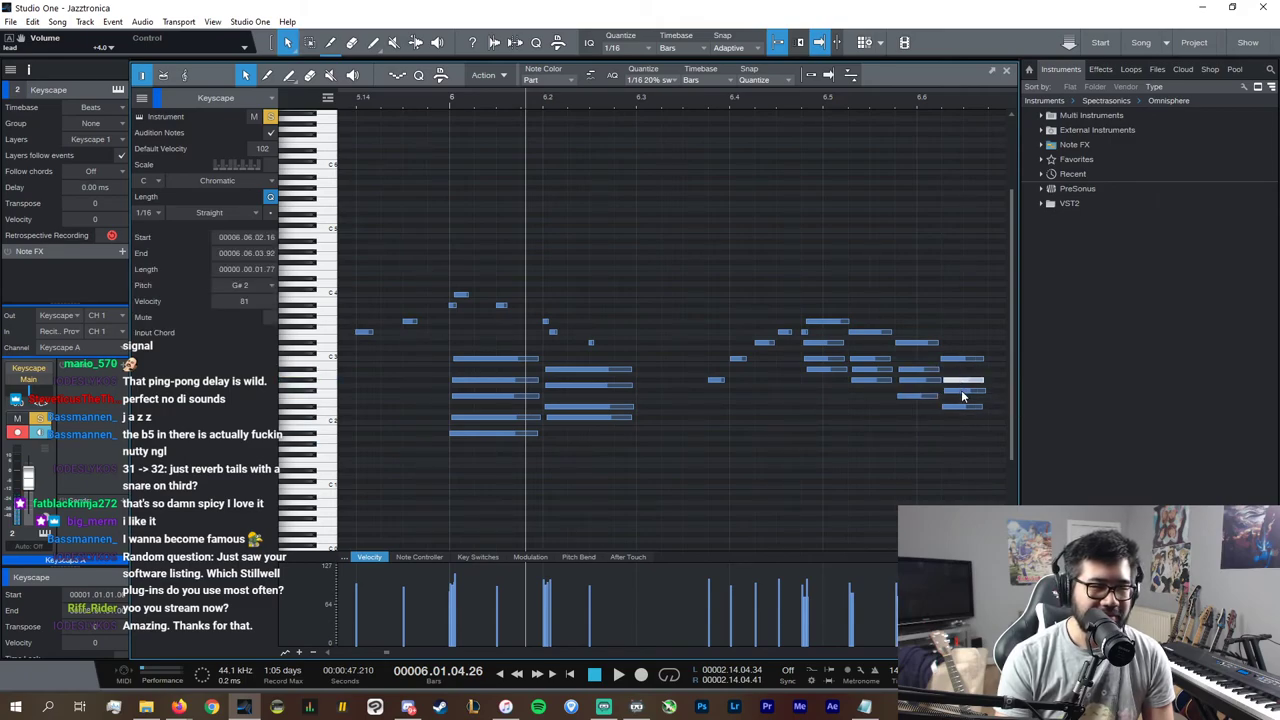
key(ctrl+z)
drag(962, 391, 967, 420)
key(space)
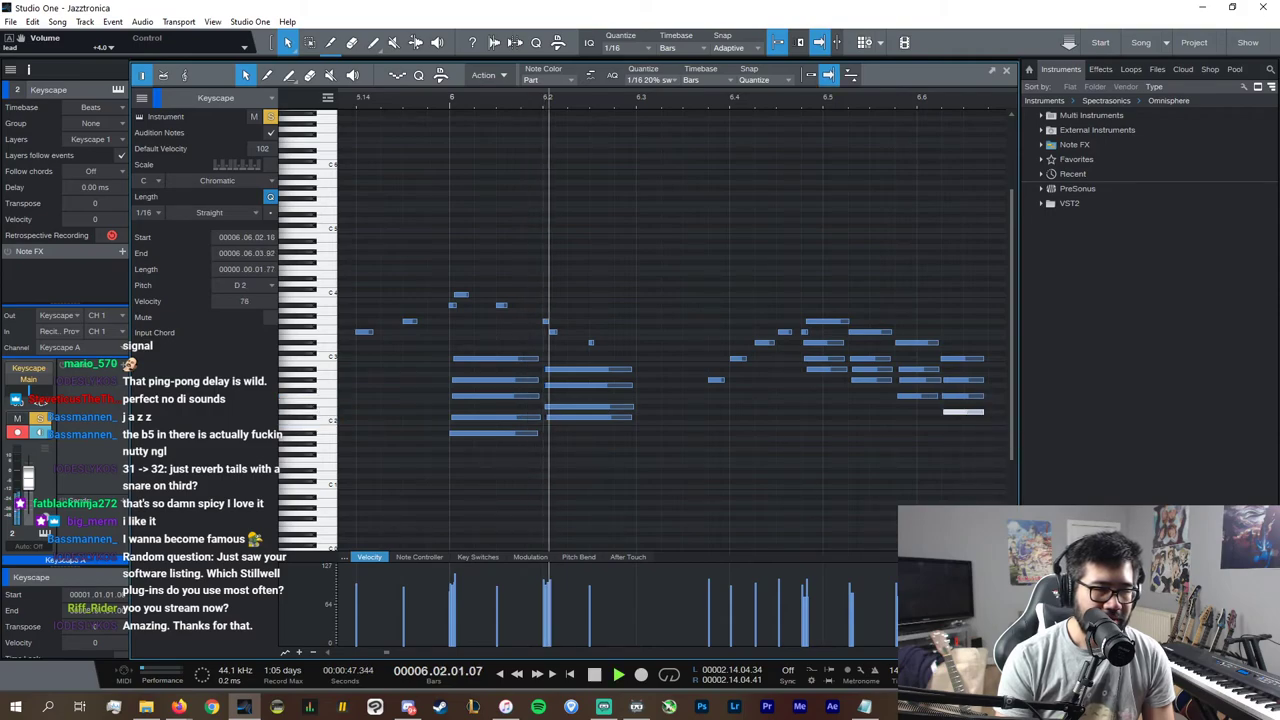
key(space)
Step: Raise the velocity of the melody's last C3 to 86 and play the phrase with Keyscape unsoloed
click(971, 361)
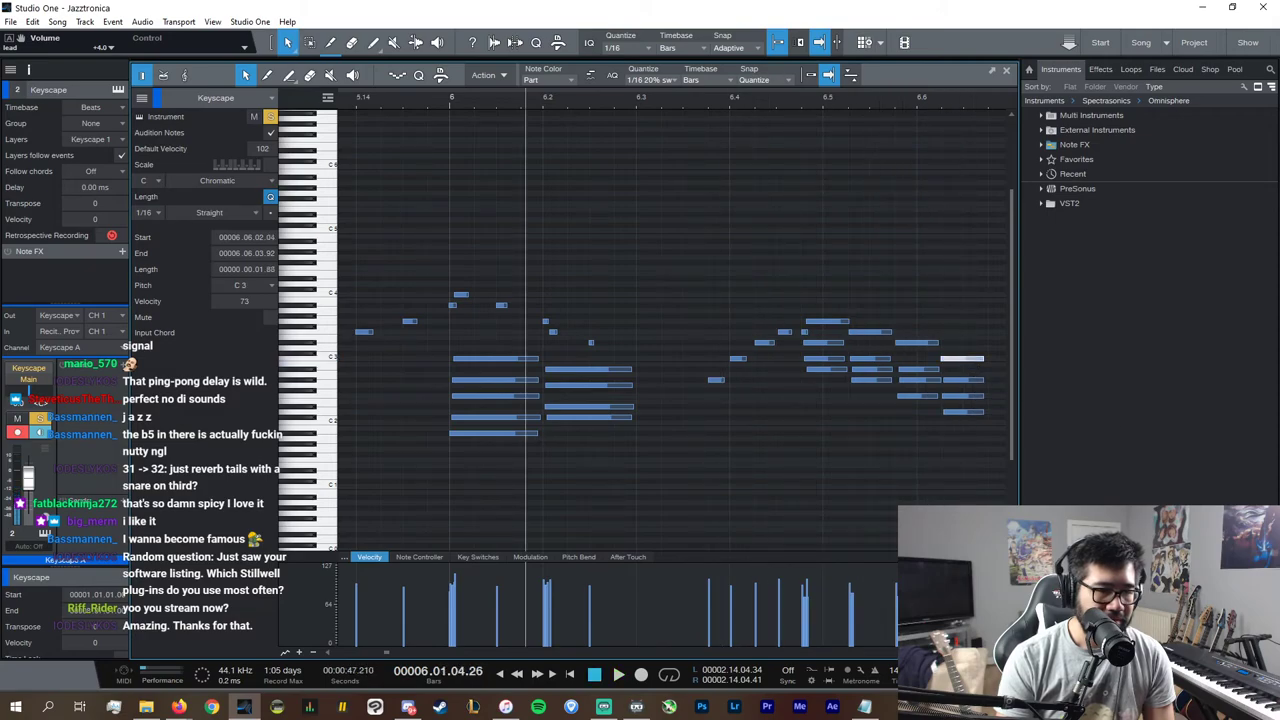
key(space)
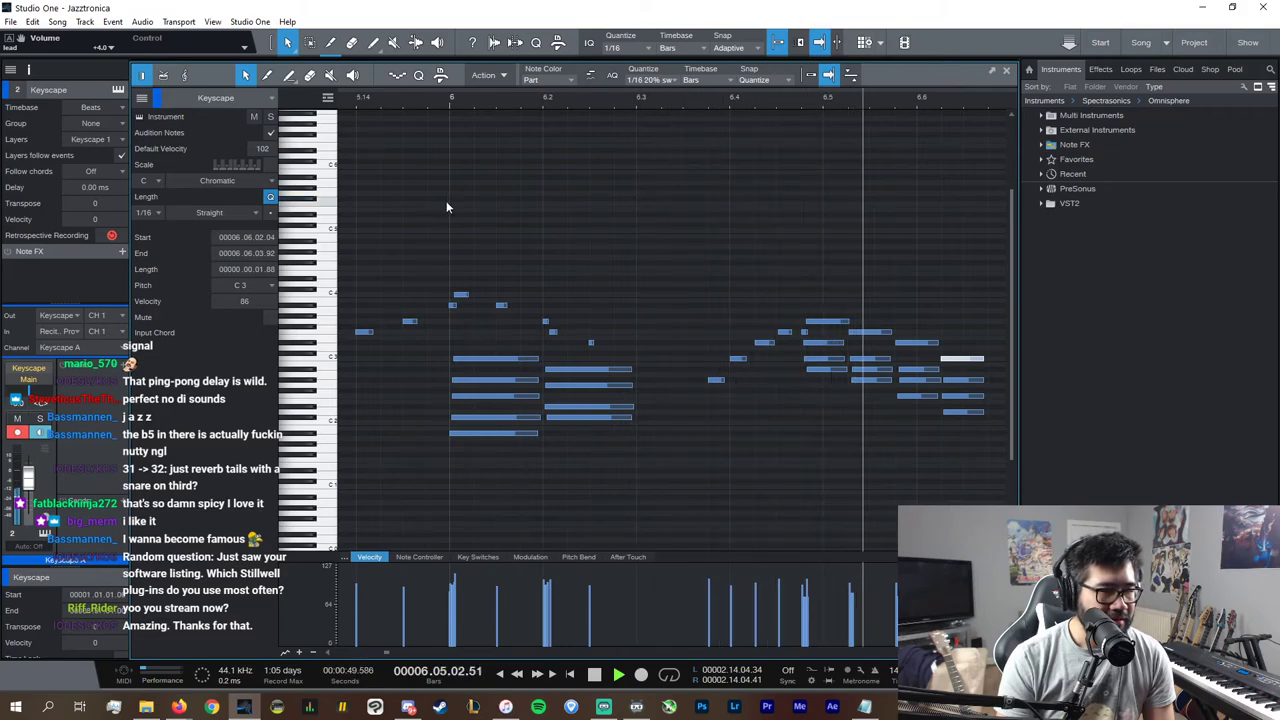
key(space)
Step: Revoice the chord beneath the last C3 as G#2, G2 and D#2 and play it with Keyscape soloed
scroll(770, 650, down, 1)
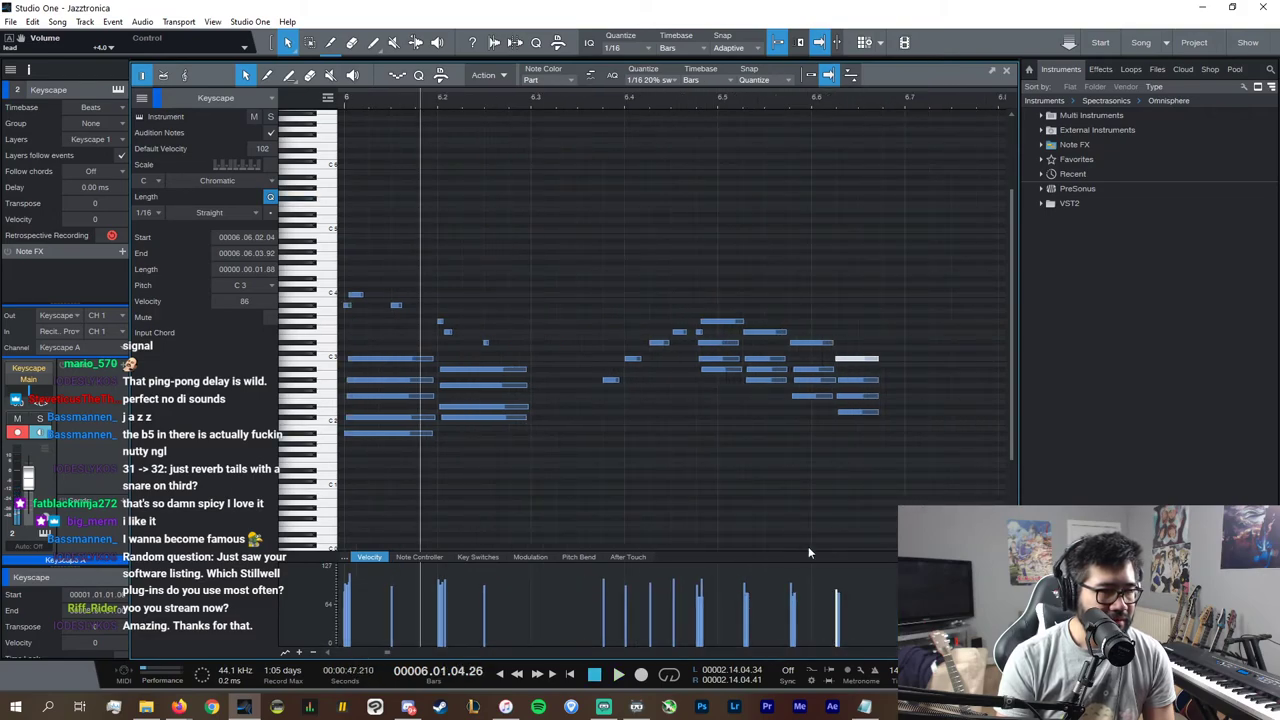
click(812, 440)
click(866, 413)
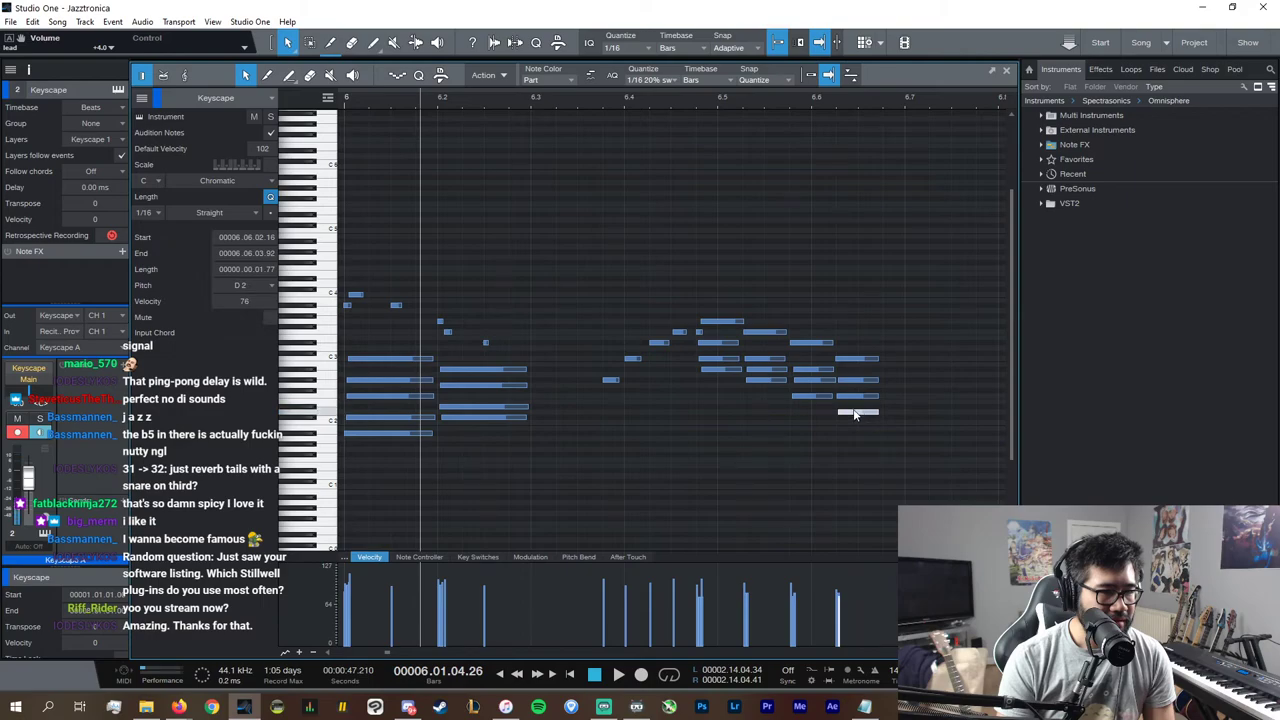
drag(855, 414, 853, 384)
key(space)
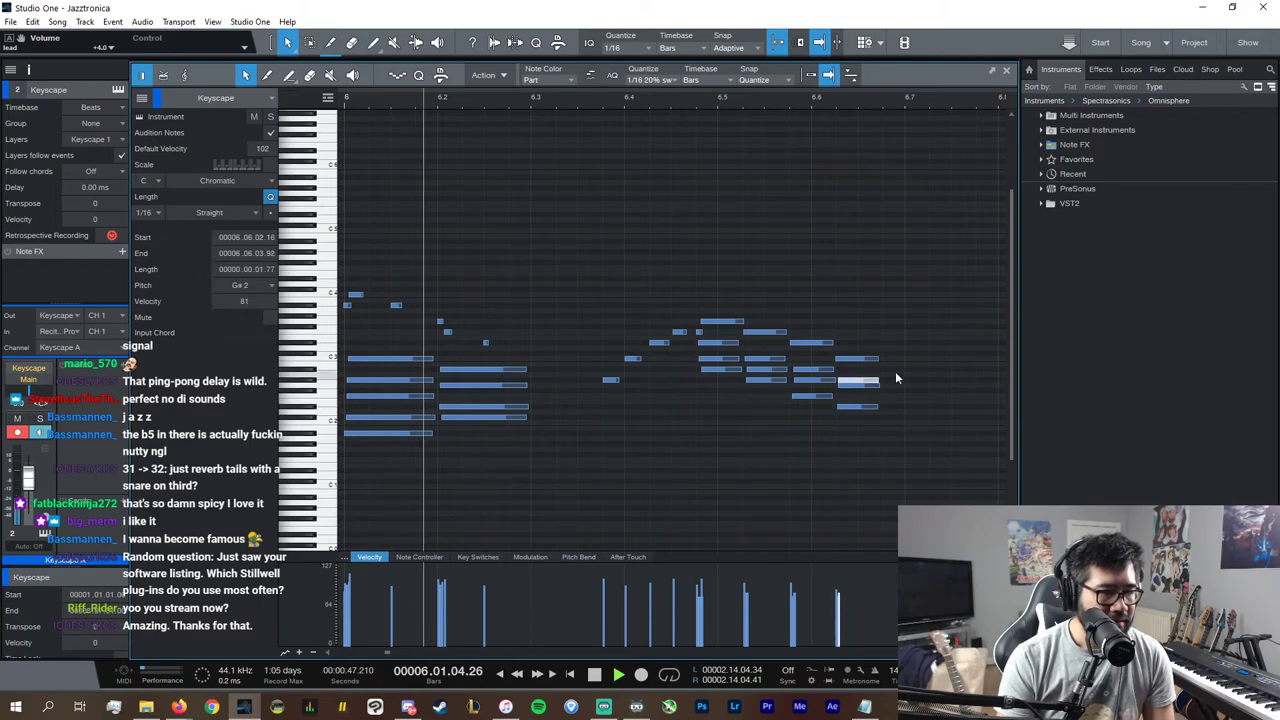
click(269, 118)
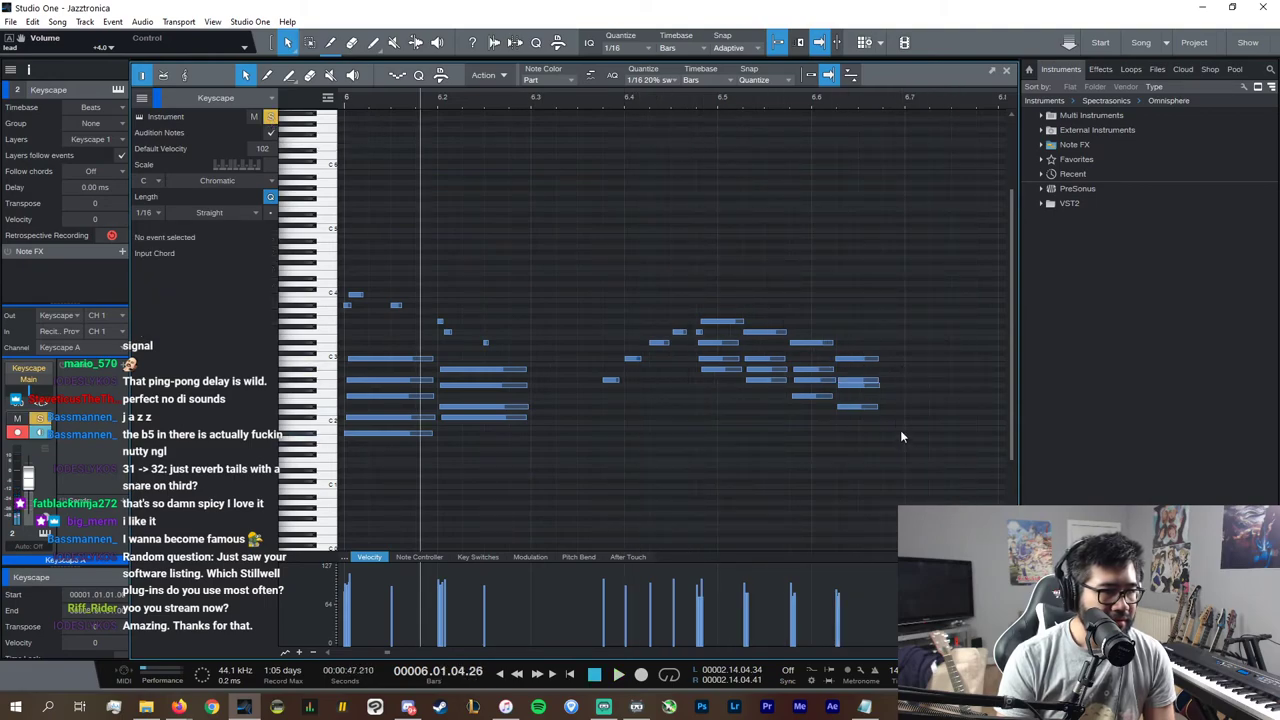
click(860, 406)
click(812, 396)
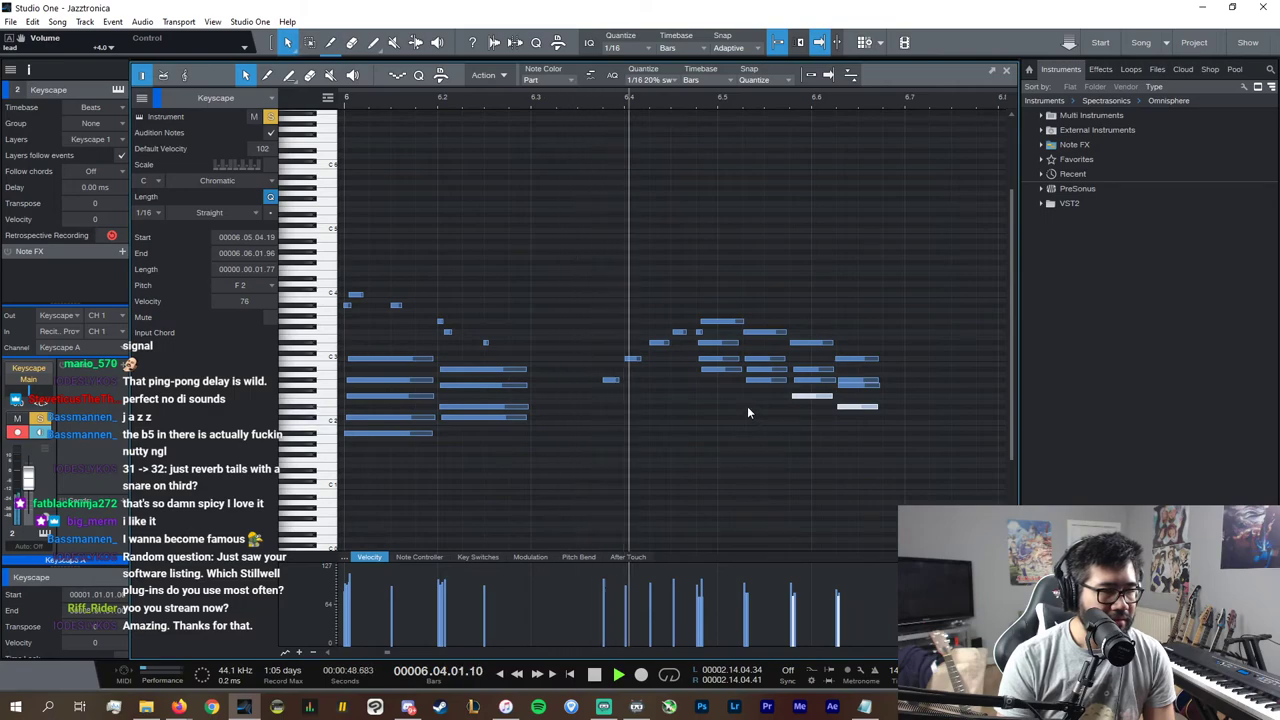
click(802, 419)
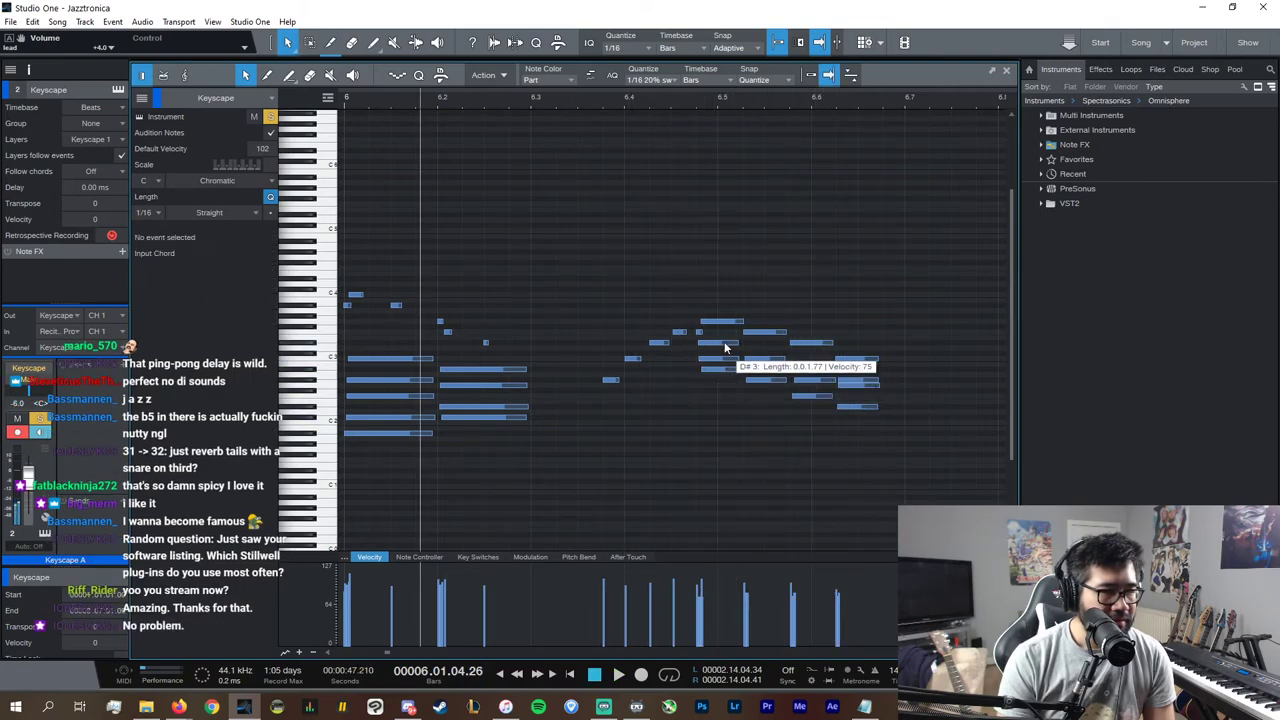
Step: Delete all accompanying chord notes beneath the G3, F3, D#3 and C3, keeping only the melody line
drag(917, 446, 598, 282)
drag(961, 446, 705, 356)
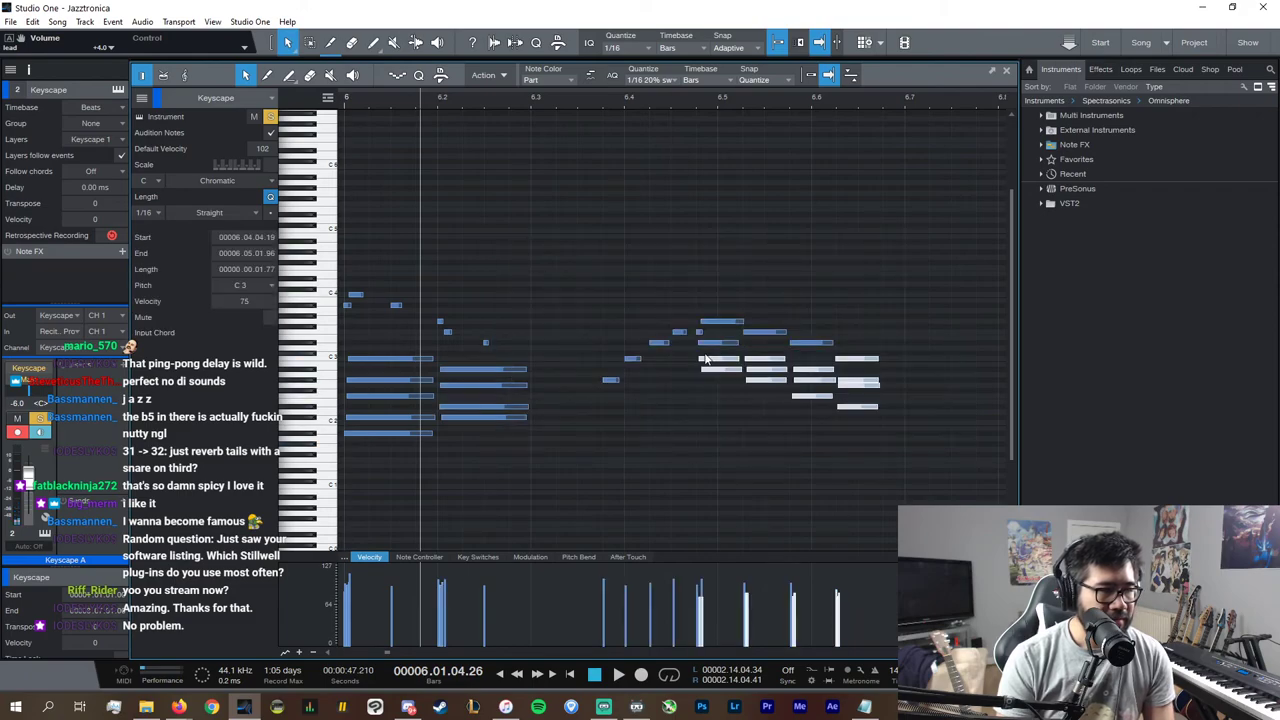
click(861, 443)
drag(872, 436, 702, 362)
drag(890, 436, 750, 364)
drag(802, 410, 685, 358)
key(Delete)
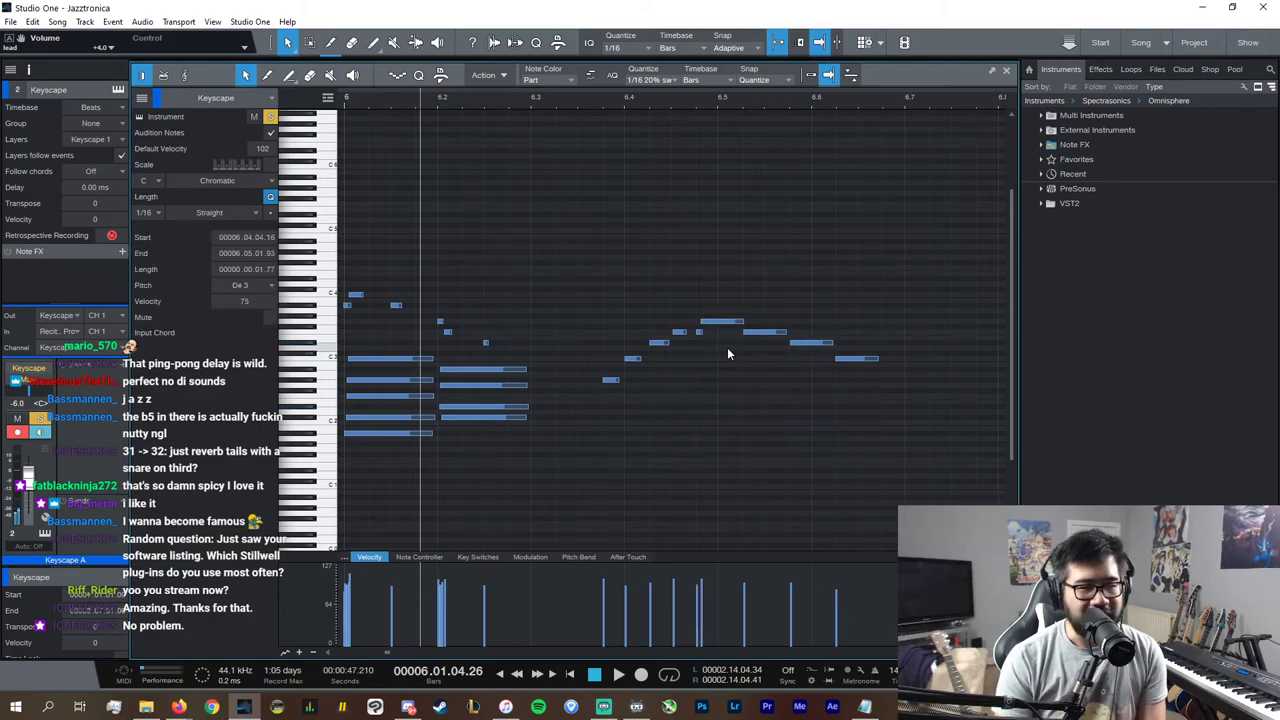
Step: Nudge the last C3 of the melody to start at 6.06.02.07 and play the bare line
key(space)
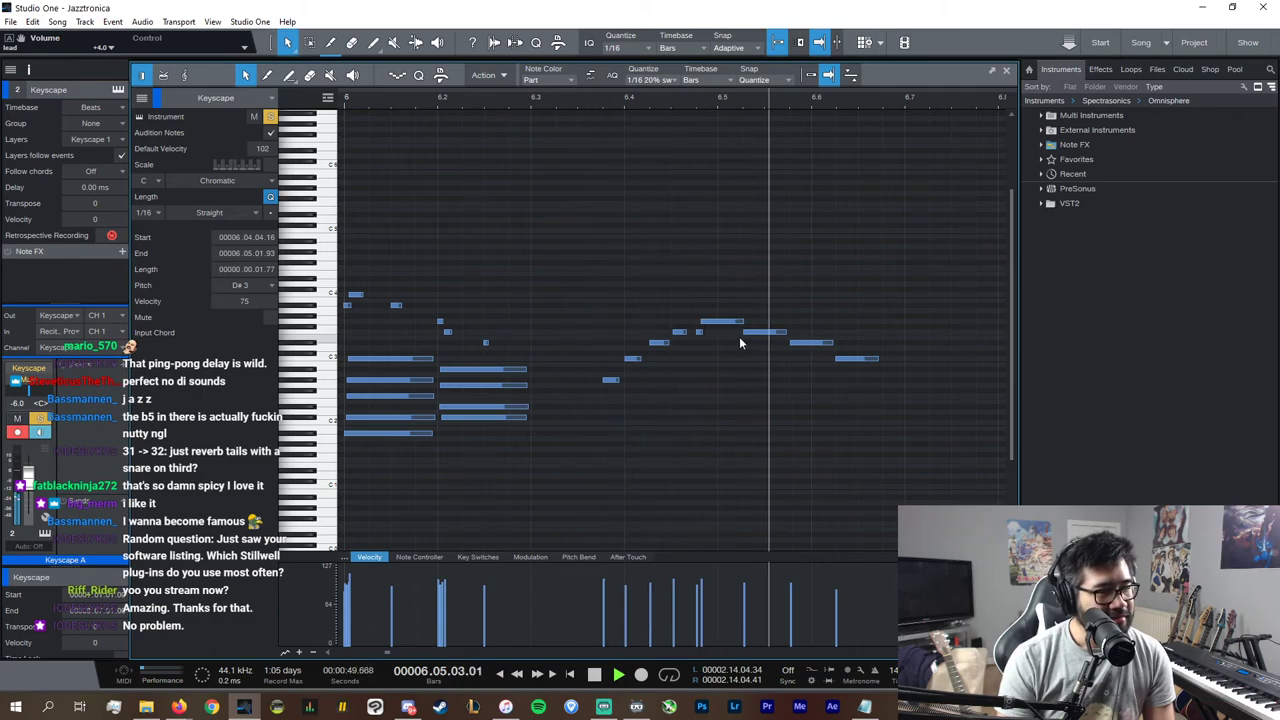
key(space)
click(857, 358)
drag(857, 360, 853, 366)
key(space)
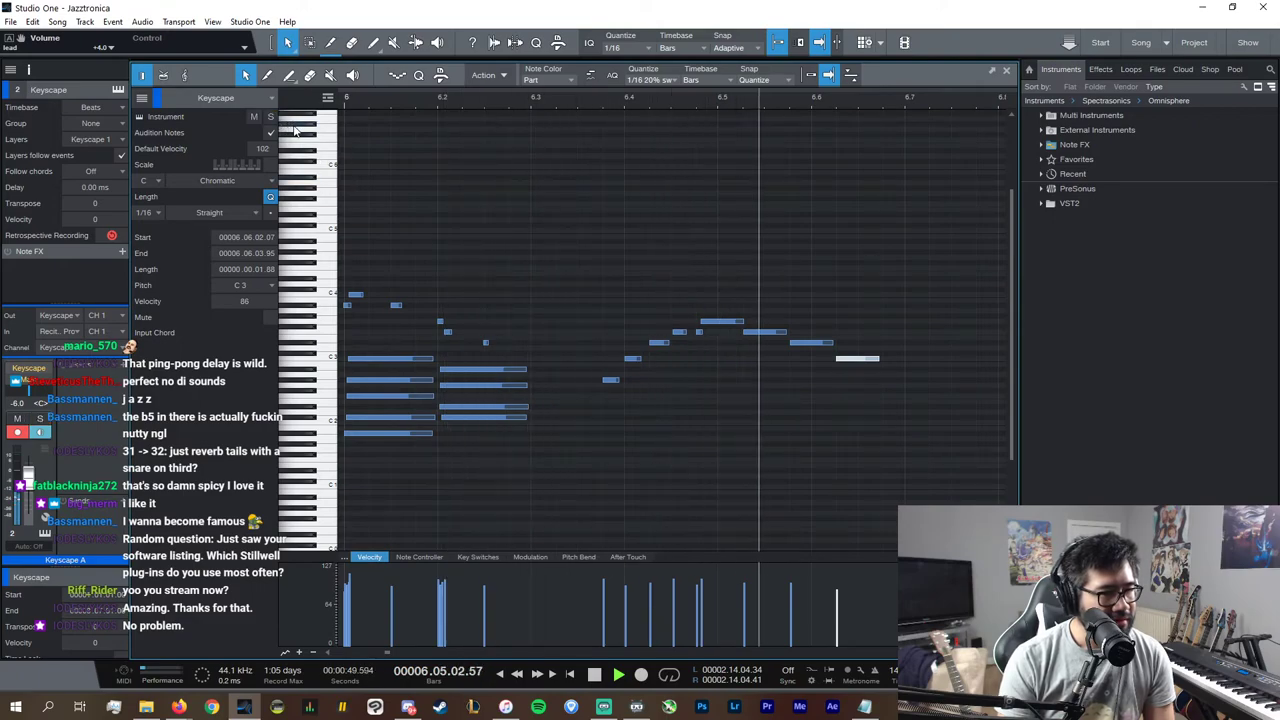
Step: Copy the C3 down to a G#2 around 6.06.04 to continue the descending melody, and play the phrase
key(space)
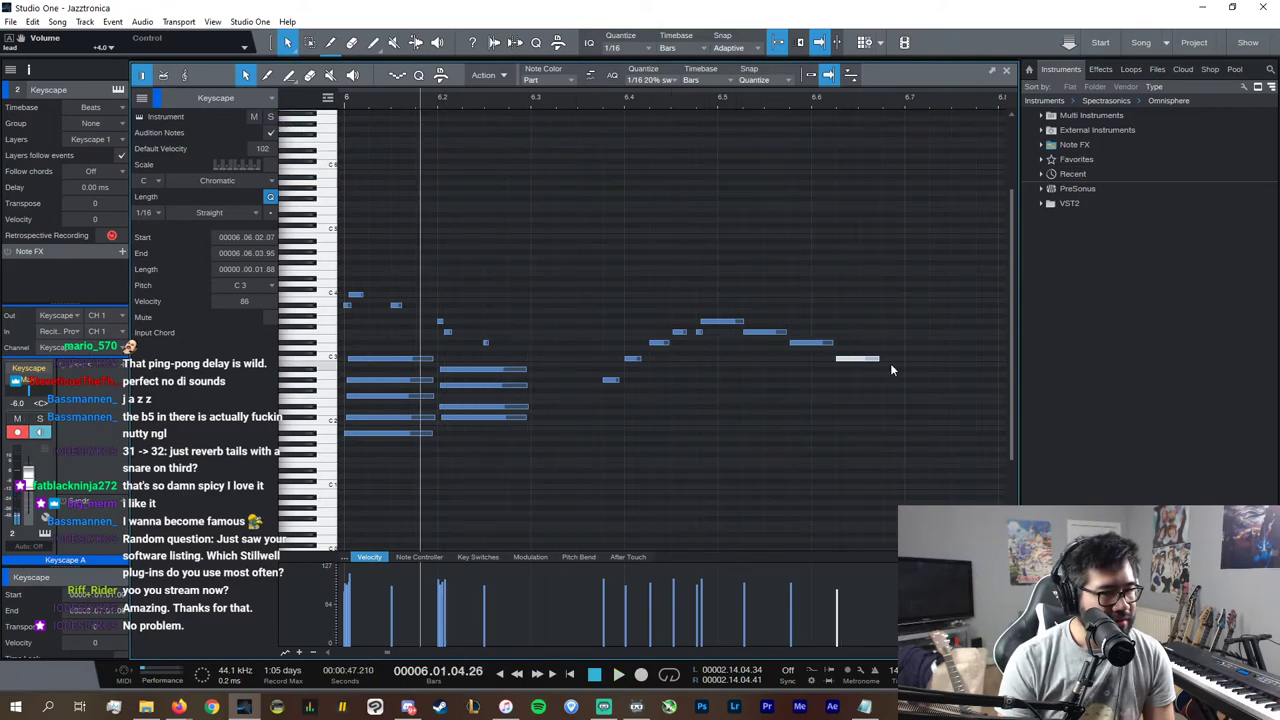
drag(890, 370, 930, 390)
key(space)
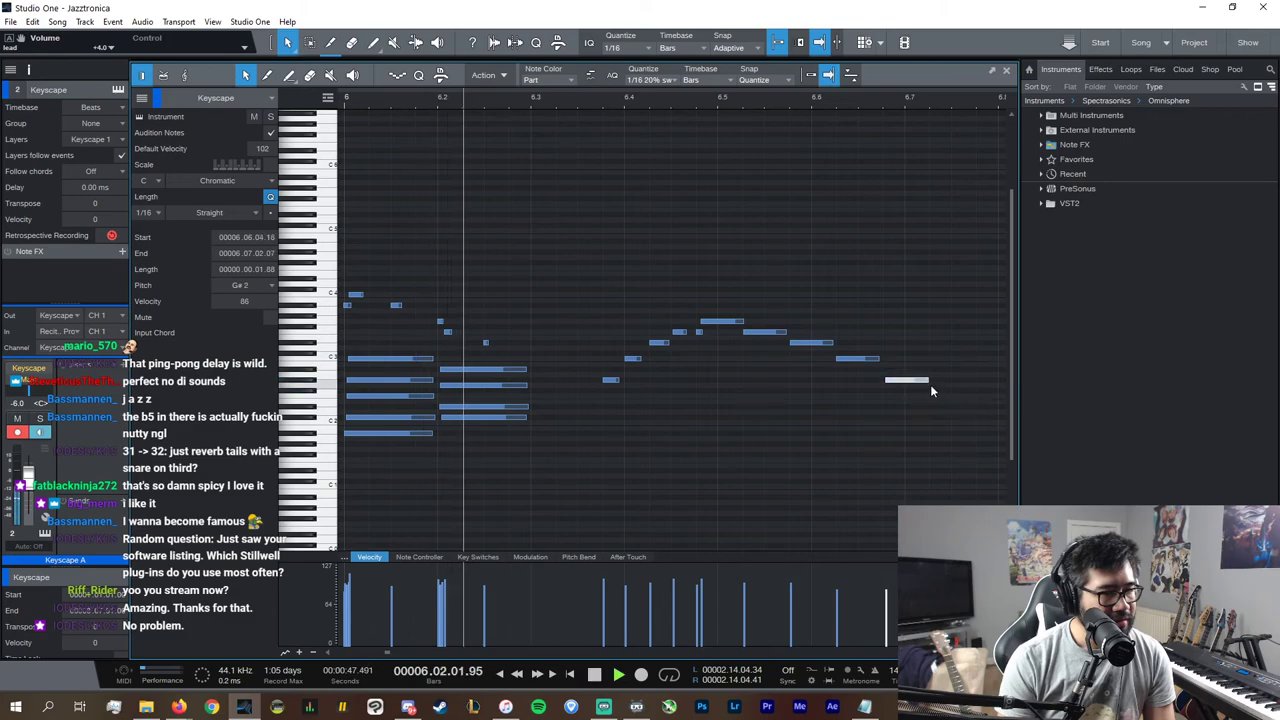
Step: Nudge the last G#2 of the descending line slightly earlier, to start at 6.06.04.12, and play the phrase
scroll(745, 652, down, 1)
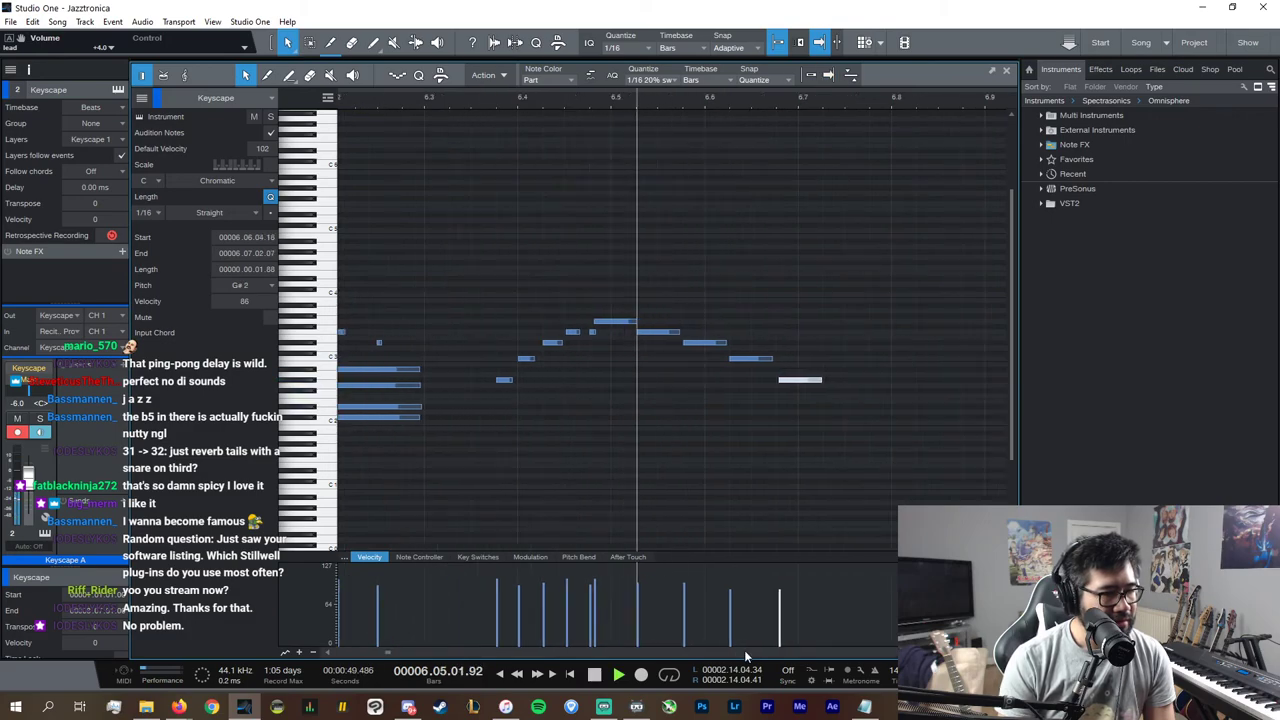
key(space)
drag(796, 380, 798, 384)
key(space)
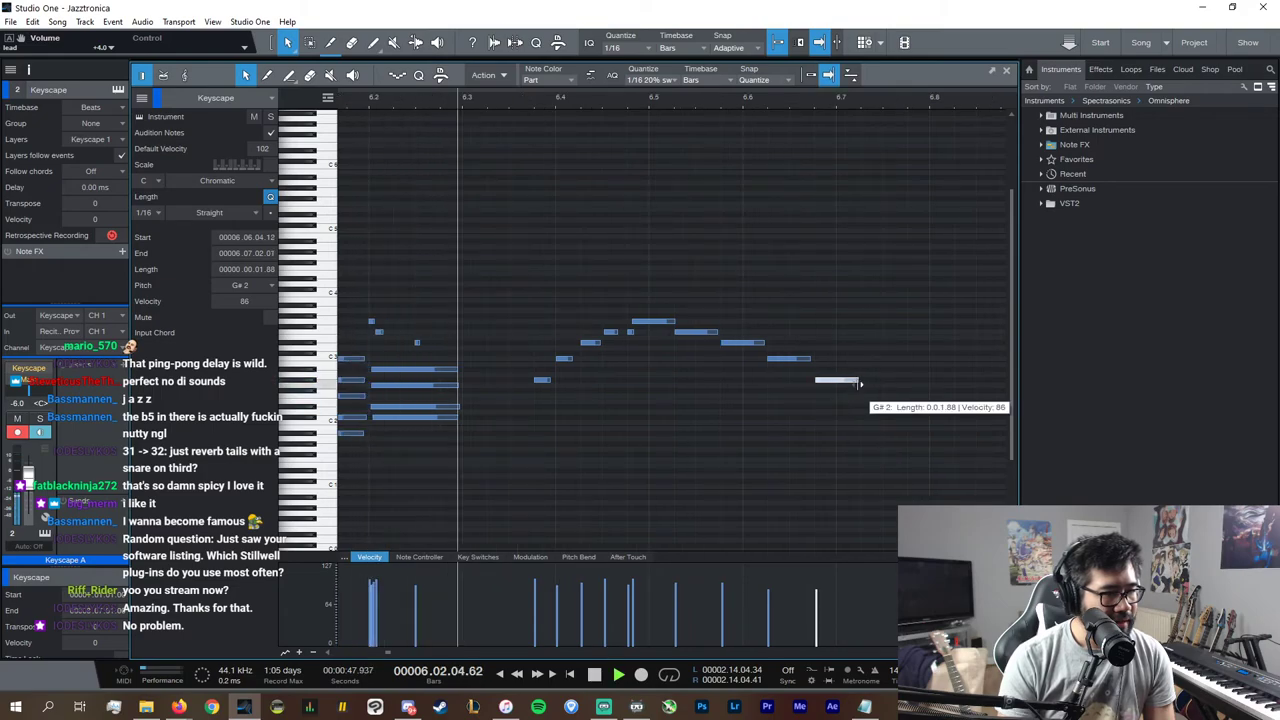
Step: Duplicate the whole rising and descending run directly after itself, and shorten the G#2 just before the copy
drag(880, 411, 532, 291)
key(d)
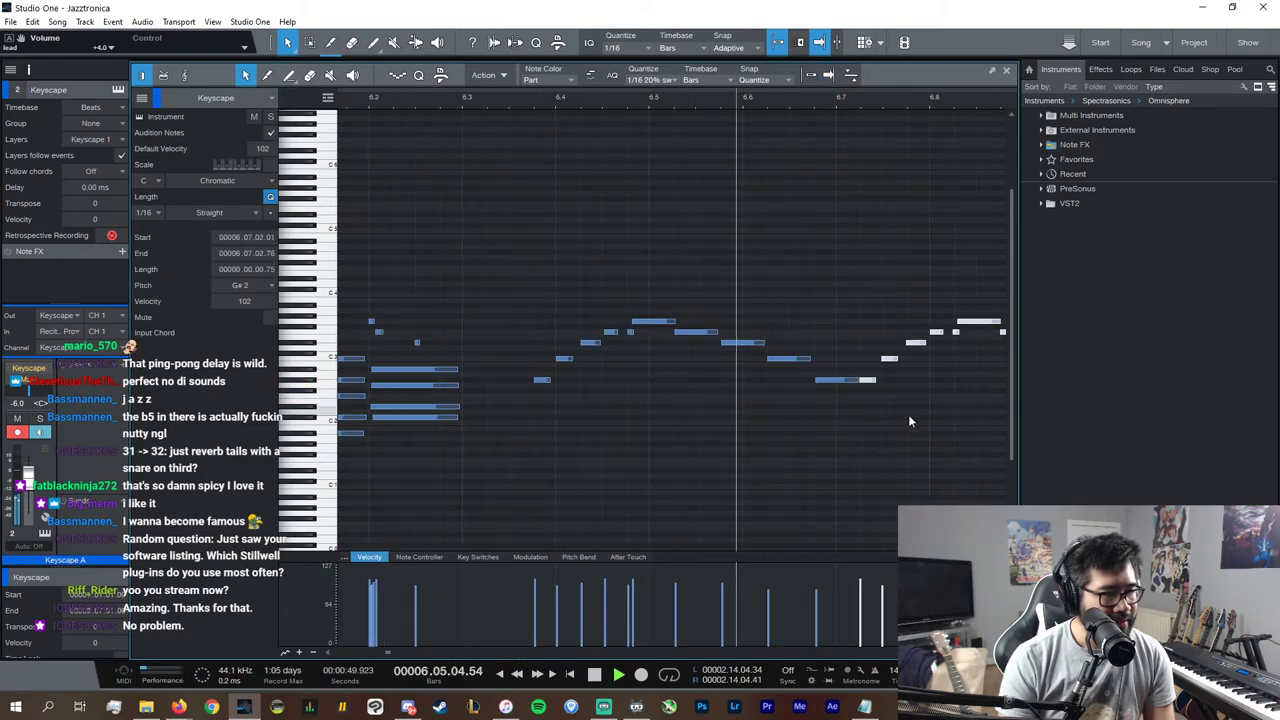
key(space)
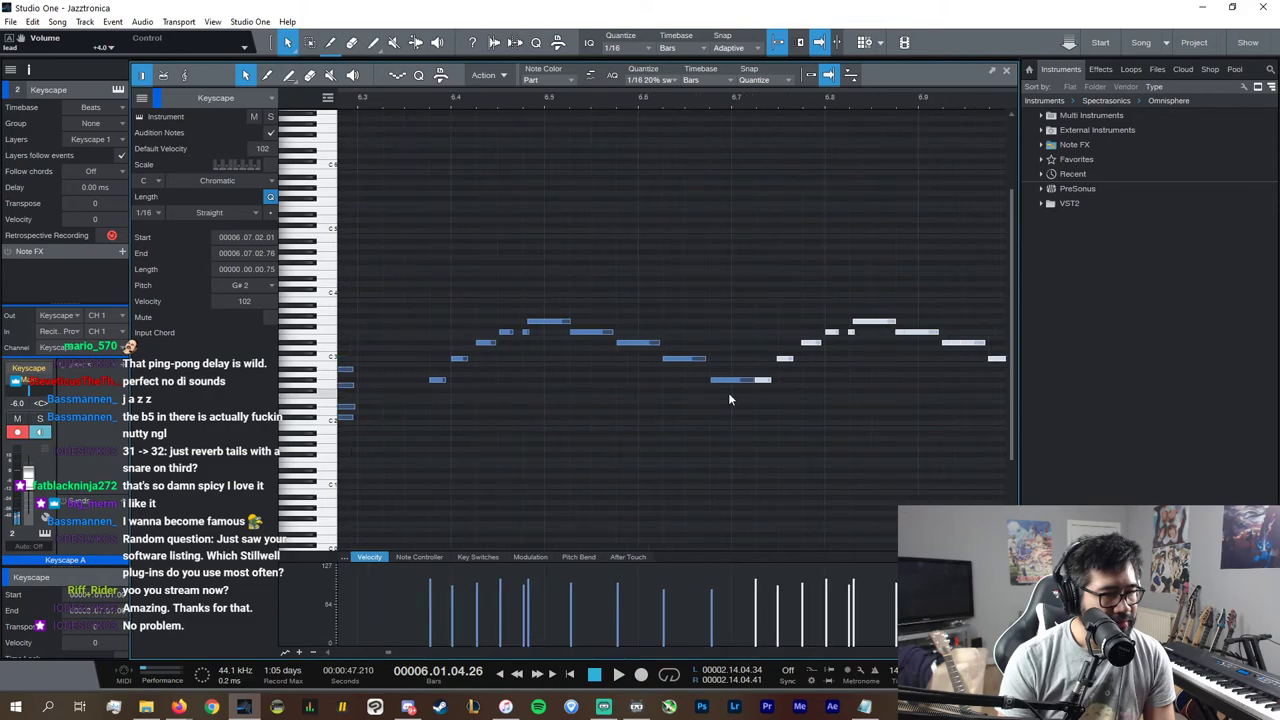
click(755, 381)
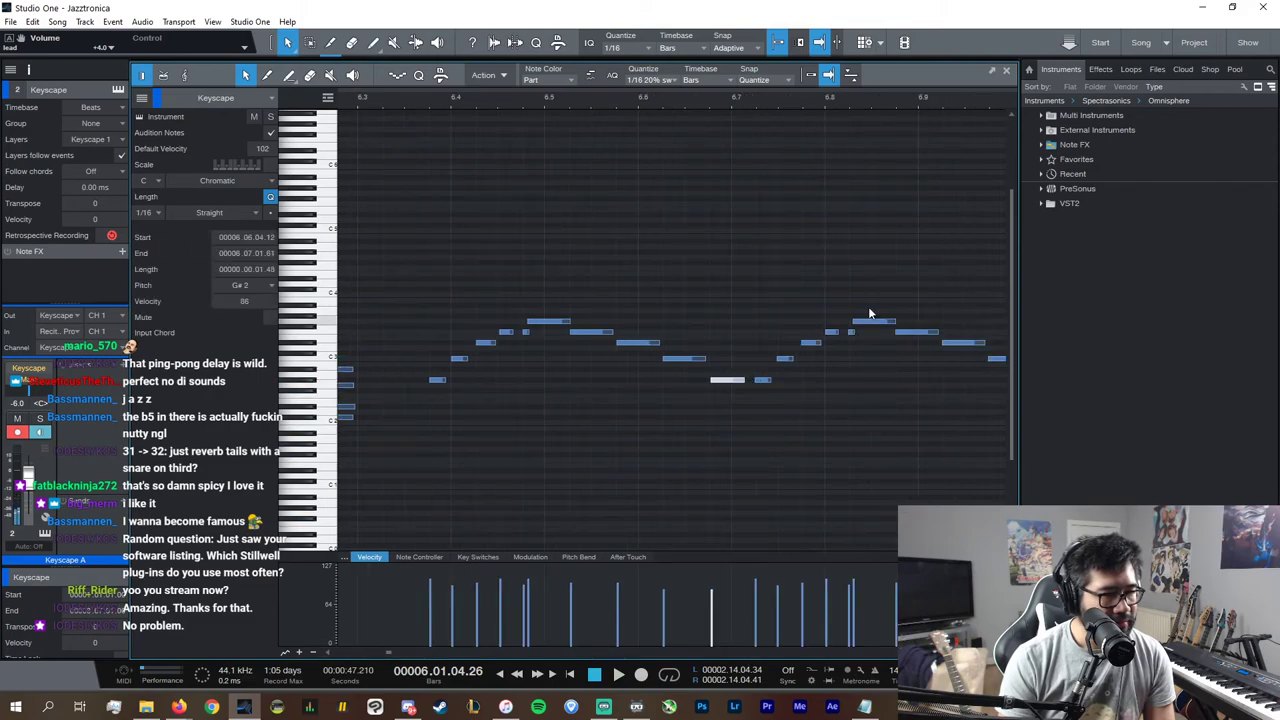
Step: Lower both C3 notes to B2 and the peak G3 to F#3 in the copied run, and play it
key(w)
drag(986, 436, 732, 321)
key(n)
drag(742, 383, 767, 362)
click(745, 366)
click(758, 360)
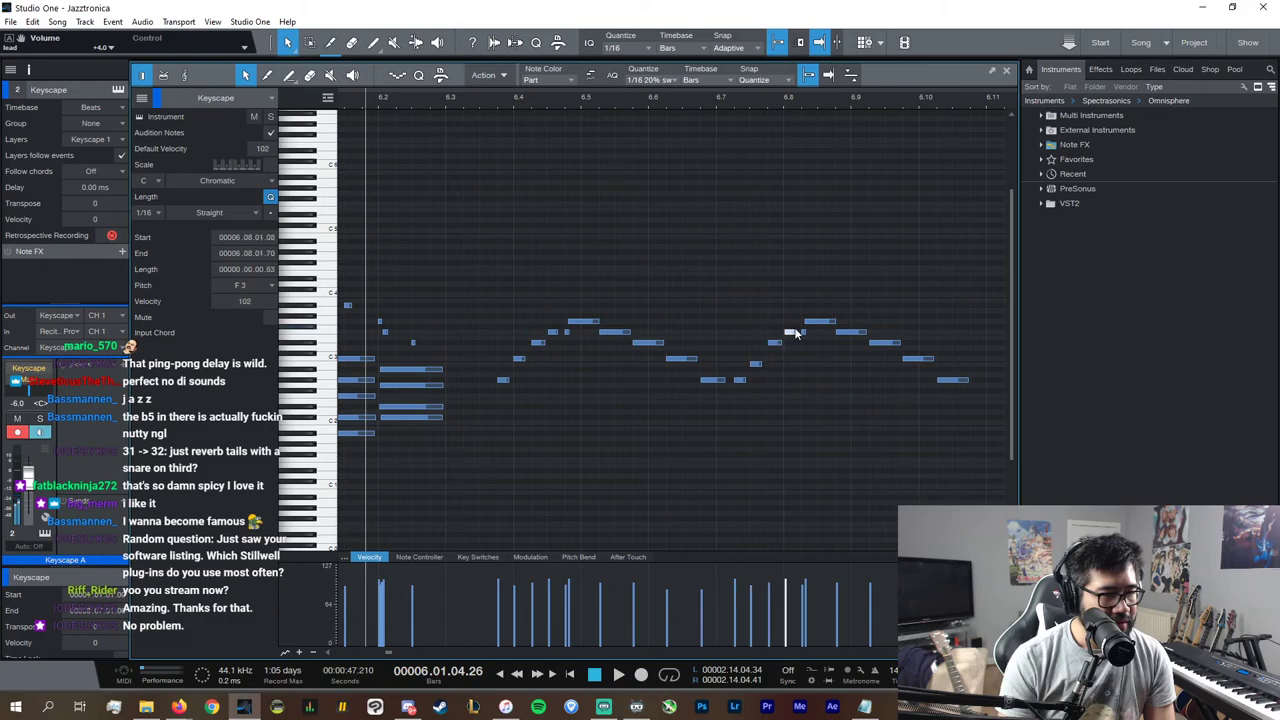
drag(811, 323, 813, 328)
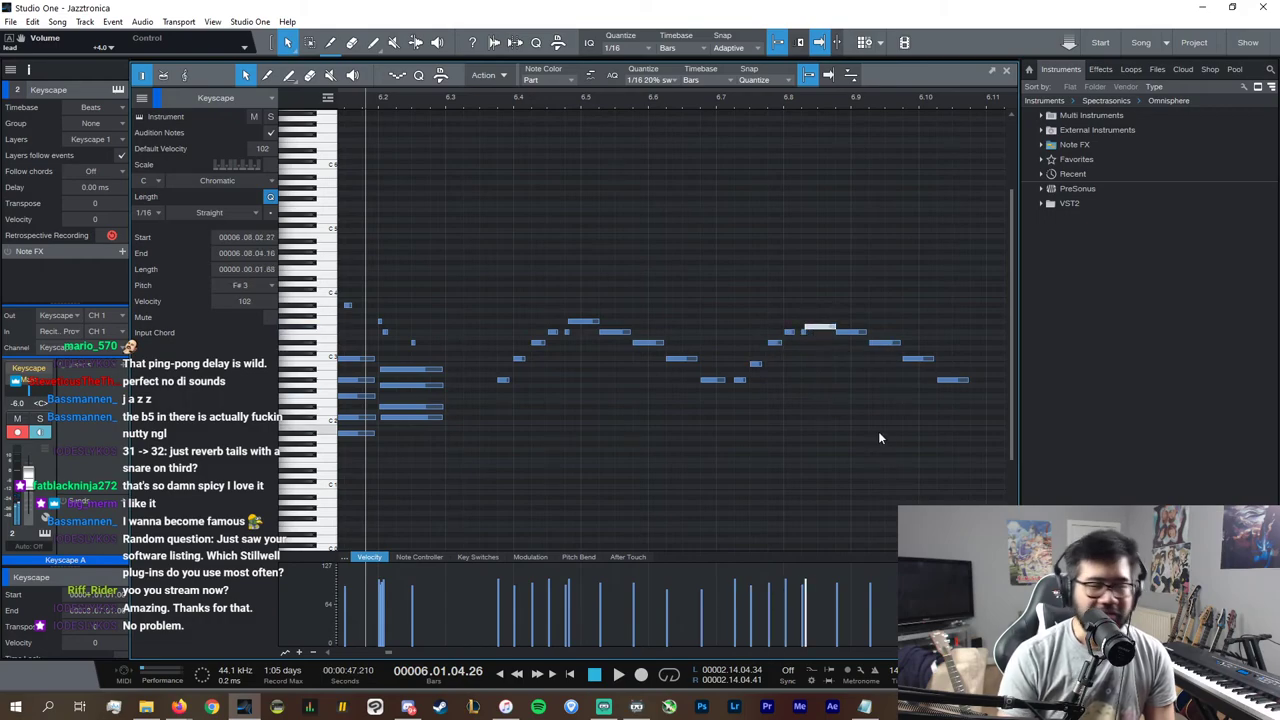
drag(930, 361, 928, 366)
key(space)
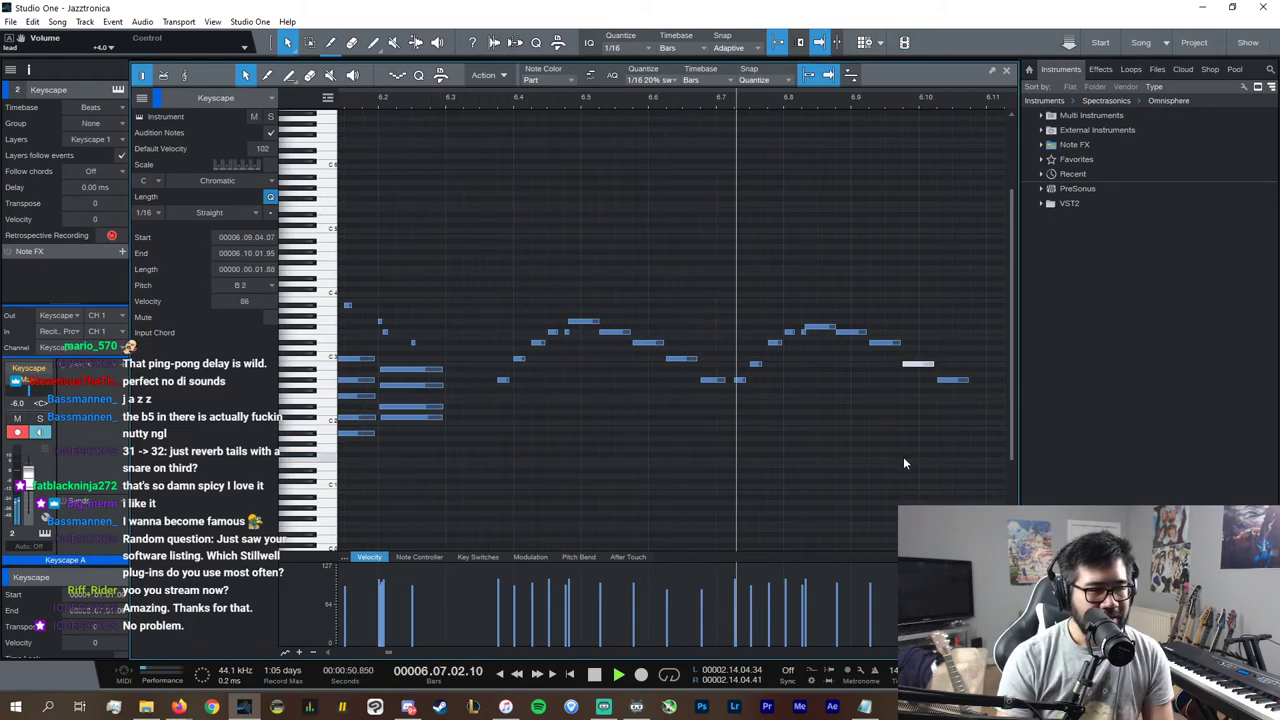
Step: Shift the copied run half a beat later, extend the G#2 before it to end at 6.07.03.00, and play both runs
drag(952, 404, 734, 256)
mouse_move(743, 380)
mouse_down()
mouse_move(776, 383)
mouse_move(749, 382)
mouse_up()
click(735, 384)
key(space)
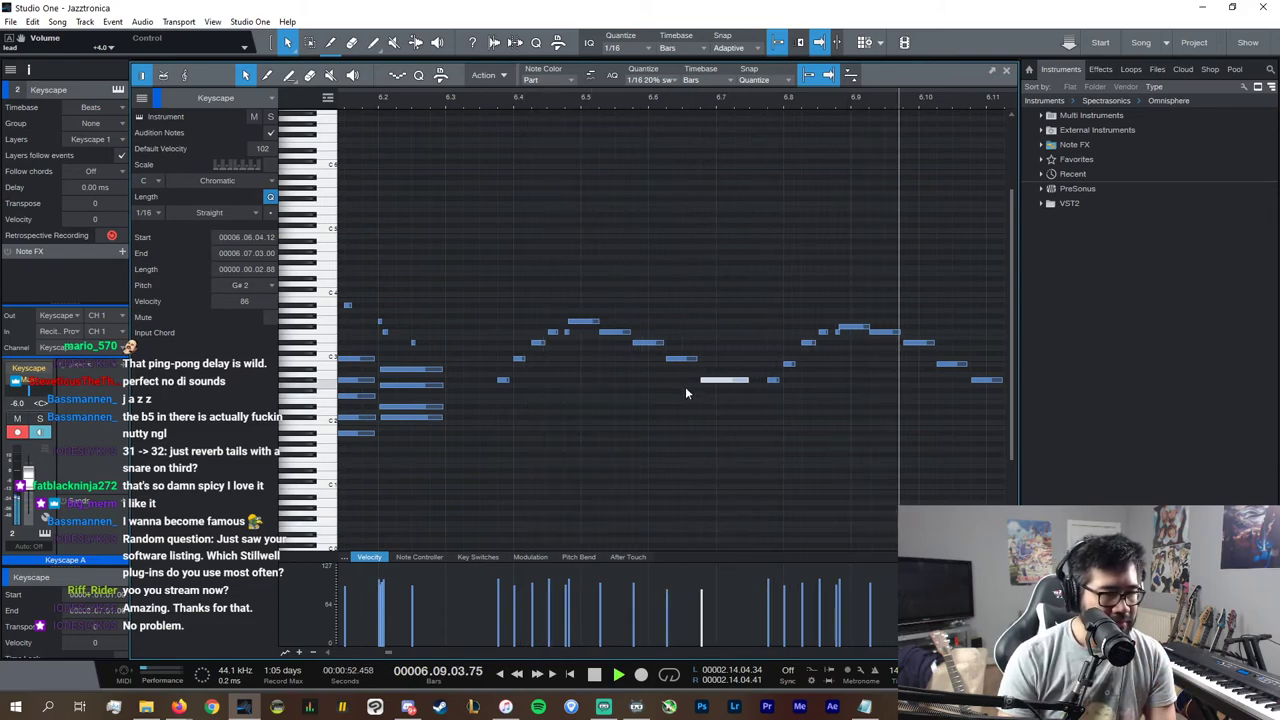
Step: Shorten the four descending notes to 0.0.1.24 in the first run and 0.0.1.03 in the second, and play them
drag(680, 376, 570, 303)
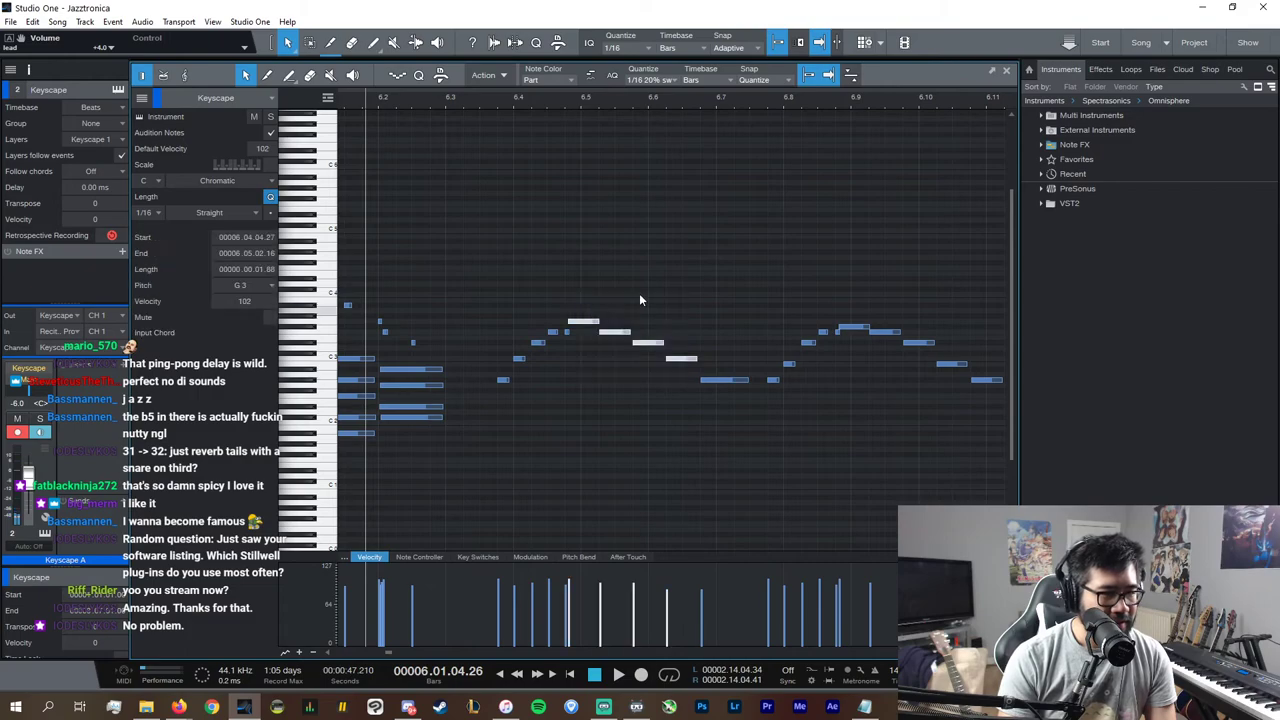
click(598, 322)
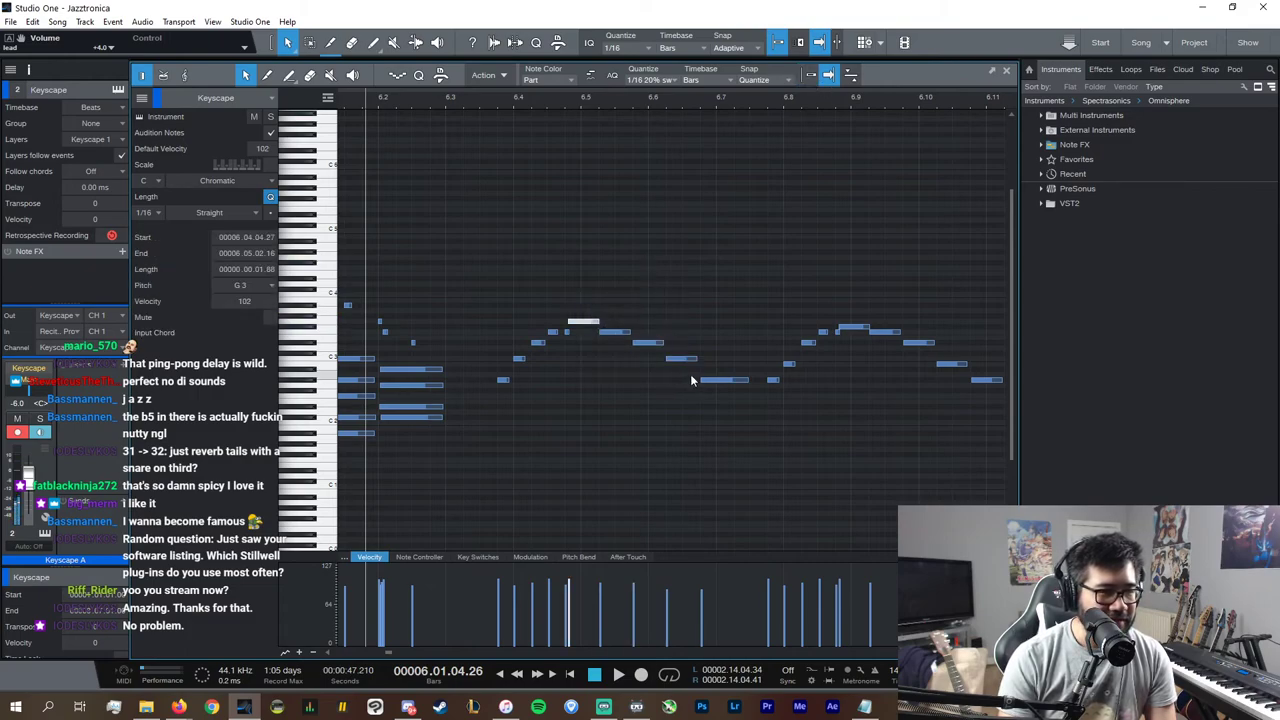
drag(691, 376, 588, 322)
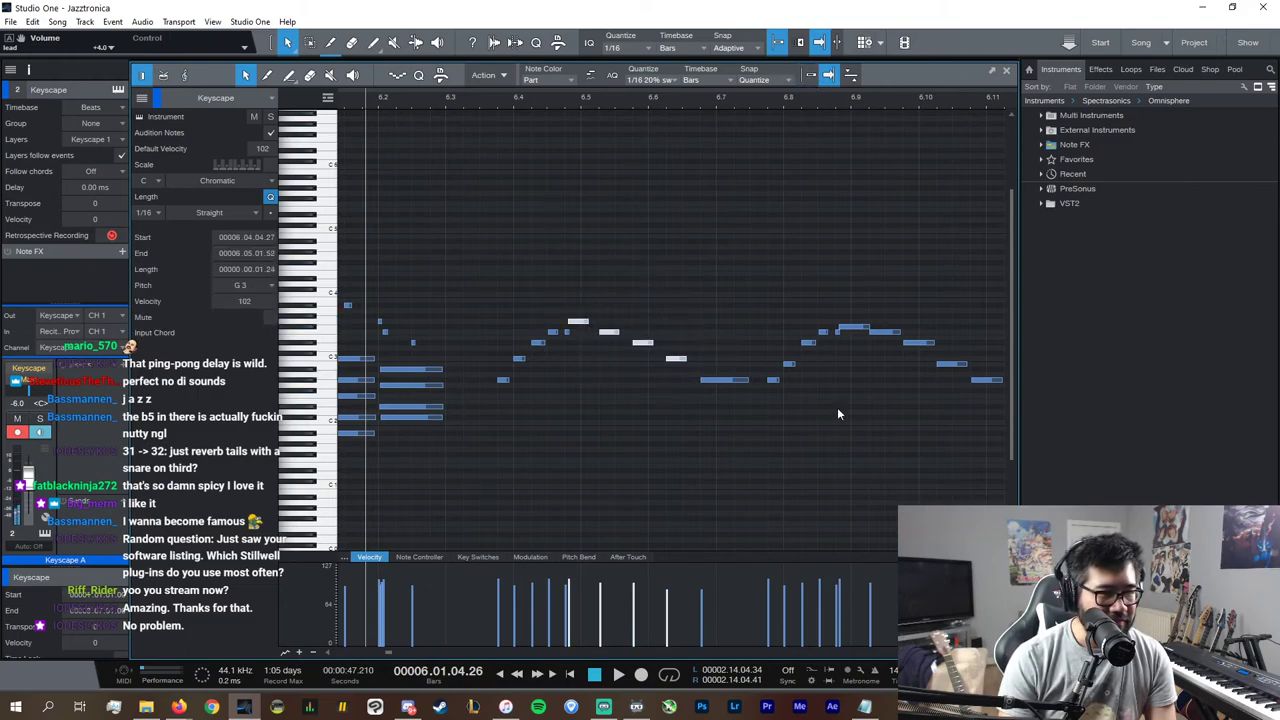
drag(964, 382, 843, 274)
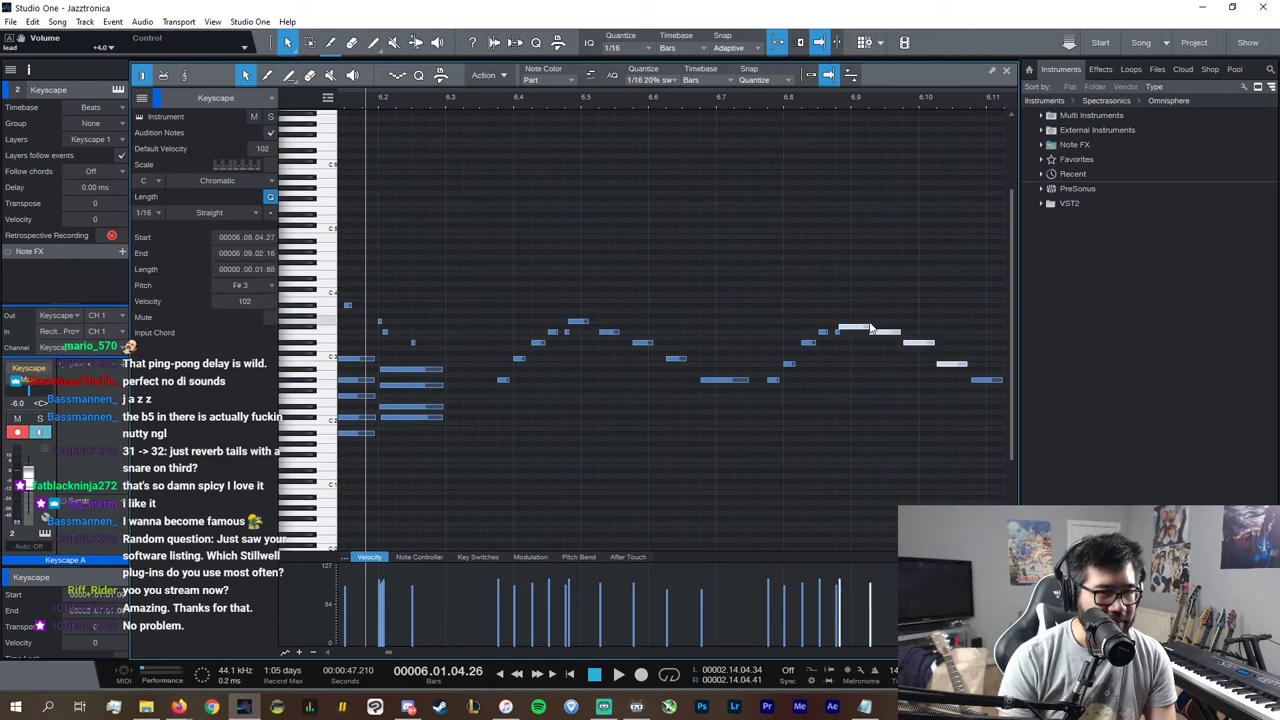
drag(868, 328, 855, 329)
key(space)
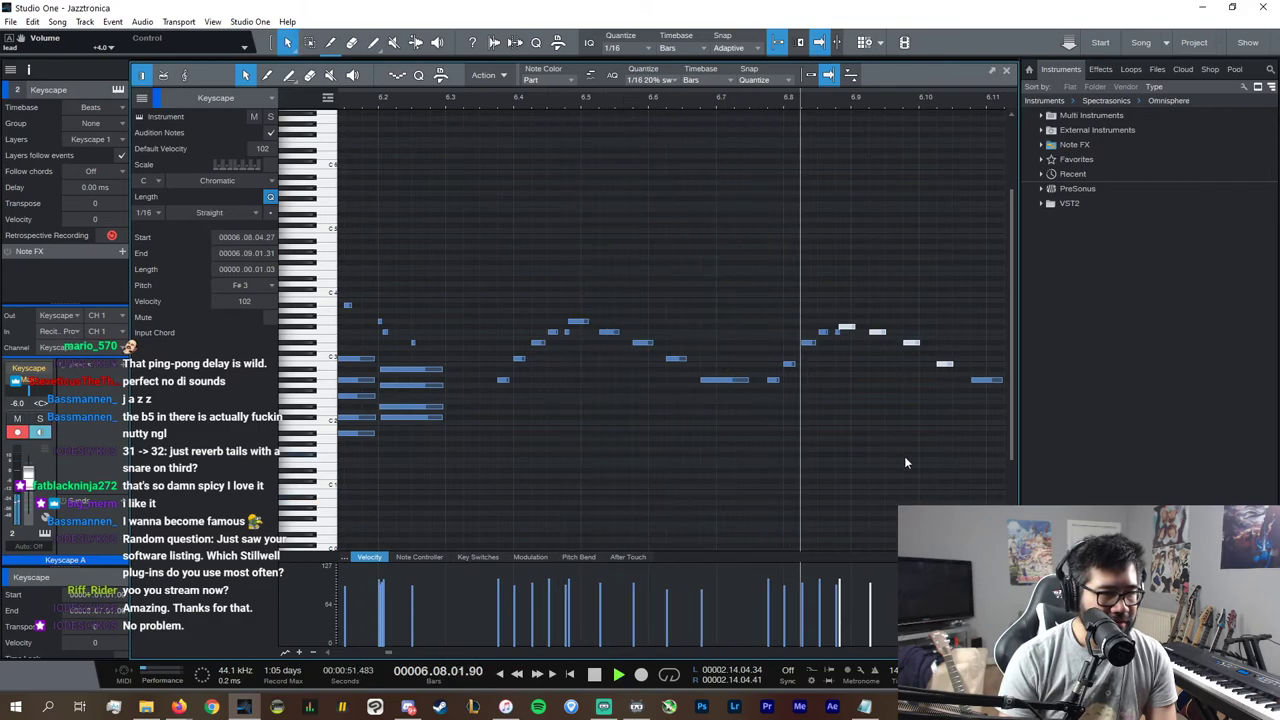
Step: Raise the final G#2 of the second run to A#2 and play the result
key(space)
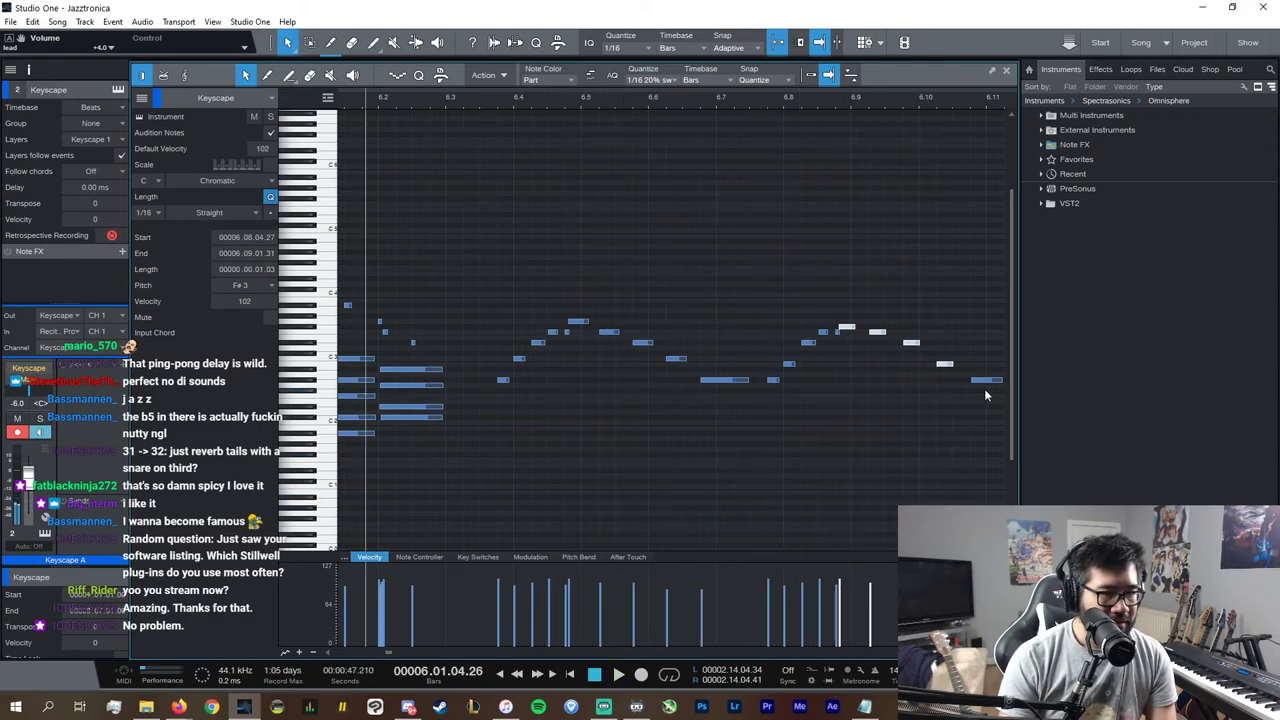
click(985, 380)
drag(987, 381, 988, 370)
key(space)
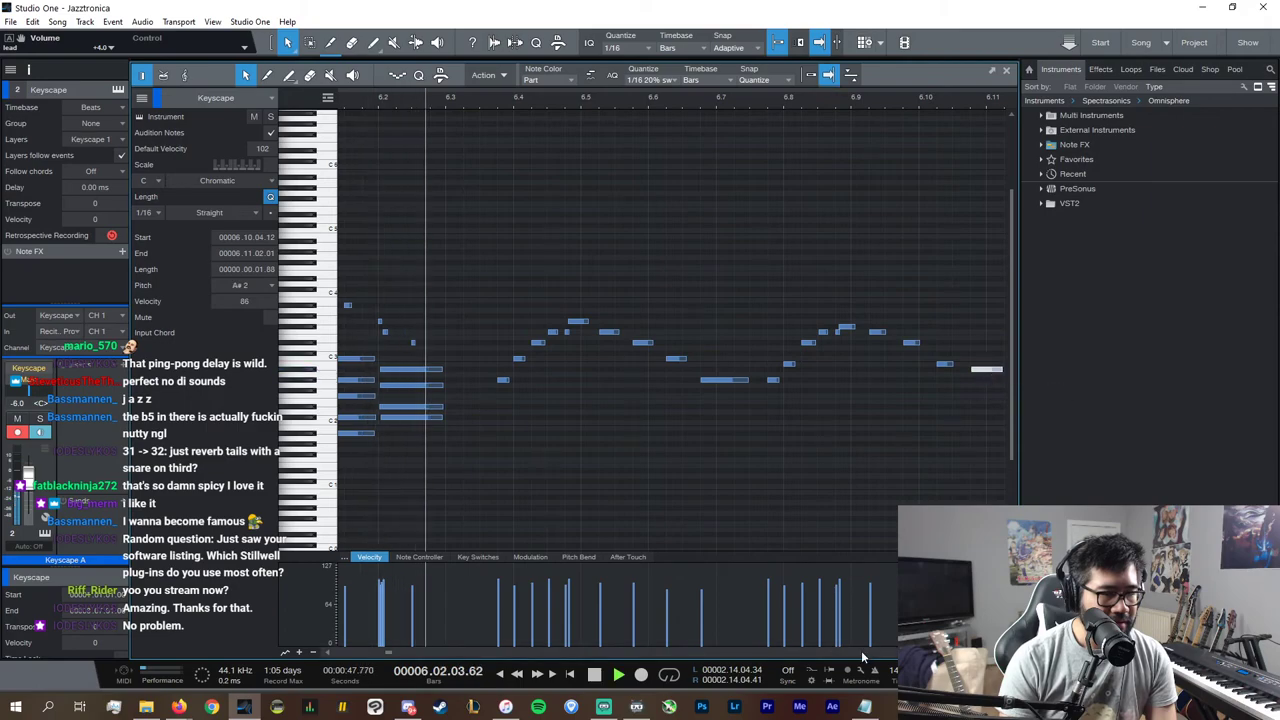
scroll(861, 650, right, 2)
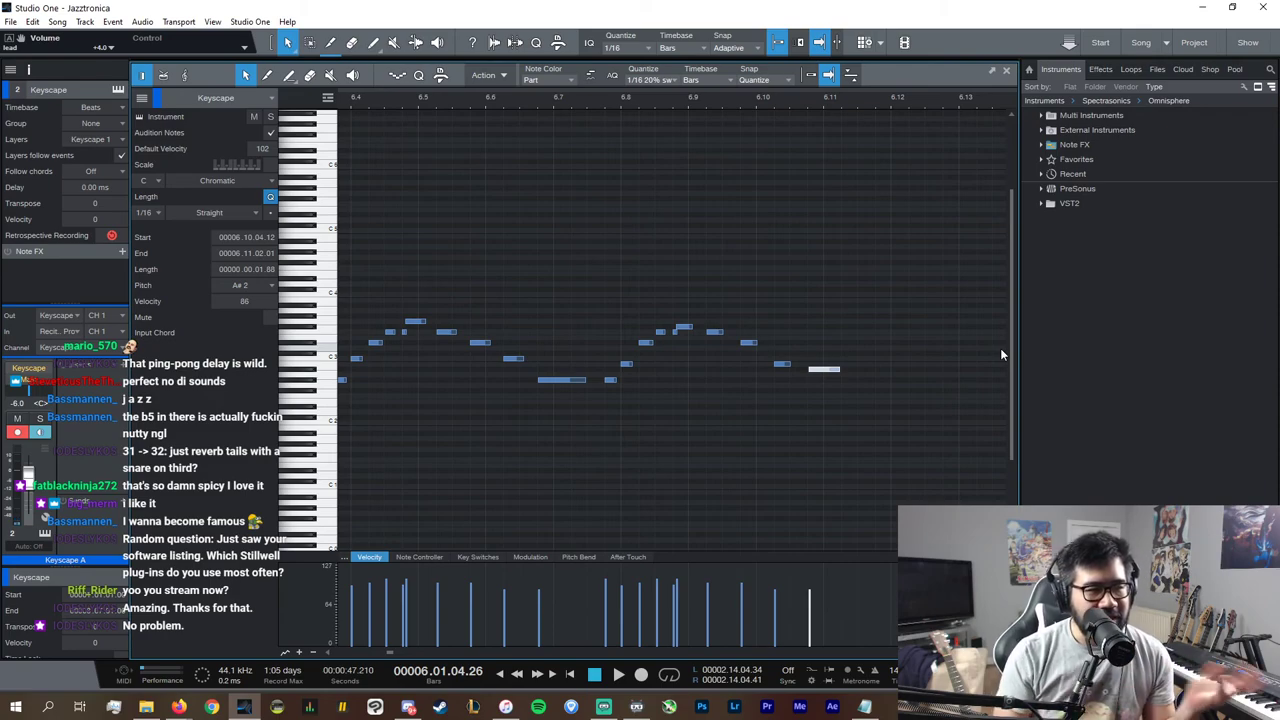
drag(962, 652, 957, 652)
key(w)
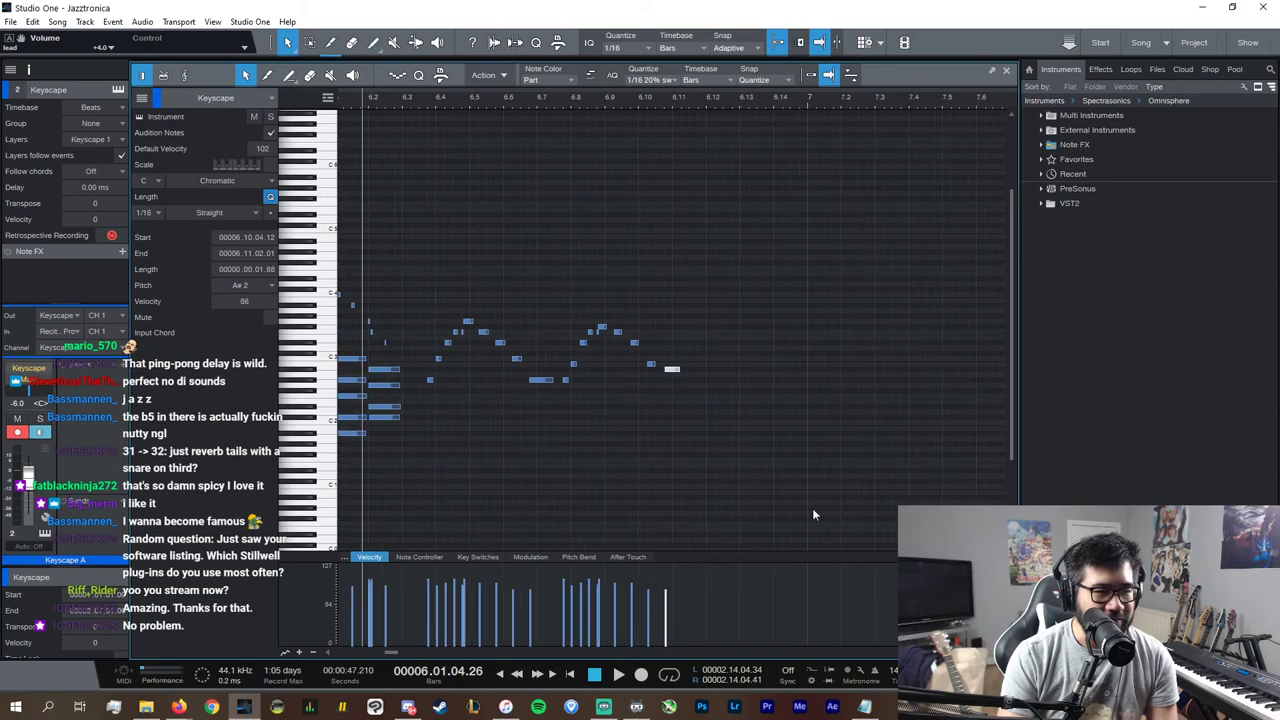
Step: Close the note editor and add a Volume automation parameter to the Keyscape track from its console channel
click(1006, 70)
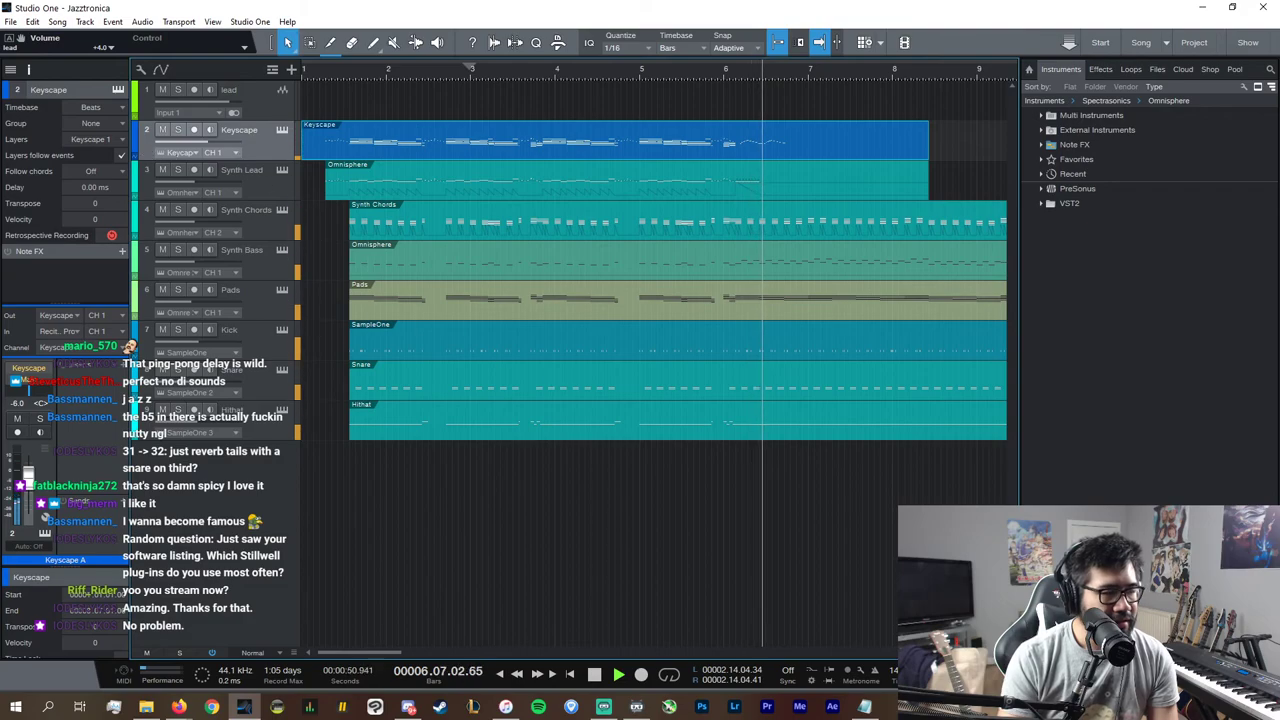
key(F3)
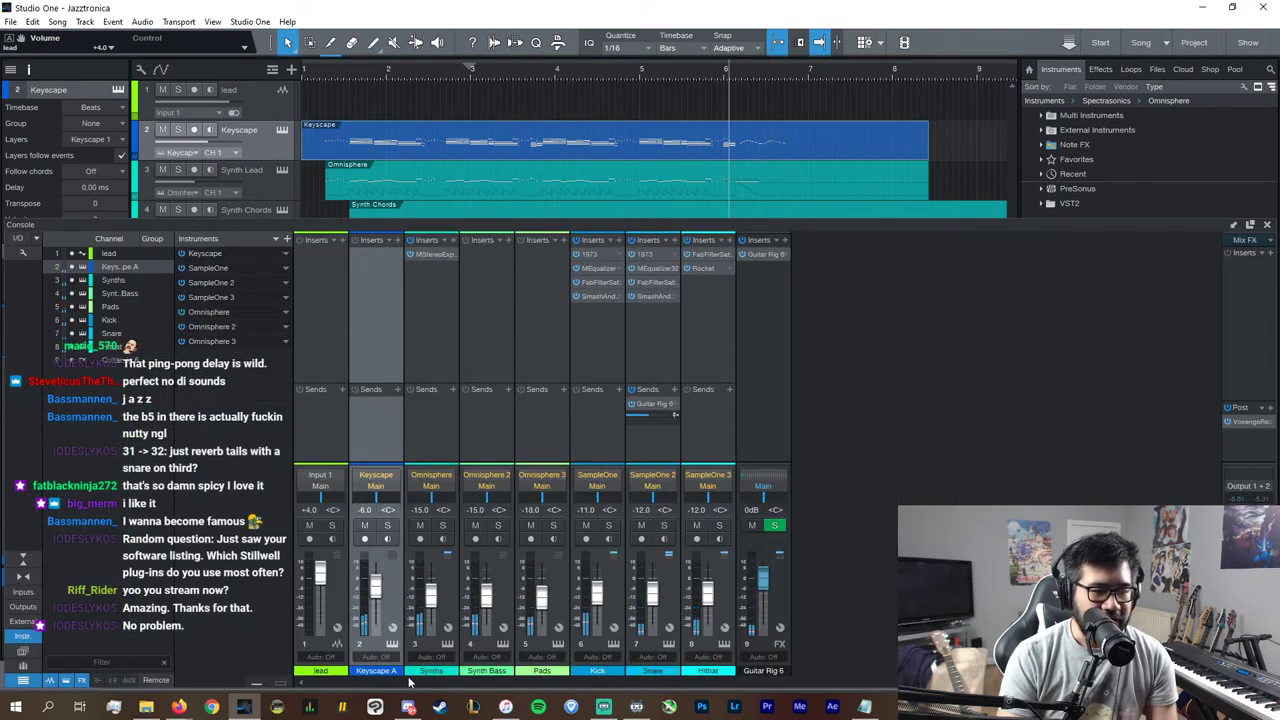
click(373, 657)
click(420, 643)
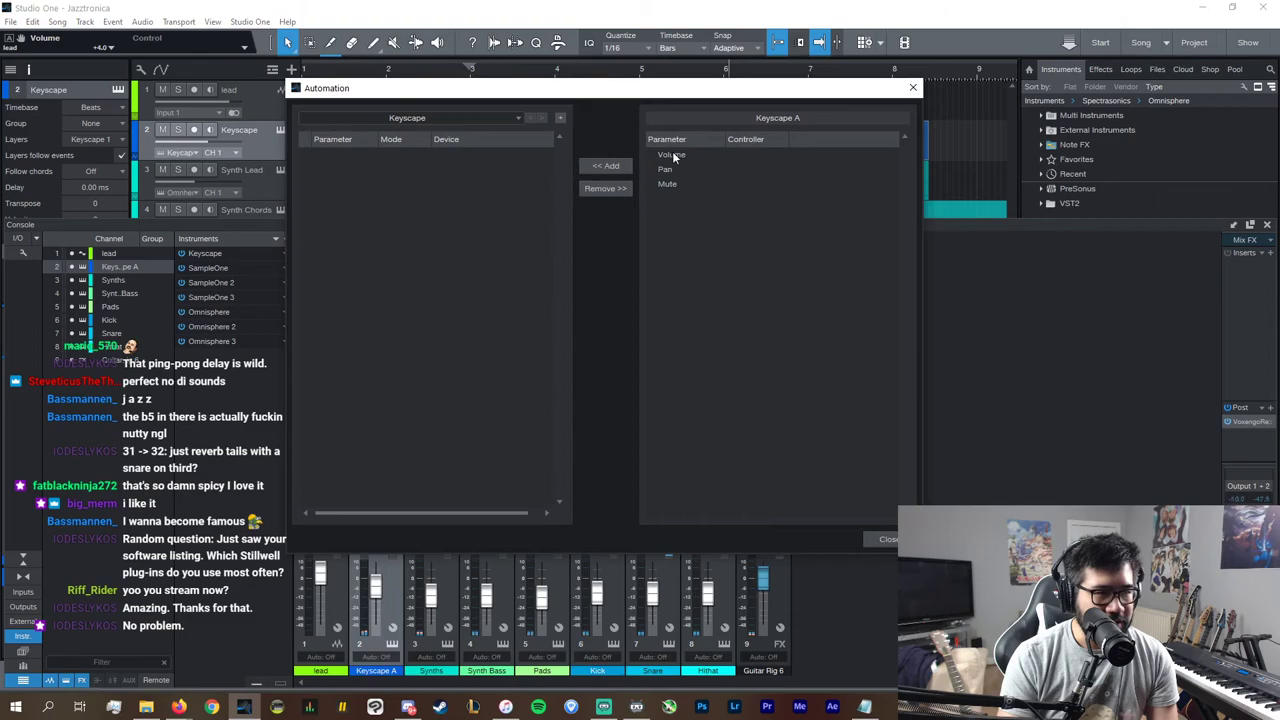
click(672, 154)
click(604, 165)
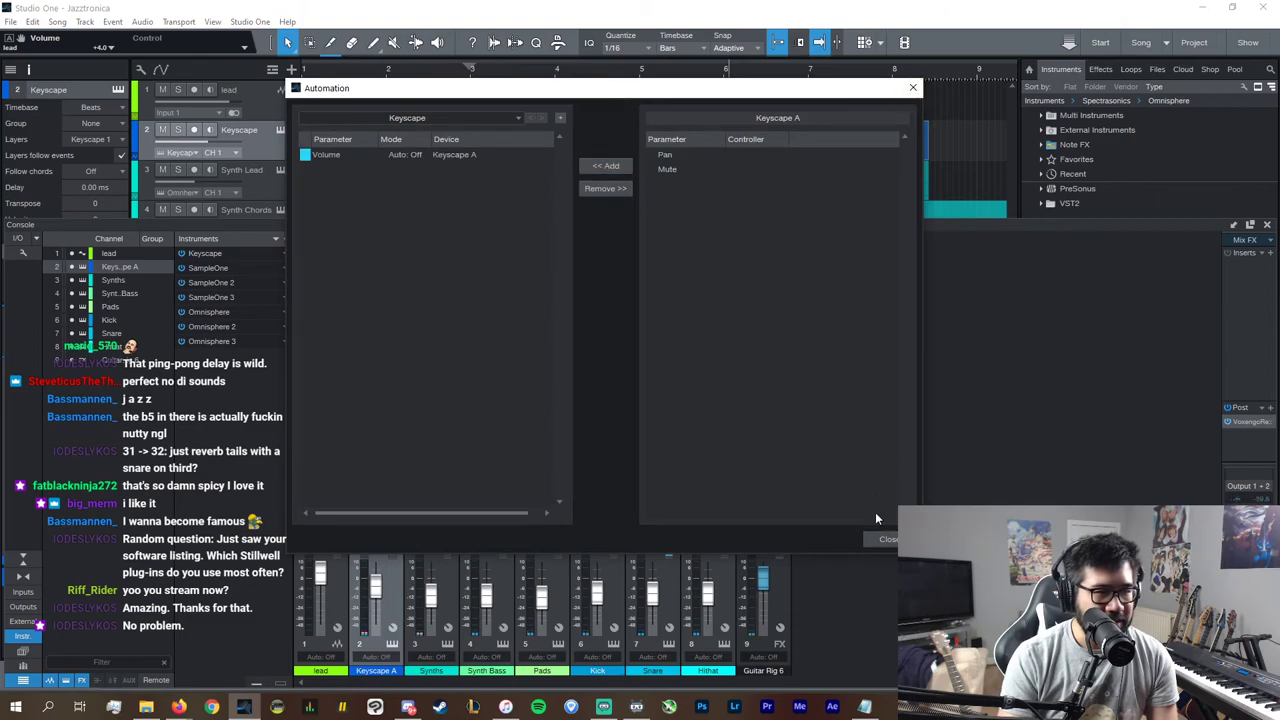
click(887, 539)
click(1240, 236)
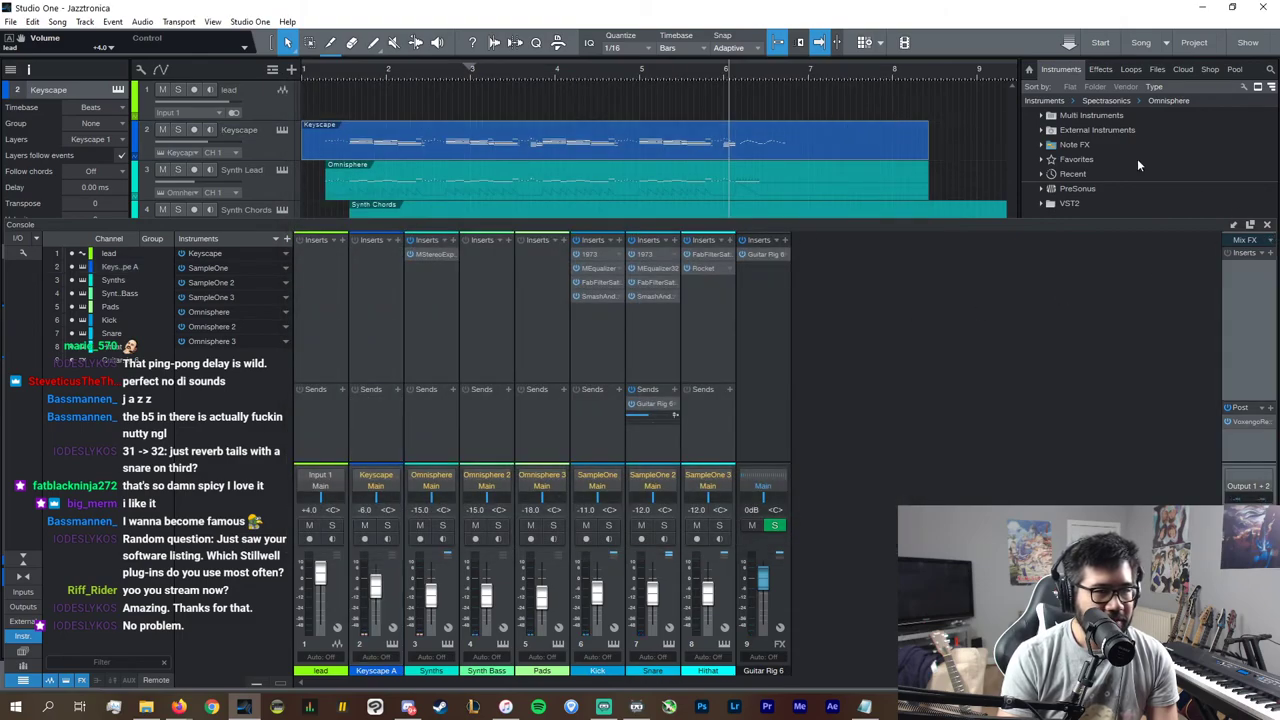
click(1266, 225)
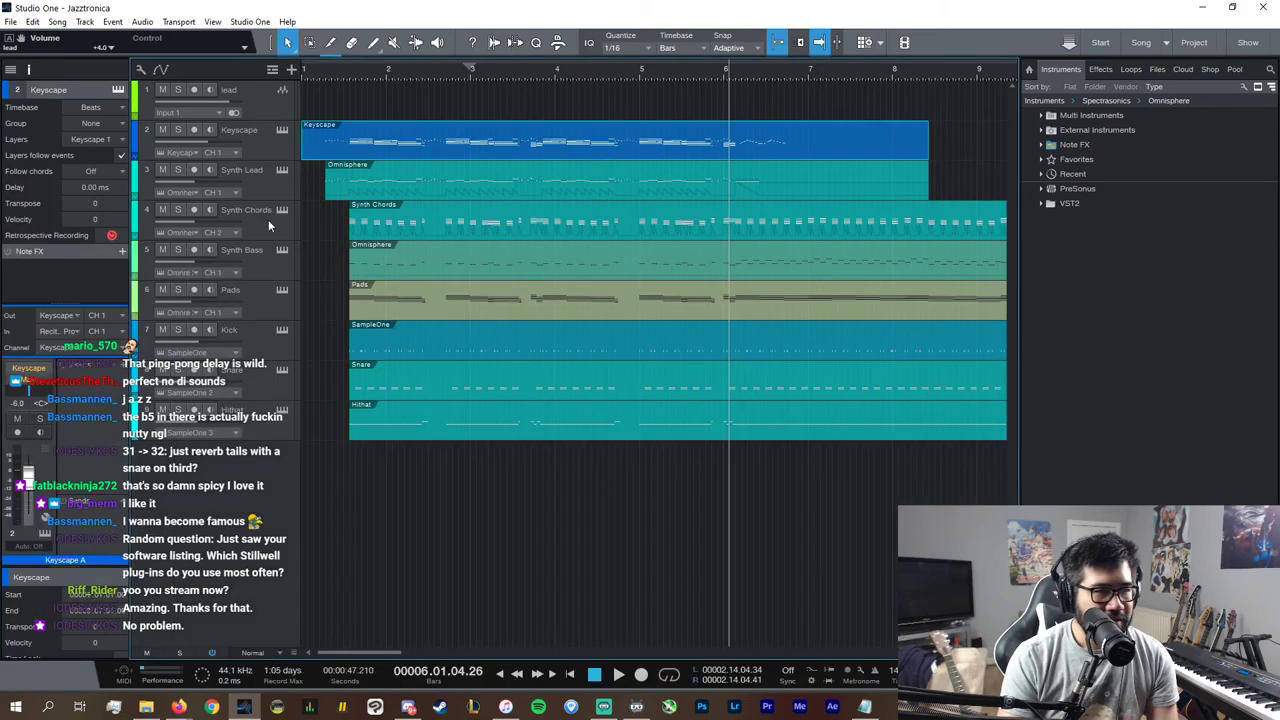
Step: Show the Keyscape volume automation and raise it to -2 dB from the start of the run after bar 6
click(145, 168)
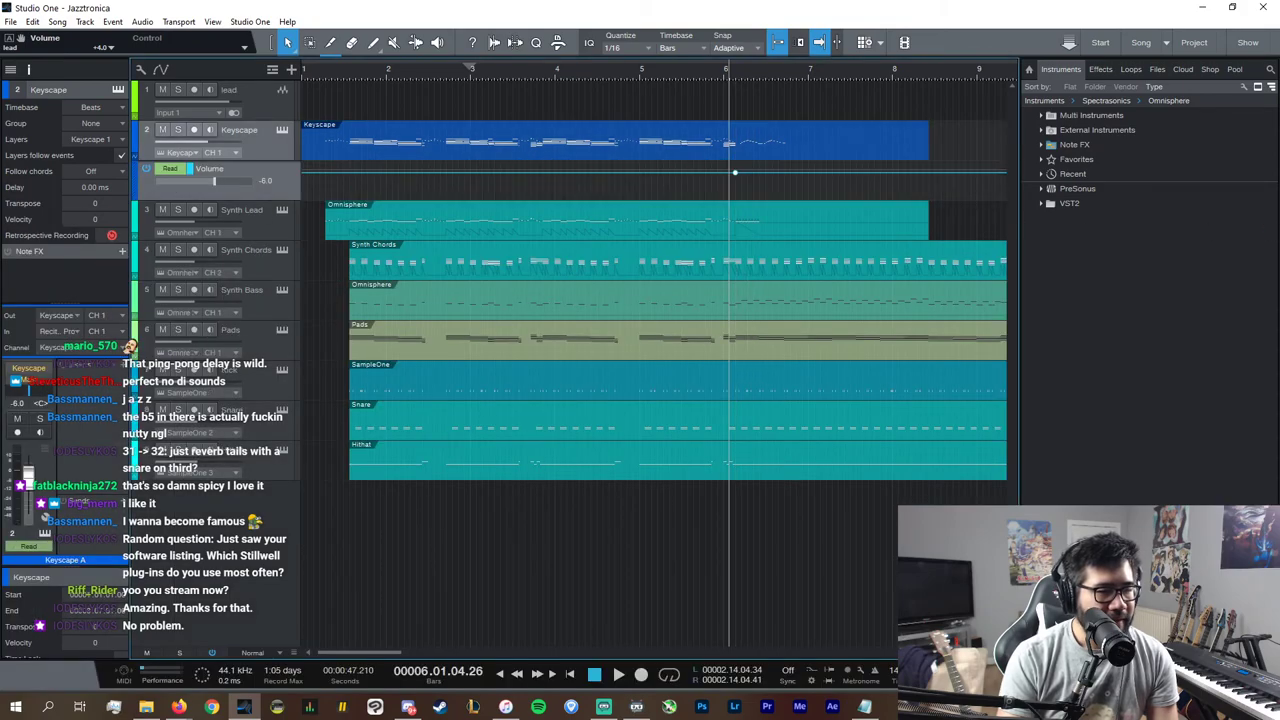
key(e)
key(e)
key(e)
key(e)
key(e)
key(e)
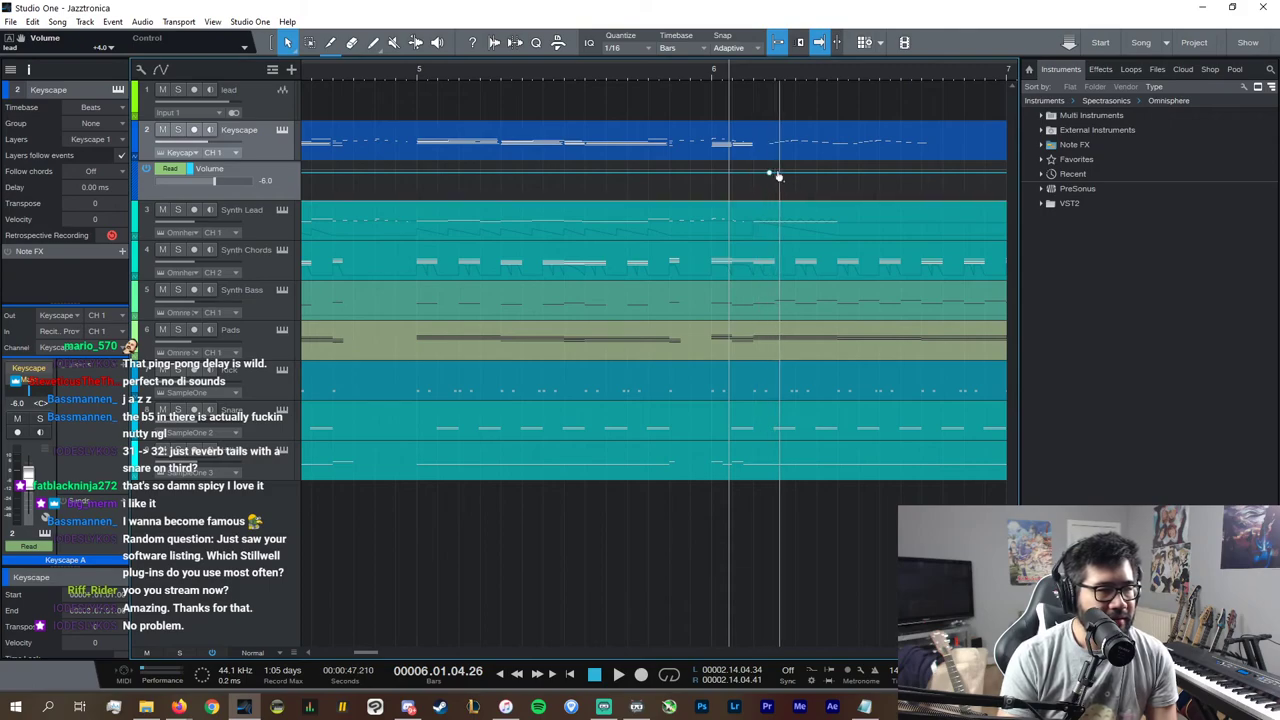
drag(779, 177, 771, 169)
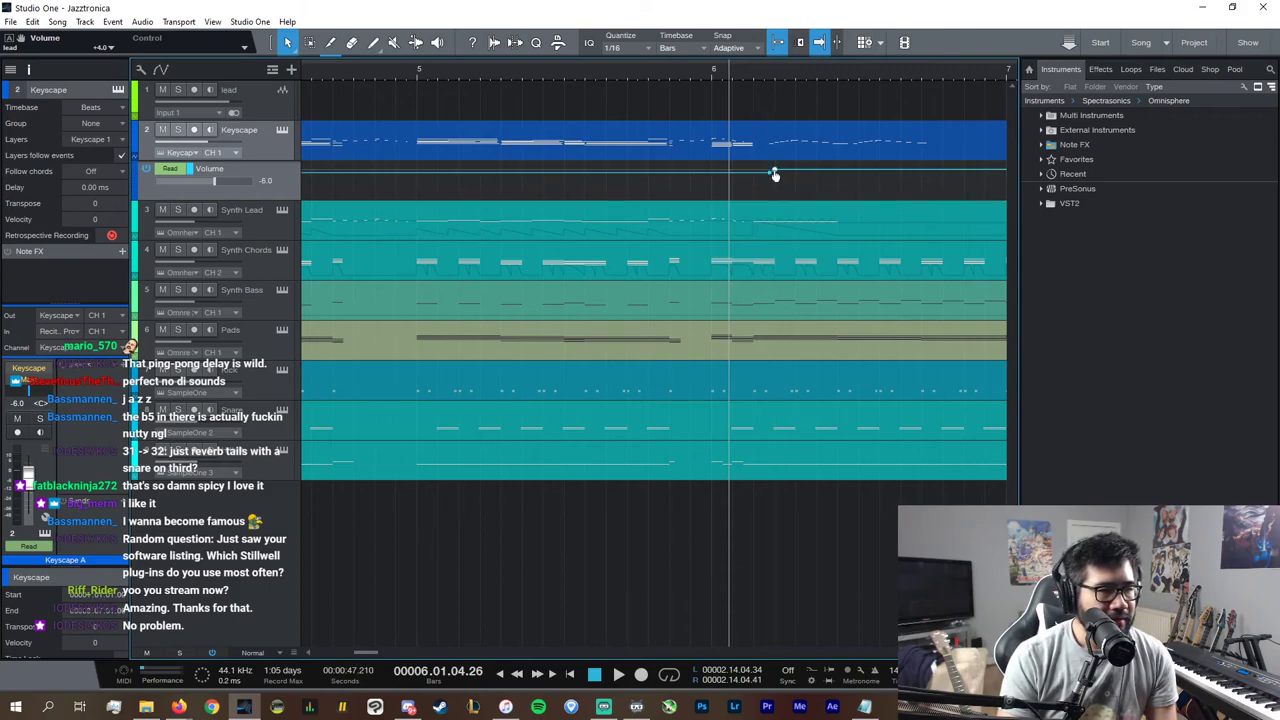
right_click(774, 174)
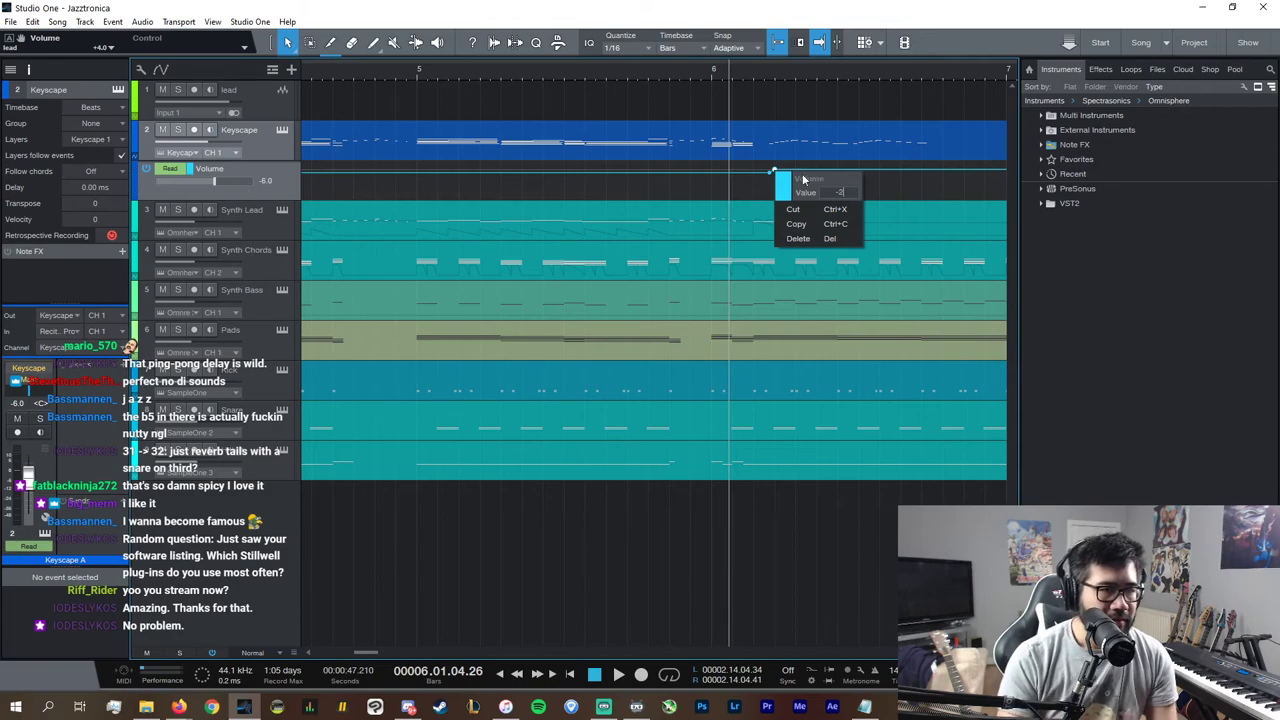
text(-2)
key(Return)
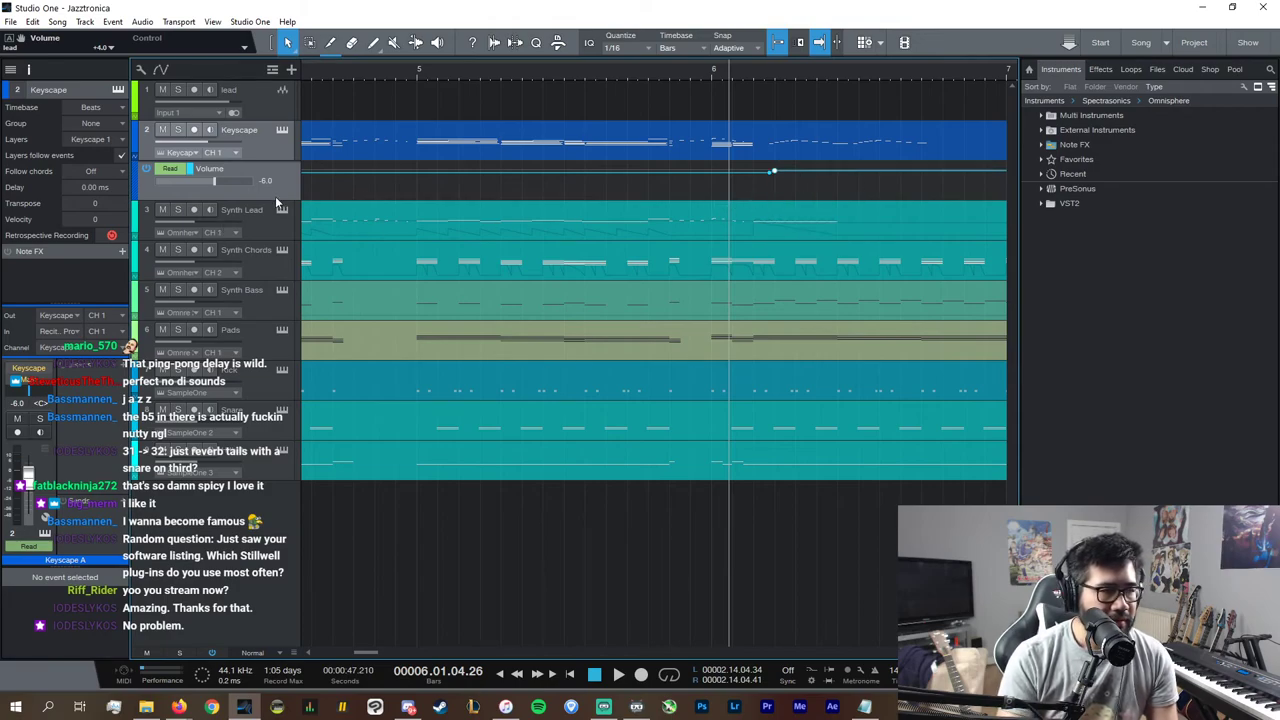
Step: Enlarge the Keyscape volume lane, set the raised automation point at the run's start to -3 dB, and play it
drag(281, 203, 281, 416)
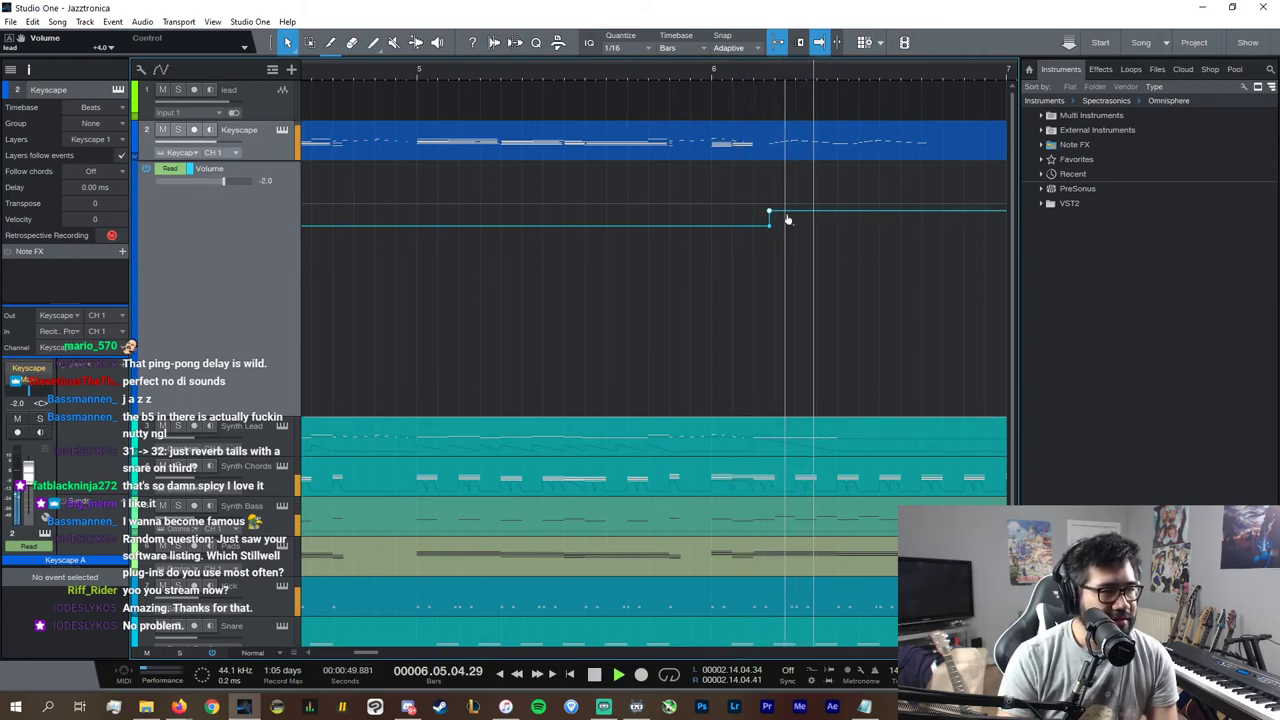
right_click(770, 213)
text(-3)
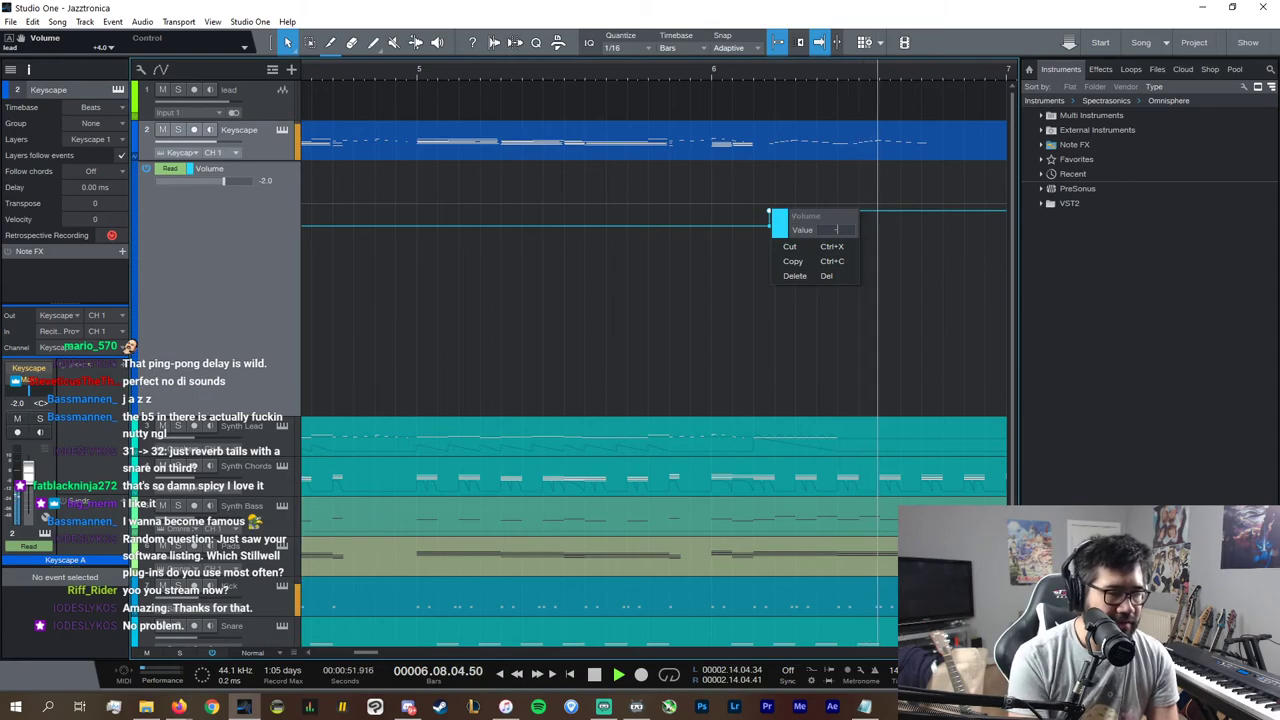
key(Return)
key(space)
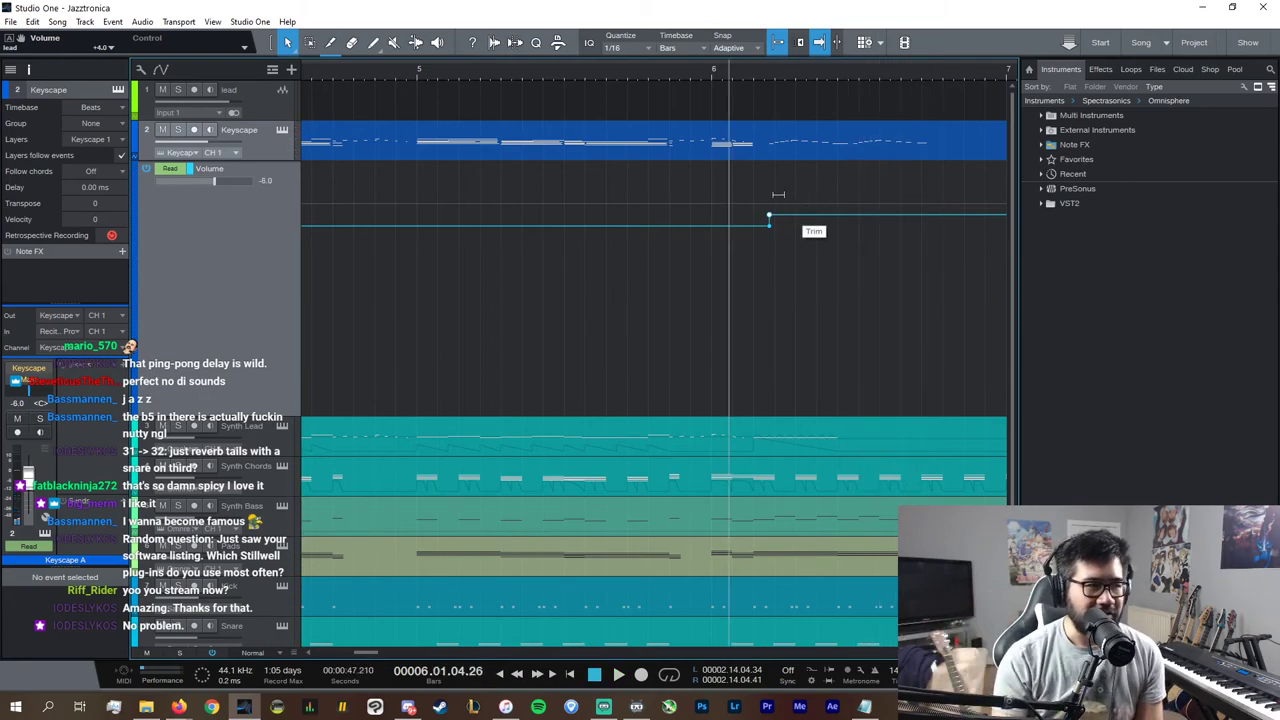
Step: Hide the Keyscape automation lane and play the run with the full arrangement
click(138, 161)
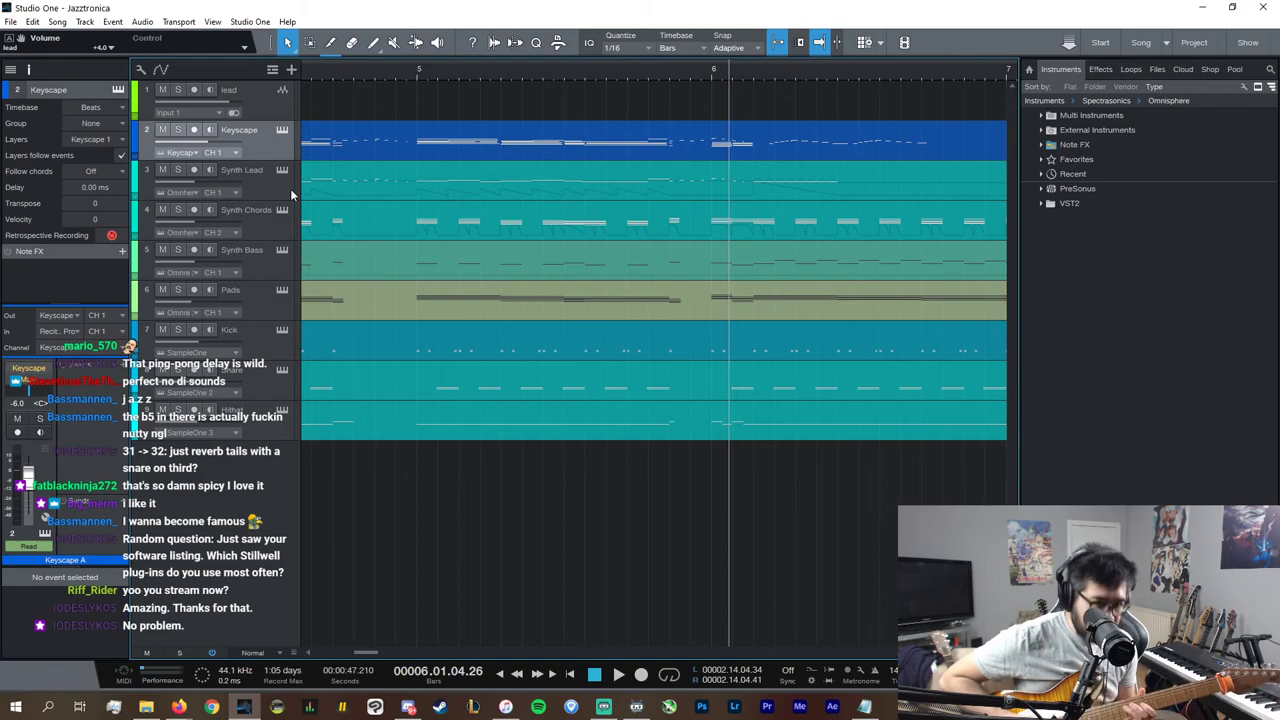
key(space)
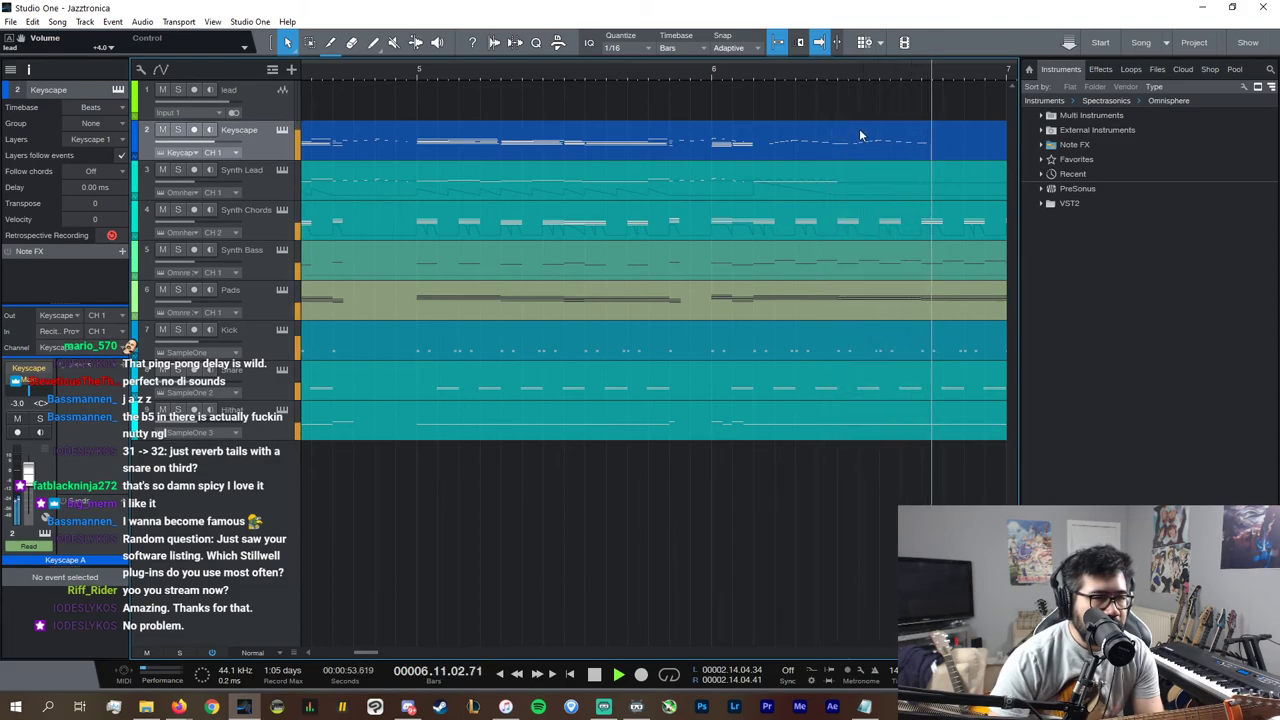
key(space)
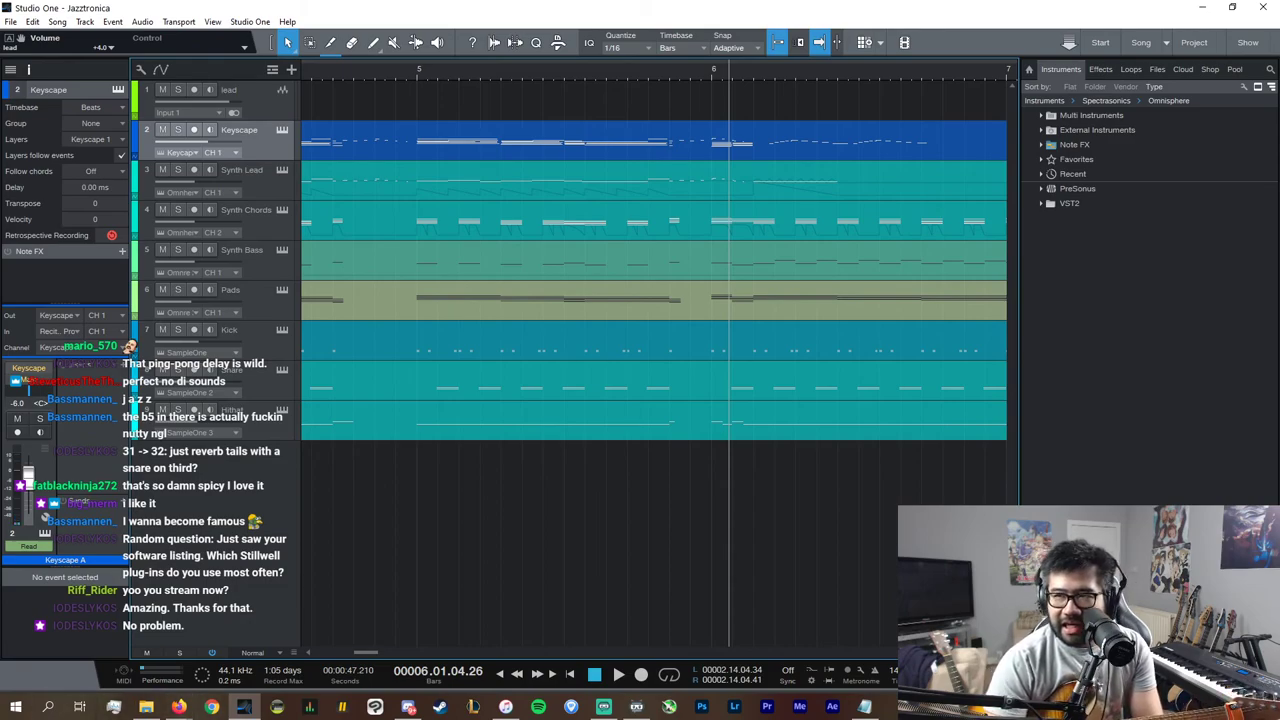
Step: Fit the whole arrangement in view and play it from 1.05, just before the Synth Lead part begins
key(w)
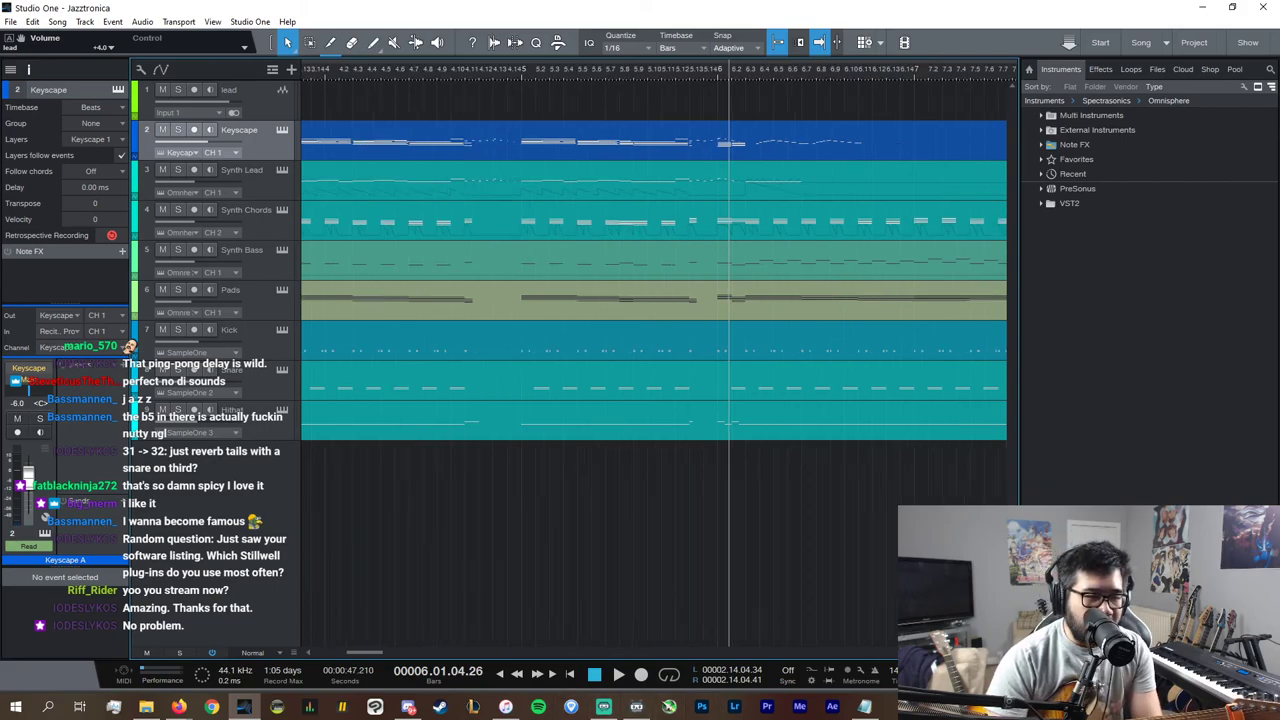
scroll(958, 671, down, 12)
key(w)
key(w)
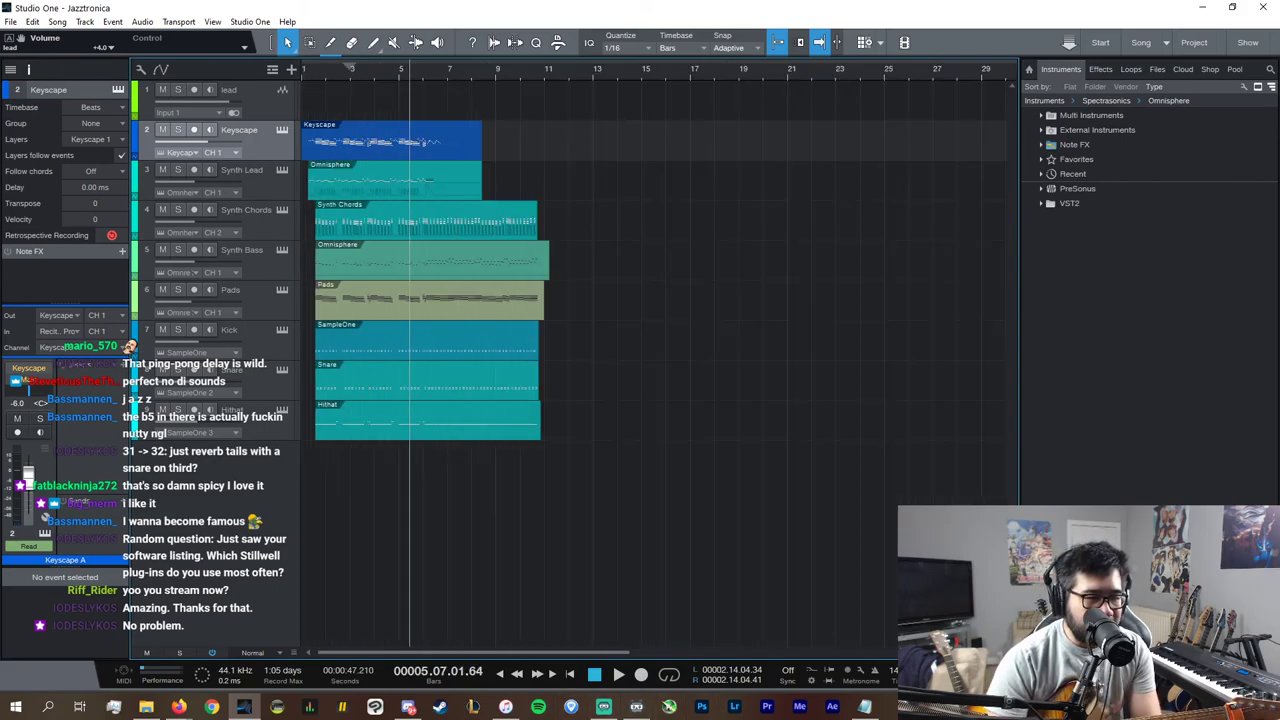
drag(870, 653, 886, 653)
drag(407, 653, 376, 653)
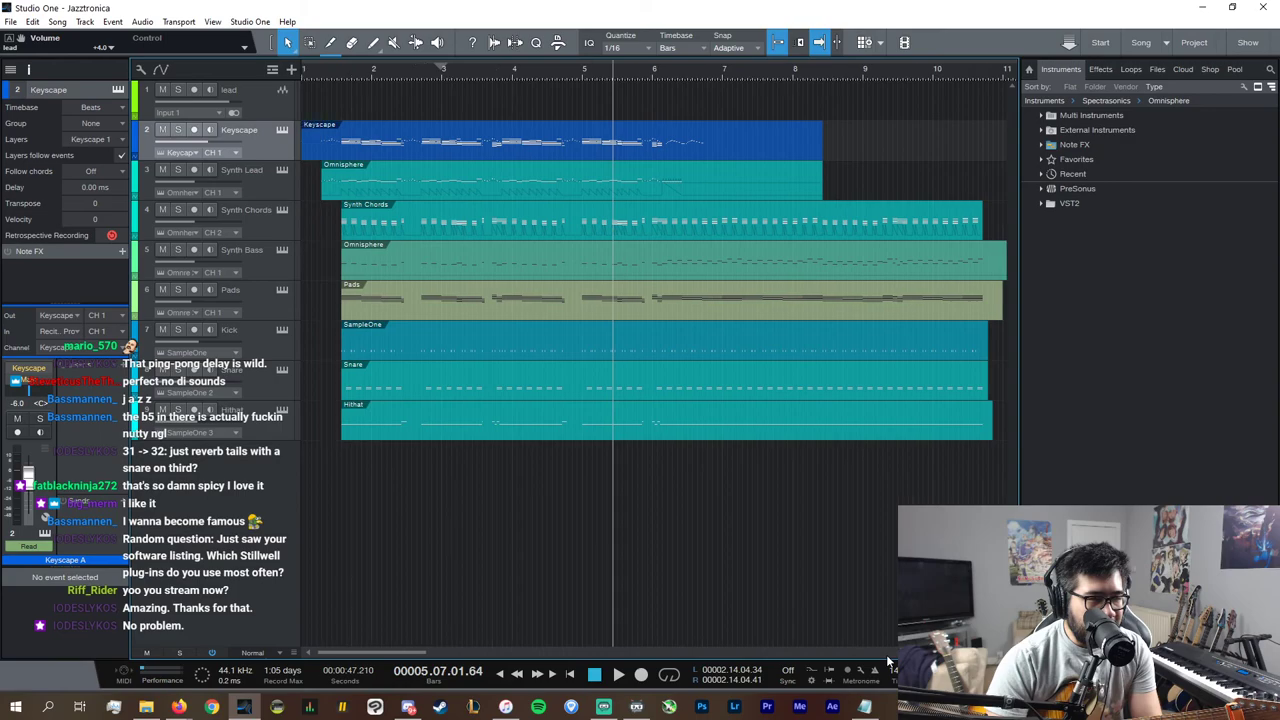
click(320, 72)
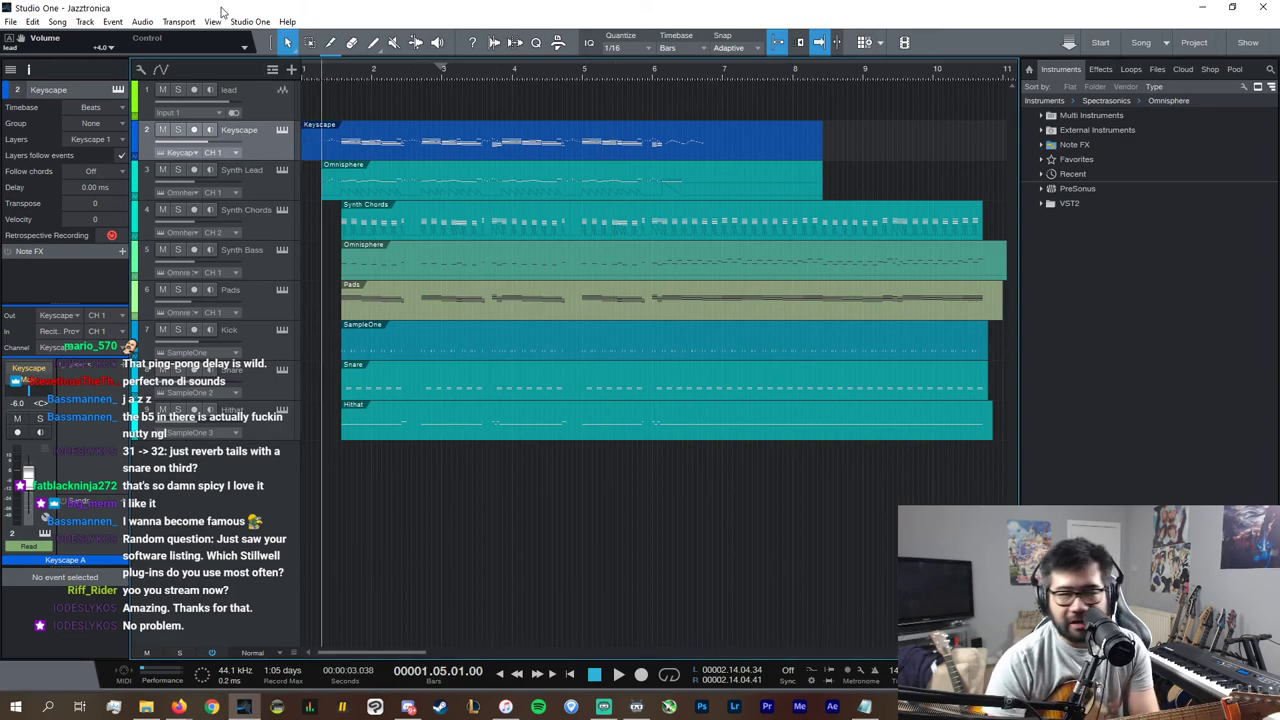
key(space)
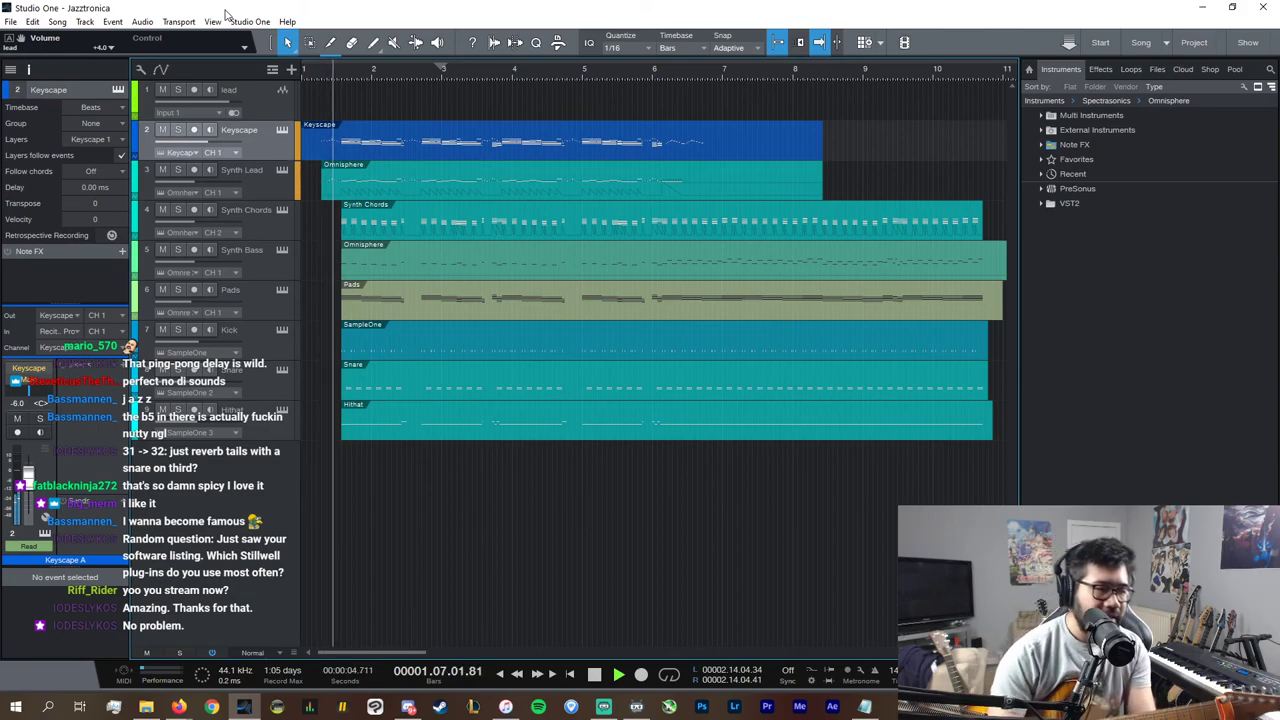
key(space)
key(Return)
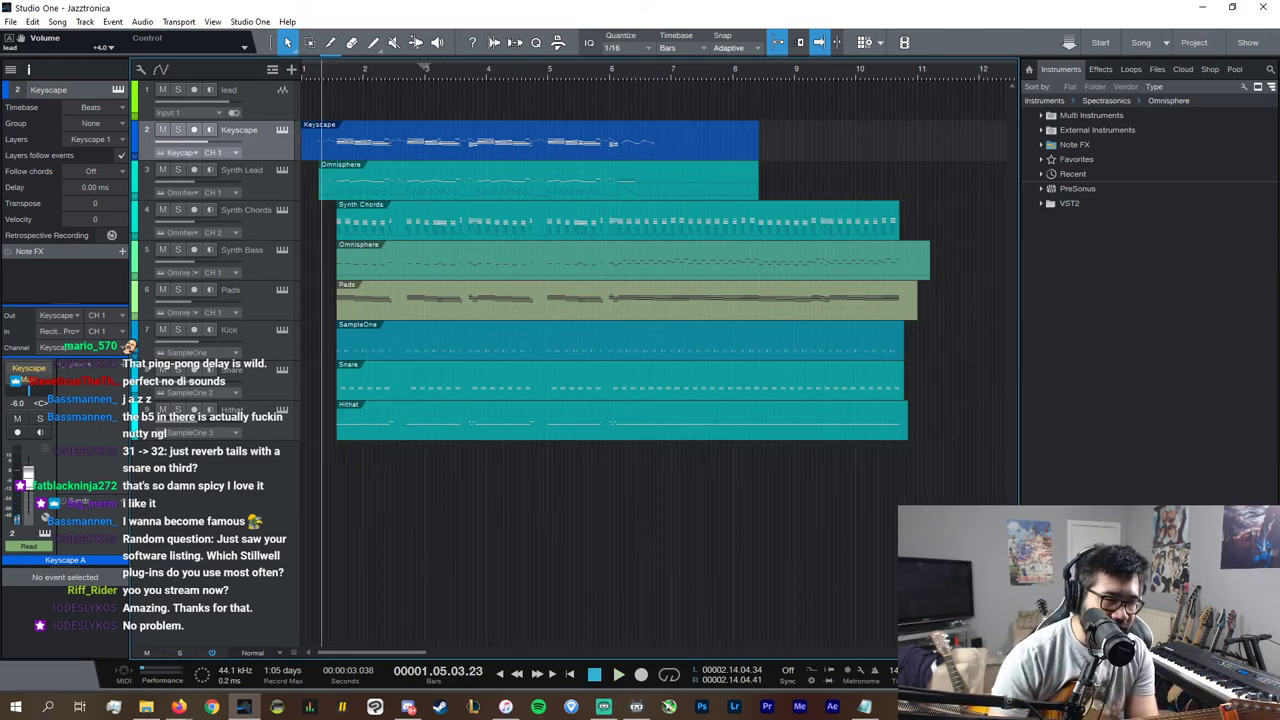
key(space)
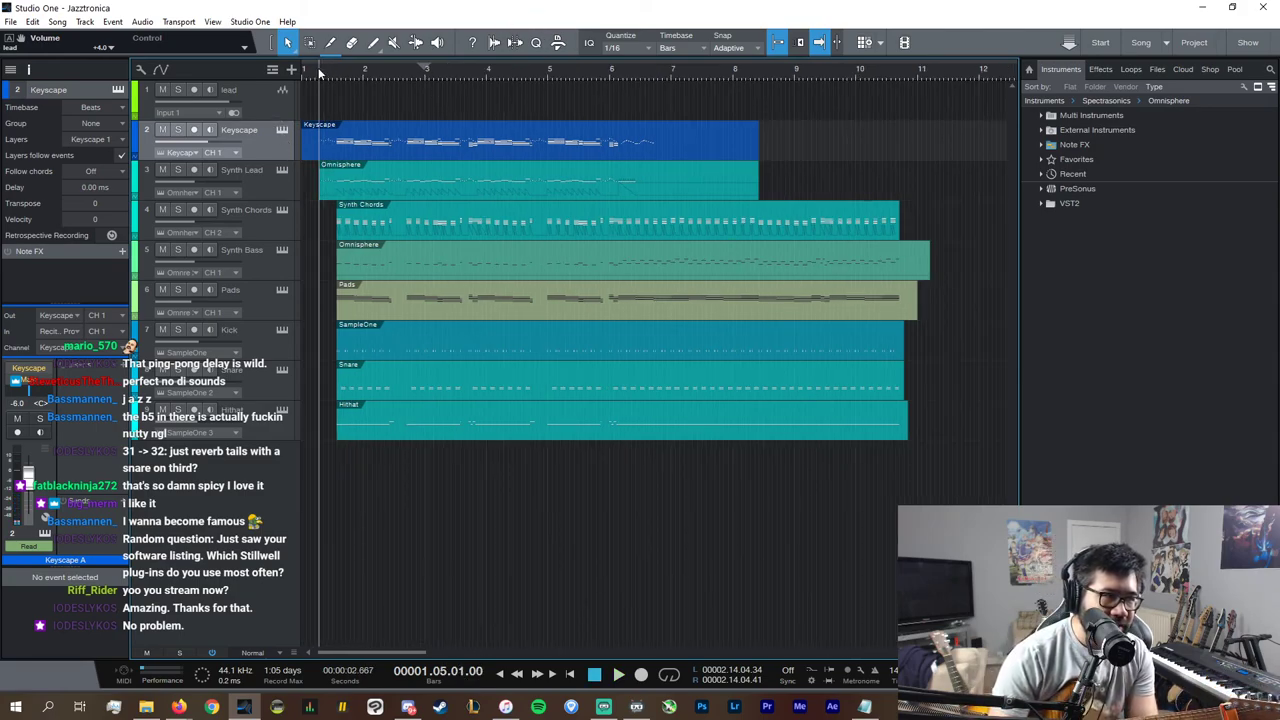
key(space)
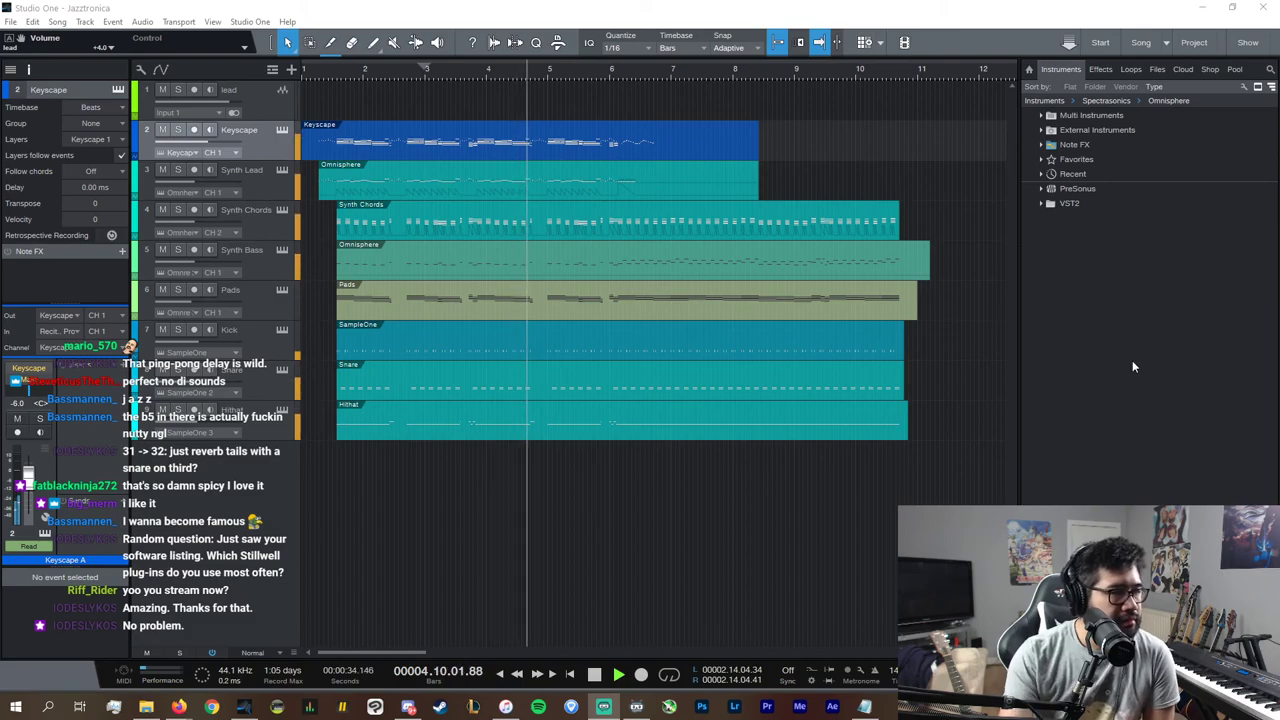
Step: Inspect layer A of the Synth Lead's Fair and Square Lead 2 patch in Omnisphere, close the instrument, and stop playback
click(284, 171)
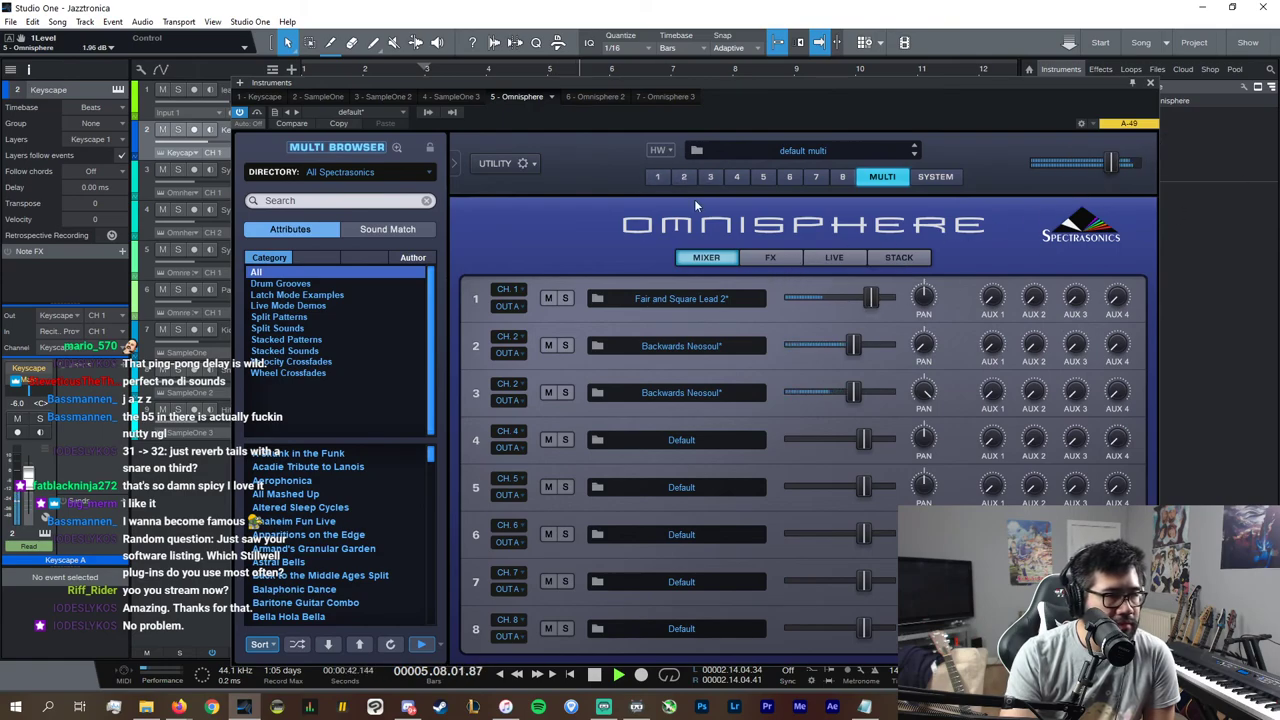
click(657, 176)
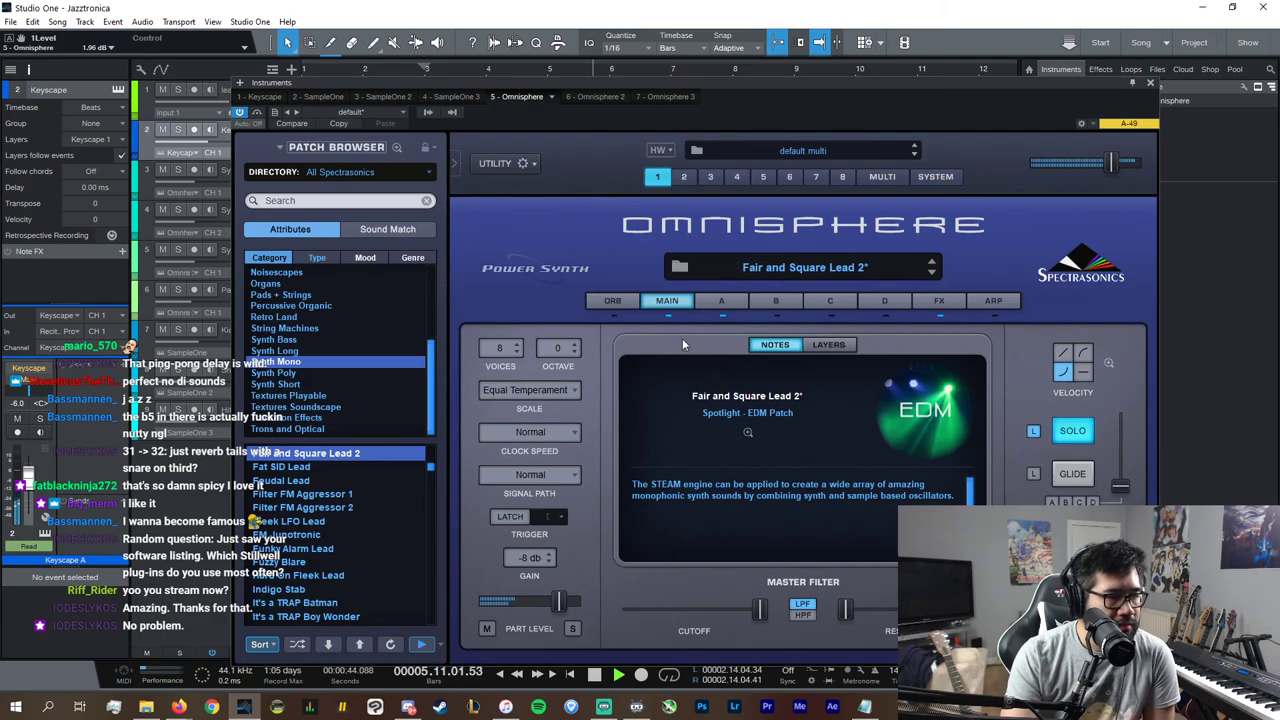
click(706, 303)
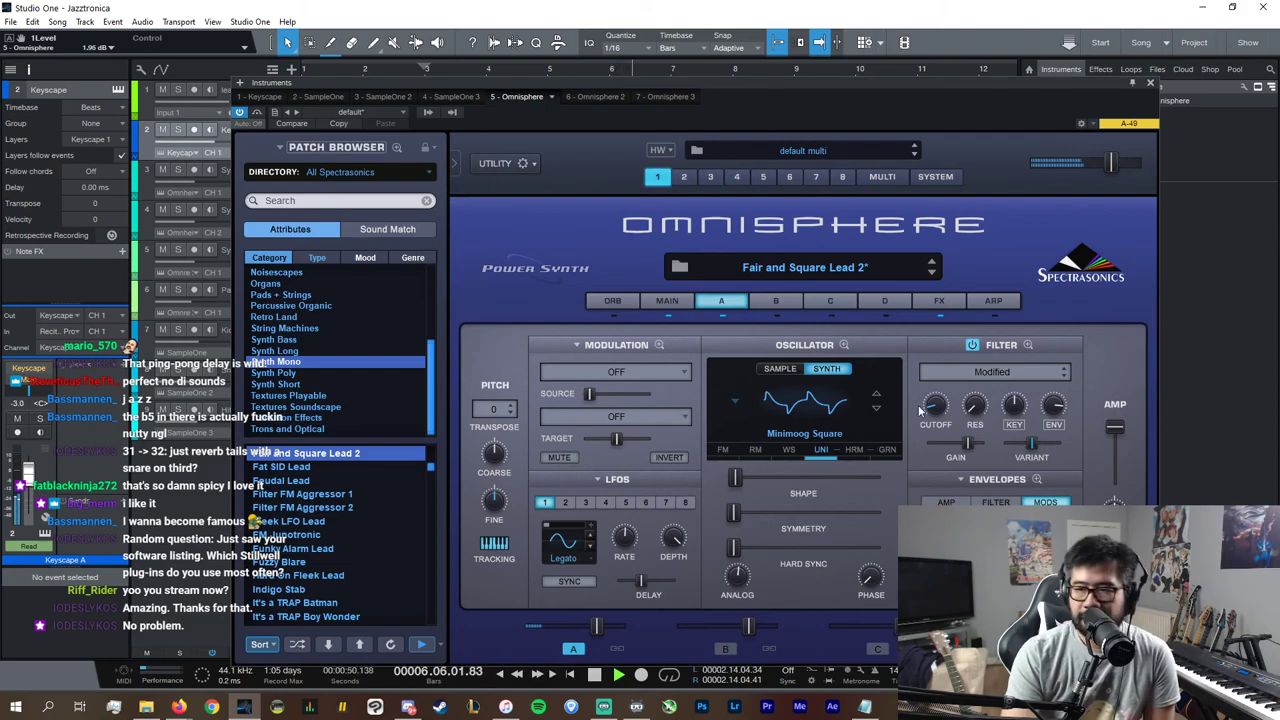
click(1151, 85)
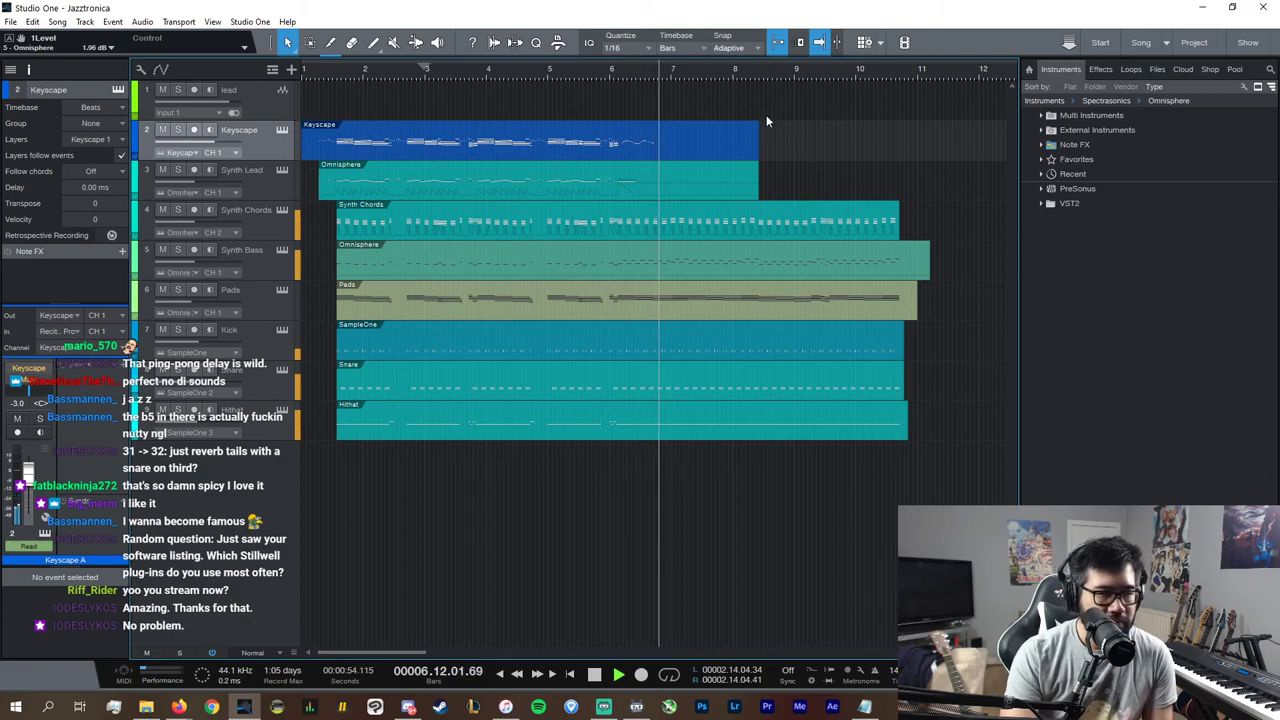
key(space)
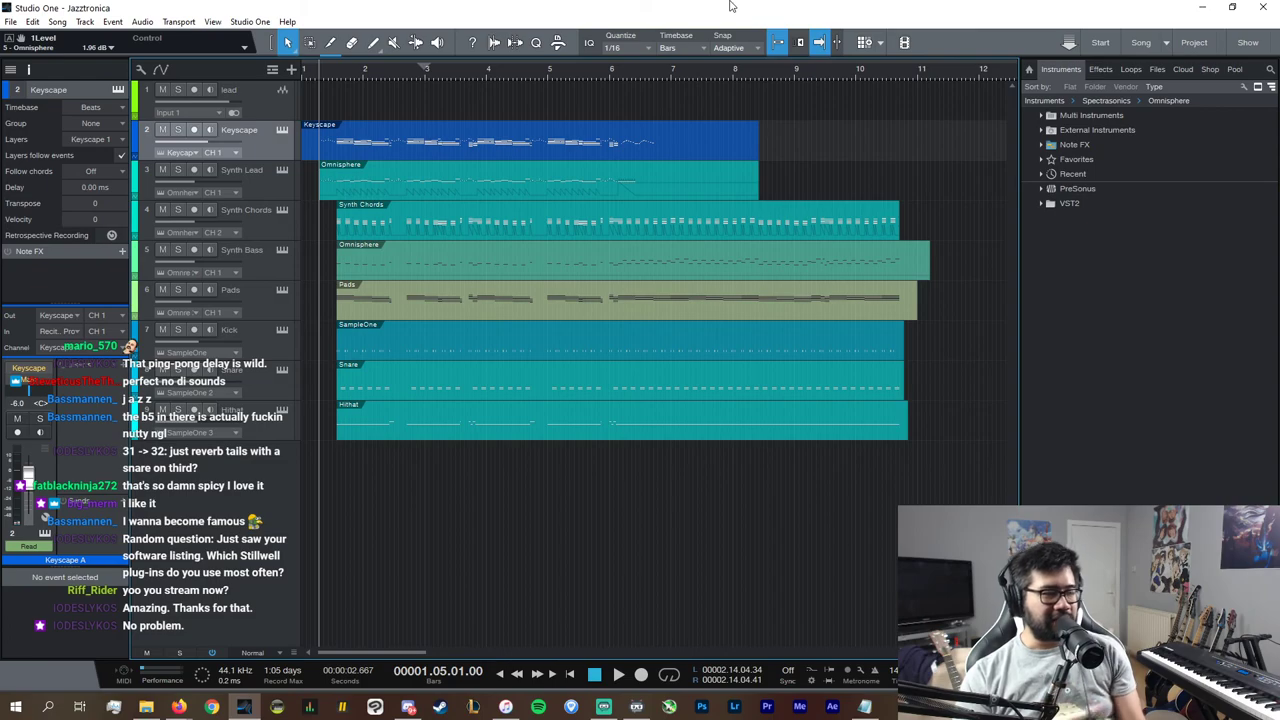
Step: Save the song
key(ctrl+s)
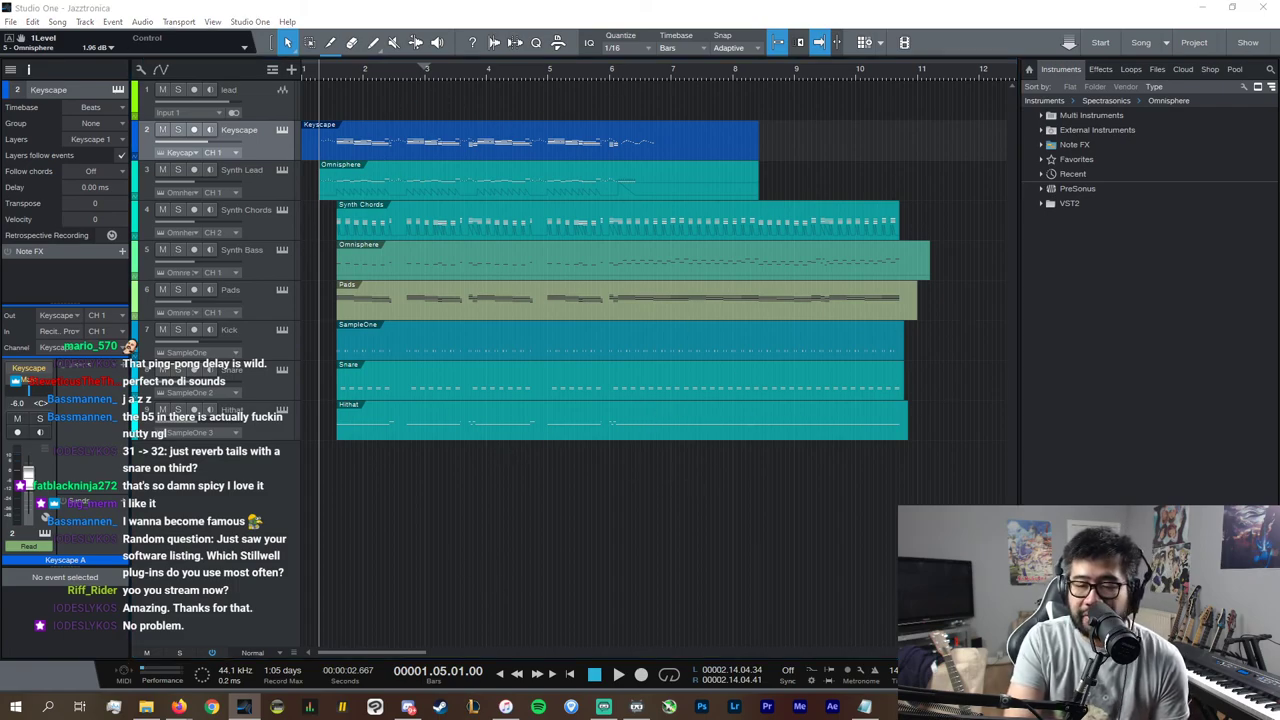
key(alt+Tab)
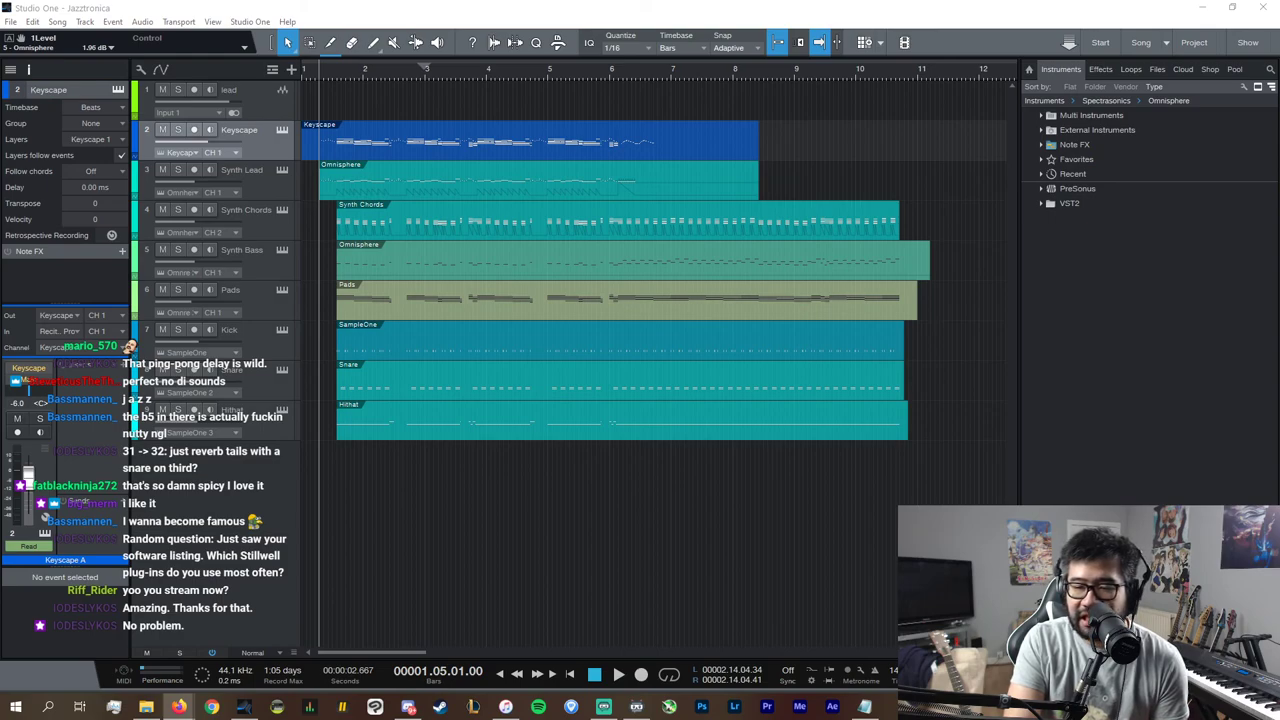
key(alt+Tab)
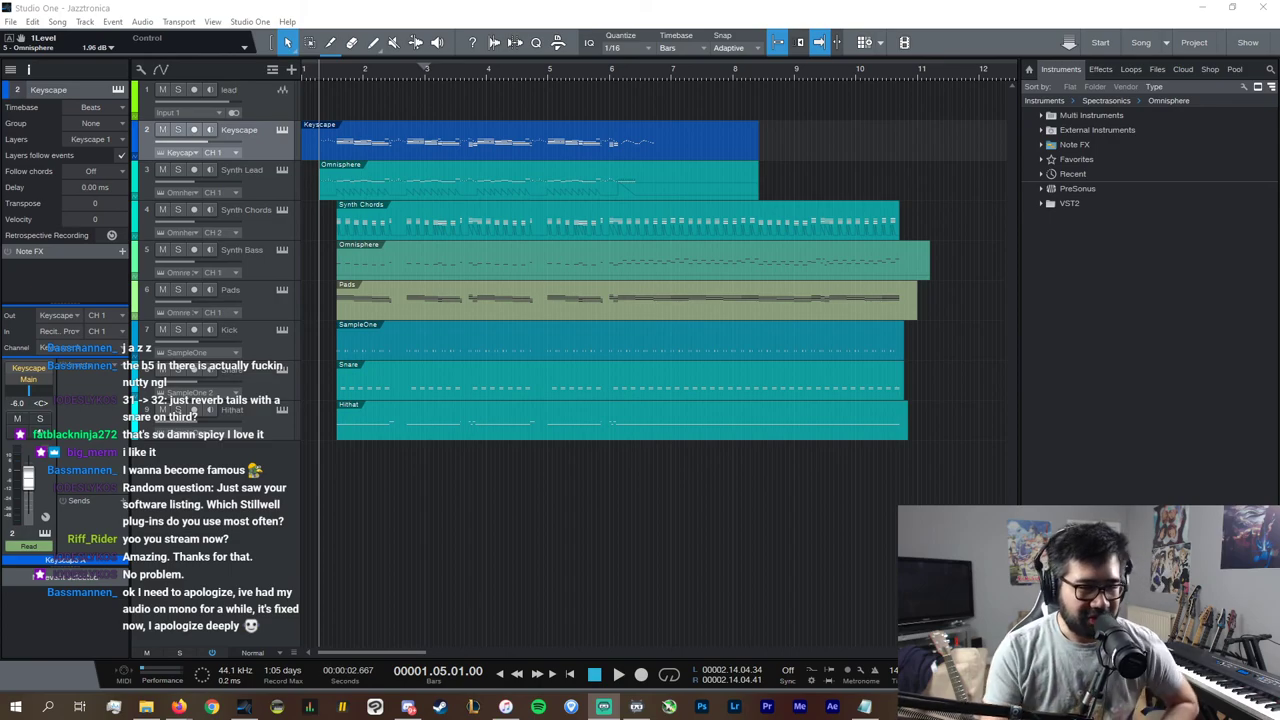
Step: Look over the mixer console, close it, and play the arrangement from bar 6
click(1225, 674)
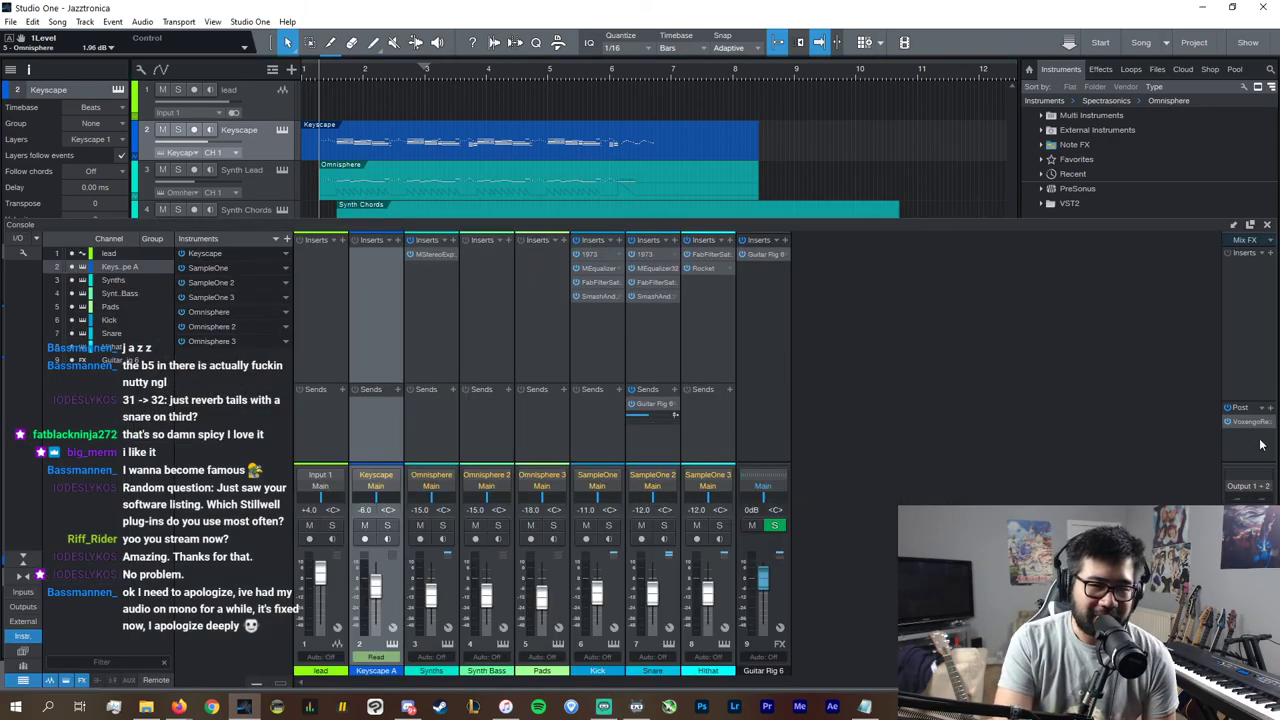
click(1267, 225)
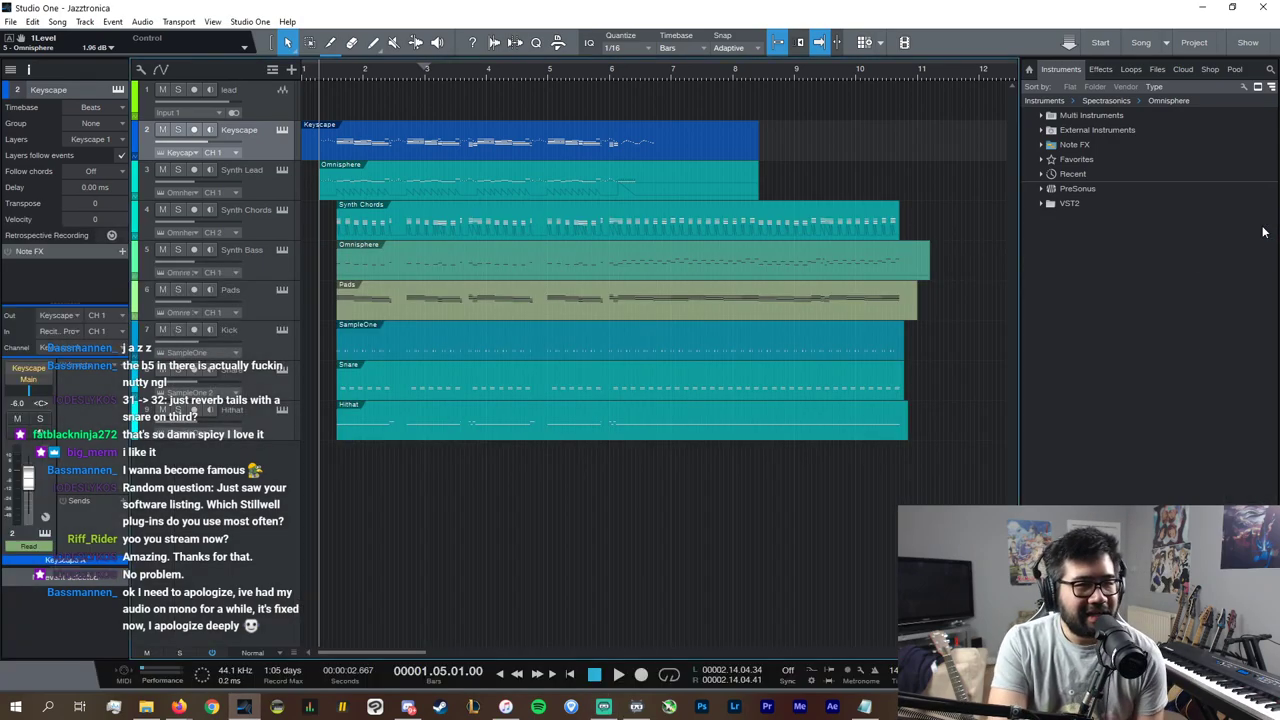
click(608, 68)
key(space)
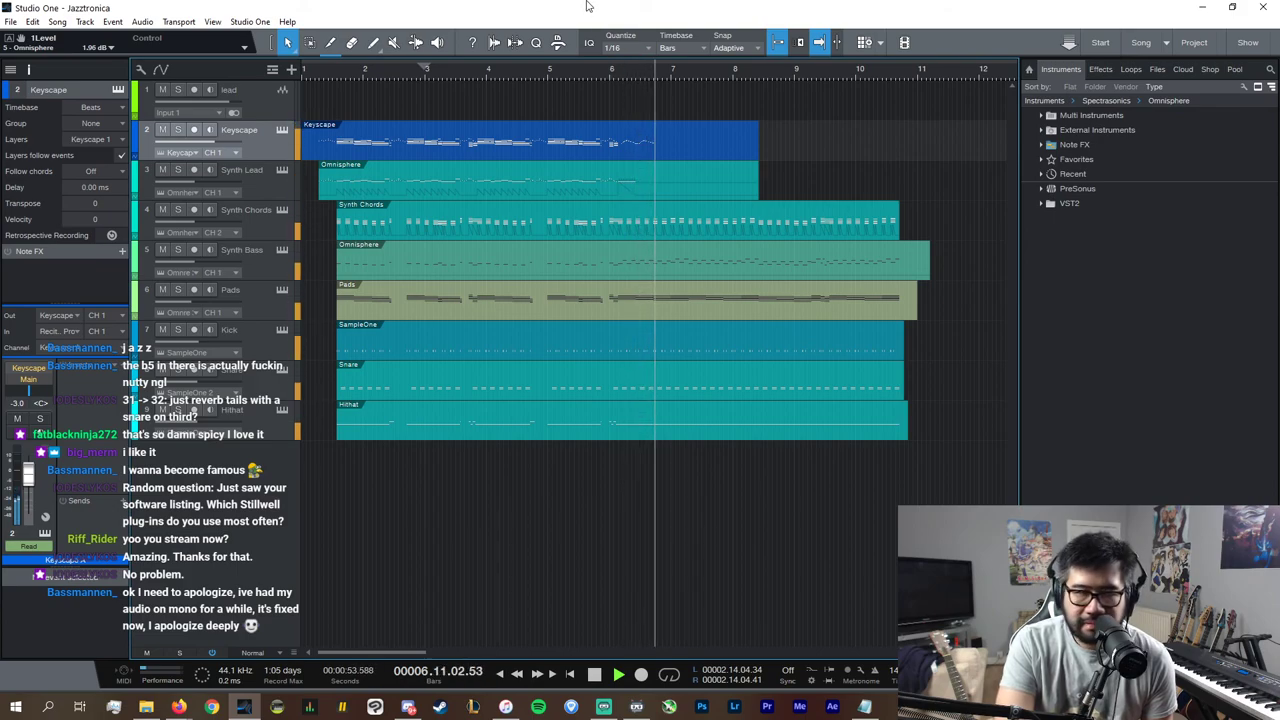
key(space)
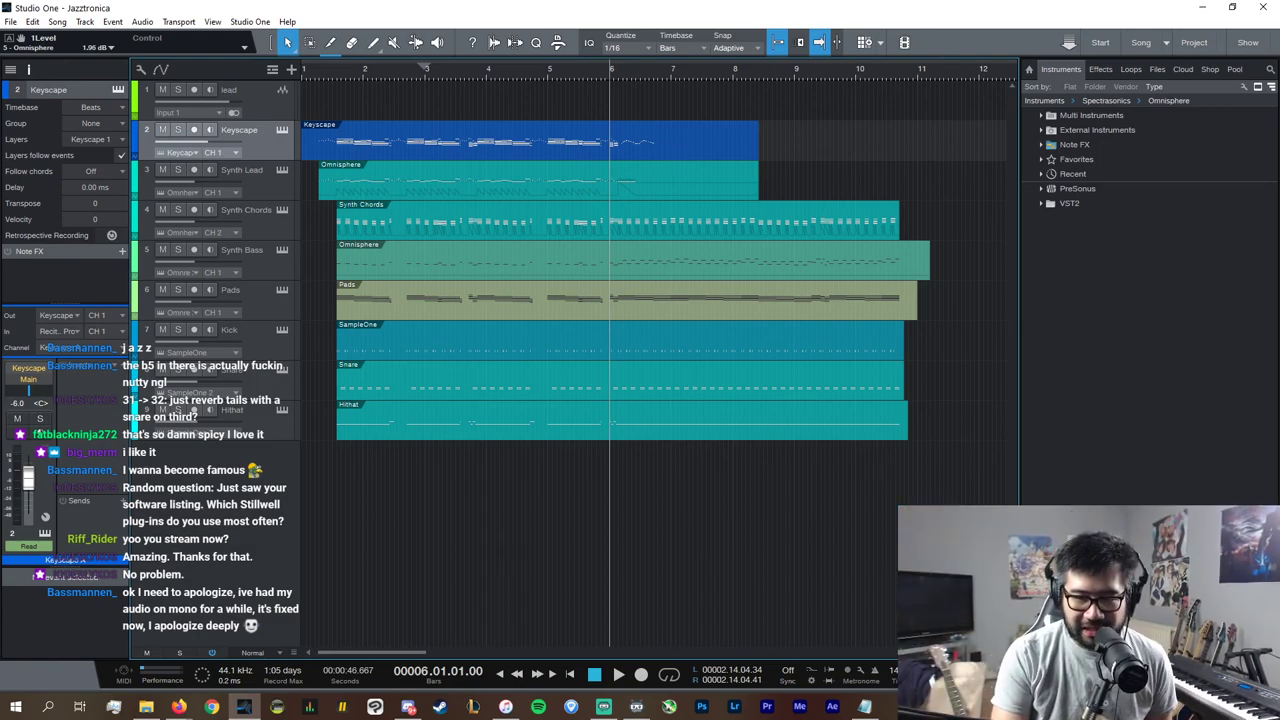
Step: Close the Jazztronica song
key(alt+Tab)
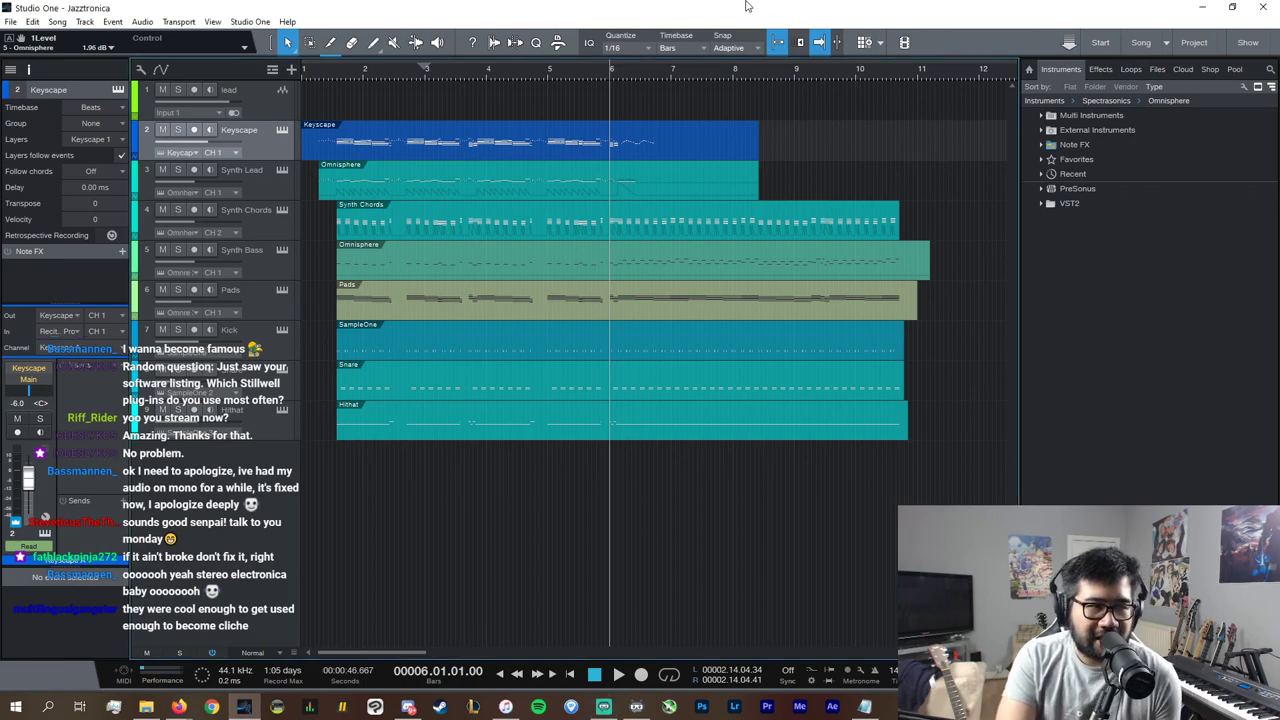
click(1262, 9)
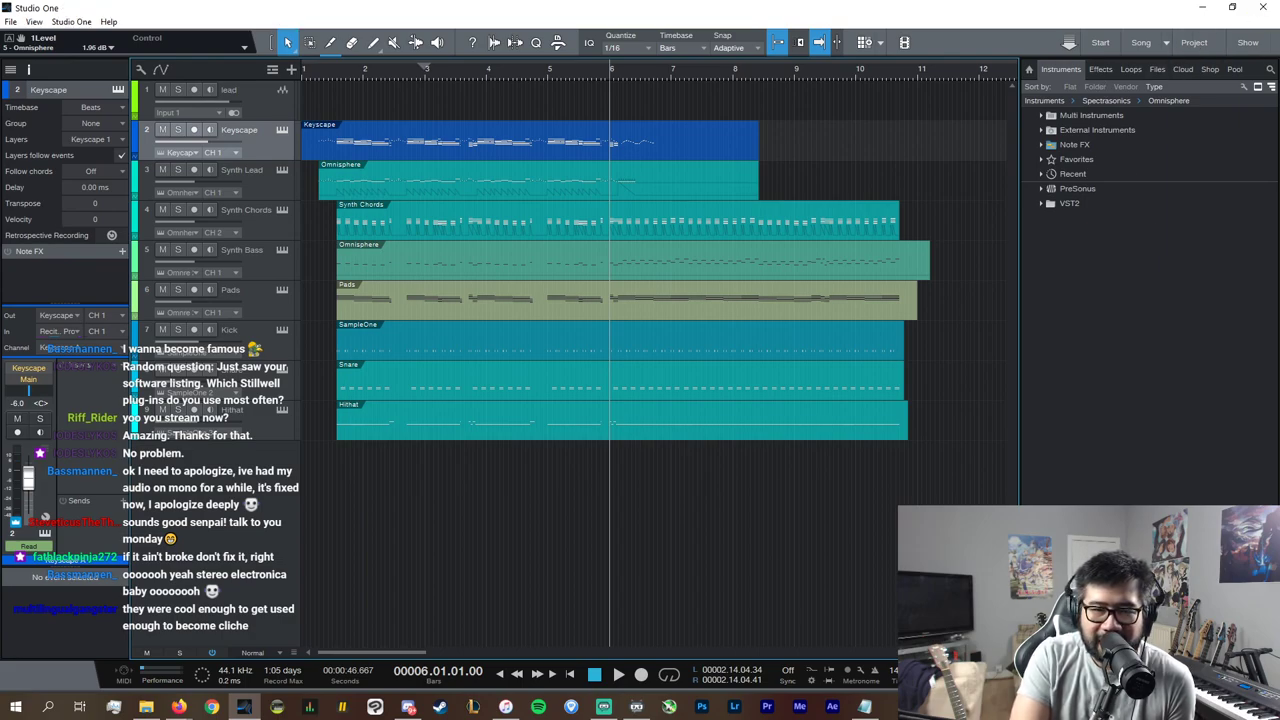